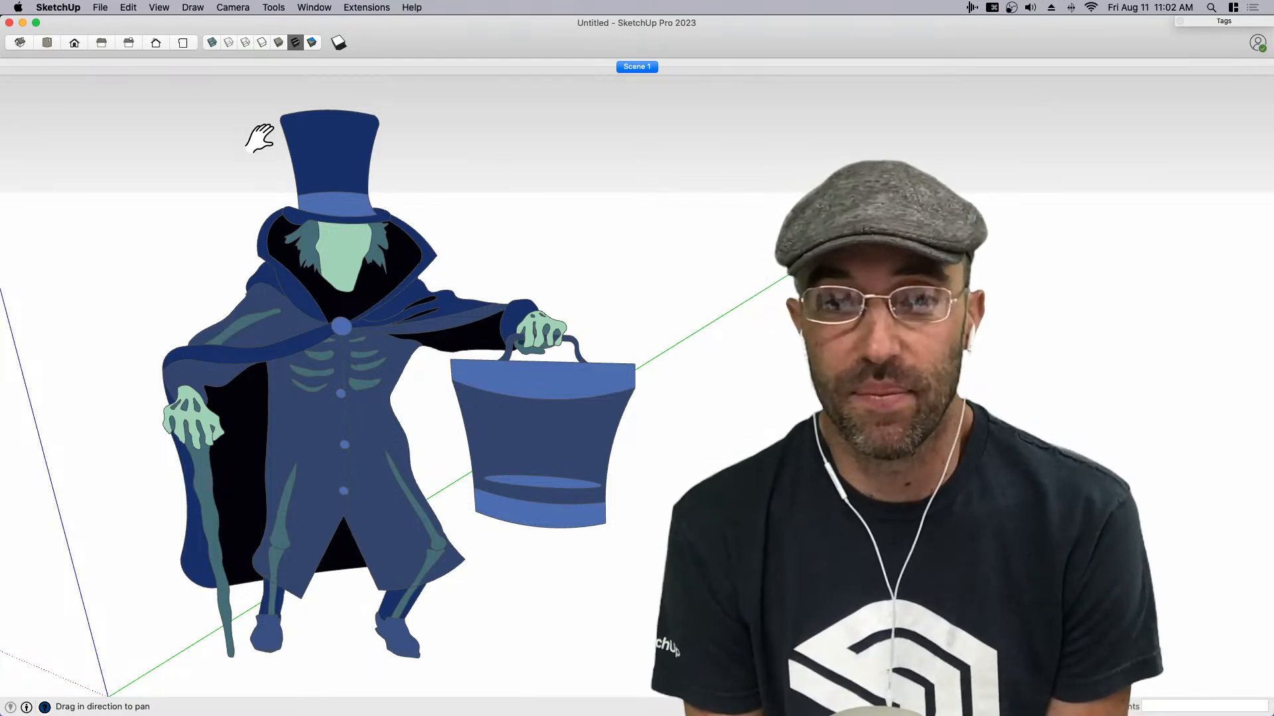
pyautogui.moveTo(270, 292); pyautogui.dragTo(237, 323, button='middle')
pyautogui.scroll(2, 250, 398)
pyautogui.moveTo(250, 398); pyautogui.dragTo(359, 422, button='middle')
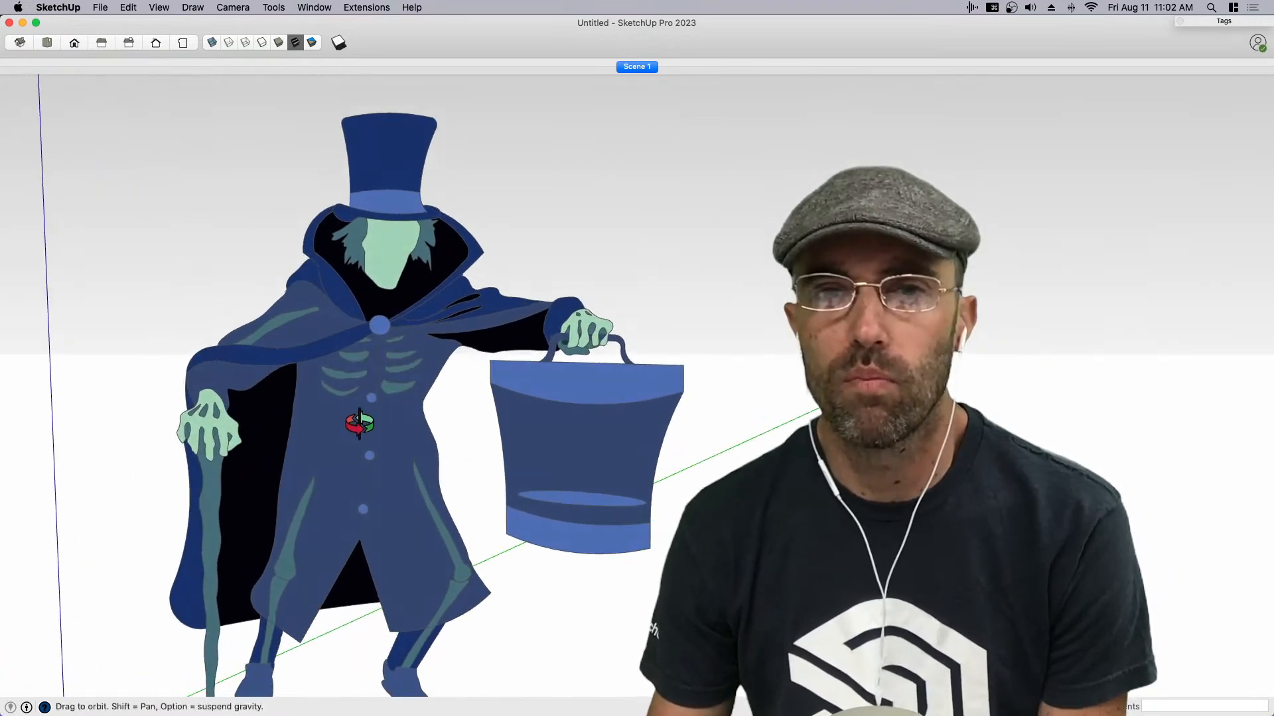
pyautogui.press('space')
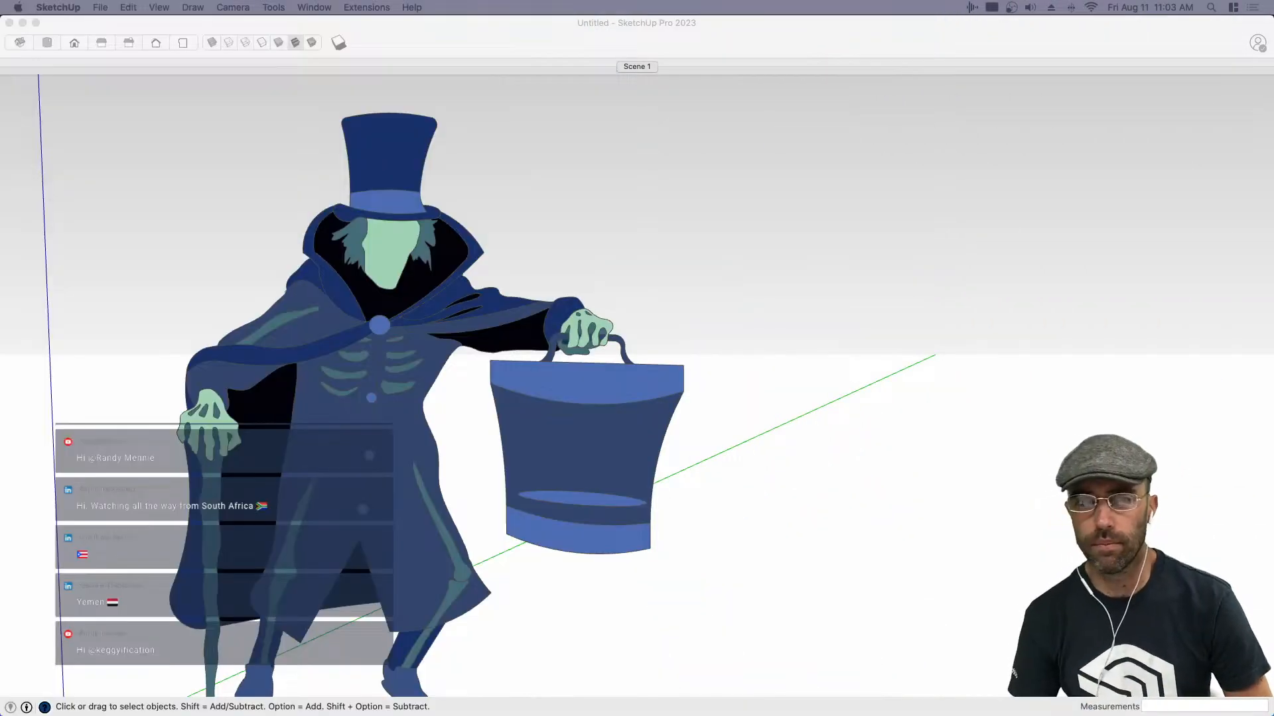
pyautogui.click(616, 186)
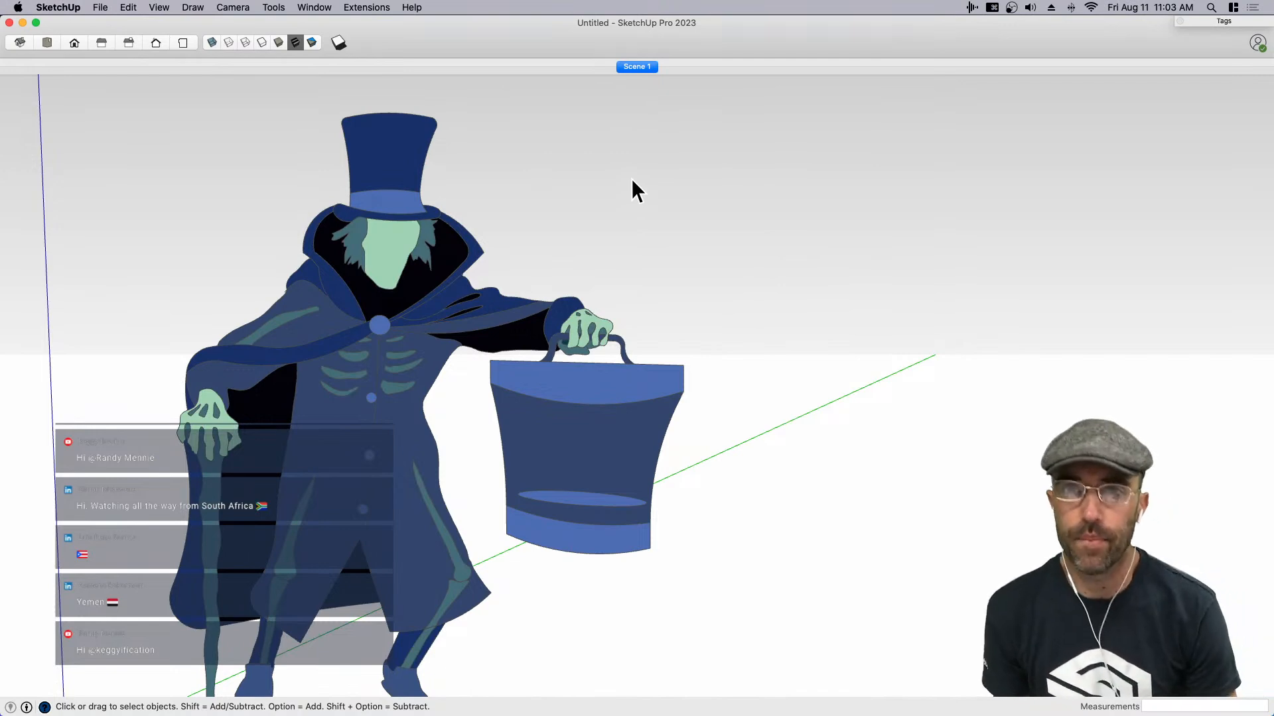
pyautogui.scroll(-3, 761, 228)
pyautogui.moveTo(723, 331); pyautogui.dragTo(710, 366, button='middle')
pyautogui.scroll(-1, 707, 358)
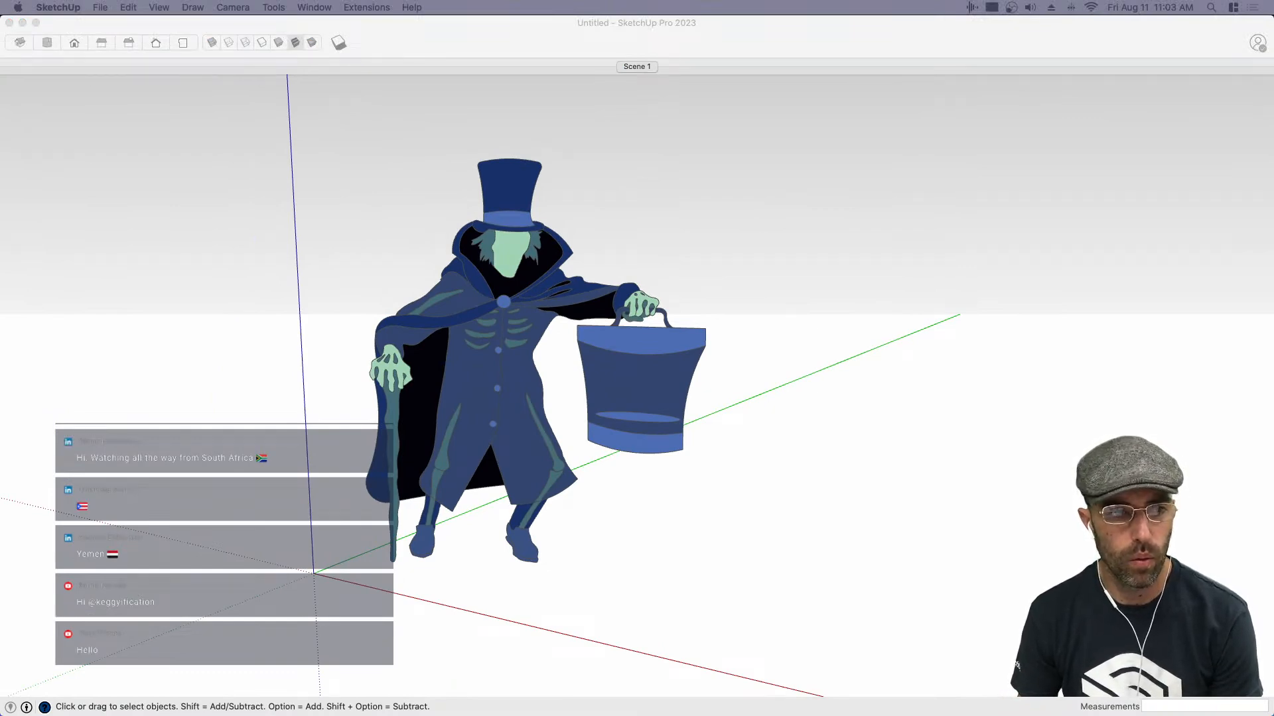
pyautogui.moveTo(532, 197)
pyautogui.mouseDown()
pyautogui.moveTo(758, 359)
pyautogui.moveTo(774, 512)
pyautogui.mouseUp()
pyautogui.scroll(-5, 587, 443)
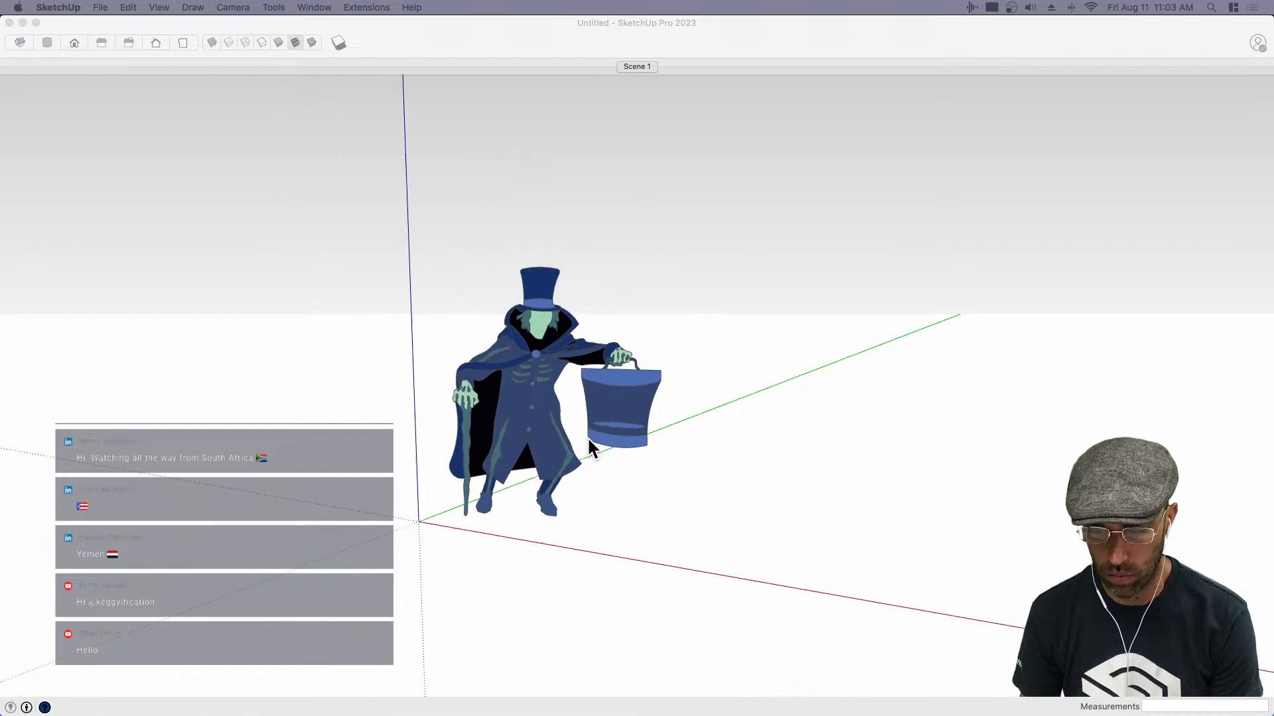
# - Place the imported blueprint image flat on the ground beside the origin figure, along the red axis
pyautogui.moveTo(723, 433); pyautogui.dragTo(688, 545, button='middle')
pyautogui.click(670, 506)
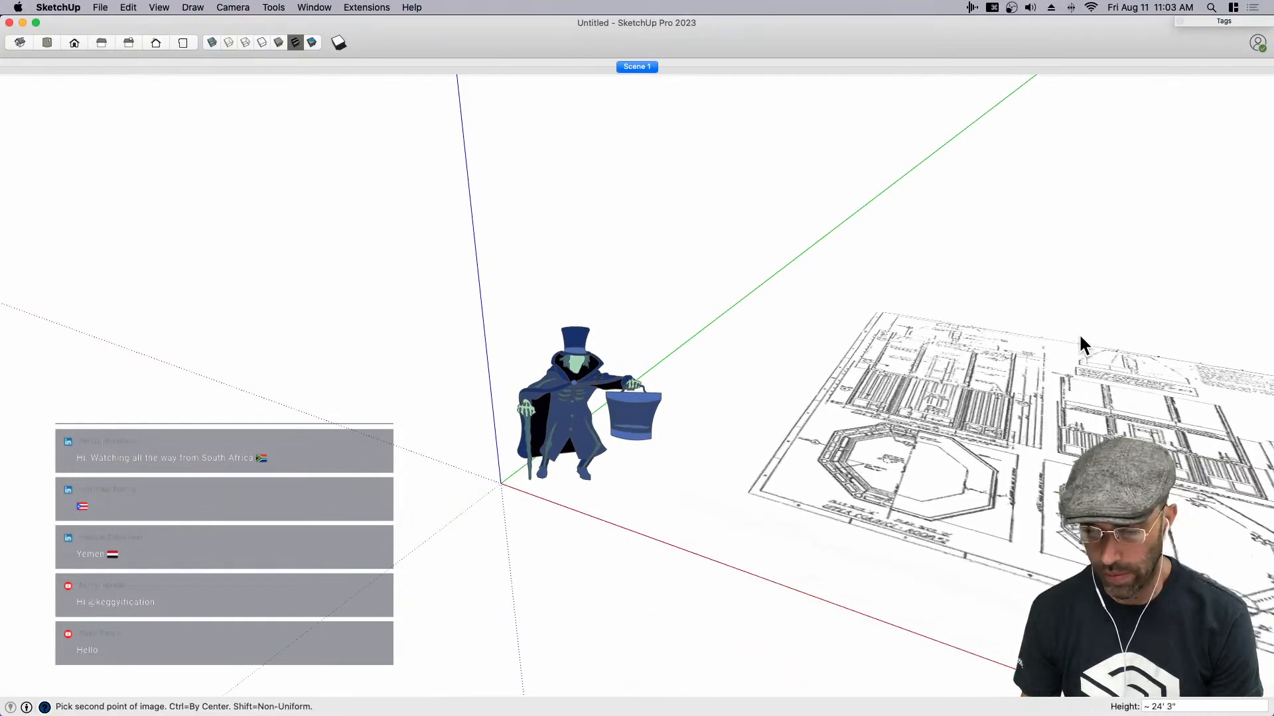
pyautogui.scroll(-3, 1112, 321)
pyautogui.click(1181, 269)
pyautogui.scroll(-6, 313, 406)
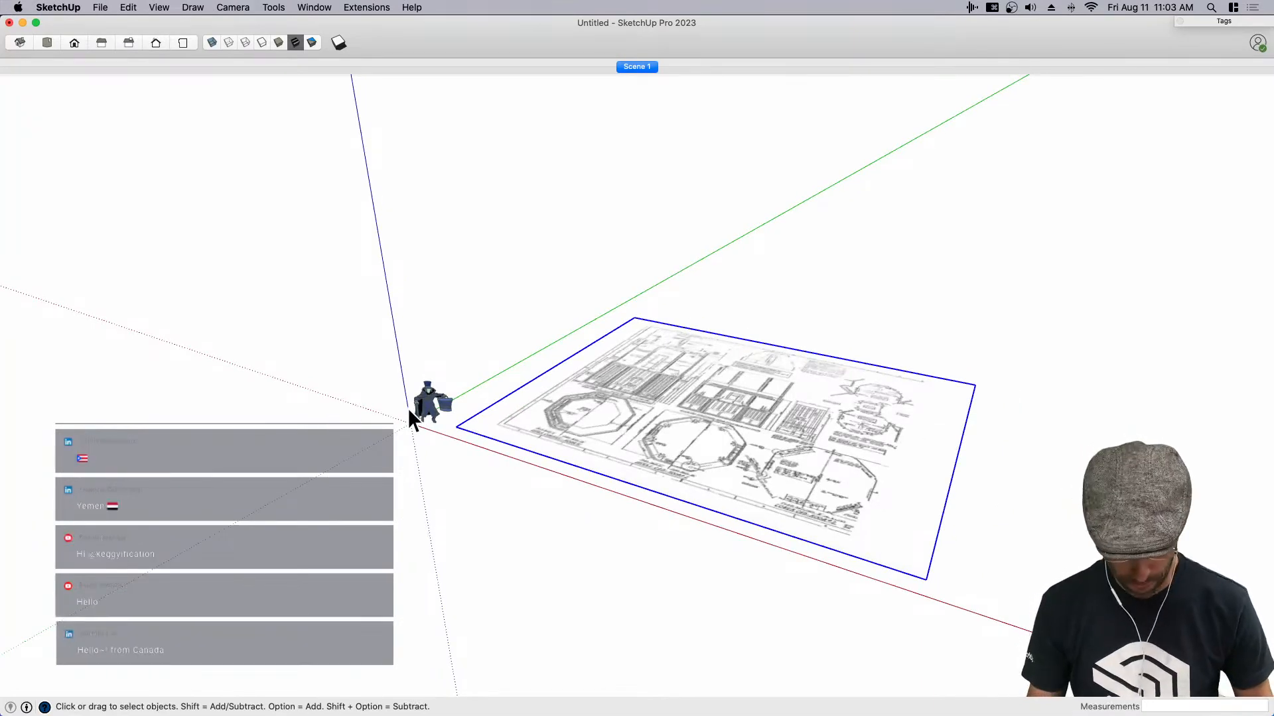
# - Draw a short line across the blueprint image's edge farthest from the origin and group it with the image
pyautogui.scroll(-2, 867, 349)
pyautogui.scroll(3, 876, 372)
pyautogui.press('l')
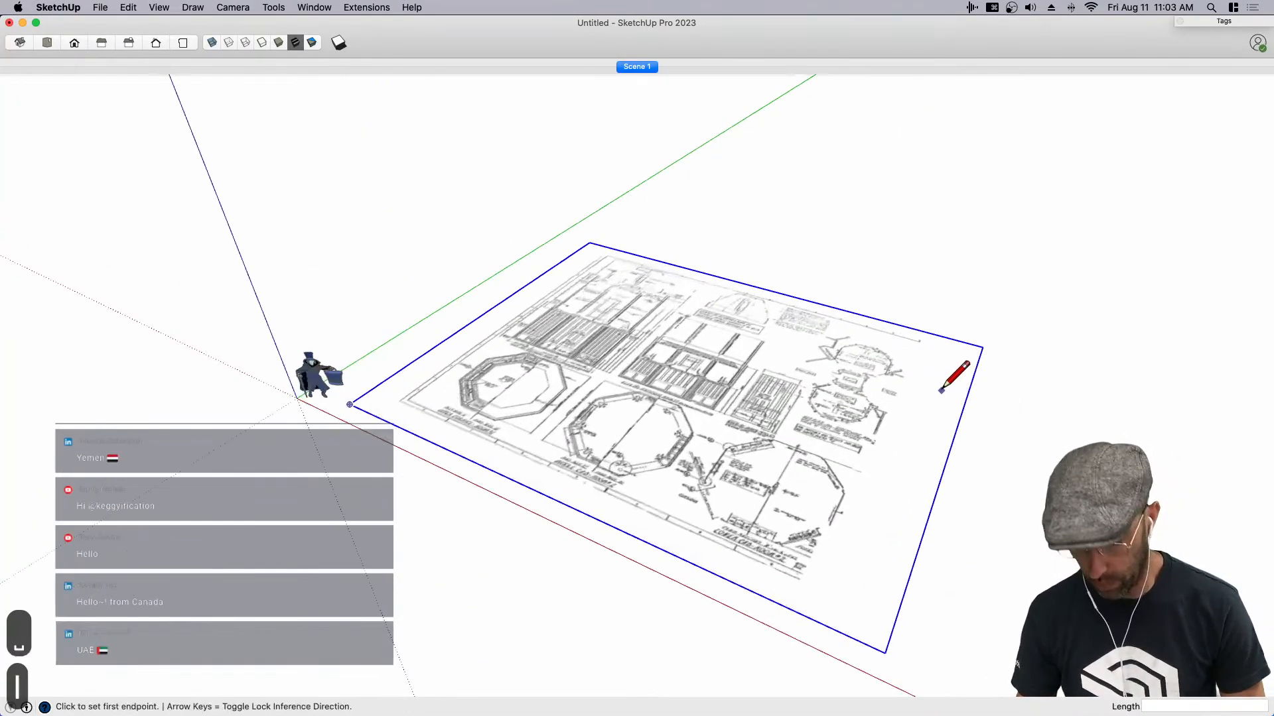
pyautogui.click(943, 391)
pyautogui.click(1016, 402)
pyautogui.press('space')
pyautogui.moveTo(1024, 440); pyautogui.dragTo(902, 382)
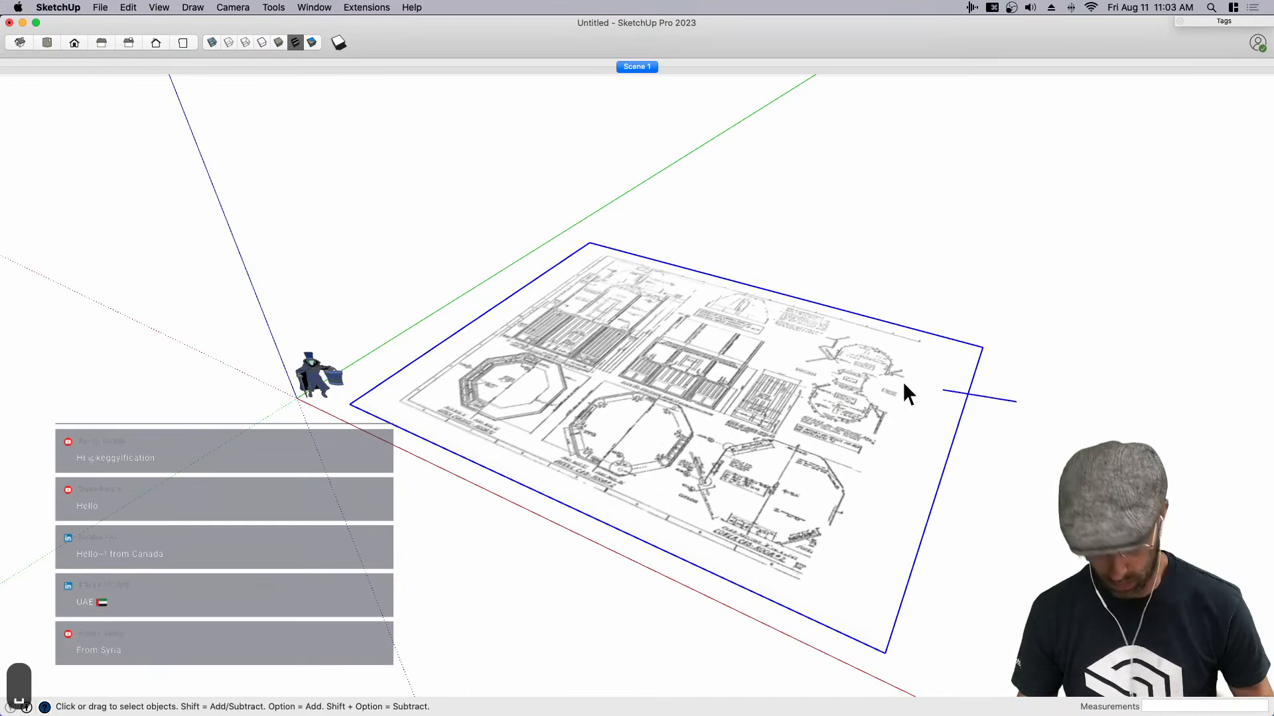
pyautogui.press('super+g')
# - Switch the camera to parallel projection
pyautogui.scroll(-3, 903, 388)
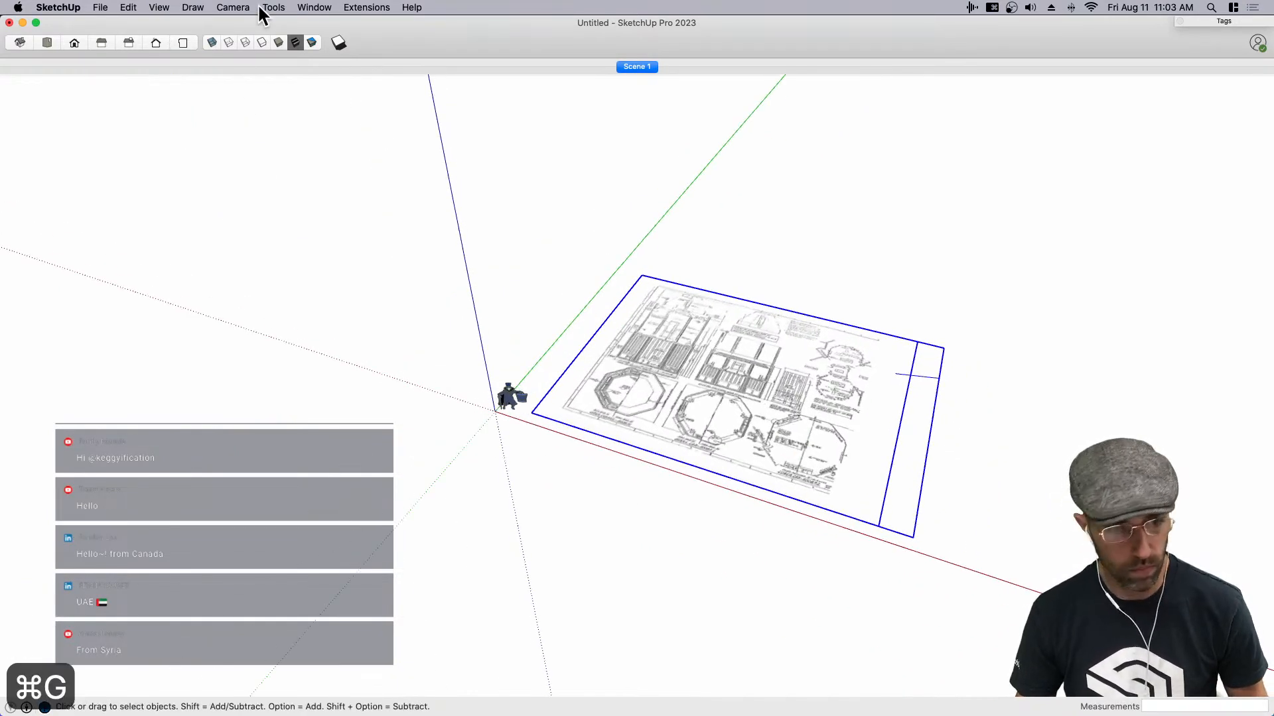
pyautogui.click(233, 7)
pyautogui.click(262, 69)
# - Apply the in-model style with pink edges to the model and collapse the style settings
pyautogui.click(314, 7)
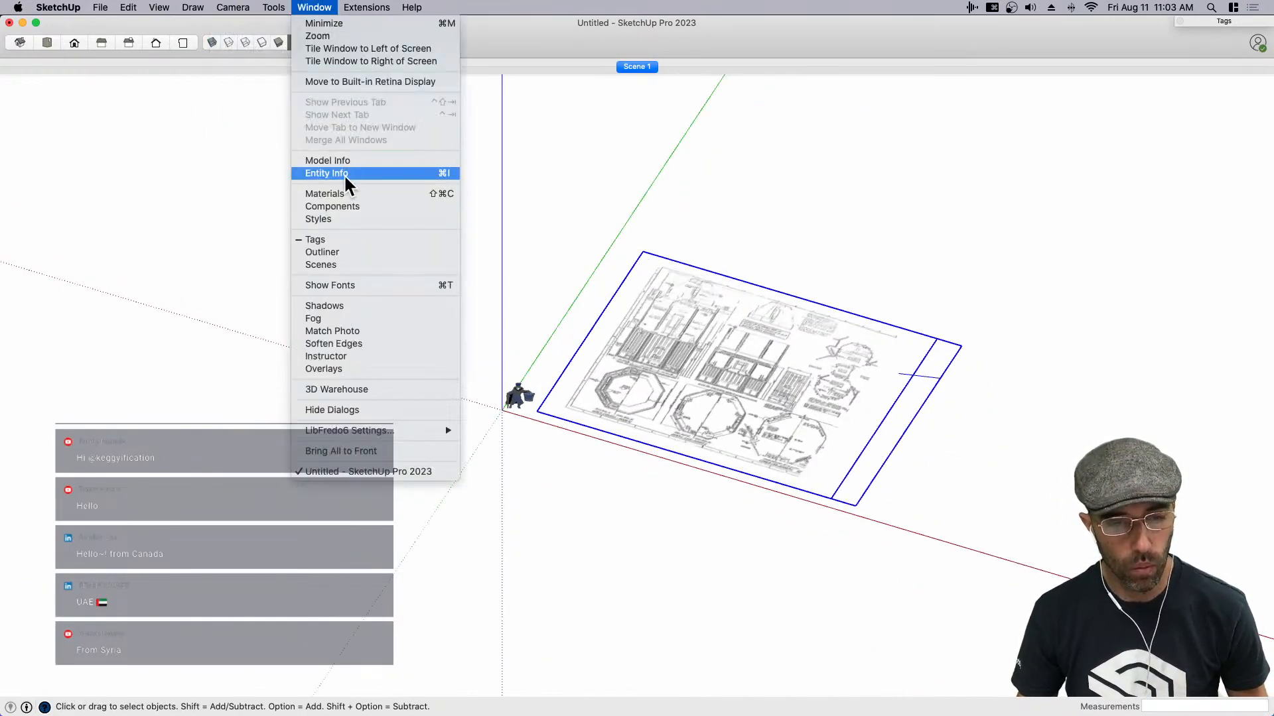
pyautogui.click(340, 217)
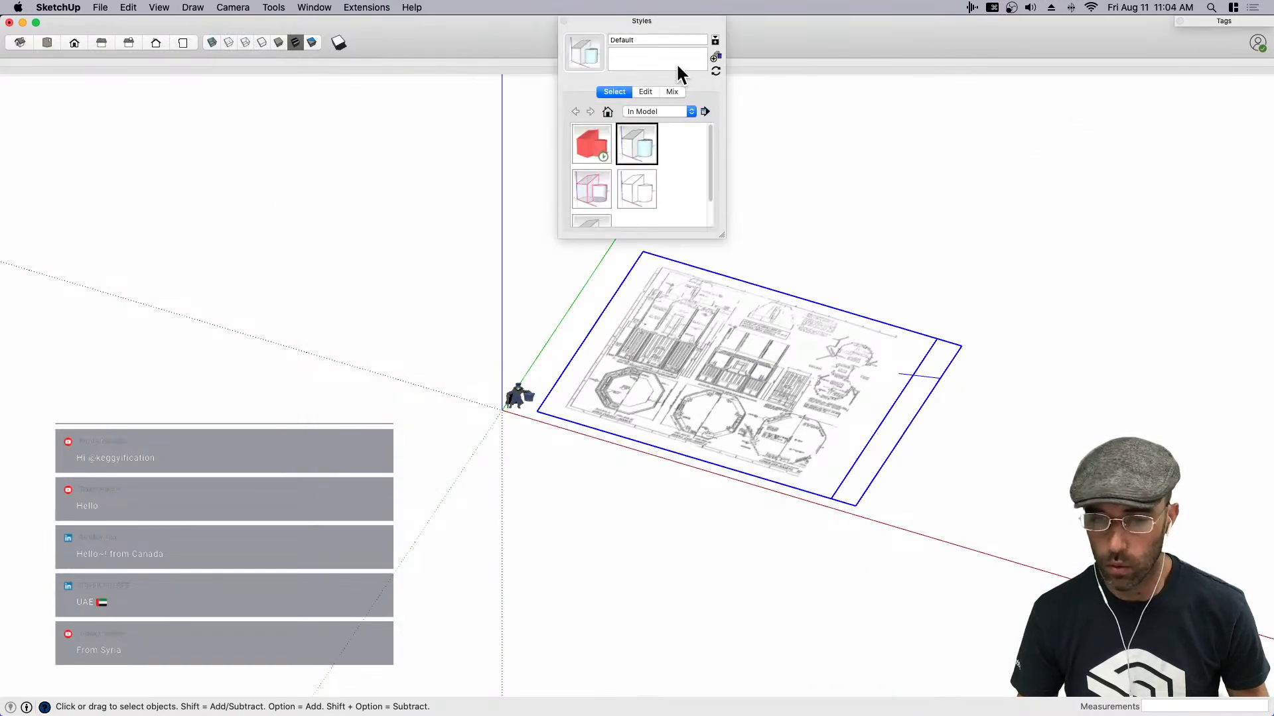
pyautogui.moveTo(655, 26); pyautogui.dragTo(1014, 24)
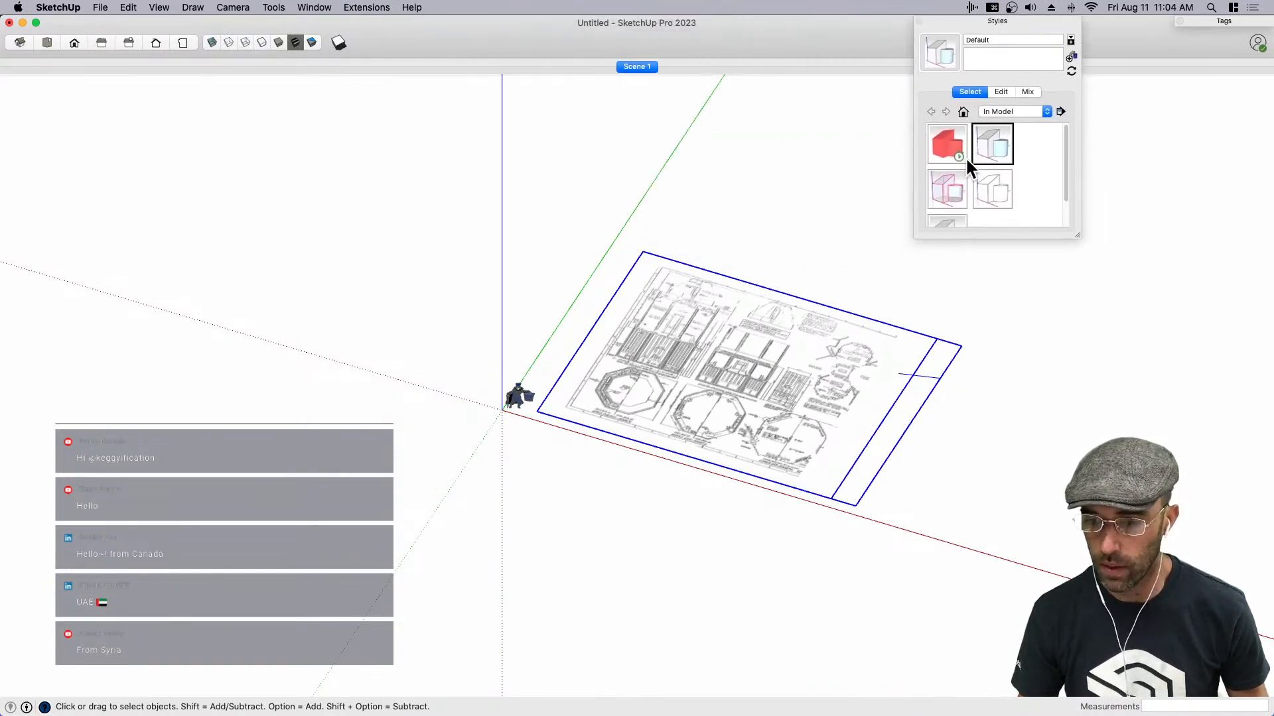
pyautogui.click(950, 188)
pyautogui.click(999, 23)
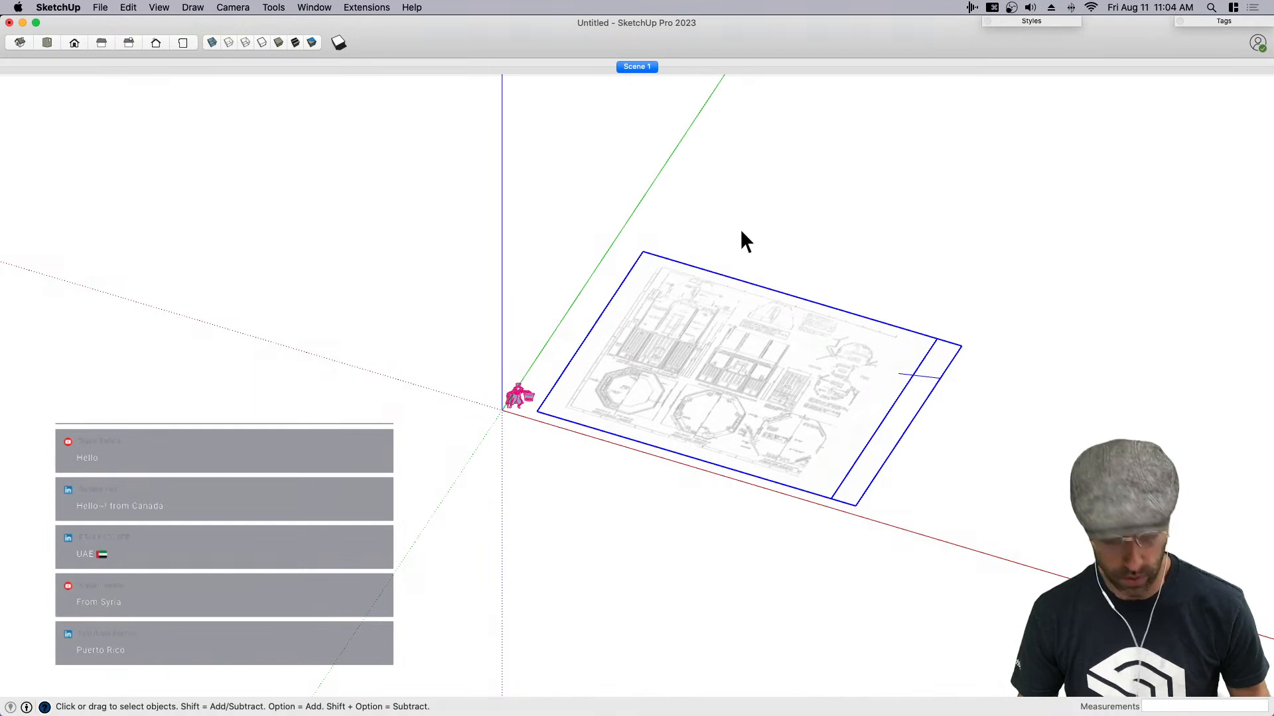
# - Deselect the blueprint group and show the model in the top view
pyautogui.click(232, 8)
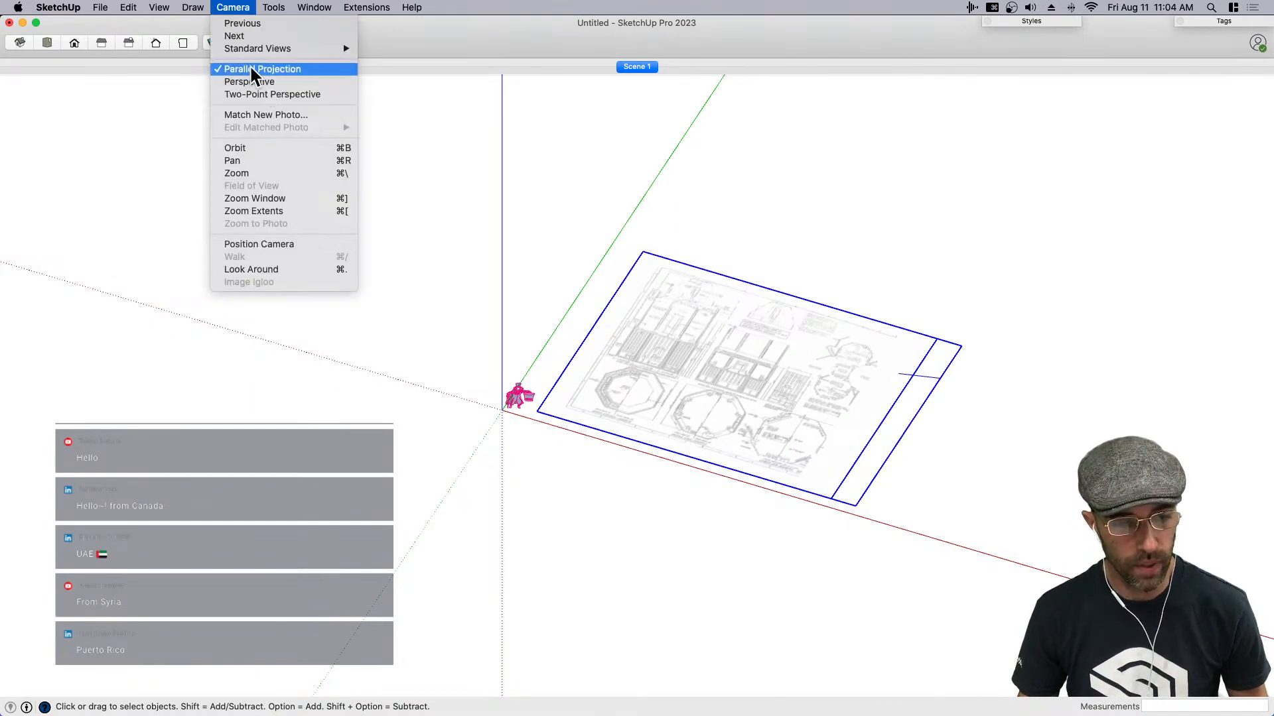
pyautogui.click(228, 9)
pyautogui.click(482, 260)
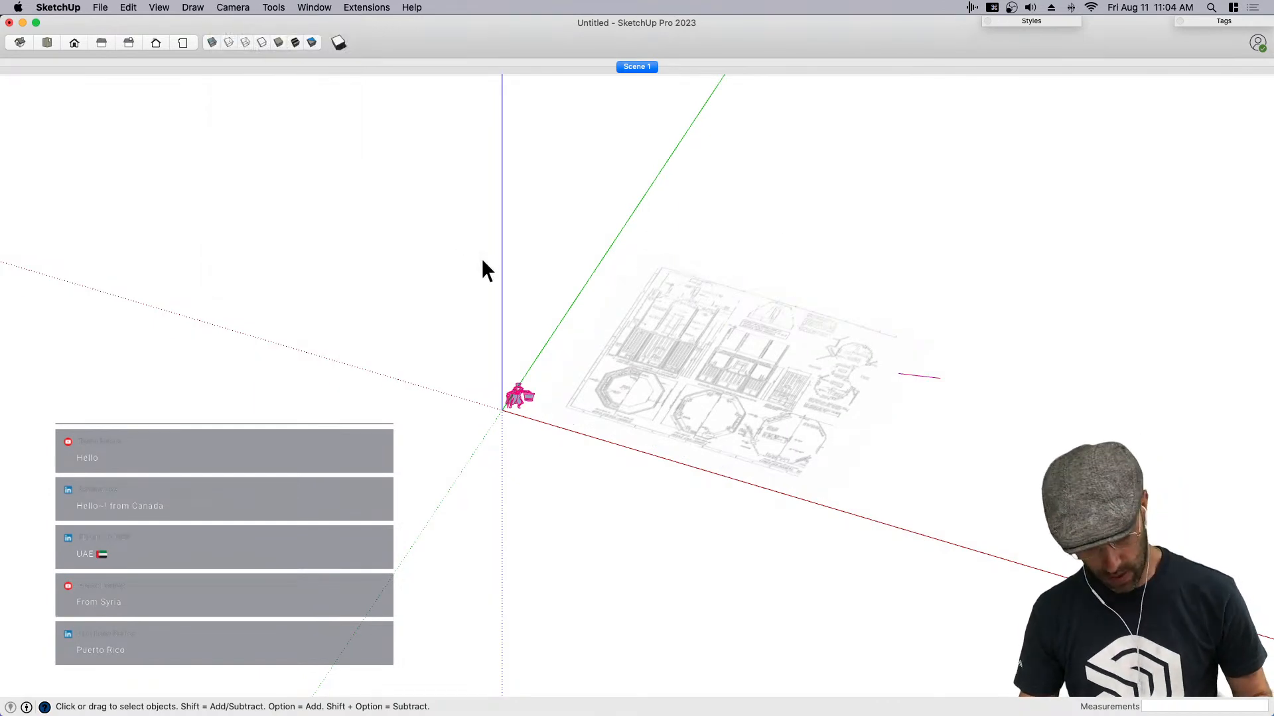
pyautogui.press('super+1')
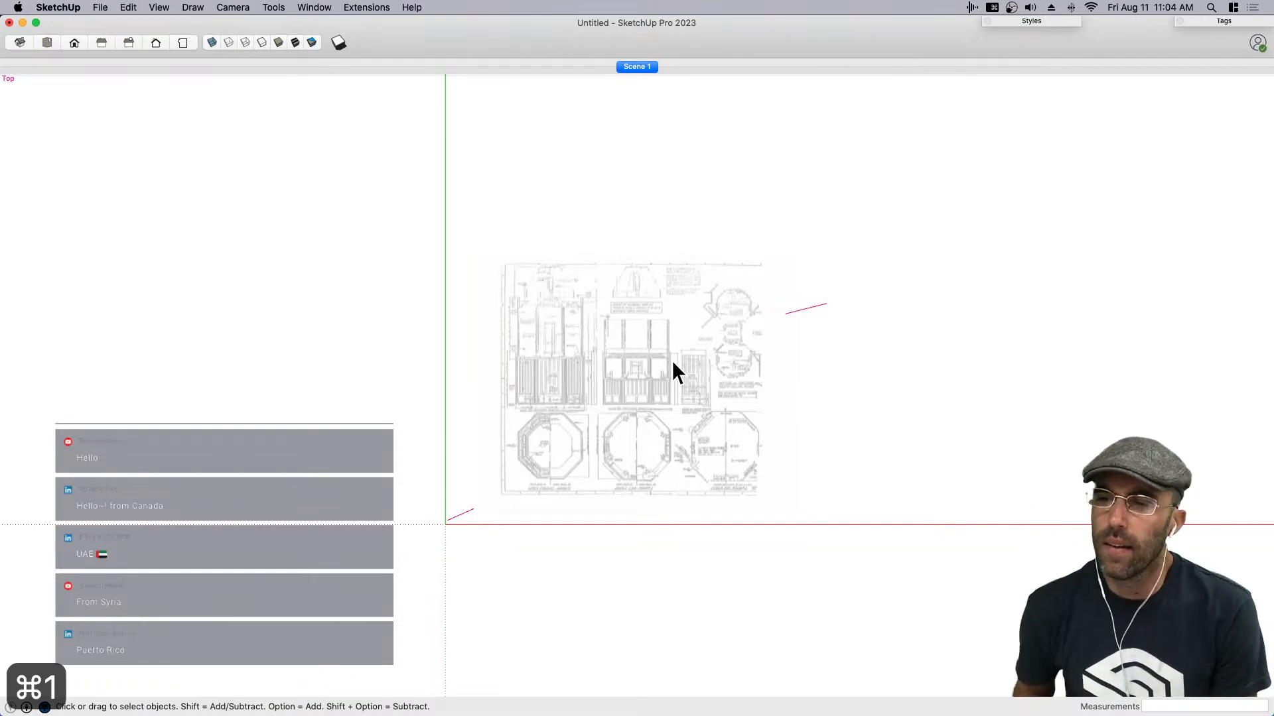
pyautogui.scroll(5, 672, 363)
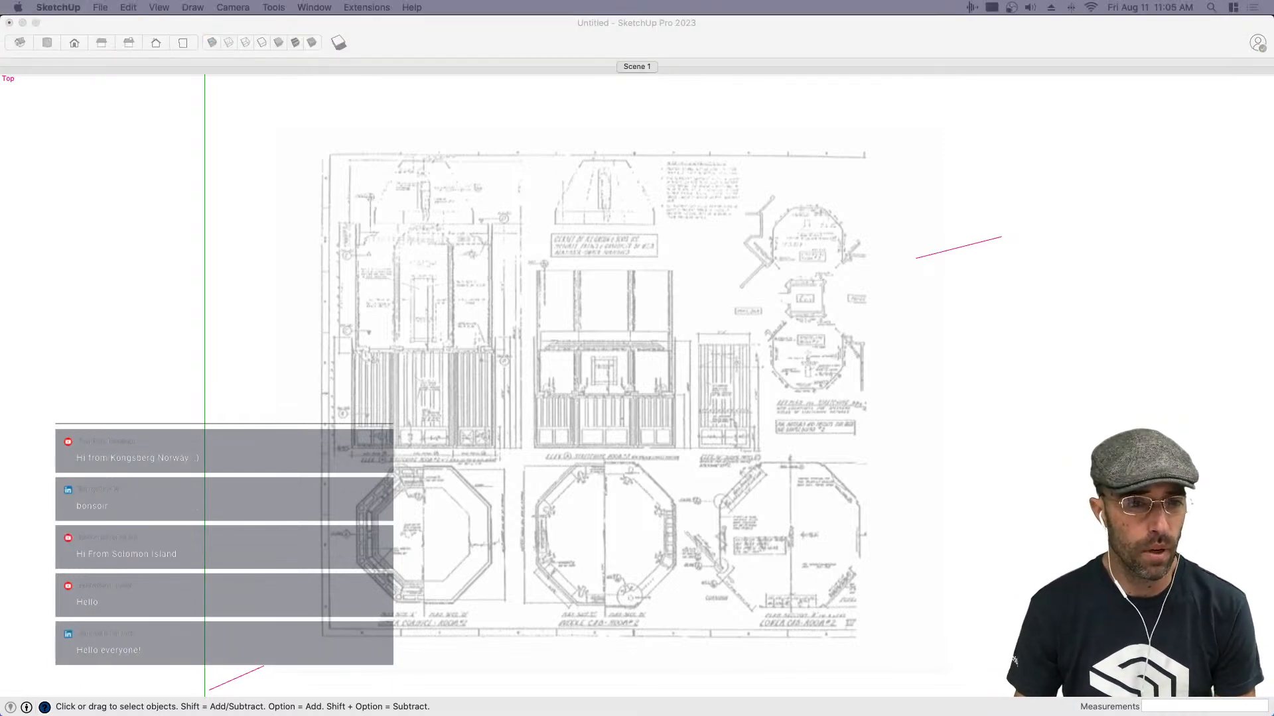
# - Examine the octagonal room plans on the blueprint up close from the top view
pyautogui.moveTo(690, 257)
pyautogui.mouseDown(button='middle')
pyautogui.moveTo(690, 503)
pyautogui.moveTo(432, 330)
pyautogui.moveTo(498, 283)
pyautogui.moveTo(671, 492)
pyautogui.moveTo(634, 538)
pyautogui.mouseUp(button='middle')
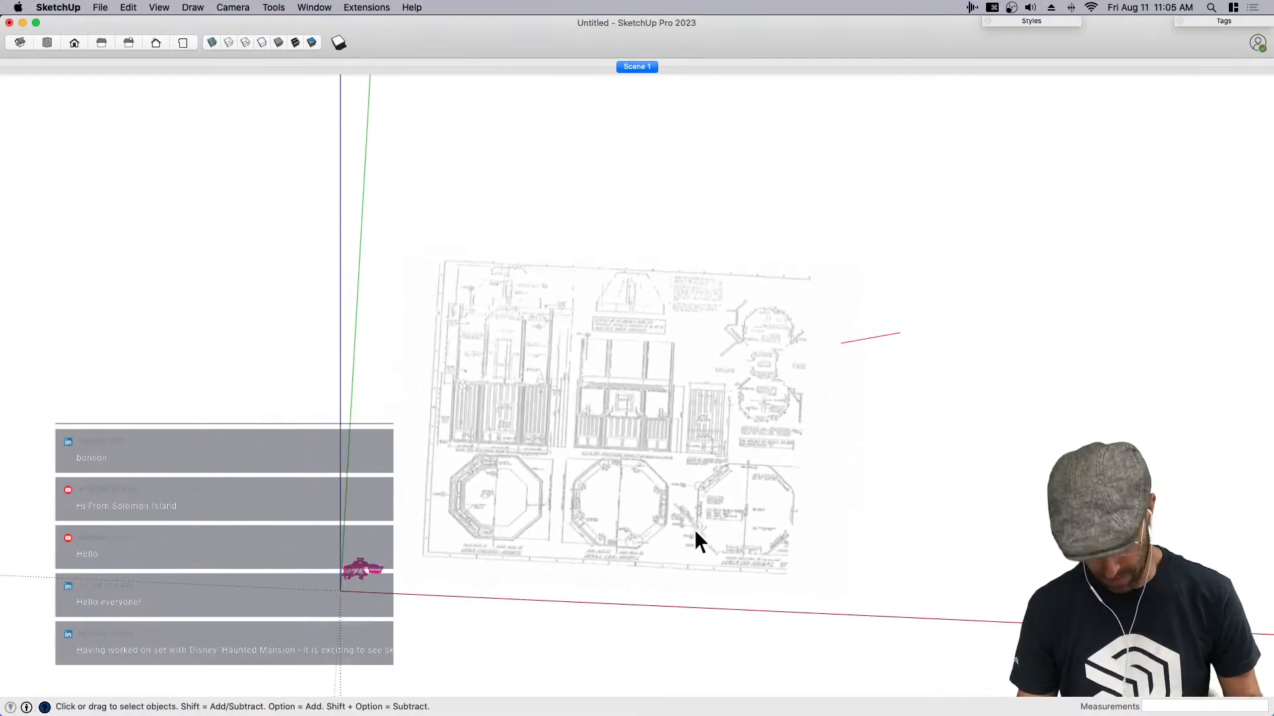
pyautogui.press('super+1')
pyautogui.scroll(5, 678, 520)
pyautogui.click(652, 475)
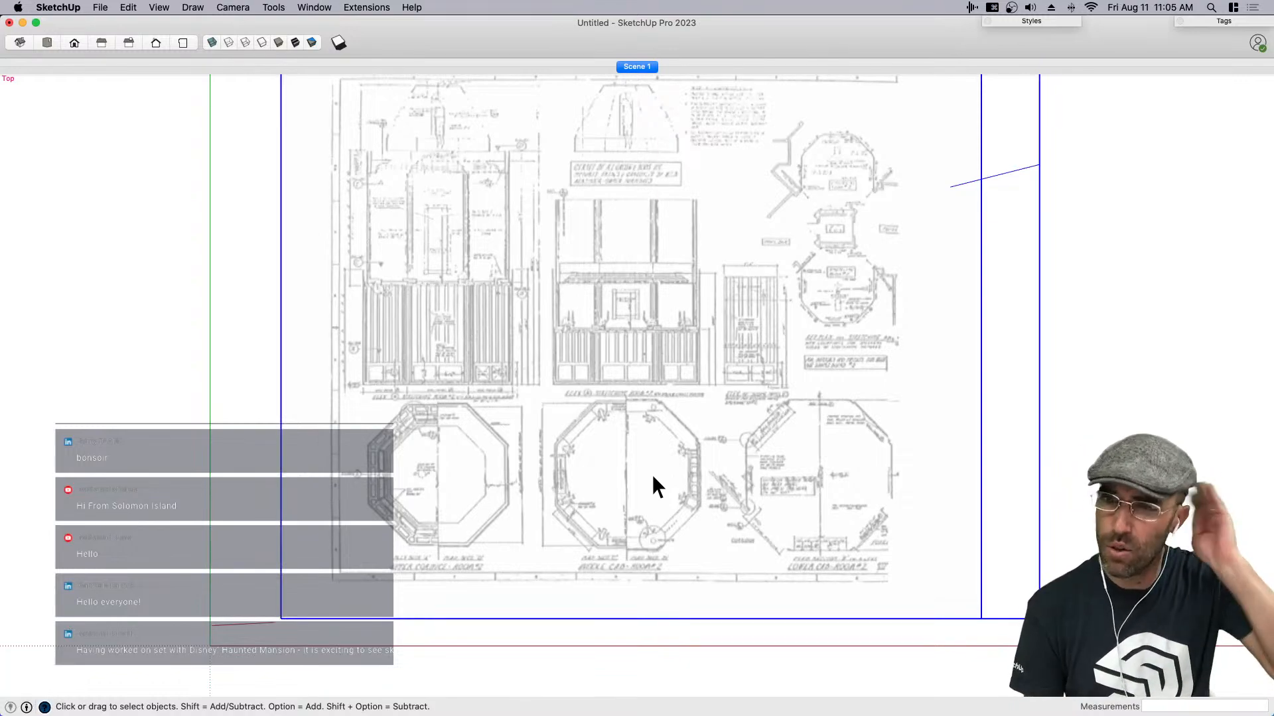
pyautogui.scroll(3, 649, 502)
pyautogui.scroll(5, 648, 531)
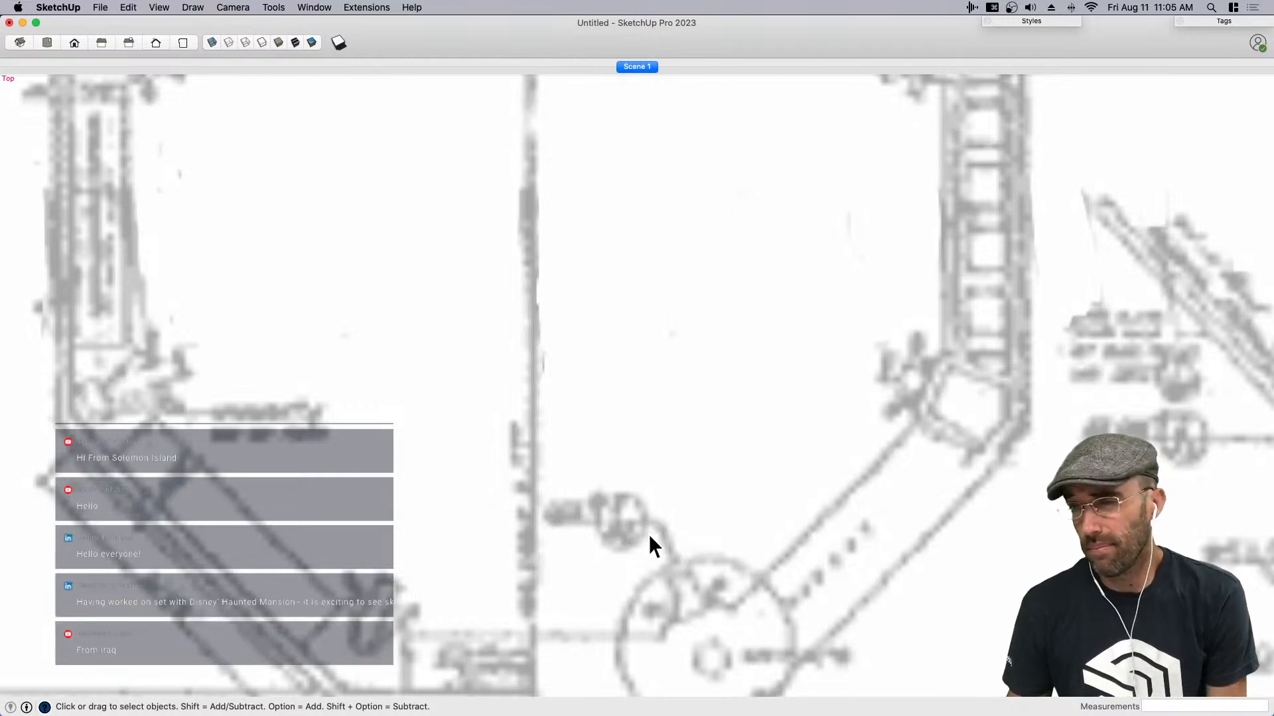
pyautogui.scroll(-2, 649, 535)
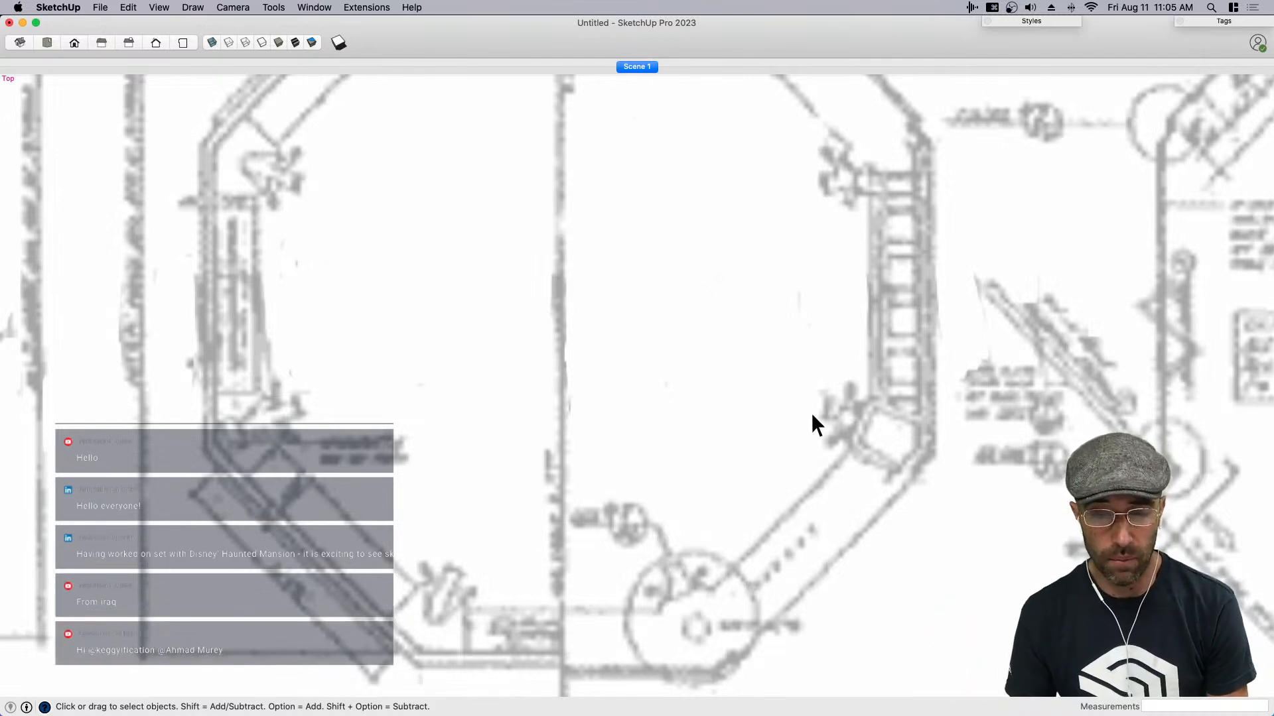
pyautogui.scroll(-5, 807, 412)
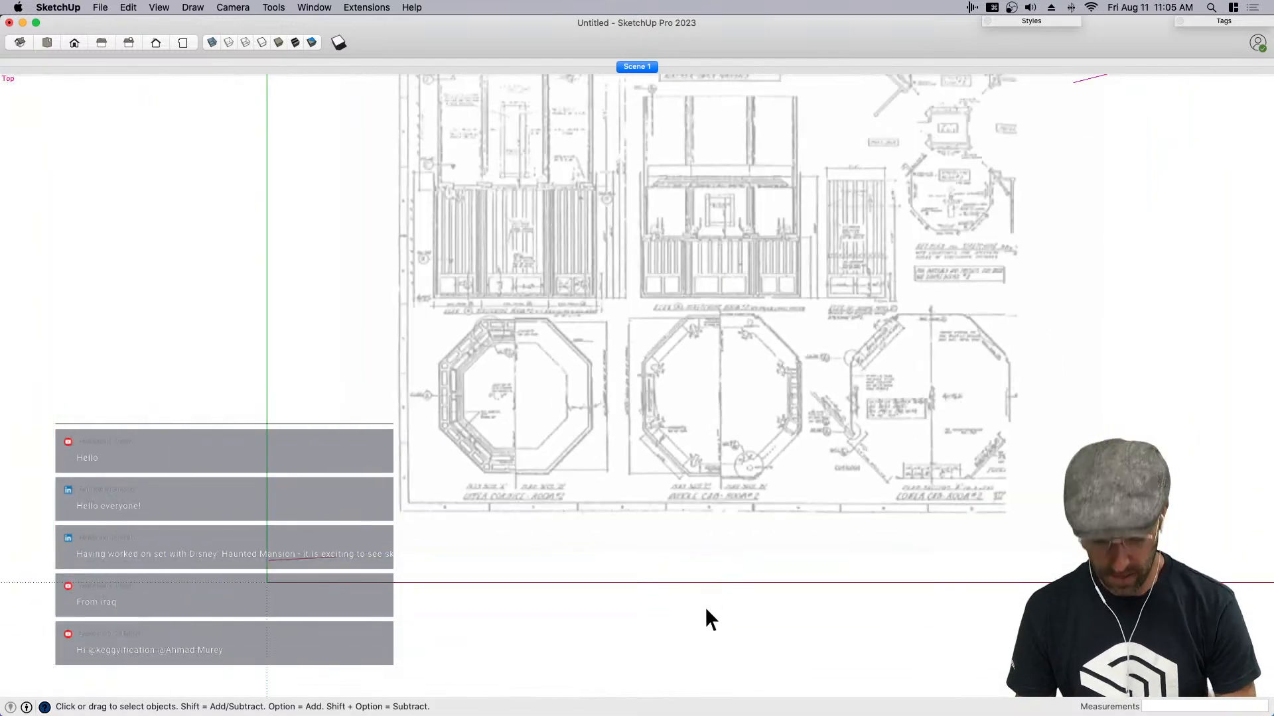
pyautogui.click(705, 608)
pyautogui.scroll(-3, 700, 599)
pyautogui.press('h')
pyautogui.moveTo(701, 529); pyautogui.dragTo(677, 594)
pyautogui.moveTo(734, 504); pyautogui.dragTo(716, 523)
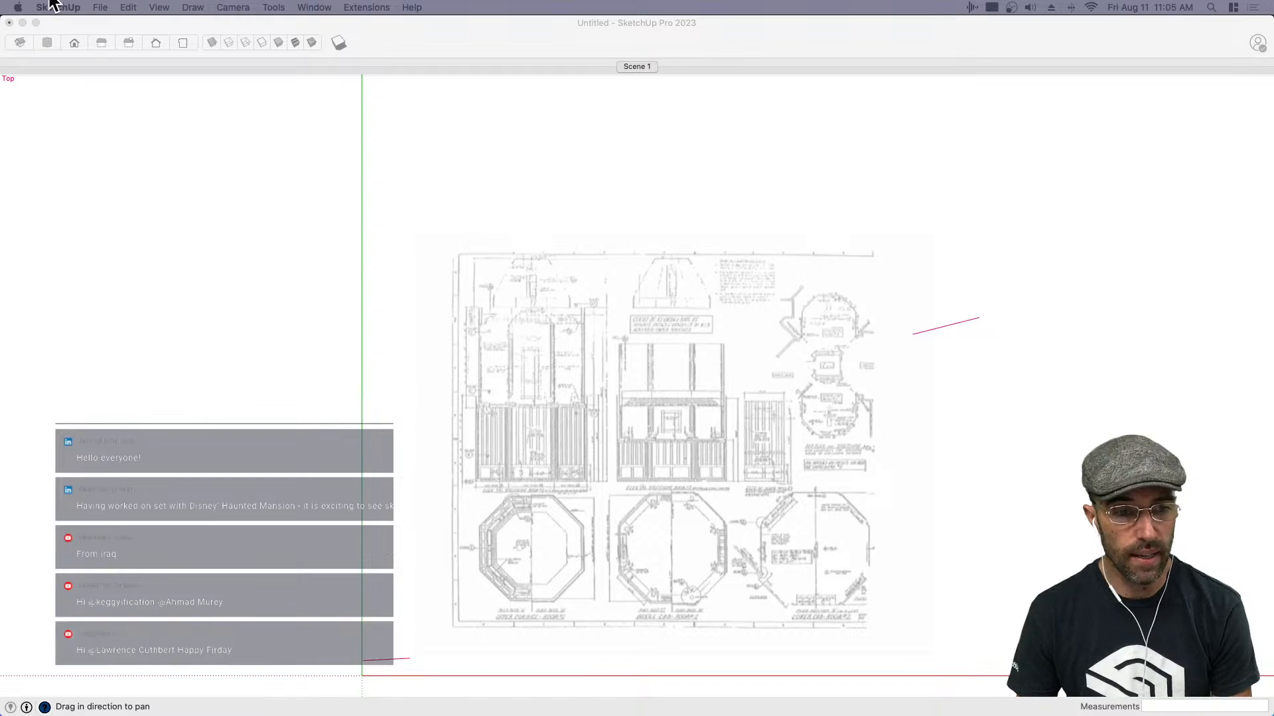
# - Review the mansion's east elevation drawing and the reference board in Preview, closing the elevation image before returning to SketchUp
pyautogui.press('super+Tab')
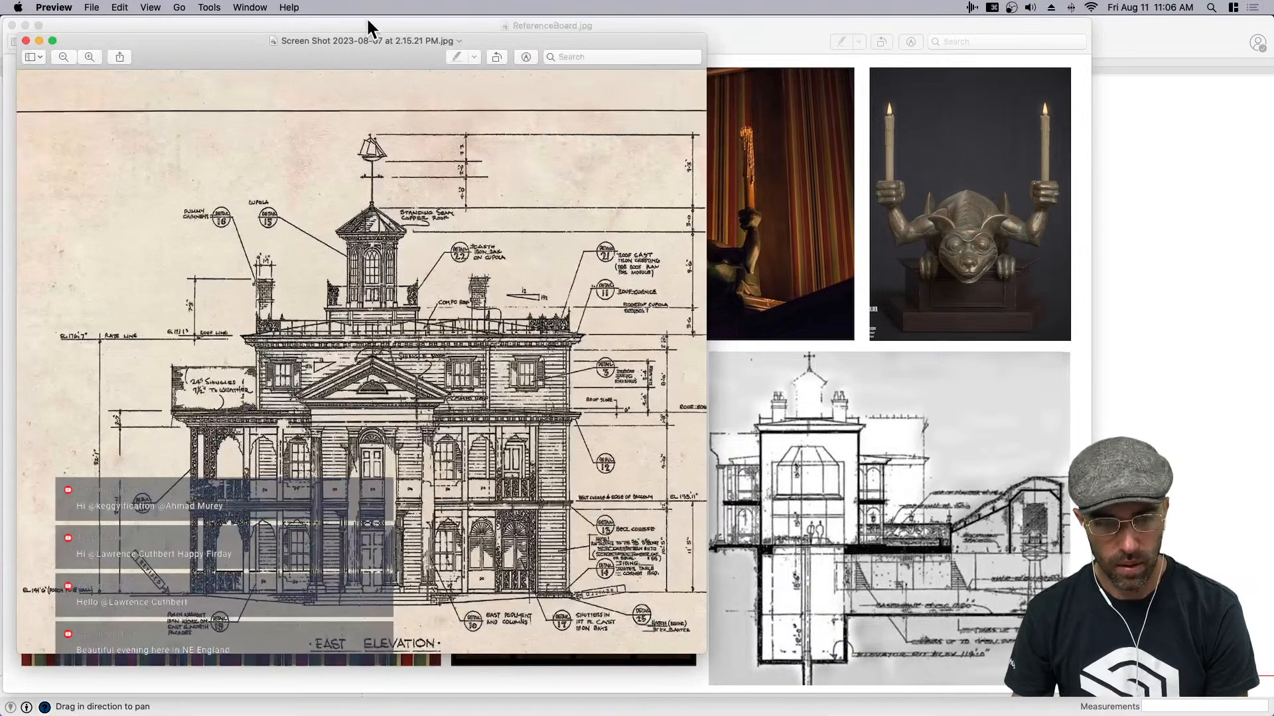
pyautogui.moveTo(371, 34); pyautogui.dragTo(435, 55)
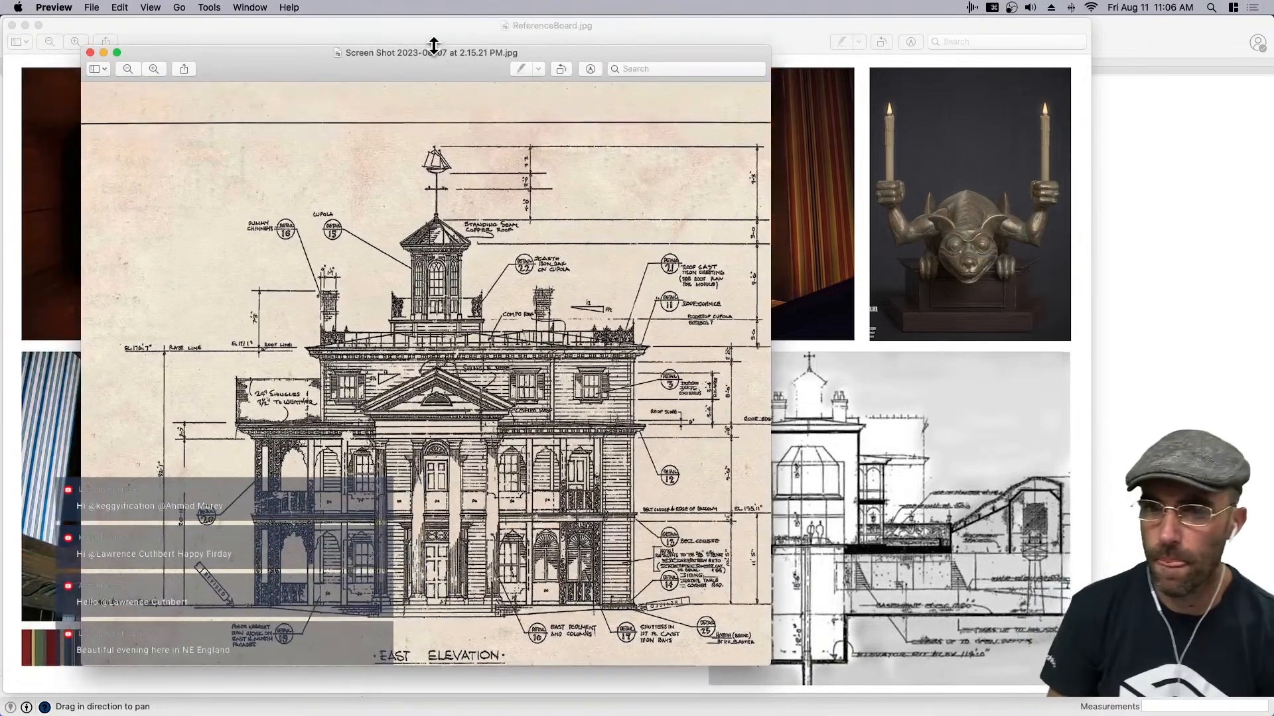
pyautogui.moveTo(427, 48); pyautogui.dragTo(653, 25)
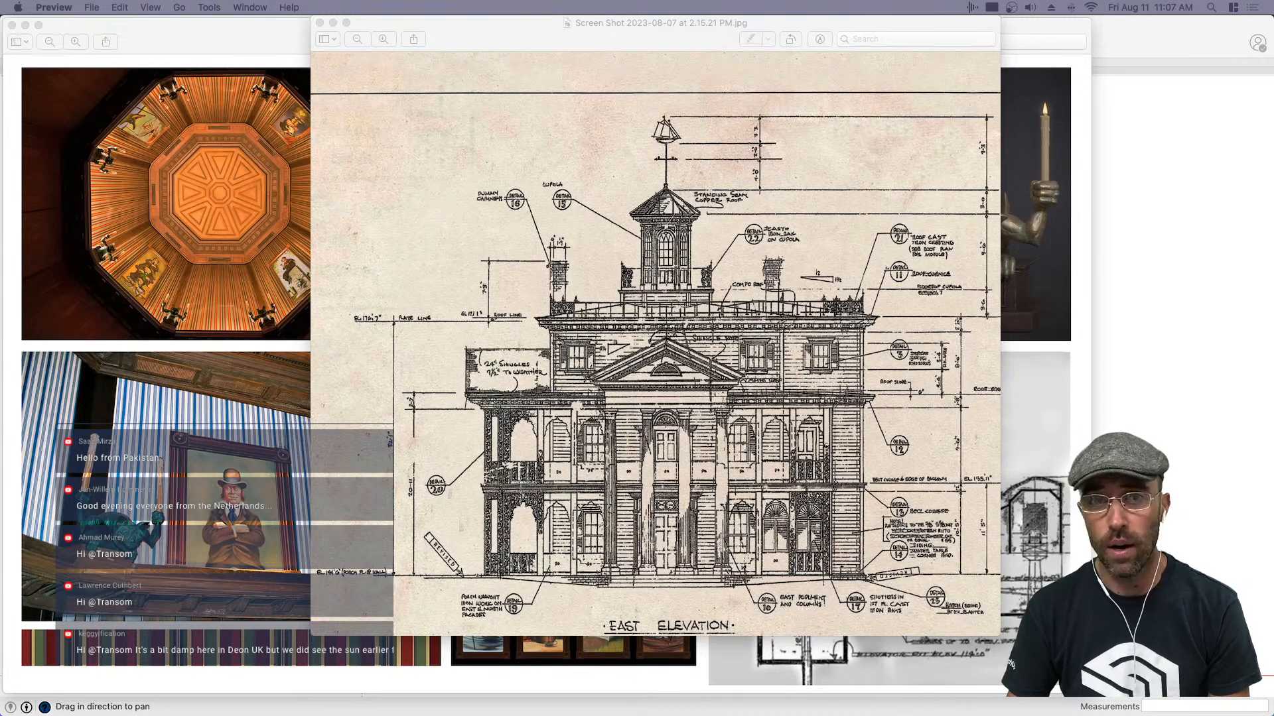
pyautogui.click(320, 23)
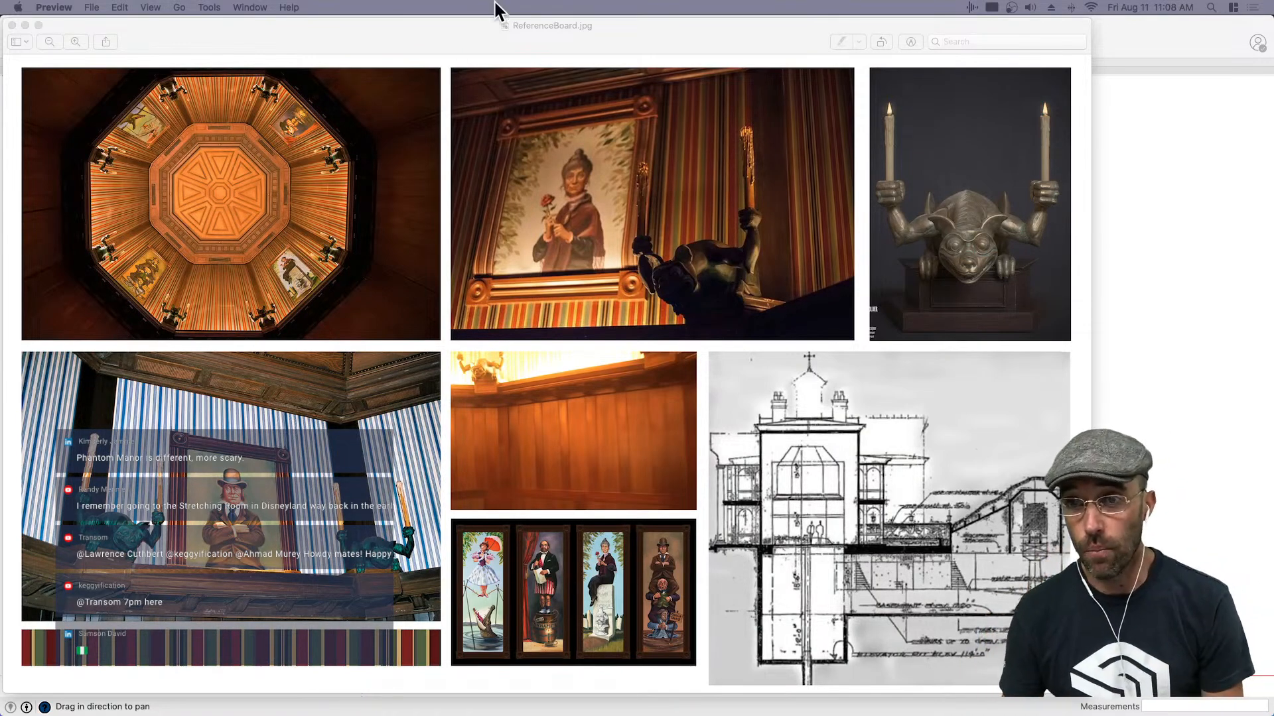
pyautogui.click(406, 48)
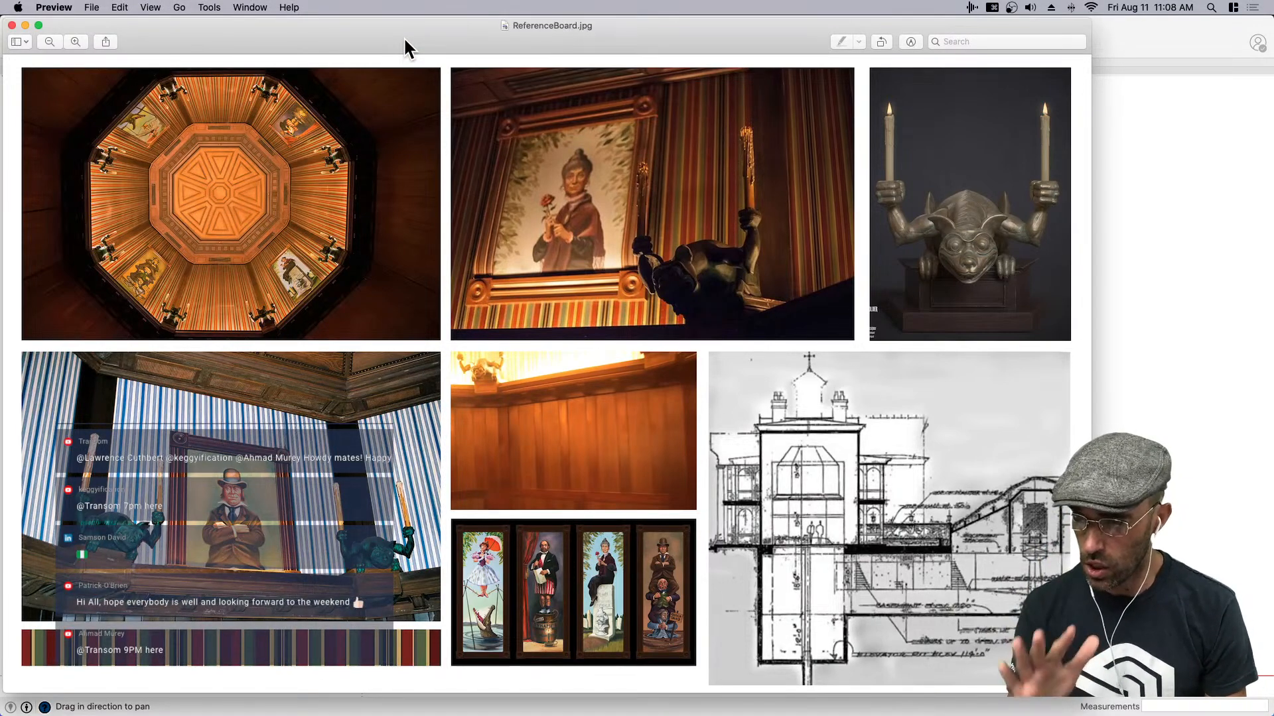
pyautogui.click(1131, 206)
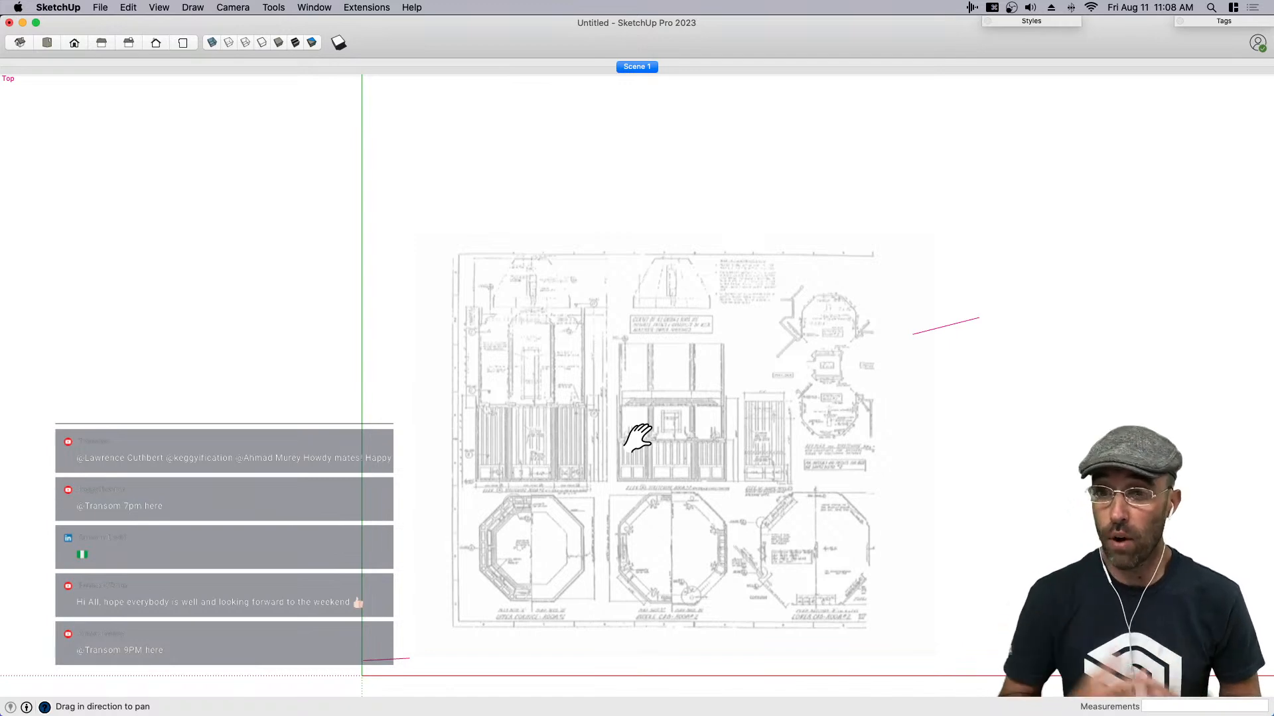
# - Scale up the blueprint group uniformly from the corner diagonally opposite the origin and return to the top view
pyautogui.moveTo(634, 425); pyautogui.dragTo(465, 349, button='middle')
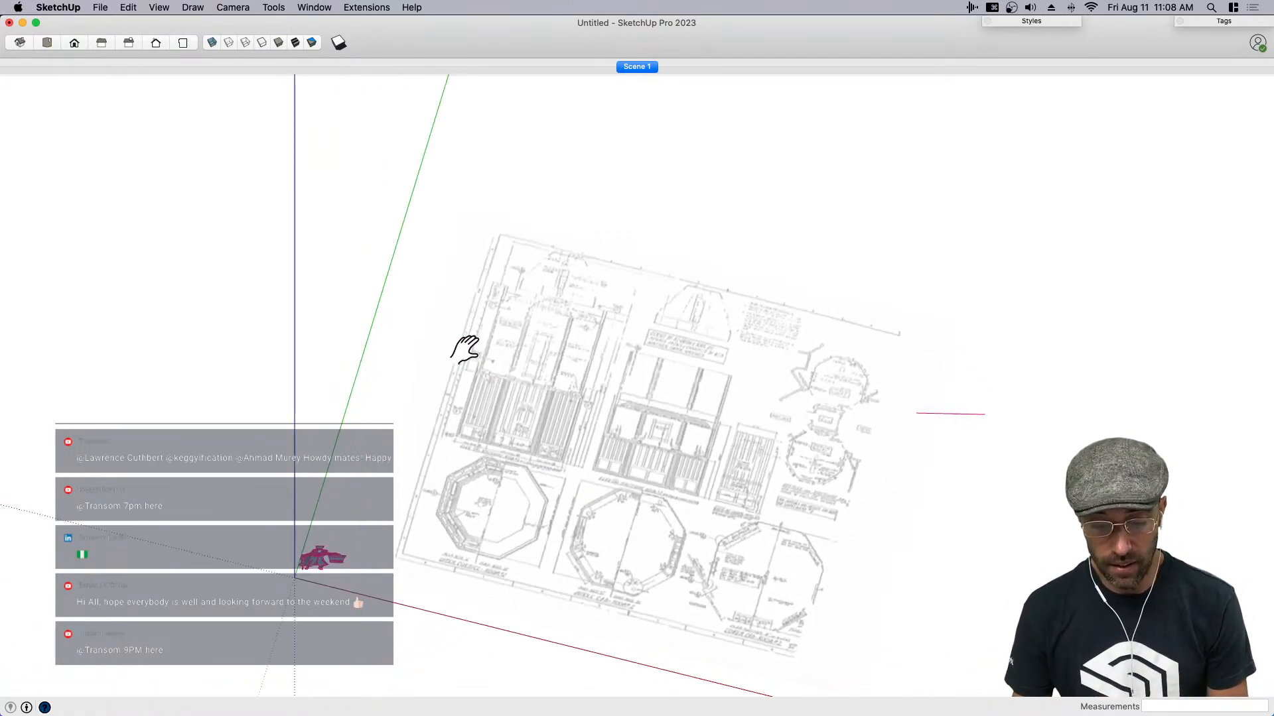
pyautogui.press('space')
pyautogui.click(702, 472)
pyautogui.scroll(-3, 635, 446)
pyautogui.press('s')
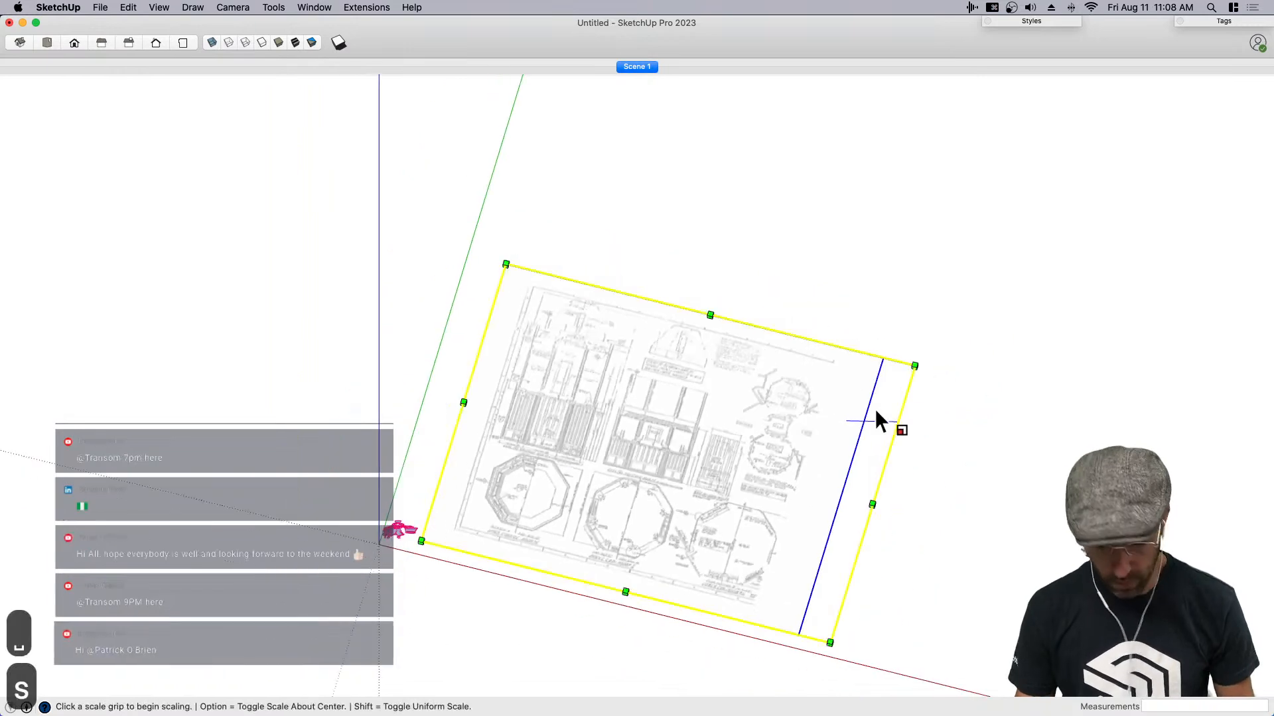
pyautogui.moveTo(911, 364); pyautogui.dragTo(1184, 228)
pyautogui.press('space')
pyautogui.scroll(-3, 736, 361)
pyautogui.scroll(1, 689, 457)
pyautogui.moveTo(685, 459); pyautogui.dragTo(745, 427, button='middle')
pyautogui.press('super+1')
pyautogui.scroll(3, 551, 474)
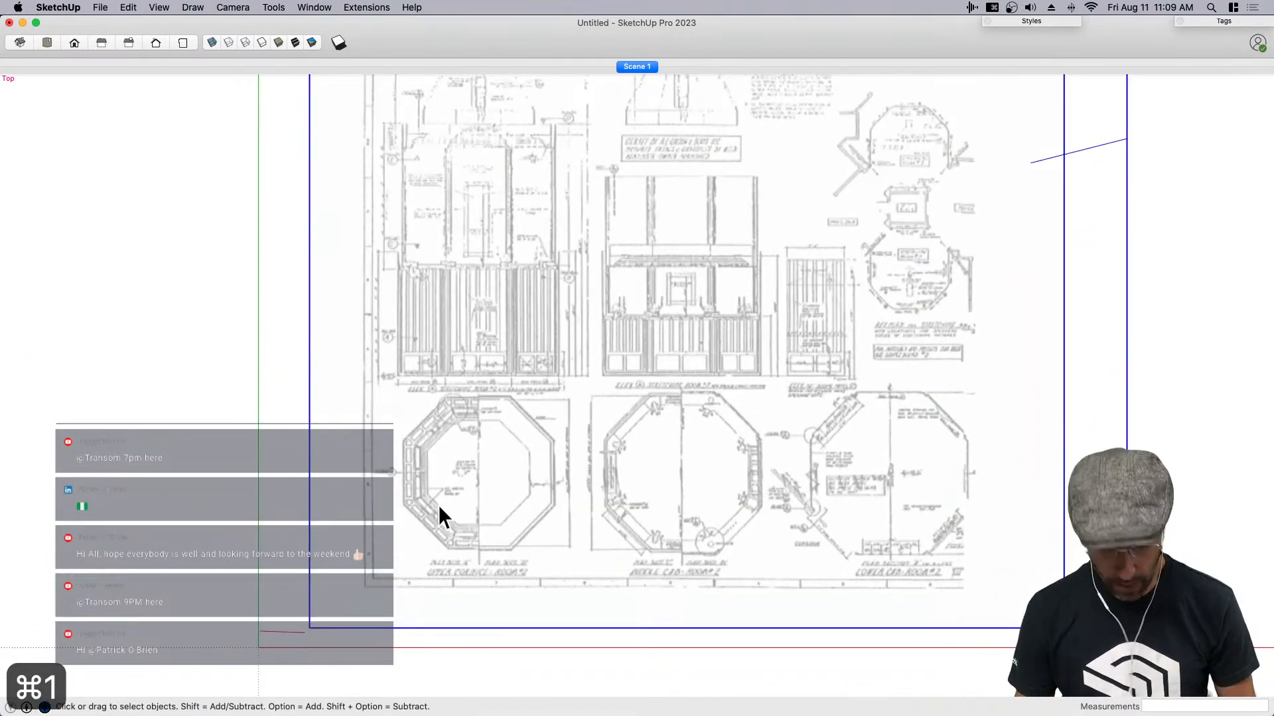
# - Enlarge the blueprint group uniformly a second time from its far corner while staying in the top view
pyautogui.scroll(-2, 500, 572)
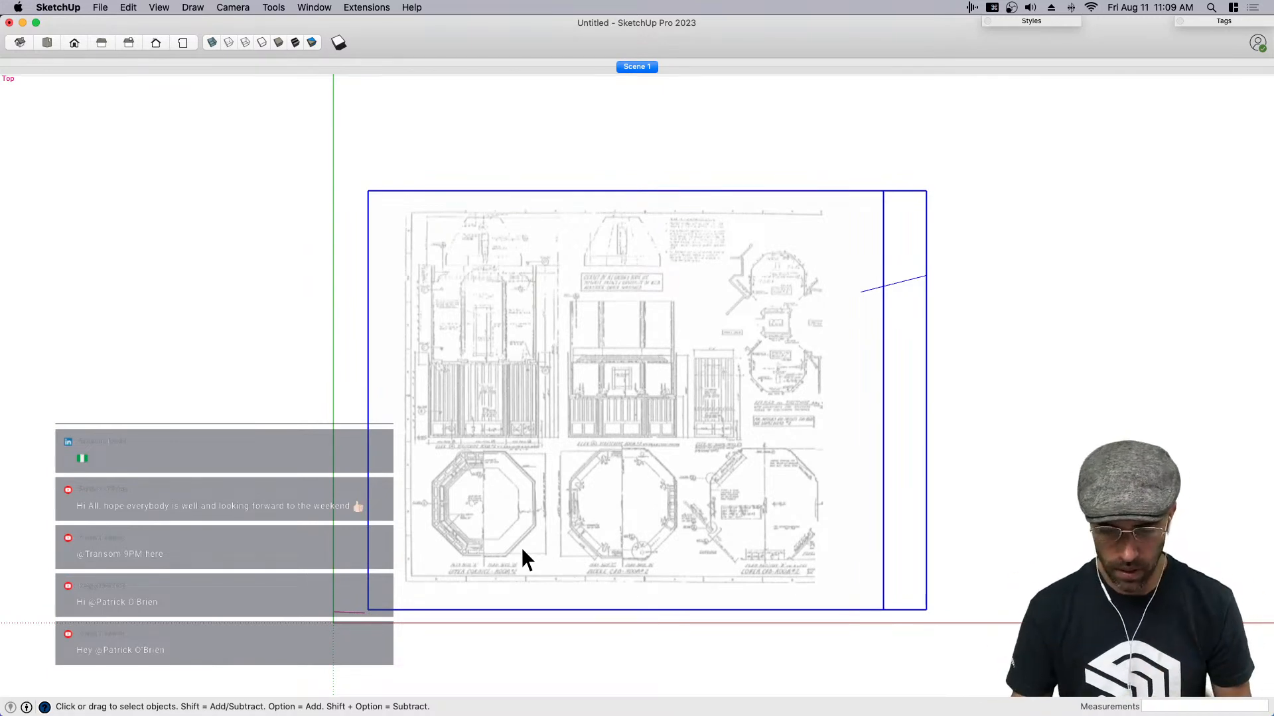
pyautogui.scroll(-3, 668, 526)
pyautogui.press('s')
pyautogui.moveTo(836, 294); pyautogui.dragTo(1062, 123)
pyautogui.press('space')
pyautogui.scroll(-2, 843, 281)
pyautogui.scroll(2, 828, 413)
pyautogui.scroll(2, 745, 438)
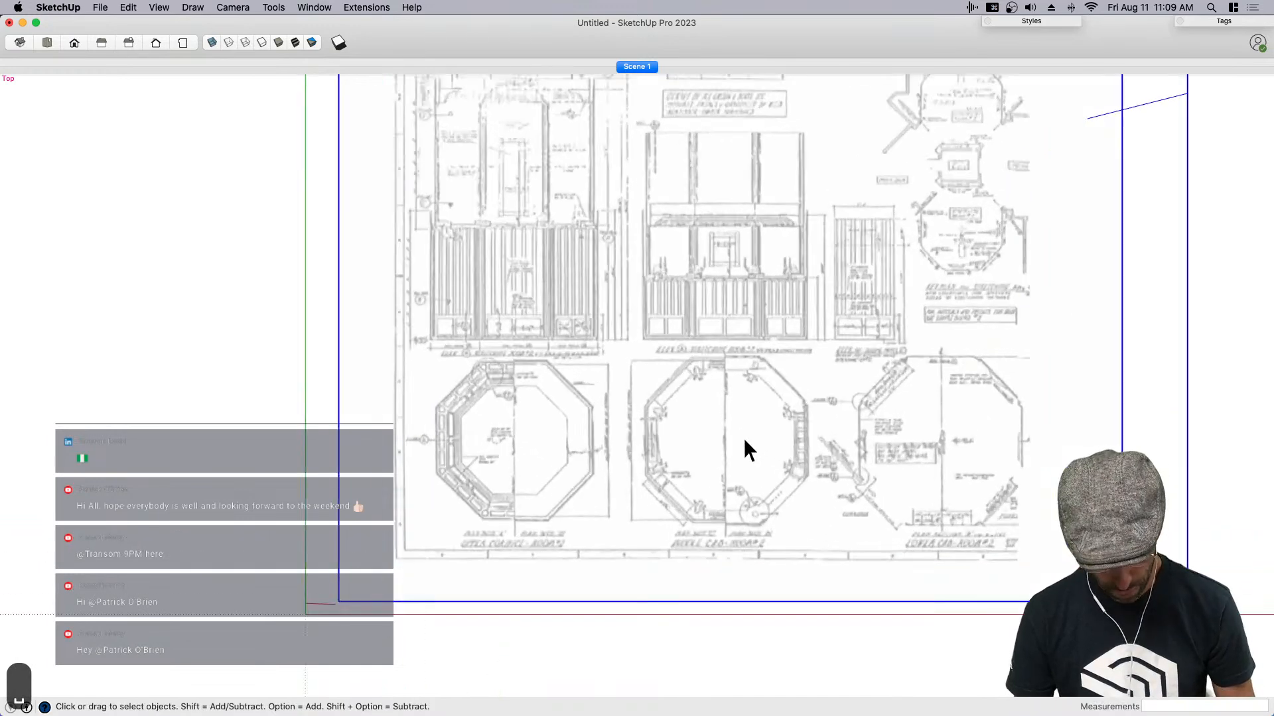
# - Show the Large Tool Set palette and set the Polygon tool to 8 sides
pyautogui.click(159, 8)
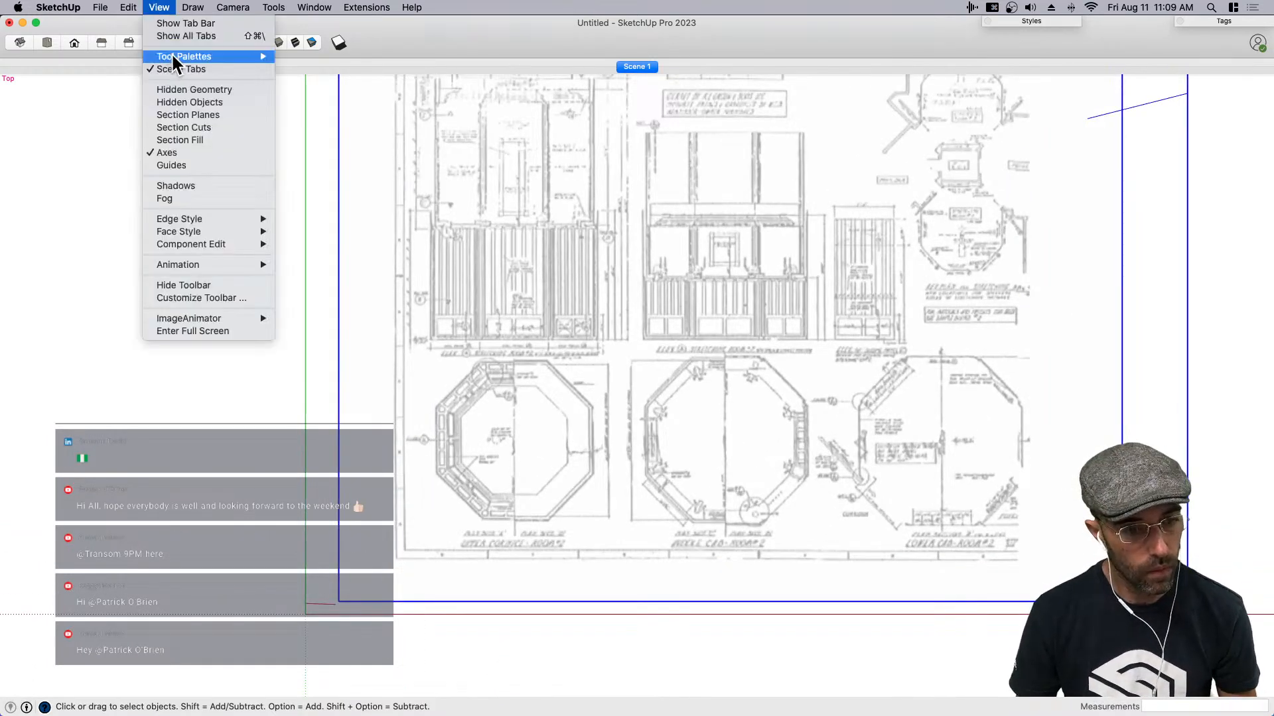
pyautogui.moveTo(176, 56)
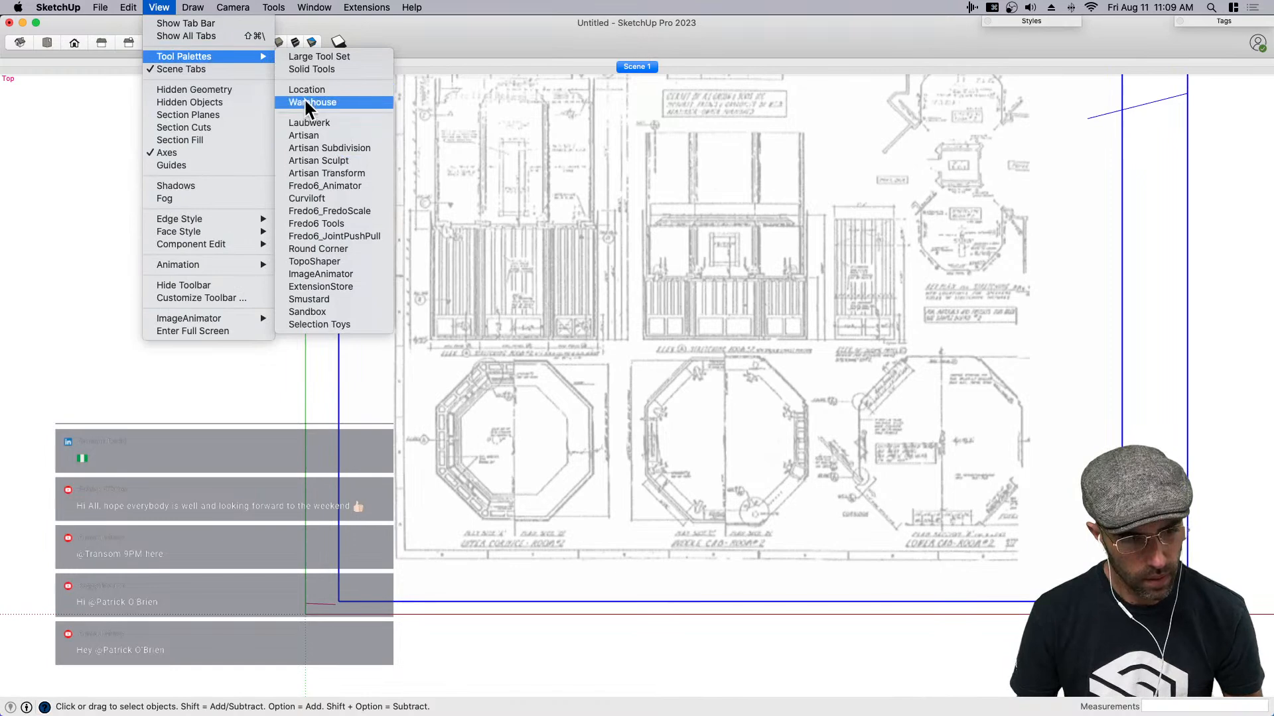
pyautogui.click(296, 57)
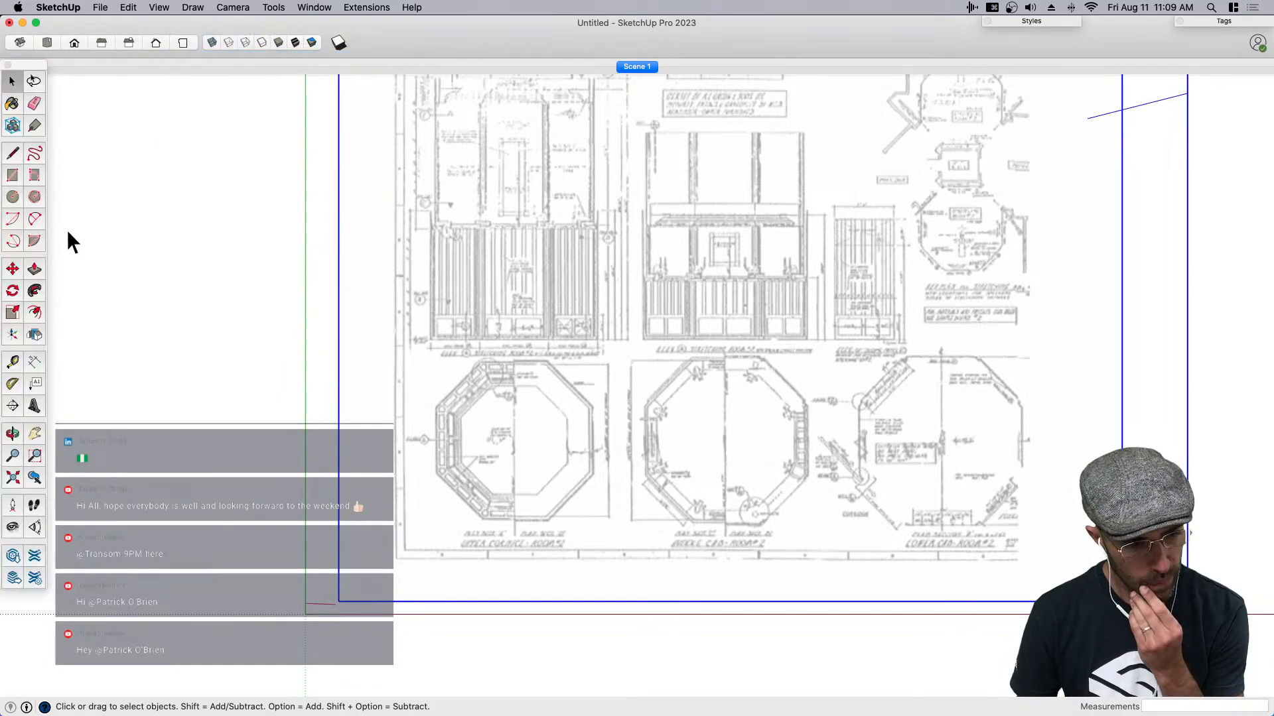
pyautogui.click(33, 197)
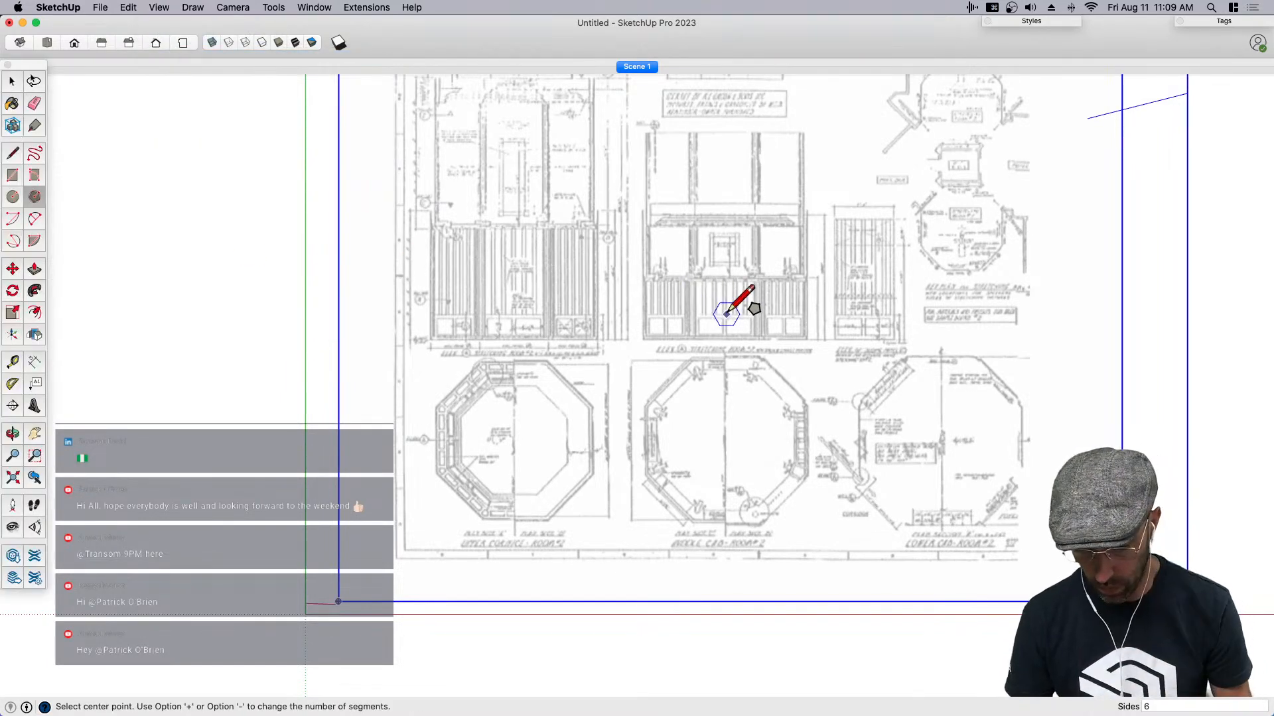
pyautogui.write('8')
pyautogui.press('Return')
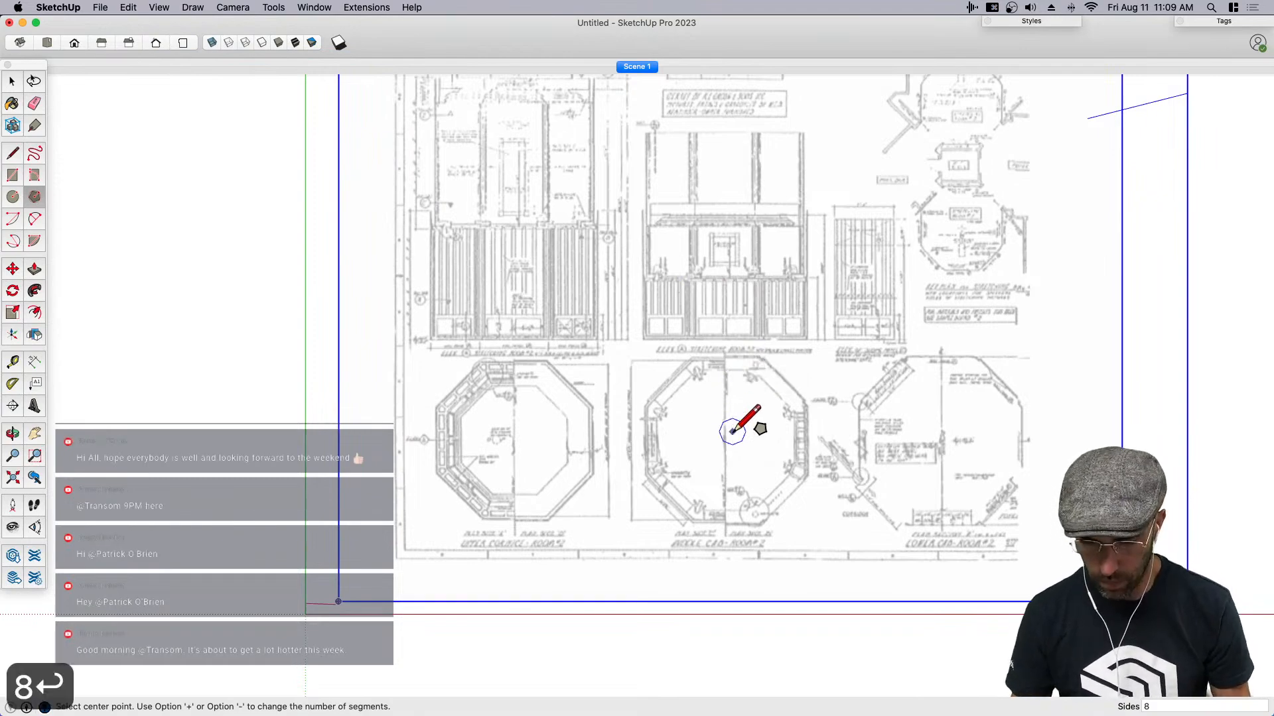
pyautogui.scroll(4, 725, 428)
pyautogui.scroll(-4, 723, 425)
pyautogui.scroll(3, 763, 438)
pyautogui.press('space')
pyautogui.scroll(-3, 748, 477)
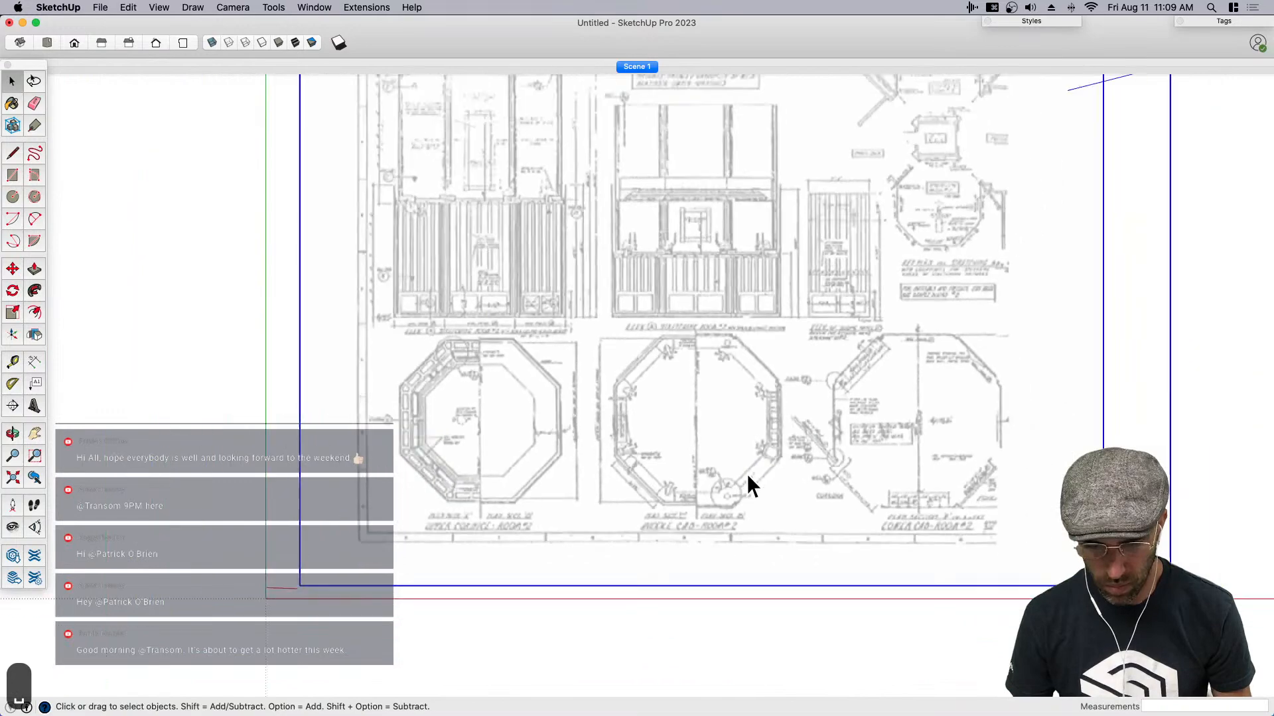
# - Measure the heights from the cornice underside and the portrait frame's upper edge down toward the floor on the middle elevation
pyautogui.scroll(3, 748, 398)
pyautogui.press('h')
pyautogui.moveTo(725, 499); pyautogui.dragTo(699, 594)
pyautogui.press('space')
pyautogui.press('t')
pyautogui.scroll(4, 729, 312)
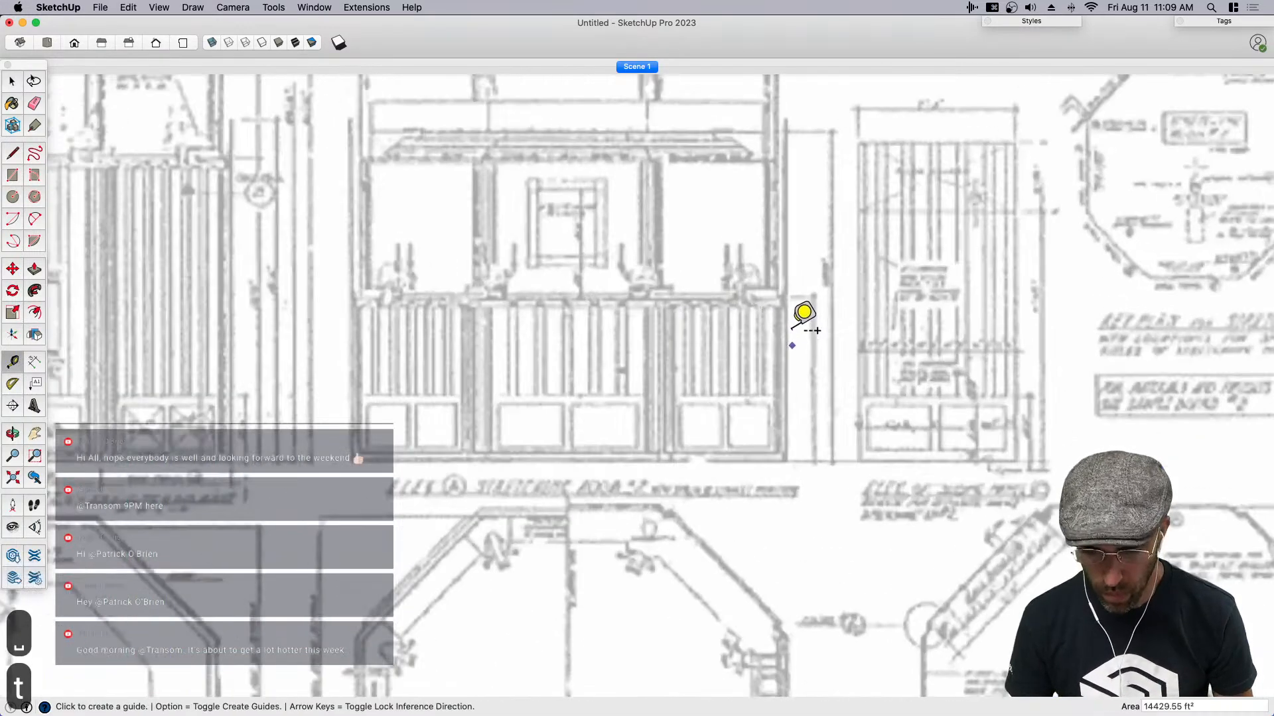
pyautogui.scroll(-1, 799, 232)
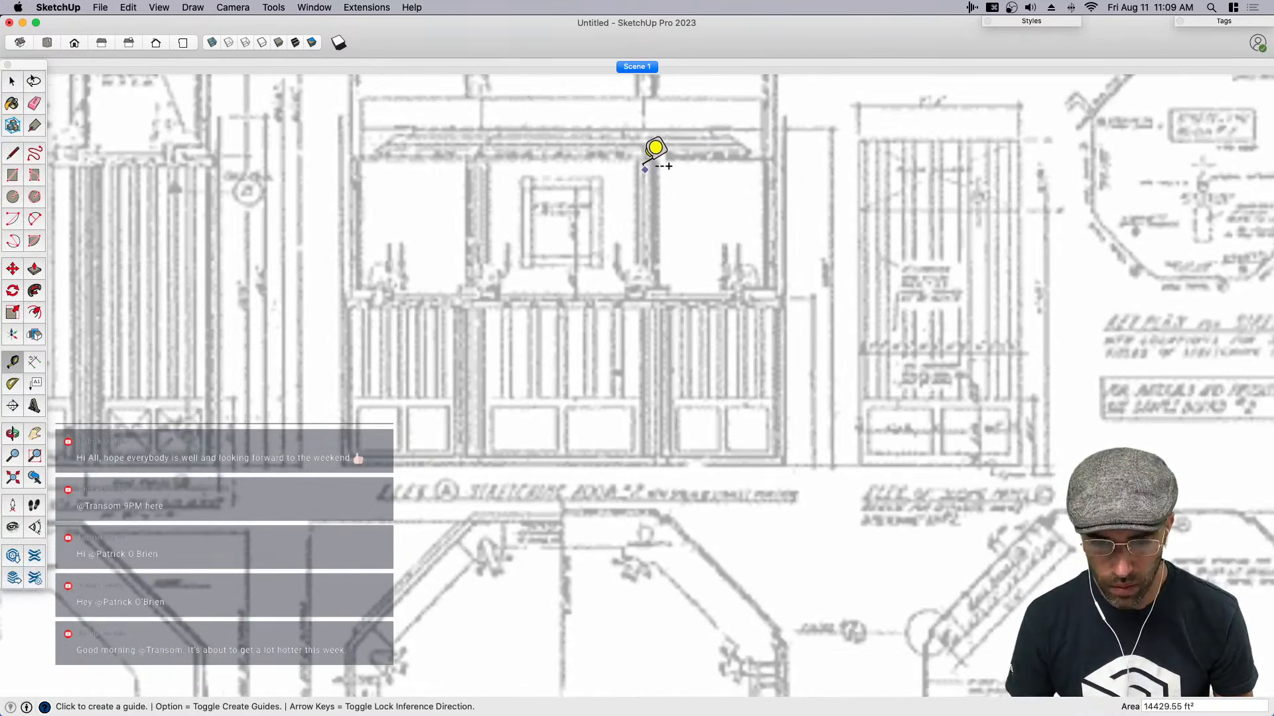
pyautogui.click(641, 165)
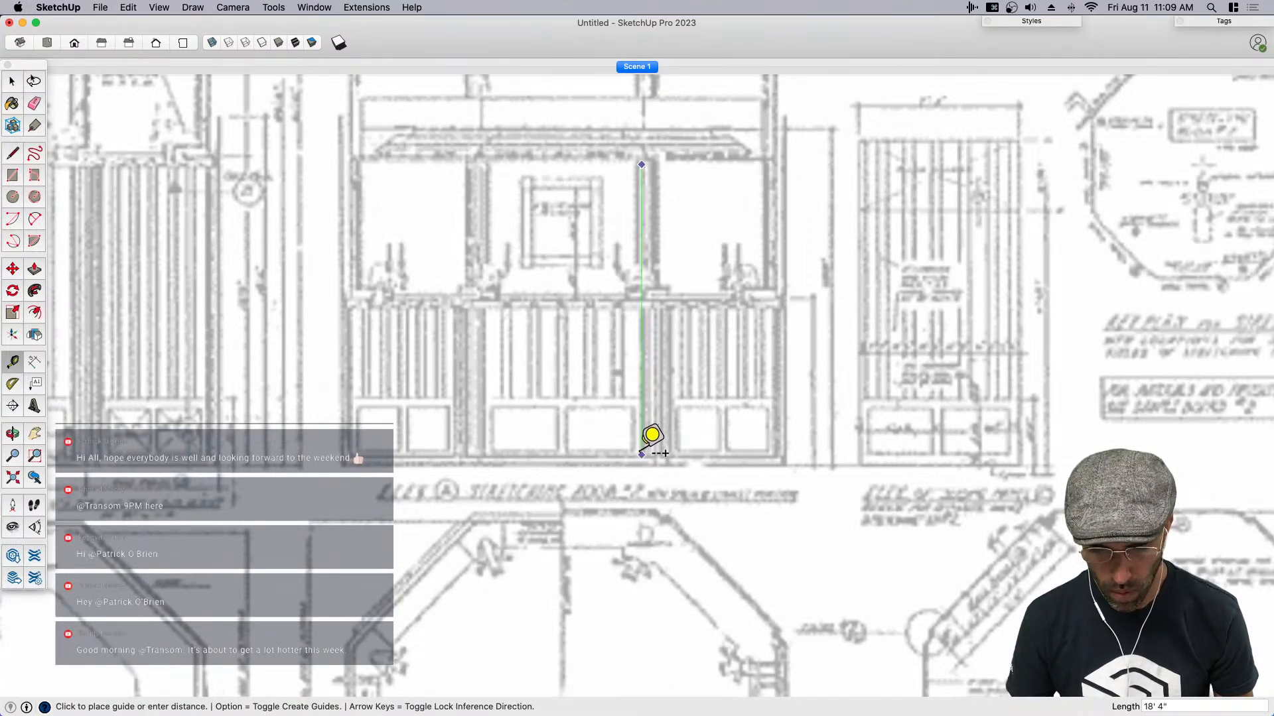
pyautogui.press('Escape')
pyautogui.click(602, 176)
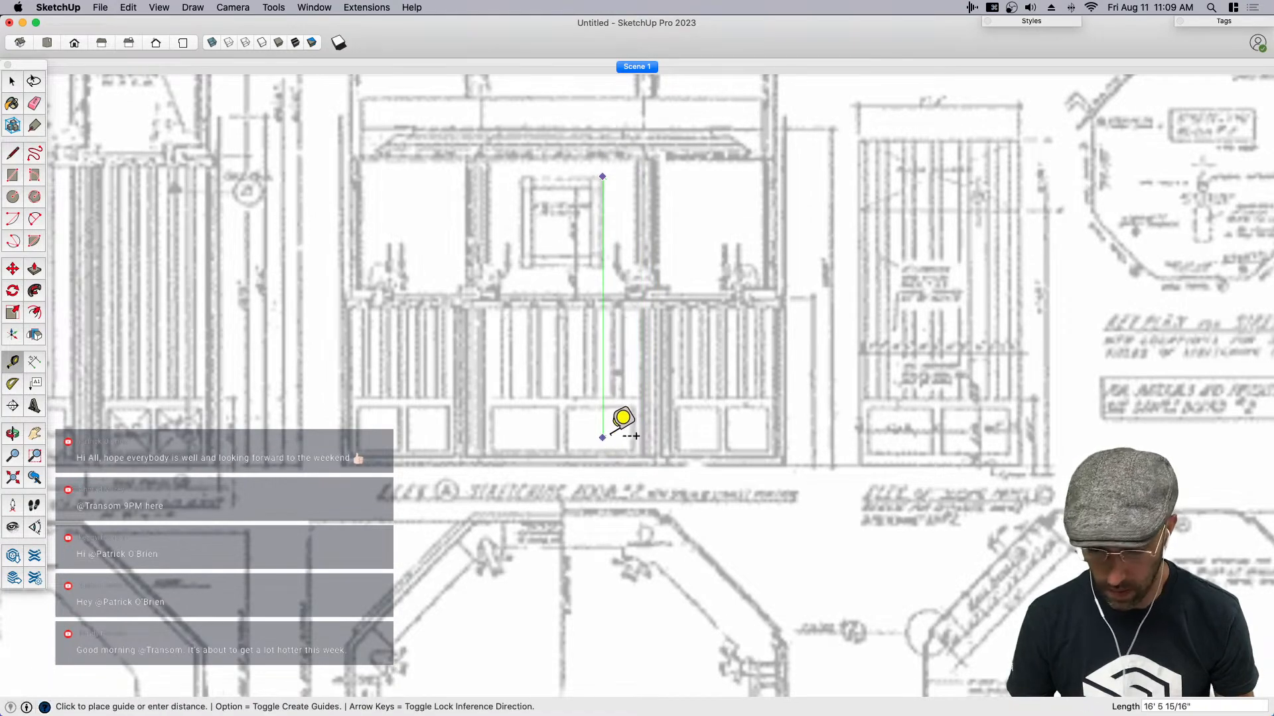
pyautogui.press('space')
# - Resize the active blueprint group by setting the height from the portrait frame's upper edge to the floor to 13'
pyautogui.scroll(-6, 614, 428)
pyautogui.scroll(2, 607, 430)
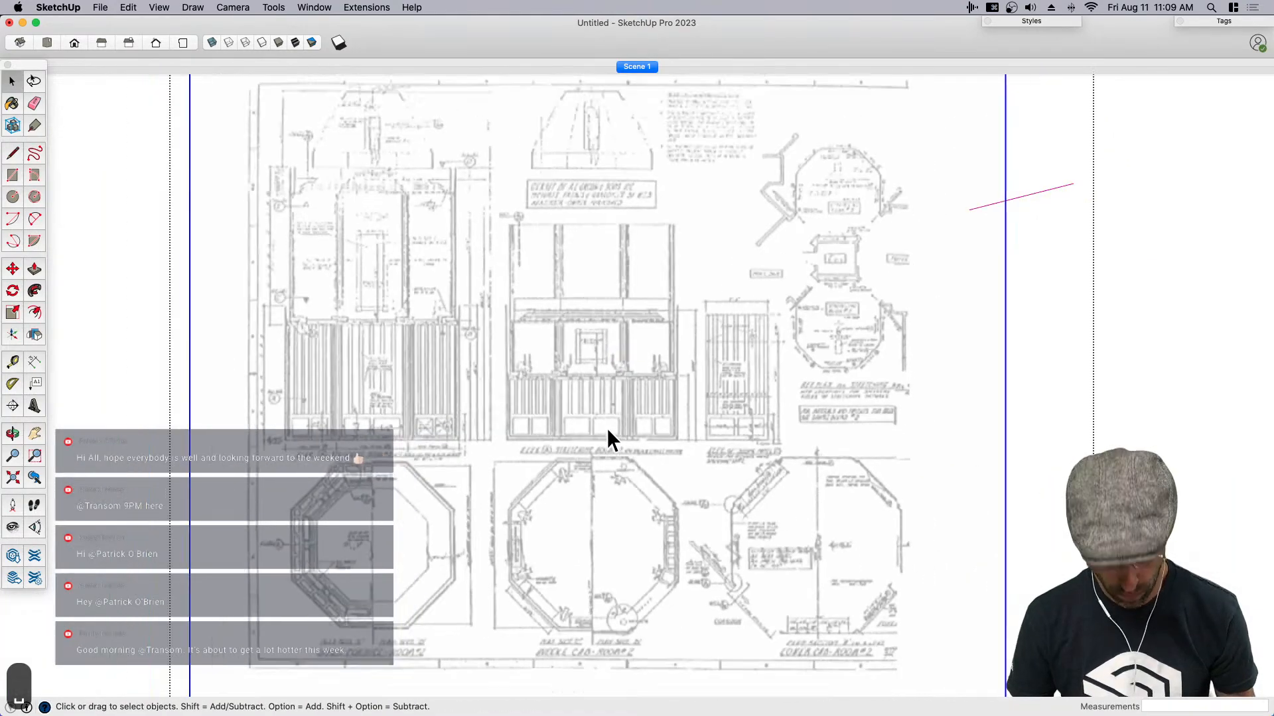
pyautogui.press('t')
pyautogui.scroll(5, 611, 318)
pyautogui.click(580, 365)
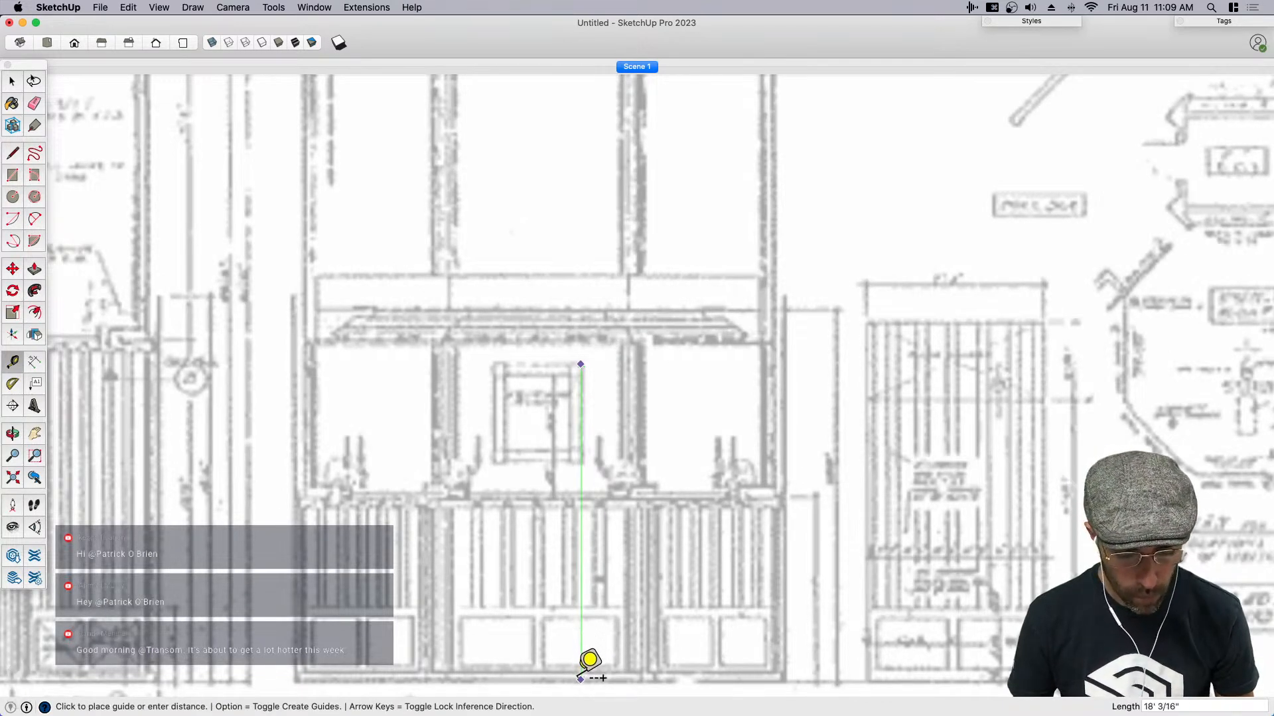
pyautogui.click(582, 669)
pyautogui.write("13'")
pyautogui.press('Return')
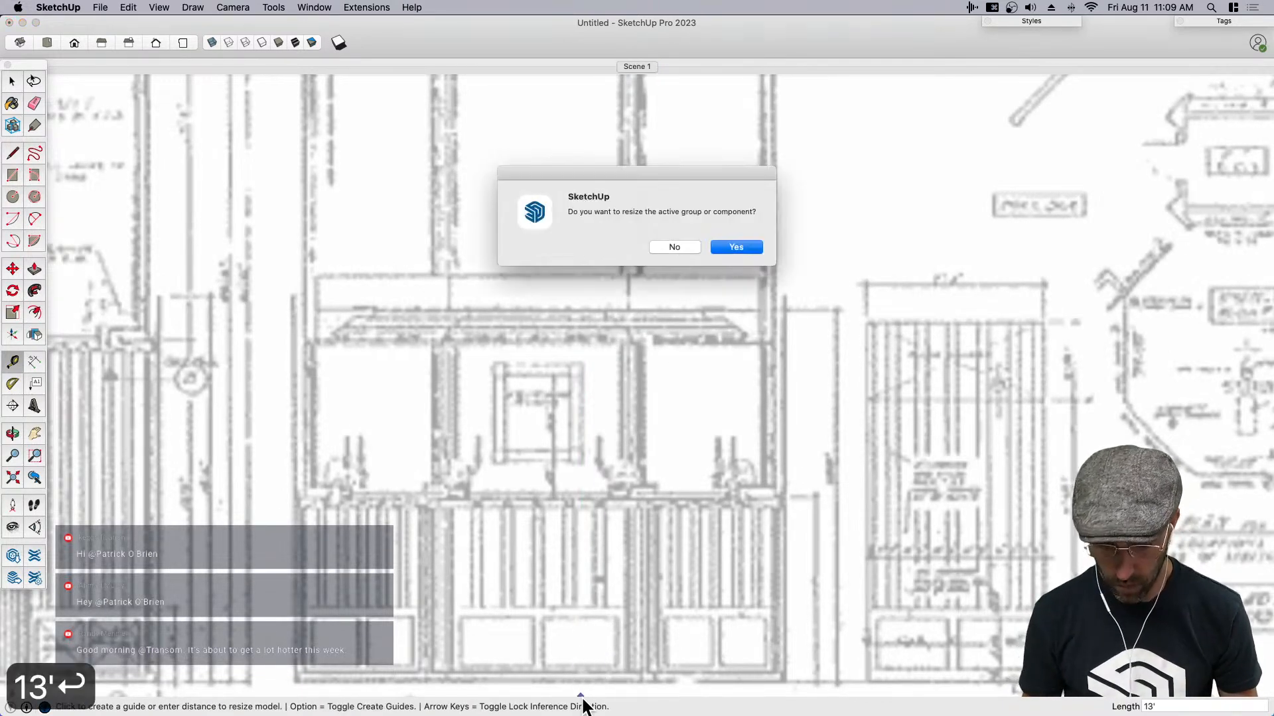
pyautogui.click(750, 248)
pyautogui.scroll(-8, 753, 285)
pyautogui.press('space')
pyautogui.click(943, 373)
# - Measure the overall width of the middle octagonal plan between its outer walls
pyautogui.scroll(3, 637, 479)
pyautogui.press('t')
pyautogui.scroll(5, 597, 458)
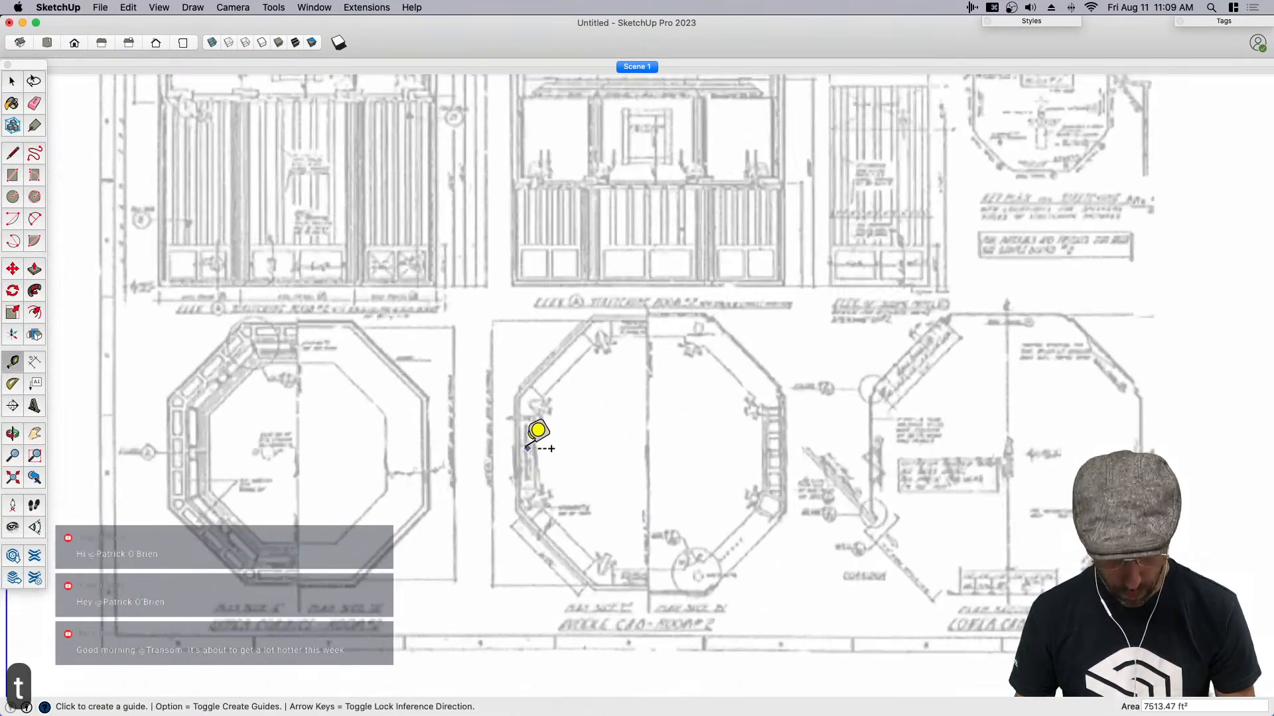
pyautogui.click(512, 456)
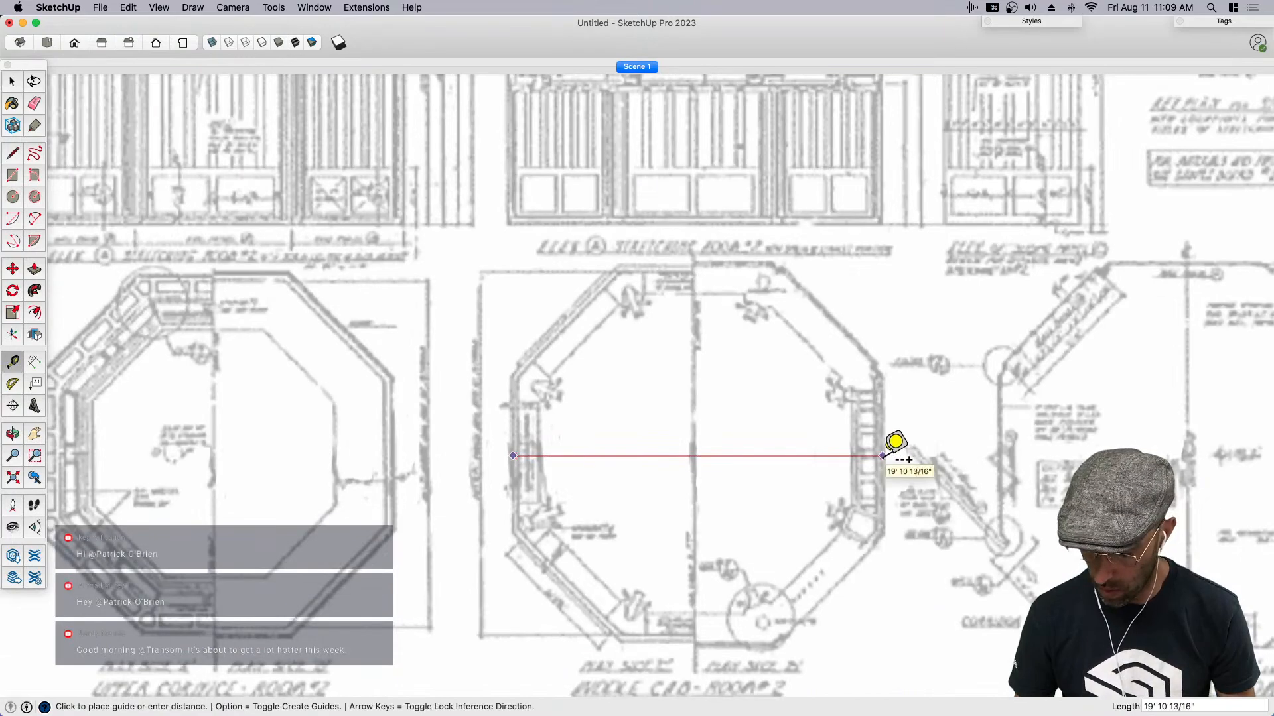
pyautogui.press('space')
pyautogui.scroll(-3, 724, 460)
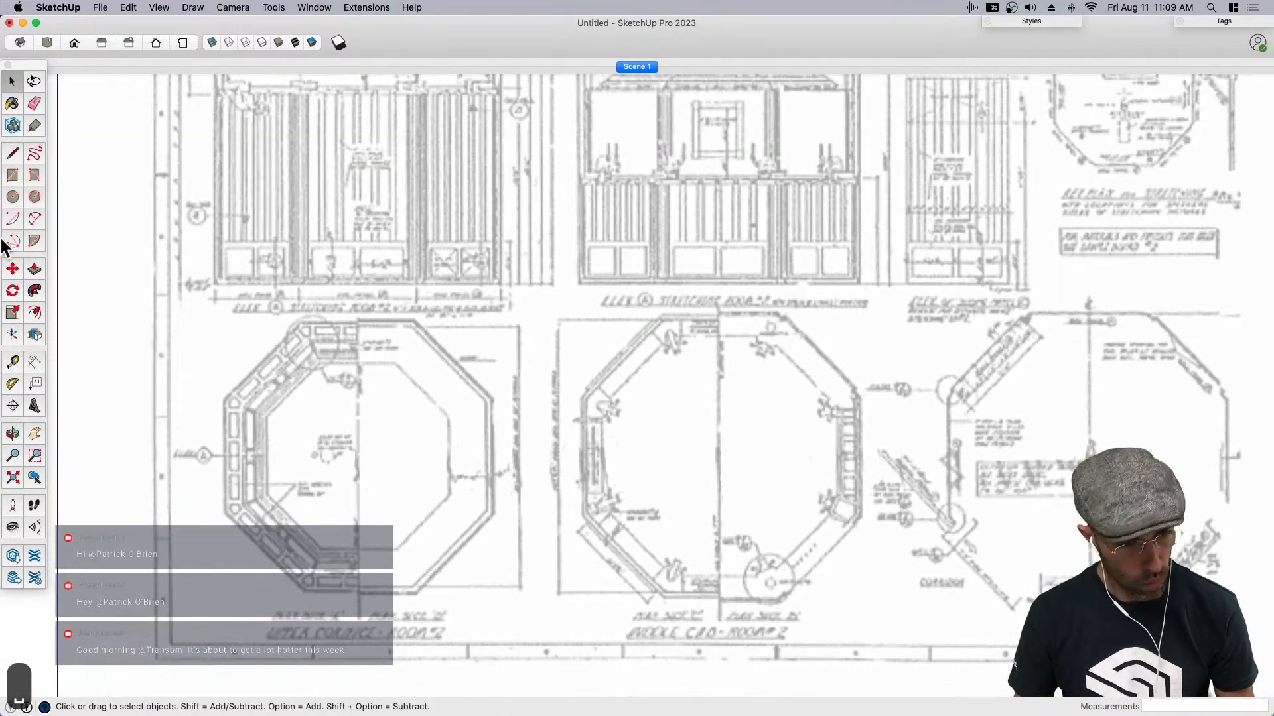
# - Draw an octagon with a 10' inscribed radius centered on the middle octagonal plan
pyautogui.click(34, 196)
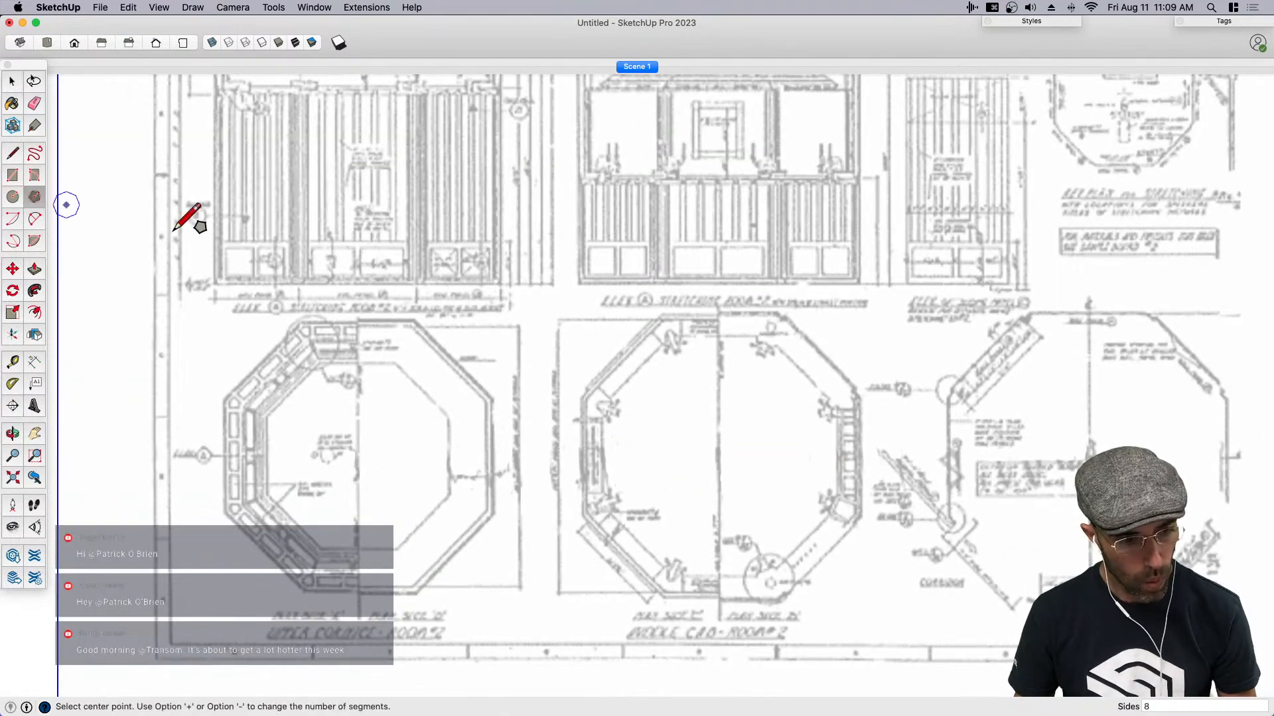
pyautogui.click(719, 454)
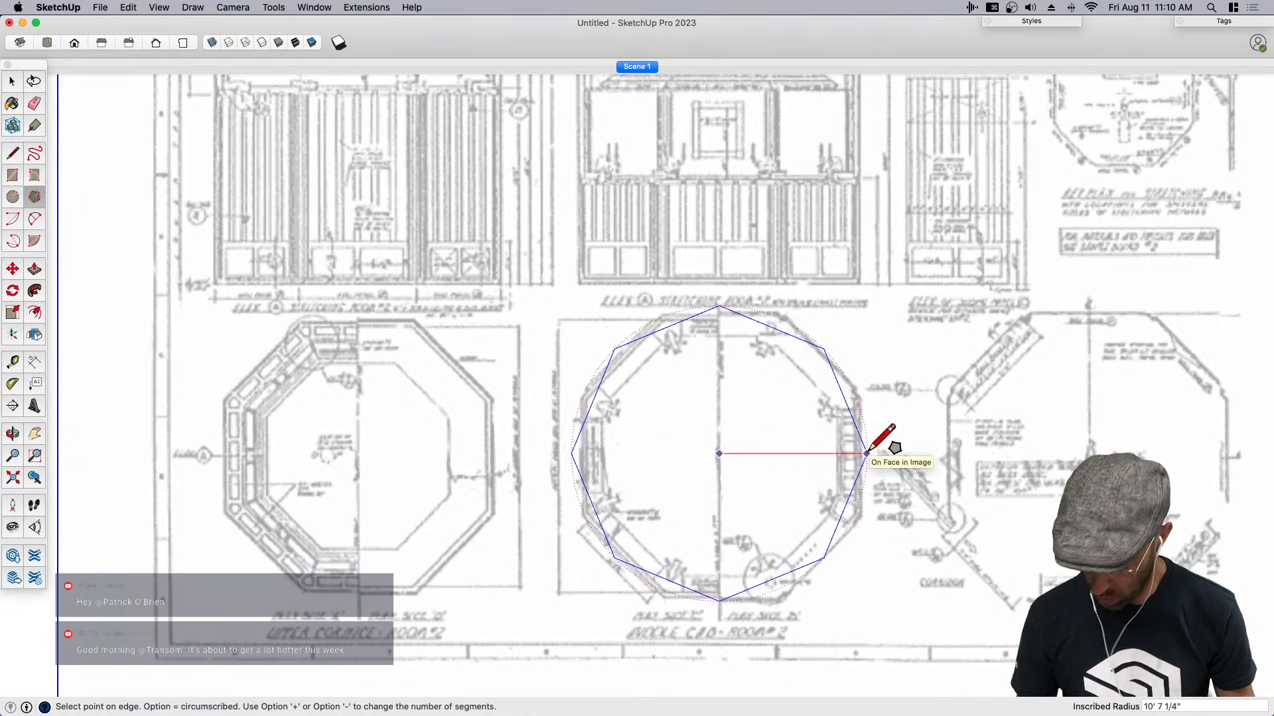
pyautogui.write("20'")
pyautogui.press('Return')
pyautogui.write("10'")
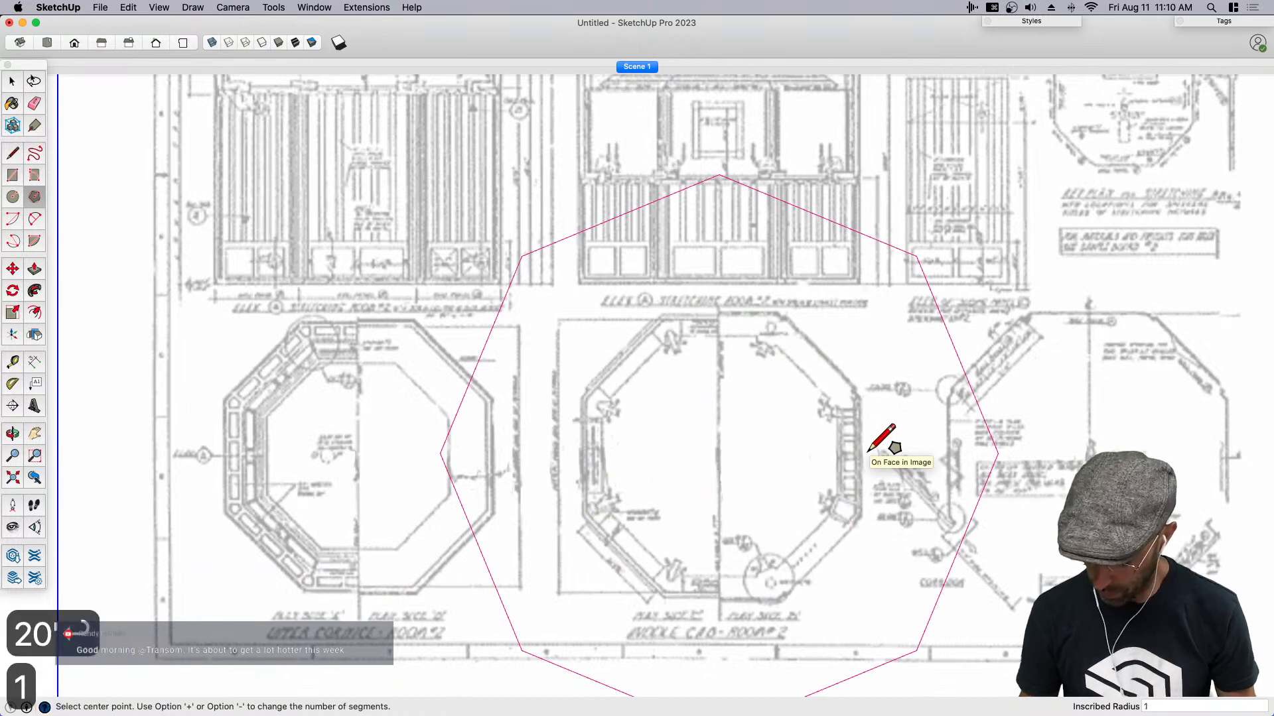
pyautogui.press('Return')
pyautogui.press('space')
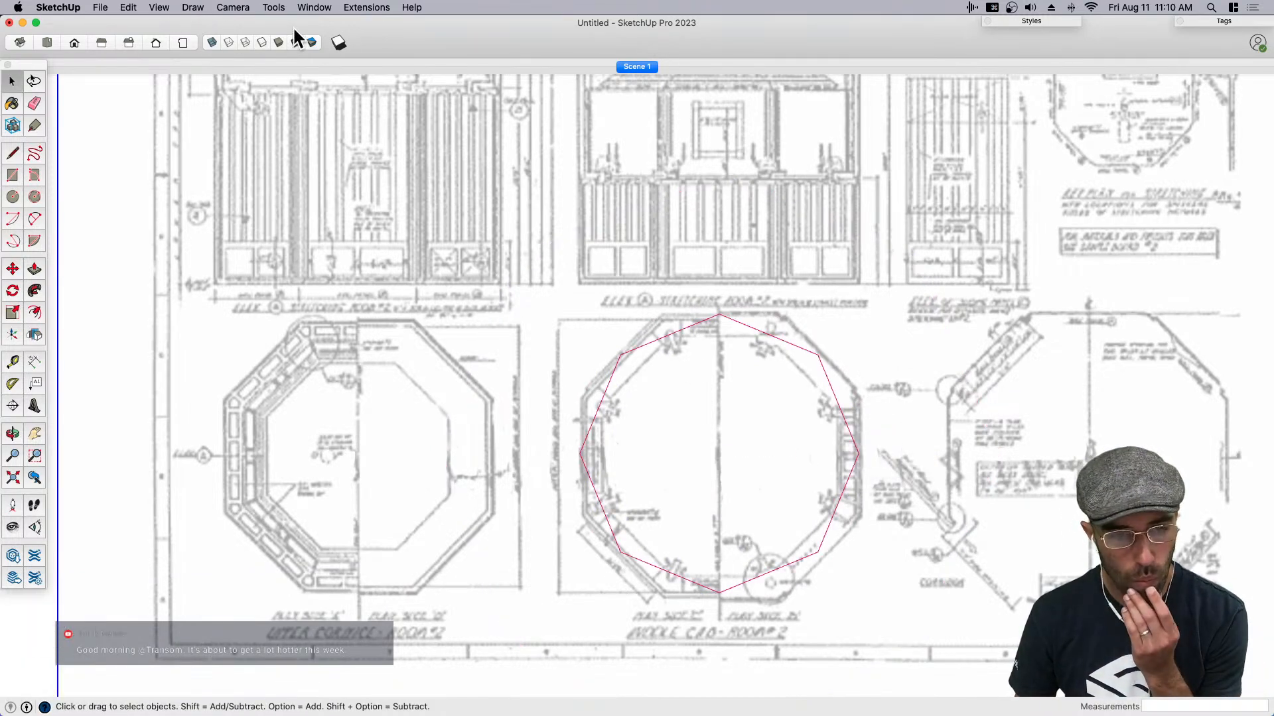
# - Set the edge profile thickness to 2 in the Drafting style and collapse the style settings
pyautogui.click(314, 8)
pyautogui.click(335, 219)
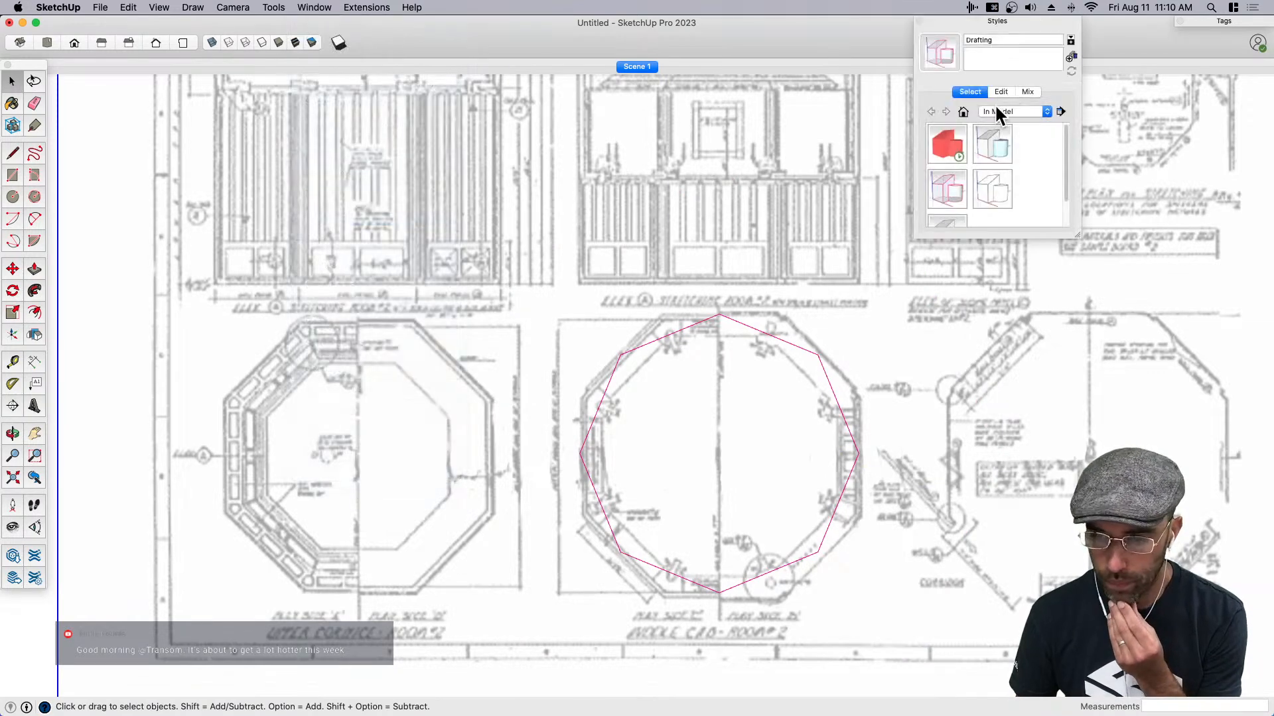
pyautogui.click(1001, 93)
pyautogui.click(1037, 166)
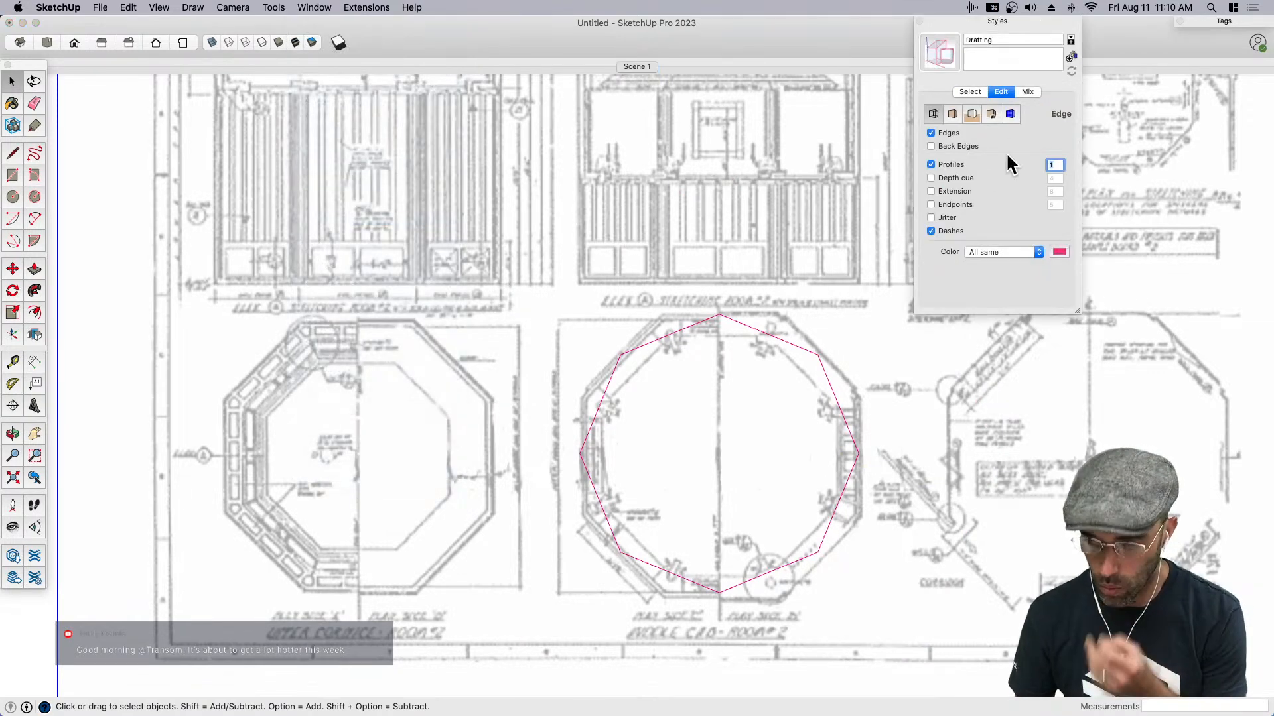
pyautogui.write('2')
pyautogui.press('Tab')
pyautogui.click(997, 22)
# - Rotate the octagon face and its edges 22.5 degrees about their center so the sides run parallel to the plan
pyautogui.press('space')
pyautogui.doubleClick(758, 456)
pyautogui.press('q')
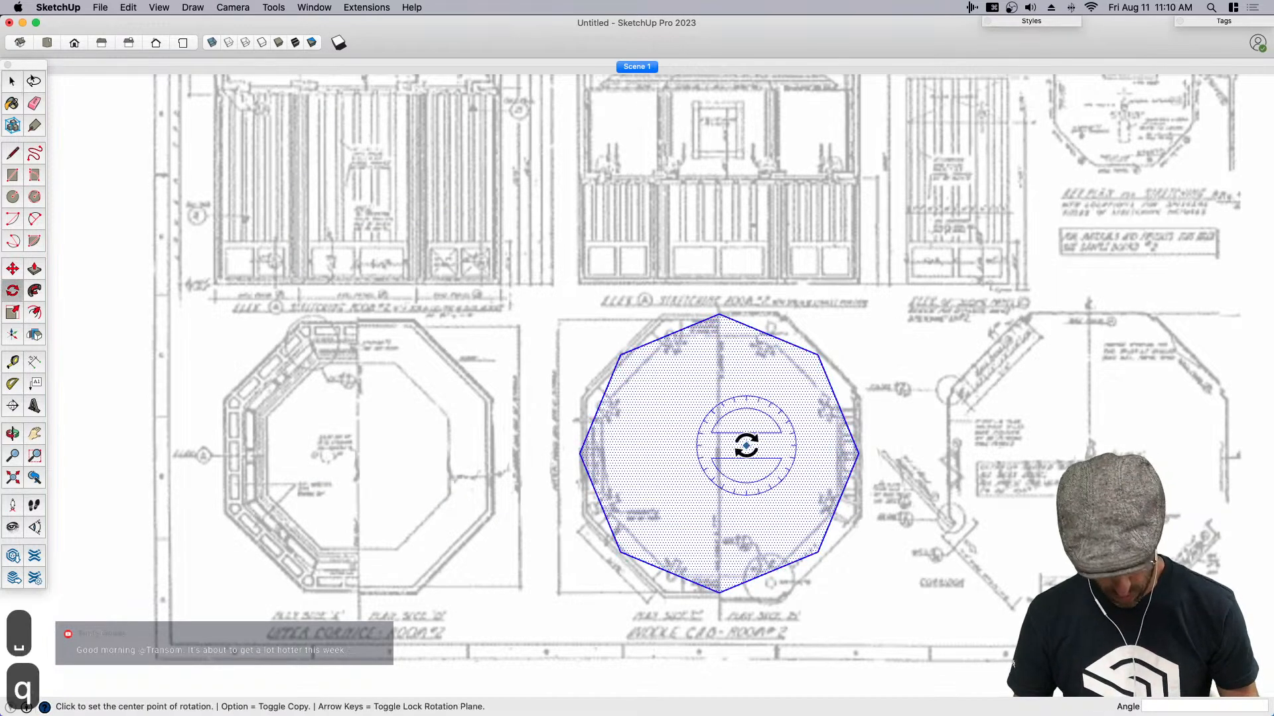
pyautogui.click(721, 454)
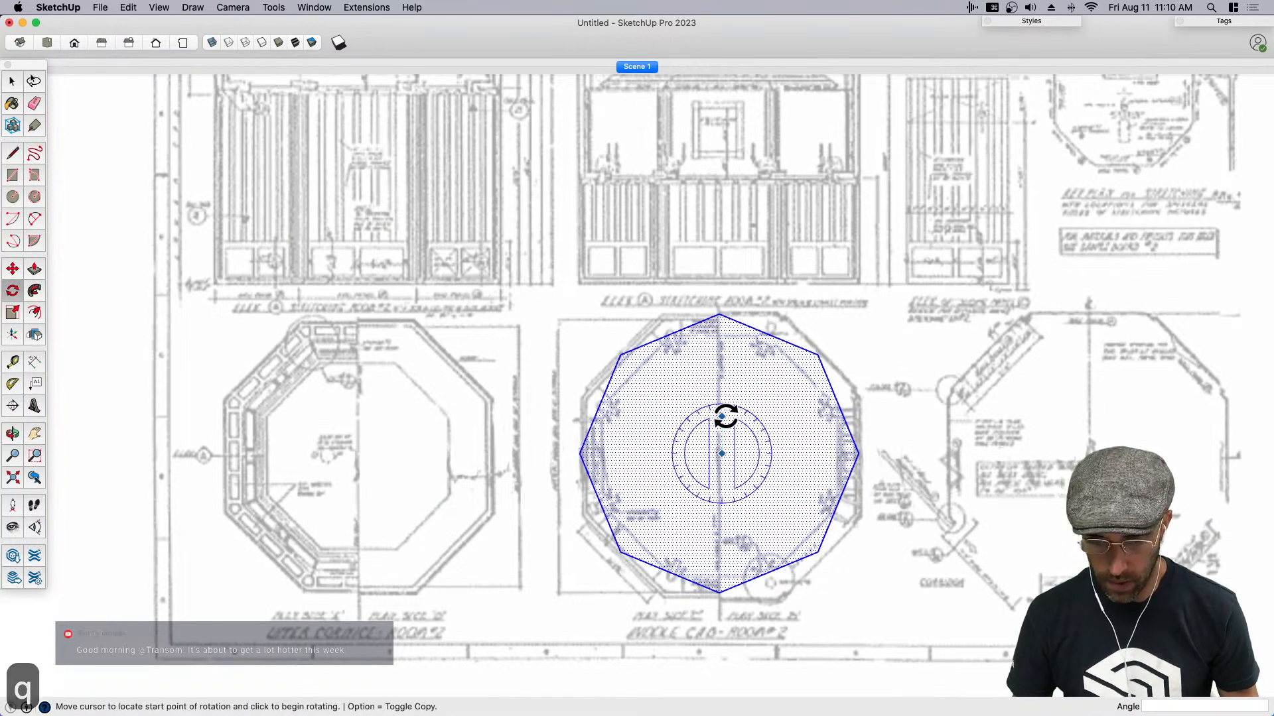
pyautogui.click(722, 416)
pyautogui.write('22.5')
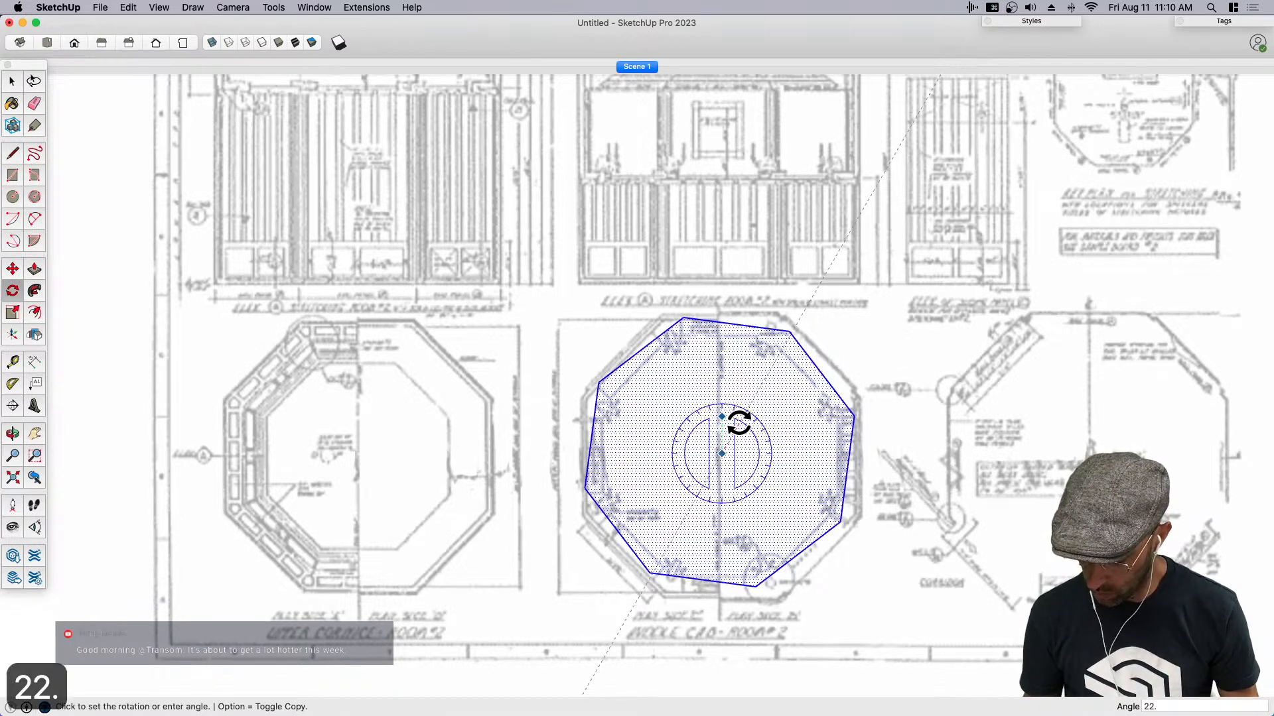
pyautogui.press('Return')
pyautogui.press('space')
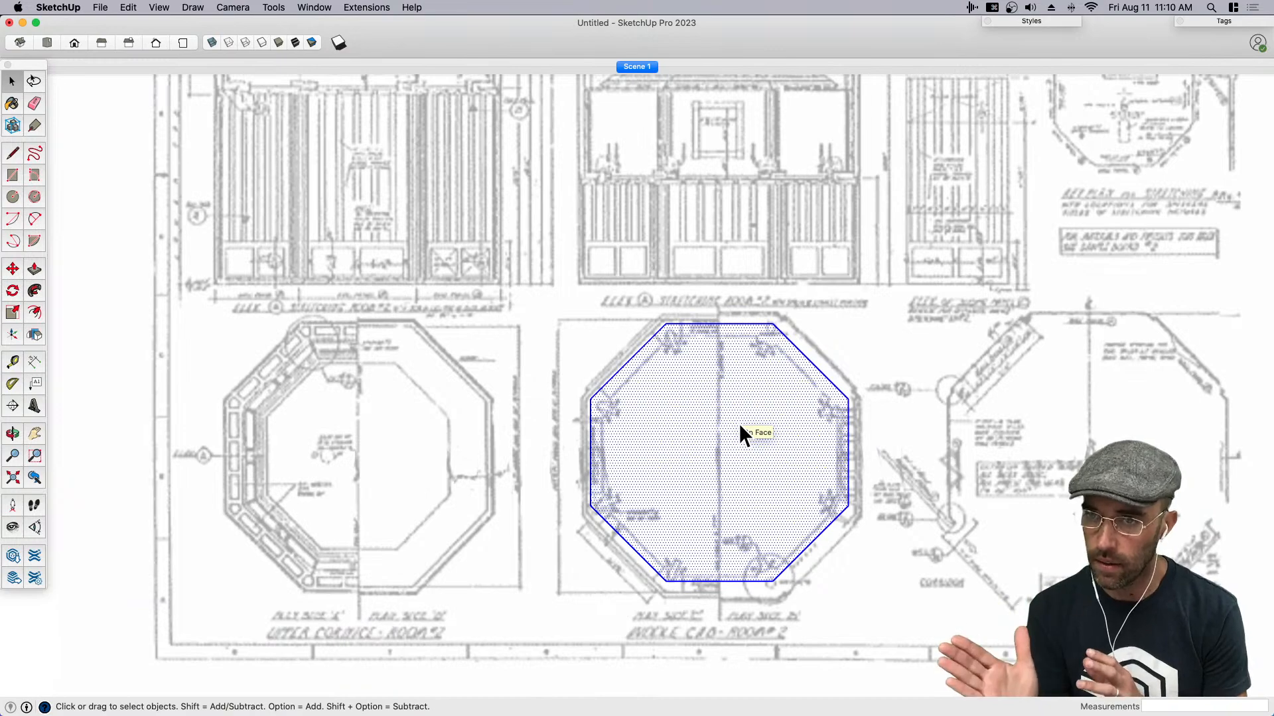
# - Measure the distance from the octagon's center to the outer wall of the middle plan along the red axis
pyautogui.scroll(2, 775, 527)
pyautogui.scroll(1, 775, 527)
pyautogui.scroll(-1, 737, 544)
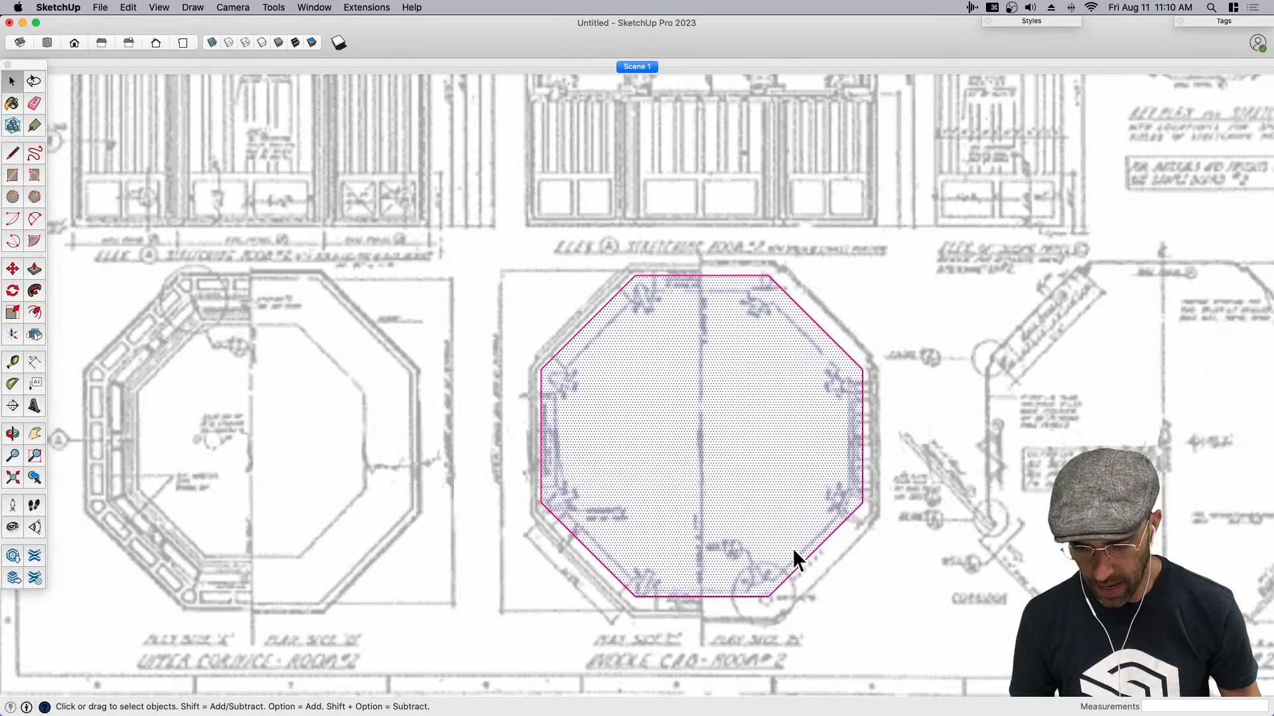
pyautogui.press('t')
pyautogui.scroll(1, 700, 451)
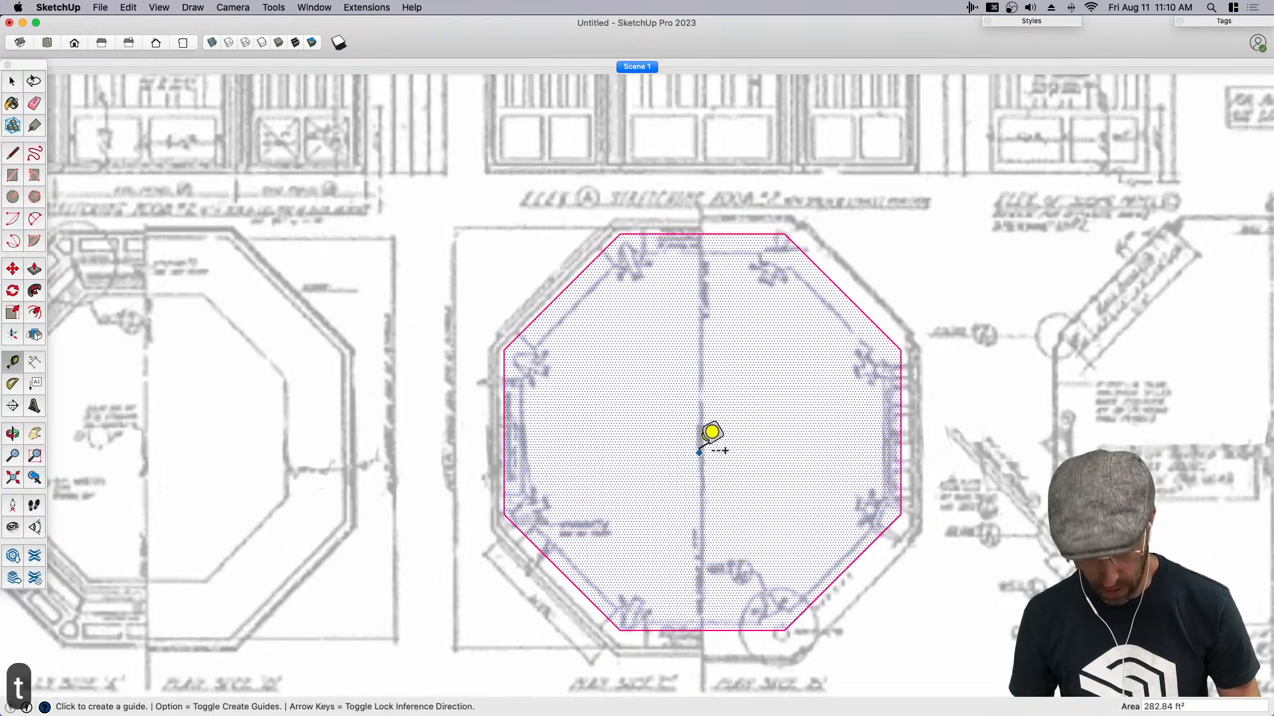
pyautogui.click(698, 438)
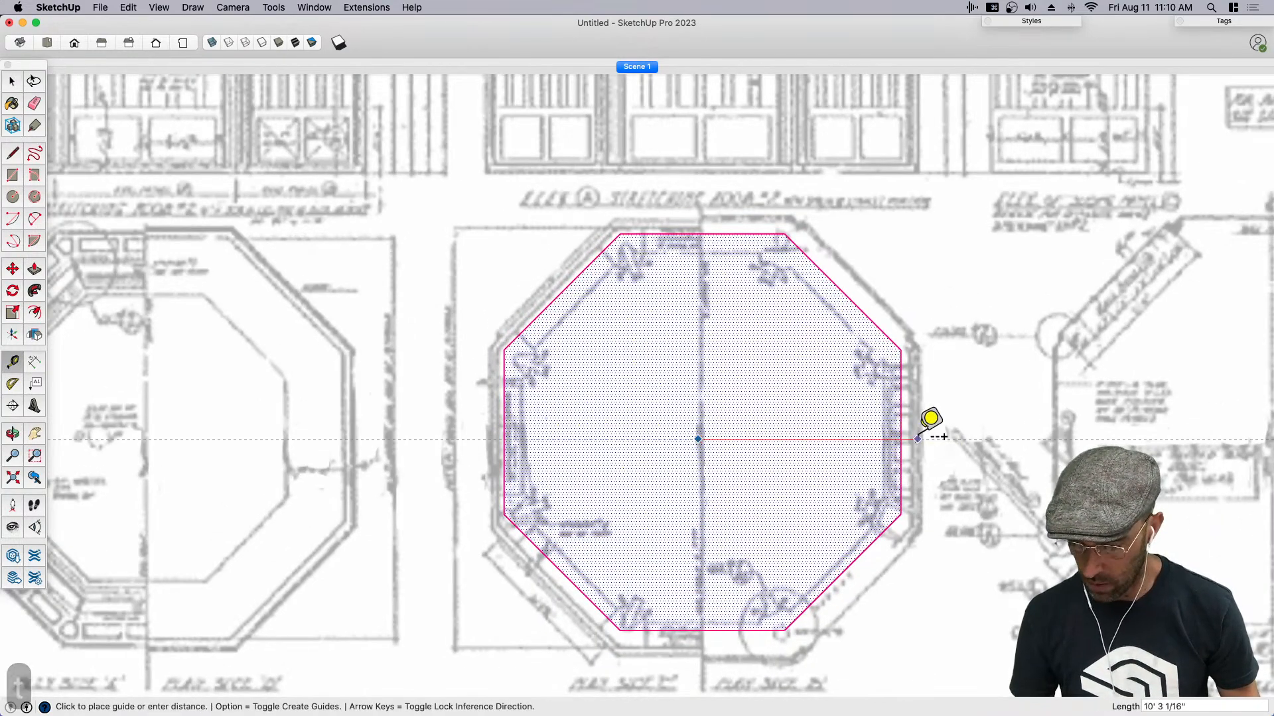
pyautogui.press('space')
# - Scale the octagon uniformly by about 1.06 and 1.03 from opposite corners to match the plan's outer walls
pyautogui.scroll(-2, 817, 475)
pyautogui.press('s')
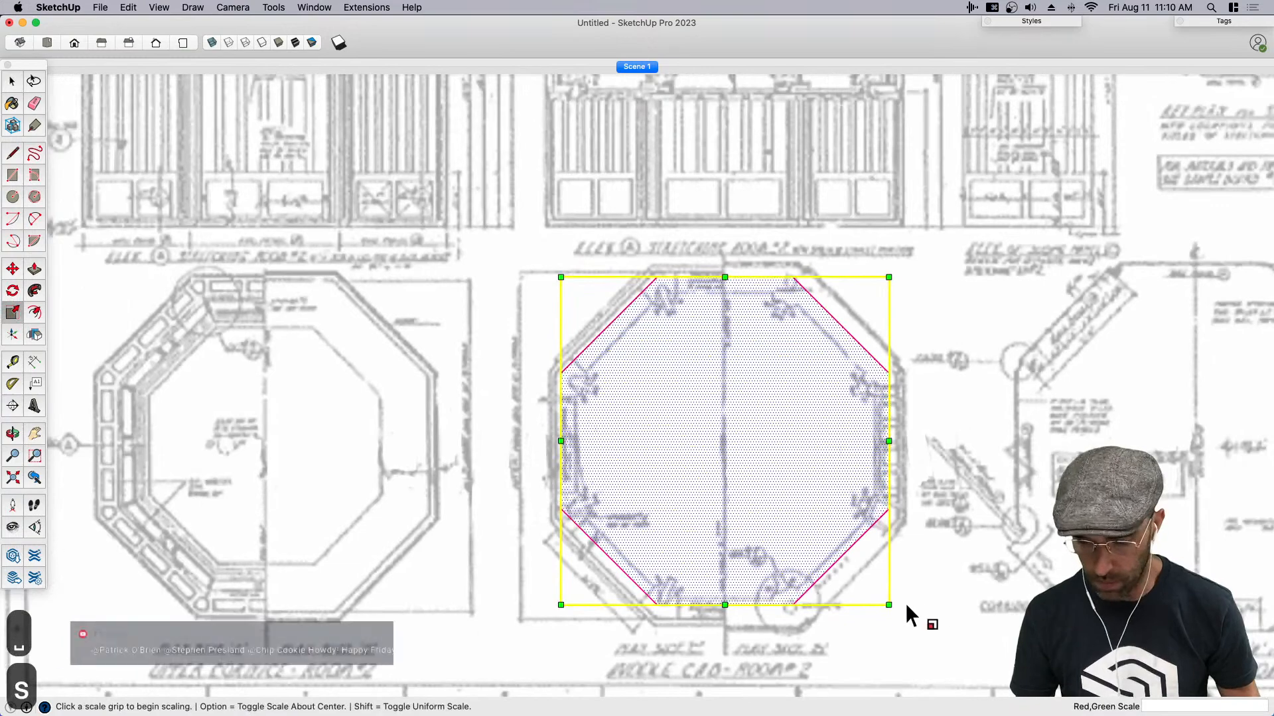
pyautogui.click(900, 606)
pyautogui.click(905, 614)
pyautogui.scroll(1, 535, 256)
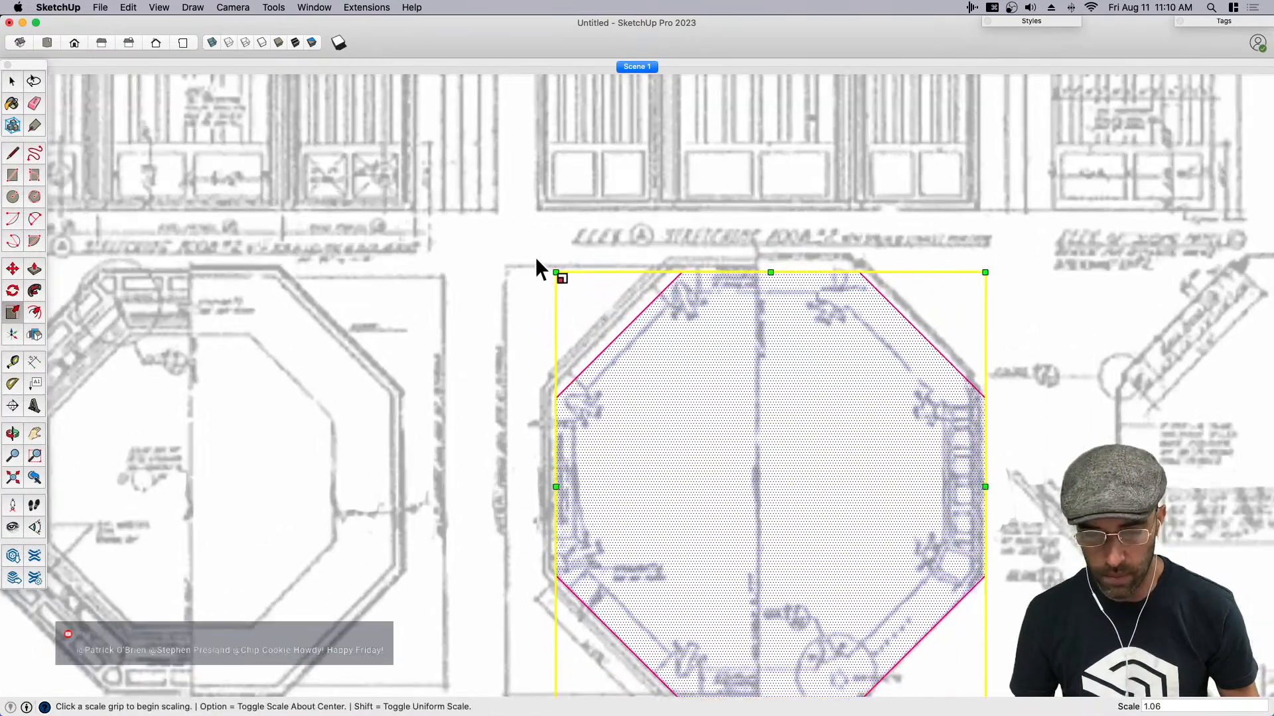
pyautogui.click(555, 272)
pyautogui.click(537, 258)
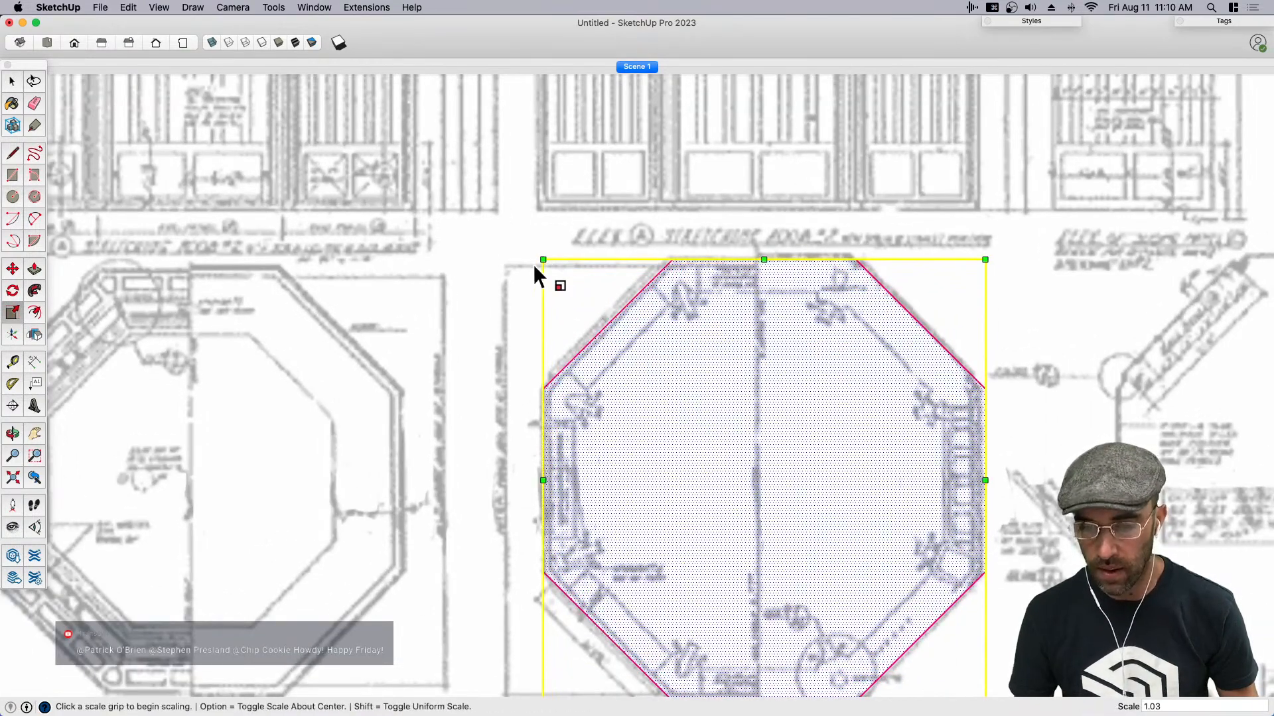
pyautogui.press('space')
# - Measure the width of the central wall panel along the base of the middle elevation
pyautogui.scroll(-2, 686, 220)
pyautogui.press('h')
pyautogui.moveTo(686, 220); pyautogui.dragTo(695, 383)
pyautogui.press('space')
pyautogui.scroll(3, 690, 382)
pyautogui.press('t')
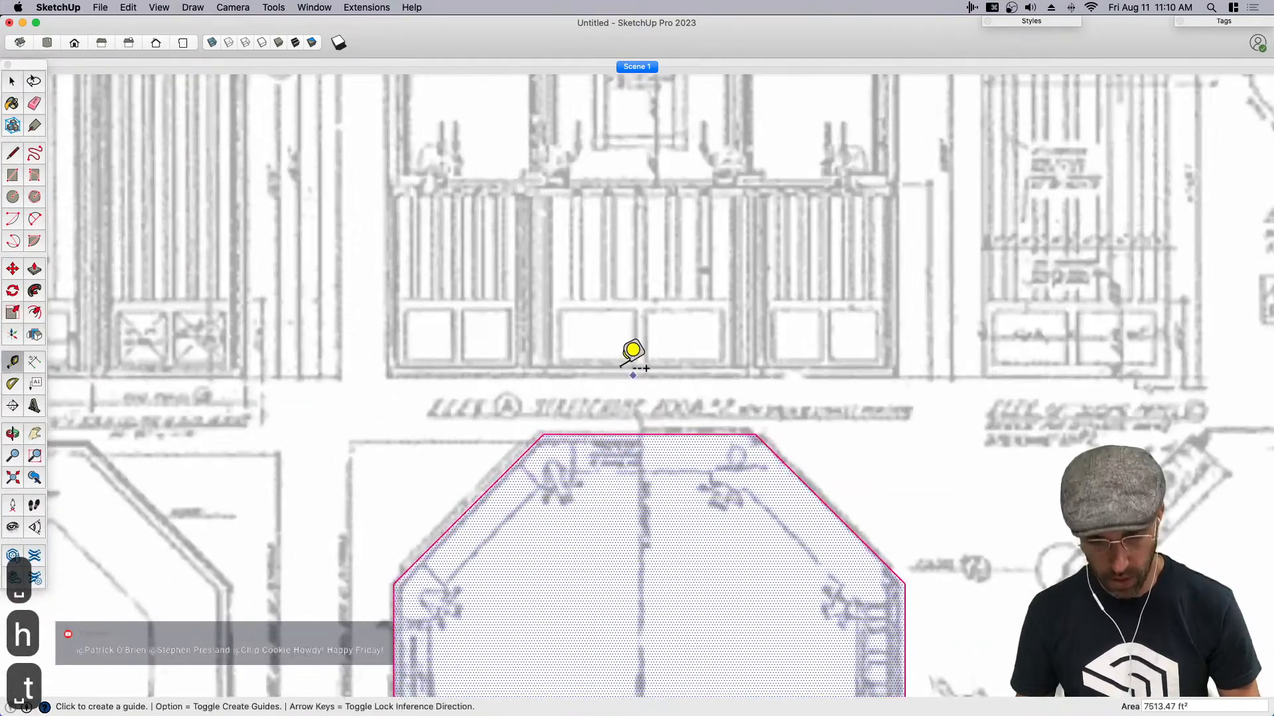
pyautogui.scroll(1, 546, 364)
pyautogui.click(530, 366)
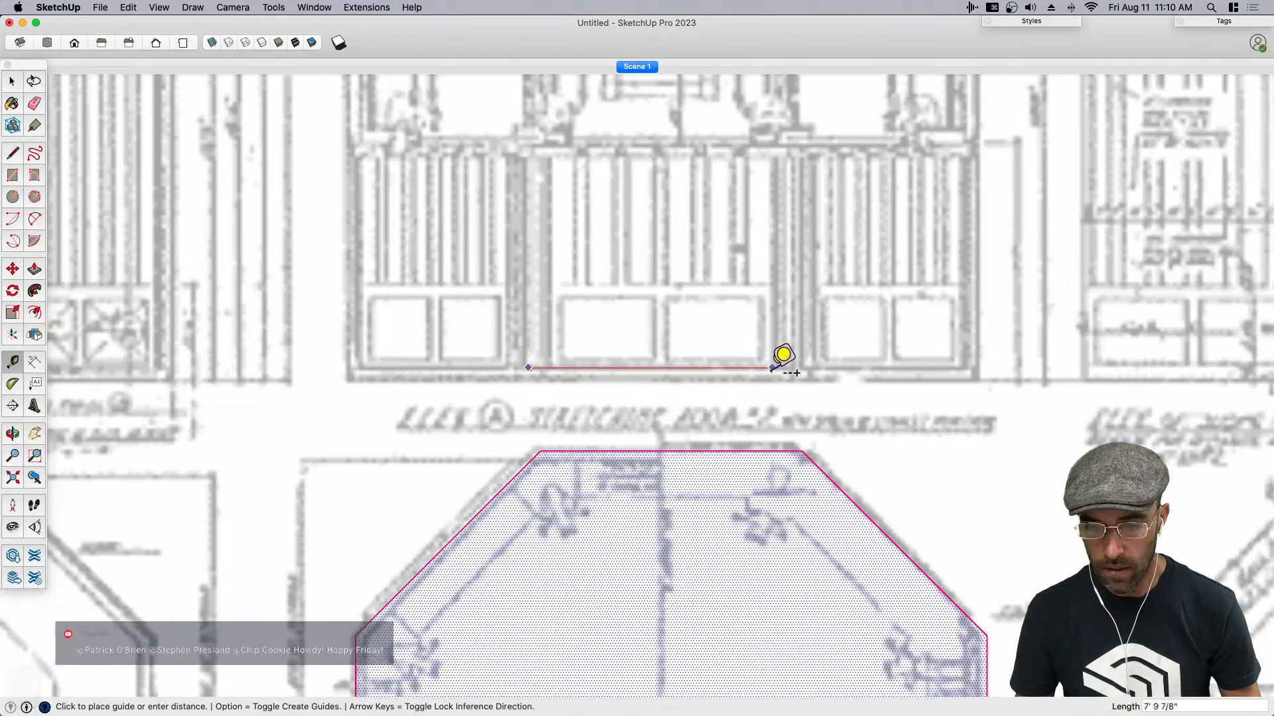
pyautogui.scroll(-2, 773, 362)
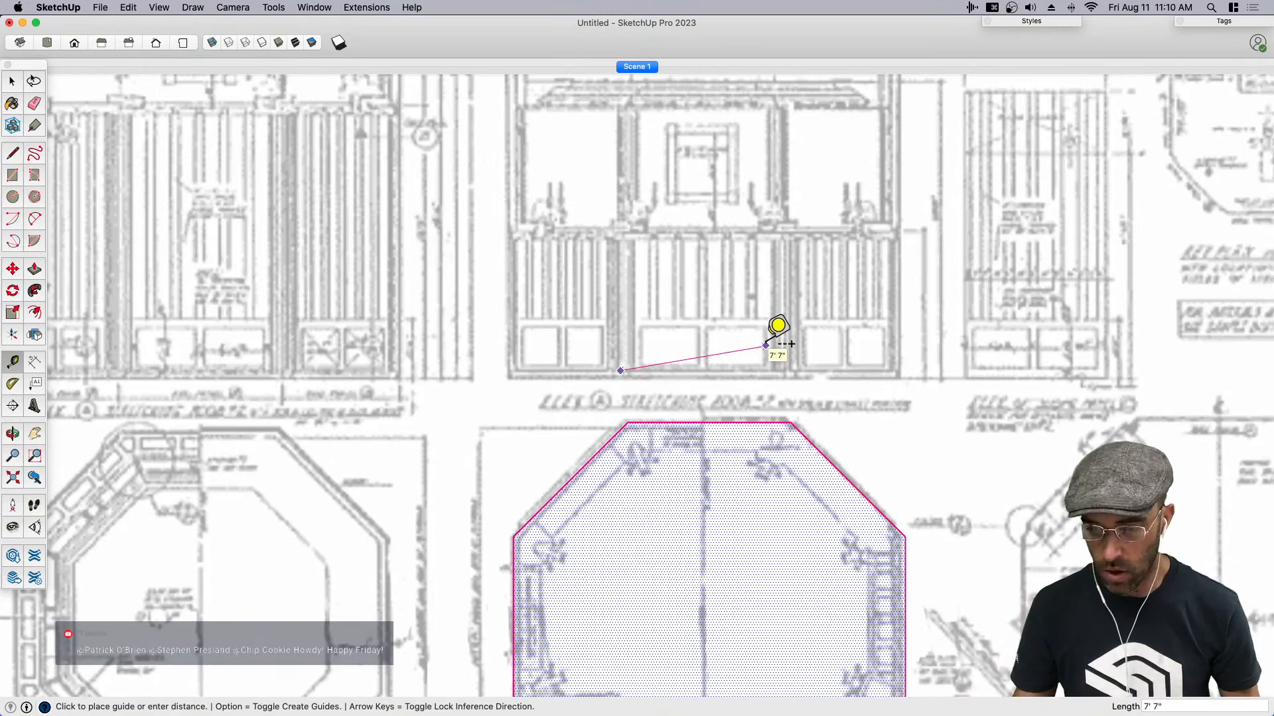
# - Measure the central wall panel's base width and the wall height from the cornice down to the floor in the middle elevation
pyautogui.scroll(2, 766, 348)
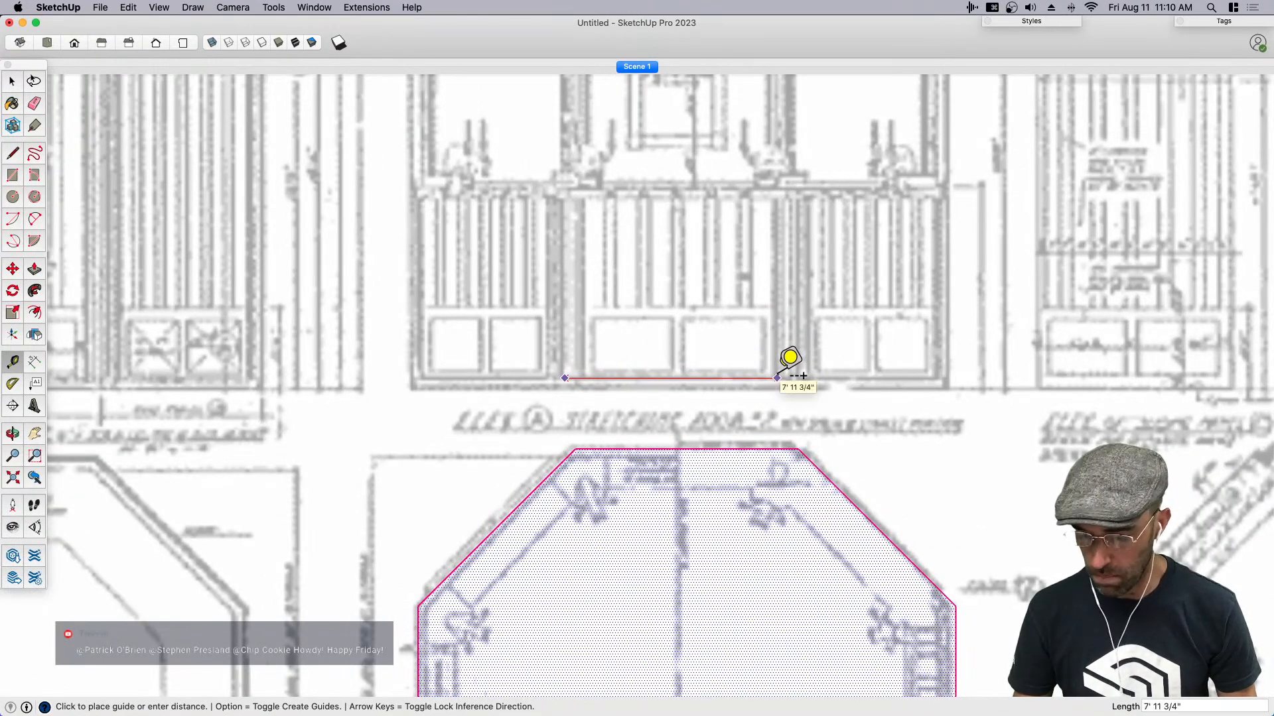
pyautogui.press('Escape')
pyautogui.scroll(-2, 790, 358)
pyautogui.press('h')
pyautogui.moveTo(773, 364)
pyautogui.mouseDown()
pyautogui.moveTo(759, 449)
pyautogui.moveTo(726, 452)
pyautogui.mouseUp()
pyautogui.press('space')
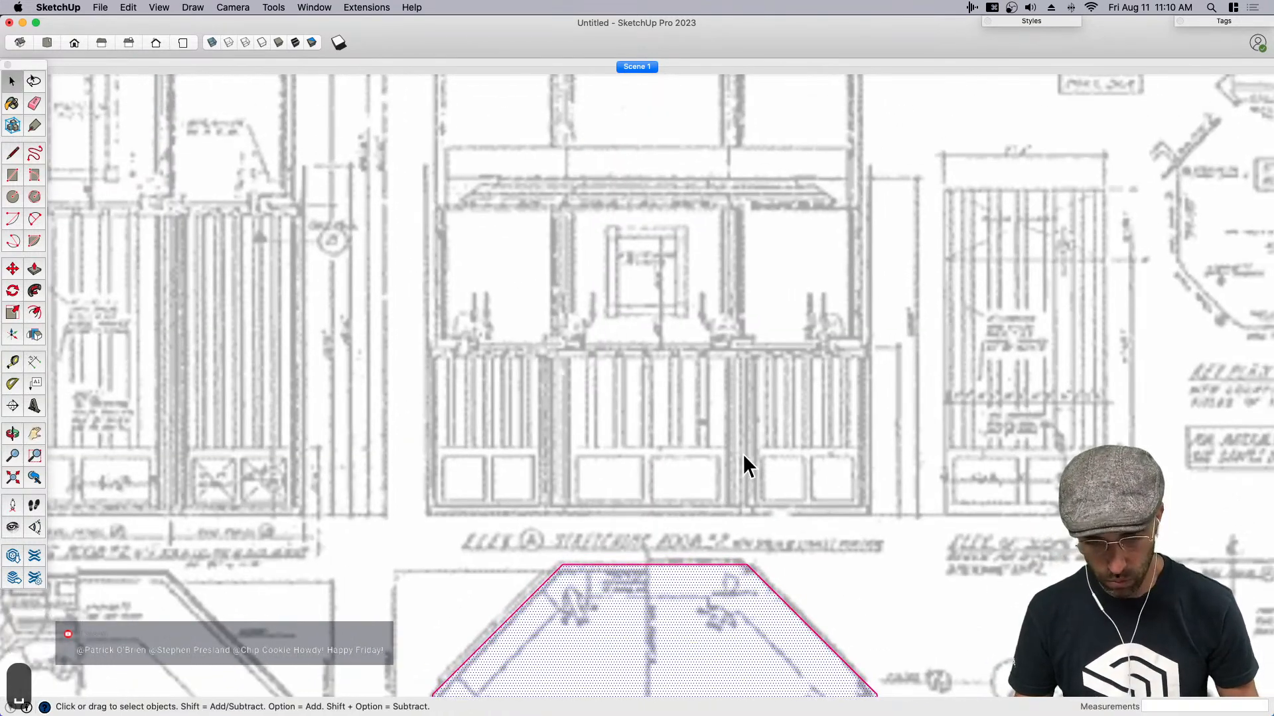
pyautogui.press('t')
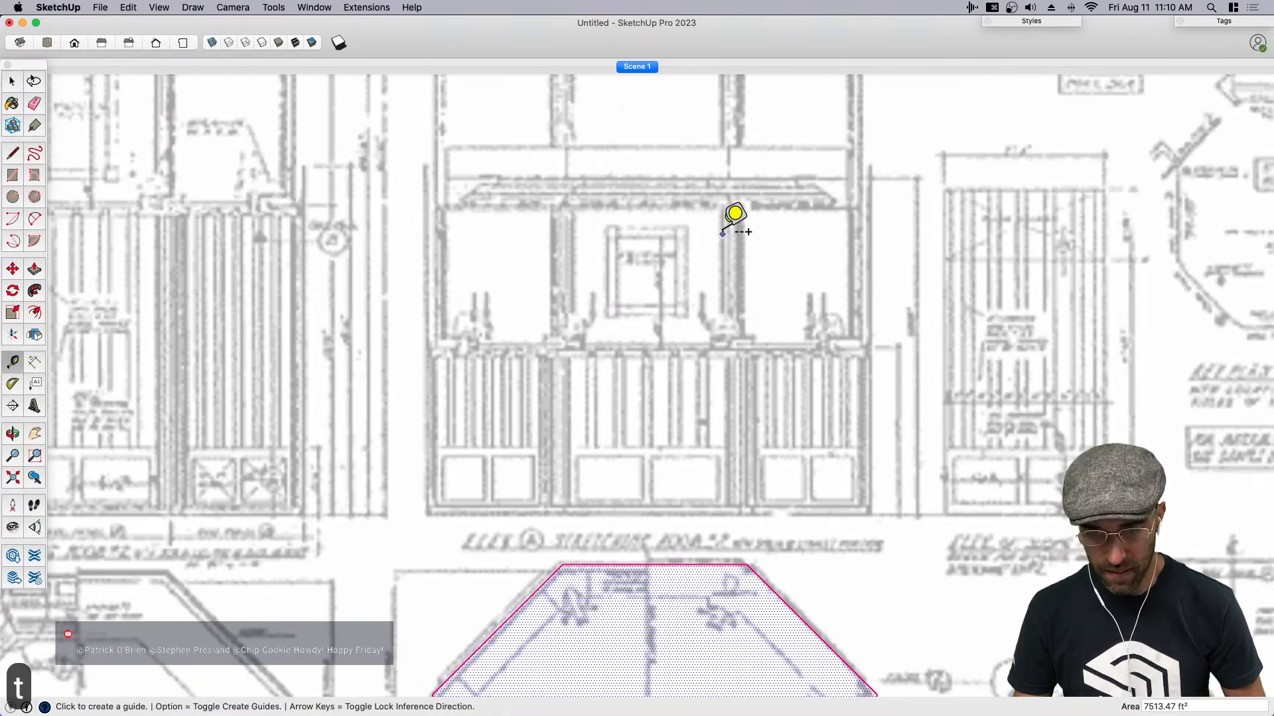
pyautogui.click(724, 207)
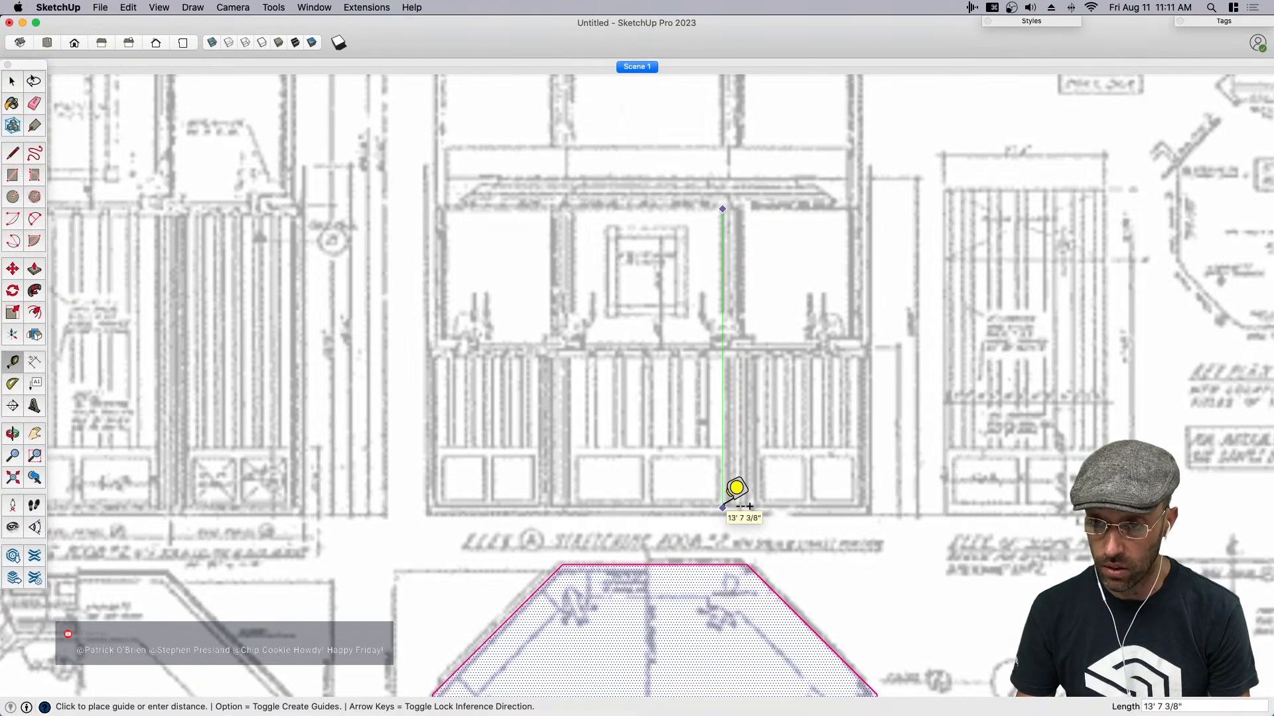
pyautogui.scroll(-5, 728, 431)
pyautogui.press('h')
pyautogui.moveTo(742, 481); pyautogui.dragTo(744, 390)
pyautogui.press('space')
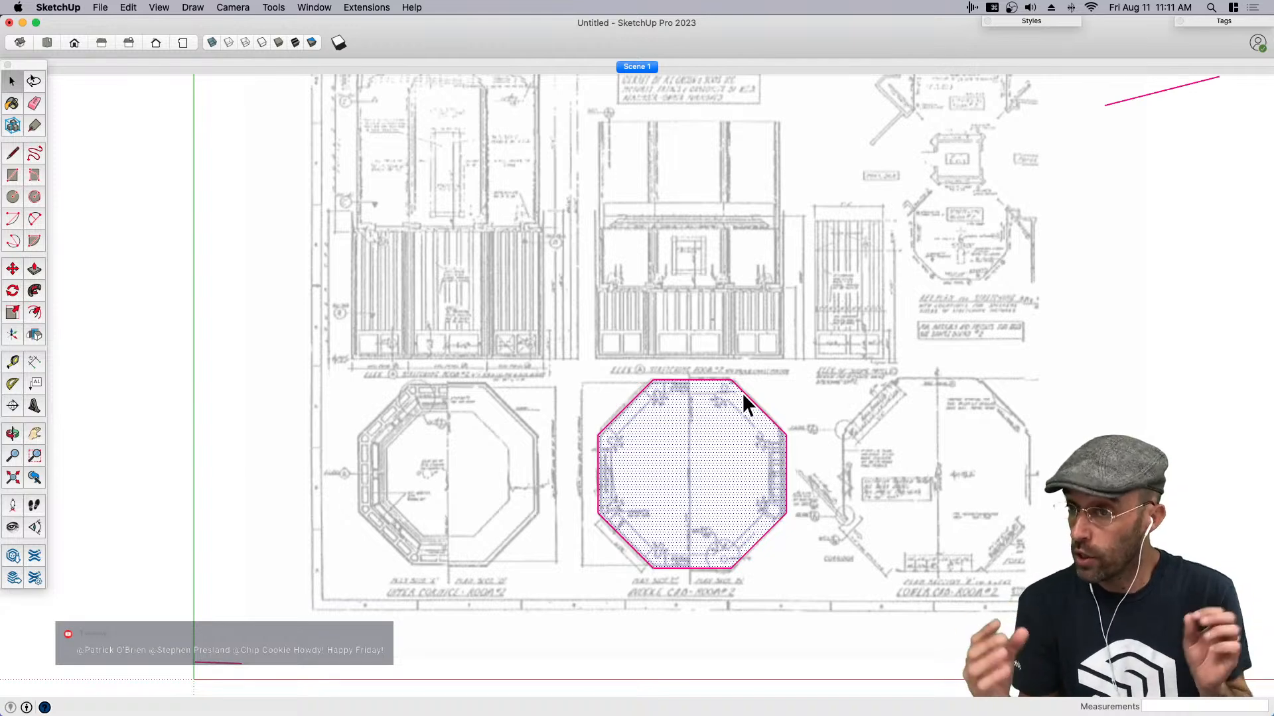
# - Draw a line between the octagon's opposite side midpoints and lines from the upper side's two corners to the center
pyautogui.scroll(2, 686, 545)
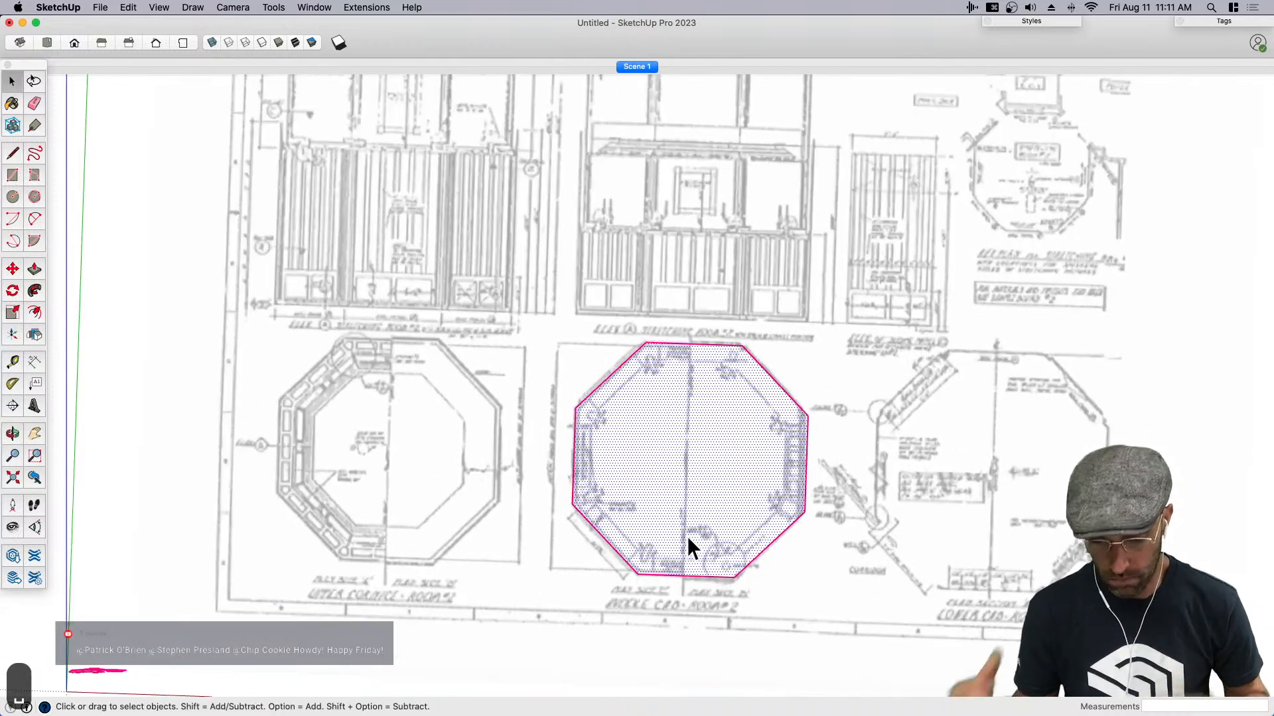
pyautogui.scroll(2, 686, 536)
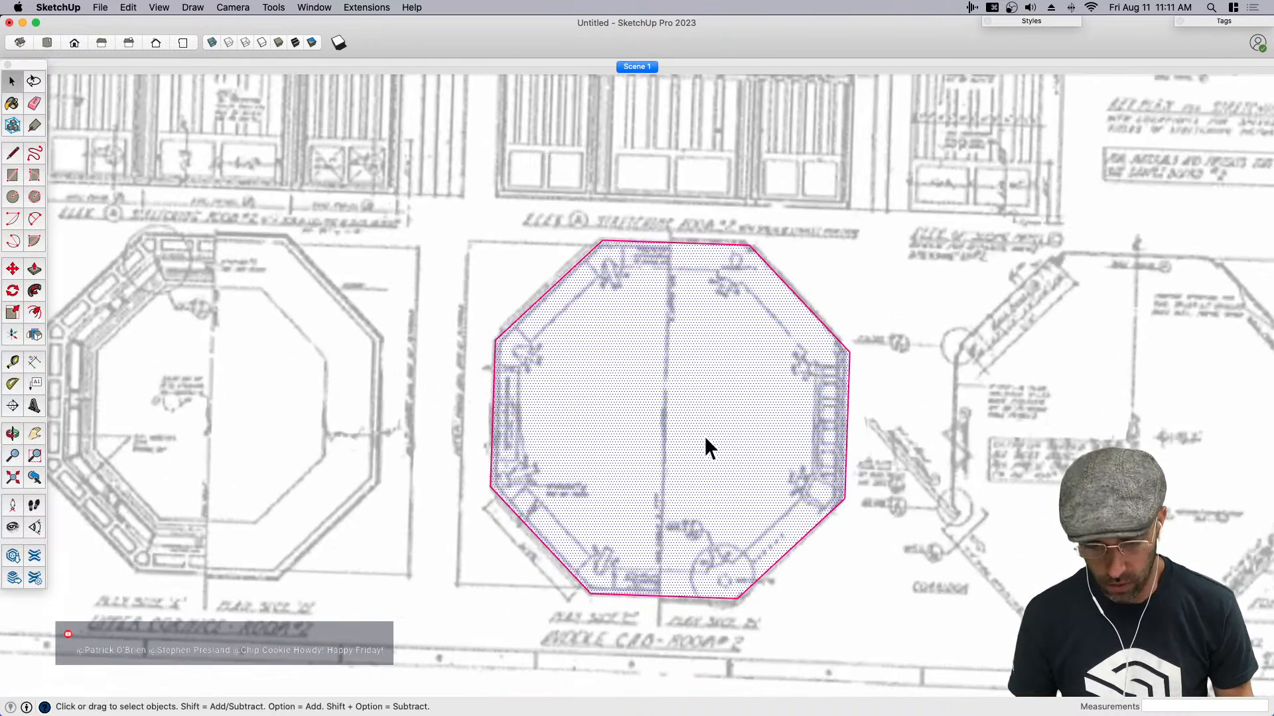
pyautogui.moveTo(704, 436); pyautogui.dragTo(754, 420, button='middle')
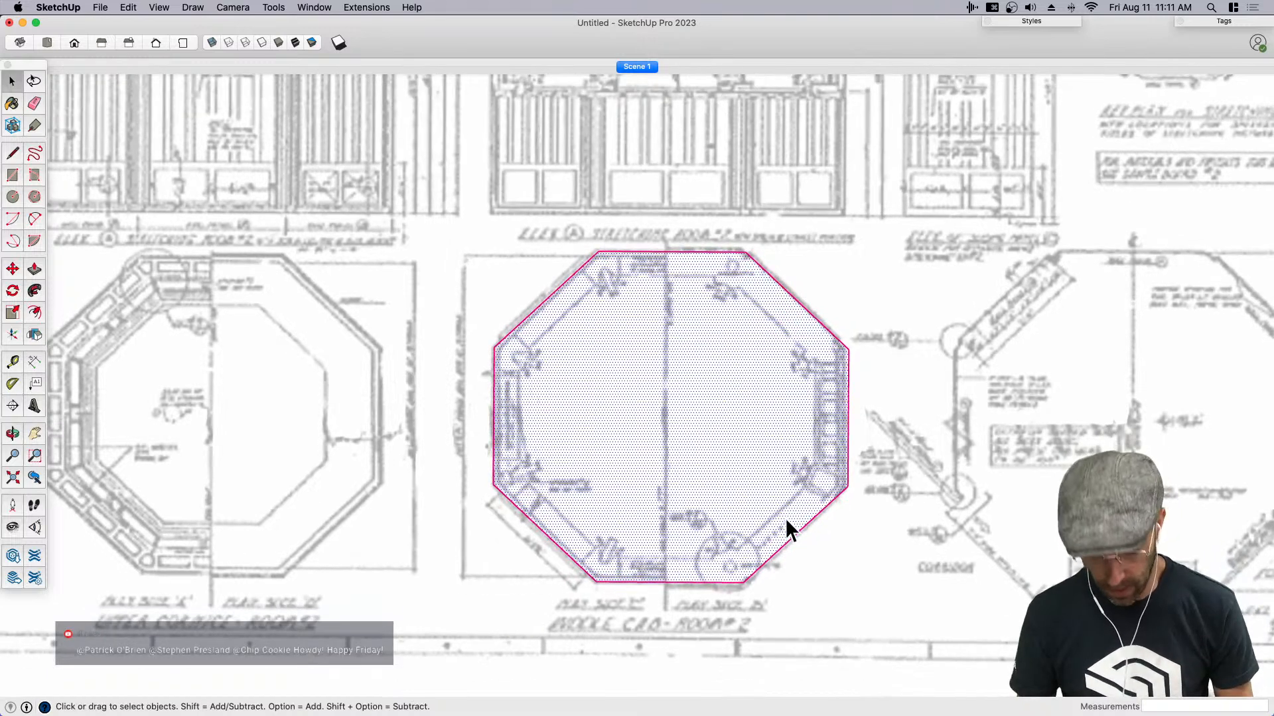
pyautogui.press('g')
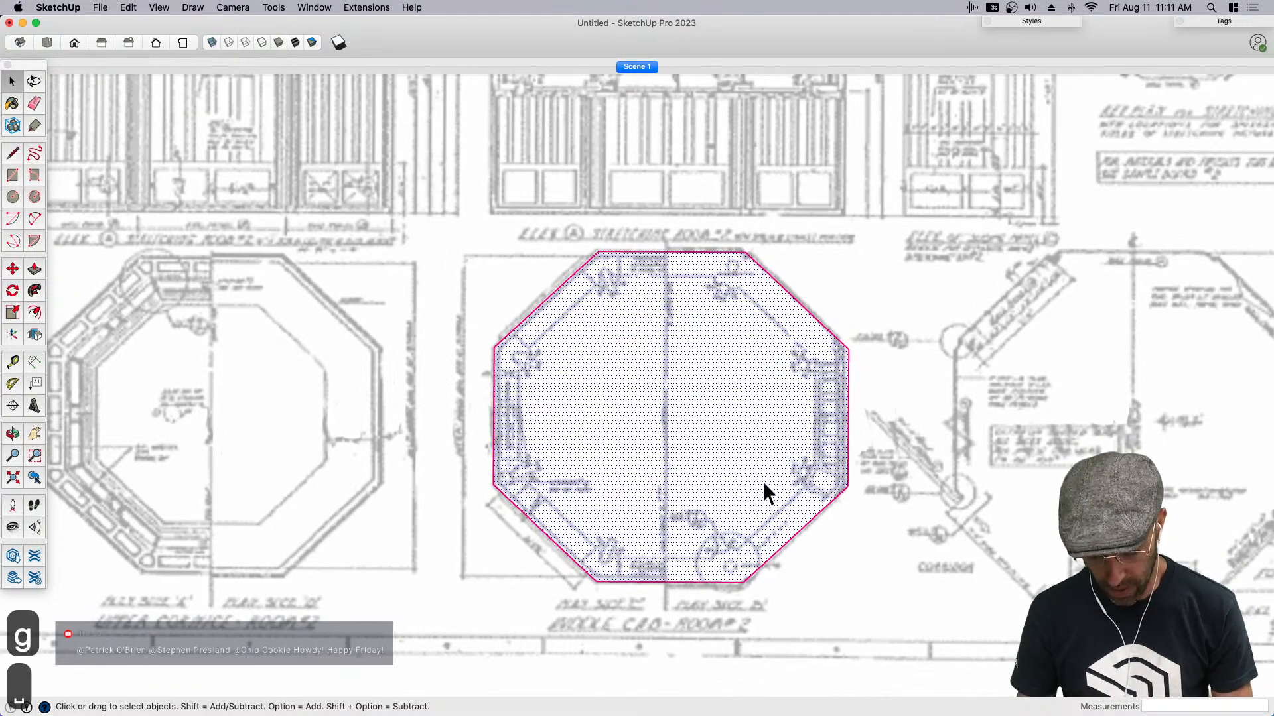
pyautogui.press('l')
pyautogui.click(669, 253)
pyautogui.press('space')
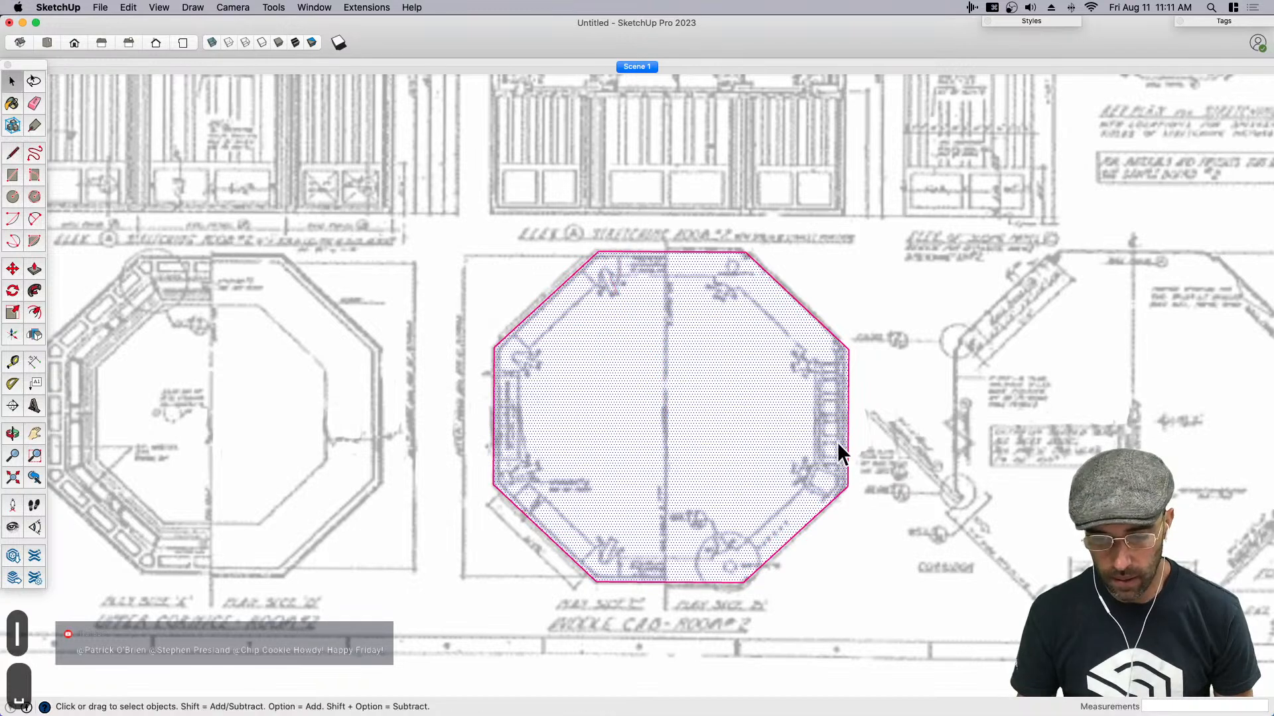
pyautogui.press('l')
pyautogui.click(847, 417)
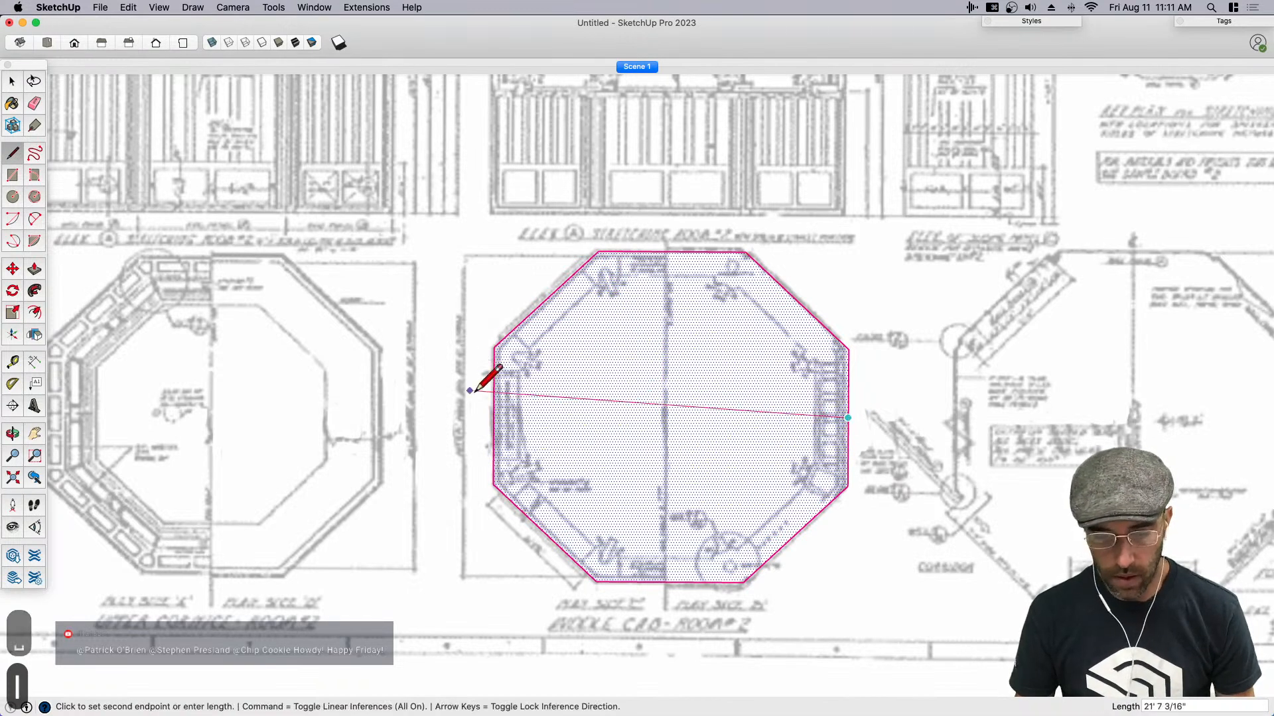
pyautogui.click(493, 417)
pyautogui.click(599, 251)
pyautogui.click(670, 417)
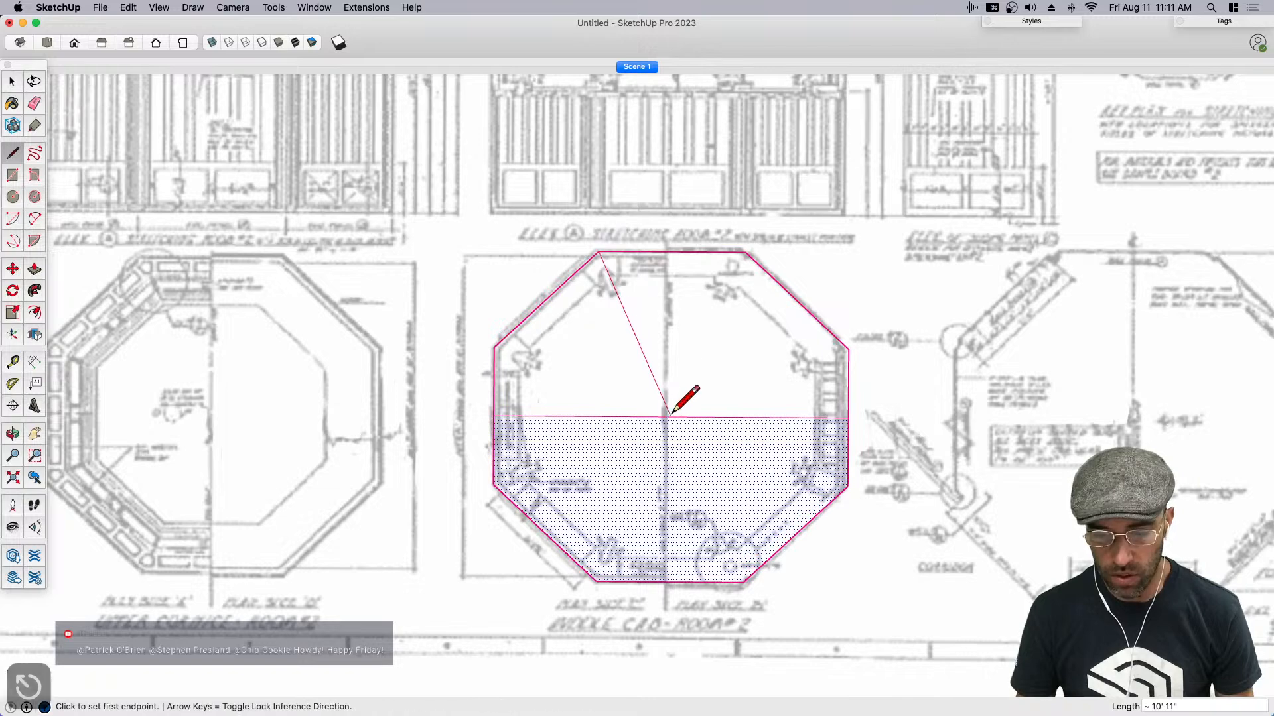
pyautogui.click(746, 251)
pyautogui.click(670, 417)
pyautogui.press('space')
# - Erase the rest of the octagon and the midline, keeping only the triangular wedge facing the middle elevation
pyautogui.scroll(-2, 642, 436)
pyautogui.press('e')
pyautogui.moveTo(542, 328)
pyautogui.mouseDown()
pyautogui.moveTo(681, 541)
pyautogui.moveTo(784, 331)
pyautogui.mouseUp()
pyautogui.scroll(-3, 634, 533)
pyautogui.moveTo(634, 533); pyautogui.dragTo(670, 363, button='middle')
pyautogui.scroll(2, 670, 362)
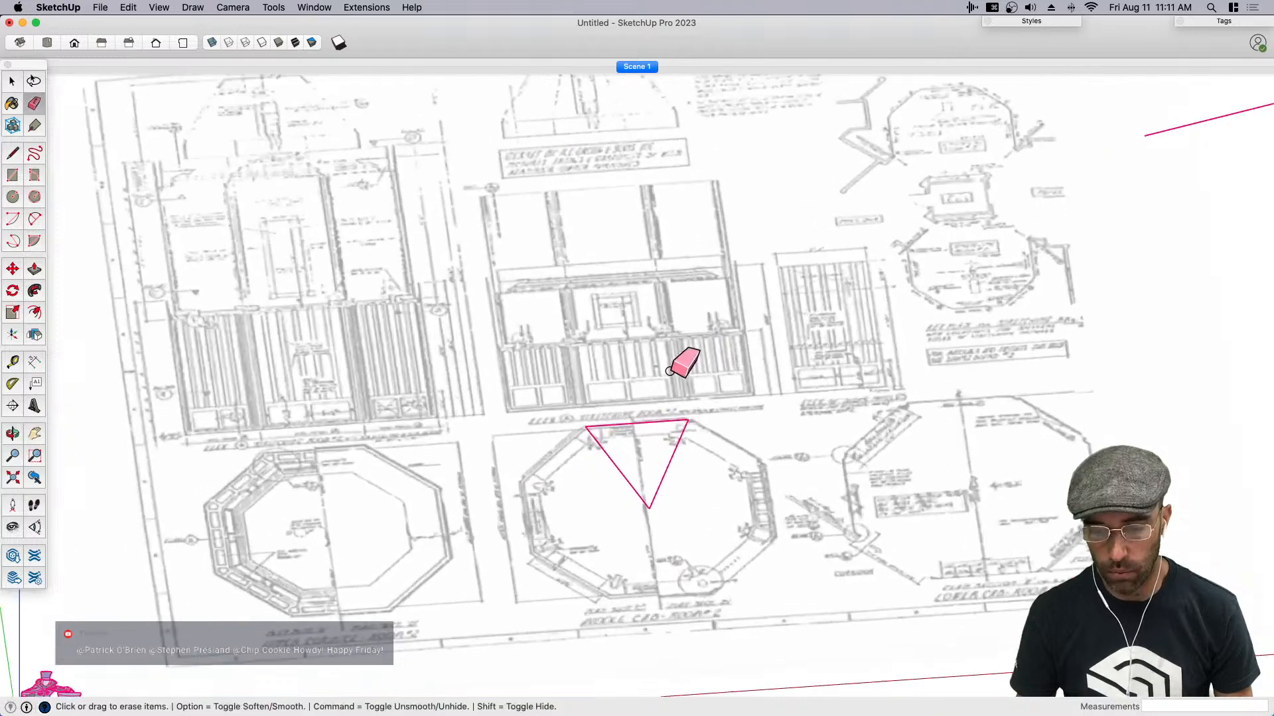
# - Copy the wedge's outer edge outward by 4 inches
pyautogui.press('space')
pyautogui.scroll(1, 631, 427)
pyautogui.click(651, 427)
pyautogui.scroll(3, 648, 421)
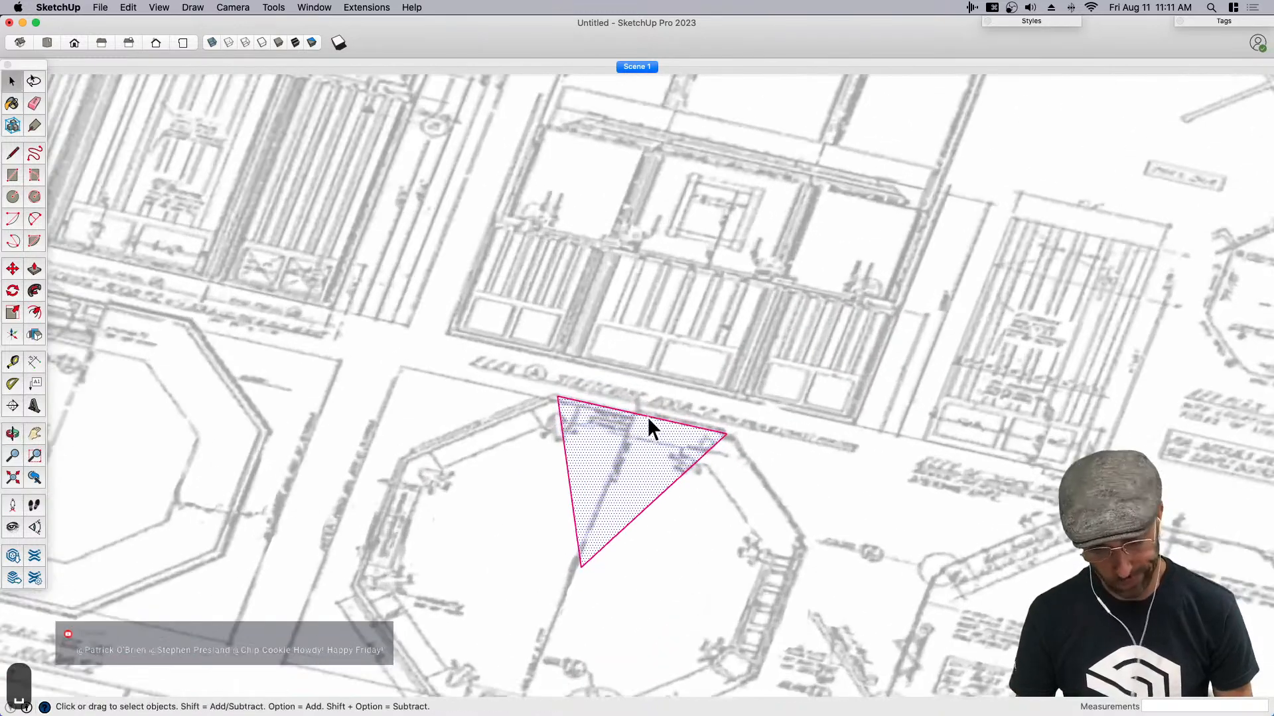
pyautogui.click(653, 418)
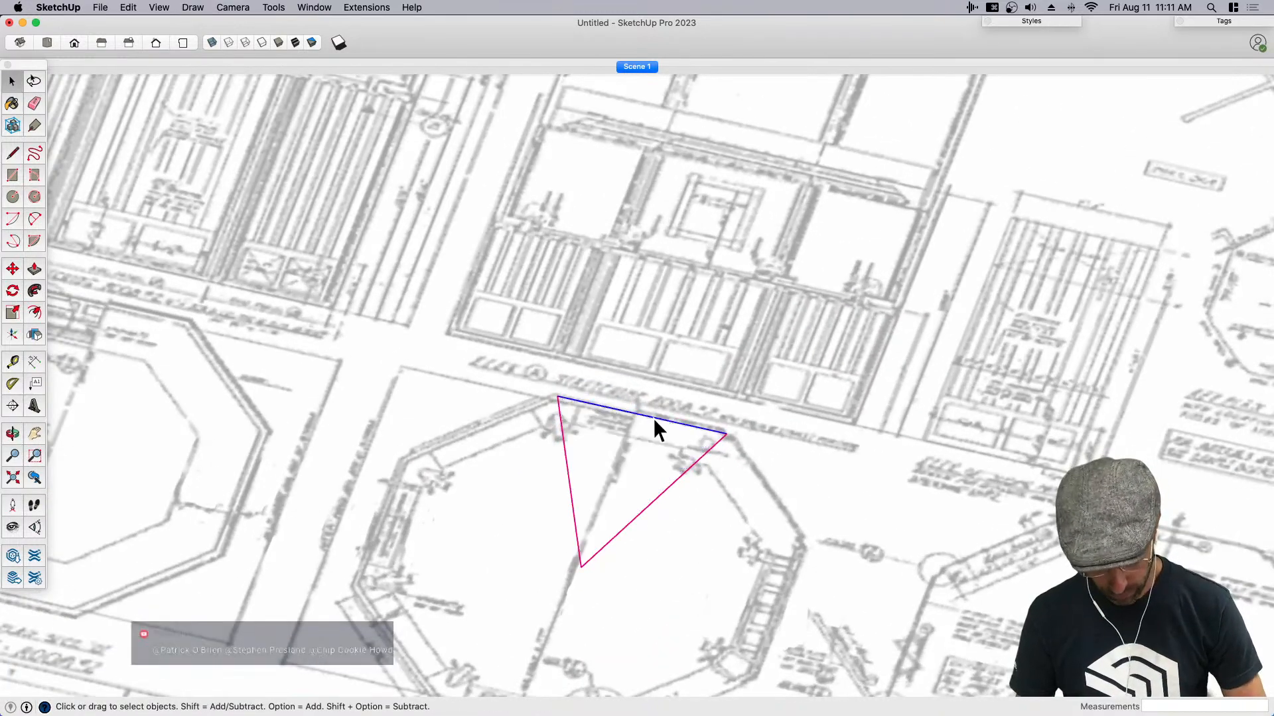
pyautogui.press('m')
pyautogui.scroll(2, 678, 428)
pyautogui.press('alt')
pyautogui.click(666, 420)
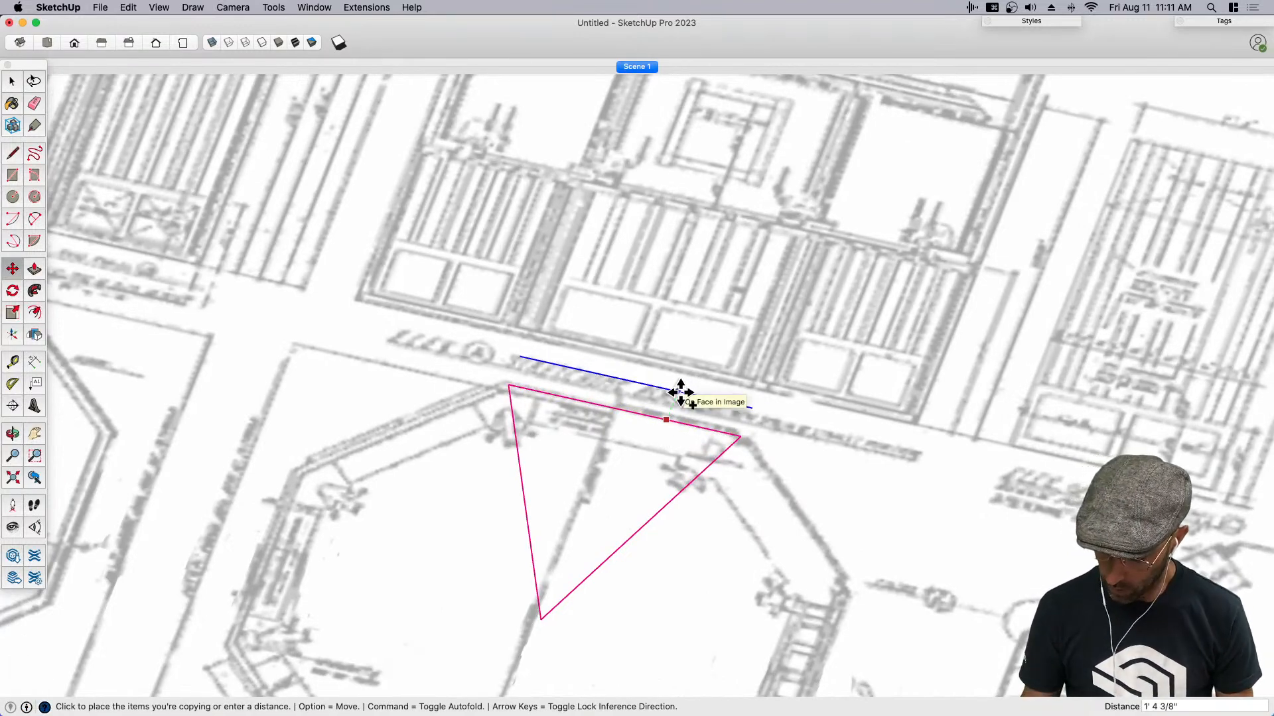
pyautogui.write("6'")
pyautogui.press('Return')
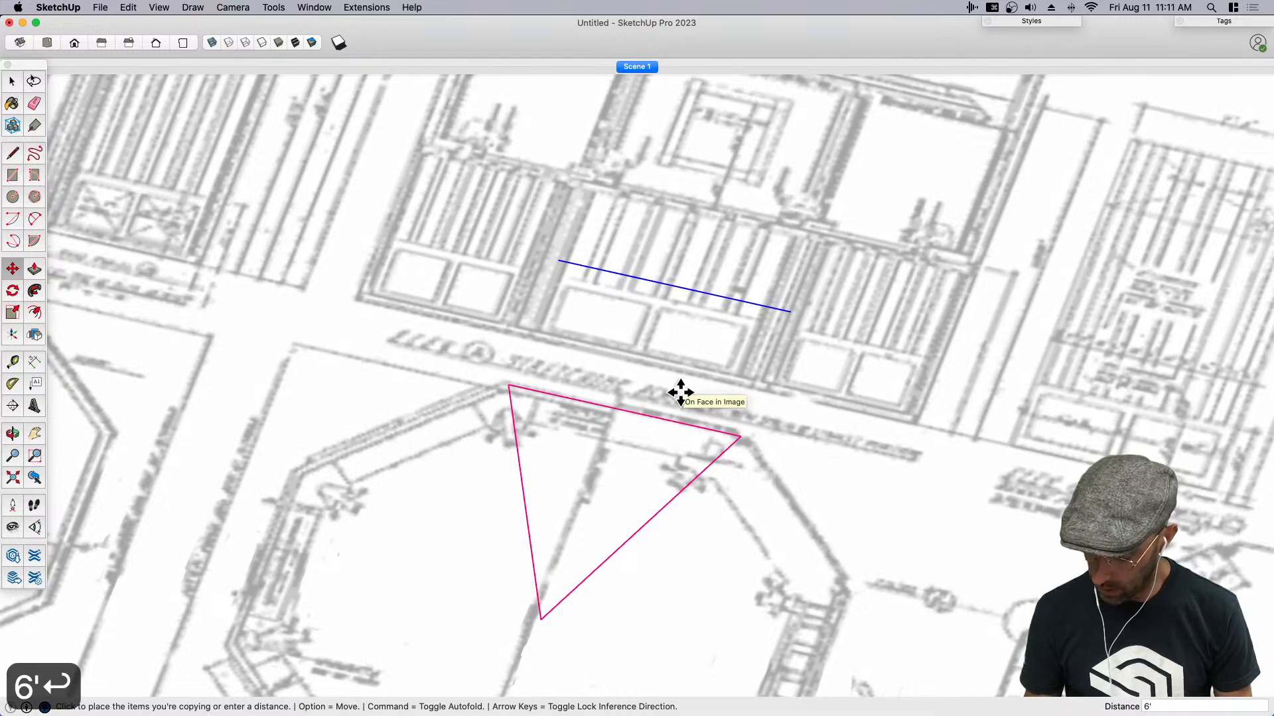
pyautogui.write('4')
pyautogui.press('Return')
# - Extend both slanted sides of the wedge outward past the copied edge
pyautogui.press('l')
pyautogui.scroll(4, 565, 397)
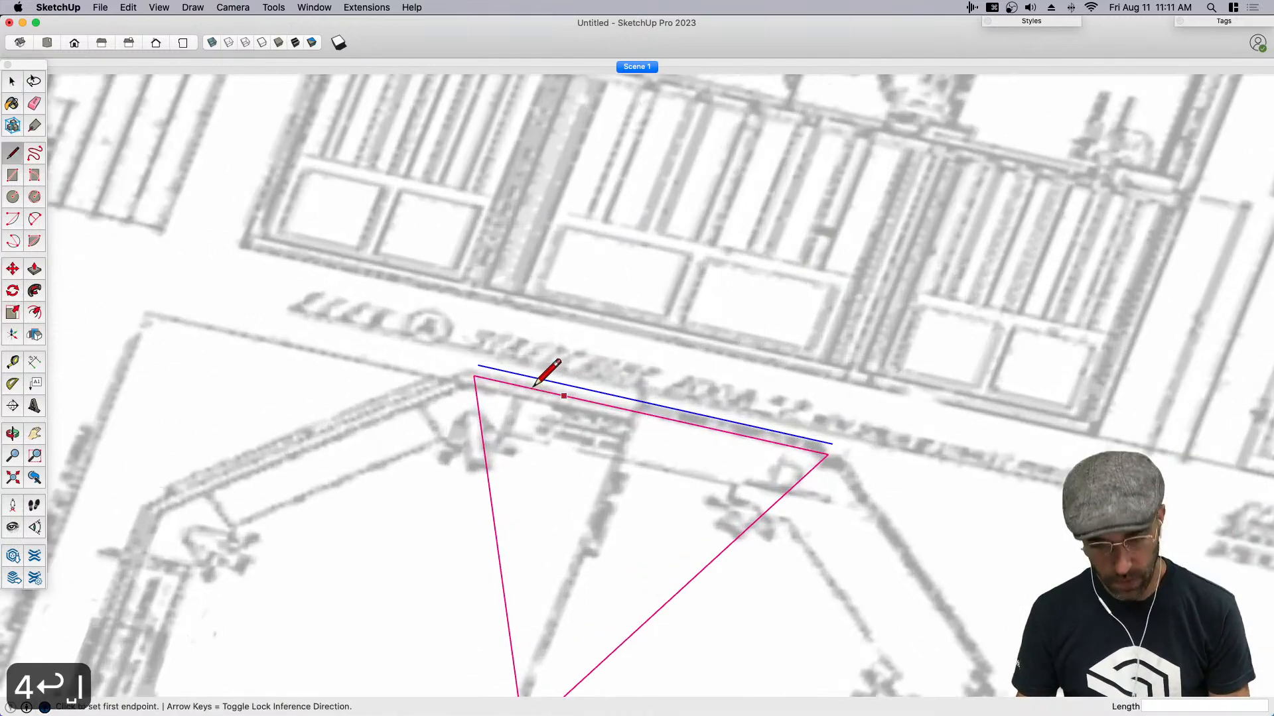
pyautogui.click(463, 372)
pyautogui.scroll(3, 464, 352)
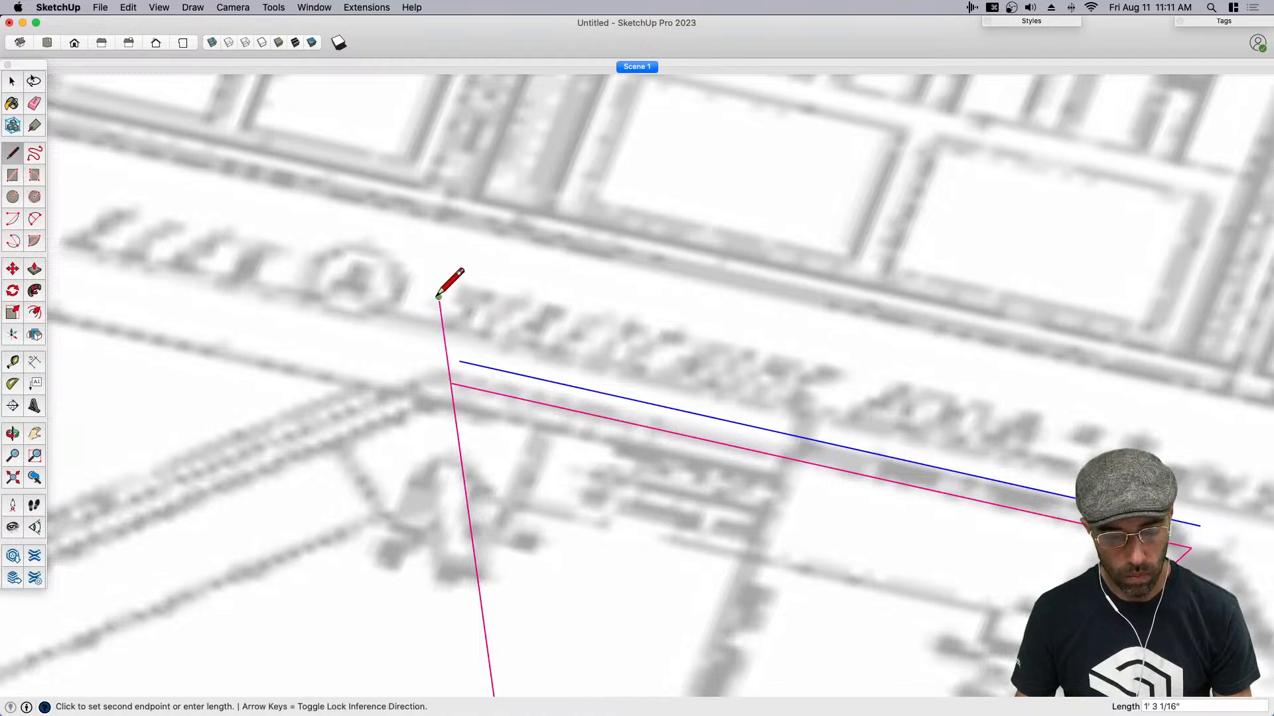
pyautogui.click(437, 297)
pyautogui.press('Escape')
pyautogui.scroll(-3, 437, 296)
pyautogui.click(862, 444)
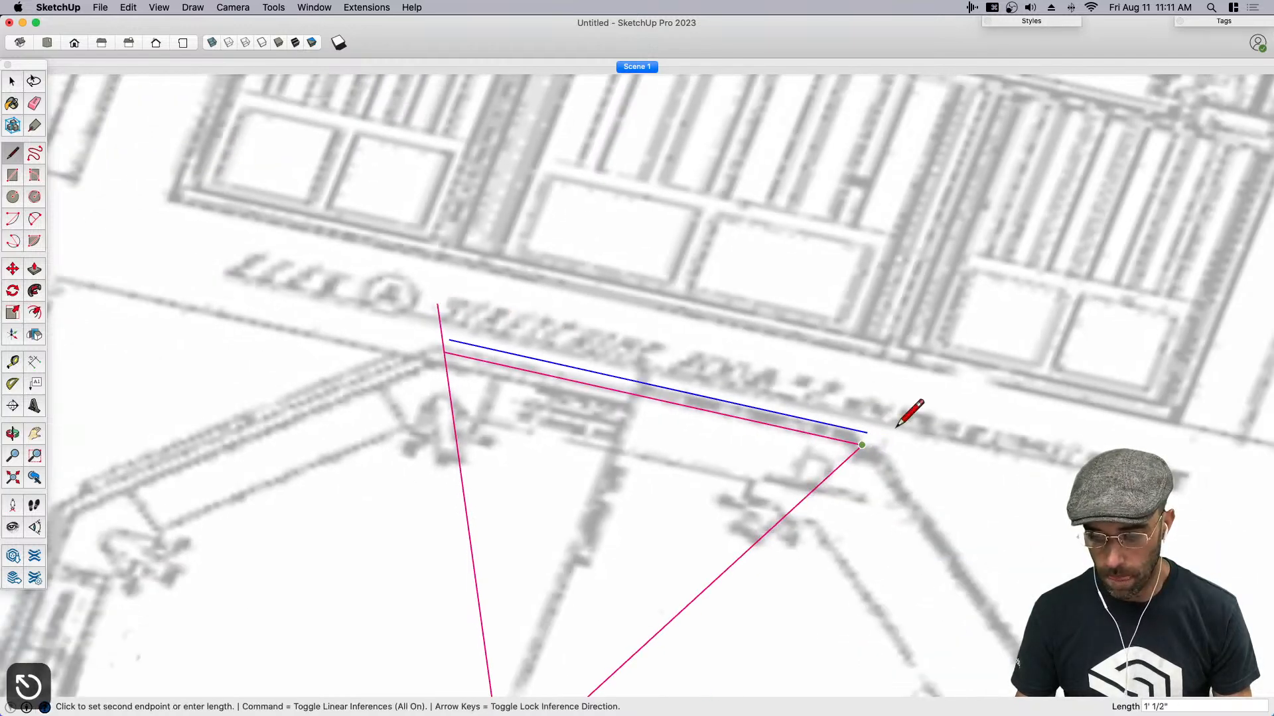
pyautogui.click(983, 334)
pyautogui.press('Escape')
# - Join the copied edge to the extended sides and erase the overhanging ends to close the thin wall strip
pyautogui.scroll(3, 867, 429)
pyautogui.click(860, 446)
pyautogui.press('Escape')
pyautogui.click(222, 304)
pyautogui.scroll(3, 214, 302)
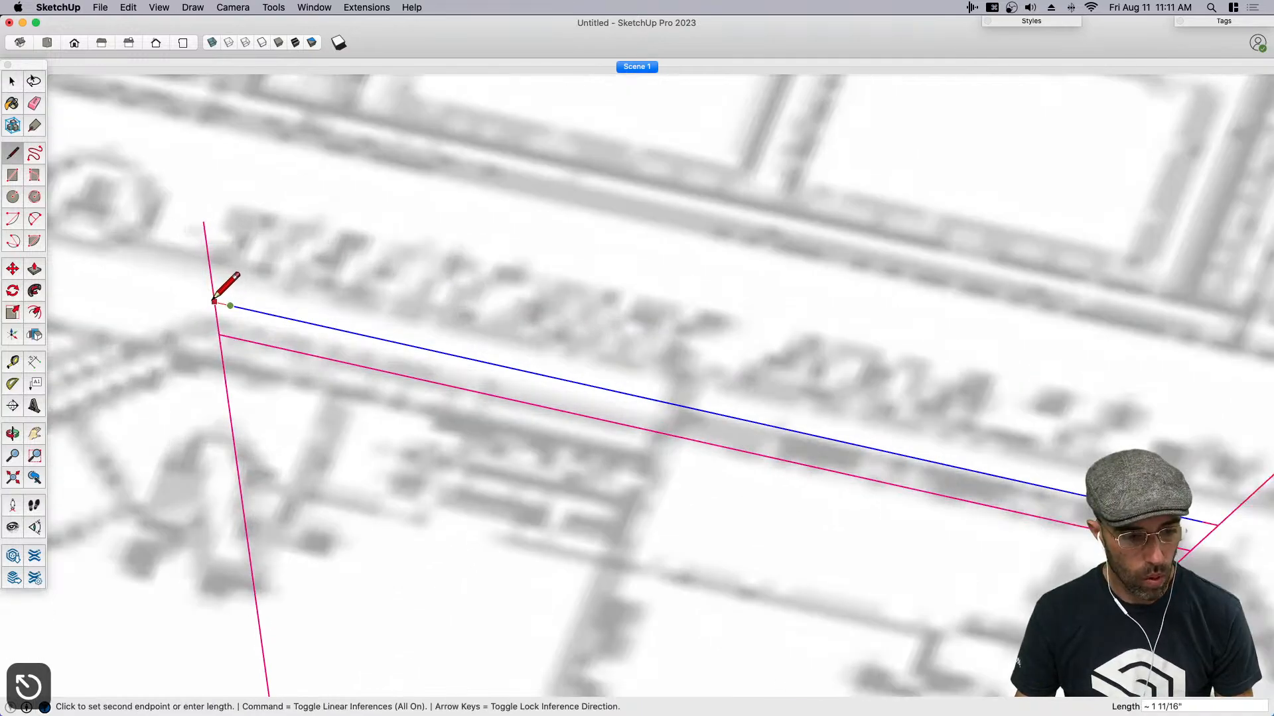
pyautogui.press('e')
pyautogui.scroll(-5, 214, 301)
pyautogui.press('space')
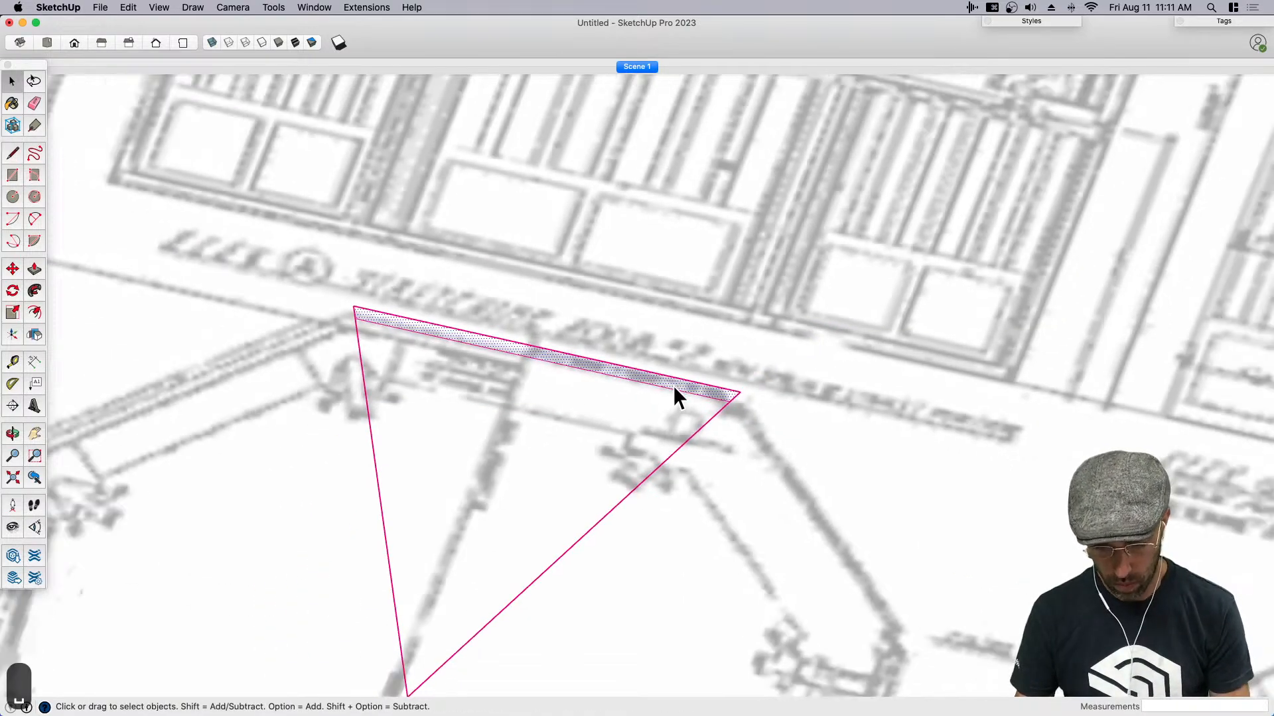
# - Rotate a copy of the blueprint 90 degrees about the red axis so it stands upright over the plan
pyautogui.scroll(-8, 674, 384)
pyautogui.moveTo(695, 399)
pyautogui.mouseDown(button='middle')
pyautogui.moveTo(566, 333)
pyautogui.moveTo(522, 367)
pyautogui.moveTo(682, 363)
pyautogui.mouseUp(button='middle')
pyautogui.click(684, 365)
pyautogui.moveTo(728, 432); pyautogui.dragTo(645, 400, button='middle')
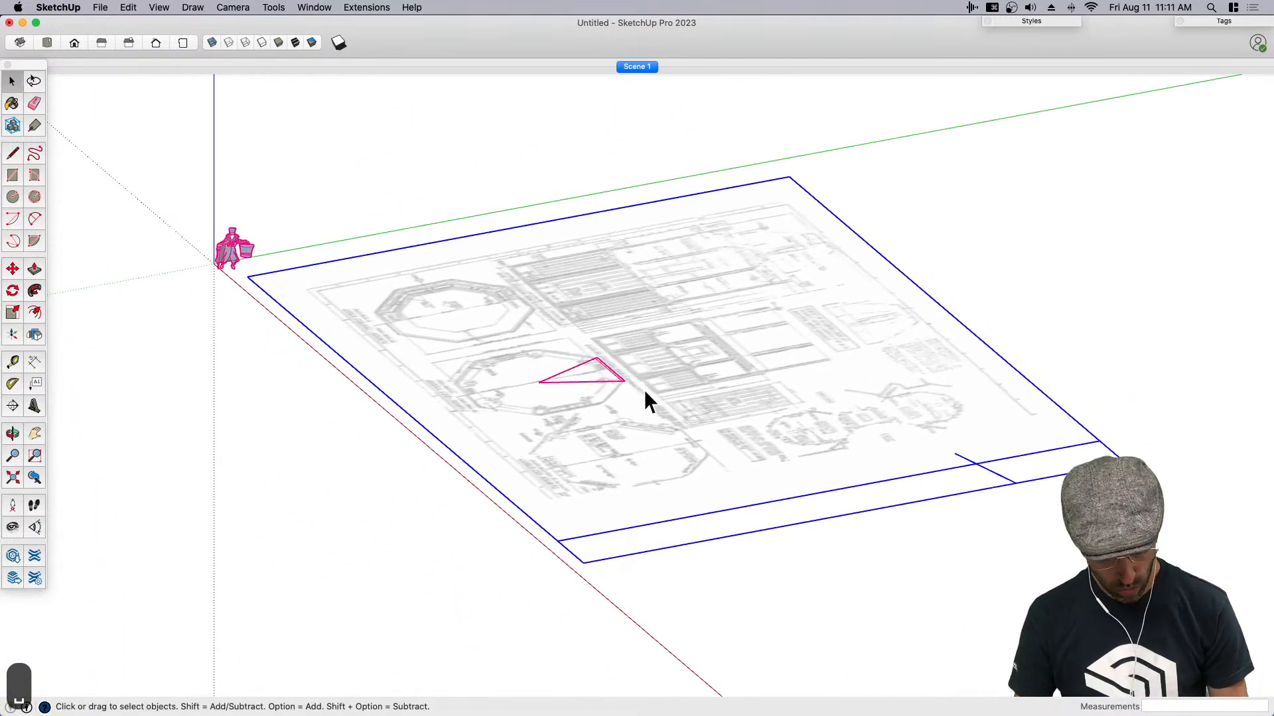
pyautogui.press('q')
pyautogui.press('Right')
pyautogui.click(720, 458)
pyautogui.click(722, 446)
pyautogui.write('90')
pyautogui.press('Return')
pyautogui.press('space')
pyautogui.scroll(-4, 788, 468)
pyautogui.moveTo(789, 469); pyautogui.dragTo(965, 557, button='middle')
pyautogui.scroll(4, 747, 367)
pyautogui.press('space')
pyautogui.scroll(-1, 632, 475)
pyautogui.moveTo(650, 517); pyautogui.dragTo(707, 594, button='middle')
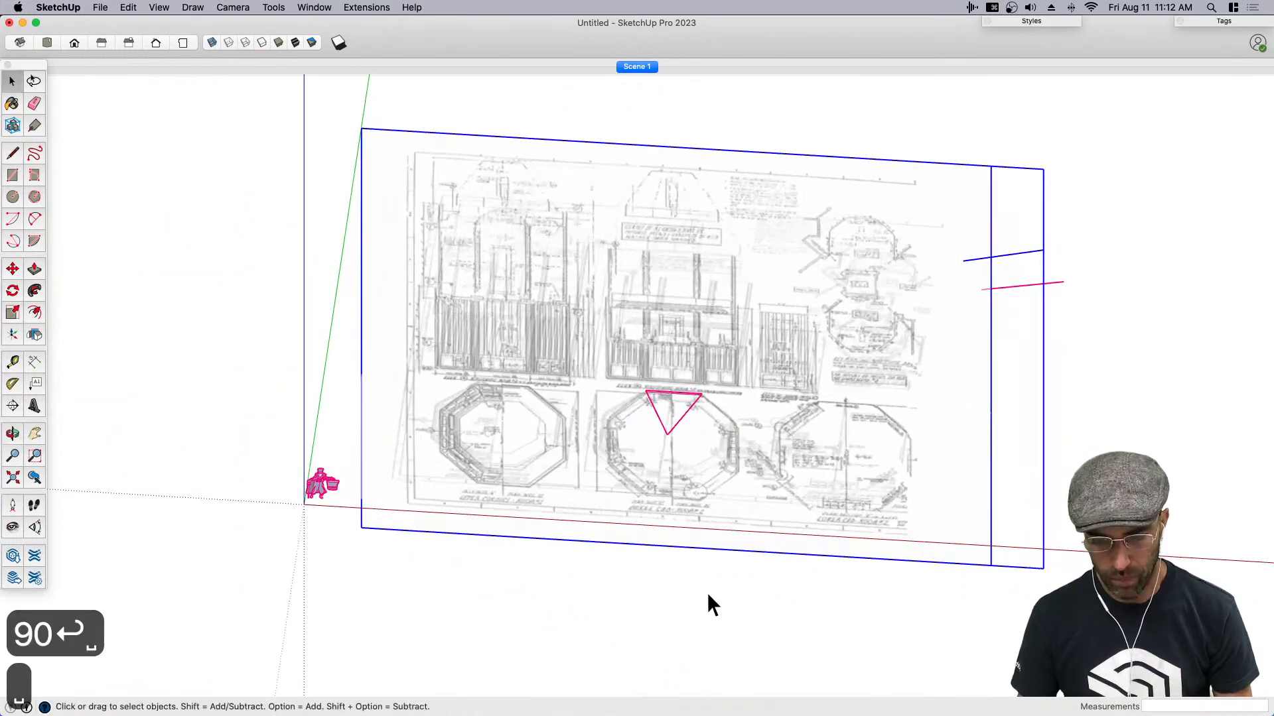
pyautogui.click(707, 594)
# - Switch to the top view, frame the middle plan and rename Scene 1 as PLAN
pyautogui.press('super+1')
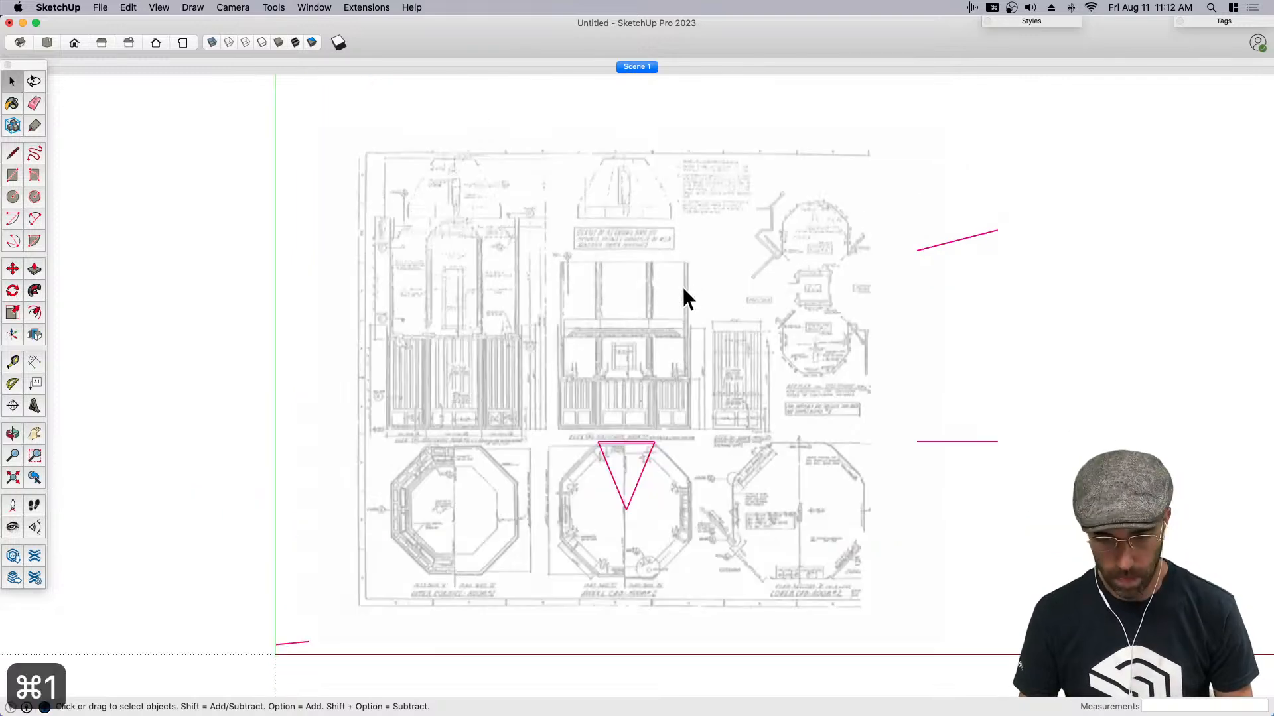
pyautogui.scroll(6, 624, 478)
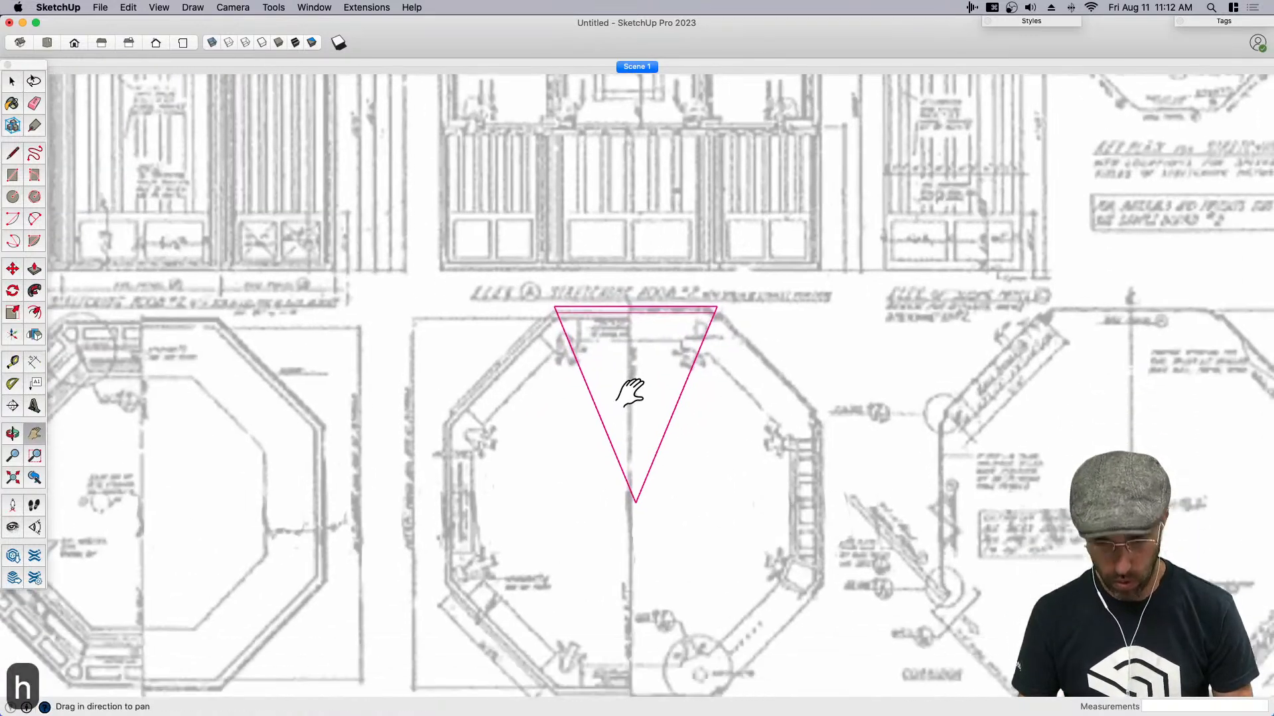
pyautogui.press('h')
pyautogui.rightClick(639, 64)
pyautogui.click(640, 66)
pyautogui.rightClick(640, 66)
pyautogui.click(680, 133)
pyautogui.write('PLAN')
pyautogui.press('Return')
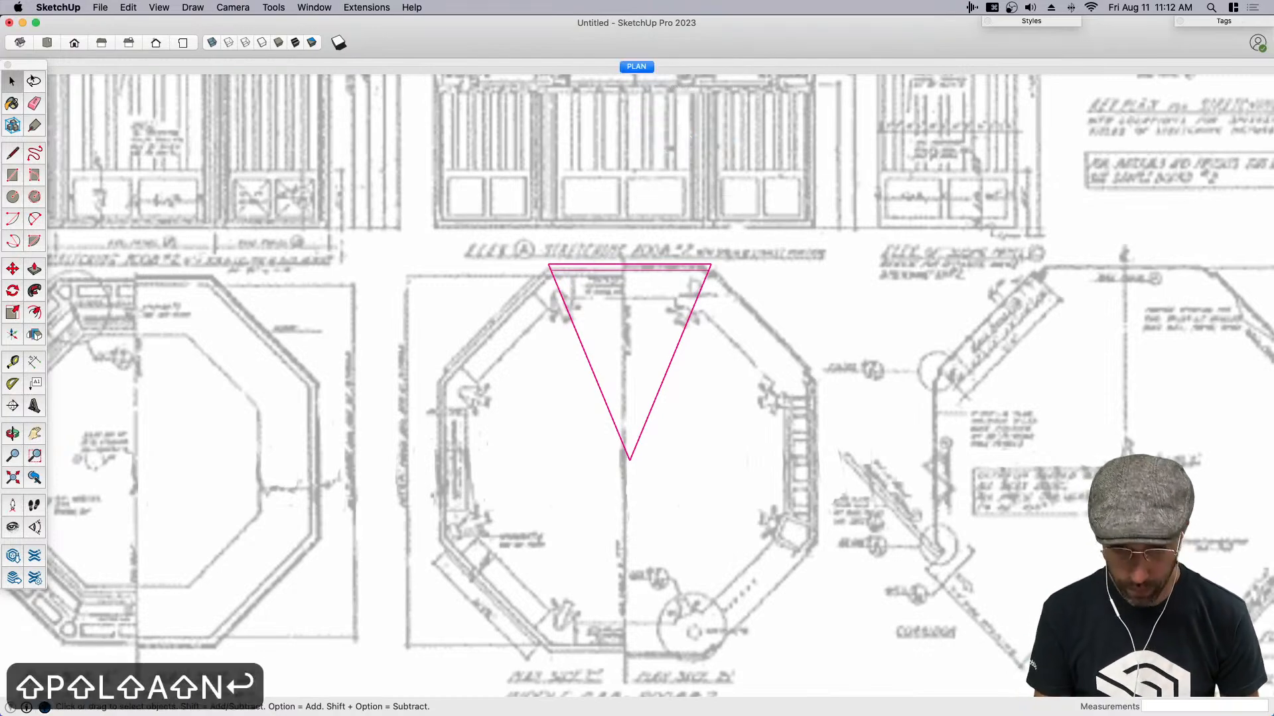
# - Switch to the front view, frame the upright blueprint's middle elevation and add a new scene
pyautogui.click(73, 42)
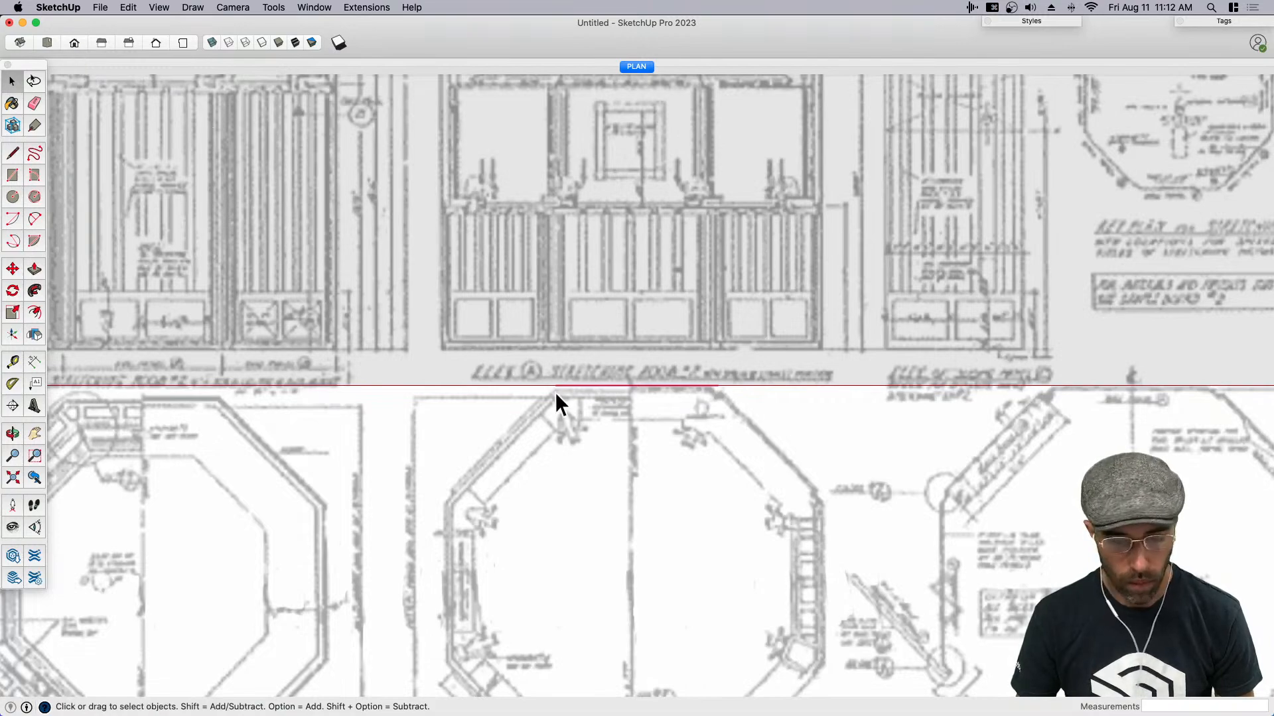
pyautogui.scroll(-5, 559, 396)
pyautogui.press('h')
pyautogui.moveTo(624, 332)
pyautogui.mouseDown()
pyautogui.moveTo(637, 453)
pyautogui.moveTo(615, 478)
pyautogui.moveTo(640, 494)
pyautogui.mouseUp()
pyautogui.scroll(3, 636, 453)
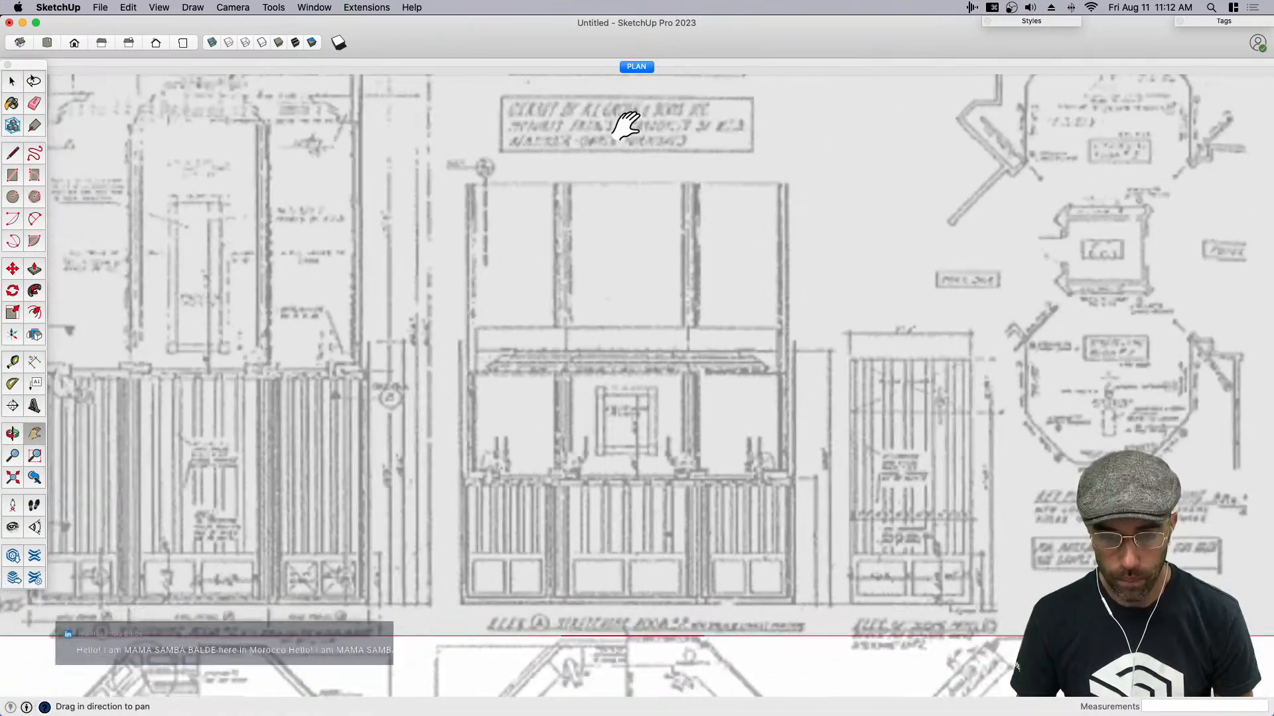
pyautogui.rightClick(636, 66)
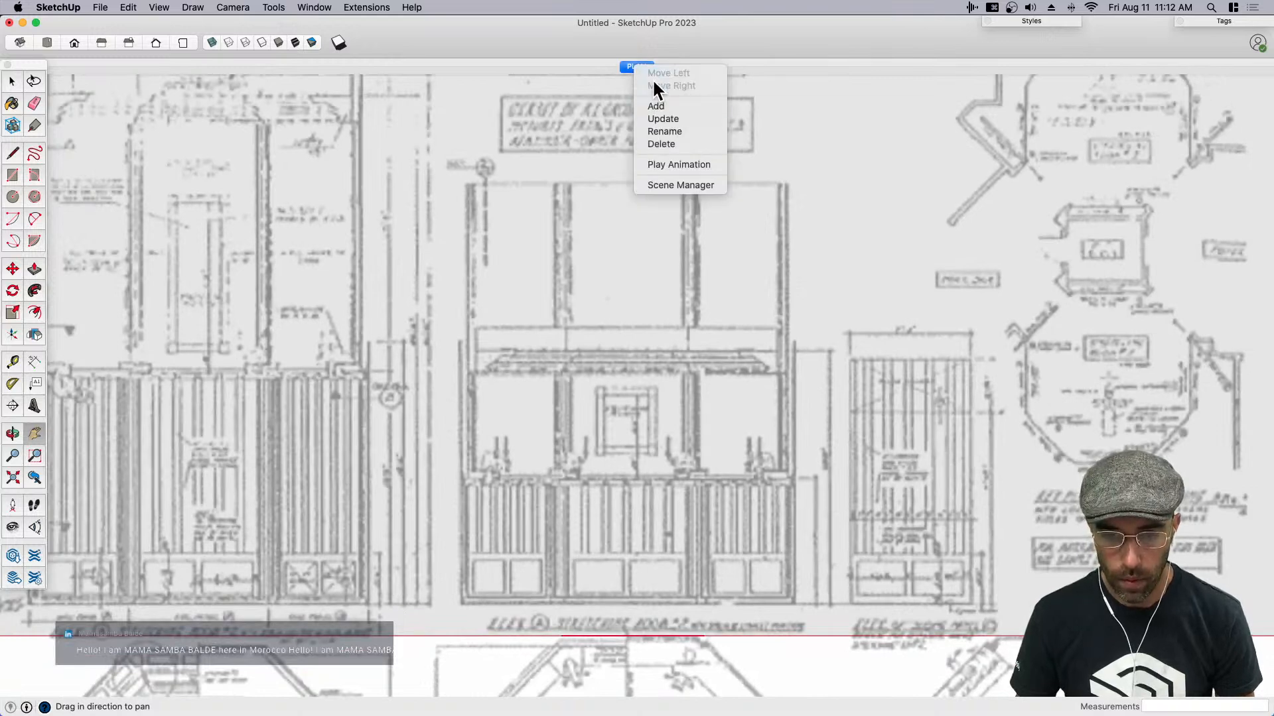
pyautogui.click(657, 106)
# - Rename Scene 2 as ELEV
pyautogui.rightClick(655, 63)
pyautogui.click(674, 121)
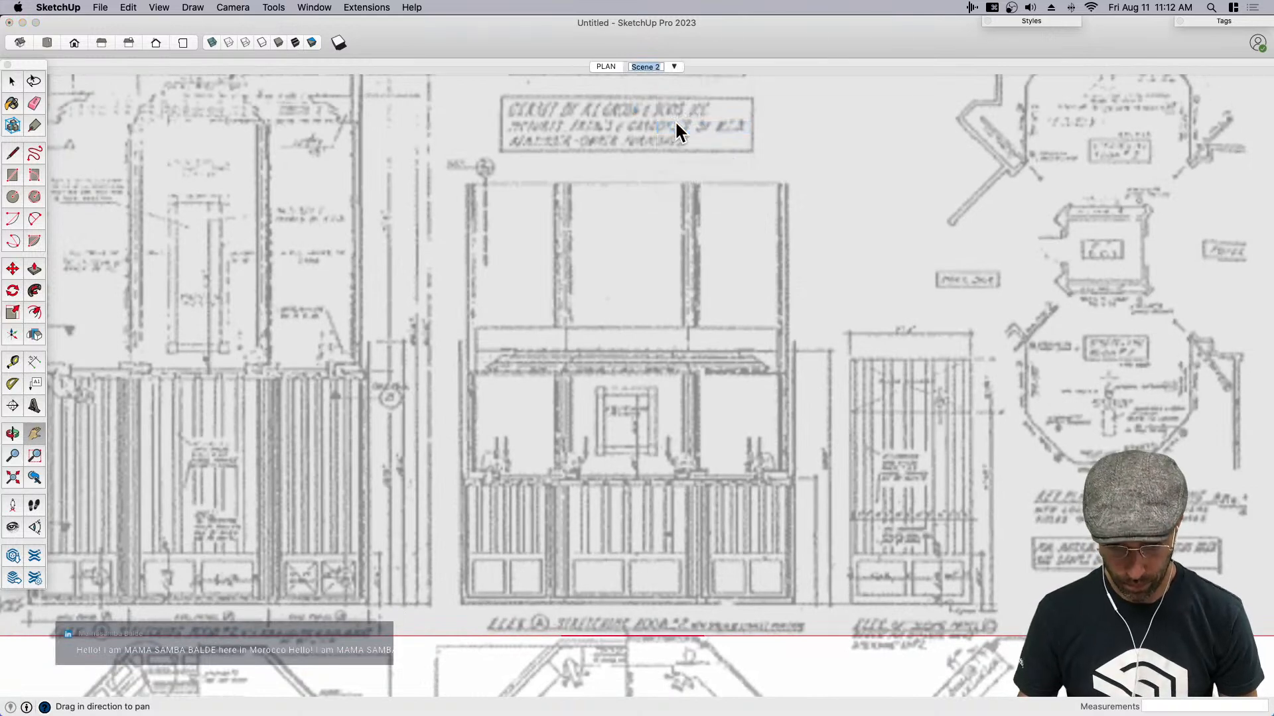
pyautogui.write('EKLE')
pyautogui.press('BackSpace')
pyautogui.press('BackSpace')
pyautogui.press('BackSpace')
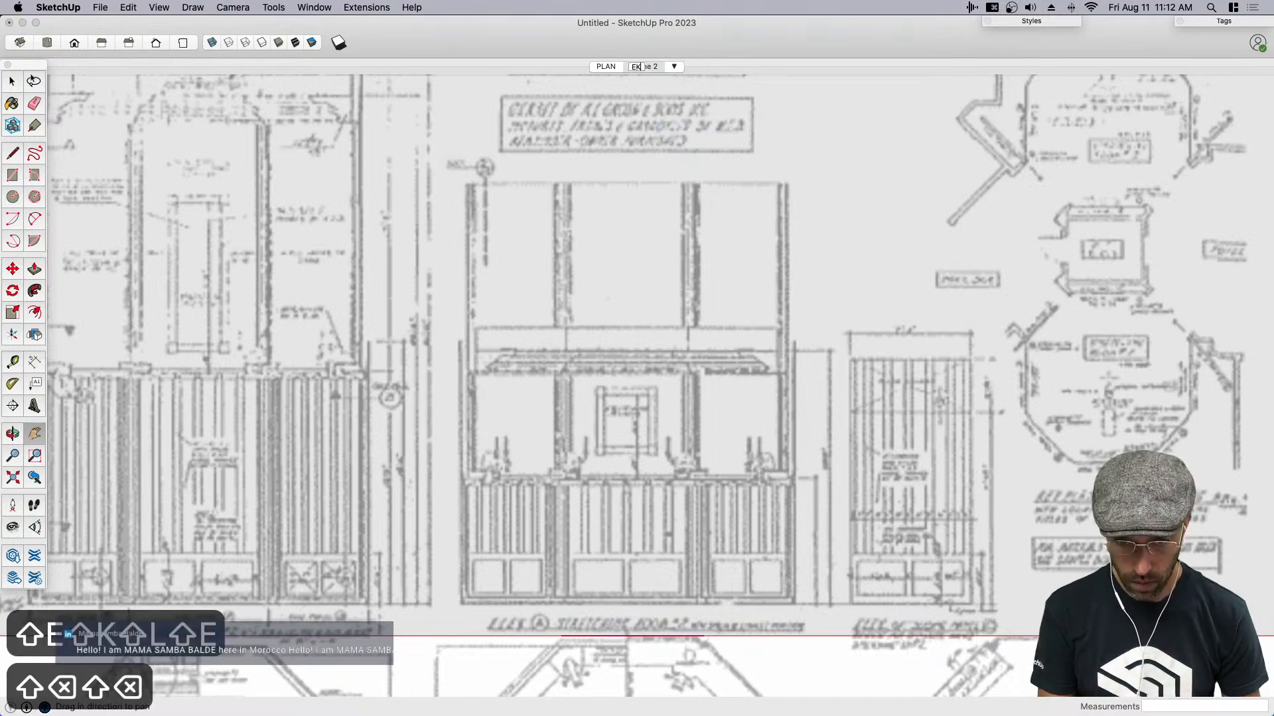
pyautogui.write('LEV')
pyautogui.press('Return')
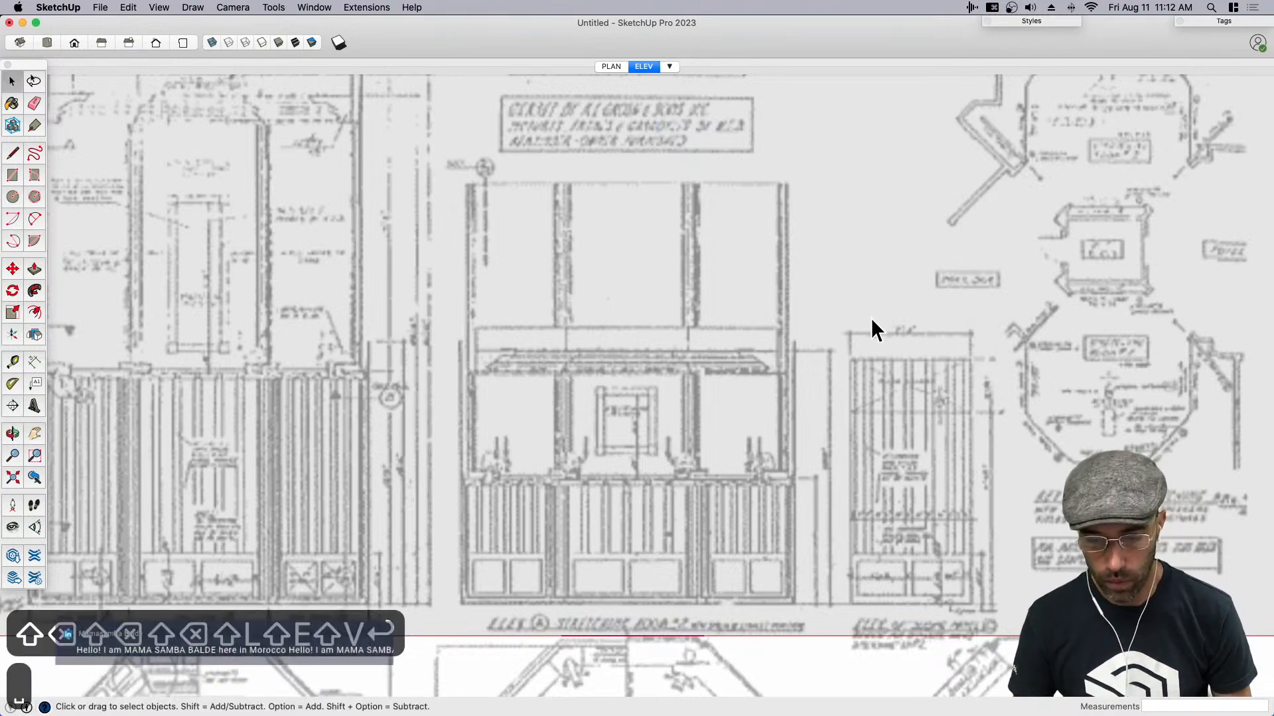
# - Extrude the thin wall strip at the wedge's outer edge upward by 6'
pyautogui.scroll(-3, 495, 531)
pyautogui.scroll(-2, 495, 530)
pyautogui.moveTo(597, 558)
pyautogui.mouseDown(button='middle')
pyautogui.moveTo(608, 600)
pyautogui.moveTo(614, 536)
pyautogui.mouseUp(button='middle')
pyautogui.scroll(2, 590, 584)
pyautogui.scroll(4, 622, 562)
pyautogui.scroll(3, 614, 536)
pyautogui.scroll(2, 597, 564)
pyautogui.click(595, 563)
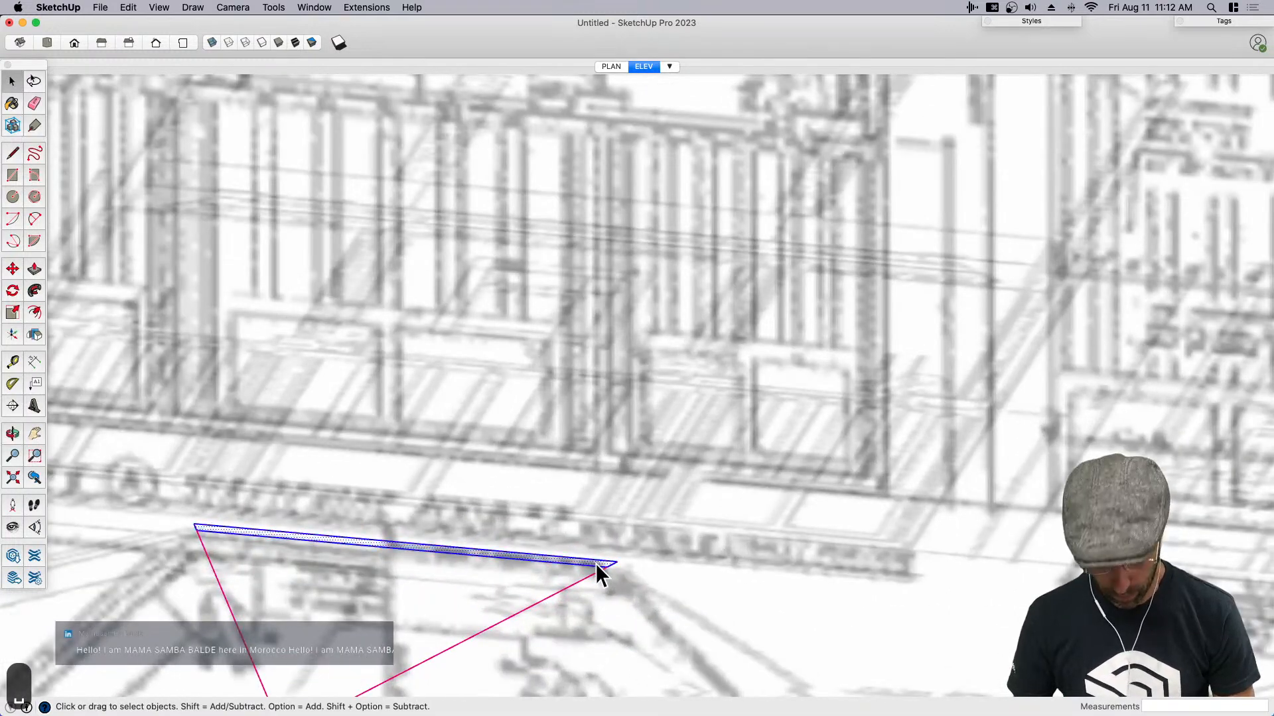
pyautogui.press('p')
pyautogui.click(599, 577)
pyautogui.click(661, 319)
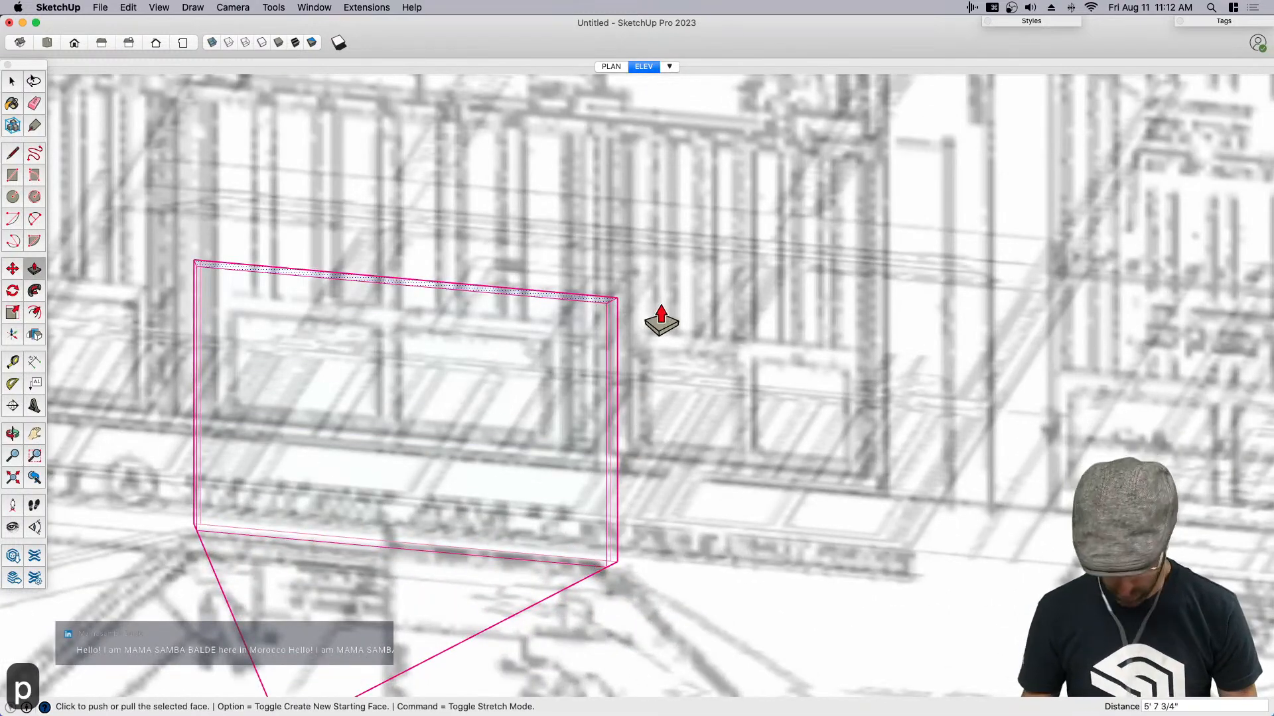
pyautogui.write("6'")
pyautogui.press('Return')
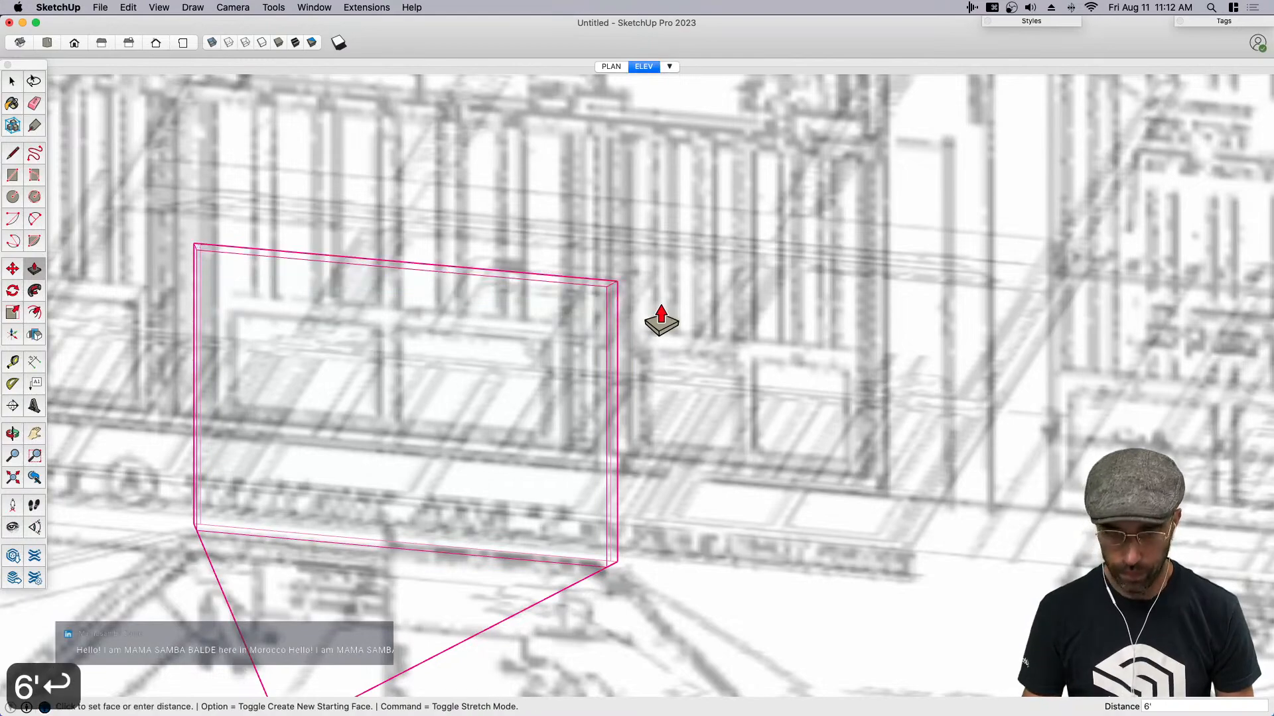
# - In the ELEV scene, move the upright blueprint down about 1' 11 7/16" so the middle elevation's base sits on the ground line
pyautogui.press('space')
pyautogui.click(645, 69)
pyautogui.scroll(4, 648, 445)
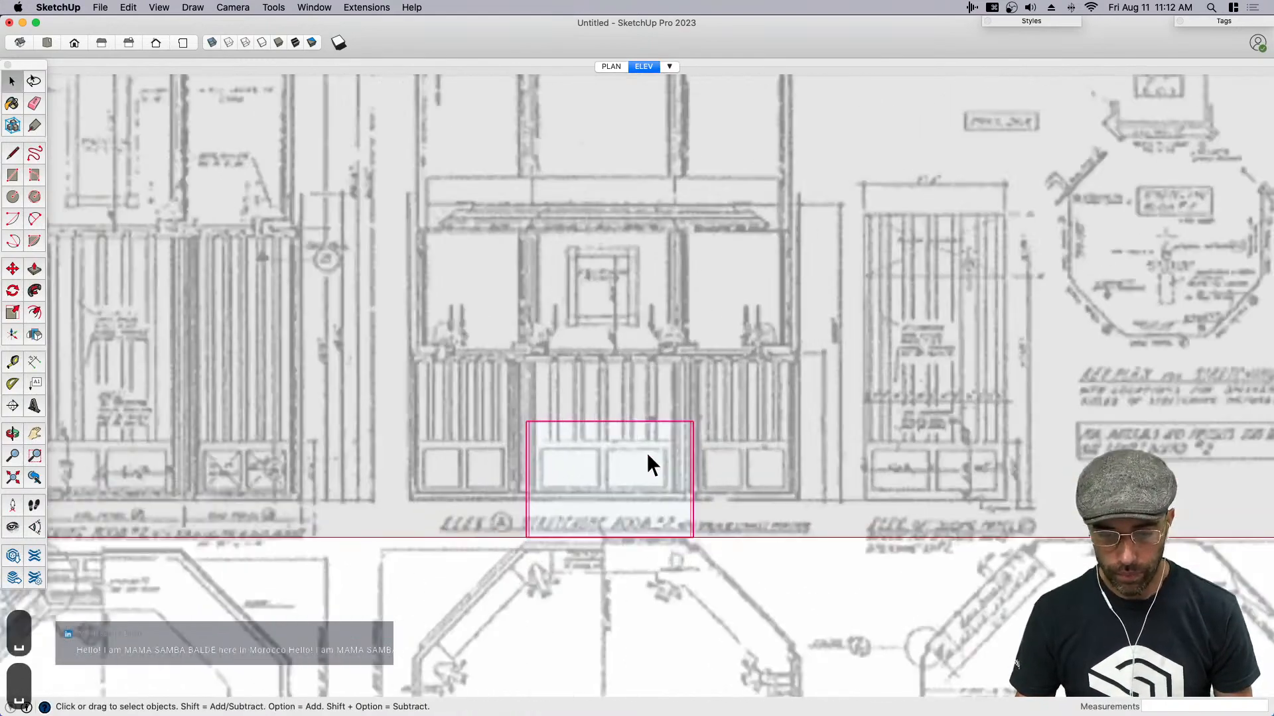
pyautogui.press('m')
pyautogui.click(771, 418)
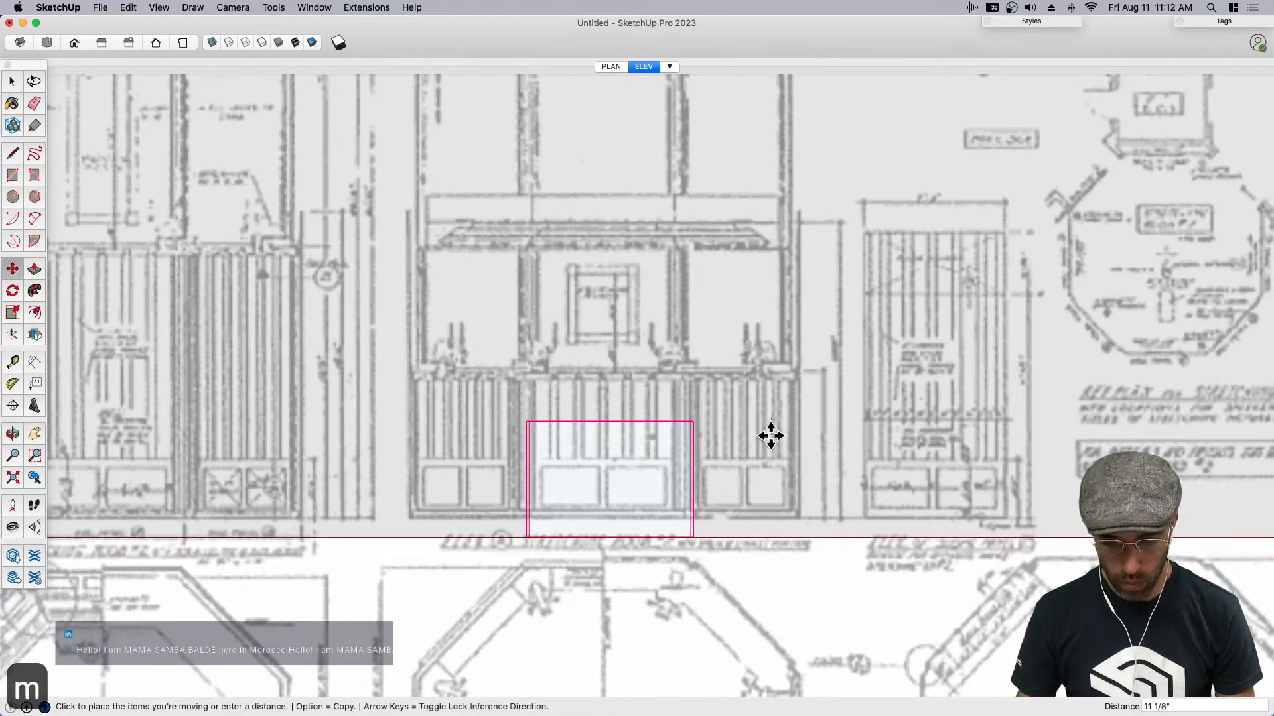
pyautogui.click(768, 455)
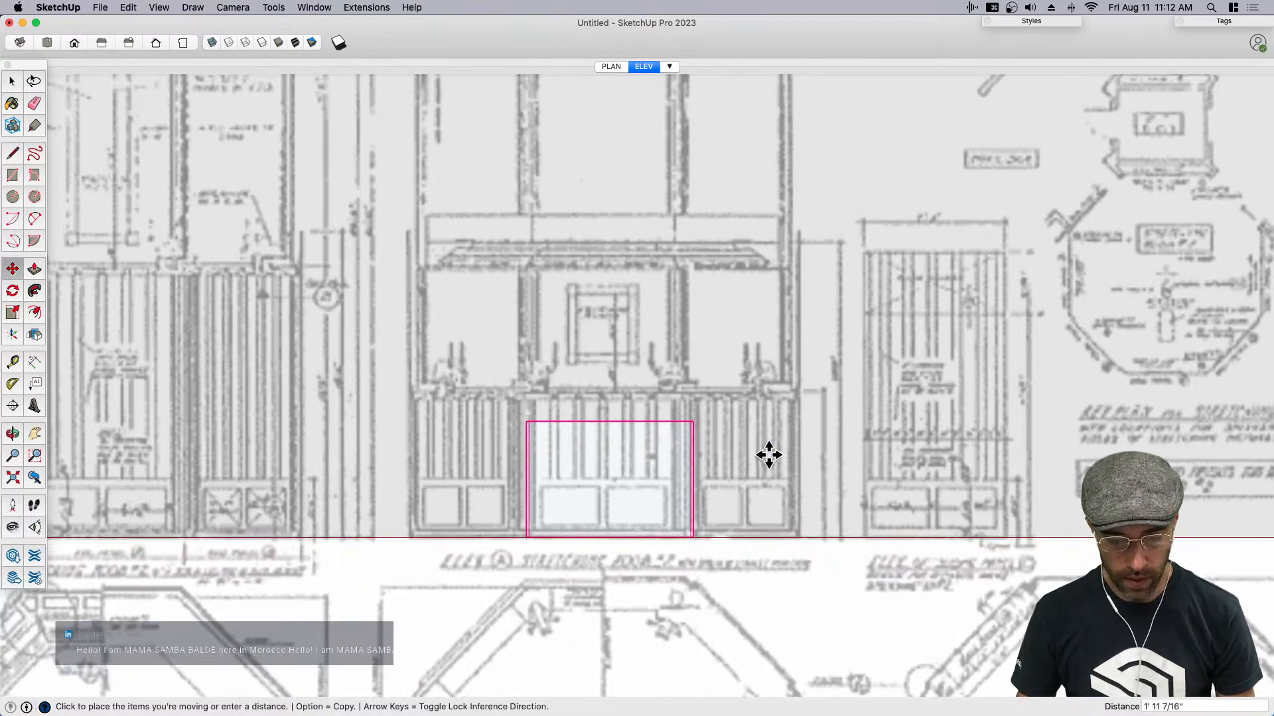
pyautogui.press('space')
# - Compare the CBT, Default and Drafting styles on the wedge and blueprints, ending on Drafting
pyautogui.scroll(-4, 680, 375)
pyautogui.moveTo(679, 378); pyautogui.dragTo(665, 529, button='middle')
pyautogui.scroll(5, 726, 365)
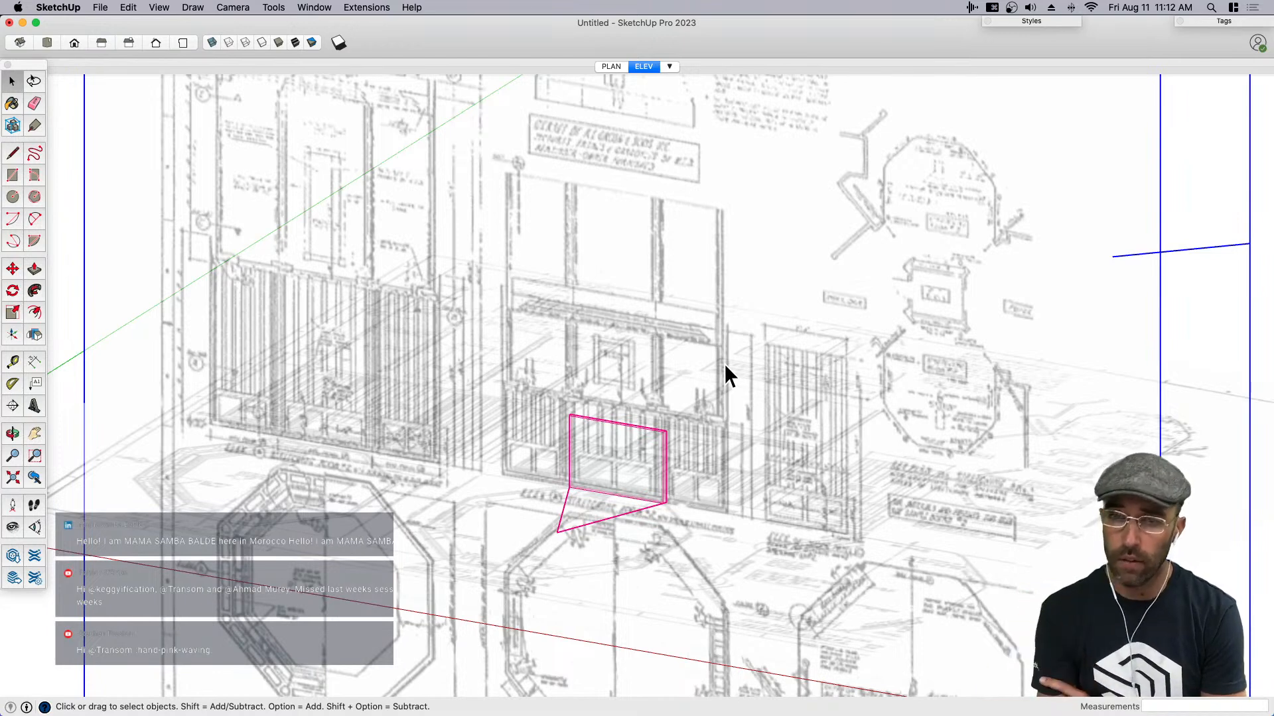
pyautogui.click(1022, 20)
pyautogui.click(981, 91)
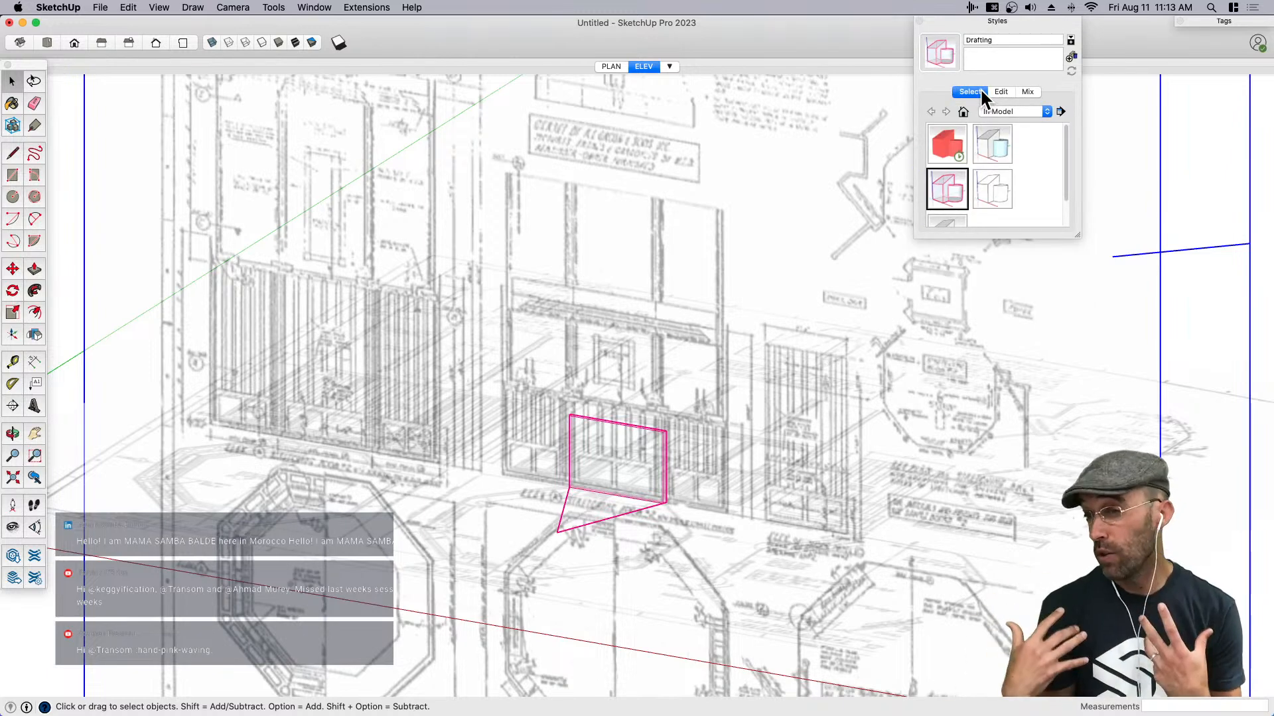
pyautogui.moveTo(1076, 234); pyautogui.dragTo(1075, 263)
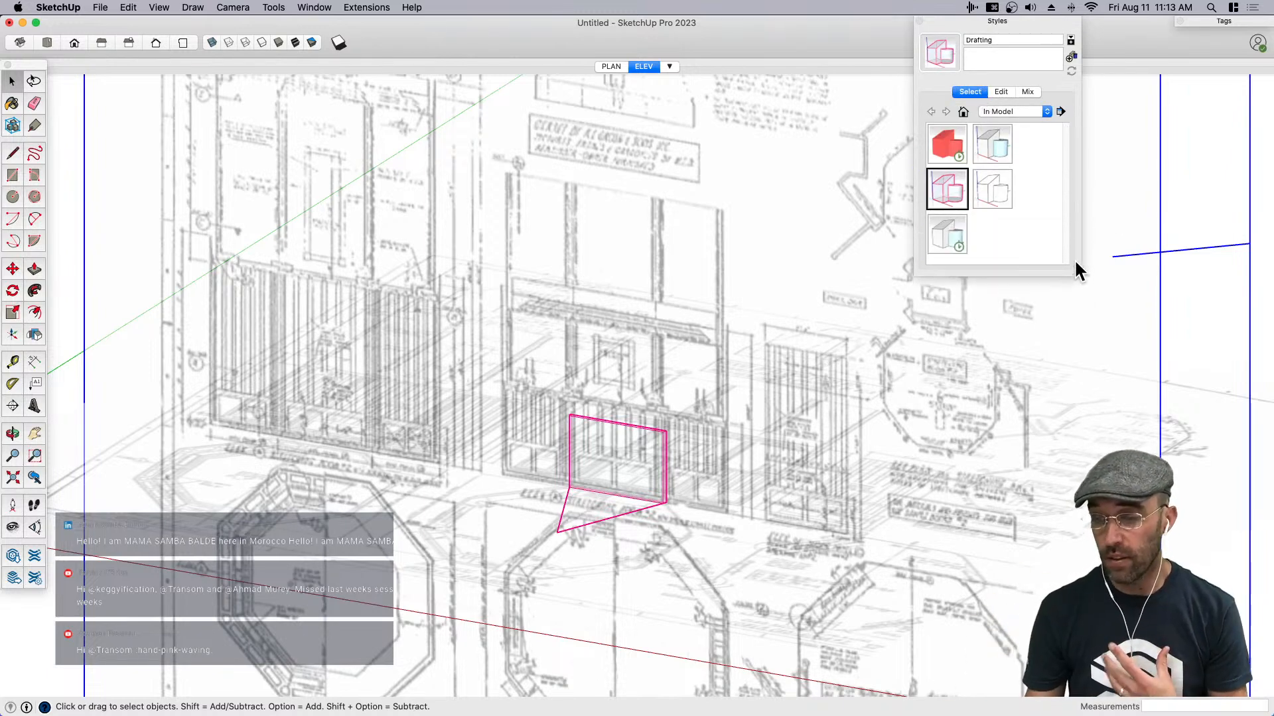
pyautogui.click(952, 152)
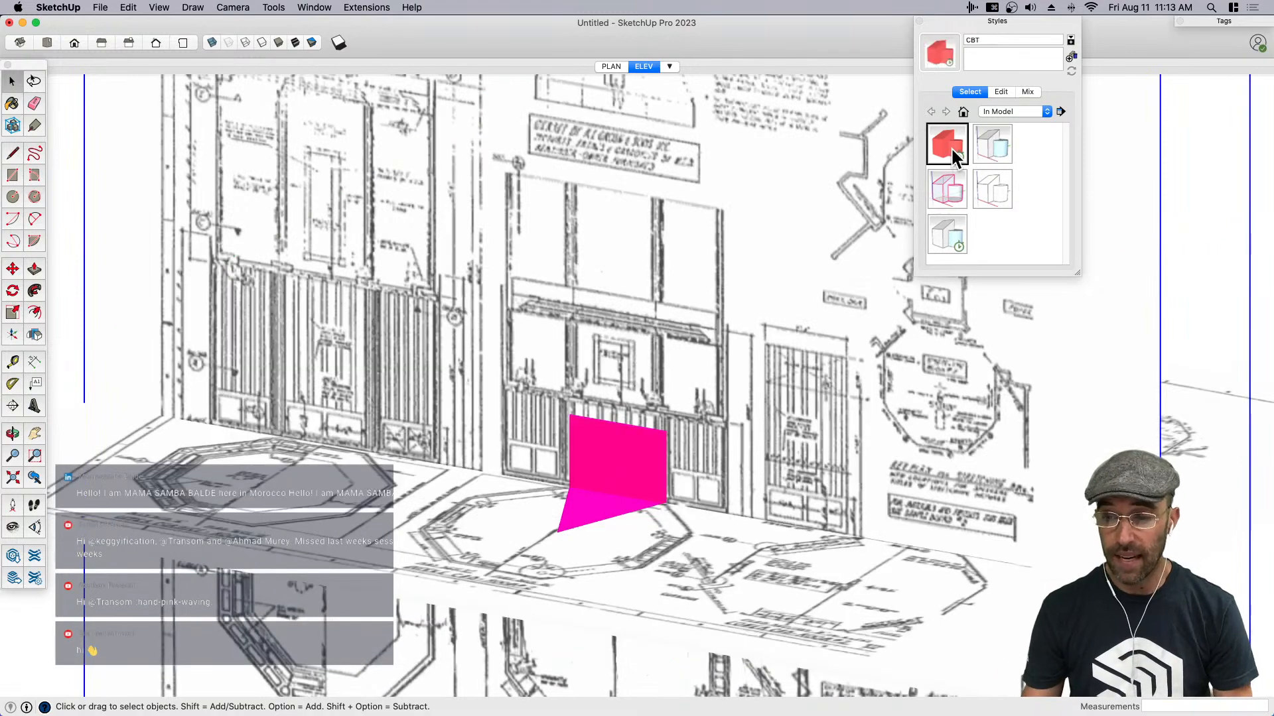
pyautogui.click(996, 141)
pyautogui.click(953, 189)
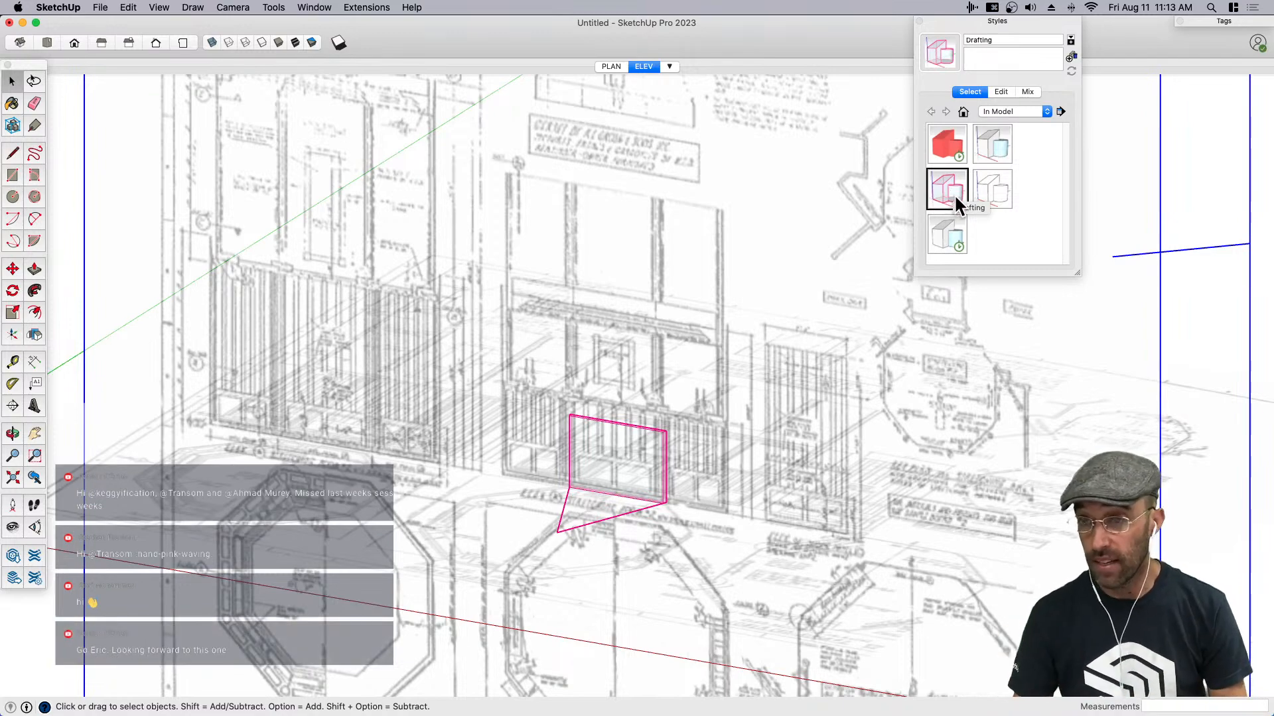
pyautogui.click(987, 20)
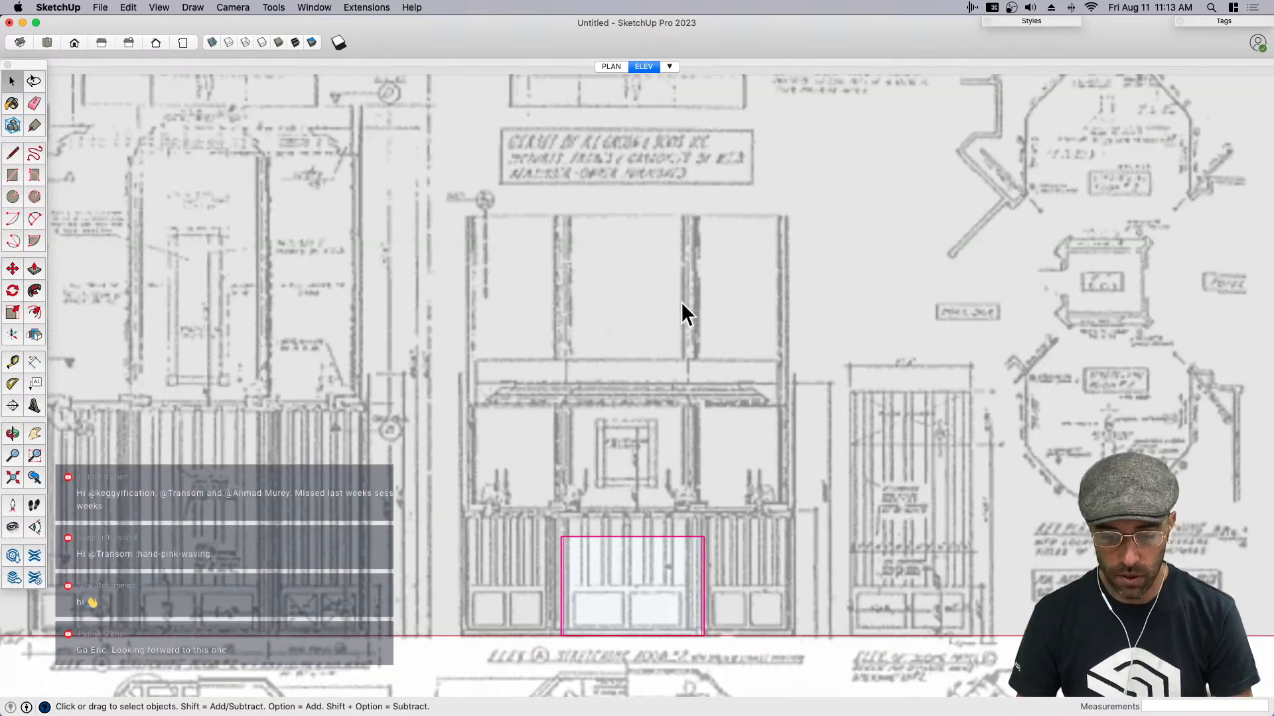
# - Frame the middle elevation around the wall panel and update the ELEV scene with this view
pyautogui.press('h')
pyautogui.moveTo(640, 571); pyautogui.dragTo(648, 477)
pyautogui.scroll(3, 643, 491)
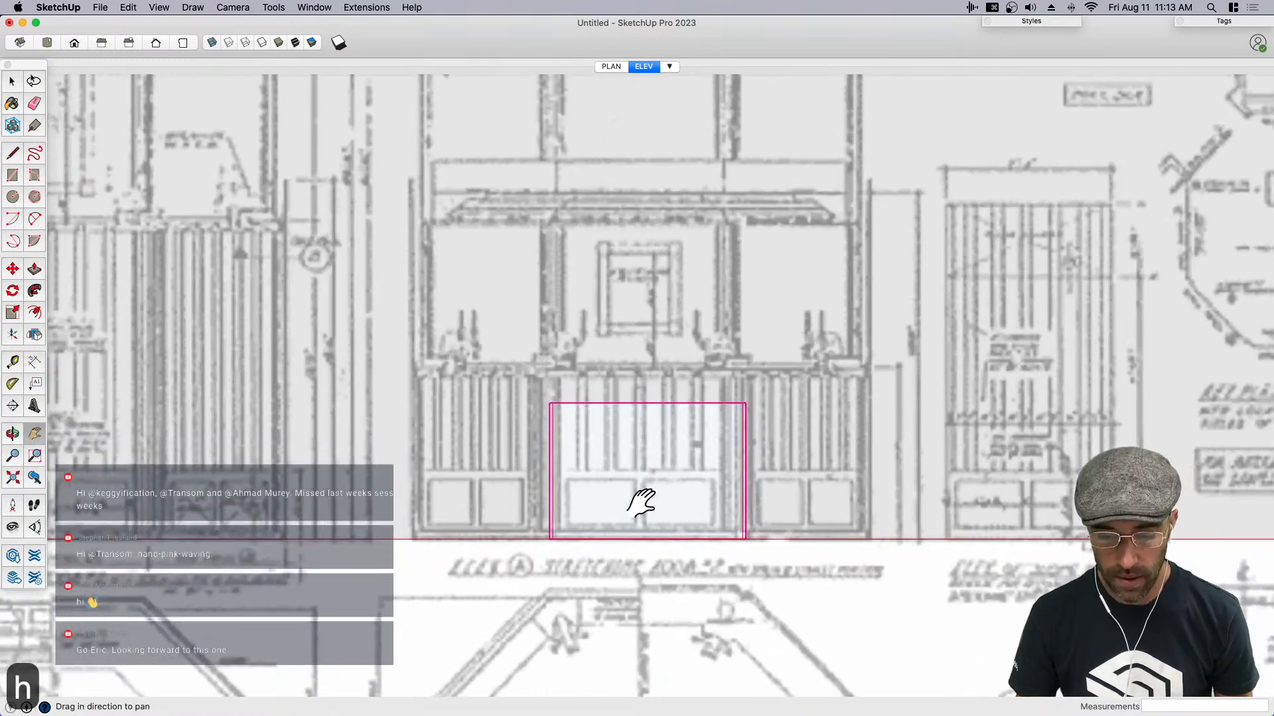
pyautogui.rightClick(644, 66)
pyautogui.click(663, 117)
# - Recall the PLAN and ELEV scenes to check the saved reference views
pyautogui.click(612, 66)
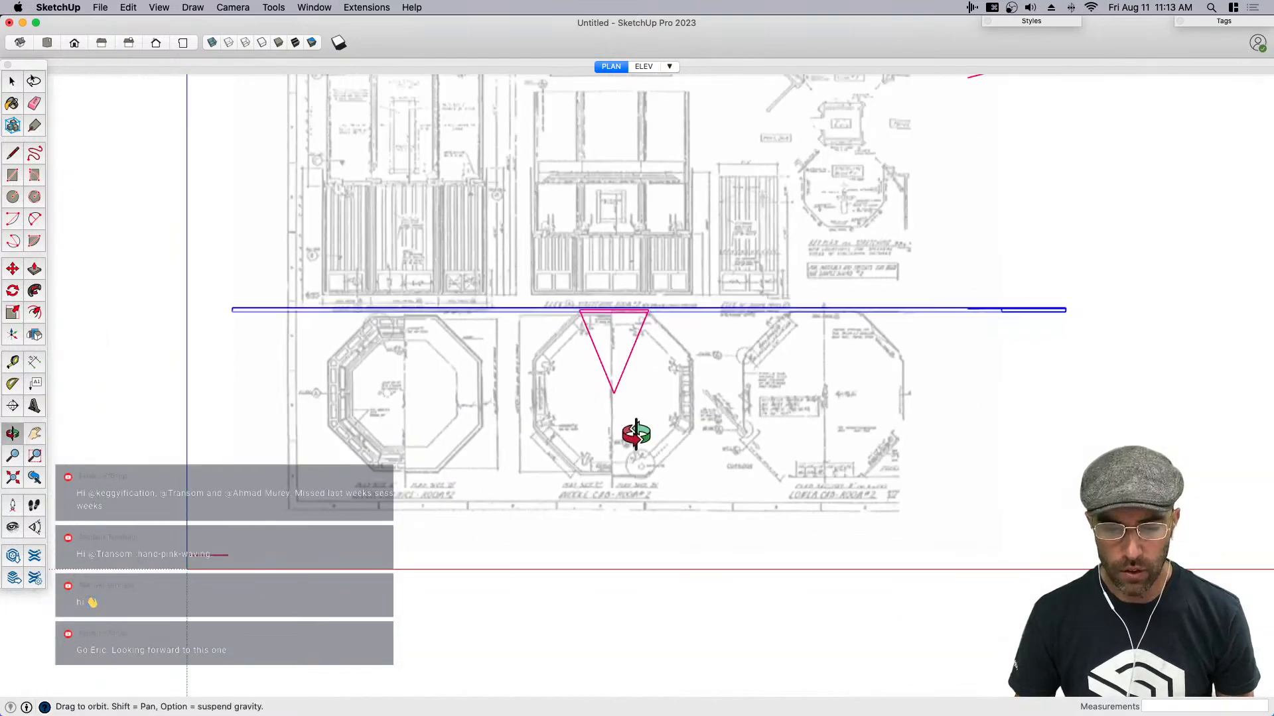
pyautogui.press('space')
pyautogui.click(677, 339)
pyautogui.moveTo(665, 418); pyautogui.dragTo(667, 347, button='middle')
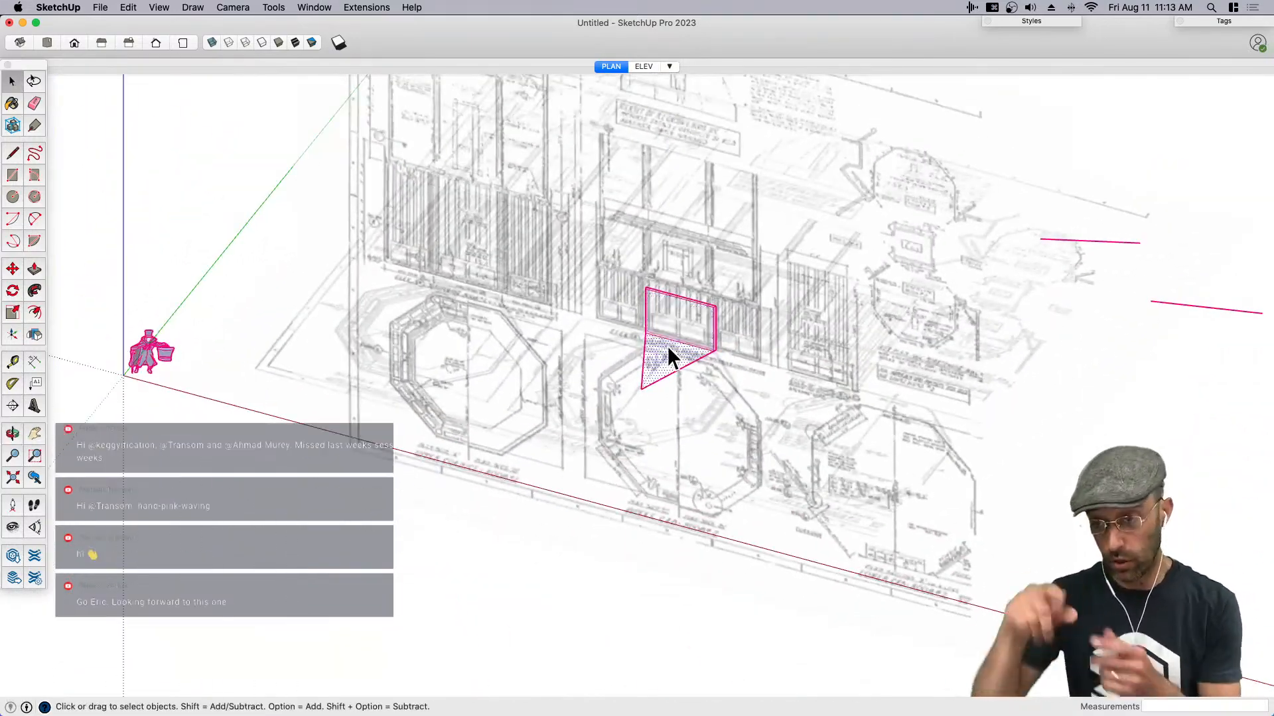
pyautogui.click(642, 66)
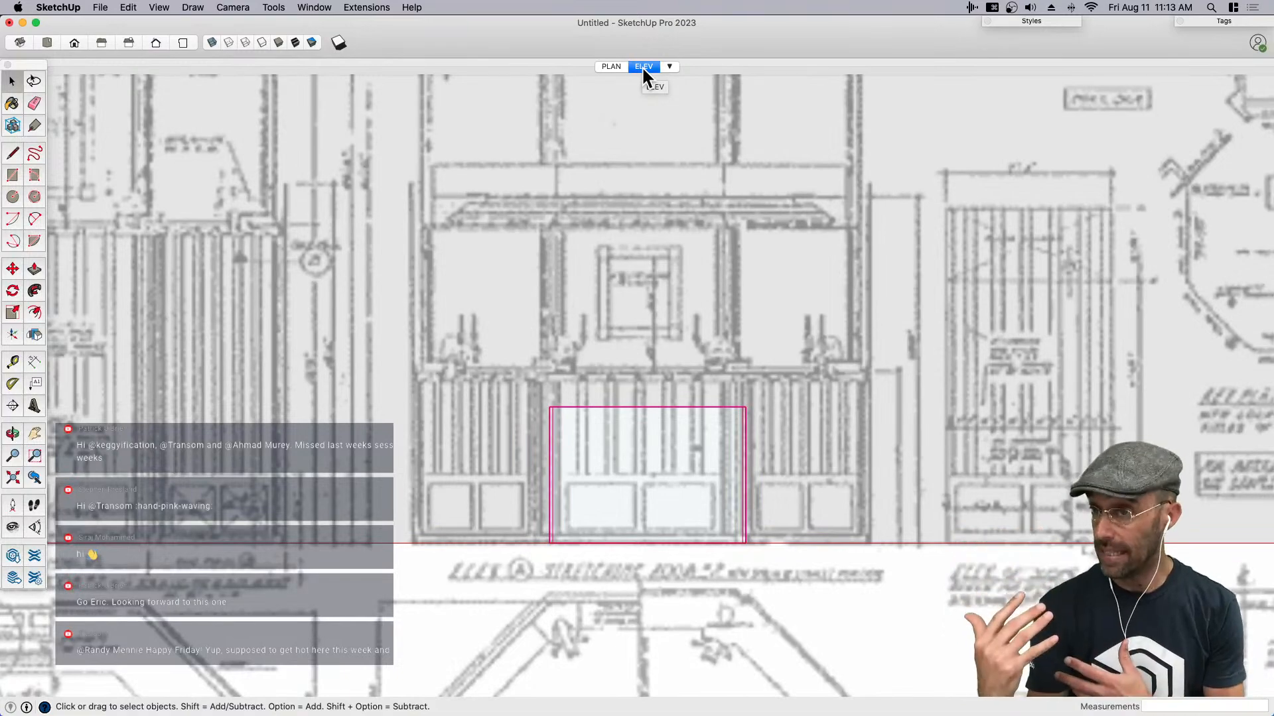
# - Select the upright blueprint and create a new tag named X-IMG
pyautogui.moveTo(691, 352); pyautogui.dragTo(635, 348, button='middle')
pyautogui.click(636, 350)
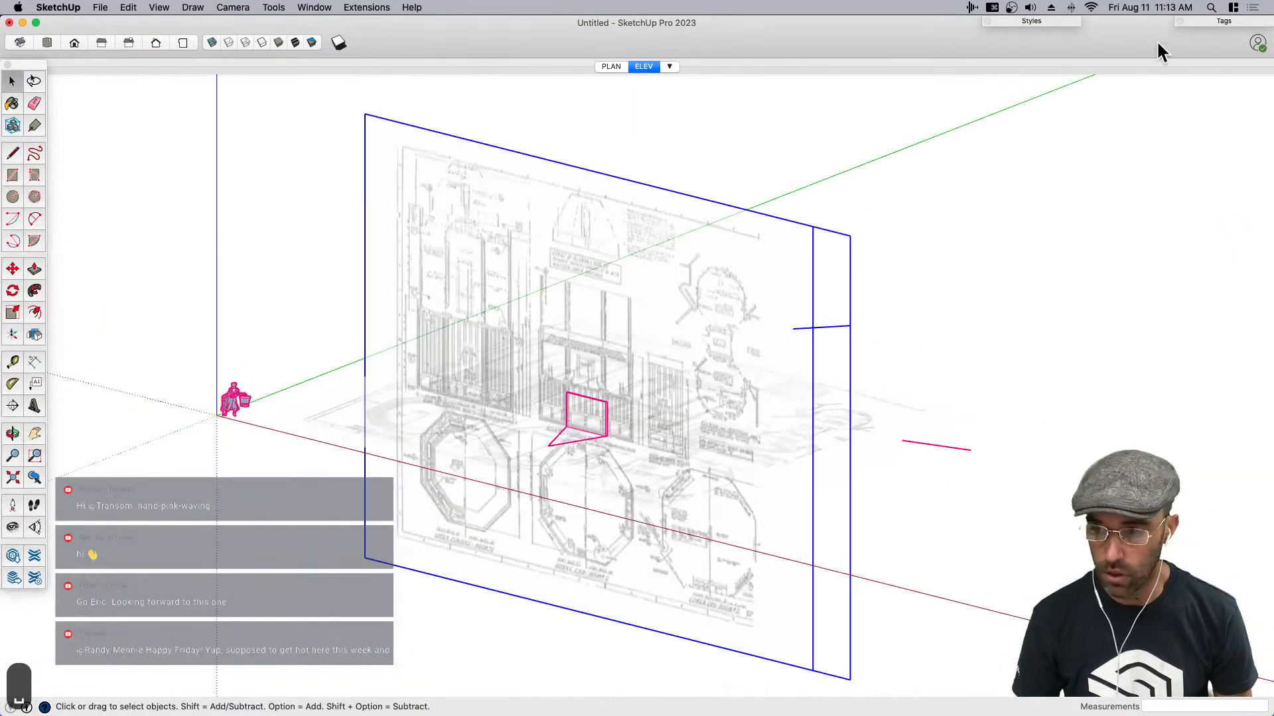
pyautogui.click(1204, 20)
pyautogui.click(1083, 38)
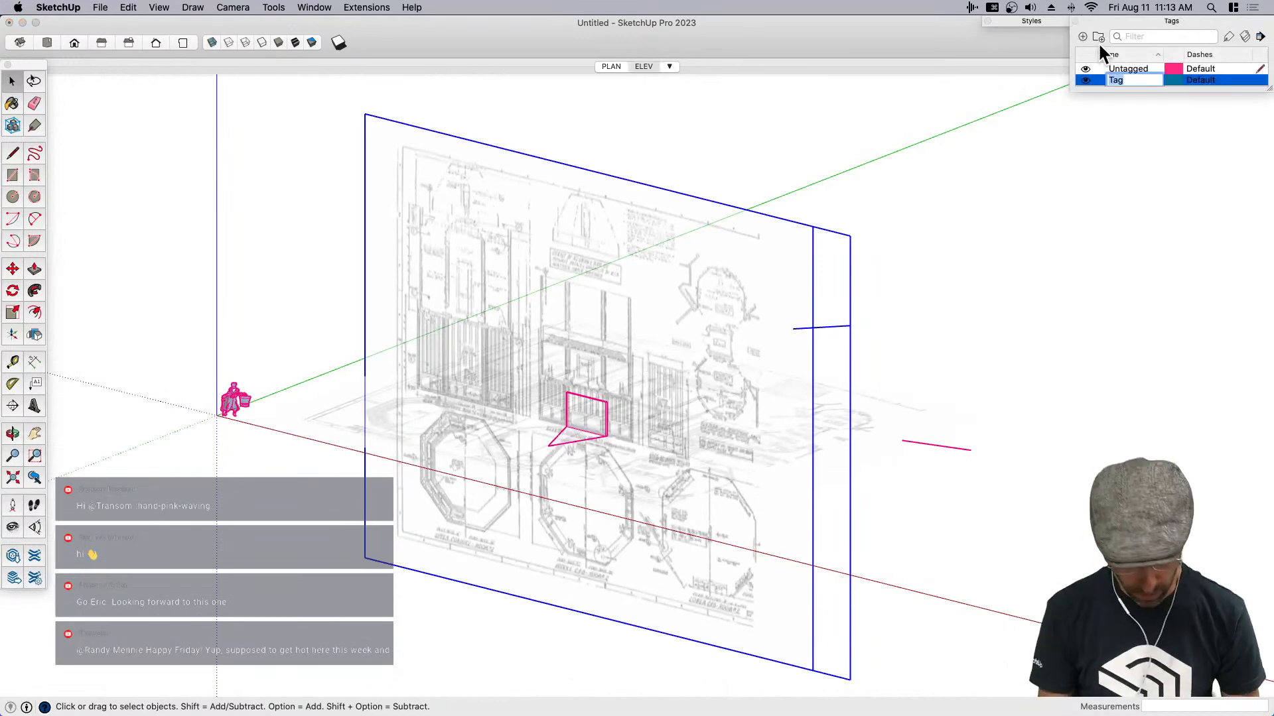
pyautogui.write('X-IMG')
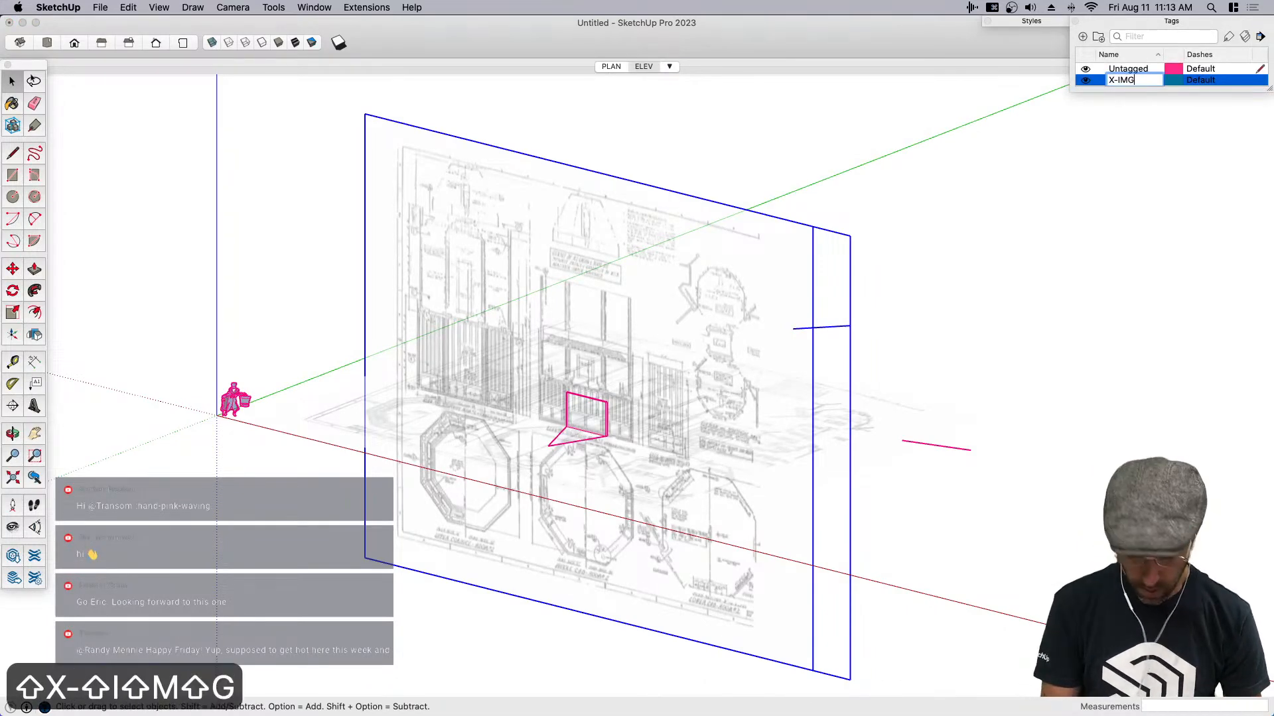
pyautogui.press('Return')
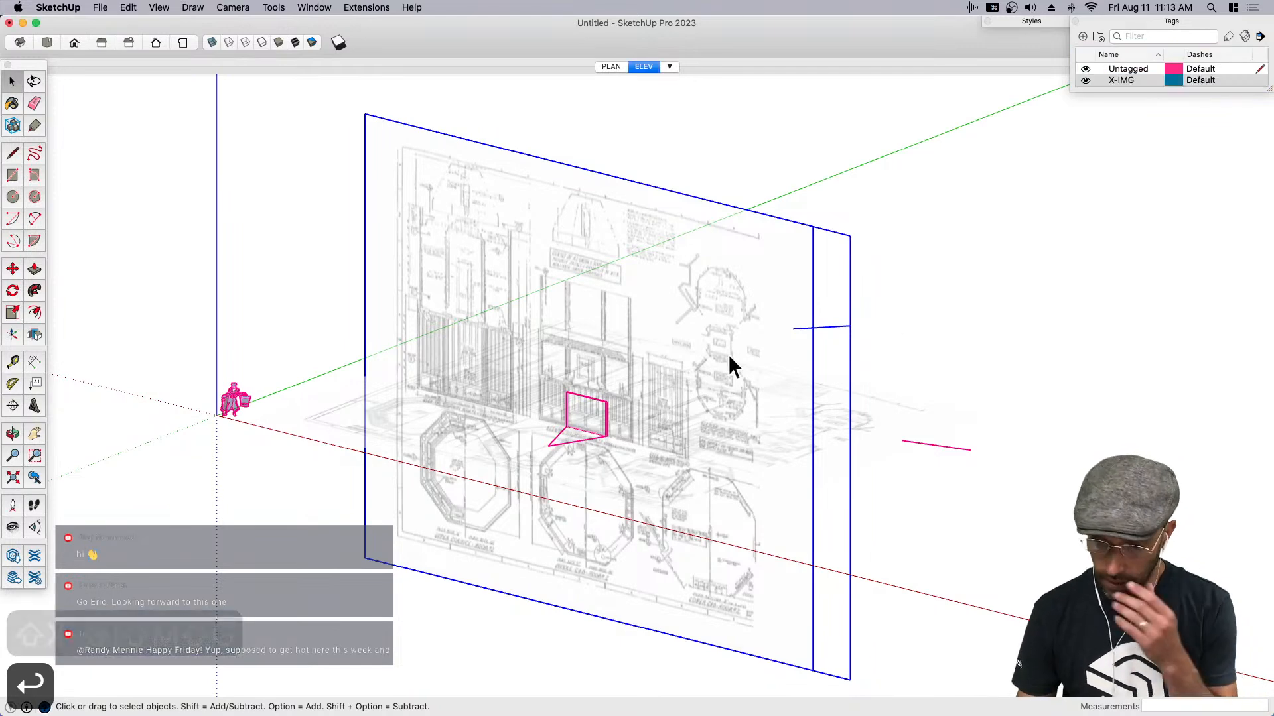
# - Select both the upright and the ground blueprints and assign them to the X-IMG tag
pyautogui.moveTo(972, 626); pyautogui.dragTo(815, 310)
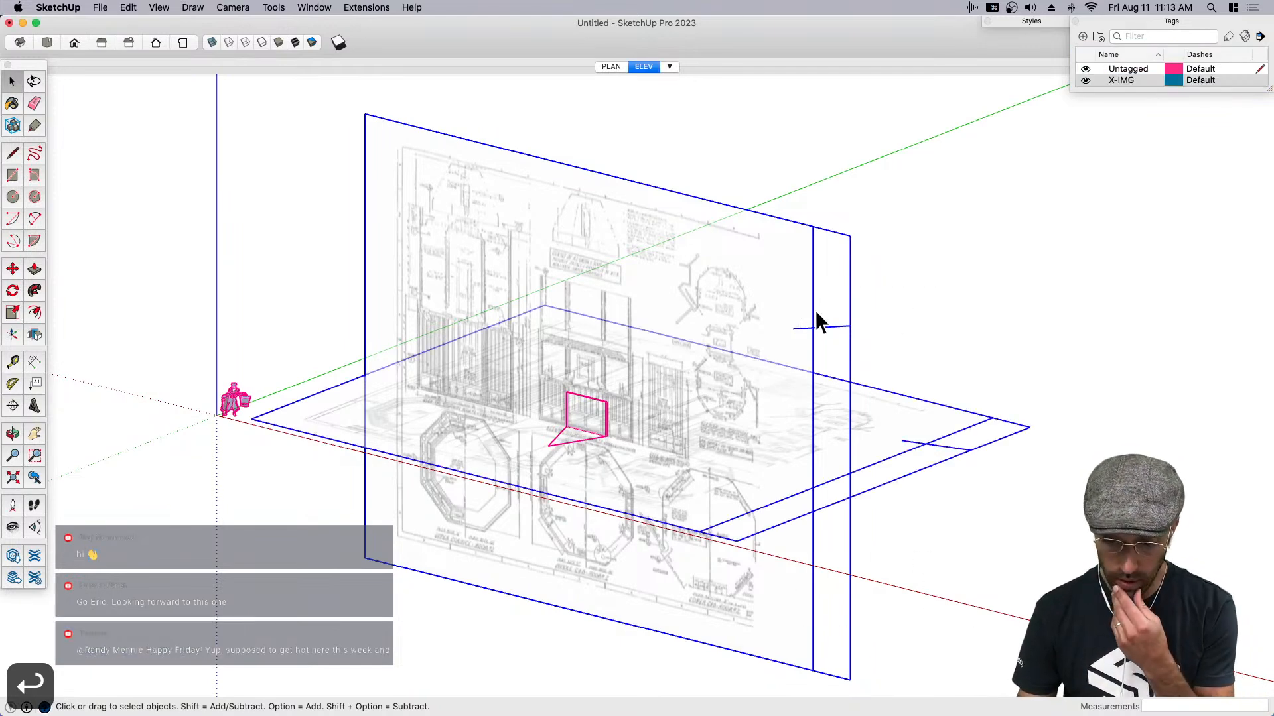
pyautogui.click(1048, 23)
pyautogui.moveTo(977, 19); pyautogui.dragTo(798, 18)
pyautogui.click(798, 19)
pyautogui.click(308, 8)
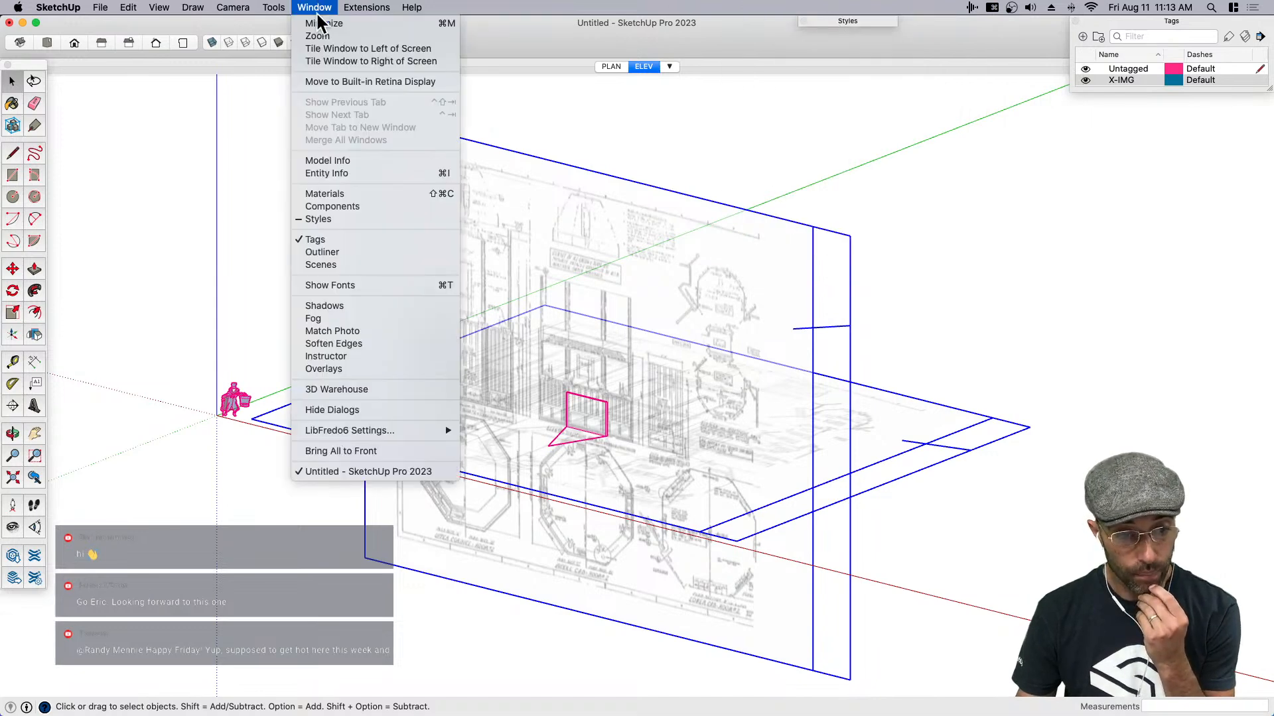
pyautogui.click(337, 173)
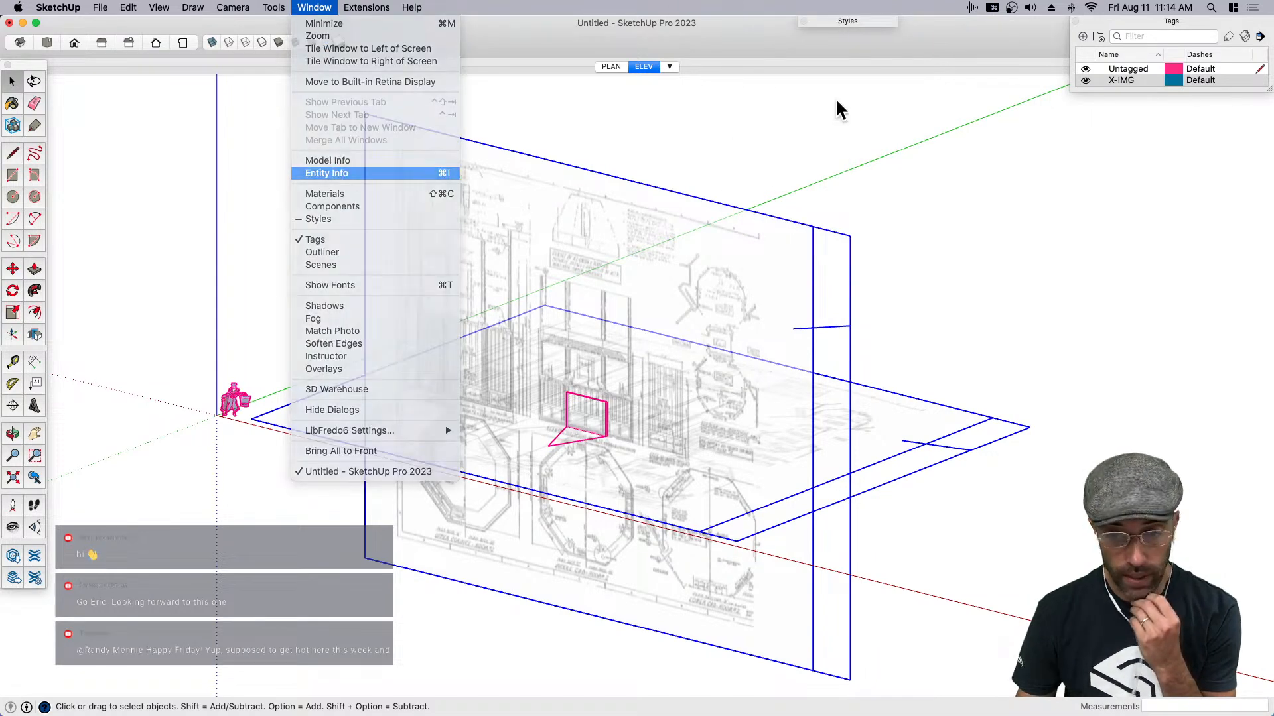
pyautogui.click(1048, 66)
pyautogui.click(983, 17)
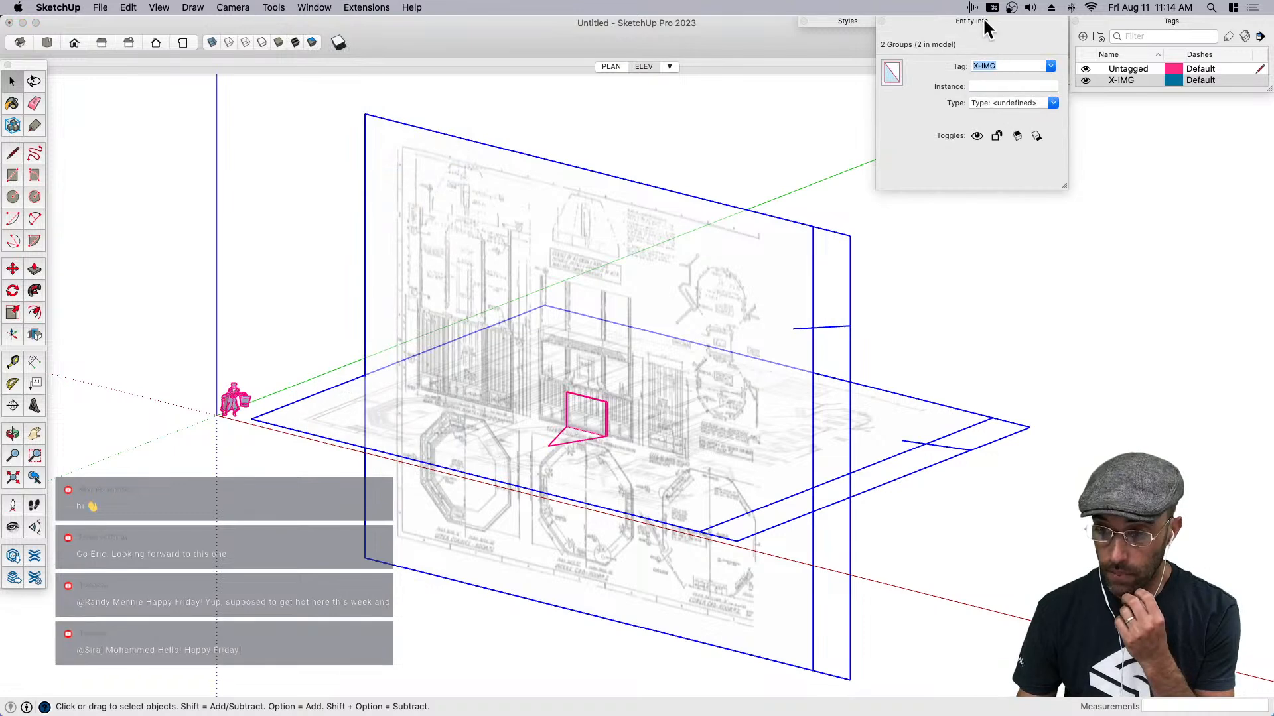
pyautogui.click(983, 17)
# - Hide the X-IMG tag and apply the Default style to the model
pyautogui.click(1088, 78)
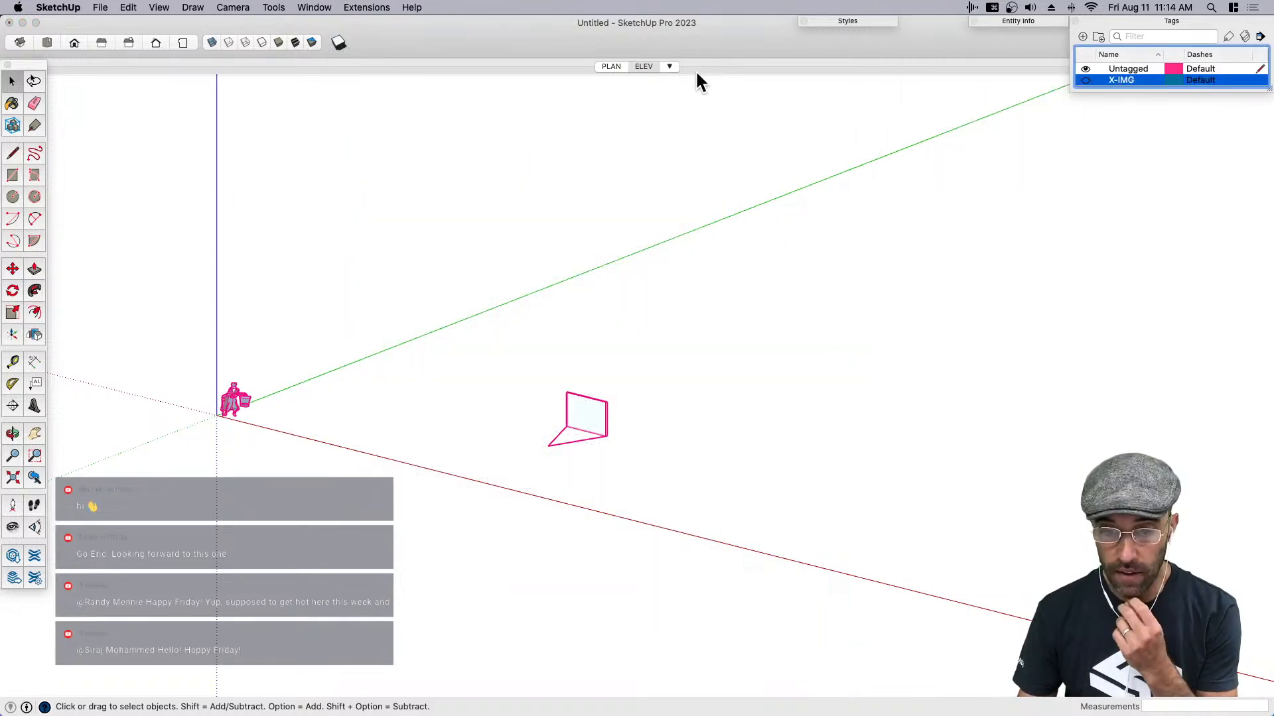
pyautogui.click(874, 22)
pyautogui.click(810, 141)
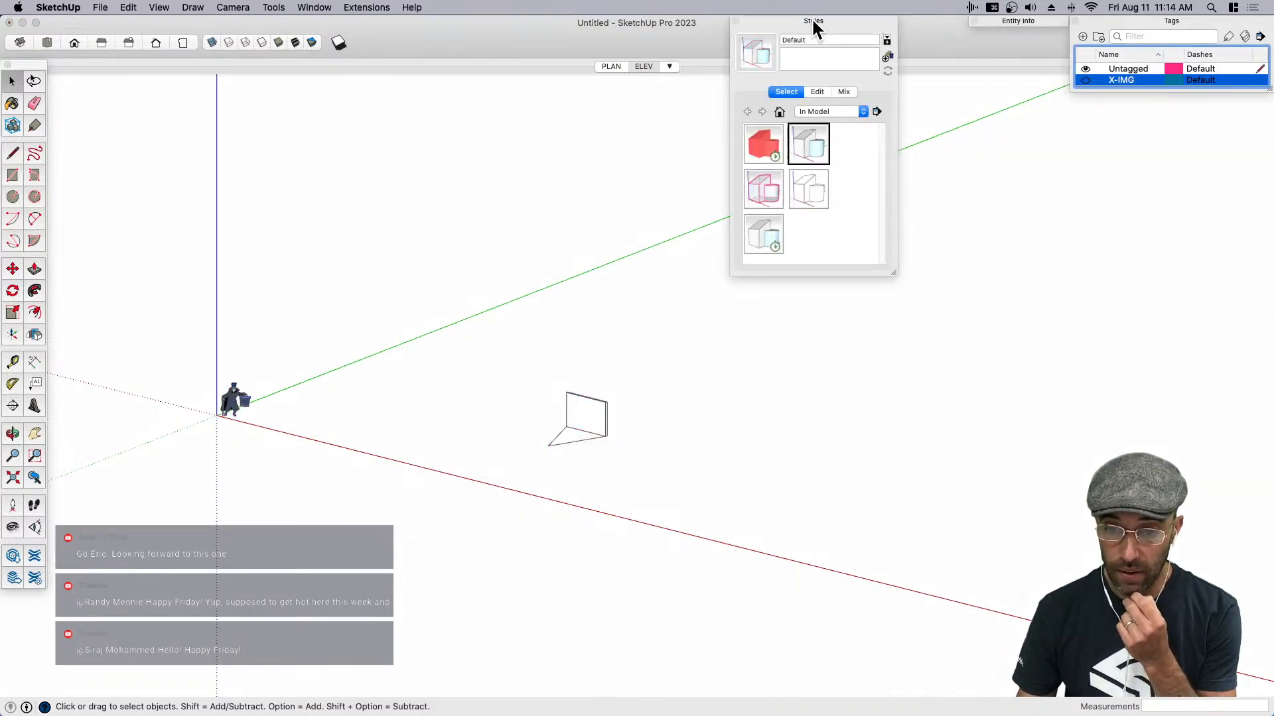
pyautogui.click(812, 20)
# - Add a new scene from the current view and rename it Working
pyautogui.click(668, 66)
pyautogui.click(661, 103)
pyautogui.rightClick(651, 70)
pyautogui.click(678, 132)
pyautogui.write('Wok')
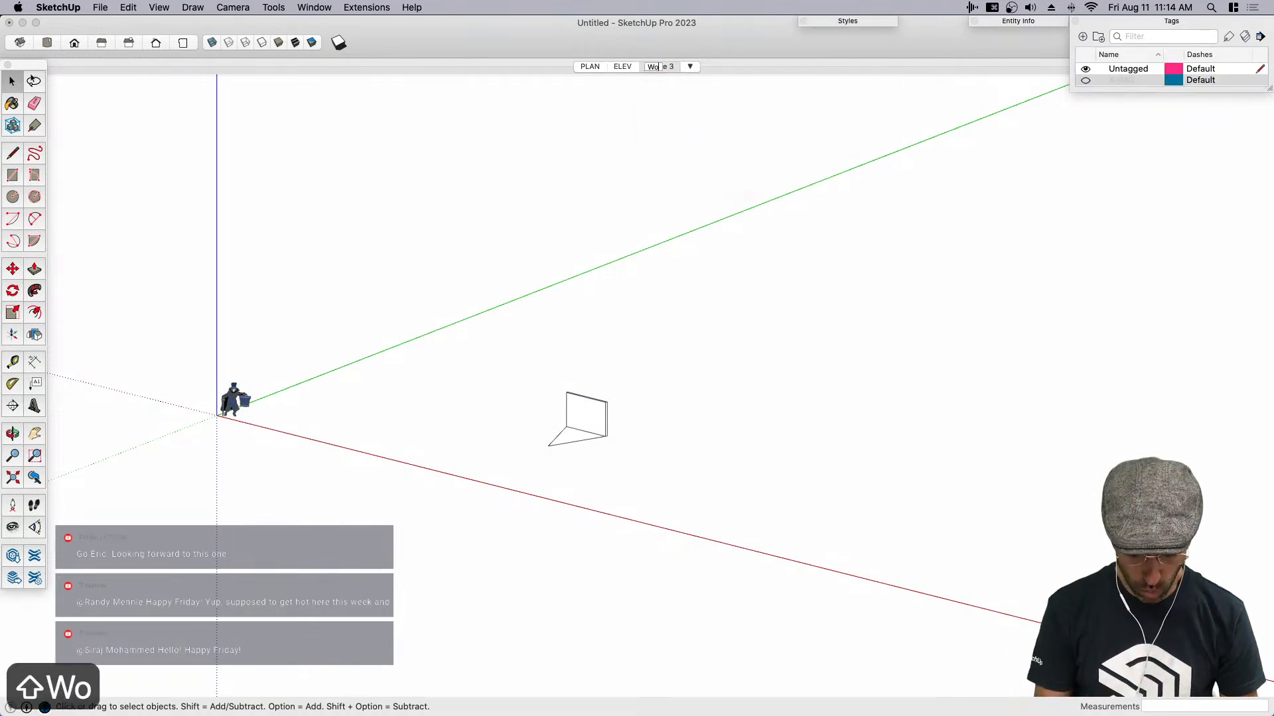
pyautogui.press('BackSpace')
pyautogui.write('rking')
pyautogui.press('BackSpace')
pyautogui.press('BackSpace')
pyautogui.press('BackSpace')
pyautogui.press('BackSpace')
pyautogui.press('BackSpace')
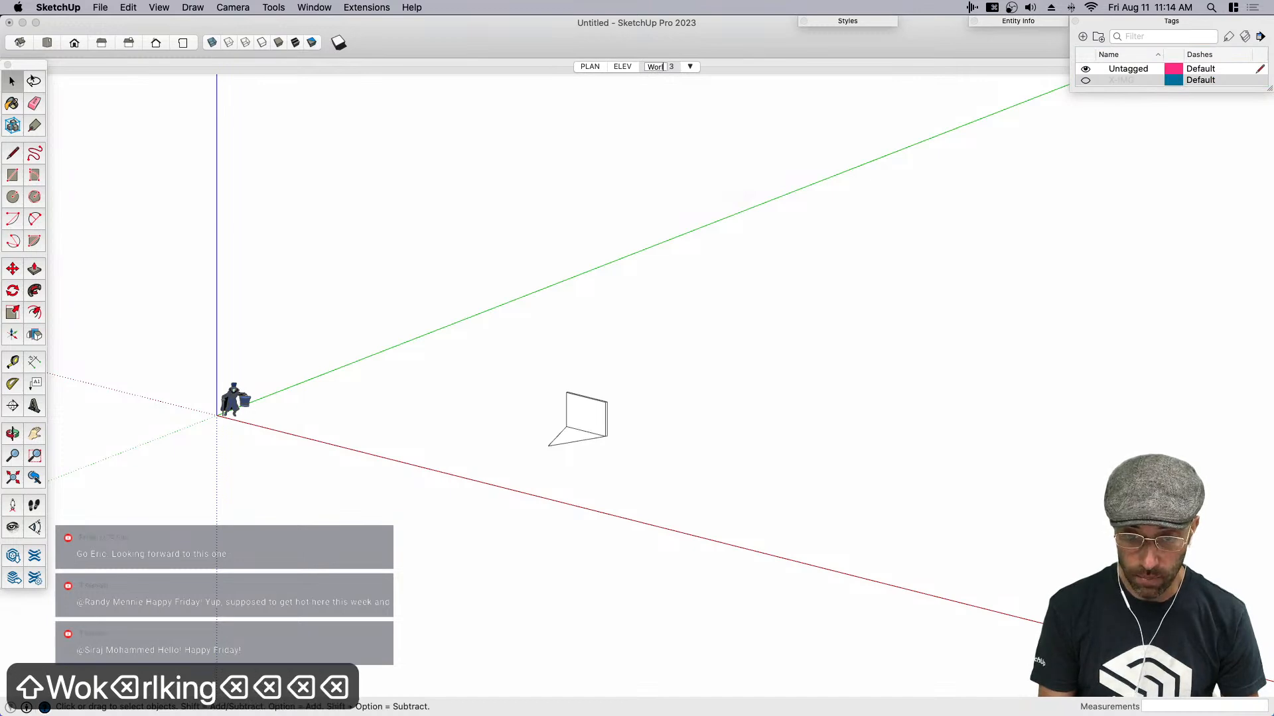
pyautogui.write('rking')
pyautogui.press('Return')
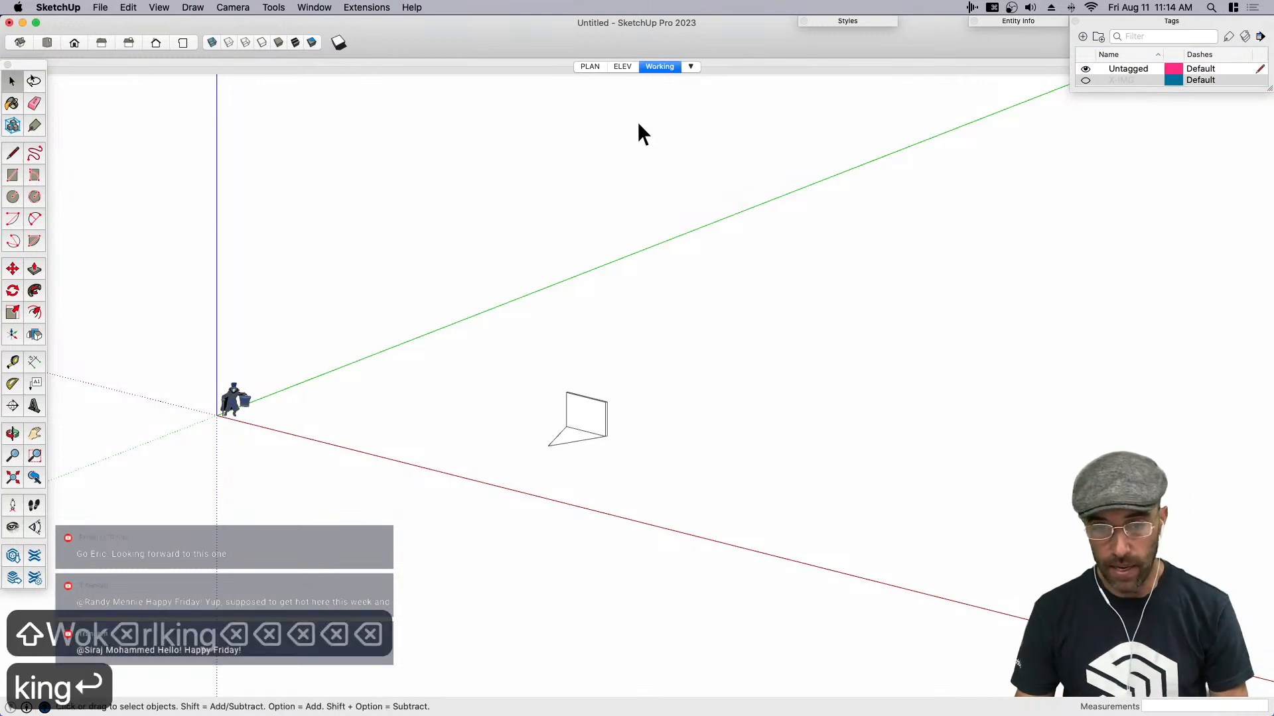
# - Check the PLAN and ELEV scenes and update the Working scene with a closer view of the wedge
pyautogui.click(590, 66)
pyautogui.click(623, 66)
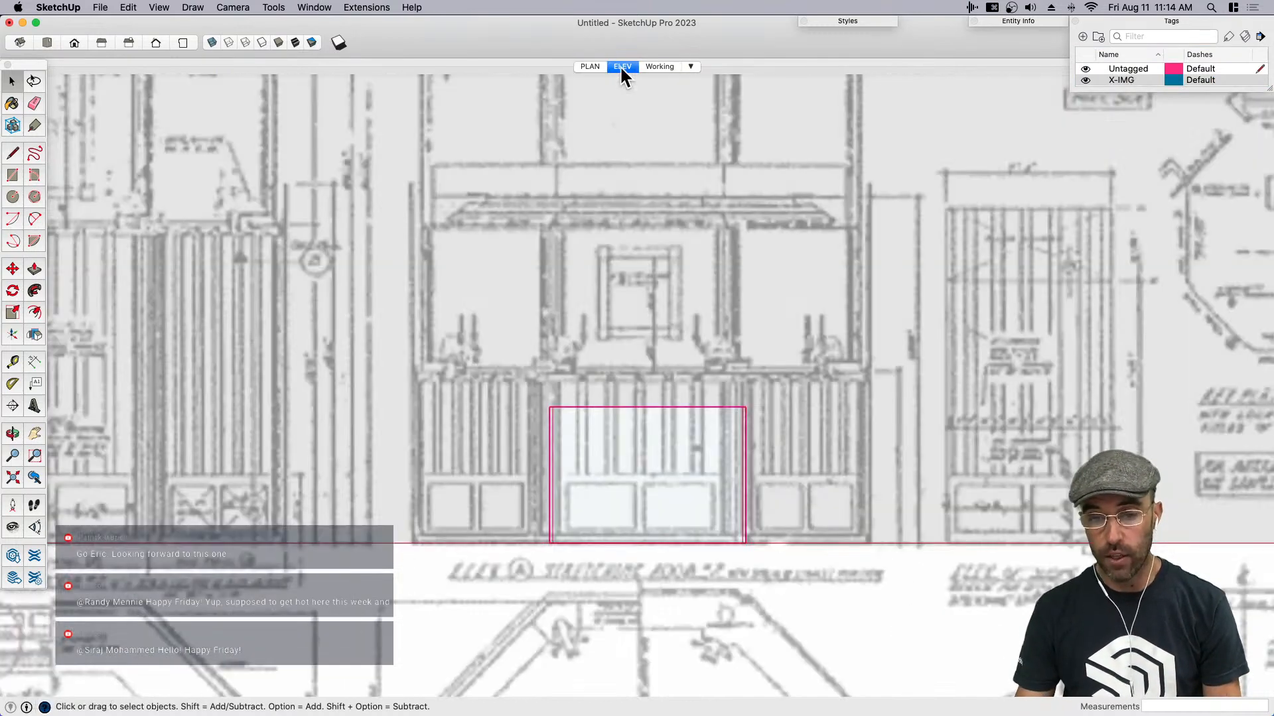
pyautogui.click(657, 66)
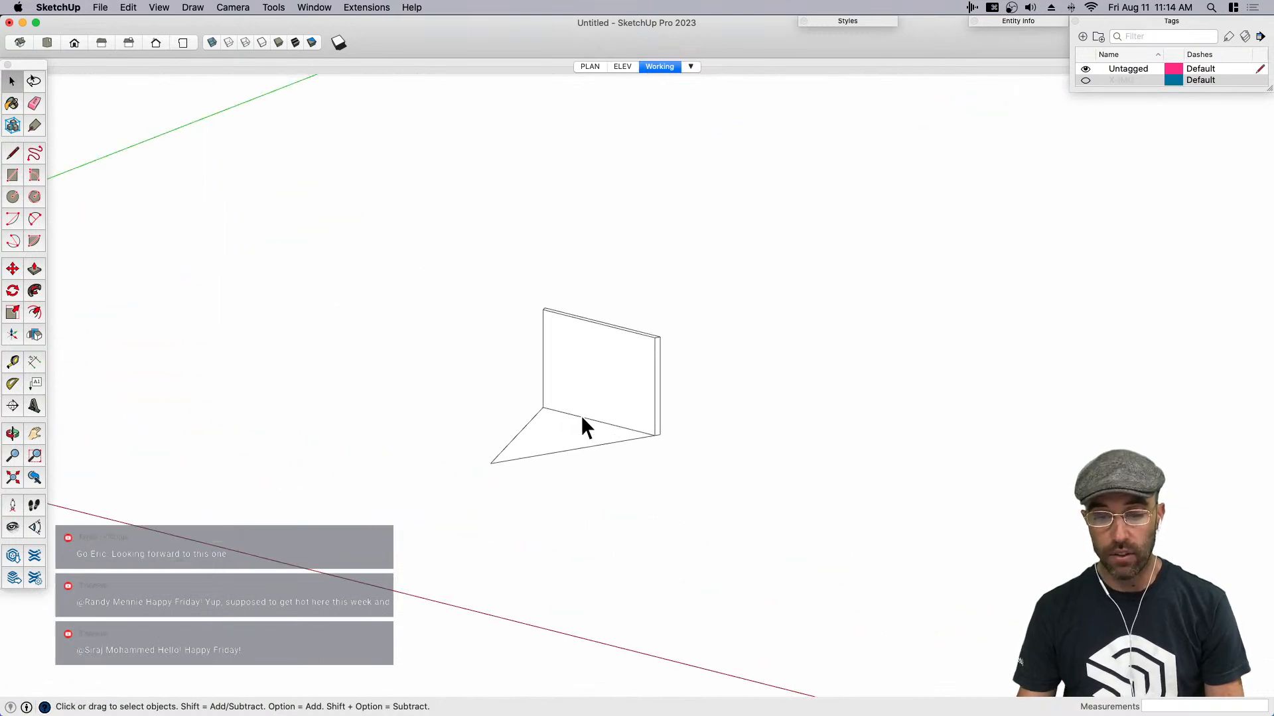
pyautogui.rightClick(662, 66)
pyautogui.click(720, 119)
# - Switch the camera to perspective and move the scale figure from the origin to the wedge
pyautogui.click(239, 7)
pyautogui.click(252, 82)
pyautogui.moveTo(735, 369); pyautogui.dragTo(663, 378, button='middle')
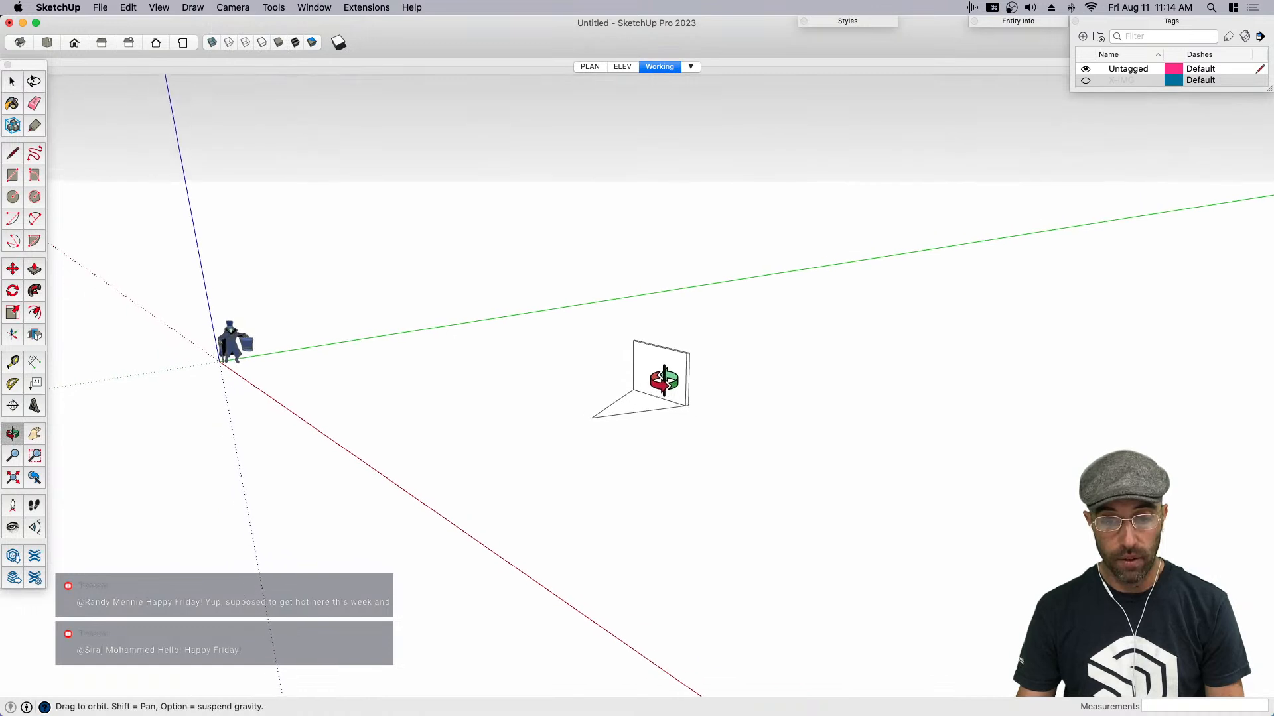
pyautogui.click(232, 345)
pyautogui.press('m')
pyautogui.click(265, 370)
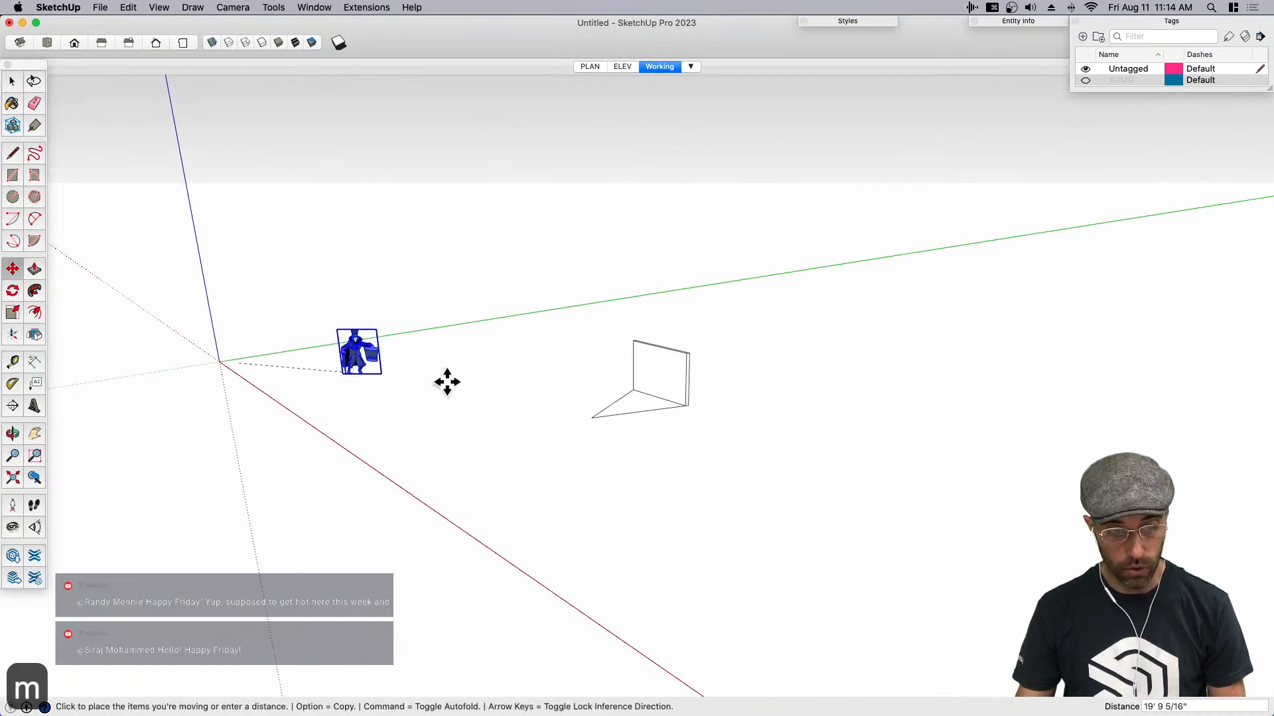
pyautogui.click(608, 405)
pyautogui.press('space')
# - Frame the wedge and scale figure closely in perspective and update the Working scene
pyautogui.scroll(6, 634, 378)
pyautogui.moveTo(632, 379); pyautogui.dragTo(667, 351, button='middle')
pyautogui.rightClick(660, 67)
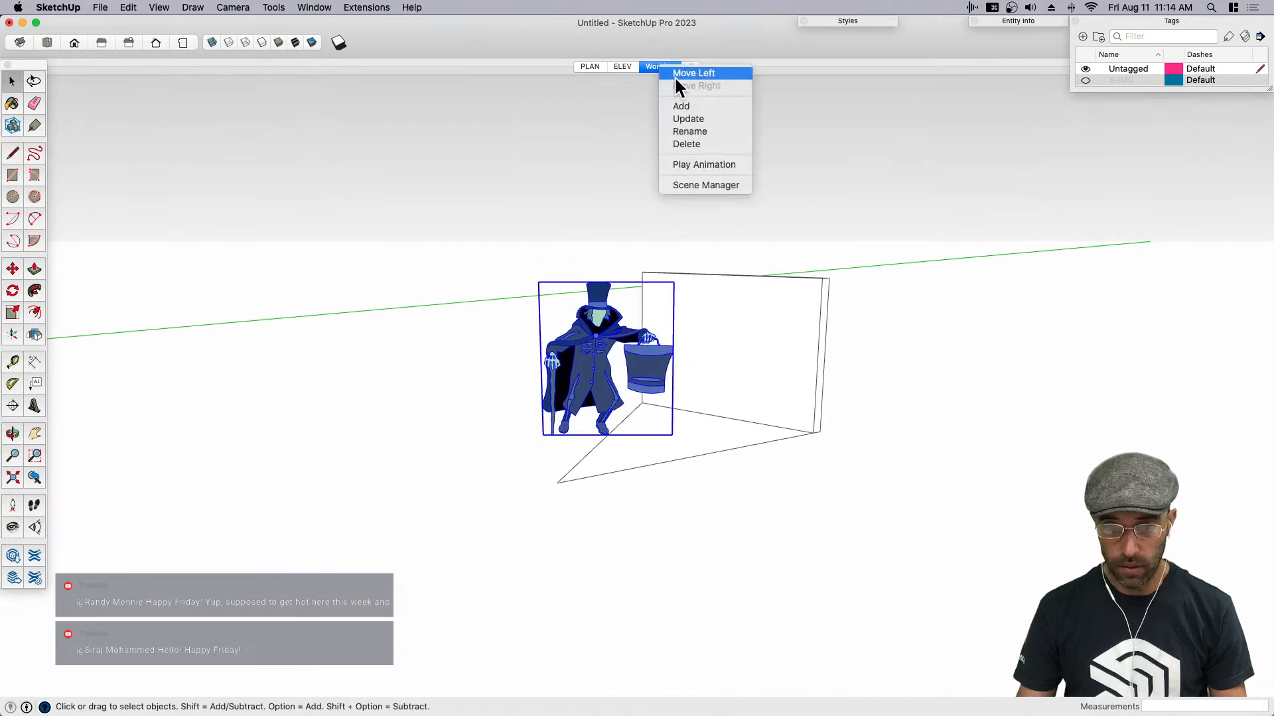
pyautogui.click(703, 123)
# - Move the scale figure sideways so it stands clear of the wedge
pyautogui.moveTo(677, 285); pyautogui.dragTo(735, 342, button='middle')
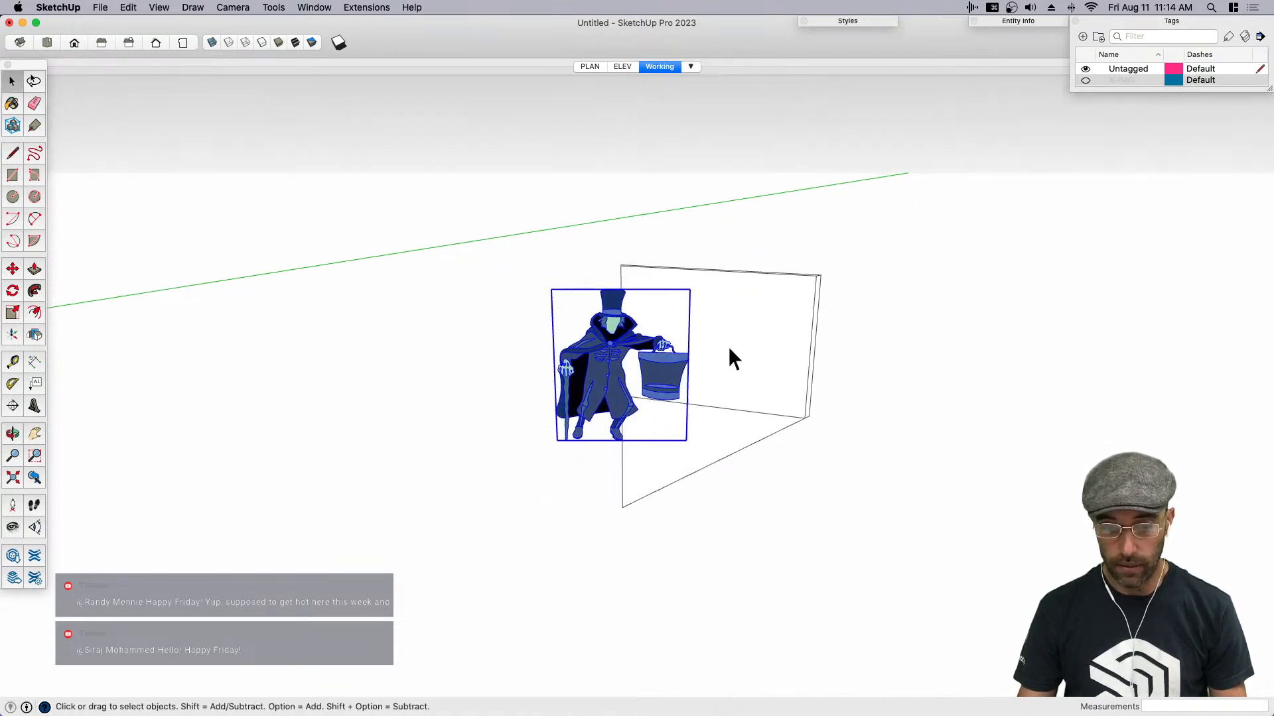
pyautogui.press('m')
pyautogui.click(696, 414)
pyautogui.click(543, 411)
pyautogui.press('space')
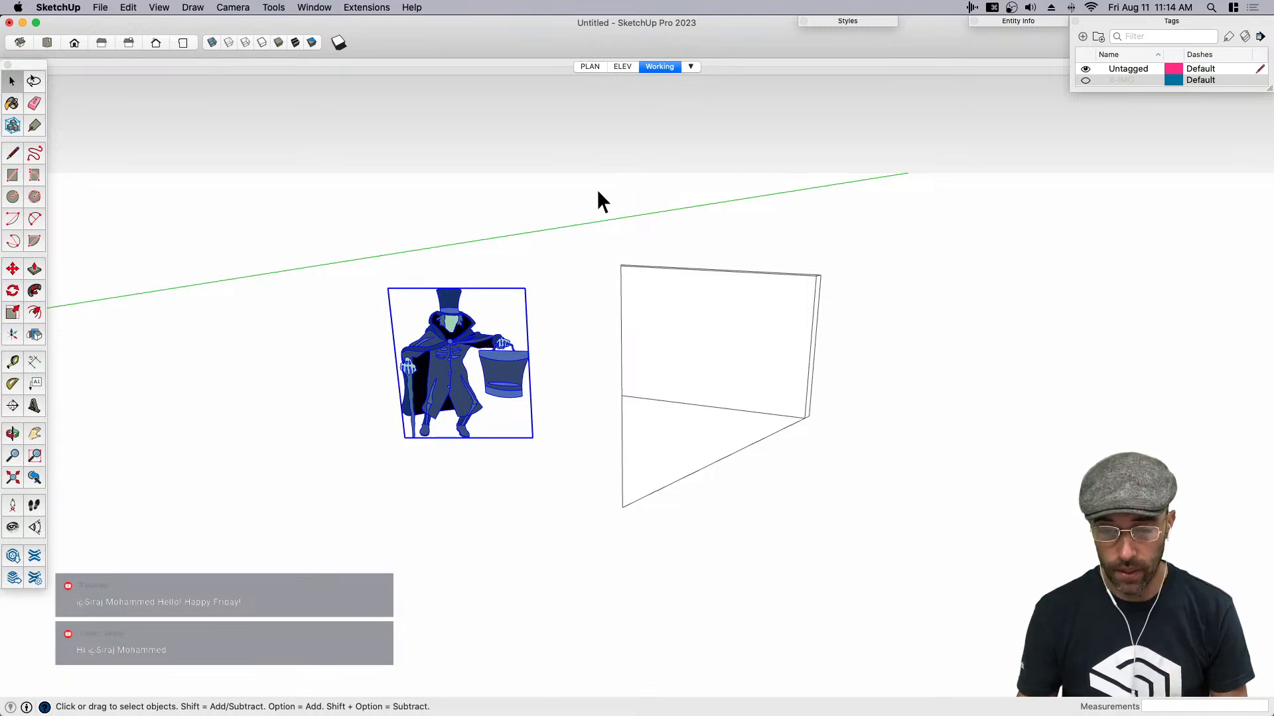
# - In the ELEV scene, raise the wall's top by about 1' 2" to meet the underside of the blueprint's ledge
pyautogui.press('space')
pyautogui.click(595, 309)
pyautogui.scroll(3, 472, 327)
pyautogui.click(726, 333)
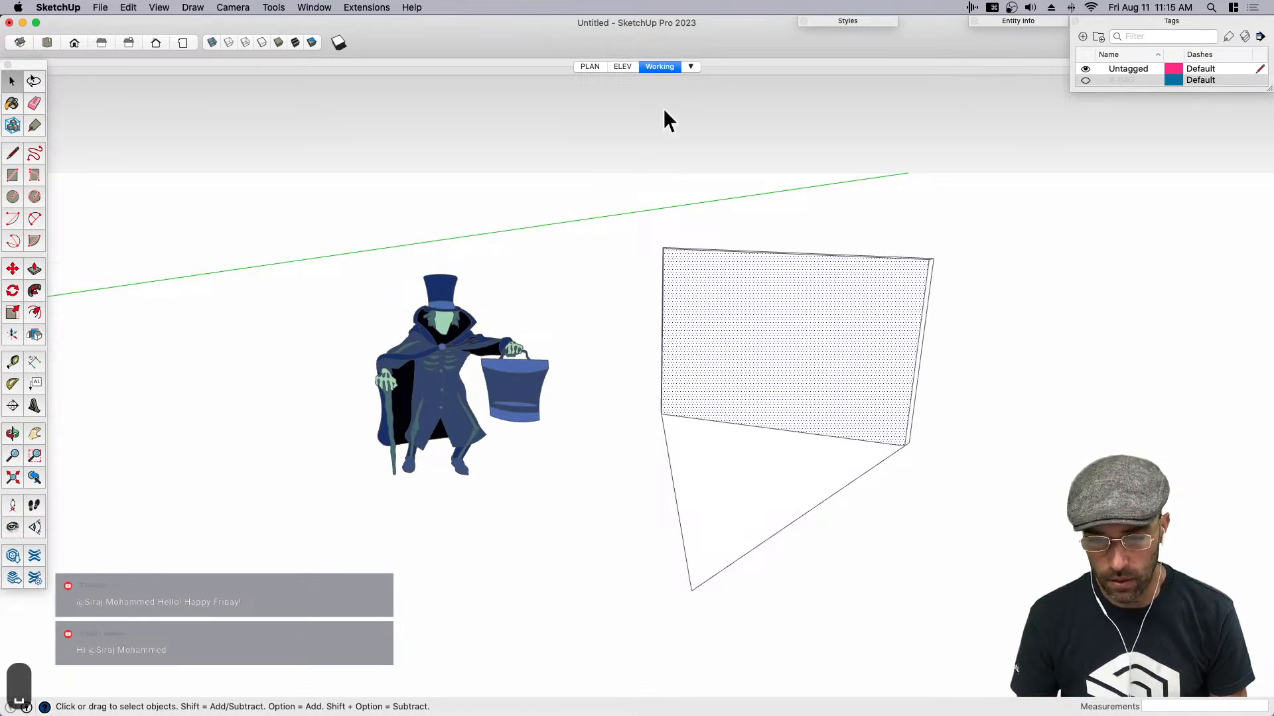
pyautogui.click(623, 67)
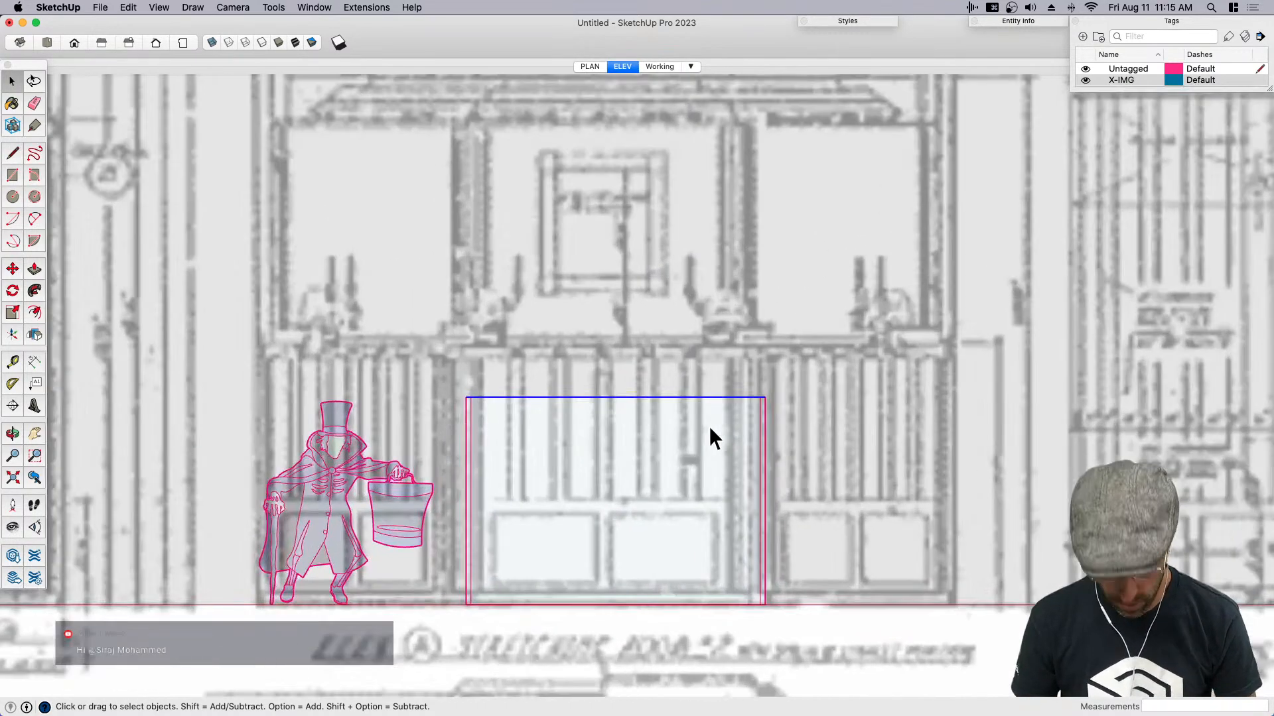
pyautogui.press('m')
pyautogui.click(655, 476)
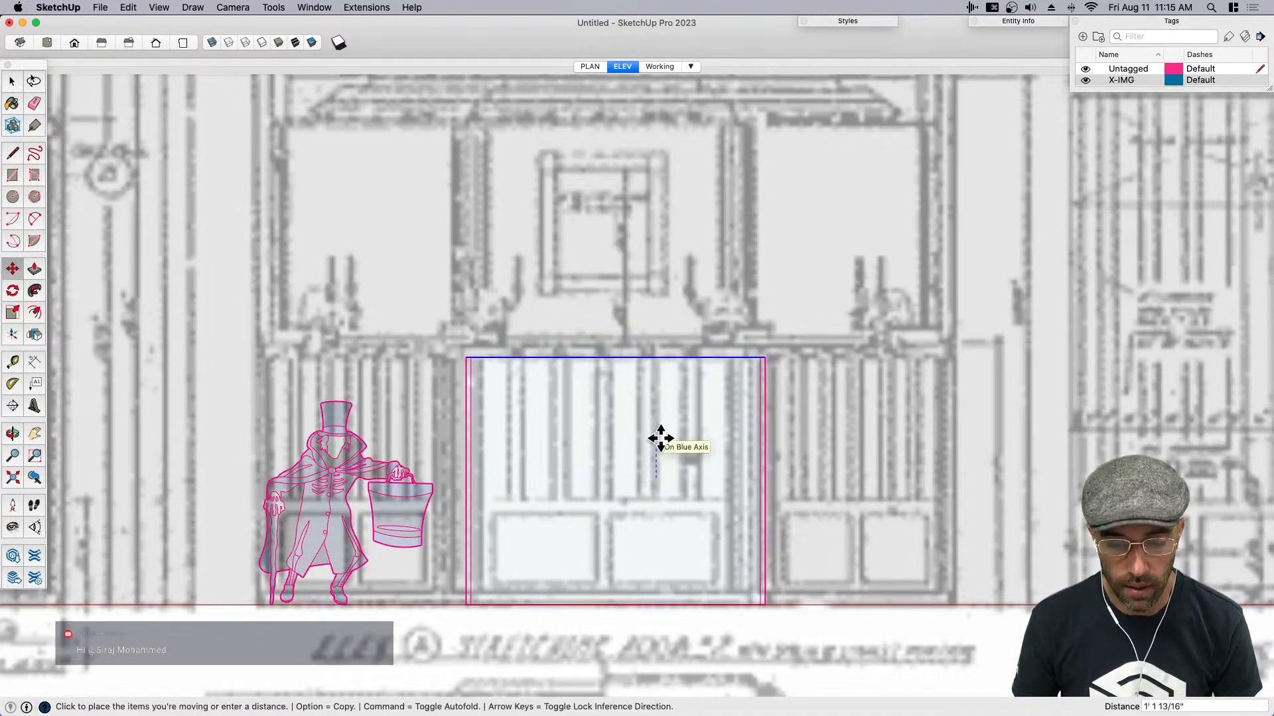
pyautogui.click(661, 438)
pyautogui.press('space')
# - Copy the wall's top front edge straight down to create a horizontal line across the wall face
pyautogui.moveTo(688, 427); pyautogui.dragTo(622, 349, button='middle')
pyautogui.click(622, 354)
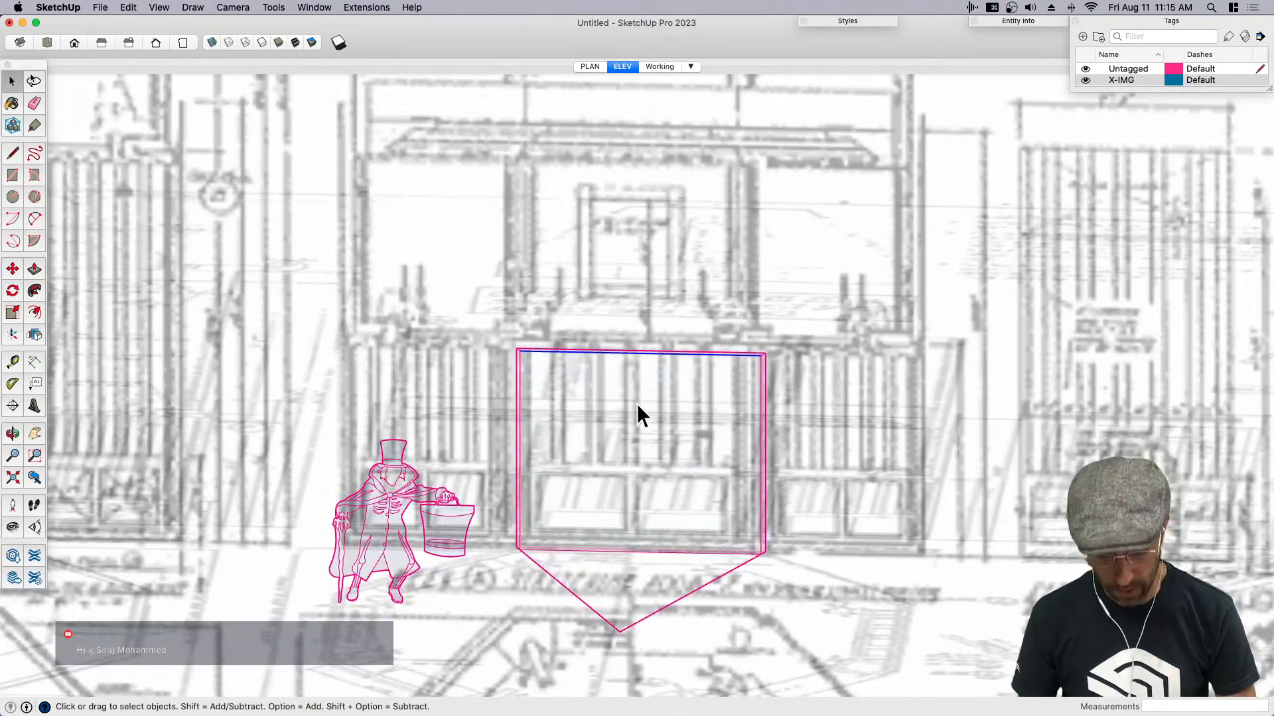
pyautogui.press('m')
pyautogui.click(624, 440)
pyautogui.press('alt')
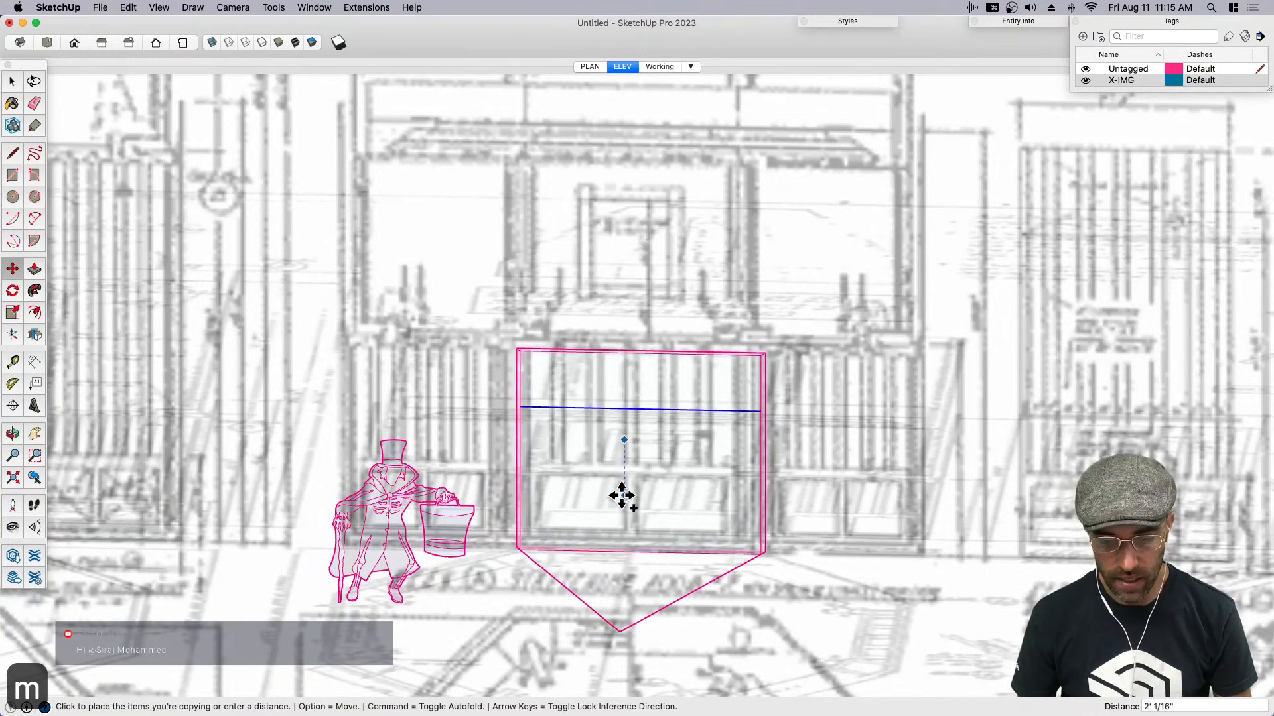
pyautogui.click(620, 535)
pyautogui.press('space')
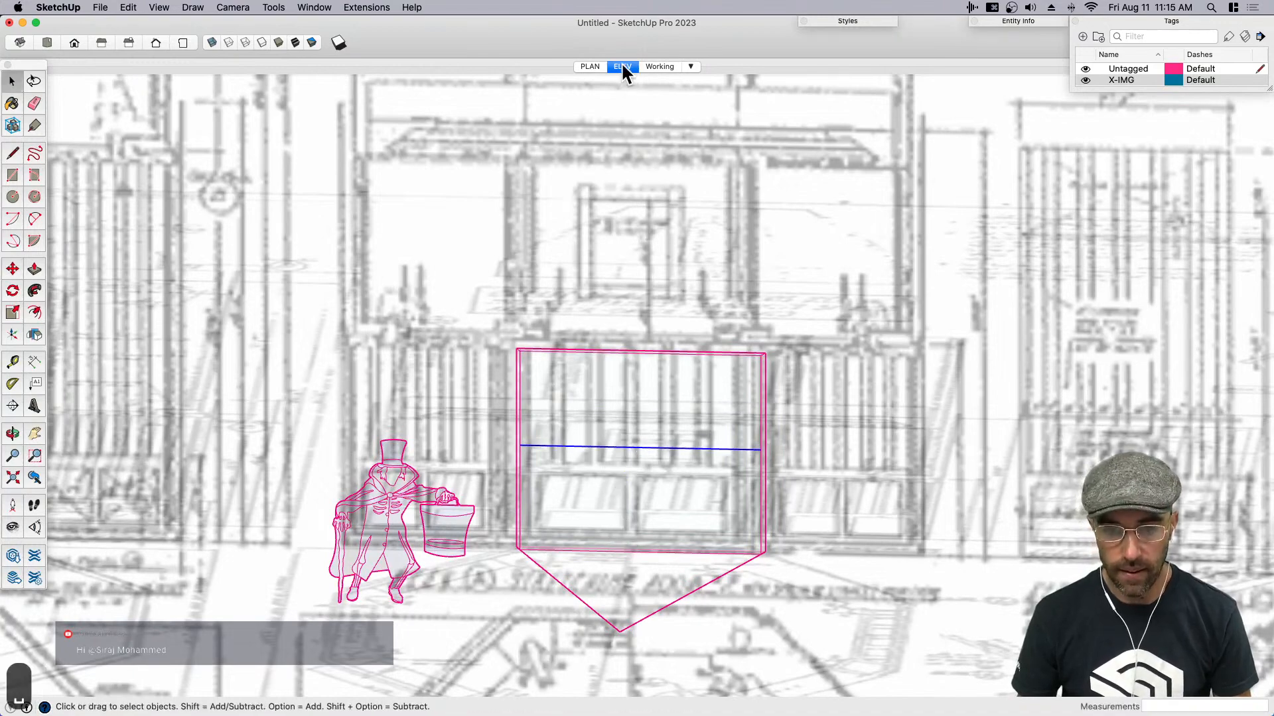
# - In the ELEV scene, move the copied horizontal edge down about 8 inches to align with the top of the blueprint's wainscot
pyautogui.click(622, 67)
pyautogui.scroll(6, 629, 464)
pyautogui.press('m')
pyautogui.click(637, 455)
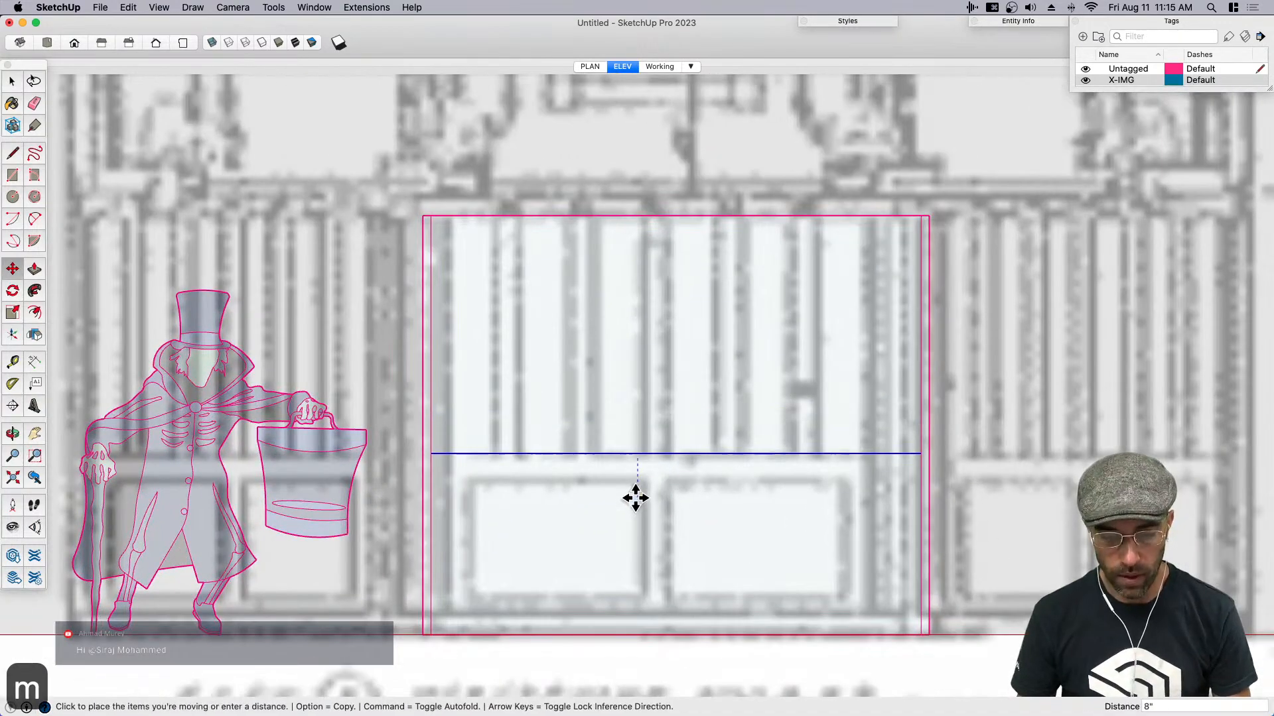
pyautogui.click(635, 500)
pyautogui.press('space')
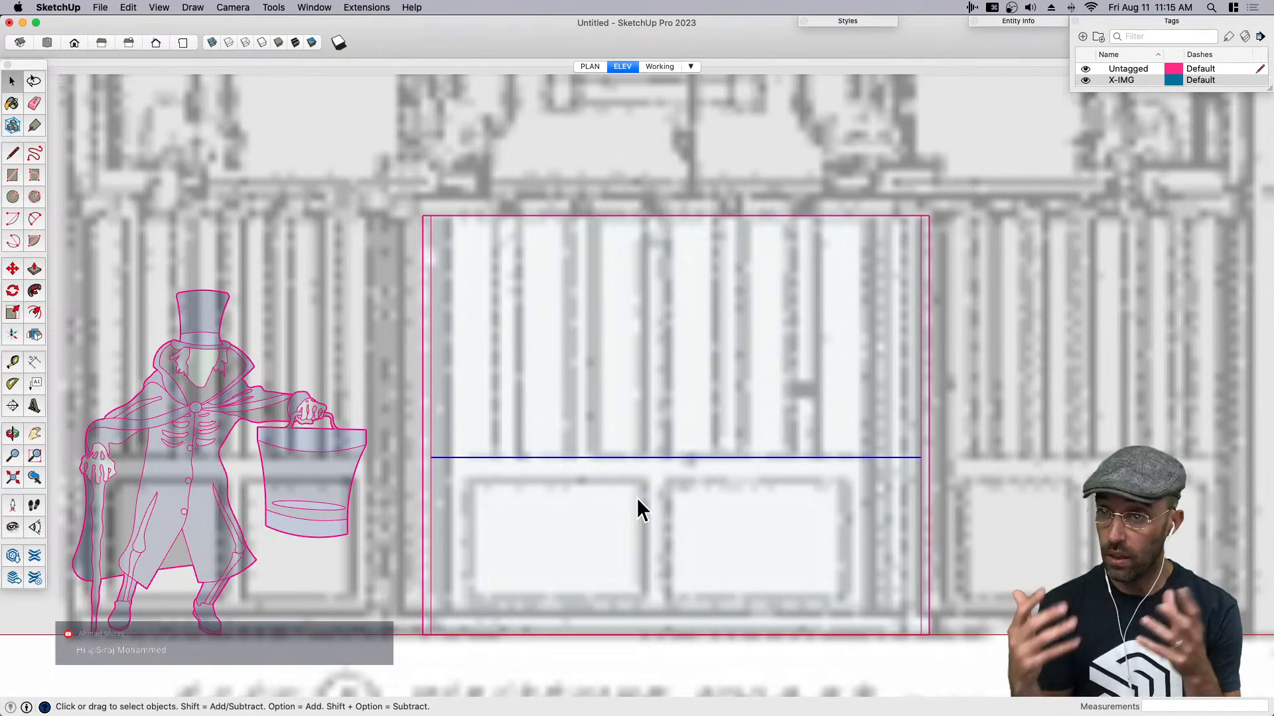
# - Offset the outline of the lower wall face inward to form a frame around the blueprint's two panels
pyautogui.click(634, 502)
pyautogui.press('f')
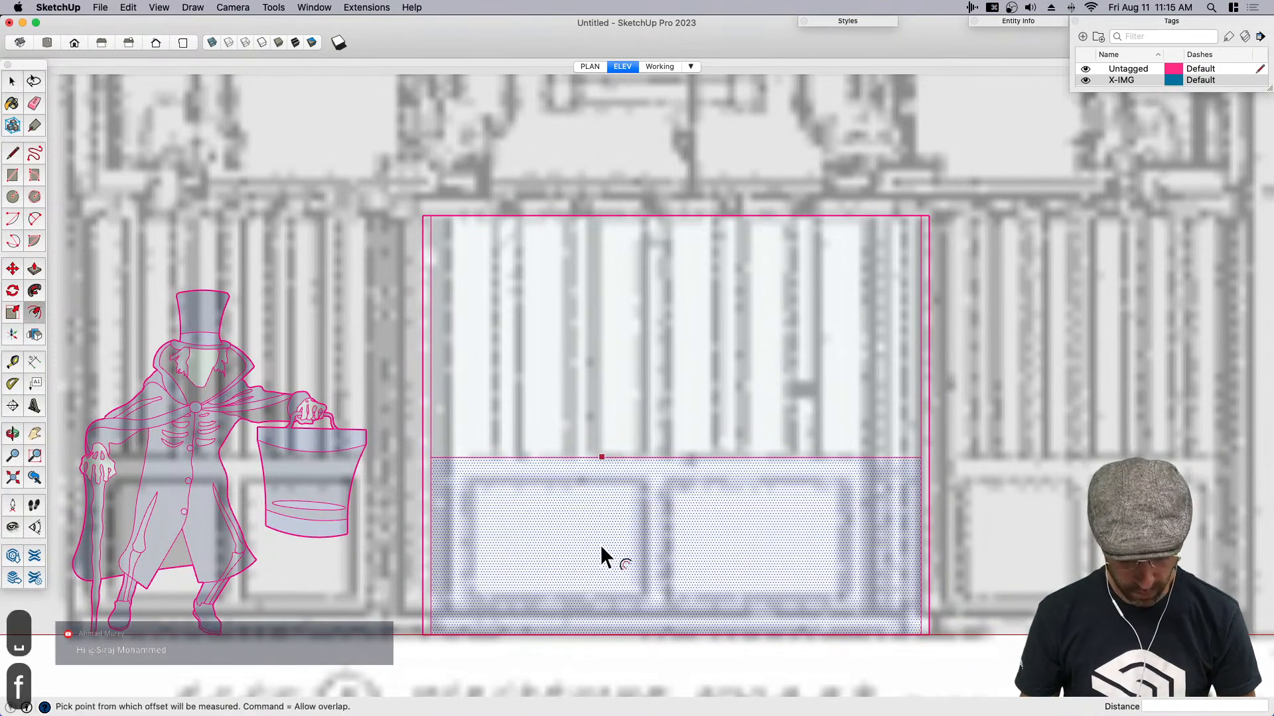
pyautogui.click(606, 560)
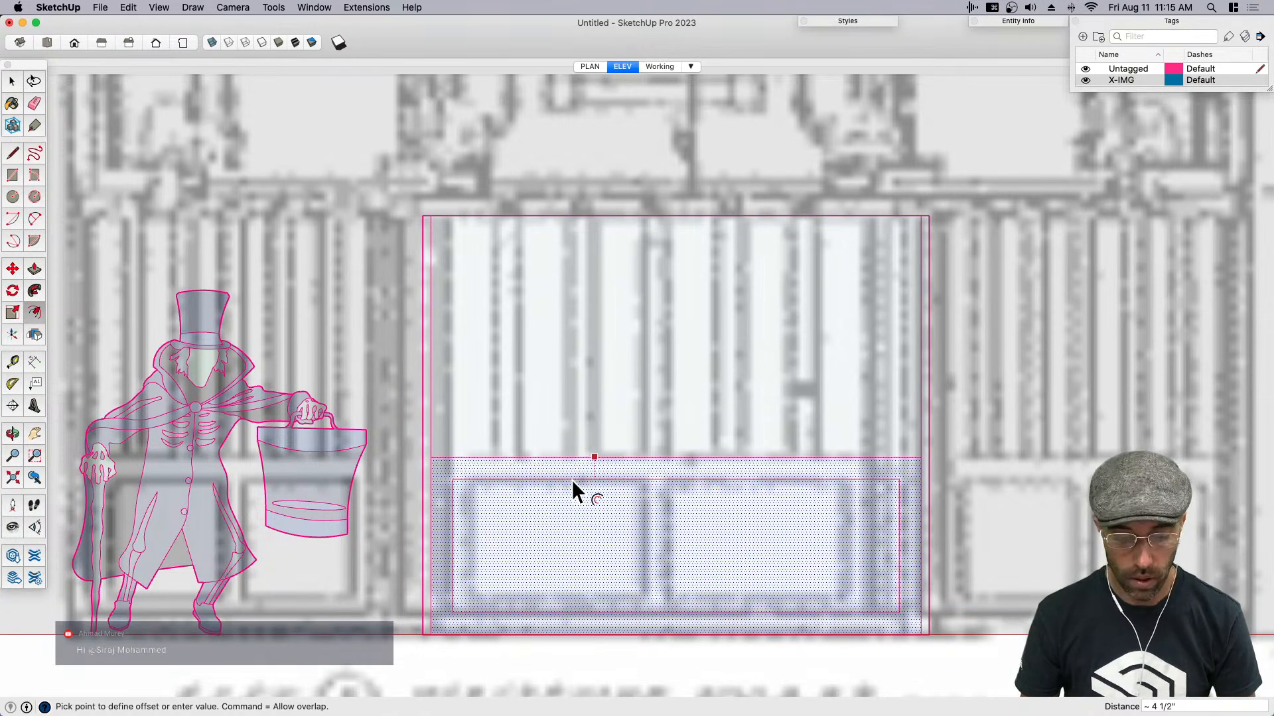
pyautogui.click(572, 484)
pyautogui.press('space')
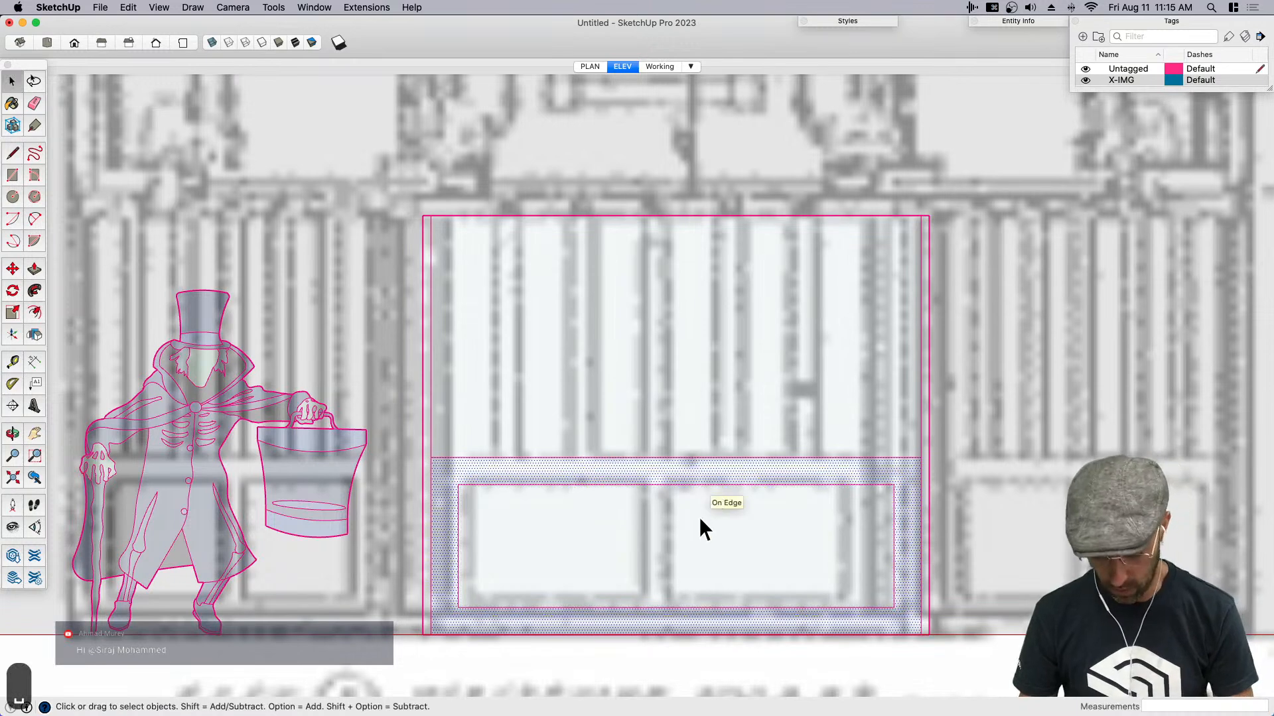
# - Draw a vertical line between the inner rectangle's upper and lower midpoints and copy it about 3 inches to the left
pyautogui.press('l')
pyautogui.click(676, 485)
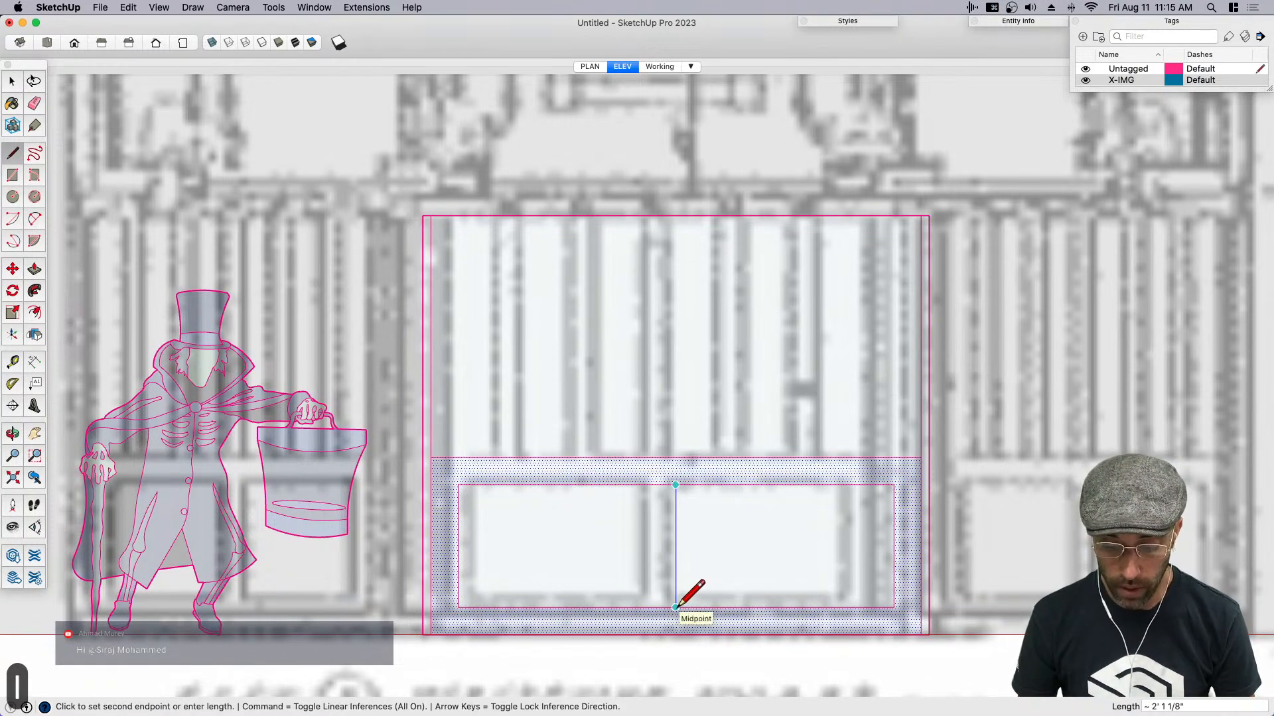
pyautogui.click(676, 607)
pyautogui.press('space')
pyautogui.click(676, 597)
pyautogui.press('m')
pyautogui.press('alt')
pyautogui.click(675, 607)
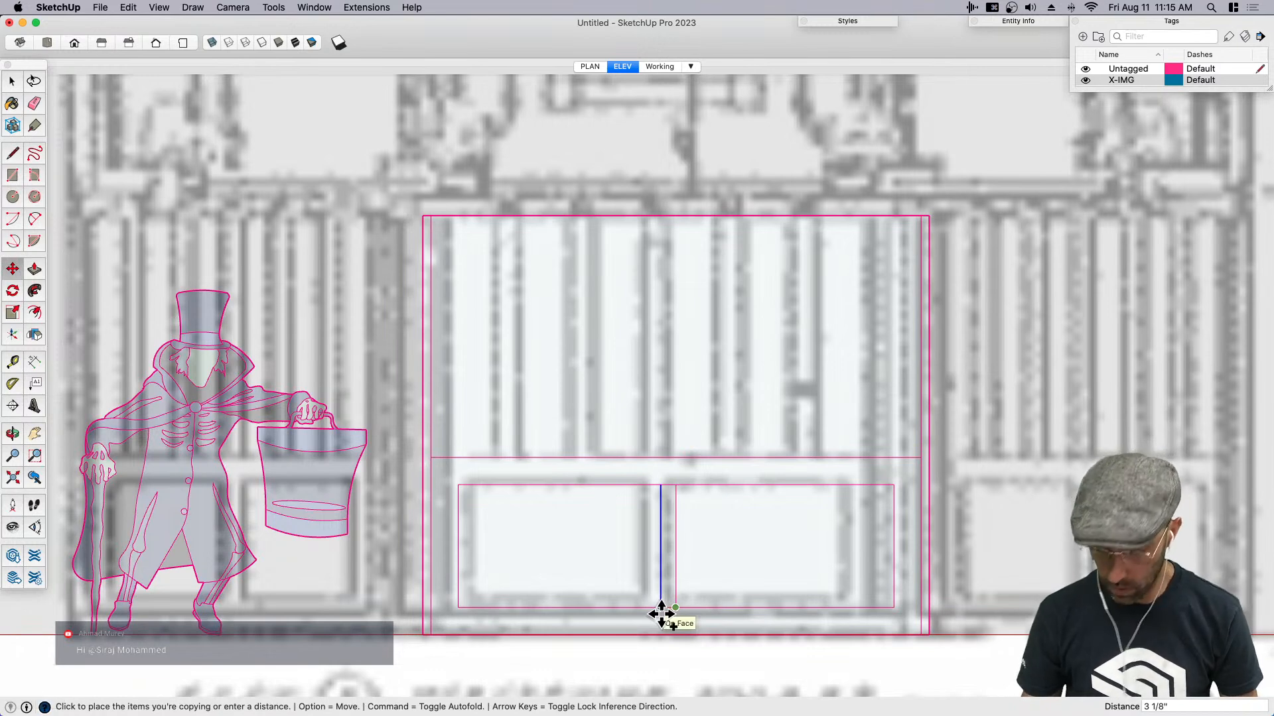
pyautogui.click(661, 608)
pyautogui.press('space')
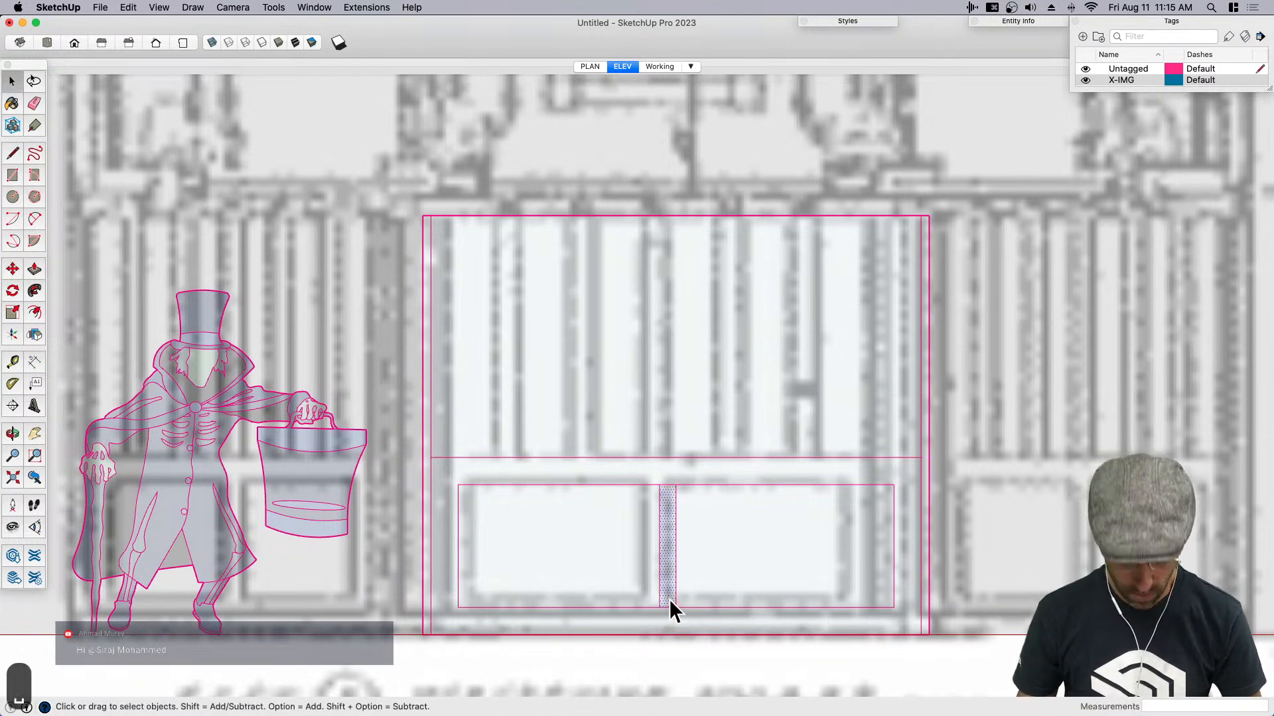
# - Try to shift the narrow centre strip about 3 3/8" to the right and erase edges around it
pyautogui.press('m')
pyautogui.scroll(2, 669, 599)
pyautogui.press('space')
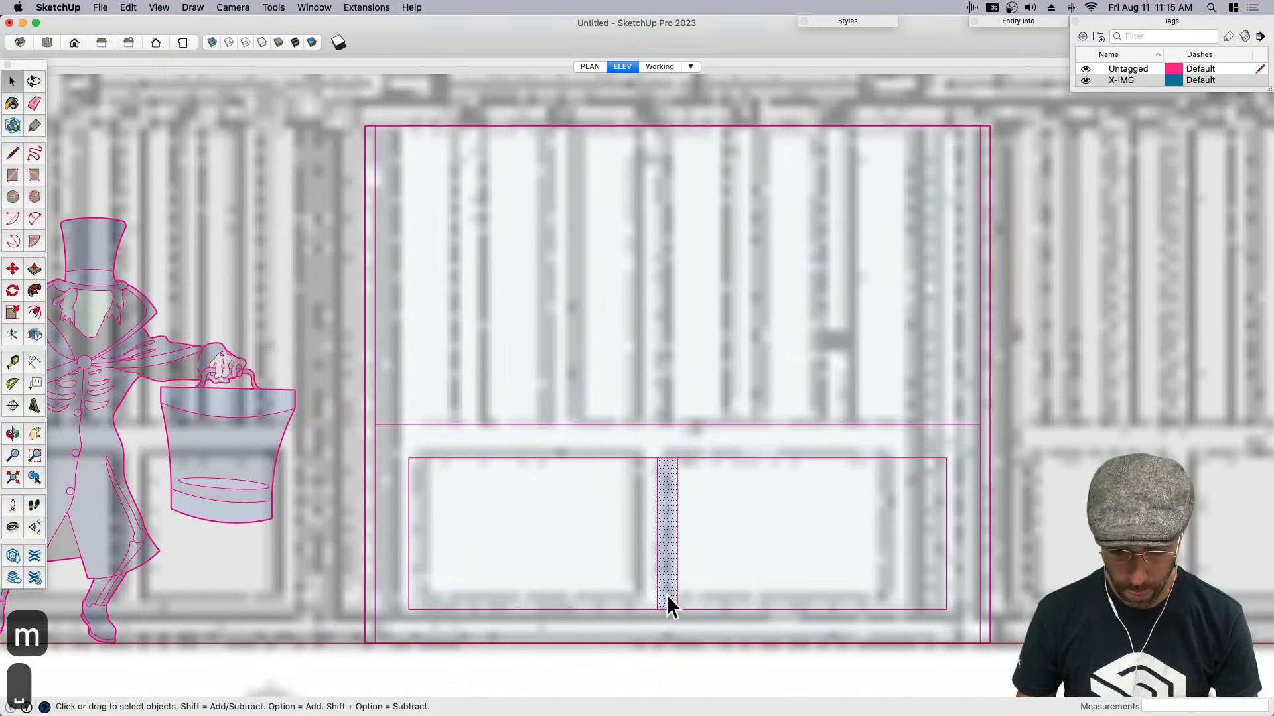
pyautogui.press('m')
pyautogui.click(658, 609)
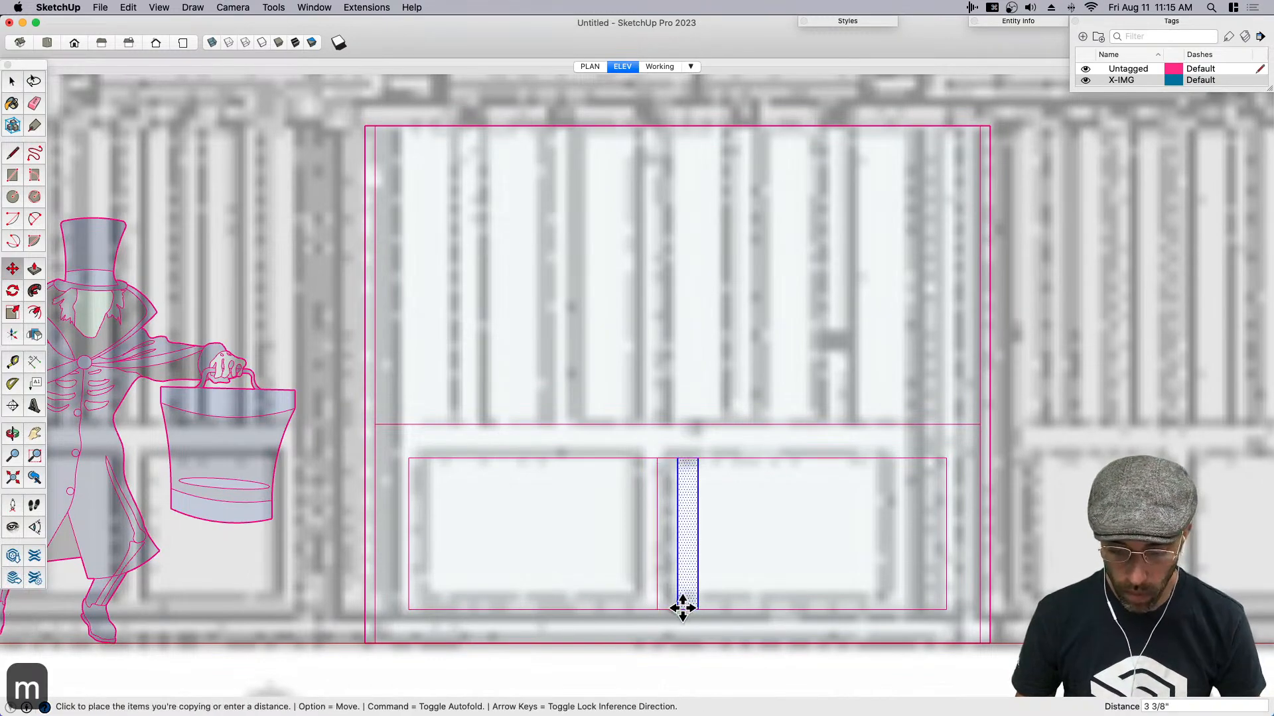
pyautogui.click(678, 610)
pyautogui.press('e')
pyautogui.moveTo(682, 585); pyautogui.dragTo(674, 579)
pyautogui.moveTo(669, 472); pyautogui.dragTo(675, 451)
pyautogui.moveTo(692, 567); pyautogui.dragTo(690, 459)
pyautogui.moveTo(690, 459)
pyautogui.mouseDown(button='middle')
pyautogui.moveTo(691, 540)
pyautogui.moveTo(683, 503)
pyautogui.mouseUp(button='middle')
# - Undo the edge erasures and the shift of the centre strip
pyautogui.press('super+z')
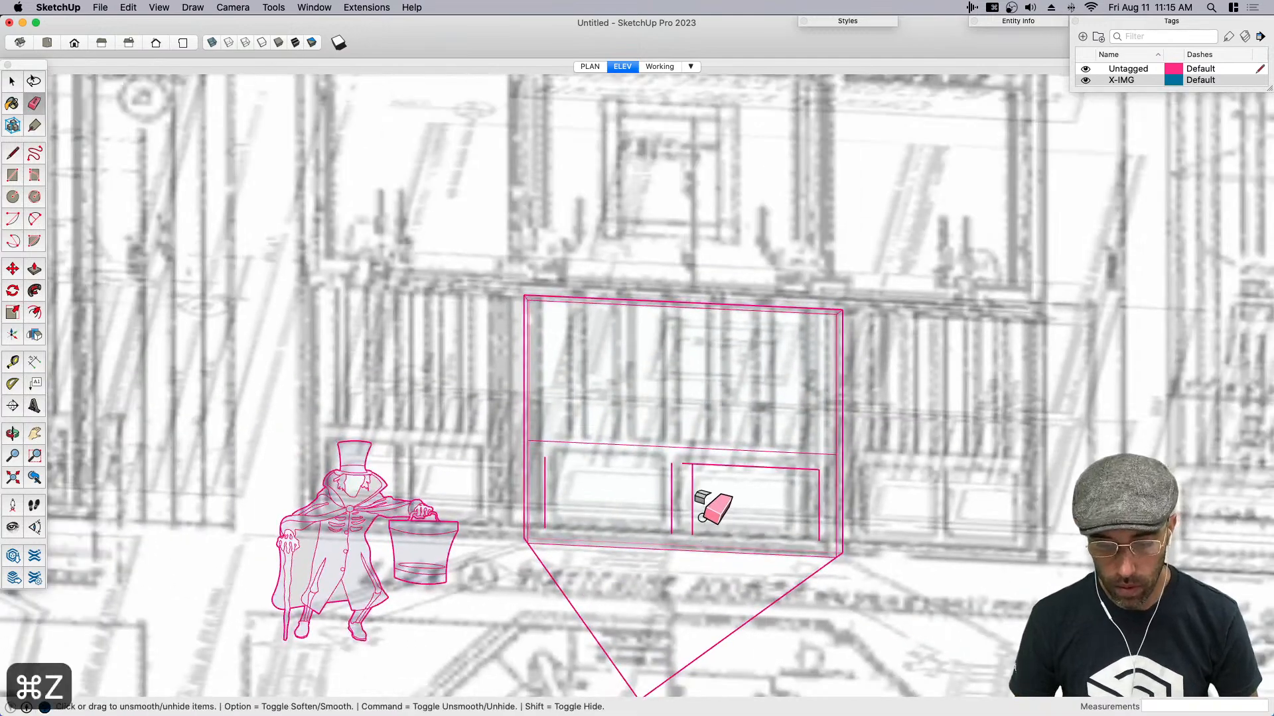
pyautogui.press('super+z')
pyautogui.press('super+z')
pyautogui.press('super+z')
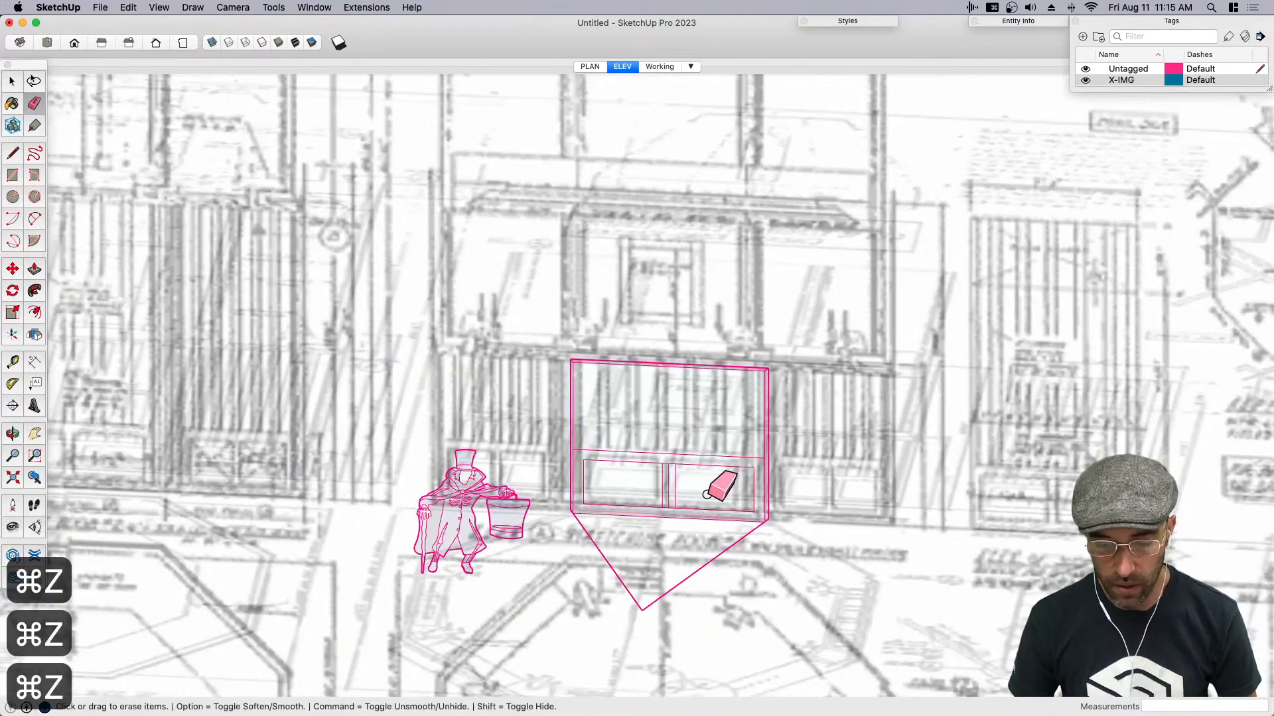
# - Examine the wall and floor wedge from the front and back in the Working scene
pyautogui.press('space')
pyautogui.click(654, 66)
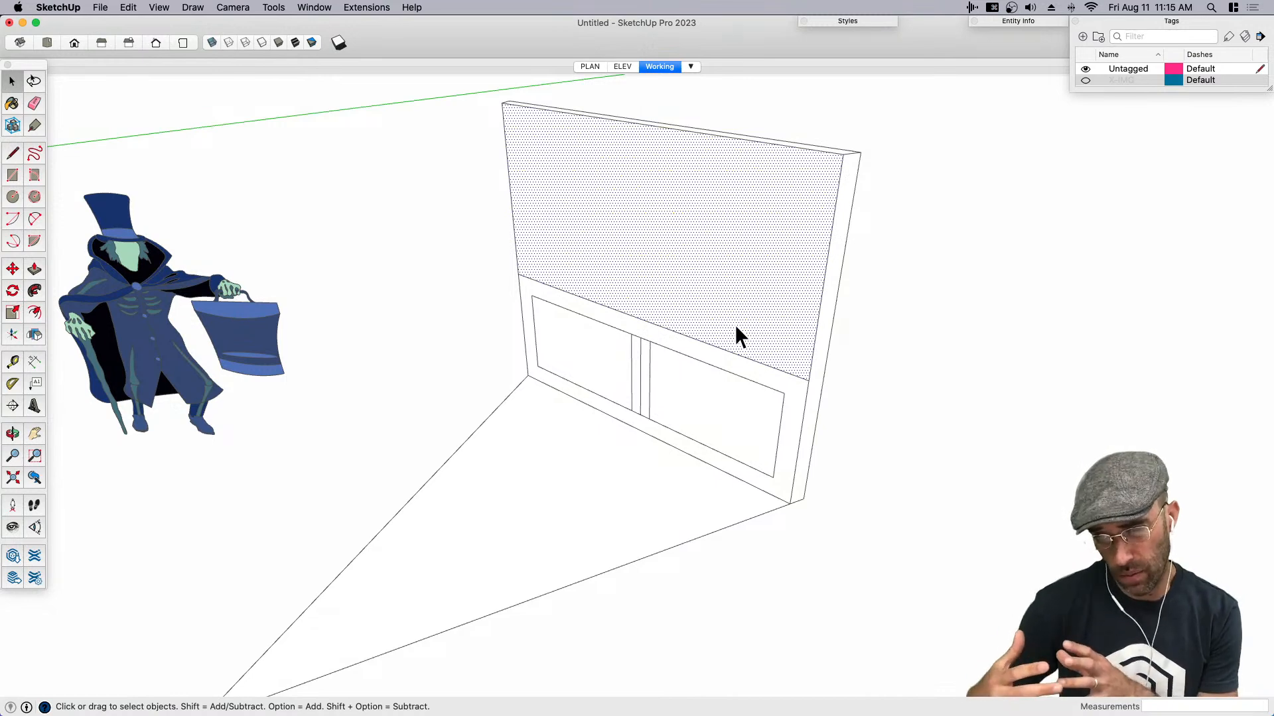
pyautogui.scroll(-3, 616, 456)
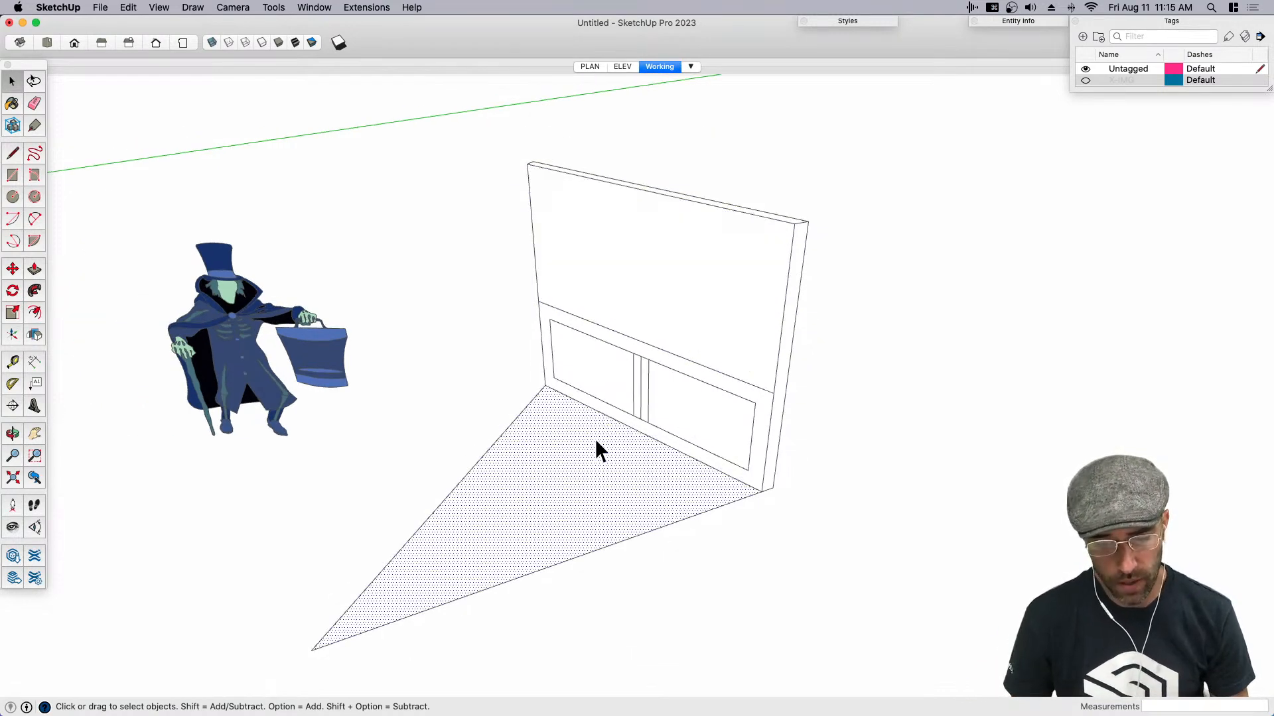
pyautogui.scroll(-4, 595, 440)
pyautogui.moveTo(717, 484); pyautogui.dragTo(546, 369, button='middle')
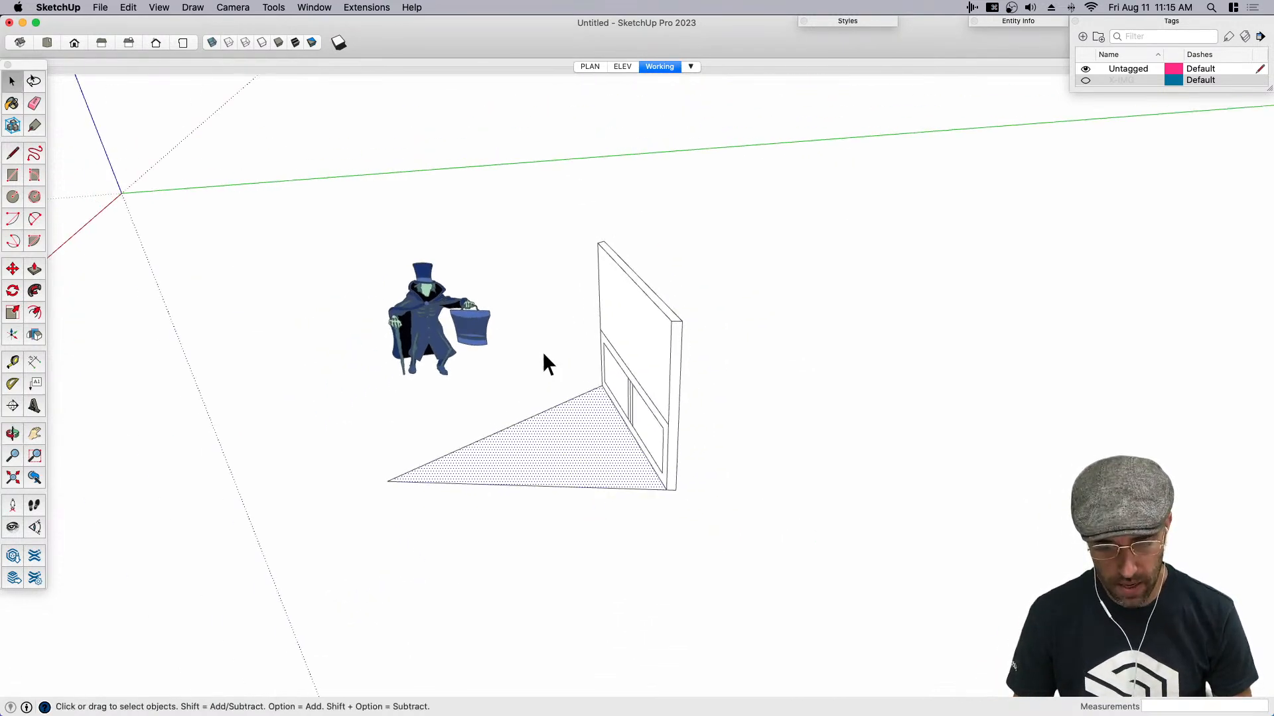
pyautogui.moveTo(659, 440); pyautogui.dragTo(346, 439, button='middle')
pyautogui.press('l')
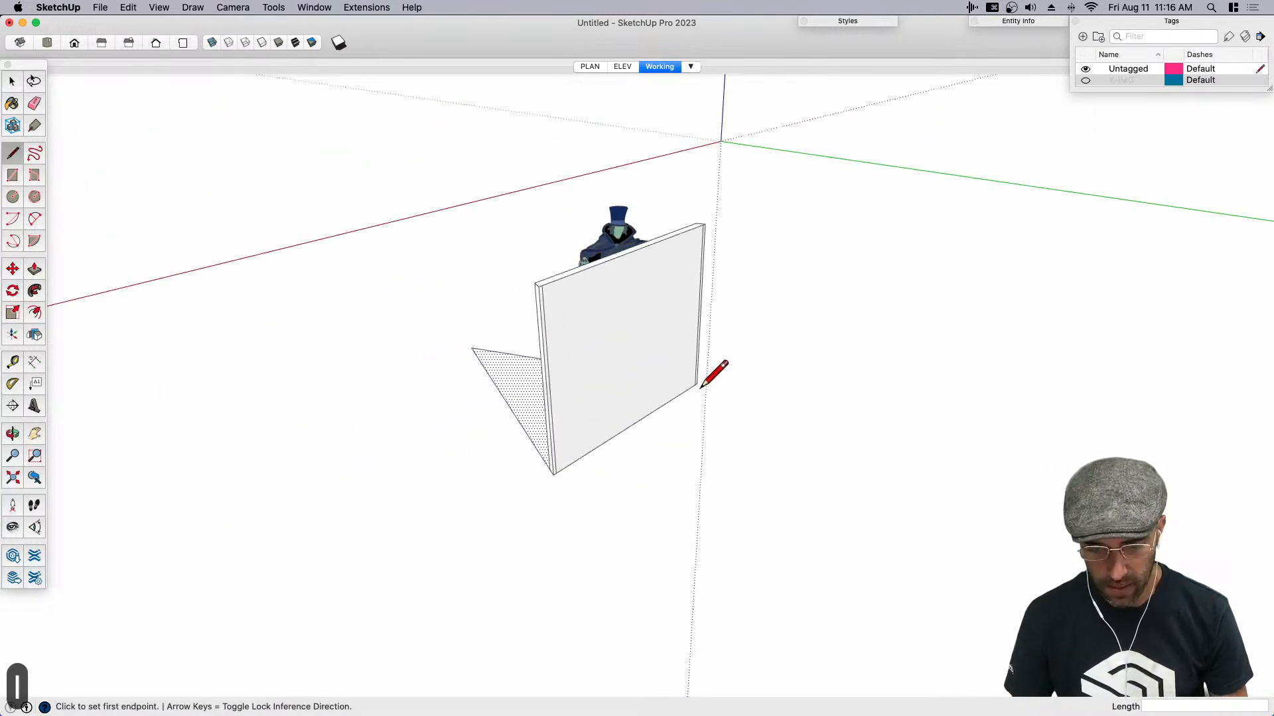
pyautogui.moveTo(700, 388); pyautogui.dragTo(576, 395, button='middle')
pyautogui.scroll(4, 531, 305)
pyautogui.press('e')
pyautogui.moveTo(755, 428); pyautogui.dragTo(537, 438, button='middle')
pyautogui.scroll(2, 498, 287)
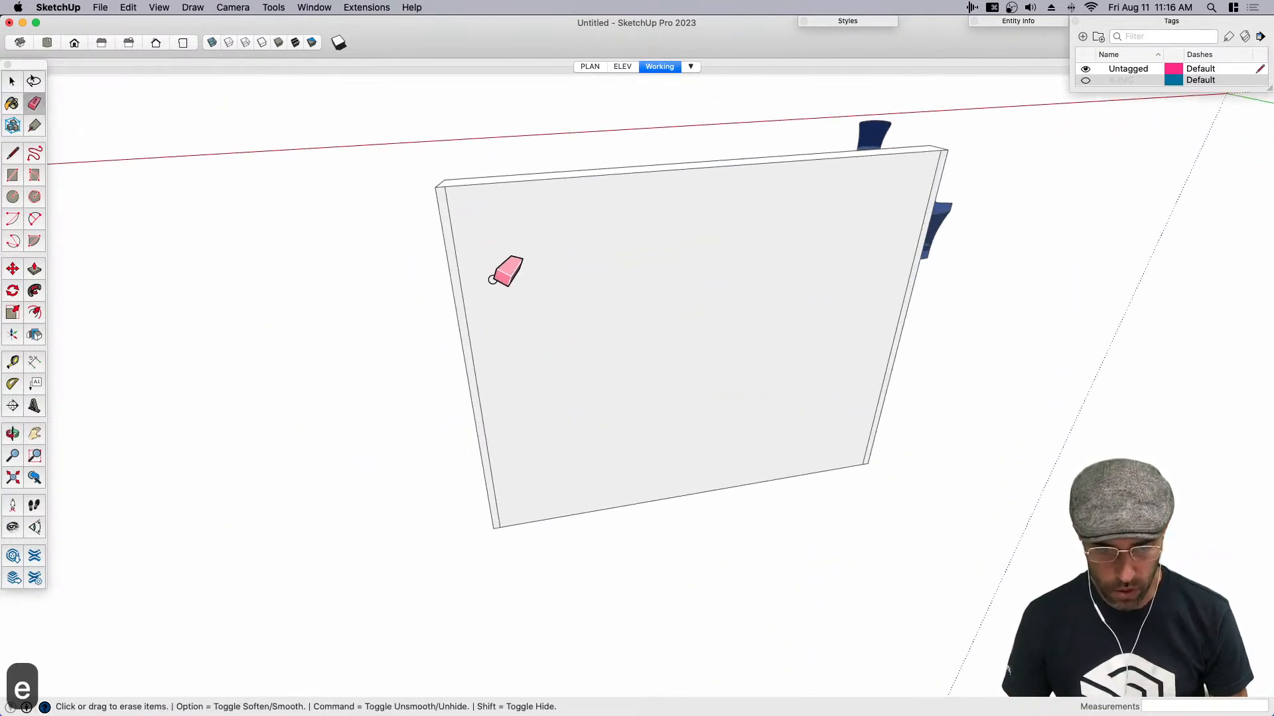
pyautogui.press('space')
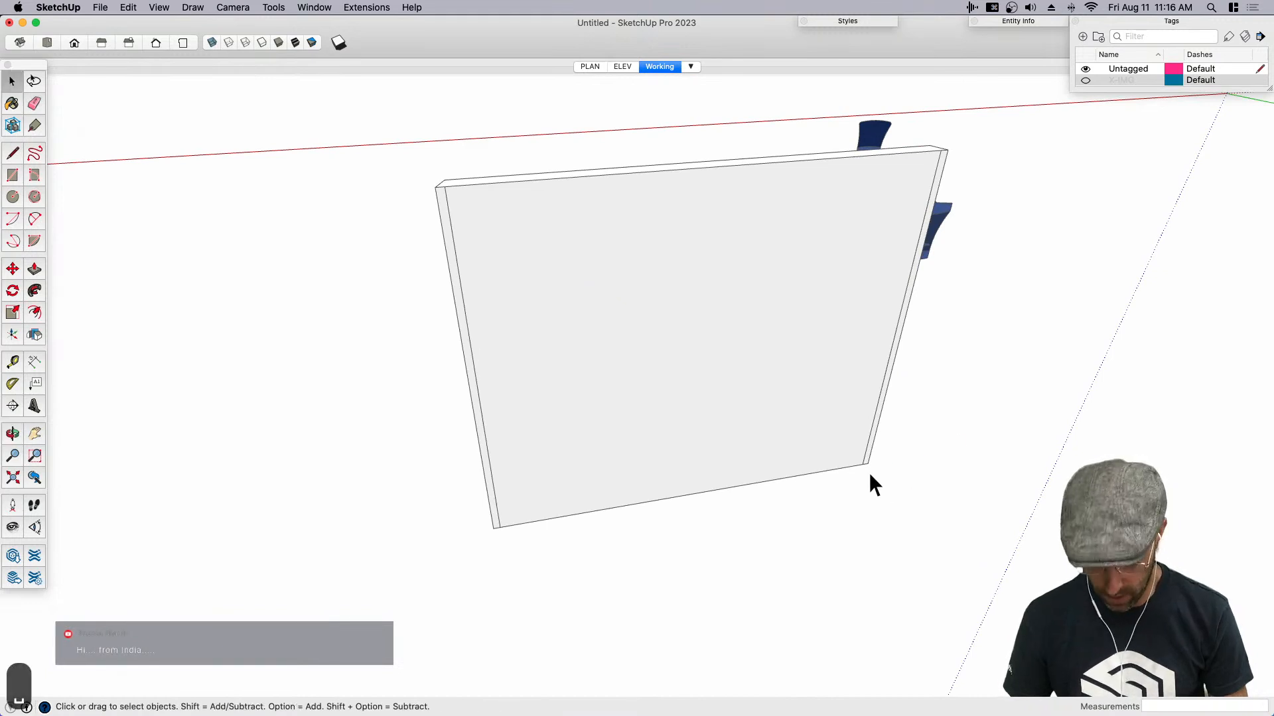
# - Draw a test line along the wall's rear bottom edge past the far corner, and erase it
pyautogui.press('l')
pyautogui.click(868, 463)
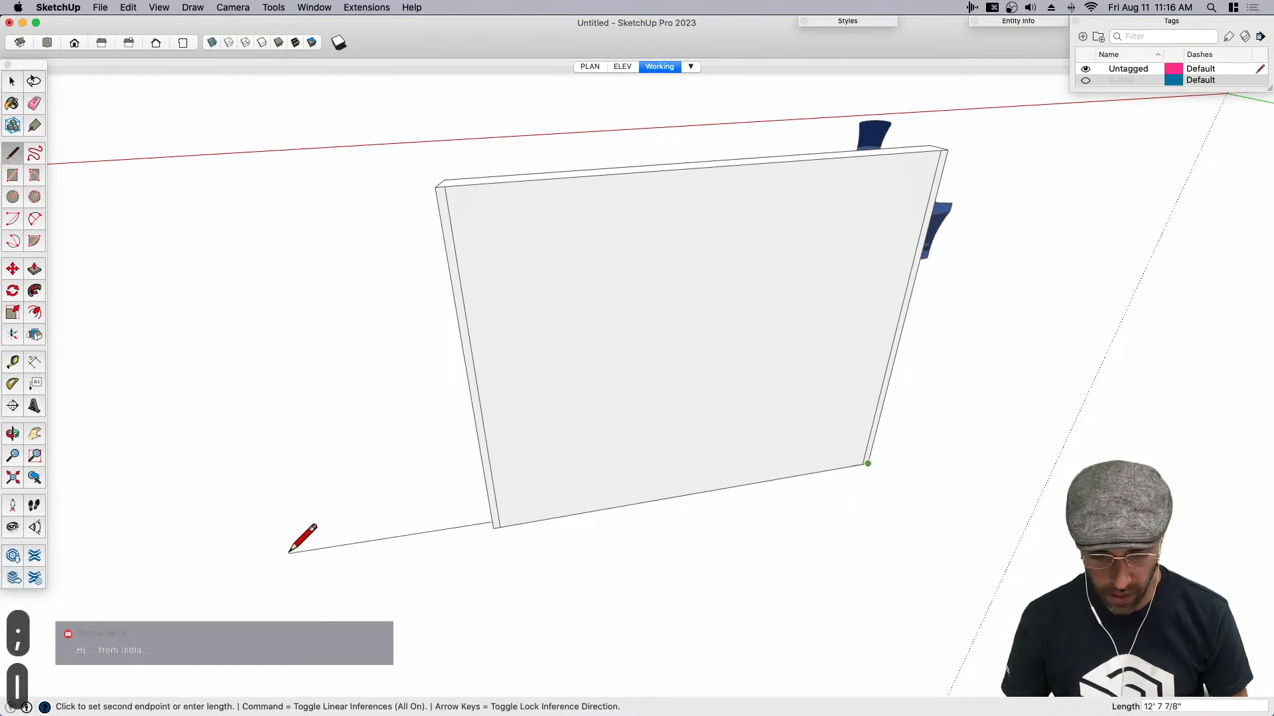
pyautogui.scroll(5, 295, 565)
pyautogui.scroll(2, 464, 529)
pyautogui.click(471, 527)
pyautogui.scroll(6, 763, 473)
pyautogui.scroll(-4, 763, 457)
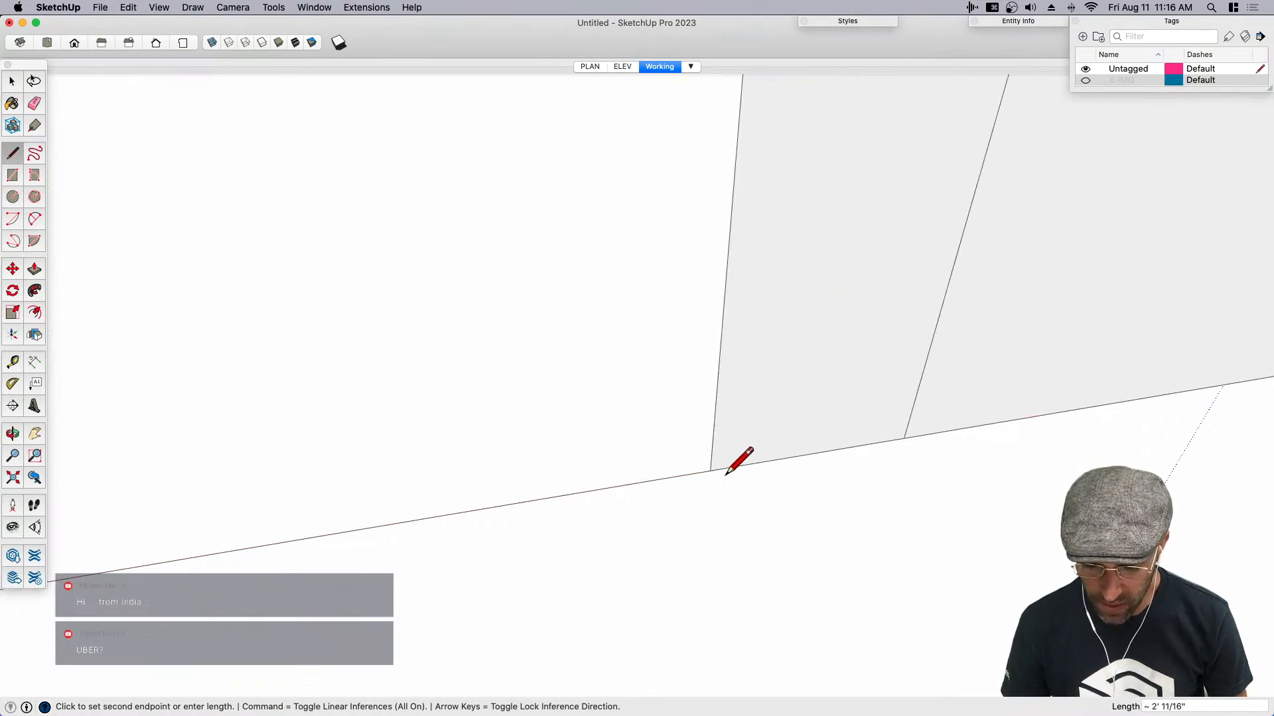
pyautogui.press('e')
pyautogui.moveTo(683, 489)
pyautogui.mouseDown(button='middle')
pyautogui.moveTo(1219, 542)
pyautogui.moveTo(905, 543)
pyautogui.moveTo(1002, 566)
pyautogui.moveTo(1055, 546)
pyautogui.mouseUp(button='middle')
pyautogui.scroll(-5, 1056, 545)
# - Erase the centre strip's vertical edges from the lower inner rectangle
pyautogui.press('space')
pyautogui.click(713, 448)
pyautogui.press('e')
pyautogui.moveTo(582, 309); pyautogui.dragTo(605, 327)
pyautogui.press('super+z')
pyautogui.moveTo(548, 394); pyautogui.dragTo(544, 396)
pyautogui.scroll(-3, 649, 369)
# - Undo the recent edits back to the plain lower wall face without the inner rectangle and strip
pyautogui.press('space')
pyautogui.click(652, 431)
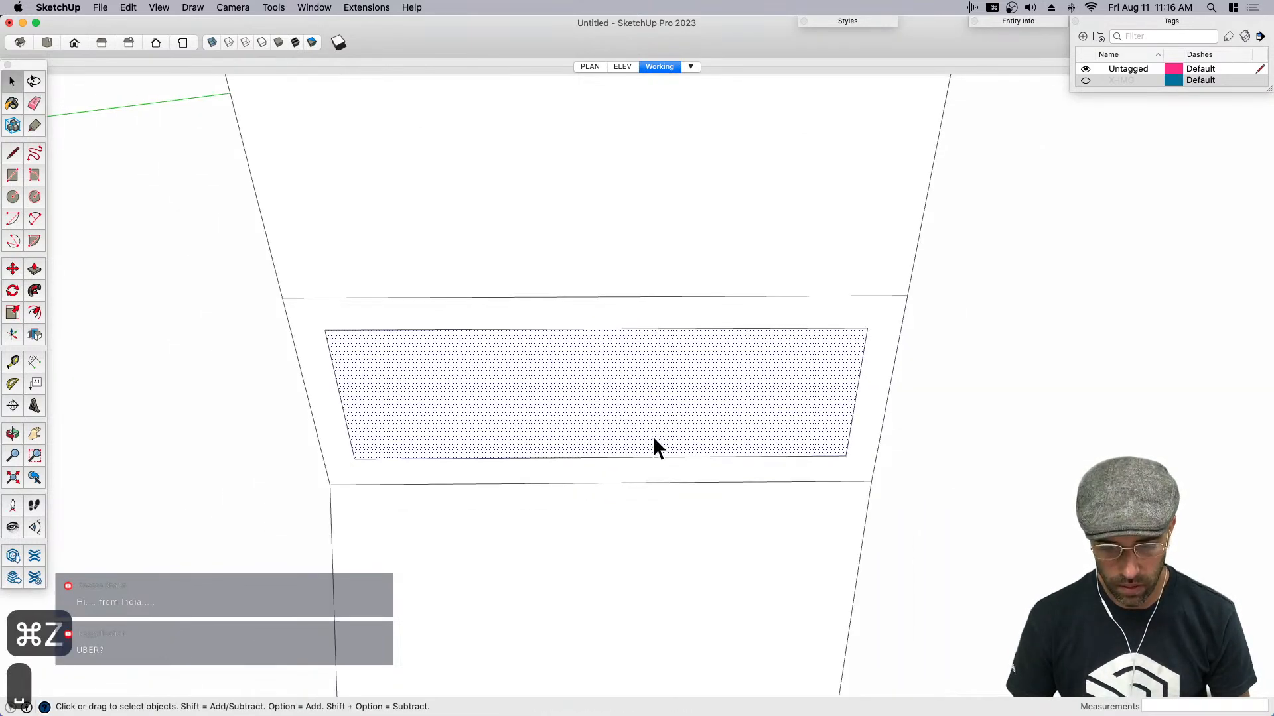
pyautogui.moveTo(651, 430); pyautogui.dragTo(656, 402, button='middle')
pyautogui.press('l')
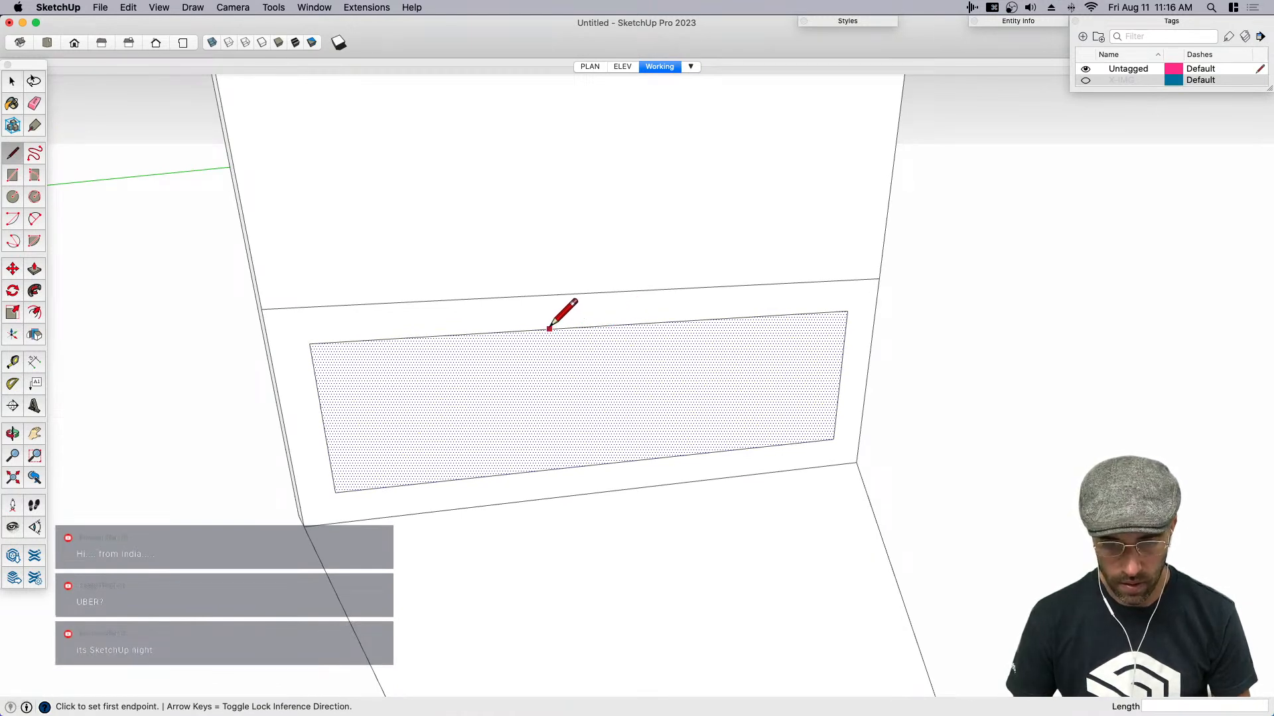
pyautogui.press('super+z')
pyautogui.press('super+z')
pyautogui.press('super+z')
pyautogui.press('super+z')
pyautogui.press('super+z')
pyautogui.press('super+z')
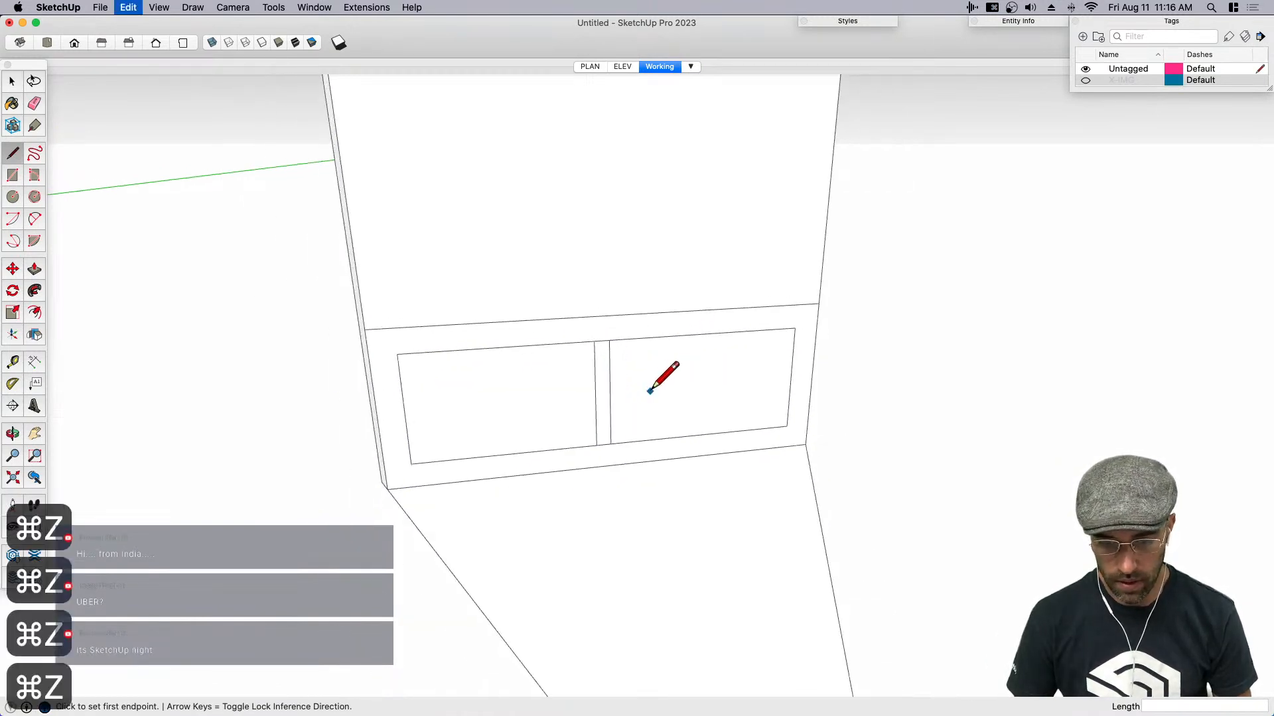
pyautogui.press('super+z')
# - Offset the outline of the lower wall face inward to form an even frame around one inner rectangle
pyautogui.press('space')
pyautogui.click(560, 398)
pyautogui.moveTo(560, 398)
pyautogui.mouseDown(button='middle')
pyautogui.moveTo(763, 395)
pyautogui.moveTo(553, 412)
pyautogui.mouseUp(button='middle')
pyautogui.press('f')
pyautogui.scroll(2, 551, 412)
pyautogui.click(550, 398)
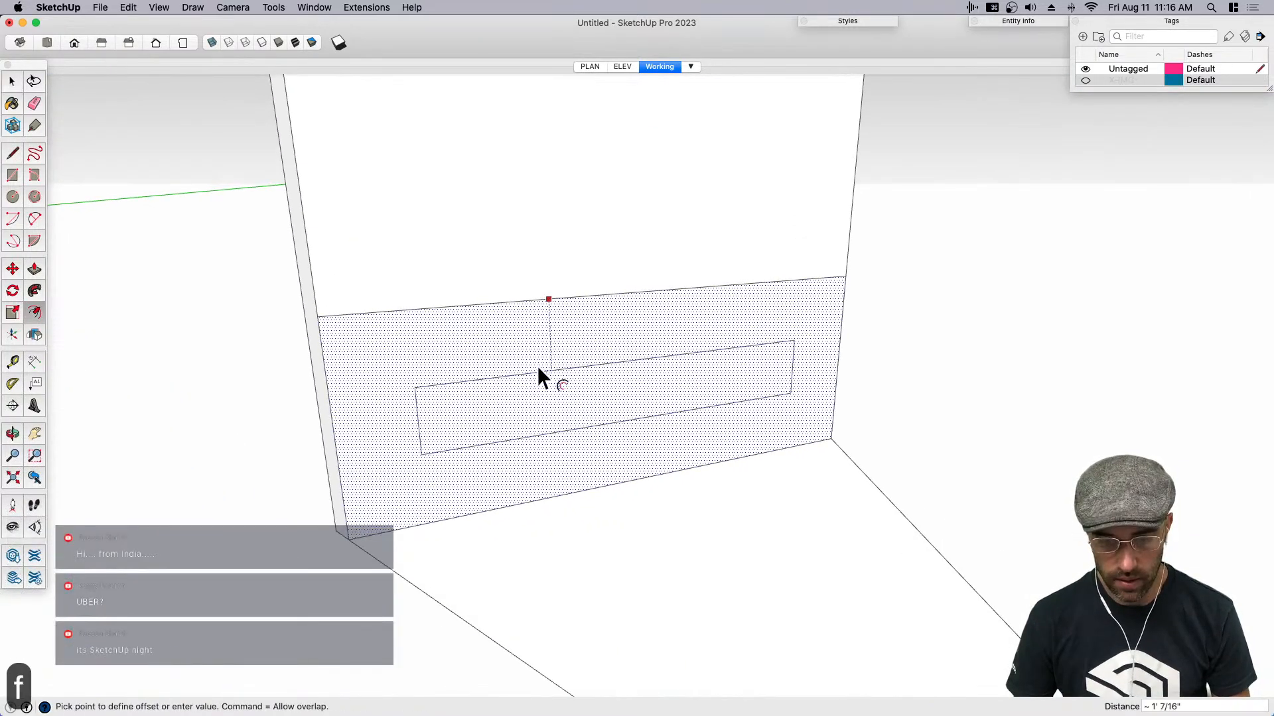
pyautogui.click(539, 330)
pyautogui.press('space')
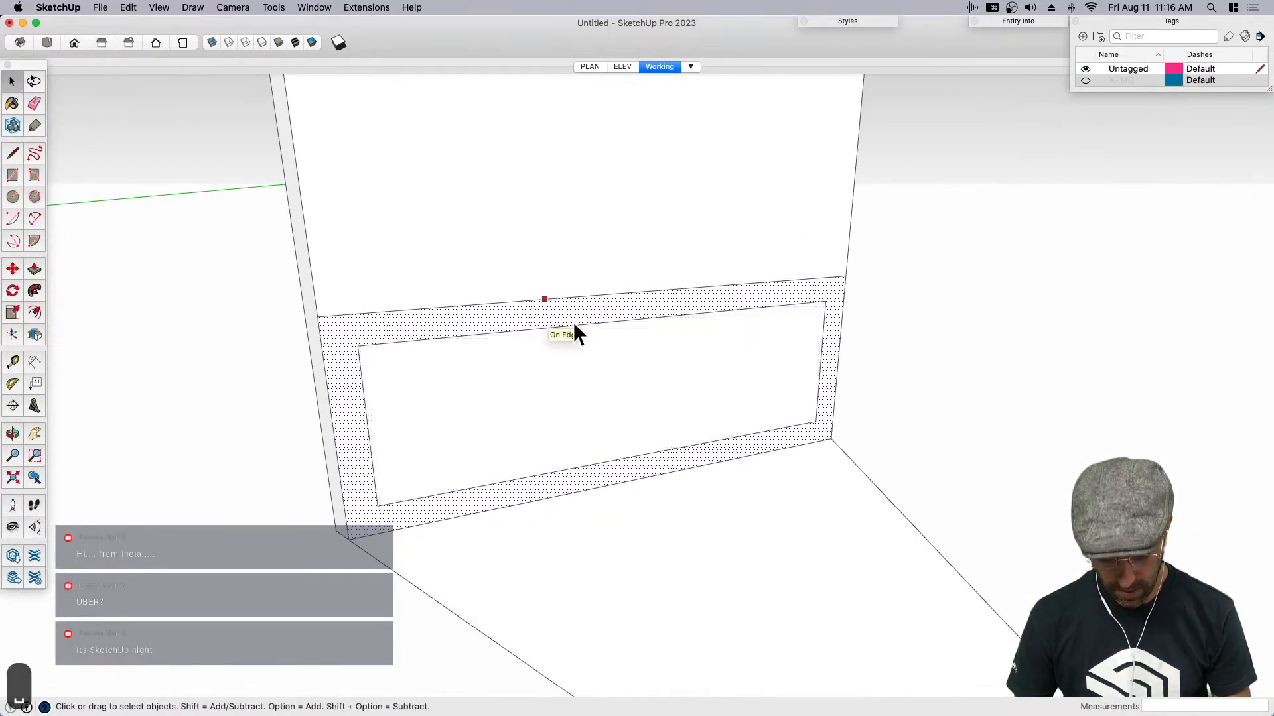
# - Draw a vertical centre line from the wainscot's upper edge midpoint to its bottom edge midpoint, about 3' long
pyautogui.press('l')
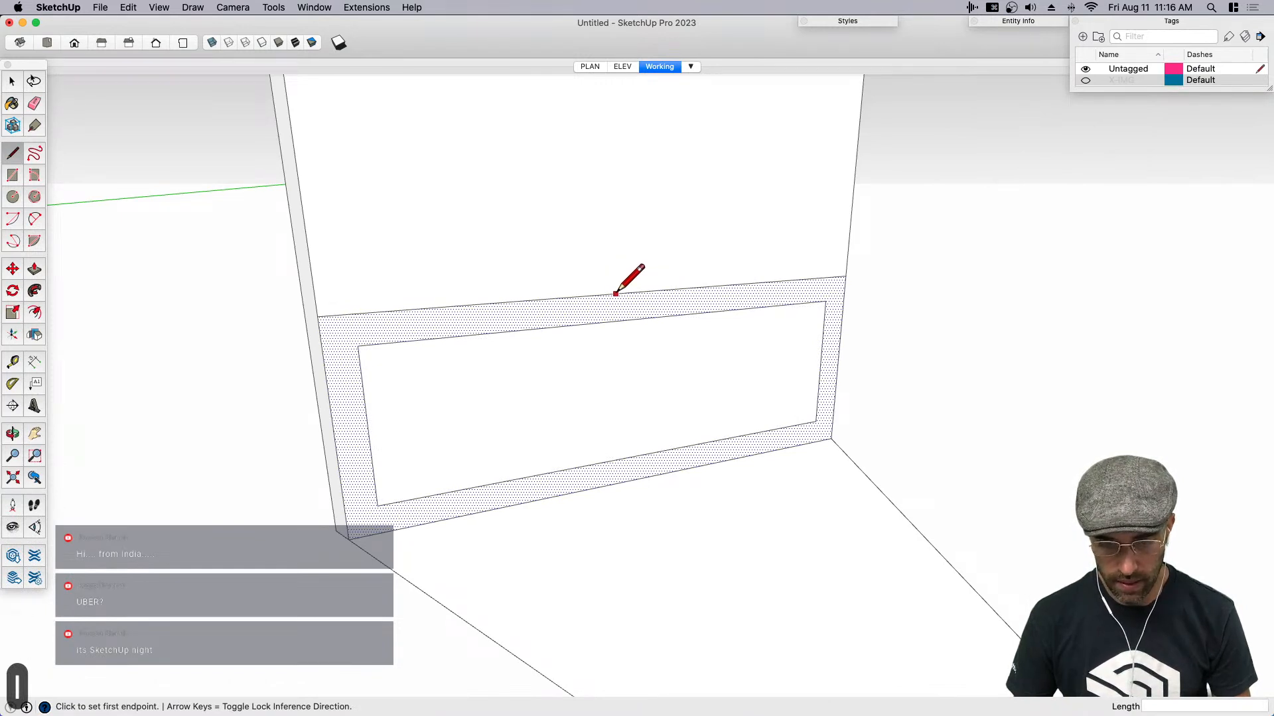
pyautogui.click(629, 292)
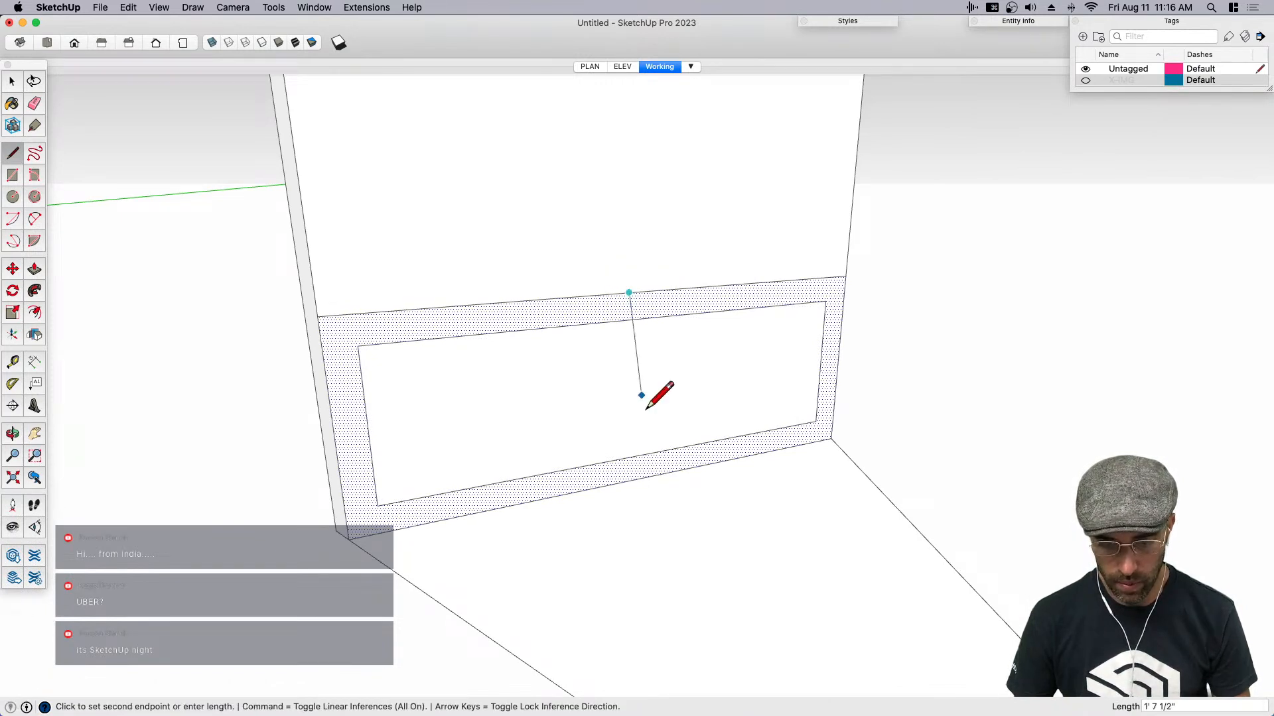
pyautogui.click(630, 479)
pyautogui.press('space')
# - Make a component from the whole lower wainscot section of the wall, including its frame lines and centre line
pyautogui.click(640, 452)
pyautogui.click(639, 455)
pyautogui.moveTo(639, 455); pyautogui.dragTo(470, 451, button='middle')
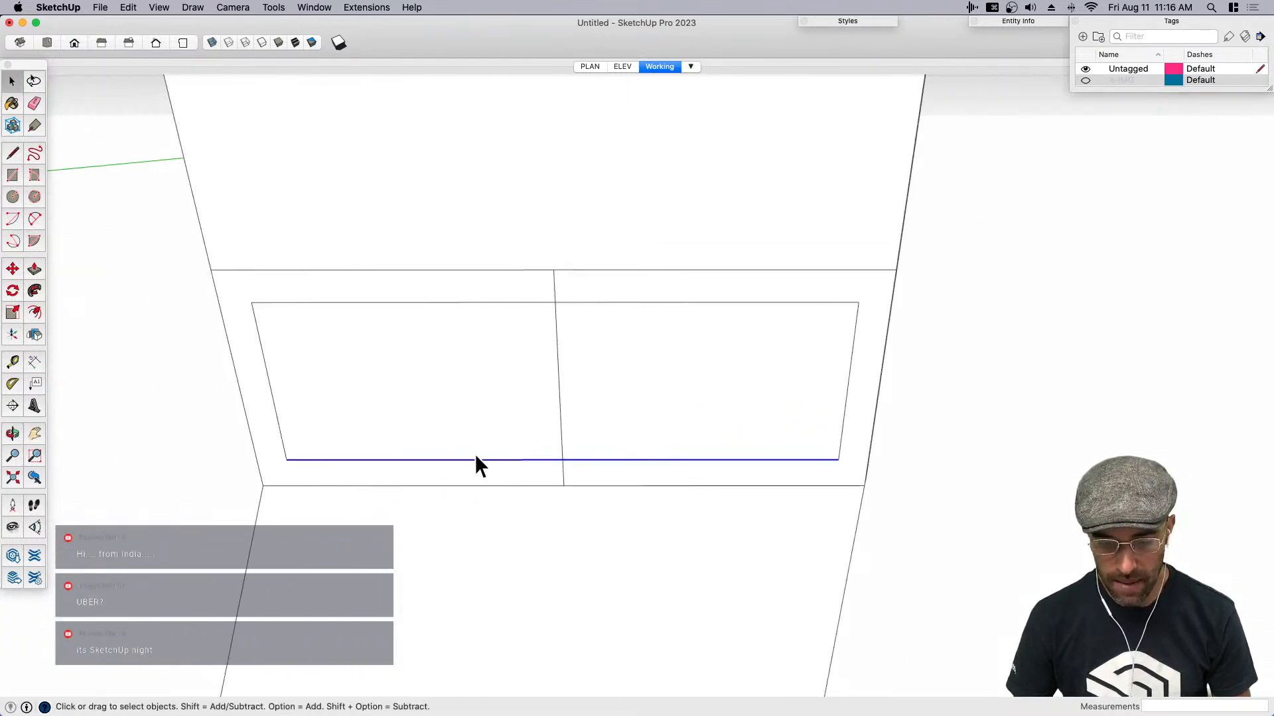
pyautogui.scroll(-3, 468, 455)
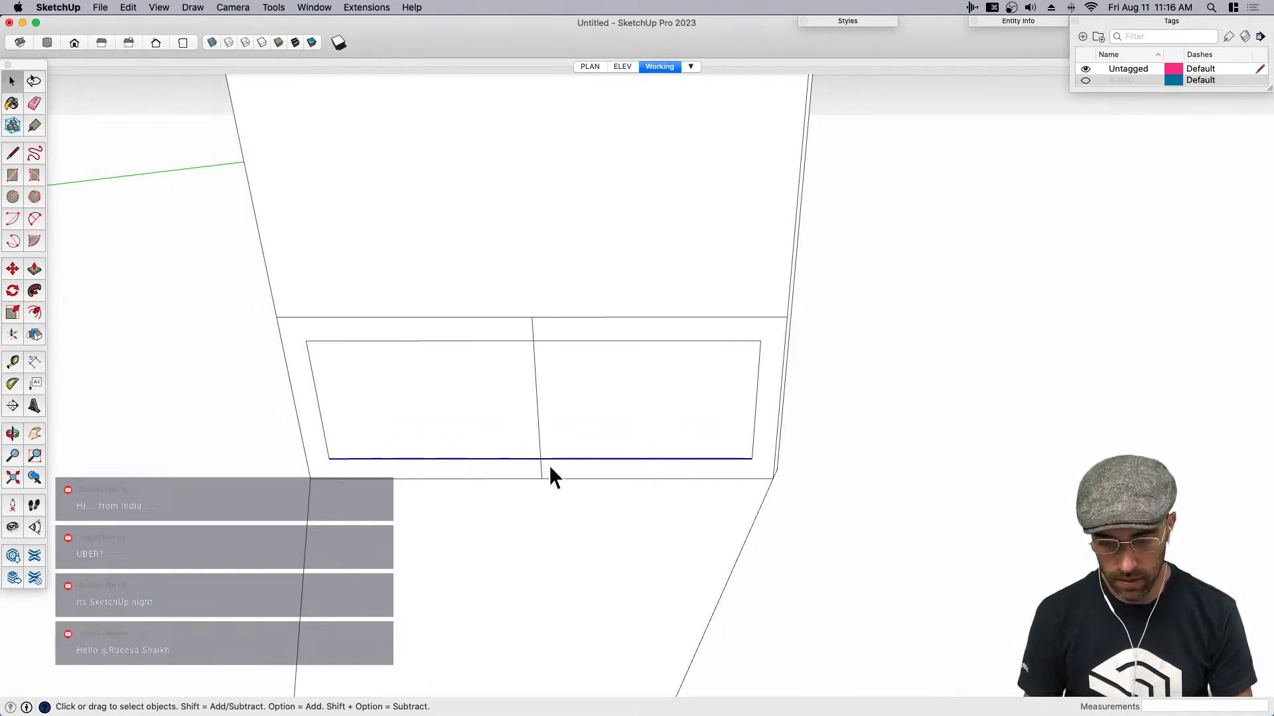
pyautogui.scroll(8, 703, 479)
pyautogui.scroll(6, 362, 475)
pyautogui.scroll(-5, 588, 435)
pyautogui.scroll(-6, 674, 469)
pyautogui.moveTo(580, 407); pyautogui.dragTo(432, 273, button='middle')
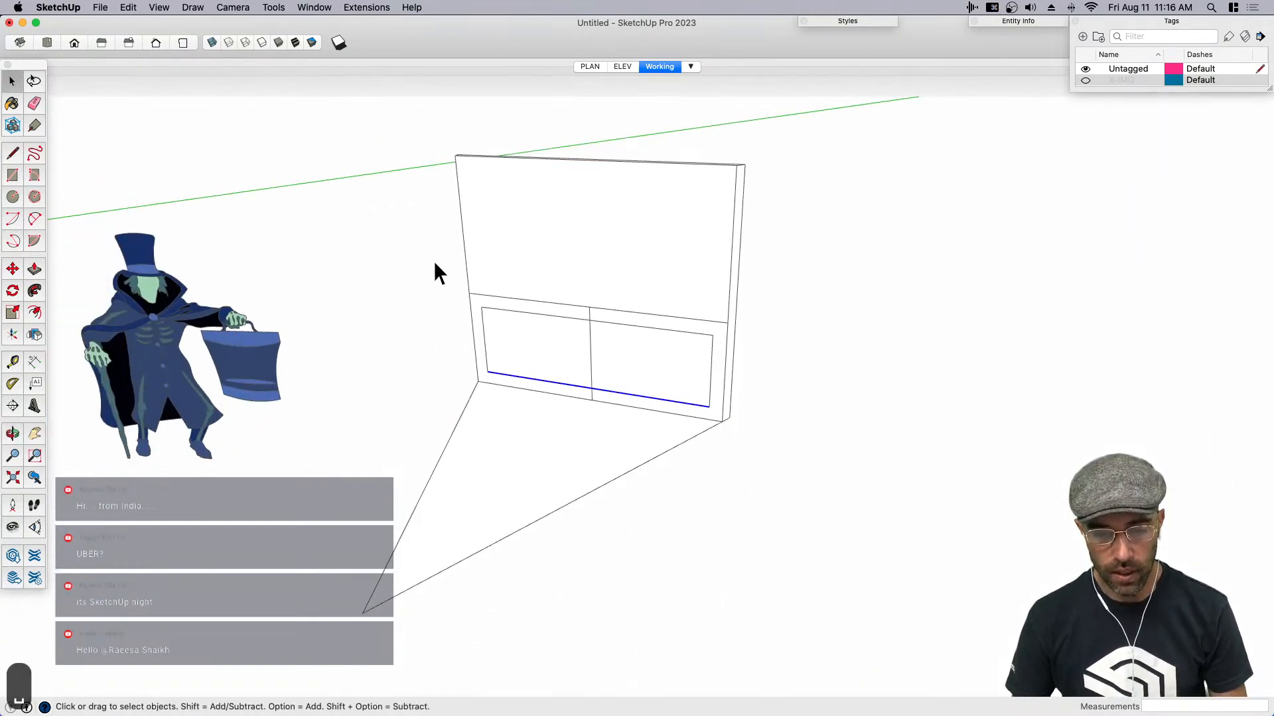
pyautogui.moveTo(714, 439); pyautogui.dragTo(738, 440)
pyautogui.moveTo(634, 421); pyautogui.dragTo(543, 393, button='middle')
pyautogui.hotkey('shift', 'g')
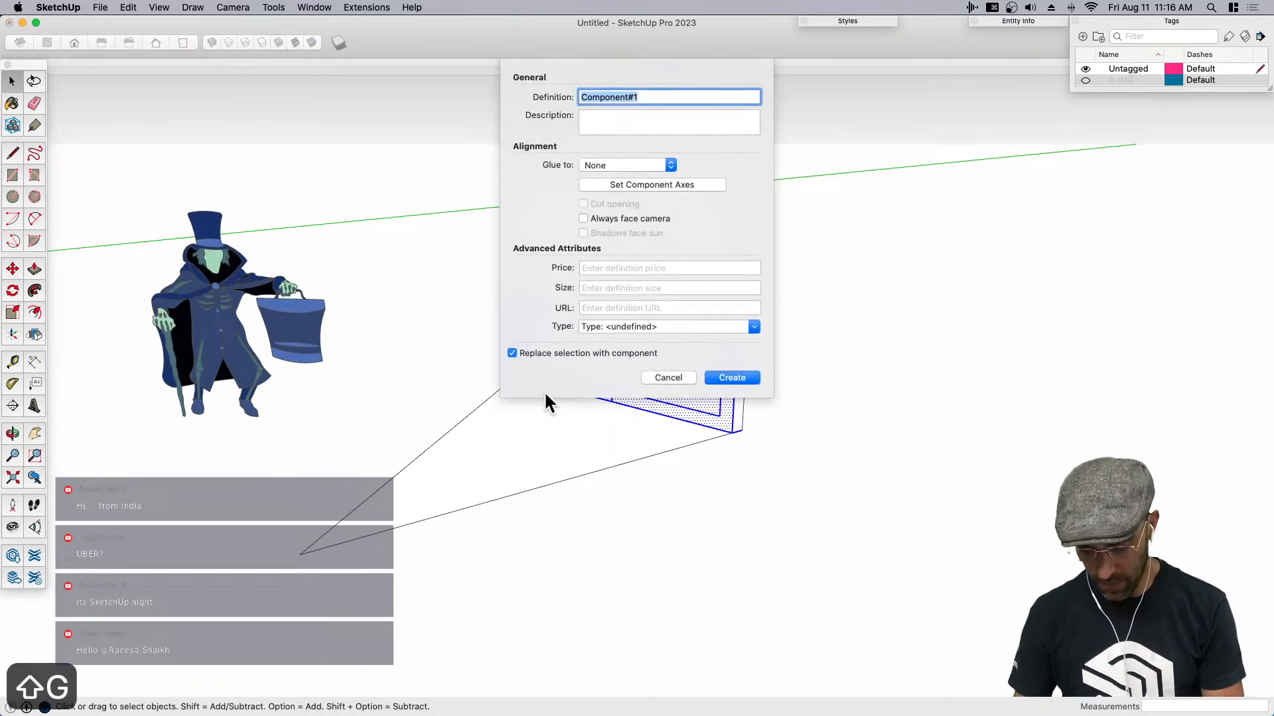
pyautogui.press('Return')
# - Copy the wainscot component to open ground about 11' beside the wall wedge
pyautogui.scroll(-3, 590, 388)
pyautogui.press('m')
pyautogui.click(657, 453)
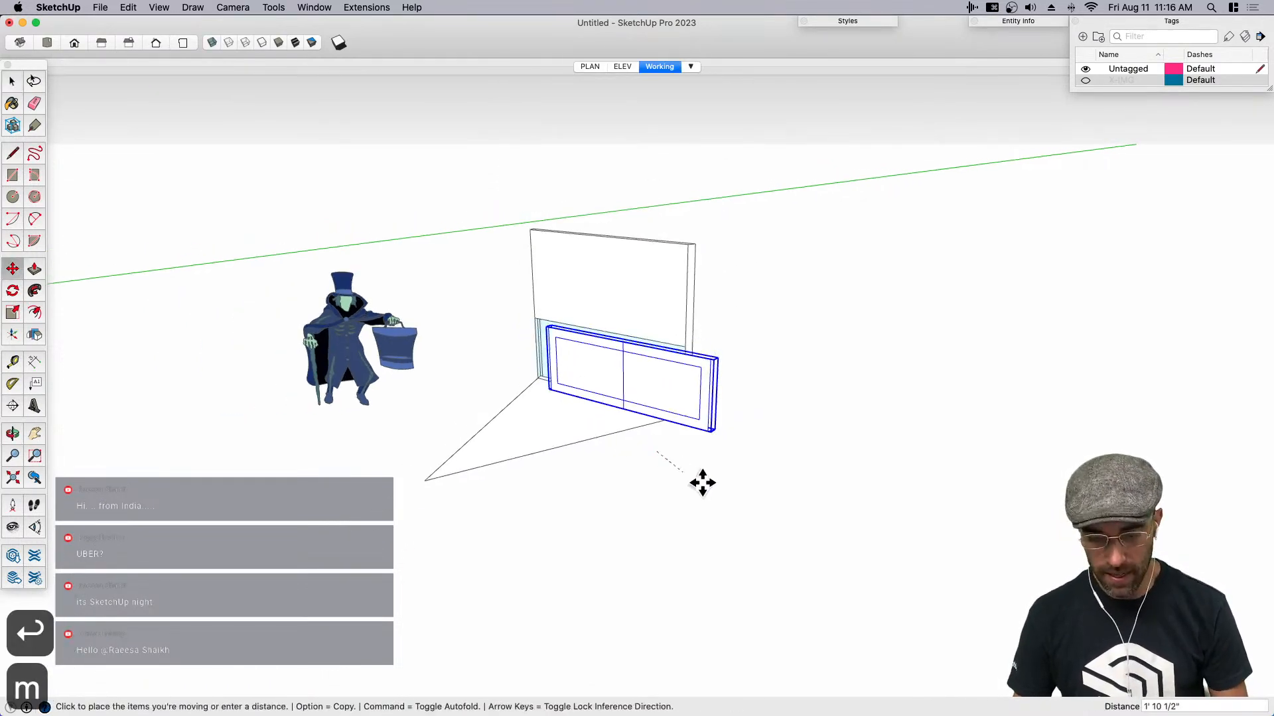
pyautogui.press('alt')
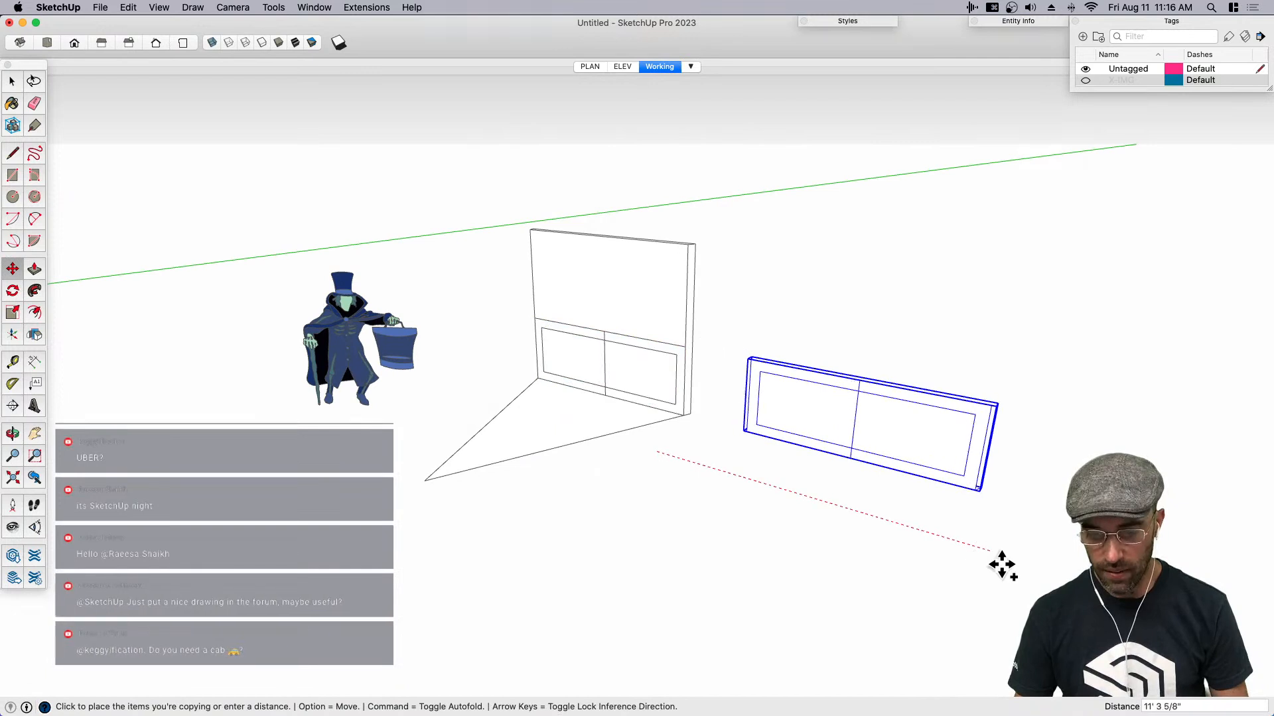
pyautogui.click(1012, 569)
# - Rotate the copied wainscot component 90 degrees about the red axis so it lies flat
pyautogui.moveTo(967, 532); pyautogui.dragTo(915, 458, button='middle')
pyautogui.press('q')
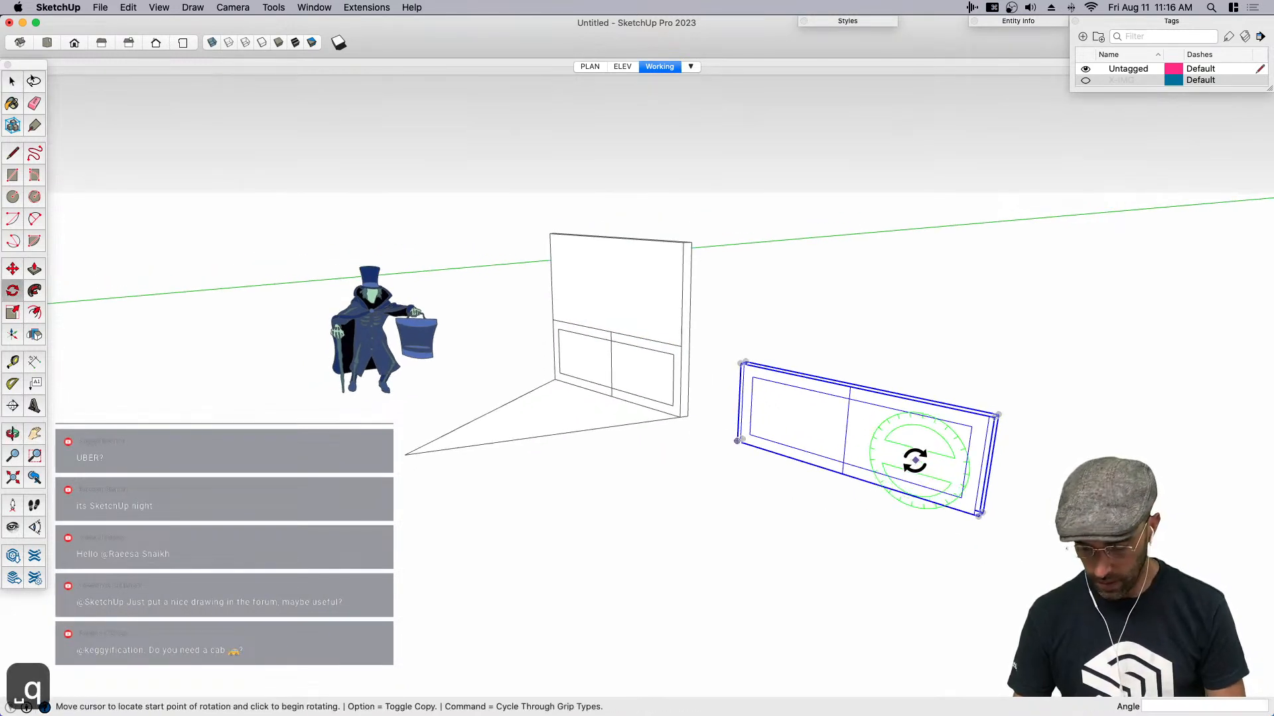
pyautogui.press('Right')
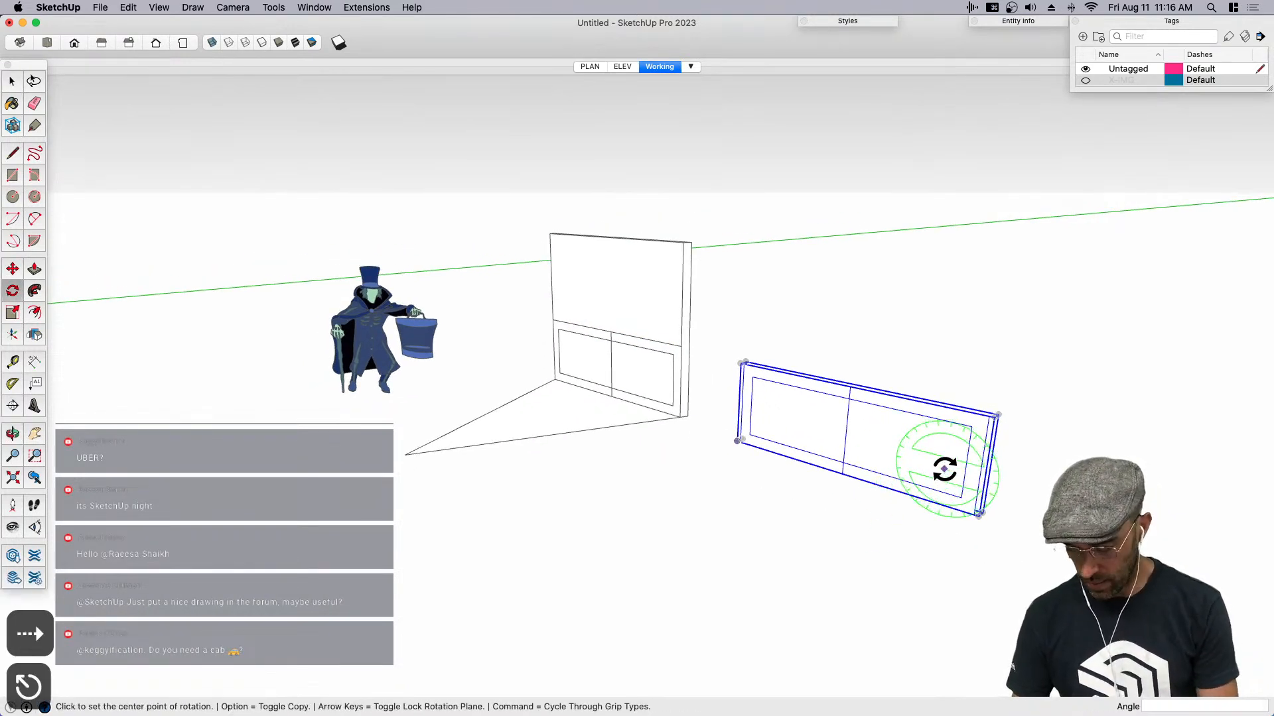
pyautogui.click(930, 474)
pyautogui.click(942, 465)
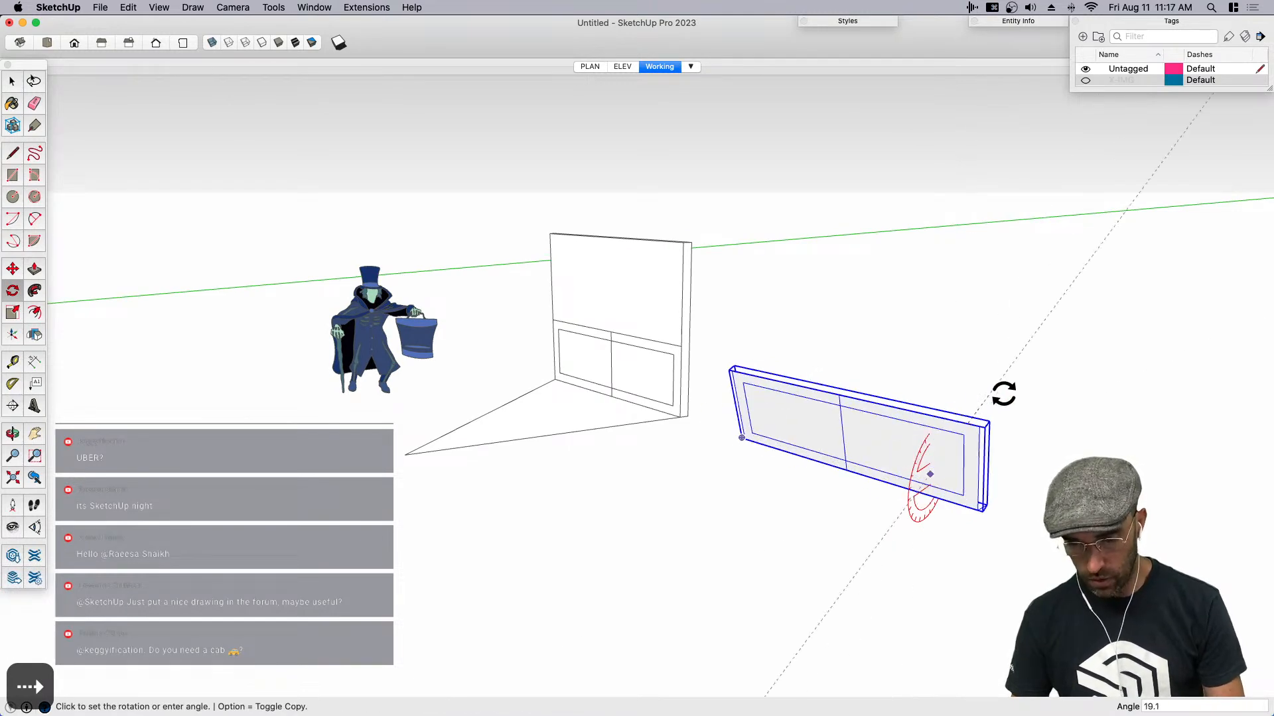
pyautogui.write('90')
pyautogui.press('Return')
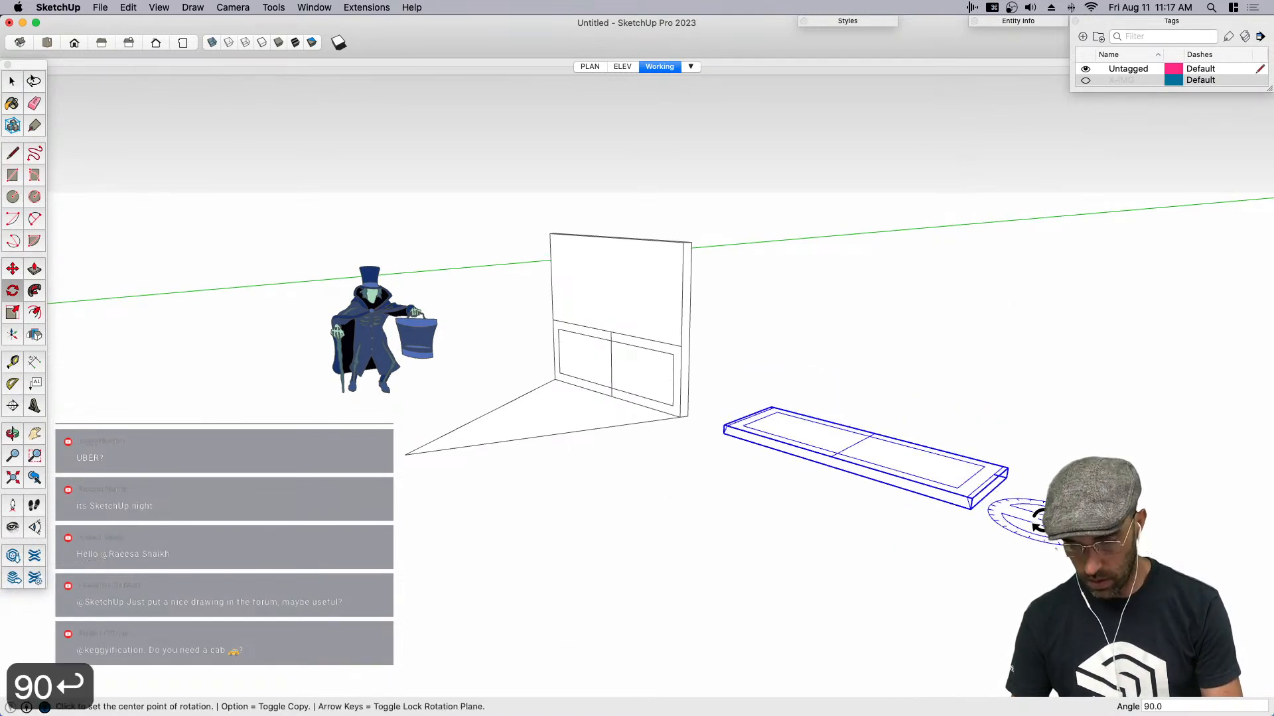
pyautogui.press('space')
# - Try to flatten the copy's geometry from inside the component with Eneroth Flatten to Plane
pyautogui.moveTo(1038, 521); pyautogui.dragTo(842, 466, button='middle')
pyautogui.doubleClick(841, 465)
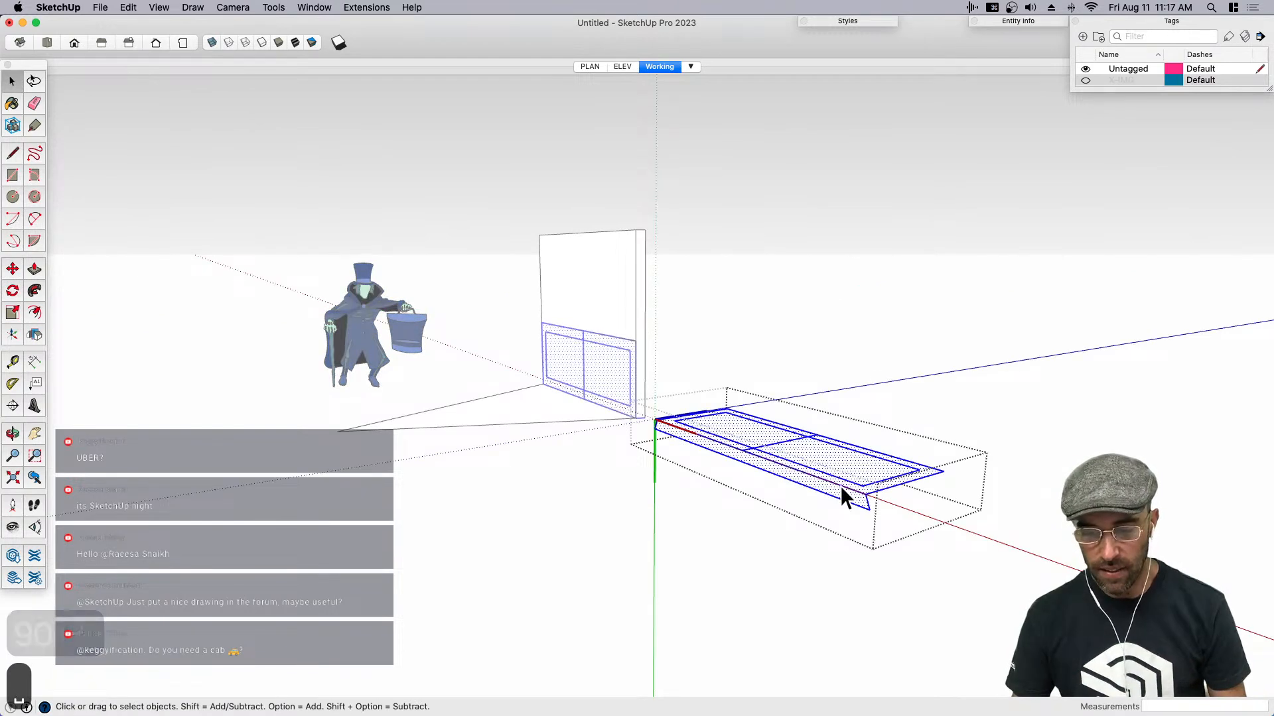
pyautogui.click(371, 10)
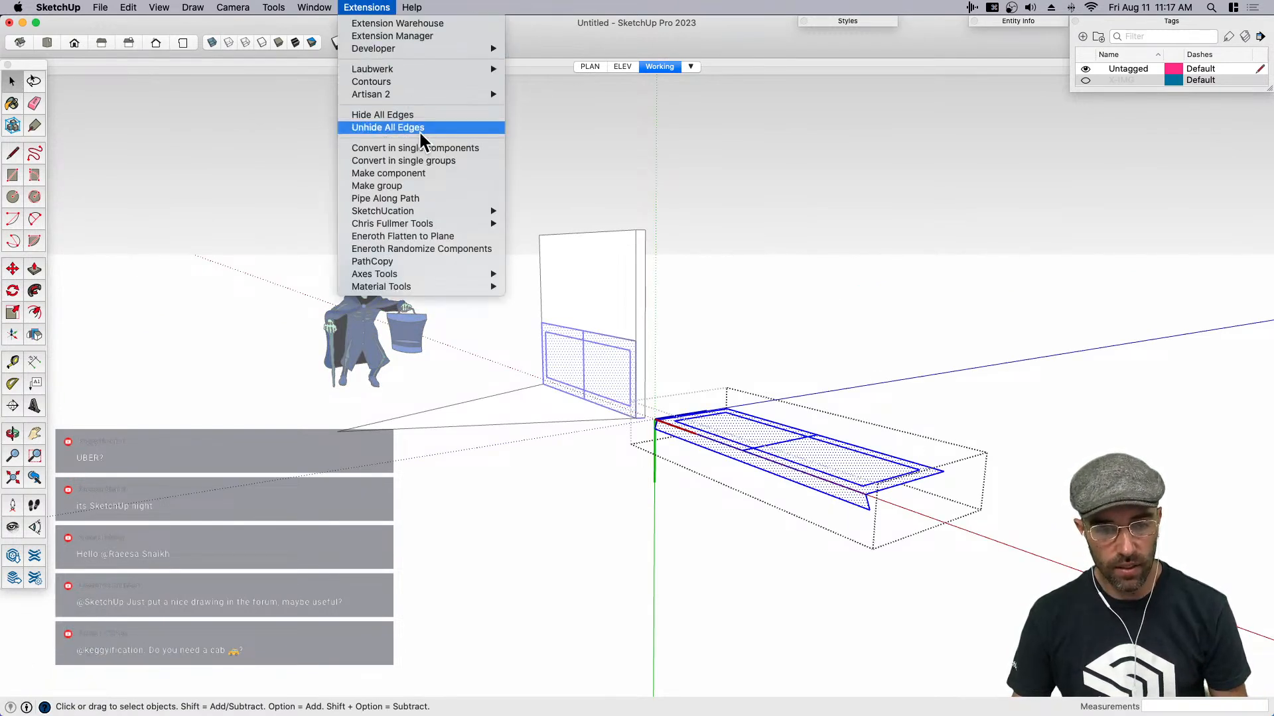
pyautogui.click(419, 235)
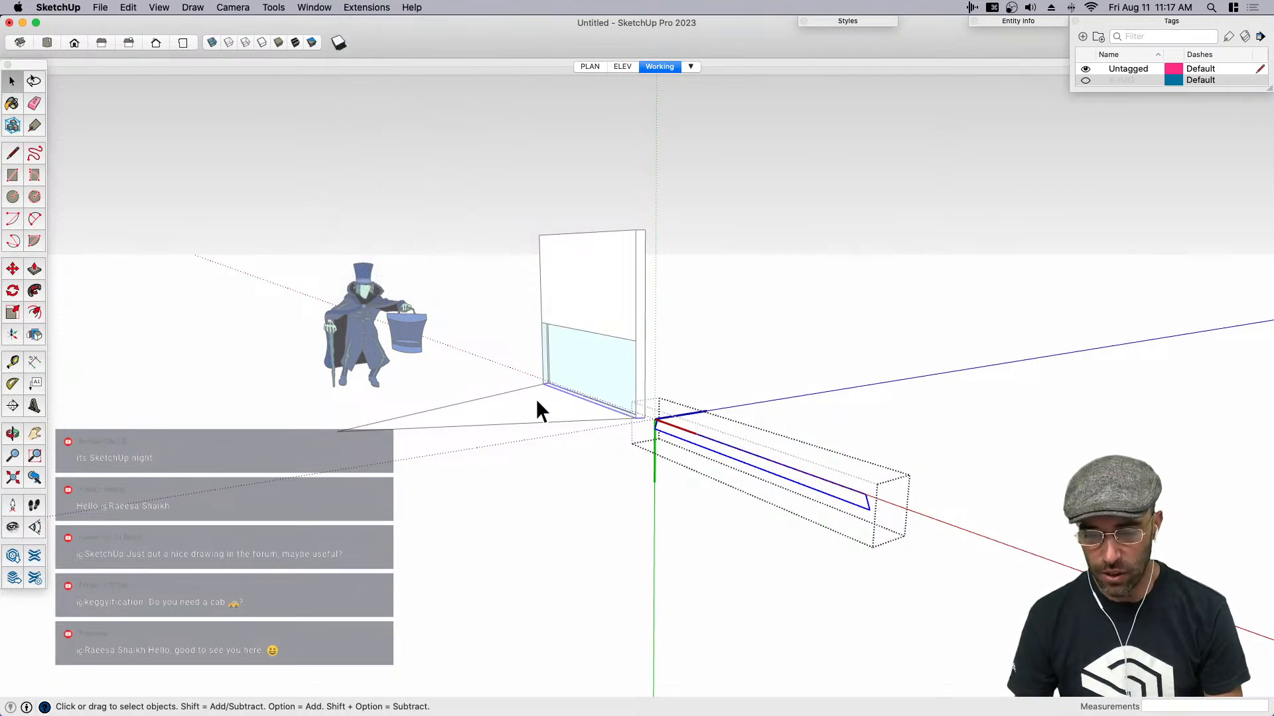
pyautogui.press('super+z')
pyautogui.press('super+z')
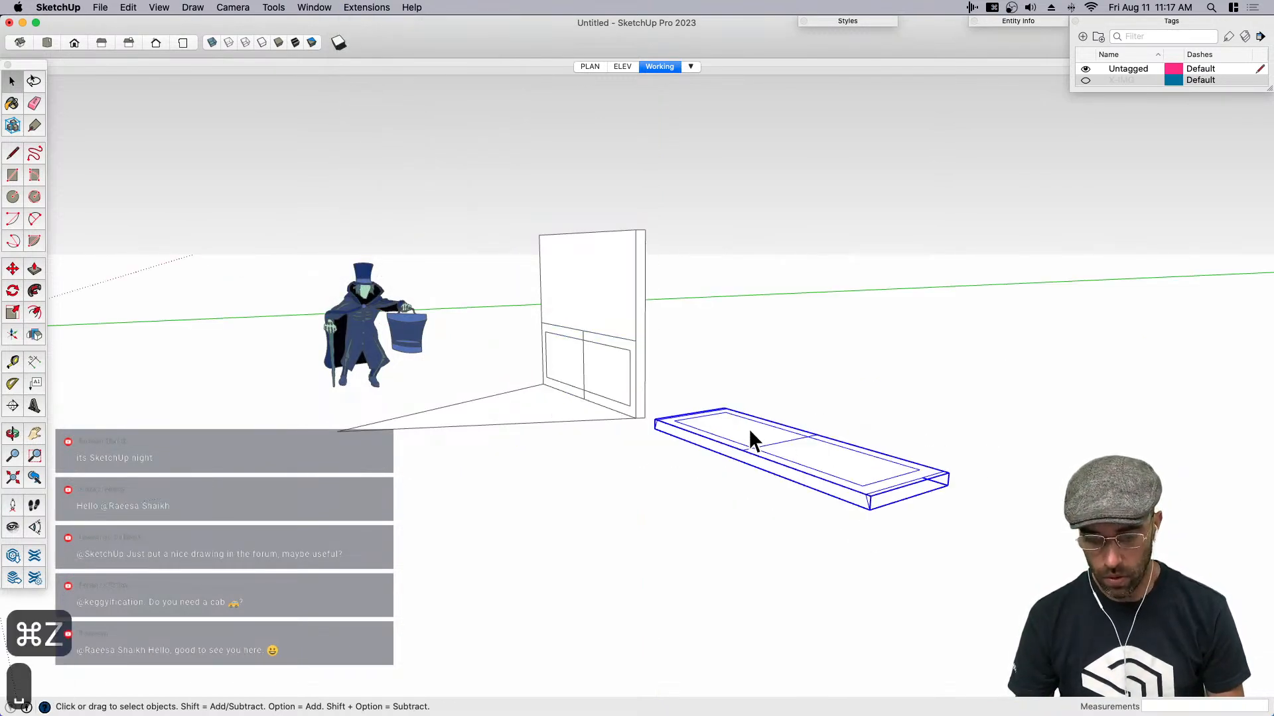
# - Make the flat-lying wainscot copy unique and explode it into loose geometry
pyautogui.rightClick(727, 428)
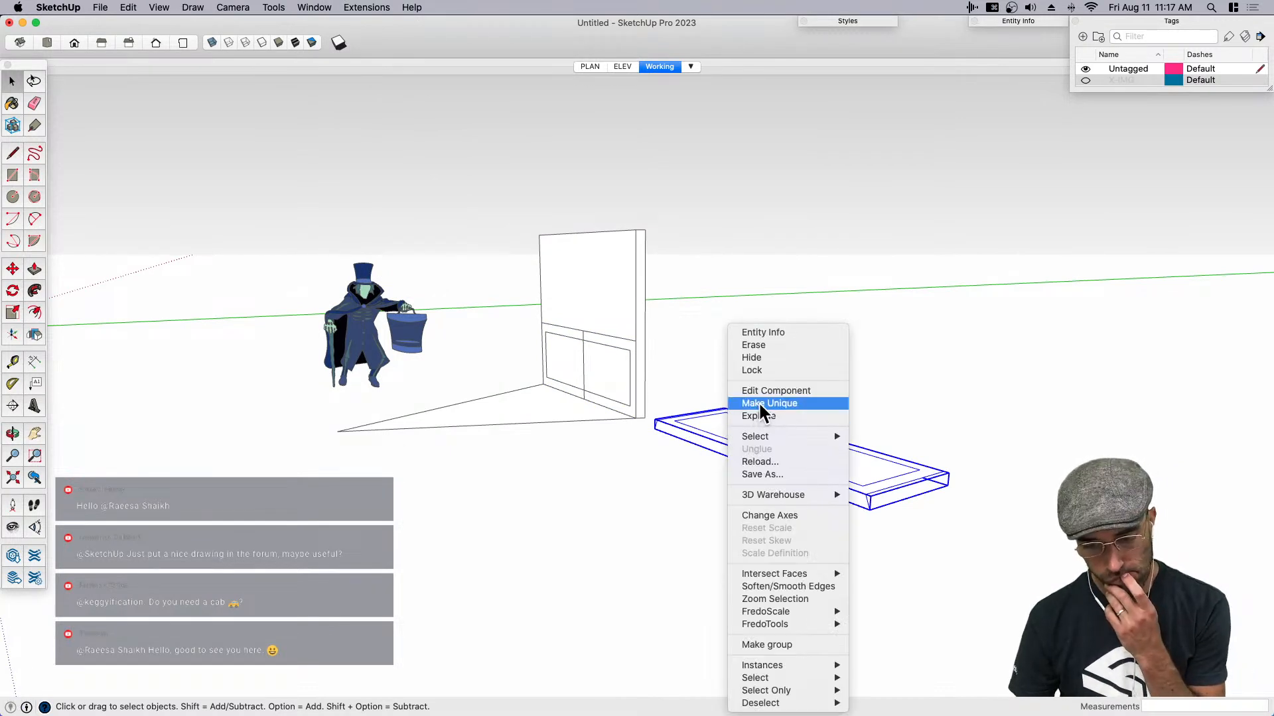
pyautogui.click(763, 405)
pyautogui.rightClick(743, 429)
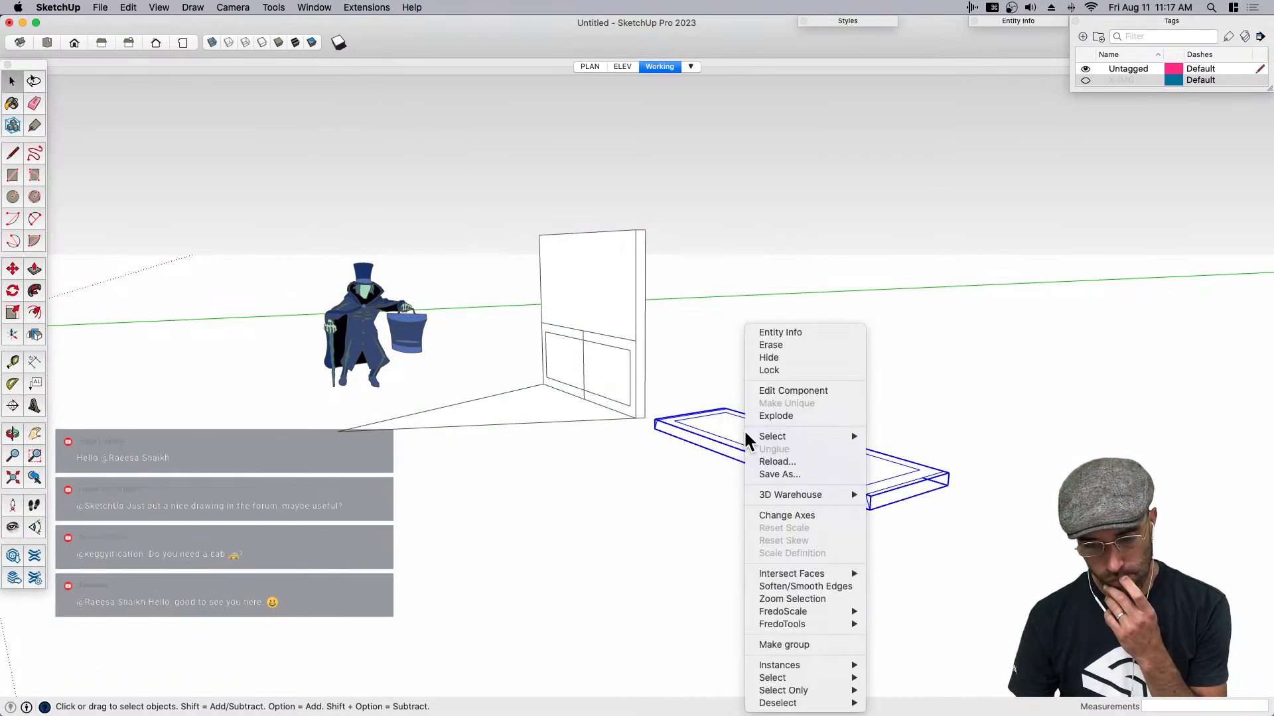
pyautogui.click(785, 416)
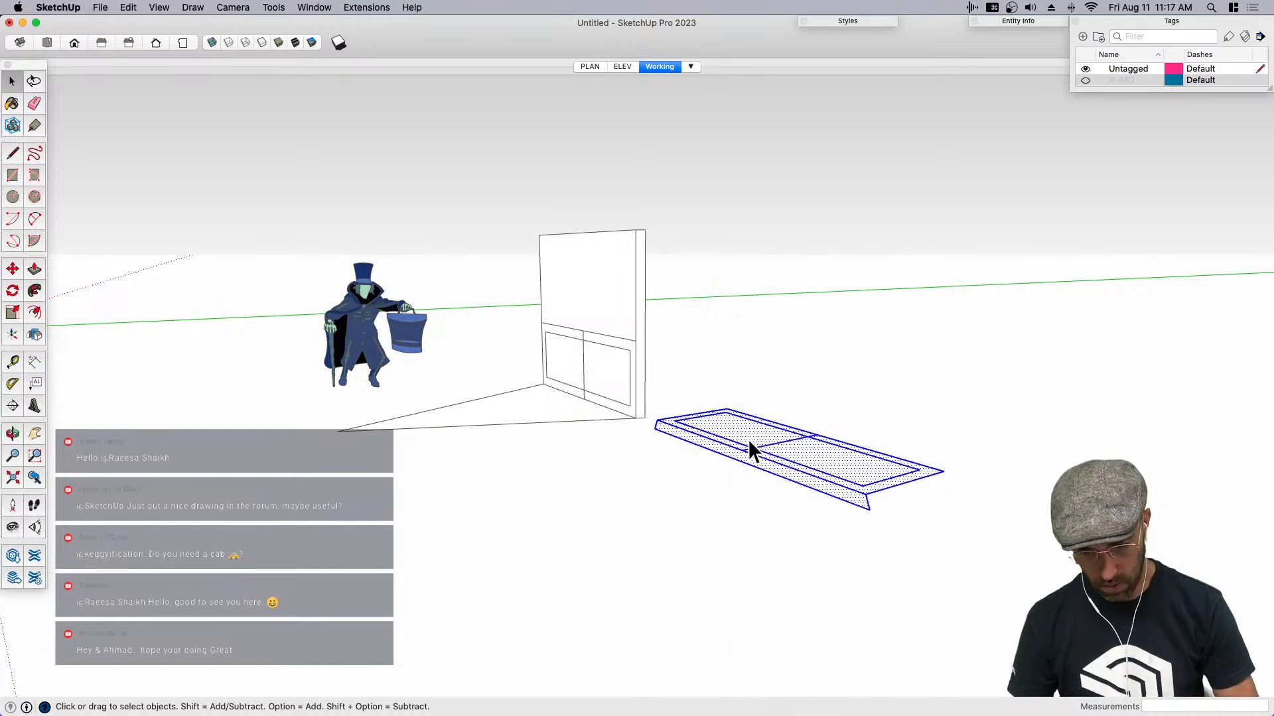
# - Flatten the exploded copy with Eneroth Flatten to Plane and erase the leftover edges of its side returns
pyautogui.click(375, 8)
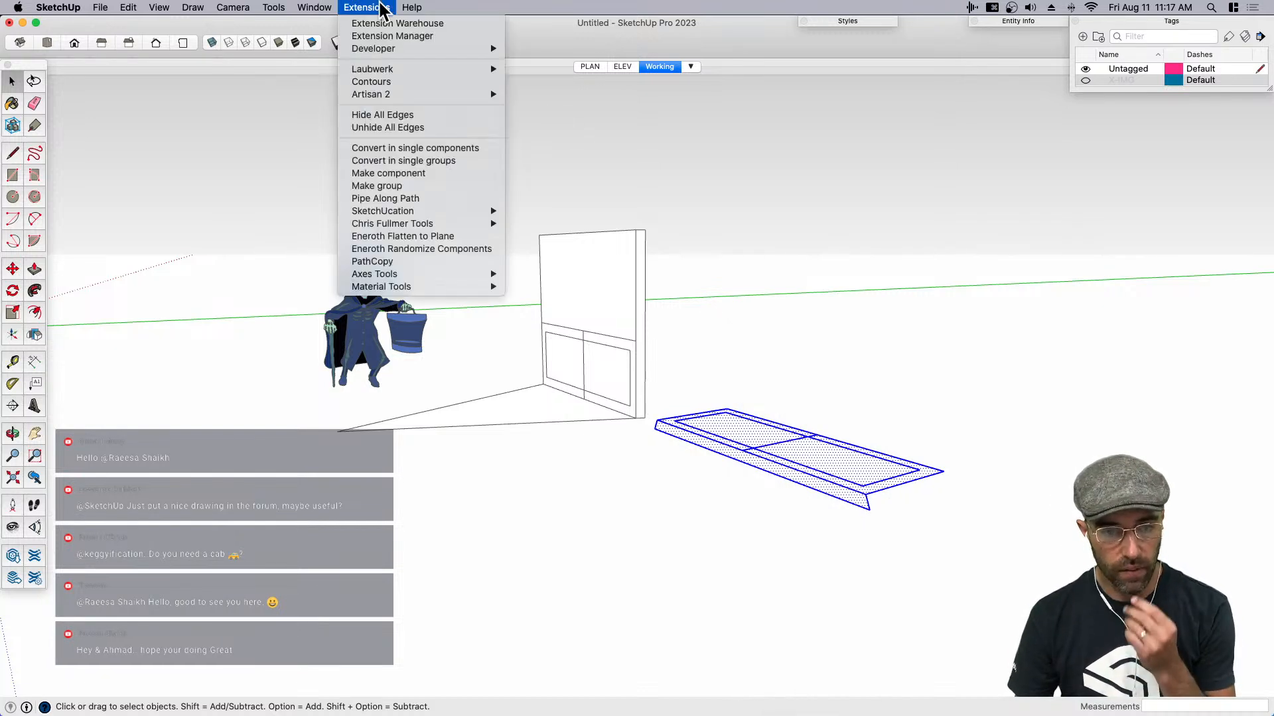
pyautogui.click(427, 237)
pyautogui.scroll(3, 847, 477)
pyautogui.click(773, 515)
pyautogui.scroll(2, 774, 514)
pyautogui.press('e')
pyautogui.click(945, 609)
pyautogui.moveTo(808, 495); pyautogui.dragTo(810, 582, button='middle')
# - Copy the centre line segment inside the inner rectangle a short distance to its left for the first stile edge
pyautogui.press('space')
pyautogui.click(735, 504)
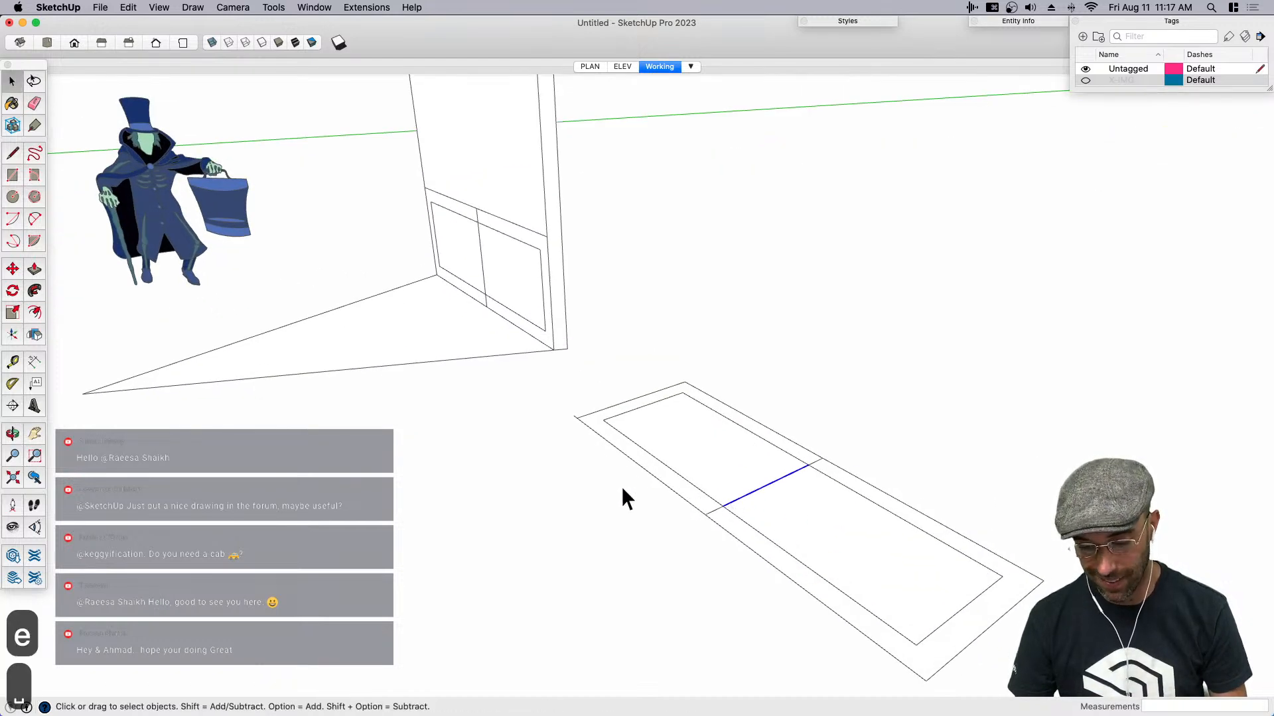
pyautogui.moveTo(621, 487); pyautogui.dragTo(875, 387, button='middle')
pyautogui.scroll(5, 856, 418)
pyautogui.press('m')
pyautogui.press('alt')
pyautogui.click(876, 418)
pyautogui.click(845, 422)
# - Copy the left stile edge to the other side of the centre line at a matching spacing
pyautogui.press('space')
pyautogui.click(850, 409)
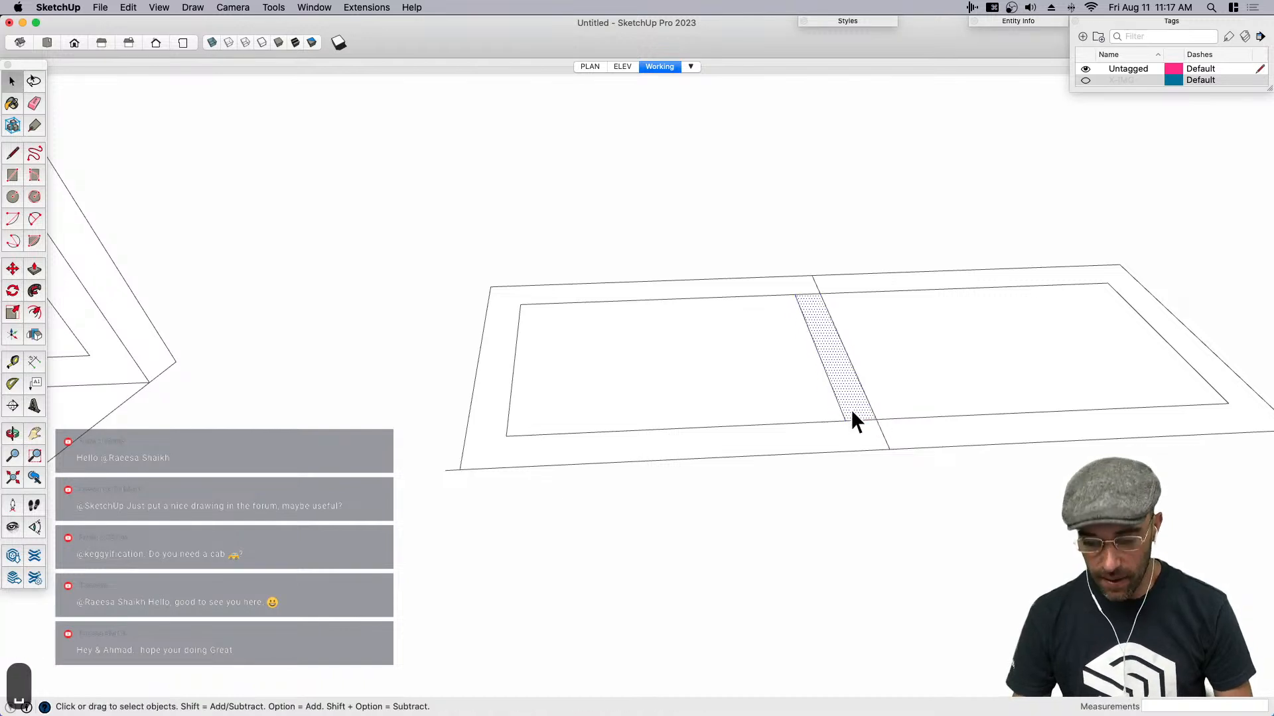
pyautogui.press('m')
pyautogui.press('alt')
pyautogui.click(844, 420)
pyautogui.click(881, 418)
# - Erase the centre line, the short edges crossing the stile and the stray end line, leaving a two-panel frame
pyautogui.press('e')
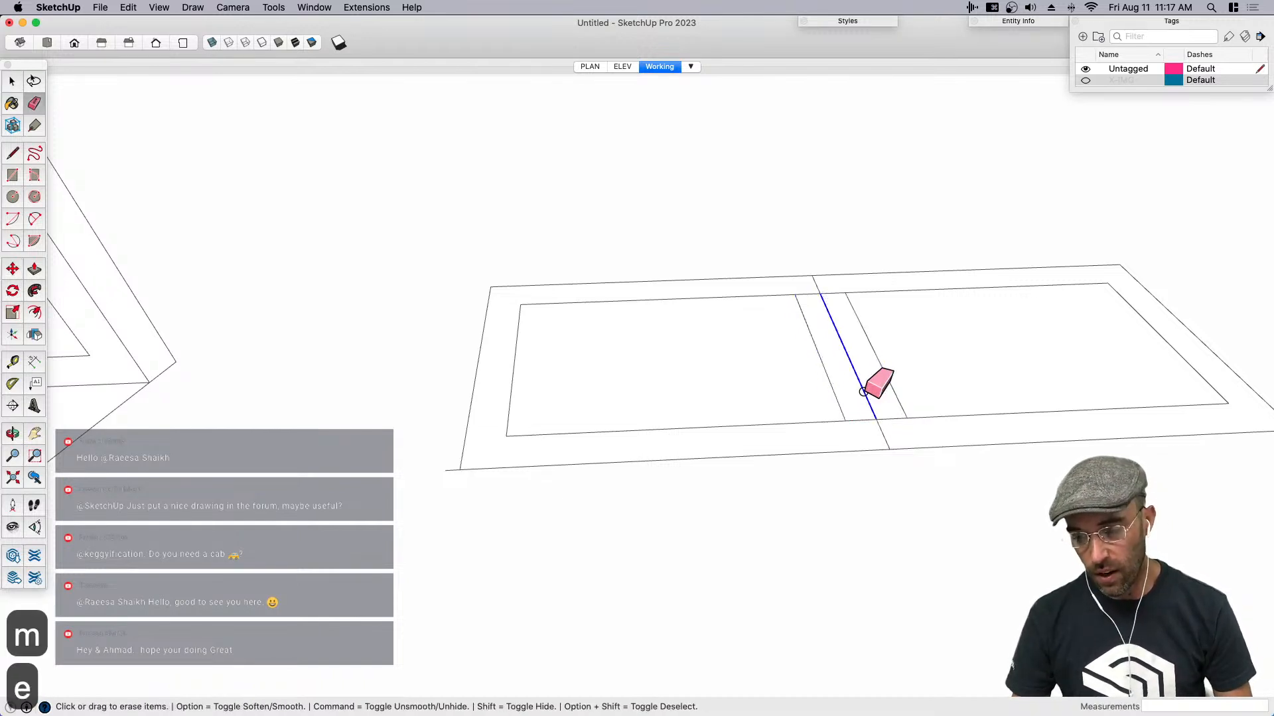
pyautogui.moveTo(813, 284); pyautogui.dragTo(828, 299)
pyautogui.click(882, 436)
pyautogui.moveTo(865, 410); pyautogui.dragTo(866, 433)
pyautogui.moveTo(332, 444); pyautogui.dragTo(252, 478, button='middle')
pyautogui.press('space')
pyautogui.scroll(-5, 561, 404)
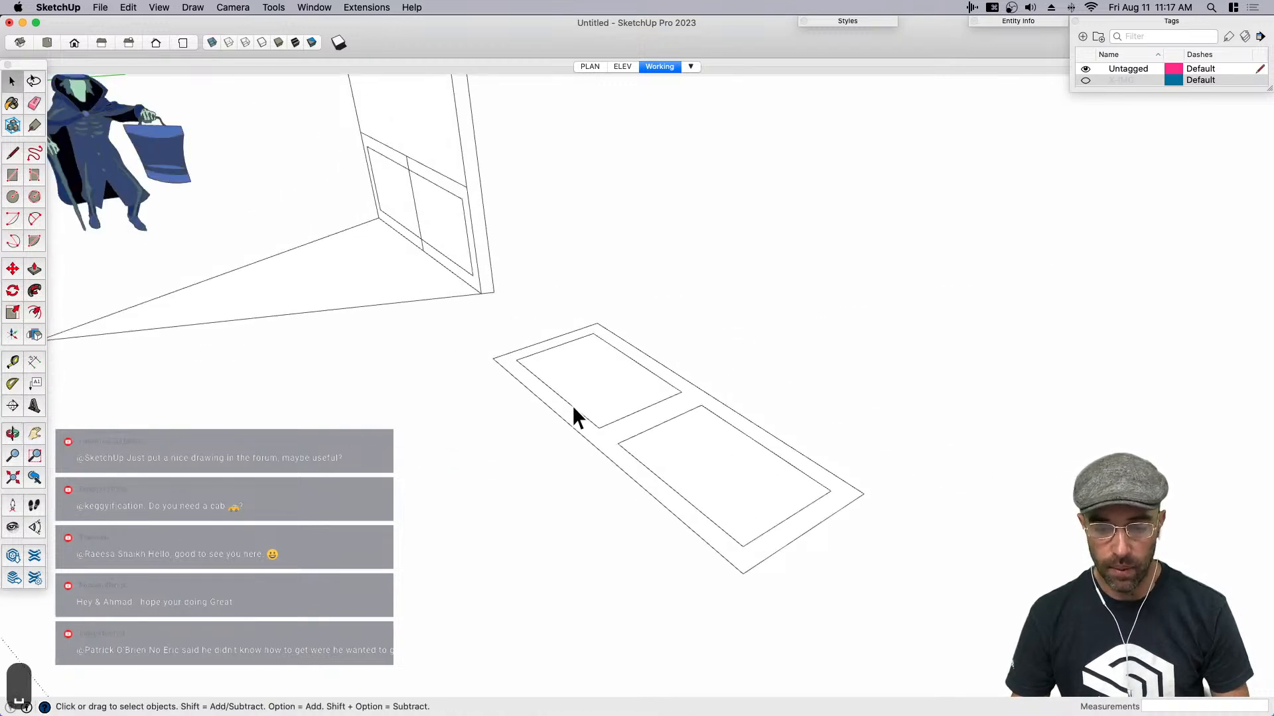
# - Group all of the flattened two-panel frame geometry
pyautogui.tripleClick(660, 451)
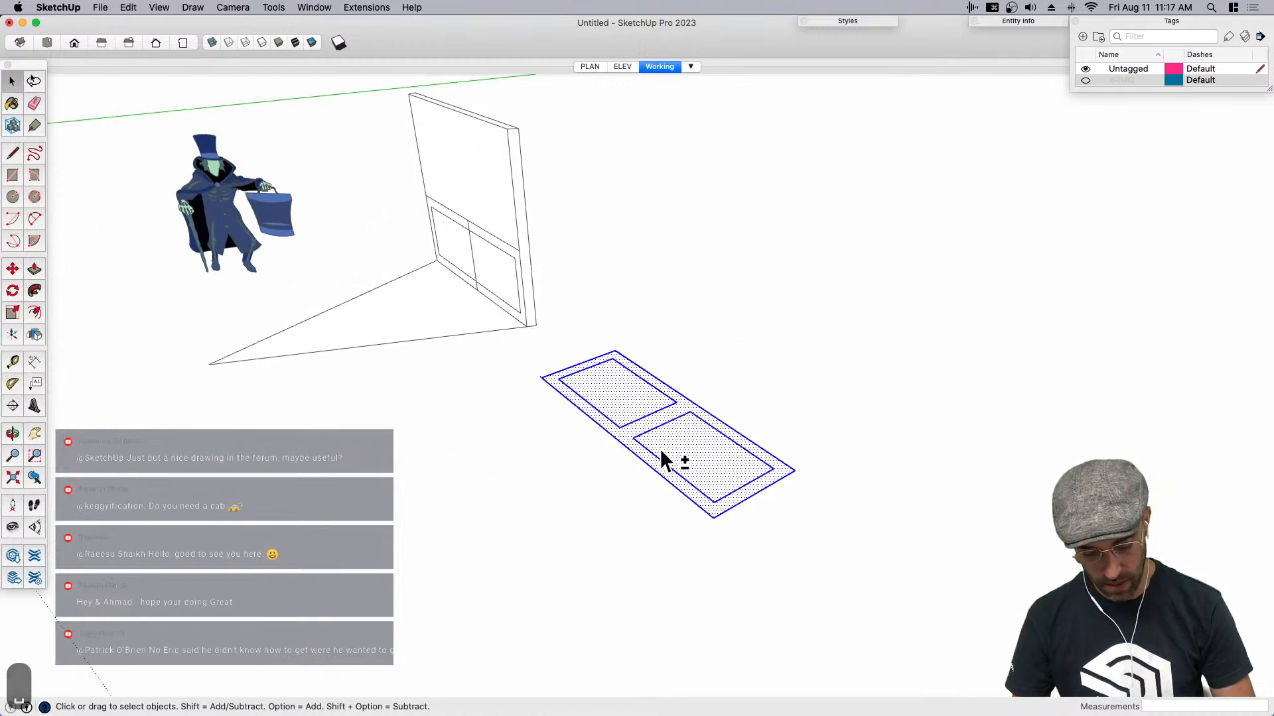
pyautogui.hotkey('shift', 'g')
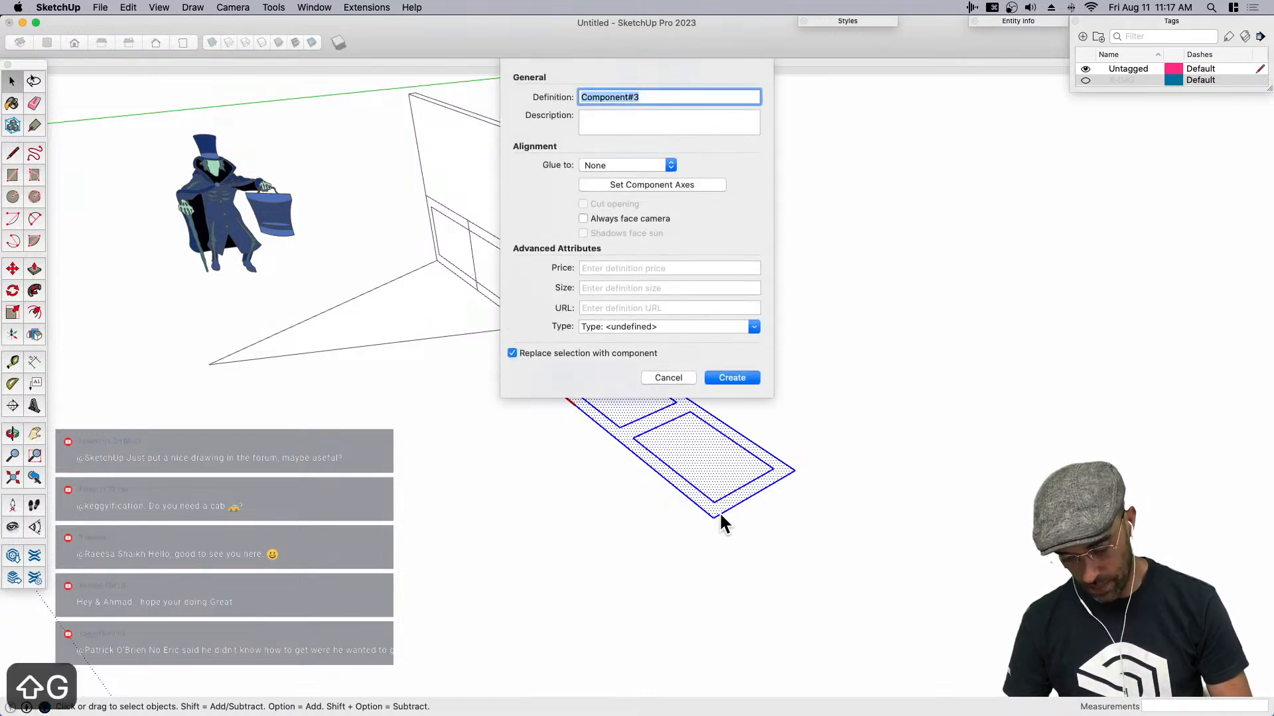
pyautogui.click(669, 378)
pyautogui.press('cmd+g')
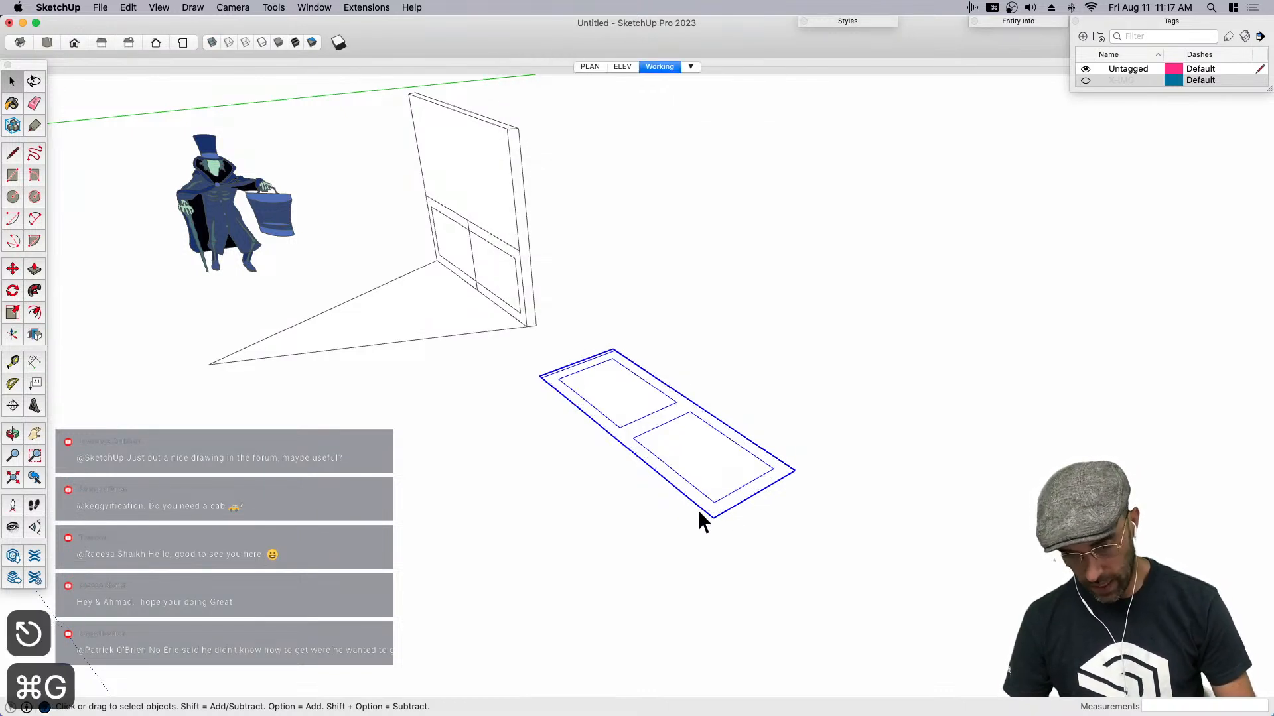
# - Rotate the two-panel frame group 90 degrees about the red axis so it stands upright
pyautogui.press('q')
pyautogui.click(736, 506)
pyautogui.write('90')
pyautogui.press('Return')
pyautogui.press('space')
pyautogui.moveTo(712, 491); pyautogui.dragTo(814, 370, button='middle')
# - Delete the old wainscot component from the wall and move the two-panel group into its place, aligned at the upper-left corner
pyautogui.click(426, 336)
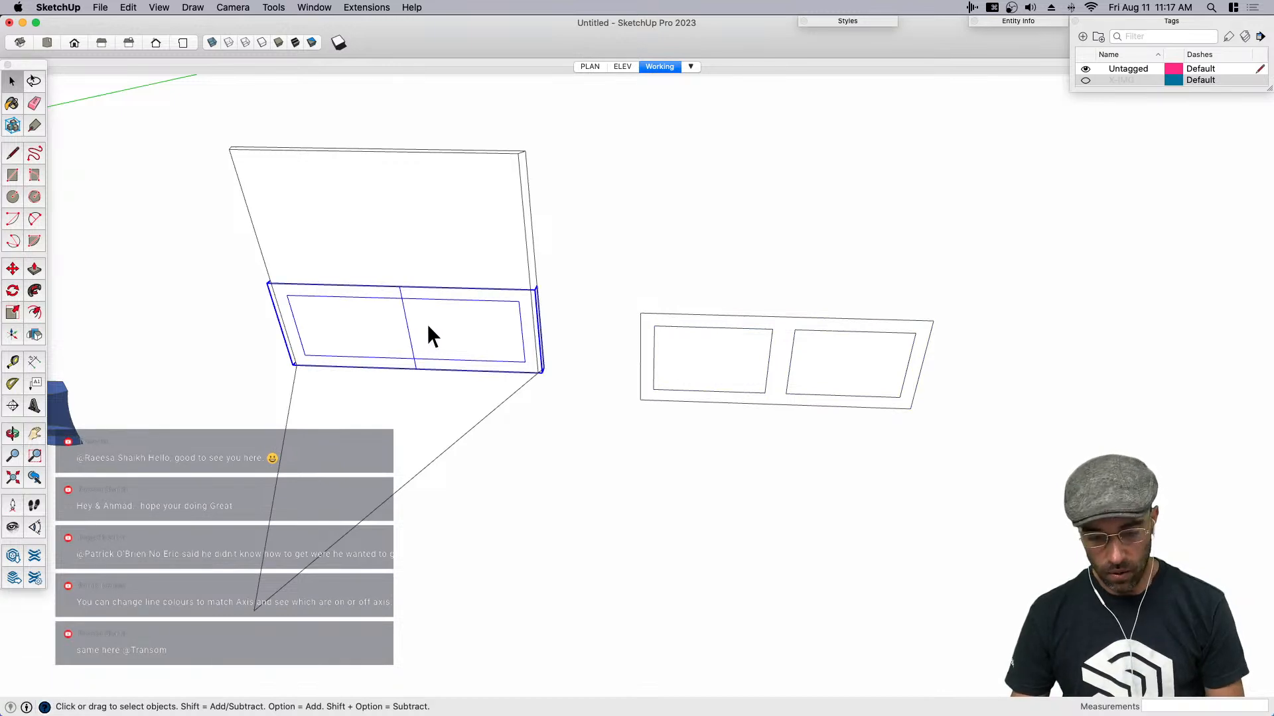
pyautogui.press('BackSpace')
pyautogui.click(684, 348)
pyautogui.press('m')
pyautogui.click(638, 316)
pyautogui.scroll(5, 246, 300)
pyautogui.scroll(4, 249, 304)
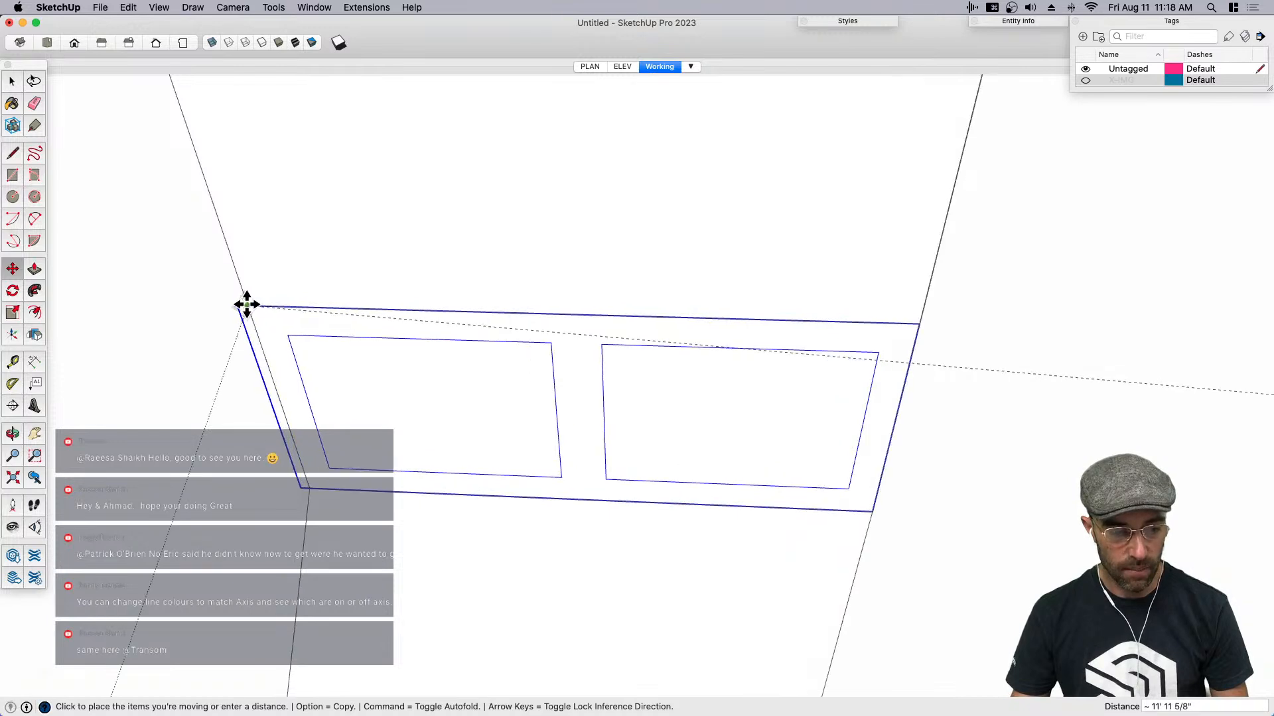
pyautogui.scroll(-3, 318, 251)
pyautogui.press('space')
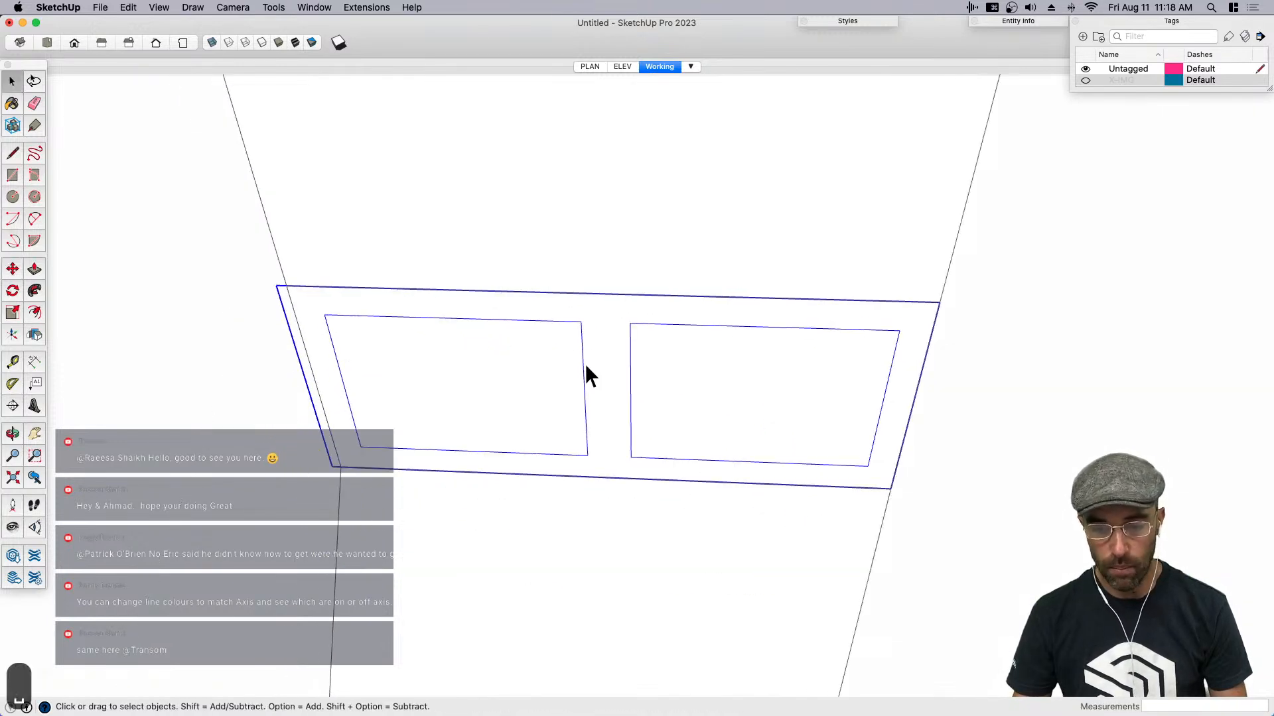
# - Explode the two-panel group into the wall and select the surrounding frame face
pyautogui.rightClick(585, 365)
pyautogui.click(640, 439)
pyautogui.click(644, 401)
pyautogui.moveTo(515, 418); pyautogui.dragTo(490, 297, button='middle')
pyautogui.click(611, 372)
pyautogui.click(564, 391)
pyautogui.click(490, 297)
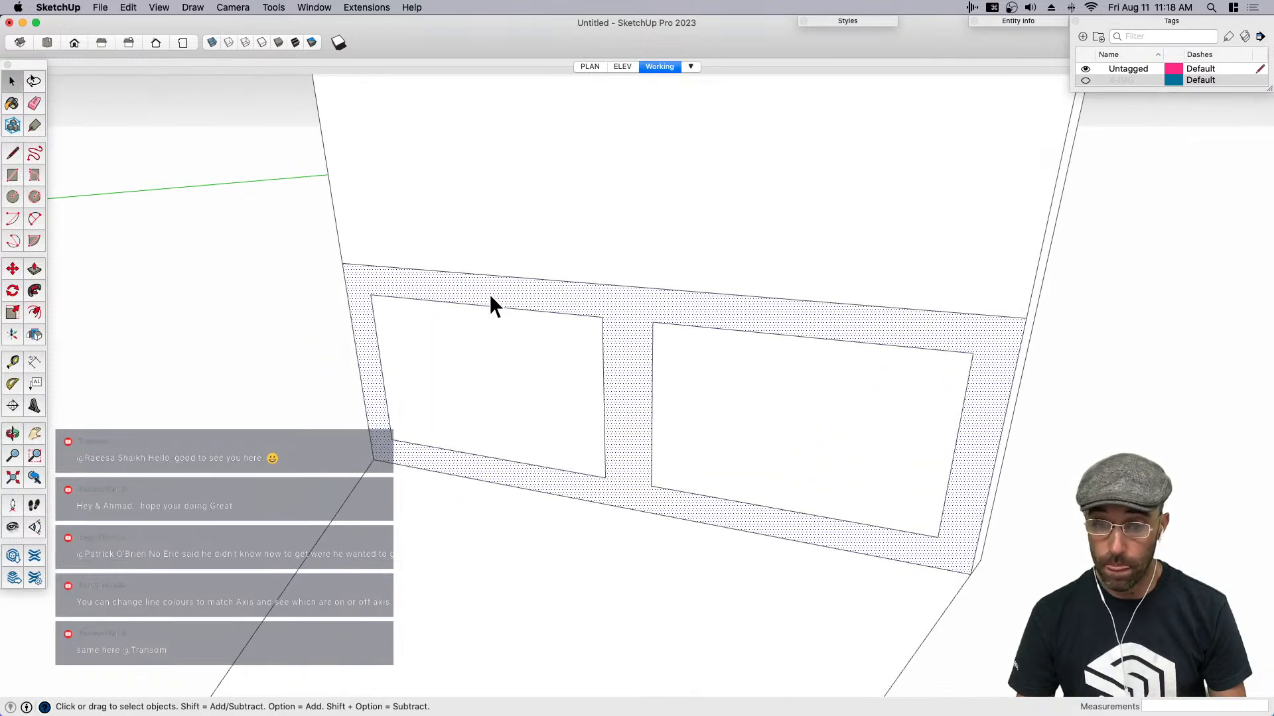
# - Set the style's edge color to By axis
pyautogui.click(315, 7)
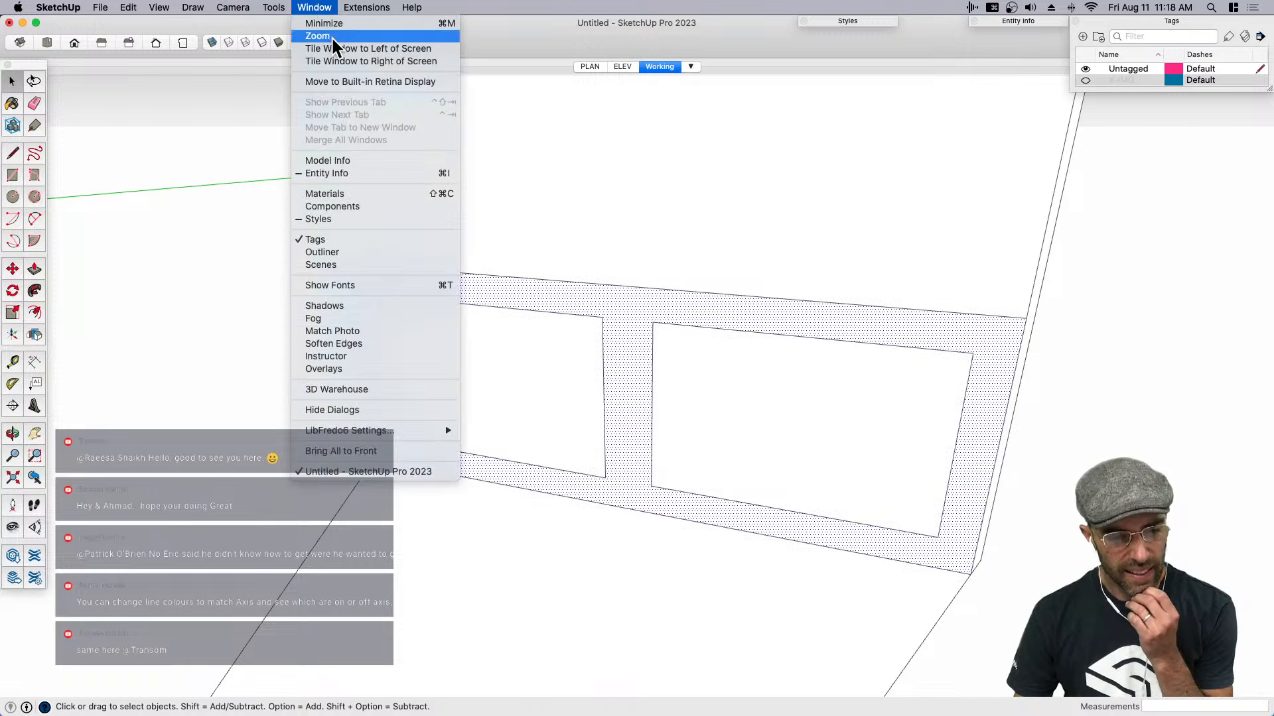
pyautogui.click(326, 9)
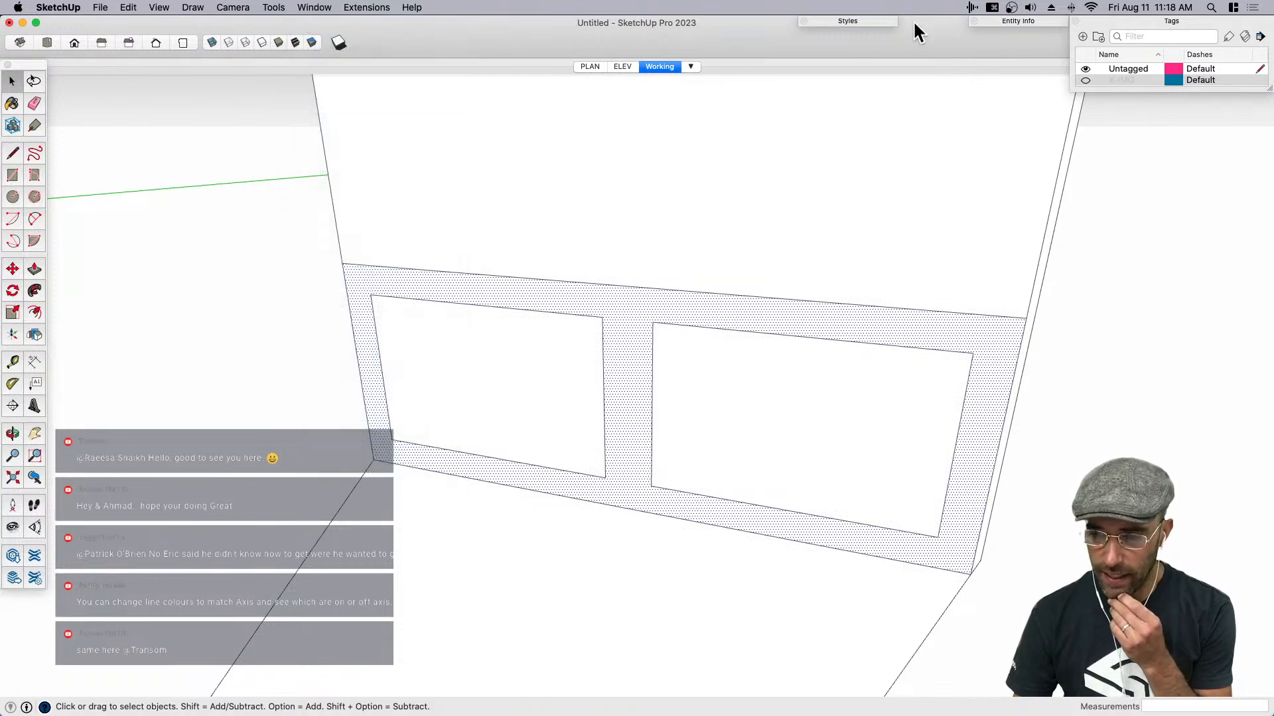
pyautogui.click(855, 20)
pyautogui.click(817, 92)
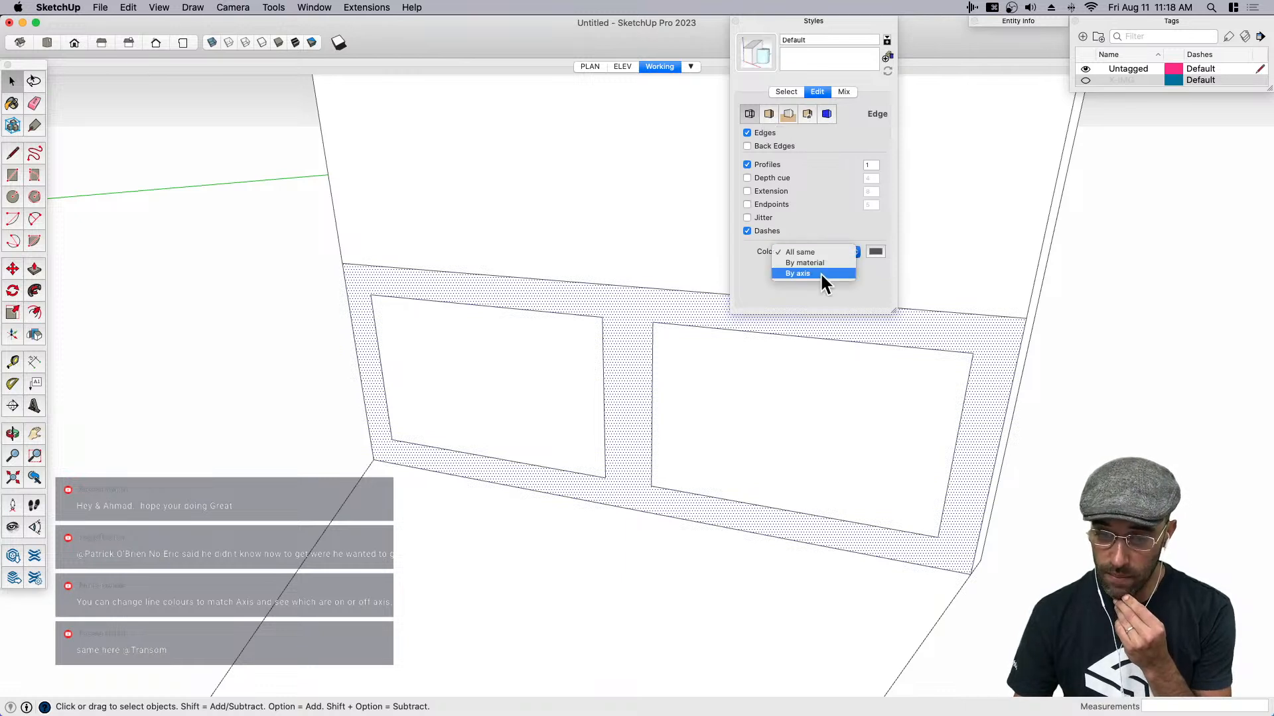
pyautogui.click(801, 273)
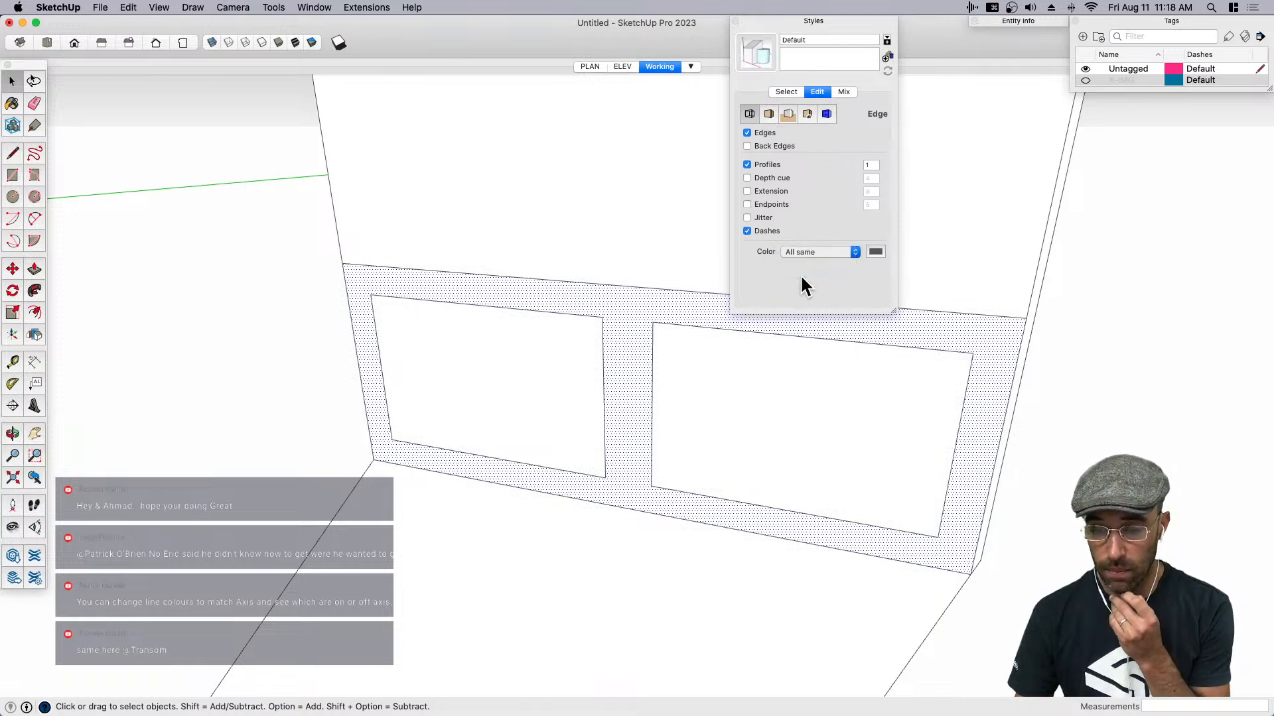
pyautogui.click(779, 21)
pyautogui.moveTo(915, 332); pyautogui.dragTo(1001, 355, button='middle')
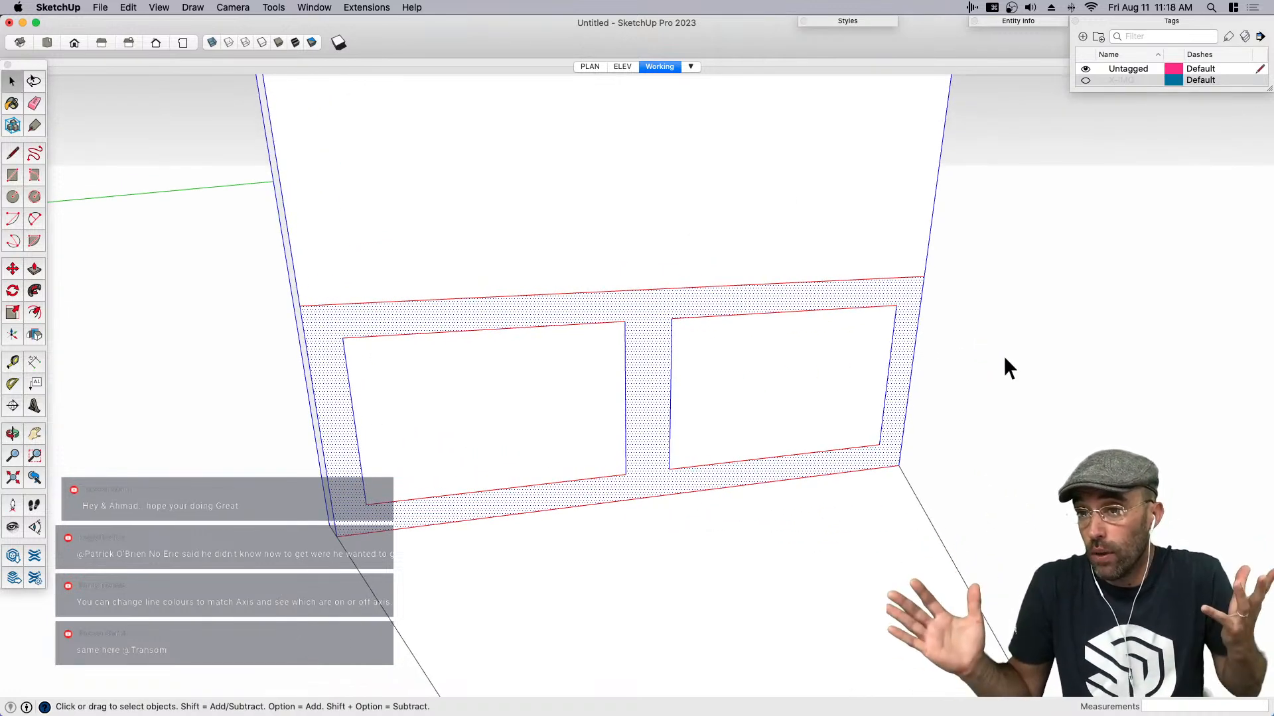
# - Recess both lower wainscot panels 1" into the wall with Push/Pull
pyautogui.click(568, 418)
pyautogui.moveTo(569, 418); pyautogui.dragTo(506, 469, button='middle')
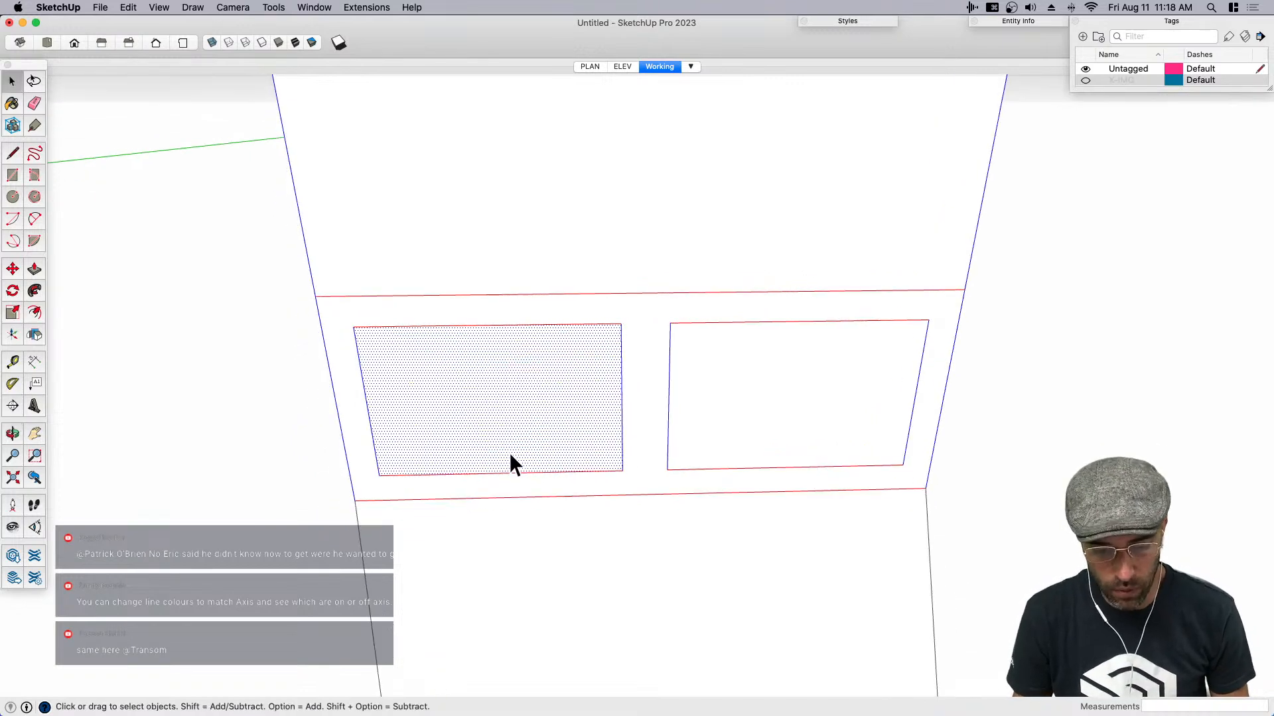
pyautogui.click(639, 462)
pyautogui.click(538, 439)
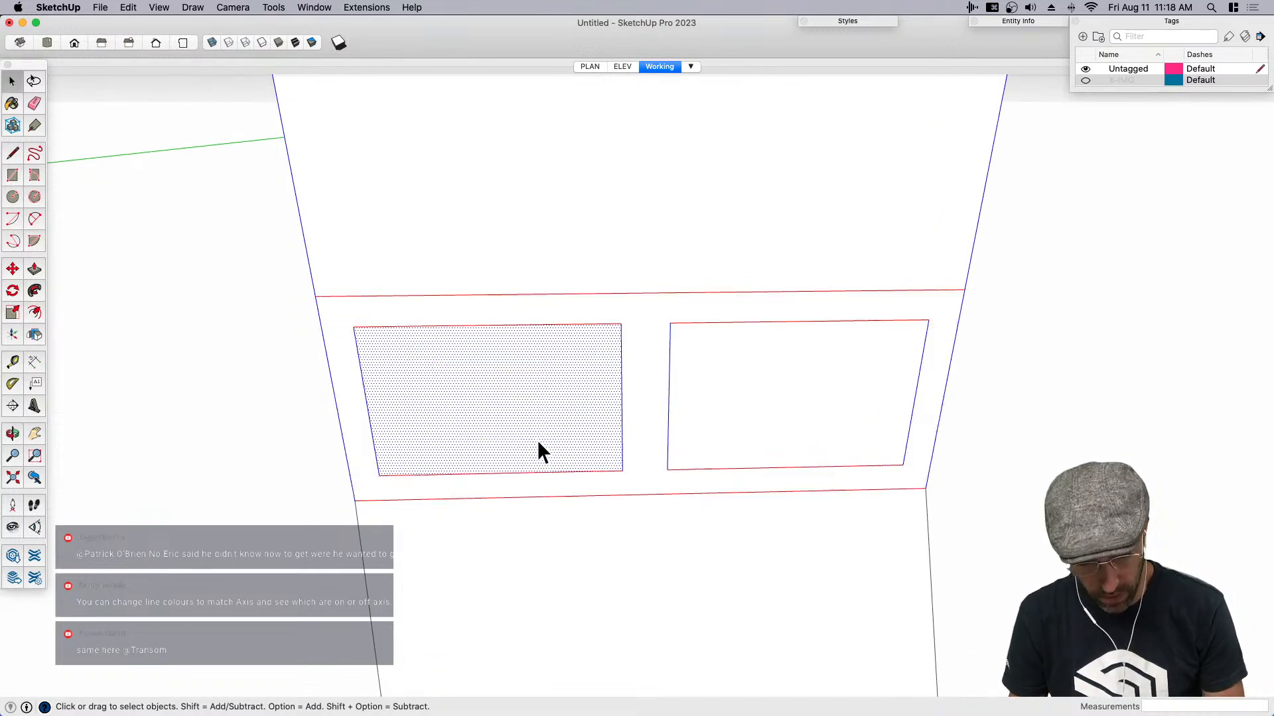
pyautogui.press('p')
pyautogui.click(521, 441)
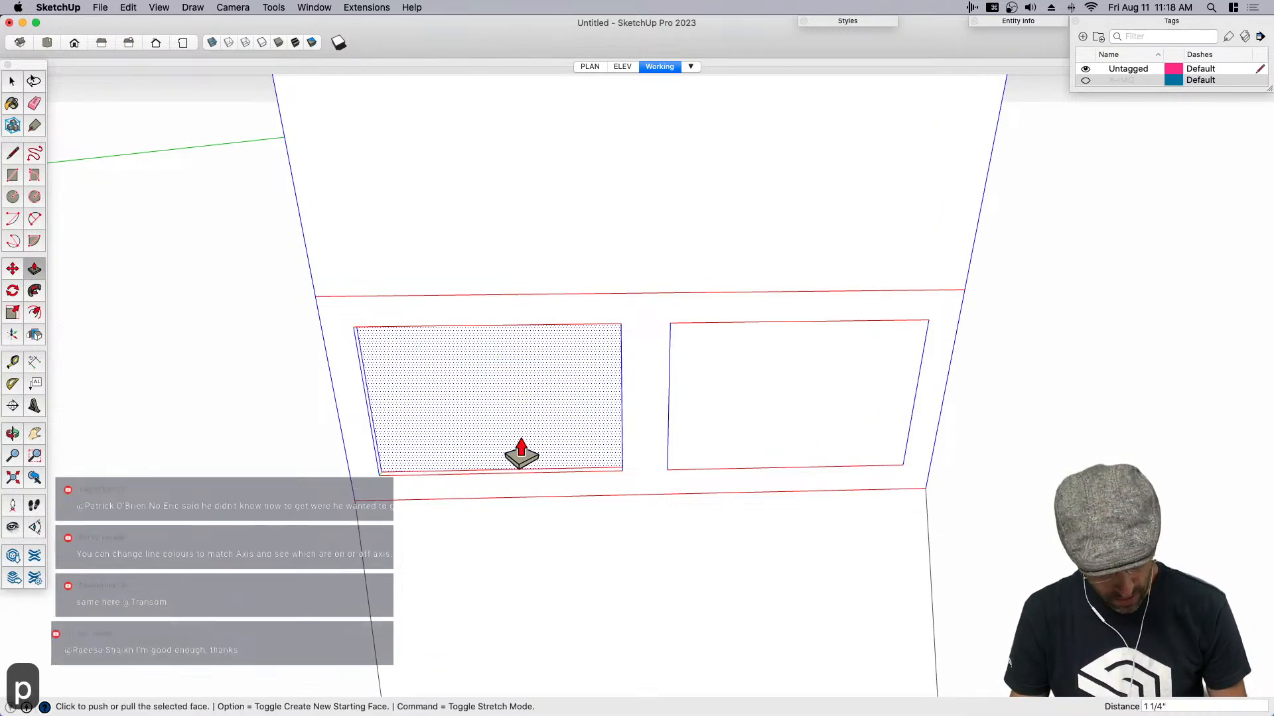
pyautogui.write('1')
pyautogui.press('Return')
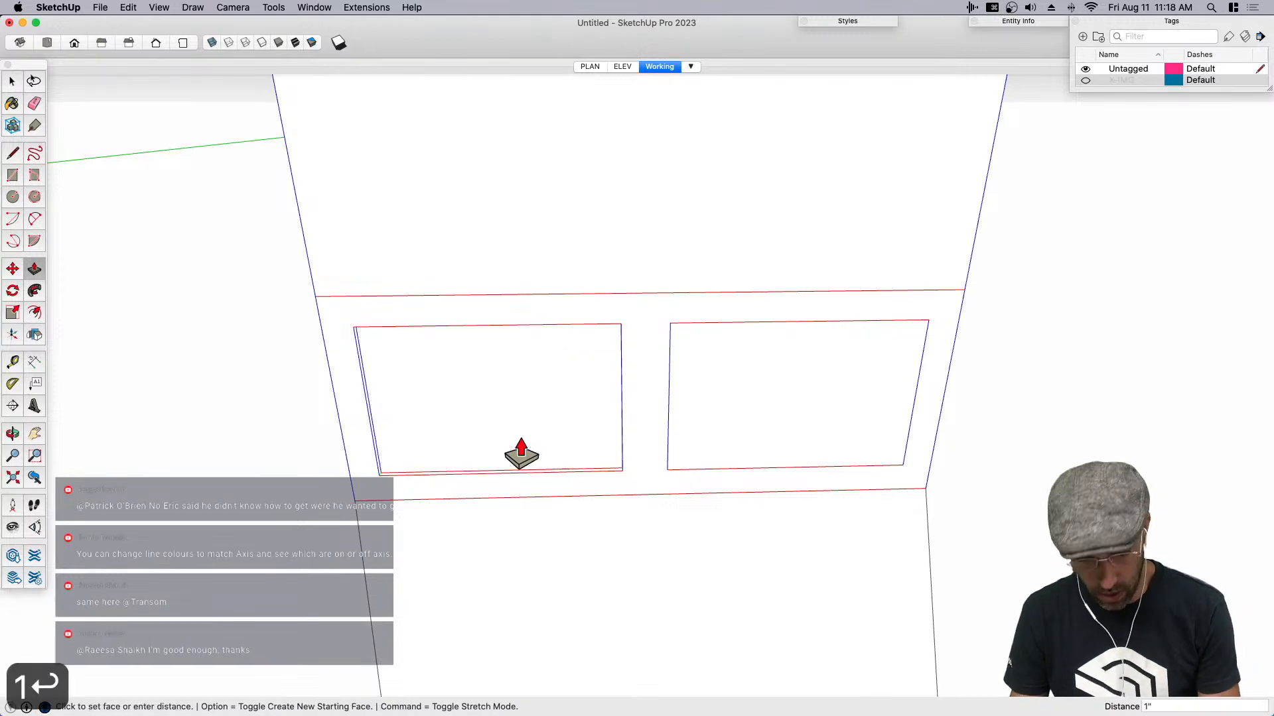
pyautogui.scroll(-2, 752, 446)
pyautogui.moveTo(752, 446); pyautogui.dragTo(564, 352, button='middle')
pyautogui.press('space')
pyautogui.moveTo(504, 385); pyautogui.dragTo(761, 445, button='middle')
pyautogui.scroll(-3, 761, 445)
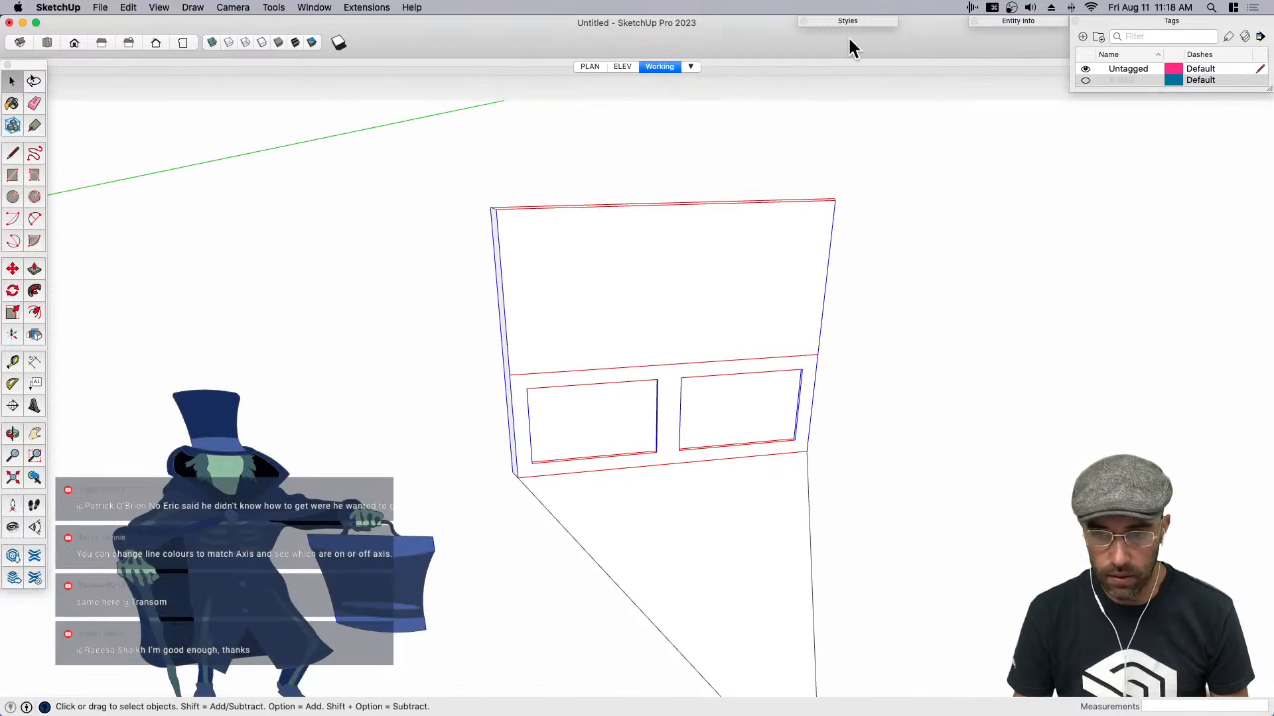
# - Save the model on the Desktop as StretchingRoom.skp
pyautogui.press('super+s')
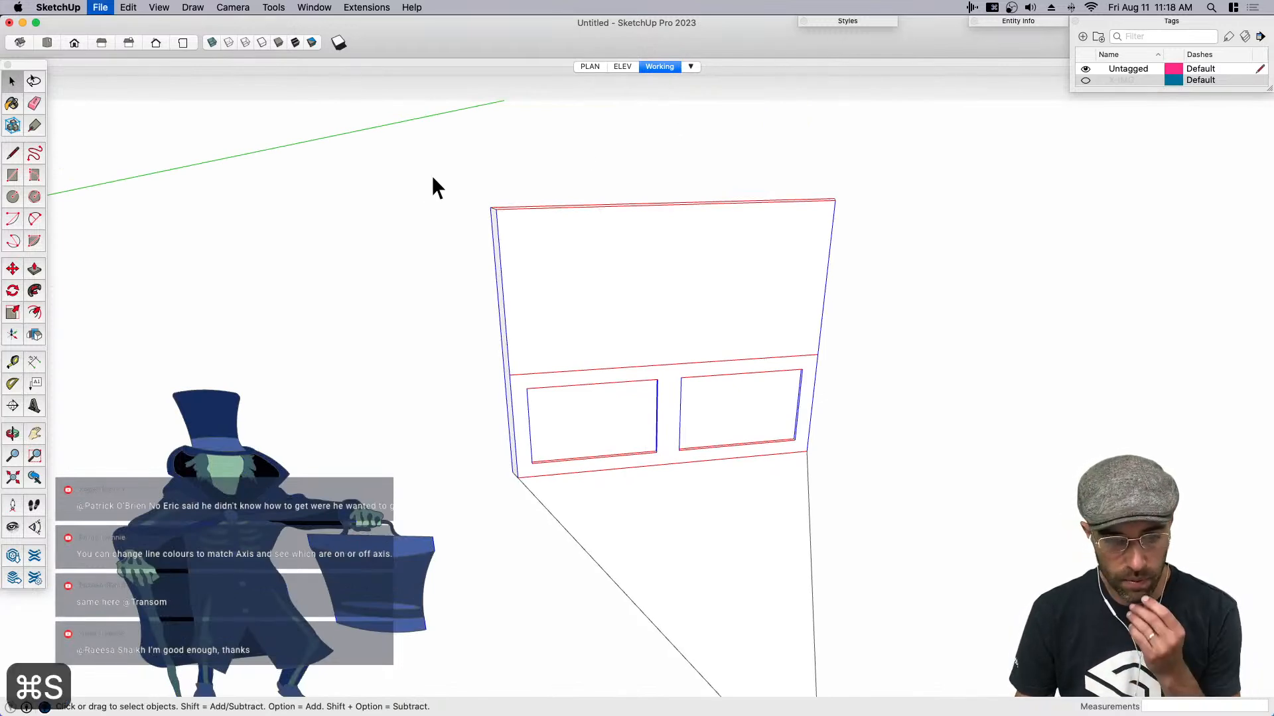
pyautogui.click(387, 164)
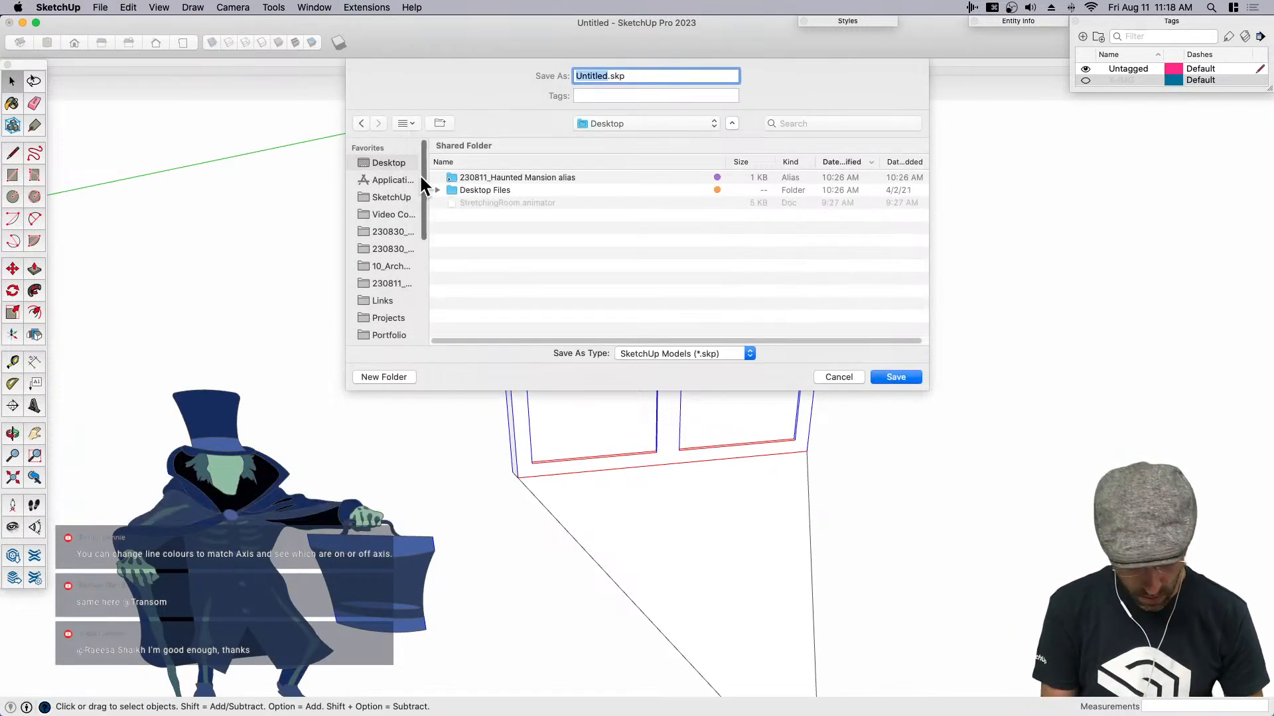
pyautogui.write('StretchingRoom')
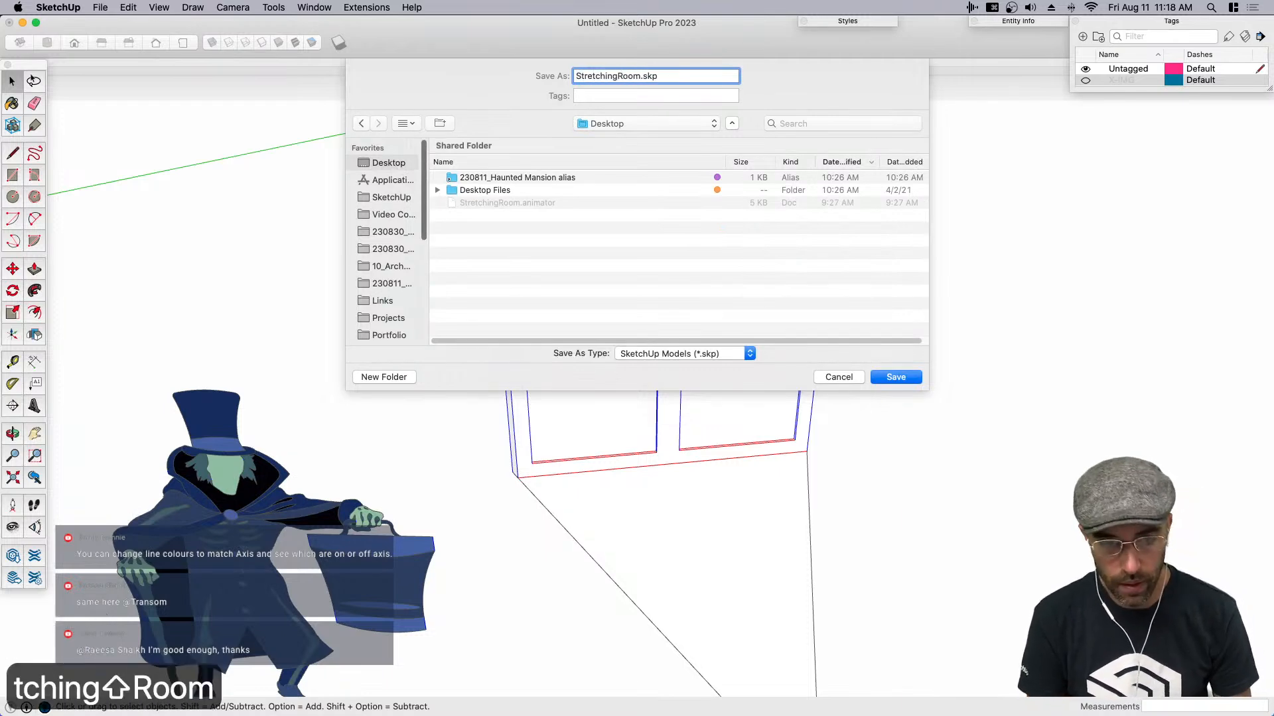
pyautogui.press('Return')
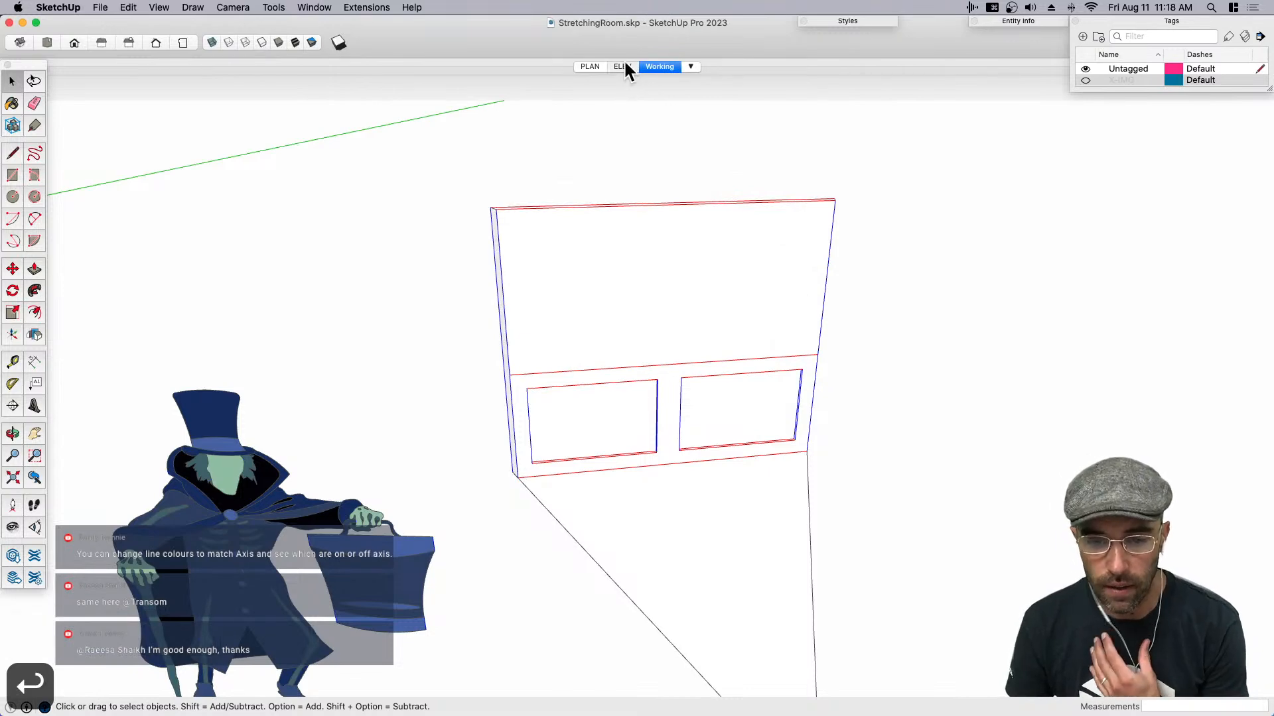
# - In the ELEV scene, turn all of the wall geometry into a component and open it for editing
pyautogui.click(623, 66)
pyautogui.click(616, 431)
pyautogui.scroll(2, 627, 410)
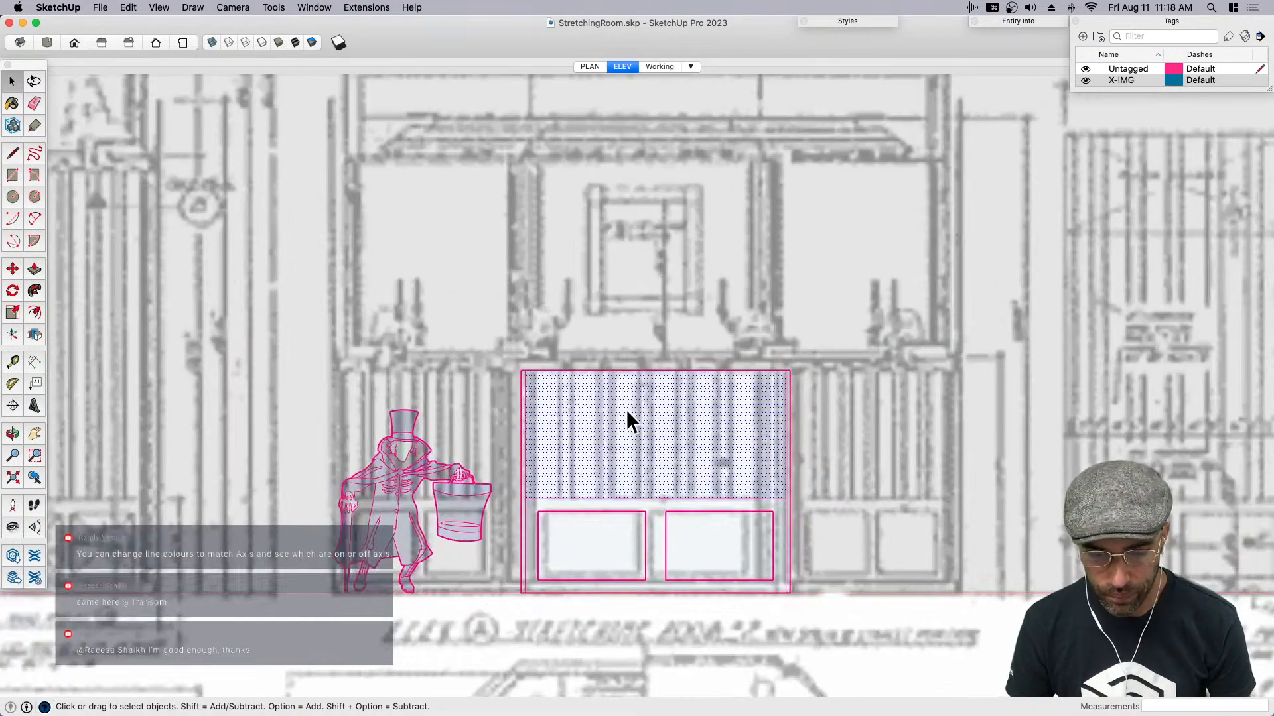
pyautogui.moveTo(493, 306); pyautogui.dragTo(848, 634)
pyautogui.hotkey('shift', 'g')
pyautogui.write('T')
pyautogui.press('Return')
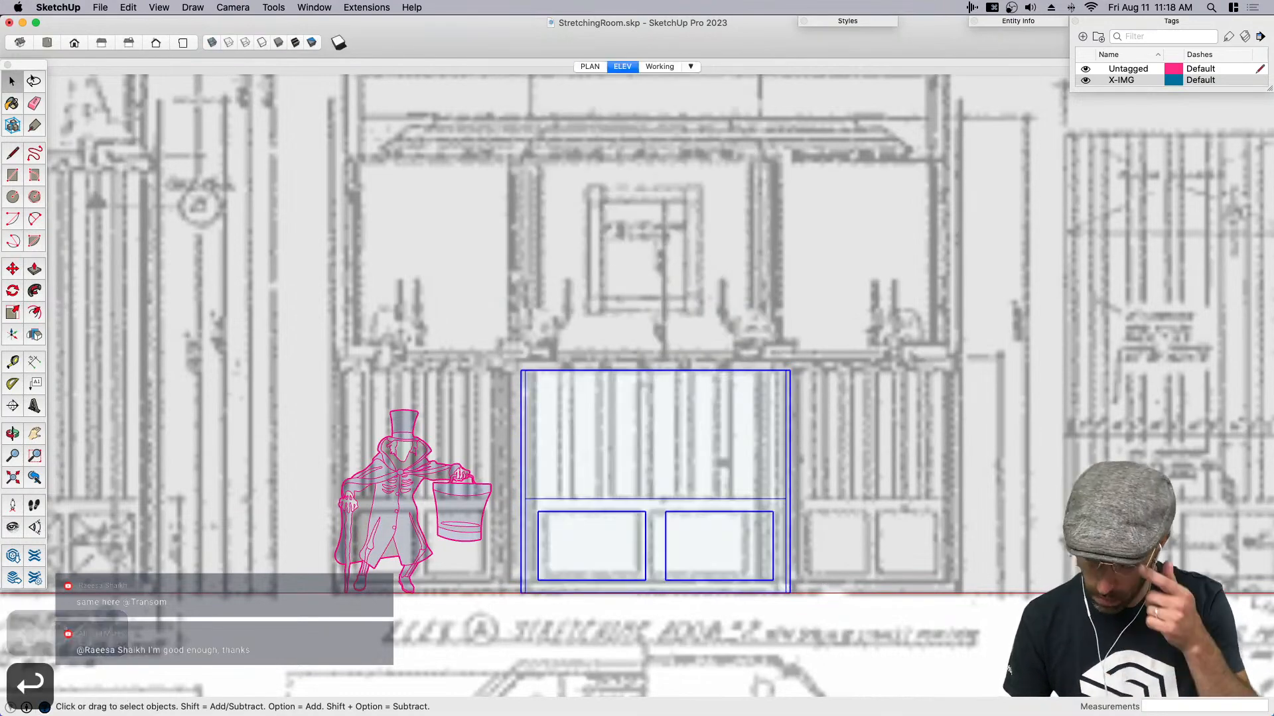
pyautogui.scroll(3, 630, 480)
pyautogui.doubleClick(607, 458)
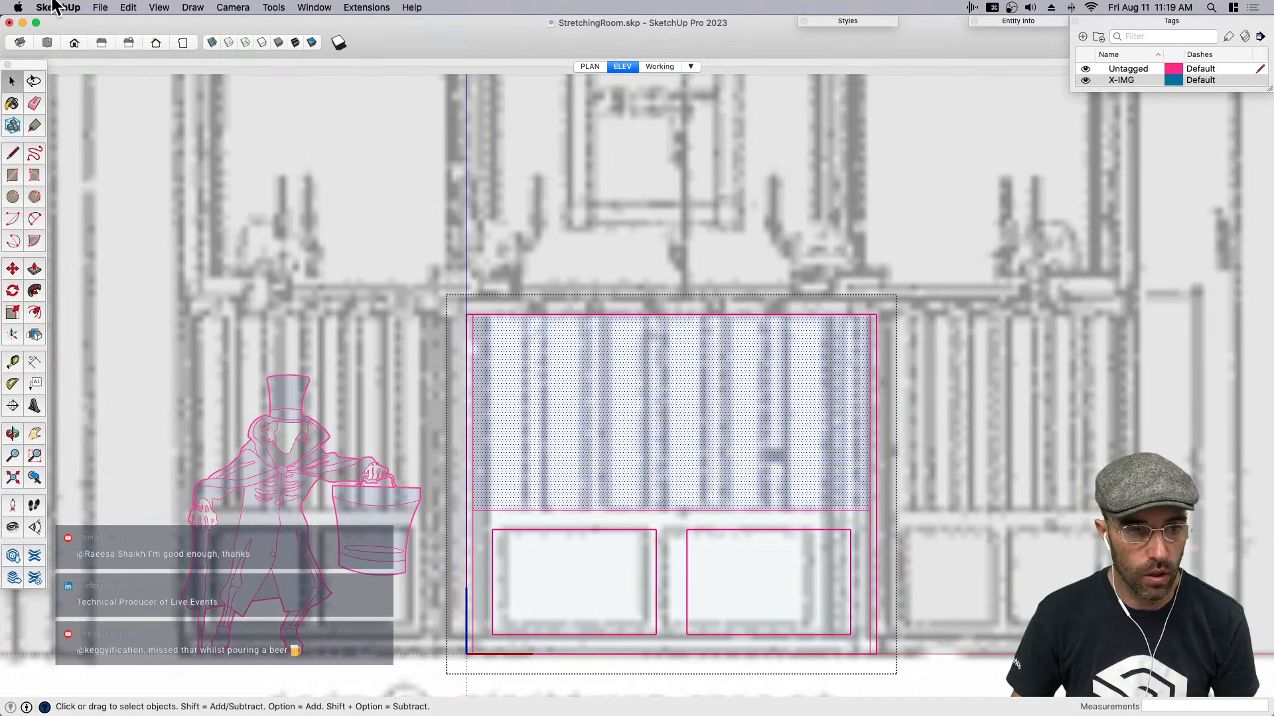
# - Switch to Preview and examine the wood panelling photo on the reference board up close
pyautogui.press('super+Tab')
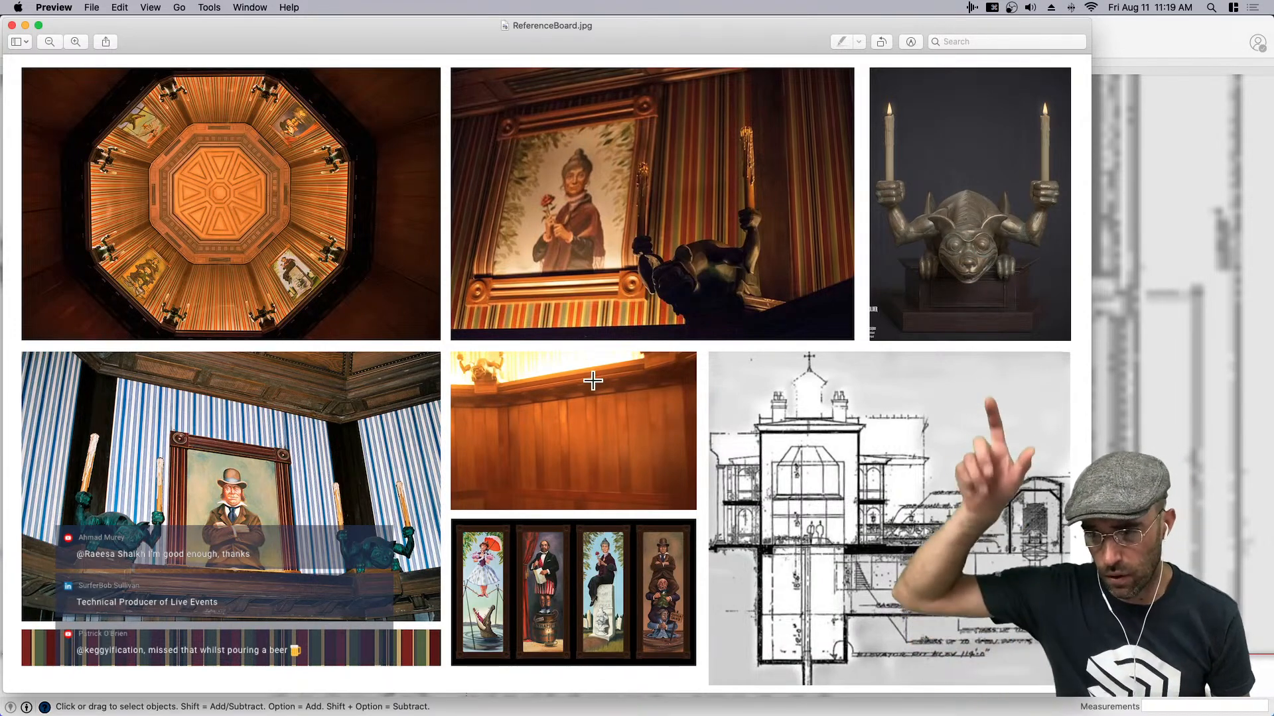
pyautogui.press('super+equal')
pyautogui.press('super+equal')
pyautogui.press('super+equal')
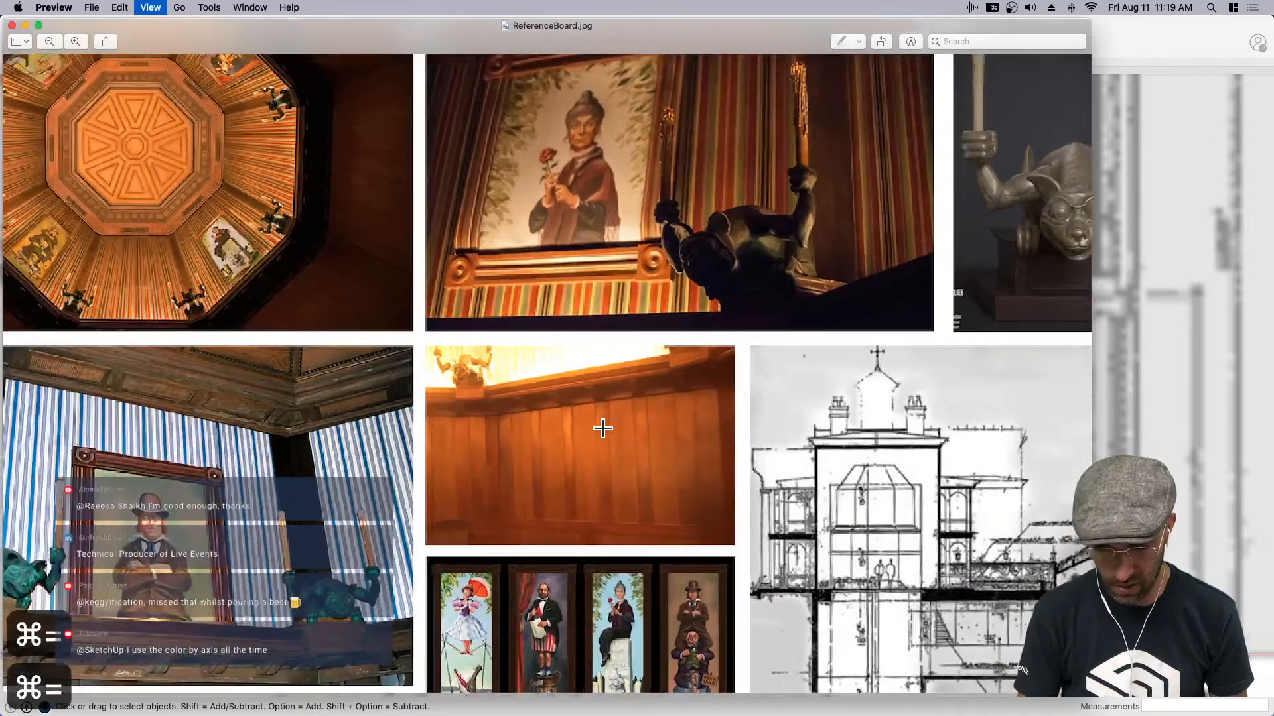
pyautogui.scroll(-3, 646, 478)
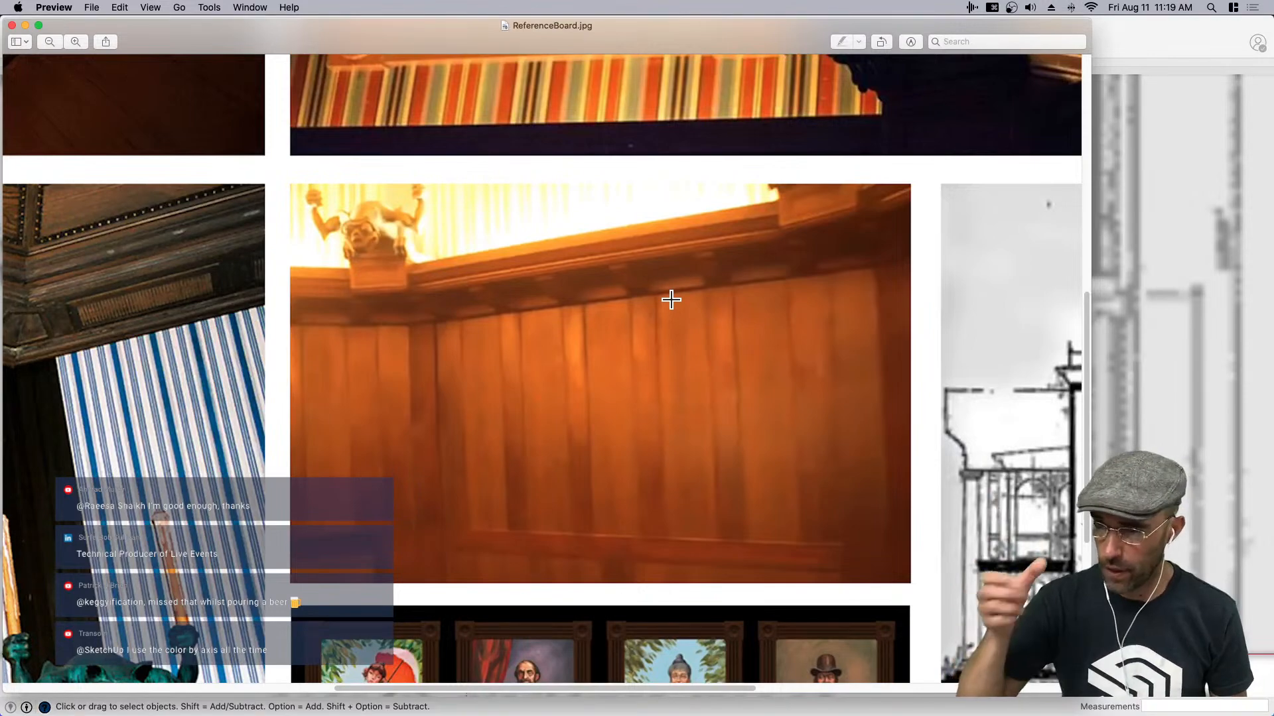
# - Back in SketchUp's ELEV scene, draw a vertical line from the upper wall face's top-edge midpoint down to the wainscot rail
pyautogui.click(1226, 435)
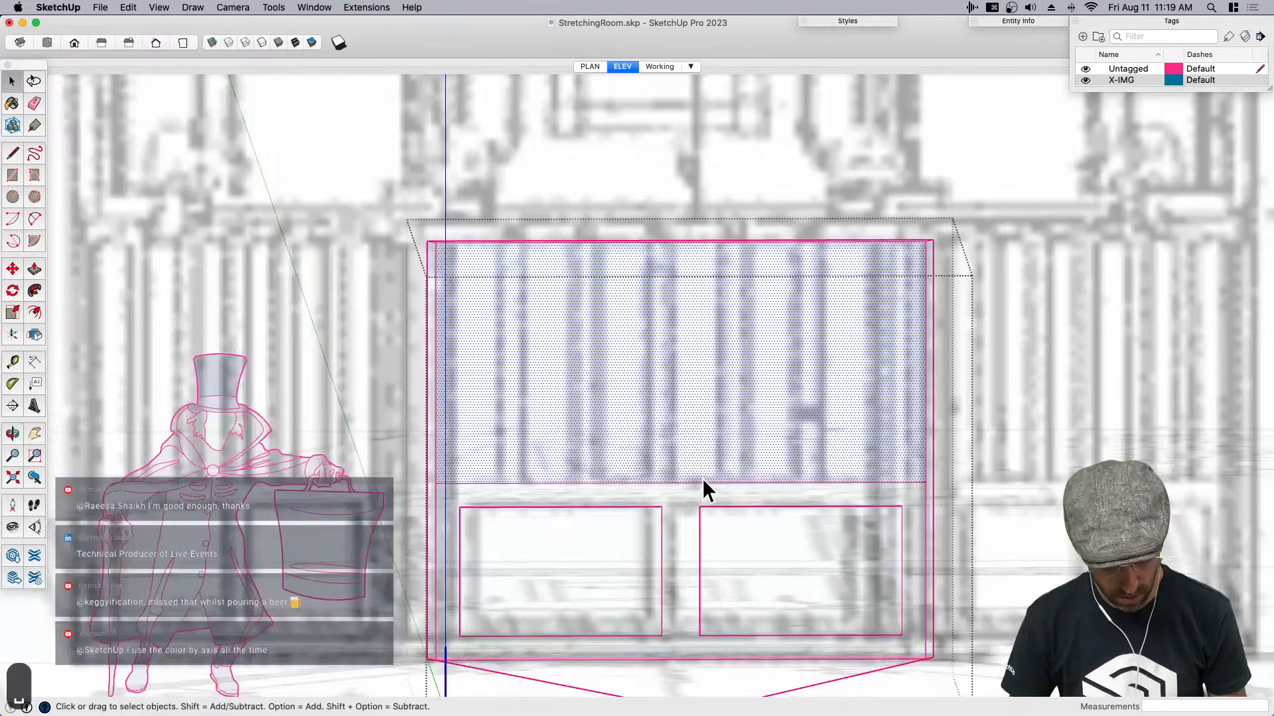
pyautogui.click(623, 66)
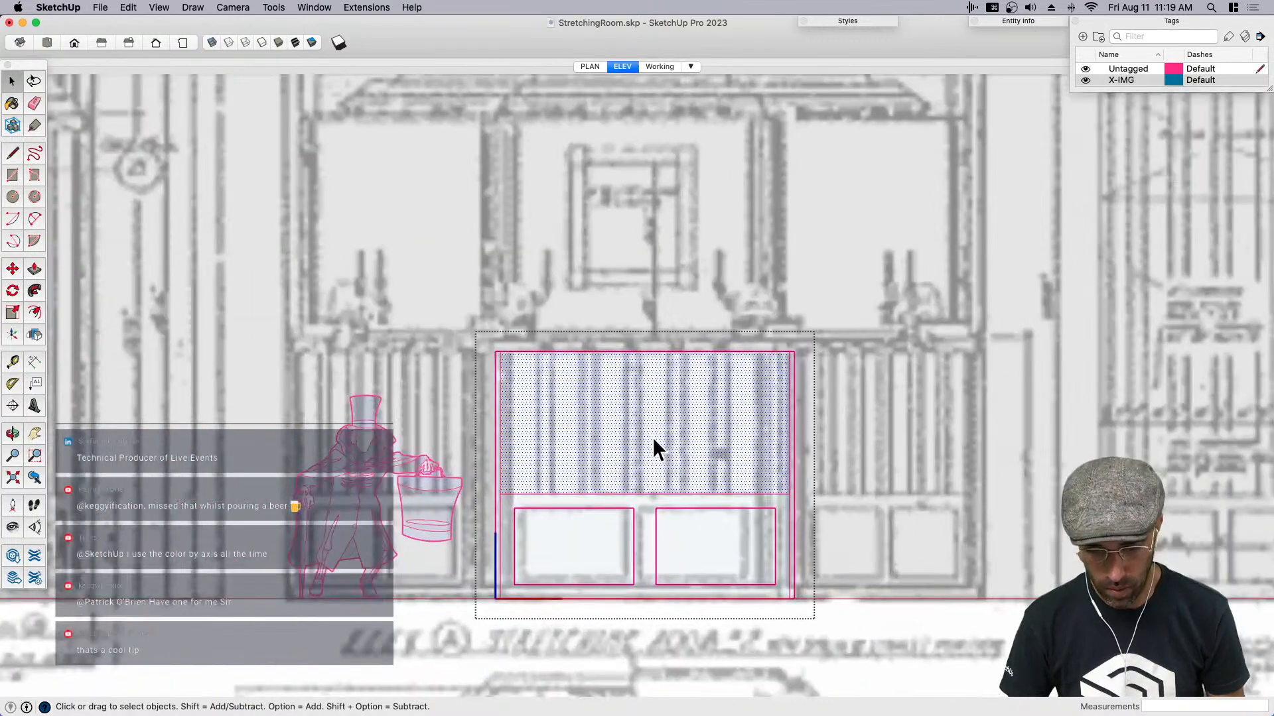
pyautogui.scroll(1, 645, 430)
pyautogui.press('r')
pyautogui.press('space')
pyautogui.press('l')
pyautogui.click(647, 346)
pyautogui.scroll(1, 665, 485)
pyautogui.moveTo(668, 486); pyautogui.dragTo(663, 341, button='middle')
pyautogui.scroll(5, 664, 341)
pyautogui.press('Escape')
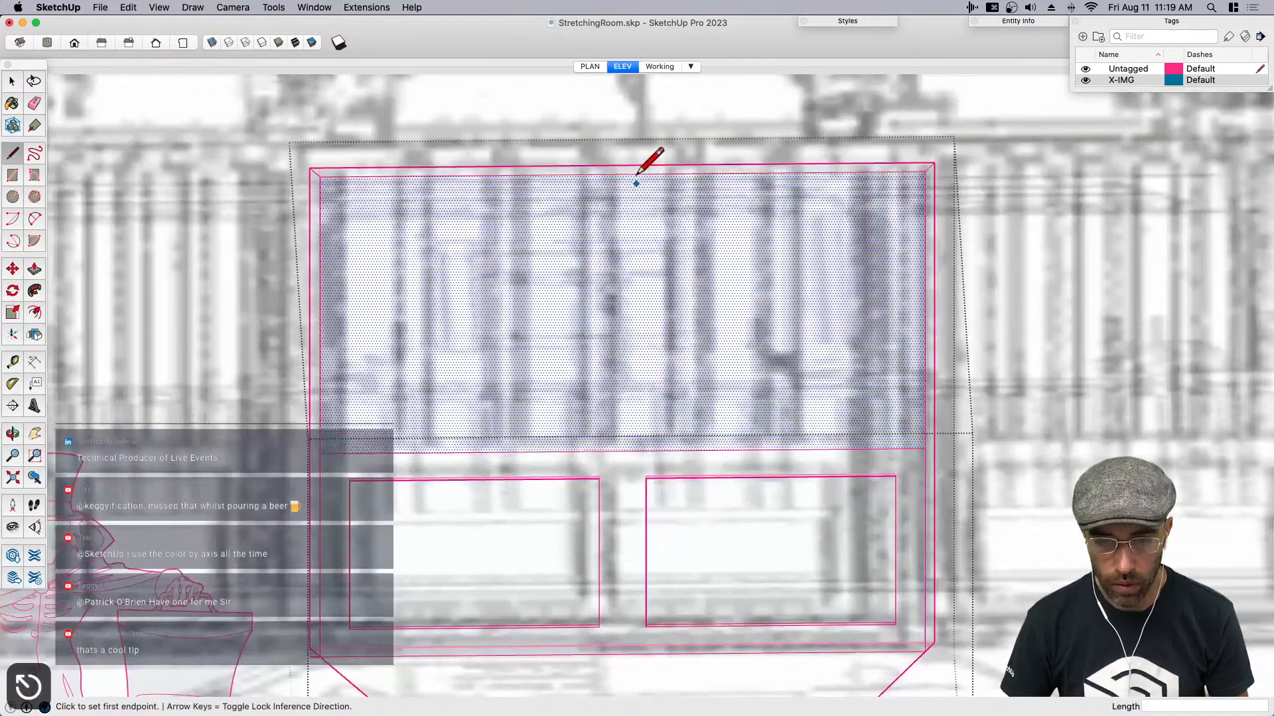
pyautogui.click(622, 452)
# - Copy the vertical center line 3" to the right
pyautogui.press('space')
pyautogui.scroll(3, 621, 457)
pyautogui.press('m')
pyautogui.click(624, 479)
pyautogui.press('alt')
pyautogui.write('2')
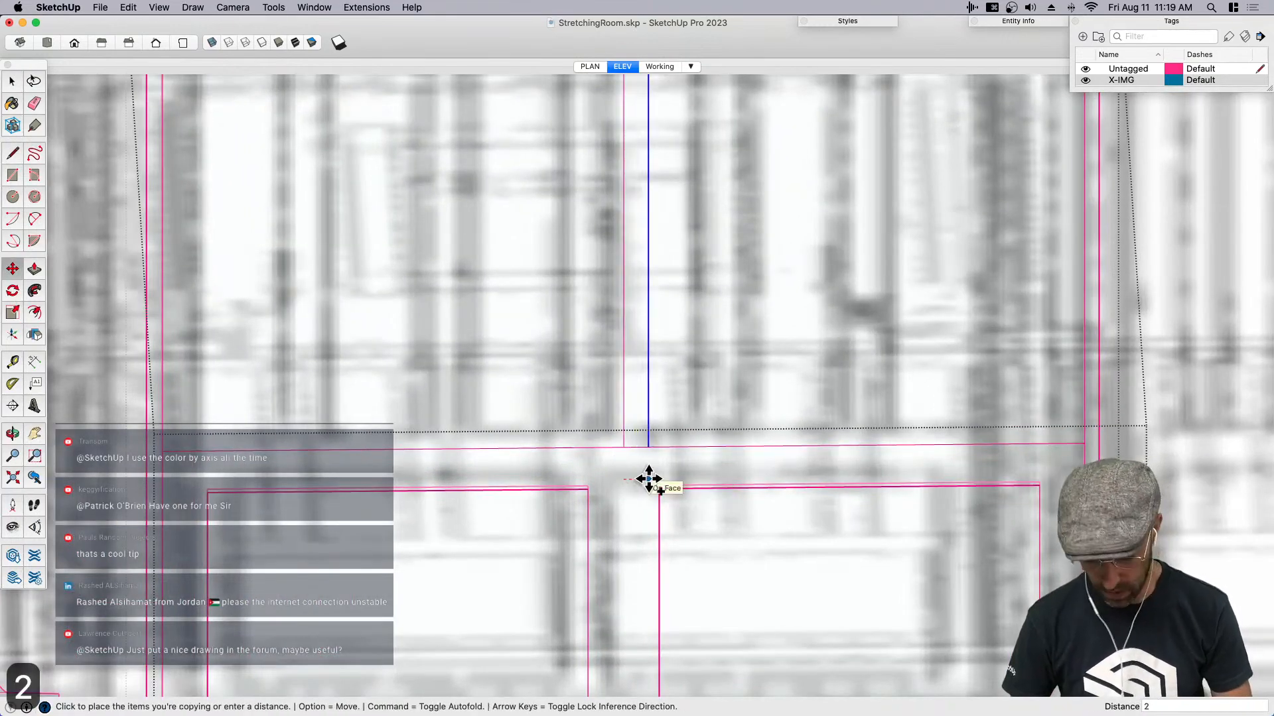
pyautogui.press('Return')
pyautogui.write('3')
pyautogui.press('Return')
# - Copy the center line 3" to the left and erase the original center line
pyautogui.press('space')
pyautogui.click(624, 441)
pyautogui.press('m')
pyautogui.click(604, 472)
pyautogui.write('3')
pyautogui.press('Return')
pyautogui.press('e')
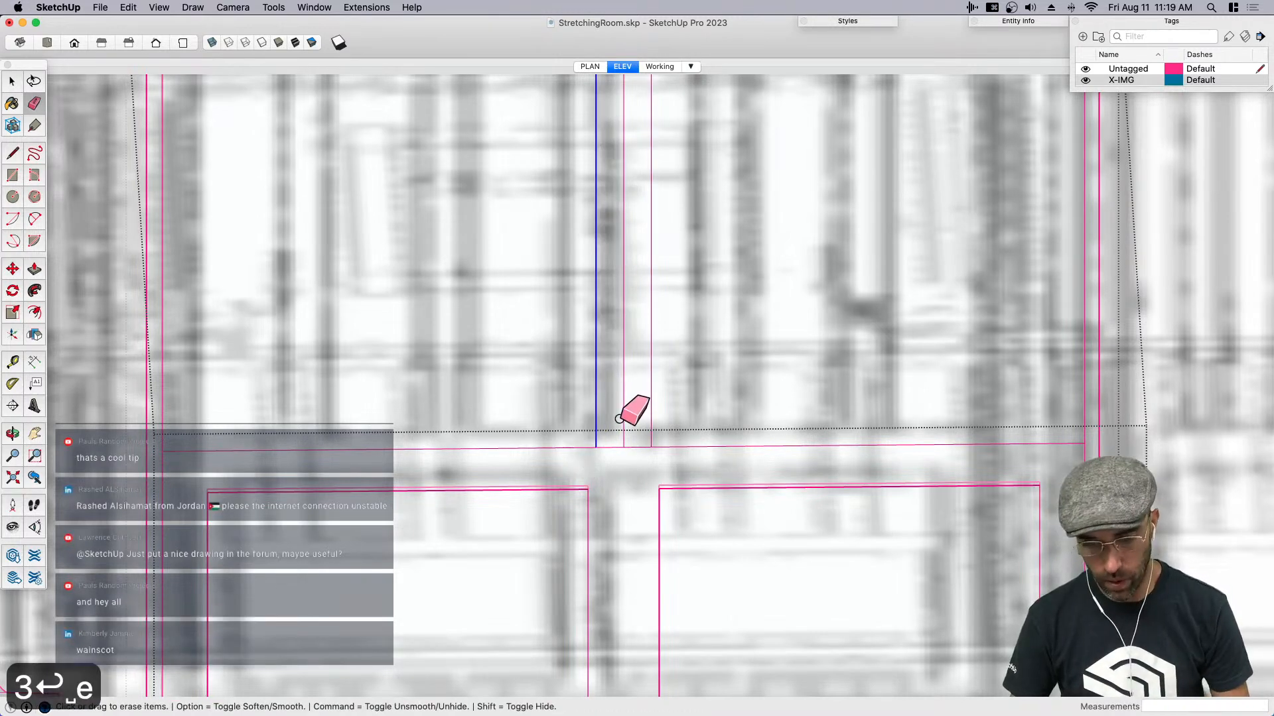
pyautogui.click(623, 423)
# - Make the narrow center strip's face and edges a component
pyautogui.scroll(-5, 628, 427)
pyautogui.press('space')
pyautogui.moveTo(633, 433)
pyautogui.mouseDown(button='middle')
pyautogui.moveTo(677, 466)
pyautogui.moveTo(735, 429)
pyautogui.mouseUp(button='middle')
pyautogui.doubleClick(734, 431)
pyautogui.hotkey('shift', 'g')
pyautogui.press('Return')
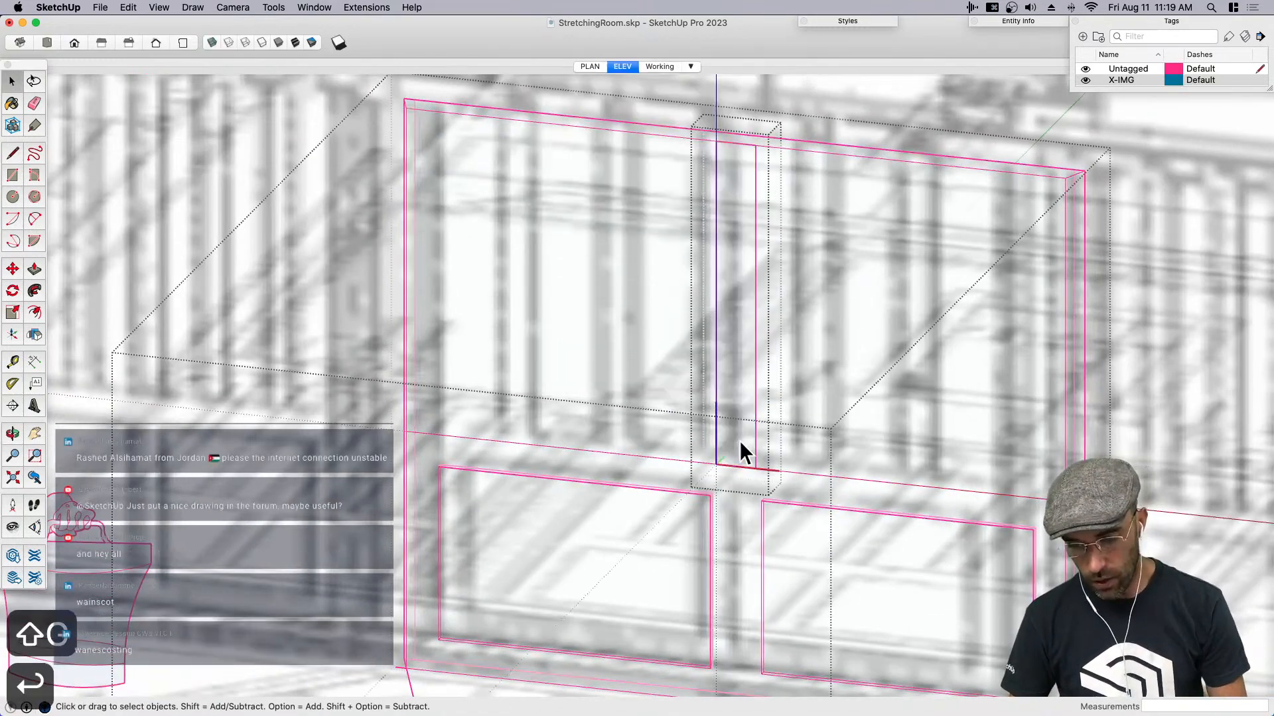
pyautogui.press('p')
pyautogui.scroll(2, 742, 443)
pyautogui.moveTo(742, 443); pyautogui.dragTo(657, 402, button='middle')
pyautogui.press('space')
pyautogui.click(654, 396)
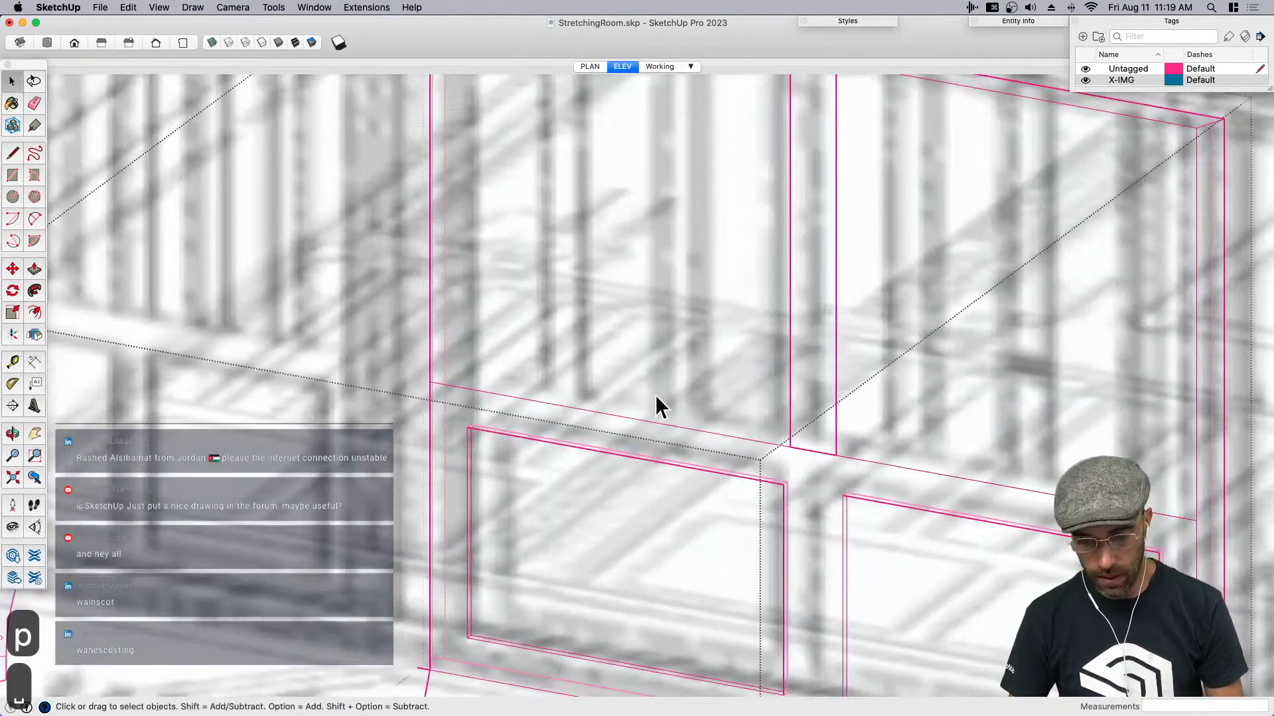
# - In the Working scene, recess the upper wall faces on both sides of the center strip 1"
pyautogui.click(688, 382)
pyautogui.scroll(-2, 598, 435)
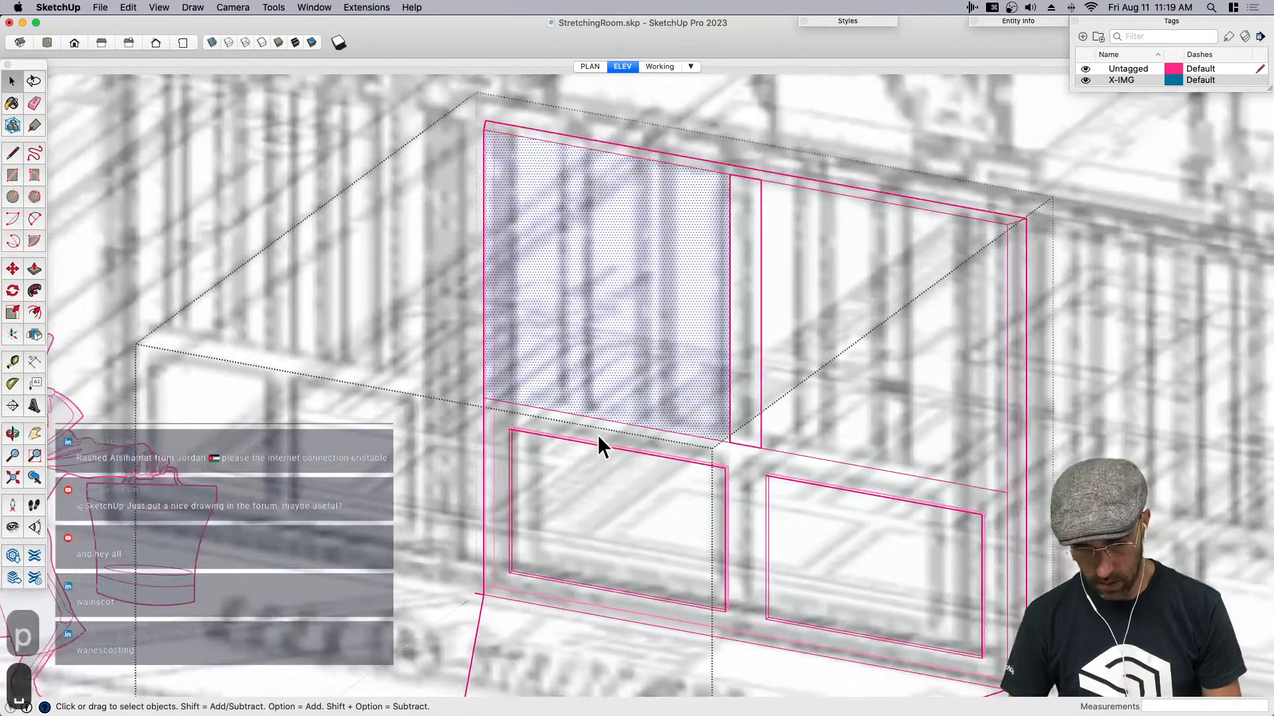
pyautogui.click(656, 67)
pyautogui.write('p')
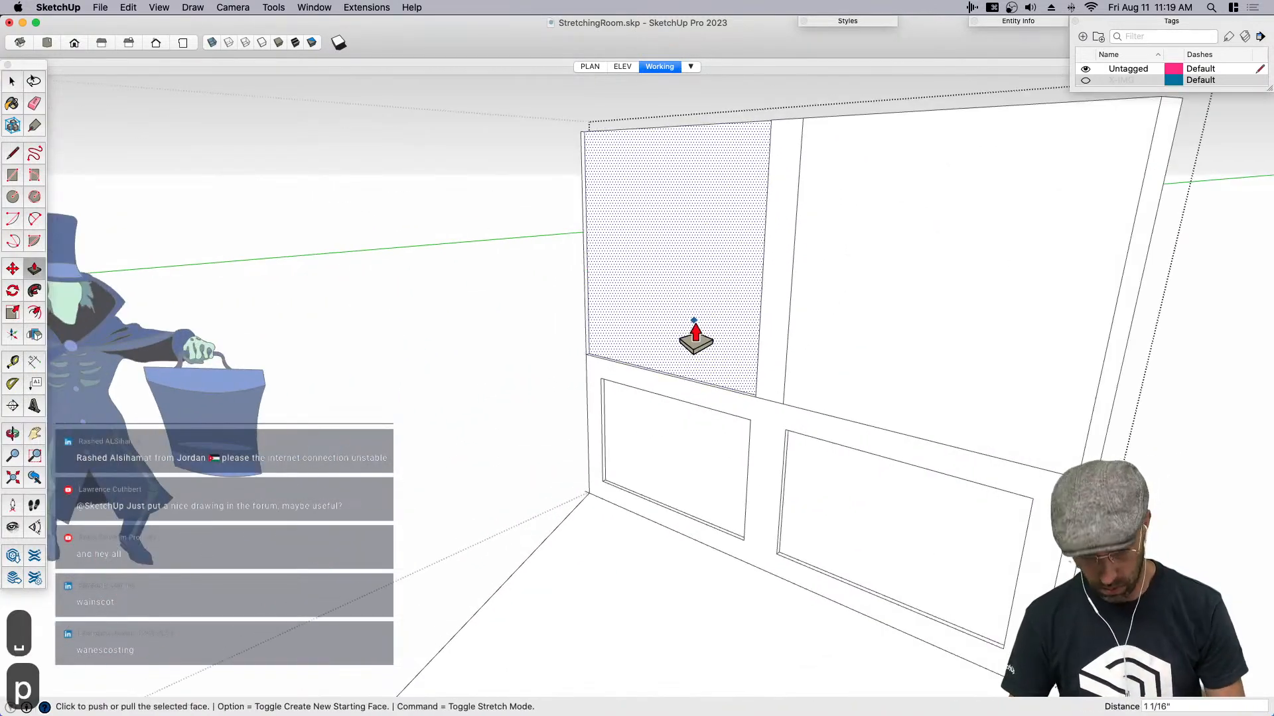
pyautogui.write('1')
pyautogui.press('Return')
pyautogui.press('p')
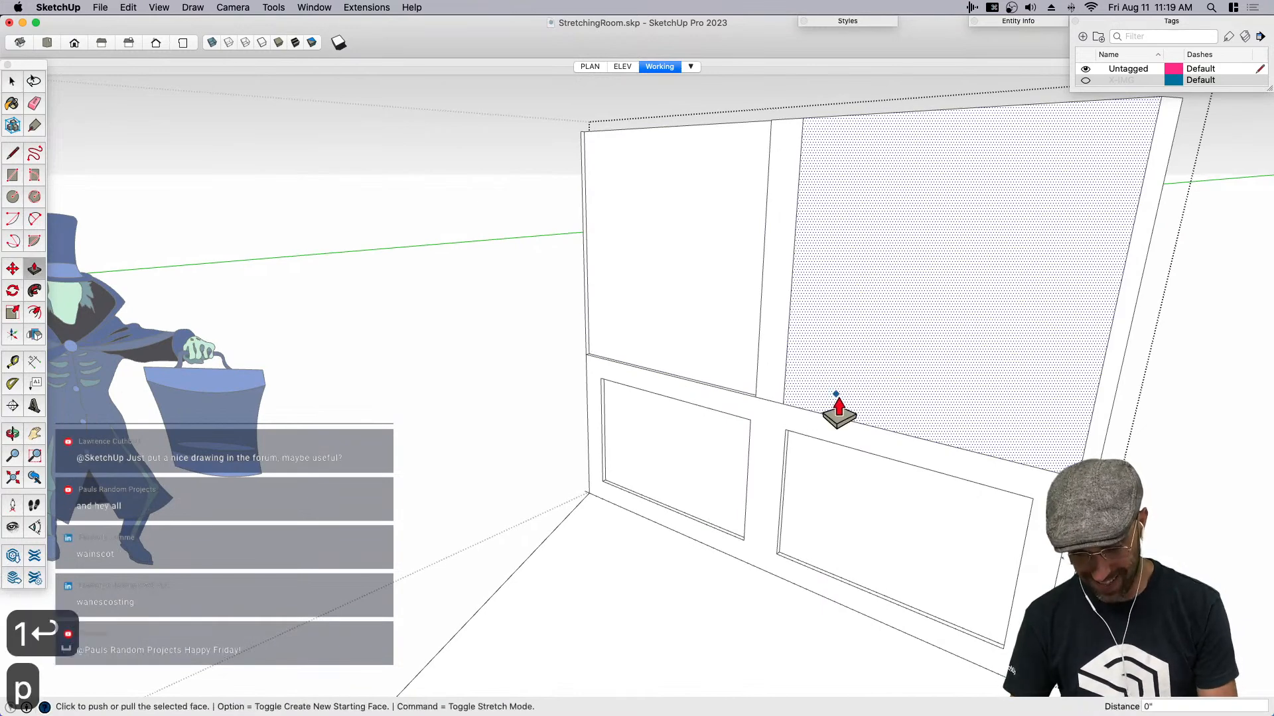
pyautogui.press('space')
# - Copy and delete the center strip component, and erase the leftover edges around the gap behind it
pyautogui.click(782, 229)
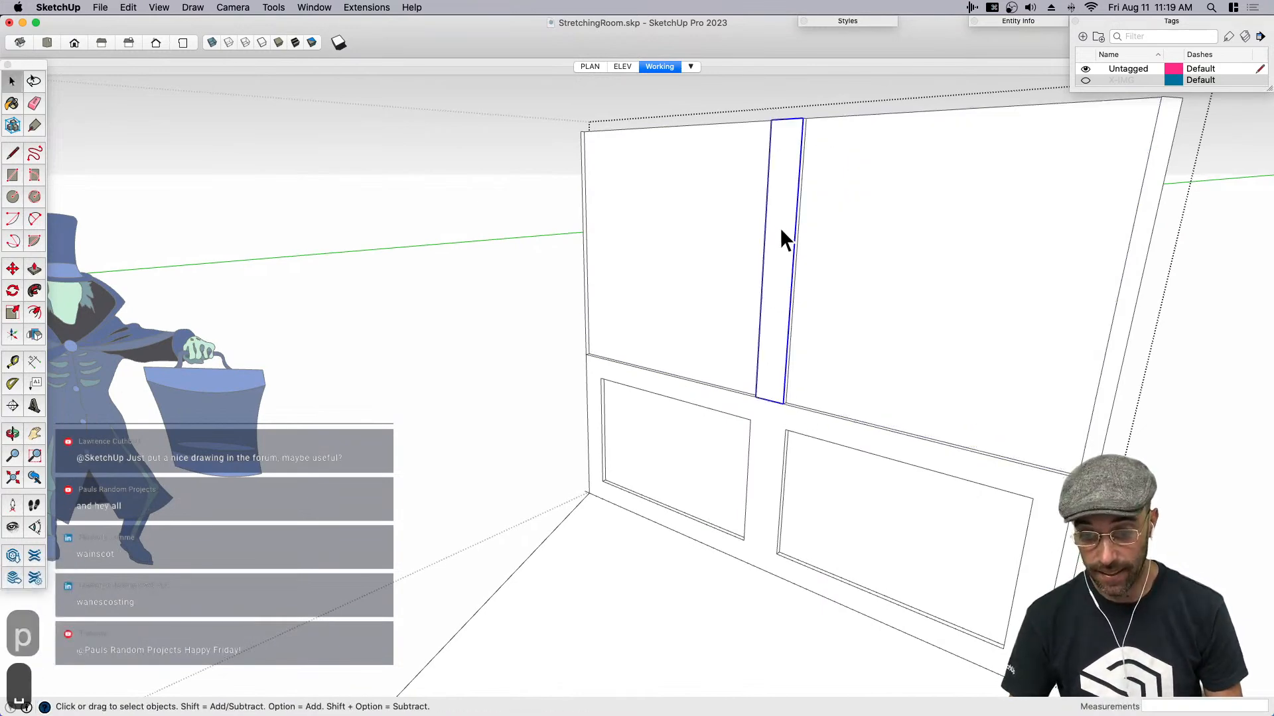
pyautogui.press('super+c')
pyautogui.press('BackSpace')
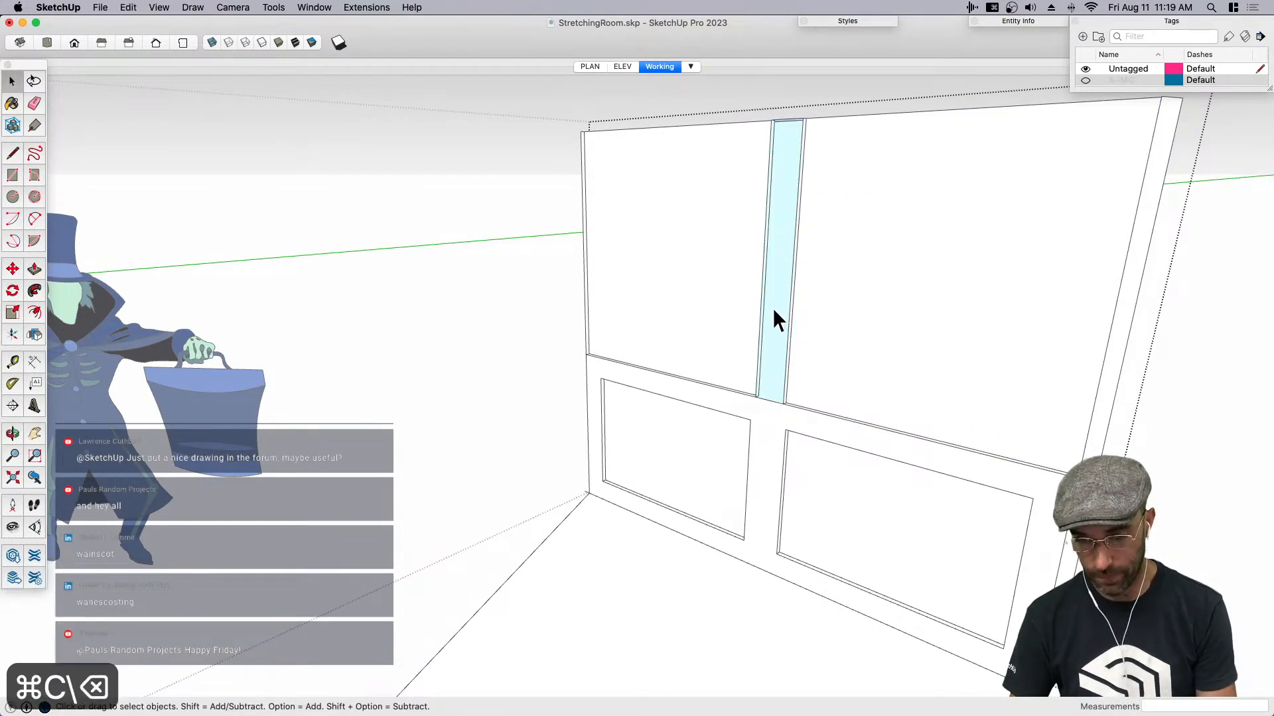
pyautogui.press('e')
pyautogui.click(755, 340)
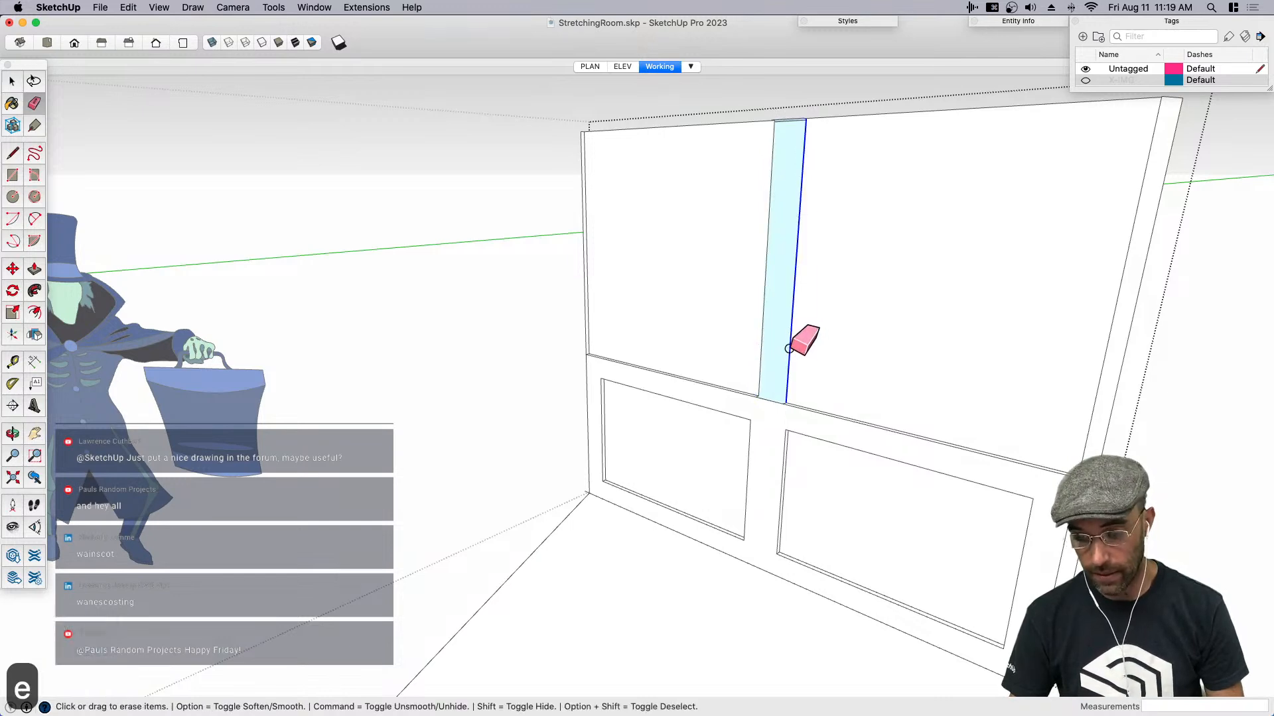
pyautogui.click(790, 348)
pyautogui.click(759, 344)
pyautogui.moveTo(808, 349)
pyautogui.mouseDown(button='middle')
pyautogui.moveTo(734, 404)
pyautogui.moveTo(703, 389)
pyautogui.mouseUp(button='middle')
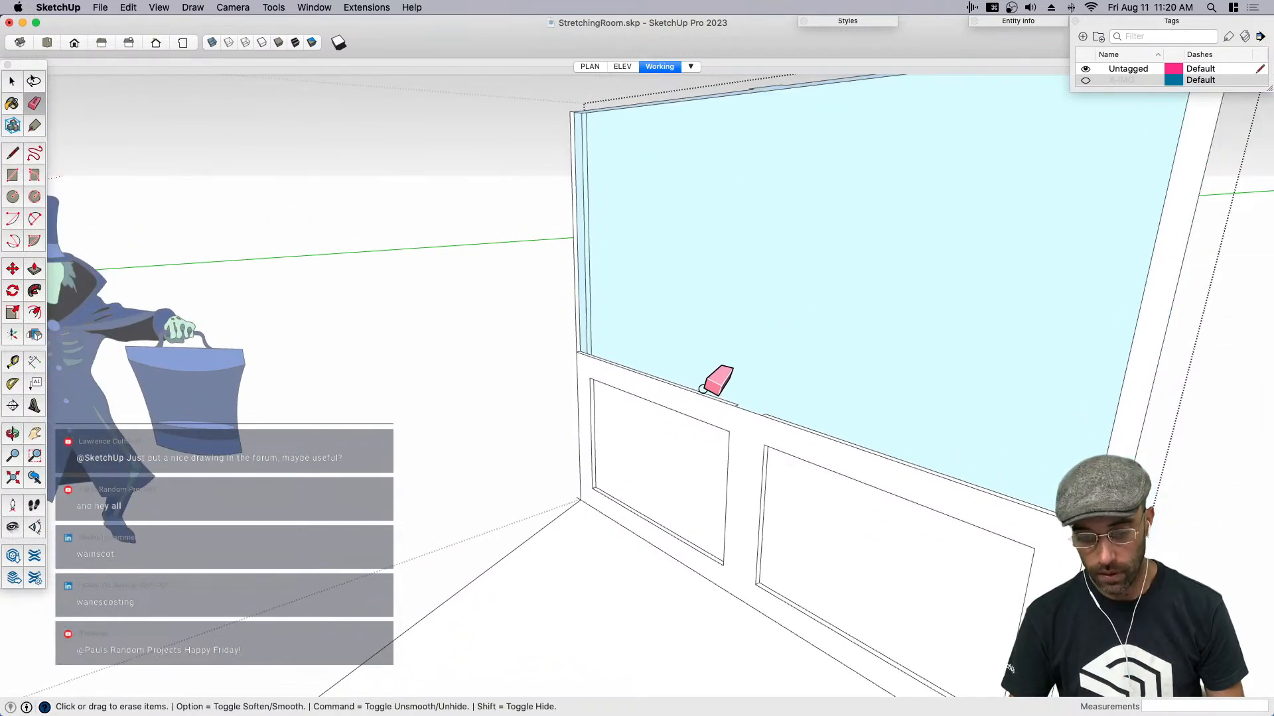
pyautogui.press('l')
pyautogui.scroll(3, 577, 351)
pyautogui.scroll(-5, 558, 347)
pyautogui.moveTo(923, 508); pyautogui.dragTo(1240, 531, button='middle')
pyautogui.scroll(4, 989, 390)
pyautogui.scroll(3, 1000, 391)
pyautogui.click(999, 388)
pyautogui.press('e')
pyautogui.scroll(-6, 823, 390)
pyautogui.press('space')
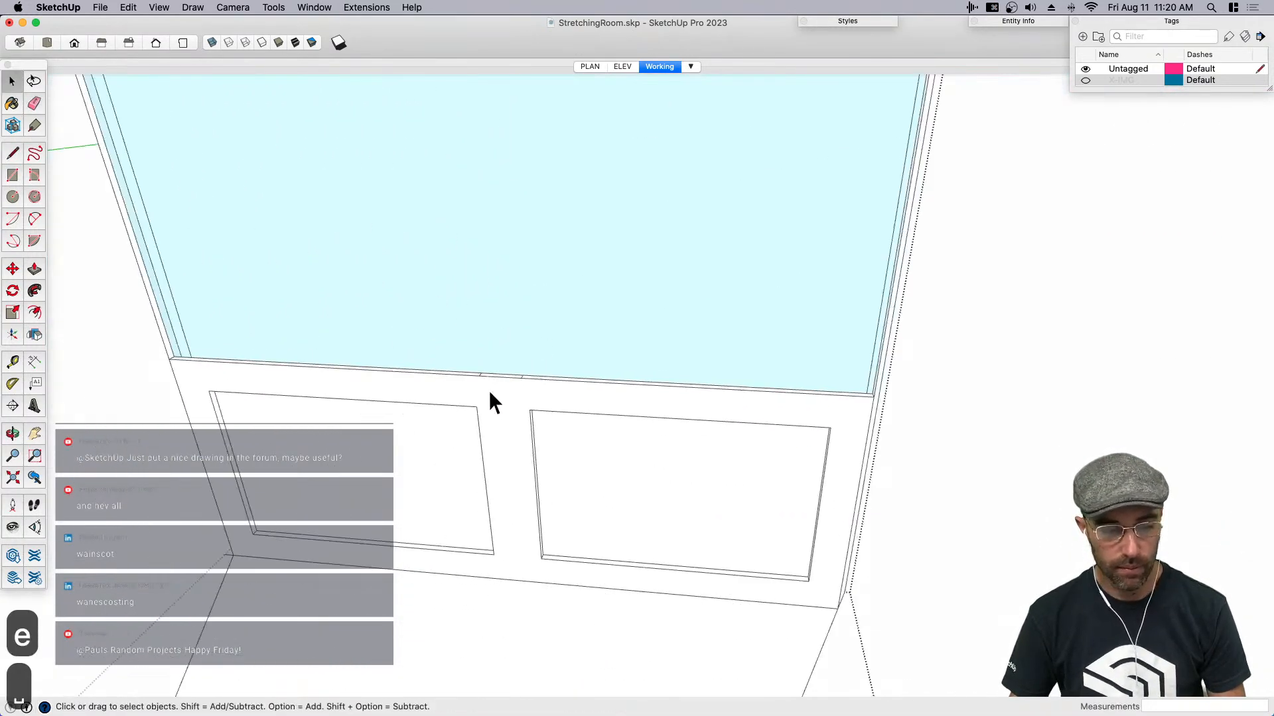
# - Try to fill the upper wall opening with a rectangle between its opposite corners on the front plane
pyautogui.press('r')
pyautogui.scroll(-2, 187, 333)
pyautogui.click(179, 367)
pyautogui.moveTo(538, 362); pyautogui.dragTo(790, 253, button='middle')
pyautogui.scroll(3, 806, 165)
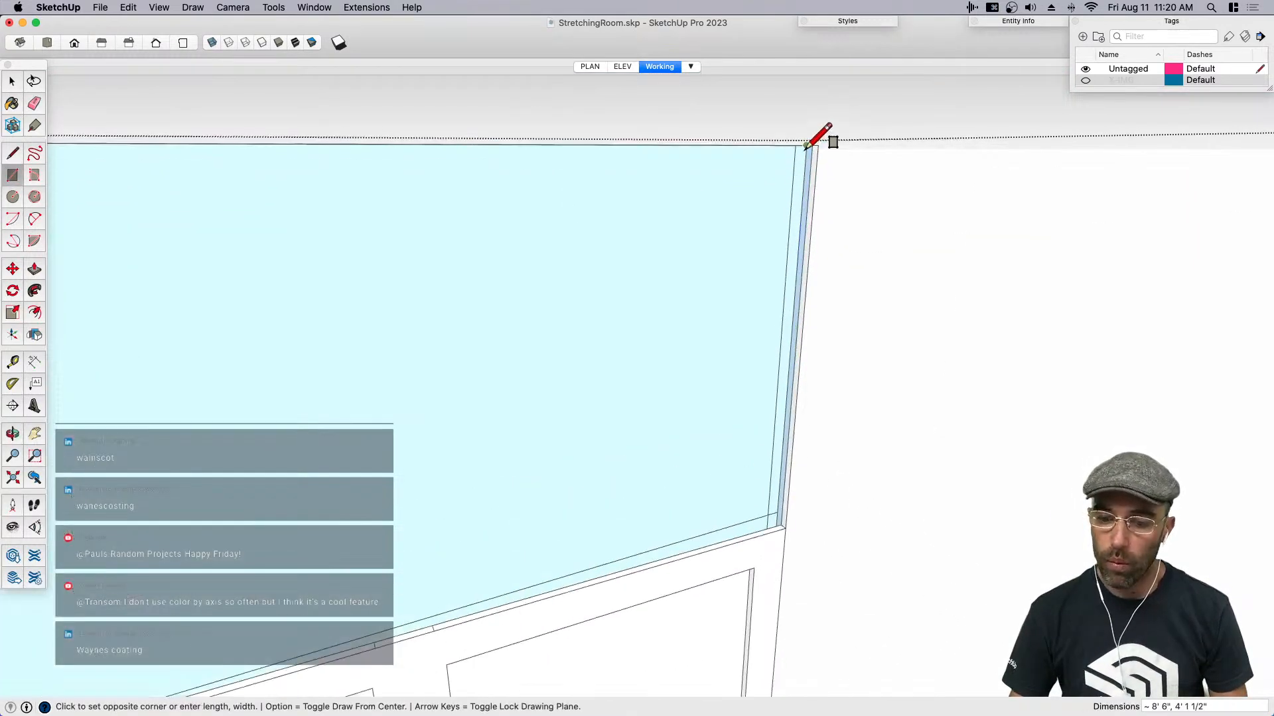
pyautogui.click(807, 145)
pyautogui.press('space')
pyautogui.moveTo(764, 376); pyautogui.dragTo(1023, 372, button='middle')
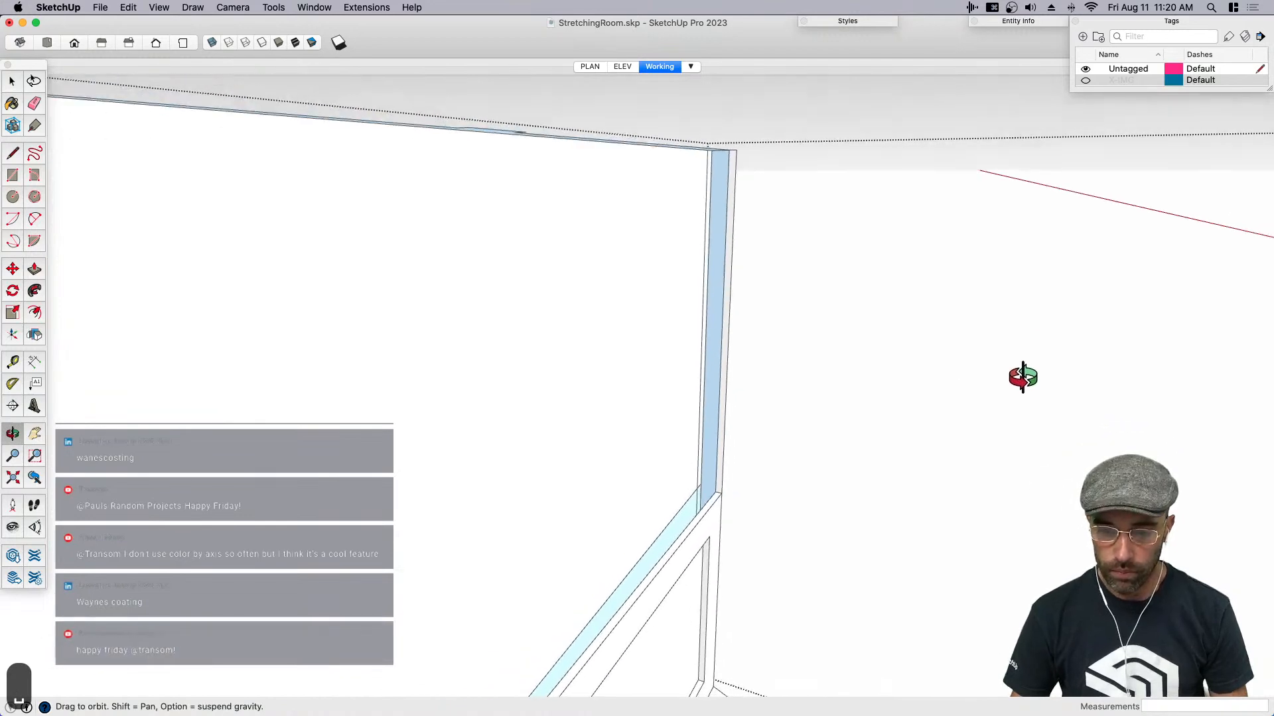
pyautogui.press('super+z')
# - Close the upper wall opening with a recessed rectangle of about 8' 4 1/4" by 4' 1 1/2" between its opposite corners
pyautogui.press('r')
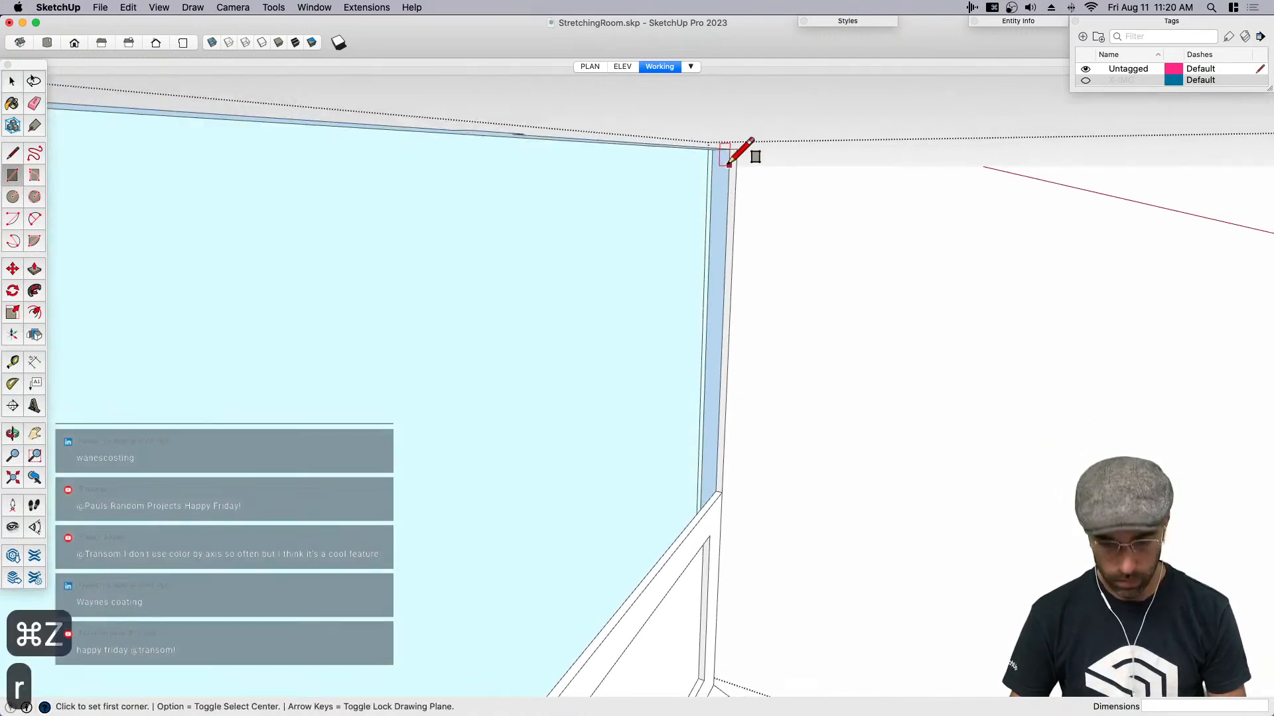
pyautogui.click(728, 148)
pyautogui.moveTo(1081, 440); pyautogui.dragTo(392, 516, button='middle')
pyautogui.scroll(-3, 386, 551)
pyautogui.scroll(6, 335, 589)
pyautogui.click(334, 589)
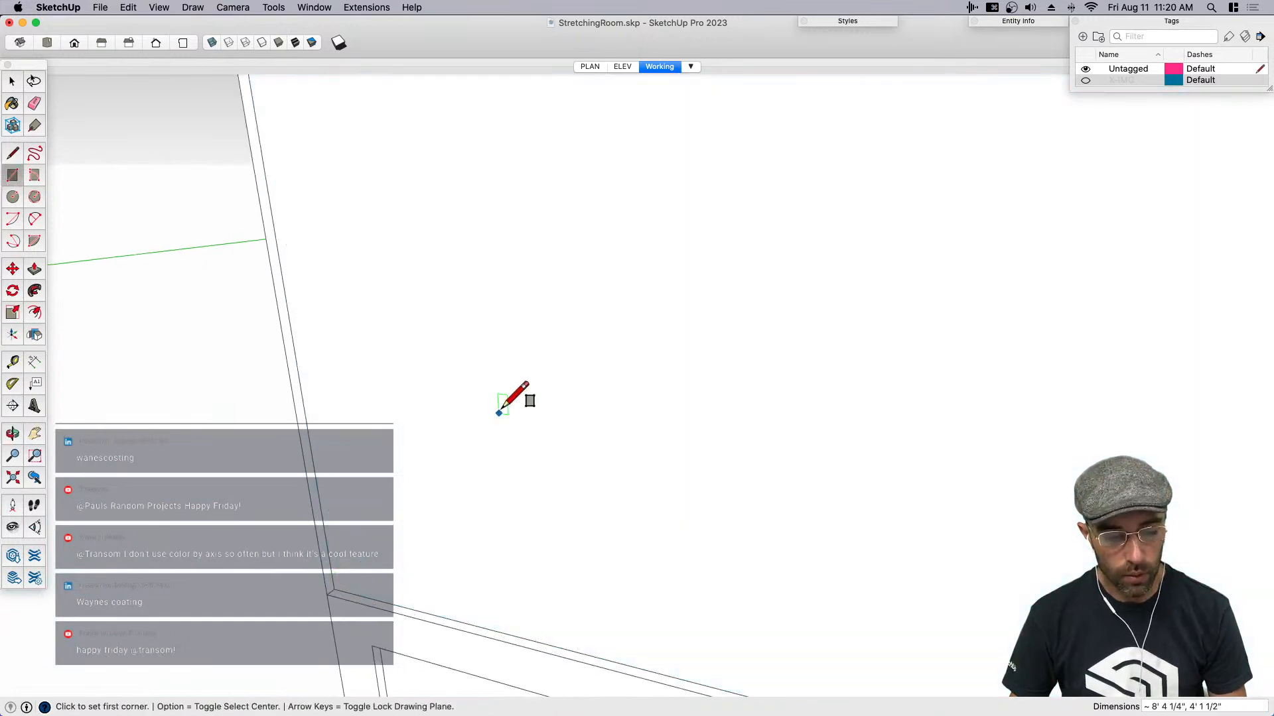
# - Paste the copied center strip component back in place on the upper wall
pyautogui.press('space')
pyautogui.scroll(-3, 523, 399)
pyautogui.keyDown('shift'); pyautogui.click(693, 392); pyautogui.keyUp('shift')
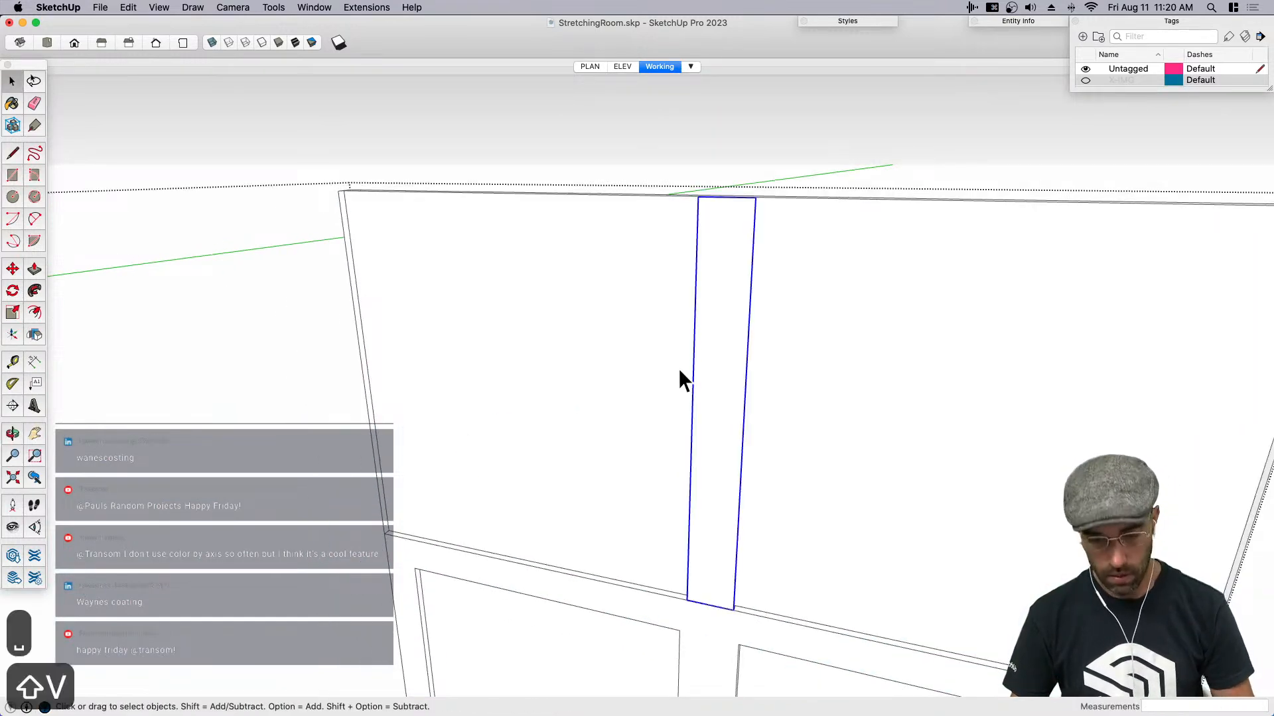
# - Open the center strip component on the upper wall and select all of its geometry
pyautogui.scroll(-3, 690, 411)
pyautogui.moveTo(697, 455); pyautogui.dragTo(647, 465, button='middle')
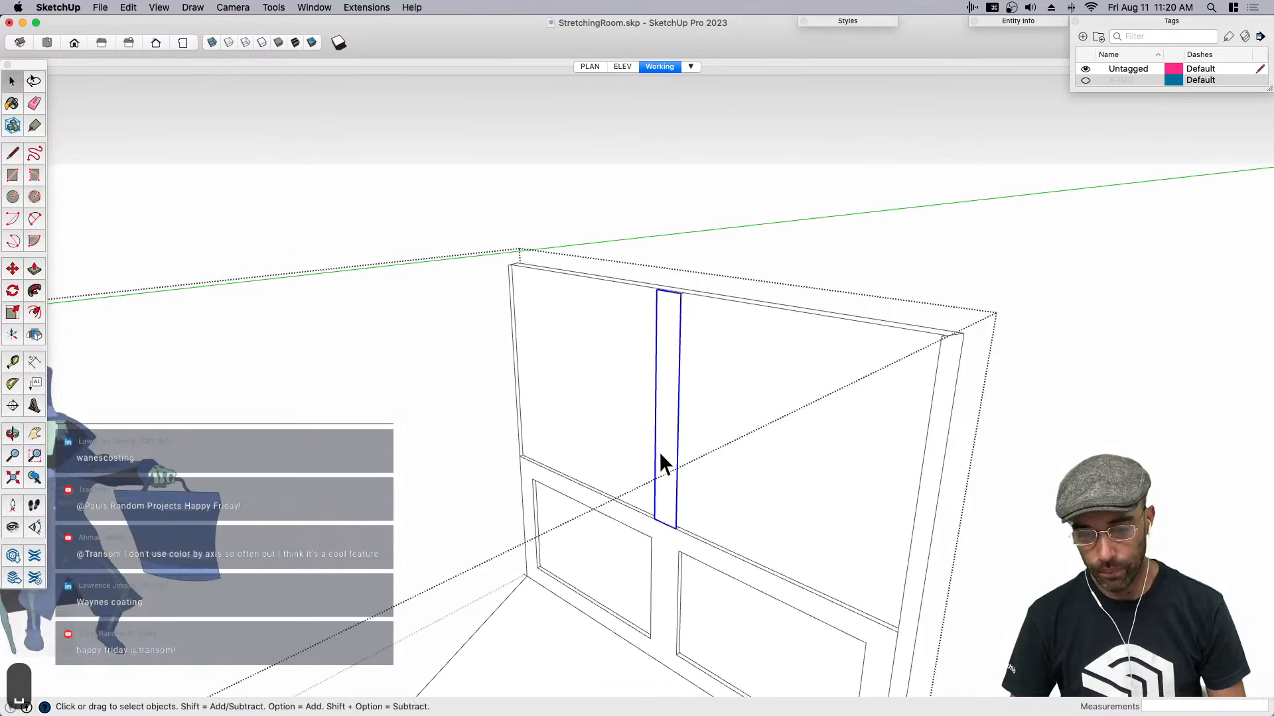
pyautogui.rightClick(660, 450)
pyautogui.press('super+a')
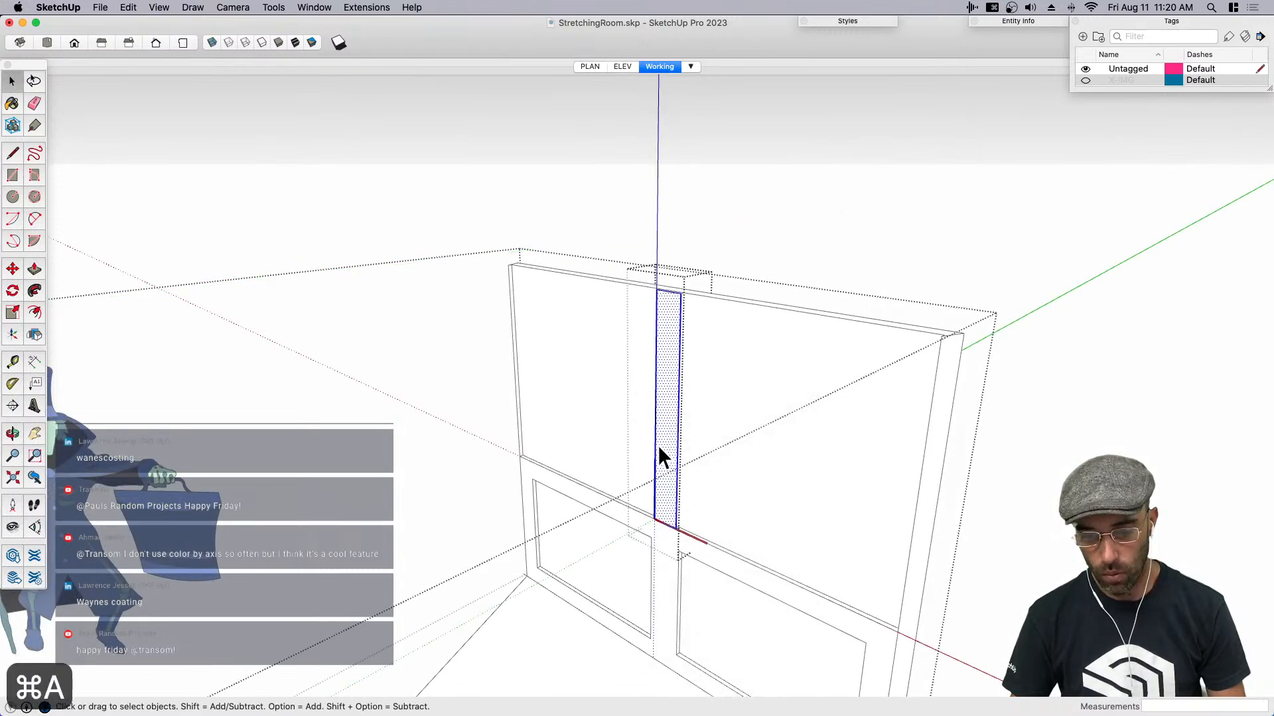
pyautogui.press('super+a')
pyautogui.rightClick(662, 448)
pyautogui.click(648, 429)
pyautogui.scroll(4, 668, 362)
pyautogui.press('super+a')
pyautogui.rightClick(672, 346)
pyautogui.click(670, 298)
pyautogui.scroll(5, 674, 302)
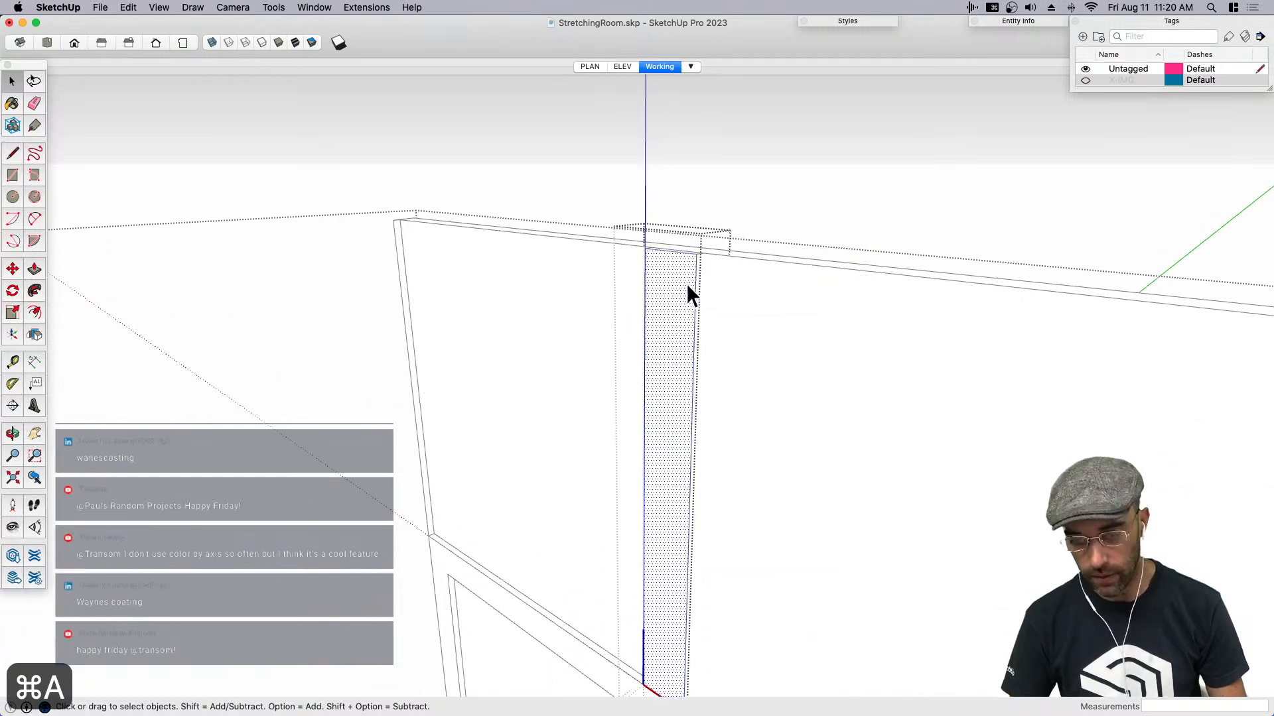
# - Intersect the center strip's front face with the model
pyautogui.moveTo(714, 265); pyautogui.dragTo(688, 218, button='middle')
pyautogui.click(688, 219)
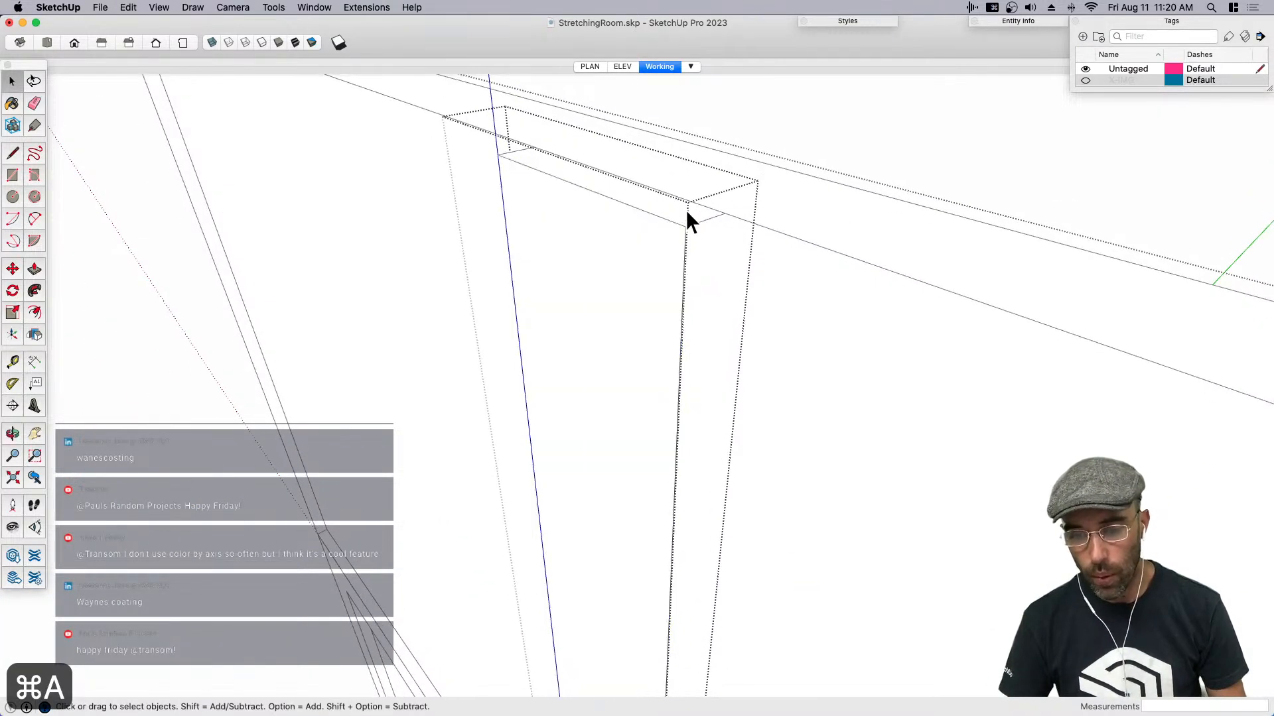
pyautogui.click(653, 232)
pyautogui.rightClick(652, 229)
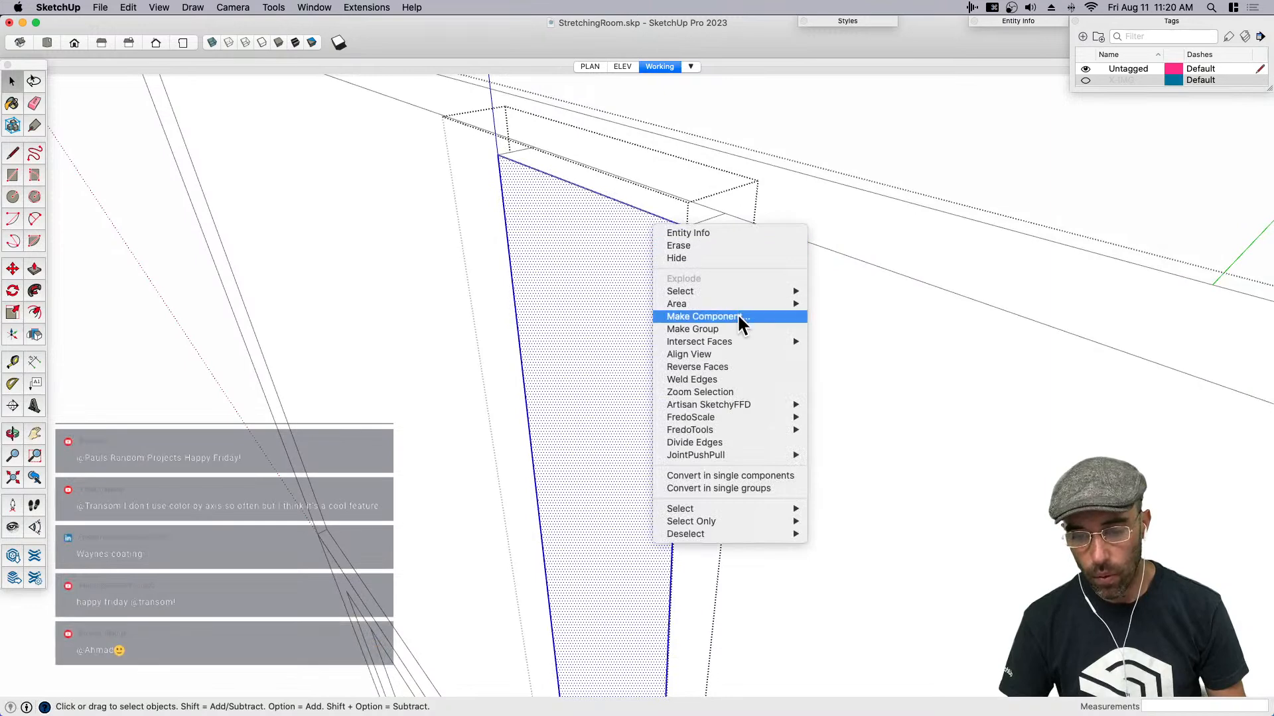
pyautogui.moveTo(741, 344)
pyautogui.click(844, 341)
pyautogui.scroll(-3, 693, 285)
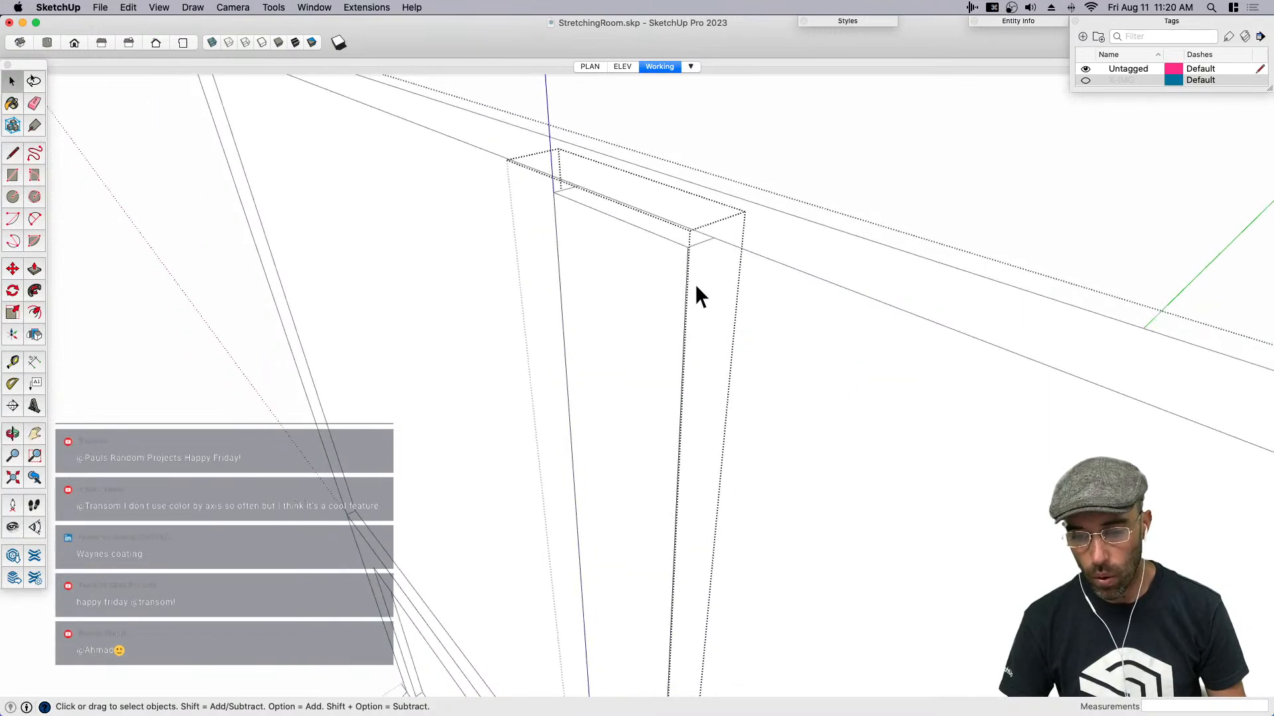
# - Close the strip component and delete the leftover edge segment behind the strip's upper end
pyautogui.click(664, 284)
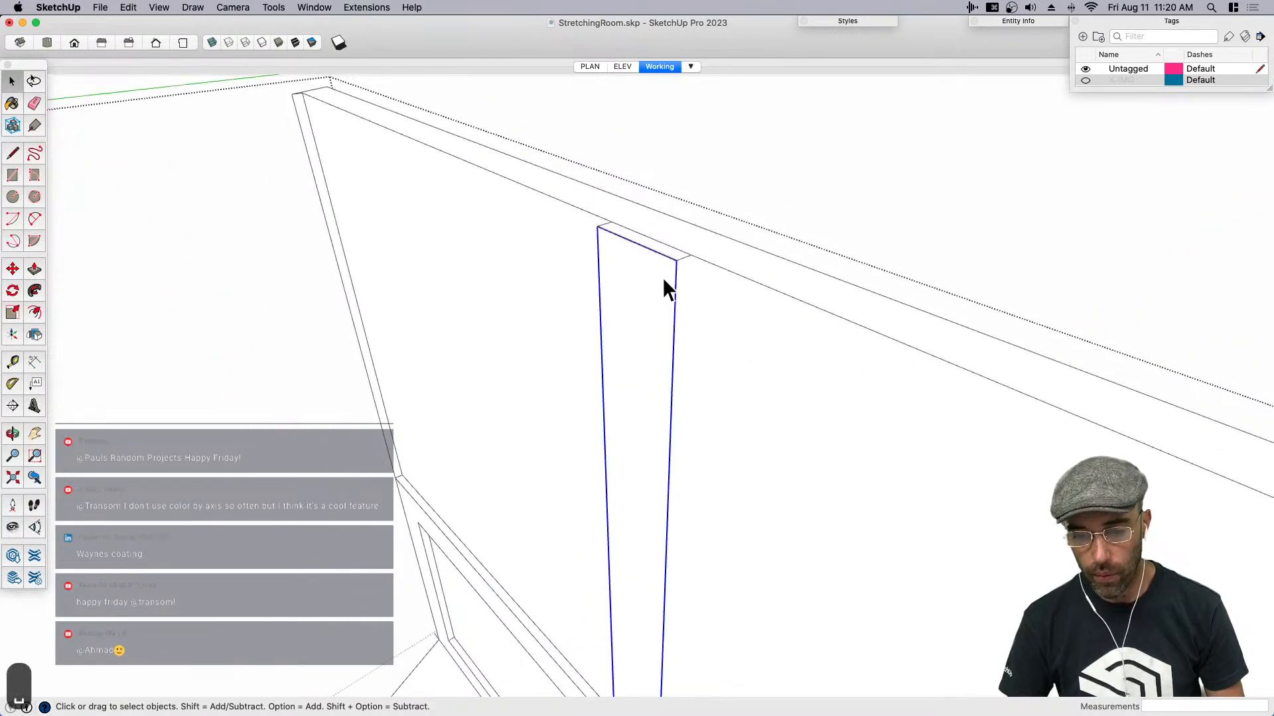
pyautogui.scroll(-2, 668, 277)
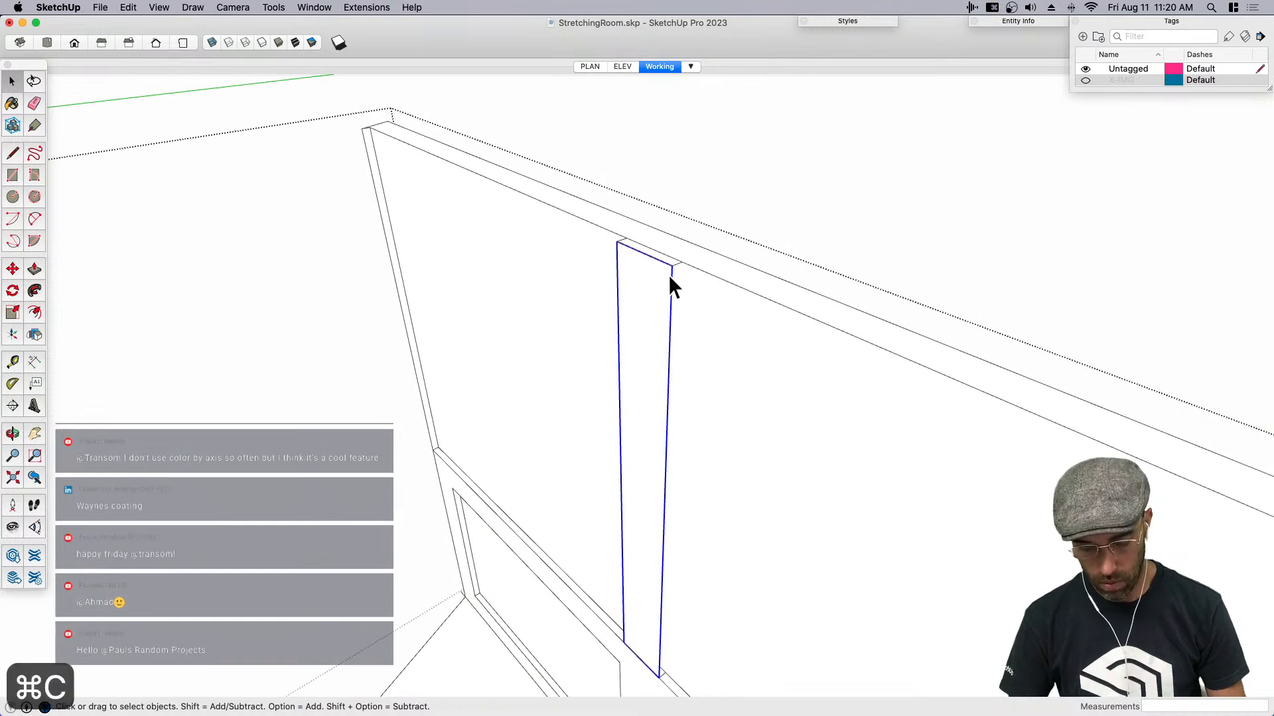
pyautogui.click(670, 259)
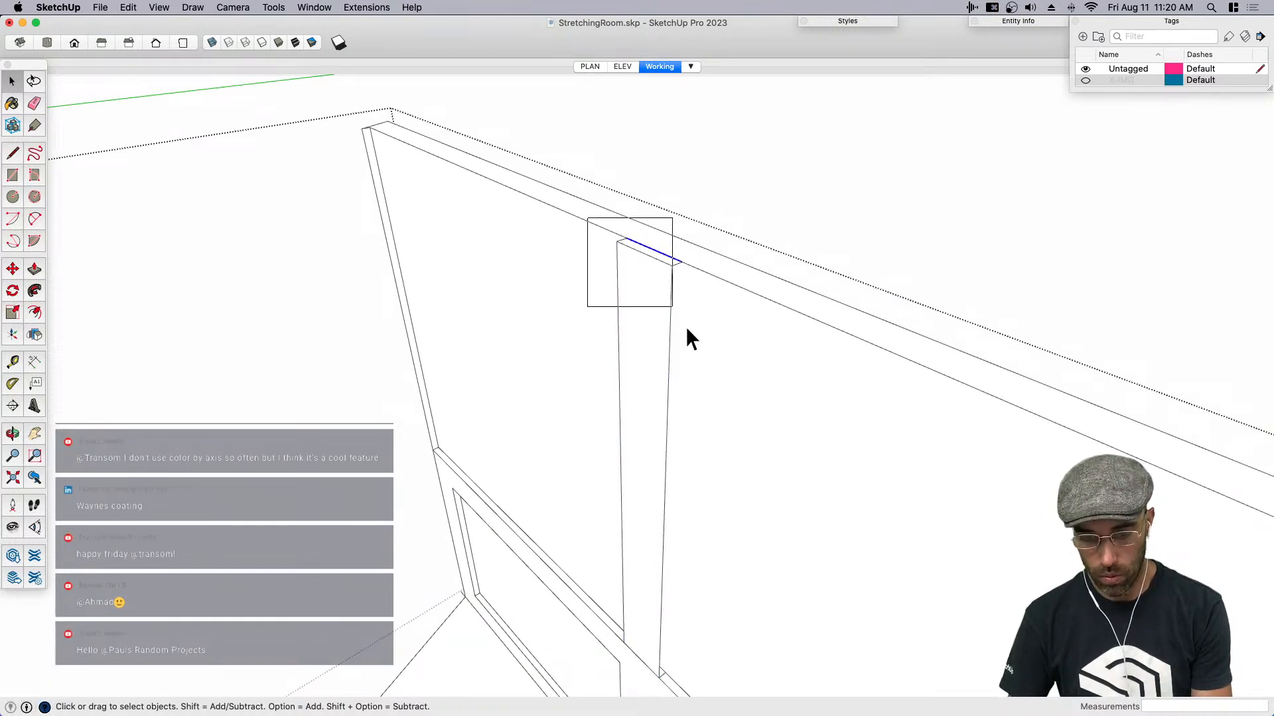
pyautogui.press('BackSpace')
# - Push/Pull the center strip's face back to the recessed wall surface to turn the strip into a solid batten
pyautogui.click(645, 327)
pyautogui.press('Return')
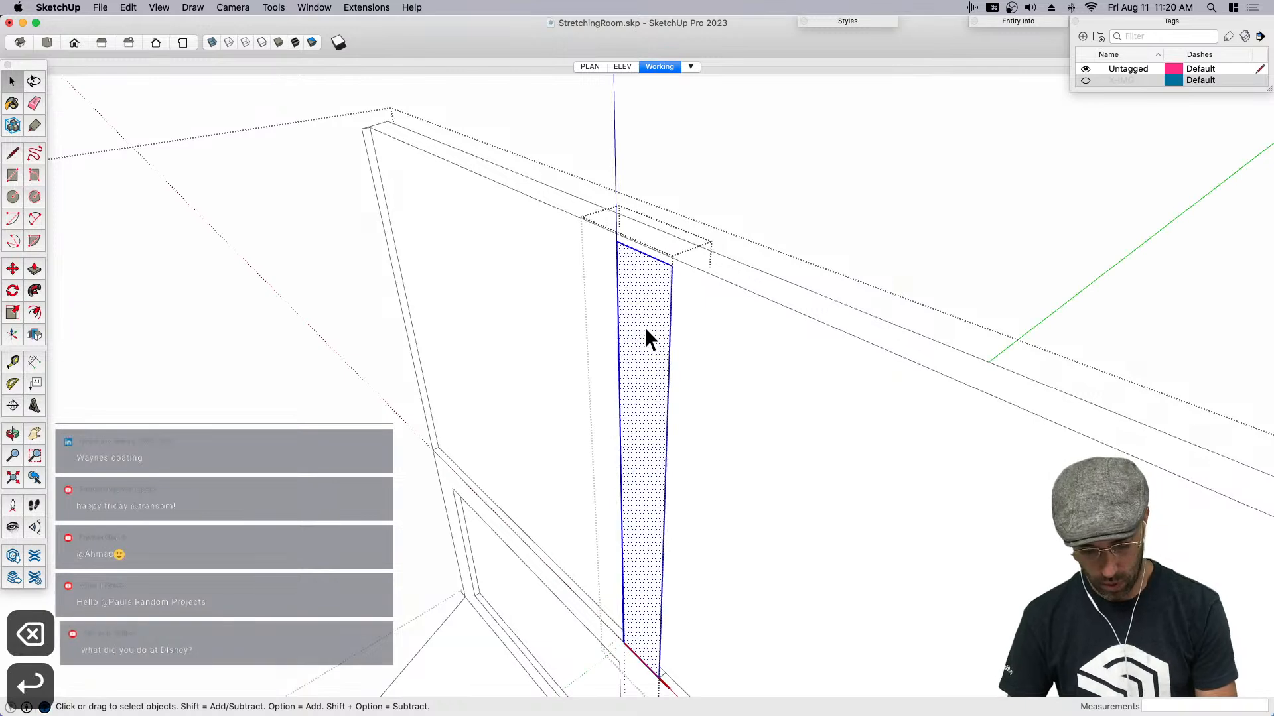
pyautogui.press('p')
pyautogui.click(644, 327)
pyautogui.click(692, 322)
pyautogui.press('space')
pyautogui.scroll(-3, 775, 243)
pyautogui.moveTo(932, 136); pyautogui.dragTo(849, 361, button='middle')
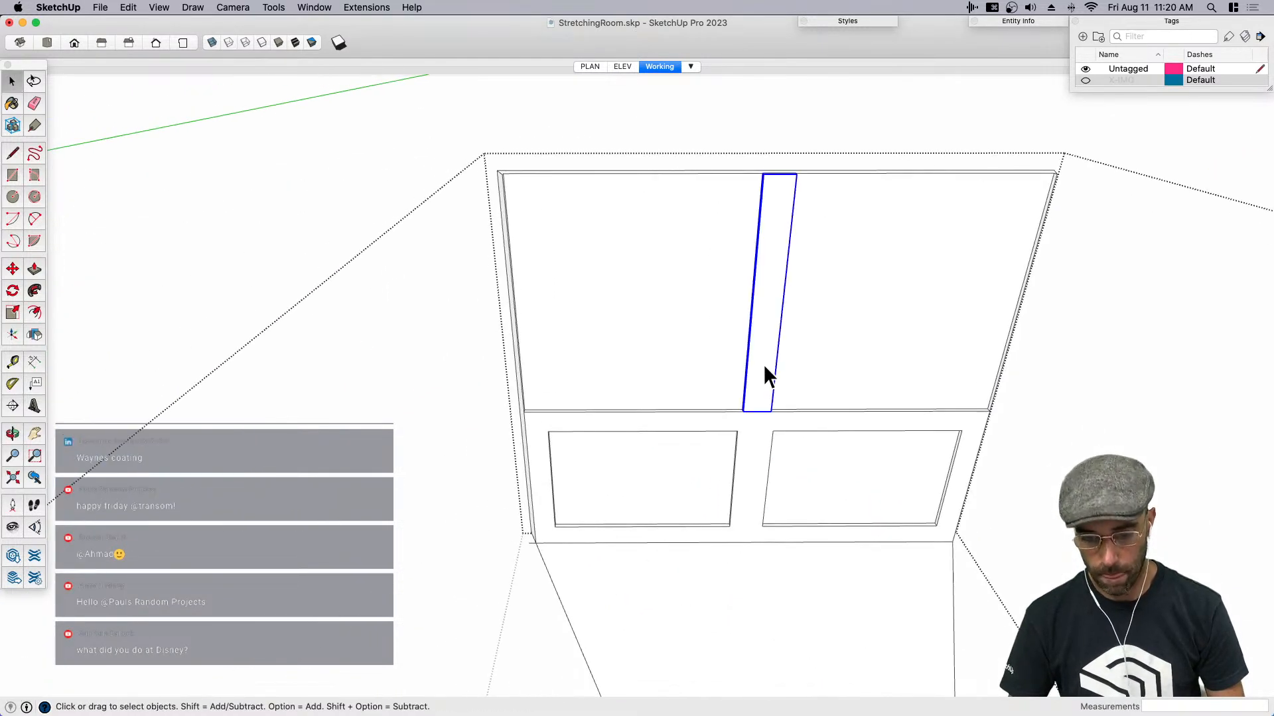
# - Copy the batten about 3' 7 3/16" toward the right end of the wall from its midpoint, dividing the distance with /2
pyautogui.press('m')
pyautogui.scroll(3, 794, 200)
pyautogui.moveTo(793, 193); pyautogui.dragTo(753, 325, button='middle')
pyautogui.scroll(3, 805, 171)
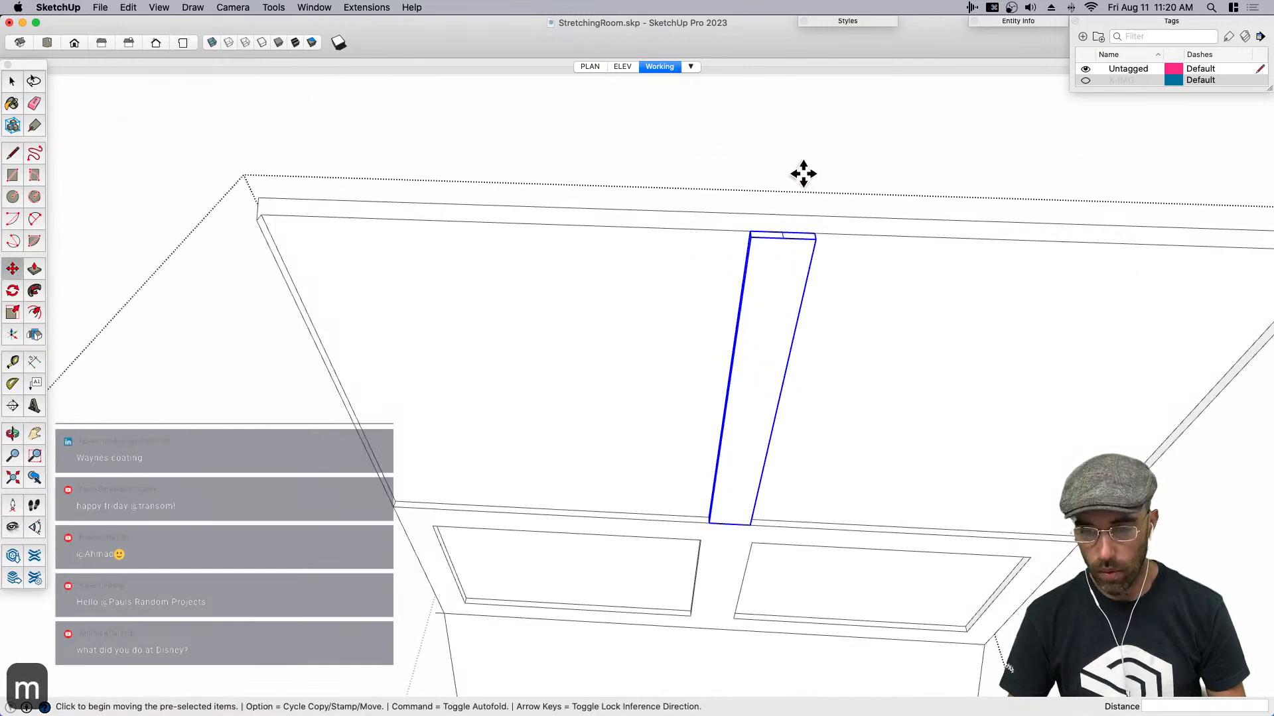
pyautogui.moveTo(805, 172); pyautogui.dragTo(789, 237, button='middle')
pyautogui.press('alt')
pyautogui.click(781, 237)
pyautogui.scroll(-3, 790, 239)
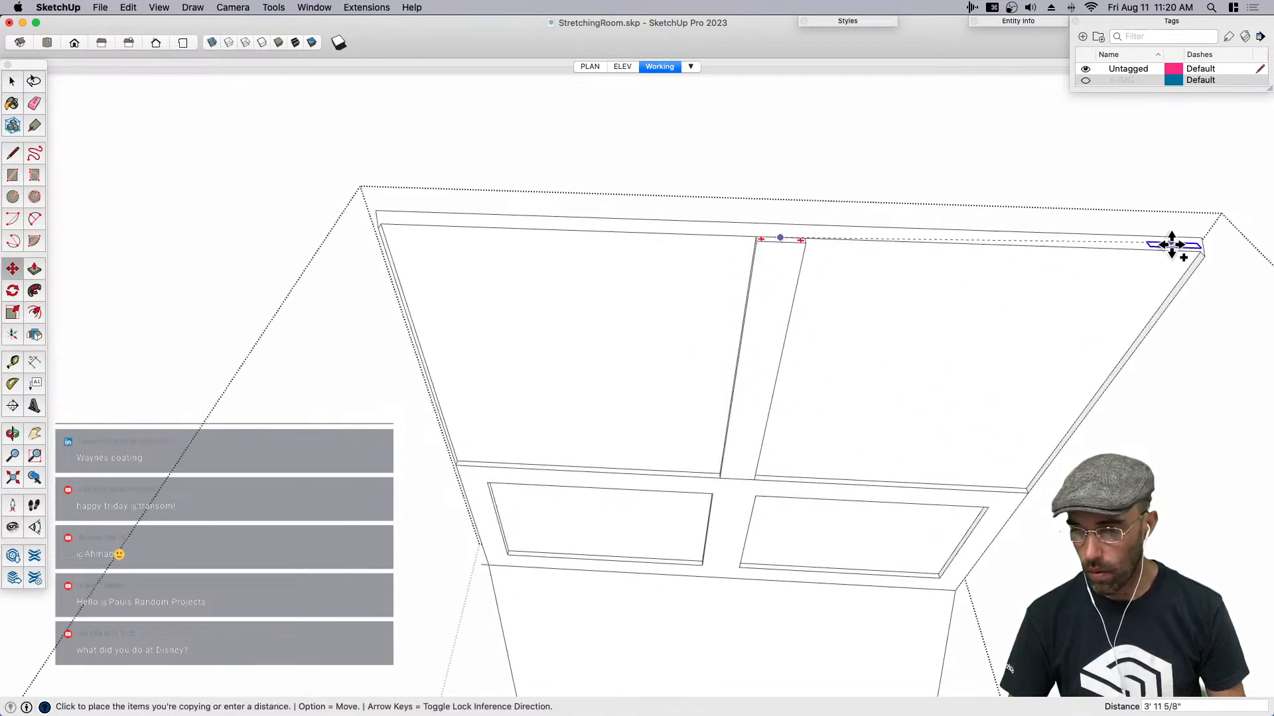
pyautogui.click(1141, 249)
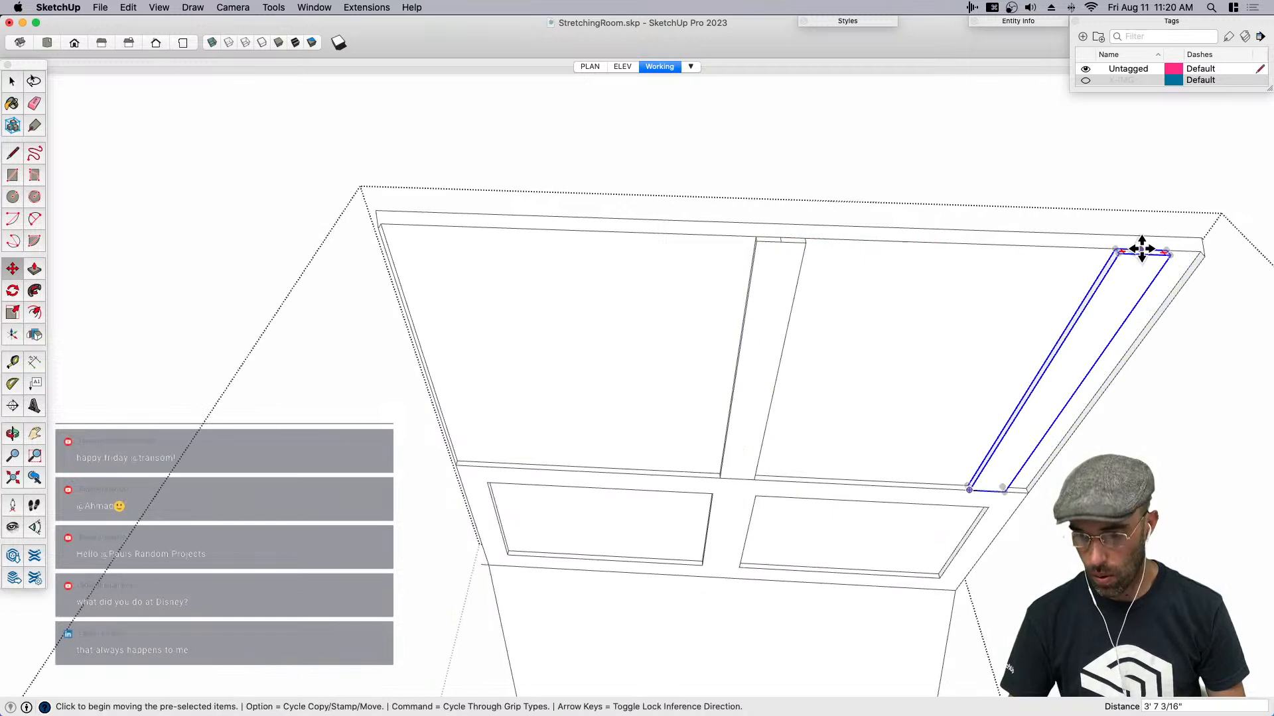
pyautogui.write('/2')
pyautogui.press('Return')
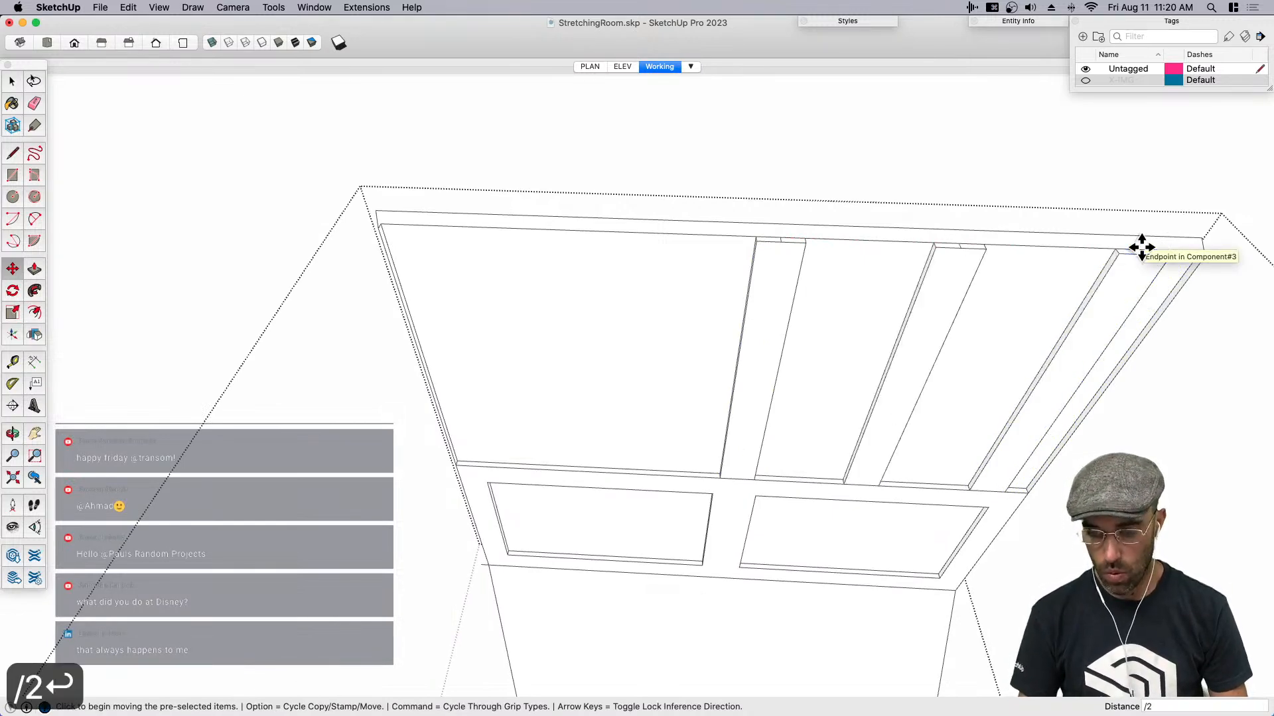
# - Copy the center batten toward the left end of the wall, dividing the distance with /2, and close the wall component
pyautogui.press('space')
pyautogui.click(780, 265)
pyautogui.press('m')
pyautogui.press('alt')
pyautogui.click(776, 237)
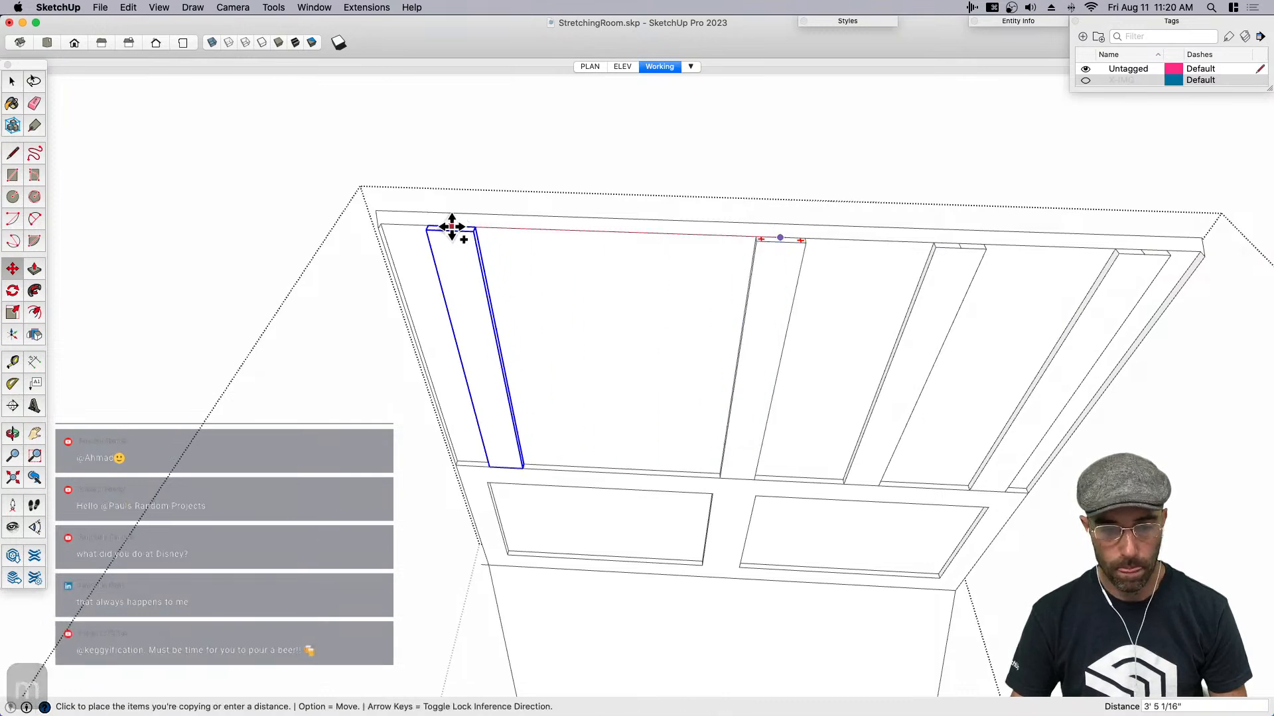
pyautogui.click(444, 227)
pyautogui.write('/')
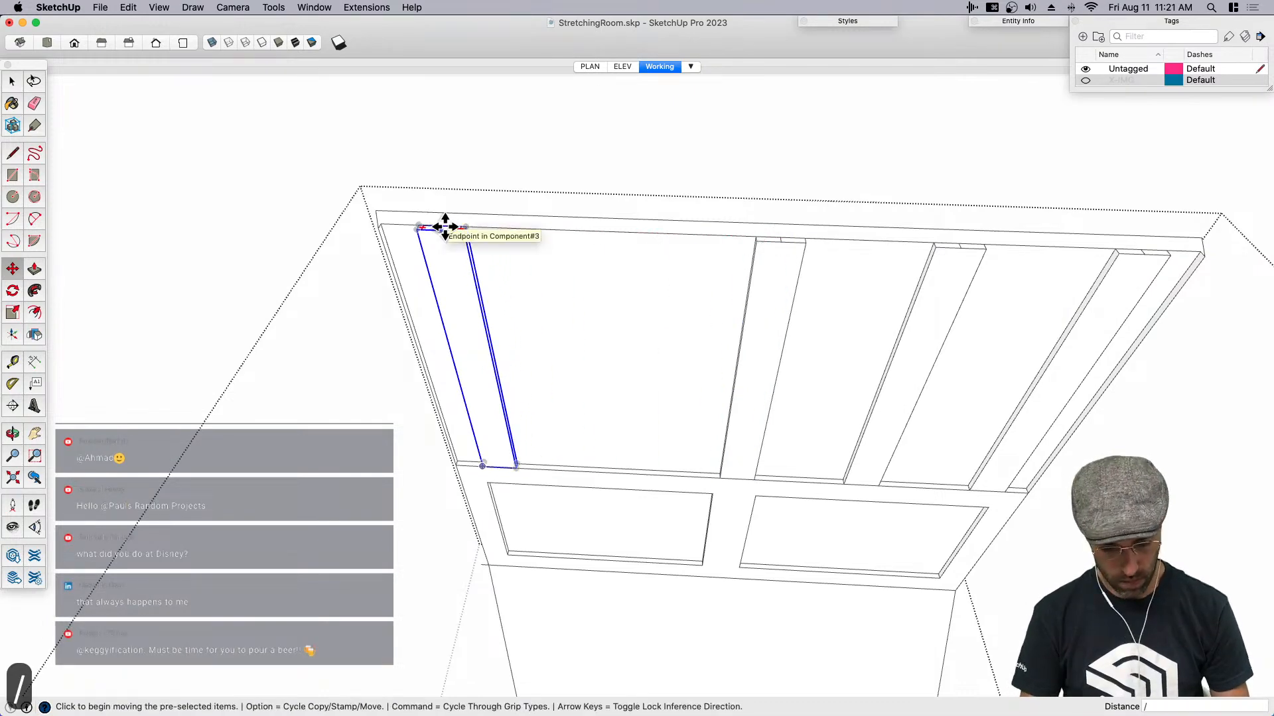
pyautogui.write('2')
pyautogui.press('Return')
pyautogui.moveTo(449, 233); pyautogui.dragTo(608, 174, button='middle')
pyautogui.scroll(-2, 609, 226)
pyautogui.press('space')
pyautogui.scroll(-3, 747, 389)
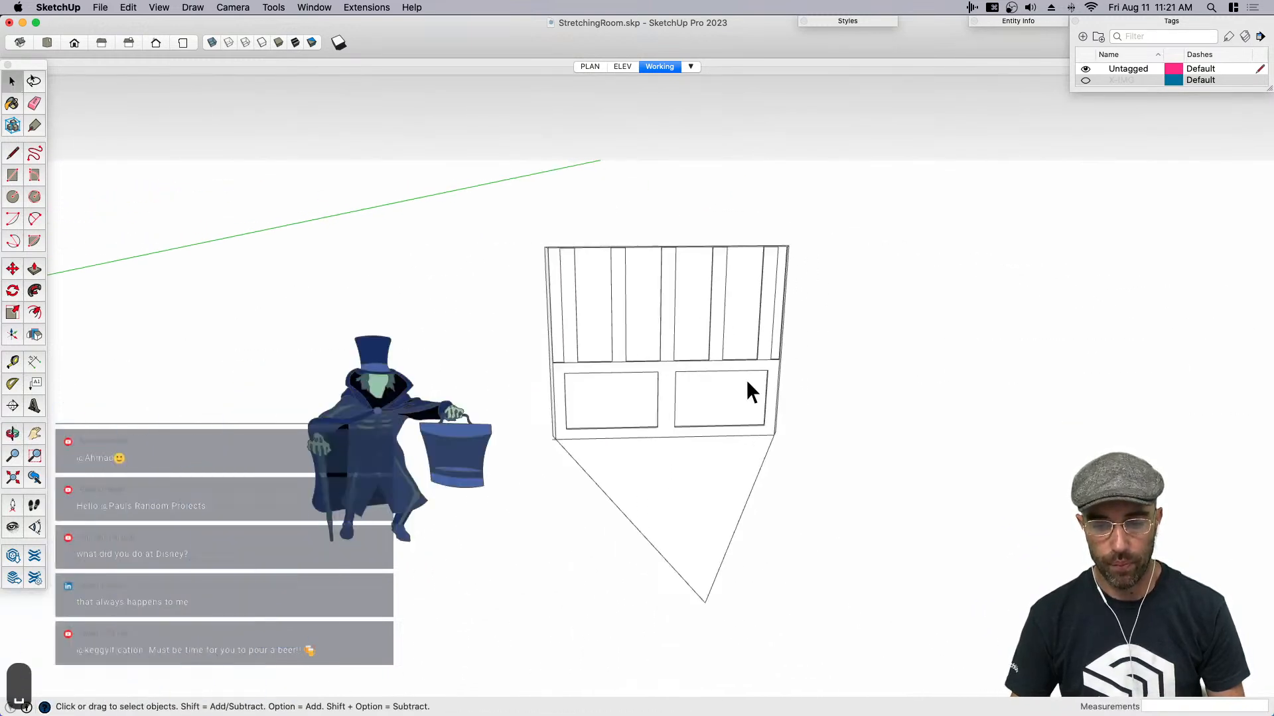
# - Rotate-copy the wedge component 45 degrees about its inner point with a x7 array to complete the octagonal room
pyautogui.click(713, 305)
pyautogui.press('q')
pyautogui.scroll(2, 696, 437)
pyautogui.click(704, 484)
pyautogui.press('alt')
pyautogui.click(593, 334)
pyautogui.write('45')
pyautogui.press('Return')
pyautogui.write('x')
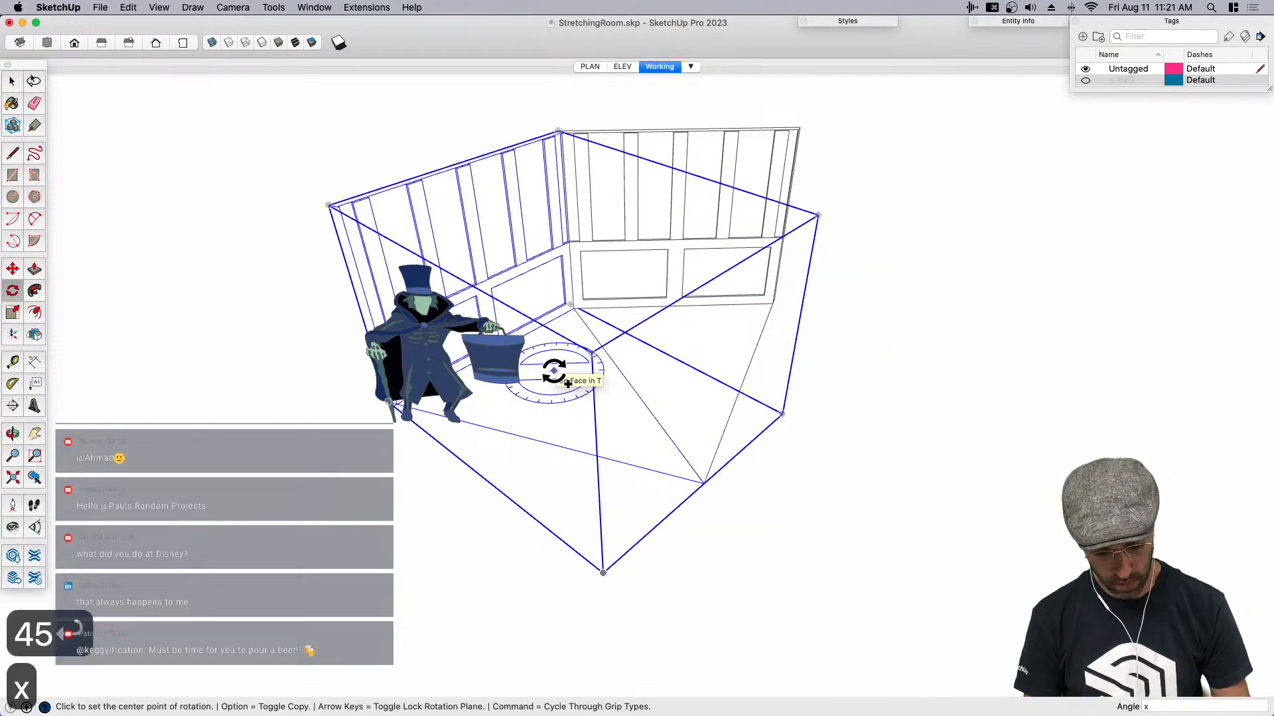
pyautogui.write('7')
pyautogui.press('Return')
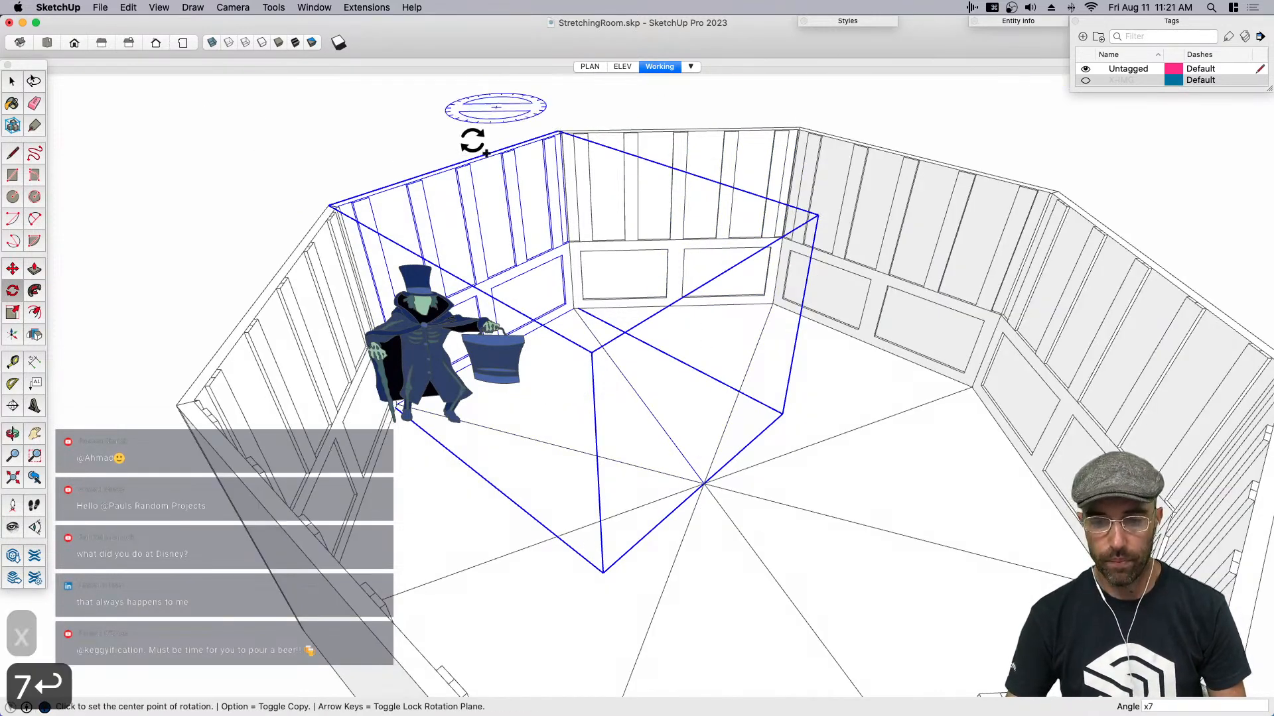
# - Move the caped ghost figure away from the wall onto the open floor of the room
pyautogui.scroll(-5, 696, 455)
pyautogui.press('space')
pyautogui.click(563, 389)
pyautogui.scroll(5, 591, 403)
pyautogui.press('m')
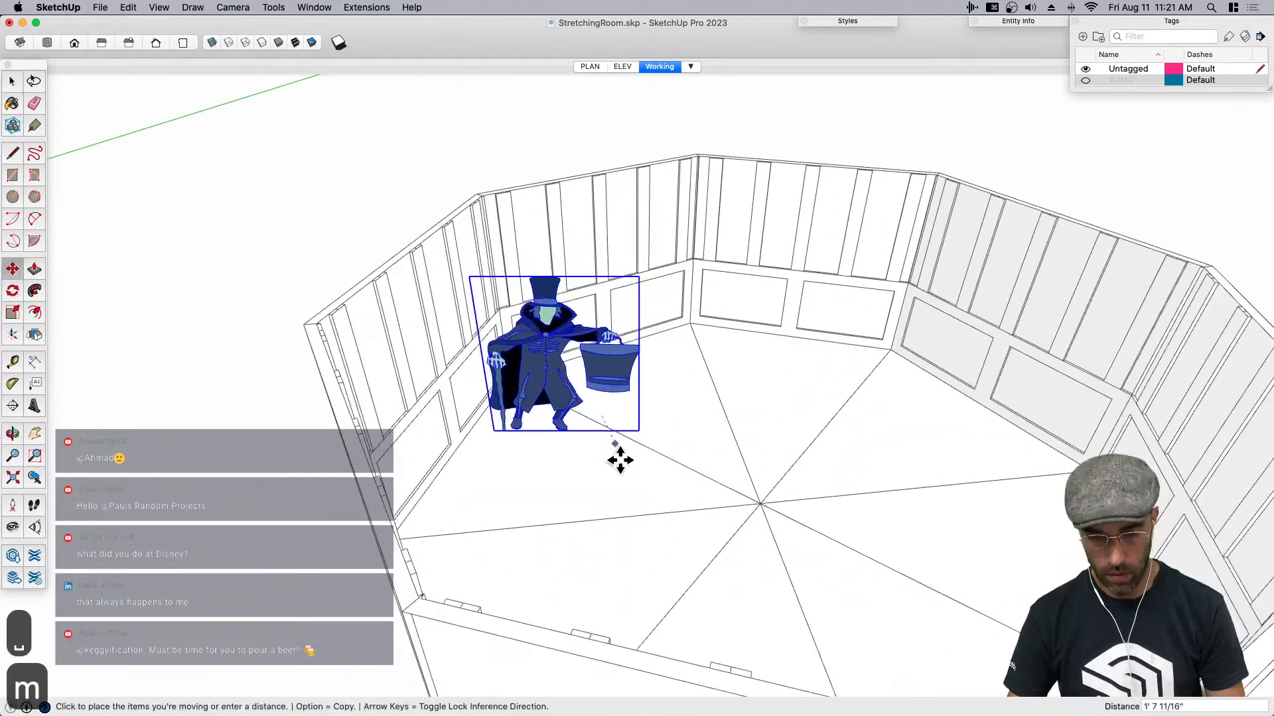
pyautogui.press('space')
pyautogui.click(556, 140)
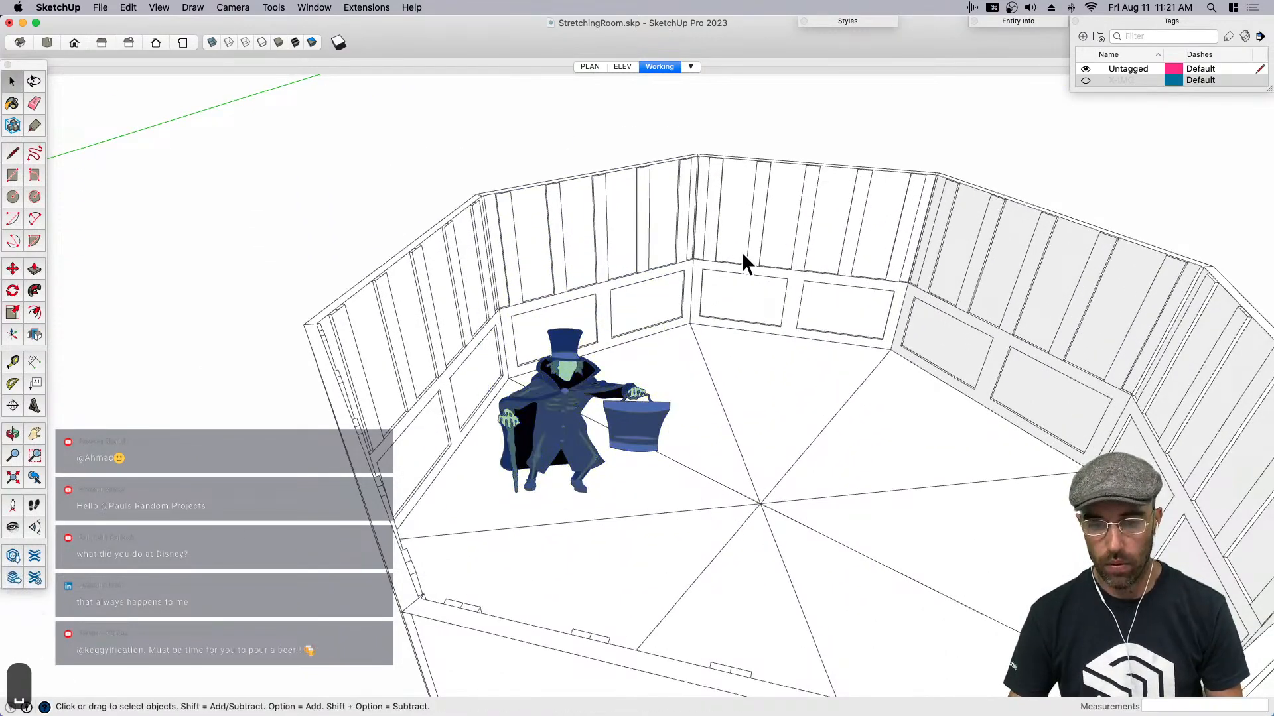
# - Open the wall component at a room corner and erase the vertical end edge of its recessed upper section
pyautogui.scroll(8, 688, 233)
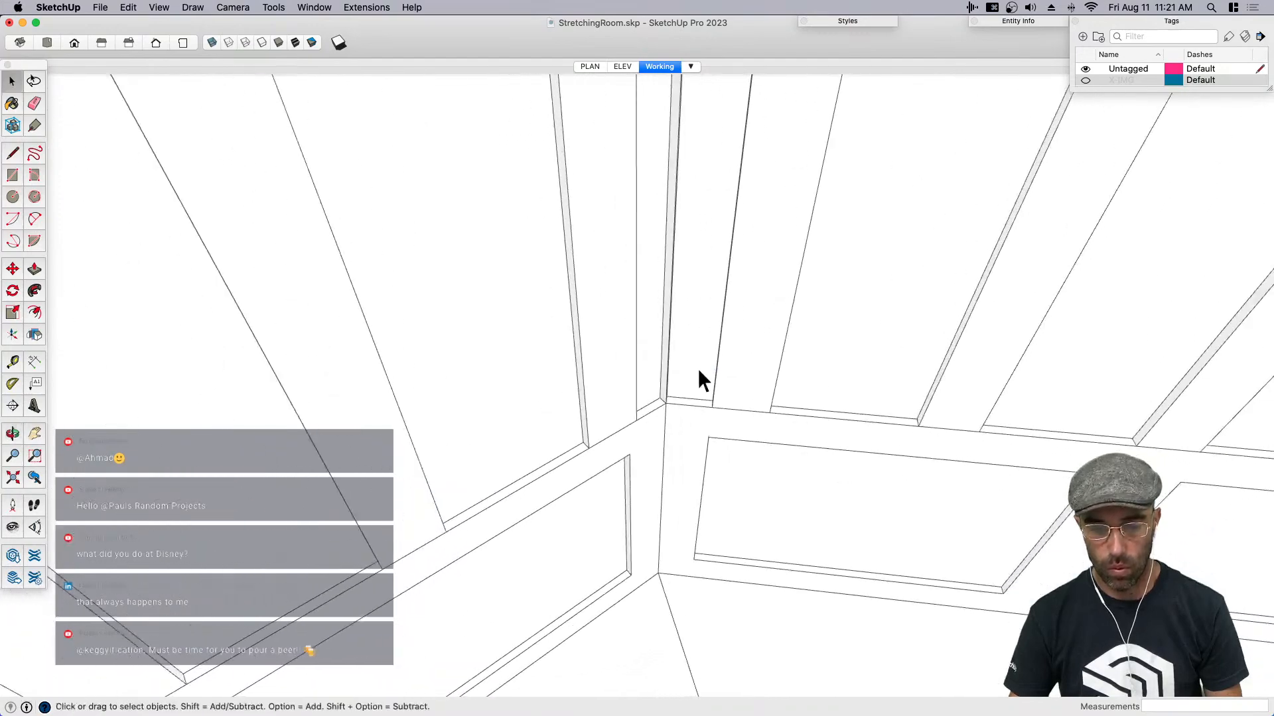
pyautogui.tripleClick(695, 373)
pyautogui.scroll(3, 663, 404)
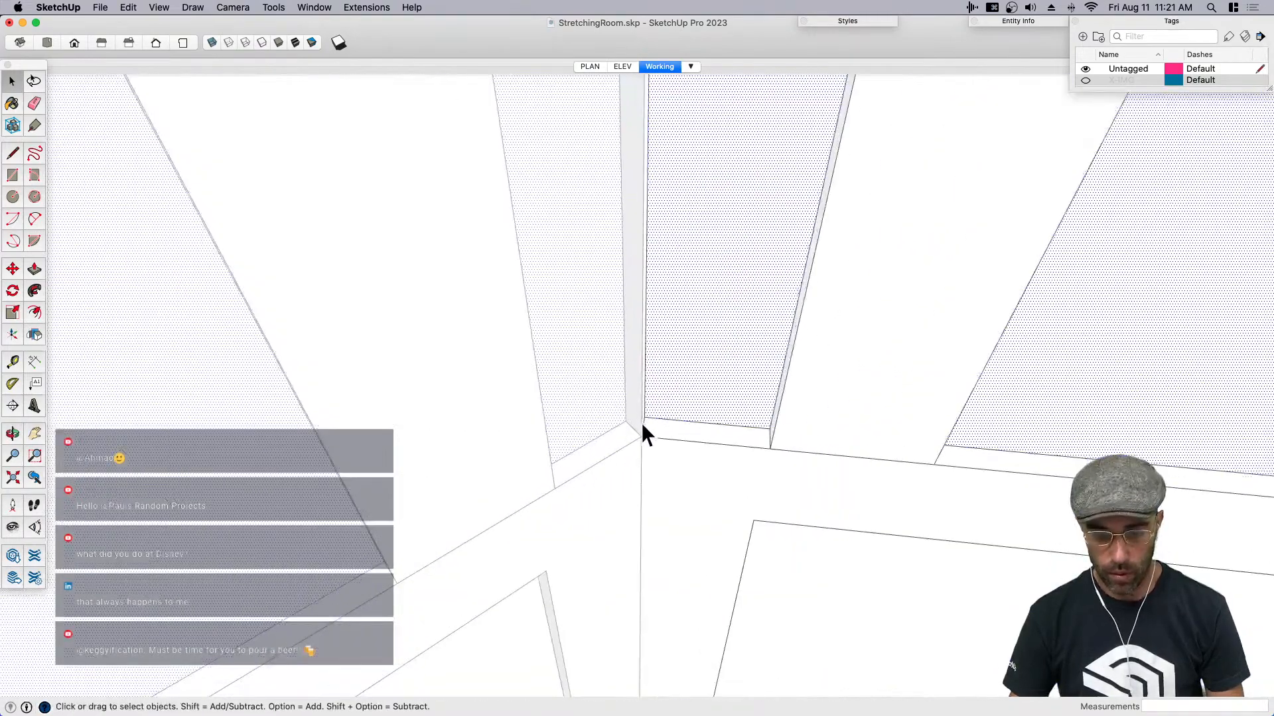
pyautogui.press('e')
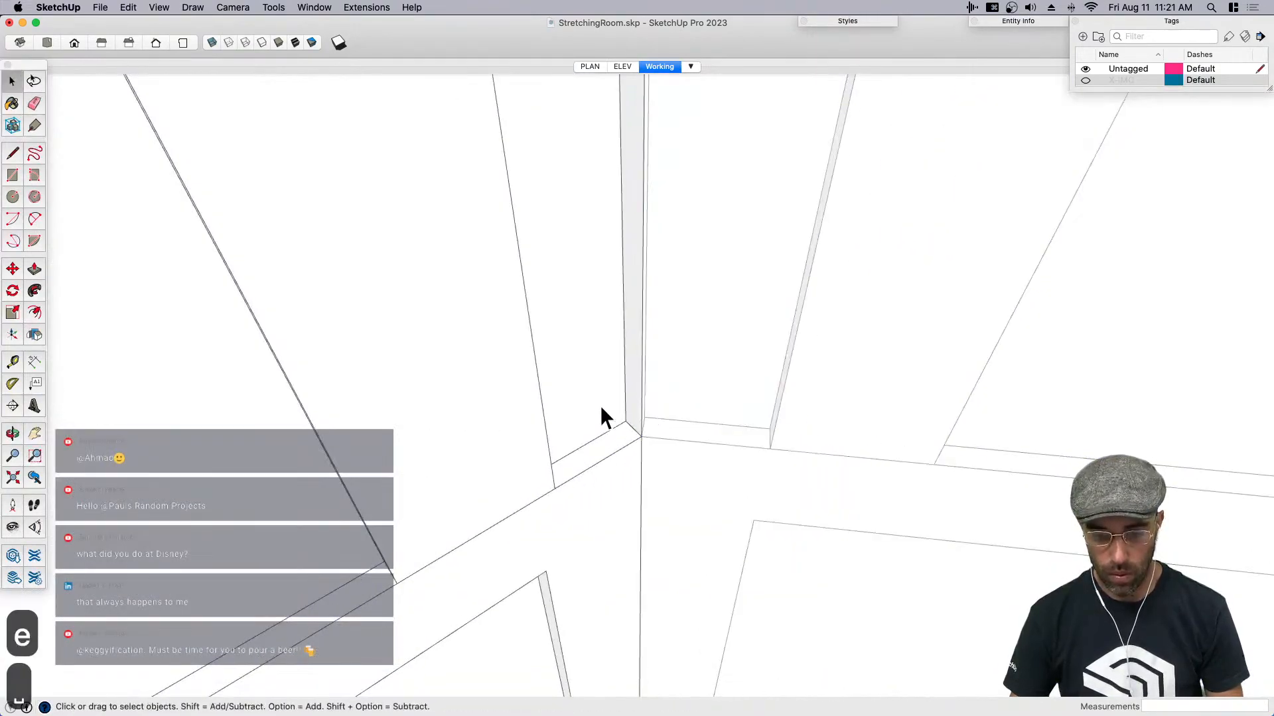
pyautogui.tripleClick(601, 407)
pyautogui.press('e')
pyautogui.click(639, 421)
pyautogui.scroll(3, 637, 419)
# - Draw two lines across the ledge corner between the adjoining walls to close the small triangular gap
pyautogui.press('space')
pyautogui.press('l')
pyautogui.click(620, 425)
pyautogui.scroll(2, 664, 424)
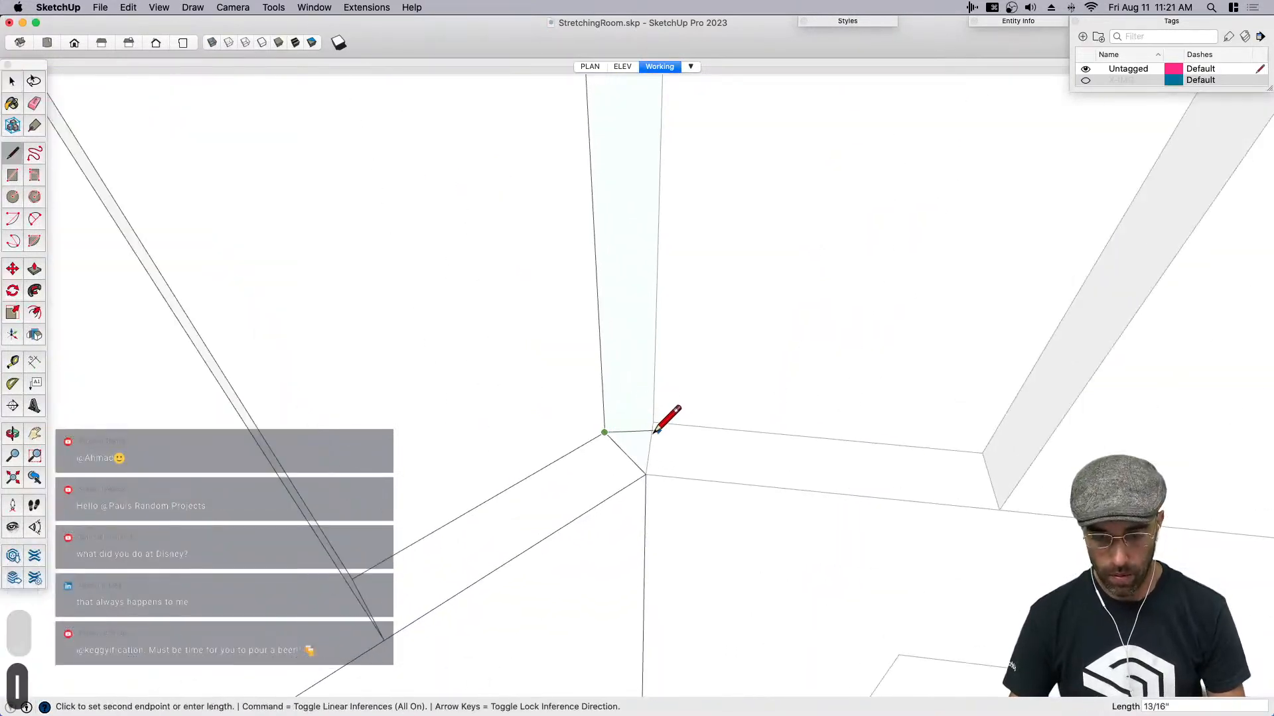
pyautogui.click(653, 422)
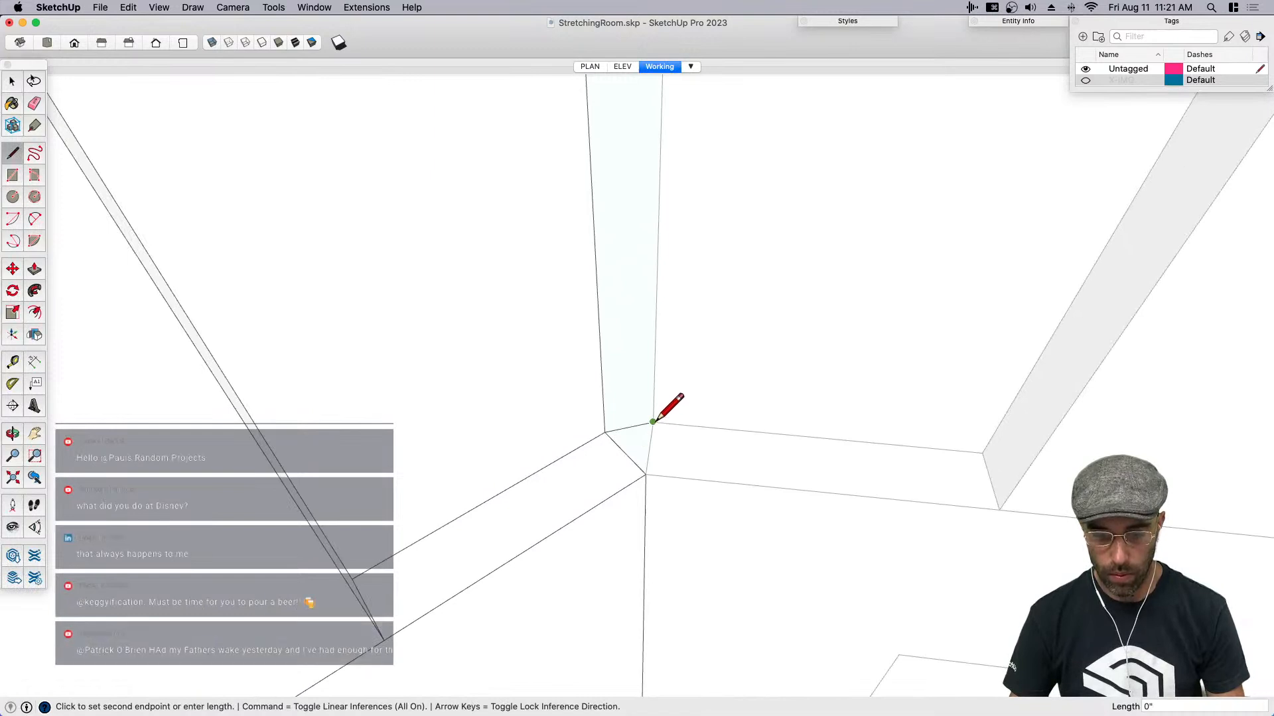
pyautogui.click(645, 474)
pyautogui.click(646, 474)
pyautogui.press('space')
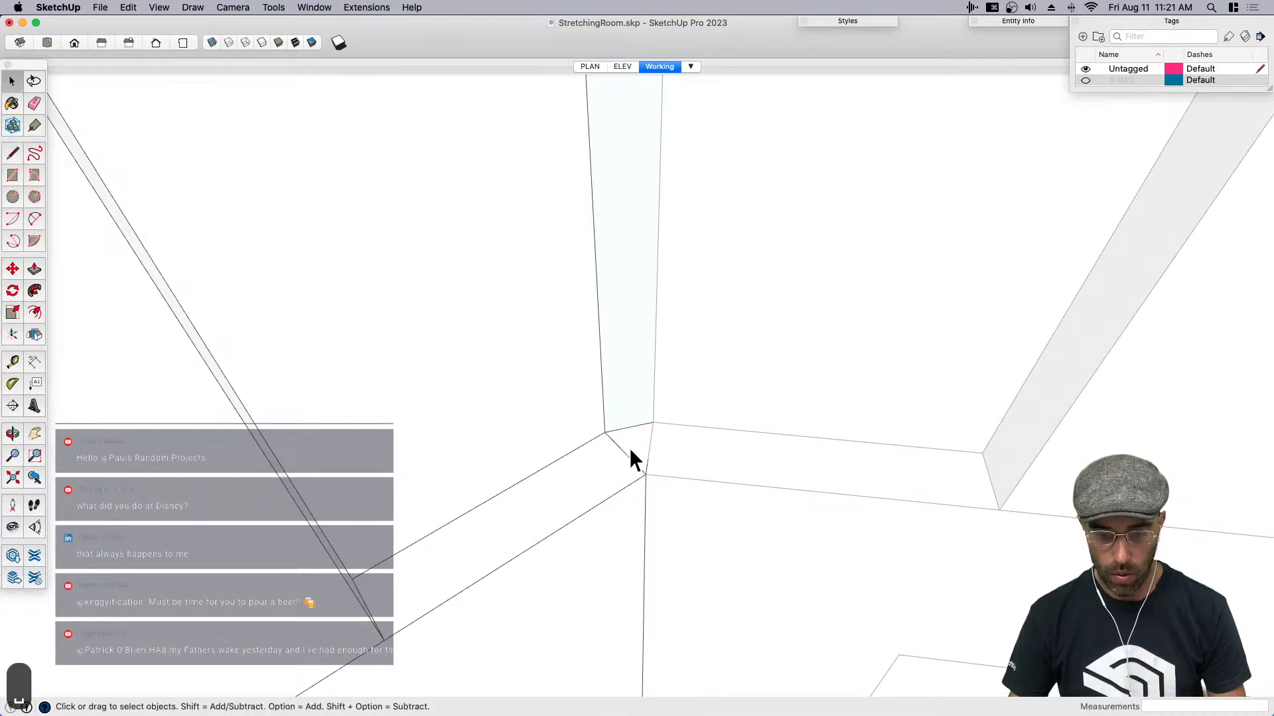
# - Draw a rectangle from the ledge corner up to the wall's upper rim to close the vertical corner gap
pyautogui.press('r')
pyautogui.click(604, 432)
pyautogui.moveTo(611, 503); pyautogui.dragTo(609, 526, button='middle')
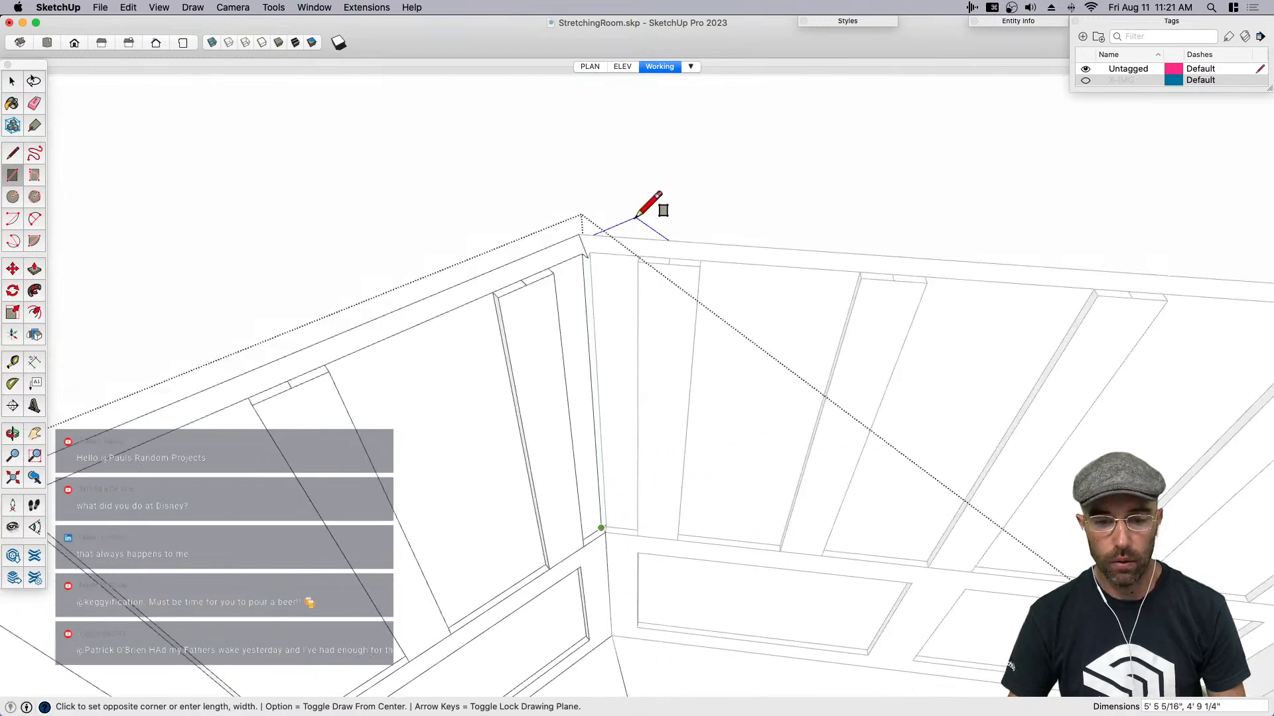
pyautogui.scroll(3, 560, 281)
pyautogui.scroll(2, 549, 293)
pyautogui.press('space')
# - In the adjoining wall component, draw a line of about 3/8" across the upper rim corner and erase the leftover triangular piece
pyautogui.press('e')
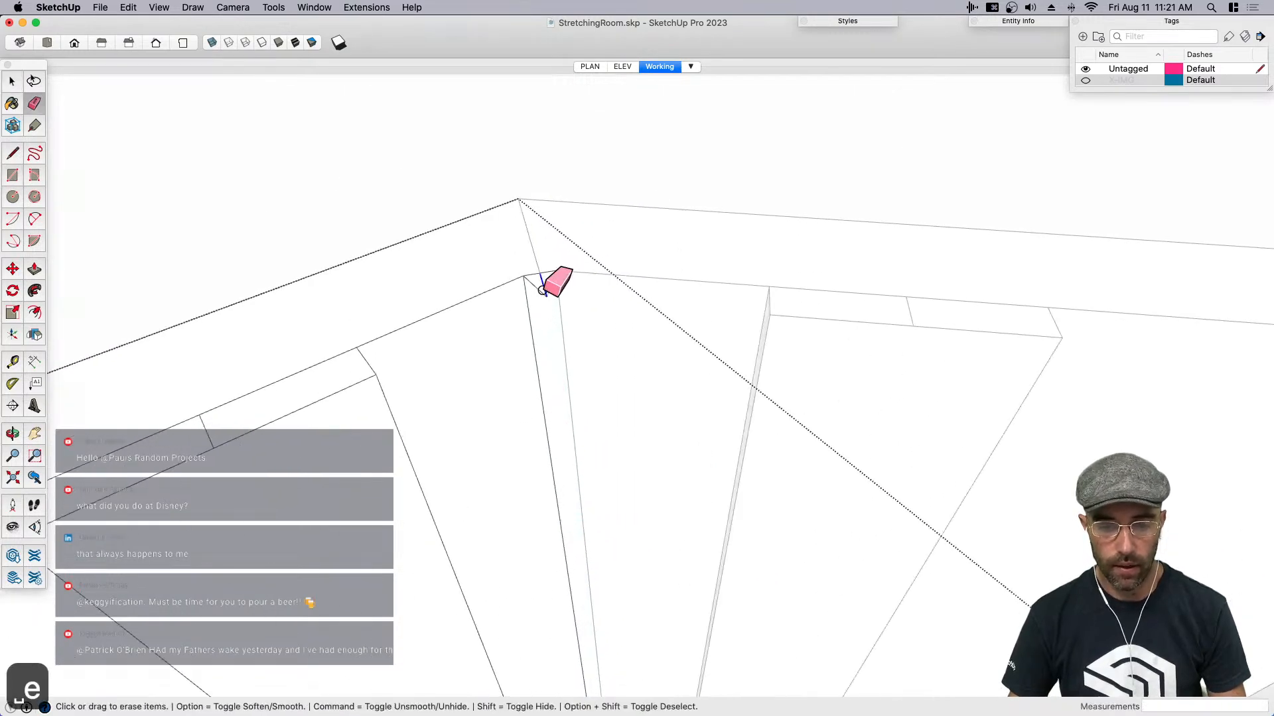
pyautogui.scroll(2, 548, 282)
pyautogui.press('space')
pyautogui.scroll(1, 604, 139)
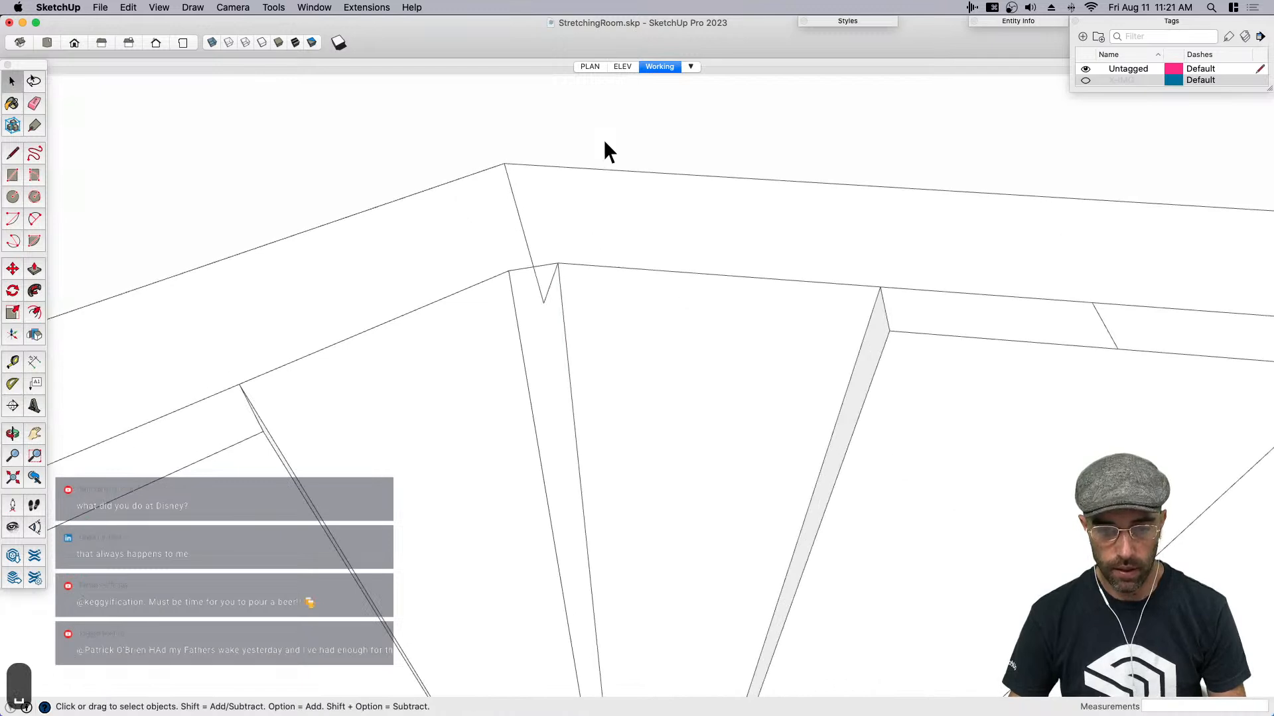
pyautogui.doubleClick(549, 276)
pyautogui.click(550, 277)
pyautogui.press('e')
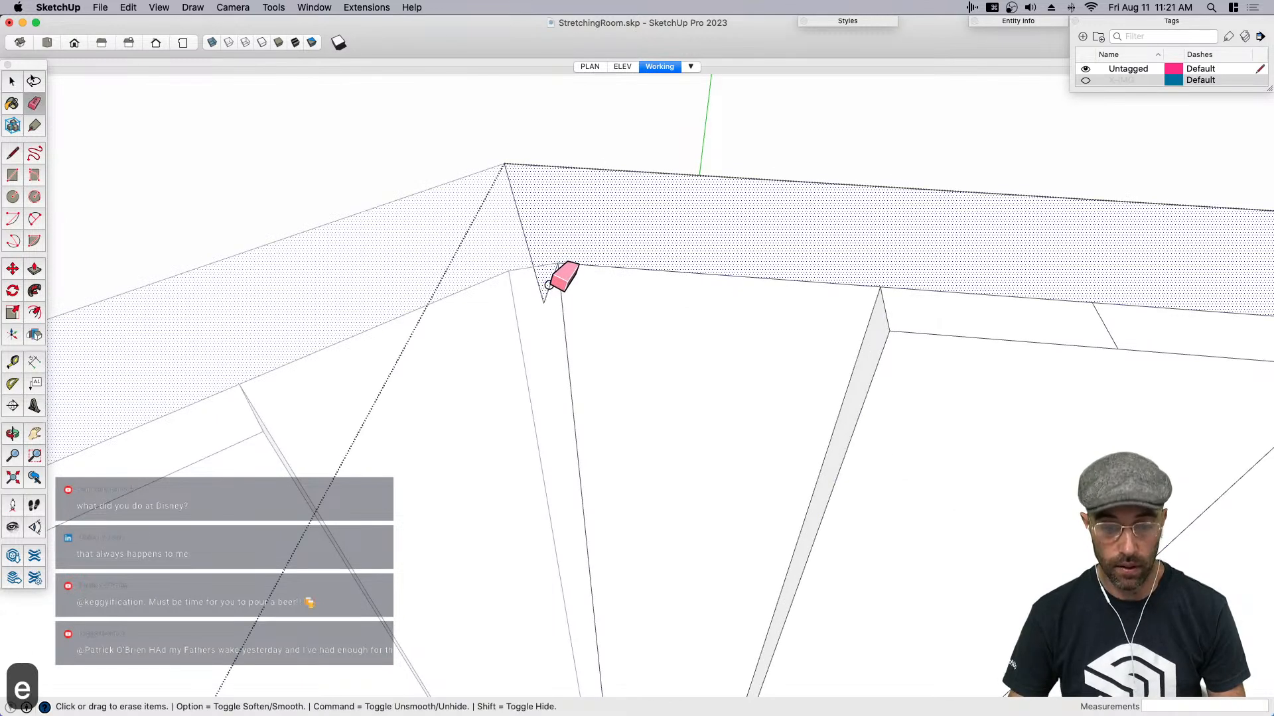
pyautogui.press('l')
pyautogui.click(557, 265)
pyautogui.click(532, 267)
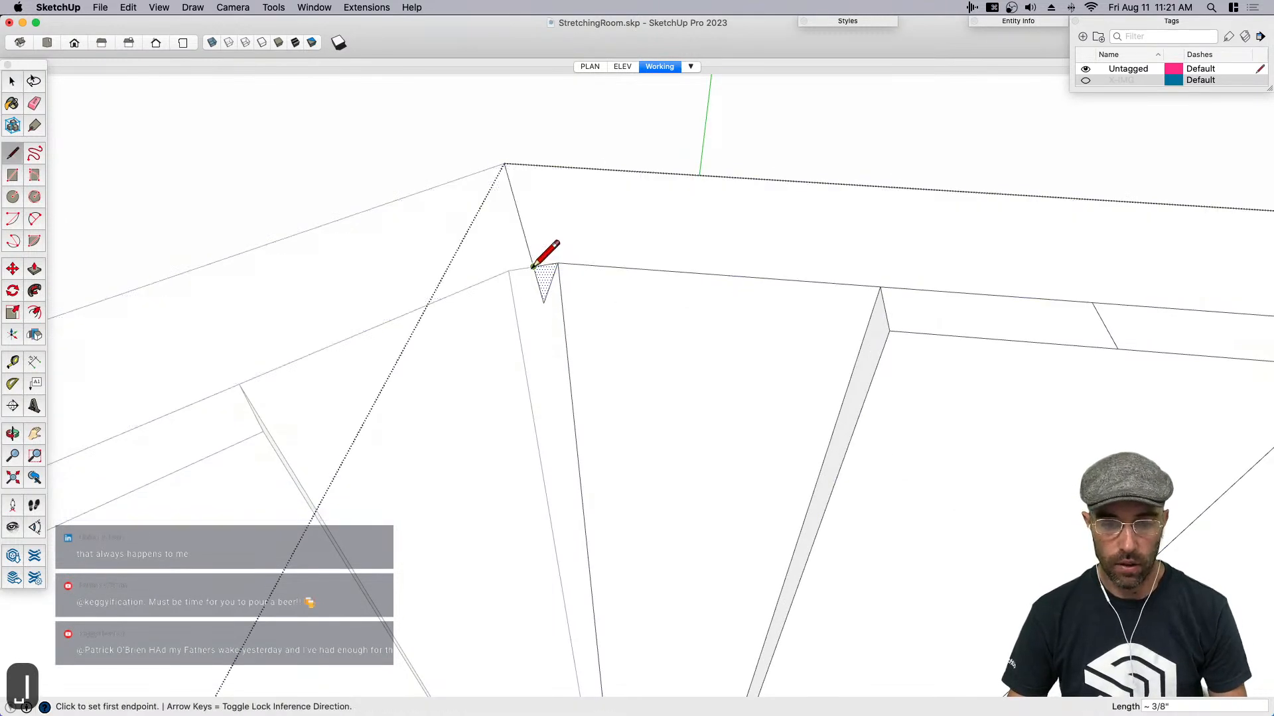
pyautogui.press('e')
pyautogui.press('space')
pyautogui.scroll(-5, 587, 259)
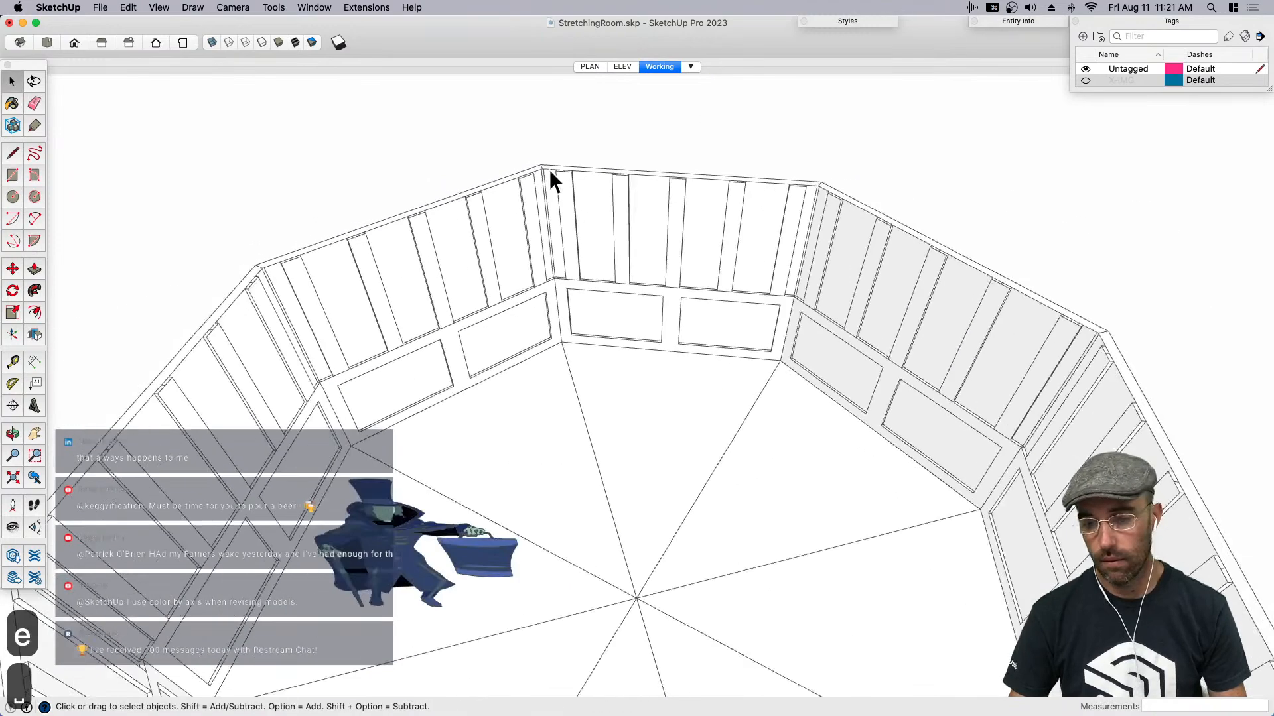
# - Hide the leftover edges where the adjoining walls meet at the ledge corner and close the wall component
pyautogui.scroll(5, 552, 269)
pyautogui.click(554, 274)
pyautogui.press('super+e')
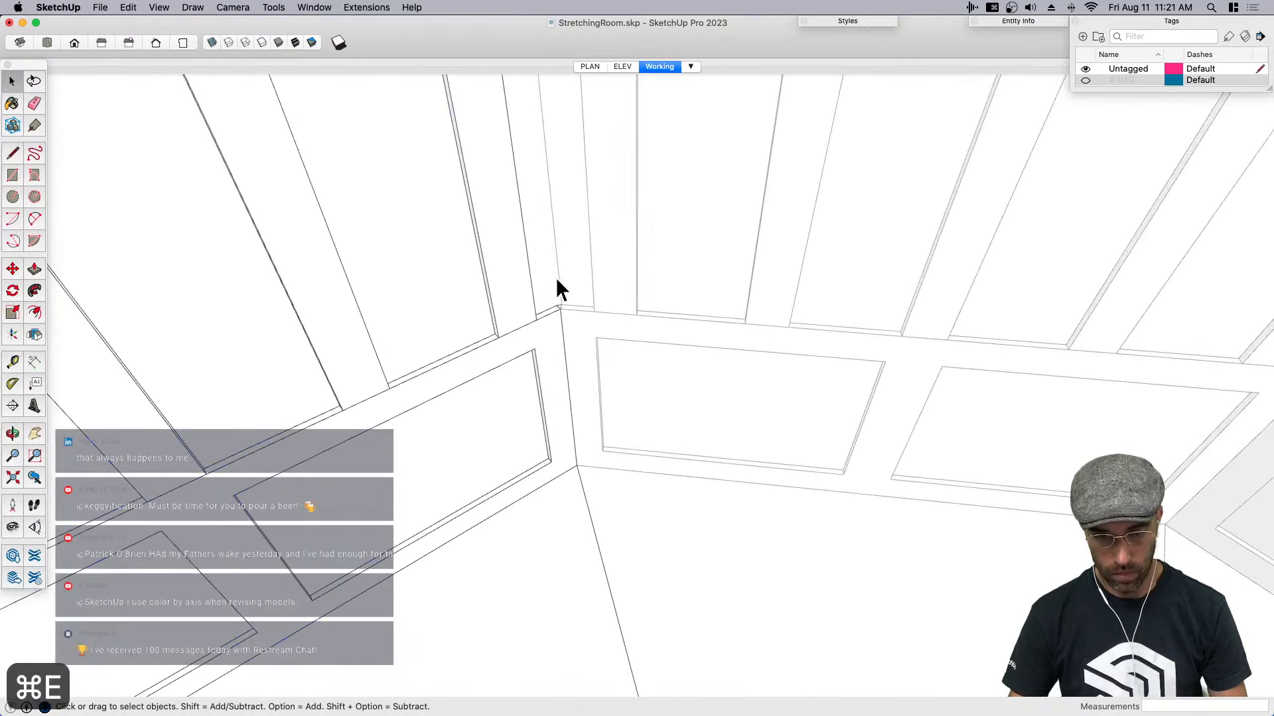
pyautogui.press('super+e')
pyautogui.scroll(-2, 559, 278)
pyautogui.scroll(-10, 559, 280)
pyautogui.click(765, 127)
# - Examine the complete octagonal room from outside and above
pyautogui.moveTo(700, 380); pyautogui.dragTo(850, 243, button='middle')
pyautogui.scroll(-10, 648, 276)
pyautogui.moveTo(648, 276); pyautogui.dragTo(699, 343, button='middle')
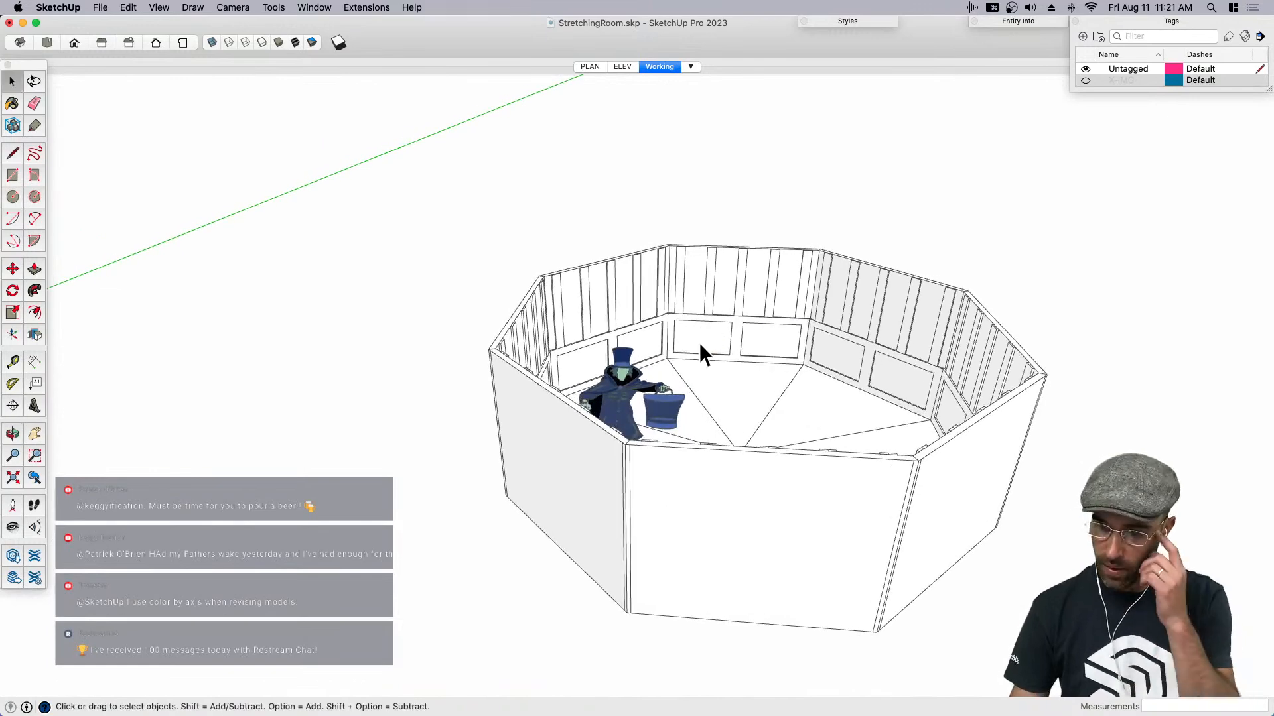
pyautogui.scroll(2, 774, 324)
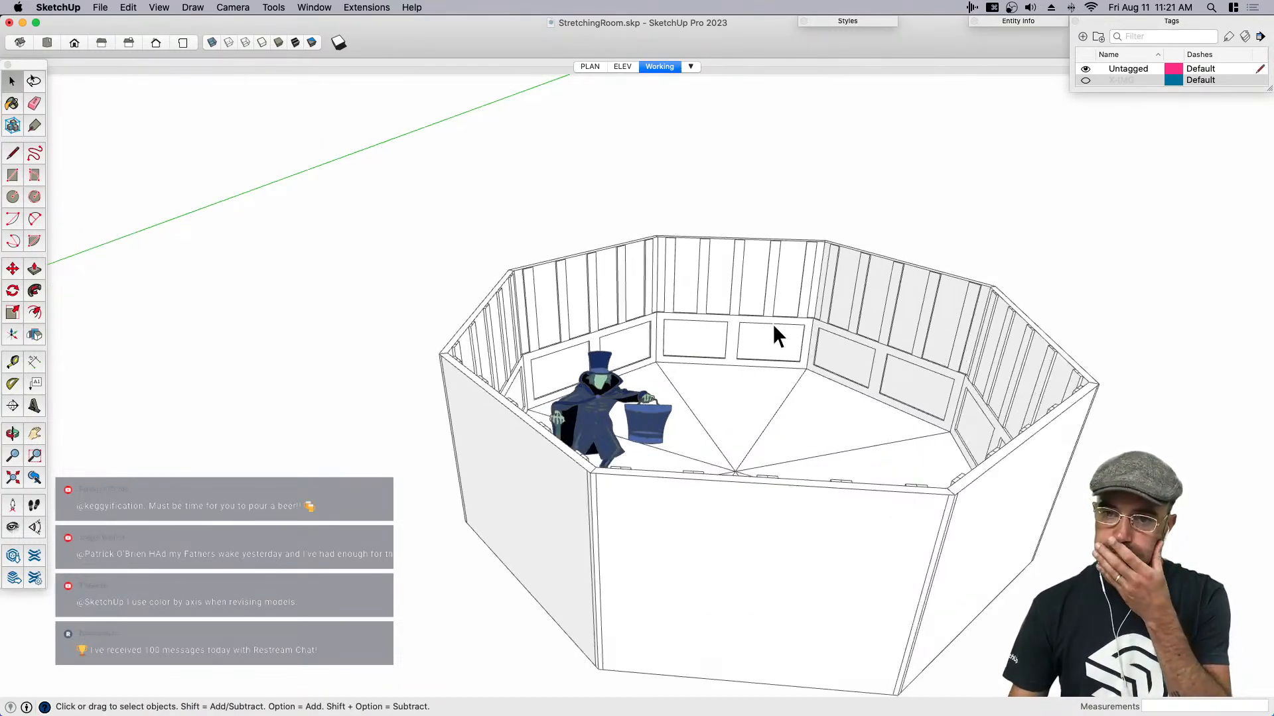
pyautogui.scroll(2, 869, 399)
pyautogui.scroll(-5, 686, 321)
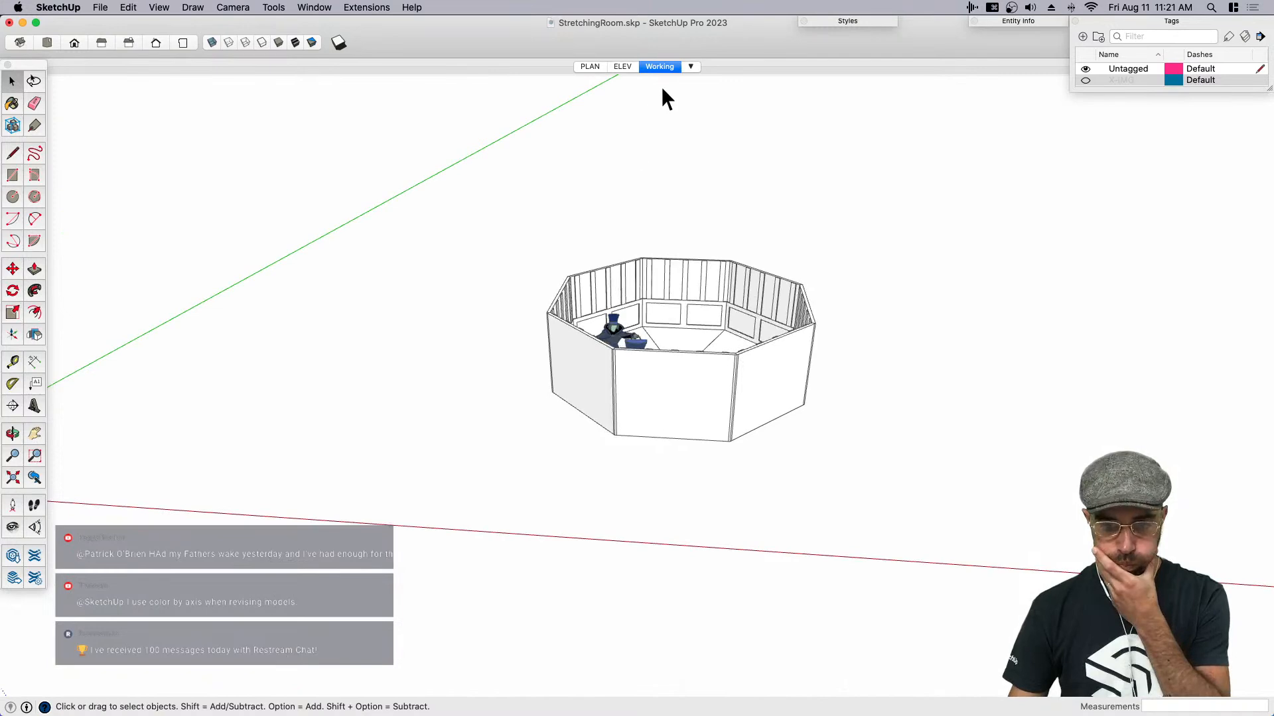
pyautogui.moveTo(840, 345); pyautogui.dragTo(566, 369, button='middle')
# - Place a section plane on the outer face of the near wall beside the caped figure
pyautogui.click(314, 8)
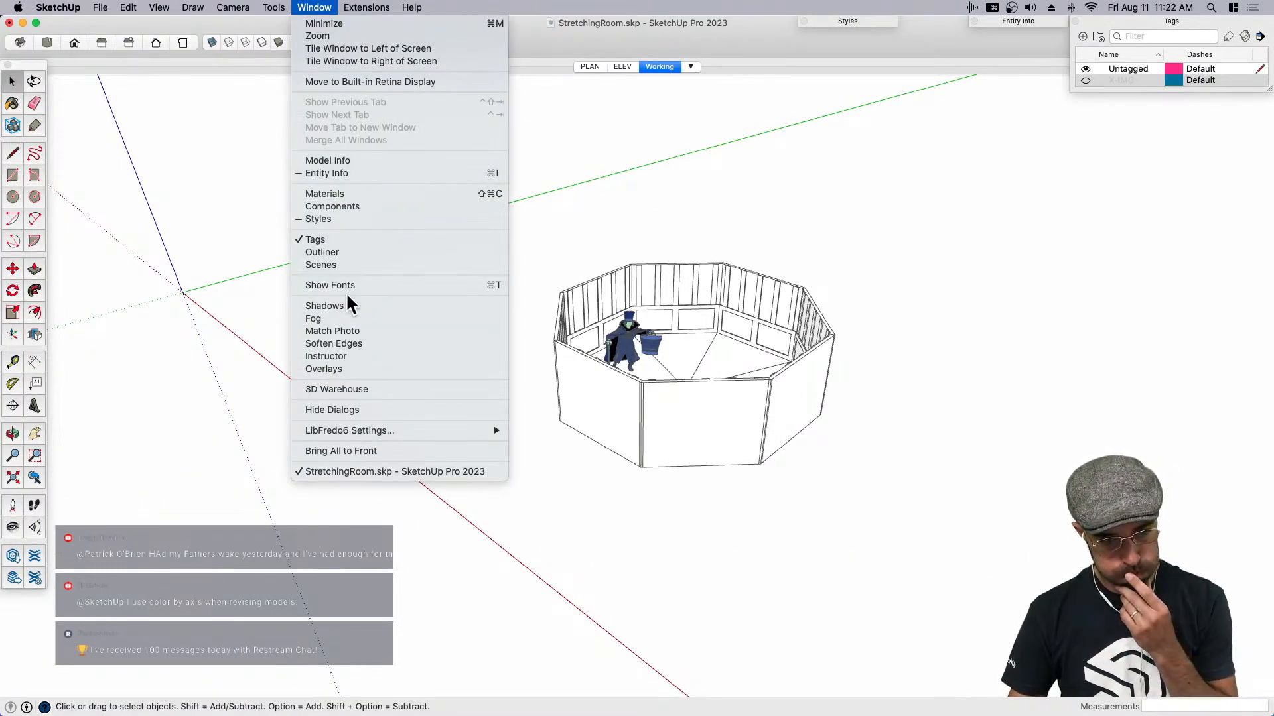
pyautogui.moveTo(275, 8)
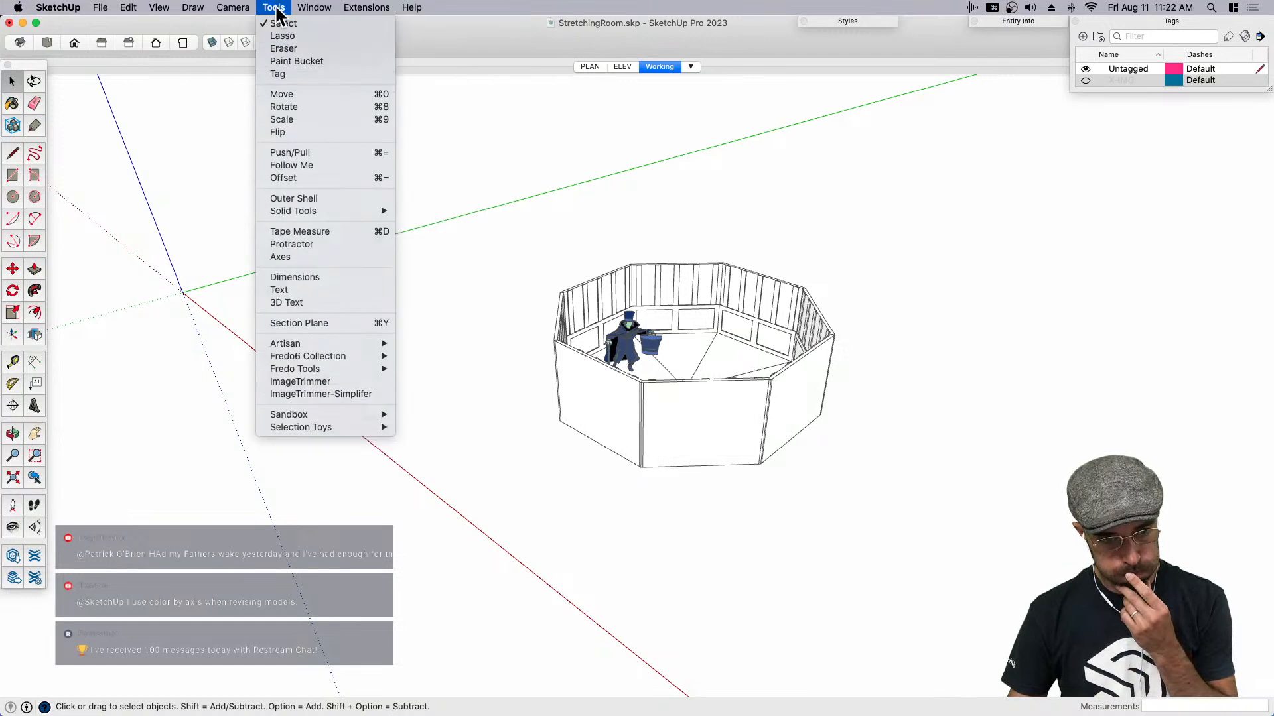
pyautogui.click(314, 324)
pyautogui.click(595, 400)
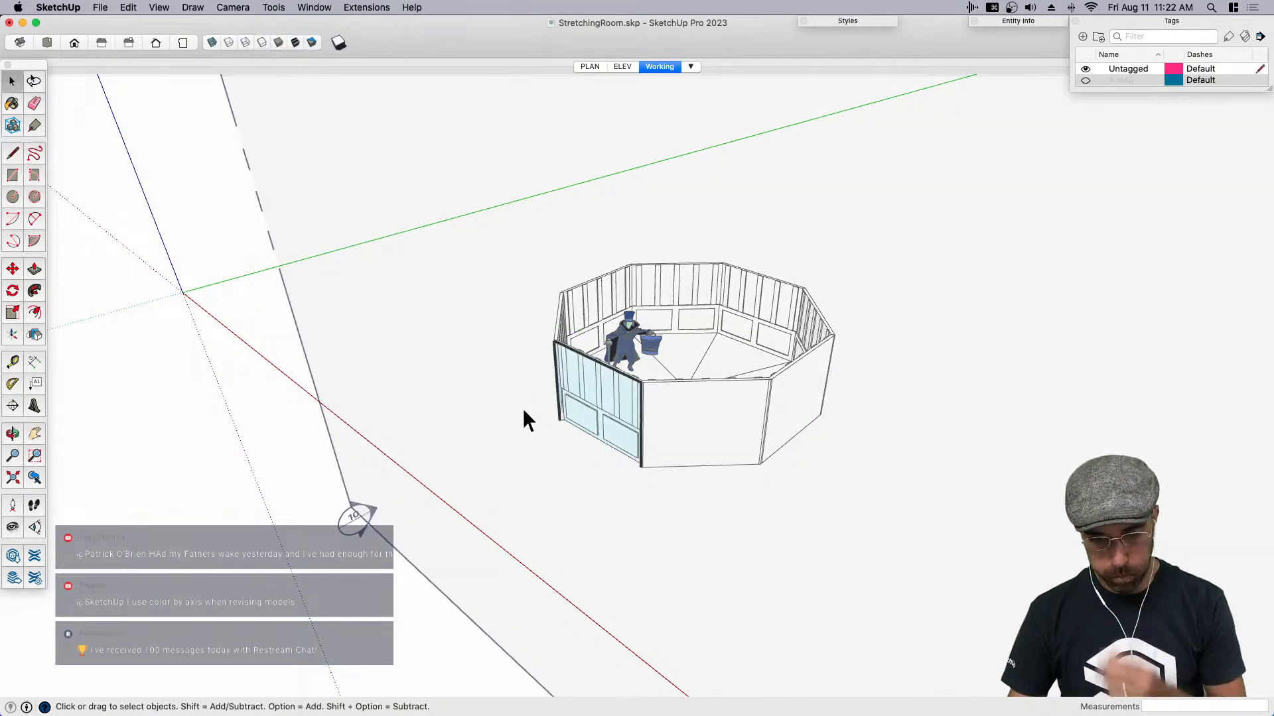
# - Move the section plane over 5' inward so it cuts away the near walls and opens up the room
pyautogui.press('m')
pyautogui.click(461, 458)
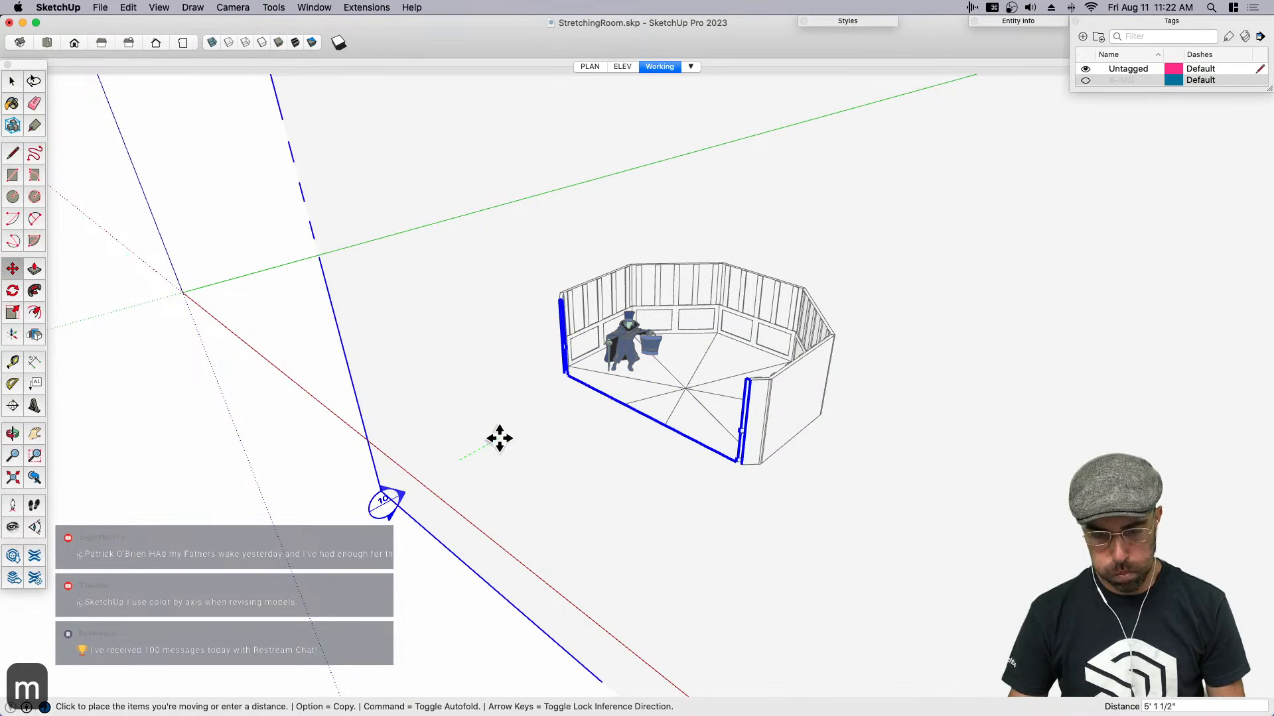
pyautogui.click(505, 433)
pyautogui.press('space')
pyautogui.scroll(-2, 435, 382)
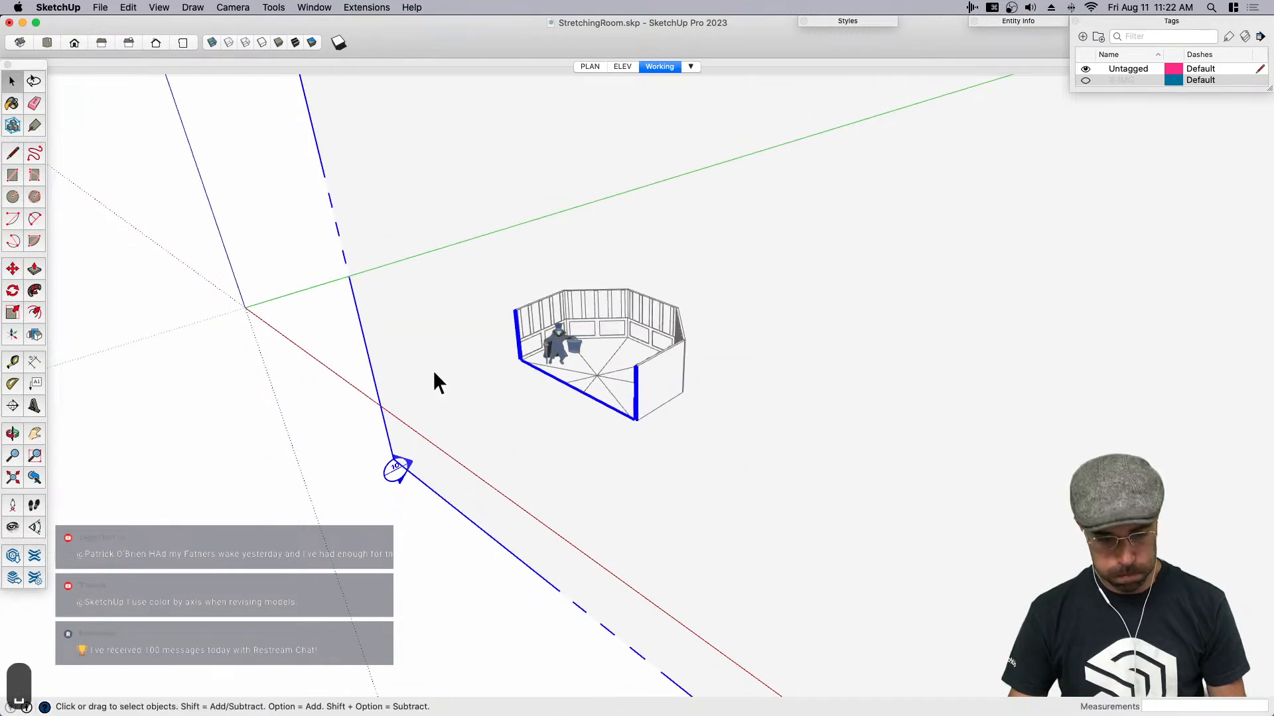
# - Hide the section plane symbol while keeping the cut, and update the Working scene
pyautogui.hotkey('shift', 't')
pyautogui.rightClick(668, 66)
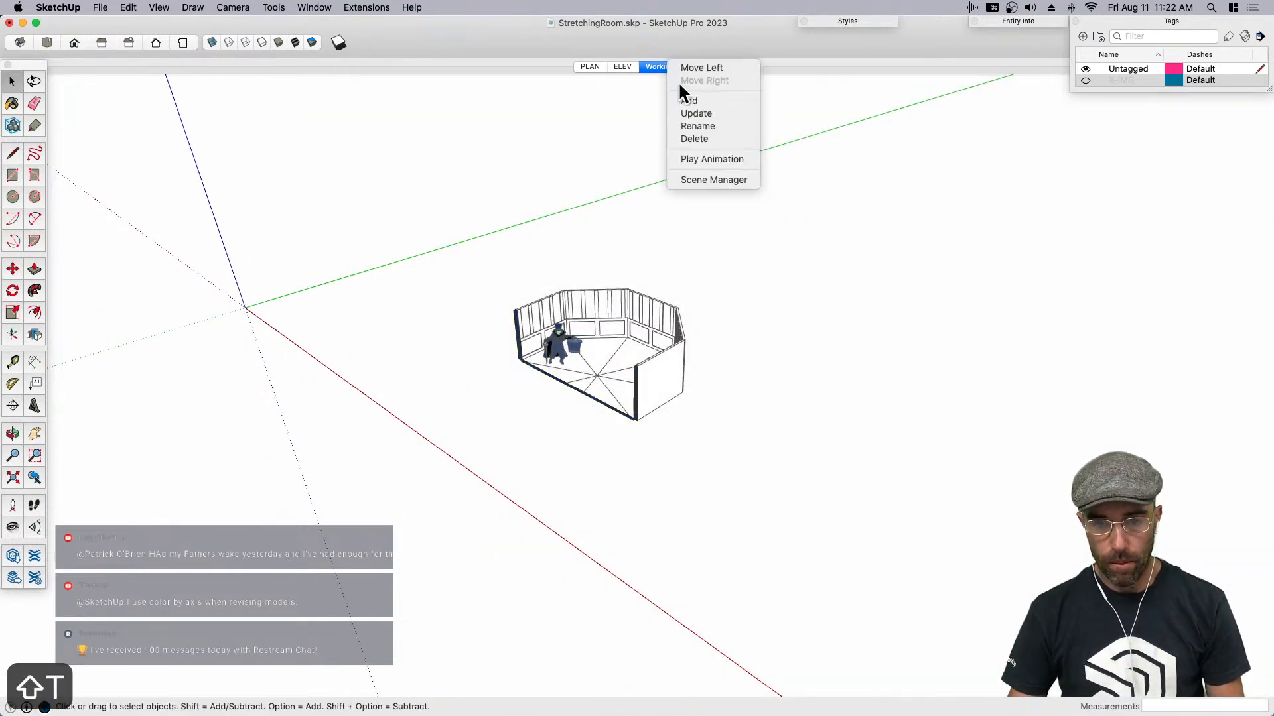
pyautogui.click(690, 112)
# - Check the edge style settings and update the Working scene with a closer view into the cut-open room
pyautogui.click(848, 22)
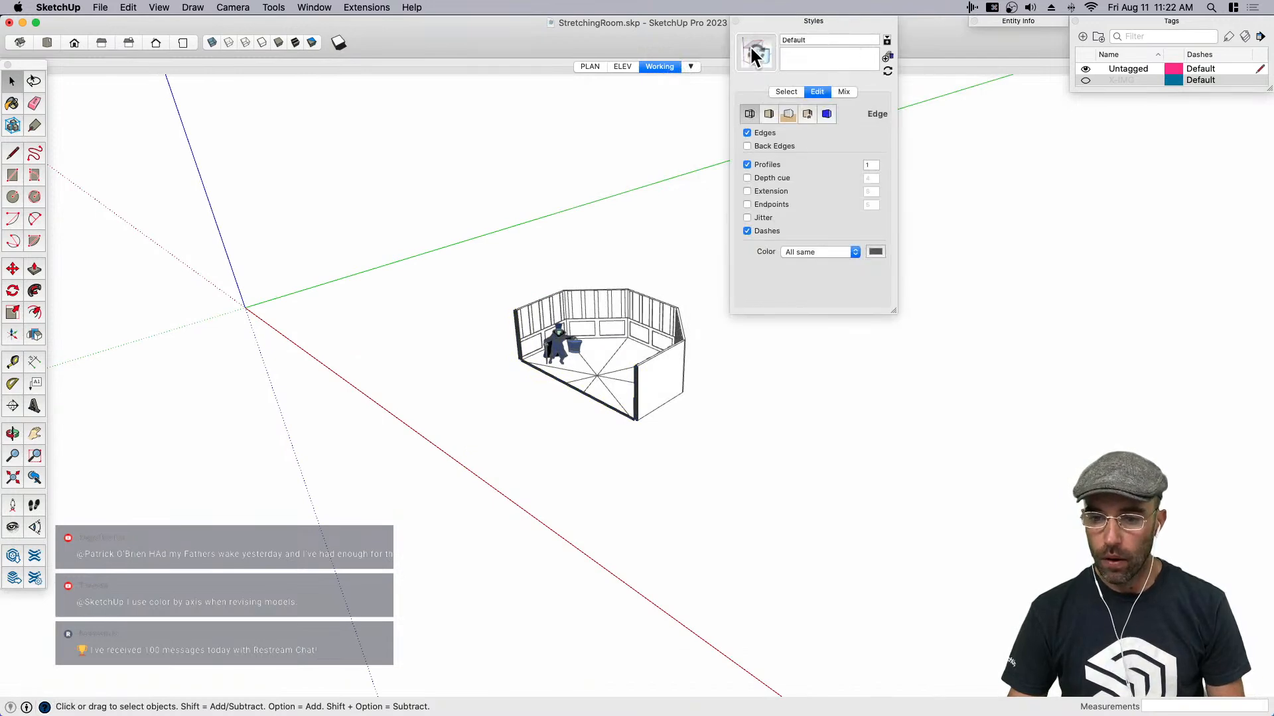
pyautogui.click(804, 20)
pyautogui.scroll(5, 620, 332)
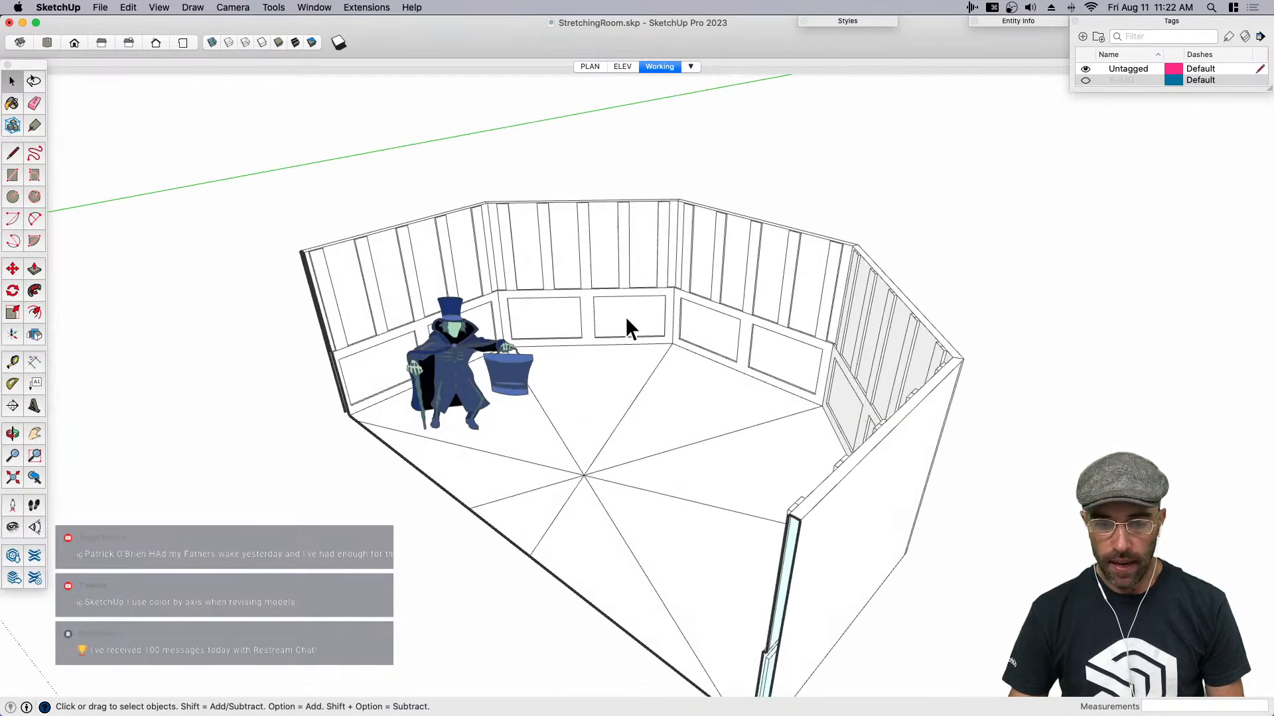
pyautogui.rightClick(660, 67)
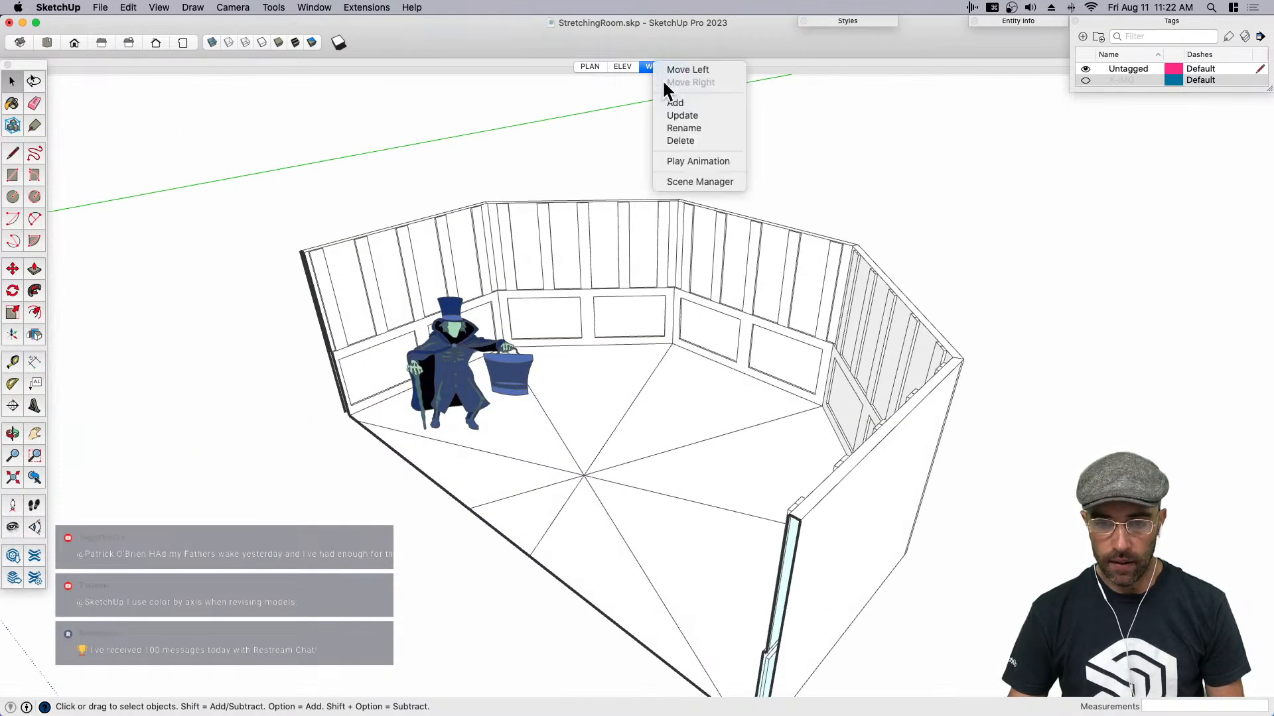
pyautogui.click(684, 115)
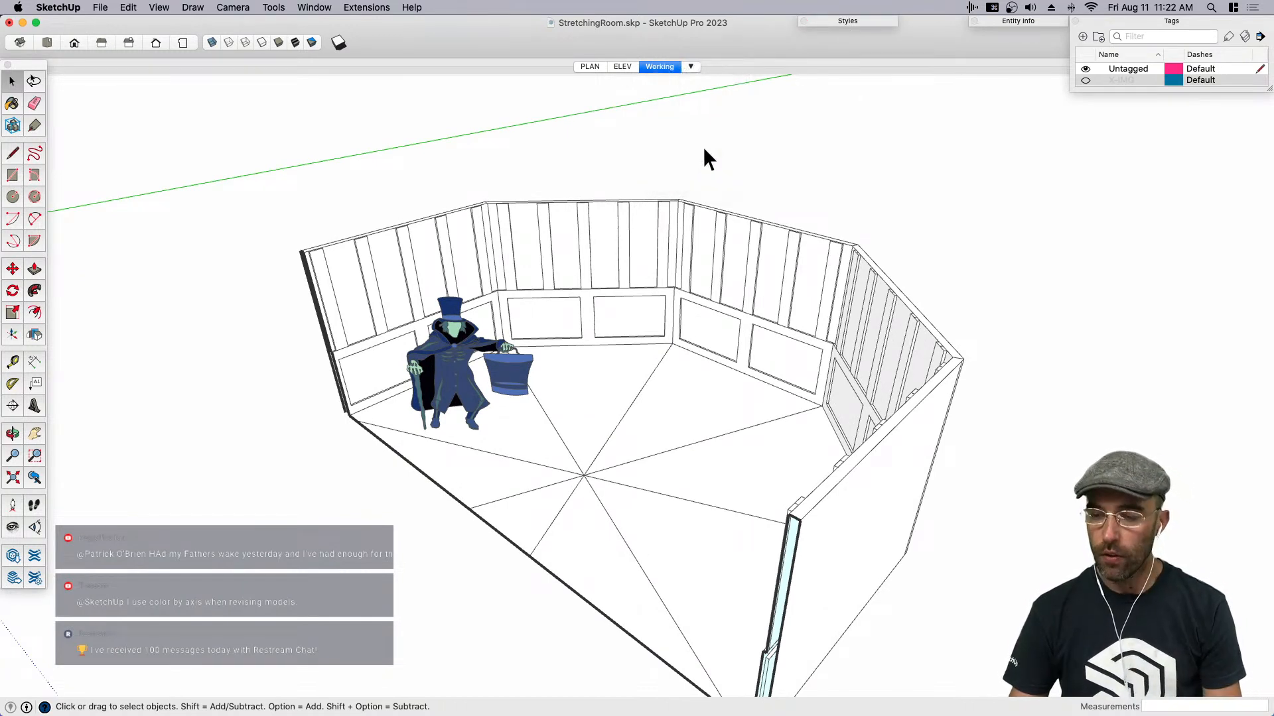
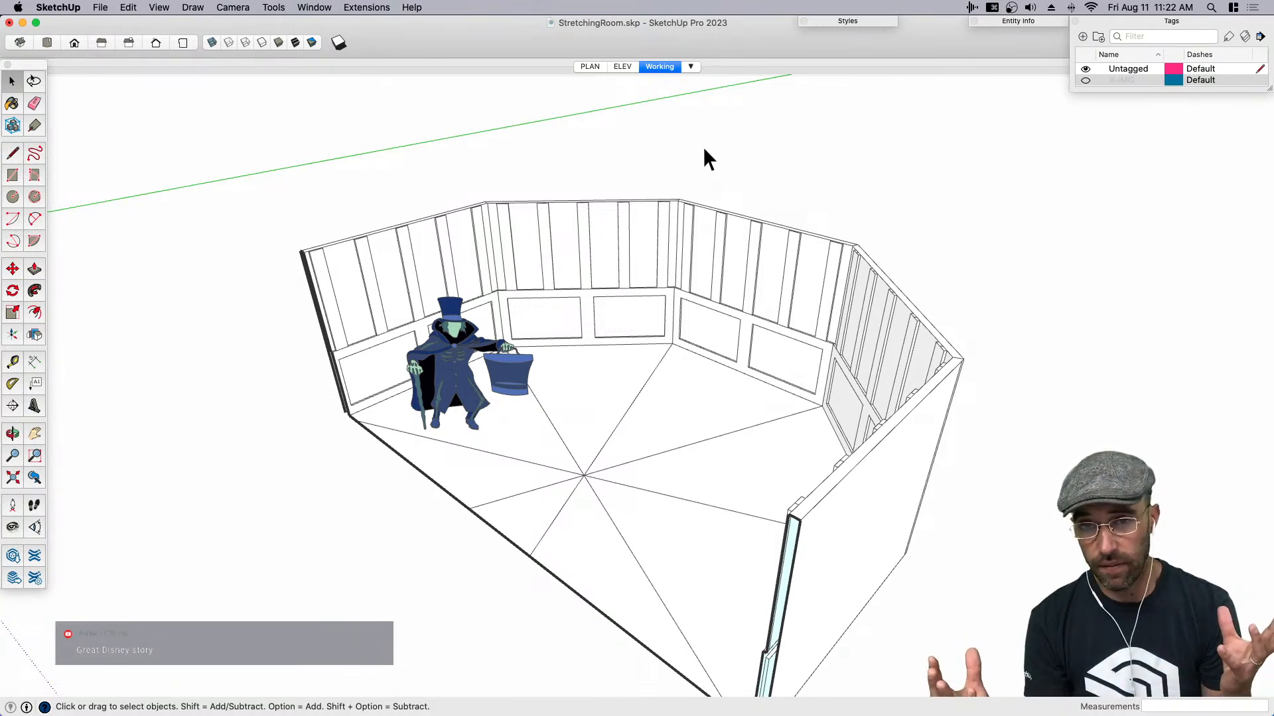
pyautogui.moveTo(702, 150); pyautogui.dragTo(822, 376, button='middle')
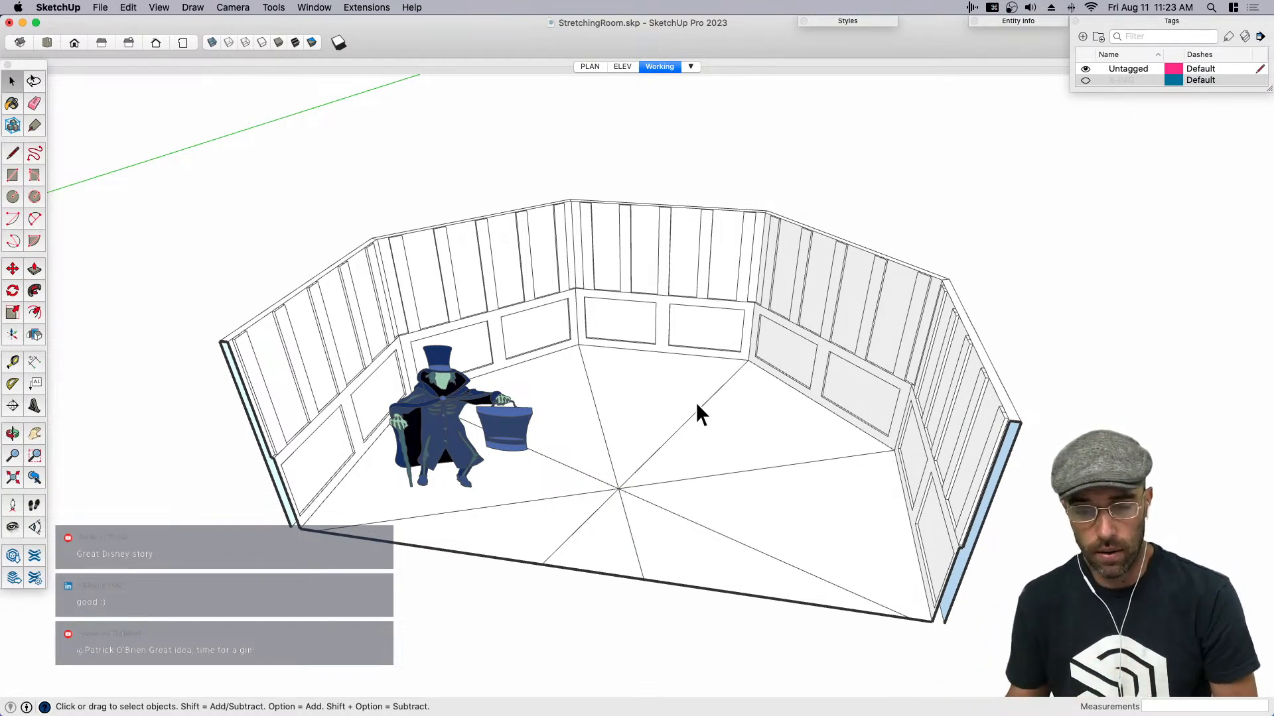
pyautogui.moveTo(605, 279); pyautogui.dragTo(752, 371, button='middle')
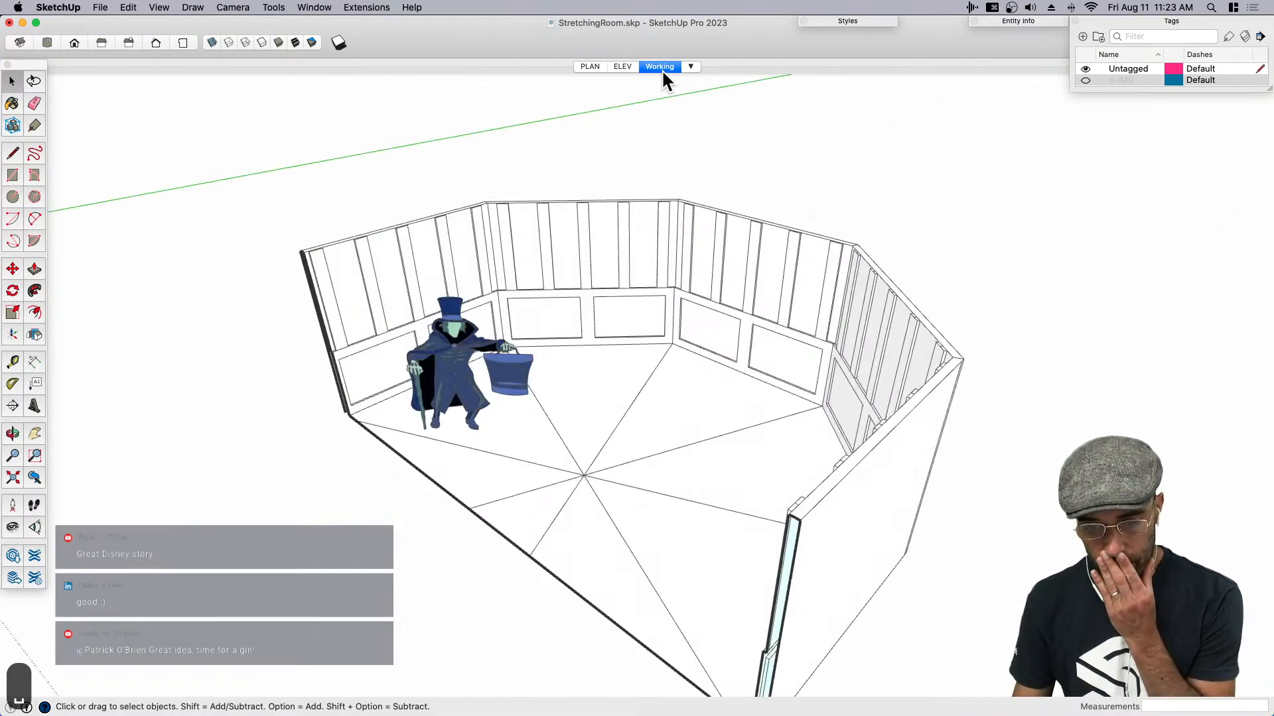
# - Examine the reference elevations in the ELEV scene, comparing the collapsed and stretched room drawings with the modeled walls
pyautogui.click(625, 65)
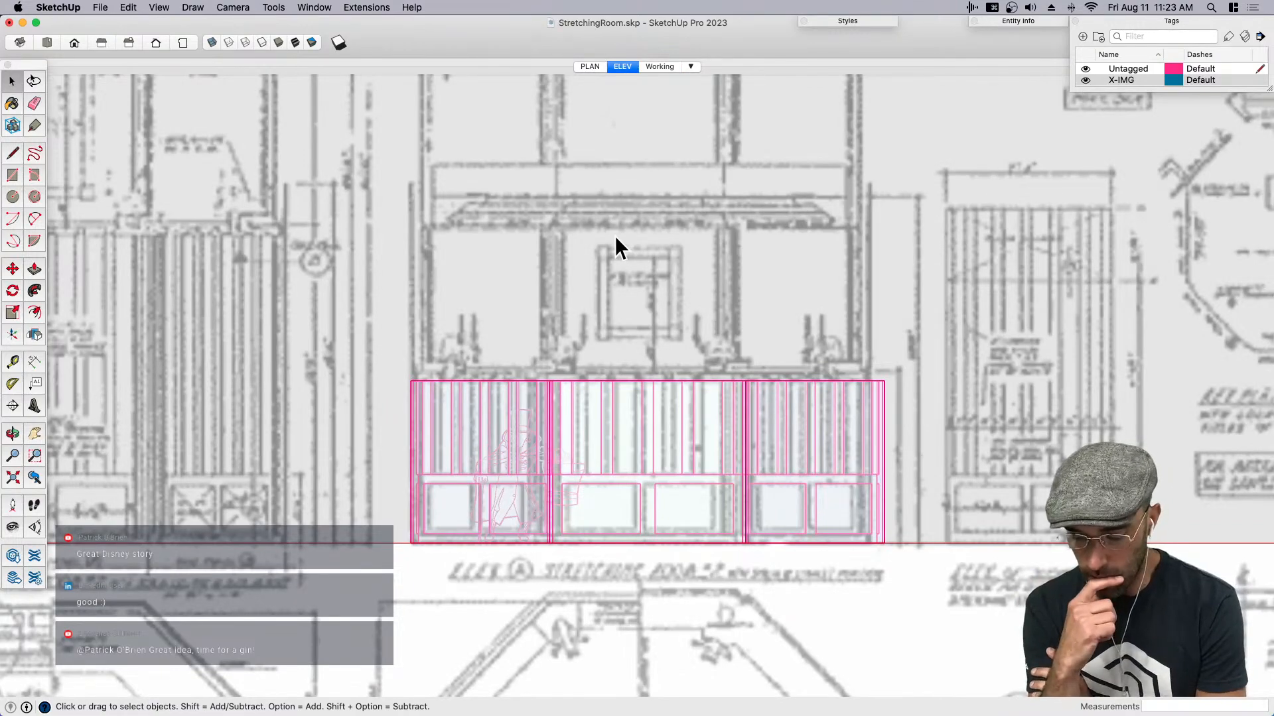
pyautogui.scroll(-2, 676, 361)
pyautogui.press('h')
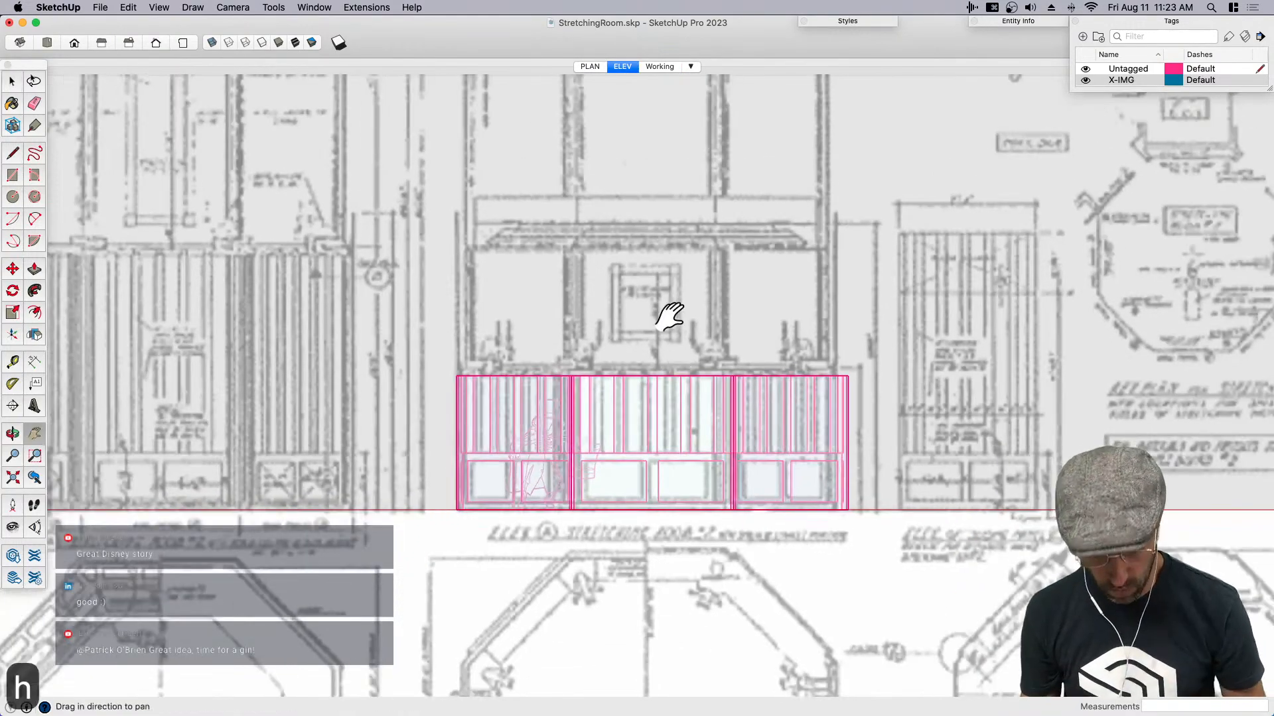
pyautogui.moveTo(677, 336); pyautogui.dragTo(650, 411)
pyautogui.moveTo(586, 350); pyautogui.dragTo(720, 370)
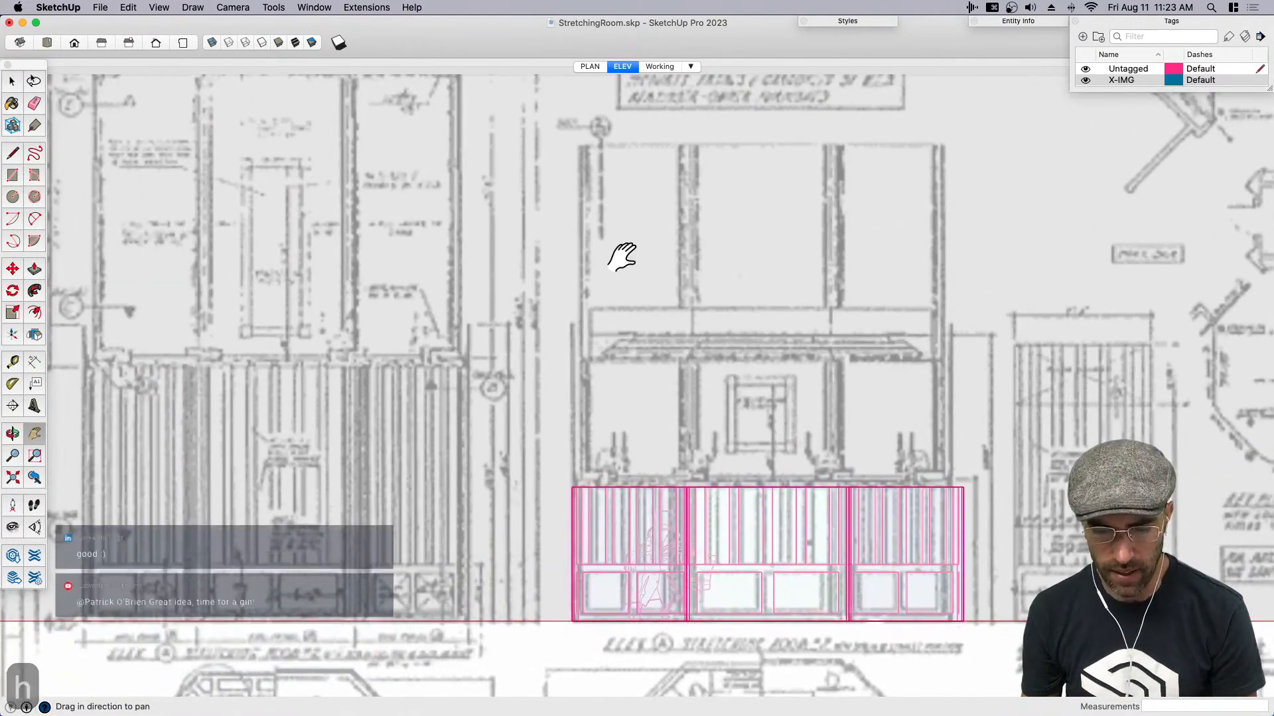
pyautogui.moveTo(491, 404); pyautogui.dragTo(725, 387)
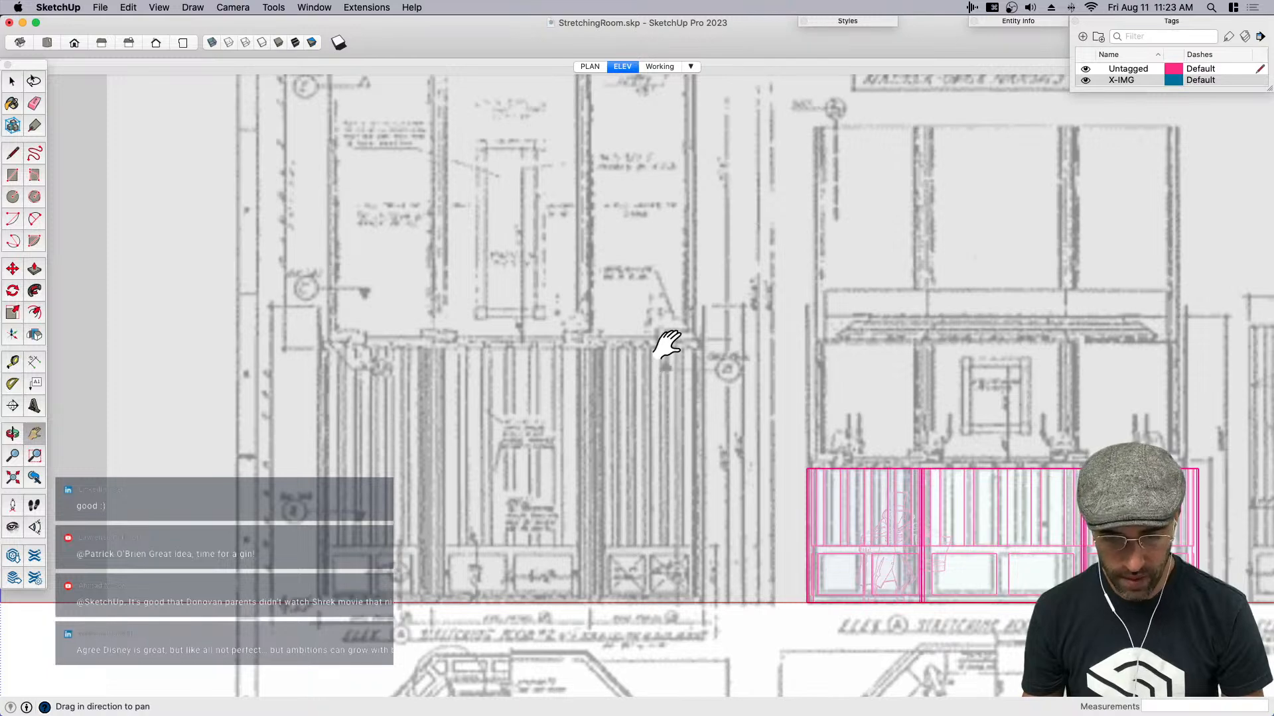
pyautogui.scroll(2, 507, 346)
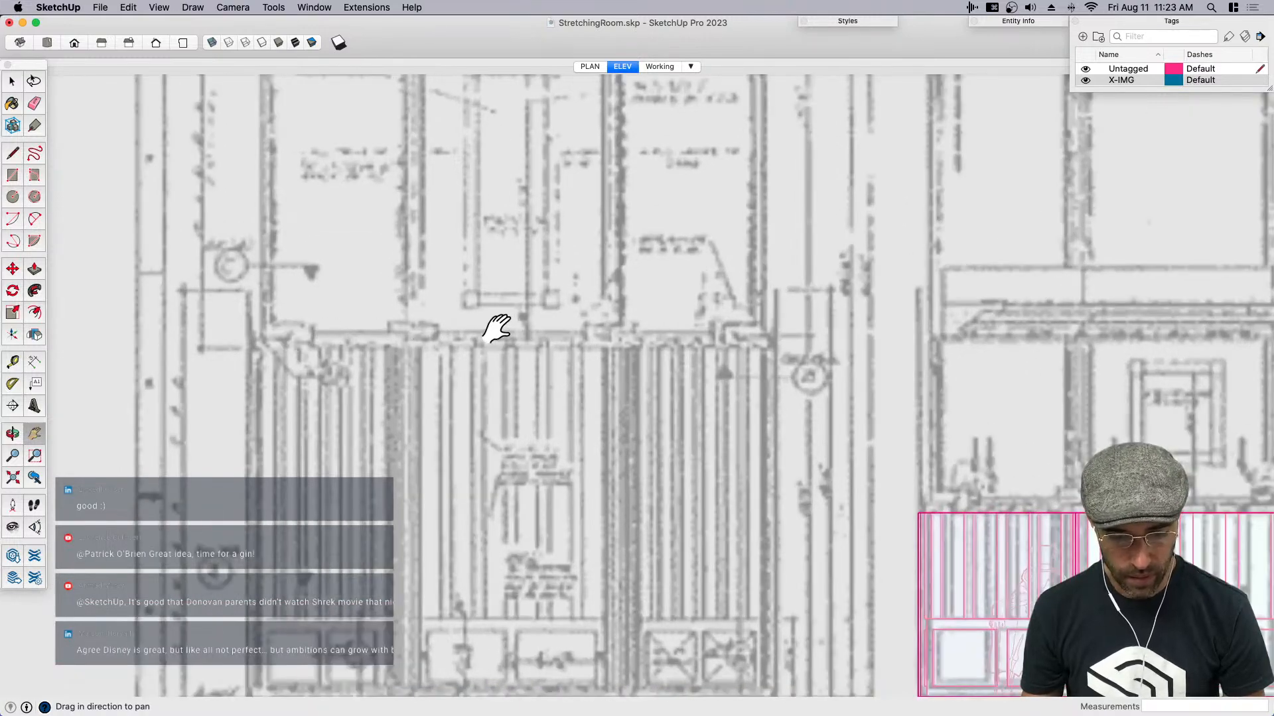
pyautogui.scroll(-2, 498, 329)
pyautogui.moveTo(1009, 440); pyautogui.dragTo(847, 389)
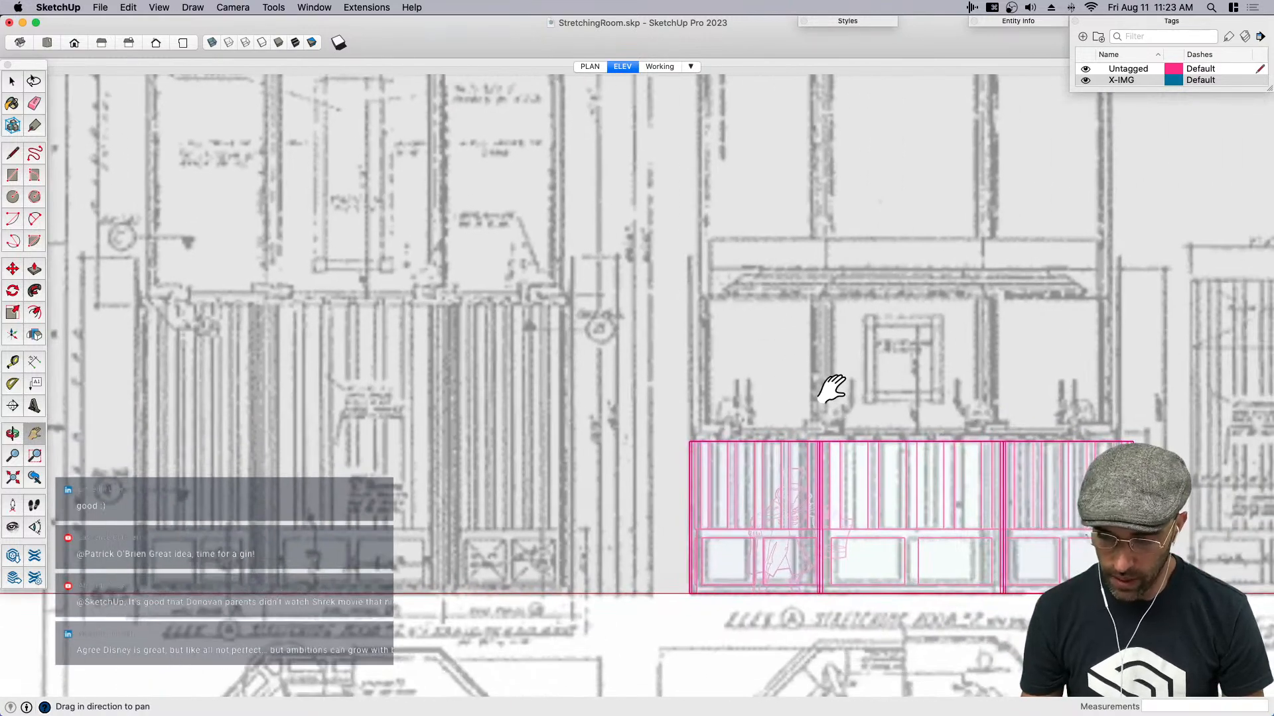
pyautogui.moveTo(925, 372); pyautogui.dragTo(774, 350)
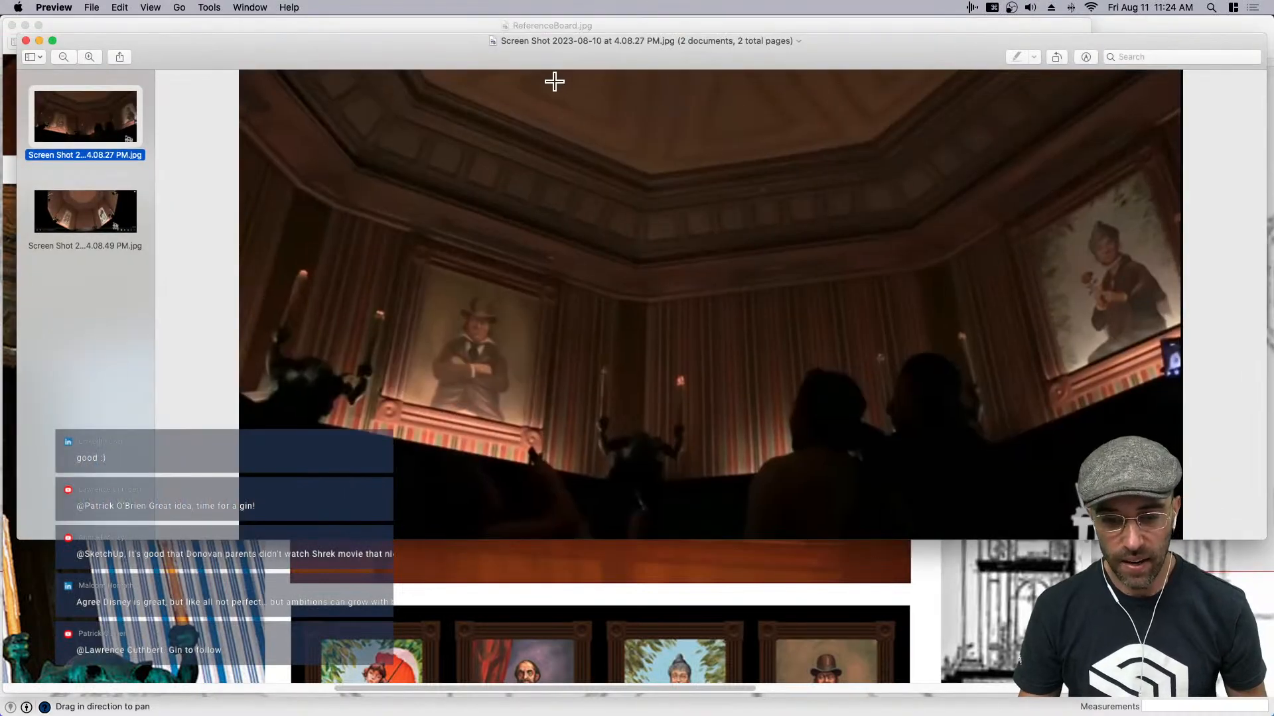
# - Switch to Preview to examine the two stretching room reference screenshots, and return to the SketchUp model
pyautogui.moveTo(543, 41)
pyautogui.mouseDown()
pyautogui.moveTo(636, 139)
pyautogui.moveTo(584, 116)
pyautogui.mouseUp()
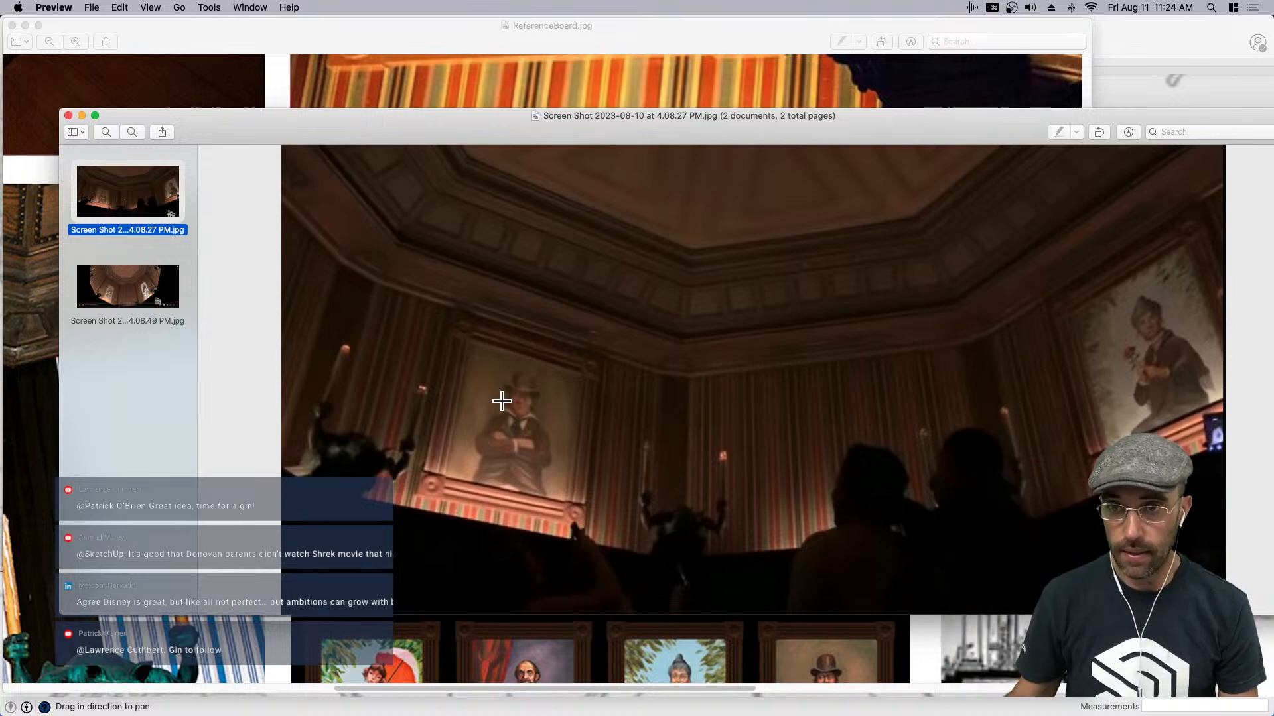
pyautogui.click(118, 296)
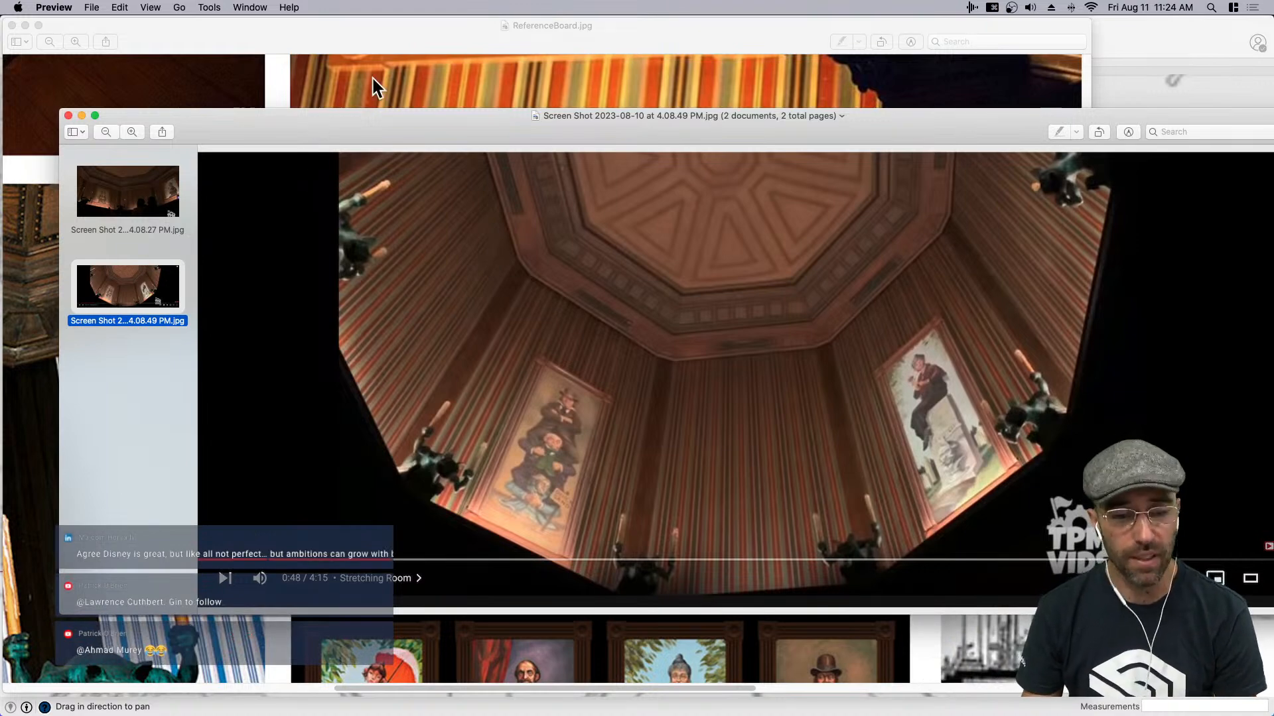
pyautogui.click(1123, 49)
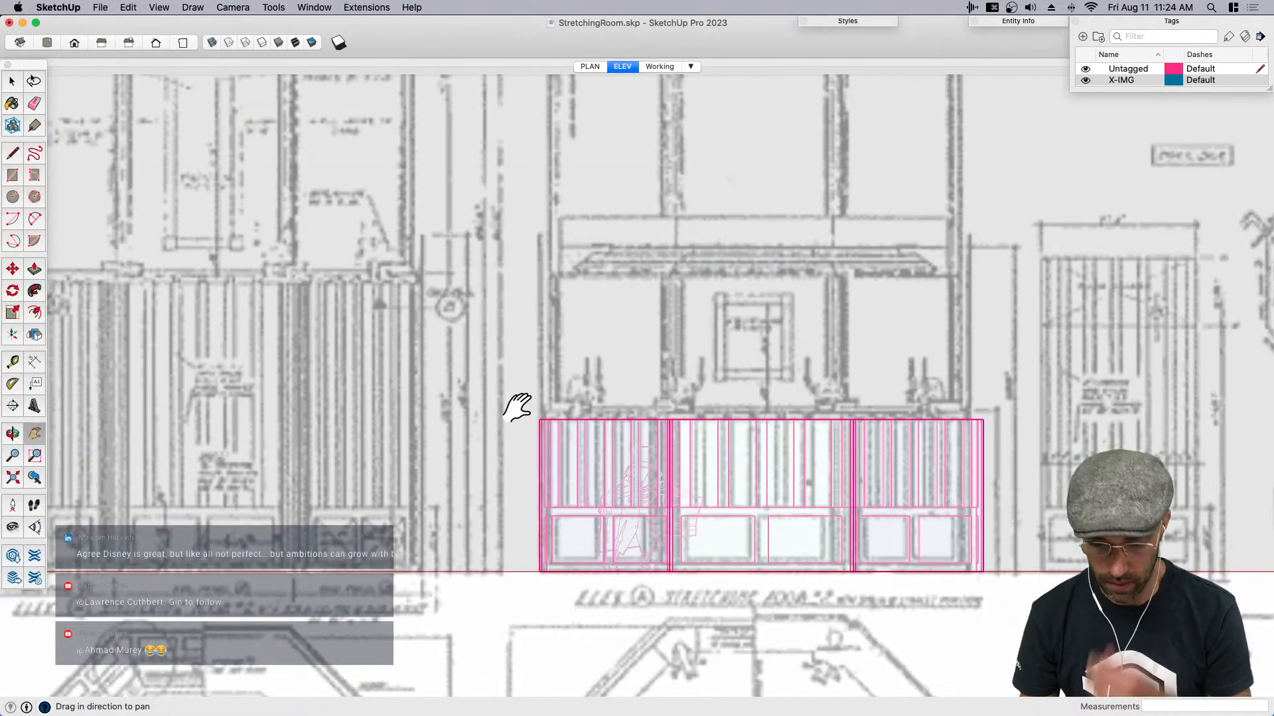
pyautogui.moveTo(745, 475)
pyautogui.mouseDown(button='middle')
pyautogui.moveTo(677, 520)
pyautogui.moveTo(766, 473)
pyautogui.moveTo(790, 483)
pyautogui.moveTo(770, 378)
pyautogui.mouseUp(button='middle')
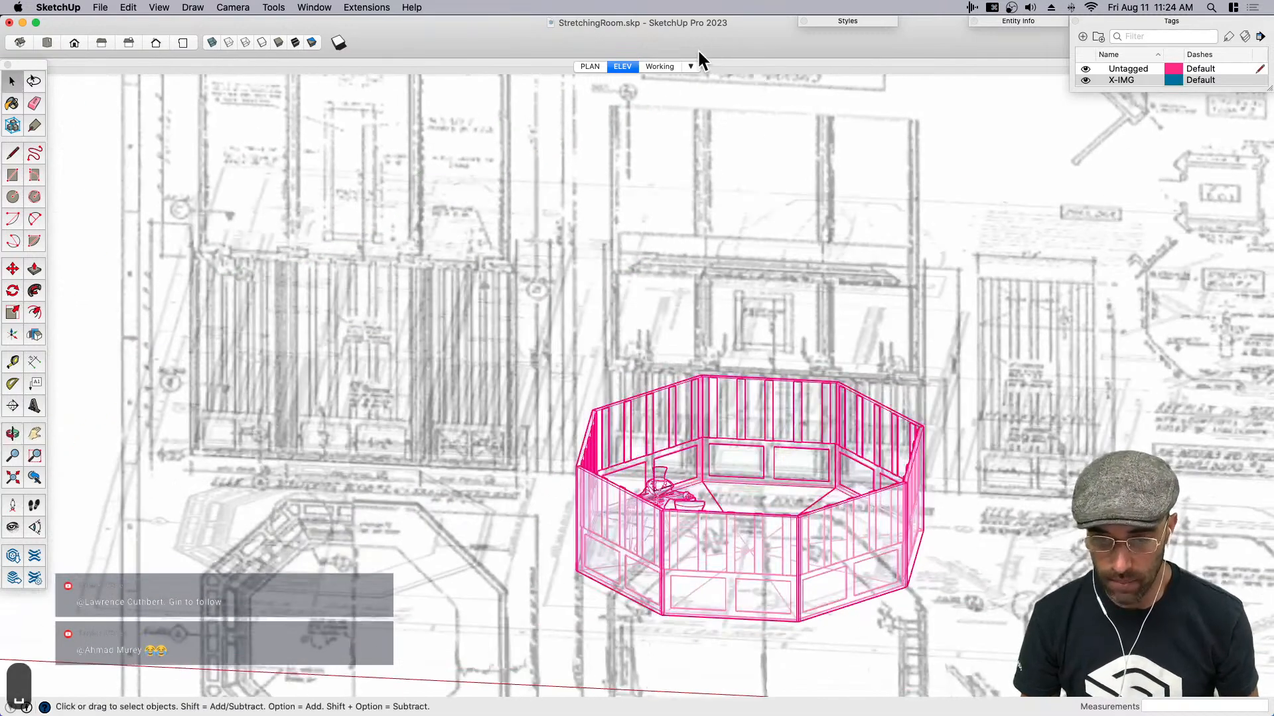
# - In the Working scene, open a wedge and make its upper wall and vertical battens into a separate component
pyautogui.click(659, 66)
pyautogui.click(777, 260)
pyautogui.doubleClick(745, 267)
pyautogui.moveTo(745, 267); pyautogui.dragTo(820, 137, button='middle')
pyautogui.moveTo(503, 225); pyautogui.dragTo(504, 223)
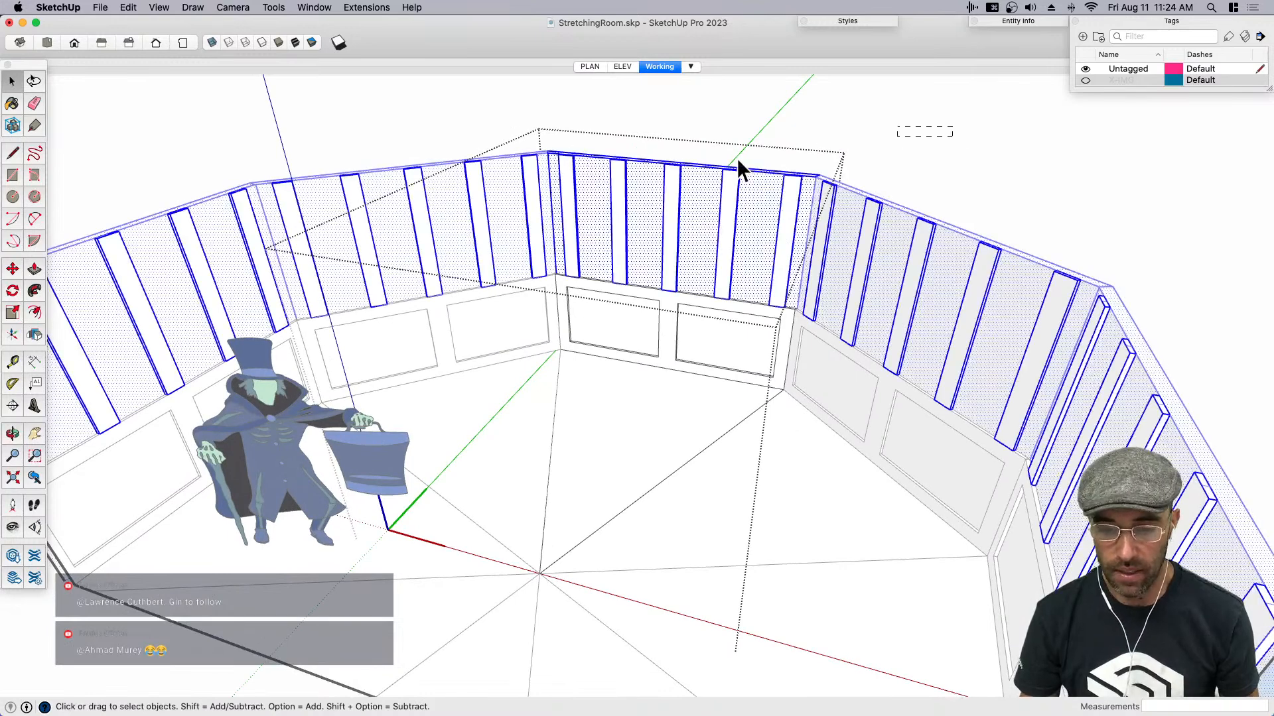
pyautogui.hotkey('shift', 'g')
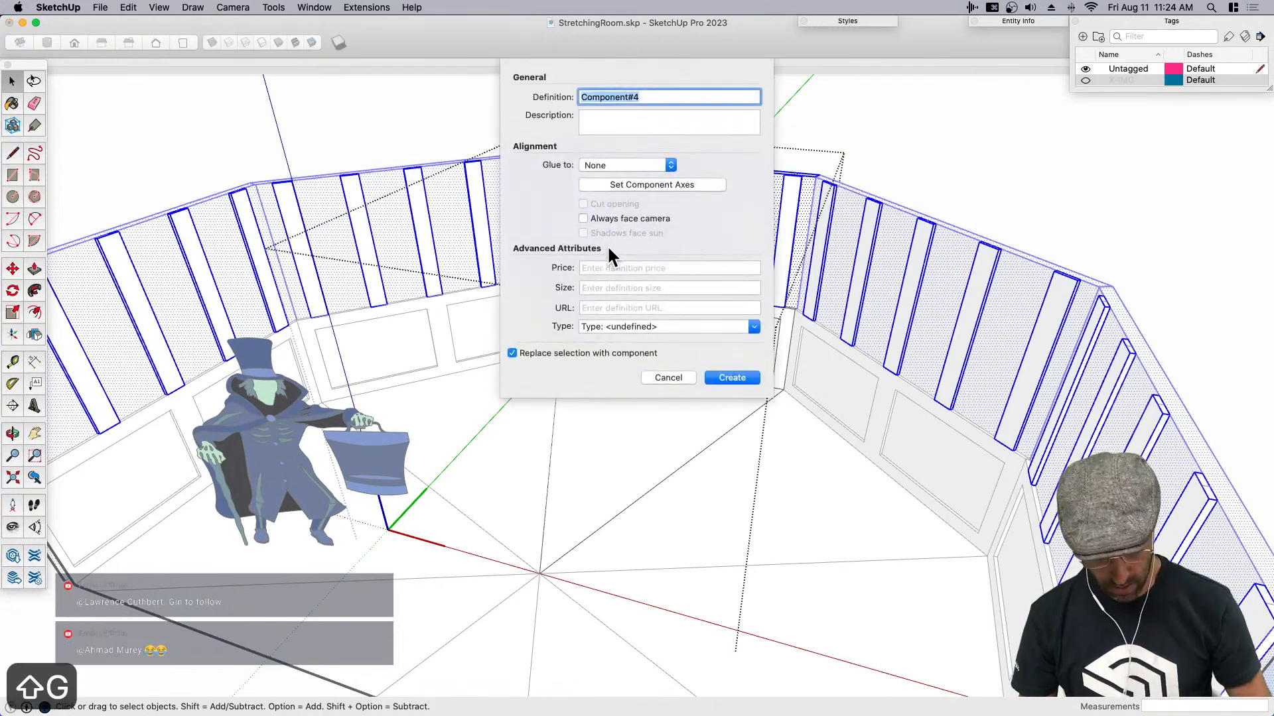
pyautogui.click(732, 378)
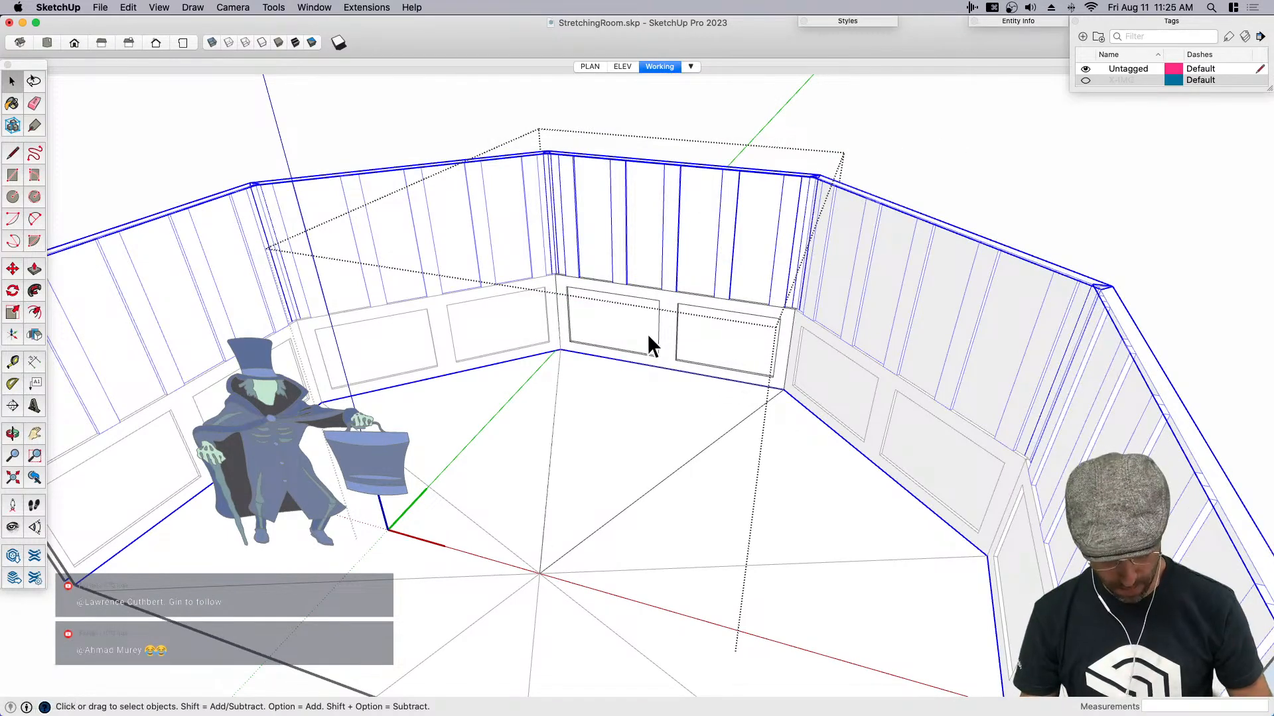
# - Cut the upper wall component out of the wedge and paste it in place outside the wedge as a single panel
pyautogui.press('super+c')
pyautogui.press('BackSpace')
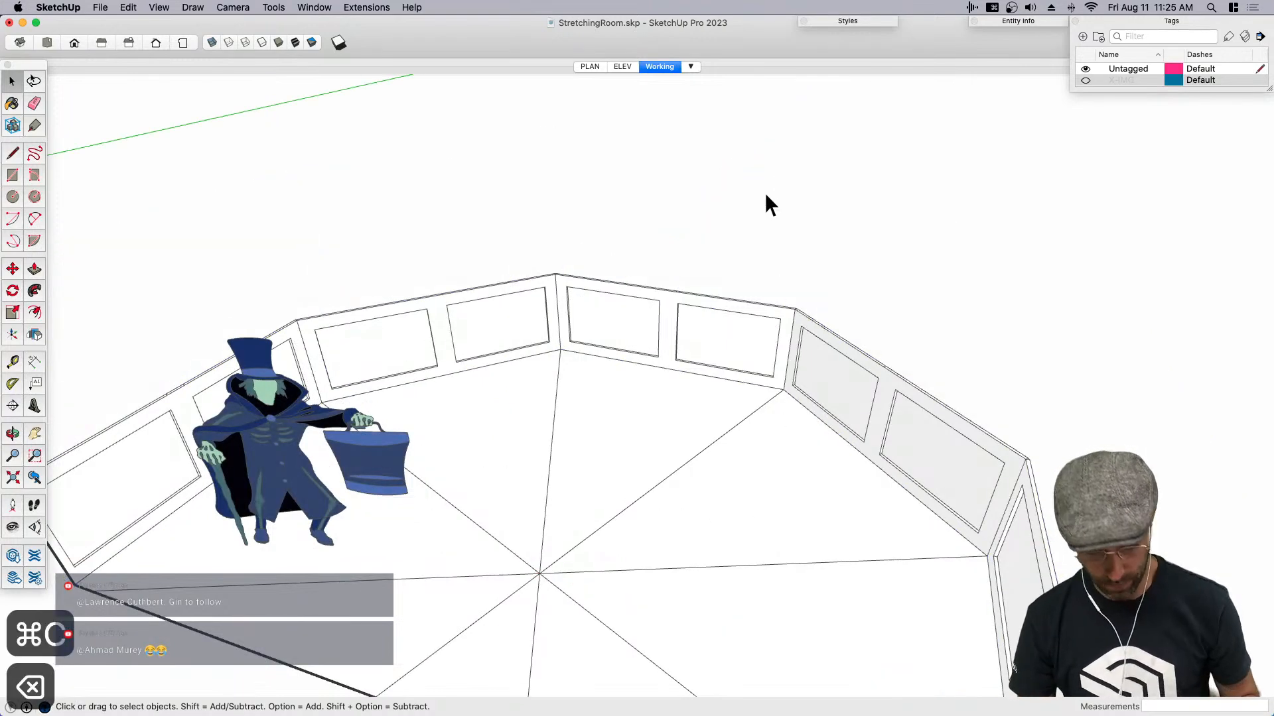
pyautogui.hotkey('shift', 'v')
pyautogui.scroll(-4, 687, 300)
pyautogui.moveTo(687, 300); pyautogui.dragTo(600, 353, button='middle')
pyautogui.press('space')
# - Group the lower room wedges with the caped figure, and try moving the group straight down
pyautogui.click(688, 353)
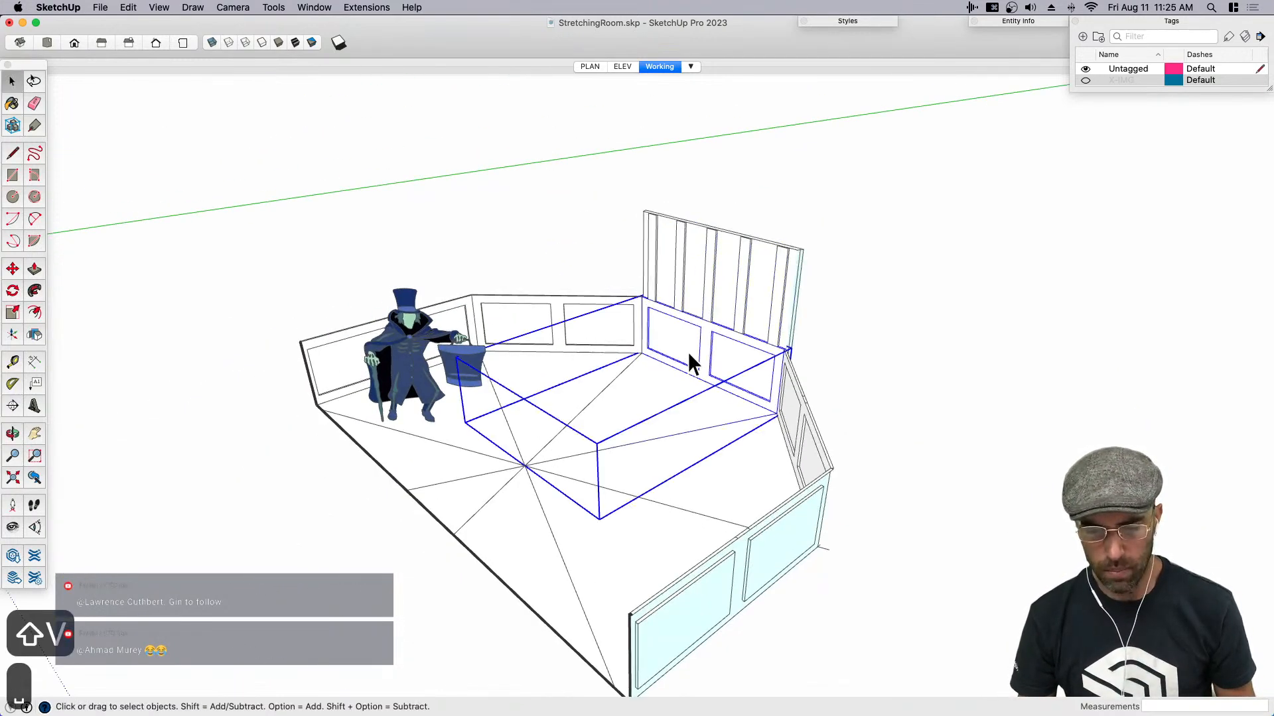
pyautogui.keyDown('shift'); pyautogui.click(647, 402); pyautogui.keyUp('shift')
pyautogui.moveTo(603, 408); pyautogui.dragTo(293, 297, button='middle')
pyautogui.moveTo(311, 343); pyautogui.dragTo(985, 639)
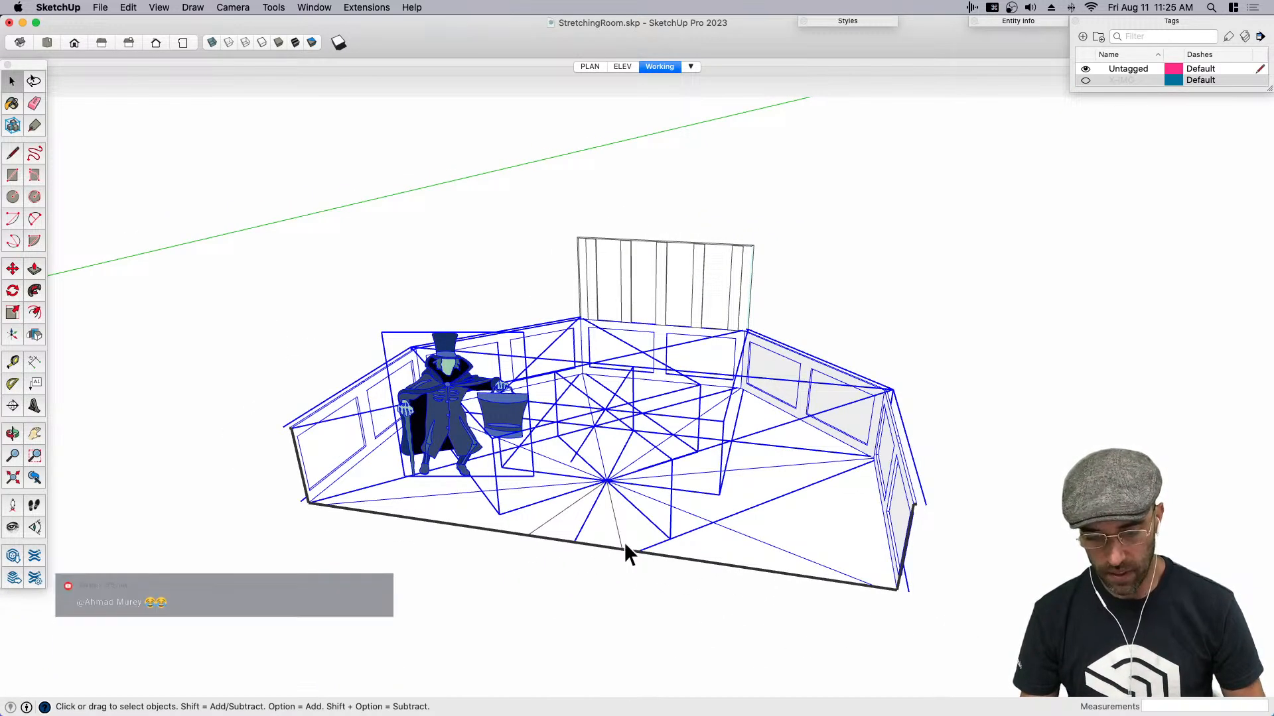
pyautogui.press('super+g')
pyautogui.moveTo(688, 556); pyautogui.dragTo(708, 483, button='middle')
pyautogui.press('m')
pyautogui.click(674, 442)
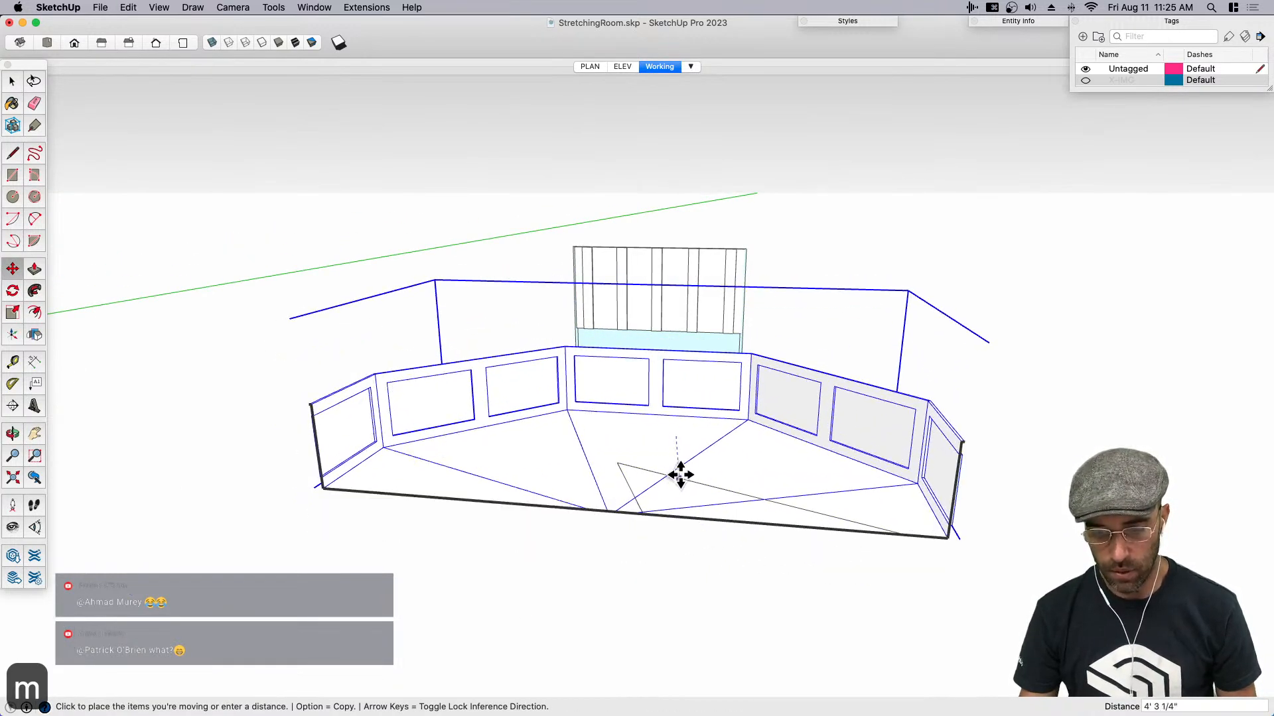
pyautogui.press('space')
# - Cut the wedge left outside, paste it in place into the lower room group, and try moving the group down
pyautogui.click(668, 498)
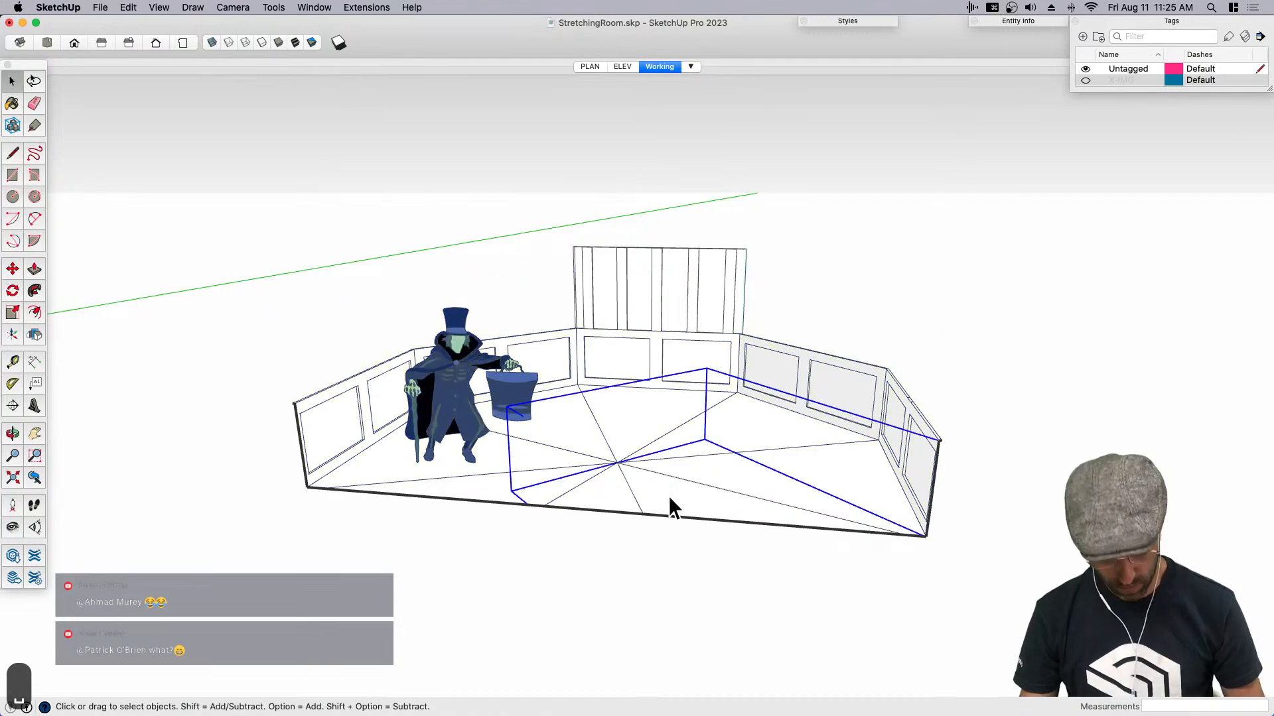
pyautogui.press('super+c')
pyautogui.press('BackSpace')
pyautogui.press('super+shift+v')
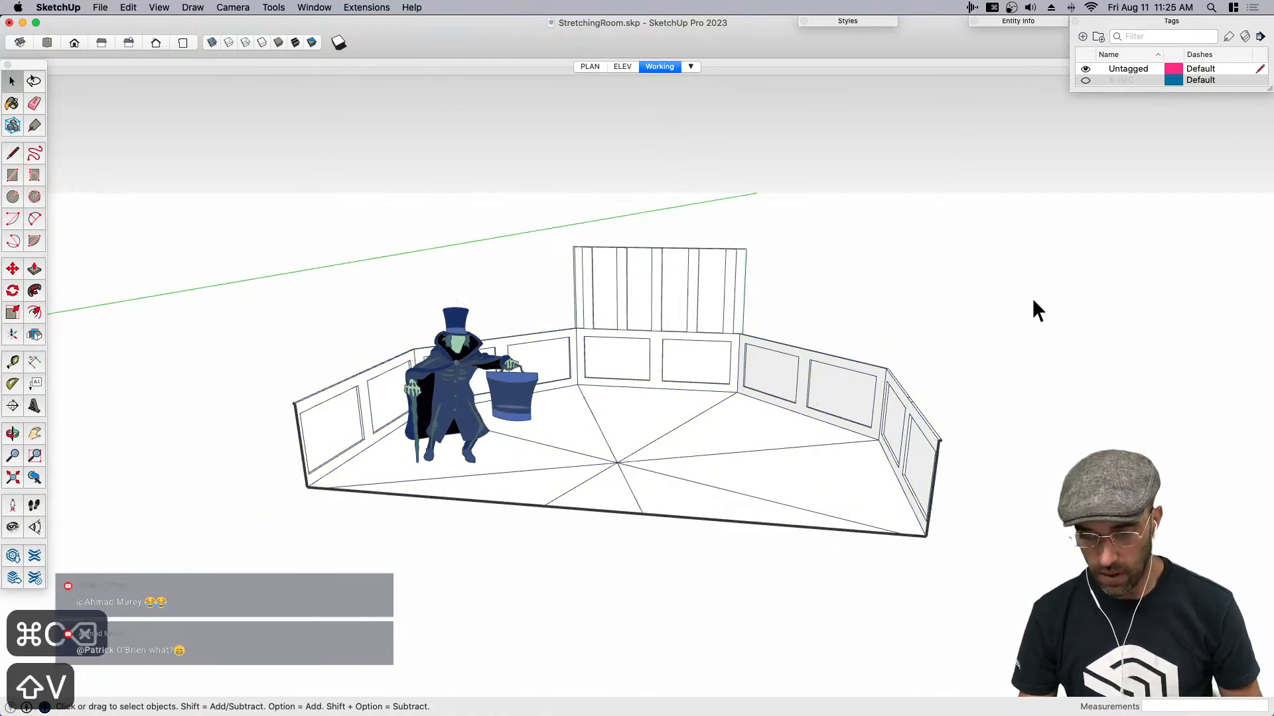
pyautogui.press('m')
pyautogui.scroll(3, 688, 361)
pyautogui.click(688, 364)
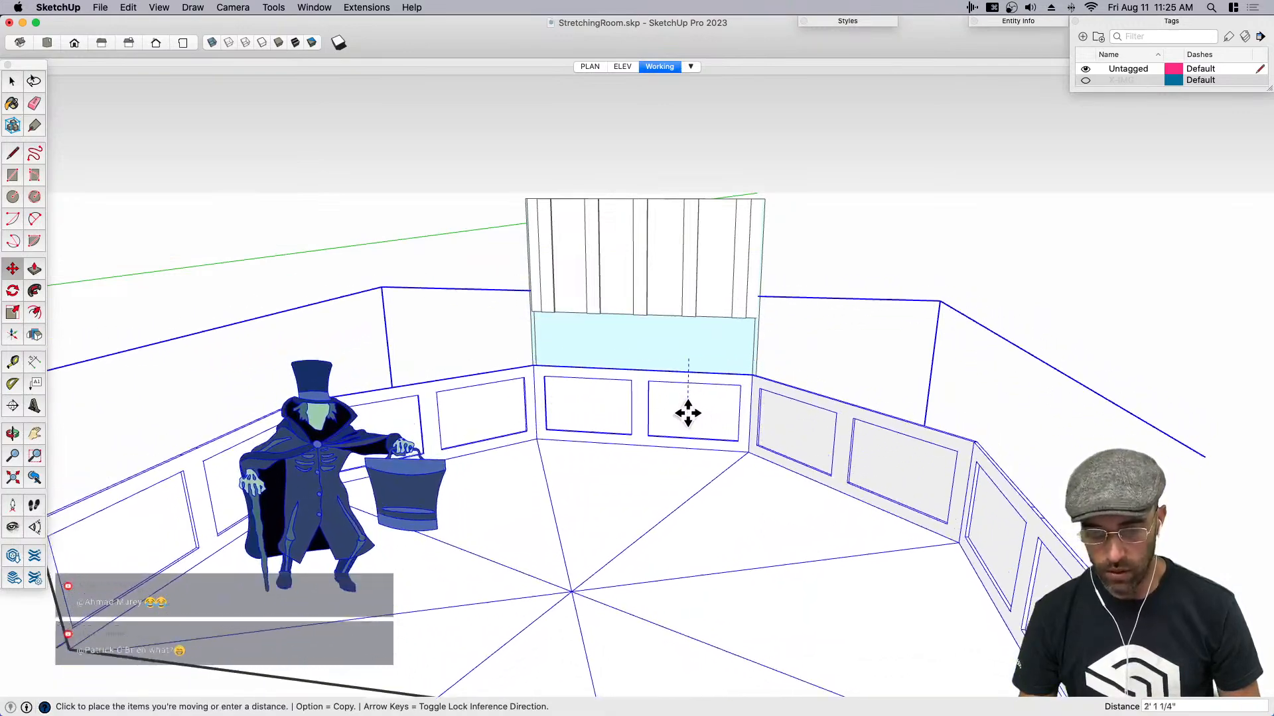
pyautogui.press('space')
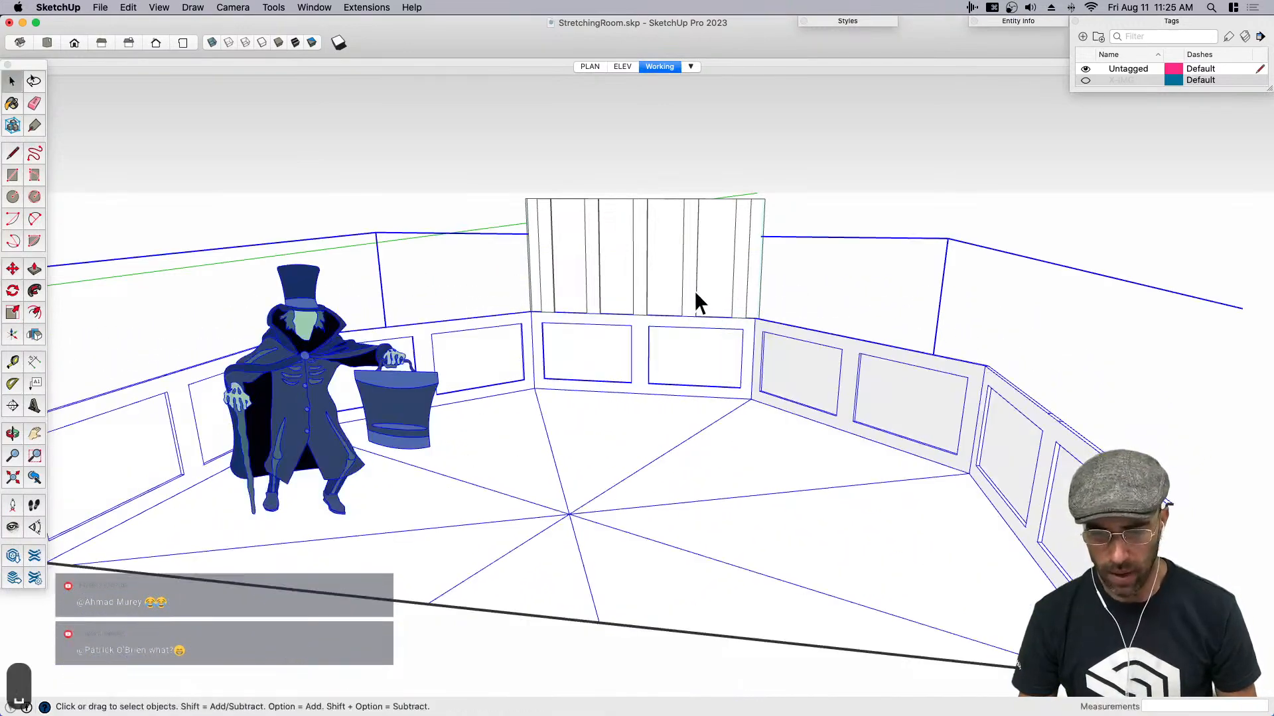
# - Hide the lower room group and extend the upper wall's front face about 3' down to the wall's base
pyautogui.press('cmd+e')
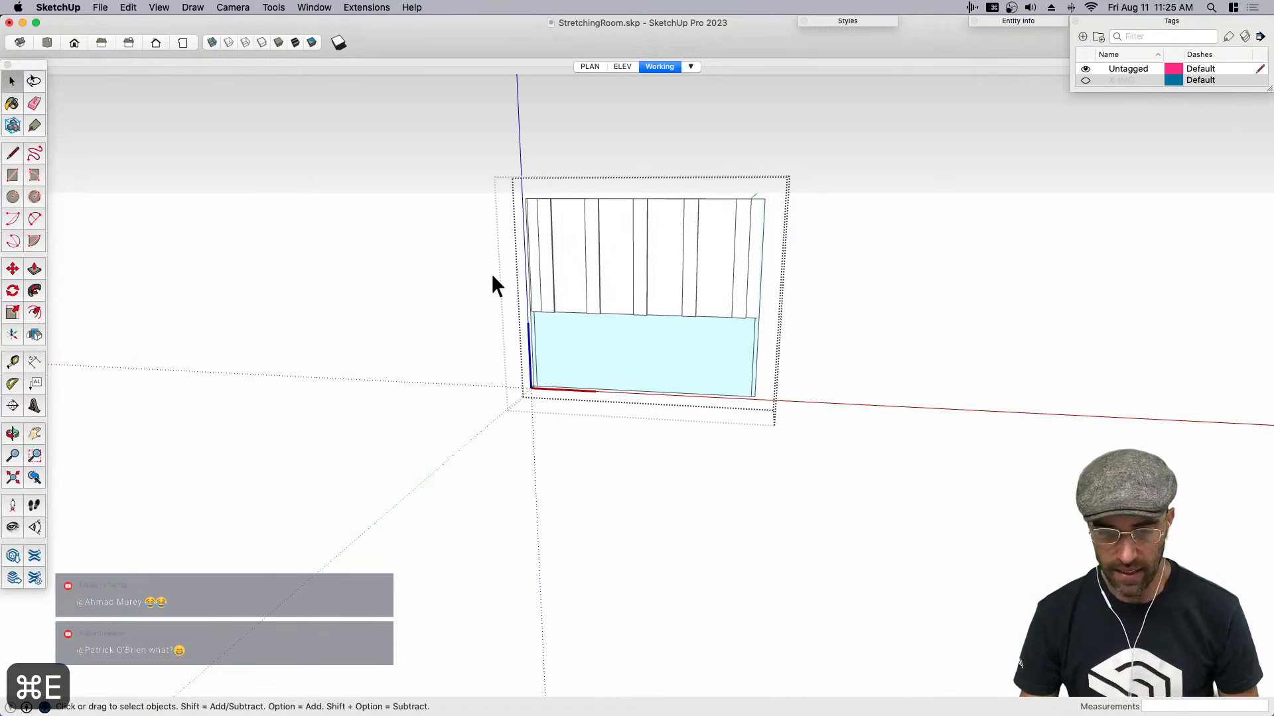
pyautogui.scroll(3, 710, 317)
pyautogui.press('m')
pyautogui.click(715, 327)
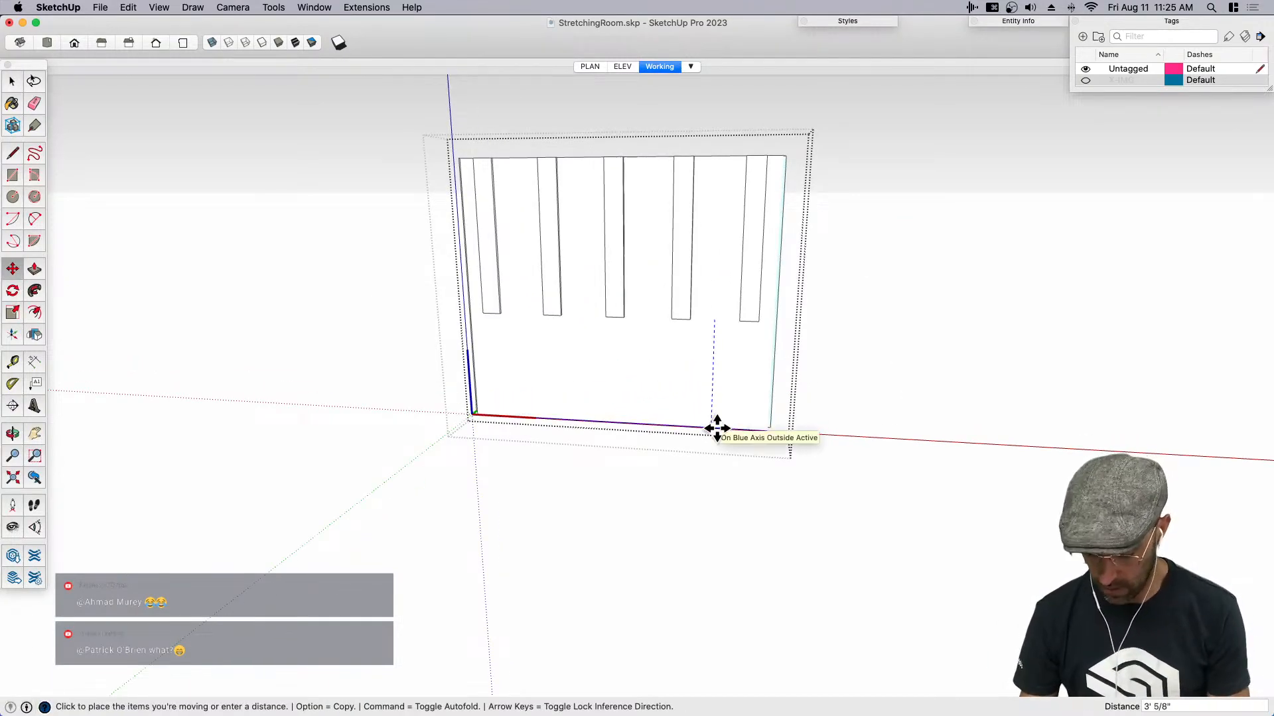
pyautogui.scroll(3, 717, 428)
pyautogui.moveTo(794, 435); pyautogui.dragTo(674, 449, button='middle')
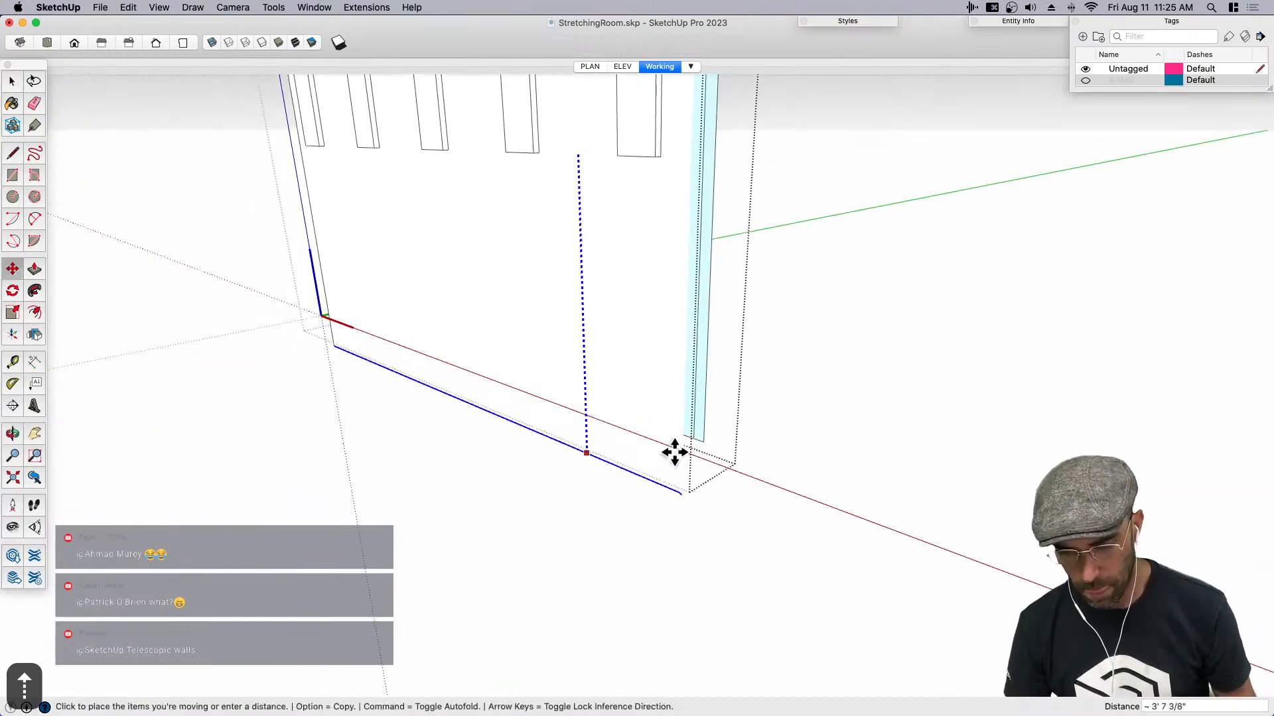
pyautogui.click(706, 441)
# - Extend the vertical battens' lower ends straight down to the wall's bottom edge
pyautogui.press('space')
pyautogui.scroll(-3, 718, 469)
pyautogui.doubleClick(670, 286)
pyautogui.moveTo(742, 324); pyautogui.dragTo(743, 324)
pyautogui.press('m')
pyautogui.click(669, 294)
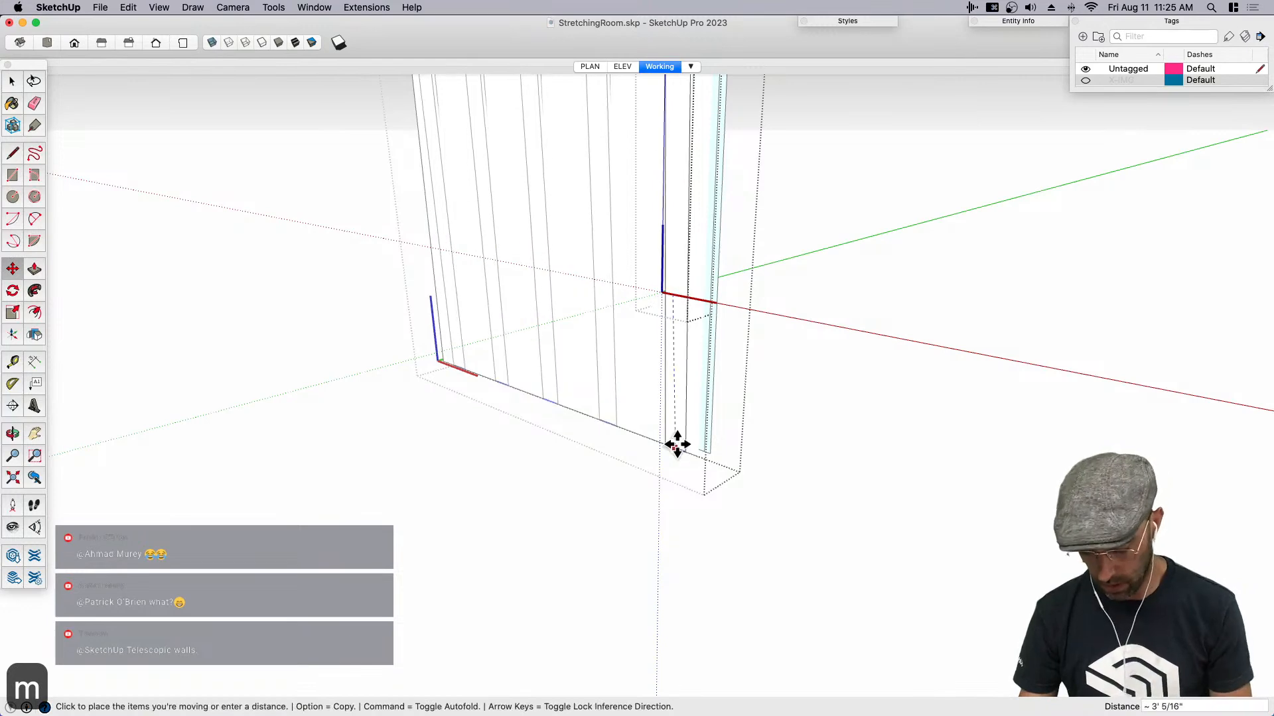
pyautogui.press('Up')
pyautogui.click(707, 454)
pyautogui.press('space')
# - Close the wall component and unhide the lower room group
pyautogui.scroll(-3, 807, 497)
pyautogui.click(807, 497)
pyautogui.moveTo(729, 492); pyautogui.dragTo(555, 455, button='middle')
pyautogui.moveTo(877, 467); pyautogui.dragTo(633, 430, button='middle')
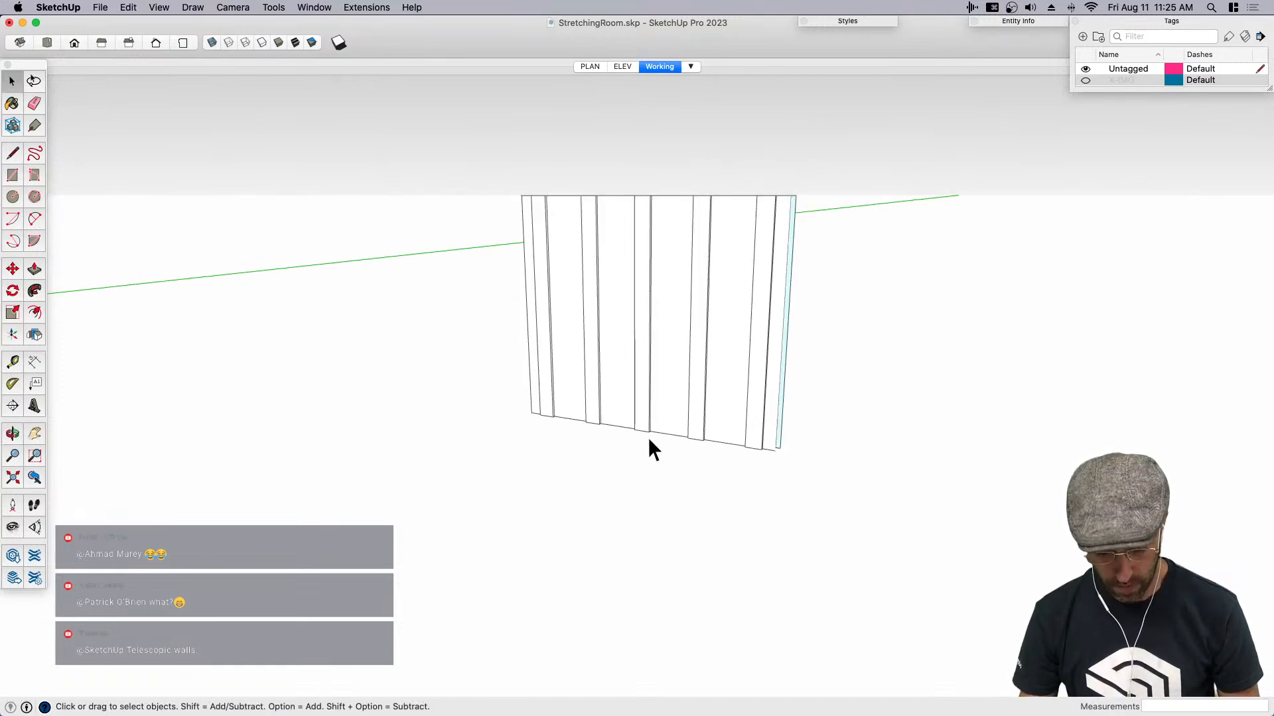
pyautogui.press('n')
pyautogui.rightClick(654, 481)
pyautogui.click(704, 470)
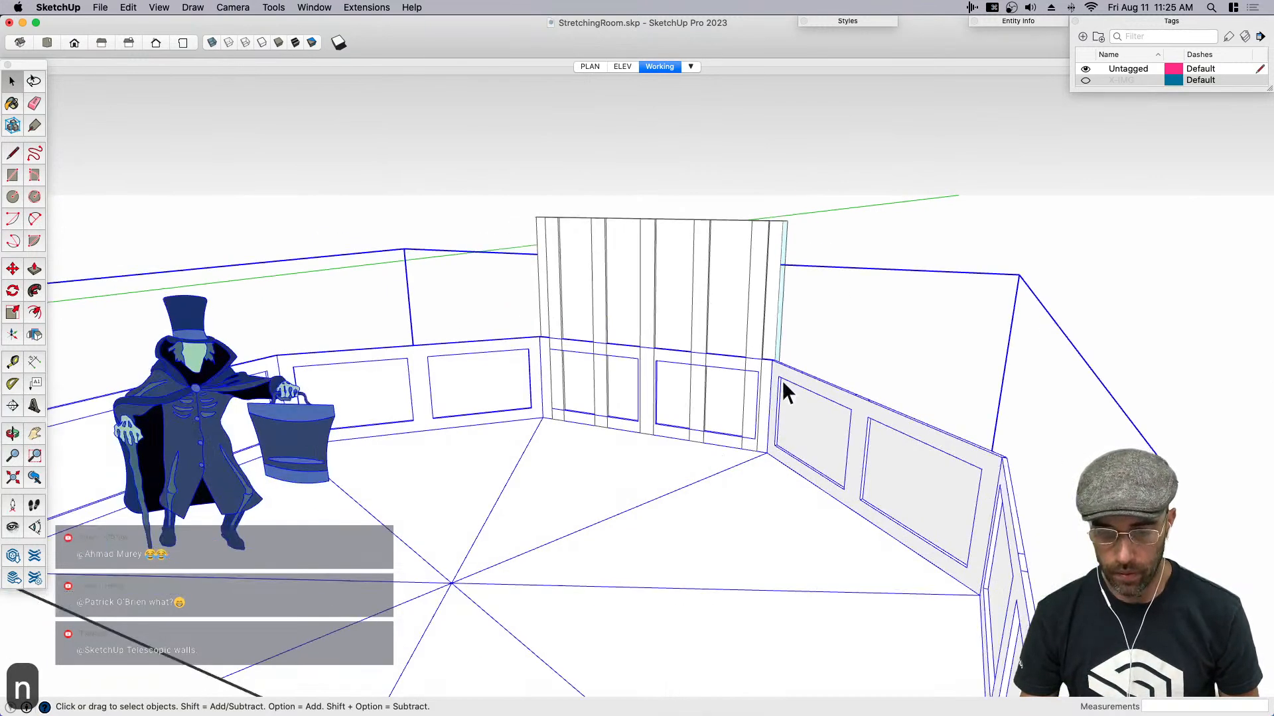
# - Rotate-copy the full-height battened wall 45° about the floor's center point and repeat the copy seven times around the room
pyautogui.click(867, 266)
pyautogui.scroll(-5, 868, 265)
pyautogui.moveTo(868, 265); pyautogui.dragTo(833, 364, button='middle')
pyautogui.click(758, 270)
pyautogui.press('q')
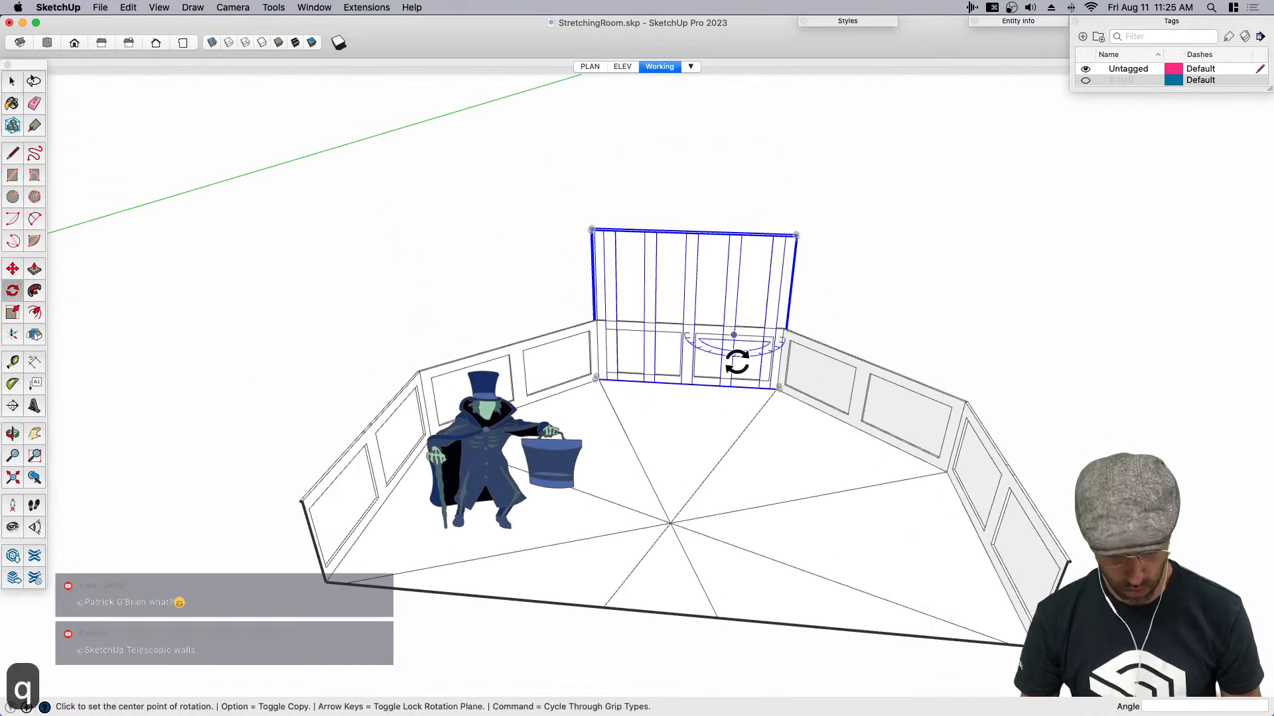
pyautogui.click(670, 523)
pyautogui.click(679, 443)
pyautogui.press('alt')
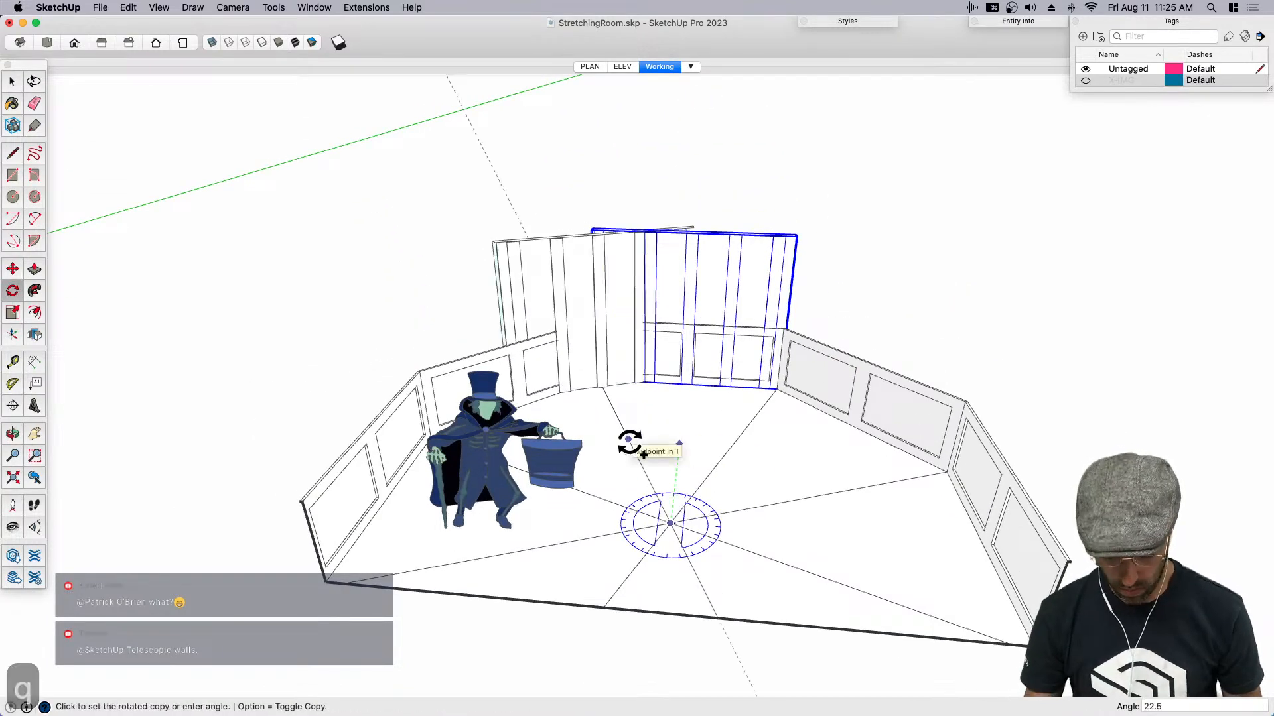
pyautogui.press('Return')
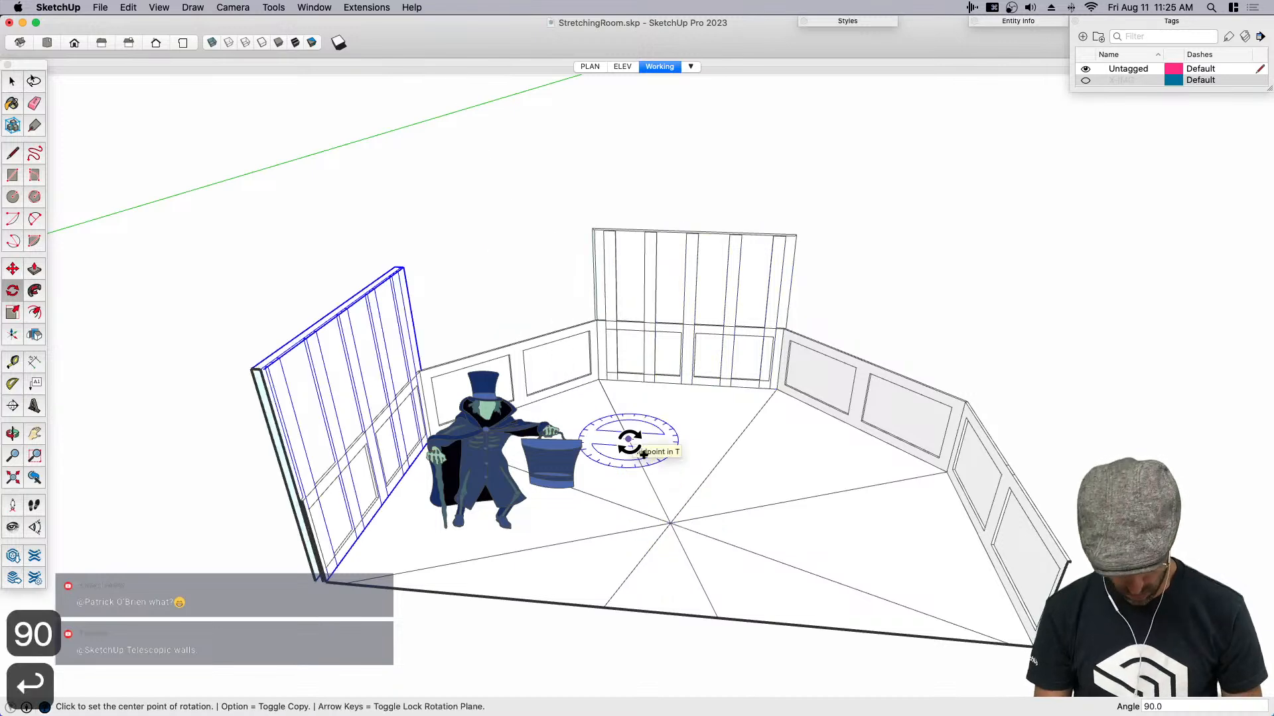
pyautogui.write('45')
pyautogui.press('Return')
pyautogui.write('x')
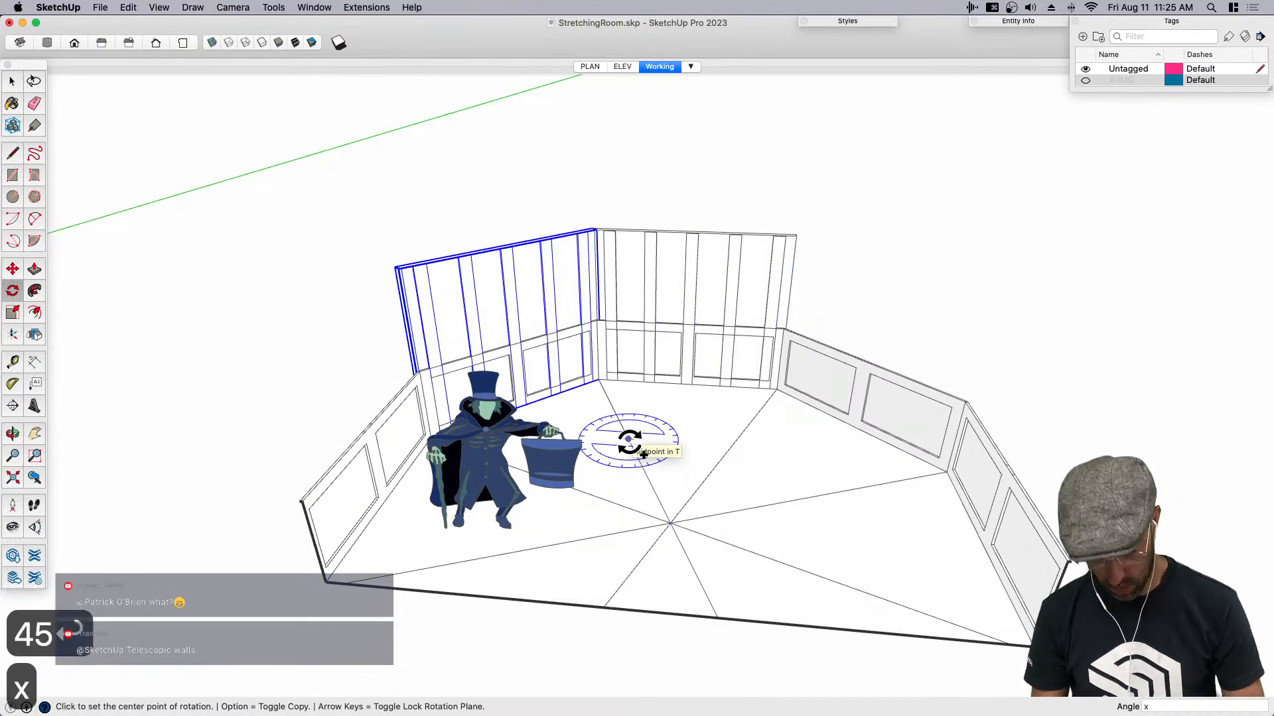
pyautogui.write('7')
pyautogui.press('Return')
# - Examine where the full-height battened wall overlaps the lower room's paneling
pyautogui.press('space')
pyautogui.click(723, 273)
pyautogui.rightClick(723, 271)
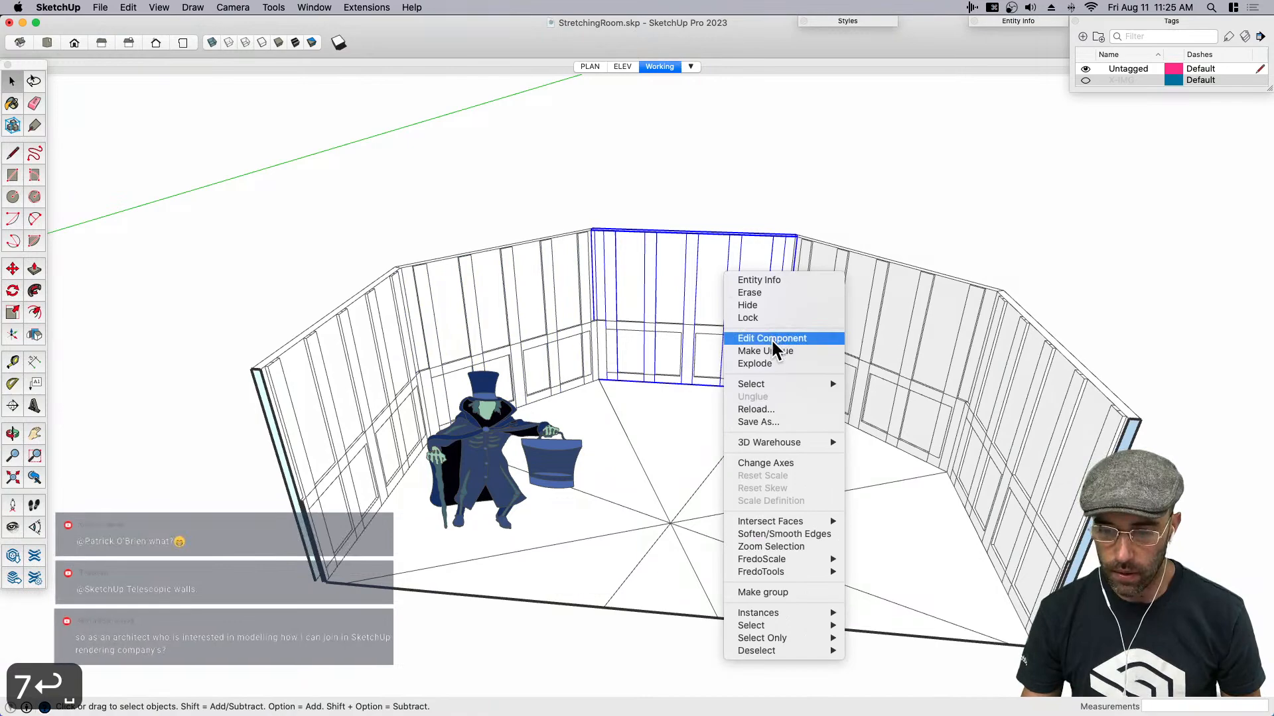
pyautogui.click(726, 199)
pyautogui.moveTo(714, 273); pyautogui.dragTo(657, 273, button='middle')
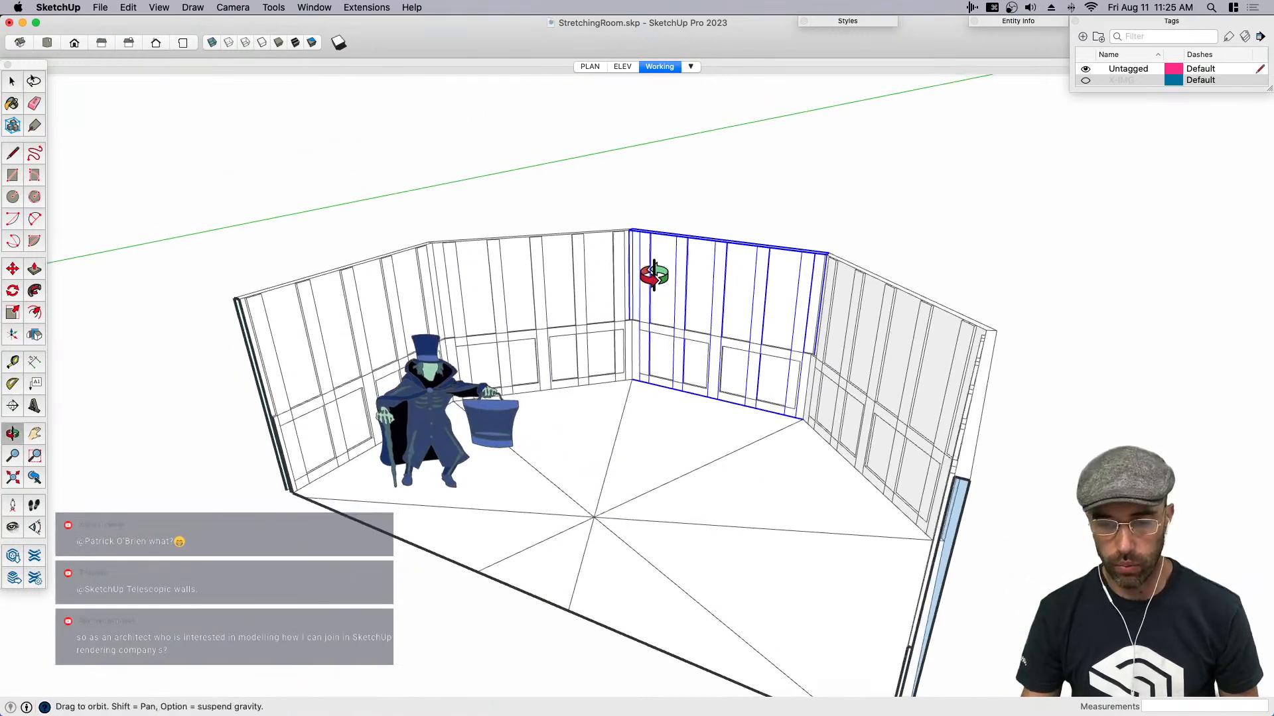
pyautogui.scroll(10, 790, 308)
pyautogui.scroll(-2, 703, 335)
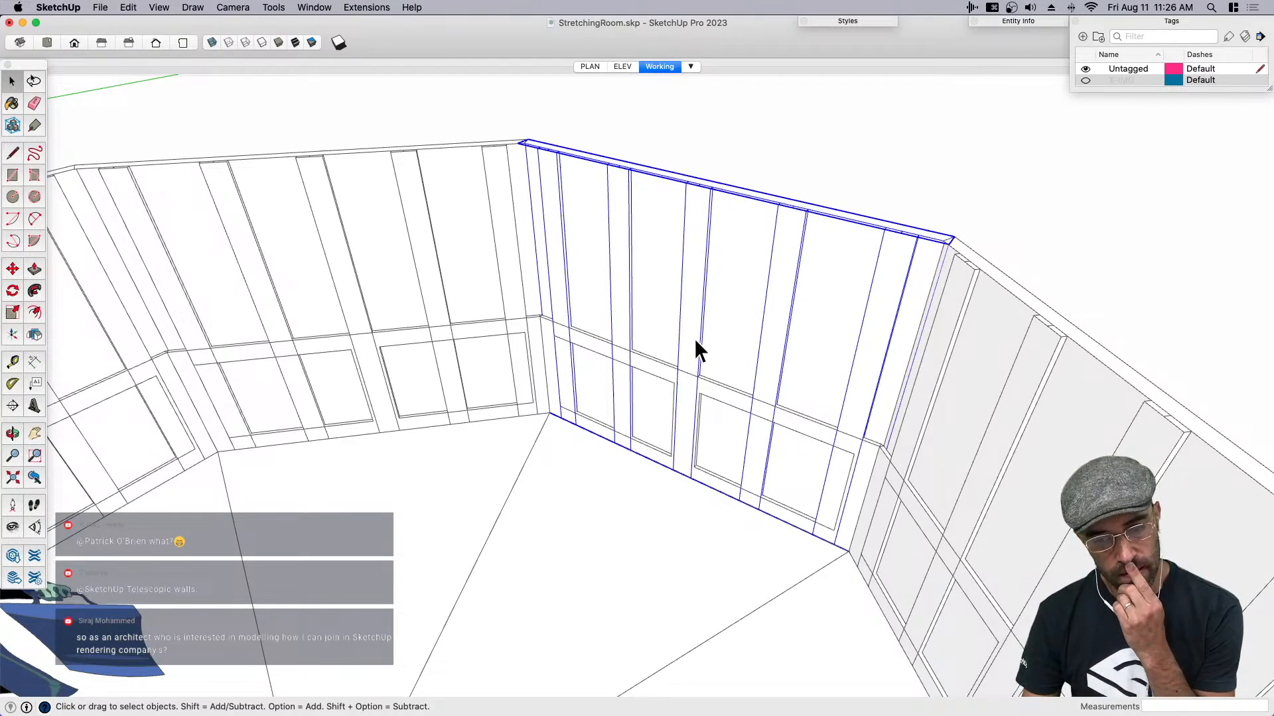
pyautogui.press('super+a')
pyautogui.scroll(3, 695, 419)
pyautogui.scroll(3, 696, 419)
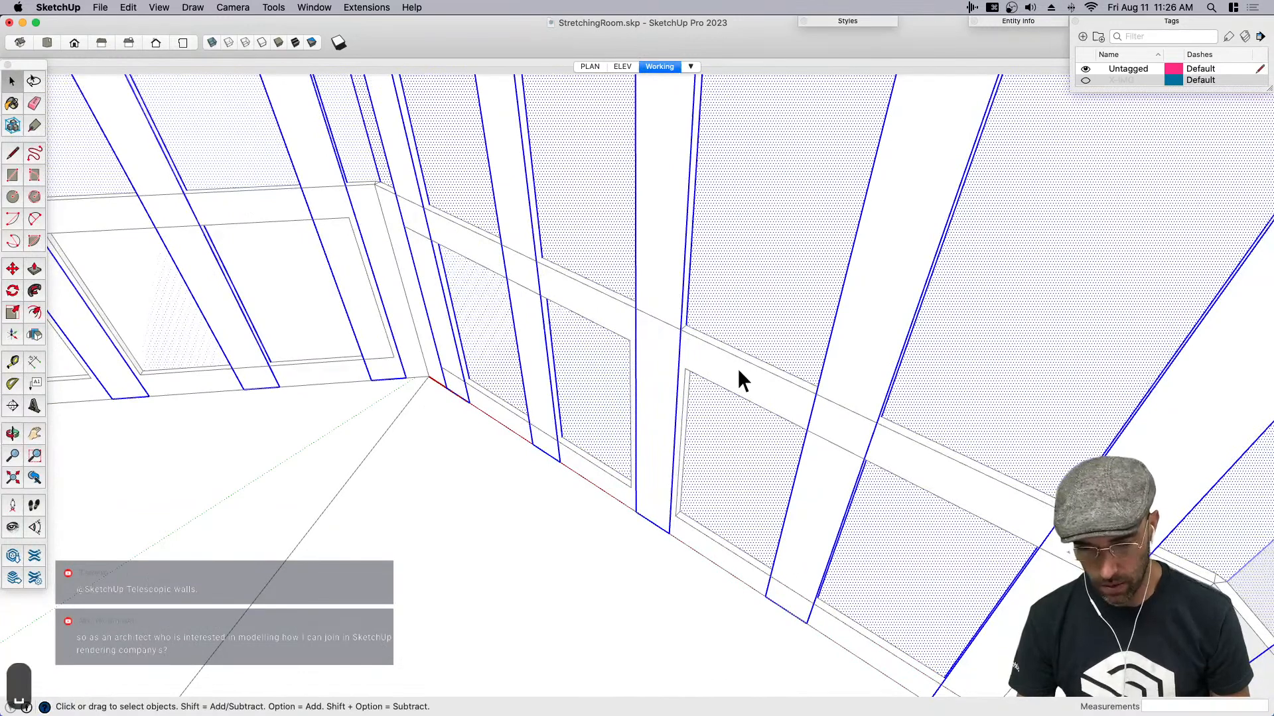
pyautogui.press('super+shift+a')
pyautogui.scroll(-2, 726, 367)
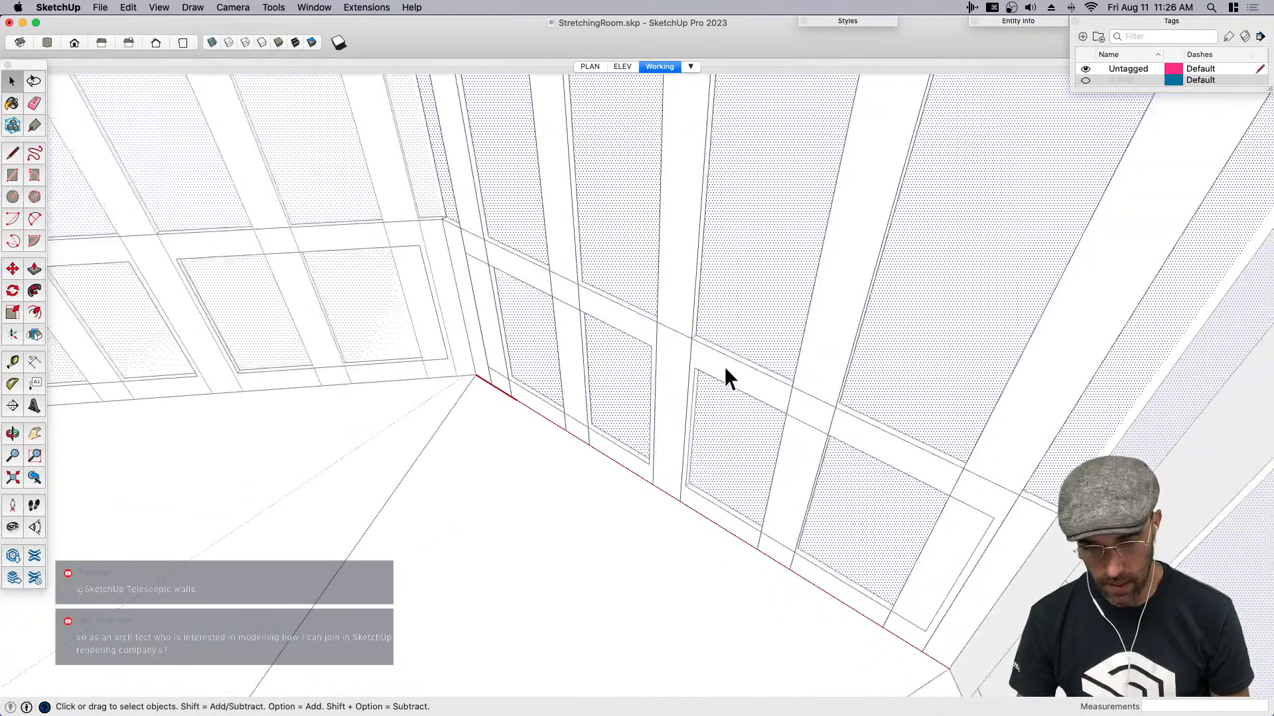
pyautogui.click(725, 367)
pyautogui.click(719, 364)
pyautogui.doubleClick(712, 364)
pyautogui.tripleClick(713, 364)
pyautogui.click(712, 363)
pyautogui.scroll(2, 711, 362)
pyautogui.press('p')
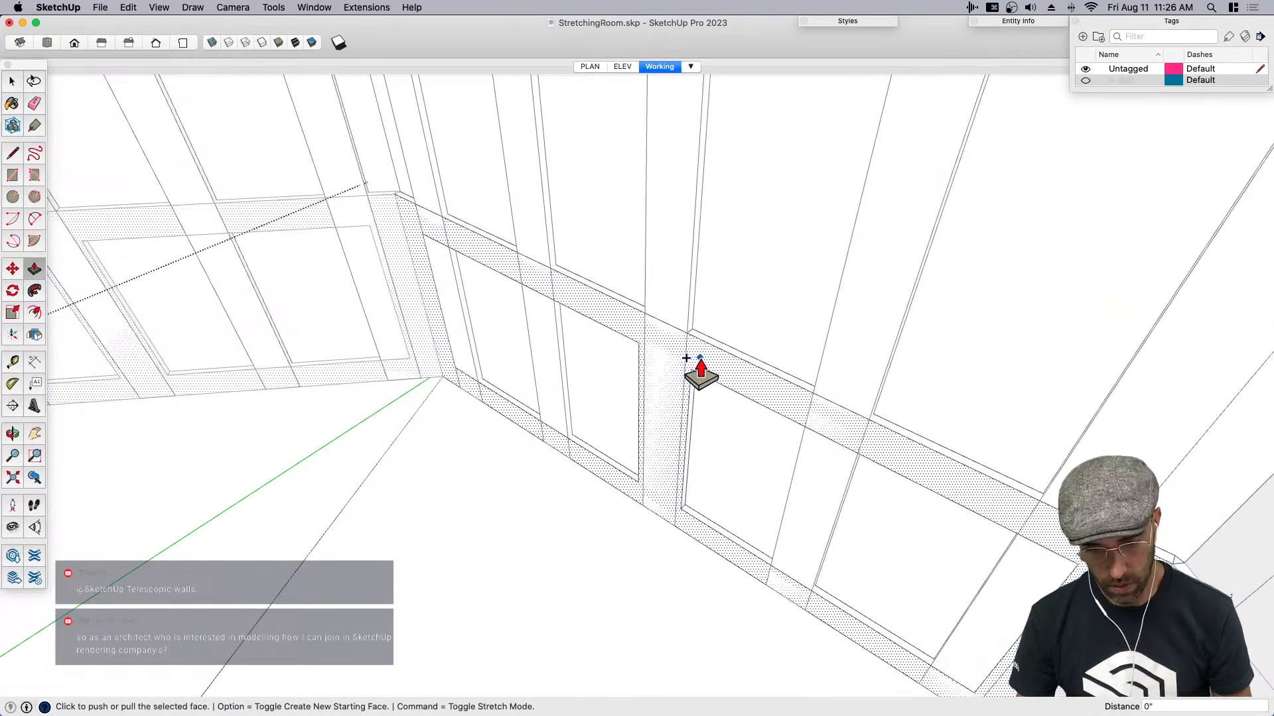
pyautogui.press('space')
pyautogui.scroll(-6, 681, 369)
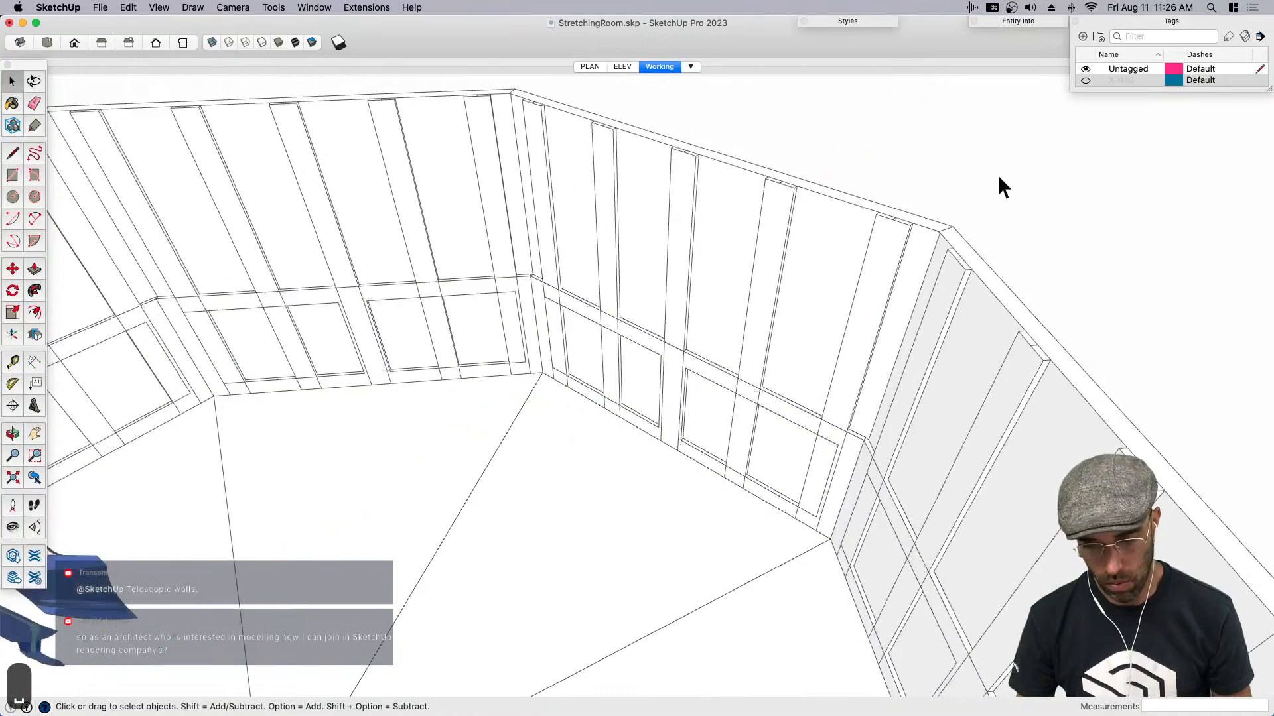
# - Open the battened wall component and move all of its geometry back 1" behind the lower paneling
pyautogui.click(805, 286)
pyautogui.doubleClick(762, 328)
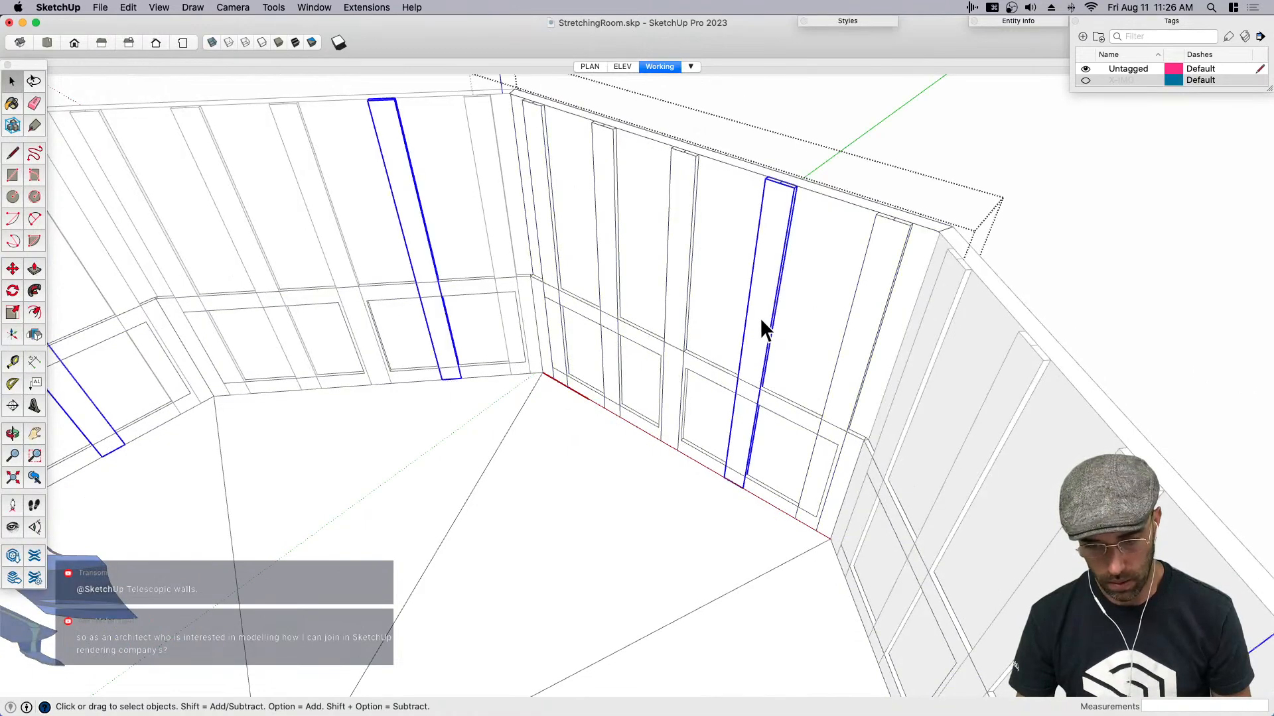
pyautogui.scroll(2, 761, 328)
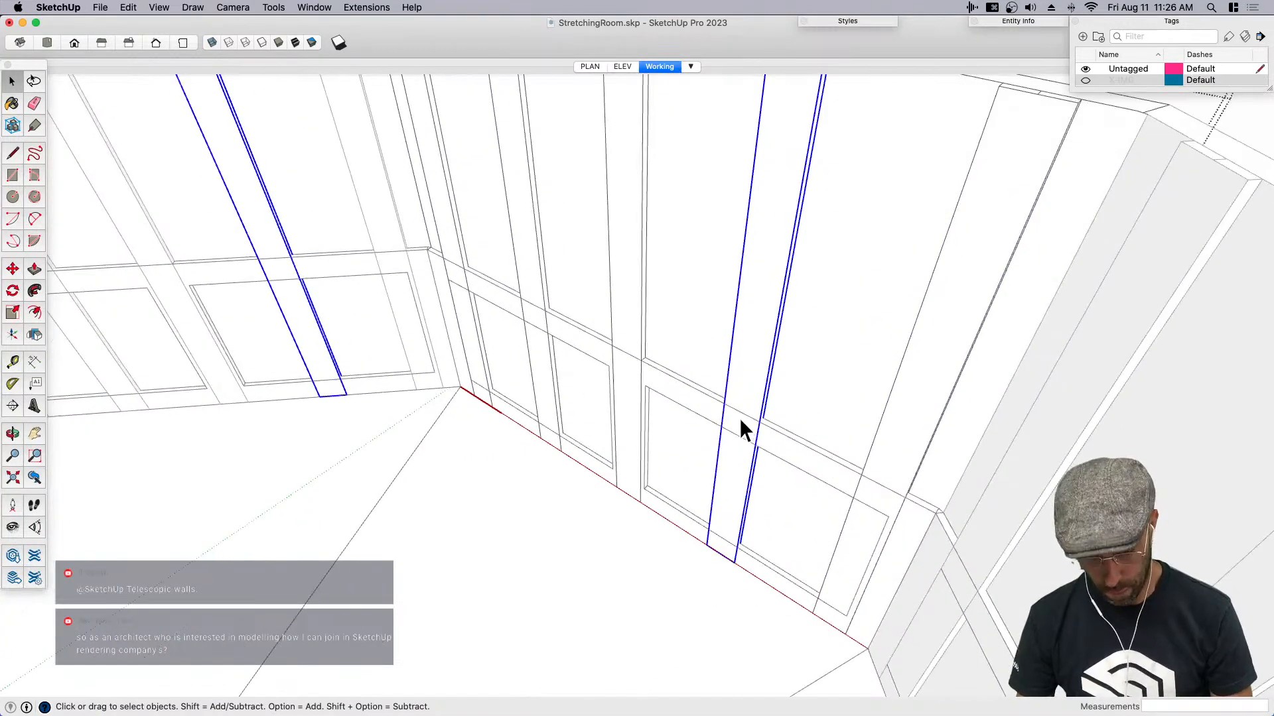
pyautogui.scroll(-3, 739, 418)
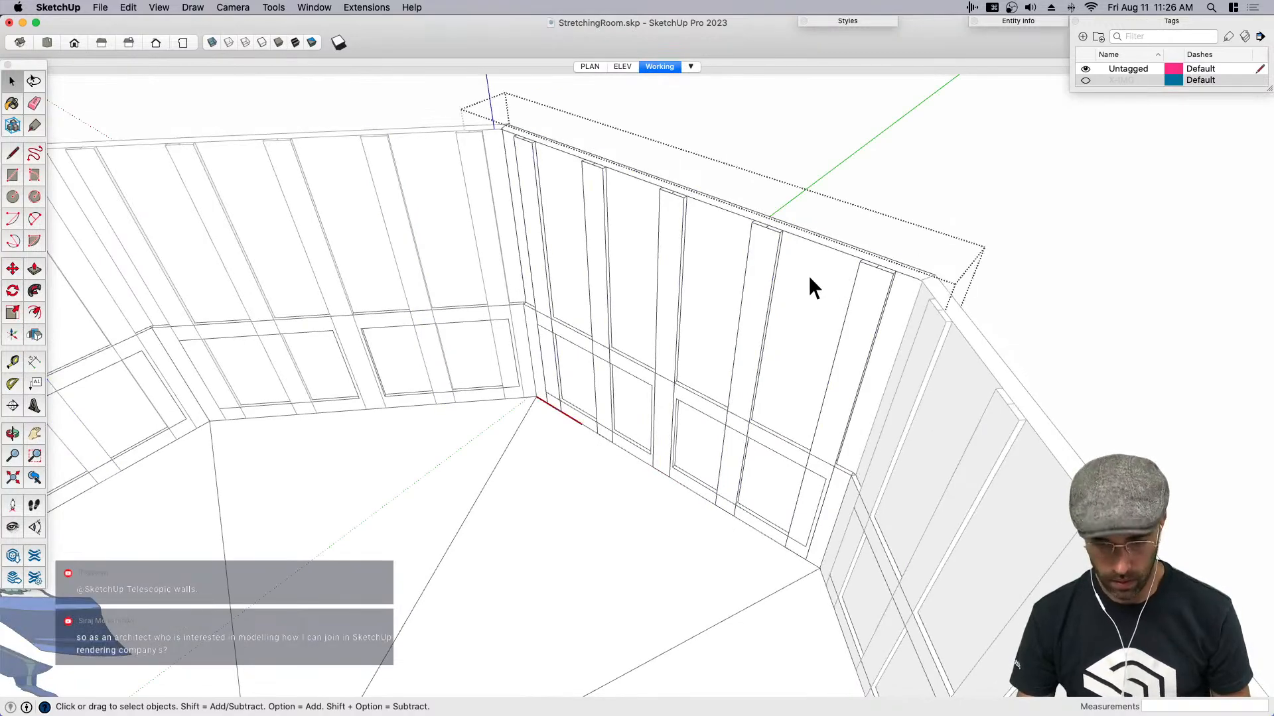
pyautogui.press('super+a')
pyautogui.press('m')
pyautogui.scroll(5, 663, 378)
pyautogui.click(651, 379)
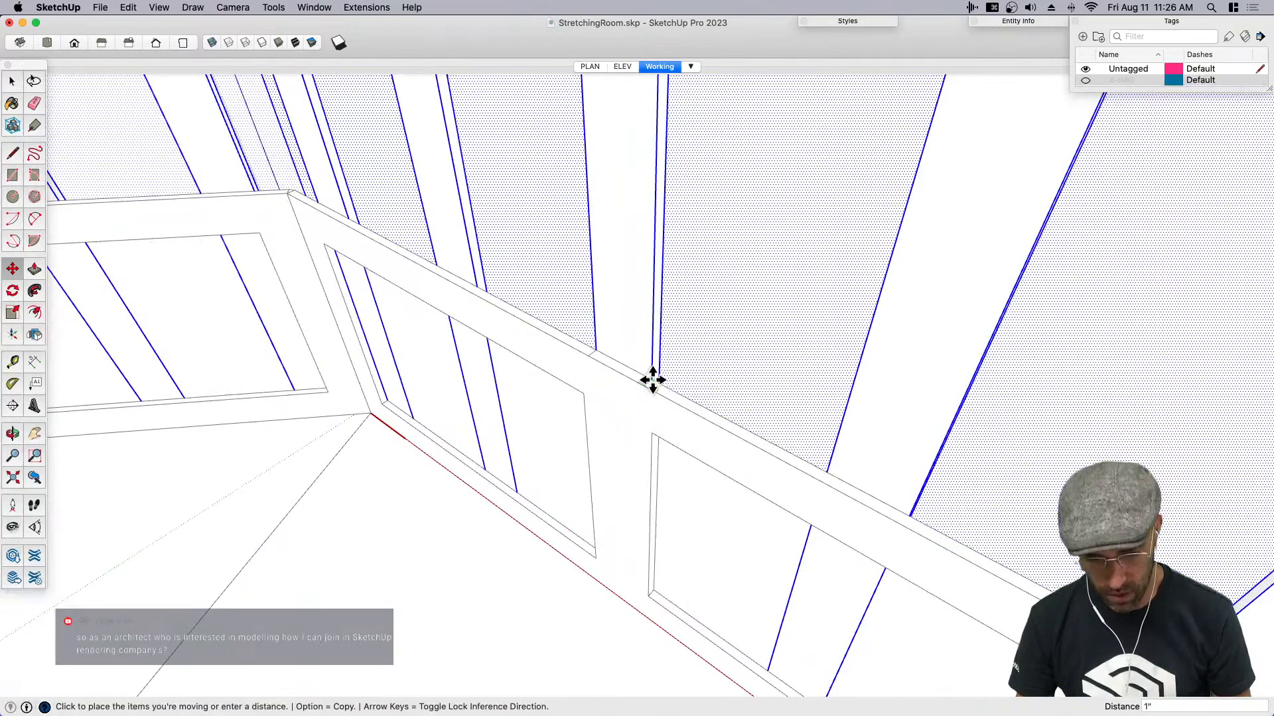
pyautogui.click(652, 380)
pyautogui.press('space')
pyautogui.scroll(-3, 666, 384)
pyautogui.moveTo(667, 384); pyautogui.dragTo(594, 495, button='middle')
pyautogui.scroll(3, 691, 459)
pyautogui.moveTo(691, 459); pyautogui.dragTo(808, 337, button='middle')
pyautogui.scroll(-5, 695, 390)
pyautogui.press('space')
pyautogui.click(889, 204)
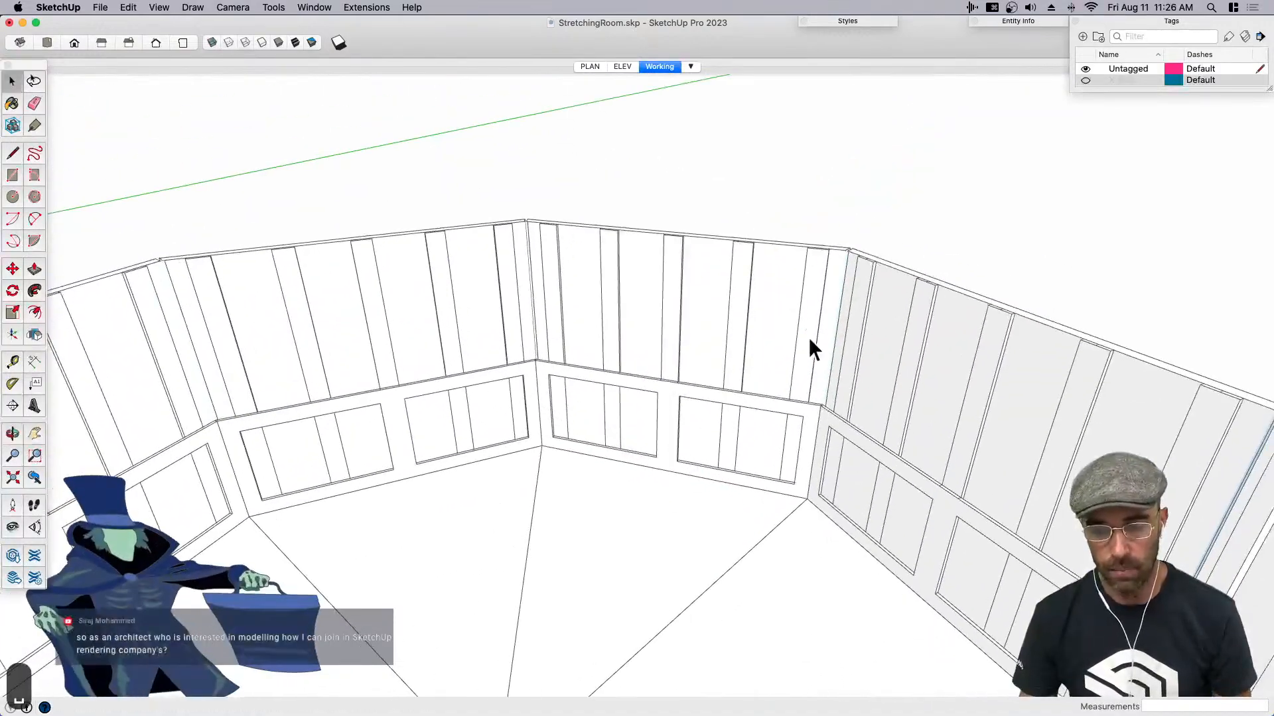
# - Open the lower wall's component and pull one recessed panel face forward 0.25" to cover the battens behind it
pyautogui.scroll(4, 731, 439)
pyautogui.moveTo(730, 439); pyautogui.dragTo(725, 410, button='middle')
pyautogui.scroll(-1, 723, 411)
pyautogui.click(684, 429)
pyautogui.scroll(3, 677, 421)
pyautogui.doubleClick(676, 422)
pyautogui.scroll(4, 677, 418)
pyautogui.press('p')
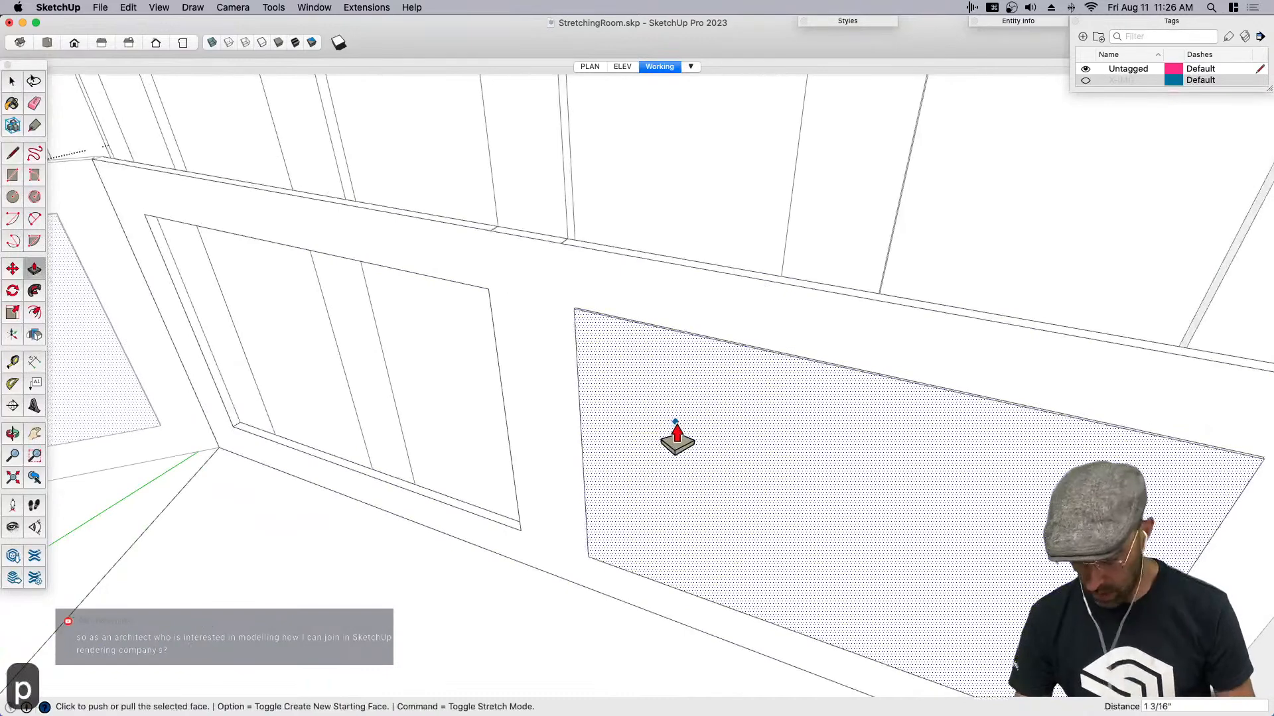
pyautogui.click(677, 432)
pyautogui.write('.25')
pyautogui.press('Return')
pyautogui.press('space')
# - Repeat the 0.25" pull on the wall's other recessed panel and close the lower room for editing
pyautogui.click(420, 380)
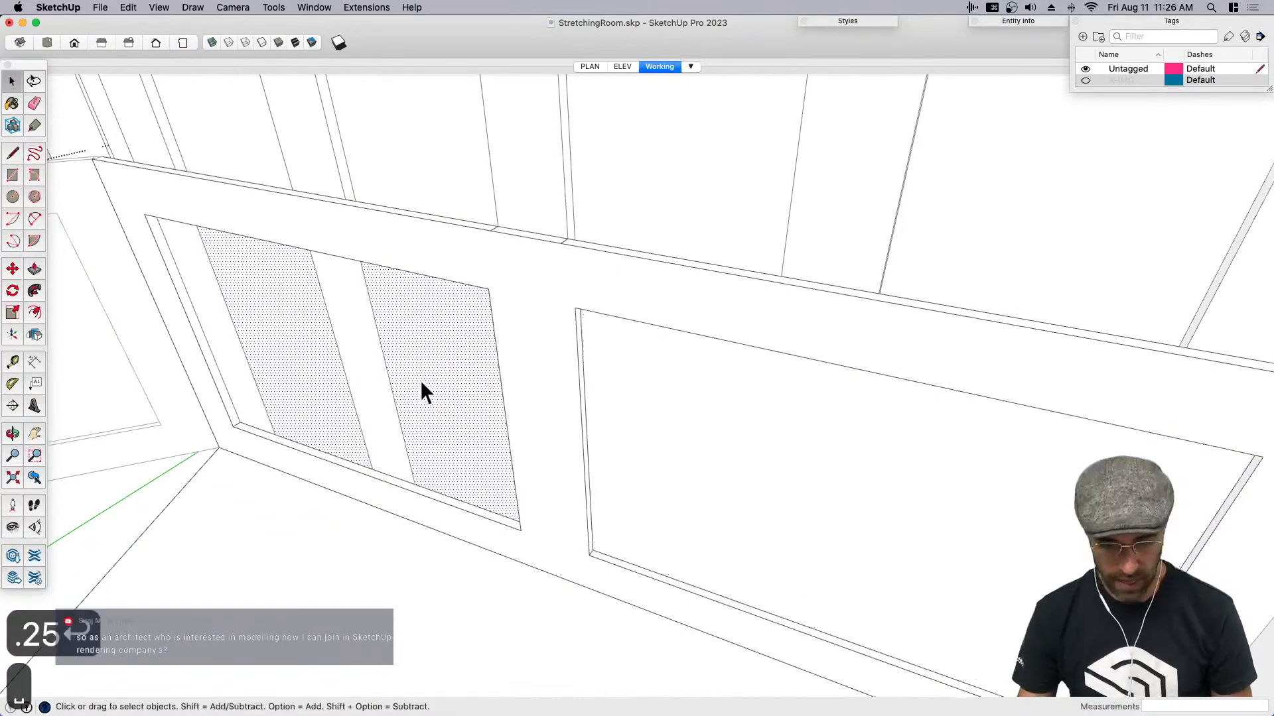
pyautogui.press('p')
pyautogui.doubleClick(429, 408)
pyautogui.press('space')
pyautogui.scroll(-5, 474, 382)
pyautogui.scroll(-4, 512, 357)
pyautogui.click(1092, 166)
# - Try moving the lower room group about 3' straight down to preview the stretching effect
pyautogui.moveTo(1092, 166); pyautogui.dragTo(706, 256, button='middle')
pyautogui.click(706, 256)
pyautogui.moveTo(658, 305); pyautogui.dragTo(656, 277, button='middle')
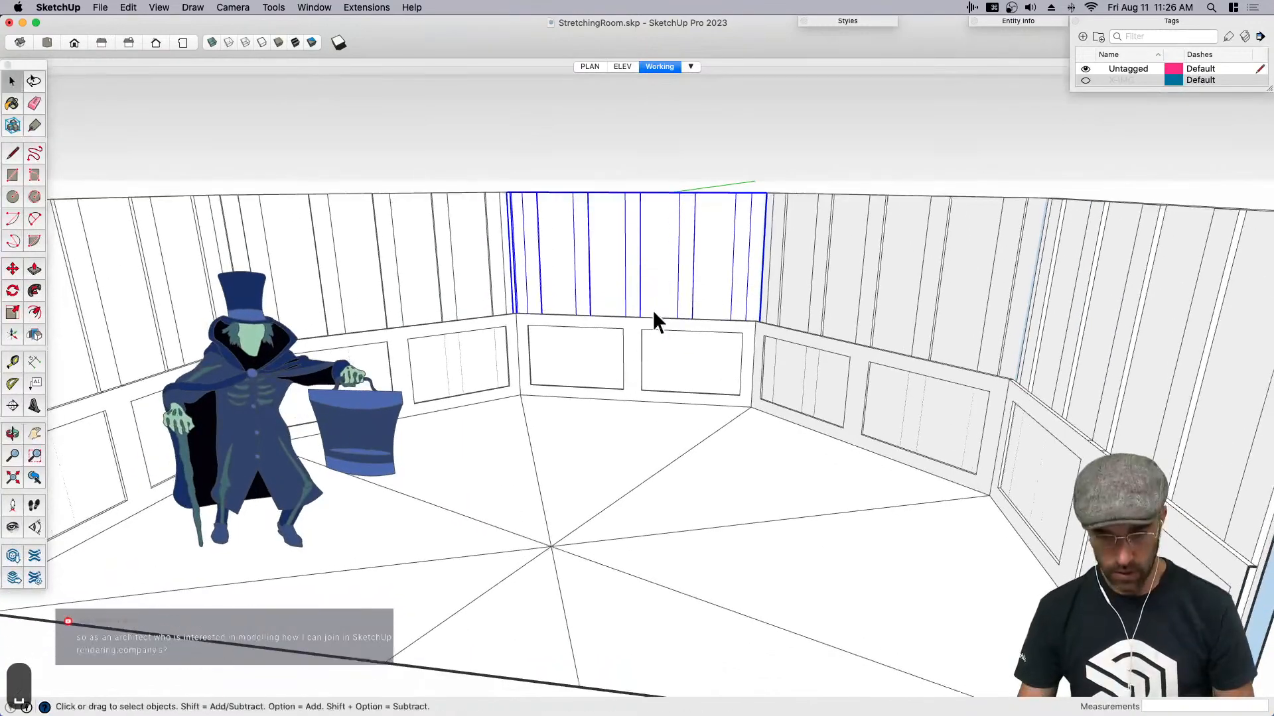
pyautogui.press('m')
pyautogui.press('space')
pyautogui.click(666, 373)
pyautogui.press('m')
pyautogui.click(666, 373)
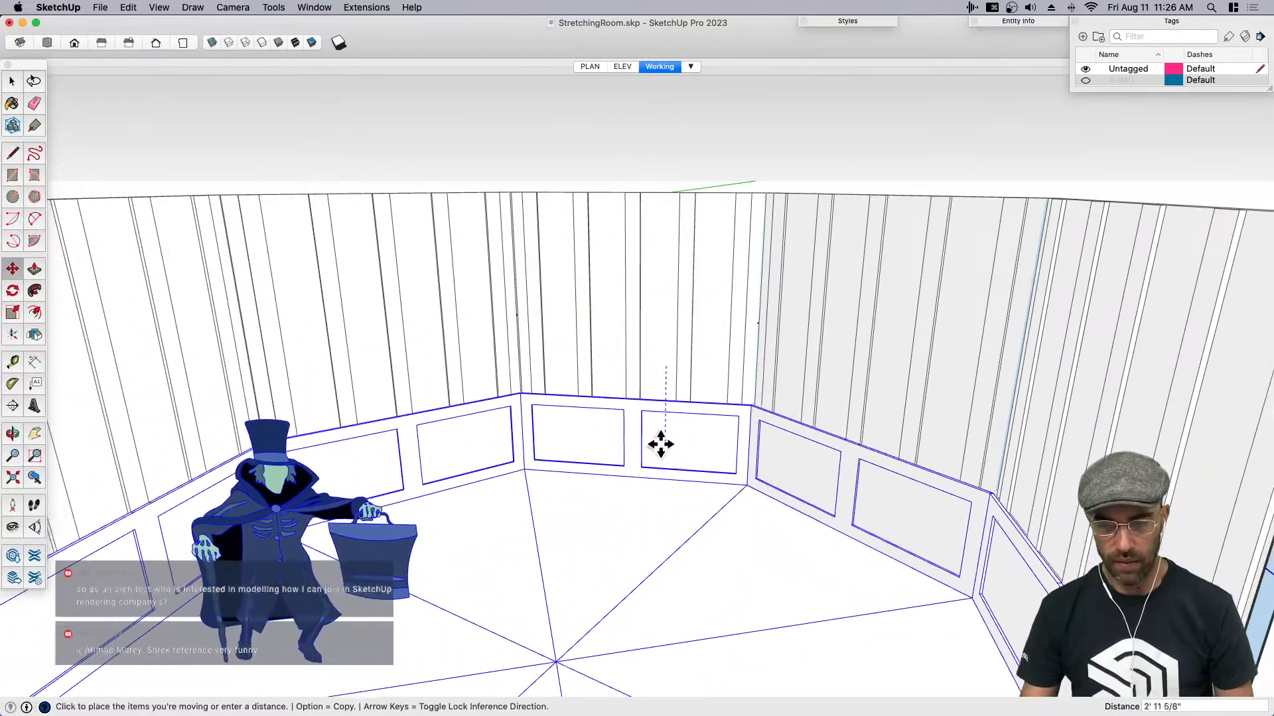
pyautogui.press('space')
# - Try to draw a rectangle down the end of the battened wall at the corner between two walls
pyautogui.click(771, 141)
pyautogui.moveTo(771, 142); pyautogui.dragTo(909, 289, button='middle')
pyautogui.scroll(4, 787, 188)
pyautogui.scroll(5, 778, 185)
pyautogui.scroll(2, 730, 163)
pyautogui.moveTo(730, 163)
pyautogui.mouseDown(button='middle')
pyautogui.moveTo(766, 269)
pyautogui.moveTo(757, 140)
pyautogui.mouseUp(button='middle')
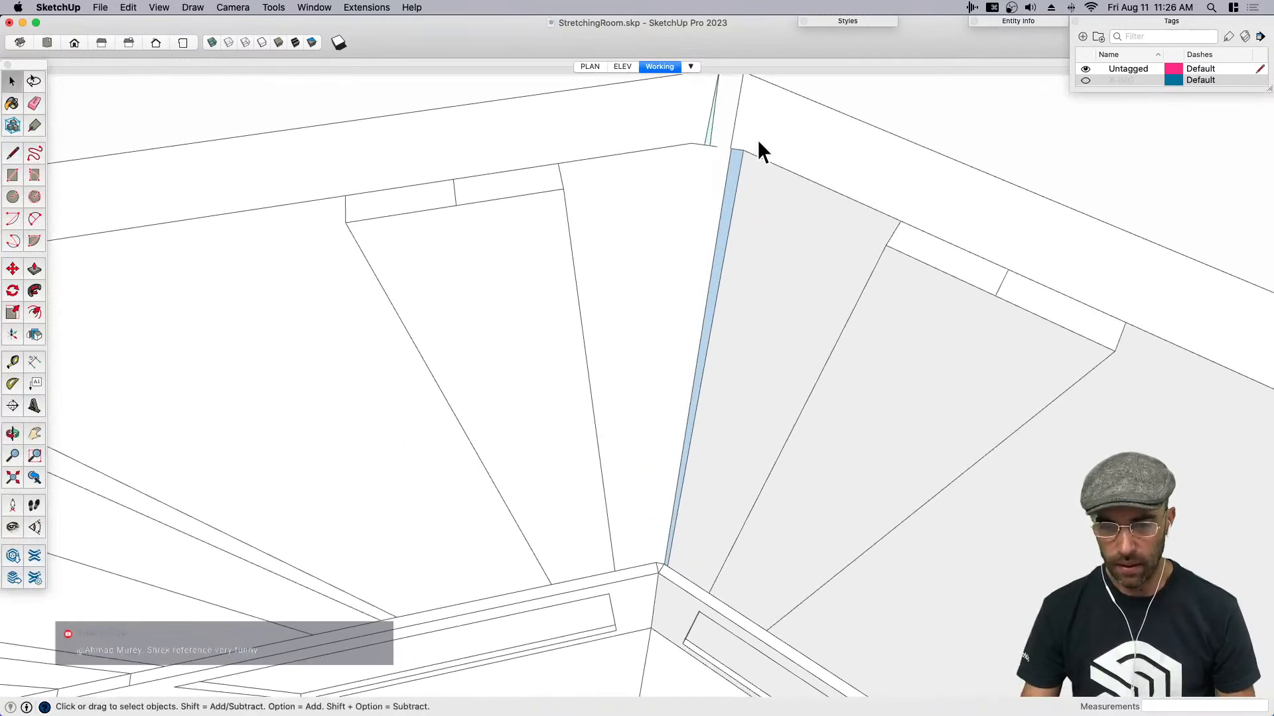
pyautogui.click(738, 141)
pyautogui.press('r')
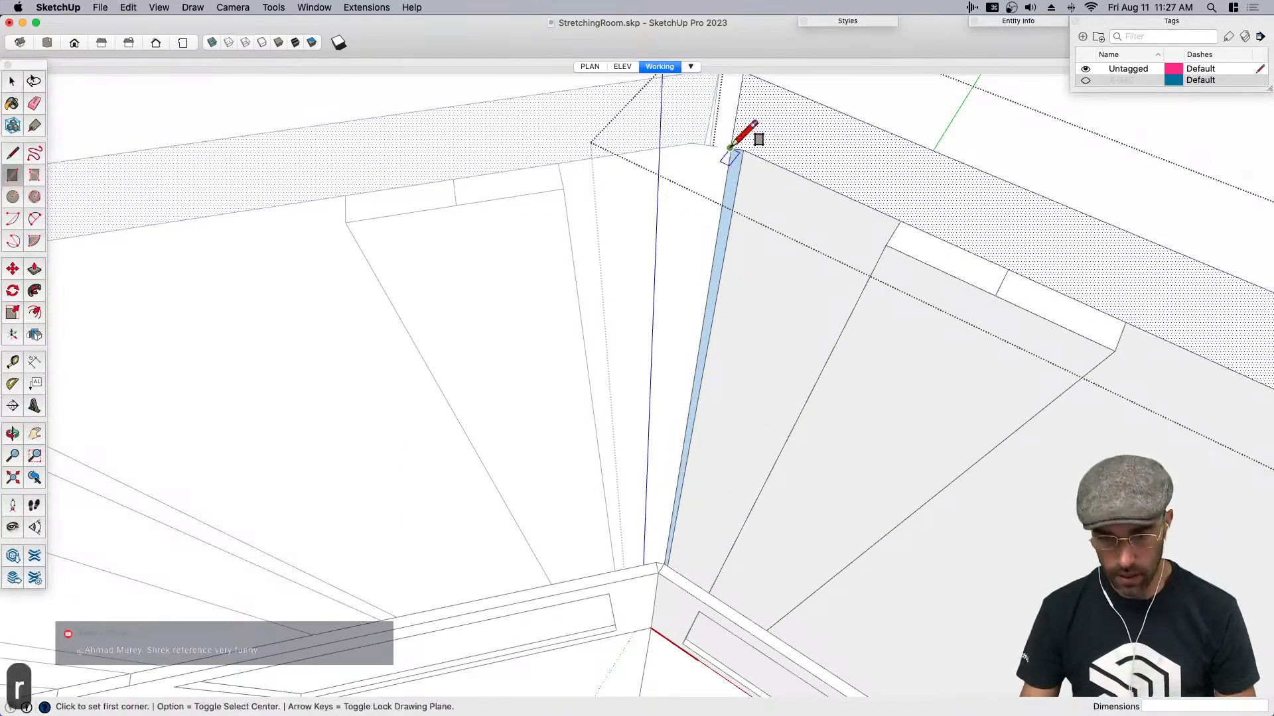
pyautogui.click(733, 147)
pyautogui.moveTo(762, 184); pyautogui.dragTo(757, 431, button='middle')
pyautogui.scroll(3, 744, 451)
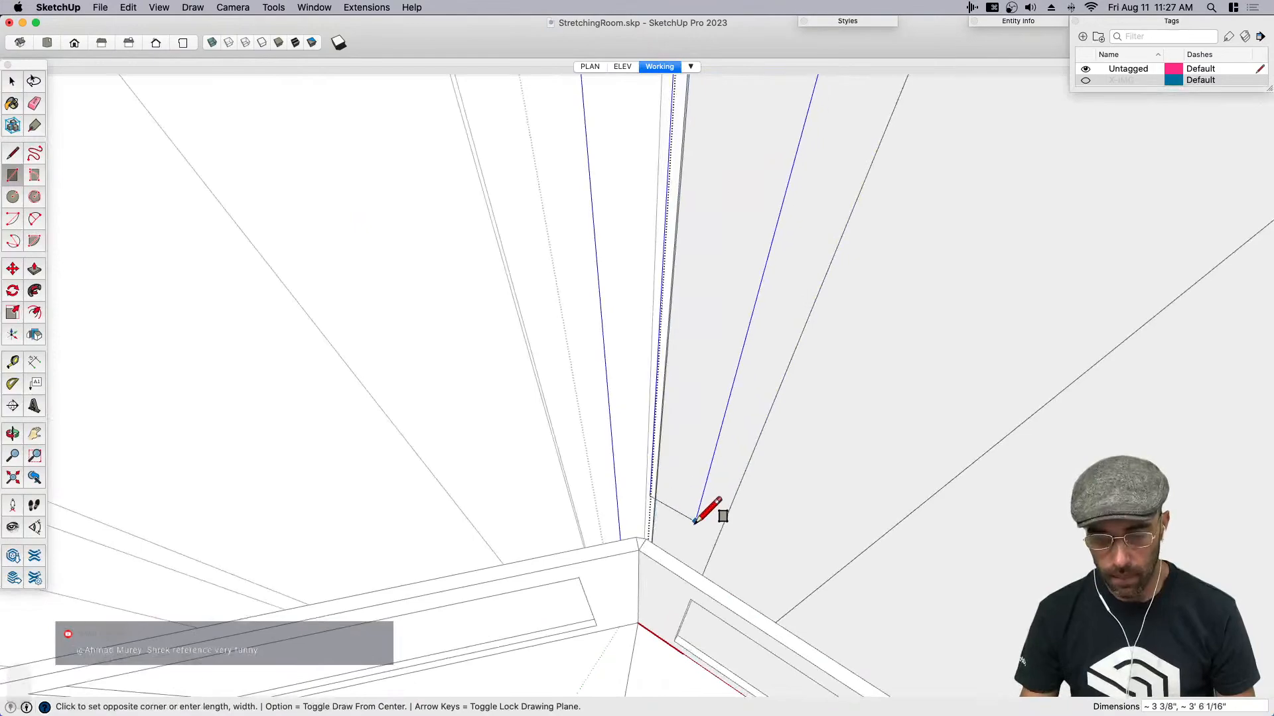
pyautogui.scroll(3, 696, 523)
pyautogui.press('space')
pyautogui.scroll(-4, 680, 410)
pyautogui.scroll(-6, 683, 424)
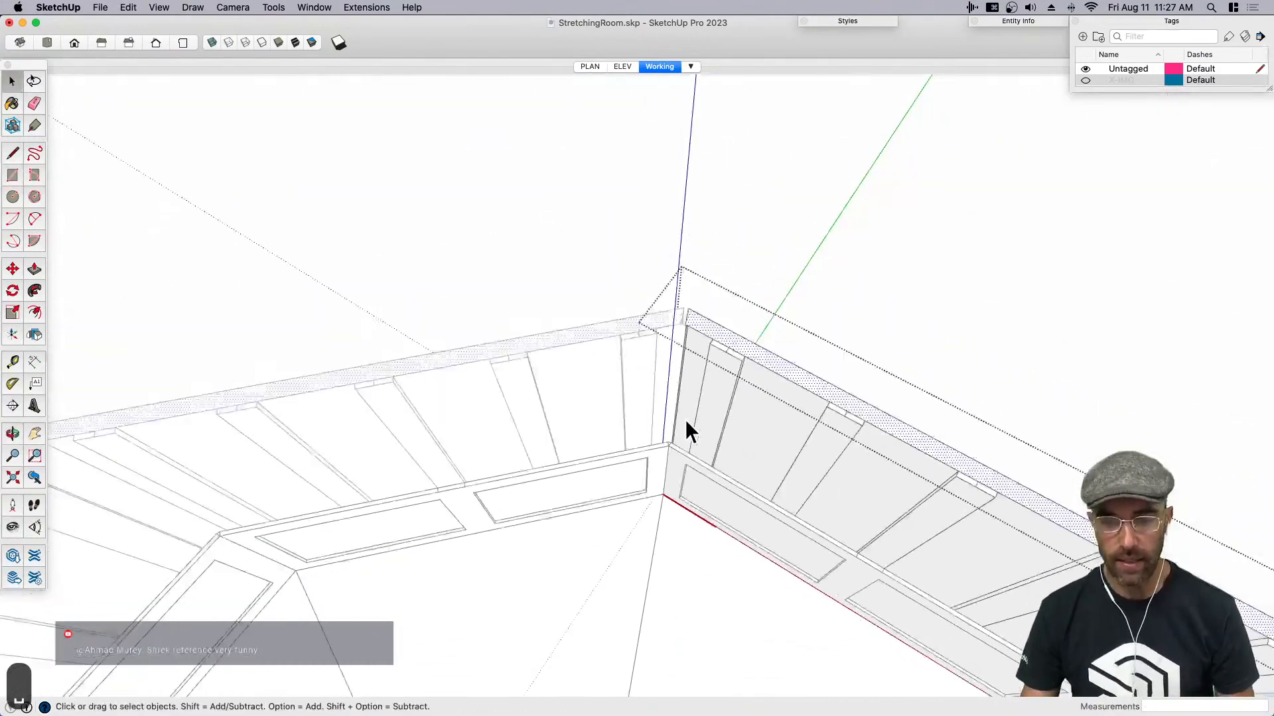
# - Save the model
pyautogui.scroll(-3, 708, 308)
pyautogui.moveTo(709, 308)
pyautogui.mouseDown(button='middle')
pyautogui.moveTo(577, 270)
pyautogui.moveTo(644, 467)
pyautogui.moveTo(645, 287)
pyautogui.moveTo(810, 264)
pyautogui.moveTo(614, 281)
pyautogui.moveTo(691, 309)
pyautogui.mouseUp(button='middle')
pyautogui.scroll(2, 691, 309)
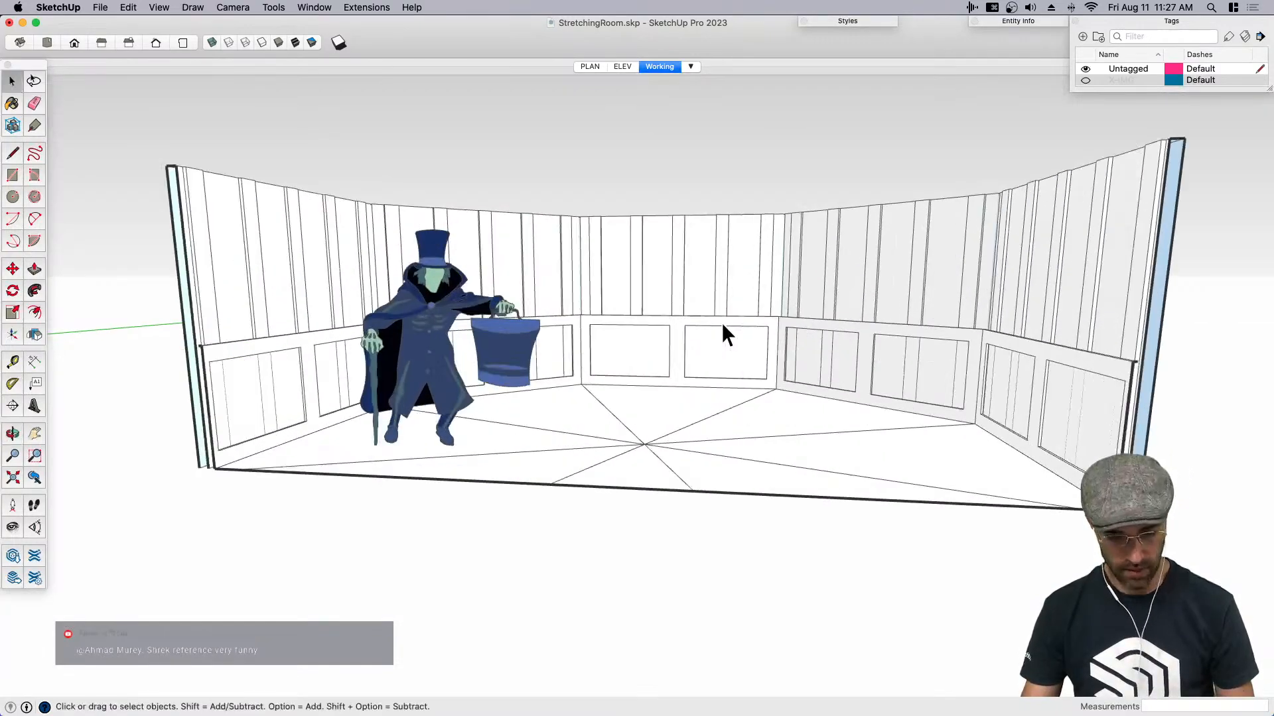
pyautogui.press('super+s')
pyautogui.press('h')
pyautogui.moveTo(727, 372); pyautogui.dragTo(706, 415)
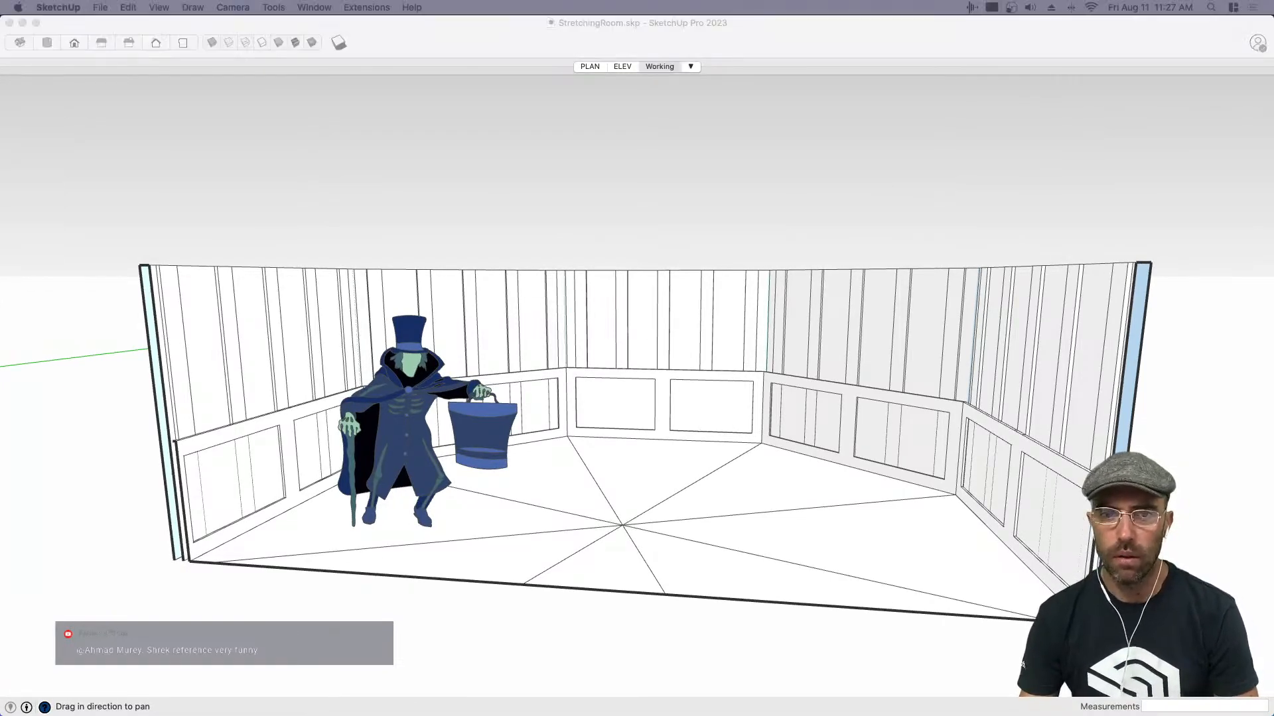
# - Copy the outer back face of a battened wall and paste it in place outside the wall component
pyautogui.click(620, 170)
pyautogui.moveTo(676, 372)
pyautogui.mouseDown(button='middle')
pyautogui.moveTo(355, 398)
pyautogui.moveTo(398, 458)
pyautogui.mouseUp(button='middle')
pyautogui.press('space')
pyautogui.click(672, 420)
pyautogui.moveTo(672, 430); pyautogui.dragTo(905, 435, button='middle')
pyautogui.doubleClick(697, 373)
pyautogui.press('Escape')
pyautogui.press('super+c')
pyautogui.hotkey('shift', 'v')
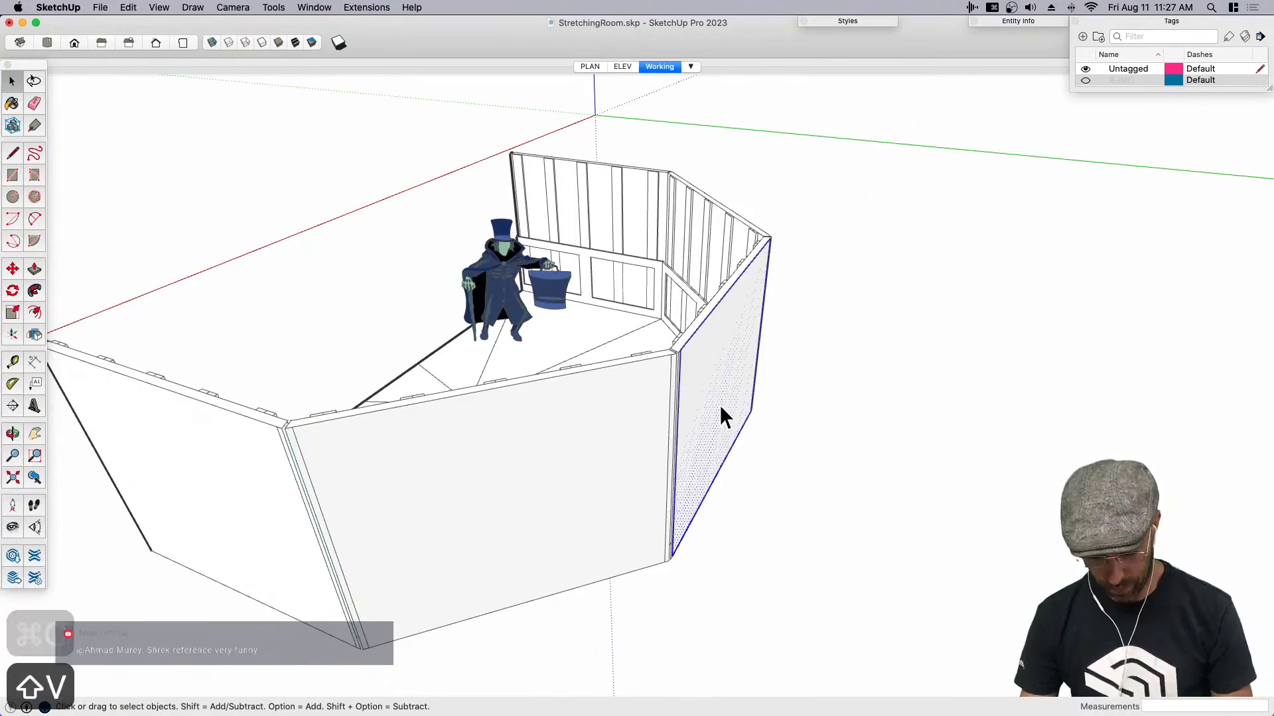
# - Push/pull the pasted face into a 2" thick slab and raise its top face by 6'
pyautogui.scroll(3, 719, 406)
pyautogui.press('p')
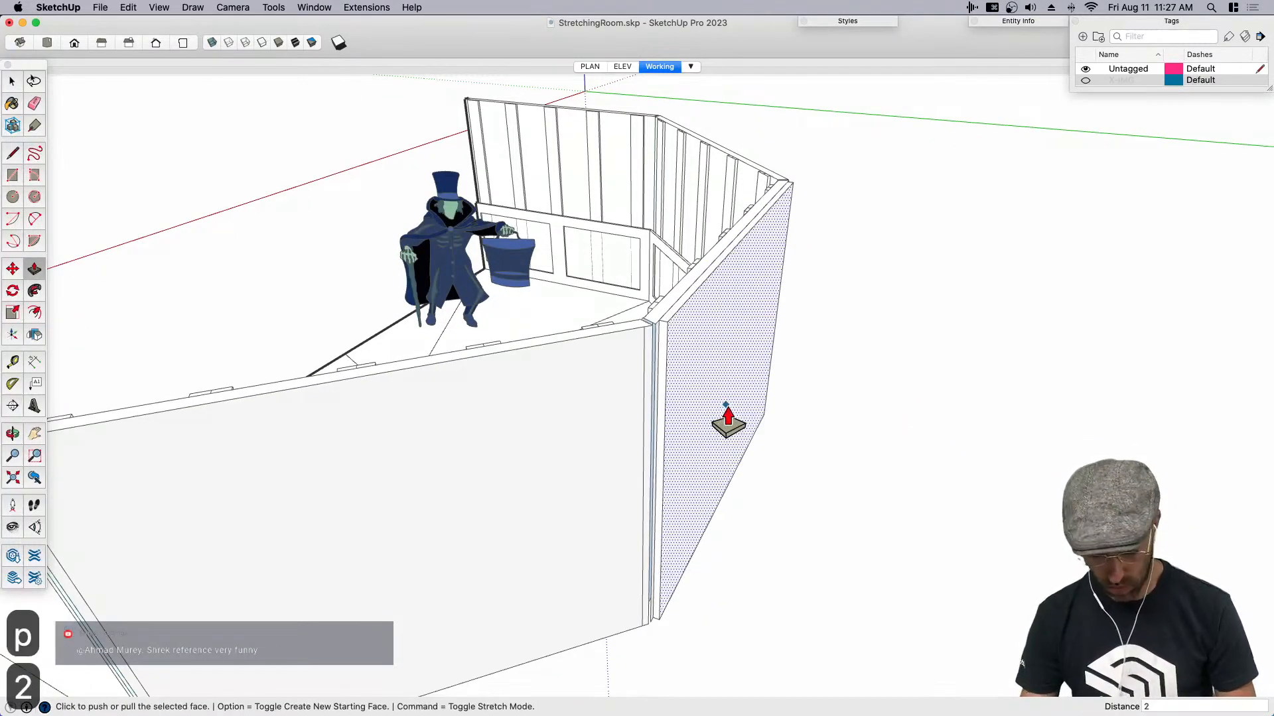
pyautogui.press('Return')
pyautogui.press('space')
pyautogui.press('p')
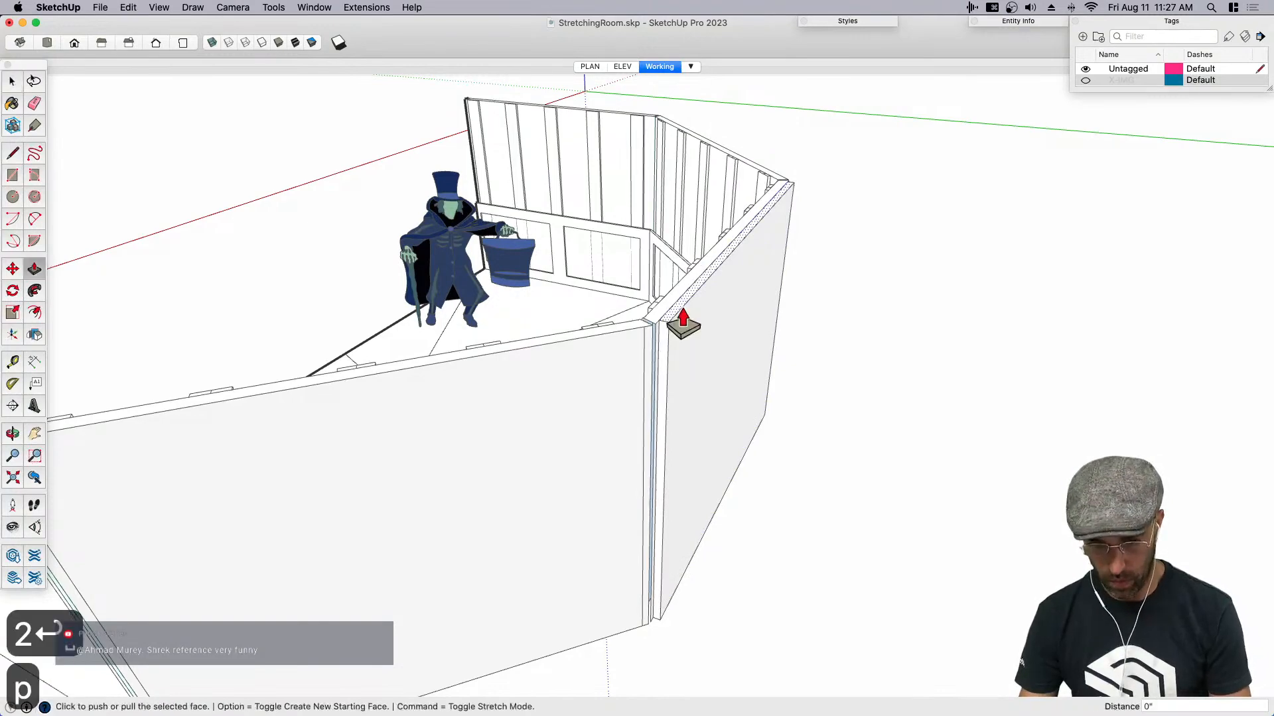
pyautogui.click(683, 309)
pyautogui.write("6'")
pyautogui.press('Return')
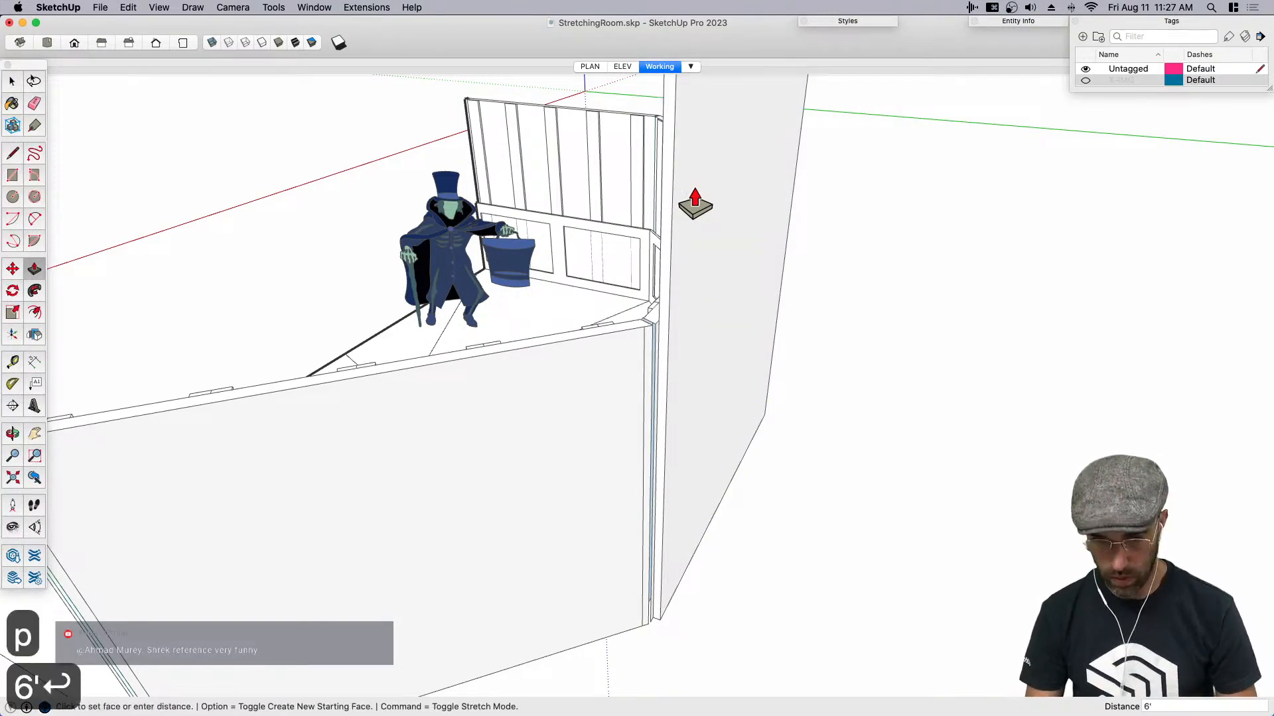
# - Select the whole tall slab and turn it into a component
pyautogui.press('space')
pyautogui.click(722, 317)
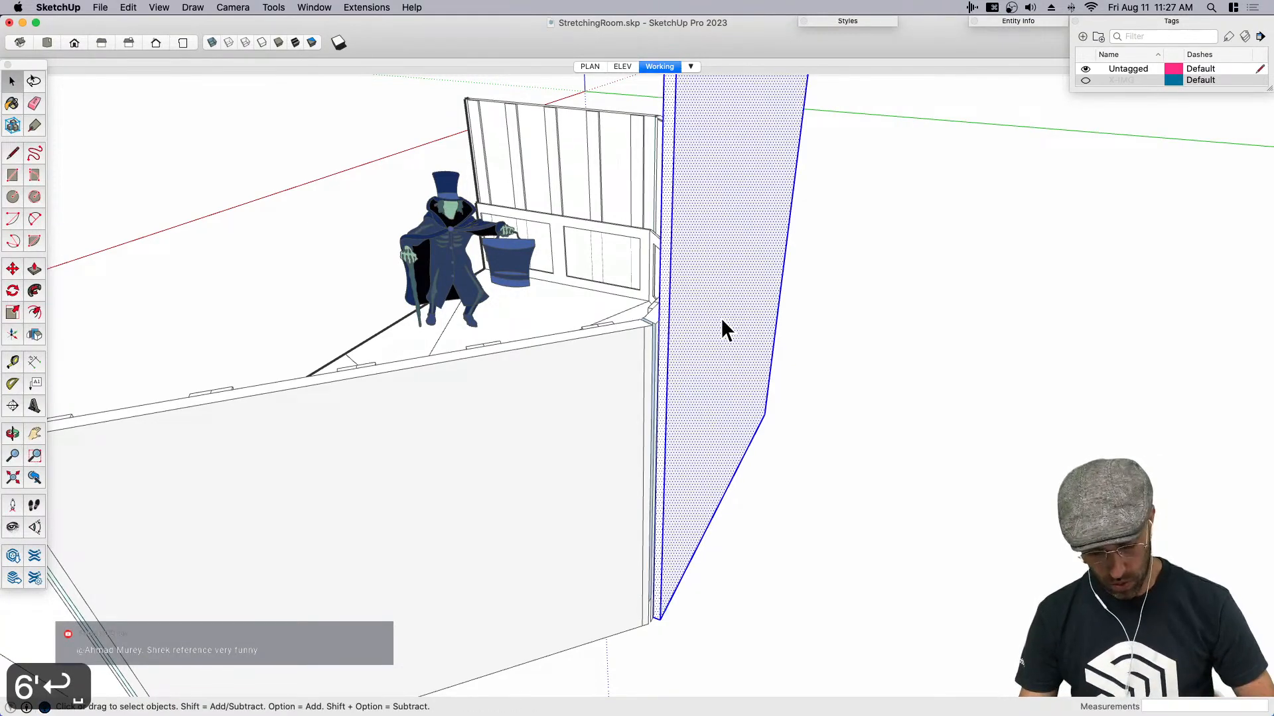
pyautogui.hotkey('shift', 'g')
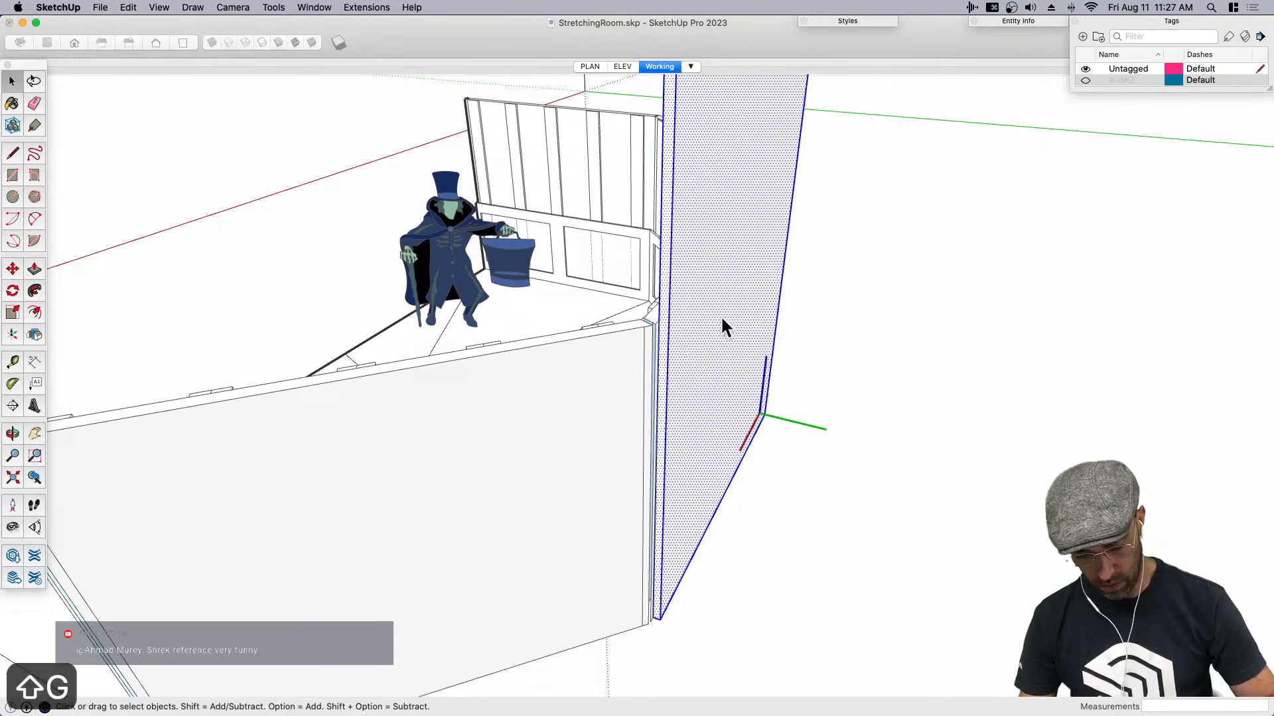
pyautogui.press('Return')
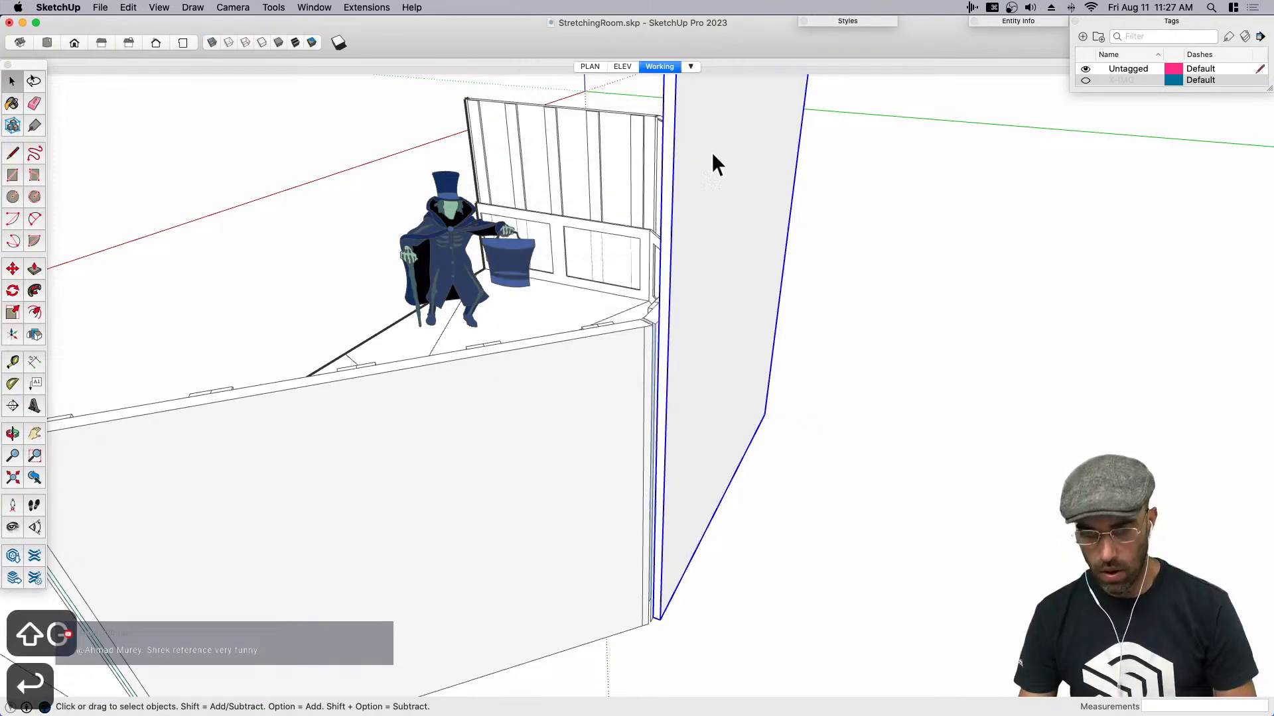
# - Show the ELEV scene, open the new slab component and select its top edges
pyautogui.click(624, 67)
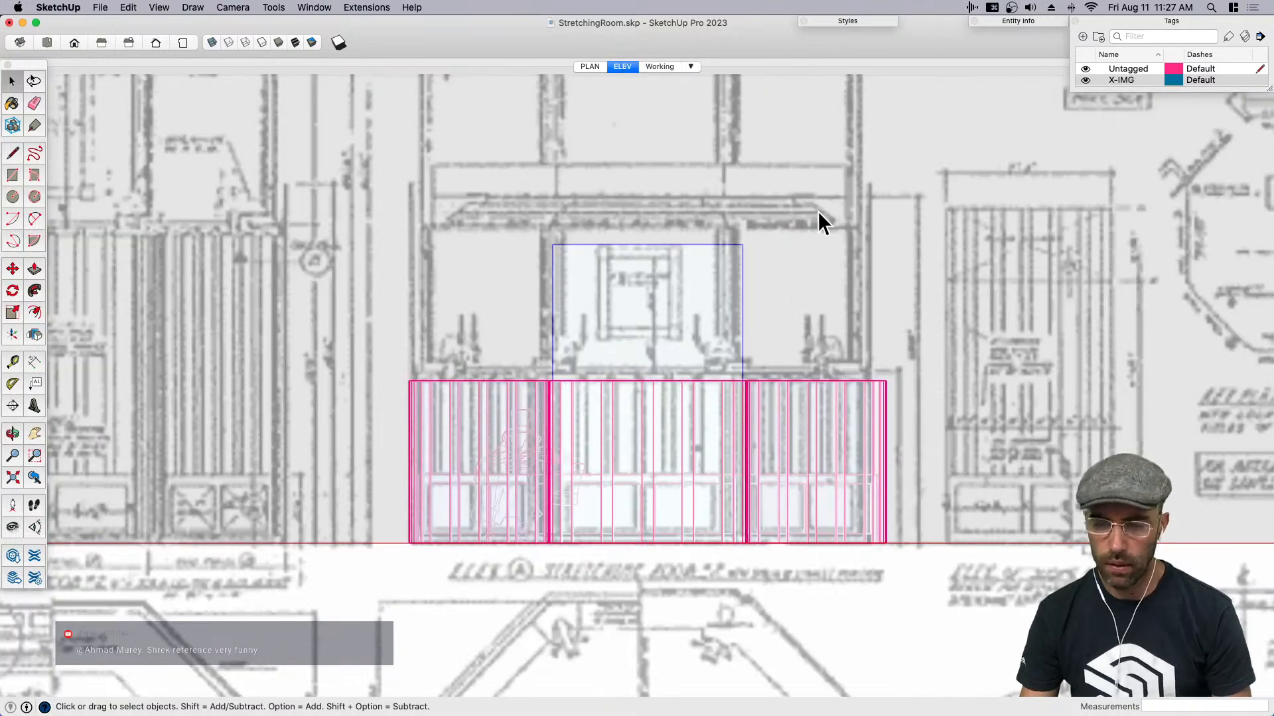
pyautogui.scroll(-5, 572, 258)
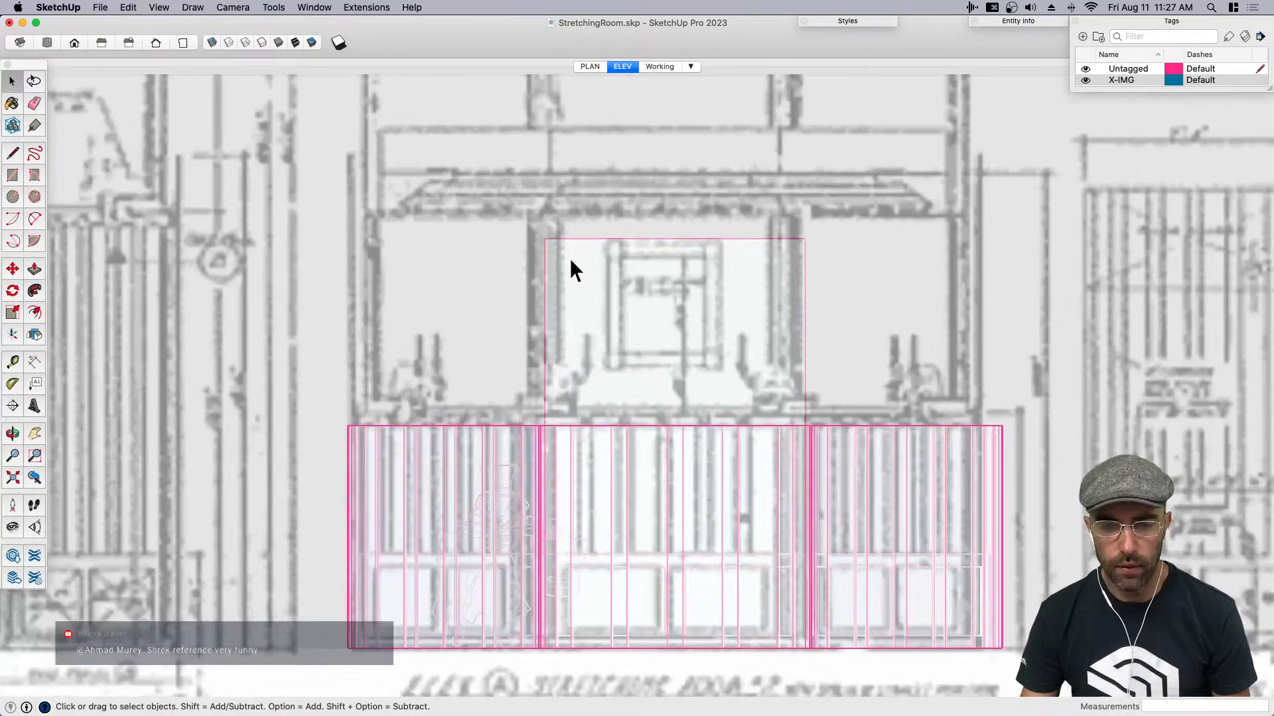
pyautogui.scroll(-2, 663, 272)
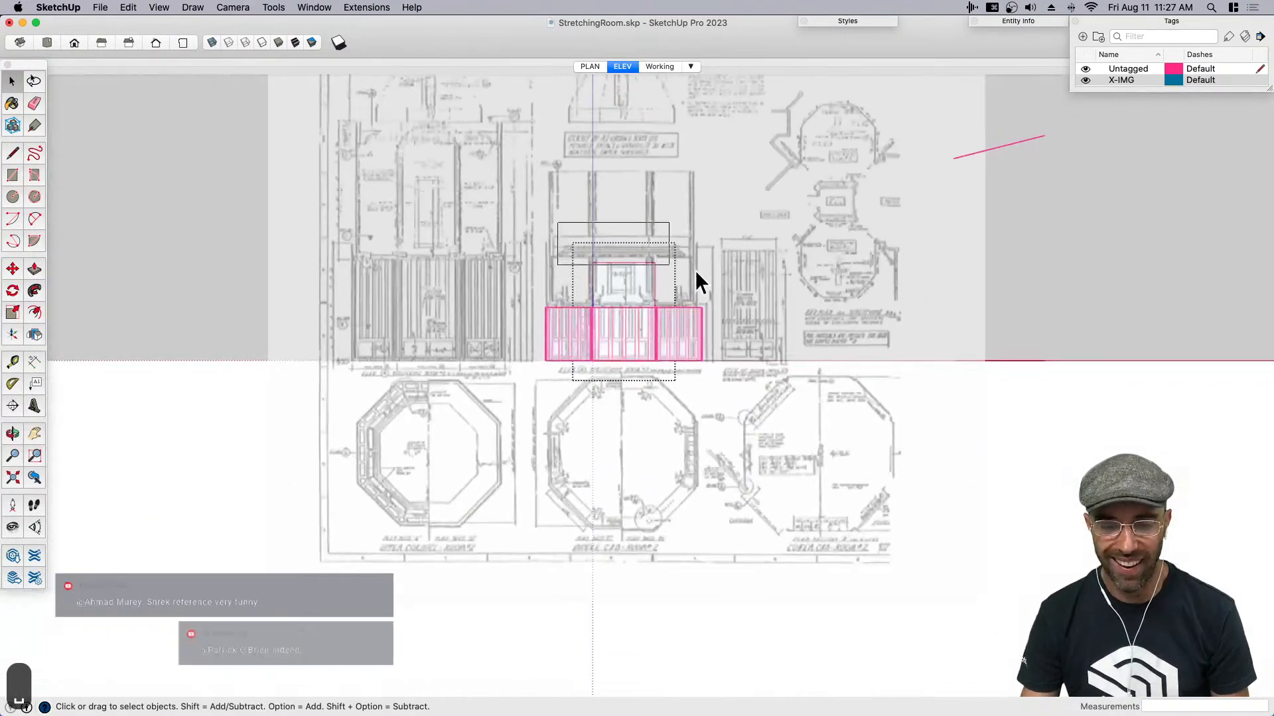
pyautogui.scroll(6, 667, 266)
# - Raise the tall slab's top edges to match the height in the elevation drawing
pyautogui.press('m')
pyautogui.click(670, 308)
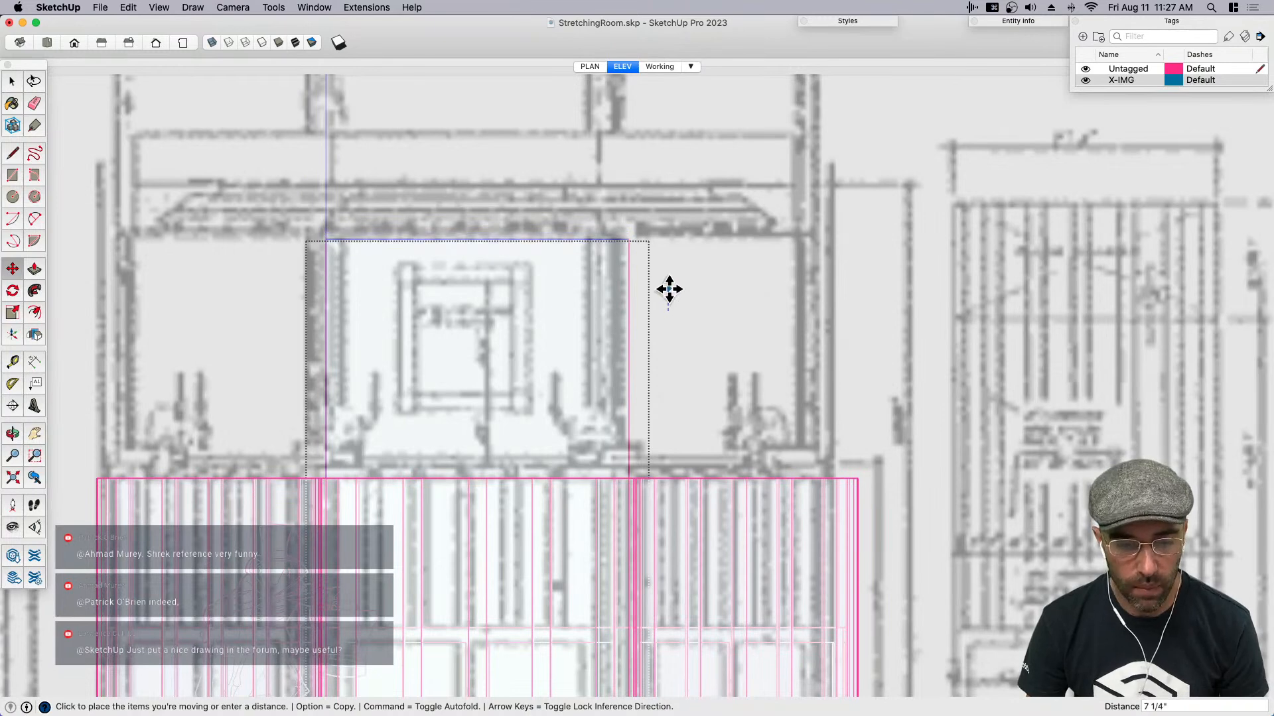
pyautogui.press('space')
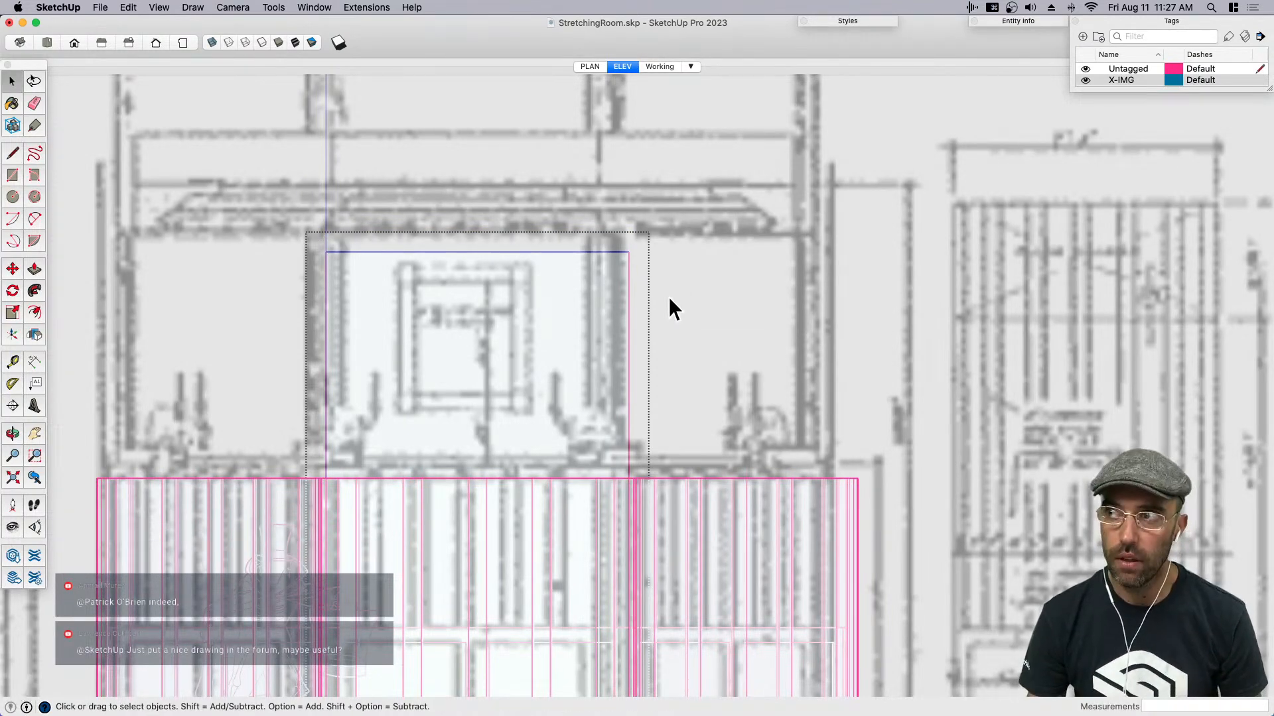
# - Offset the tall slab's front face inward by about 2' 4 1/8"
pyautogui.press('h')
pyautogui.moveTo(591, 368); pyautogui.dragTo(754, 360)
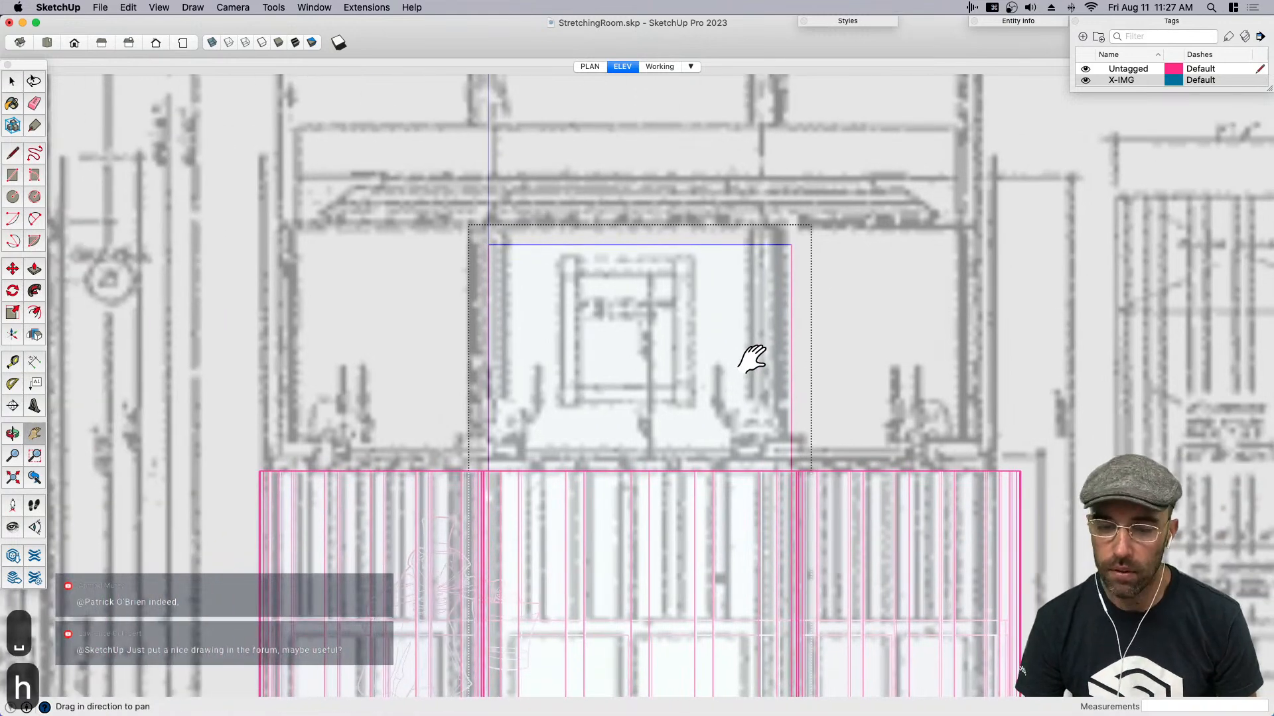
pyautogui.press('space')
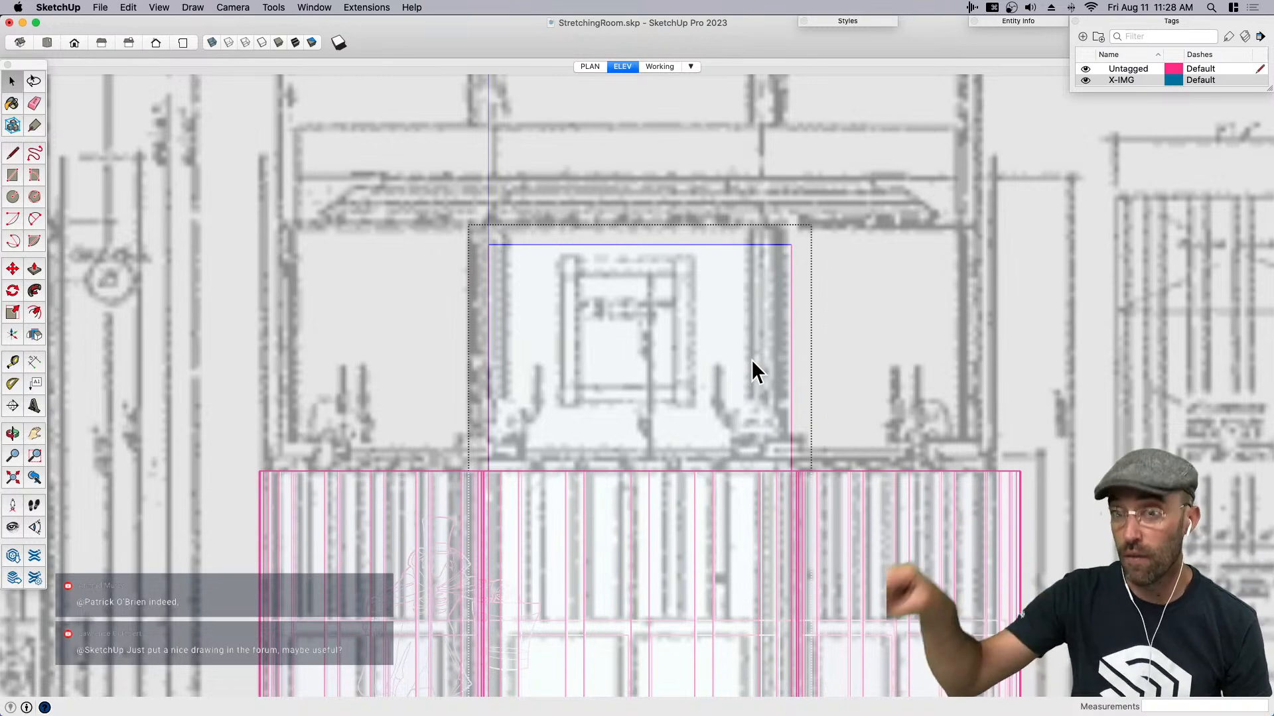
pyautogui.click(639, 354)
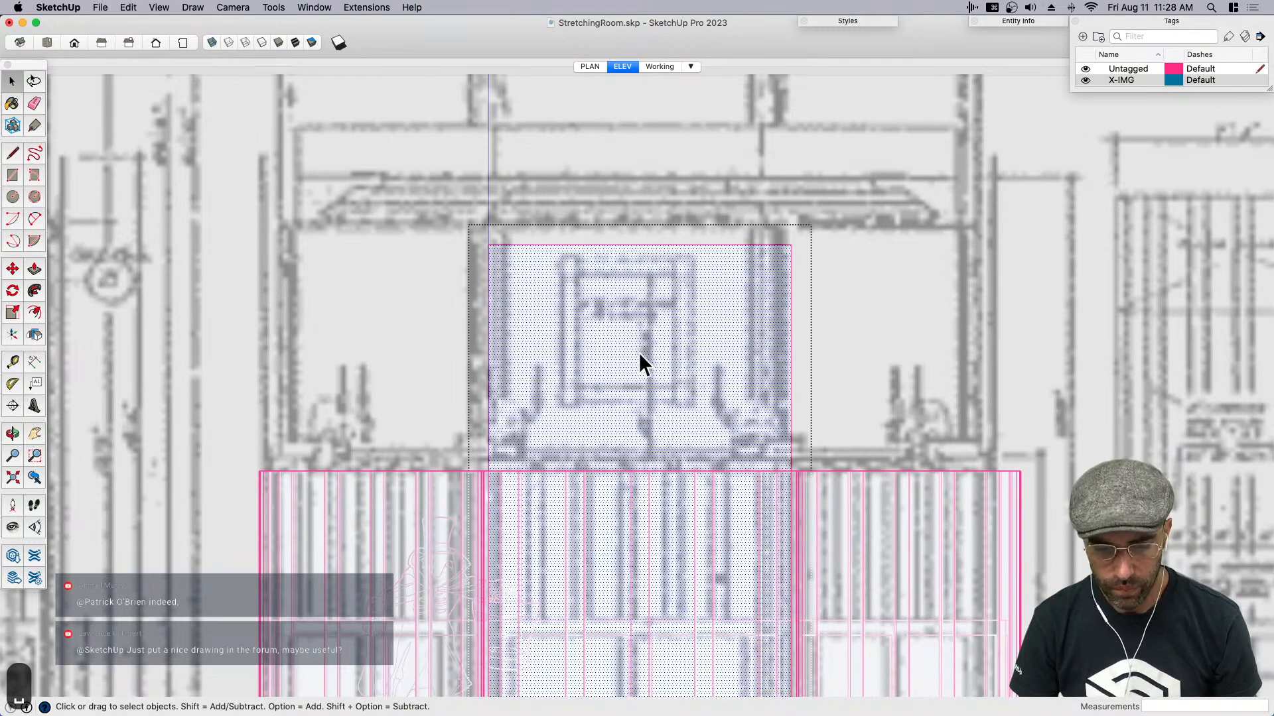
pyautogui.press('f')
pyautogui.click(627, 338)
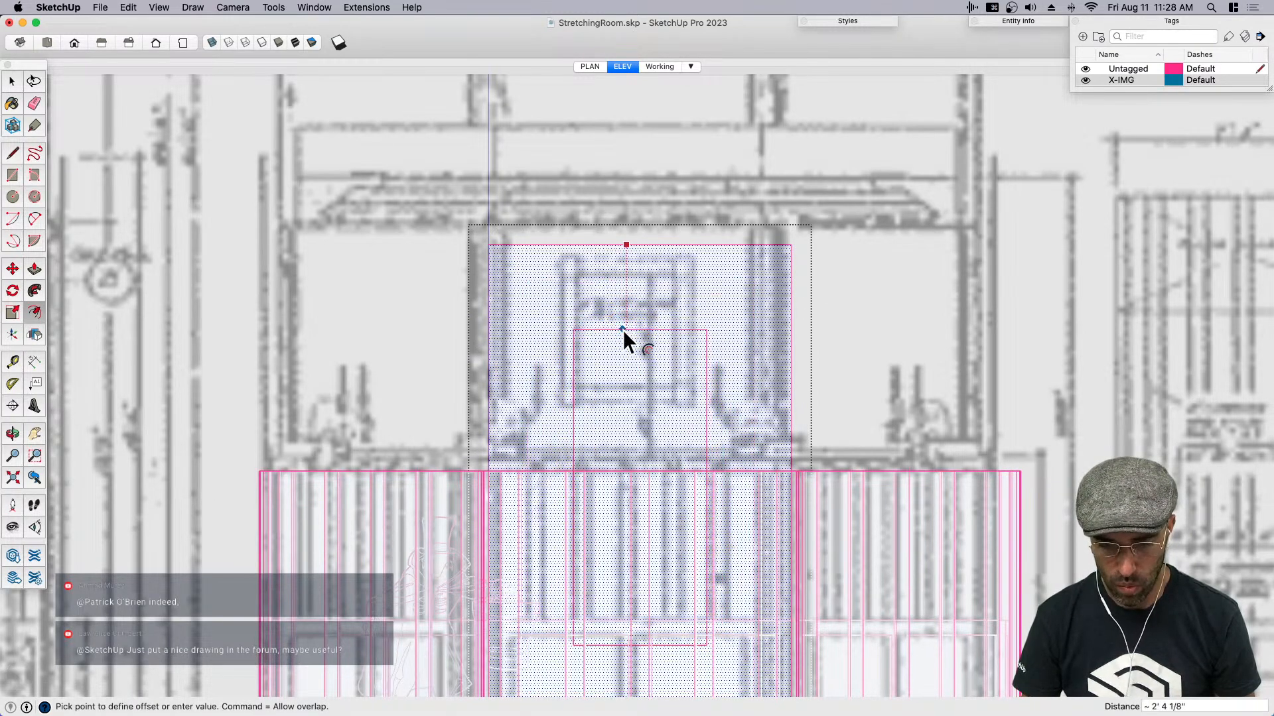
pyautogui.click(623, 328)
pyautogui.press('space')
pyautogui.scroll(-3, 578, 426)
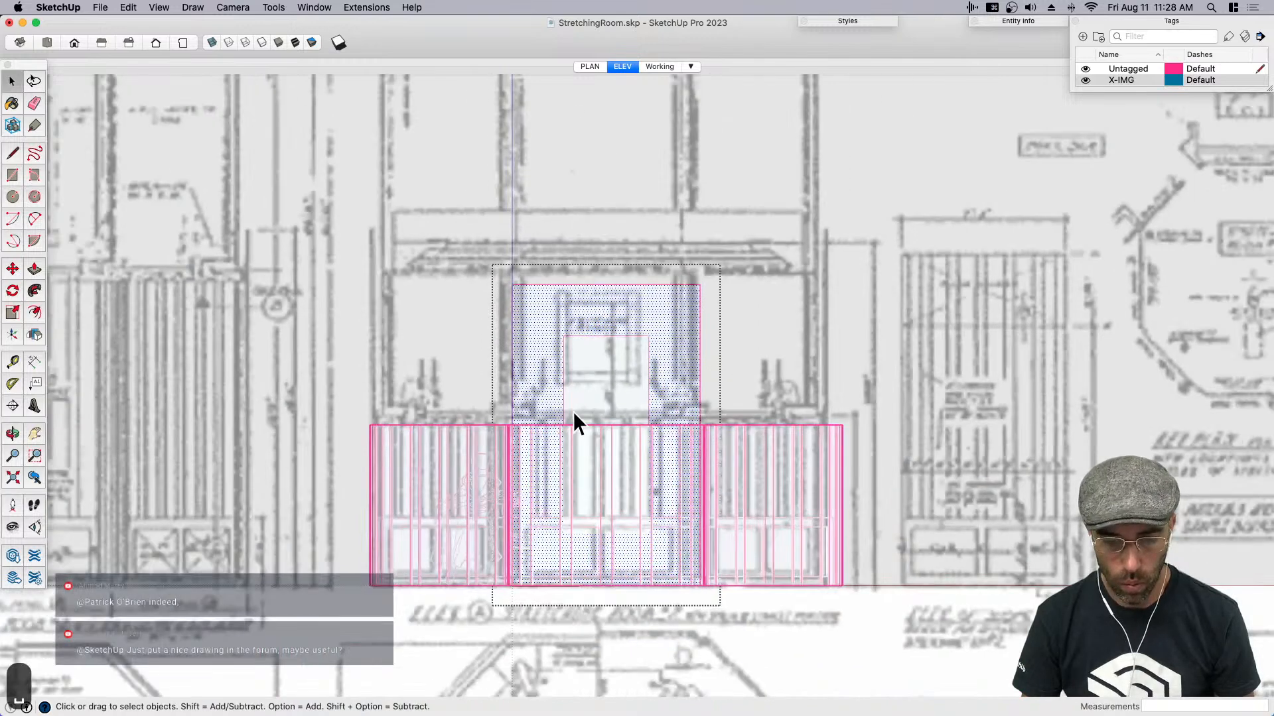
# - Raise the inner rectangle's bottom edge by about 4' 1 1/2" and move its face up about 1' 11 7/8" towards the drawn portrait
pyautogui.moveTo(698, 561); pyautogui.dragTo(676, 555)
pyautogui.press('m')
pyautogui.click(662, 400)
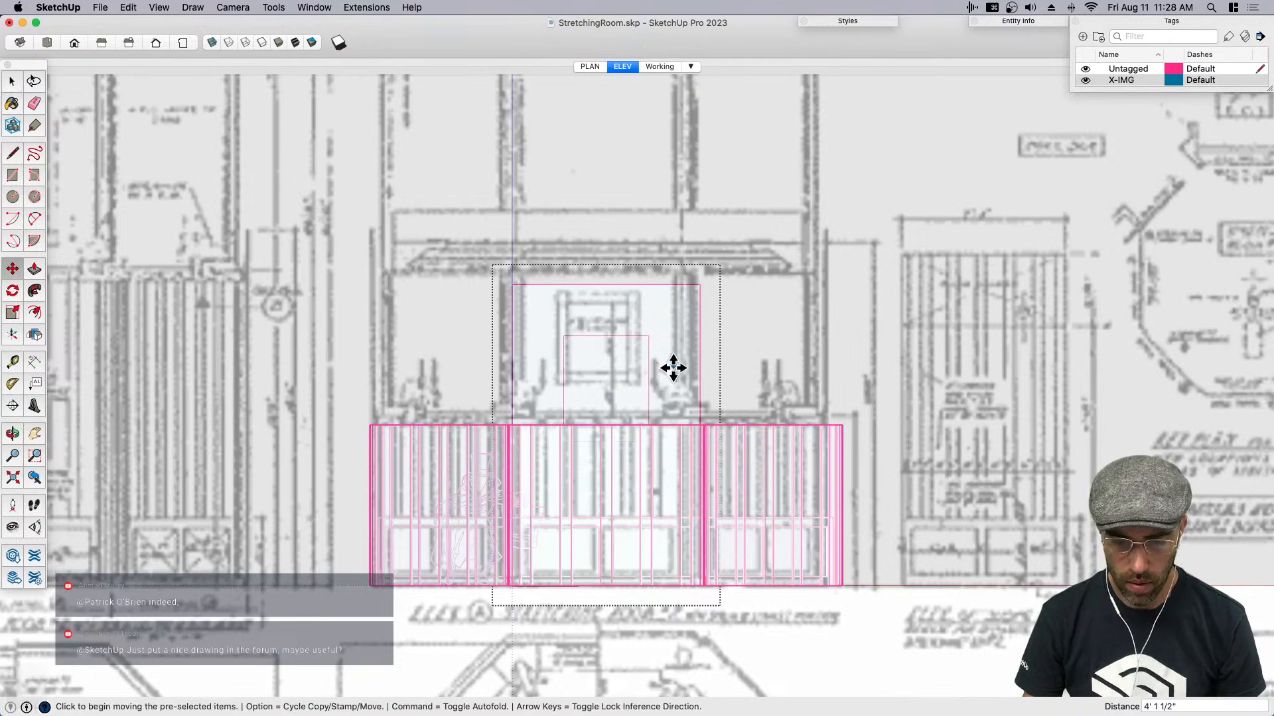
pyautogui.scroll(2, 671, 368)
pyautogui.scroll(2, 607, 369)
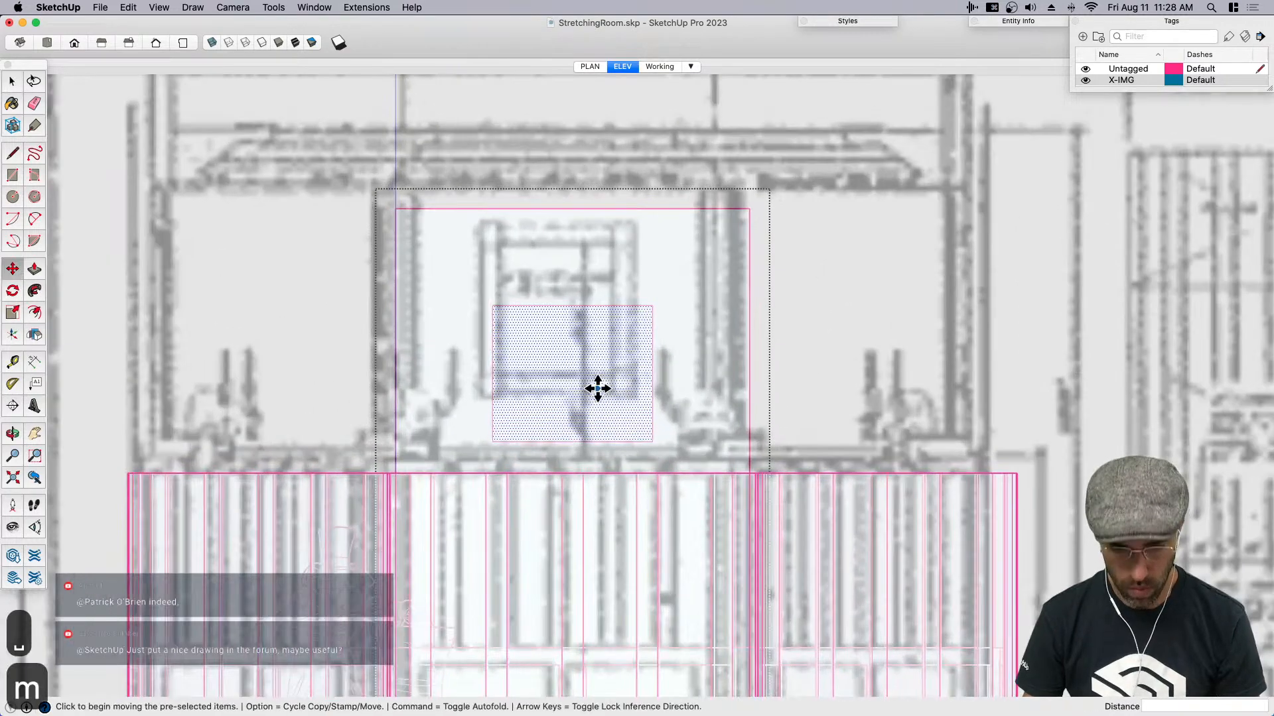
pyautogui.click(594, 305)
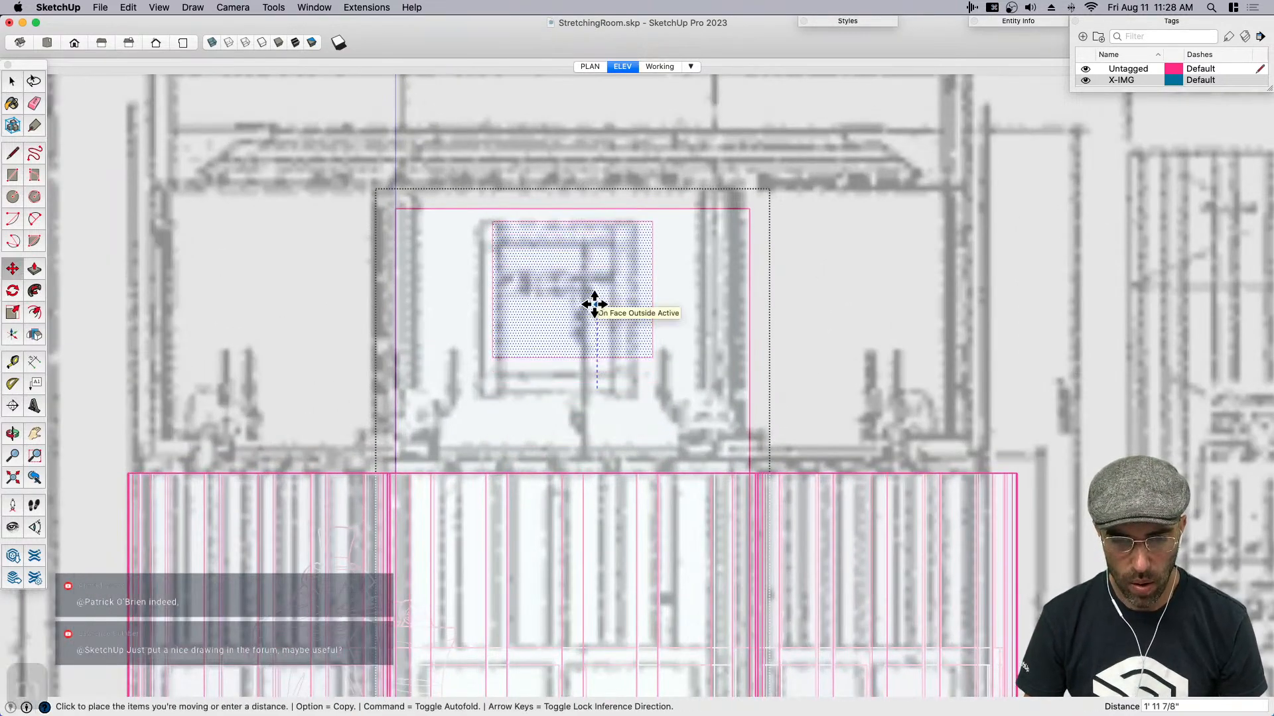
pyautogui.press('space')
# - Move the inner rectangle's bottom edge down behind the lower wall in two moves of about 3' 5" each
pyautogui.scroll(2, 535, 356)
pyautogui.moveTo(696, 392); pyautogui.dragTo(683, 388)
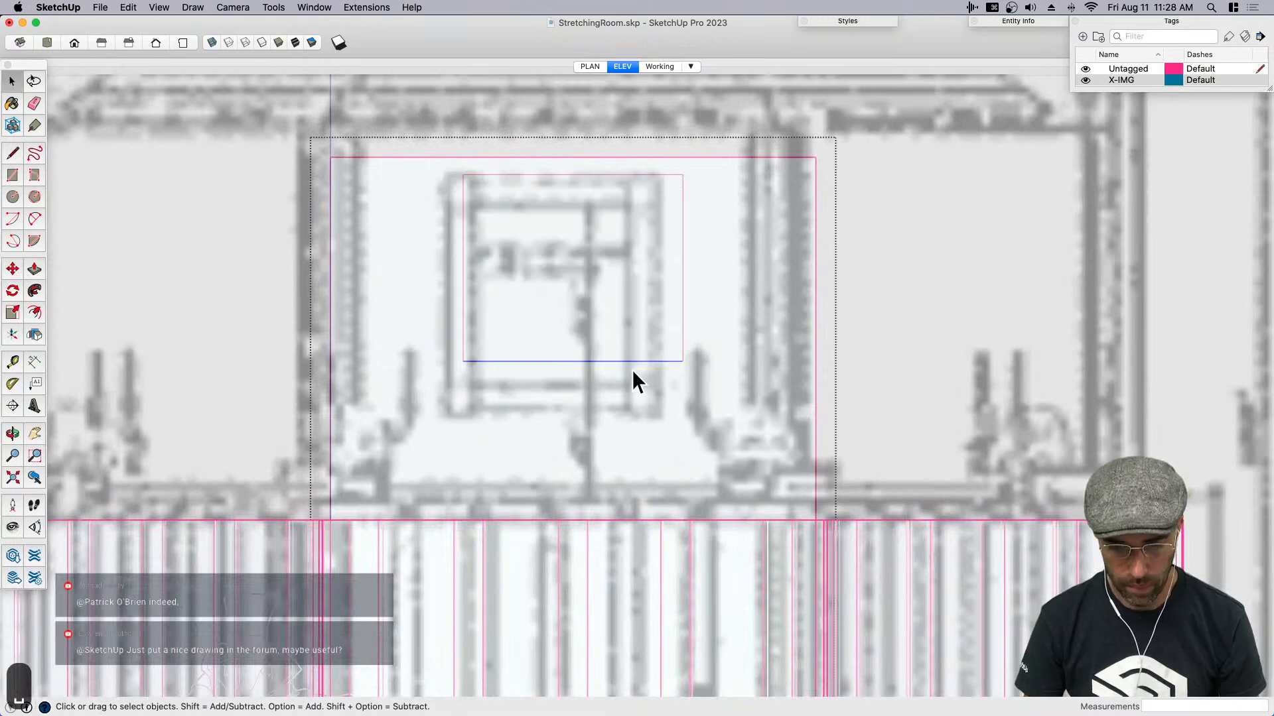
pyautogui.press('m')
pyautogui.scroll(-2, 717, 285)
pyautogui.click(723, 282)
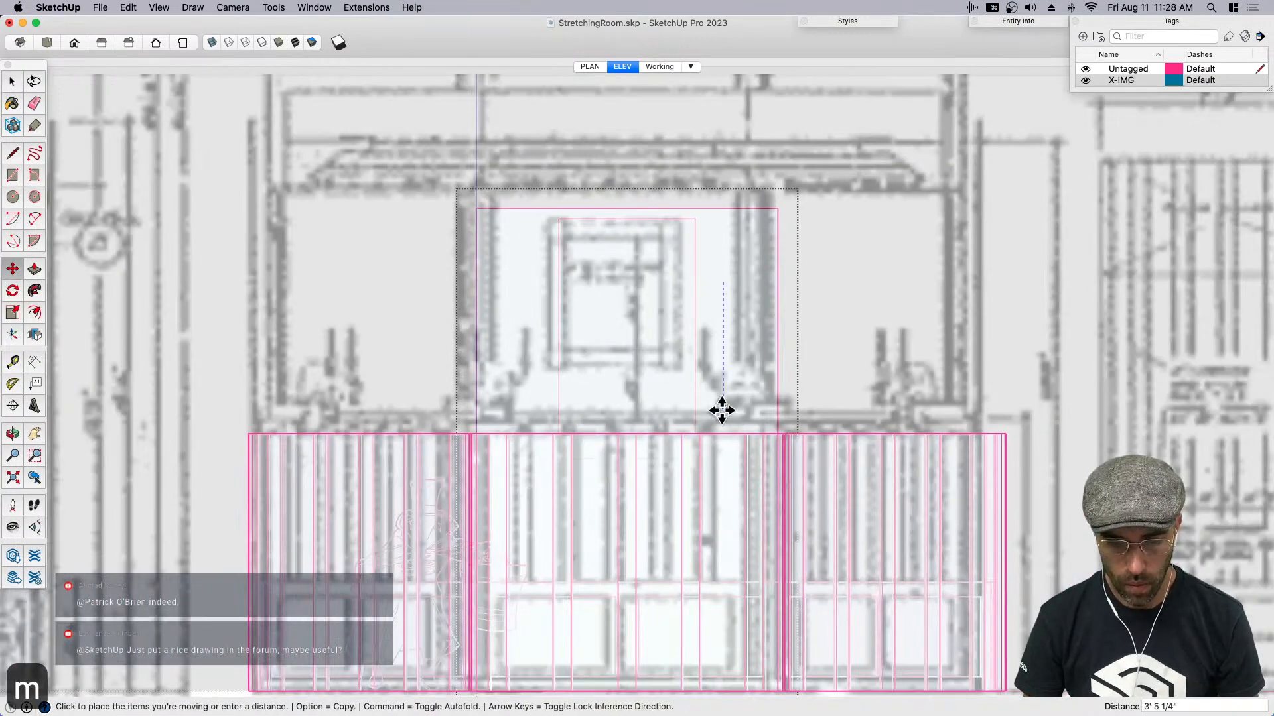
pyautogui.click(719, 415)
pyautogui.click(721, 290)
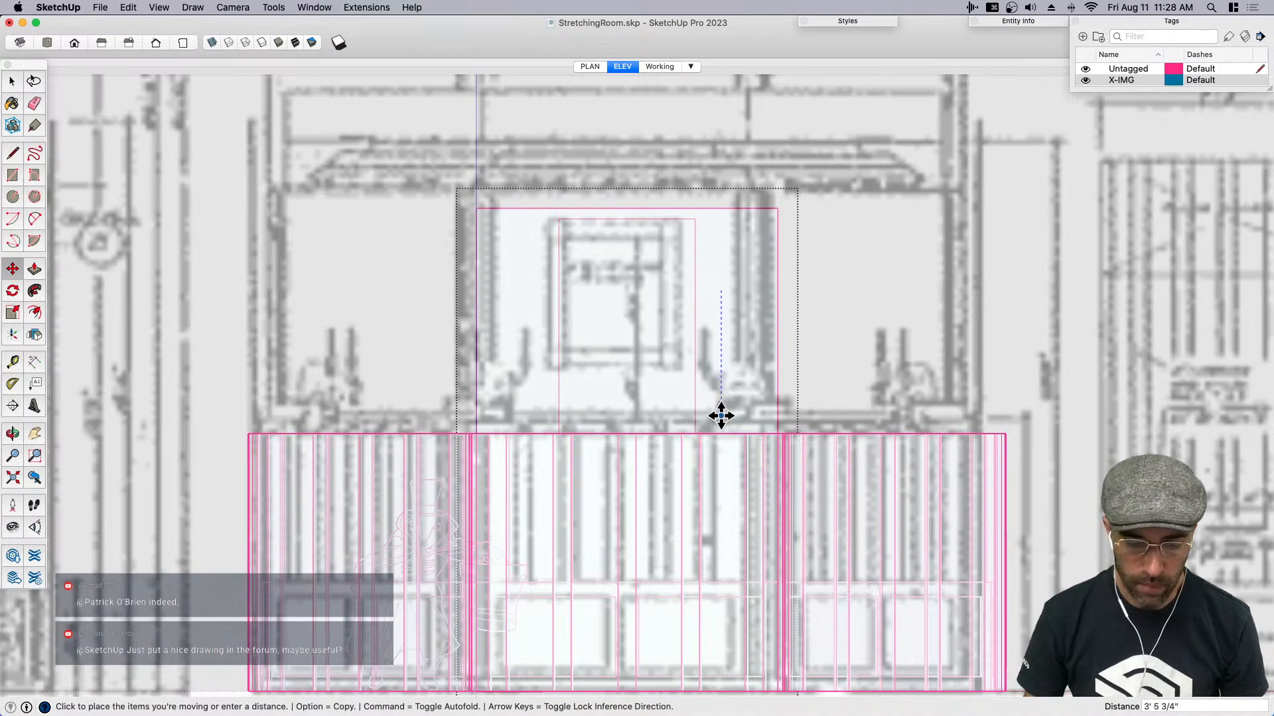
pyautogui.click(720, 415)
pyautogui.press('space')
# - Show the Working scene and push the inner rectangle through the slab to cut a tall opening
pyautogui.click(683, 341)
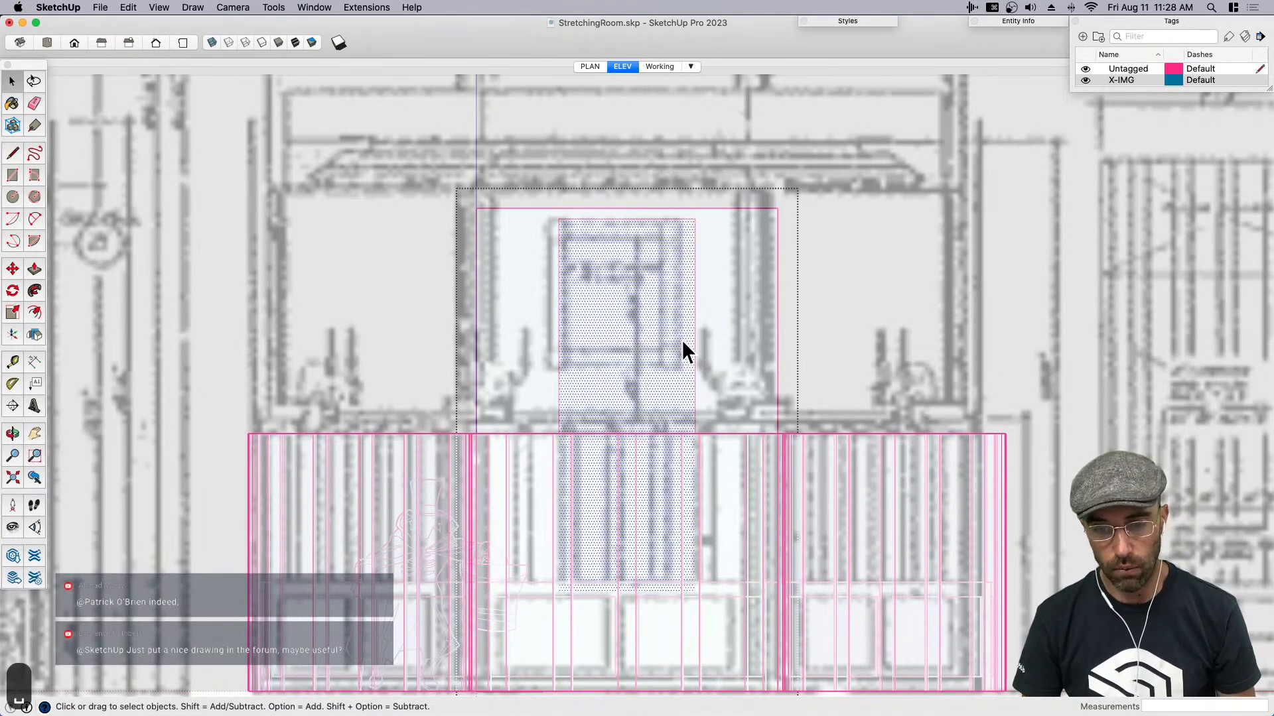
pyautogui.moveTo(674, 338); pyautogui.dragTo(682, 272, button='middle')
pyautogui.scroll(-3, 564, 458)
pyautogui.click(663, 67)
pyautogui.scroll(5, 683, 272)
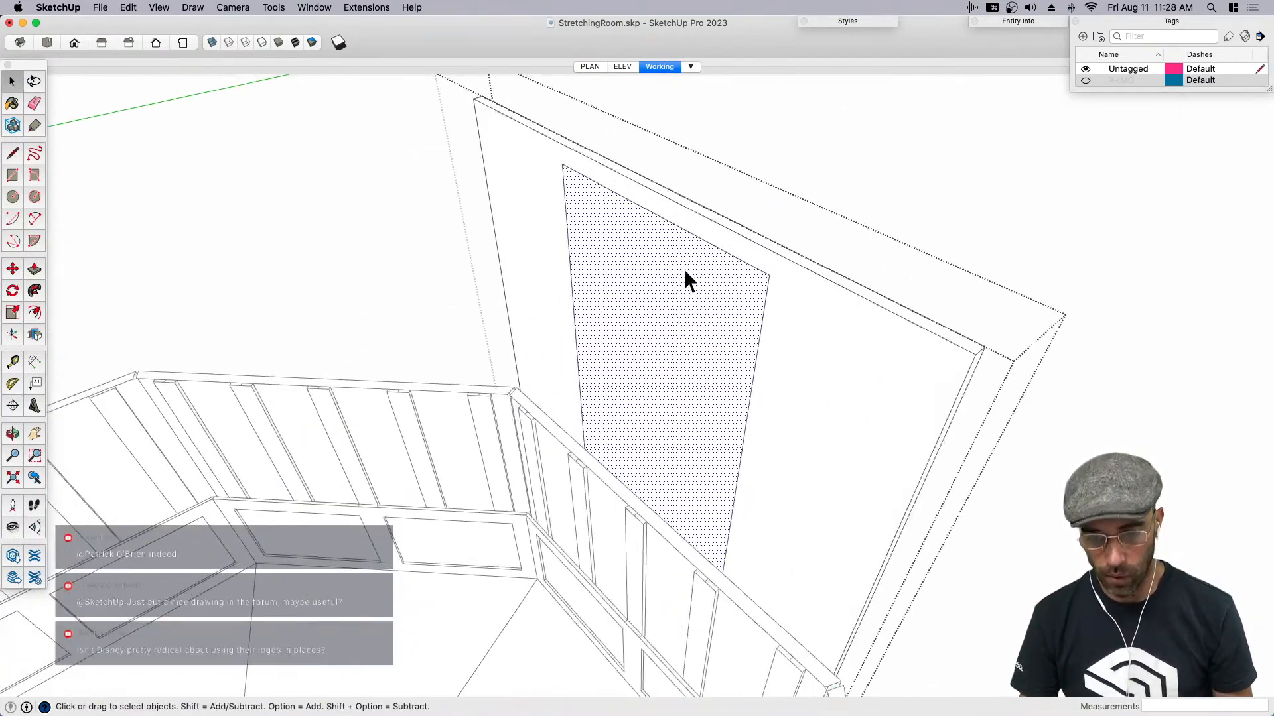
pyautogui.press('p')
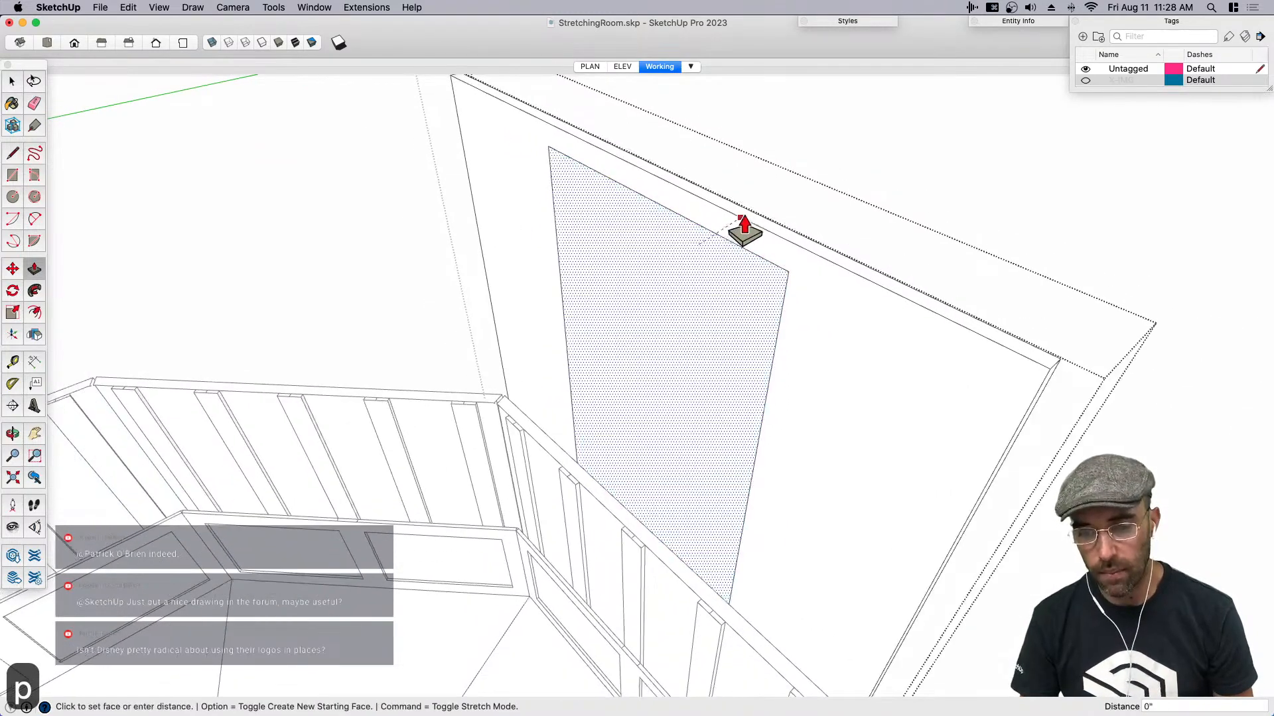
pyautogui.press('space')
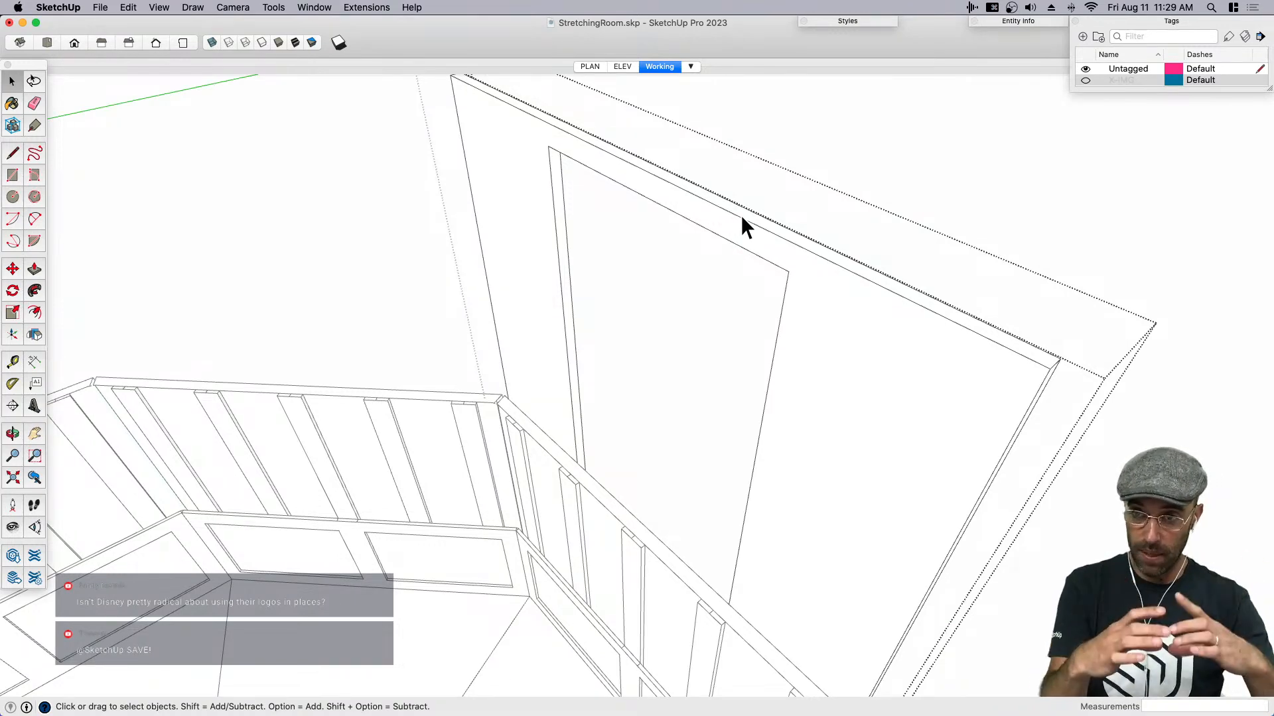
# - Leave the slab component and save the model
pyautogui.scroll(-3, 742, 215)
pyautogui.scroll(-4, 854, 266)
pyautogui.moveTo(918, 248); pyautogui.dragTo(864, 307, button='middle')
pyautogui.scroll(-2, 863, 305)
pyautogui.press('super+s')
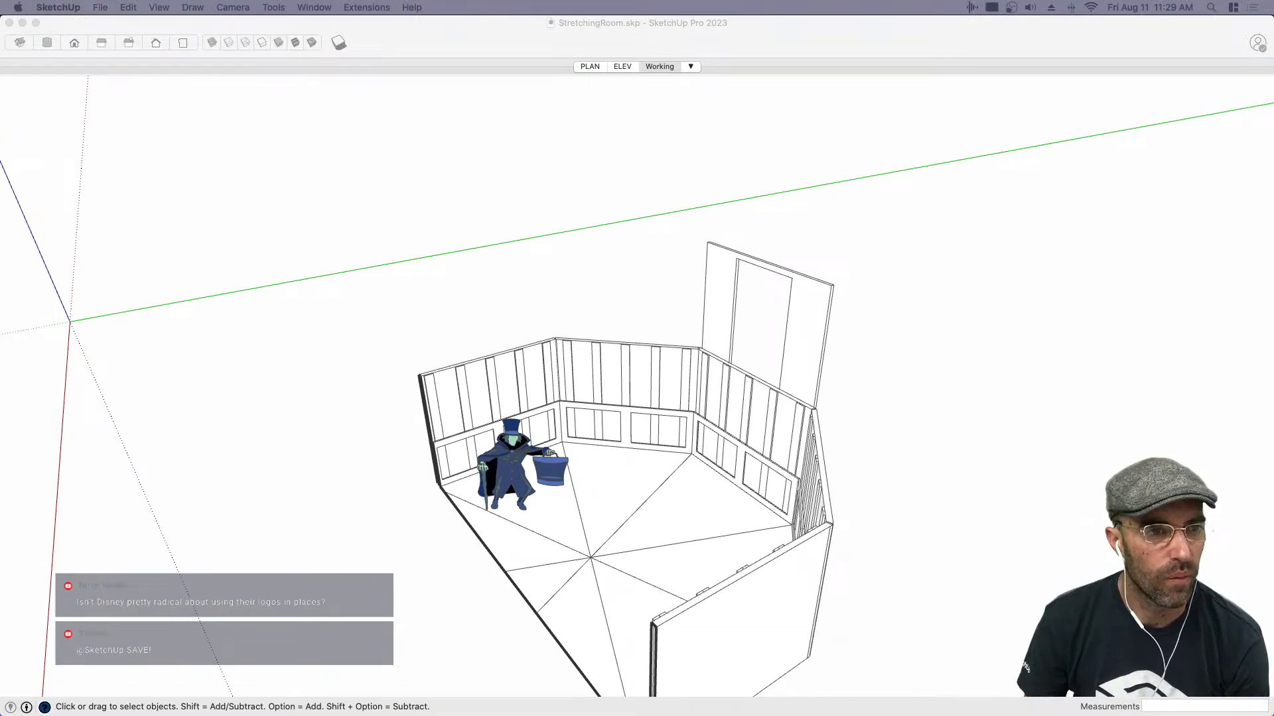
# - Bring in the striped wallpaper image, place it on the ground beside the room and explode it into a textured face
pyautogui.moveTo(700, 348)
pyautogui.mouseDown()
pyautogui.moveTo(877, 374)
pyautogui.moveTo(895, 505)
pyautogui.mouseUp()
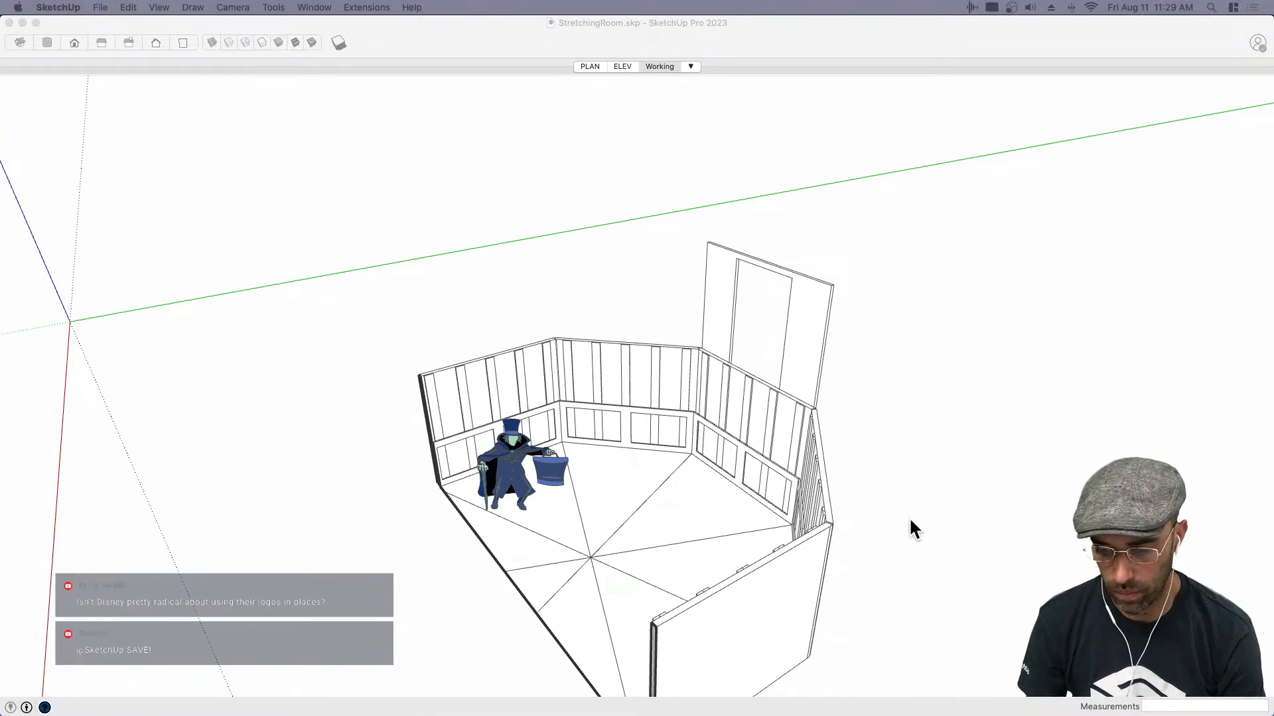
pyautogui.scroll(-5, 924, 527)
pyautogui.click(938, 591)
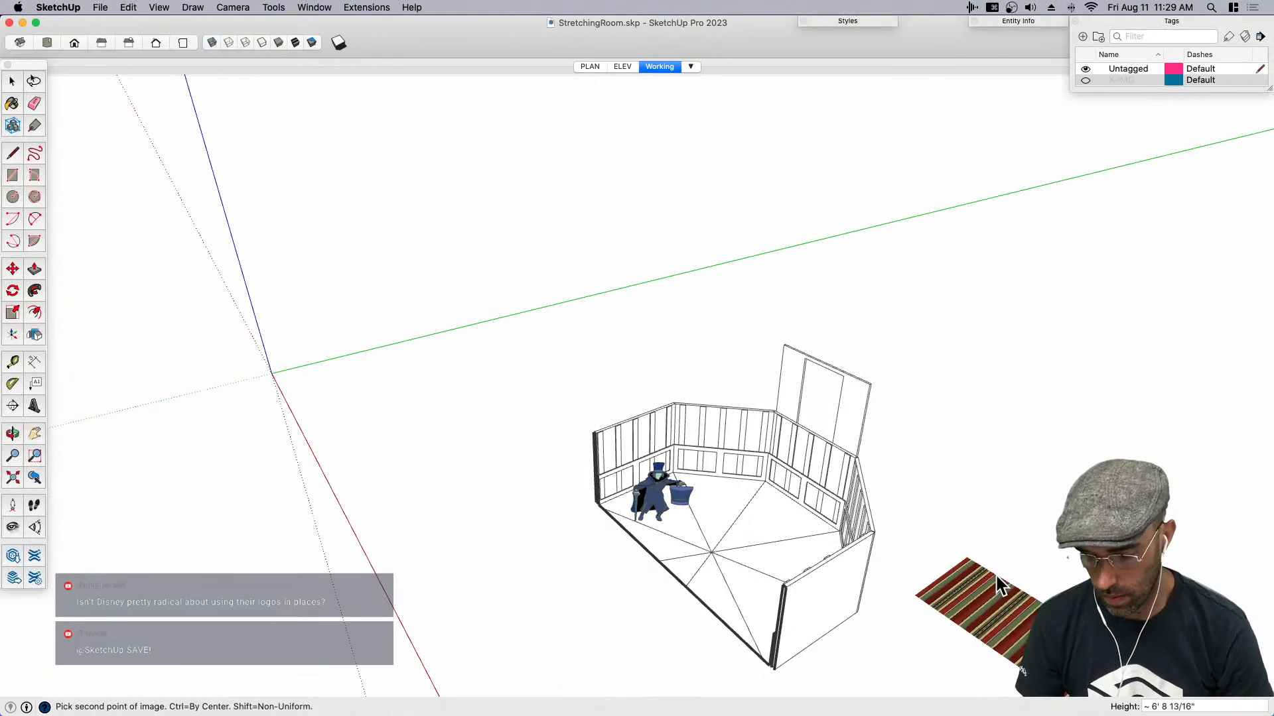
pyautogui.click(989, 612)
pyautogui.rightClick(990, 611)
pyautogui.click(1020, 536)
# - Sample the striped wallpaper material and paint the whole tall slab component with it
pyautogui.press('b')
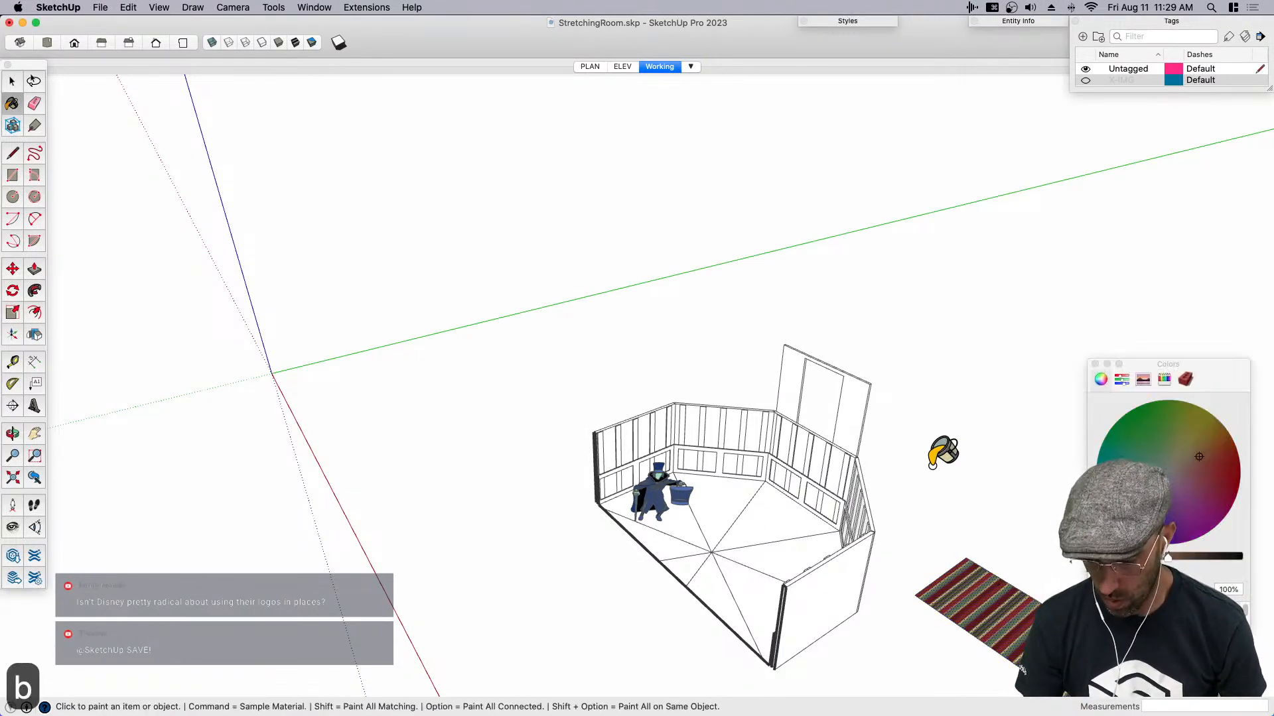
pyautogui.scroll(4, 855, 398)
pyautogui.press('space')
pyautogui.click(857, 444)
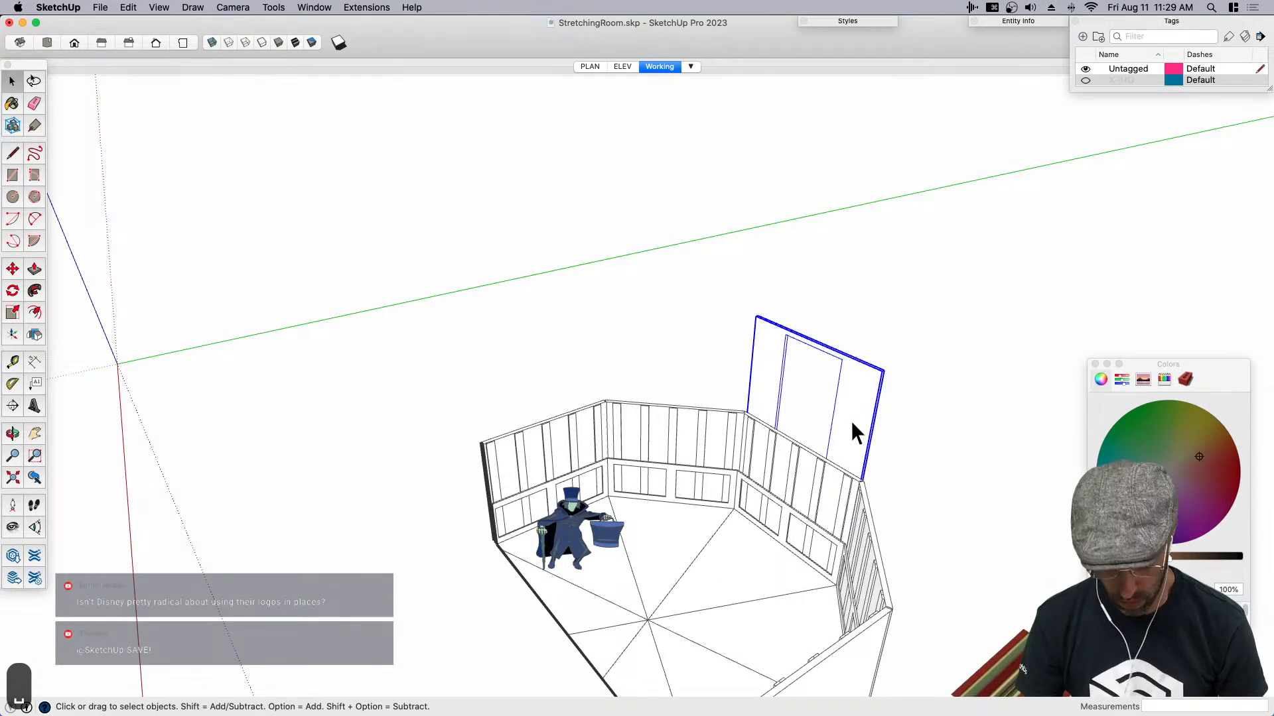
pyautogui.press('b')
pyautogui.click(852, 414)
pyautogui.press('space')
pyautogui.click(1095, 364)
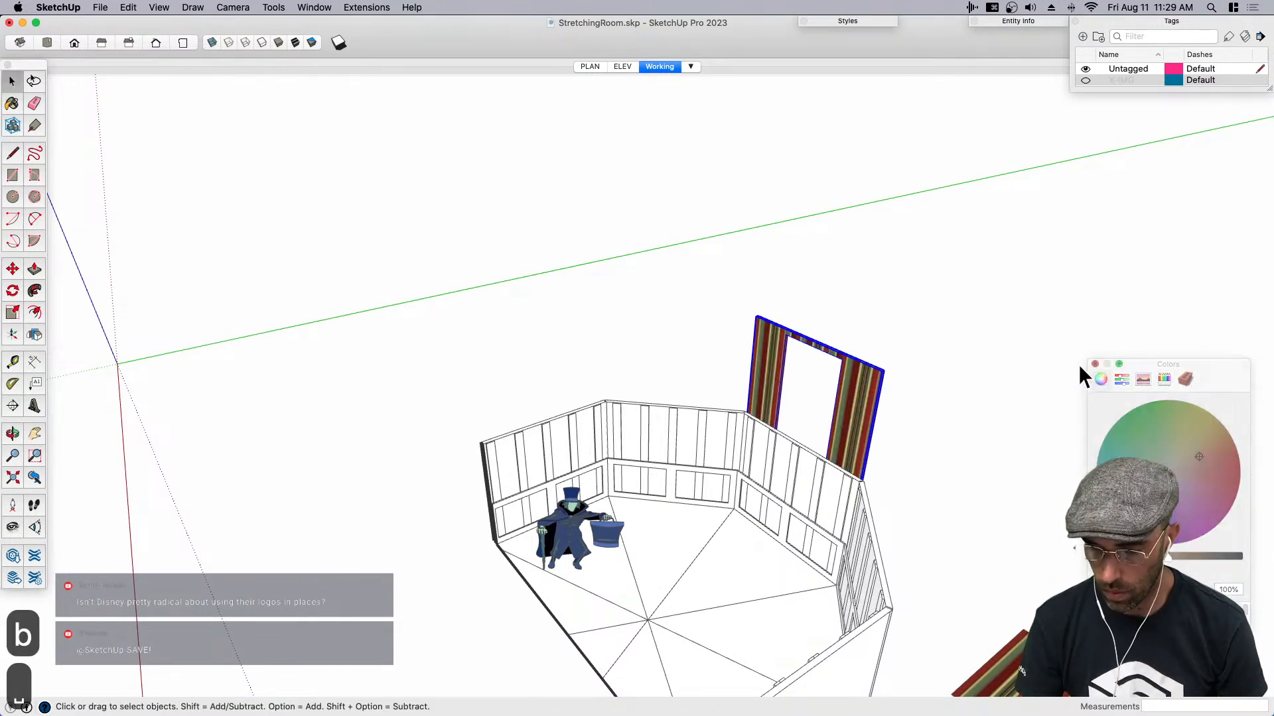
# - Open the slab component and draw a line along the opening's top edge to fill it with a face
pyautogui.press('space')
pyautogui.click(955, 369)
pyautogui.scroll(-1, 882, 373)
pyautogui.scroll(1, 865, 385)
pyautogui.scroll(5, 866, 382)
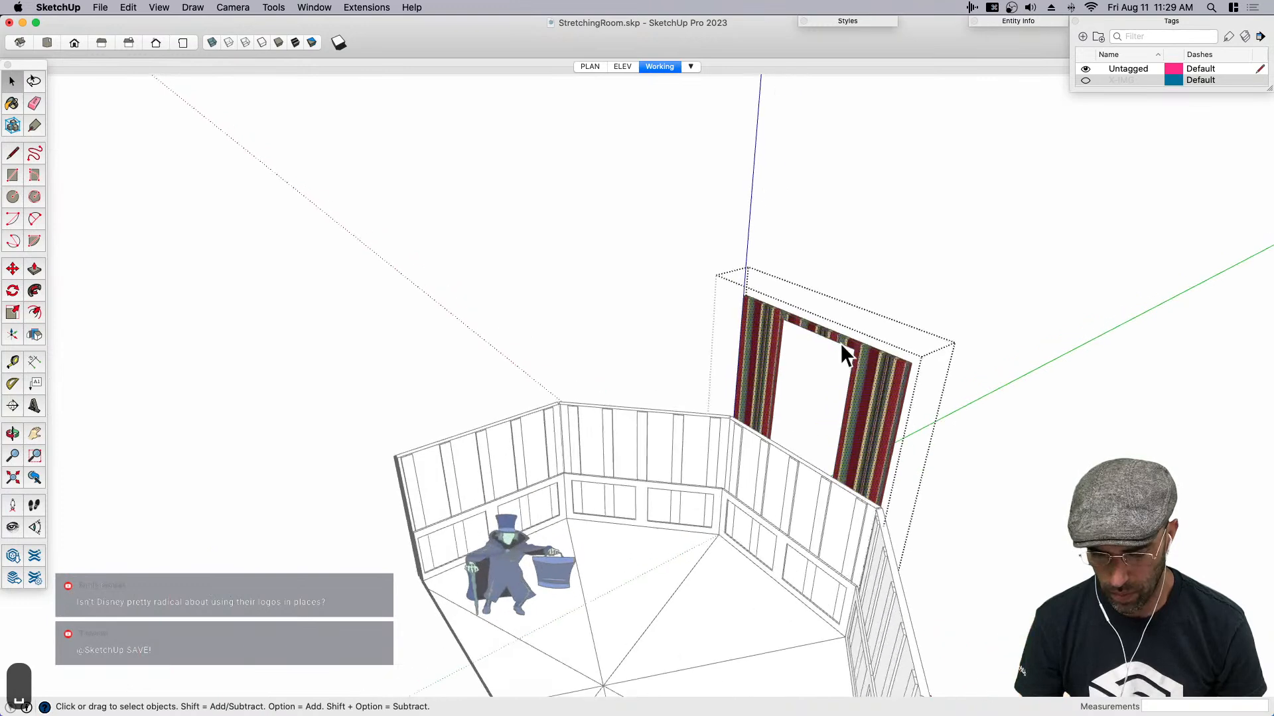
pyautogui.press('l')
pyautogui.click(856, 356)
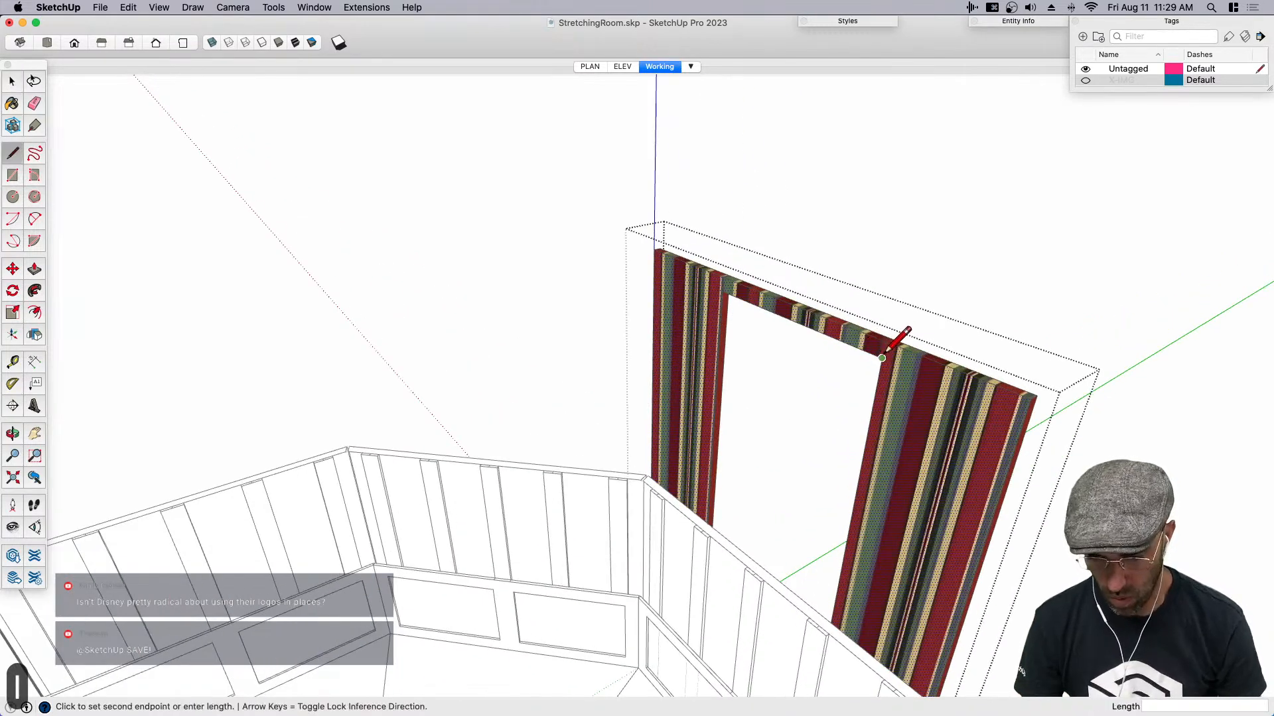
pyautogui.click(732, 290)
pyautogui.press('space')
# - Cut the filled face out of the slab component, paste it in place outside and make it a group
pyautogui.press('super+c')
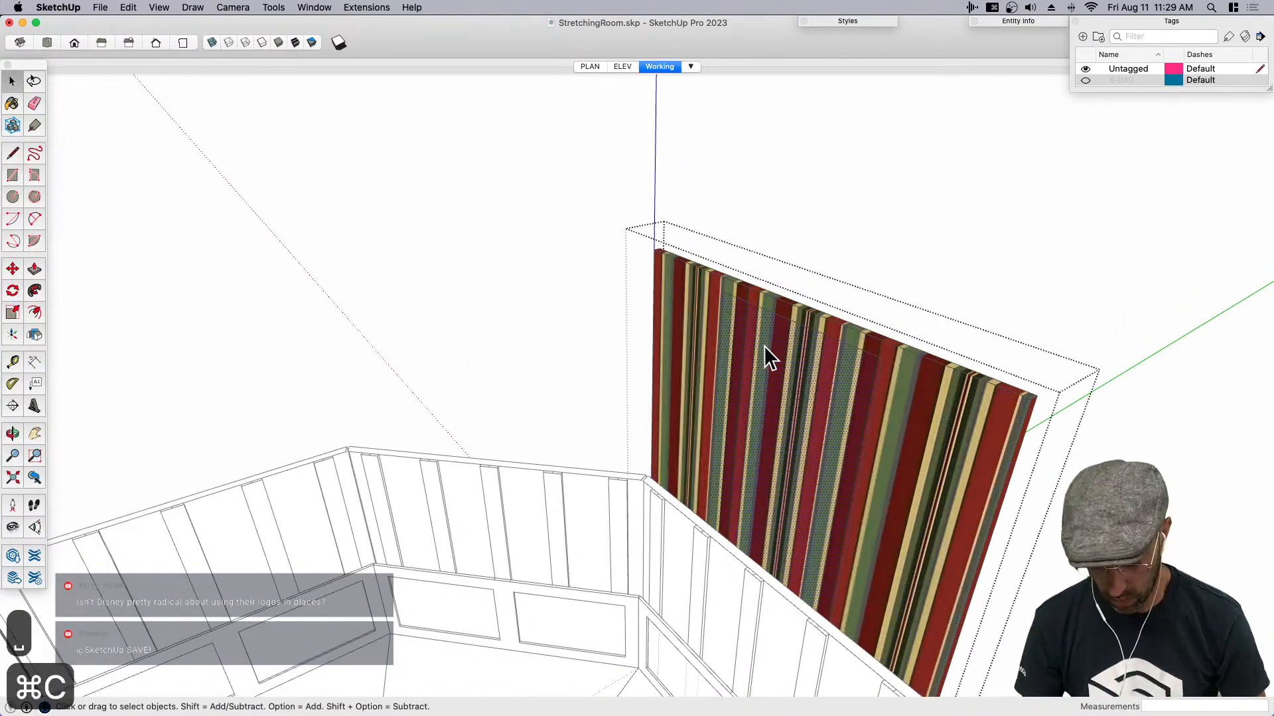
pyautogui.press('BackSpace')
pyautogui.click(857, 238)
pyautogui.press('shift+super+v')
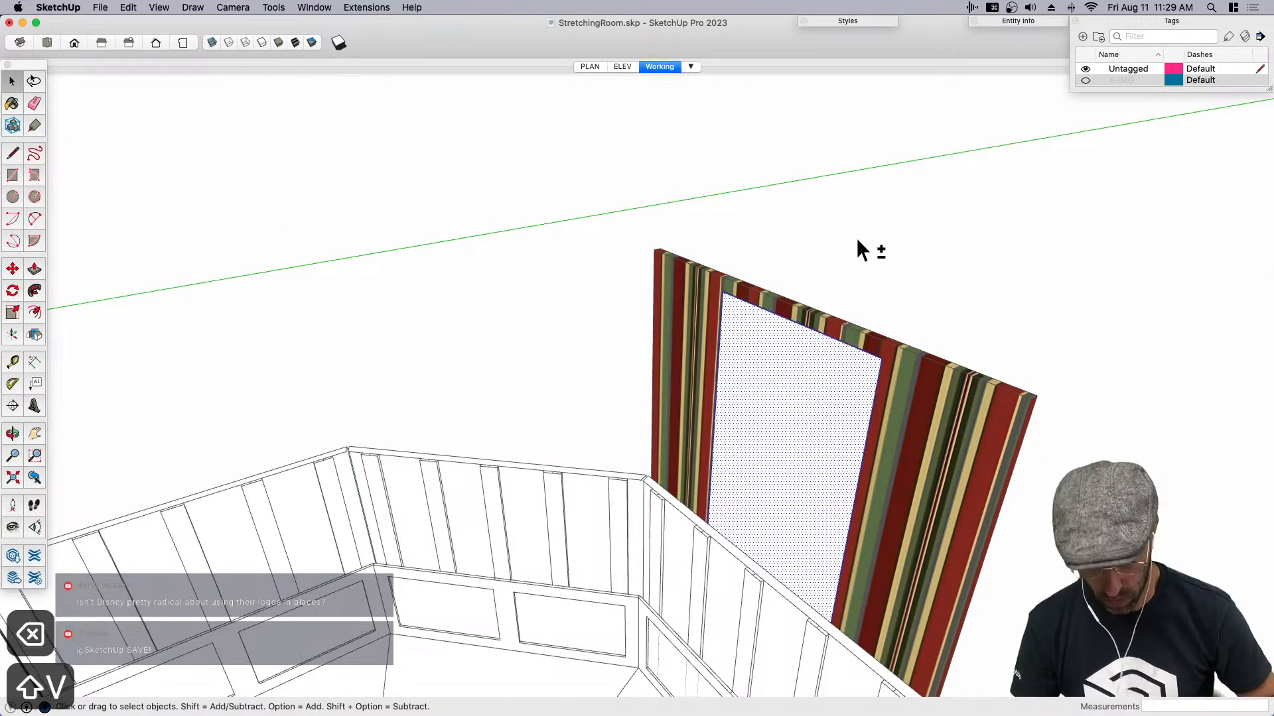
pyautogui.press('super+g')
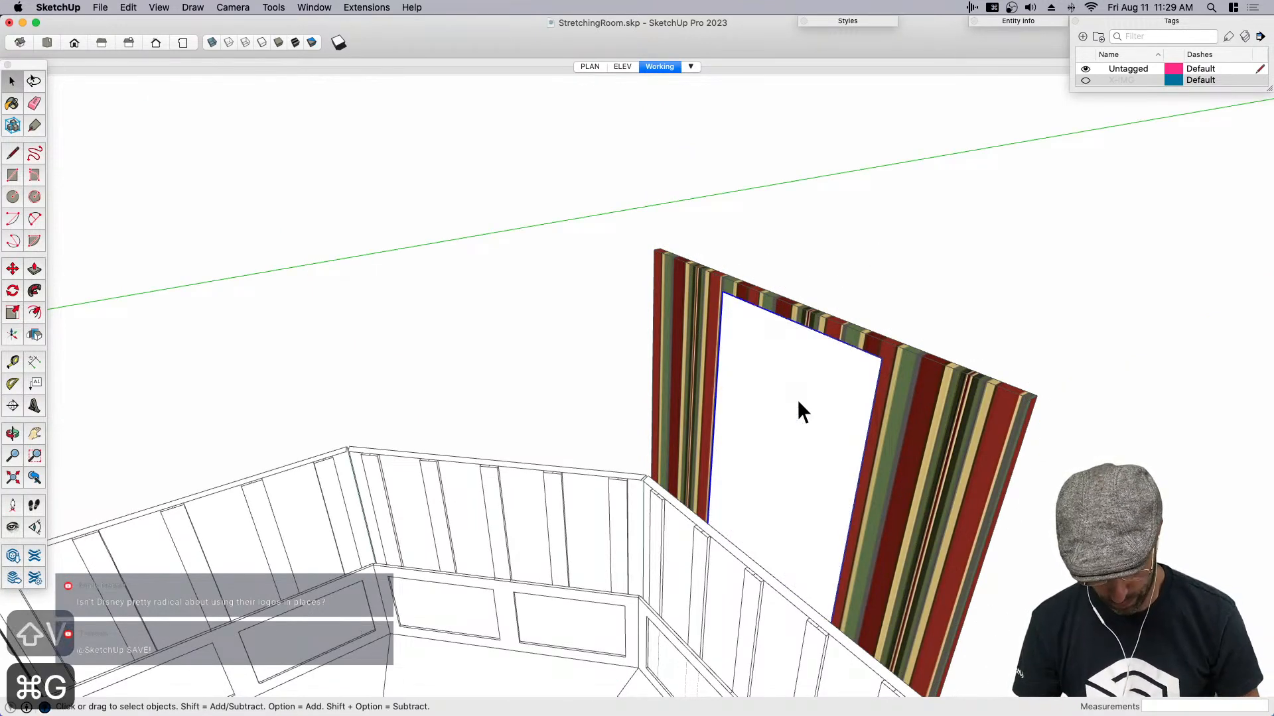
# - Paint the new inner panel group with the striped wallpaper material
pyautogui.press('b')
pyautogui.click(795, 384)
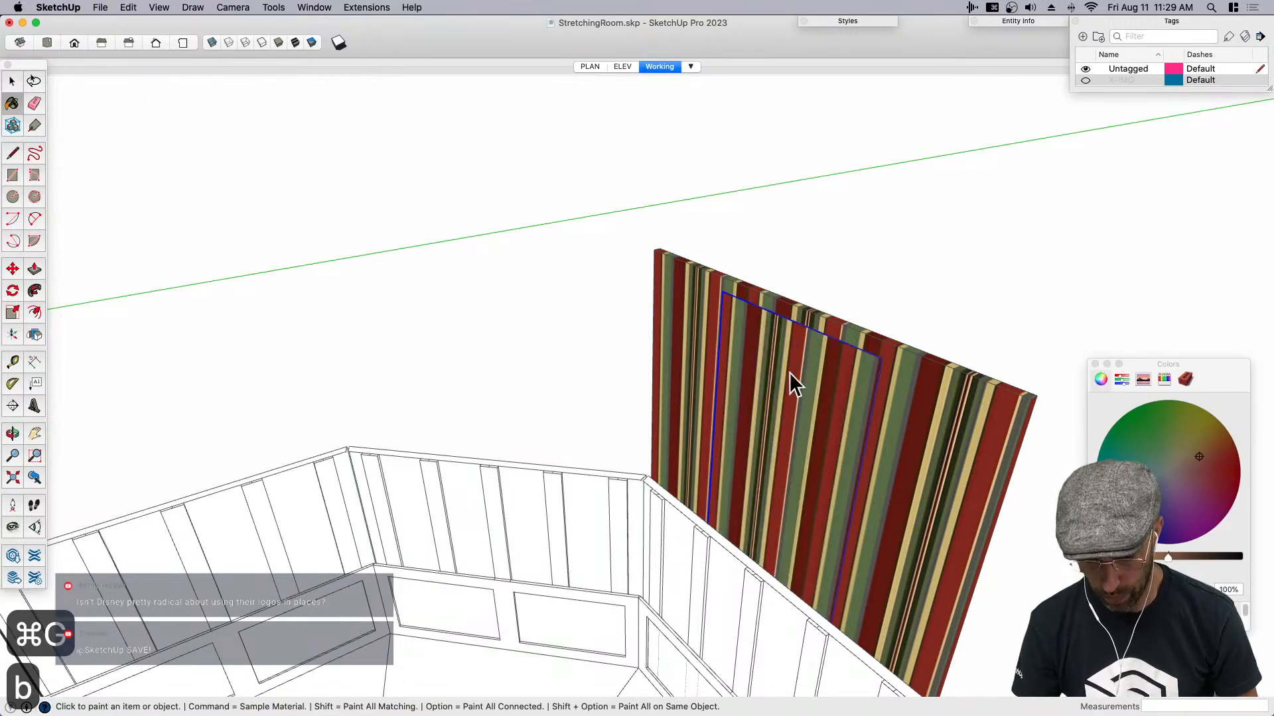
pyautogui.click(1095, 364)
pyautogui.moveTo(1035, 329); pyautogui.dragTo(899, 353, button='middle')
pyautogui.press('space')
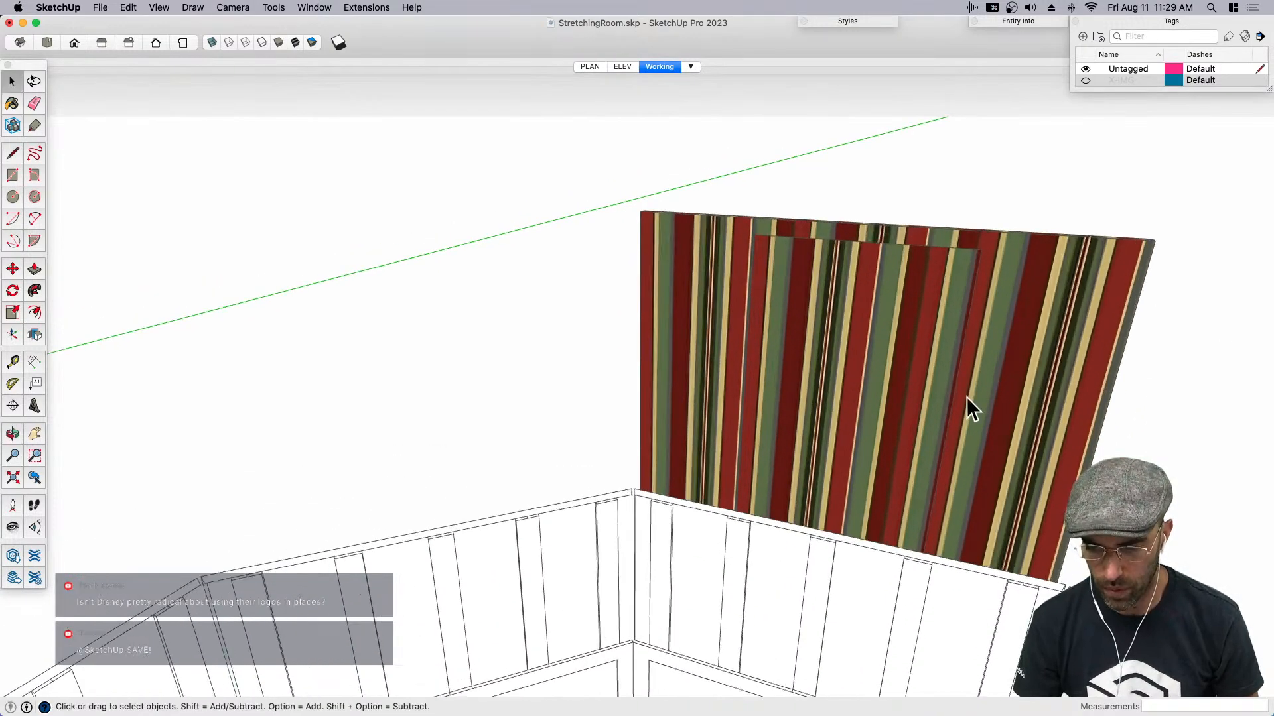
# - Adjust a texture option on the striped wallpaper sample face beside the room
pyautogui.scroll(-6, 811, 377)
pyautogui.moveTo(759, 372); pyautogui.dragTo(1074, 571, button='middle')
pyautogui.rightClick(1049, 531)
pyautogui.moveTo(1069, 554)
pyautogui.click(997, 586)
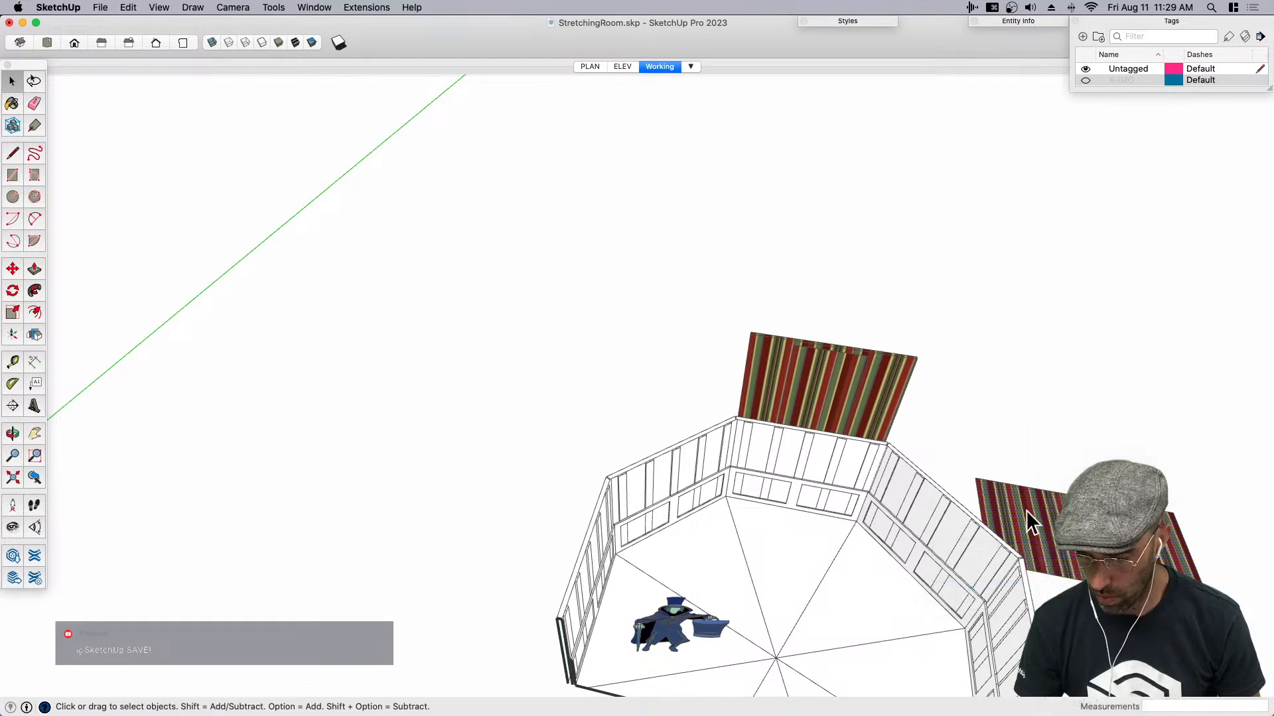
# - Open the inner panel group and paint its face directly with the striped wallpaper material
pyautogui.press('b')
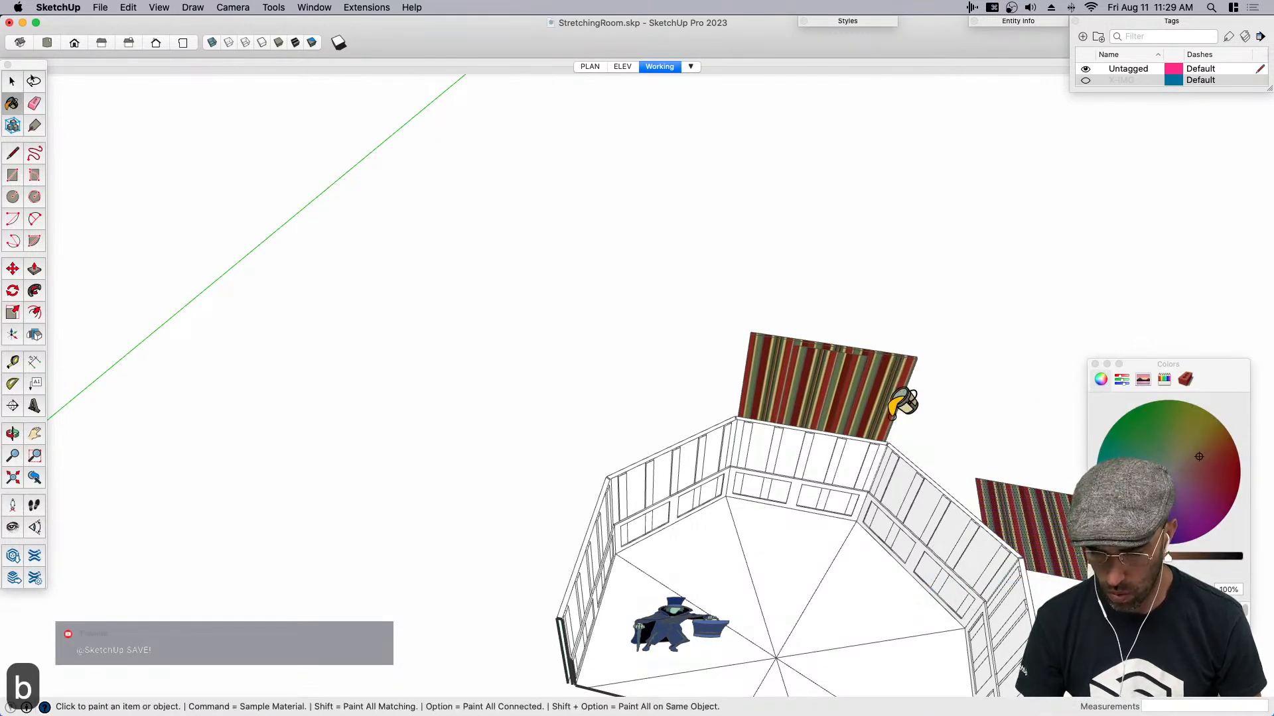
pyautogui.scroll(4, 896, 388)
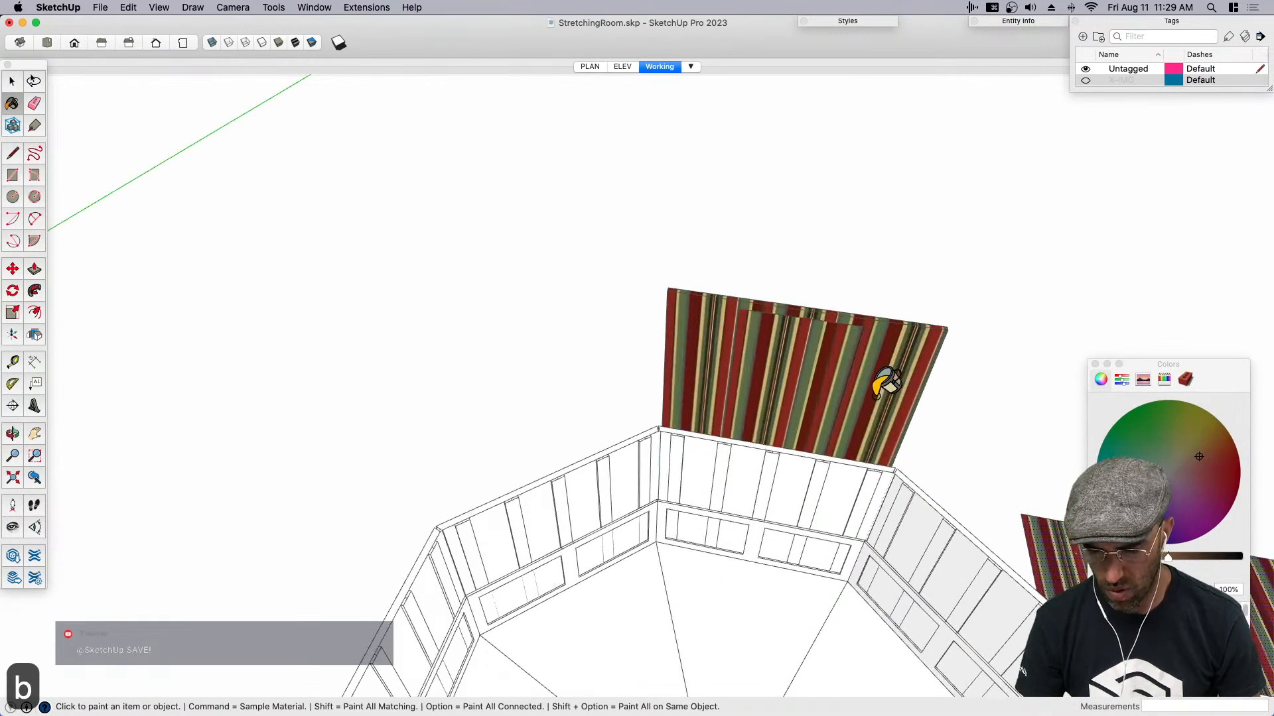
pyautogui.press('space')
pyautogui.doubleClick(799, 368)
pyautogui.click(799, 368)
pyautogui.press('b')
pyautogui.click(800, 368)
pyautogui.keyDown('super'); pyautogui.click(865, 383); pyautogui.keyUp('super')
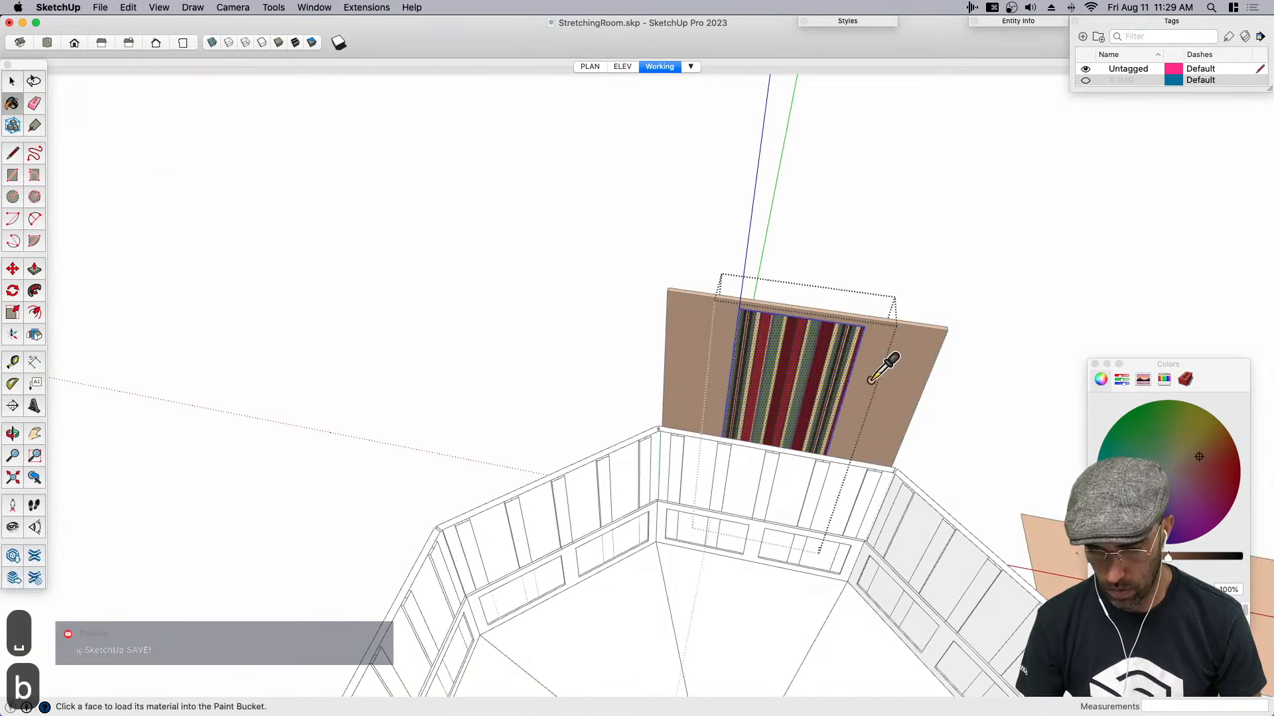
pyautogui.click(804, 363)
pyautogui.press('space')
# - Open the outer slab component and check its striped face for texture options
pyautogui.click(872, 291)
pyautogui.moveTo(873, 292); pyautogui.dragTo(890, 372, button='middle')
pyautogui.doubleClick(889, 371)
pyautogui.click(899, 374)
pyautogui.rightClick(899, 364)
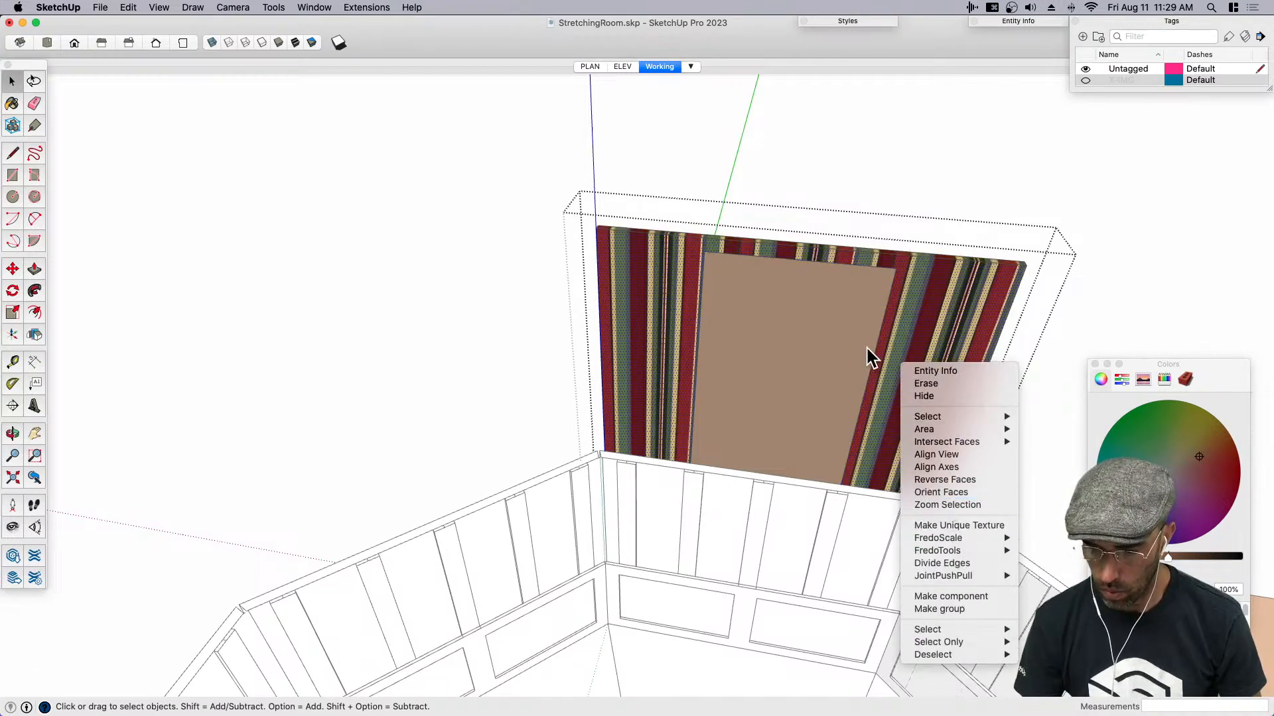
pyautogui.click(918, 308)
pyautogui.rightClick(915, 308)
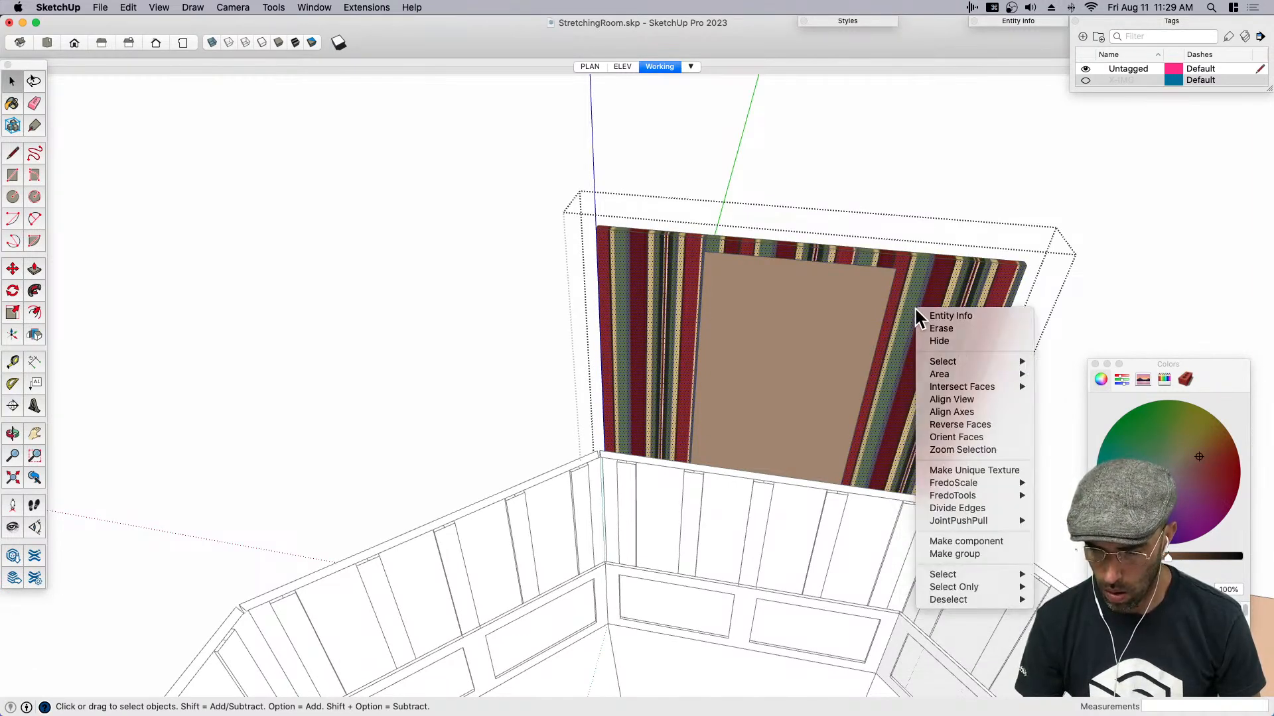
pyautogui.click(915, 308)
pyautogui.rightClick(930, 303)
pyautogui.click(929, 303)
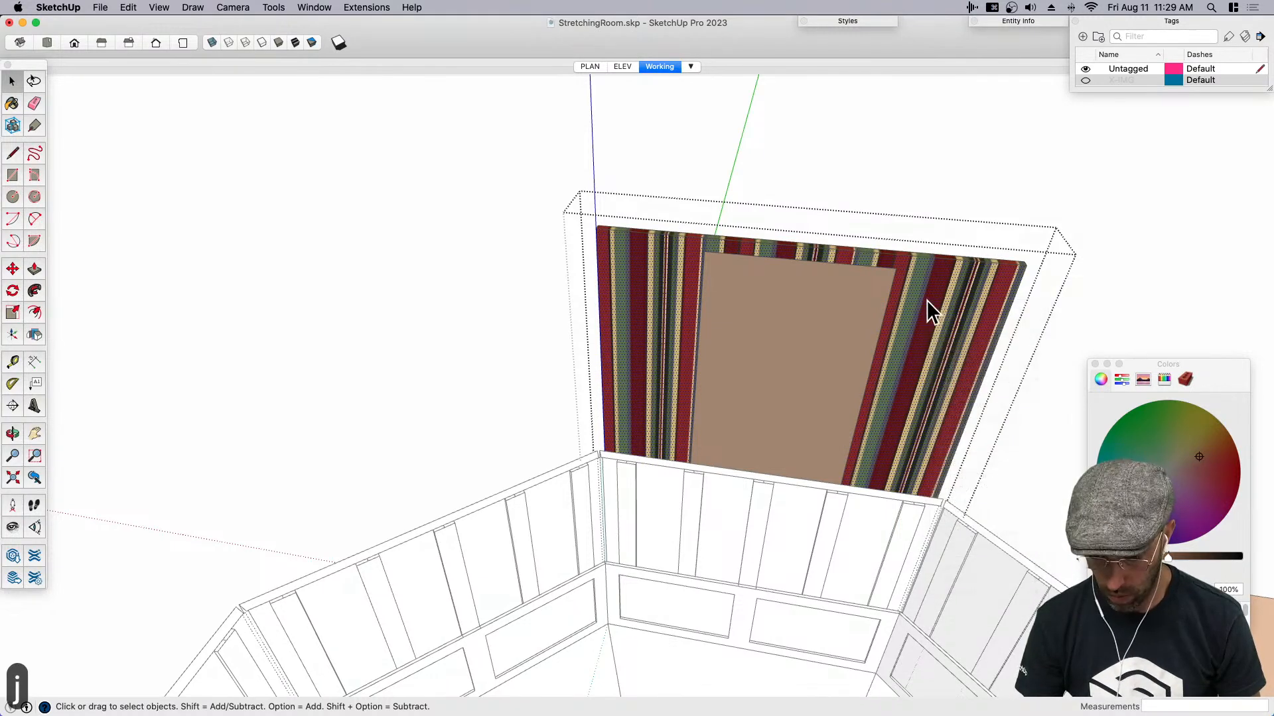
pyautogui.rightClick(928, 325)
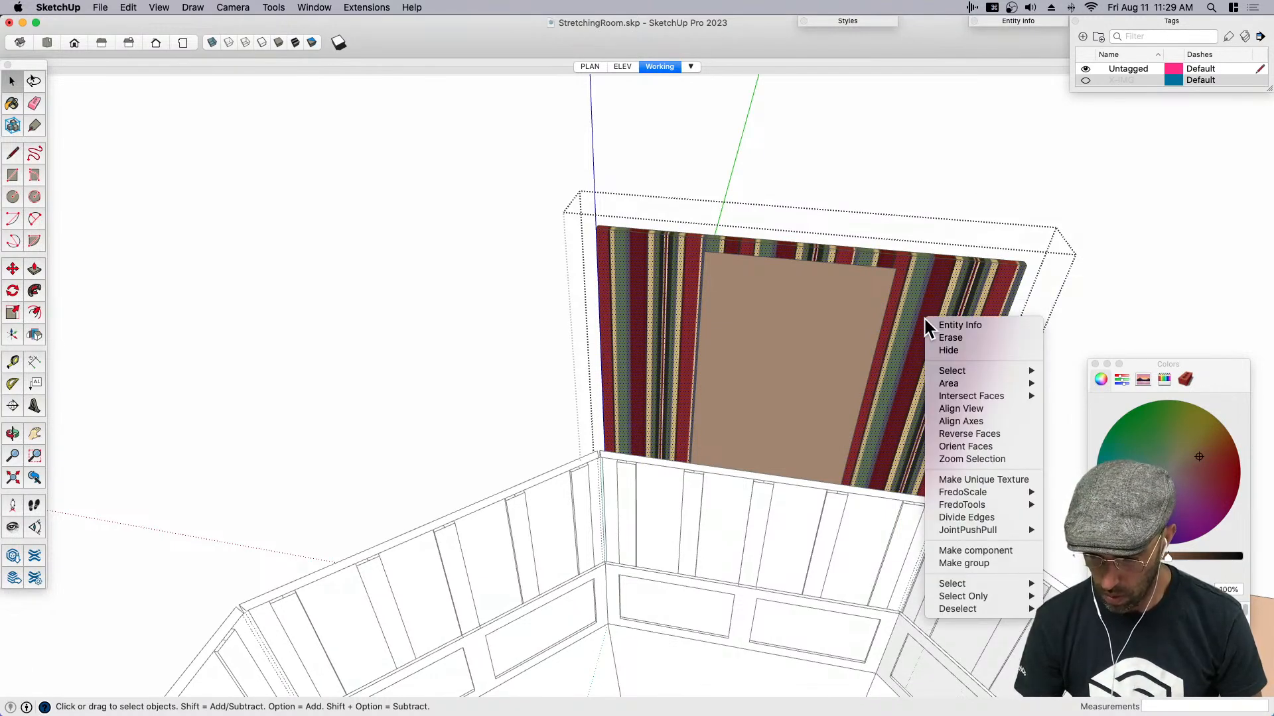
pyautogui.click(925, 165)
pyautogui.click(926, 166)
# - Open the inner panel group, check its face's texture options and repaint the face with the striped wallpaper material
pyautogui.click(775, 351)
pyautogui.doubleClick(774, 349)
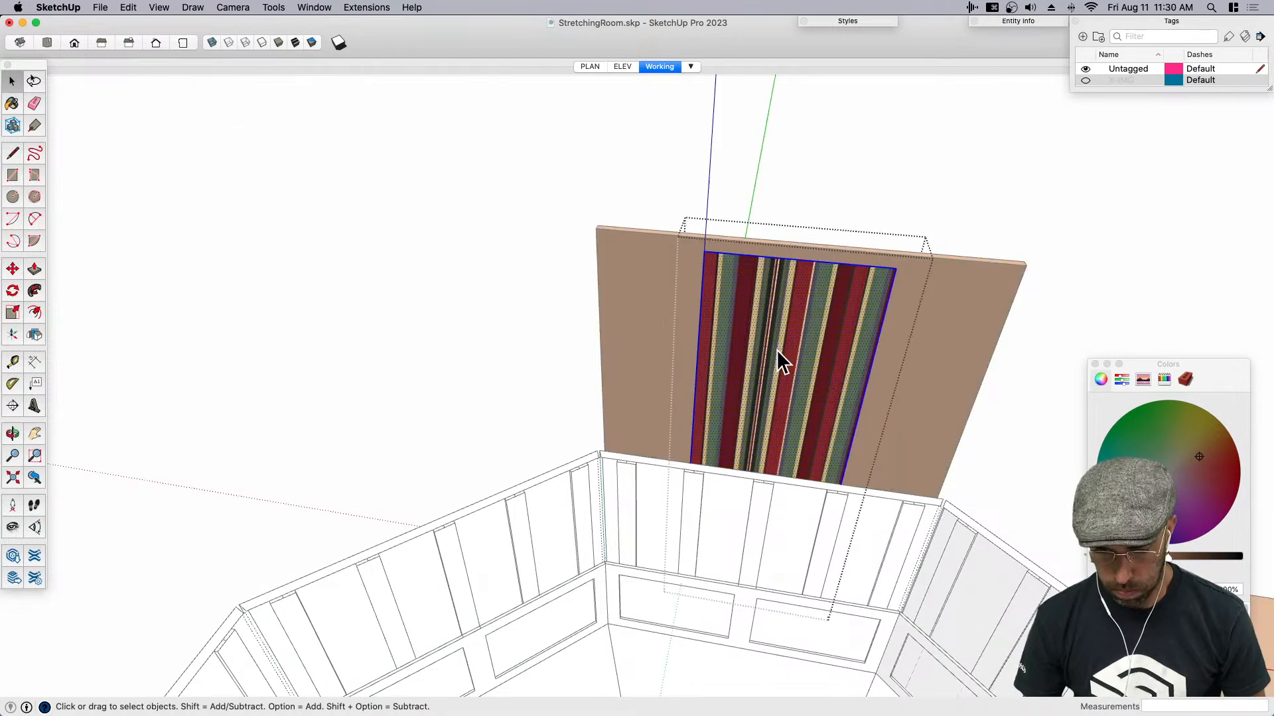
pyautogui.rightClick(775, 348)
pyautogui.moveTo(845, 502)
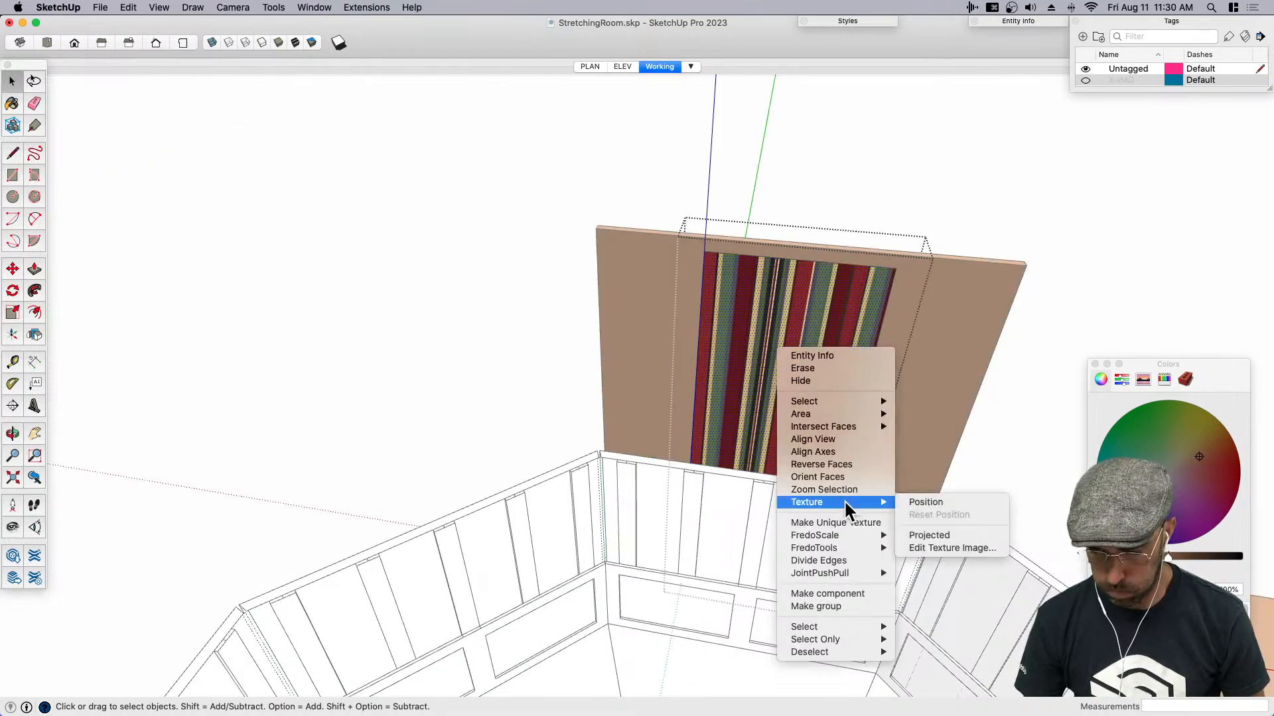
pyautogui.click(757, 366)
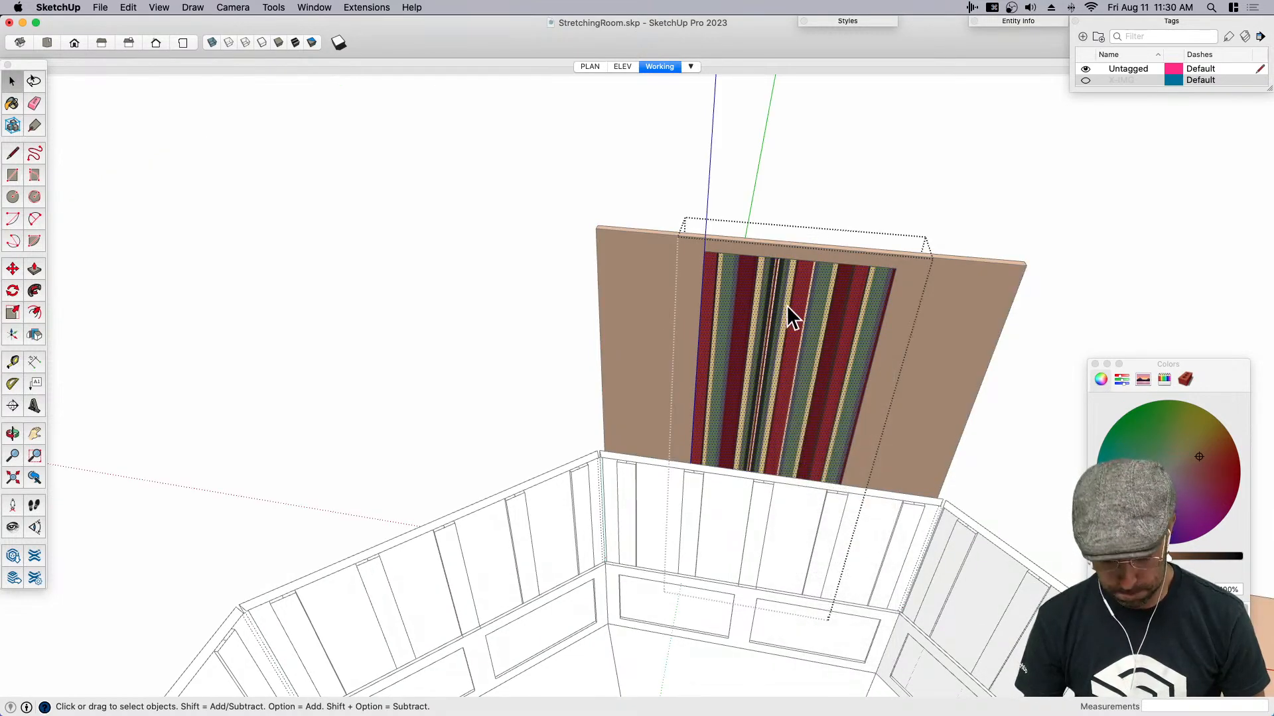
pyautogui.press('b')
pyautogui.scroll(-3, 753, 250)
pyautogui.press('super')
pyautogui.click(781, 330)
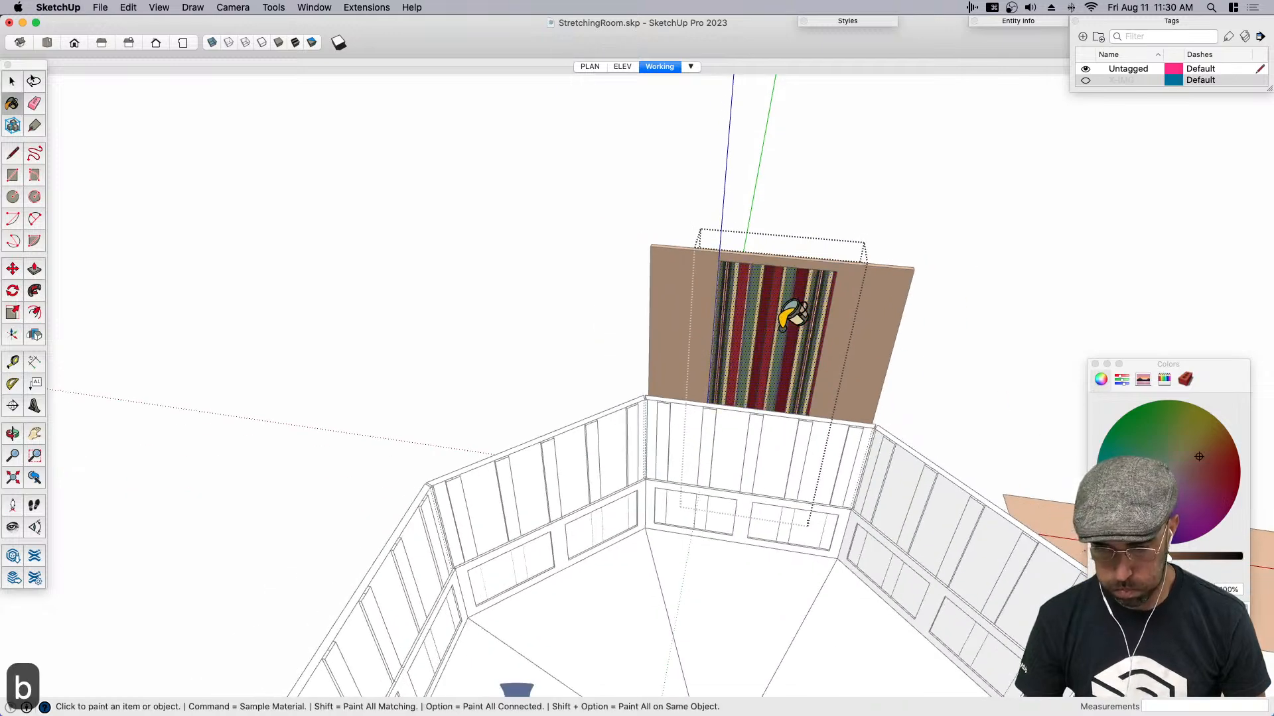
# - Try sliding the inner striped panel straight down behind the lower wall, then undo the move
pyautogui.press('space')
pyautogui.click(778, 213)
pyautogui.scroll(5, 788, 303)
pyautogui.moveTo(782, 335); pyautogui.dragTo(796, 221, button='middle')
pyautogui.click(750, 272)
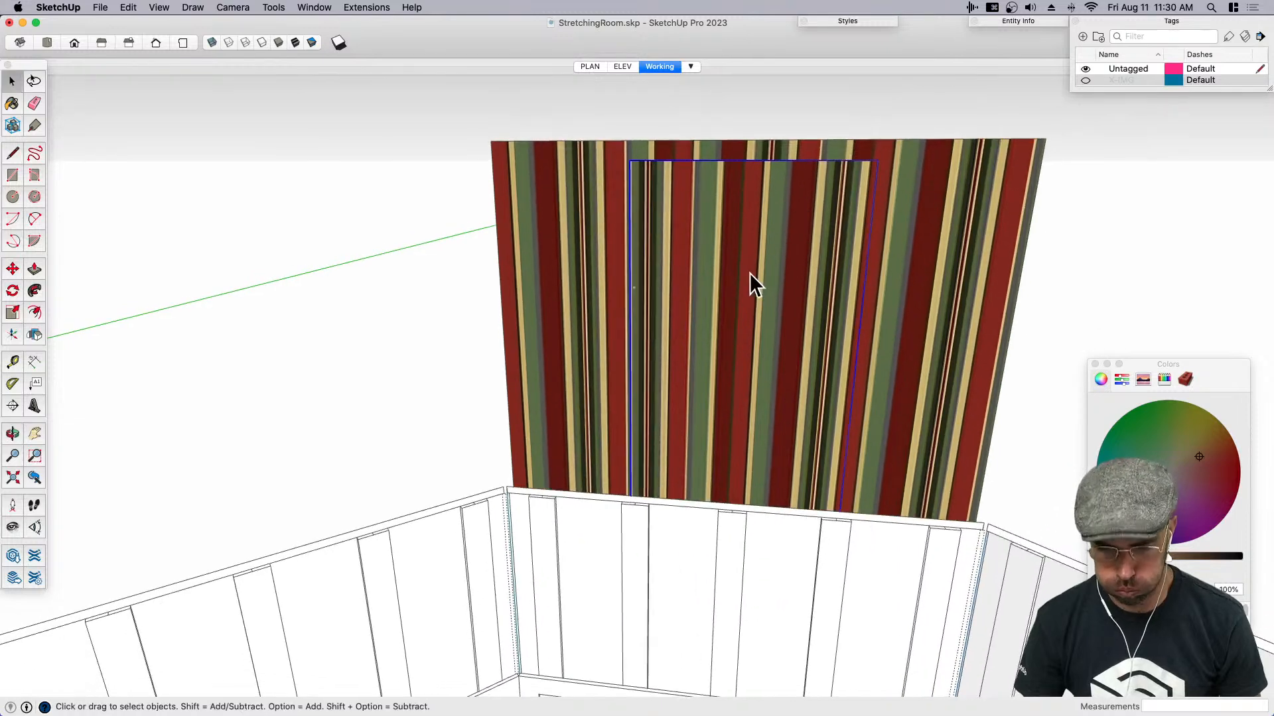
pyautogui.press('m')
pyautogui.click(749, 273)
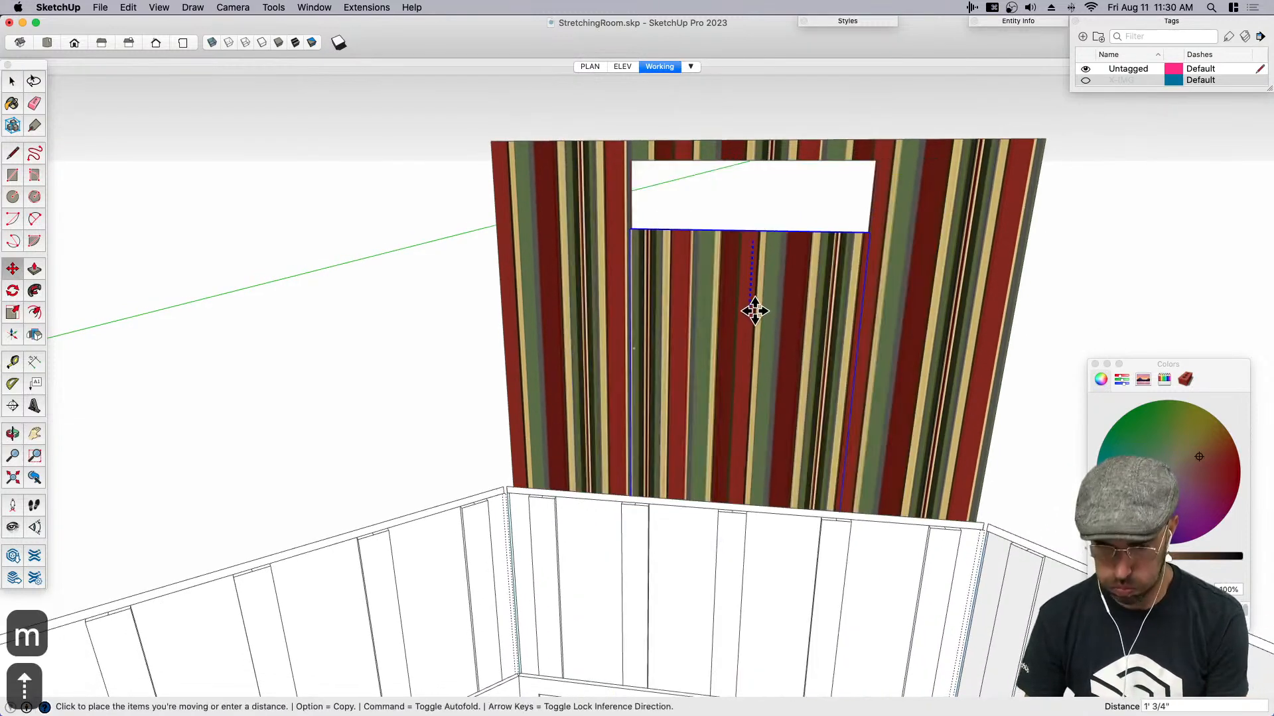
pyautogui.click(755, 423)
pyautogui.press('space')
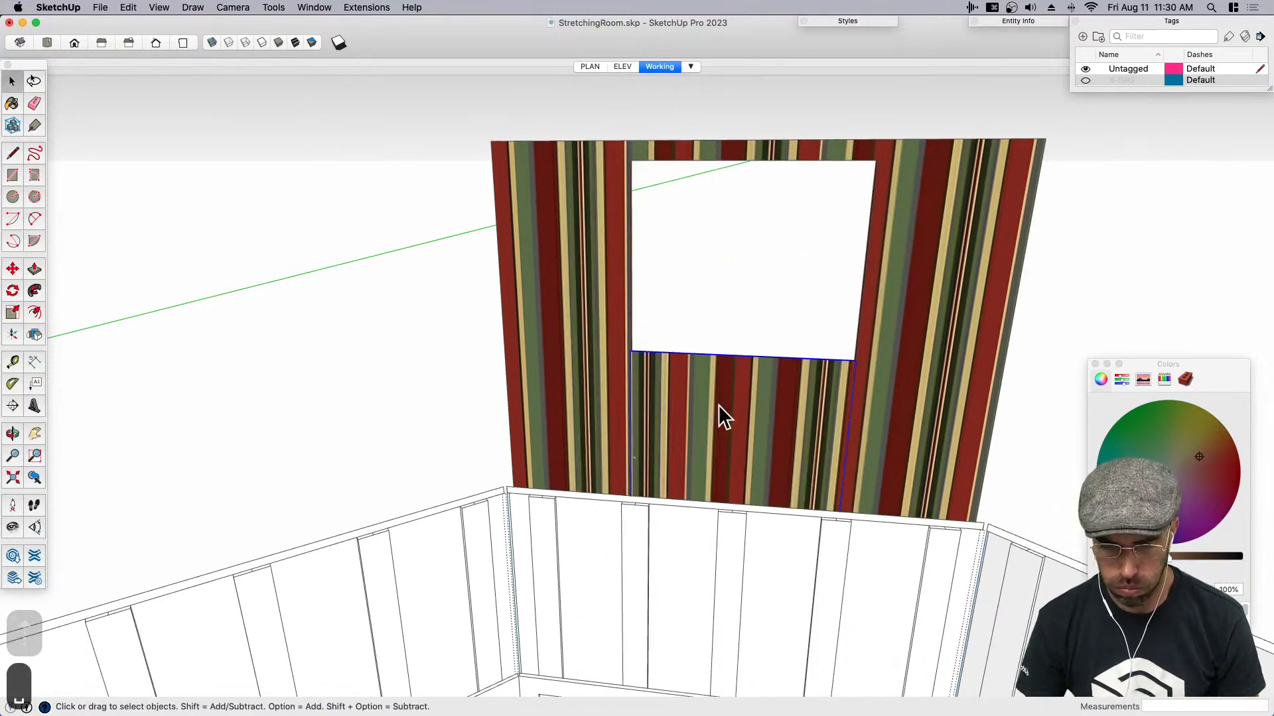
pyautogui.press('super+z')
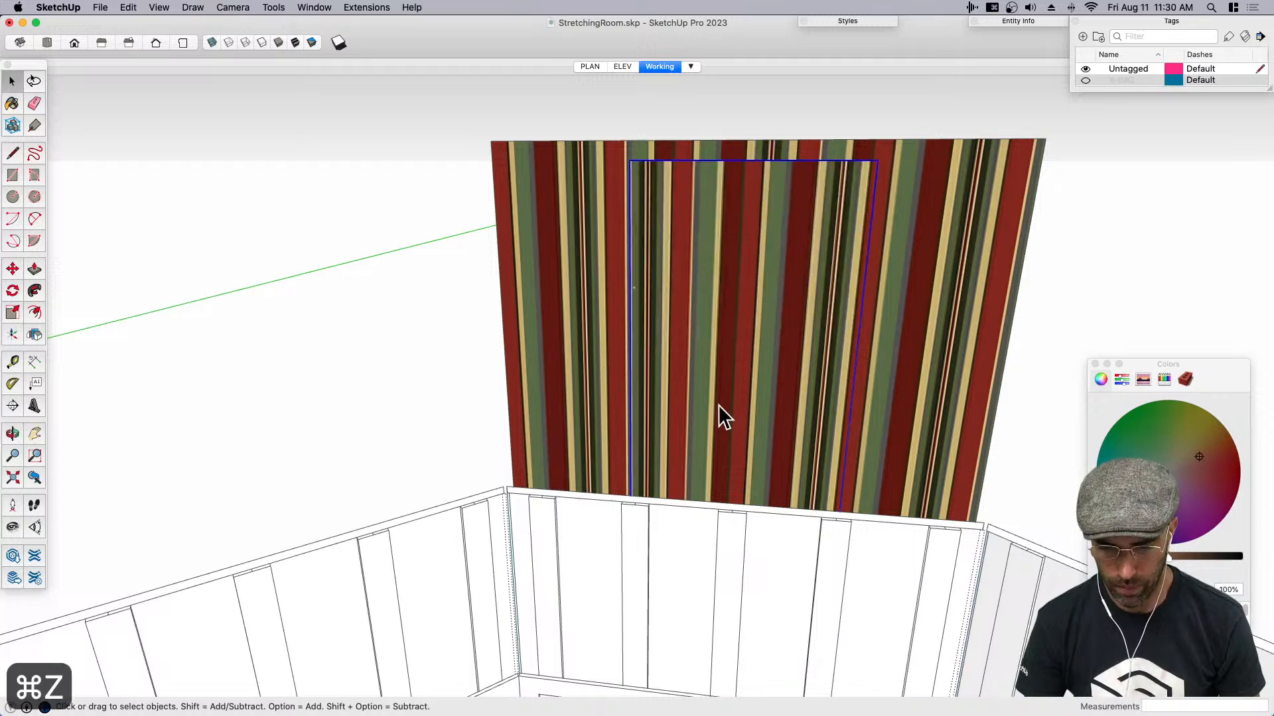
# - Delete the inner panel group, then close the slab component's opening by drawing a line across its upper edge
pyautogui.press('super+c')
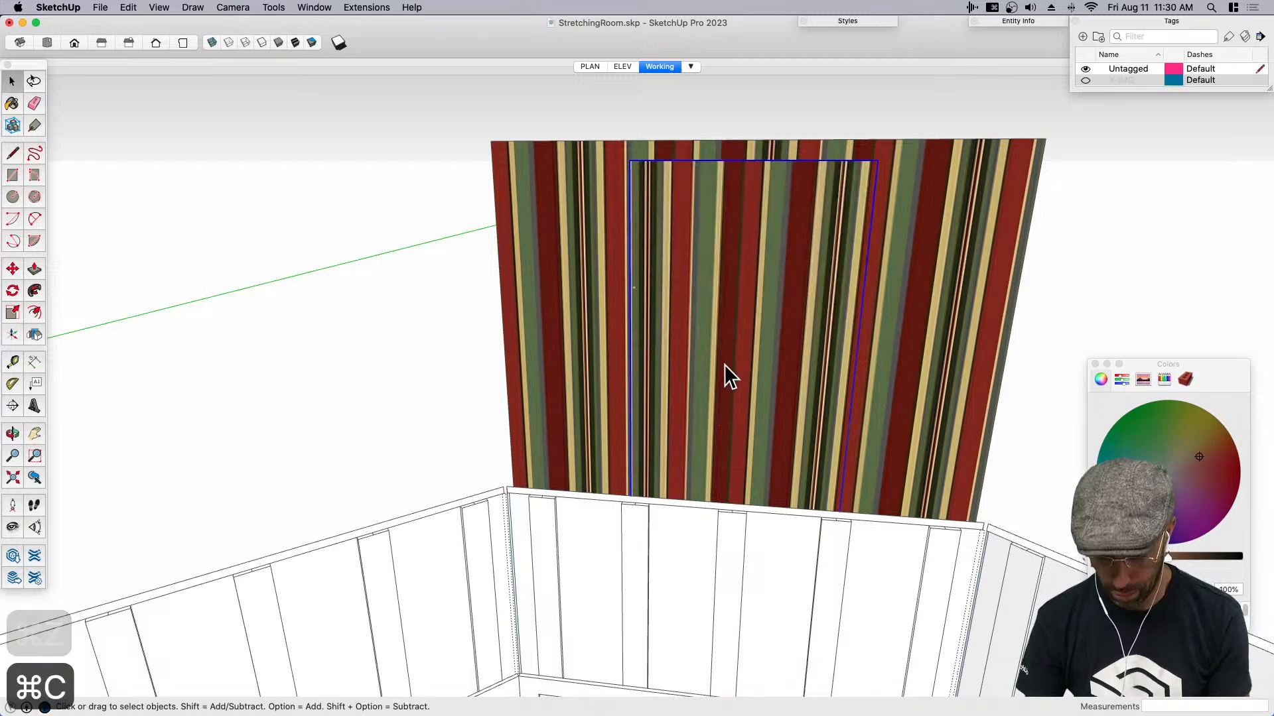
pyautogui.press('BackSpace')
pyautogui.doubleClick(600, 300)
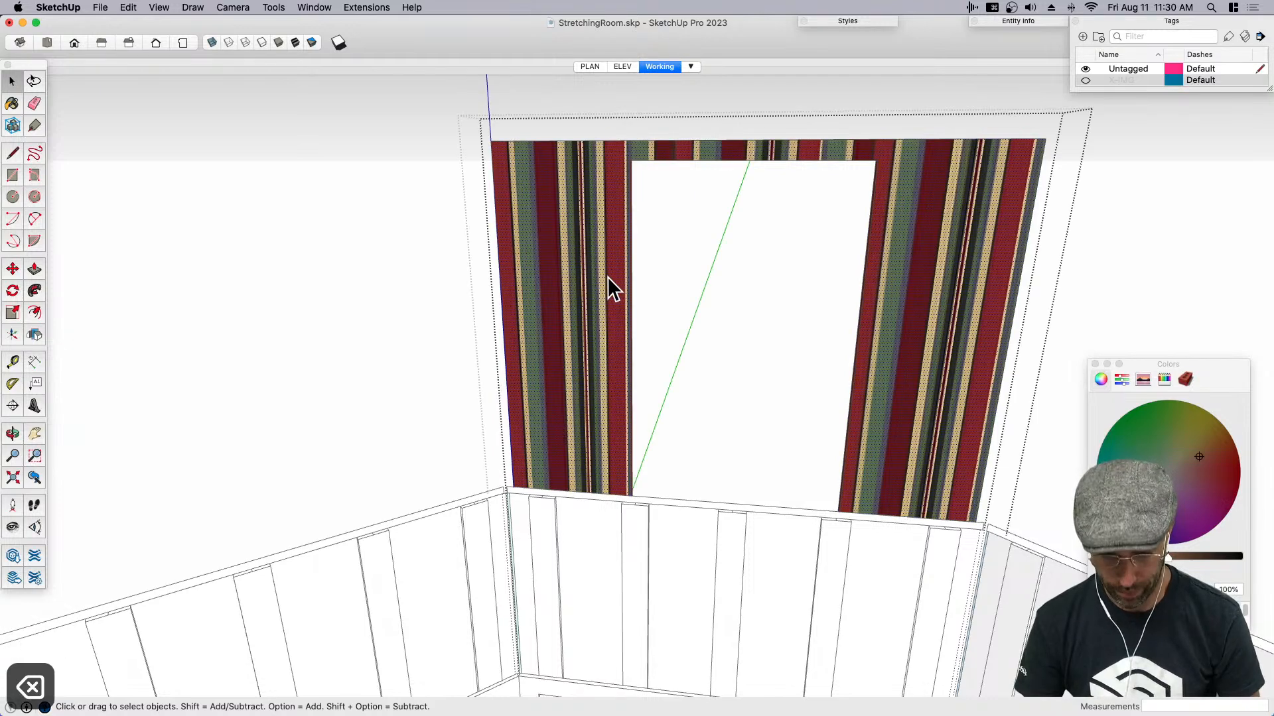
pyautogui.press('l')
pyautogui.click(629, 160)
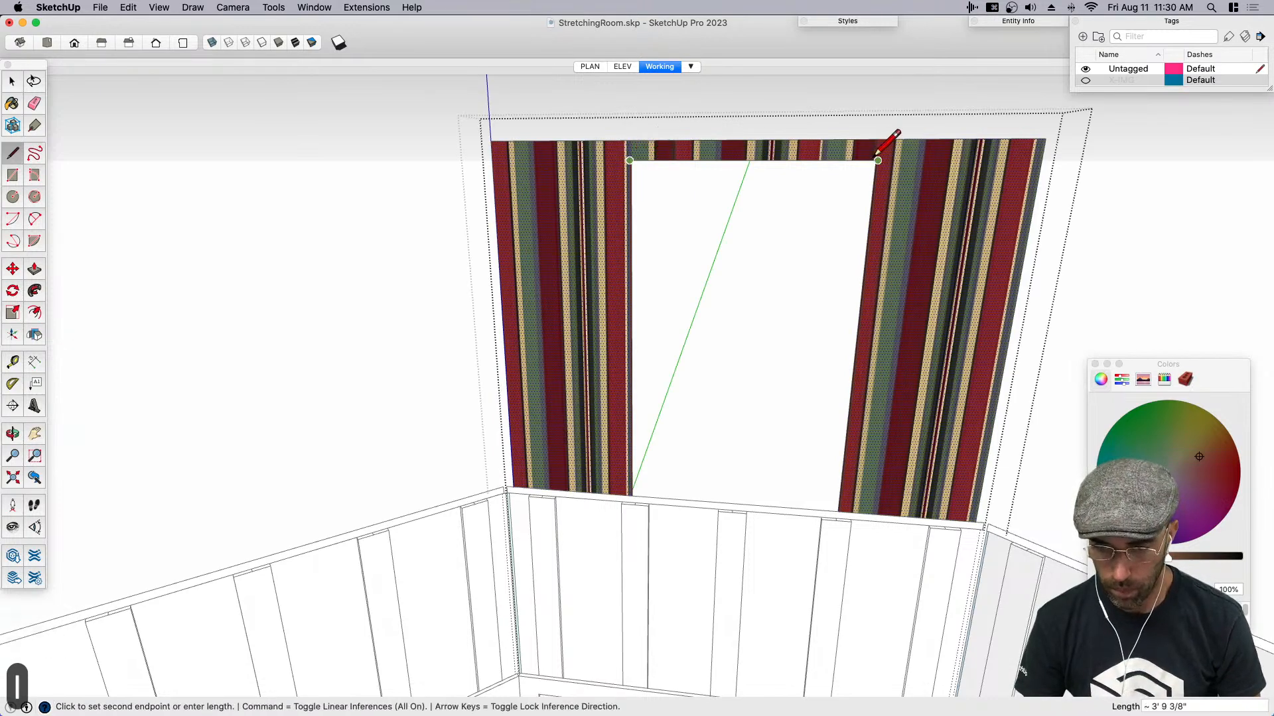
pyautogui.click(878, 160)
pyautogui.press('space')
pyautogui.click(771, 260)
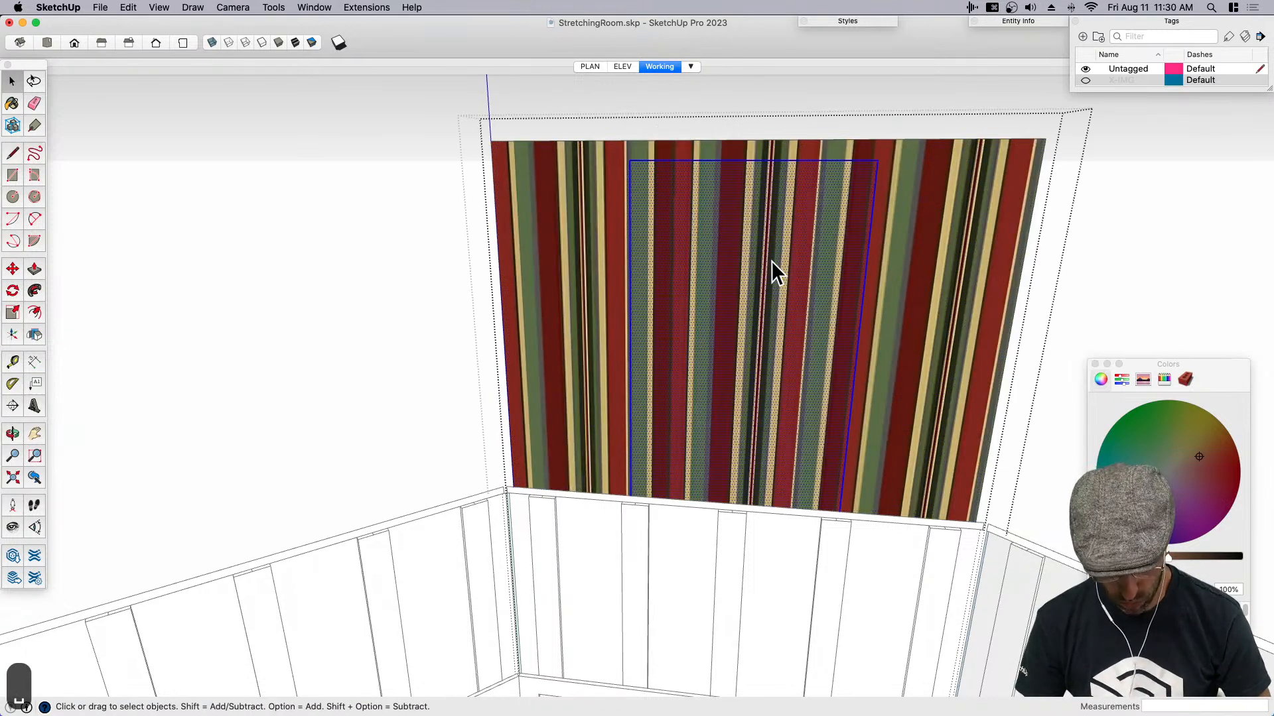
# - Check the new face in the slab's opening for texture options
pyautogui.press('super+c')
pyautogui.click(764, 301)
pyautogui.doubleClick(759, 305)
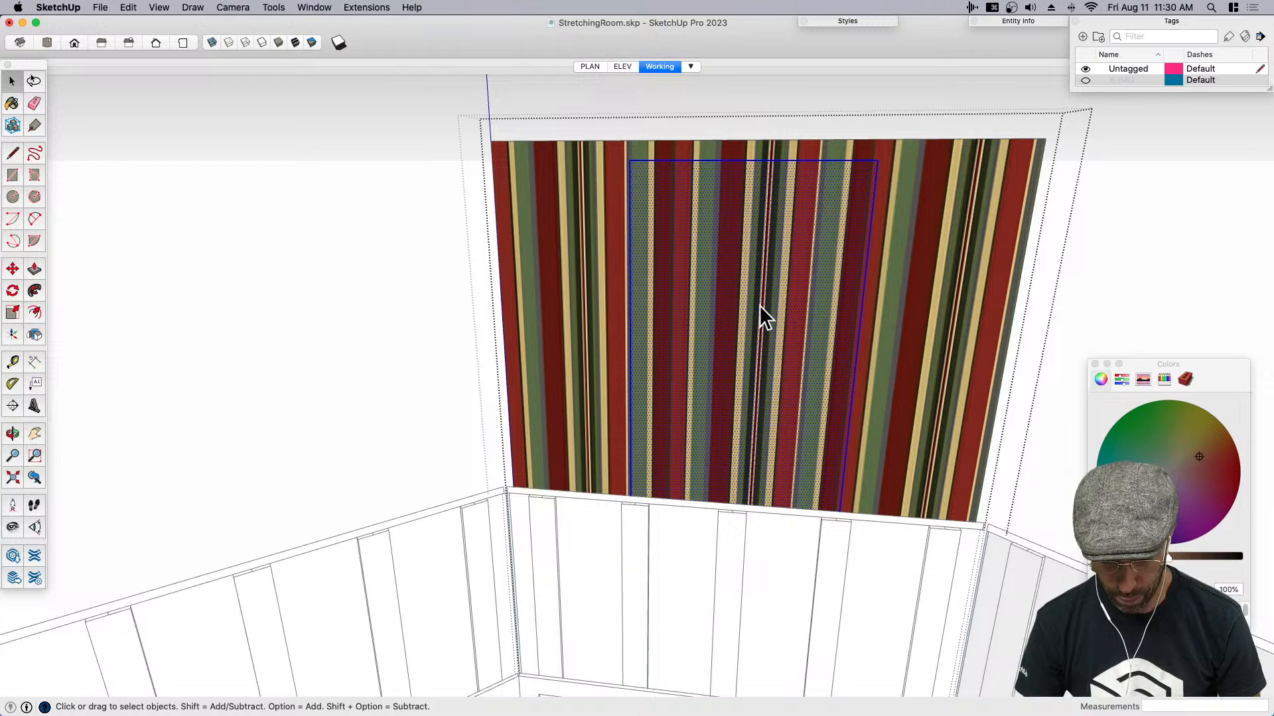
pyautogui.scroll(-2, 758, 305)
pyautogui.rightClick(742, 314)
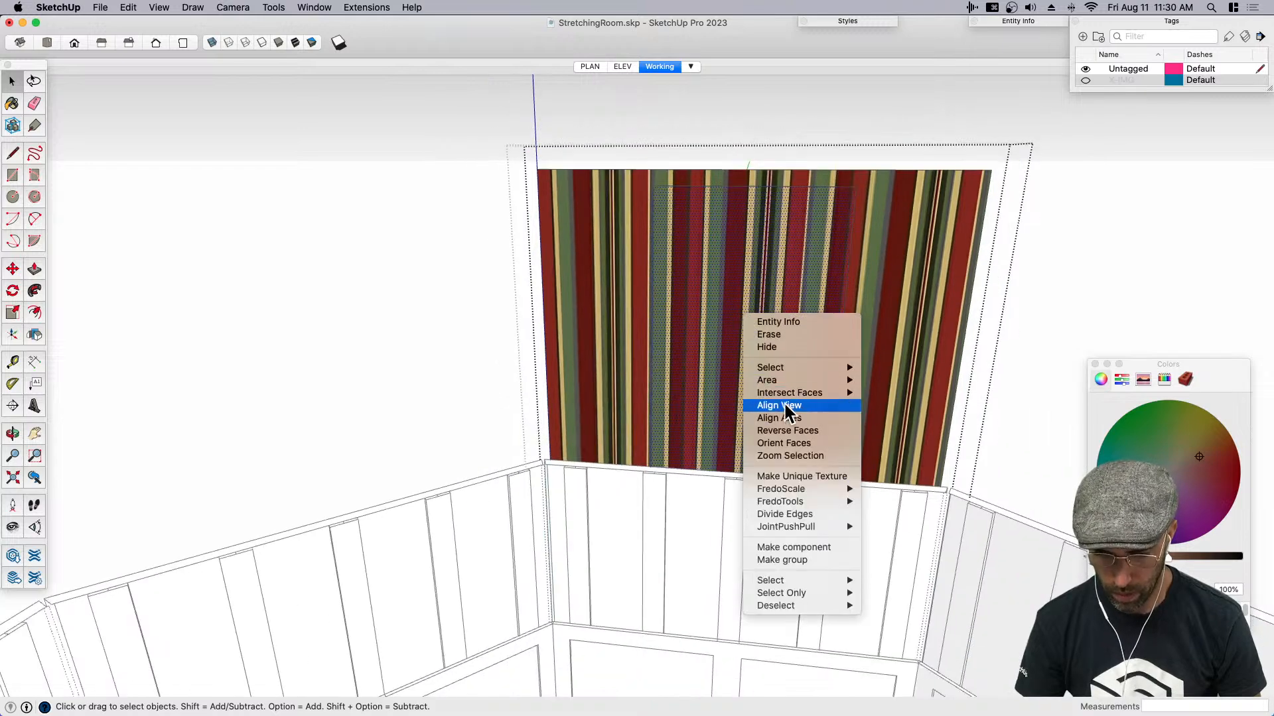
pyautogui.click(695, 354)
pyautogui.scroll(-2, 650, 325)
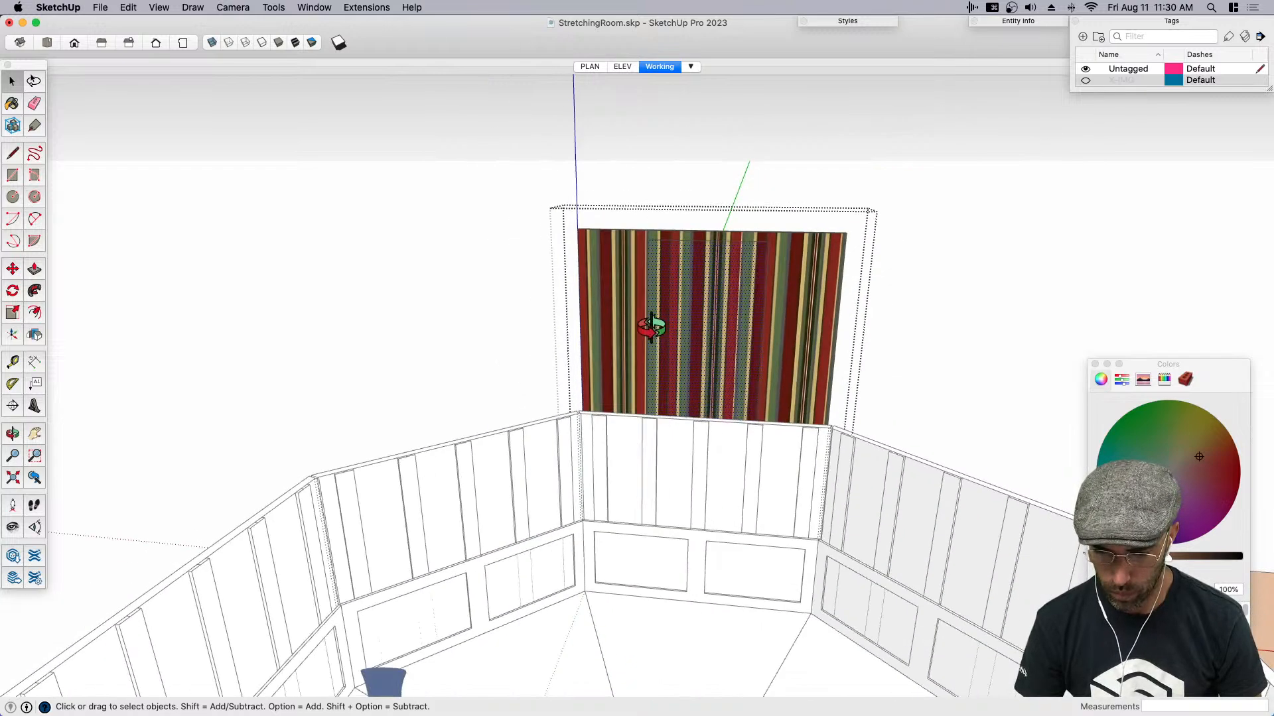
# - Reposition the striped texture on the sample face beside the room, scaling the stripes down
pyautogui.scroll(-3, 650, 325)
pyautogui.moveTo(651, 324); pyautogui.dragTo(515, 440, button='middle')
pyautogui.click(897, 414)
pyautogui.scroll(2, 870, 513)
pyautogui.rightClick(855, 516)
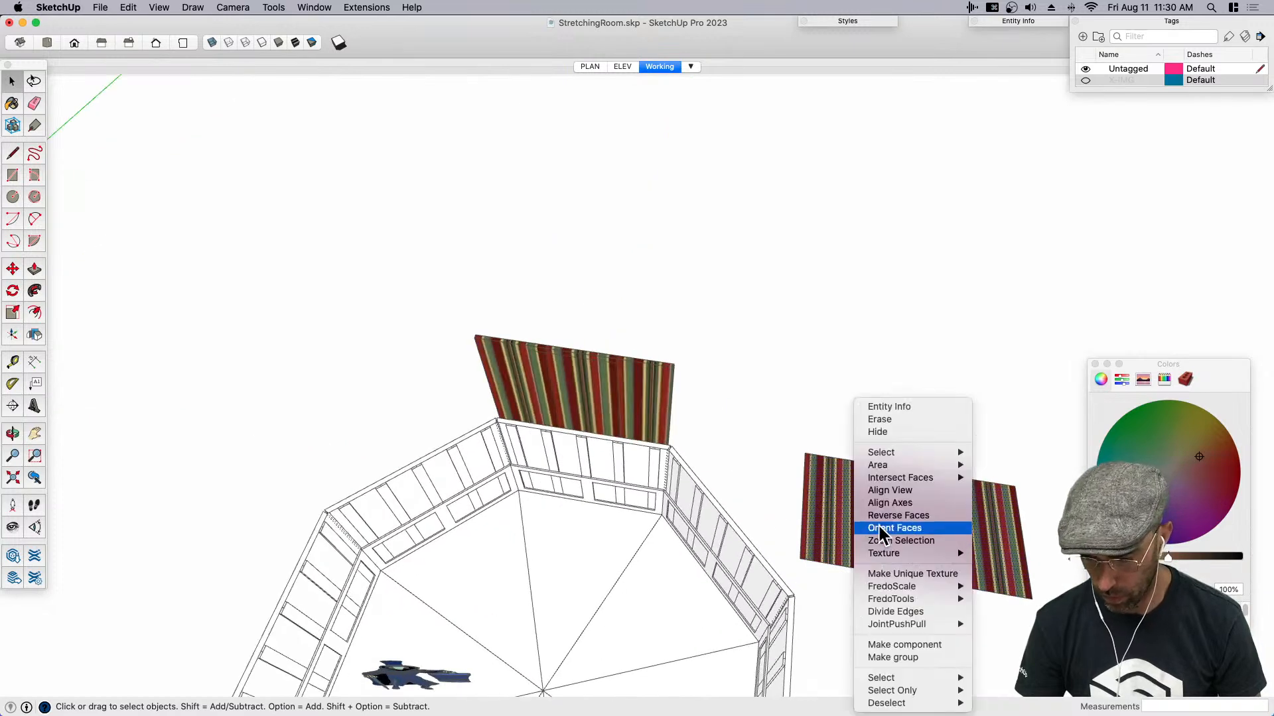
pyautogui.moveTo(933, 553)
pyautogui.click(1003, 552)
pyautogui.moveTo(1040, 592); pyautogui.dragTo(967, 584)
pyautogui.press('Return')
# - Sample the rescaled stripes and paint all geometry inside the outer slab component with them
pyautogui.press('b')
pyautogui.keyDown('super'); pyautogui.click(942, 524); pyautogui.keyUp('super')
pyautogui.scroll(5, 512, 372)
pyautogui.moveTo(524, 369); pyautogui.dragTo(574, 332, button='middle')
pyautogui.press('space')
pyautogui.click(599, 389)
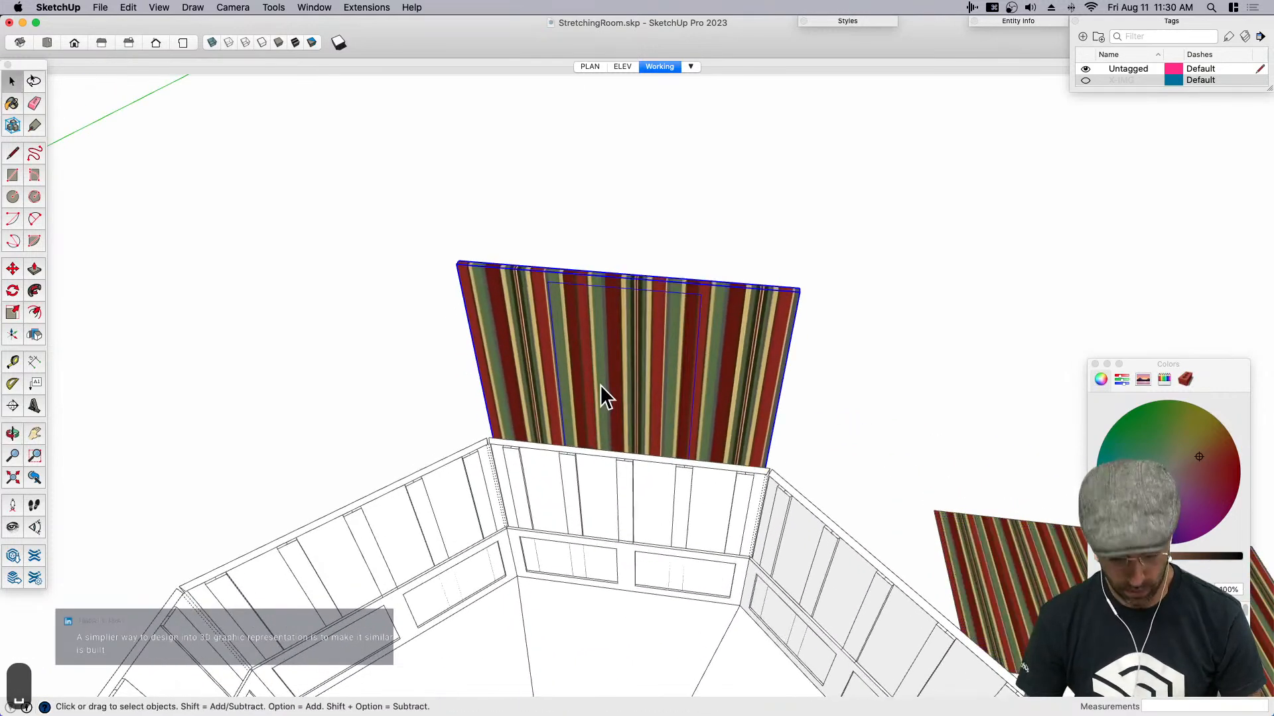
pyautogui.press('b')
pyautogui.press('space')
pyautogui.doubleClick(595, 388)
pyautogui.tripleClick(596, 386)
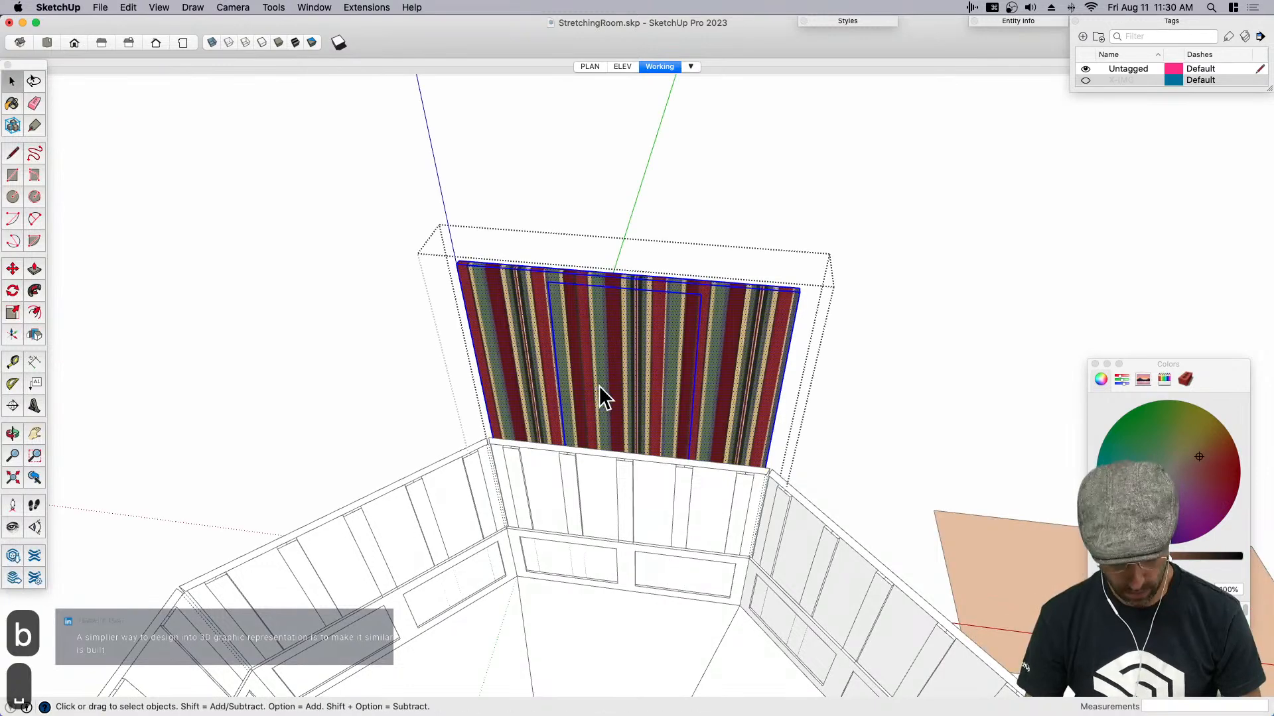
pyautogui.press('b')
pyautogui.click(601, 384)
# - Group the slab's inner face, remove the group from the component and paste it in place outside
pyautogui.moveTo(603, 381); pyautogui.dragTo(611, 273, button='middle')
pyautogui.press('space')
pyautogui.click(630, 301)
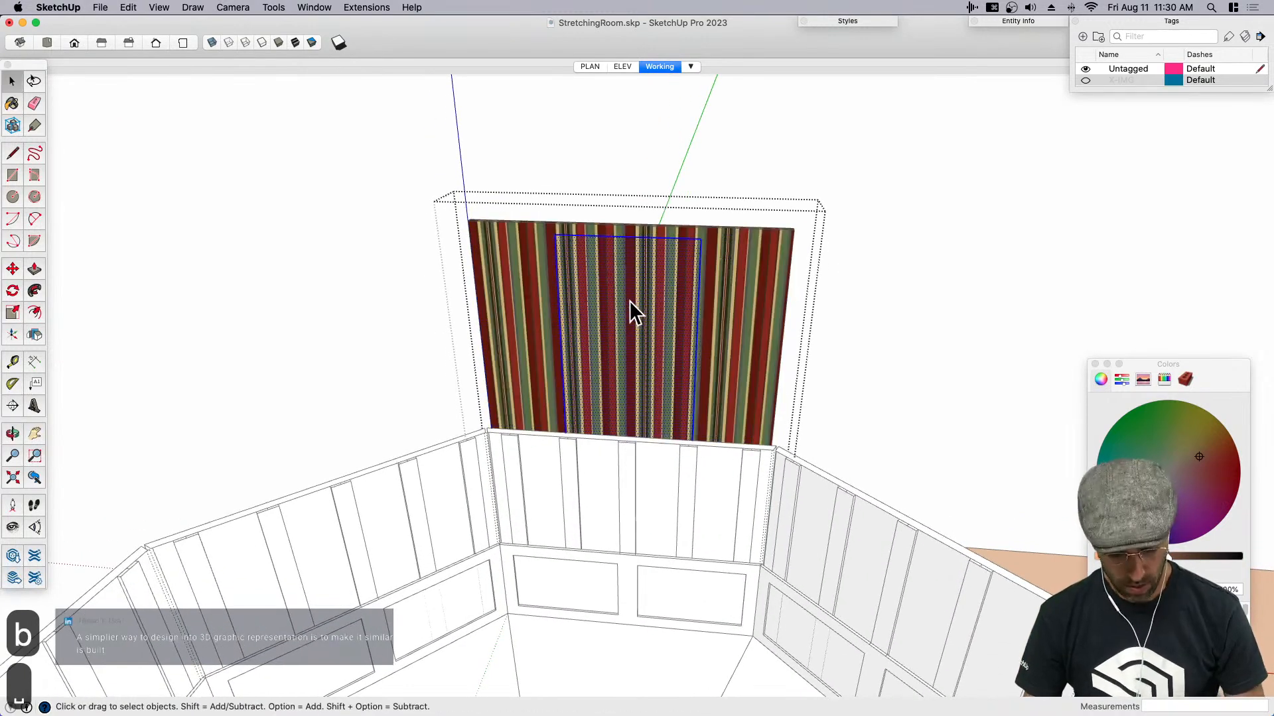
pyautogui.press('super+g')
pyautogui.press('super+c')
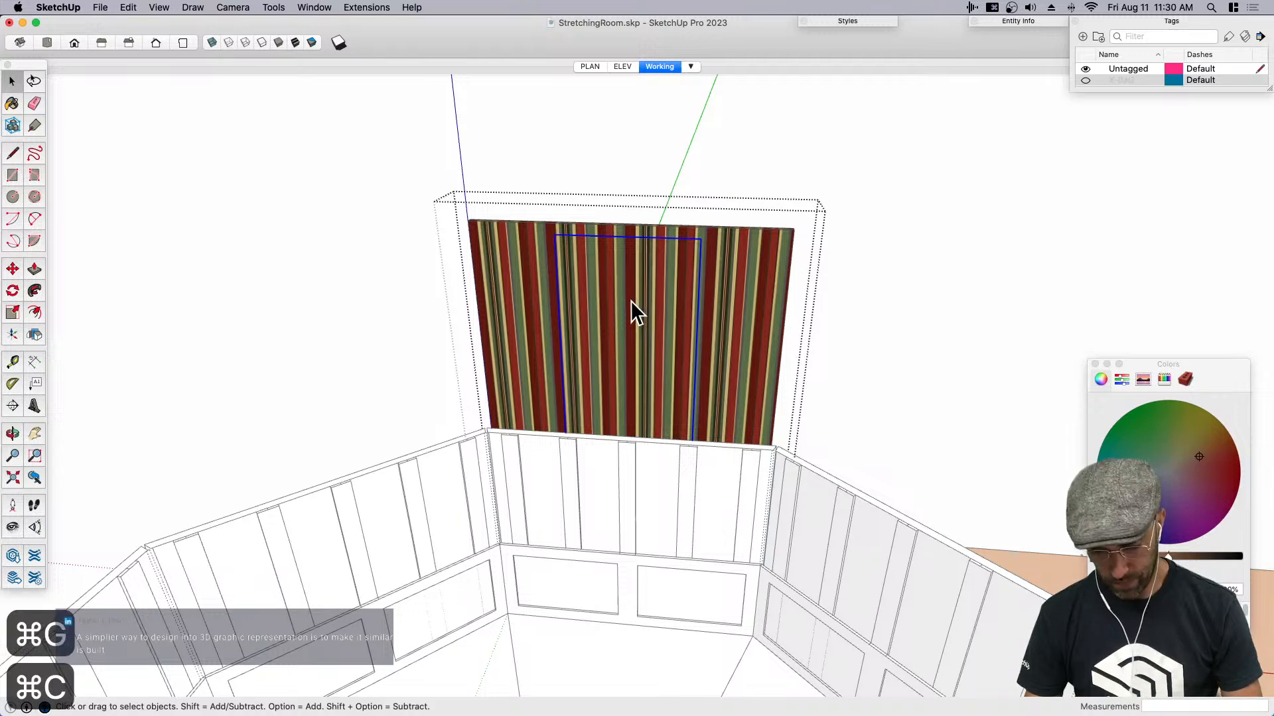
pyautogui.press('BackSpace')
pyautogui.click(653, 155)
pyautogui.press('super+shift+v')
# - Move the inner striped panel group straight down out of the slab's opening
pyautogui.moveTo(654, 157); pyautogui.dragTo(624, 289, button='middle')
pyautogui.press('m')
pyautogui.click(639, 275)
pyautogui.click(635, 387)
pyautogui.press('space')
# - Close the Colors window and examine how the outer wall's stripes line up with the lowered inner panel
pyautogui.moveTo(647, 373); pyautogui.dragTo(880, 332, button='middle')
pyautogui.scroll(3, 667, 353)
pyautogui.press('m')
pyautogui.press('space')
pyautogui.scroll(-3, 881, 331)
pyautogui.click(745, 359)
pyautogui.scroll(2, 814, 340)
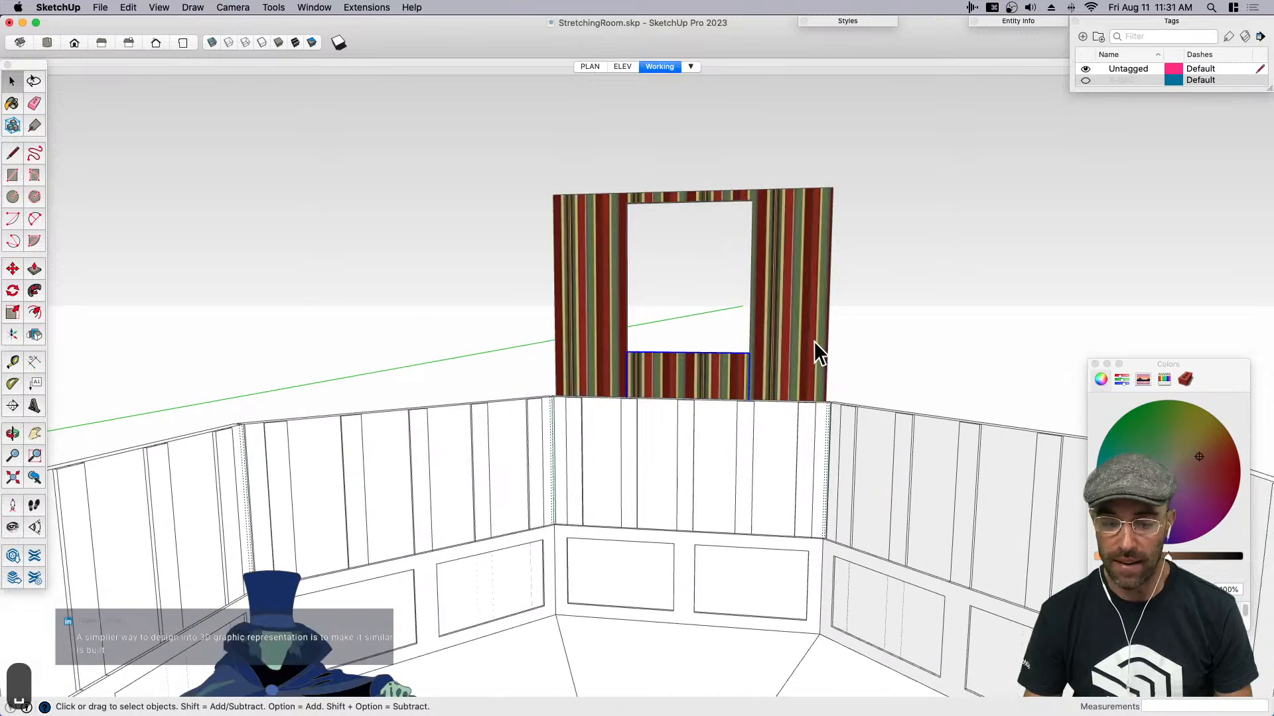
pyautogui.scroll(3, 817, 341)
pyautogui.click(1094, 365)
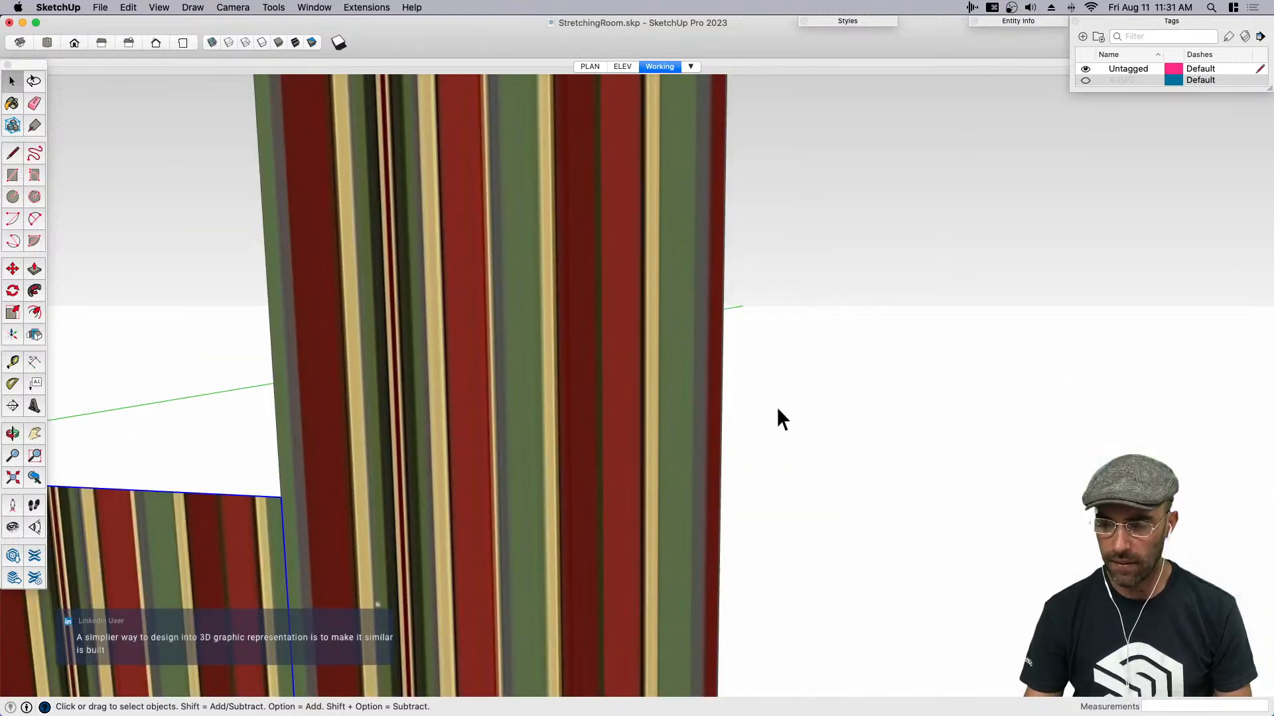
pyautogui.scroll(-4, 776, 411)
pyautogui.moveTo(776, 418); pyautogui.dragTo(799, 381, button='middle')
pyautogui.scroll(1, 718, 415)
pyautogui.click(715, 412)
pyautogui.click(623, 441)
pyautogui.click(479, 392)
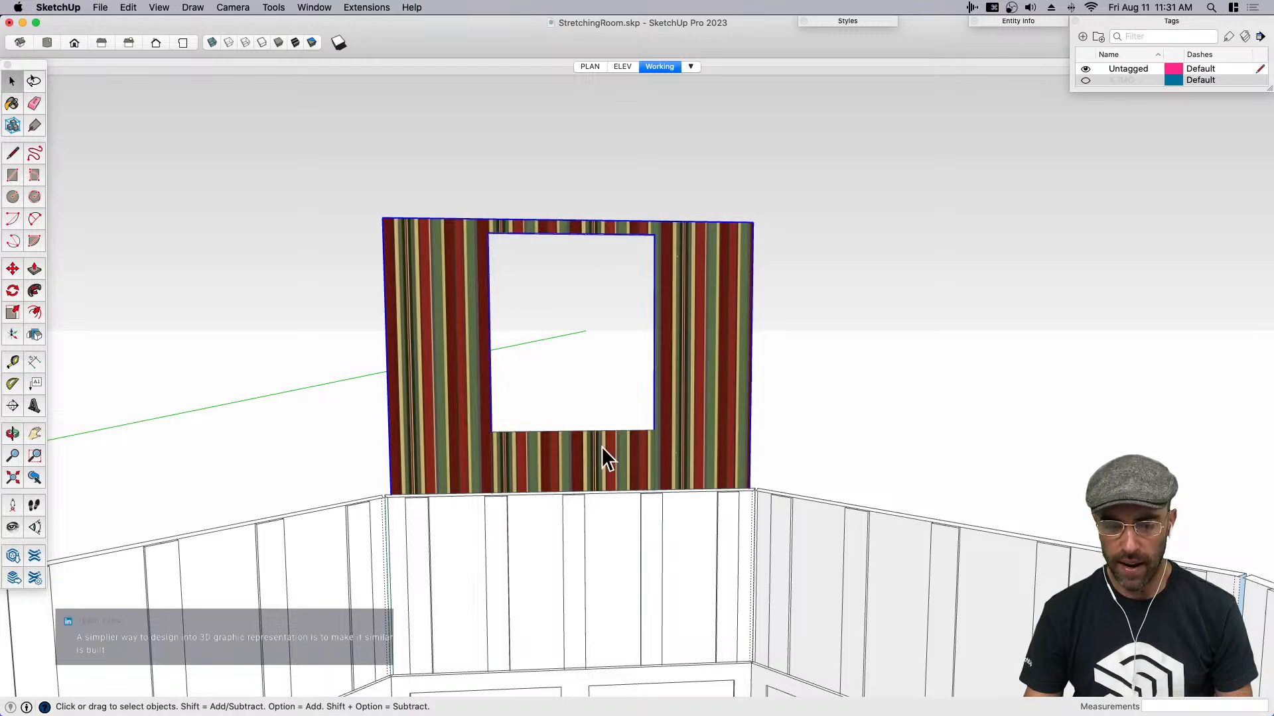
pyautogui.scroll(-6, 479, 401)
pyautogui.moveTo(620, 404); pyautogui.dragTo(559, 403, button='middle')
pyautogui.click(559, 404)
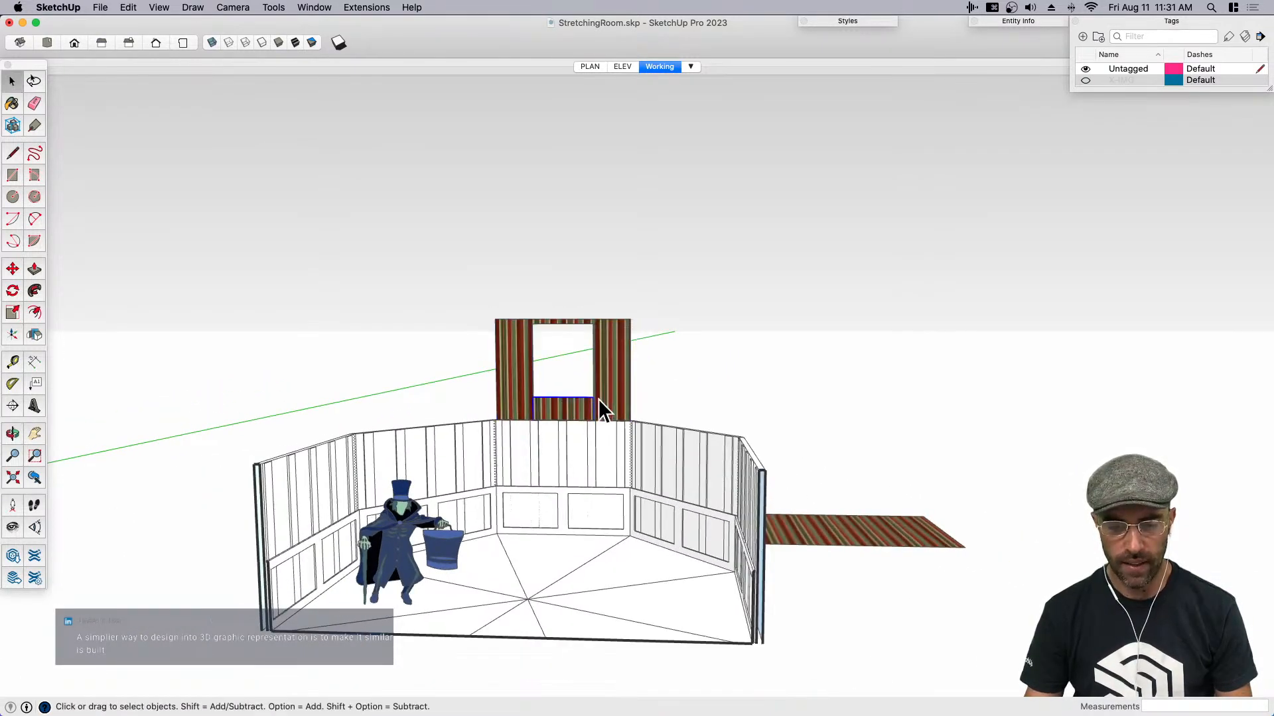
pyautogui.scroll(2, 600, 402)
pyautogui.click(606, 390)
pyautogui.press('m')
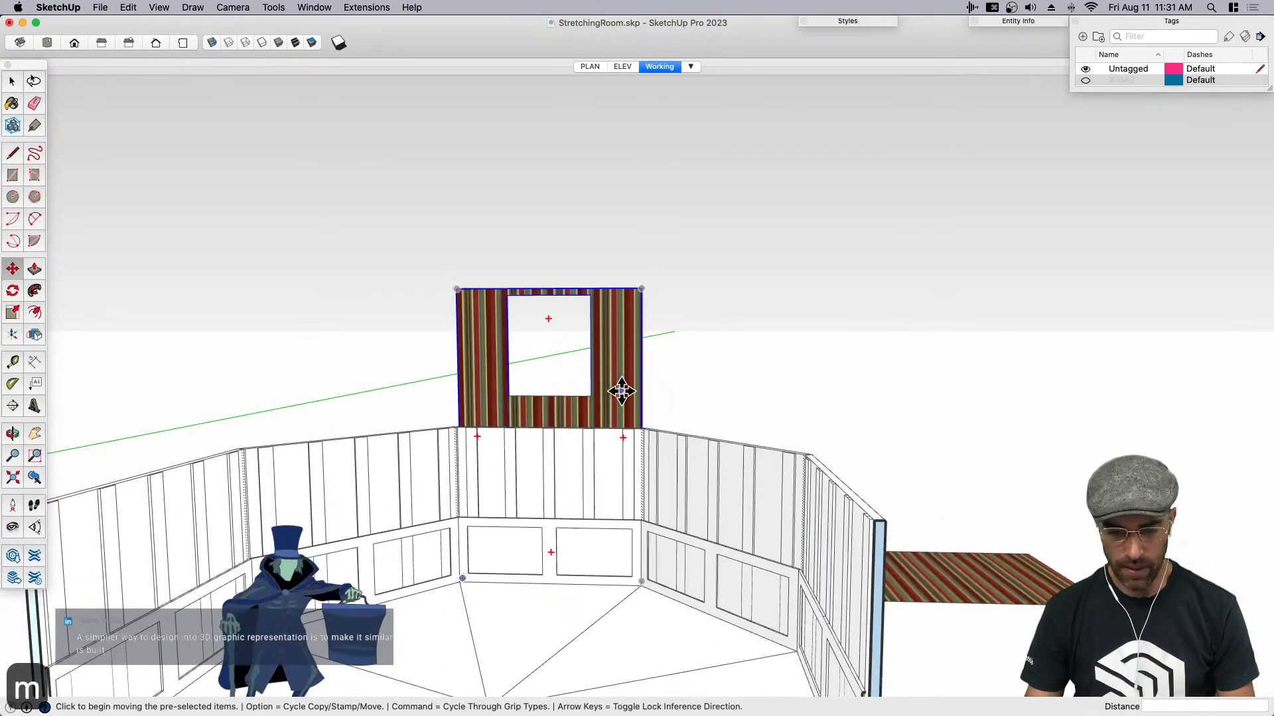
pyautogui.click(621, 398)
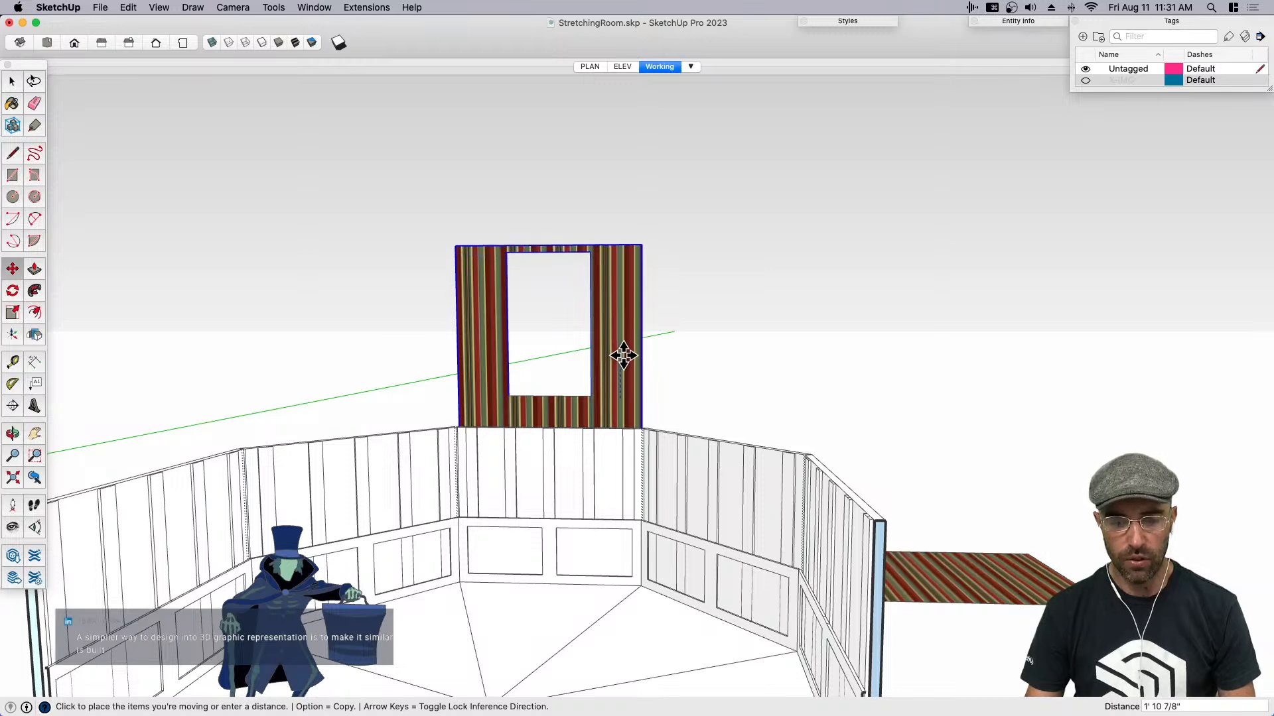
pyautogui.press('space')
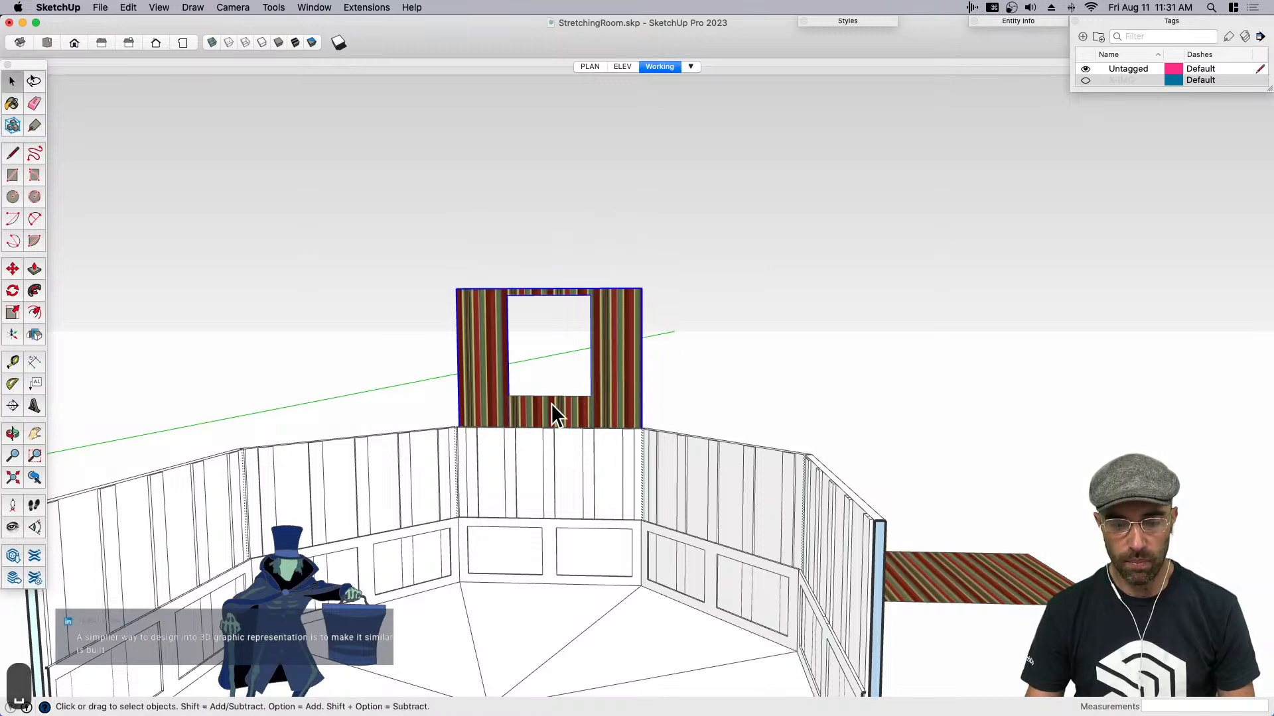
# - Try moving the inner striped panel sideways along the wall, then undo the move
pyautogui.press('m')
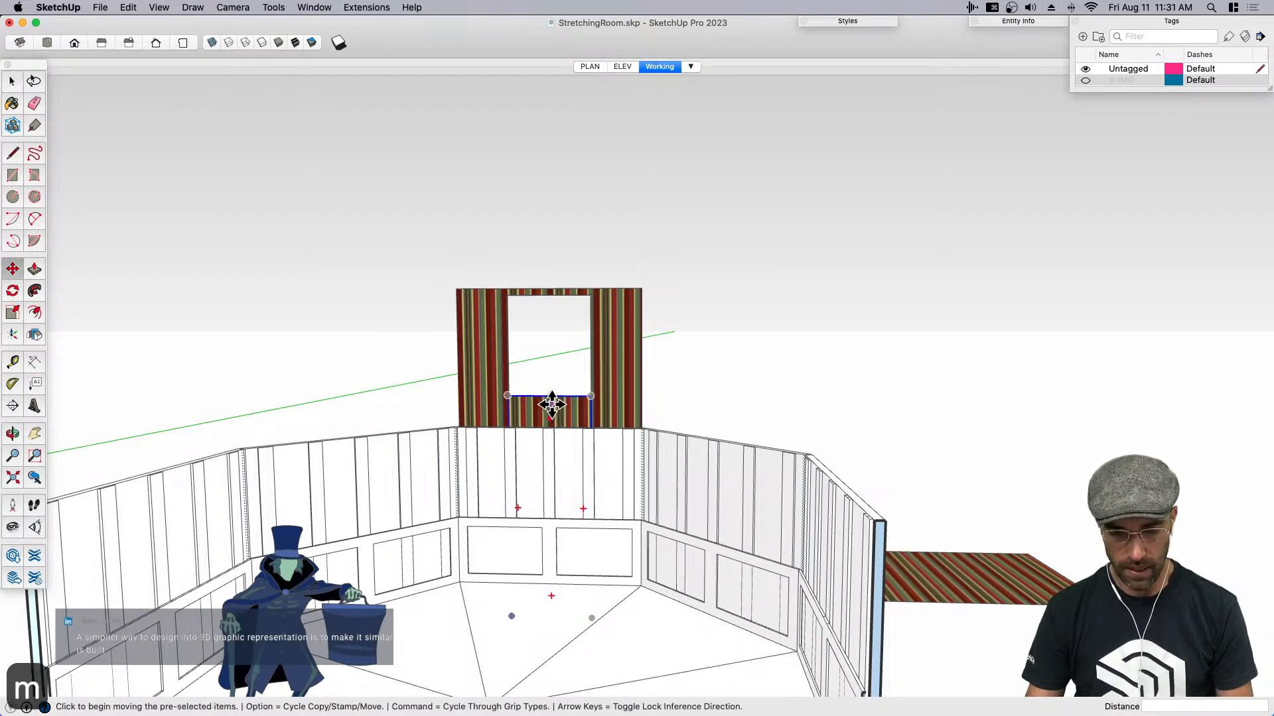
pyautogui.scroll(5, 550, 405)
pyautogui.click(554, 406)
pyautogui.click(641, 406)
pyautogui.press('space')
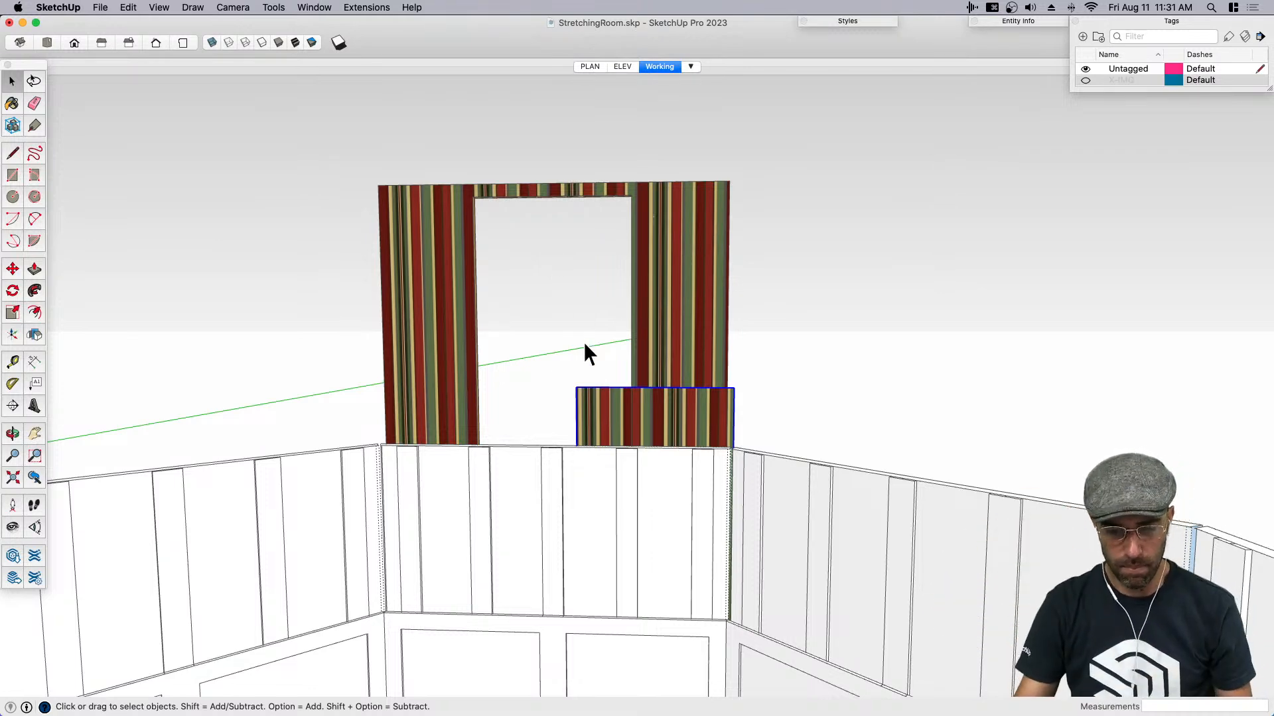
pyautogui.press('super+z')
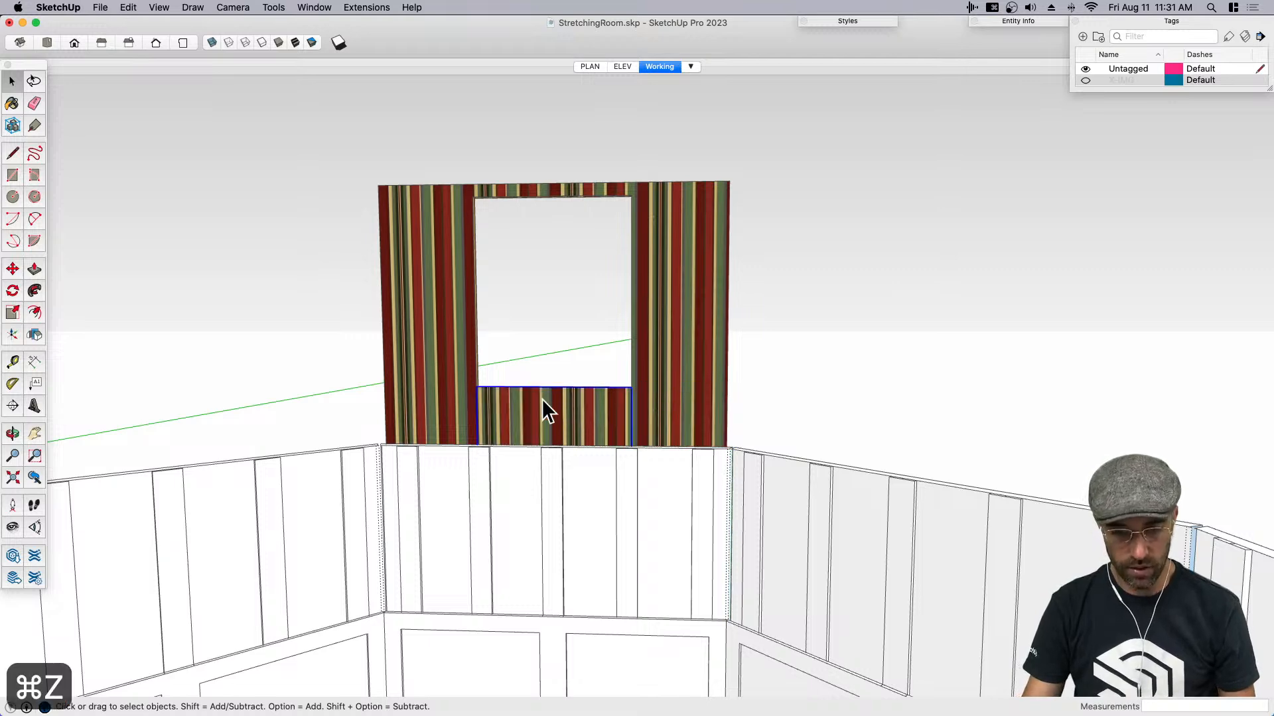
# - Try raising the striped outer wall straight up past the lowered inner panel, then undo the move
pyautogui.click(664, 402)
pyautogui.press('m')
pyautogui.click(662, 390)
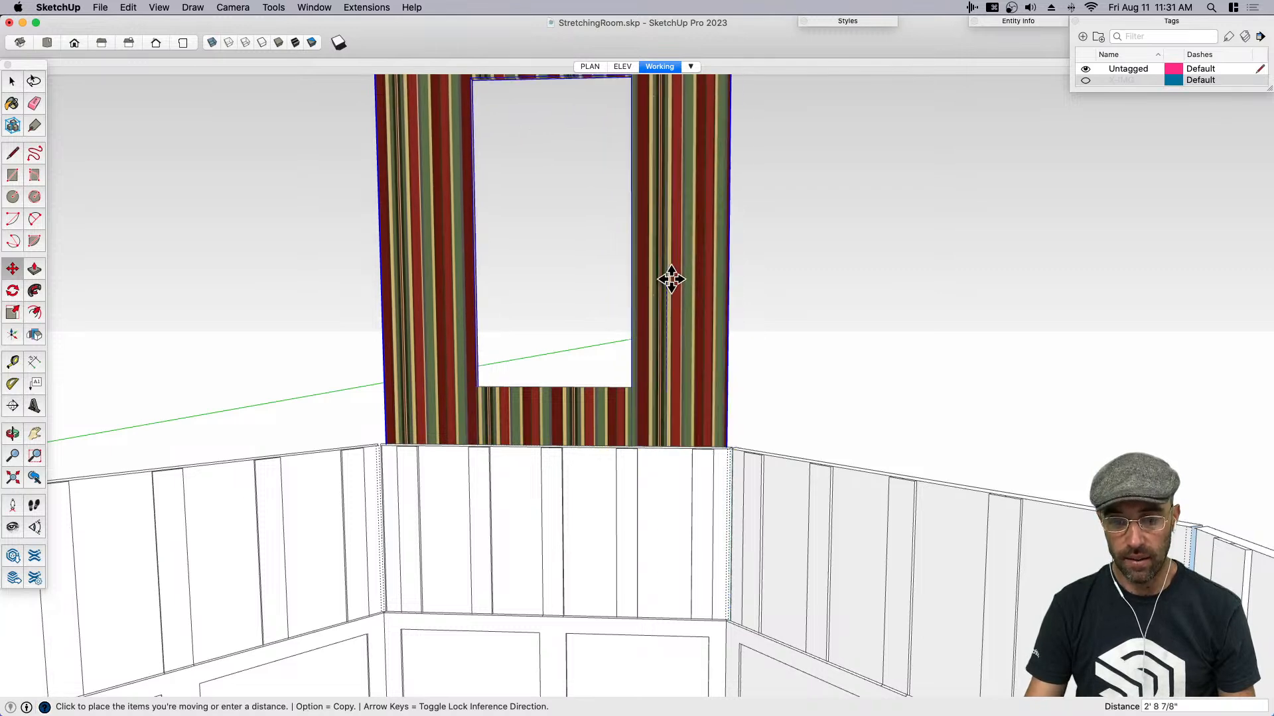
pyautogui.press('space')
pyautogui.scroll(3, 600, 420)
pyautogui.press('super+z')
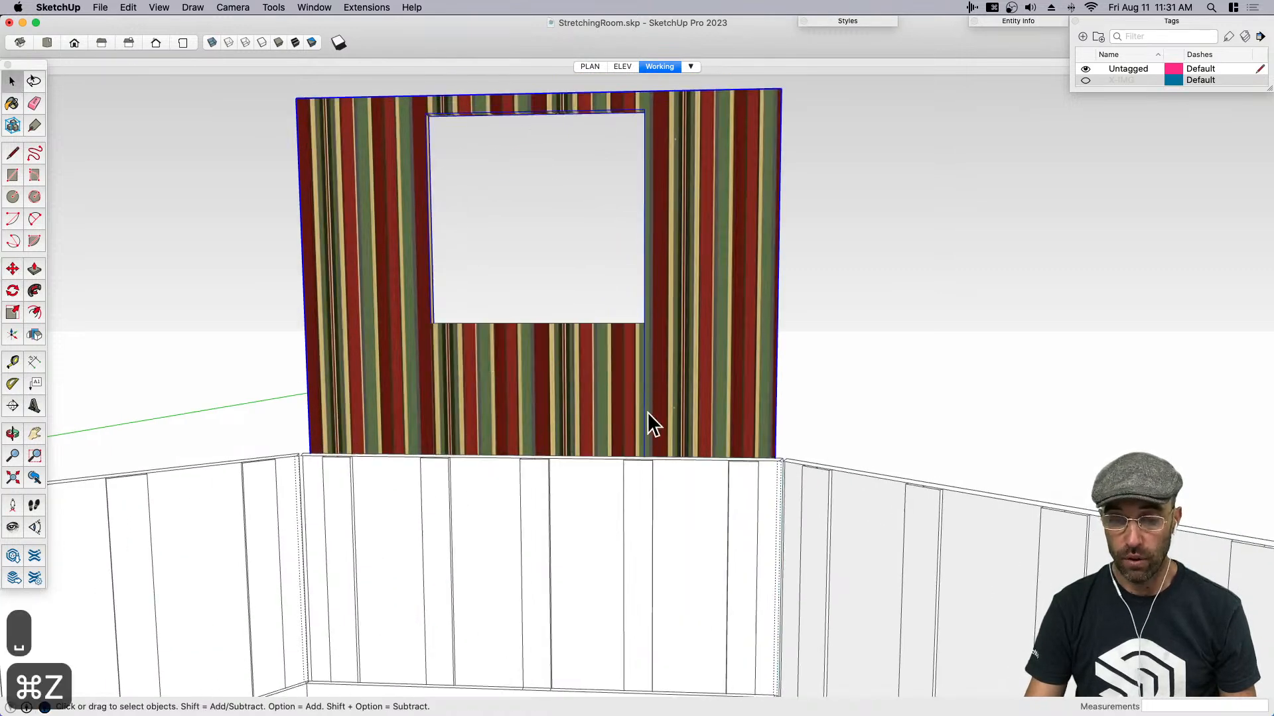
pyautogui.scroll(-2, 647, 412)
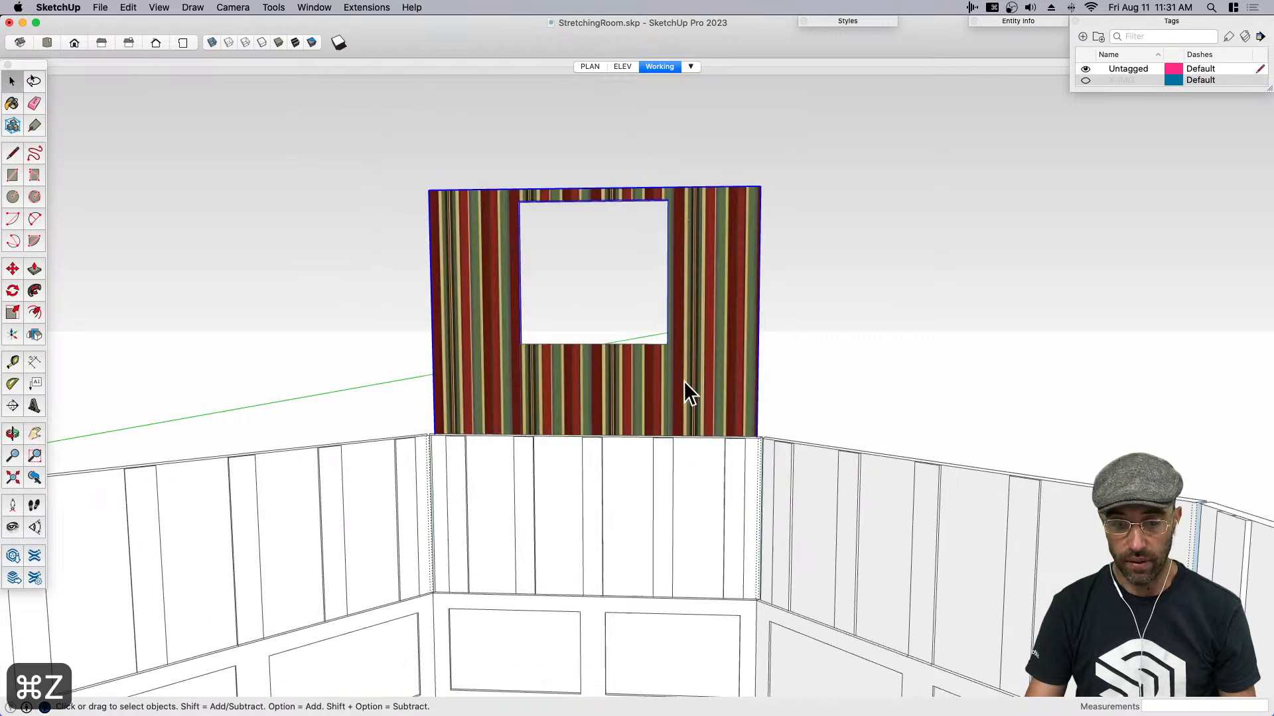
# - Check the striped wall and lowered inner panel against the elevation drawing in the ELEV scene, then return to the Working scene
pyautogui.click(638, 394)
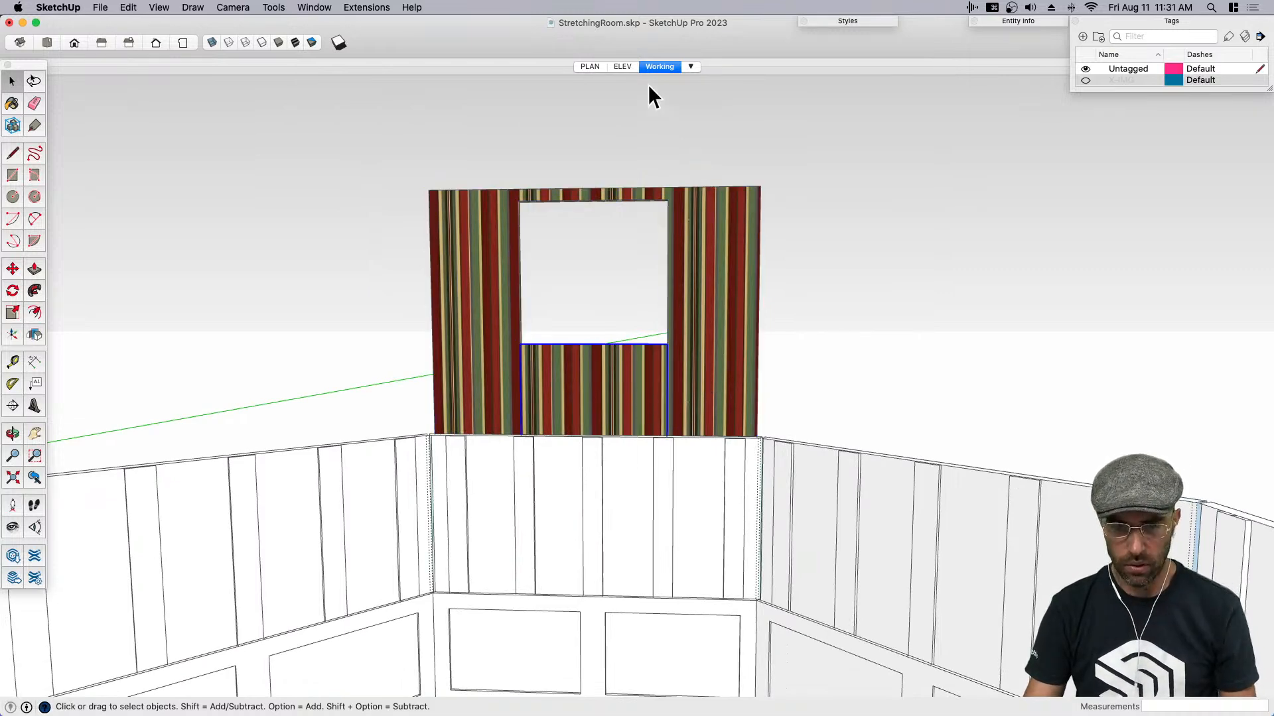
pyautogui.click(624, 66)
pyautogui.scroll(2, 696, 302)
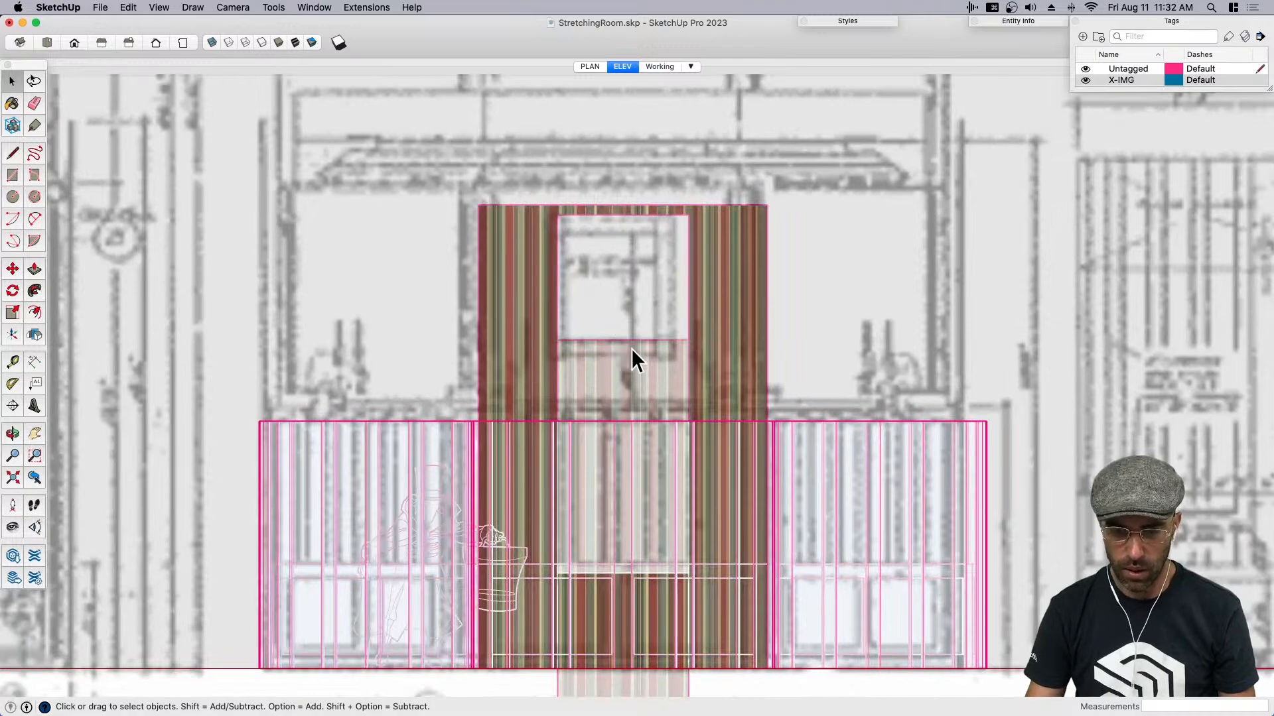
pyautogui.scroll(-3, 585, 374)
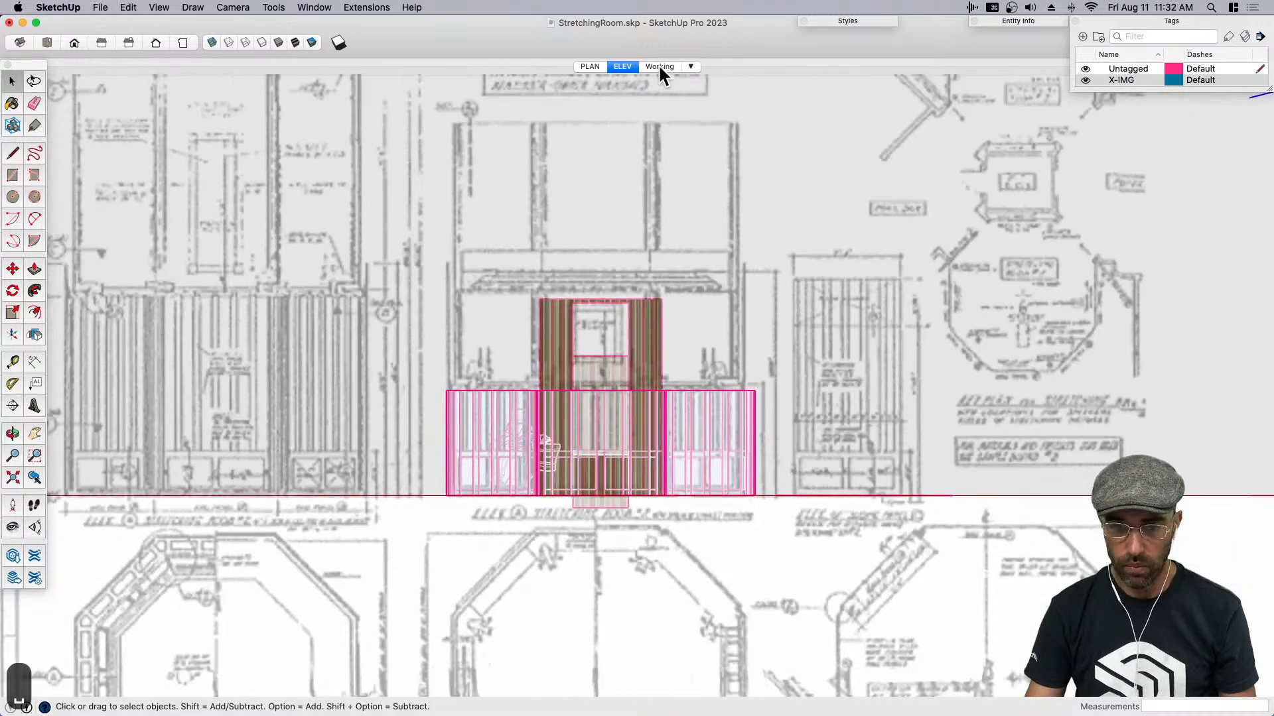
pyautogui.click(659, 66)
# - Save the model and delete the spare striped slab lying outside the room
pyautogui.press('h')
pyautogui.moveTo(630, 302); pyautogui.dragTo(601, 327)
pyautogui.press('super+s')
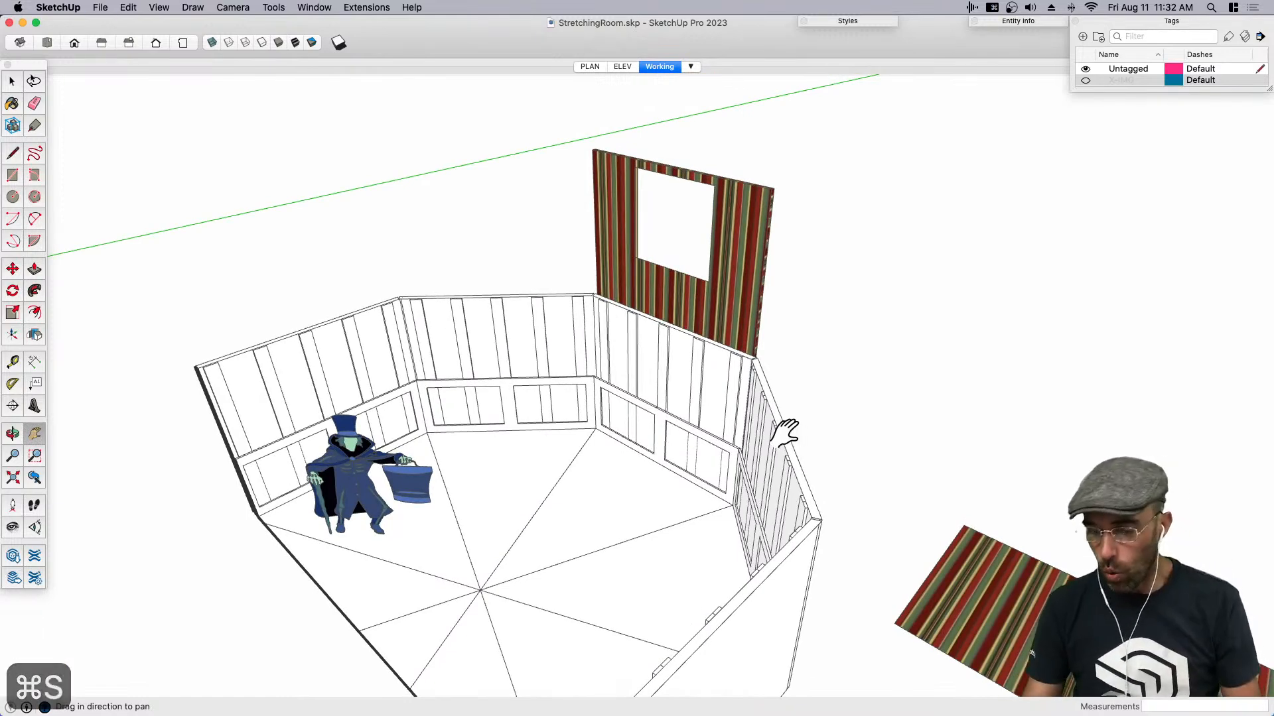
pyautogui.scroll(-2, 785, 431)
pyautogui.press('space')
pyautogui.click(956, 574)
pyautogui.press('BackSpace')
# - Try sliding the striped outer wall upward around the fixed inner panel, then cancel the move and clear the selection
pyautogui.scroll(5, 659, 307)
pyautogui.moveTo(660, 307); pyautogui.dragTo(699, 354, button='middle')
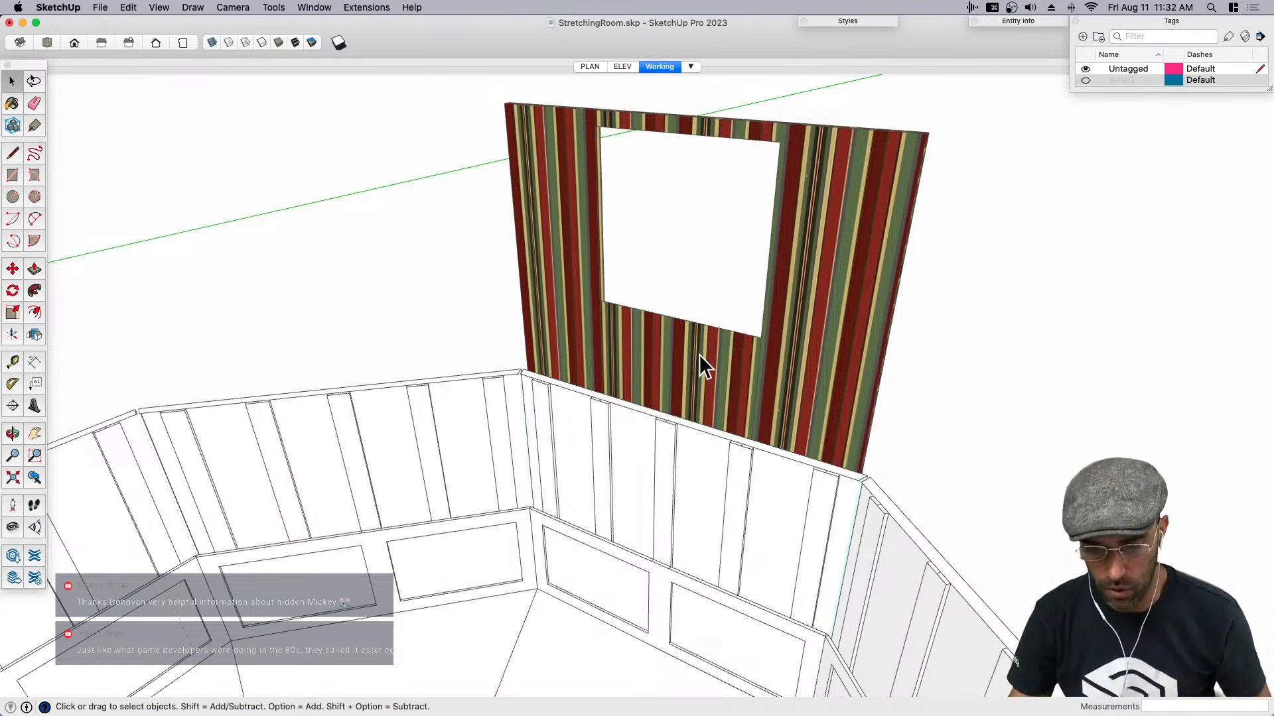
pyautogui.click(798, 388)
pyautogui.press('m')
pyautogui.click(806, 389)
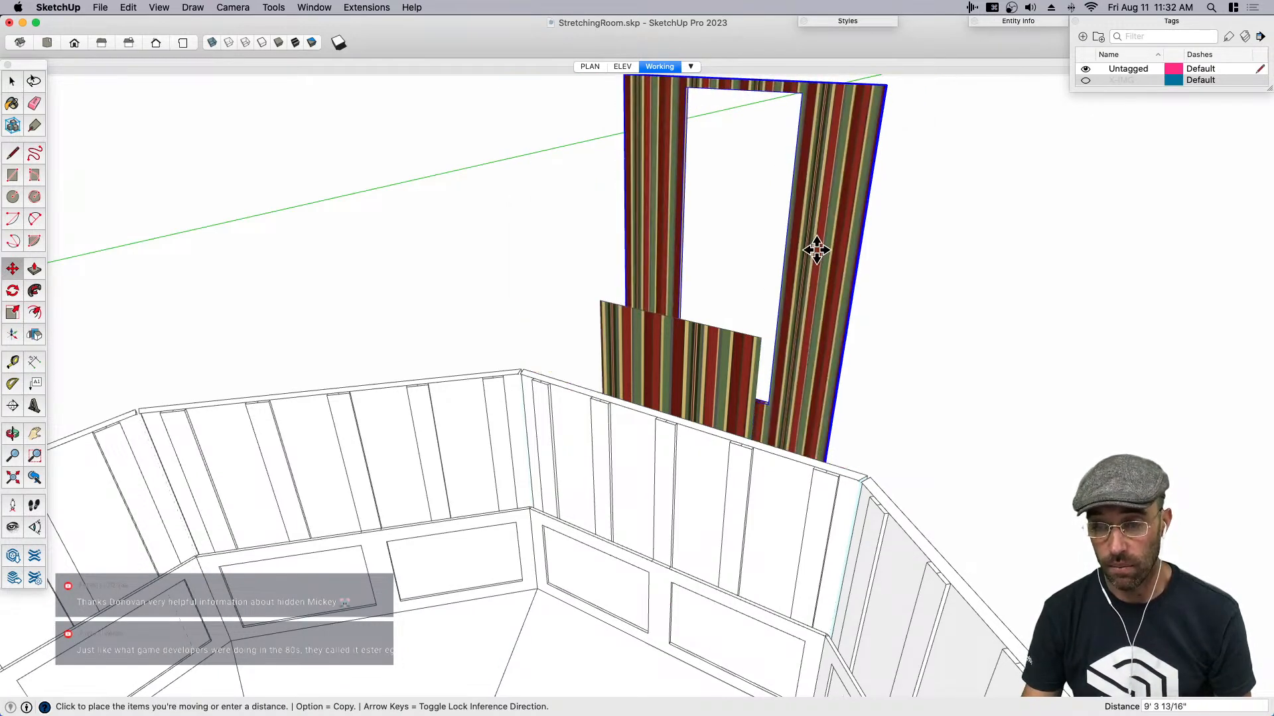
pyautogui.press('space')
pyautogui.click(901, 392)
# - Switch the camera to parallel projection and update the Working scene with the new view
pyautogui.moveTo(757, 446); pyautogui.dragTo(790, 426, button='middle')
pyautogui.press('r')
pyautogui.scroll(5, 656, 123)
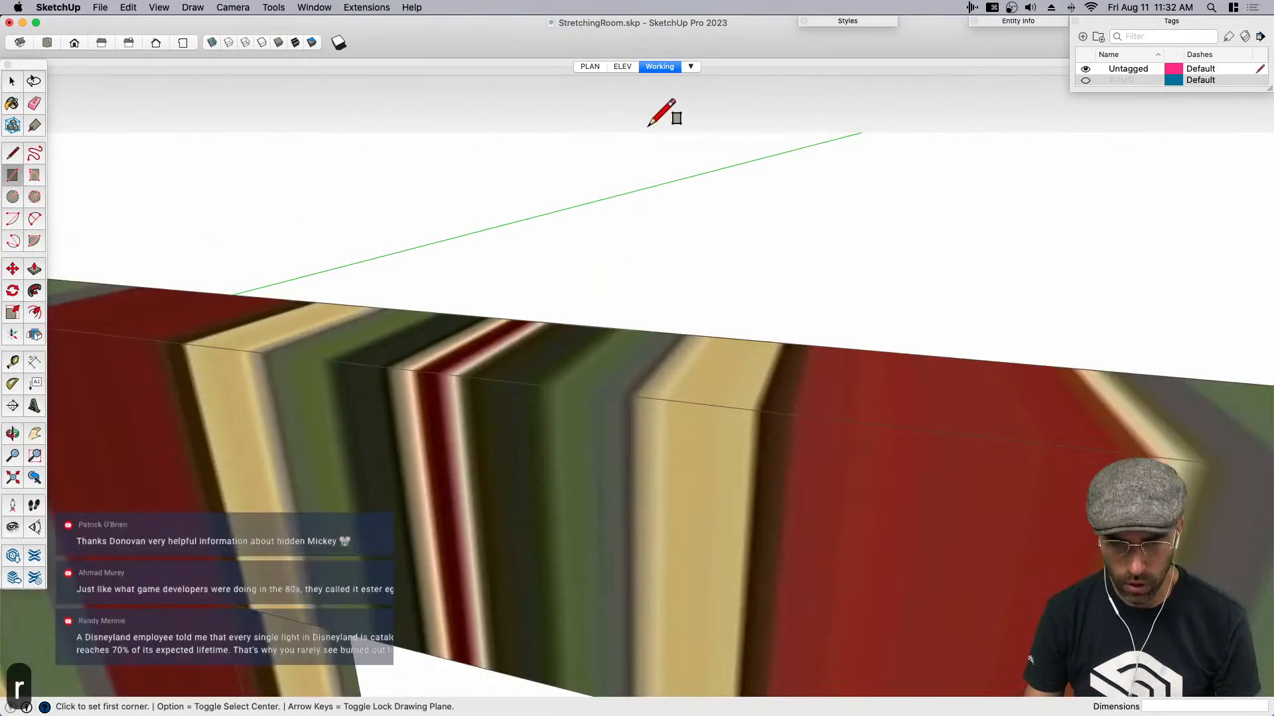
pyautogui.scroll(-5, 647, 169)
pyautogui.press('space')
pyautogui.click(306, 7)
pyautogui.moveTo(233, 7)
pyautogui.click(262, 70)
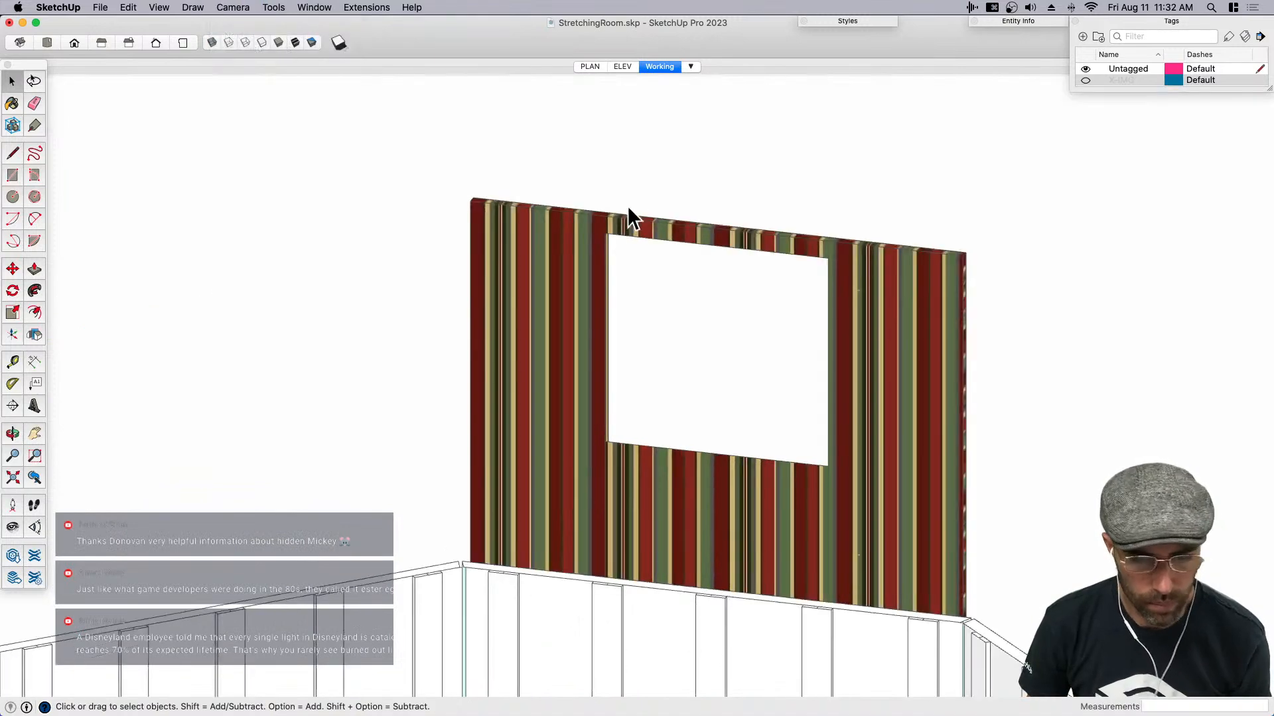
pyautogui.rightClick(652, 67)
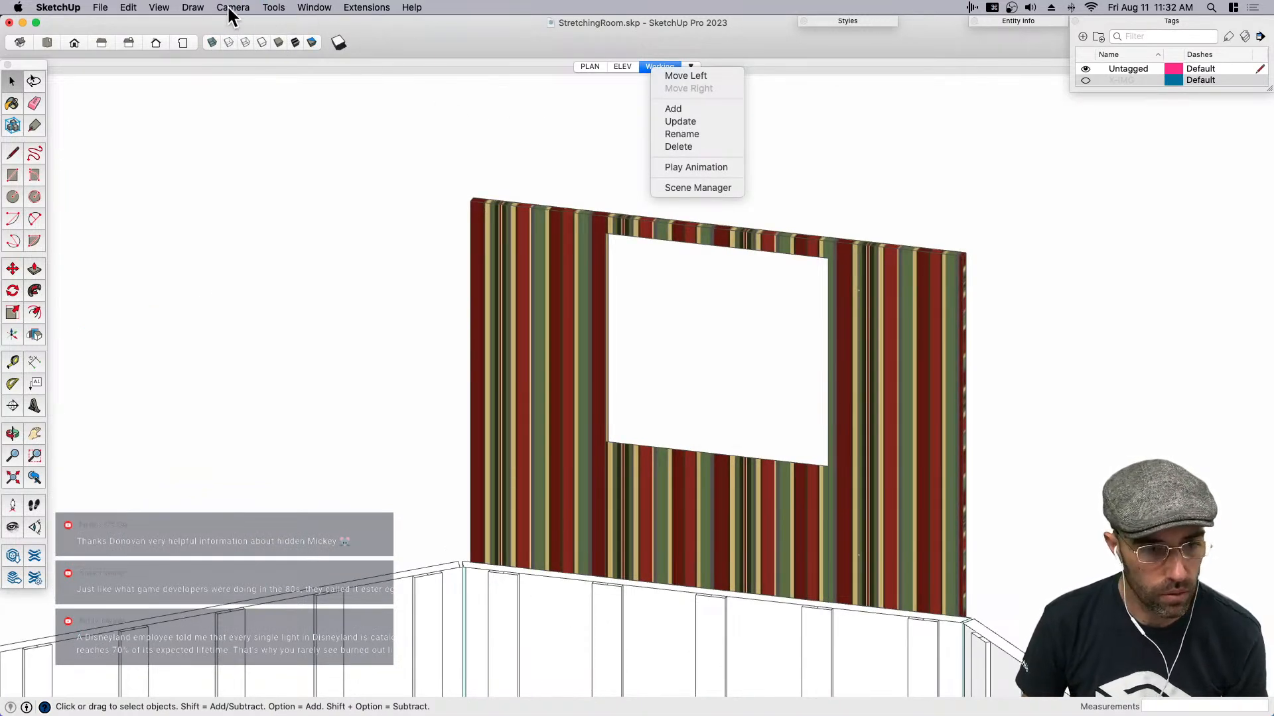
pyautogui.click(230, 5)
pyautogui.rightClick(653, 68)
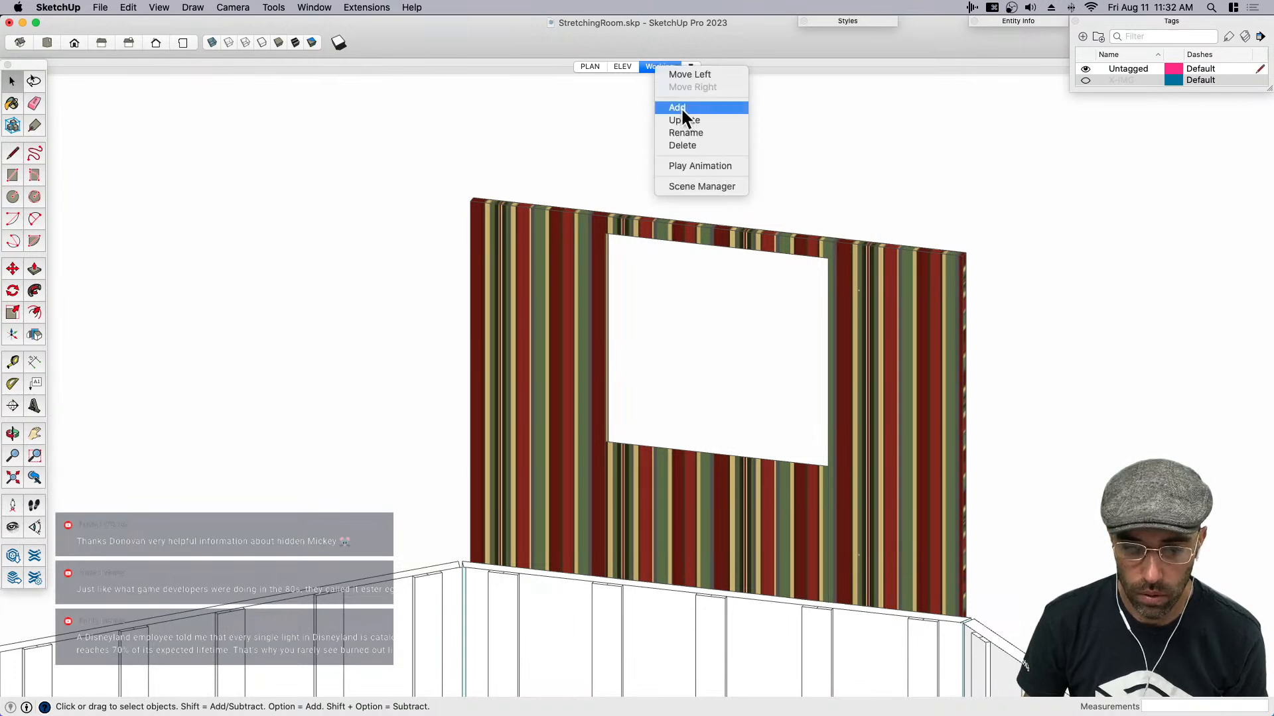
pyautogui.click(684, 120)
# - Draw a rectangle about 3' 9 3/8" by 4 7/16" across the upper edge of the wall's opening
pyautogui.moveTo(727, 360); pyautogui.dragTo(639, 400, button='middle')
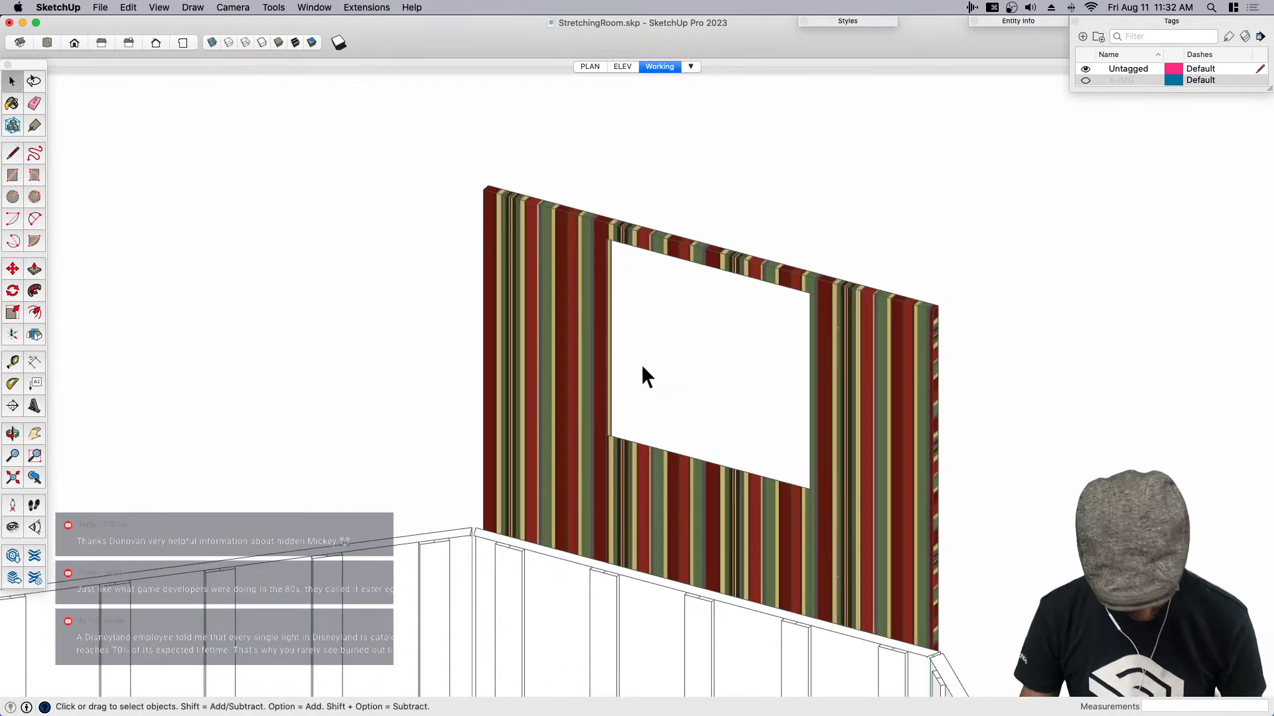
pyautogui.press('r')
pyautogui.click(605, 238)
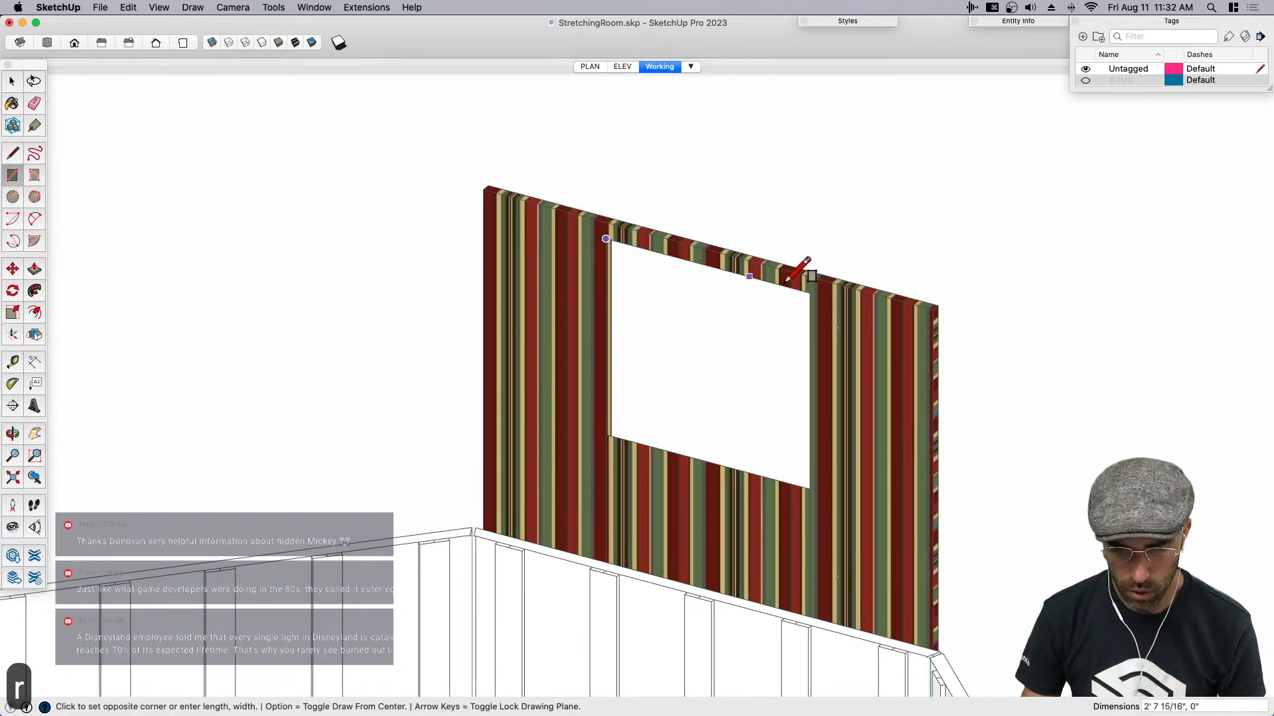
pyautogui.scroll(3, 811, 295)
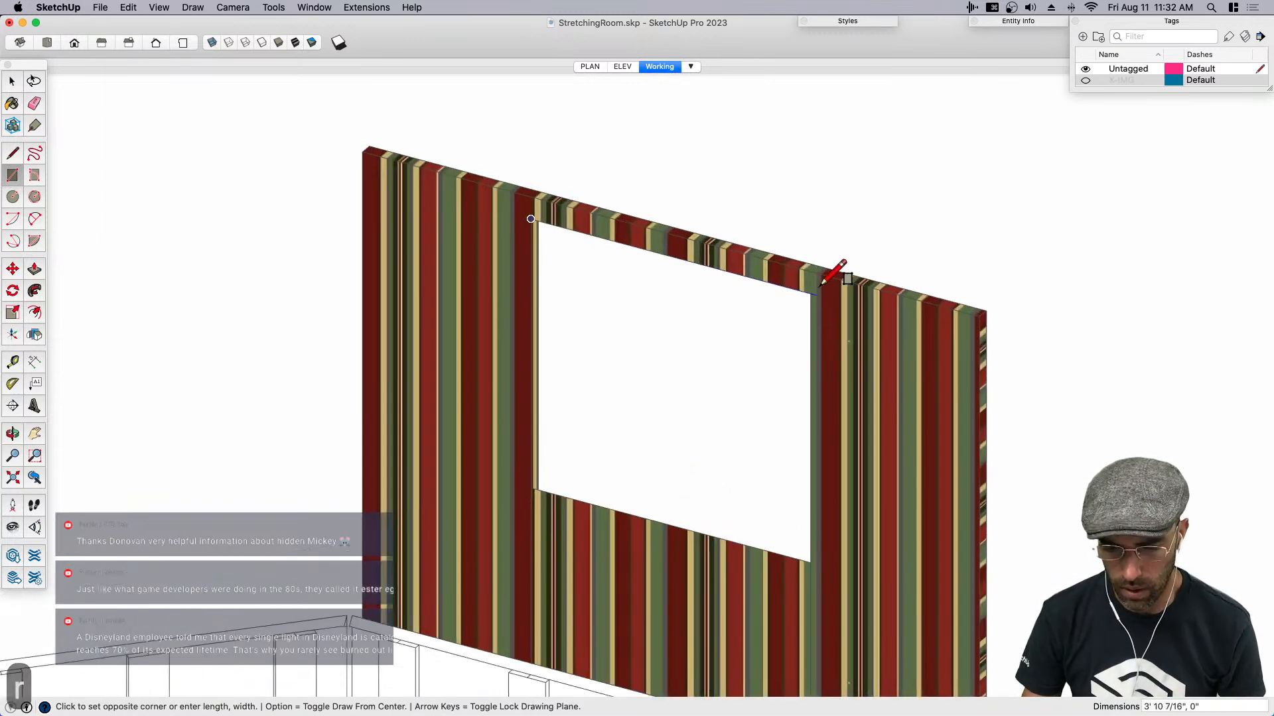
pyautogui.click(811, 321)
# - Push/pull the rectangular strip along the opening's upper edge into a solid bar about 1 1/2" thick
pyautogui.press('space')
pyautogui.moveTo(716, 294); pyautogui.dragTo(956, 300, button='middle')
pyautogui.scroll(2, 768, 280)
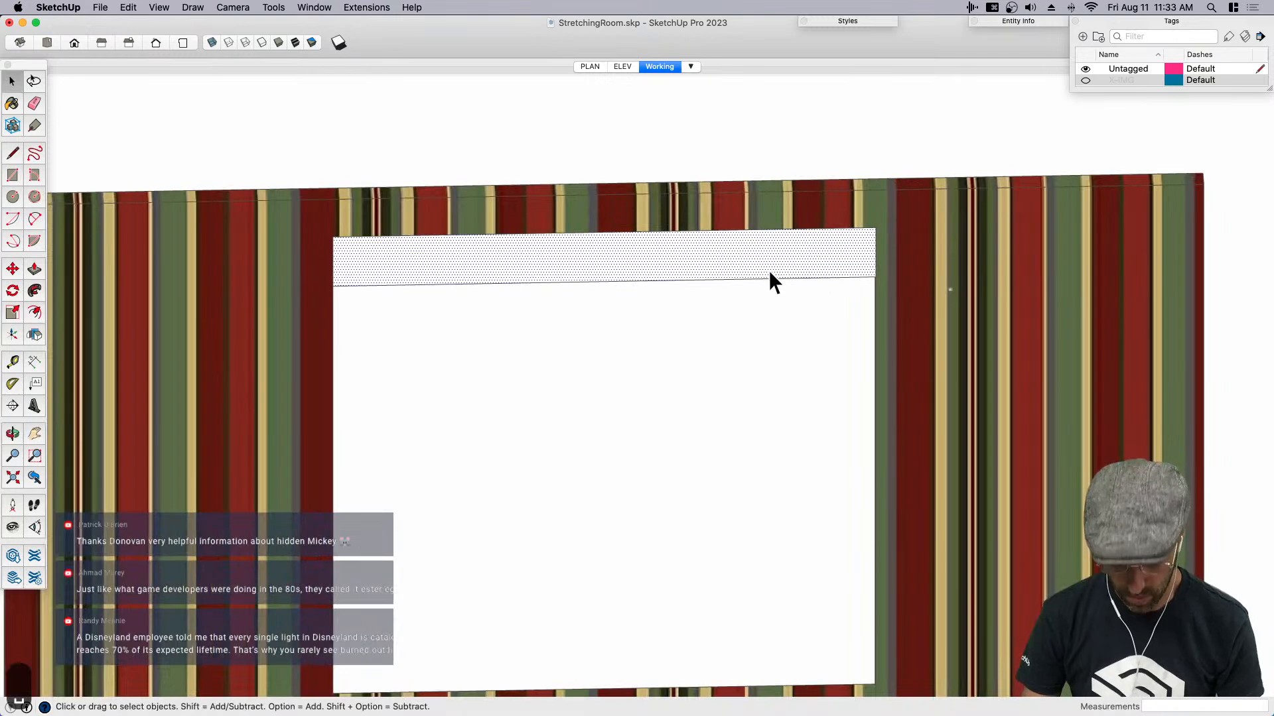
pyautogui.press('p')
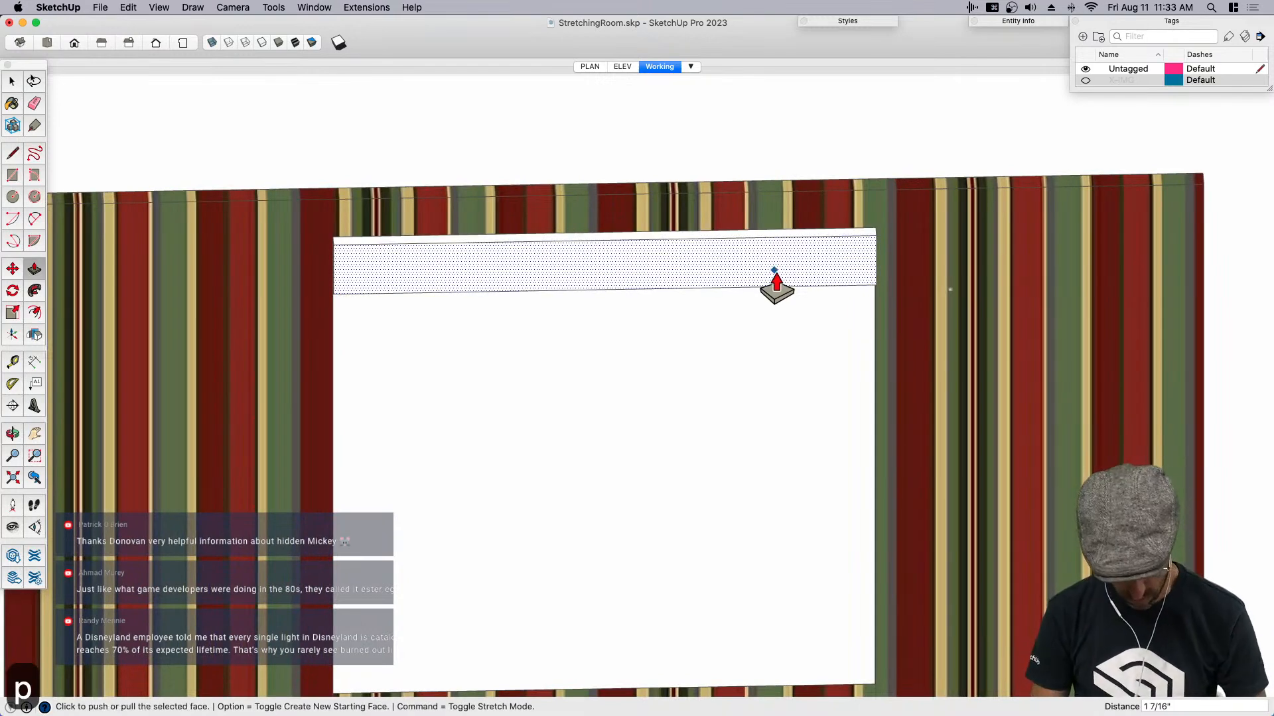
pyautogui.click(775, 278)
pyautogui.write('.5')
pyautogui.press('Return')
pyautogui.press('space')
pyautogui.click(775, 270)
pyautogui.moveTo(776, 270); pyautogui.dragTo(551, 340, button='middle')
pyautogui.press('p')
pyautogui.click(538, 348)
pyautogui.click(546, 348)
pyautogui.press('space')
pyautogui.scroll(4, 545, 367)
pyautogui.press('space')
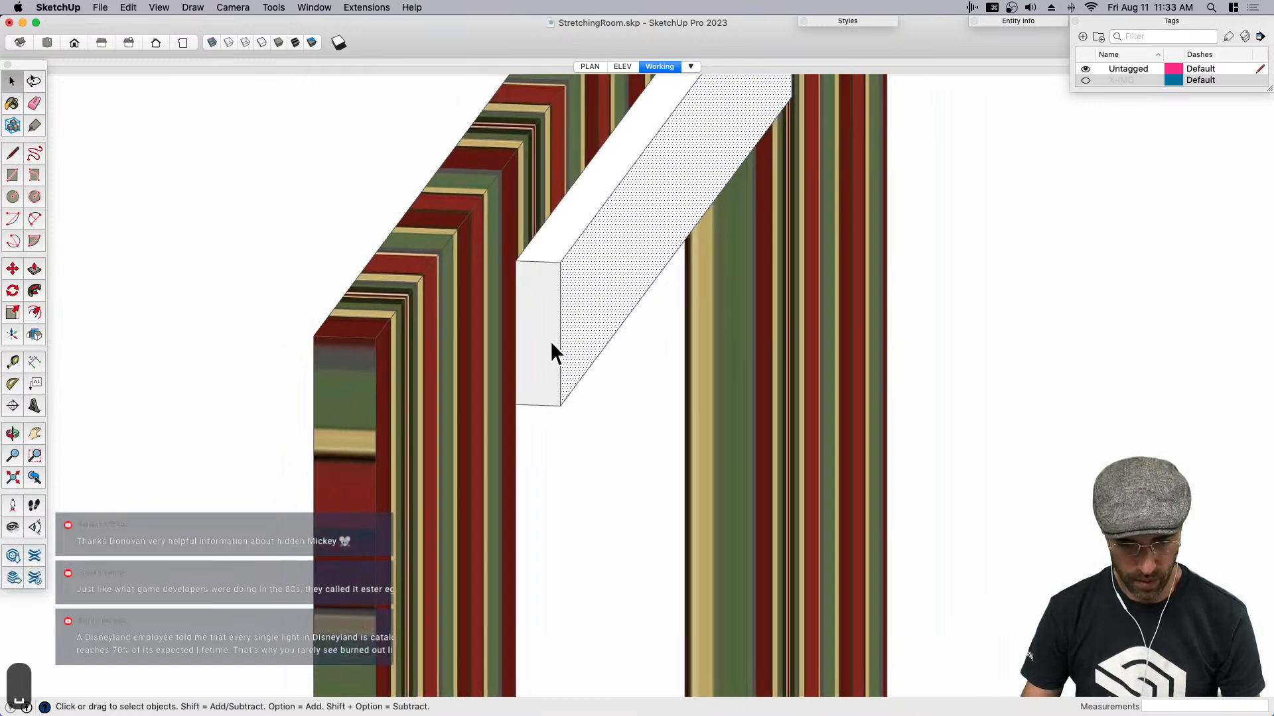
# - Draw a vertical centre line between the midpoints of the upper and lower edges of the bar's end face
pyautogui.scroll(2, 550, 341)
pyautogui.press('c')
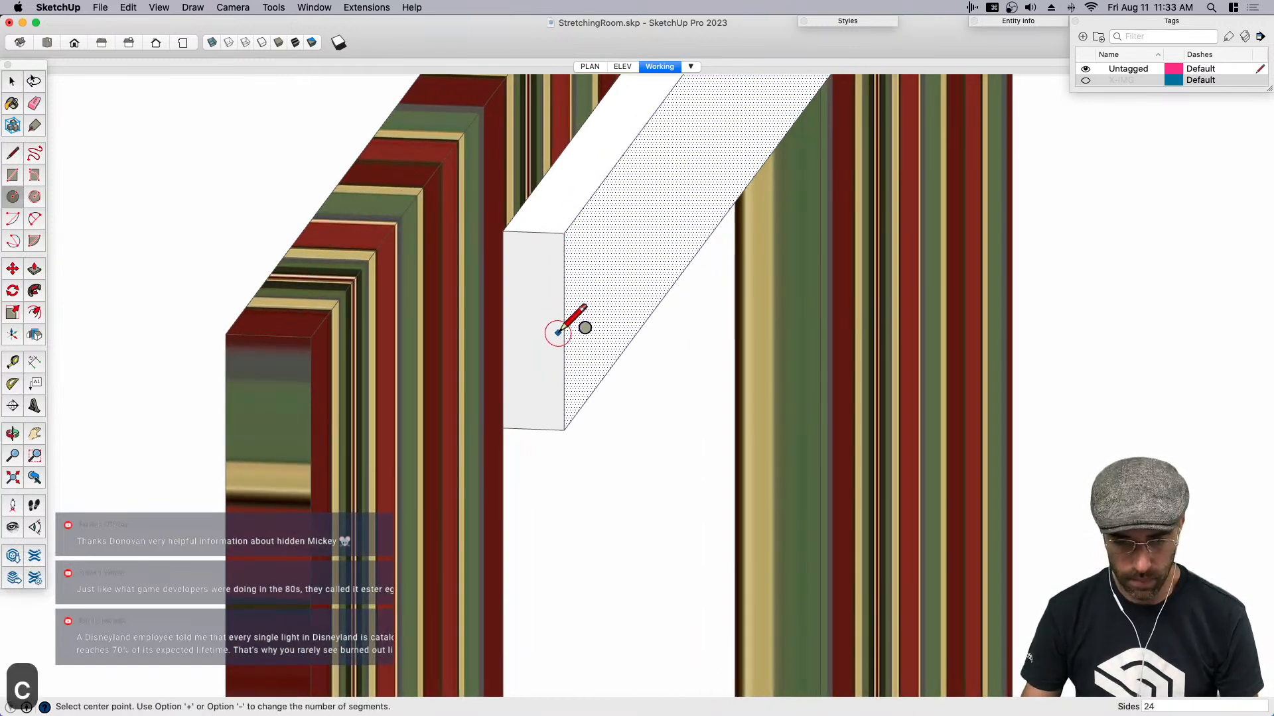
pyautogui.press('Left')
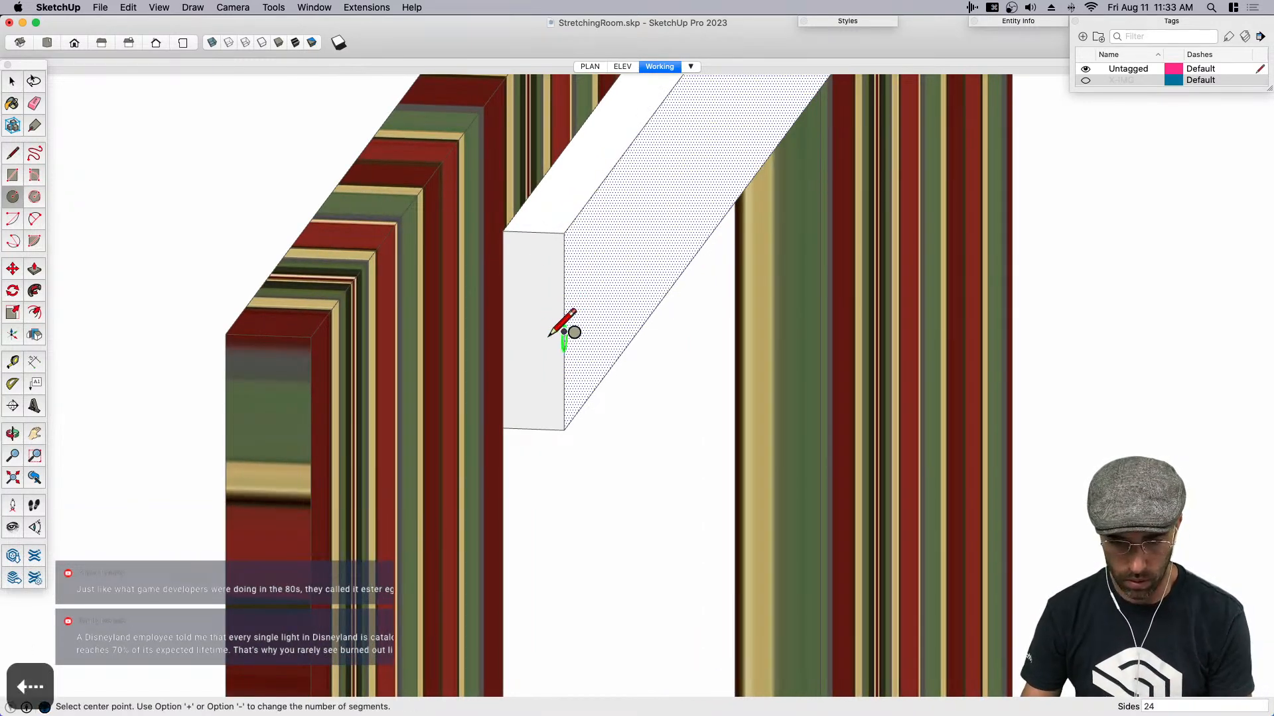
pyautogui.press('l')
pyautogui.click(533, 232)
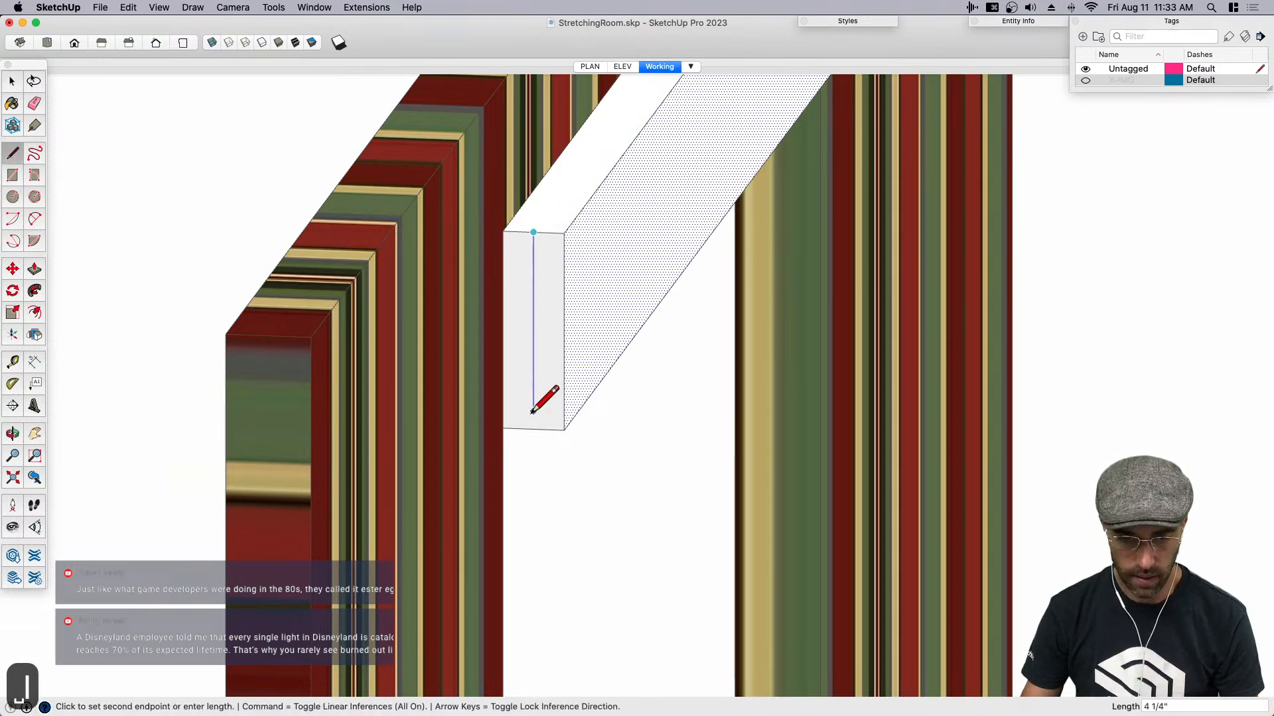
pyautogui.click(533, 429)
pyautogui.press('space')
# - Draw an arc about 1 13/16" tall up the centre line from its lower end, bulging about 3/4" to the bar's front edge
pyautogui.press('c')
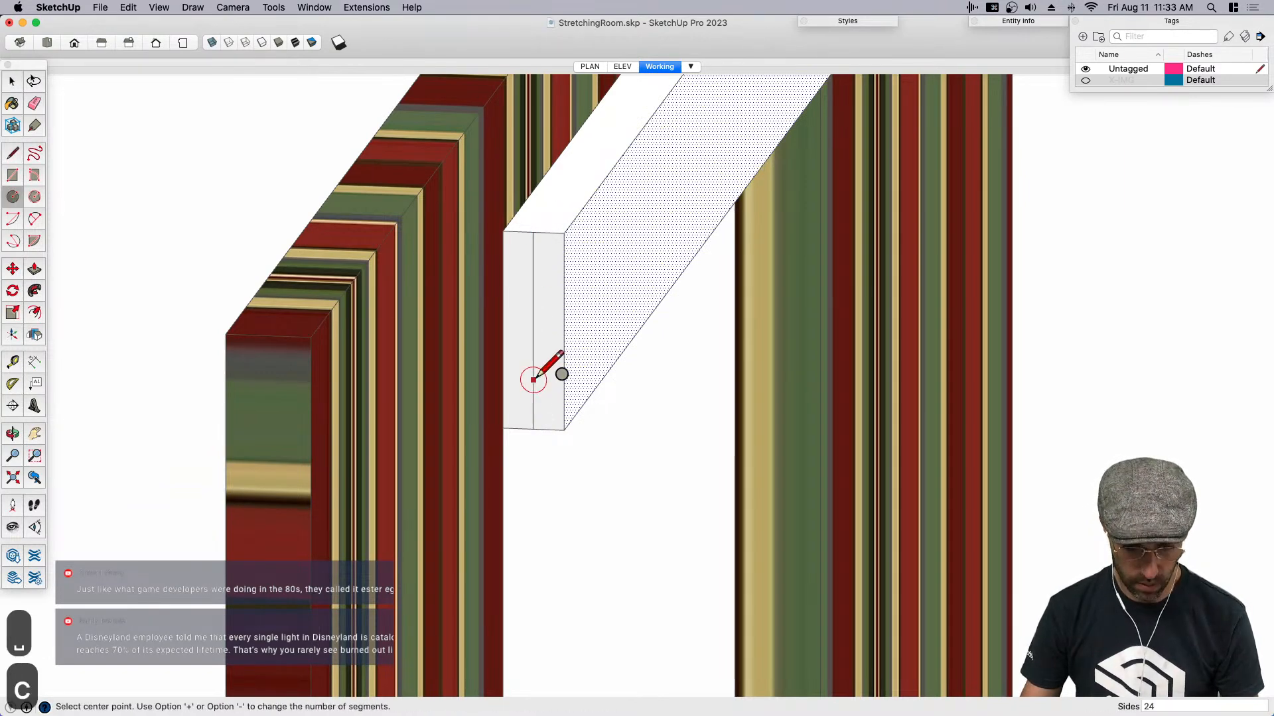
pyautogui.press('space')
pyautogui.press('a')
pyautogui.click(533, 429)
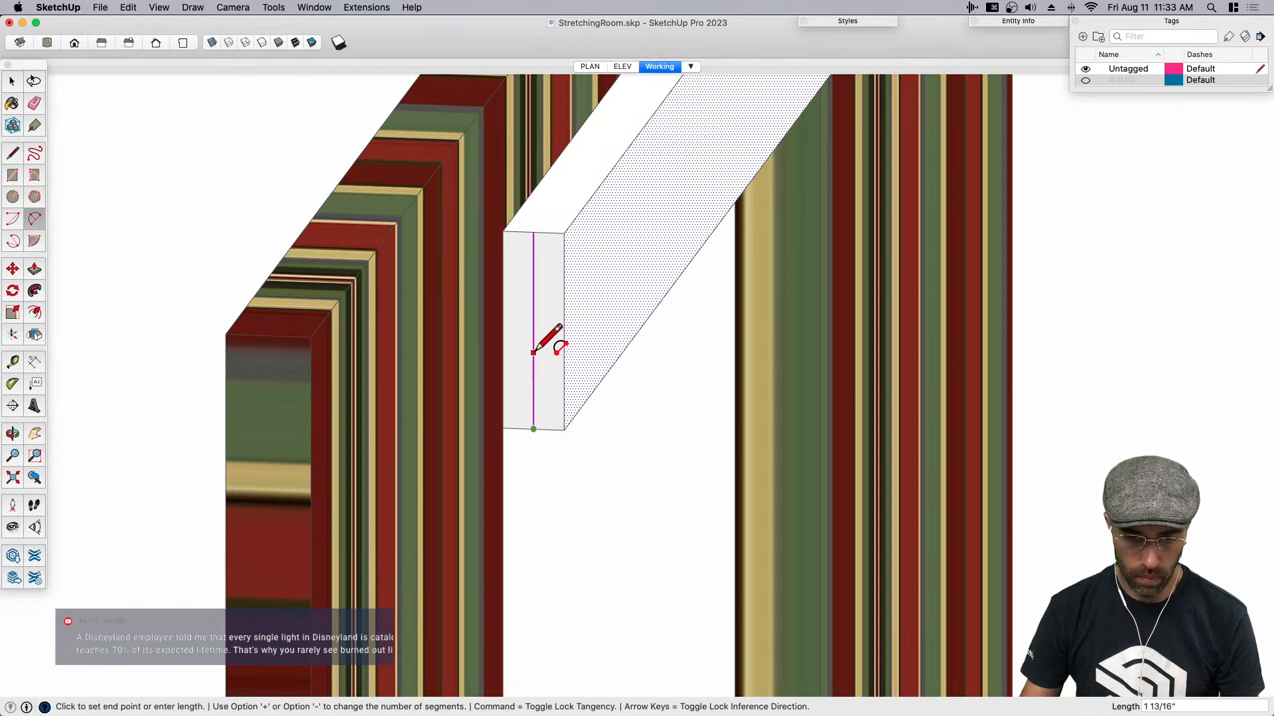
pyautogui.click(533, 350)
pyautogui.scroll(2, 564, 375)
pyautogui.click(564, 373)
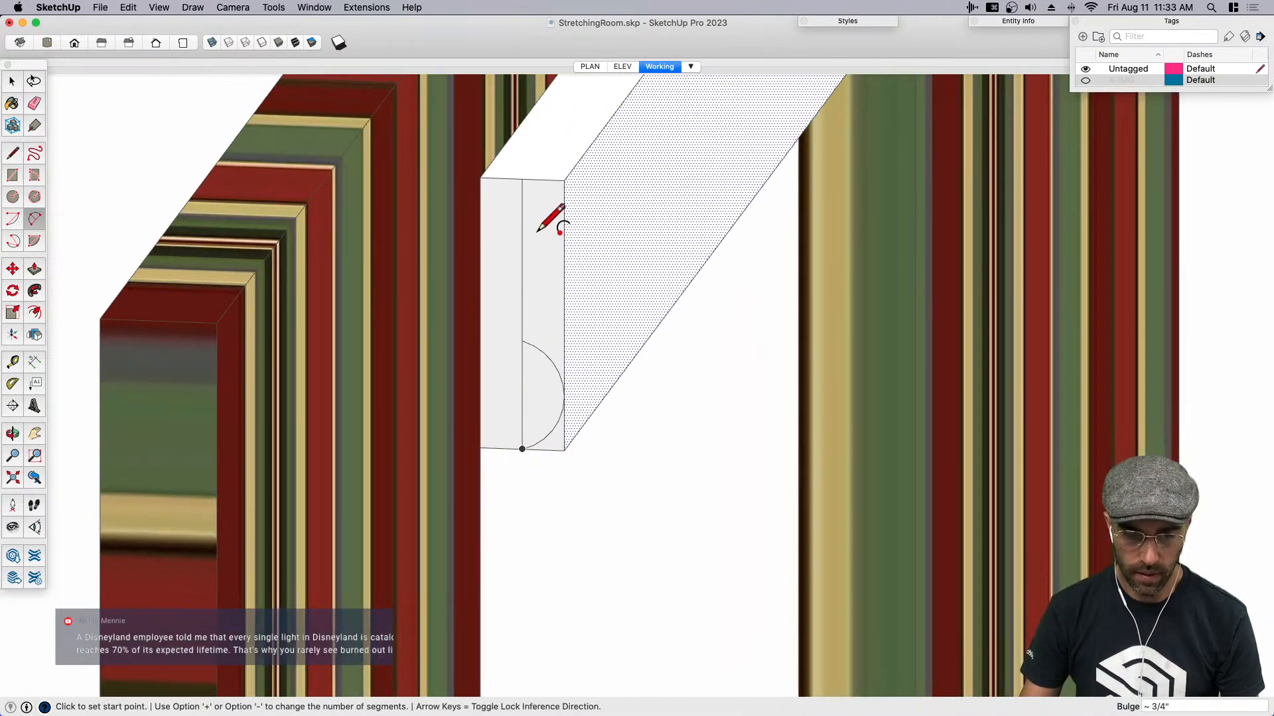
# - Copy the half-round face up the centre line about 2 13/16" to the upper end of the bar's end face
pyautogui.press('space')
pyautogui.click(535, 383)
pyautogui.press('m')
pyautogui.press('alt')
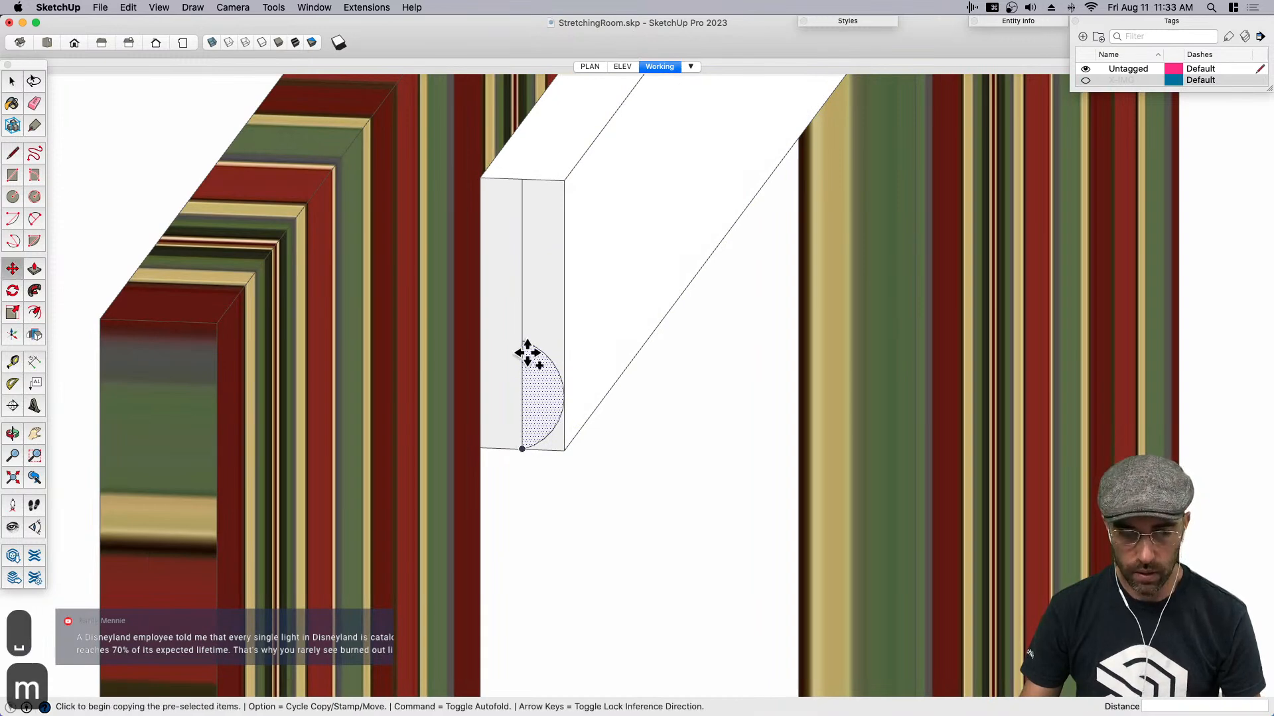
pyautogui.click(522, 341)
pyautogui.click(525, 184)
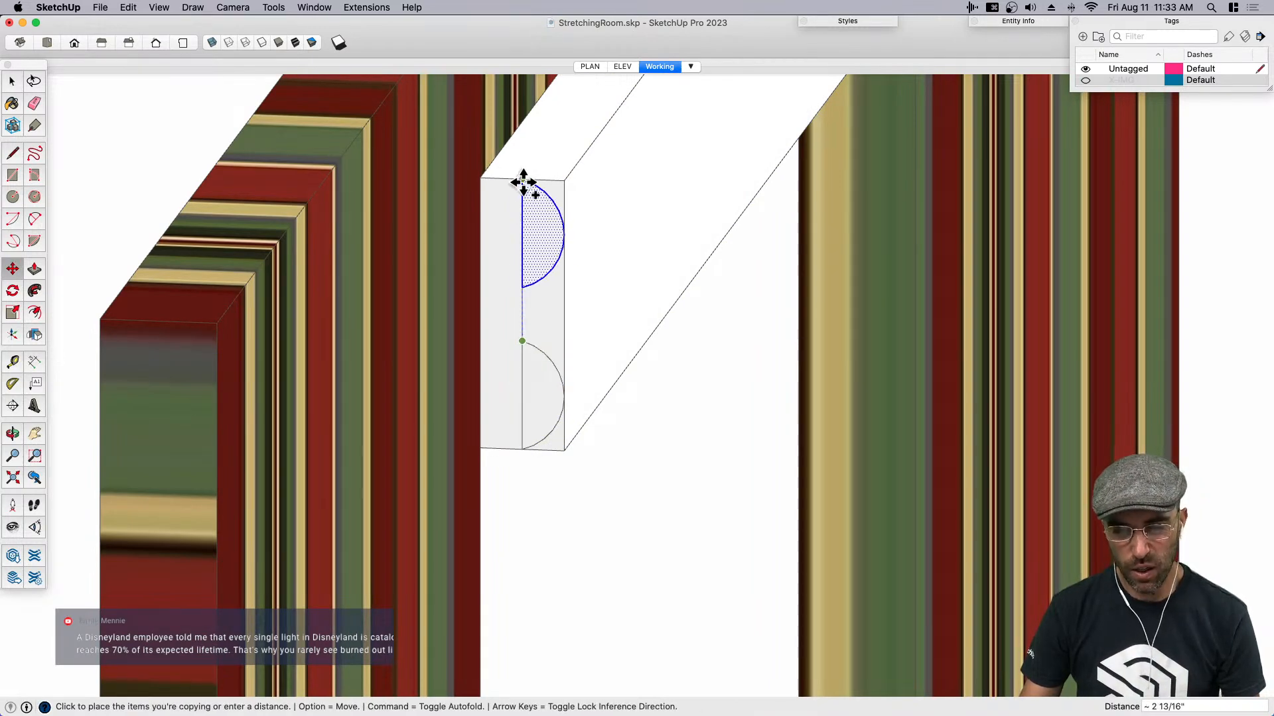
# - Draw a small circle centred on the centre line between the two half-rounds
pyautogui.press('space')
pyautogui.click(535, 291)
pyautogui.press('c')
pyautogui.click(522, 313)
pyautogui.click(540, 293)
# - Erase the centre line and the circle's inner half so the end face forms a single three-lobed molding profile
pyautogui.press('e')
pyautogui.scroll(-2, 542, 349)
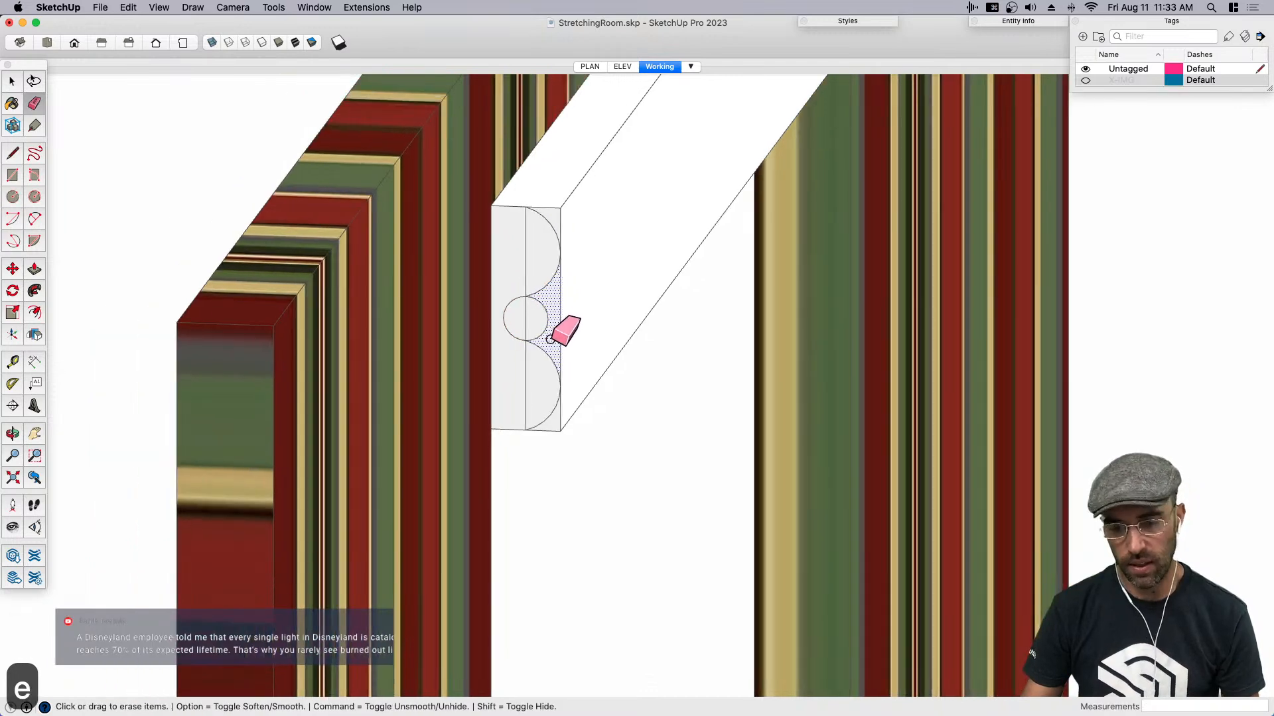
pyautogui.scroll(-2, 544, 341)
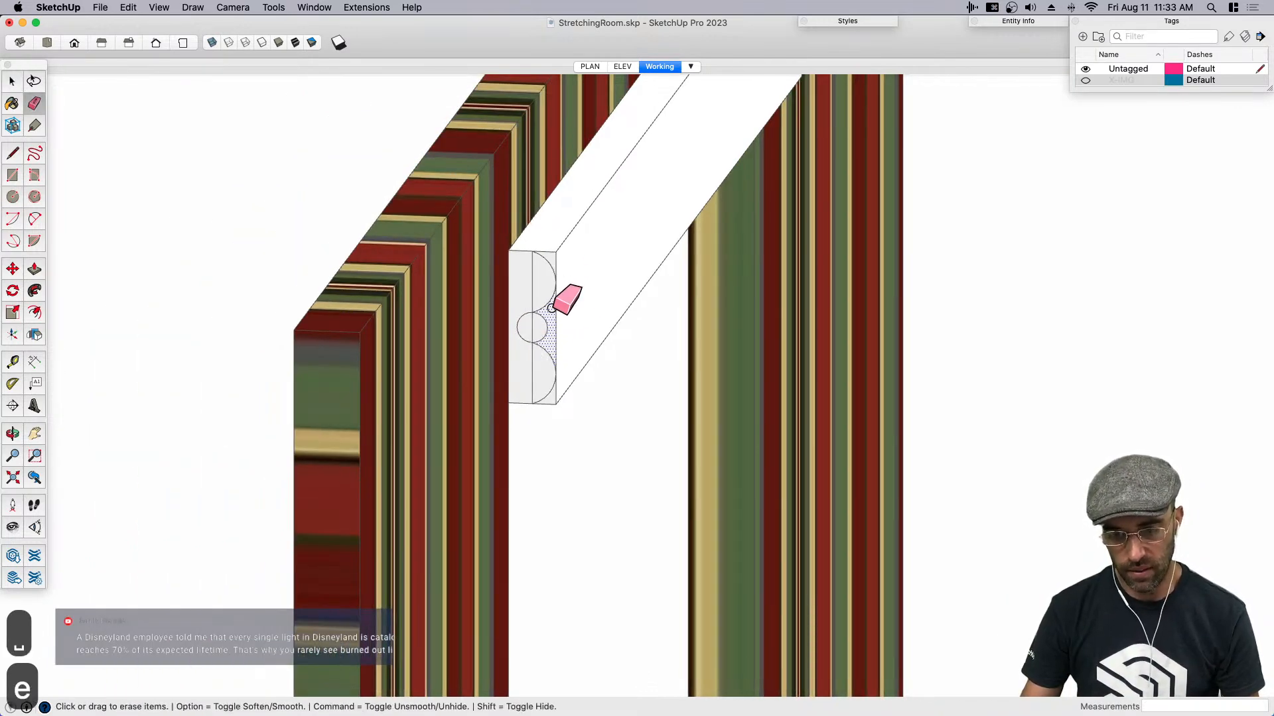
pyautogui.press('space')
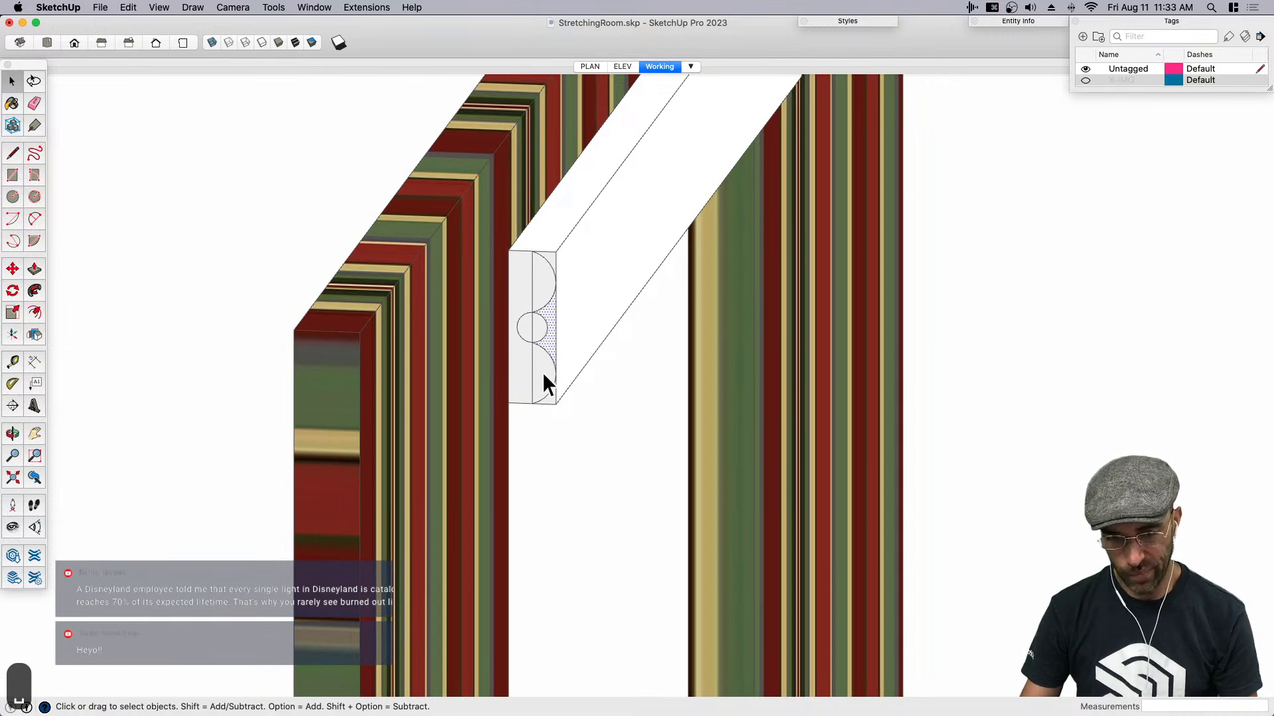
pyautogui.press('e')
pyautogui.scroll(2, 535, 345)
pyautogui.moveTo(519, 324)
pyautogui.mouseDown()
pyautogui.moveTo(530, 280)
pyautogui.moveTo(540, 359)
pyautogui.mouseUp()
pyautogui.press('space')
# - Copy the molding profile face, delete the whole bar, and paste the profile back in place
pyautogui.click(525, 351)
pyautogui.scroll(-2, 521, 357)
pyautogui.press('super+c')
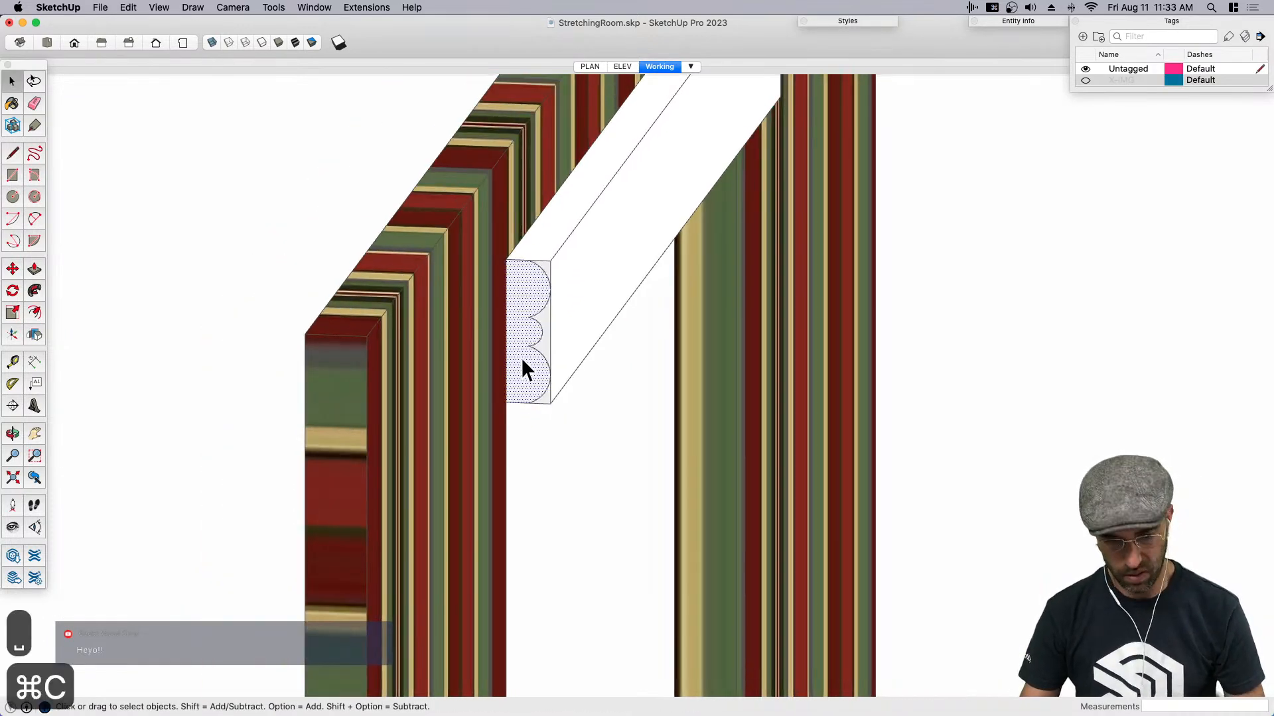
pyautogui.scroll(-1, 536, 346)
pyautogui.tripleClick(548, 312)
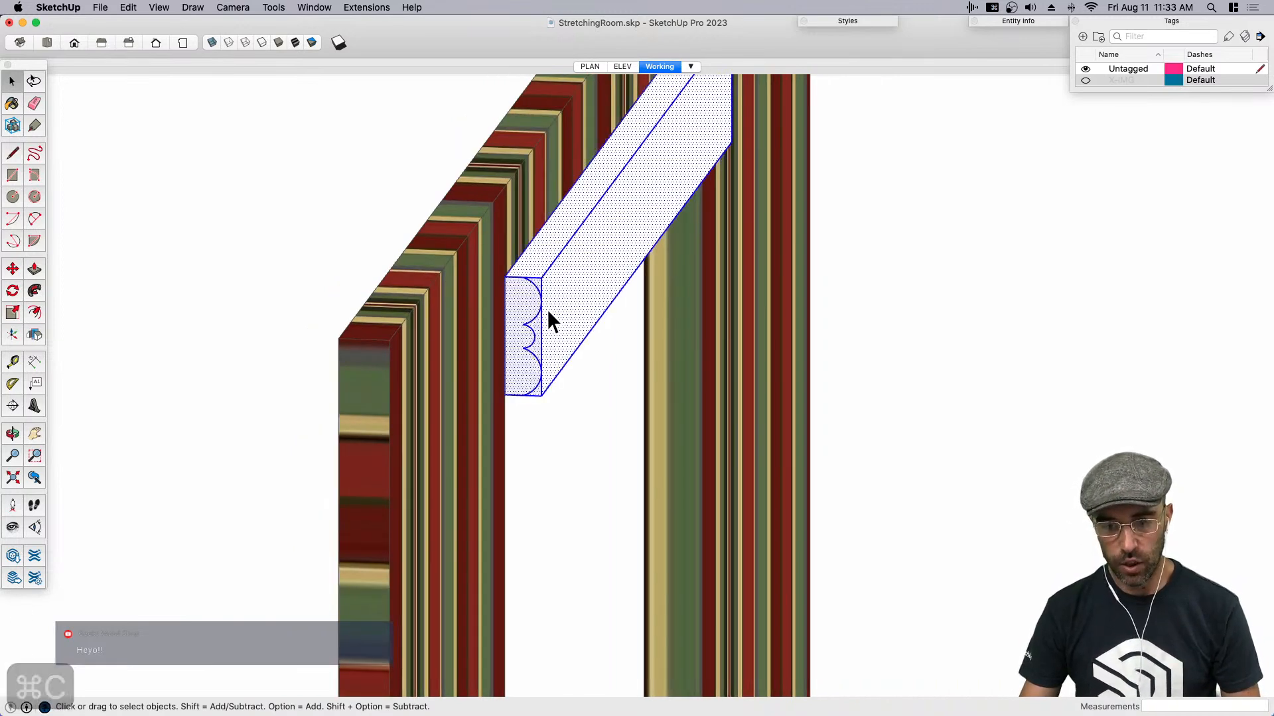
pyautogui.press('BackSpace')
pyautogui.press('super+shift+v')
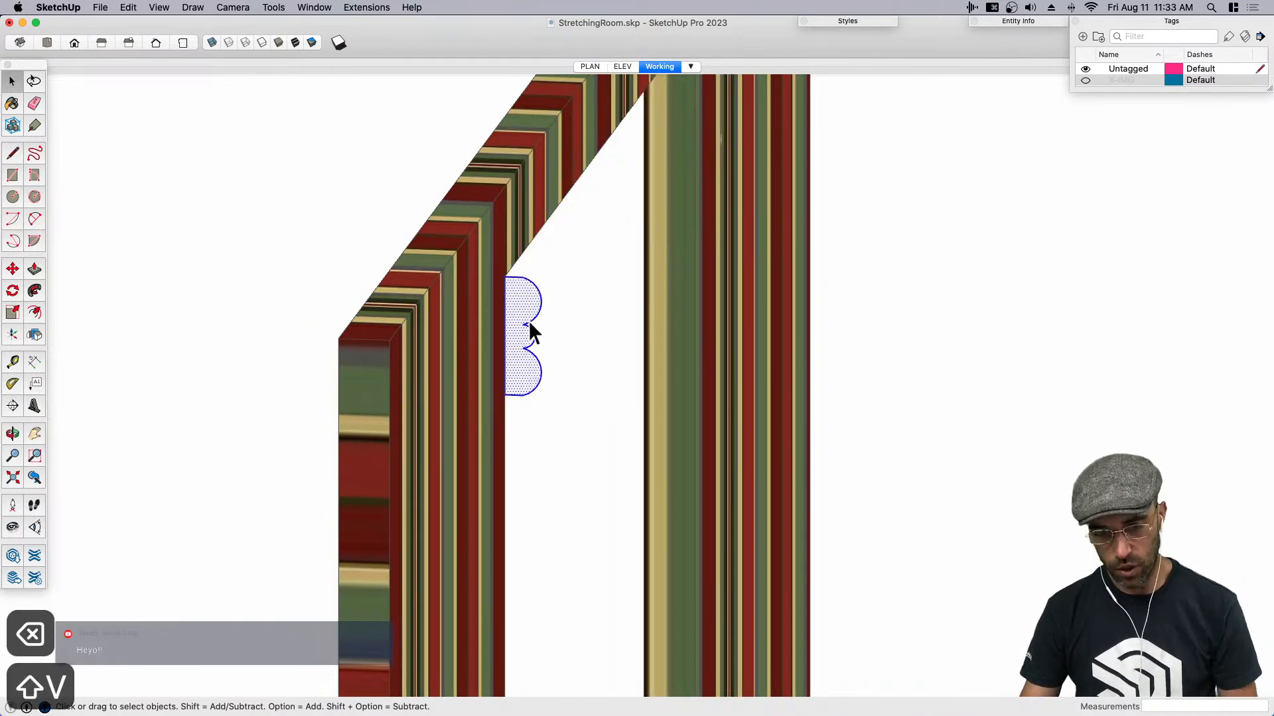
# - Push/pull the molding profile about 3' 9 3/8" across the full width of the wall's opening
pyautogui.scroll(-1, 510, 342)
pyautogui.press('p')
pyautogui.click(521, 314)
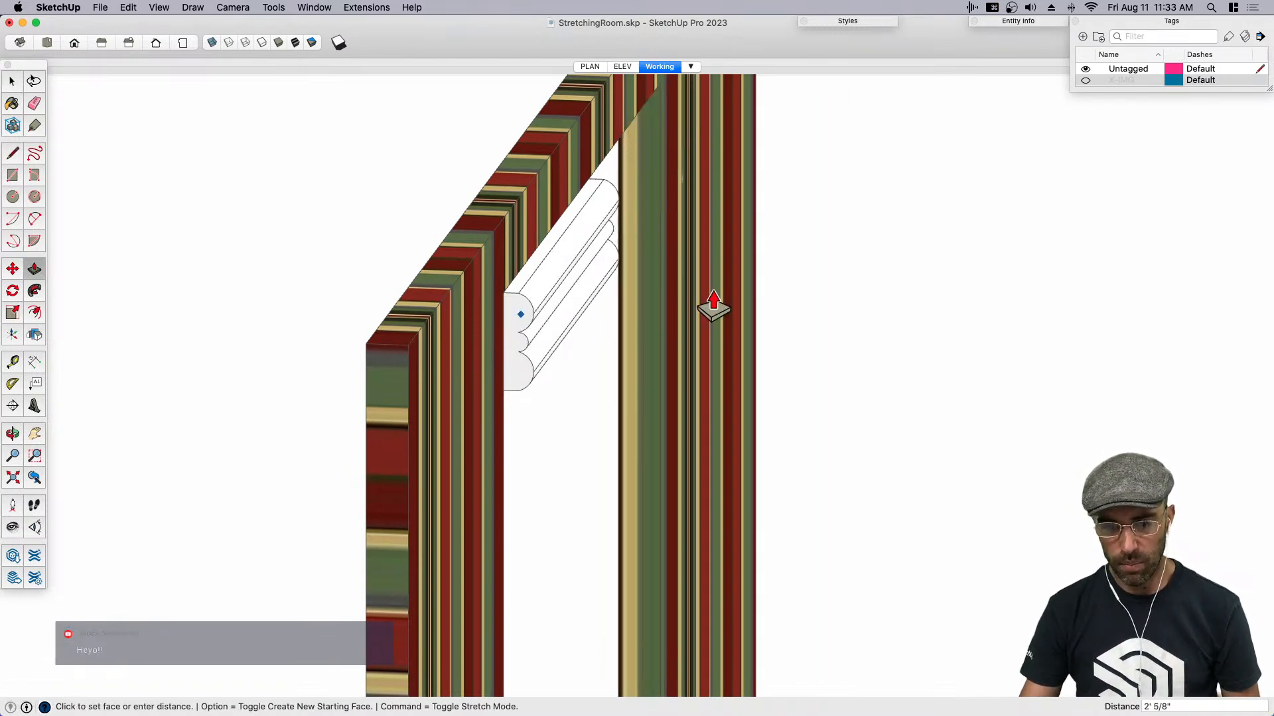
pyautogui.click(666, 195)
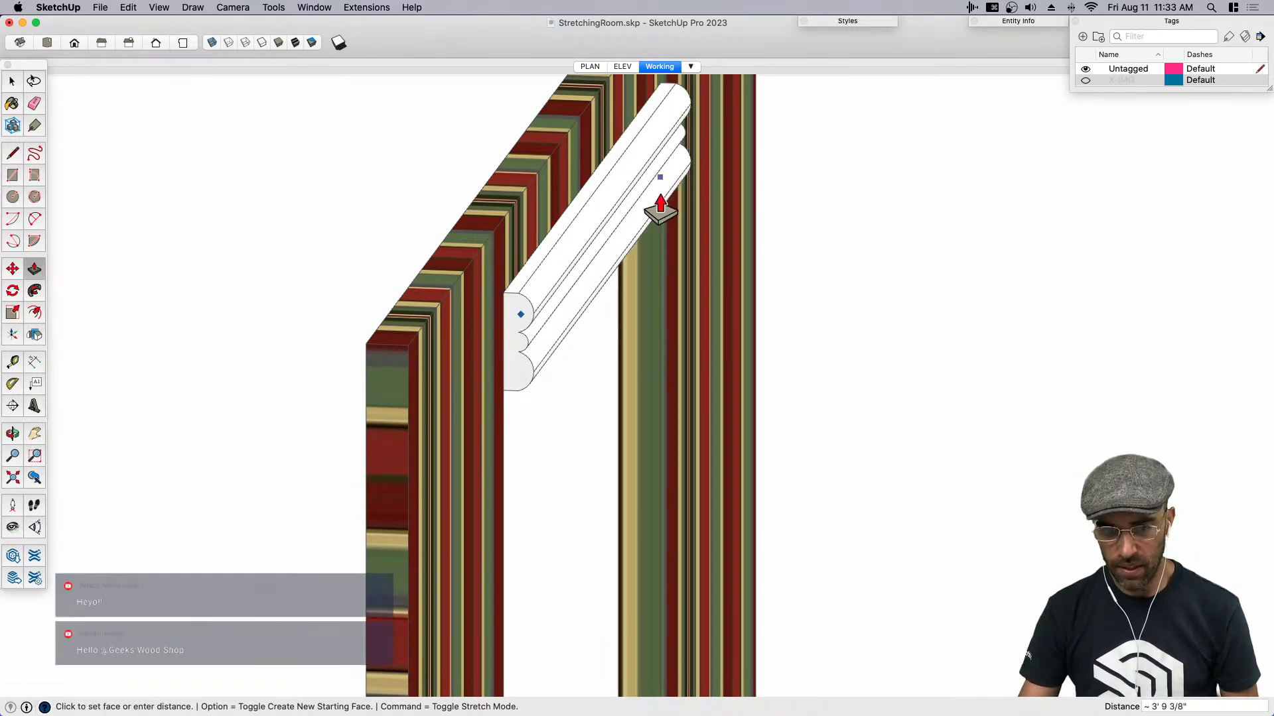
# - Select all connected geometry of the extruded molding above the opening and make it a group
pyautogui.moveTo(788, 367); pyautogui.dragTo(440, 341, button='middle')
pyautogui.press('space')
pyautogui.tripleClick(614, 274)
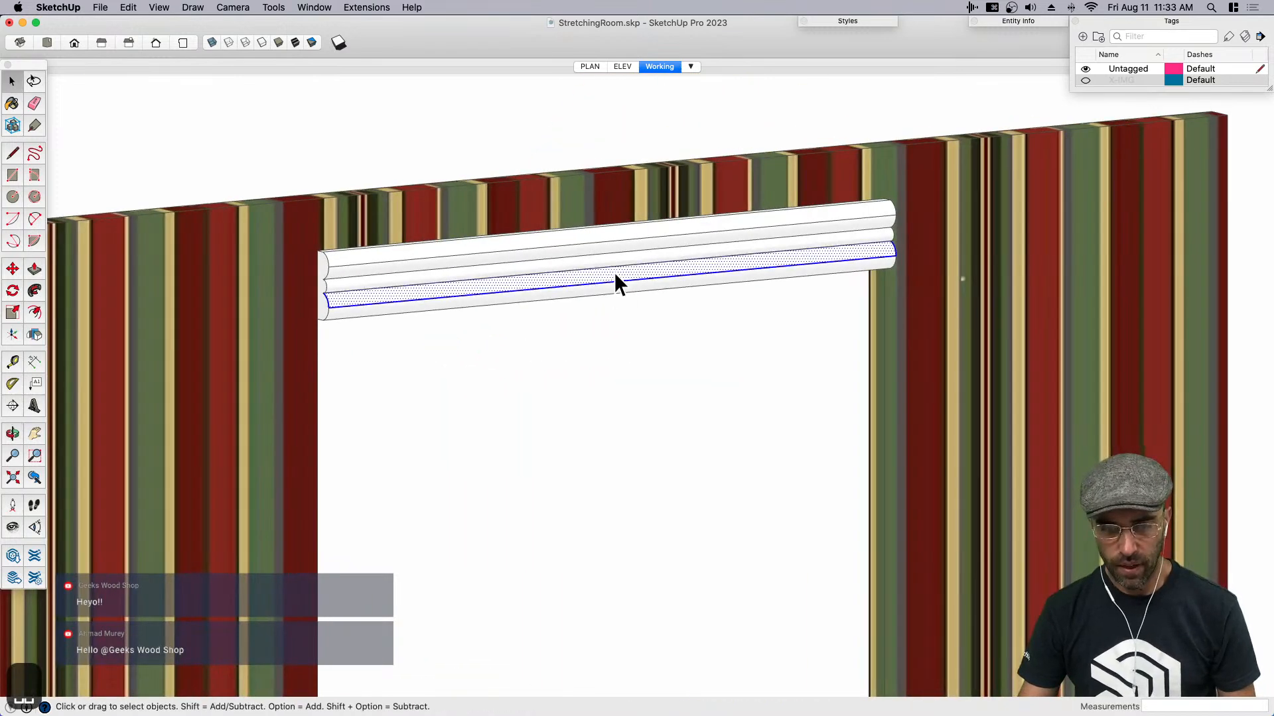
pyautogui.press('super+g')
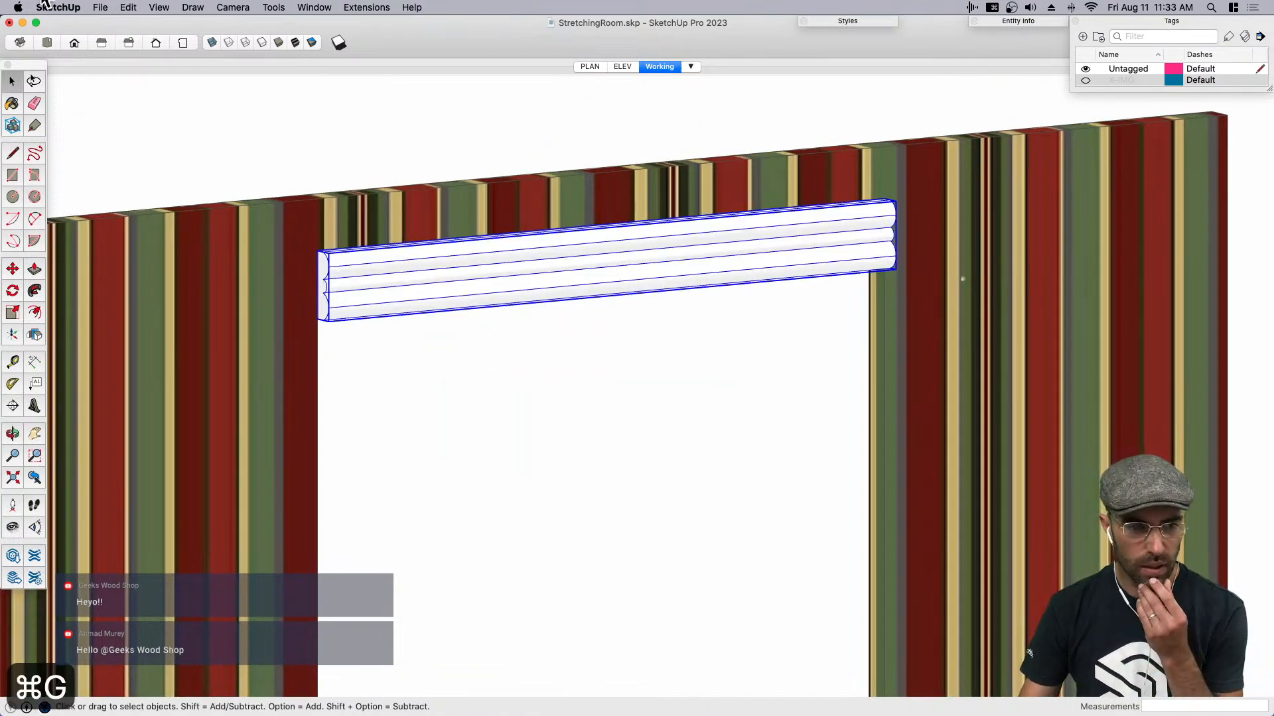
# - Switch to Preview, close the screenshot image, and examine the portrait frame's corner blocks in ReferenceBoard.jpg
pyautogui.press('super+Tab')
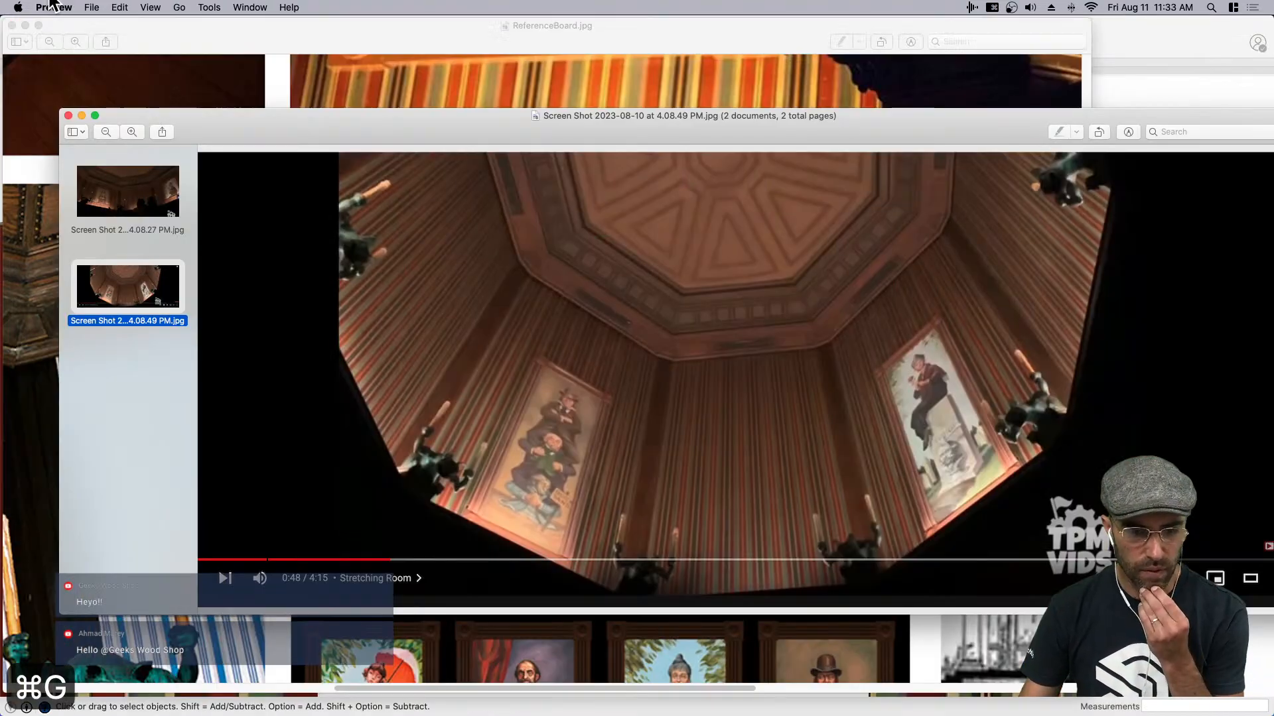
pyautogui.click(68, 116)
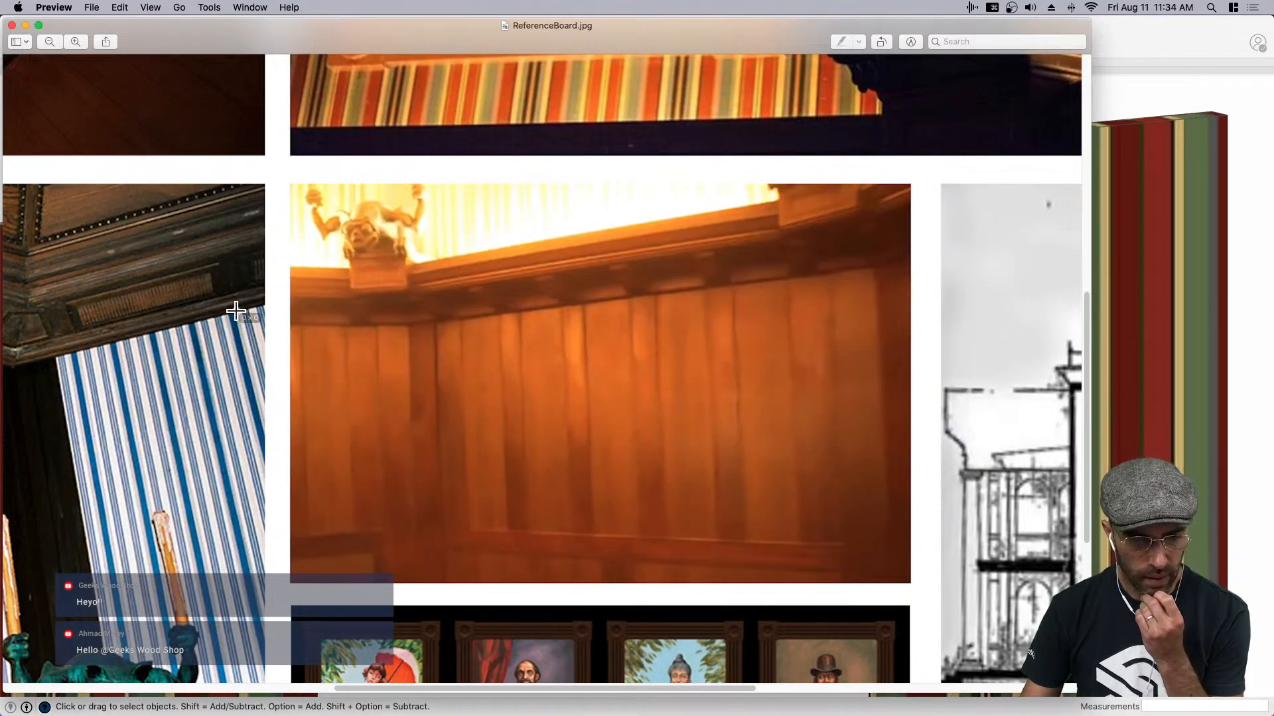
pyautogui.scroll(10, 284, 318)
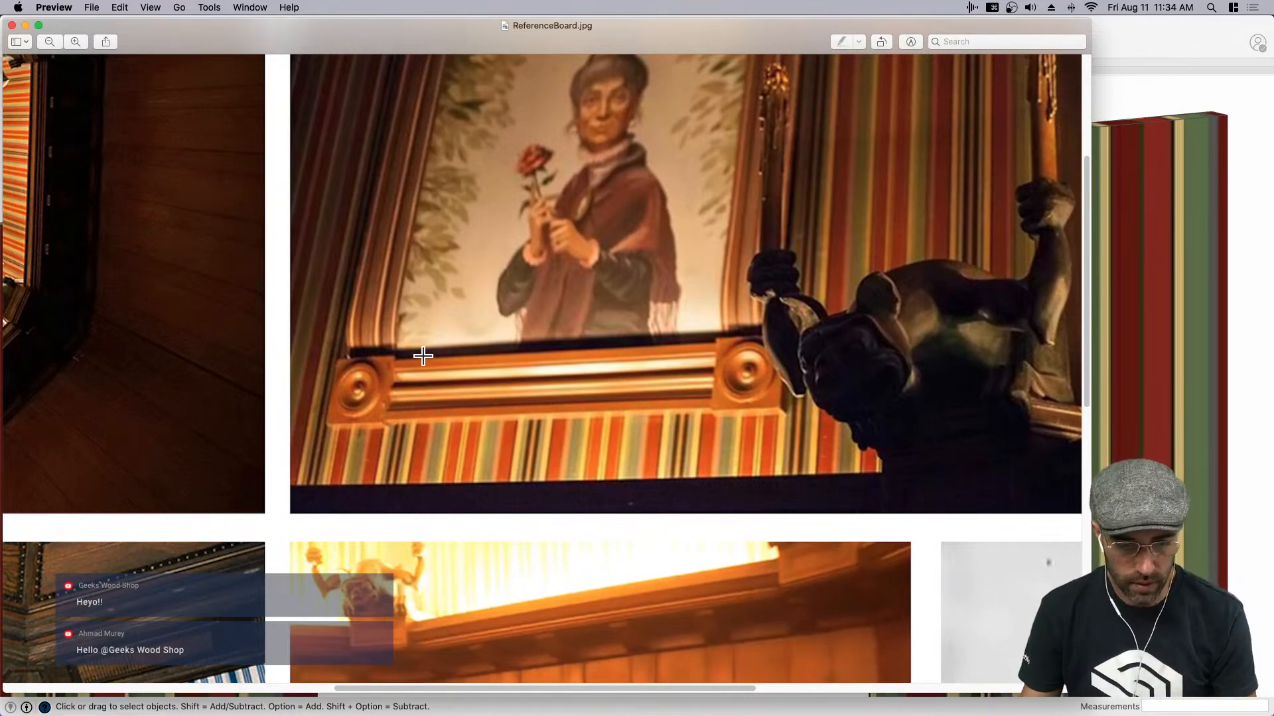
pyautogui.scroll(3, 733, 361)
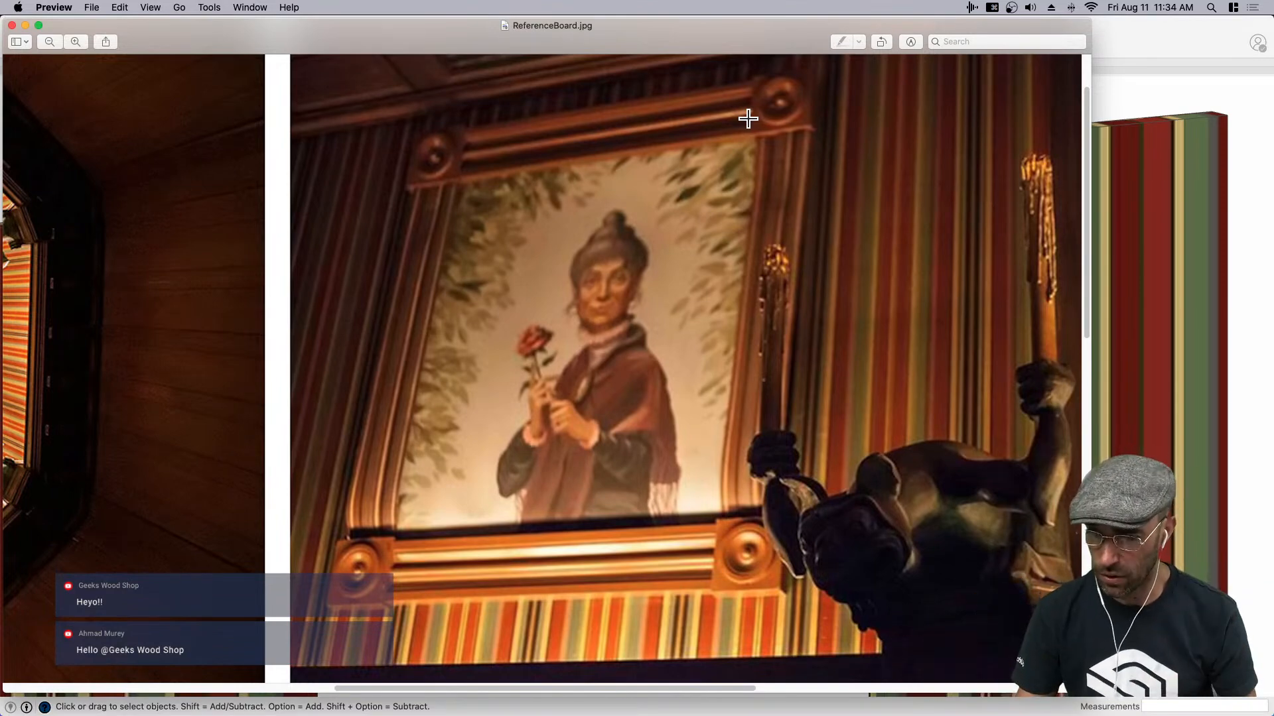
pyautogui.click(1105, 183)
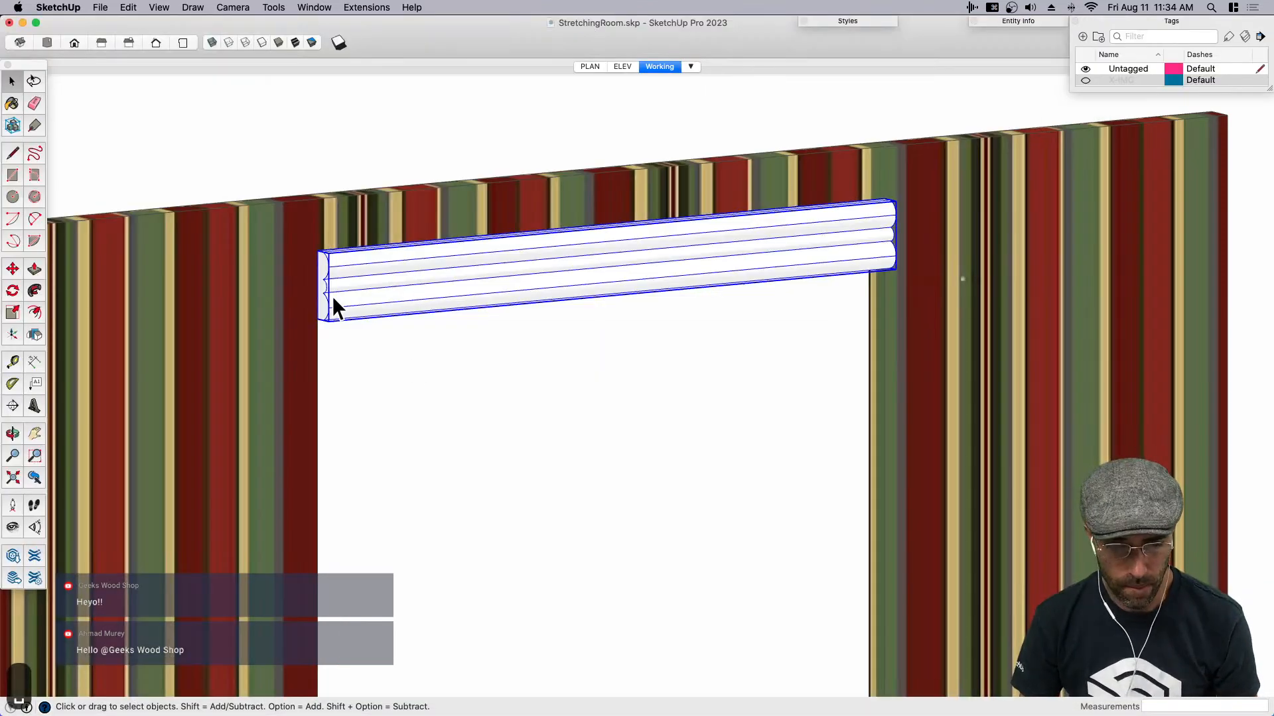
pyautogui.press('r')
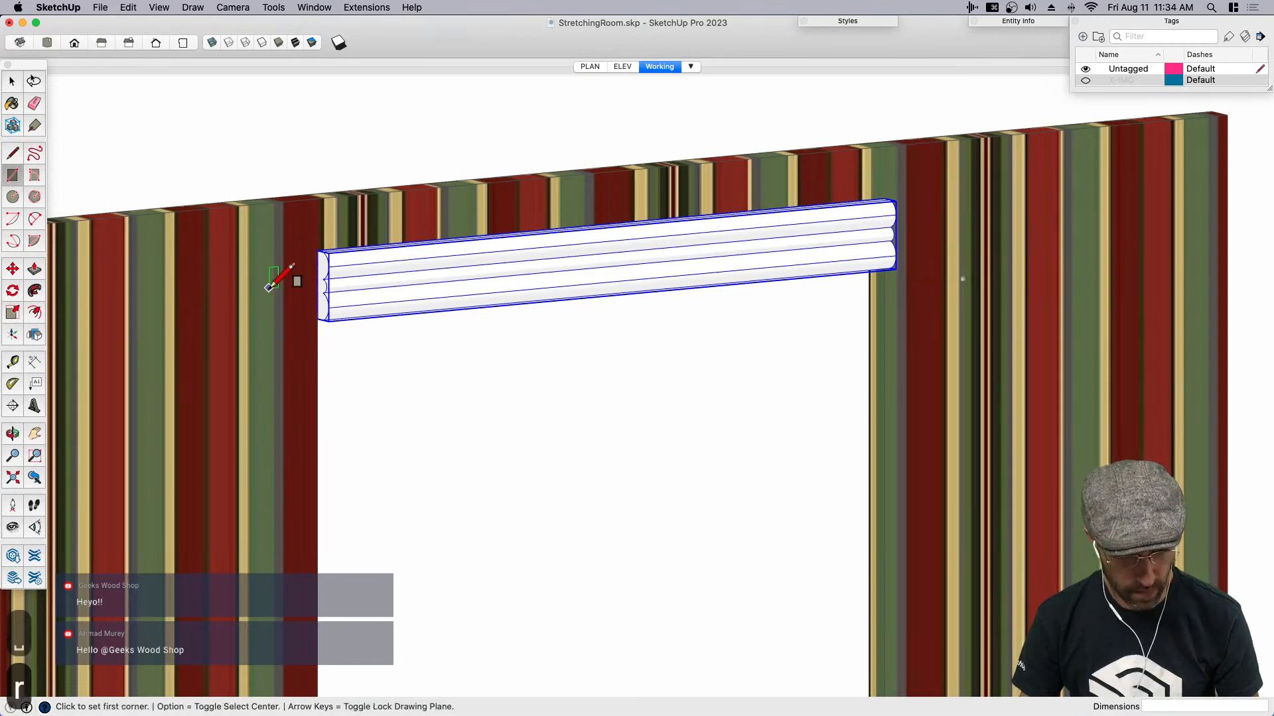
pyautogui.click(318, 250)
pyautogui.scroll(3, 323, 314)
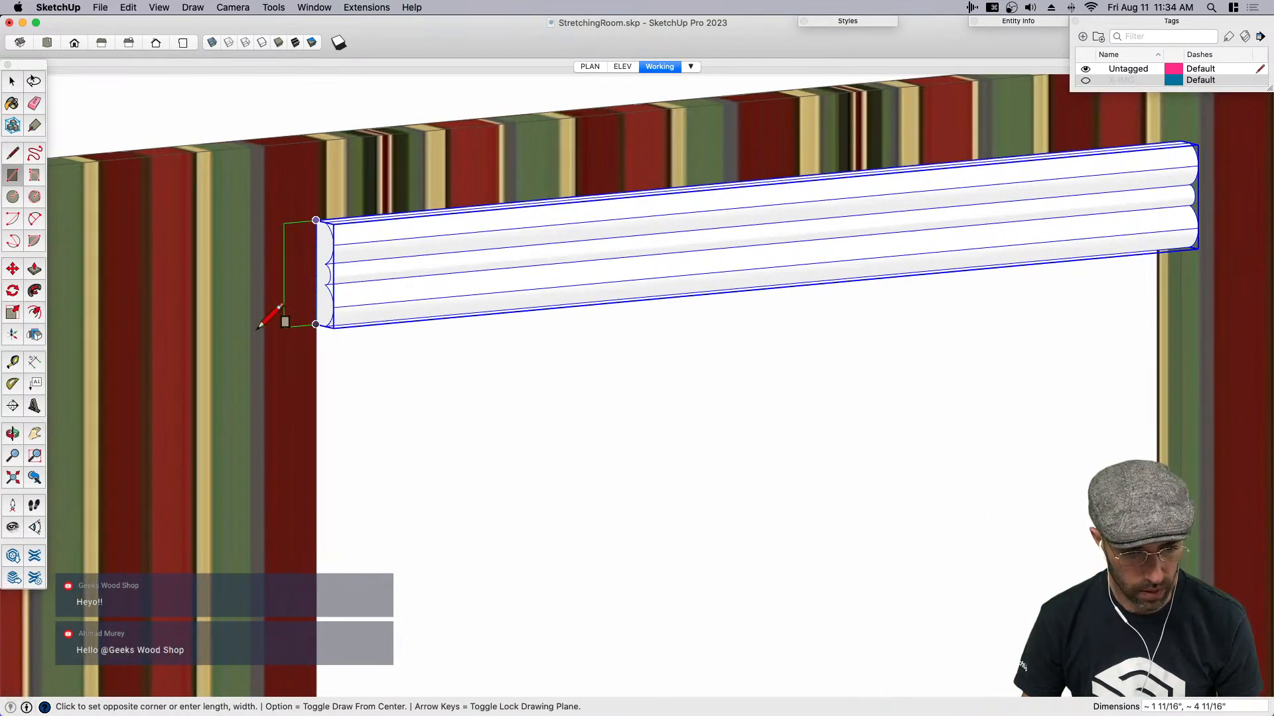
pyautogui.press('space')
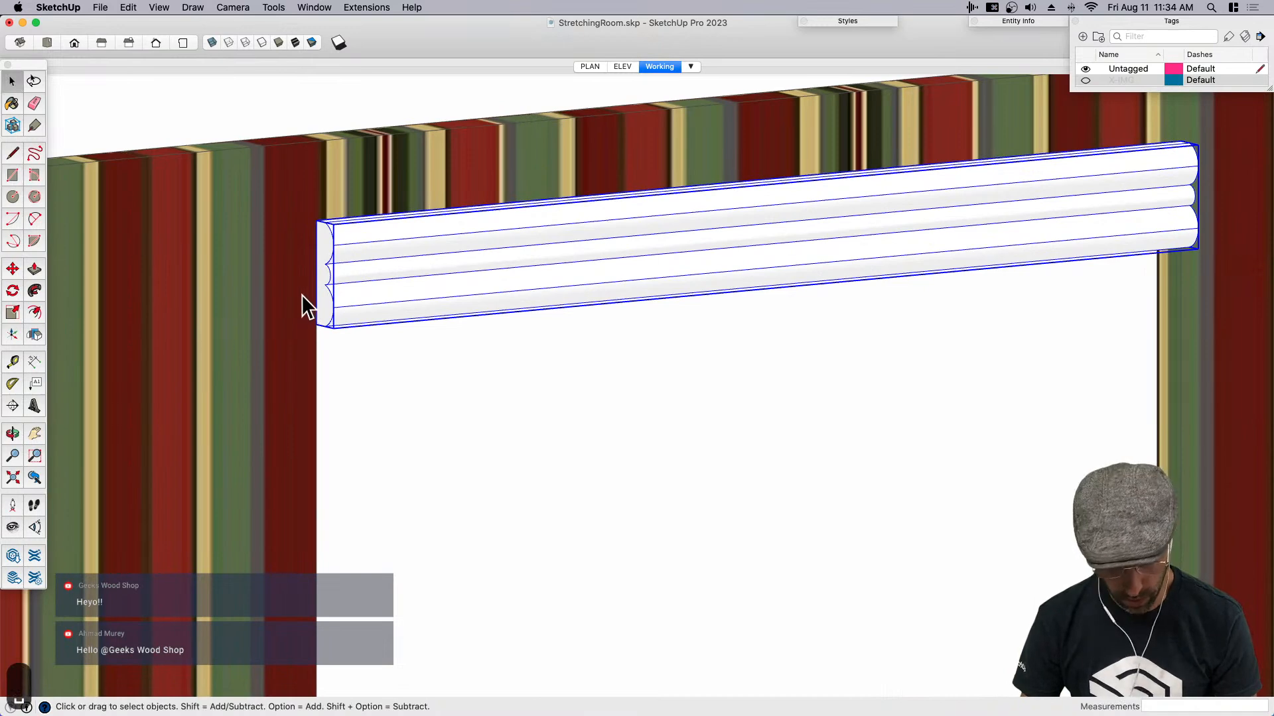
# - Draw a vertical line about 4 11/16" long down the back edge of the molding's end, and display the model as hidden lines
pyautogui.press('l')
pyautogui.click(315, 221)
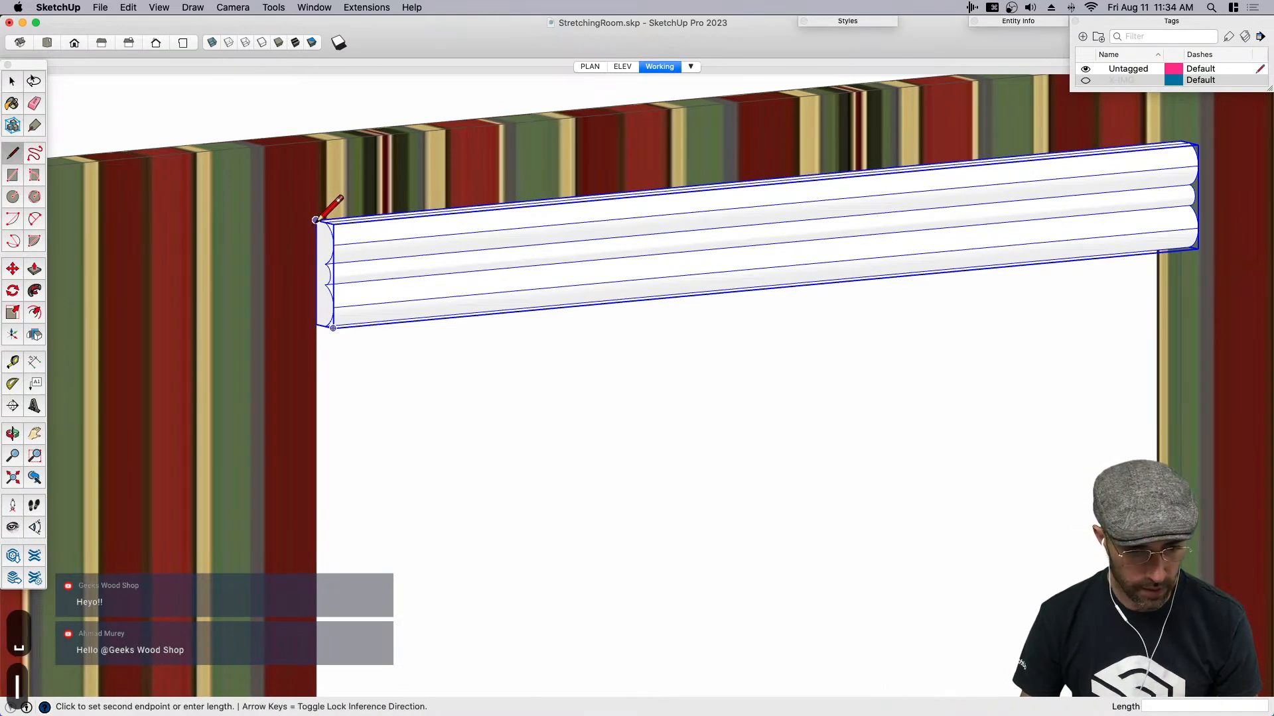
pyautogui.press('space')
pyautogui.click(317, 321)
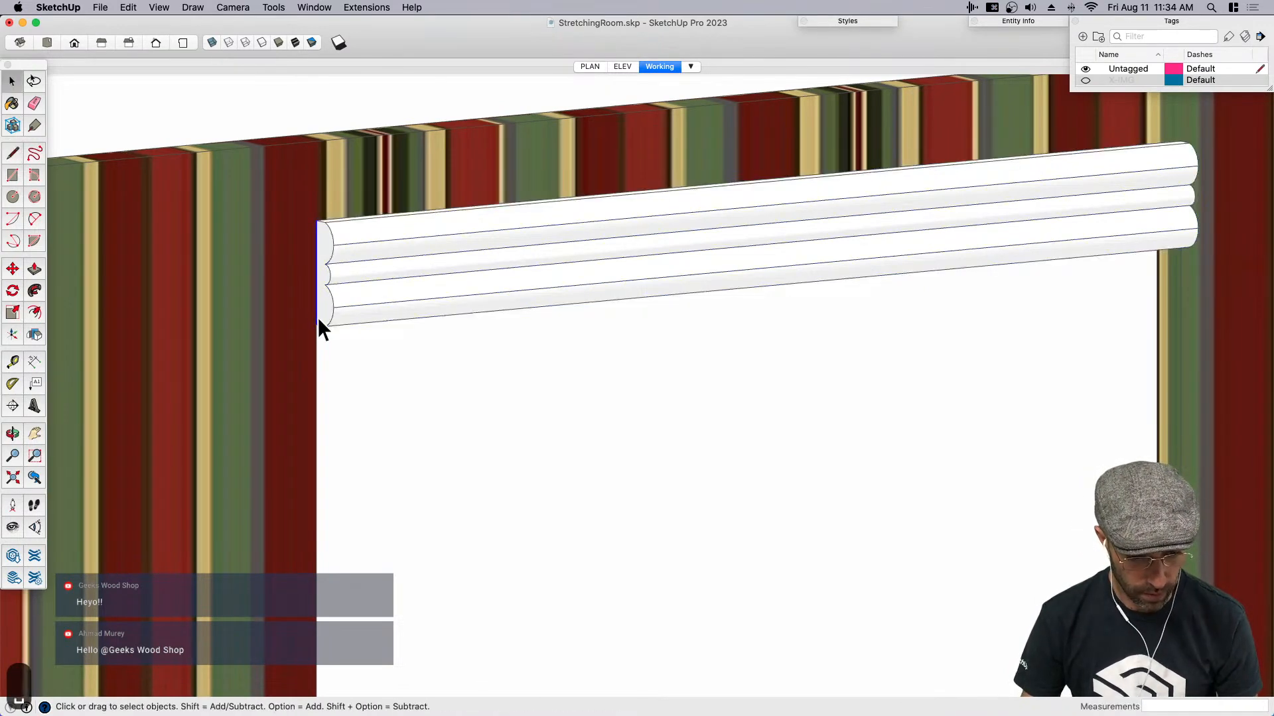
pyautogui.click(258, 42)
# - Copy the vertical line rotated 90° about its lower endpoint, and draw a square between the two lines beside the molding's end
pyautogui.press('q')
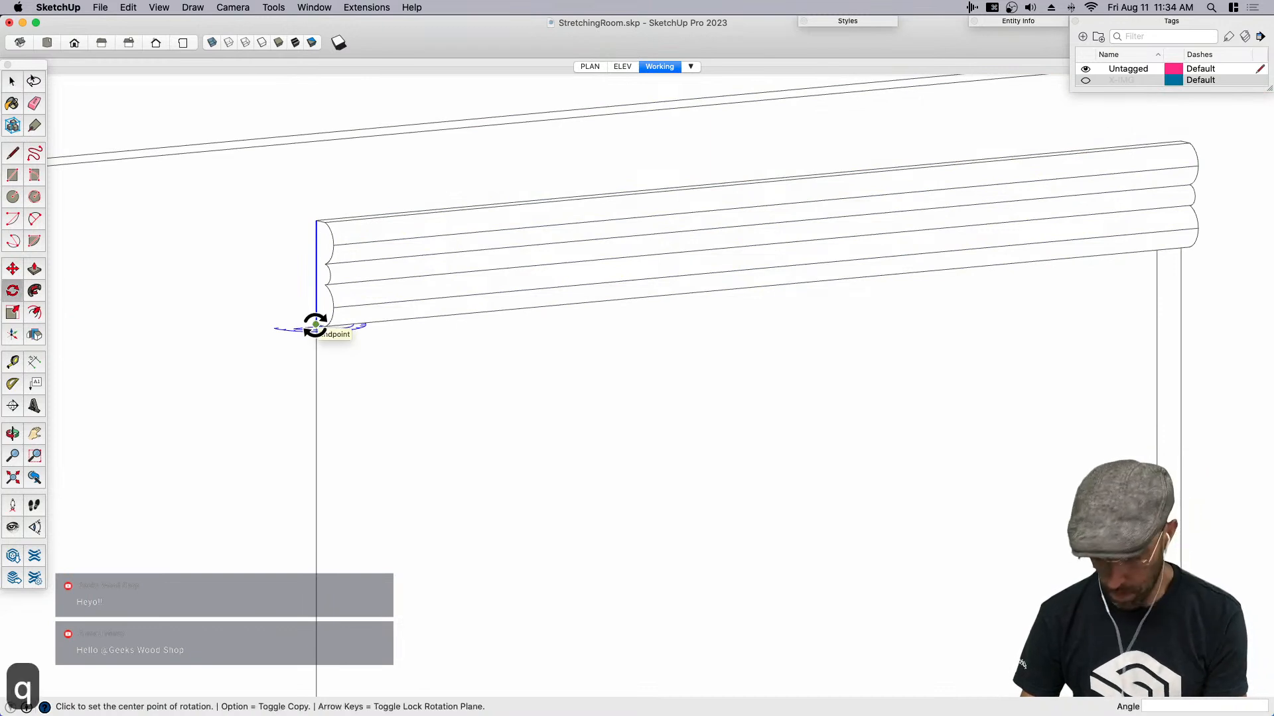
pyautogui.press('Right')
pyautogui.press('Left')
pyautogui.click(316, 324)
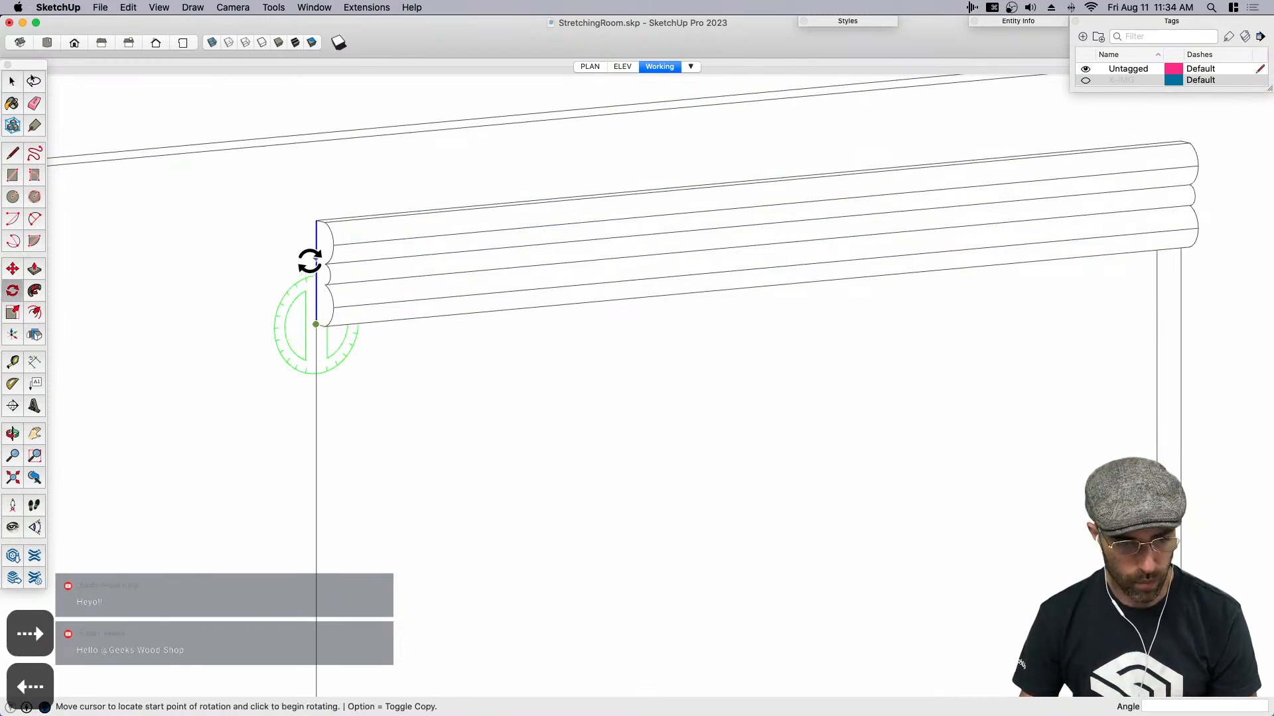
pyautogui.click(315, 257)
pyautogui.press('alt')
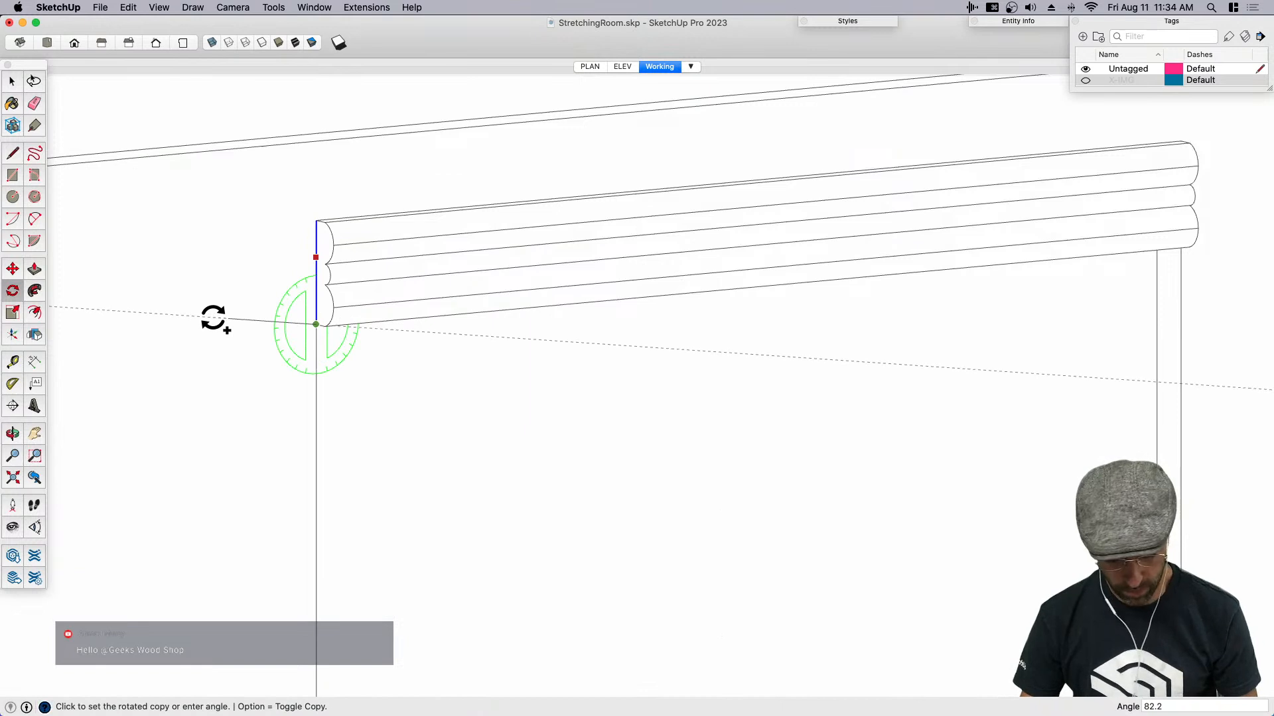
pyautogui.write('90')
pyautogui.press('Return')
pyautogui.press('r')
pyautogui.click(227, 332)
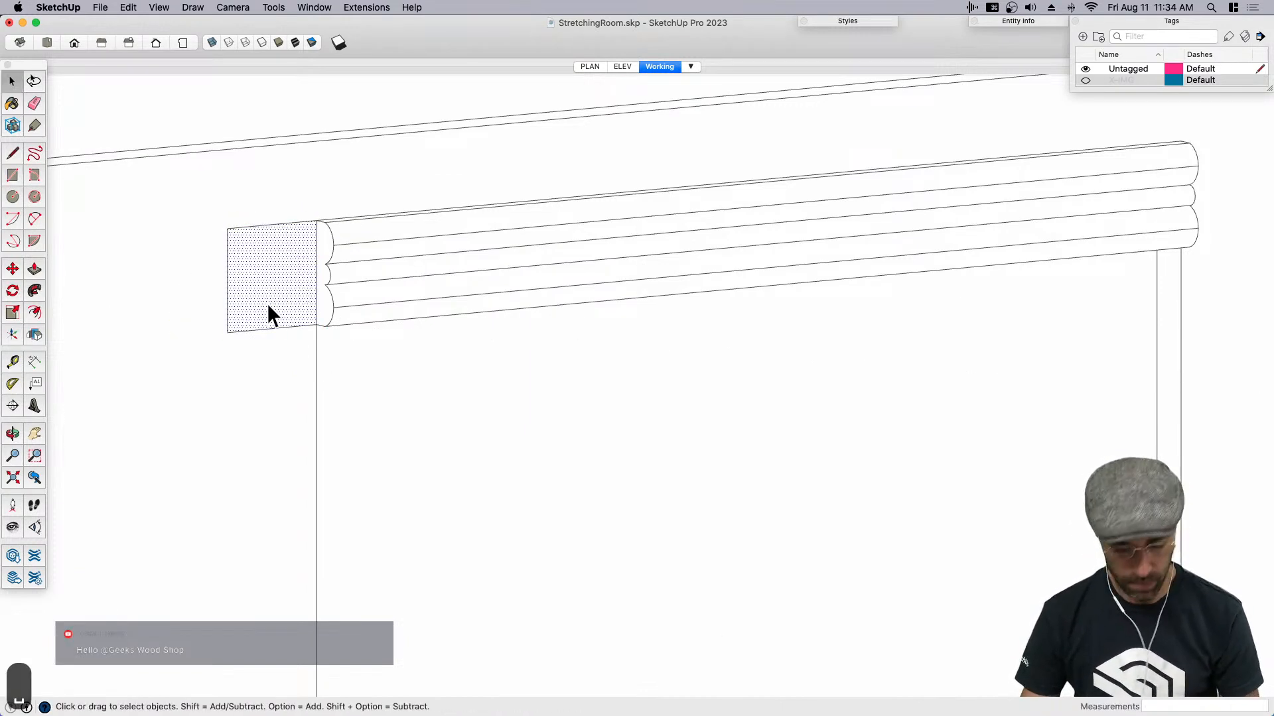
# - Push/pull the square 2 7/8" outward to form a corner block at the molding's end
pyautogui.press('p')
pyautogui.click(279, 309)
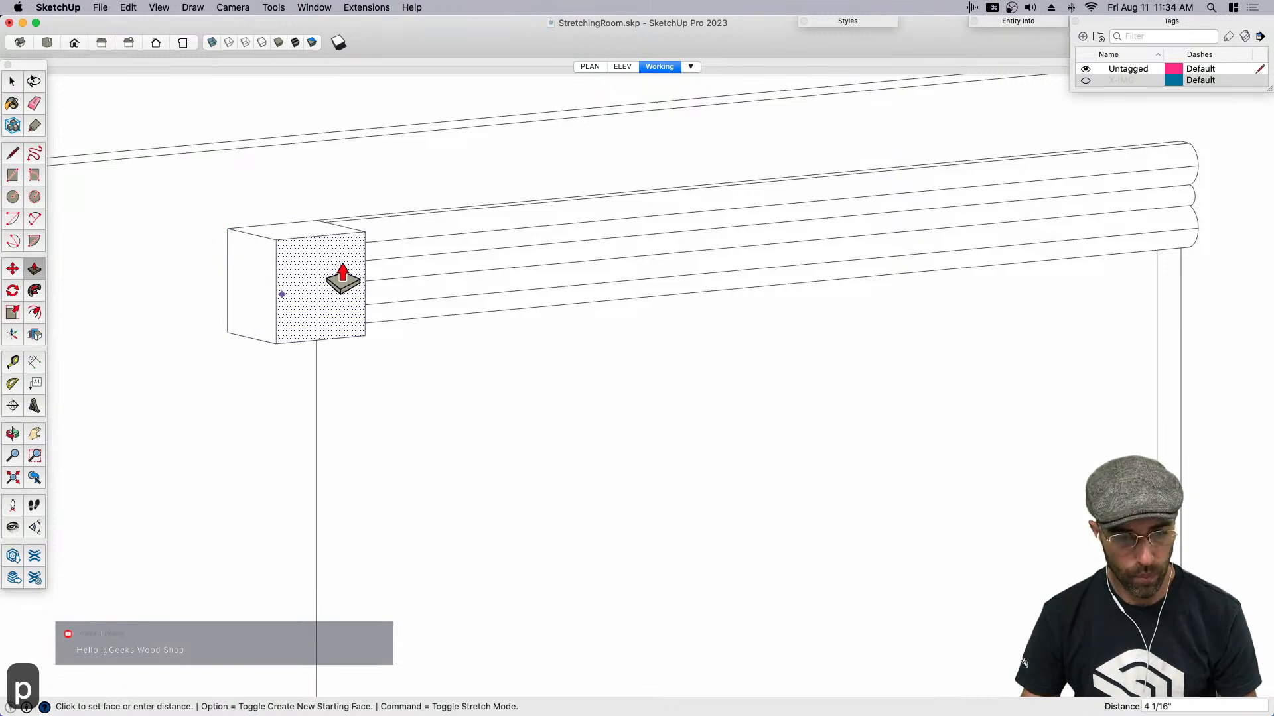
pyautogui.click(332, 264)
pyautogui.moveTo(331, 264); pyautogui.dragTo(395, 318, button='middle')
pyautogui.scroll(-2, 332, 312)
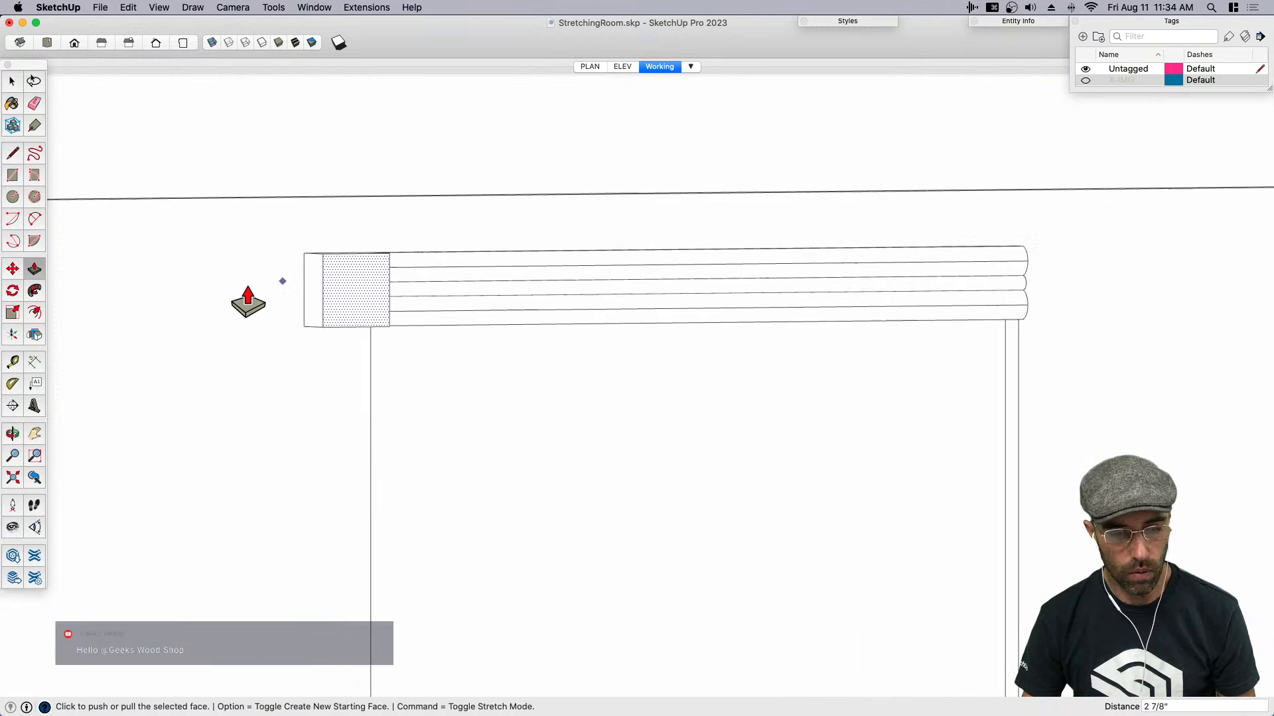
pyautogui.scroll(3, 263, 295)
pyautogui.press('space')
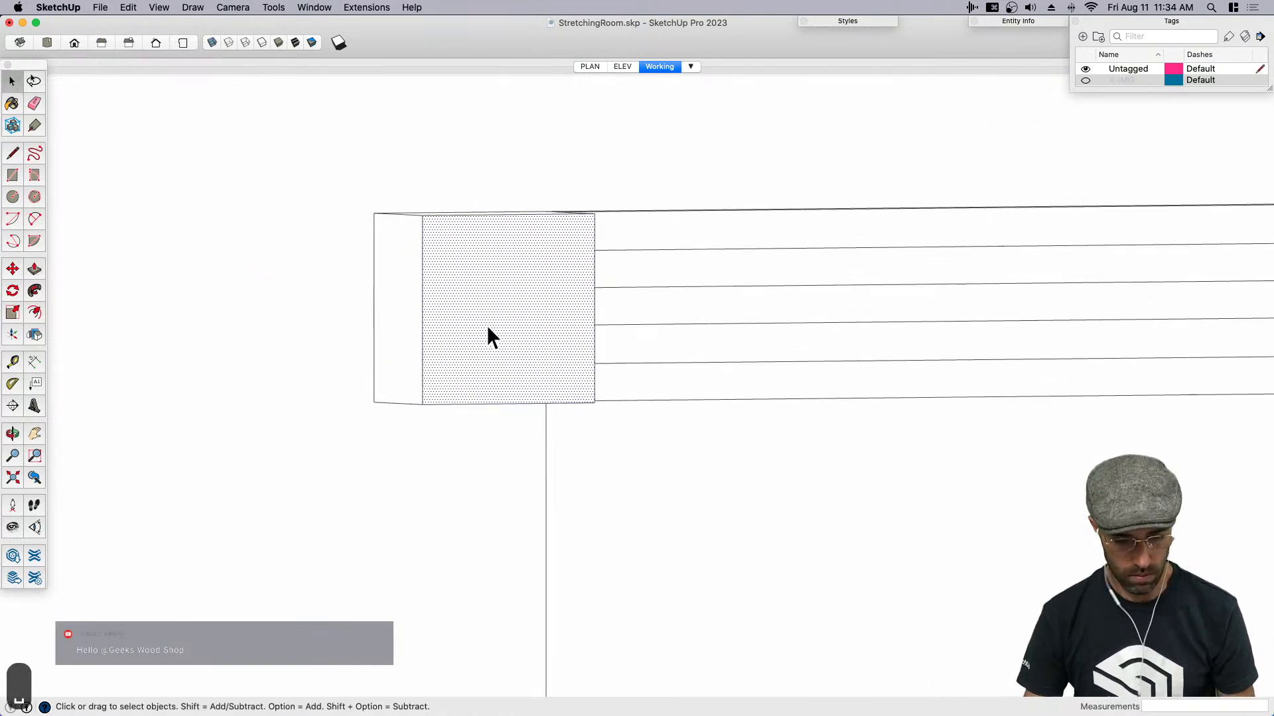
# - Draw a vertical center line on the corner block's front face and a circle of about 2 1/8" radius around its midpoint
pyautogui.press('c')
pyautogui.press('l')
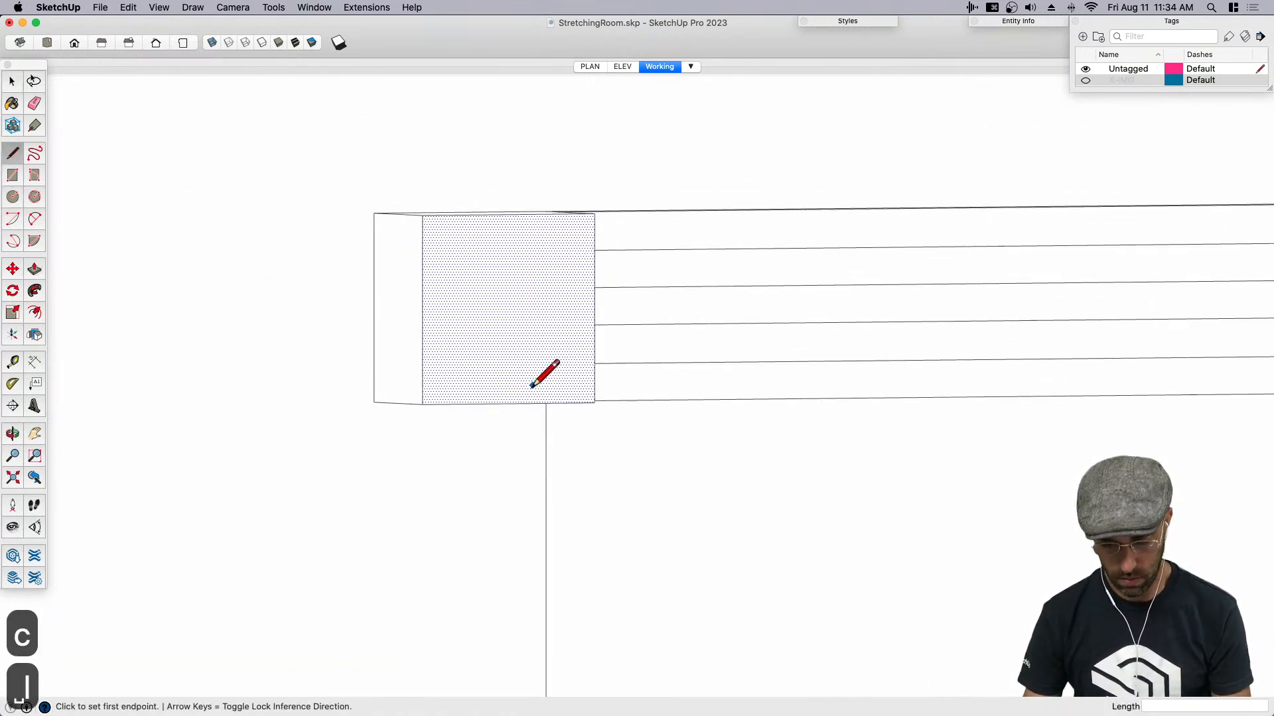
pyautogui.click(508, 404)
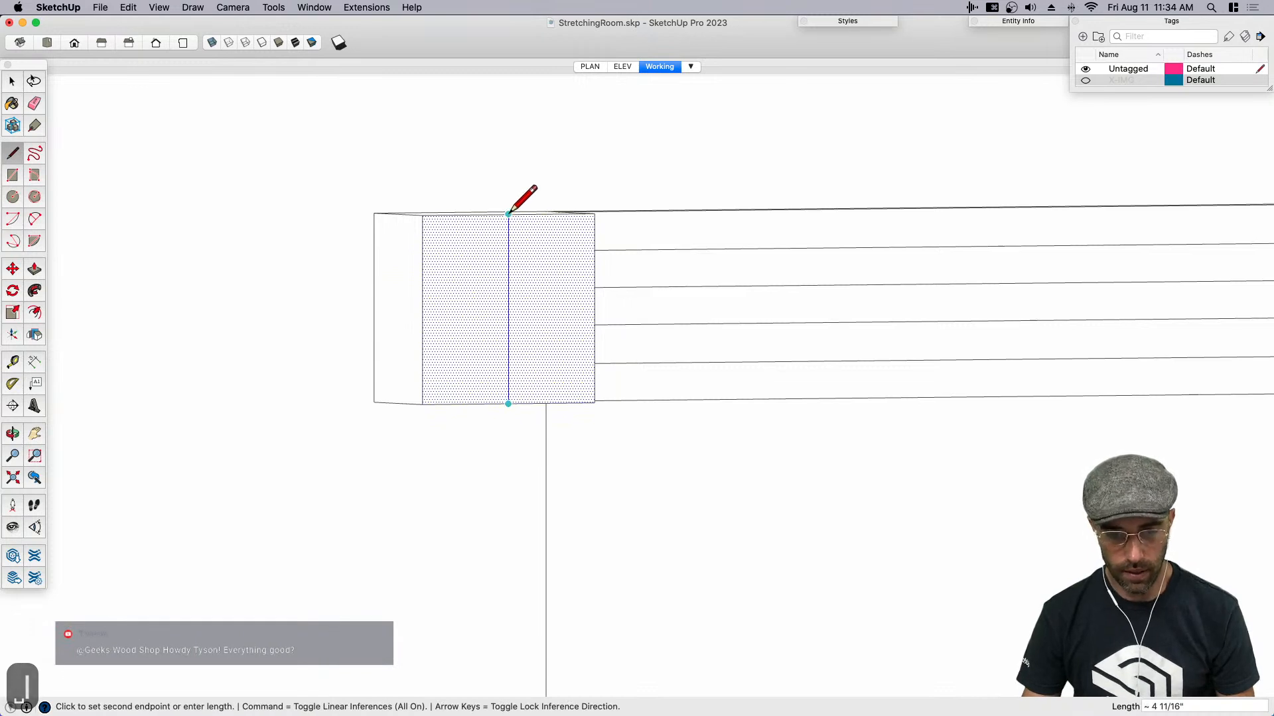
pyautogui.click(508, 213)
pyautogui.press('space')
pyautogui.press('c')
pyautogui.click(508, 308)
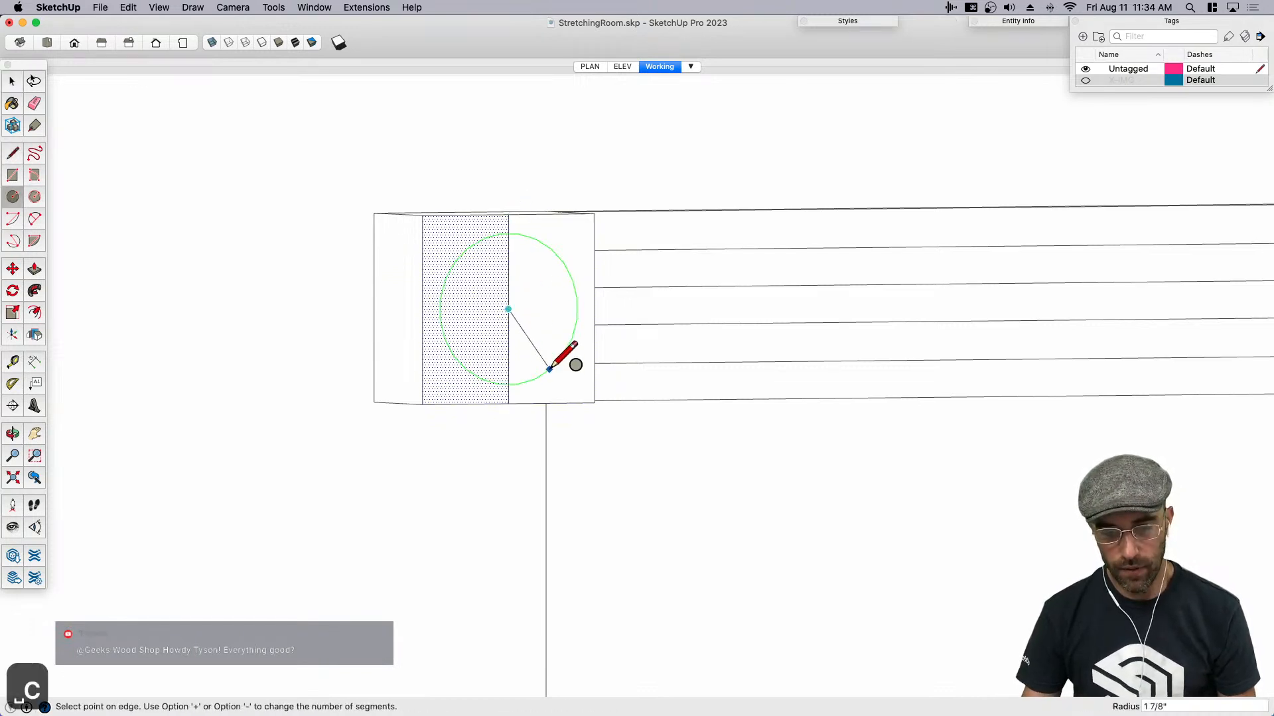
pyautogui.click(556, 378)
# - Erase the part of the center line inside the circle on the corner block
pyautogui.press('space')
pyautogui.press('e')
pyautogui.click(509, 346)
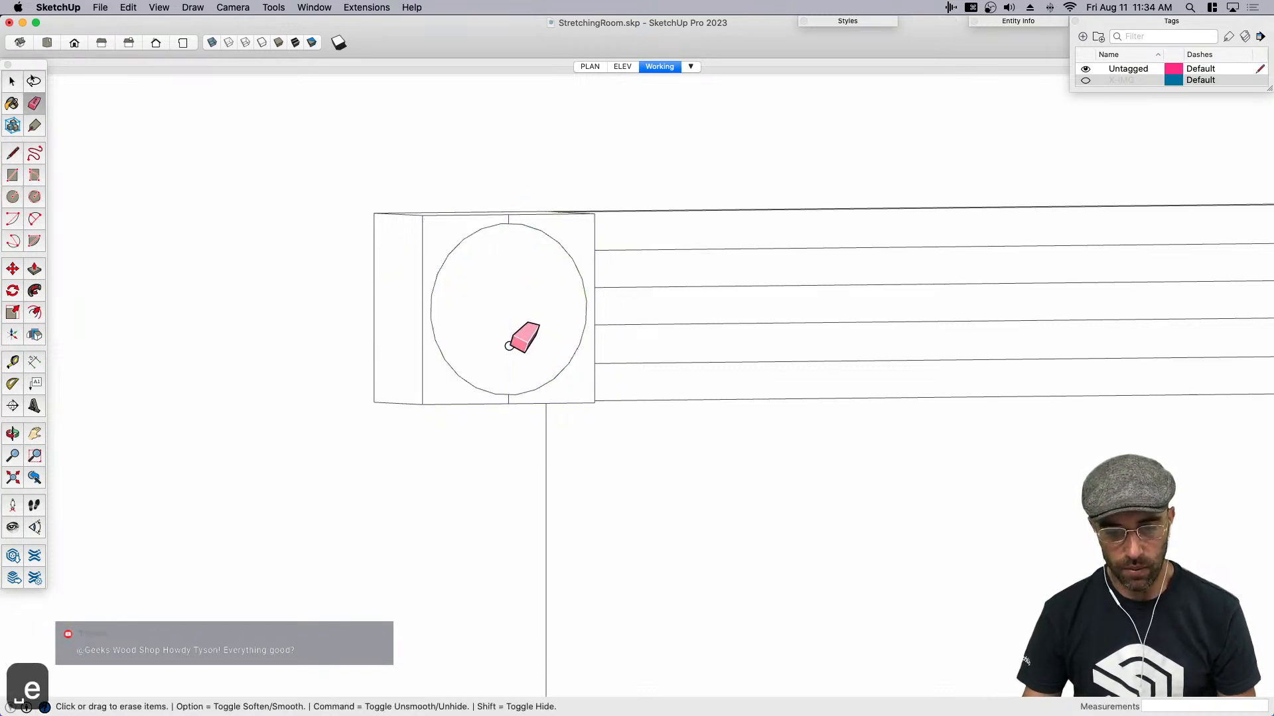
pyautogui.scroll(-3, 509, 346)
# - Copy the circle from the corner block's front face straight up, clear of the wall and molding
pyautogui.press('space')
pyautogui.click(456, 332)
pyautogui.moveTo(489, 312); pyautogui.dragTo(648, 420, button='middle')
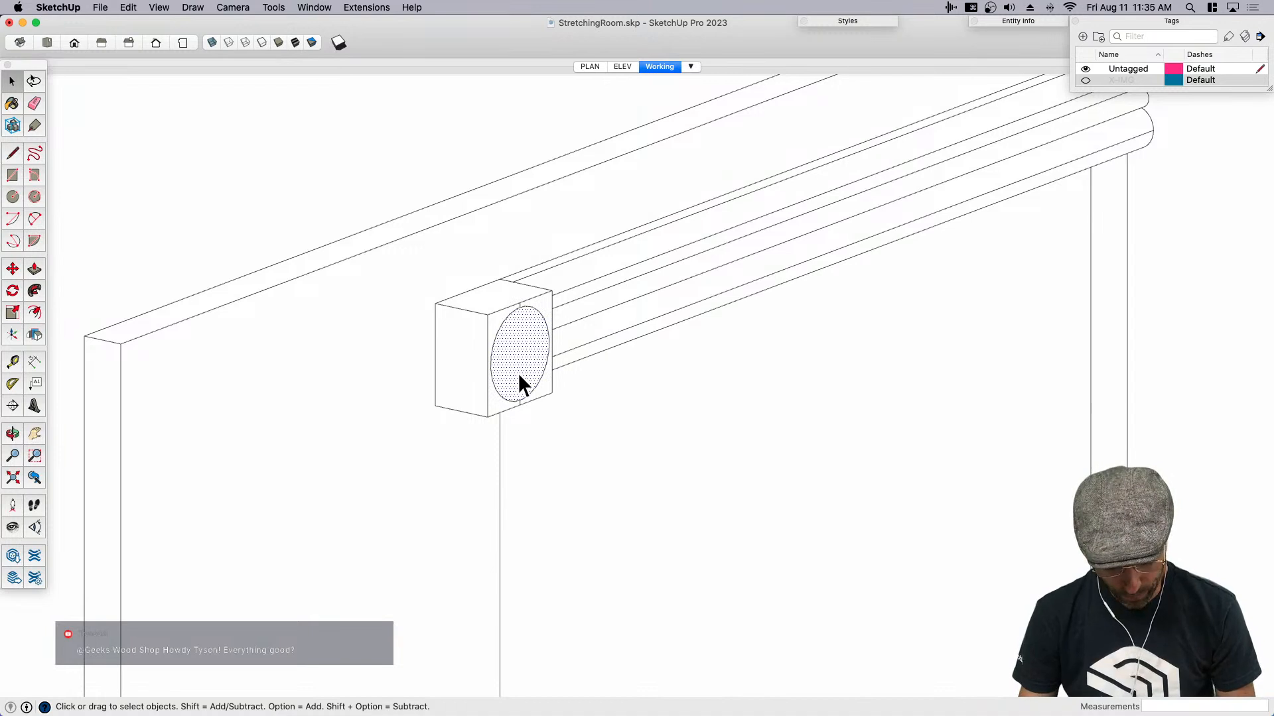
pyautogui.moveTo(502, 389)
pyautogui.mouseDown(button='middle')
pyautogui.moveTo(574, 385)
pyautogui.moveTo(505, 396)
pyautogui.mouseUp(button='middle')
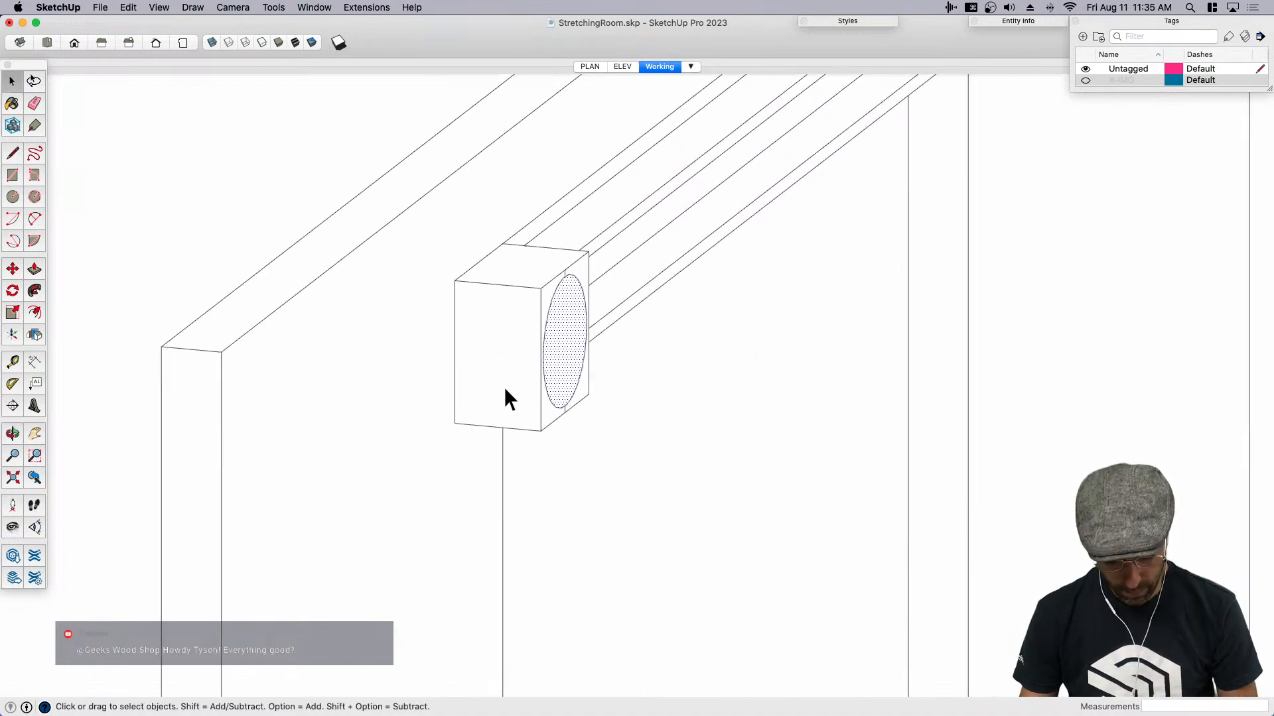
pyautogui.press('m')
pyautogui.press('alt')
pyautogui.scroll(-2, 542, 421)
pyautogui.click(542, 424)
pyautogui.scroll(-5, 542, 424)
pyautogui.click(531, 143)
# - Erase the copied circle's vertical center line, and undo the erasure
pyautogui.press('e')
pyautogui.scroll(6, 554, 128)
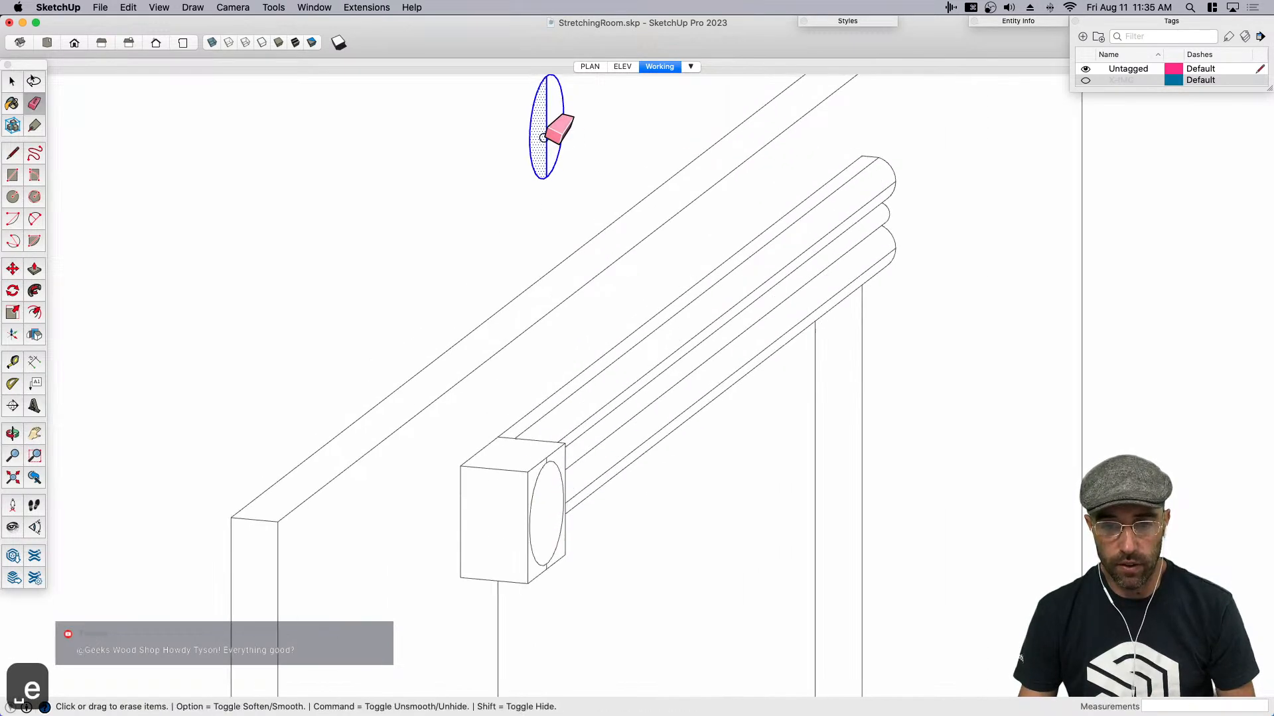
pyautogui.scroll(3, 528, 168)
pyautogui.press('space')
pyautogui.click(520, 268)
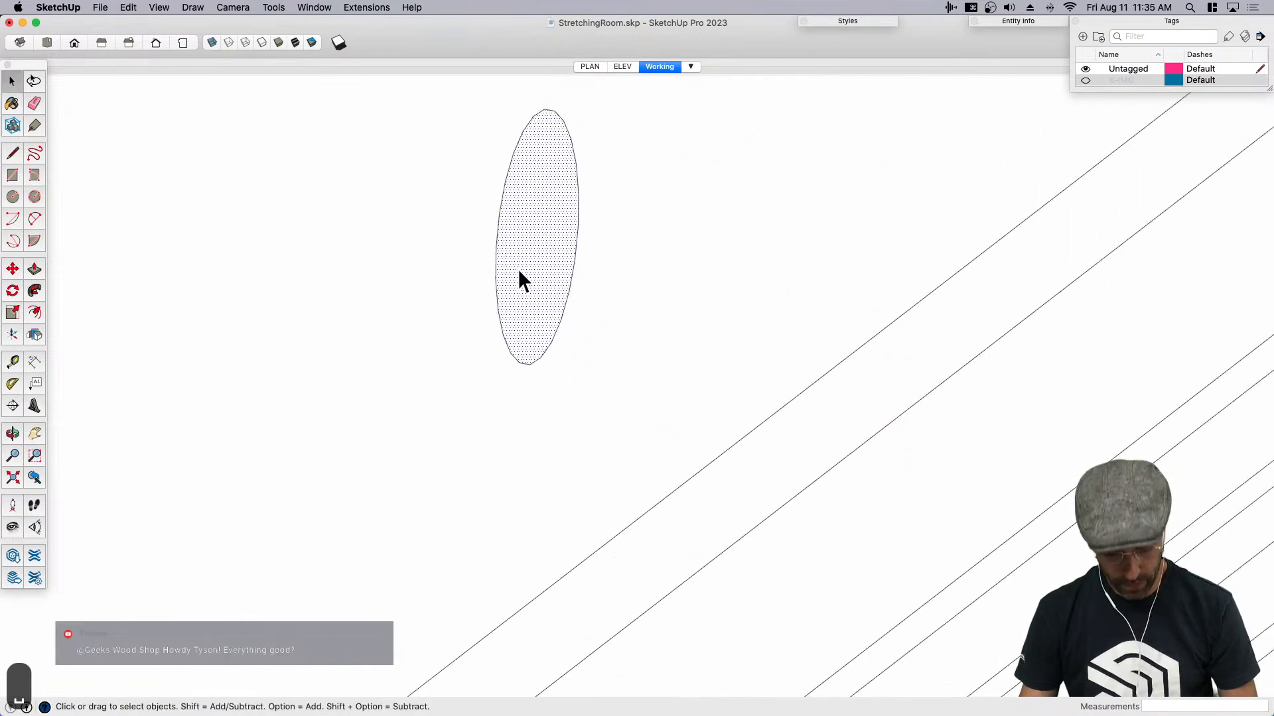
pyautogui.press('l')
pyautogui.scroll(-2, 561, 299)
pyautogui.scroll(-1, 551, 256)
pyautogui.press('space')
pyautogui.press('cmd+z')
# - Draw a line about 2 7/8" long from the midpoint of the copied circle's center line, perpendicular to the circle
pyautogui.press('l')
pyautogui.click(543, 259)
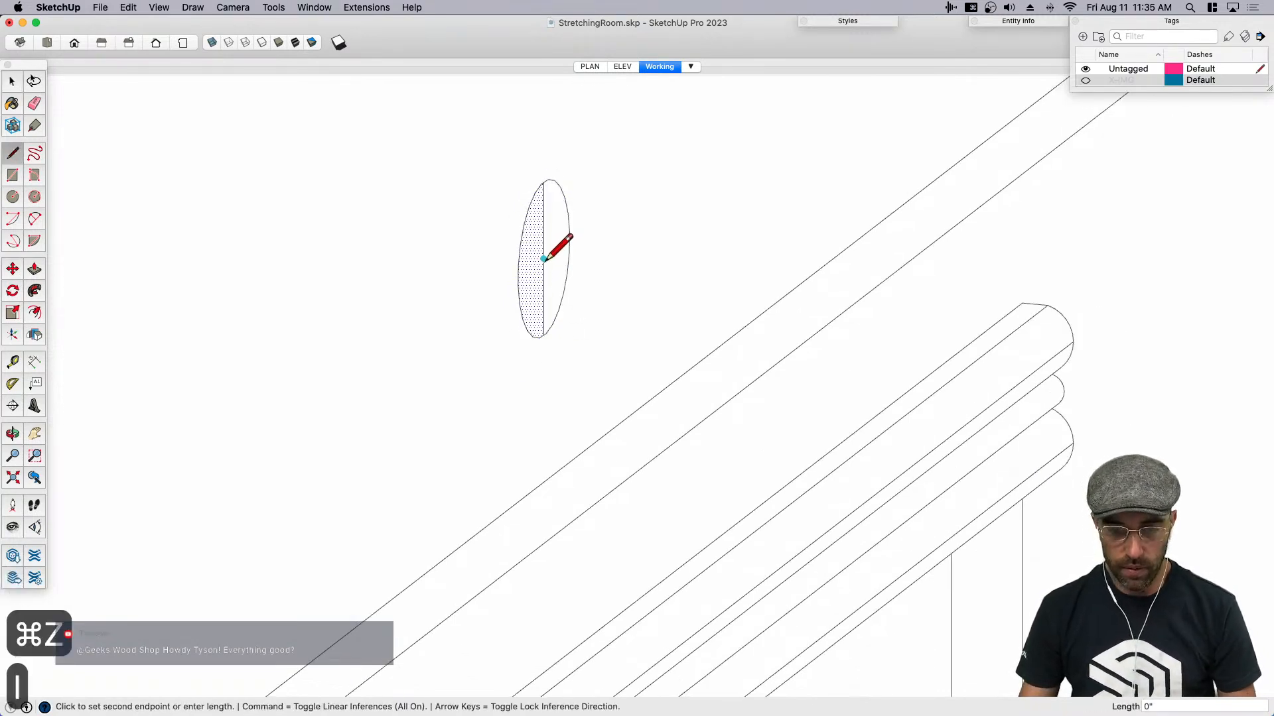
pyautogui.press('Escape')
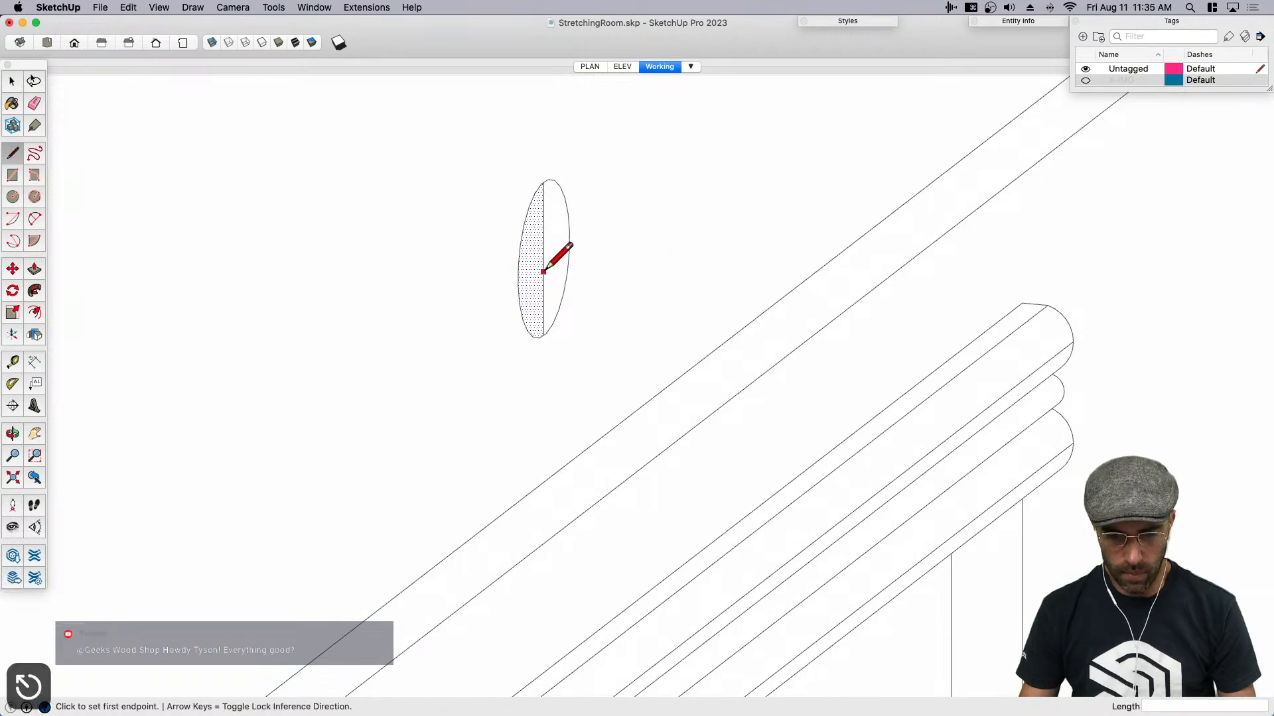
pyautogui.click(543, 259)
pyautogui.click(645, 269)
pyautogui.press('space')
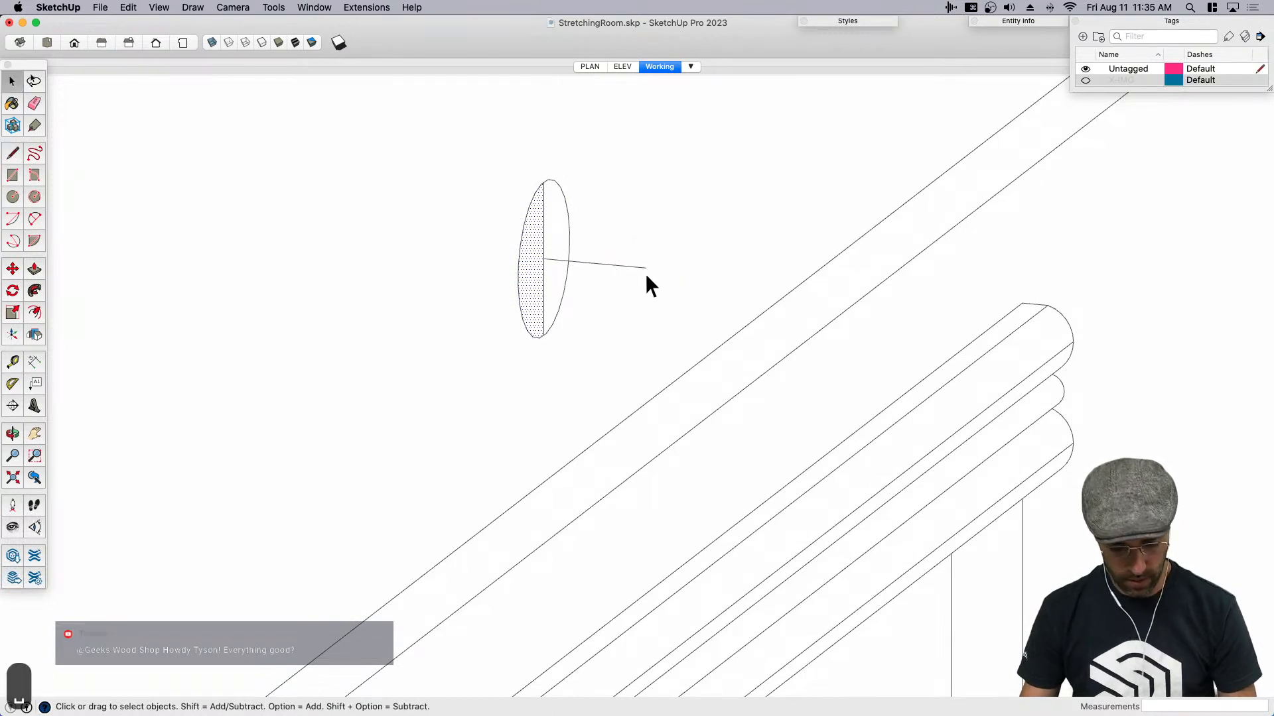
# - Draw a rectangle of about 2 7/8" by 2 1/8" perpendicular to the circle, from the line's outer end to the circle's top
pyautogui.press('e')
pyautogui.press('r')
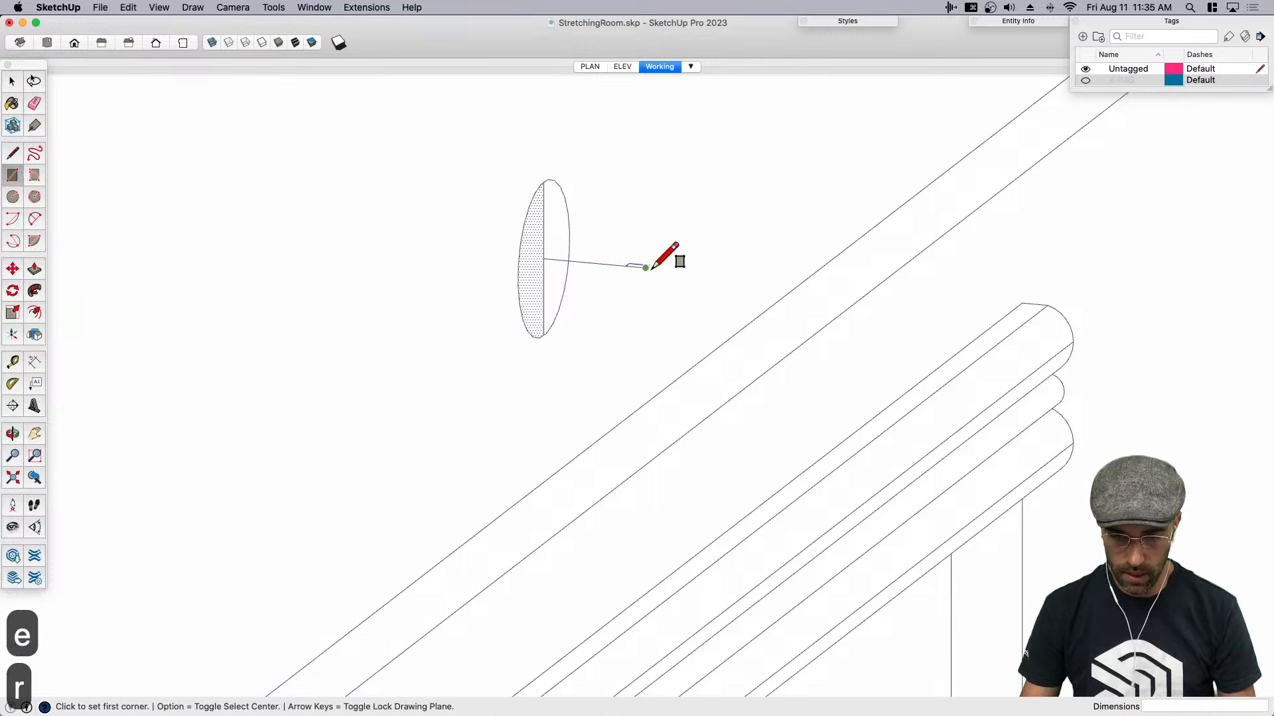
pyautogui.press('Down')
pyautogui.press('Left')
pyautogui.press('Right')
pyautogui.click(645, 267)
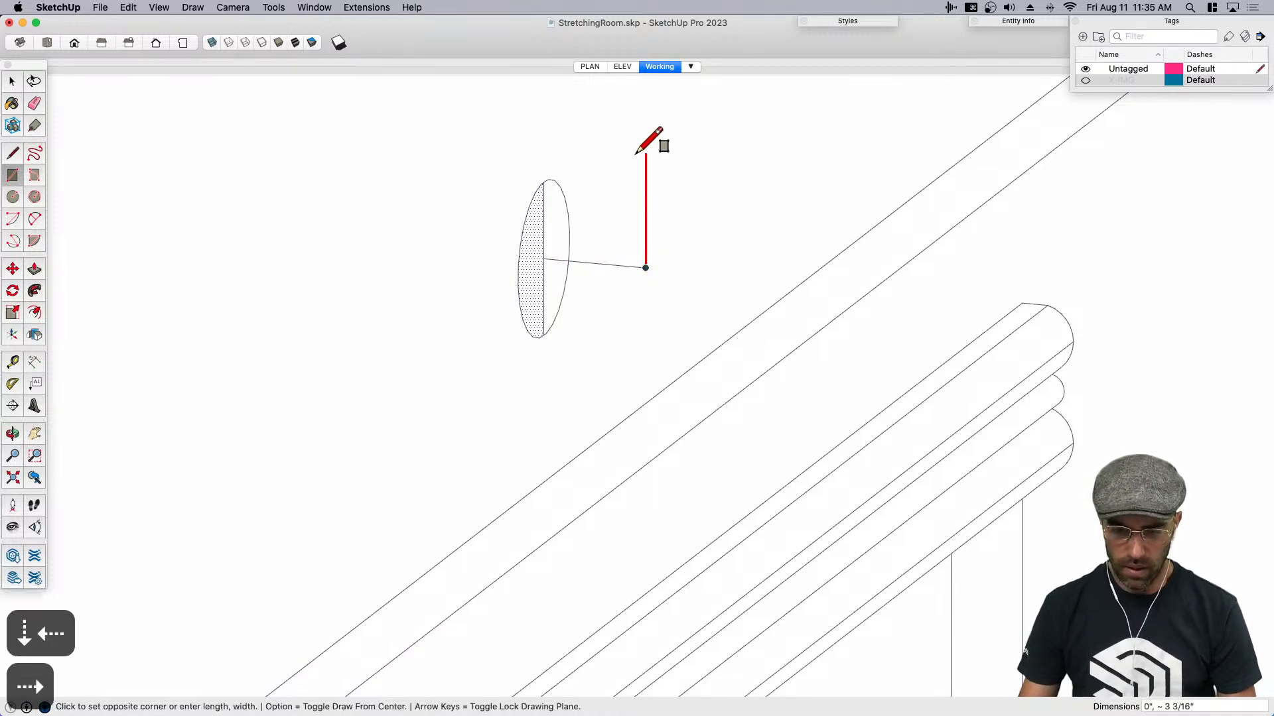
pyautogui.click(550, 165)
pyautogui.press('space')
pyautogui.moveTo(563, 234)
pyautogui.mouseDown(button='middle')
pyautogui.moveTo(626, 185)
pyautogui.moveTo(552, 221)
pyautogui.mouseUp(button='middle')
pyautogui.scroll(3, 556, 229)
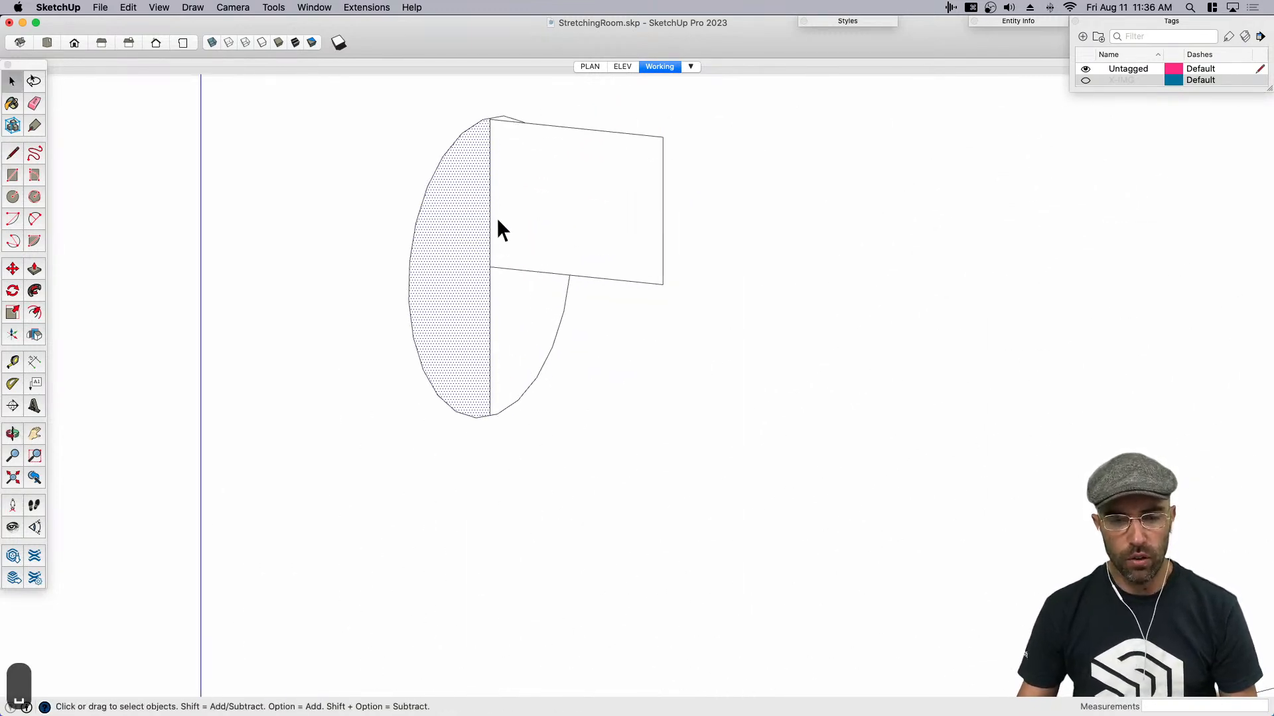
pyautogui.scroll(1, 475, 228)
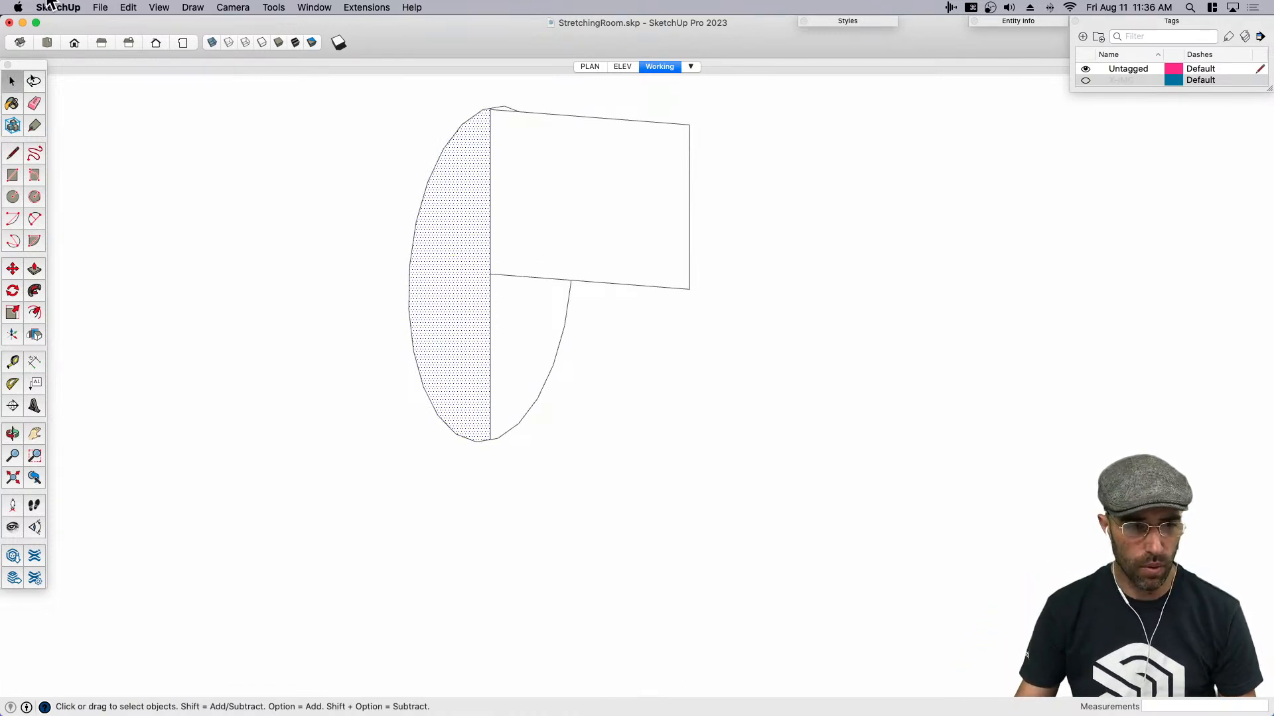
# - Switch to Preview, examine the rosette corner blocks up close in ReferenceBoard.jpg, and return to SketchUp
pyautogui.press('super+Tab')
pyautogui.scroll(-2, 438, 525)
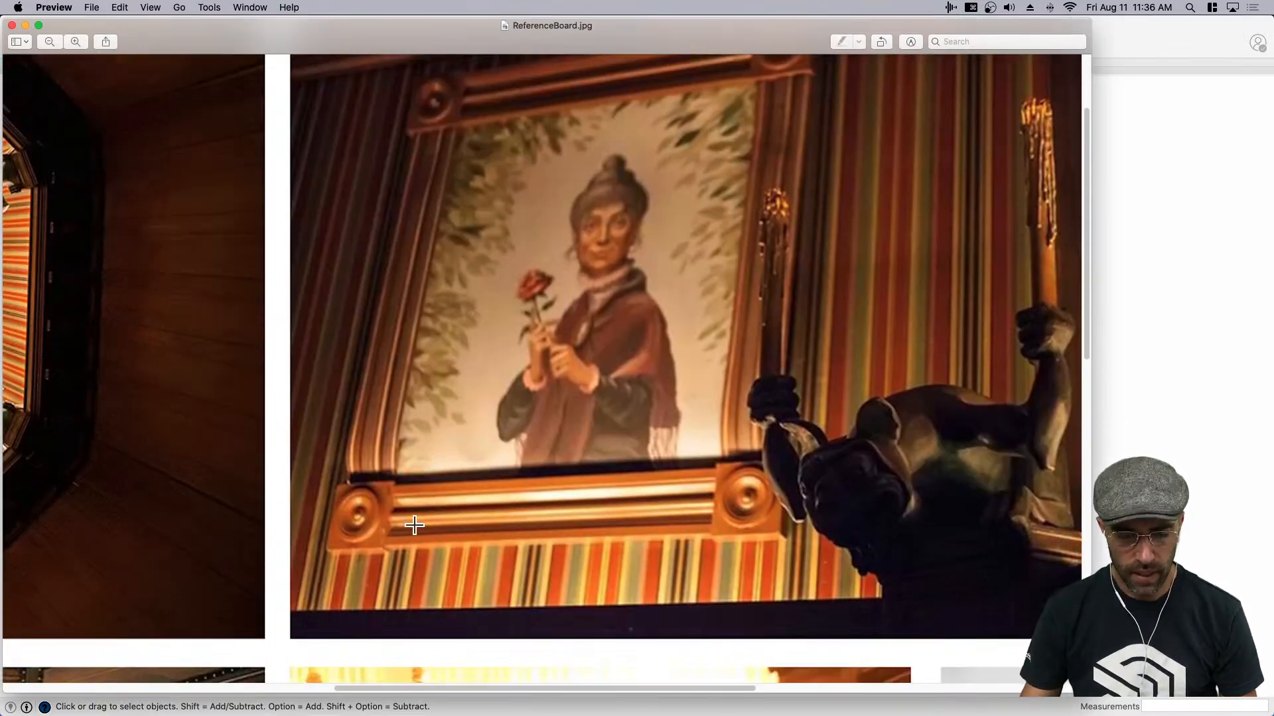
pyautogui.press('super+equal')
pyautogui.press('super+equal')
pyautogui.scroll(-3, 623, 461)
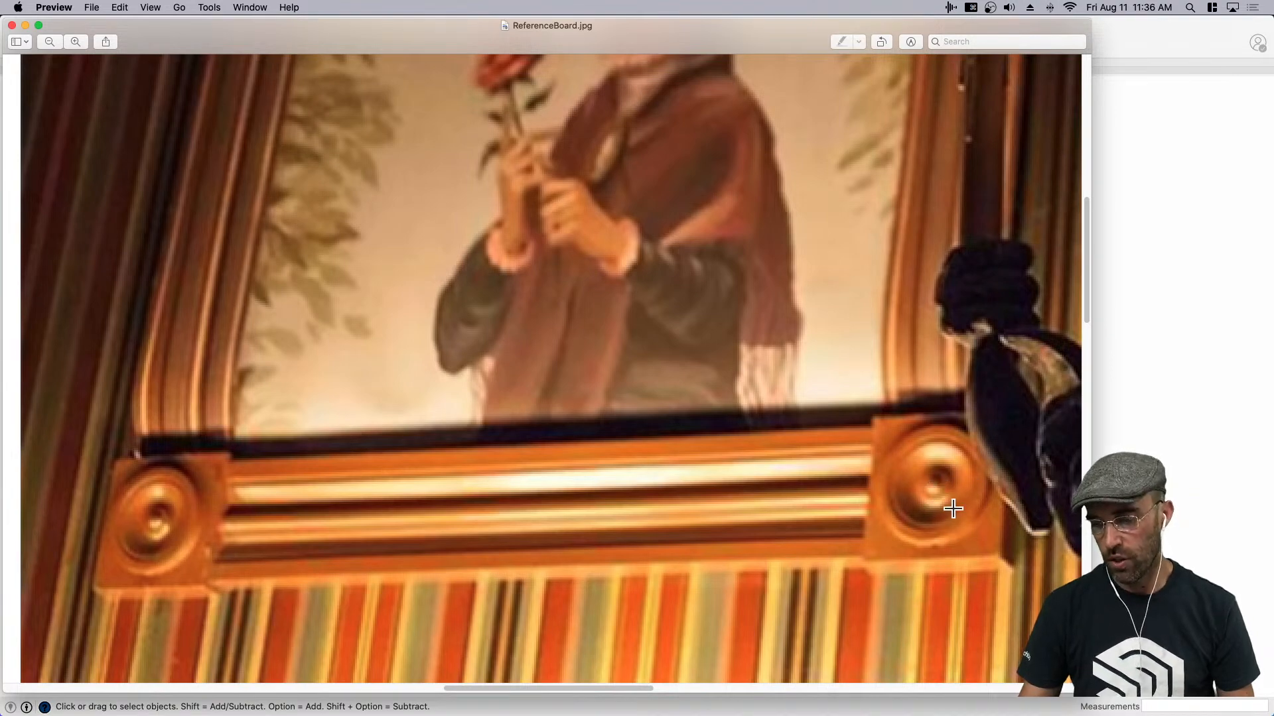
pyautogui.click(1118, 40)
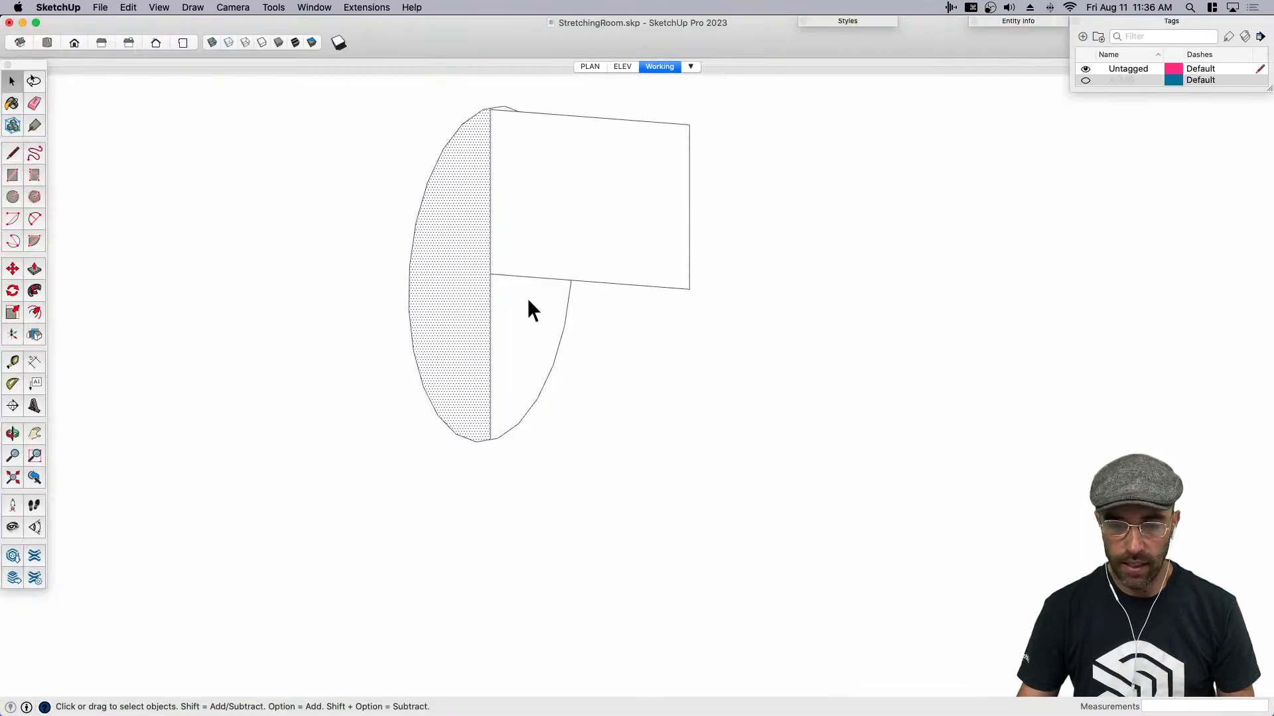
pyautogui.moveTo(513, 250); pyautogui.dragTo(615, 213, button='middle')
pyautogui.scroll(-1, 615, 213)
pyautogui.scroll(2, 523, 154)
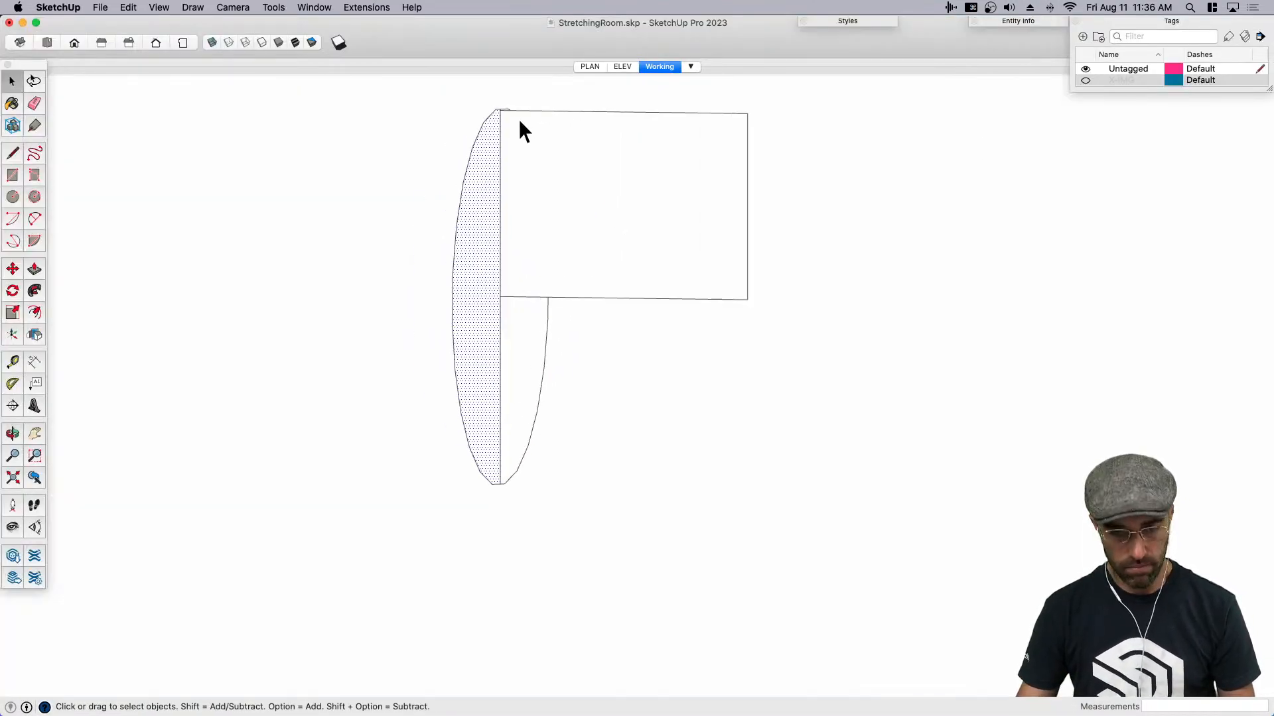
pyautogui.scroll(1, 519, 119)
pyautogui.press('a')
pyautogui.click(497, 110)
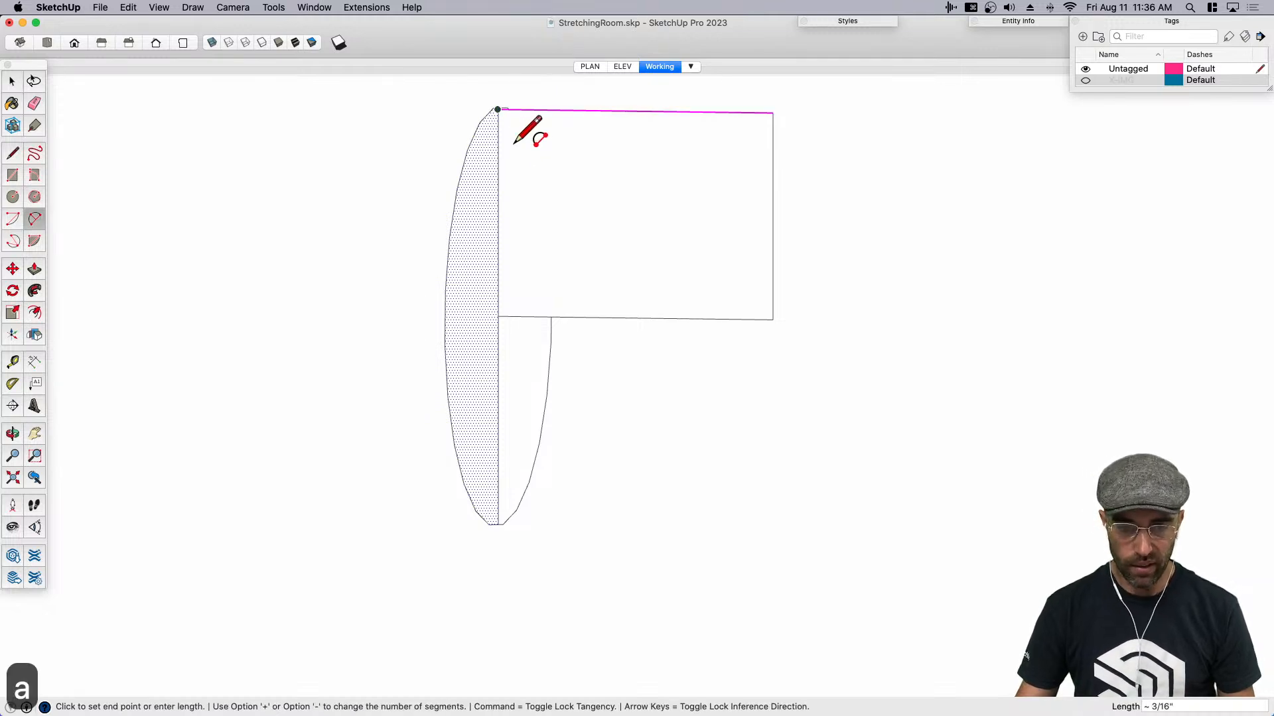
pyautogui.click(499, 190)
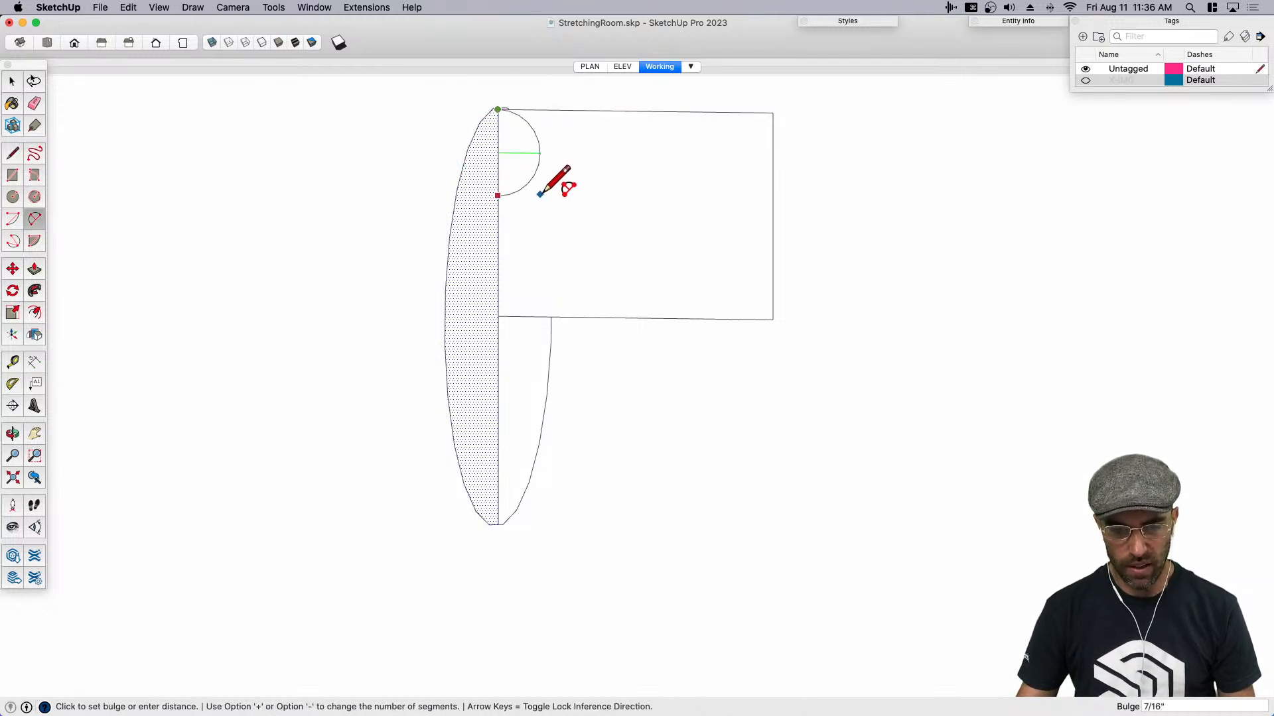
pyautogui.press('Escape')
pyautogui.click(530, 109)
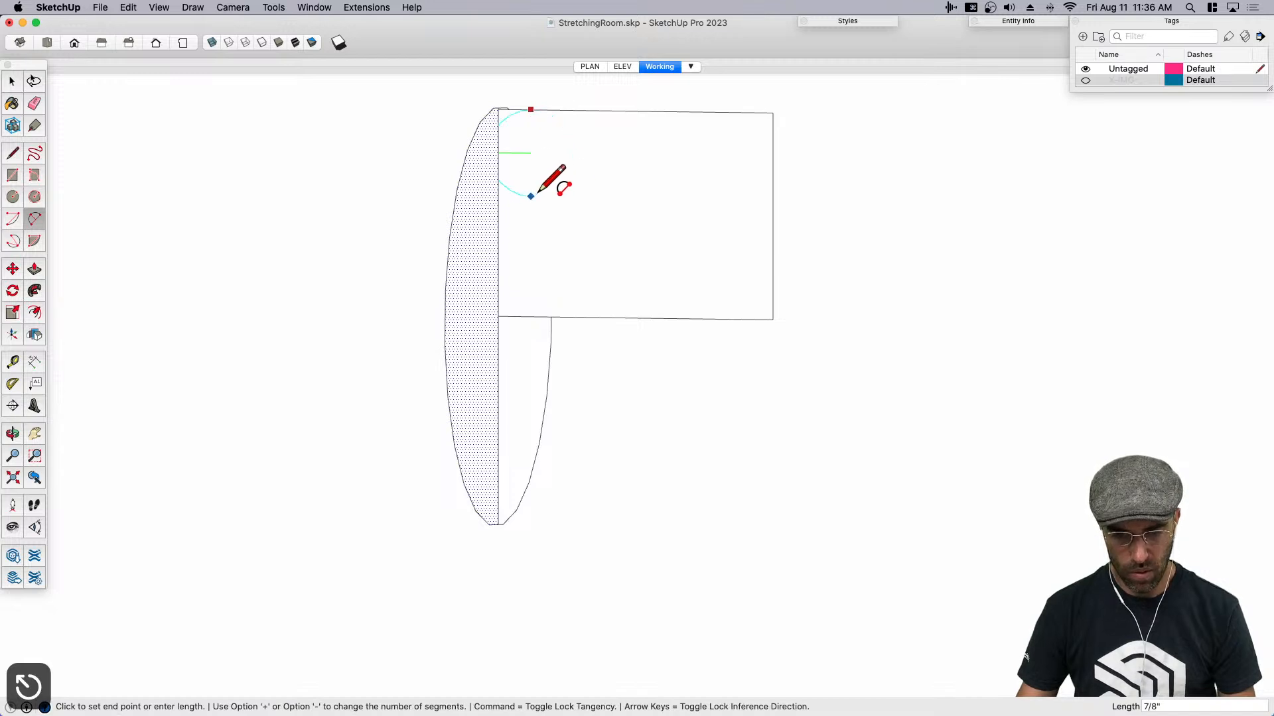
pyautogui.press('l')
pyautogui.click(536, 109)
pyautogui.press('Escape')
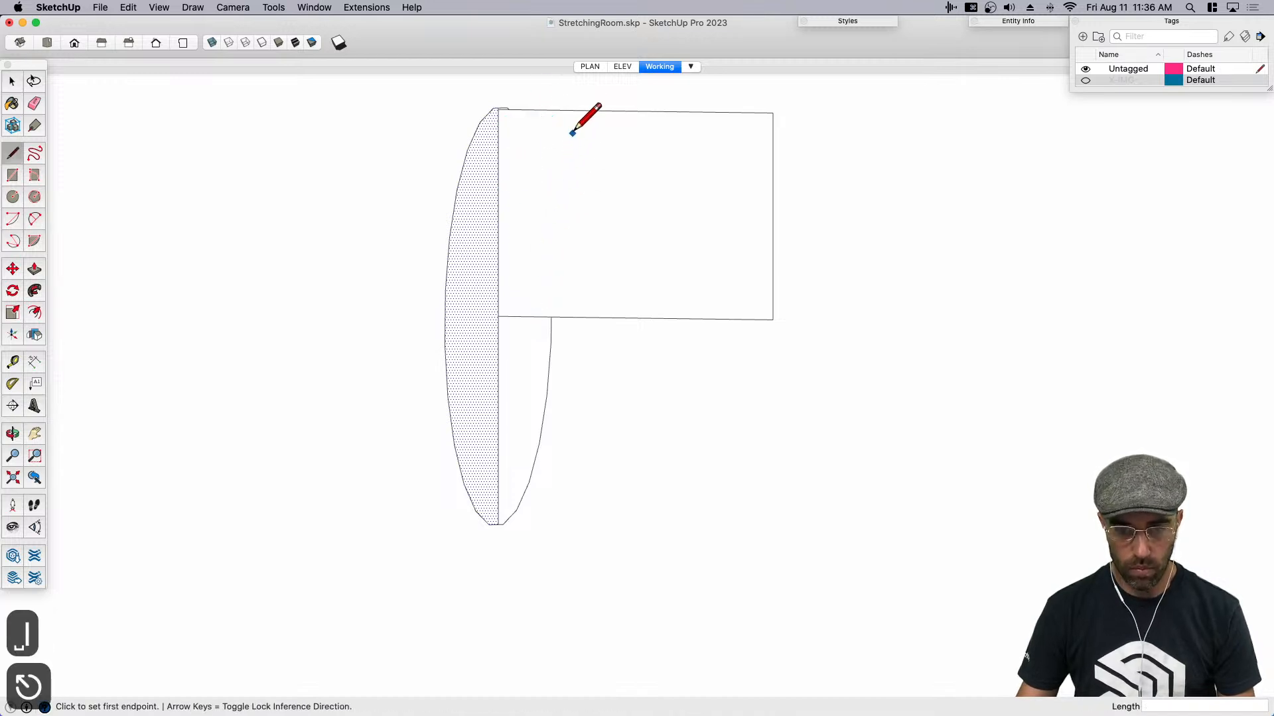
# - Draw a vertical dividing line across the rectangle and an 11/16" arc bulging 1/4" outward from the line's upper end
pyautogui.click(606, 111)
pyautogui.click(606, 318)
pyautogui.press('h')
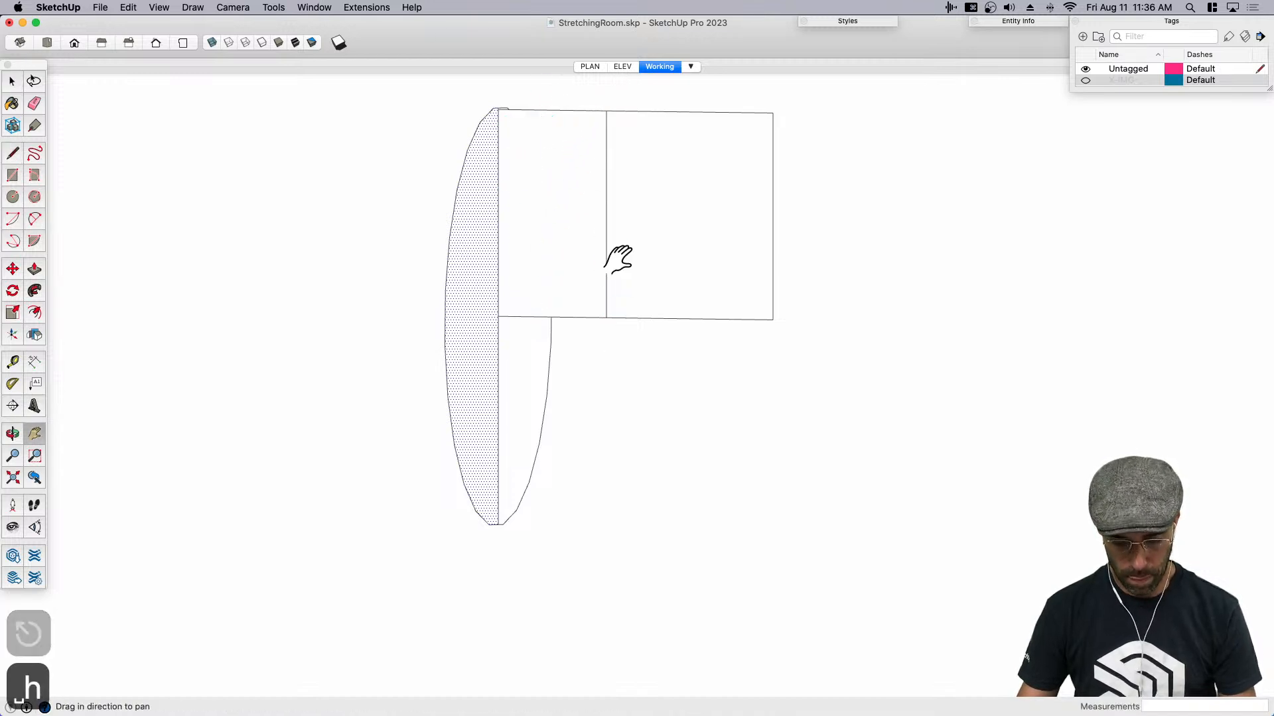
pyautogui.moveTo(611, 276); pyautogui.dragTo(588, 321)
pyautogui.scroll(2, 587, 309)
pyautogui.press('a')
pyautogui.click(580, 186)
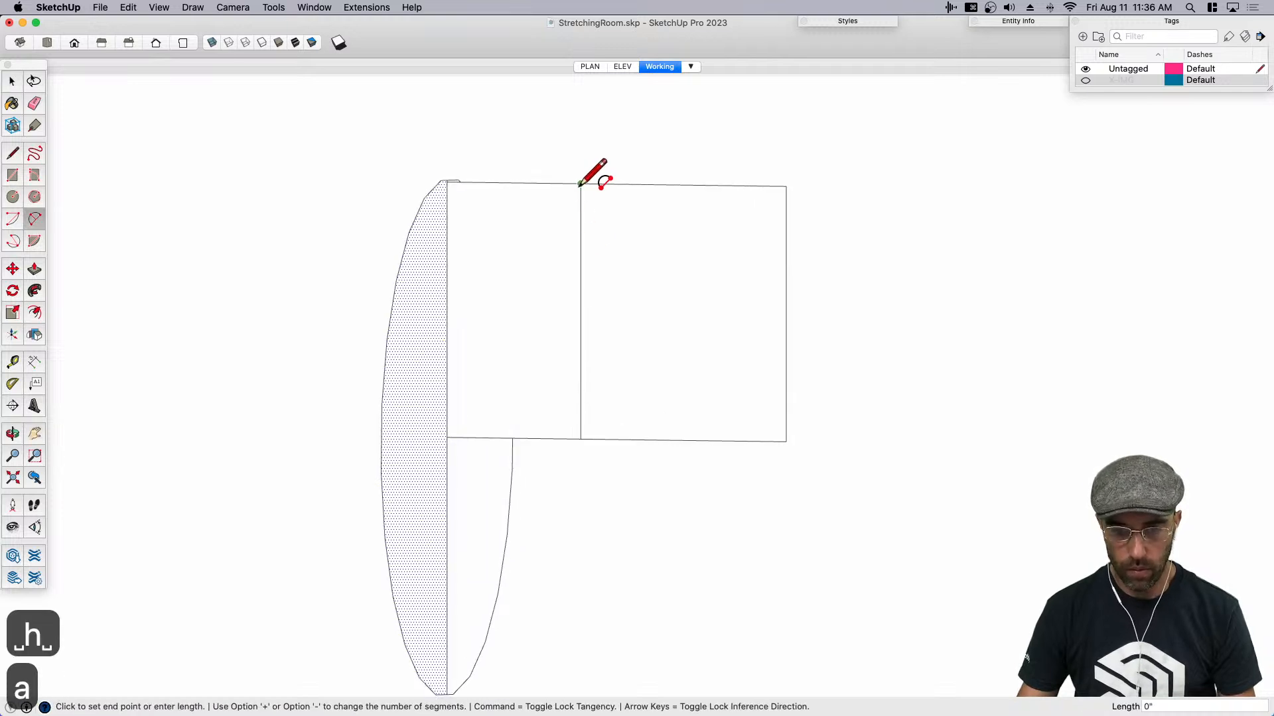
pyautogui.click(581, 268)
pyautogui.scroll(1, 596, 249)
pyautogui.click(611, 224)
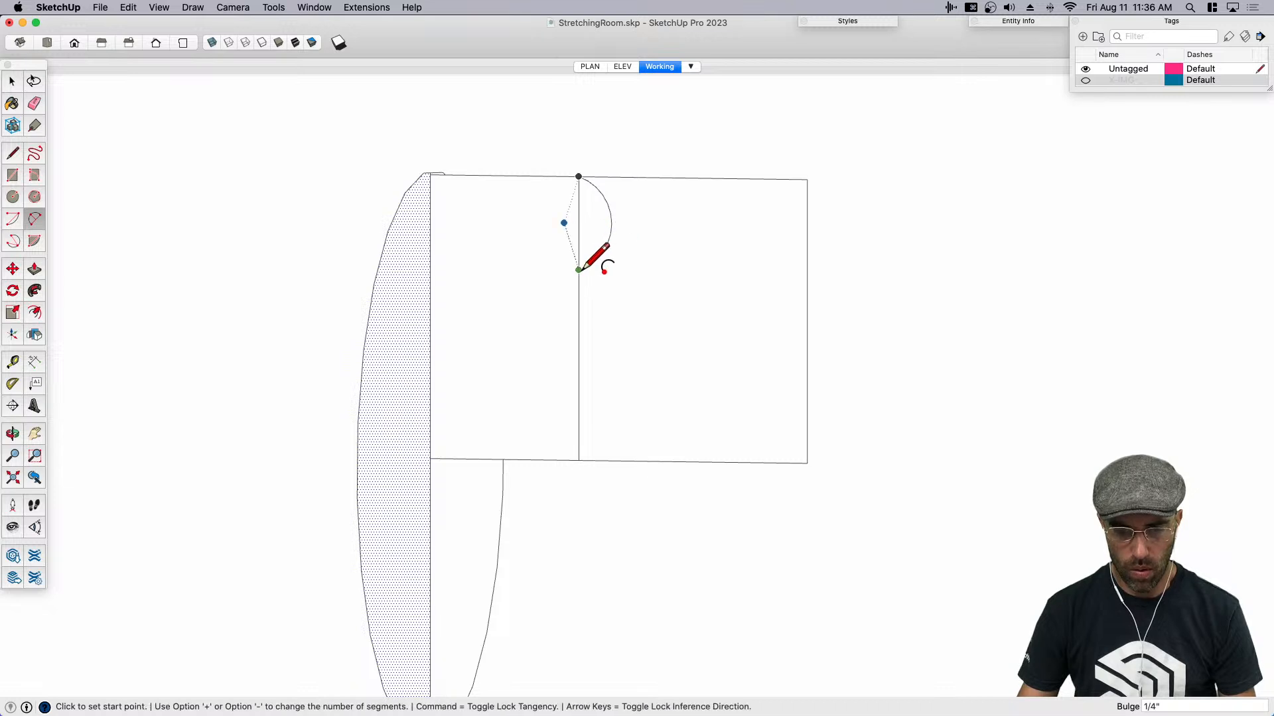
# - Draw an 11/16" arc bulging 1/4" toward the circle face below the first arc, and stretch it downward along the dividing line
pyautogui.click(578, 270)
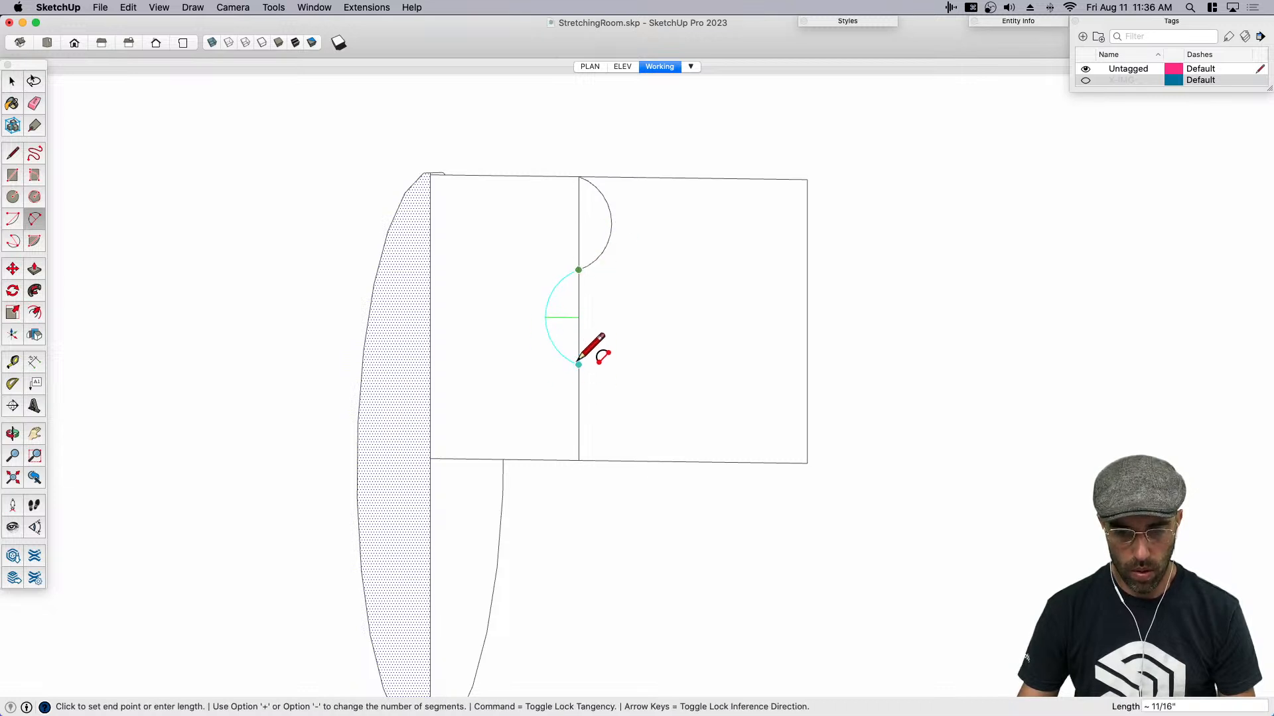
pyautogui.click(579, 365)
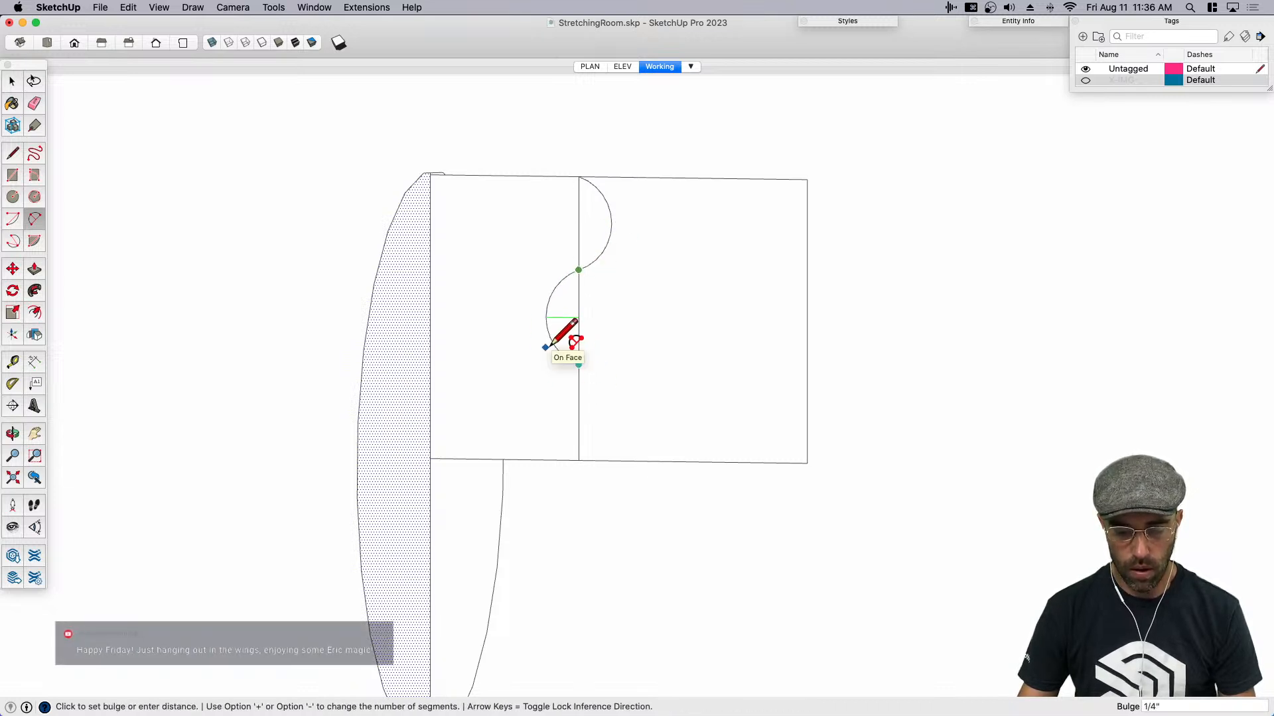
pyautogui.click(546, 347)
pyautogui.press('space')
pyautogui.click(568, 363)
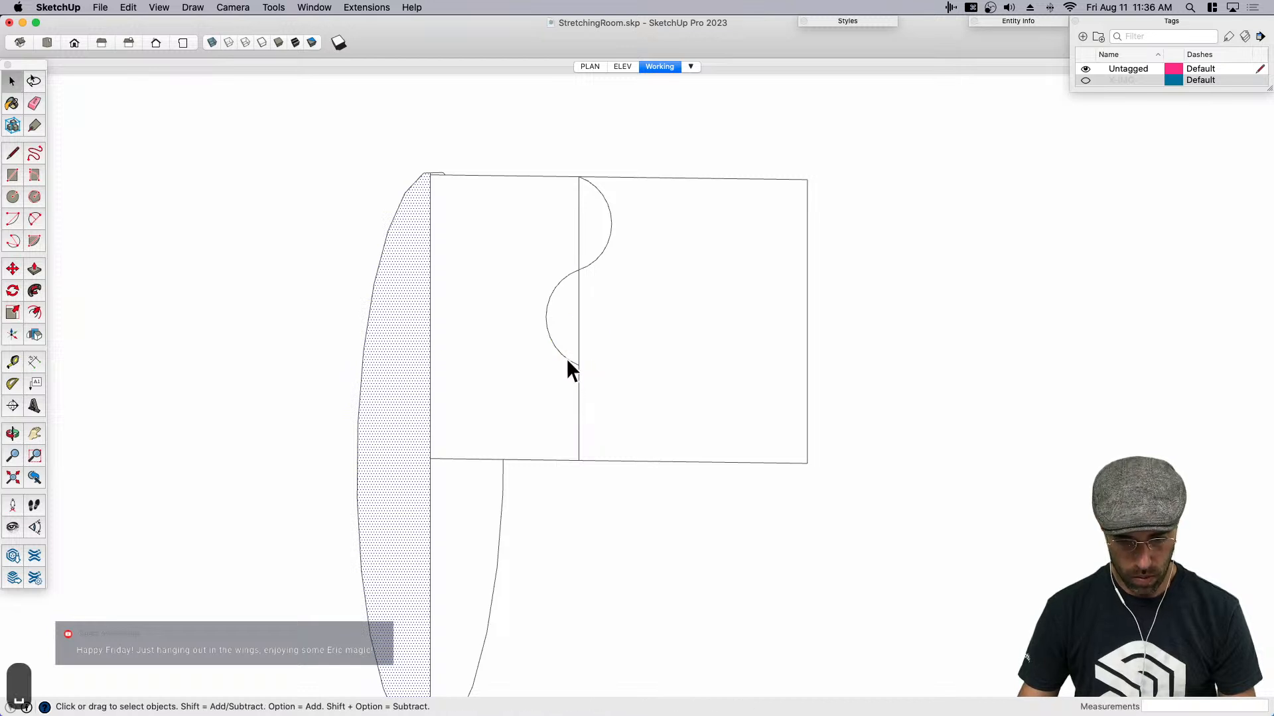
pyautogui.press('s')
pyautogui.click(562, 365)
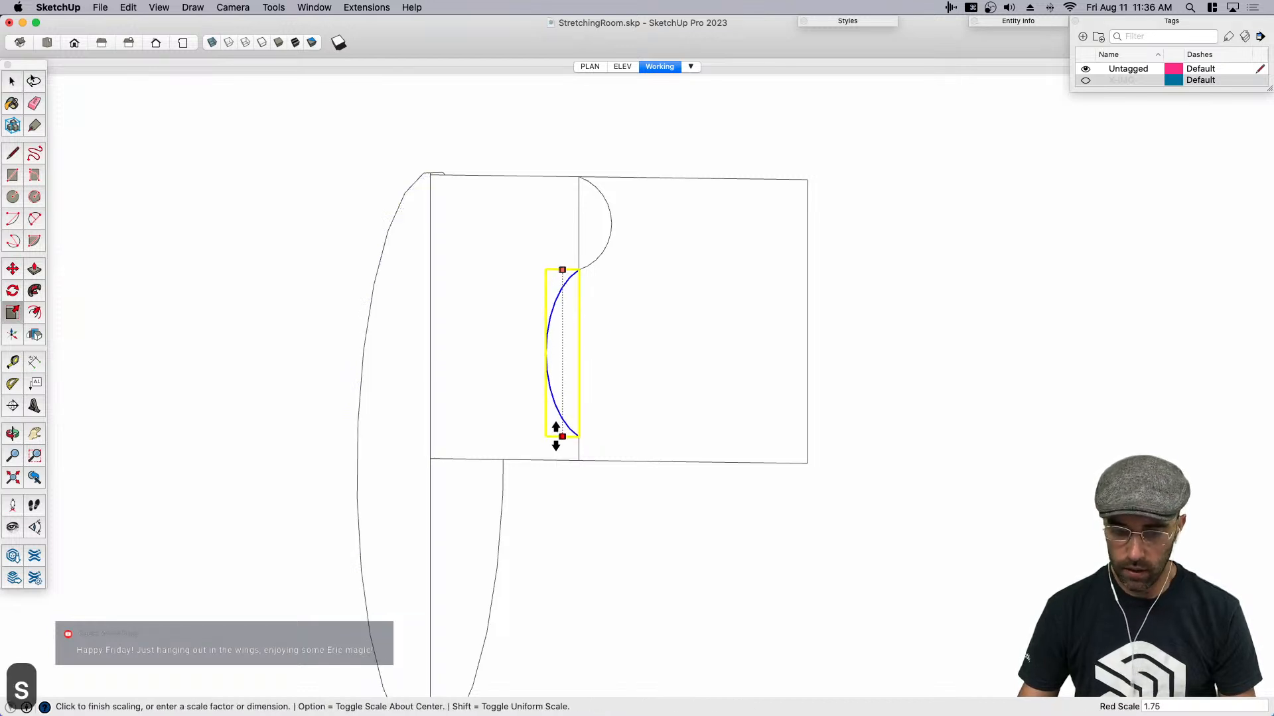
pyautogui.click(560, 421)
# - Try an outward arc with a 1/8" bulge from the stretched arc's lower end to the rectangle's bottom edge, and undo it
pyautogui.scroll(3, 586, 445)
pyautogui.press('a')
pyautogui.click(576, 412)
pyautogui.click(577, 467)
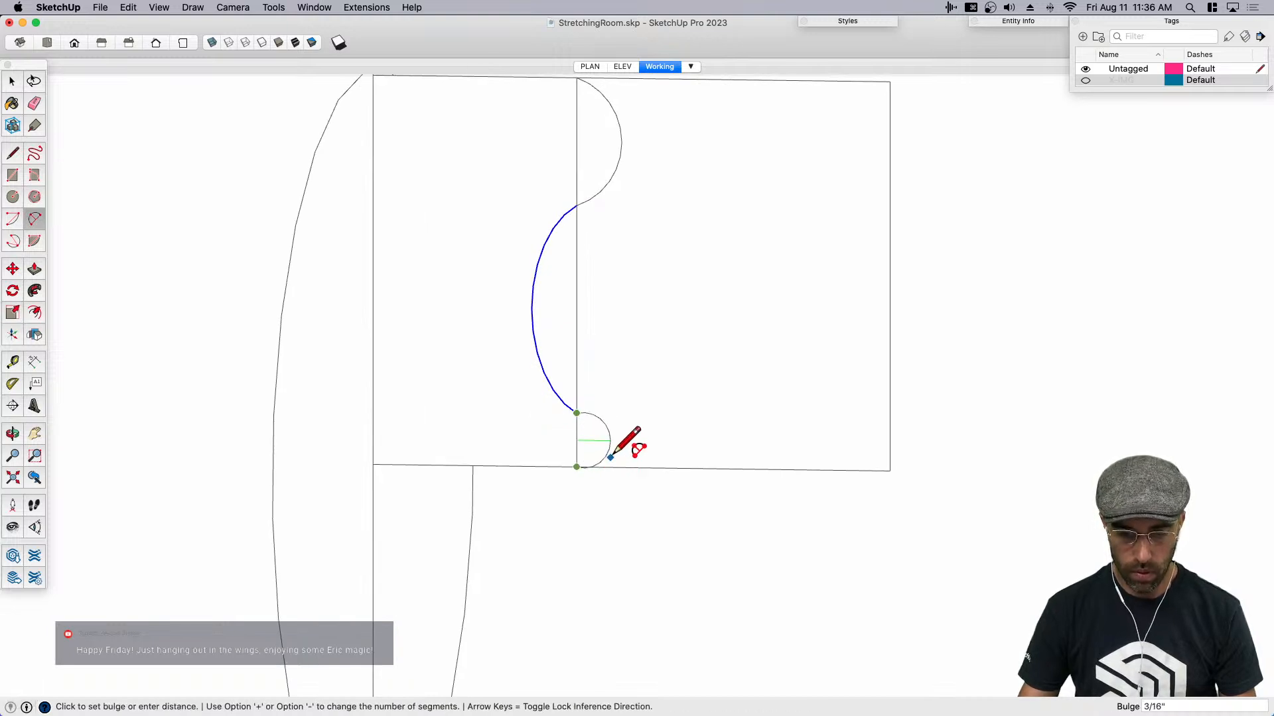
pyautogui.scroll(2, 601, 451)
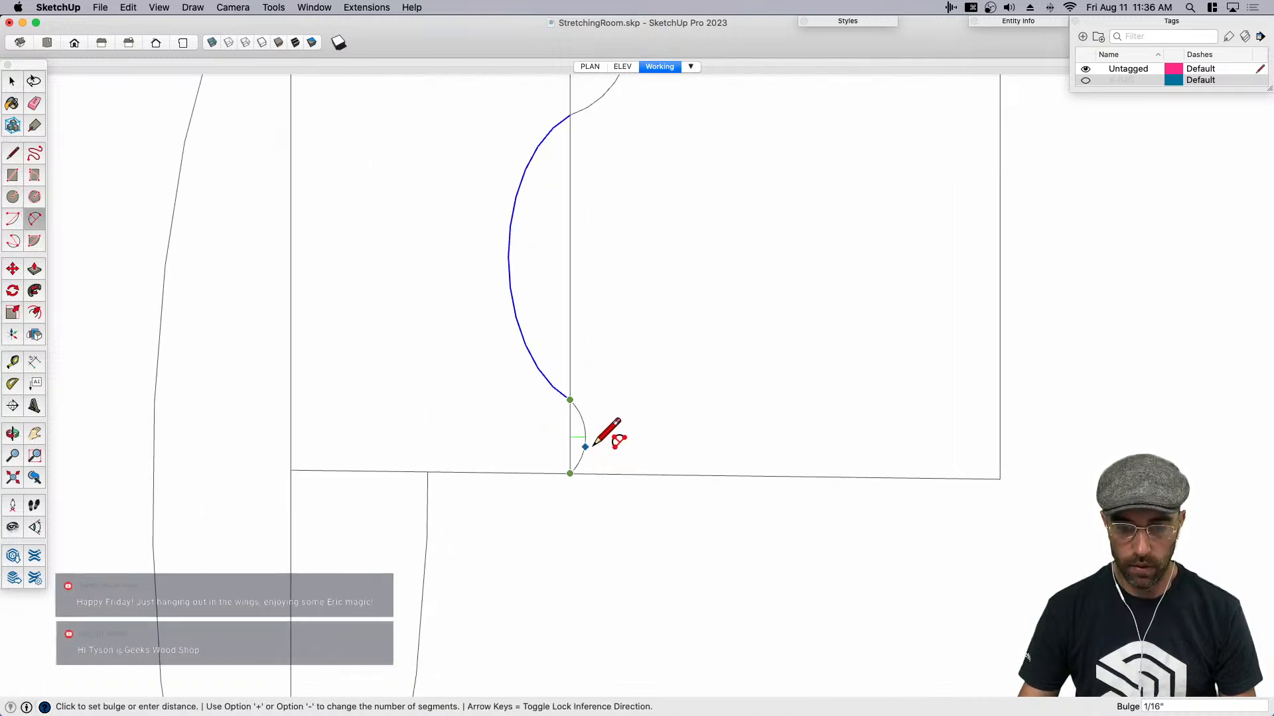
pyautogui.scroll(3, 596, 445)
pyautogui.click(596, 445)
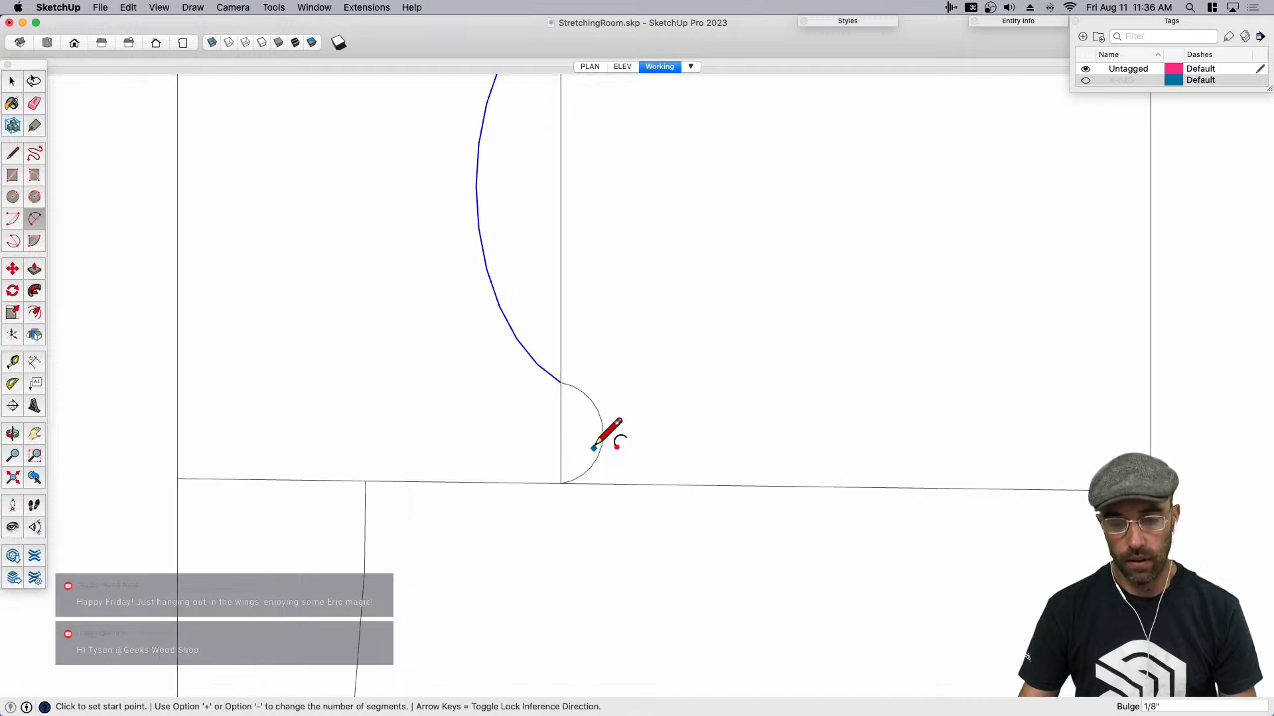
pyautogui.press('super+z')
# - Draw a circle centered on the dividing line's lower end, reaching up to the stretched arc's lower end
pyautogui.press('c')
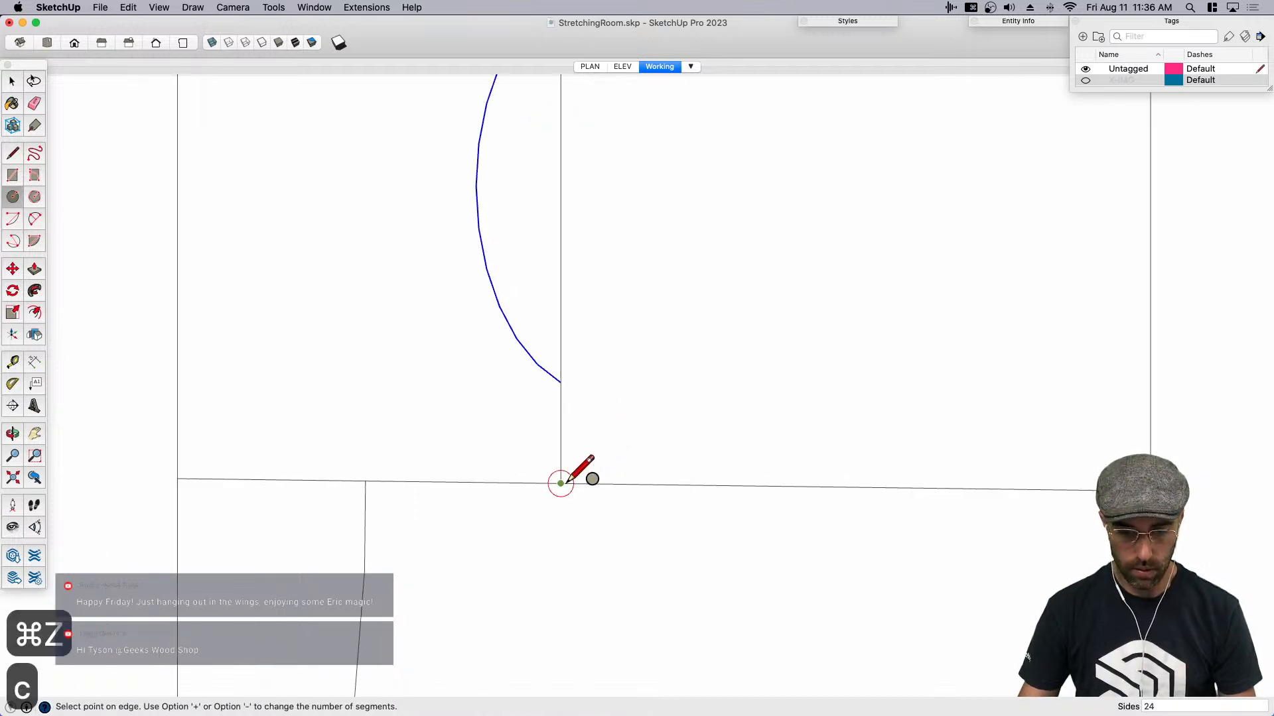
pyautogui.click(561, 483)
pyautogui.click(561, 382)
pyautogui.press('space')
pyautogui.scroll(-1, 566, 383)
pyautogui.scroll(-2, 570, 383)
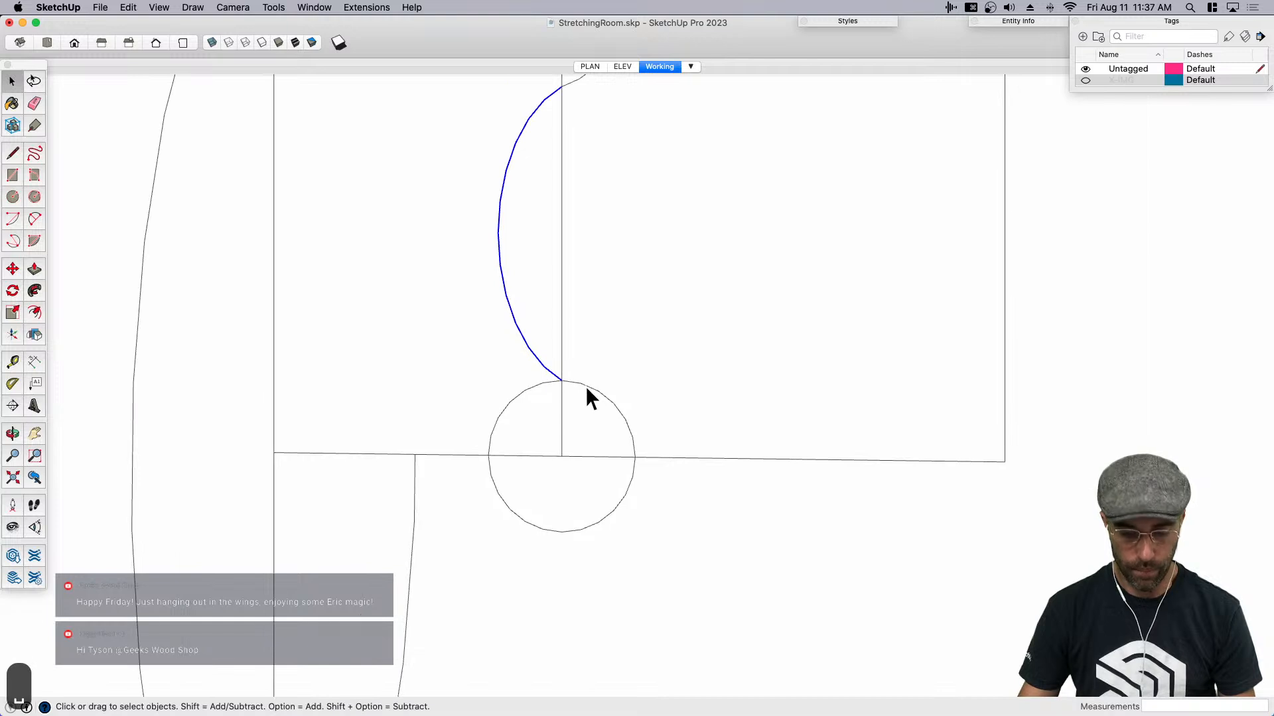
# - Draw an inward-bulging arc from the circle, just outside its highest point, to the lower end of the upper arc
pyautogui.press('a')
pyautogui.click(582, 384)
pyautogui.scroll(-2, 582, 383)
pyautogui.click(571, 217)
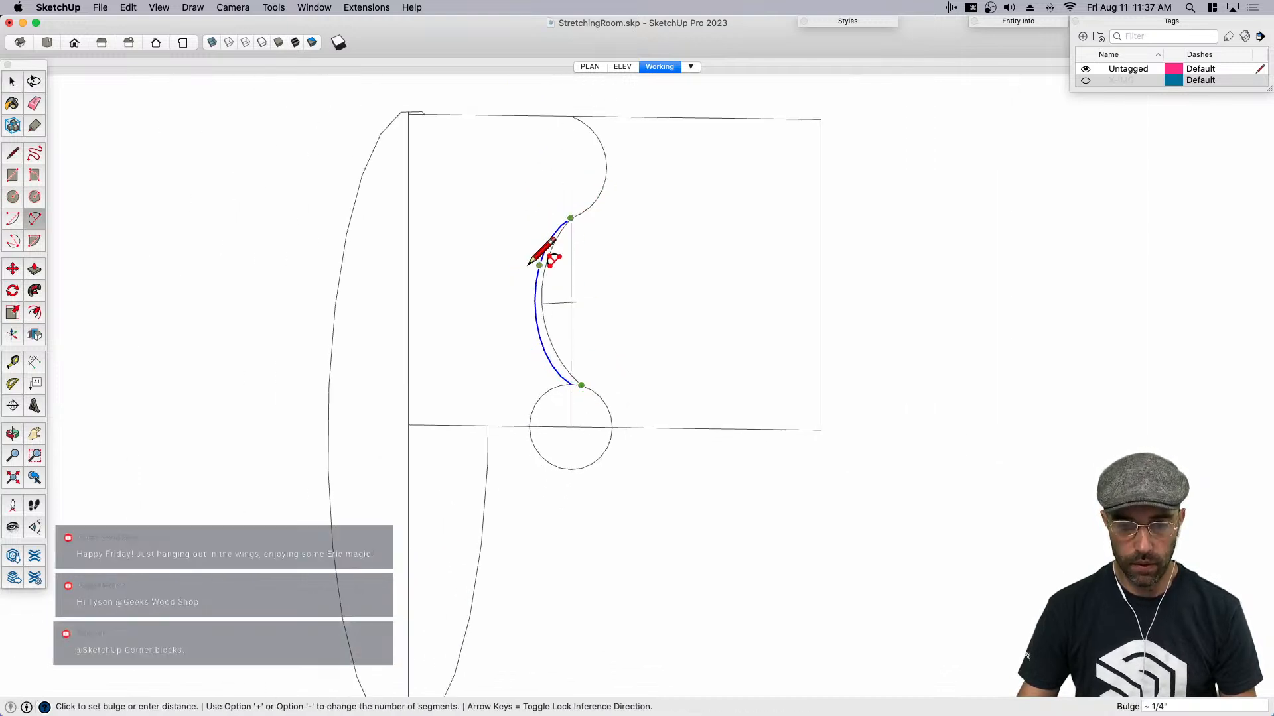
pyautogui.click(540, 256)
# - Erase the old stretched arc and the excess parts of the circle, keeping only the outer quarter above the rectangle's bottom edge
pyautogui.press('e')
pyautogui.click(558, 391)
pyautogui.scroll(3, 568, 380)
pyautogui.scroll(2, 567, 381)
pyautogui.click(562, 380)
pyautogui.scroll(2, 578, 385)
pyautogui.click(576, 385)
pyautogui.scroll(-4, 575, 386)
pyautogui.moveTo(524, 525); pyautogui.dragTo(552, 509)
pyautogui.scroll(-3, 617, 477)
pyautogui.scroll(3, 621, 451)
# - Try scaling the small lower arc down uniformly on its own, and undo the scaling
pyautogui.press('space')
pyautogui.click(609, 468)
pyautogui.click(558, 424)
pyautogui.scroll(-2, 563, 428)
pyautogui.click(594, 464)
pyautogui.scroll(2, 604, 465)
pyautogui.scroll(1, 609, 464)
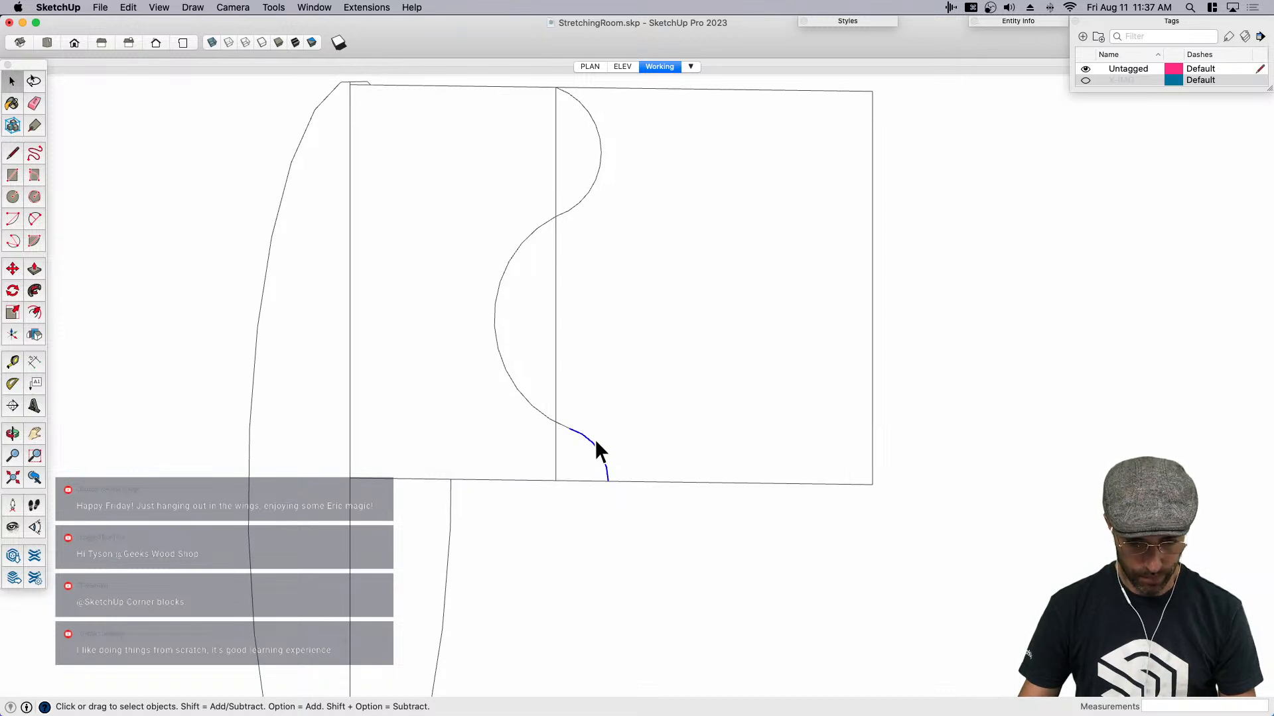
pyautogui.press('s')
pyautogui.click(604, 434)
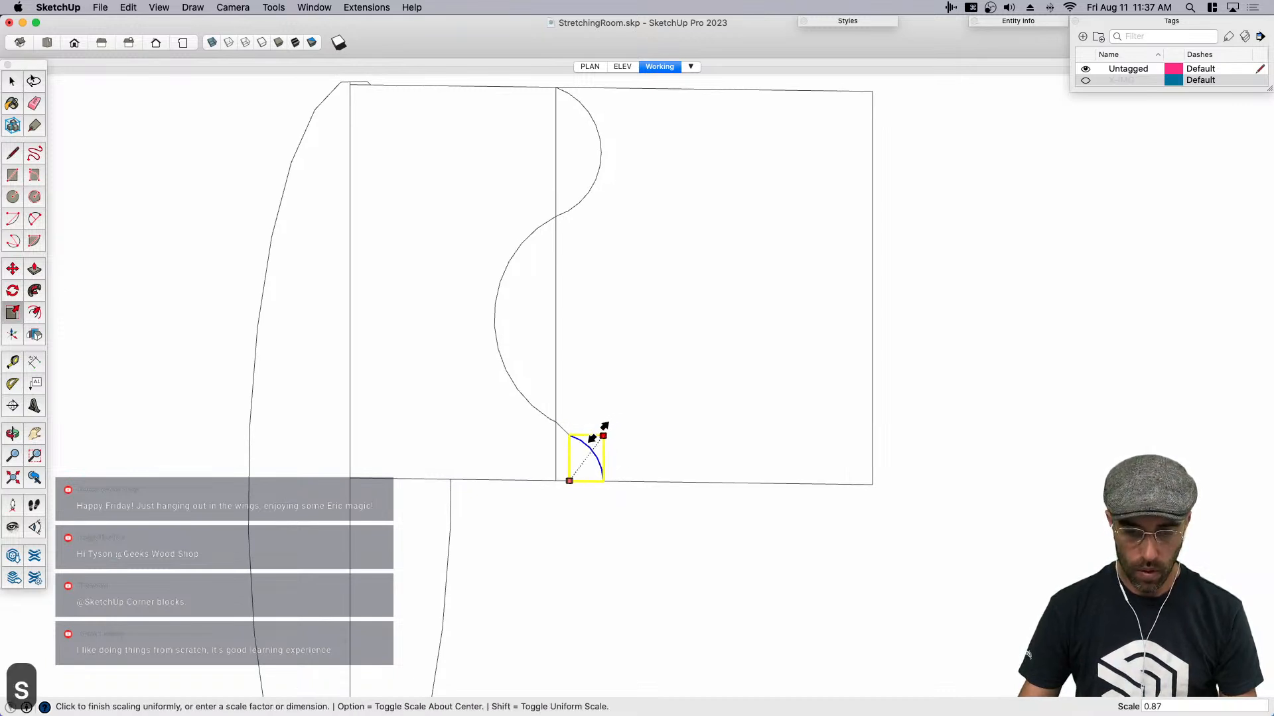
pyautogui.press('super+z')
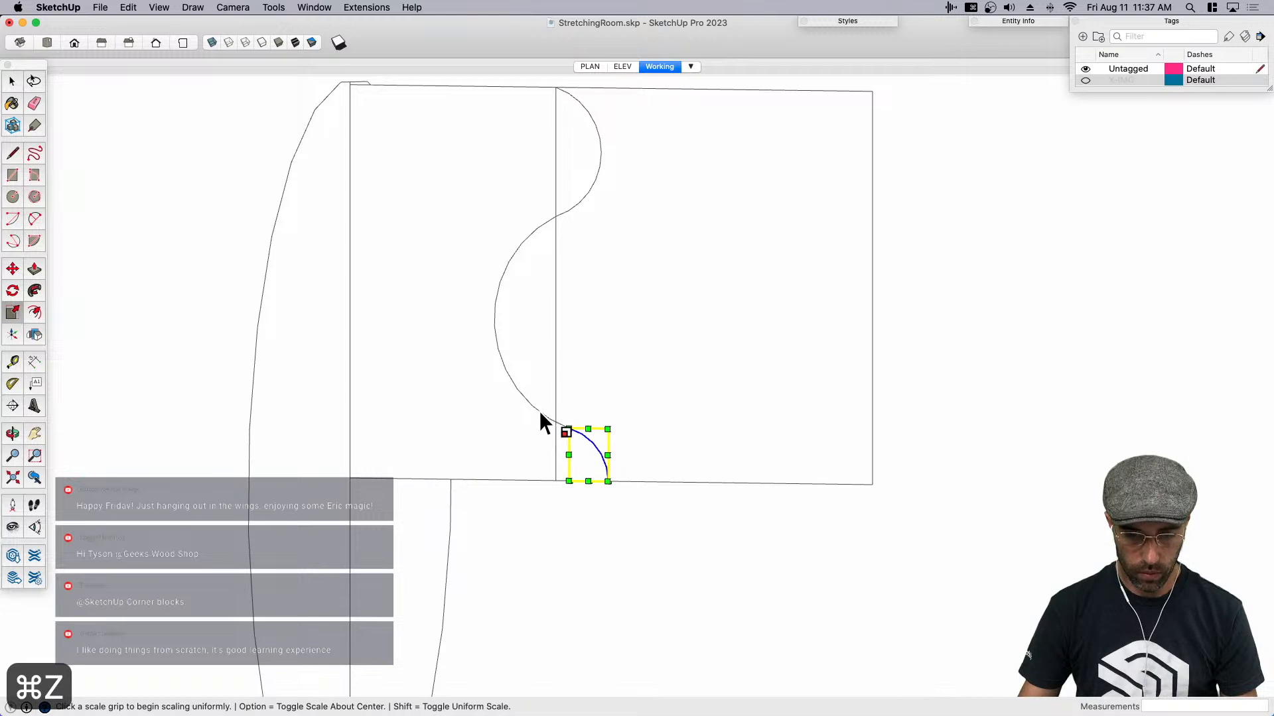
# - Scale the small lower arc and its short connecting segment down uniformly toward the lower end of the dividing line
pyautogui.scroll(1, 552, 418)
pyautogui.press('space')
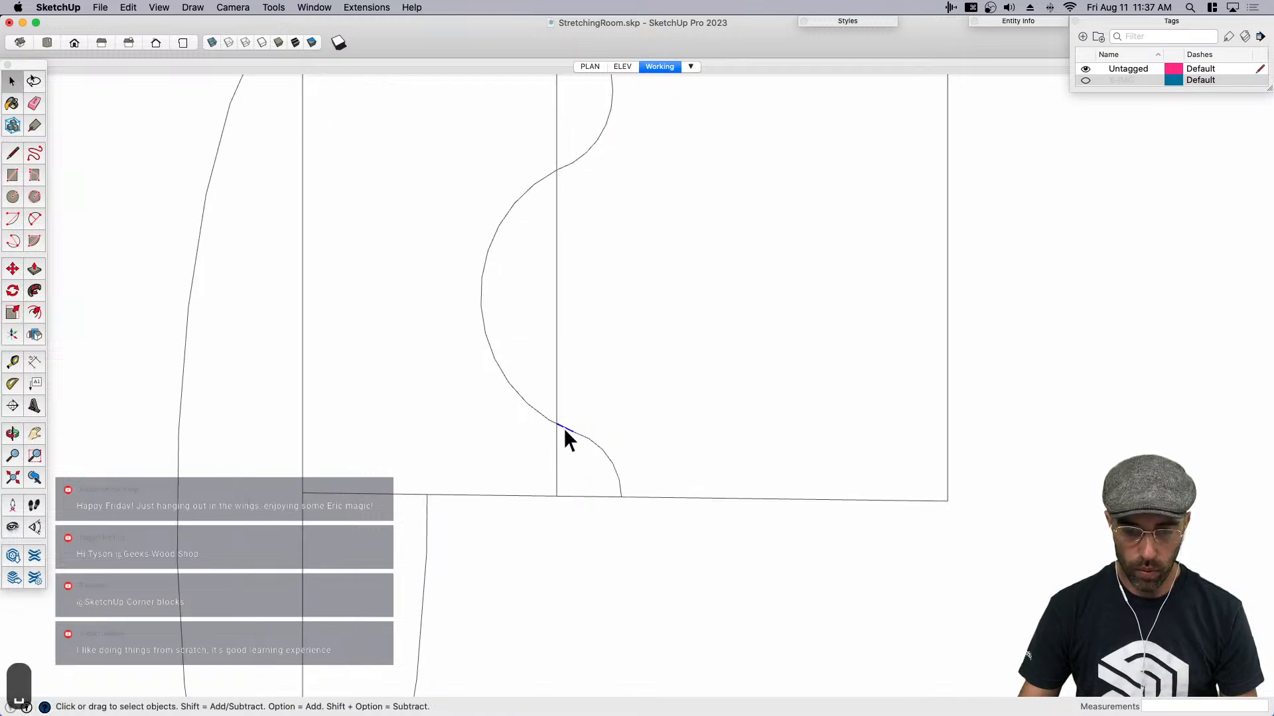
pyautogui.click(587, 439)
pyautogui.press('s')
pyautogui.moveTo(623, 423); pyautogui.dragTo(602, 443)
pyautogui.press('space')
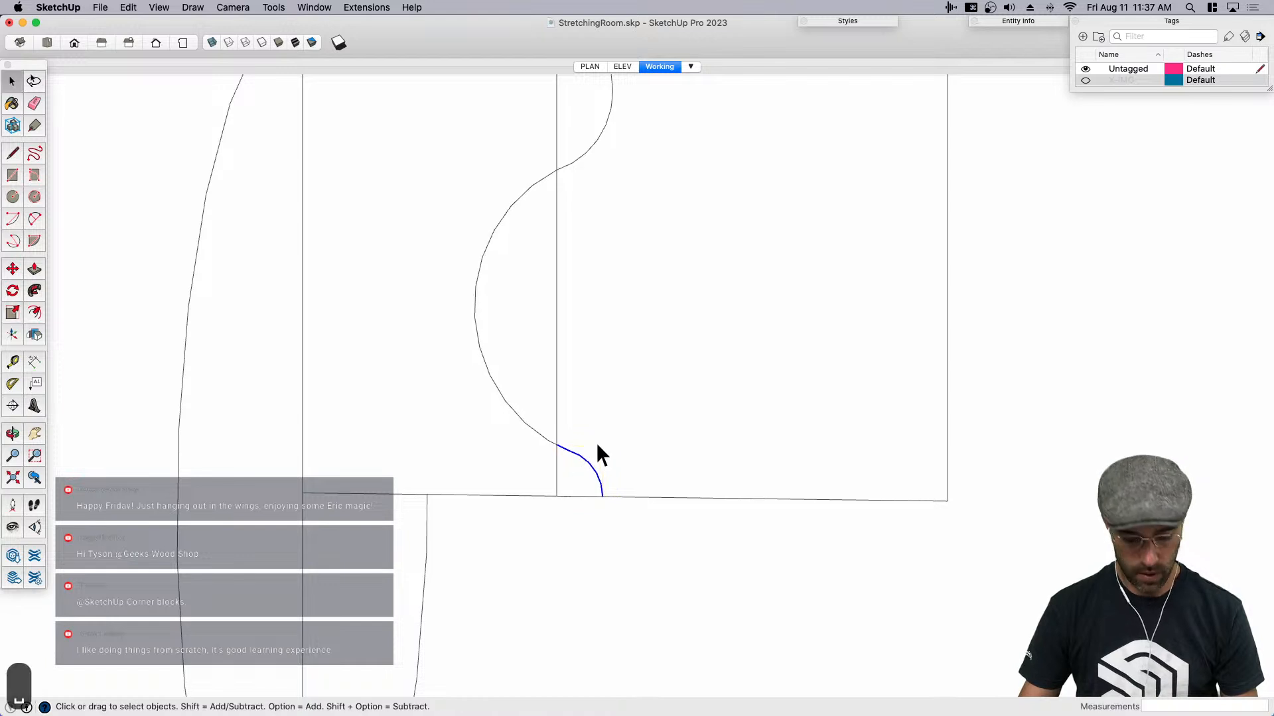
# - Draw a circle of about 1/16" radius where the small arc meets the bottom edge, and erase its excess outside the rectangle
pyautogui.press('c')
pyautogui.click(602, 496)
pyautogui.scroll(1, 601, 496)
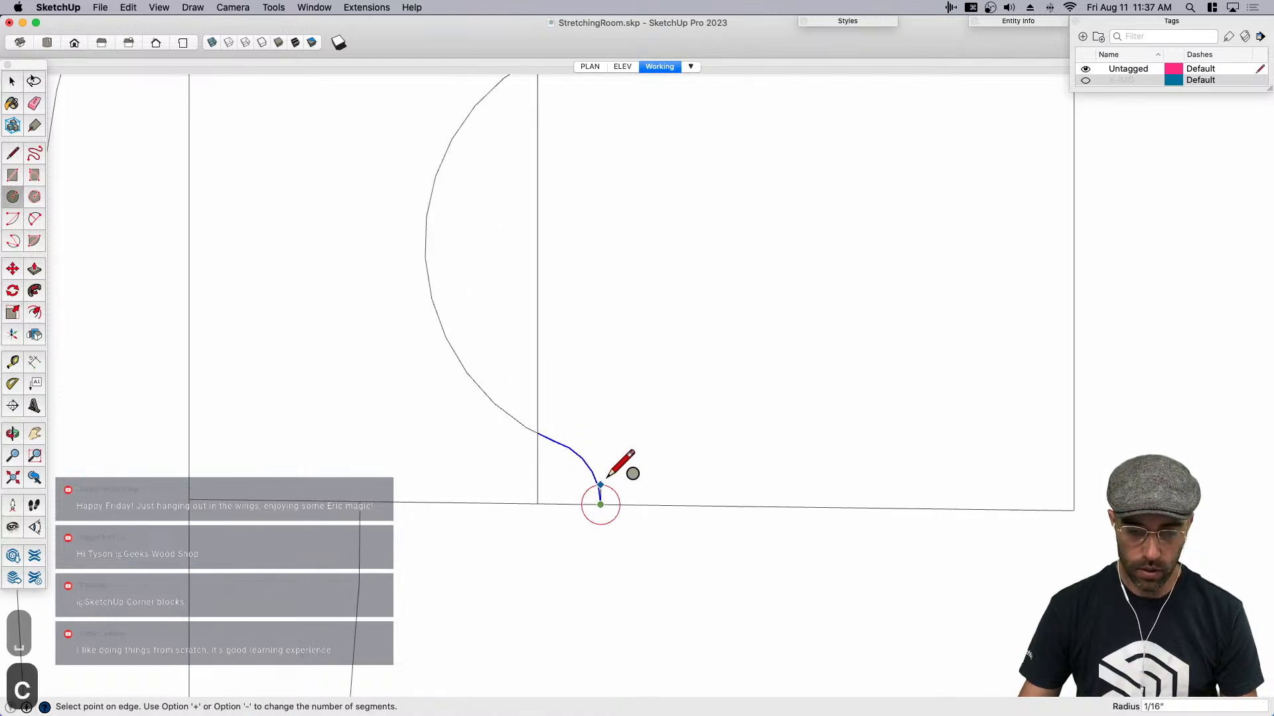
pyautogui.scroll(1, 600, 479)
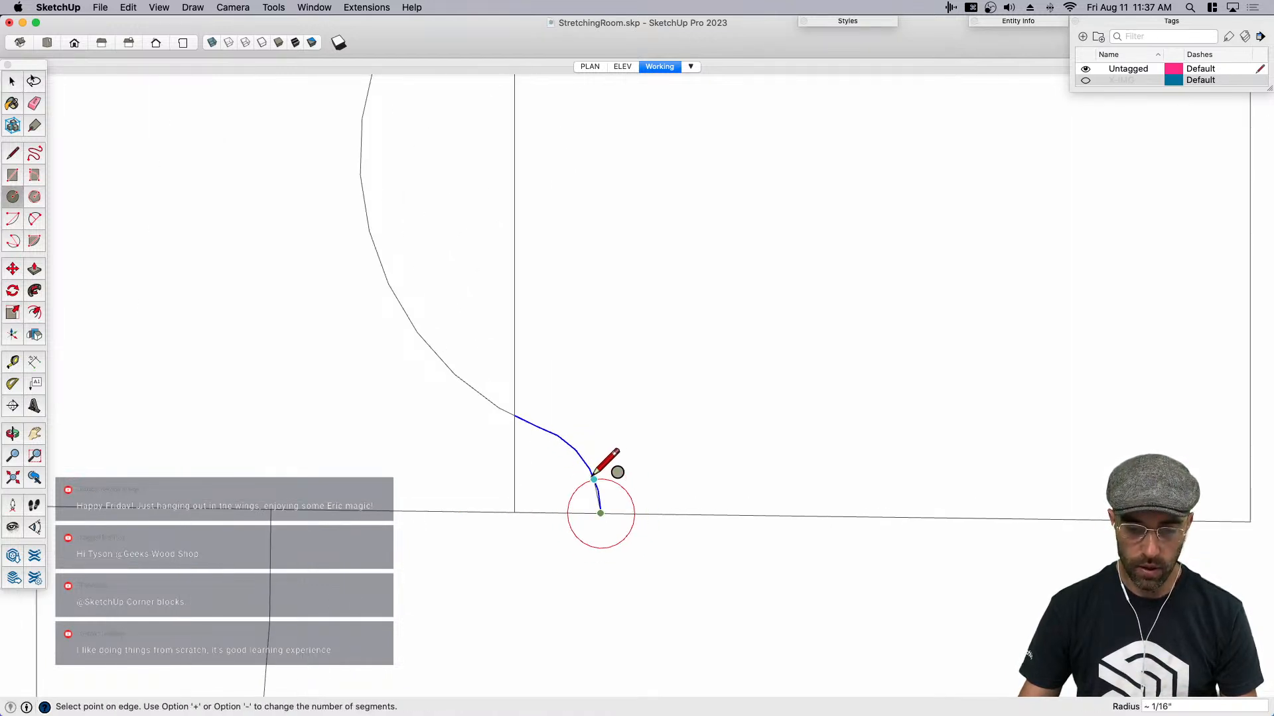
pyautogui.click(592, 478)
pyautogui.press('space')
pyautogui.scroll(-1, 624, 495)
pyautogui.press('e')
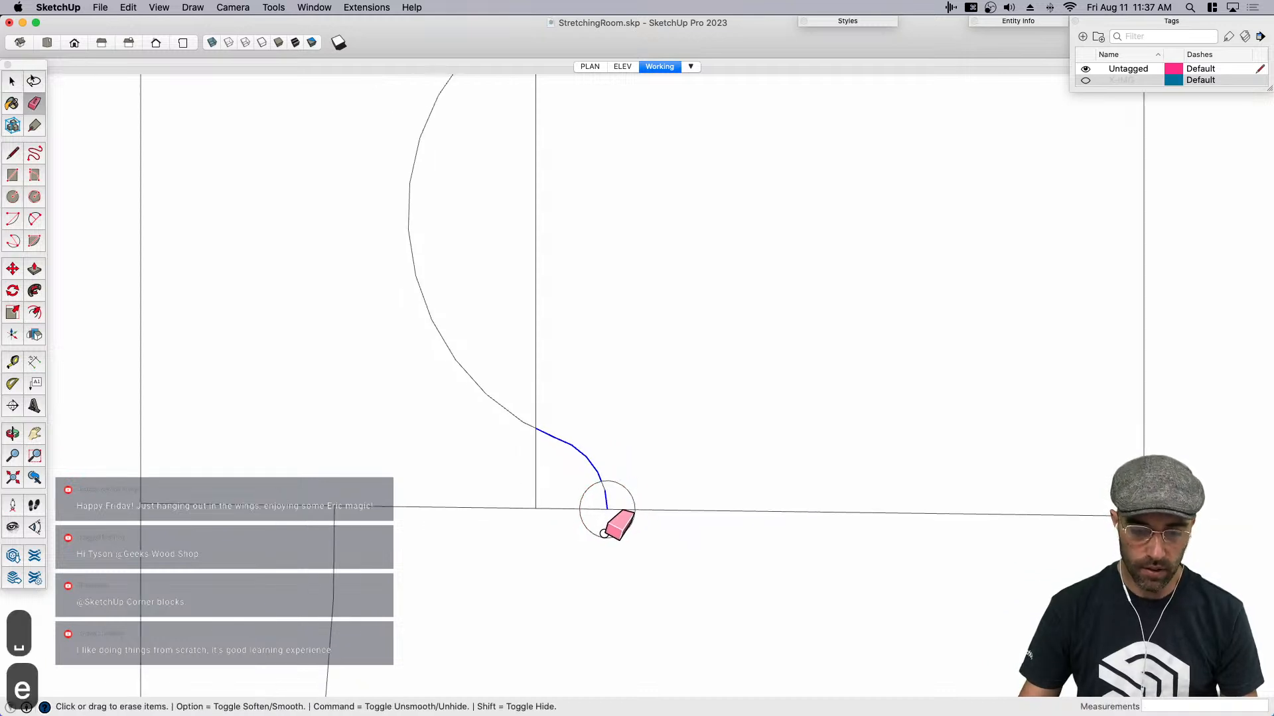
pyautogui.click(588, 536)
pyautogui.scroll(-1, 609, 511)
pyautogui.scroll(-3, 628, 517)
# - Erase the vertical dividing line inside the profile and select the profile face to check it
pyautogui.press('space')
pyautogui.press('e')
pyautogui.moveTo(575, 290); pyautogui.dragTo(582, 265)
pyautogui.press('super+z')
pyautogui.press('space')
pyautogui.scroll(-2, 636, 360)
pyautogui.click(543, 414)
pyautogui.press('o')
pyautogui.scroll(-1, 615, 370)
pyautogui.press('space')
pyautogui.scroll(-2, 615, 401)
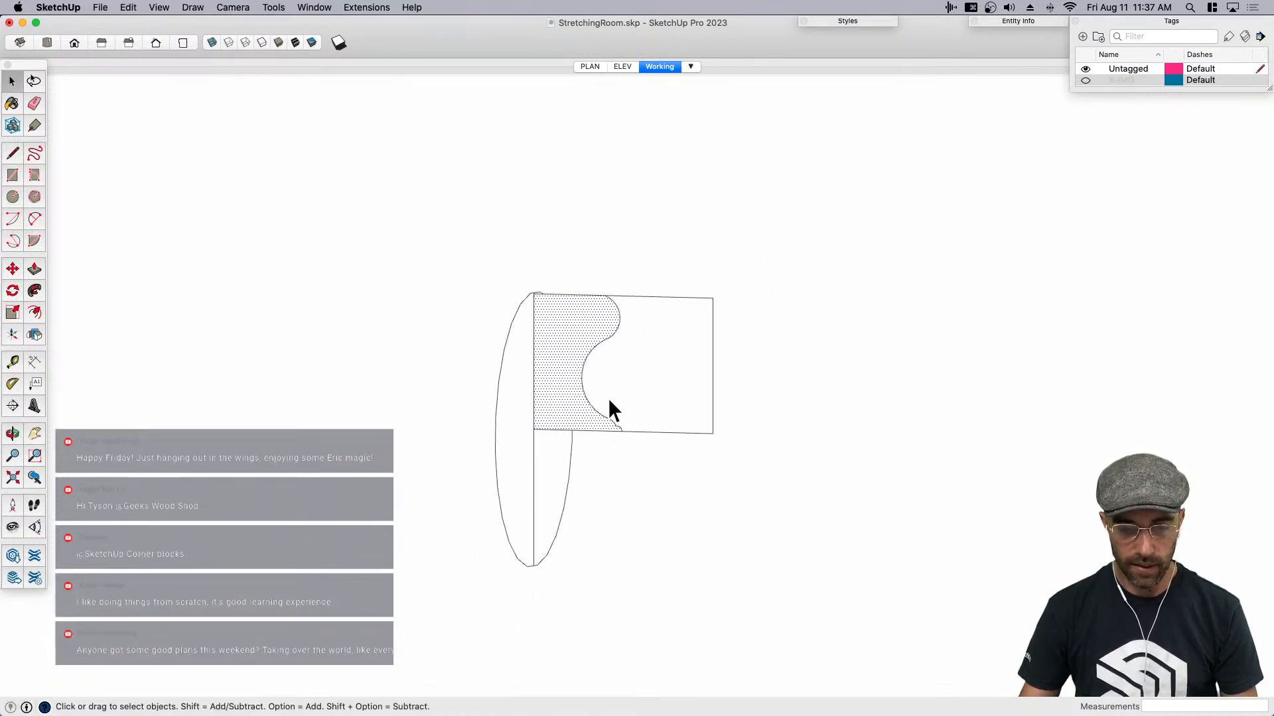
# - Erase the rectangle's leftover edges beyond the curved profile, leaving only the rosette profile face
pyautogui.press('e')
pyautogui.moveTo(694, 266); pyautogui.dragTo(708, 434)
pyautogui.click(712, 373)
pyautogui.press('space')
pyautogui.scroll(2, 567, 441)
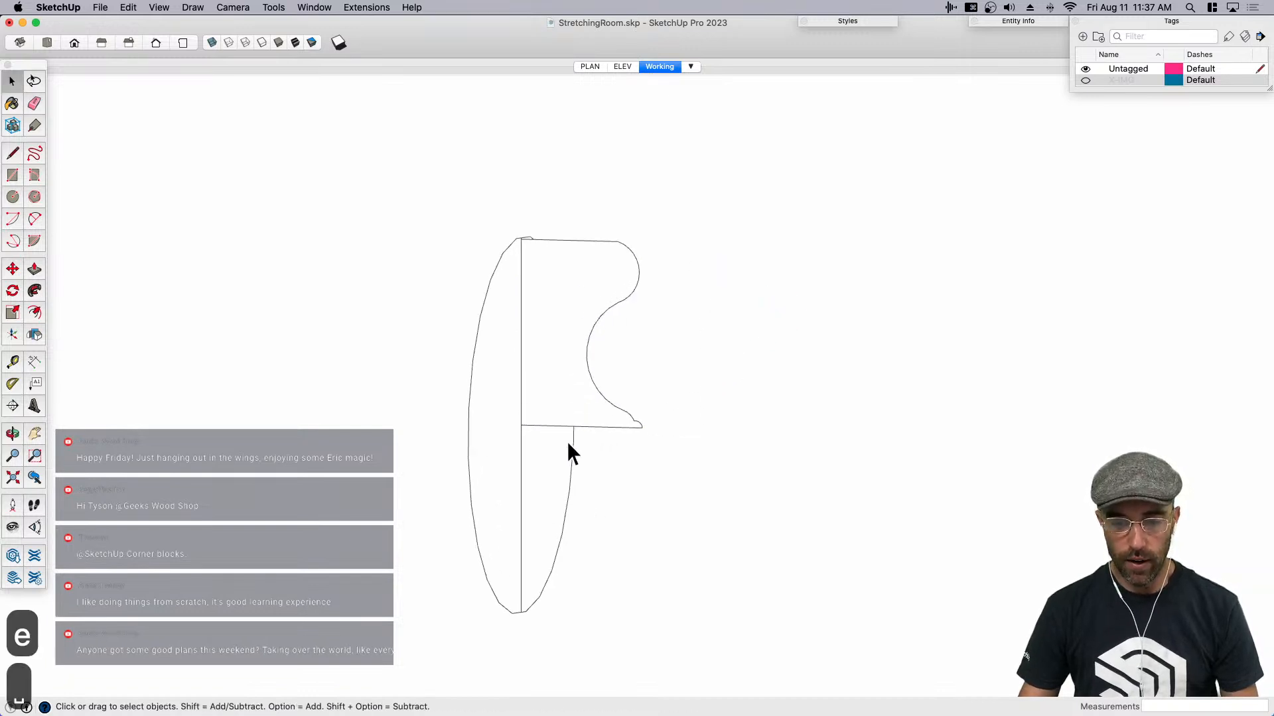
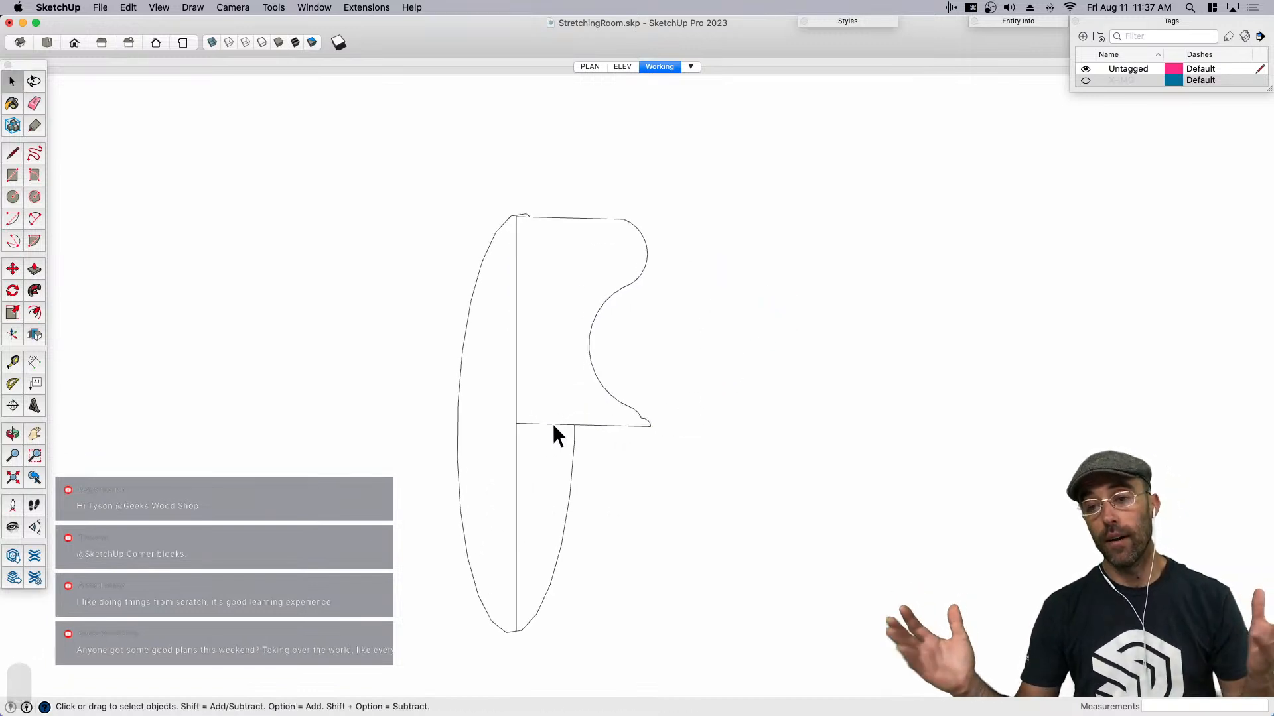
# - Erase the vertical line that splits the circle beneath the rosette profile
pyautogui.press('e')
pyautogui.click(517, 478)
pyautogui.scroll(-2, 556, 414)
pyautogui.press('space')
# - Try revolving the rosette profile around the circle with Follow Me, group the result and check its front
pyautogui.click(512, 492)
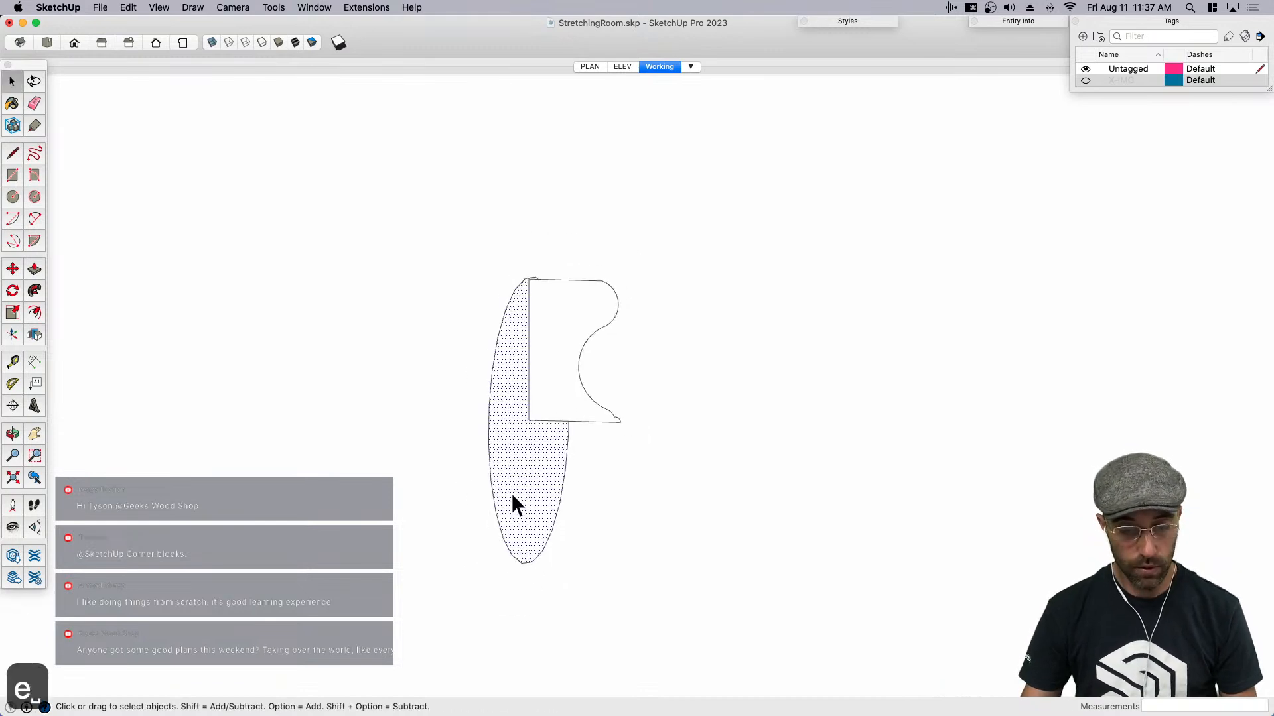
pyautogui.click(34, 291)
pyautogui.click(561, 392)
pyautogui.press('space')
pyautogui.moveTo(535, 427); pyautogui.dragTo(412, 415, button='middle')
pyautogui.tripleClick(570, 463)
pyautogui.press('super+g')
pyautogui.scroll(5, 530, 453)
pyautogui.moveTo(518, 459); pyautogui.dragTo(610, 438, button='middle')
pyautogui.scroll(7, 542, 444)
# - Undo the grouping and the first Follow Me revolve, returning to the flat profile and circle
pyautogui.press('super+z')
pyautogui.press('super+z')
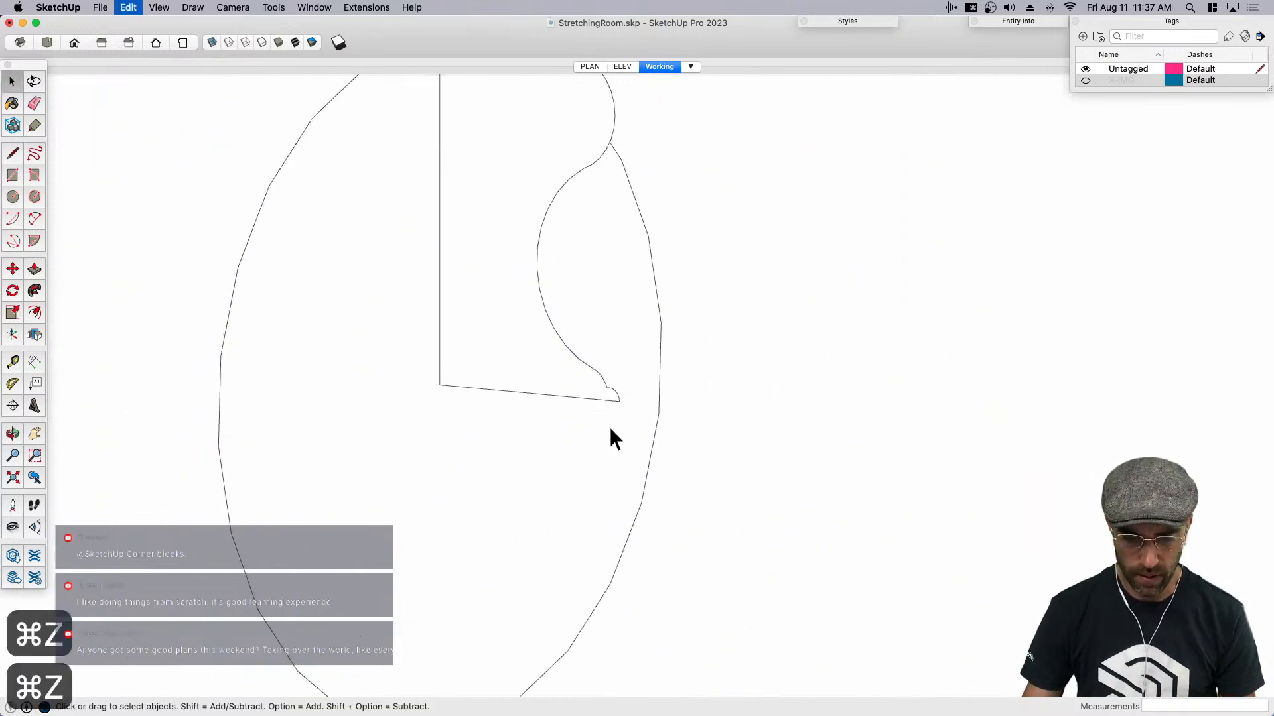
pyautogui.press('super+z')
pyautogui.scroll(-10, 597, 425)
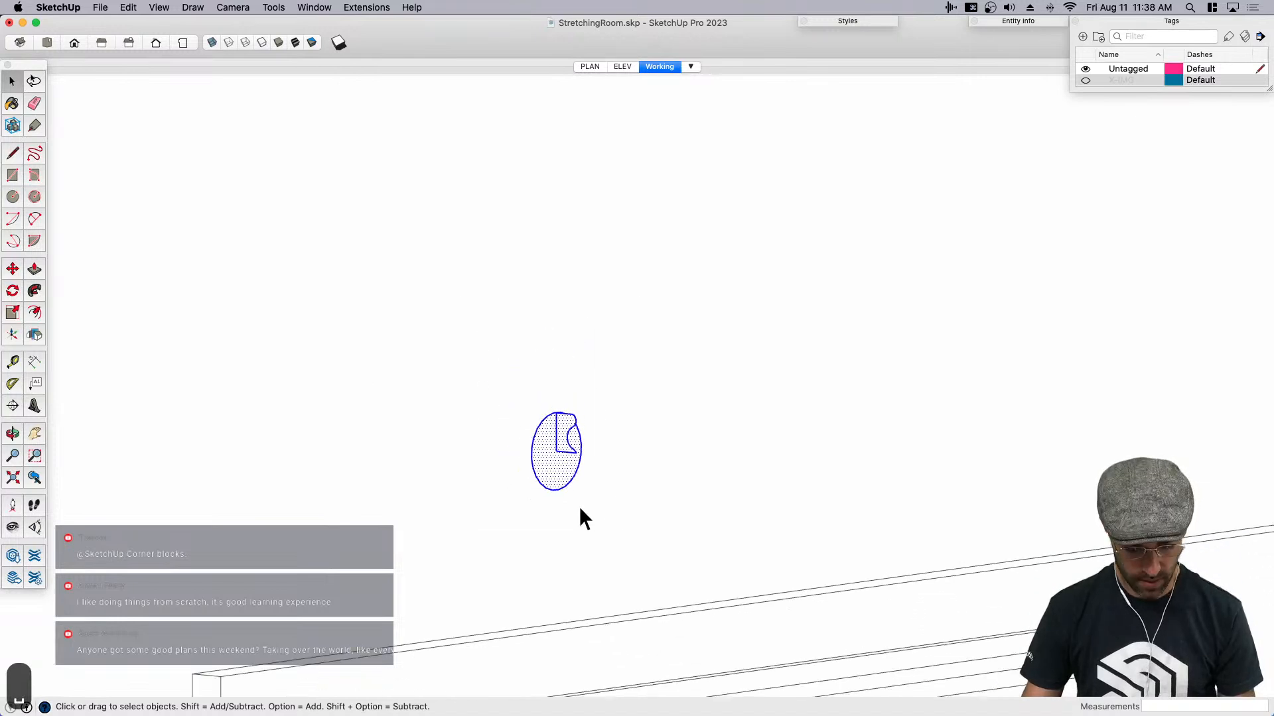
# - Scale the rosette profile and circle together uniformly by a factor of 5
pyautogui.press('s')
pyautogui.moveTo(604, 408); pyautogui.dragTo(725, 264)
pyautogui.write('5')
pyautogui.press('Return')
pyautogui.press('space')
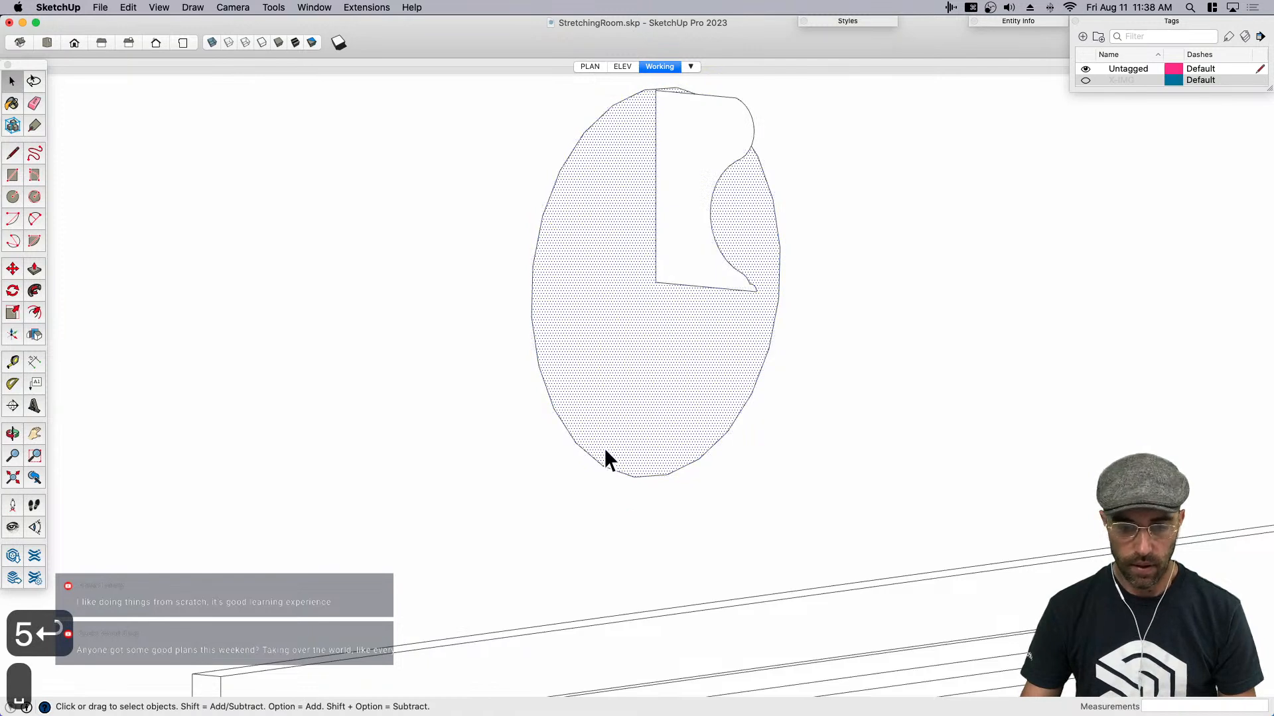
# - Set the circle's number of segments to 50
pyautogui.click(533, 340)
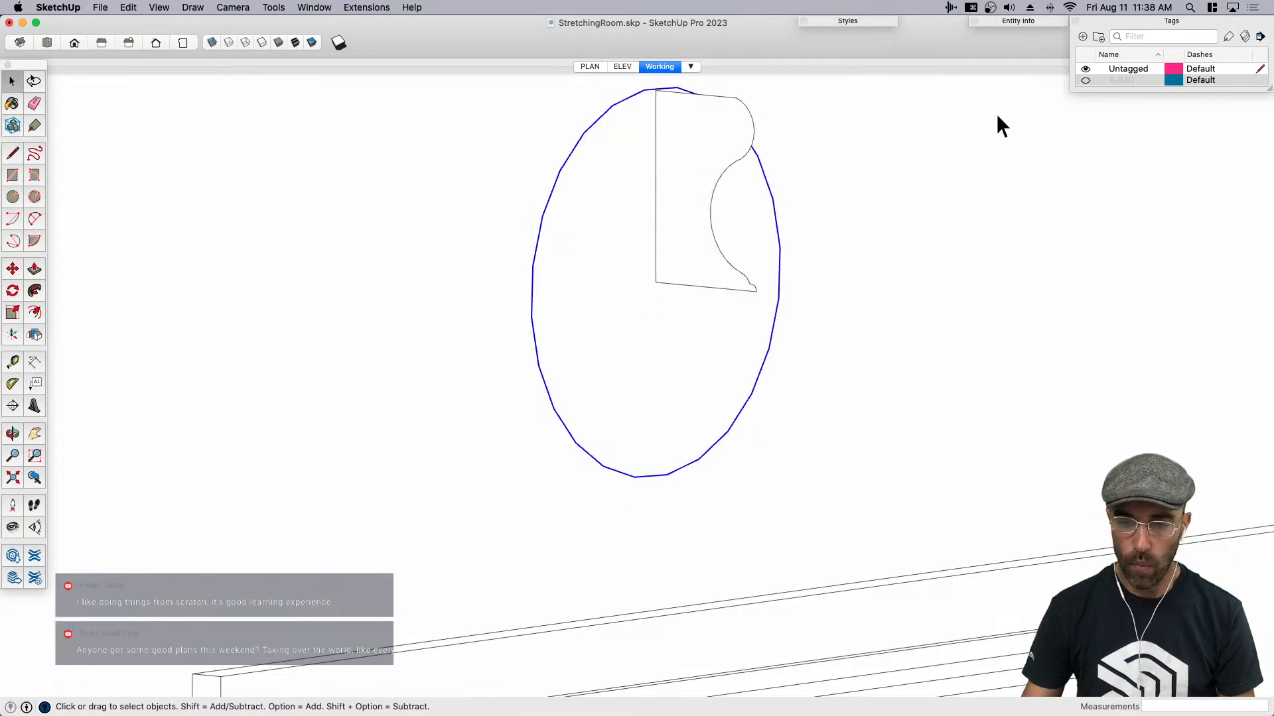
pyautogui.click(1005, 22)
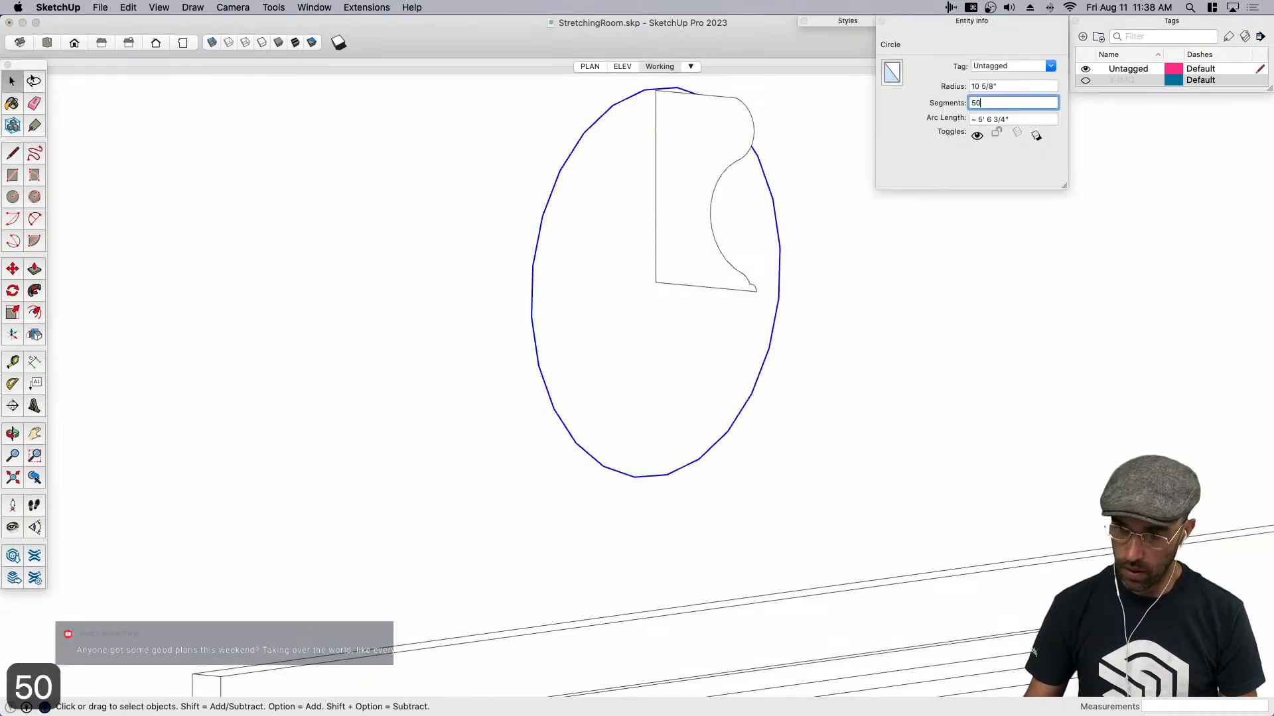
pyautogui.write('50')
pyautogui.press('Return')
pyautogui.click(969, 20)
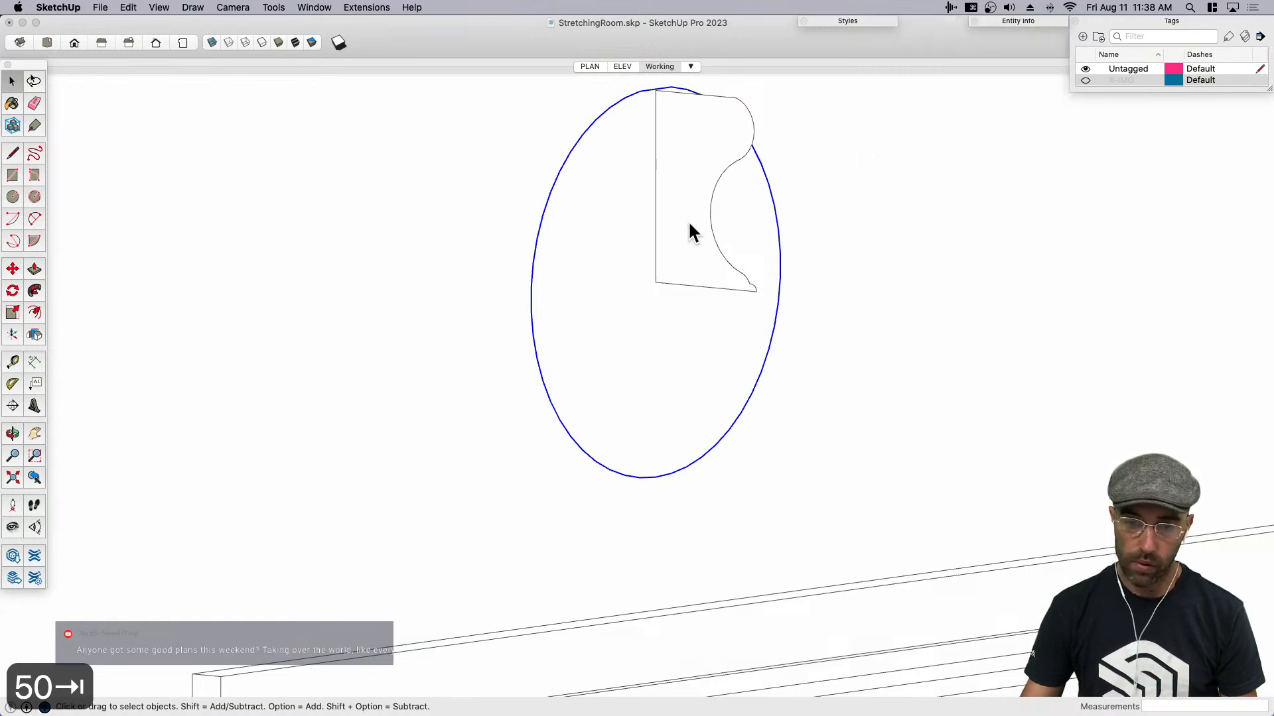
# - Try revolving the profile around the 50-segment circle with Follow Me and examine the faces near the center
pyautogui.click(633, 358)
pyautogui.click(35, 290)
pyautogui.click(683, 275)
pyautogui.scroll(5, 742, 290)
pyautogui.moveTo(753, 290); pyautogui.dragTo(463, 310, button='middle')
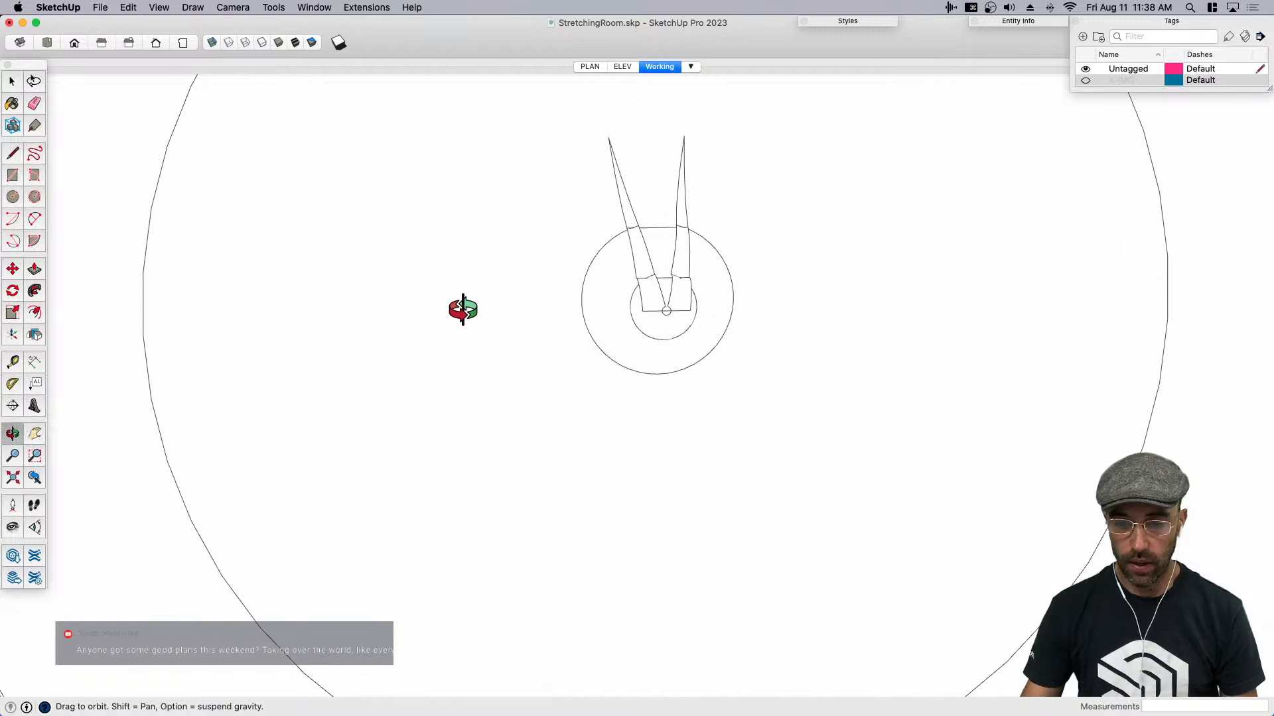
pyautogui.scroll(3, 667, 313)
pyautogui.scroll(2, 606, 312)
pyautogui.press('space')
pyautogui.click(611, 277)
pyautogui.keyDown('shift'); pyautogui.click(612, 222); pyautogui.keyUp('shift')
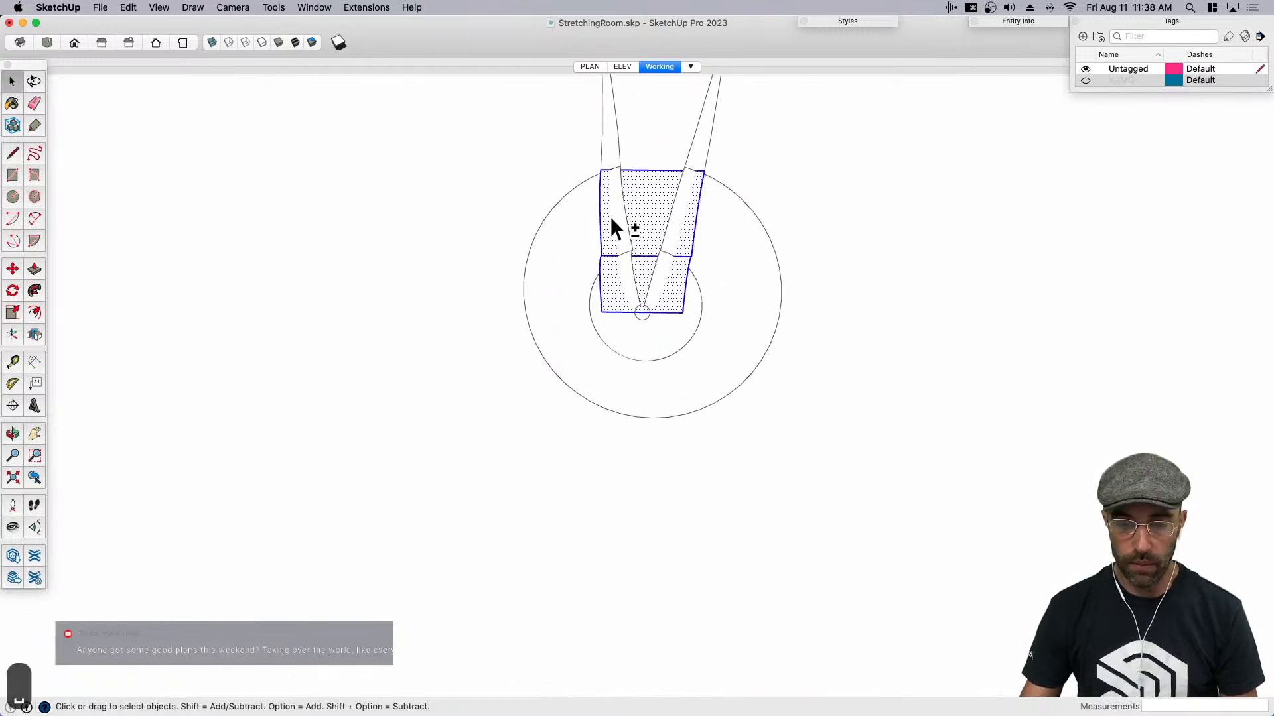
# - Try to clean up the rosette's overlapping geometry by selecting all of it and intersecting its faces
pyautogui.moveTo(606, 156); pyautogui.dragTo(666, 233, button='middle')
pyautogui.click(666, 232)
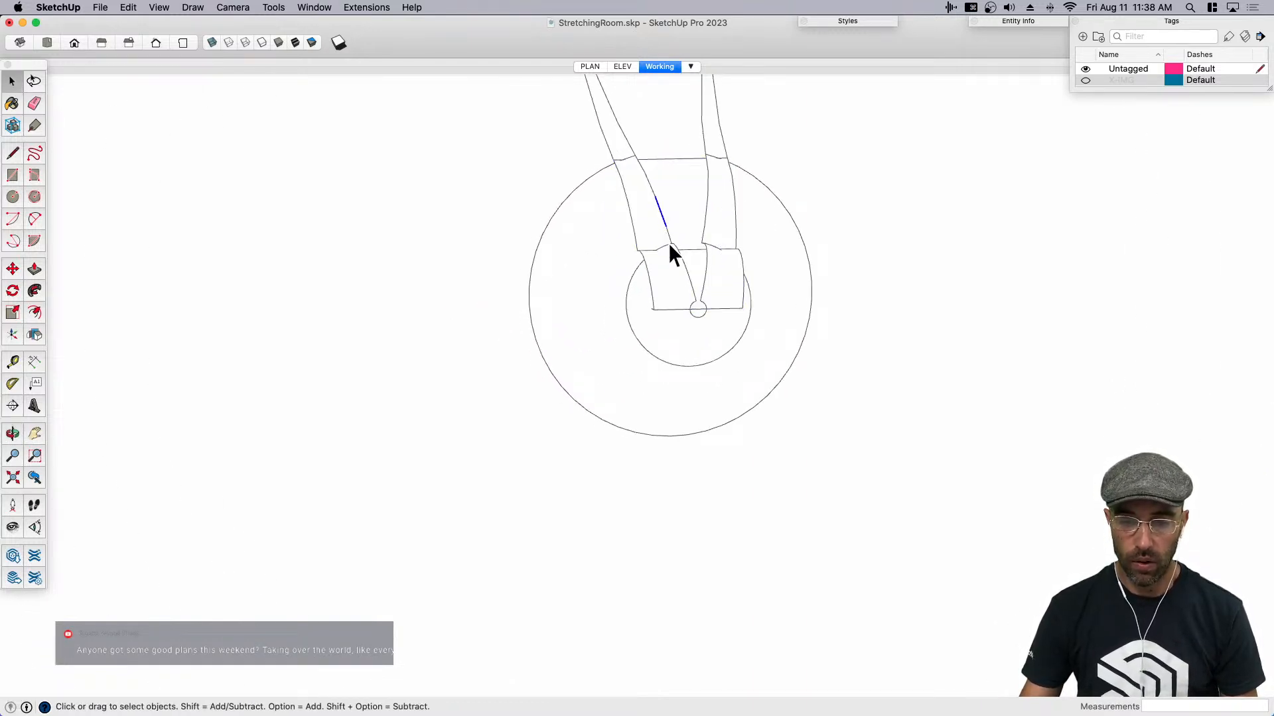
pyautogui.tripleClick(663, 257)
pyautogui.rightClick(665, 254)
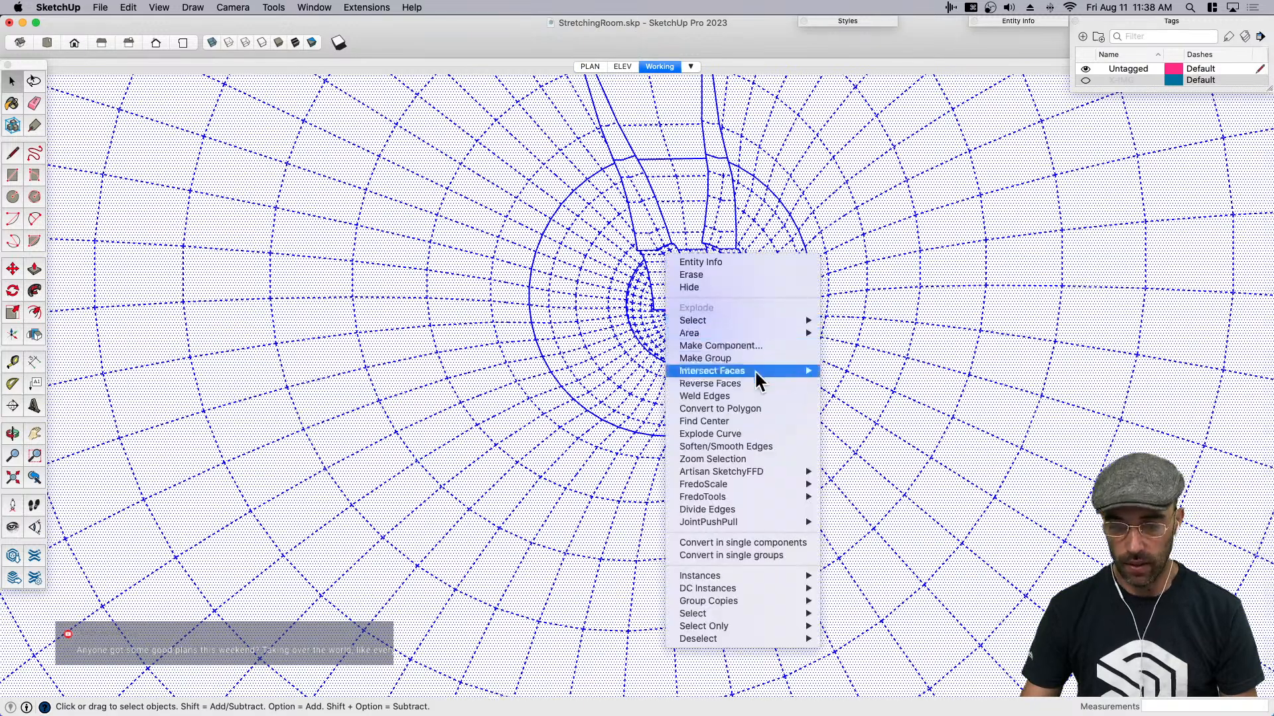
pyautogui.click(862, 371)
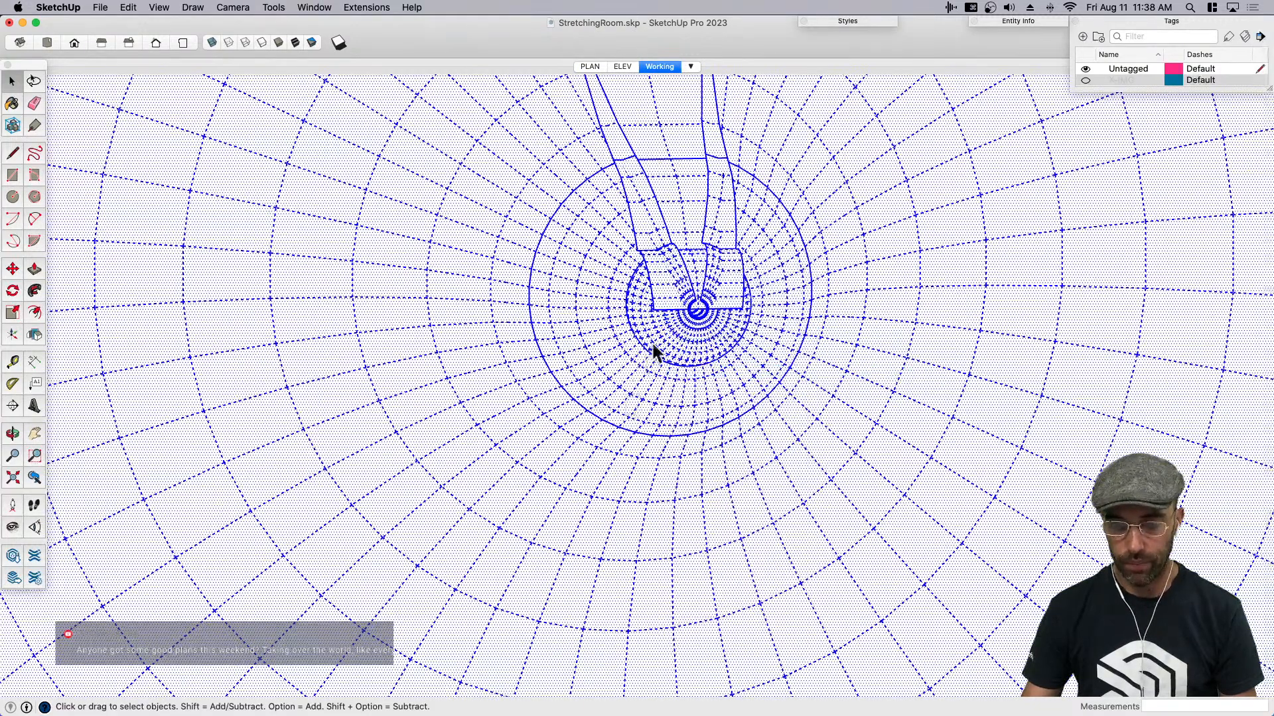
pyautogui.scroll(-5, 652, 345)
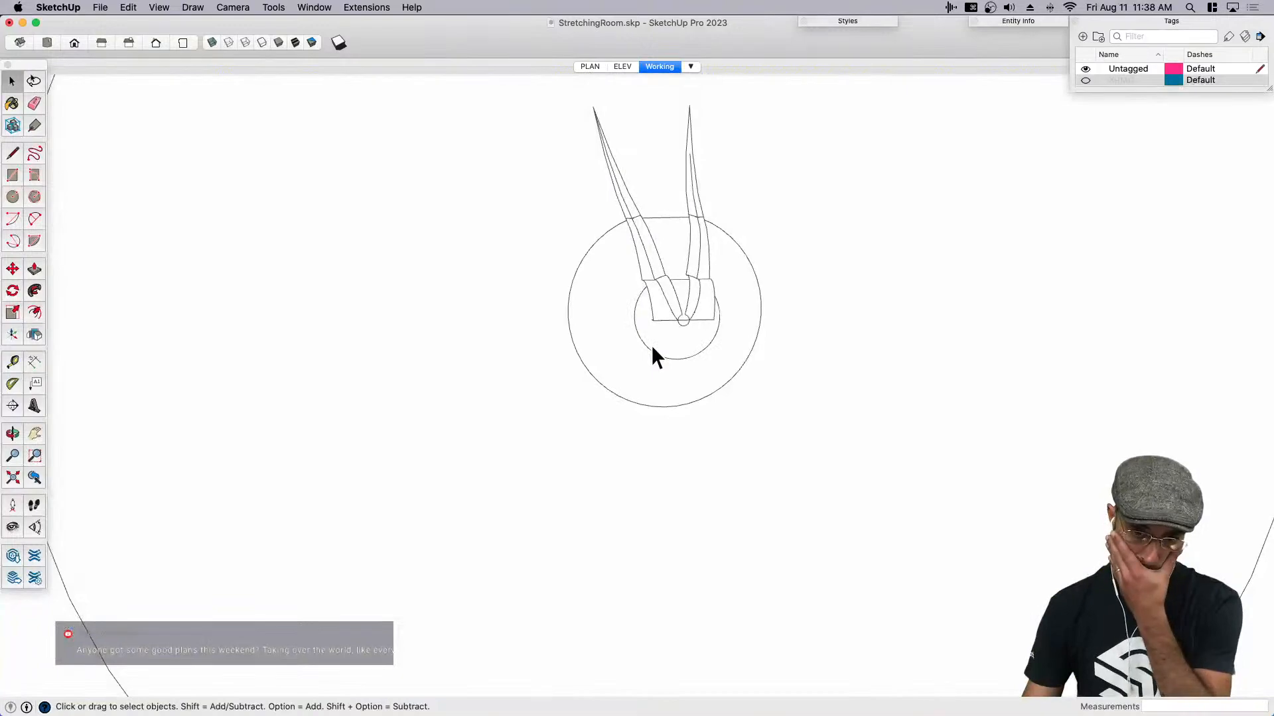
# - Inspect the rosette's stray center edges, then undo the face intersection and the Follow Me revolve
pyautogui.scroll(4, 641, 255)
pyautogui.moveTo(670, 272); pyautogui.dragTo(670, 271)
pyautogui.moveTo(663, 261); pyautogui.dragTo(815, 358, button='middle')
pyautogui.press('e')
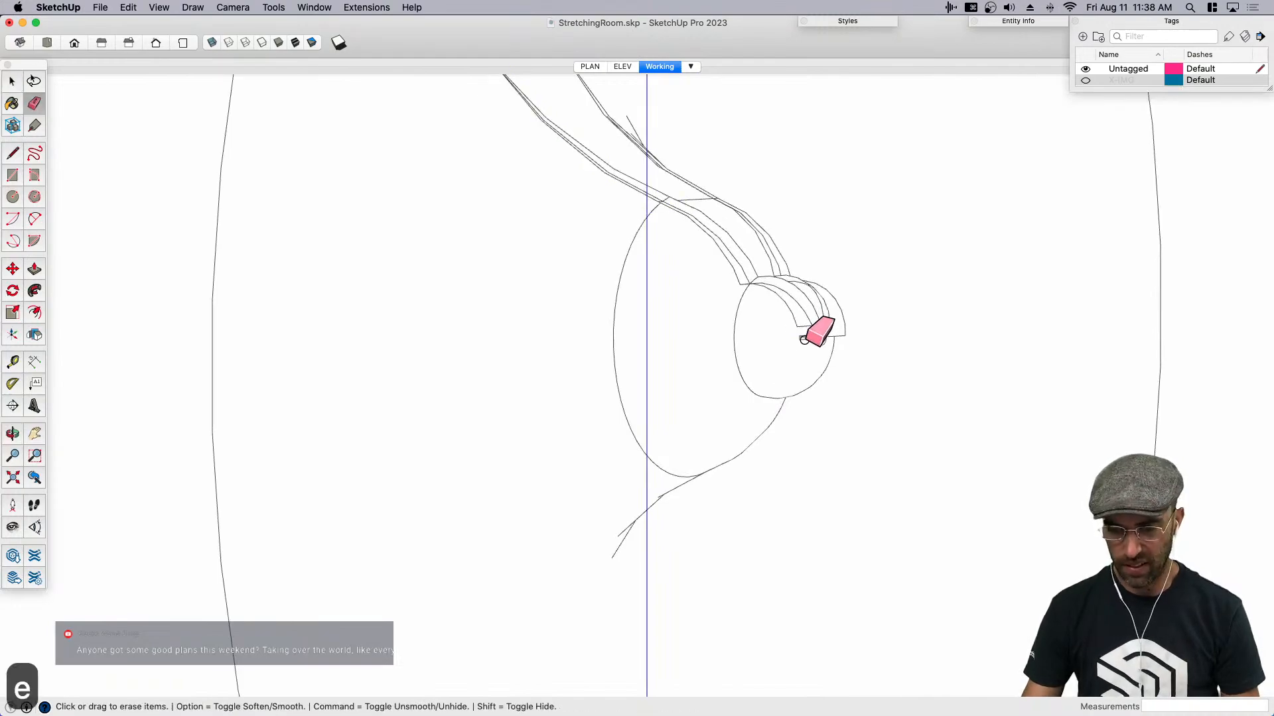
pyautogui.scroll(5, 826, 335)
pyautogui.moveTo(867, 349); pyautogui.dragTo(703, 357, button='middle')
pyautogui.press('super+z')
pyautogui.press('super+z')
pyautogui.press('super+z')
pyautogui.press('super+z')
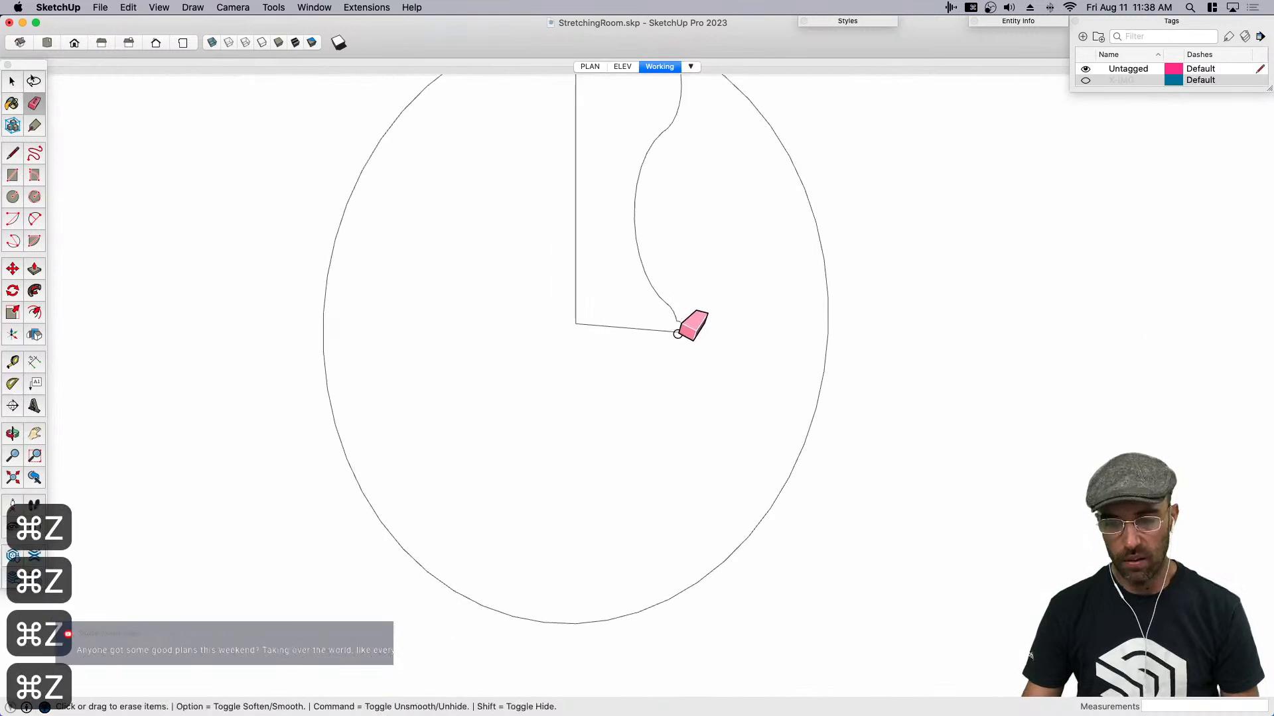
# - Bridge the notch above the profile's small bead with a line about 1/8" long, and erase the edge behind it
pyautogui.press('space')
pyautogui.scroll(8, 686, 321)
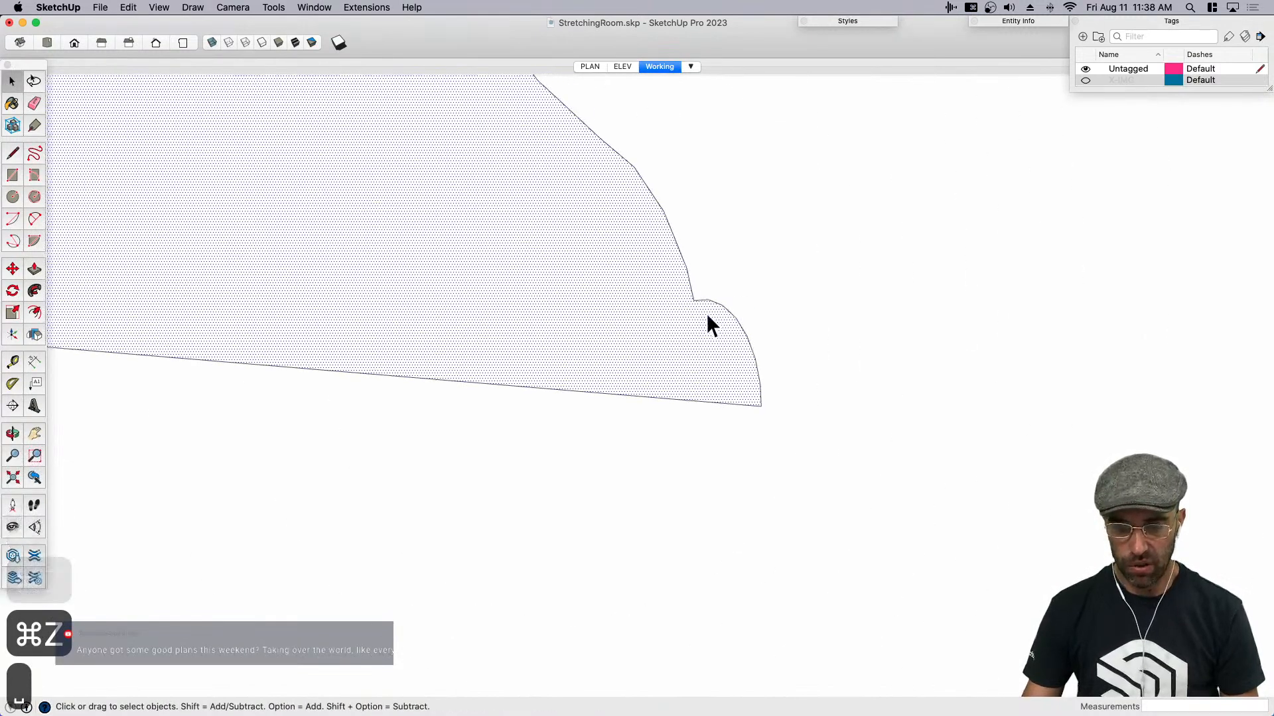
pyautogui.scroll(4, 700, 302)
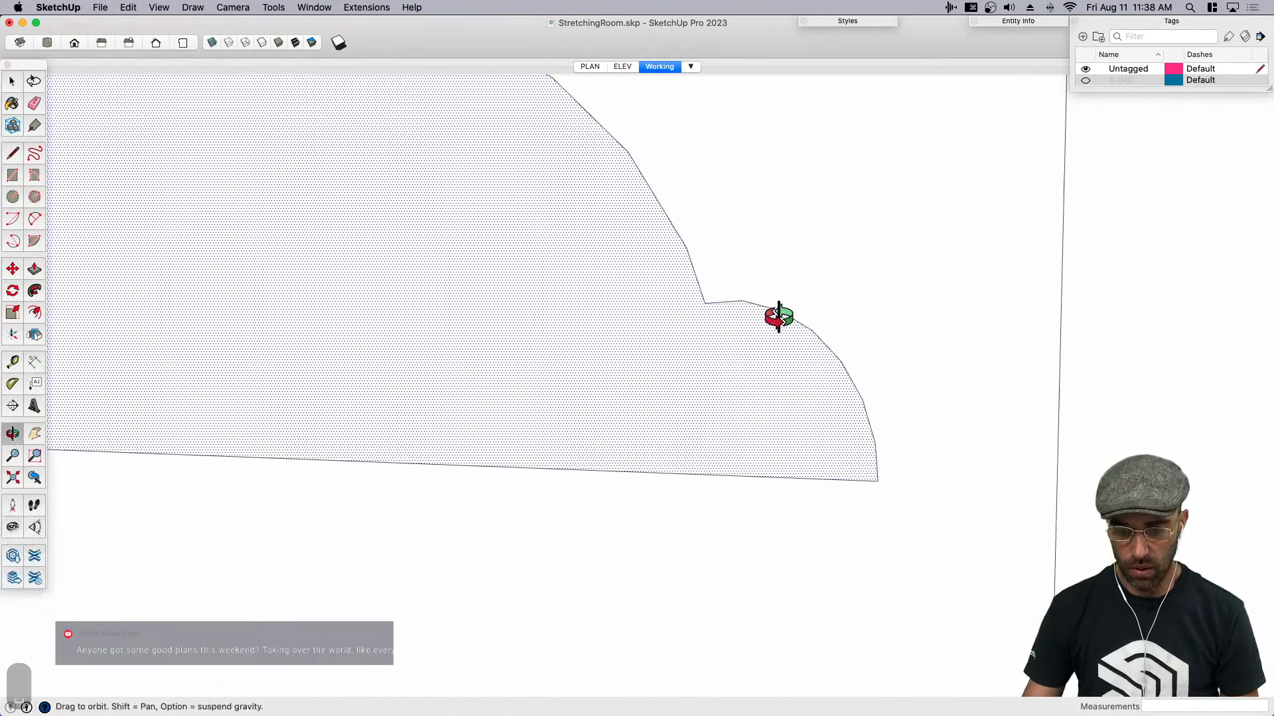
pyautogui.press('l')
pyautogui.click(739, 300)
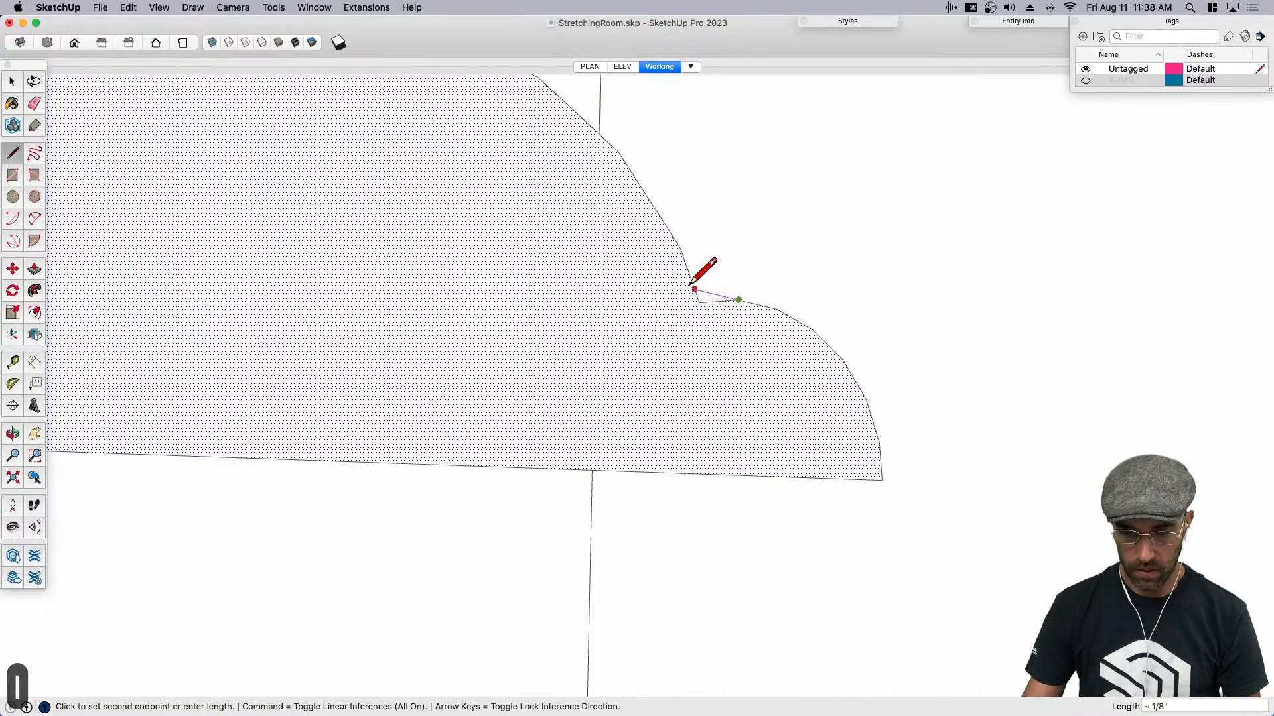
pyautogui.click(694, 289)
pyautogui.press('e')
pyautogui.click(702, 298)
pyautogui.scroll(-3, 730, 292)
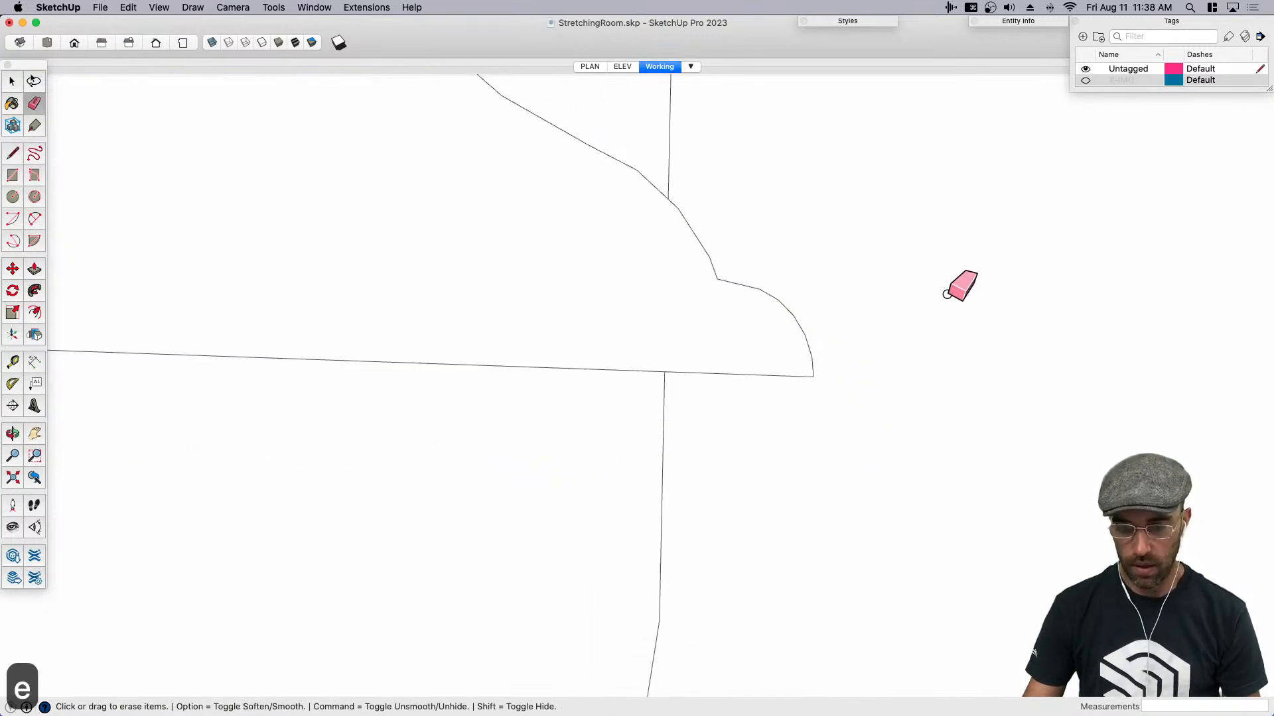
pyautogui.press('space')
pyautogui.click(743, 358)
pyautogui.scroll(-3, 683, 299)
pyautogui.click(587, 372)
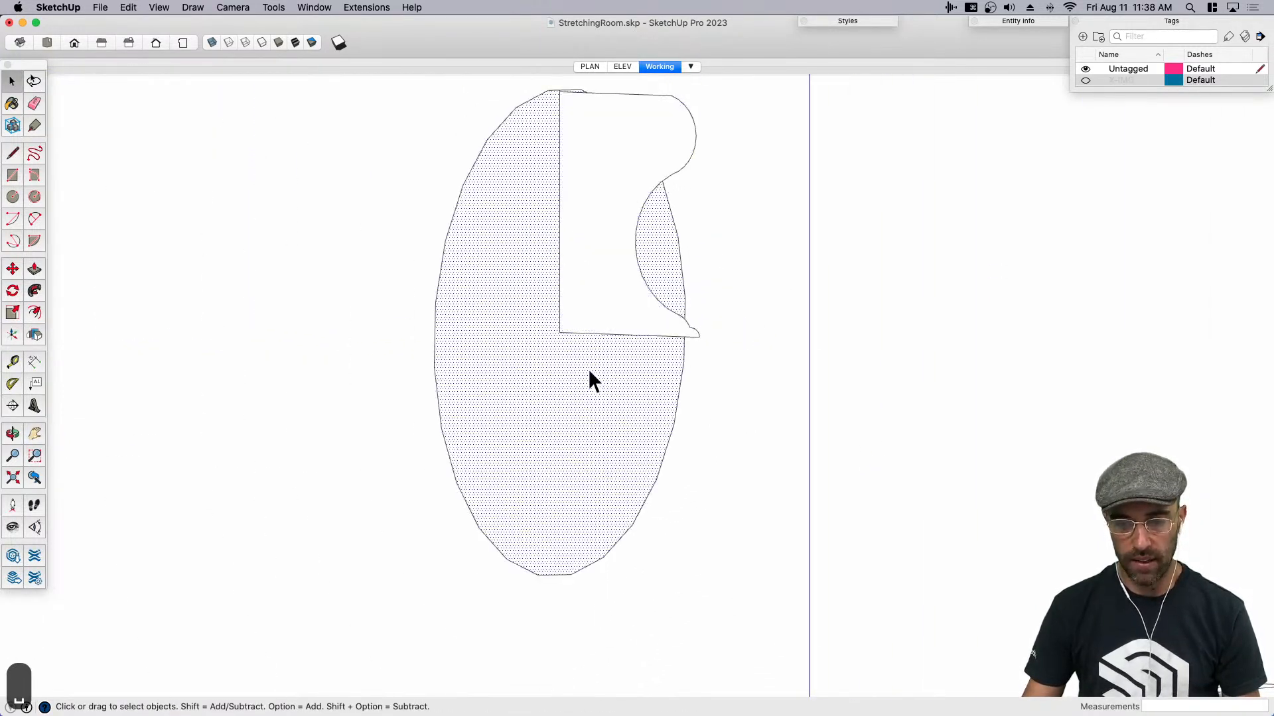
# - Scale the small bead and the curve next to it up uniformly by about 1.36 from the profile's lower tip
pyautogui.scroll(3, 663, 327)
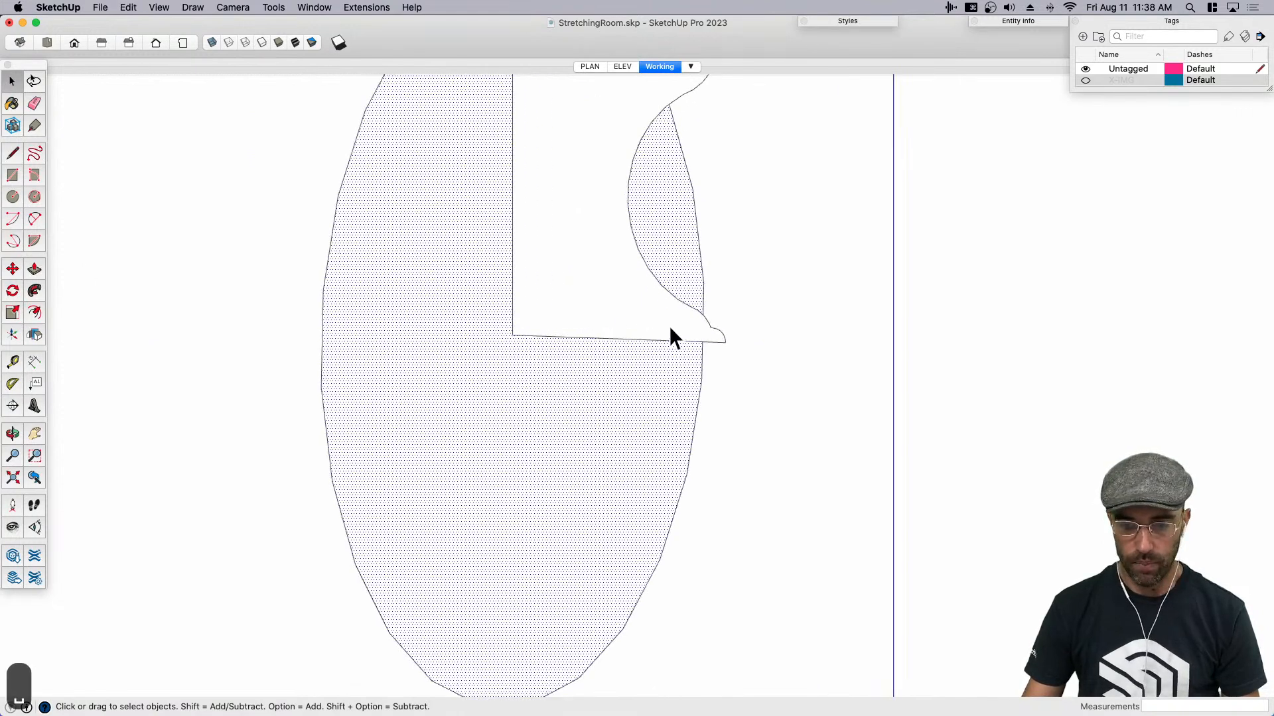
pyautogui.click(723, 335)
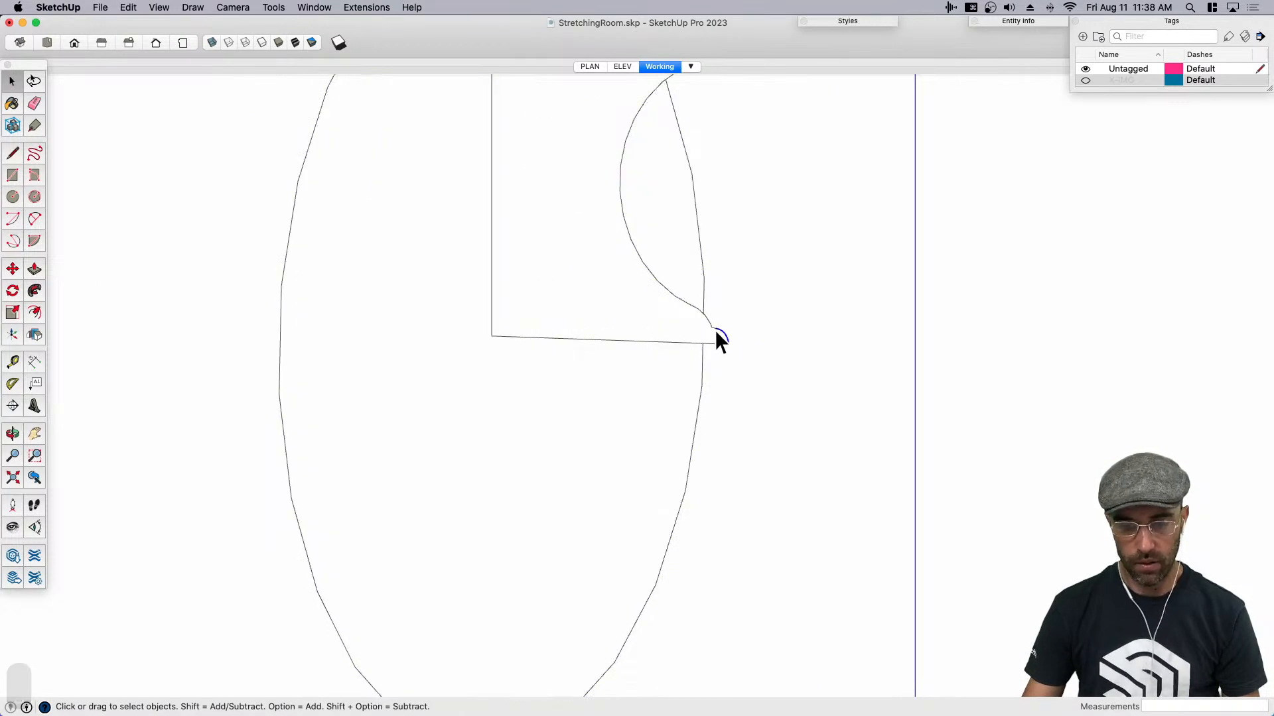
pyautogui.scroll(-3, 683, 295)
pyautogui.keyDown('shift'); pyautogui.click(682, 295); pyautogui.keyUp('shift')
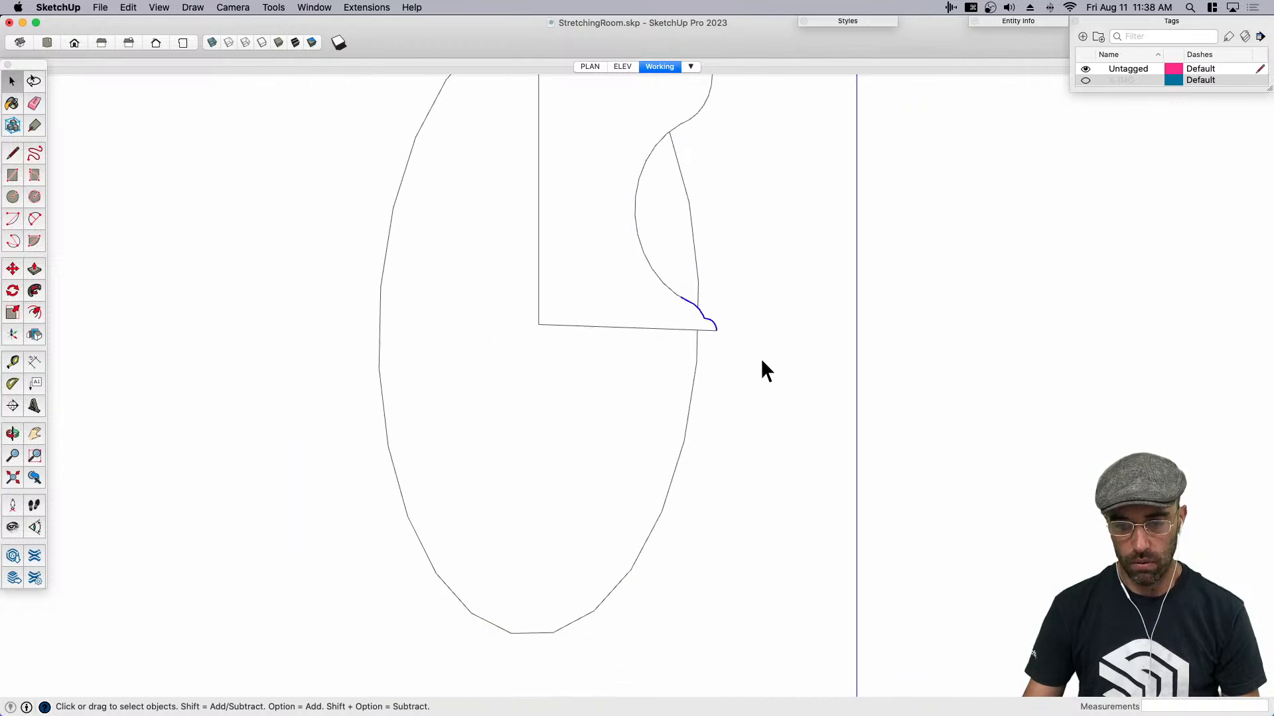
pyautogui.press('m')
pyautogui.press('s')
pyautogui.scroll(2, 692, 285)
pyautogui.click(669, 293)
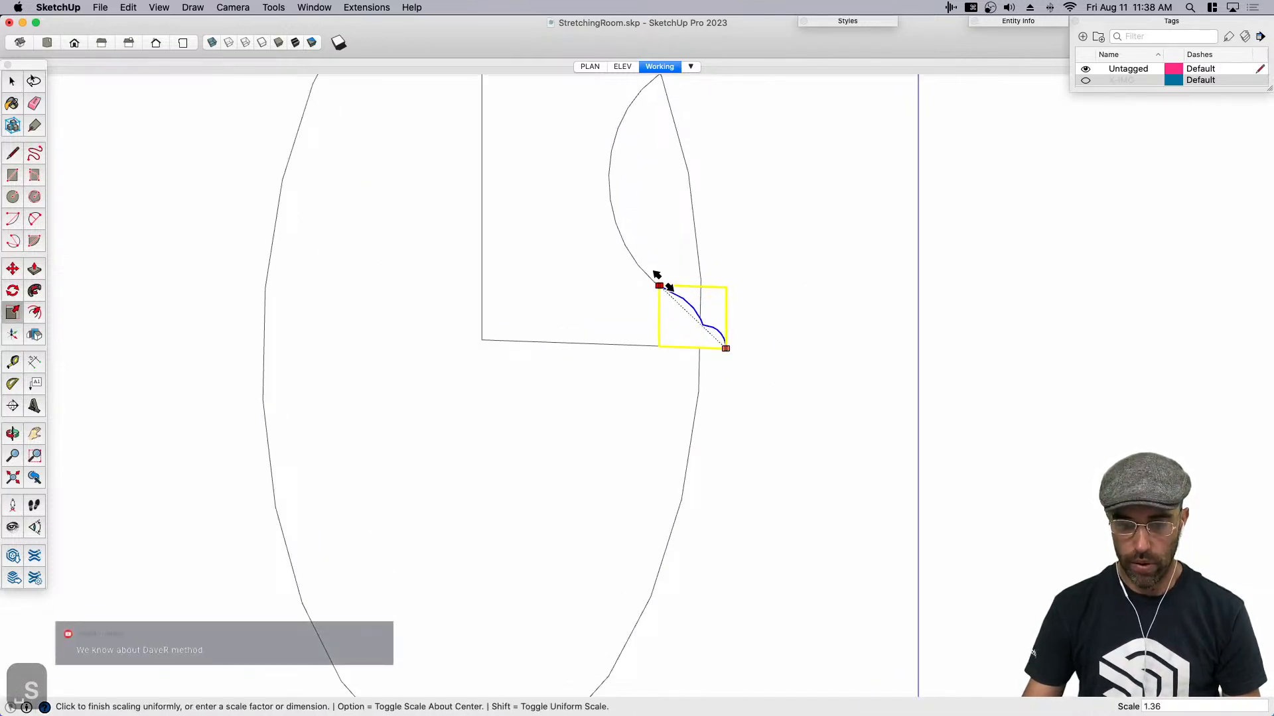
pyautogui.press('space')
# - Scale the profile's large concave arc along the green axis by 0.81 to make it shallower
pyautogui.scroll(-3, 629, 240)
pyautogui.scroll(-2, 618, 236)
pyautogui.press('s')
pyautogui.scroll(2, 615, 205)
pyautogui.click(615, 204)
pyautogui.click(625, 204)
pyautogui.scroll(-4, 605, 337)
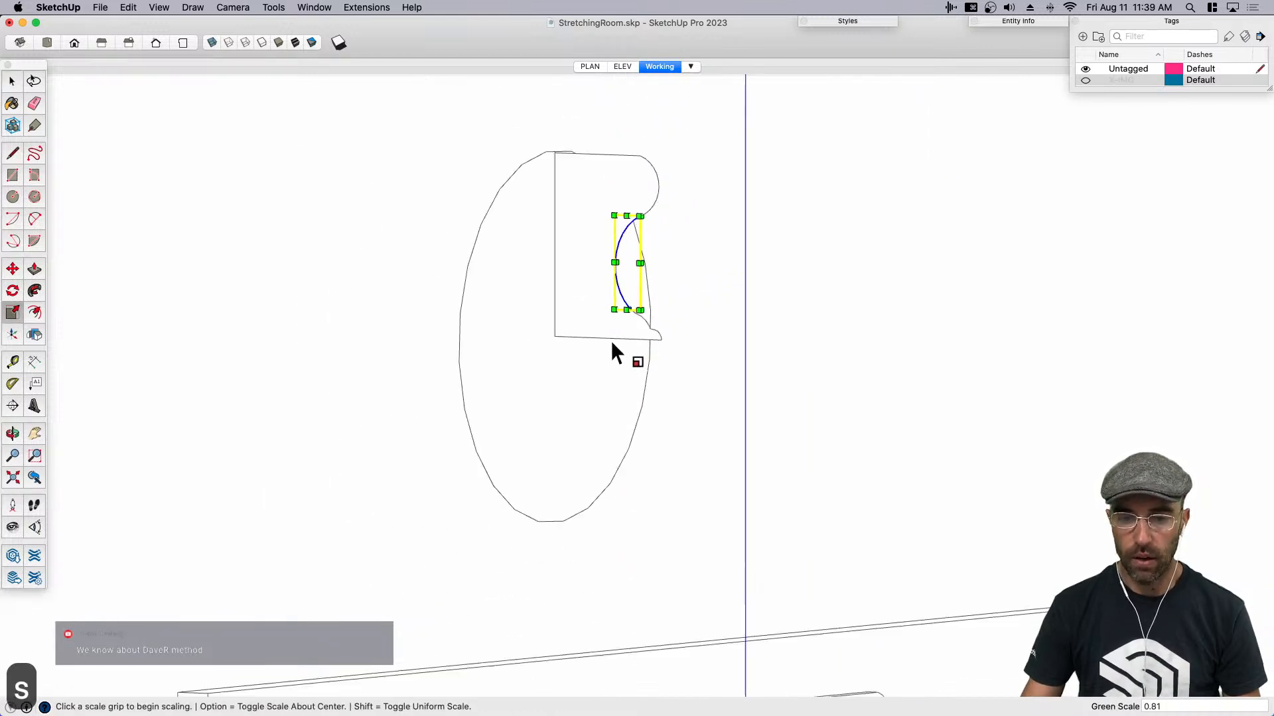
pyautogui.press('space')
# - Scale the profile's upper rounded arc slightly inward along the green axis to flatten it
pyautogui.scroll(4, 638, 204)
pyautogui.click(639, 205)
pyautogui.press('s')
pyautogui.press('space')
pyautogui.click(652, 213)
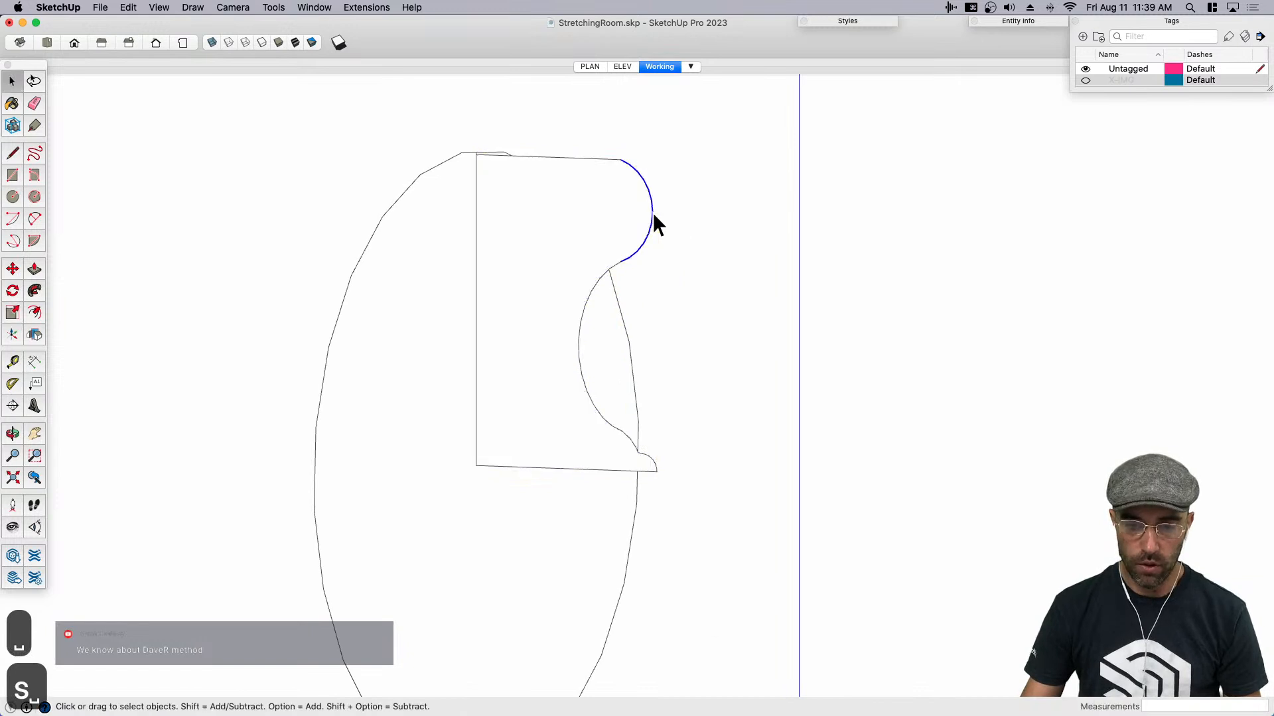
pyautogui.press('s')
pyautogui.click(652, 213)
pyautogui.click(643, 212)
pyautogui.press('space')
# - Try to scale the concave arc alone along the green axis by about 0.67
pyautogui.moveTo(591, 313); pyautogui.dragTo(645, 219, button='middle')
pyautogui.press('s')
pyautogui.press('space')
pyautogui.click(576, 253)
pyautogui.scroll(-4, 576, 257)
pyautogui.click(583, 346)
pyautogui.scroll(4, 582, 345)
pyautogui.press('s')
pyautogui.click(569, 308)
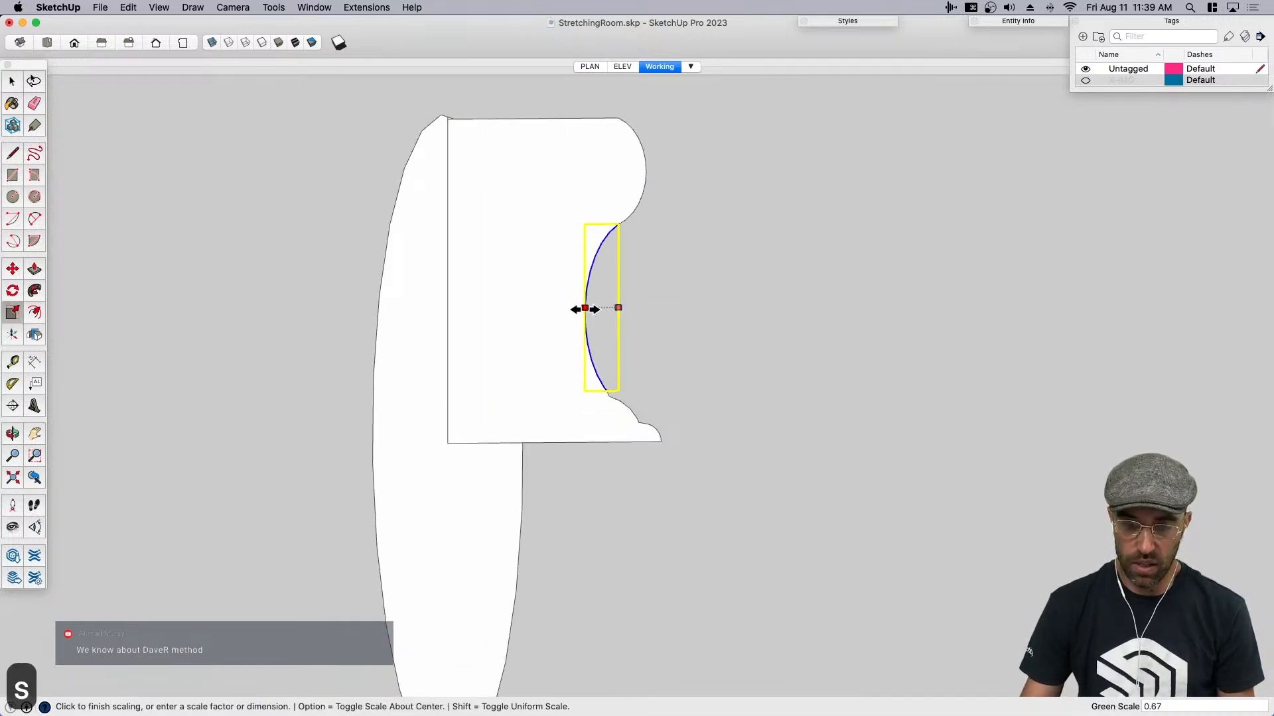
# - Undo the last green-axis scaling of the concave arc
pyautogui.press('super+z')
pyautogui.press('super+z')
pyautogui.press('super+z')
pyautogui.press('super+z')
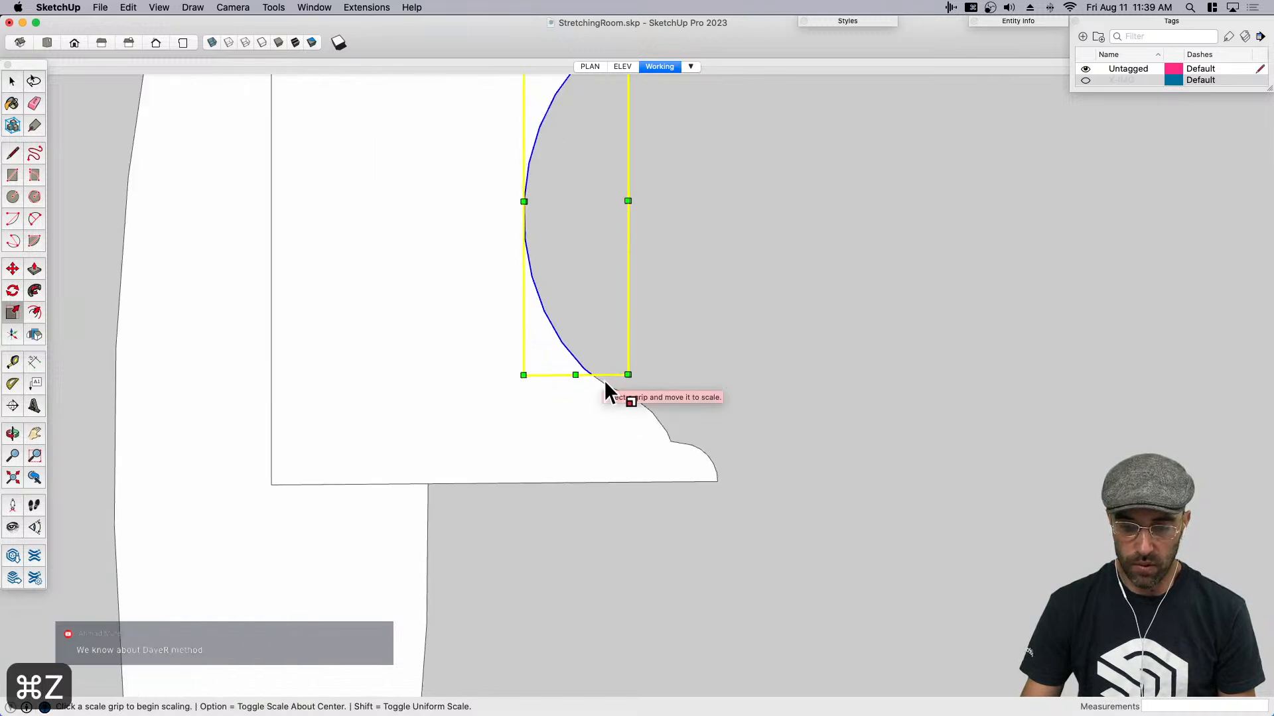
# - Weld the large concave arc and the adjoining lower curve into a single curve
pyautogui.click(590, 365)
pyautogui.scroll(-2, 560, 368)
pyautogui.moveTo(577, 347); pyautogui.dragTo(598, 388)
pyautogui.keyDown('shift'); pyautogui.click(575, 367); pyautogui.keyUp('shift')
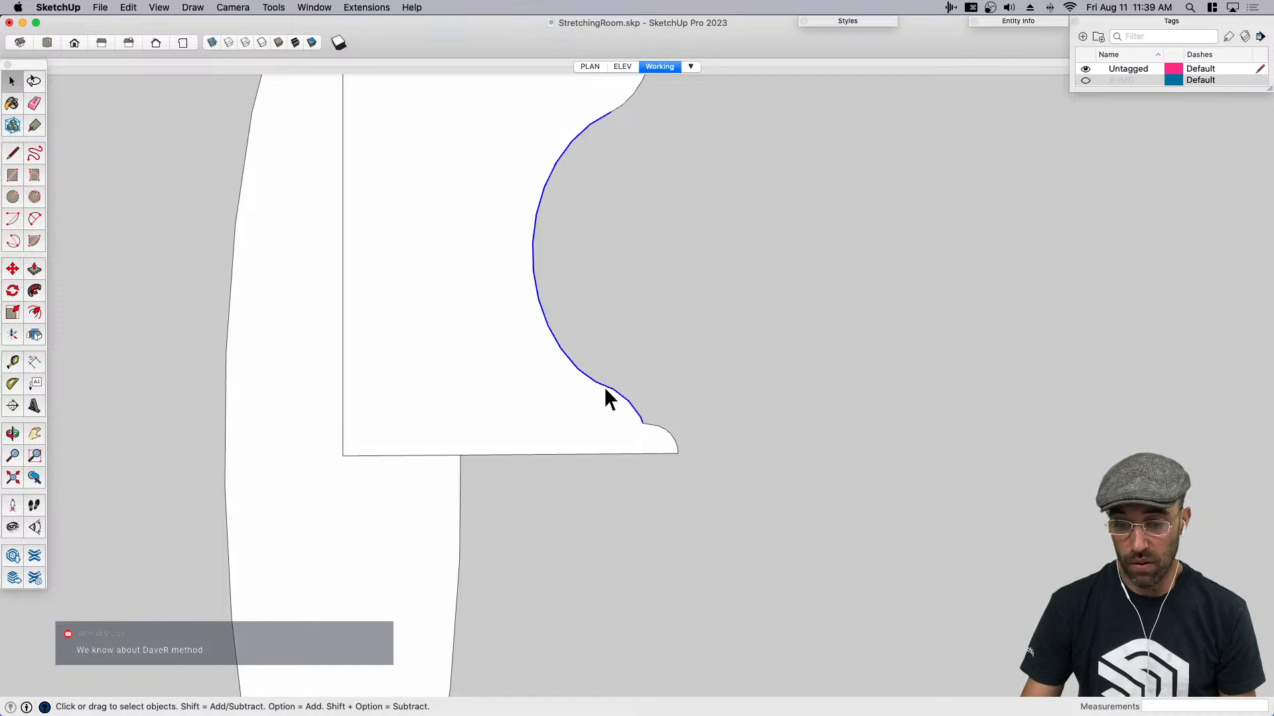
pyautogui.rightClick(605, 391)
pyautogui.click(659, 525)
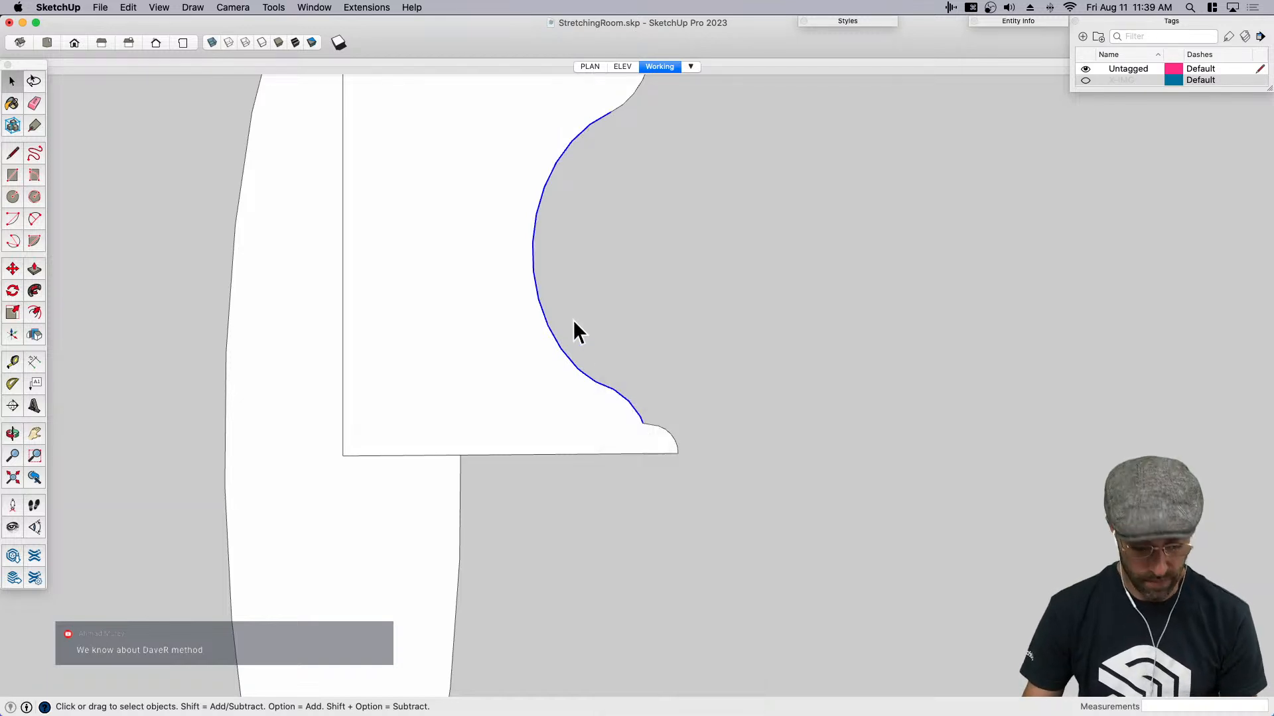
# - Scale the concave arc together with its adjoining lower curve along the green axis by 0.81
pyautogui.press('s')
pyautogui.click(532, 267)
pyautogui.click(553, 264)
pyautogui.scroll(-5, 553, 264)
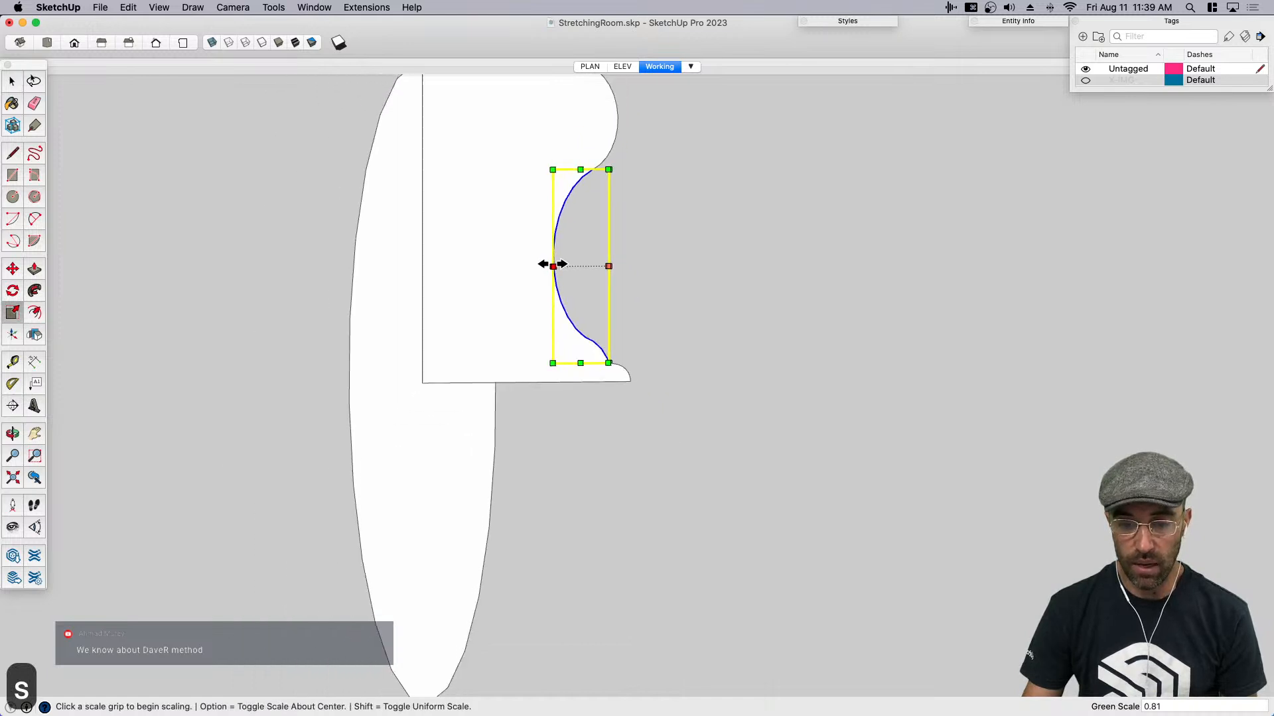
pyautogui.press('h')
pyautogui.moveTo(560, 271); pyautogui.dragTo(570, 404)
pyautogui.press('space')
pyautogui.scroll(1, 570, 404)
pyautogui.scroll(1, 571, 406)
pyautogui.press('s')
pyautogui.click(555, 394)
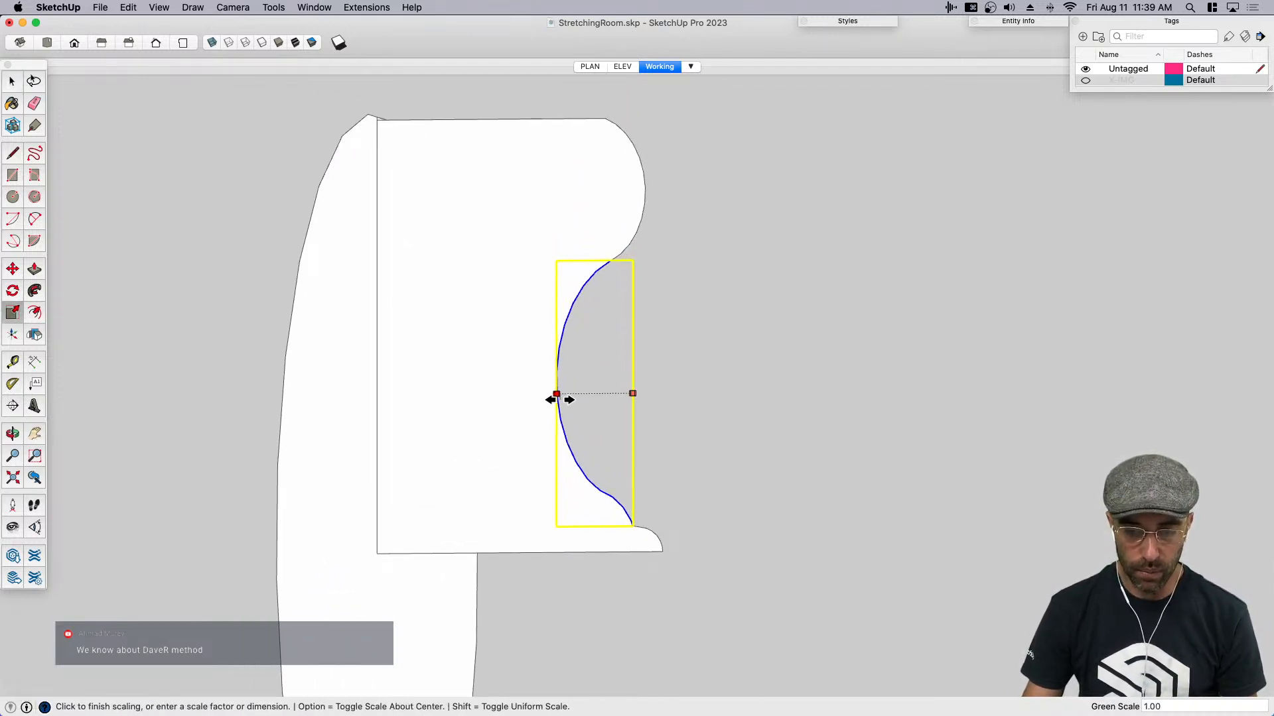
pyautogui.press('space')
# - Revolve the reshaped rosette profile around the circle with Follow Me
pyautogui.scroll(-6, 555, 383)
pyautogui.moveTo(470, 460); pyautogui.dragTo(396, 501, button='middle')
pyautogui.click(392, 505)
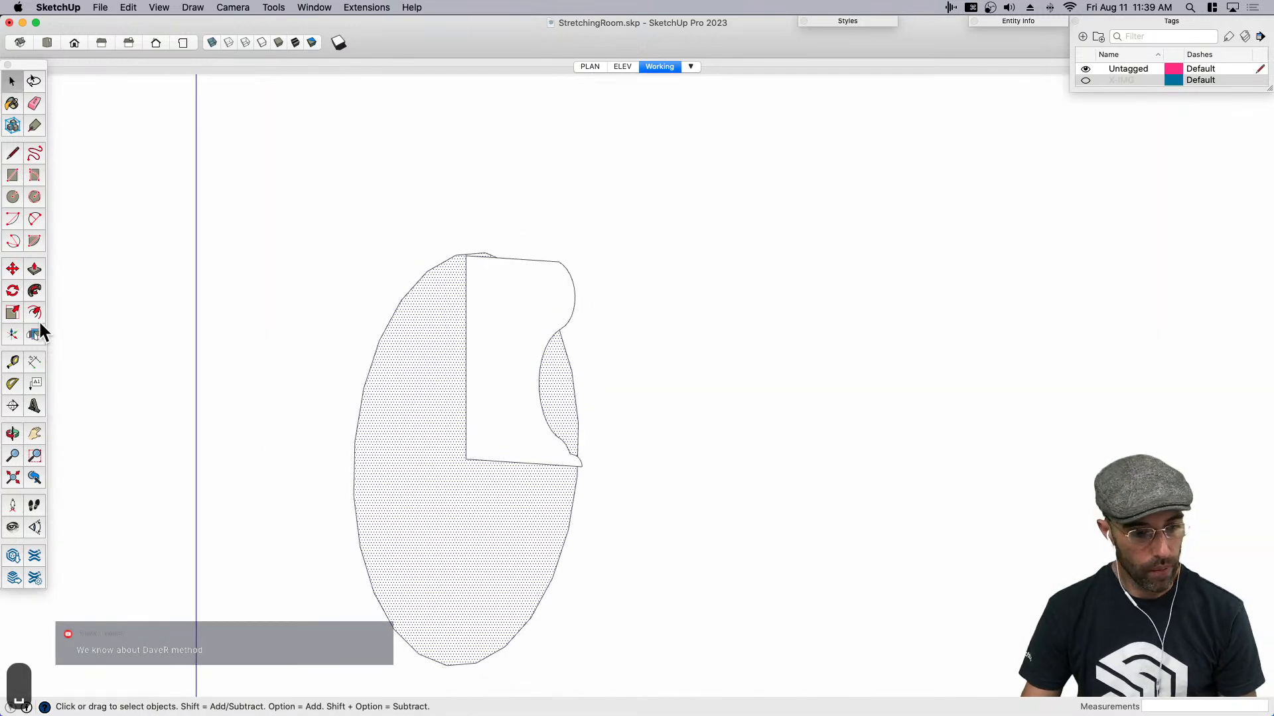
pyautogui.click(512, 395)
pyautogui.scroll(-5, 551, 302)
pyautogui.moveTo(610, 438); pyautogui.dragTo(448, 438, button='middle')
pyautogui.scroll(-5, 449, 450)
# - Select all of the revolved rosette's geometry and group it
pyautogui.press('space')
pyautogui.tripleClick(451, 449)
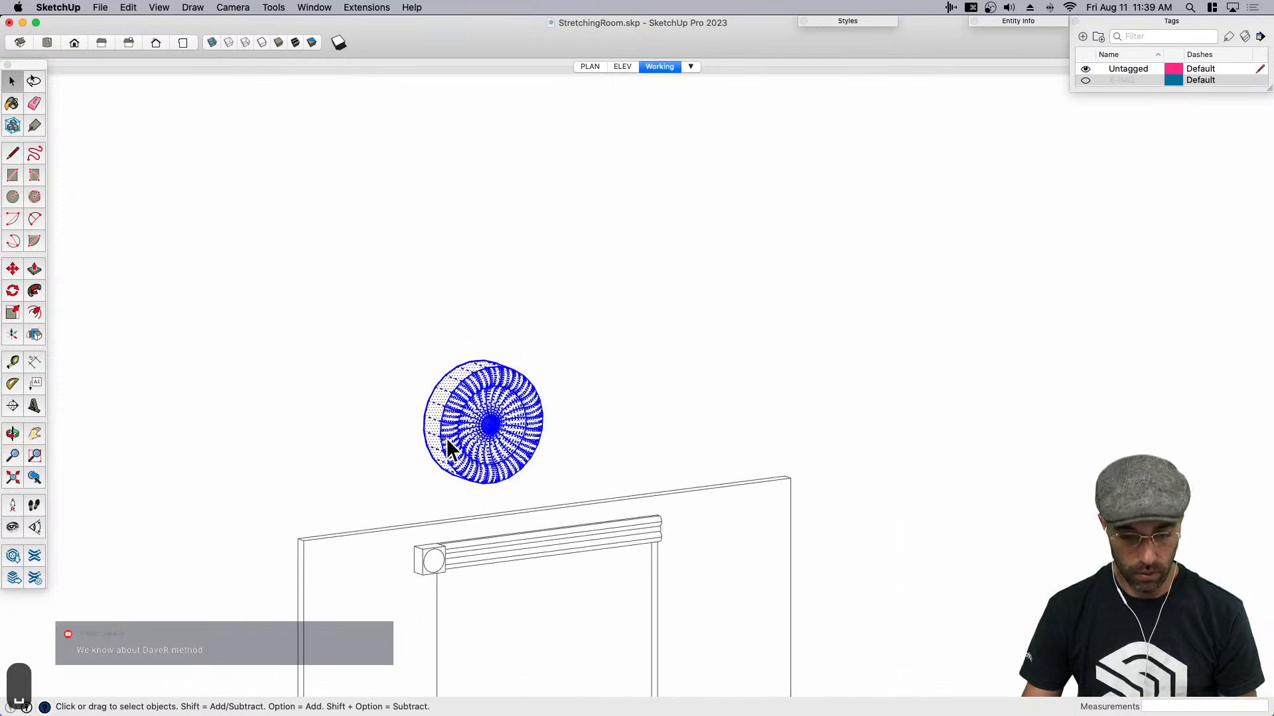
pyautogui.press('super+g')
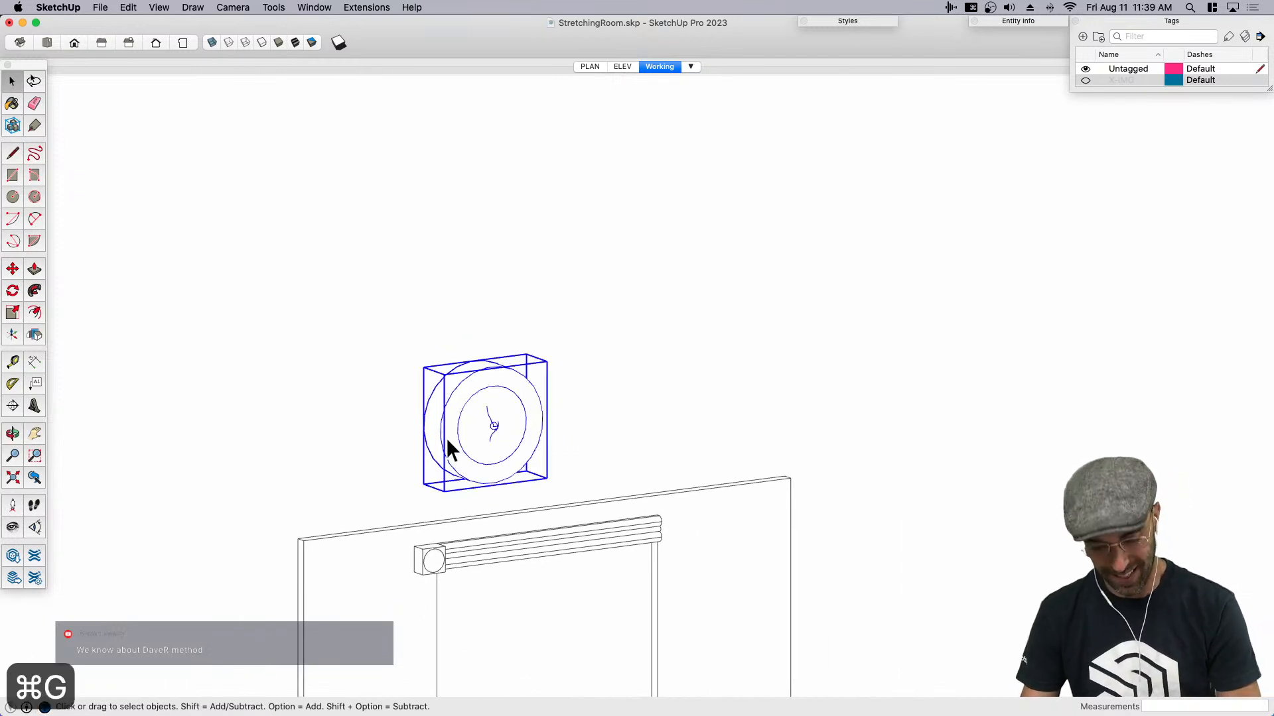
# - Scale the rosette group down uniformly by about 0.78
pyautogui.scroll(-4, 481, 419)
pyautogui.moveTo(535, 406); pyautogui.dragTo(498, 407, button='middle')
pyautogui.scroll(4, 492, 402)
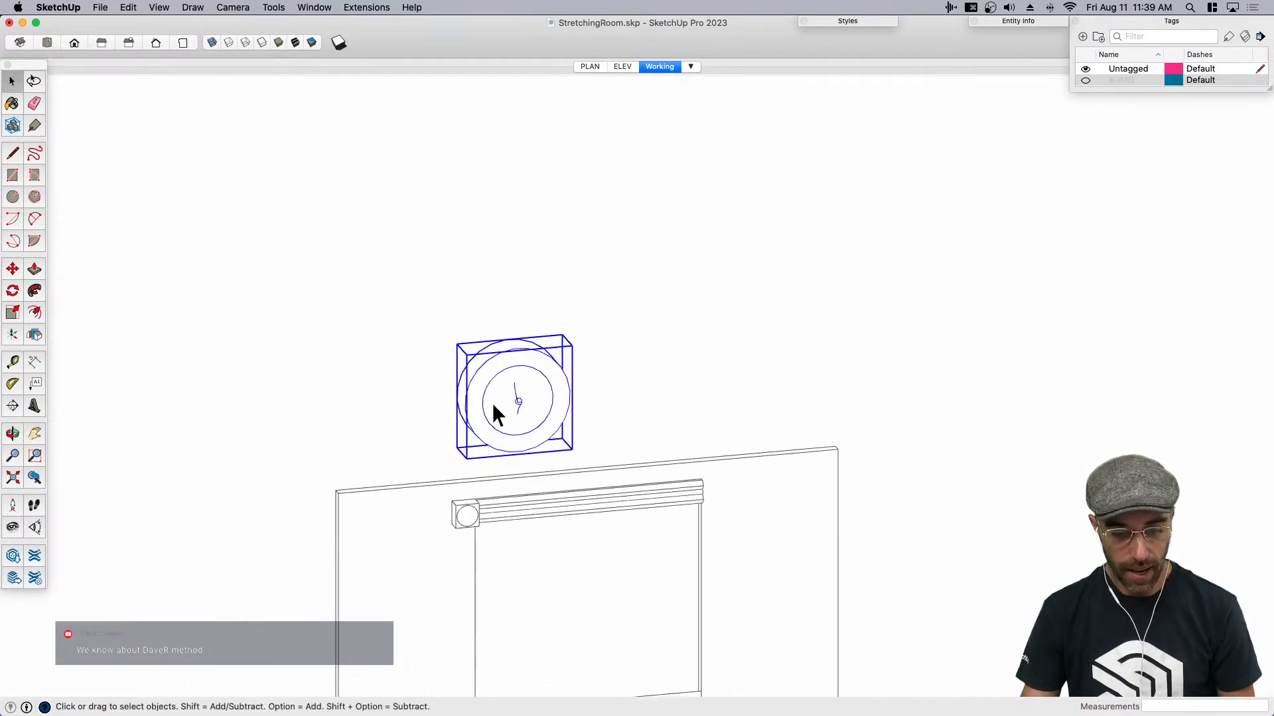
pyautogui.press('s')
pyautogui.moveTo(570, 339); pyautogui.dragTo(545, 367)
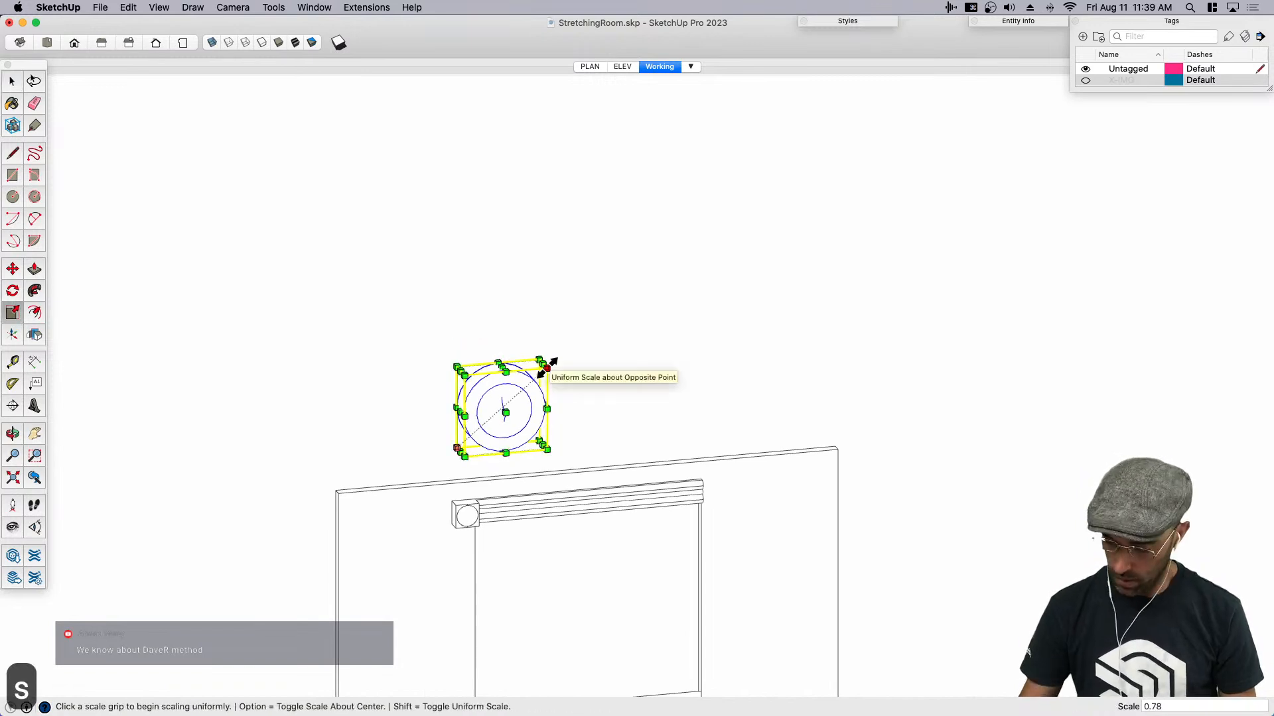
pyautogui.press('space')
# - Move the scaled rosette group onto the front face of the corner block at the end of the molding
pyautogui.scroll(4, 443, 428)
pyautogui.scroll(2, 499, 455)
pyautogui.moveTo(443, 430); pyautogui.dragTo(532, 418, button='middle')
pyautogui.press('m')
pyautogui.scroll(1, 486, 444)
pyautogui.scroll(2, 484, 444)
pyautogui.click(540, 413)
pyautogui.press('space')
pyautogui.scroll(-5, 549, 420)
pyautogui.press('m')
pyautogui.scroll(4, 553, 451)
pyautogui.click(564, 534)
pyautogui.moveTo(564, 534); pyautogui.dragTo(512, 587, button='middle')
# - Scale the rosette group uniformly by 0.75 from its opposite corner
pyautogui.press('s')
pyautogui.scroll(2, 553, 587)
pyautogui.click(568, 588)
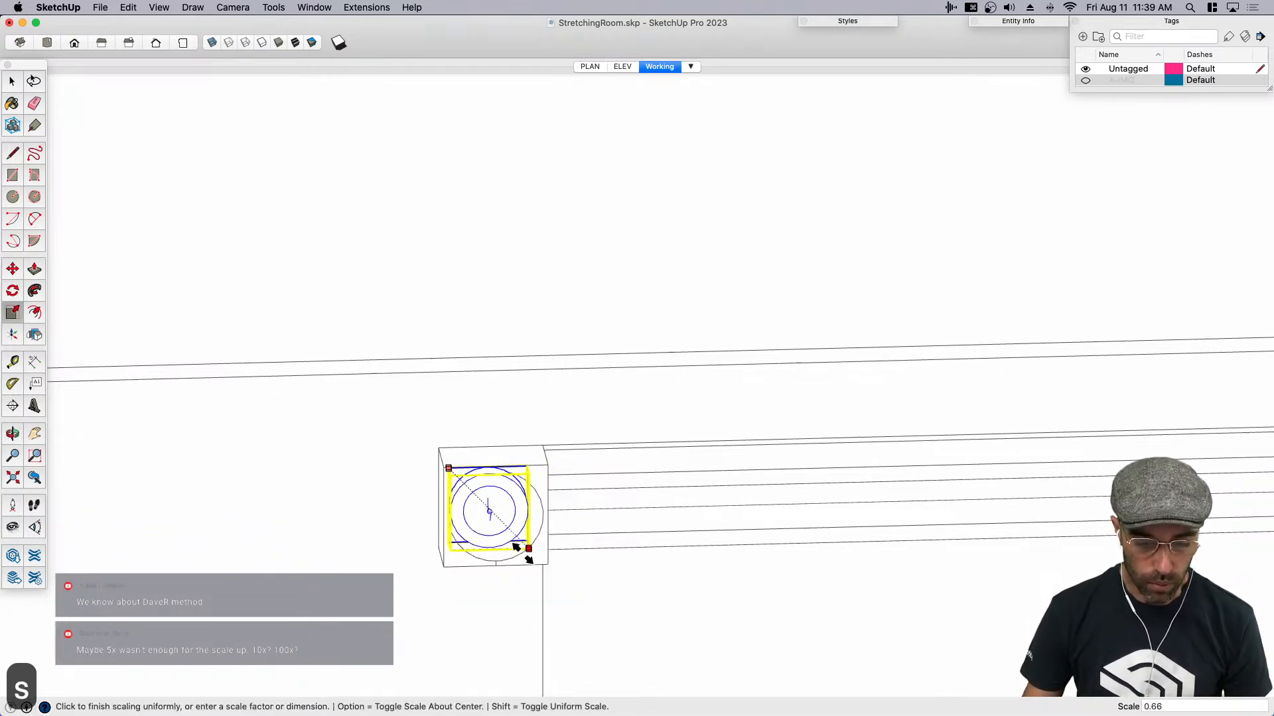
pyautogui.click(537, 565)
pyautogui.write('.7')
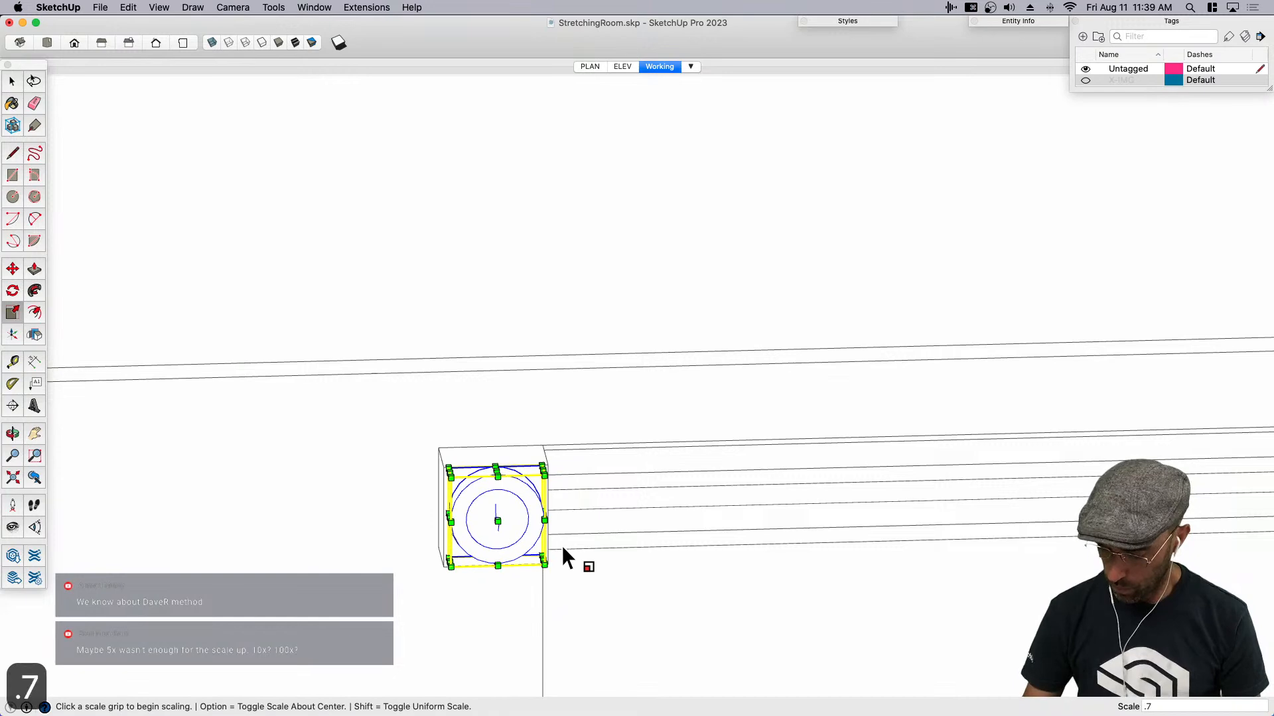
pyautogui.write('5')
pyautogui.press('Return')
# - Scale the rosette group up slightly from its lower corner to match the circle on the block face
pyautogui.press('space')
pyautogui.moveTo(484, 558)
pyautogui.mouseDown(button='middle')
pyautogui.moveTo(373, 528)
pyautogui.moveTo(494, 561)
pyautogui.mouseUp(button='middle')
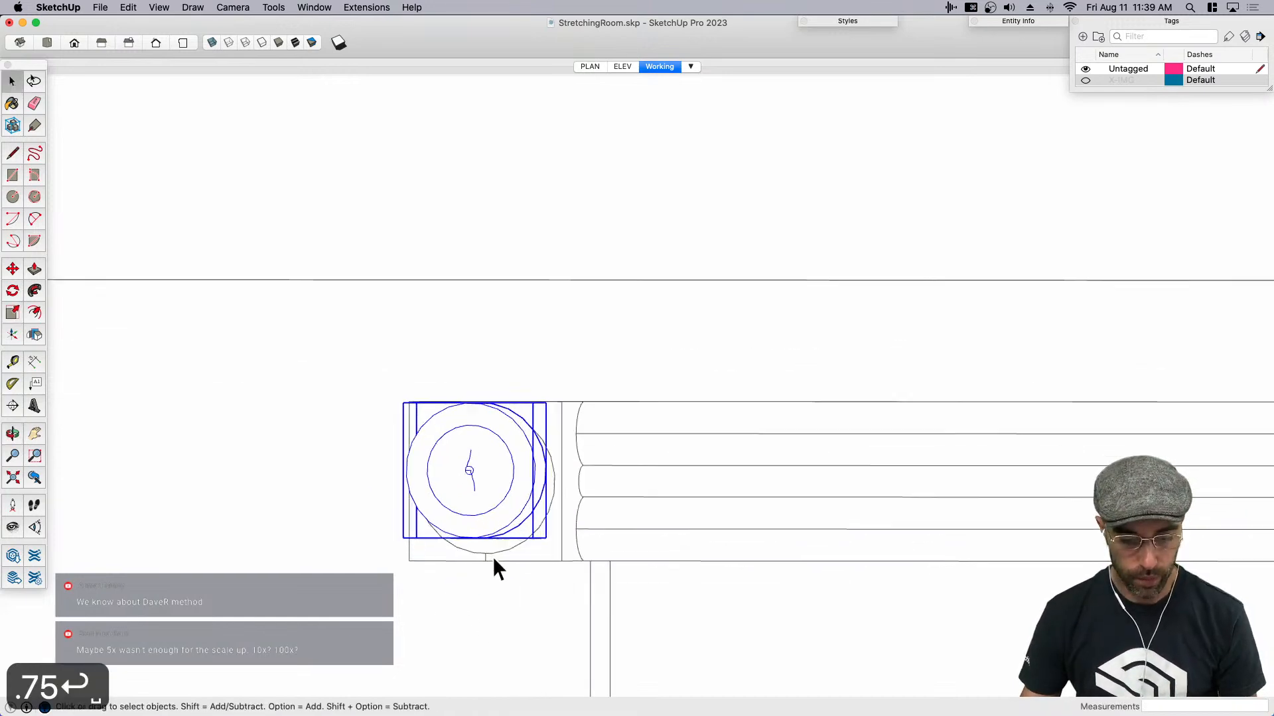
pyautogui.scroll(3, 567, 546)
pyautogui.press('s')
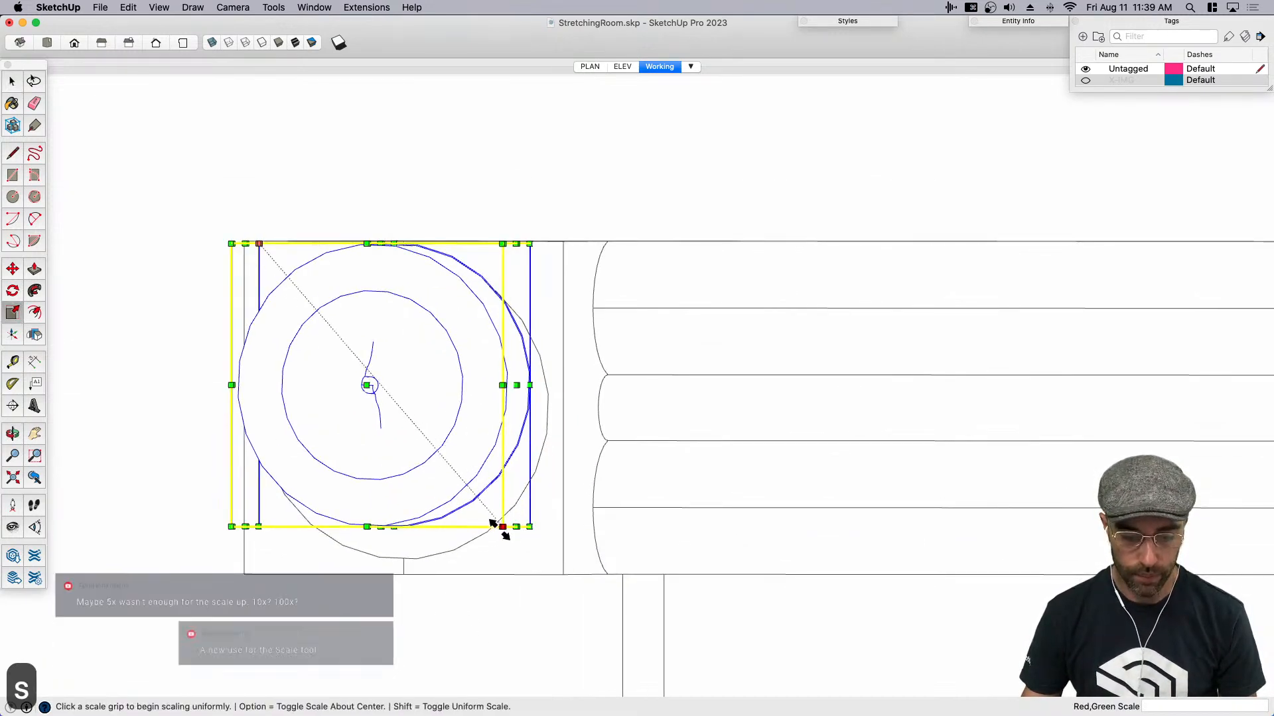
pyautogui.click(503, 527)
pyautogui.click(520, 550)
pyautogui.moveTo(355, 542); pyautogui.dragTo(361, 516, button='middle')
pyautogui.scroll(2, 454, 528)
pyautogui.press('space')
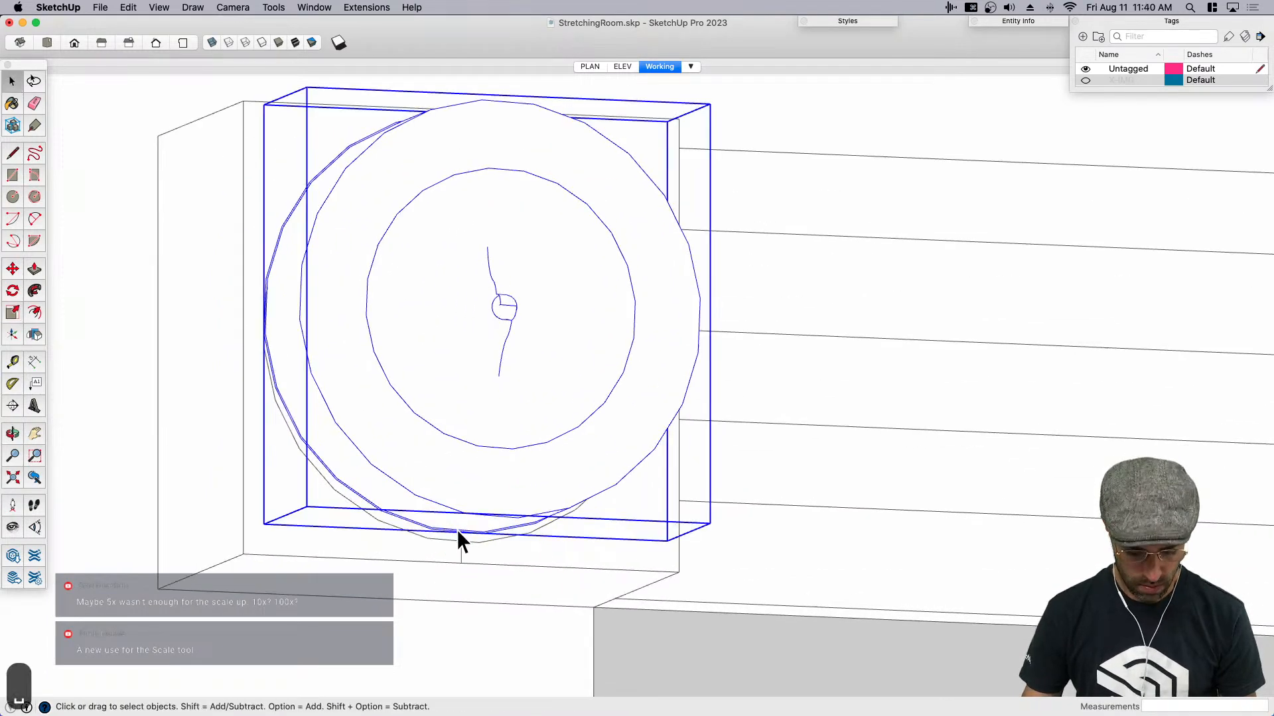
# - Move the rosette group down so its lower edge meets the bottom of the block's circle
pyautogui.scroll(2, 461, 529)
pyautogui.press('m')
pyautogui.click(469, 532)
pyautogui.click(466, 545)
pyautogui.scroll(-1, 464, 544)
# - Move the rosette group about 1" back into the block and shift it about 1/4" along the red axis
pyautogui.moveTo(464, 543); pyautogui.dragTo(539, 531, button='middle')
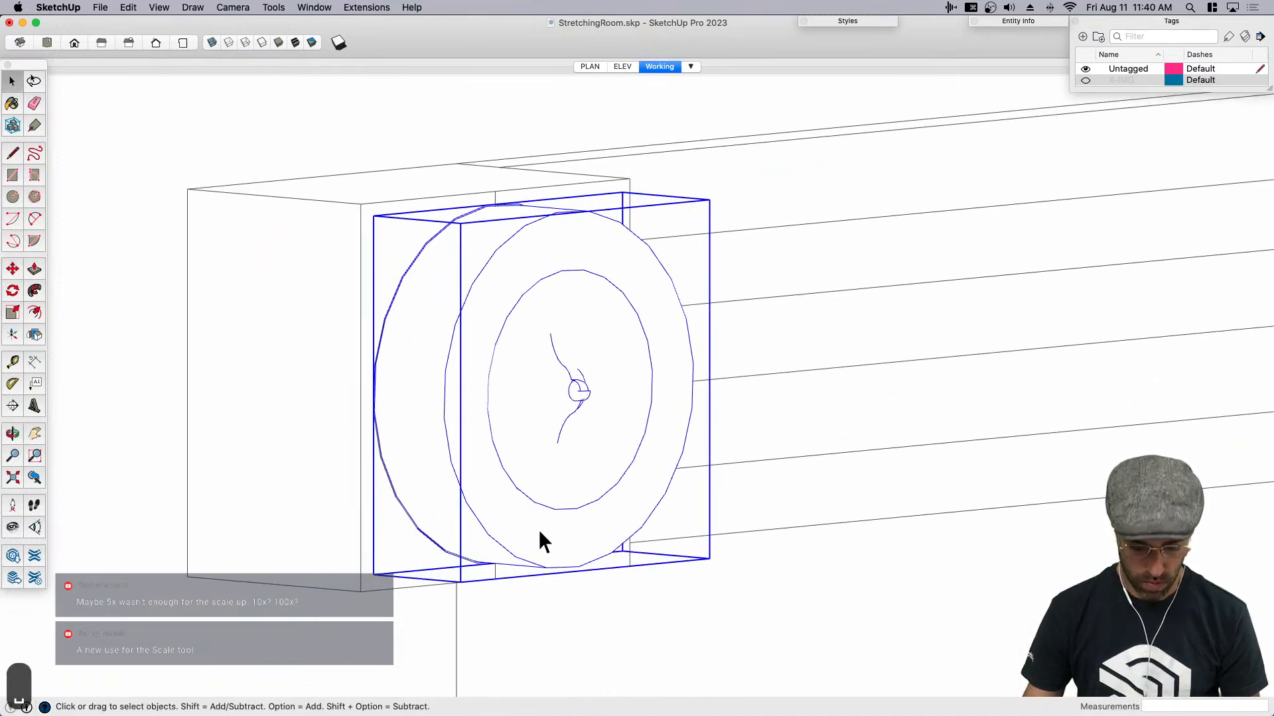
pyautogui.press('m')
pyautogui.click(559, 535)
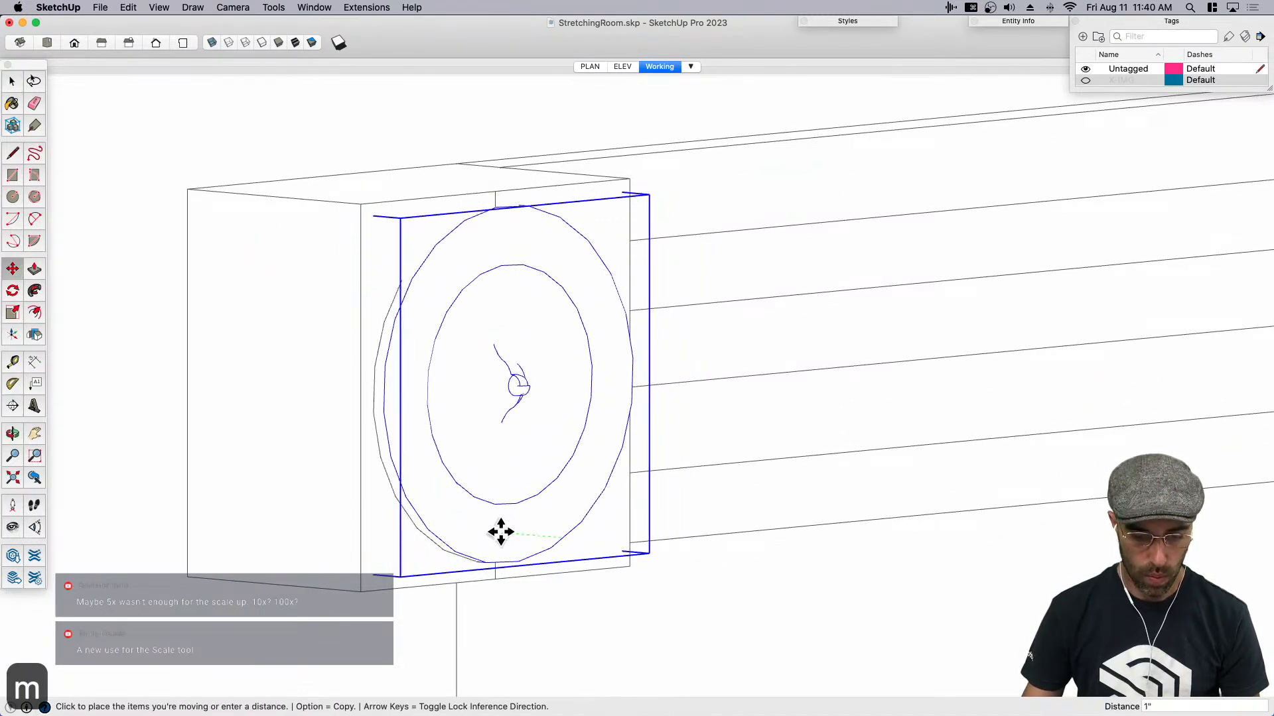
pyautogui.click(501, 529)
pyautogui.click(506, 564)
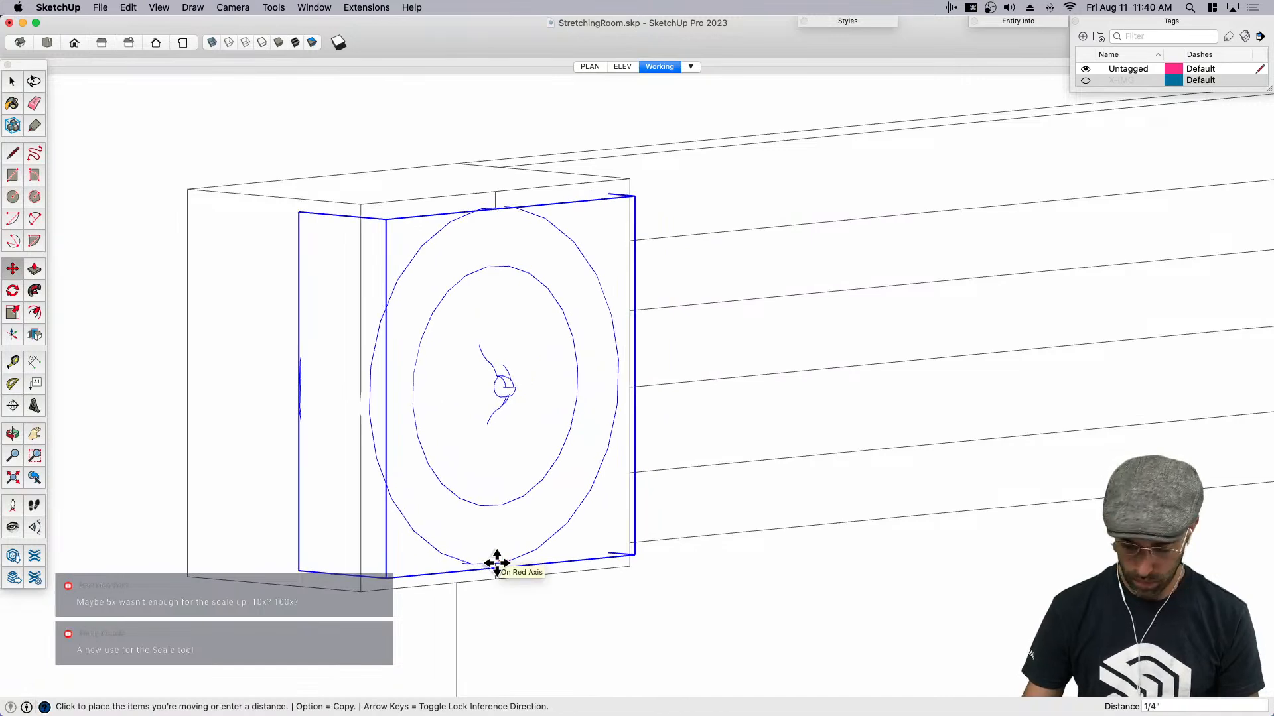
pyautogui.scroll(1, 497, 563)
pyautogui.click(496, 562)
pyautogui.press('space')
# - Move the rosette group to line up its top with the midpoint line on the block's front face
pyautogui.scroll(-7, 519, 516)
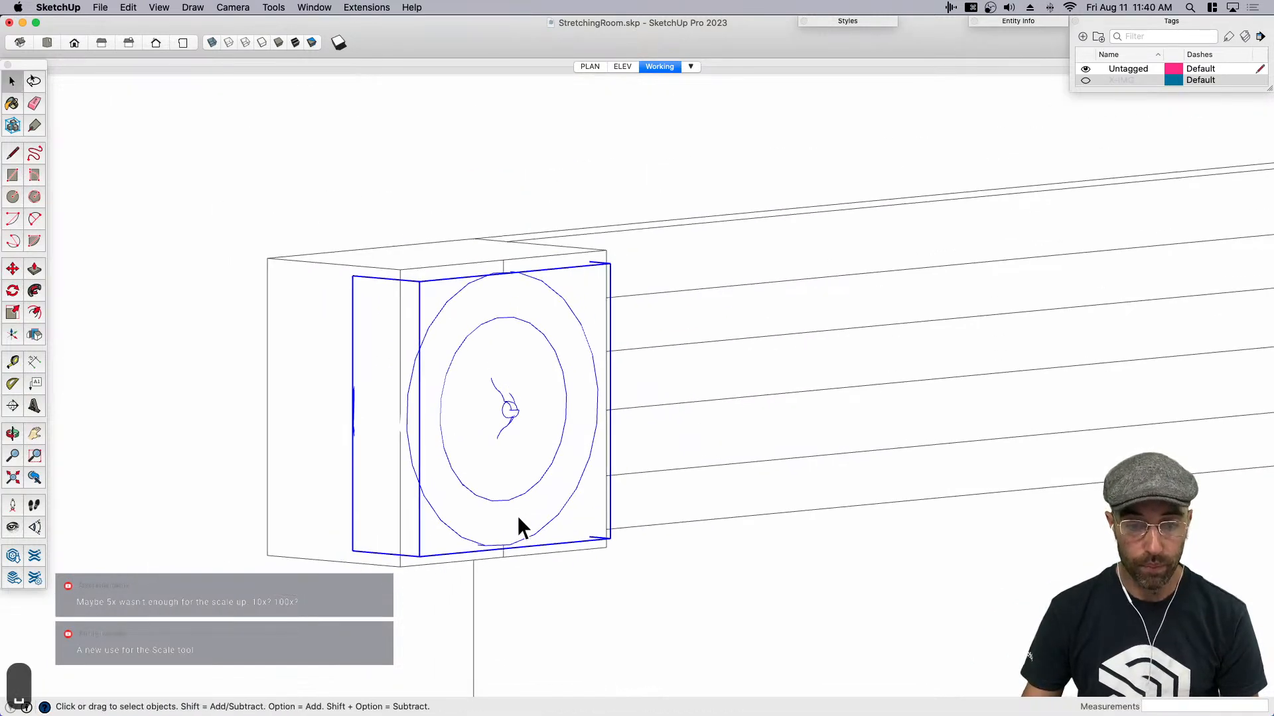
pyautogui.click(539, 262)
pyautogui.scroll(3, 506, 379)
pyautogui.scroll(1, 506, 385)
pyautogui.moveTo(401, 507); pyautogui.dragTo(529, 449, button='middle')
pyautogui.click(534, 439)
pyautogui.press('m')
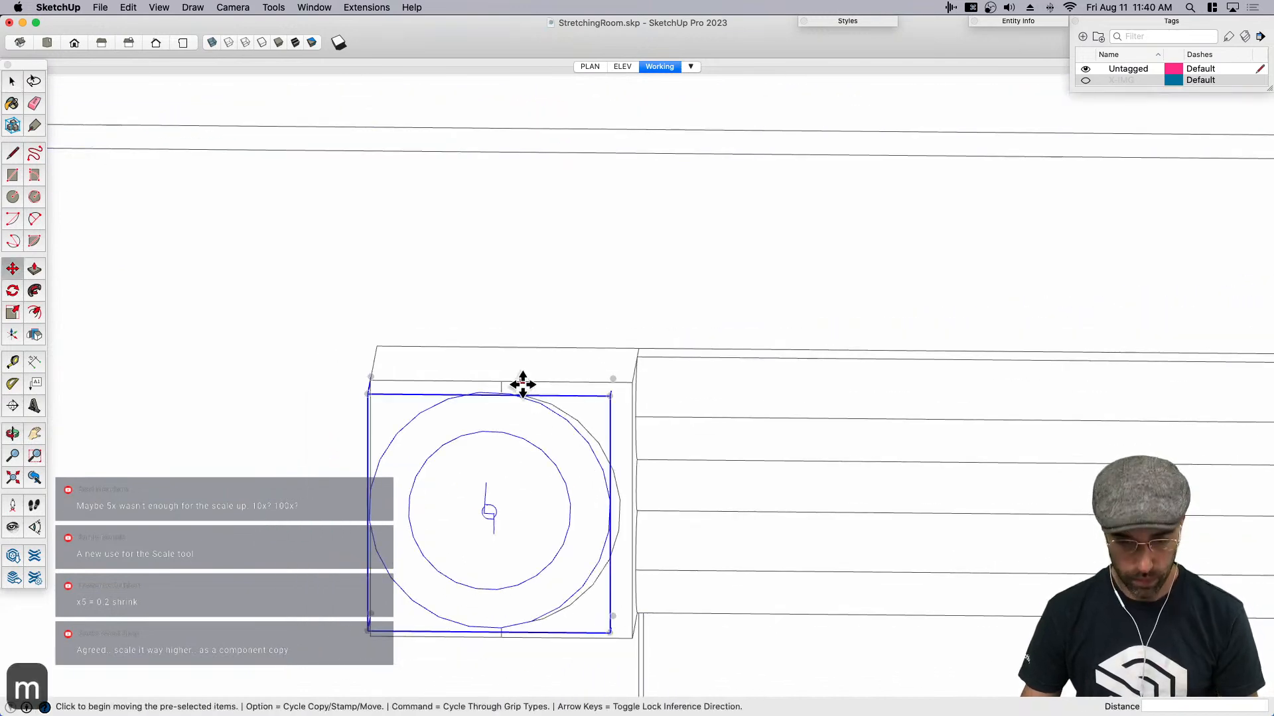
pyautogui.scroll(2, 520, 378)
pyautogui.click(506, 378)
pyautogui.click(512, 380)
pyautogui.press('space')
# - Delete the revolved rosette group from the corner block
pyautogui.scroll(-3, 521, 357)
pyautogui.moveTo(580, 435); pyautogui.dragTo(475, 451, button='middle')
pyautogui.scroll(-2, 475, 451)
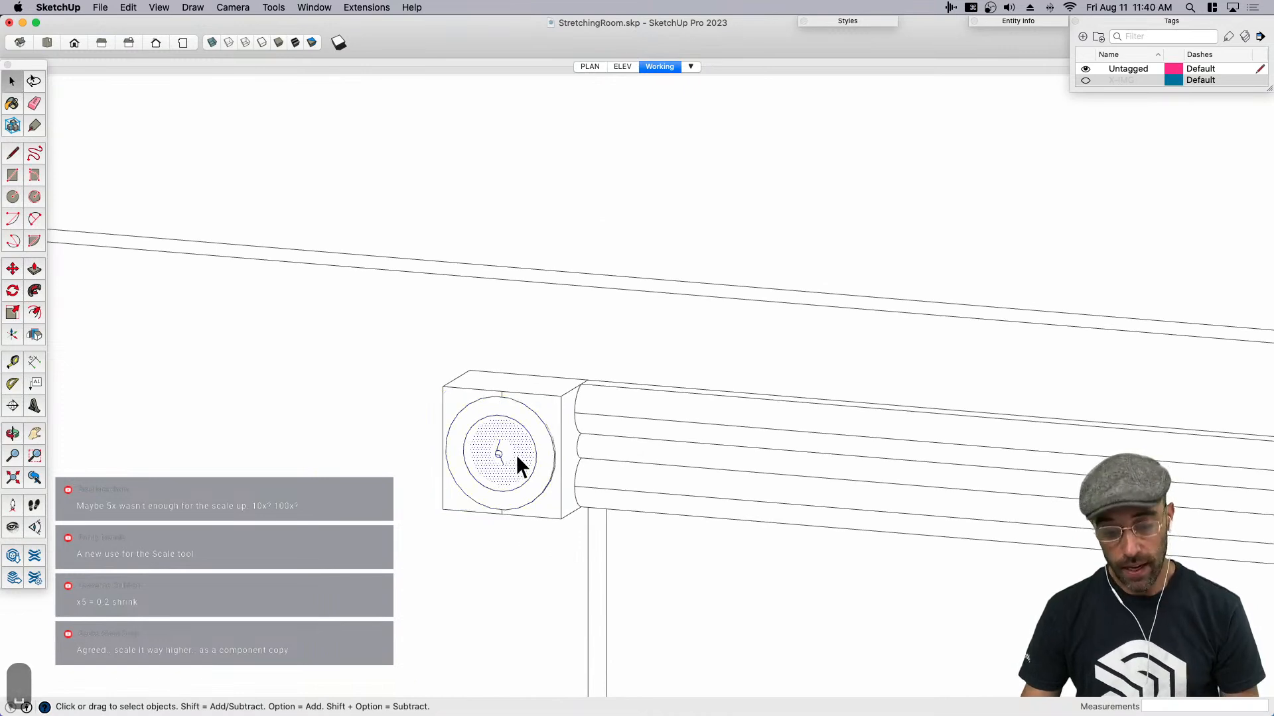
pyautogui.click(527, 484)
pyautogui.press('BackSpace')
# - Offset the circle on the corner block's front face inward to form a ring
pyautogui.scroll(2, 503, 484)
pyautogui.moveTo(505, 488); pyautogui.dragTo(472, 457, button='middle')
pyautogui.press('f')
pyautogui.click(523, 460)
pyautogui.click(540, 480)
# - Offset the inner circle further inward to create a small circle at the centre of the block
pyautogui.press('space')
pyautogui.click(500, 440)
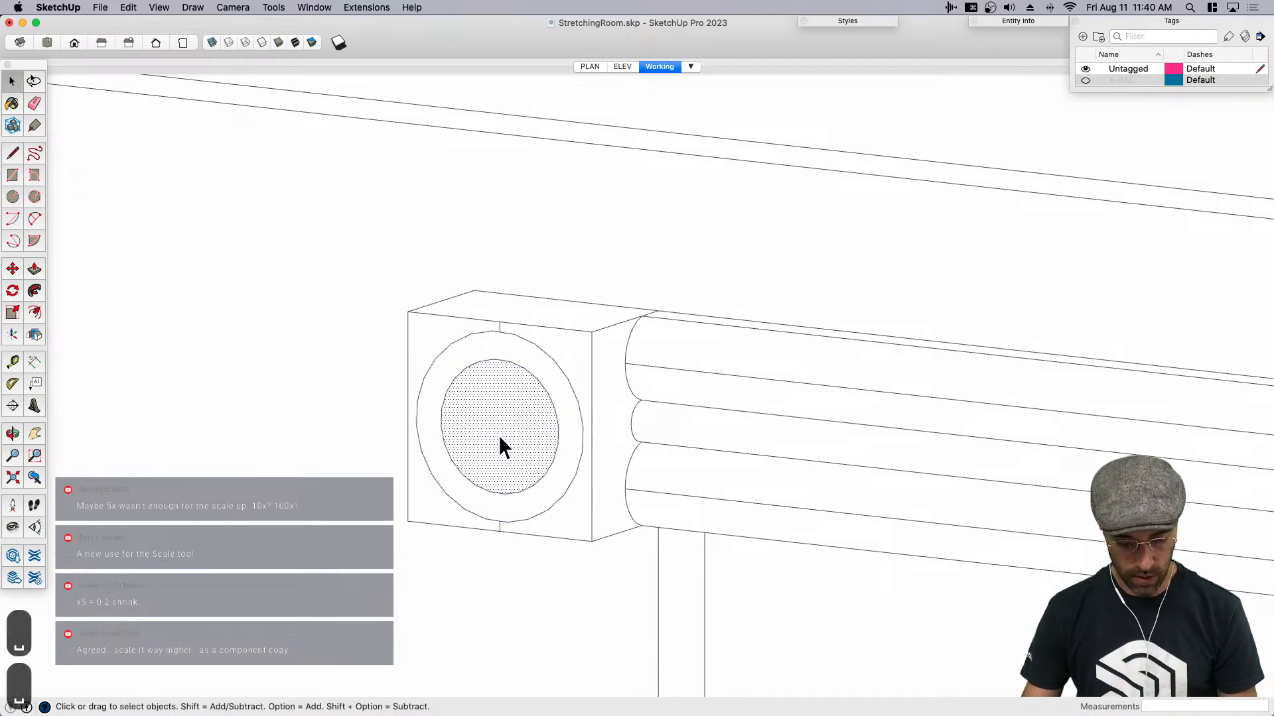
pyautogui.press('f')
pyautogui.click(499, 434)
pyautogui.click(503, 446)
pyautogui.press('space')
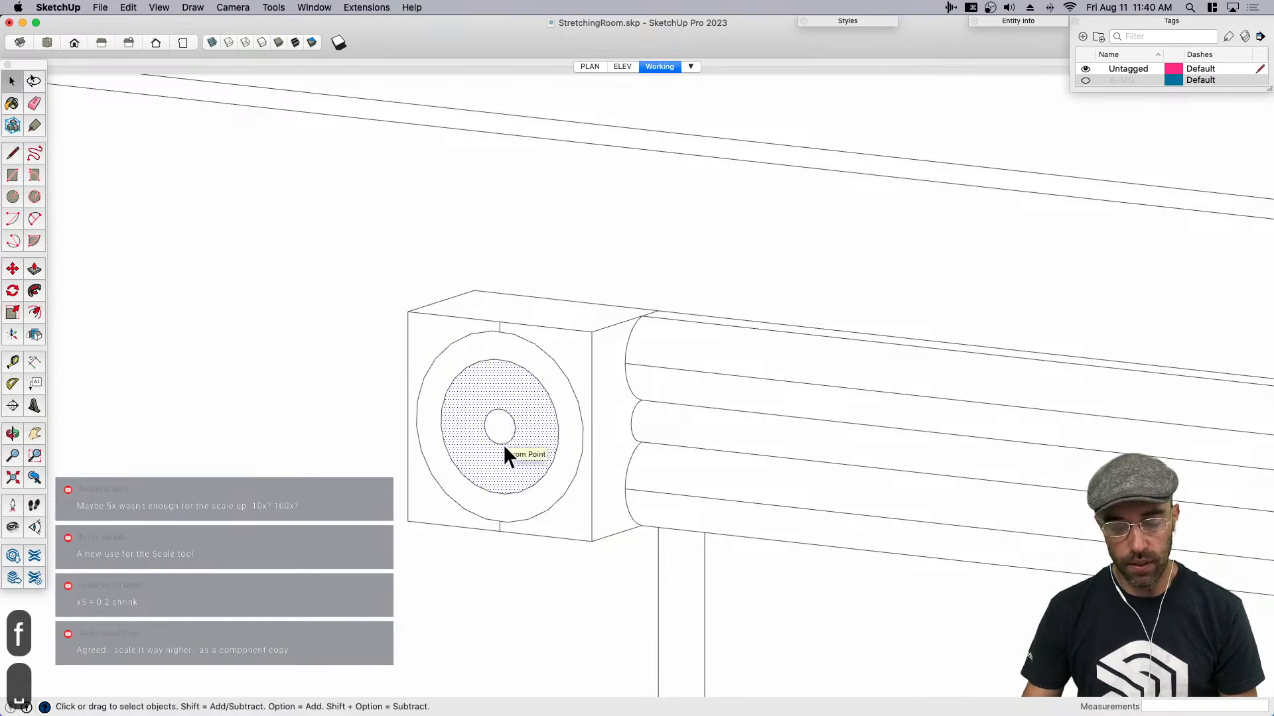
pyautogui.press('space')
pyautogui.moveTo(503, 445); pyautogui.dragTo(500, 438, button='middle')
pyautogui.scroll(3, 500, 434)
pyautogui.click(500, 421)
pyautogui.click(489, 469)
pyautogui.press('p')
pyautogui.press('space')
pyautogui.press('m')
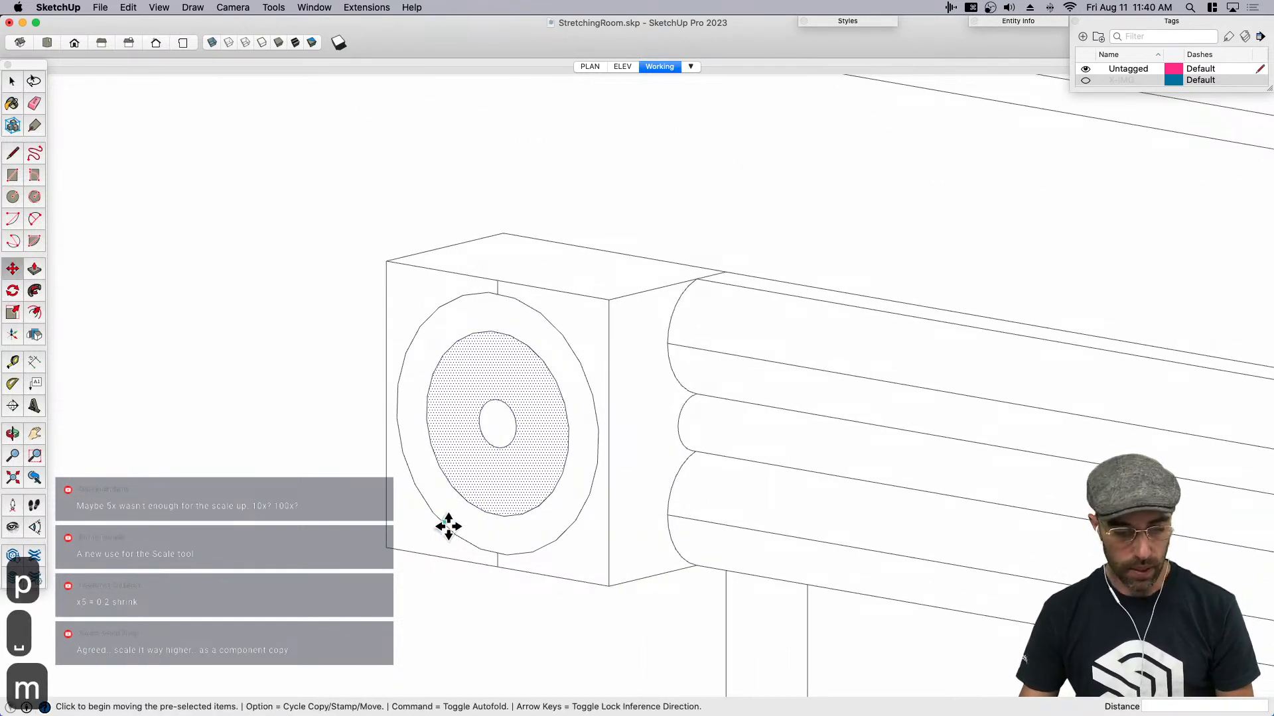
pyautogui.moveTo(449, 527); pyautogui.dragTo(442, 539, button='middle')
pyautogui.press('space')
pyautogui.click(439, 492)
pyautogui.press('m')
pyautogui.click(393, 539)
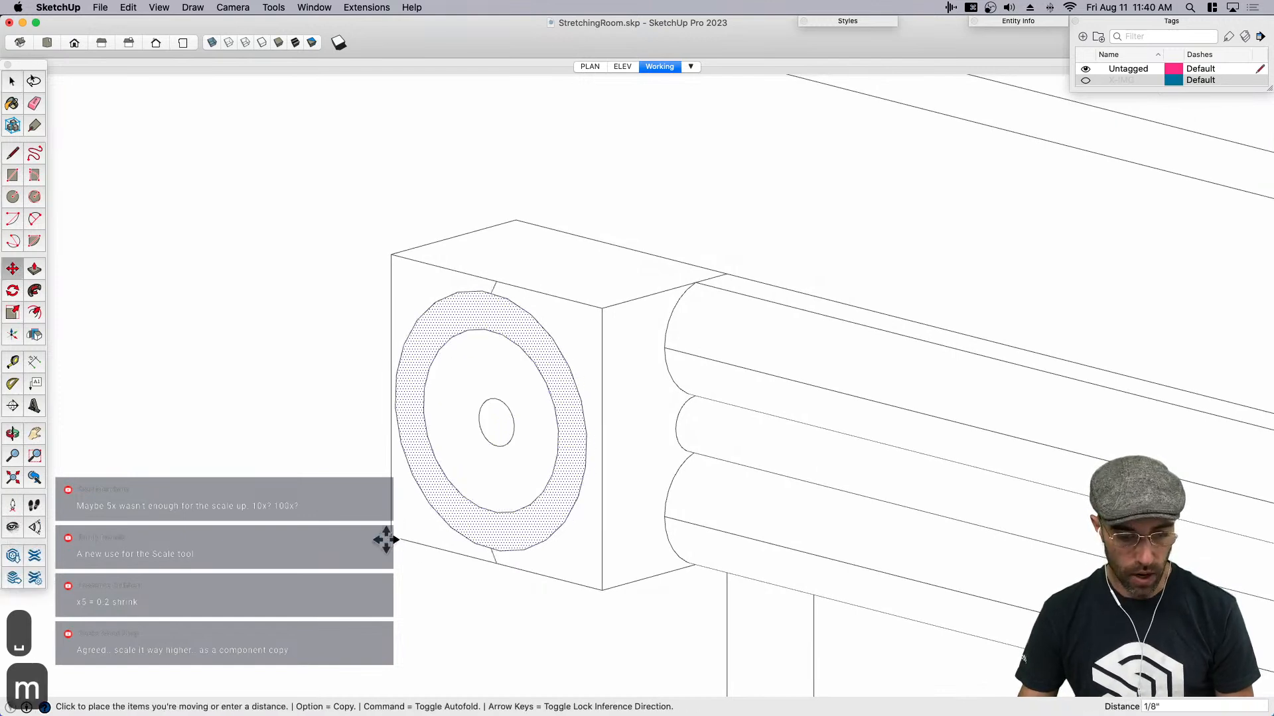
pyautogui.press('Left')
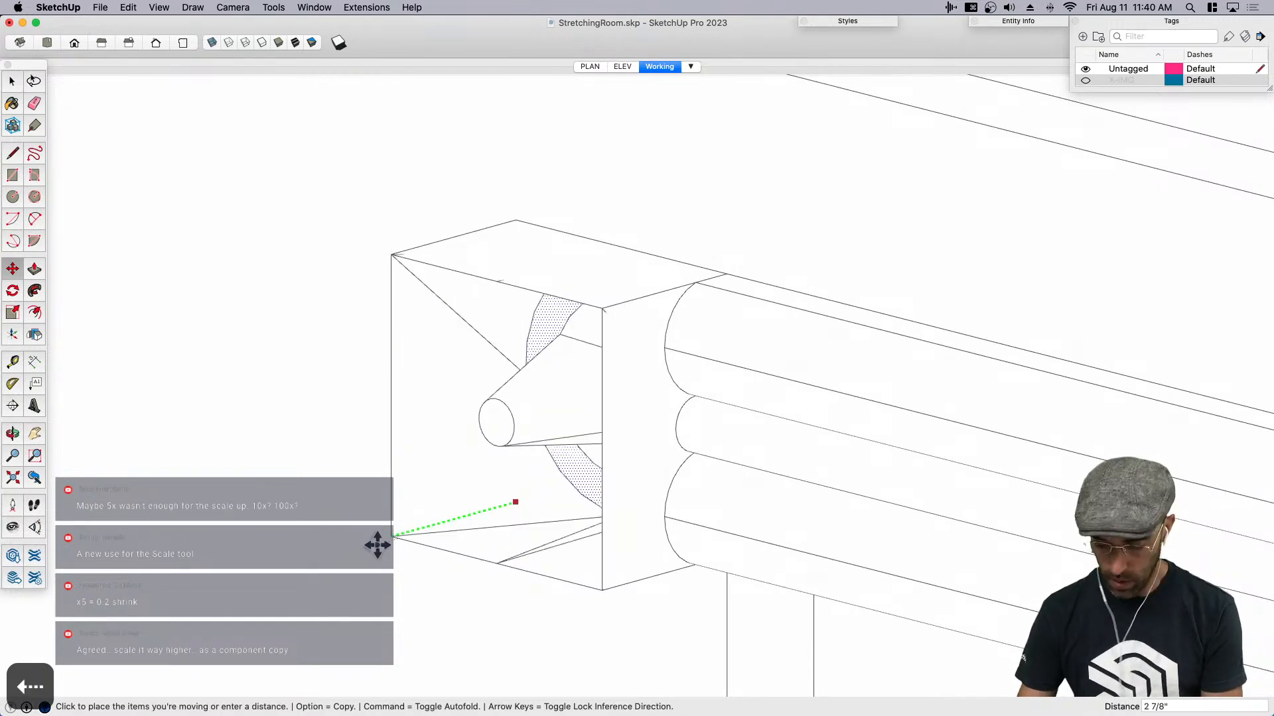
pyautogui.press('Right')
pyautogui.press('Left')
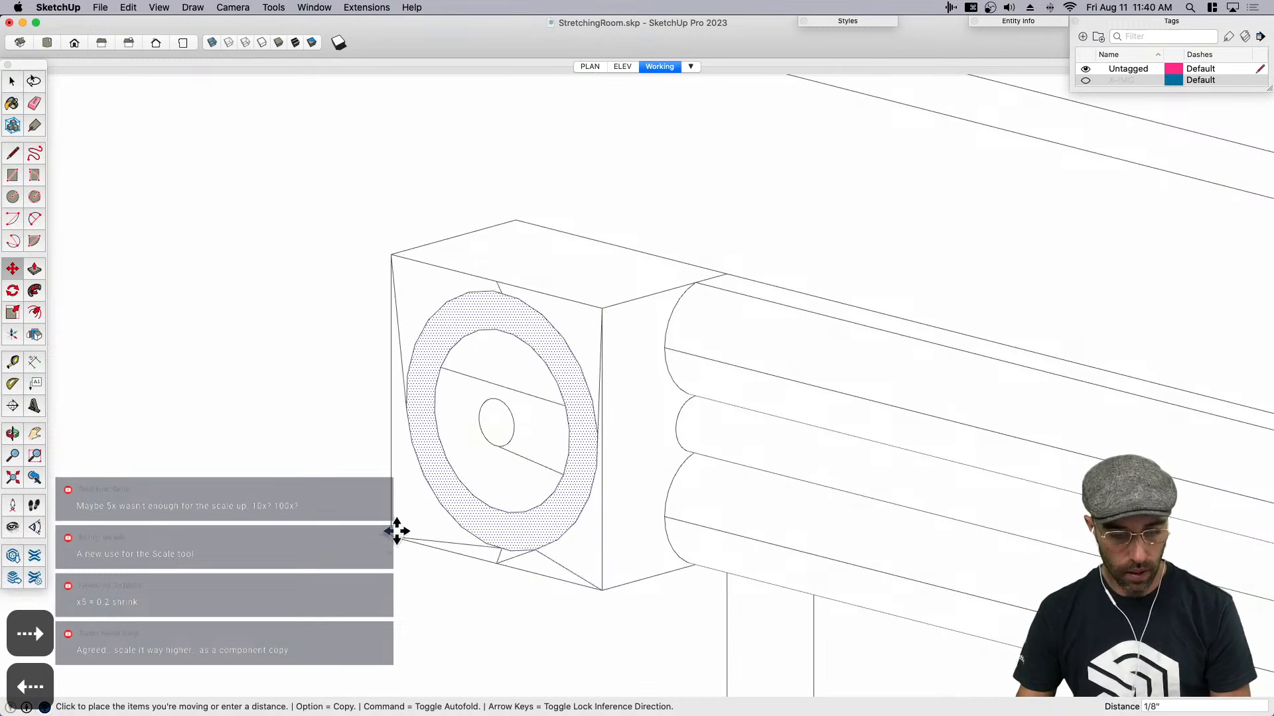
pyautogui.scroll(-5, 396, 532)
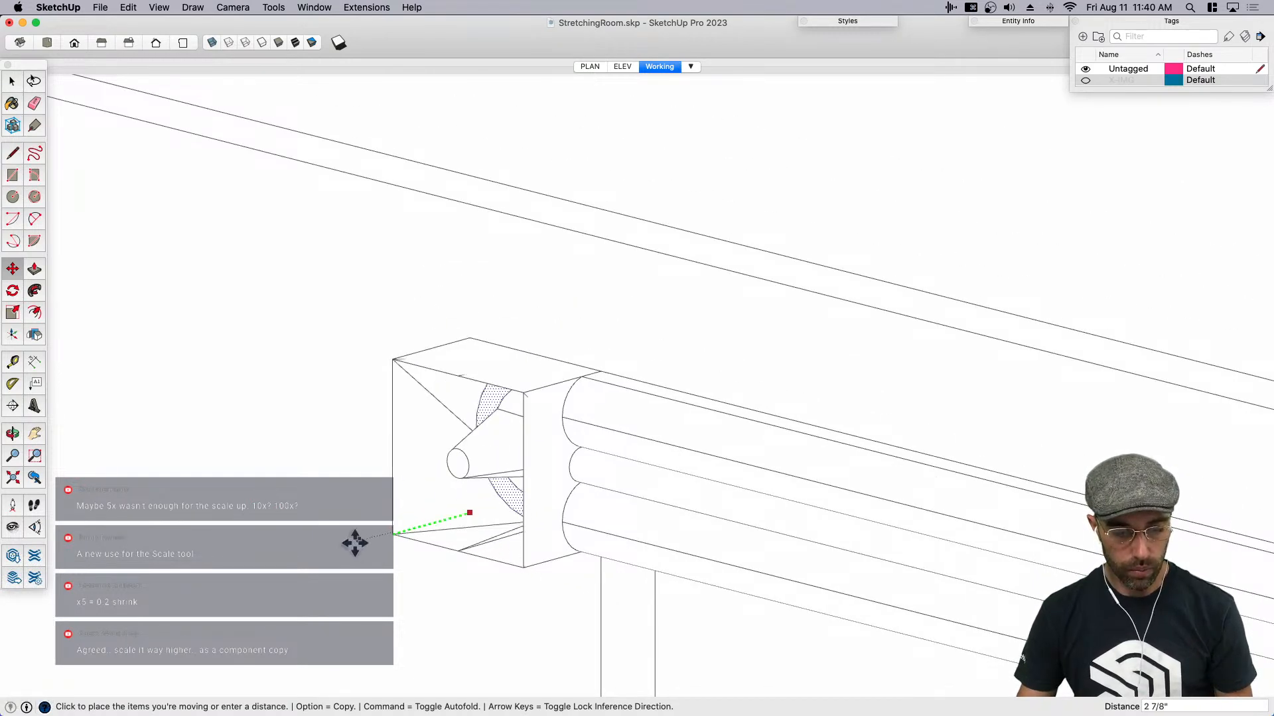
pyautogui.press('space')
pyautogui.scroll(5, 447, 364)
pyautogui.press('m')
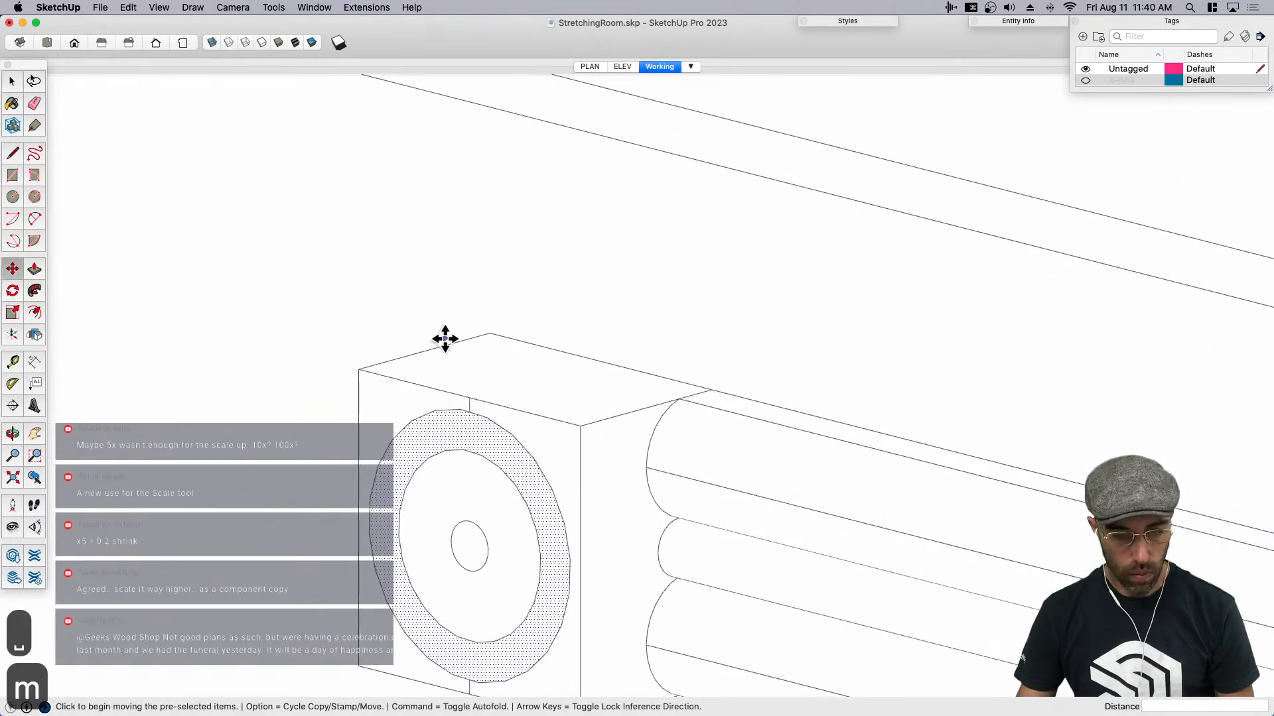
pyautogui.click(447, 344)
pyautogui.scroll(-2, 429, 352)
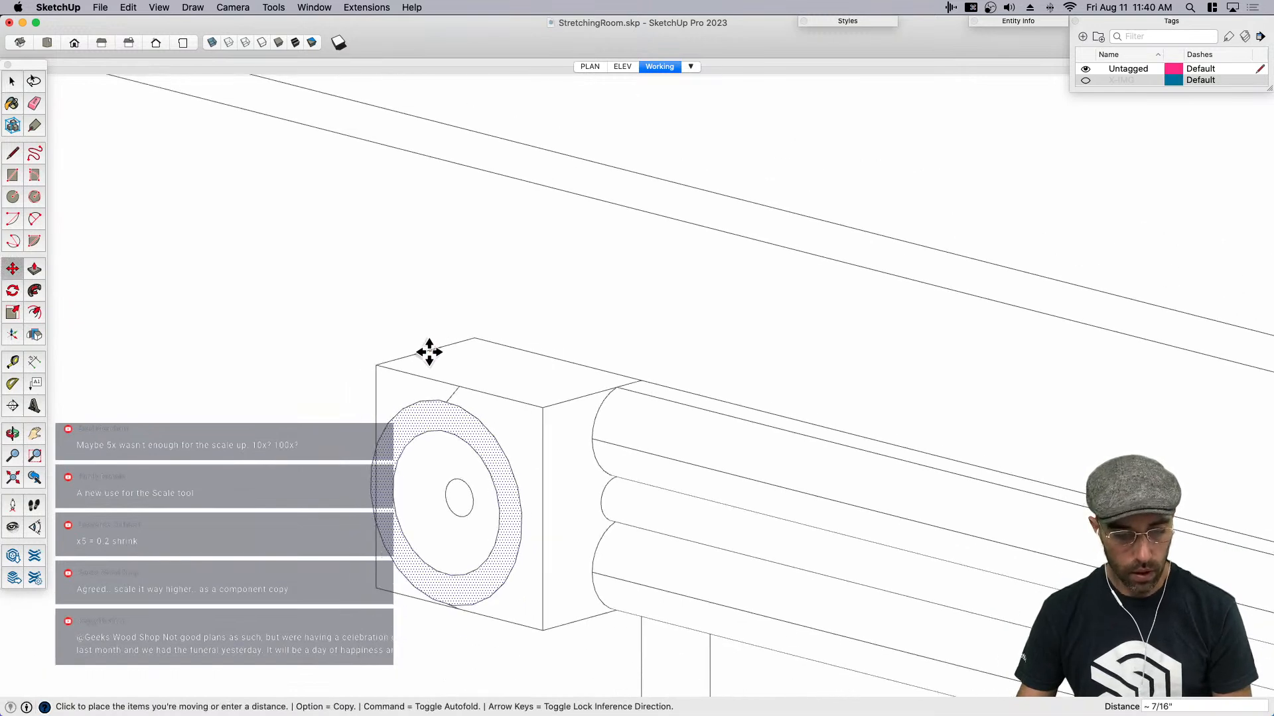
pyautogui.press('Left')
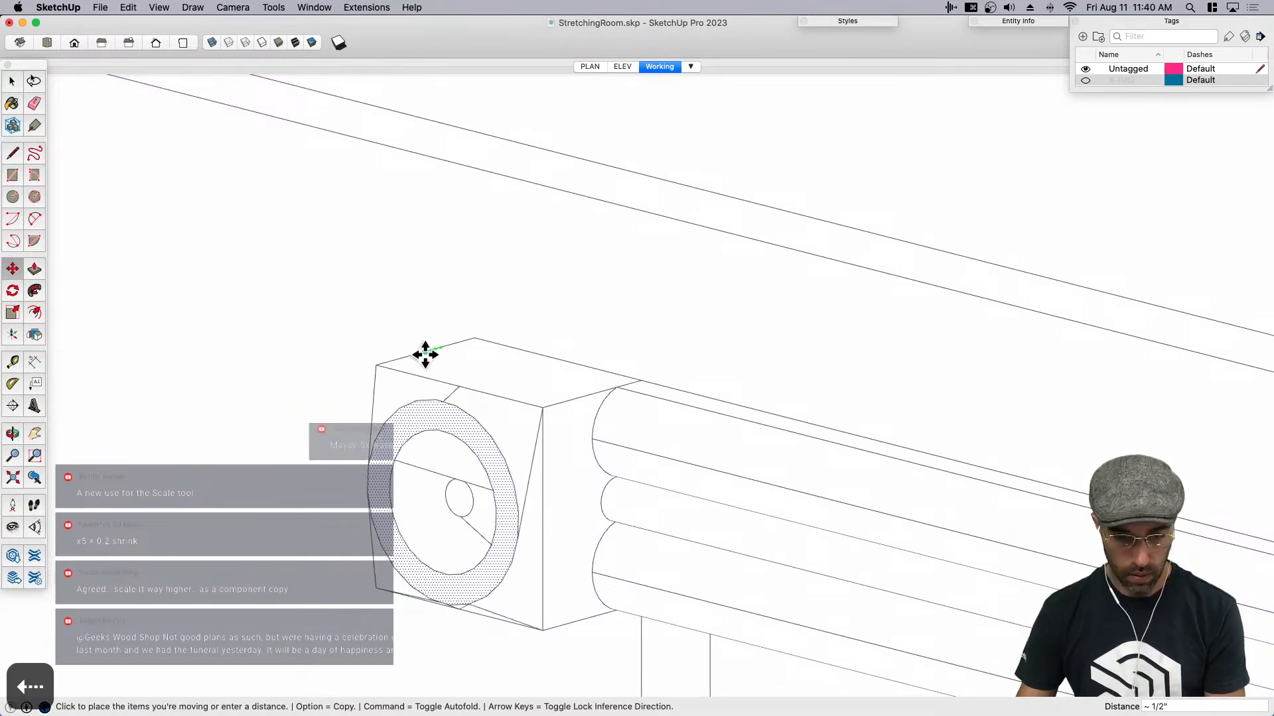
pyautogui.press('space')
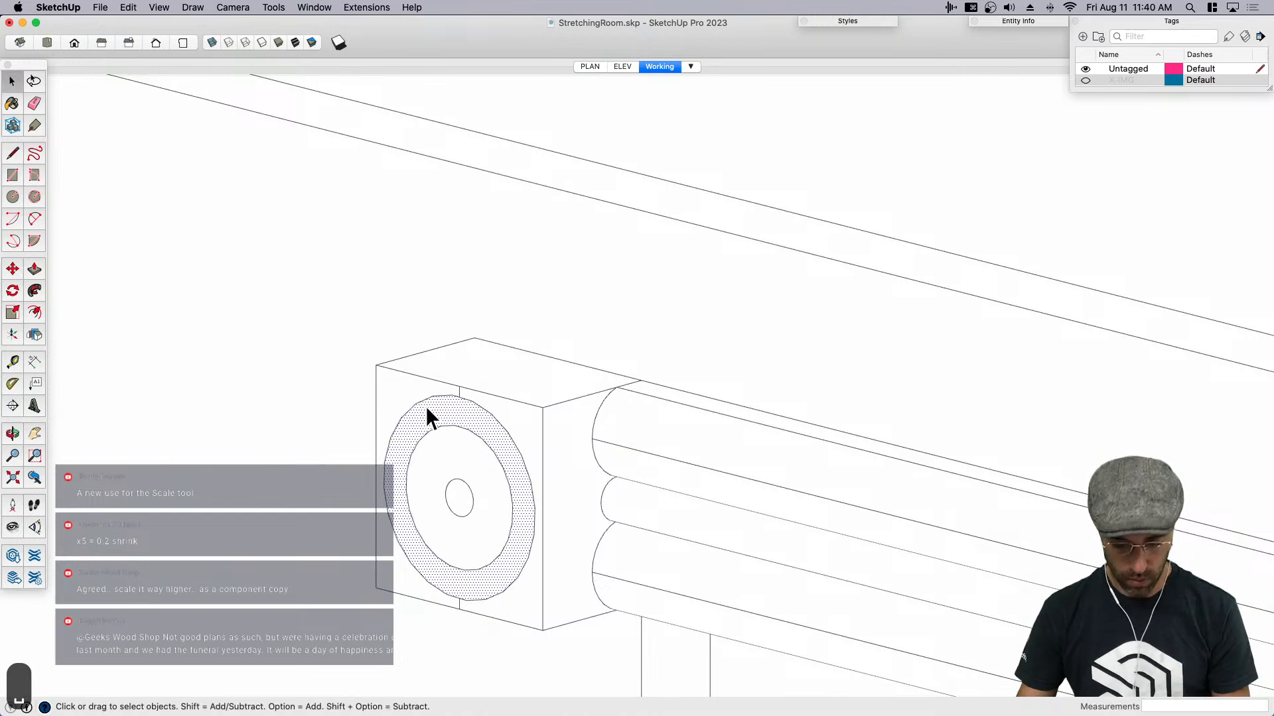
# - Push/Pull the outer ring face slightly outward from the corner block
pyautogui.scroll(3, 408, 433)
pyautogui.press('p')
pyautogui.click(407, 442)
pyautogui.click(459, 513)
pyautogui.press('space')
# - Push/Pull the small centre circle of the rosette outward about 1/8"
pyautogui.scroll(2, 458, 513)
pyautogui.click(463, 519)
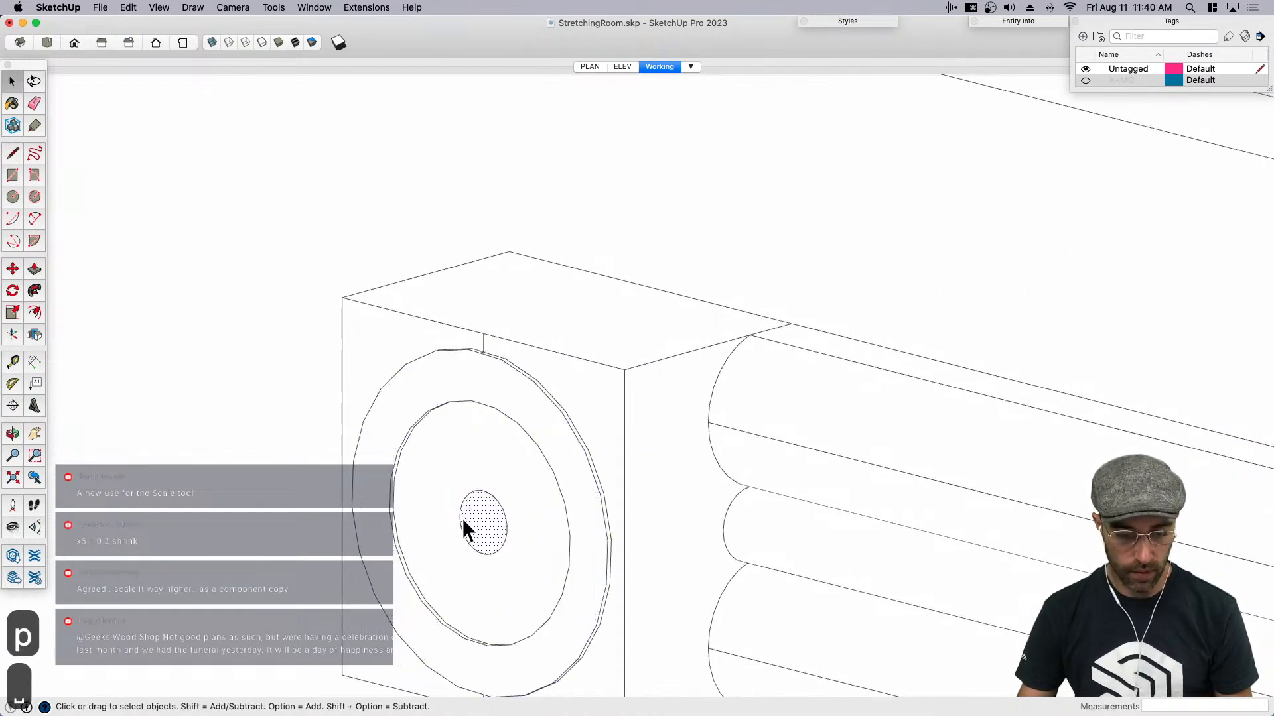
pyautogui.press('p')
pyautogui.doubleClick(483, 515)
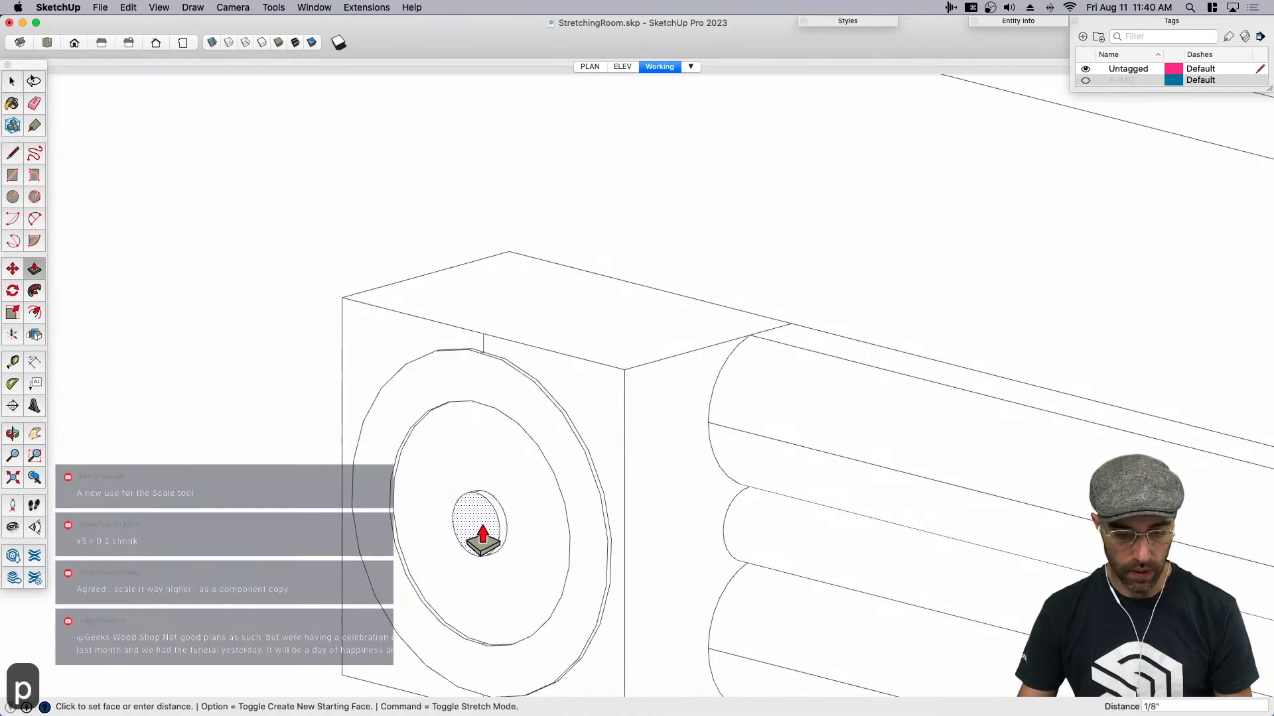
pyautogui.click(479, 527)
pyautogui.press('space')
# - Erase the short leftover guide edges above and below the ring on the block's front face
pyautogui.scroll(-4, 500, 400)
pyautogui.moveTo(500, 400); pyautogui.dragTo(747, 329, button='middle')
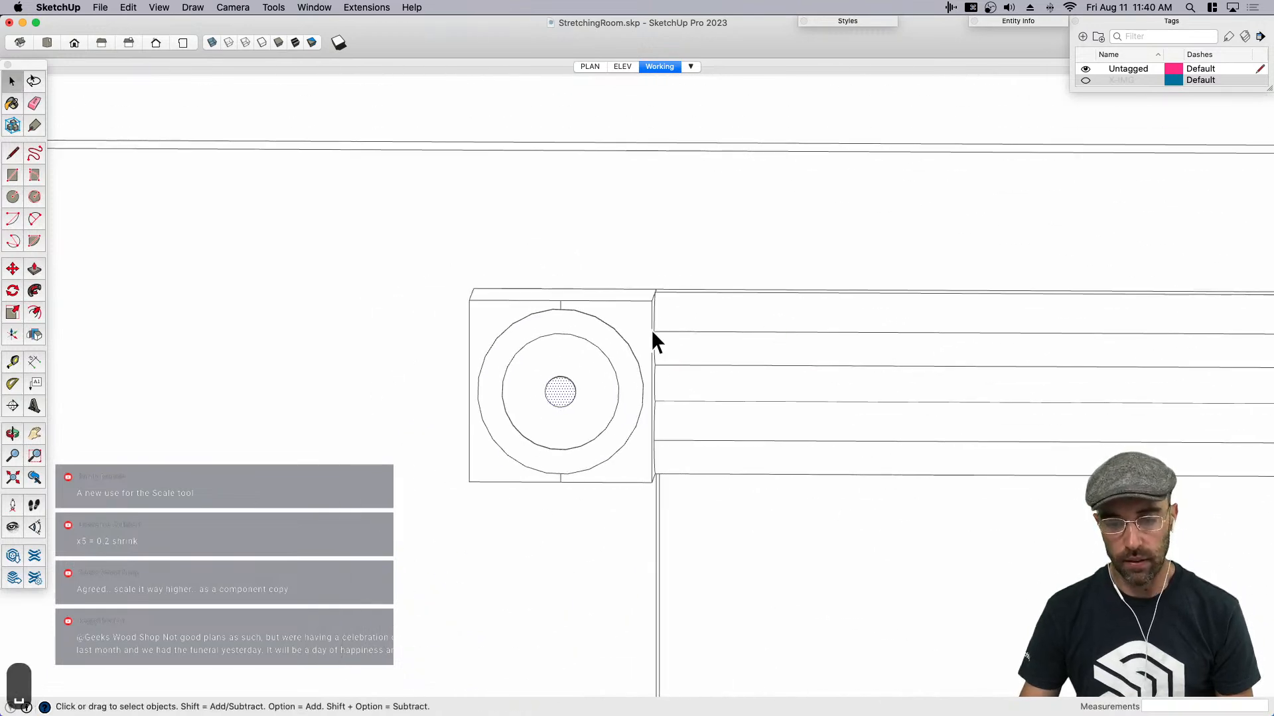
pyautogui.scroll(4, 571, 305)
pyautogui.press('e')
pyautogui.scroll(1, 547, 299)
pyautogui.click(548, 304)
pyautogui.scroll(-4, 548, 304)
pyautogui.scroll(3, 564, 496)
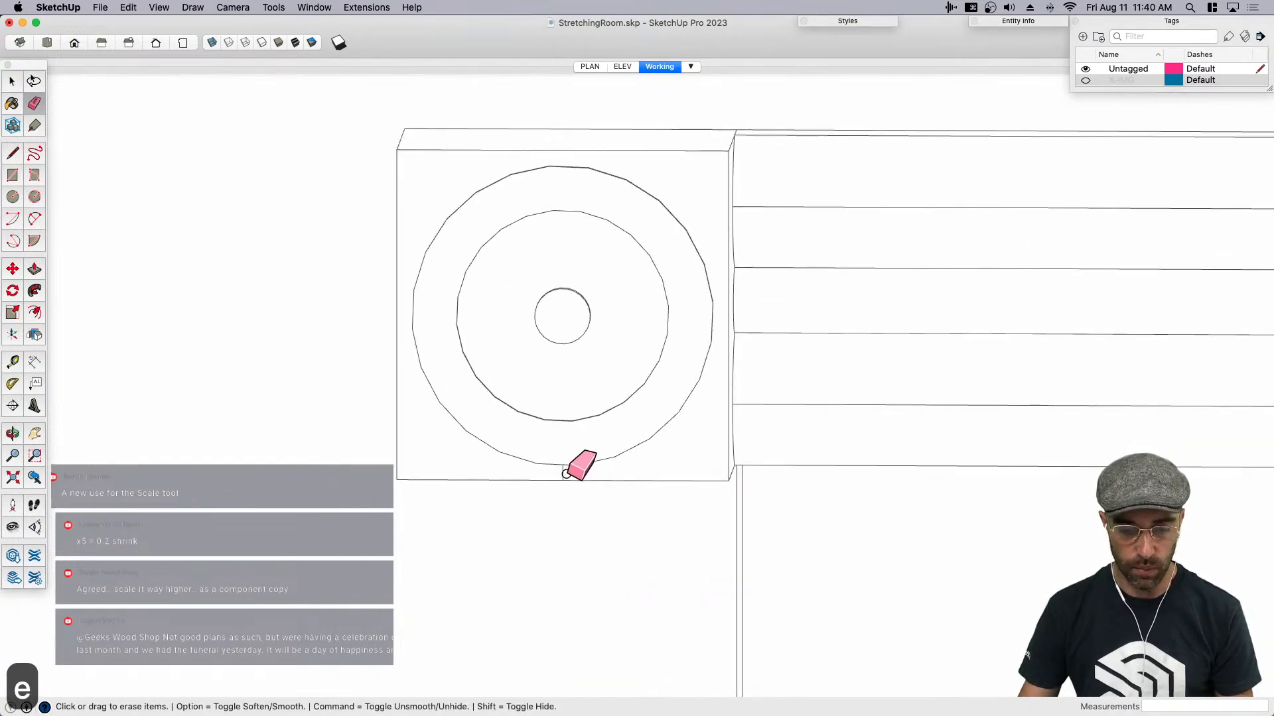
pyautogui.moveTo(491, 445)
pyautogui.mouseDown(button='middle')
pyautogui.moveTo(810, 440)
pyautogui.moveTo(546, 446)
pyautogui.mouseUp(button='middle')
pyautogui.press('space')
# - Select the corner block's front face with its rosette rings and move it back toward the wall to thin the block
pyautogui.scroll(-3, 546, 447)
pyautogui.moveTo(449, 302); pyautogui.dragTo(851, 356, button='middle')
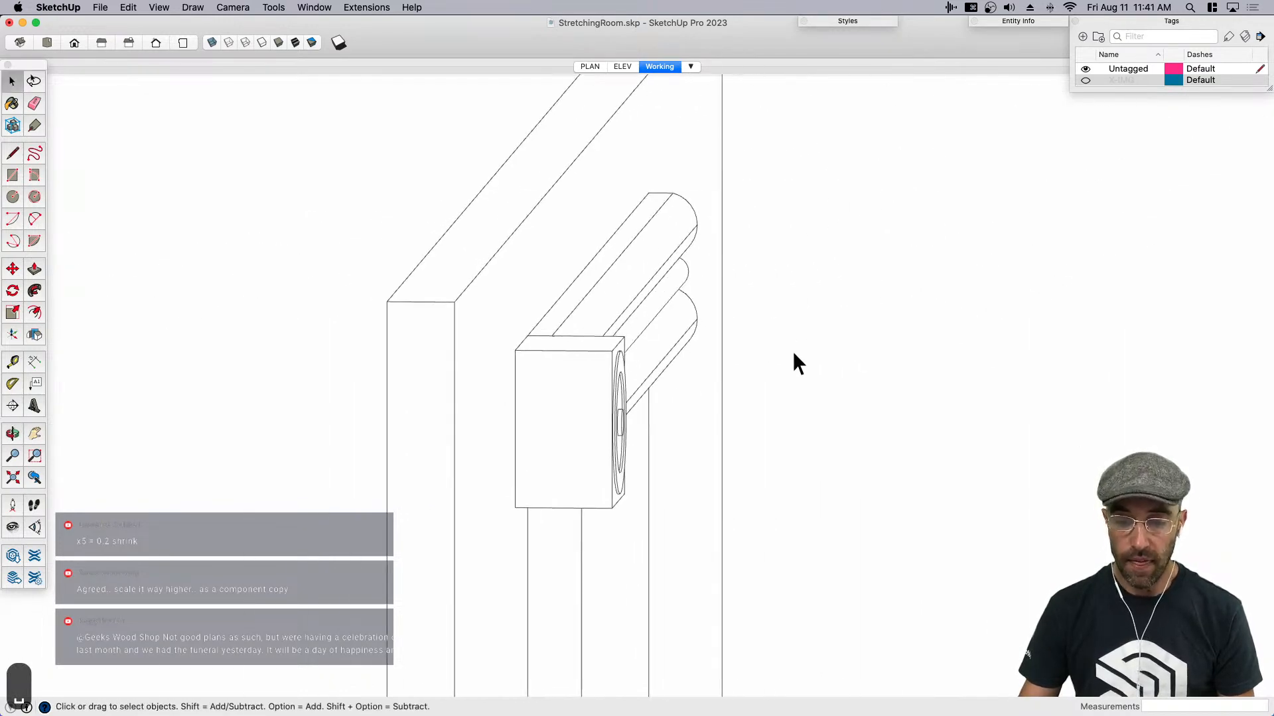
pyautogui.moveTo(679, 548); pyautogui.dragTo(678, 548)
pyautogui.press('m')
pyautogui.click(597, 472)
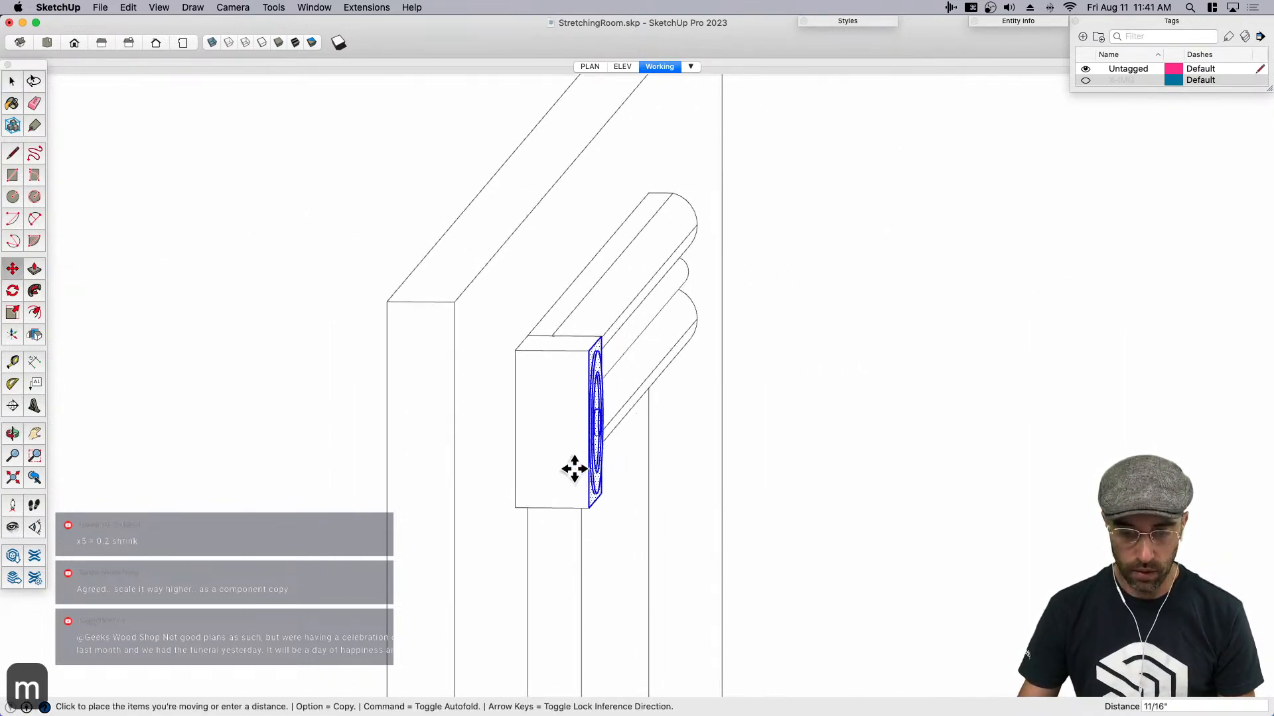
pyautogui.click(552, 466)
pyautogui.press('space')
# - Select all of the corner block's geometry and make it a component with the default settings
pyautogui.moveTo(607, 469); pyautogui.dragTo(499, 330, button='middle')
pyautogui.moveTo(499, 329); pyautogui.dragTo(626, 523)
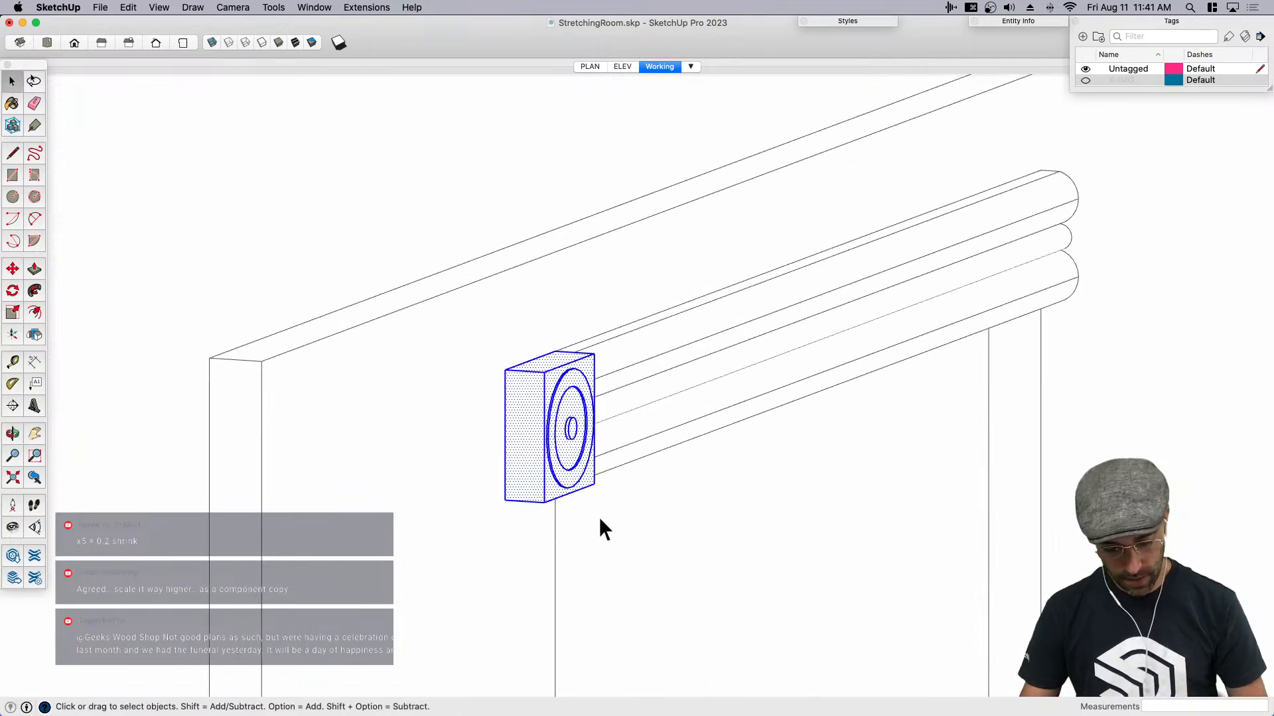
pyautogui.hotkey('shift', 'g')
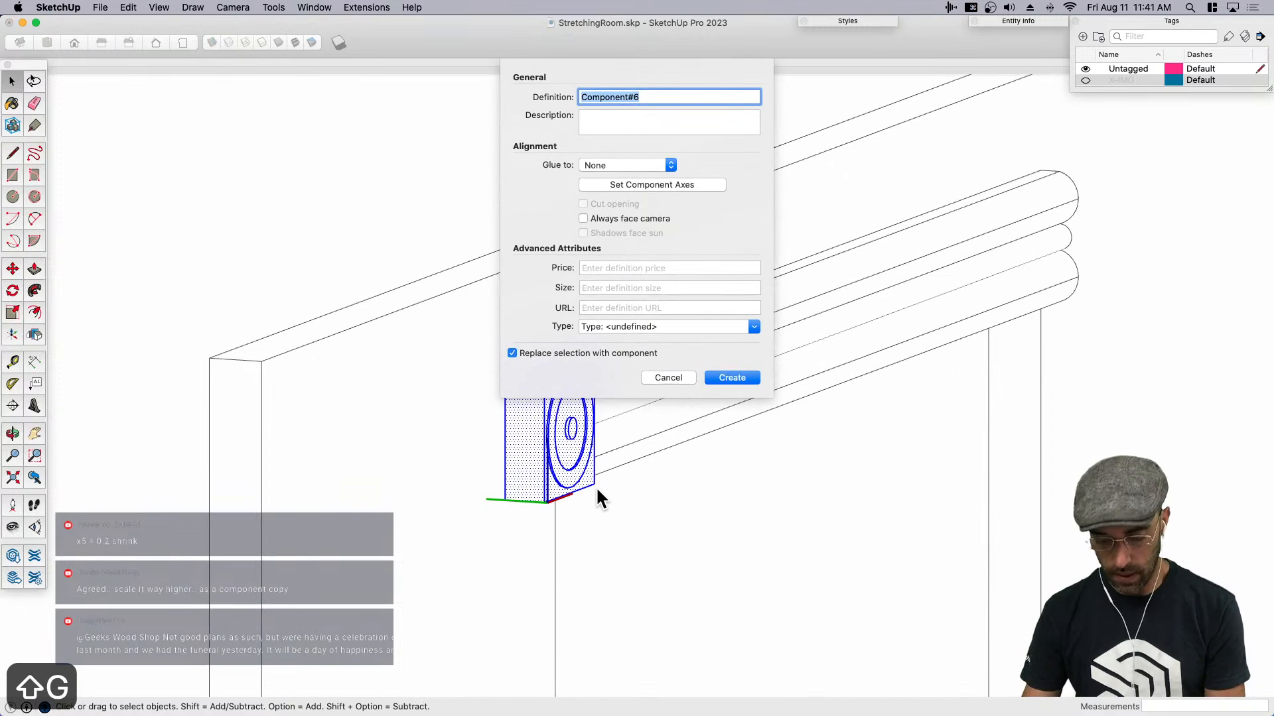
pyautogui.press('Return')
# - Copy the rosette corner block to the opposite end of the top molding and snap it against the molding's end
pyautogui.press('m')
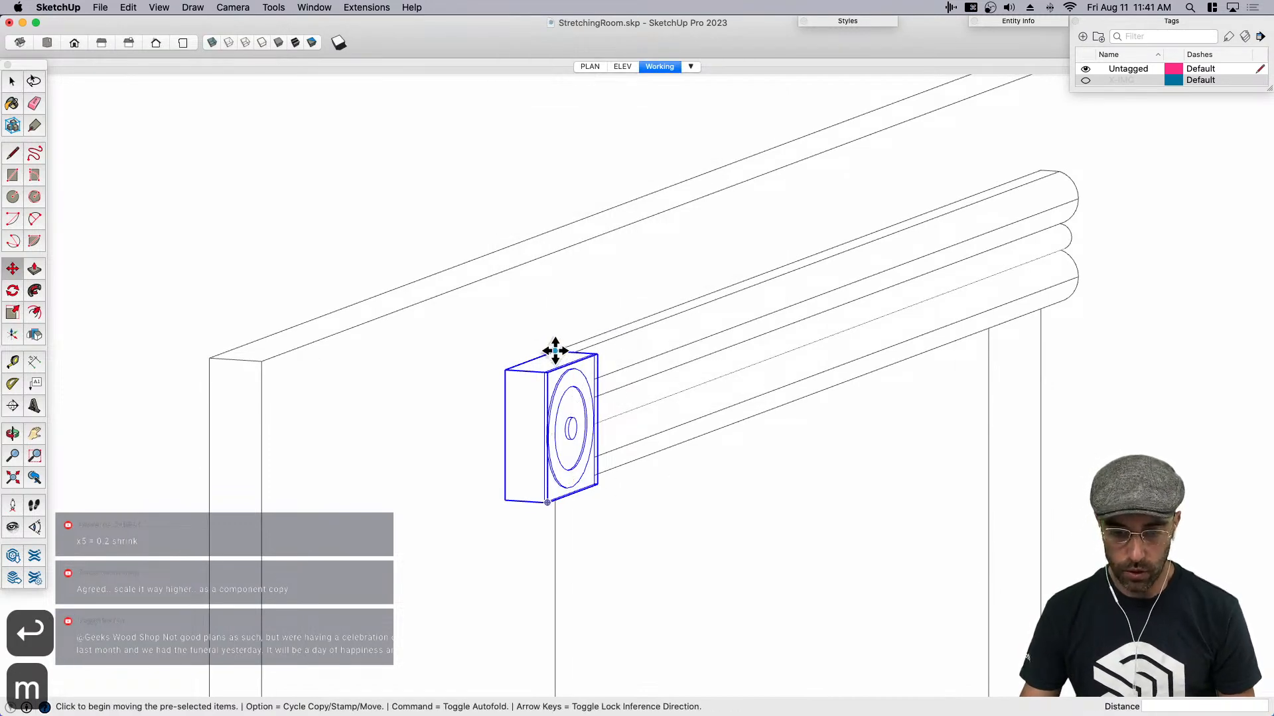
pyautogui.click(556, 348)
pyautogui.moveTo(942, 229); pyautogui.dragTo(667, 348, button='middle')
pyautogui.scroll(-6, 652, 354)
pyautogui.scroll(3, 1001, 284)
pyautogui.click(924, 277)
pyautogui.scroll(3, 883, 287)
pyautogui.click(874, 289)
pyautogui.scroll(2, 854, 295)
pyautogui.click(853, 296)
pyautogui.press('space')
# - Combine the top molding and its rosette corner blocks into a single component
pyautogui.scroll(-5, 871, 313)
pyautogui.moveTo(872, 313); pyautogui.dragTo(708, 349, button='middle')
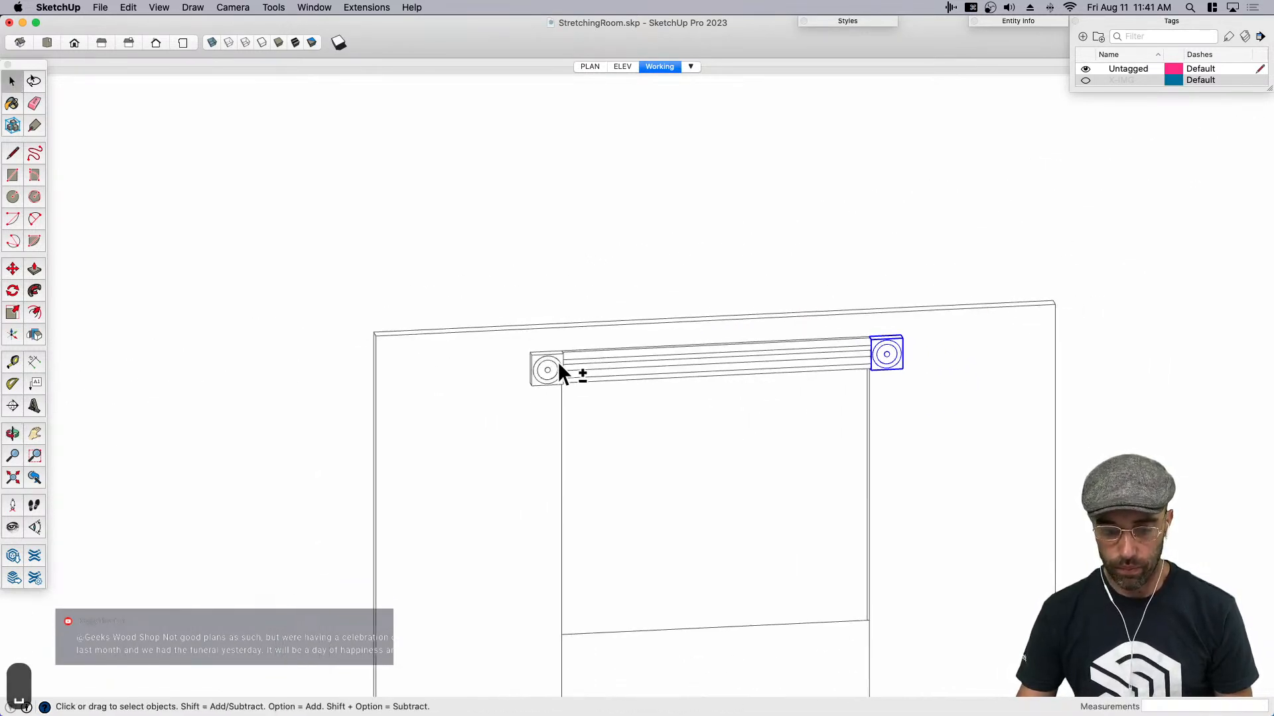
pyautogui.hotkey('shift', 'g')
pyautogui.press('Return')
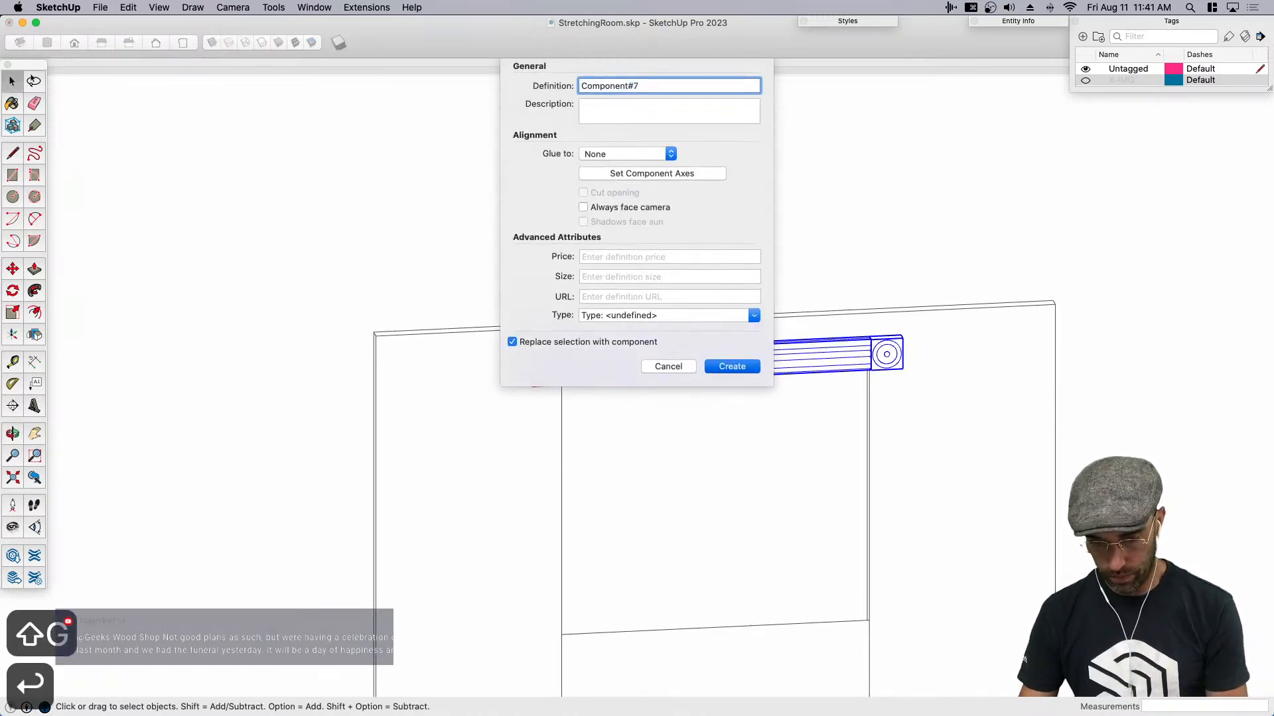
# - Copy the top molding with its rosette blocks straight down the wall toward the lower part of the opening
pyautogui.scroll(-3, 662, 301)
pyautogui.press('m')
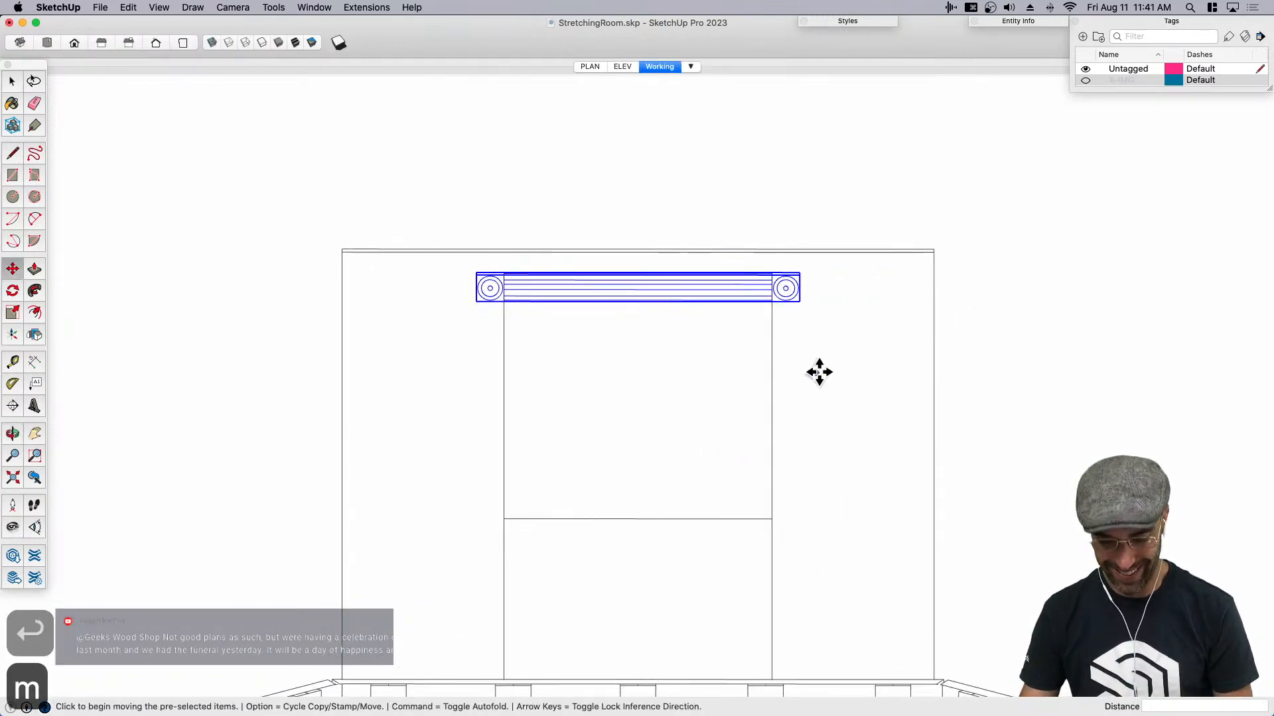
pyautogui.scroll(-2, 809, 356)
pyautogui.click(808, 356)
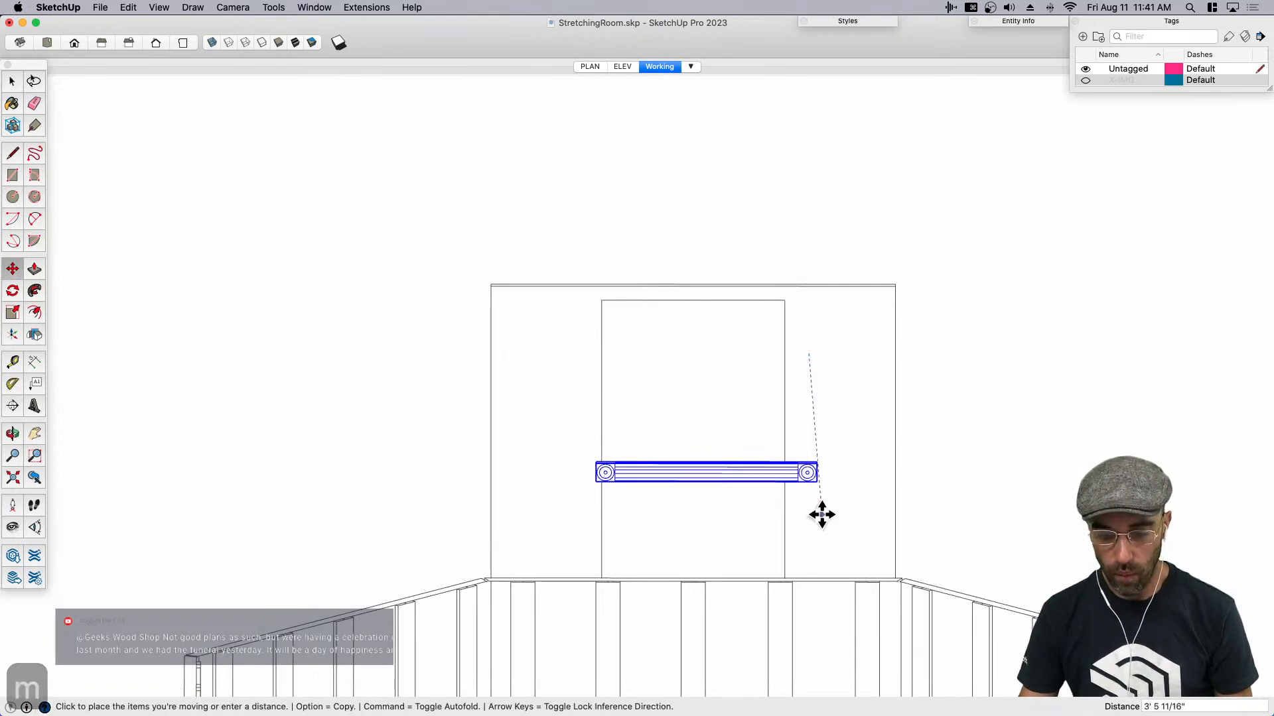
pyautogui.press('alt')
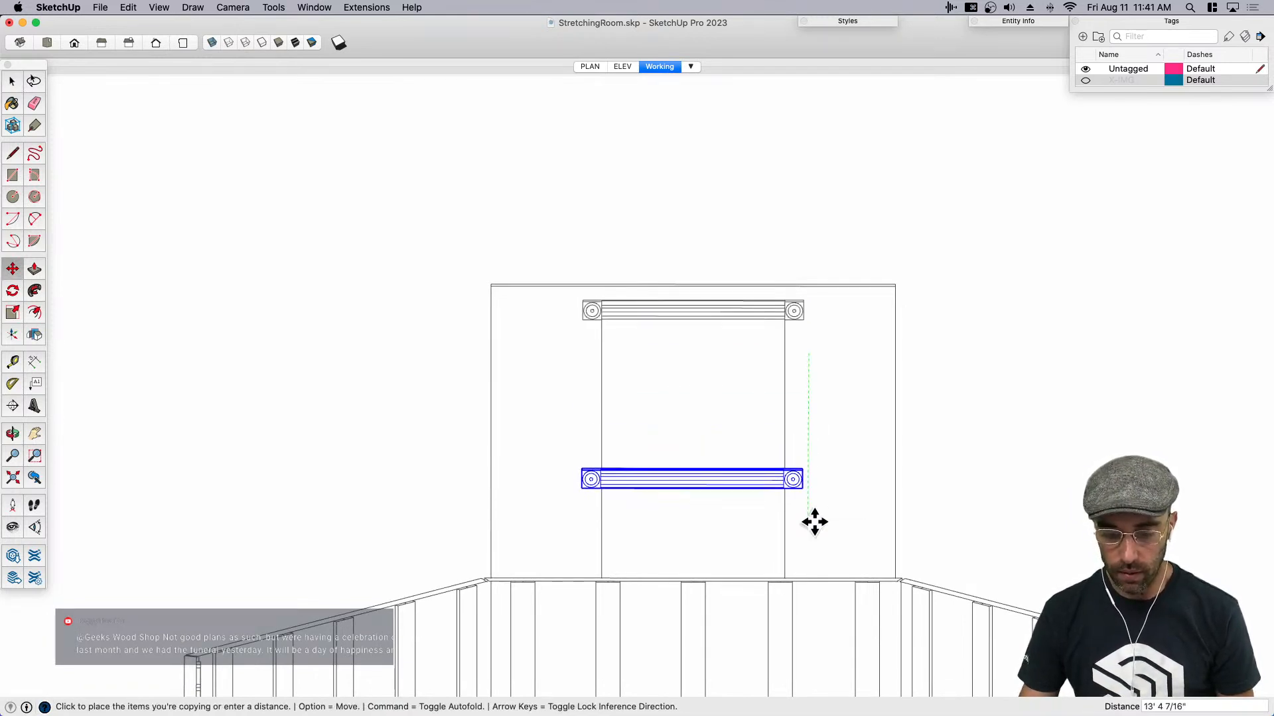
pyautogui.click(815, 522)
pyautogui.press('space')
# - Inside the copied molding component, move one end's rosette block inward to line up with the opening's side edge
pyautogui.scroll(3, 729, 490)
pyautogui.doubleClick(505, 475)
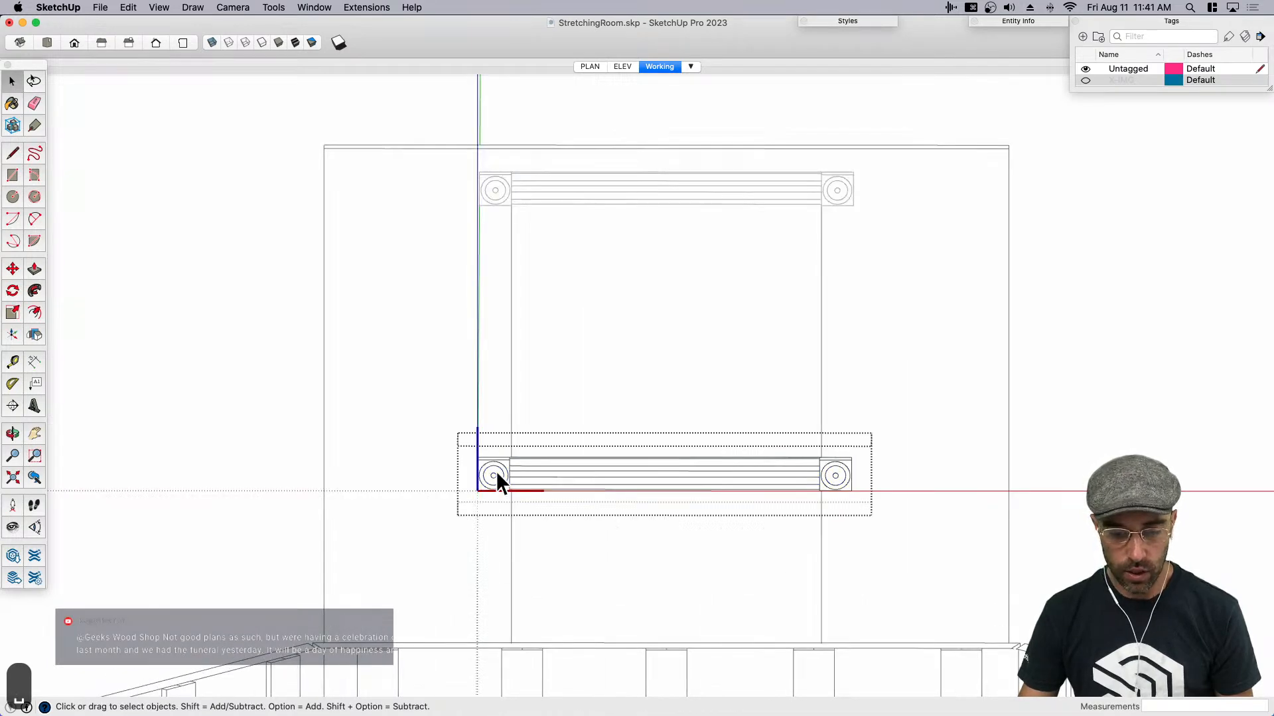
pyautogui.scroll(5, 473, 520)
pyautogui.press('m')
pyautogui.click(462, 524)
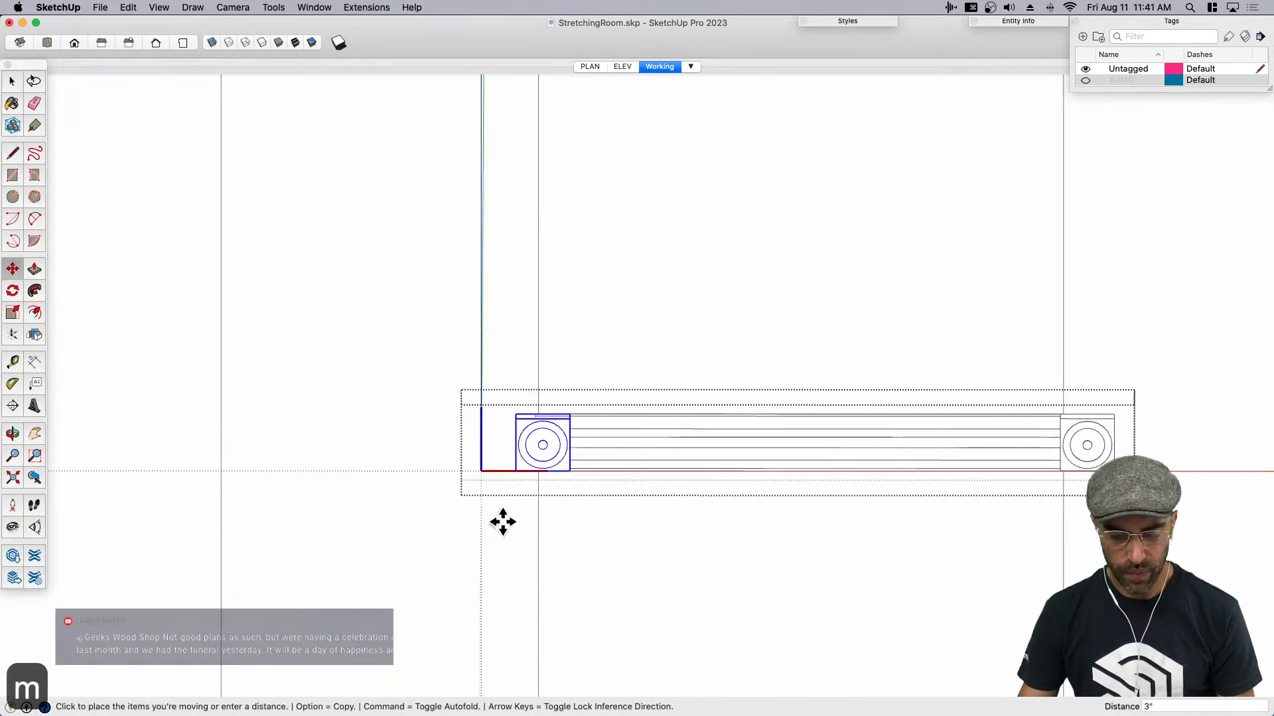
pyautogui.scroll(4, 507, 421)
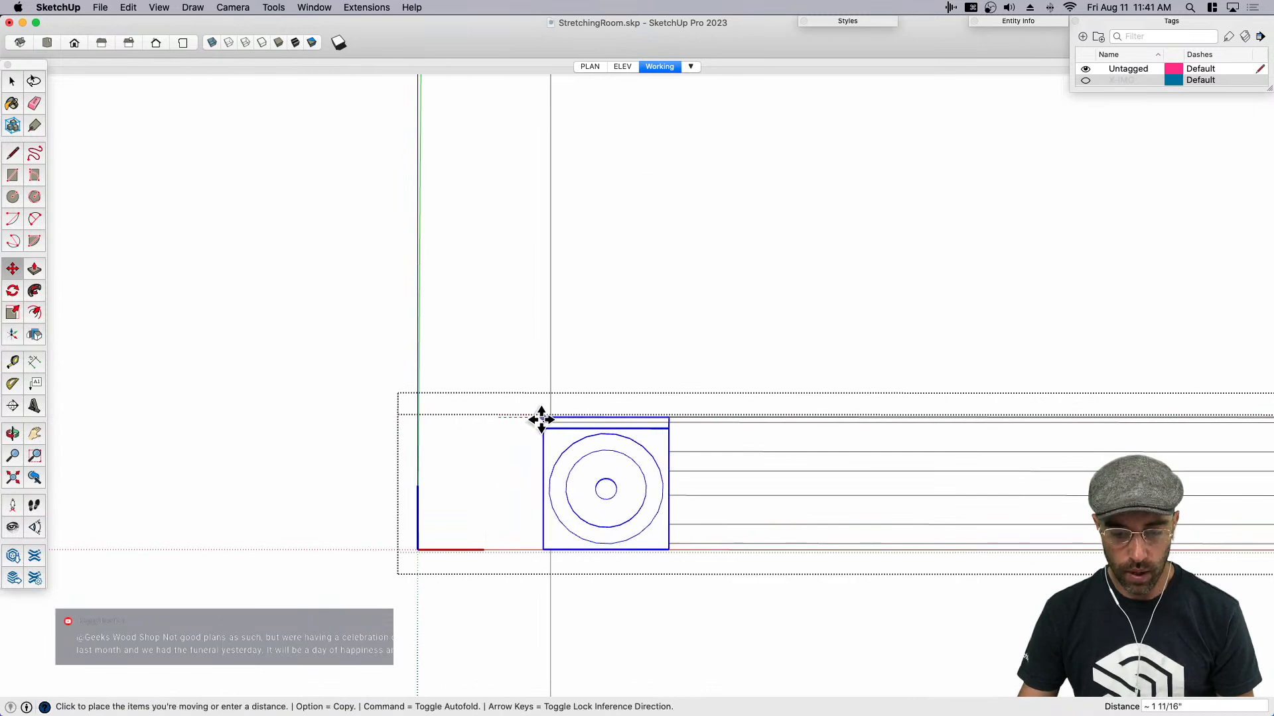
pyautogui.click(541, 420)
pyautogui.press('space')
# - Move the rosette block at the molding's other end inward to match, and close the component
pyautogui.scroll(-6, 458, 408)
pyautogui.press('space')
pyautogui.scroll(3, 893, 428)
pyautogui.click(900, 420)
pyautogui.moveTo(899, 419); pyautogui.dragTo(921, 452, button='middle')
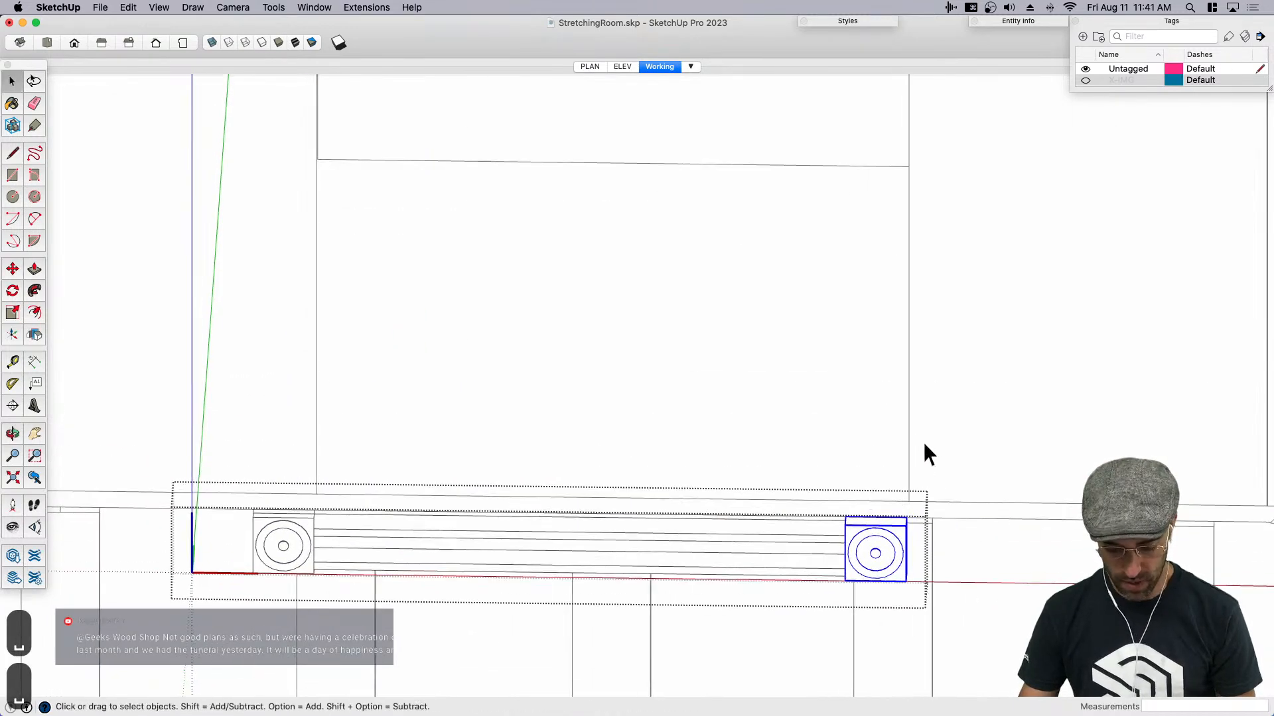
pyautogui.scroll(3, 927, 463)
pyautogui.press('m')
pyautogui.click(895, 573)
pyautogui.click(785, 574)
pyautogui.press('space')
pyautogui.scroll(-5, 891, 415)
pyautogui.click(1101, 364)
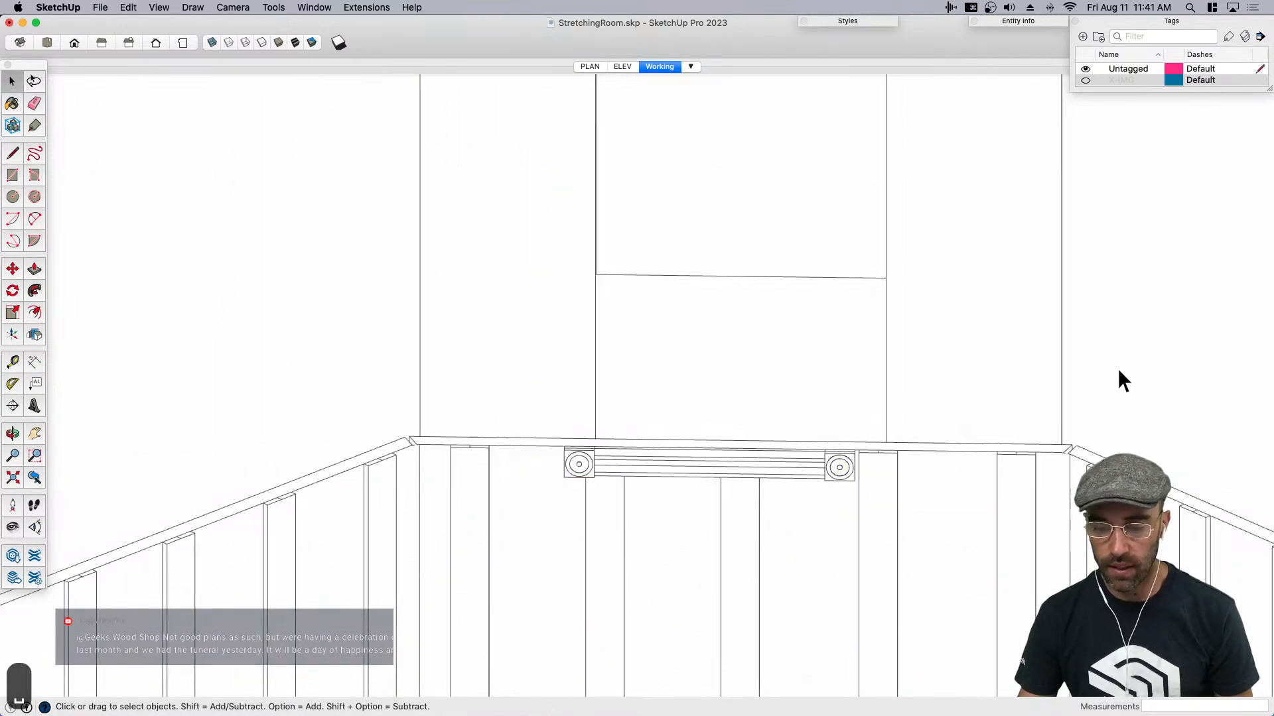
# - Delete the copied molding standing off the wall and copy the top molding straight down to the opening's lower edge
pyautogui.moveTo(1062, 384); pyautogui.dragTo(757, 445, button='middle')
pyautogui.click(468, 524)
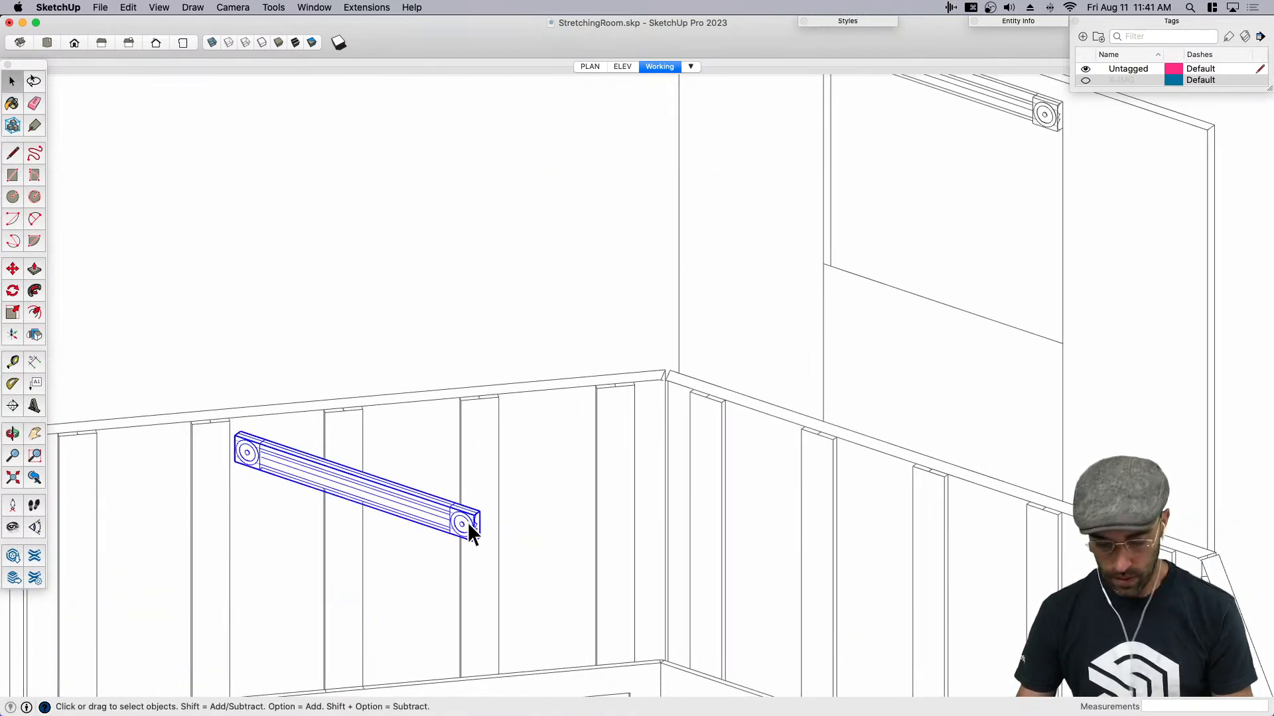
pyautogui.press('BackSpace')
pyautogui.scroll(-3, 467, 523)
pyautogui.click(830, 267)
pyautogui.press('m')
pyautogui.press('alt')
pyautogui.click(839, 261)
pyautogui.click(842, 434)
pyautogui.press('space')
pyautogui.click(868, 425)
pyautogui.scroll(1, 869, 398)
pyautogui.moveTo(875, 362); pyautogui.dragTo(924, 337, button='middle')
pyautogui.scroll(1, 873, 318)
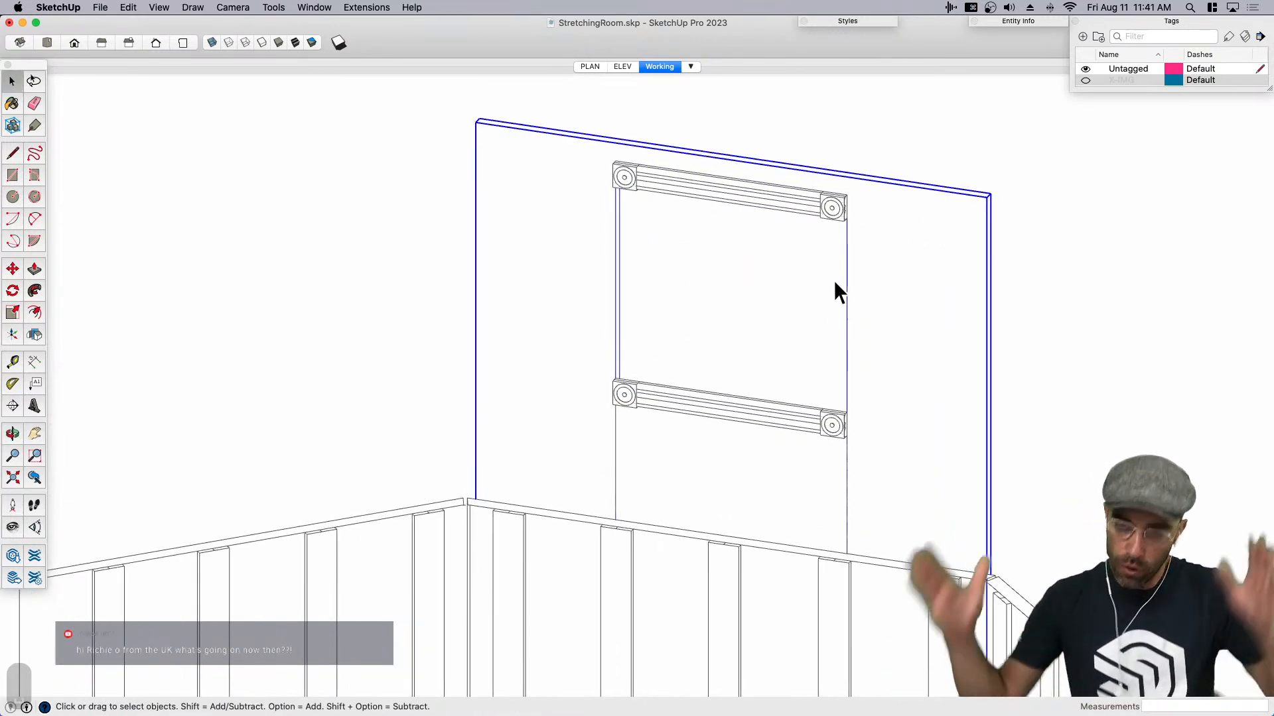
# - Switch to the ReferenceBoard.jpg image in Preview to examine the portrait frame's moldings, and return to SketchUp
pyautogui.press('super+Tab')
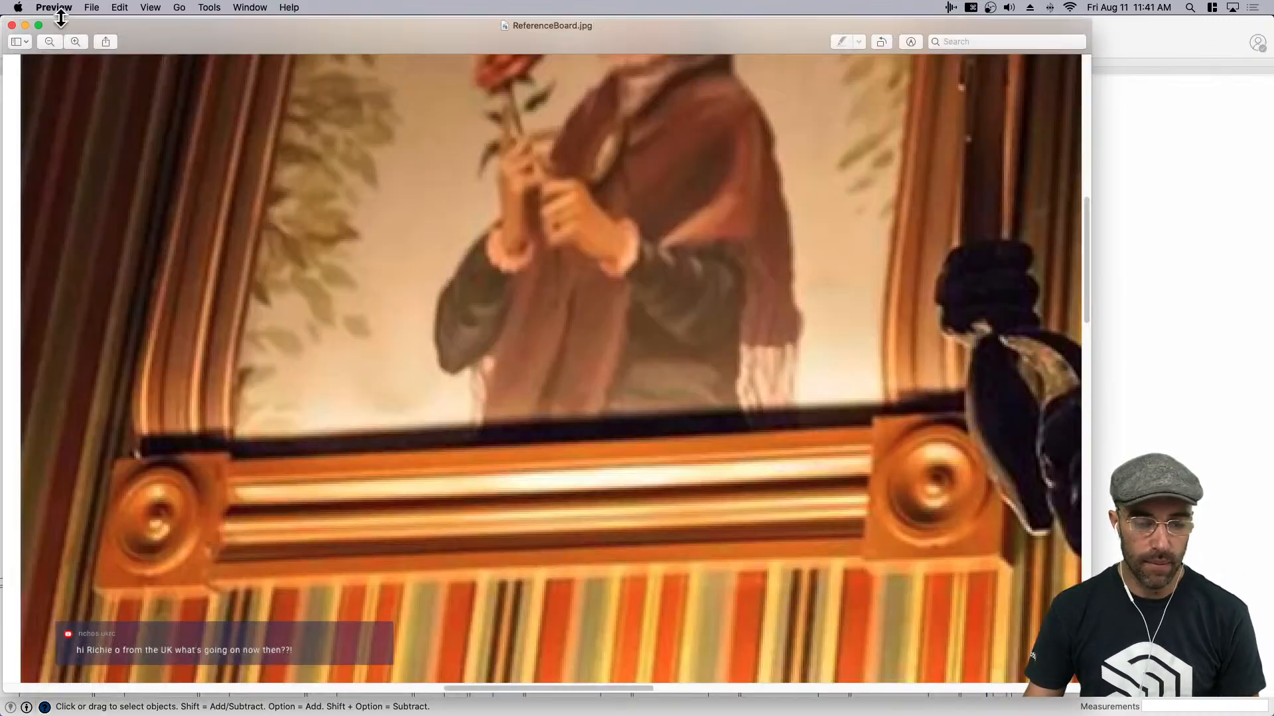
pyautogui.scroll(3, 157, 460)
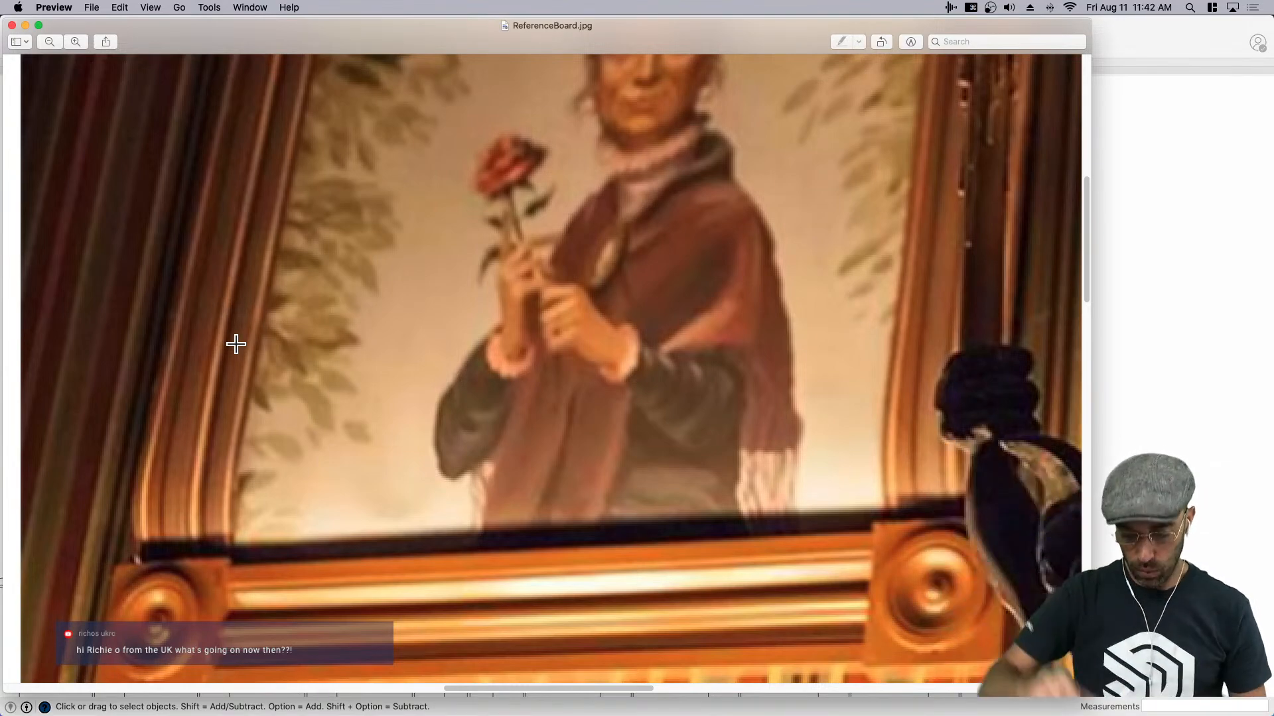
pyautogui.press('super+minus')
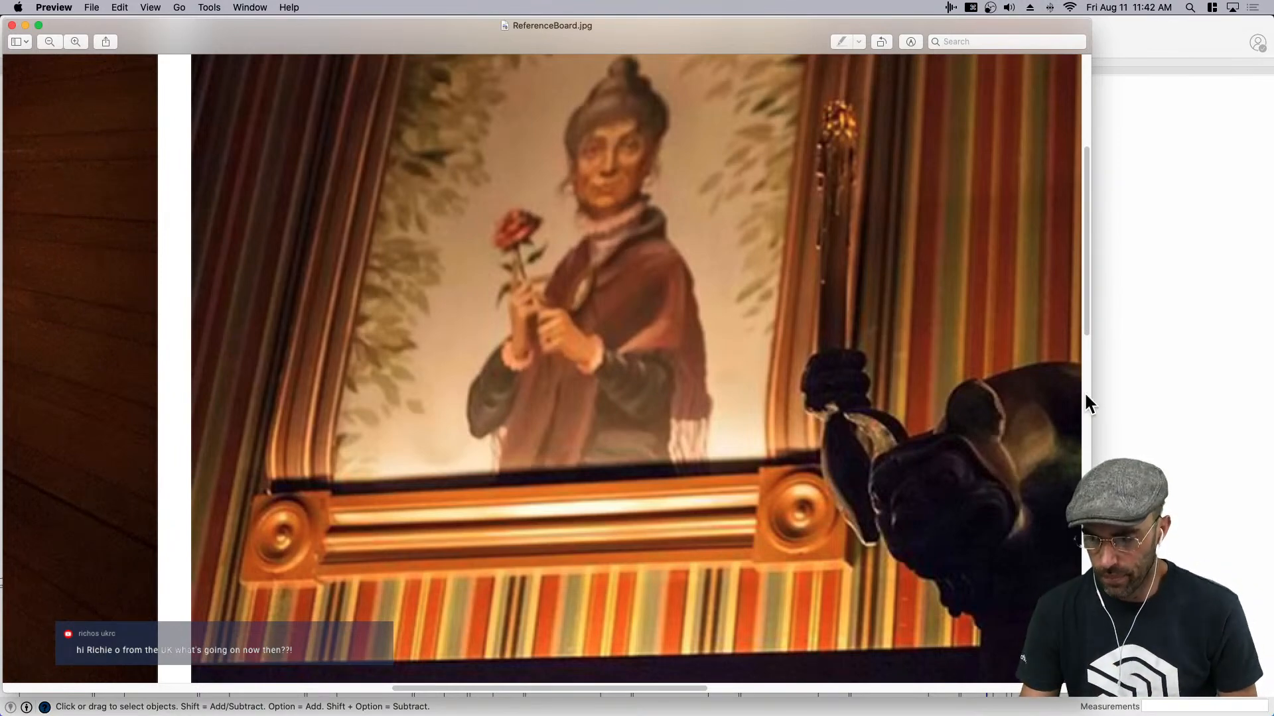
pyautogui.click(1127, 406)
pyautogui.press('space')
pyautogui.click(370, 363)
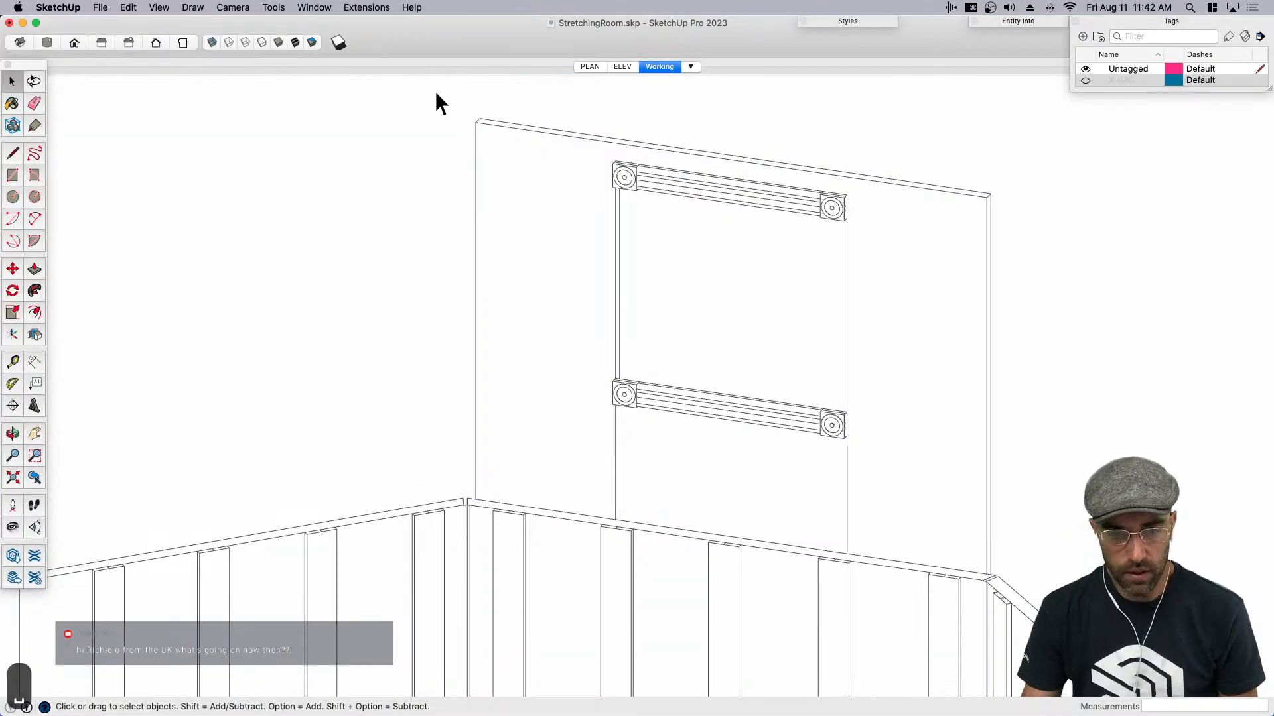
# - Display the model shaded with textures and try painting the lower molding
pyautogui.click(295, 44)
pyautogui.click(677, 410)
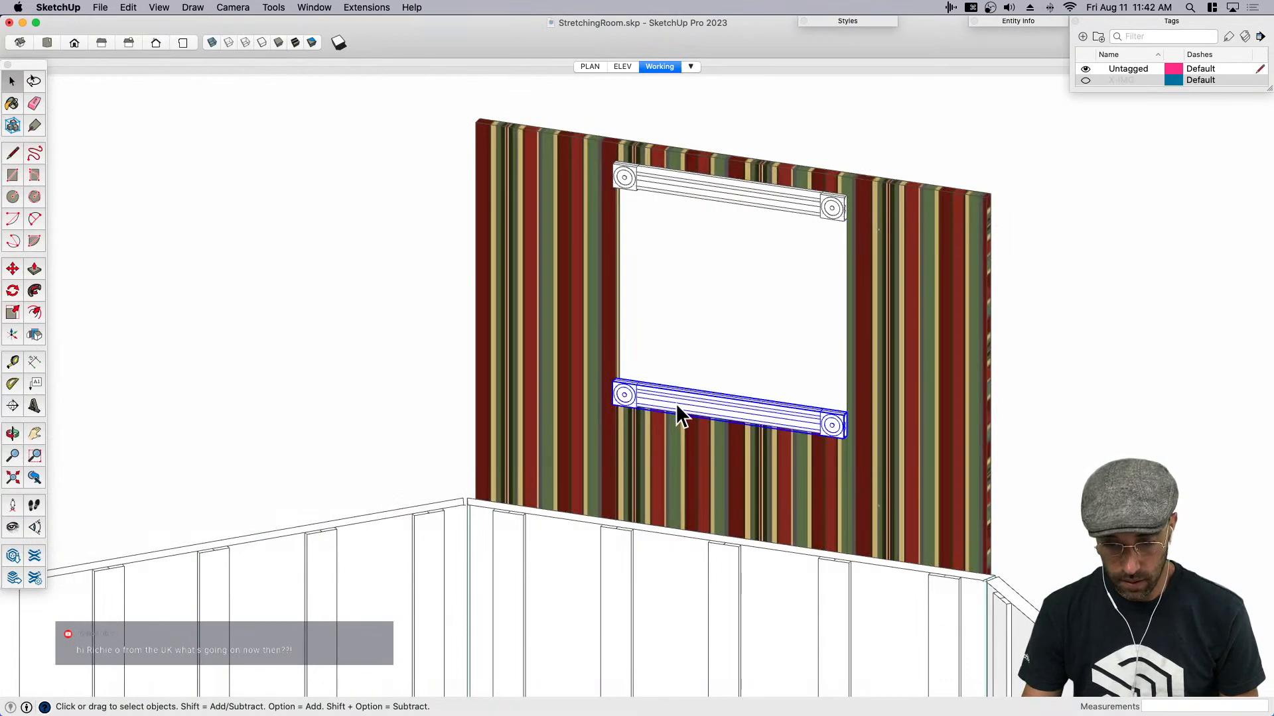
pyautogui.press('b')
pyautogui.scroll(-5, 676, 385)
pyautogui.press('space')
pyautogui.scroll(3, 734, 398)
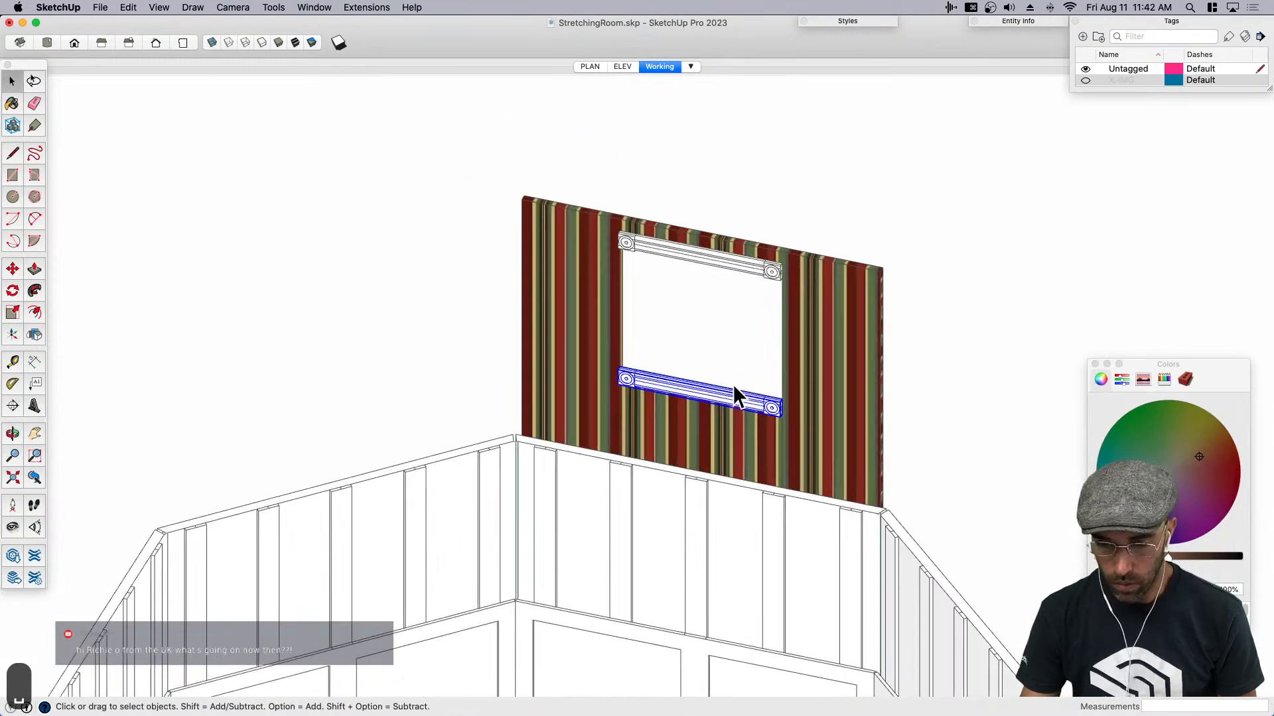
pyautogui.press('b')
pyautogui.click(734, 380)
pyautogui.press('super+z')
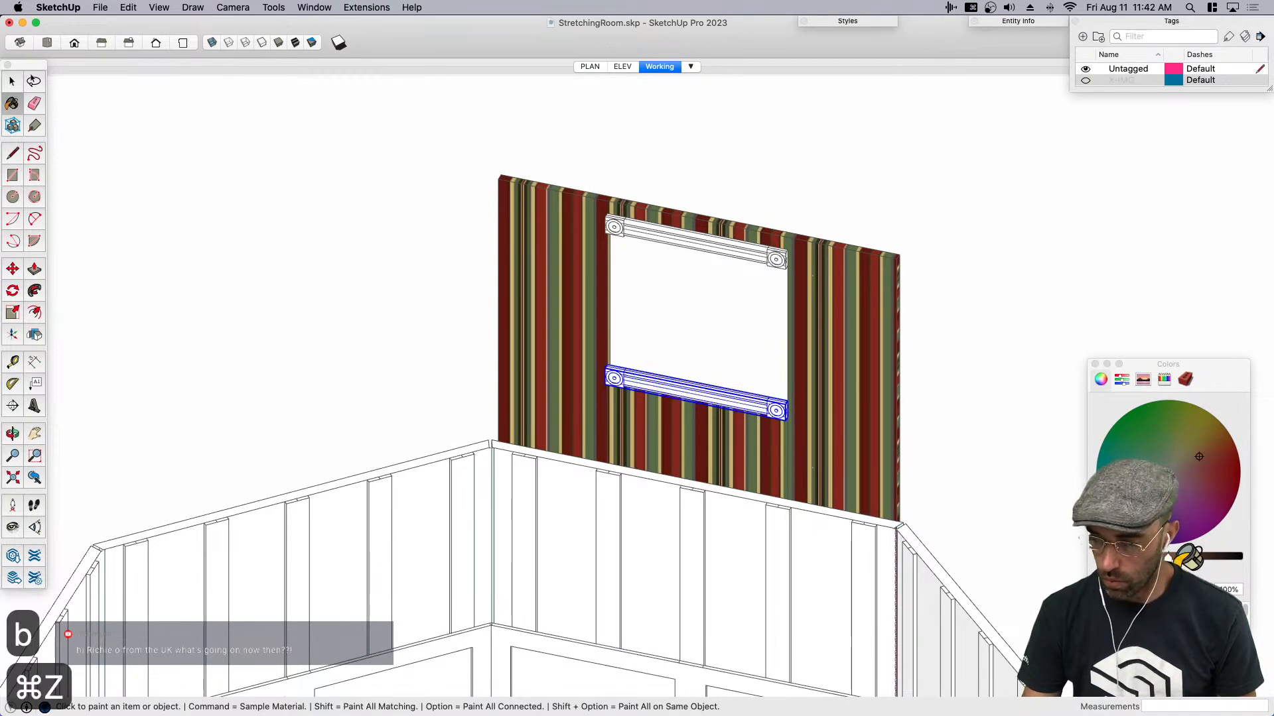
# - Paint the lower and upper moldings of the opening dark brown and save the model
pyautogui.click(771, 397)
pyautogui.click(1184, 556)
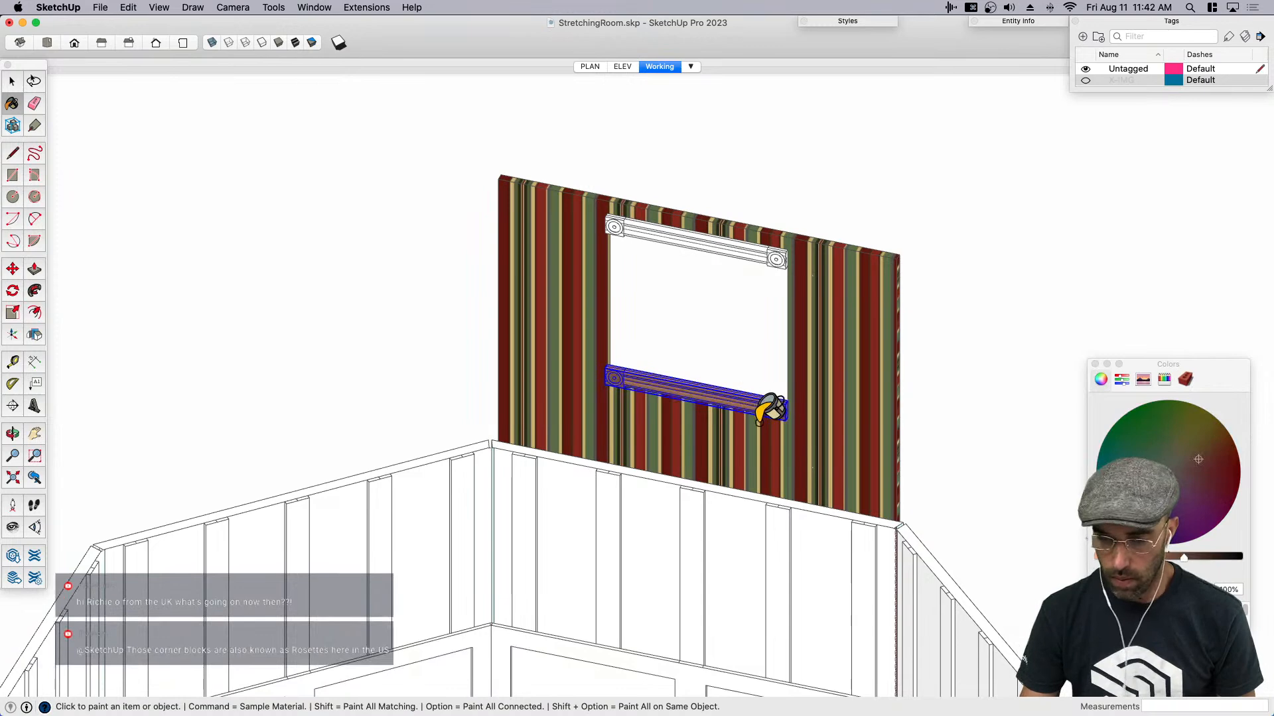
pyautogui.click(759, 409)
pyautogui.click(773, 261)
pyautogui.press('space')
pyautogui.scroll(1, 796, 256)
pyautogui.click(647, 353)
pyautogui.scroll(1, 646, 355)
pyautogui.moveTo(645, 355); pyautogui.dragTo(685, 293, button='middle')
pyautogui.scroll(-2, 684, 293)
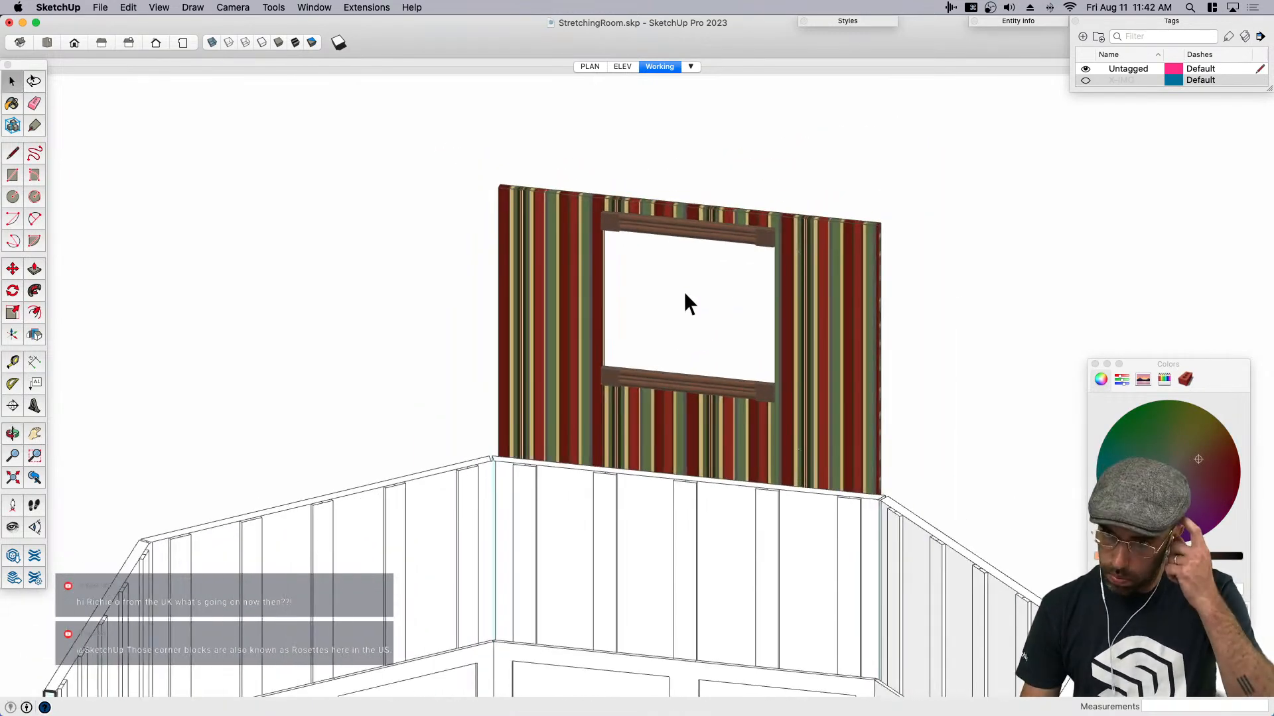
pyautogui.press('super+s')
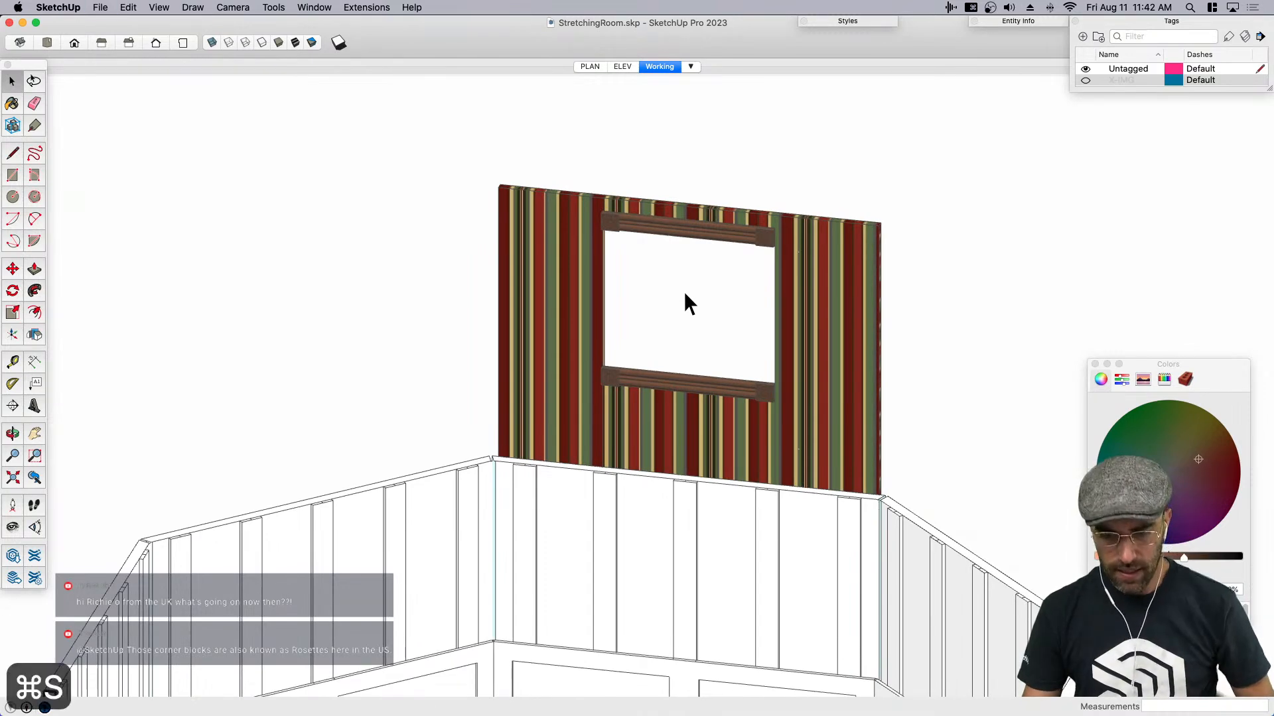
# - Paint the planked upper walls and the paneled lower walls around the room dark brown
pyautogui.scroll(2, 670, 377)
pyautogui.click(642, 388)
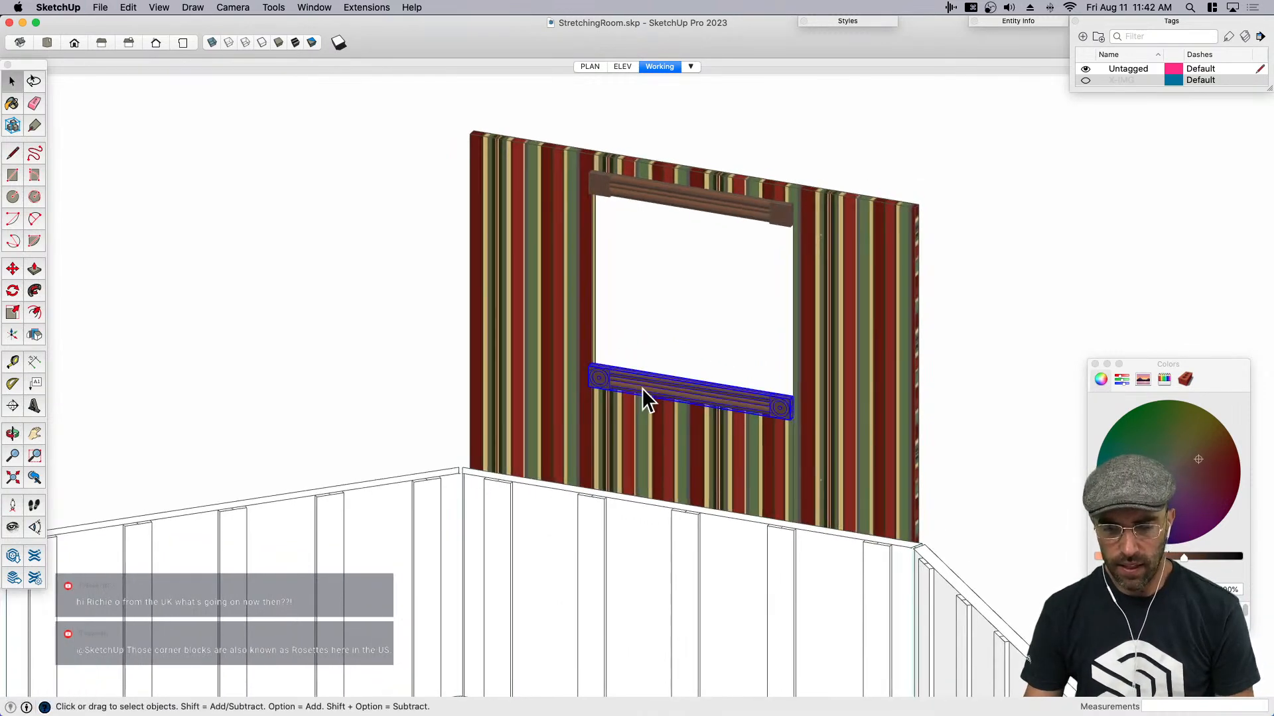
pyautogui.scroll(-2, 642, 389)
pyautogui.scroll(-1, 641, 383)
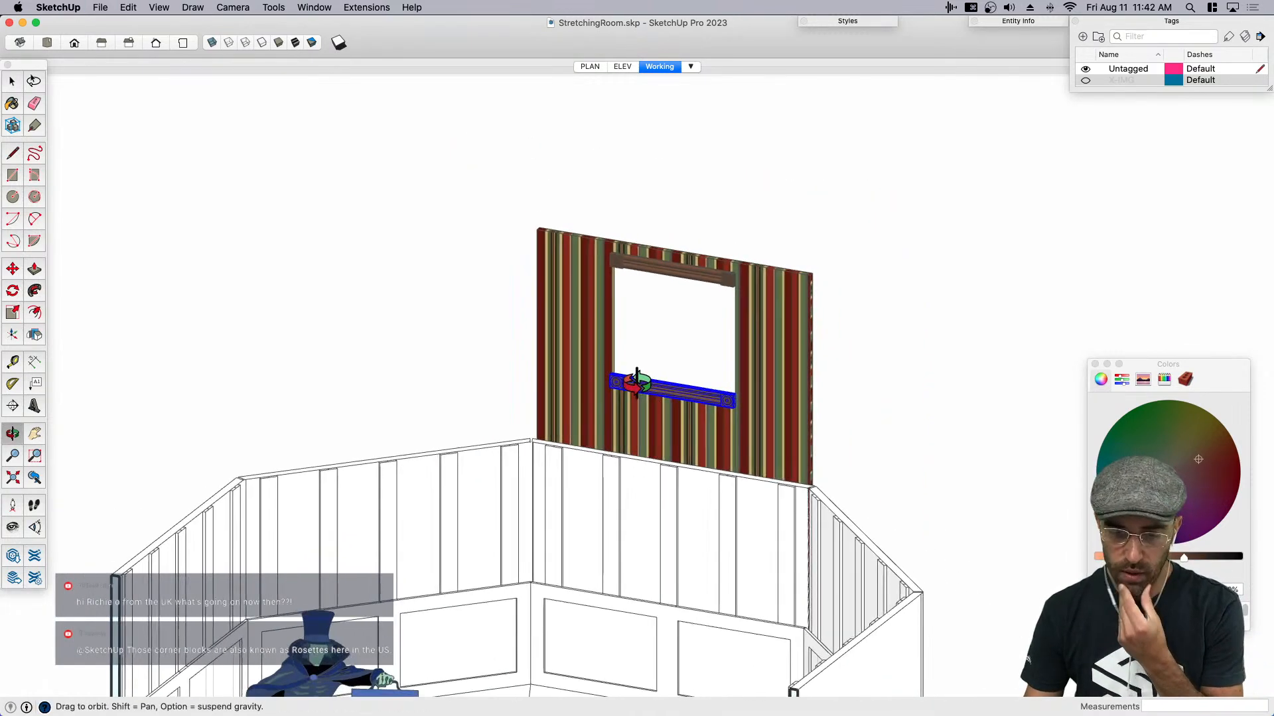
pyautogui.scroll(-2, 670, 432)
pyautogui.click(694, 475)
pyautogui.press('b')
pyautogui.click(707, 449)
pyautogui.click(550, 466)
pyautogui.click(363, 518)
pyautogui.moveTo(517, 392); pyautogui.dragTo(829, 519, button='middle')
pyautogui.click(876, 492)
pyautogui.click(947, 521)
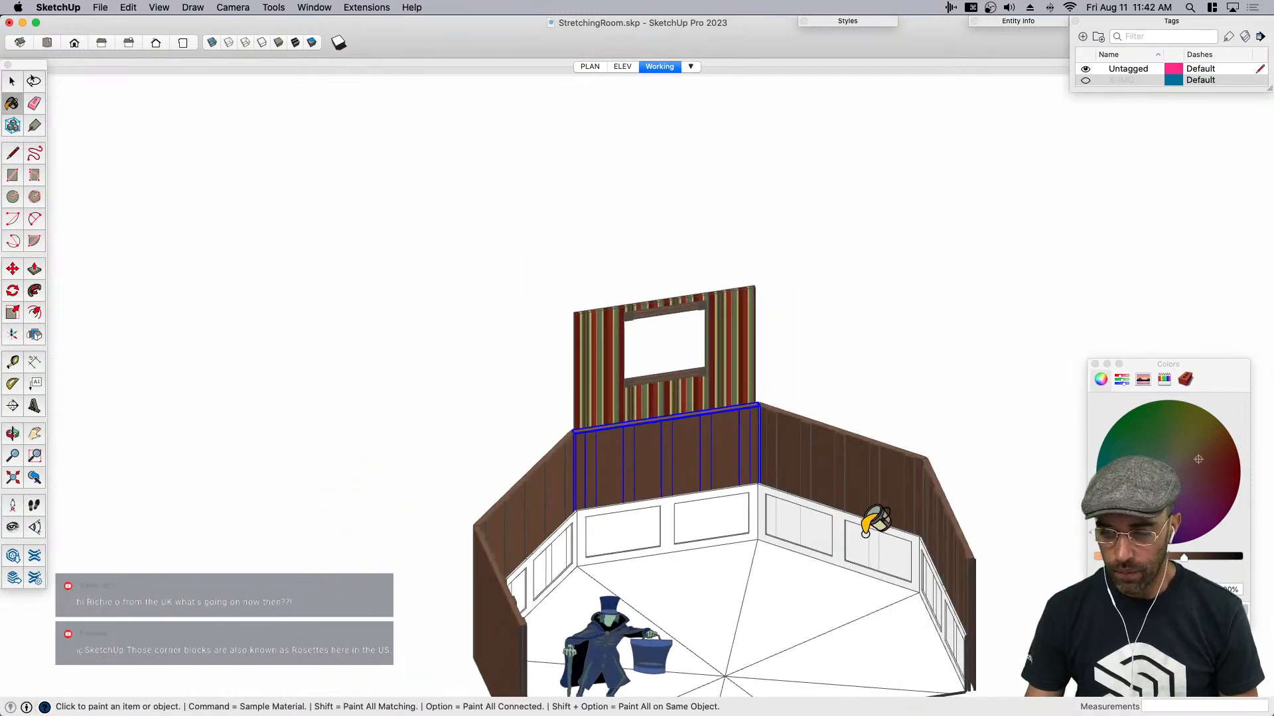
pyautogui.click(882, 535)
pyautogui.scroll(-2, 674, 524)
pyautogui.moveTo(674, 523); pyautogui.dragTo(665, 486, button='middle')
pyautogui.scroll(4, 706, 508)
# - Open the lower wall component and paint its two recessed panel faces a lighter brown
pyautogui.press('space')
pyautogui.doubleClick(706, 507)
pyautogui.click(709, 505)
pyautogui.doubleClick(712, 508)
pyautogui.click(718, 502)
pyautogui.scroll(3, 704, 544)
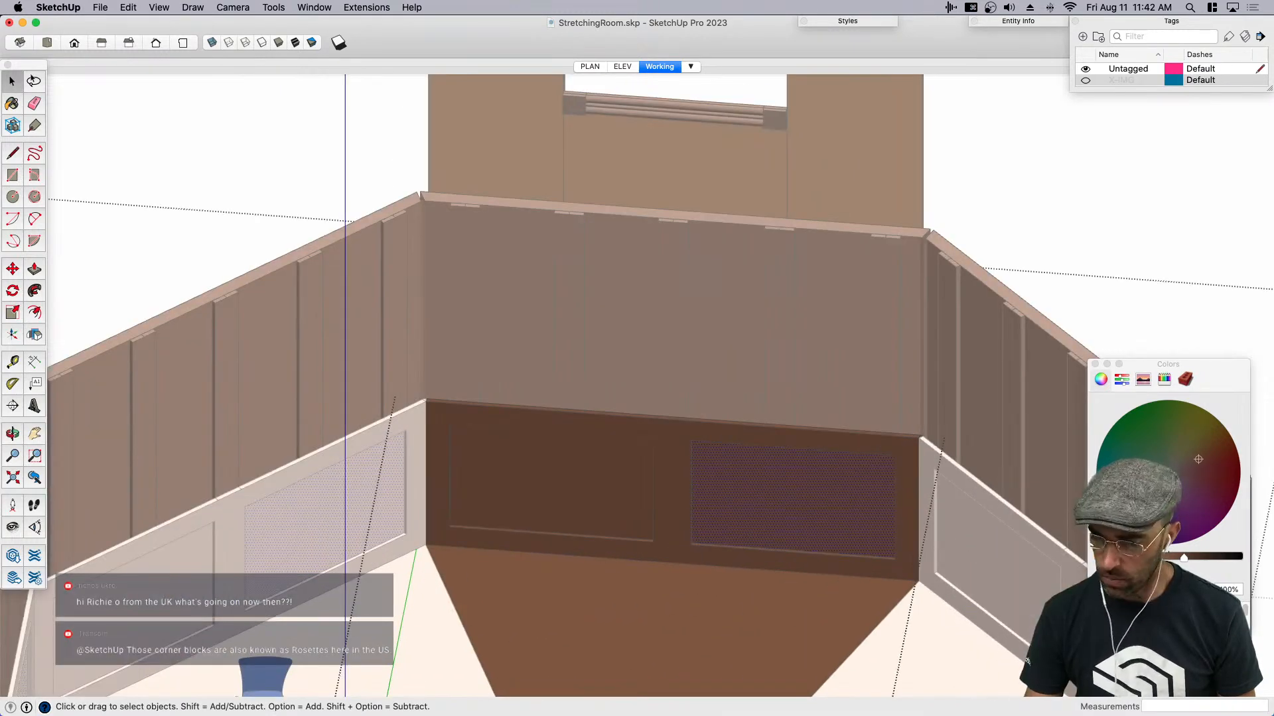
pyautogui.press('b')
pyautogui.click(806, 522)
pyautogui.click(634, 483)
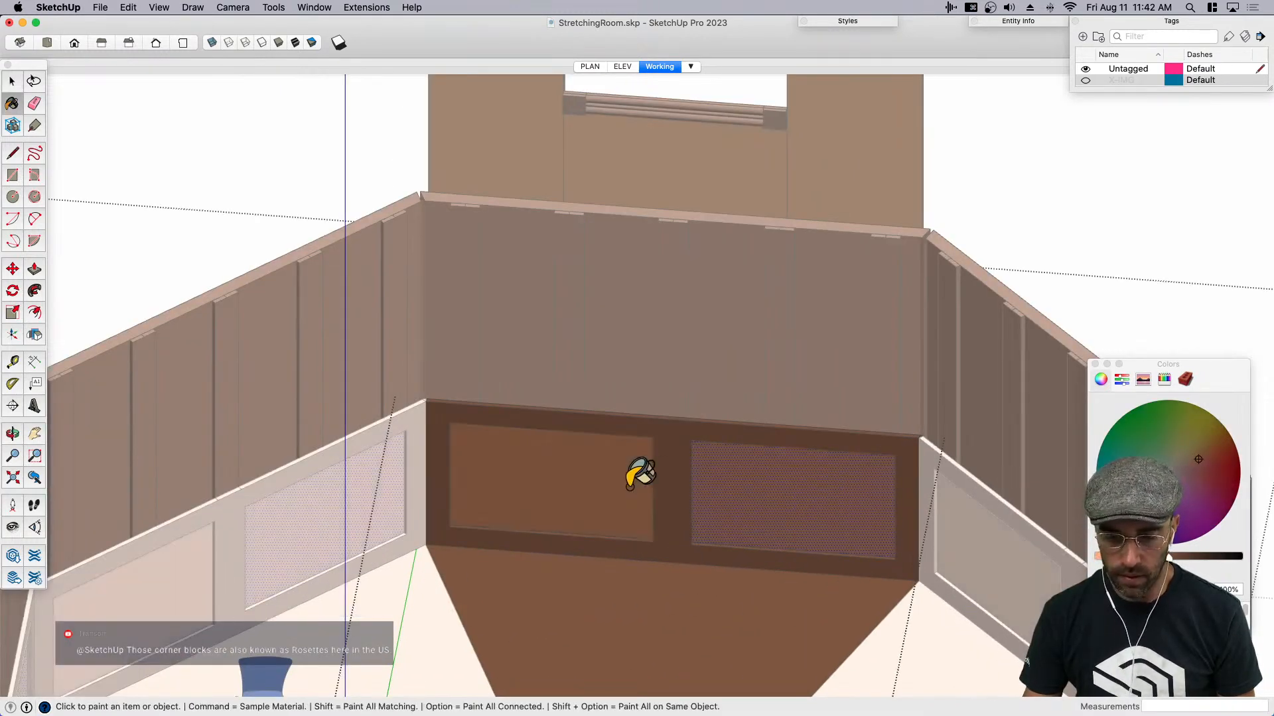
pyautogui.scroll(-3, 635, 482)
# - Open the upper wall component, paint the faces between the vertical battens lighter brown, and close it
pyautogui.press('space')
pyautogui.click(788, 370)
pyautogui.scroll(3, 794, 364)
pyautogui.doubleClick(746, 395)
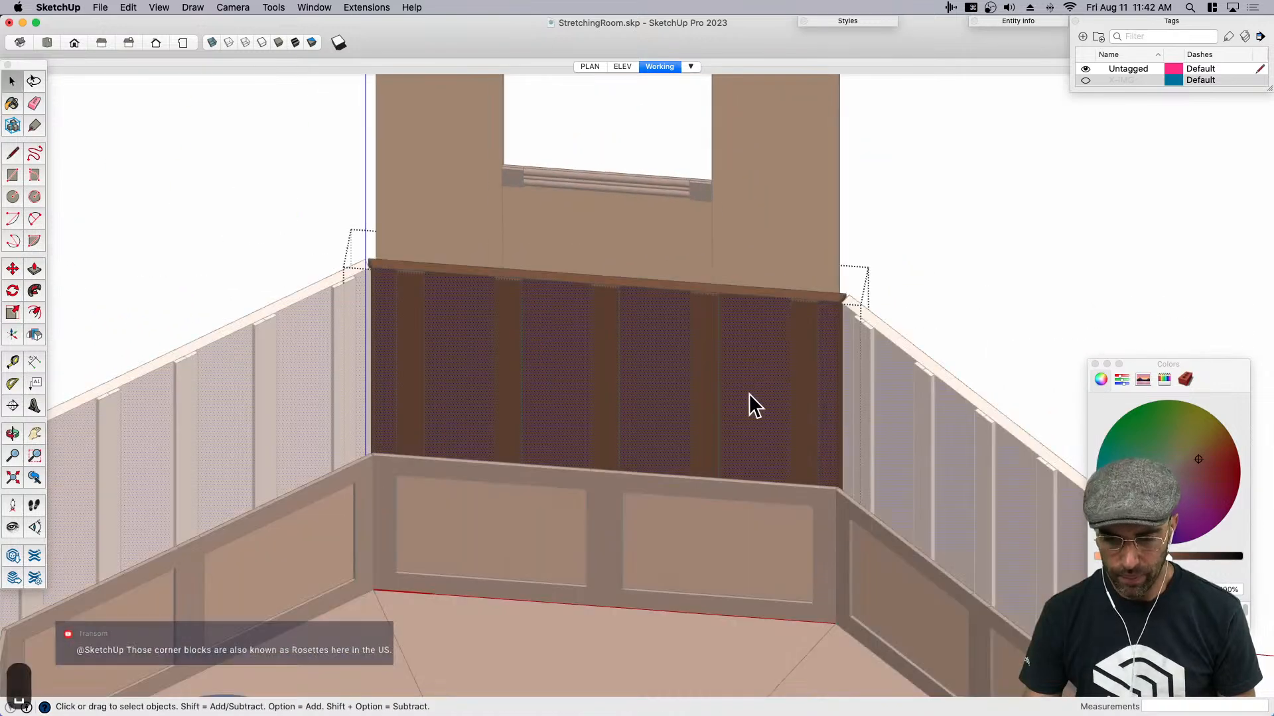
pyautogui.press('b')
pyautogui.click(750, 391)
pyautogui.scroll(-3, 749, 398)
pyautogui.press('space')
pyautogui.click(834, 315)
pyautogui.scroll(-3, 798, 352)
pyautogui.moveTo(790, 368)
pyautogui.mouseDown(button='middle')
pyautogui.moveTo(656, 453)
pyautogui.moveTo(796, 426)
pyautogui.moveTo(725, 427)
pyautogui.mouseUp(button='middle')
pyautogui.scroll(-3, 725, 422)
pyautogui.scroll(5, 710, 491)
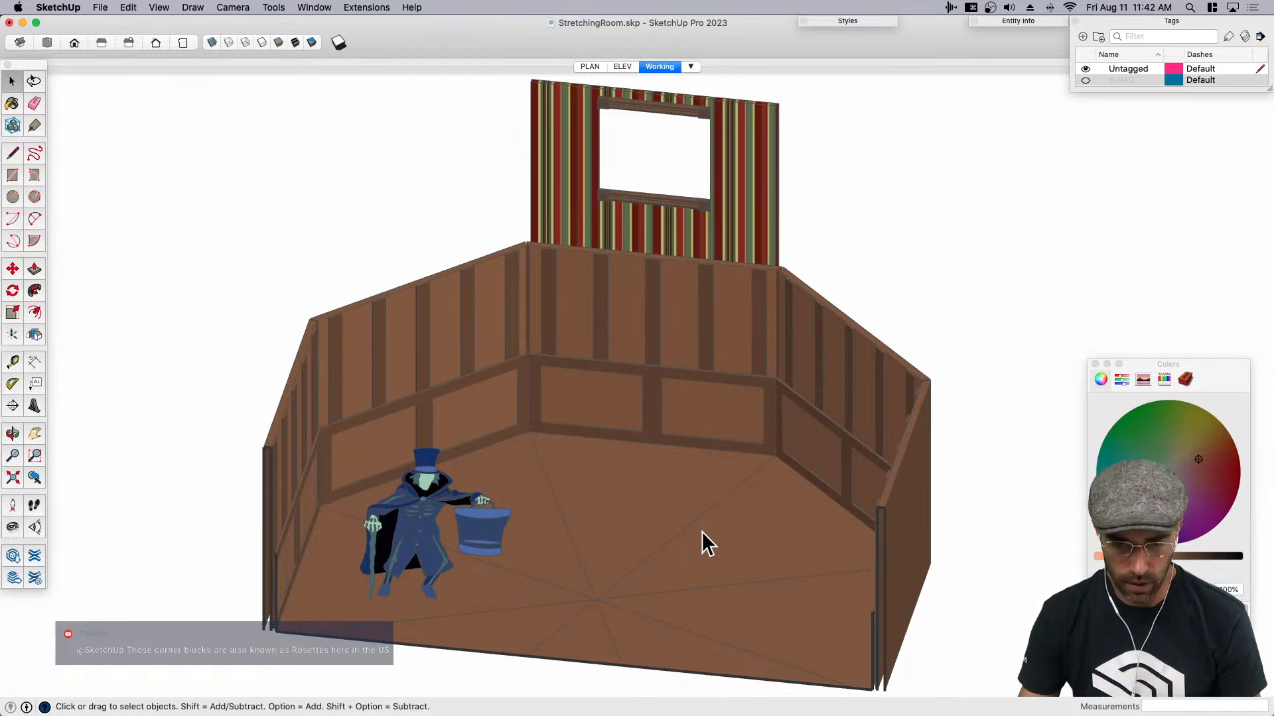
pyautogui.scroll(-1, 724, 548)
# - Import the stretching portraits image from Finder and place it flat on the ground beside the room
pyautogui.click(25, 1)
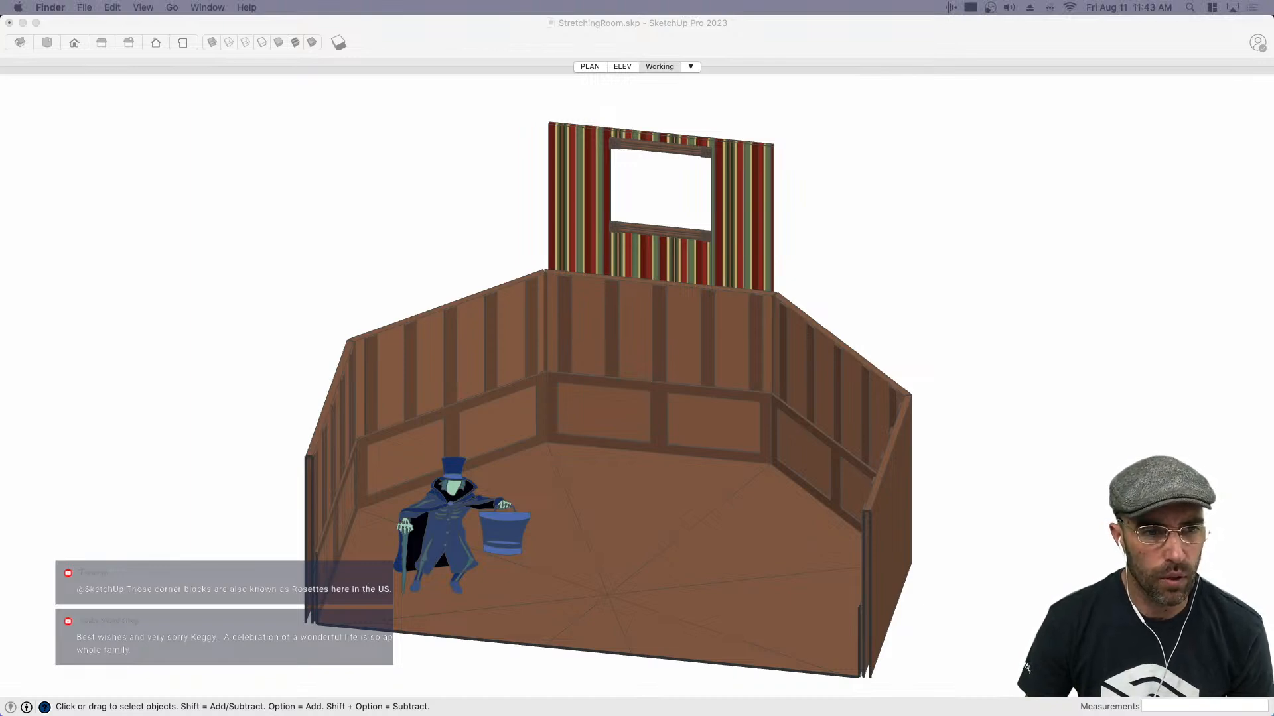
pyautogui.moveTo(907, 656)
pyautogui.mouseDown()
pyautogui.moveTo(992, 690)
pyautogui.moveTo(977, 649)
pyautogui.mouseUp()
pyautogui.click(944, 617)
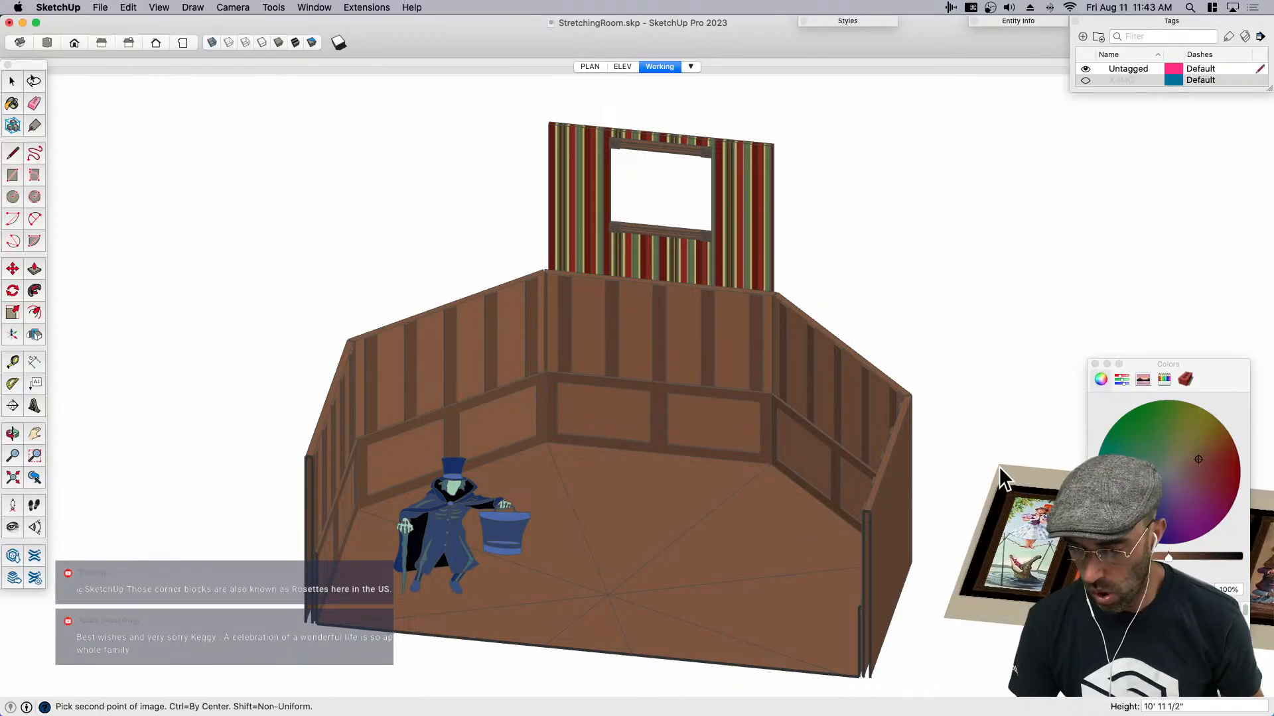
pyautogui.click(1001, 466)
# - Close the material colors and explode the imported portraits image into a textured face
pyautogui.click(1095, 364)
pyautogui.scroll(-3, 1052, 455)
pyautogui.moveTo(1052, 455); pyautogui.dragTo(1022, 508, button='middle')
pyautogui.press('space')
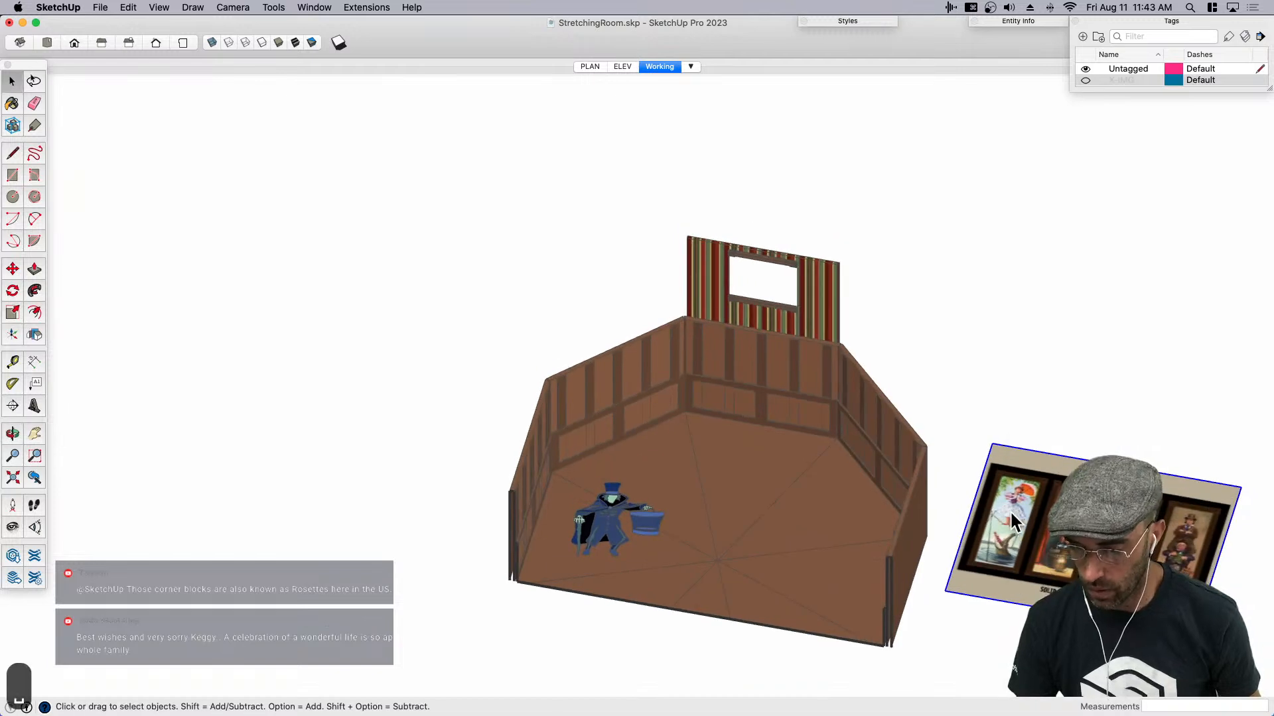
pyautogui.rightClick(1010, 514)
pyautogui.click(1059, 537)
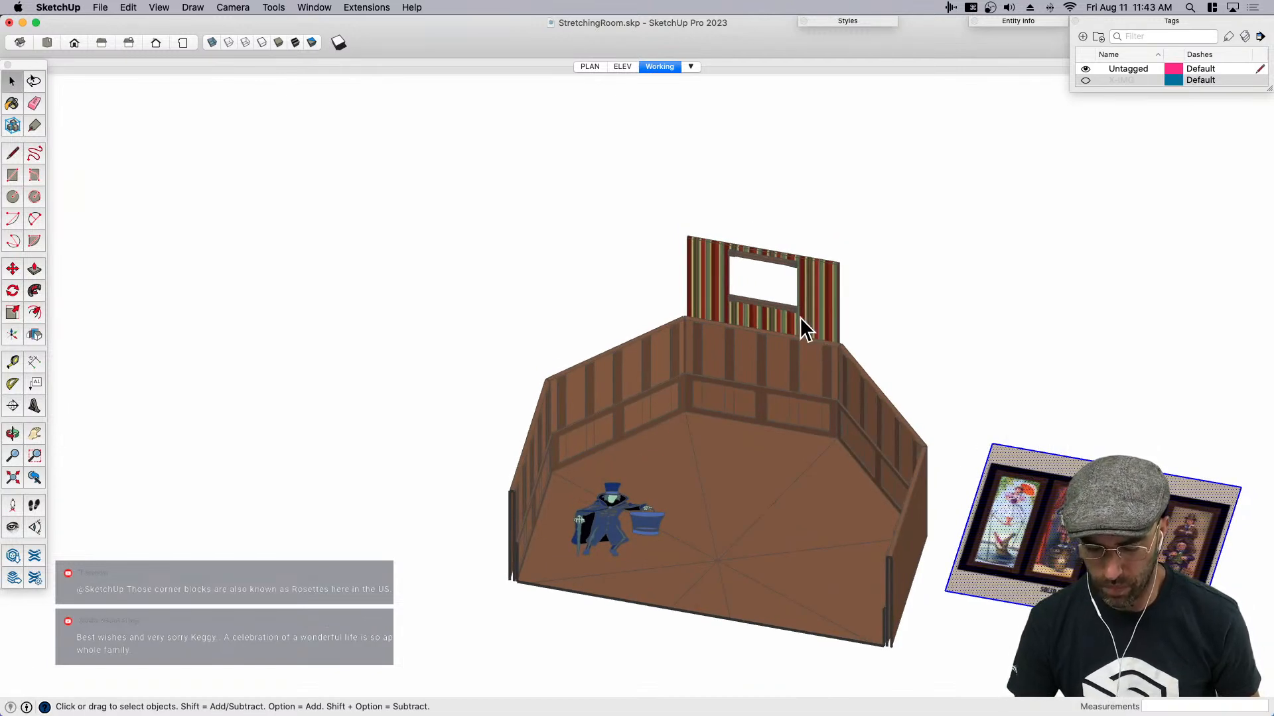
pyautogui.scroll(3, 816, 325)
pyautogui.moveTo(838, 333); pyautogui.dragTo(580, 328, button='middle')
pyautogui.press('r')
pyautogui.moveTo(825, 376); pyautogui.dragTo(583, 409, button='middle')
pyautogui.press('space')
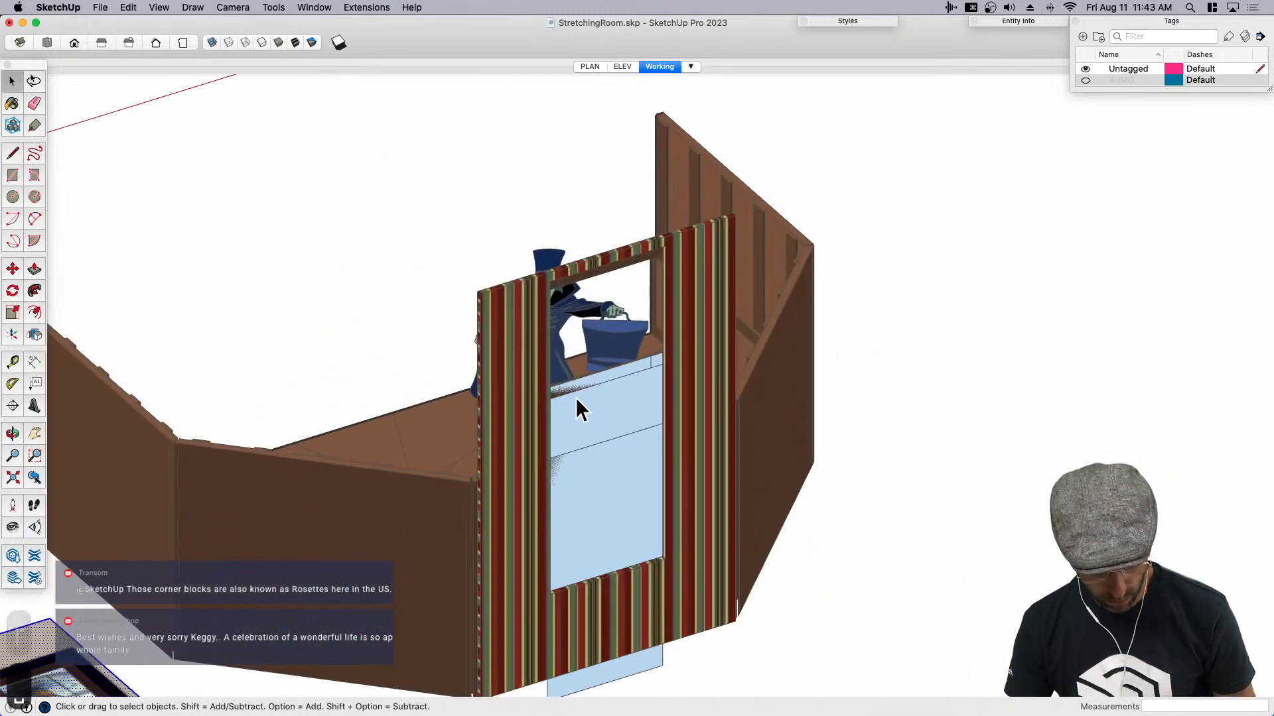
pyautogui.scroll(4, 575, 397)
pyautogui.press('r')
pyautogui.click(537, 341)
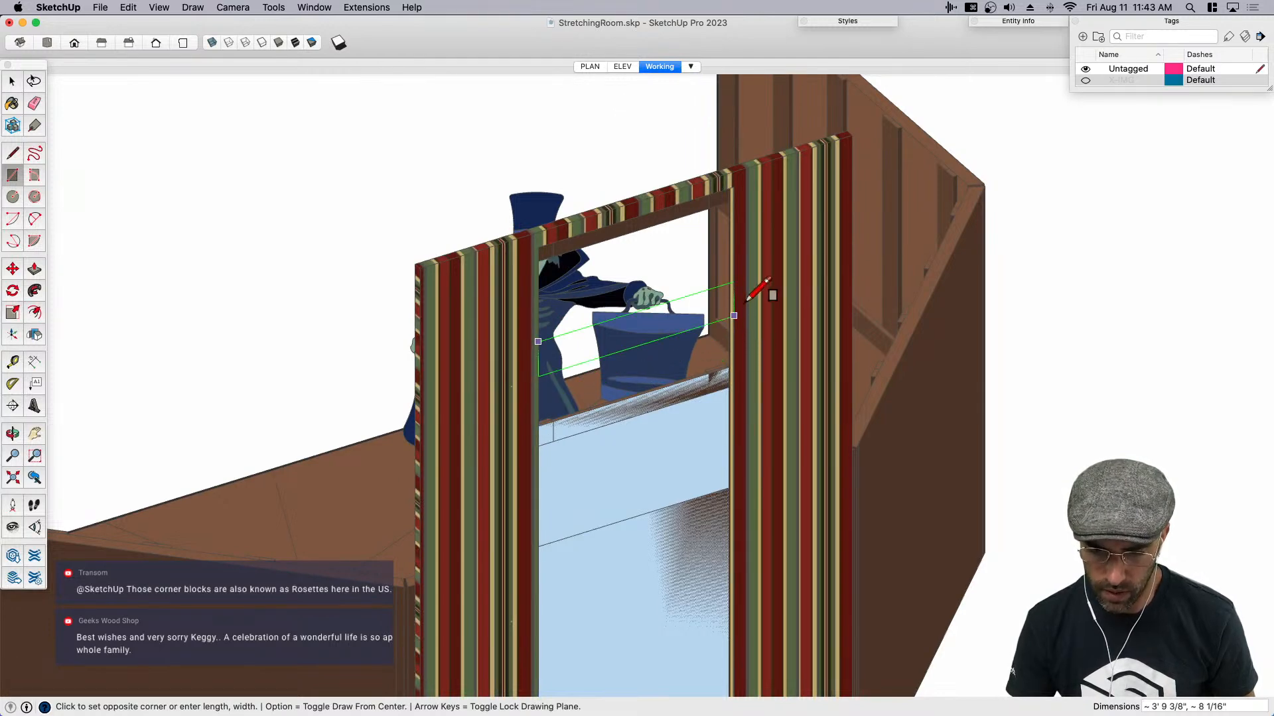
pyautogui.moveTo(739, 315); pyautogui.dragTo(697, 340, button='middle')
pyautogui.press('space')
# - Switch to the hidden line display and draw a rectangular face about 2' 3" by 3' 9" across the striped wall's opening
pyautogui.click(263, 43)
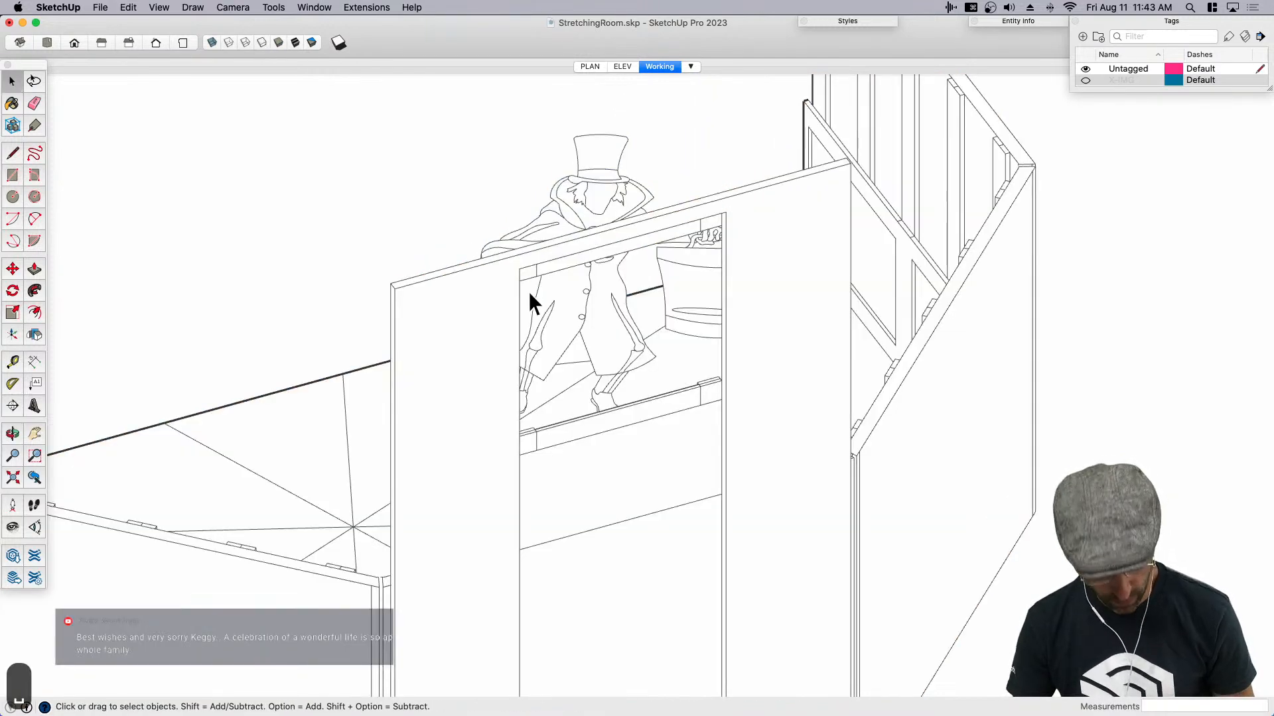
pyautogui.press('r')
pyautogui.scroll(4, 528, 291)
pyautogui.click(516, 309)
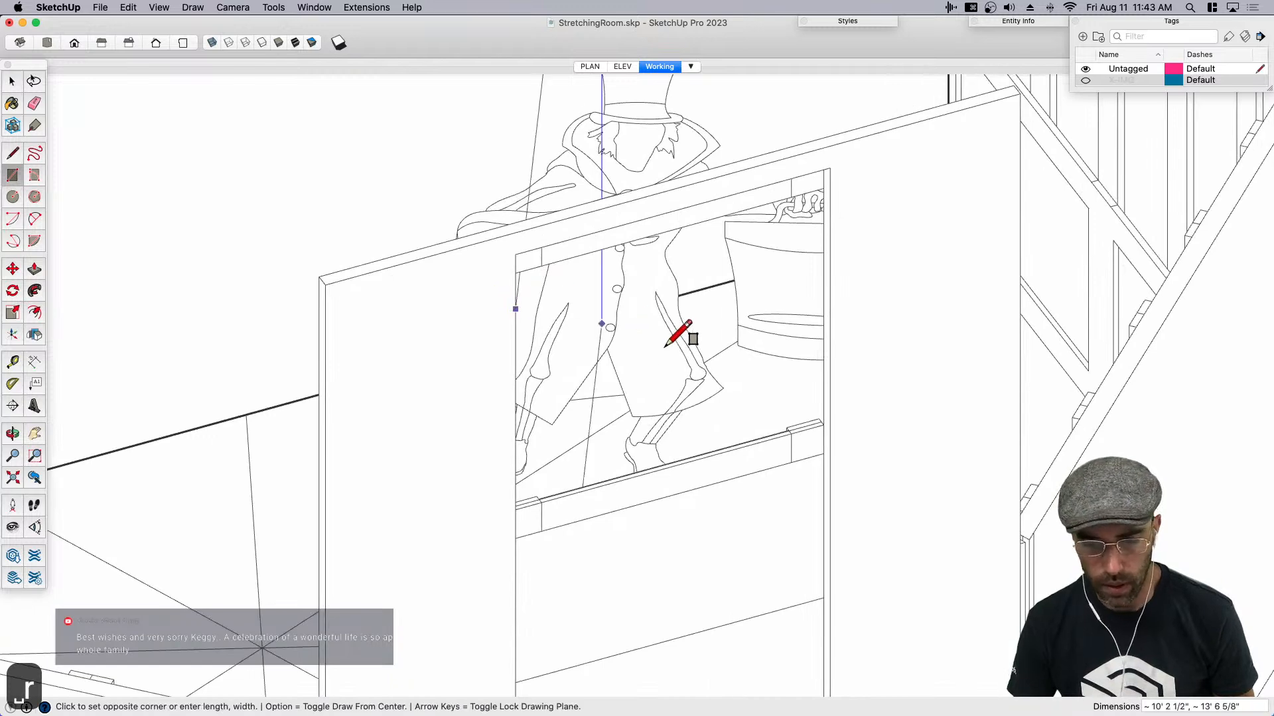
pyautogui.click(829, 383)
pyautogui.press('space')
# - Restore the textured display and reverse the new face in the striped wall's opening
pyautogui.scroll(-4, 715, 346)
pyautogui.doubleClick(662, 359)
pyautogui.moveTo(660, 360); pyautogui.dragTo(619, 172, button='middle')
pyautogui.scroll(-3, 618, 172)
pyautogui.click(295, 43)
pyautogui.moveTo(455, 100)
pyautogui.mouseDown(button='middle')
pyautogui.moveTo(641, 307)
pyautogui.moveTo(701, 217)
pyautogui.mouseUp(button='middle')
pyautogui.rightClick(751, 238)
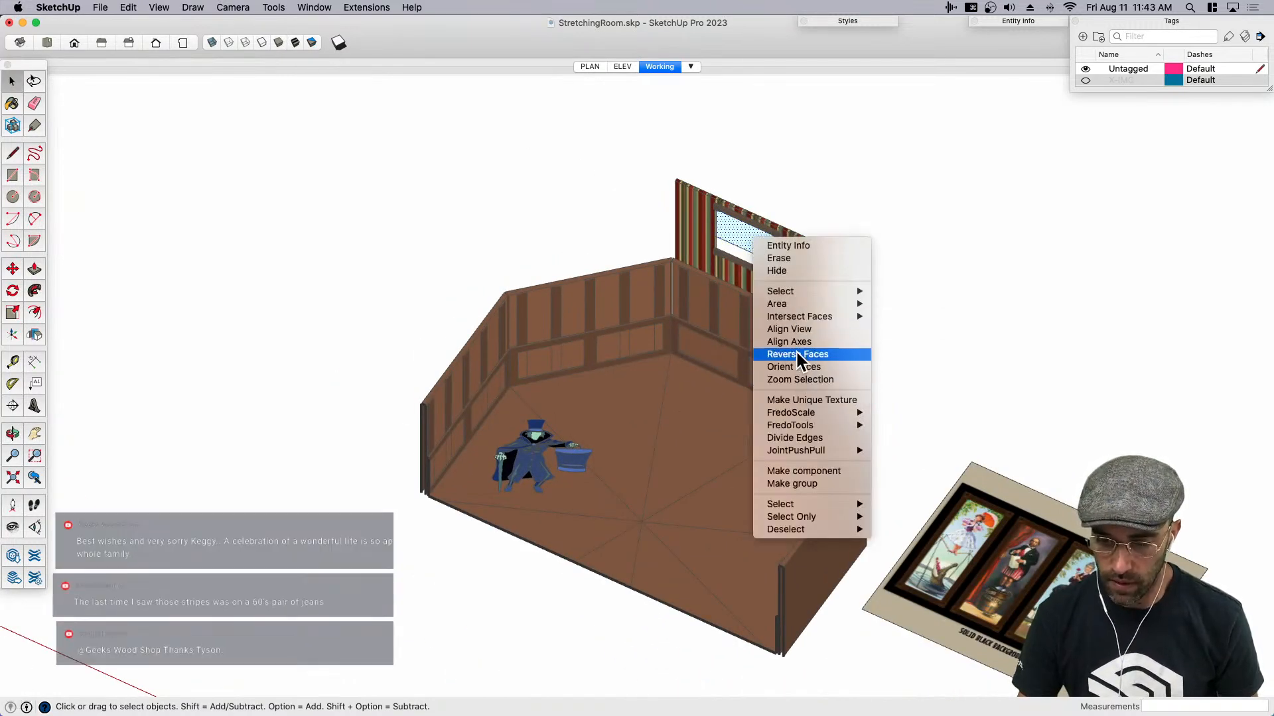
pyautogui.click(765, 354)
pyautogui.moveTo(765, 353); pyautogui.dragTo(745, 256, button='middle')
# - Paint the reversed face in the striped wall's opening
pyautogui.press('b')
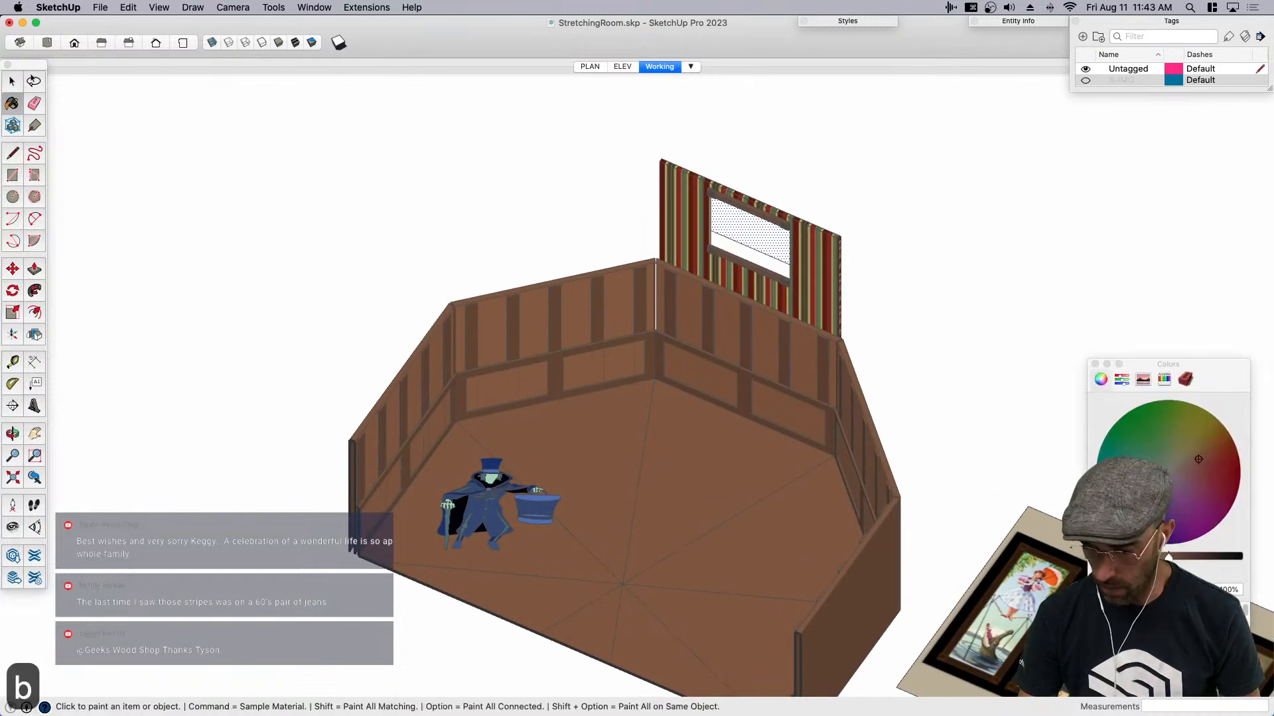
pyautogui.click(757, 238)
pyautogui.moveTo(707, 327); pyautogui.dragTo(760, 186, button='middle')
pyautogui.scroll(3, 763, 178)
pyautogui.press('space')
pyautogui.scroll(-4, 688, 298)
# - Make the portraits image texture projected, sample it, and paint it onto the face in the wall opening
pyautogui.rightClick(1036, 455)
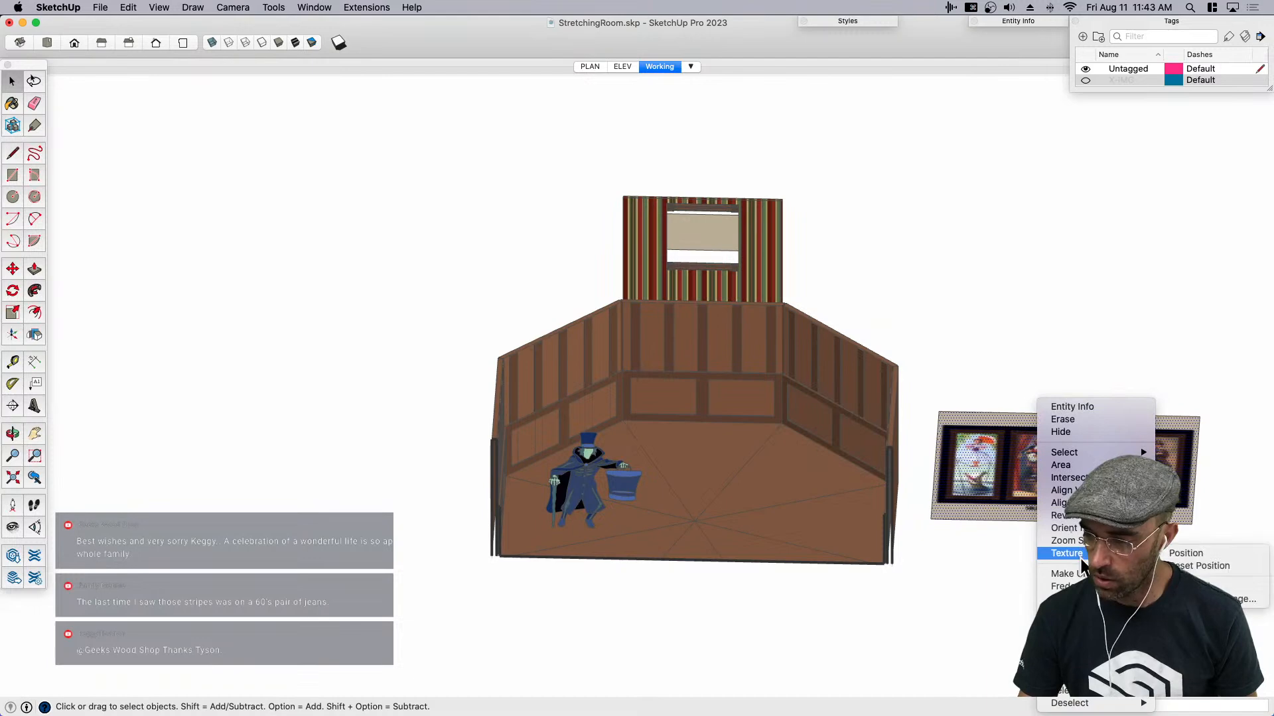
pyautogui.click(1191, 587)
pyautogui.press('b')
pyautogui.keyDown('super'); pyautogui.click(980, 472); pyautogui.keyUp('super')
pyautogui.scroll(2, 700, 236)
pyautogui.click(698, 232)
pyautogui.press('space')
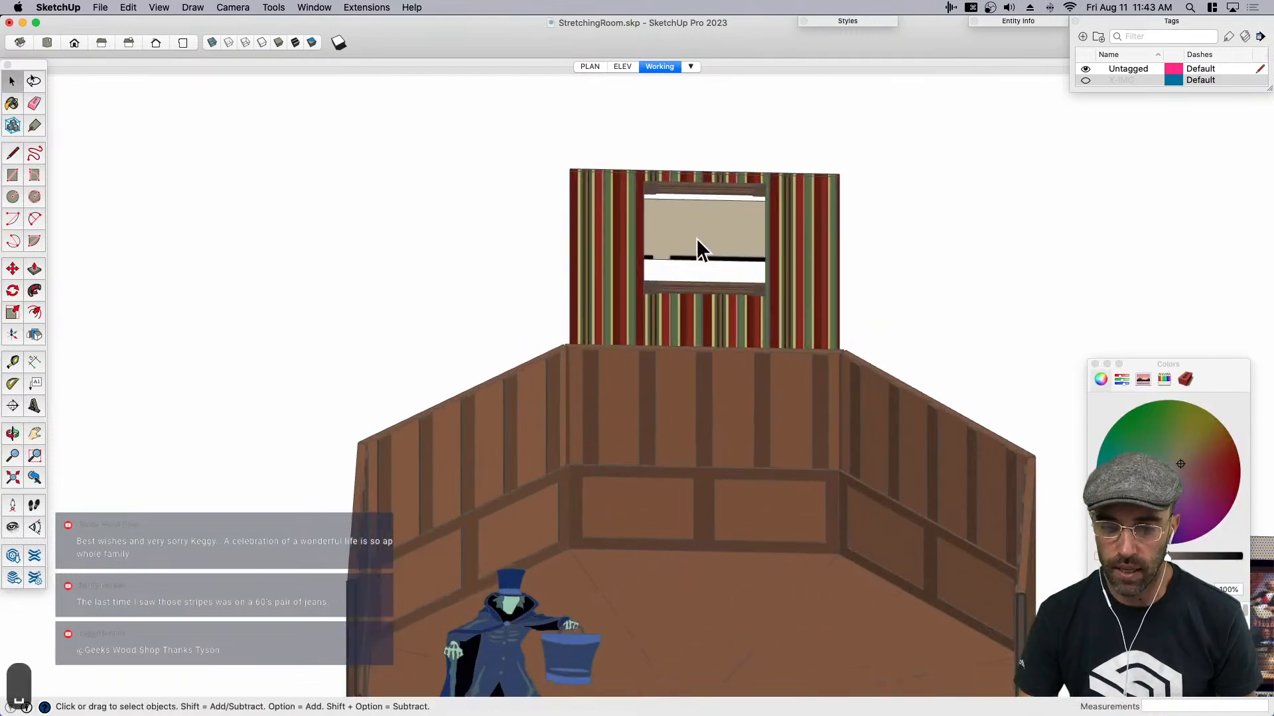
# - Start positioning the face's texture and slide it so the parasol lady's portrait falls within the wall opening
pyautogui.scroll(2, 687, 265)
pyautogui.rightClick(704, 236)
pyautogui.moveTo(762, 384)
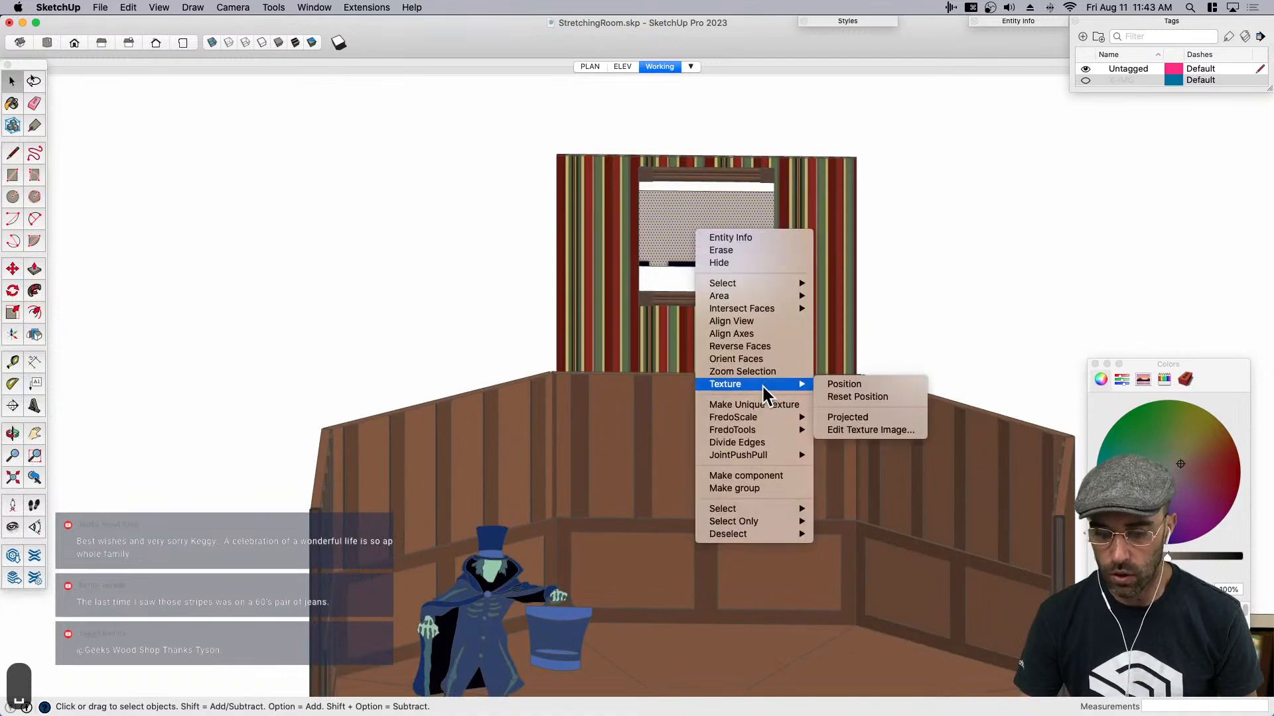
pyautogui.click(844, 384)
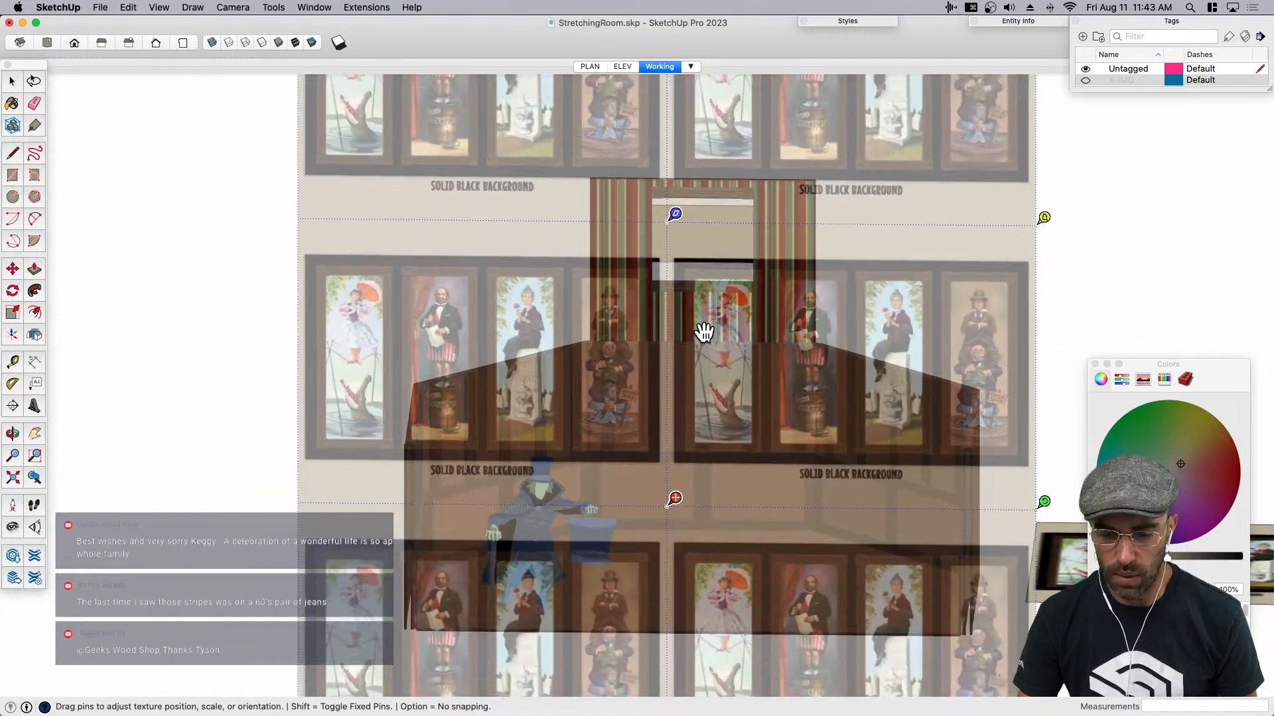
pyautogui.scroll(5, 703, 331)
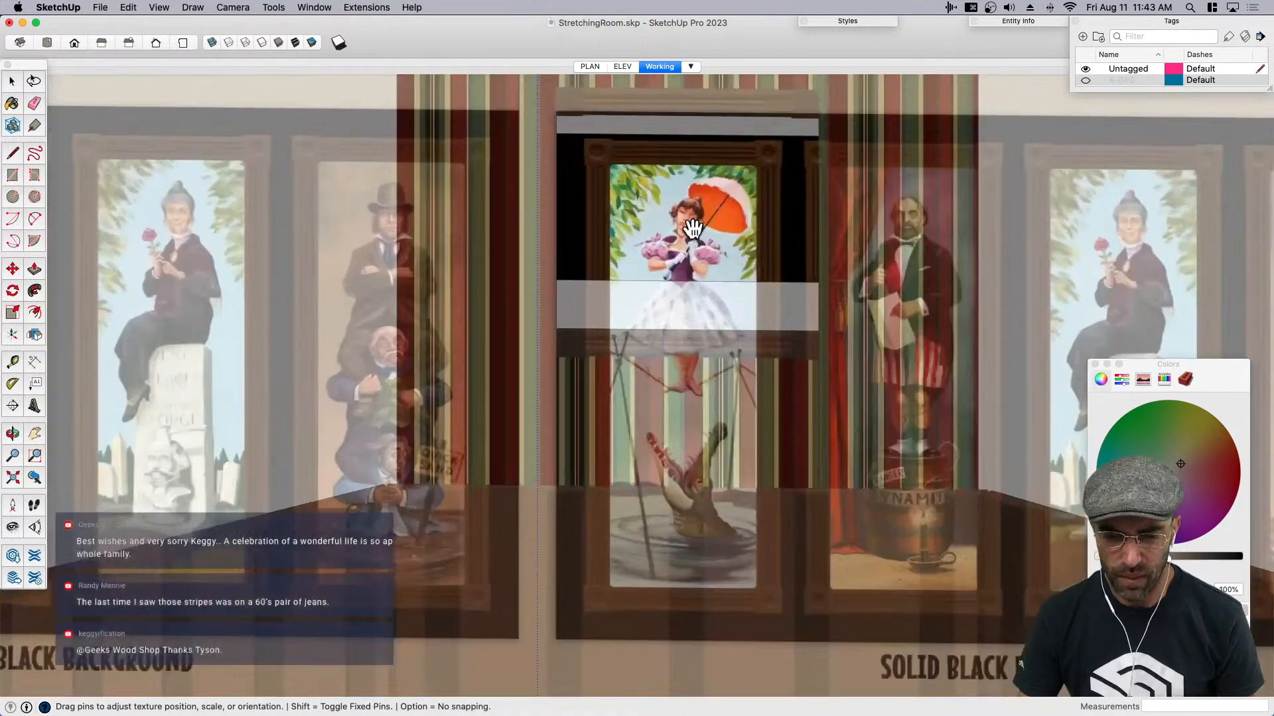
pyautogui.moveTo(693, 229); pyautogui.dragTo(639, 198)
pyautogui.scroll(-3, 586, 190)
pyautogui.scroll(5, 585, 173)
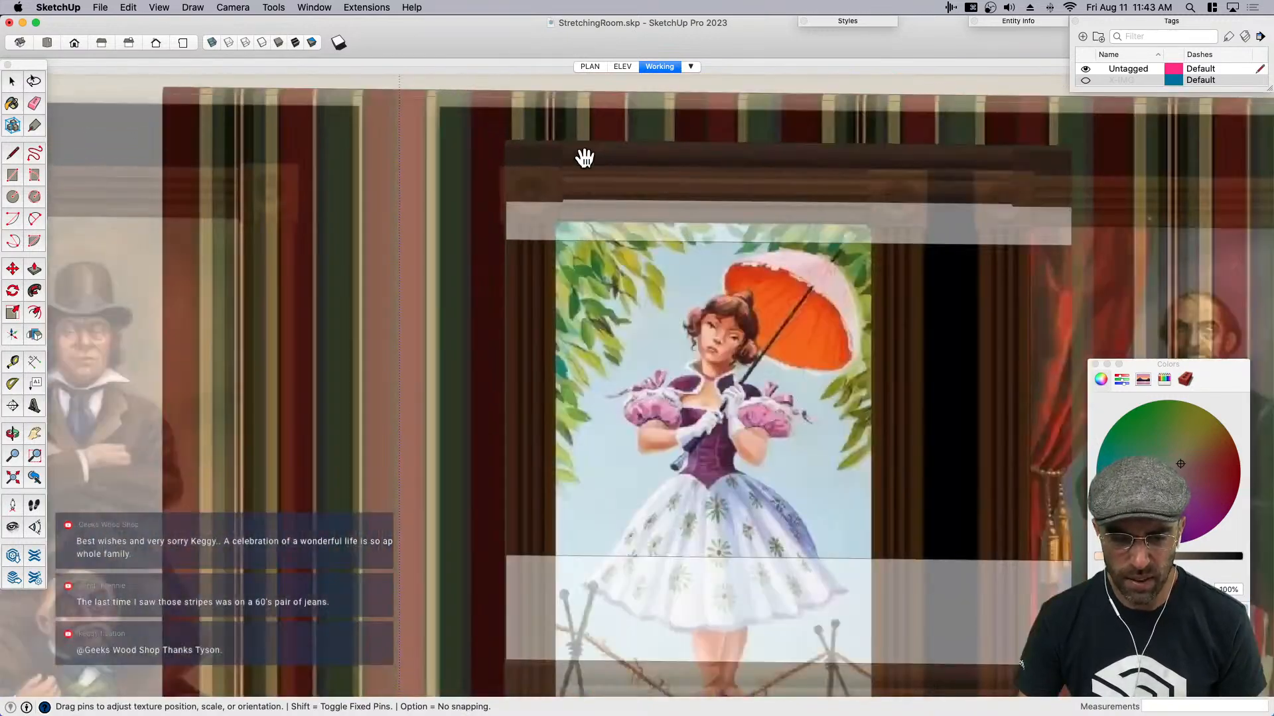
# - Align the portrait frame's upper corner with the end of the top molding and apply the texture position
pyautogui.scroll(3, 585, 158)
pyautogui.moveTo(584, 392); pyautogui.dragTo(594, 369)
pyautogui.scroll(5, 485, 202)
pyautogui.scroll(-3, 568, 417)
pyautogui.moveTo(611, 459); pyautogui.dragTo(617, 457)
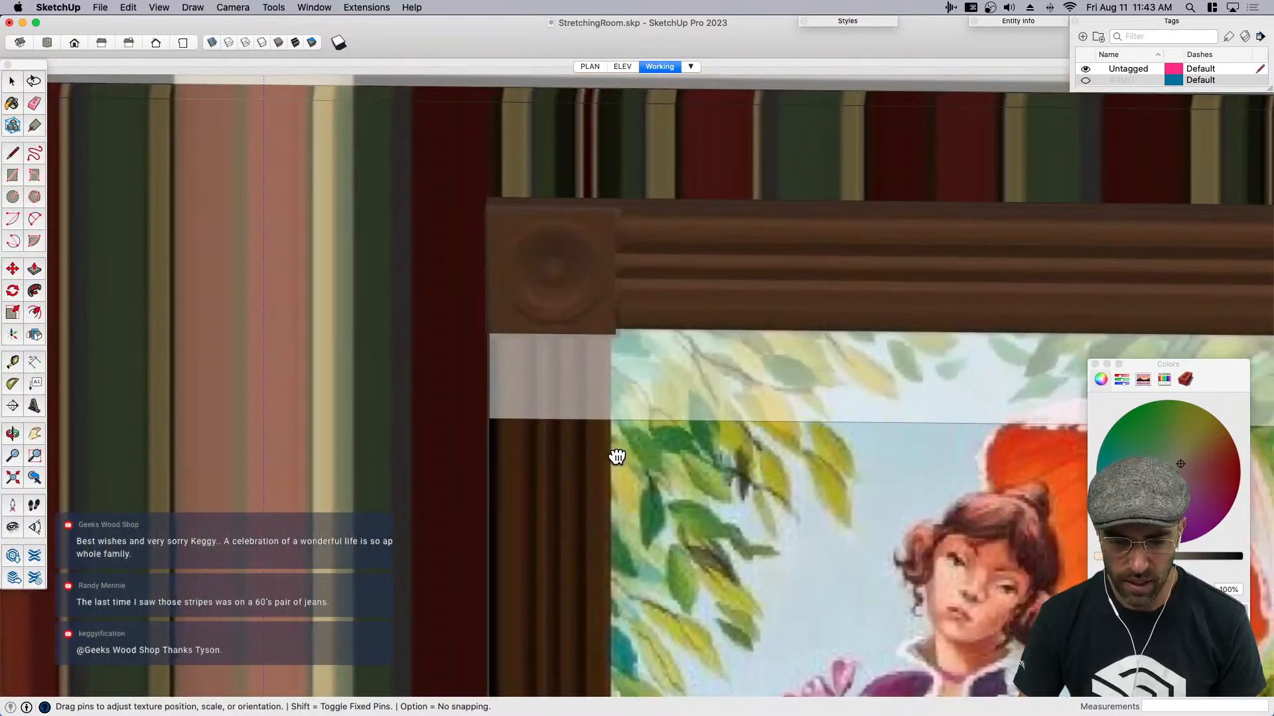
pyautogui.scroll(-3, 464, 273)
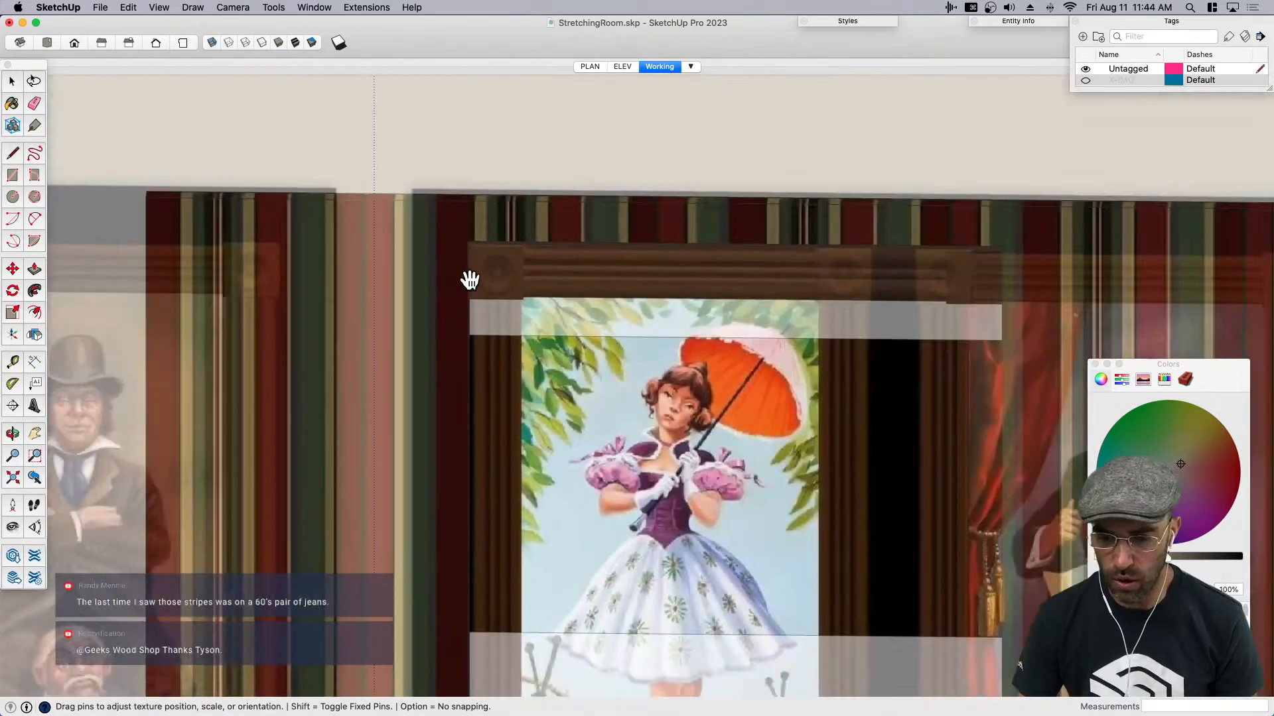
pyautogui.scroll(-2, 717, 408)
pyautogui.press('Return')
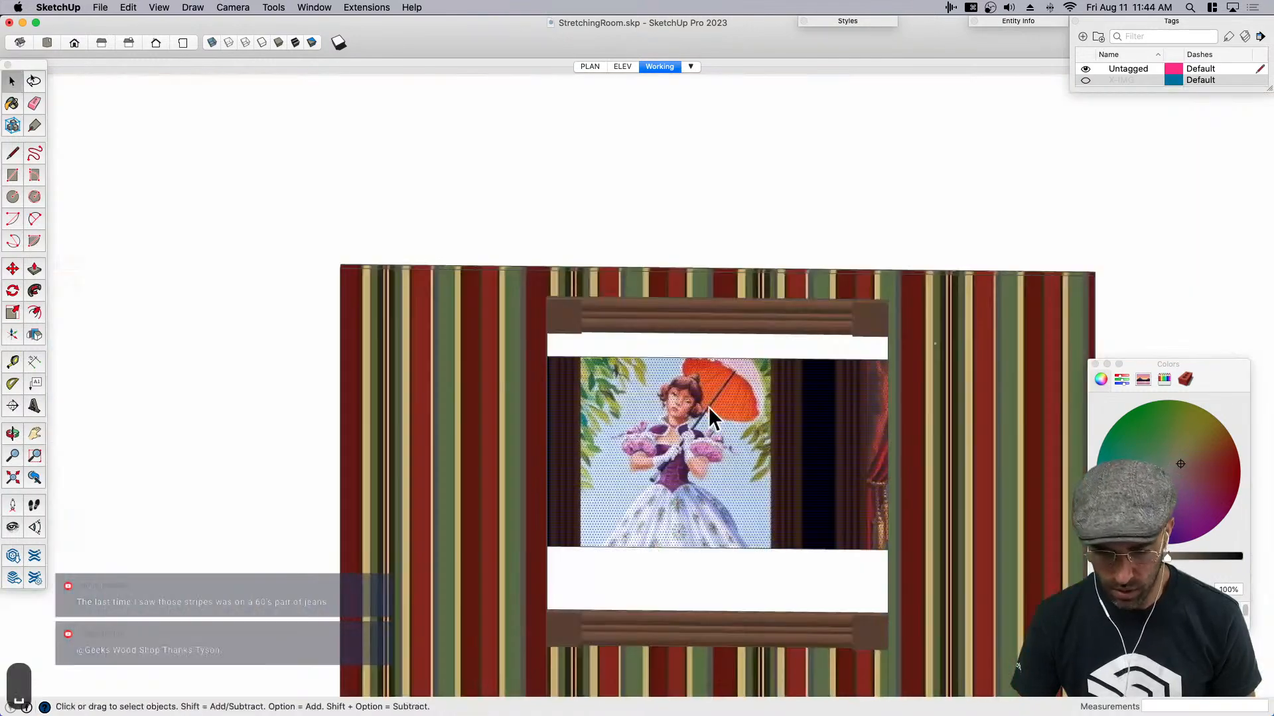
# - Reopen the texture positioning on the portrait face and stretch the image so its frame spans the opening's width
pyautogui.rightClick(706, 431)
pyautogui.moveTo(756, 554)
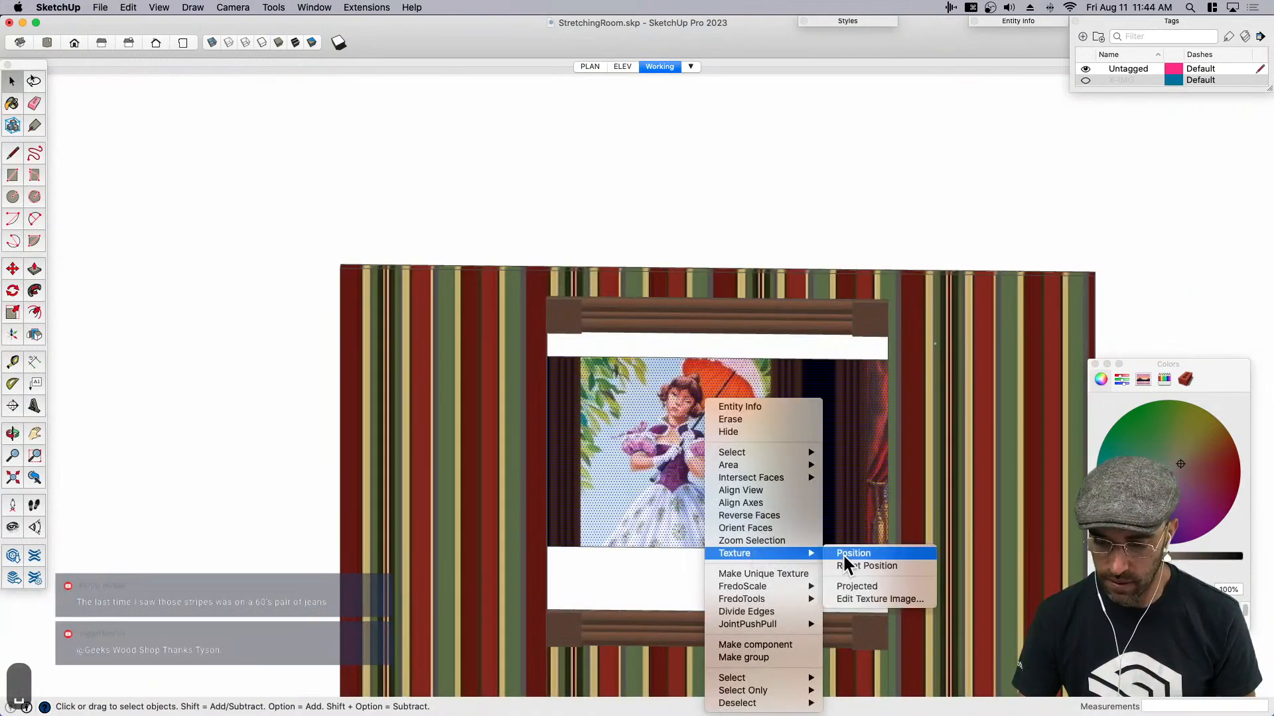
pyautogui.click(844, 553)
pyautogui.scroll(-3, 736, 444)
pyautogui.scroll(-4, 721, 425)
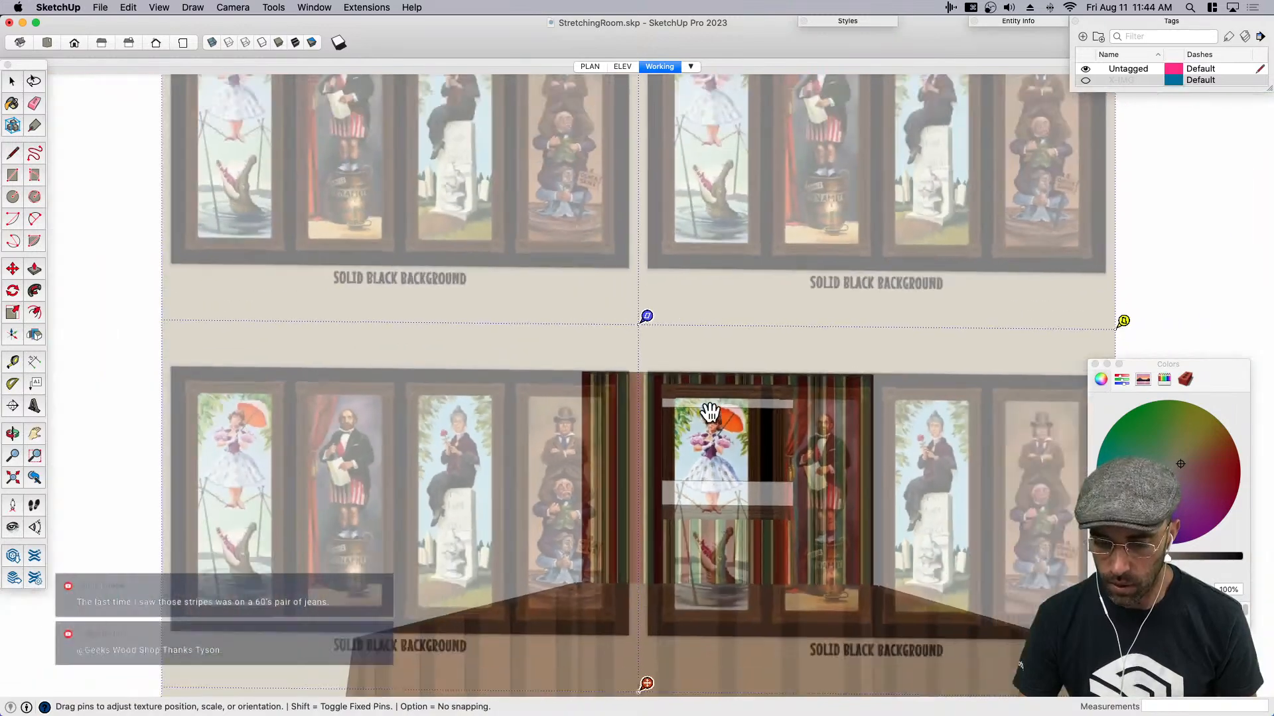
pyautogui.scroll(-1, 792, 465)
pyautogui.scroll(3, 984, 587)
pyautogui.moveTo(870, 560); pyautogui.dragTo(1015, 562)
pyautogui.scroll(5, 445, 341)
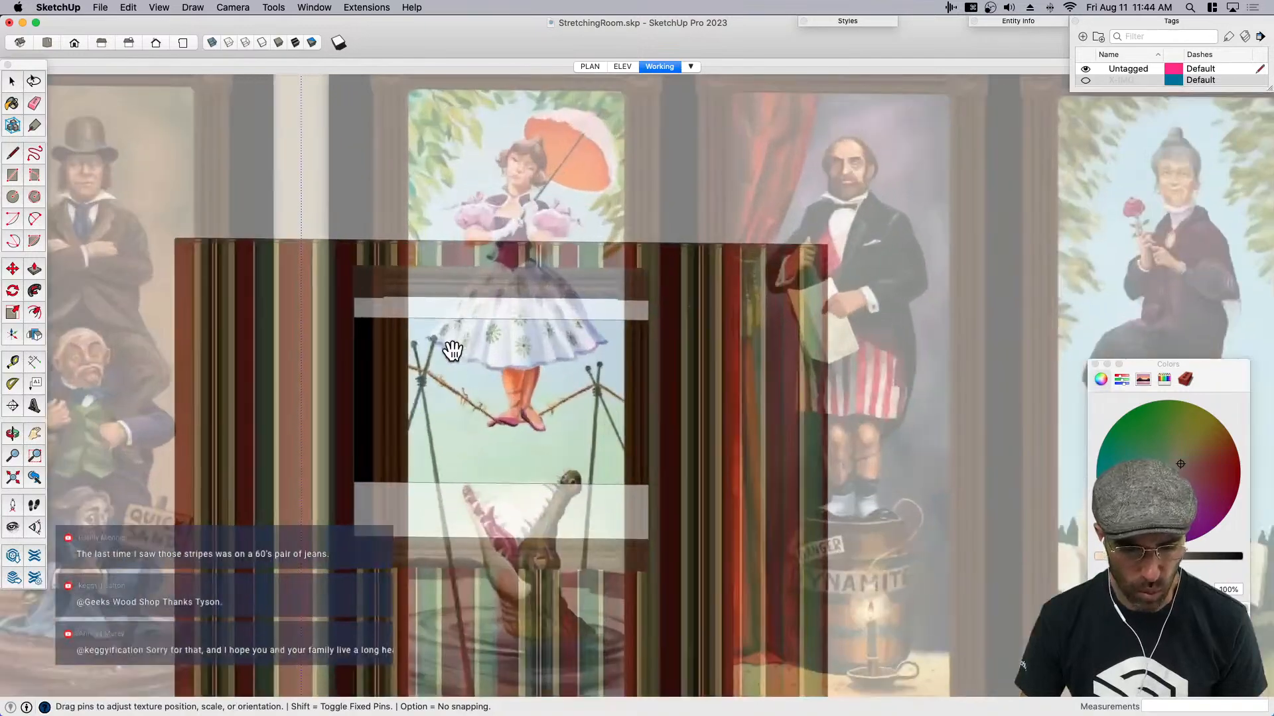
# - Fine-tune the texture scale, slide the parasol lady's upper body back into the opening, and apply the position
pyautogui.scroll(-5, 432, 361)
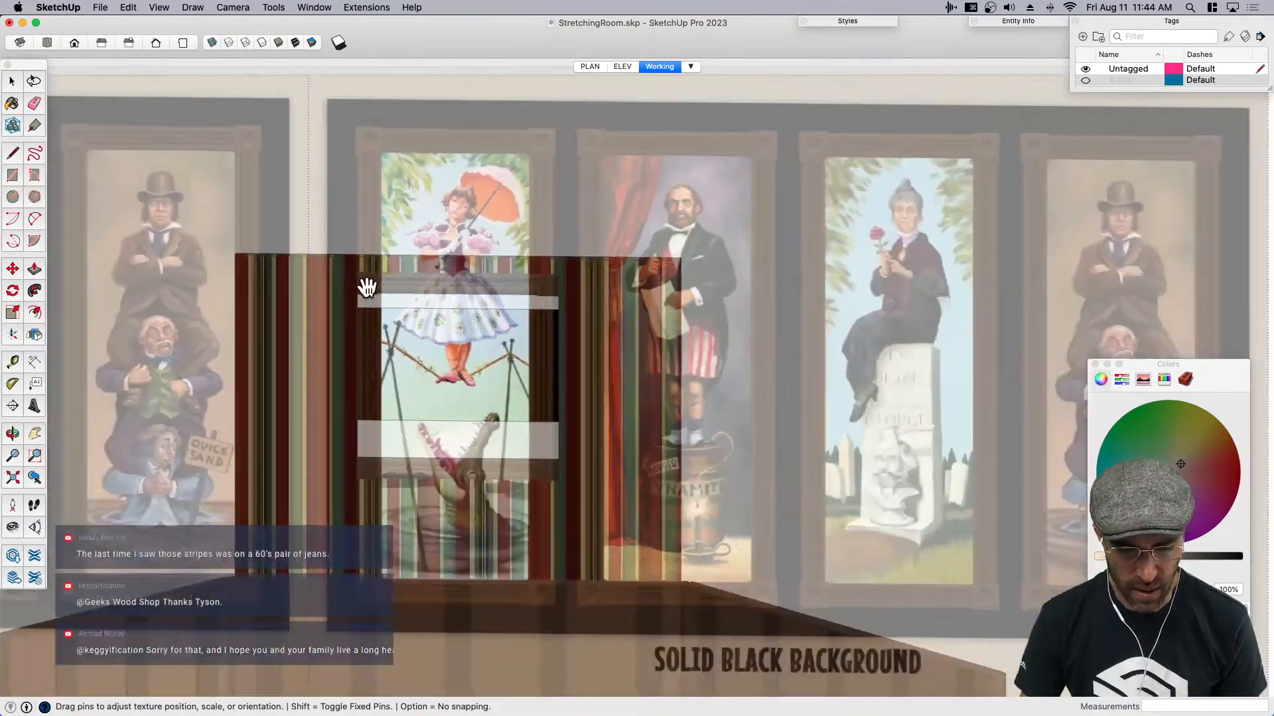
pyautogui.moveTo(886, 543); pyautogui.dragTo(899, 544)
pyautogui.scroll(6, 441, 319)
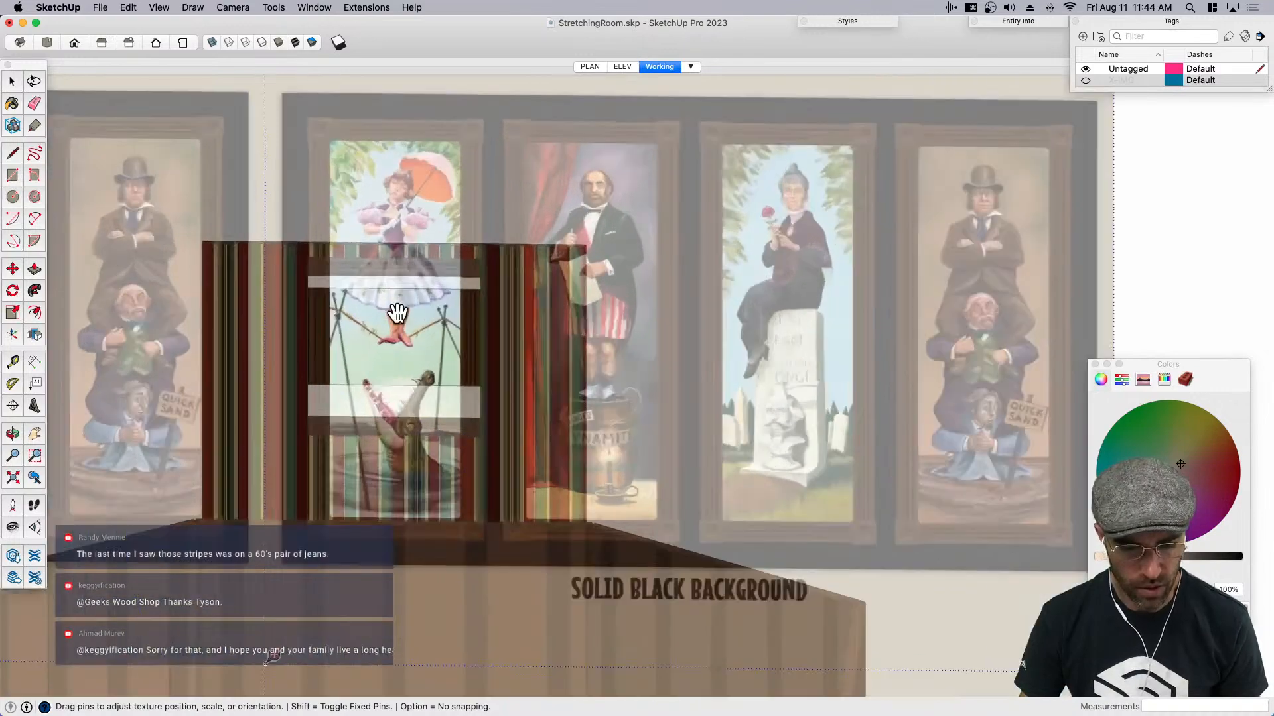
pyautogui.moveTo(315, 357)
pyautogui.mouseDown()
pyautogui.moveTo(388, 323)
pyautogui.moveTo(424, 402)
pyautogui.moveTo(420, 337)
pyautogui.mouseUp()
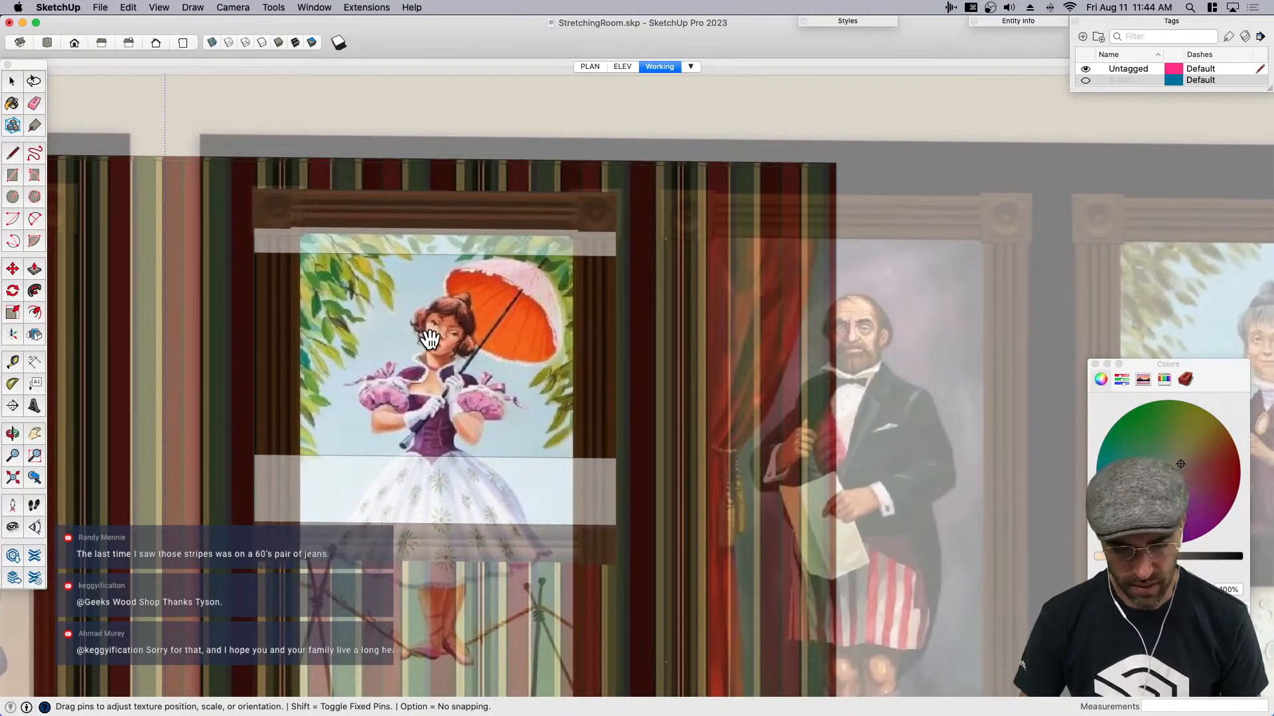
pyautogui.press('Return')
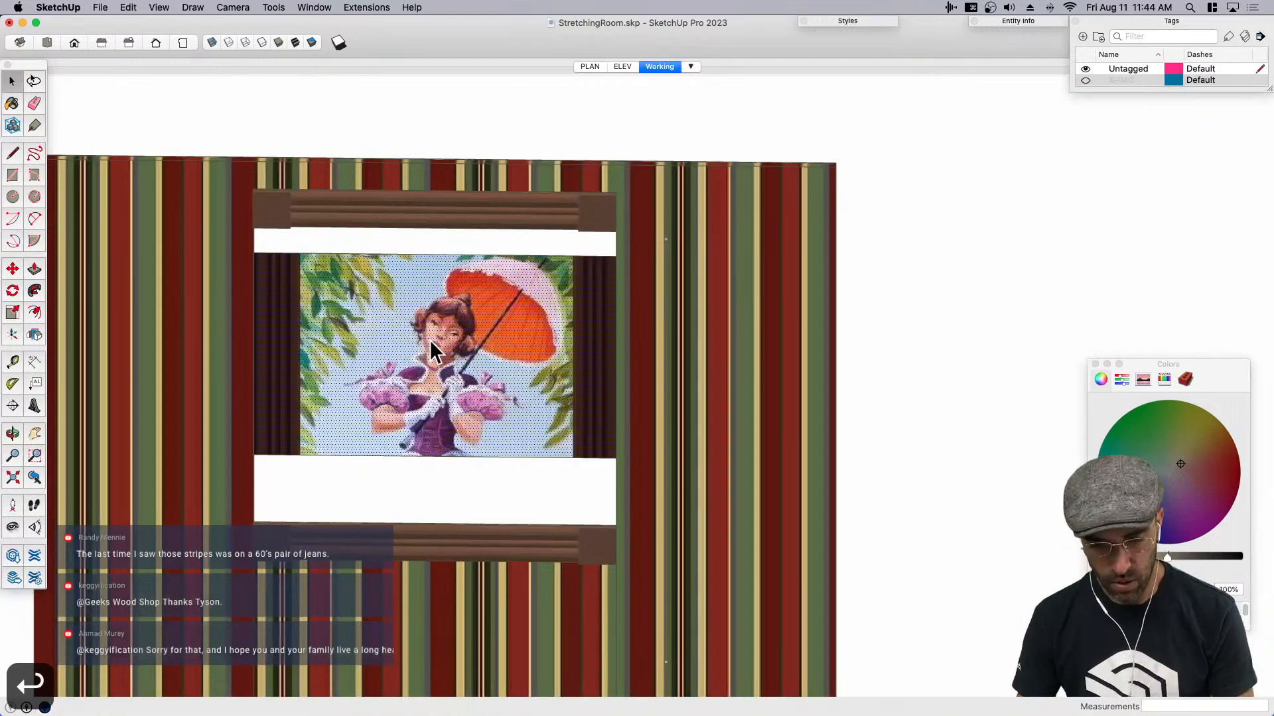
# - Move the portrait face's bottom edge down 3' along the blue axis so it extends behind the lower molding
pyautogui.click(424, 462)
pyautogui.press('m')
pyautogui.click(472, 342)
pyautogui.press('space')
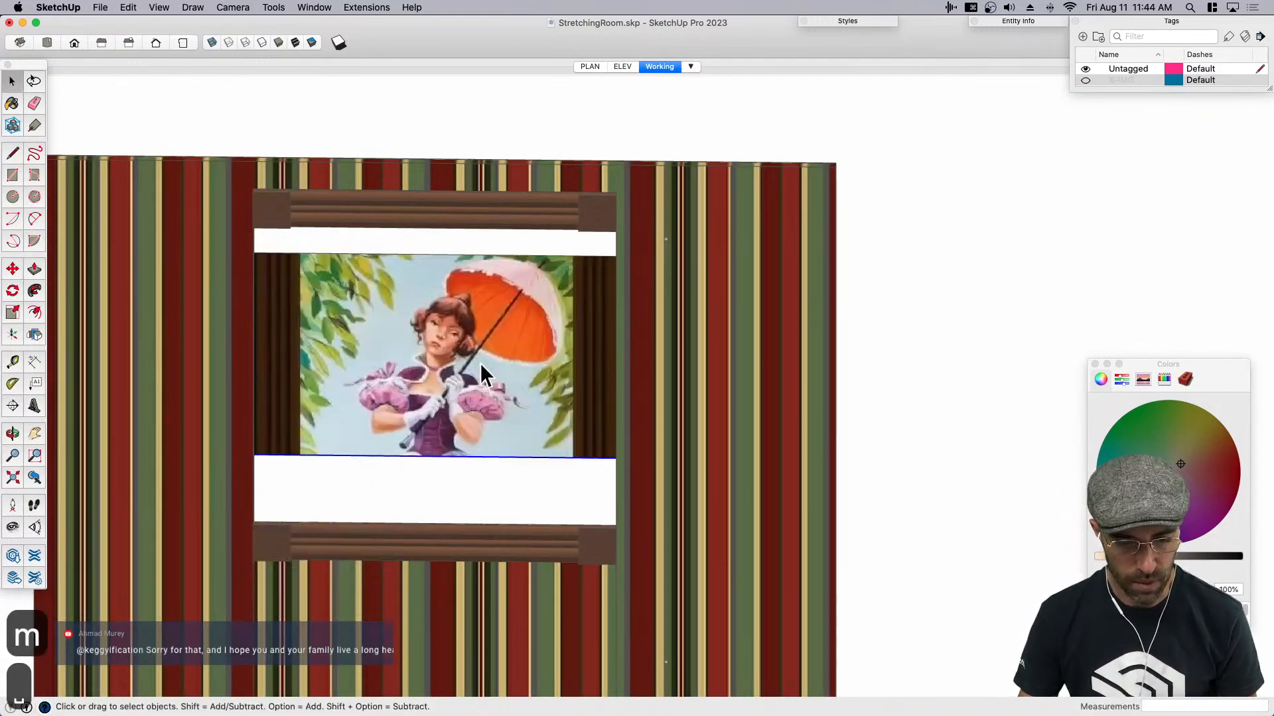
pyautogui.moveTo(459, 458)
pyautogui.mouseDown(button='middle')
pyautogui.moveTo(388, 489)
pyautogui.moveTo(431, 431)
pyautogui.mouseUp(button='middle')
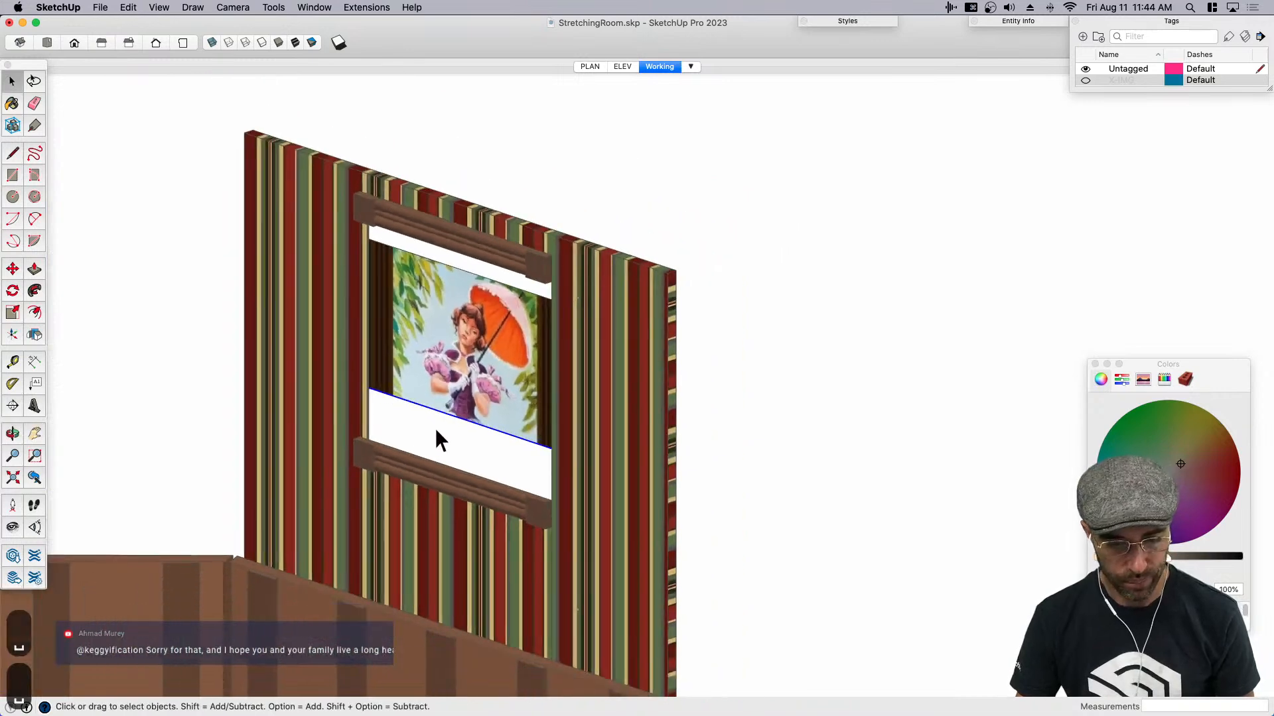
pyautogui.press('m')
pyautogui.click(450, 427)
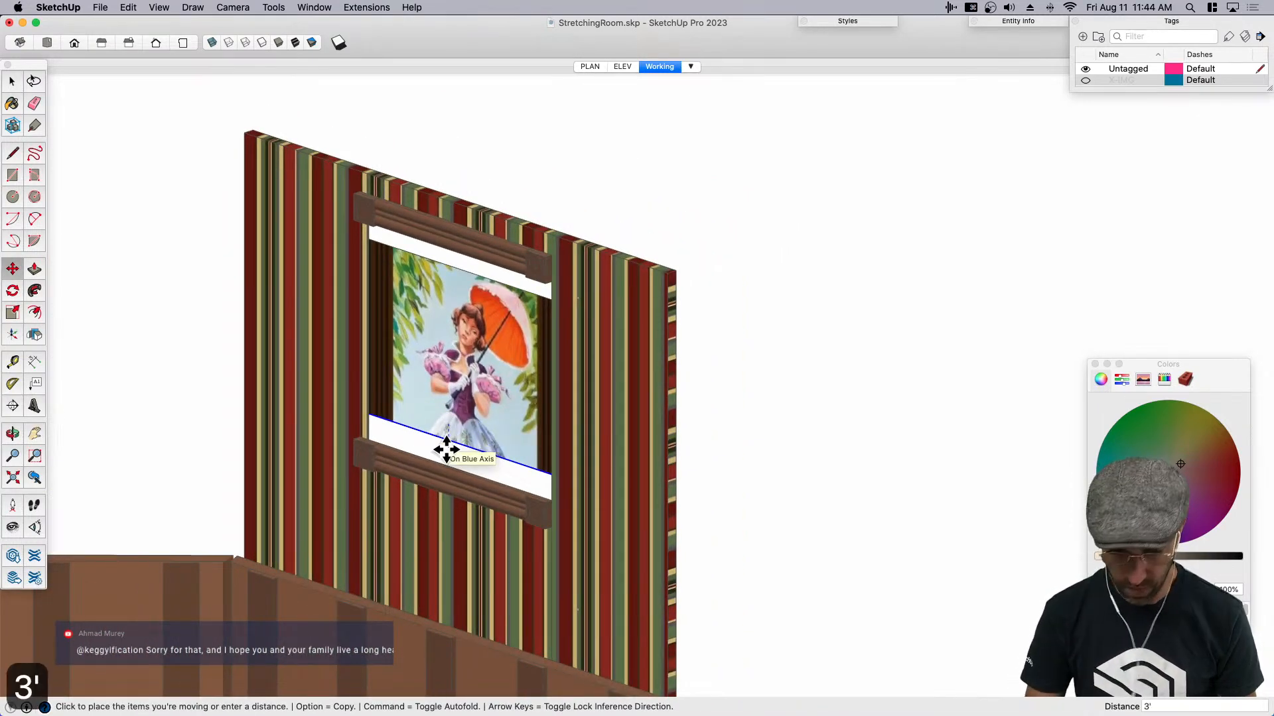
pyautogui.press('Return')
pyautogui.press('space')
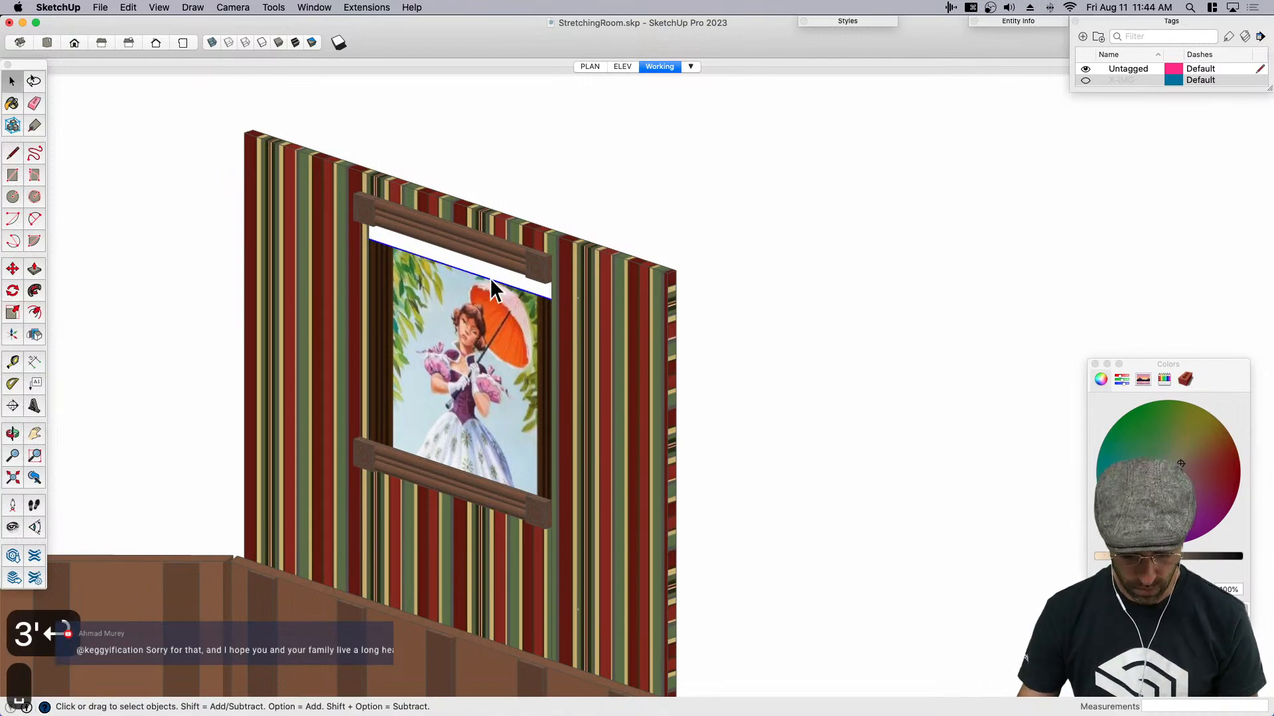
# - Move the portrait face's top edge up about 5 7/8" so it extends behind the upper molding
pyautogui.press('m')
pyautogui.moveTo(710, 364); pyautogui.dragTo(619, 276, button='middle')
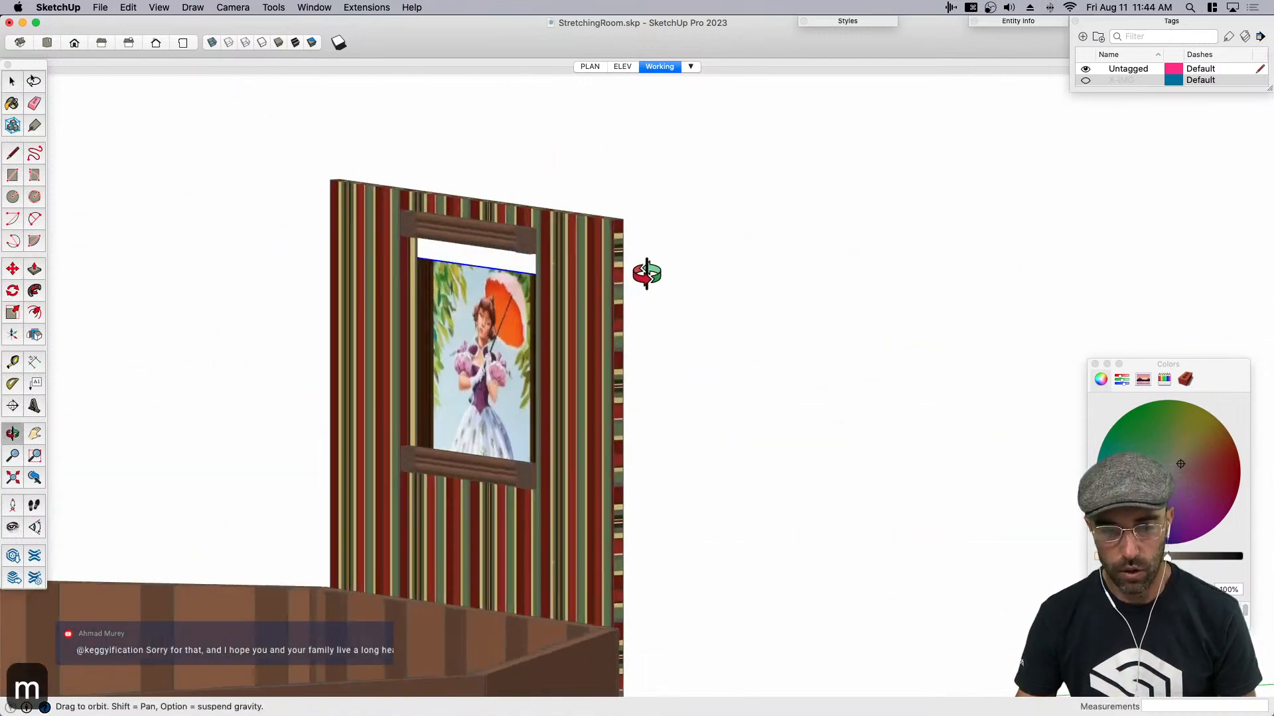
pyautogui.scroll(10, 580, 330)
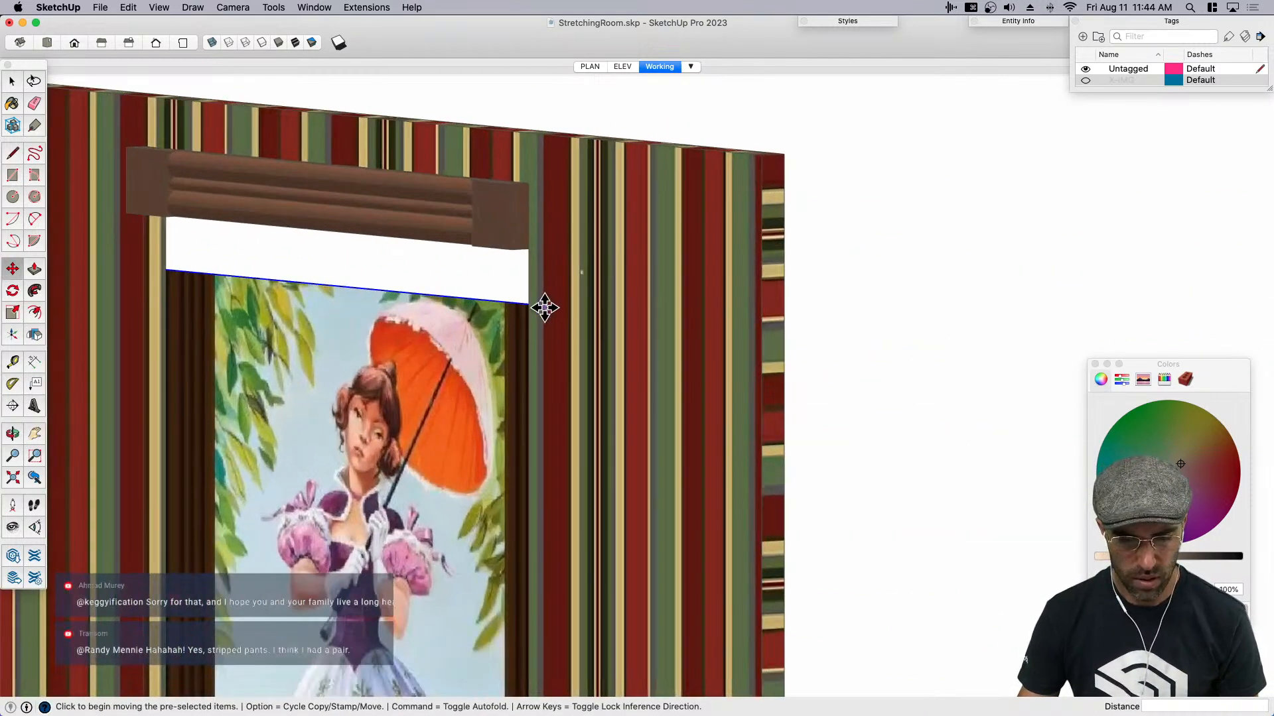
pyautogui.click(545, 308)
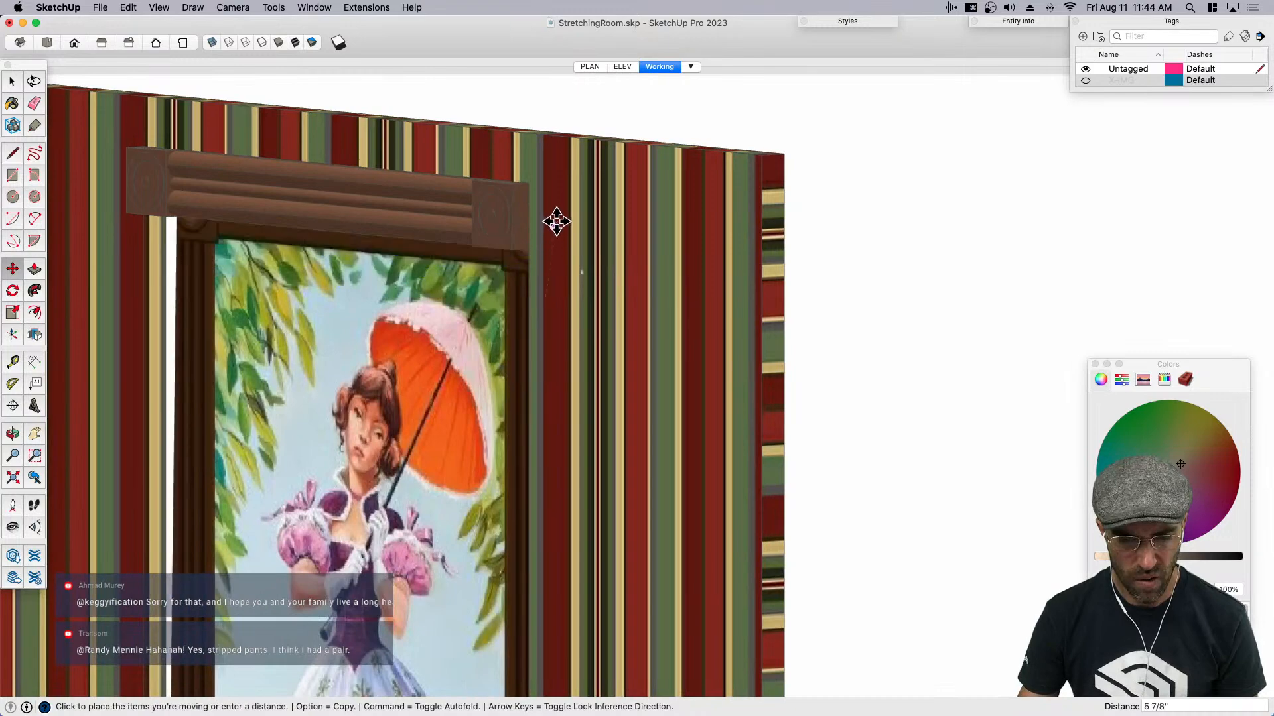
pyautogui.click(545, 190)
pyautogui.press('space')
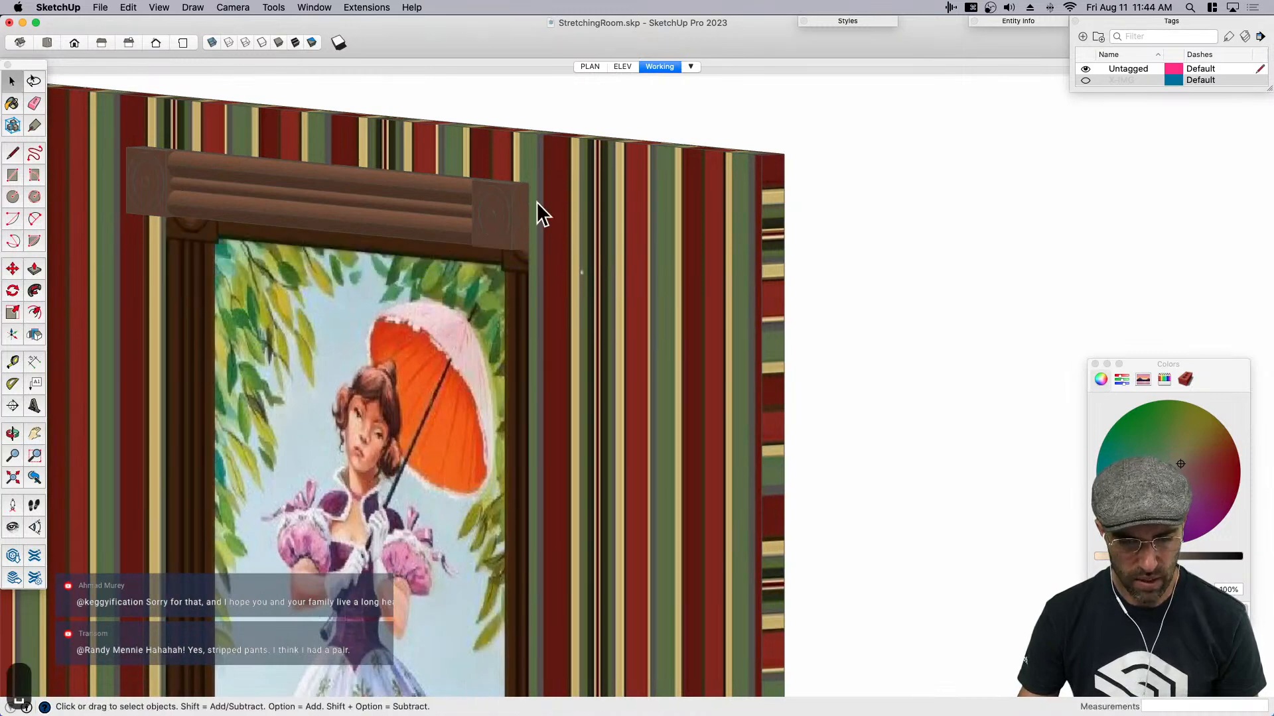
# - Group the selected portrait geometry and check the whole striped wall above the paneling
pyautogui.scroll(-10, 432, 387)
pyautogui.press('super+g')
pyautogui.moveTo(511, 316); pyautogui.dragTo(551, 532, button='middle')
pyautogui.scroll(-3, 551, 532)
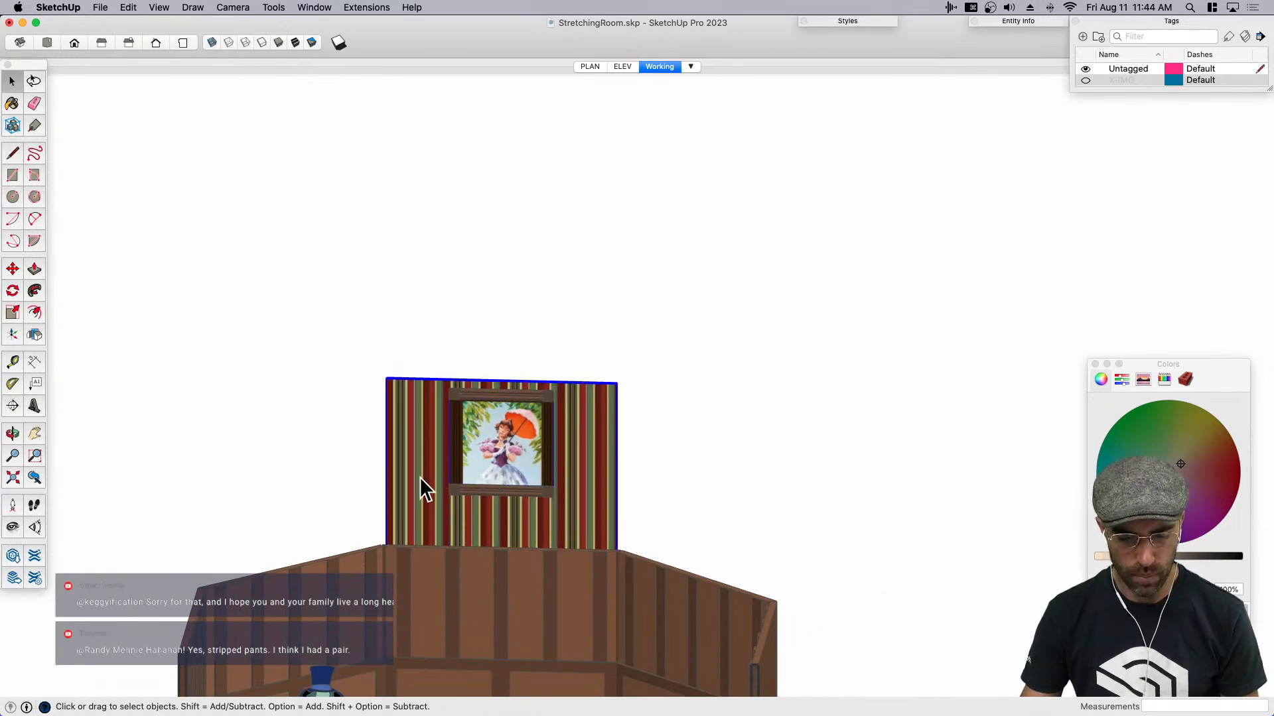
pyautogui.press('h')
pyautogui.moveTo(499, 490); pyautogui.dragTo(661, 383)
pyautogui.scroll(4, 660, 381)
pyautogui.press('space')
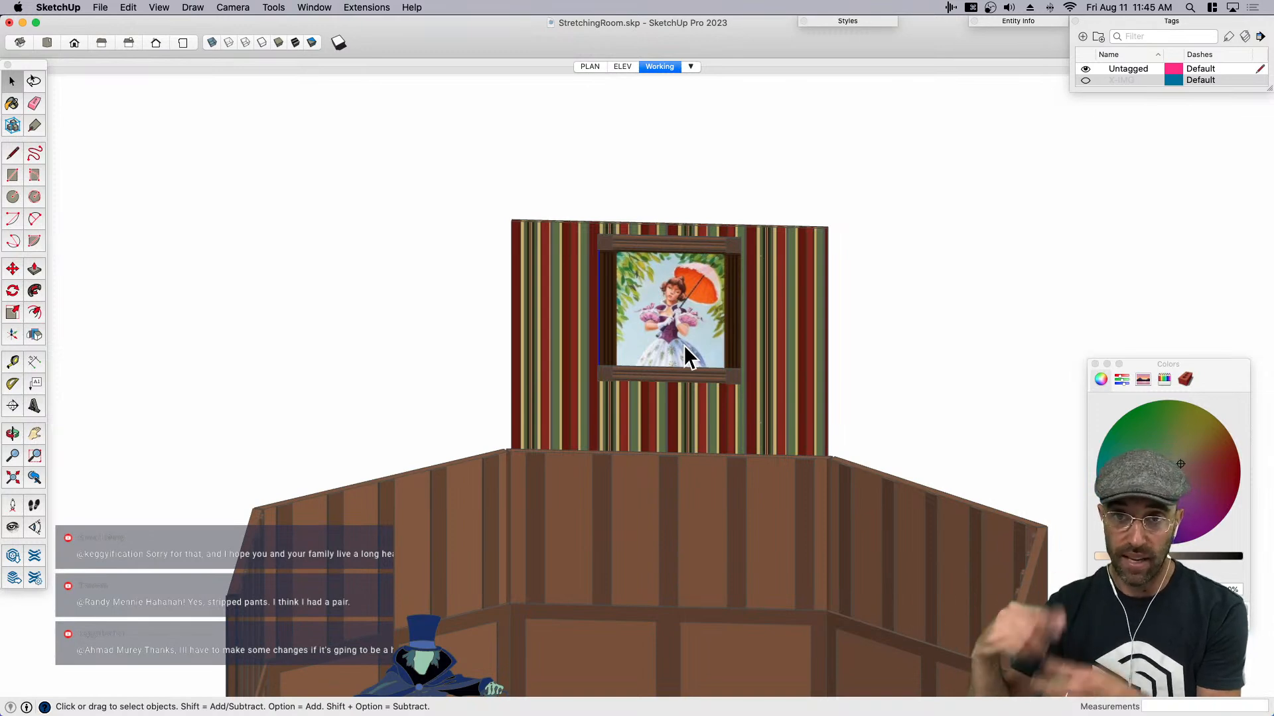
# - Examine the lower molding's rosette end and how it meets the portrait and striped wall
pyautogui.scroll(2, 678, 324)
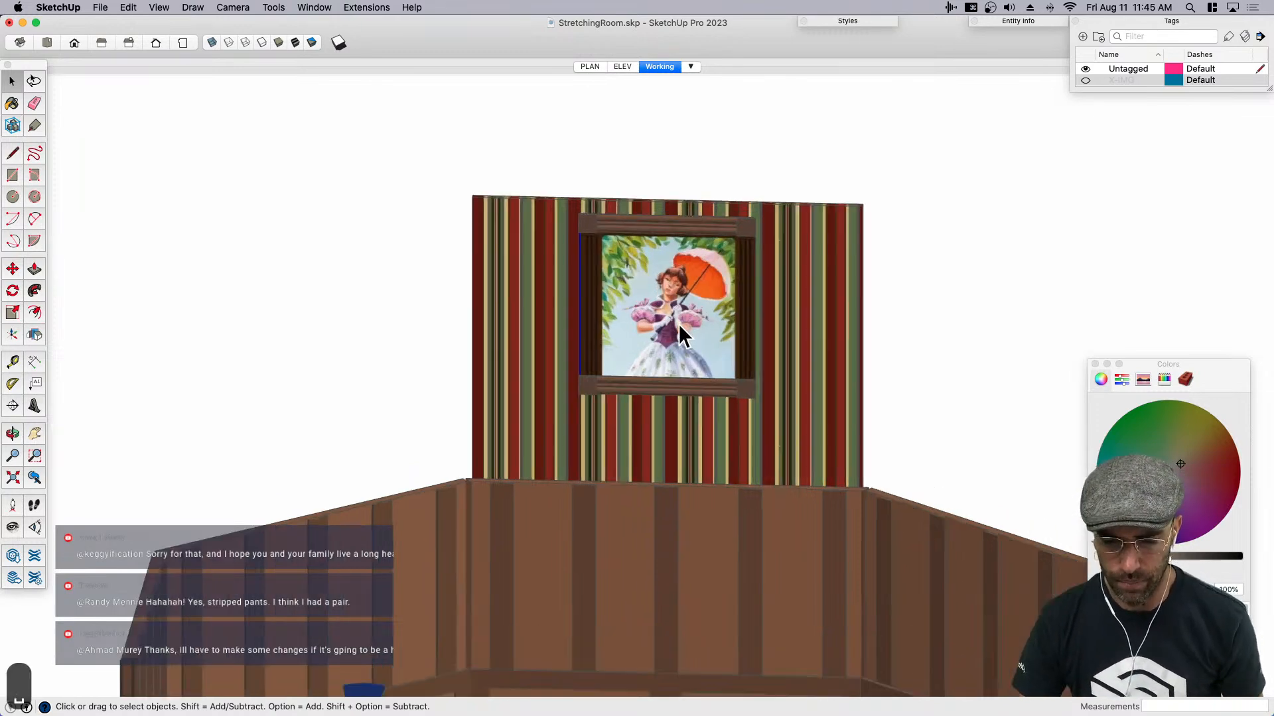
pyautogui.scroll(3, 613, 381)
pyautogui.moveTo(659, 370); pyautogui.dragTo(643, 328, button='middle')
pyautogui.press('b')
pyautogui.scroll(3, 545, 365)
pyautogui.moveTo(545, 364)
pyautogui.mouseDown(button='middle')
pyautogui.moveTo(517, 364)
pyautogui.moveTo(489, 406)
pyautogui.moveTo(595, 370)
pyautogui.moveTo(569, 426)
pyautogui.moveTo(546, 365)
pyautogui.mouseUp(button='middle')
pyautogui.press('space')
pyautogui.scroll(2, 562, 366)
pyautogui.click(536, 369)
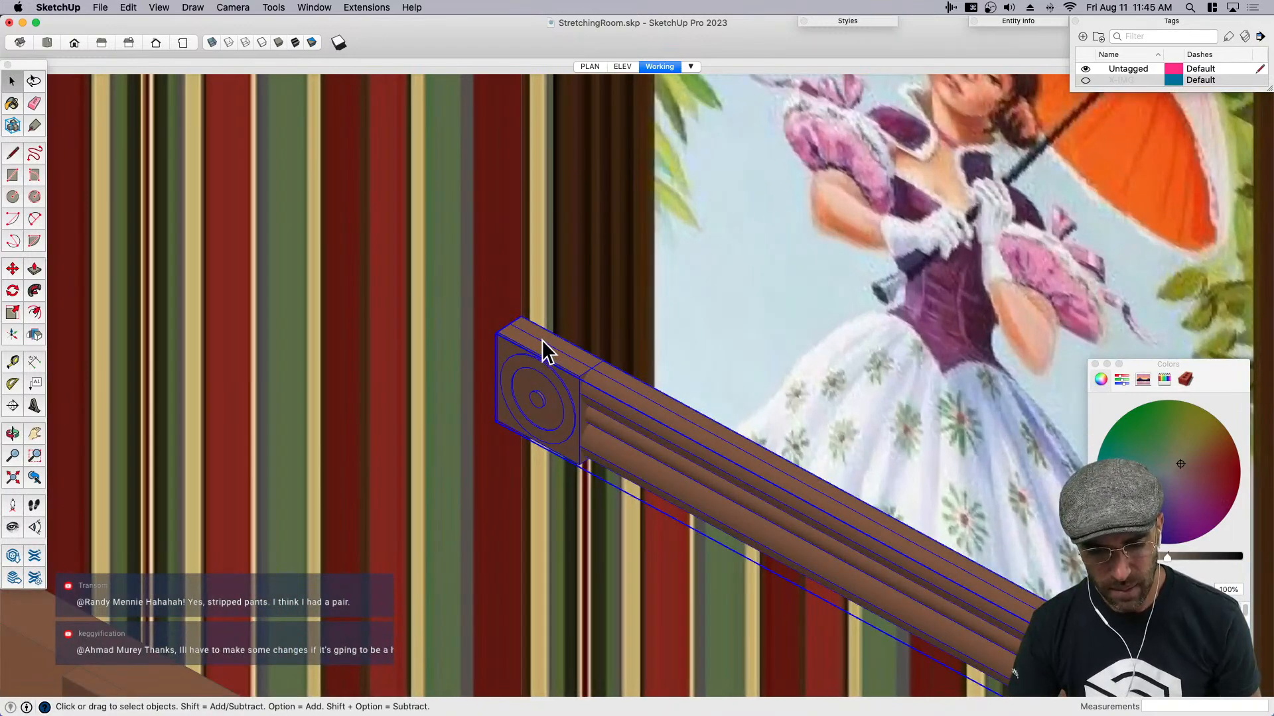
# - Select the striped wall and scale it thinner along its thickness
pyautogui.click(535, 300)
pyautogui.scroll(-5, 486, 329)
pyautogui.moveTo(387, 372)
pyautogui.mouseDown(button='middle')
pyautogui.moveTo(435, 321)
pyautogui.moveTo(559, 373)
pyautogui.mouseUp(button='middle')
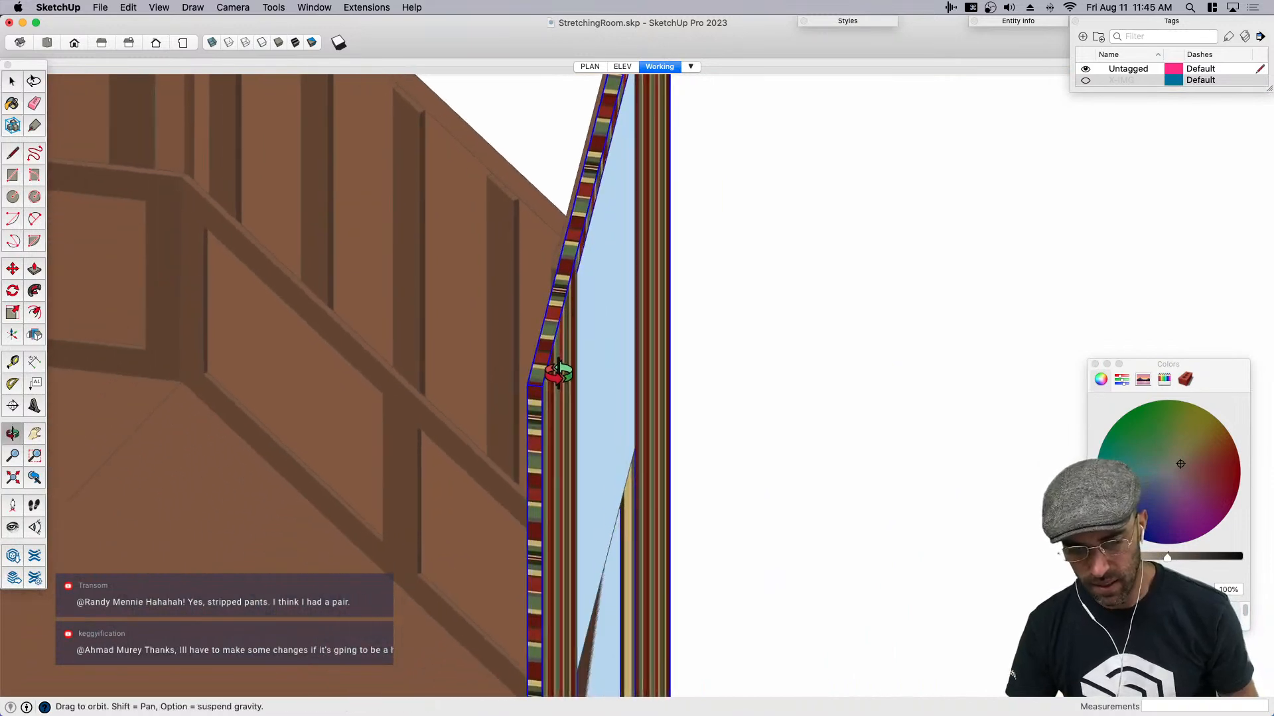
pyautogui.press('s')
pyautogui.scroll(-2, 680, 395)
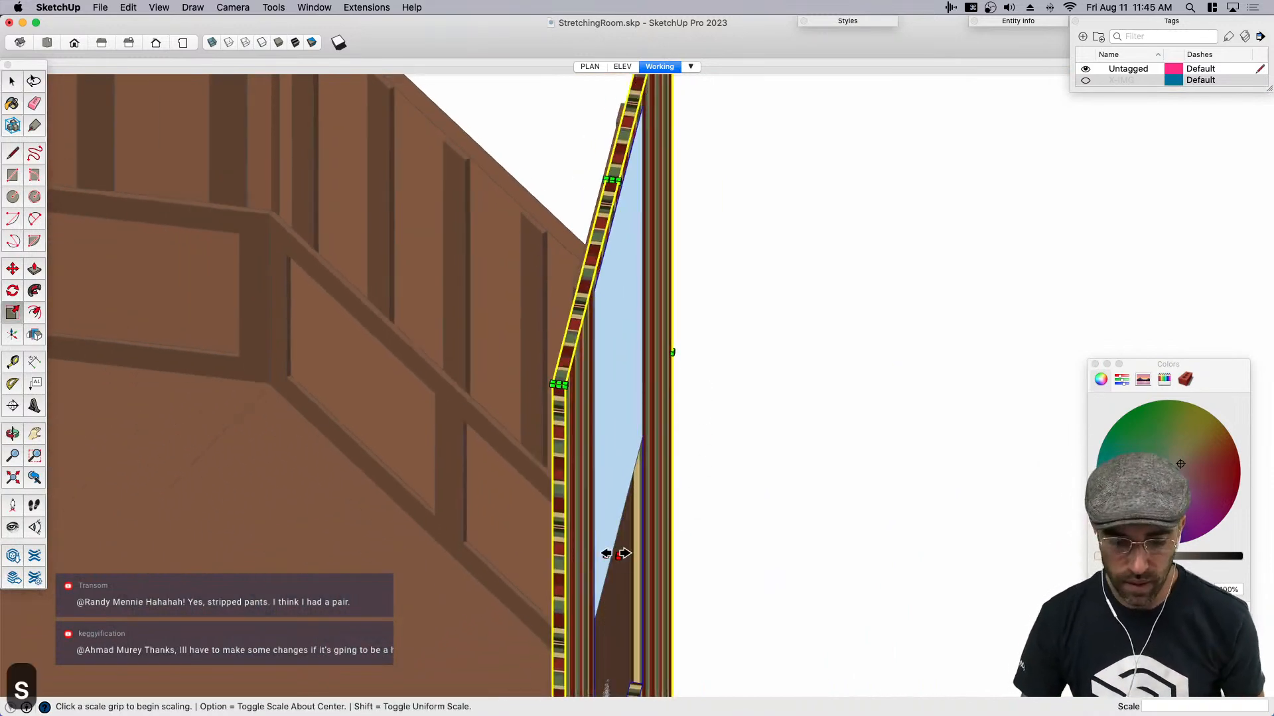
pyautogui.click(615, 555)
pyautogui.click(600, 554)
pyautogui.click(609, 555)
pyautogui.press('space')
# - Sample the dark brown of the portrait's side frame as the paint color (RGB 72, 44, 19)
pyautogui.moveTo(623, 466); pyautogui.dragTo(1008, 428, button='middle')
pyautogui.click(734, 380)
pyautogui.click(768, 369)
pyautogui.press('space')
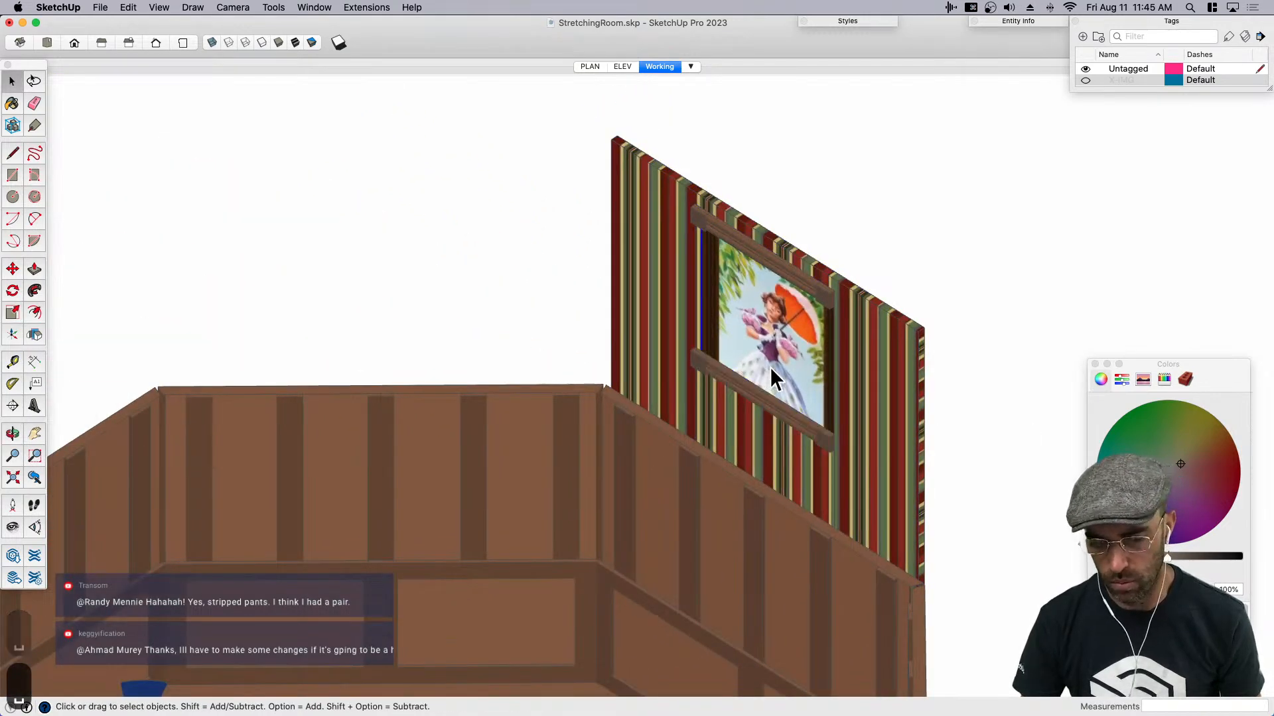
pyautogui.moveTo(770, 380); pyautogui.dragTo(853, 300, button='middle')
pyautogui.scroll(3, 854, 309)
pyautogui.scroll(4, 845, 353)
pyautogui.press('b')
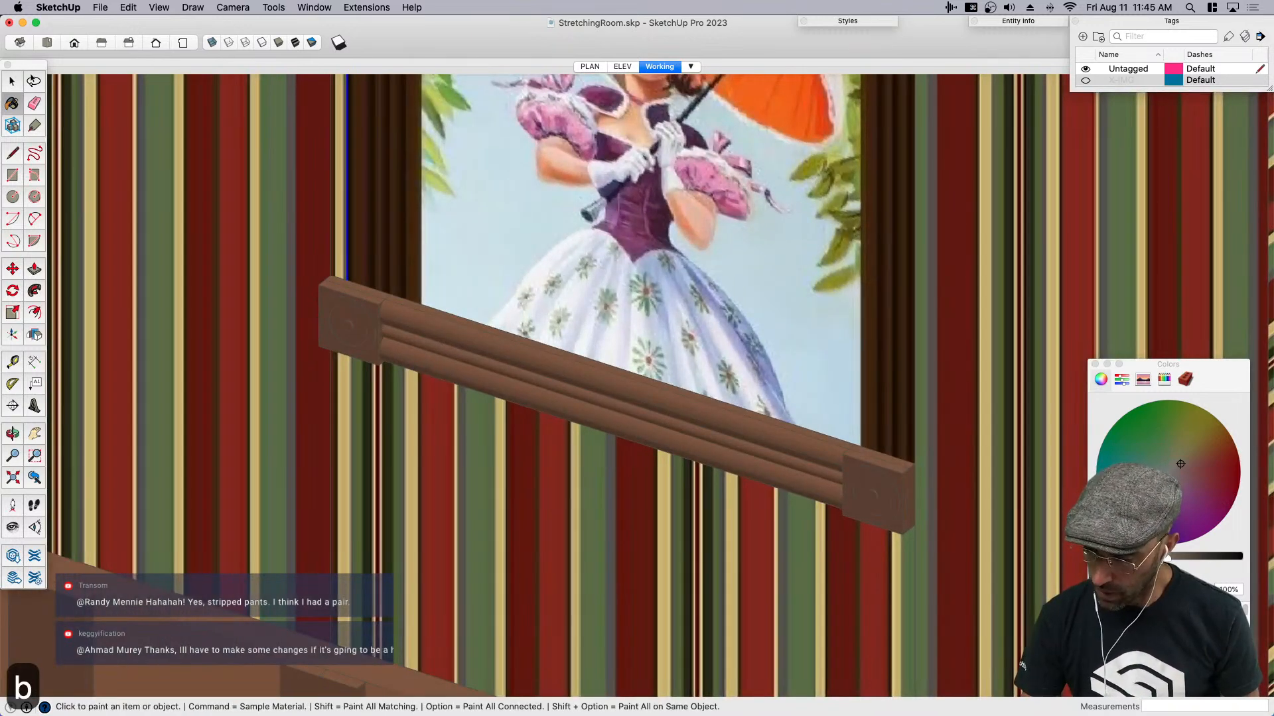
pyautogui.moveTo(1233, 380); pyautogui.dragTo(1144, 129)
pyautogui.click(1035, 368)
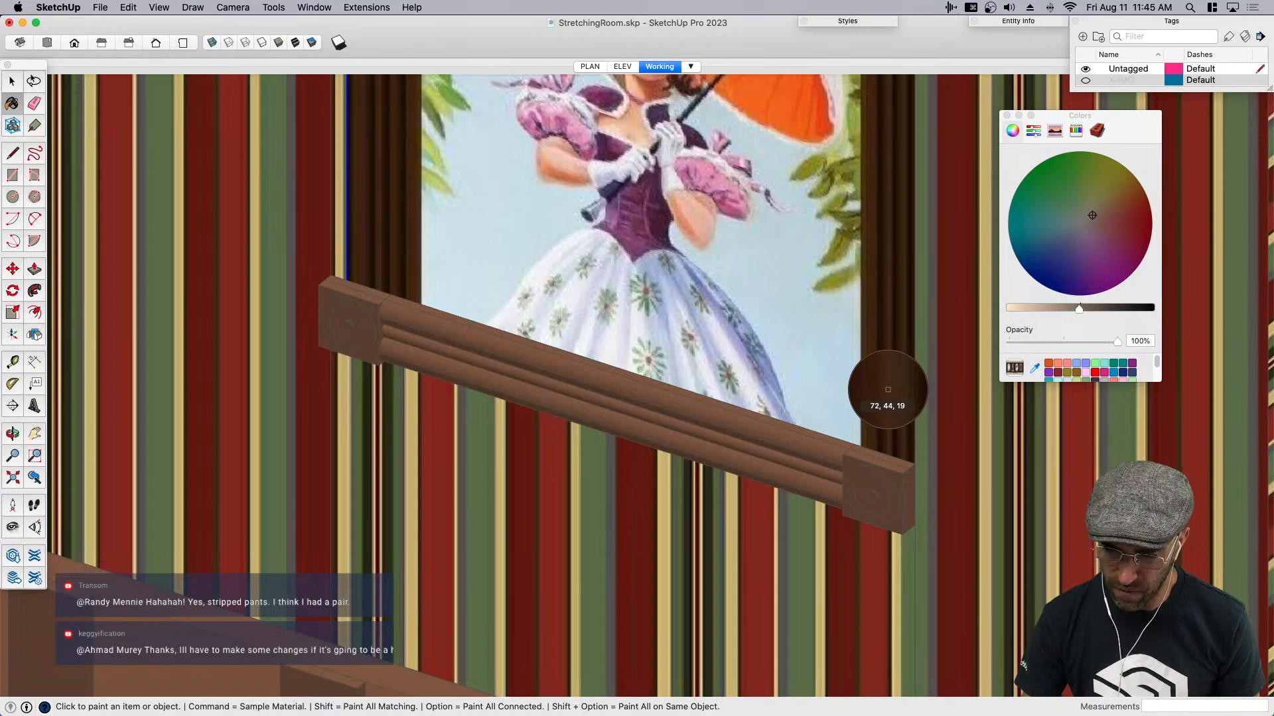
pyautogui.click(888, 394)
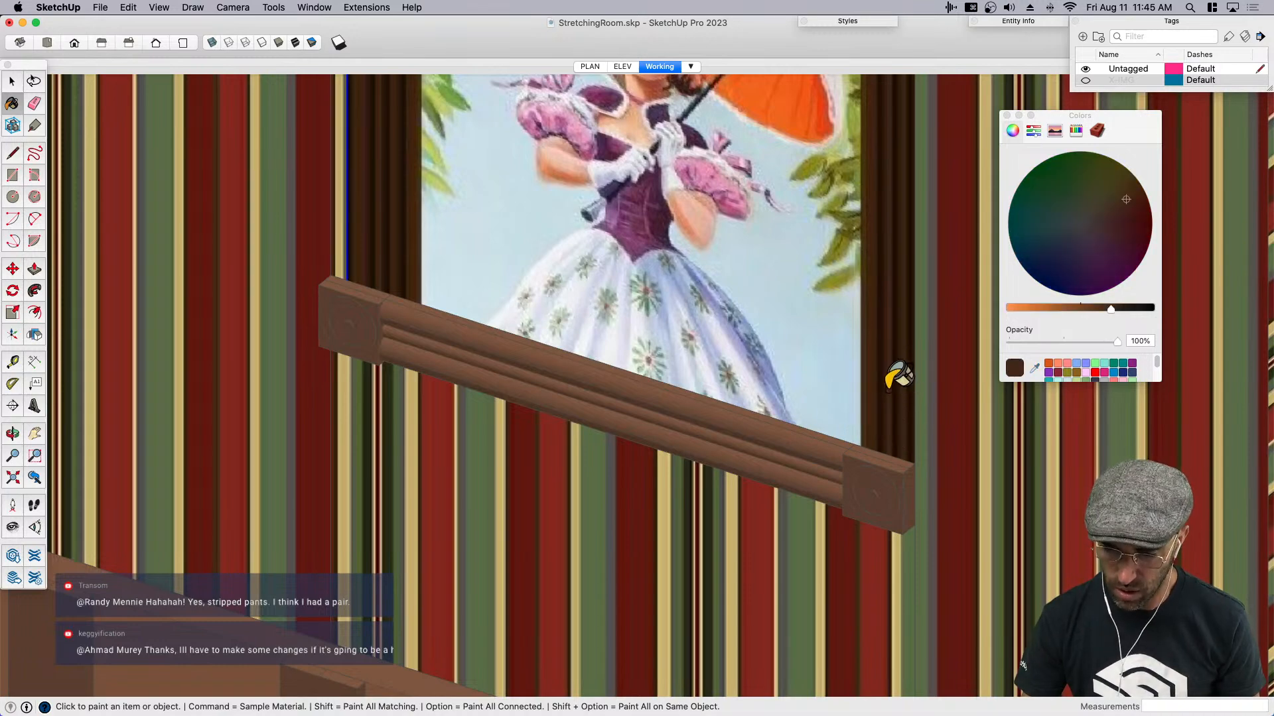
# - Paint the lower and upper rosette moldings with the sampled dark brown and save the model
pyautogui.click(735, 415)
pyautogui.scroll(-5, 730, 428)
pyautogui.scroll(2, 733, 241)
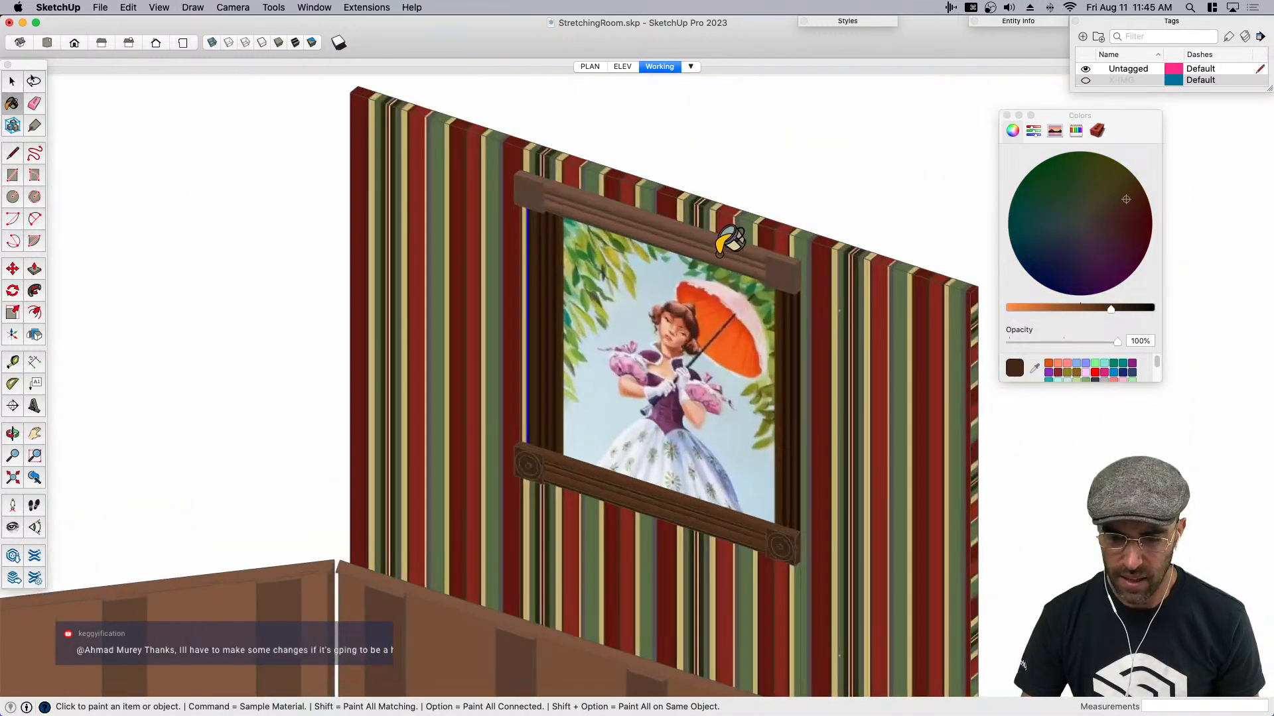
pyautogui.press('space')
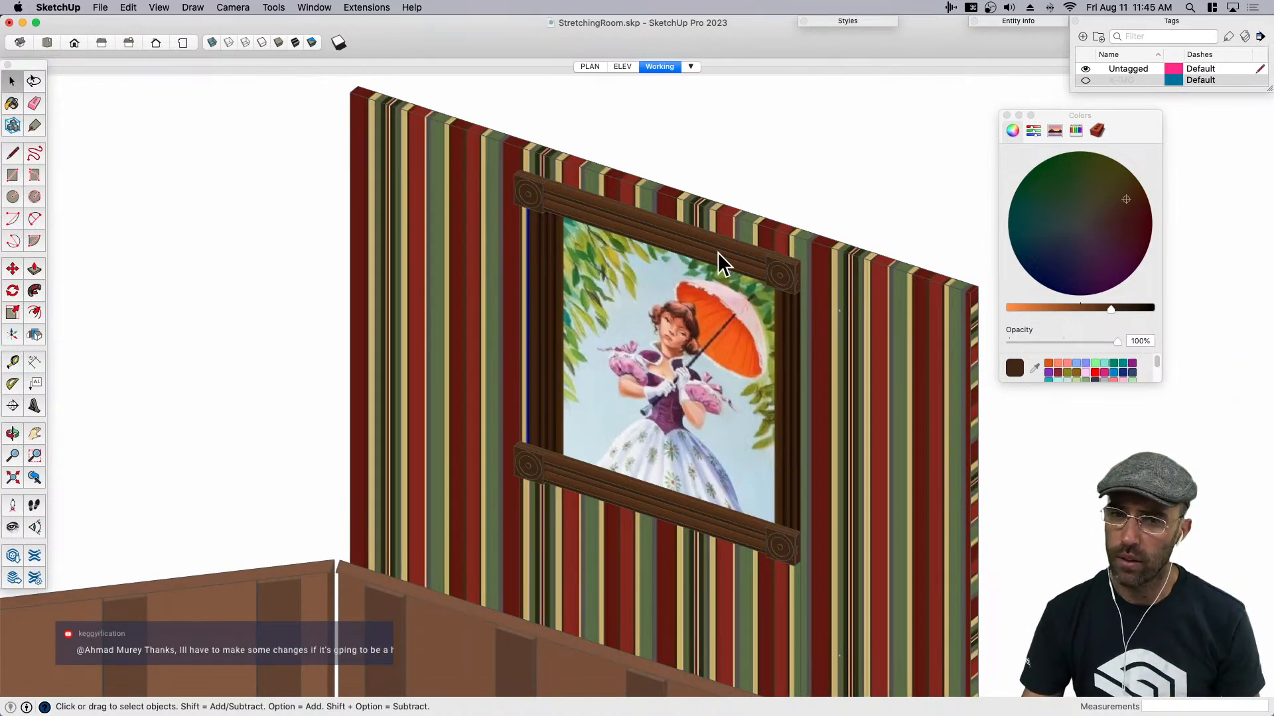
pyautogui.moveTo(1139, 116); pyautogui.dragTo(1208, 110)
pyautogui.click(880, 202)
pyautogui.press('super+s')
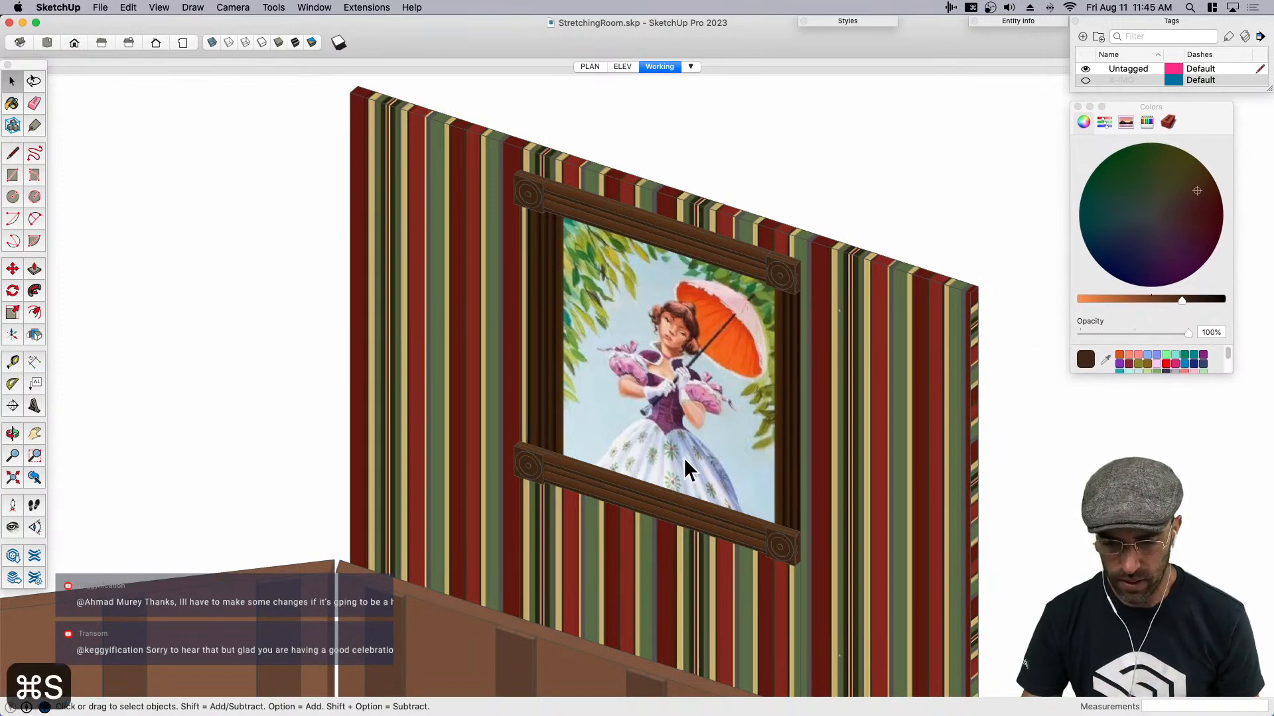
# - Examine the framed portrait wall from the front and compare it with all the images on the reference board in Preview
pyautogui.scroll(-4, 706, 450)
pyautogui.moveTo(647, 467); pyautogui.dragTo(774, 421, button='middle')
pyautogui.scroll(-1, 774, 421)
pyautogui.press('space')
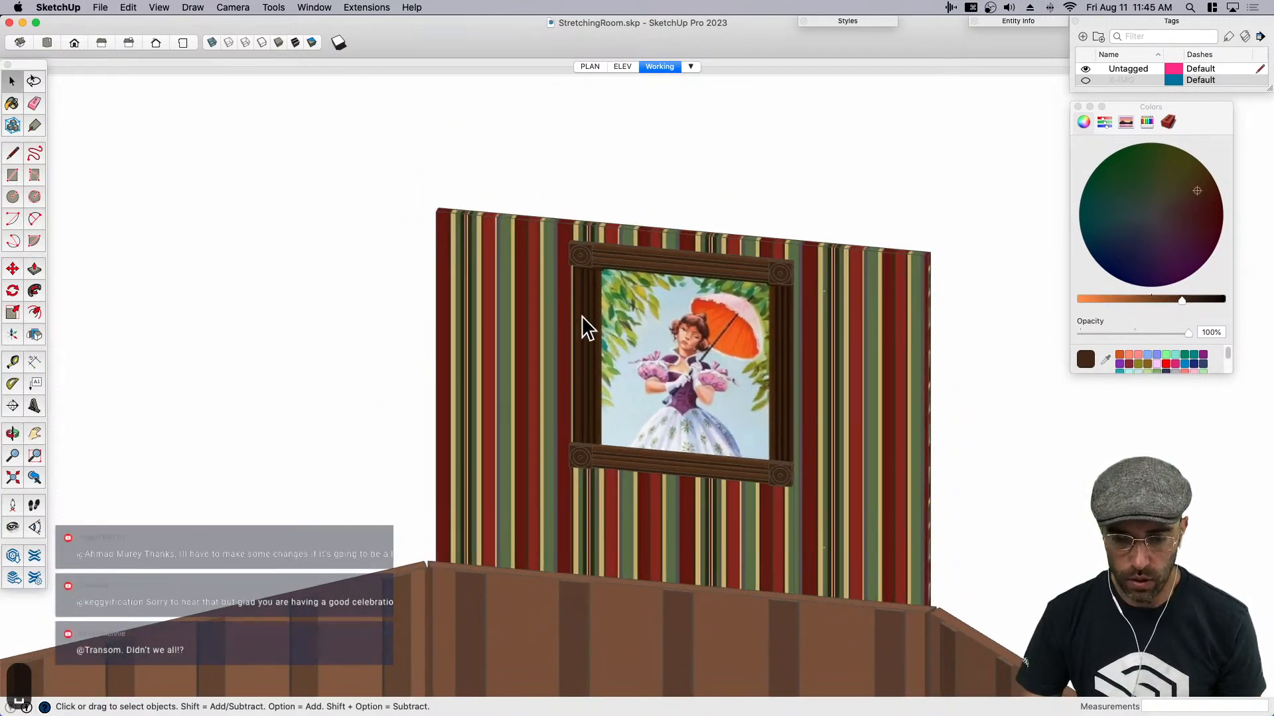
pyautogui.moveTo(581, 273); pyautogui.dragTo(686, 383, button='middle')
pyautogui.scroll(1, 548, 123)
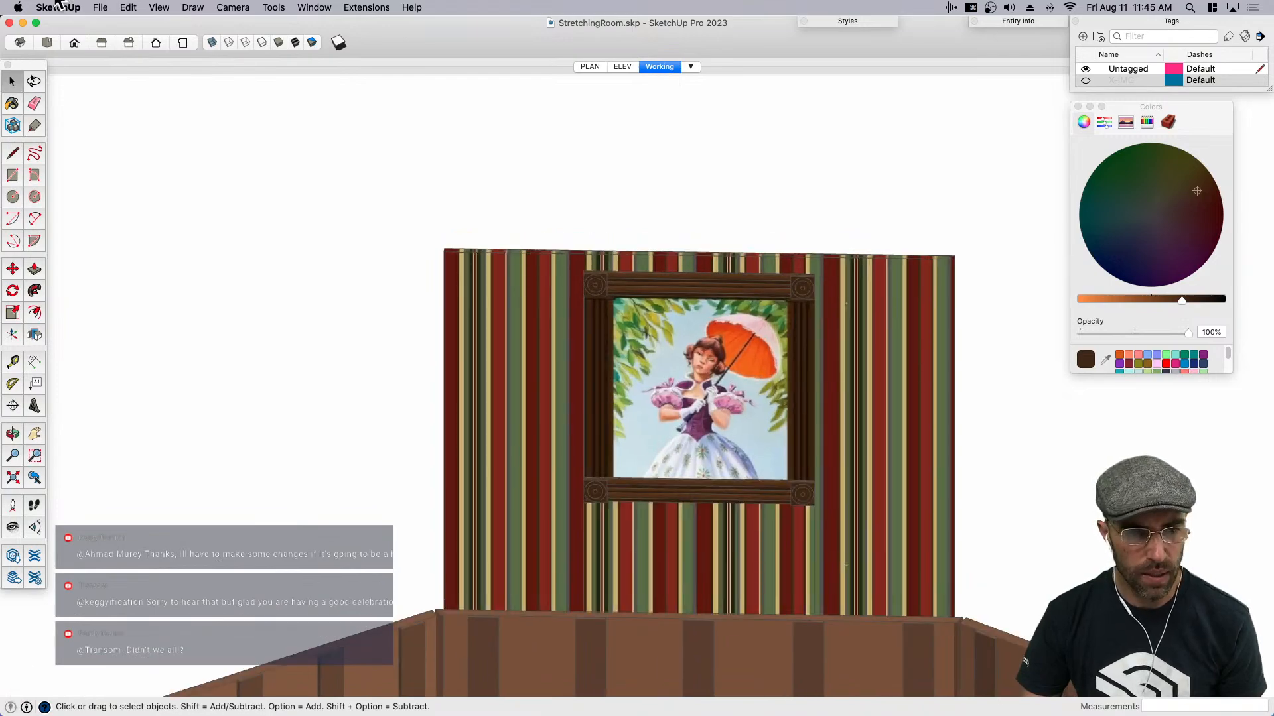
pyautogui.press('super+Tab')
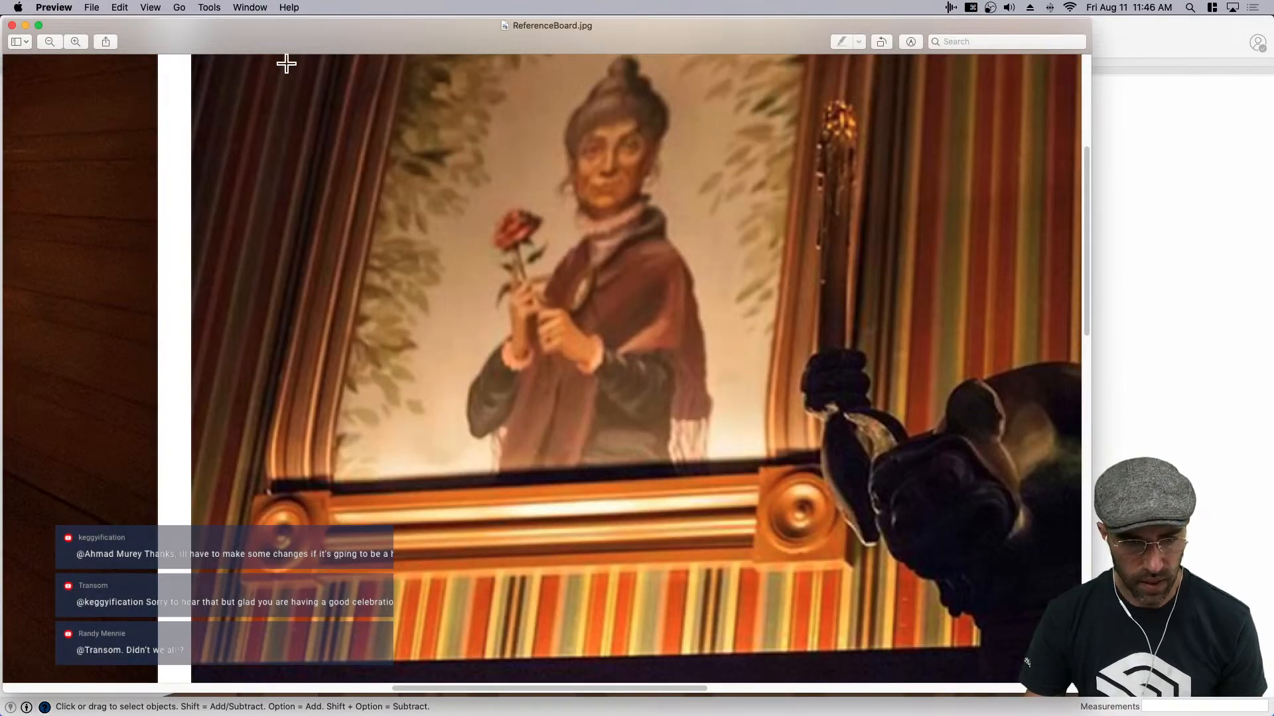
pyautogui.press('super+minus')
pyautogui.press('super+minus')
pyautogui.press('super+minus')
pyautogui.press('super+minus')
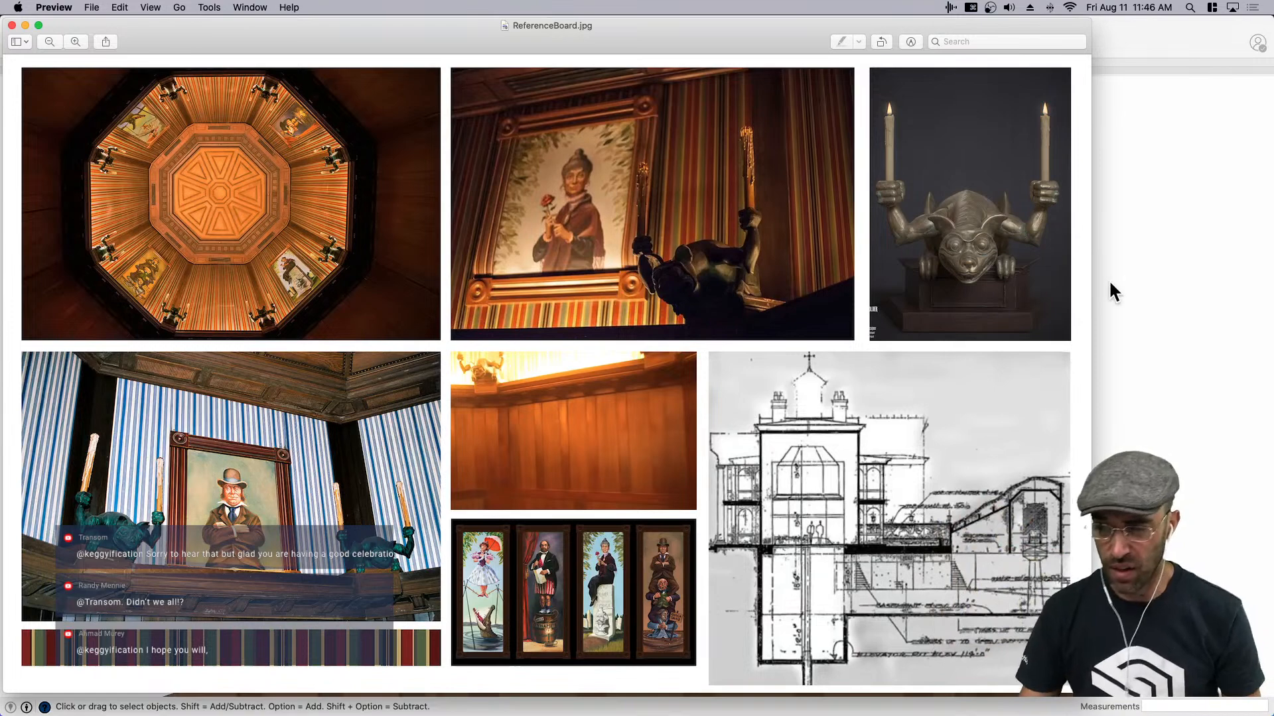
pyautogui.click(1140, 326)
pyautogui.scroll(1, 636, 471)
pyautogui.scroll(-3, 645, 473)
pyautogui.press('space')
pyautogui.click(648, 469)
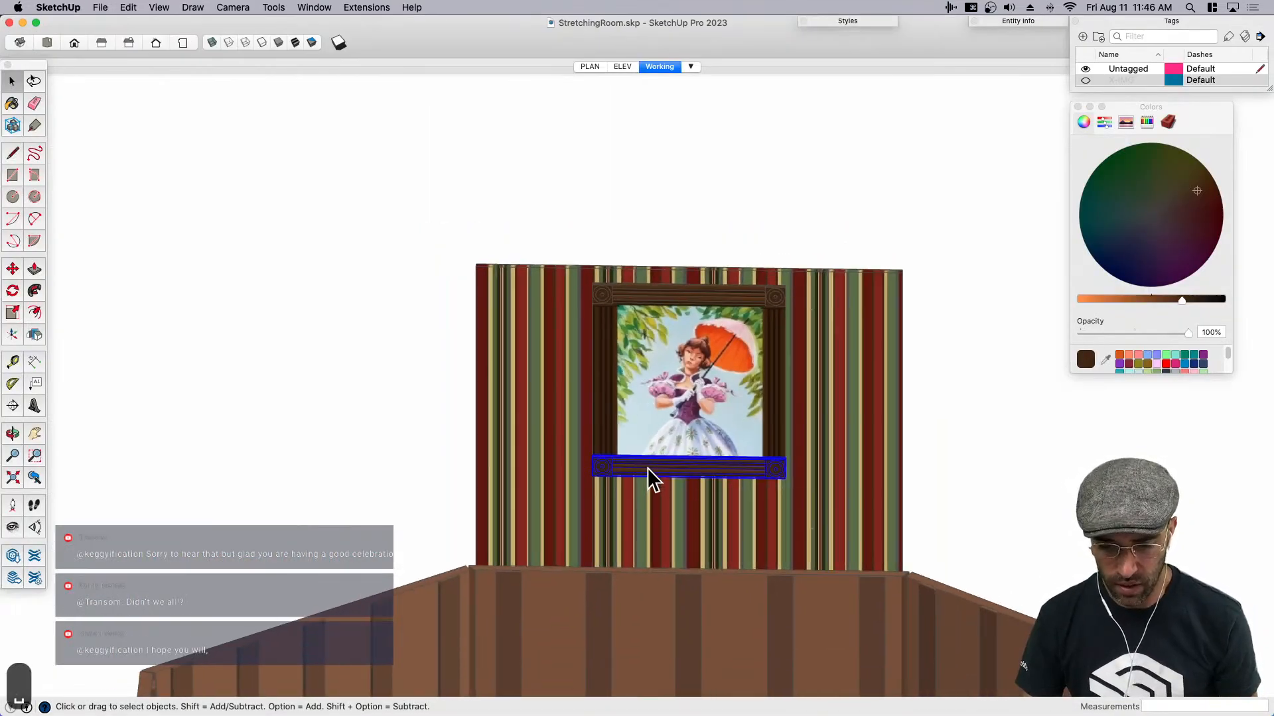
pyautogui.keyDown('shift'); pyautogui.click(619, 297); pyautogui.keyUp('shift')
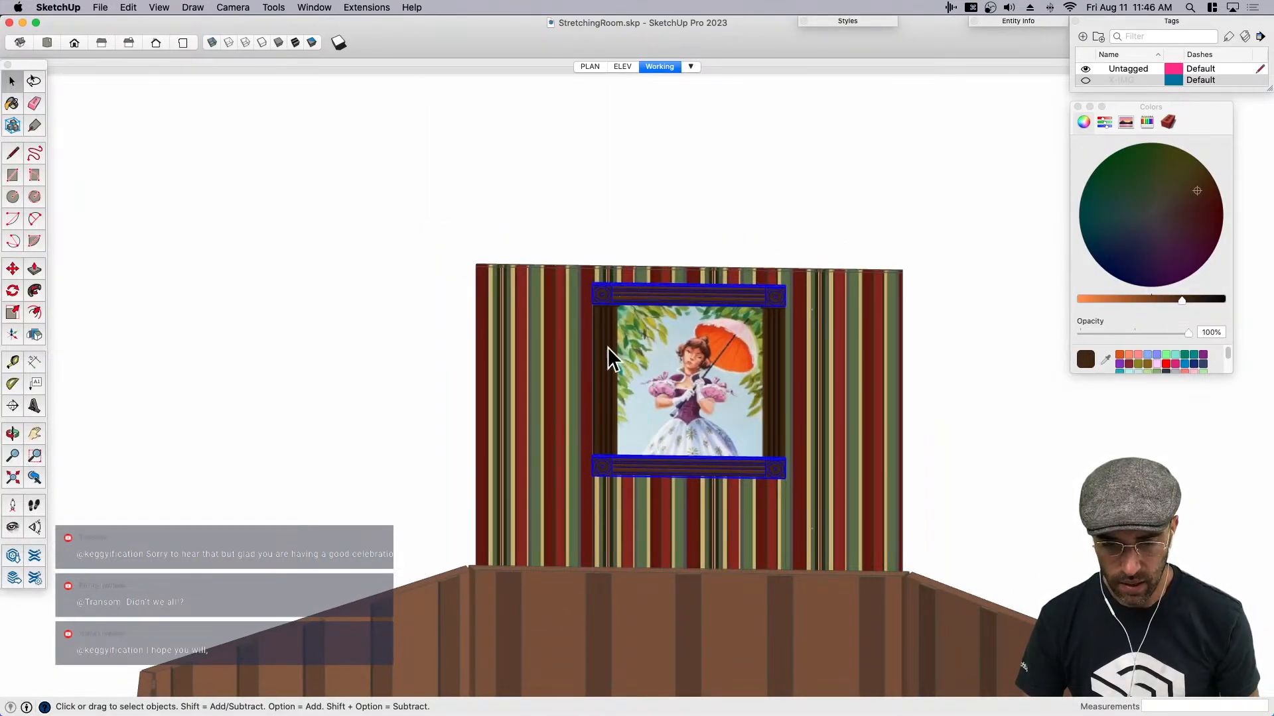
pyautogui.press('m')
pyautogui.click(552, 396)
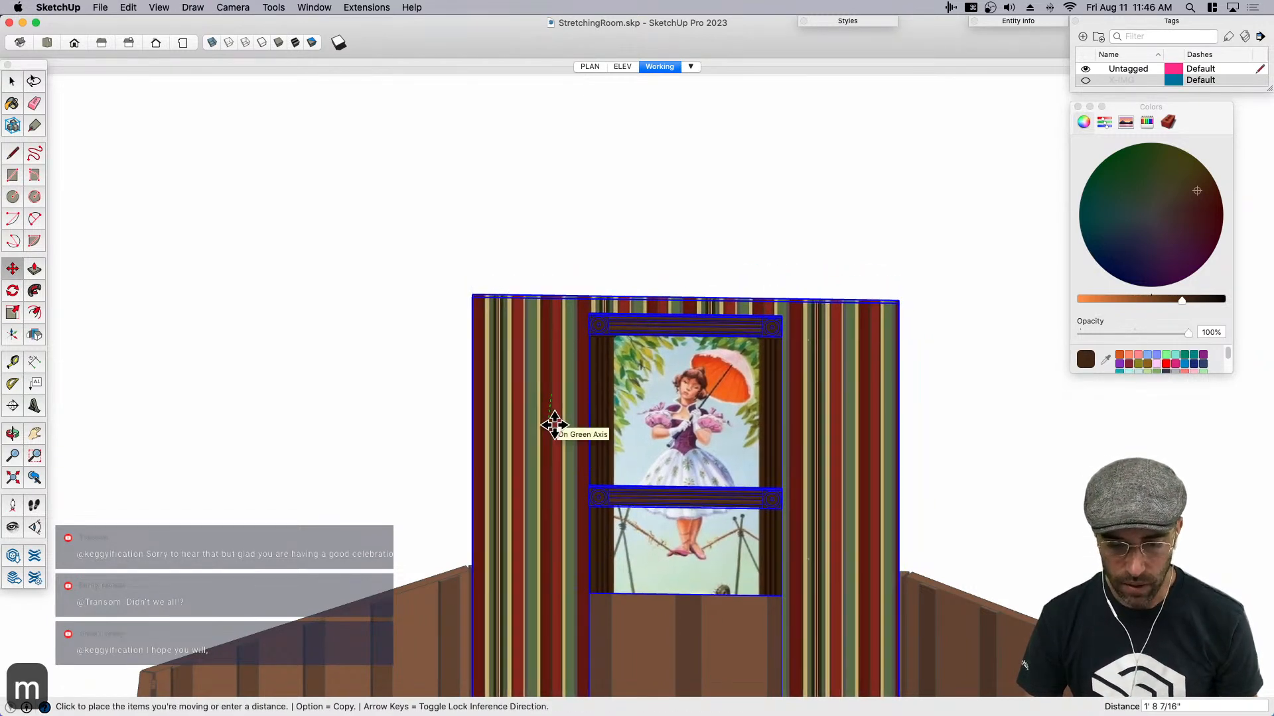
pyautogui.press('space')
pyautogui.scroll(-3, 588, 398)
pyautogui.scroll(3, 640, 496)
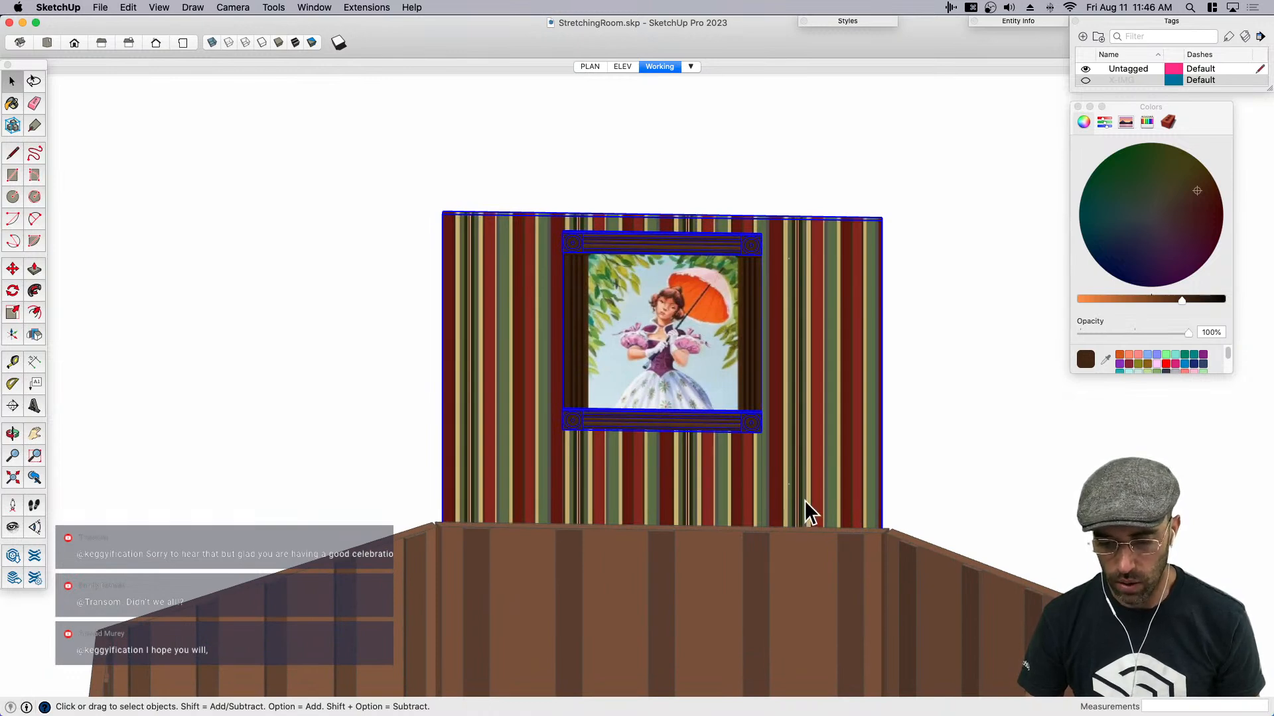
# - Group the striped strip below the portrait together with the lower rosette molding
pyautogui.scroll(-3, 770, 380)
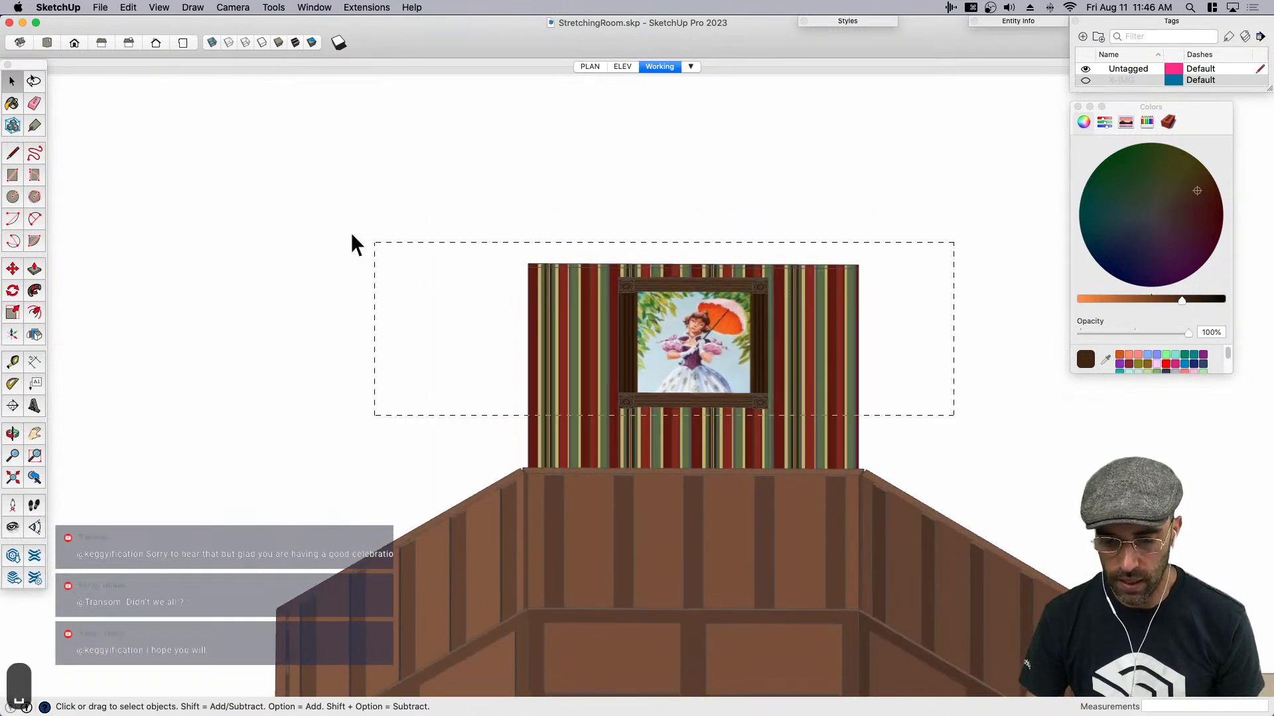
pyautogui.scroll(-3, 477, 249)
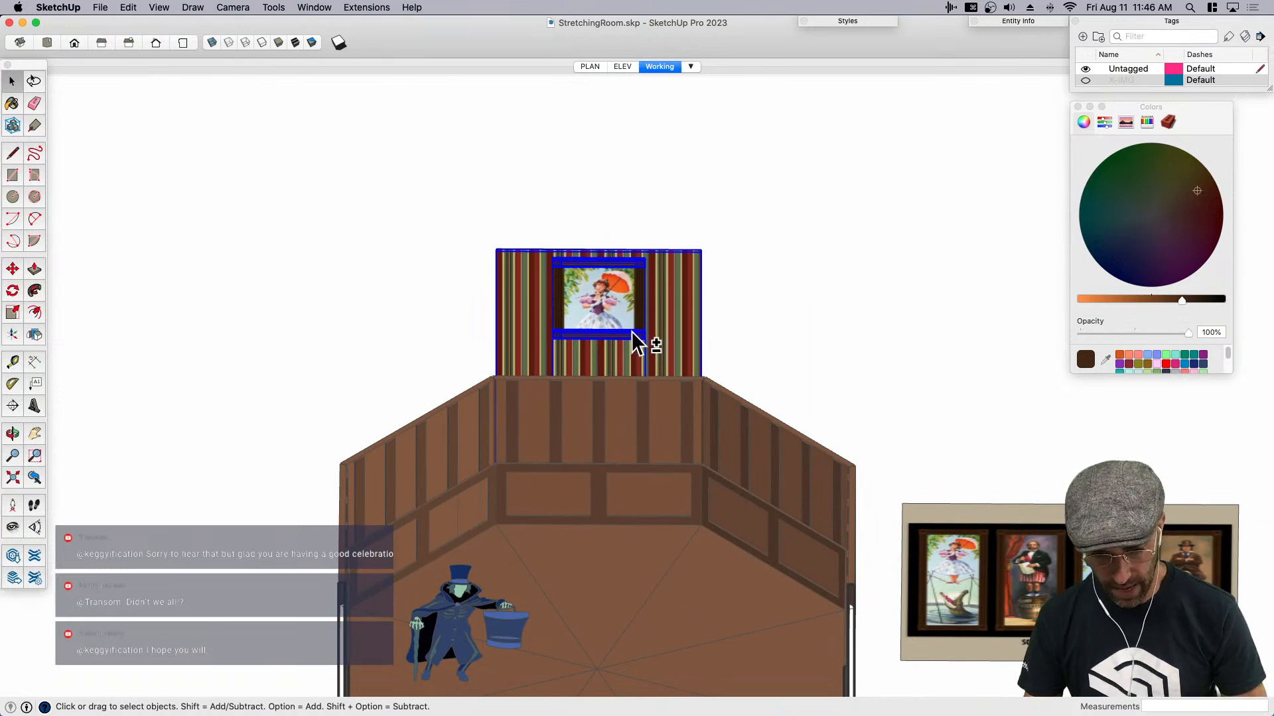
pyautogui.click(625, 353)
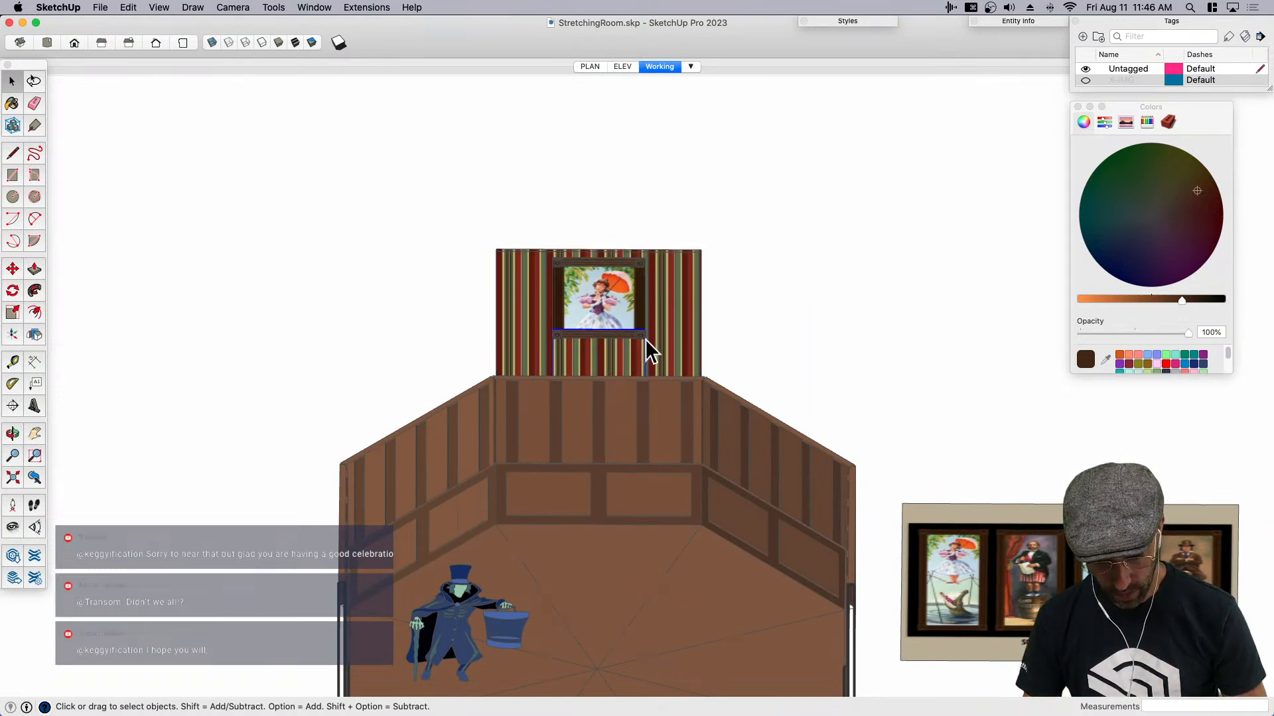
pyautogui.scroll(1, 617, 362)
pyautogui.press('m')
pyautogui.click(611, 365)
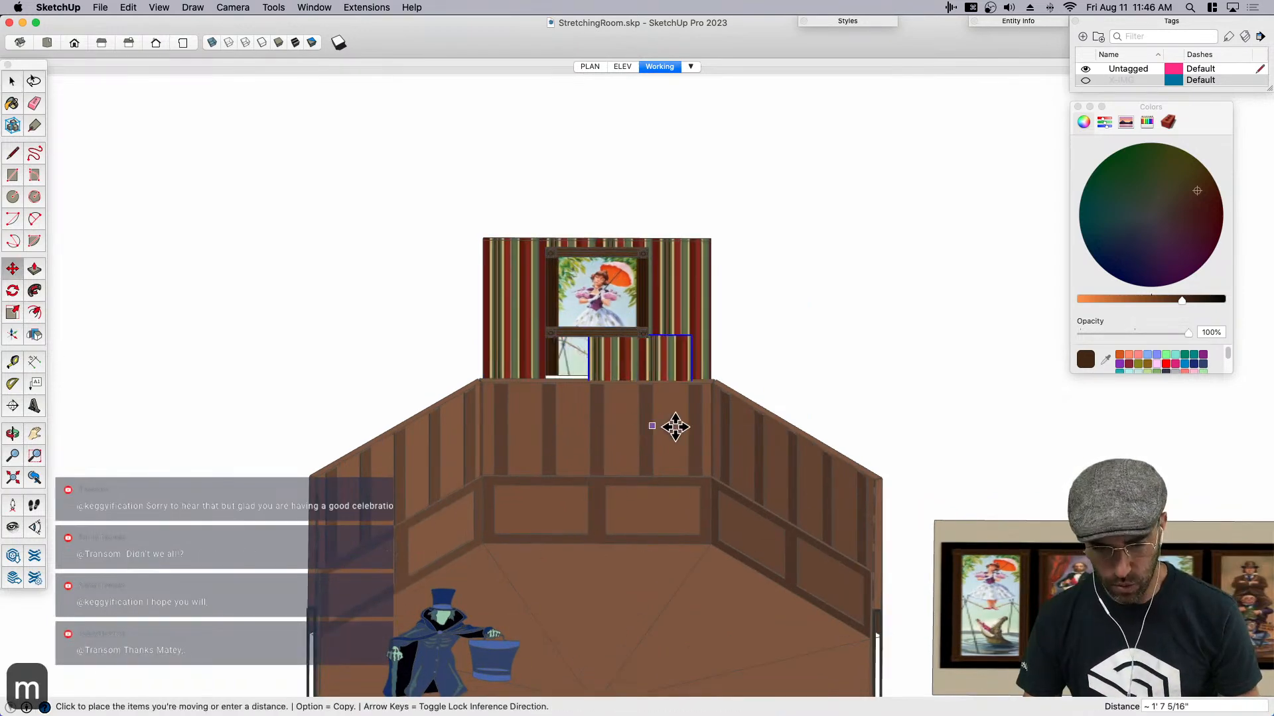
pyautogui.press('space')
pyautogui.keyDown('shift'); pyautogui.click(618, 334); pyautogui.keyUp('shift')
pyautogui.press('super+g')
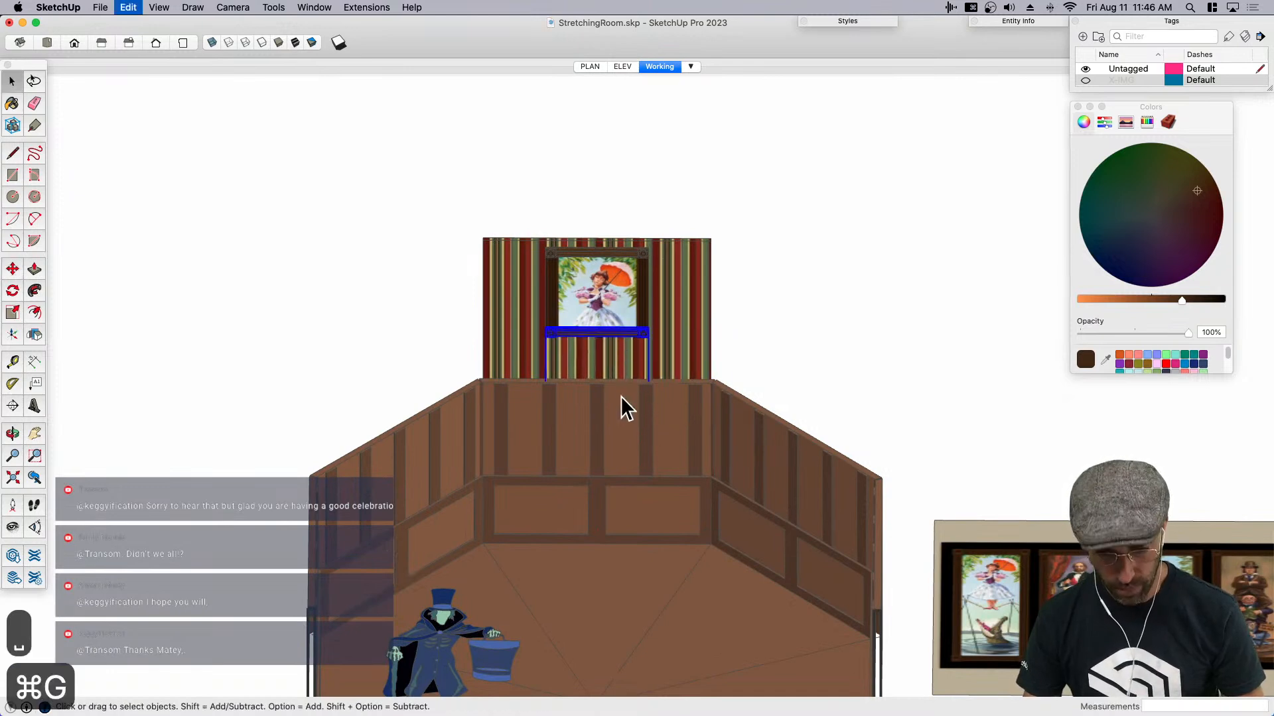
pyautogui.press('m')
pyautogui.click(608, 436)
pyautogui.press('space')
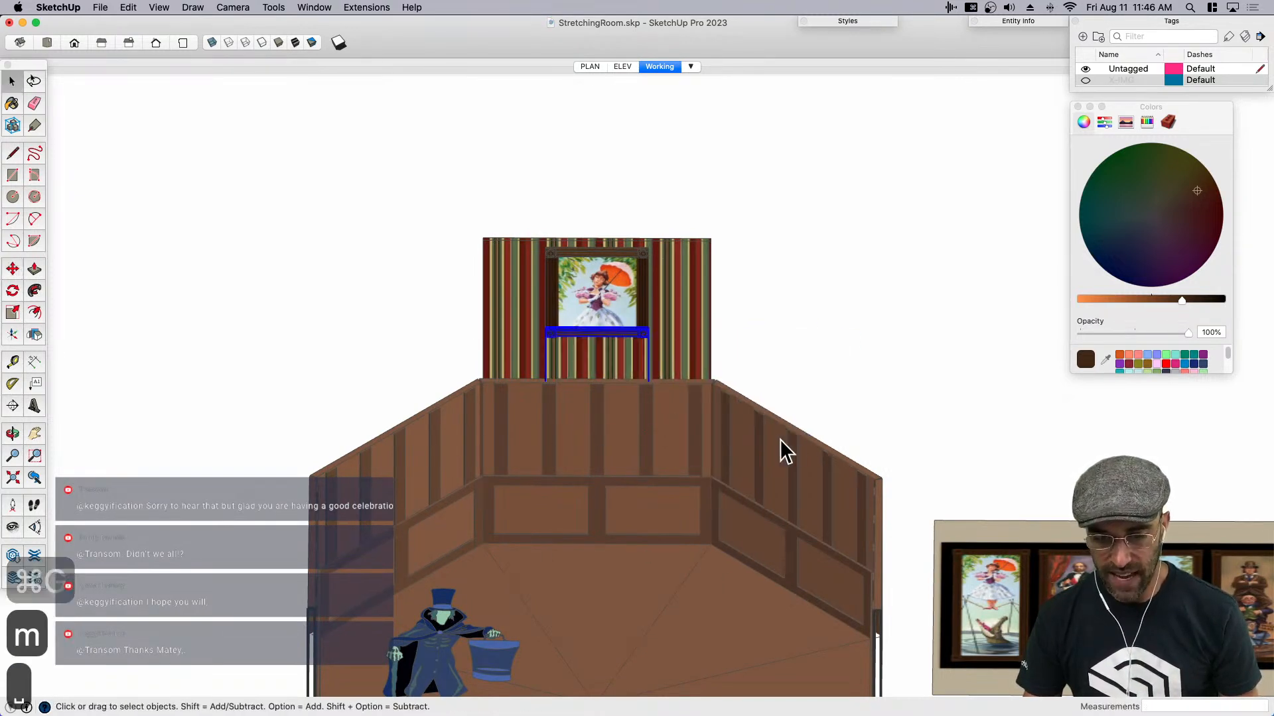
# - Transfer the grouped striped strip and lower molding into the upper brown paneled wall component, pasting it in place
pyautogui.press('super+c')
pyautogui.press('BackSpace')
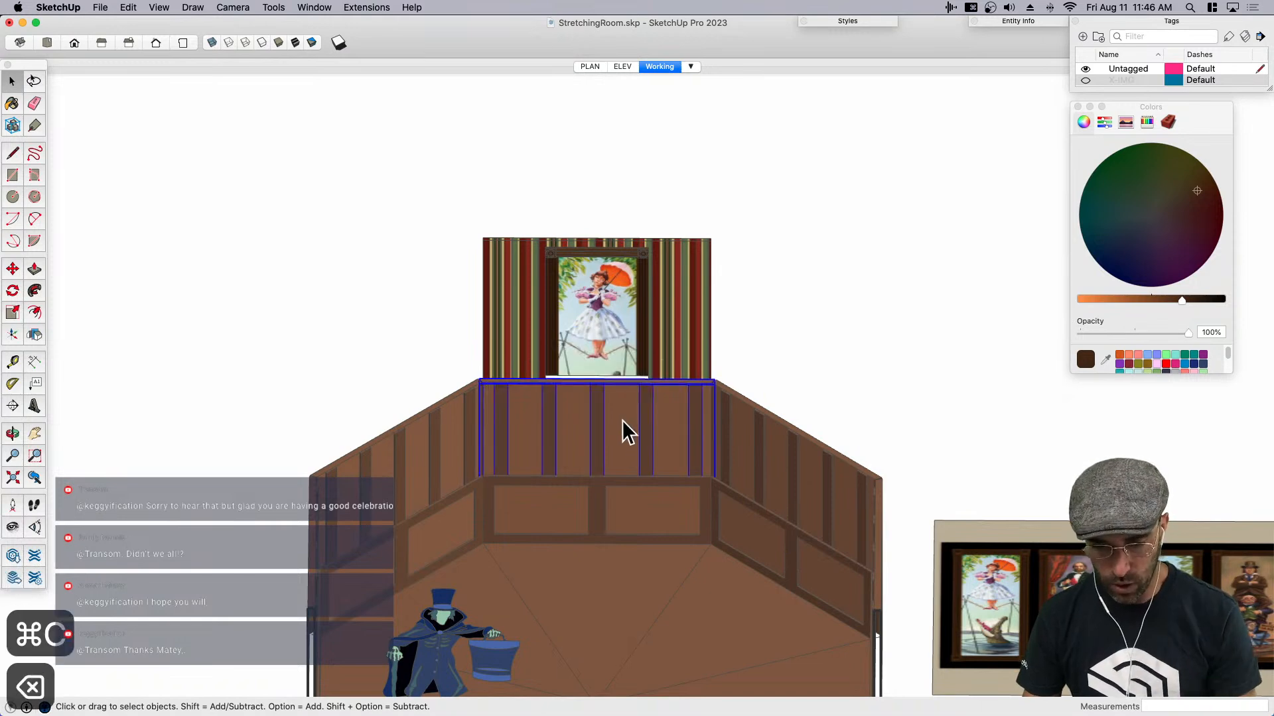
pyautogui.doubleClick(620, 427)
pyautogui.press('shift+super+v')
pyautogui.moveTo(619, 443); pyautogui.dragTo(796, 364, button='middle')
pyautogui.click(796, 364)
pyautogui.click(695, 343)
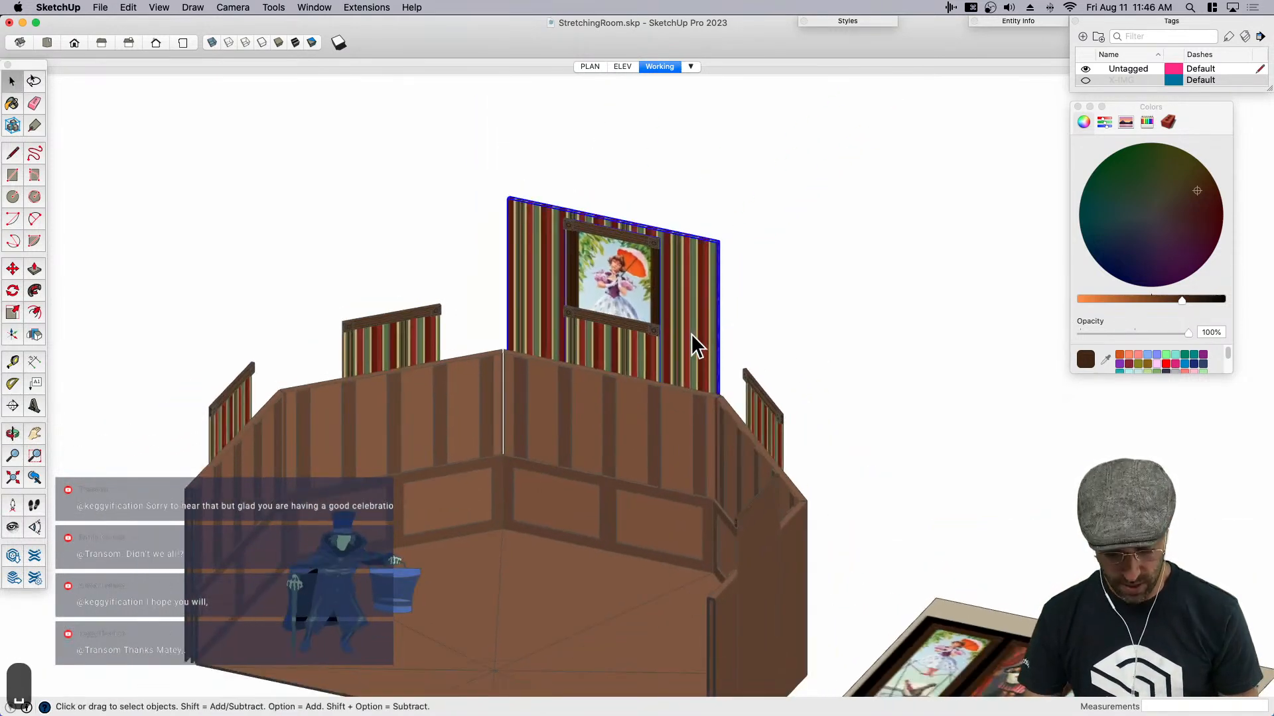
pyautogui.press('m')
pyautogui.click(690, 330)
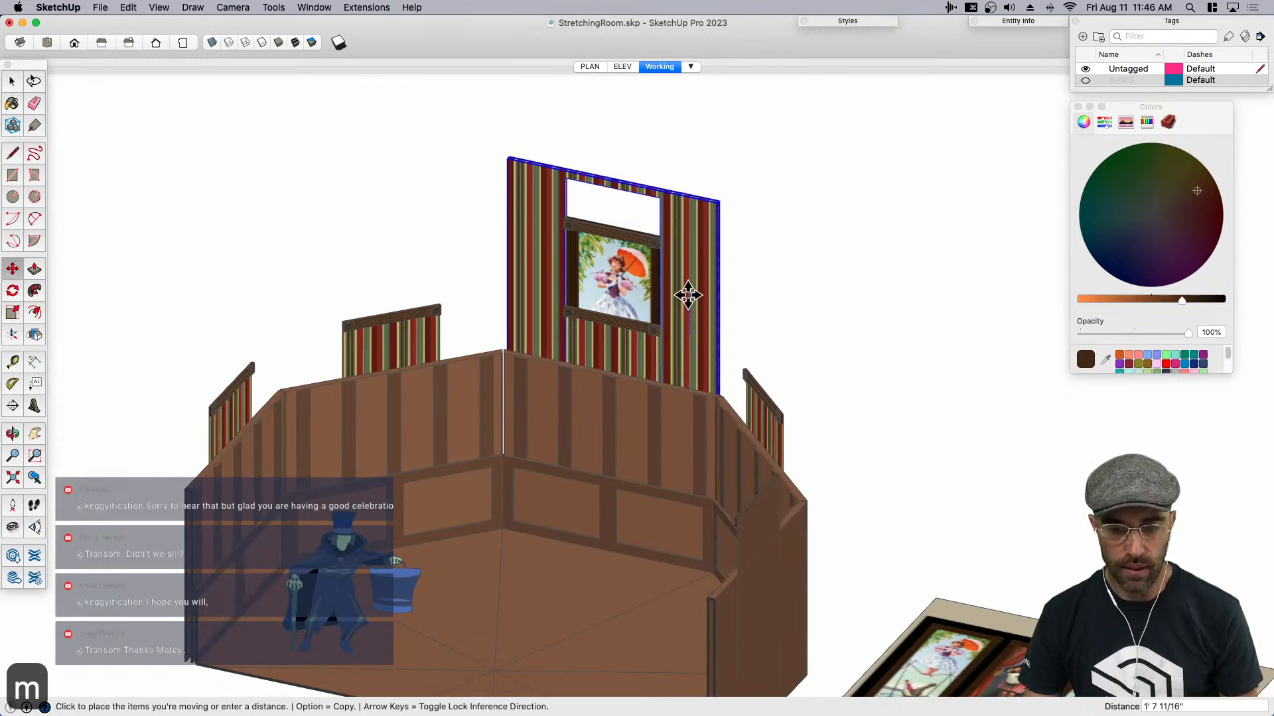
pyautogui.press('space')
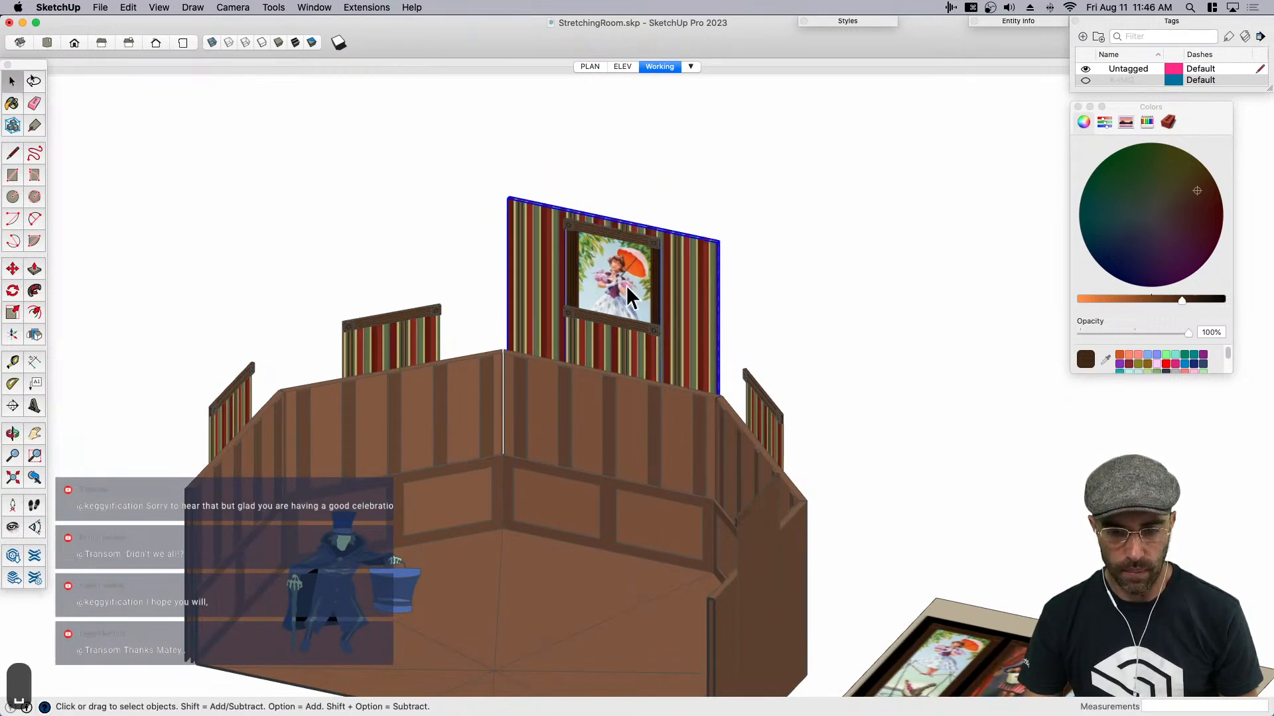
# - Make the striped wall and its portrait into a component named Portraitwall
pyautogui.click(686, 306)
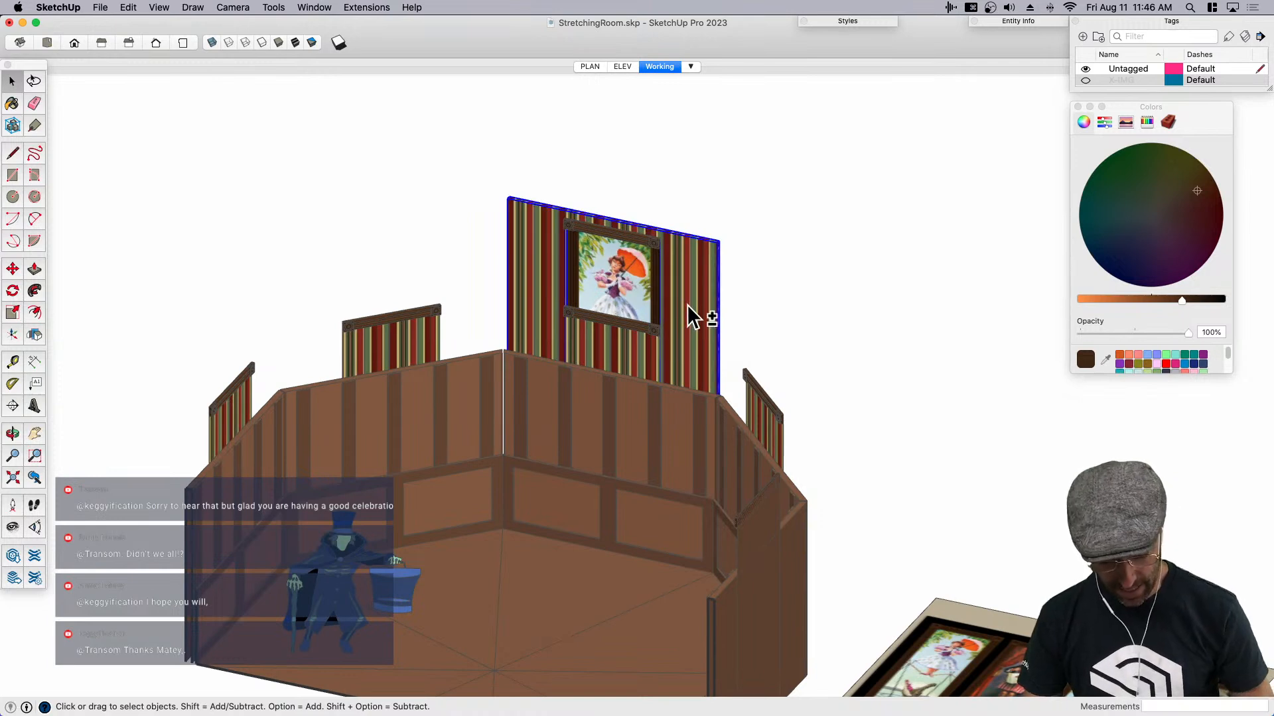
pyautogui.hotkey('shift', 'g')
pyautogui.press('BackSpace')
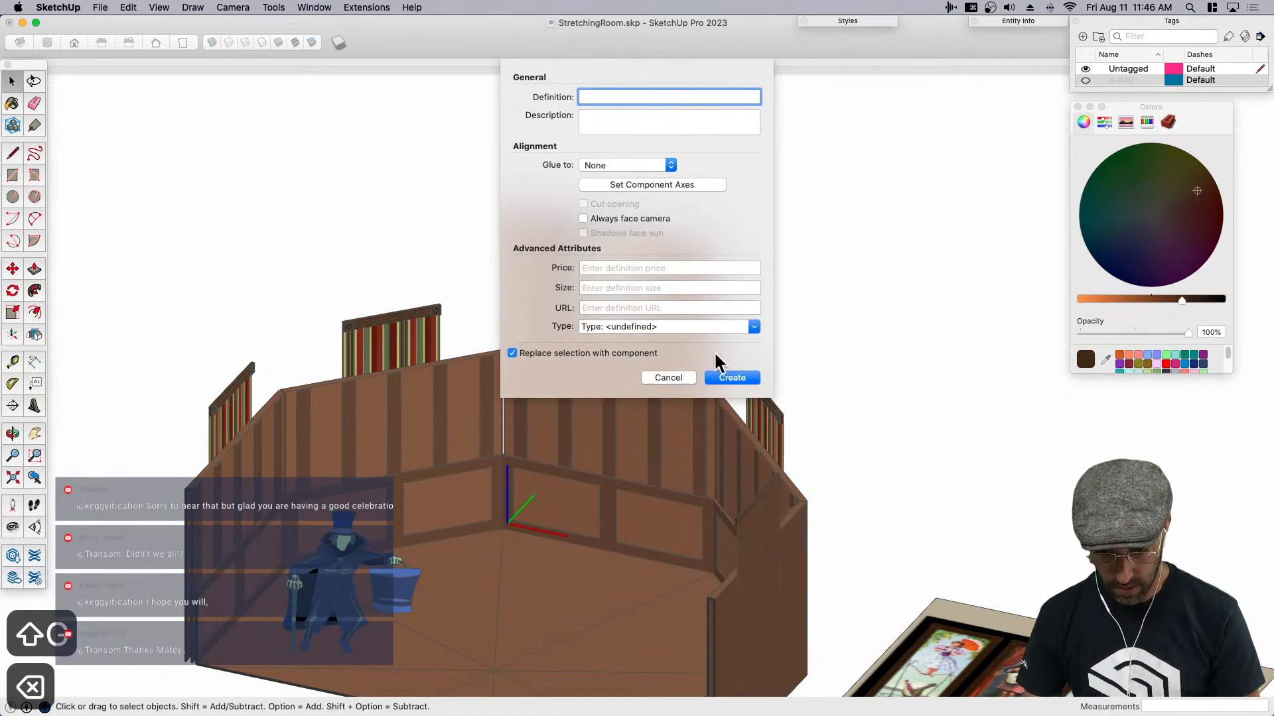
pyautogui.write('Port')
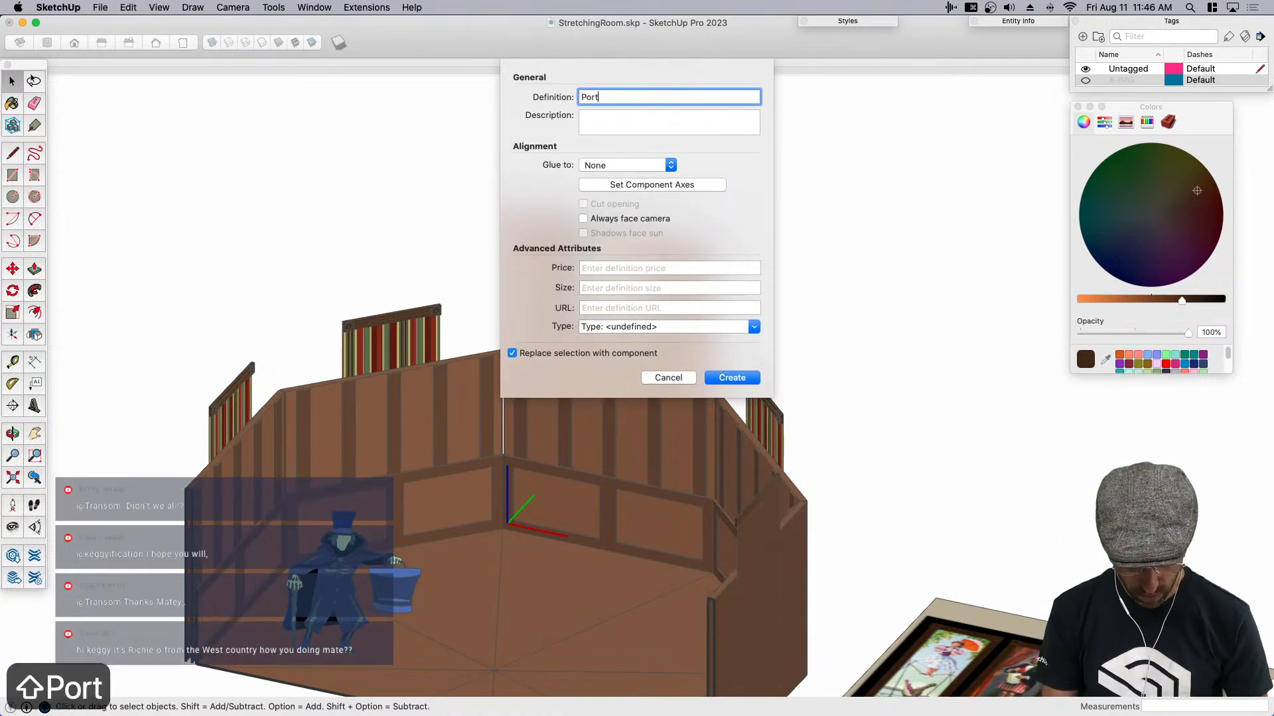
pyautogui.write('raitwll')
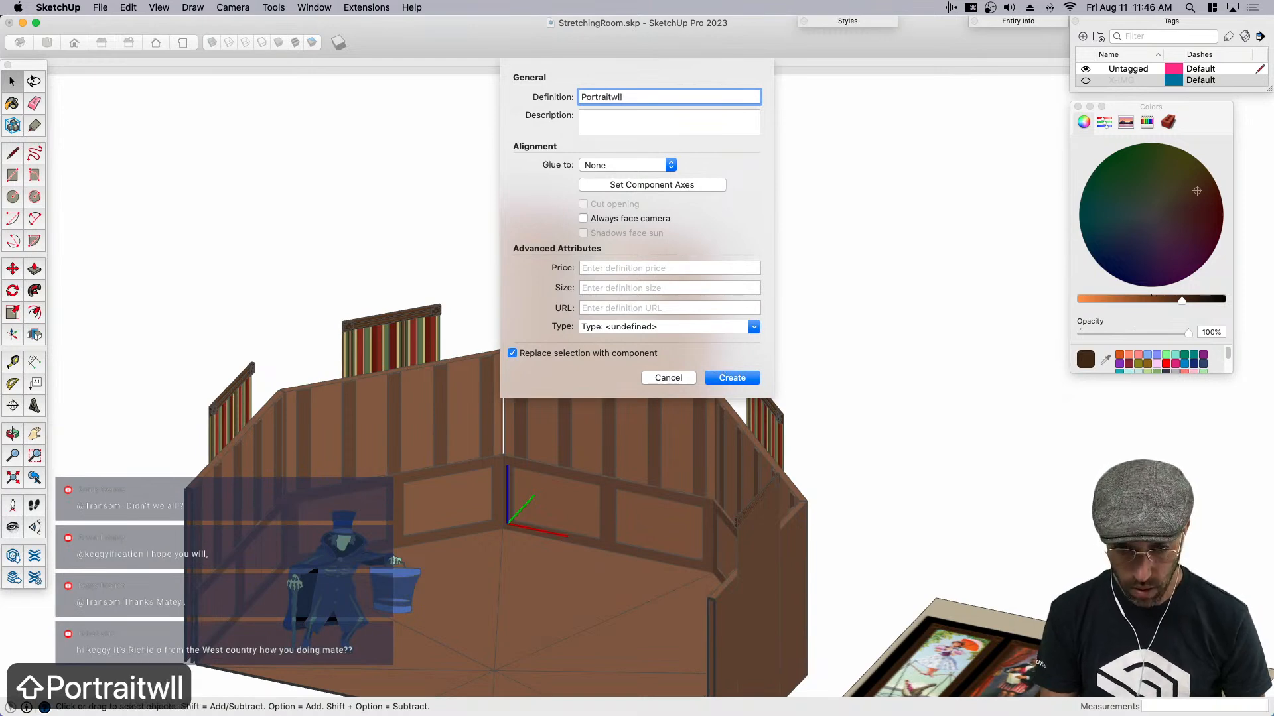
pyautogui.press('BackSpace')
pyautogui.press('BackSpace')
pyautogui.write('all')
pyautogui.press('Return')
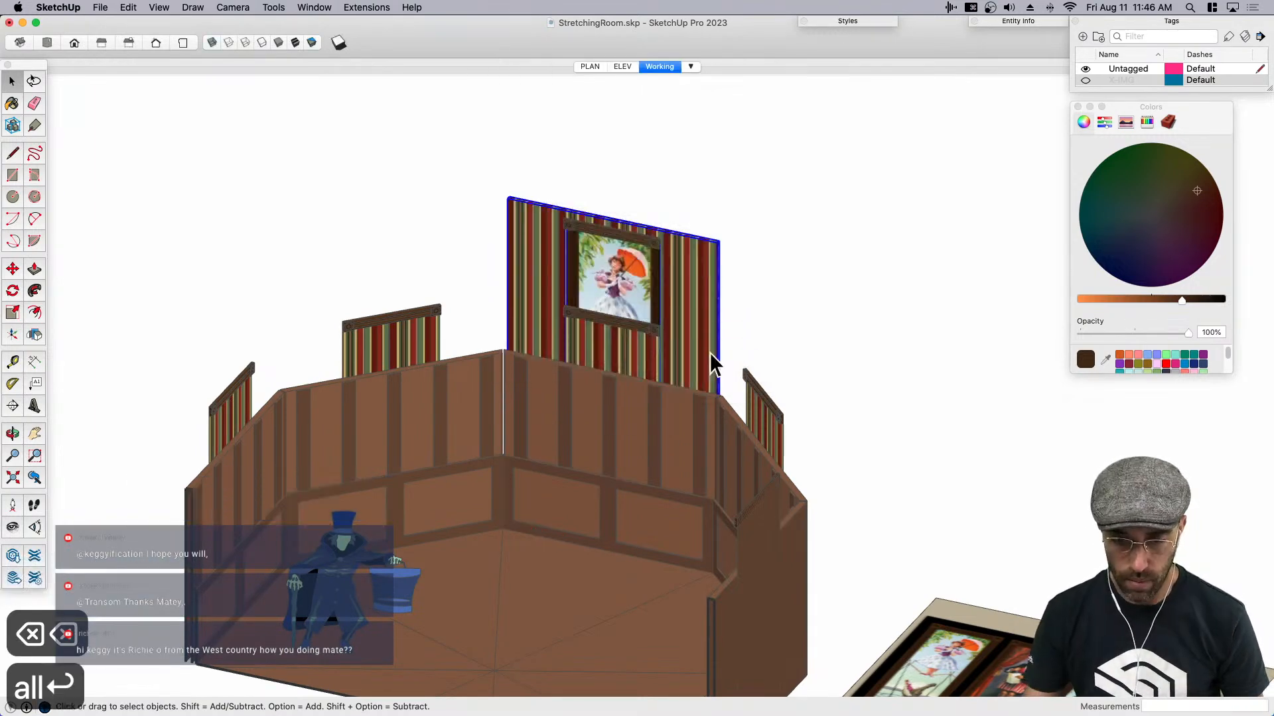
# - Rotate-copy the portrait wall component 90 degrees about the center of the floor, repeated x3 around the room
pyautogui.press('q')
pyautogui.moveTo(691, 321); pyautogui.dragTo(647, 488, button='middle')
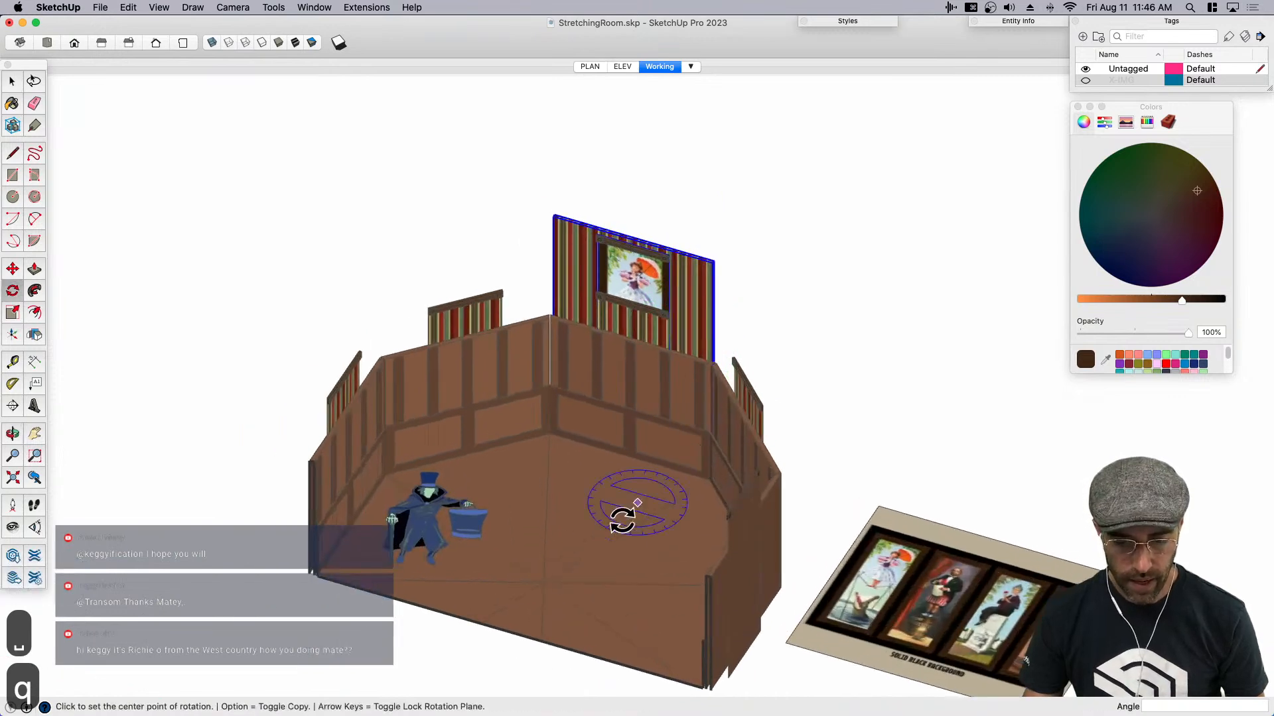
pyautogui.click(543, 583)
pyautogui.press('alt')
pyautogui.click(546, 527)
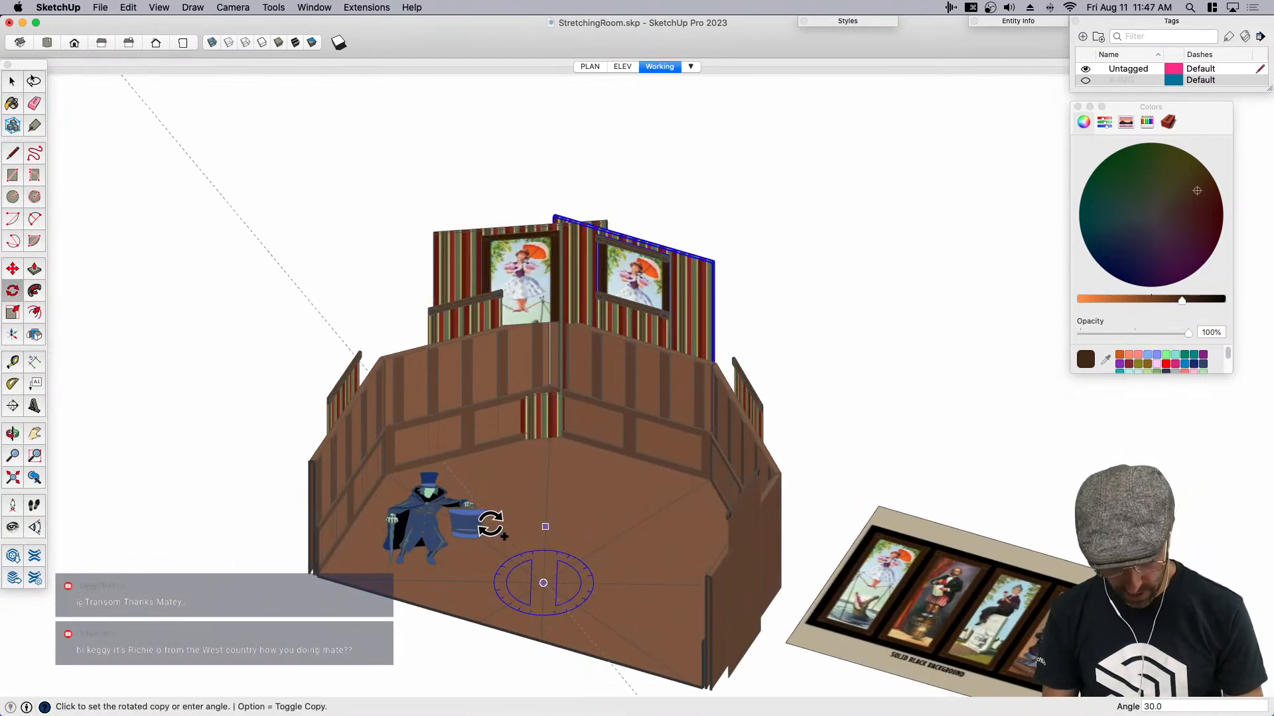
pyautogui.press('Return')
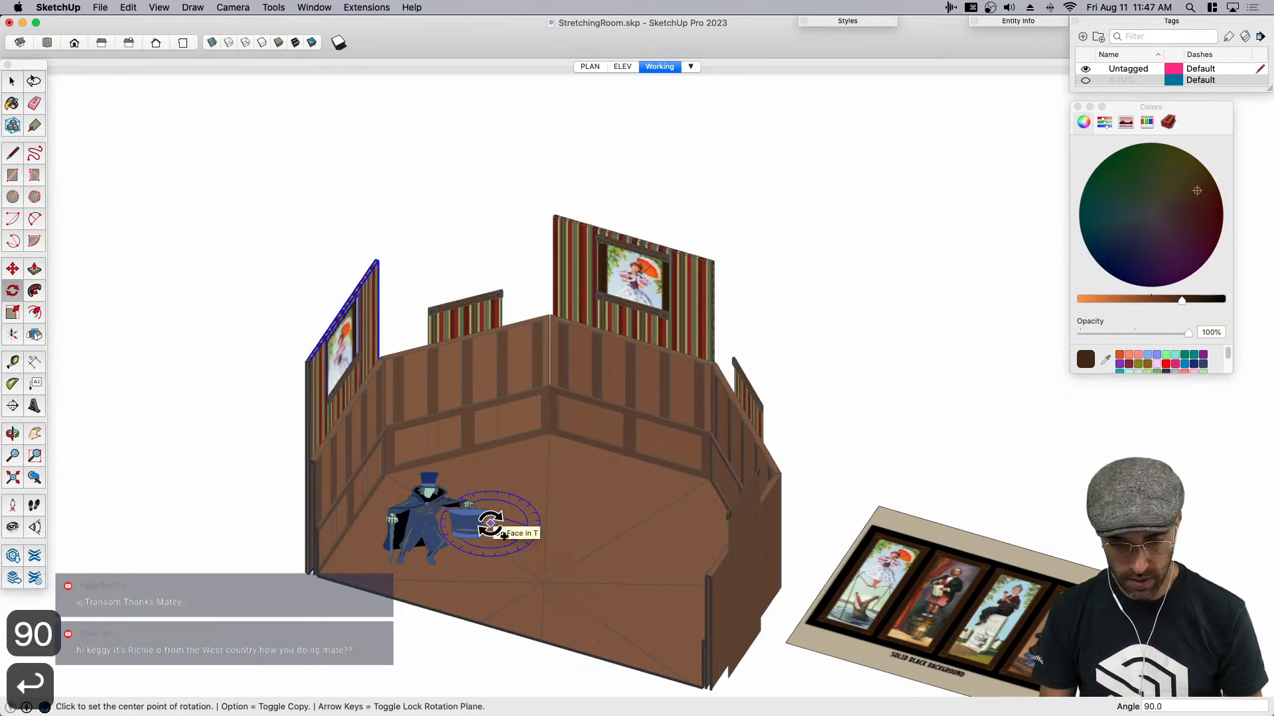
pyautogui.write('x3')
pyautogui.press('Return')
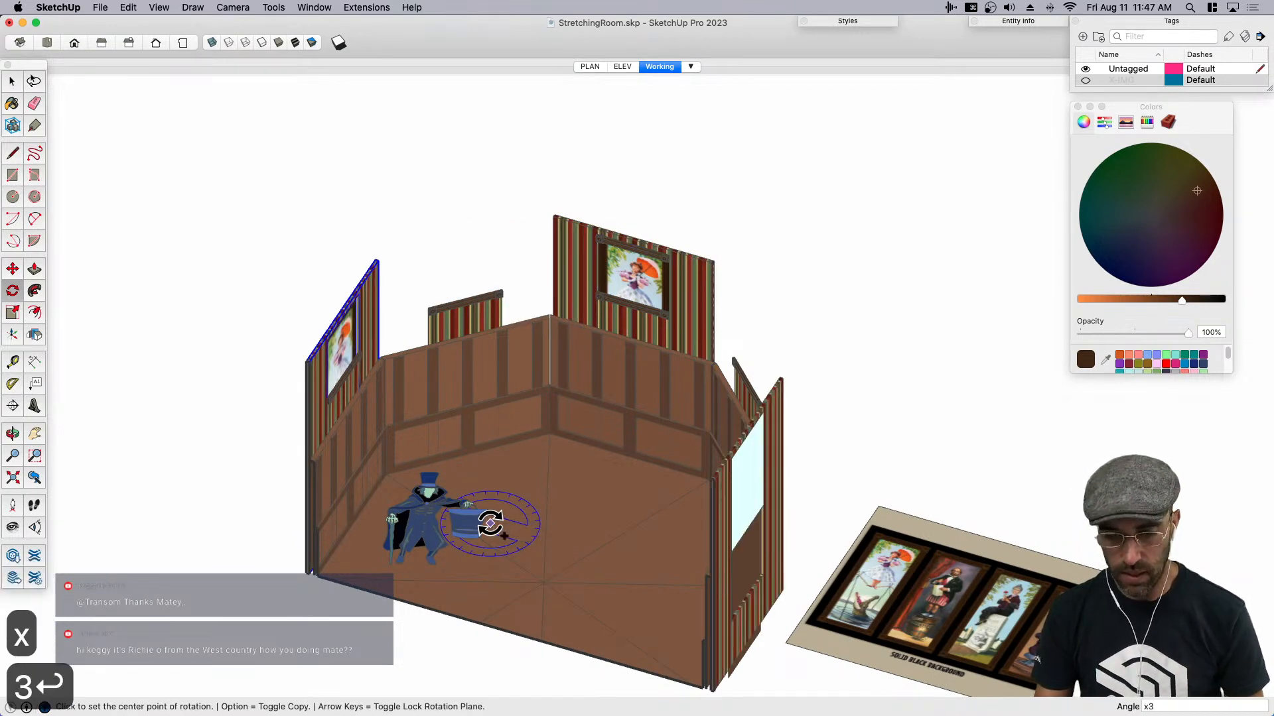
# - Move the striped strip and molding group out of the upper paneled wall component, pasting it in place at the model's top level
pyautogui.moveTo(505, 317); pyautogui.dragTo(564, 388, button='middle')
pyautogui.press('space')
pyautogui.click(451, 362)
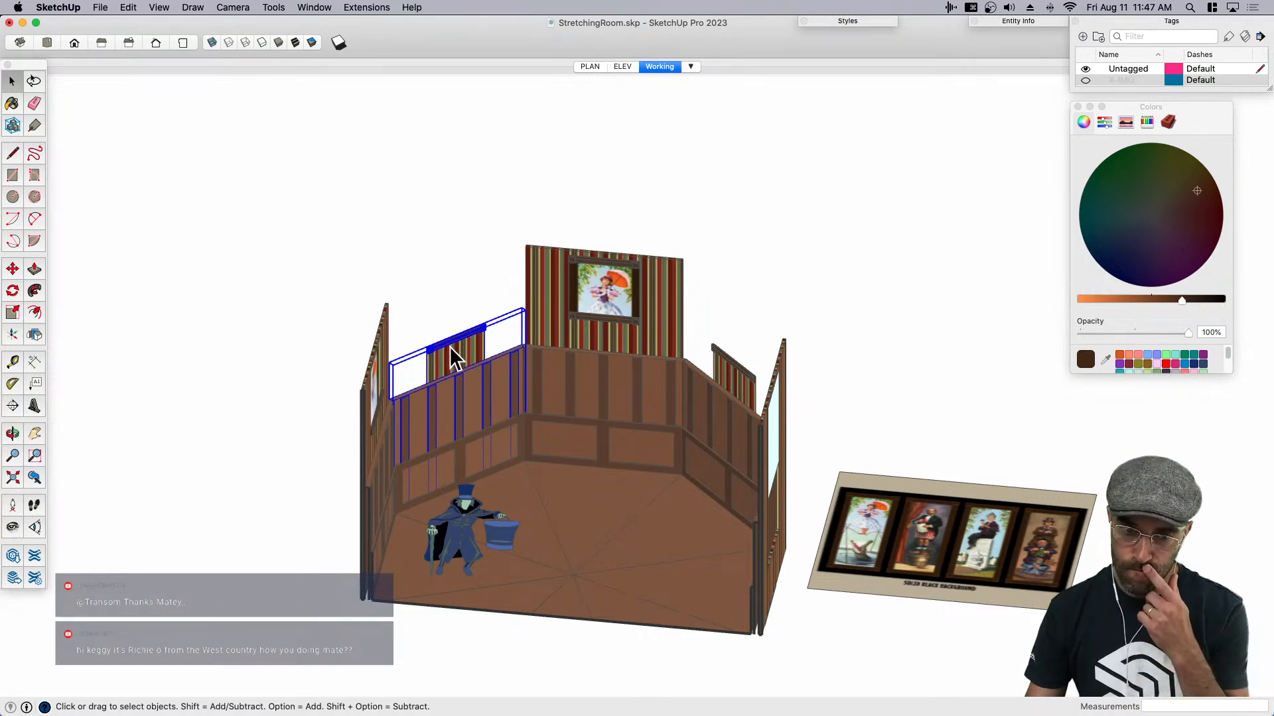
pyautogui.doubleClick(455, 355)
pyautogui.press('cmd+c')
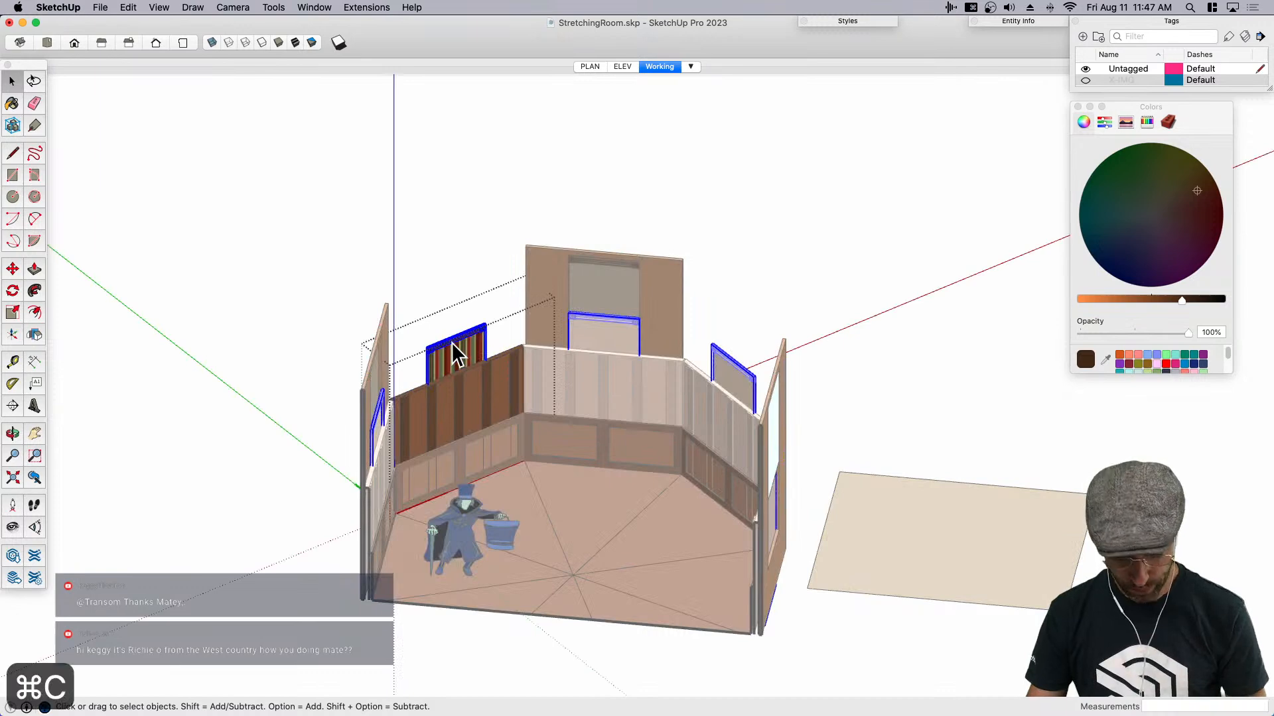
pyautogui.press('BackSpace')
pyautogui.click(456, 281)
pyautogui.press('cmd+shift+v')
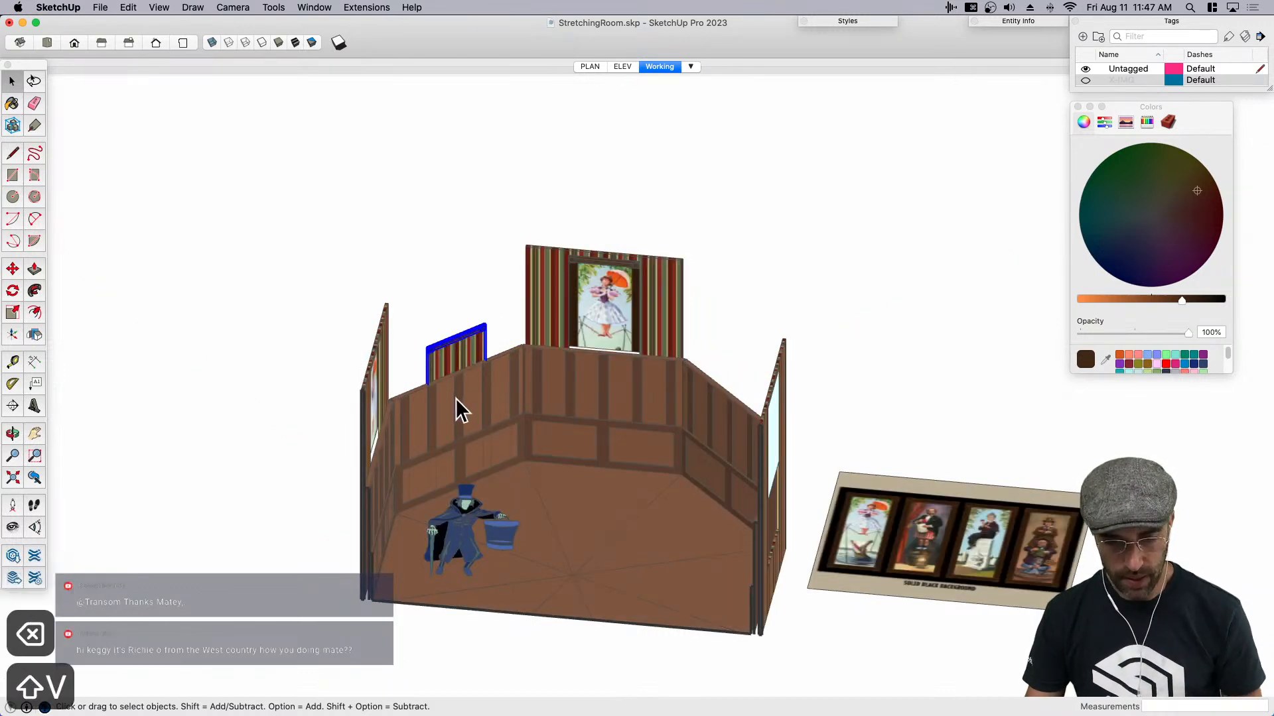
# - Rotate-copy the strip and molding group 45 degrees about the center of the floor, repeated x7 around the room
pyautogui.press('q')
pyautogui.moveTo(483, 379); pyautogui.dragTo(555, 526, button='middle')
pyautogui.scroll(4, 564, 520)
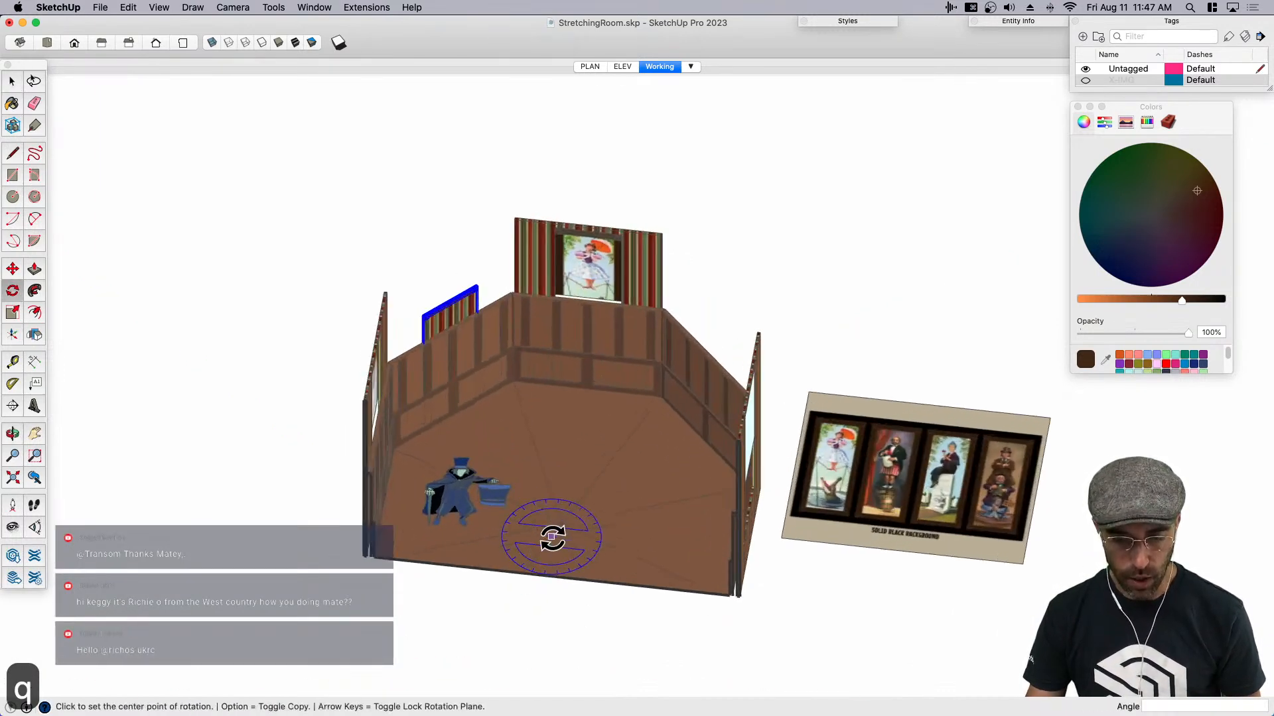
pyautogui.click(562, 526)
pyautogui.click(514, 444)
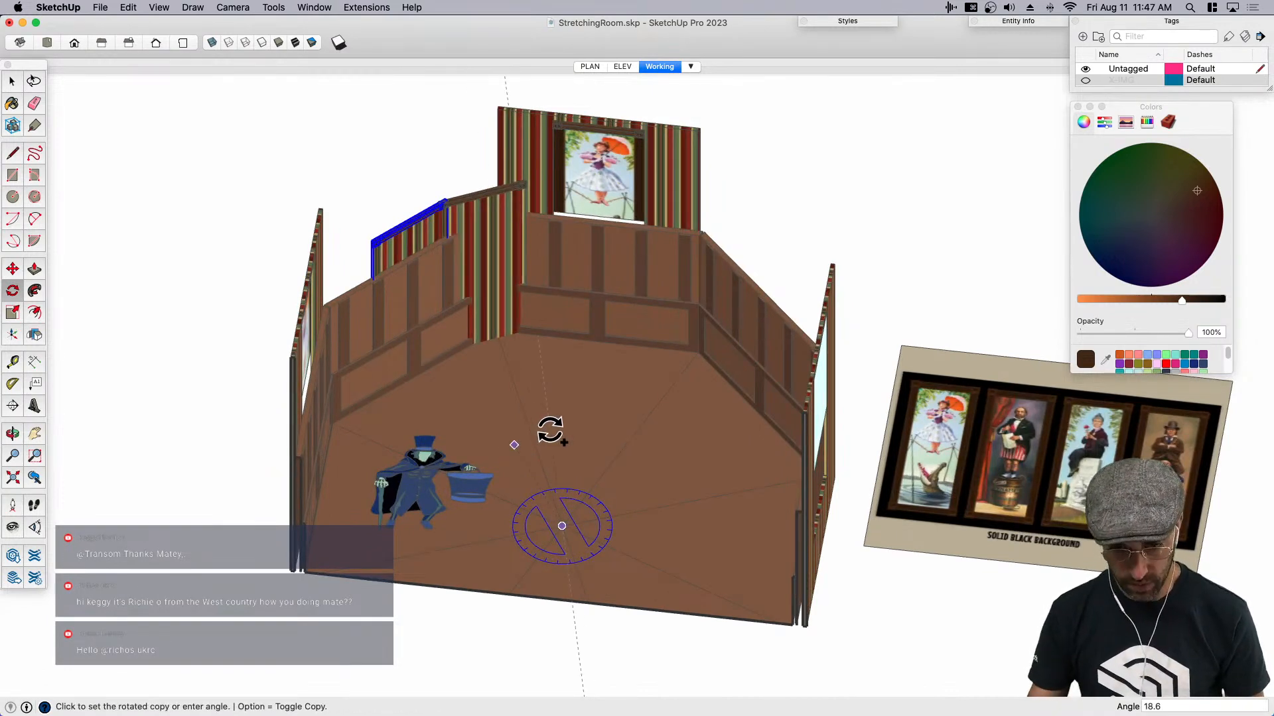
pyautogui.write('45')
pyautogui.press('Return')
pyautogui.write('x7')
pyautogui.press('Return')
# - Rotate-copy the back portrait wall 45 degrees about the center of the floor onto the neighboring paneled wall
pyautogui.moveTo(631, 438); pyautogui.dragTo(651, 223, button='middle')
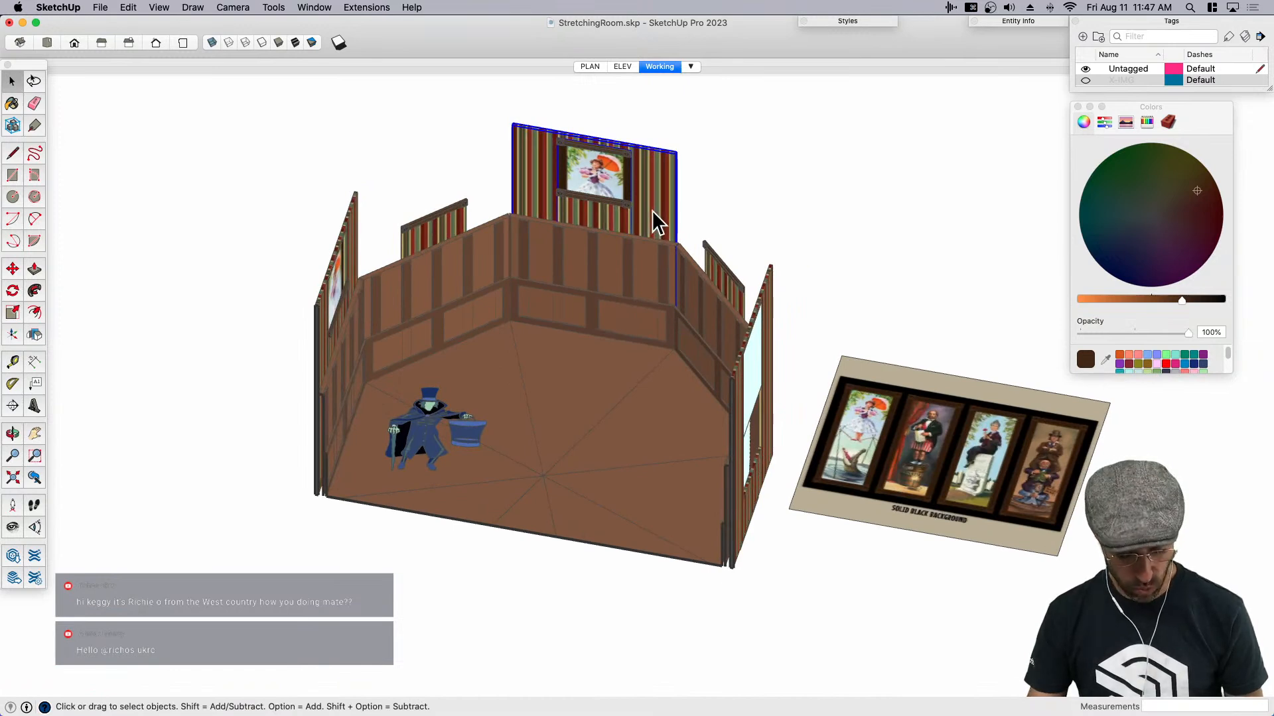
pyautogui.press('q')
pyautogui.click(543, 475)
pyautogui.click(573, 391)
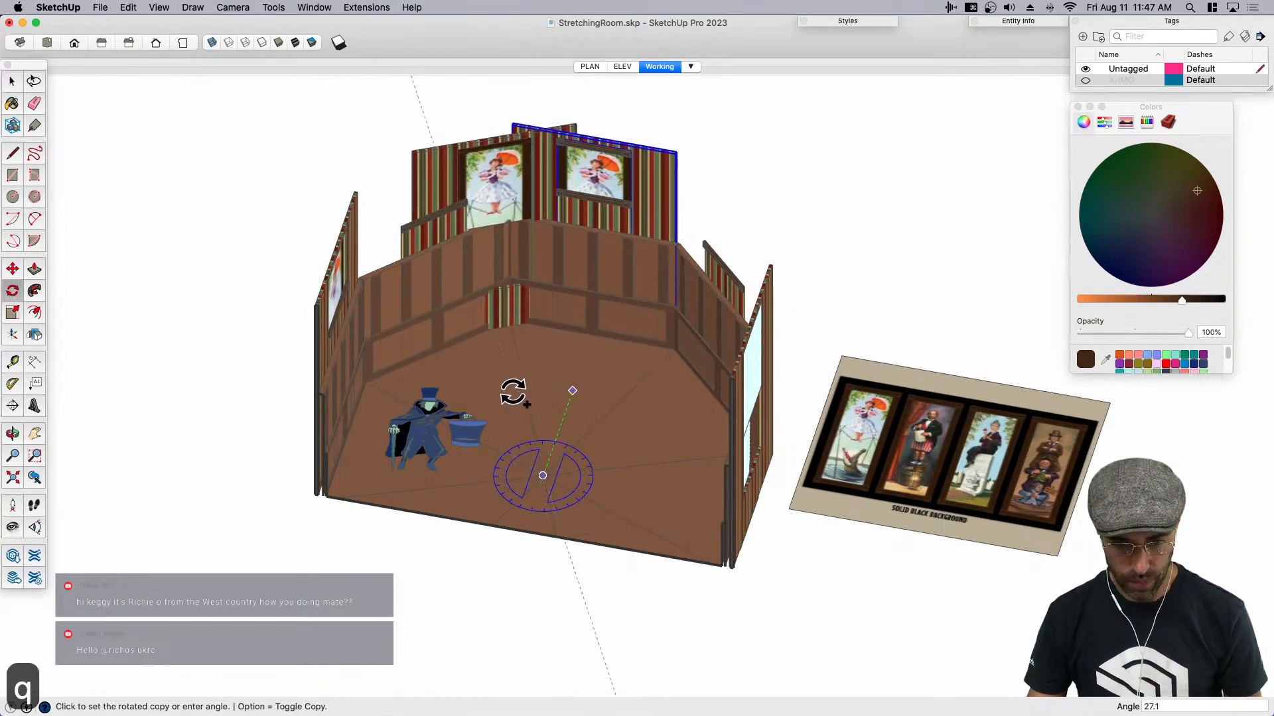
pyautogui.write('90')
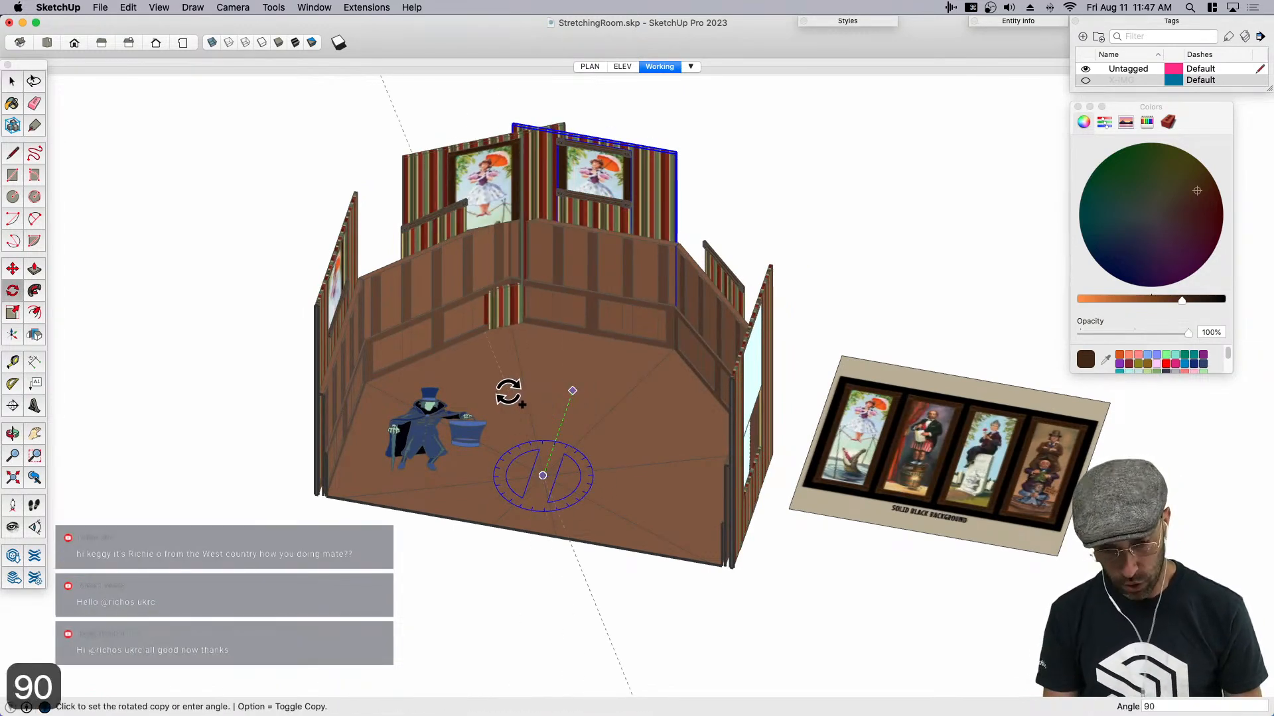
pyautogui.press('BackSpace')
pyautogui.press('BackSpace')
pyautogui.write('45.')
pyautogui.press('Return')
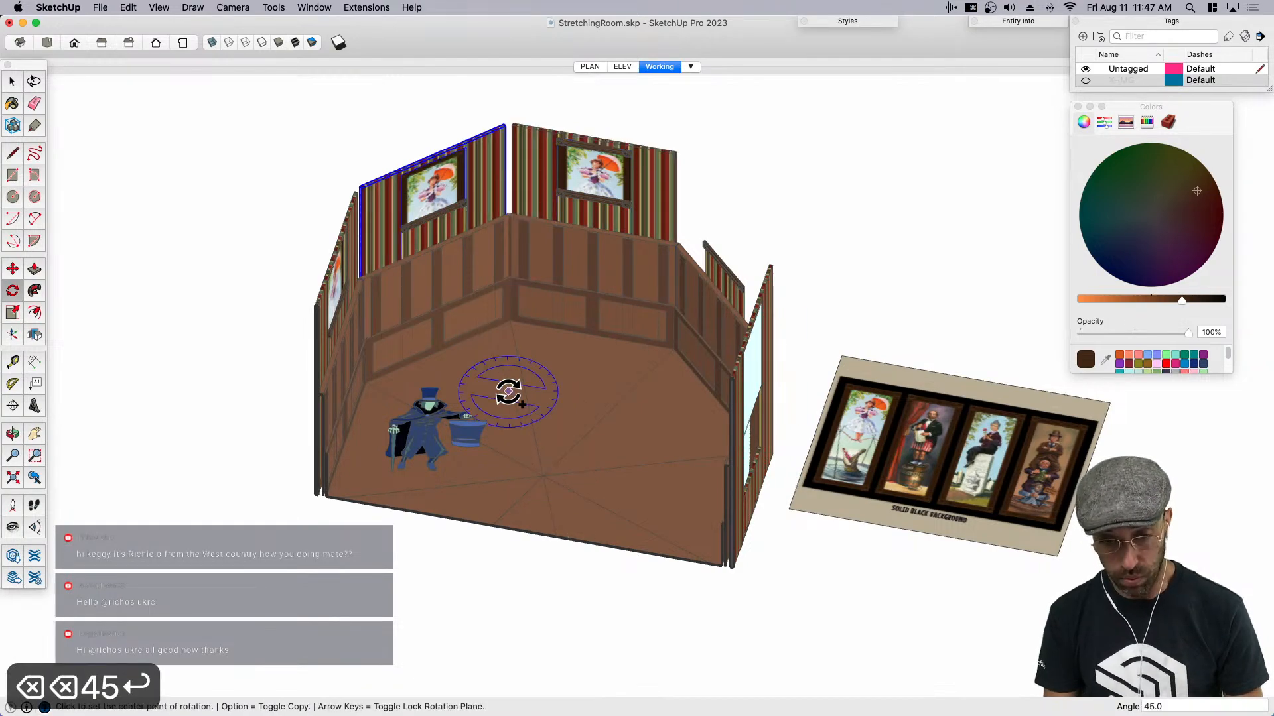
# - Make the rotated portrait wall copy unique from the other portrait walls
pyautogui.press('space')
pyautogui.moveTo(506, 352); pyautogui.dragTo(536, 106, button='middle')
pyautogui.scroll(5, 471, 175)
pyautogui.scroll(3, 471, 174)
pyautogui.rightClick(474, 171)
pyautogui.click(519, 250)
# - Delete the framed portrait from inside the unique wall component, leaving its striped panel
pyautogui.doubleClick(504, 199)
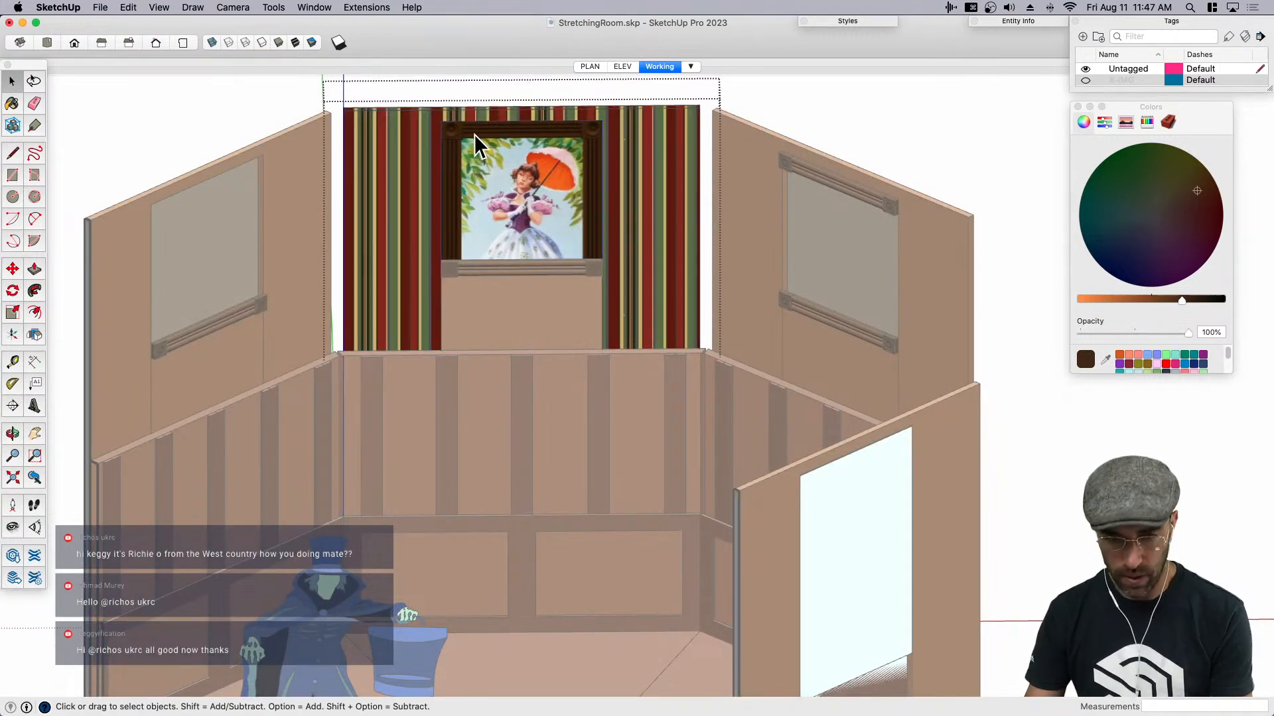
pyautogui.scroll(-2, 492, 168)
pyautogui.scroll(2, 534, 169)
pyautogui.press('Escape')
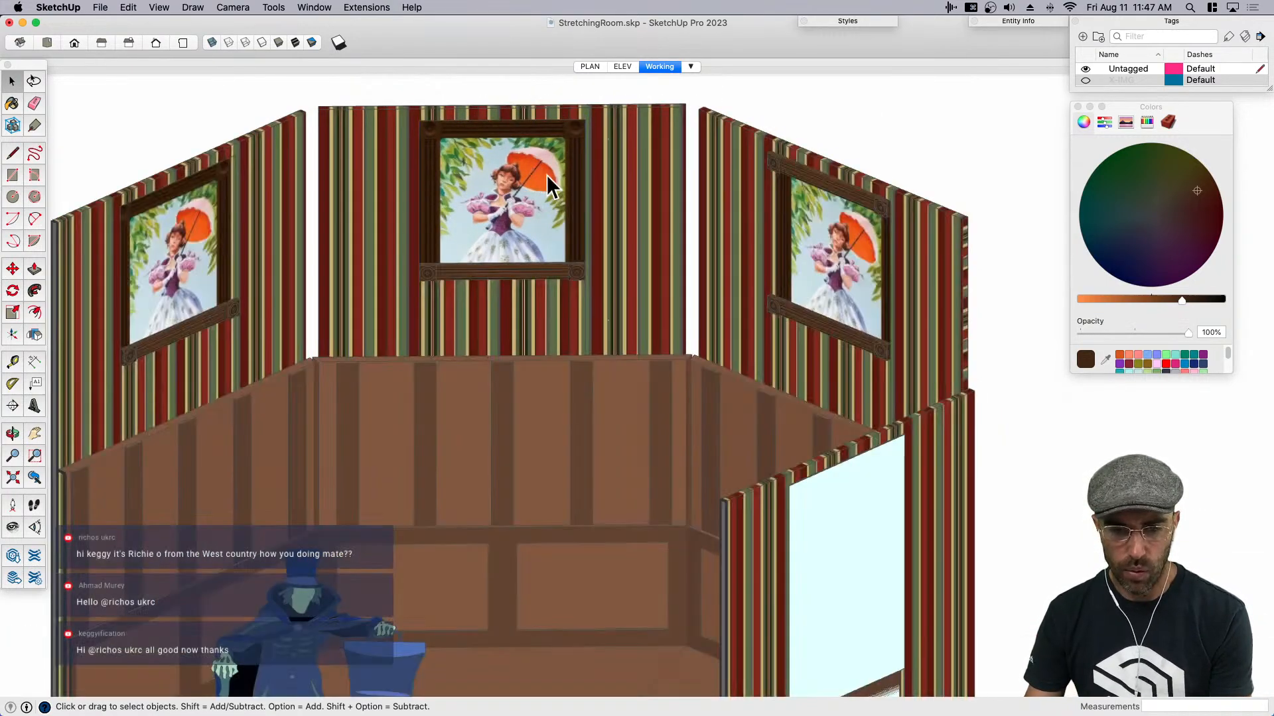
pyautogui.doubleClick(548, 177)
pyautogui.click(555, 178)
pyautogui.press('BackSpace')
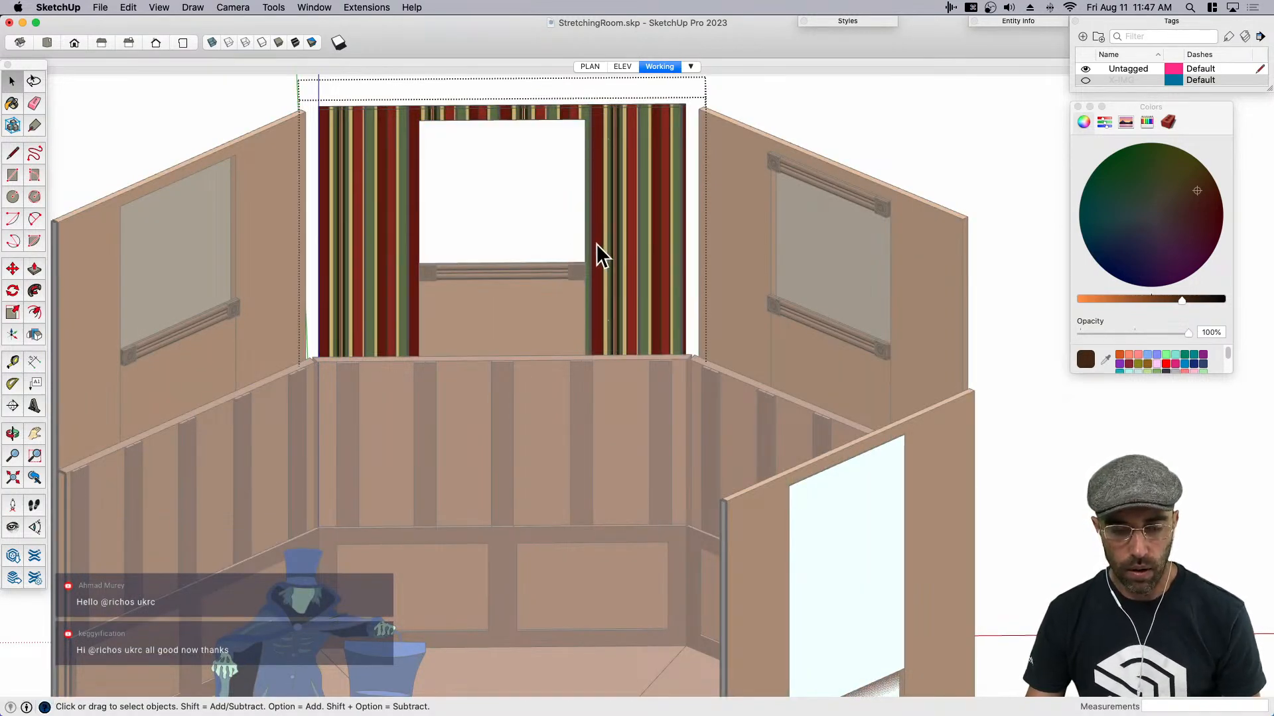
# - Make the striped panel inside the wall unique and open it for editing
pyautogui.scroll(-3, 597, 245)
pyautogui.moveTo(565, 205); pyautogui.dragTo(659, 181, button='middle')
pyautogui.rightClick(659, 180)
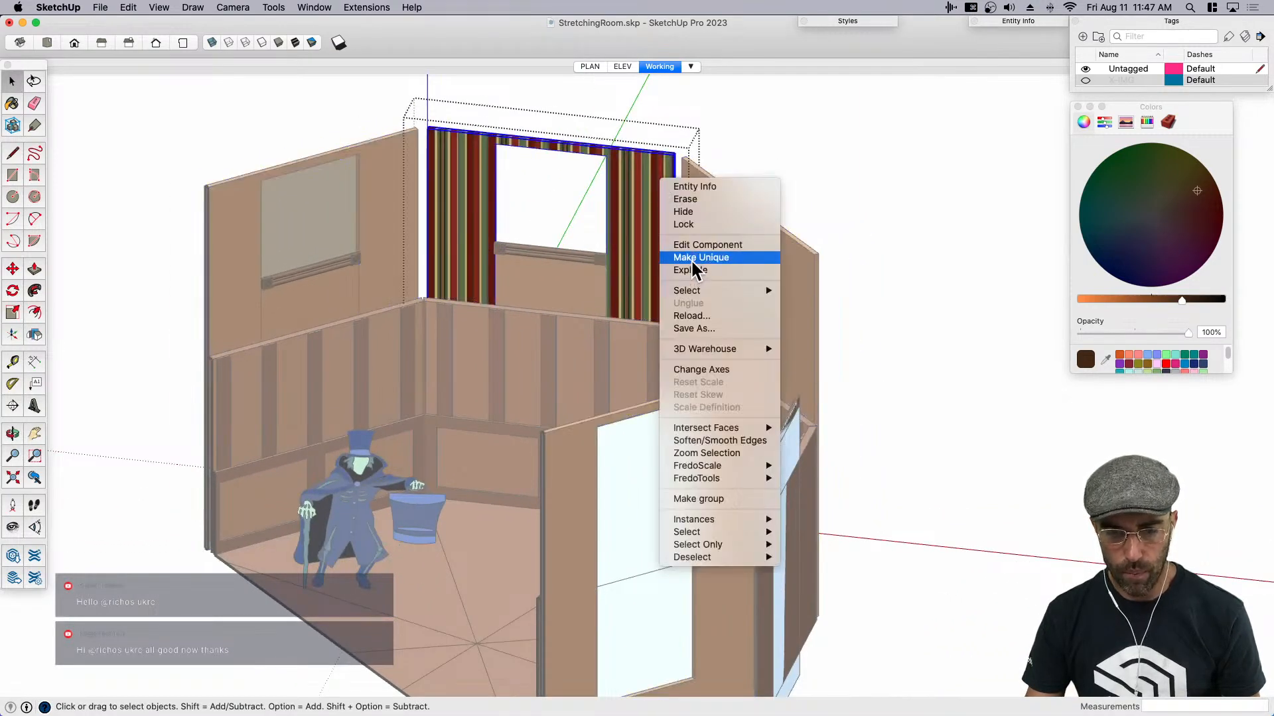
pyautogui.click(691, 261)
pyautogui.doubleClick(631, 214)
pyautogui.scroll(3, 478, 165)
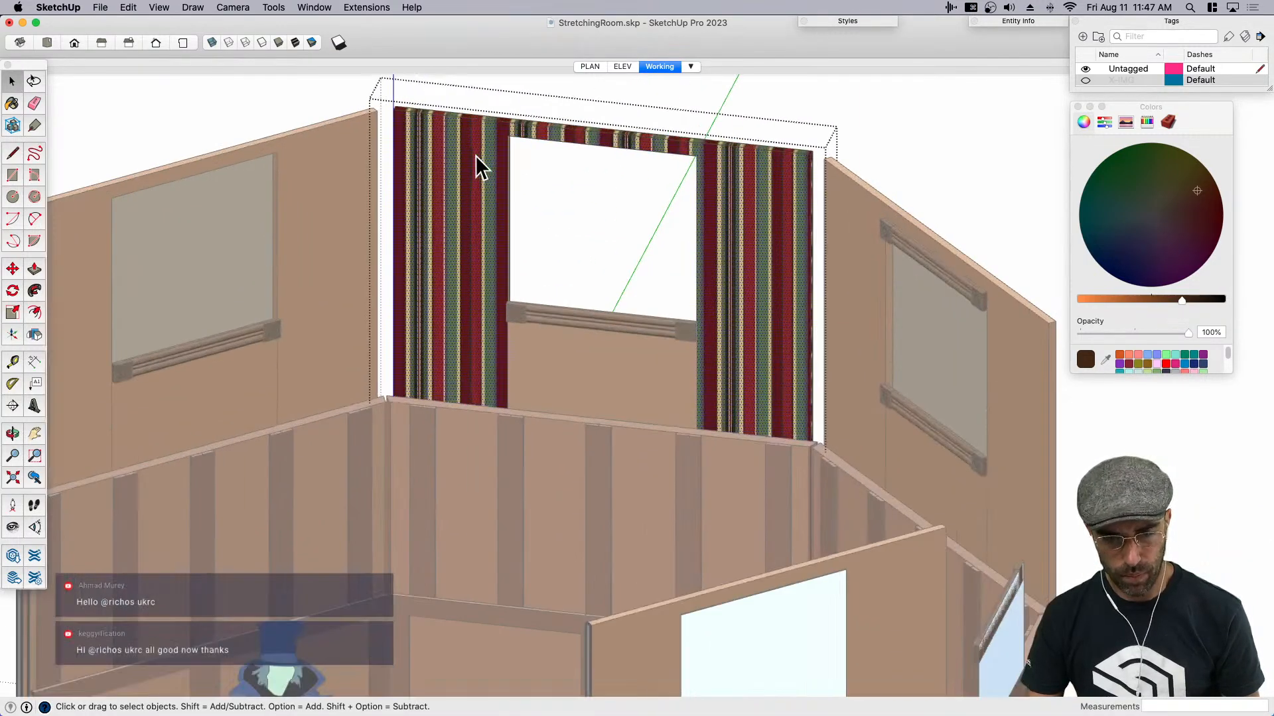
# - Display the model without textures and Push/Pull the portrait opening's side face across to the opposite side to fill the opening
pyautogui.click(307, 42)
pyautogui.scroll(1, 468, 193)
pyautogui.scroll(3, 558, 211)
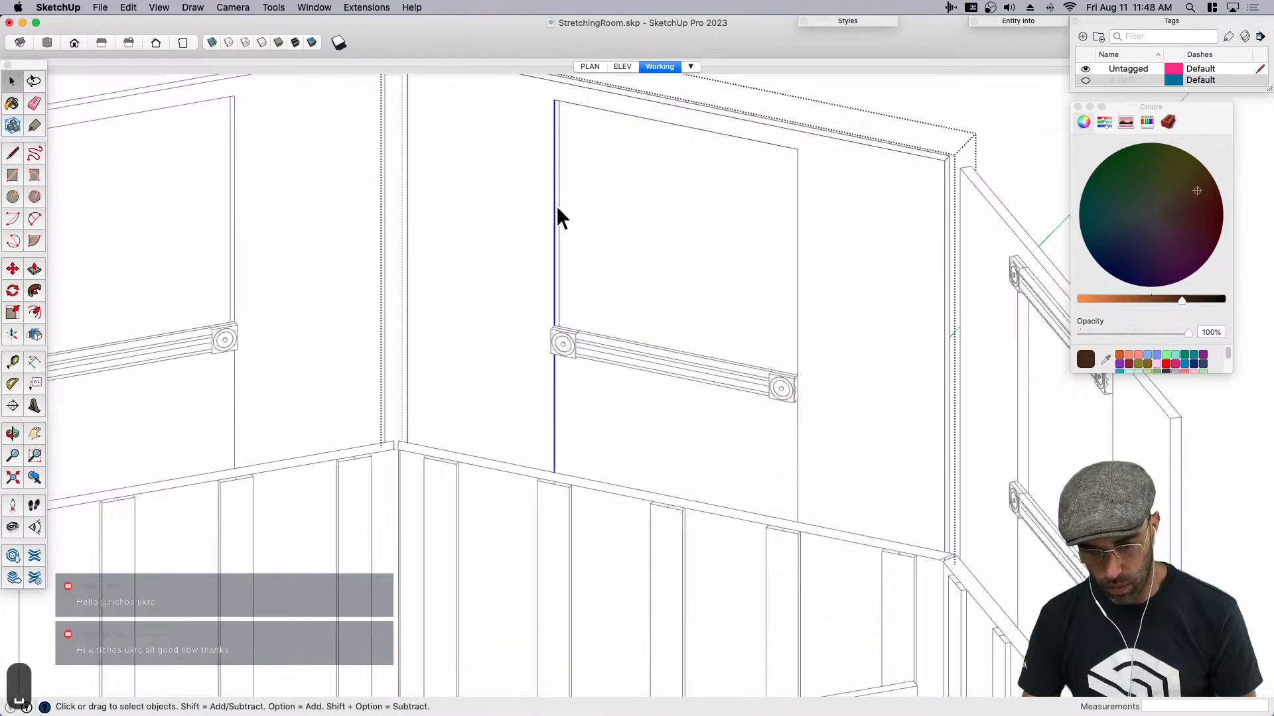
pyautogui.press('p')
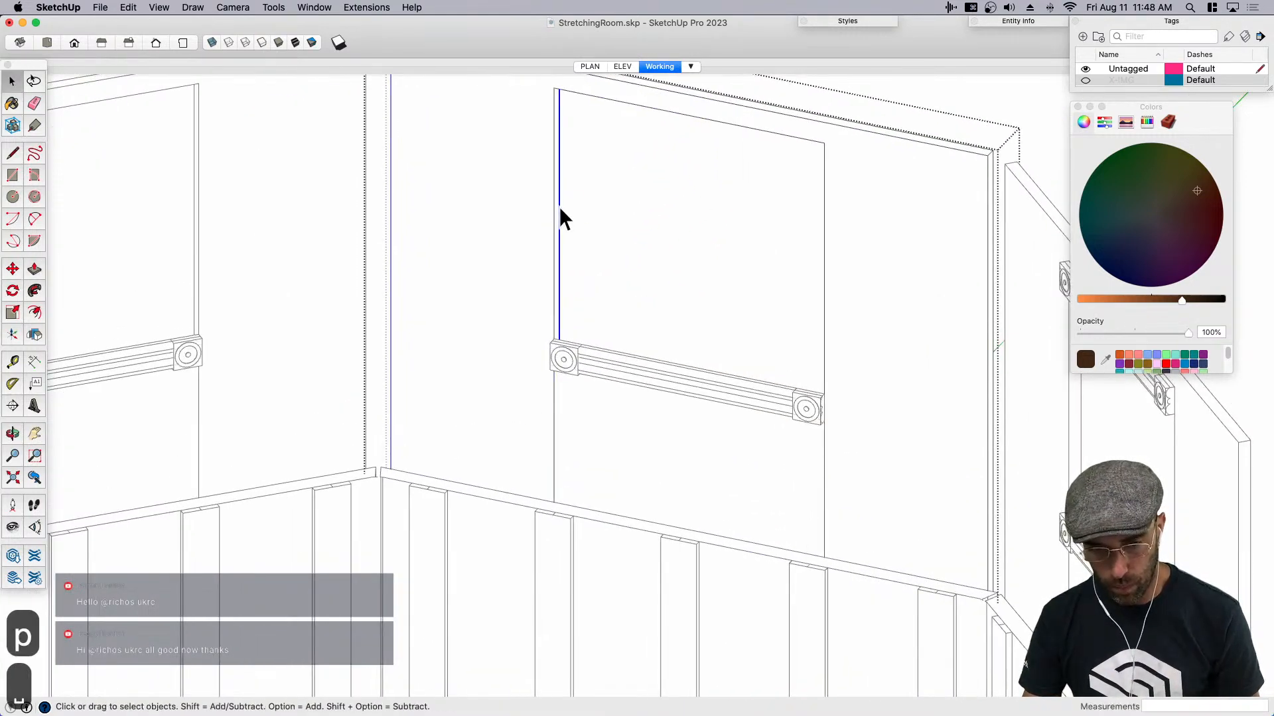
pyautogui.scroll(3, 556, 212)
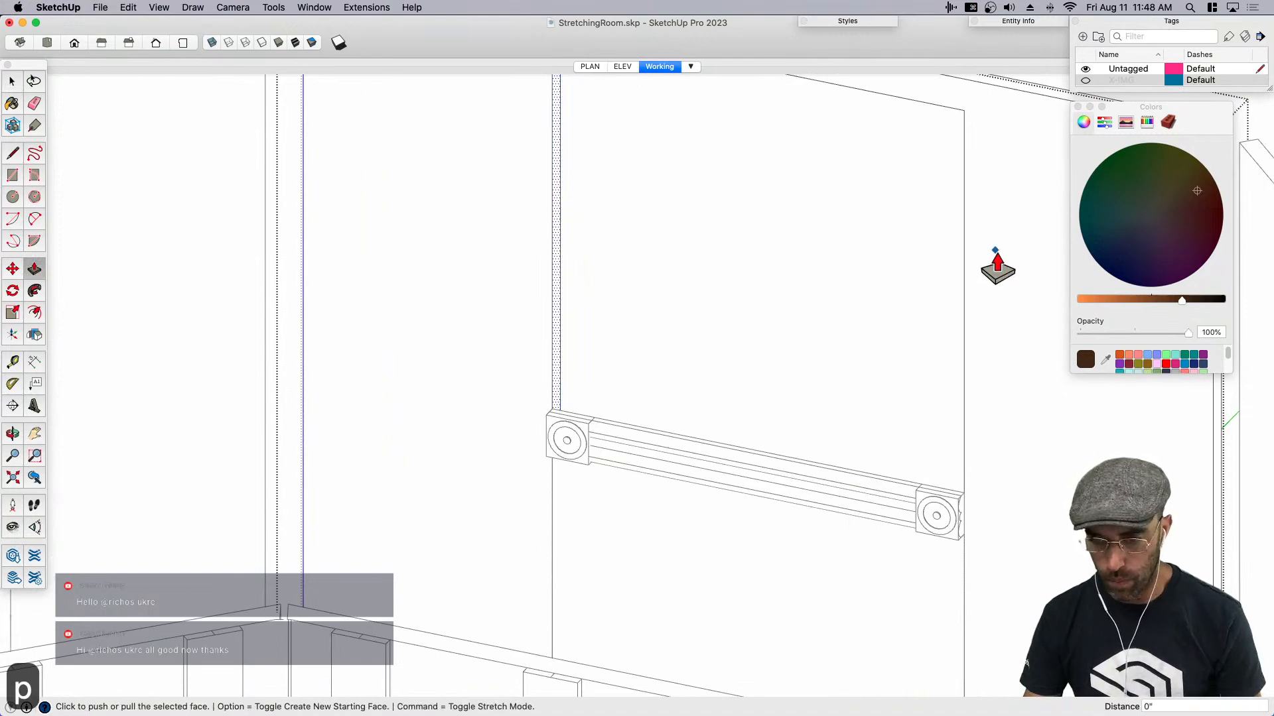
pyautogui.click(557, 257)
pyautogui.click(966, 270)
pyautogui.press('e')
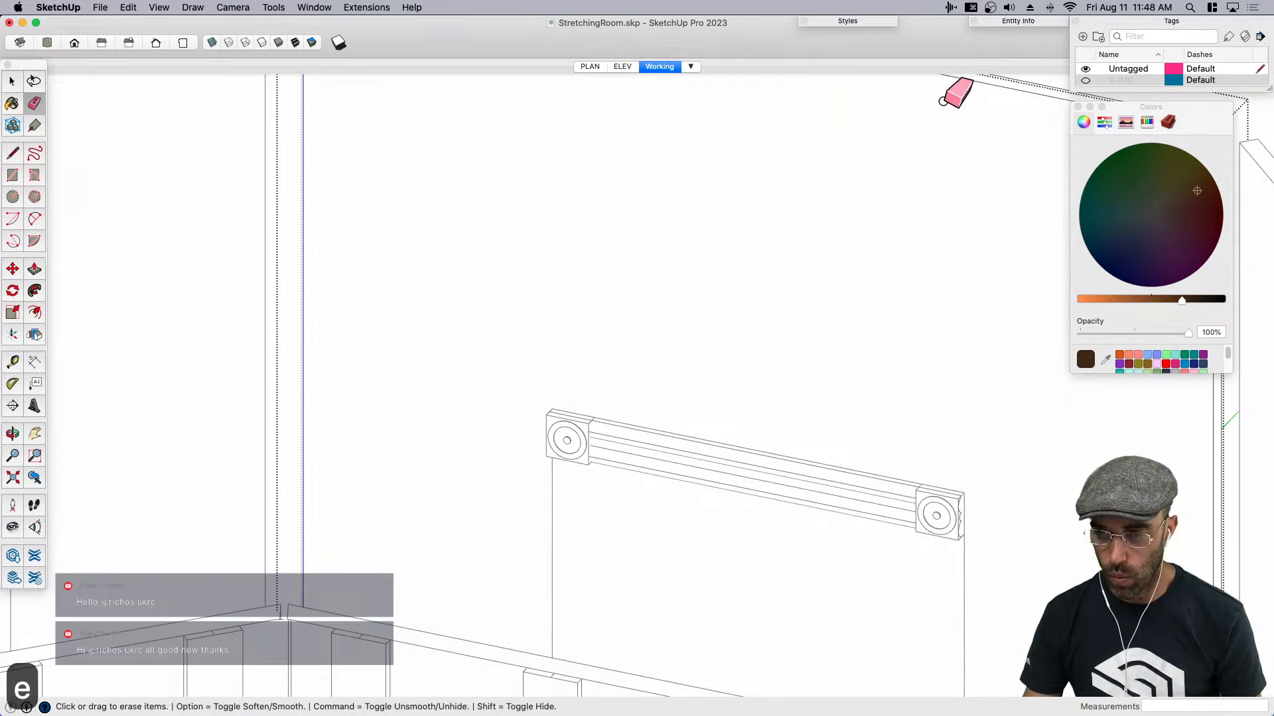
# - Separate the rosette molding from the strip group on the filled wall by pasting it in place, and delete both pieces from that wall
pyautogui.scroll(-5, 754, 270)
pyautogui.press('space')
pyautogui.click(706, 360)
pyautogui.moveTo(706, 360); pyautogui.dragTo(618, 372, button='middle')
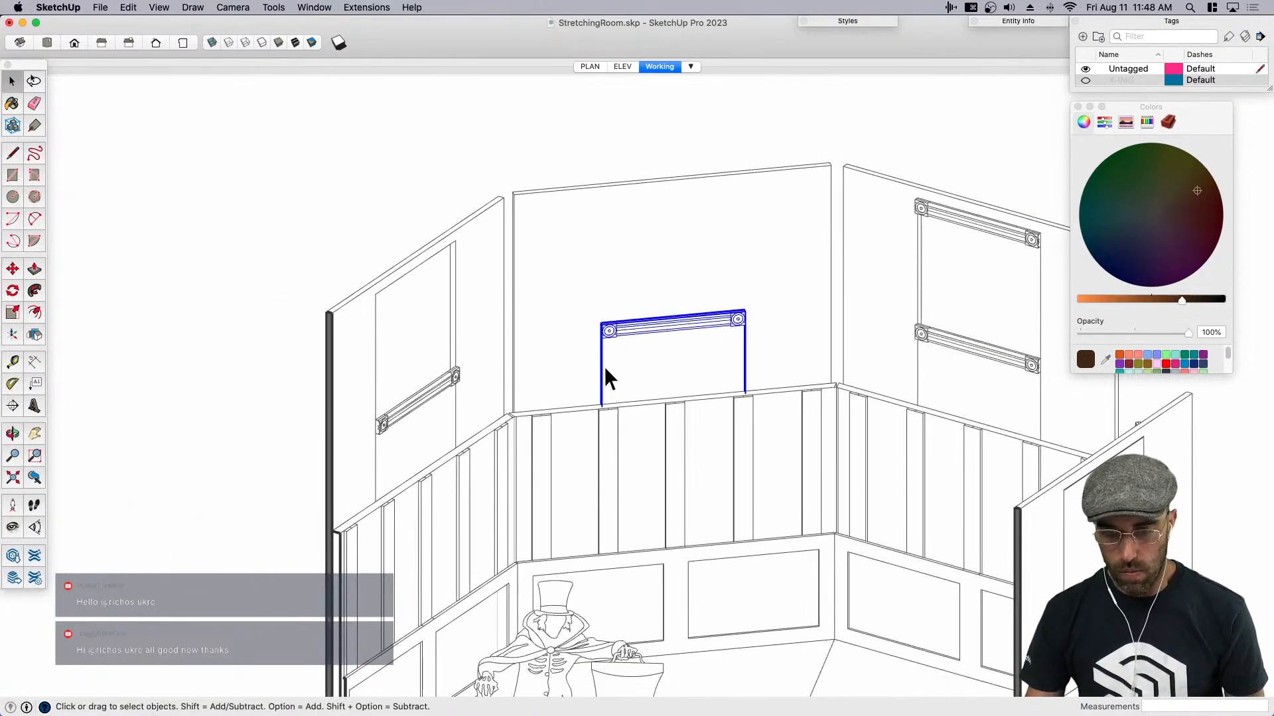
pyautogui.doubleClick(636, 330)
pyautogui.click(636, 331)
pyautogui.press('super+c')
pyautogui.click(648, 250)
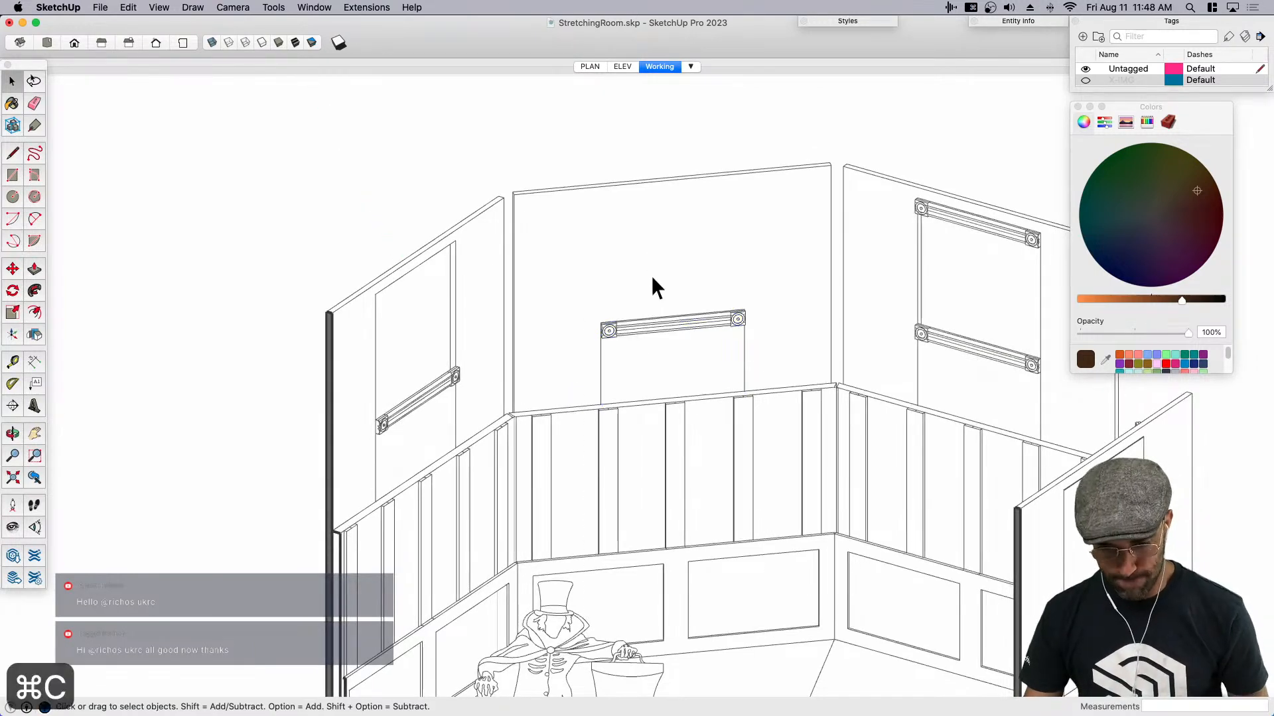
pyautogui.press('shift+super+v')
pyautogui.press('BackSpace')
pyautogui.scroll(-5, 654, 360)
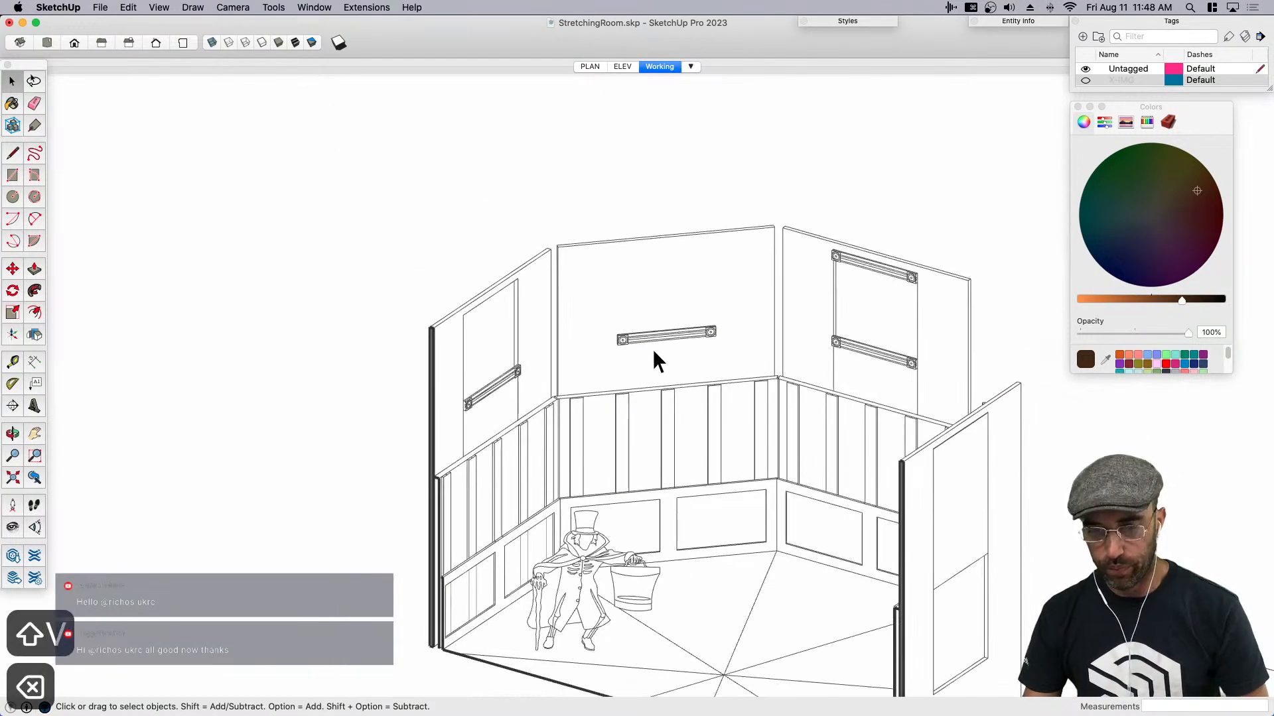
pyautogui.click(675, 334)
pyautogui.press('BackSpace')
# - Close the Colors window and save the model
pyautogui.moveTo(553, 275)
pyautogui.mouseDown(button='middle')
pyautogui.moveTo(901, 324)
pyautogui.moveTo(713, 338)
pyautogui.mouseUp(button='middle')
pyautogui.scroll(-5, 643, 340)
pyautogui.click(1078, 107)
pyautogui.press('cmd+s')
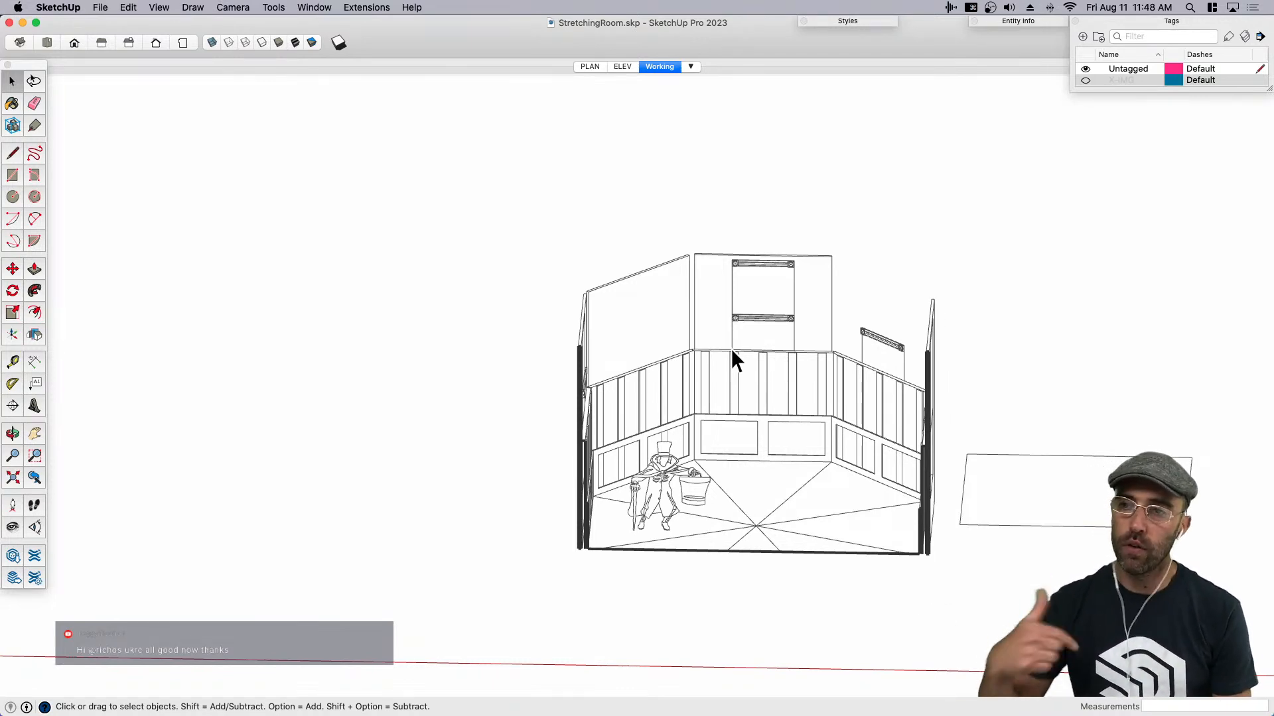
# - Draw a 6" line from the corner along the top edge of each of the two adjoining paneled walls
pyautogui.moveTo(797, 318); pyautogui.dragTo(690, 369, button='middle')
pyautogui.scroll(10, 690, 369)
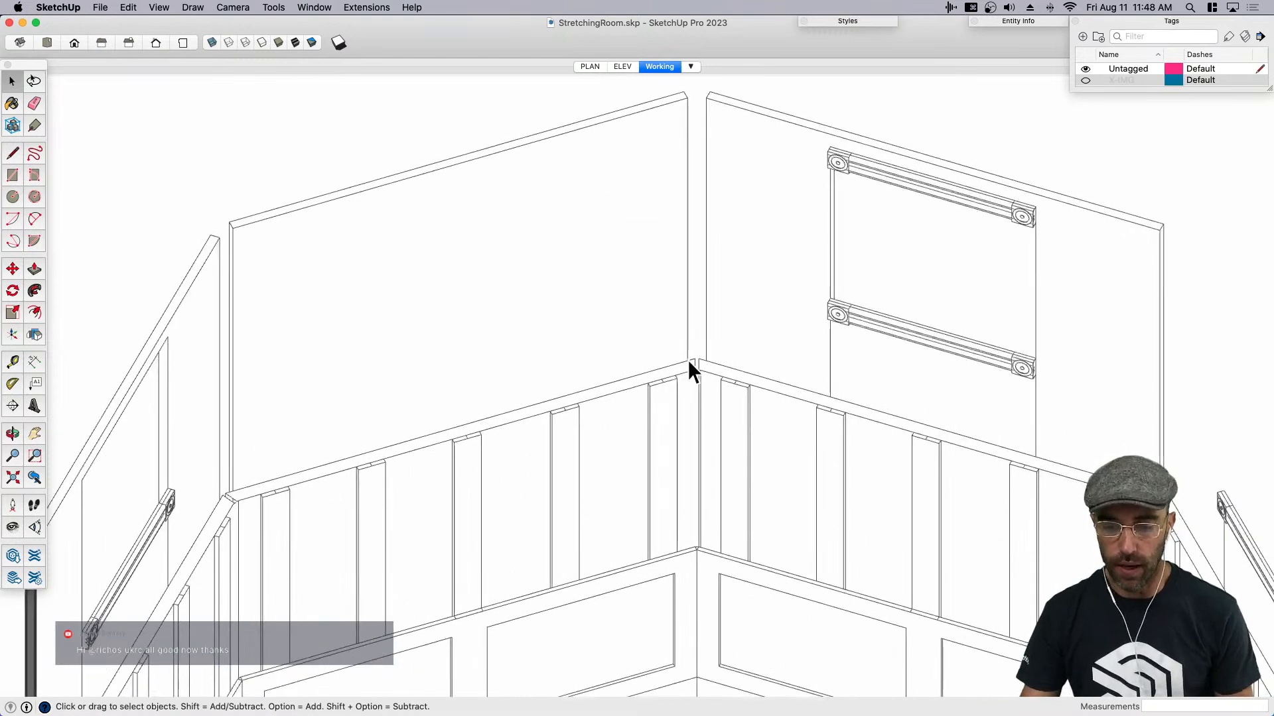
pyautogui.click(677, 389)
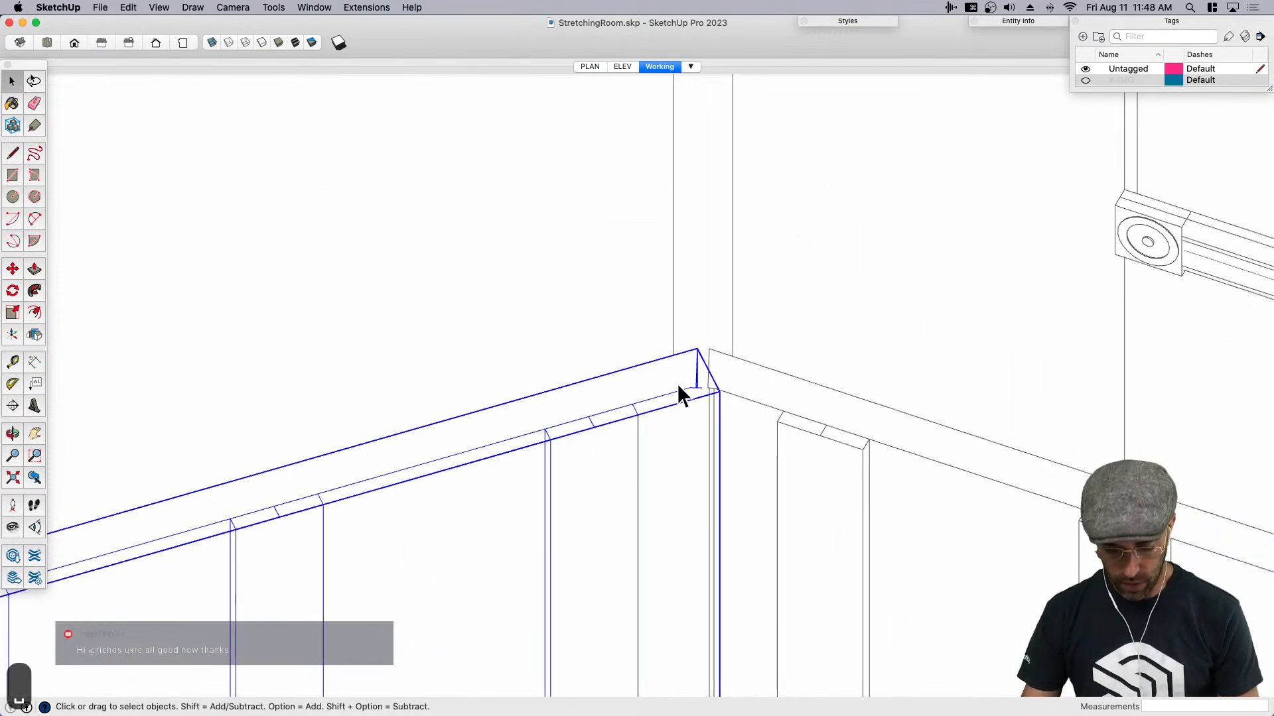
pyautogui.press('l')
pyautogui.scroll(2, 685, 365)
pyautogui.scroll(-3, 709, 384)
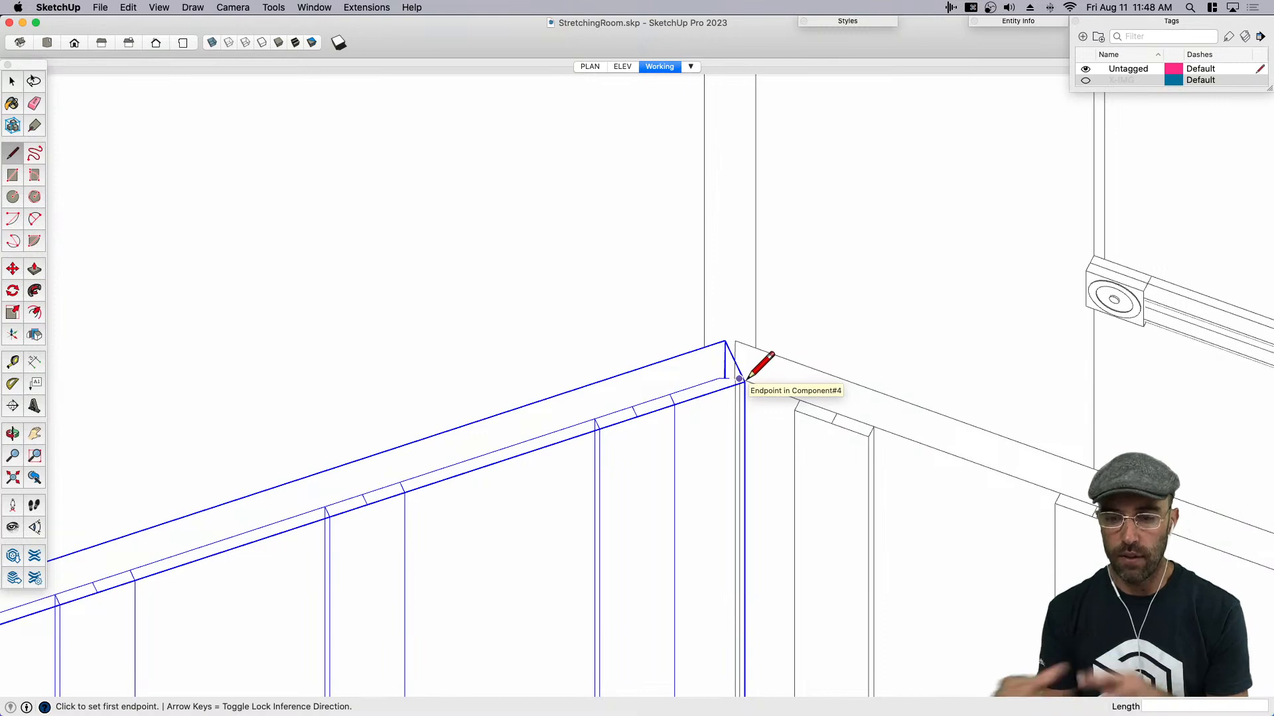
pyautogui.scroll(-4, 754, 348)
pyautogui.scroll(4, 754, 348)
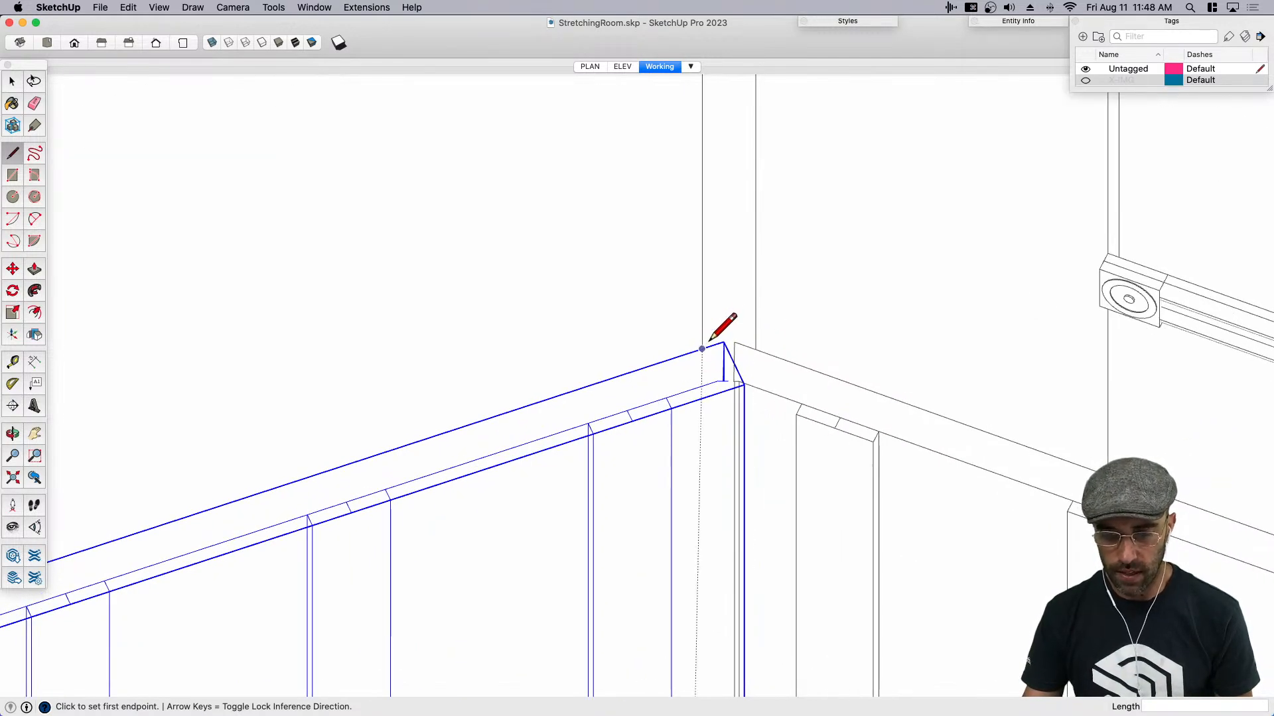
pyautogui.click(723, 342)
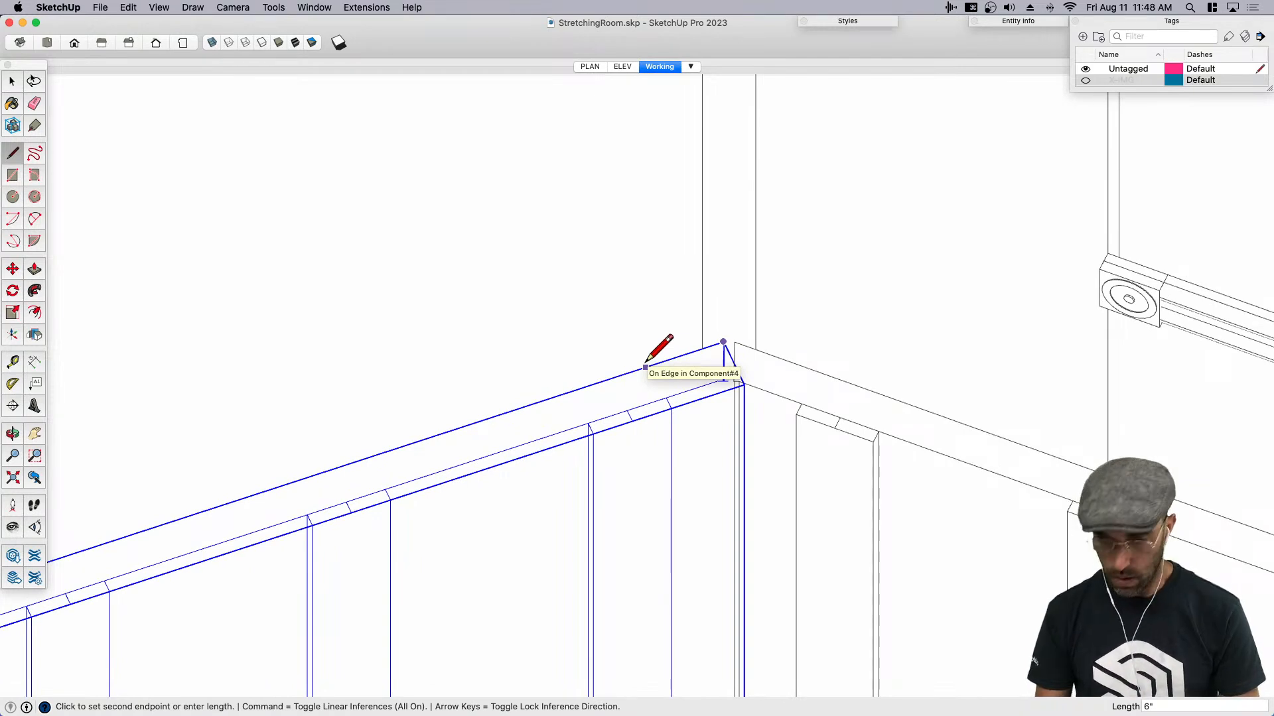
pyautogui.write('6')
pyautogui.press('Return')
pyautogui.press('Escape')
pyautogui.click(734, 342)
pyautogui.write('6')
pyautogui.press('Return')
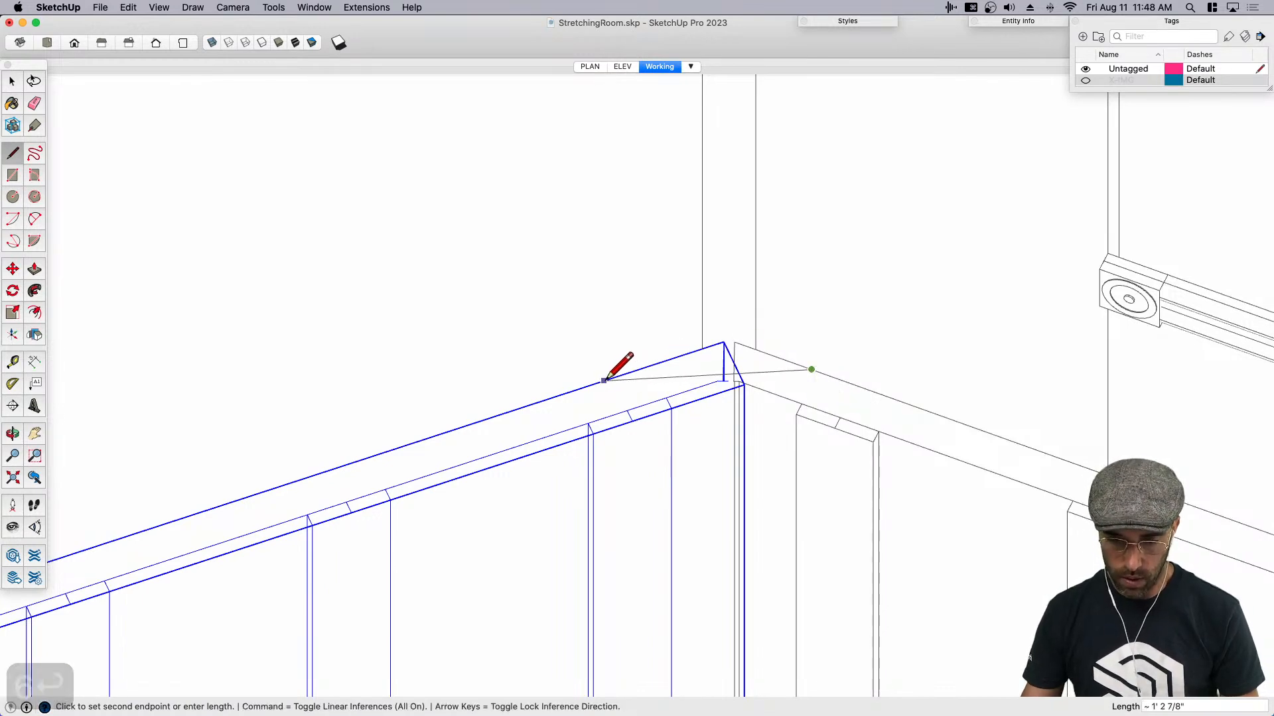
# - Connect the far ends of the two 6" lines and extend the lines across the corner gap to close a triangle
pyautogui.click(646, 367)
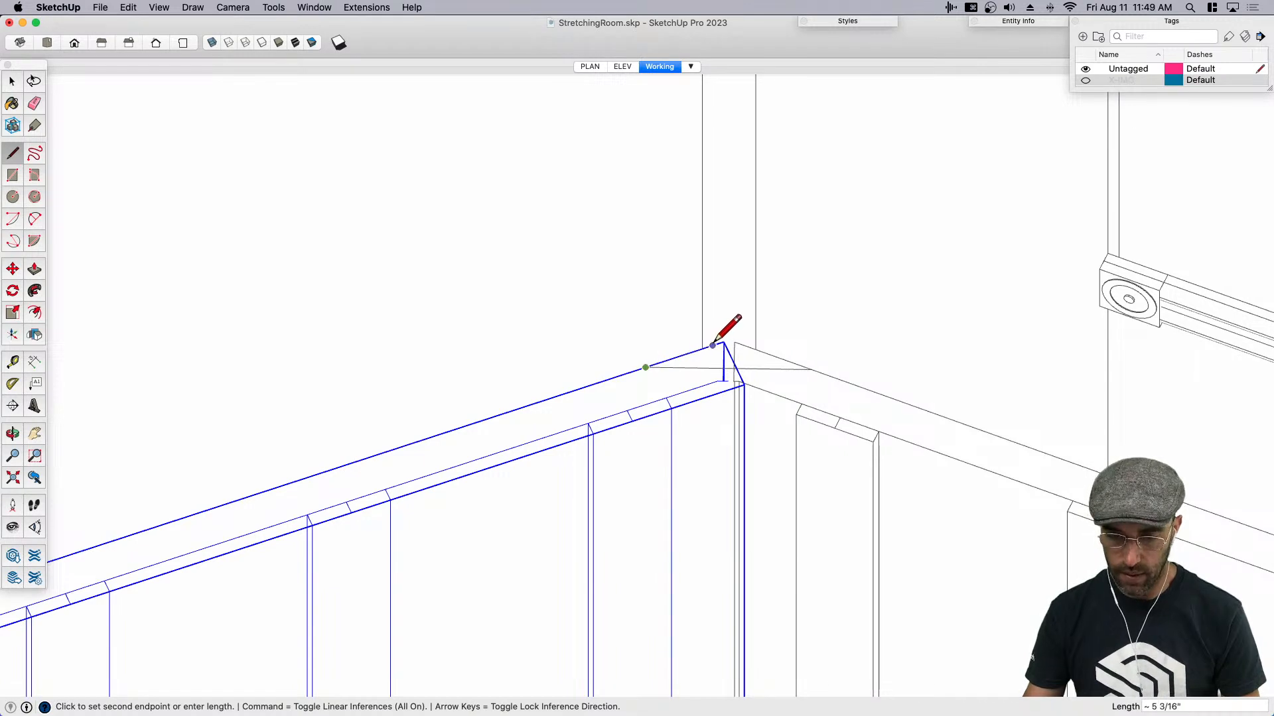
pyautogui.click(713, 344)
pyautogui.scroll(3, 737, 328)
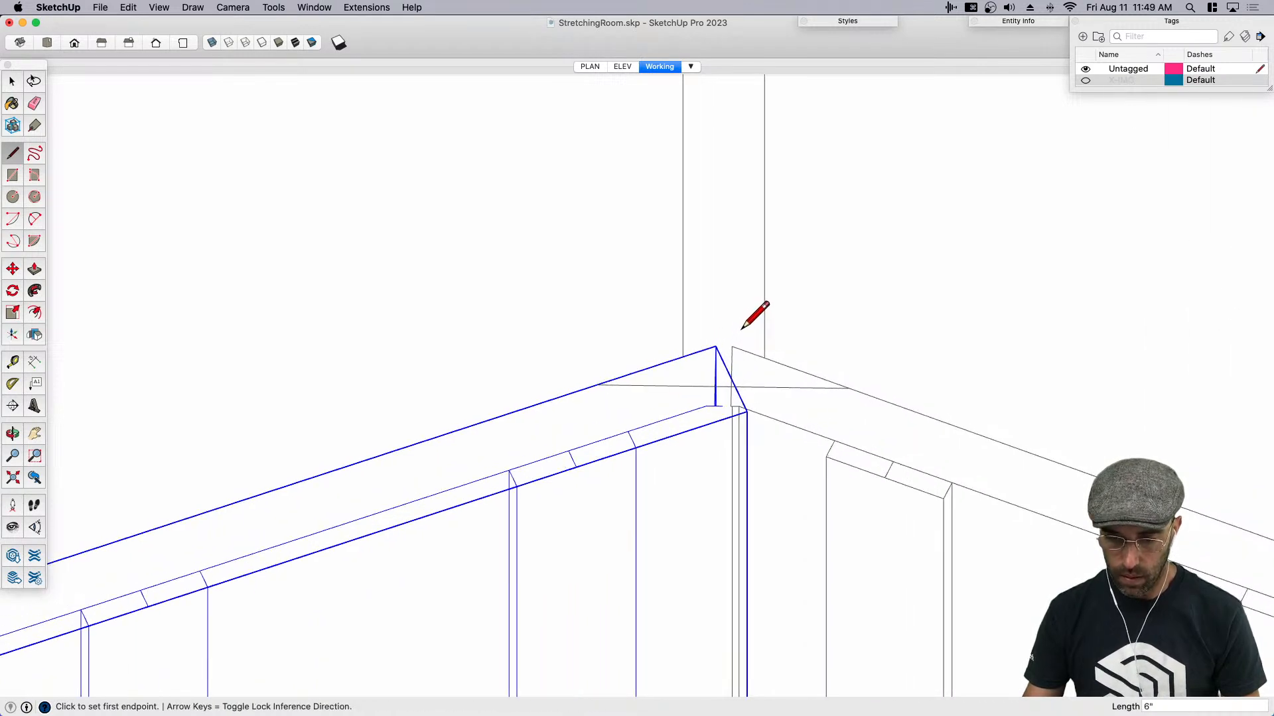
pyautogui.click(712, 348)
pyautogui.click(764, 330)
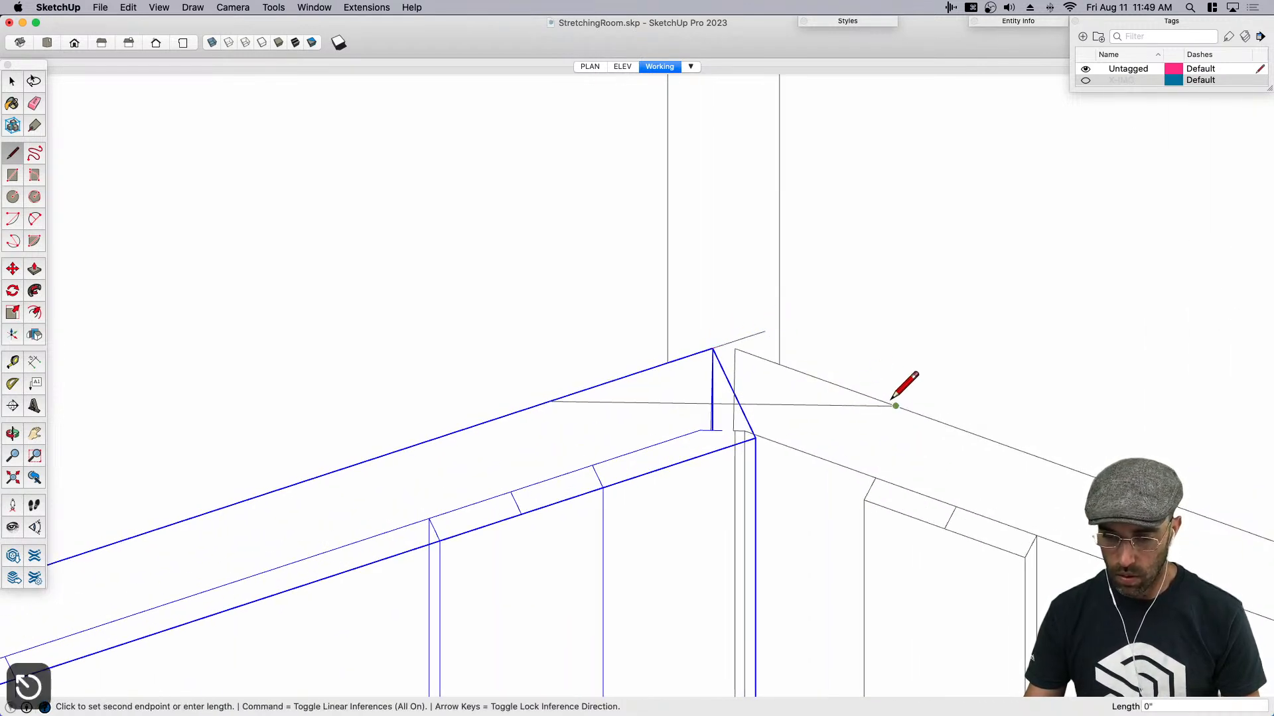
# - Erase the line ends that overshoot the triangle's outer corner
pyautogui.press('e')
pyautogui.press('space')
pyautogui.click(726, 376)
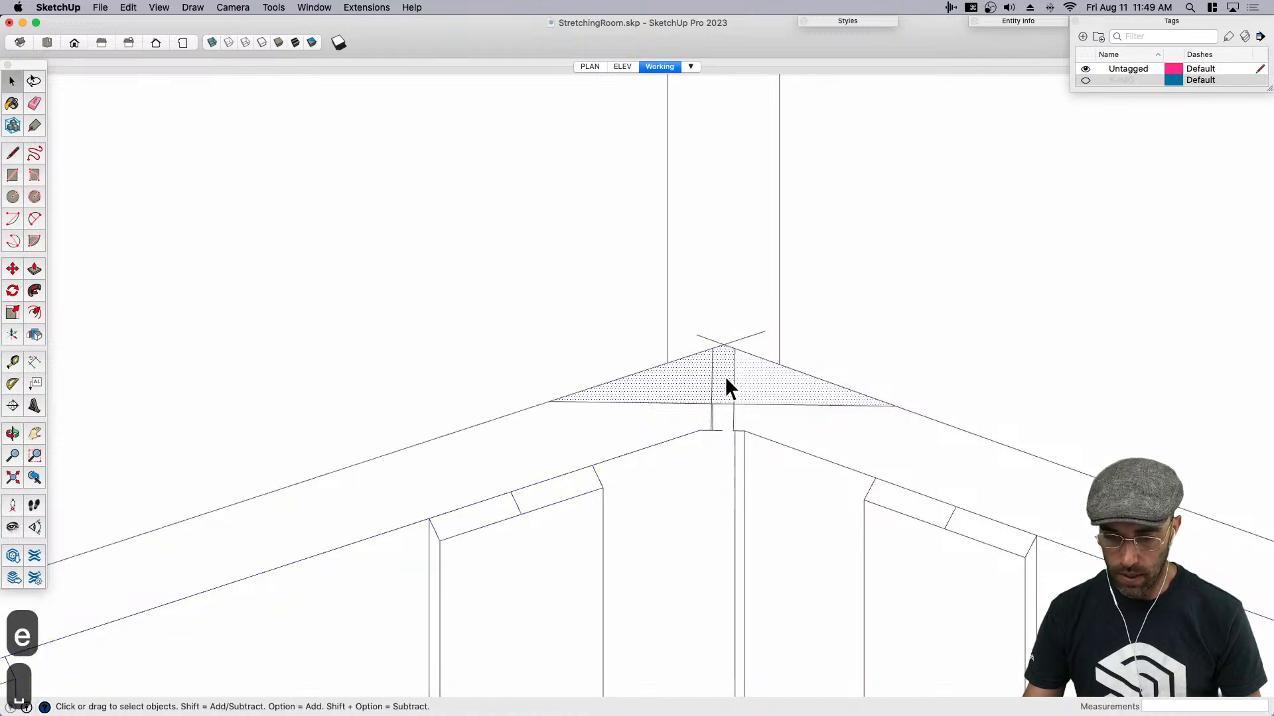
pyautogui.press('e')
pyautogui.click(710, 340)
pyautogui.click(756, 334)
pyautogui.press('space')
# - Push/Pull the triangular face up to the top of the striped walls to form a corner post
pyautogui.scroll(-4, 693, 387)
pyautogui.scroll(-5, 671, 387)
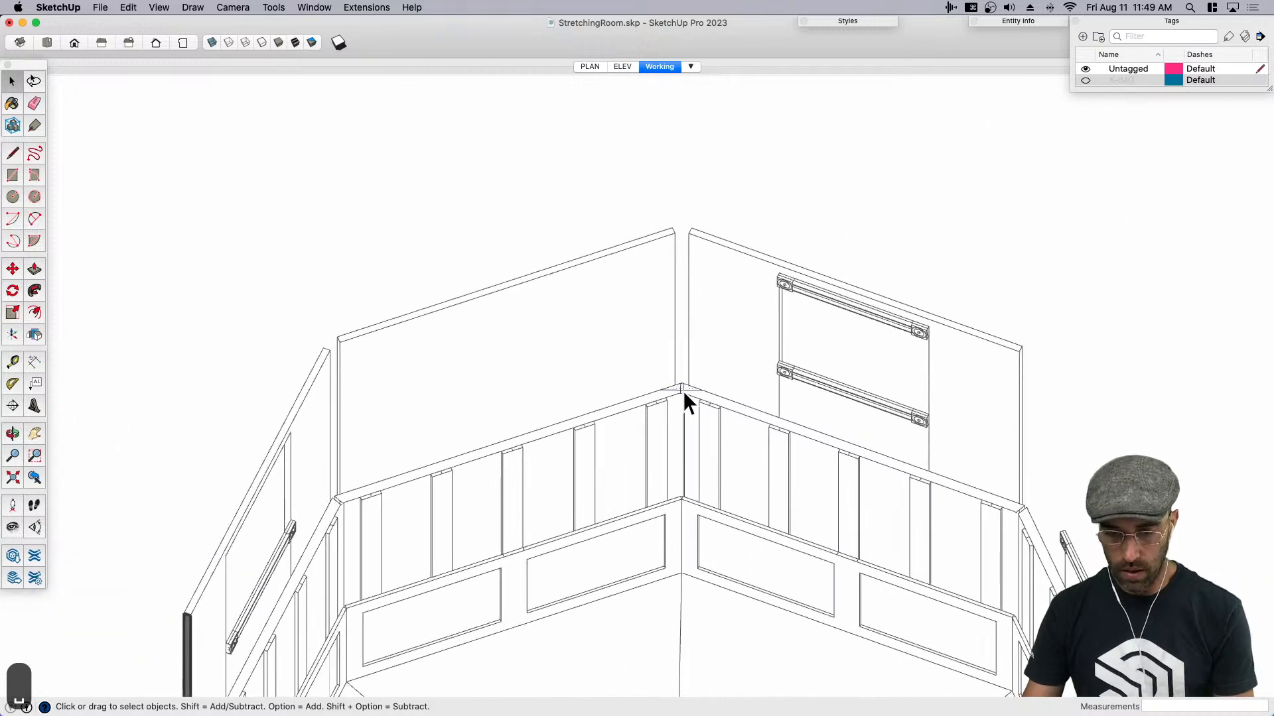
pyautogui.press('p')
pyautogui.click(683, 388)
pyautogui.click(730, 170)
# - Select the whole corner post and make it a component
pyautogui.press('space')
pyautogui.click(672, 233)
pyautogui.hotkey('shift', 'g')
pyautogui.press('Return')
pyautogui.moveTo(672, 254); pyautogui.dragTo(675, 252, button='middle')
# - Rotate-copy the corner post about the floor's center point by 45 degrees, repeated 7 times around the room
pyautogui.scroll(-5, 676, 252)
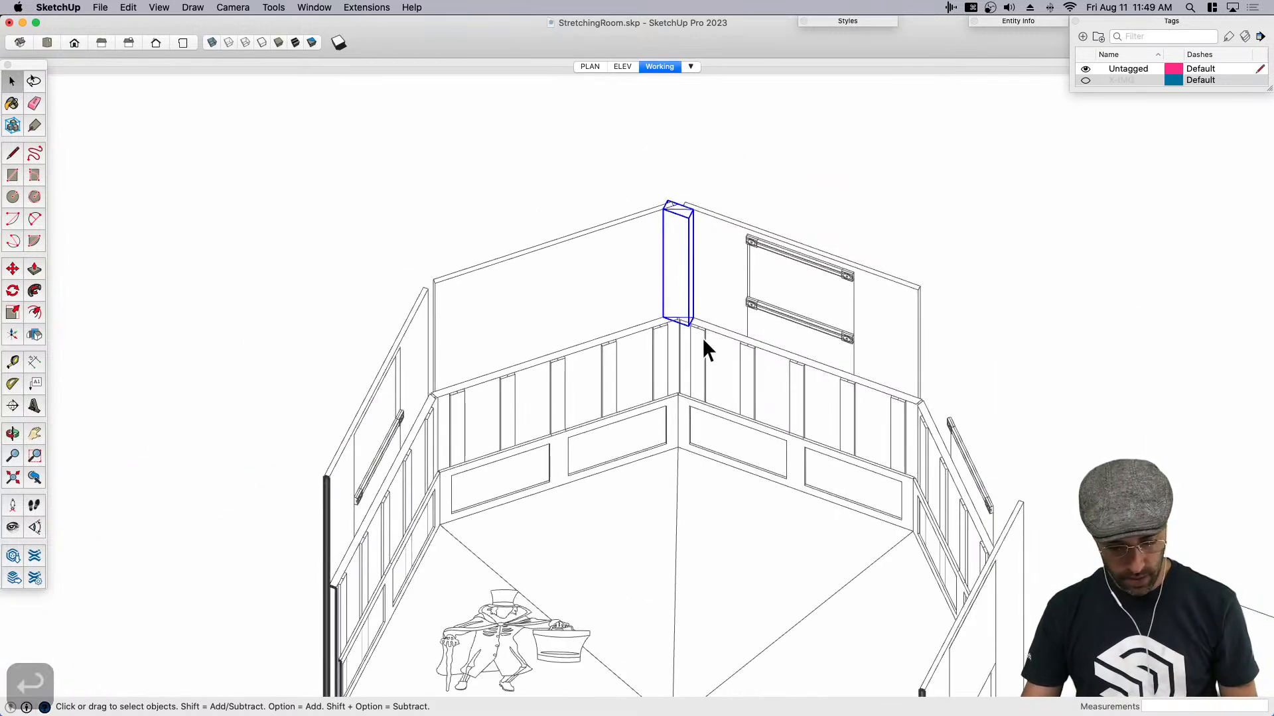
pyautogui.press('q')
pyautogui.scroll(-3, 701, 516)
pyautogui.moveTo(701, 516); pyautogui.dragTo(719, 419, button='middle')
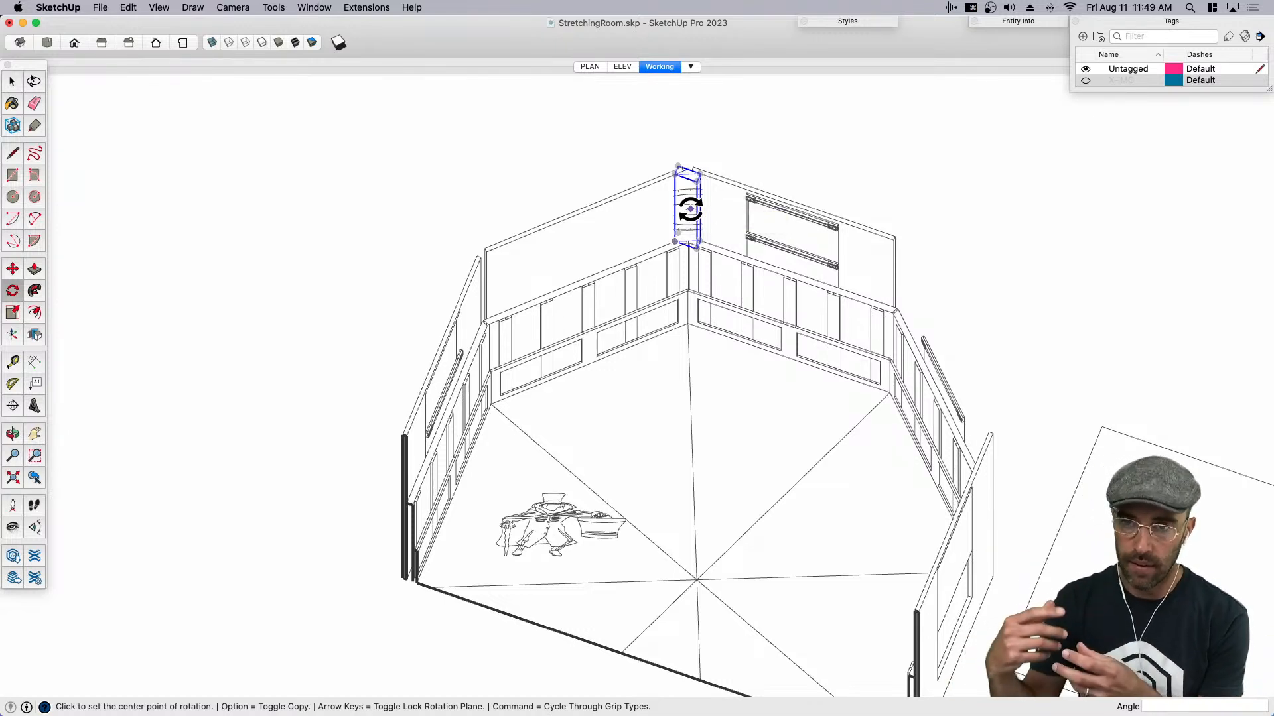
pyautogui.press('q')
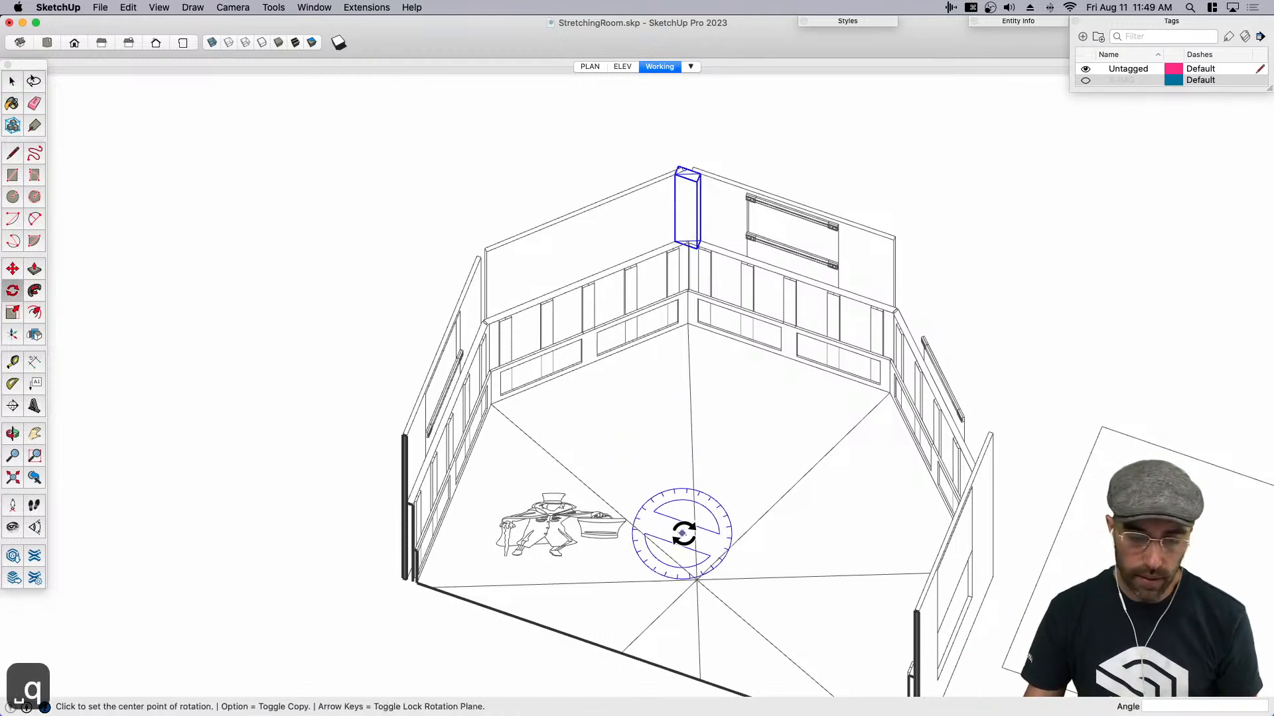
pyautogui.click(695, 579)
pyautogui.press('alt')
pyautogui.click(697, 489)
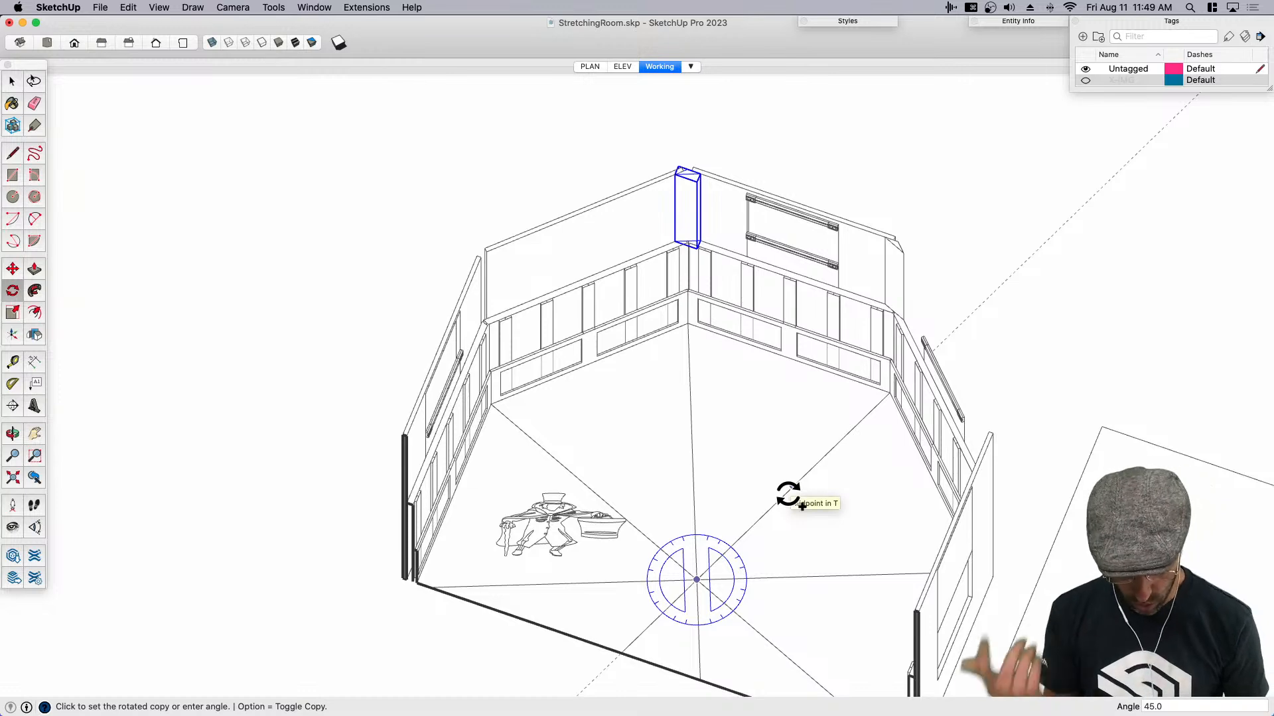
pyautogui.write('45')
pyautogui.press('Return')
pyautogui.write('x')
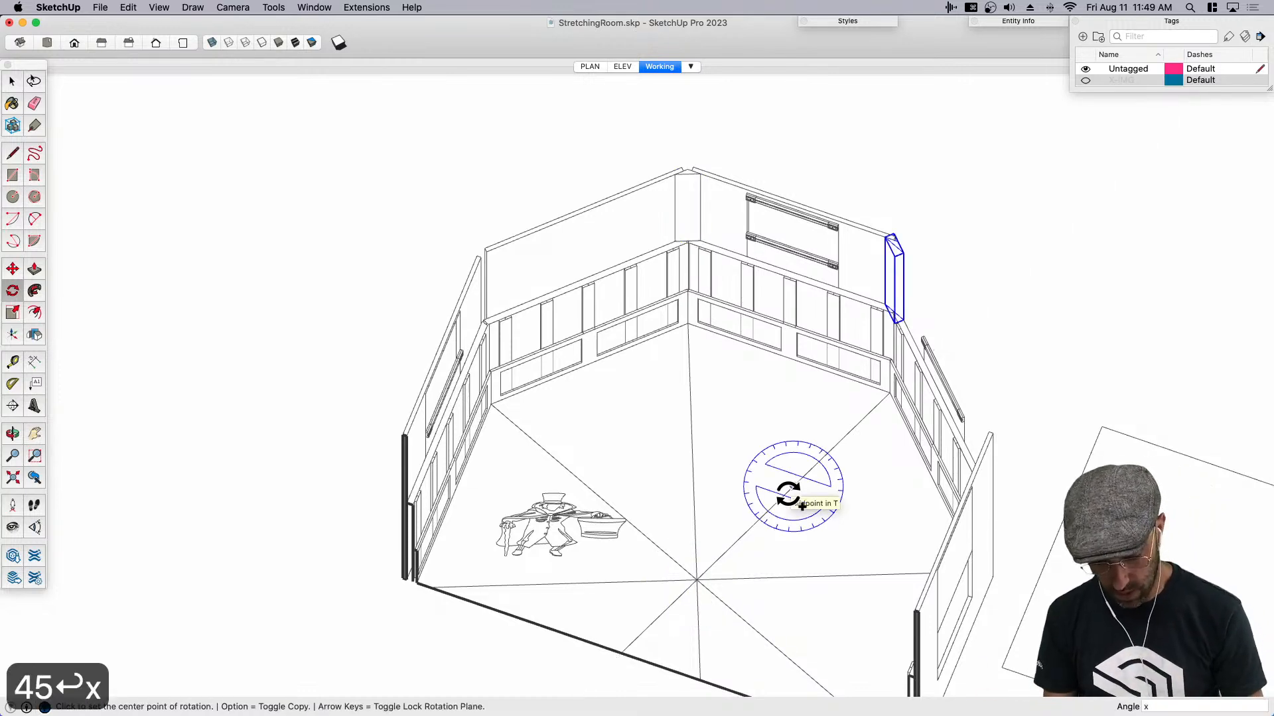
pyautogui.write('7')
pyautogui.press('Return')
pyautogui.press('space')
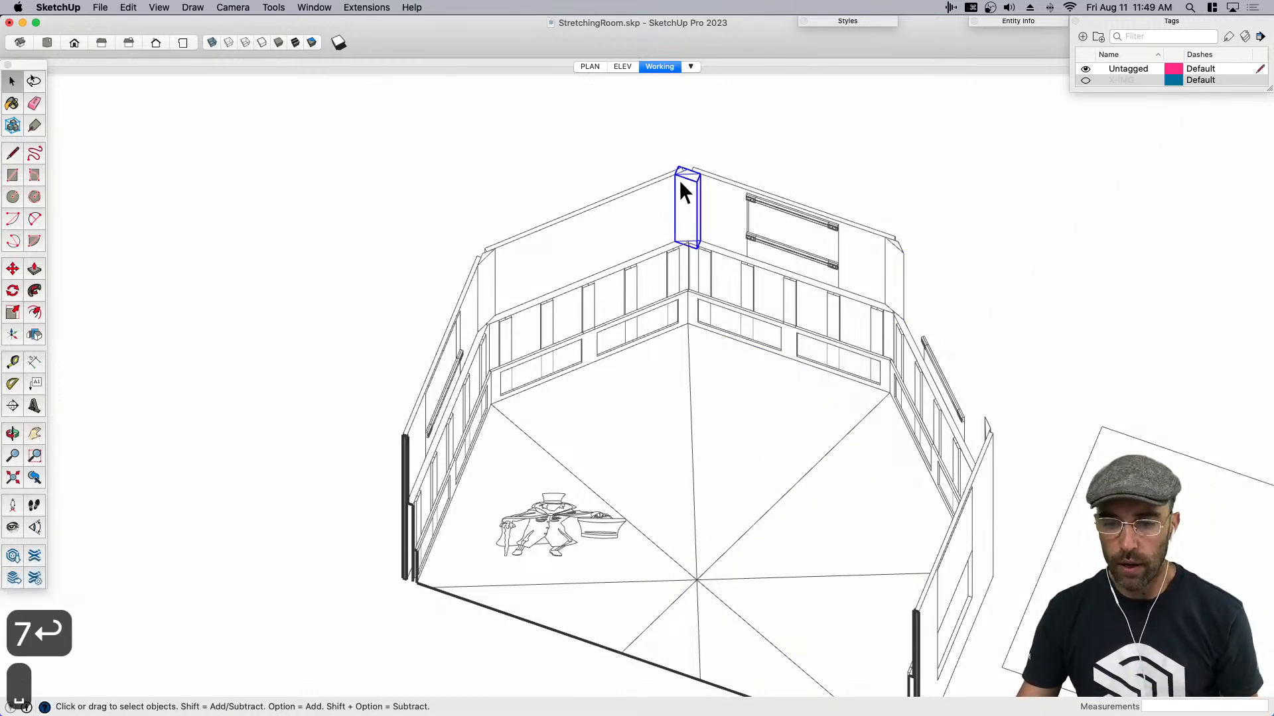
# - Select all instances of the corner post component and view them around the room
pyautogui.scroll(2, 678, 178)
pyautogui.rightClick(681, 188)
pyautogui.moveTo(729, 297)
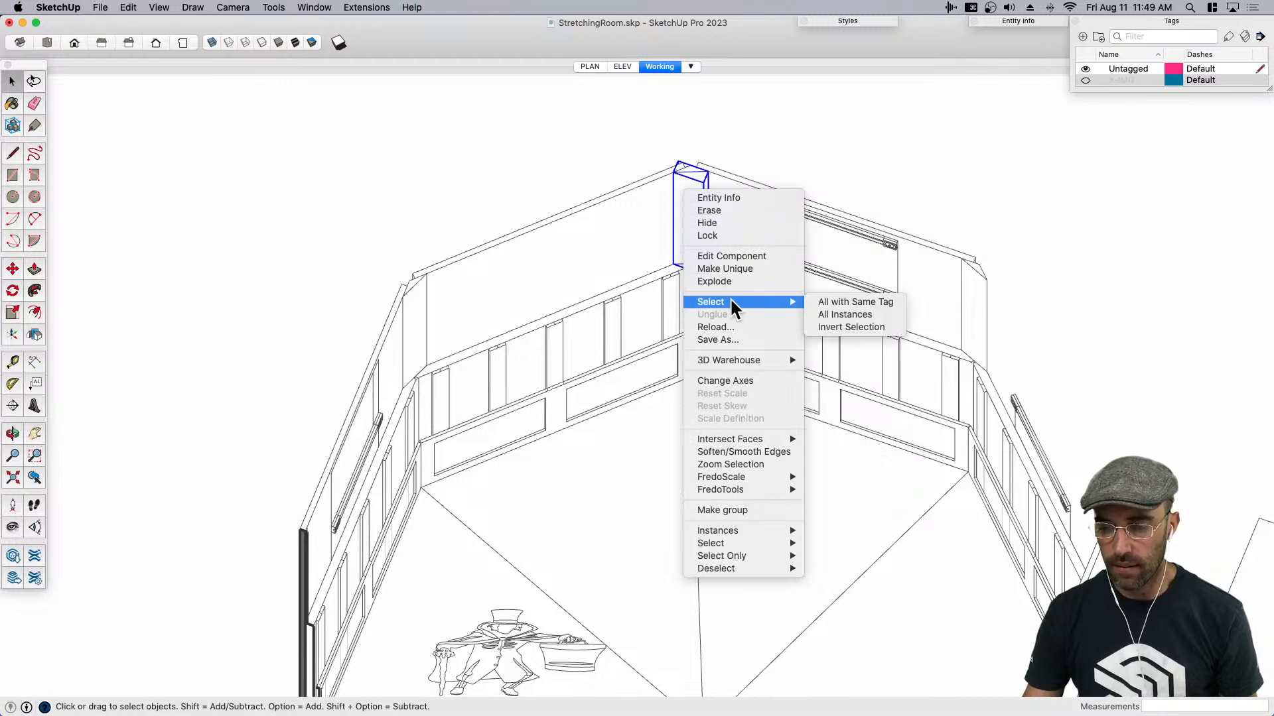
pyautogui.click(885, 315)
pyautogui.scroll(-3, 583, 455)
pyautogui.moveTo(584, 455); pyautogui.dragTo(629, 276, button='middle')
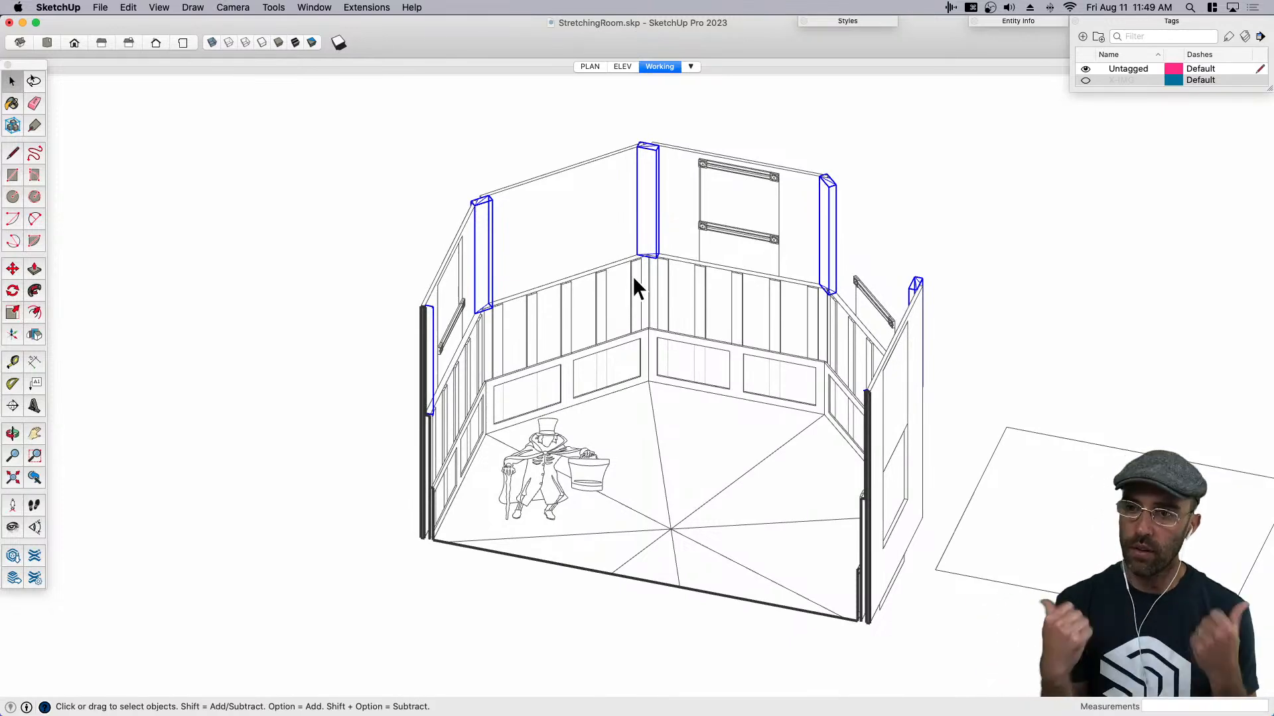
# - Draw a vertical rectangle about 4'4" by 3'9" standing at the center of the room's floor
pyautogui.click(571, 483)
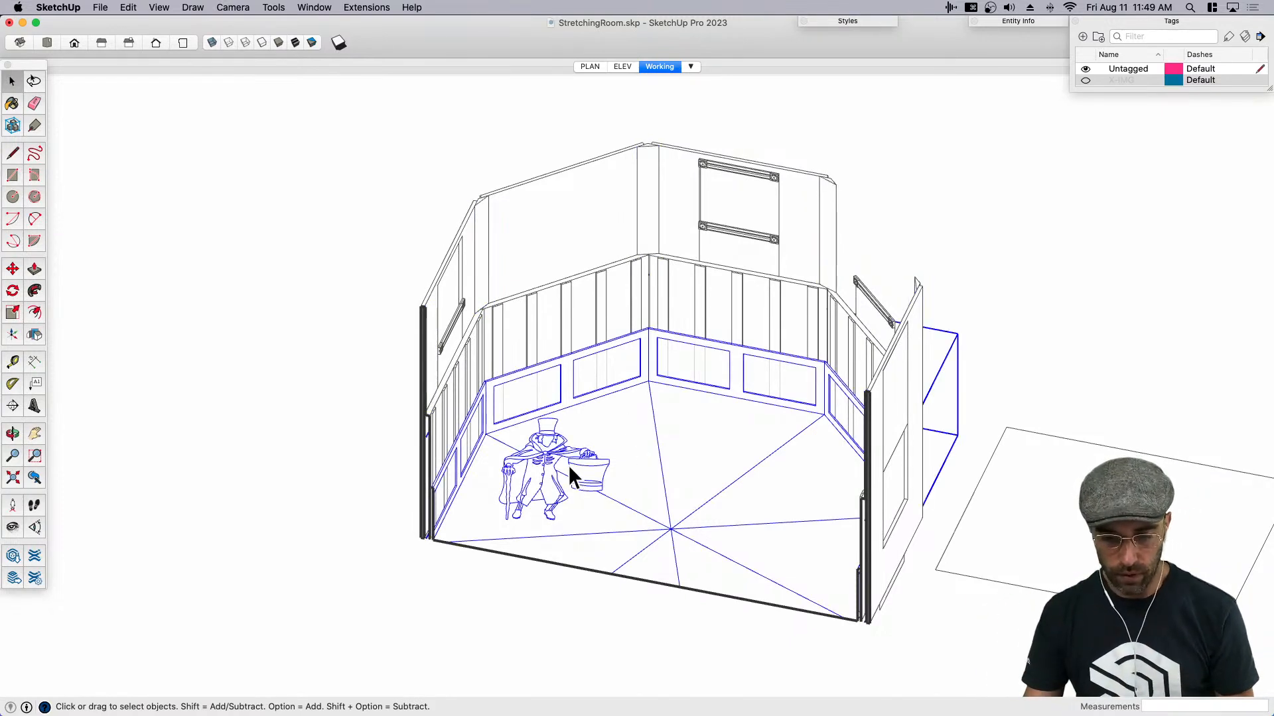
pyautogui.scroll(-3, 659, 411)
pyautogui.scroll(3, 658, 441)
pyautogui.press('r')
pyautogui.click(657, 440)
pyautogui.click(676, 461)
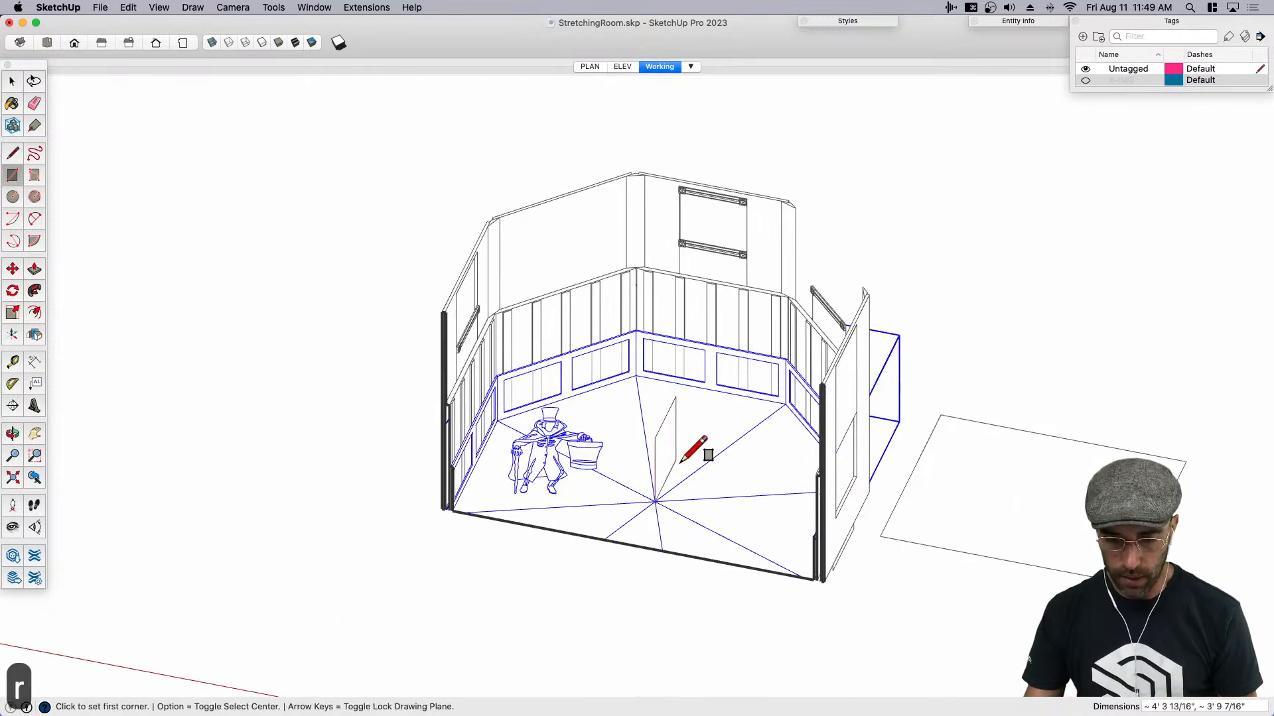
pyautogui.press('space')
# - Push/Pull the rectangle at the floor's center into a thin upright box
pyautogui.scroll(1, 671, 455)
pyautogui.click(671, 455)
pyautogui.press('p')
pyautogui.click(671, 455)
pyautogui.click(698, 459)
pyautogui.press('space')
# - Group the whole box and copy it sideways in a row with an x4 array
pyautogui.tripleClick(686, 448)
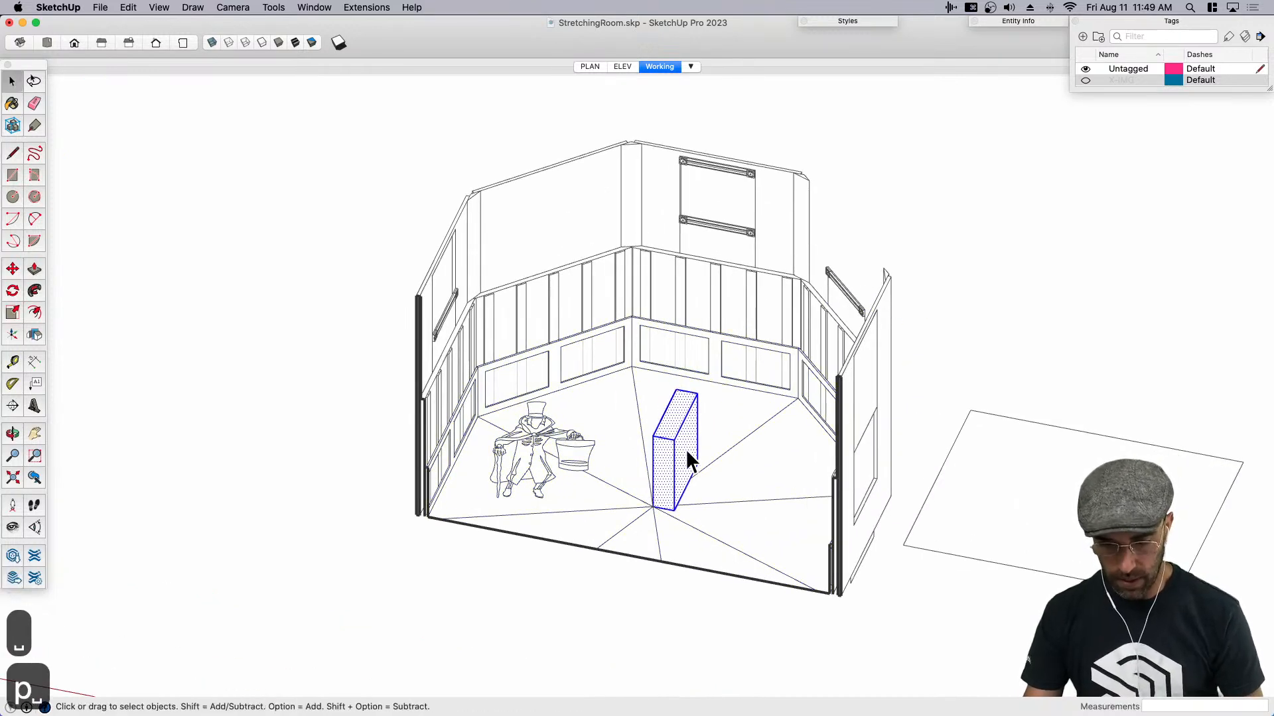
pyautogui.press('super+g')
pyautogui.press('m')
pyautogui.scroll(-3, 678, 505)
pyautogui.press('alt')
pyautogui.click(673, 506)
pyautogui.click(697, 510)
pyautogui.write('x4')
pyautogui.press('Return')
pyautogui.press('space')
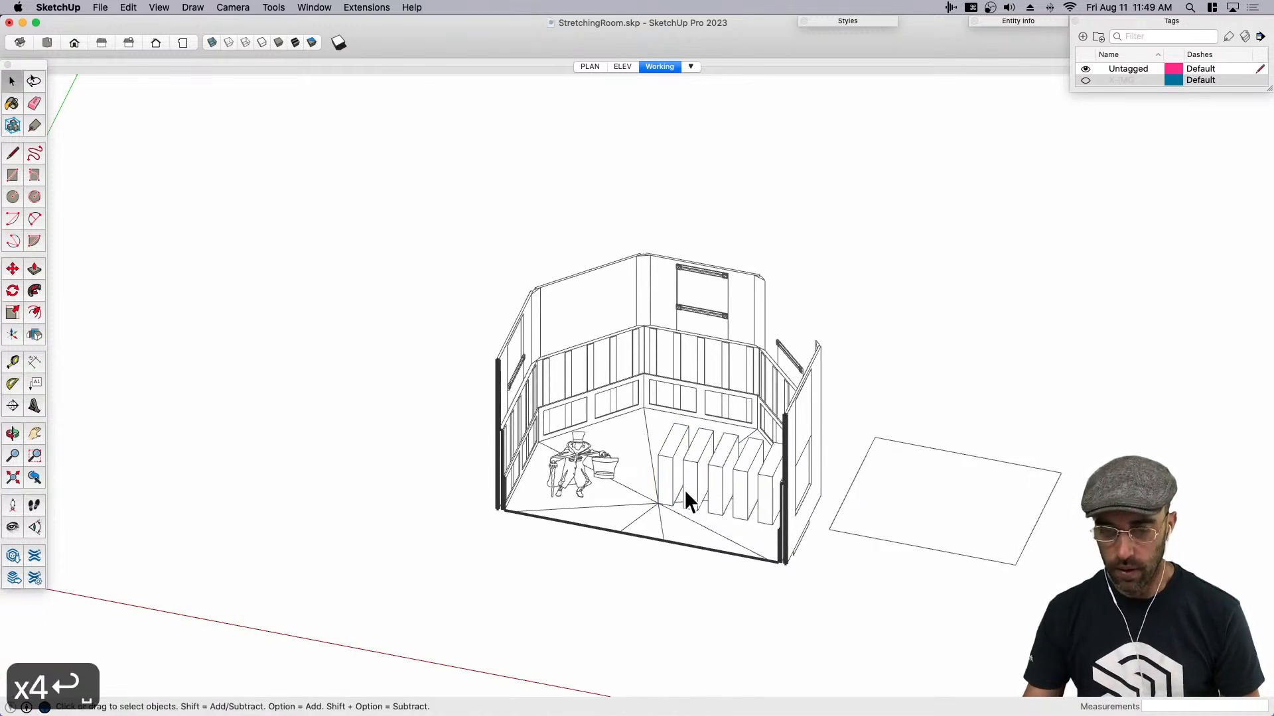
# - Check which selection options are offered for one of the grouped boxes, compared with a component
pyautogui.rightClick(670, 464)
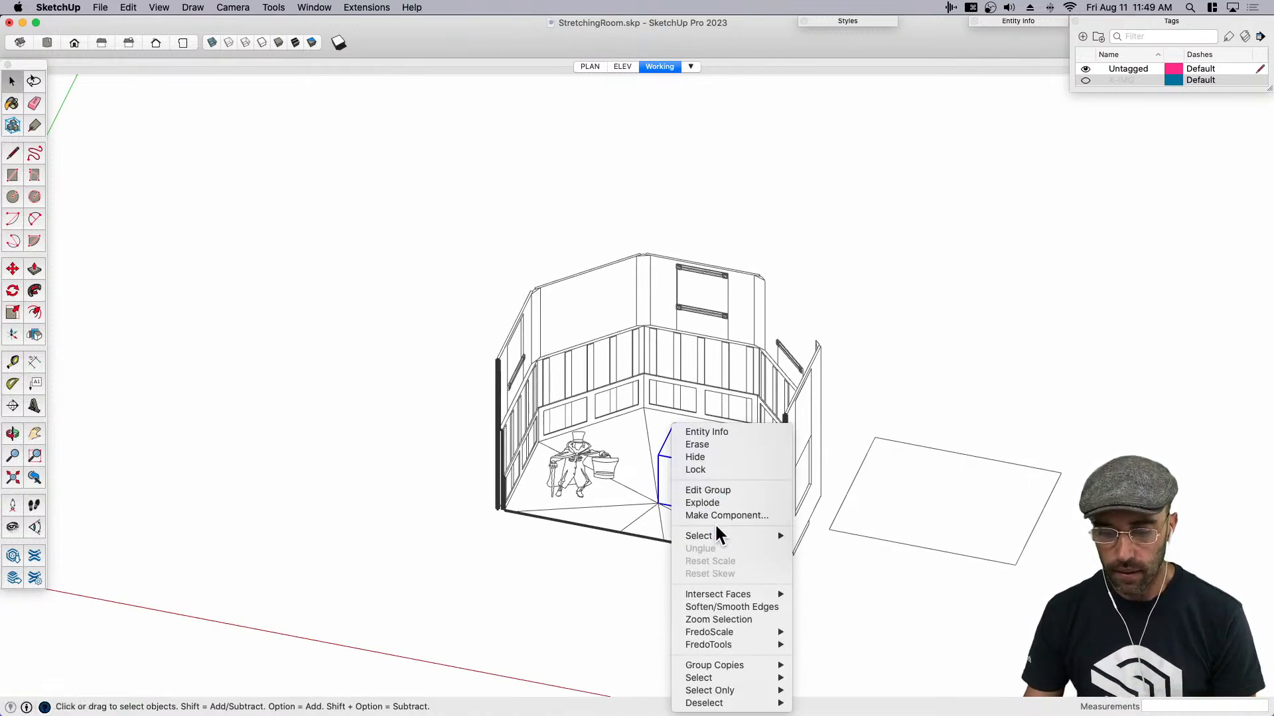
pyautogui.moveTo(716, 534)
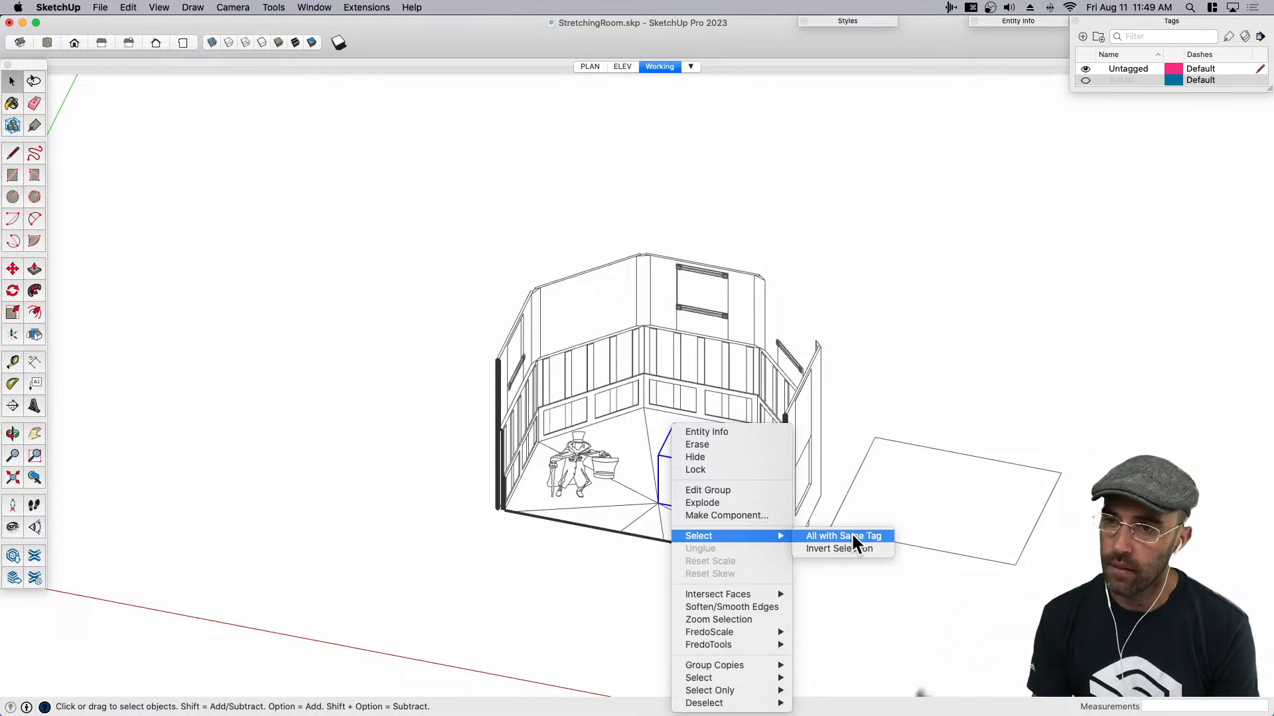
pyautogui.click(926, 483)
pyautogui.moveTo(685, 576)
pyautogui.mouseDown(button='middle')
pyautogui.moveTo(717, 492)
pyautogui.moveTo(688, 448)
pyautogui.mouseUp(button='middle')
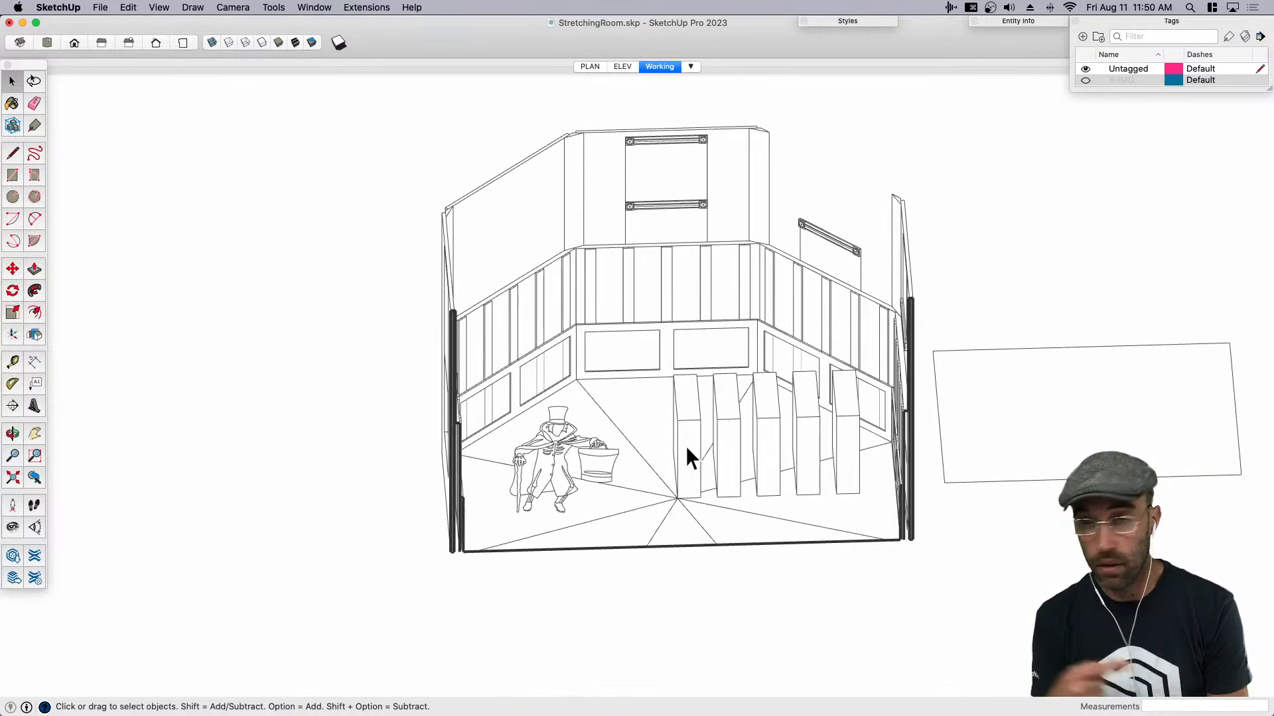
# - Delete all five grouped boxes from the room's floor
pyautogui.click(687, 448)
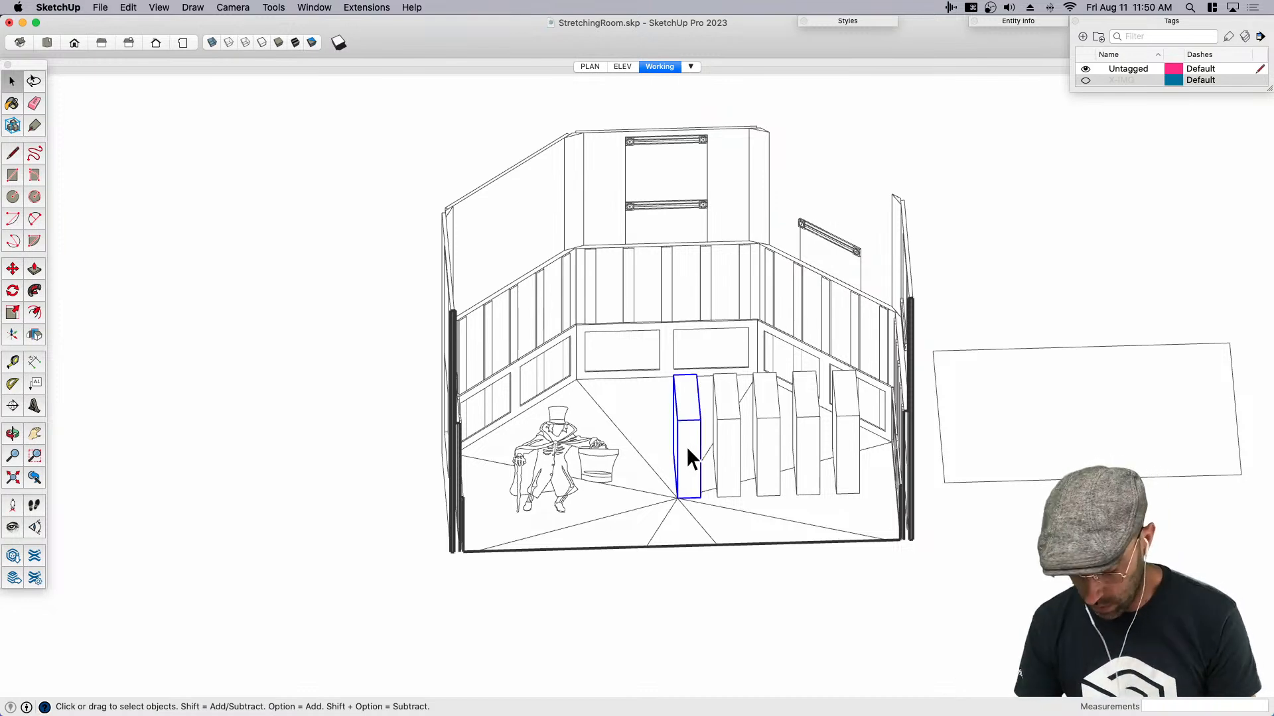
pyautogui.press('BackSpace')
pyautogui.click(737, 441)
pyautogui.press('BackSpace')
pyautogui.click(766, 441)
pyautogui.press('BackSpace')
pyautogui.click(813, 439)
pyautogui.press('BackSpace')
pyautogui.click(844, 438)
pyautogui.press('BackSpace')
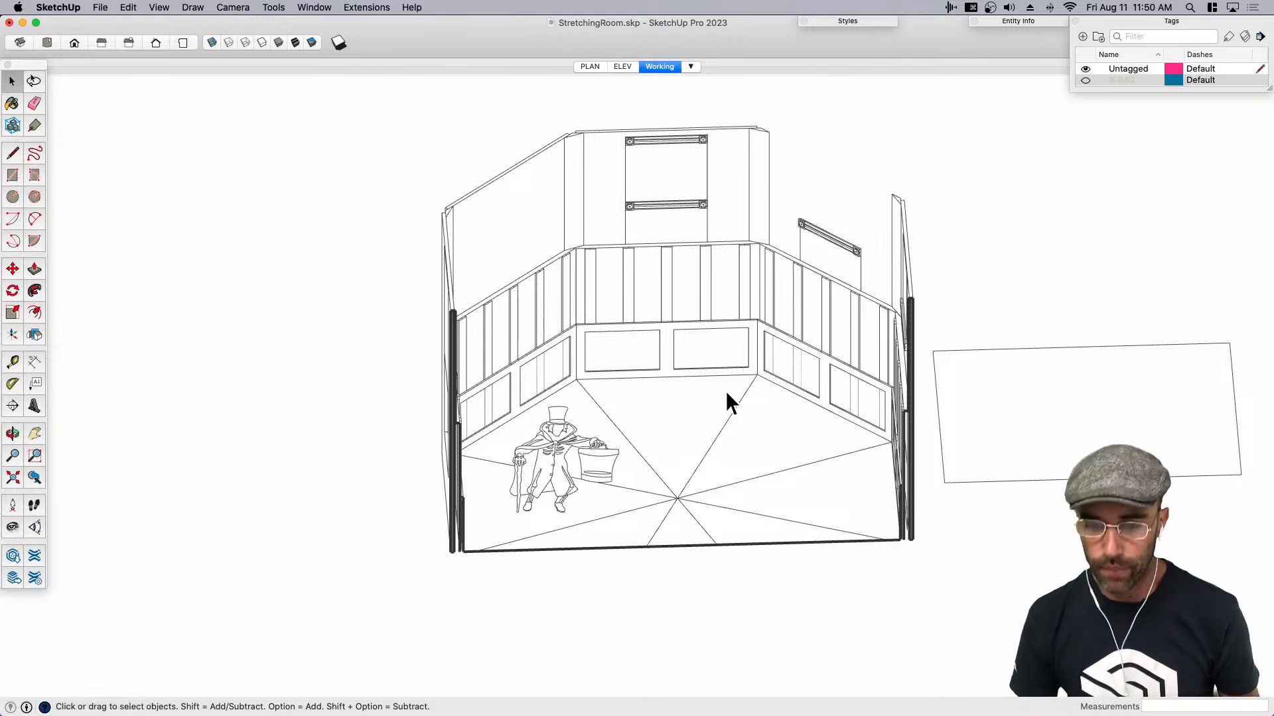
# - Save the model and display it shaded with textures
pyautogui.press('super+s')
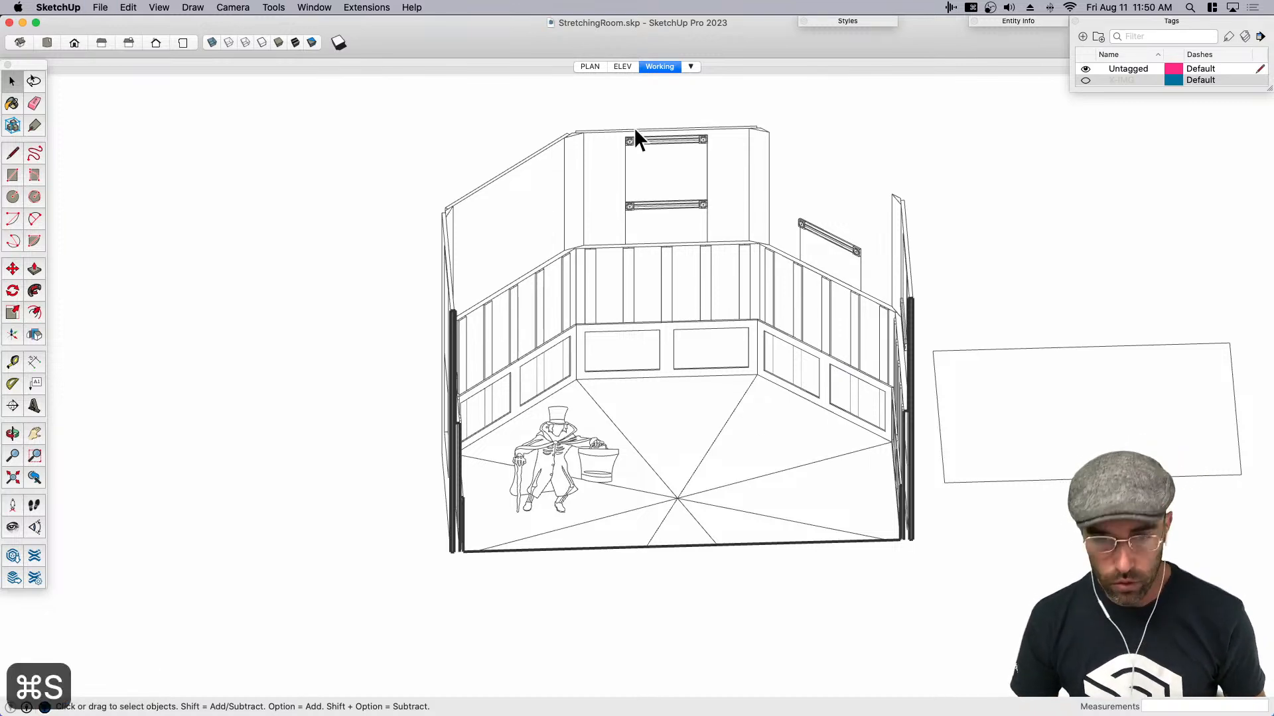
pyautogui.click(295, 43)
pyautogui.moveTo(756, 364); pyautogui.dragTo(600, 312, button='middle')
pyautogui.scroll(3, 619, 174)
# - Paint the back corner post with the dark brown of the trim below it, and undo the trial paint on another post
pyautogui.click(624, 186)
pyautogui.press('b')
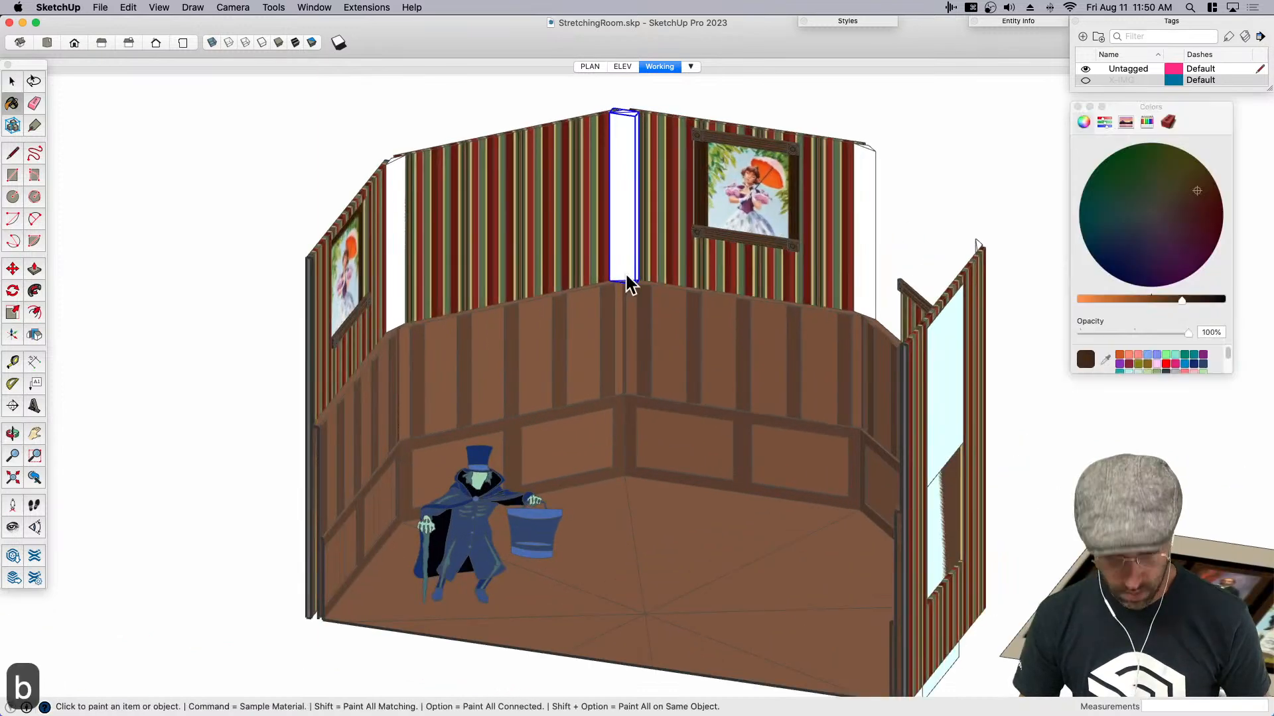
pyautogui.keyDown('super'); pyautogui.click(619, 298); pyautogui.keyUp('super')
pyautogui.click(630, 219)
pyautogui.click(404, 294)
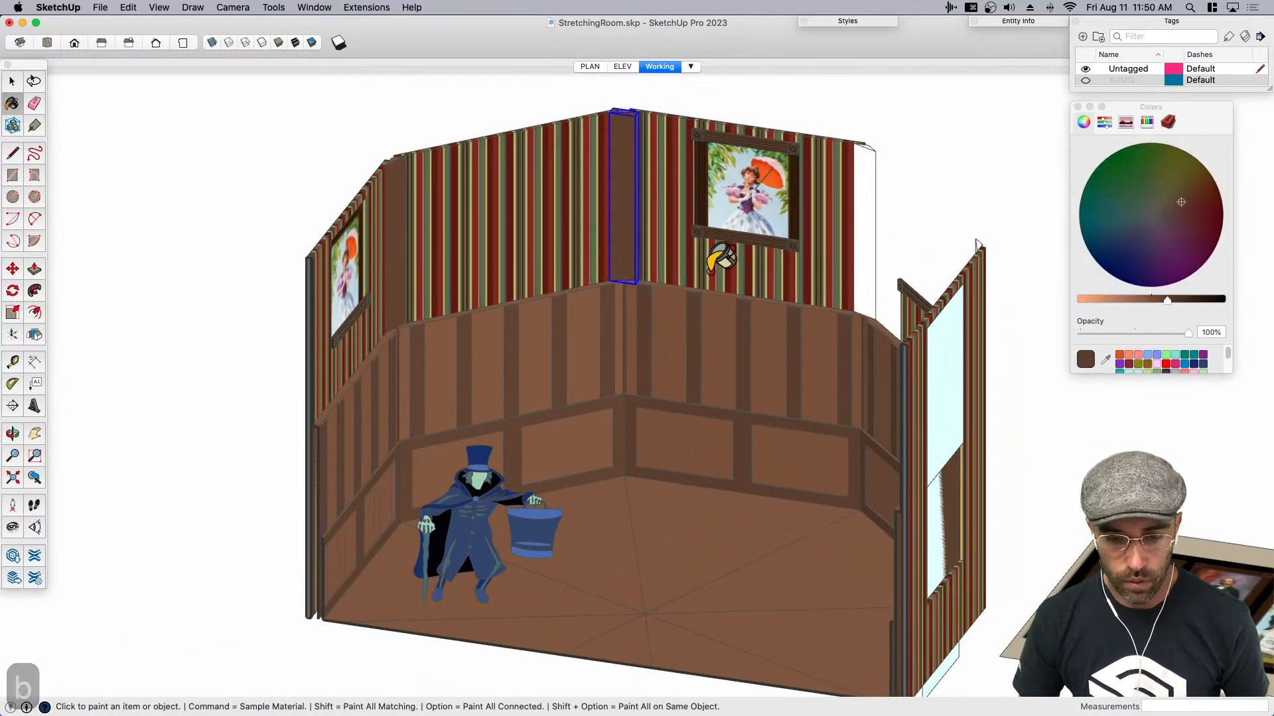
pyautogui.press('super+z')
# - Edit the corner post component and paint its front face dark brown so every instance gets the material
pyautogui.moveTo(626, 321)
pyautogui.mouseDown(button='middle')
pyautogui.moveTo(635, 277)
pyautogui.moveTo(610, 262)
pyautogui.mouseUp(button='middle')
pyautogui.press('space')
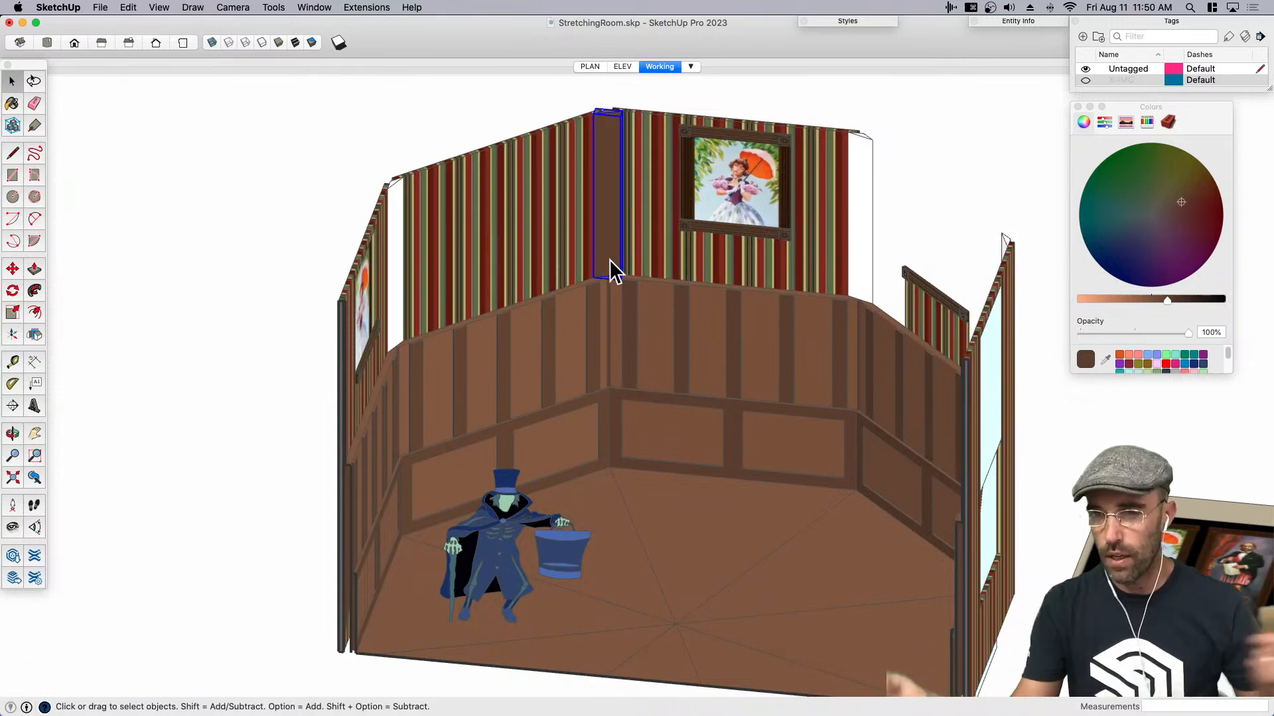
pyautogui.doubleClick(613, 268)
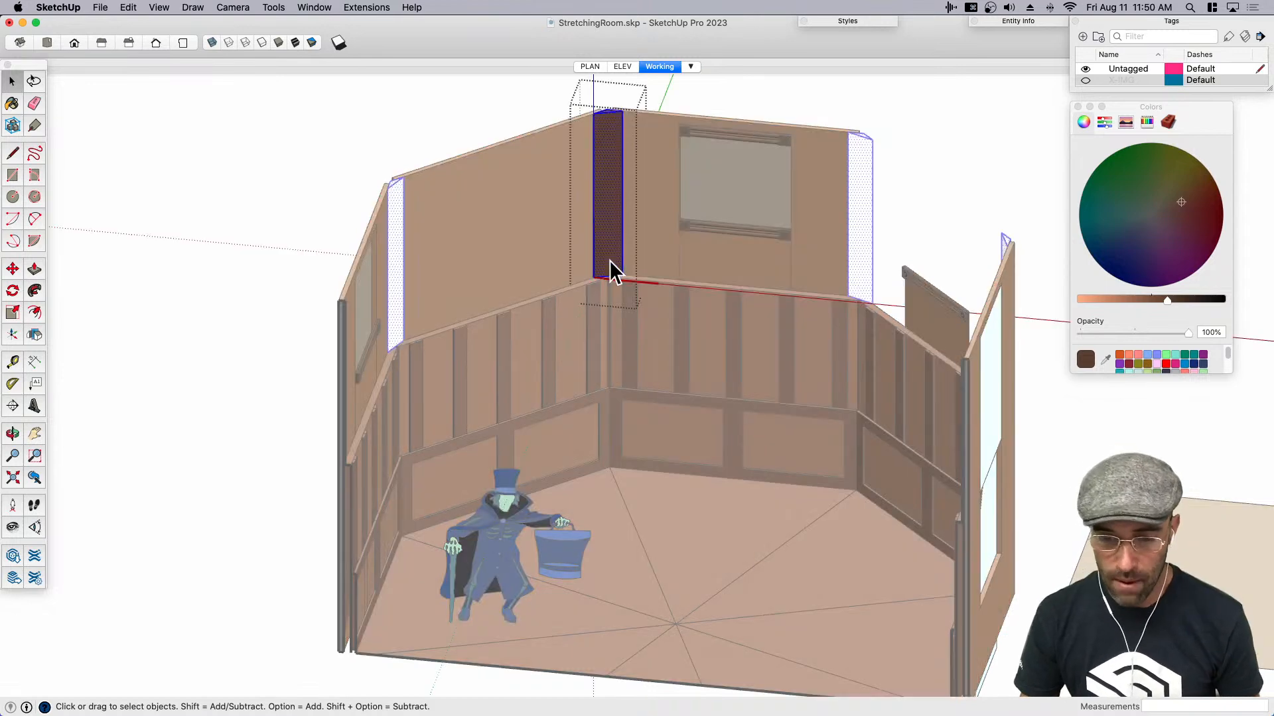
pyautogui.press('b')
pyautogui.click(611, 228)
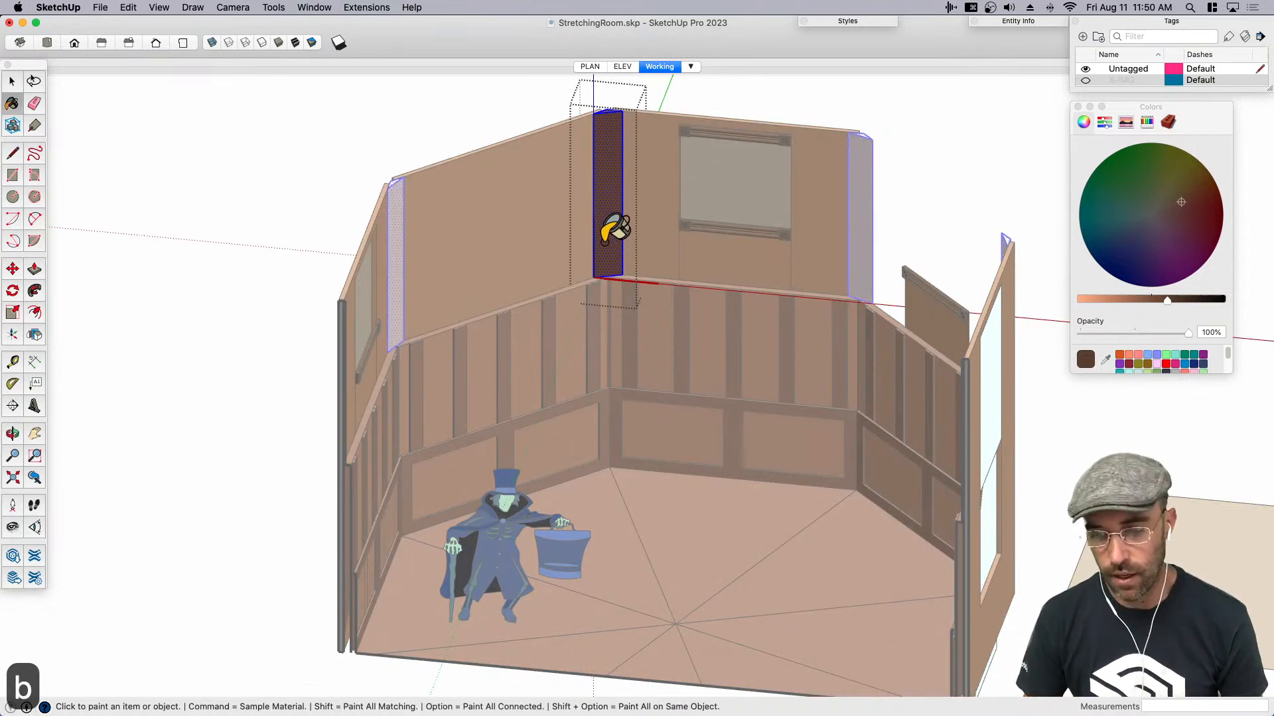
pyautogui.press('space')
pyautogui.click(384, 114)
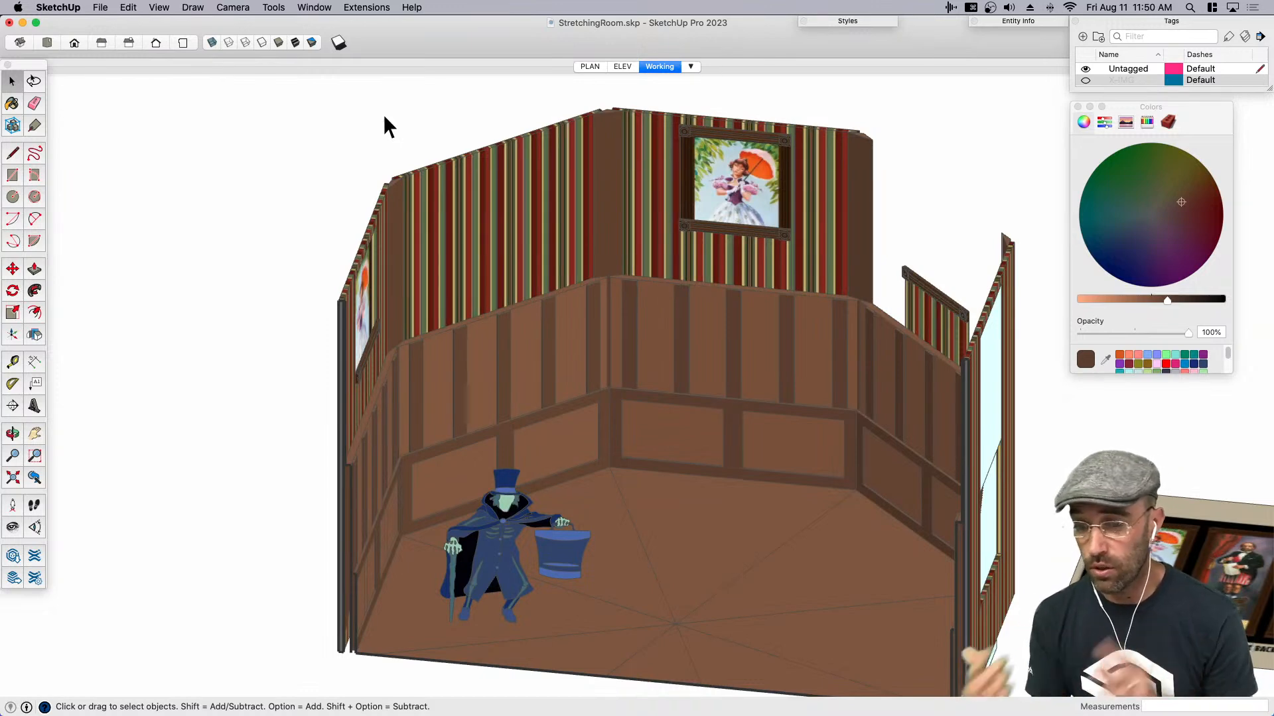
# - Rotate-copy the plain striped wall about the floor's center point by 90 degrees, repeated 3 times
pyautogui.click(420, 169)
pyautogui.scroll(-3, 475, 239)
pyautogui.press('q')
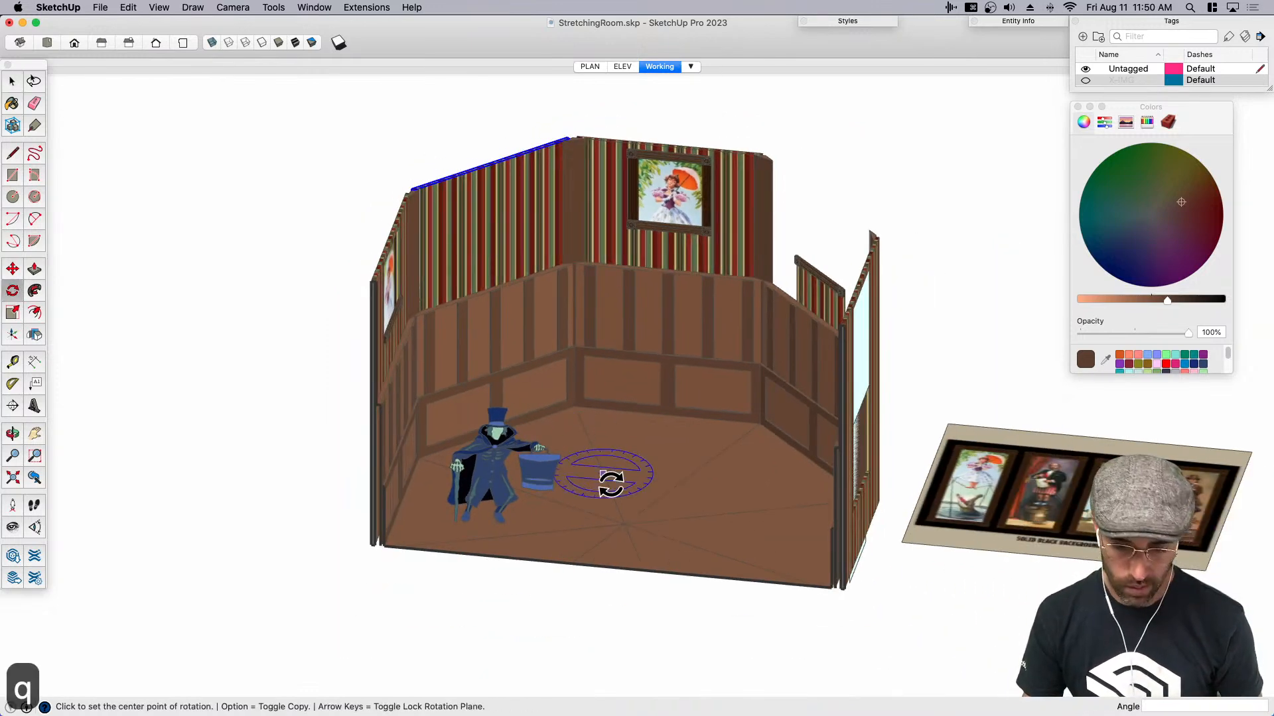
pyautogui.scroll(2, 603, 472)
pyautogui.click(627, 525)
pyautogui.press('alt')
pyautogui.click(596, 452)
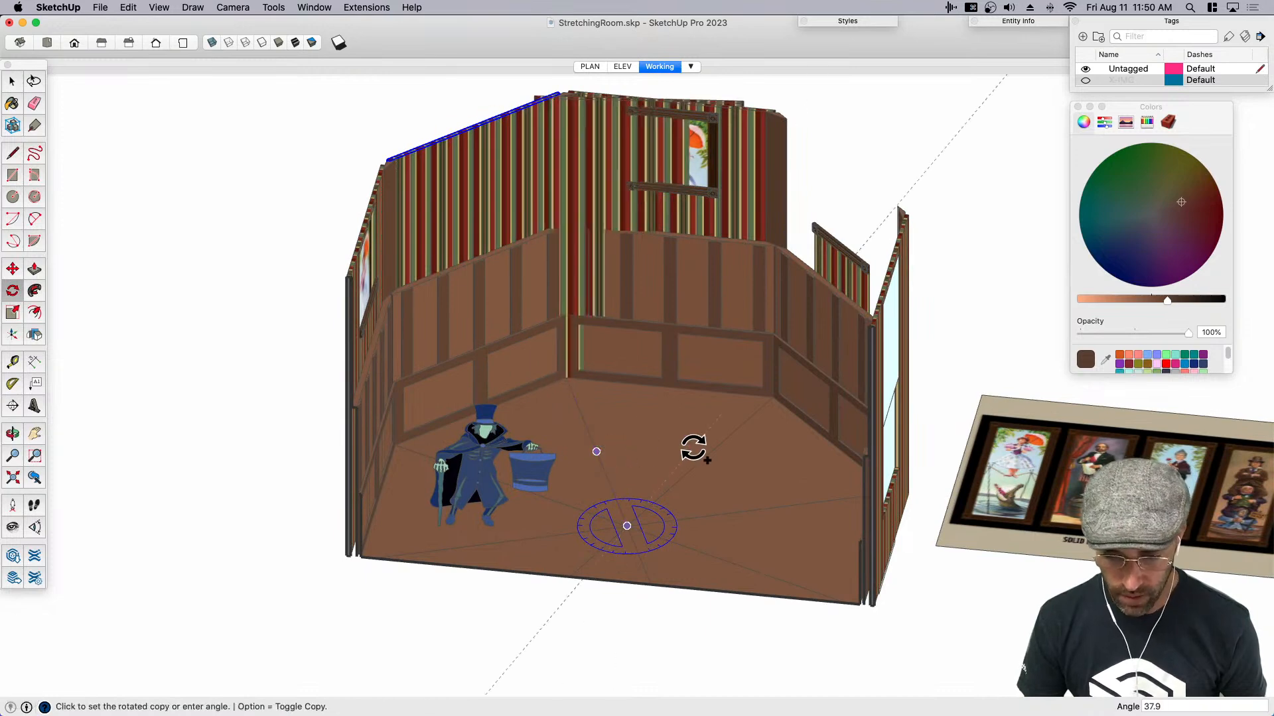
pyautogui.write('90')
pyautogui.press('Return')
pyautogui.write('x3')
pyautogui.press('Return')
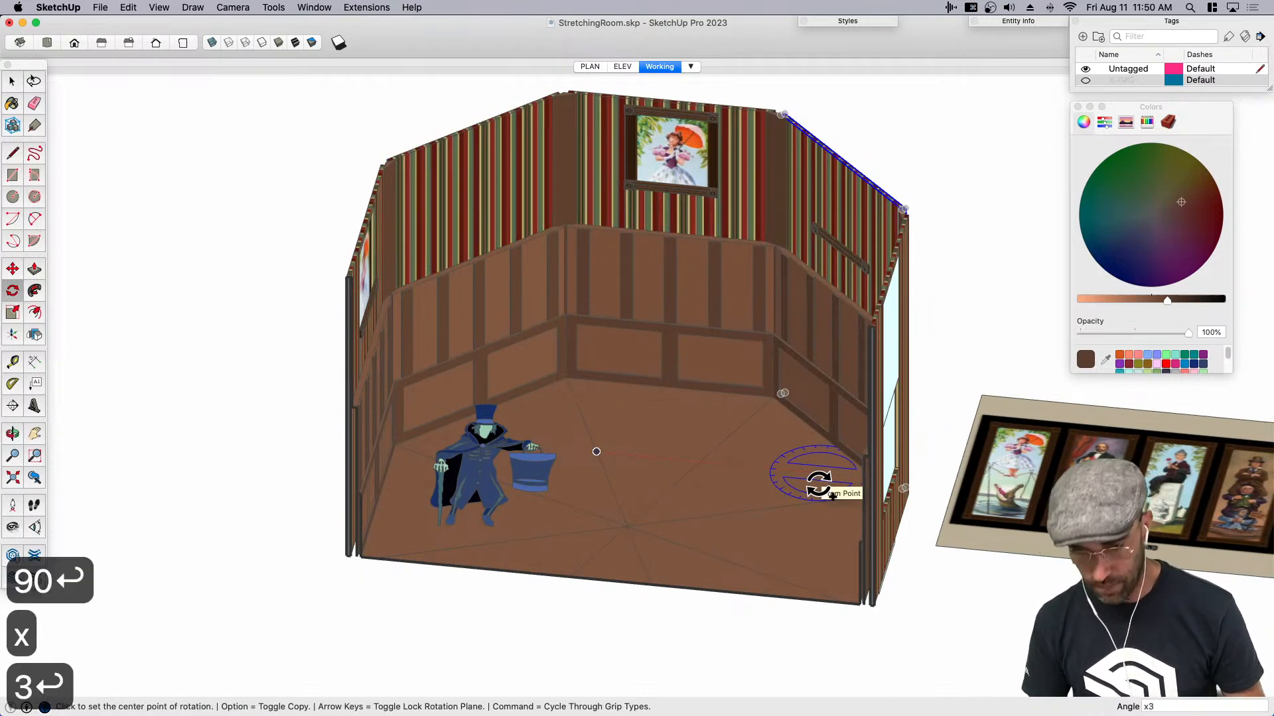
# - Delete the portrait reference image beside the room and save the model
pyautogui.press('space')
pyautogui.scroll(-3, 839, 515)
pyautogui.press('BackSpace')
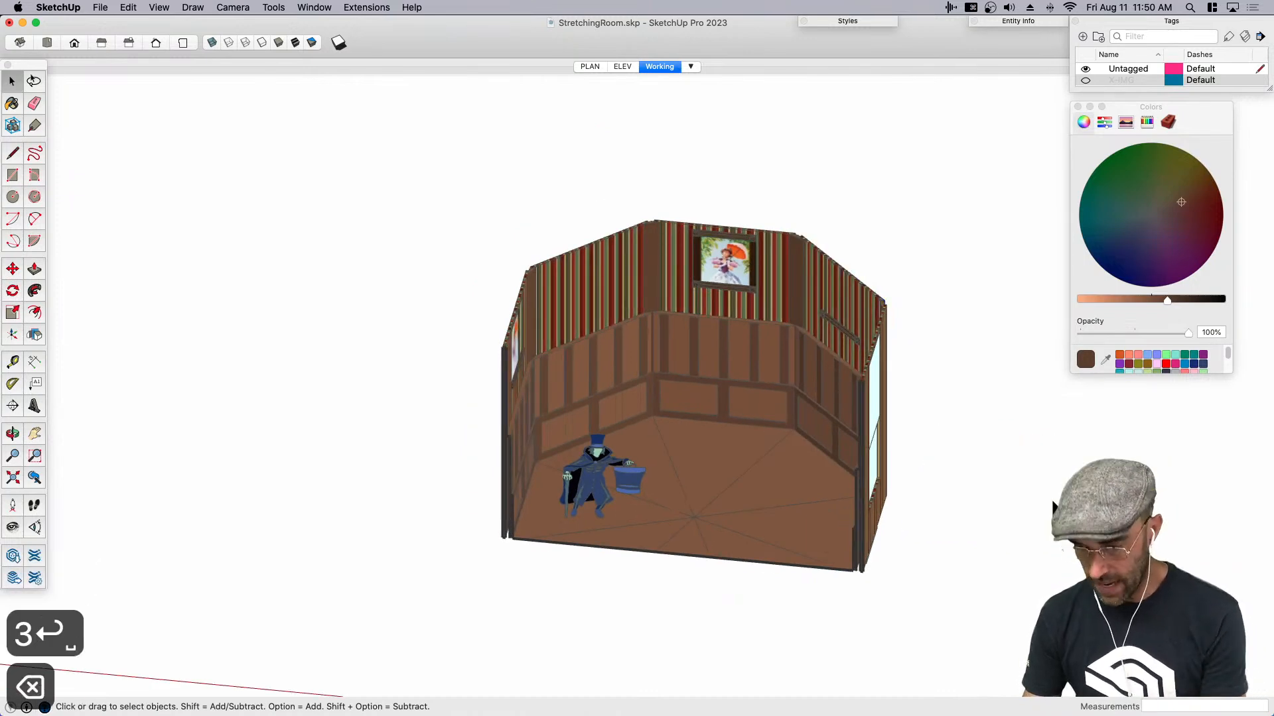
pyautogui.press('super+s')
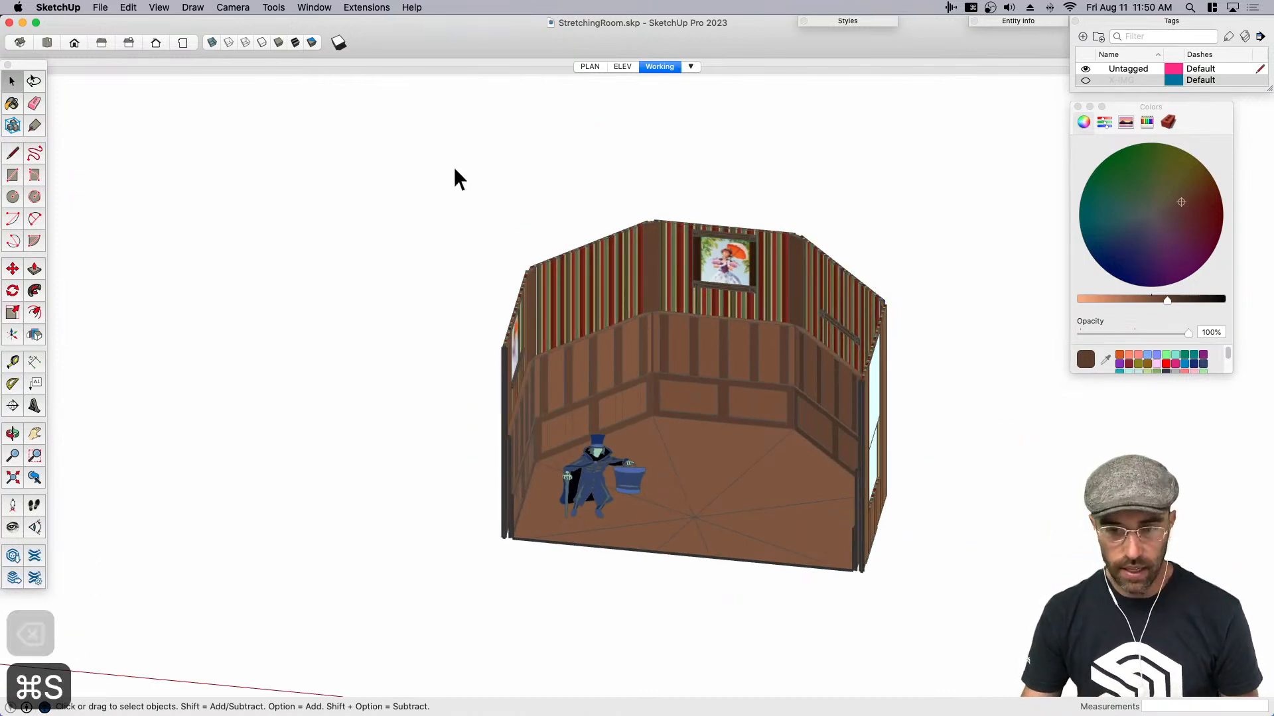
# - Switch the camera to Perspective and look down into the room at the unpainted paneling
pyautogui.click(233, 7)
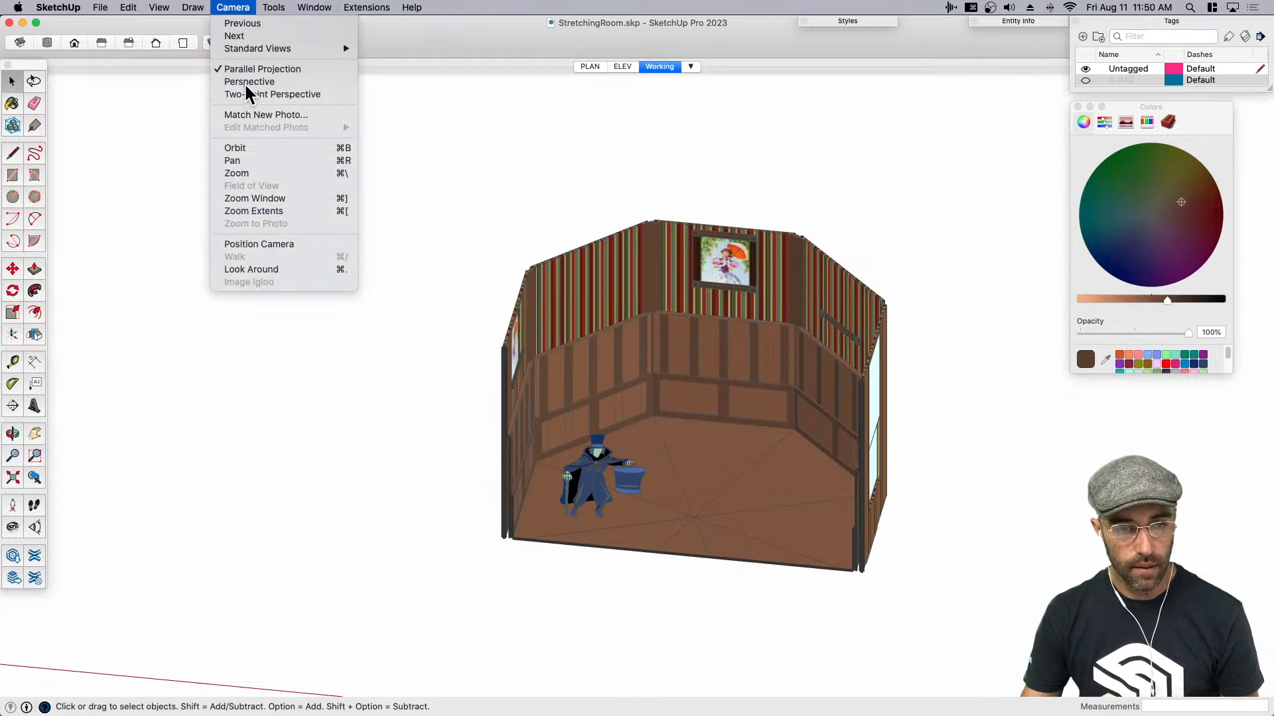
pyautogui.click(245, 83)
pyautogui.moveTo(666, 499); pyautogui.dragTo(534, 431, button='middle')
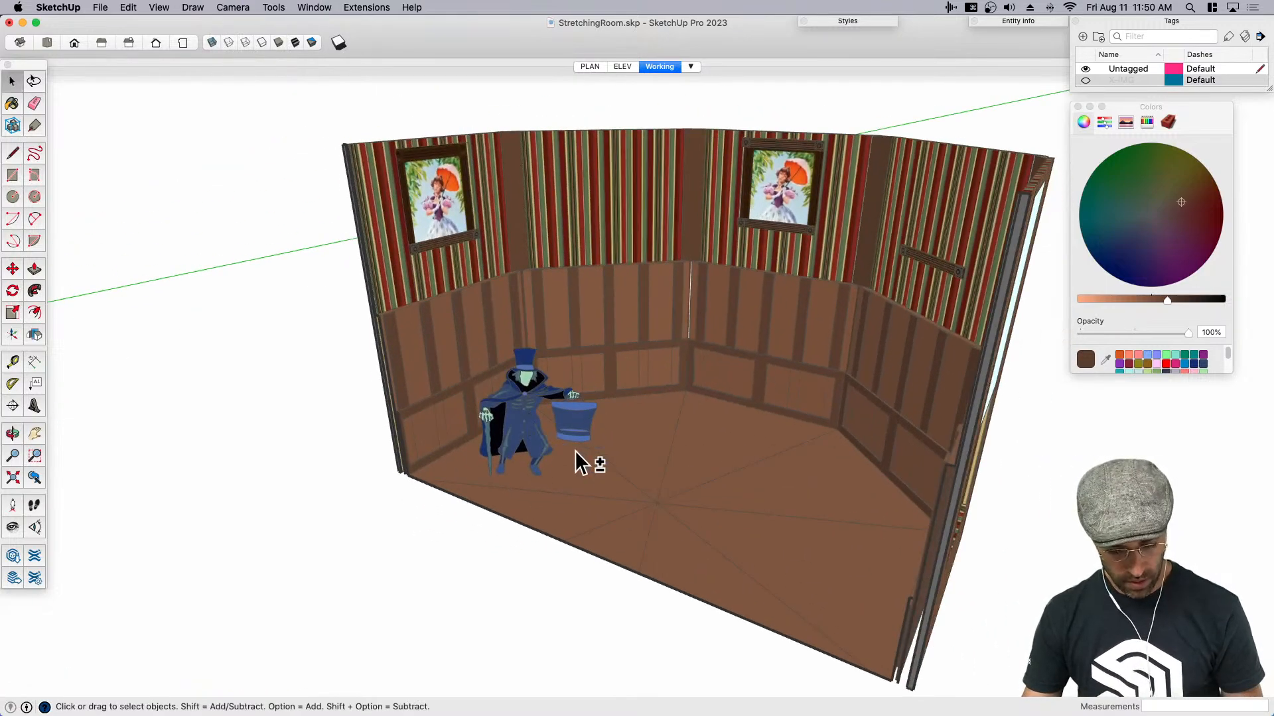
pyautogui.hotkey('shift', 's')
pyautogui.moveTo(654, 473); pyautogui.dragTo(517, 265, button='middle')
pyautogui.scroll(3, 518, 264)
pyautogui.scroll(3, 518, 264)
# - Paint the remaining white battens and cap rails of the upper wall paneling with the dark brown material
pyautogui.click(583, 227)
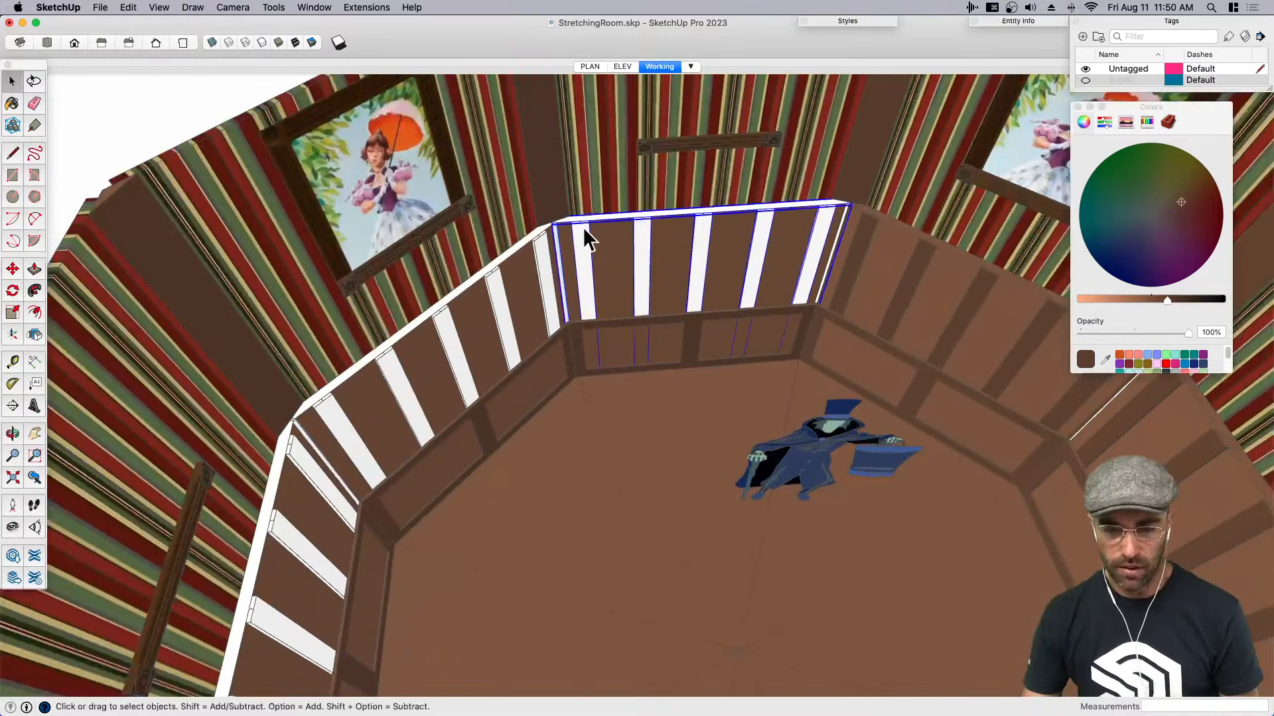
pyautogui.press('b')
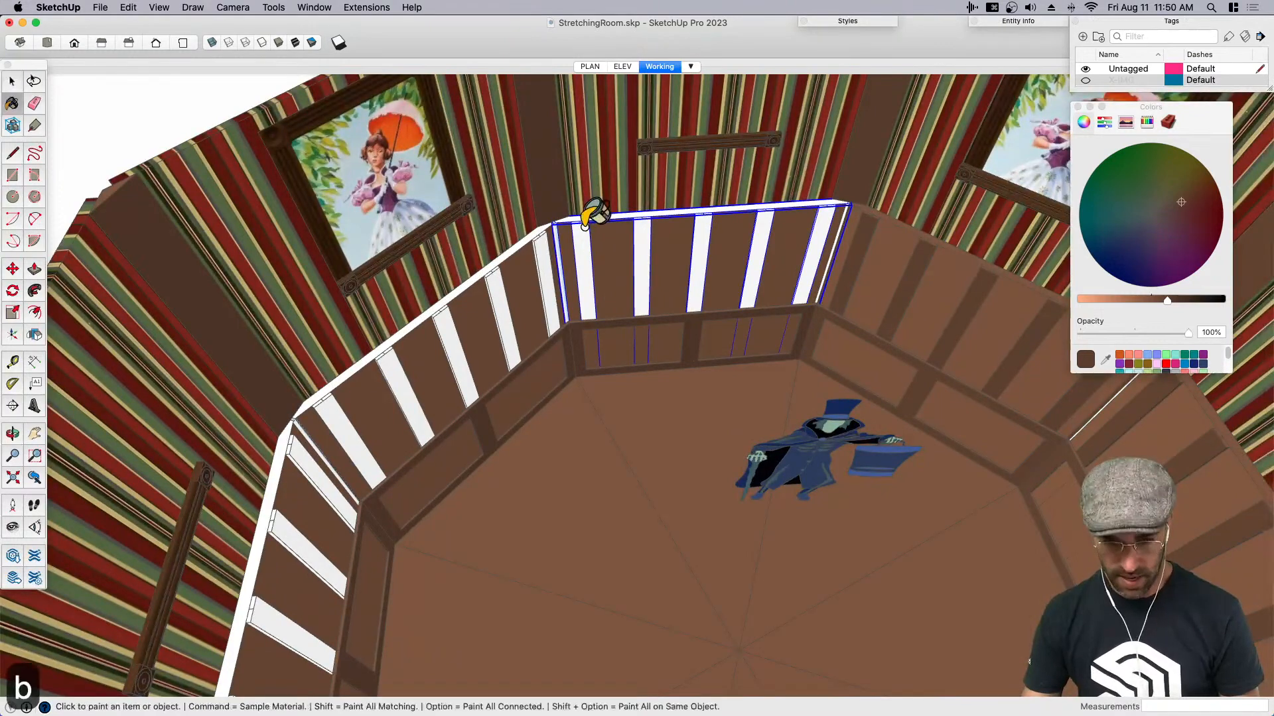
pyautogui.click(593, 289)
pyautogui.scroll(-5, 745, 287)
pyautogui.moveTo(745, 288); pyautogui.dragTo(407, 315, button='middle')
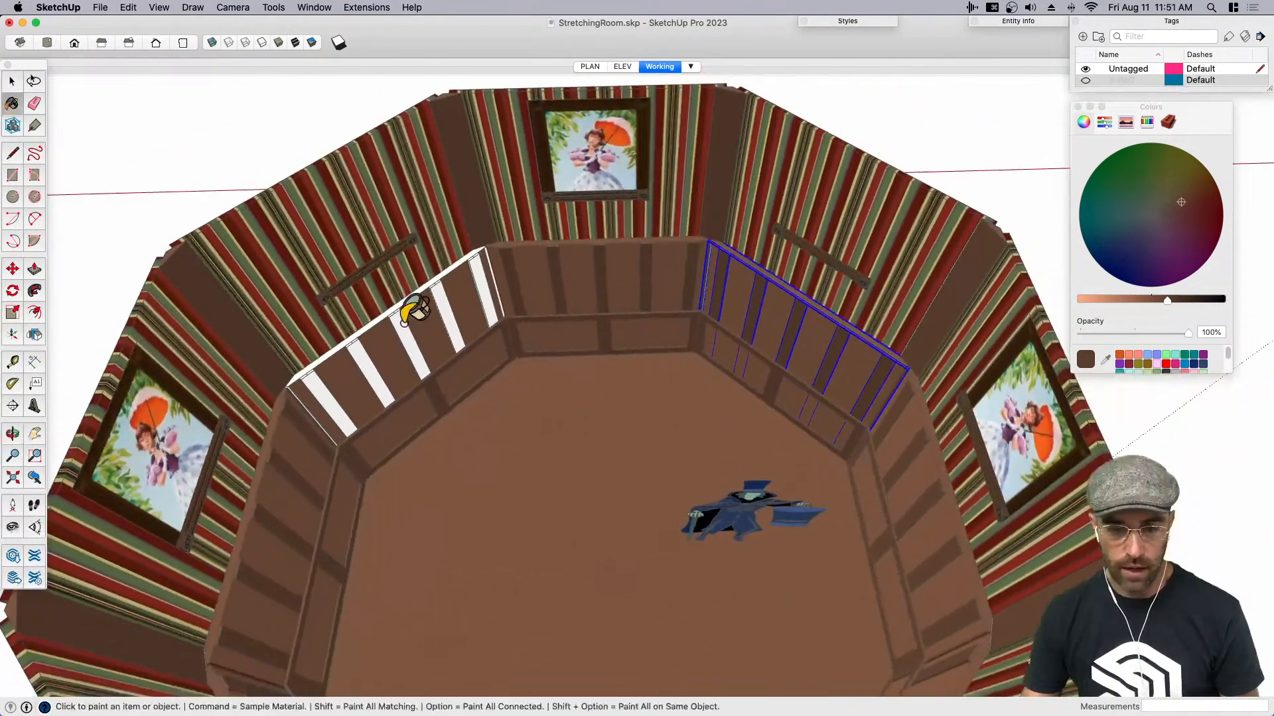
pyautogui.click(443, 299)
pyautogui.scroll(-3, 454, 290)
pyautogui.moveTo(623, 364); pyautogui.dragTo(463, 298, button='middle')
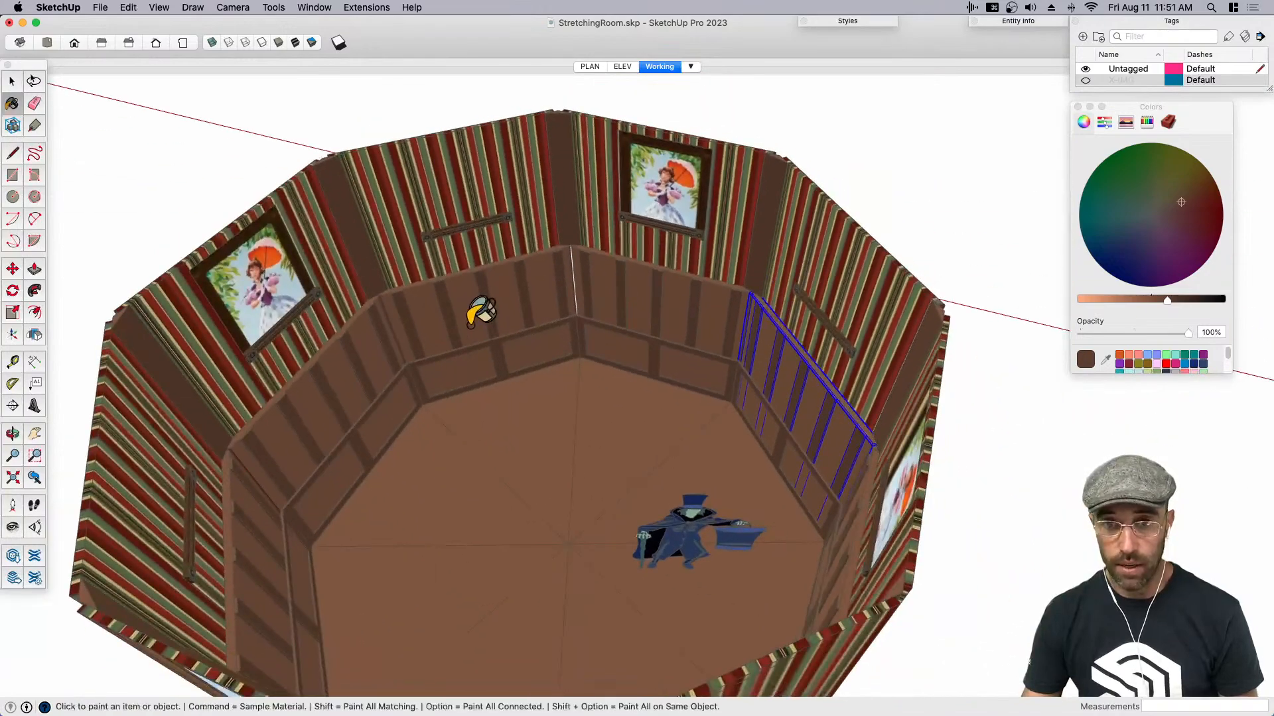
# - Delete the leftover lower frame rails from the plain striped walls that have no portrait
pyautogui.press('space')
pyautogui.moveTo(734, 402); pyautogui.dragTo(404, 408, button='middle')
pyautogui.moveTo(659, 355); pyautogui.dragTo(390, 397, button='middle')
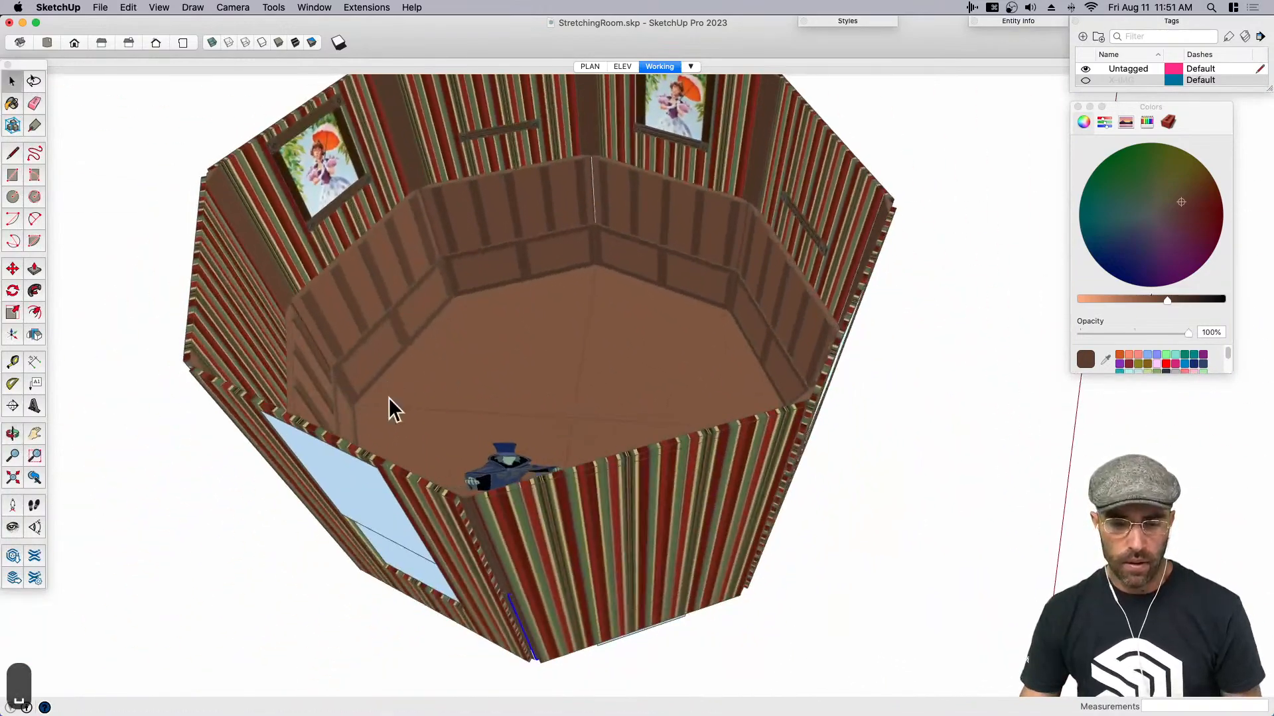
pyautogui.scroll(-5, 544, 379)
pyautogui.moveTo(544, 379); pyautogui.dragTo(504, 159, button='middle')
pyautogui.scroll(5, 544, 315)
pyautogui.click(544, 317)
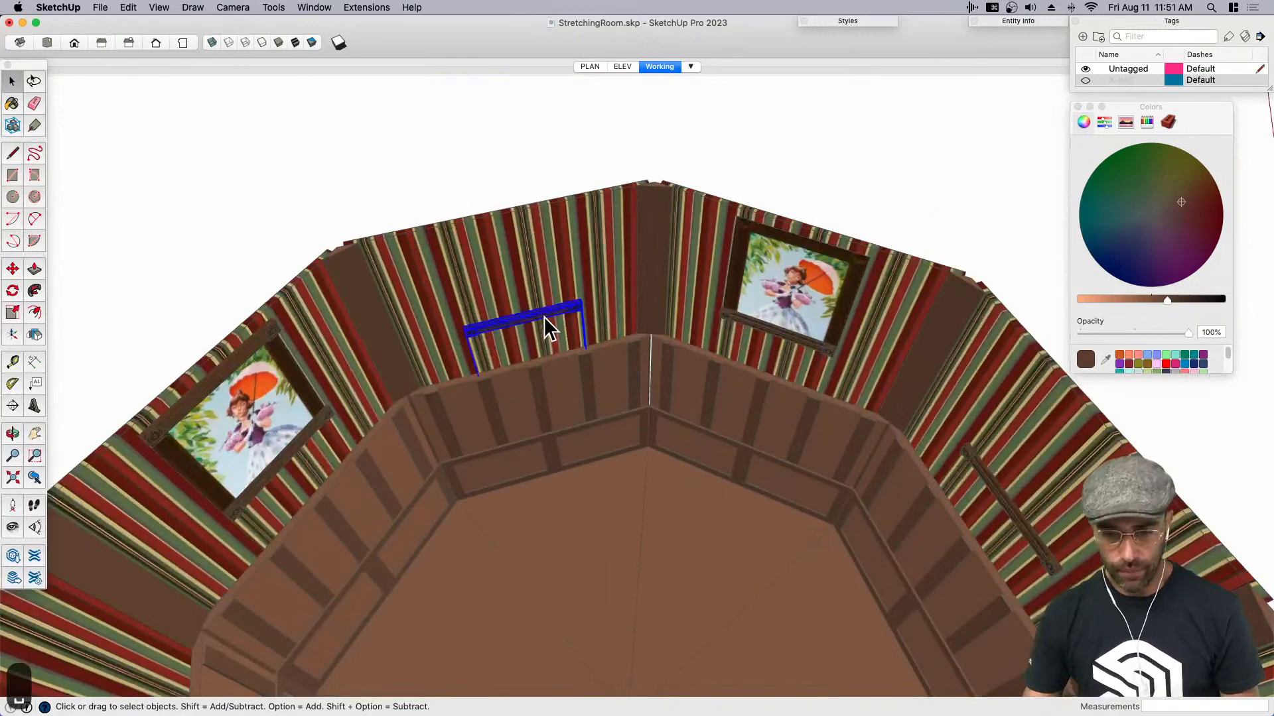
pyautogui.press('BackSpace')
pyautogui.click(981, 469)
pyautogui.scroll(-5, 696, 185)
pyautogui.press('BackSpace')
pyautogui.moveTo(875, 307); pyautogui.dragTo(437, 330, button='middle')
pyautogui.moveTo(796, 380); pyautogui.dragTo(554, 324, button='middle')
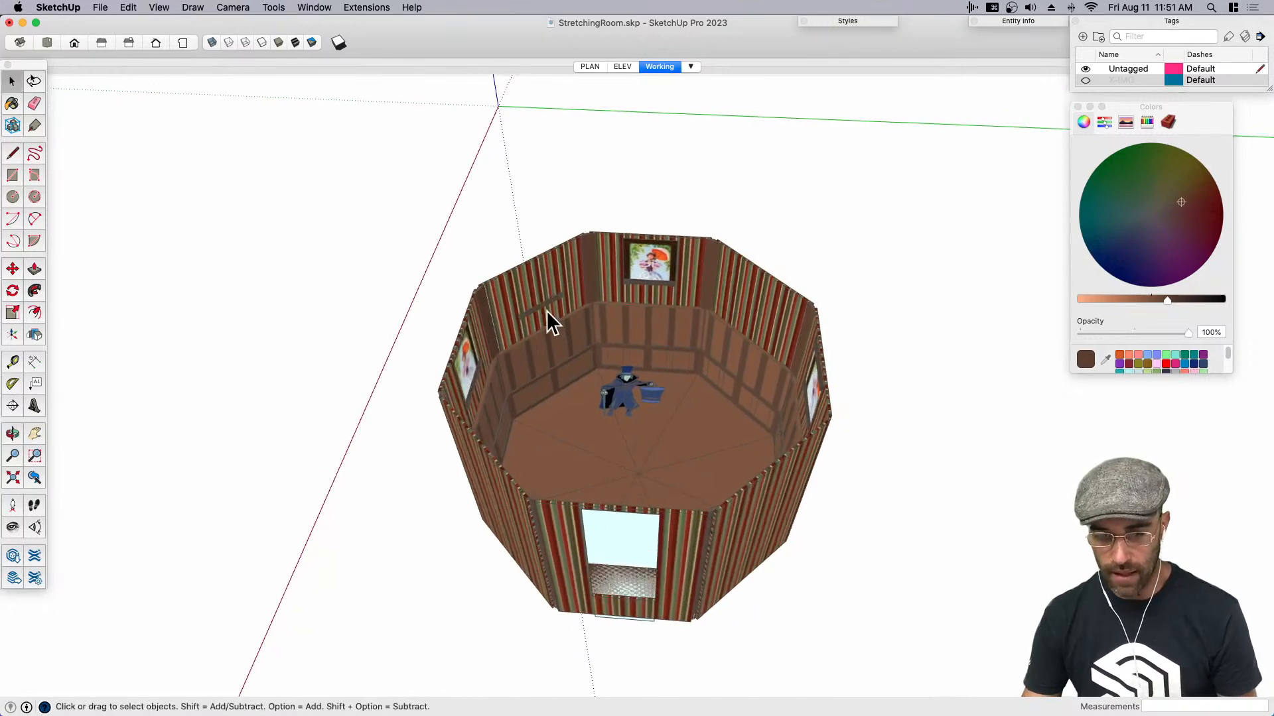
pyautogui.press('BackSpace')
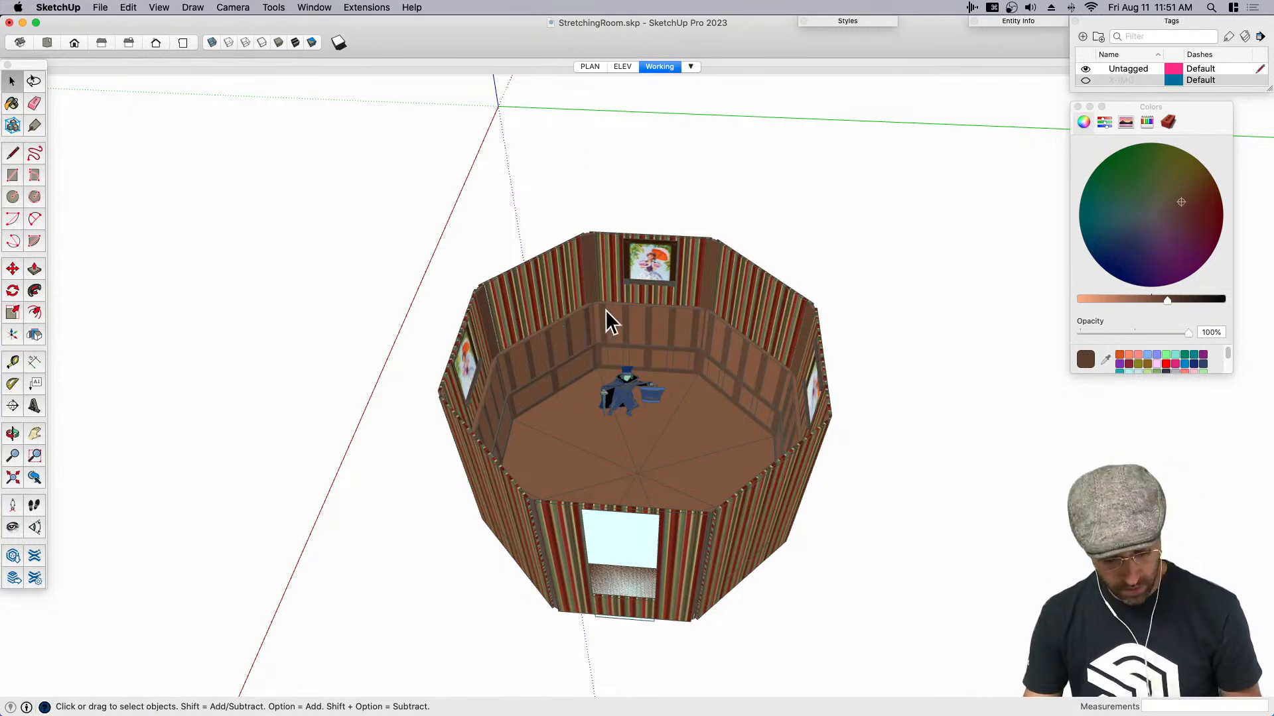
# - Save the model and view the cleaned-up striped walls and paneling from inside the room
pyautogui.hotkey('shift', 's')
pyautogui.moveTo(637, 398); pyautogui.dragTo(965, 260, button='middle')
pyautogui.scroll(5, 688, 365)
pyautogui.scroll(3, 687, 365)
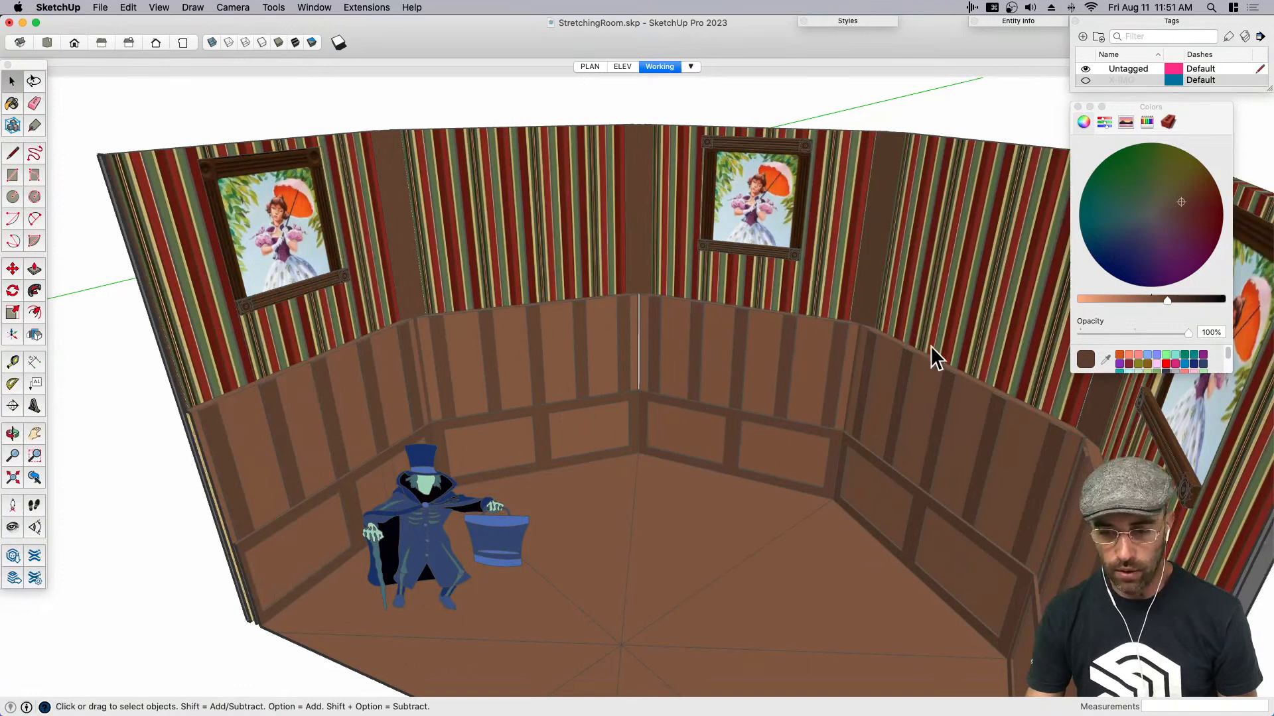
pyautogui.press('super+s')
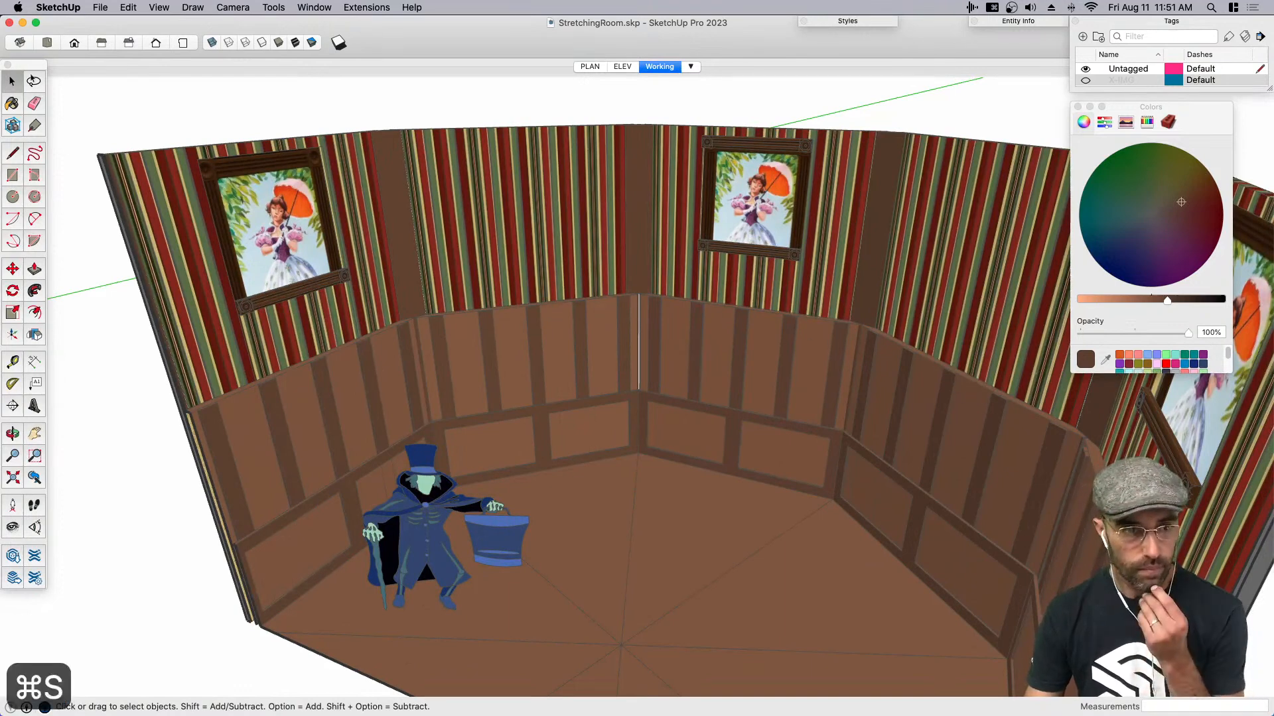
# - Switch to ReferenceBoard.jpg in Preview, enlarge it and examine the wood paneling and portrait wall photos
pyautogui.click(27, 1)
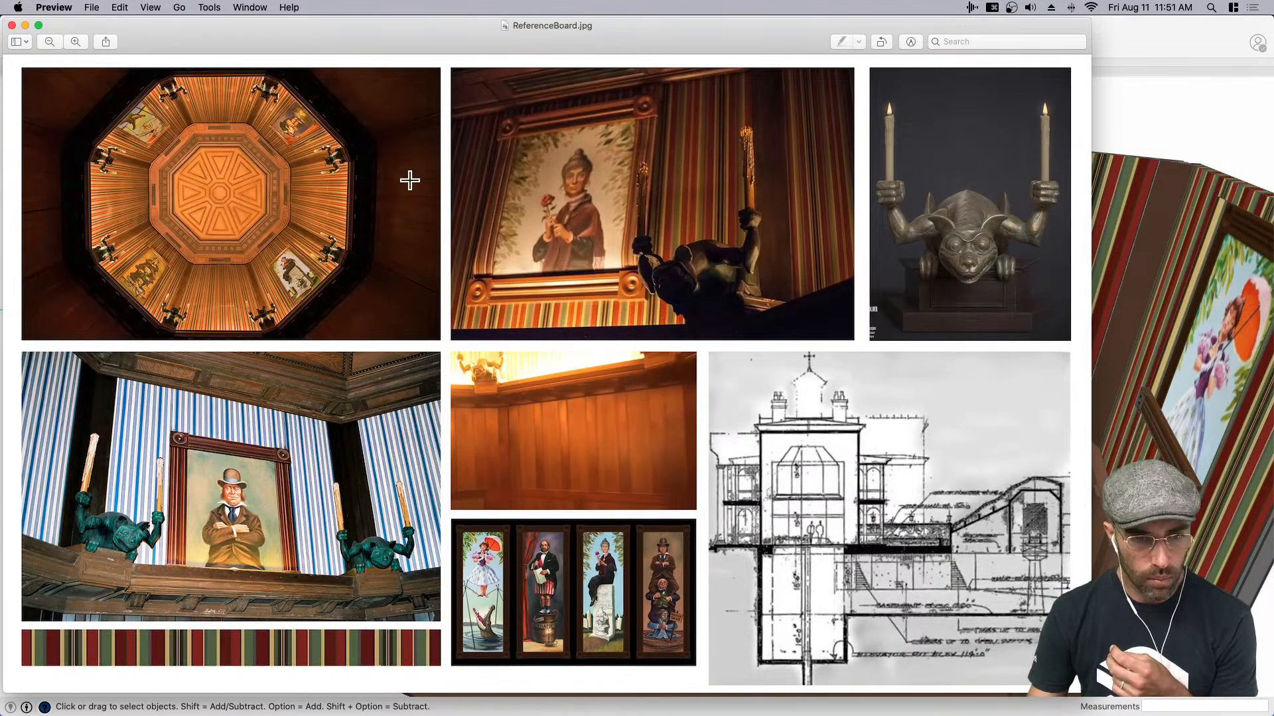
pyautogui.moveTo(1090, 693); pyautogui.dragTo(1160, 669)
pyautogui.press('super+equal')
pyautogui.press('super+equal')
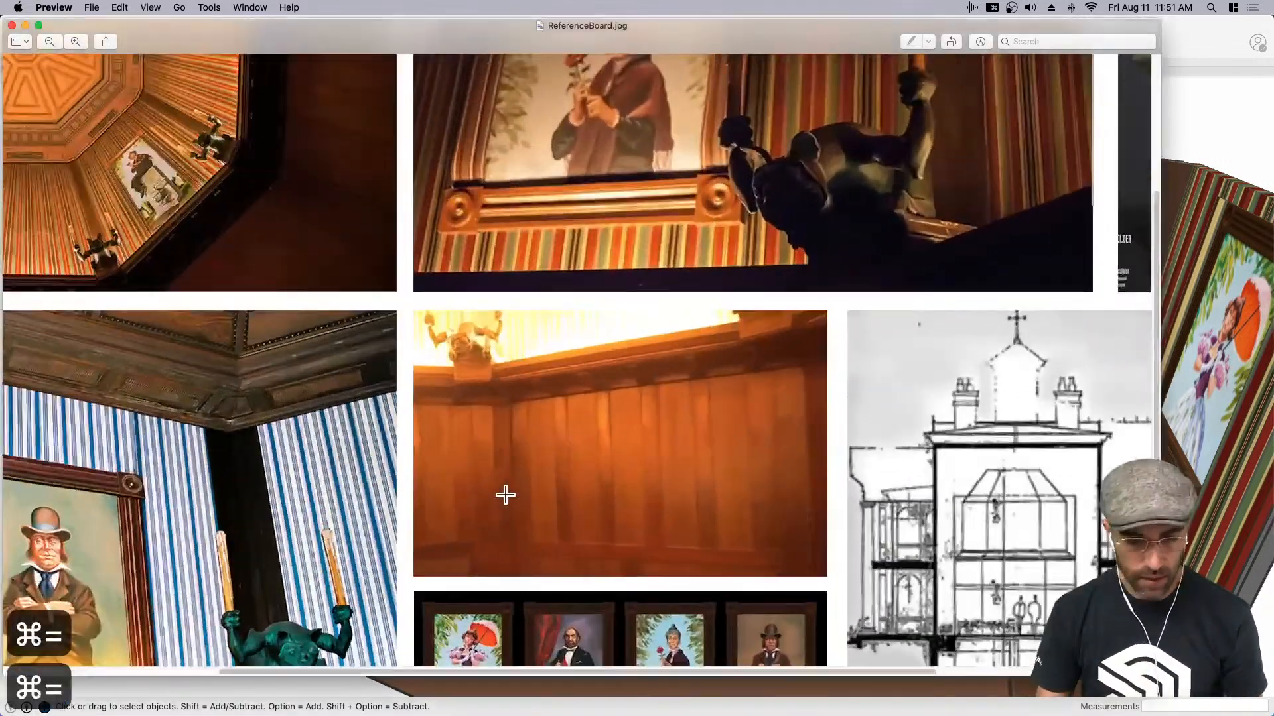
pyautogui.scroll(-3, 517, 501)
pyautogui.moveTo(355, 37); pyautogui.dragTo(556, 32)
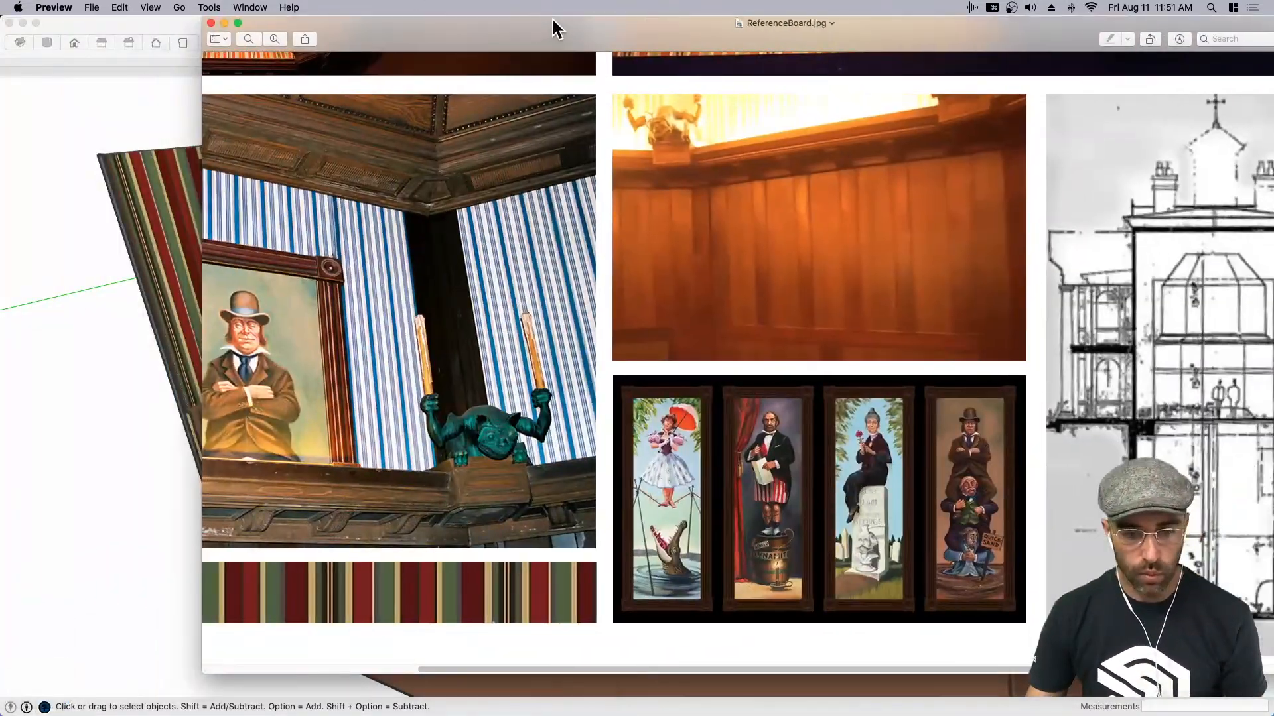
pyautogui.scroll(2, 677, 244)
pyautogui.scroll(5, 677, 243)
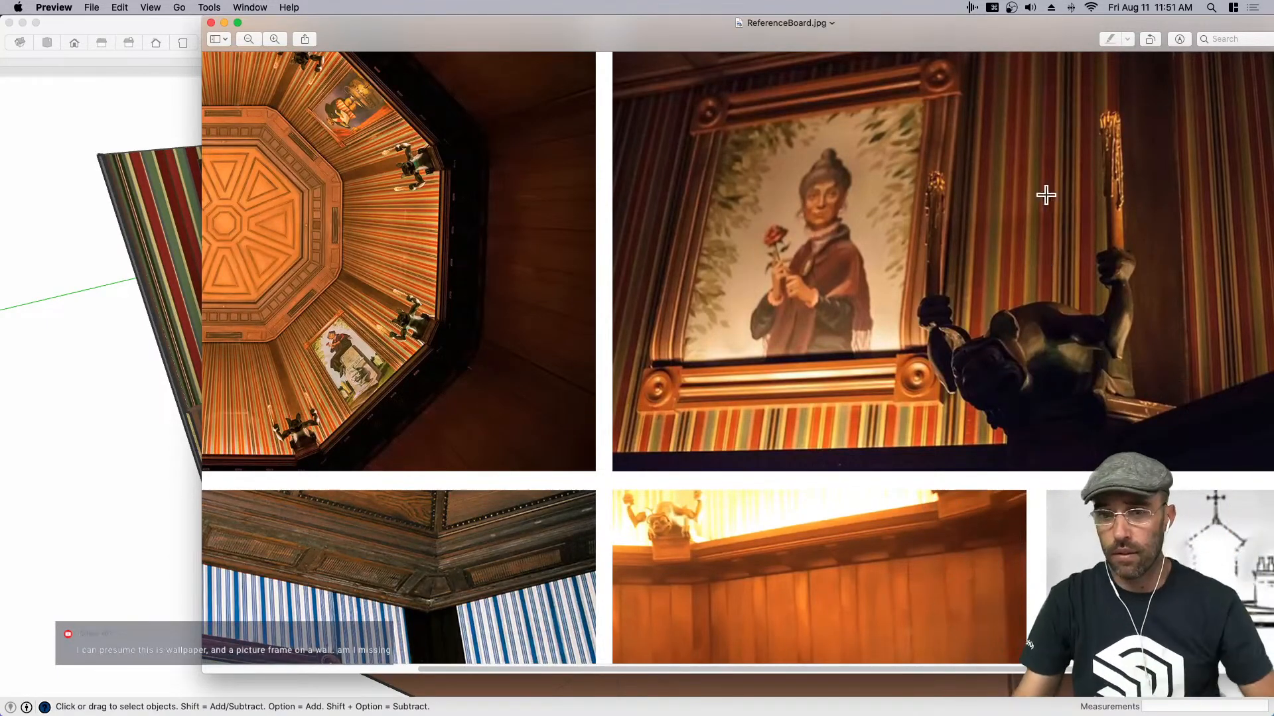
# - Examine the octagonal ceiling, the gargoyle candle holders and the bracketed ledge beneath the portraits on the reference board
pyautogui.moveTo(776, 669); pyautogui.dragTo(518, 643)
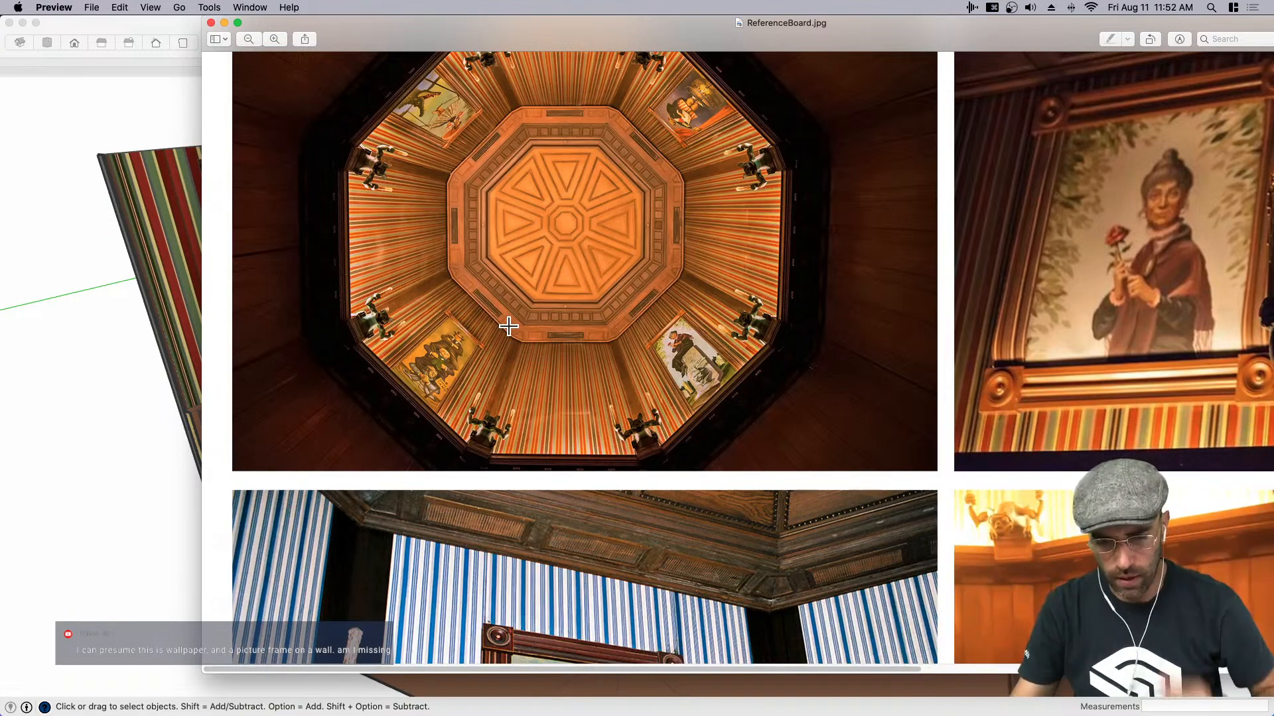
pyautogui.scroll(-5, 513, 327)
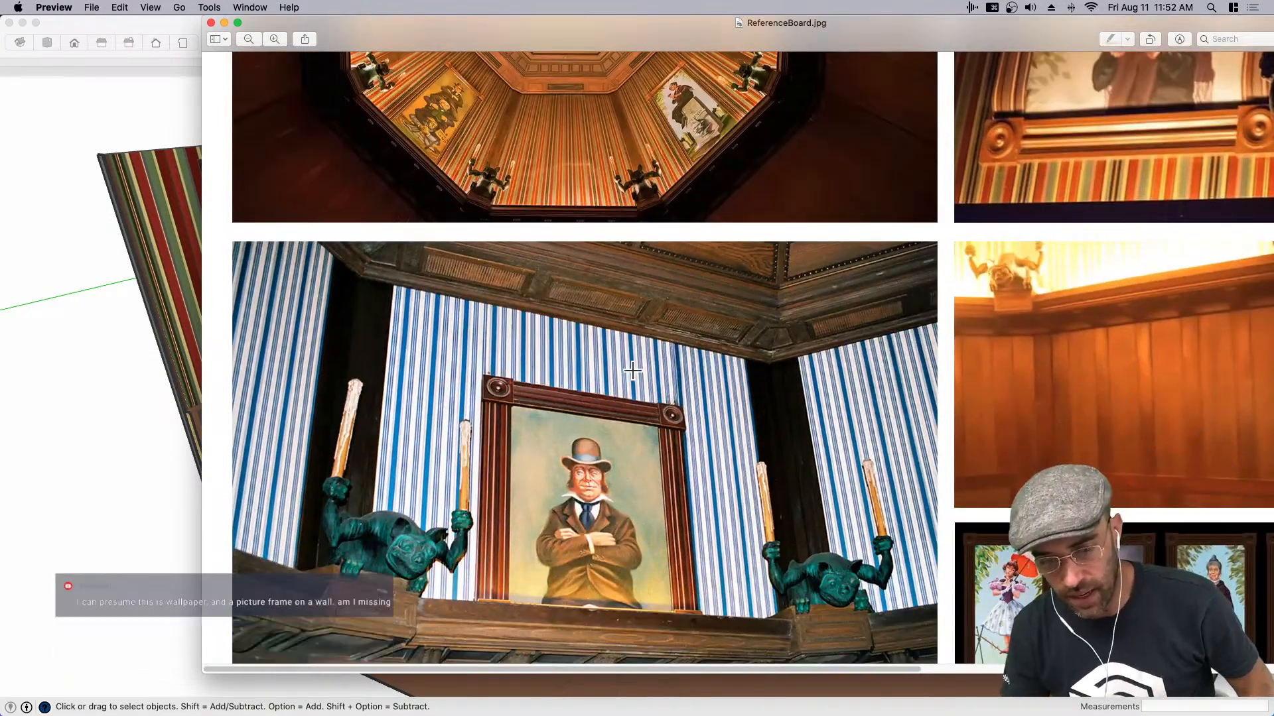
pyautogui.scroll(-3, 456, 375)
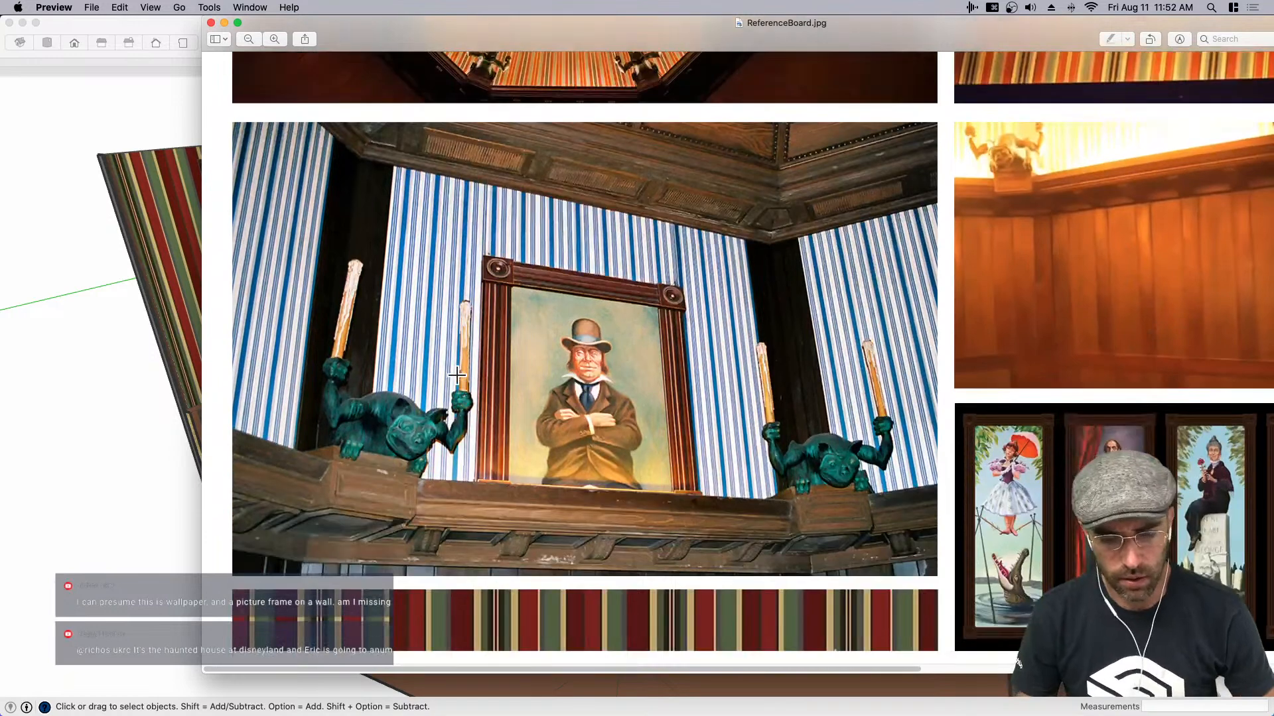
pyautogui.scroll(-1, 456, 375)
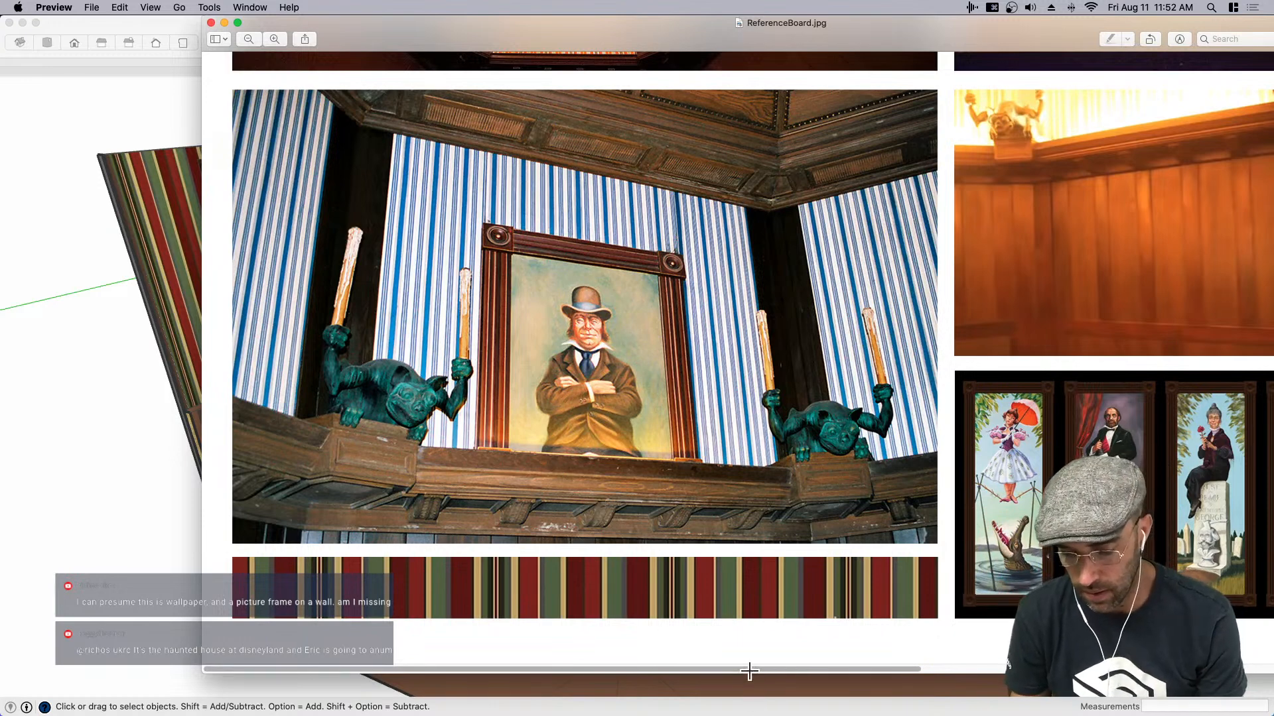
pyautogui.hscroll(10, 749, 672)
pyautogui.scroll(8, 1163, 544)
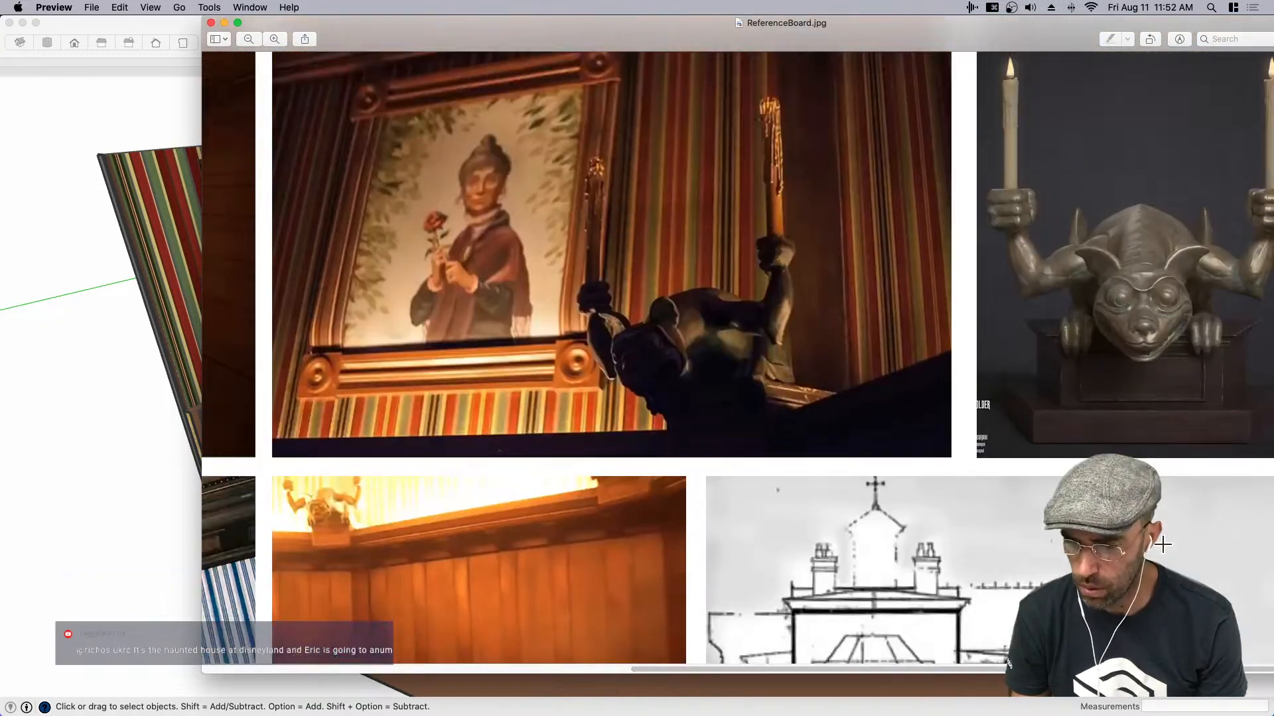
pyautogui.scroll(3, 1176, 297)
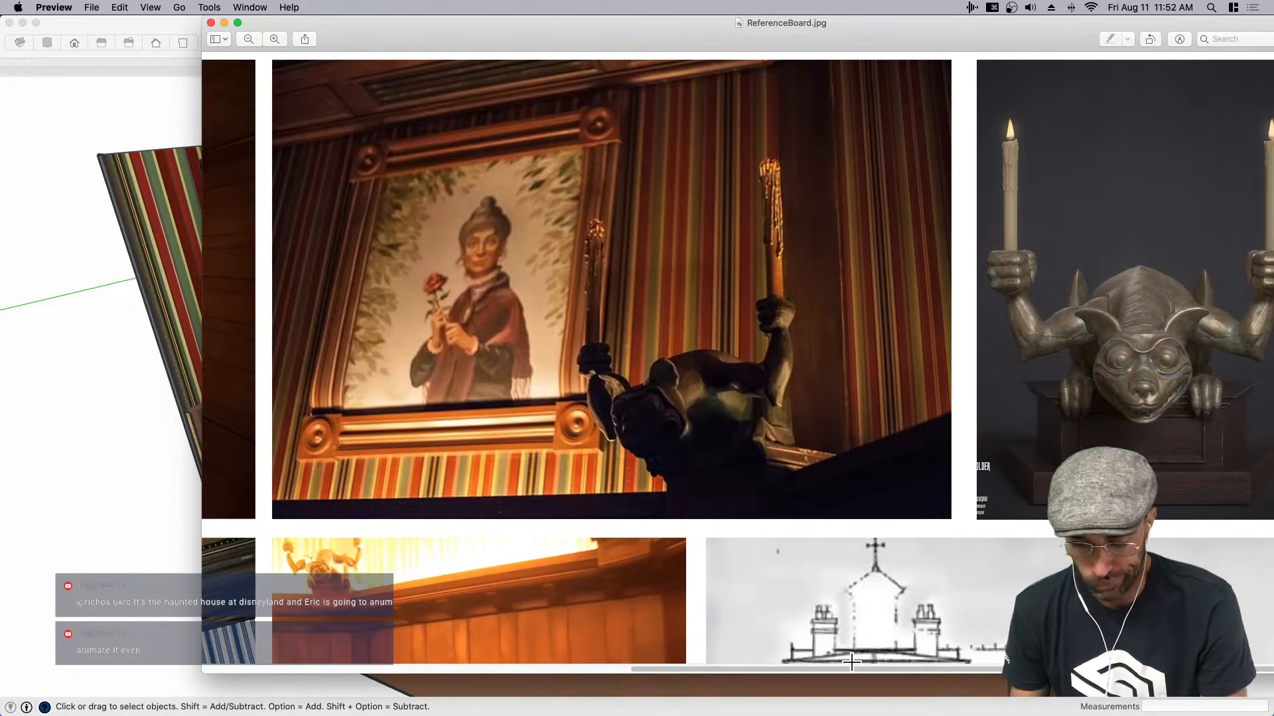
pyautogui.hscroll(-8, 849, 663)
pyautogui.scroll(-5, 608, 510)
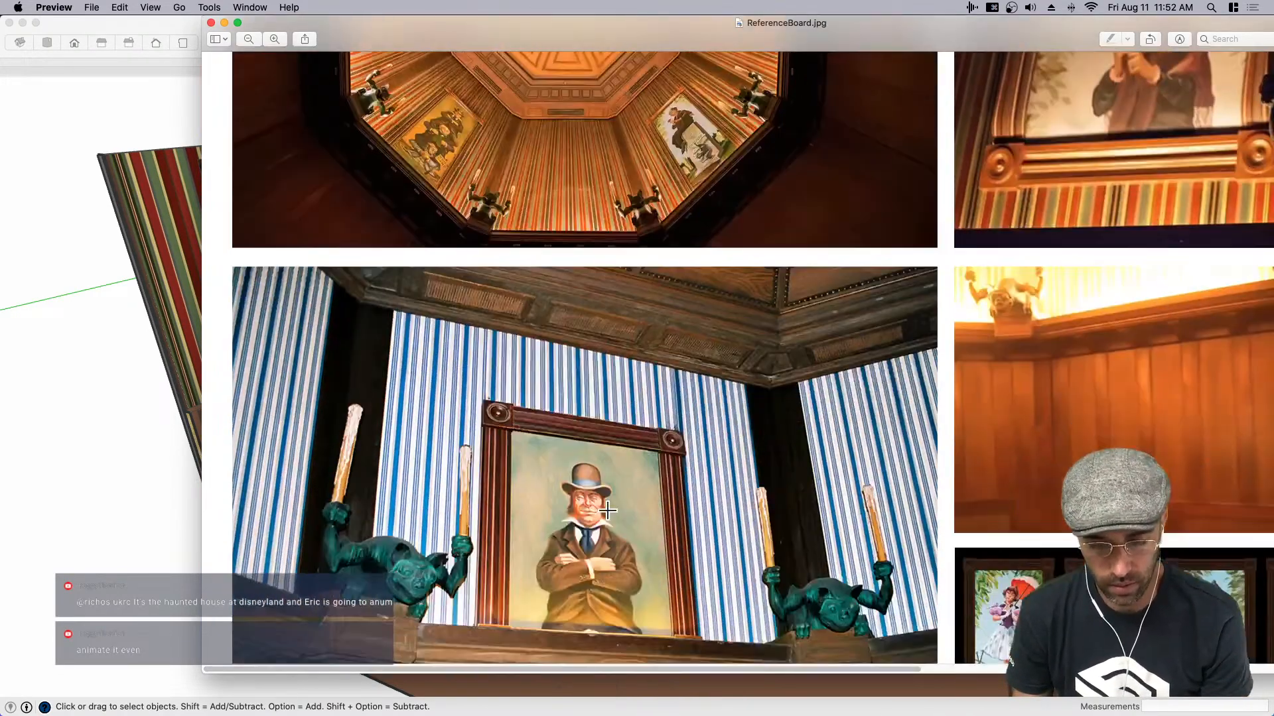
pyautogui.scroll(-2, 608, 510)
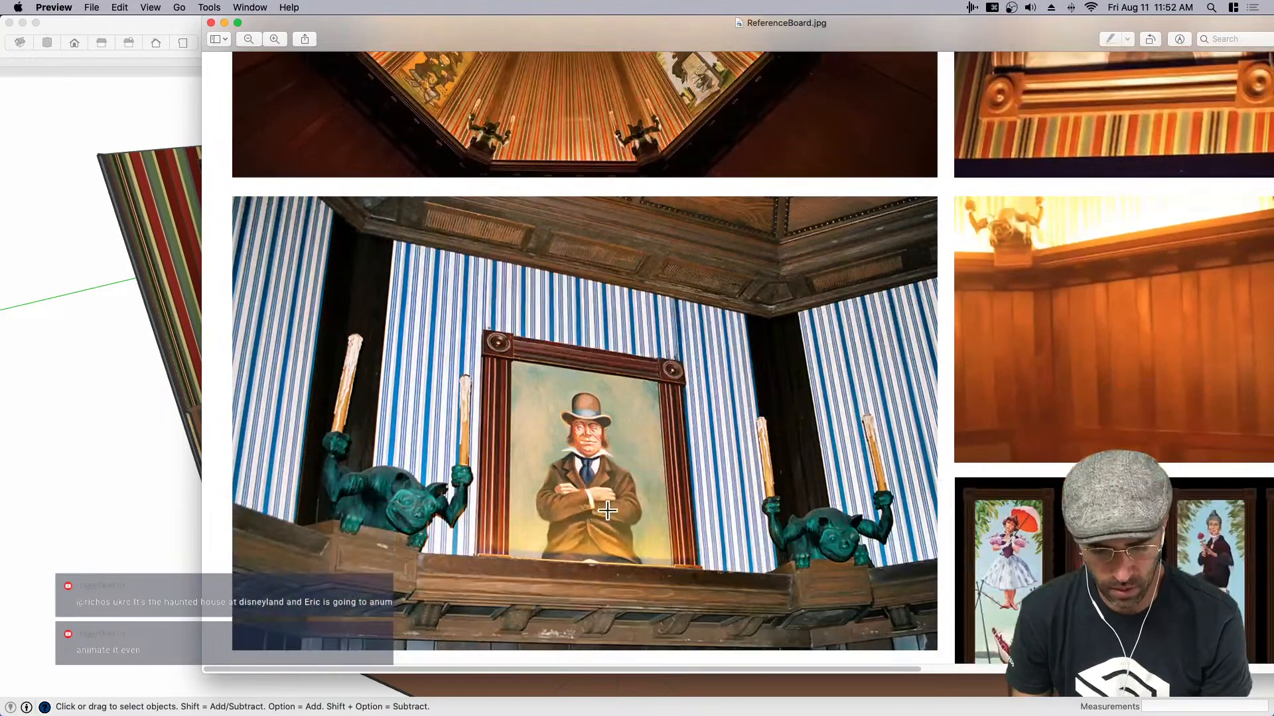
# - Return to SketchUp and draw a rectangle about 3 13/16" by 1" on the side of the corner batten, just beneath the cap rail
pyautogui.click(103, 550)
pyautogui.moveTo(498, 362)
pyautogui.mouseDown(button='middle')
pyautogui.moveTo(527, 396)
pyautogui.moveTo(563, 359)
pyautogui.mouseUp(button='middle')
pyautogui.scroll(5, 459, 340)
pyautogui.press('space')
pyautogui.moveTo(458, 339); pyautogui.dragTo(472, 355, button='middle')
pyautogui.scroll(-8, 470, 353)
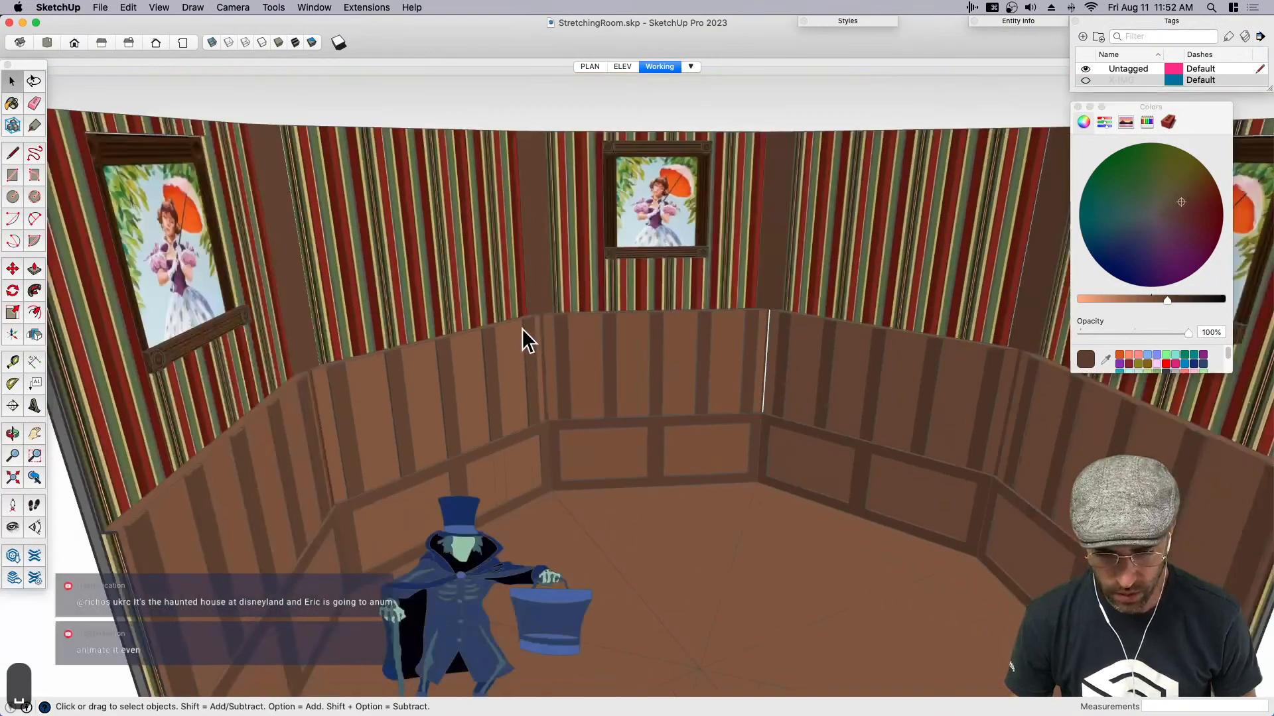
pyautogui.scroll(4, 491, 360)
pyautogui.click(494, 360)
pyautogui.press('r')
pyautogui.scroll(3, 558, 325)
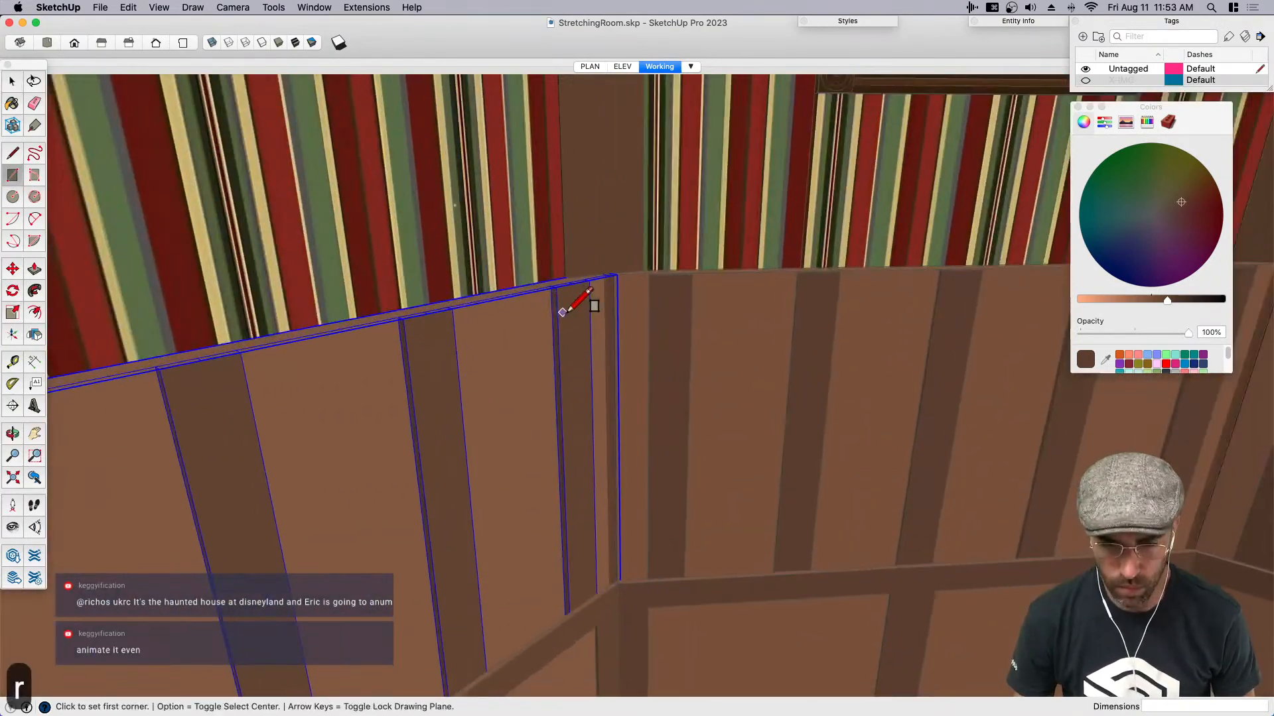
pyautogui.moveTo(668, 318); pyautogui.dragTo(535, 319, button='middle')
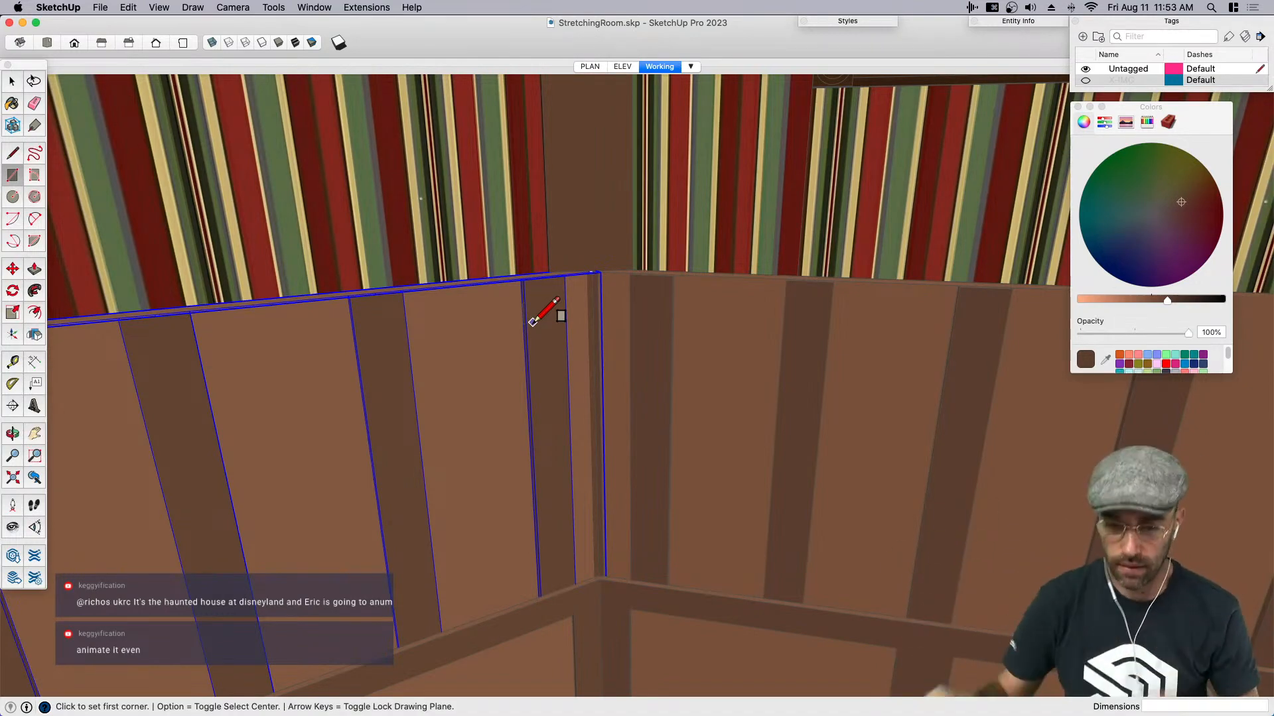
pyautogui.moveTo(713, 322); pyautogui.dragTo(551, 292, button='middle')
pyautogui.click(505, 279)
pyautogui.scroll(3, 520, 335)
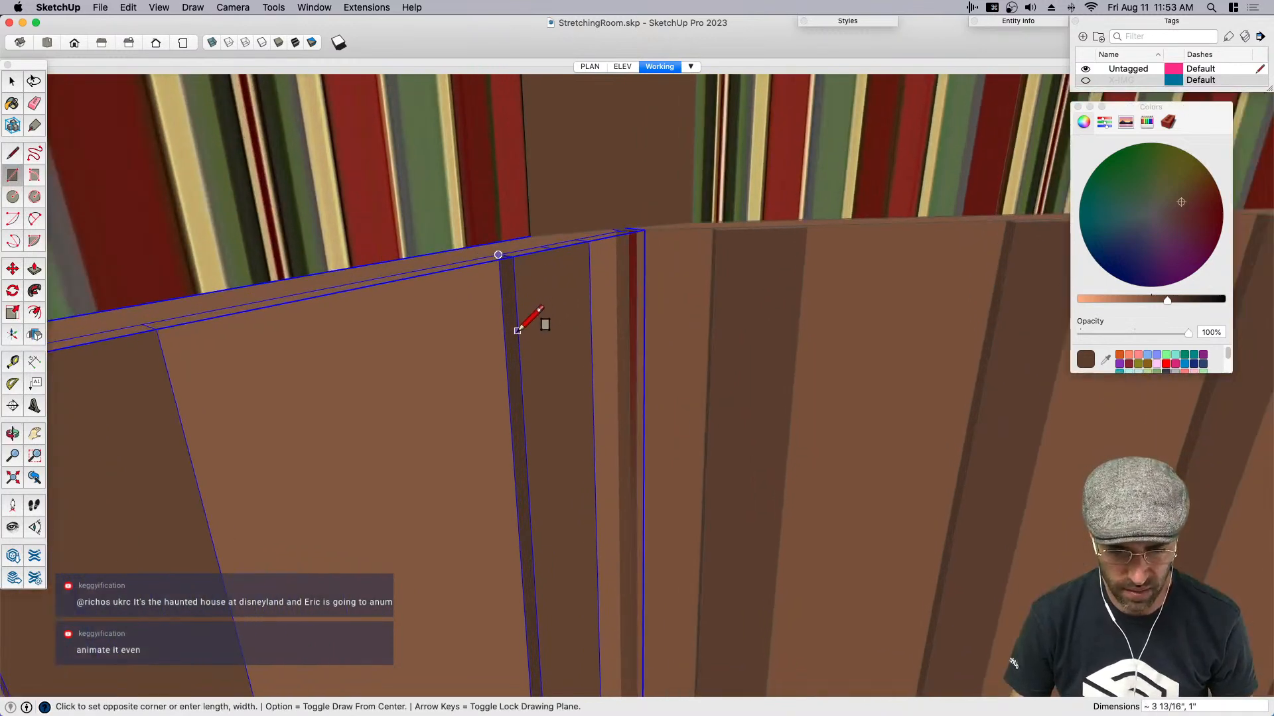
pyautogui.click(518, 333)
# - Extend the small rectangle into the room by moving its front vertical edge 8" outward
pyautogui.press('space')
pyautogui.scroll(-5, 516, 325)
pyautogui.press('m')
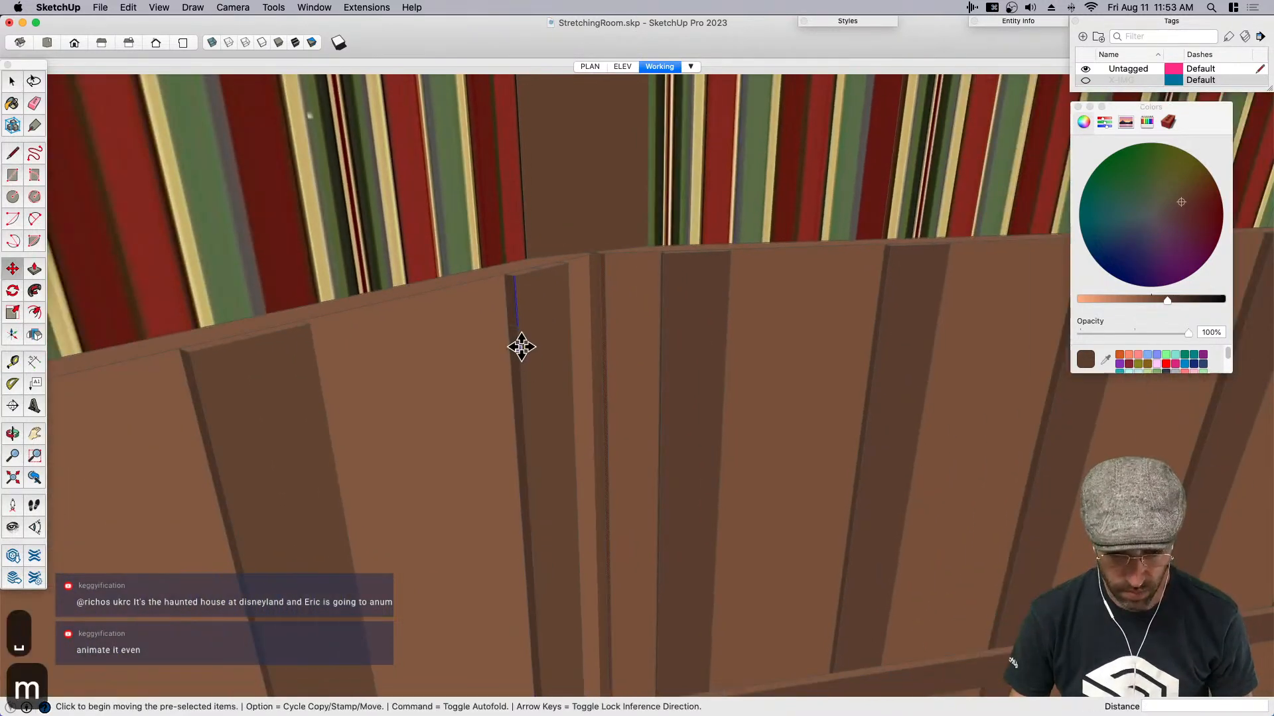
pyautogui.scroll(2, 501, 278)
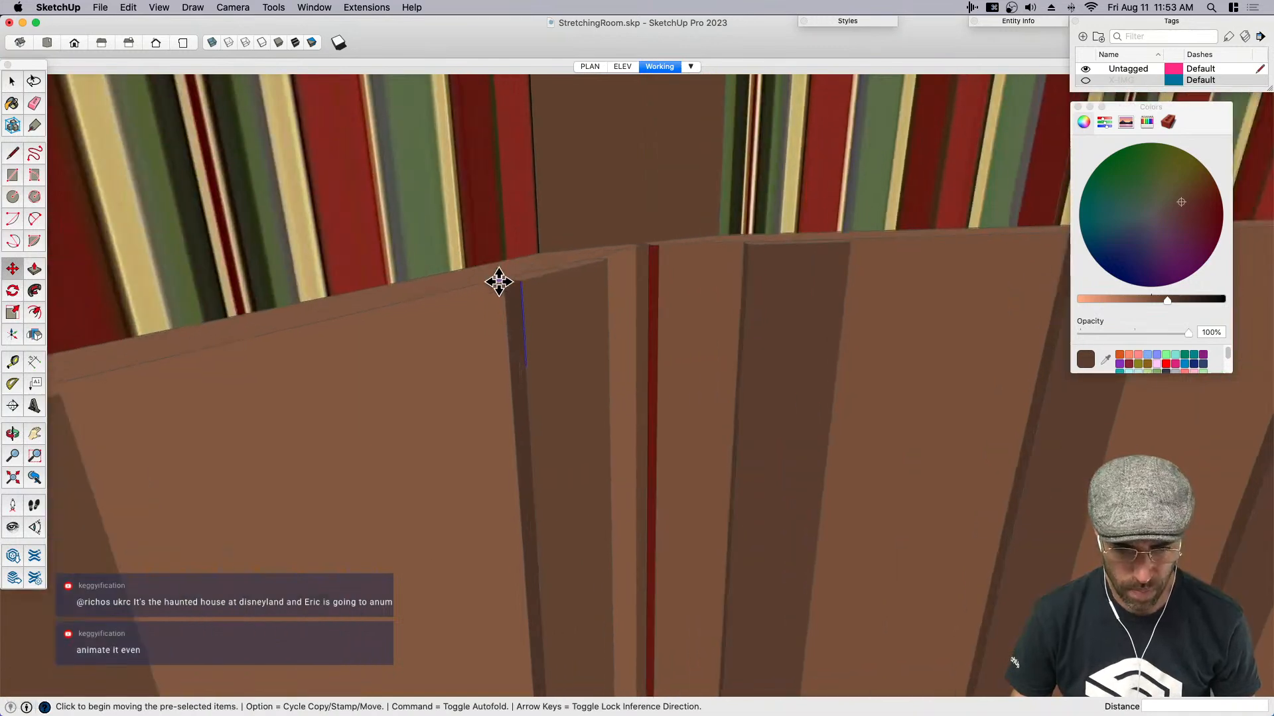
pyautogui.click(503, 278)
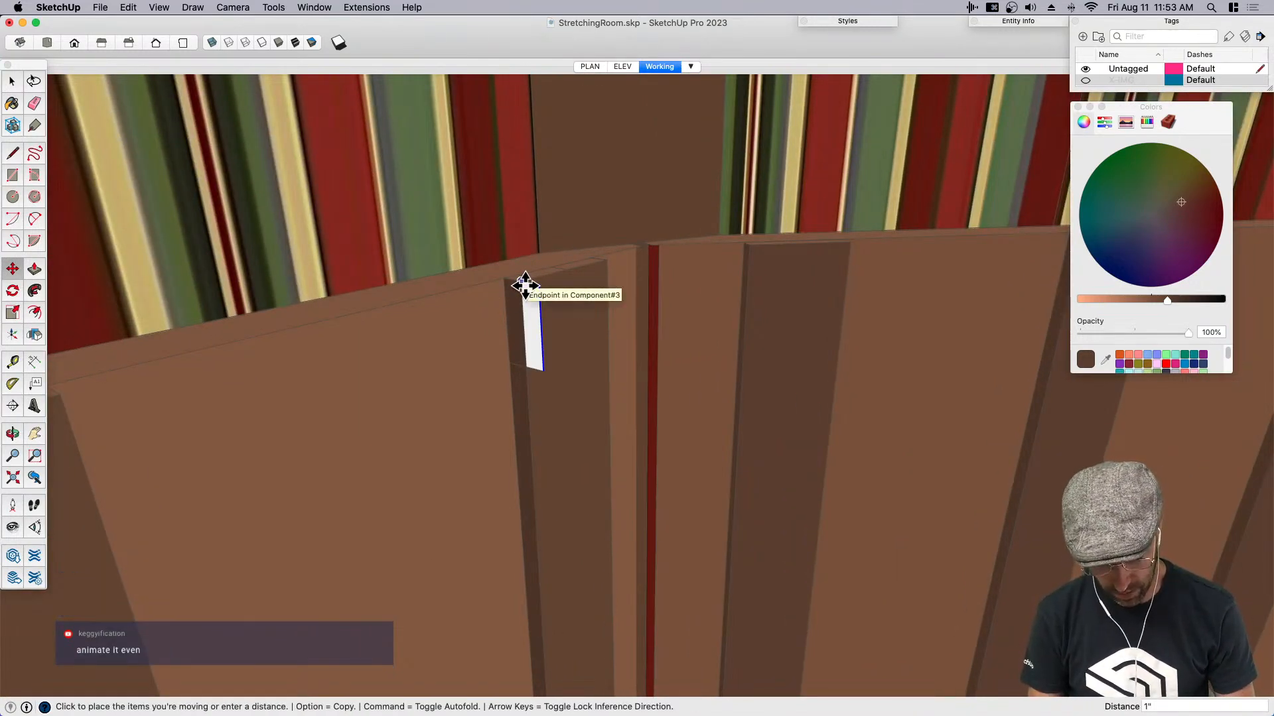
pyautogui.write("1'")
pyautogui.press('Return')
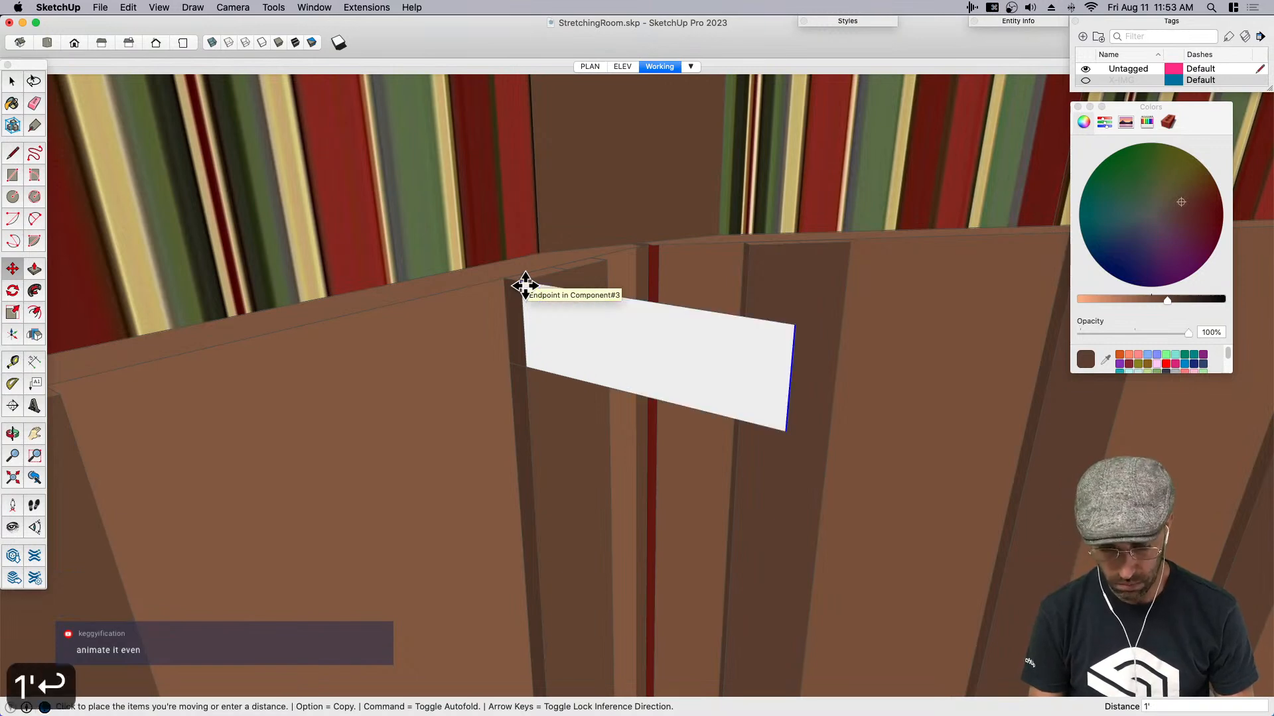
pyautogui.write('8"')
pyautogui.press('Return')
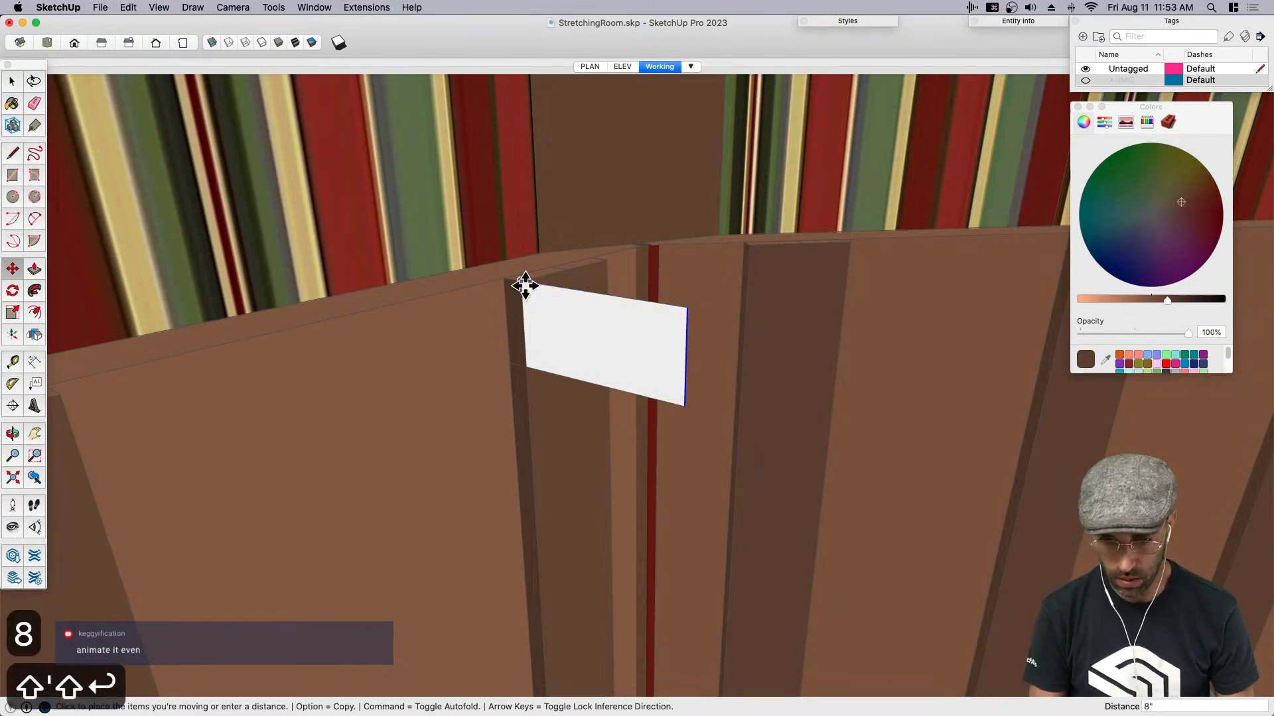
pyautogui.press('space')
pyautogui.moveTo(514, 321); pyautogui.dragTo(690, 341, button='middle')
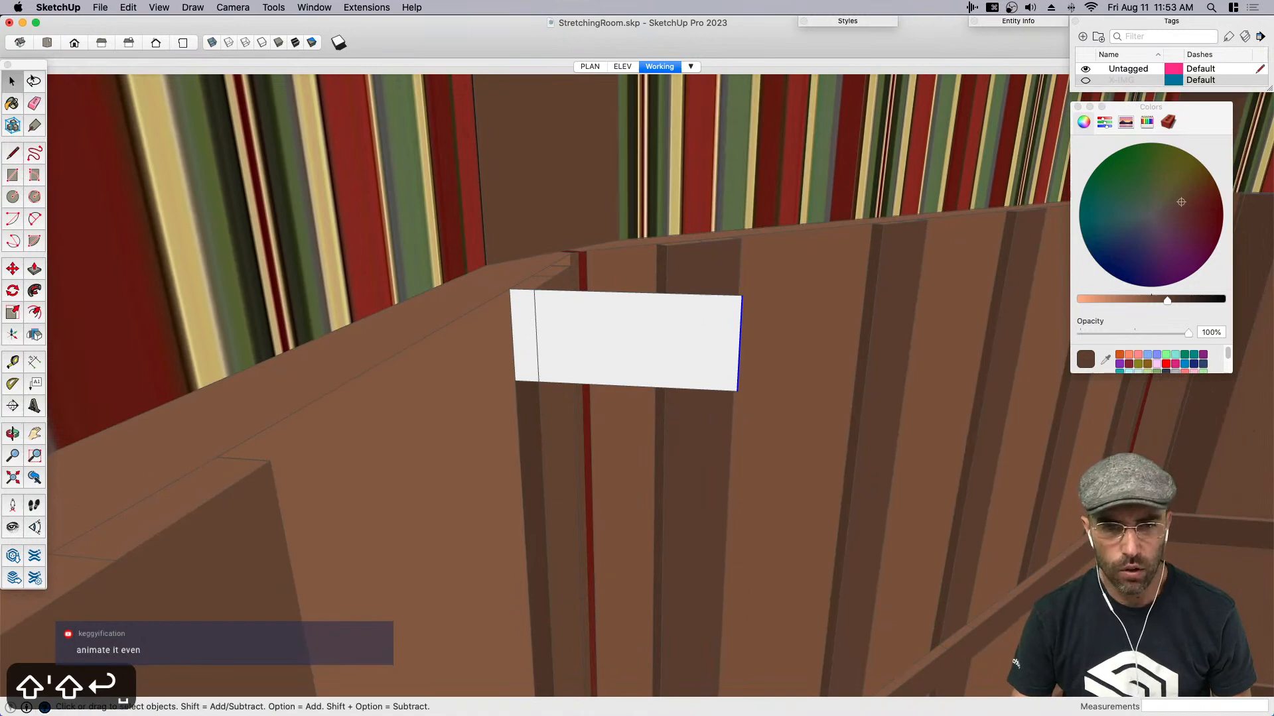
# - Switch to the reference board in Preview and examine the profile of the brackets under the portrait ledge close up
pyautogui.press('super+Tab')
pyautogui.scroll(-4, 513, 460)
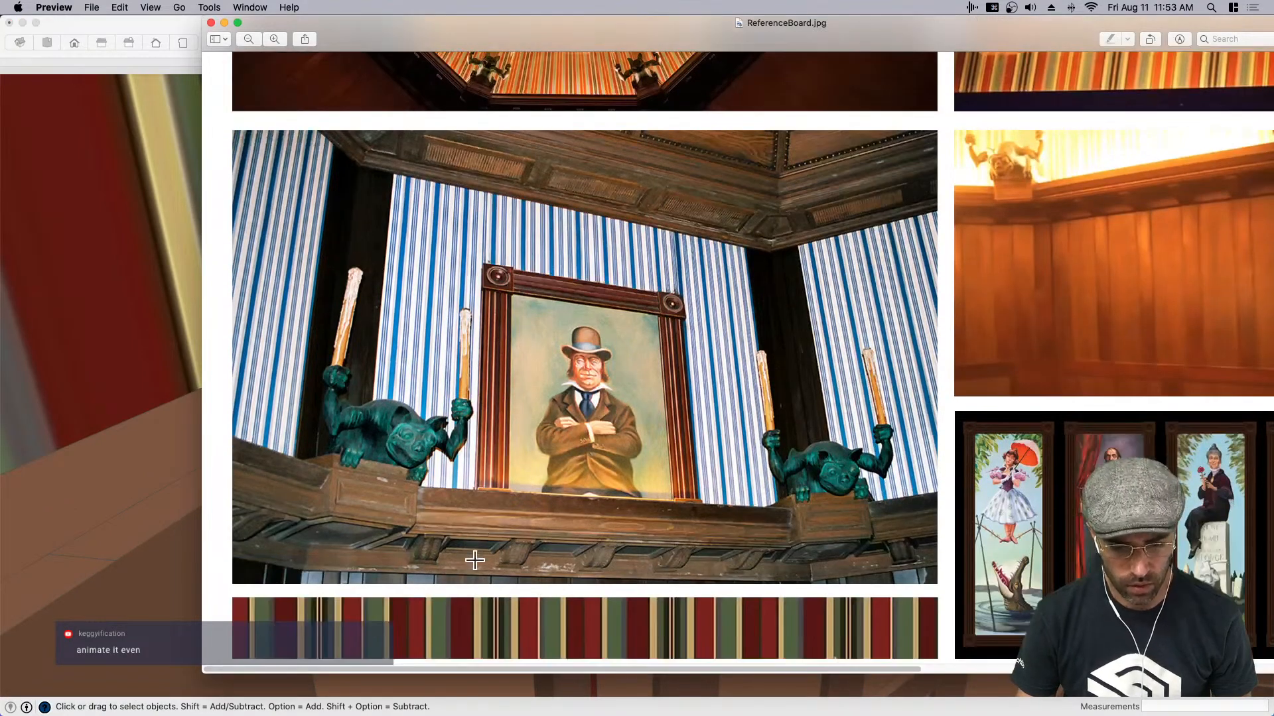
pyautogui.press('super+equal')
pyautogui.scroll(-3, 479, 546)
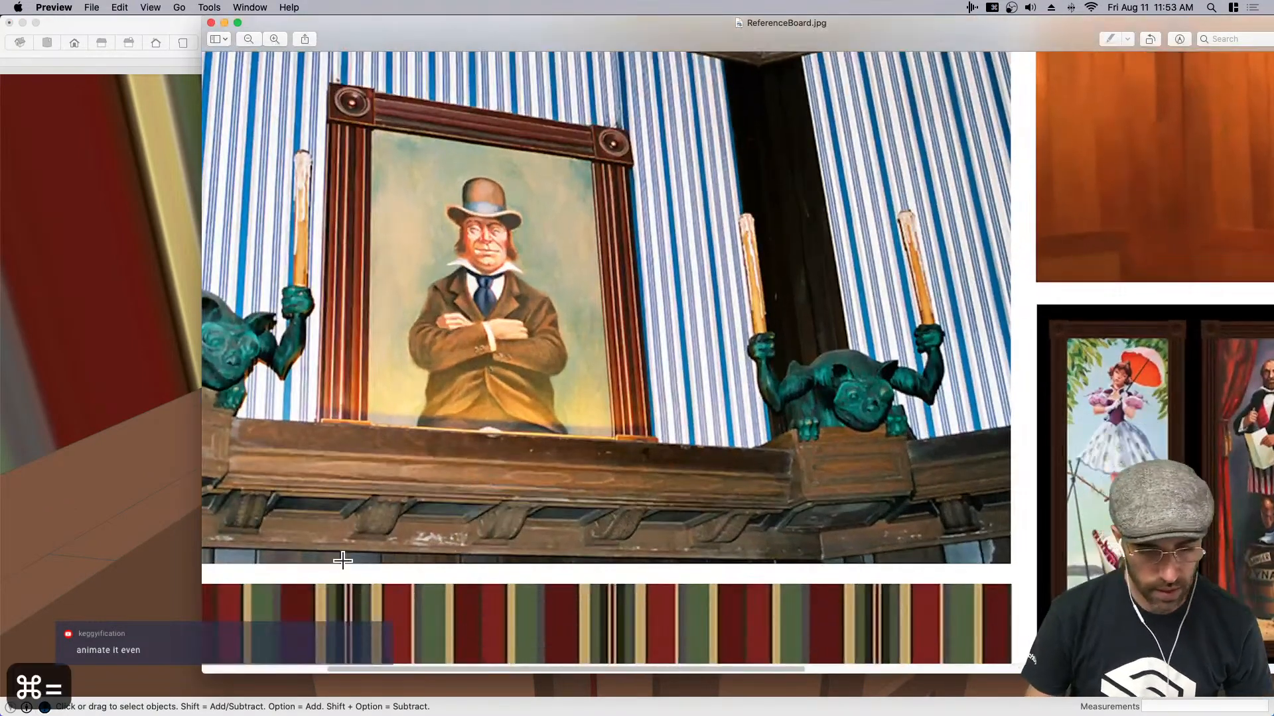
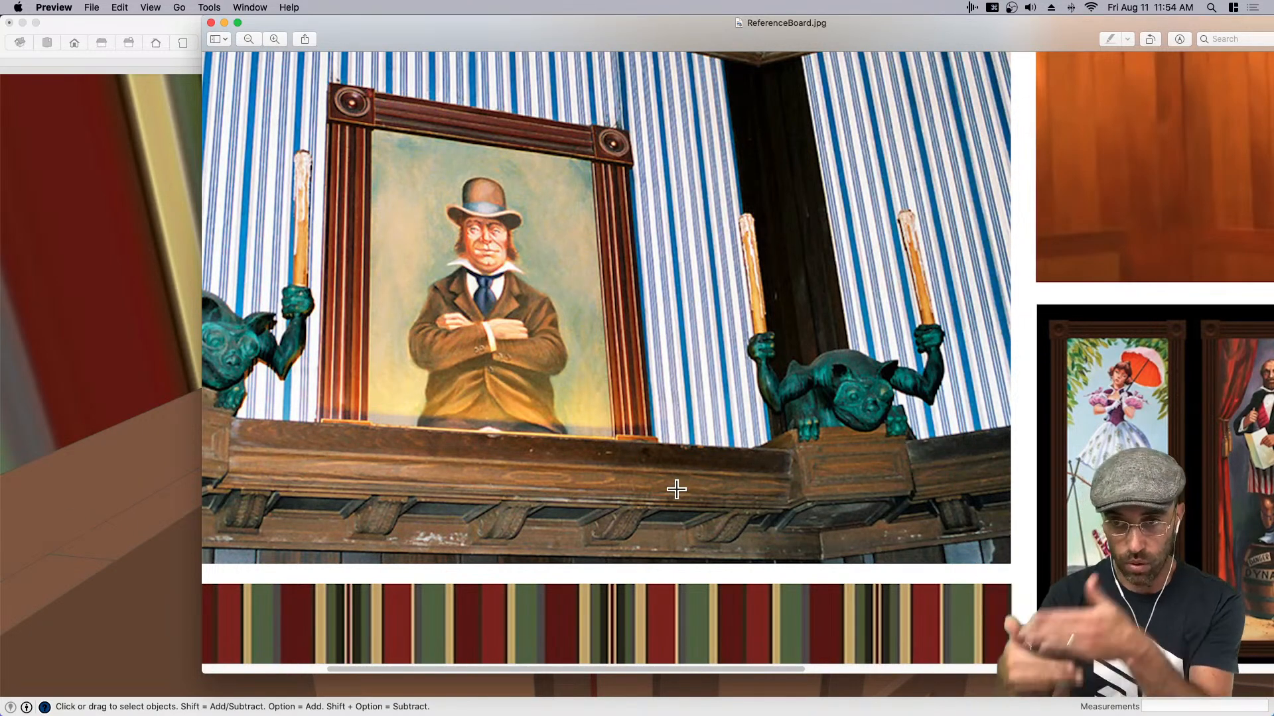
# - Return to SketchUp and move the bottom edge of the white ledge face down 3"
pyautogui.click(131, 433)
pyautogui.click(653, 363)
pyautogui.moveTo(543, 406)
pyautogui.mouseDown(button='middle')
pyautogui.moveTo(597, 314)
pyautogui.moveTo(560, 373)
pyautogui.mouseUp(button='middle')
pyautogui.press('space')
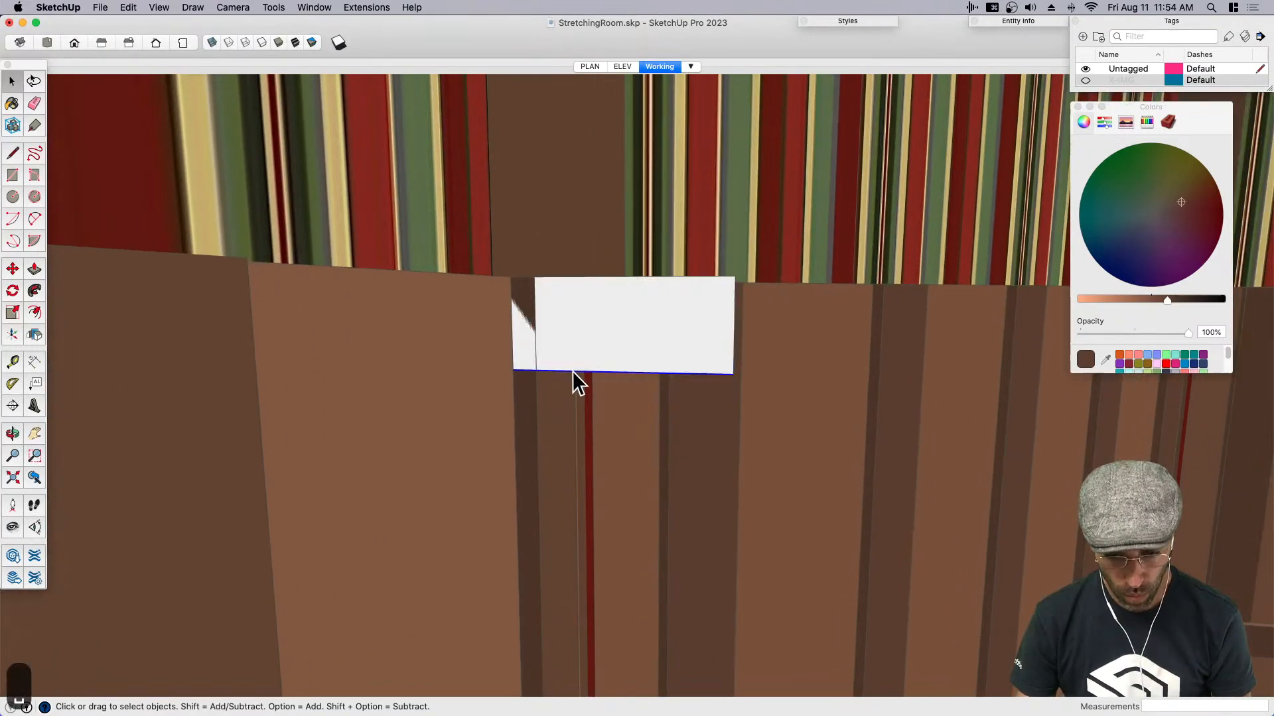
pyautogui.write('m')
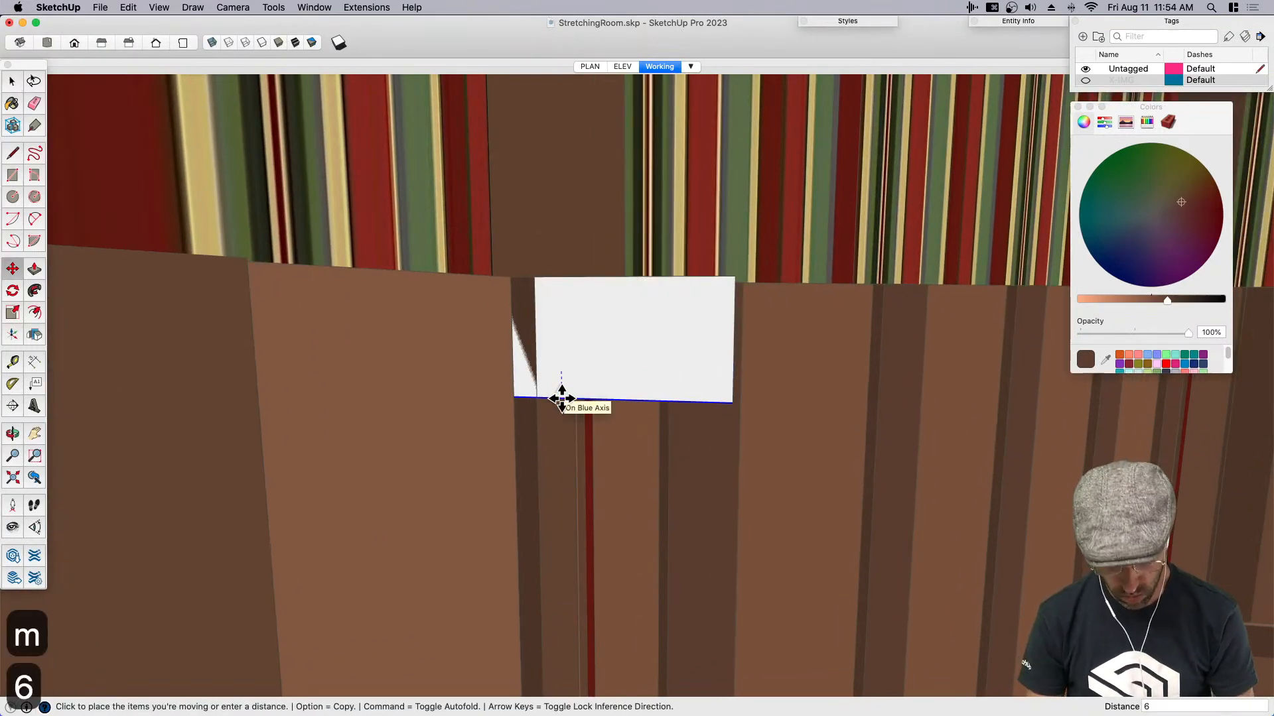
pyautogui.write('6')
pyautogui.press('Return')
pyautogui.write('3')
pyautogui.press('Return')
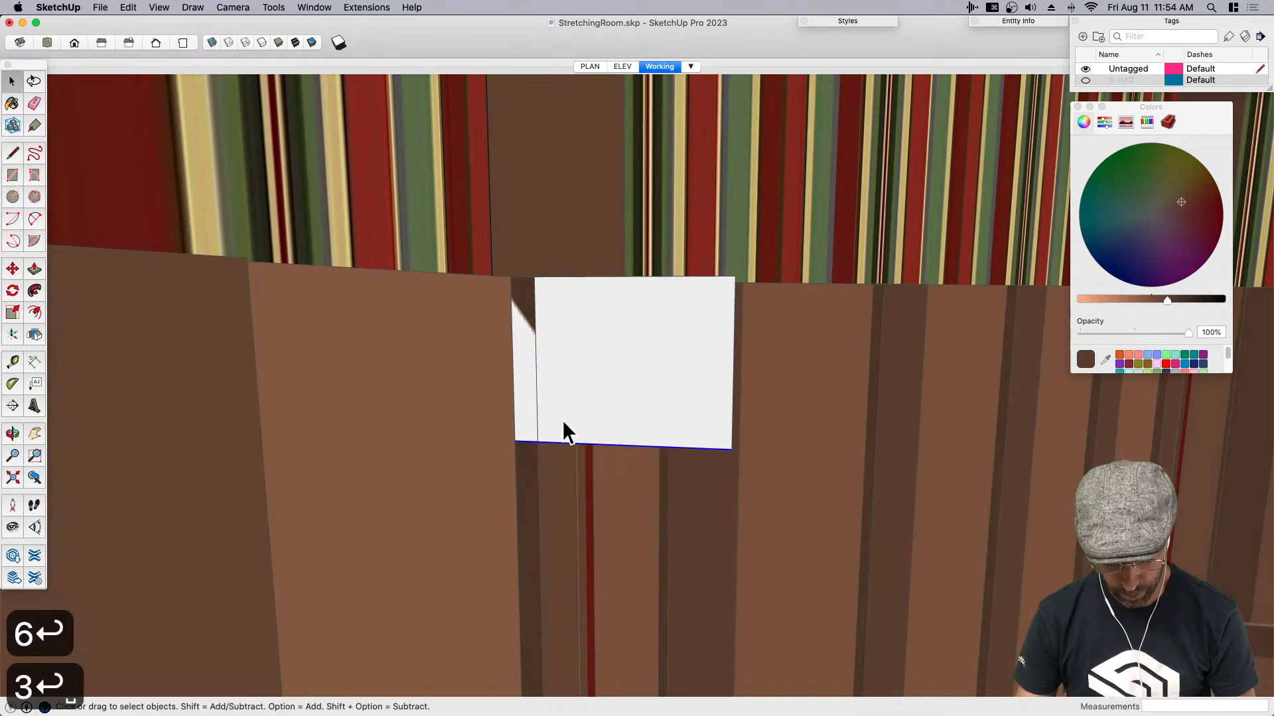
# - Draw a vertical line from the midpoint of the ledge face's bottom edge up to its top edge
pyautogui.scroll(3, 564, 433)
pyautogui.press('l')
pyautogui.click(670, 458)
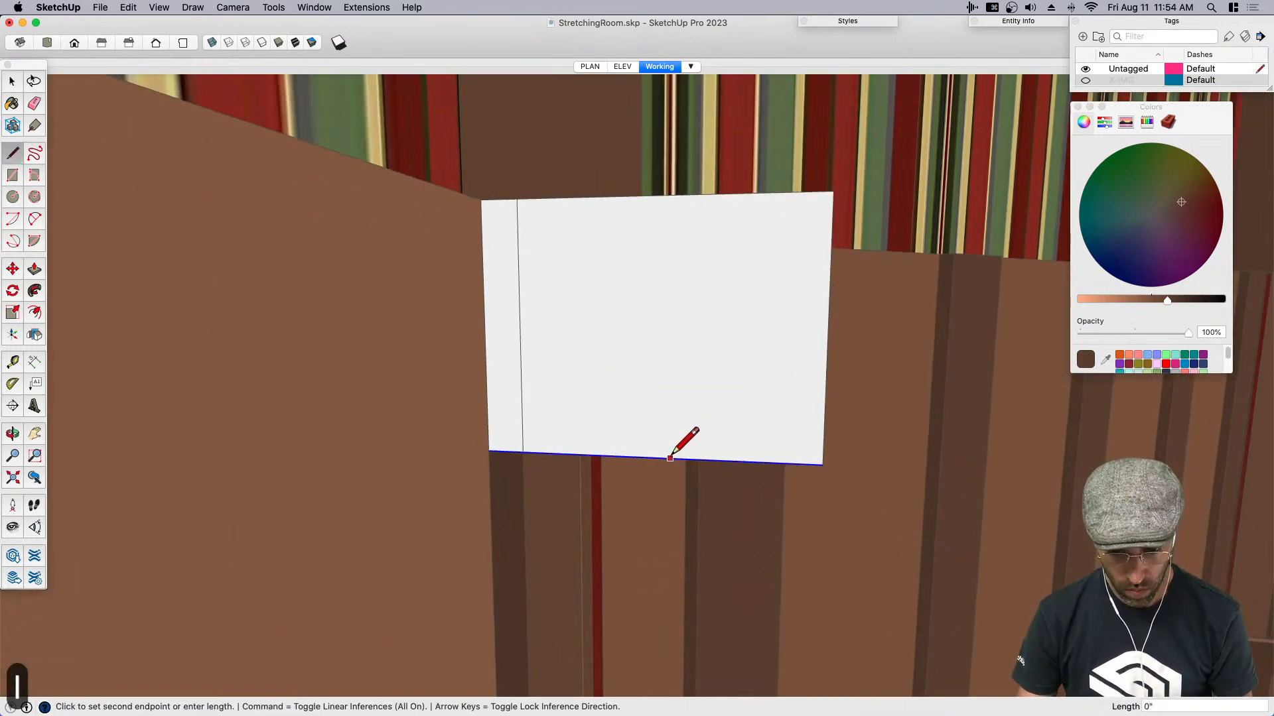
pyautogui.click(664, 194)
pyautogui.press('space')
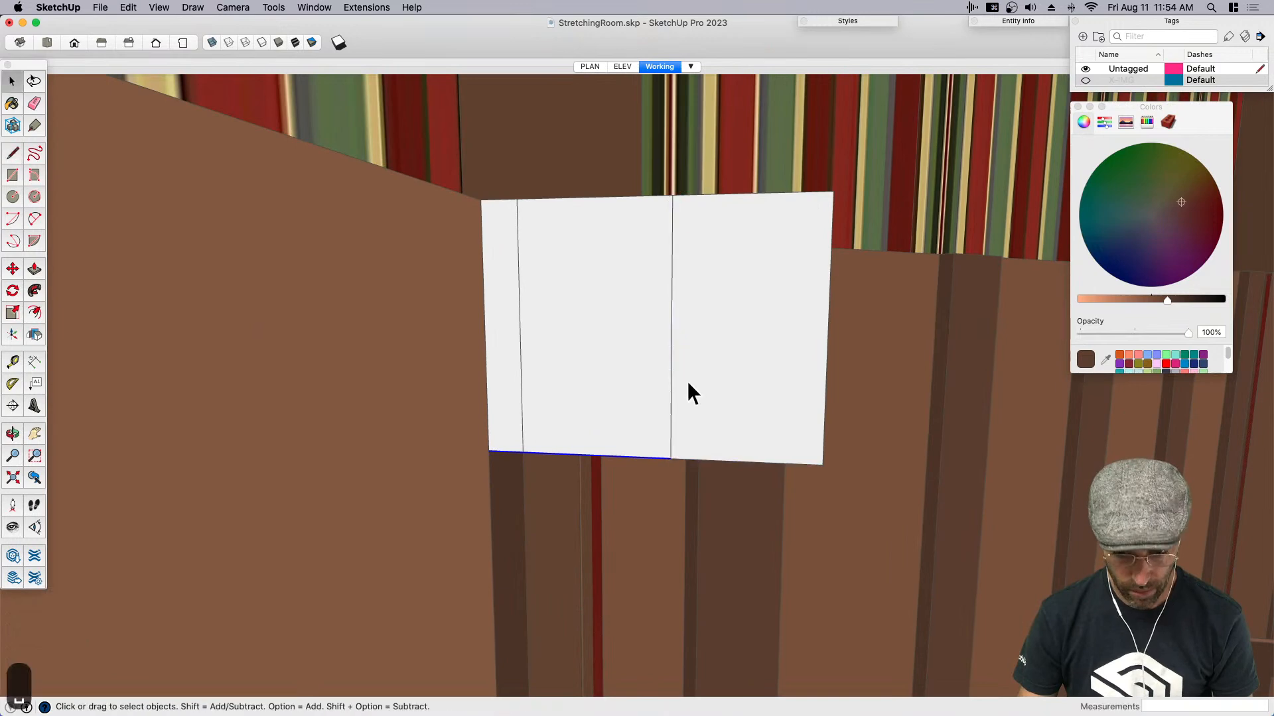
# - Draw two circles centred on the vertical dividing line, a small one touching the bottom edge and a slightly larger one higher up
pyautogui.press('a')
pyautogui.scroll(3, 694, 440)
pyautogui.press('c')
pyautogui.click(663, 437)
pyautogui.click(685, 458)
pyautogui.press('space')
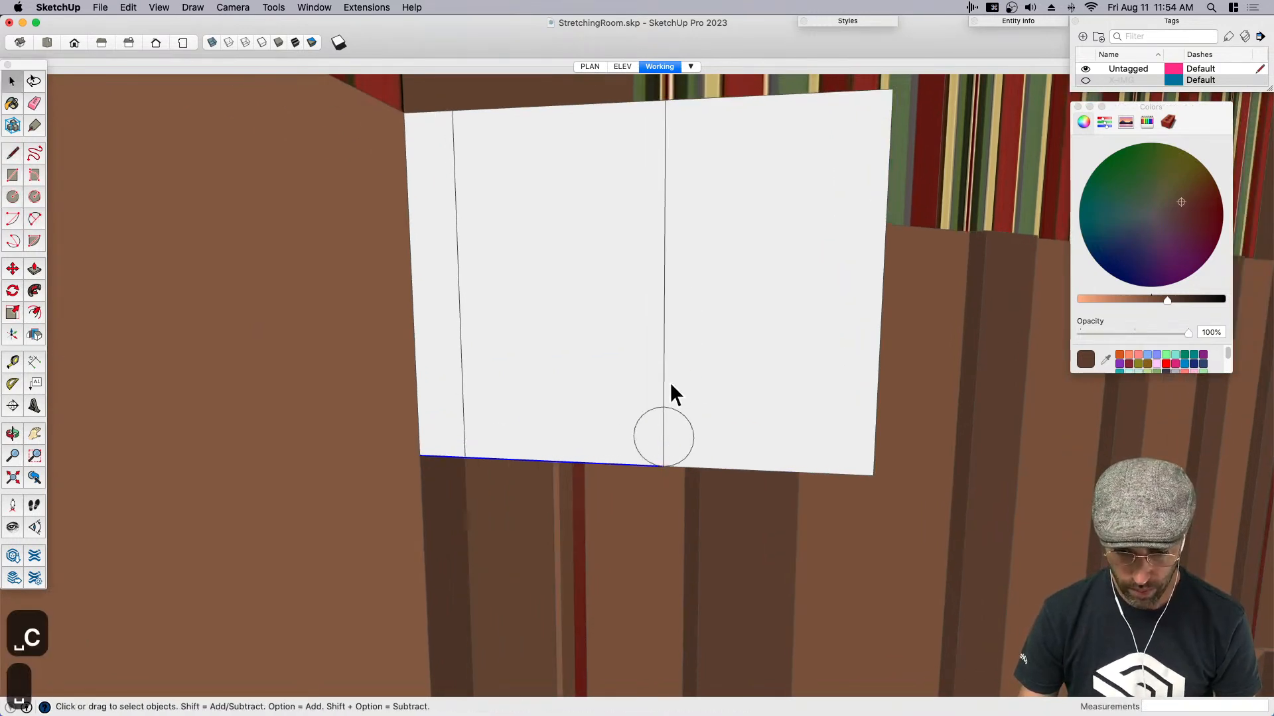
pyautogui.press('c')
pyautogui.click(665, 287)
pyautogui.click(689, 317)
pyautogui.press('space')
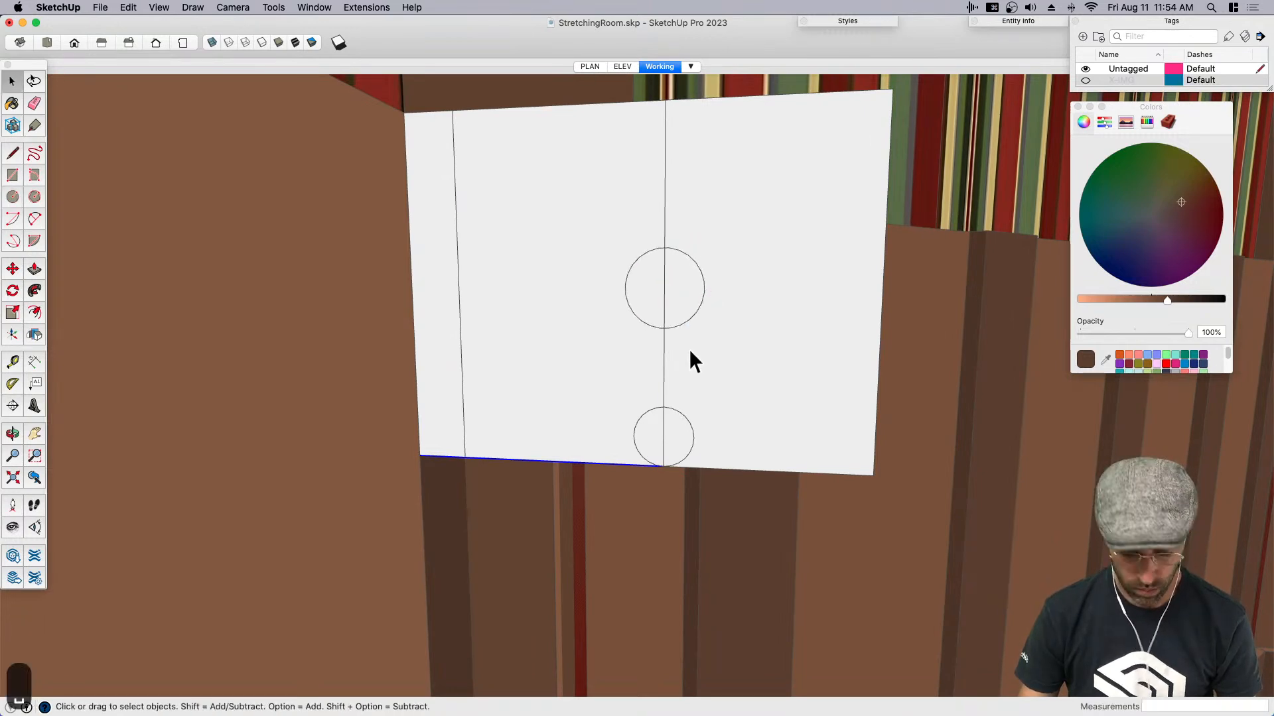
# - Draw an inward-curving arc upward from the lower circle, with a chord of about 7/8" and a bulge of about 1/4"
pyautogui.scroll(2, 689, 364)
pyautogui.press('a')
pyautogui.click(679, 422)
pyautogui.scroll(2, 671, 366)
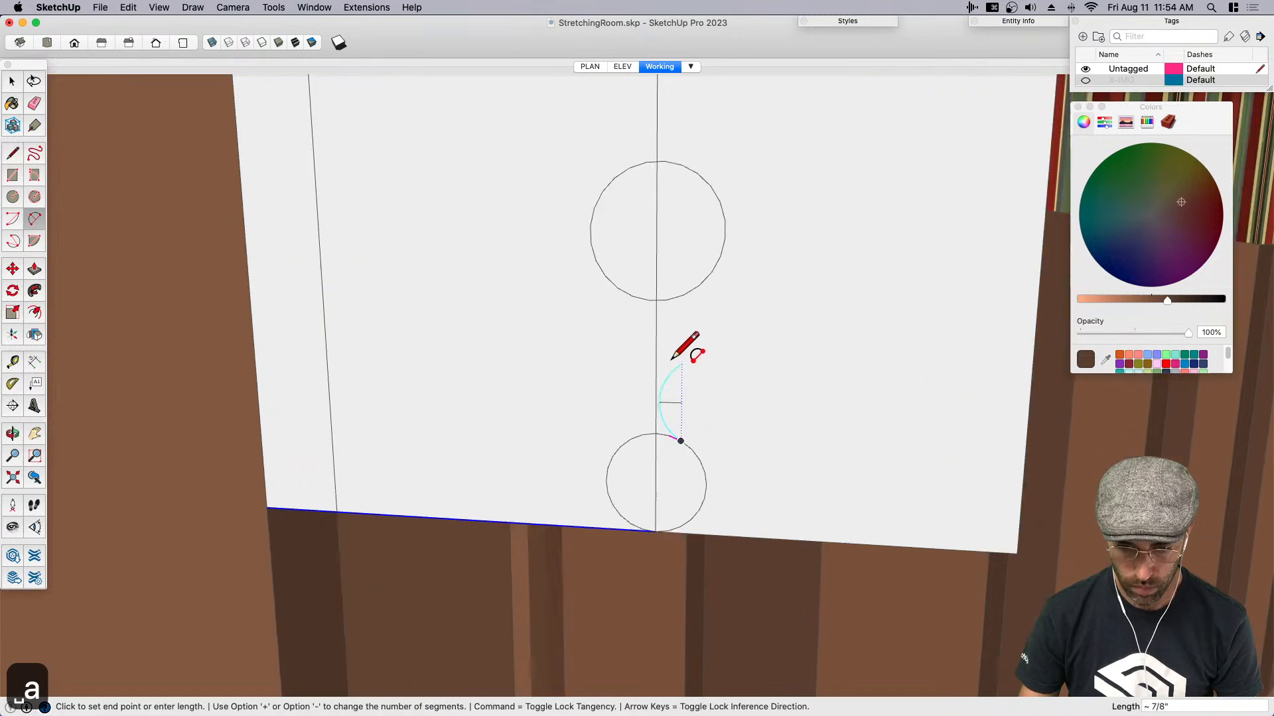
pyautogui.click(682, 362)
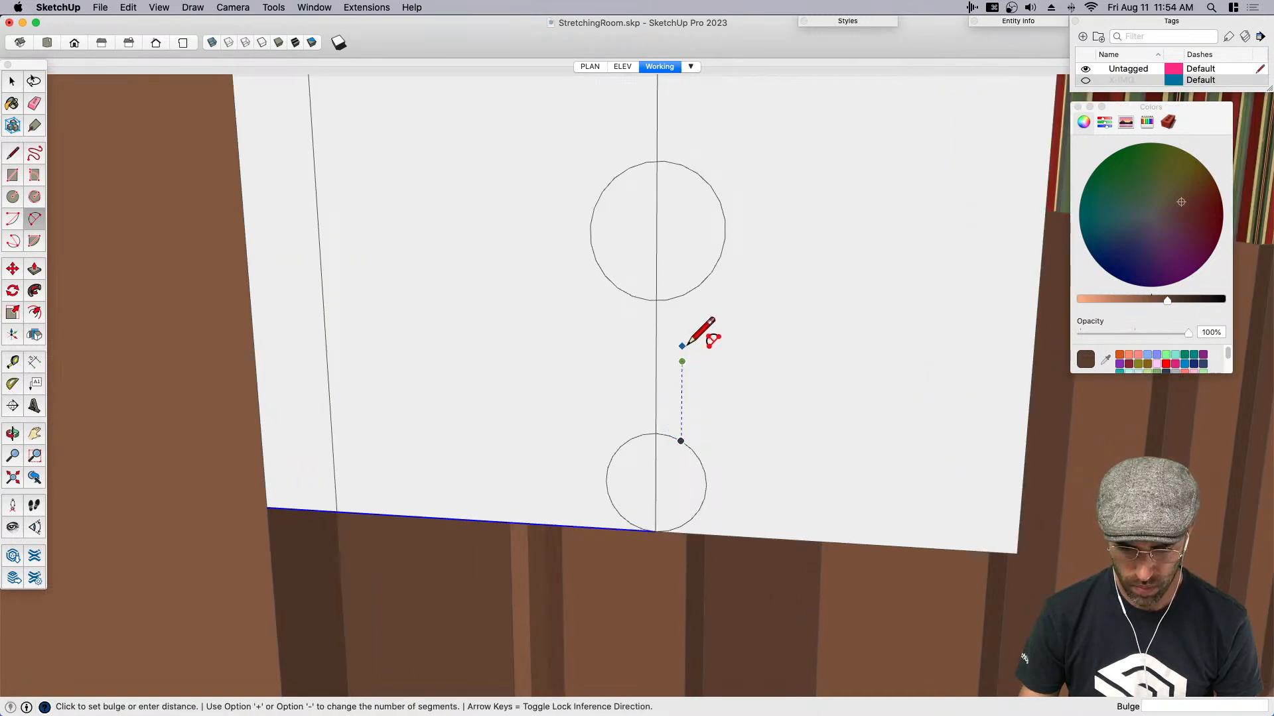
pyautogui.scroll(4, 666, 395)
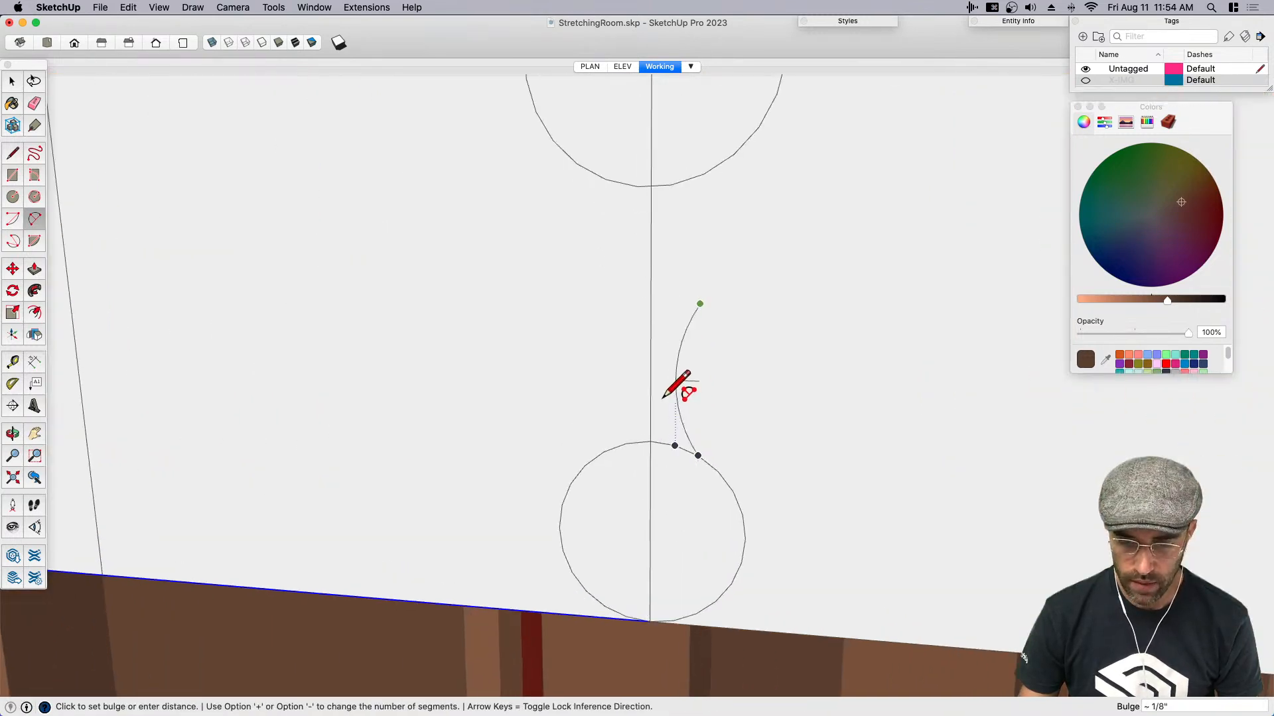
pyautogui.click(657, 397)
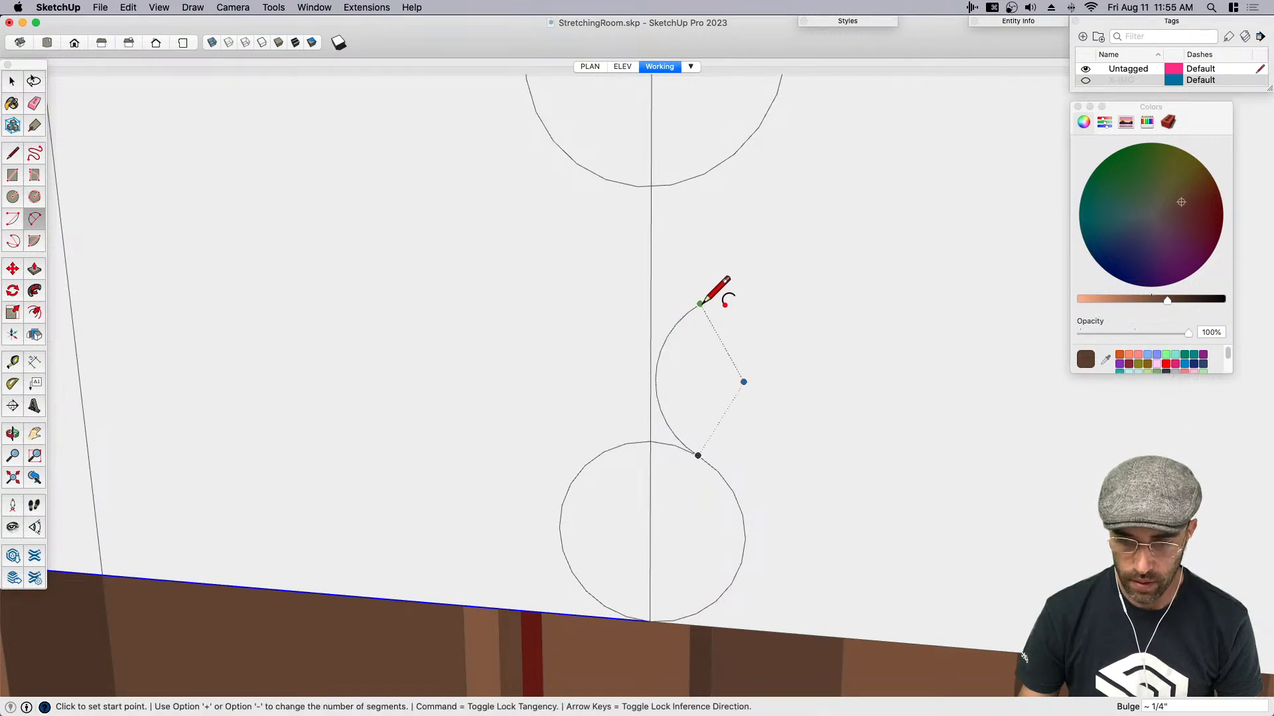
# - Draw an arc from the lower arc's upper part to the side of the upper circle, with a 1/8" bulge
pyautogui.scroll(-3, 734, 250)
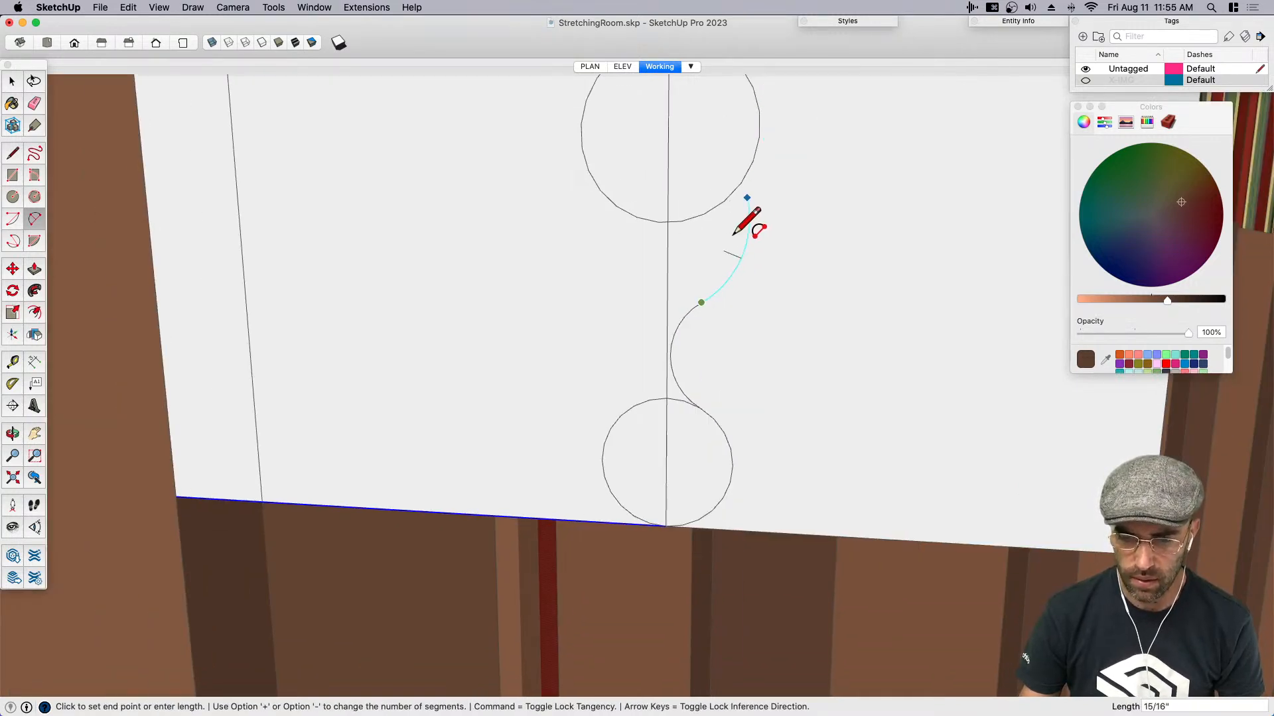
pyautogui.press('Escape')
pyautogui.click(685, 317)
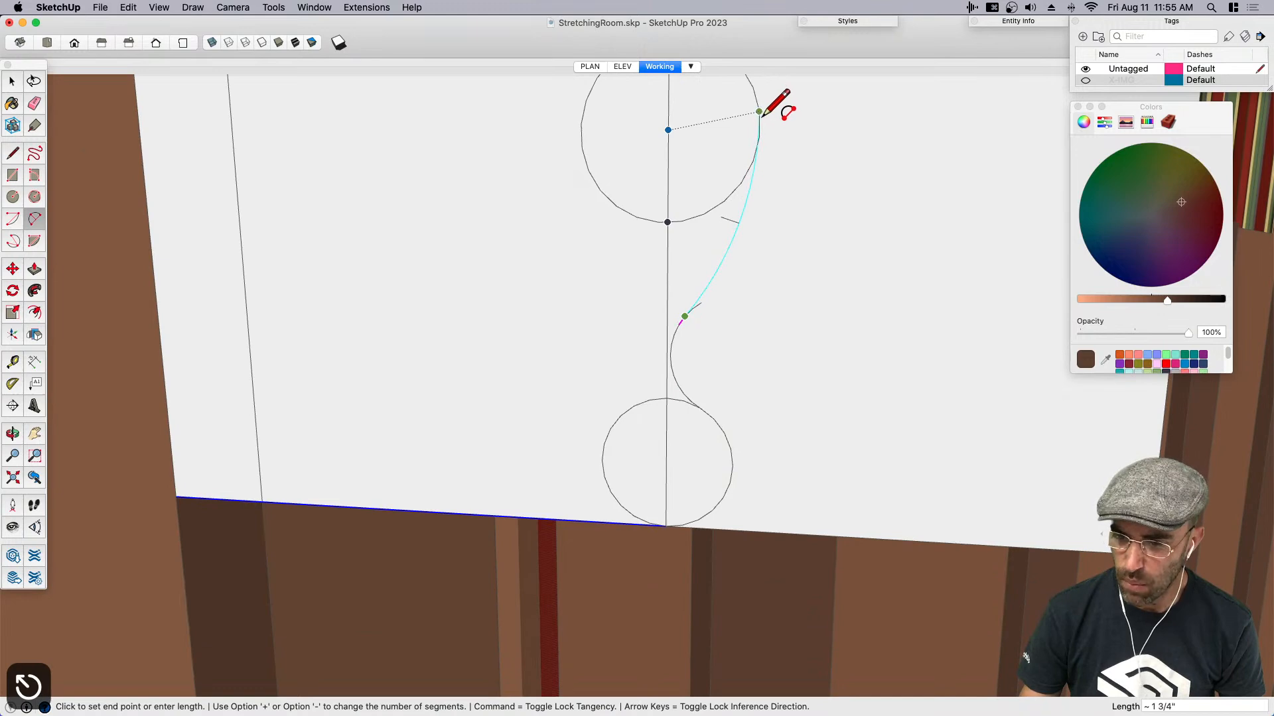
pyautogui.scroll(2, 759, 112)
pyautogui.click(758, 144)
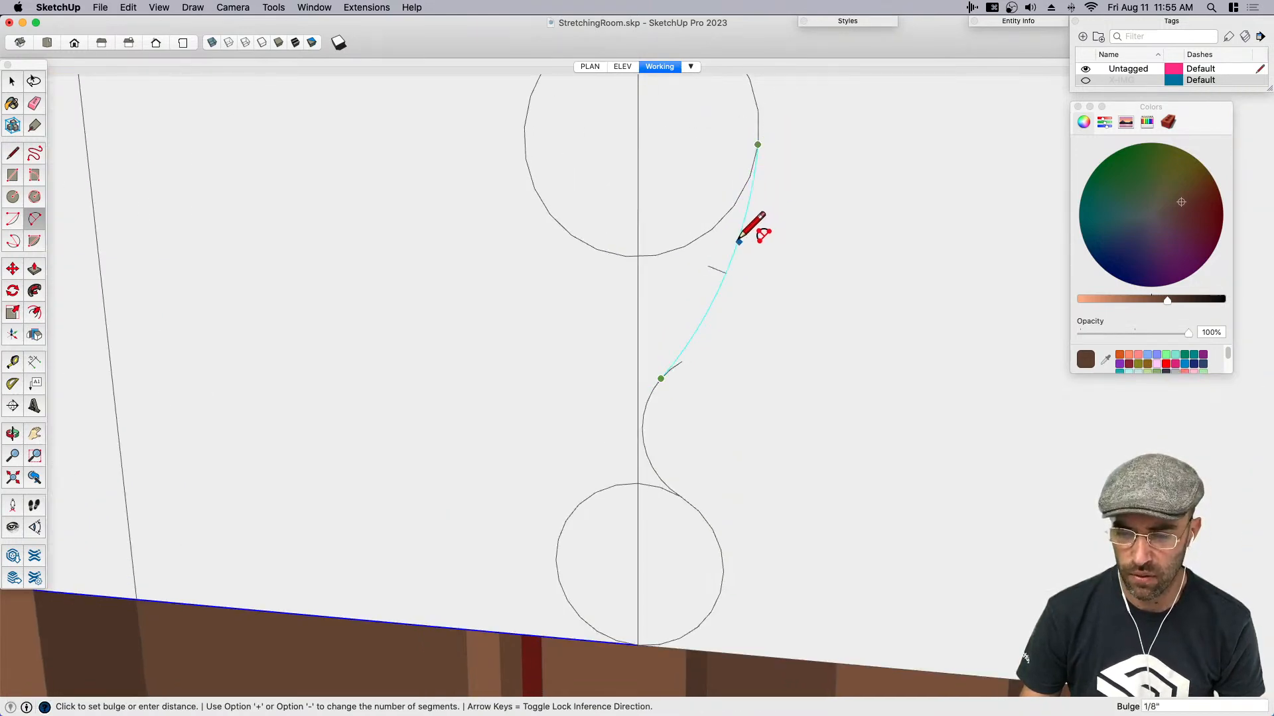
pyautogui.click(738, 242)
# - Erase the unused circle portions and the dividing line beside them, keeping only the continuous S-shaped molding curve
pyautogui.press('e')
pyautogui.scroll(3, 687, 349)
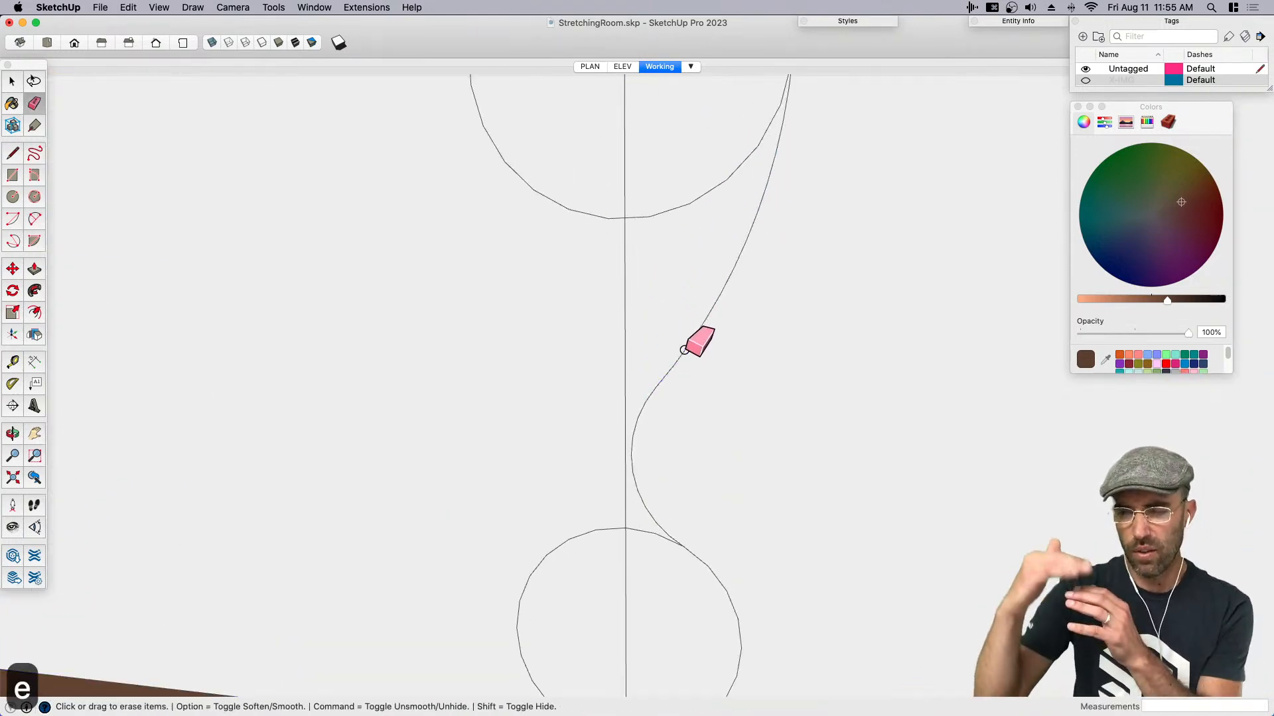
pyautogui.scroll(-2, 636, 472)
pyautogui.click(637, 472)
pyautogui.scroll(-2, 653, 484)
pyautogui.moveTo(650, 462); pyautogui.dragTo(671, 449)
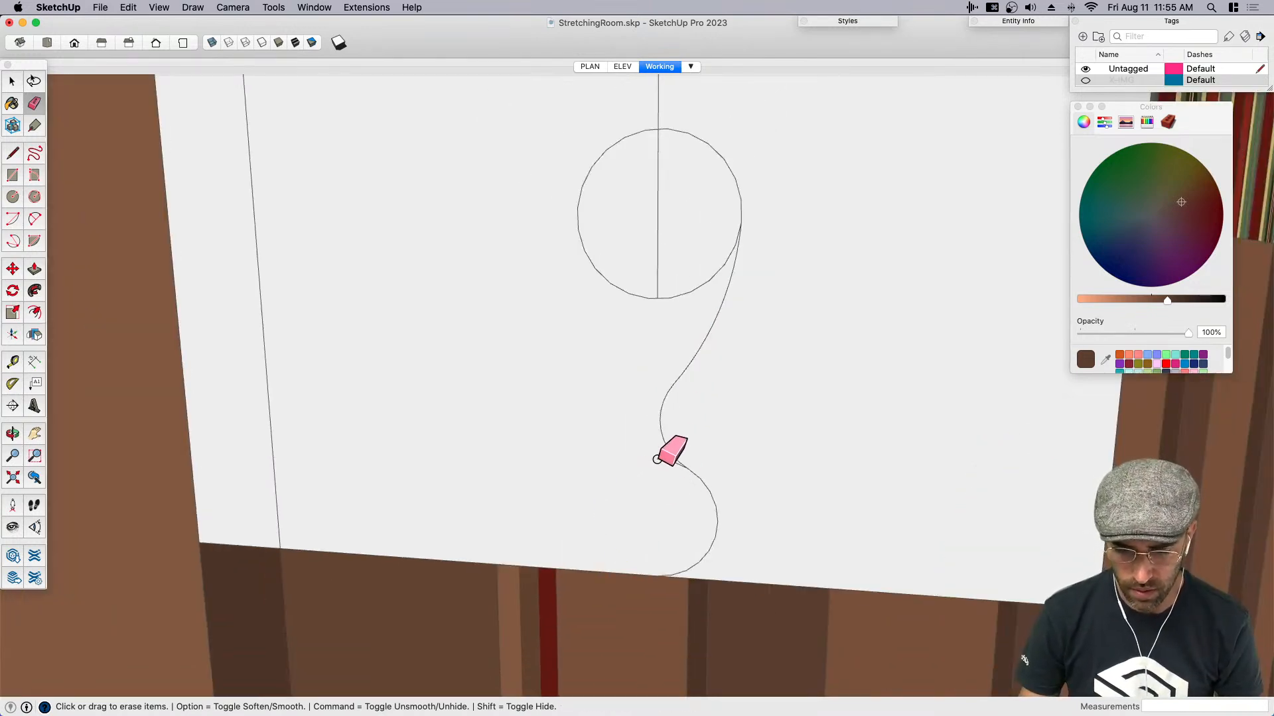
pyautogui.scroll(2, 684, 456)
pyautogui.scroll(-2, 723, 469)
pyautogui.scroll(-2, 723, 469)
pyautogui.scroll(2, 739, 312)
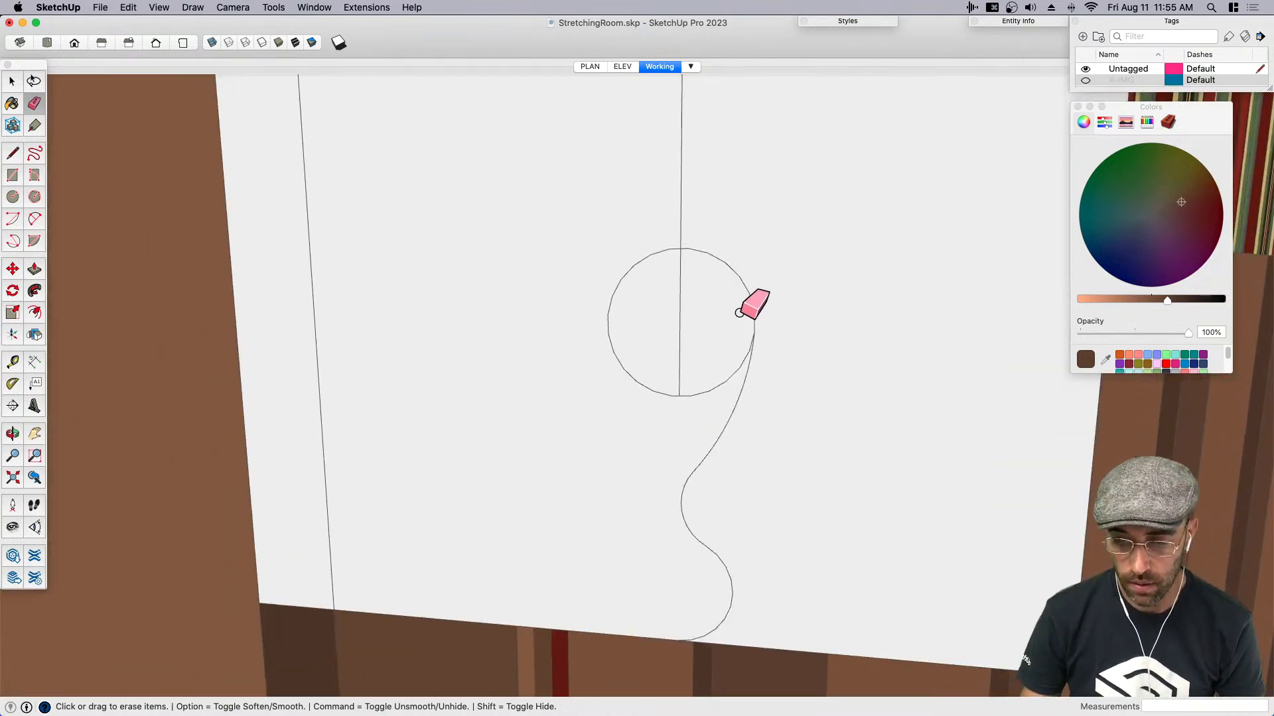
pyautogui.moveTo(706, 400)
pyautogui.mouseDown()
pyautogui.moveTo(687, 378)
pyautogui.moveTo(665, 398)
pyautogui.moveTo(668, 366)
pyautogui.mouseUp()
# - Draw a horizontal line about 3 7/8" from the S-curve's top to the front edge, and erase the vertical line above the curve
pyautogui.scroll(-3, 691, 425)
pyautogui.press('space')
pyautogui.press('l')
pyautogui.click(685, 314)
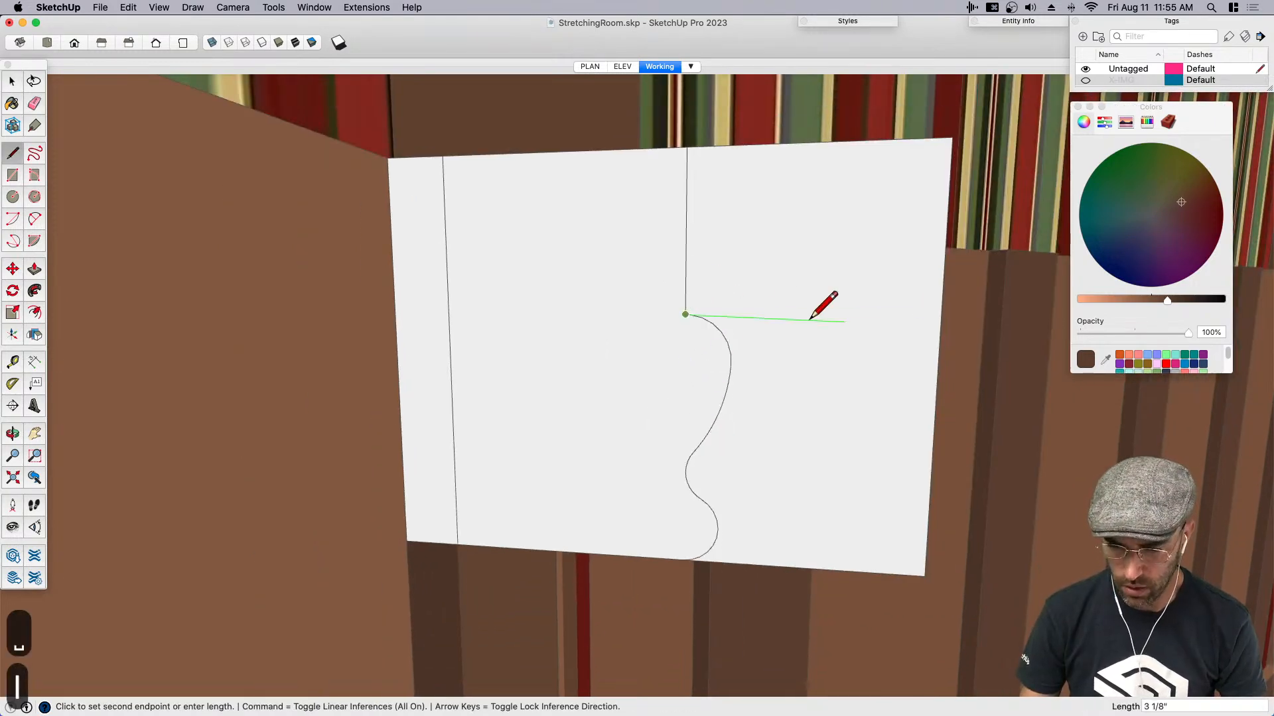
pyautogui.click(941, 317)
pyautogui.scroll(-2, 747, 343)
pyautogui.press('e')
pyautogui.click(706, 286)
# - Try closing the S-curve with a vertical line and copying the resulting face to the horizontal line's front end
pyautogui.press('space')
pyautogui.press('l')
pyautogui.click(709, 323)
pyautogui.click(705, 493)
pyautogui.press('space')
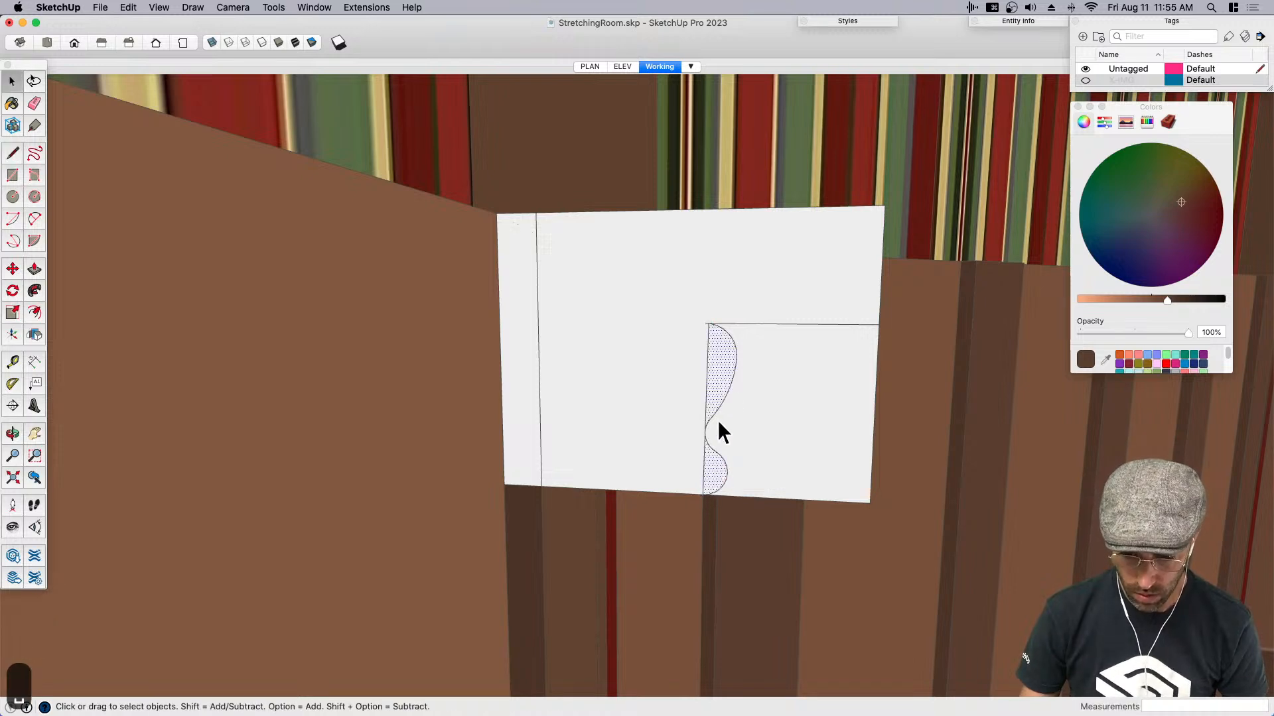
pyautogui.press('m')
pyautogui.press('alt')
pyautogui.click(702, 494)
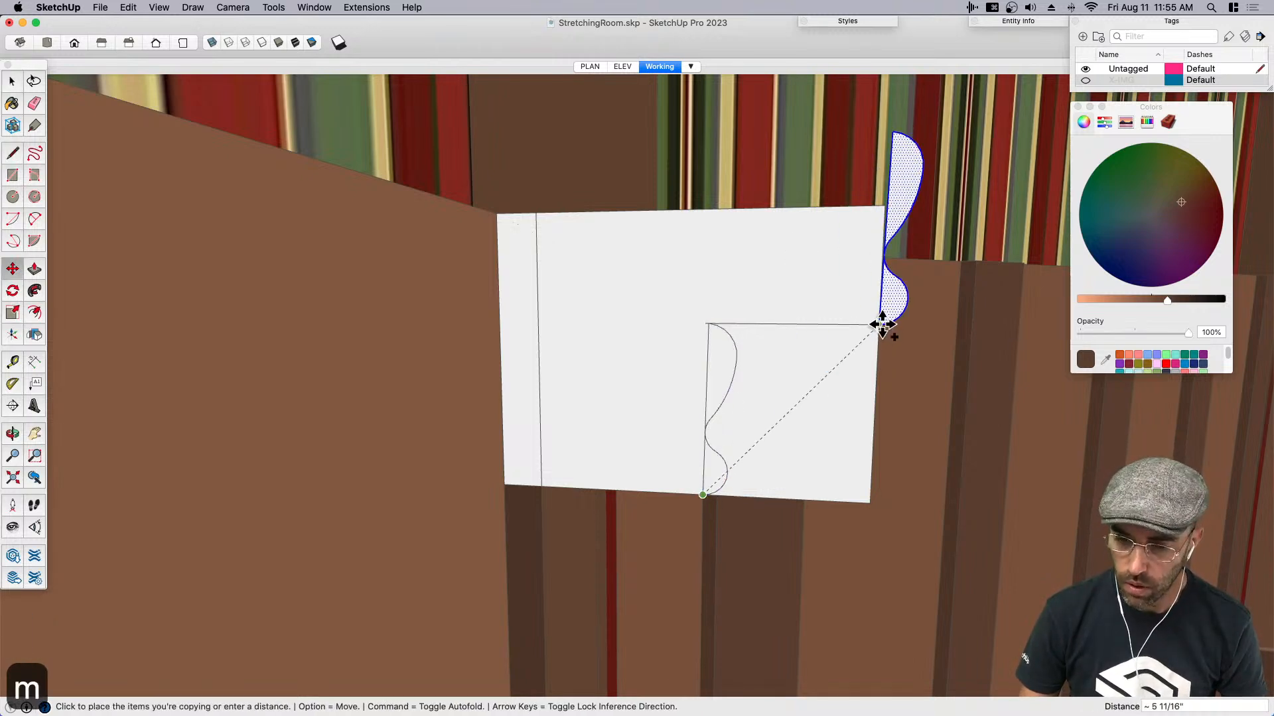
pyautogui.click(881, 325)
# - Undo the molding face copy and the vertical closing line
pyautogui.press('space')
pyautogui.scroll(-4, 855, 289)
pyautogui.scroll(6, 881, 194)
pyautogui.scroll(-4, 840, 291)
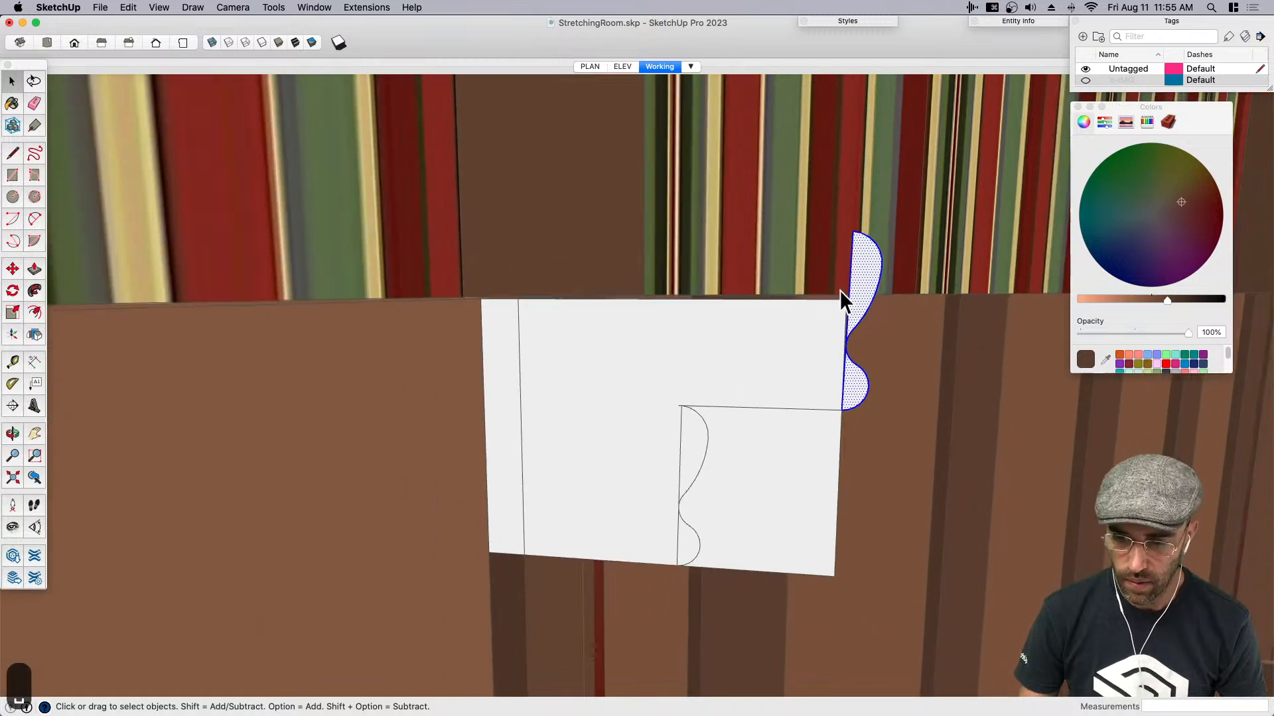
pyautogui.scroll(4, 855, 308)
pyautogui.scroll(-3, 854, 308)
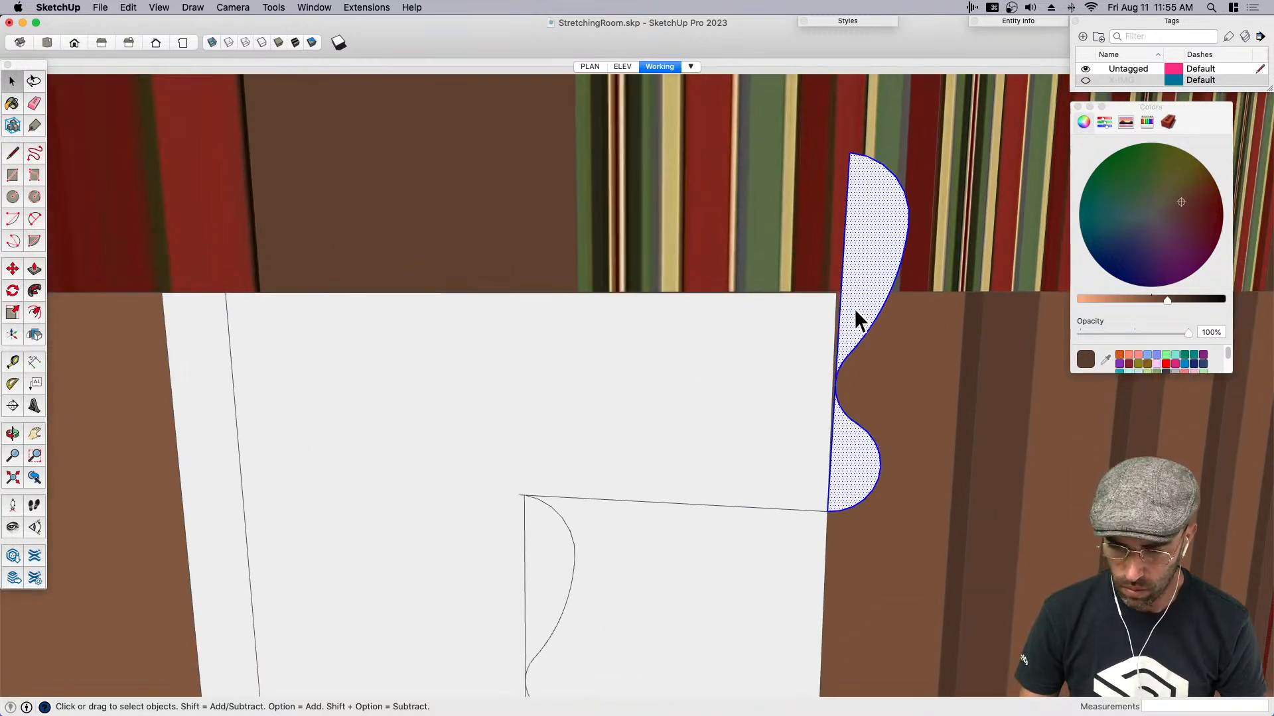
pyautogui.press('super+z')
pyautogui.press('super+z')
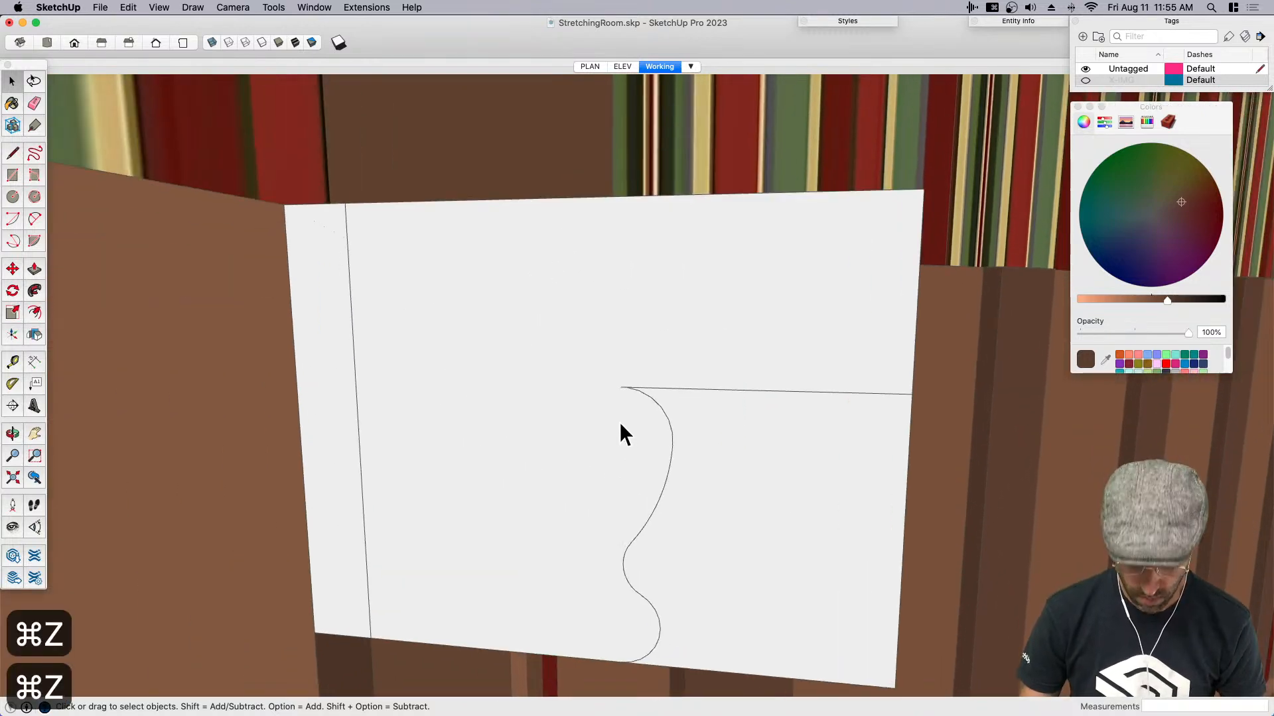
# - Close the S-curve with a vertical line from its exact top endpoint down to the ledge face's bottom edge
pyautogui.press('l')
pyautogui.scroll(3, 624, 388)
pyautogui.click(629, 388)
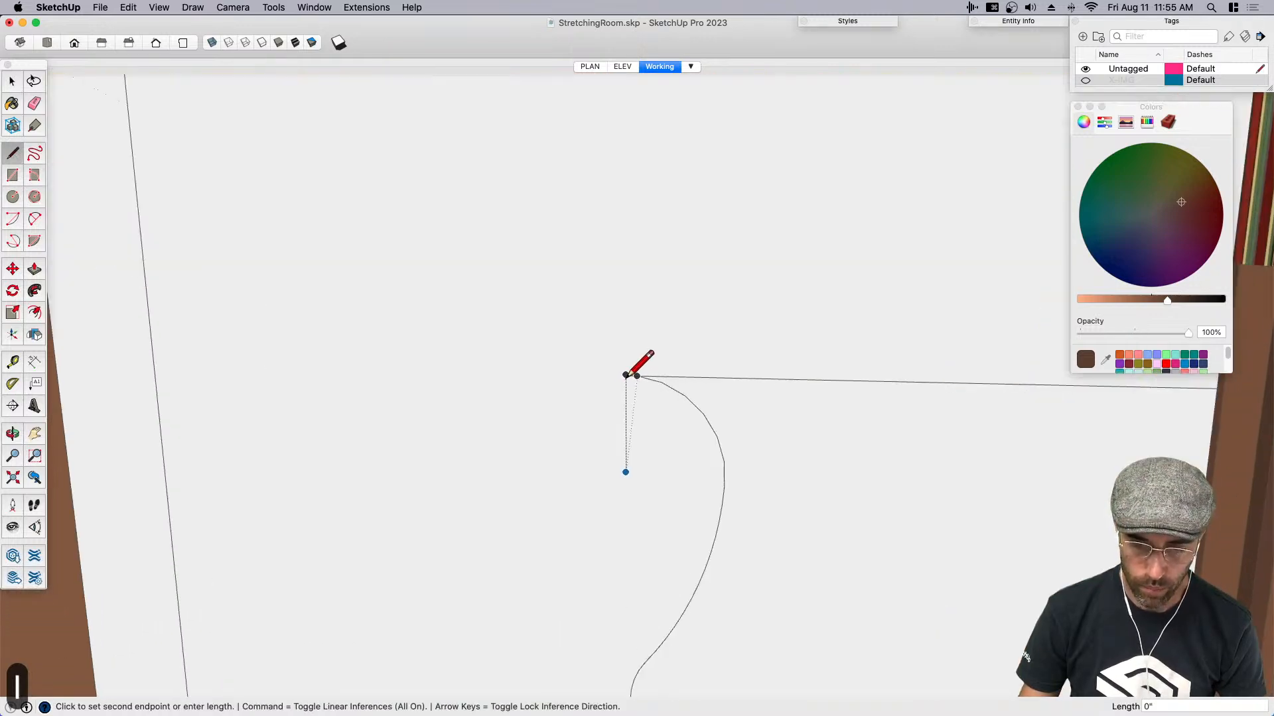
pyautogui.scroll(-2, 627, 372)
pyautogui.scroll(-2, 637, 338)
pyautogui.click(631, 582)
pyautogui.press('space')
# - Copy the closed S-curve face from its bottom corner to the front end of the horizontal line
pyautogui.click(650, 534)
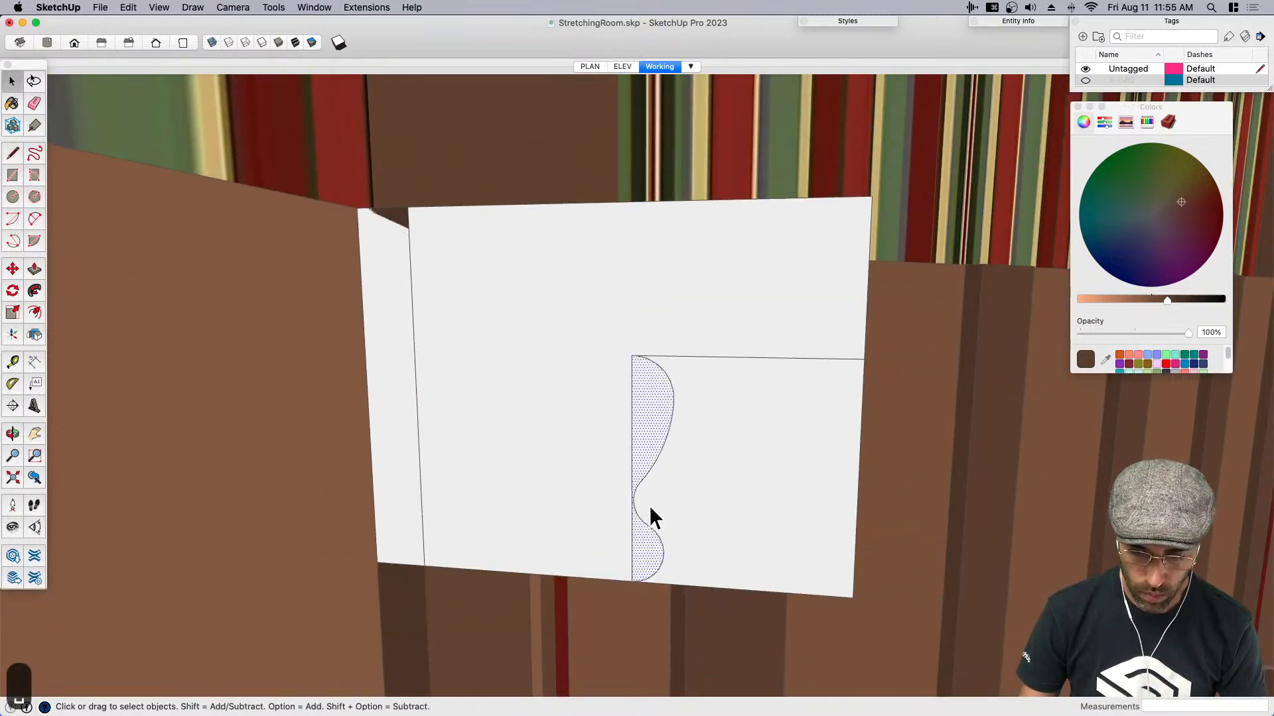
pyautogui.press('m')
pyautogui.press('alt')
pyautogui.click(632, 582)
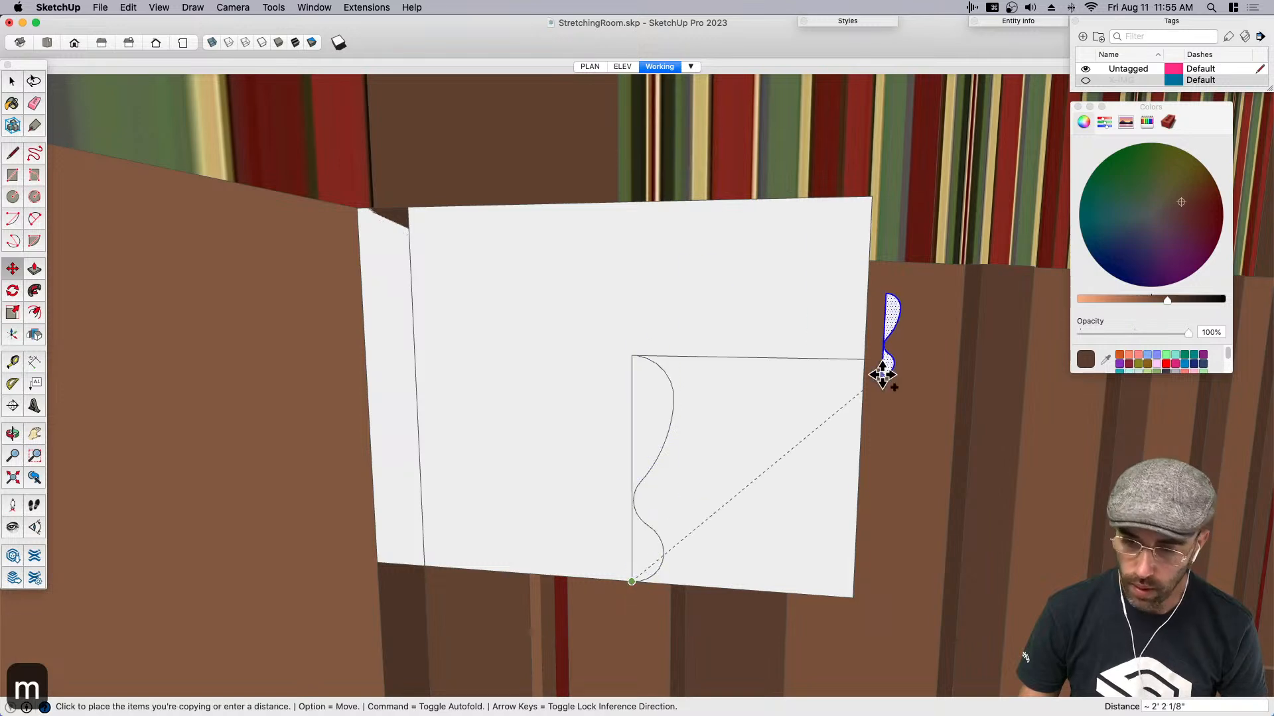
pyautogui.click(865, 362)
pyautogui.scroll(-2, 829, 394)
pyautogui.press('space')
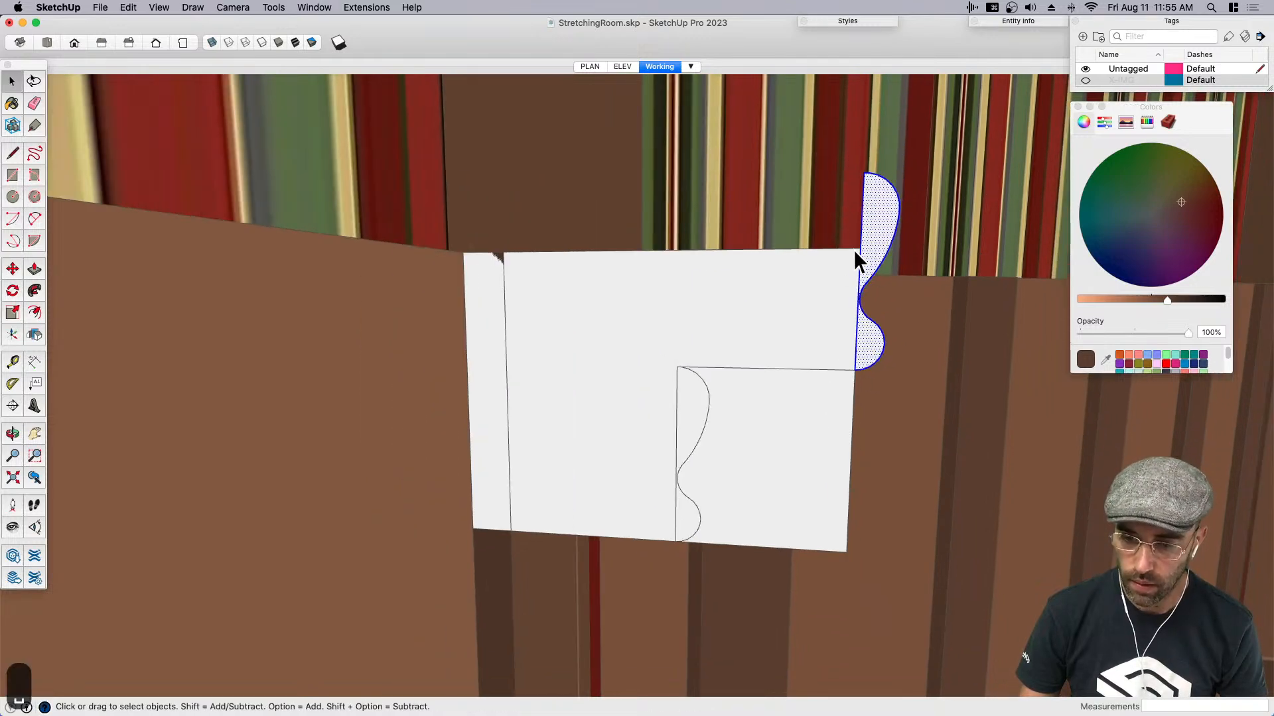
# - Move the ledge face's top edge up to align with the top of the copied S-curve
pyautogui.click(854, 251)
pyautogui.press('m')
pyautogui.click(853, 250)
pyautogui.click(864, 175)
pyautogui.scroll(-2, 763, 328)
pyautogui.press('space')
# - Erase the vertical lines behind both S-curves and the leftover lower front corner to form one stepped molding profile
pyautogui.press('l')
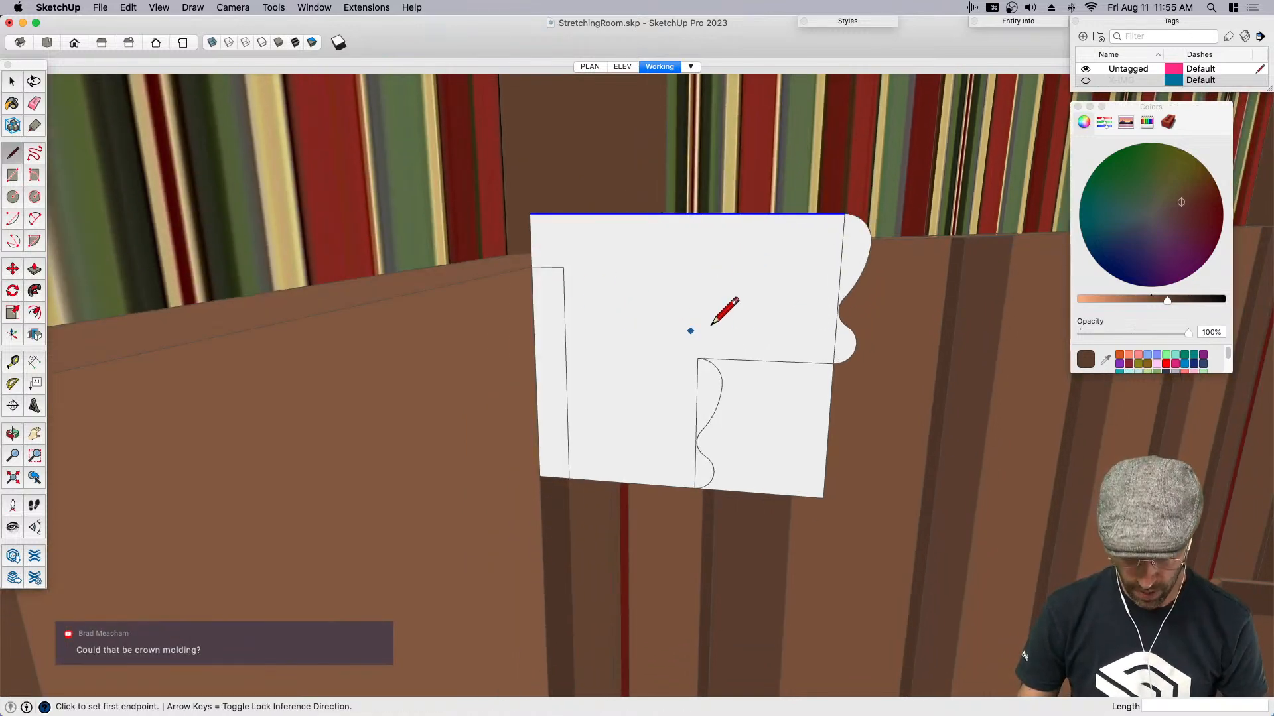
pyautogui.moveTo(682, 321); pyautogui.dragTo(671, 329, button='middle')
pyautogui.press('e')
pyautogui.click(692, 428)
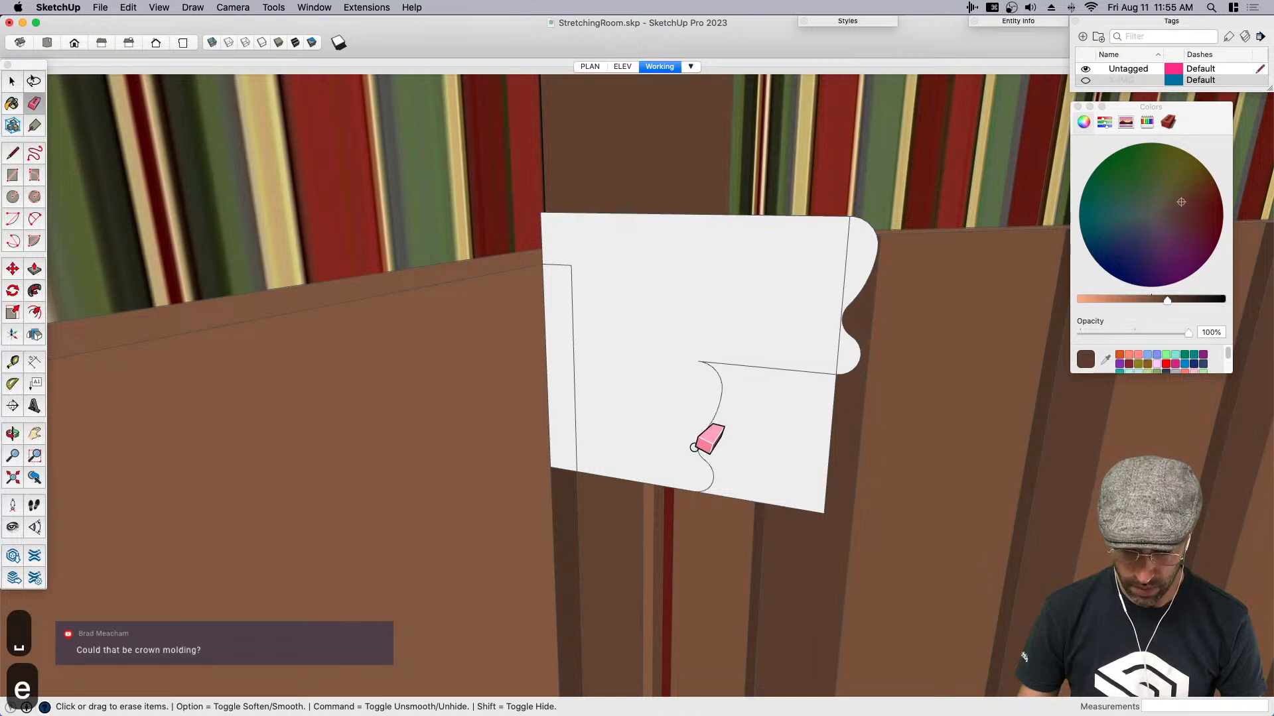
pyautogui.moveTo(797, 509); pyautogui.dragTo(822, 485)
pyautogui.moveTo(569, 268); pyautogui.dragTo(631, 281)
pyautogui.press('space')
pyautogui.press('super+z')
pyautogui.press('o')
pyautogui.moveTo(740, 326); pyautogui.dragTo(691, 297)
pyautogui.press('space')
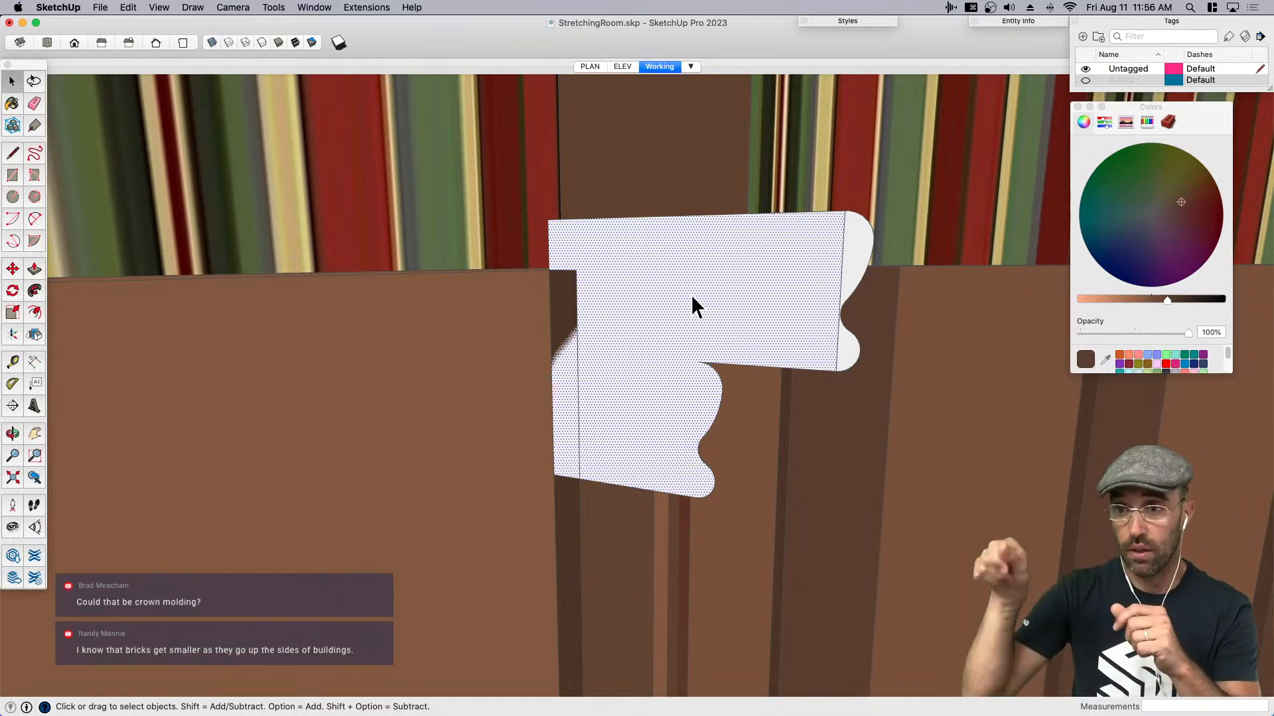
pyautogui.moveTo(699, 293)
pyautogui.mouseDown(button='middle')
pyautogui.moveTo(549, 318)
pyautogui.moveTo(782, 322)
pyautogui.moveTo(707, 301)
pyautogui.mouseUp(button='middle')
pyautogui.press('e')
# - Sketch a tapered four-sided bracket outline on the molding face, and erase the overrunning end of its top line
pyautogui.press('l')
pyautogui.click(619, 336)
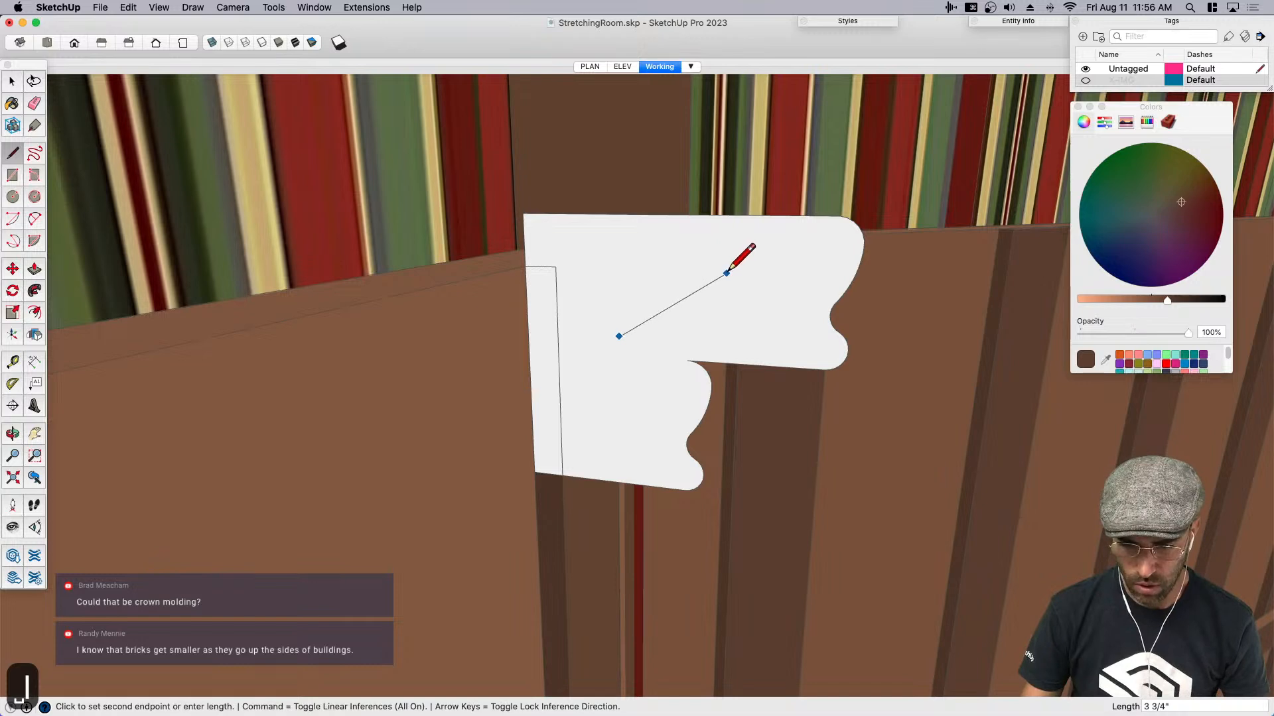
pyautogui.click(721, 282)
pyautogui.scroll(3, 724, 278)
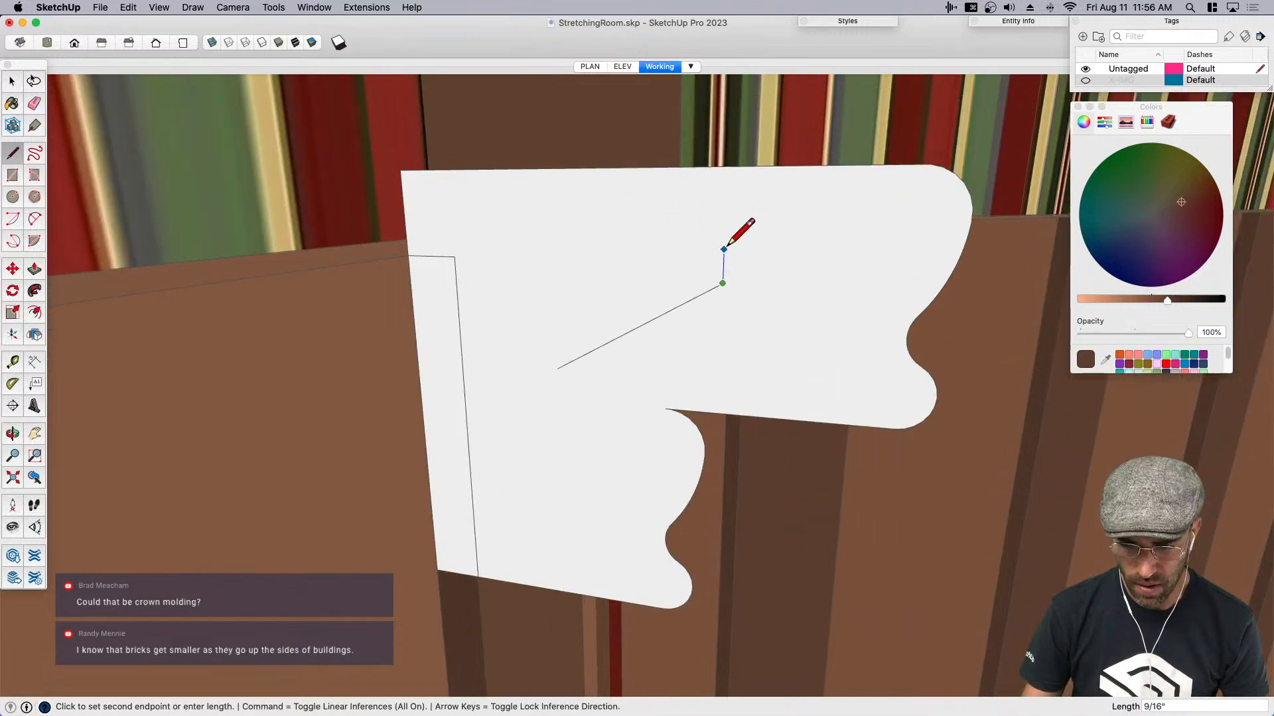
pyautogui.click(519, 245)
pyautogui.press('Escape')
pyautogui.click(557, 368)
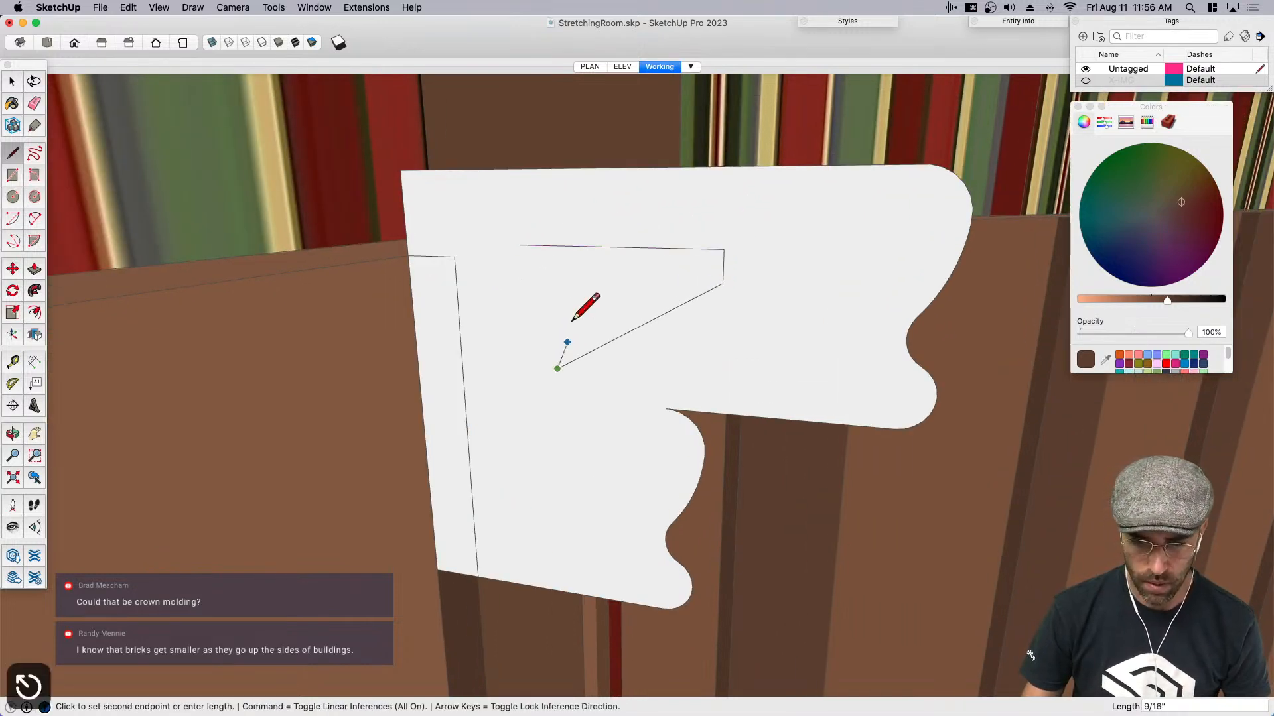
pyautogui.click(553, 245)
pyautogui.press('e')
pyautogui.click(526, 246)
pyautogui.press('space')
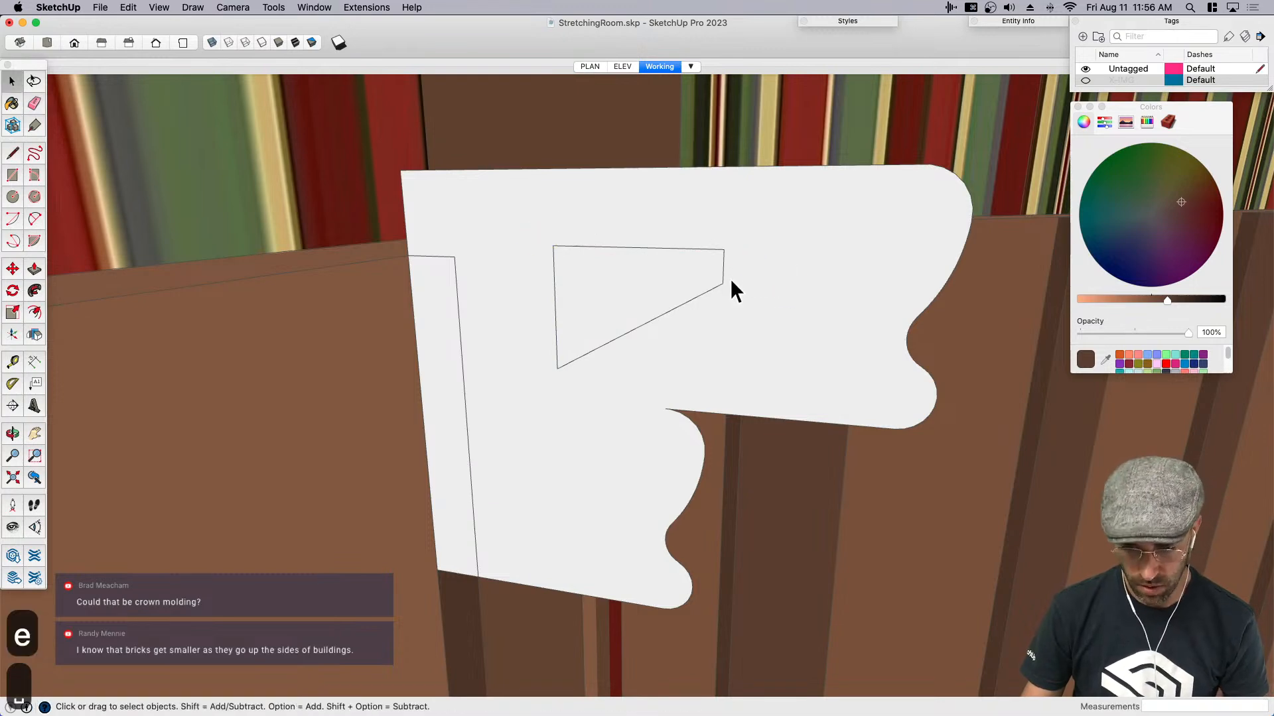
# - Draw a circle of about 5/16" radius centred on the midpoint of the bracket's short front edge, reaching its top corner
pyautogui.scroll(3, 730, 277)
pyautogui.scroll(2, 729, 276)
pyautogui.press('c')
pyautogui.click(721, 258)
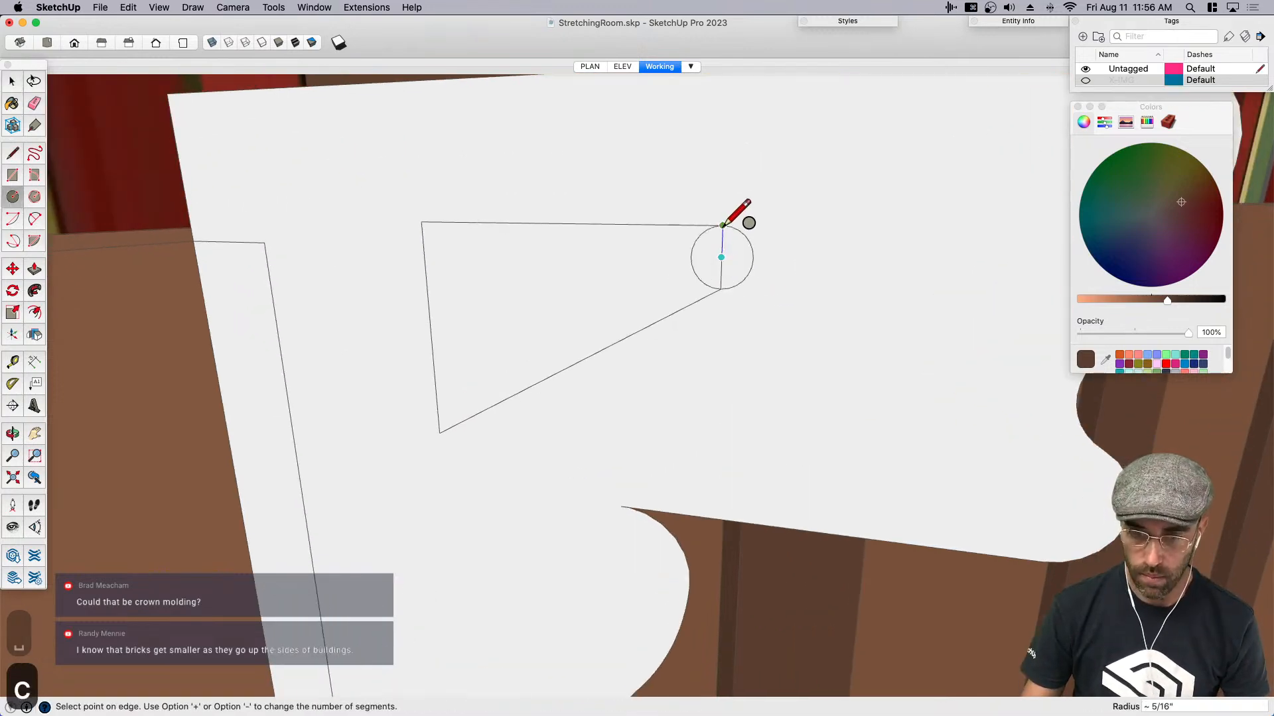
pyautogui.click(724, 226)
pyautogui.press('space')
pyautogui.scroll(3, 713, 275)
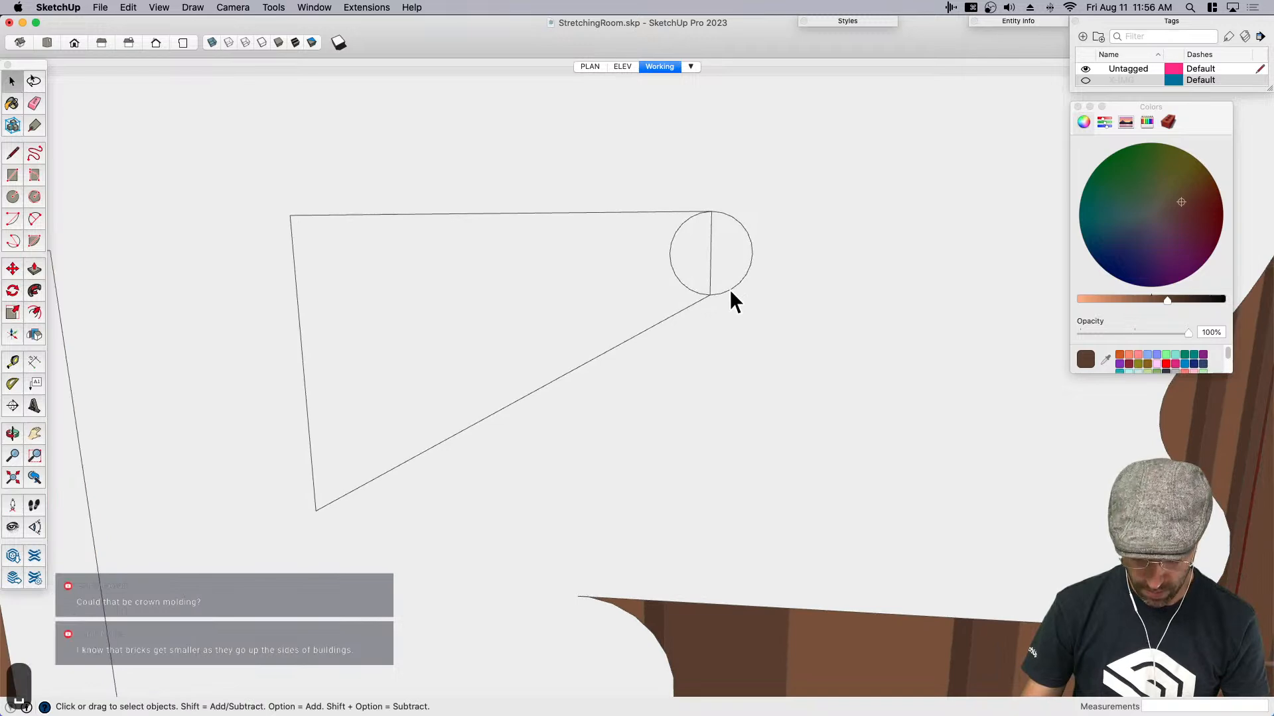
# - Draw a sloping line from the circle to the bracket's lower rear corner, and erase the excess edges to leave a rounded nose
pyautogui.press('l')
pyautogui.click(732, 289)
pyautogui.click(316, 511)
pyautogui.press('e')
pyautogui.scroll(3, 738, 301)
pyautogui.moveTo(708, 296); pyautogui.dragTo(736, 273)
pyautogui.scroll(-2, 763, 276)
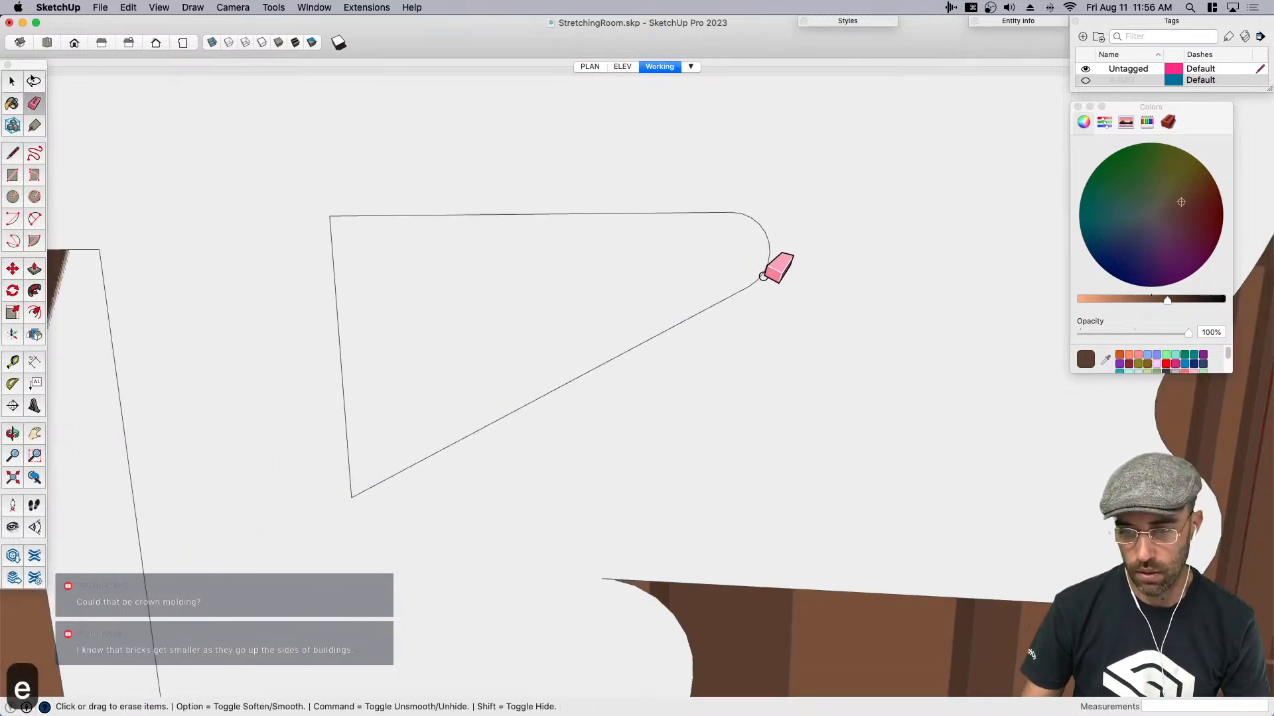
# - Copy the rounded bracket face from its lower rear corner to the front end of the molding profile's top edge
pyautogui.press('space')
pyautogui.click(466, 376)
pyautogui.moveTo(466, 376); pyautogui.dragTo(435, 404, button='middle')
pyautogui.press('m')
pyautogui.press('alt')
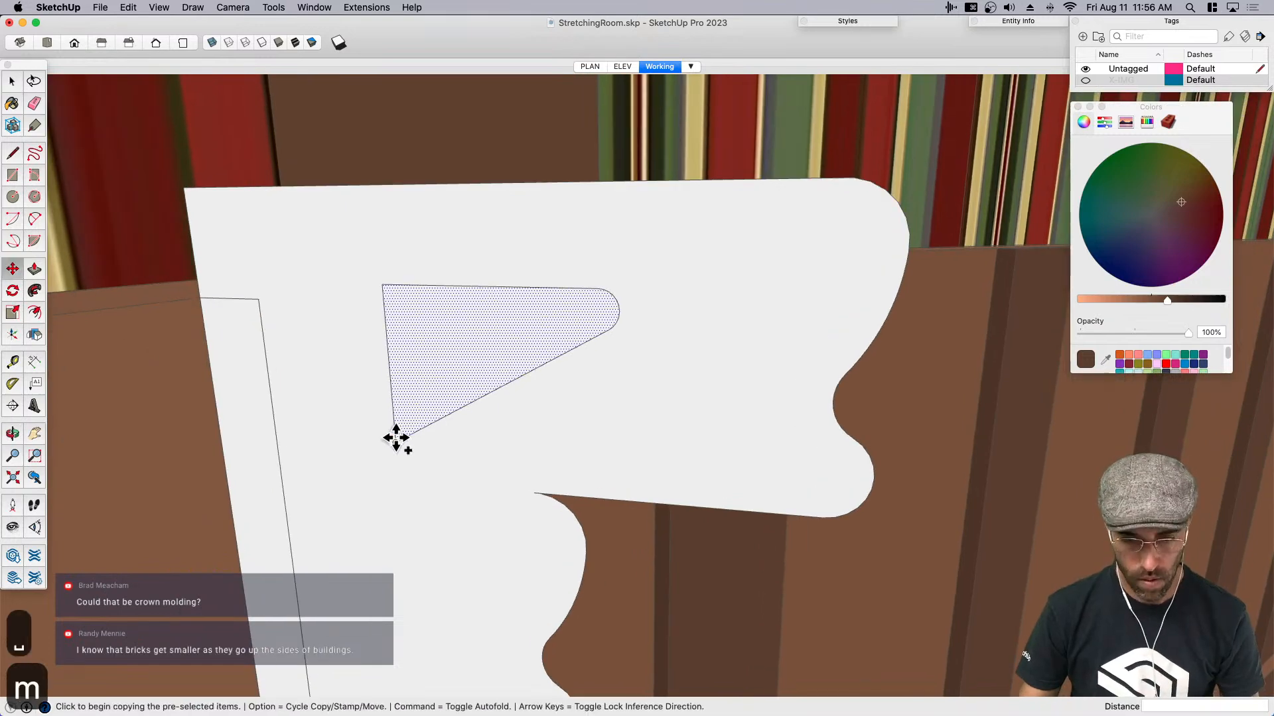
pyautogui.click(396, 442)
pyautogui.click(856, 175)
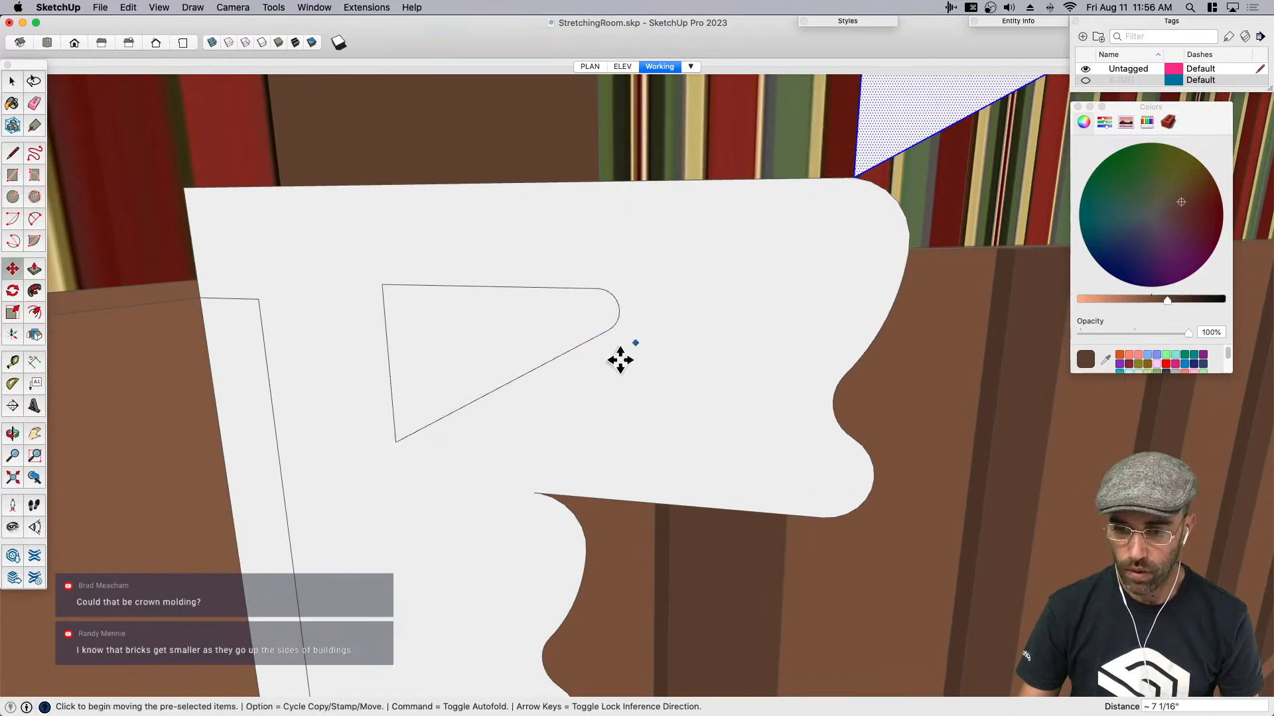
pyautogui.scroll(-2, 782, 282)
pyautogui.press('space')
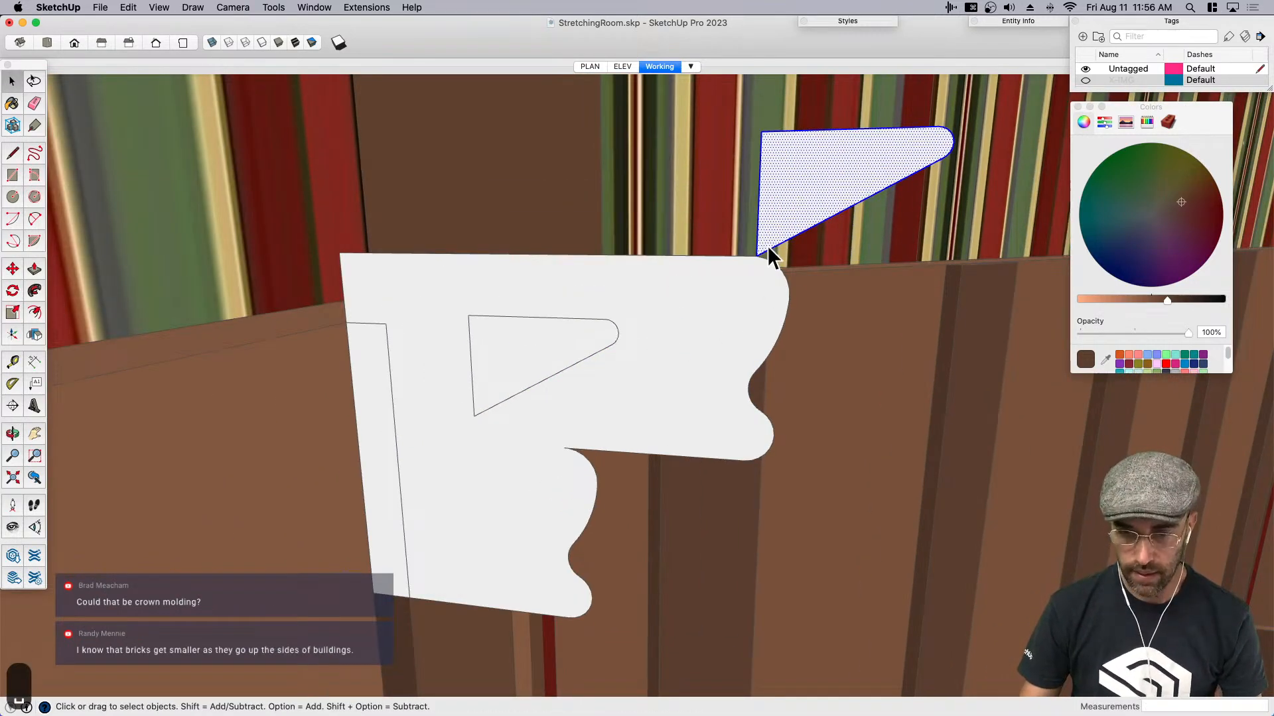
# - Draw a vertical line up from the profile's rear top corner and join it to the bracket copy's top rear corner
pyautogui.press('l')
pyautogui.click(339, 252)
pyautogui.press('Escape')
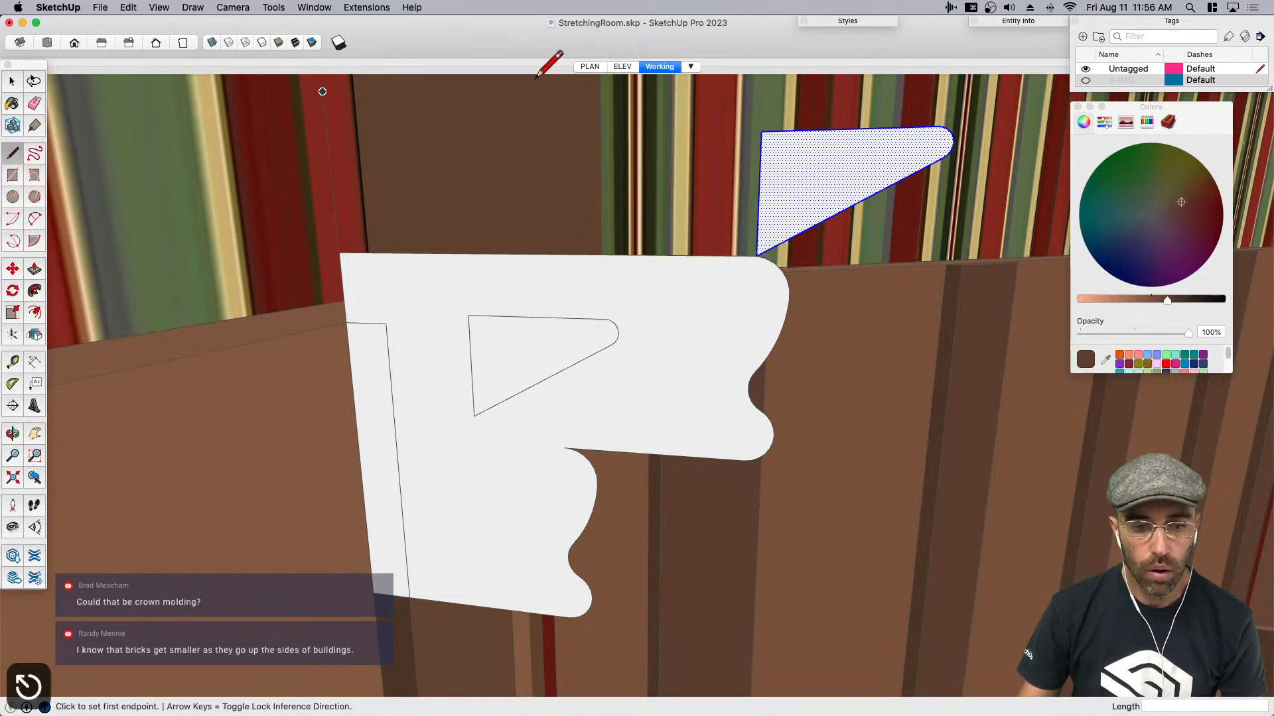
pyautogui.click(761, 131)
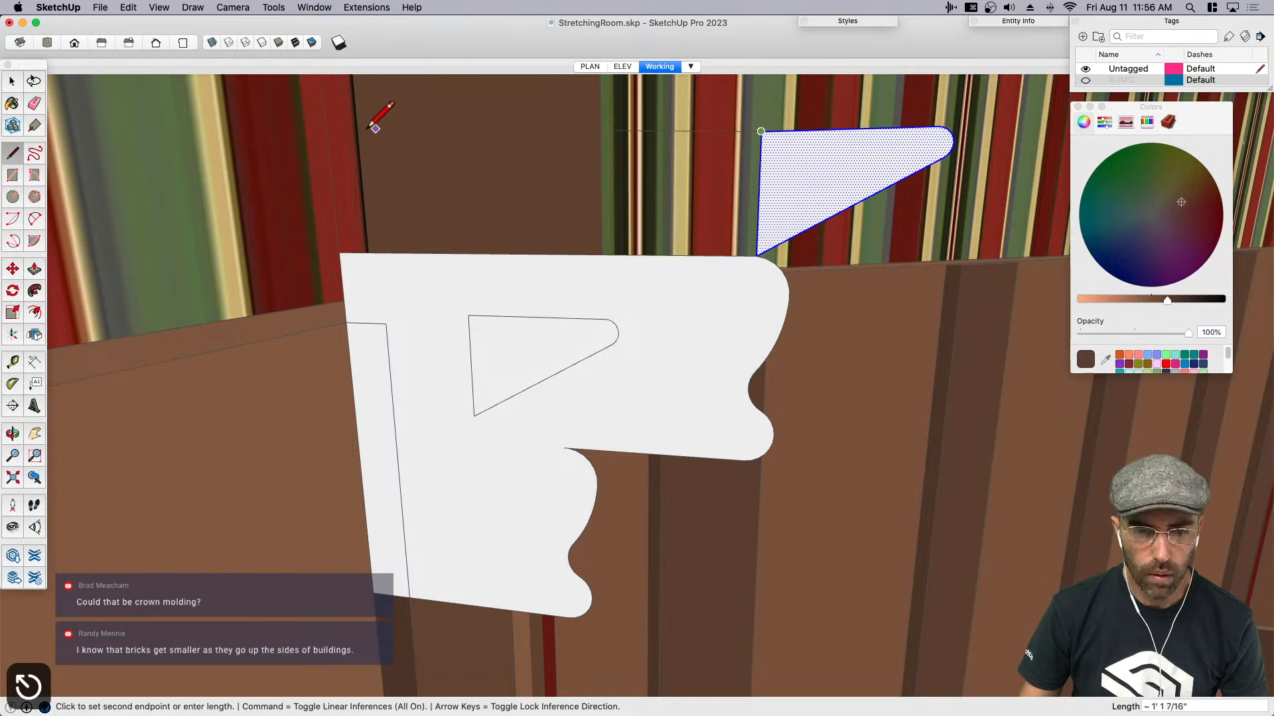
pyautogui.click(328, 143)
# - Erase the original bracket outline, the inner dividing edges and the stray line above the corner to leave one molding profile
pyautogui.press('e')
pyautogui.moveTo(411, 229)
pyautogui.mouseDown()
pyautogui.moveTo(421, 287)
pyautogui.moveTo(386, 318)
pyautogui.mouseUp()
pyautogui.press('super+z')
pyautogui.moveTo(492, 299)
pyautogui.mouseDown()
pyautogui.moveTo(504, 343)
pyautogui.moveTo(617, 328)
pyautogui.mouseUp()
pyautogui.moveTo(717, 246); pyautogui.dragTo(758, 241)
pyautogui.scroll(-4, 629, 276)
pyautogui.moveTo(628, 279)
pyautogui.mouseDown(button='middle')
pyautogui.moveTo(614, 321)
pyautogui.moveTo(560, 356)
pyautogui.moveTo(544, 317)
pyautogui.mouseUp(button='middle')
pyautogui.press('space')
pyautogui.press('space')
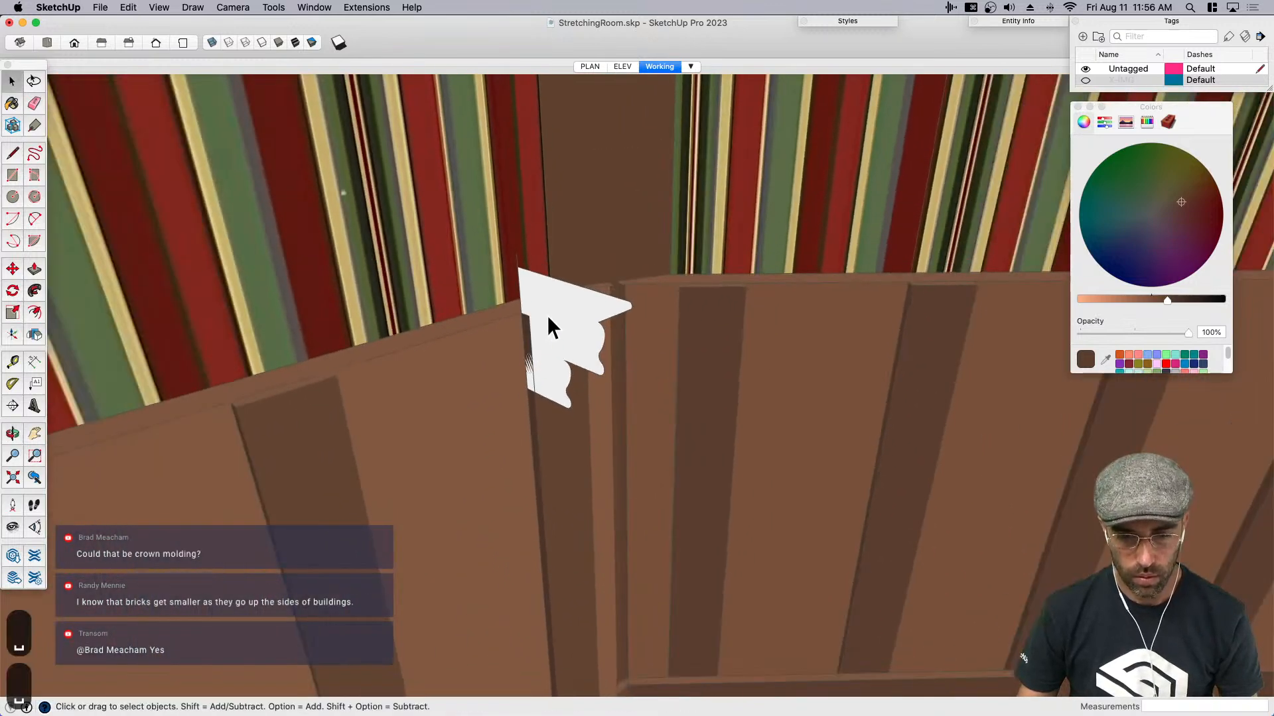
pyautogui.scroll(3, 513, 265)
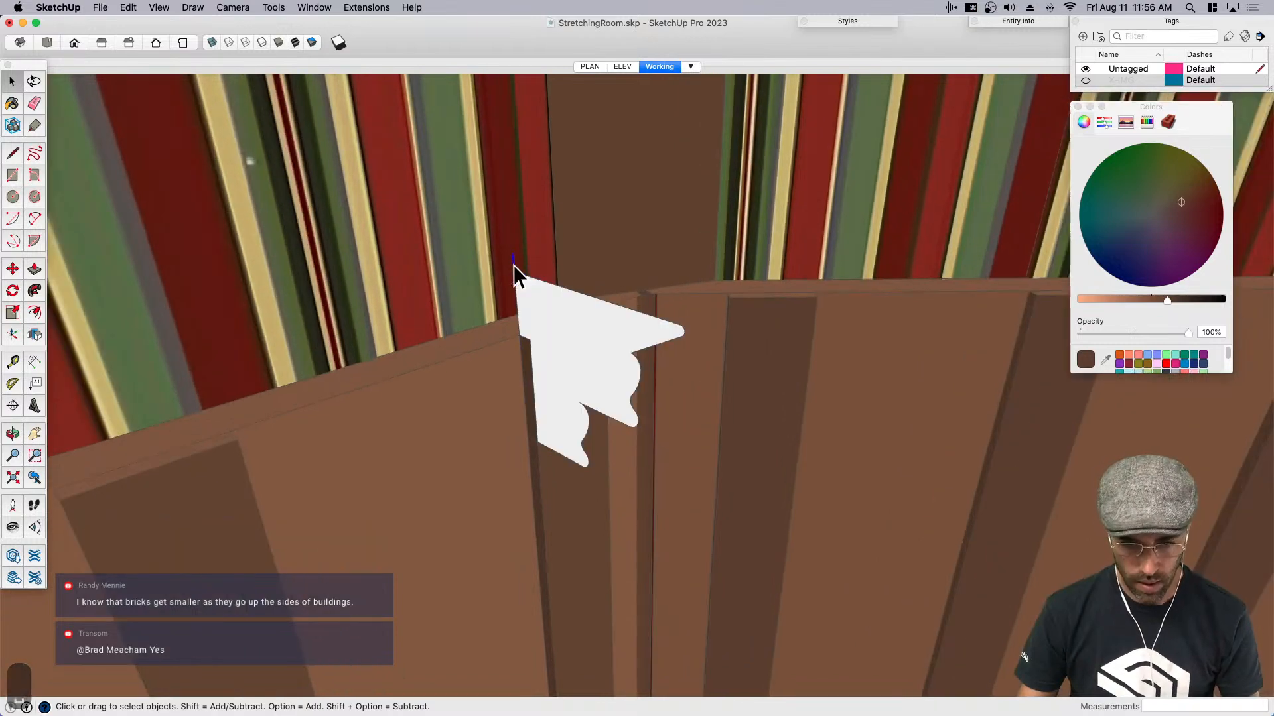
pyautogui.press('BackSpace')
# - Try to extrude the molding profile along the wall to the next corner with Push/Pull, and undo the extrusion
pyautogui.scroll(-5, 578, 300)
pyautogui.moveTo(580, 300); pyautogui.dragTo(630, 318, button='middle')
pyautogui.press('space')
pyautogui.click(556, 324)
pyautogui.scroll(-2, 558, 325)
pyautogui.press('space')
pyautogui.tripleClick(595, 317)
pyautogui.scroll(-4, 596, 319)
pyautogui.scroll(-2, 596, 318)
pyautogui.press('p')
pyautogui.scroll(1, 627, 318)
pyautogui.click(625, 306)
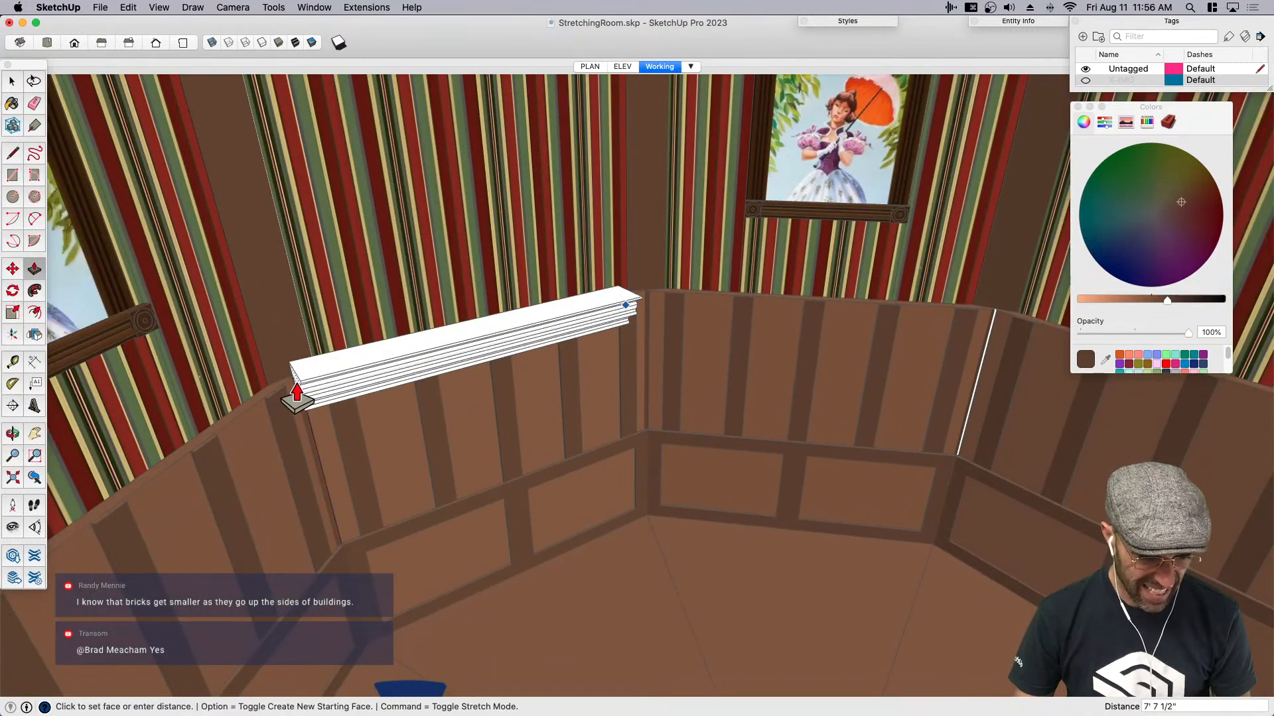
pyautogui.click(296, 394)
pyautogui.press('super+z')
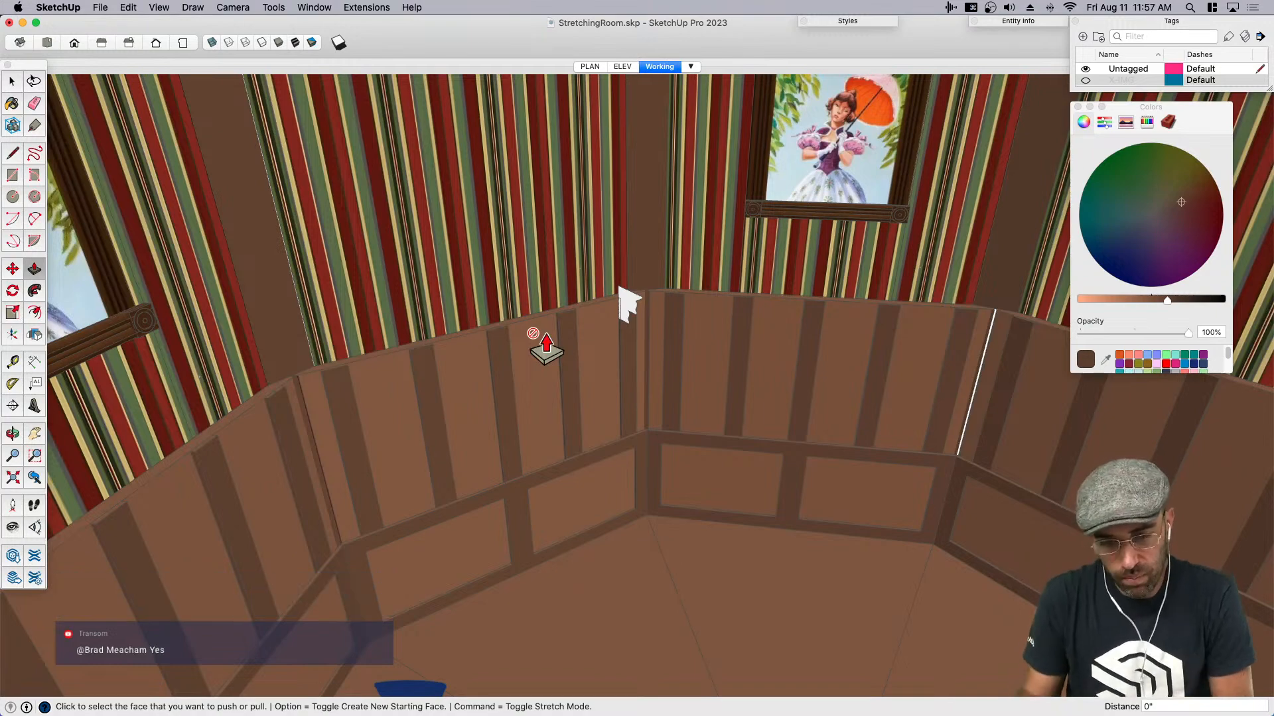
# - Copy the floor edge at the base of the molding's wall from inside its group and paste it in place outside the group
pyautogui.press('space')
pyautogui.scroll(5, 290, 377)
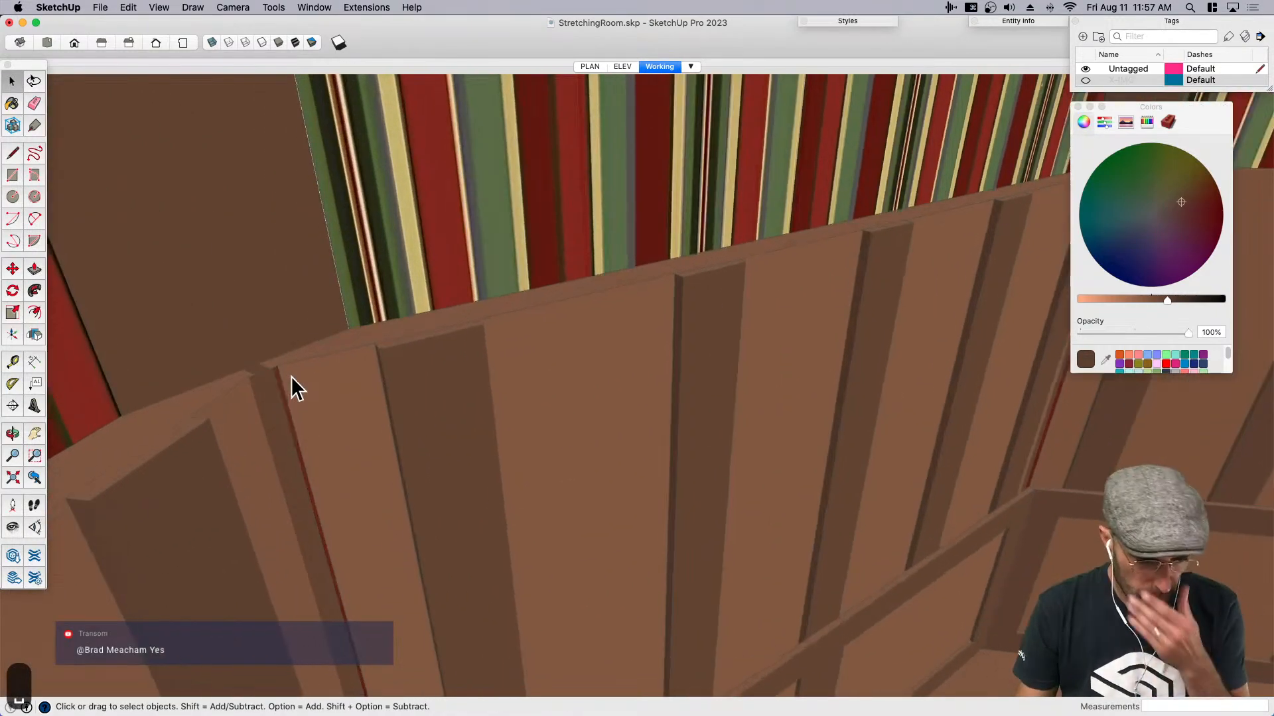
pyautogui.moveTo(290, 376); pyautogui.dragTo(327, 460, button='middle')
pyautogui.click(332, 388)
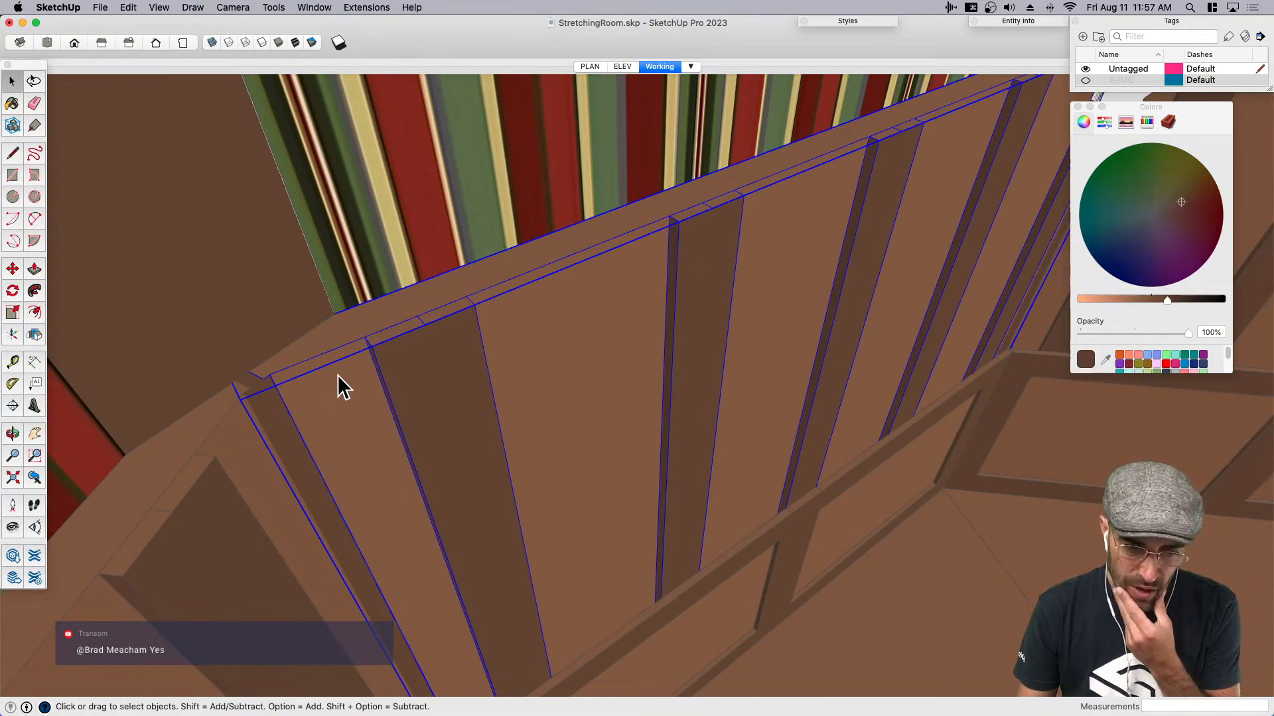
pyautogui.moveTo(332, 384); pyautogui.dragTo(714, 312, button='middle')
pyautogui.scroll(-4, 710, 302)
pyautogui.doubleClick(692, 461)
pyautogui.click(691, 460)
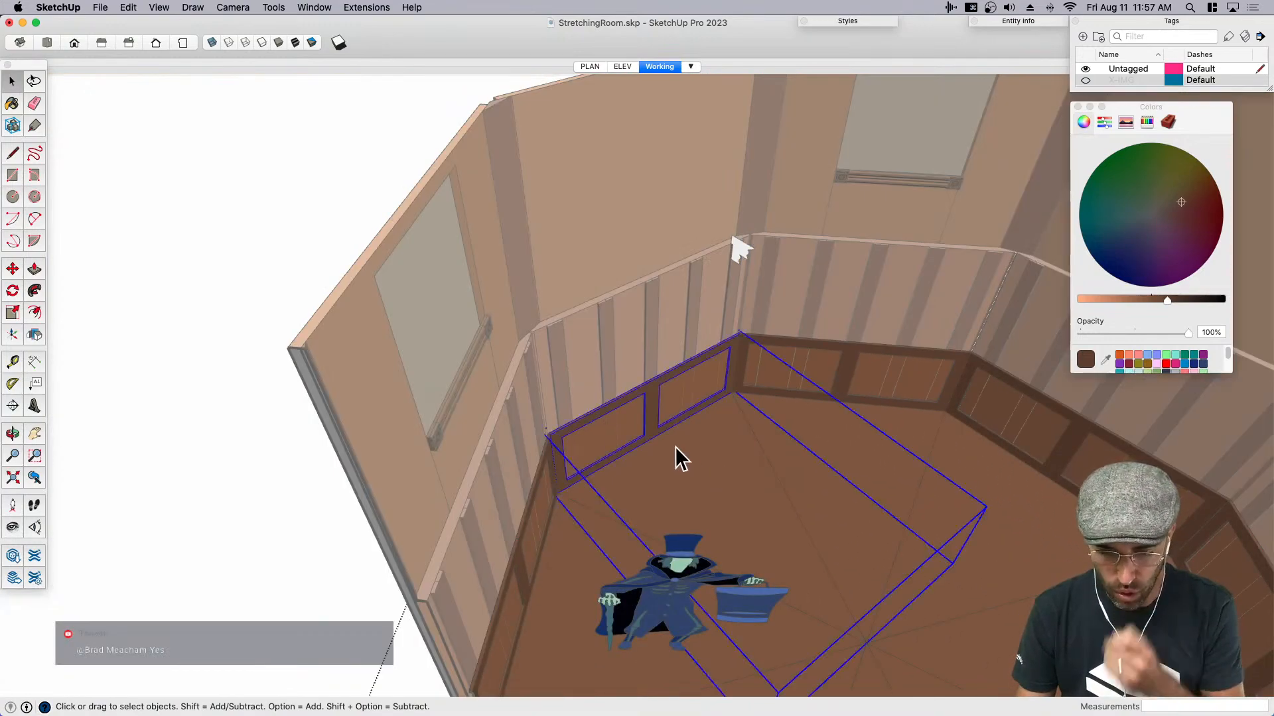
pyautogui.scroll(-4, 676, 443)
pyautogui.doubleClick(693, 473)
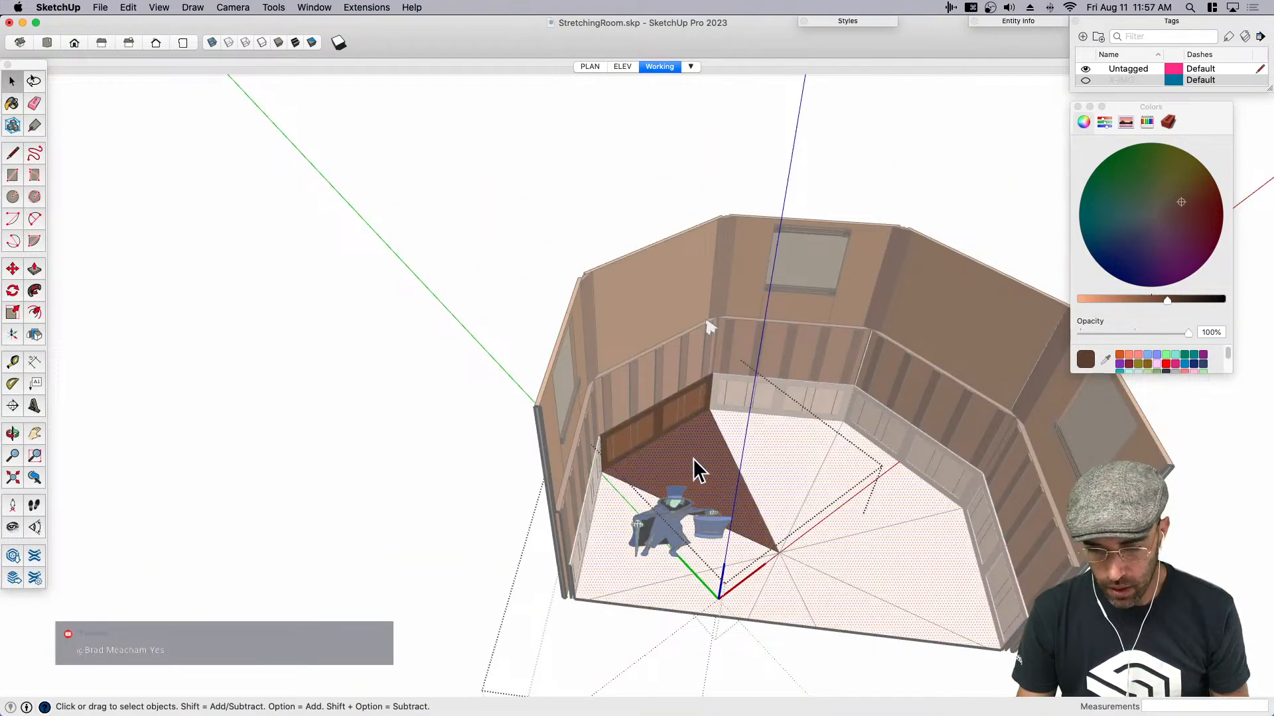
pyautogui.click(652, 449)
pyautogui.press('super+c')
pyautogui.click(432, 384)
pyautogui.scroll(-3, 432, 384)
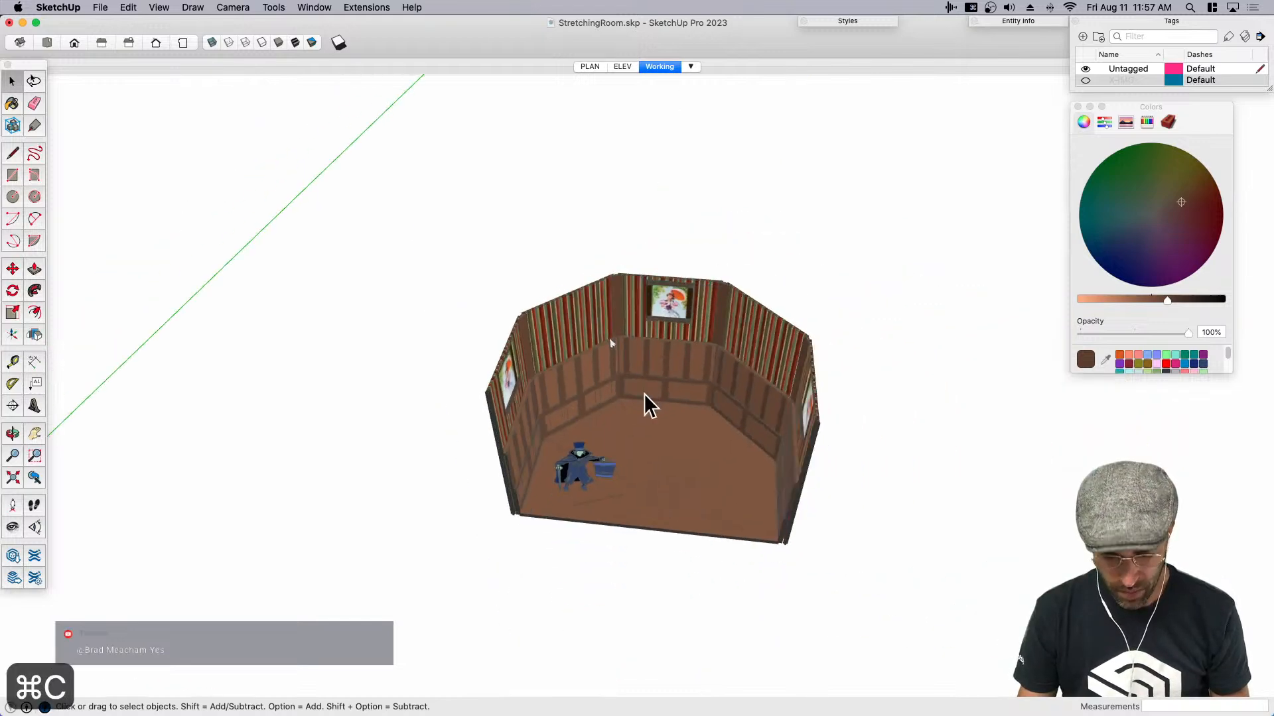
pyautogui.hotkey('shift', 'v')
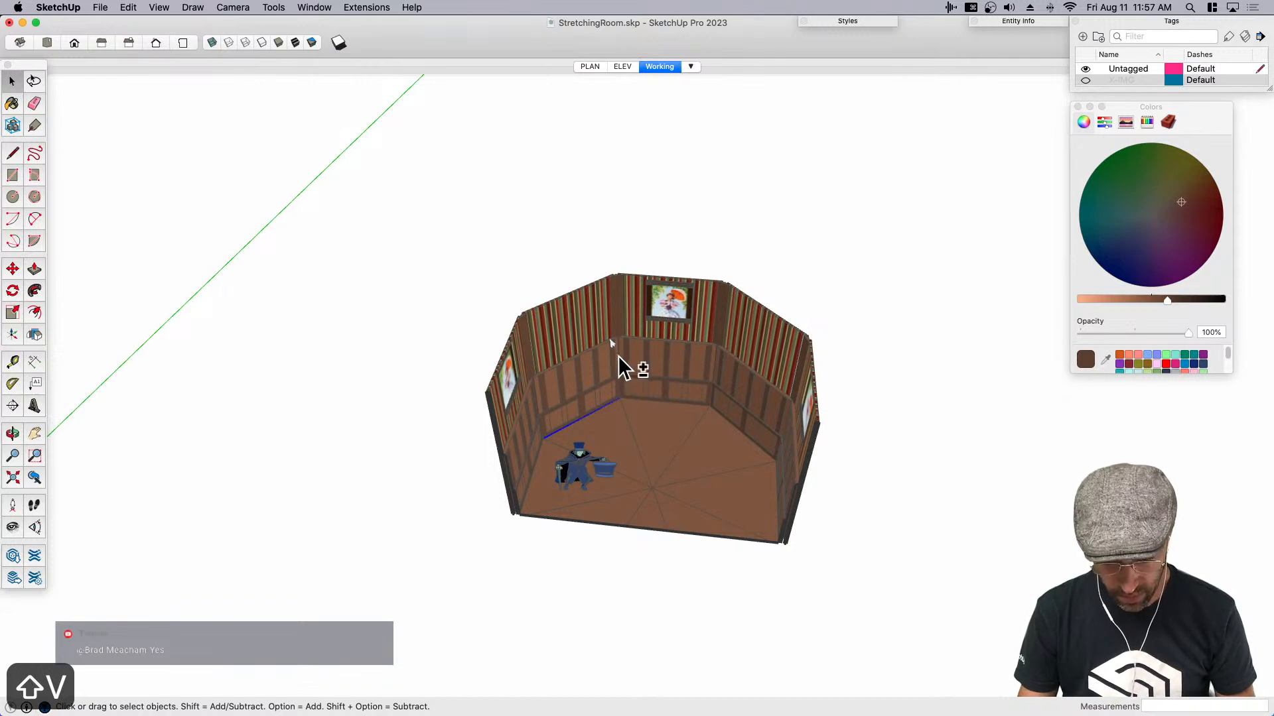
# - Try copying the molding profile and the pasted floor edge about 31' outside the room, and undo the copy
pyautogui.scroll(5, 613, 352)
pyautogui.press('m')
pyautogui.scroll(-5, 611, 337)
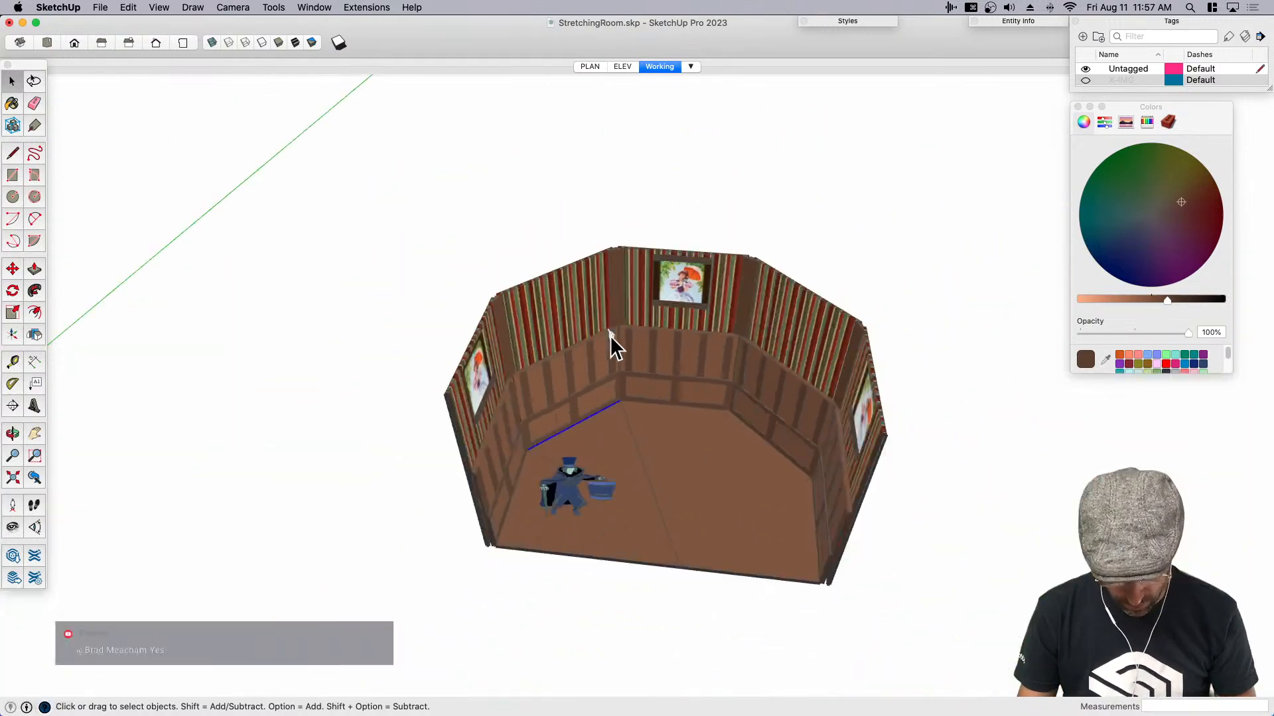
pyautogui.click(655, 496)
pyautogui.scroll(-5, 655, 496)
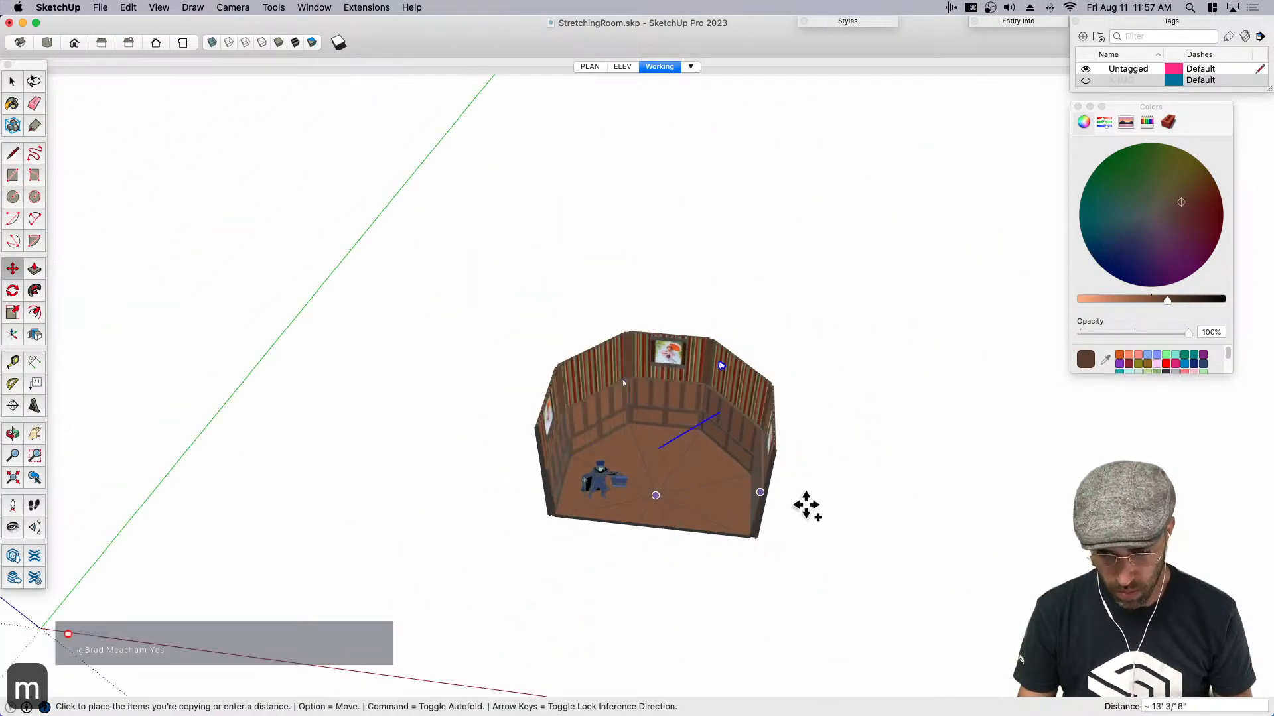
pyautogui.click(960, 529)
pyautogui.press('space')
pyautogui.scroll(5, 1039, 520)
pyautogui.click(853, 481)
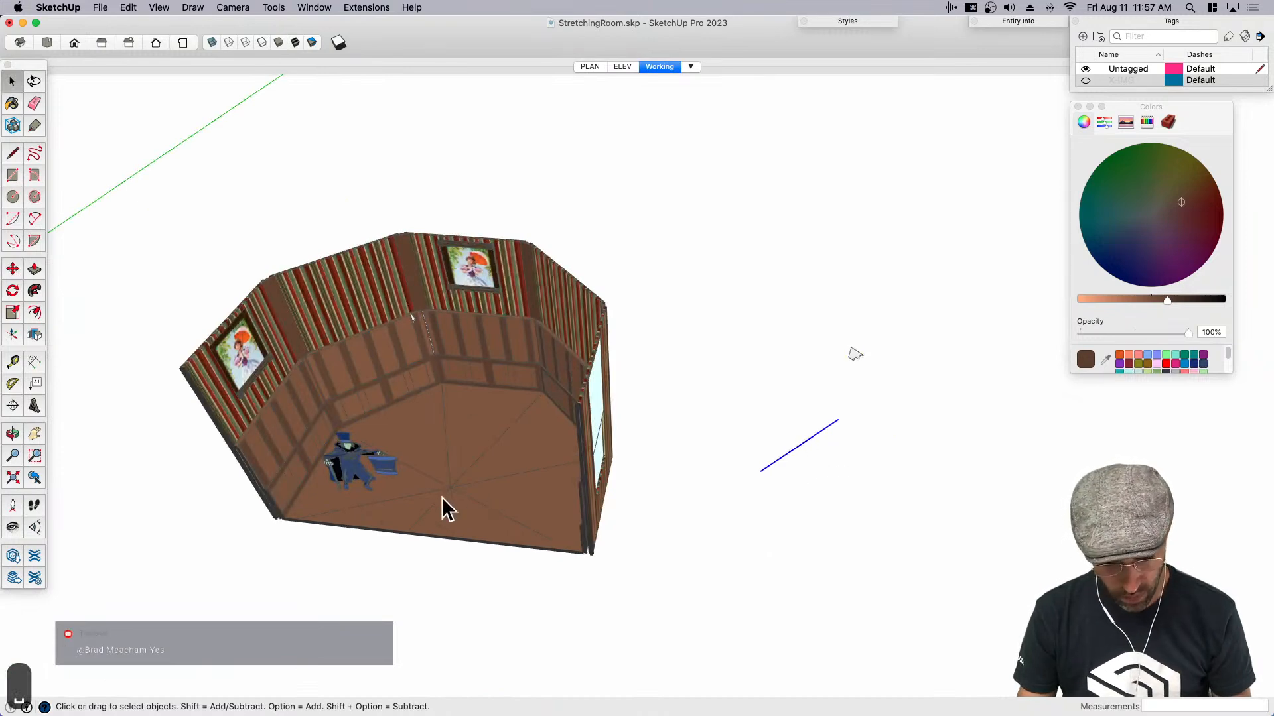
pyautogui.press('super+z')
# - Draw a short reference line on the floor starting at the room's centre point
pyautogui.scroll(2, 448, 491)
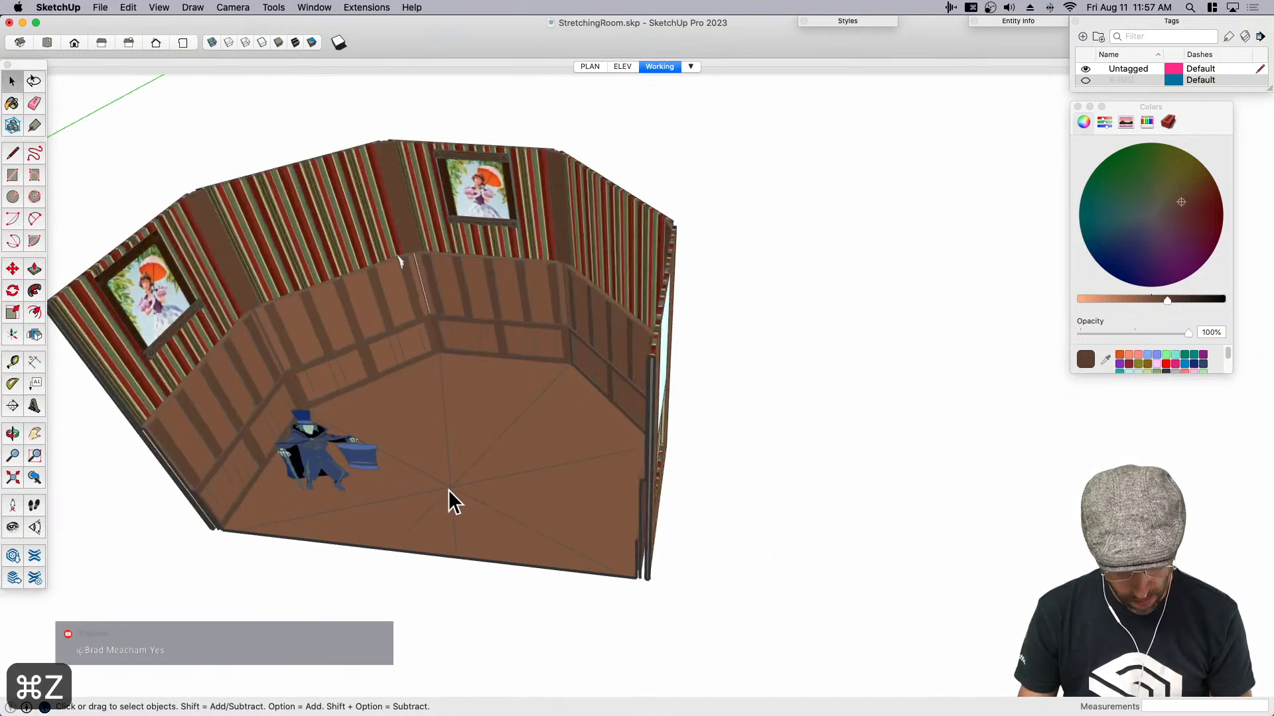
pyautogui.scroll(4, 448, 491)
pyautogui.press('l')
pyautogui.click(452, 486)
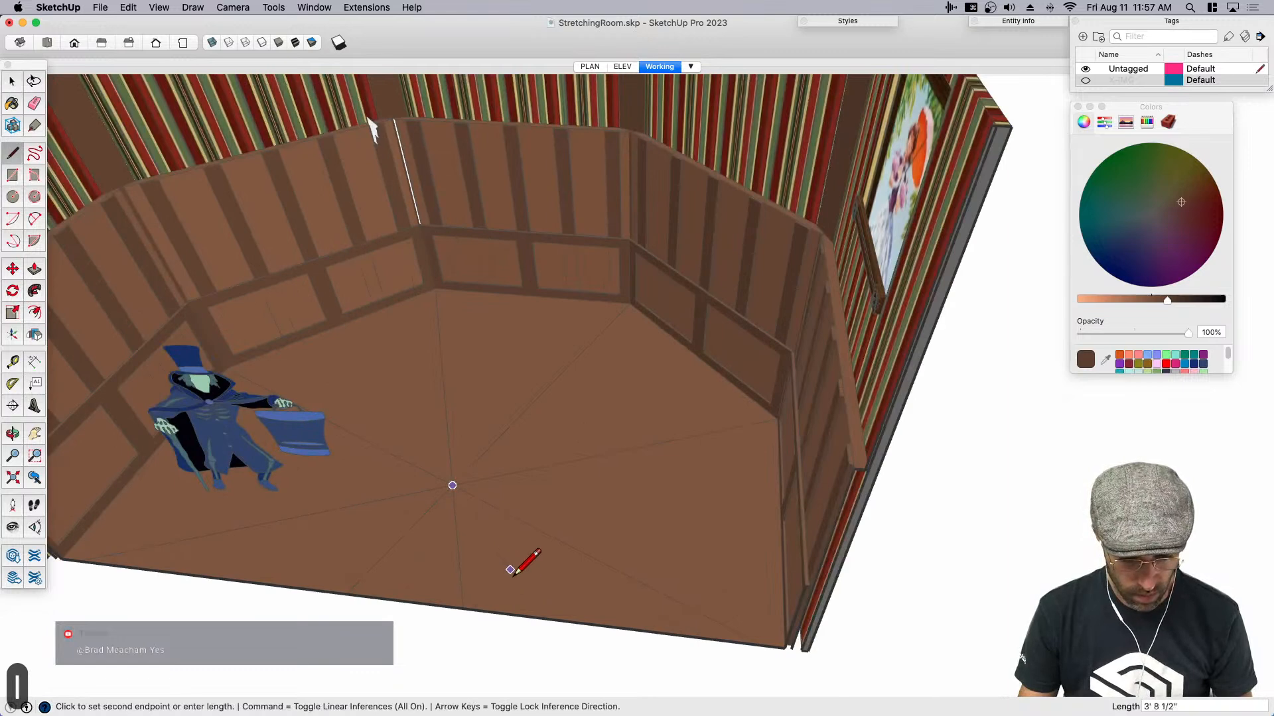
pyautogui.scroll(-2, 510, 568)
pyautogui.scroll(-2, 506, 565)
pyautogui.click(501, 554)
# - Copy the molding profile, the pasted floor edge and the centre reference line together about 25' outside the room
pyautogui.press('space')
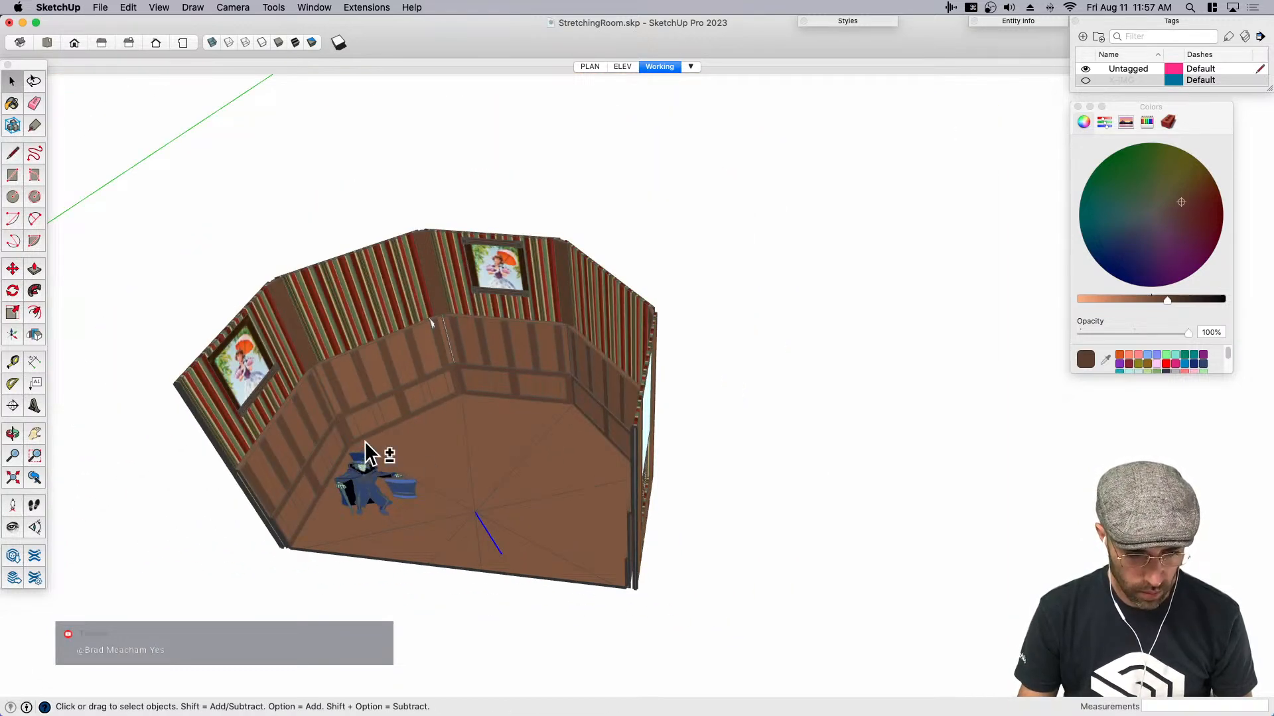
pyautogui.scroll(5, 431, 325)
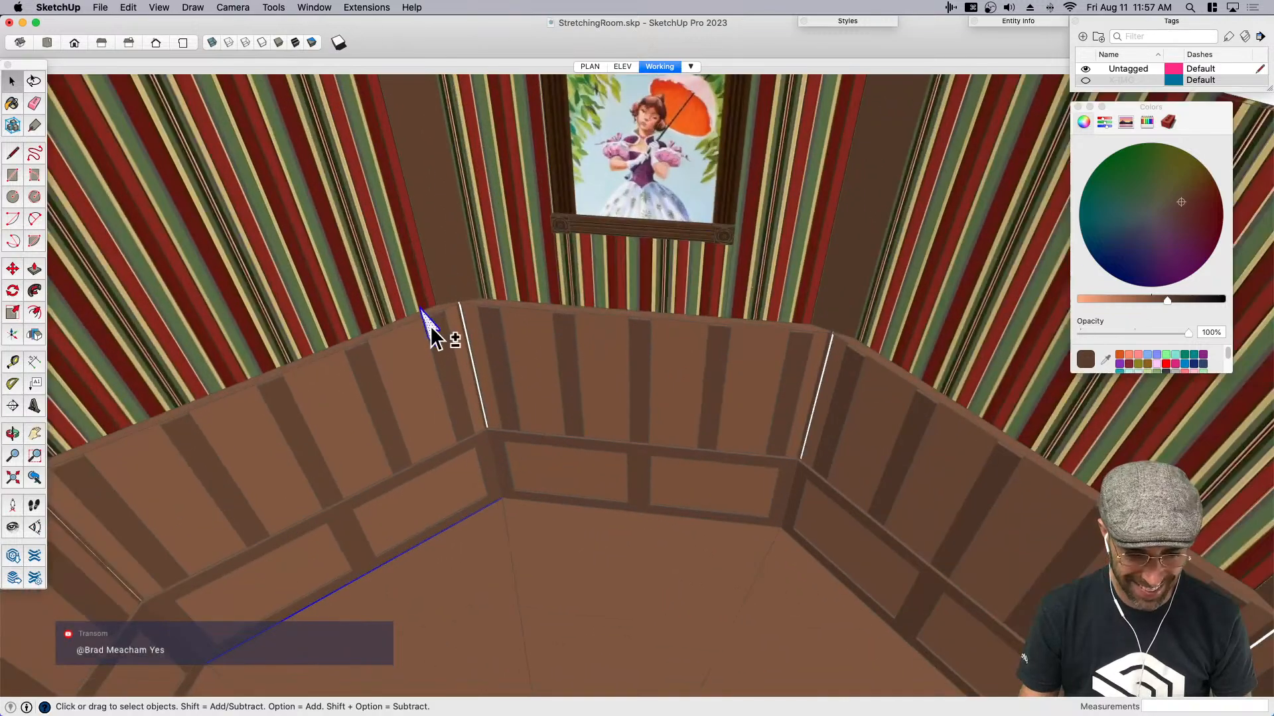
pyautogui.scroll(-6, 430, 325)
pyautogui.press('m')
pyautogui.click(519, 446)
pyautogui.click(941, 488)
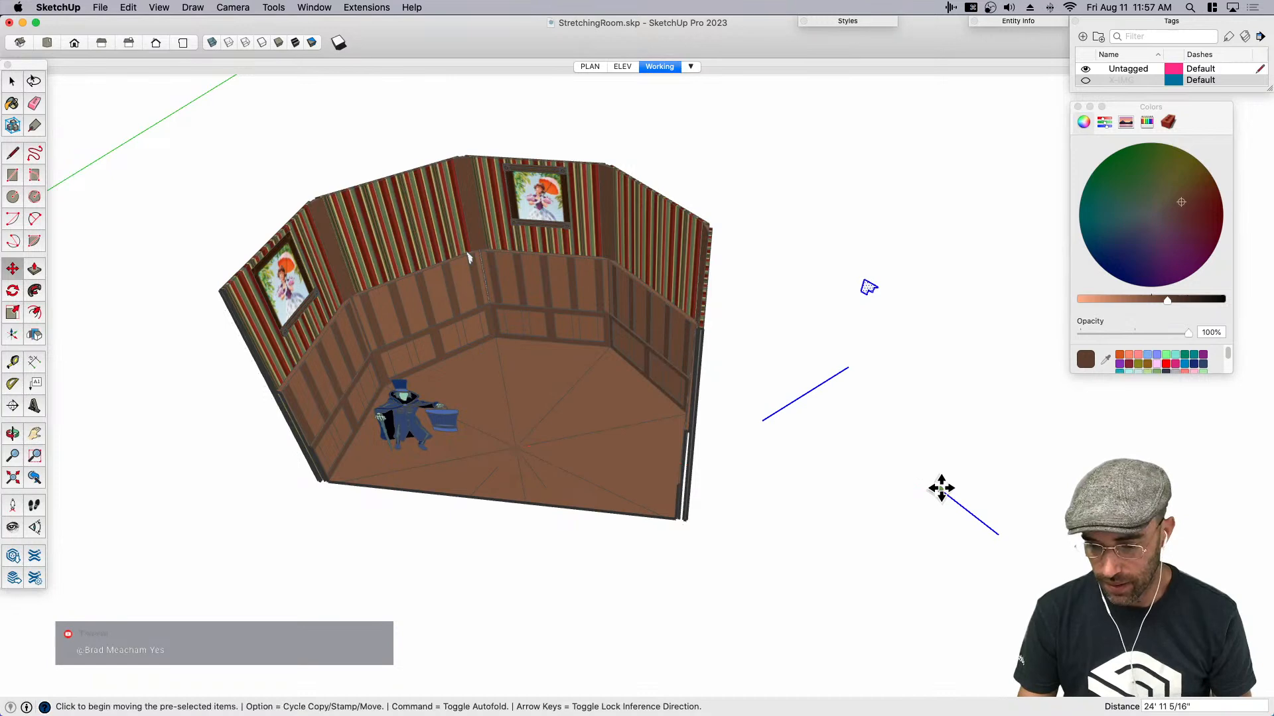
# - Rotate-copy the copied floor edge 45° about the reference line's centre end, repeating it 7 times to form a closed octagon
pyautogui.press('space')
pyautogui.scroll(-4, 712, 401)
pyautogui.click(897, 436)
pyautogui.moveTo(836, 418); pyautogui.dragTo(795, 360)
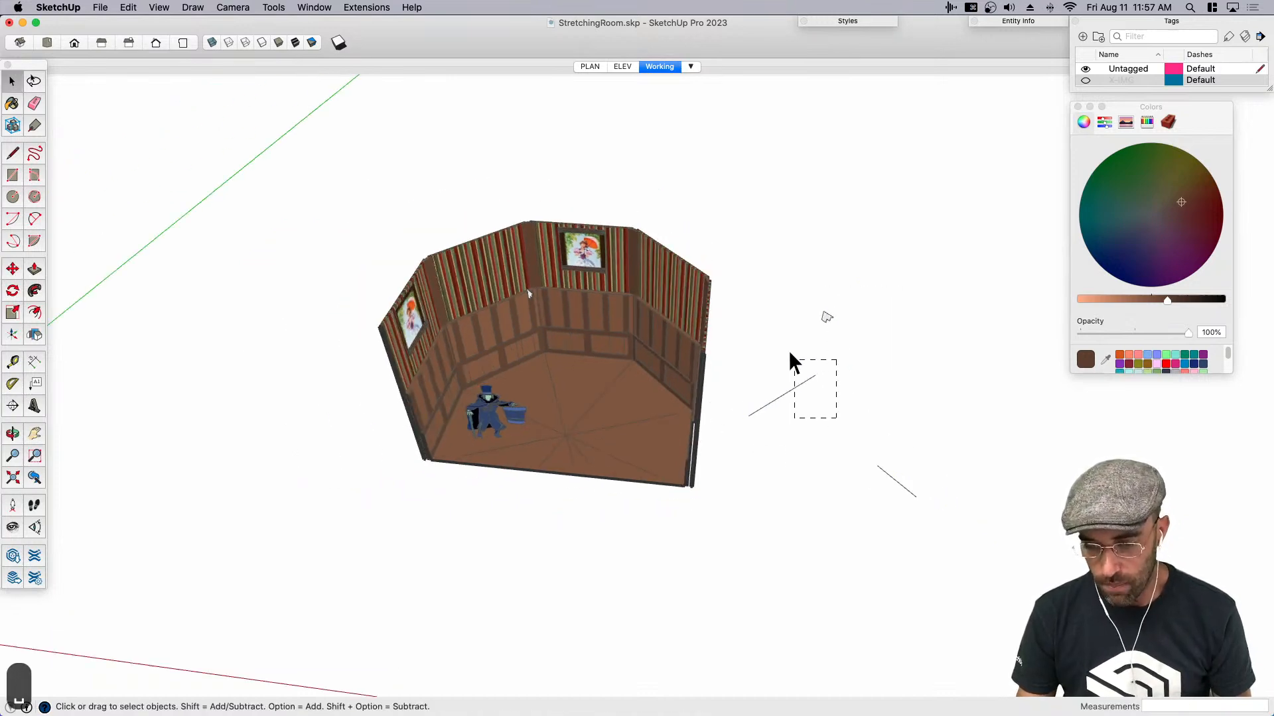
pyautogui.moveTo(835, 428); pyautogui.dragTo(823, 461, button='middle')
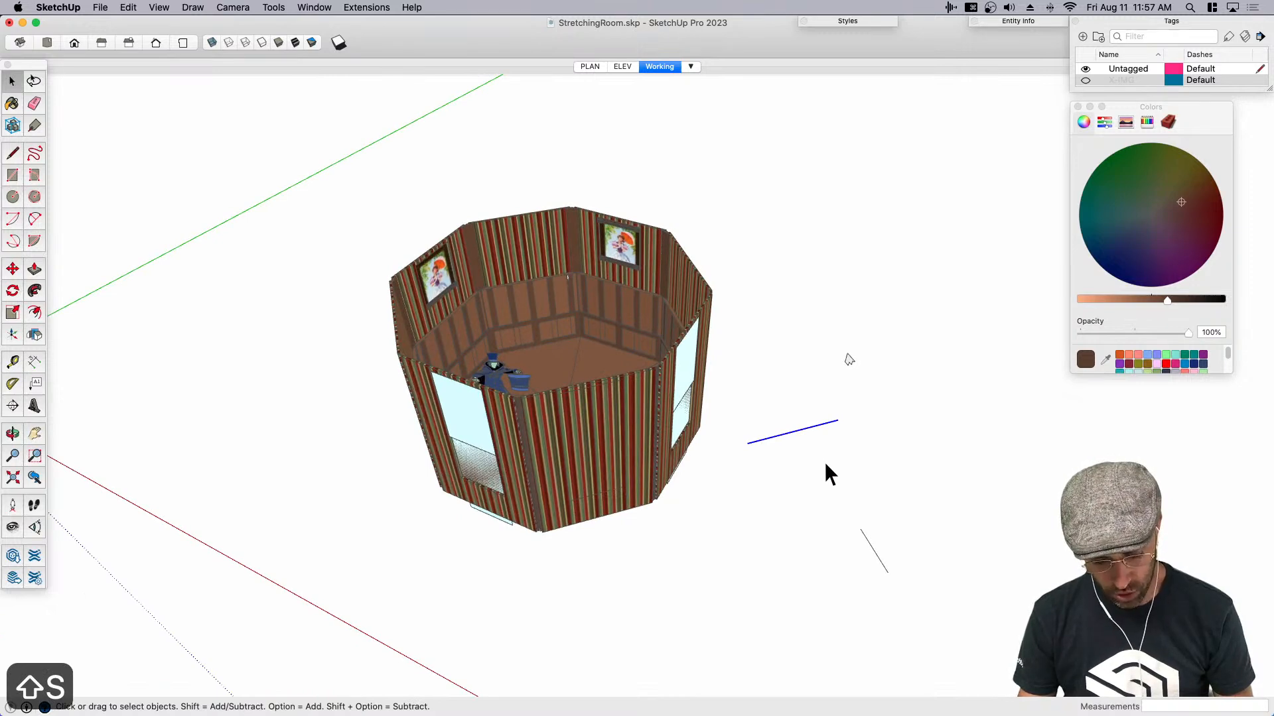
pyautogui.press('q')
pyautogui.click(860, 529)
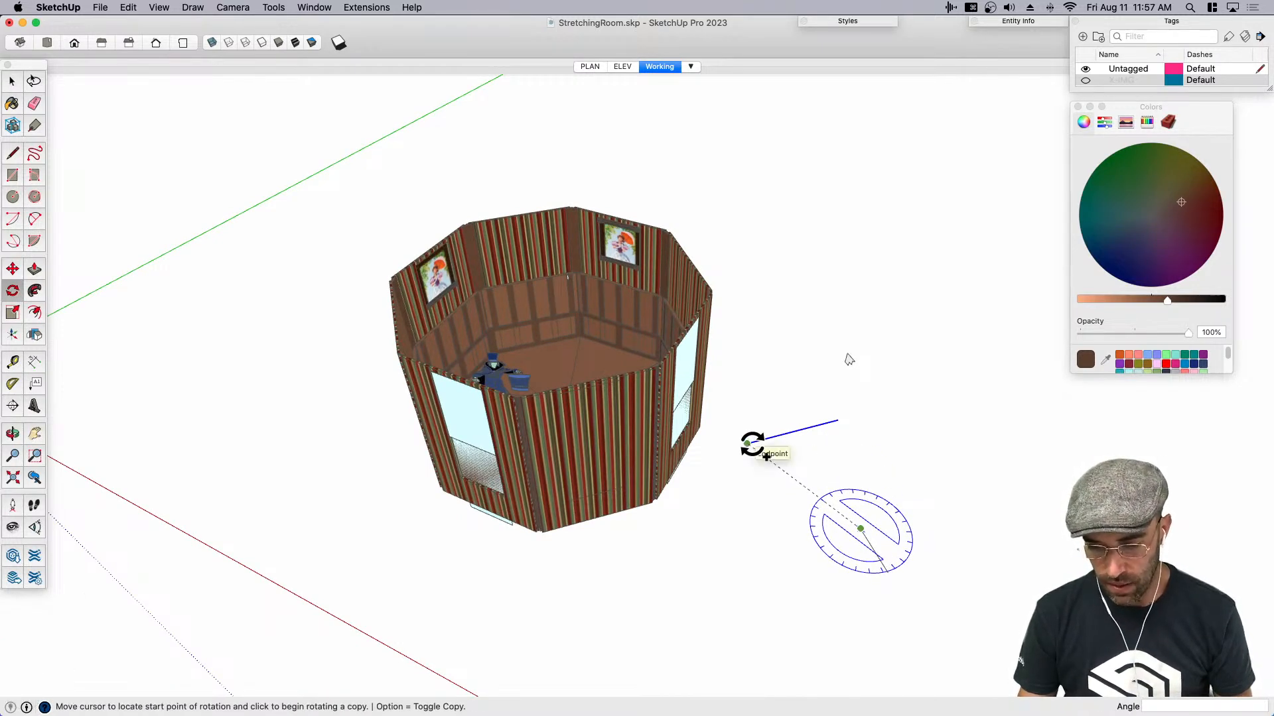
pyautogui.click(748, 443)
pyautogui.write('45')
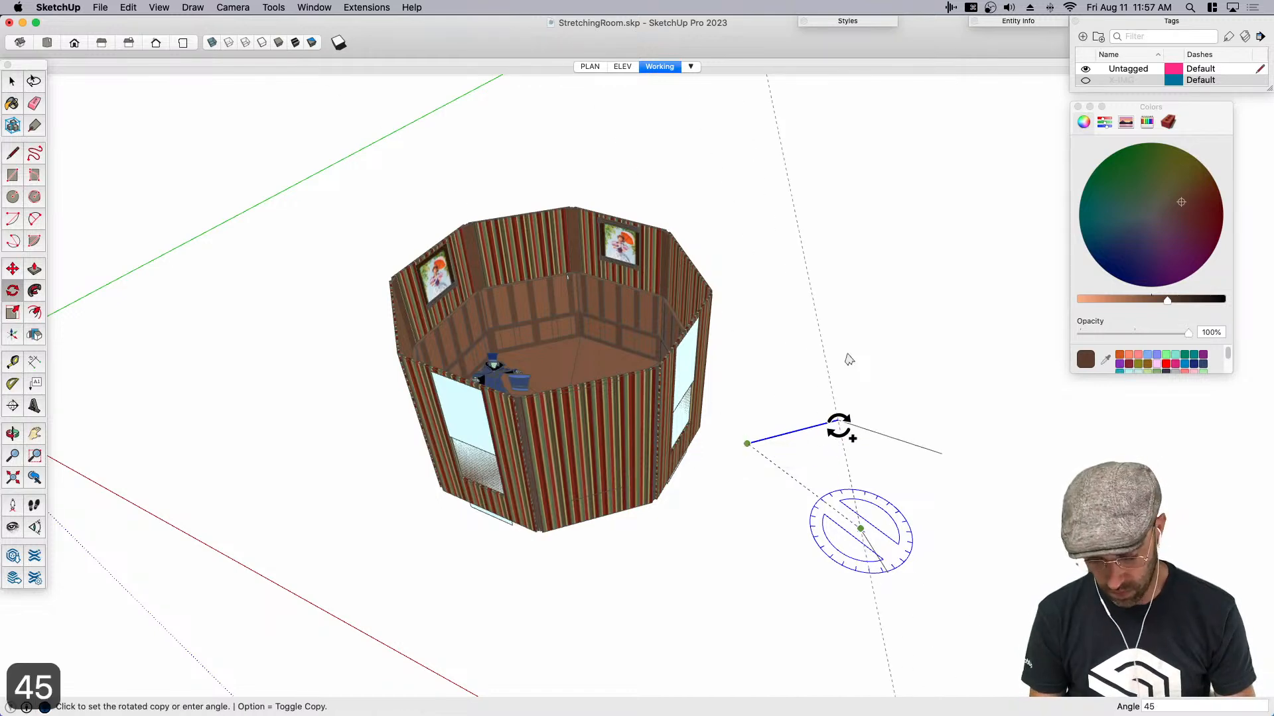
pyautogui.press('Return')
pyautogui.write('x7')
pyautogui.press('Return')
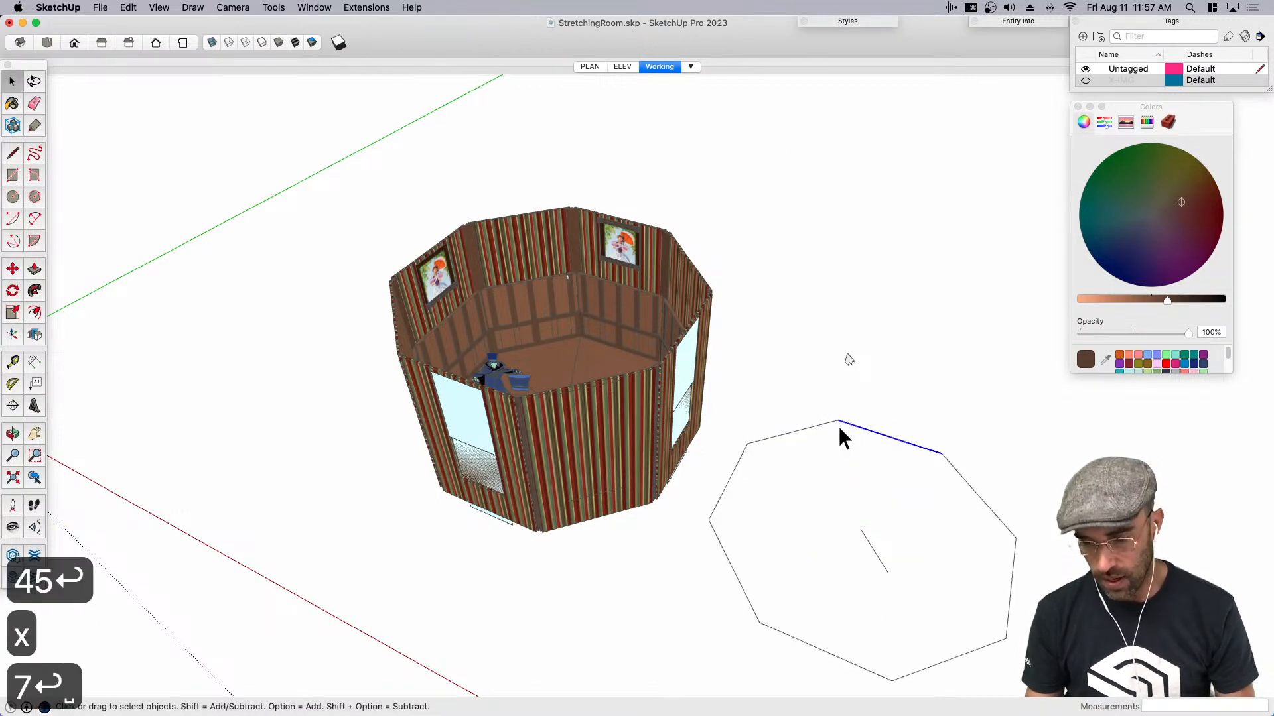
# - Retrace one side of the octagon to fill it with a face, and erase the reference line inside it
pyautogui.press('l')
pyautogui.click(838, 419)
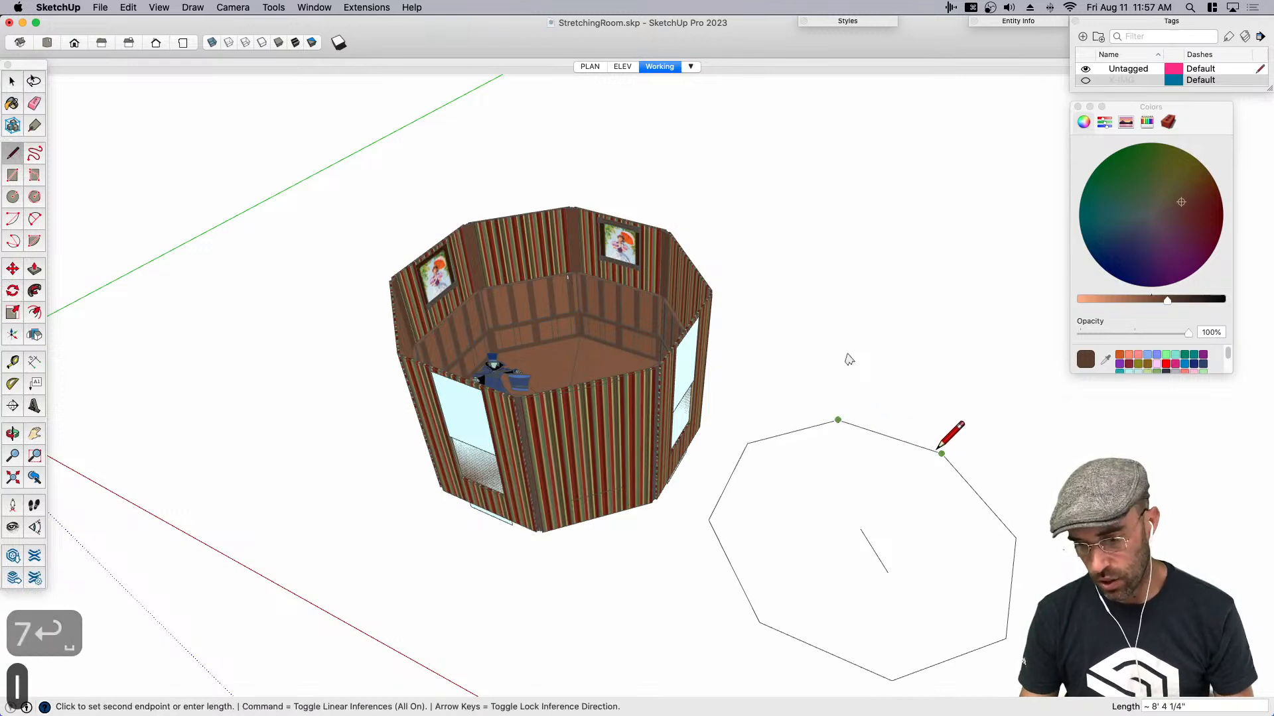
pyautogui.press('space')
pyautogui.press('e')
pyautogui.moveTo(875, 552)
pyautogui.mouseDown(button='middle')
pyautogui.moveTo(1031, 458)
pyautogui.moveTo(866, 461)
pyautogui.mouseUp(button='middle')
# - Sweep the molding profile around the octagonal face outside the room with Follow Me
pyautogui.press('space')
pyautogui.click(890, 471)
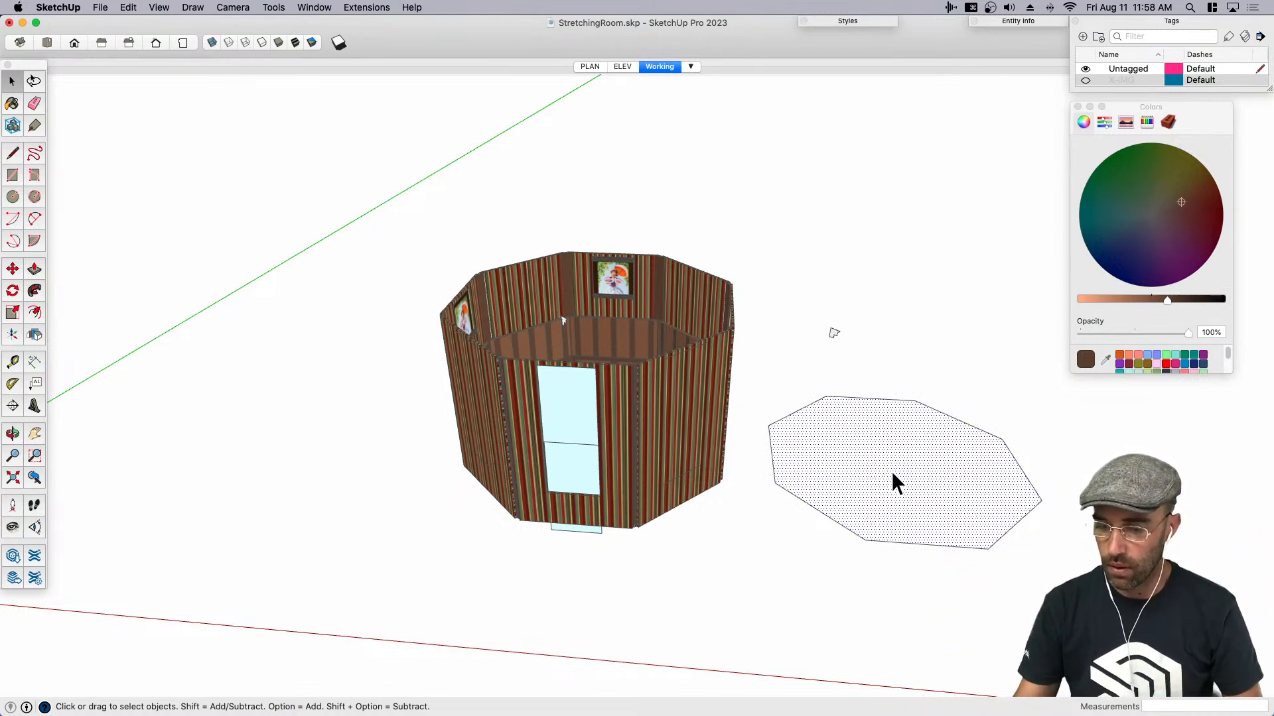
pyautogui.scroll(5, 891, 471)
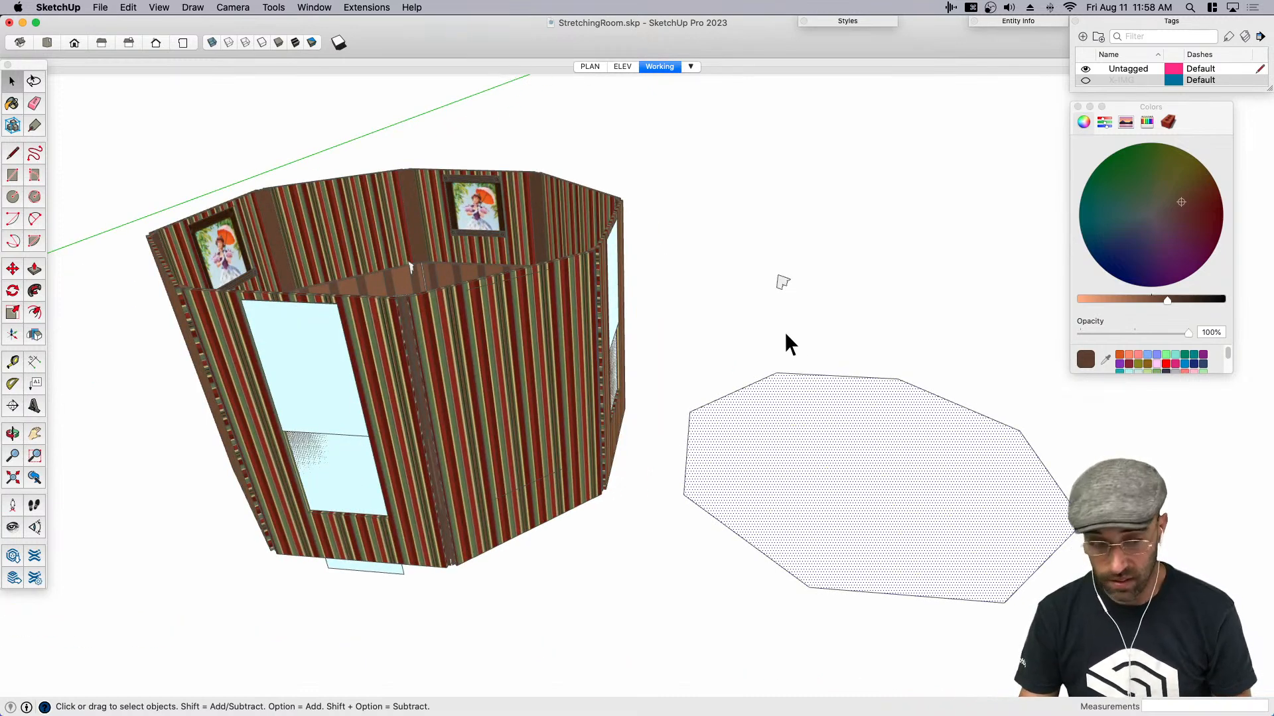
pyautogui.click(38, 285)
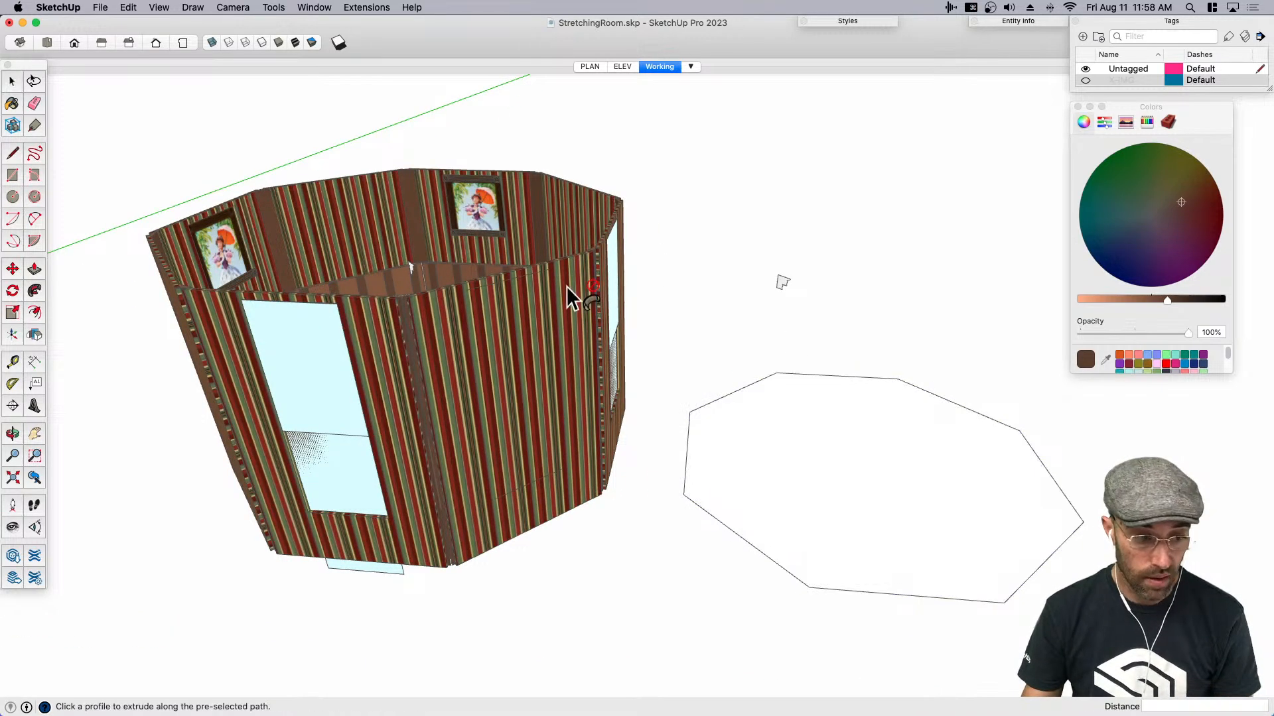
pyautogui.click(783, 284)
pyautogui.moveTo(799, 301); pyautogui.dragTo(870, 429, button='middle')
# - Select all the connected geometry of the swept octagonal molding and make it a group
pyautogui.press('space')
pyautogui.scroll(-5, 744, 345)
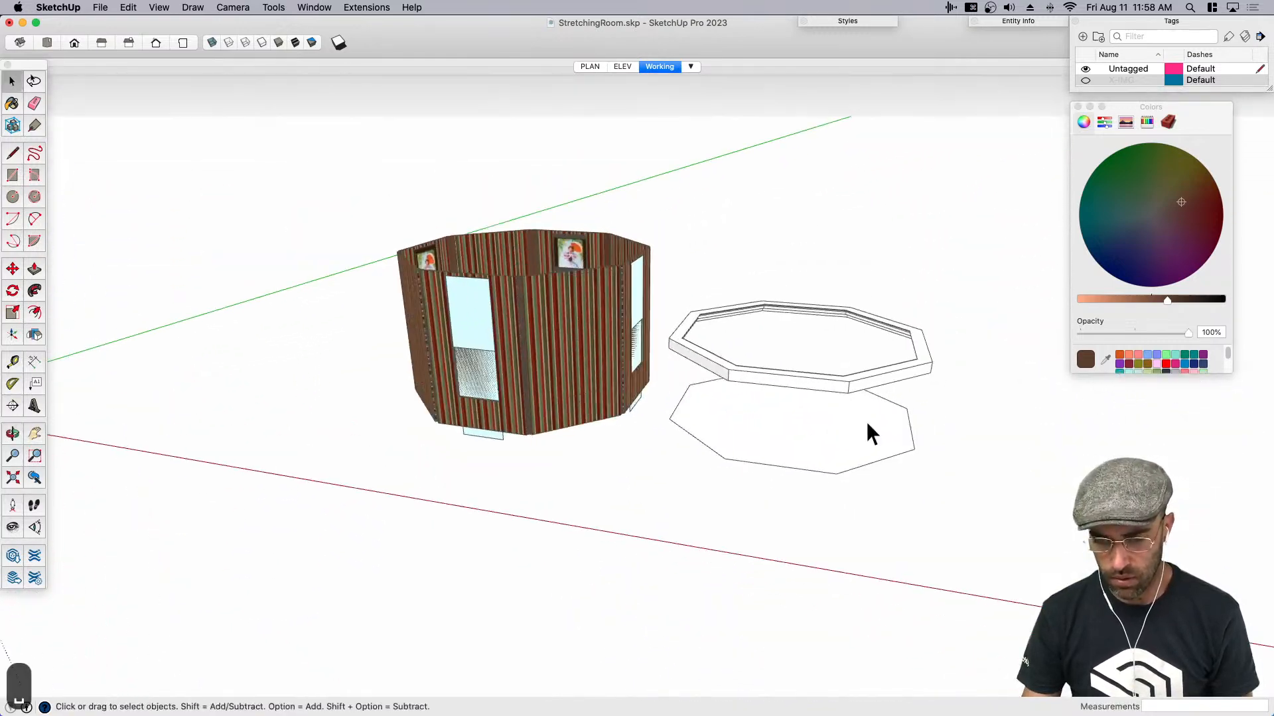
pyautogui.tripleClick(833, 383)
pyautogui.press('super+g')
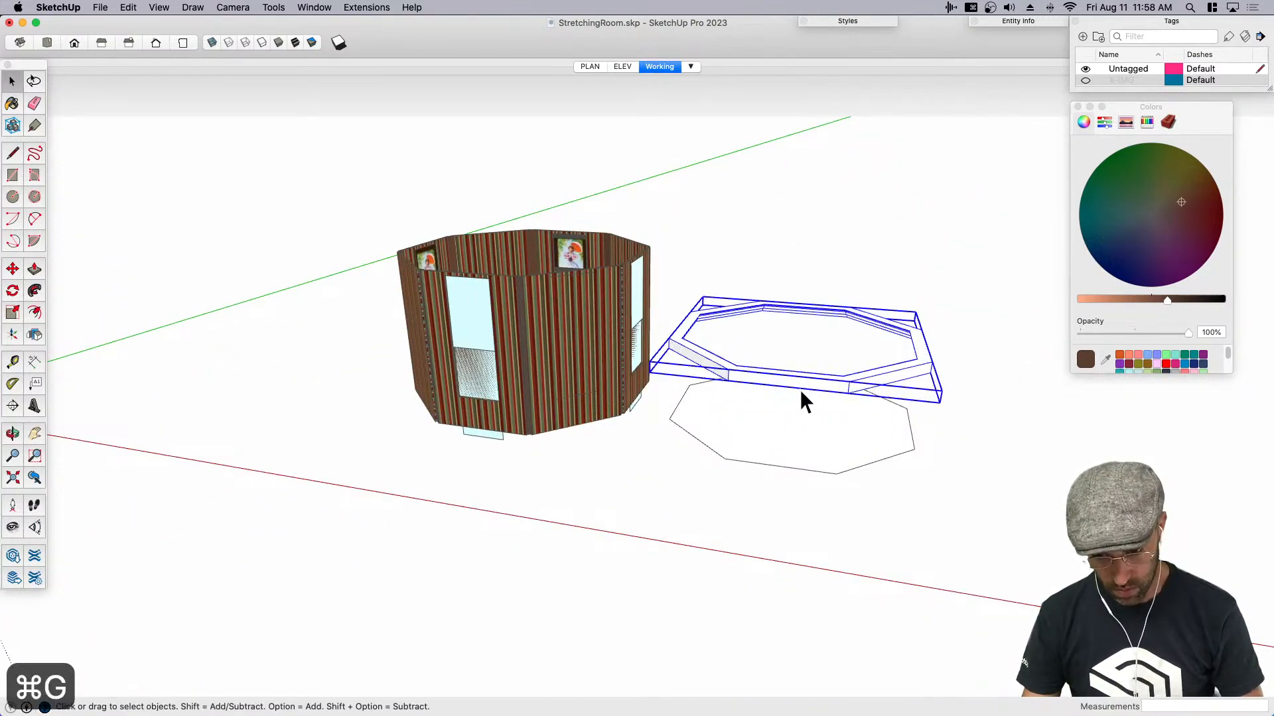
# - Show the section cut through the room and paint the molding group with the current brown colour
pyautogui.press('b')
pyautogui.moveTo(753, 327); pyautogui.dragTo(654, 313, button='middle')
pyautogui.hotkey('shift', 's')
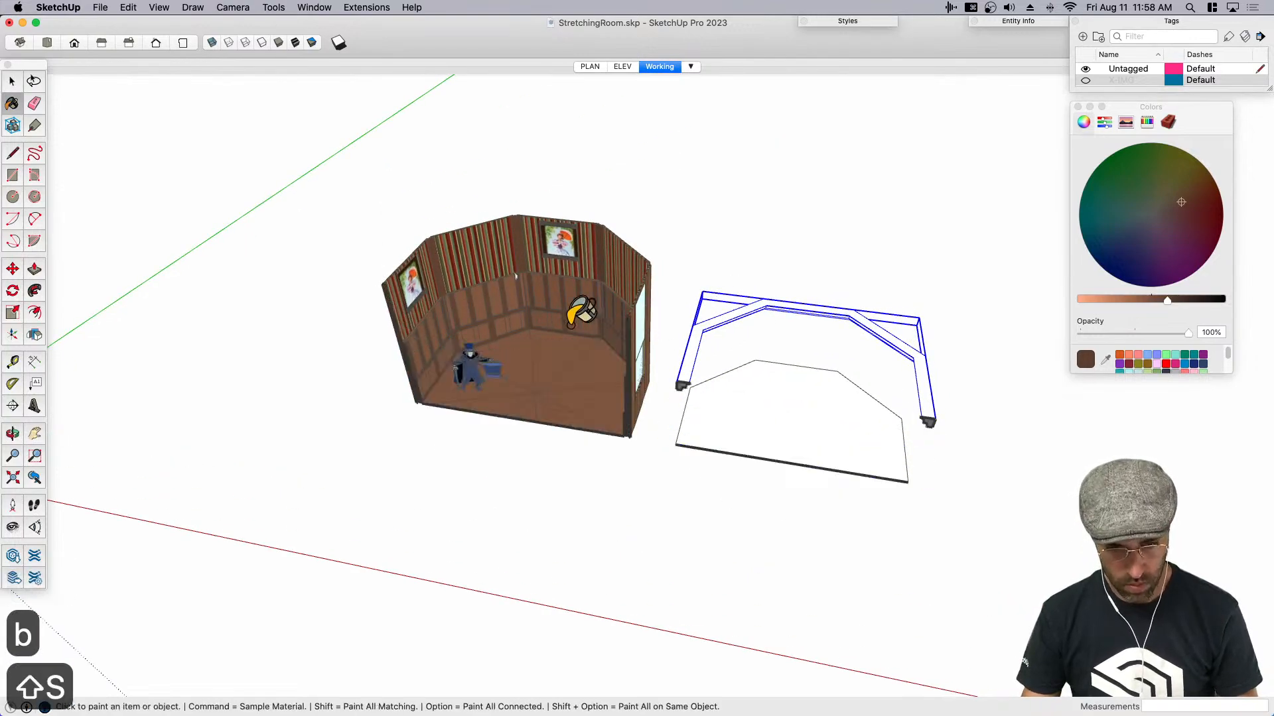
pyautogui.scroll(10, 564, 305)
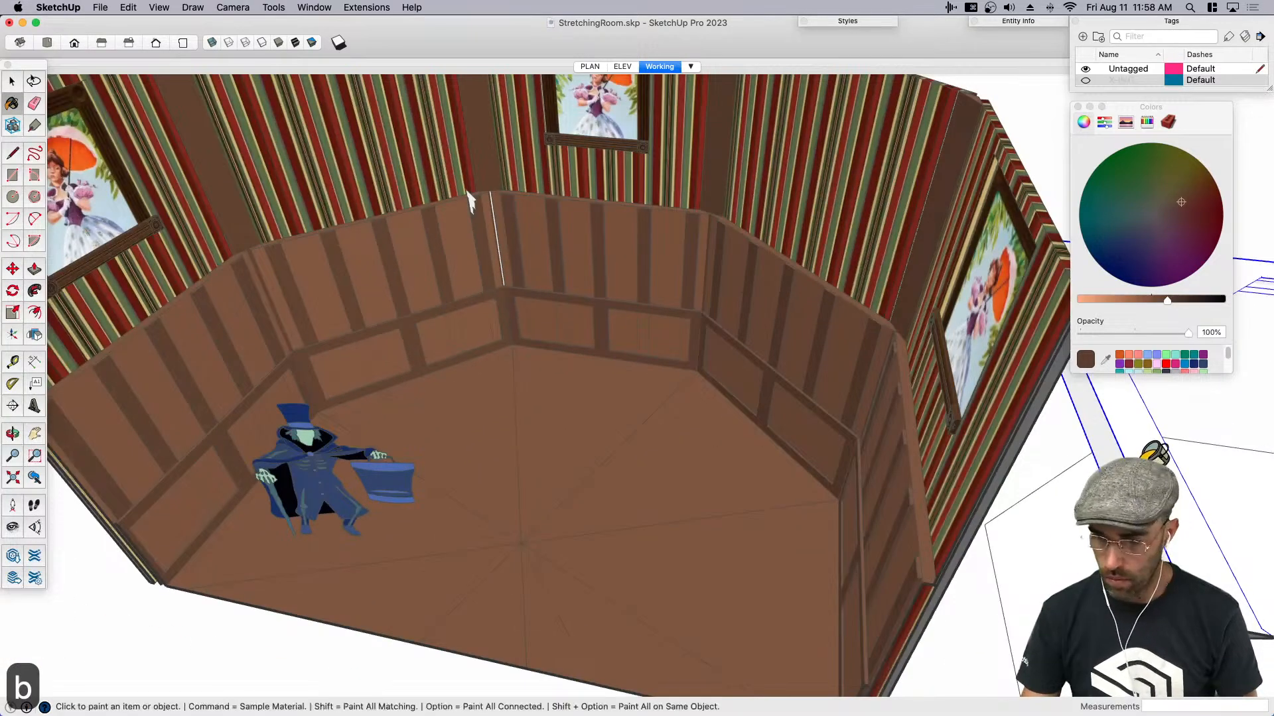
# - Try to move the molding group from beside the room into its interior
pyautogui.press('space')
pyautogui.press('m')
pyautogui.click(1144, 470)
pyautogui.scroll(-6, 1145, 470)
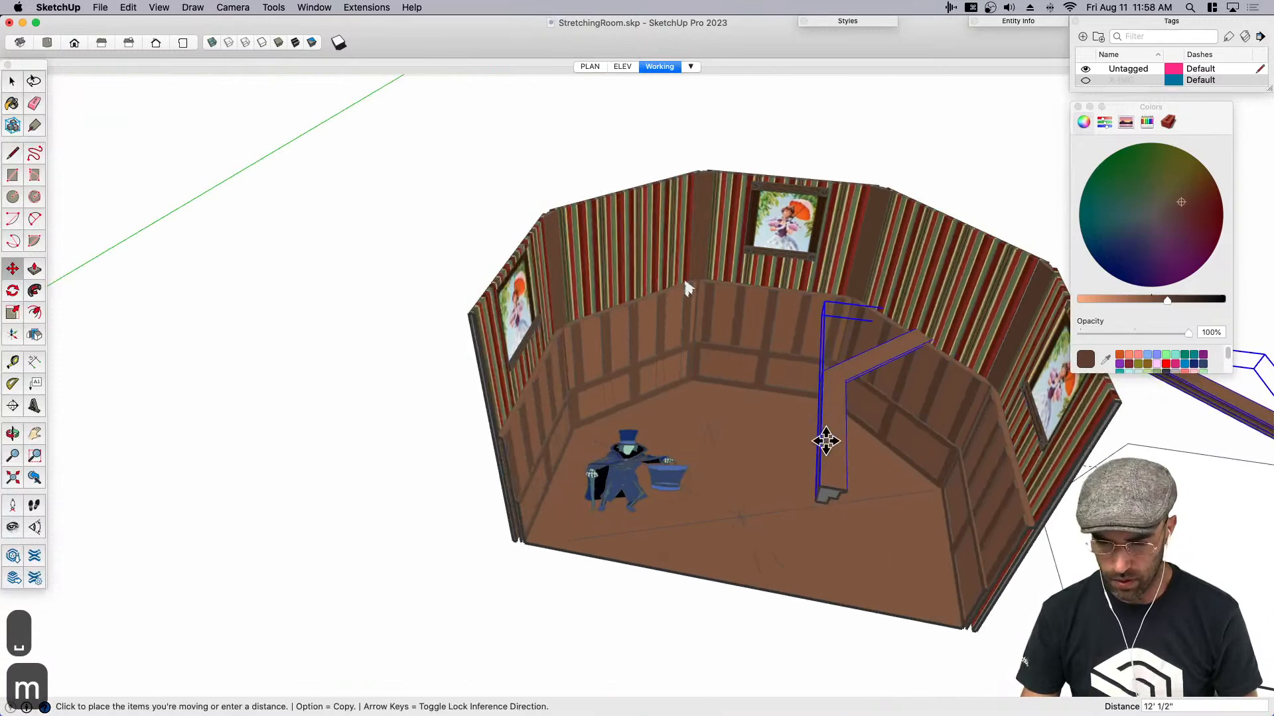
pyautogui.scroll(-4, 826, 398)
pyautogui.press('super+z')
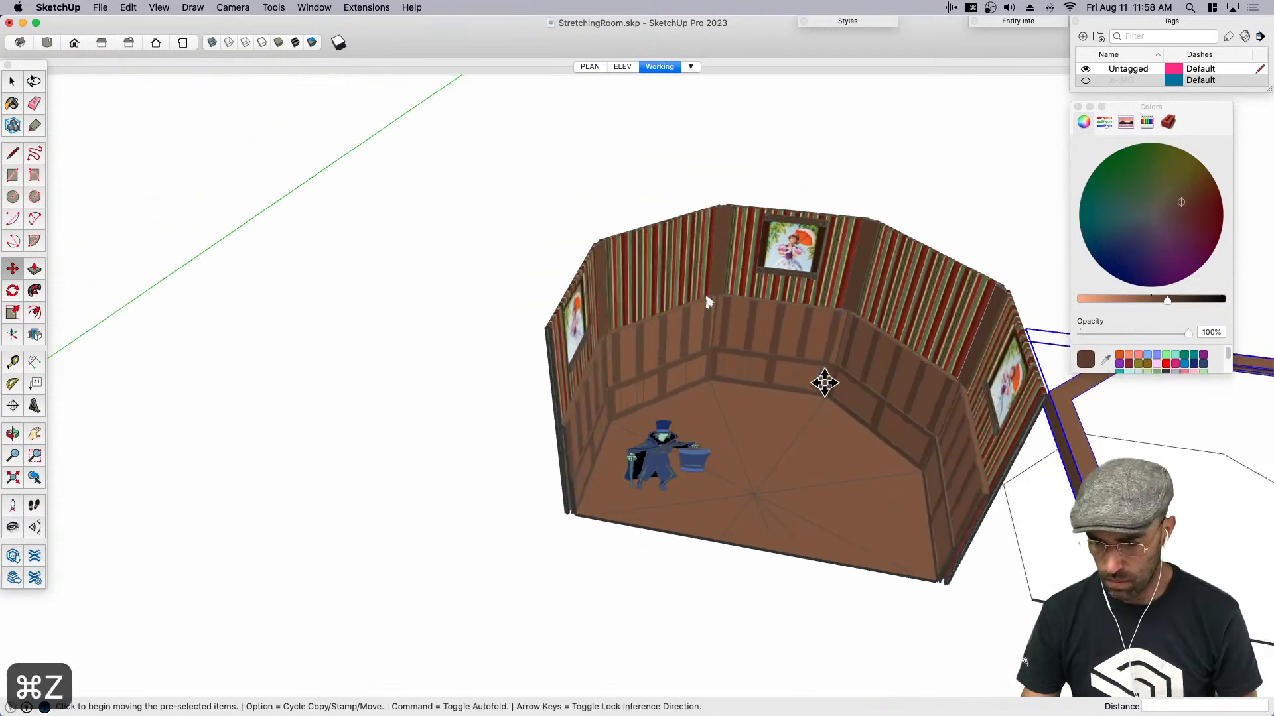
# - Move the molding ring about 25' back into the room so it forms the ledge beneath the striped walls
pyautogui.scroll(-3, 995, 488)
pyautogui.click(1045, 445)
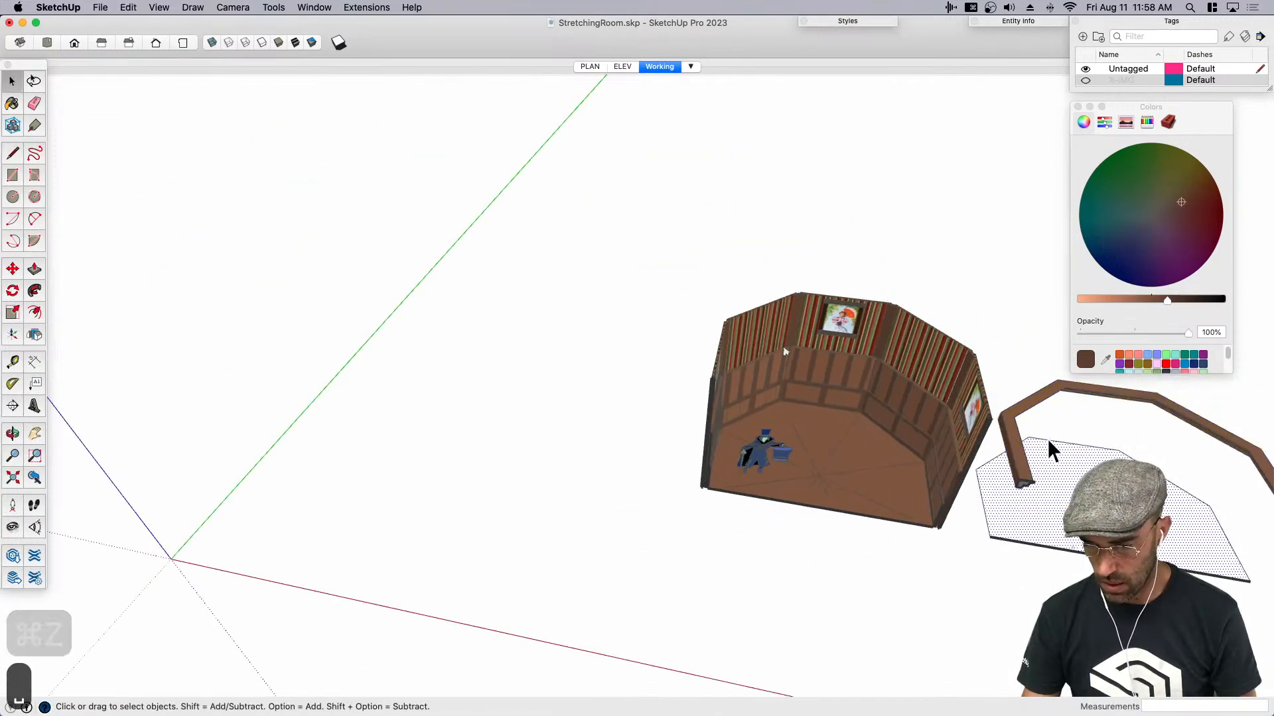
pyautogui.click(1057, 390)
pyautogui.moveTo(1056, 390); pyautogui.dragTo(1029, 489, button='middle')
pyautogui.press('m')
pyautogui.click(1056, 501)
pyautogui.scroll(5, 757, 438)
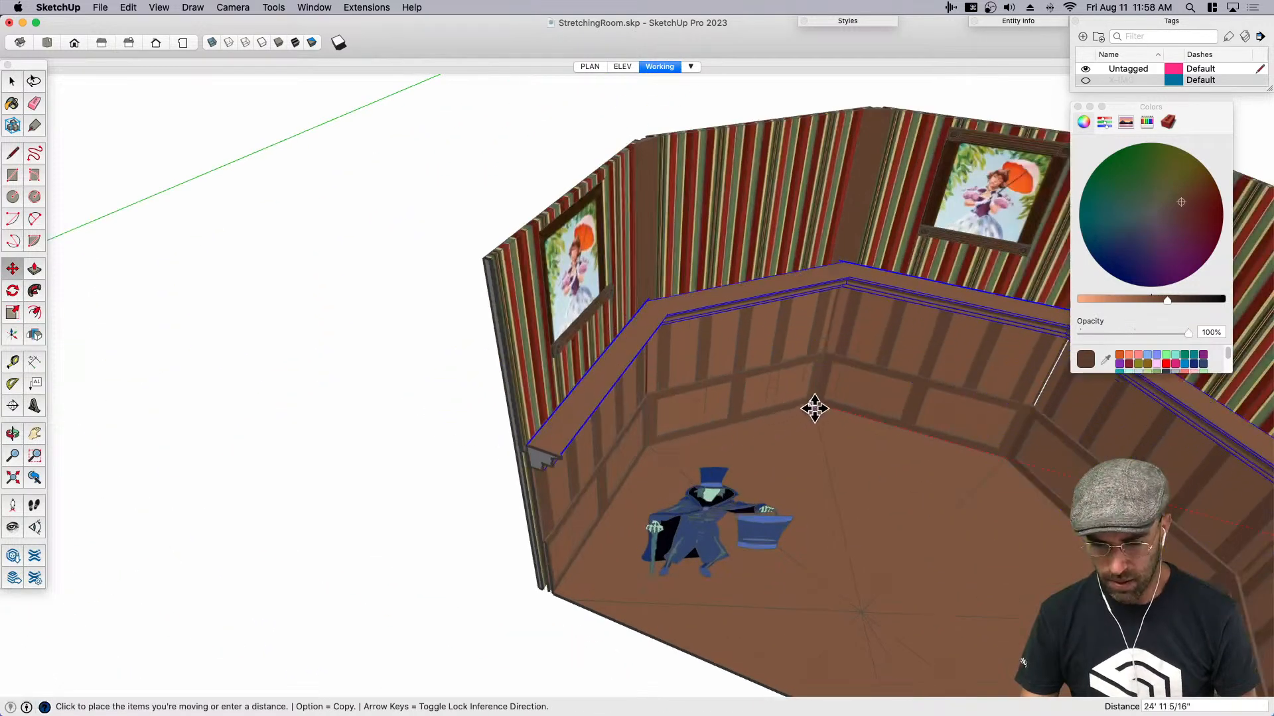
pyautogui.click(816, 406)
# - Inside the lower wainscot panel, move the panel's end at the room corner to close the gap with its neighbour
pyautogui.scroll(-3, 683, 472)
pyautogui.moveTo(683, 474); pyautogui.dragTo(906, 352, button='middle')
pyautogui.moveTo(995, 443)
pyautogui.mouseDown(button='middle')
pyautogui.moveTo(750, 305)
pyautogui.moveTo(796, 324)
pyautogui.mouseUp(button='middle')
pyautogui.scroll(10, 796, 323)
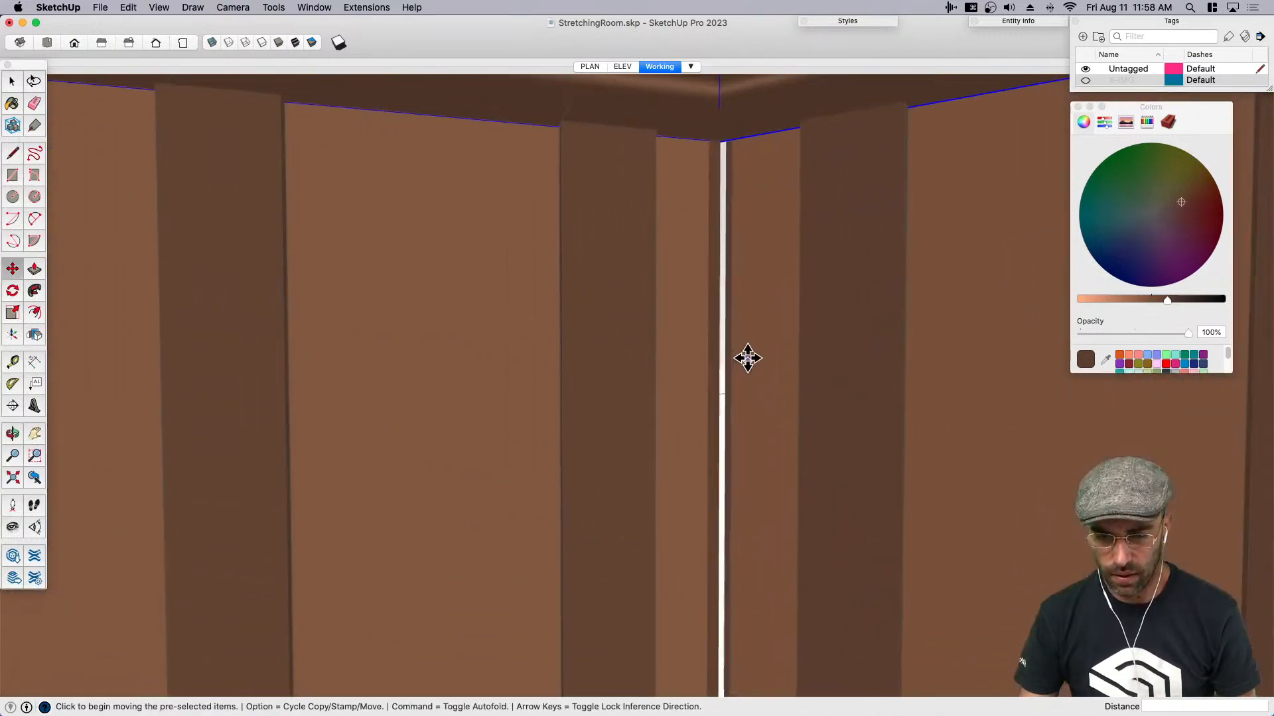
pyautogui.press('space')
pyautogui.moveTo(717, 289); pyautogui.dragTo(664, 514, button='middle')
pyautogui.click(683, 523)
pyautogui.press('m')
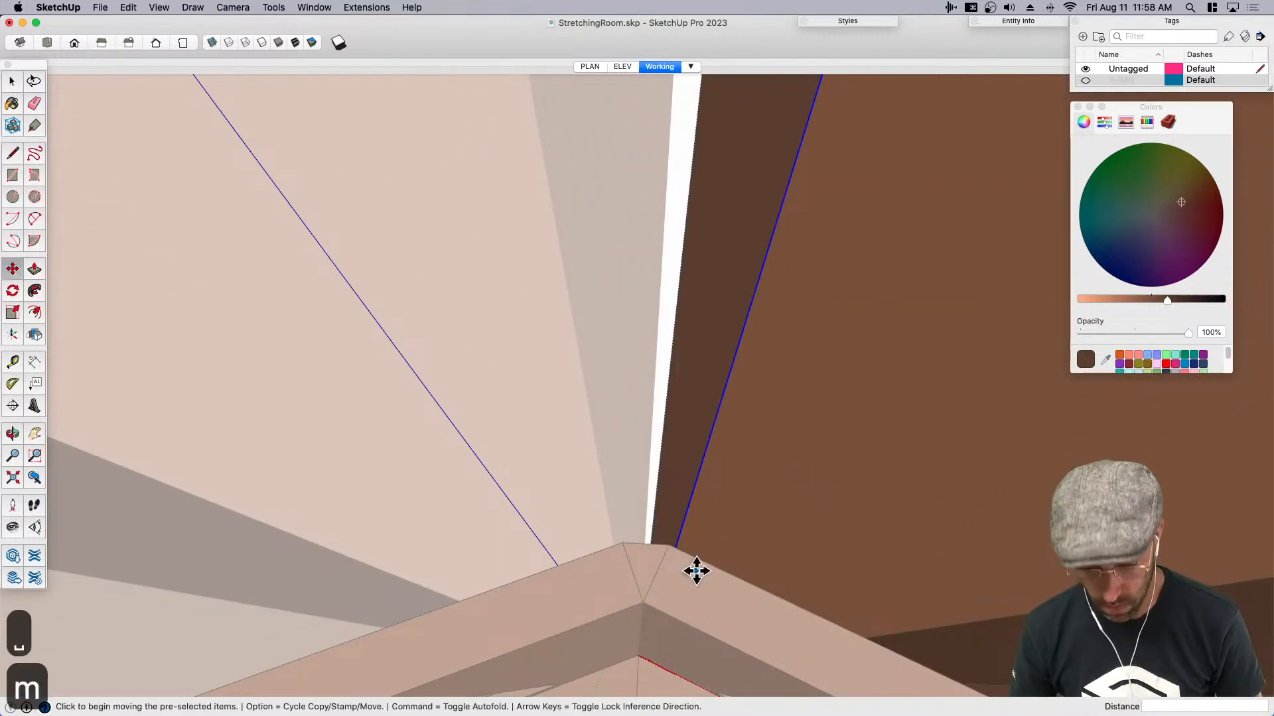
pyautogui.click(720, 578)
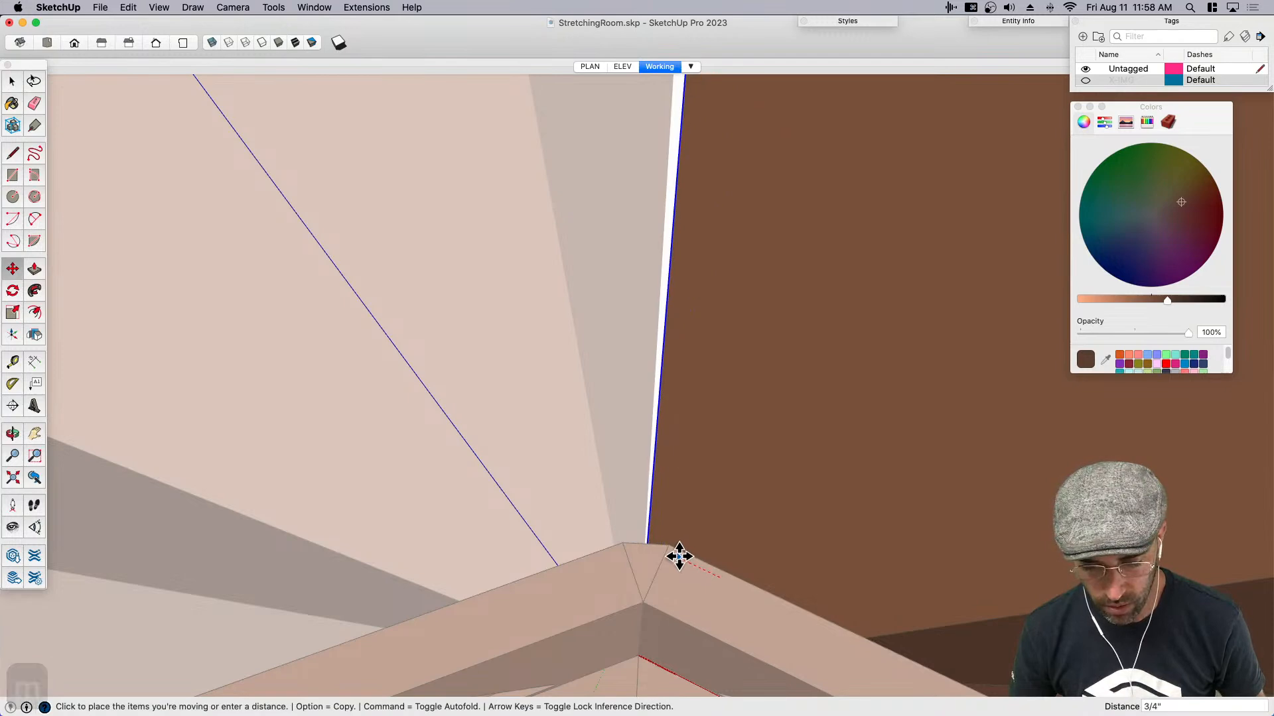
pyautogui.click(662, 545)
pyautogui.press('space')
pyautogui.scroll(-10, 647, 448)
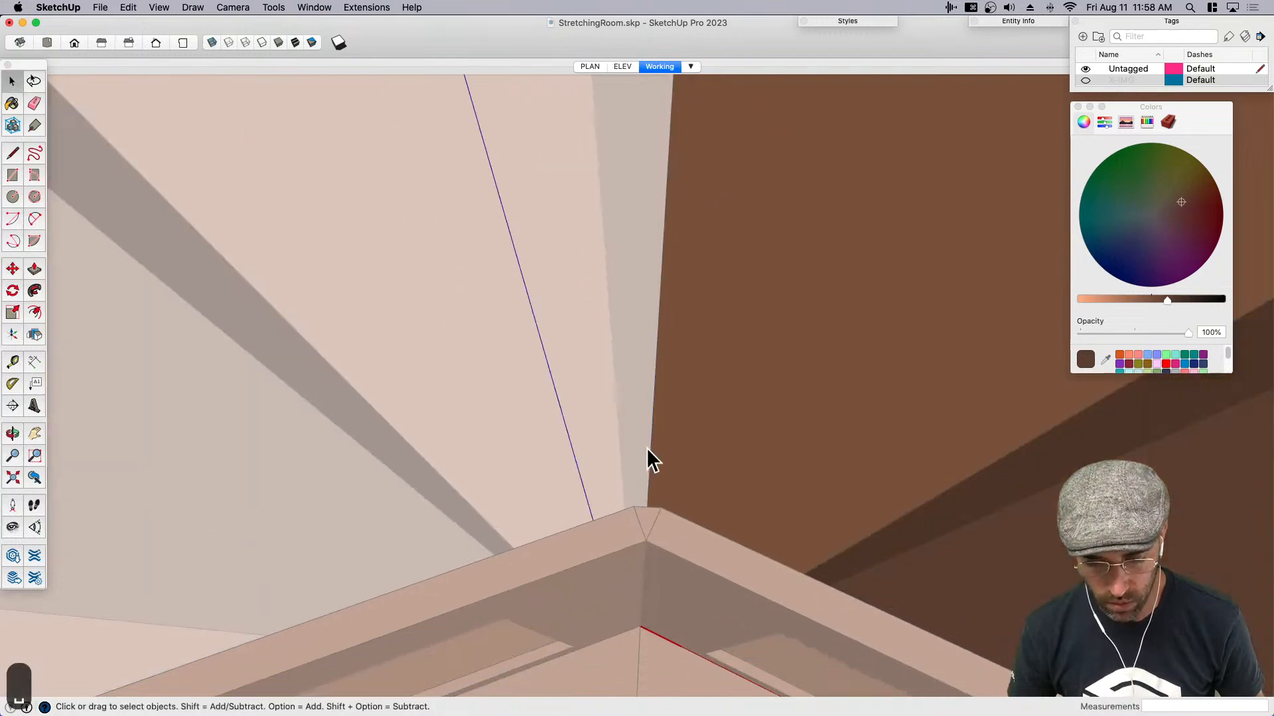
pyautogui.scroll(-10, 657, 430)
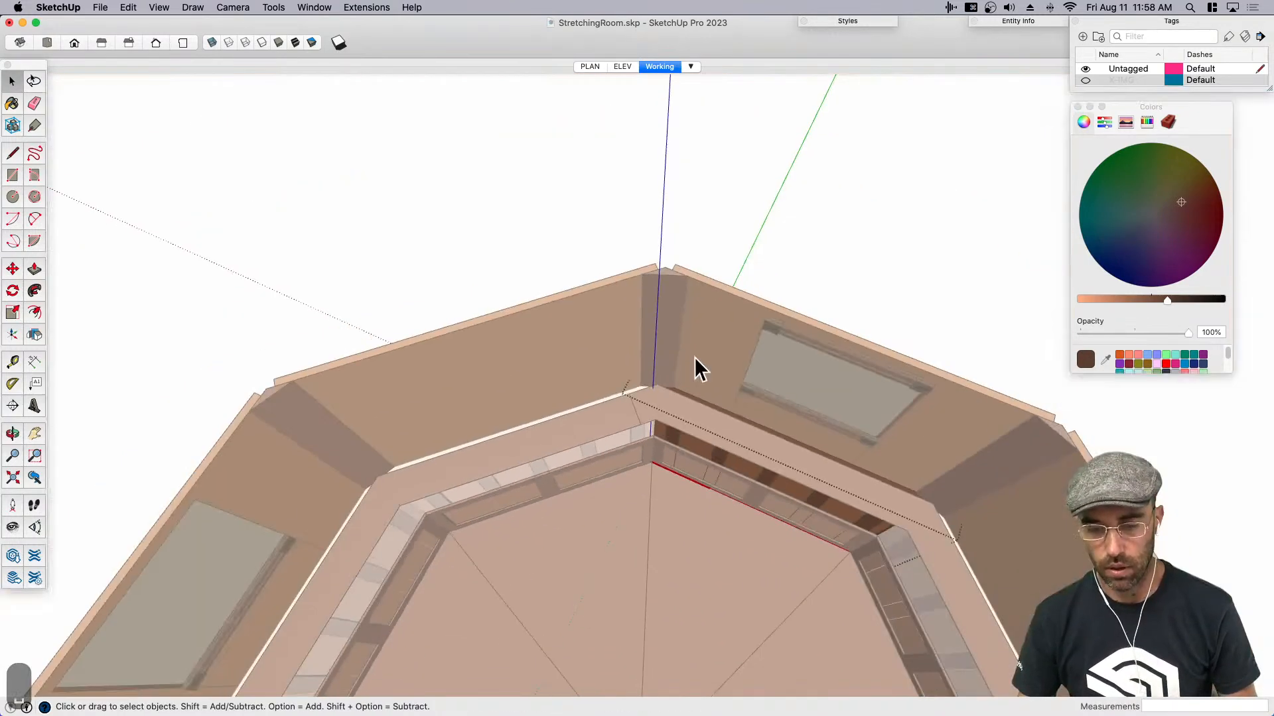
# - Close the wainscot panel for editing and save the model
pyautogui.click(732, 233)
pyautogui.scroll(-5, 700, 205)
pyautogui.scroll(-5, 698, 202)
pyautogui.moveTo(698, 202); pyautogui.dragTo(772, 272, button='middle')
pyautogui.press('super+s')
pyautogui.scroll(3, 710, 367)
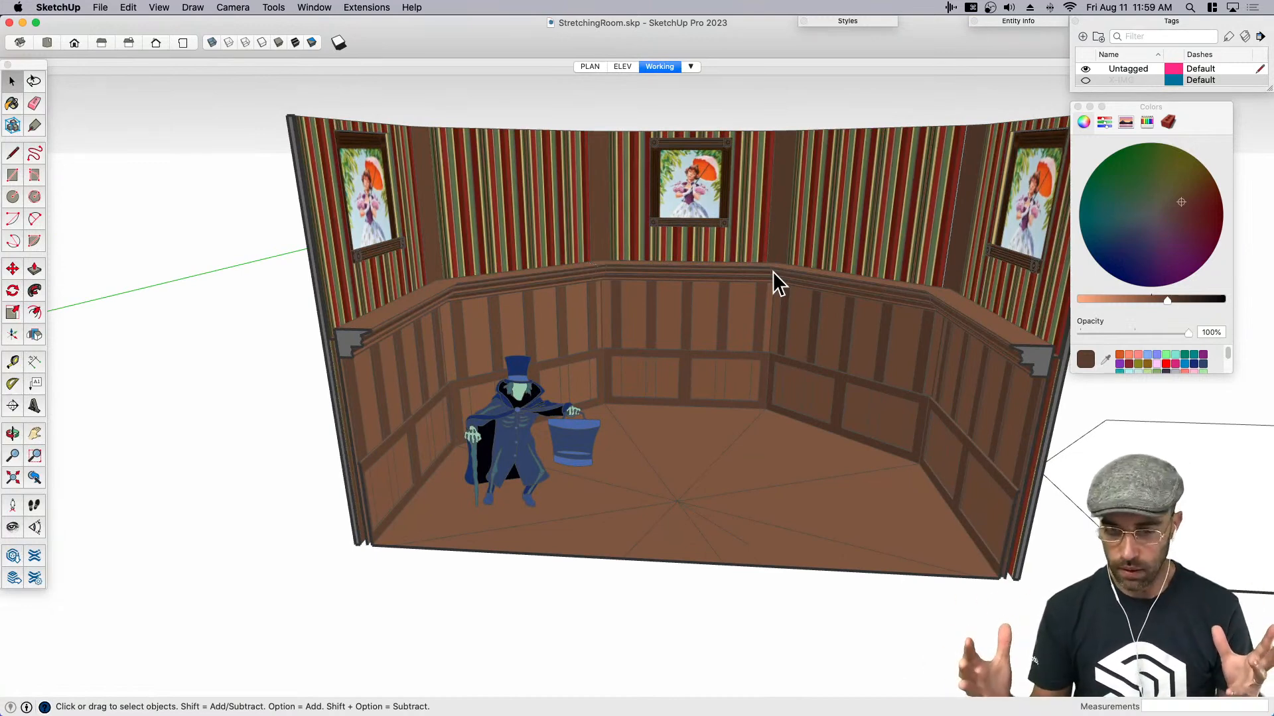
# - Delete the leftover octagon path face beside the room
pyautogui.hotkey('shift', 'e')
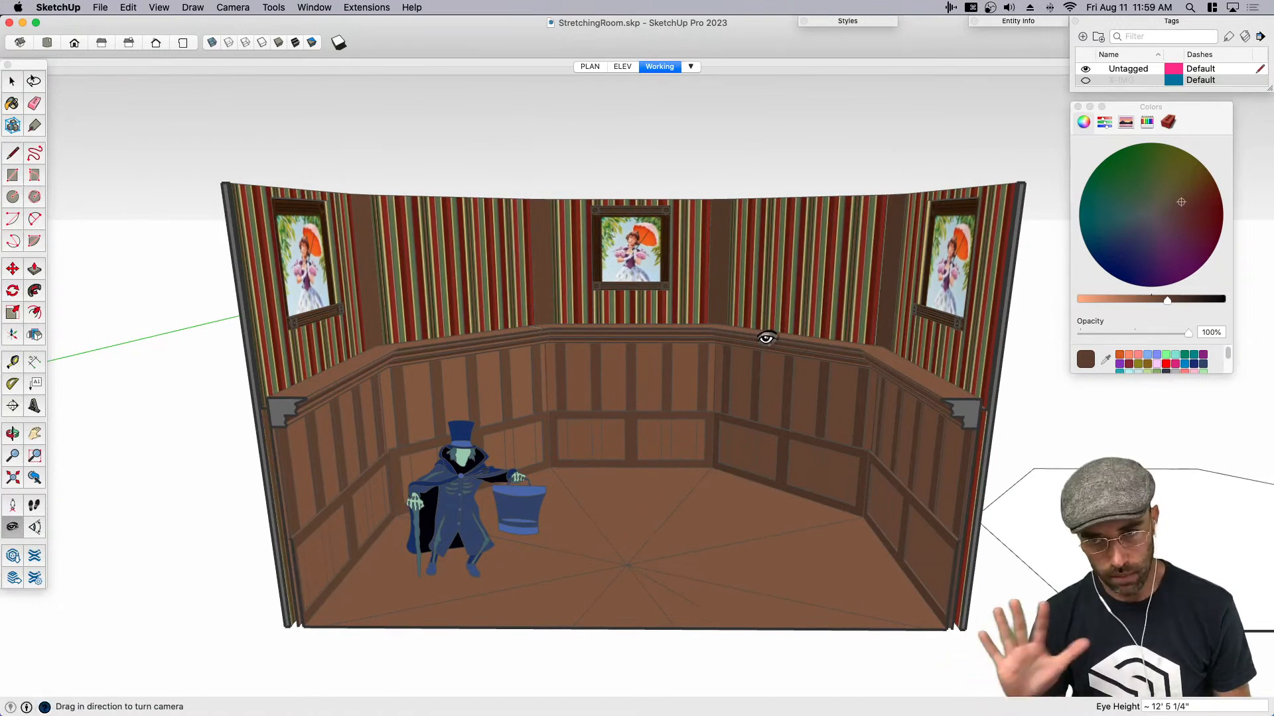
pyautogui.press('space')
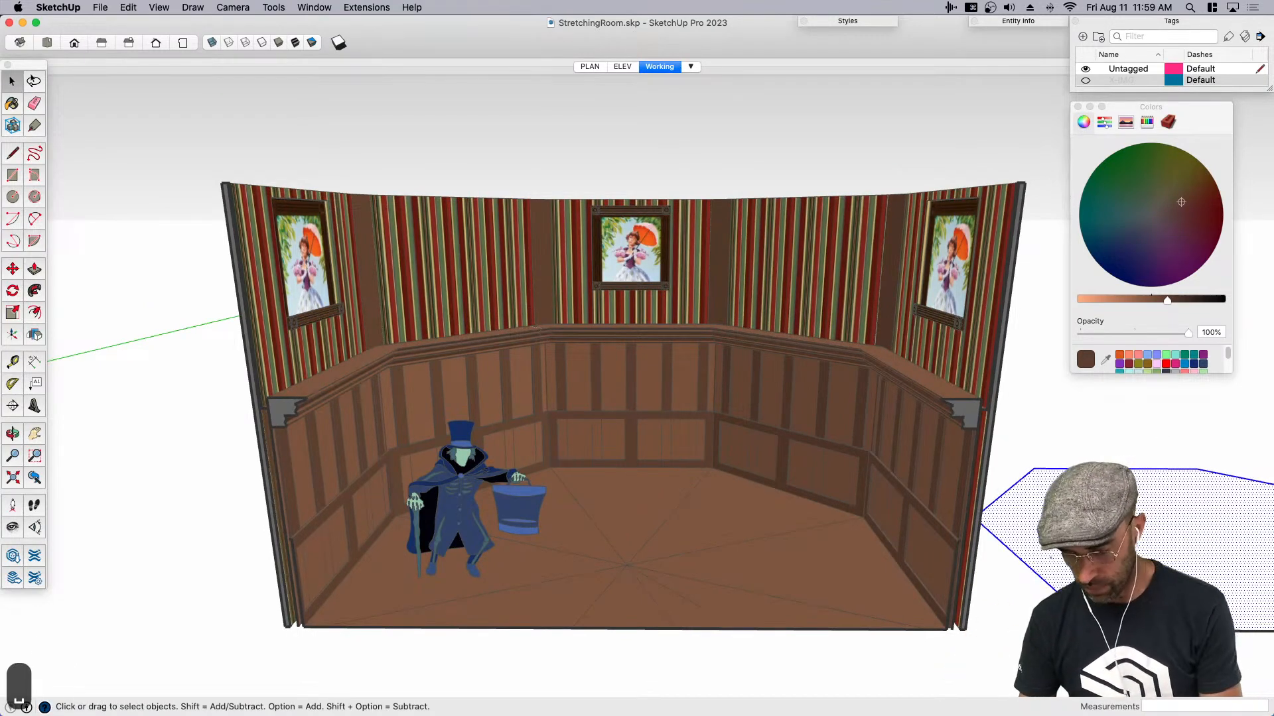
pyautogui.press('BackSpace')
pyautogui.moveTo(651, 463)
pyautogui.mouseDown(button='middle')
pyautogui.moveTo(597, 469)
pyautogui.moveTo(660, 458)
pyautogui.mouseUp(button='middle')
pyautogui.click(770, 293)
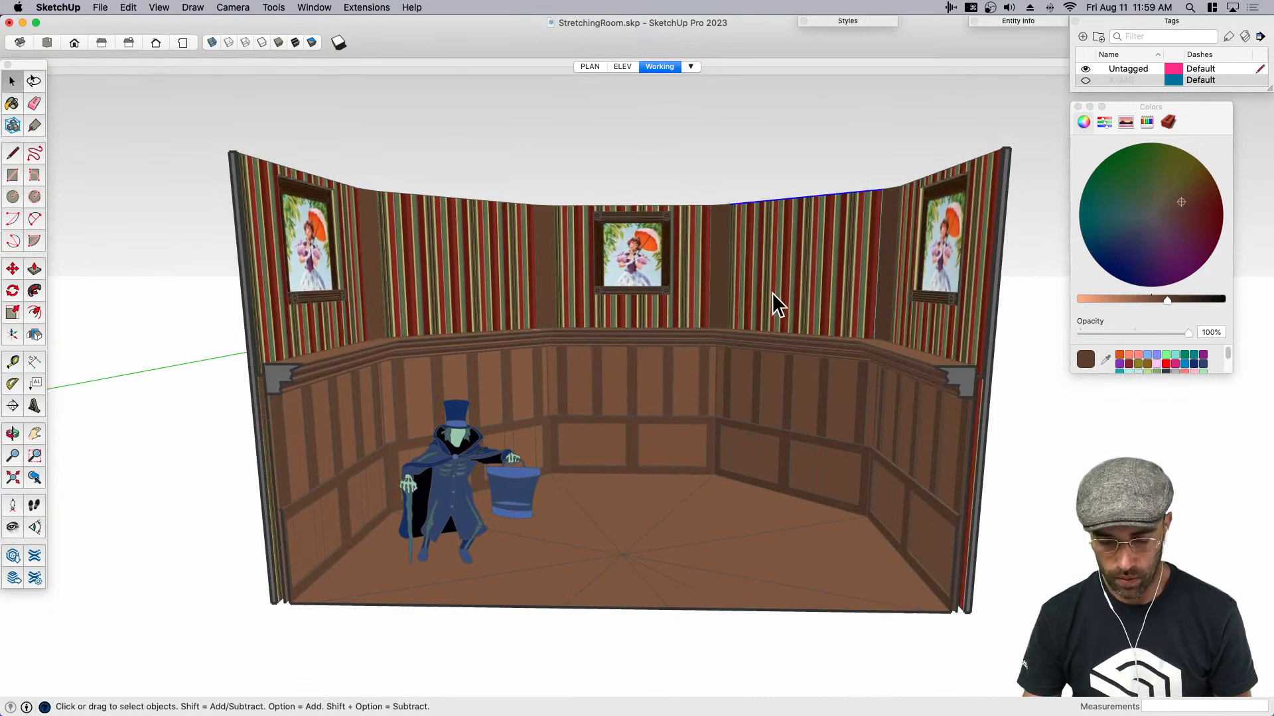
pyautogui.press('space')
pyautogui.press('m')
pyautogui.click(766, 285)
pyautogui.press('space')
# - Select all instances of the plain striped wall panel above the ledge and group them
pyautogui.moveTo(765, 253); pyautogui.dragTo(767, 340, button='middle')
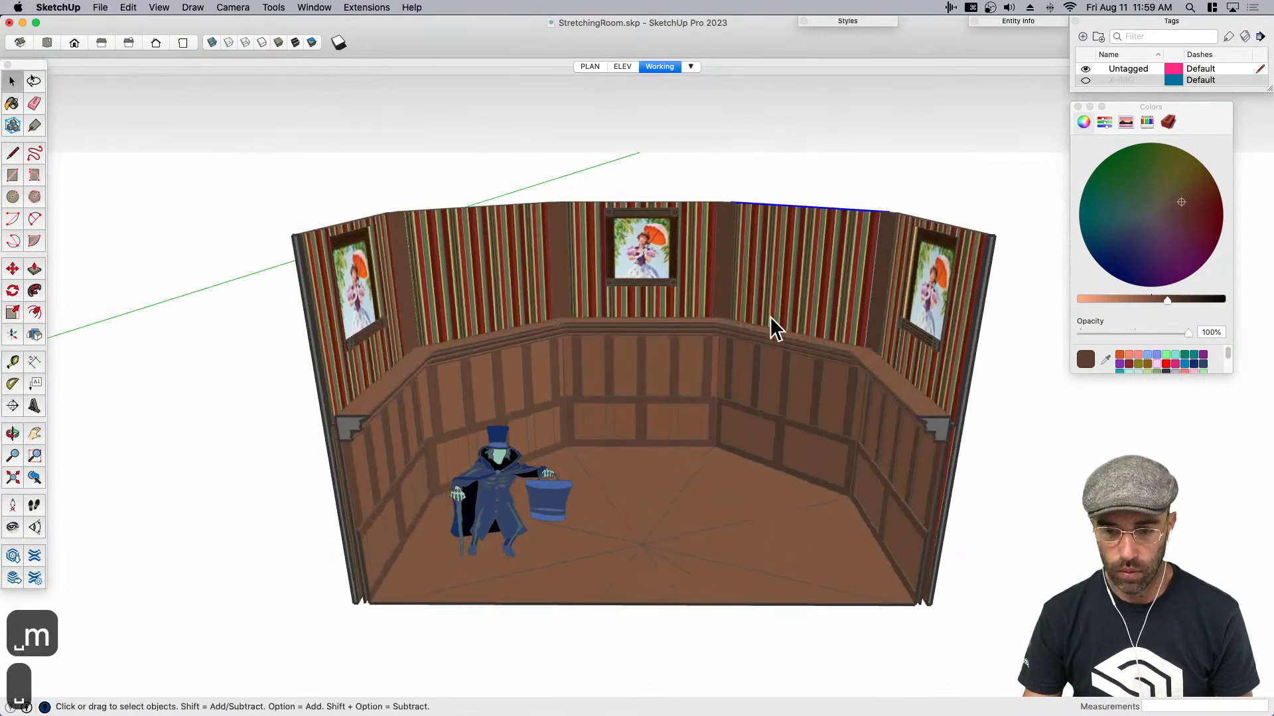
pyautogui.rightClick(767, 340)
pyautogui.moveTo(835, 390)
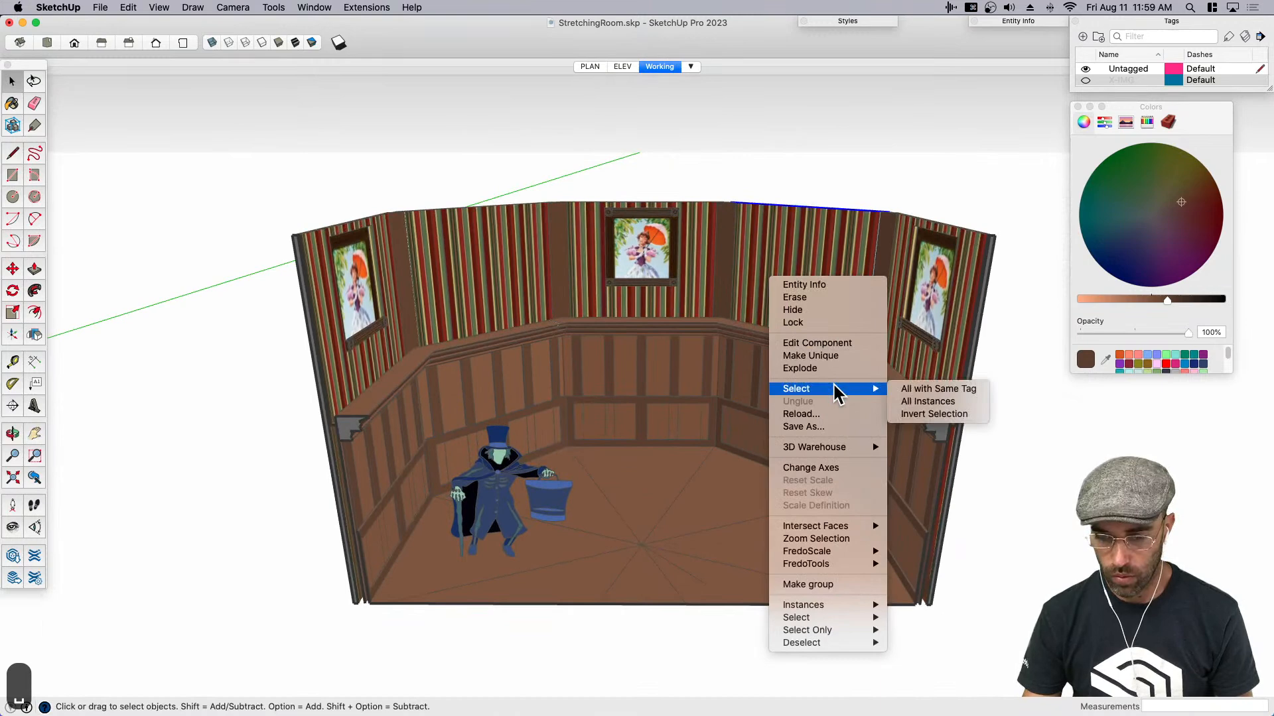
pyautogui.click(924, 402)
pyautogui.press('super+g')
# - Select all instances of the brown corner post between the upper walls and group them
pyautogui.click(721, 284)
pyautogui.rightClick(725, 280)
pyautogui.moveTo(833, 393)
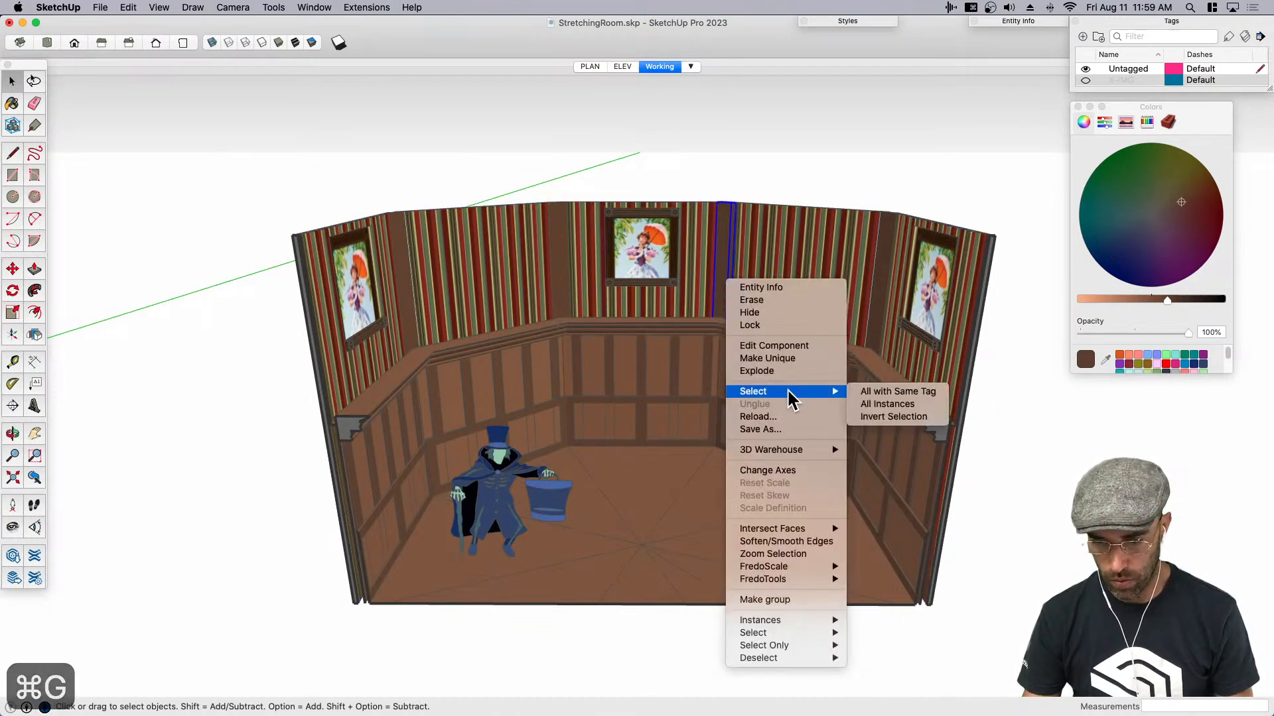
pyautogui.click(910, 401)
pyautogui.press('super+g')
pyautogui.moveTo(740, 415); pyautogui.dragTo(763, 296, button='middle')
pyautogui.scroll(-1, 748, 308)
pyautogui.press('space')
pyautogui.press('m')
pyautogui.click(763, 295)
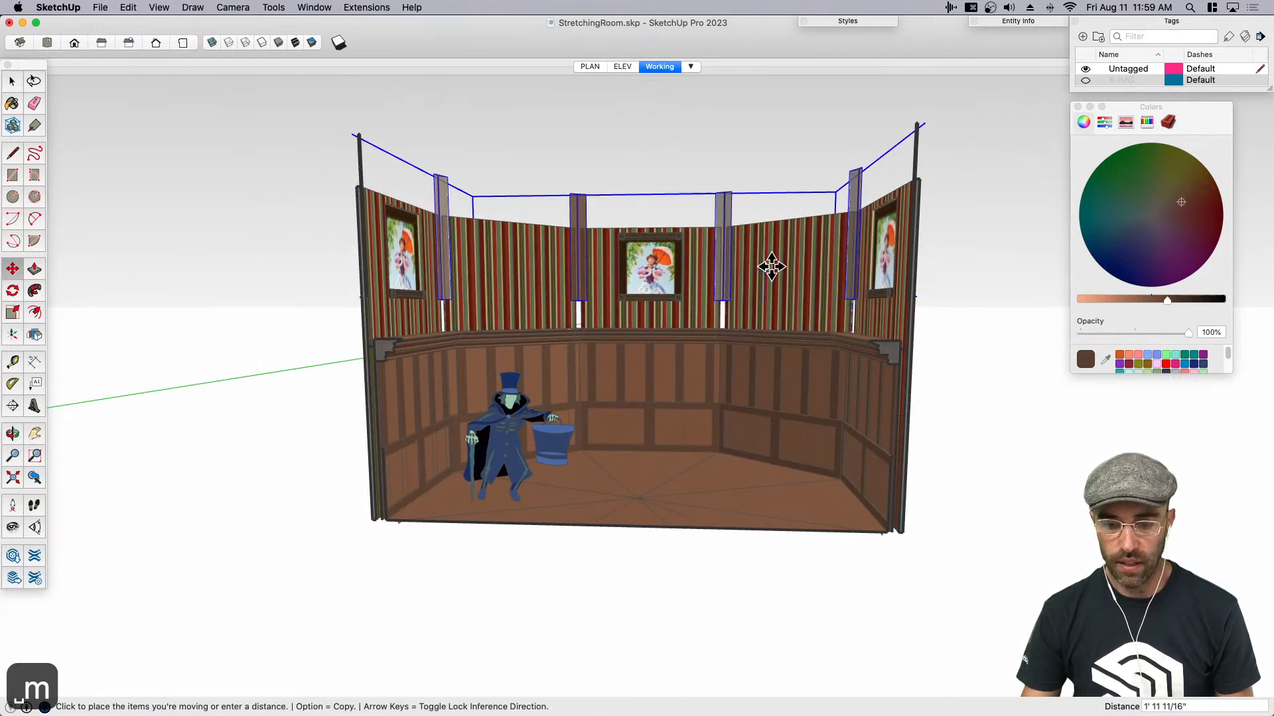
pyautogui.press('space')
# - Combine the plain striped walls group and the corner posts group into one group
pyautogui.click(769, 273)
pyautogui.click(727, 269)
pyautogui.keyDown('shift'); pyautogui.click(799, 263); pyautogui.keyUp('shift')
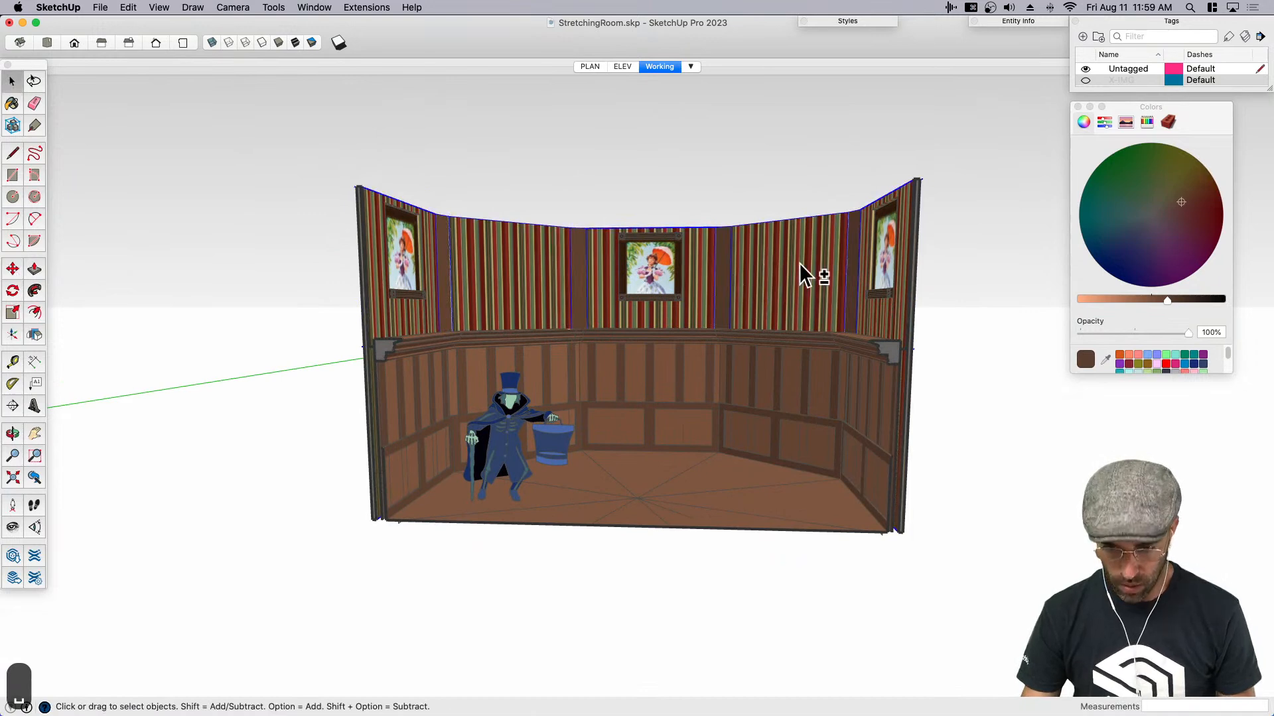
pyautogui.press('super+g')
pyautogui.press('m')
pyautogui.click(775, 273)
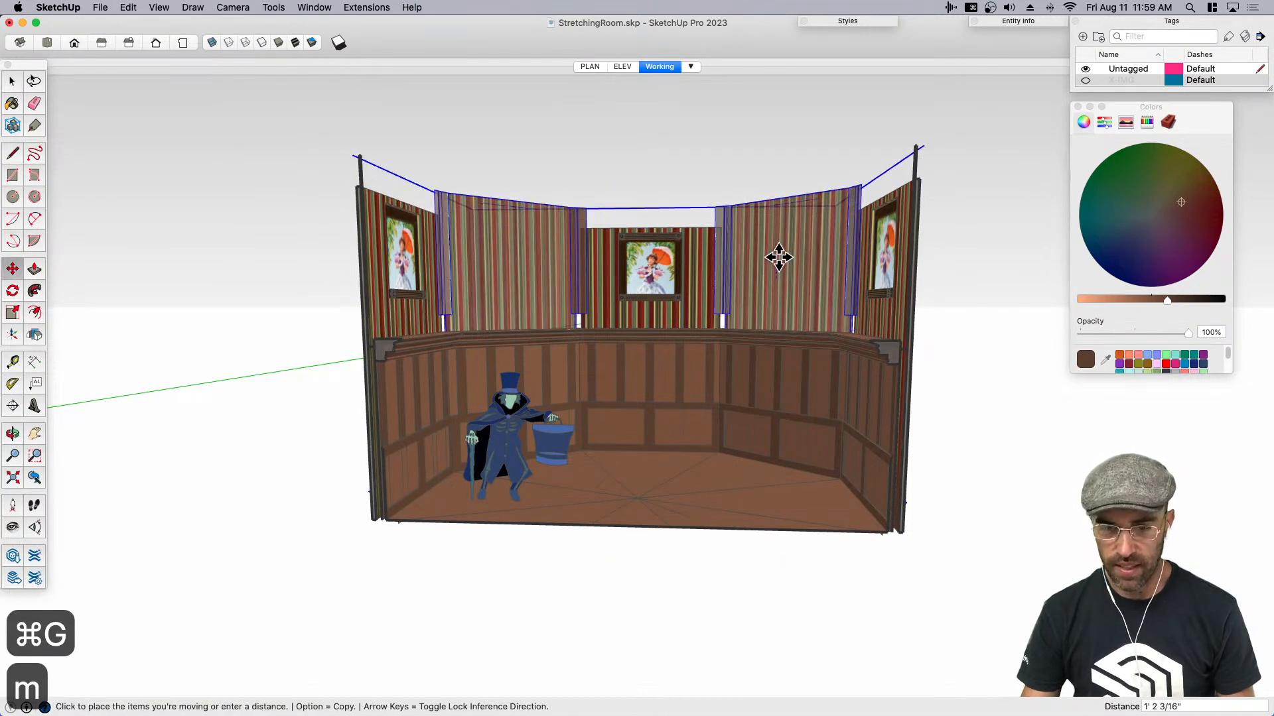
pyautogui.press('space')
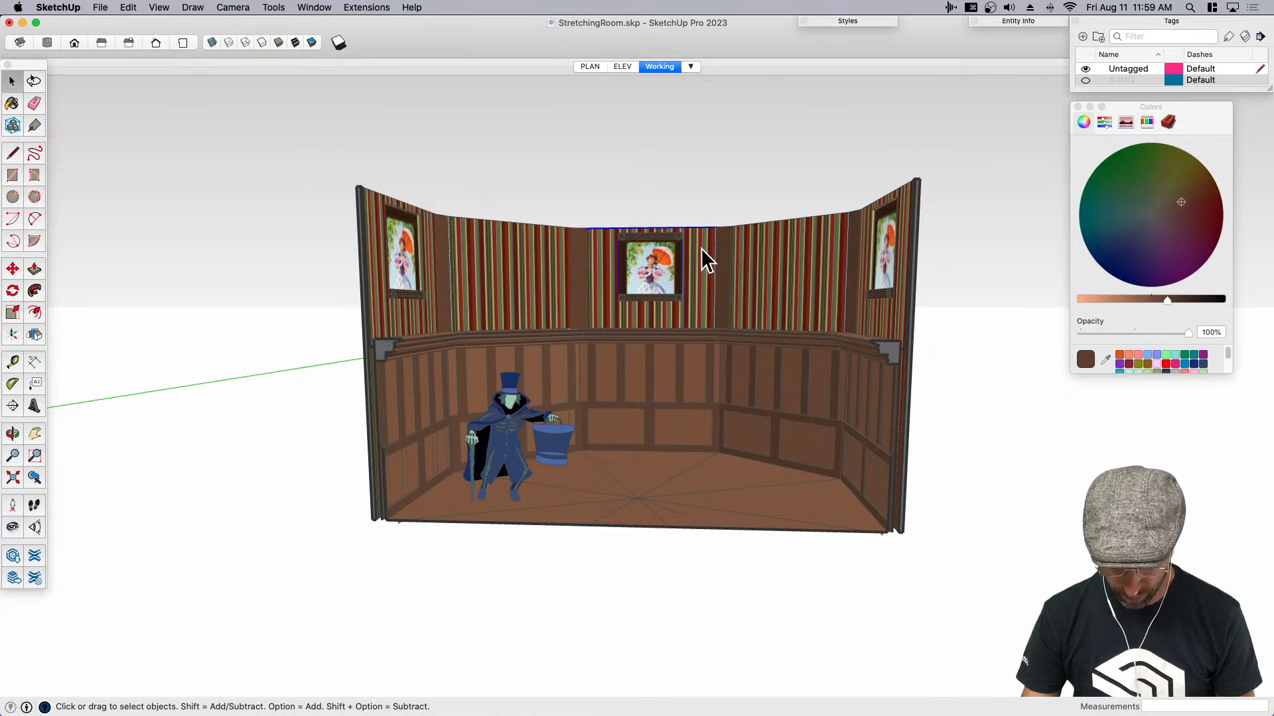
# - Group all instances of the portrait wall panel, and combine them with the striped walls and corner posts in one group
pyautogui.rightClick(703, 254)
pyautogui.moveTo(777, 367)
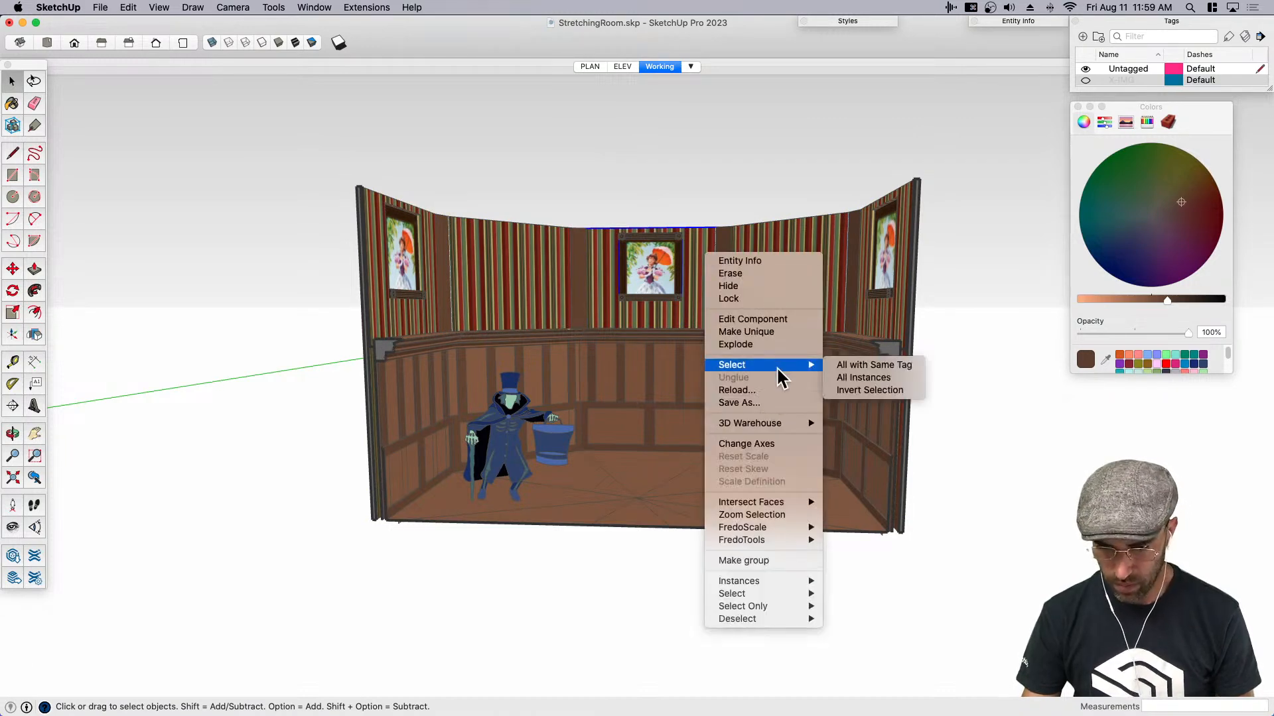
pyautogui.click(862, 379)
pyautogui.press('super+g')
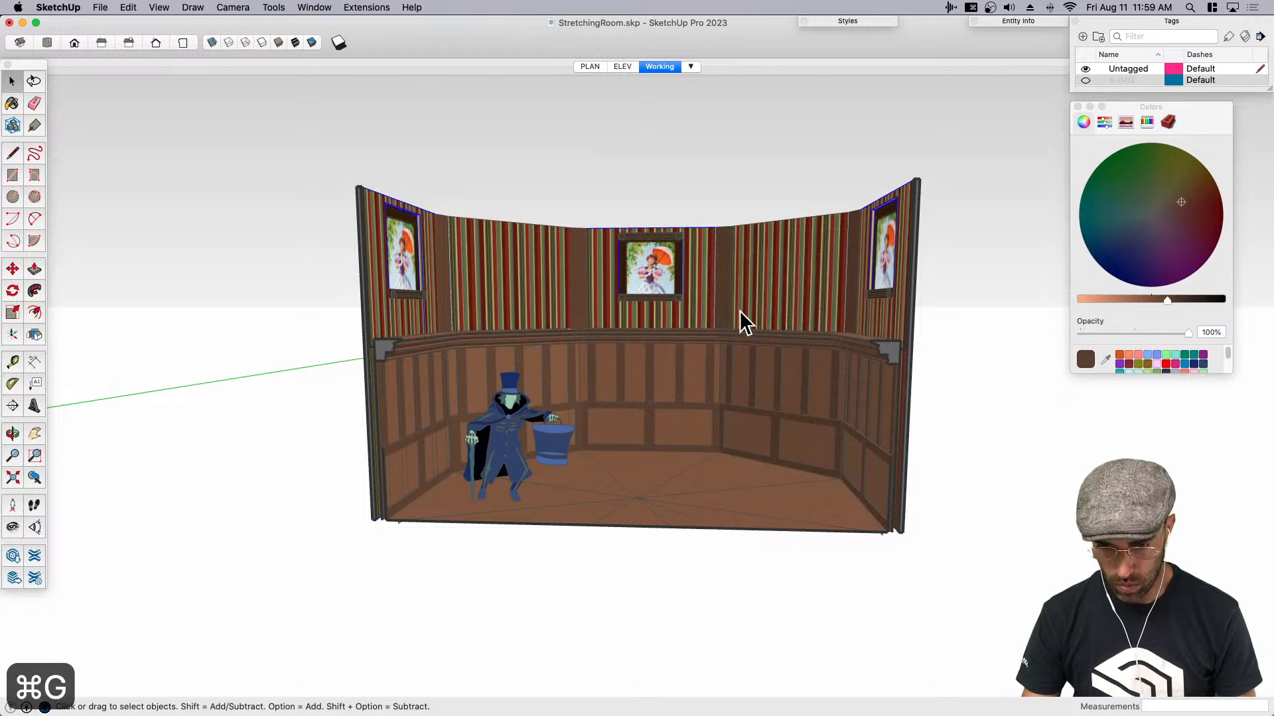
pyautogui.press('super+g')
pyautogui.press('m')
pyautogui.click(762, 288)
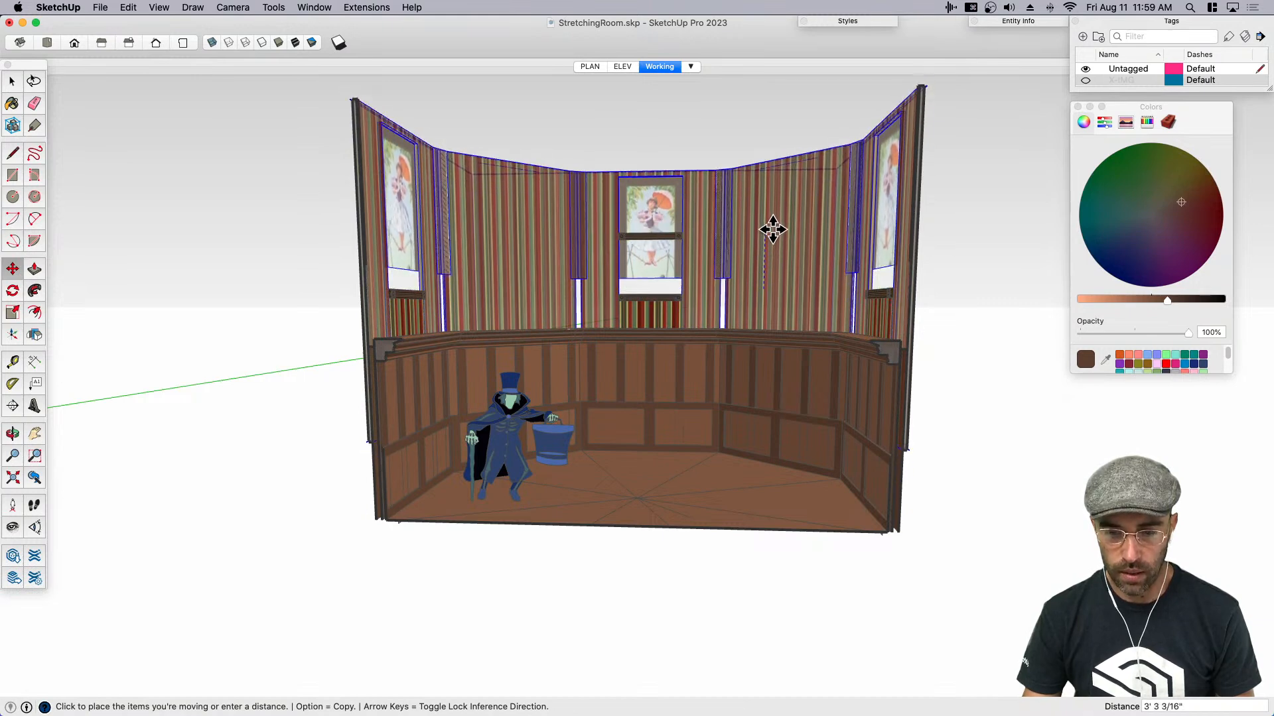
pyautogui.press('space')
# - Cut the top frame rail of the center portrait and paste it in place inside the combined upper walls group
pyautogui.scroll(5, 646, 240)
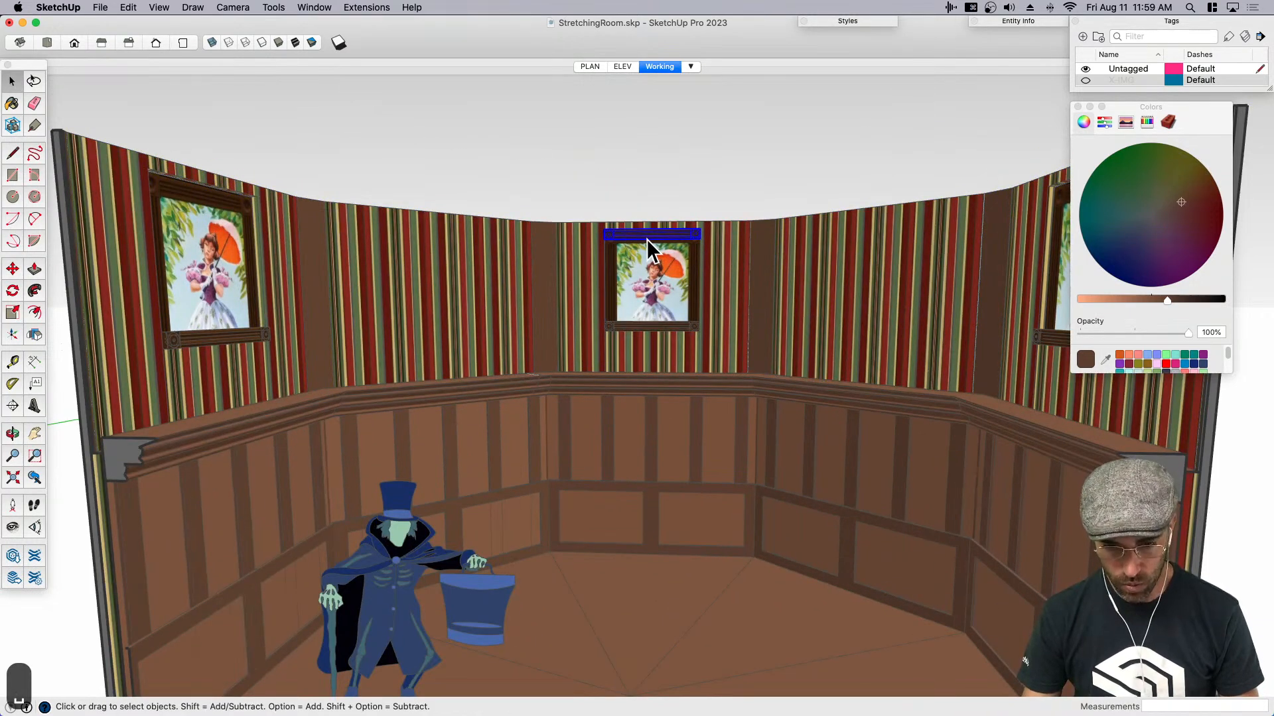
pyautogui.press('BackSpace')
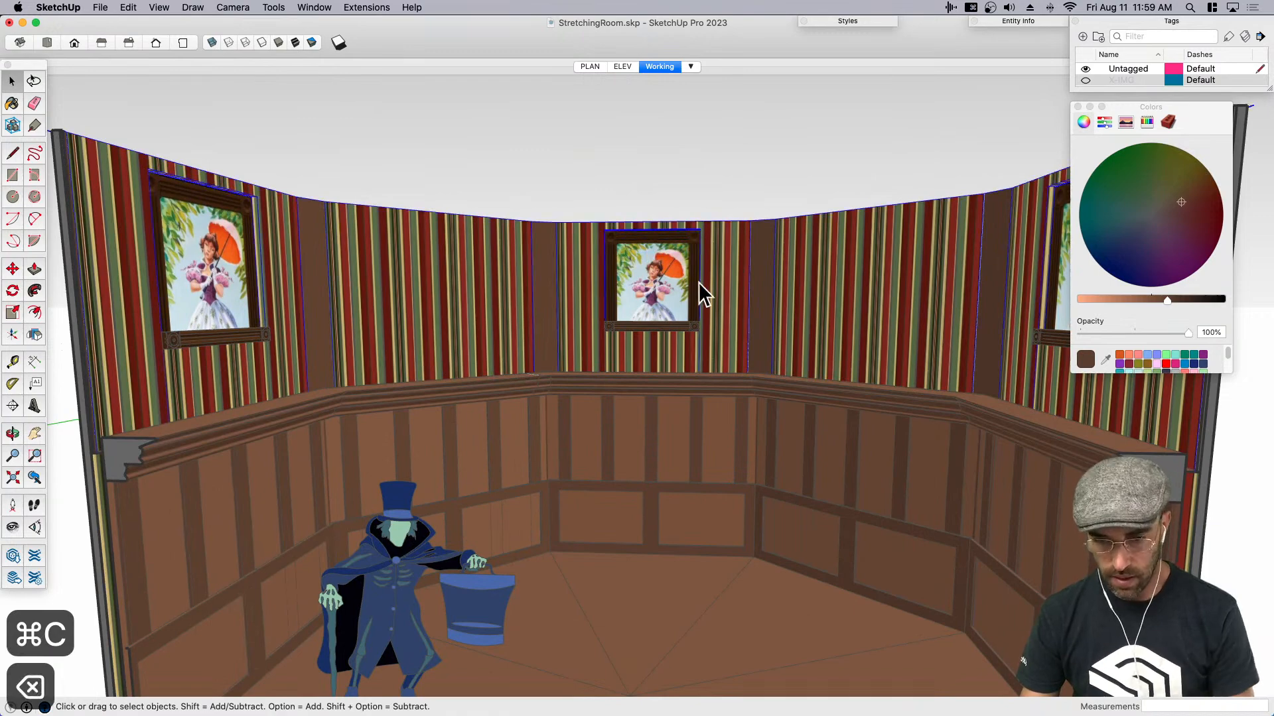
pyautogui.doubleClick(703, 278)
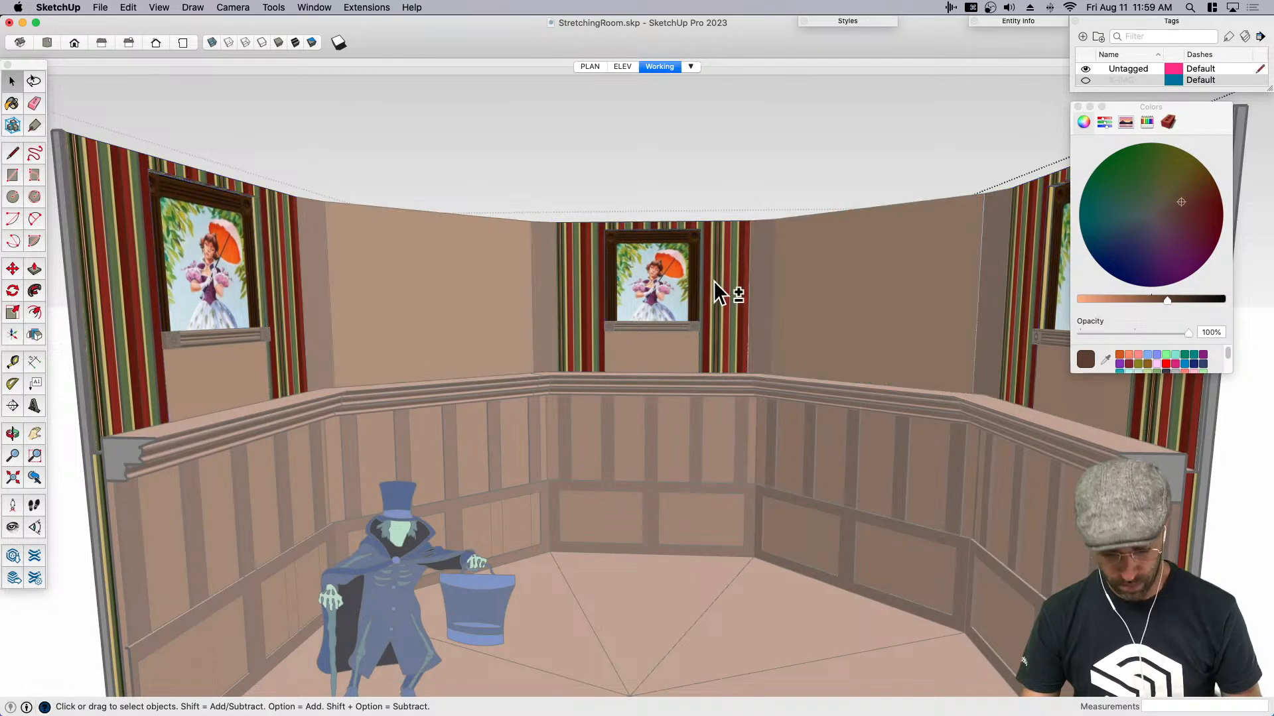
pyautogui.hotkey('shift', 'v')
pyautogui.press('cmd+z')
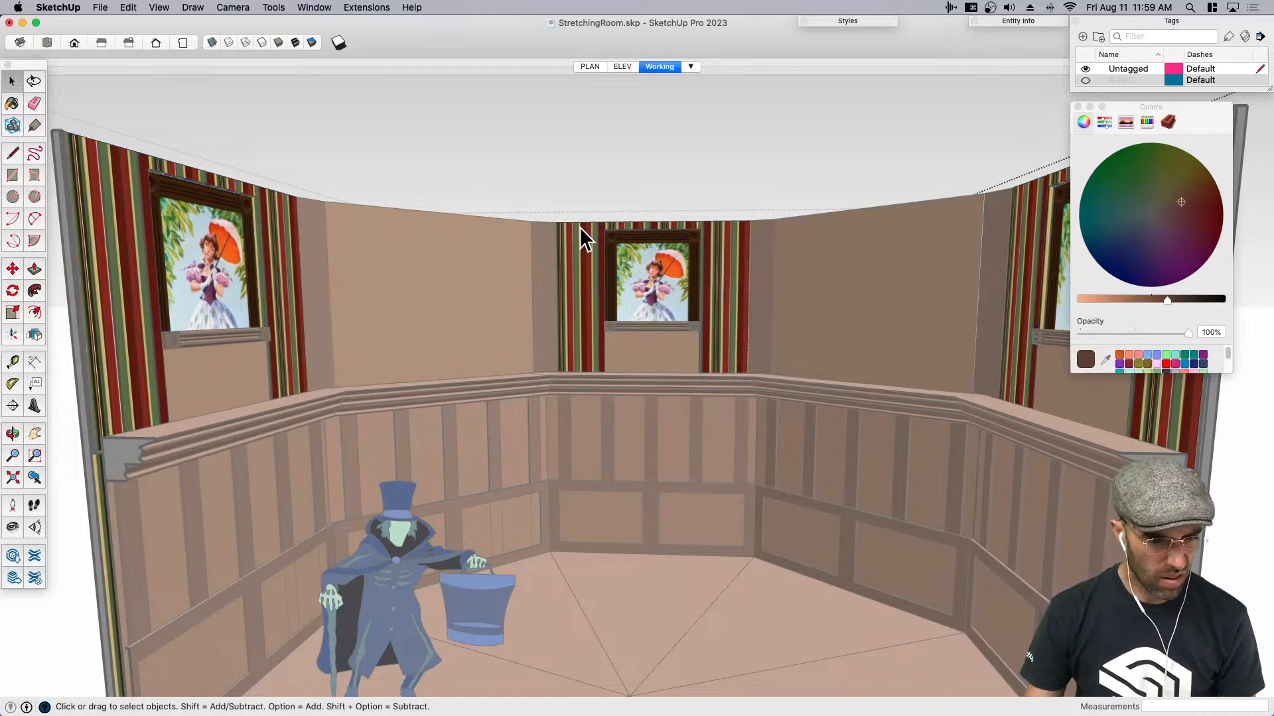
# - Open the center portrait panel inside the upper walls group and paste the cut top frame rail in place
pyautogui.scroll(5, 725, 259)
pyautogui.click(716, 290)
pyautogui.doubleClick(711, 262)
pyautogui.click(711, 261)
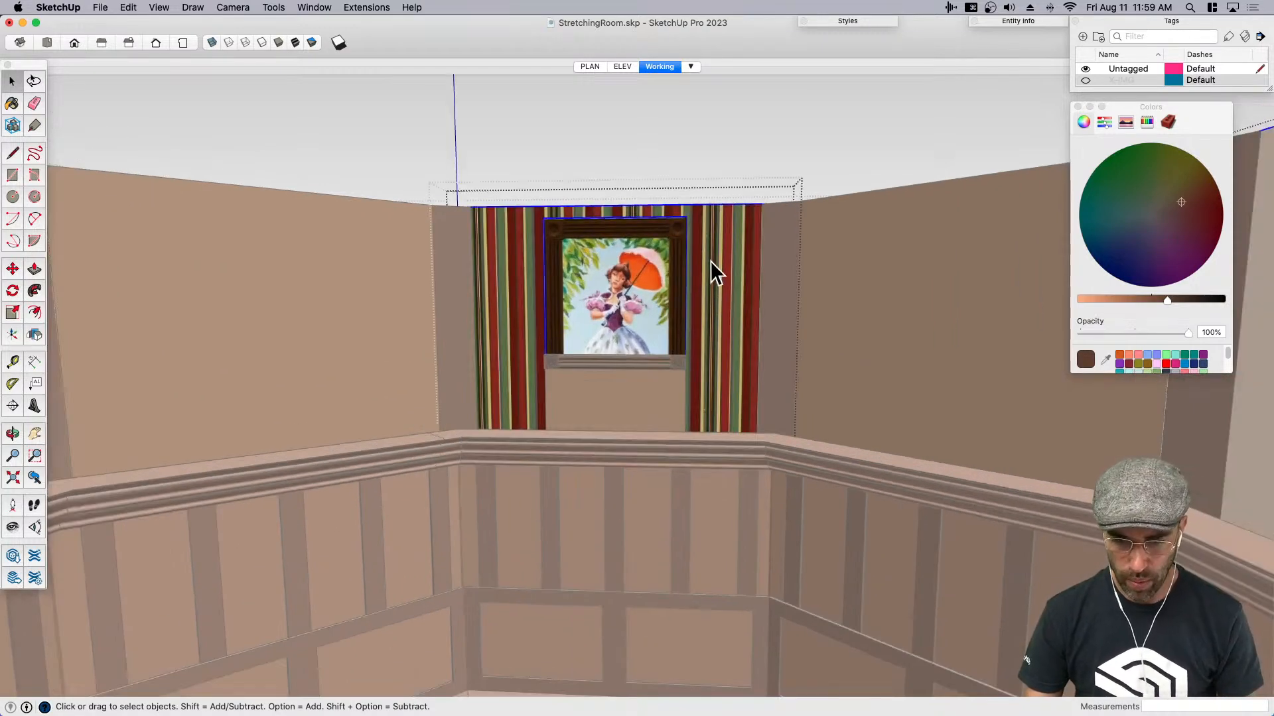
pyautogui.hotkey('shift', 'v')
pyautogui.scroll(-8, 682, 332)
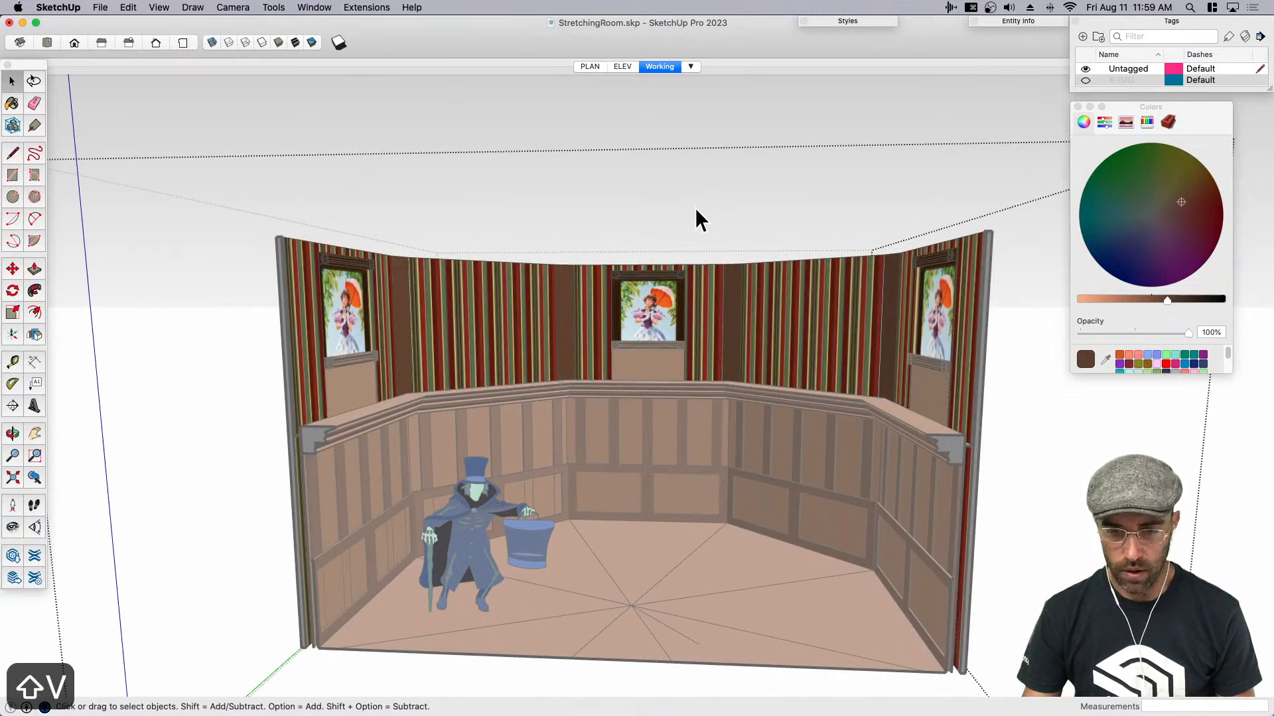
# - Move the combined upper walls group straight up about 5' 8" above the ledge
pyautogui.click(706, 198)
pyautogui.scroll(4, 705, 320)
pyautogui.click(705, 320)
pyautogui.press('m')
pyautogui.click(703, 373)
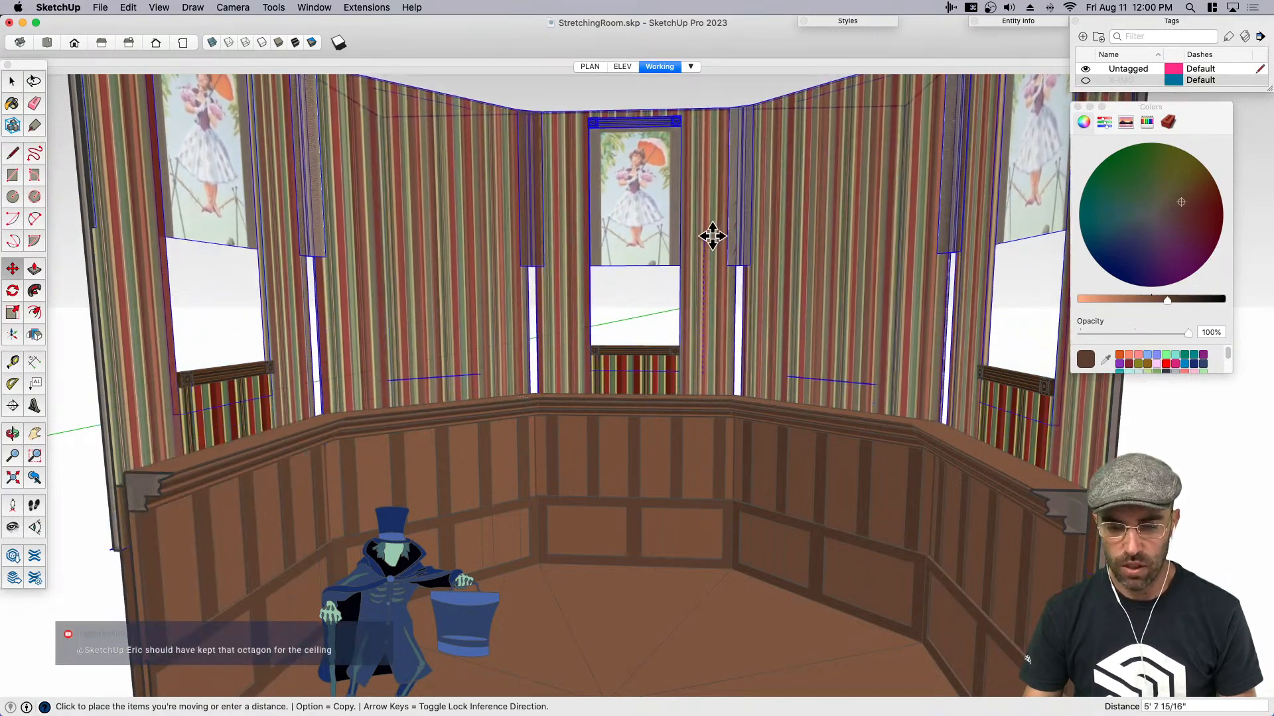
pyautogui.click(716, 278)
# - Open the center portrait within the nested upper walls groups and stretch its bottom edge down about 2' 4"
pyautogui.press('space')
pyautogui.scroll(3, 654, 237)
pyautogui.doubleClick(642, 239)
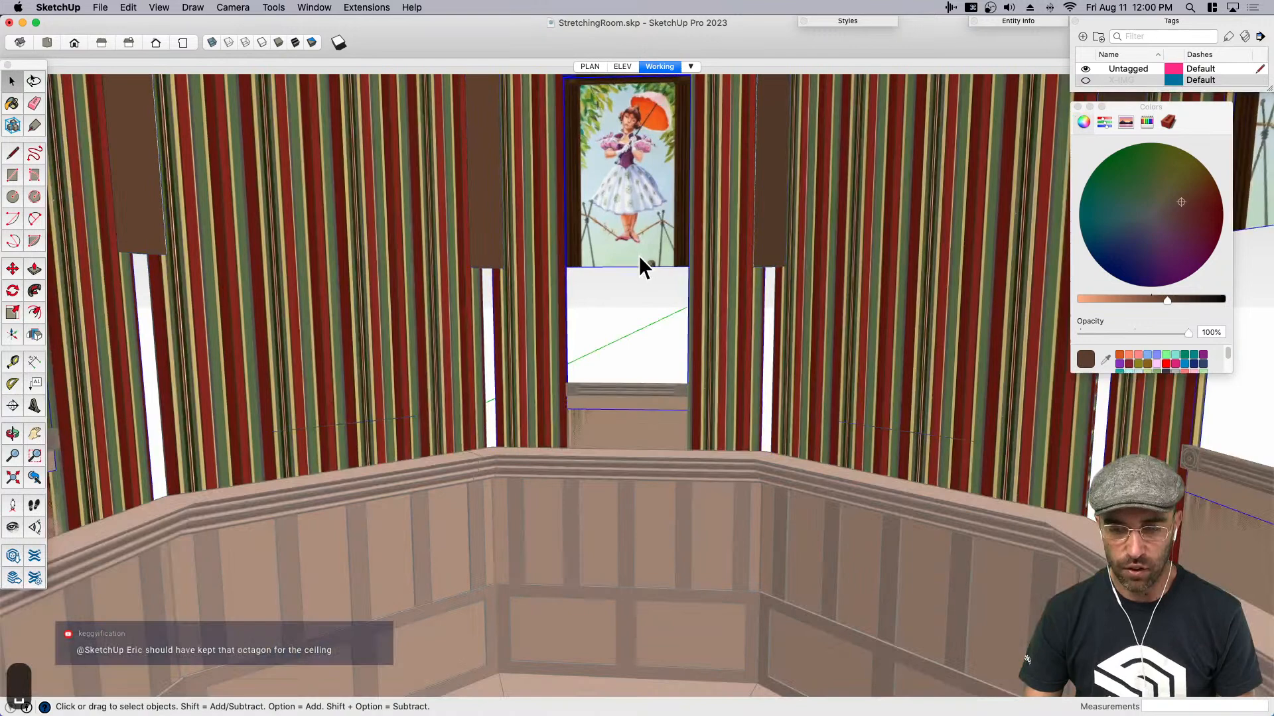
pyautogui.doubleClick(628, 265)
pyautogui.doubleClick(644, 247)
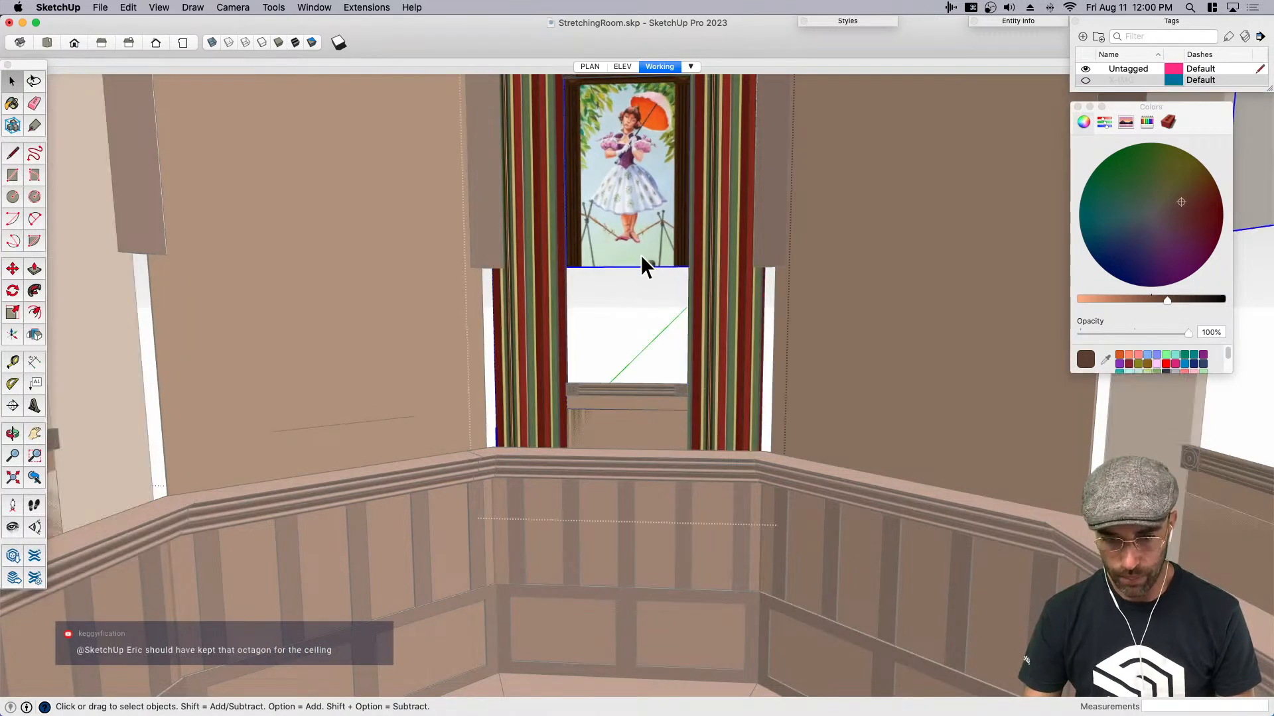
pyautogui.doubleClick(637, 253)
pyautogui.press('m')
pyautogui.click(637, 269)
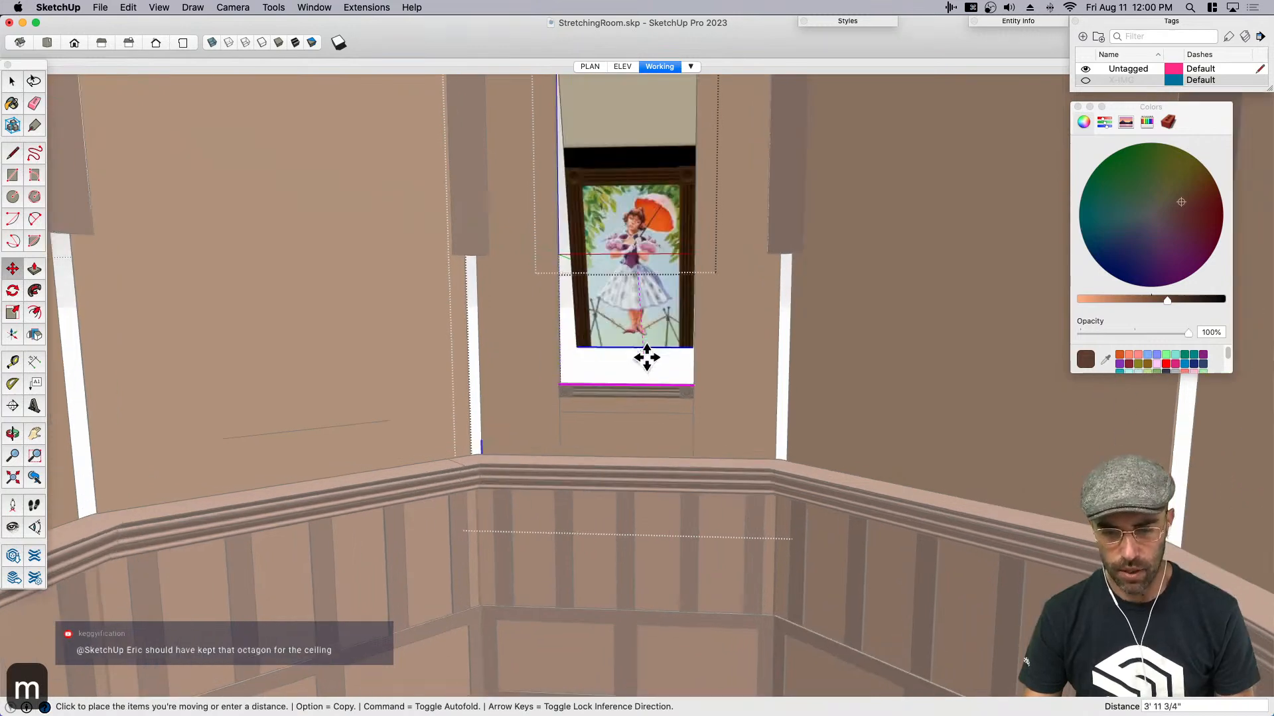
pyautogui.click(638, 346)
# - Stretch the center portrait's bottom edge further down until the painting ends just below the crocodile's water
pyautogui.scroll(2, 634, 339)
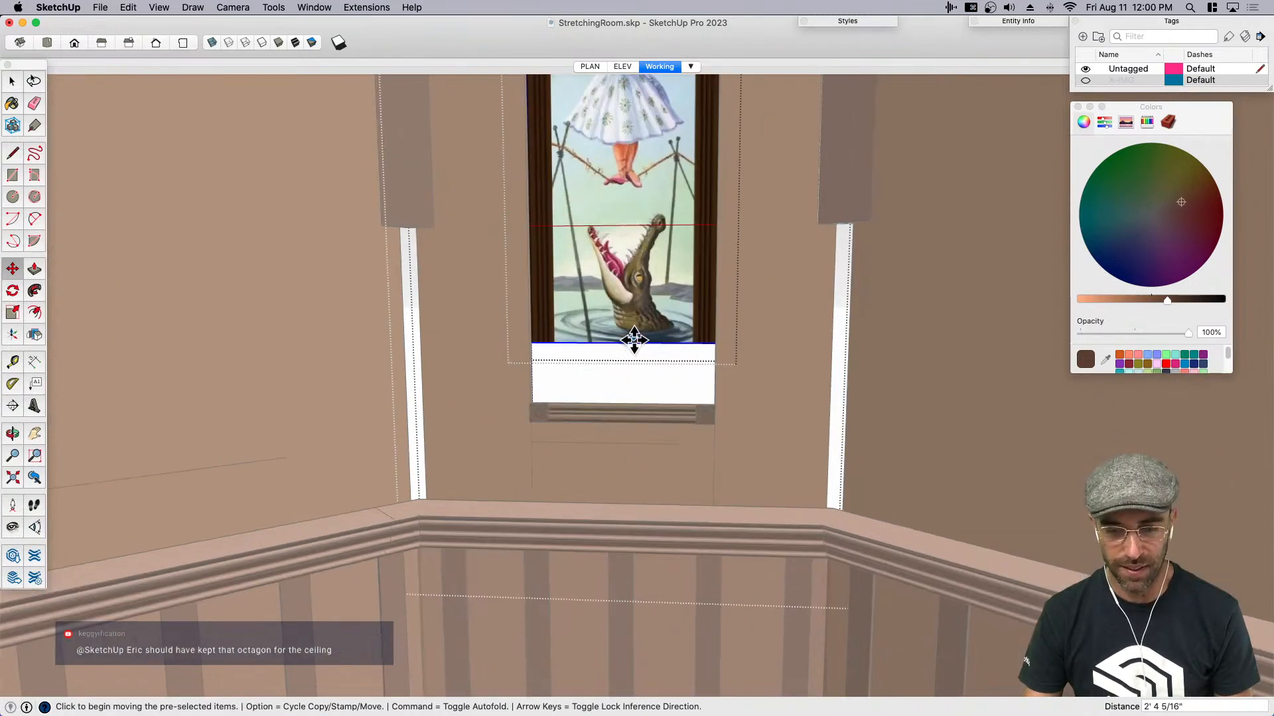
pyautogui.click(641, 236)
pyautogui.press('space')
pyautogui.press('m')
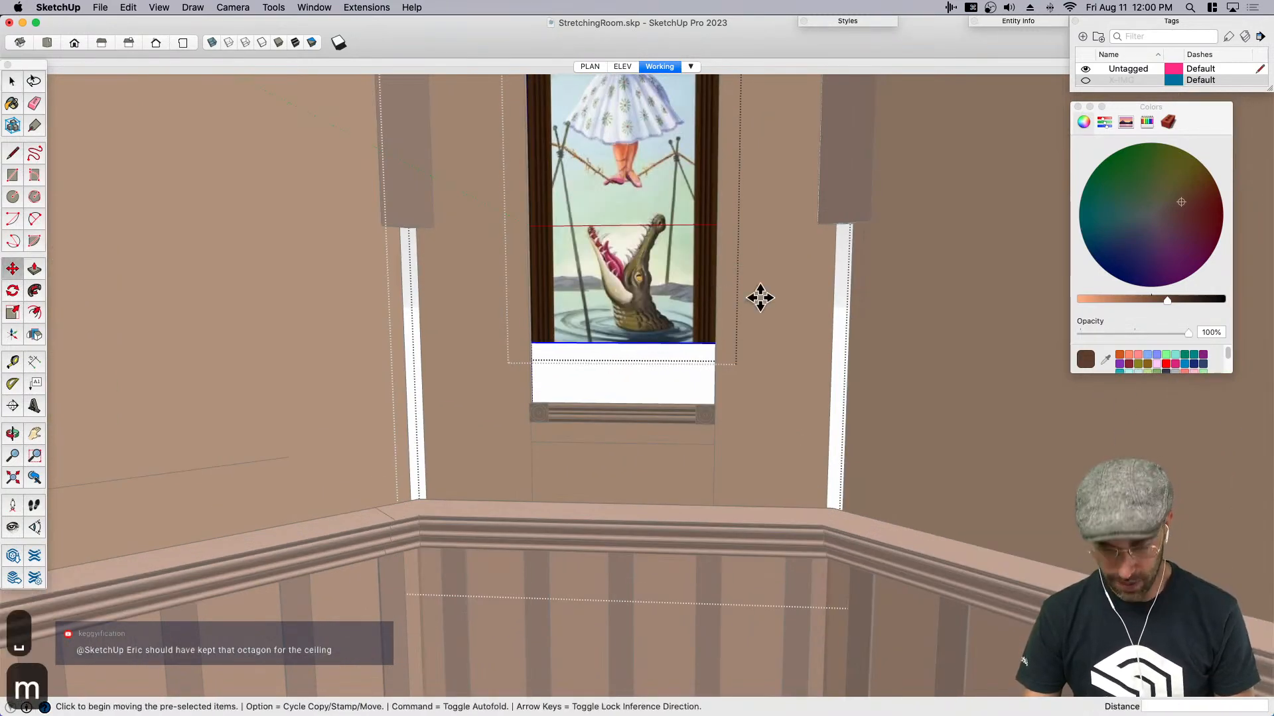
pyautogui.click(755, 337)
pyautogui.press('space')
pyautogui.scroll(-10, 683, 344)
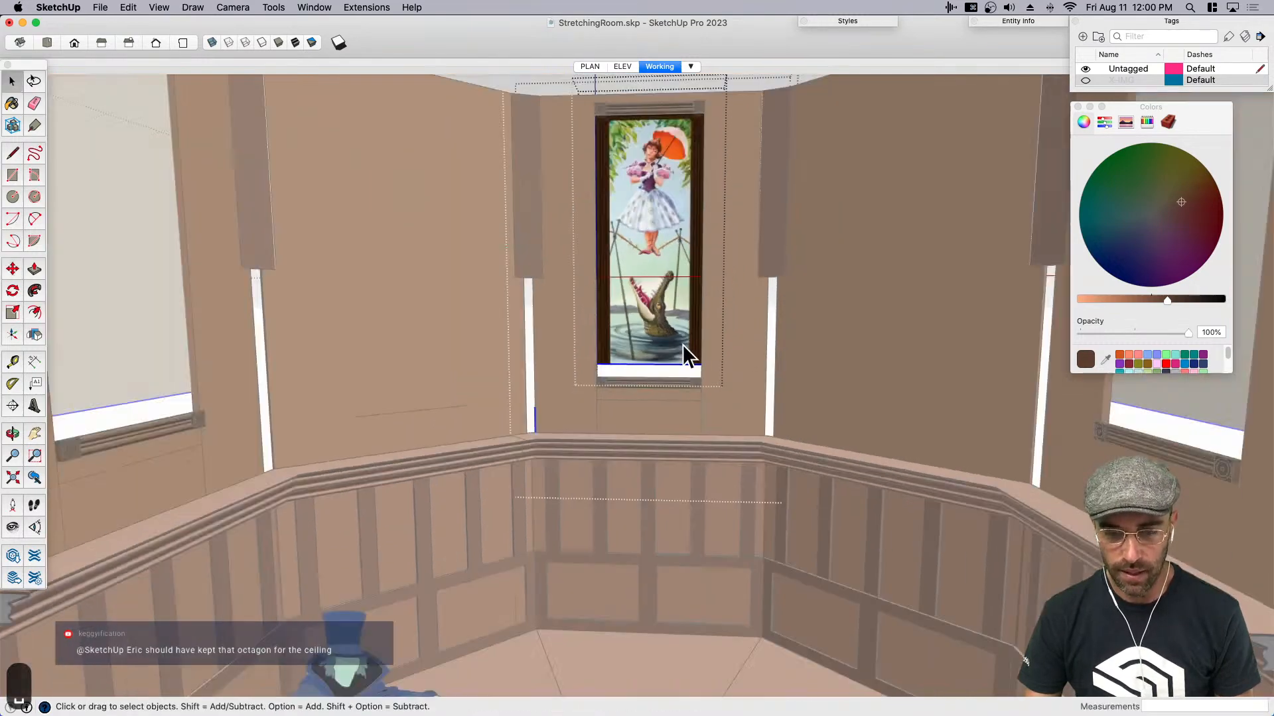
# - Lower the combined upper walls group until the center portrait's bottom edge meets the lower frame rail
pyautogui.click(743, 125)
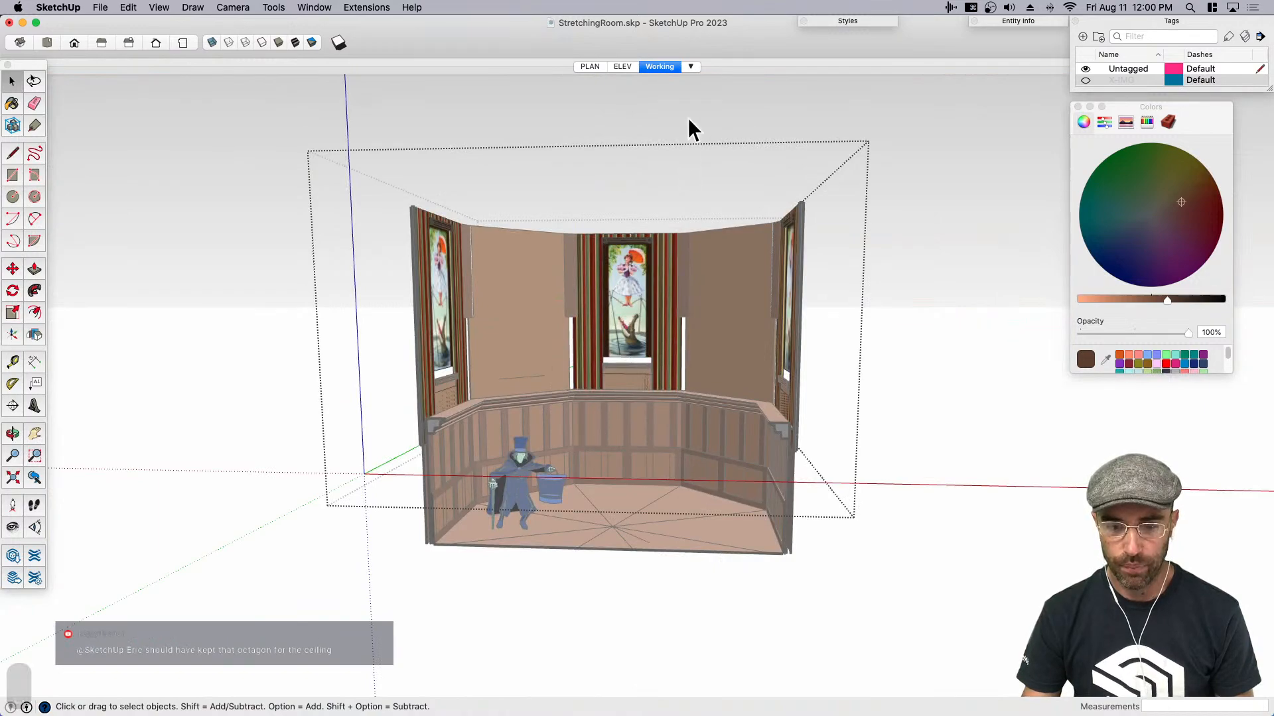
pyautogui.scroll(8, 639, 360)
pyautogui.click(627, 316)
pyautogui.scroll(5, 626, 315)
pyautogui.press('m')
pyautogui.click(625, 318)
pyautogui.click(626, 349)
pyautogui.press('space')
pyautogui.scroll(-4, 625, 349)
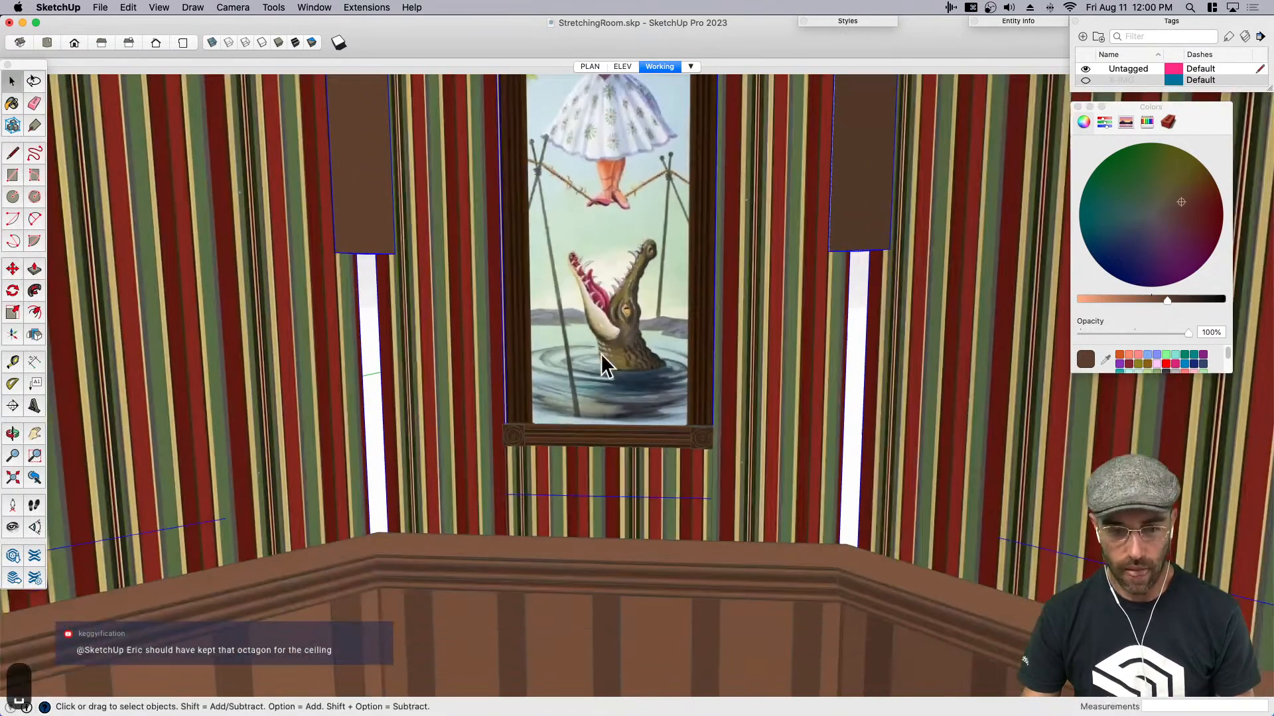
# - Open the corner posts group inside the upper walls group and open one post next to the portrait panel for editing
pyautogui.doubleClick(359, 240)
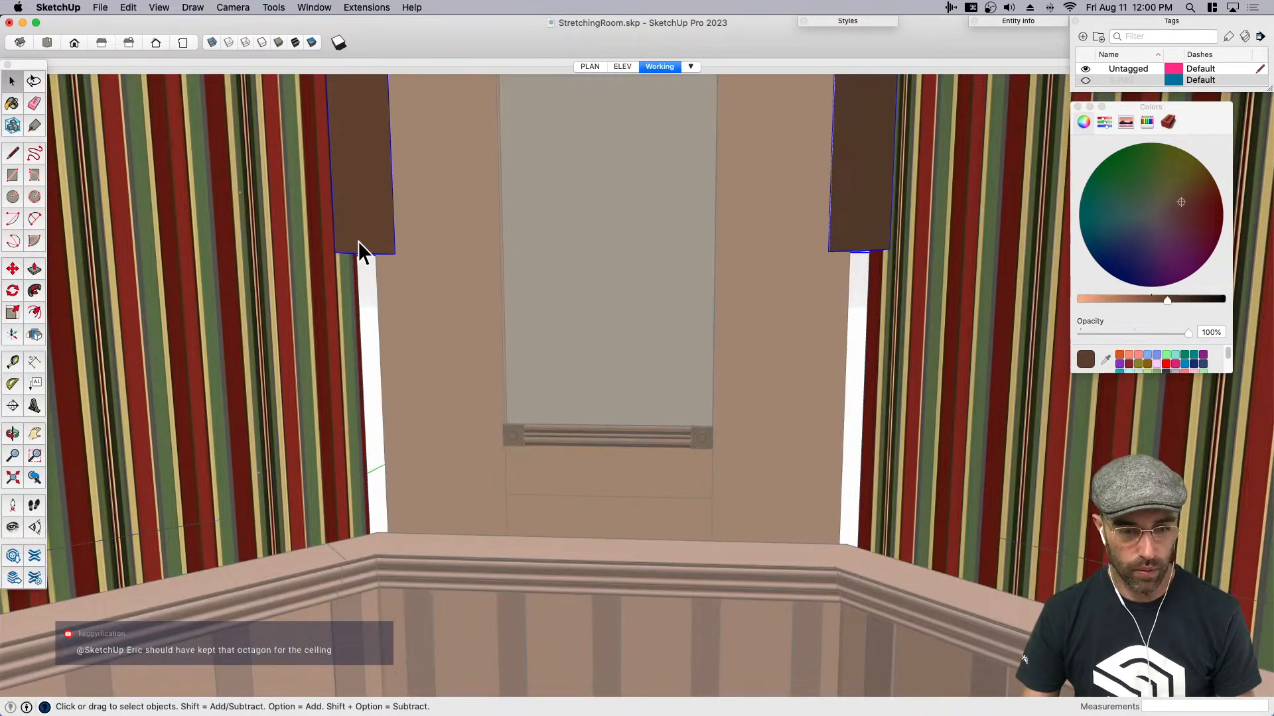
pyautogui.doubleClick(372, 224)
pyautogui.scroll(-3, 365, 254)
pyautogui.scroll(-10, 486, 388)
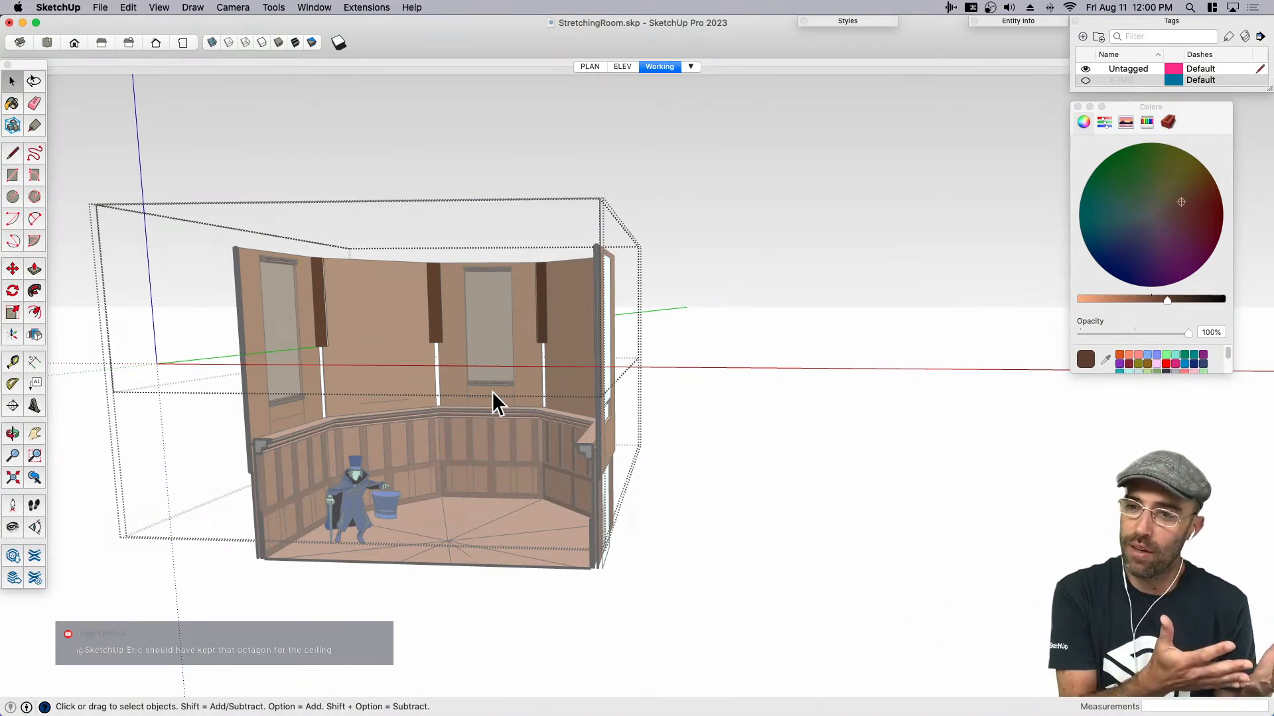
pyautogui.scroll(8, 488, 388)
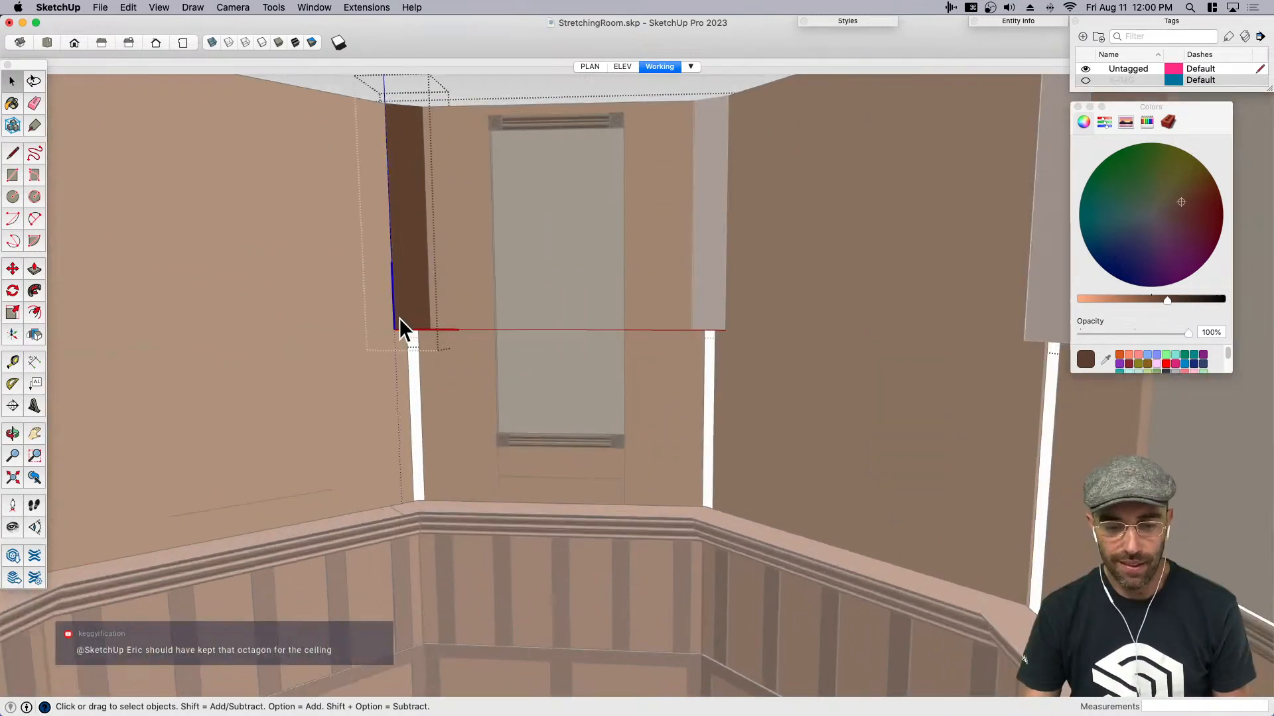
pyautogui.click(454, 341)
pyautogui.doubleClick(410, 312)
pyautogui.click(412, 312)
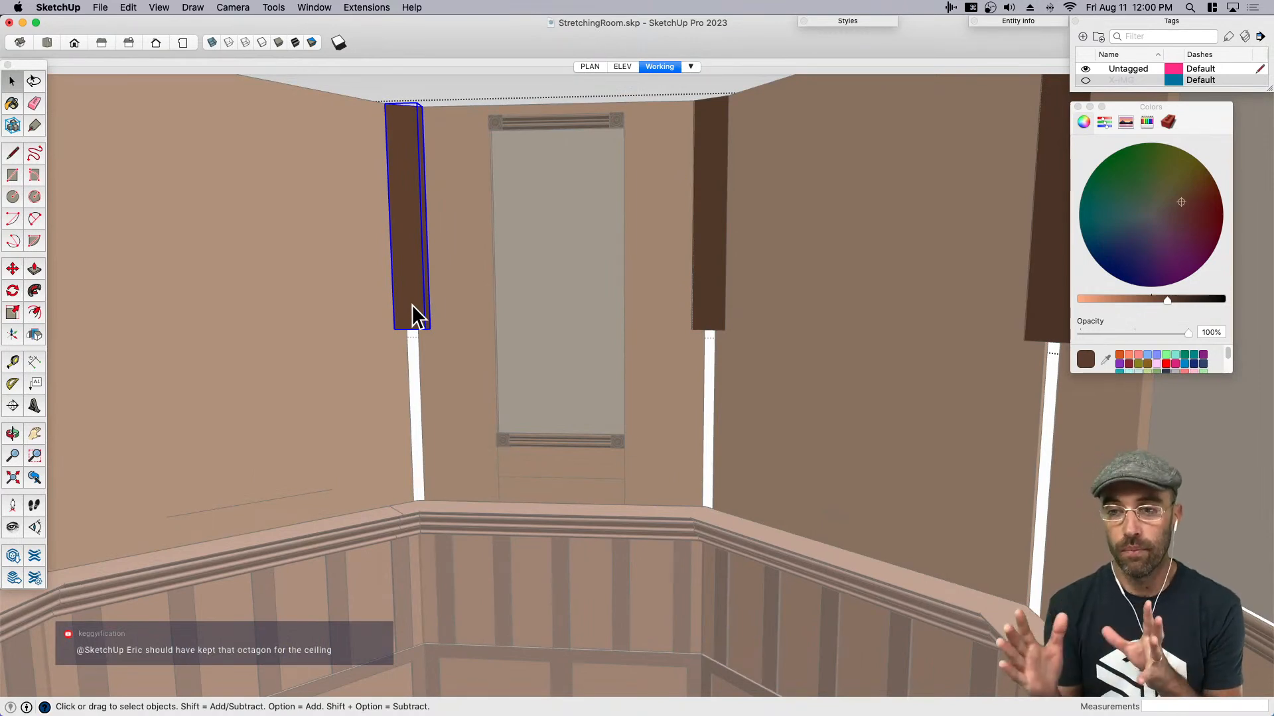
pyautogui.scroll(3, 402, 317)
pyautogui.doubleClick(400, 318)
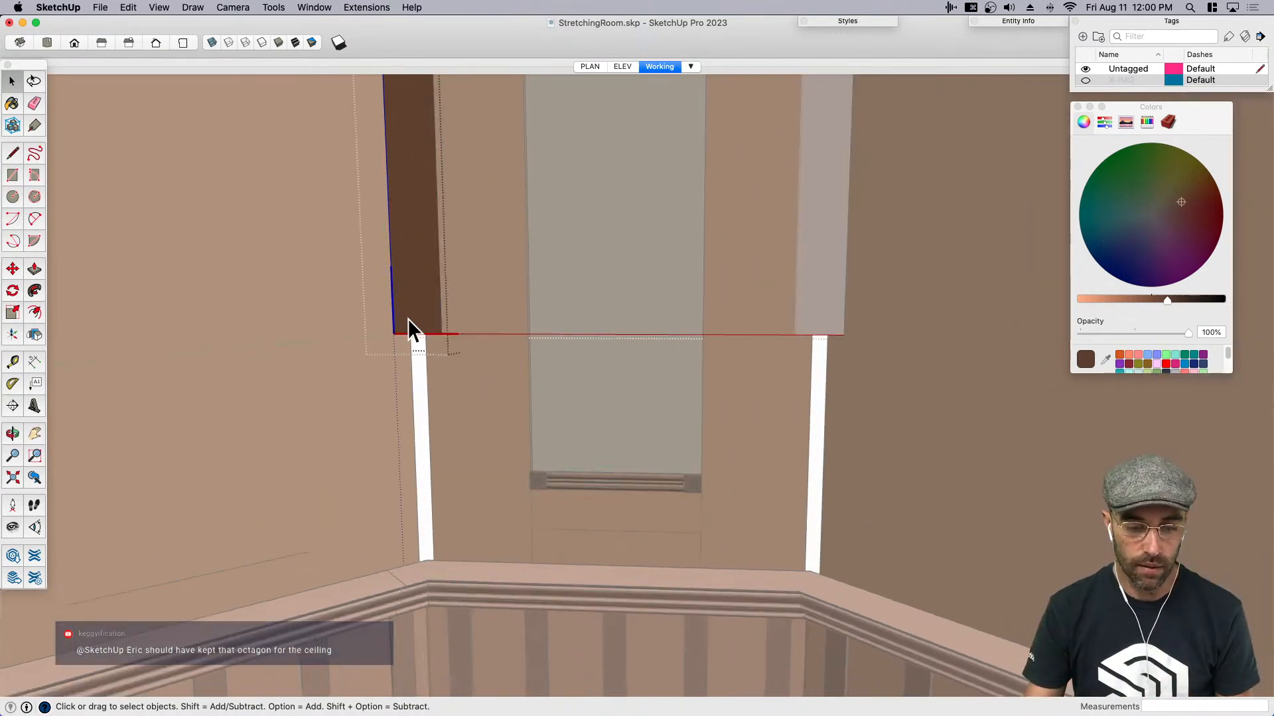
# - Extend the bottom of the corner posts straight down about 7' 2" to the lower edge of the upper walls, and close the nested groups
pyautogui.scroll(-3, 412, 323)
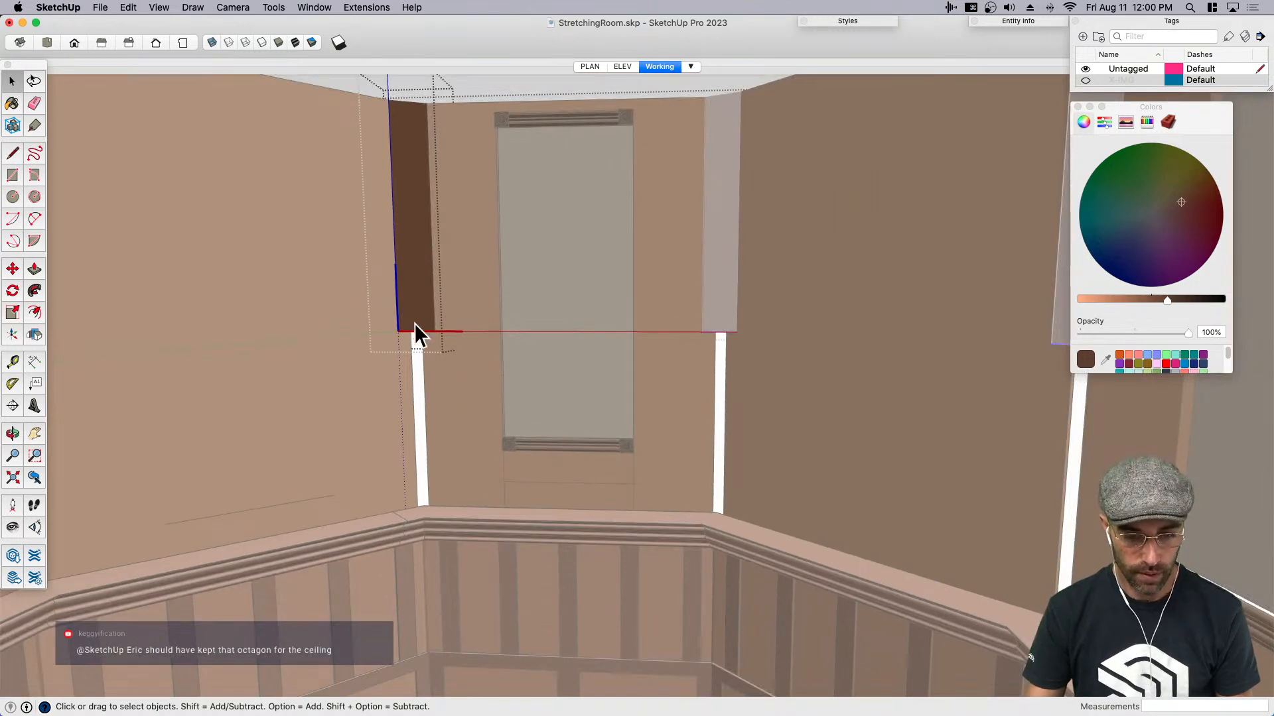
pyautogui.click(416, 318)
pyautogui.press('m')
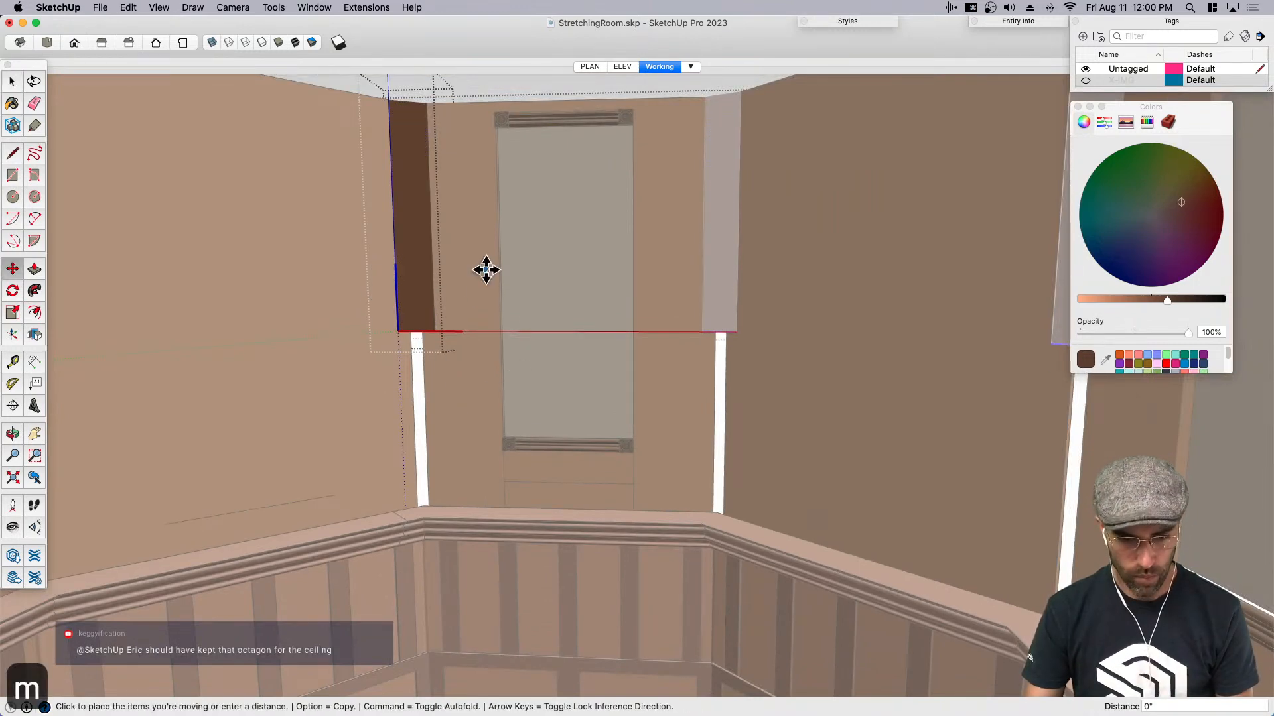
pyautogui.press('space')
pyautogui.scroll(8, 620, 407)
pyautogui.scroll(-5, 802, 295)
pyautogui.press('m')
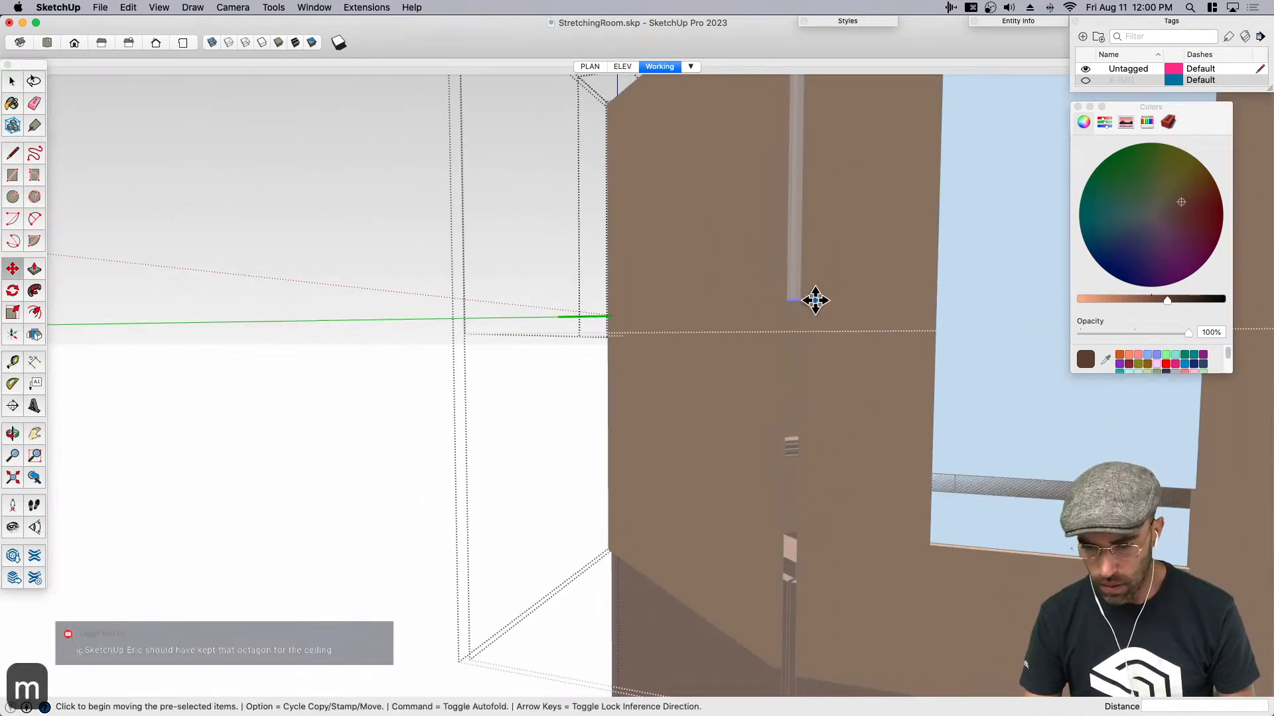
pyautogui.scroll(-4, 798, 298)
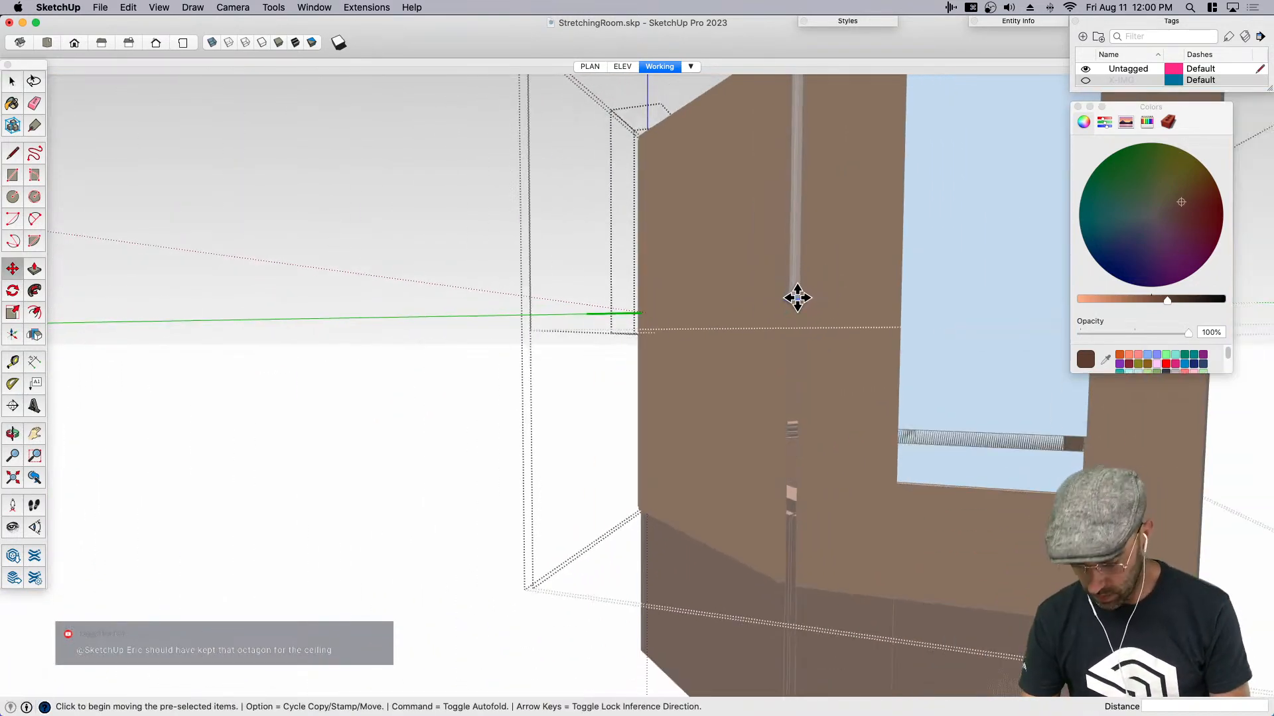
pyautogui.click(796, 297)
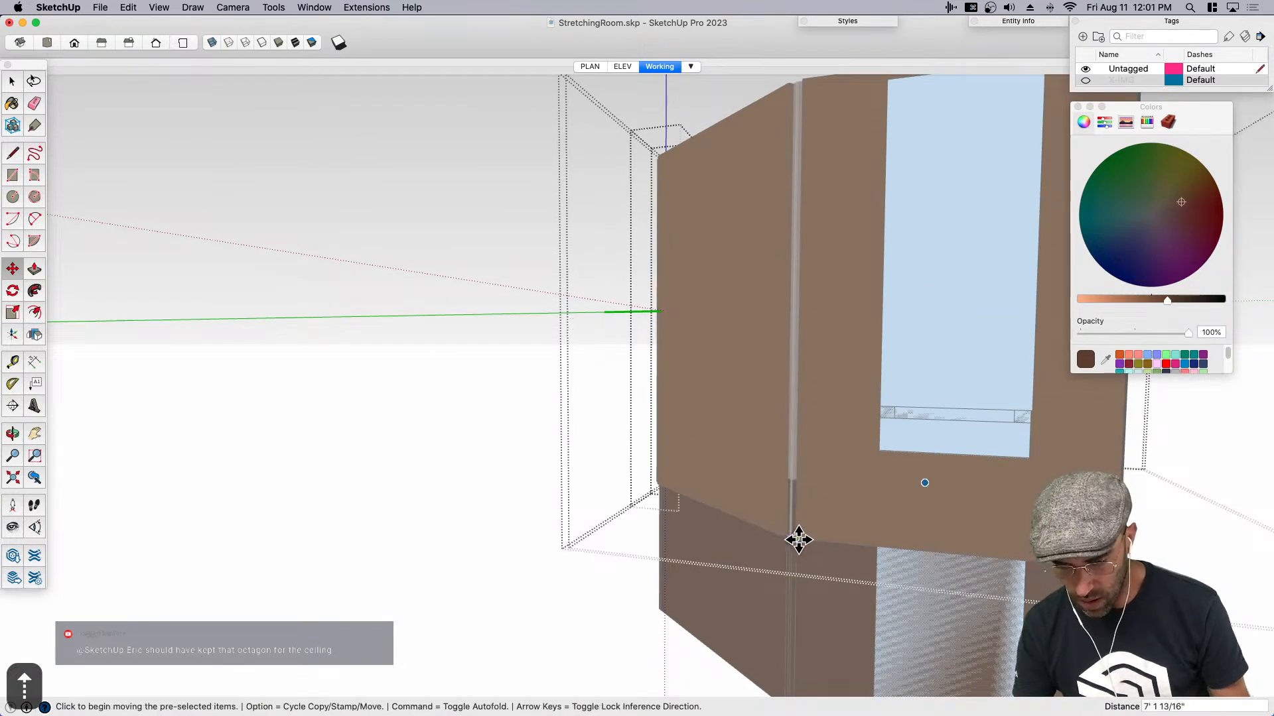
pyautogui.click(799, 540)
pyautogui.scroll(-3, 723, 538)
pyautogui.press('space')
pyautogui.click(536, 559)
pyautogui.moveTo(924, 509); pyautogui.dragTo(546, 501, button='middle')
pyautogui.scroll(-2, 546, 501)
pyautogui.click(433, 460)
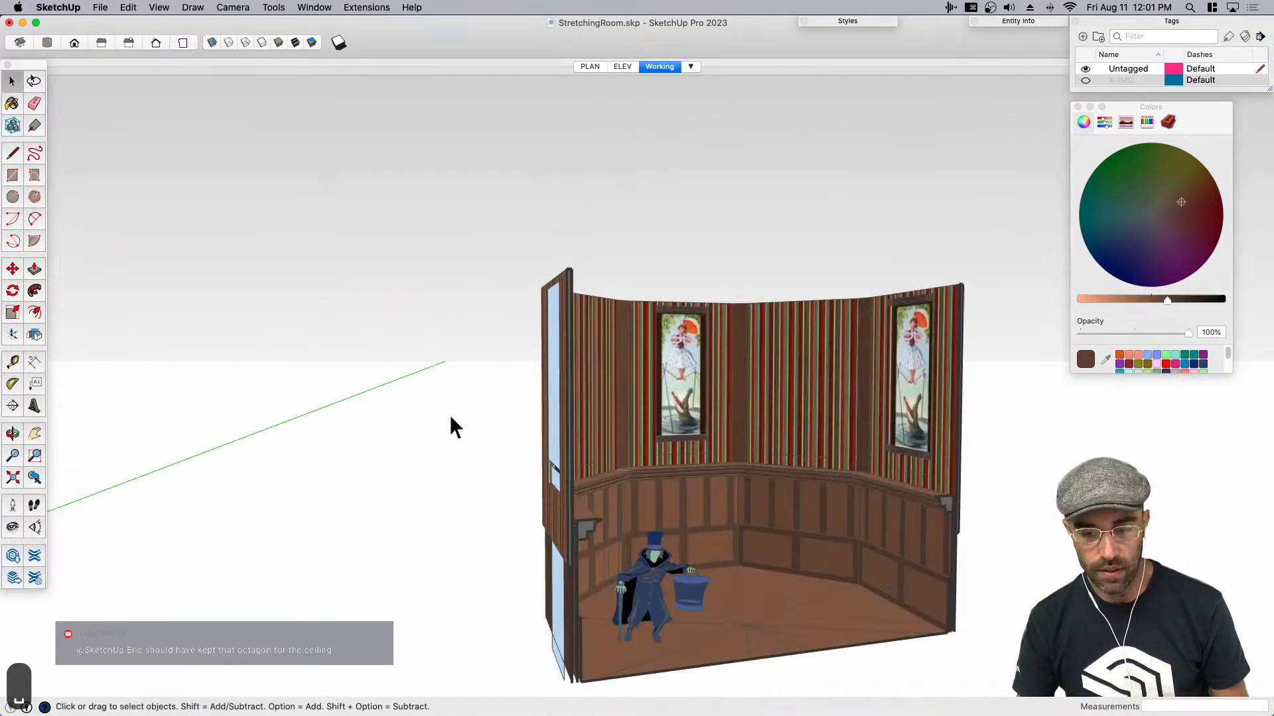
# - Switch to the ELEV scene
pyautogui.click(622, 66)
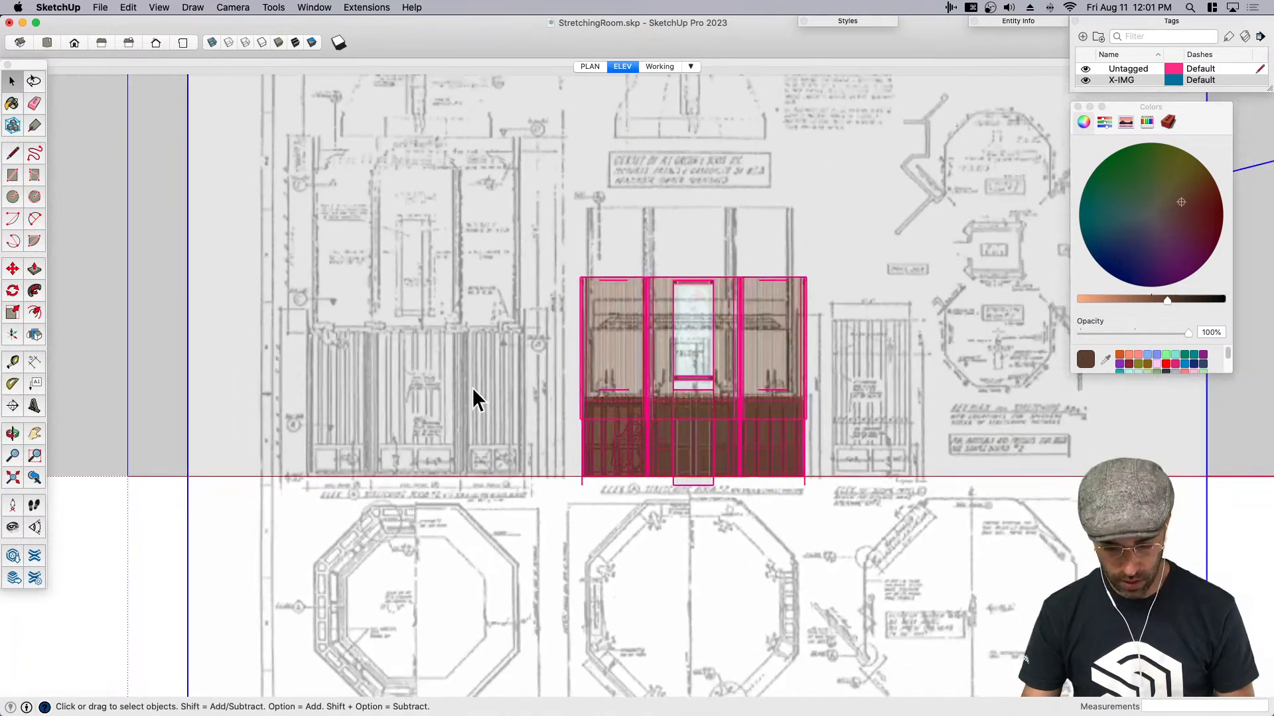
pyautogui.press('m')
pyautogui.click(506, 579)
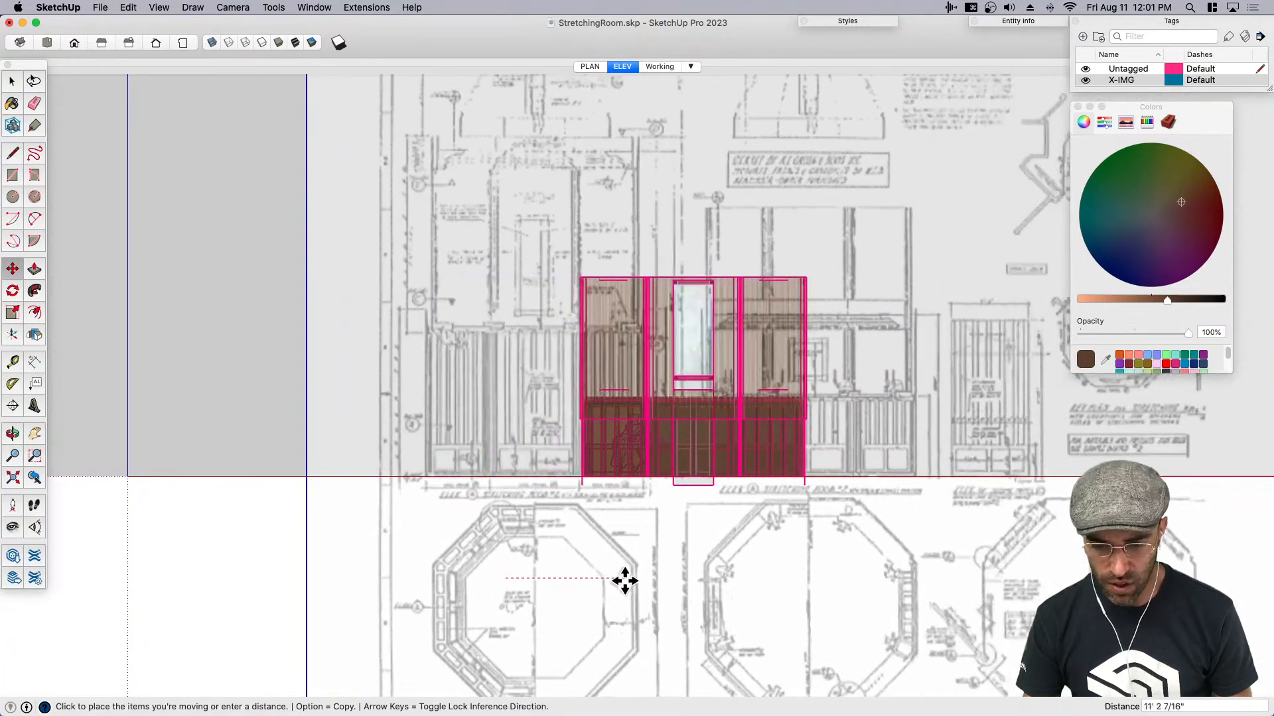
pyautogui.press('super+z')
pyautogui.scroll(3, 660, 580)
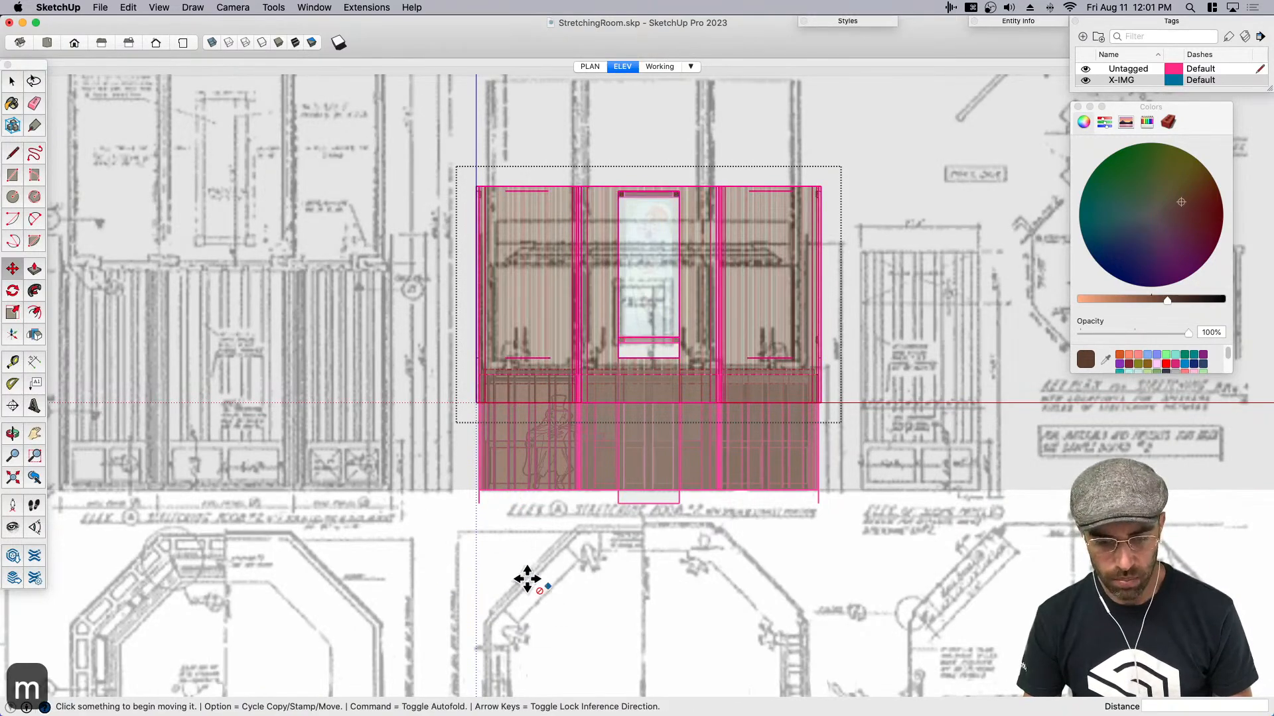
pyautogui.press('space')
pyautogui.press('m')
pyautogui.press('space')
pyautogui.scroll(-3, 390, 491)
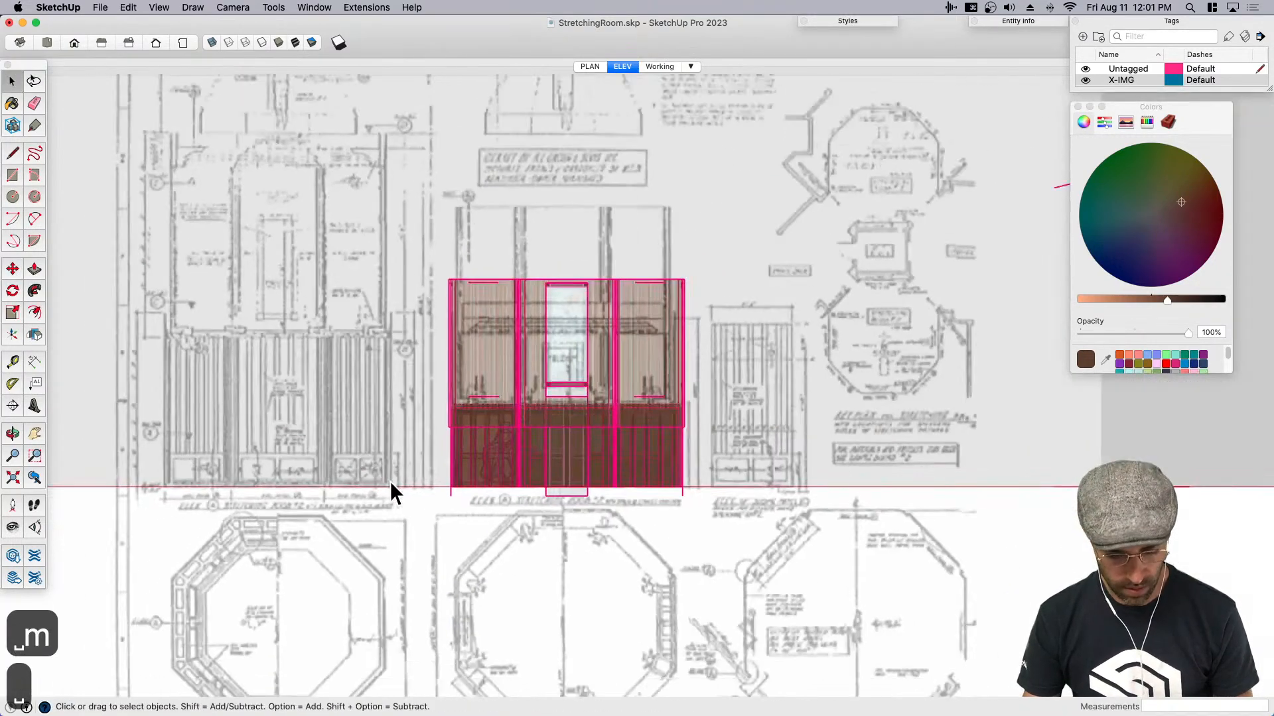
# - Move the reference drawing horizontally about 26' so its other stretching room elevation lines up behind the model
pyautogui.press('m')
pyautogui.click(369, 217)
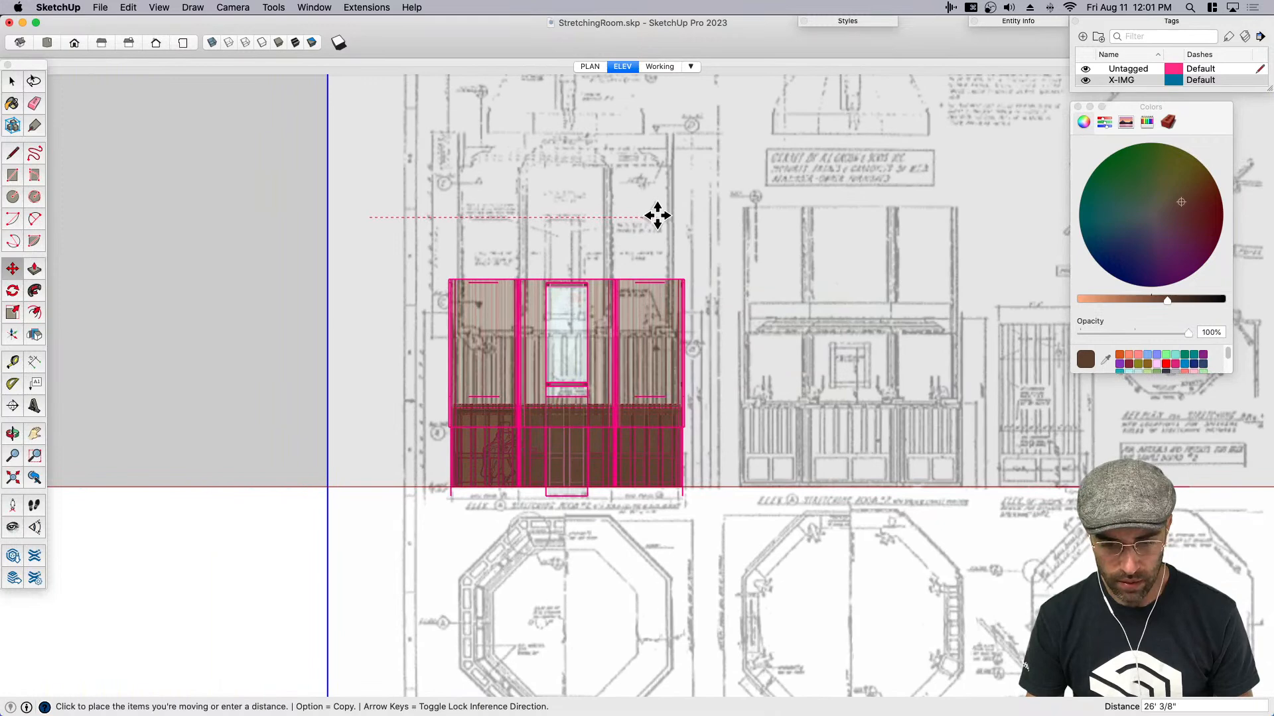
pyautogui.click(657, 215)
pyautogui.press('space')
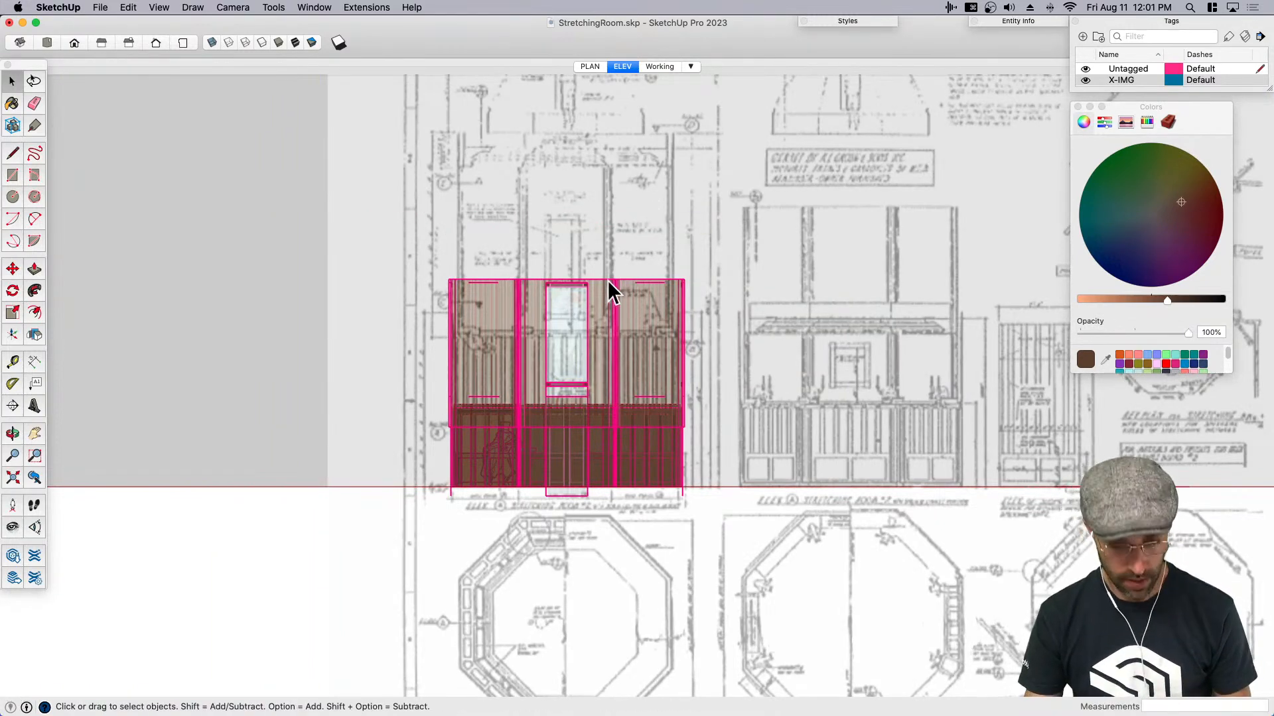
# - Raise the combined upper walls group vertically above the paneled lower walls against the elevation drawing
pyautogui.scroll(3, 591, 329)
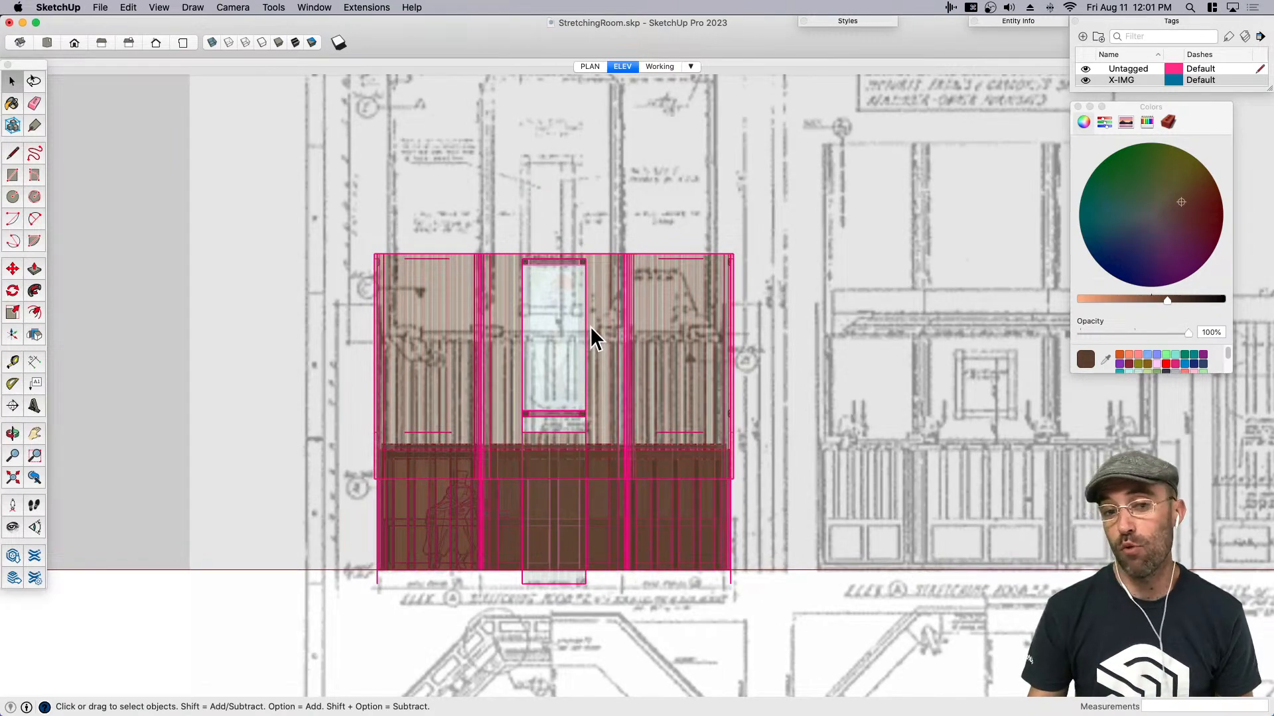
pyautogui.scroll(2, 523, 383)
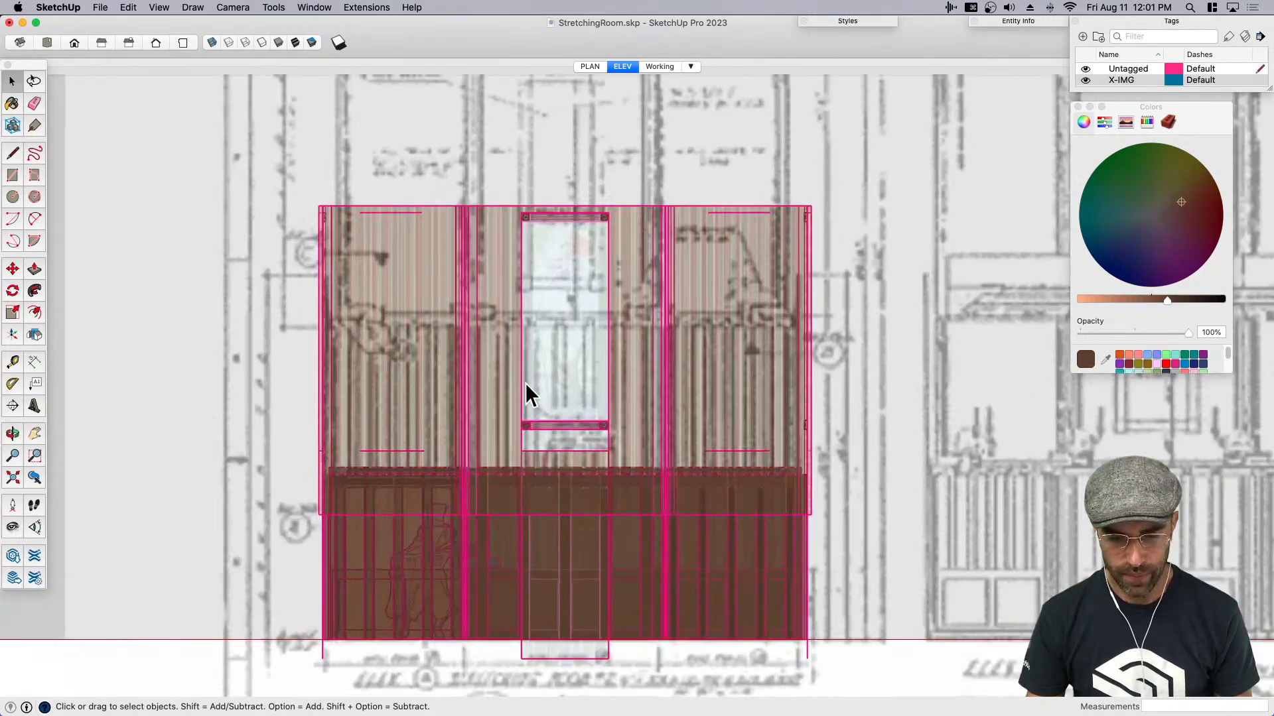
pyautogui.click(691, 302)
pyautogui.scroll(-3, 699, 295)
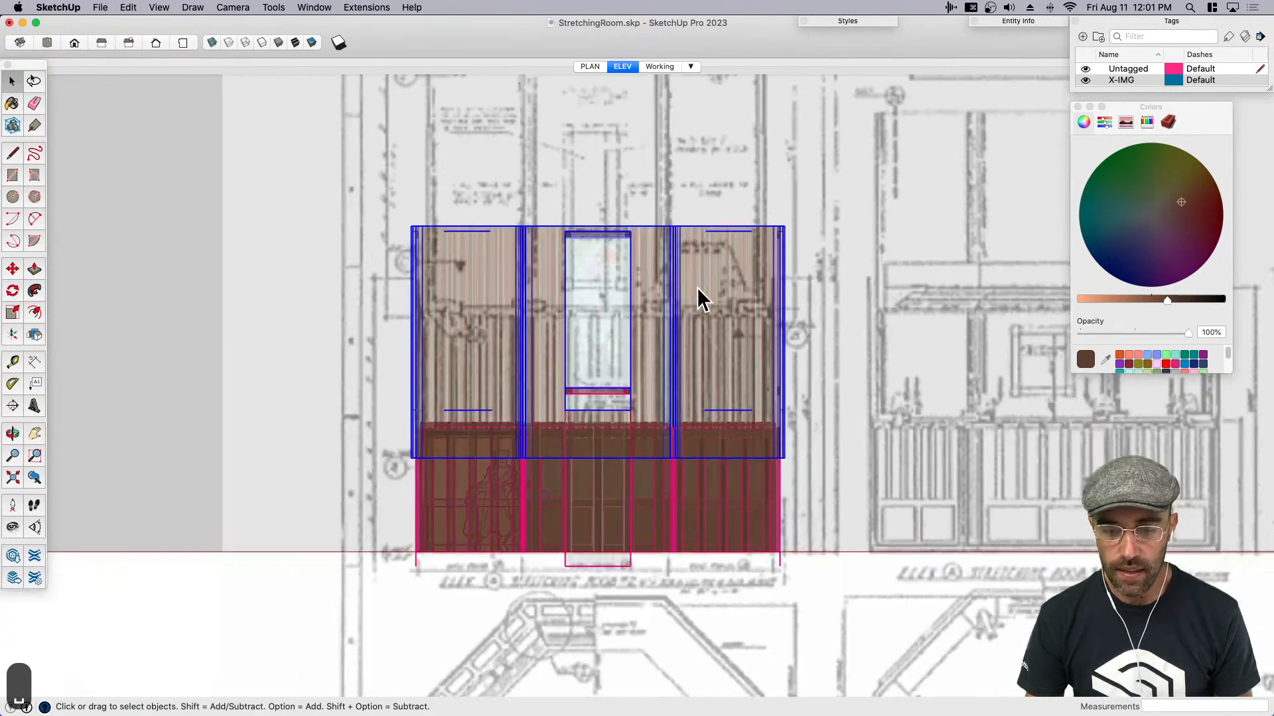
pyautogui.press('m')
pyautogui.scroll(-2, 715, 325)
pyautogui.click(716, 324)
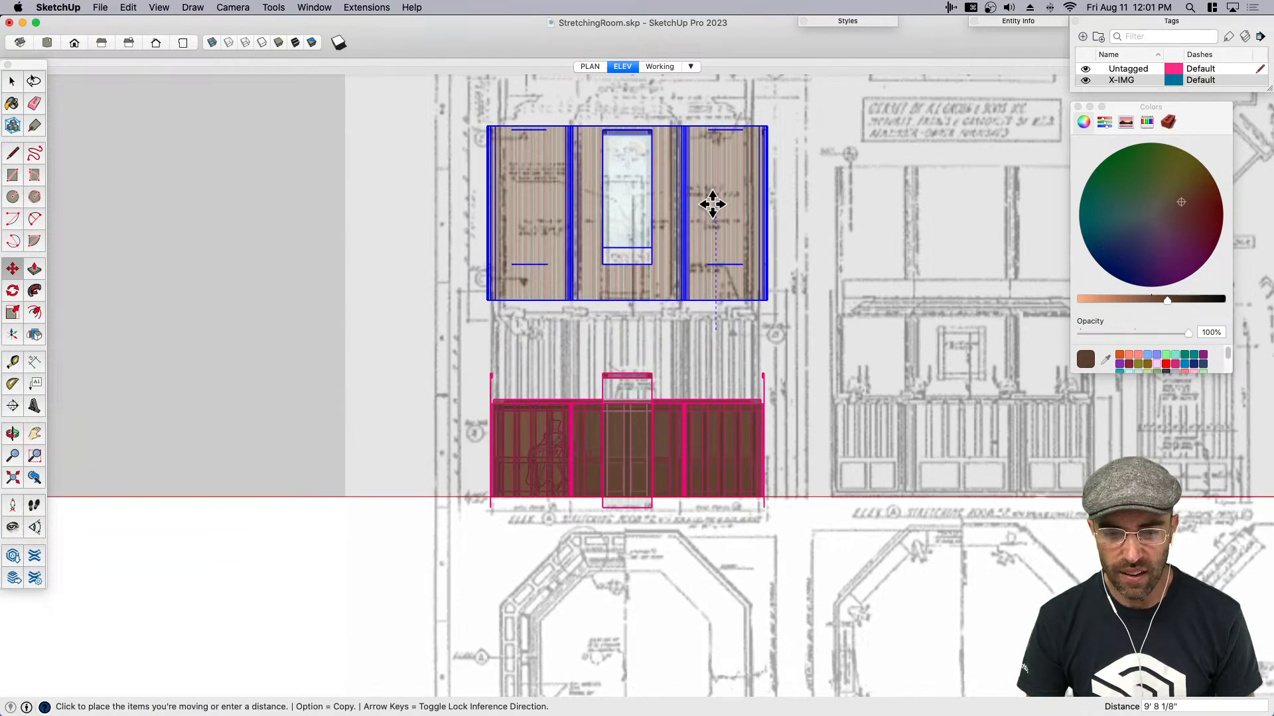
pyautogui.click(717, 248)
# - Open the raised upper walls group and its nested groups down to the faces of the front portrait wall
pyautogui.scroll(2, 683, 187)
pyautogui.press('space')
pyautogui.doubleClick(658, 168)
pyautogui.click(656, 166)
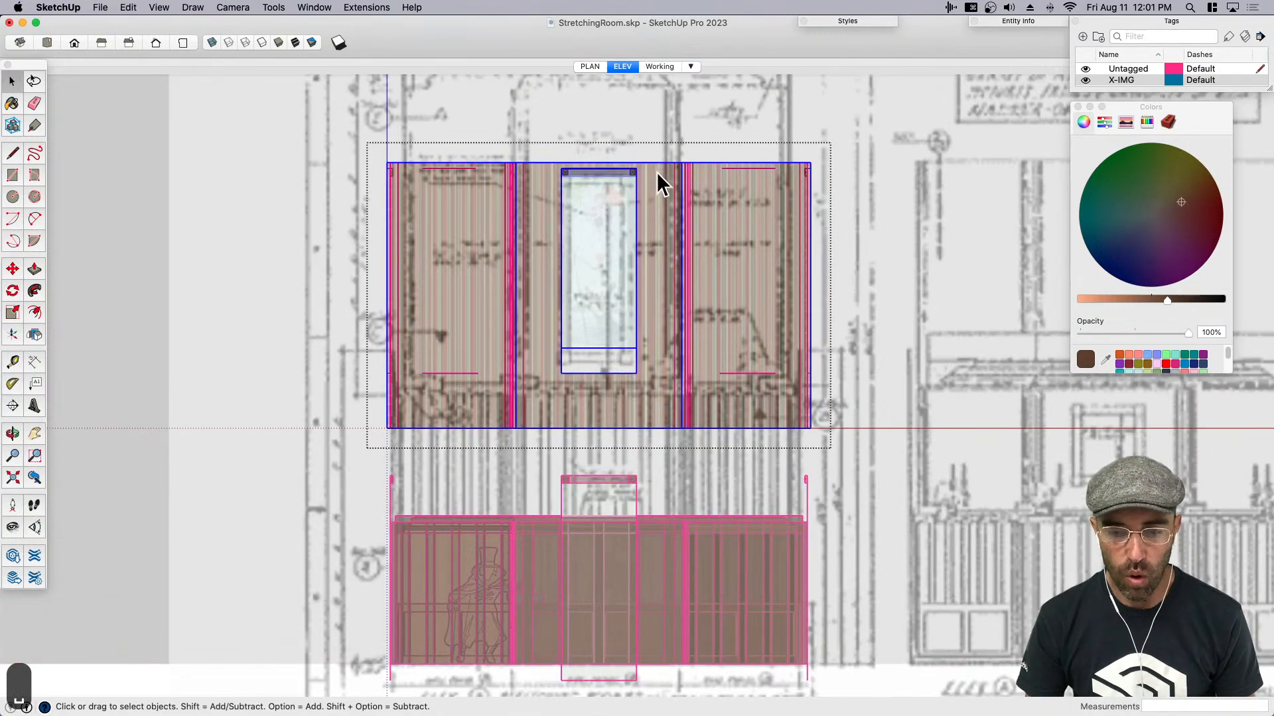
pyautogui.doubleClick(658, 169)
pyautogui.click(658, 174)
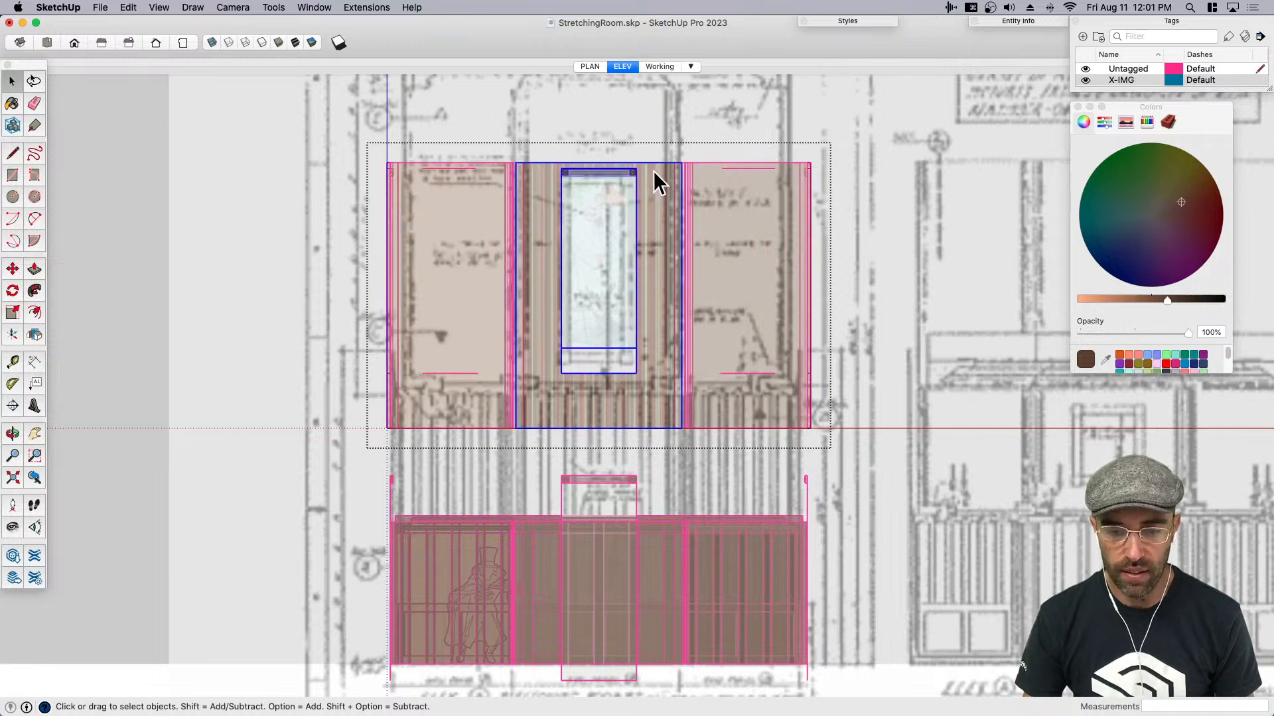
pyautogui.doubleClick(653, 170)
pyautogui.click(654, 169)
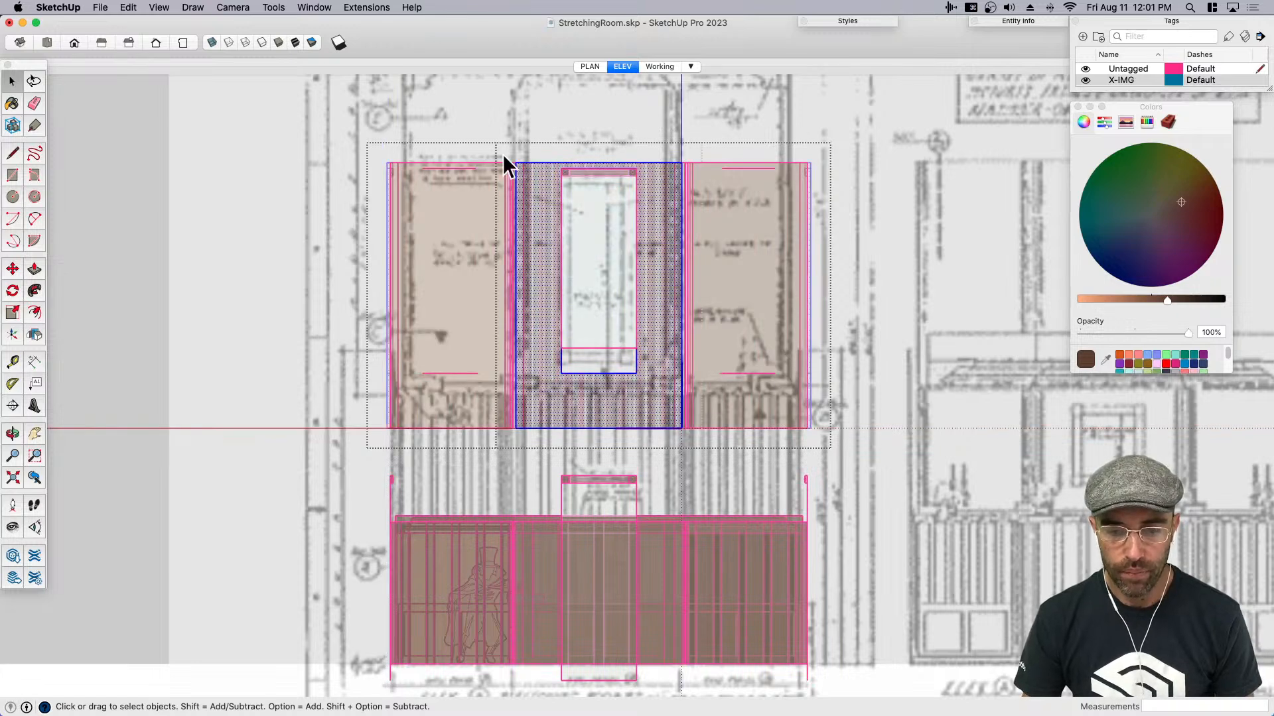
# - Try to raise the top edge of the portrait walls about 3' 11" along the reference elevation
pyautogui.click(836, 192)
pyautogui.scroll(-3, 760, 359)
pyautogui.scroll(5, 761, 211)
pyautogui.scroll(-3, 854, 372)
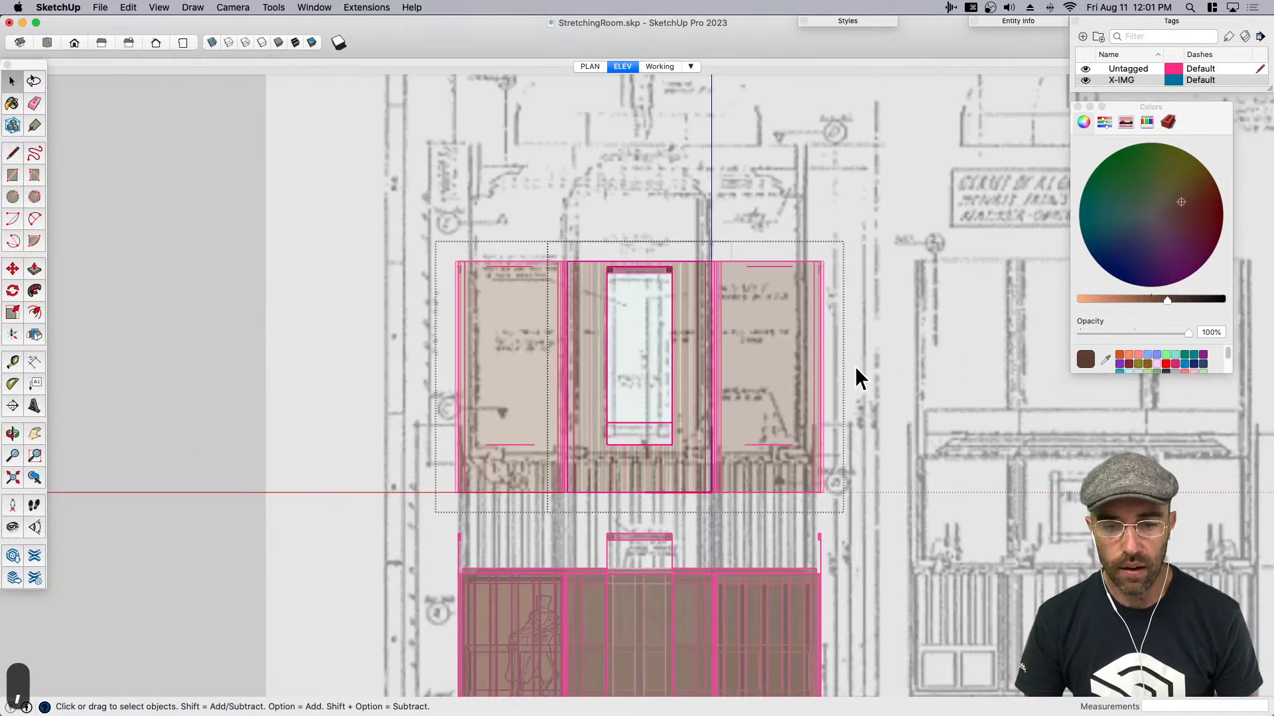
pyautogui.scroll(2, 600, 279)
pyautogui.click(598, 277)
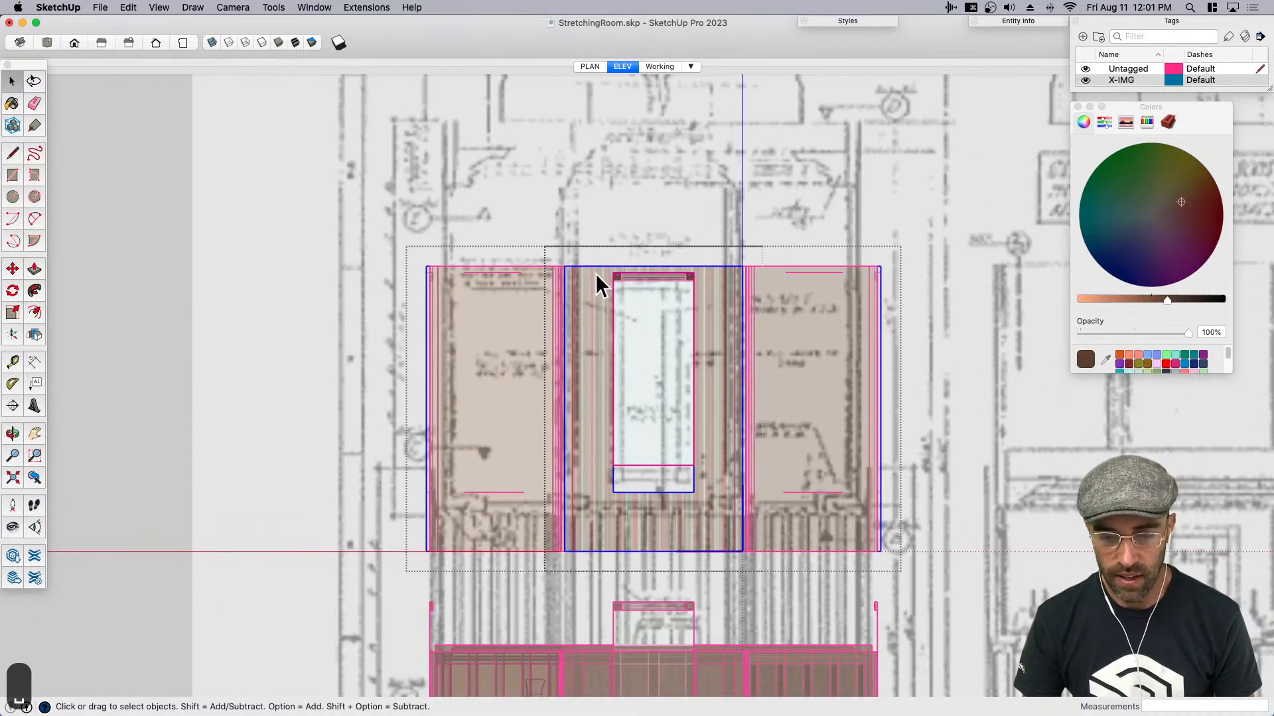
pyautogui.scroll(2, 578, 276)
pyautogui.click(871, 277)
pyautogui.press('m')
pyautogui.click(777, 373)
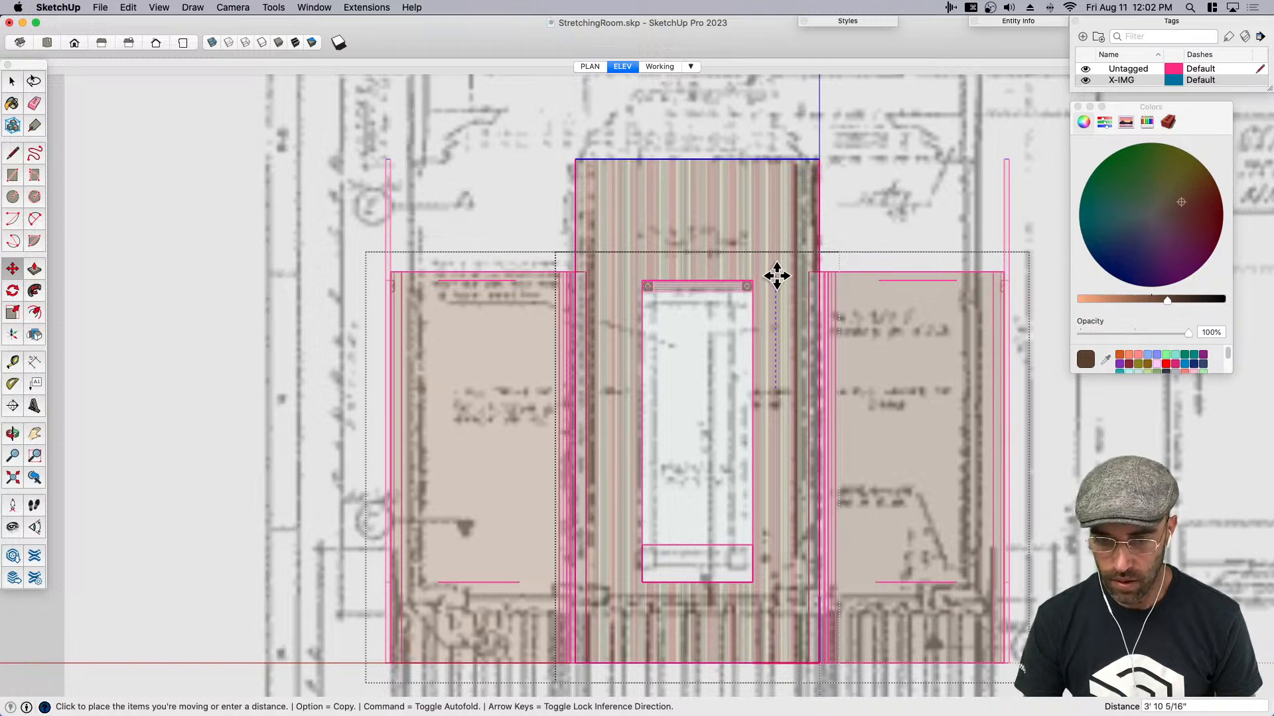
pyautogui.click(777, 274)
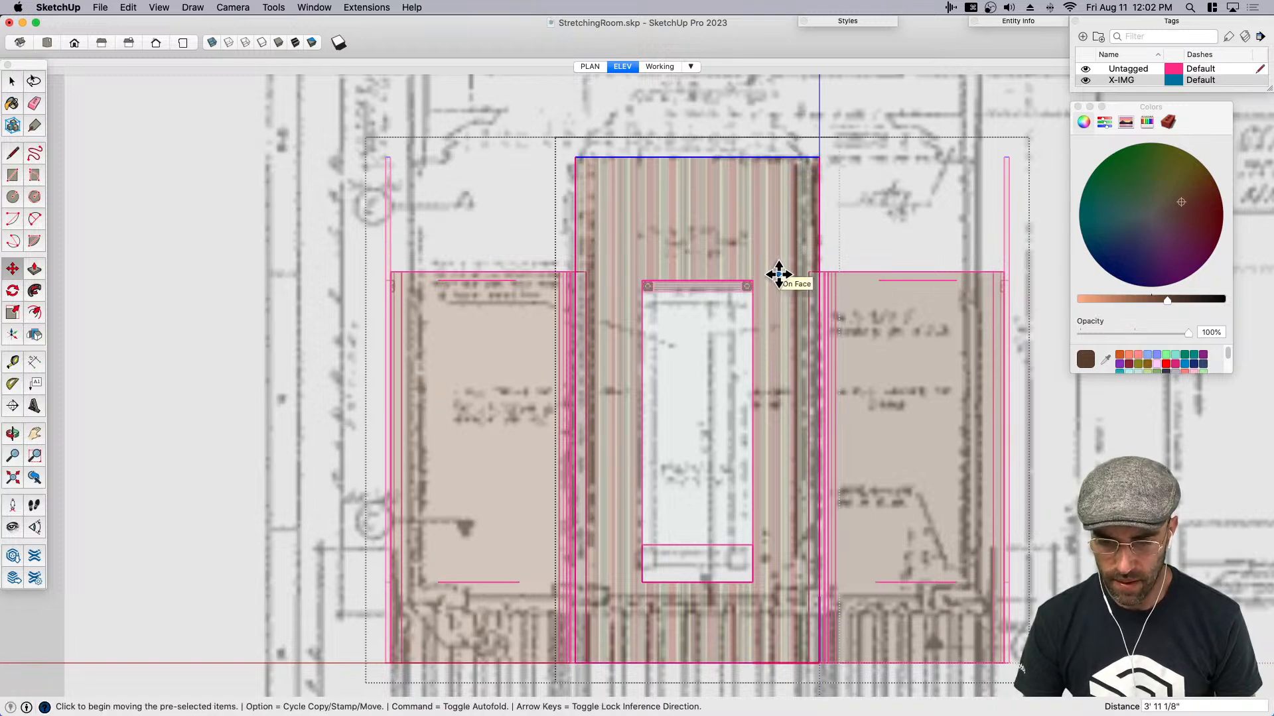
pyautogui.scroll(-2, 756, 280)
pyautogui.press('space')
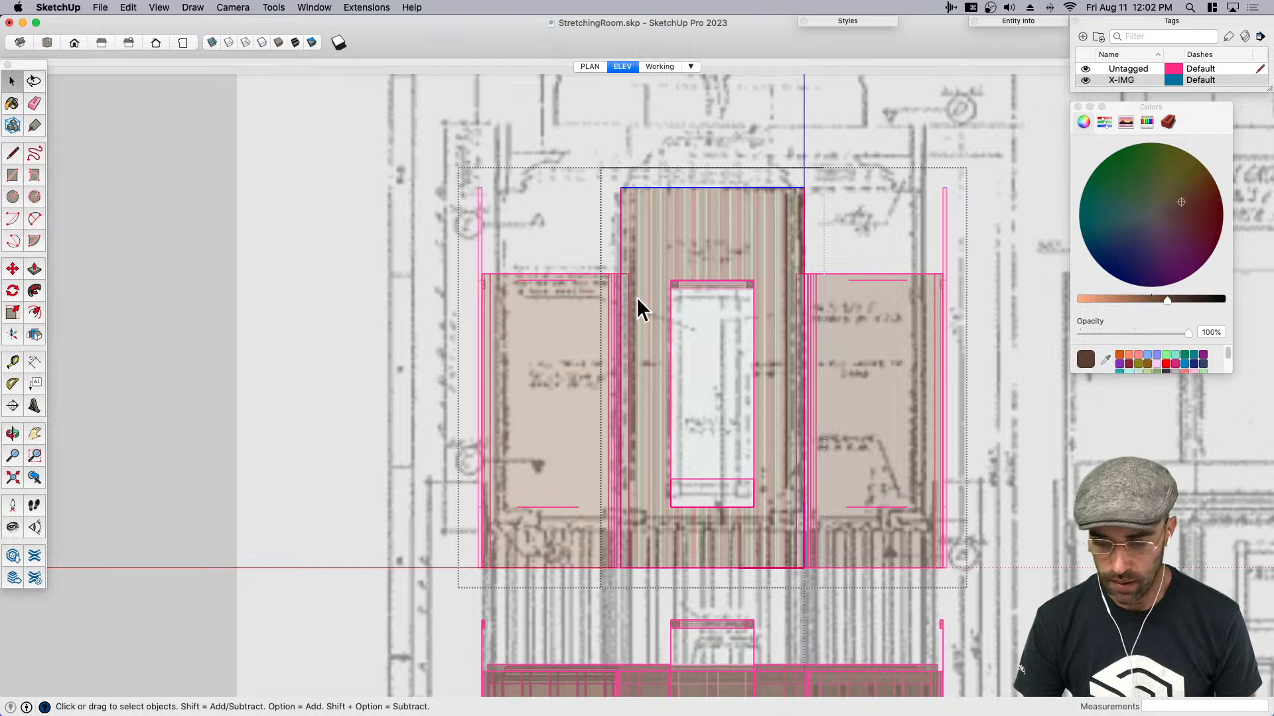
pyautogui.press('super+z')
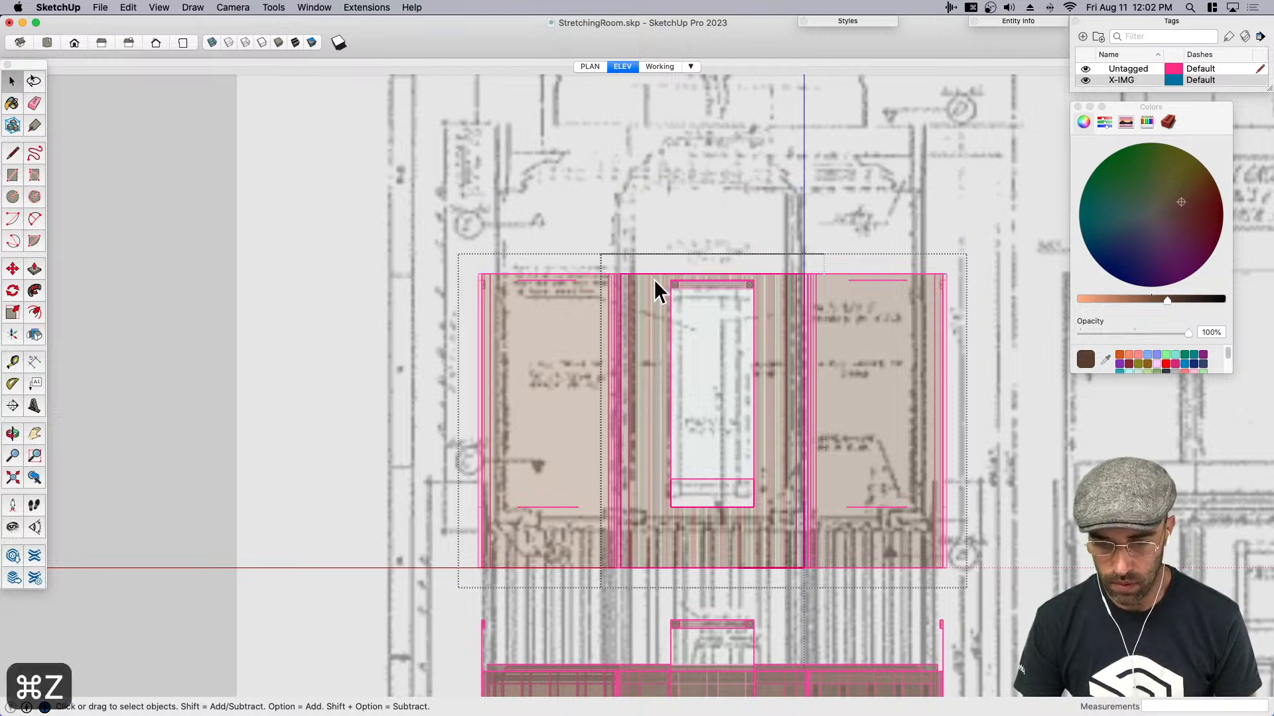
# - Raise the top edge of the portrait walls by 3' 9" to extend them upward
pyautogui.moveTo(572, 230); pyautogui.dragTo(881, 276)
pyautogui.press('m')
pyautogui.click(771, 364)
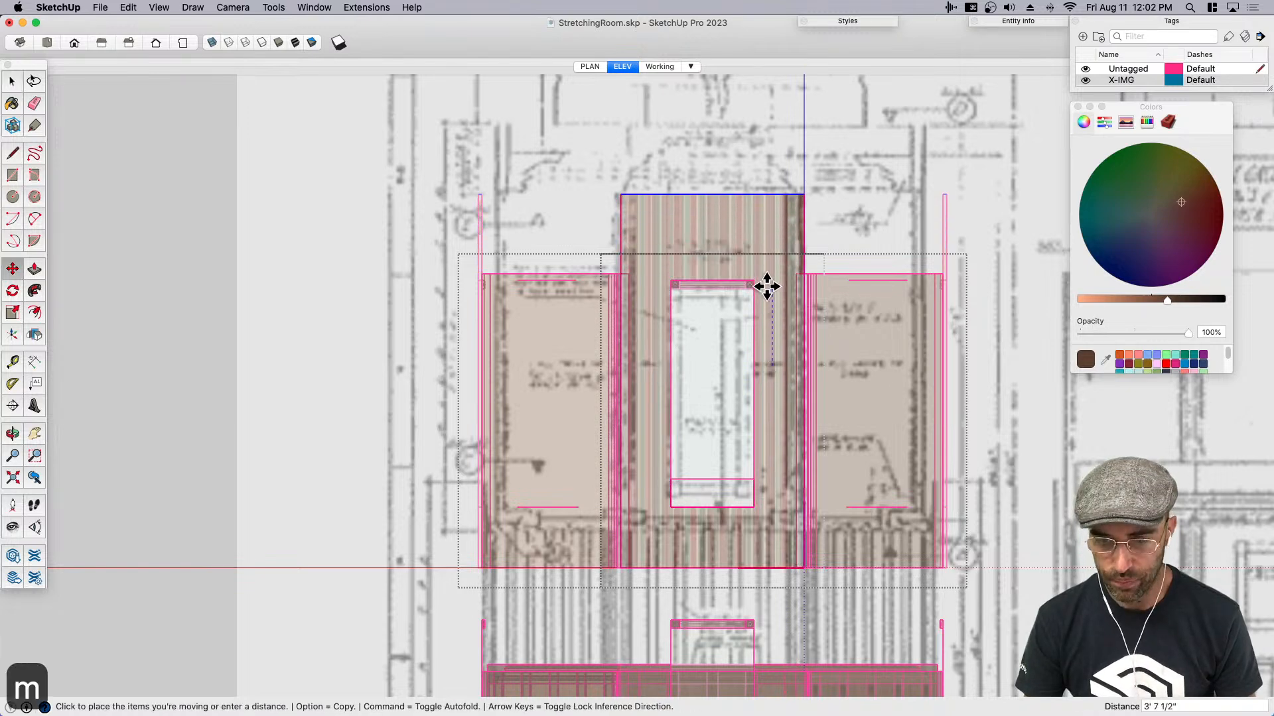
pyautogui.write("3'9")
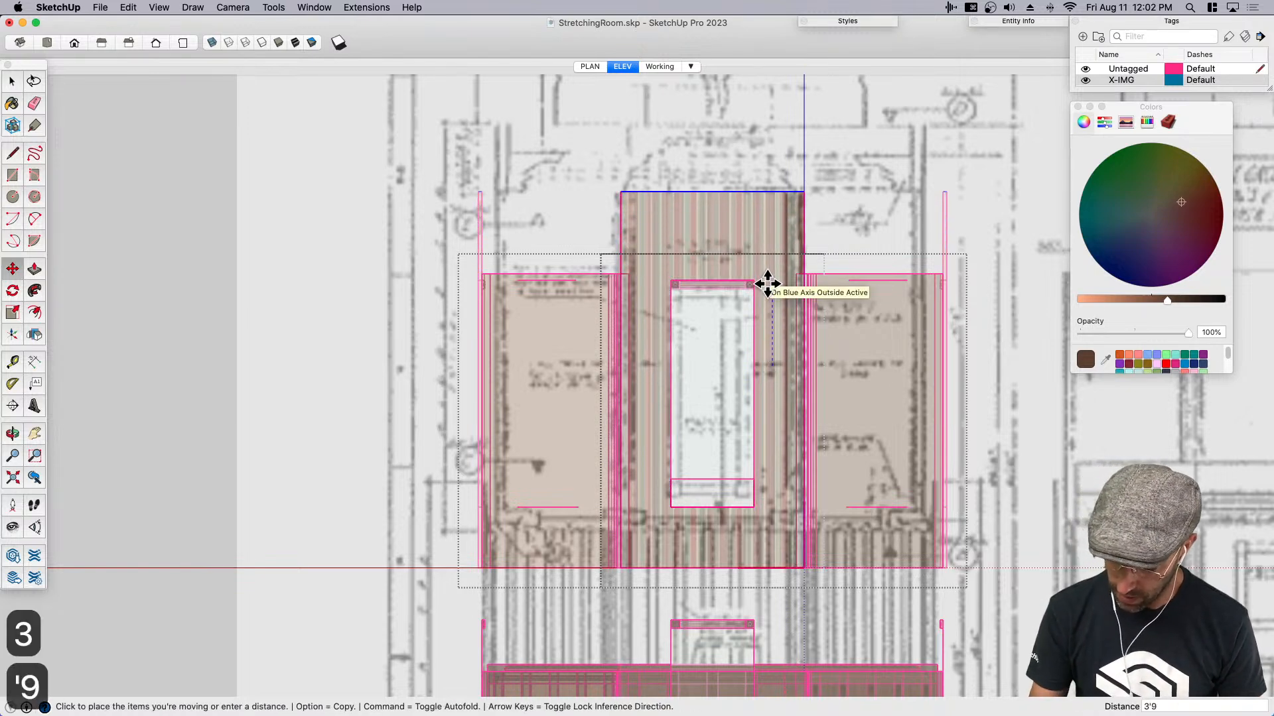
pyautogui.press('Return')
pyautogui.press('space')
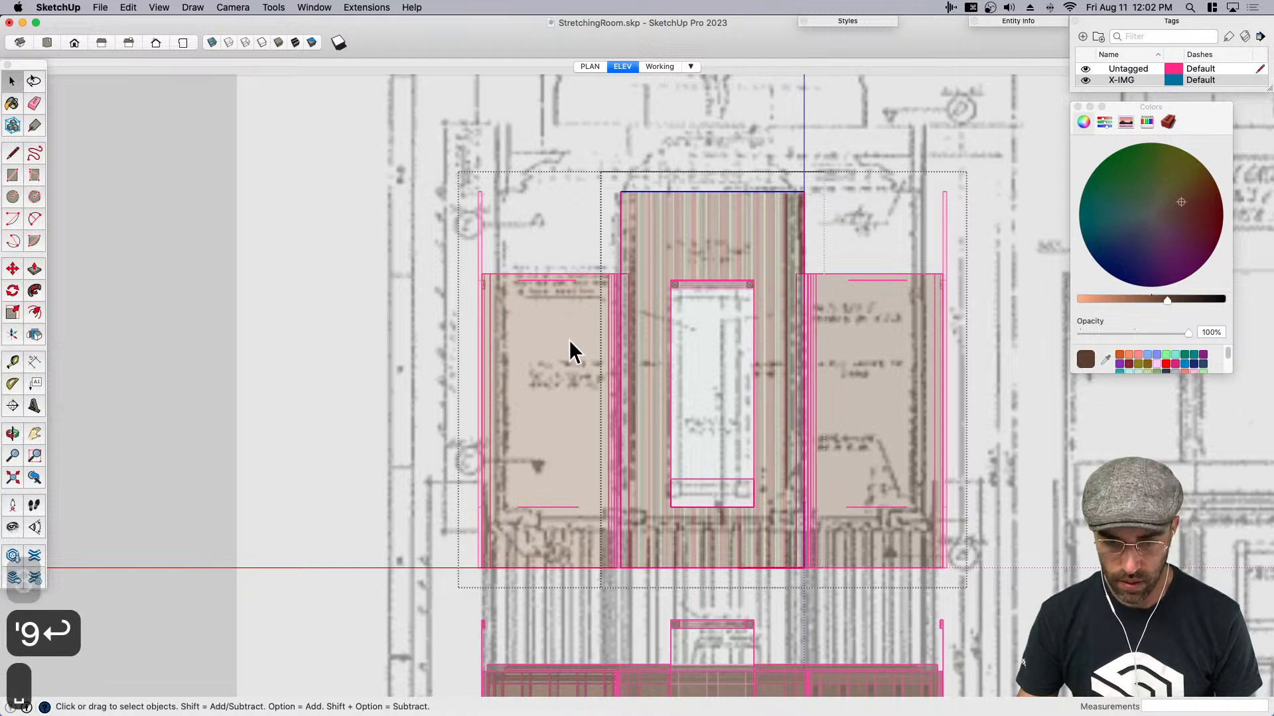
# - Open the plain side wall beside the portrait wall and delete the short horizontal line near its top
pyautogui.click(556, 313)
pyautogui.doubleClick(561, 308)
pyautogui.click(552, 305)
pyautogui.doubleClick(542, 303)
pyautogui.click(534, 284)
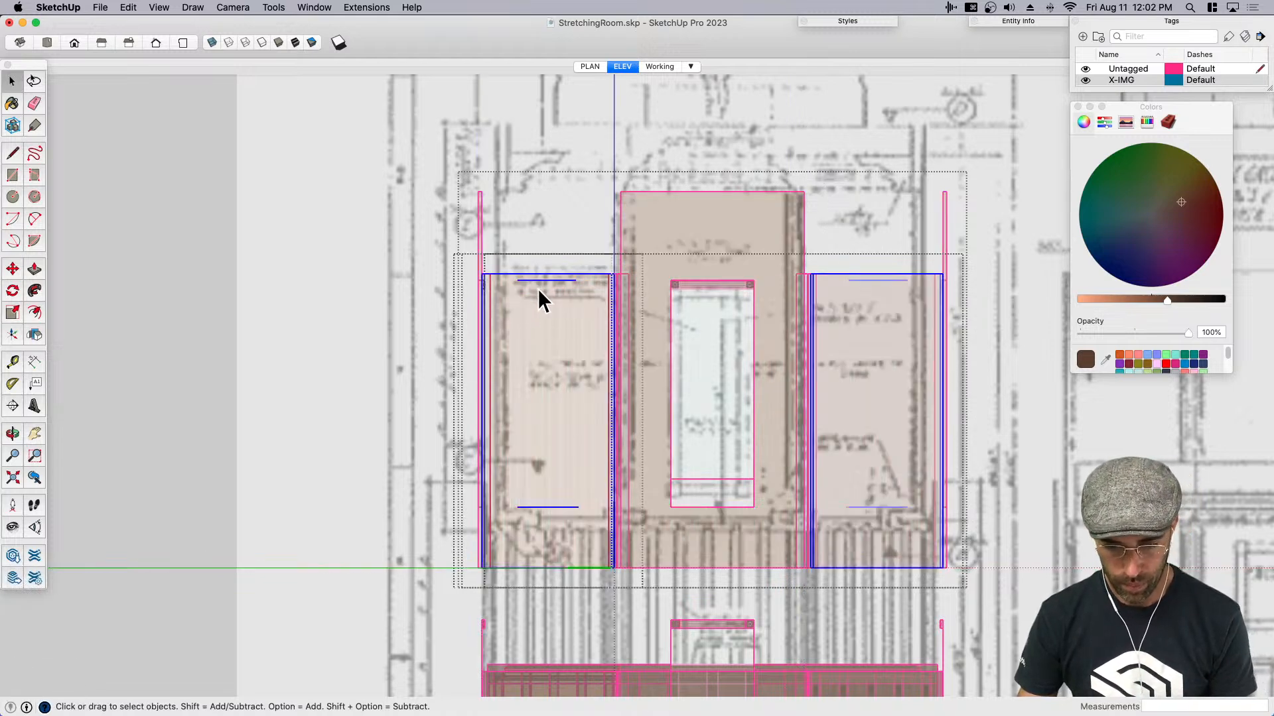
pyautogui.press('Return')
pyautogui.click(527, 281)
pyautogui.press('BackSpace')
# - Raise the top edge of the plain side walls by 3' 9" and close their group
pyautogui.moveTo(444, 254); pyautogui.dragTo(654, 281)
pyautogui.press('n')
pyautogui.press('m')
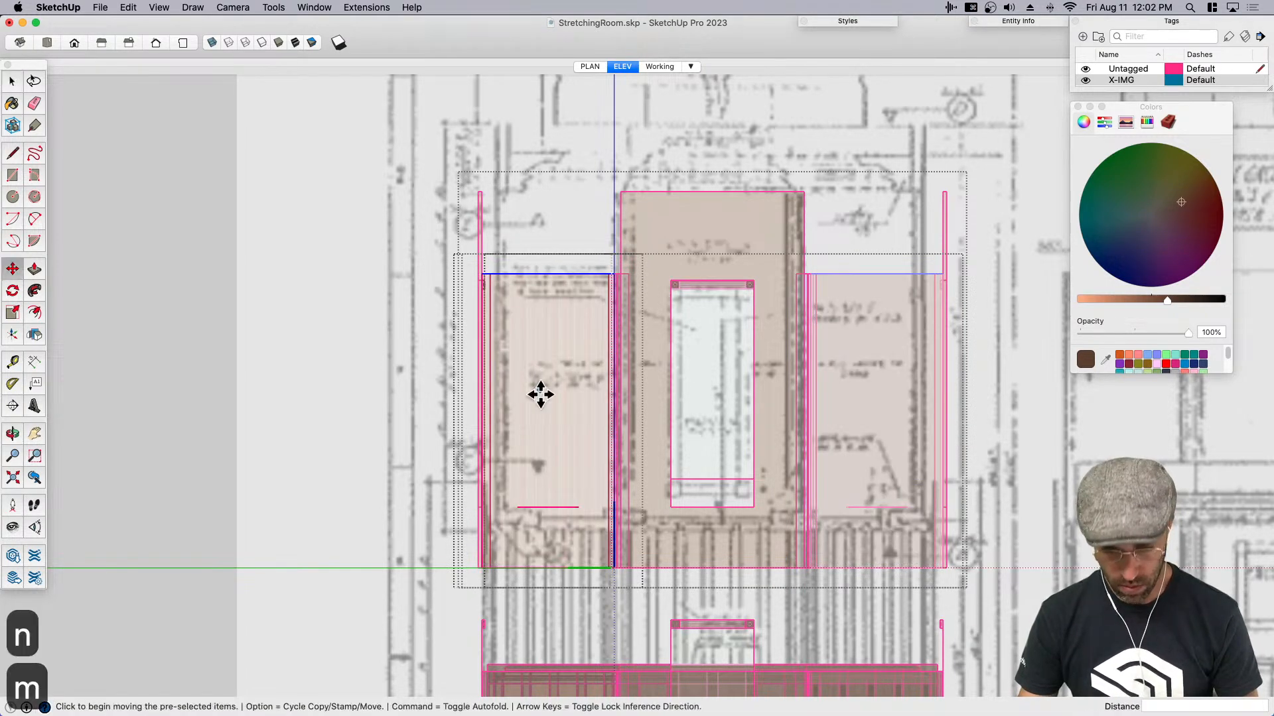
pyautogui.click(544, 431)
pyautogui.write("3'9")
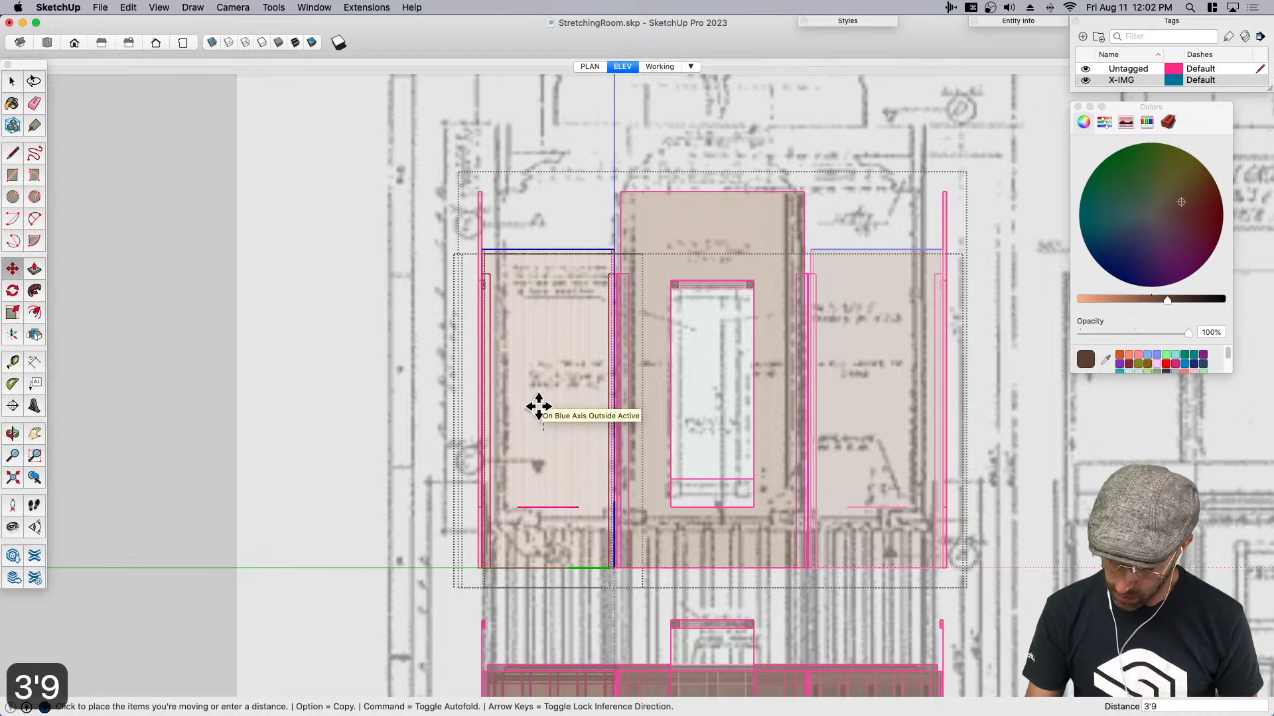
pyautogui.press('Return')
pyautogui.press('space')
pyautogui.press('e')
pyautogui.press('space')
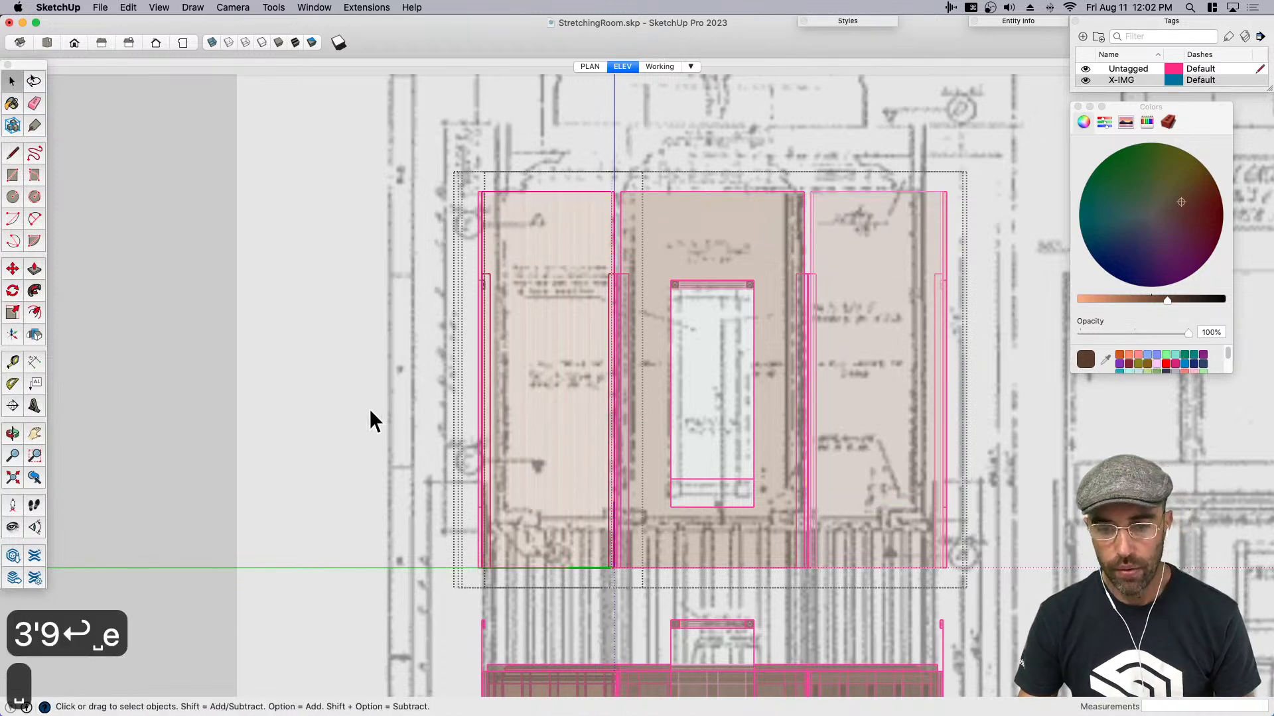
pyautogui.scroll(3, 618, 292)
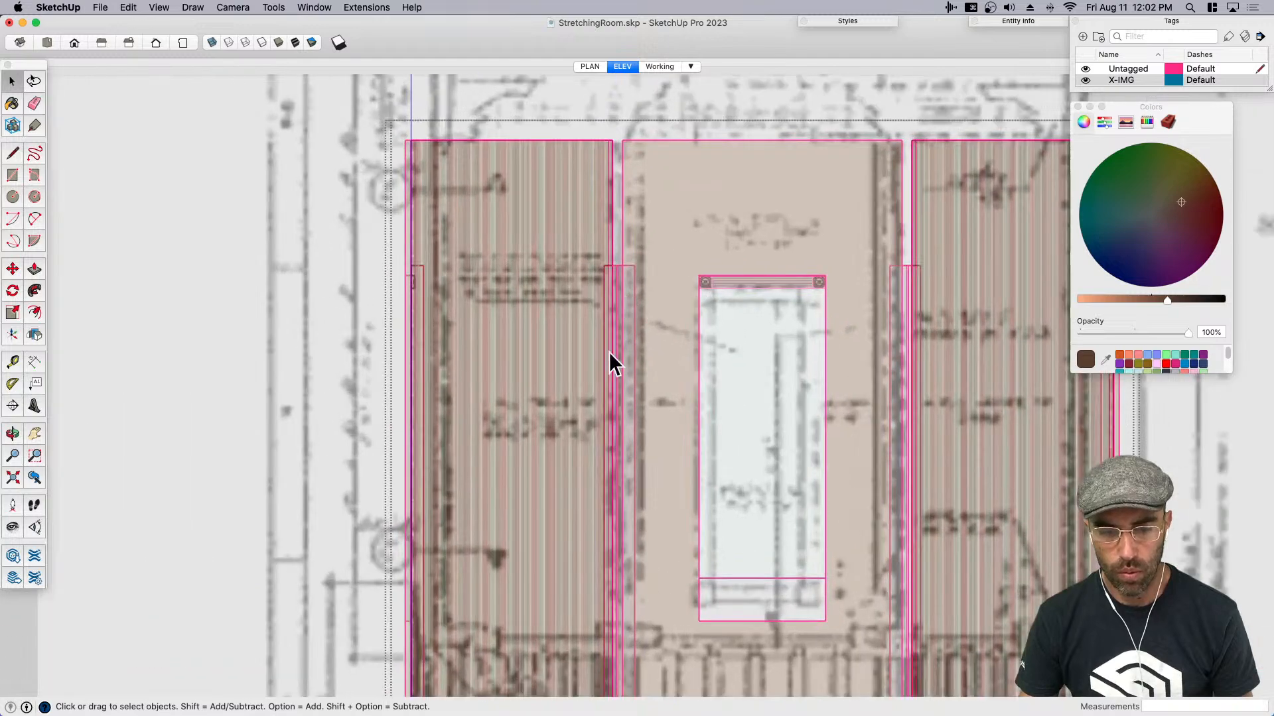
pyautogui.scroll(4, 435, 261)
pyautogui.scroll(-5, 448, 276)
pyautogui.click(288, 288)
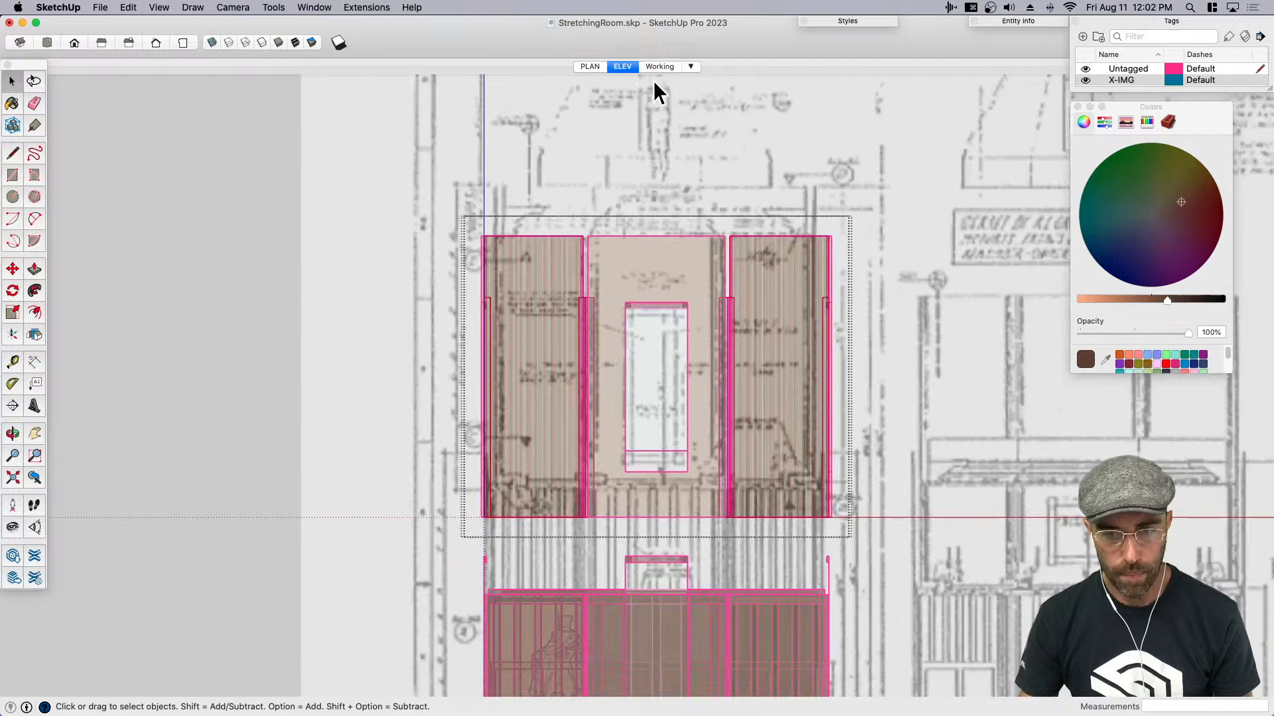
# - Switch to the Working scene, extend the top of the corner posts upward by 3' 9", and close the nested groups
pyautogui.press('pagedown')
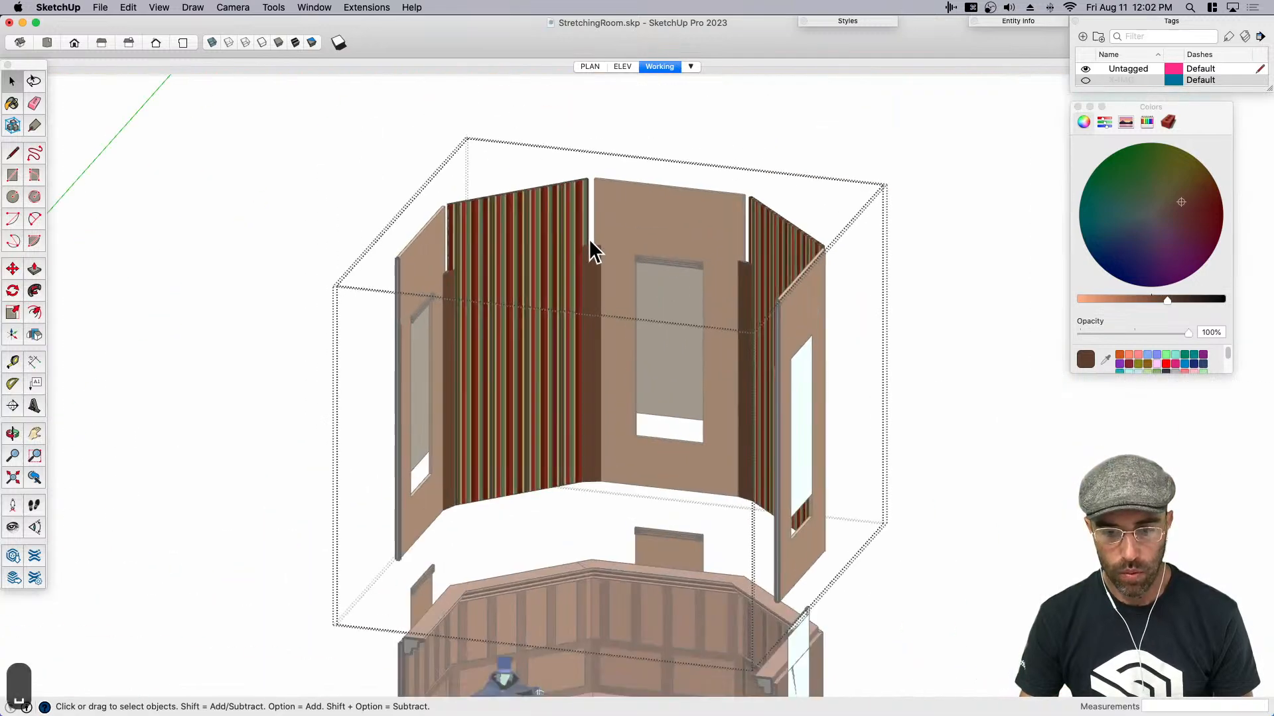
pyautogui.doubleClick(585, 258)
pyautogui.scroll(3, 587, 260)
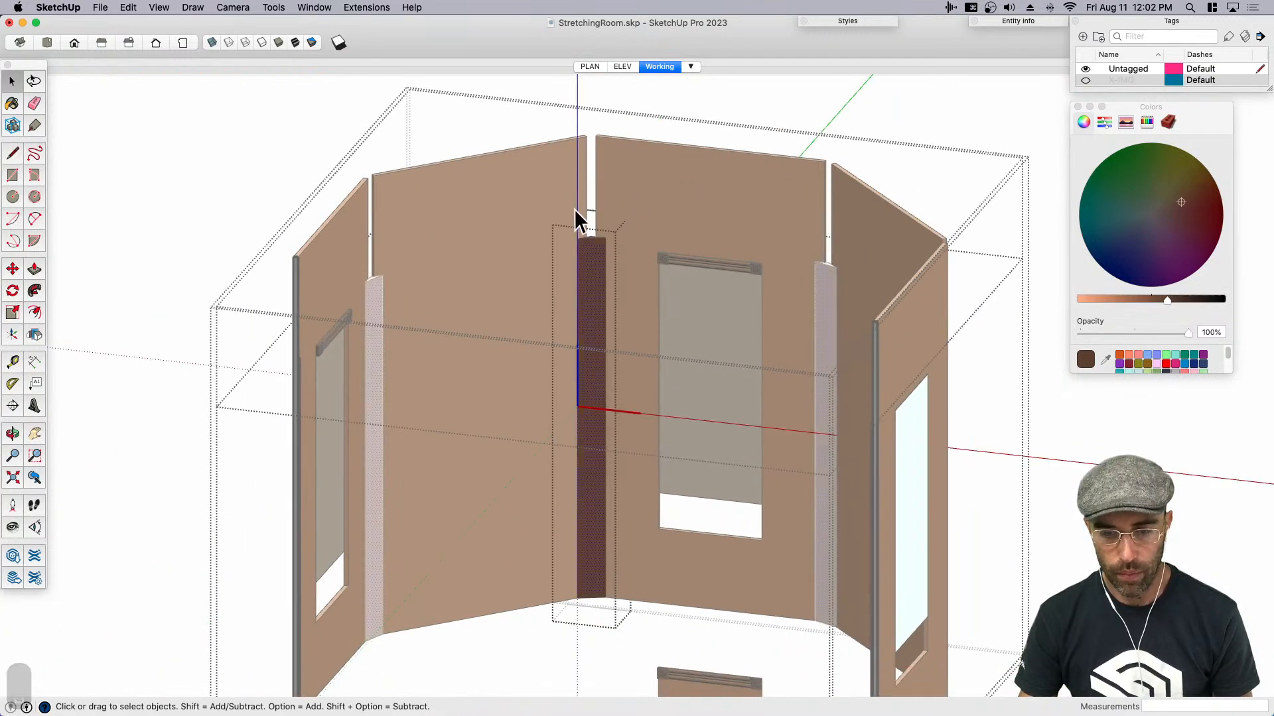
pyautogui.press('m')
pyautogui.click(629, 312)
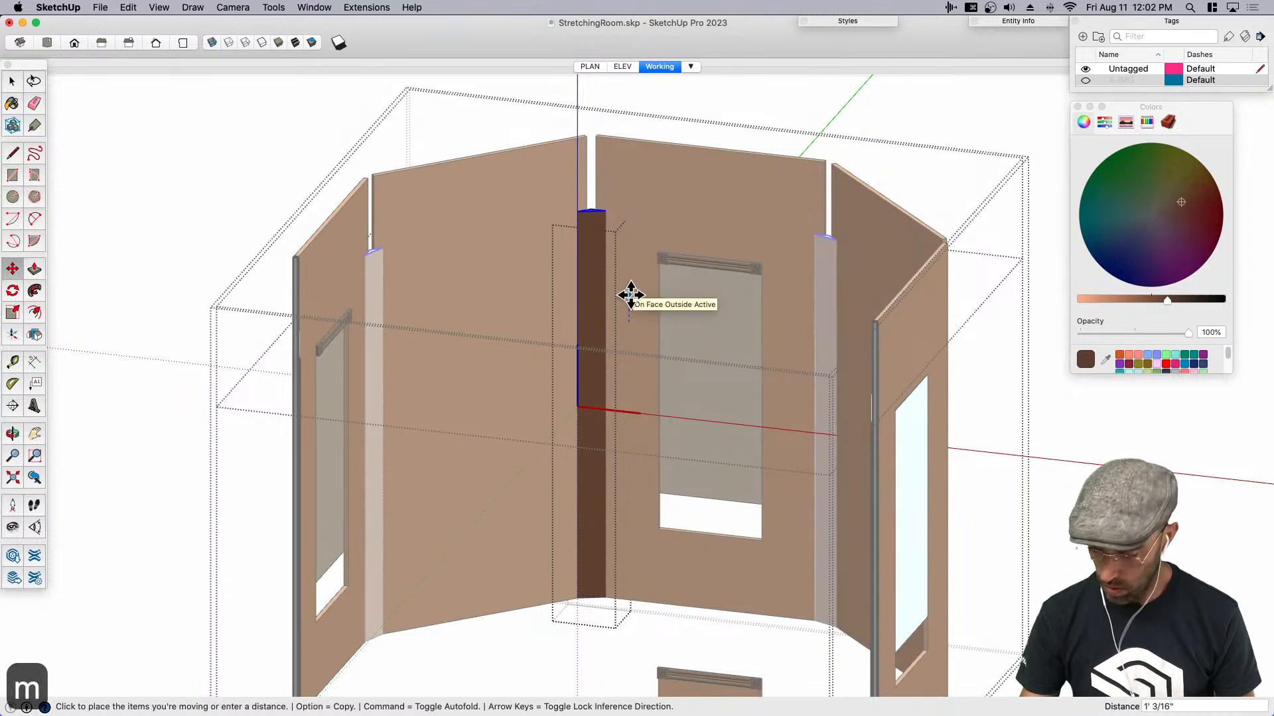
pyautogui.write("3'9")
pyautogui.press('Return')
pyautogui.press('space')
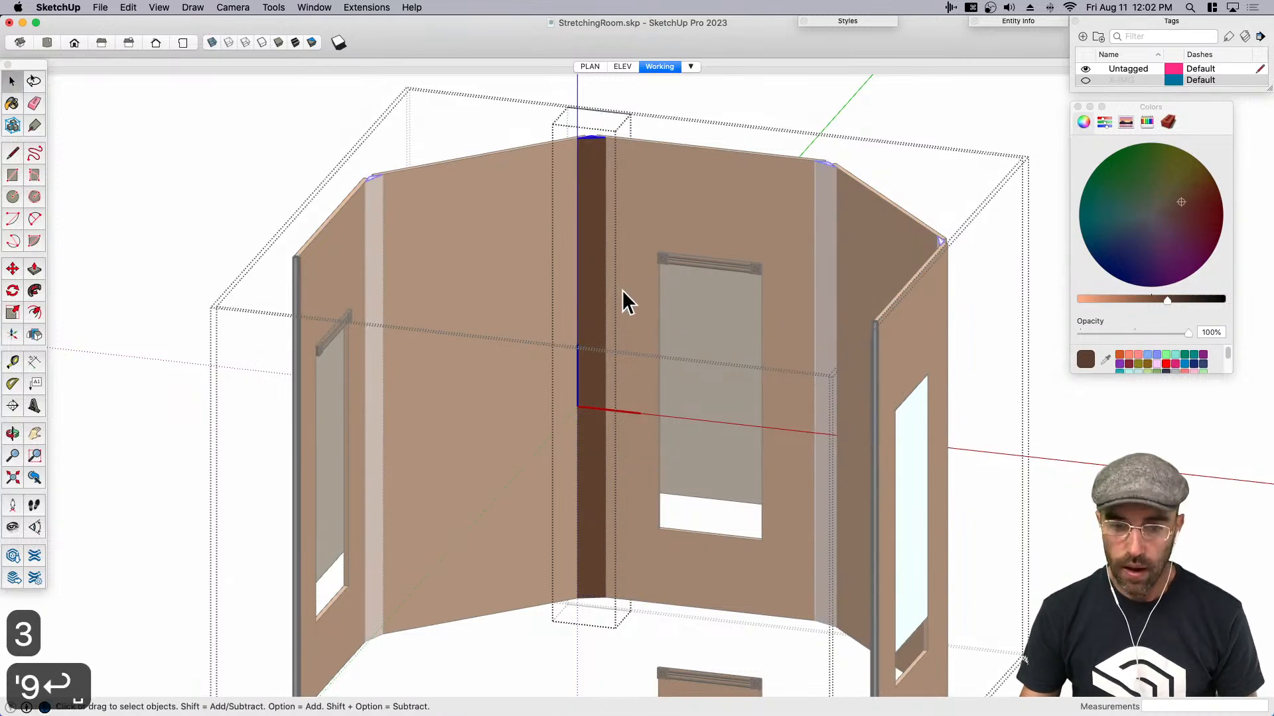
pyautogui.scroll(-3, 620, 282)
pyautogui.click(326, 180)
pyautogui.click(326, 180)
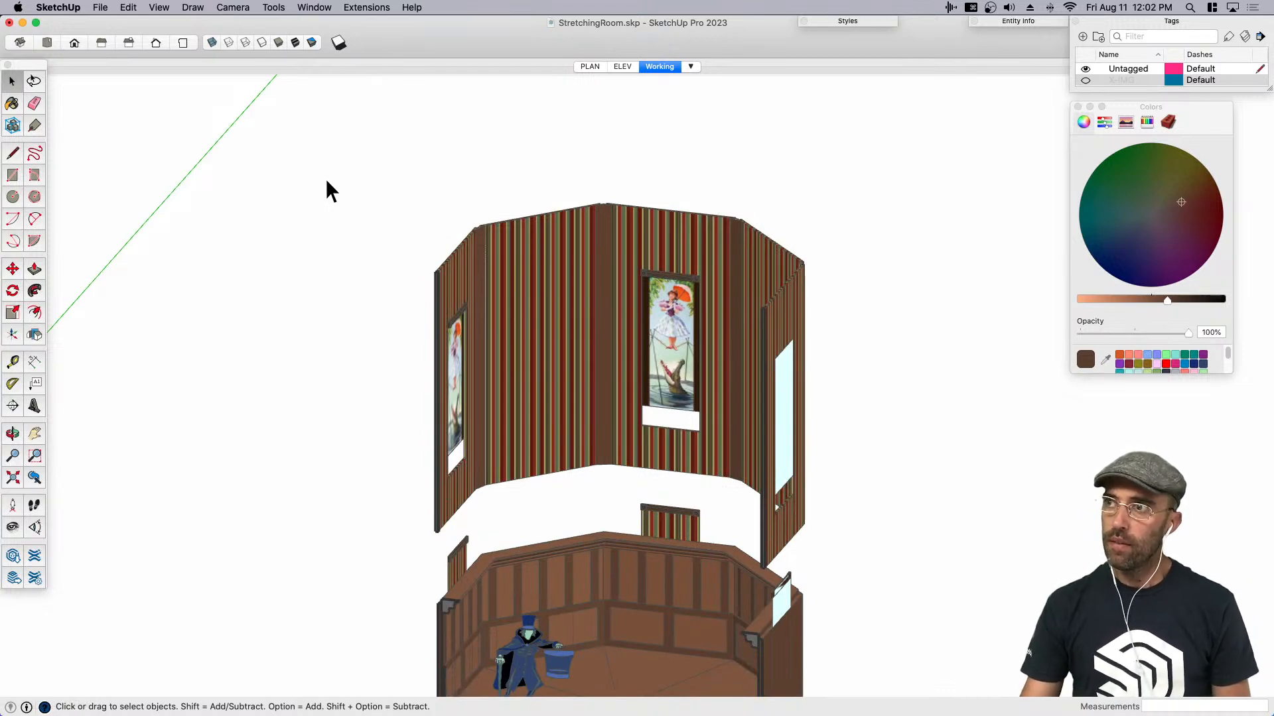
# - Take the top-hatted figure out of the lower room group by copying it, deleting it and pasting it in place outside
pyautogui.scroll(-3, 494, 392)
pyautogui.moveTo(624, 470); pyautogui.dragTo(640, 487, button='middle')
pyautogui.press('space')
pyautogui.scroll(2, 631, 392)
pyautogui.scroll(-2, 629, 392)
pyautogui.scroll(5, 559, 599)
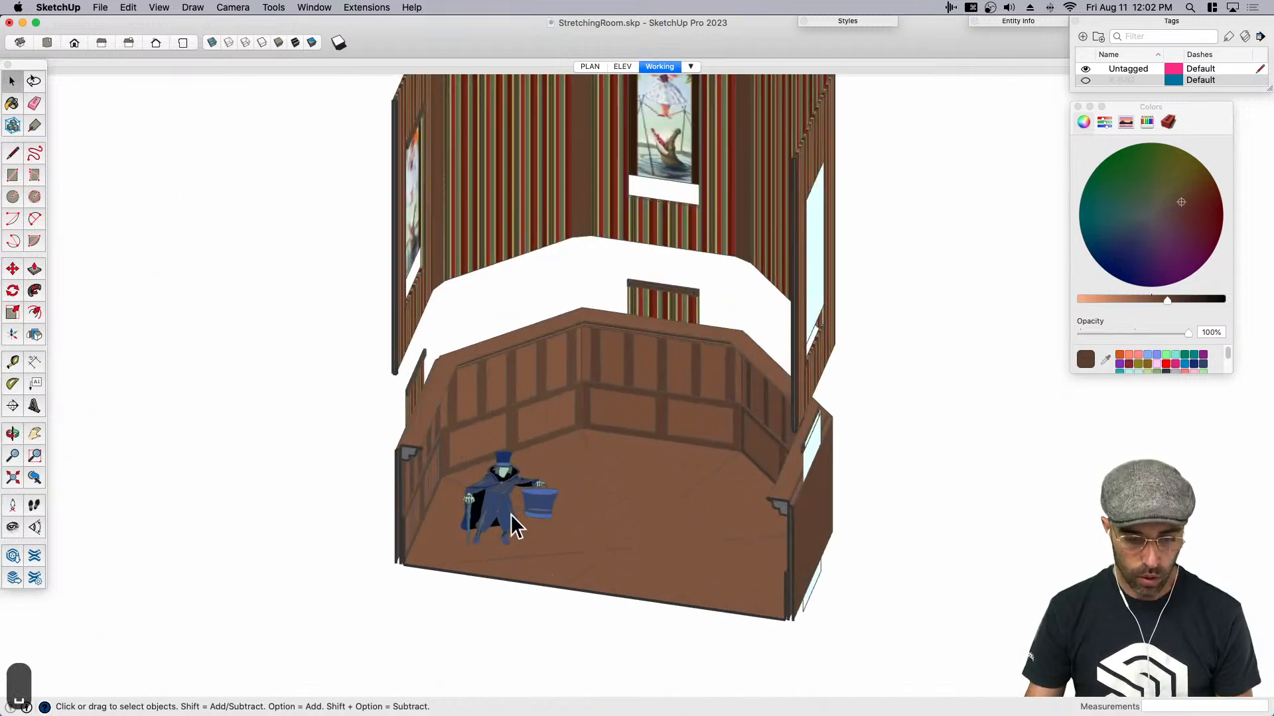
pyautogui.click(510, 523)
pyautogui.scroll(3, 505, 522)
pyautogui.doubleClick(492, 479)
pyautogui.click(491, 477)
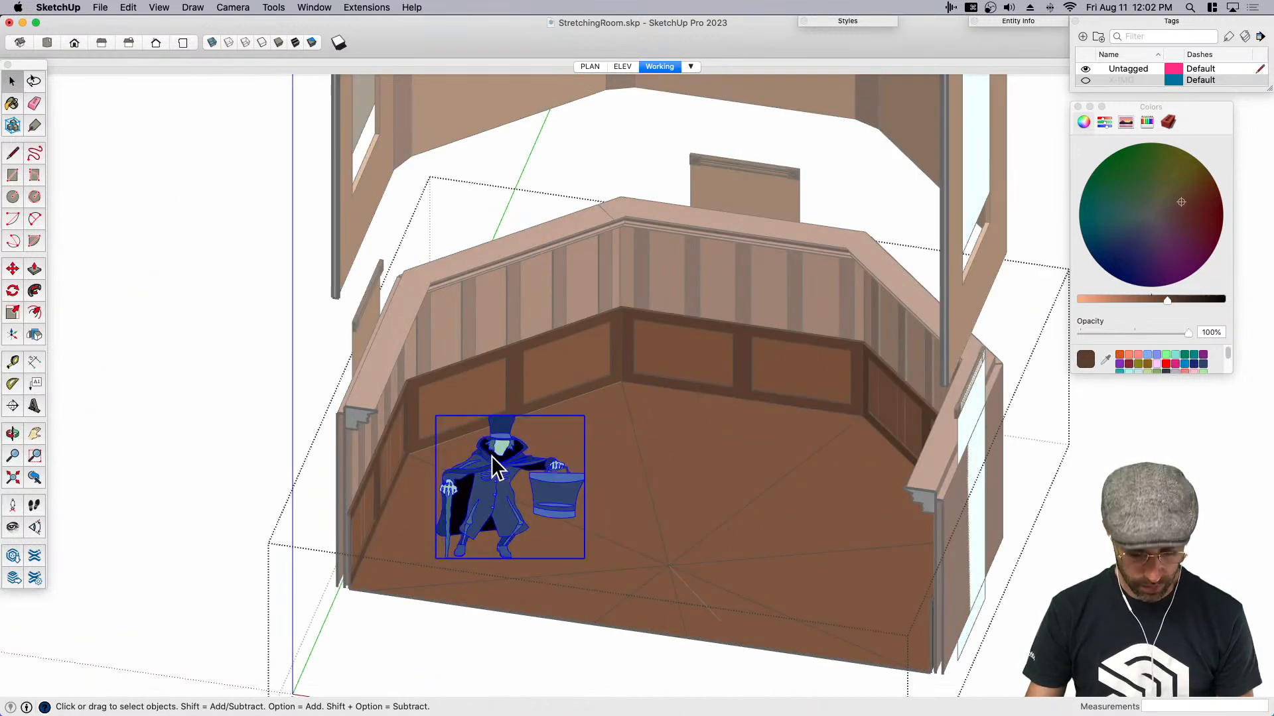
pyautogui.press('super+c')
pyautogui.scroll(-2, 491, 457)
pyautogui.press('BackSpace')
pyautogui.click(334, 484)
pyautogui.hotkey('shift', 'b')
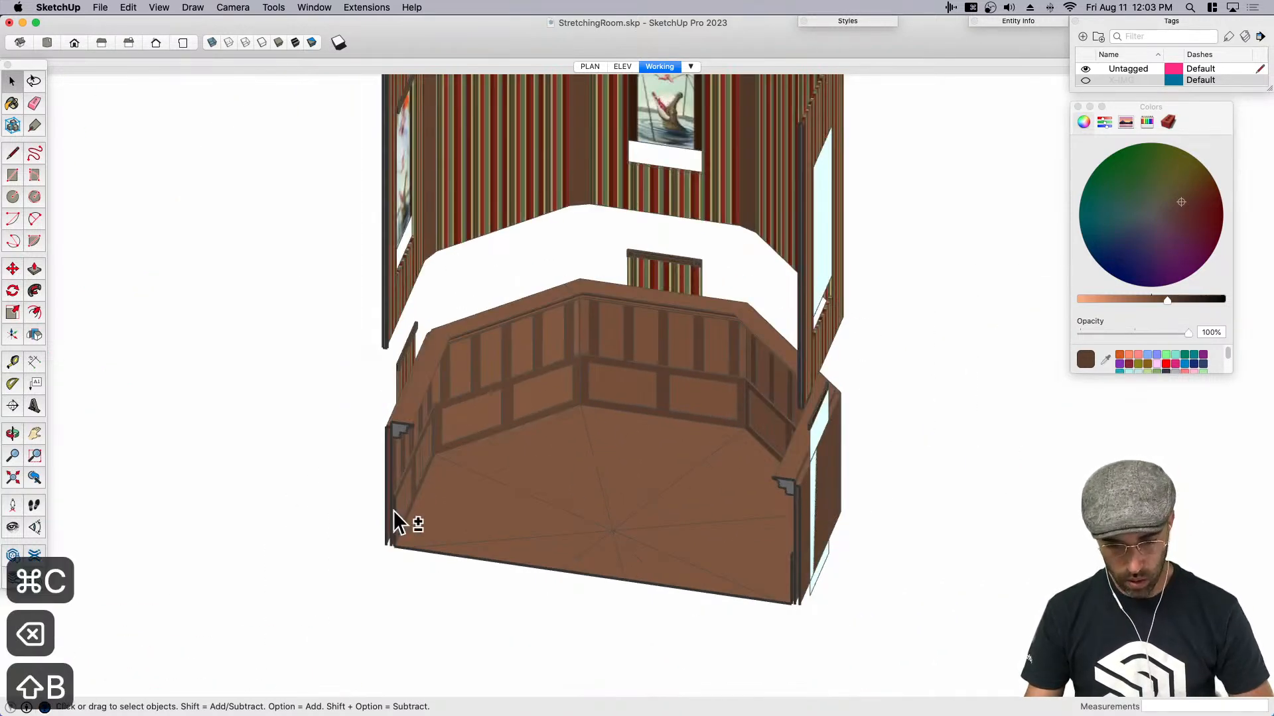
pyautogui.hotkey('shift', 'v')
# - Move the top-hatted figure about 2' 5" across the room floor
pyautogui.scroll(5, 497, 518)
pyautogui.press('m')
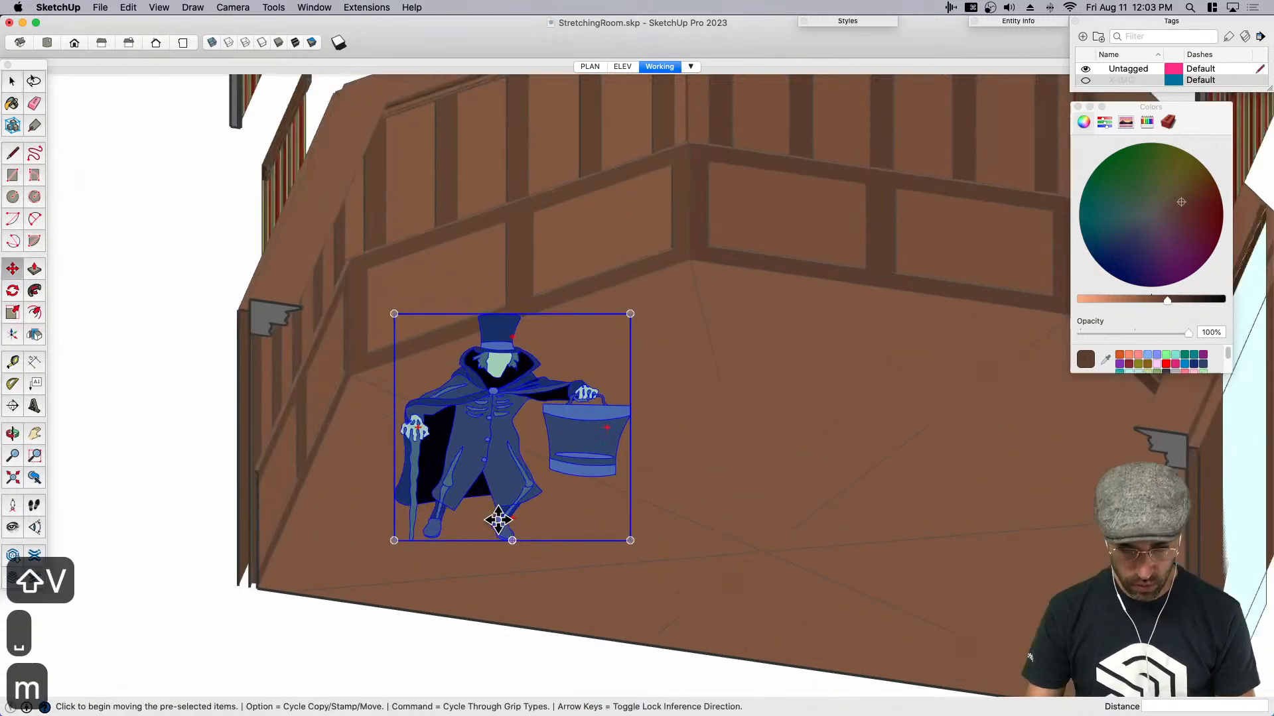
pyautogui.click(660, 544)
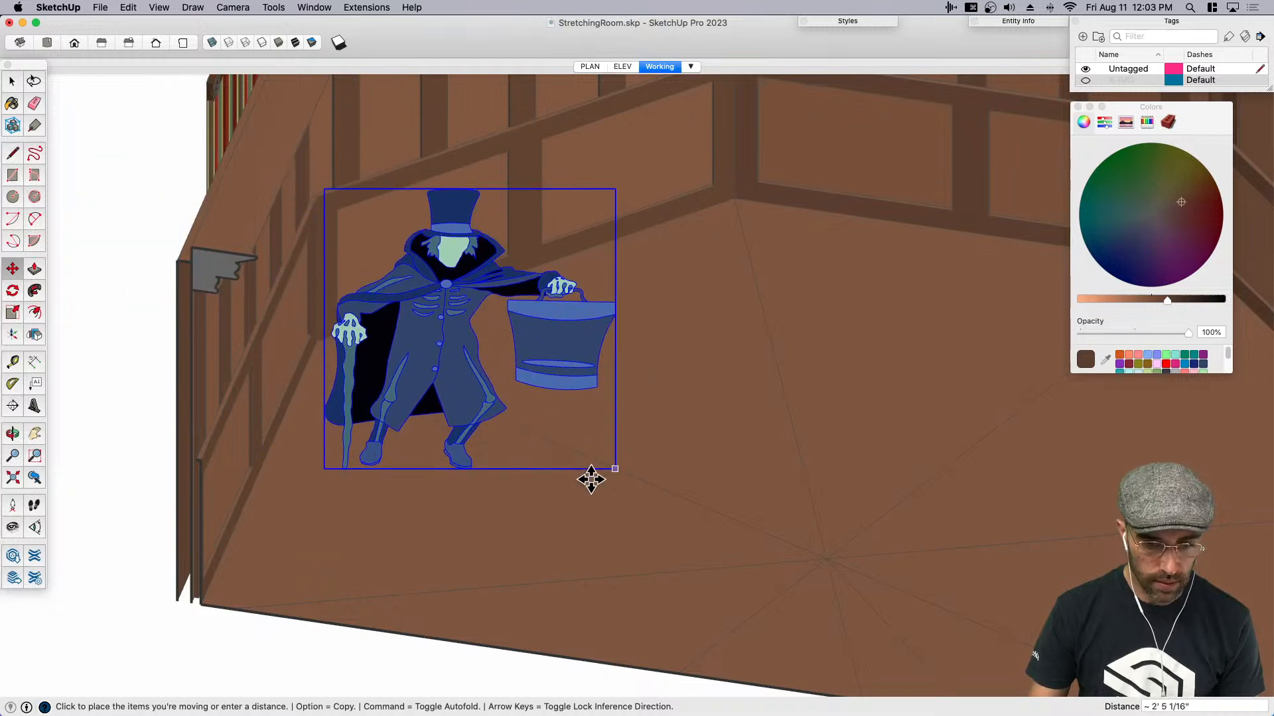
pyautogui.click(583, 463)
pyautogui.press('space')
pyautogui.scroll(-3, 549, 477)
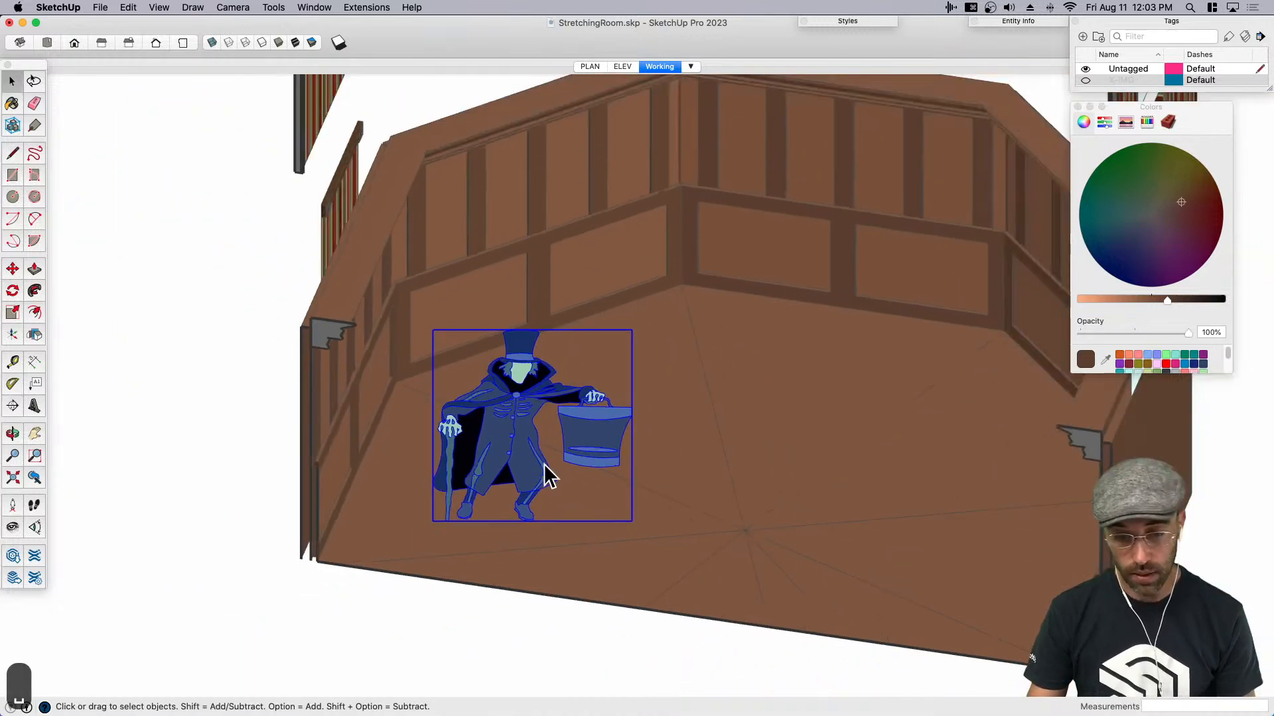
pyautogui.scroll(-5, 549, 476)
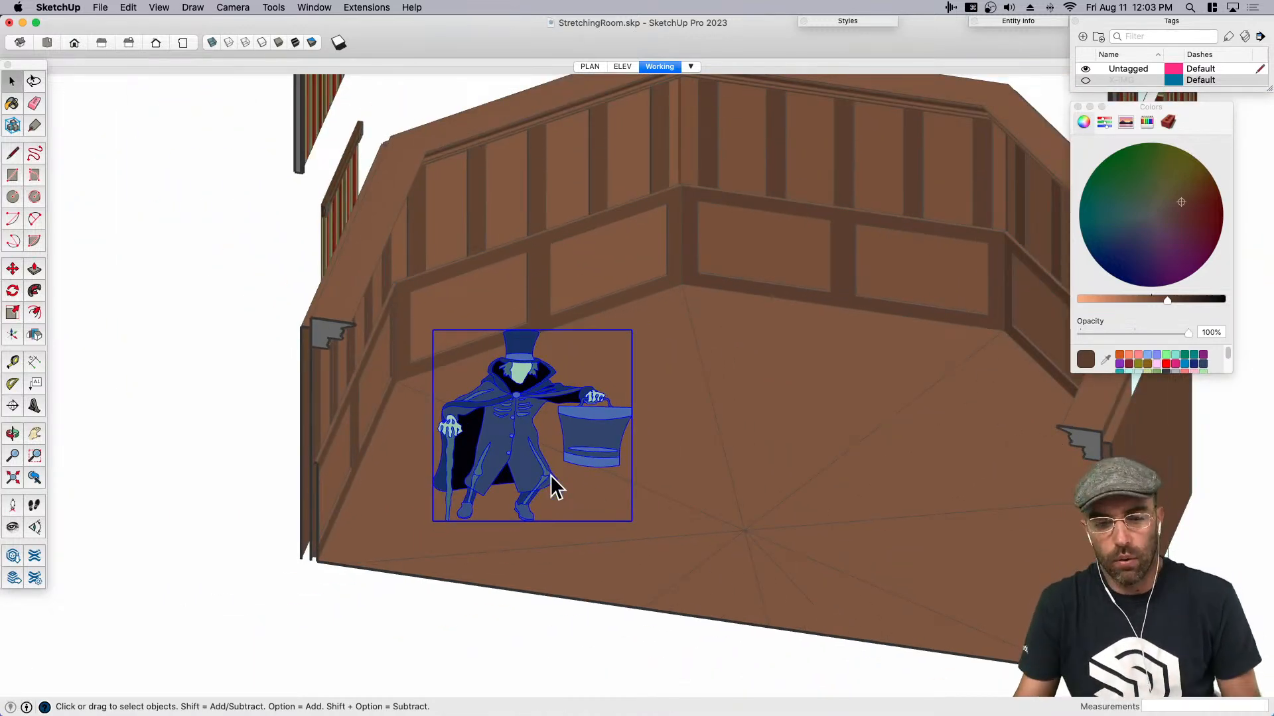
# - View the room from the front and check the stretching room ceiling, walls and portraits in the Preview reference screenshot
pyautogui.moveTo(555, 489); pyautogui.dragTo(287, 306, button='middle')
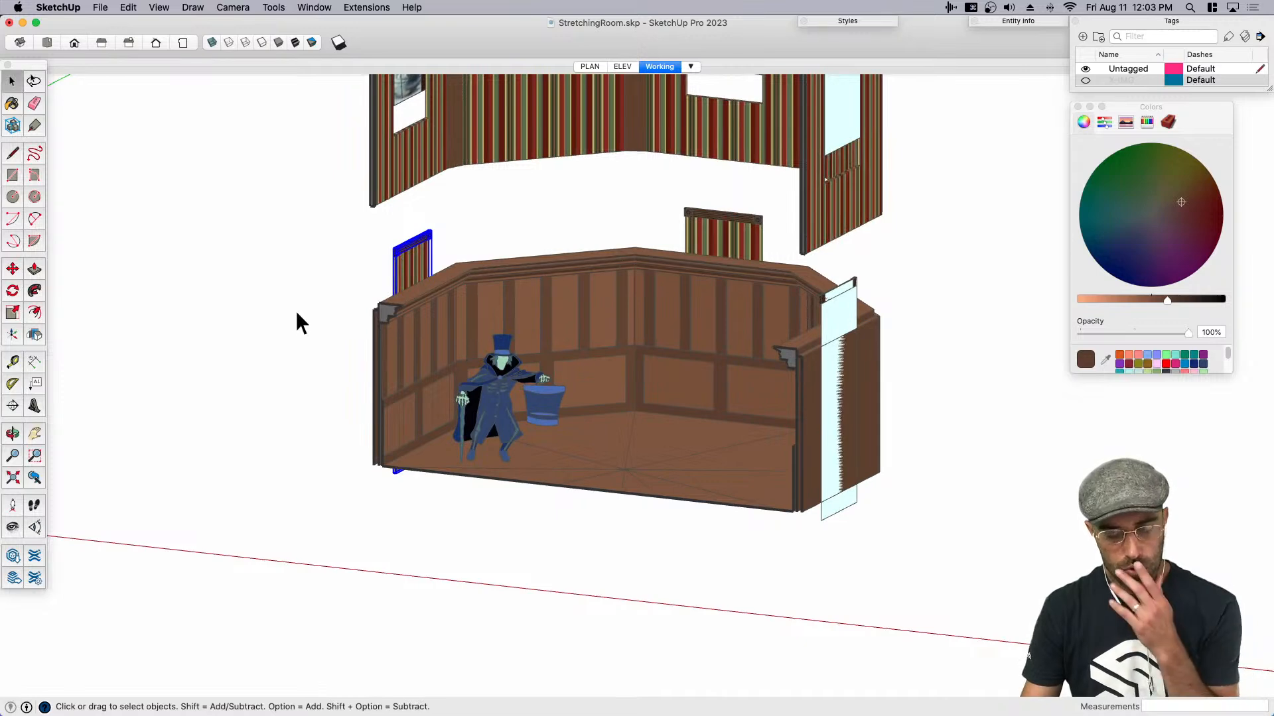
pyautogui.moveTo(296, 311); pyautogui.dragTo(660, 305, button='middle')
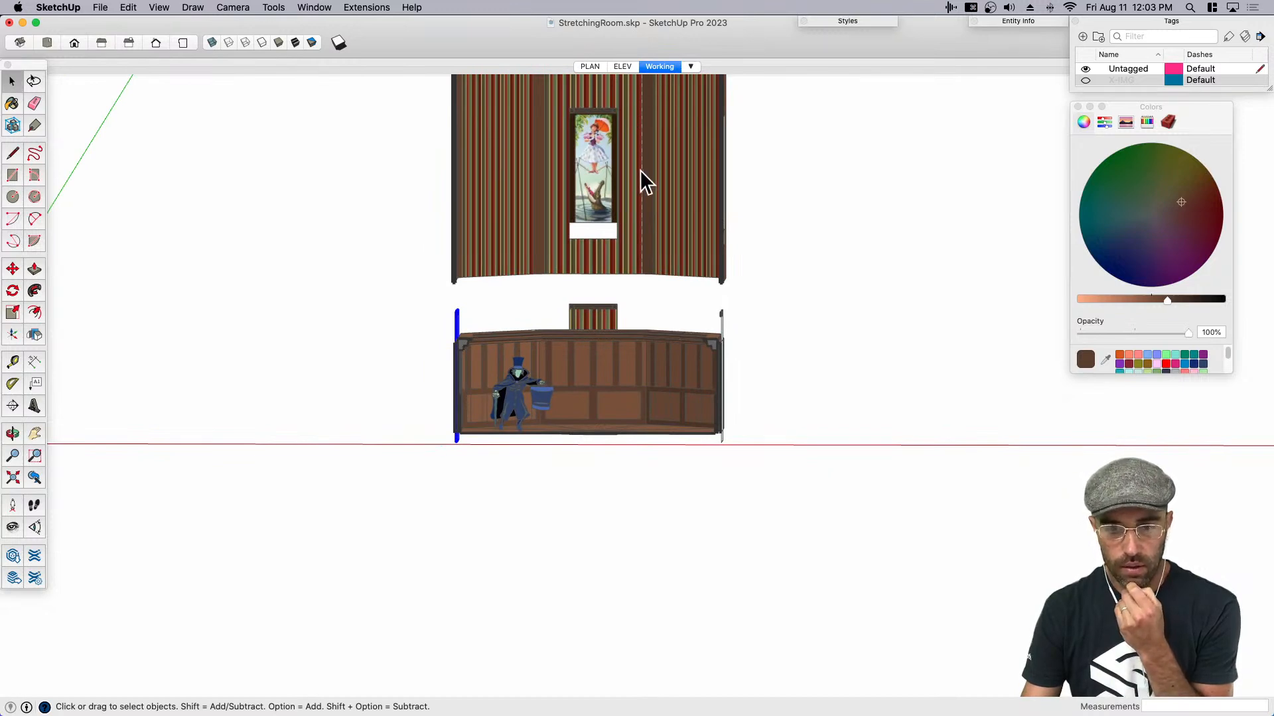
pyautogui.click(28, 2)
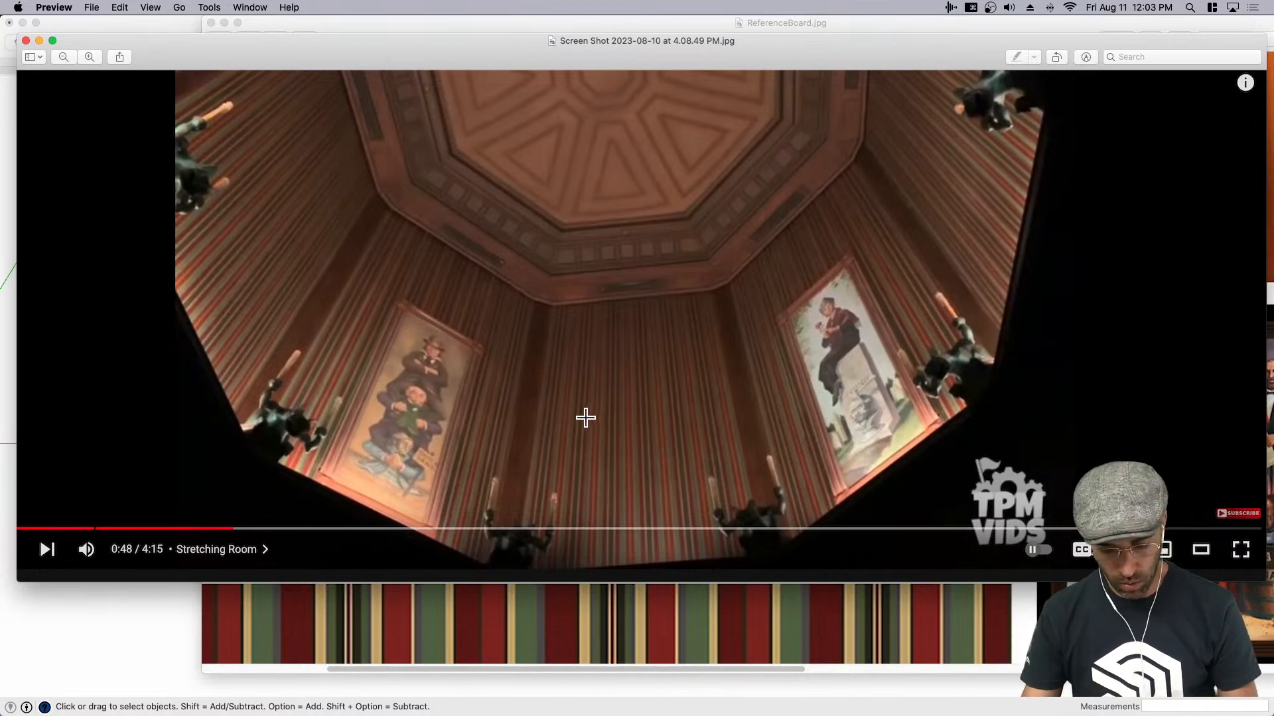
pyautogui.press('super+h')
# - Return to the model and move the upper striped walls with their portraits straight down toward the wood-panelled lower room
pyautogui.scroll(3, 588, 285)
pyautogui.click(590, 323)
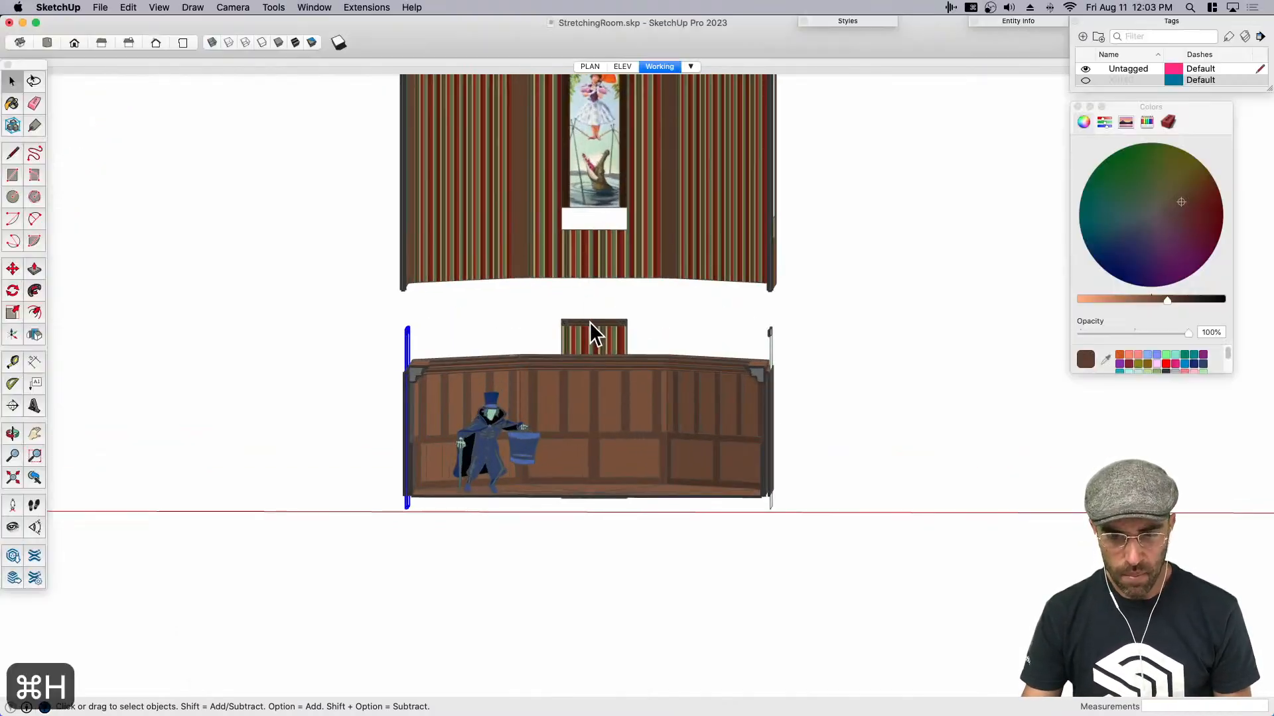
pyautogui.click(589, 324)
pyautogui.scroll(-3, 593, 310)
pyautogui.click(635, 229)
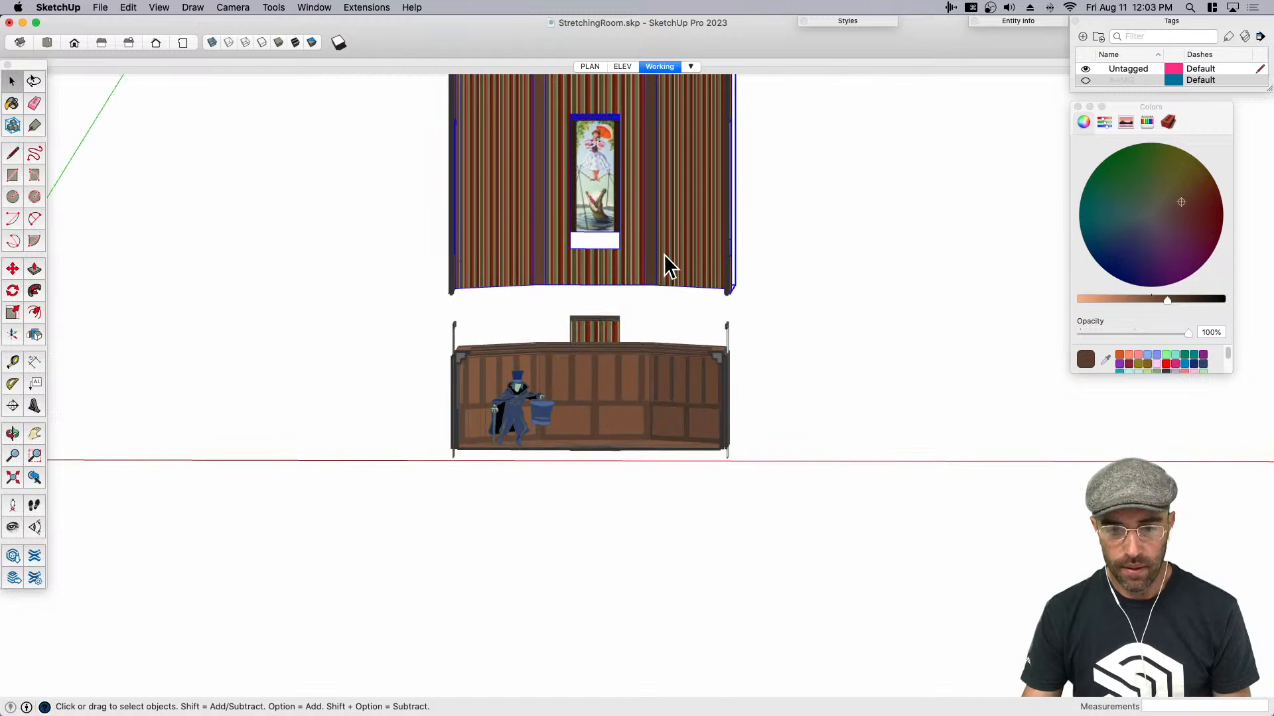
pyautogui.scroll(5, 636, 237)
pyautogui.press('m')
pyautogui.click(628, 187)
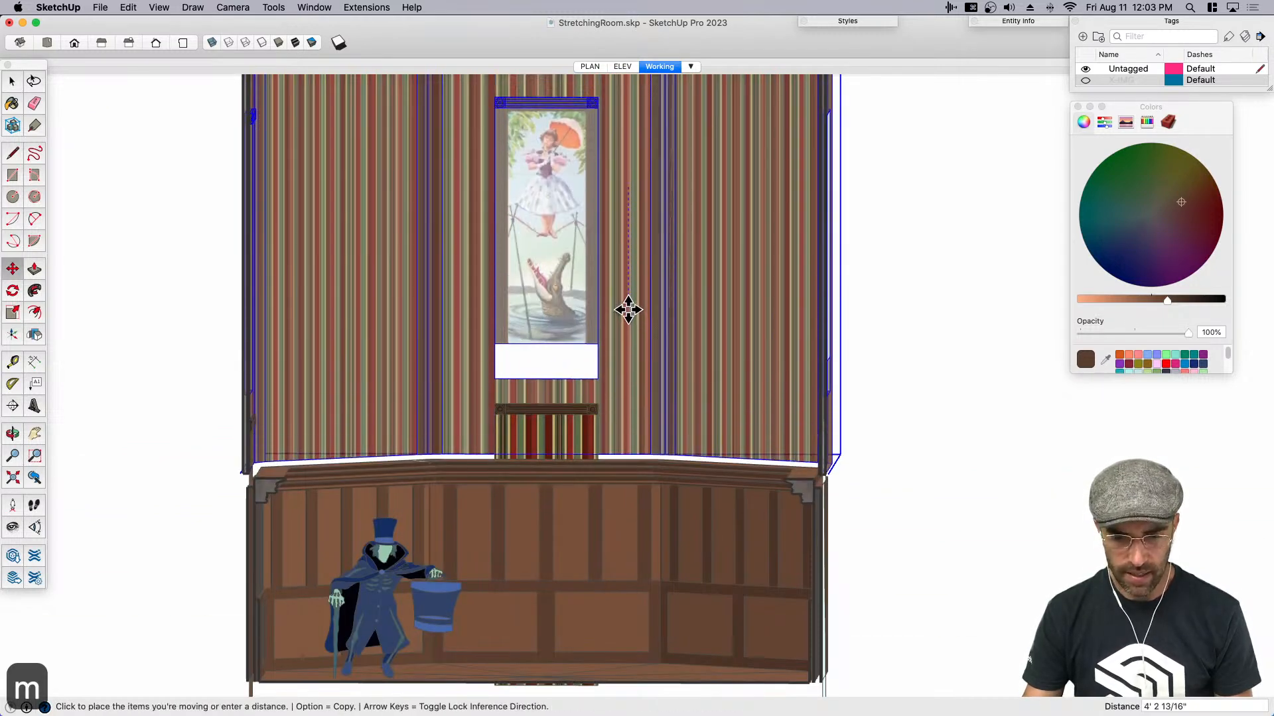
pyautogui.click(625, 344)
pyautogui.press('space')
# - Check the reference section drawing, then lower the upper walls about another 8" so the portrait meets its bottom frame
pyautogui.press('super+Tab')
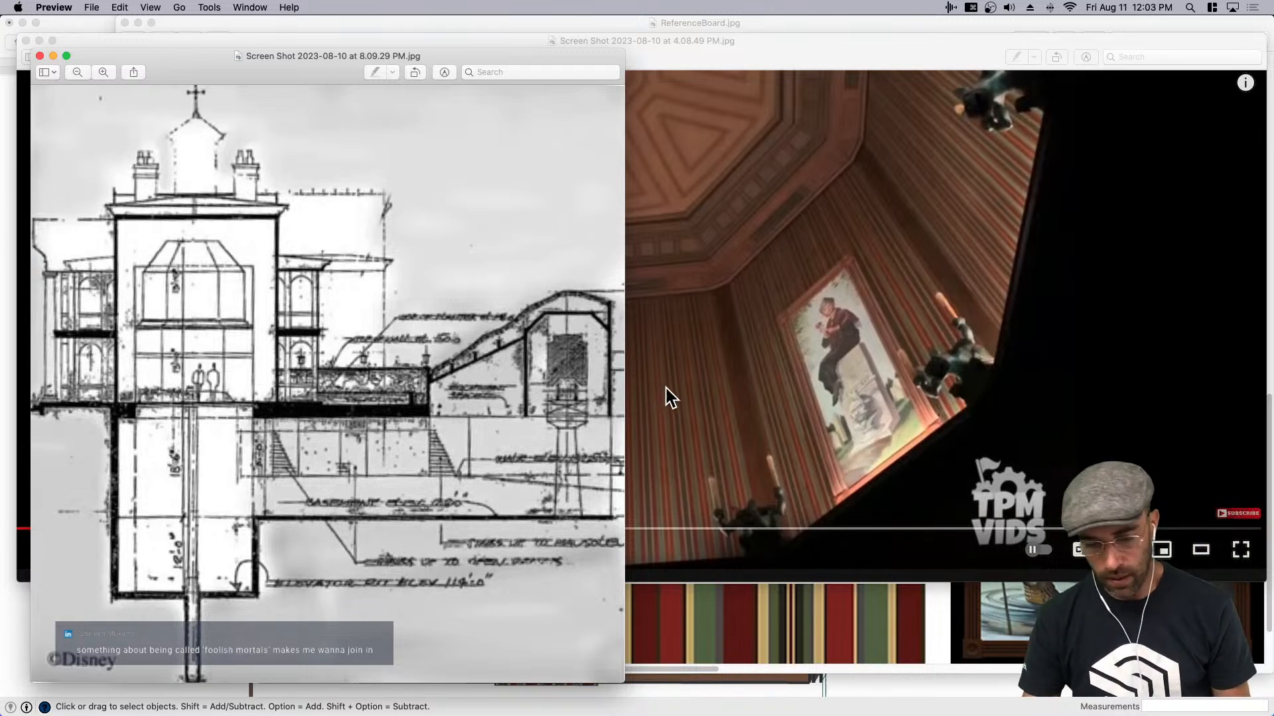
pyautogui.click(827, 690)
pyautogui.press('space')
pyautogui.scroll(3, 602, 343)
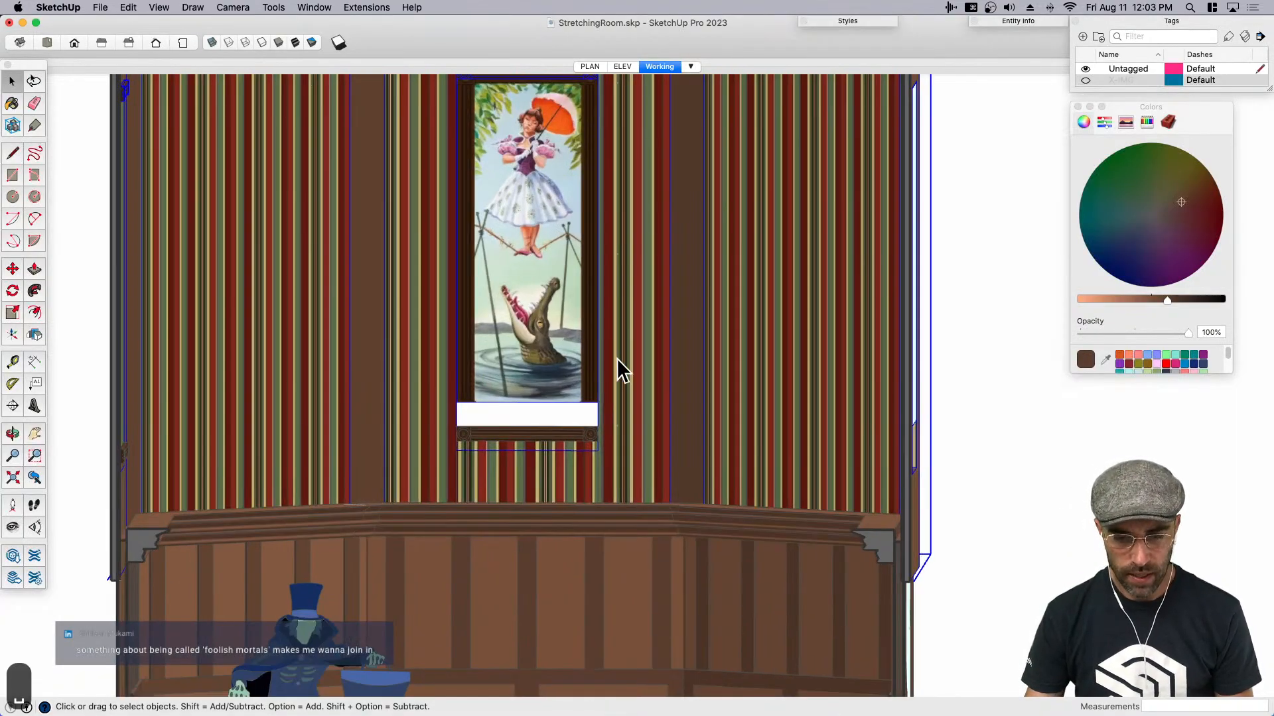
pyautogui.scroll(3, 616, 358)
pyautogui.press('m')
pyautogui.click(617, 356)
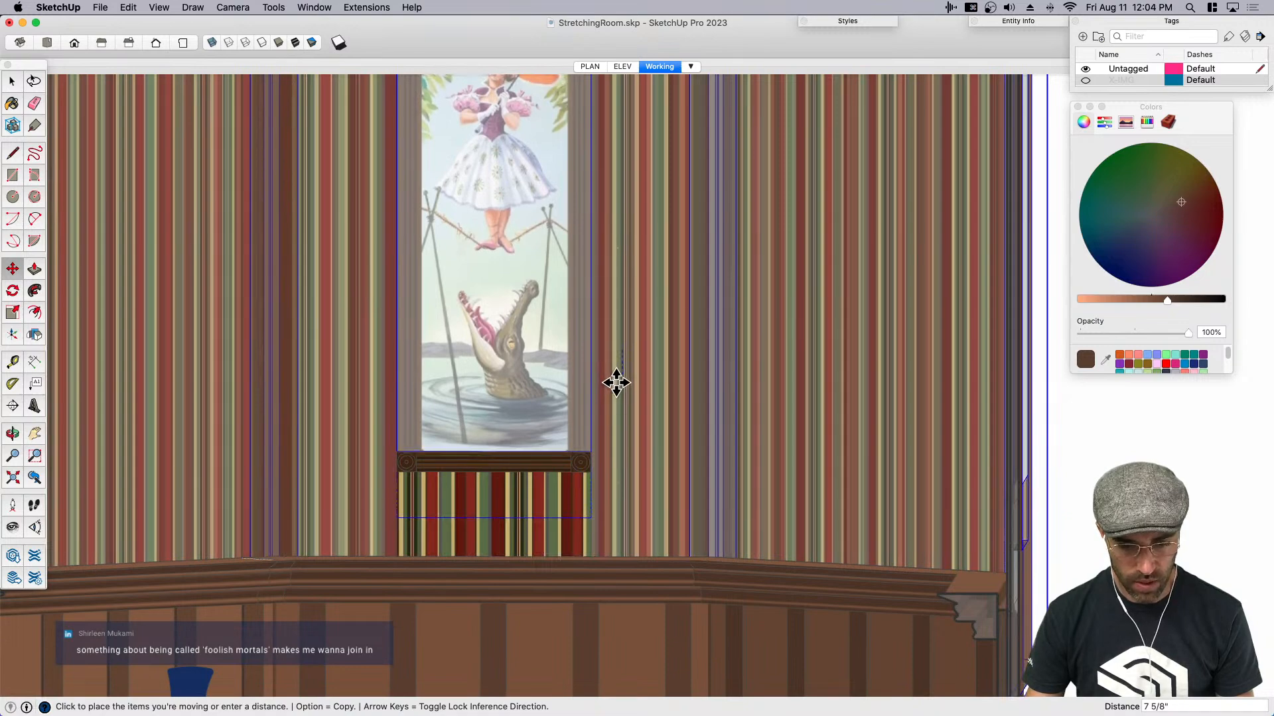
pyautogui.click(616, 384)
pyautogui.press('space')
# - Copy the triangular floor face out of the nested lower room groups and paste it in place outside them
pyautogui.scroll(-8, 614, 379)
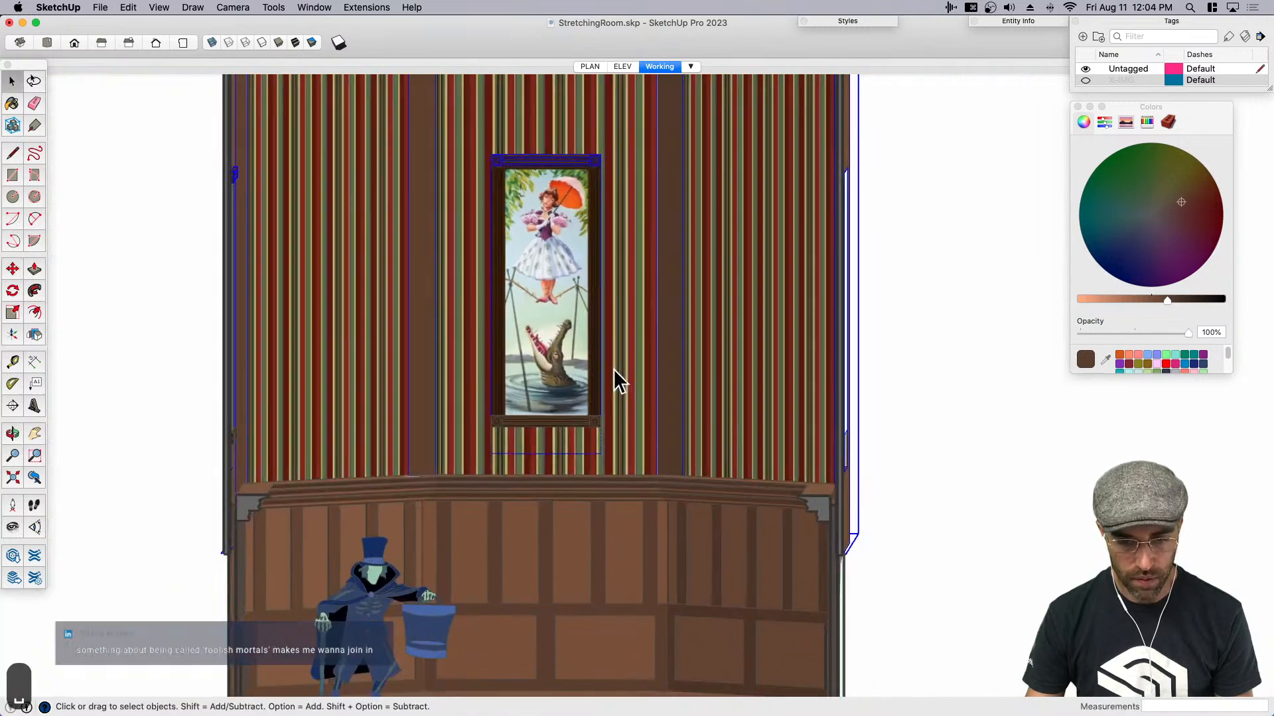
pyautogui.click(841, 418)
pyautogui.click(841, 418)
pyautogui.moveTo(601, 418); pyautogui.dragTo(565, 490, button='middle')
pyautogui.press('space')
pyautogui.scroll(-3, 584, 459)
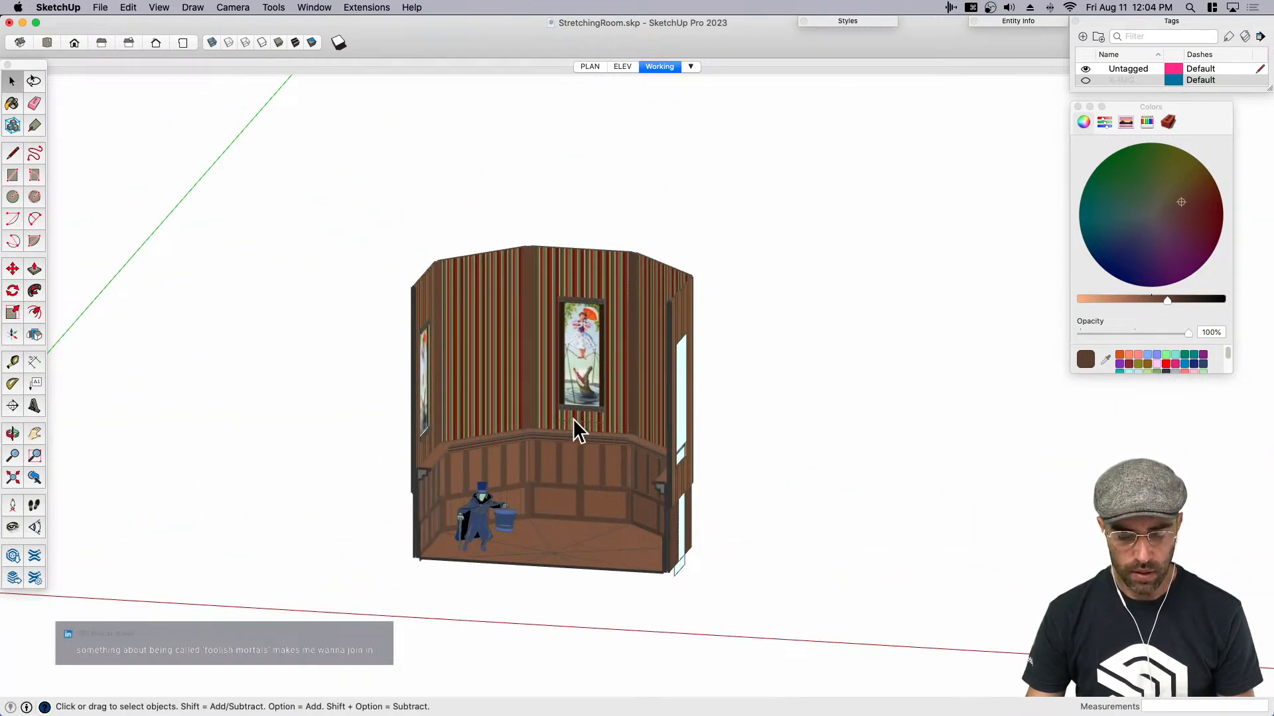
pyautogui.scroll(-4, 584, 293)
pyautogui.moveTo(584, 298); pyautogui.dragTo(569, 512, button='middle')
pyautogui.scroll(6, 533, 445)
pyautogui.doubleClick(536, 426)
pyautogui.click(533, 417)
pyautogui.doubleClick(532, 416)
pyautogui.click(532, 415)
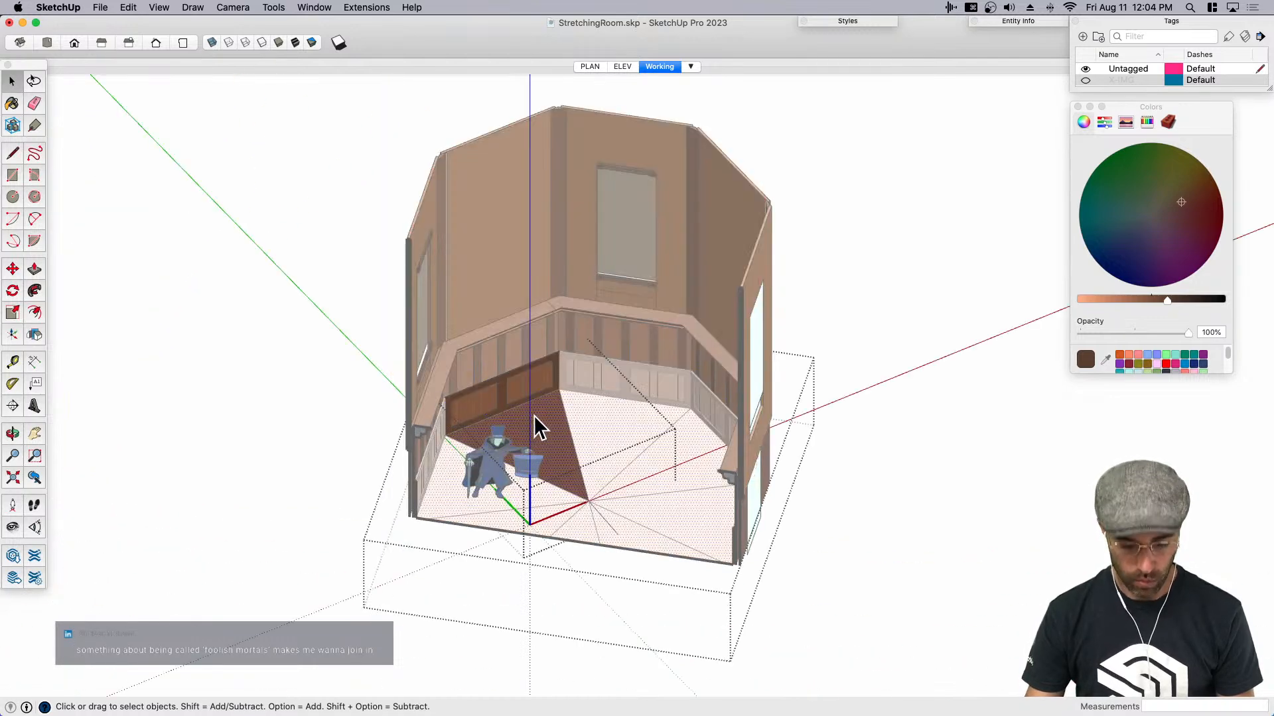
pyautogui.press('super+c')
pyautogui.scroll(-5, 532, 415)
pyautogui.click(764, 516)
pyautogui.press('shift+super+v')
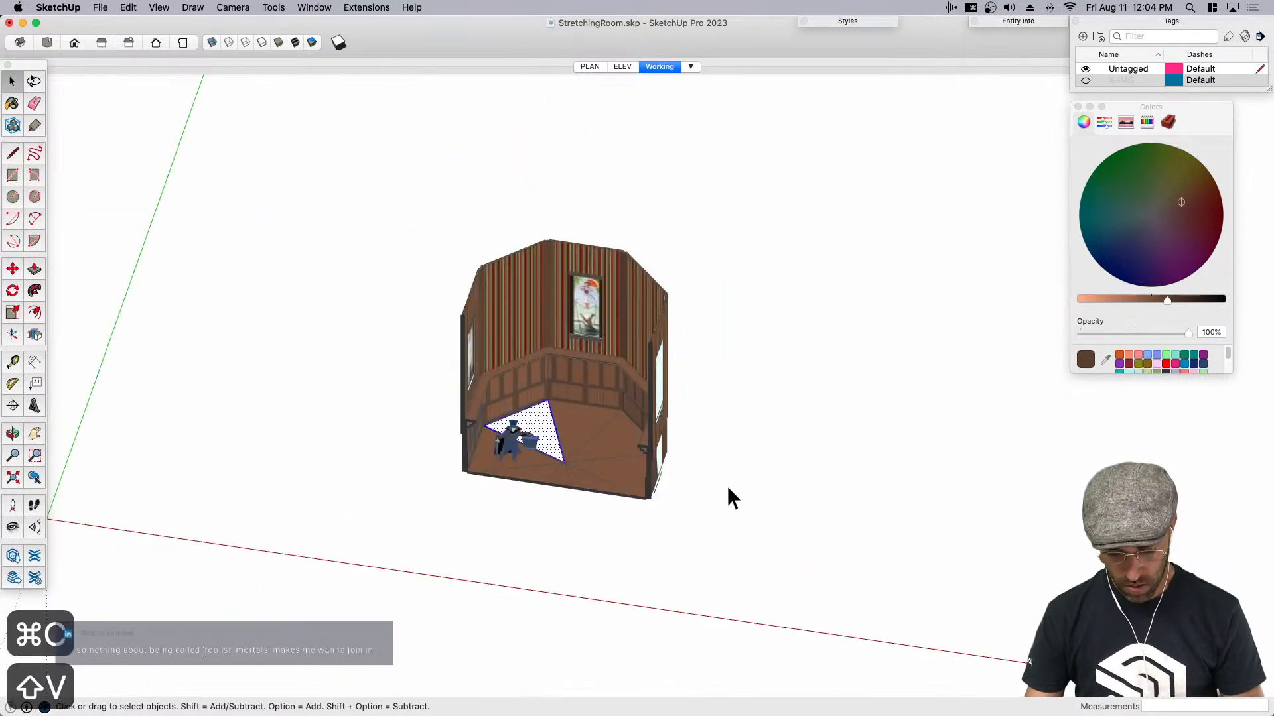
pyautogui.press('m')
pyautogui.press('space')
# - Rotate-copy the pasted triangular floor face by 45° around the room's centre, making seven copies to complete the octagon
pyautogui.scroll(2, 568, 466)
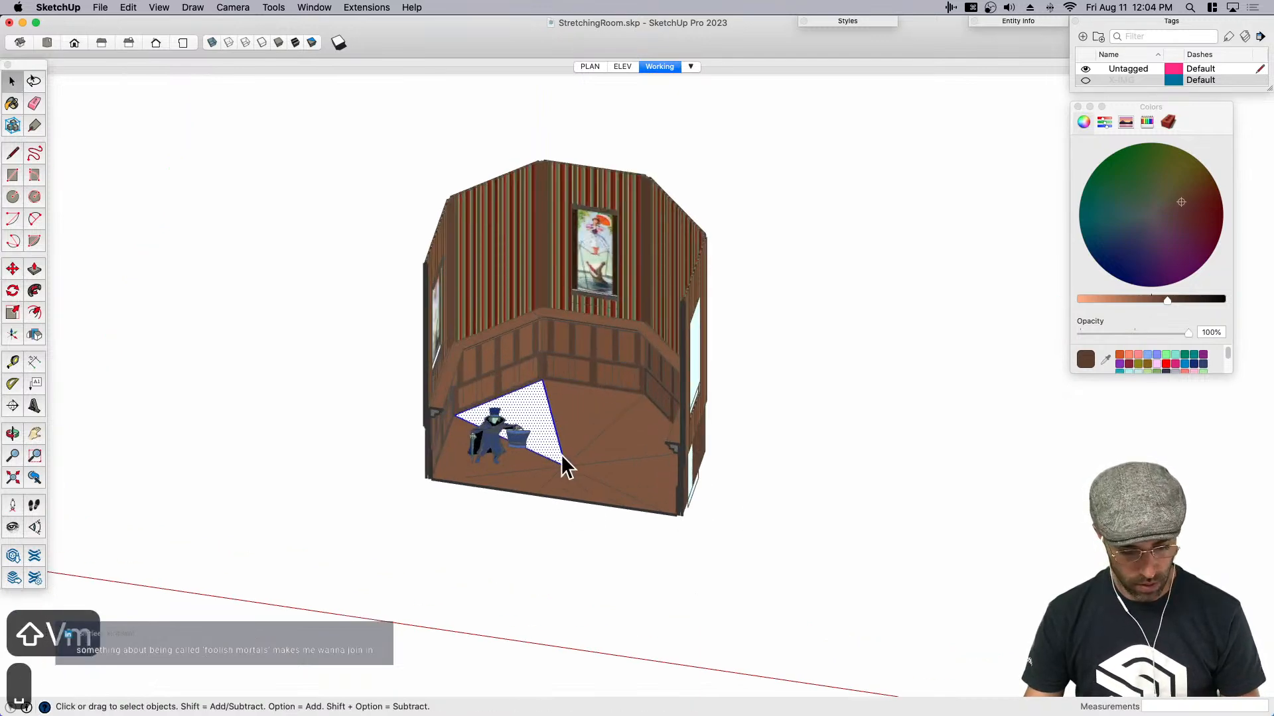
pyautogui.scroll(2, 567, 466)
pyautogui.press('q')
pyautogui.click(565, 470)
pyautogui.click(588, 415)
pyautogui.write('45')
pyautogui.press('Return')
pyautogui.write('x')
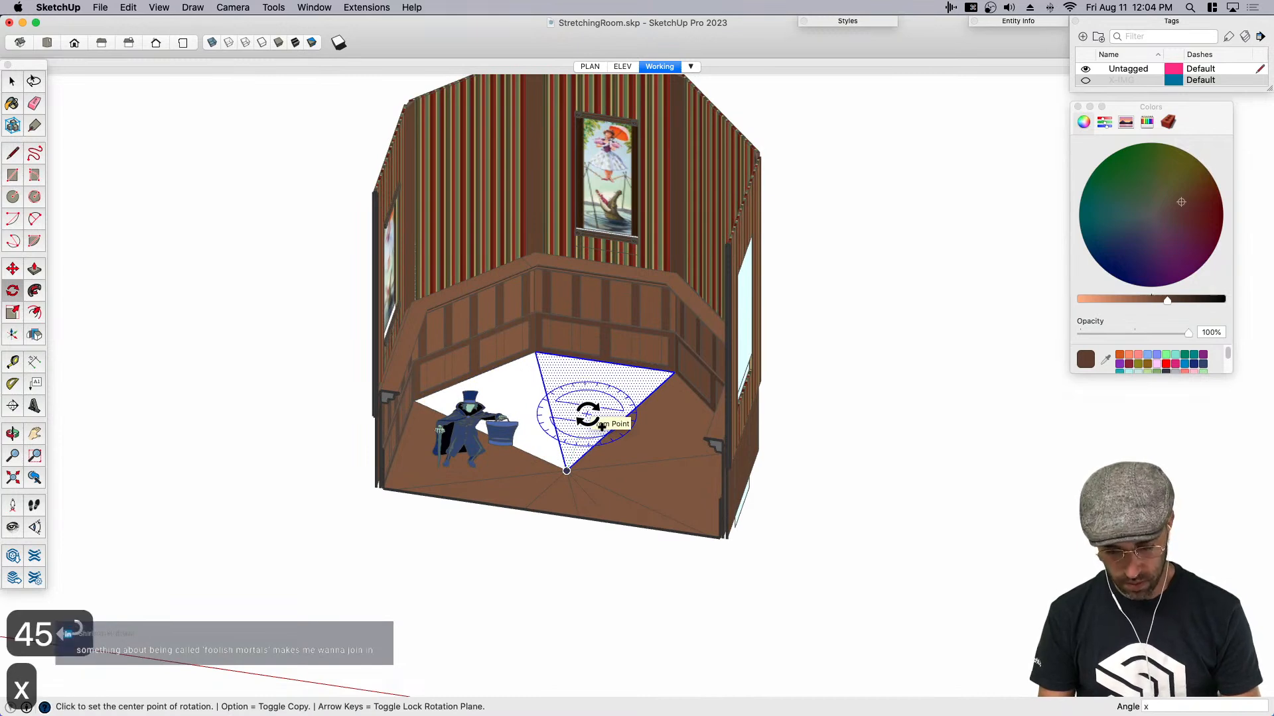
pyautogui.write('7')
pyautogui.press('Return')
# - Delete the radial lines between the copied triangles to merge them into a single octagonal face
pyautogui.press('e')
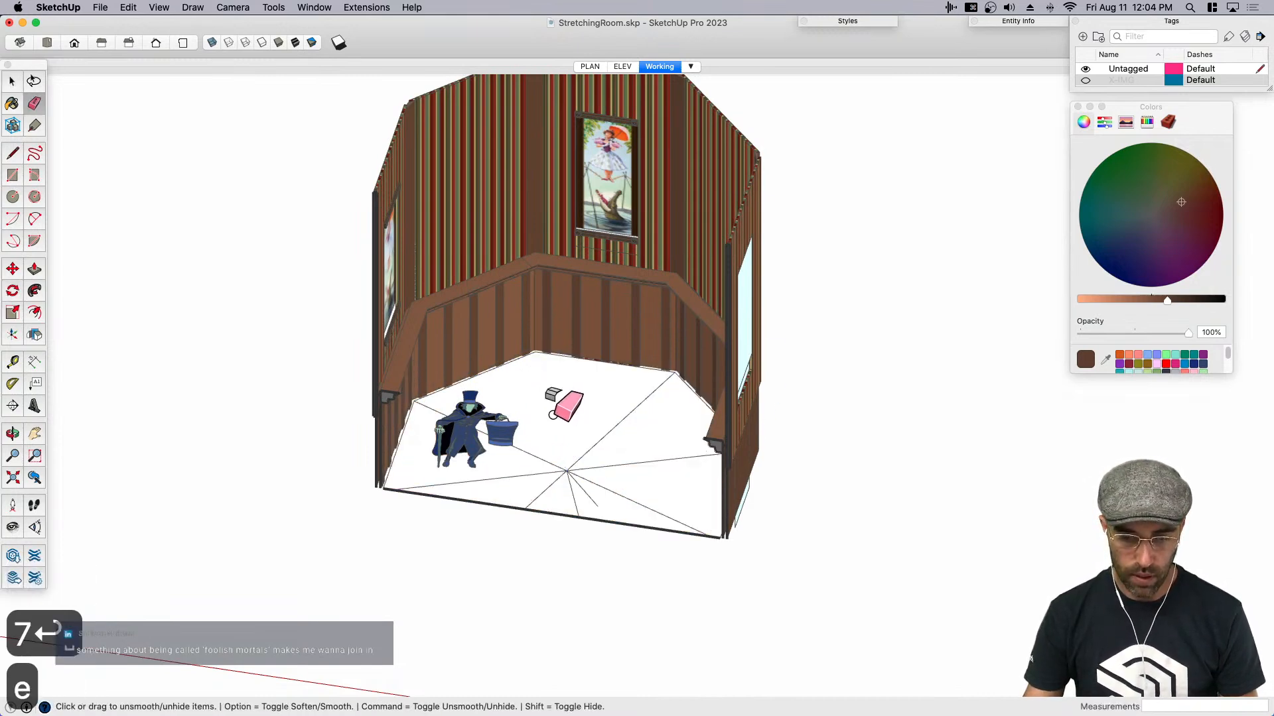
pyautogui.press('cmd+z')
pyautogui.press('BackSpace')
pyautogui.click(535, 456)
pyautogui.press('BackSpace')
pyautogui.click(588, 453)
pyautogui.press('BackSpace')
pyautogui.click(536, 474)
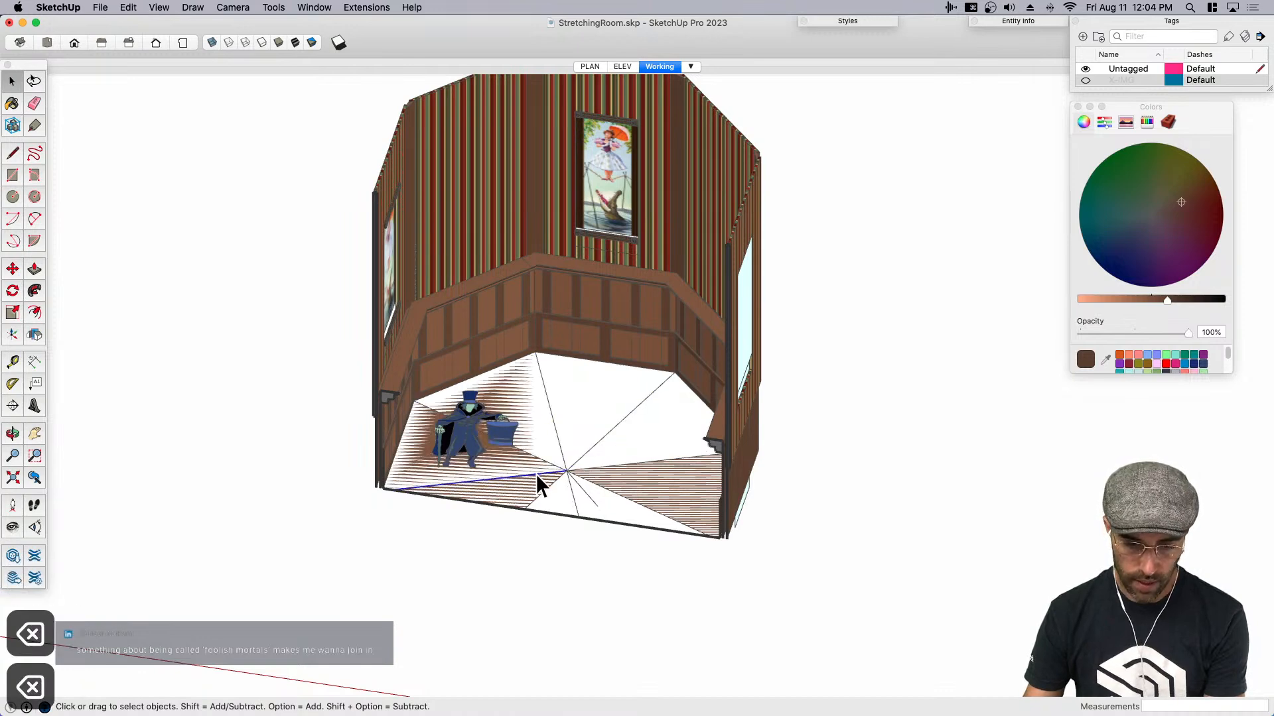
pyautogui.press('BackSpace')
pyautogui.click(571, 492)
pyautogui.press('BackSpace')
pyautogui.press('BackSpace')
pyautogui.click(586, 469)
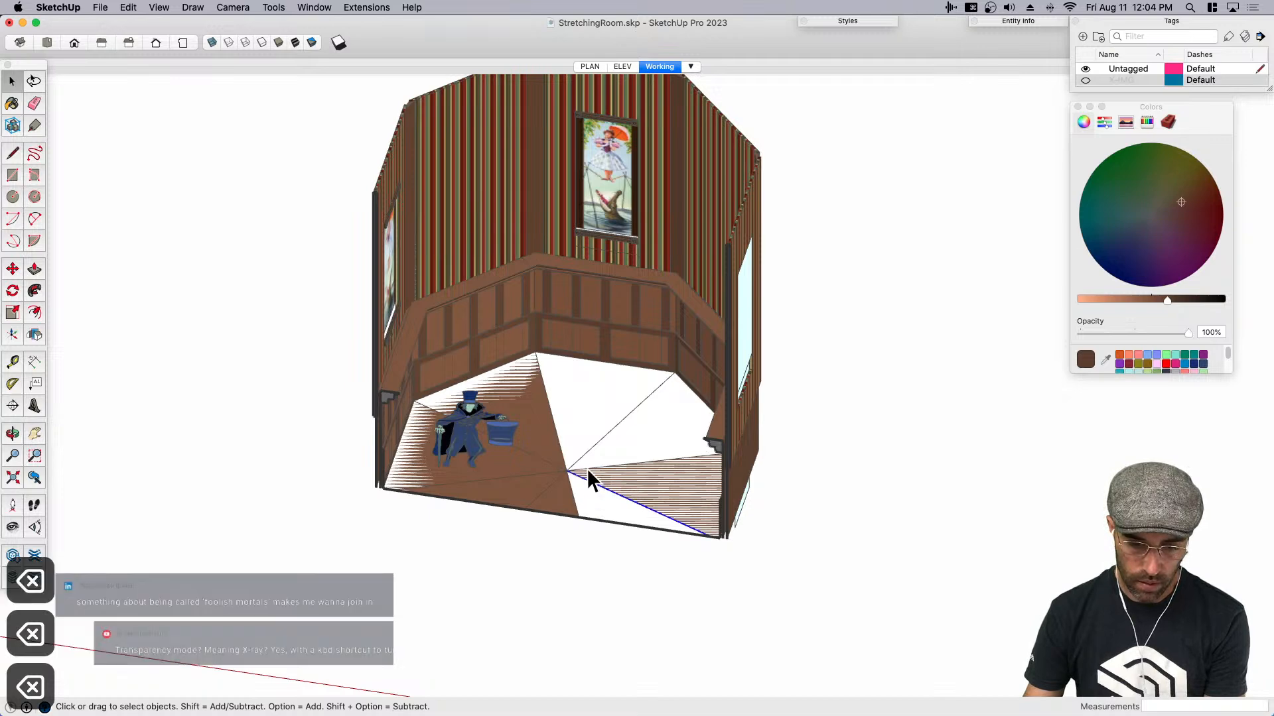
pyautogui.press('BackSpace')
pyautogui.click(627, 465)
pyautogui.press('BackSpace')
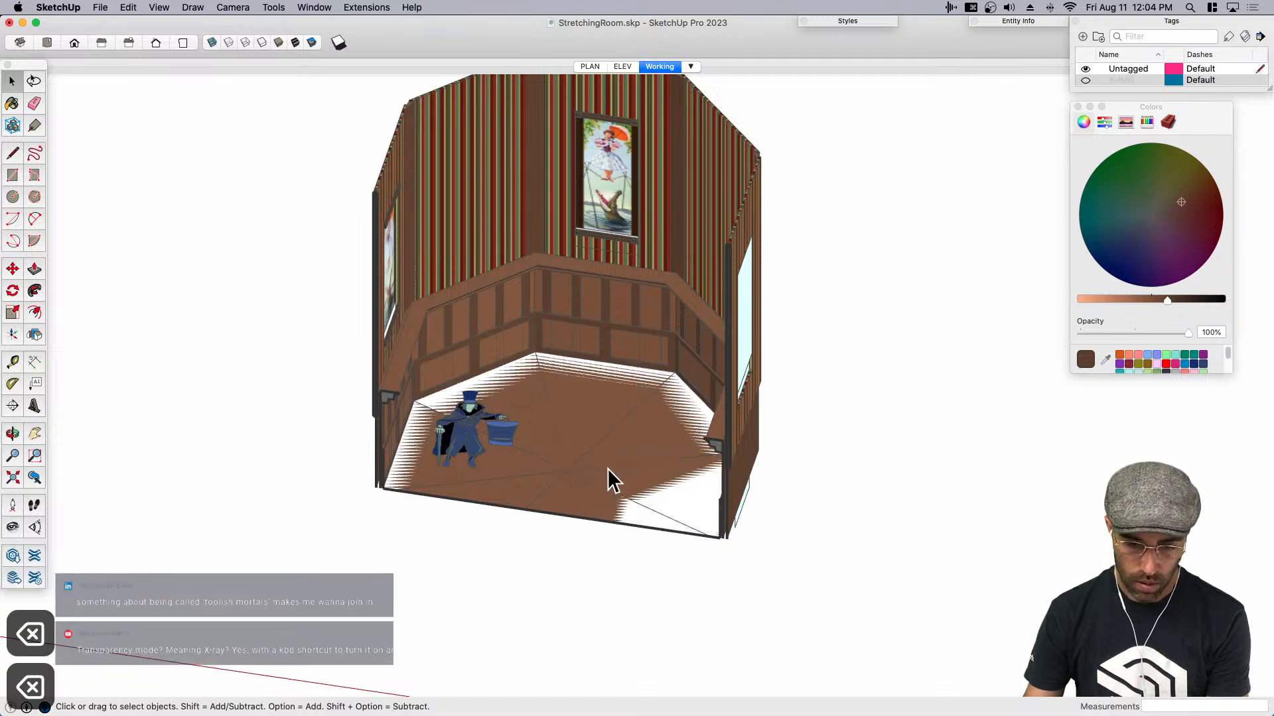
# - Select the merged octagonal face and move it vertically from the floor to partway up the striped walls
pyautogui.click(607, 468)
pyautogui.moveTo(607, 468); pyautogui.dragTo(651, 369, button='middle')
pyautogui.scroll(-1, 671, 447)
pyautogui.click(671, 447)
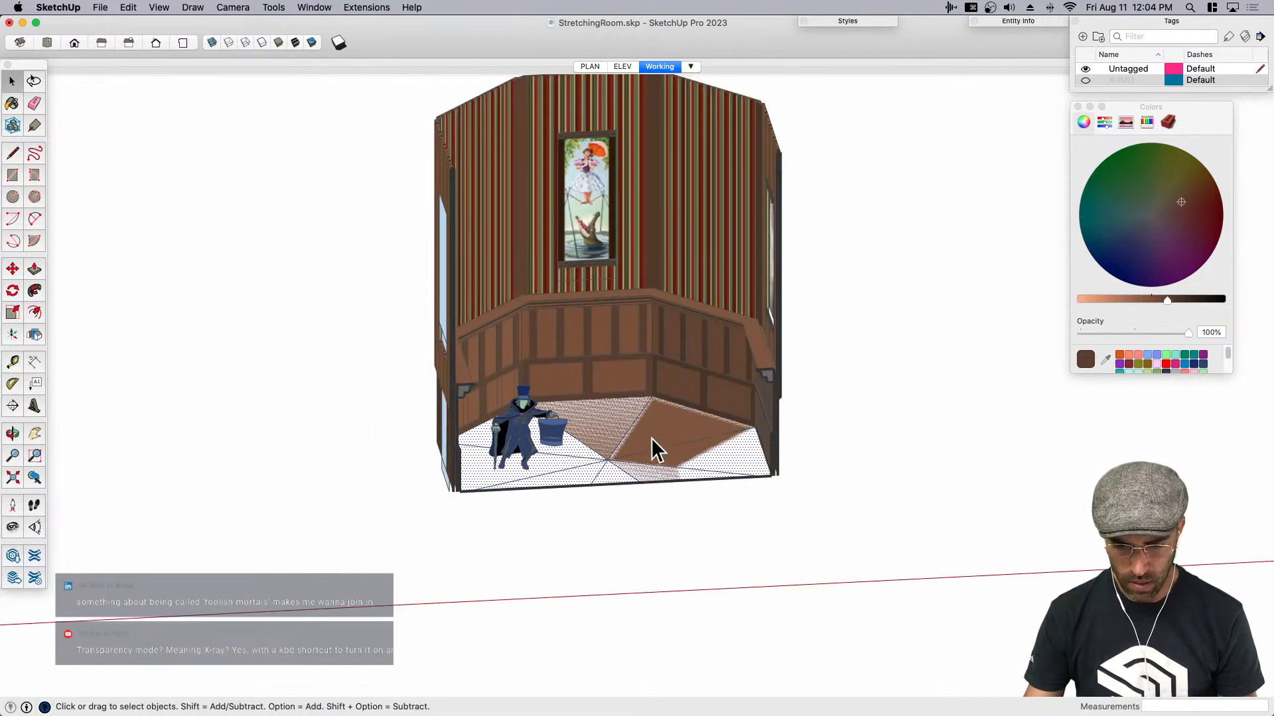
pyautogui.press('m')
pyautogui.scroll(-4, 671, 506)
pyautogui.click(845, 510)
pyautogui.click(848, 358)
pyautogui.press('space')
# - Push/Pull the octagonal face to a thickness of 1' and group it as the ceiling slab
pyautogui.scroll(2, 671, 347)
pyautogui.press('p')
pyautogui.press('space')
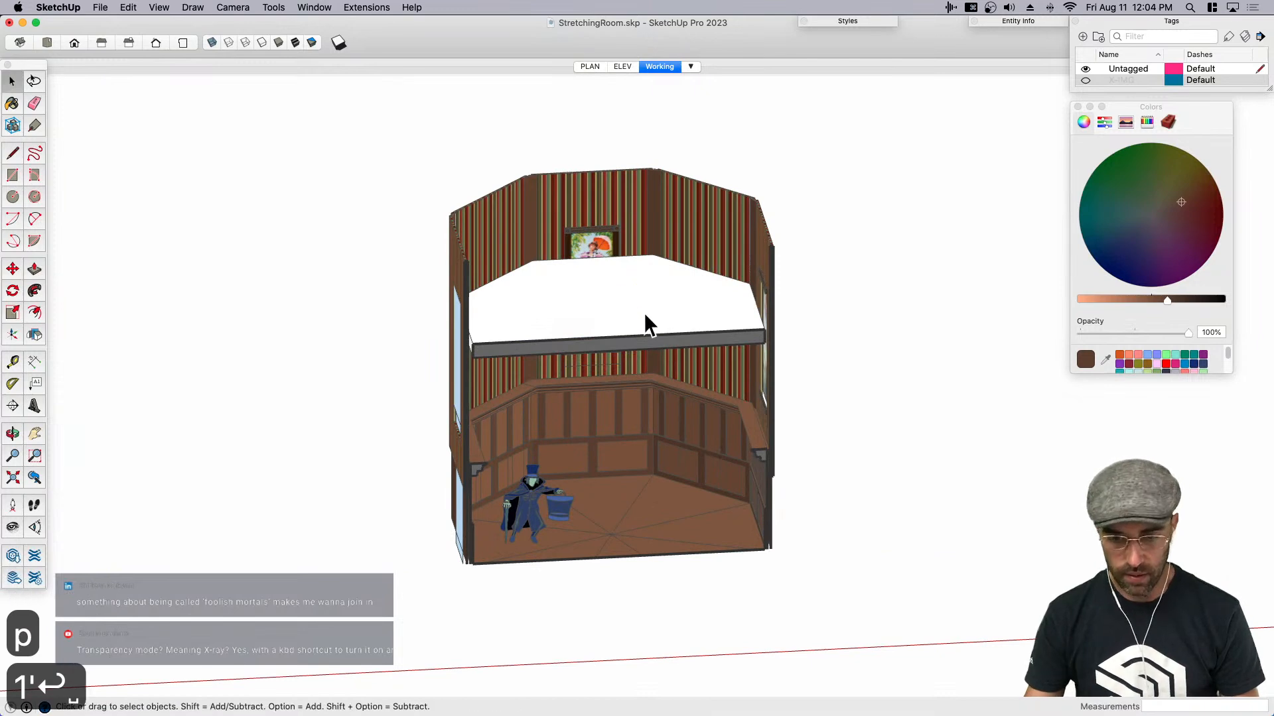
pyautogui.doubleClick(644, 312)
pyautogui.press('super+g')
# - Set the camera to perspective and paint the ceiling slab dark brown from below
pyautogui.moveTo(658, 348); pyautogui.dragTo(516, 270, button='middle')
pyautogui.click(232, 7)
pyautogui.click(262, 81)
pyautogui.press('b')
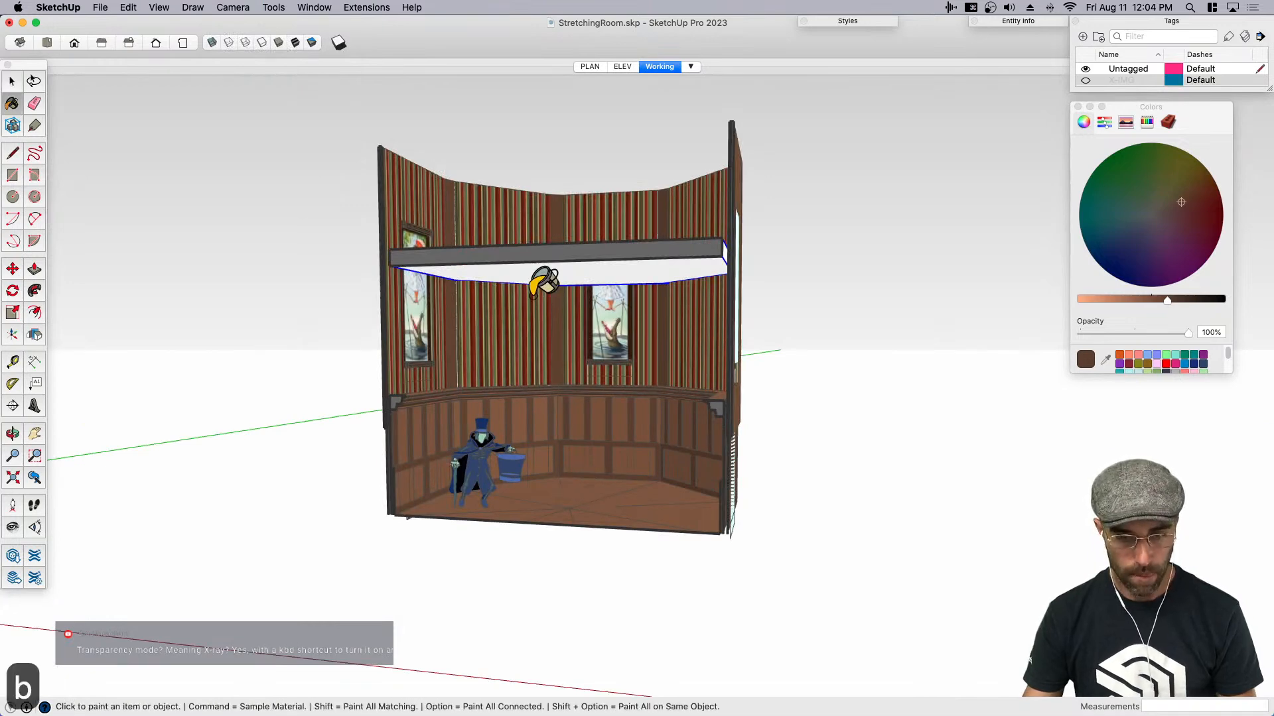
pyautogui.click(544, 275)
pyautogui.moveTo(555, 252)
pyautogui.mouseDown(button='middle')
pyautogui.moveTo(560, 321)
pyautogui.moveTo(609, 302)
pyautogui.mouseUp(button='middle')
pyautogui.press('space')
# - Move the ceiling slab up about 6' 2" toward the top of the striped walls
pyautogui.scroll(4, 650, 275)
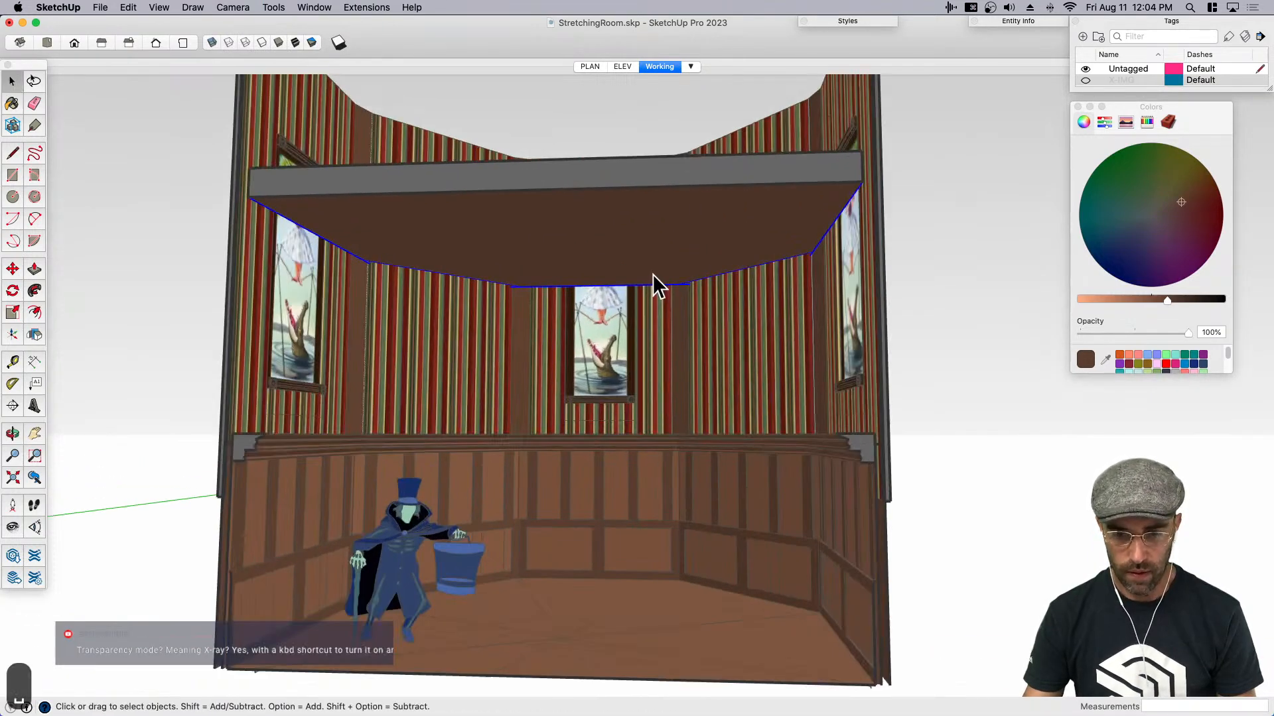
pyautogui.scroll(5, 683, 368)
pyautogui.press('m')
pyautogui.click(752, 412)
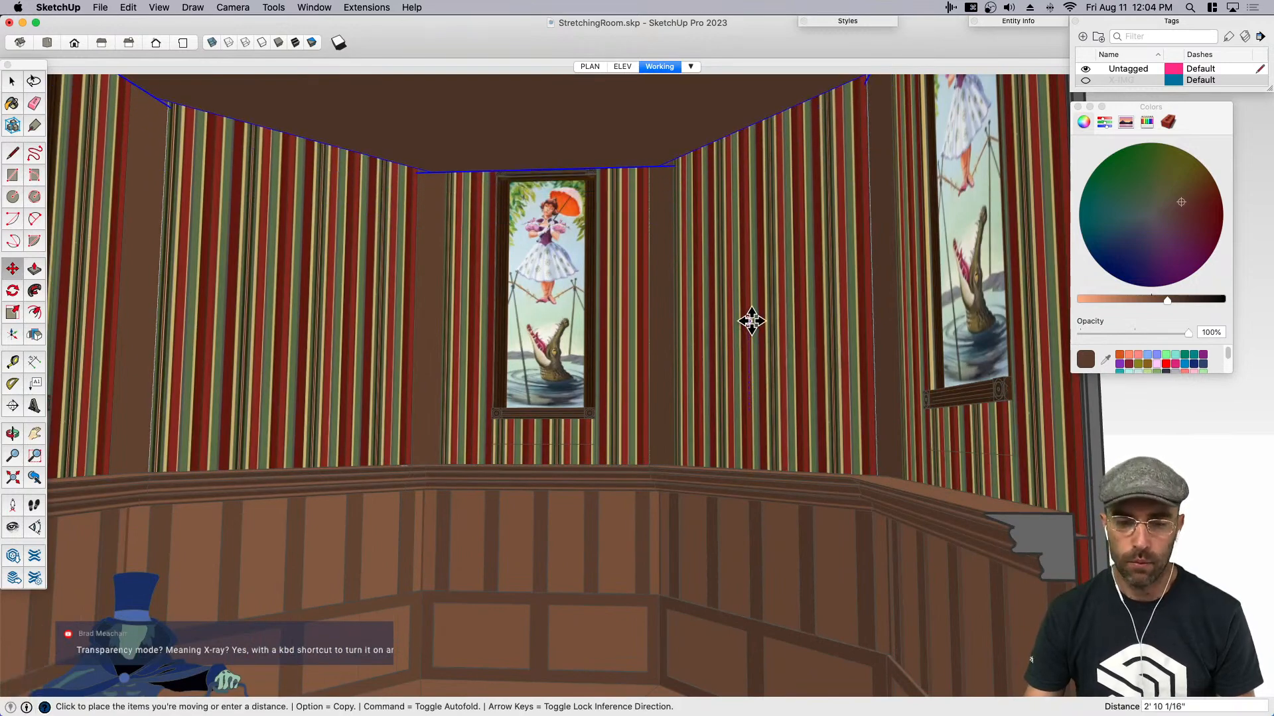
pyautogui.scroll(-3, 751, 298)
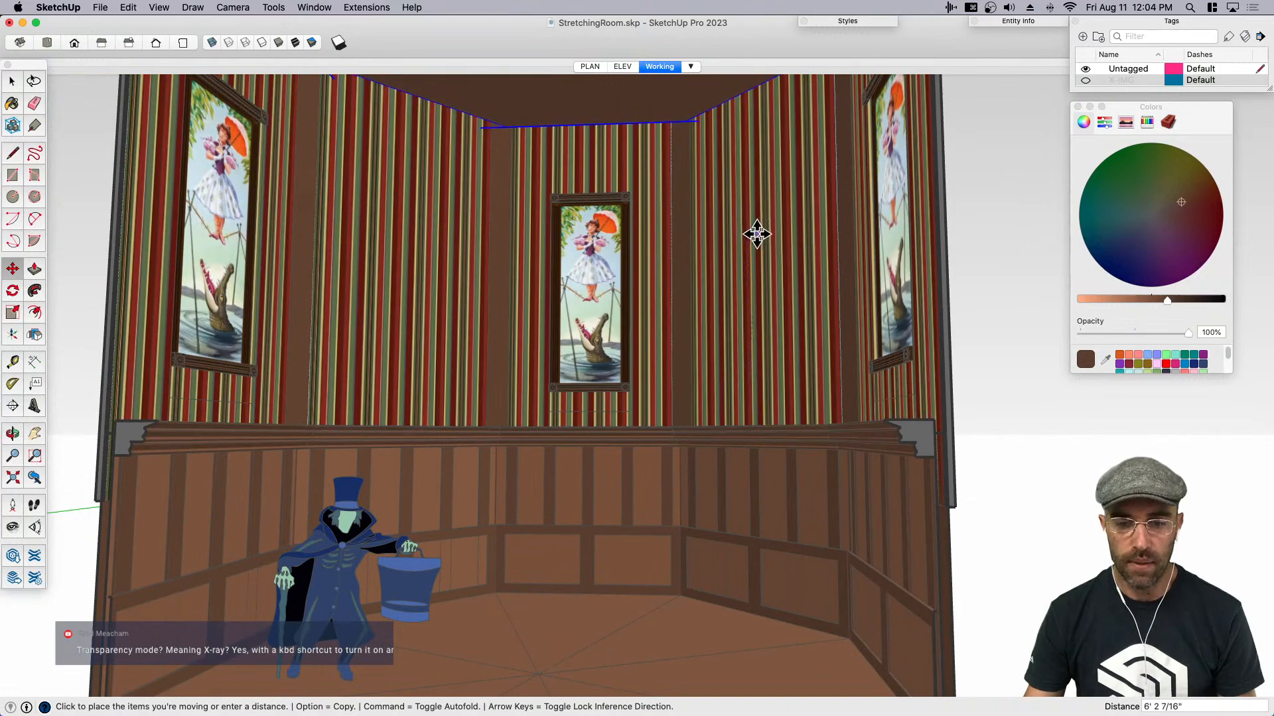
pyautogui.click(756, 232)
pyautogui.press('space')
# - Scale the ceiling slab uniformly about its centre by a factor of 1.05
pyautogui.scroll(-5, 677, 374)
pyautogui.moveTo(679, 376); pyautogui.dragTo(515, 455, button='middle')
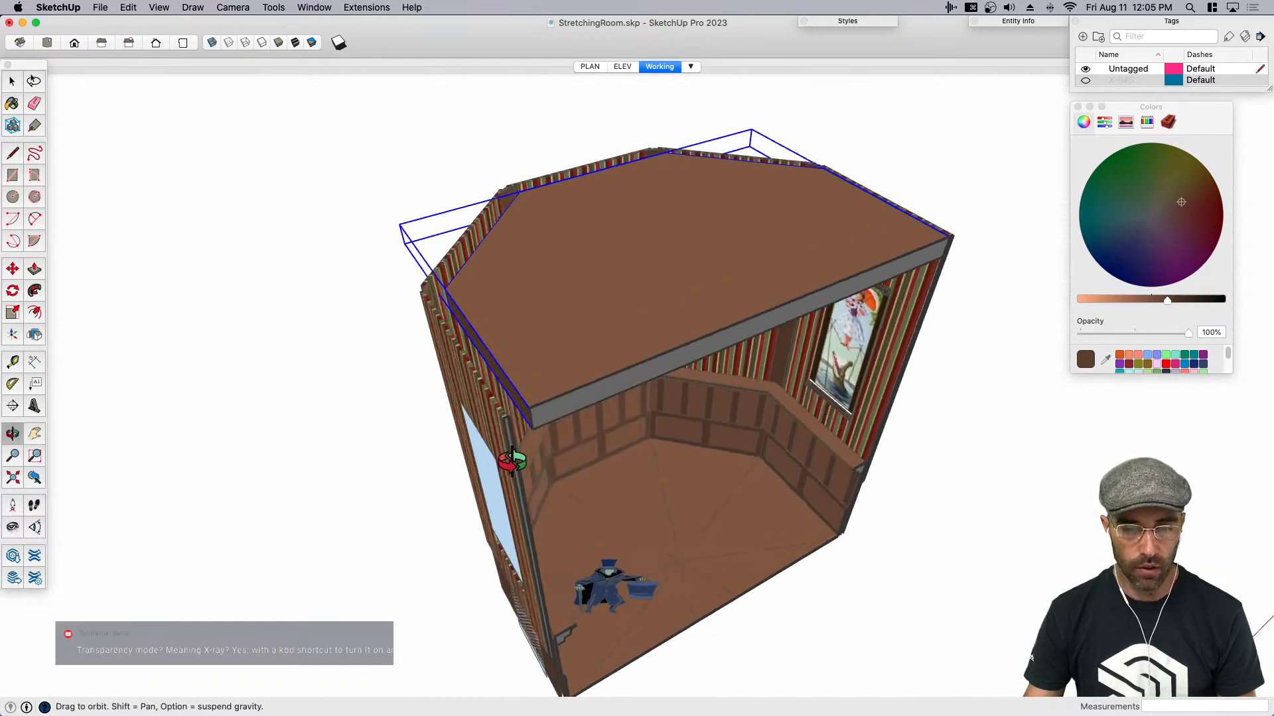
pyautogui.scroll(6, 469, 312)
pyautogui.press('s')
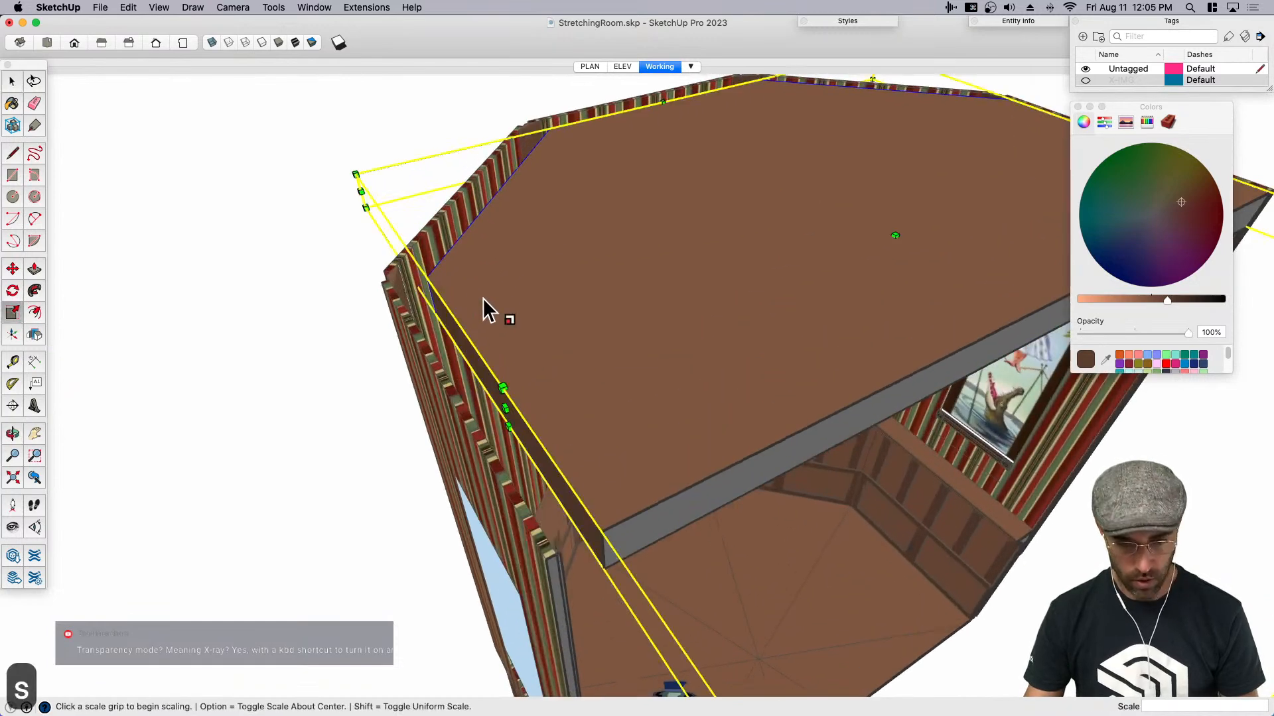
pyautogui.click(356, 175)
pyautogui.press('alt')
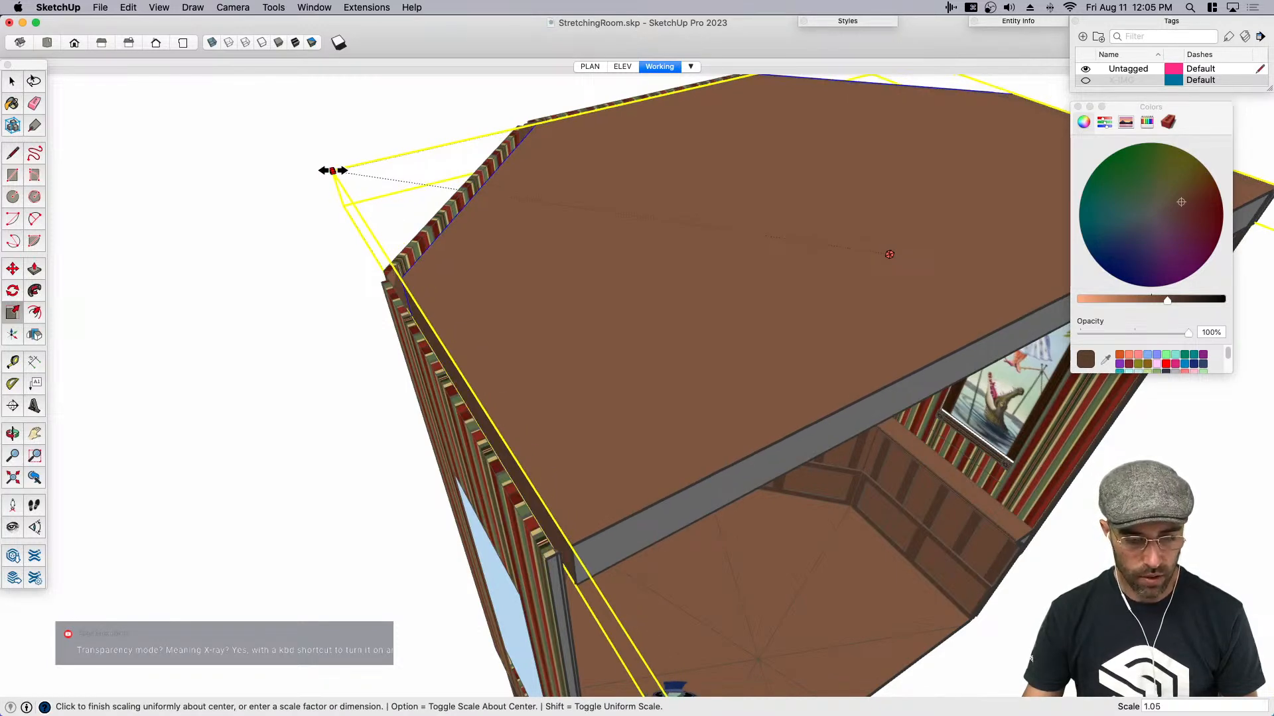
pyautogui.click(331, 170)
pyautogui.moveTo(332, 169); pyautogui.dragTo(471, 384, button='middle')
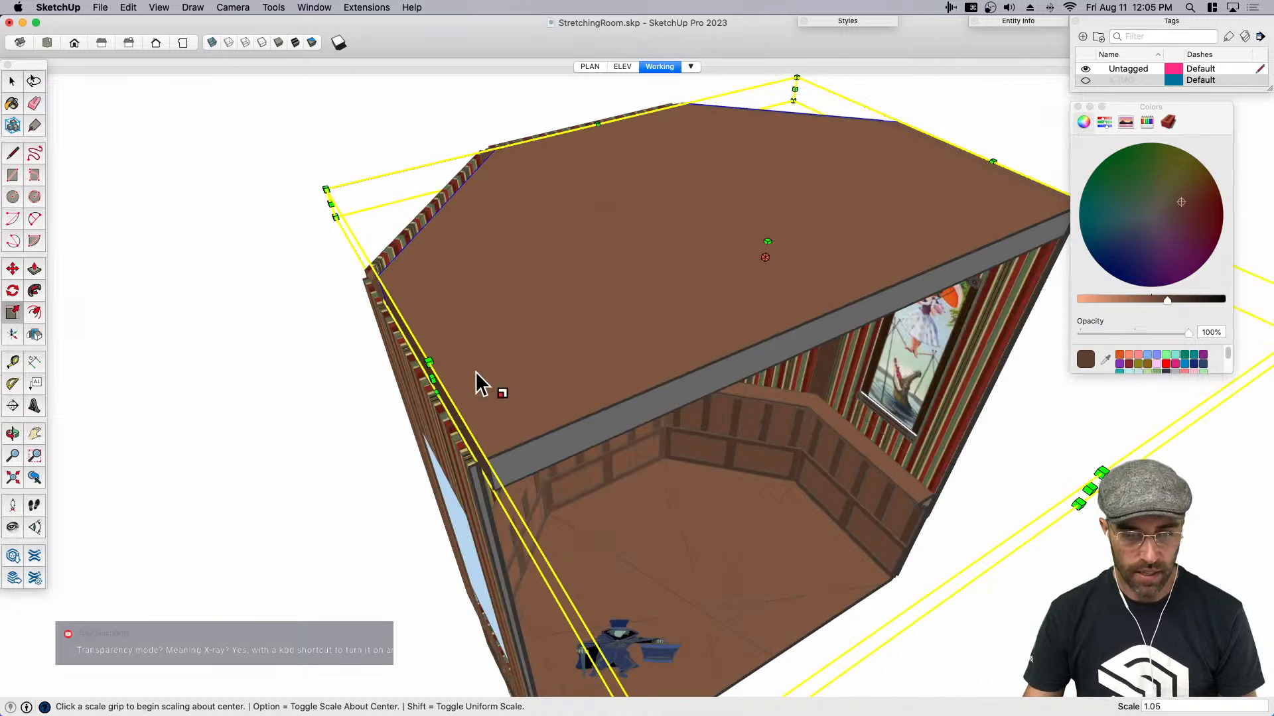
pyautogui.press('space')
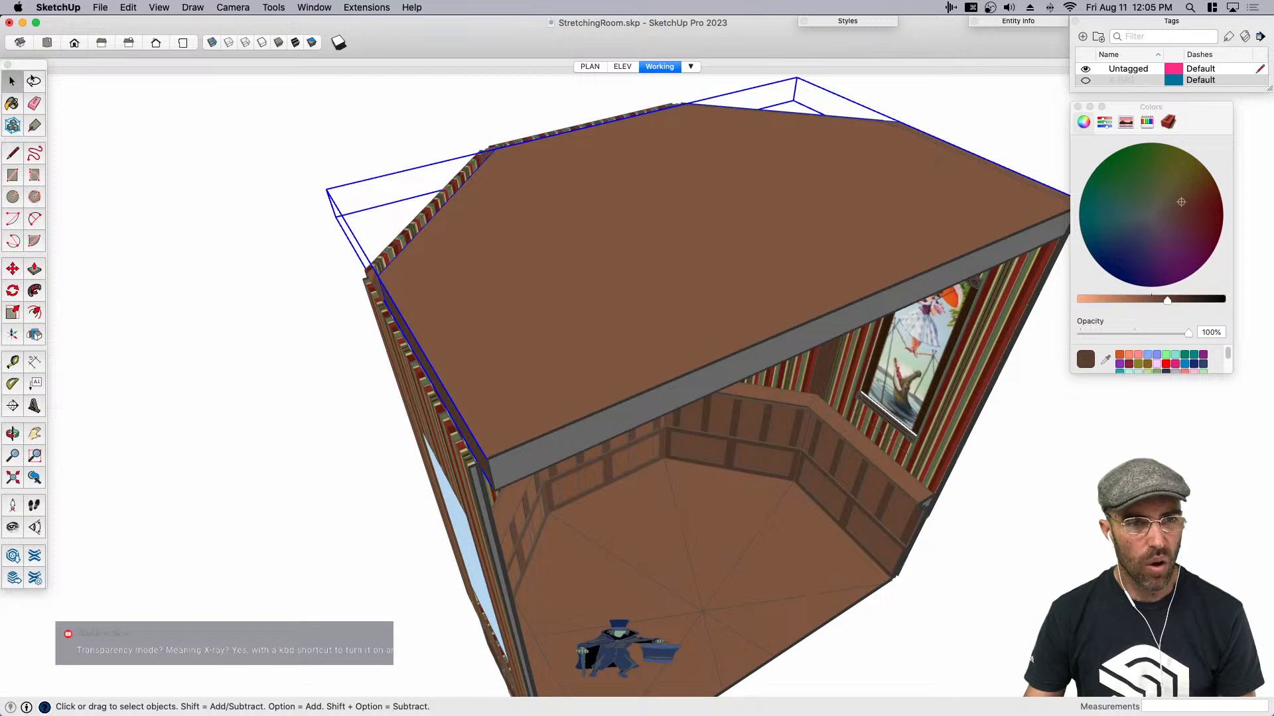
# - Check the stretching room ceiling photo, then open the ceiling group and display the model in Hidden Line style
pyautogui.press('super+Tab')
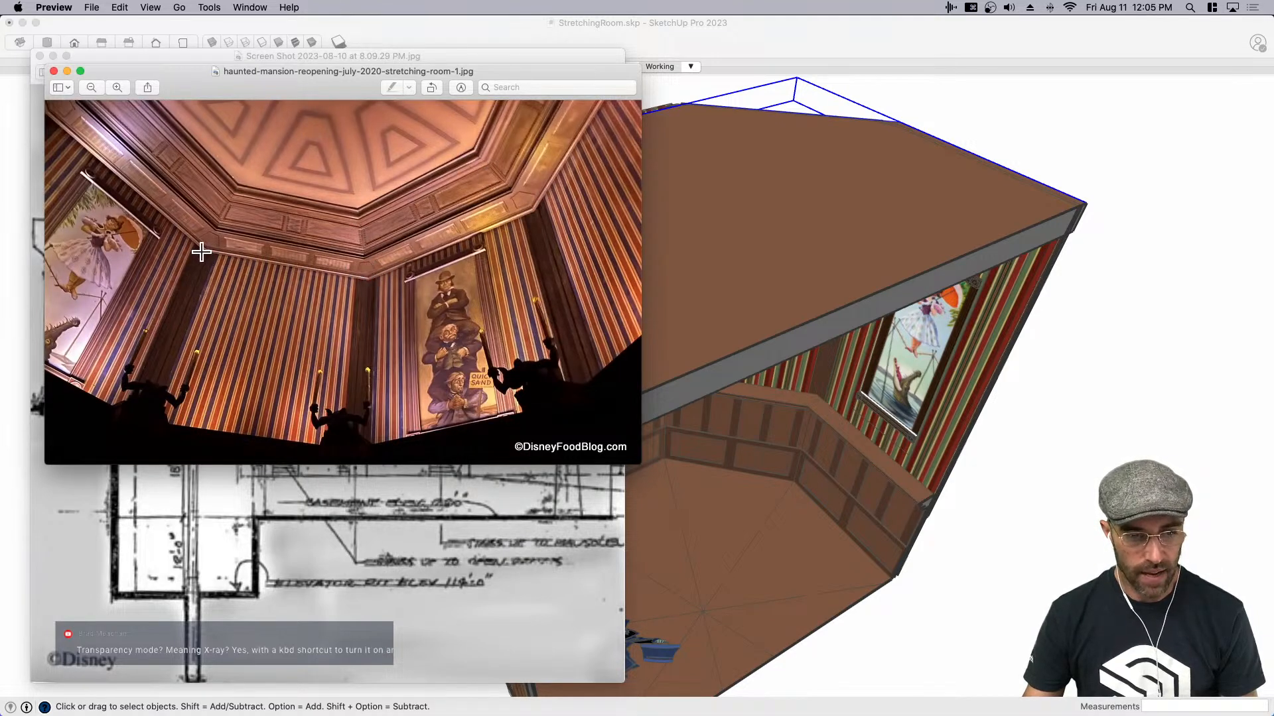
pyautogui.click(1088, 145)
pyautogui.scroll(-2, 691, 321)
pyautogui.moveTo(690, 321)
pyautogui.mouseDown(button='middle')
pyautogui.moveTo(358, 139)
pyautogui.moveTo(508, 131)
pyautogui.moveTo(575, 156)
pyautogui.mouseUp(button='middle')
pyautogui.scroll(-5, 539, 144)
pyautogui.press('space')
pyautogui.doubleClick(575, 155)
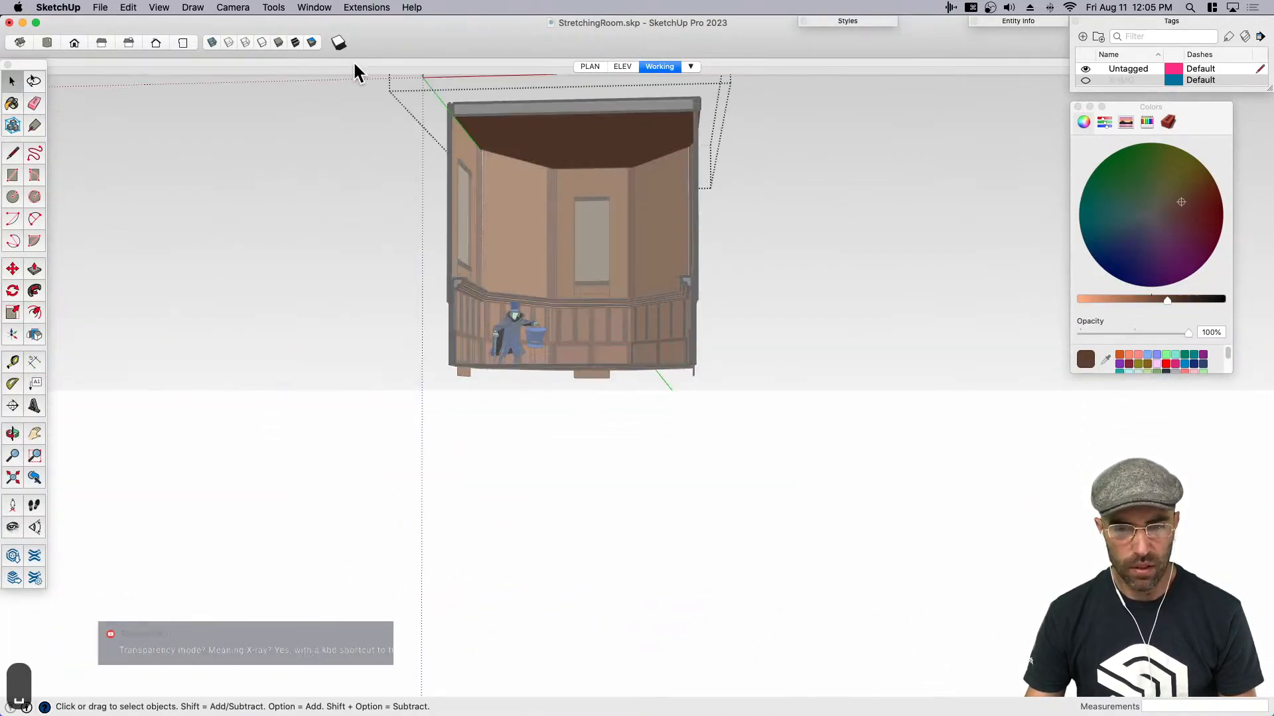
pyautogui.click(264, 45)
pyautogui.scroll(3, 610, 318)
pyautogui.keyDown('shift'); pyautogui.moveTo(611, 323); pyautogui.dragTo(595, 346, button='middle'); pyautogui.keyUp('shift')
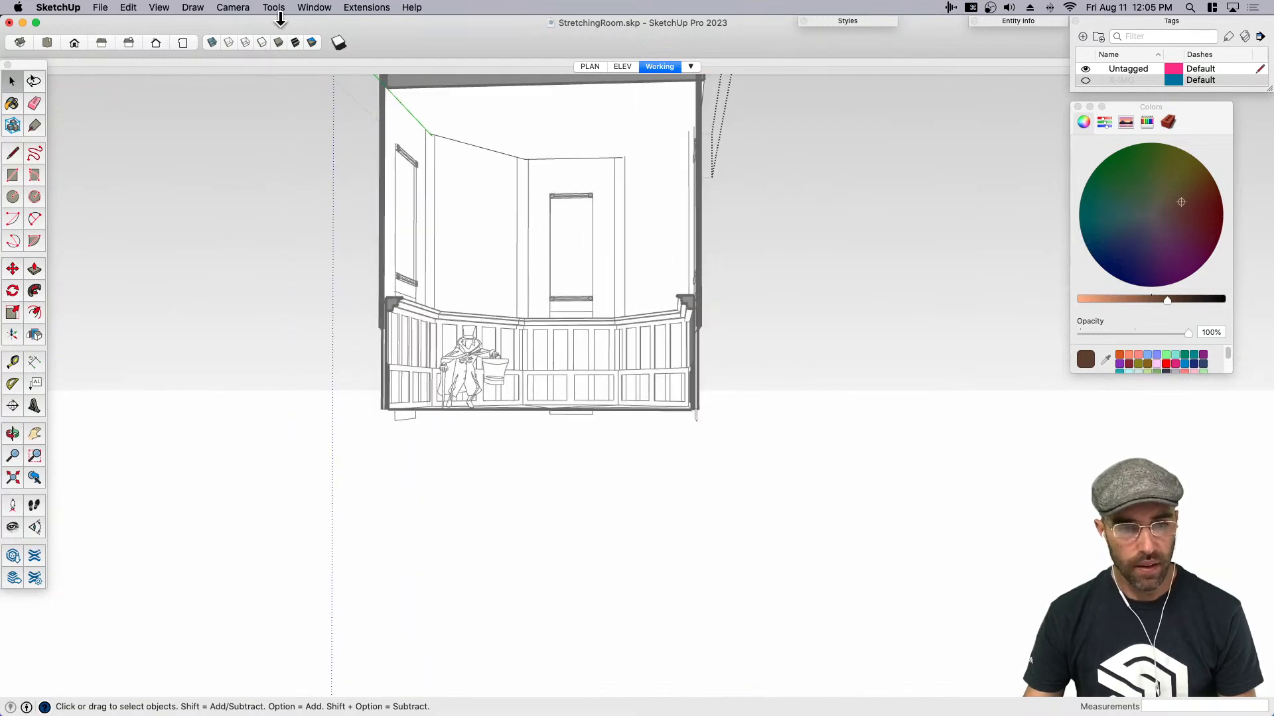
# - Set the camera's field of view to 65 degrees and reframe the whole room from the front, looking up at the ceiling
pyautogui.click(236, 11)
pyautogui.click(256, 197)
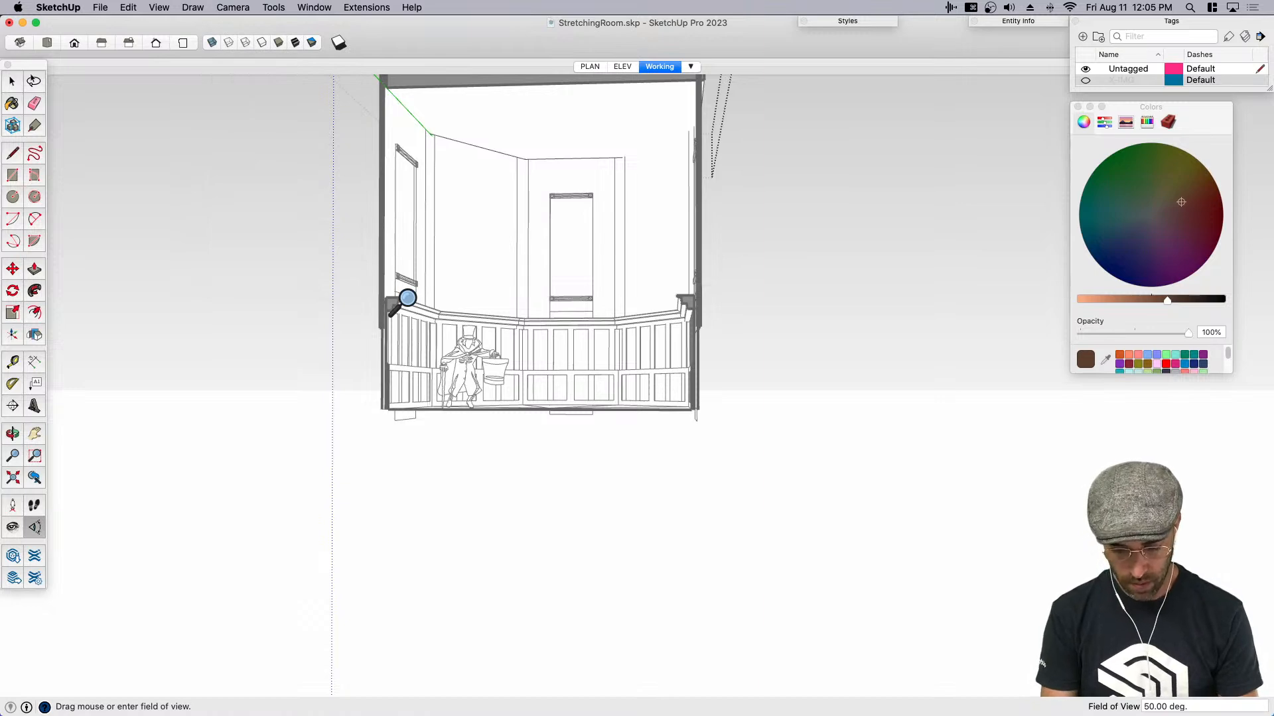
pyautogui.write('65')
pyautogui.press('Return')
pyautogui.hotkey('shift', 'e')
pyautogui.moveTo(506, 413); pyautogui.dragTo(465, 222)
pyautogui.scroll(2, 640, 396)
pyautogui.moveTo(639, 396); pyautogui.dragTo(674, 357, button='middle')
pyautogui.press('space')
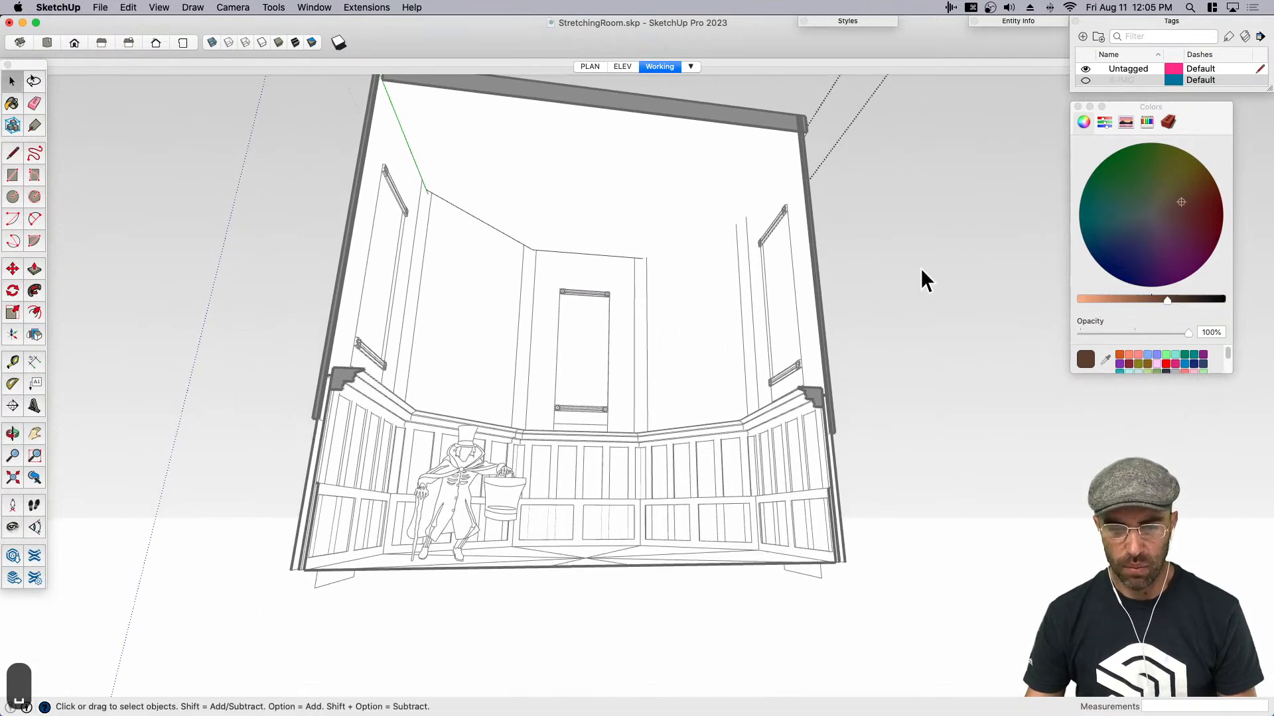
# - Close the ceiling group and scale the ceiling slab down slightly and uniformly from its corner
pyautogui.click(887, 273)
pyautogui.click(723, 196)
pyautogui.moveTo(714, 184); pyautogui.dragTo(704, 213, button='middle')
pyautogui.press('s')
pyautogui.moveTo(804, 133); pyautogui.dragTo(748, 355, button='middle')
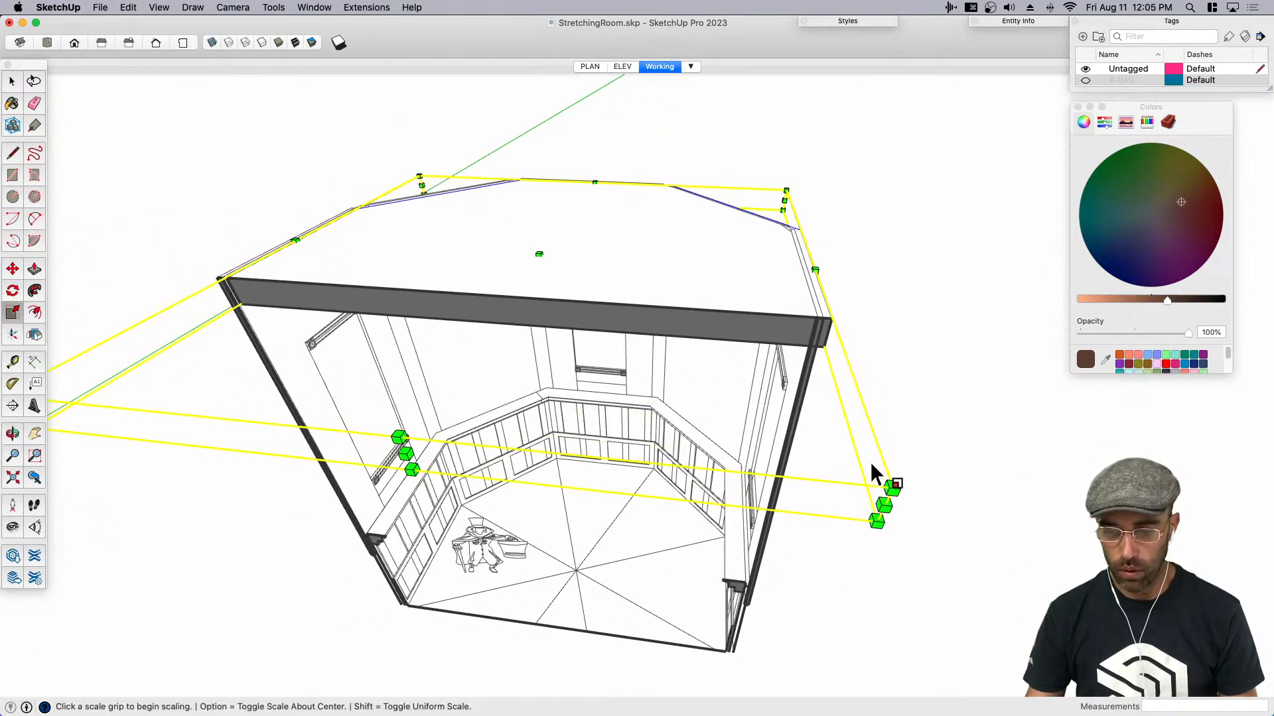
pyautogui.click(888, 484)
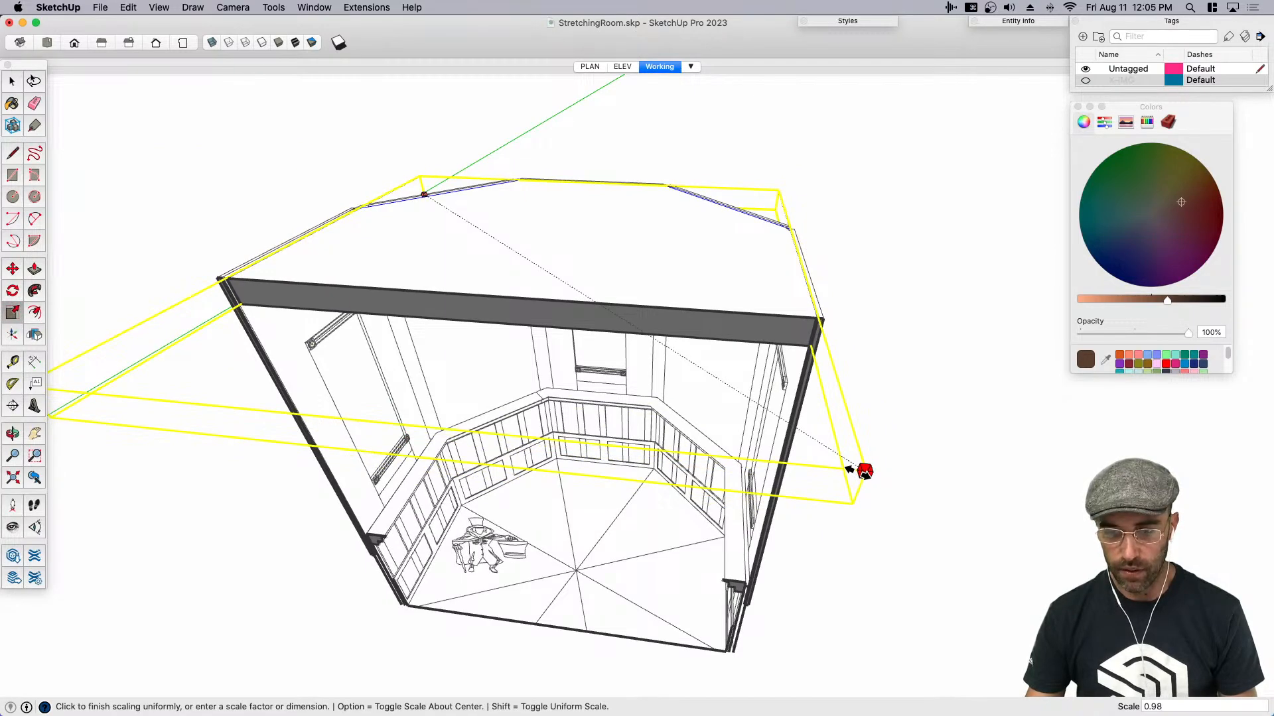
pyautogui.click(846, 466)
pyautogui.moveTo(833, 466); pyautogui.dragTo(490, 166, button='middle')
pyautogui.press('space')
# - Offset the outline of the ceiling slab's underside inward by 2.5'
pyautogui.click(986, 311)
pyautogui.moveTo(598, 262); pyautogui.dragTo(591, 220, button='middle')
pyautogui.scroll(5, 585, 253)
pyautogui.scroll(-5, 624, 360)
pyautogui.moveTo(622, 361); pyautogui.dragTo(595, 456, button='middle')
pyautogui.click(617, 199)
pyautogui.press('f')
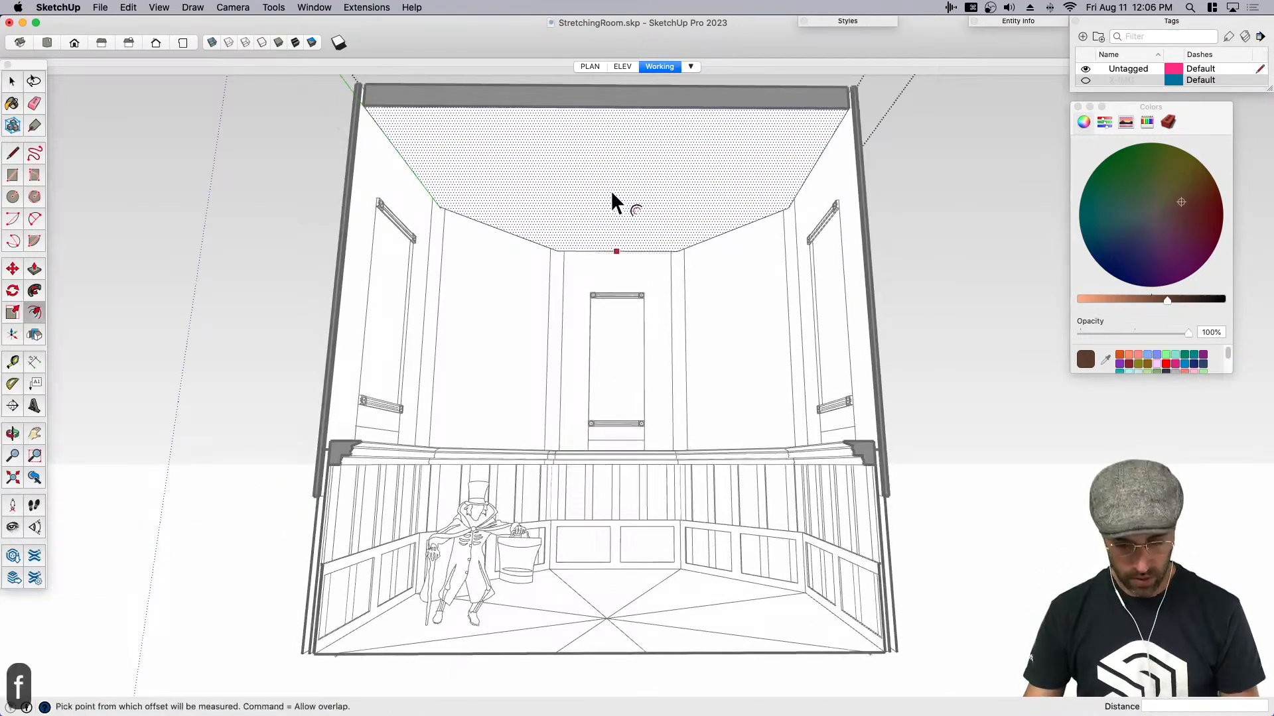
pyautogui.write('3\' 6 7/8"')
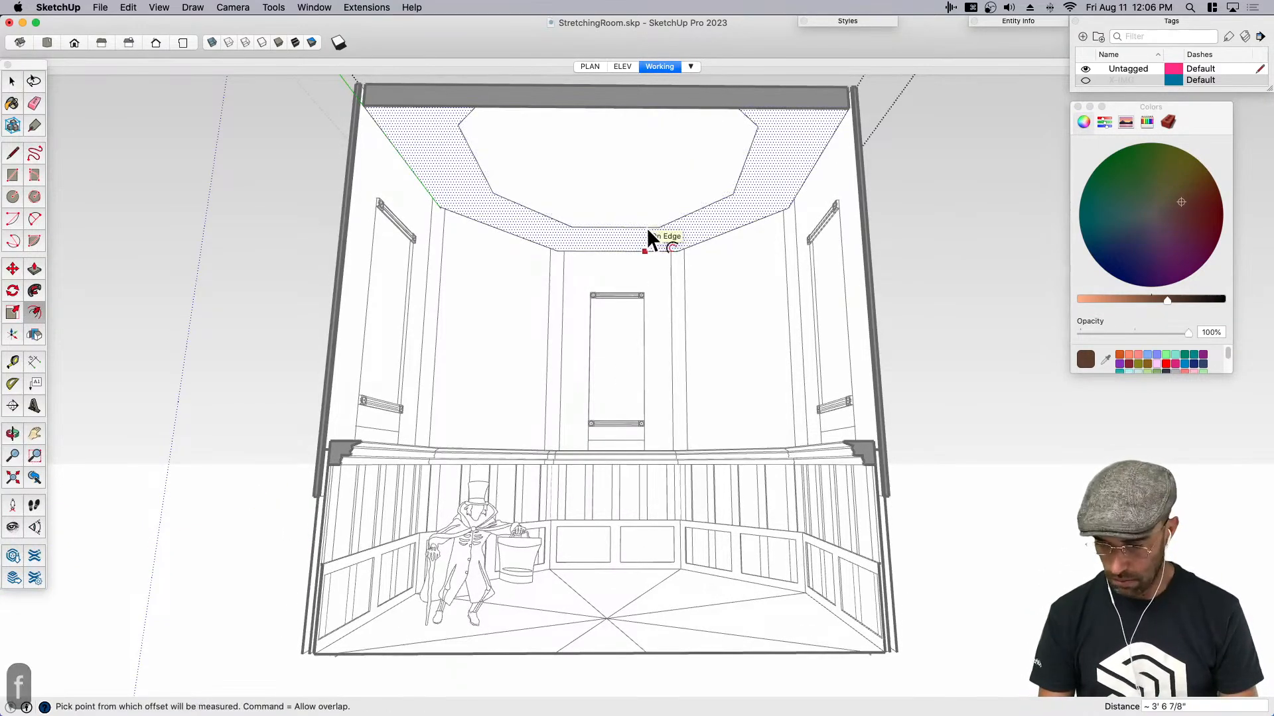
pyautogui.press('Return')
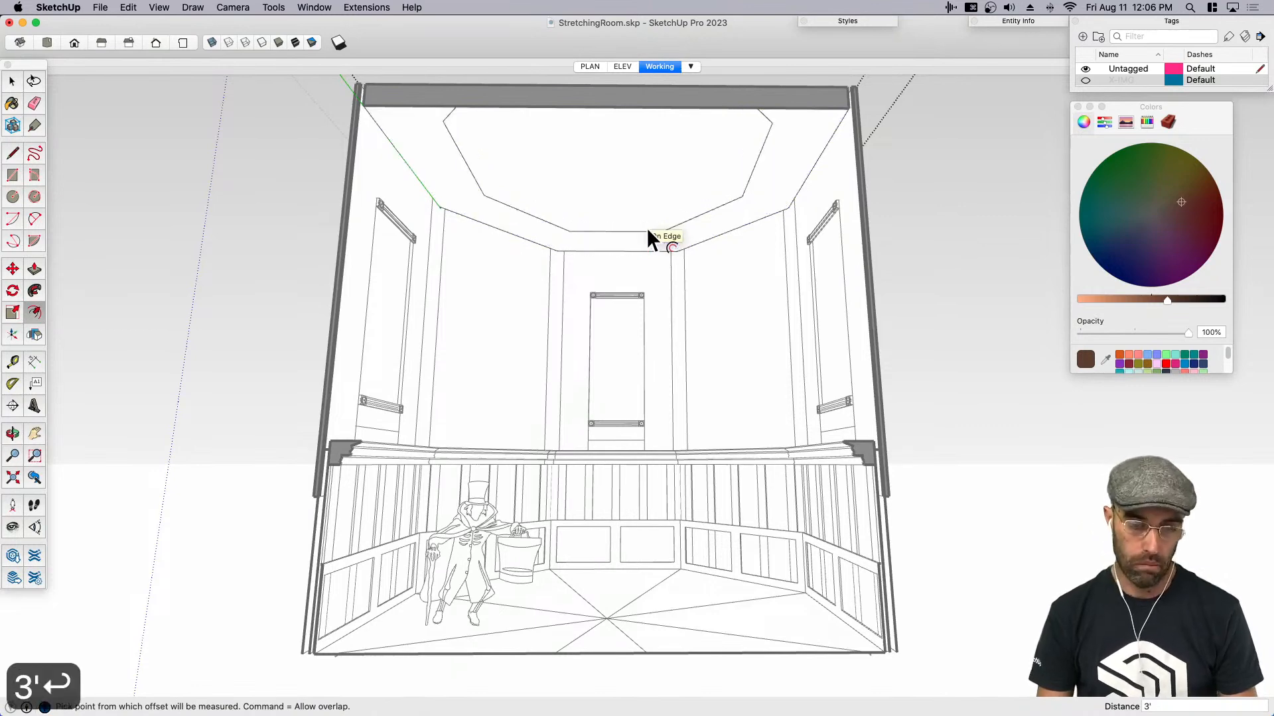
pyautogui.write('2.')
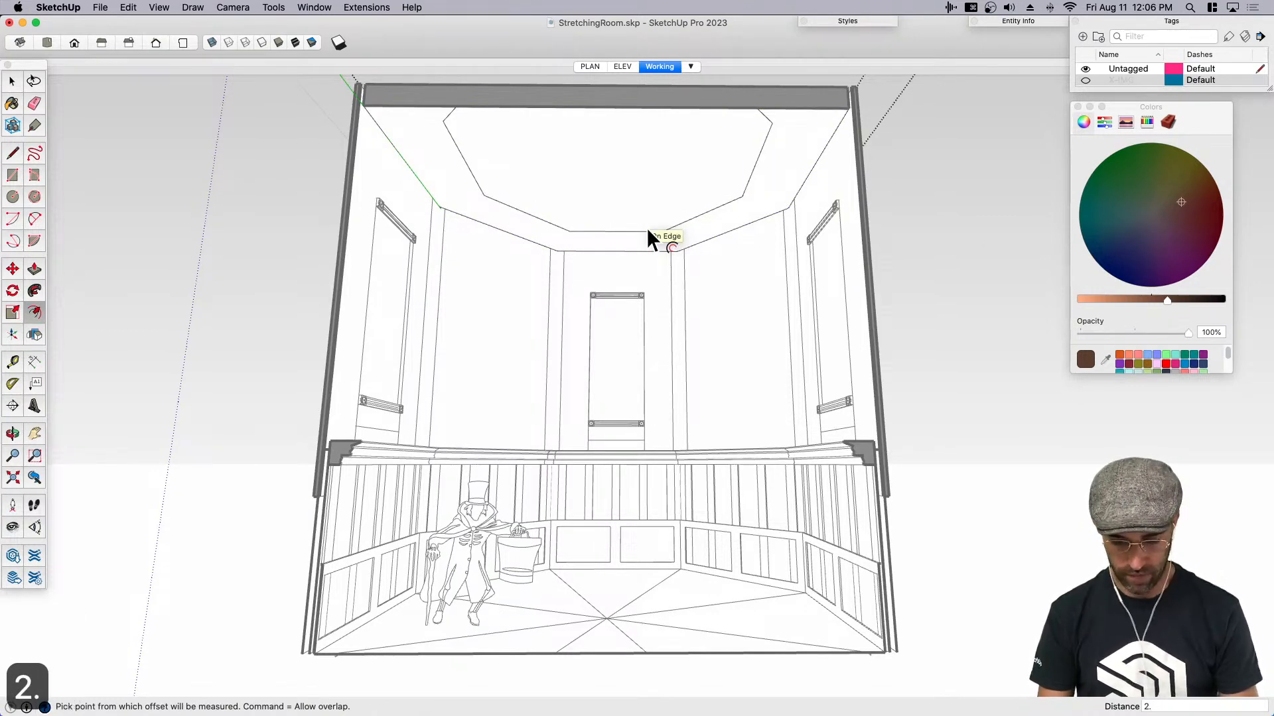
pyautogui.write("5'")
pyautogui.press('Return')
# - Offset the inner ceiling octagon inward by 2' to form a second ring
pyautogui.press('space')
pyautogui.click(615, 216)
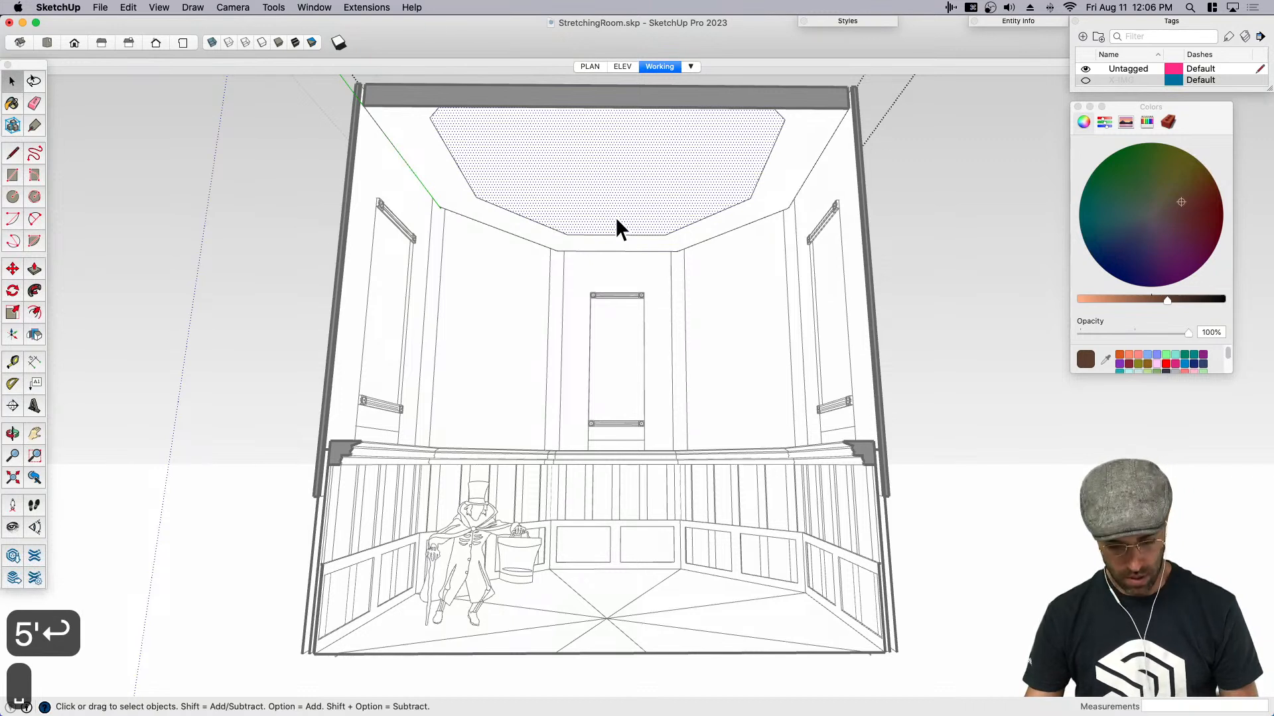
pyautogui.press('f')
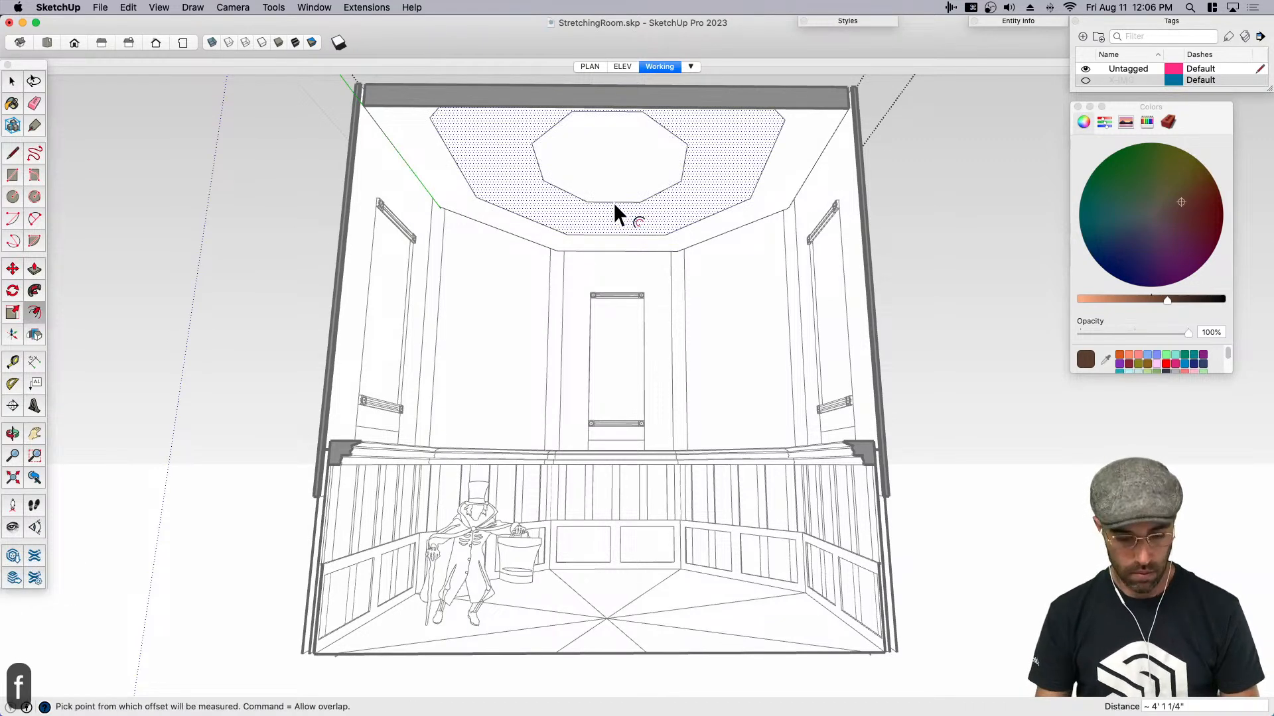
pyautogui.write("2'")
pyautogui.press('Return')
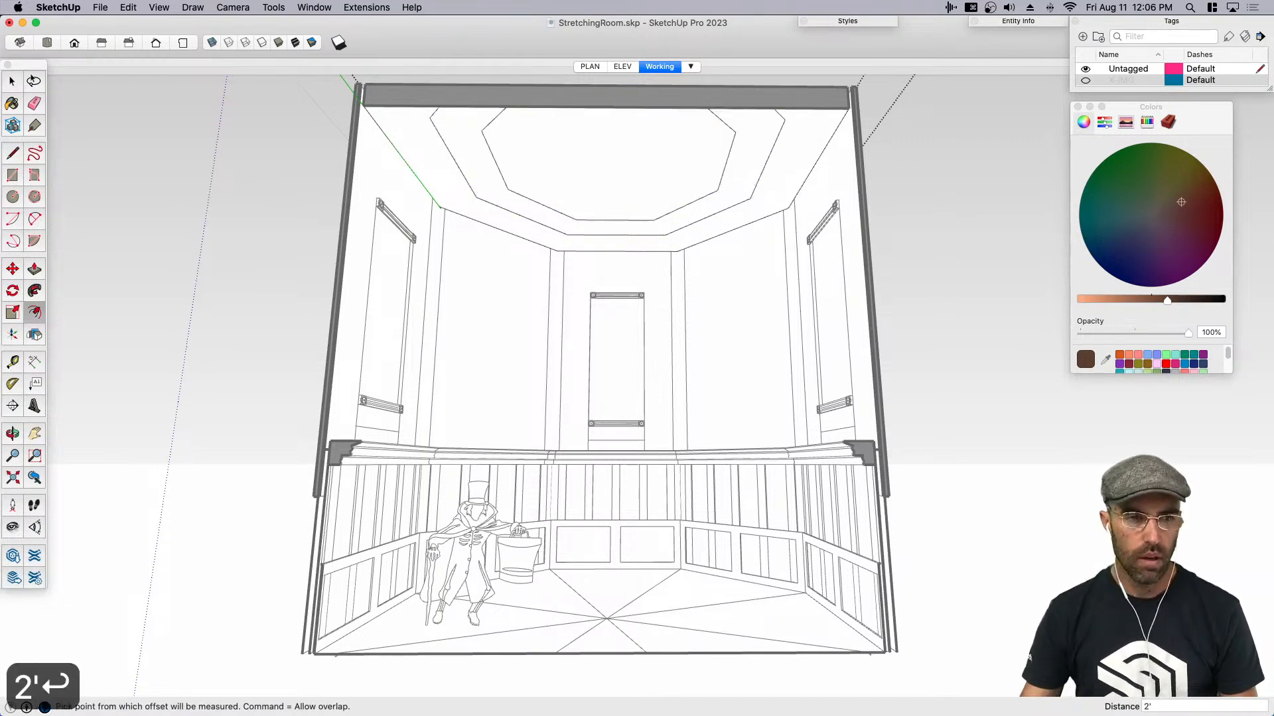
pyautogui.press('space')
# - Check the ceiling in the stretching room photo, then move the second ring and central octagon straight up together by 5 inches
pyautogui.press('super+Tab')
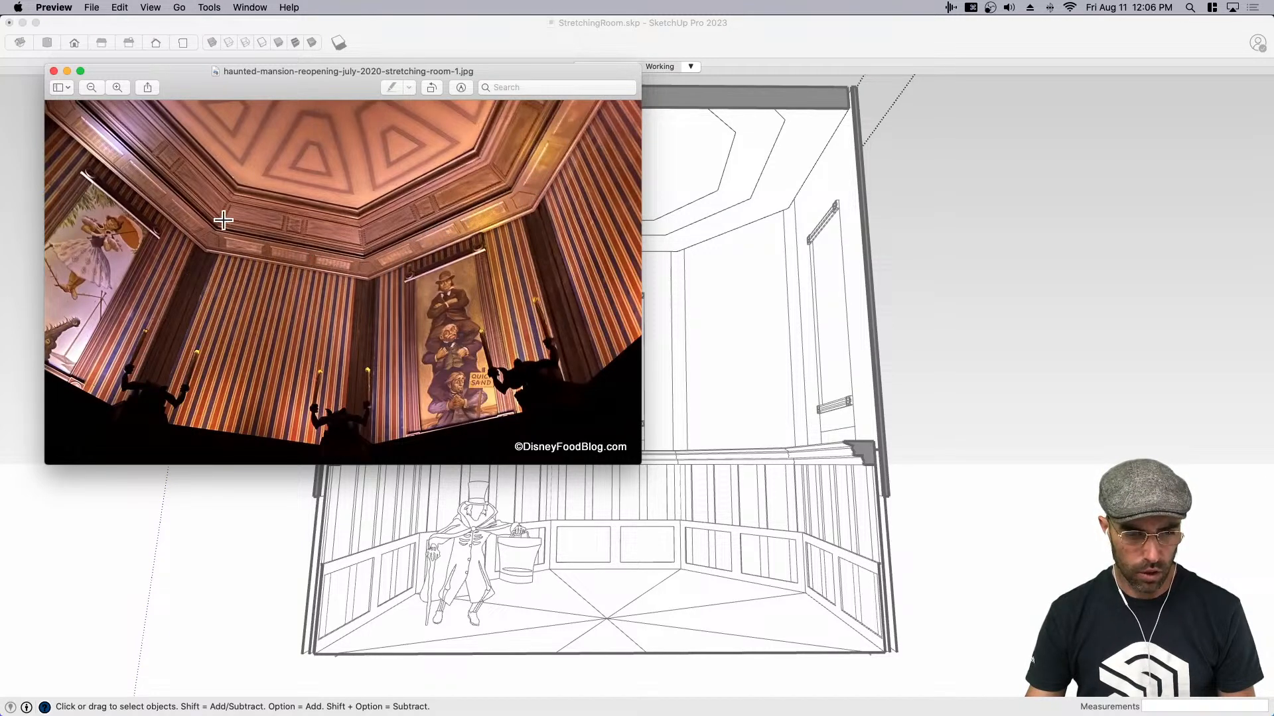
pyautogui.click(693, 227)
pyautogui.click(596, 191)
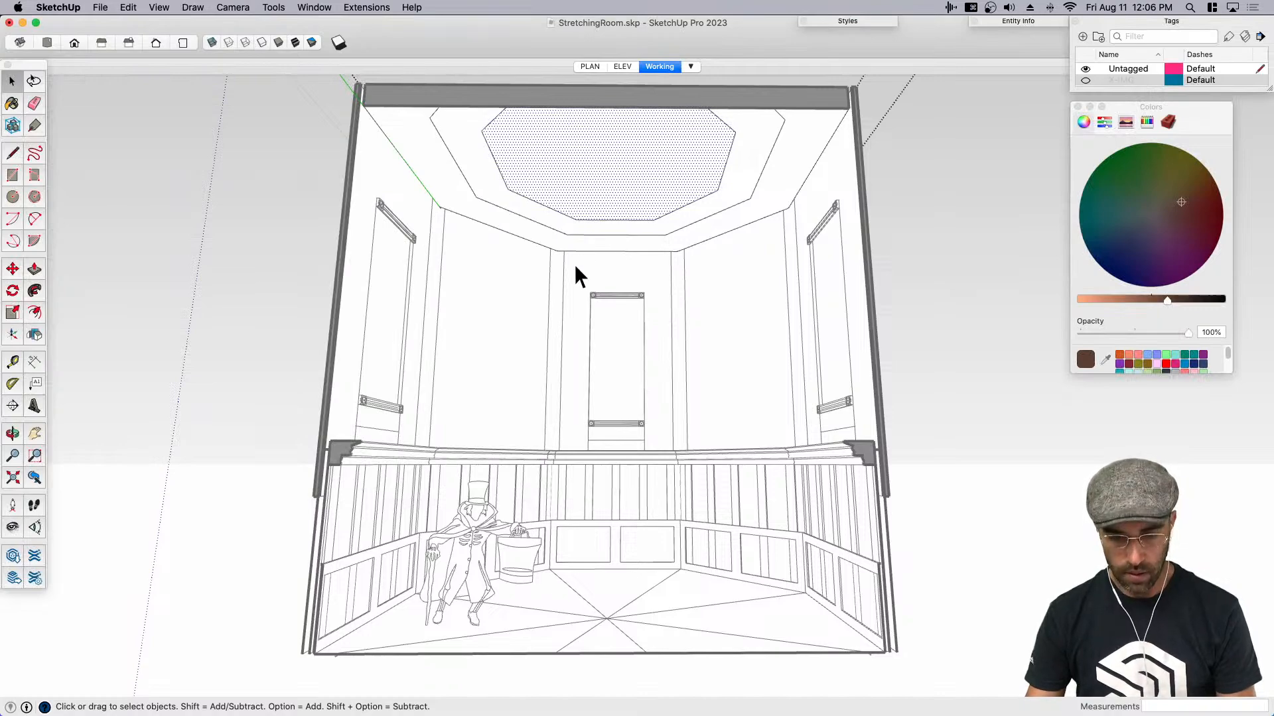
pyautogui.hotkey('shift', 'e')
pyautogui.moveTo(569, 256); pyautogui.dragTo(540, 122)
pyautogui.scroll(3, 552, 211)
pyautogui.press('space')
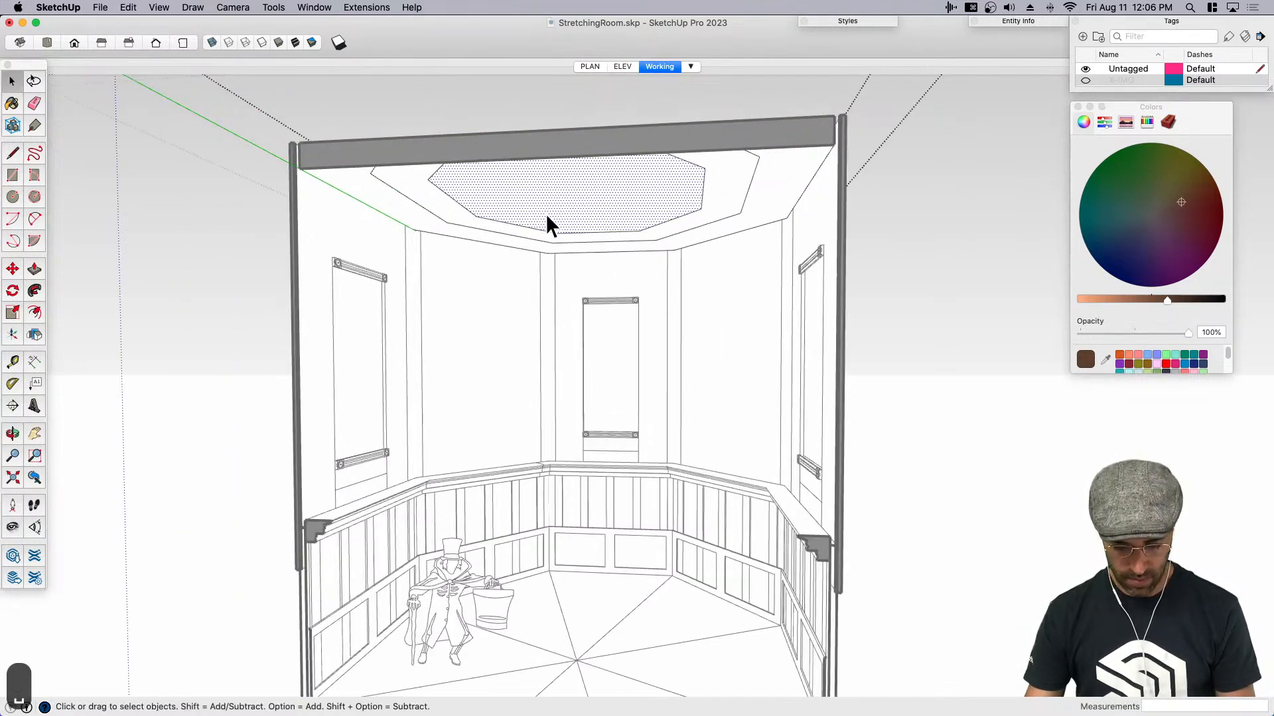
pyautogui.press('m')
pyautogui.press('space')
pyautogui.click(447, 221)
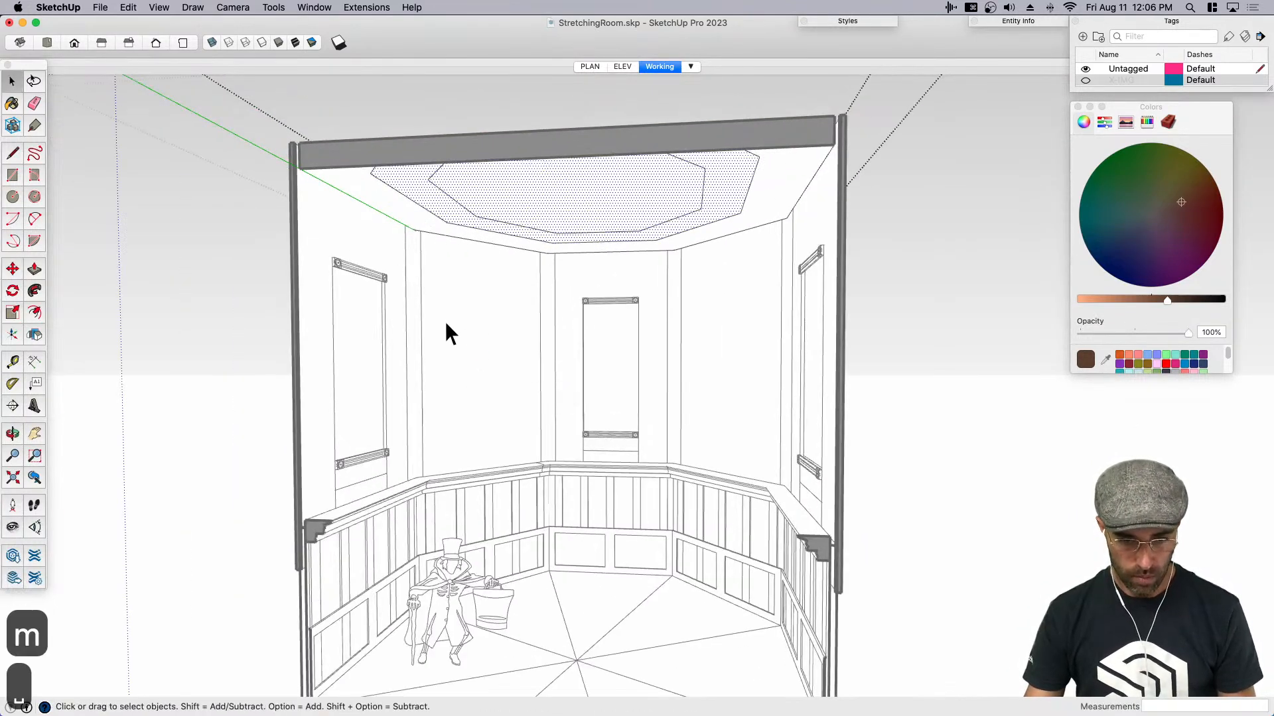
pyautogui.press('m')
pyautogui.click(467, 408)
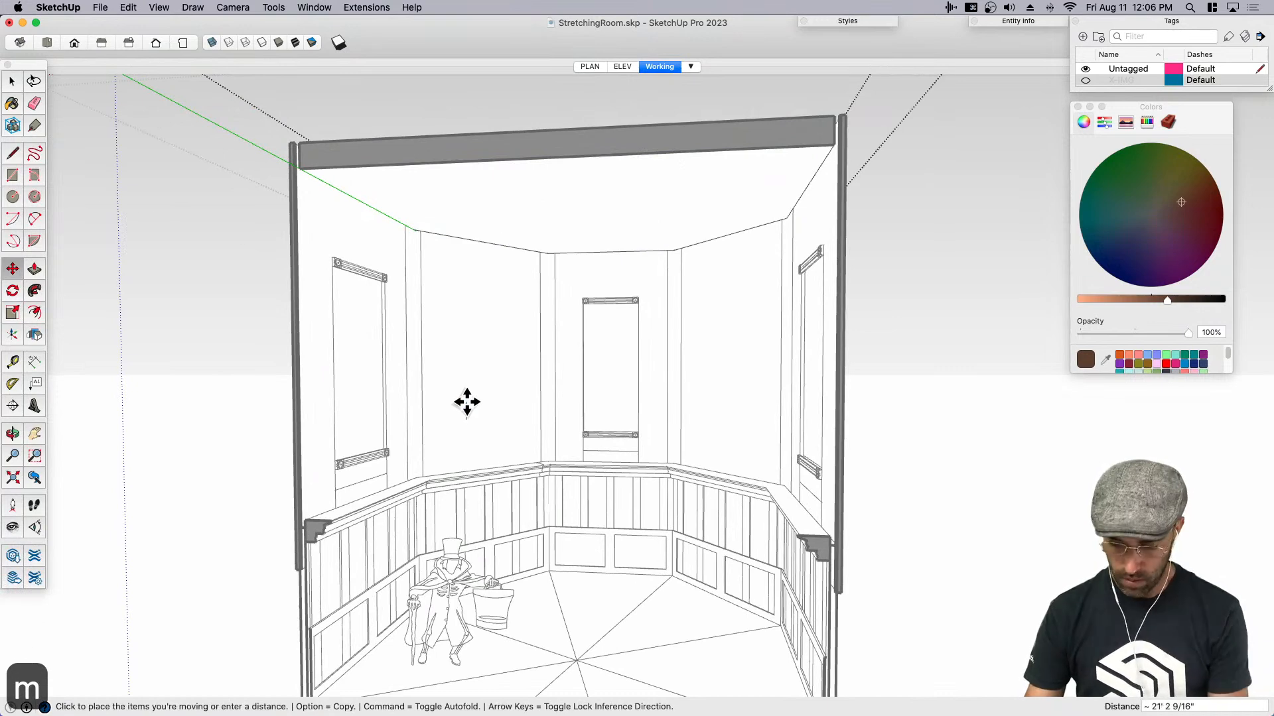
pyautogui.press('Up')
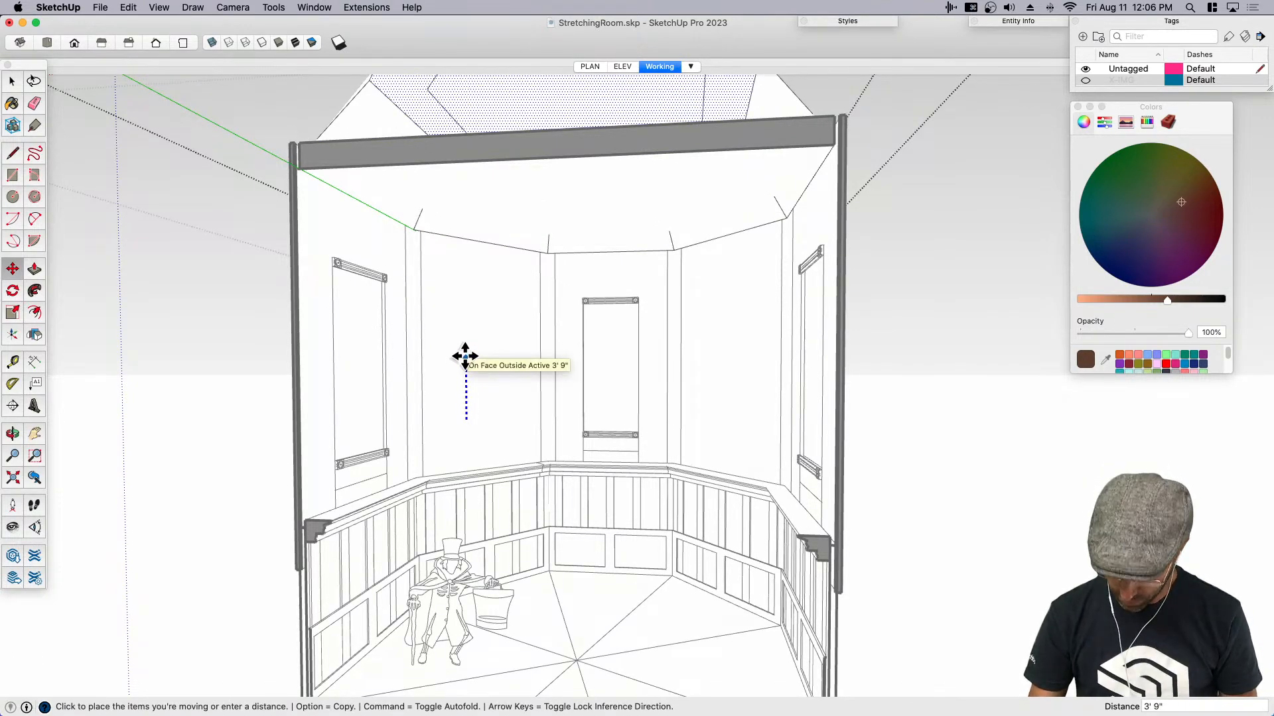
pyautogui.write('5')
pyautogui.press('Return')
pyautogui.press('space')
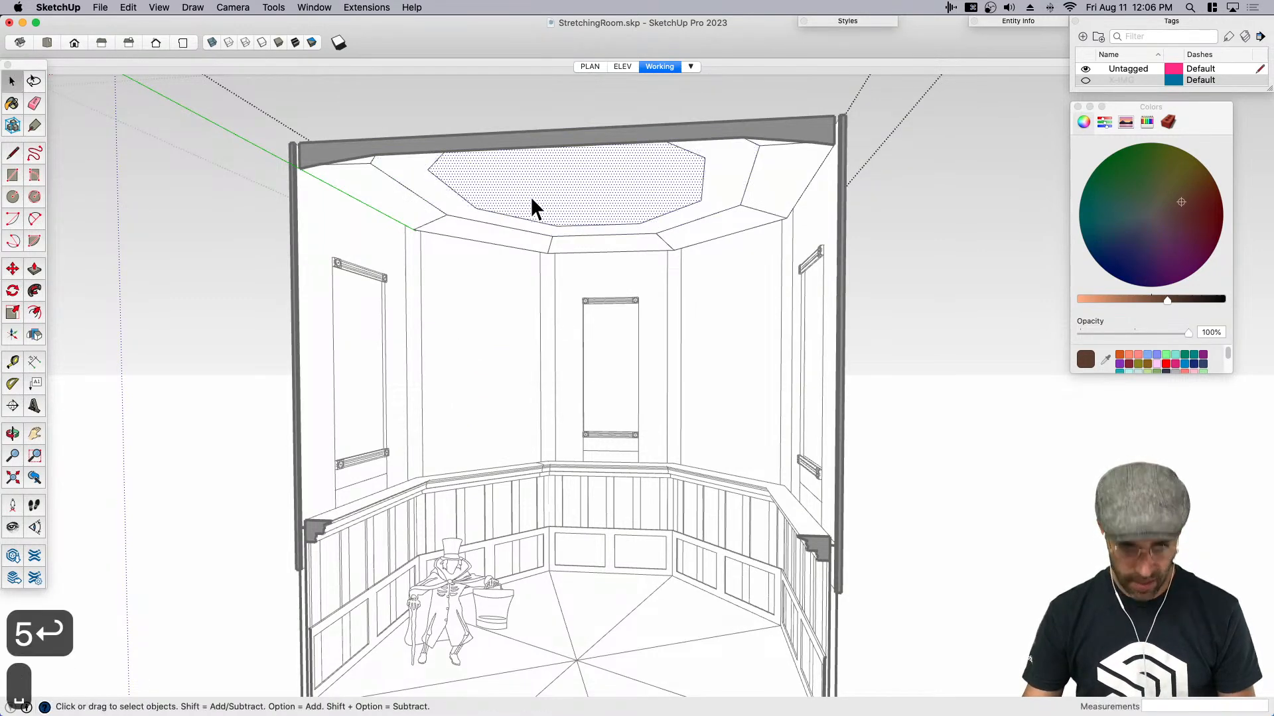
# - Move only the central ceiling octagon straight up by another 5 inches and close the ceiling group
pyautogui.press('m')
pyautogui.click(477, 434)
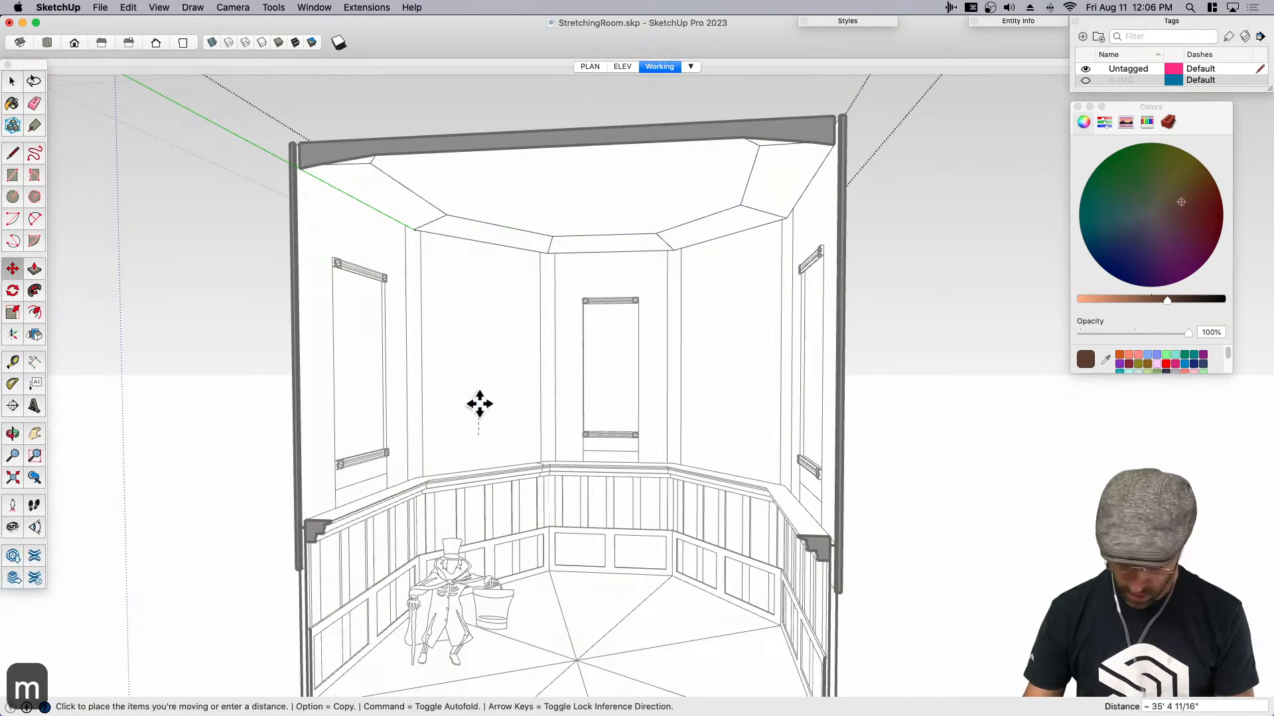
pyautogui.press('Up')
pyautogui.scroll(-3, 484, 424)
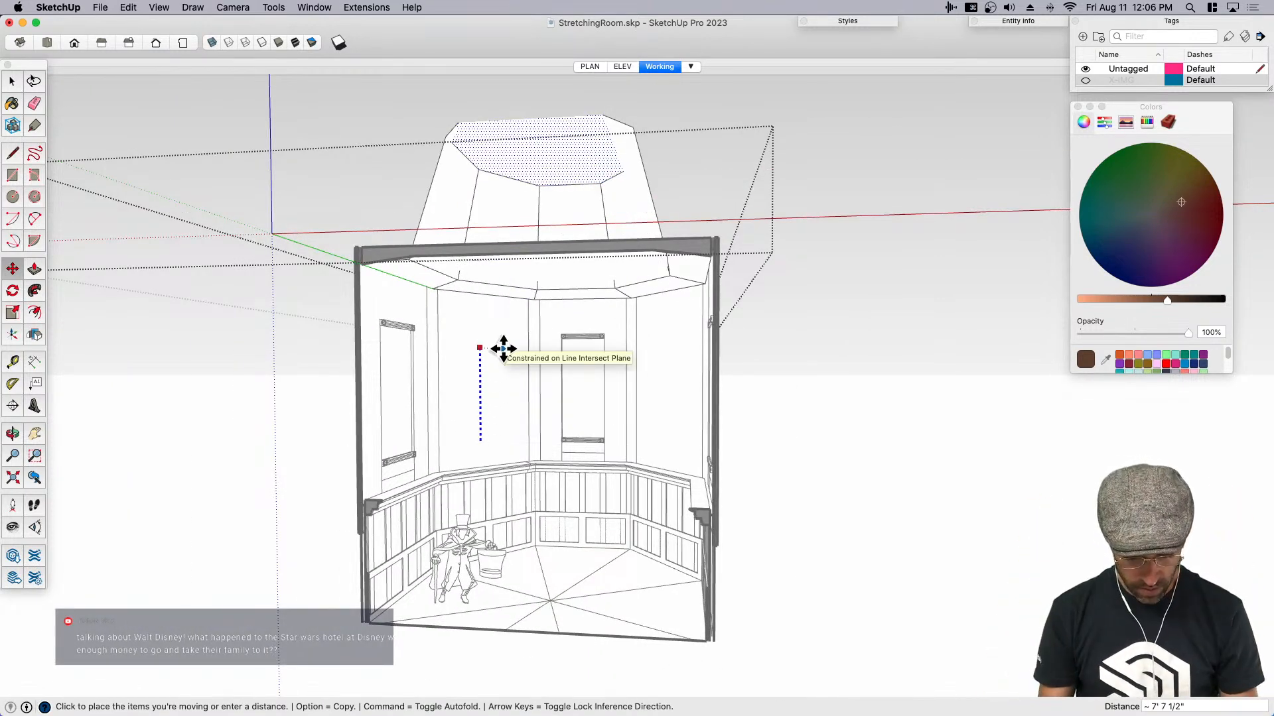
pyautogui.write('5')
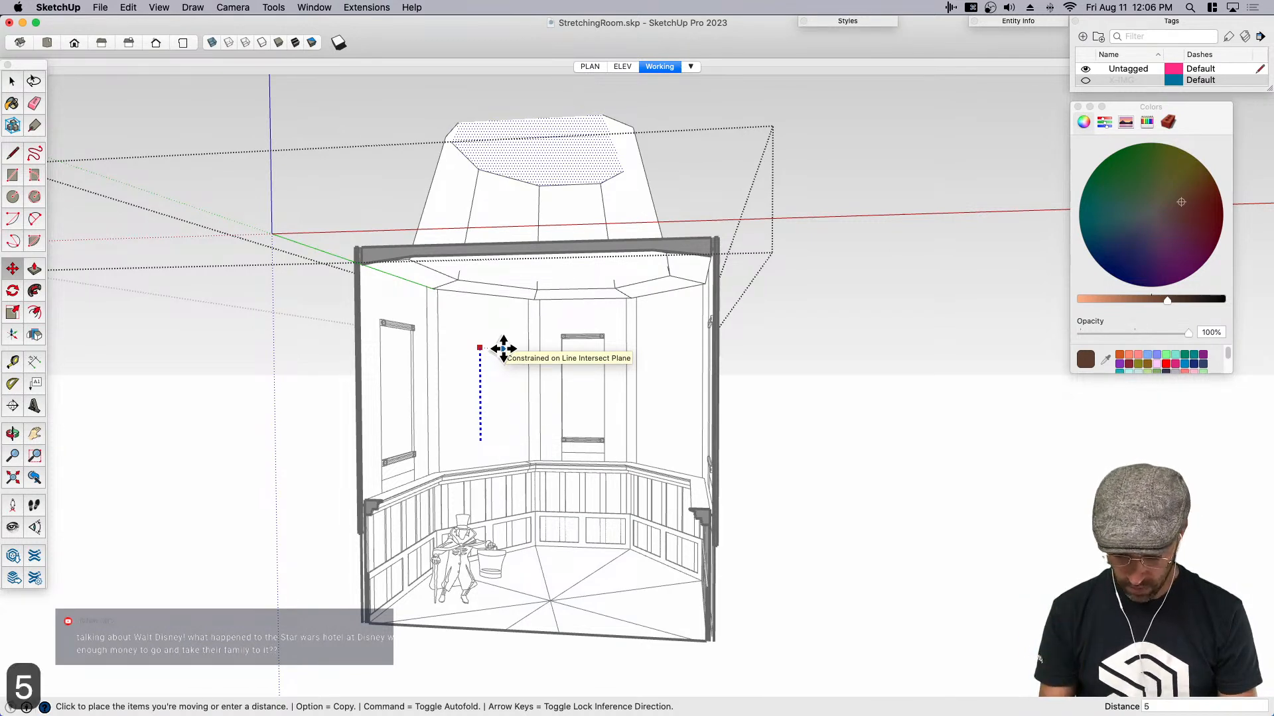
pyautogui.press('Return')
pyautogui.press('space')
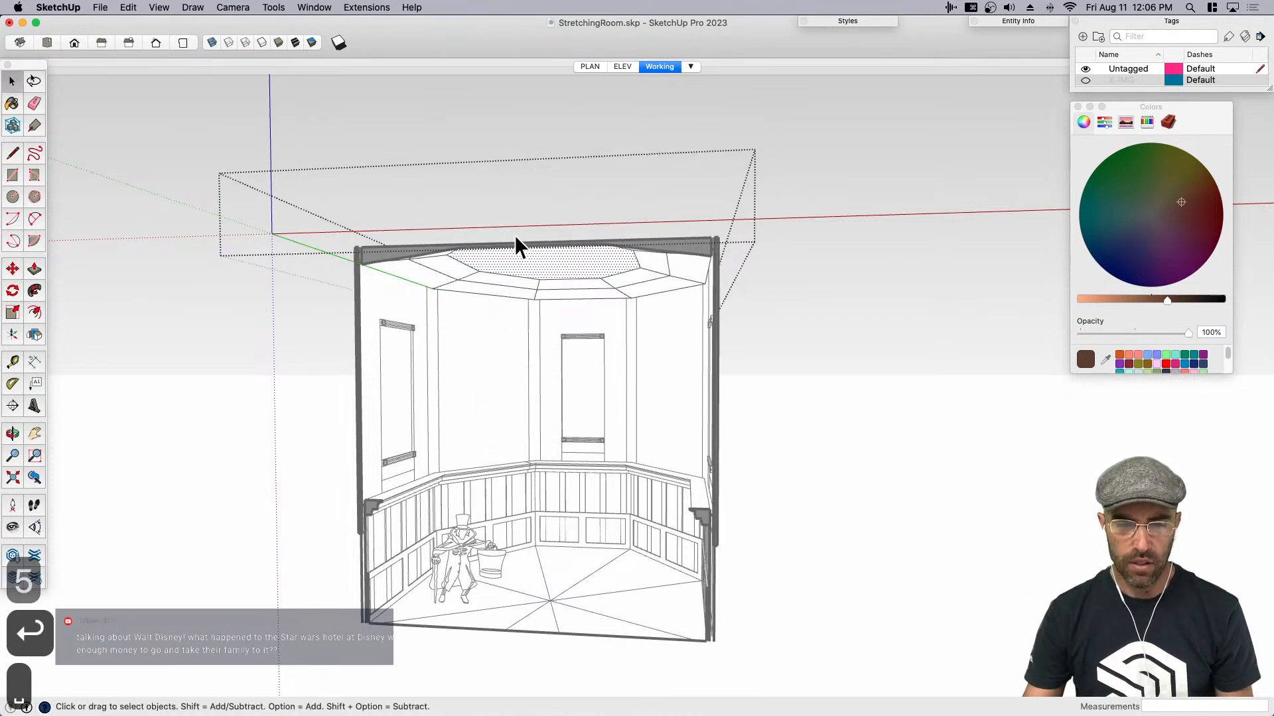
pyautogui.click(257, 373)
# - Save the model and display it shaded with its textures
pyautogui.moveTo(461, 418); pyautogui.dragTo(559, 374, button='middle')
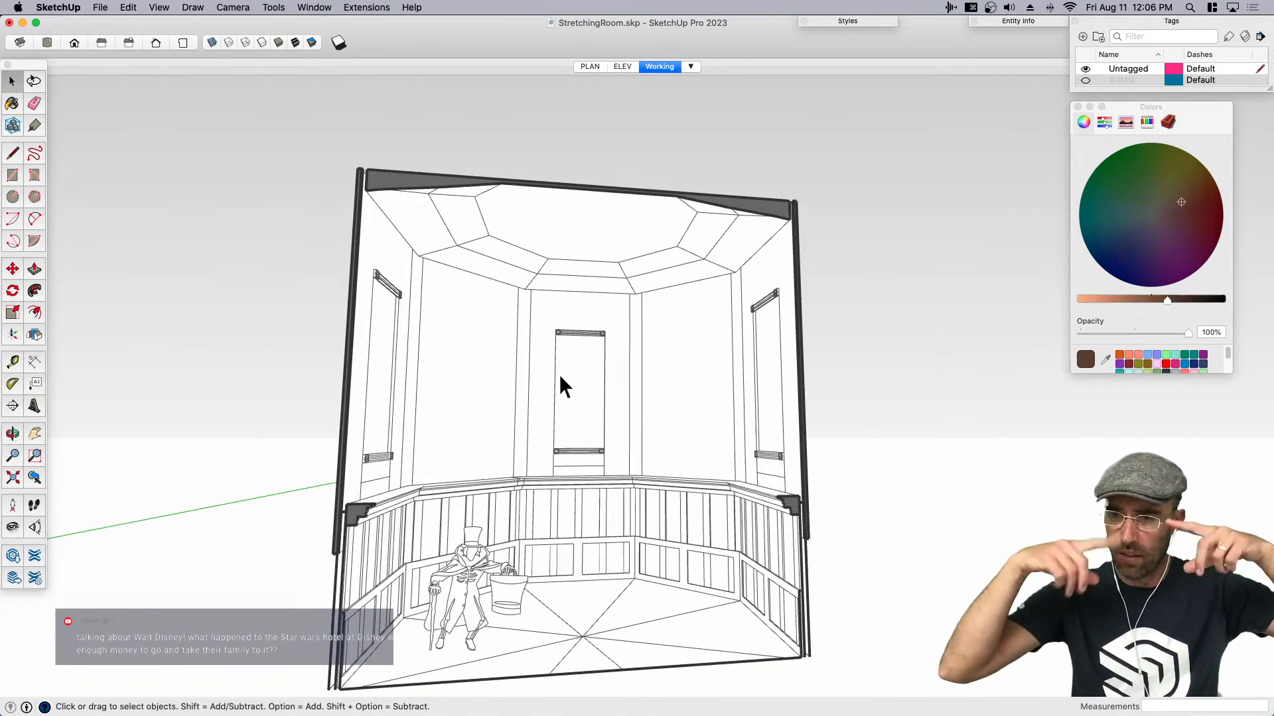
pyautogui.moveTo(575, 476); pyautogui.dragTo(539, 506, button='middle')
pyautogui.press('super+s')
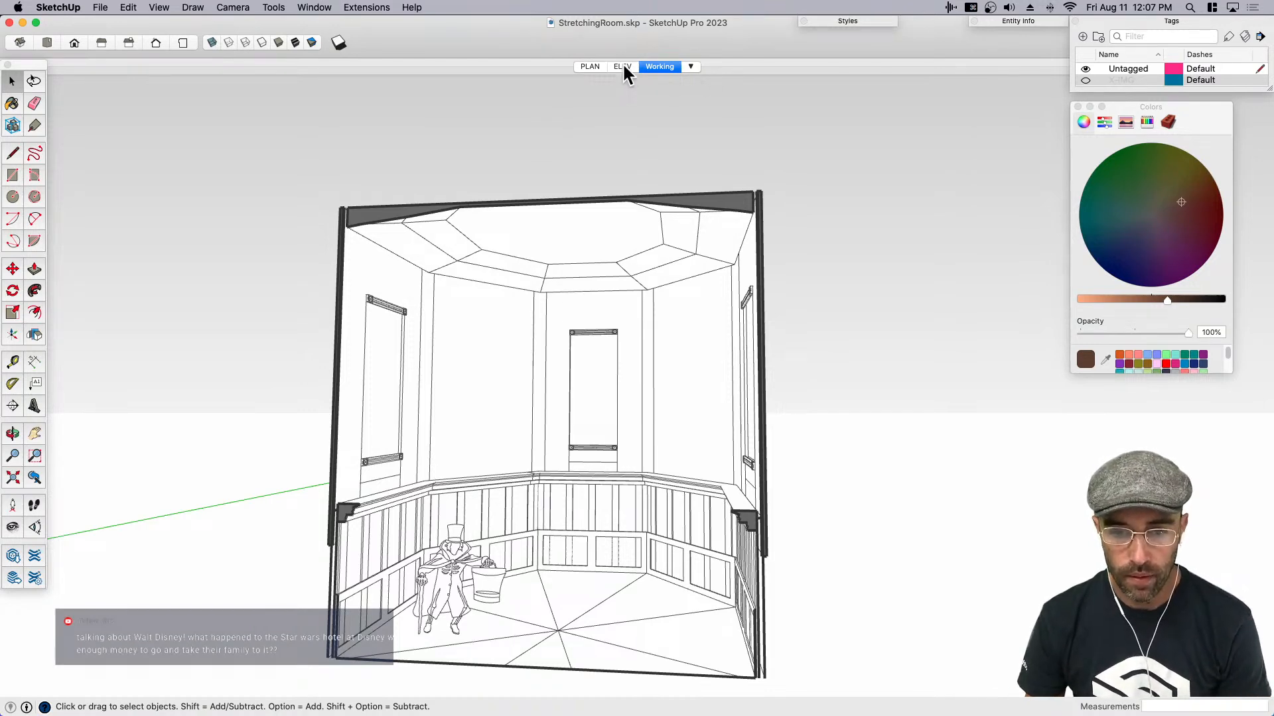
pyautogui.click(296, 41)
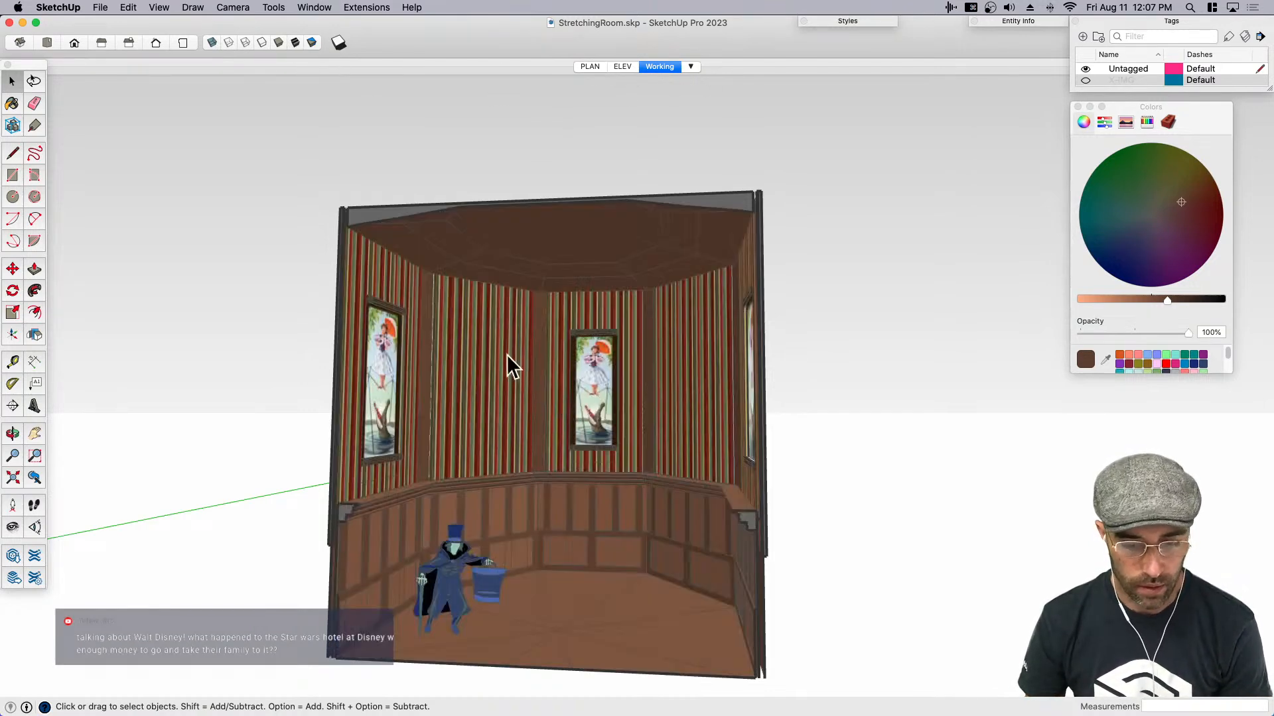
# - Open the ceiling group and sample the brown material from the lower room's wainscoting
pyautogui.scroll(10, 576, 419)
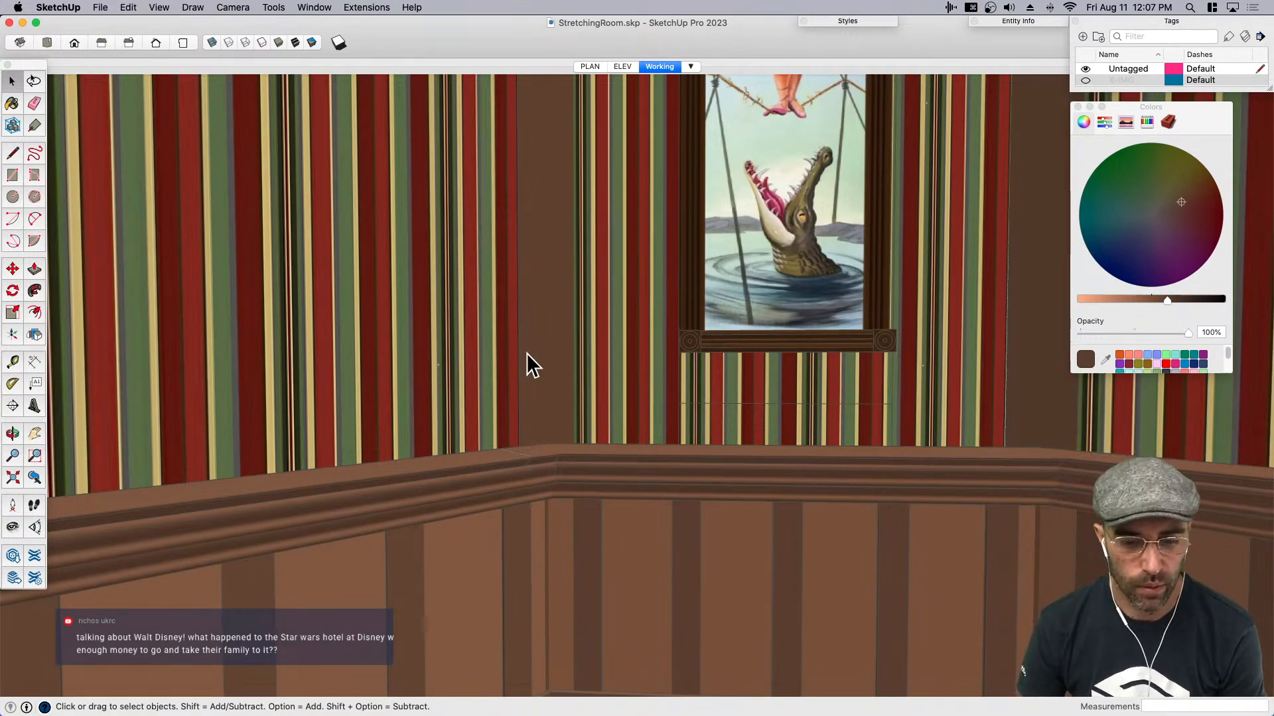
pyautogui.scroll(-10, 637, 392)
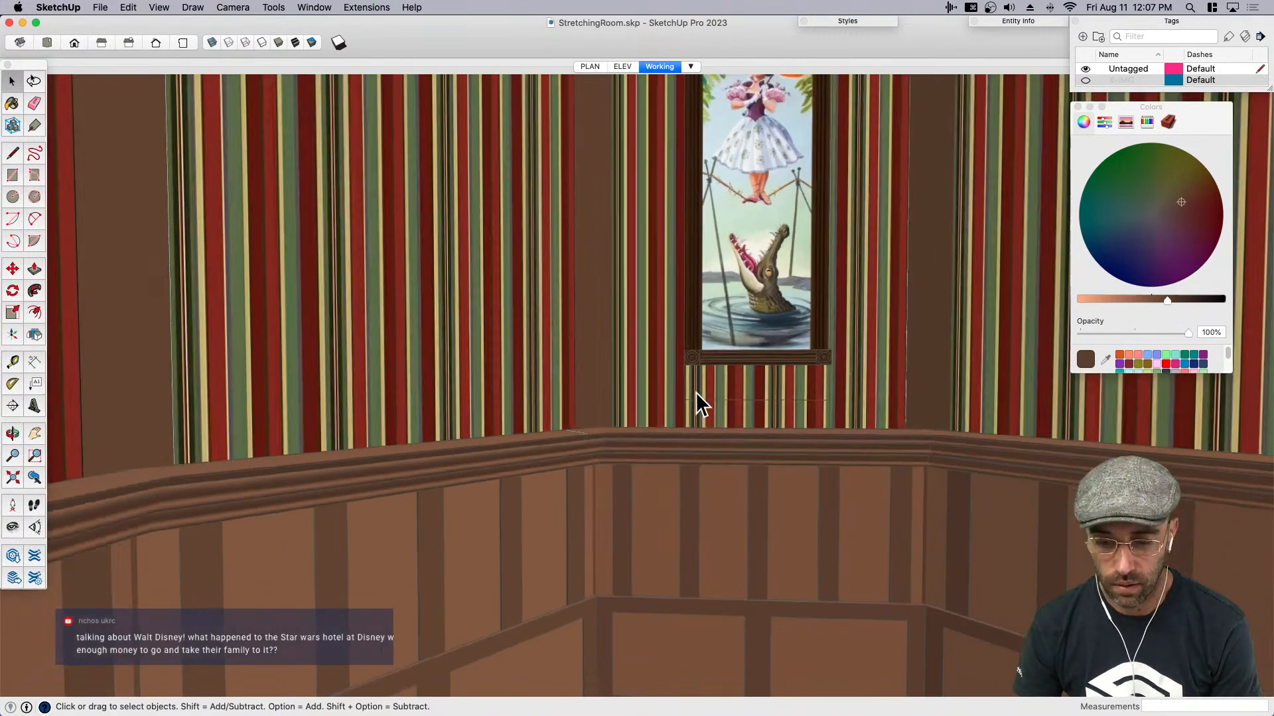
pyautogui.scroll(-5, 727, 333)
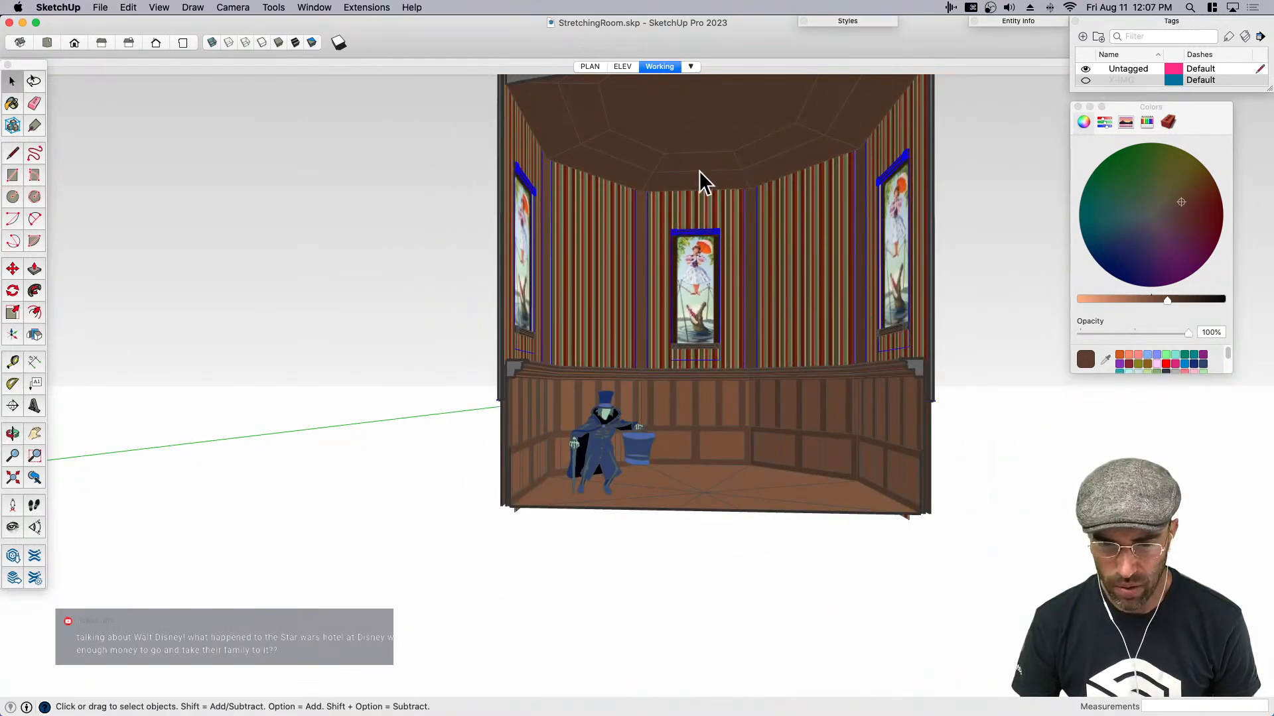
pyautogui.doubleClick(691, 158)
pyautogui.press('b')
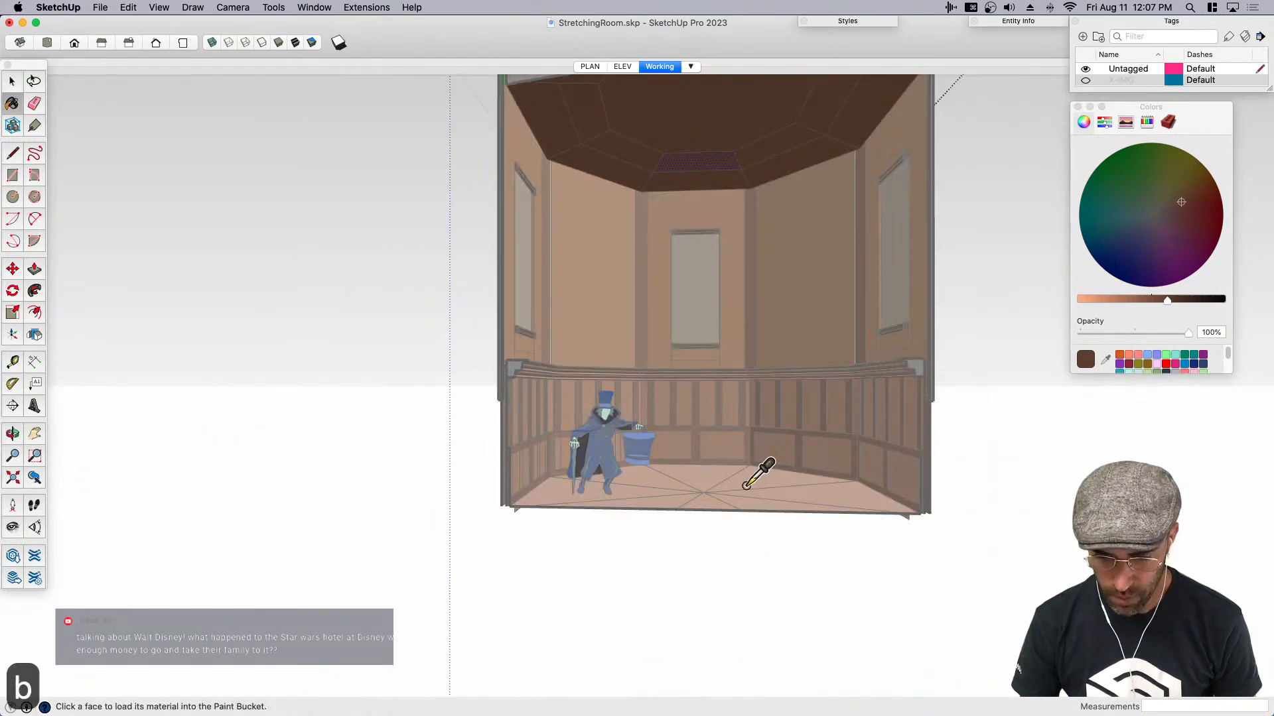
pyautogui.keyDown('super'); pyautogui.click(720, 434); pyautogui.keyUp('super')
pyautogui.scroll(5, 646, 362)
pyautogui.keyDown('super'); pyautogui.click(643, 390); pyautogui.keyUp('super')
pyautogui.scroll(-5, 644, 389)
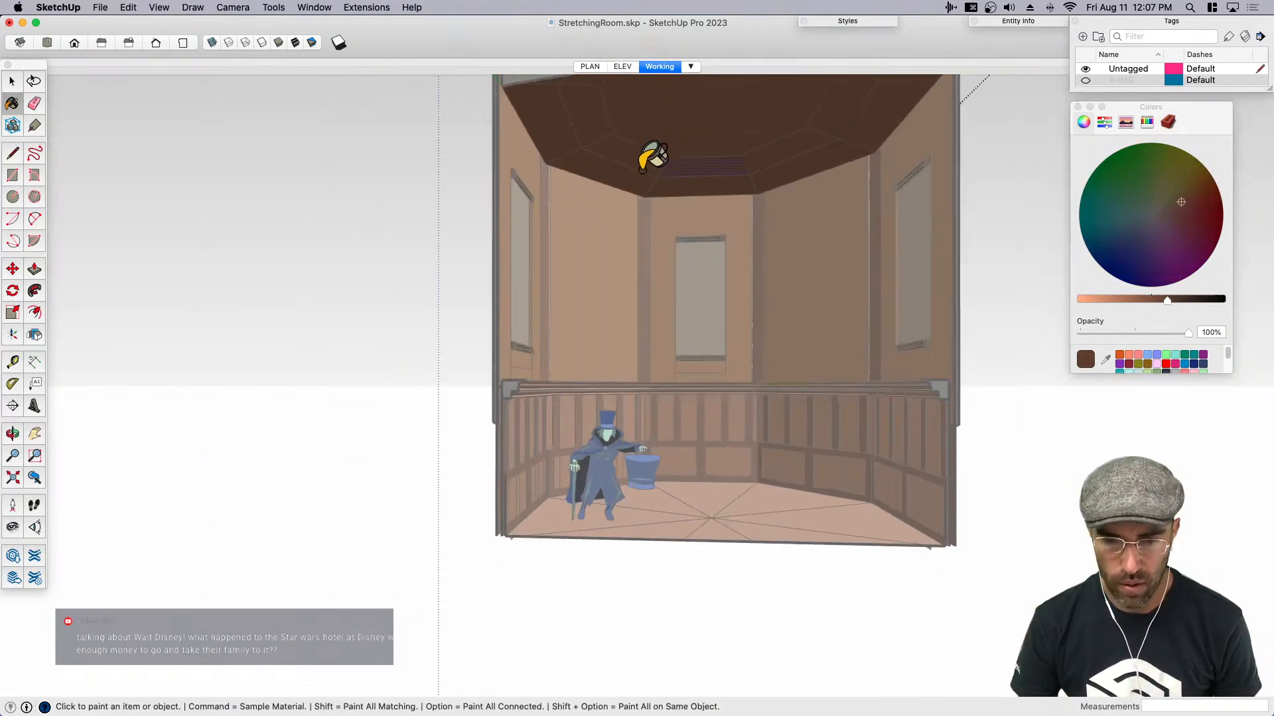
# - Try the sampled striped wallpaper material on the rear face of the ceiling's second ring
pyautogui.scroll(4, 654, 154)
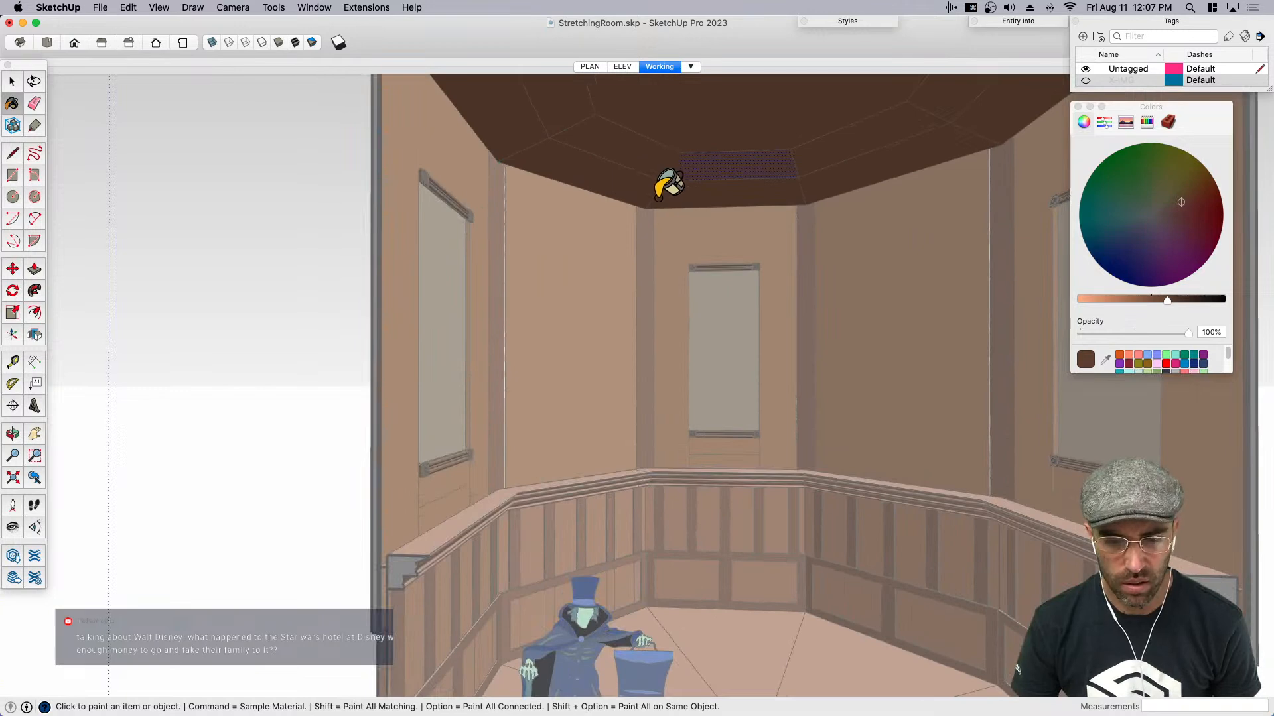
pyautogui.keyDown('super'); pyautogui.click(602, 386); pyautogui.keyUp('super')
pyautogui.click(691, 159)
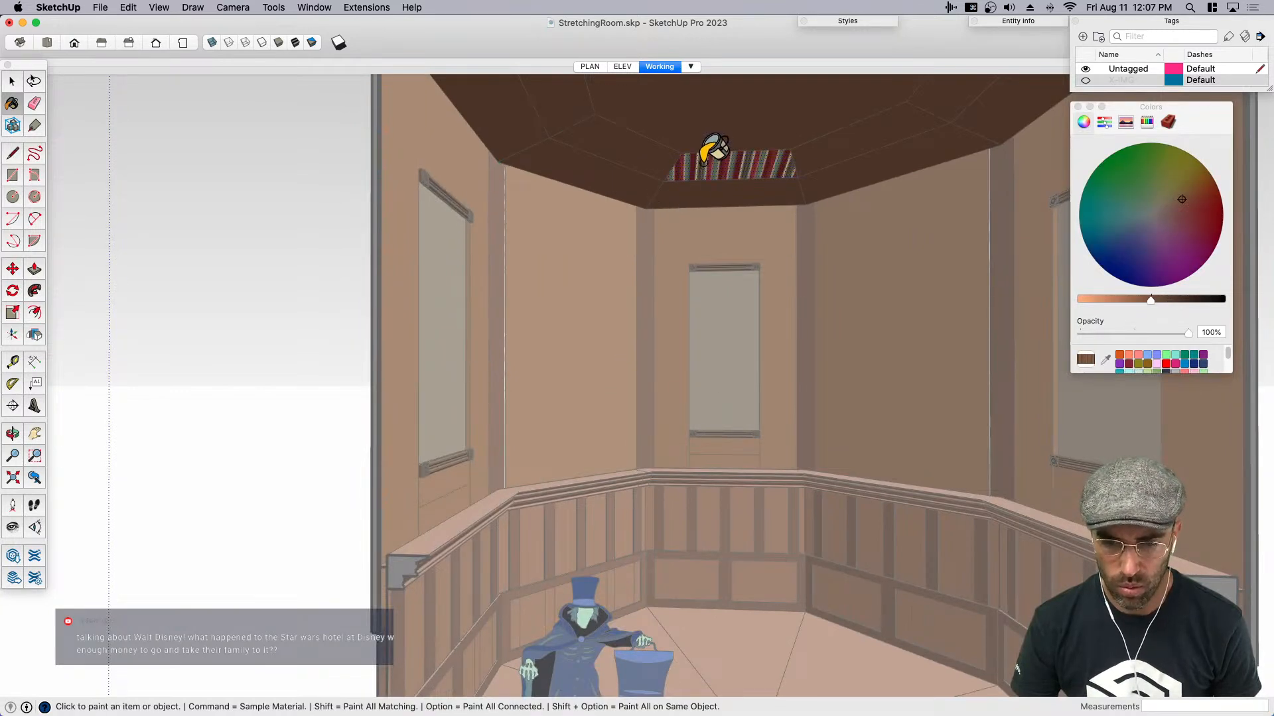
# - Paint the visible faces of the ceiling's second ring with the lighter wainscoting brown
pyautogui.click(719, 159)
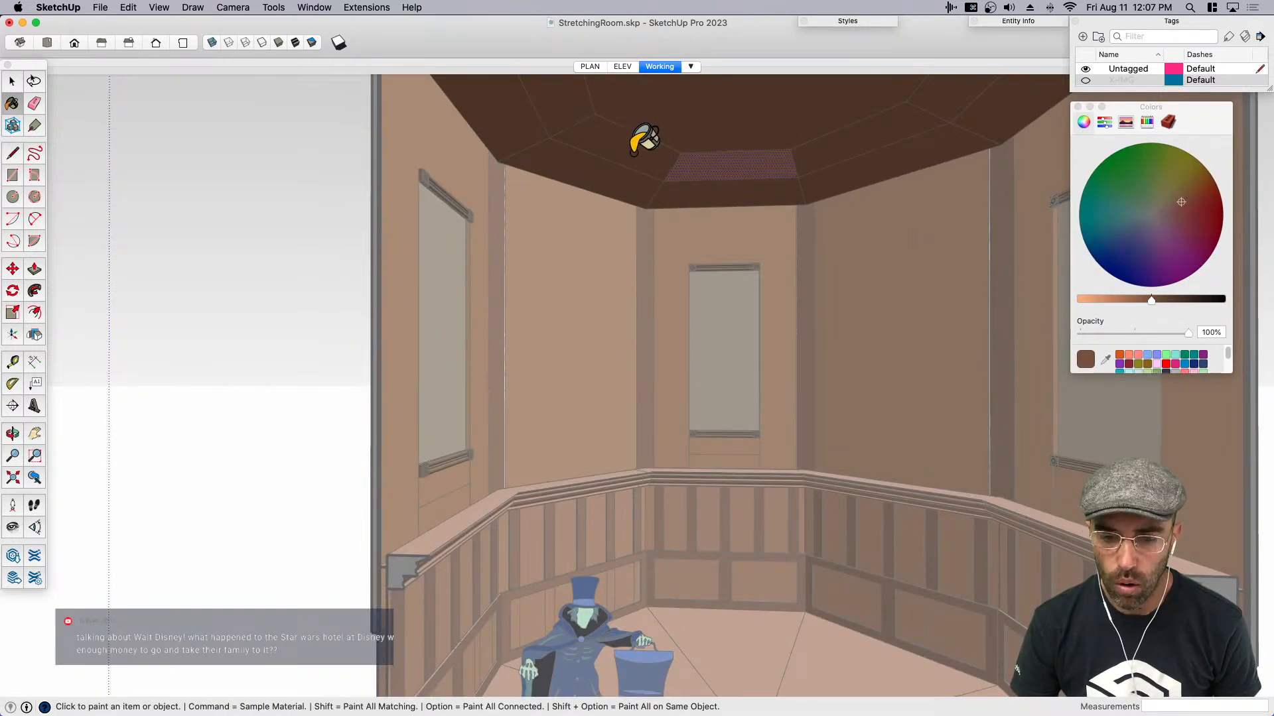
pyautogui.scroll(-5, 605, 146)
pyautogui.scroll(2, 823, 166)
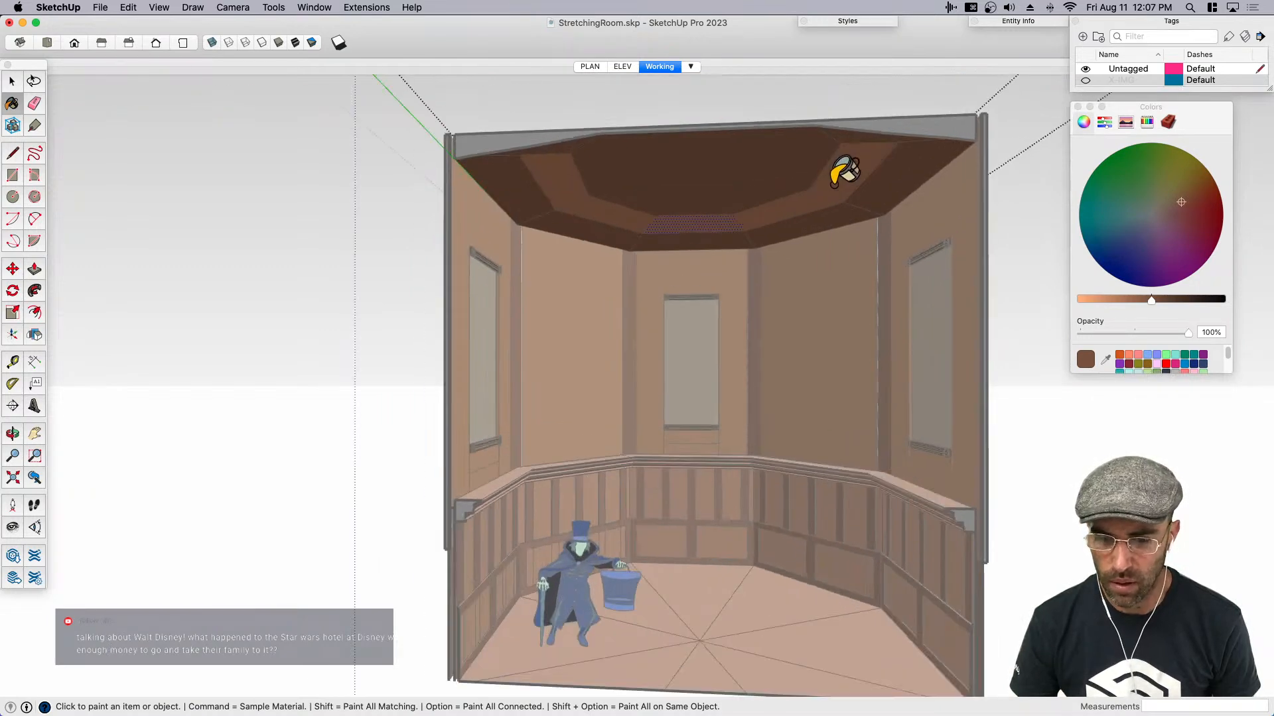
# - Turn off the section cut to examine the whole room from outside and above, then restore the cut
pyautogui.moveTo(805, 193); pyautogui.dragTo(647, 274, button='middle')
pyautogui.hotkey('shift', 's')
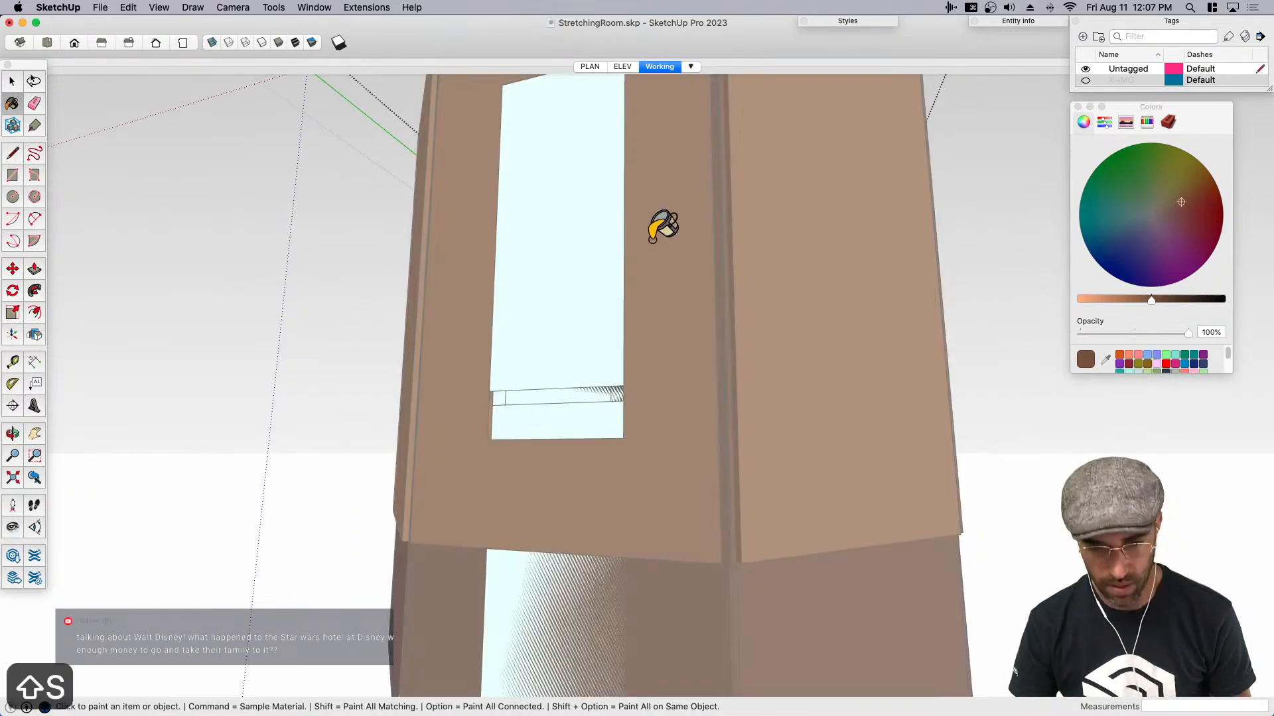
pyautogui.scroll(-3, 657, 256)
pyautogui.press('space')
pyautogui.moveTo(629, 355)
pyautogui.mouseDown(button='middle')
pyautogui.moveTo(577, 313)
pyautogui.moveTo(578, 208)
pyautogui.mouseUp(button='middle')
pyautogui.moveTo(631, 245); pyautogui.dragTo(396, 334, button='middle')
pyautogui.click(394, 324)
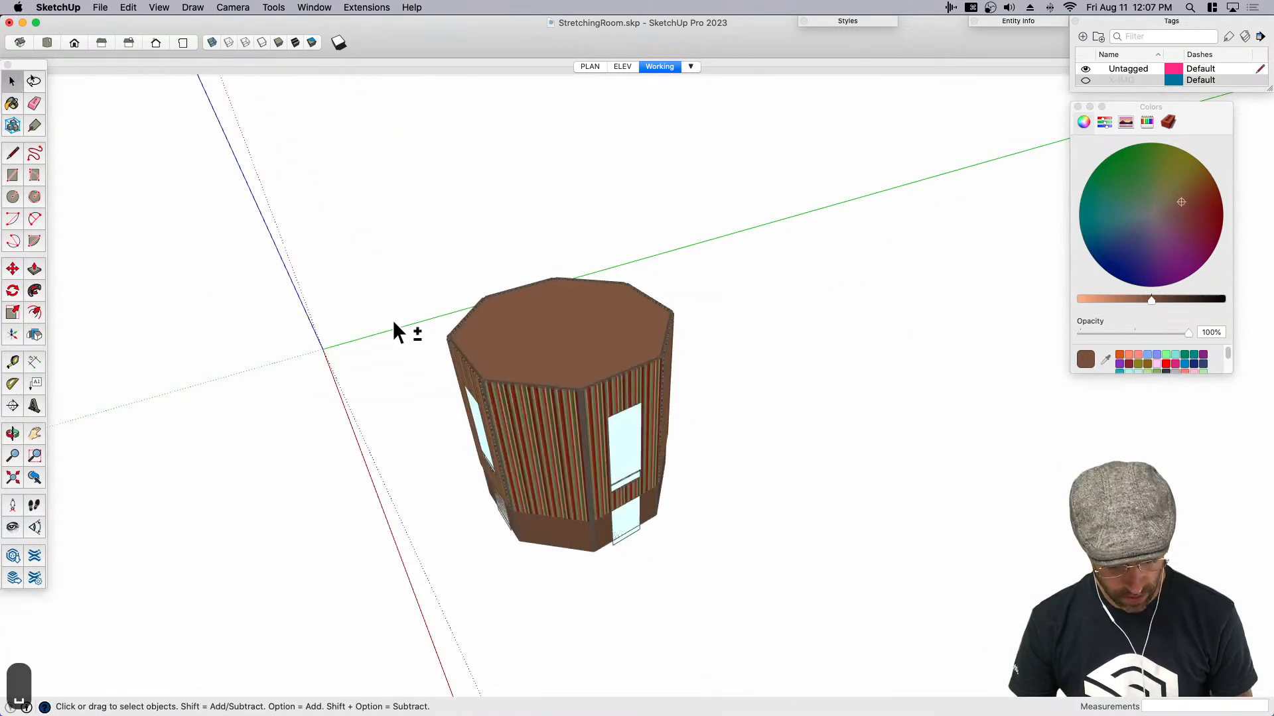
pyautogui.hotkey('shift', 's')
# - Reopen the ceiling group and paint the remaining faces of the second ring with the lighter brown
pyautogui.moveTo(425, 497); pyautogui.dragTo(606, 200, button='middle')
pyautogui.scroll(5, 605, 200)
pyautogui.moveTo(621, 249); pyautogui.dragTo(725, 213, button='middle')
pyautogui.scroll(5, 735, 187)
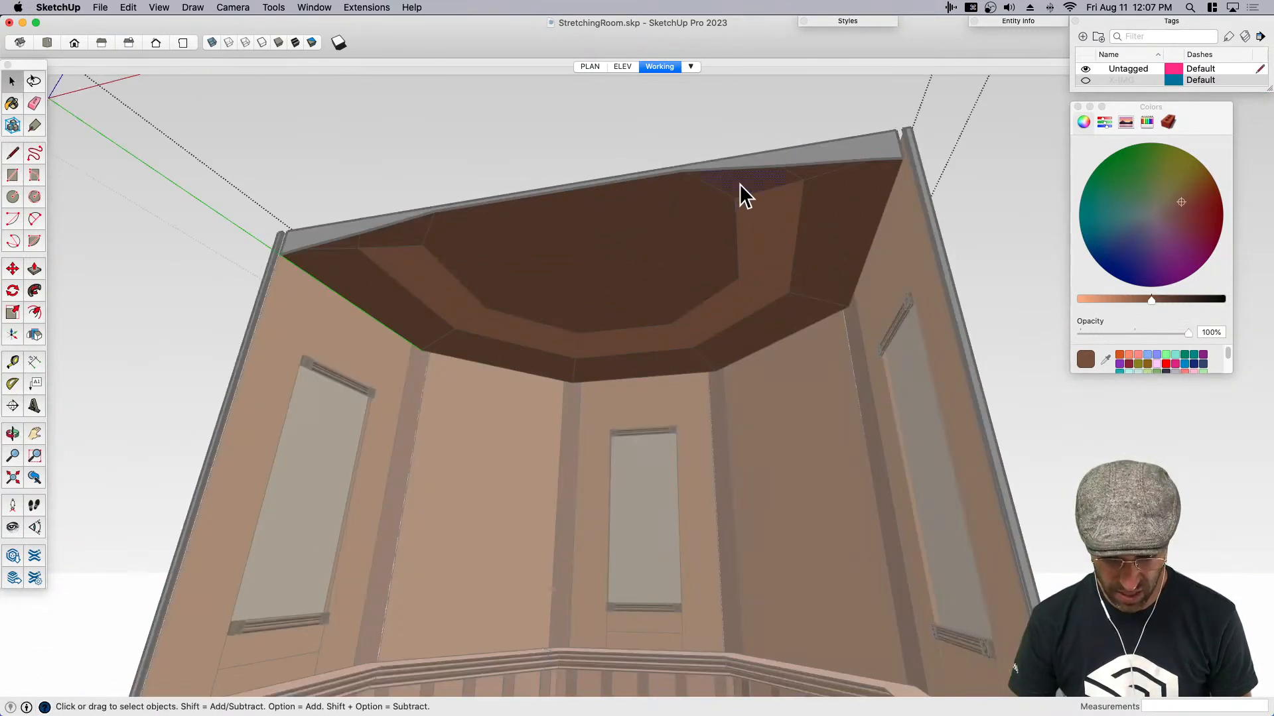
pyautogui.press('b')
pyautogui.press('space')
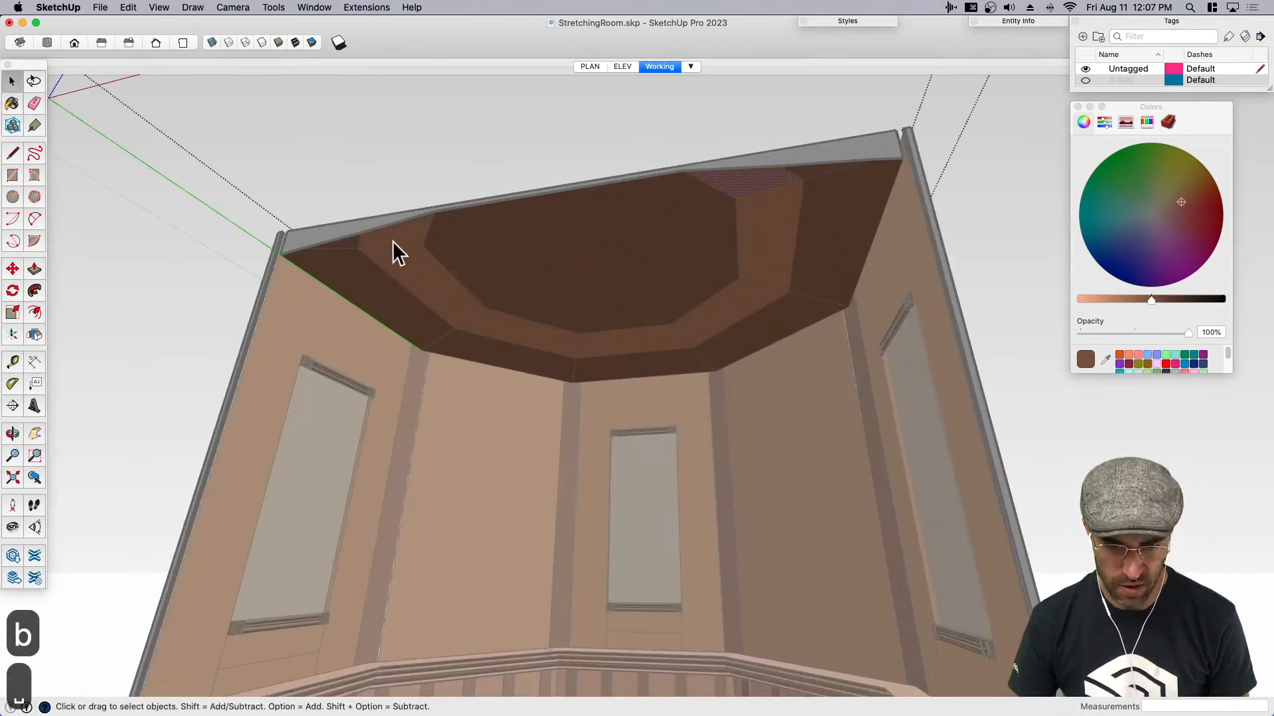
# - Show the section plane and reverse its cutting direction to expose the opposite half of the room
pyautogui.scroll(-8, 552, 380)
pyautogui.moveTo(769, 364); pyautogui.dragTo(476, 273, button='middle')
pyautogui.click(735, 472)
pyautogui.hotkey('shift', 't')
pyautogui.rightClick(477, 273)
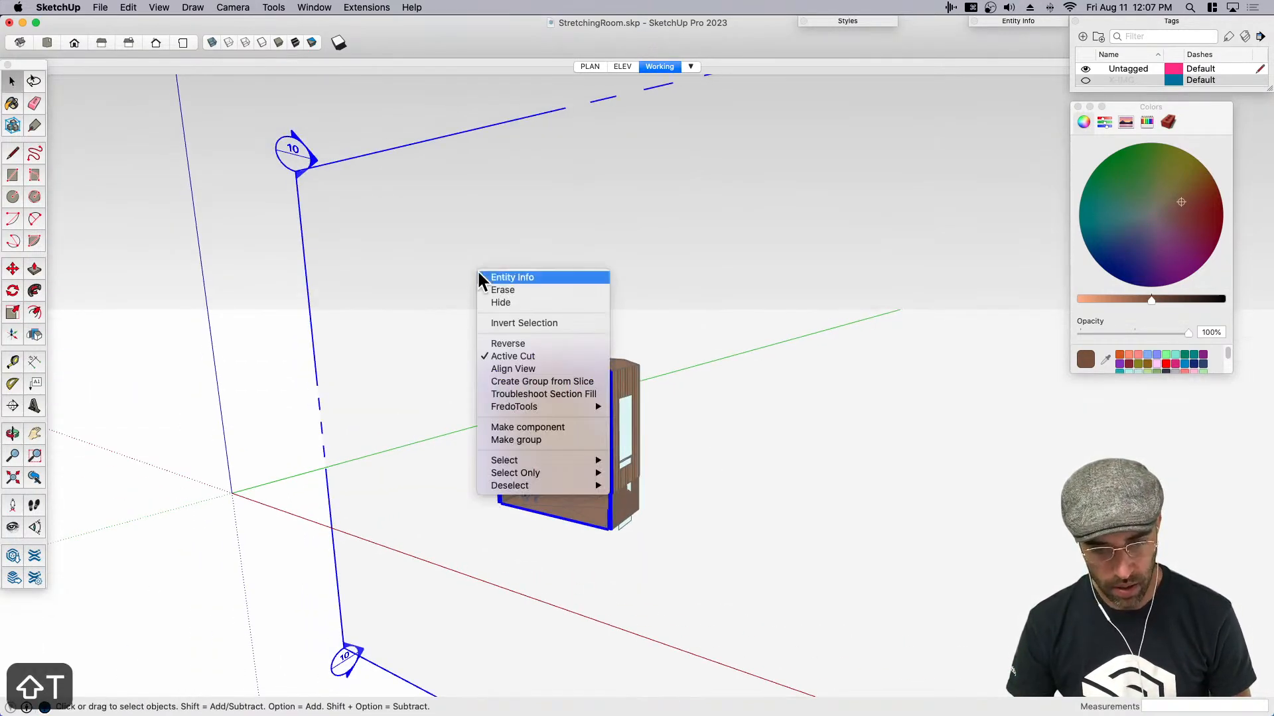
pyautogui.click(516, 344)
pyautogui.moveTo(511, 357); pyautogui.dragTo(598, 373, button='middle')
# - Open the ceiling group and paint the remaining second-ring faces in the newly exposed half with the lighter brown
pyautogui.scroll(8, 601, 379)
pyautogui.moveTo(607, 386); pyautogui.dragTo(605, 333, button='middle')
pyautogui.doubleClick(605, 336)
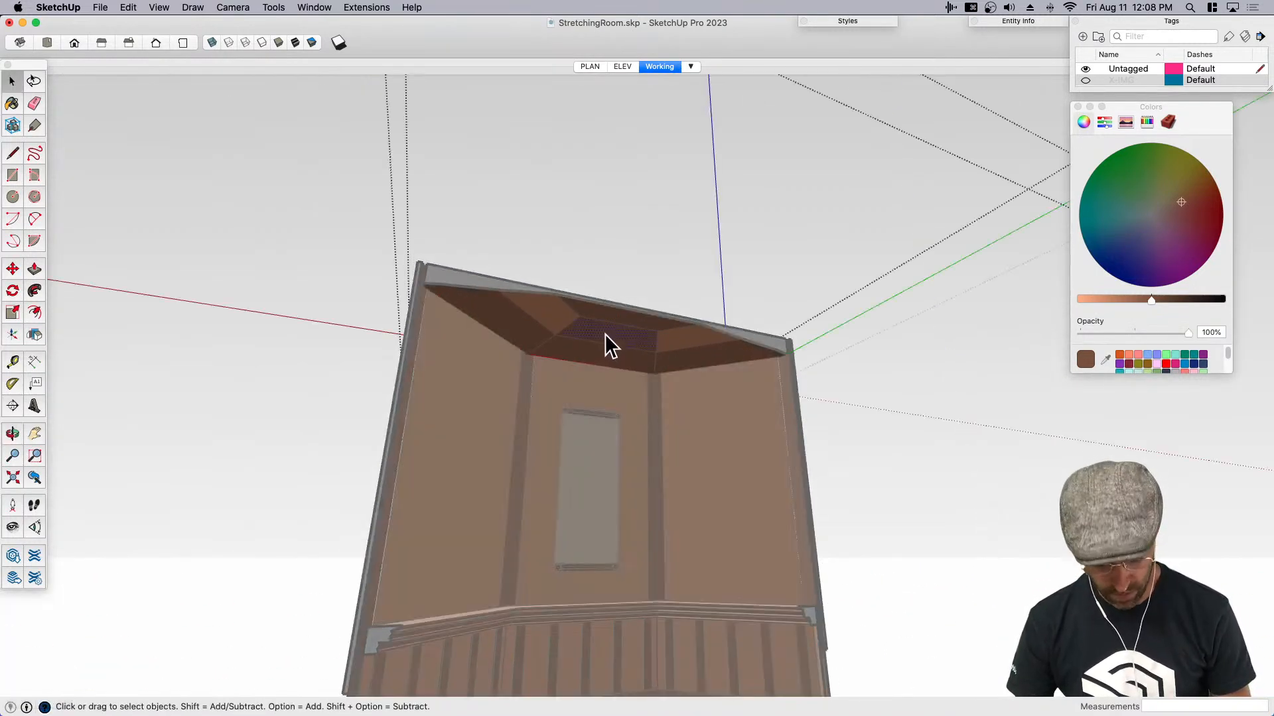
pyautogui.press('b')
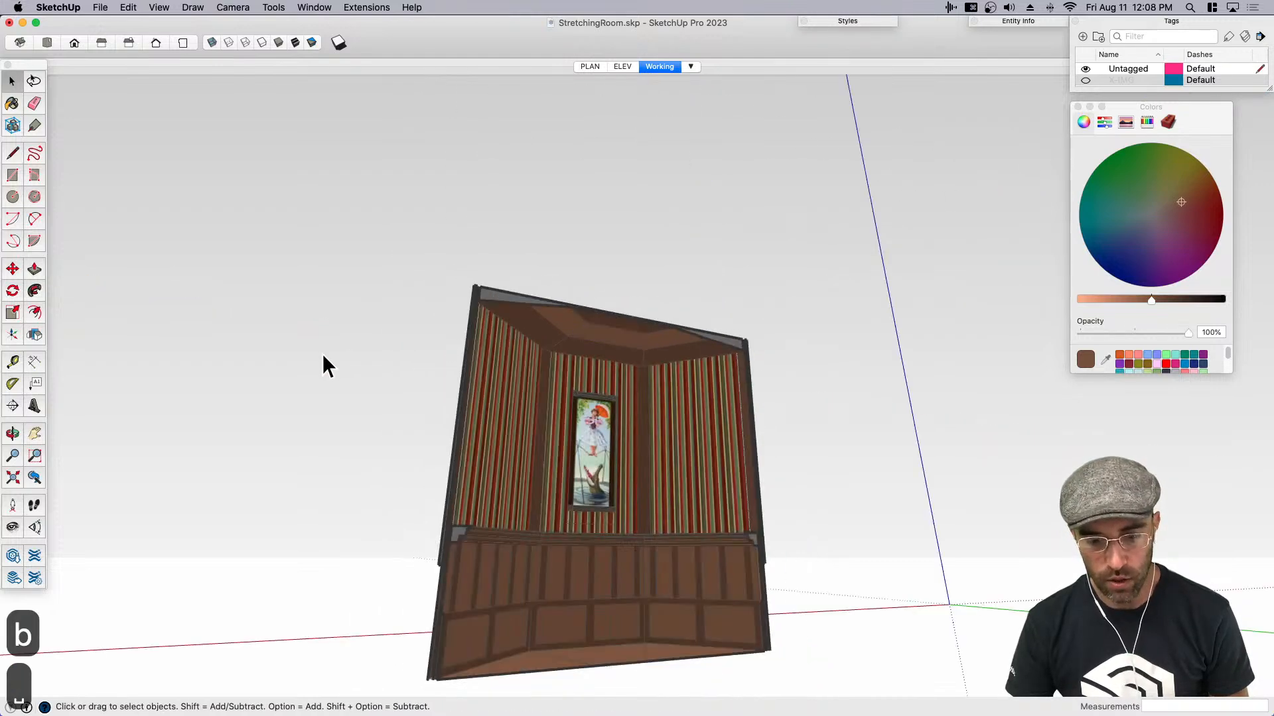
pyautogui.moveTo(598, 492); pyautogui.dragTo(544, 514, button='middle')
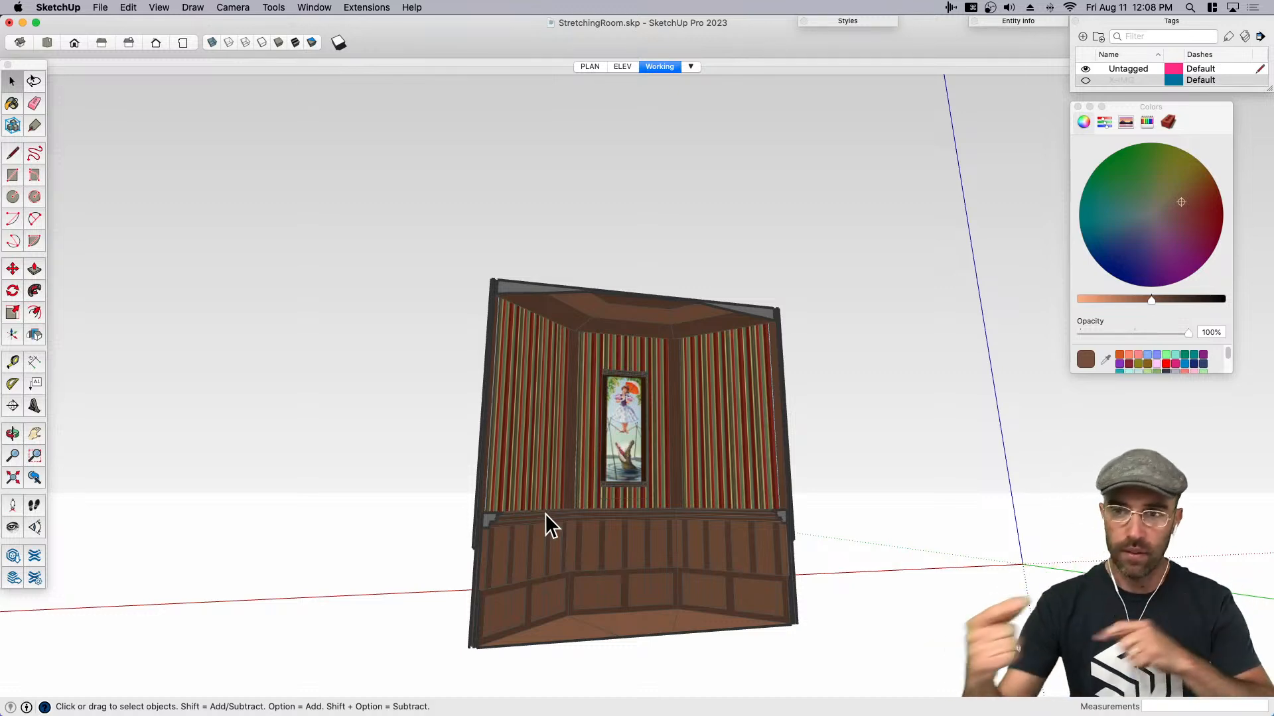
# - Show the section plane again, reverse it to its original direction and reactivate its cut
pyautogui.moveTo(517, 492); pyautogui.dragTo(864, 583, button='middle')
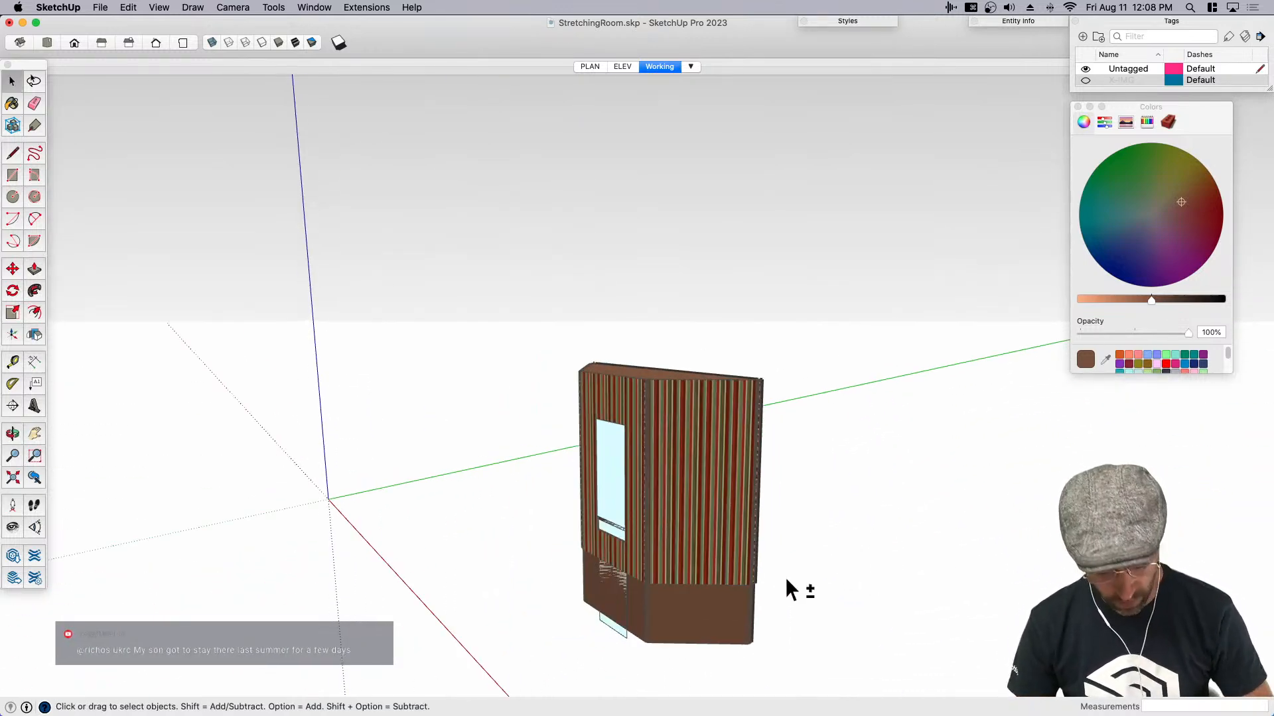
pyautogui.hotkey('shift', 't')
pyautogui.moveTo(786, 575); pyautogui.dragTo(570, 364, button='middle')
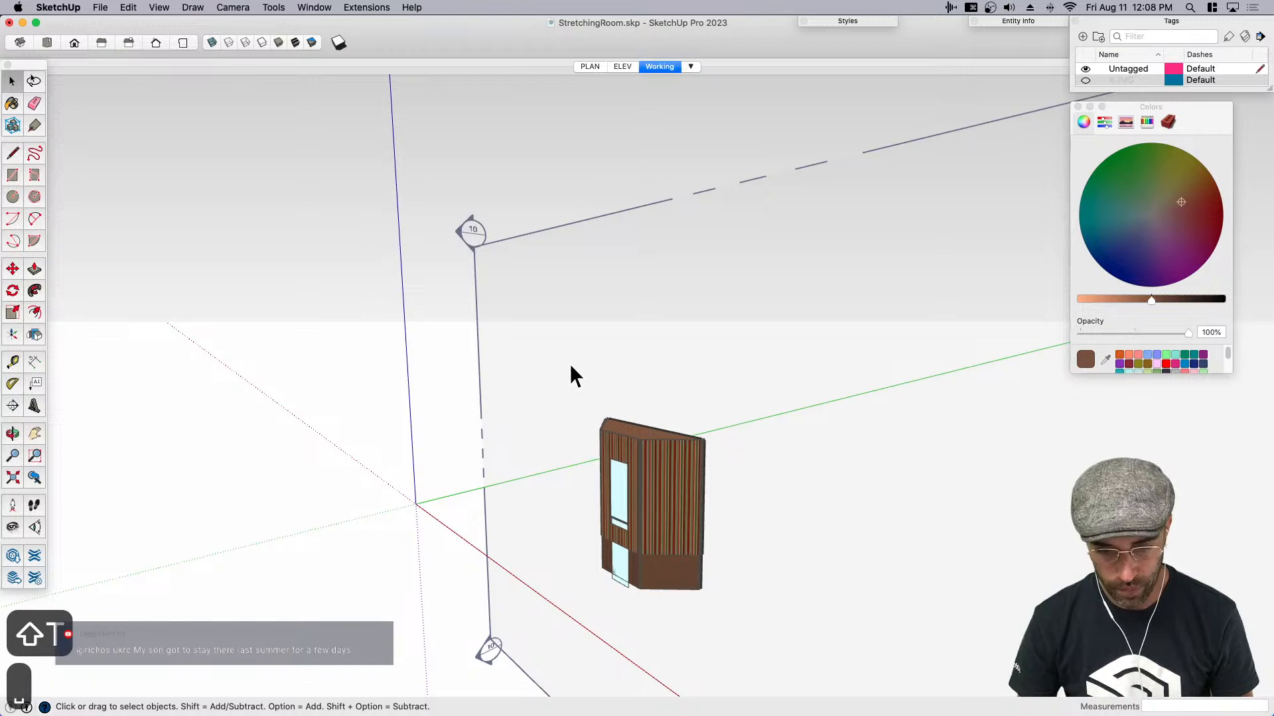
pyautogui.rightClick(536, 369)
pyautogui.click(563, 441)
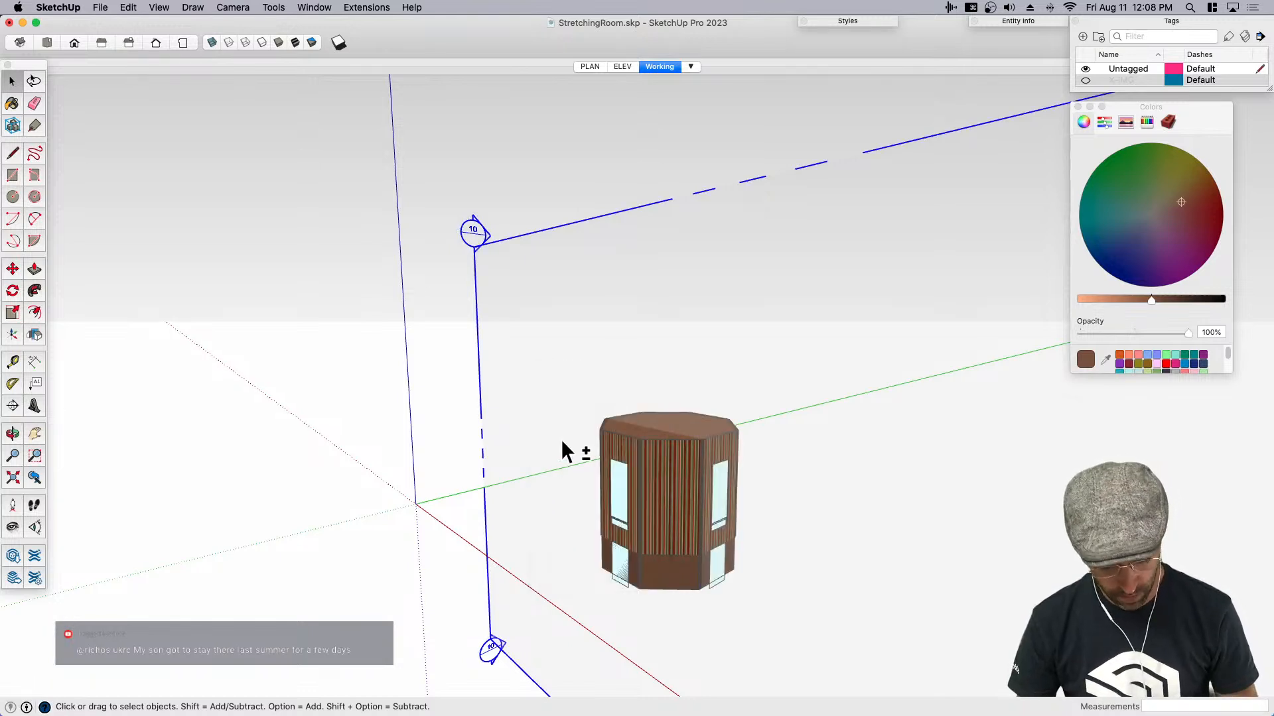
pyautogui.hotkey('shift', 's')
pyautogui.press('space')
pyautogui.doubleClick(483, 419)
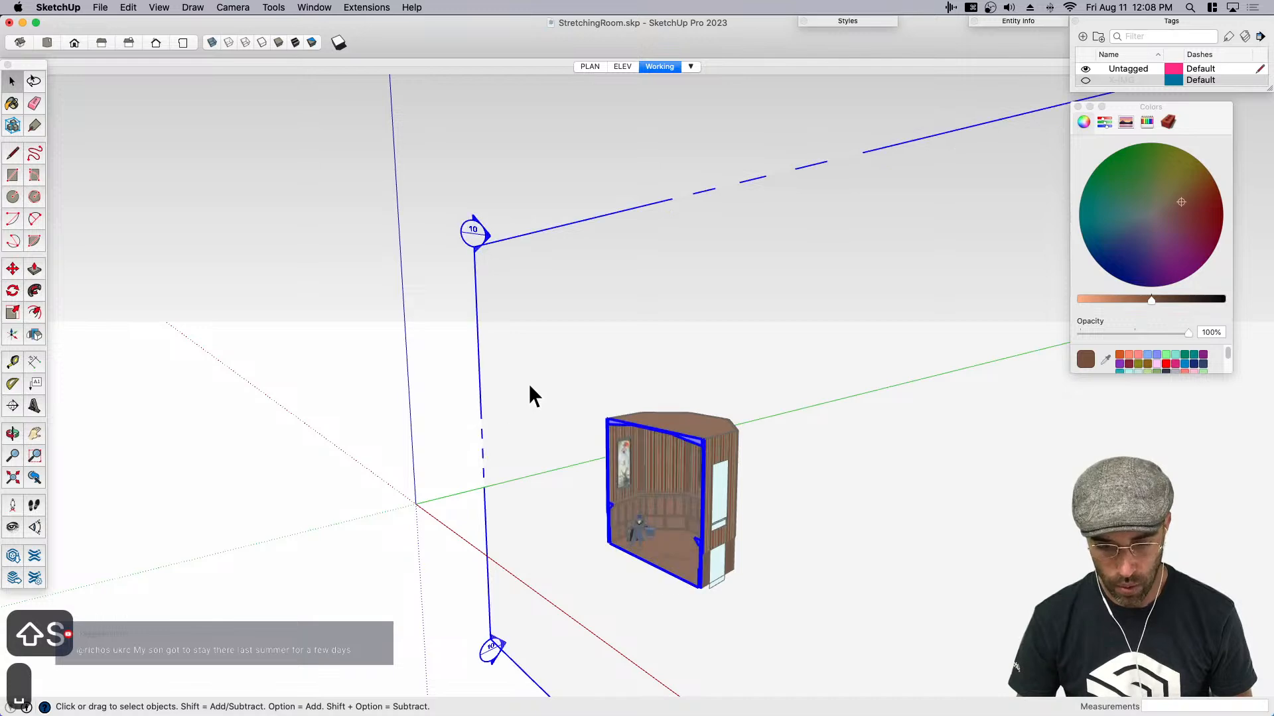
# - Hide the section plane display and save the stretching room model
pyautogui.hotkey('shift', 't')
pyautogui.scroll(8, 662, 508)
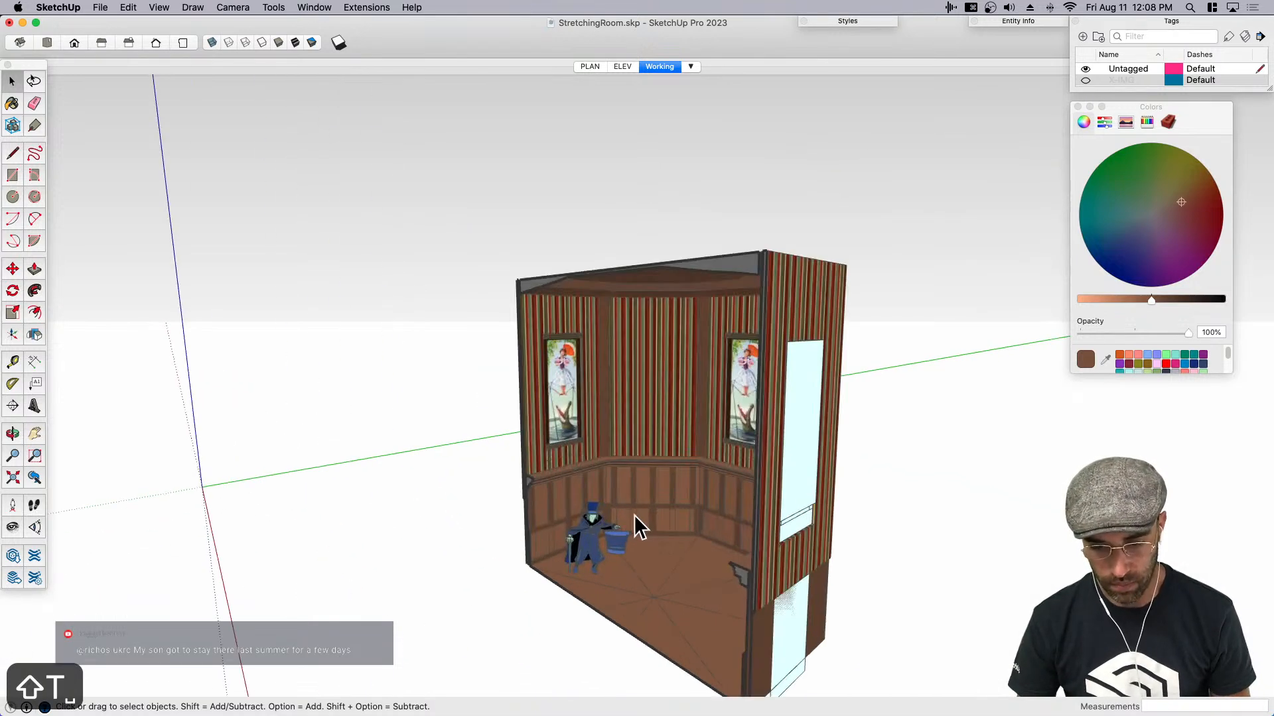
pyautogui.press('cmd+s')
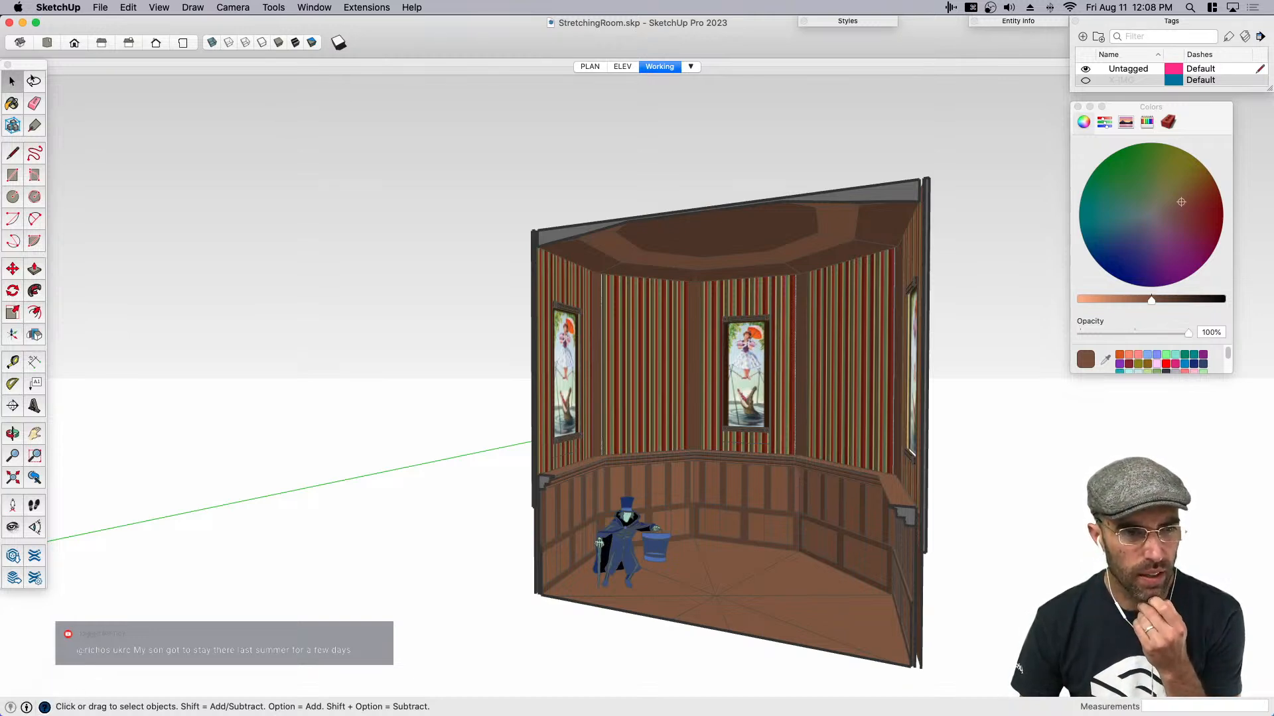
# - Switch to Preview, close the ceiling photos and blueprint image, and examine the chair rail and gargoyle sconces on ReferenceBoard.jpg
pyautogui.press('cmd+Tab')
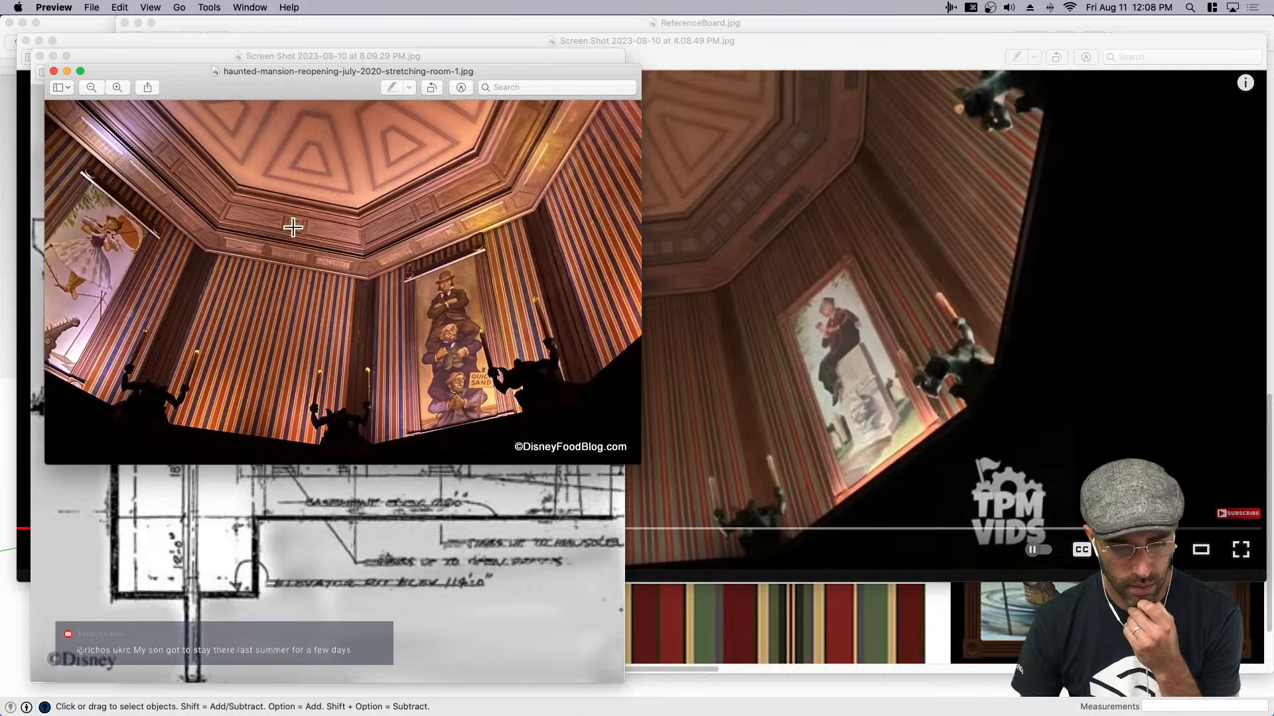
pyautogui.click(54, 70)
pyautogui.click(50, 69)
pyautogui.click(39, 55)
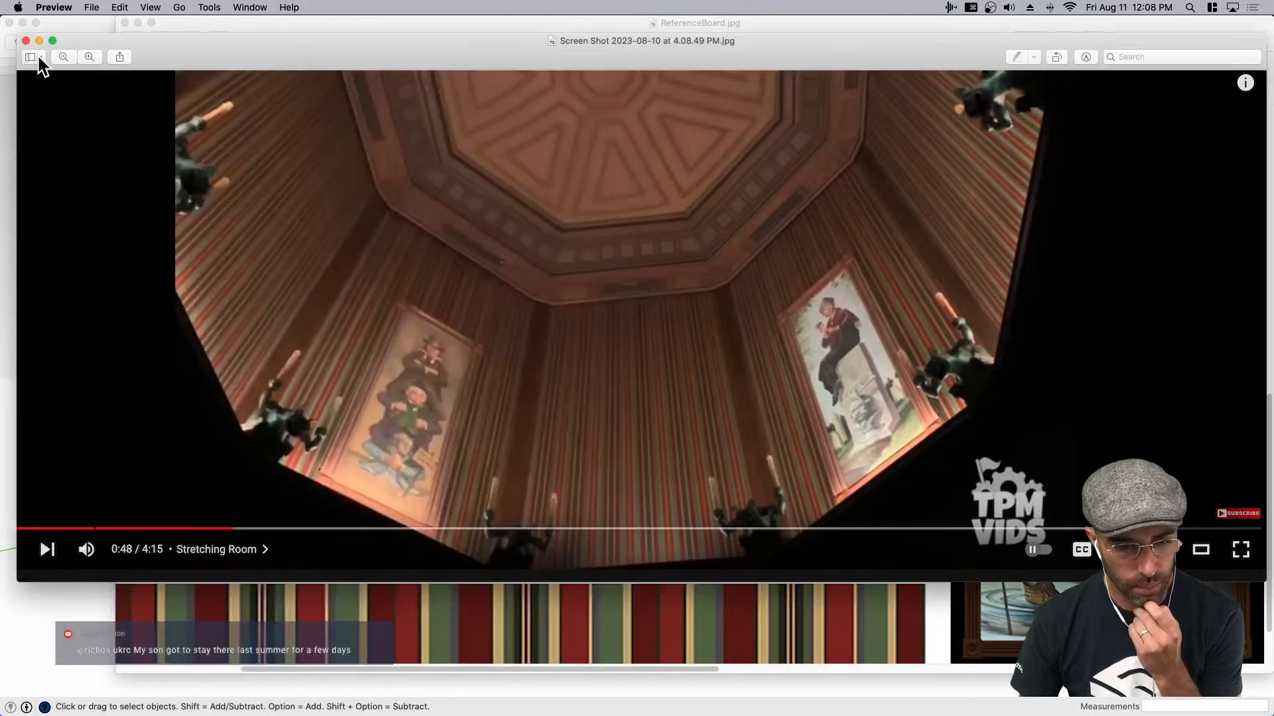
pyautogui.click(26, 39)
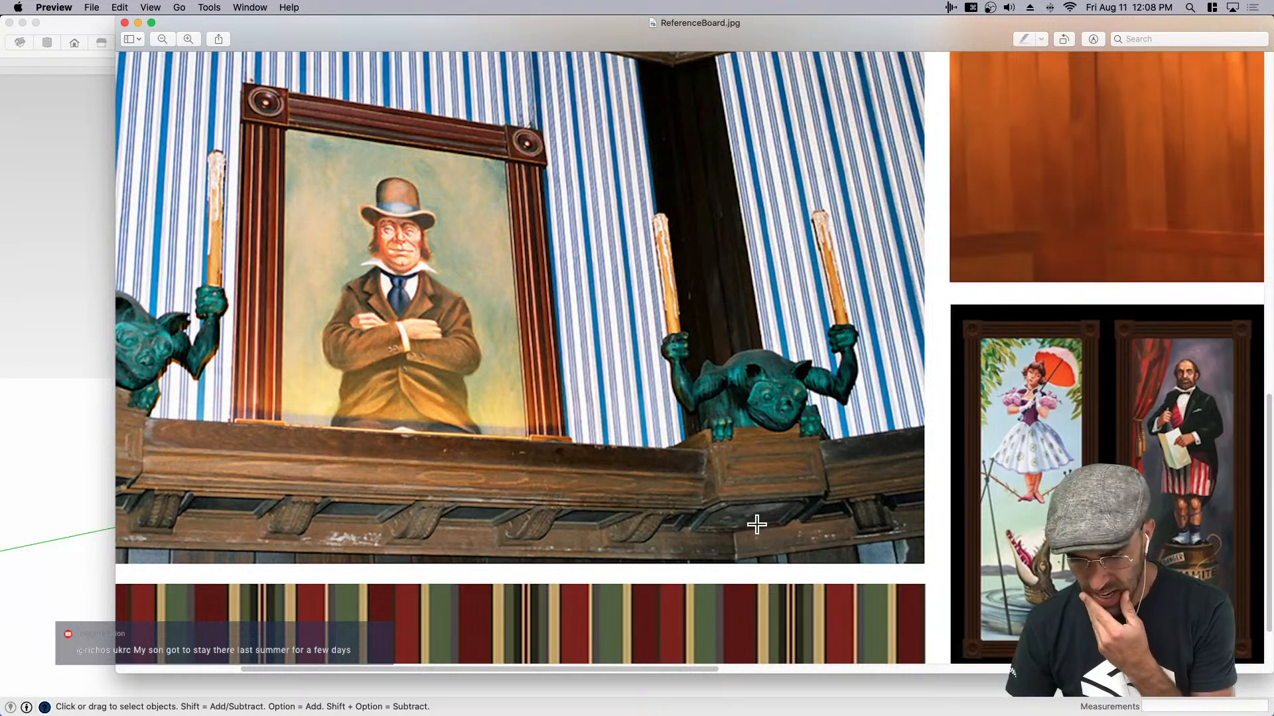
pyautogui.scroll(-1, 756, 526)
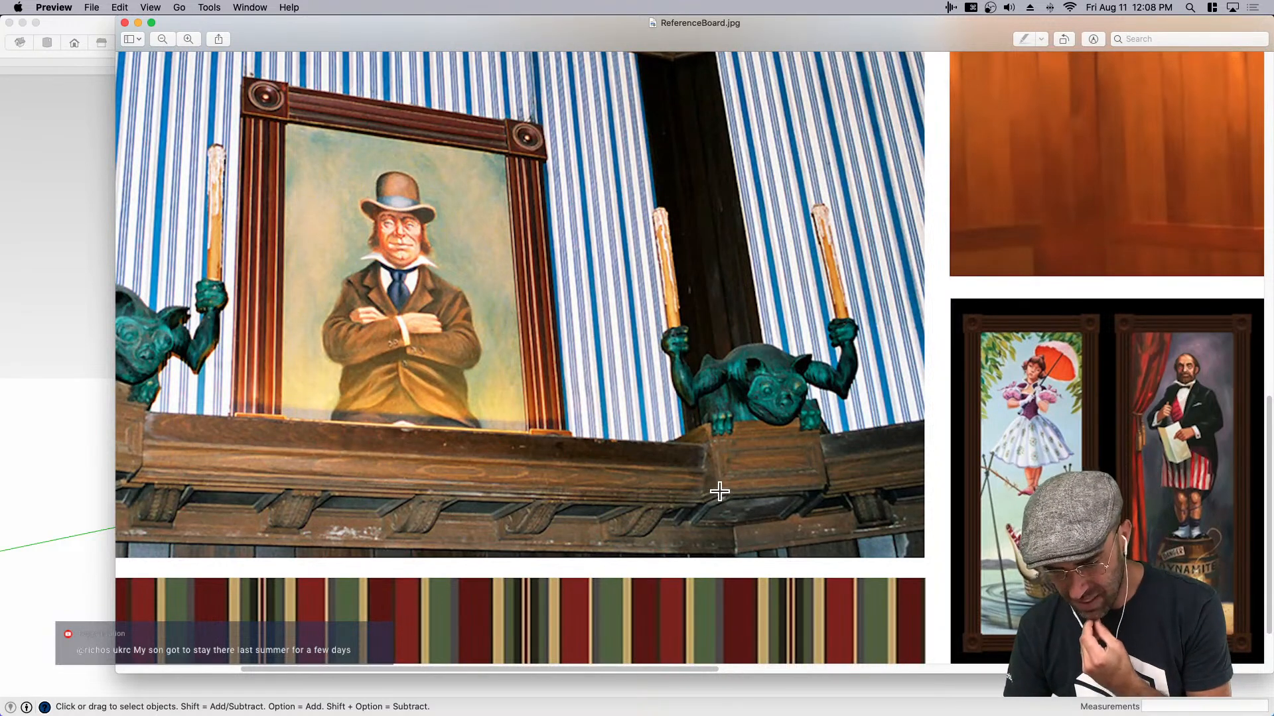
pyautogui.scroll(-5, 716, 537)
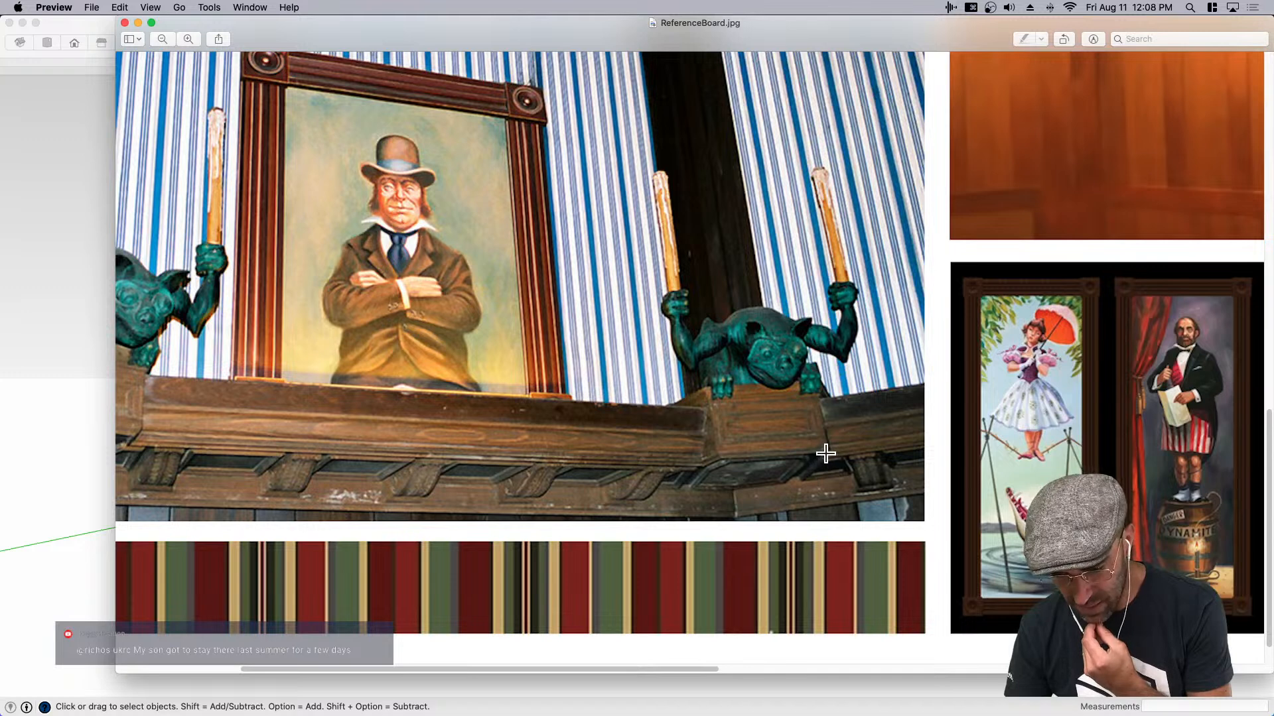
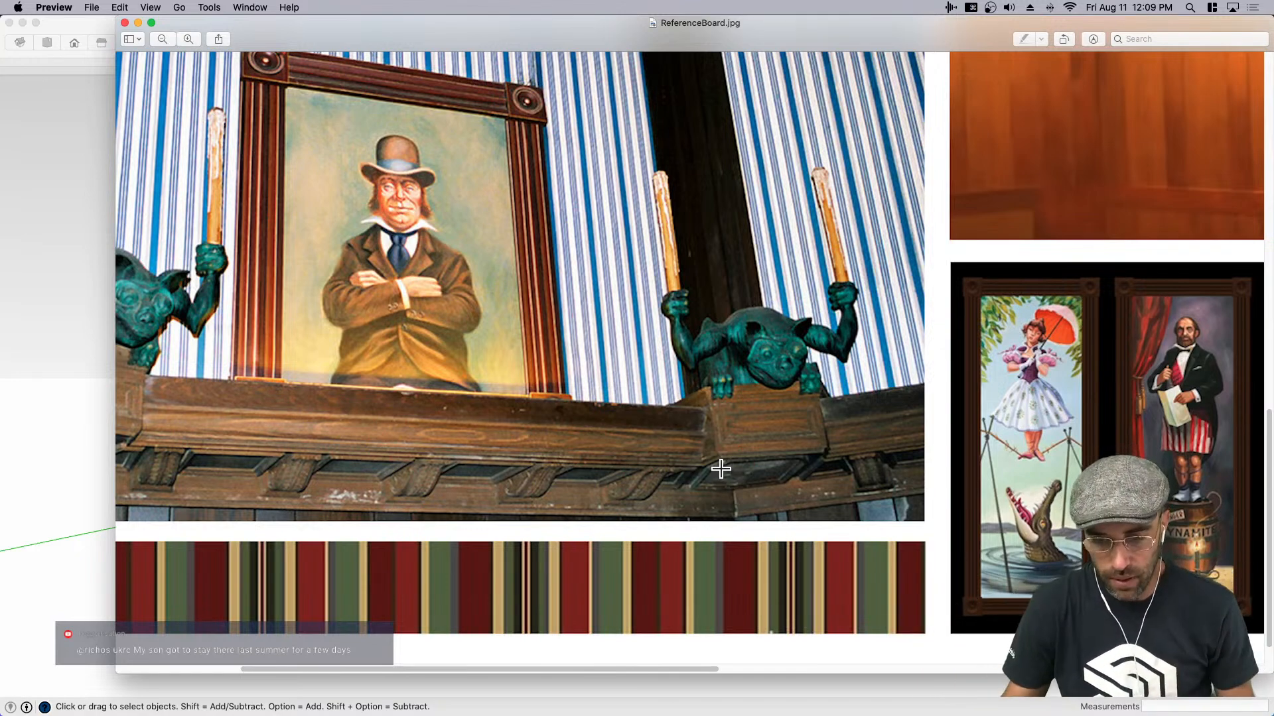
# - Switch from the reference image to the SketchUp model and draw a floor rectangle about 1'7" by 1'2 5/8" near the room's back corner
pyautogui.scroll(-2, 736, 451)
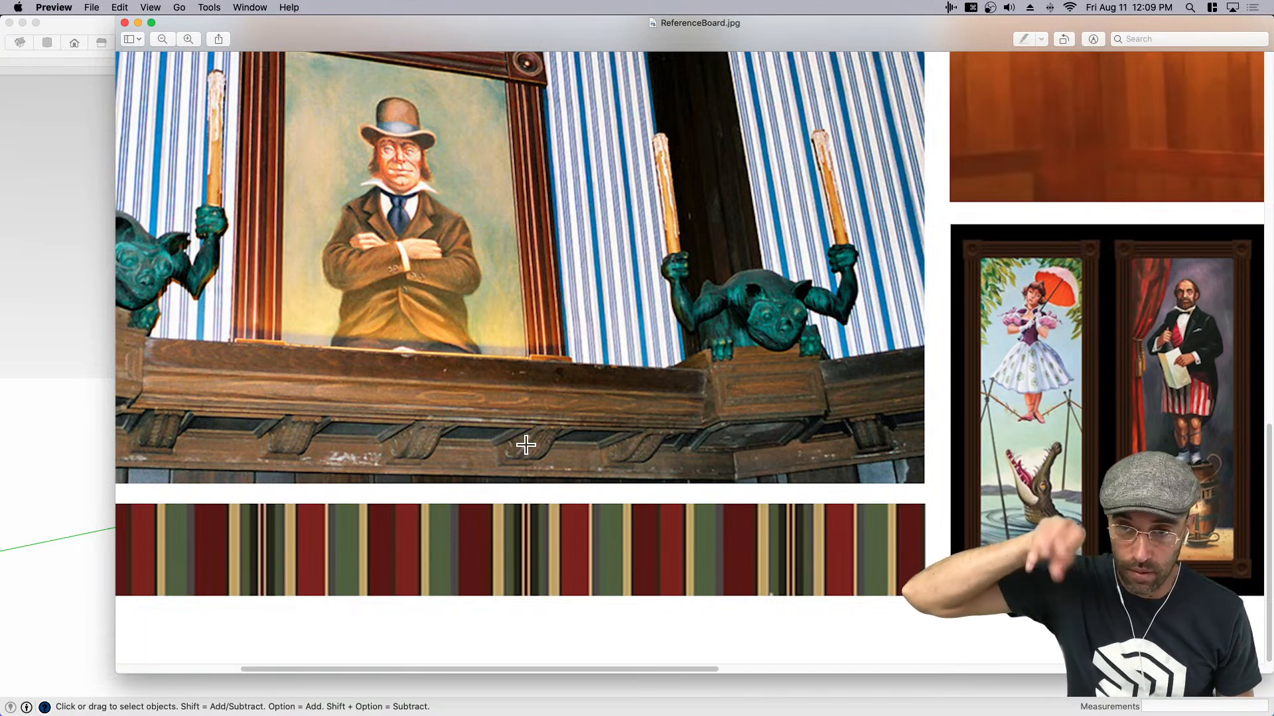
pyautogui.click(78, 449)
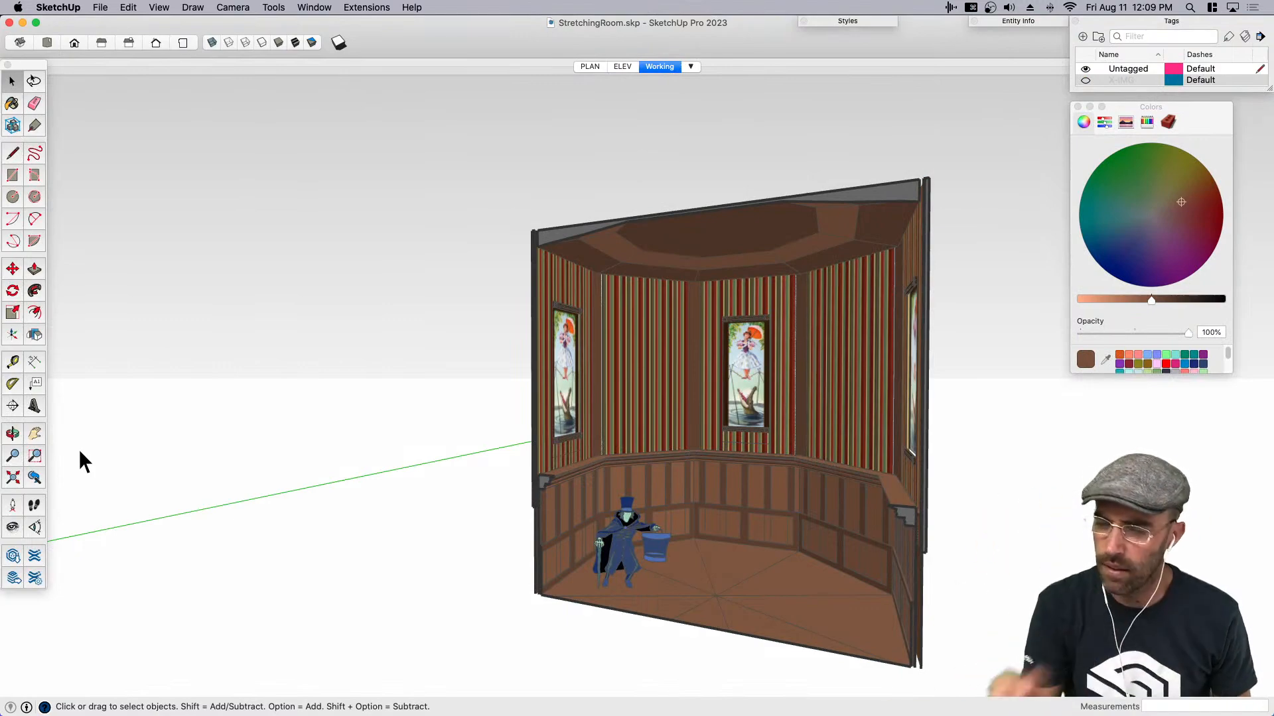
pyautogui.scroll(10, 528, 518)
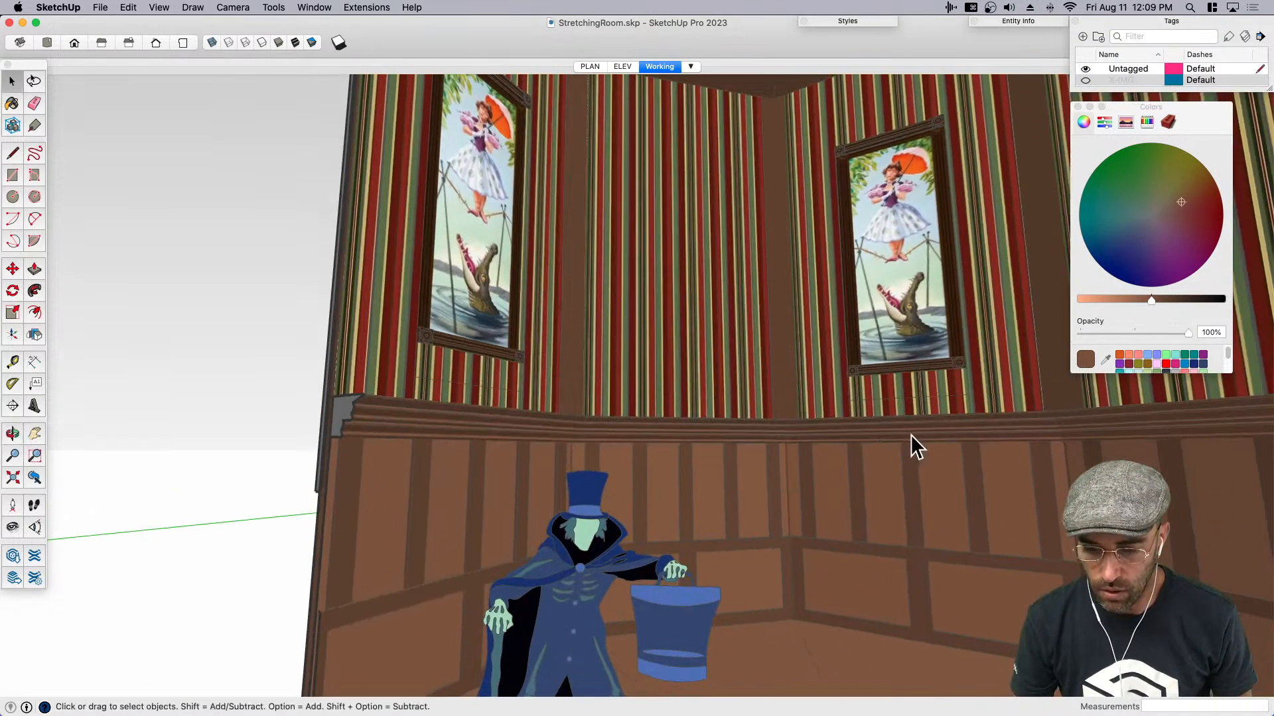
pyautogui.scroll(5, 889, 448)
pyautogui.scroll(5, 685, 431)
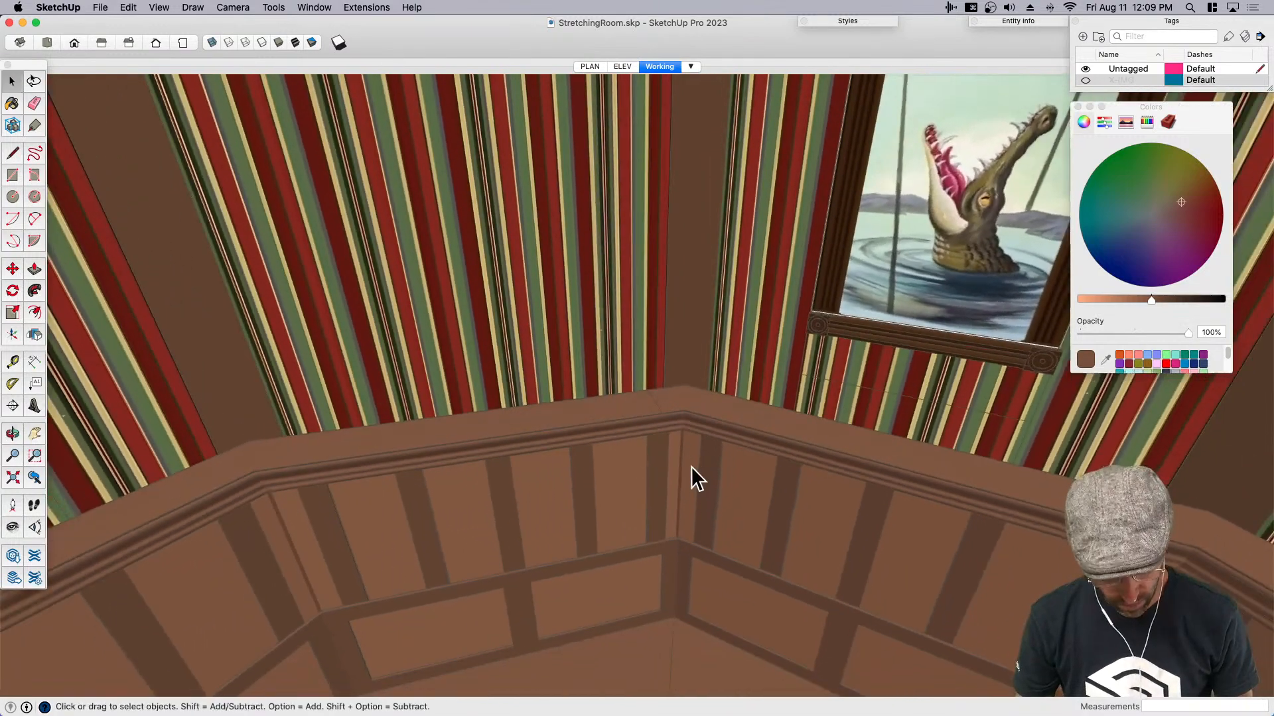
pyautogui.scroll(-3, 695, 481)
pyautogui.press('r')
pyautogui.scroll(-5, 742, 398)
pyautogui.scroll(6, 702, 582)
pyautogui.click(710, 552)
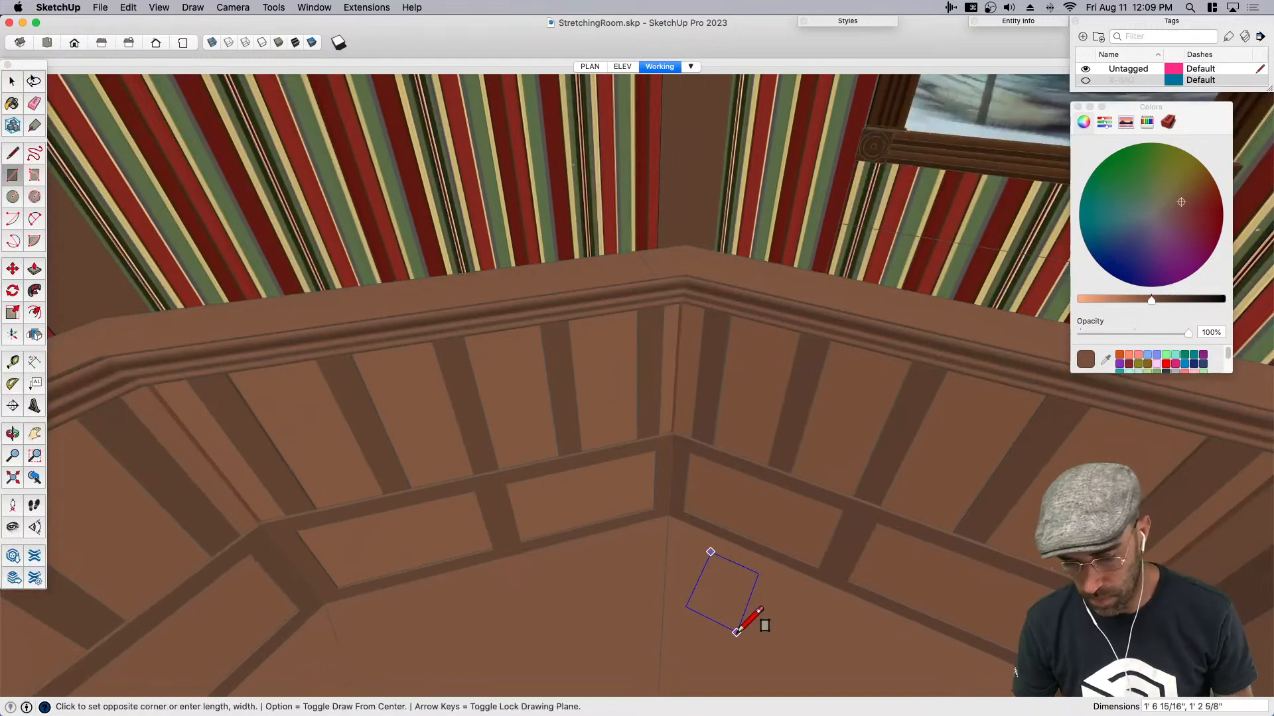
pyautogui.click(736, 633)
pyautogui.press('space')
# - Extrude the floor rectangle up 1' and group the resulting box
pyautogui.moveTo(727, 587); pyautogui.dragTo(763, 507, button='middle')
pyautogui.scroll(4, 743, 570)
pyautogui.press('p')
pyautogui.click(737, 647)
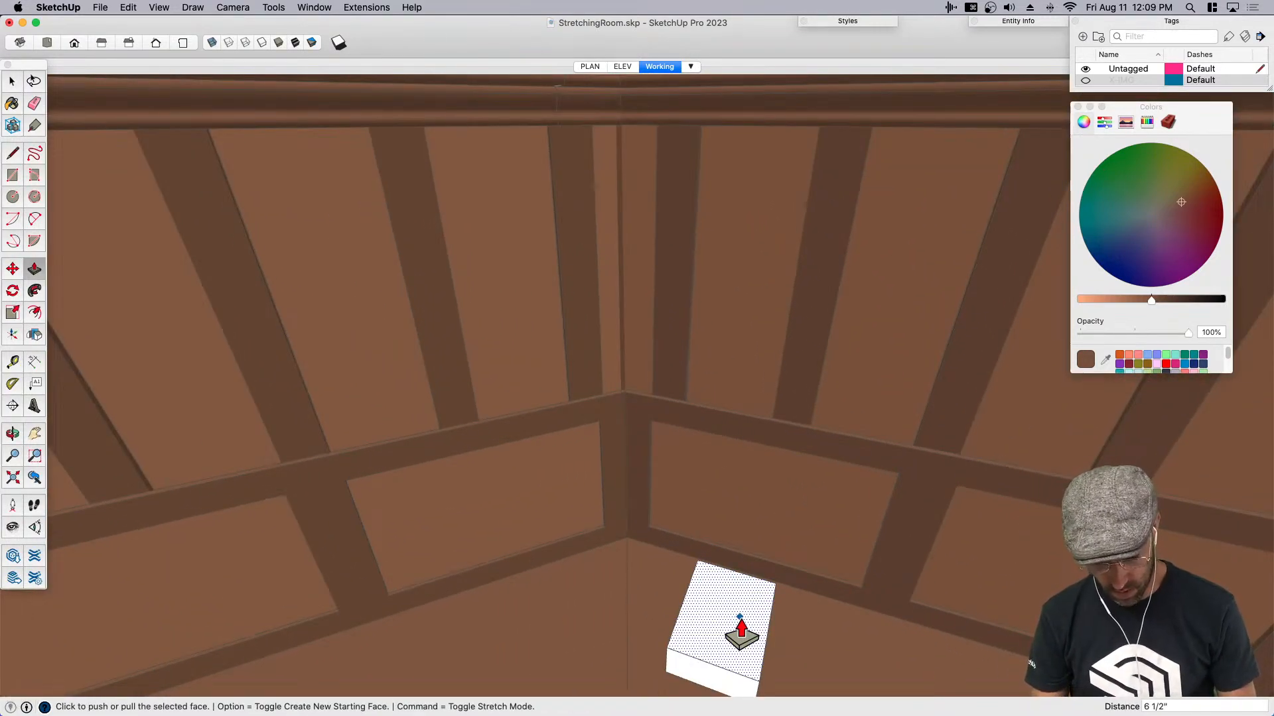
pyautogui.write("1'")
pyautogui.press('Return')
pyautogui.press('space')
pyautogui.scroll(-4, 720, 587)
pyautogui.tripleClick(731, 603)
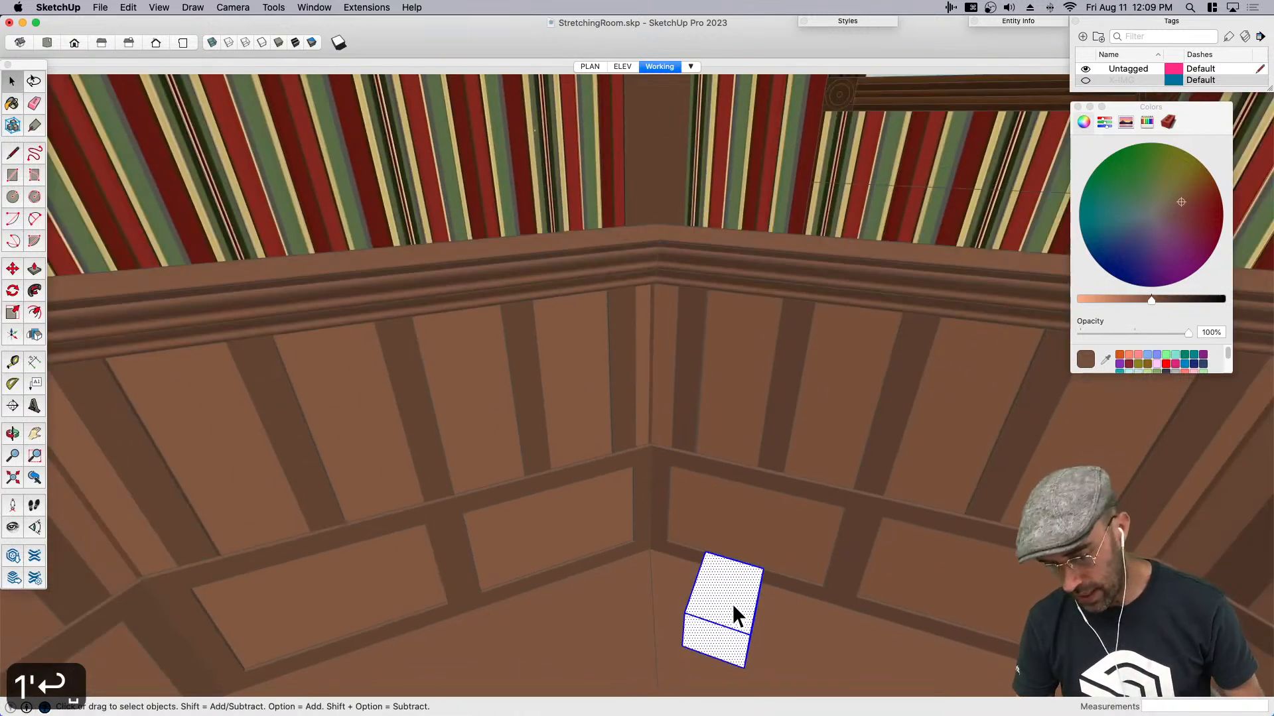
pyautogui.press('super+g')
# - Move the box by its lower back corner onto the wainscot ledge, against the wall corner
pyautogui.moveTo(678, 606); pyautogui.dragTo(861, 646, button='middle')
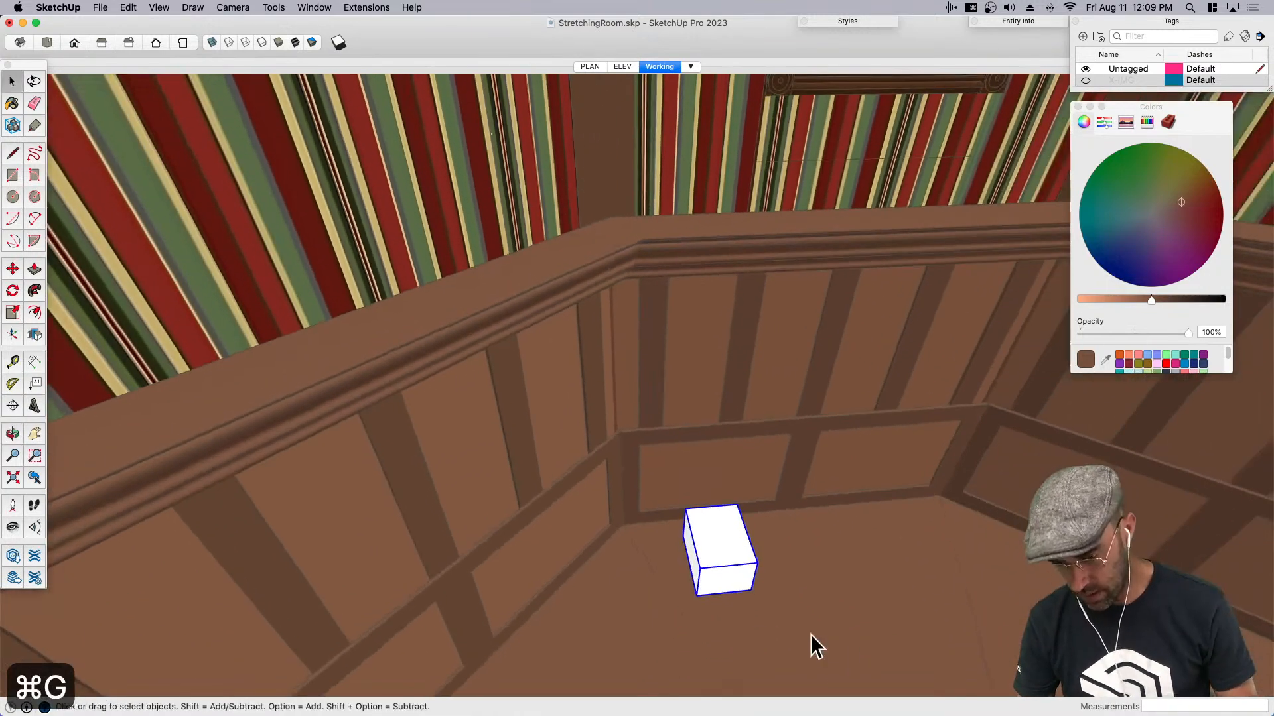
pyautogui.press('m')
pyautogui.click(683, 536)
pyautogui.scroll(1, 668, 80)
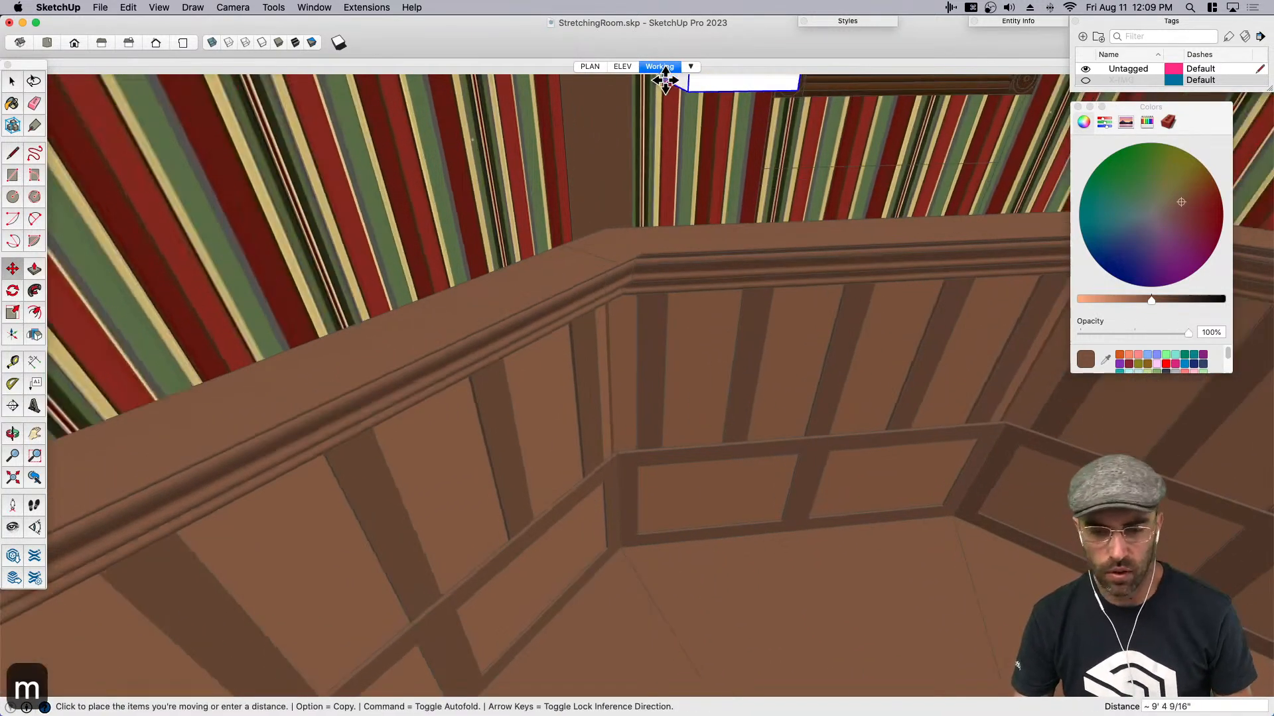
pyautogui.scroll(1, 623, 231)
pyautogui.click(625, 231)
pyautogui.moveTo(625, 232); pyautogui.dragTo(720, 306, button='middle')
pyautogui.scroll(2, 591, 230)
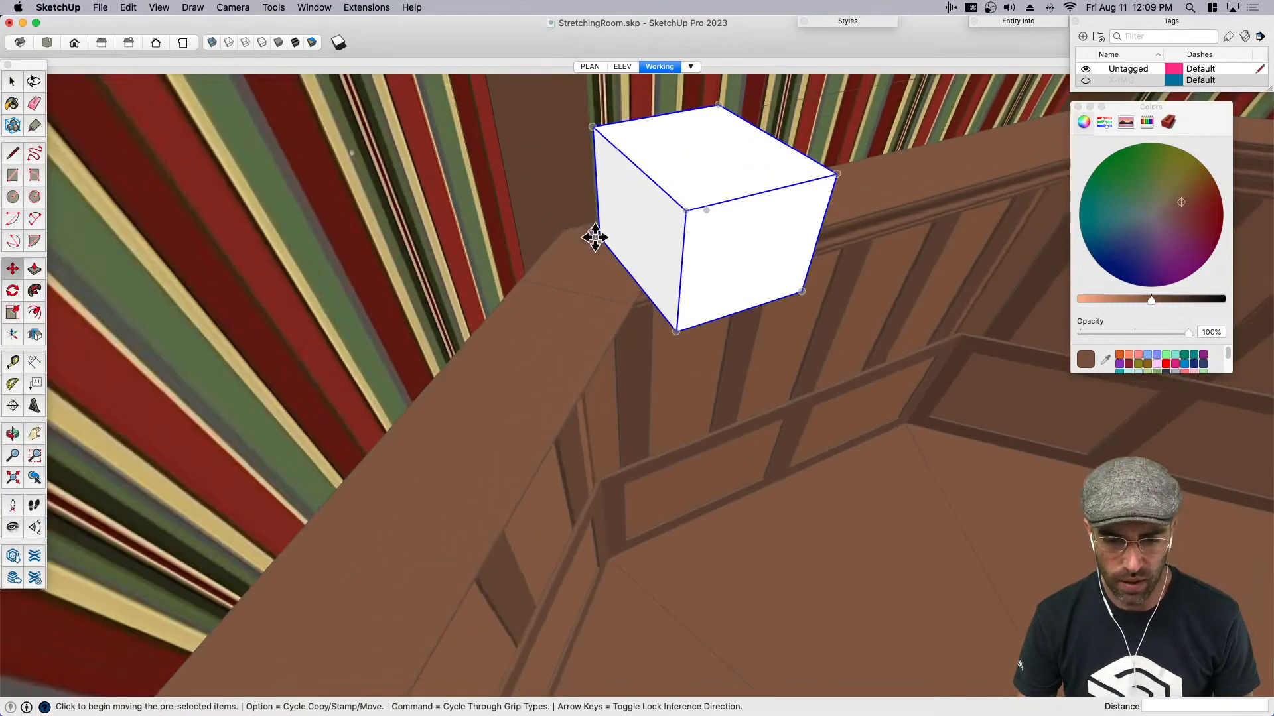
pyautogui.click(600, 239)
pyautogui.click(557, 228)
pyautogui.press('space')
# - Open the box group and push its top face down by 4 inches
pyautogui.moveTo(626, 272); pyautogui.dragTo(699, 181, button='middle')
pyautogui.doubleClick(687, 166)
pyautogui.press('p')
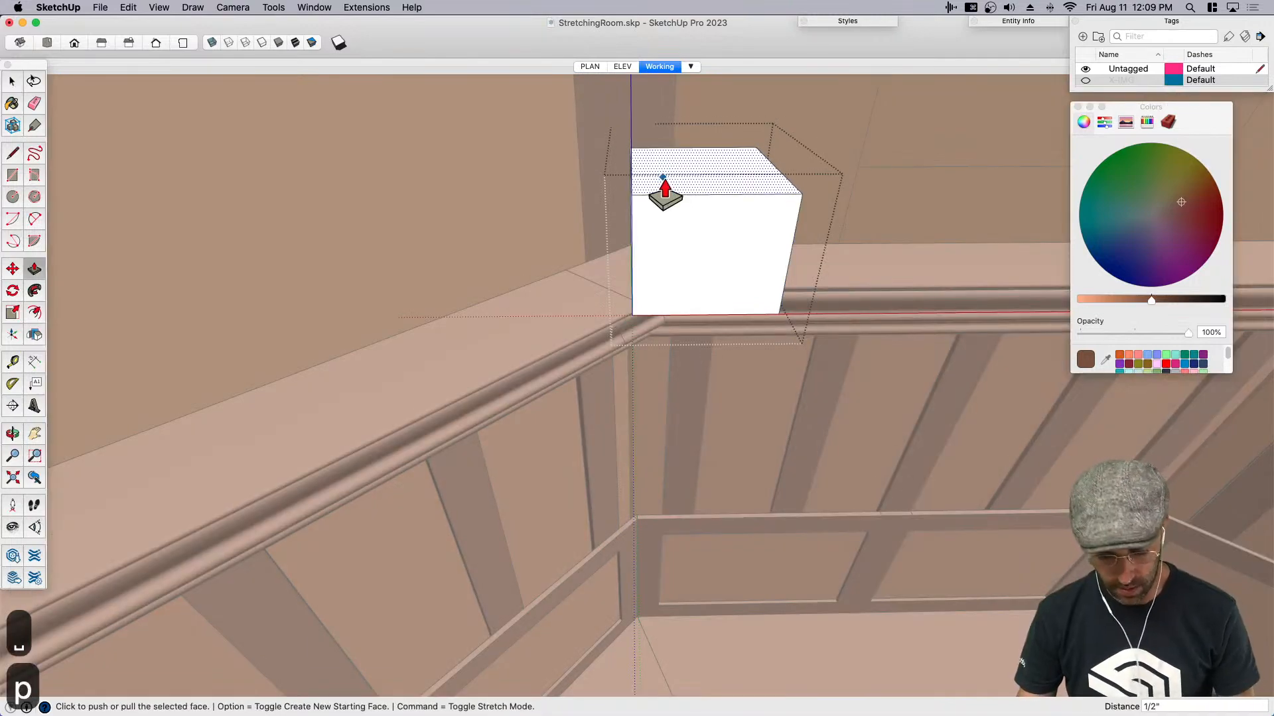
pyautogui.press('Return')
pyautogui.press('space')
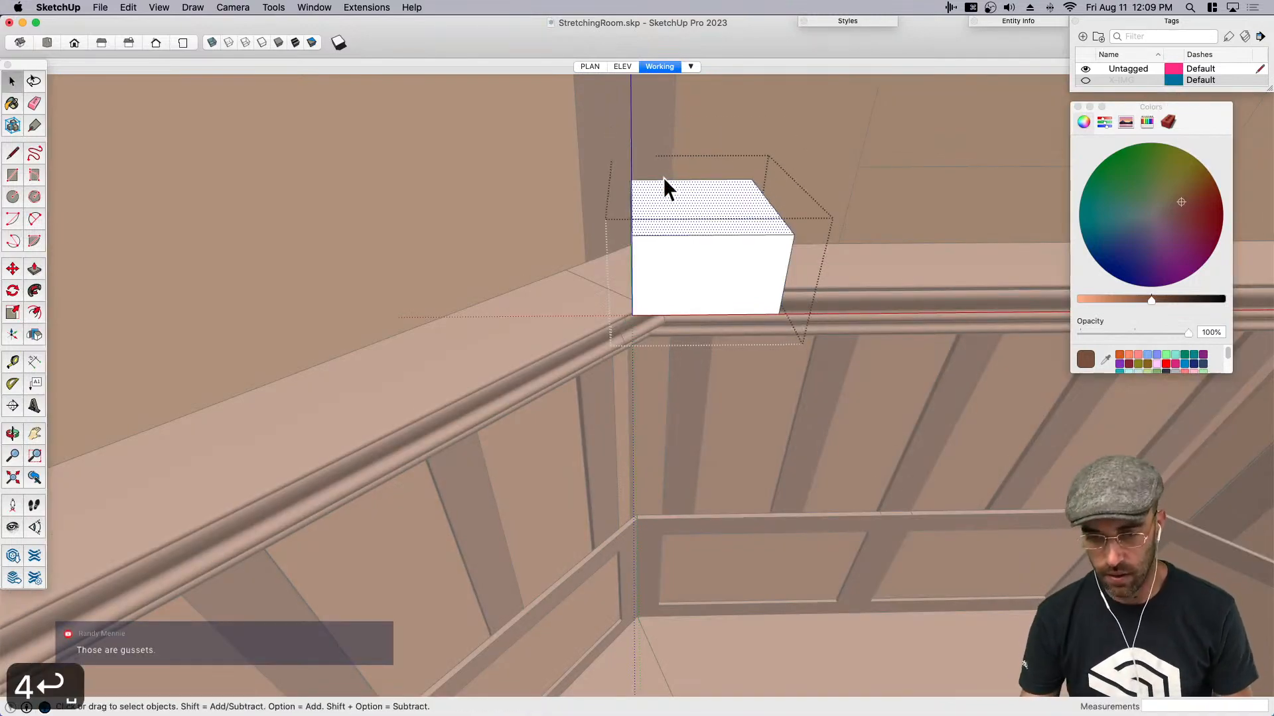
# - Close the group and move the box straight down so its top is flush with the ledge
pyautogui.click(649, 130)
pyautogui.moveTo(649, 131); pyautogui.dragTo(625, 173, button='middle')
pyautogui.press('space')
pyautogui.click(687, 251)
pyautogui.moveTo(687, 252); pyautogui.dragTo(720, 270, button='middle')
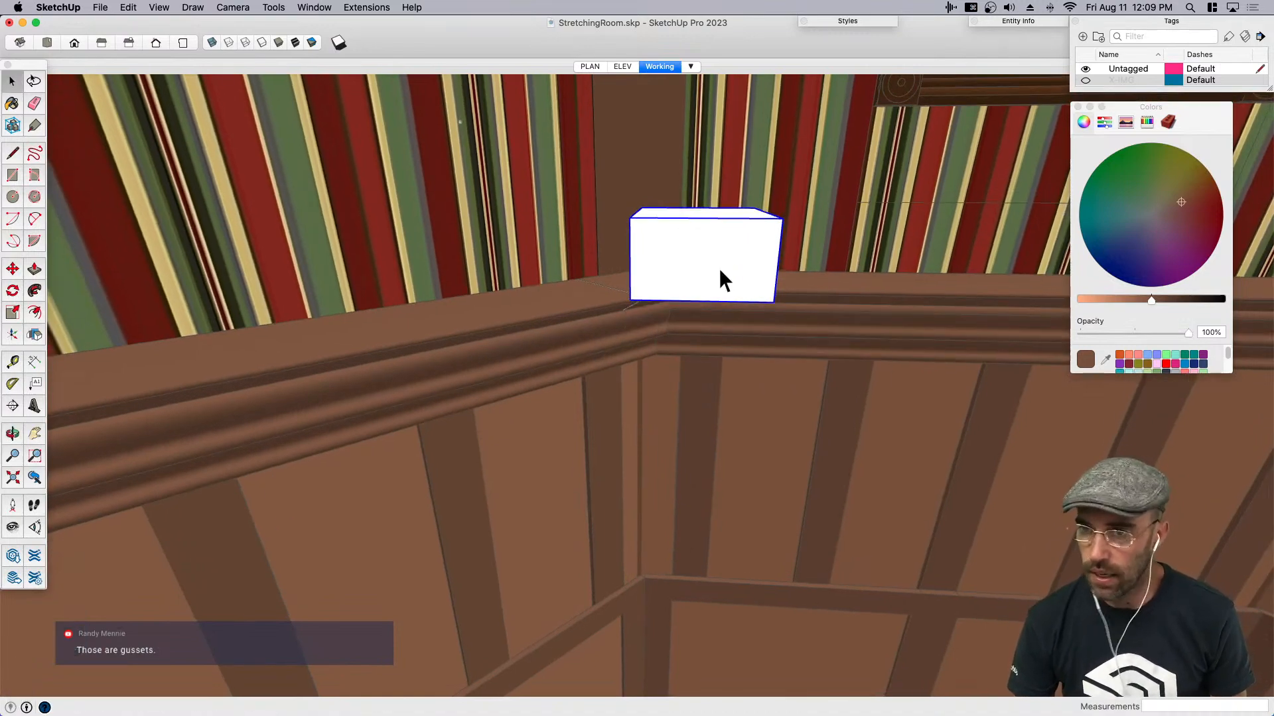
pyautogui.moveTo(718, 268); pyautogui.dragTo(805, 261, button='middle')
pyautogui.scroll(3, 594, 235)
pyautogui.press('m')
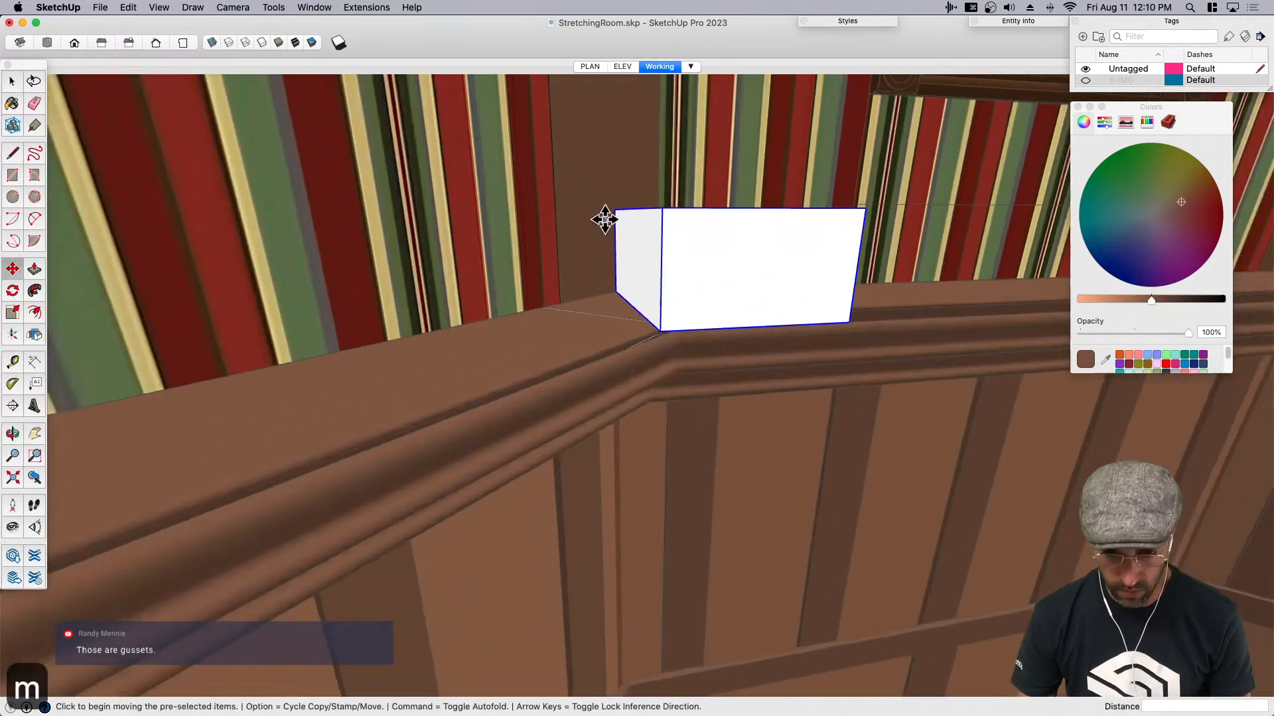
pyautogui.click(616, 210)
pyautogui.click(614, 287)
# - Scale the box vertically so its underside reaches down to the bottom of the ledge molding
pyautogui.moveTo(646, 342); pyautogui.dragTo(691, 460, button='middle')
pyautogui.press('s')
pyautogui.click(712, 453)
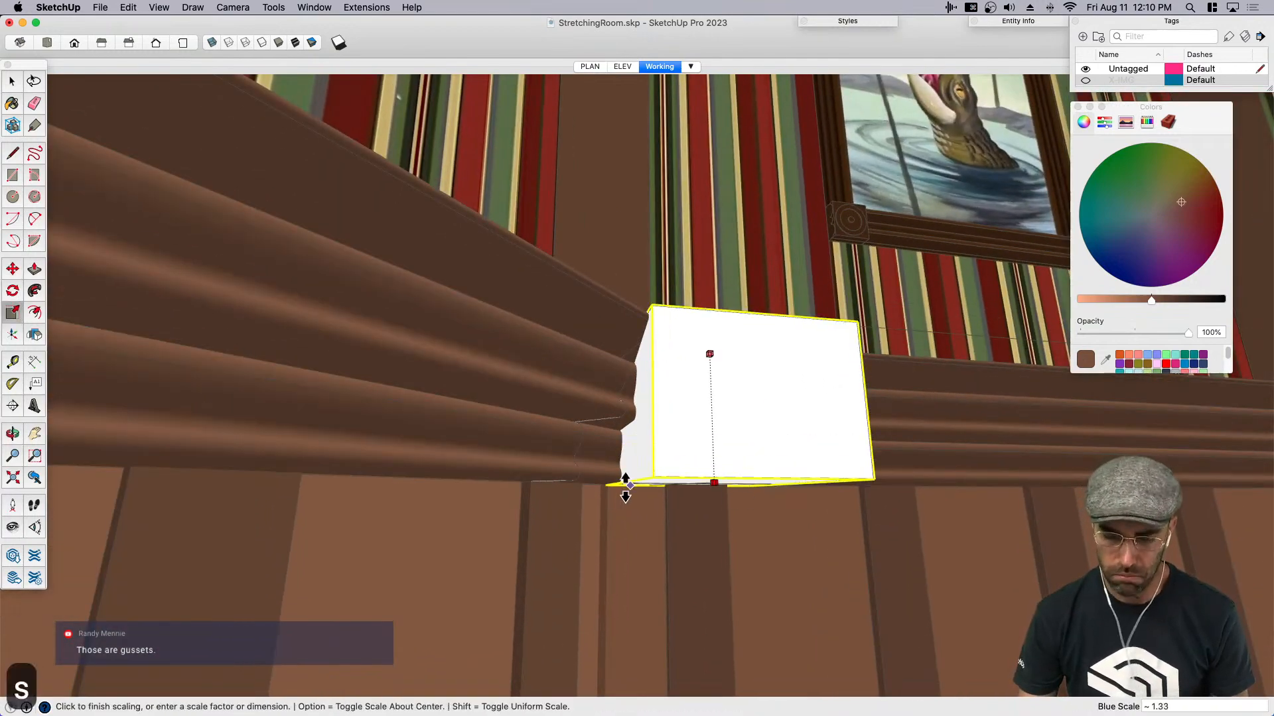
pyautogui.click(590, 486)
pyautogui.moveTo(777, 436); pyautogui.dragTo(755, 379, button='middle')
# - Open the box group and copy its front vertical edge about 5 inches back along the side face
pyautogui.press('space')
pyautogui.doubleClick(706, 487)
pyautogui.tripleClick(700, 478)
pyautogui.click(696, 472)
pyautogui.press('space')
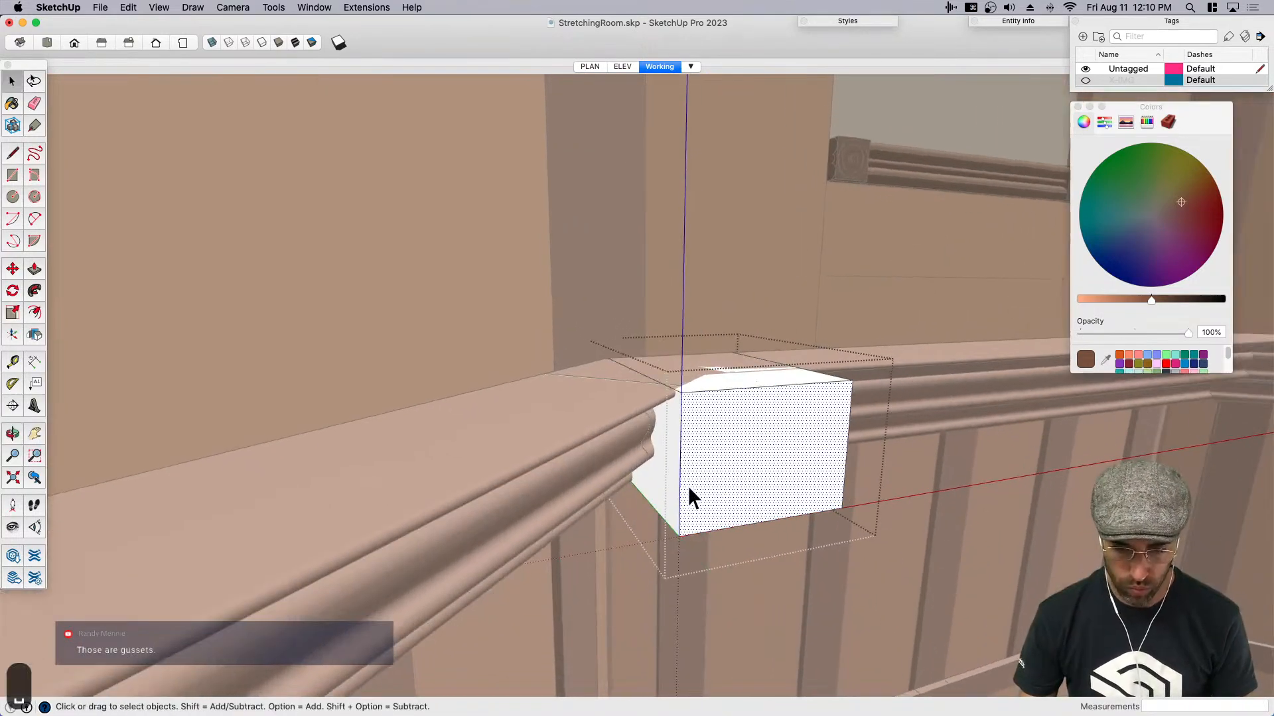
pyautogui.click(679, 494)
pyautogui.scroll(3, 678, 533)
pyautogui.press('m')
pyautogui.press('alt')
pyautogui.click(679, 535)
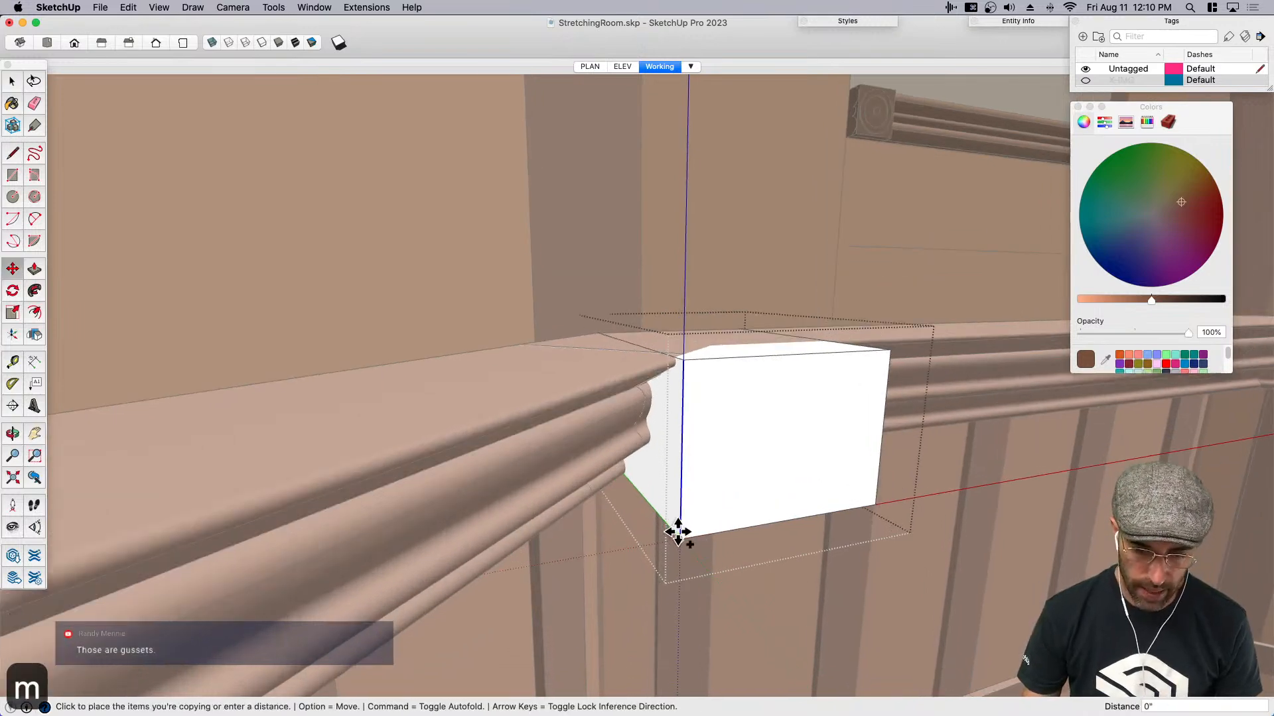
pyautogui.scroll(3, 649, 503)
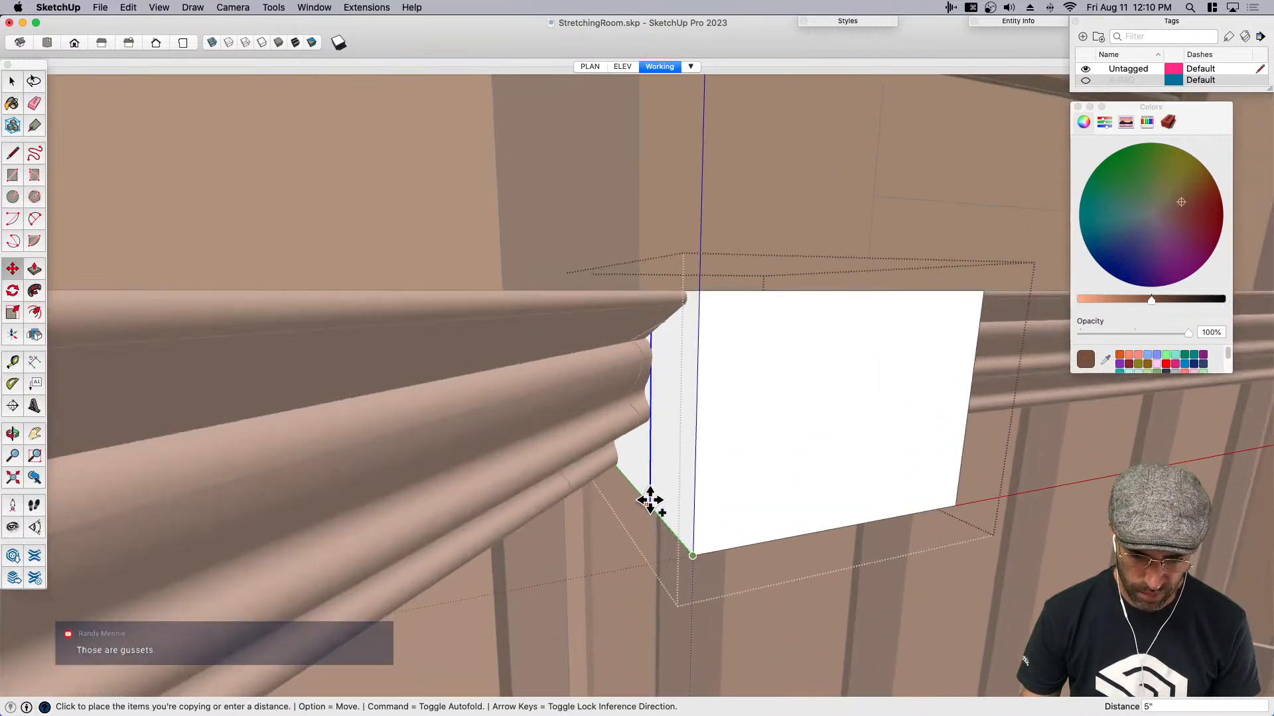
pyautogui.click(649, 502)
pyautogui.scroll(-3, 657, 506)
pyautogui.moveTo(663, 509); pyautogui.dragTo(732, 510, button='middle')
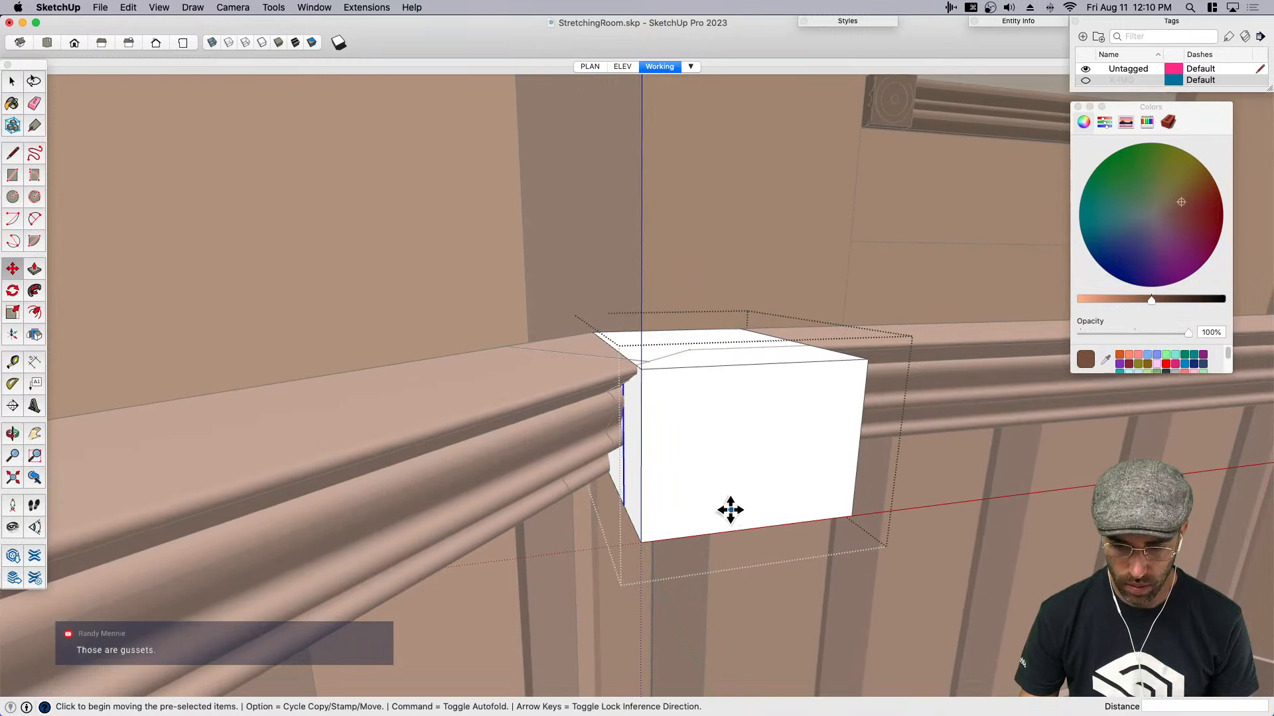
pyautogui.press('space')
pyautogui.click(639, 535)
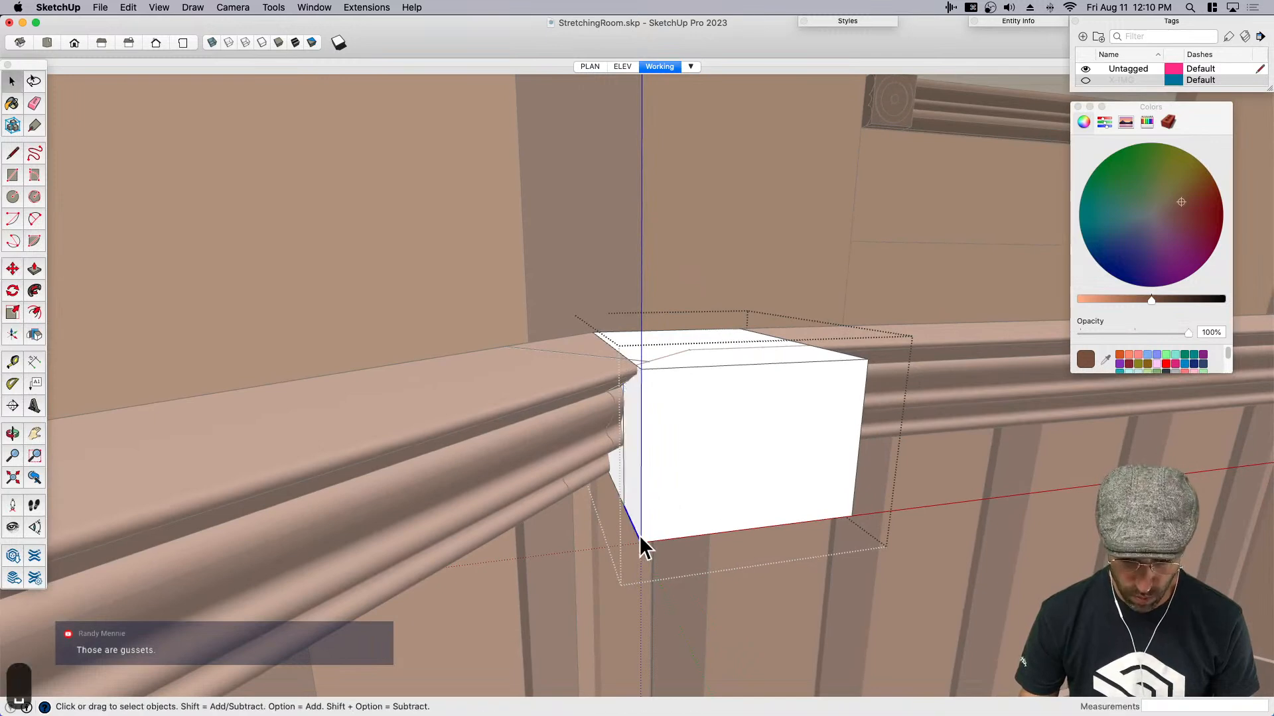
pyautogui.click(641, 528)
pyautogui.moveTo(658, 471); pyautogui.dragTo(655, 390, button='middle')
pyautogui.press('m')
pyautogui.click(643, 387)
pyautogui.press('space')
pyautogui.click(629, 458)
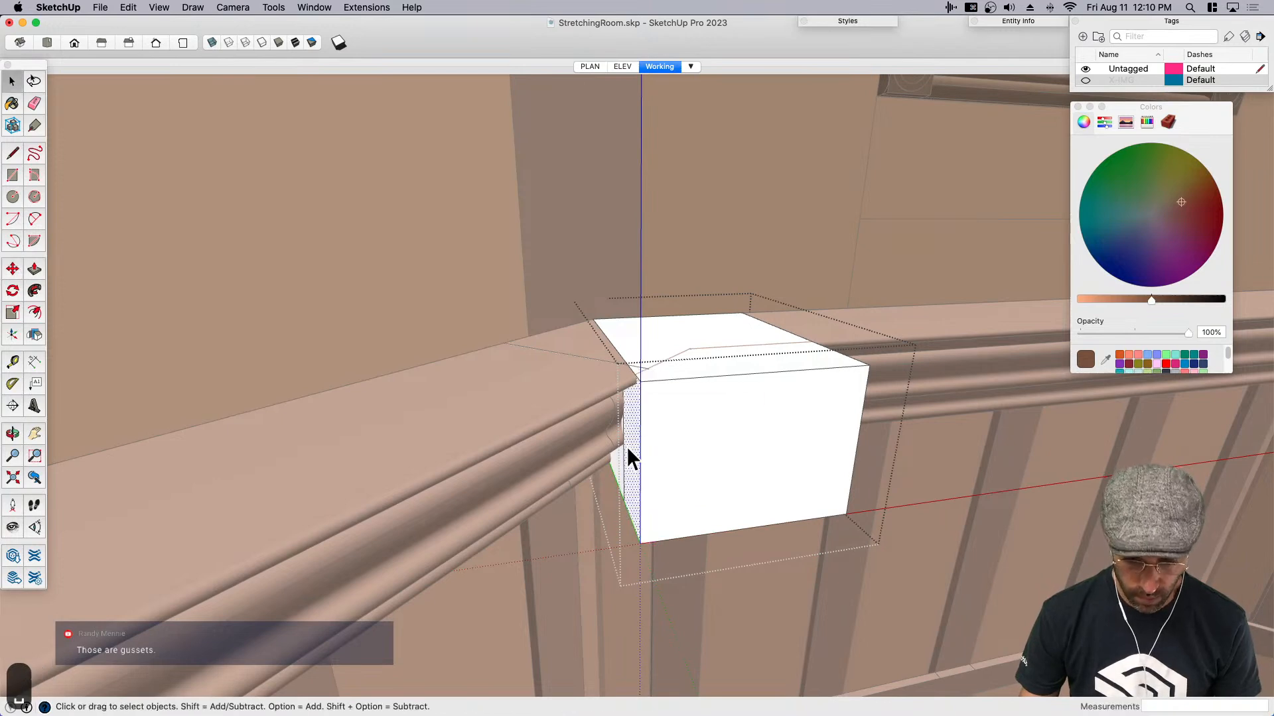
pyautogui.press('m')
pyautogui.press('alt')
pyautogui.click(640, 382)
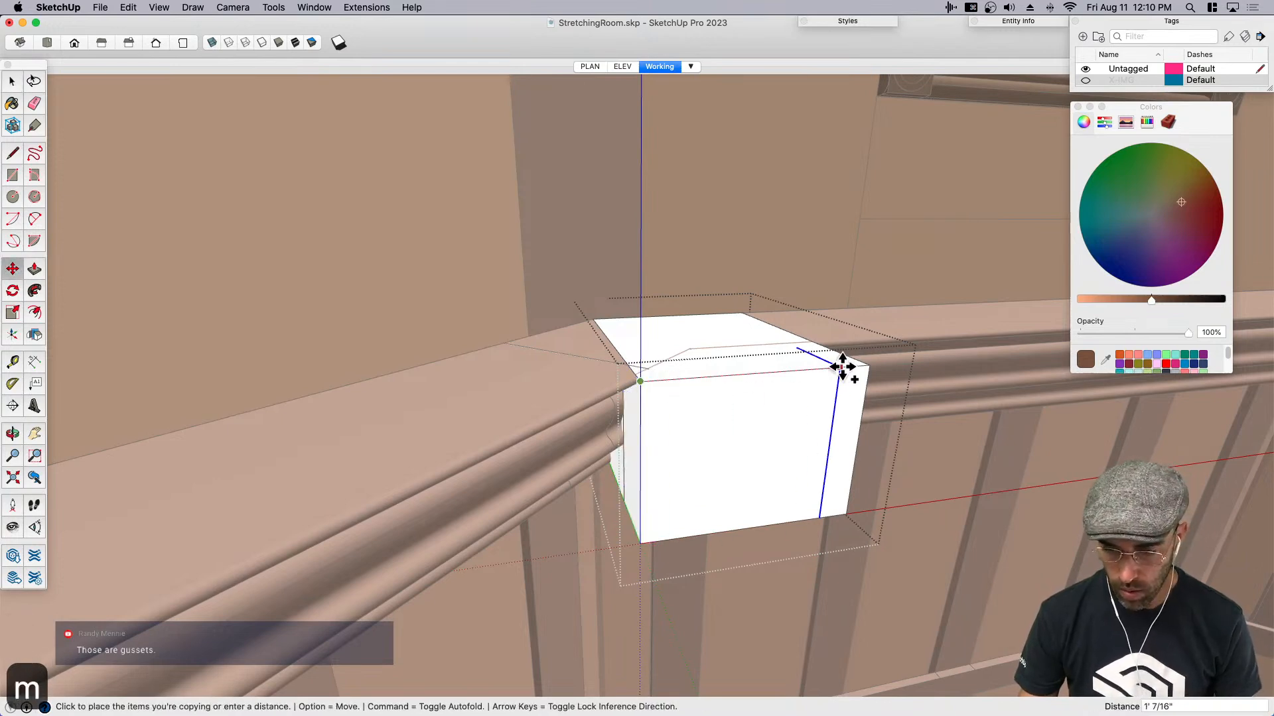
pyautogui.press('space')
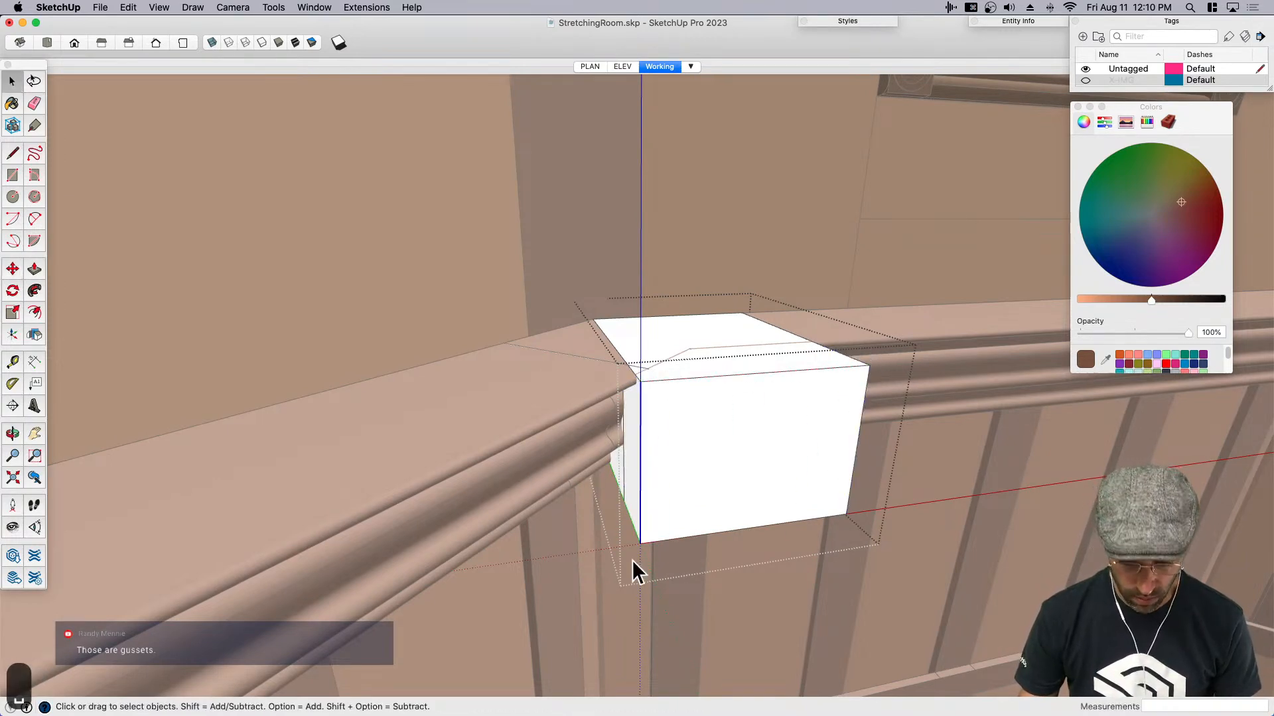
# - Move the box's front vertical edge 1 inch inward along the red axis to taper that side
pyautogui.press('m')
pyautogui.click(645, 380)
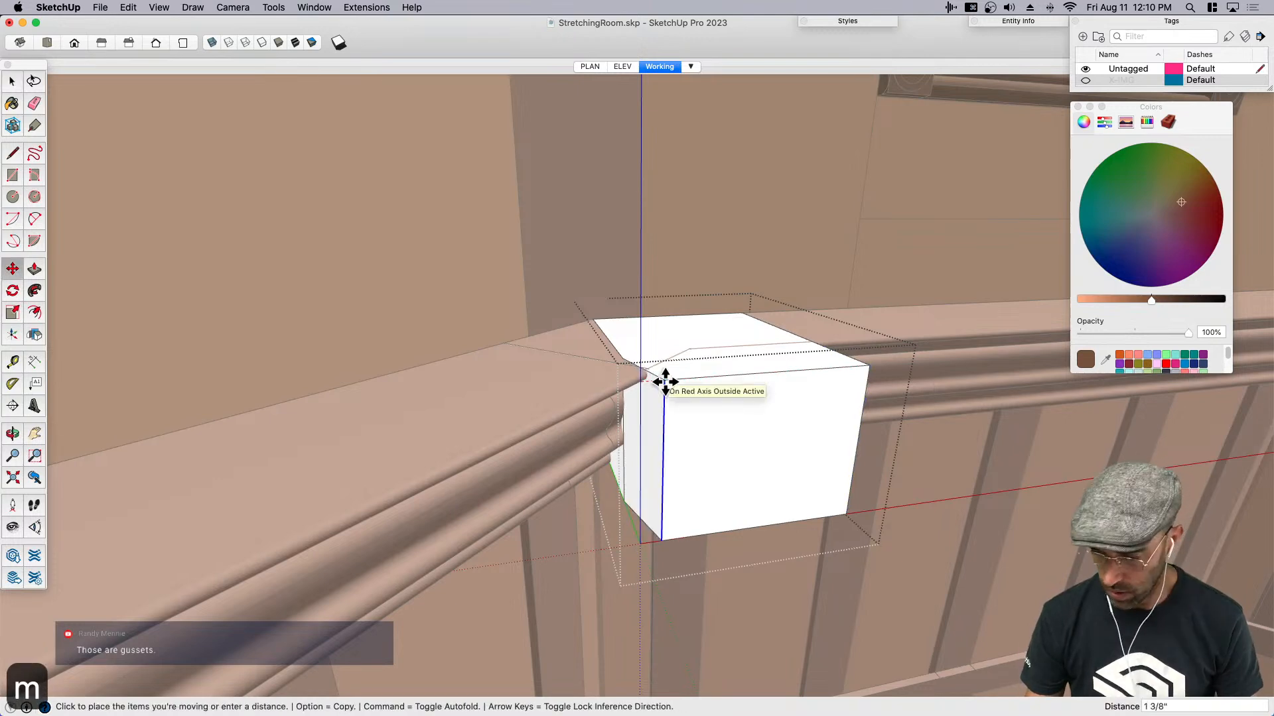
pyautogui.write('1')
pyautogui.press('Return')
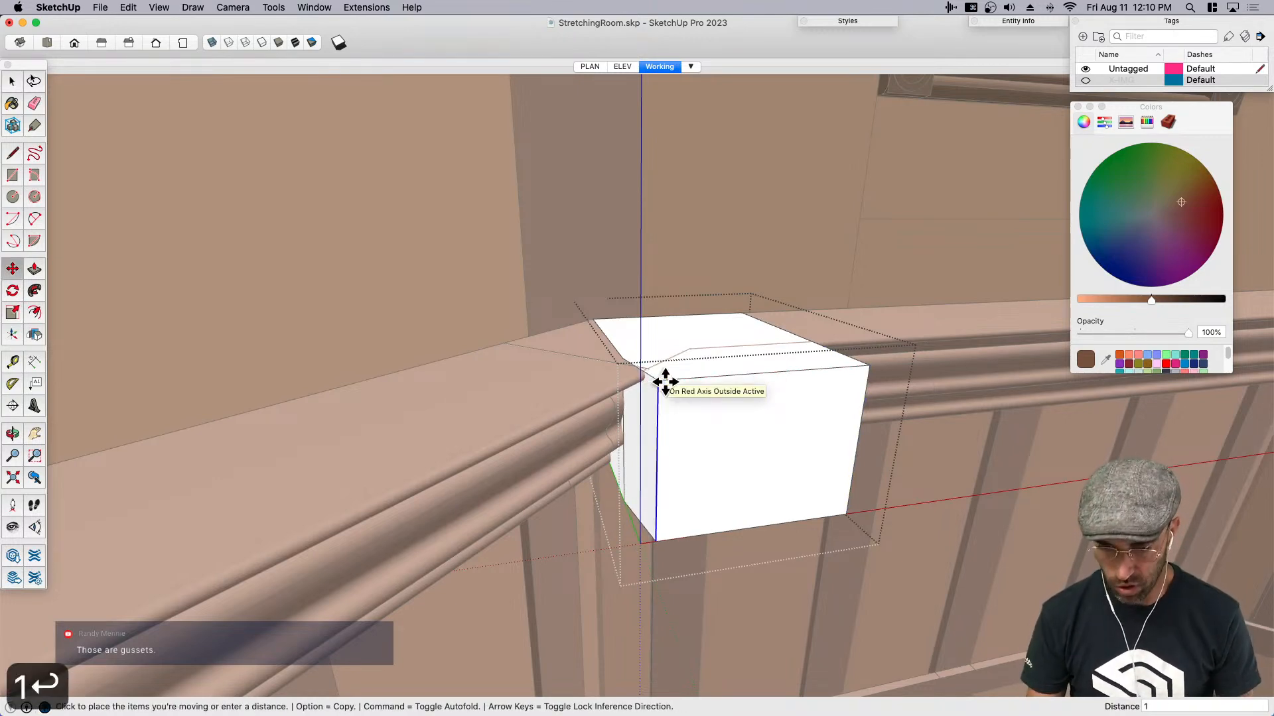
# - Move the opposite front vertical edge 1 inch inward along the red axis to taper the other side
pyautogui.moveTo(868, 398); pyautogui.dragTo(858, 418, button='middle')
pyautogui.press('space')
pyautogui.click(865, 409)
pyautogui.click(870, 391)
pyautogui.press('m')
pyautogui.click(871, 377)
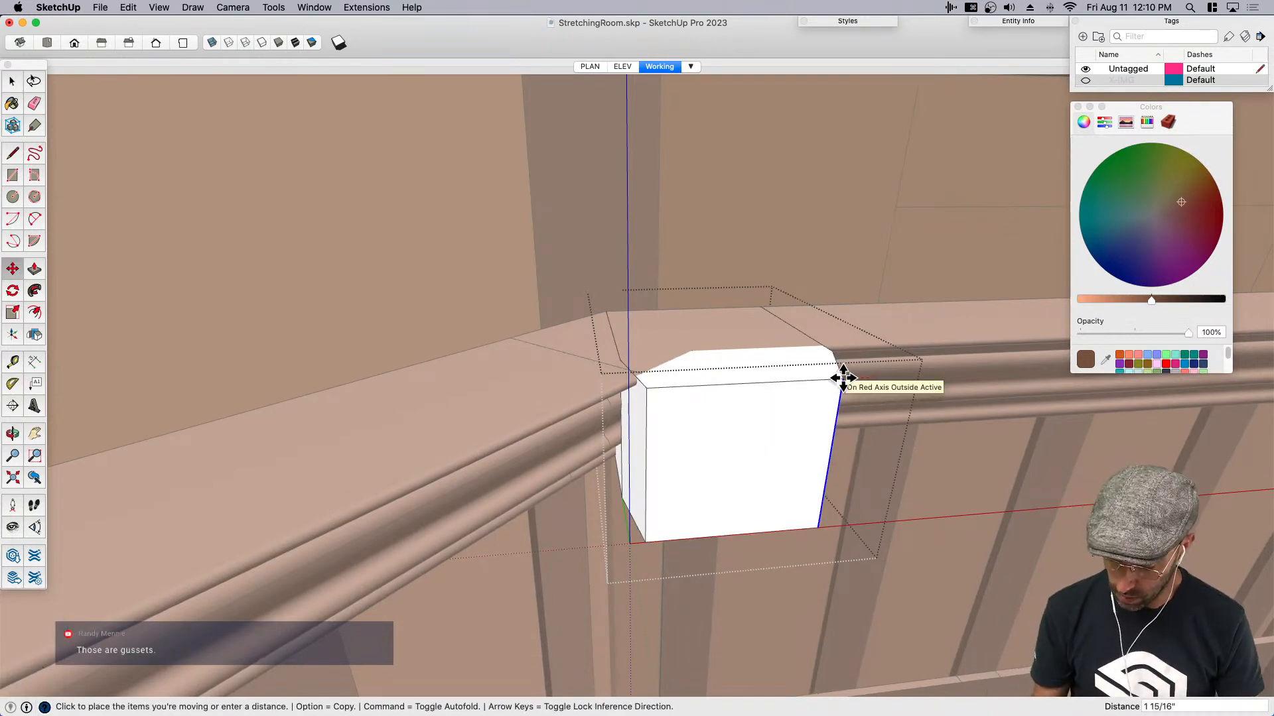
pyautogui.write('1')
pyautogui.press('Return')
# - Check the reference board in Preview, return to SketchUp and push the block's bottom face up about 4 5/16 inches
pyautogui.moveTo(842, 378); pyautogui.dragTo(734, 475, button='middle')
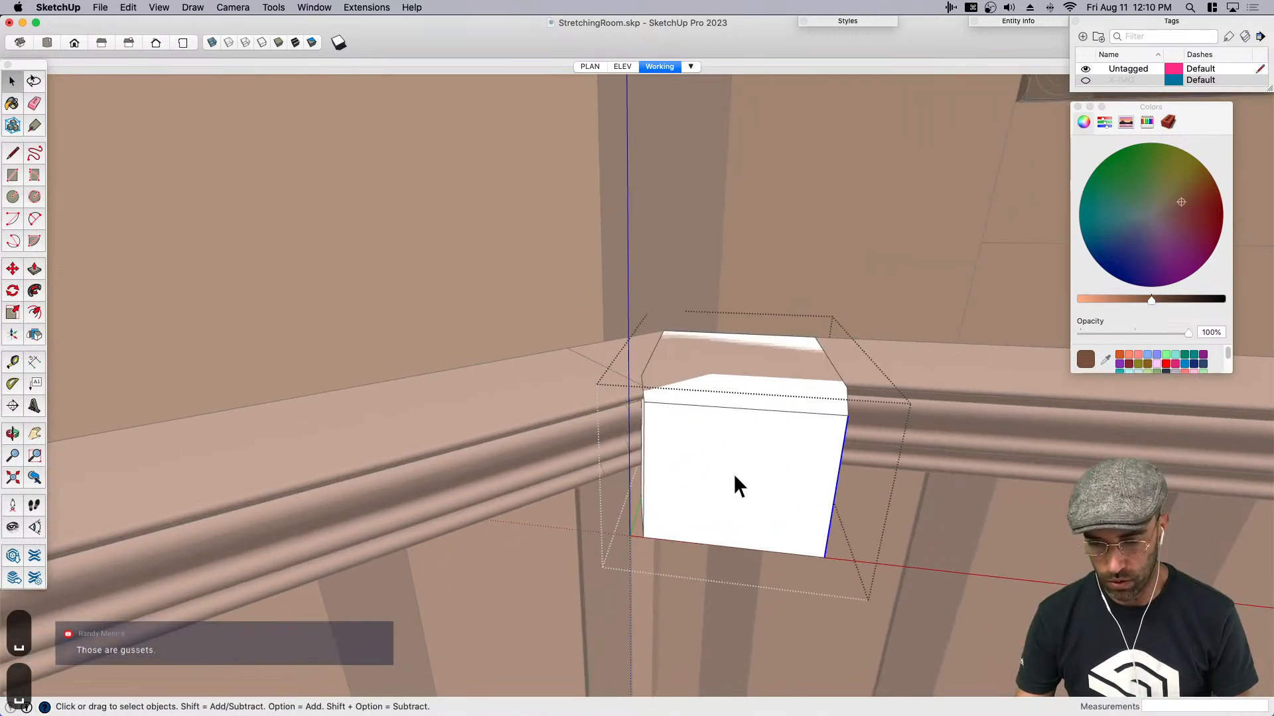
pyautogui.click(743, 476)
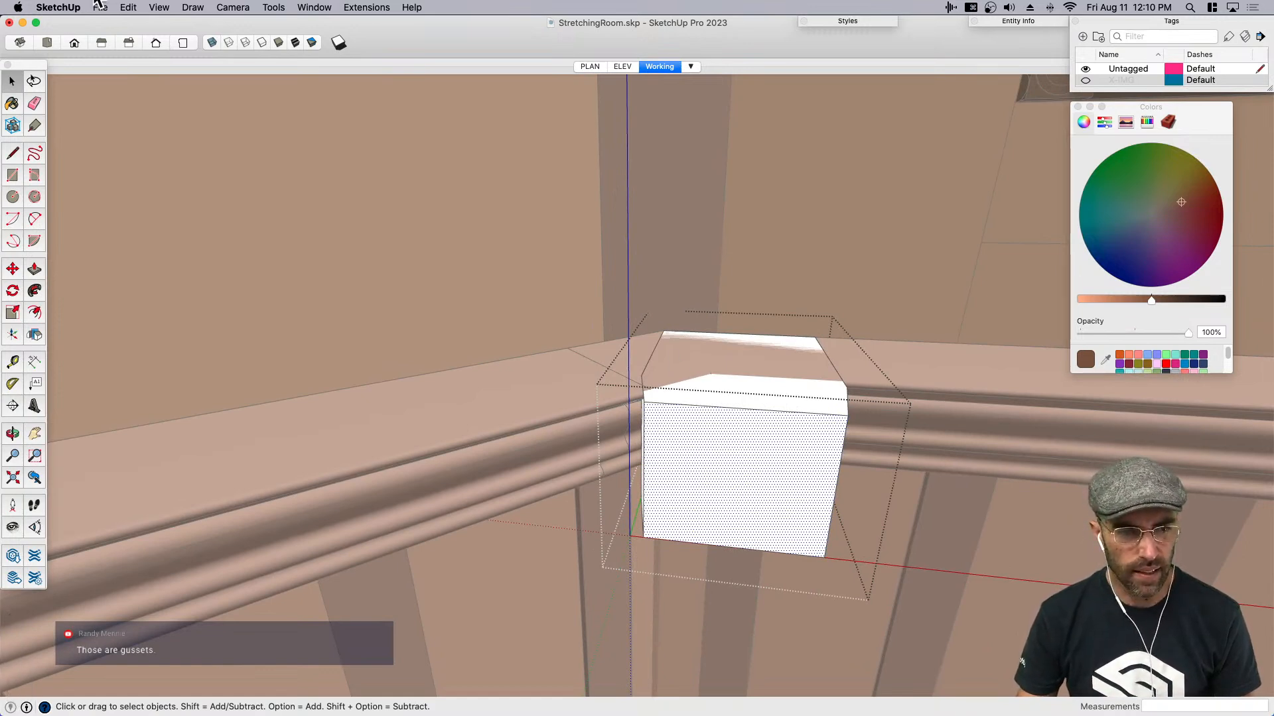
pyautogui.press('super+Tab')
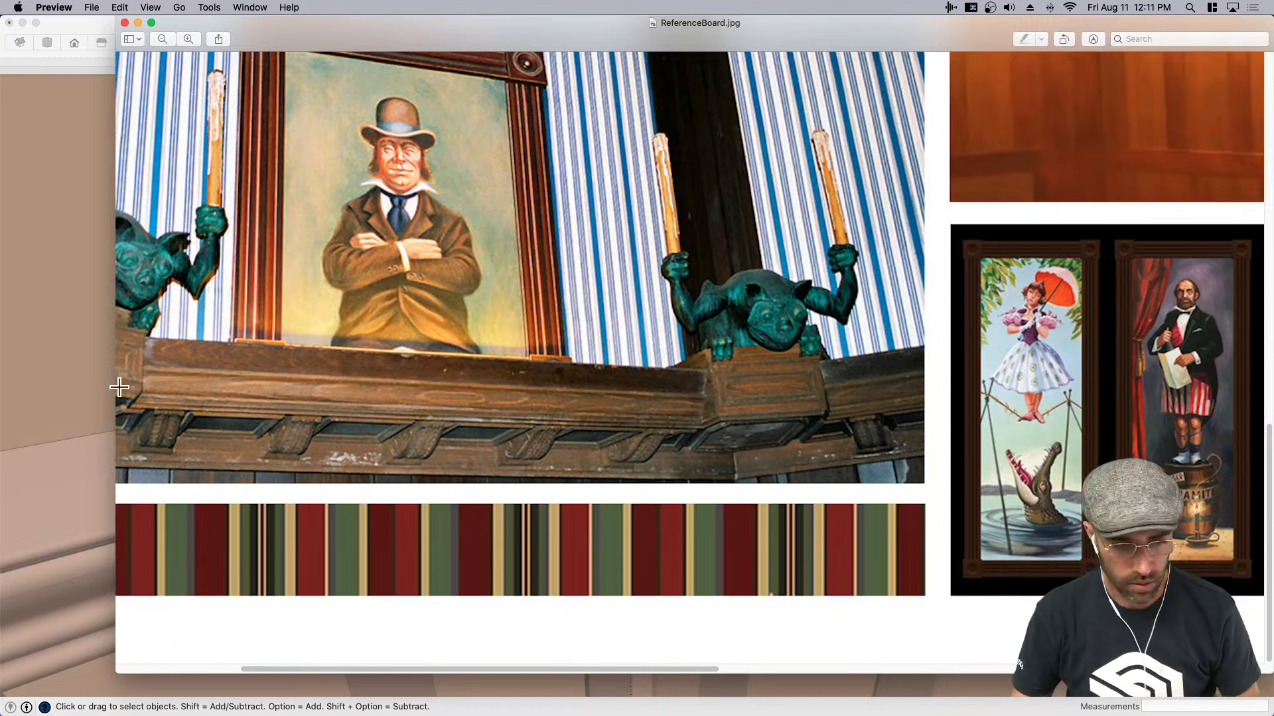
pyautogui.click(63, 389)
pyautogui.moveTo(697, 455)
pyautogui.mouseDown(button='middle')
pyautogui.moveTo(819, 369)
pyautogui.moveTo(730, 396)
pyautogui.mouseUp(button='middle')
pyautogui.press('space')
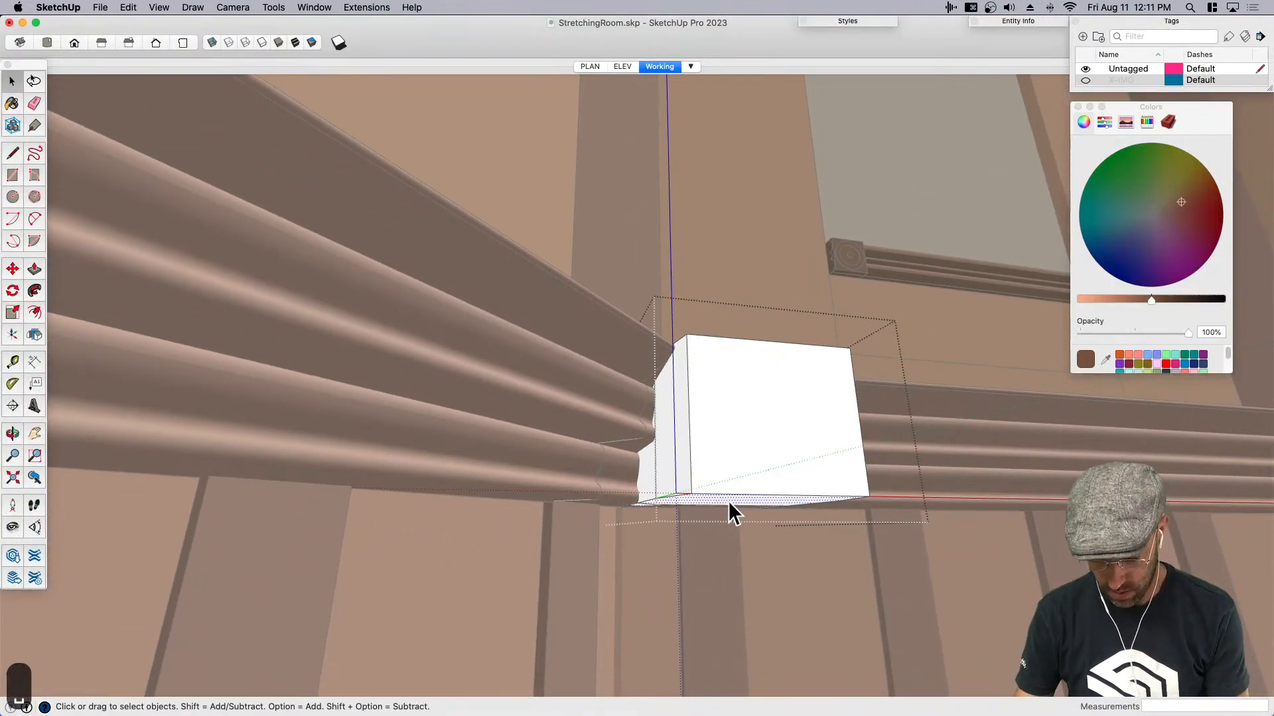
pyautogui.scroll(2, 727, 500)
pyautogui.press('p')
pyautogui.click(682, 503)
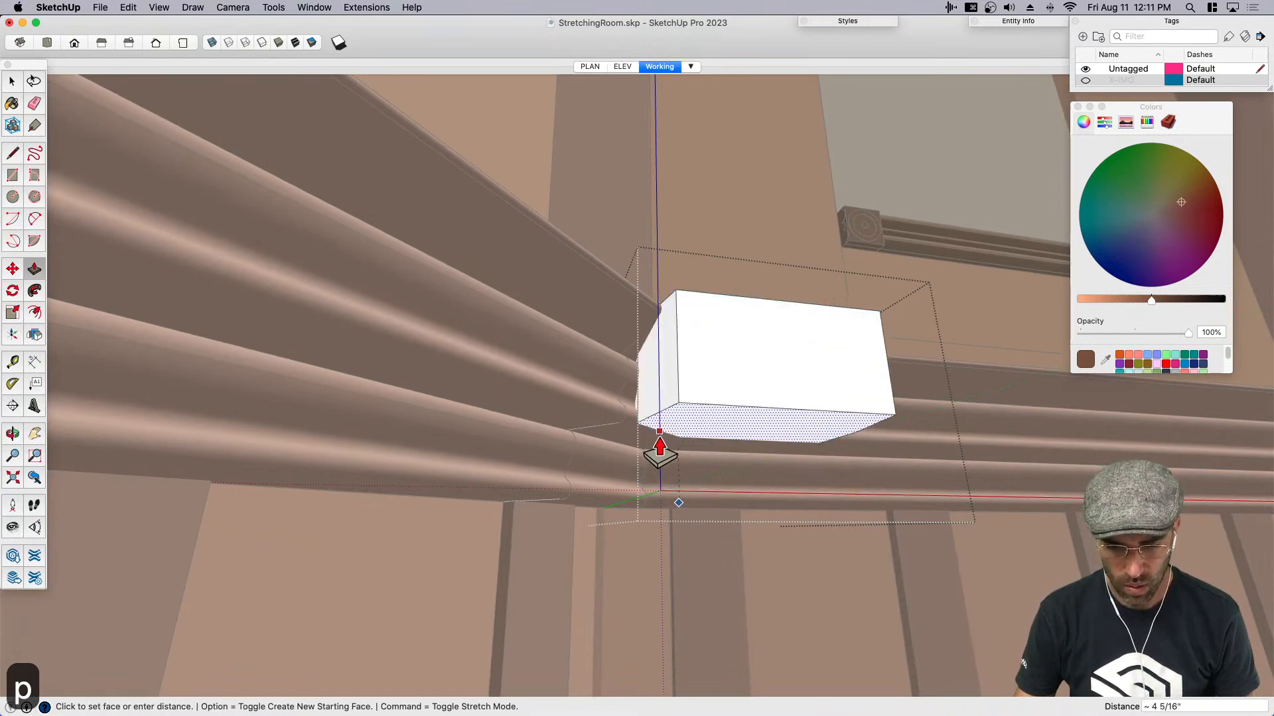
pyautogui.press('space')
# - Offset the outline of the block's top face inward by about 1 9/16 inches
pyautogui.moveTo(643, 463); pyautogui.dragTo(699, 359, button='middle')
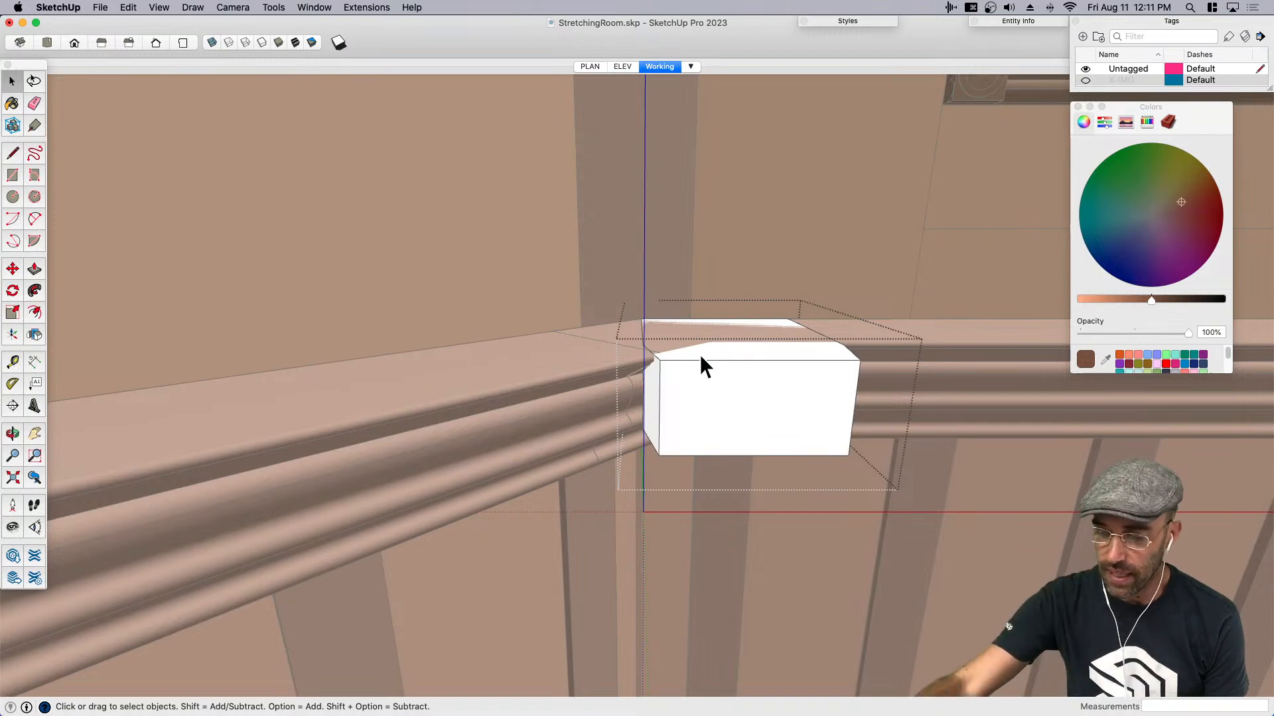
pyautogui.moveTo(697, 349); pyautogui.dragTo(727, 436, button='middle')
pyautogui.click(723, 369)
pyautogui.press('f')
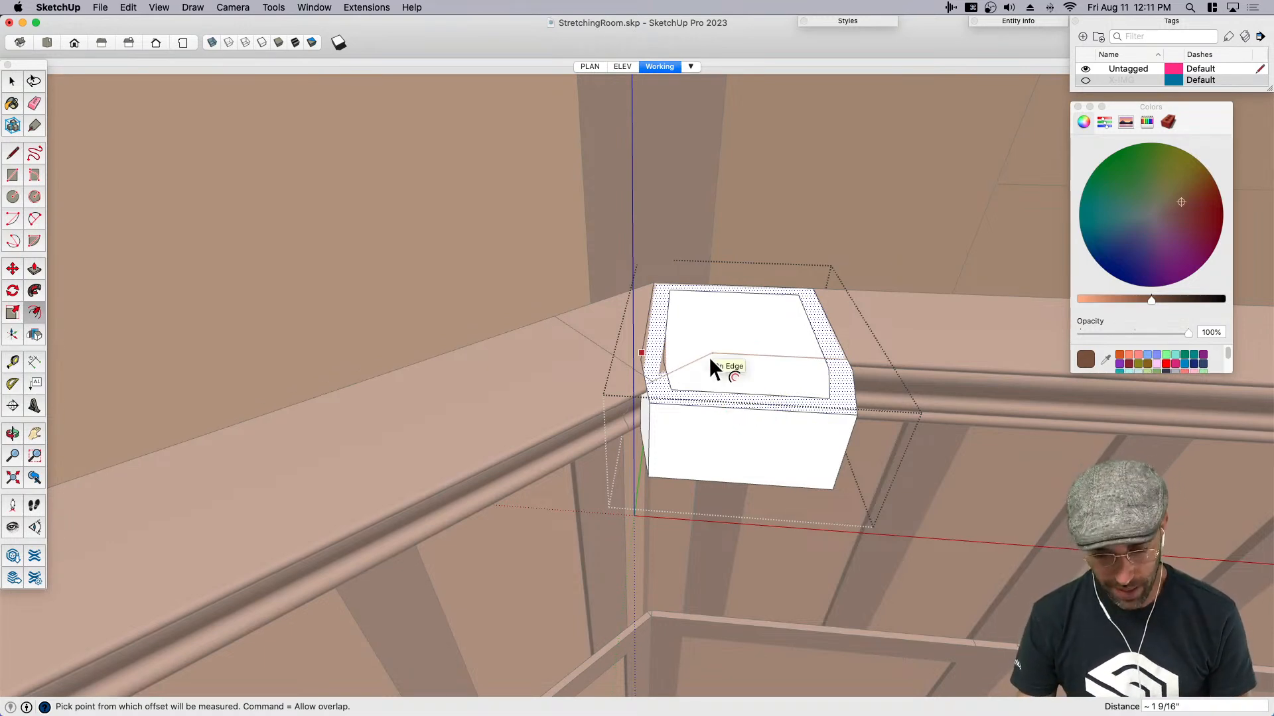
pyautogui.press('space')
# - Pull the inner offset face on top of the block up about 7/8 inch
pyautogui.press('p')
pyautogui.press('space')
pyautogui.click(703, 318)
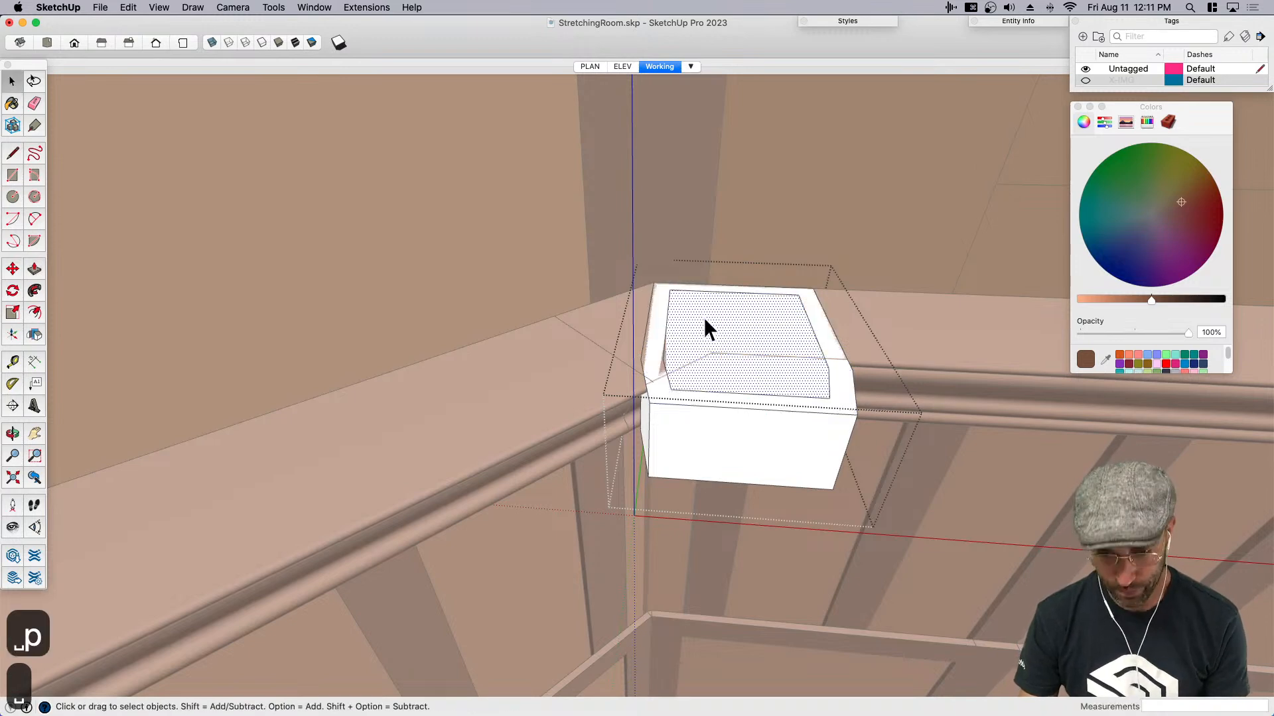
pyautogui.press('p')
pyautogui.moveTo(702, 321); pyautogui.dragTo(705, 315)
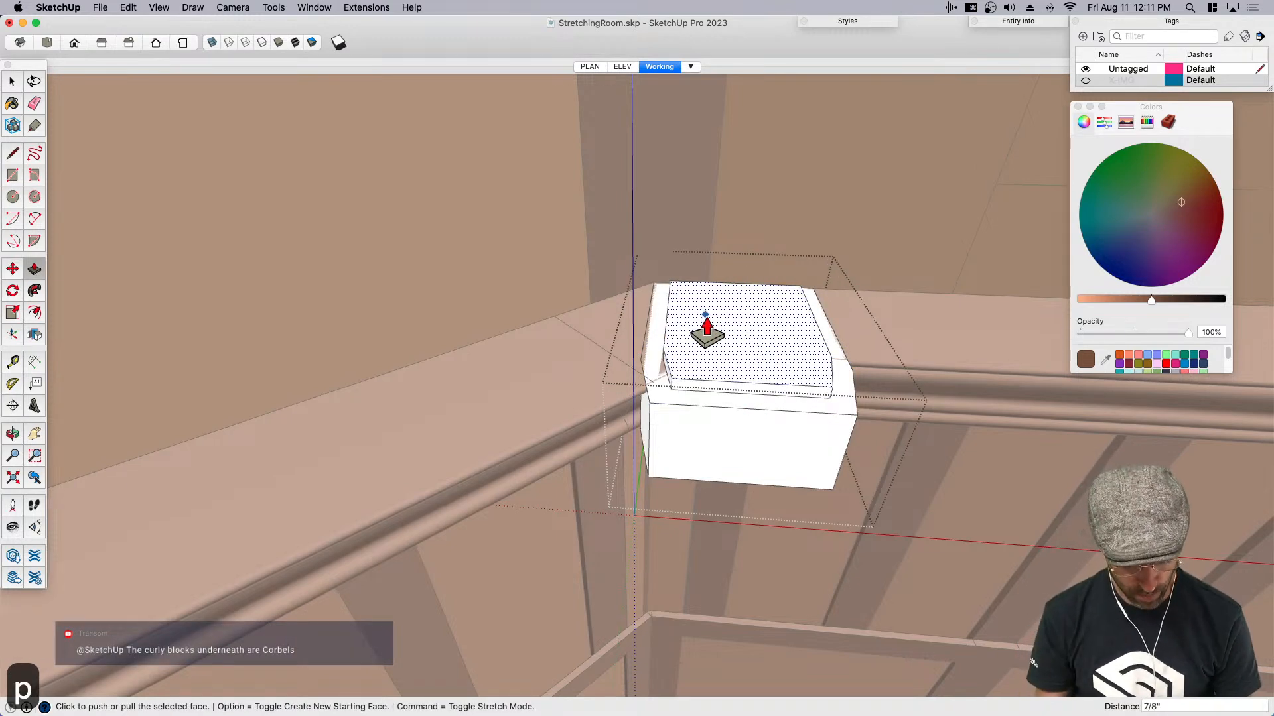
# - Set the pull height of the raised section on top of the block to 2 inches
pyautogui.write('2')
pyautogui.press('Return')
pyautogui.press('space')
pyautogui.moveTo(743, 384); pyautogui.dragTo(698, 428, button='middle')
# - Offset the outline of the block's front face inward to form a panel border
pyautogui.doubleClick(698, 429)
pyautogui.click(697, 414)
pyautogui.scroll(1, 698, 426)
pyautogui.press('f')
pyautogui.click(698, 469)
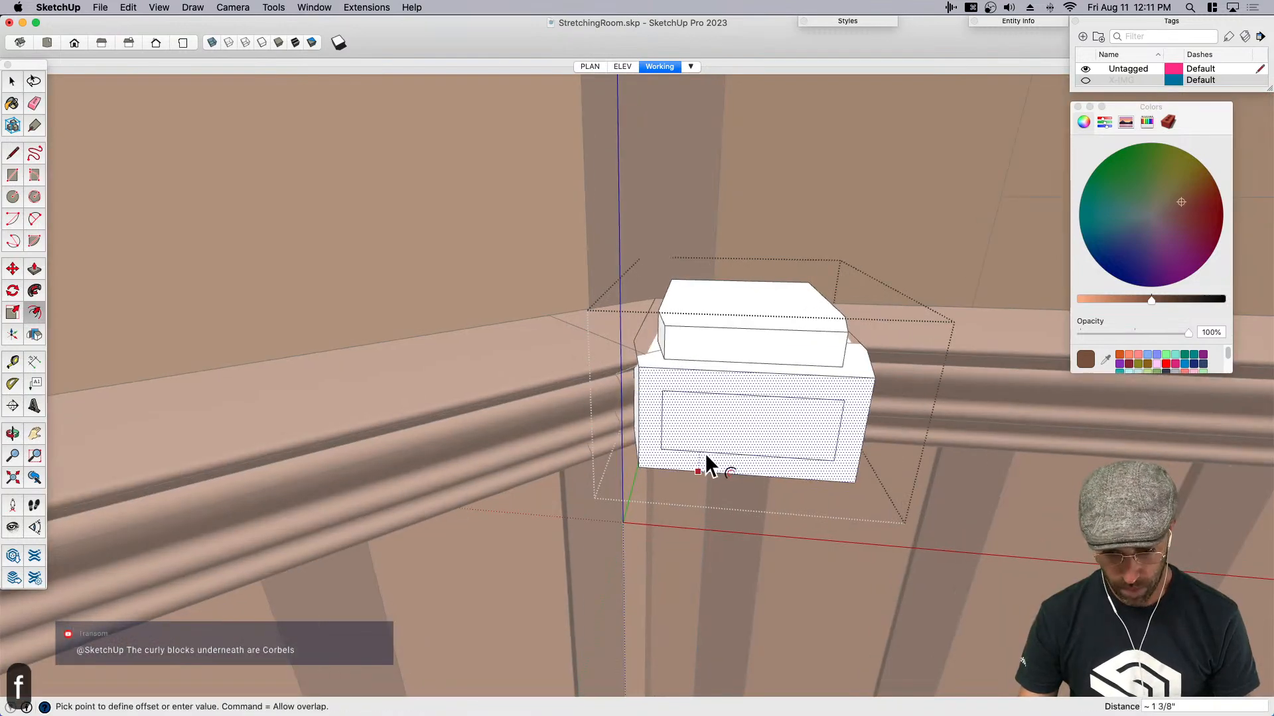
pyautogui.click(707, 463)
pyautogui.press('space')
# - Offset the inner panel face on the block's front inward a second time to form a narrower frame
pyautogui.moveTo(742, 449); pyautogui.dragTo(727, 432, button='middle')
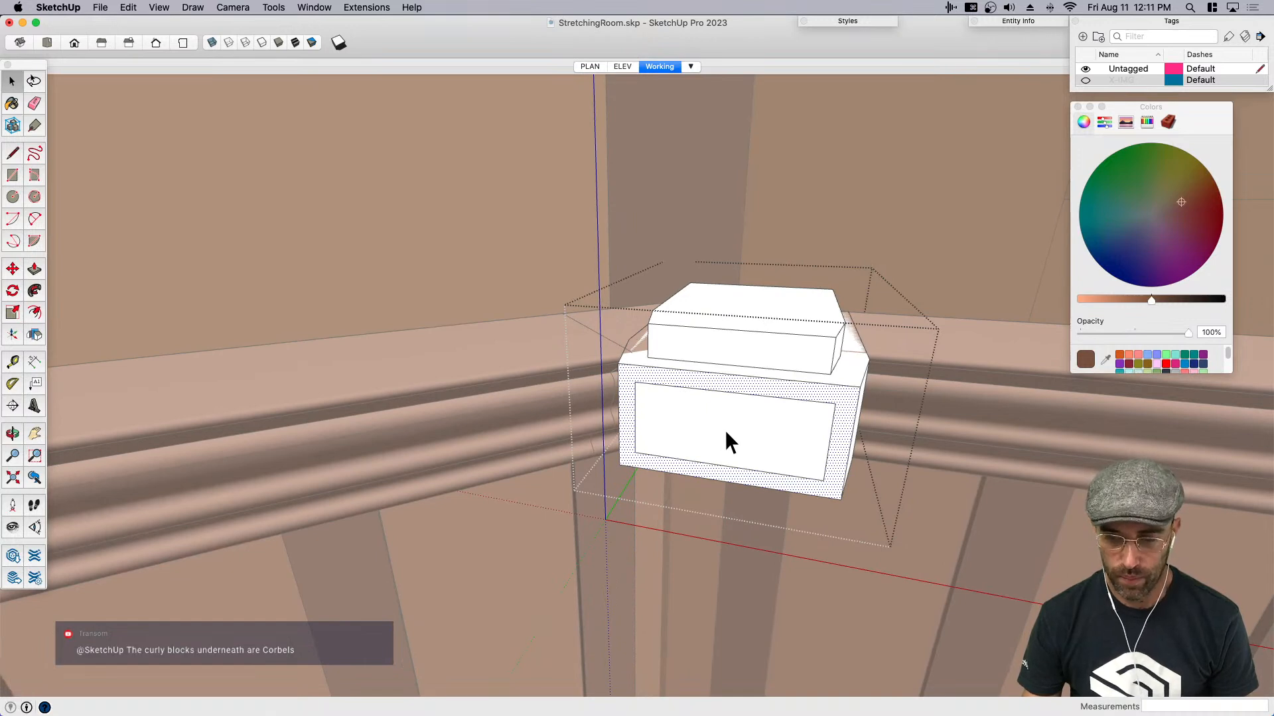
pyautogui.click(722, 429)
pyautogui.moveTo(717, 429); pyautogui.dragTo(605, 428, button='middle')
pyautogui.scroll(2, 607, 430)
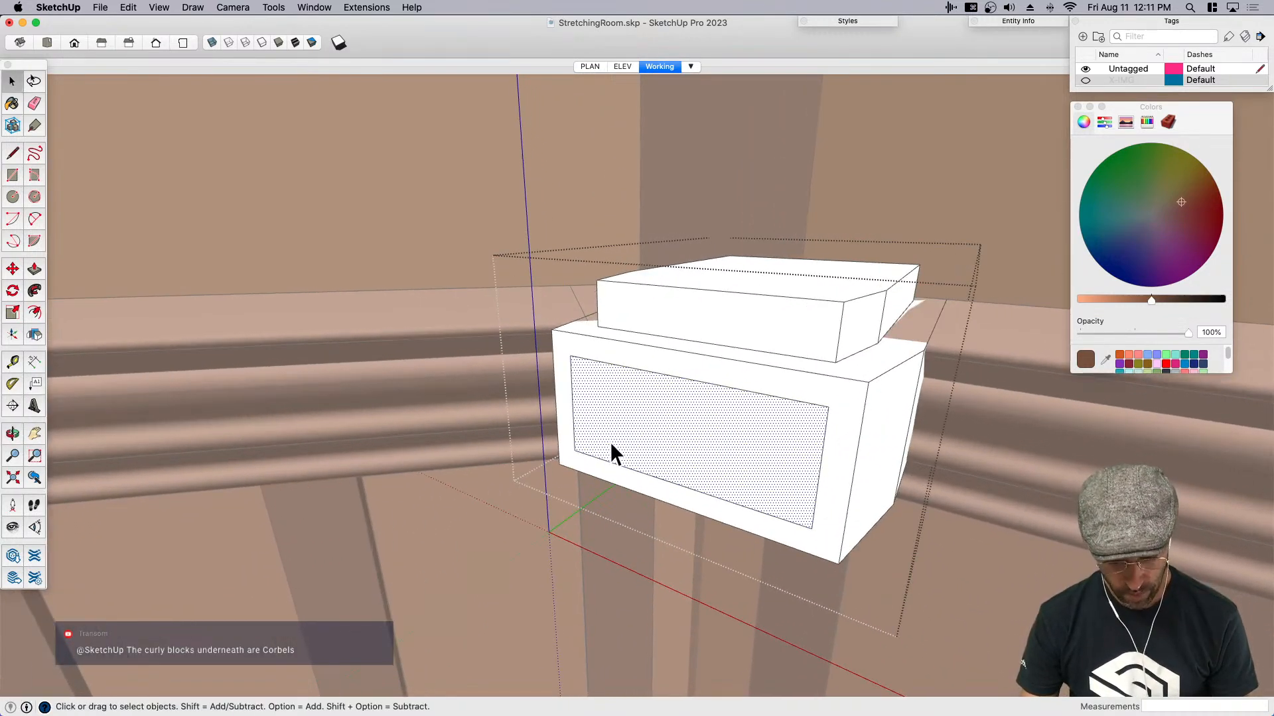
pyautogui.press('f')
pyautogui.click(627, 434)
pyautogui.click(639, 456)
pyautogui.press('space')
# - Push the ring between the two offset outlines about 7/16 inch into the block's front
pyautogui.scroll(2, 567, 427)
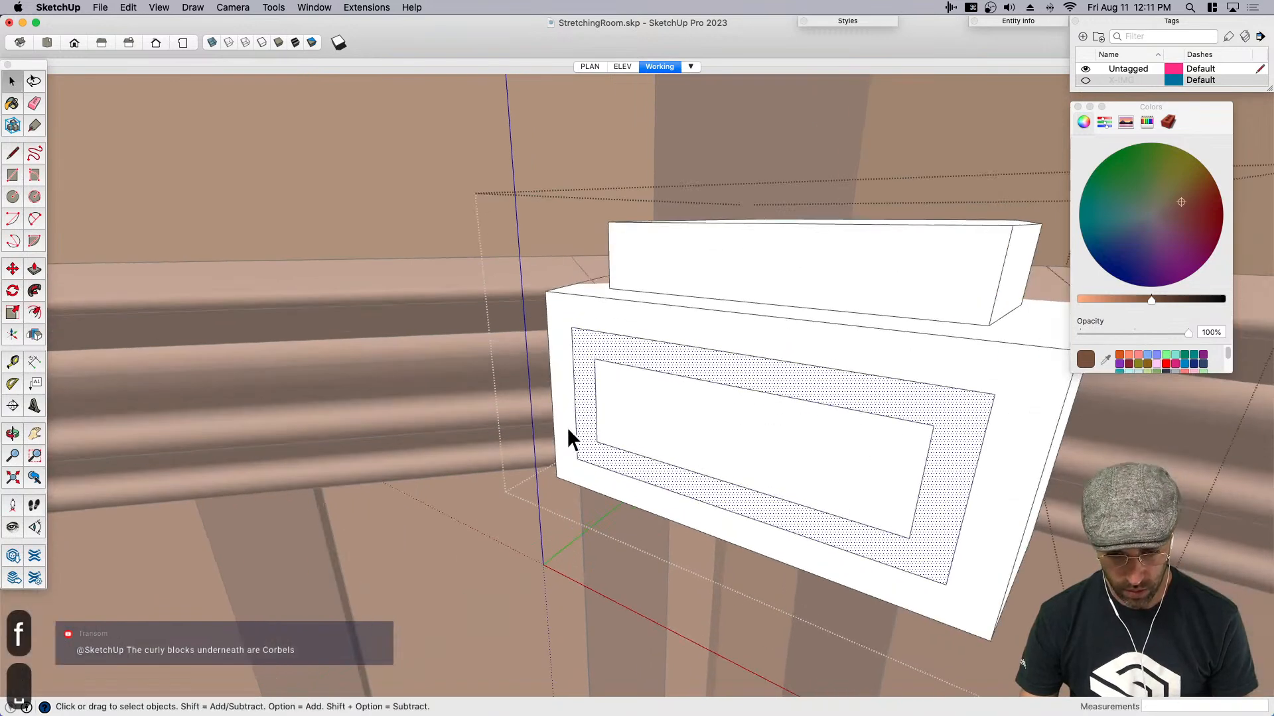
pyautogui.press('p')
pyautogui.scroll(2, 574, 468)
pyautogui.click(584, 456)
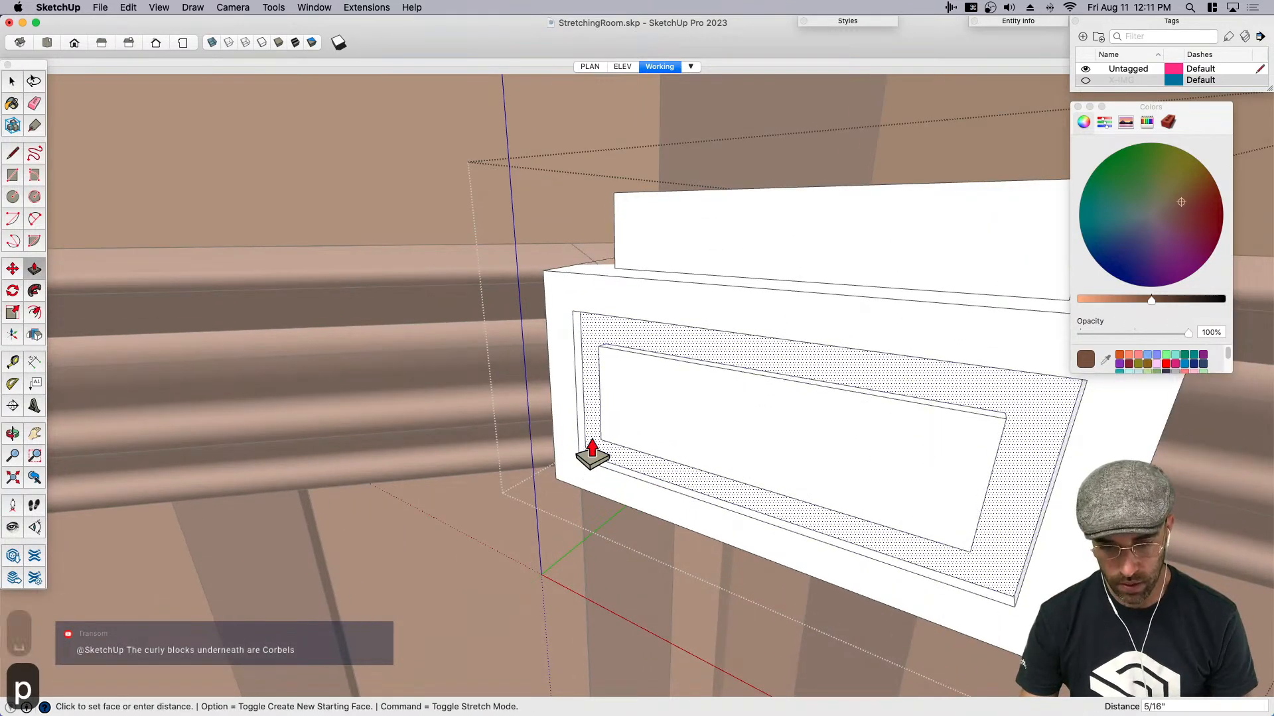
pyautogui.click(584, 458)
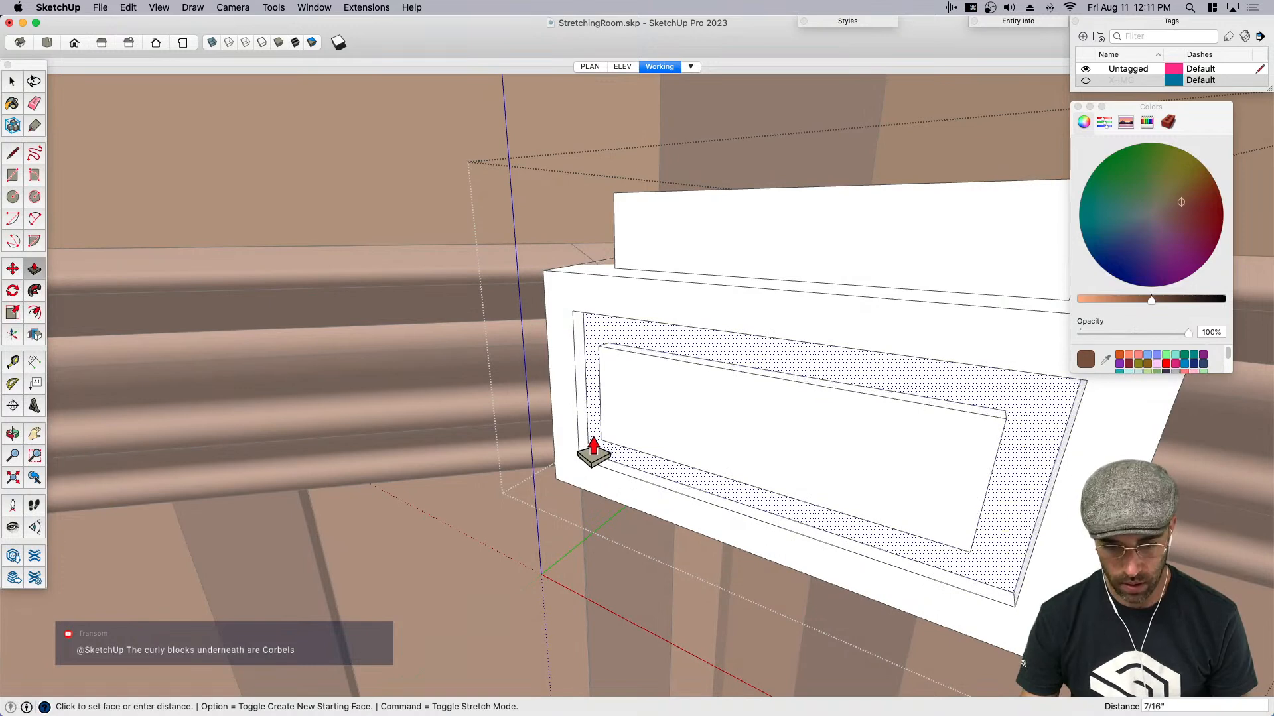
# - Scale the front face of the centre panel down about its centre to bevel the panel's edges
pyautogui.press('space')
pyautogui.click(664, 414)
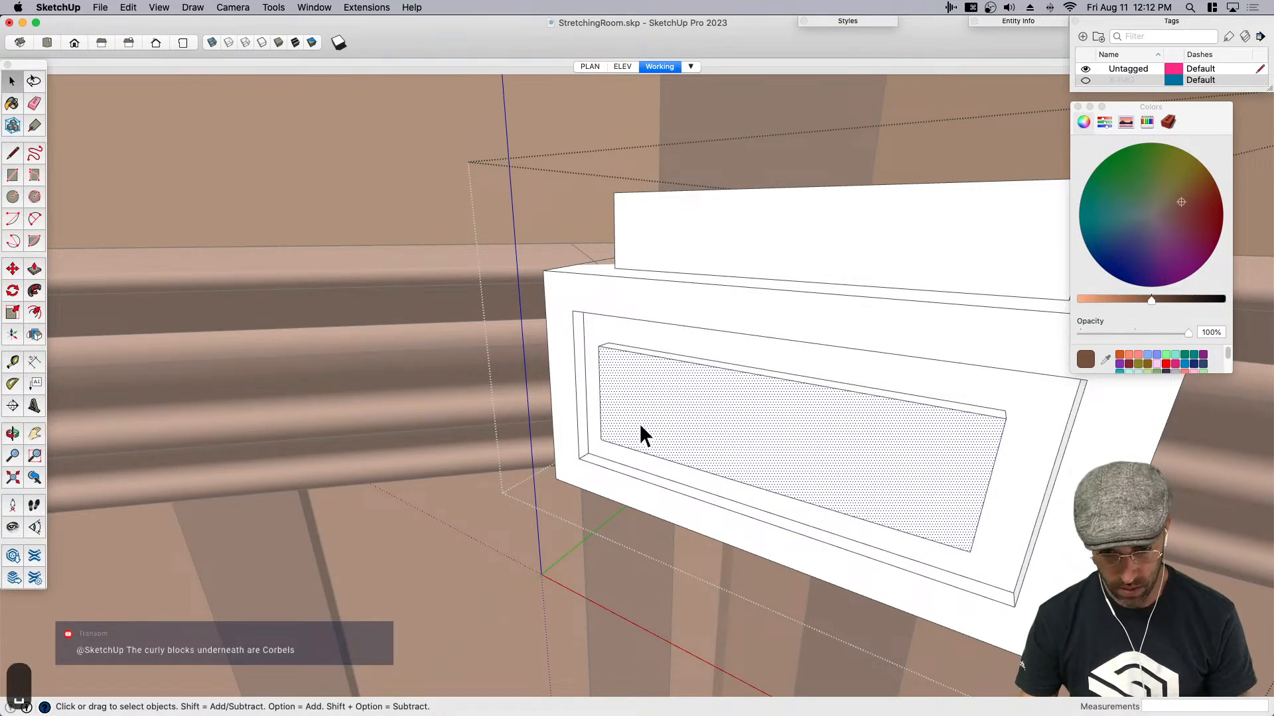
pyautogui.scroll(2, 660, 432)
pyautogui.press('s')
pyautogui.press('alt')
pyautogui.click(1050, 546)
pyautogui.click(1025, 536)
pyautogui.moveTo(1025, 536); pyautogui.dragTo(564, 362, button='middle')
pyautogui.press('space')
pyautogui.moveTo(703, 333); pyautogui.dragTo(534, 323, button='middle')
pyautogui.scroll(5, 564, 312)
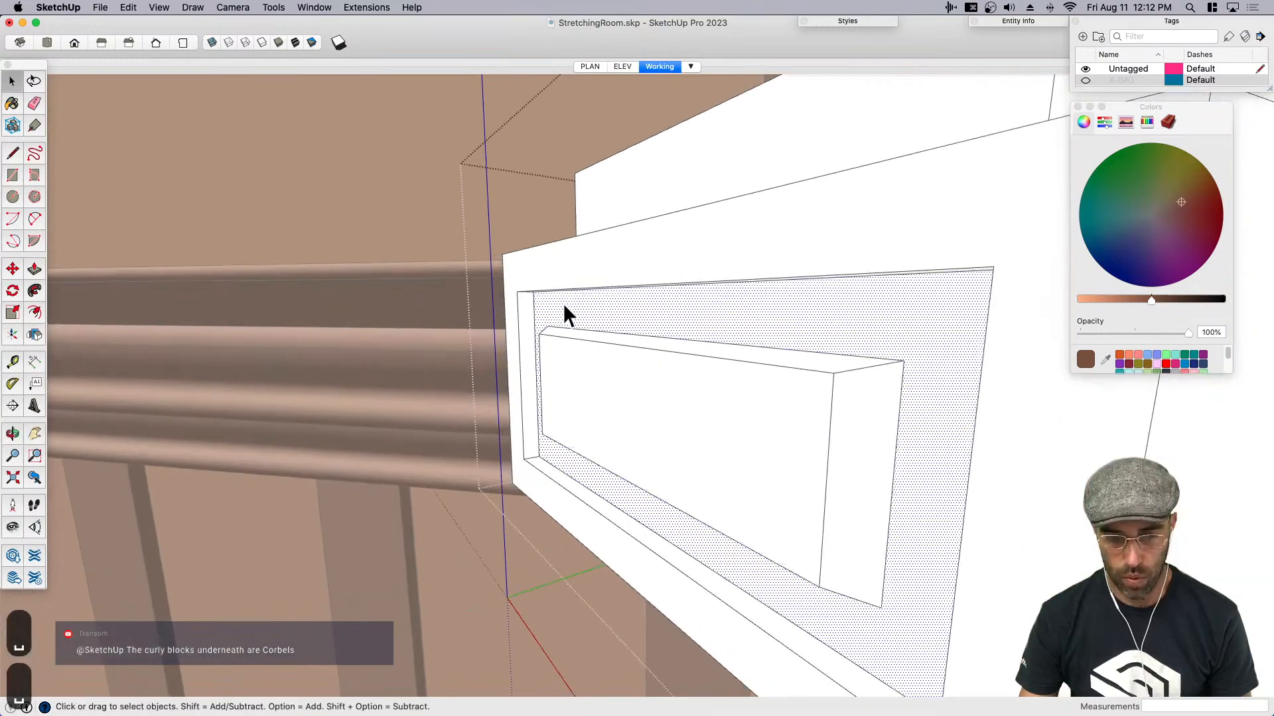
pyautogui.click(568, 353)
pyautogui.scroll(-10, 568, 352)
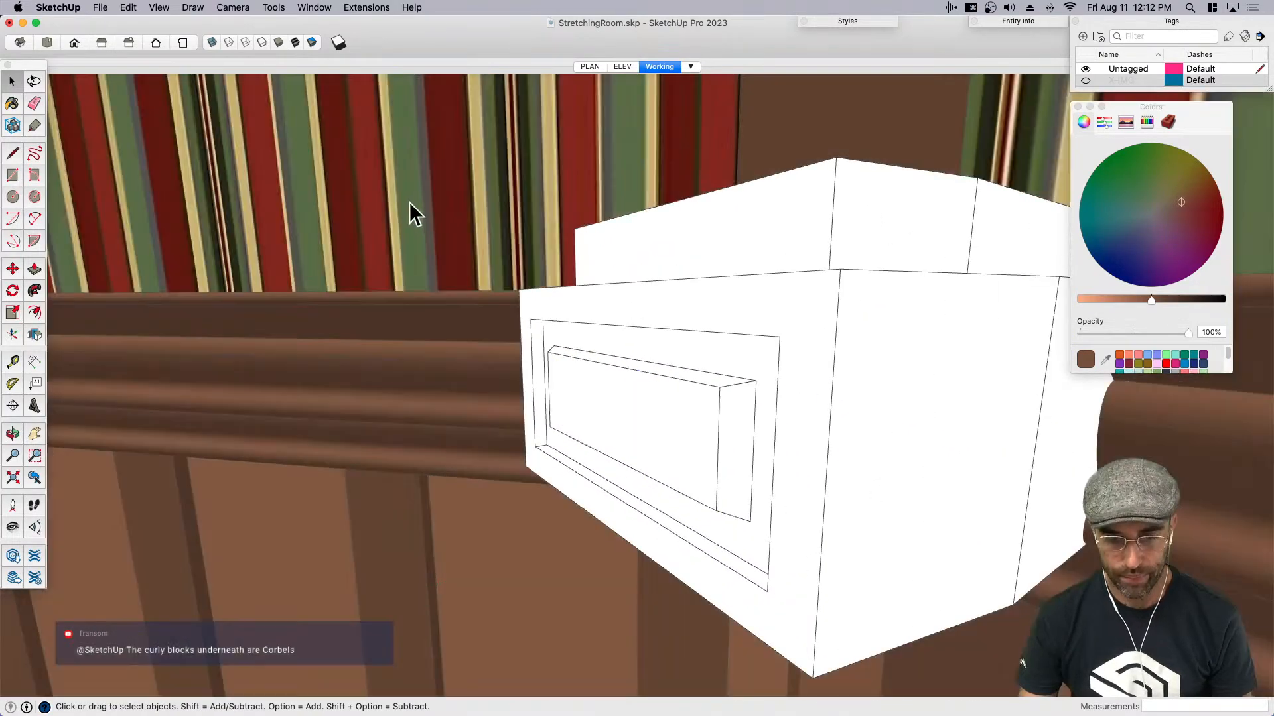
# - Close the block and rotate it 22.5 degrees horizontally around a point on its top face
pyautogui.scroll(-5, 409, 203)
pyautogui.moveTo(409, 203); pyautogui.dragTo(773, 441, button='middle')
pyautogui.click(730, 332)
pyautogui.press('q')
pyautogui.click(709, 324)
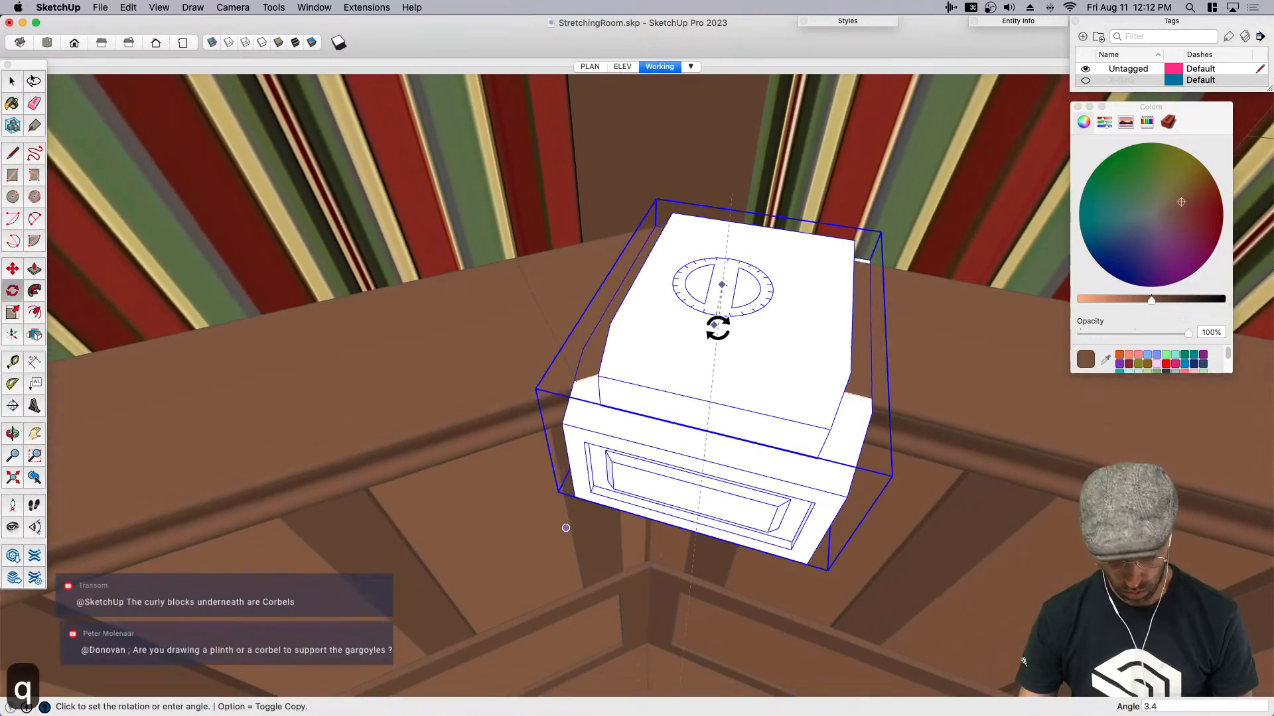
pyautogui.write('22.5')
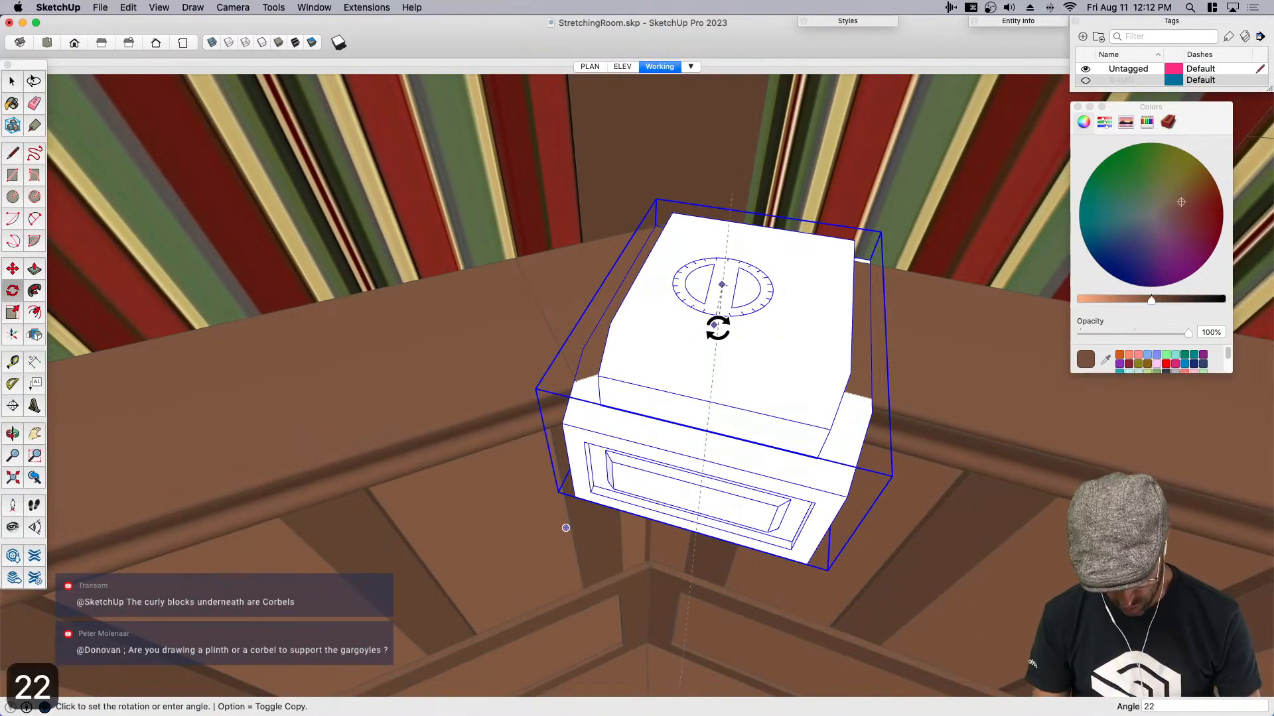
pyautogui.press('Return')
pyautogui.press('space')
# - Move the rotated block so the middle of its back edge lines up with the wall corner at the ledge
pyautogui.moveTo(721, 341); pyautogui.dragTo(723, 465, button='middle')
pyautogui.press('m')
pyautogui.click(769, 335)
pyautogui.click(720, 287)
pyautogui.scroll(5, 722, 213)
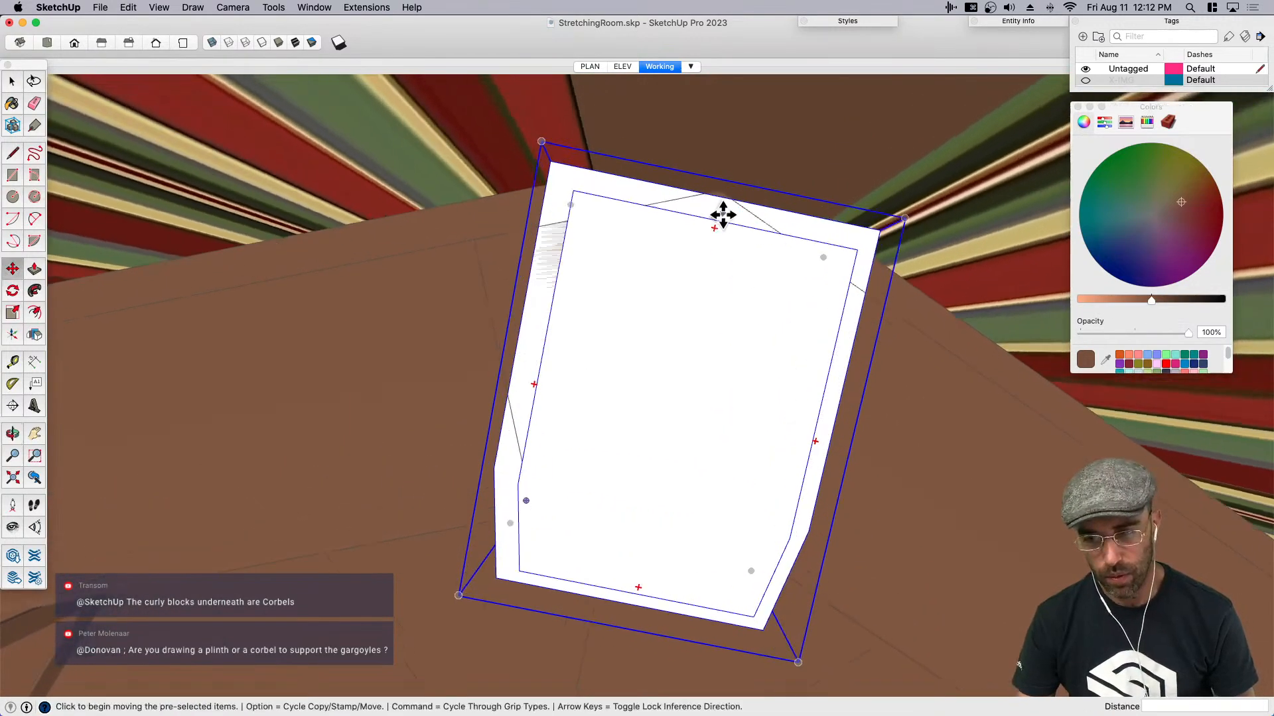
pyautogui.click(704, 274)
pyautogui.click(709, 282)
pyautogui.scroll(3, 709, 187)
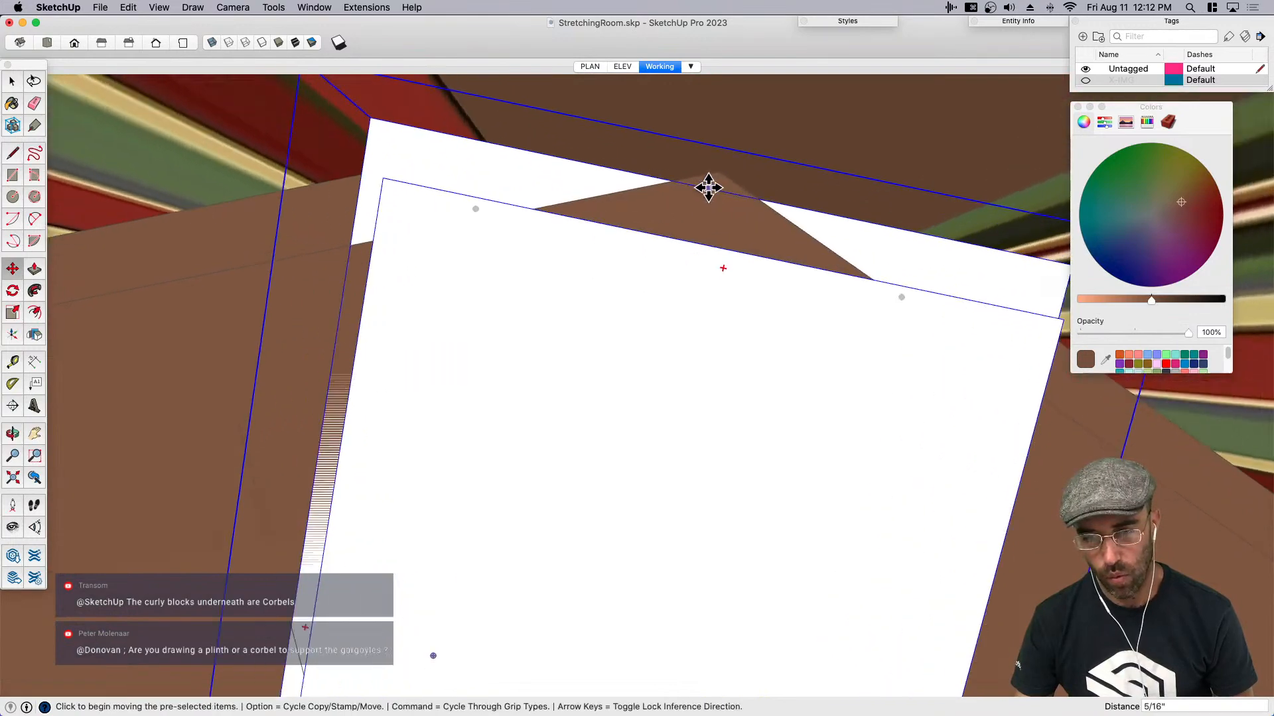
pyautogui.click(724, 189)
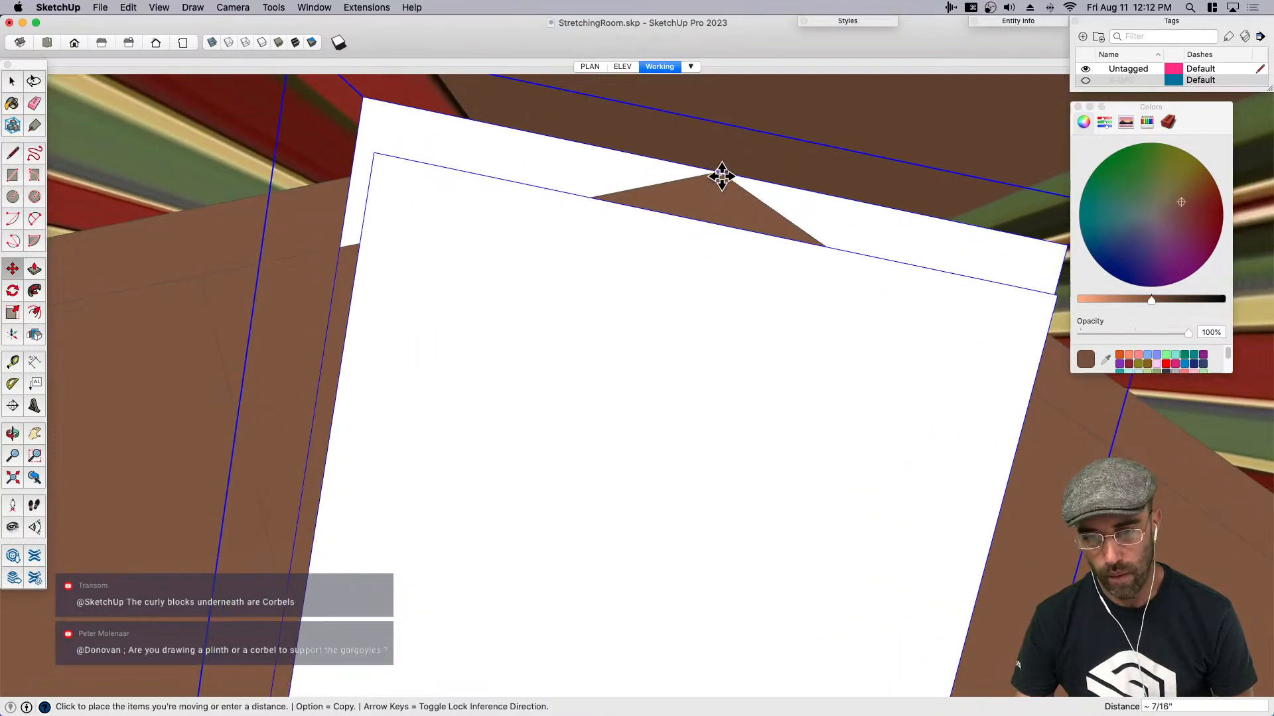
pyautogui.click(723, 181)
pyautogui.scroll(-5, 719, 250)
# - Pull the back face of the block's raised top section out until it runs into the wall corner
pyautogui.moveTo(614, 402); pyautogui.dragTo(820, 429, button='middle')
pyautogui.press('space')
pyautogui.scroll(6, 894, 485)
pyautogui.moveTo(895, 485); pyautogui.dragTo(748, 394, button='middle')
pyautogui.moveTo(613, 376); pyautogui.dragTo(580, 382, button='middle')
pyautogui.press('h')
pyautogui.moveTo(580, 382); pyautogui.dragTo(694, 338)
pyautogui.press('space')
pyautogui.click(694, 337)
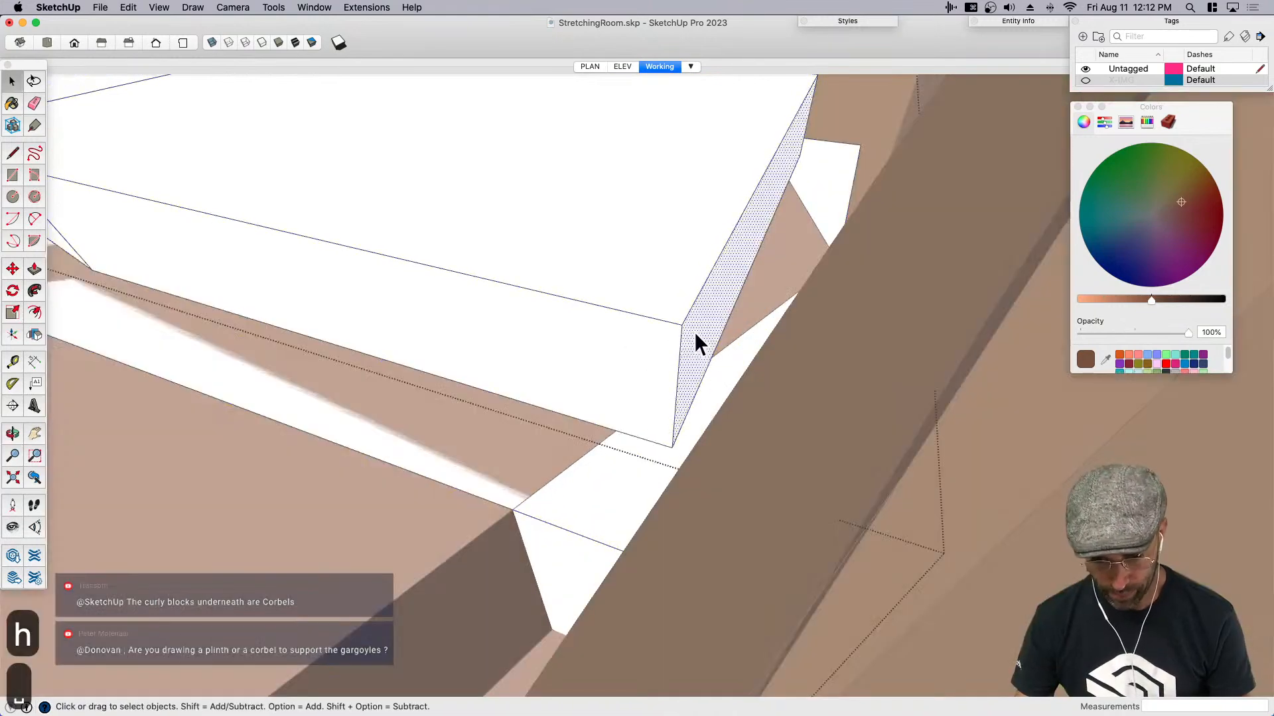
pyautogui.press('p')
pyautogui.click(694, 341)
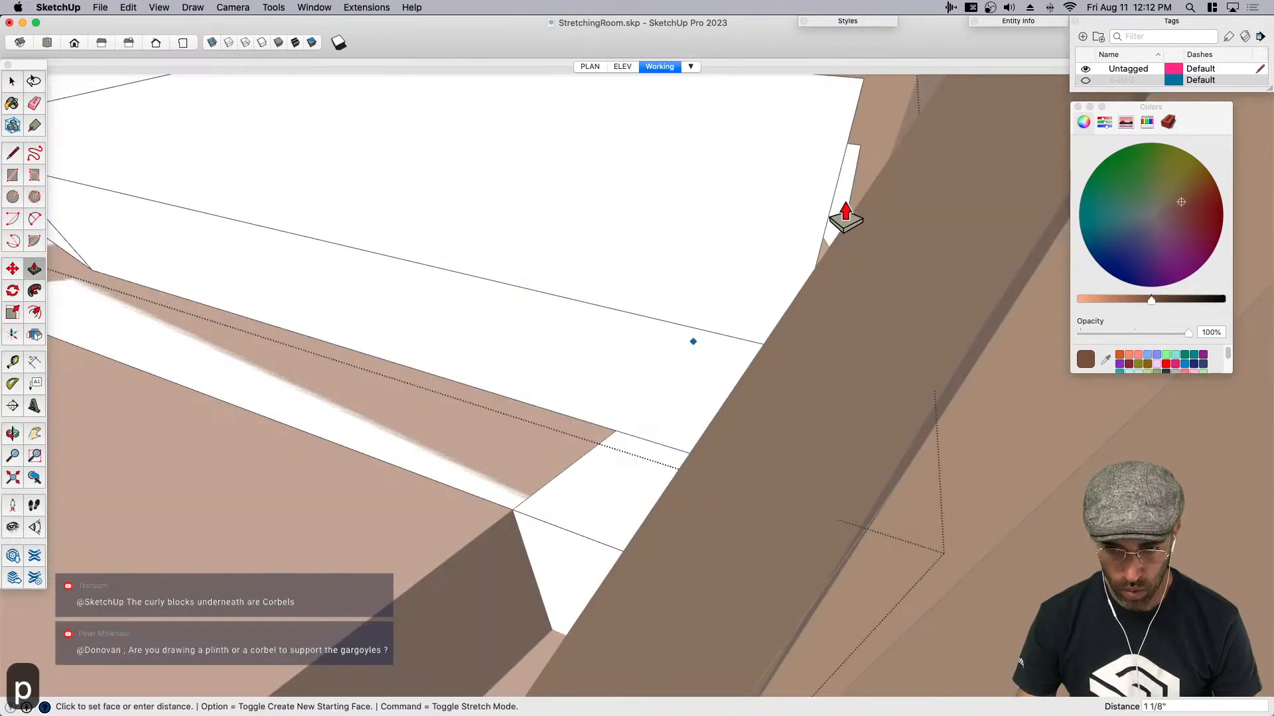
pyautogui.click(938, 174)
pyautogui.press('space')
pyautogui.moveTo(536, 375); pyautogui.dragTo(1044, 340, button='middle')
pyautogui.scroll(-12, 781, 307)
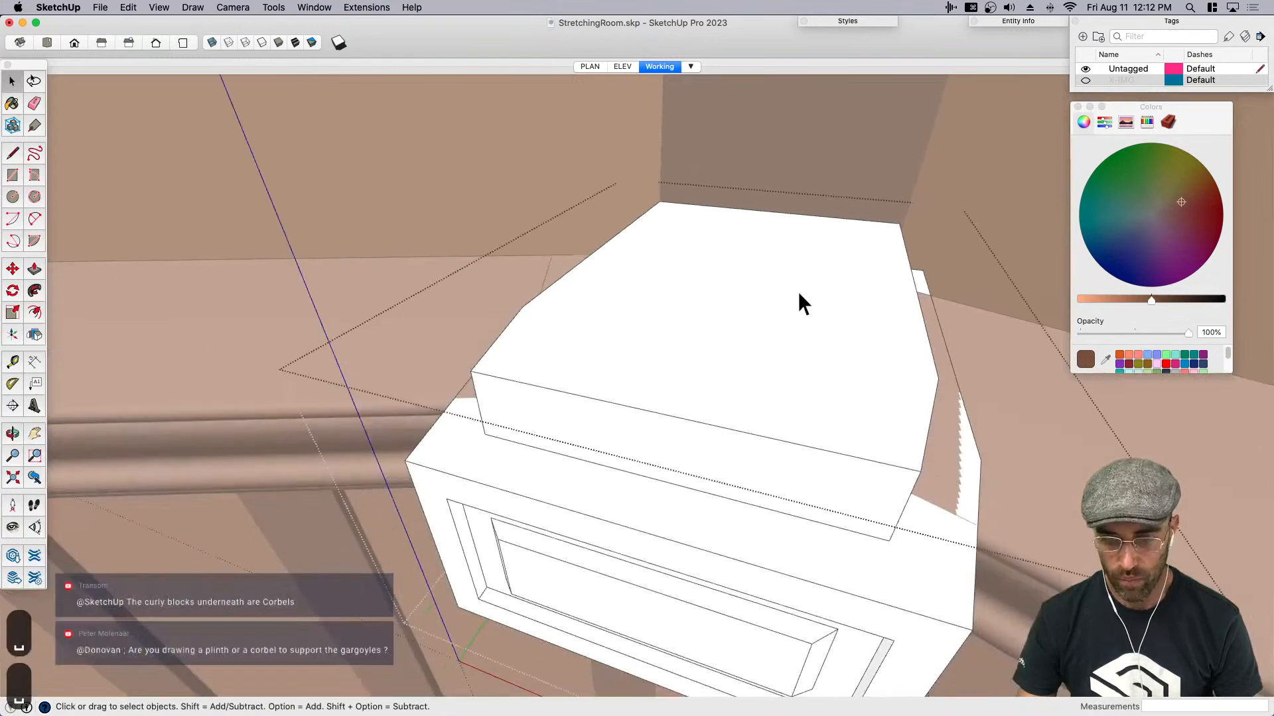
# - Close the block and paint it with the dark brown sampled from the wainscot battens
pyautogui.click(750, 558)
pyautogui.moveTo(737, 570); pyautogui.dragTo(810, 418, button='middle')
pyautogui.press('b')
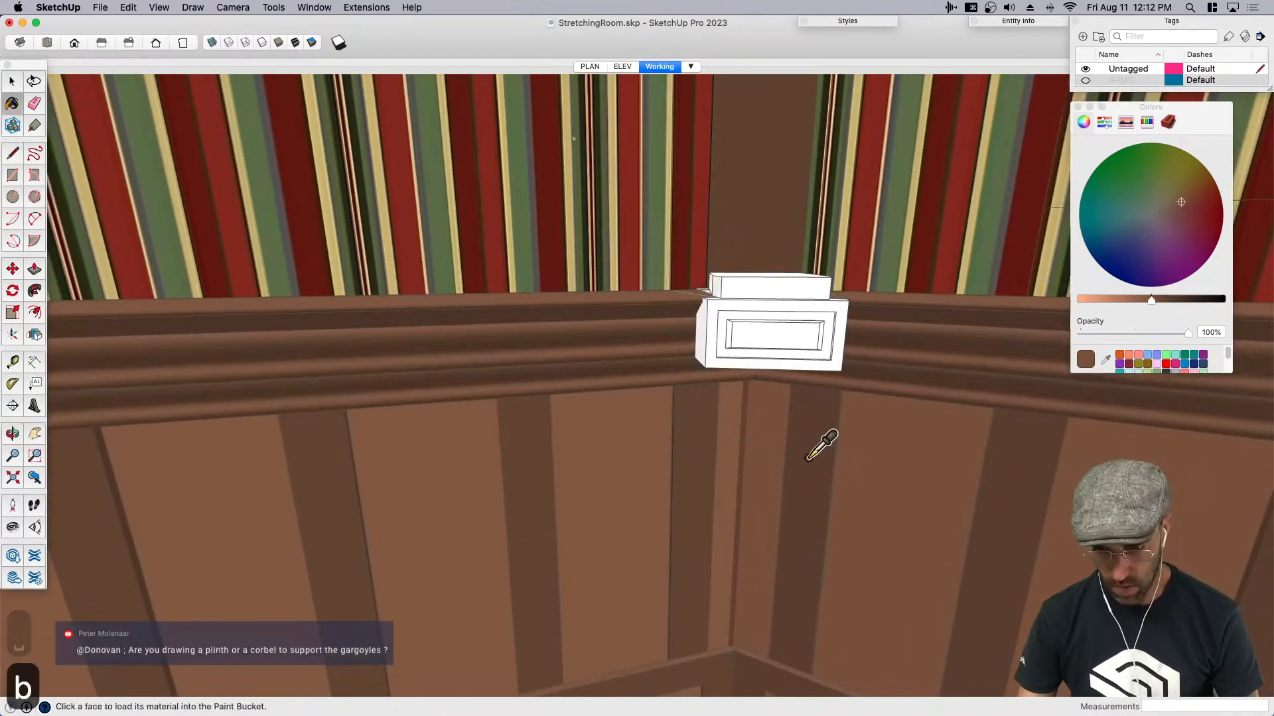
pyautogui.click(801, 322)
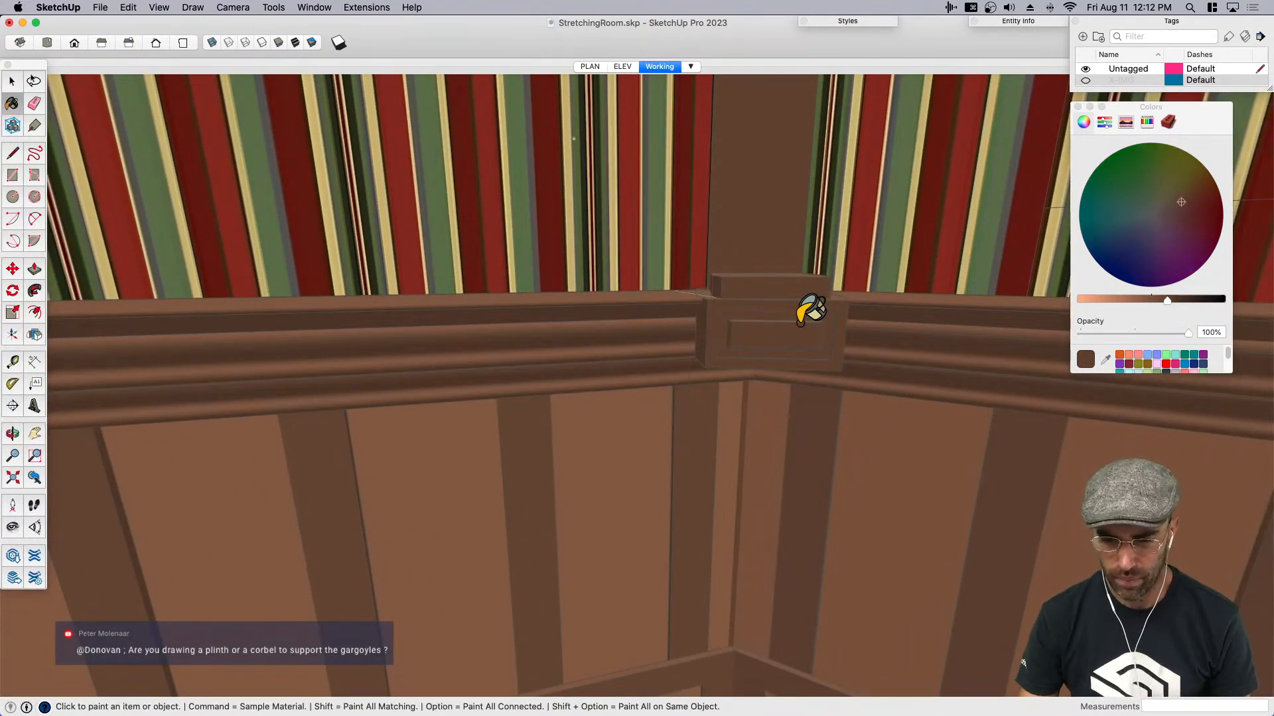
pyautogui.press('space')
# - Open the block and move the centre panel's front face back into the block by about 13/16 inch
pyautogui.moveTo(799, 323)
pyautogui.mouseDown(button='middle')
pyautogui.moveTo(742, 361)
pyautogui.moveTo(784, 341)
pyautogui.mouseUp(button='middle')
pyautogui.scroll(2, 785, 339)
pyautogui.doubleClick(794, 332)
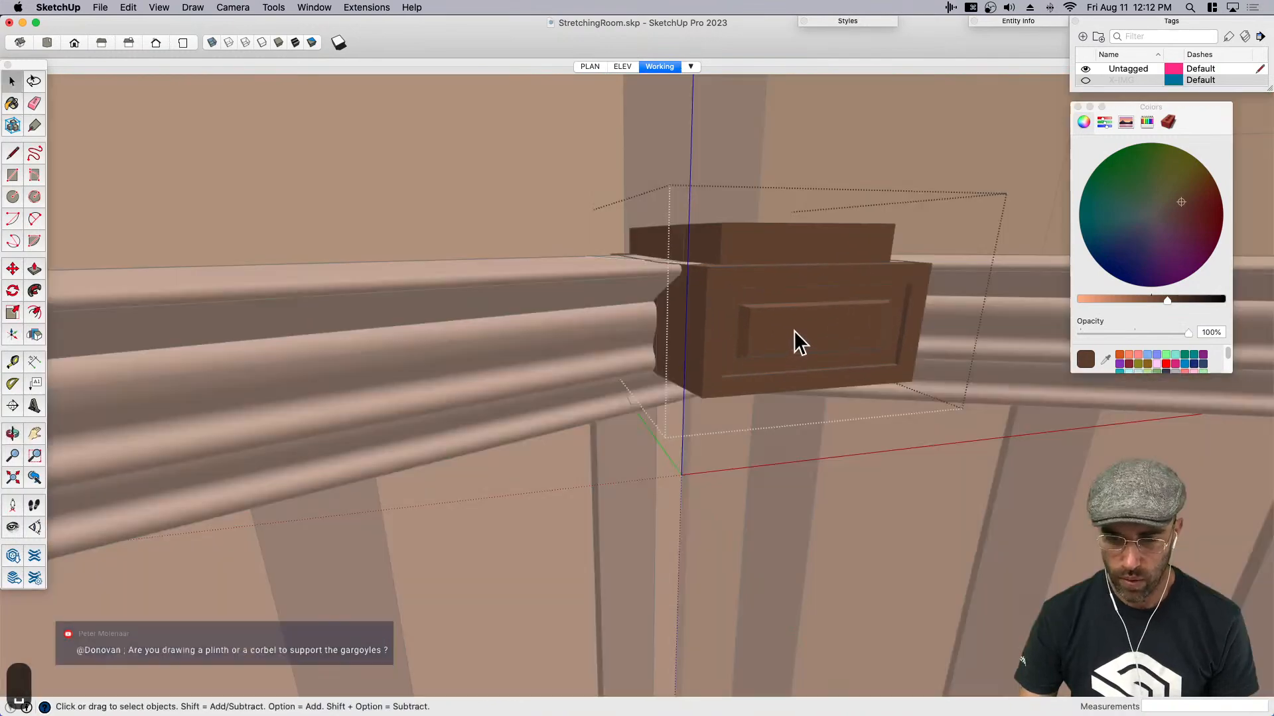
pyautogui.click(794, 331)
pyautogui.scroll(4, 795, 331)
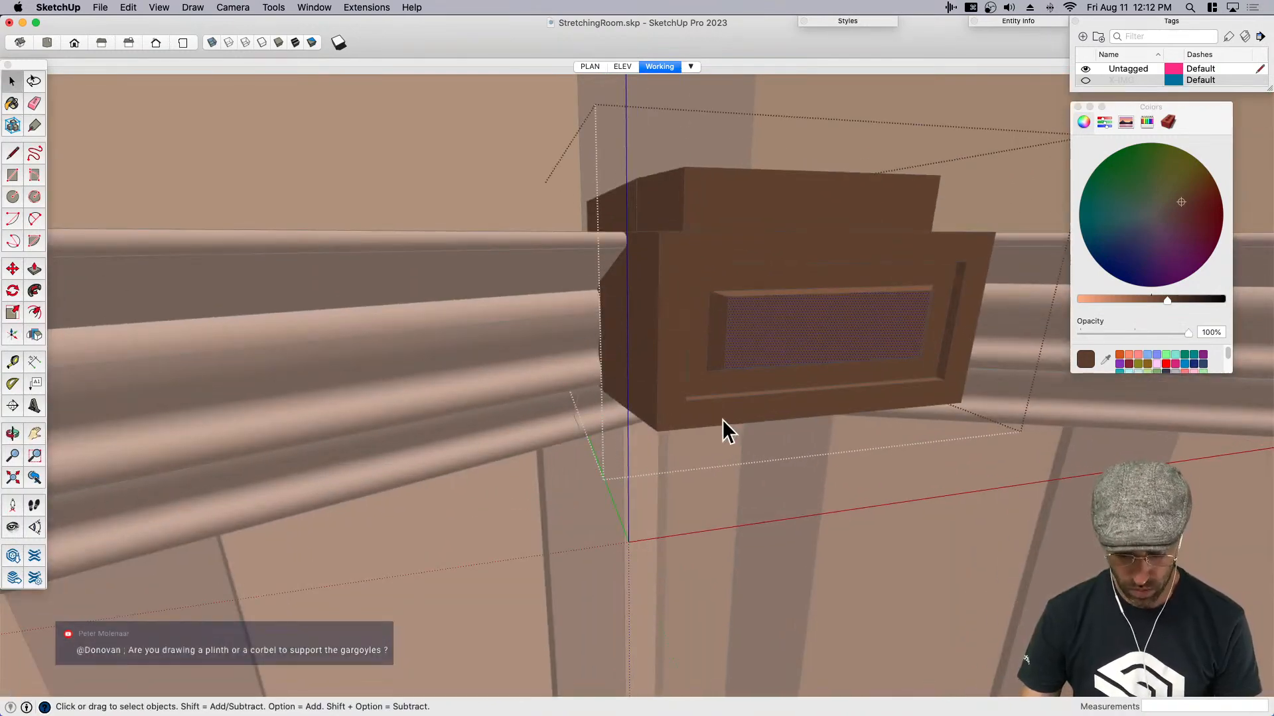
pyautogui.scroll(5, 725, 422)
pyautogui.press('m')
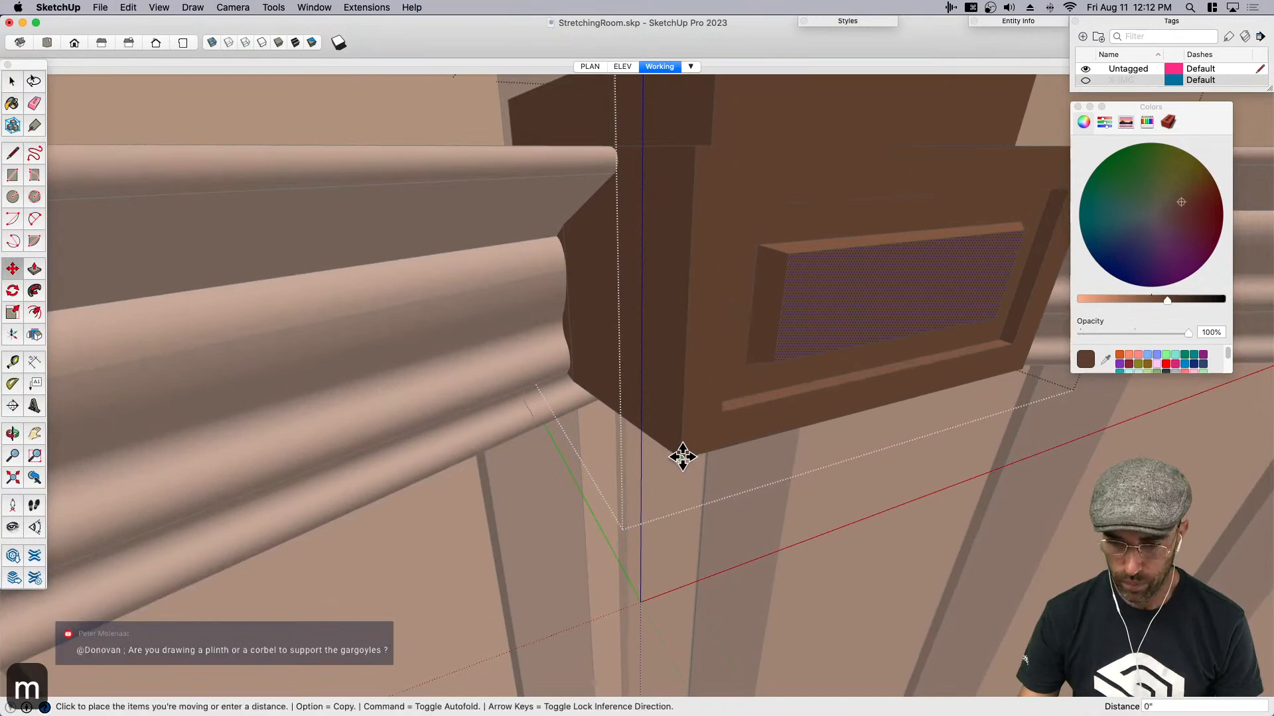
pyautogui.click(682, 457)
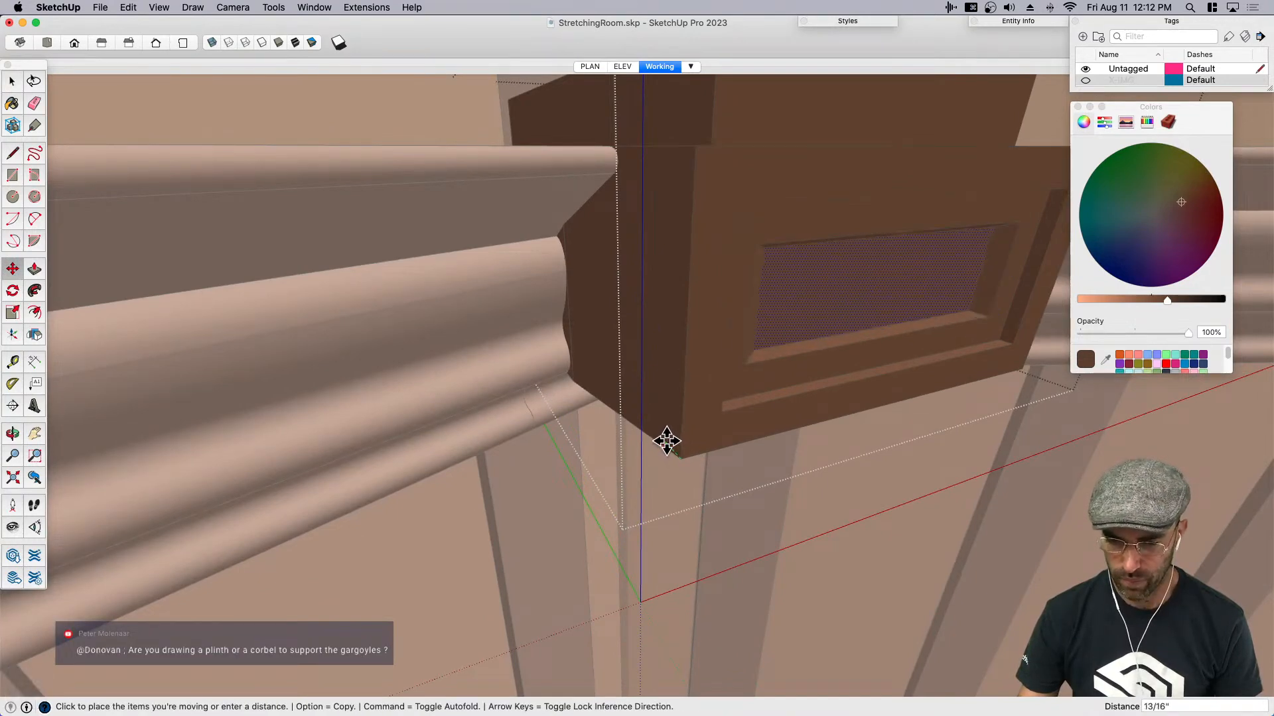
pyautogui.scroll(2, 670, 446)
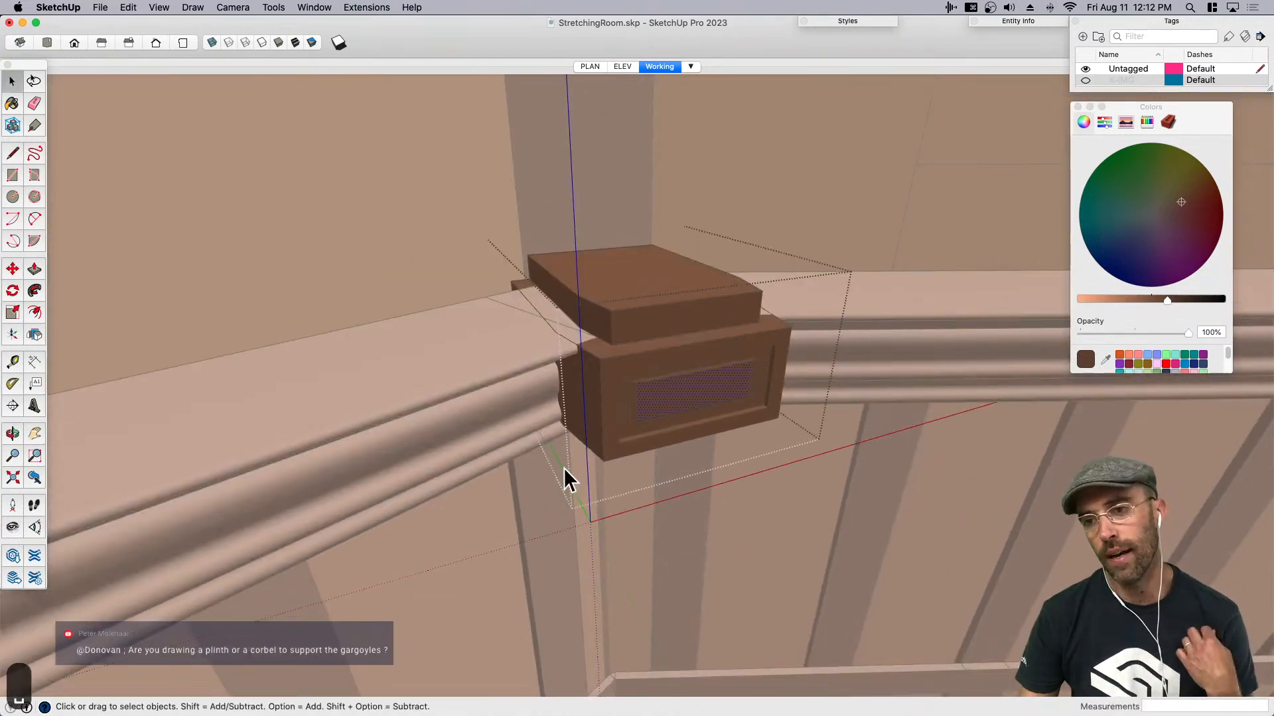
pyautogui.scroll(-4, 560, 474)
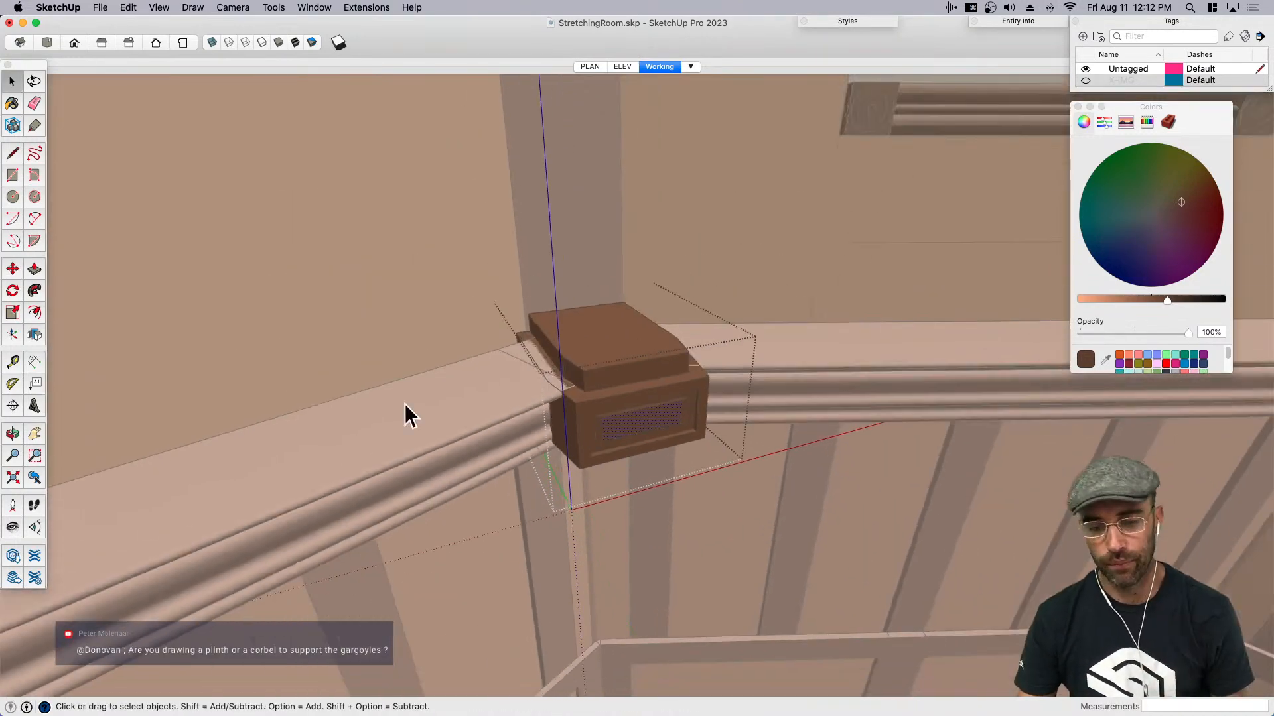
# - Finish editing the block and select it as a whole in a view across the room
pyautogui.press('space')
pyautogui.click(404, 412)
pyautogui.scroll(-4, 438, 406)
pyautogui.moveTo(756, 439); pyautogui.dragTo(617, 404, button='middle')
pyautogui.click(584, 396)
pyautogui.moveTo(687, 320); pyautogui.dragTo(641, 361, button='middle')
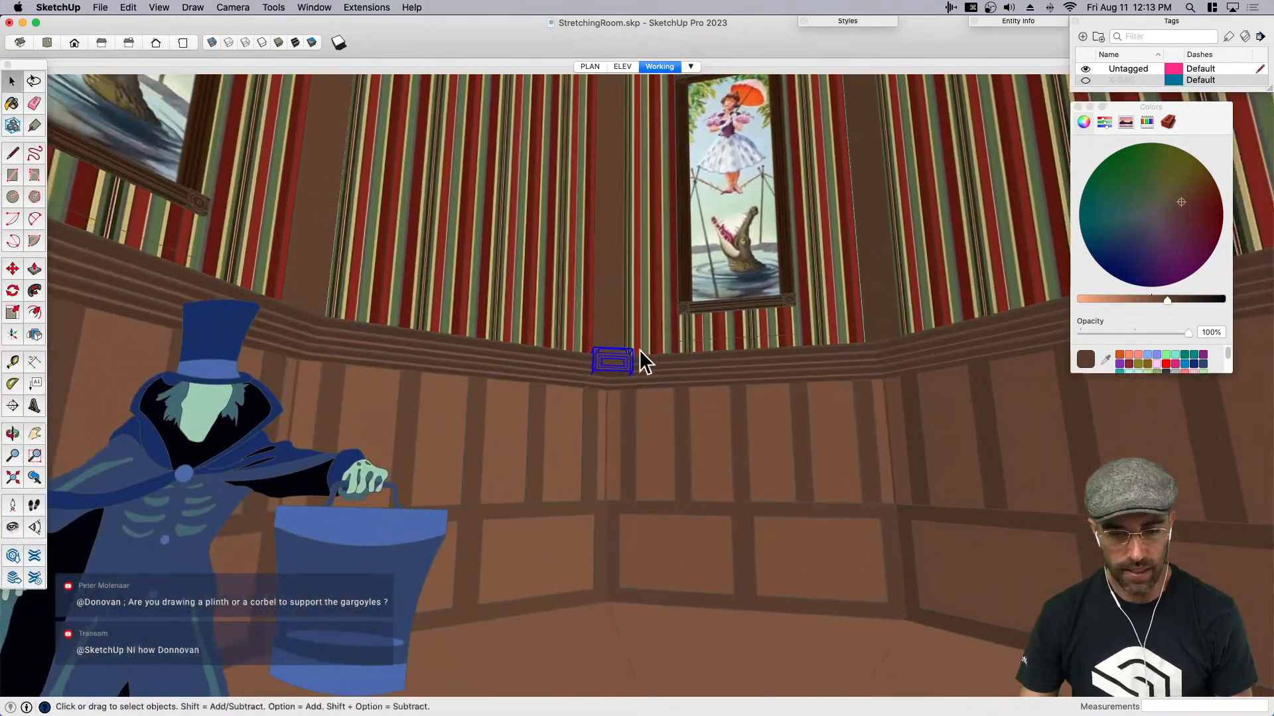
# - Set the camera's field of view to 50 degrees and save the model
pyautogui.click(233, 8)
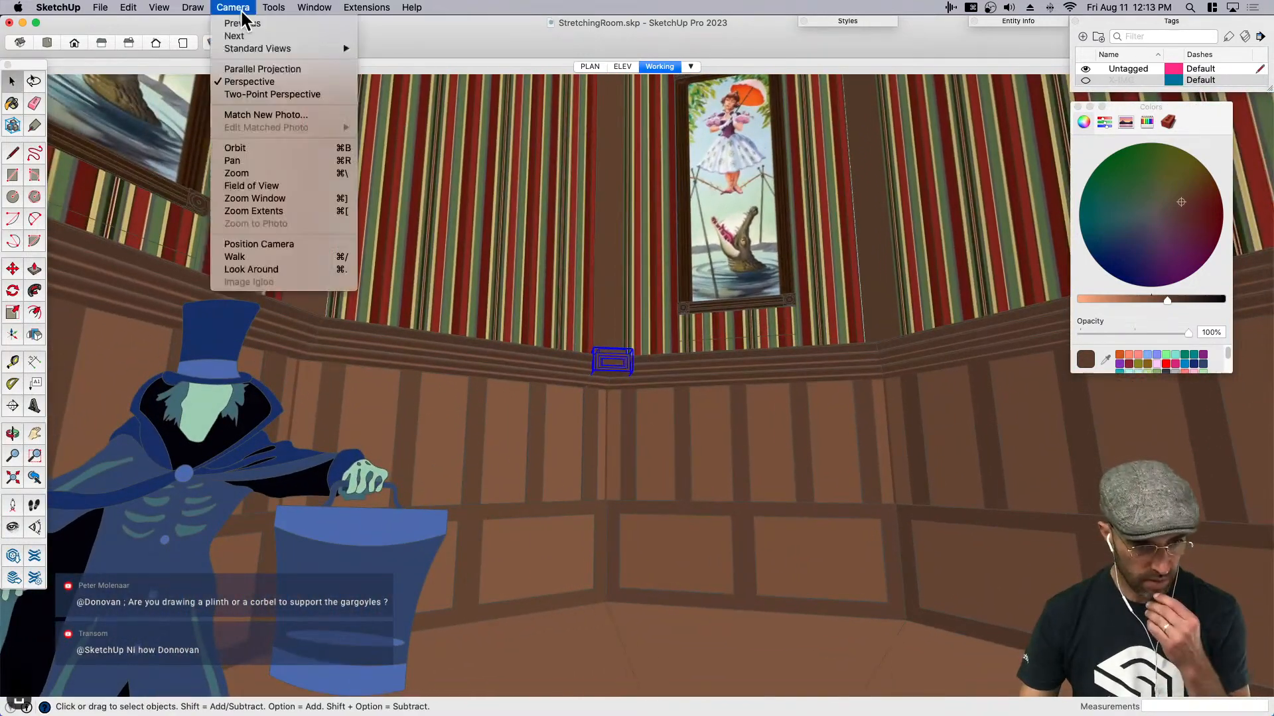
pyautogui.click(276, 187)
pyautogui.write('50')
pyautogui.press('Return')
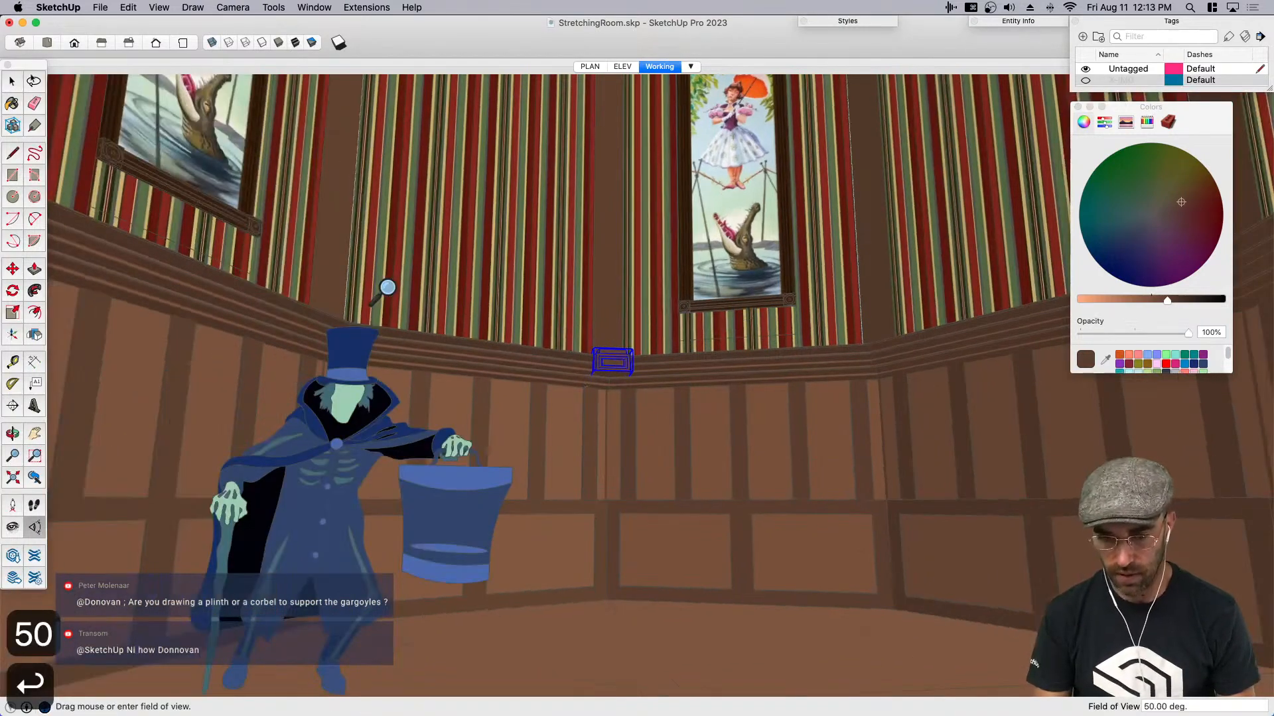
pyautogui.moveTo(642, 471); pyautogui.dragTo(613, 455, button='middle')
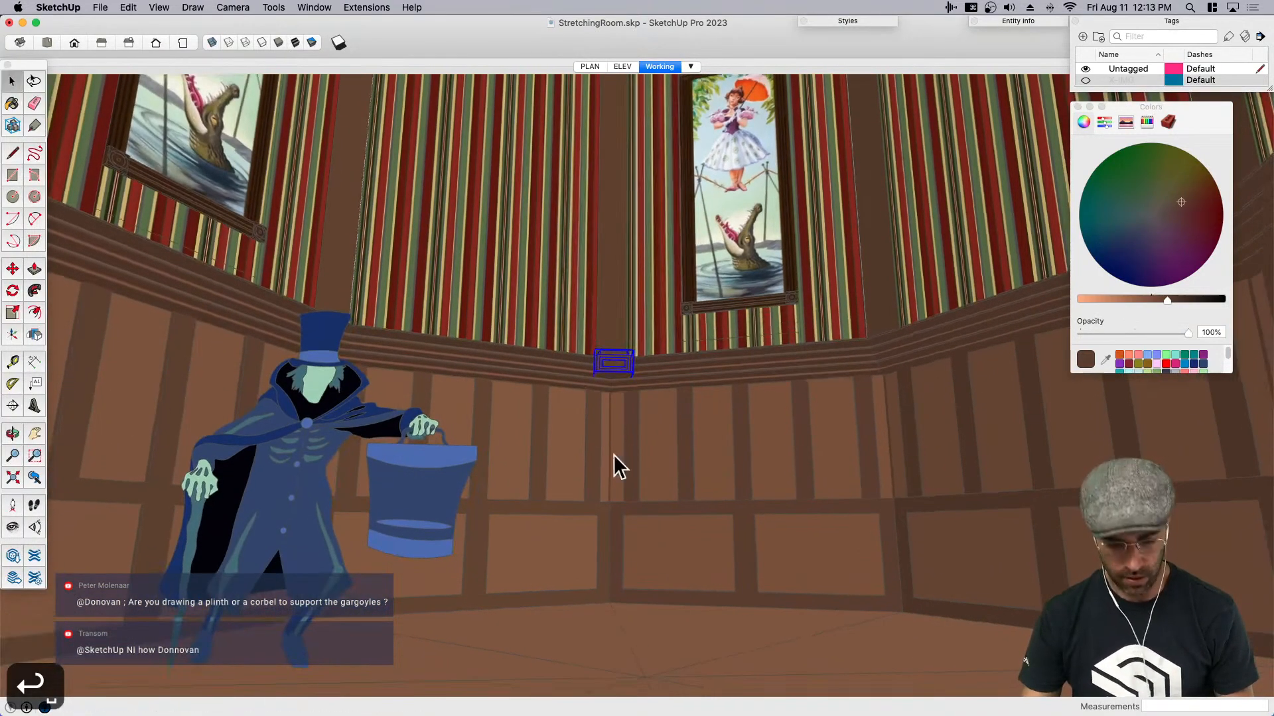
pyautogui.press('super+s')
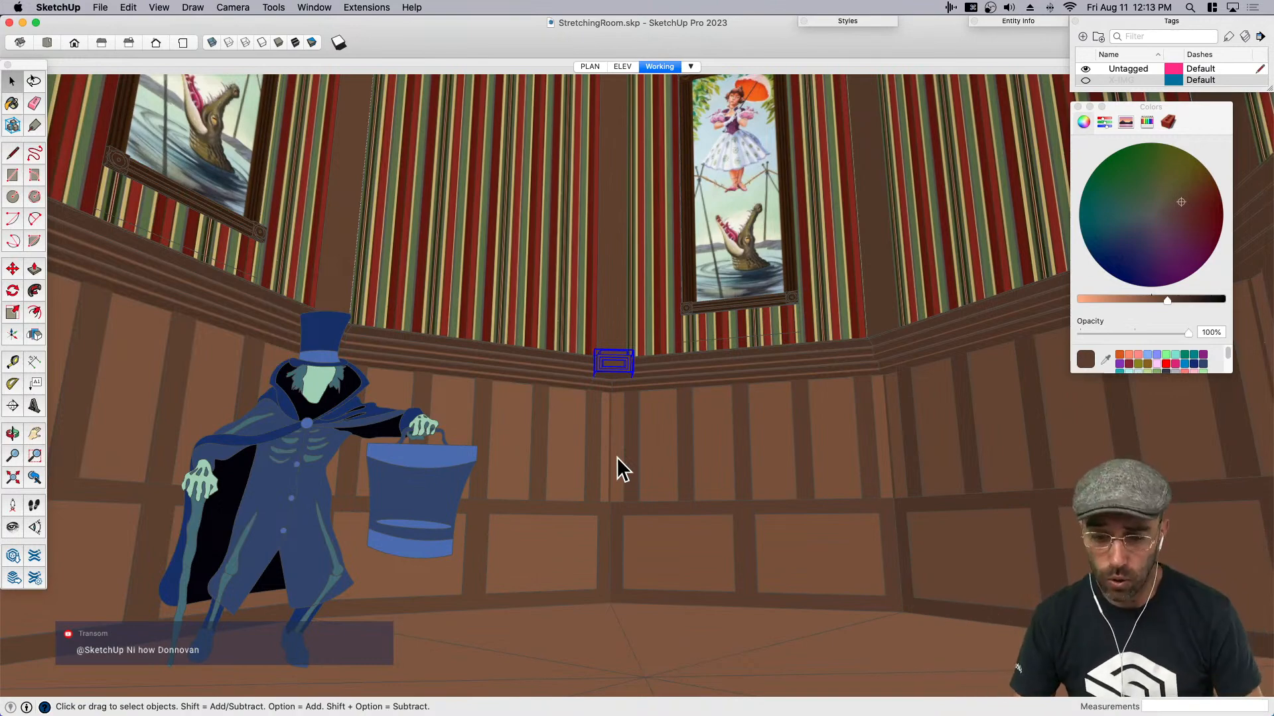
# - Cut the corner block and paste it in place inside the upper wainscot component so it repeats at the other corners
pyautogui.moveTo(617, 437)
pyautogui.mouseDown(button='middle')
pyautogui.moveTo(625, 384)
pyautogui.moveTo(612, 485)
pyautogui.mouseUp(button='middle')
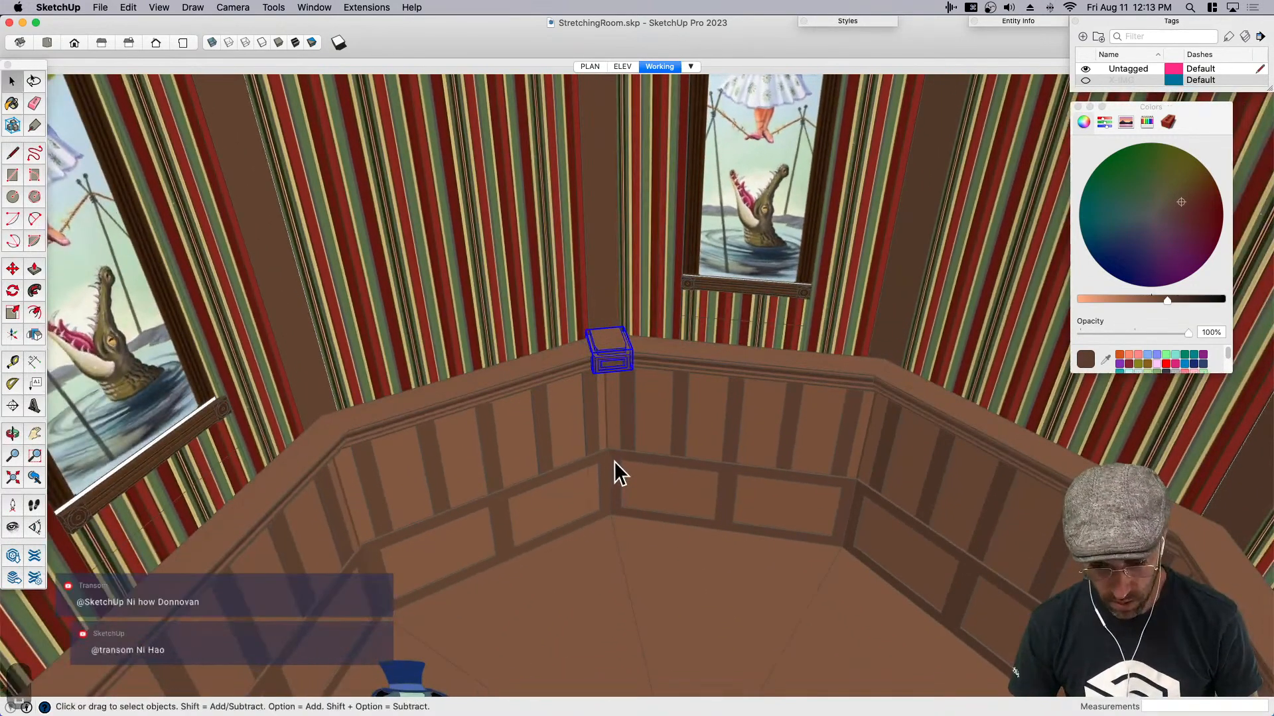
pyautogui.press('super+c')
pyautogui.press('BackSpace')
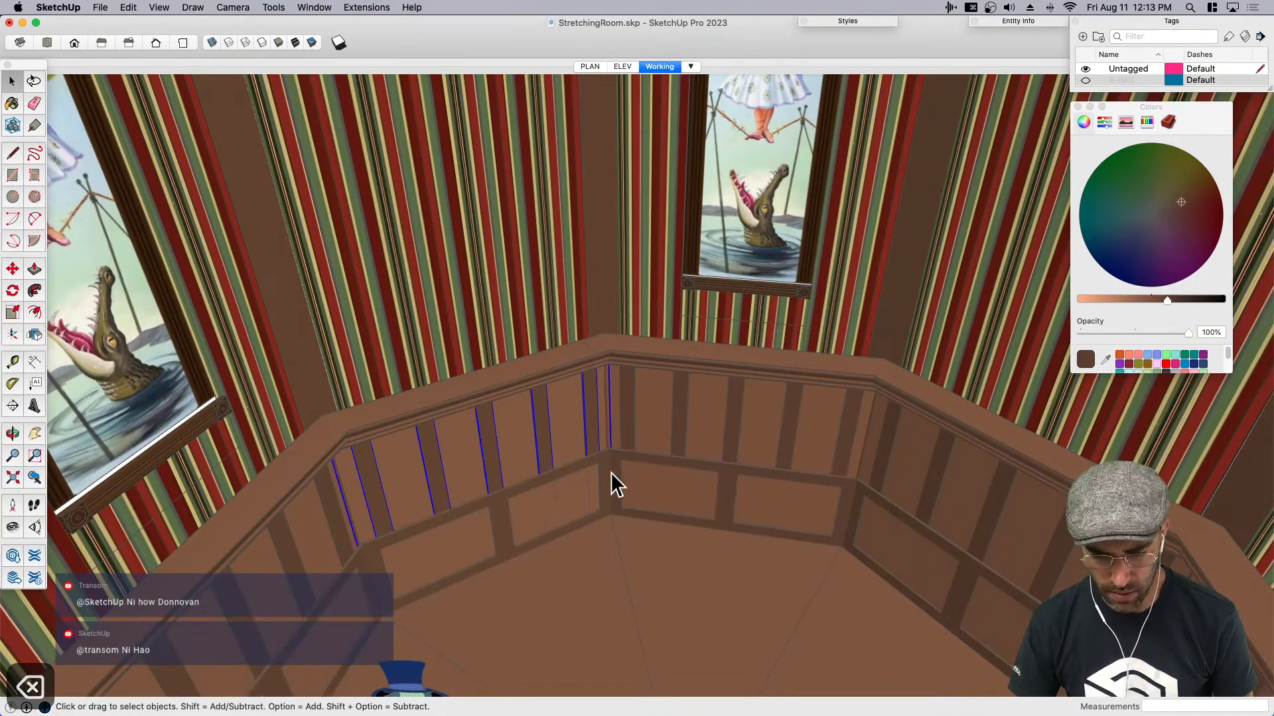
pyautogui.moveTo(614, 320); pyautogui.dragTo(592, 413, button='middle')
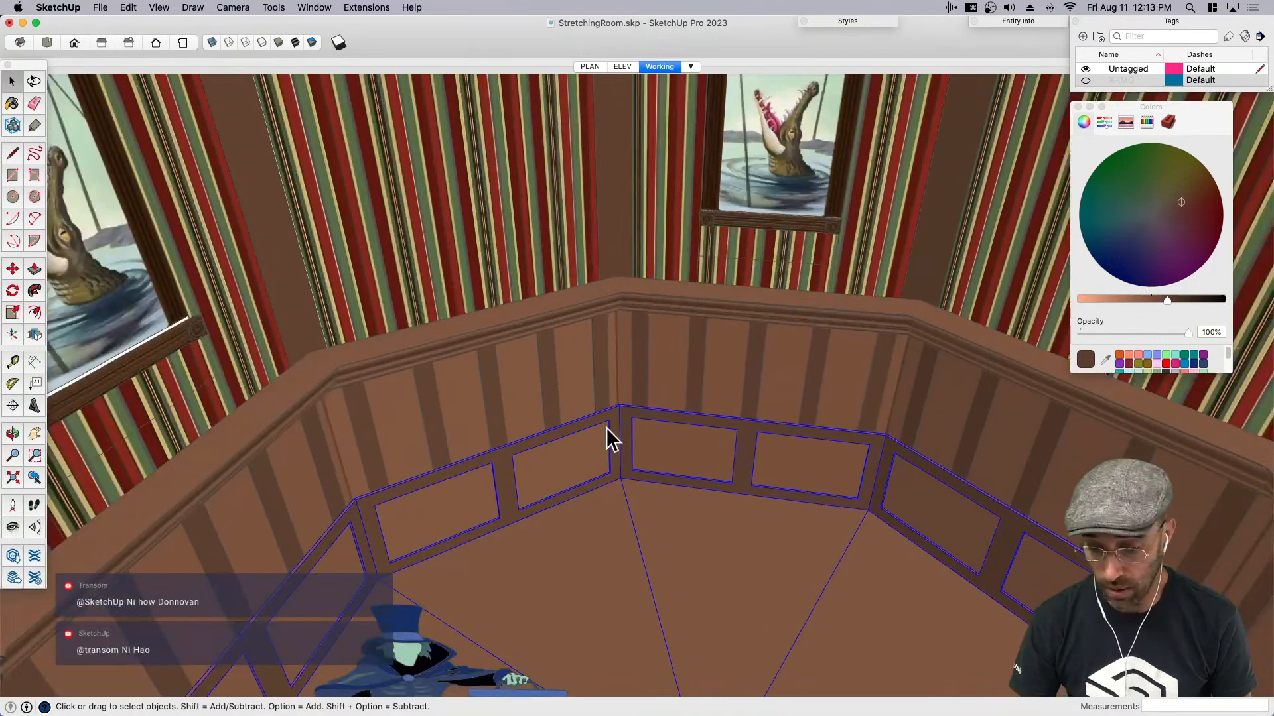
pyautogui.doubleClick(604, 374)
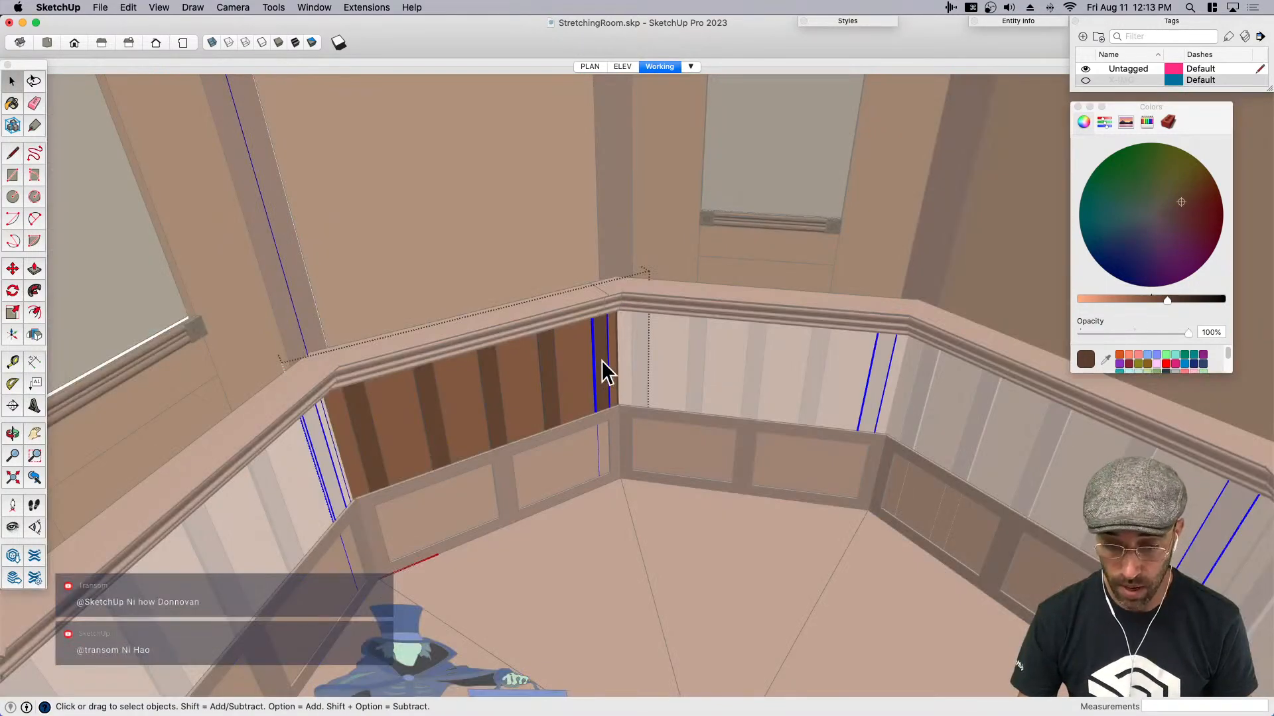
pyautogui.press('shift+super+v')
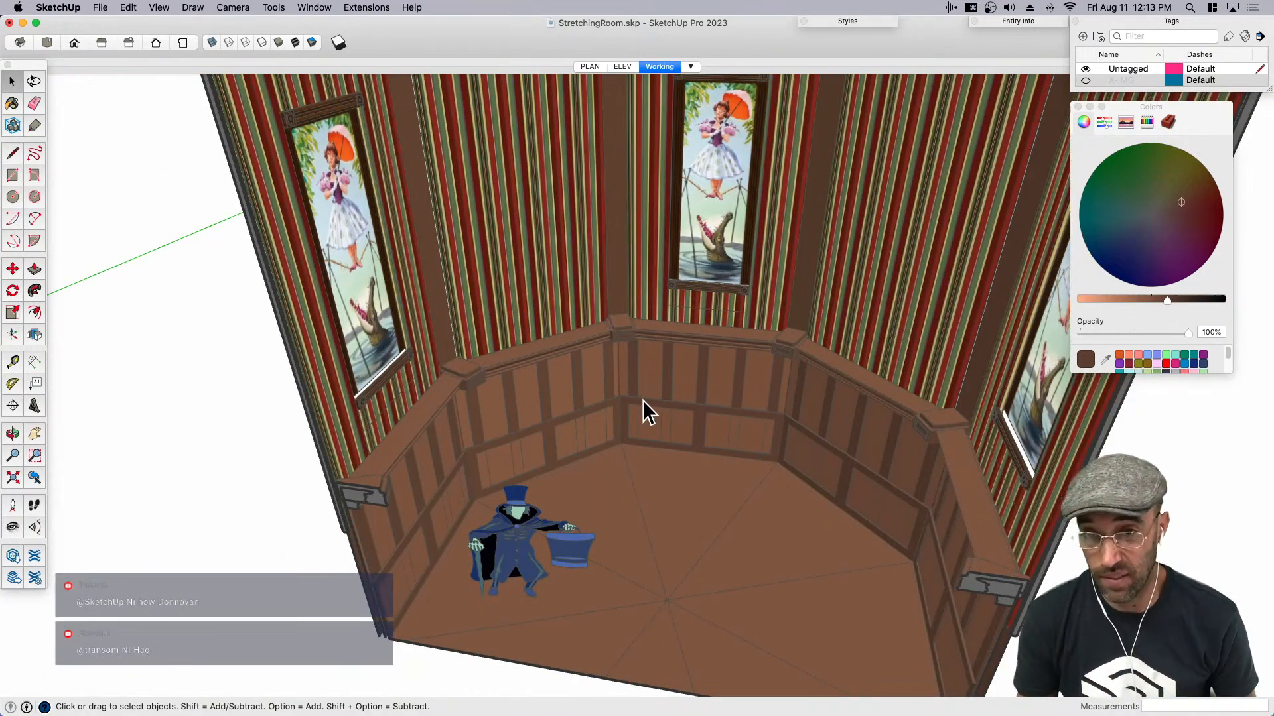
pyautogui.scroll(8, 631, 338)
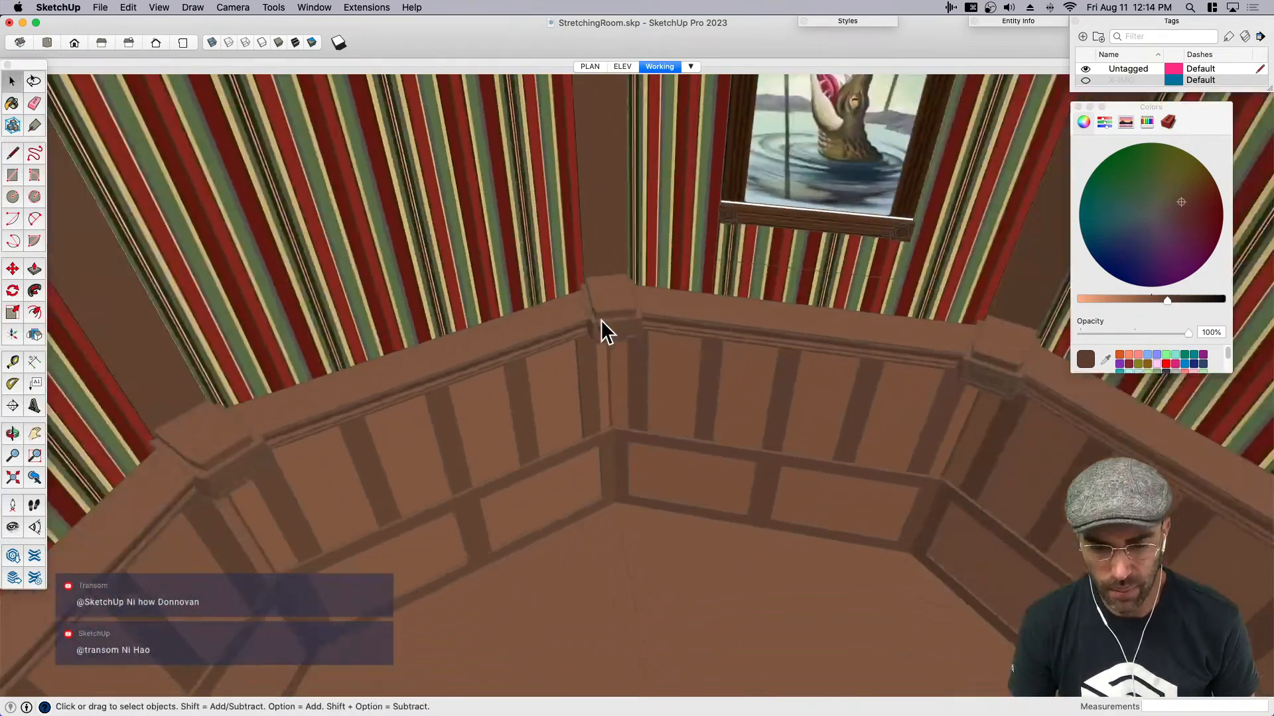
pyautogui.scroll(-10, 599, 322)
pyautogui.moveTo(602, 375); pyautogui.dragTo(684, 262, button='middle')
pyautogui.press('space')
pyautogui.click(627, 266)
pyautogui.press('m')
pyautogui.click(682, 260)
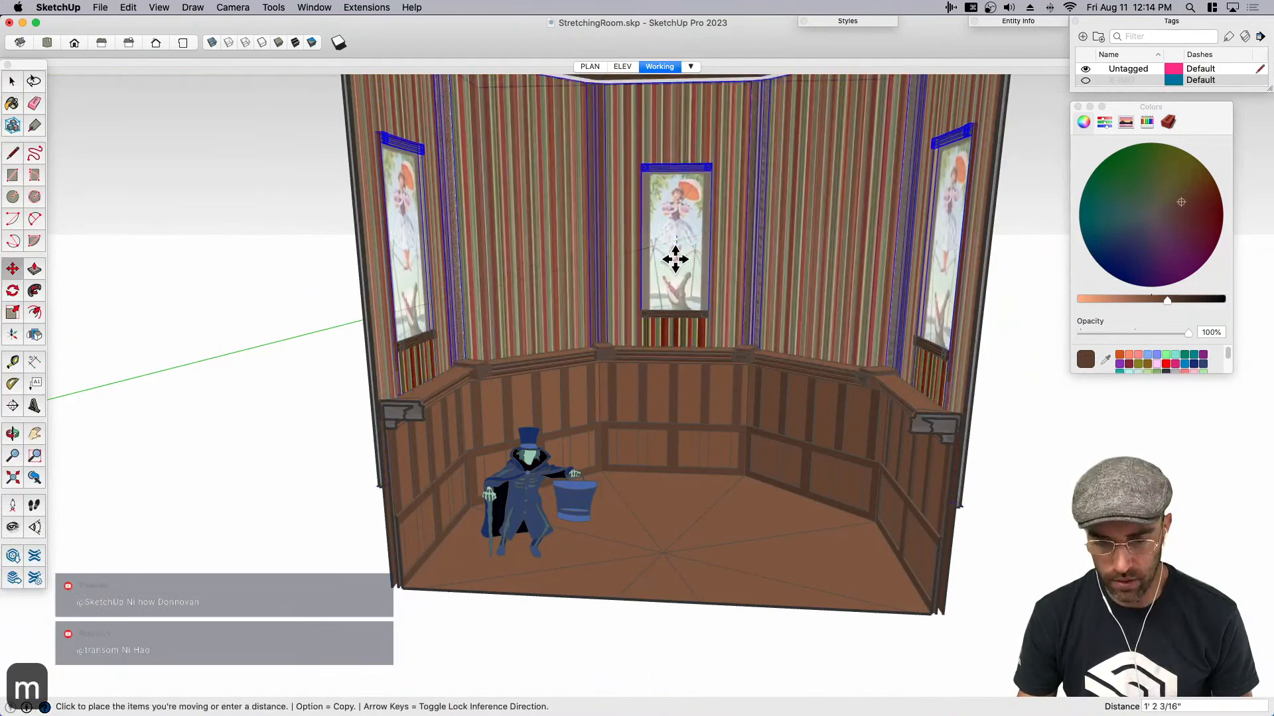
pyautogui.press('space')
pyautogui.scroll(-5, 651, 277)
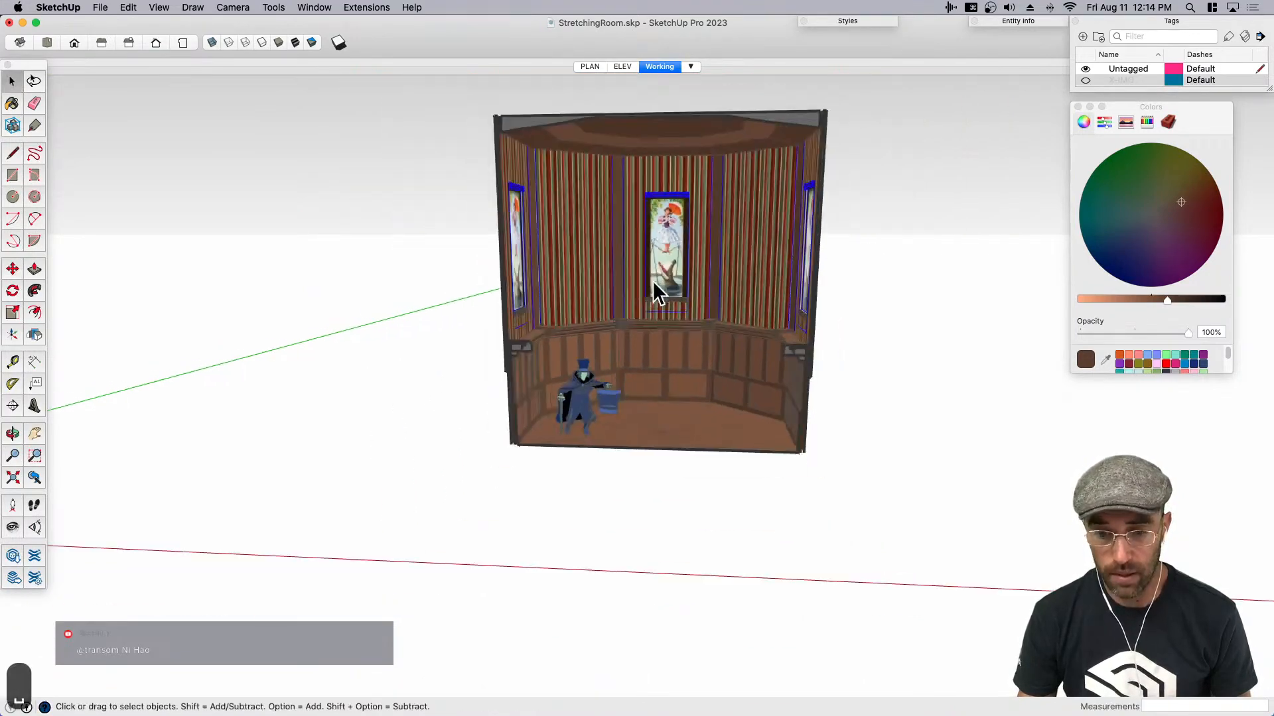
# - Move the striped upper walls with their portraits straight down by 5'
pyautogui.moveTo(651, 276); pyautogui.dragTo(656, 169, button='middle')
pyautogui.press('space')
pyautogui.click(657, 170)
pyautogui.scroll(5, 676, 191)
pyautogui.click(706, 237)
pyautogui.press('m')
pyautogui.scroll(5, 719, 260)
pyautogui.click(752, 254)
pyautogui.write("4'")
pyautogui.press('Return')
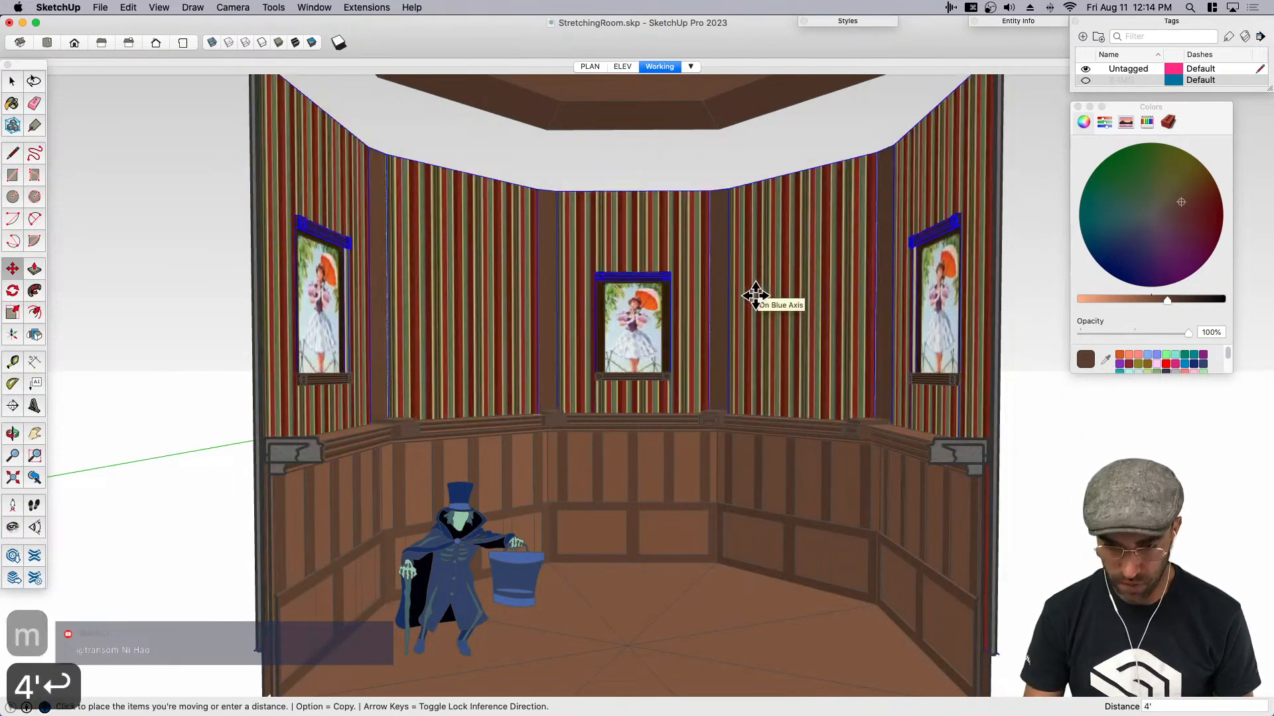
pyautogui.write("5'")
pyautogui.press('Return')
pyautogui.press('space')
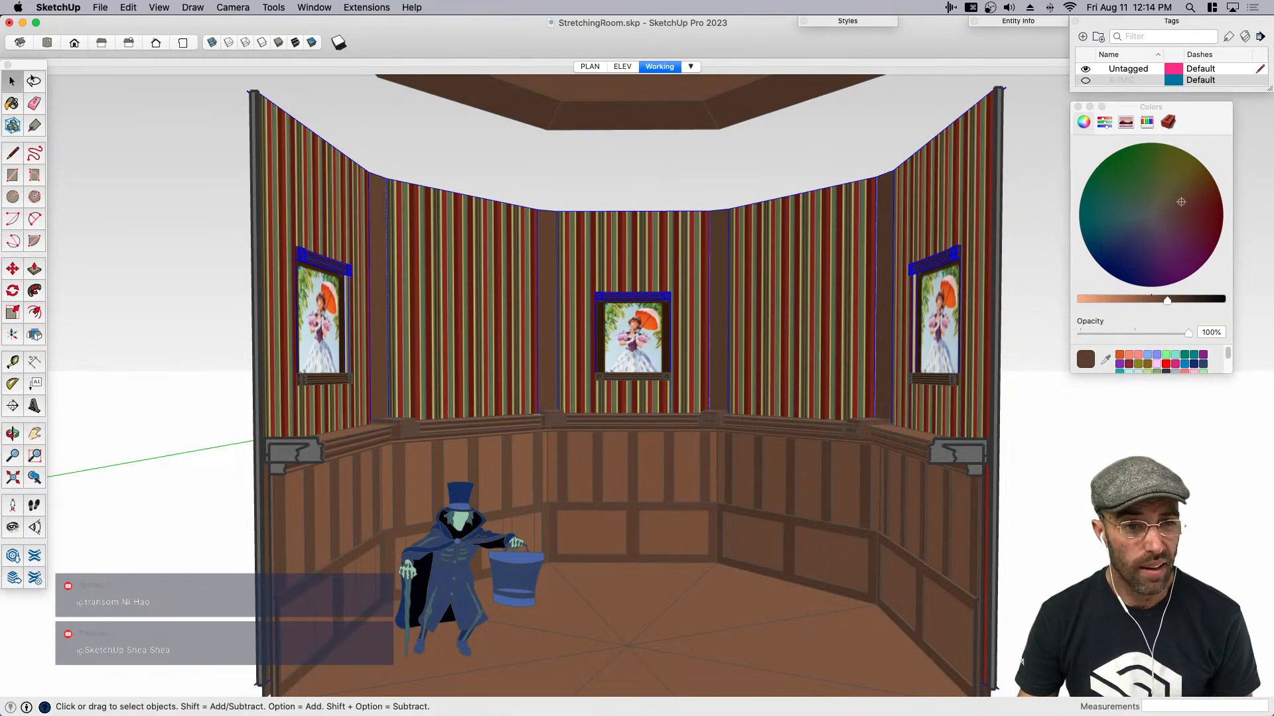
# - Switch to Preview to compare the lowered walls with the reference photo, return to SketchUp and clear the selection
pyautogui.press('super+Tab')
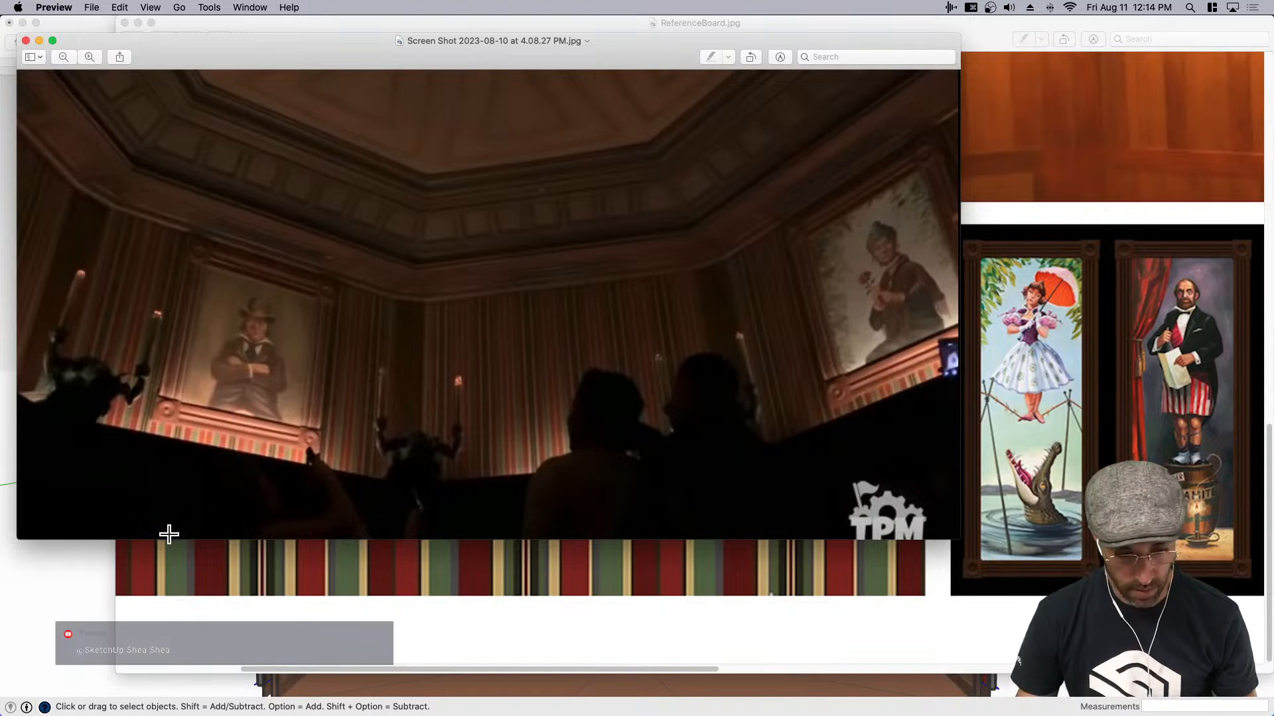
pyautogui.click(80, 597)
pyautogui.press('space')
pyautogui.click(627, 168)
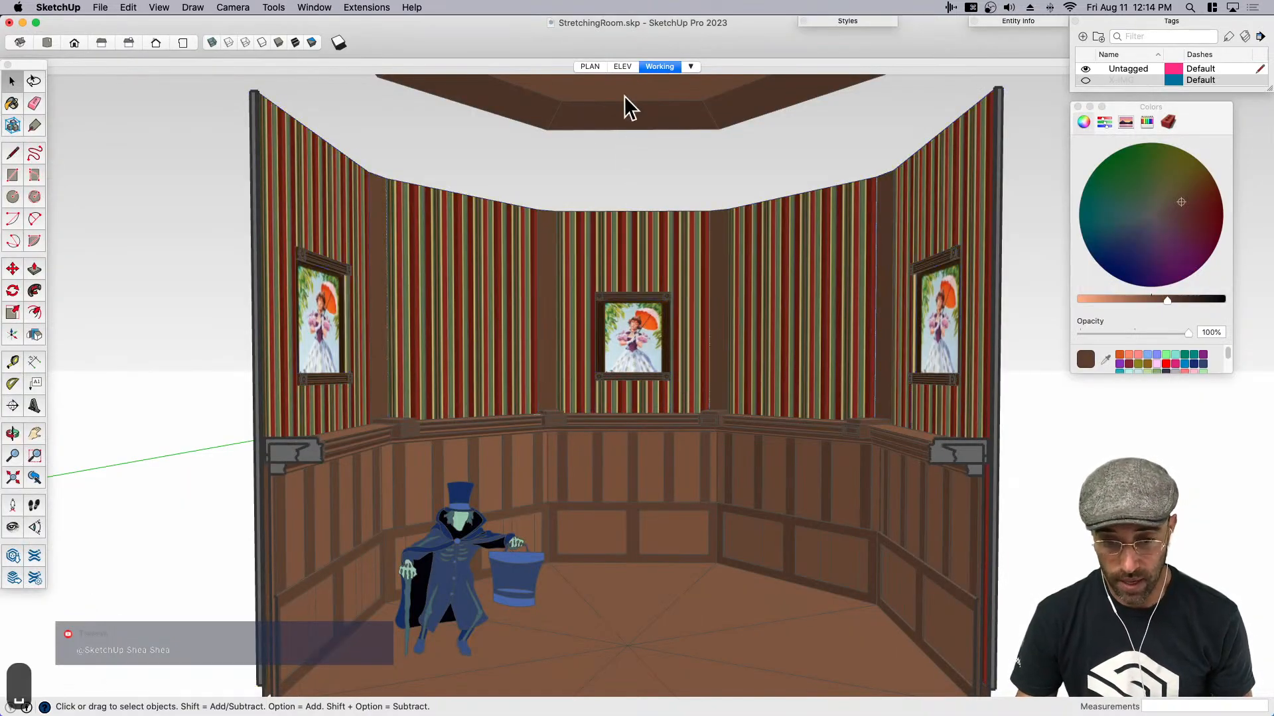
# - Check the lowered walls against the drawing in the ELEV scene, and return to the Working scene with a Perspective camera
pyautogui.click(622, 67)
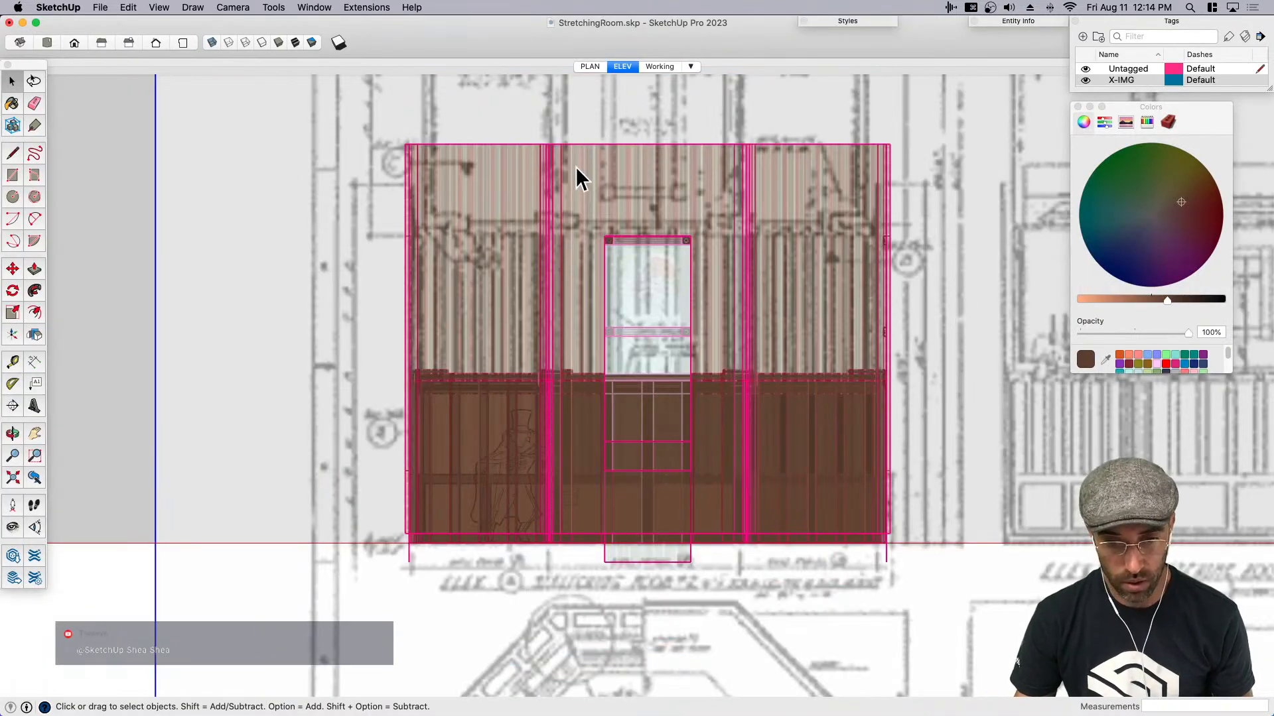
pyautogui.click(659, 67)
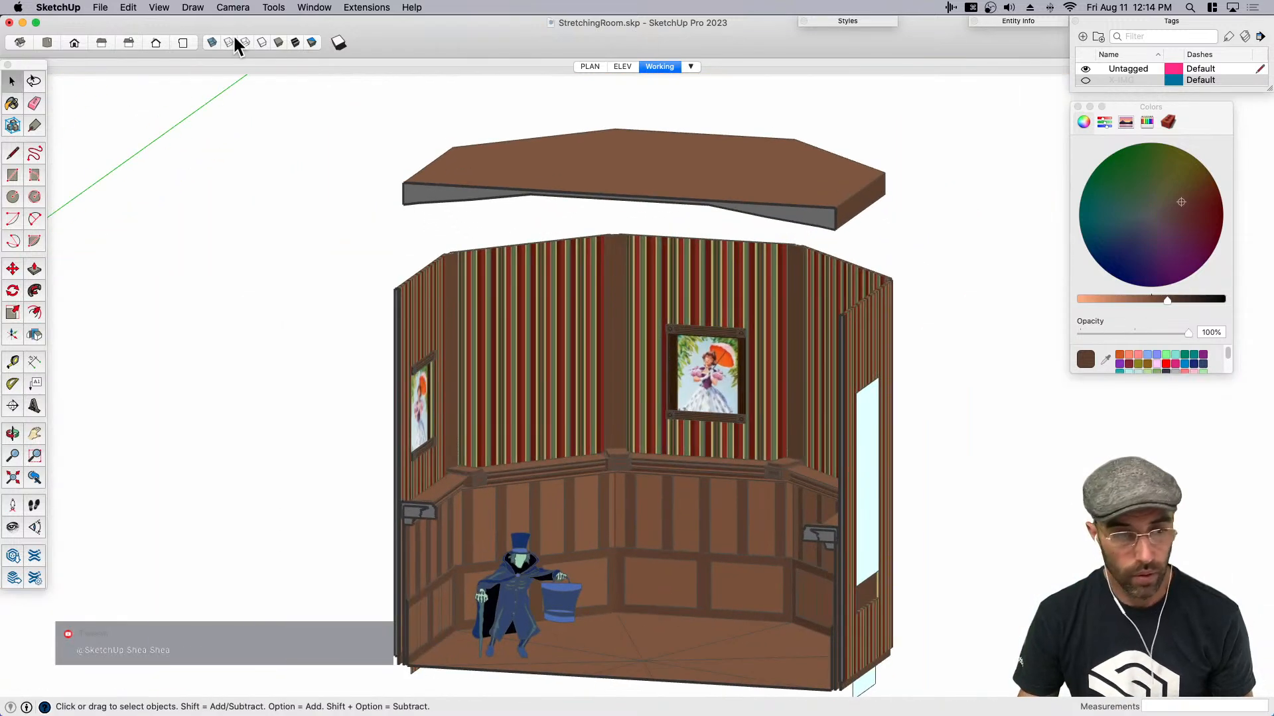
pyautogui.click(232, 7)
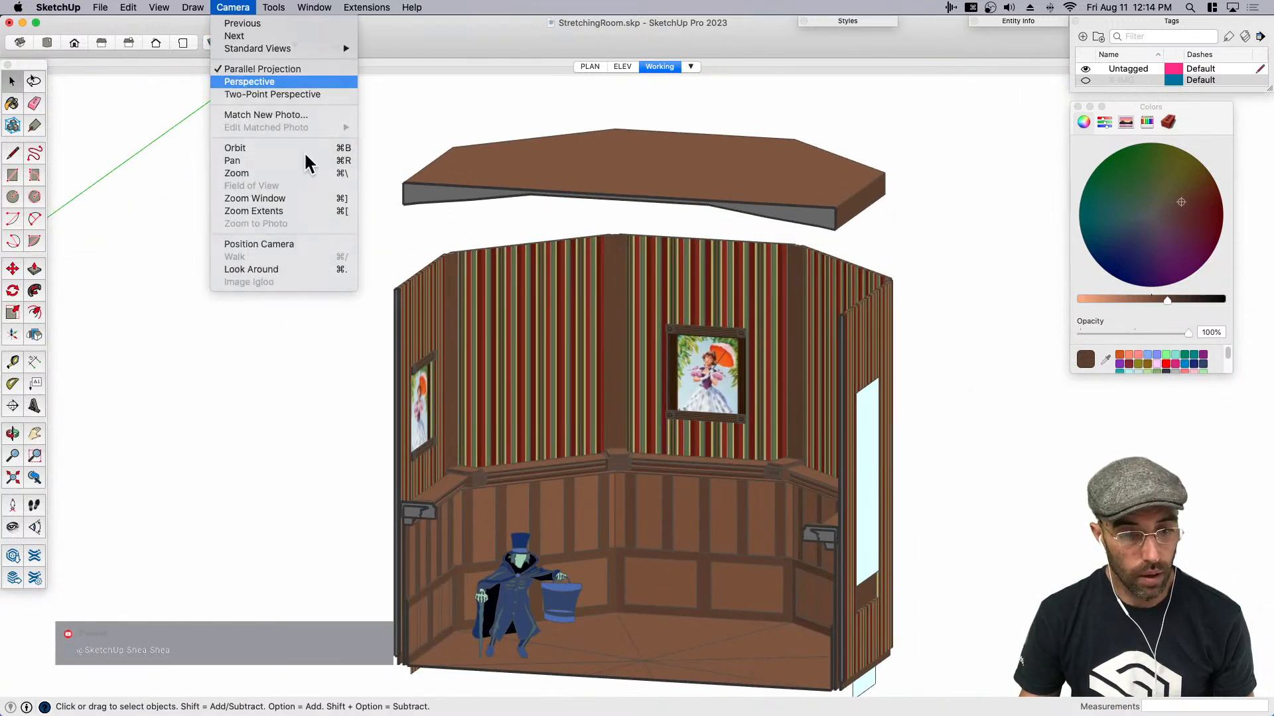
pyautogui.click(252, 79)
# - Move the ceiling straight down by 7.75' so it sits just above the portrait frames
pyautogui.scroll(-3, 653, 392)
pyautogui.click(664, 167)
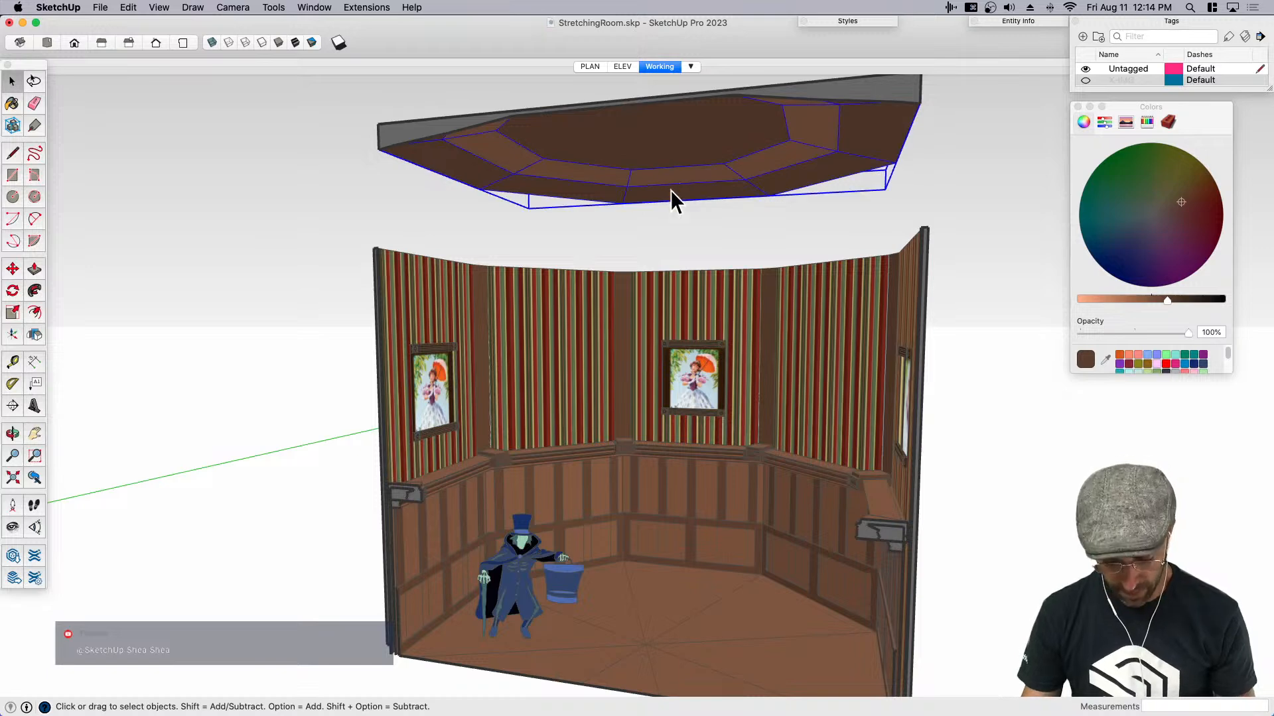
pyautogui.press('m')
pyautogui.click(798, 312)
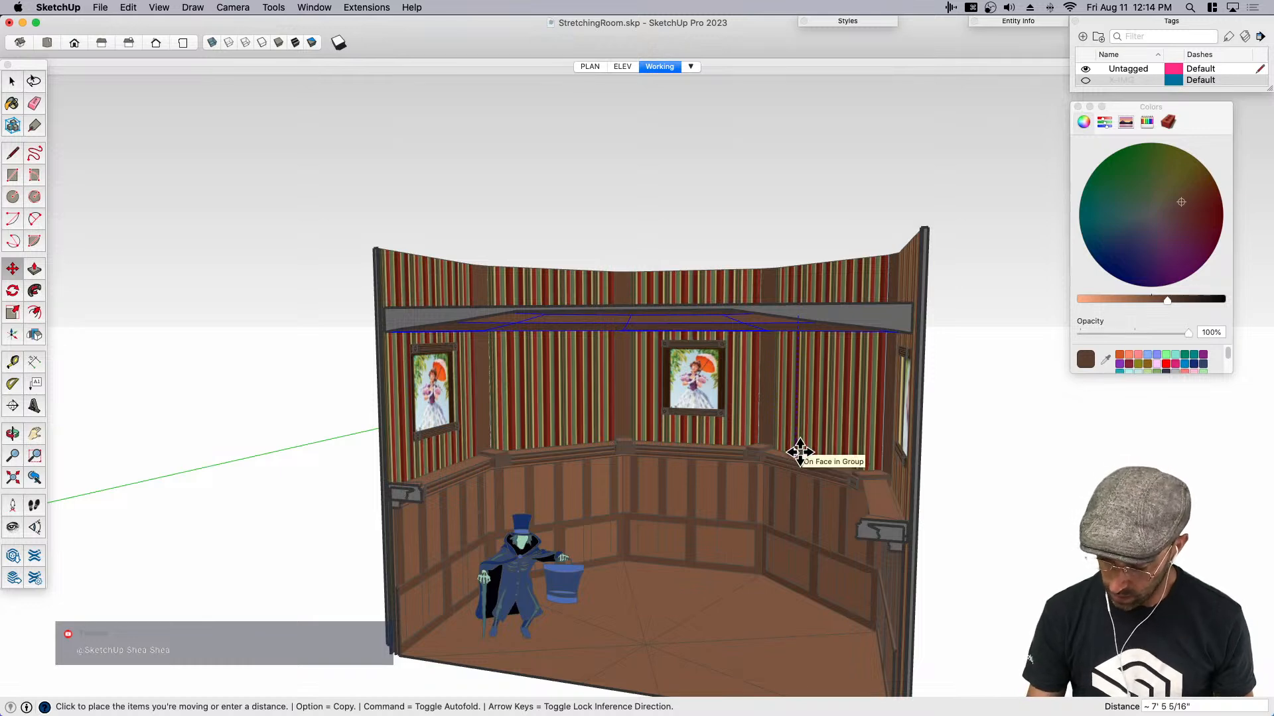
pyautogui.write("7.5'")
pyautogui.press('Return')
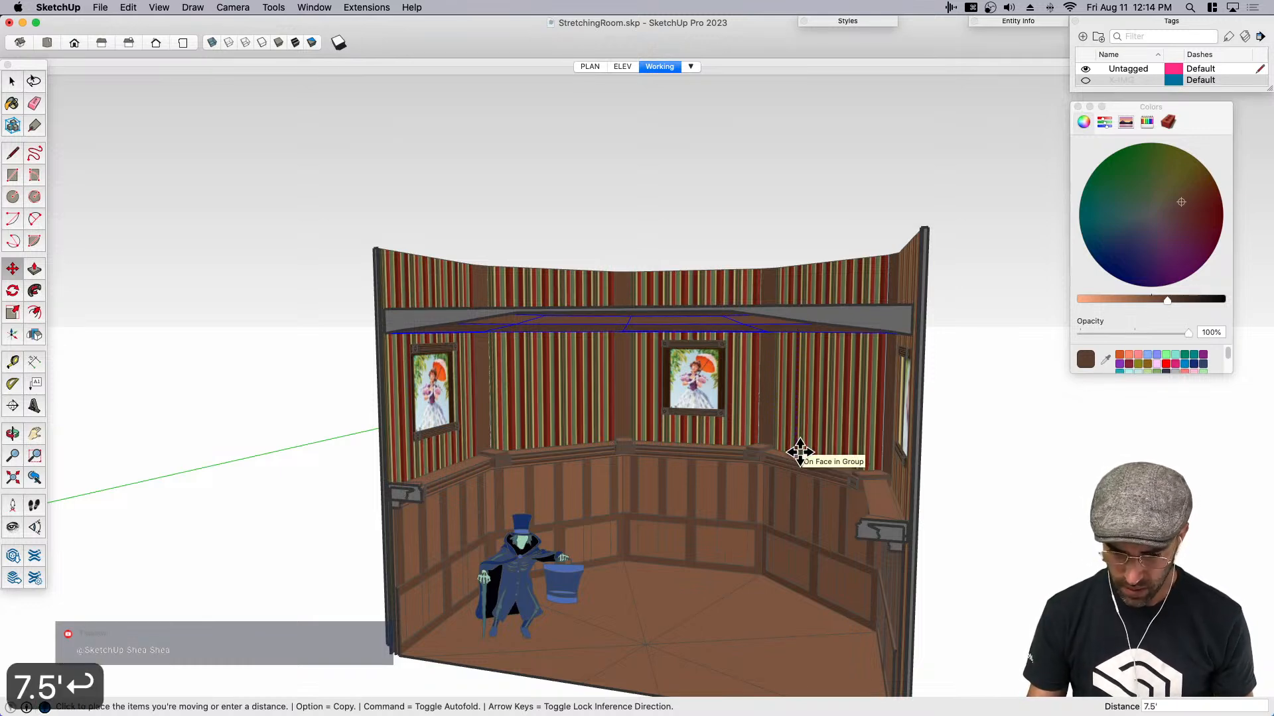
pyautogui.write('7.')
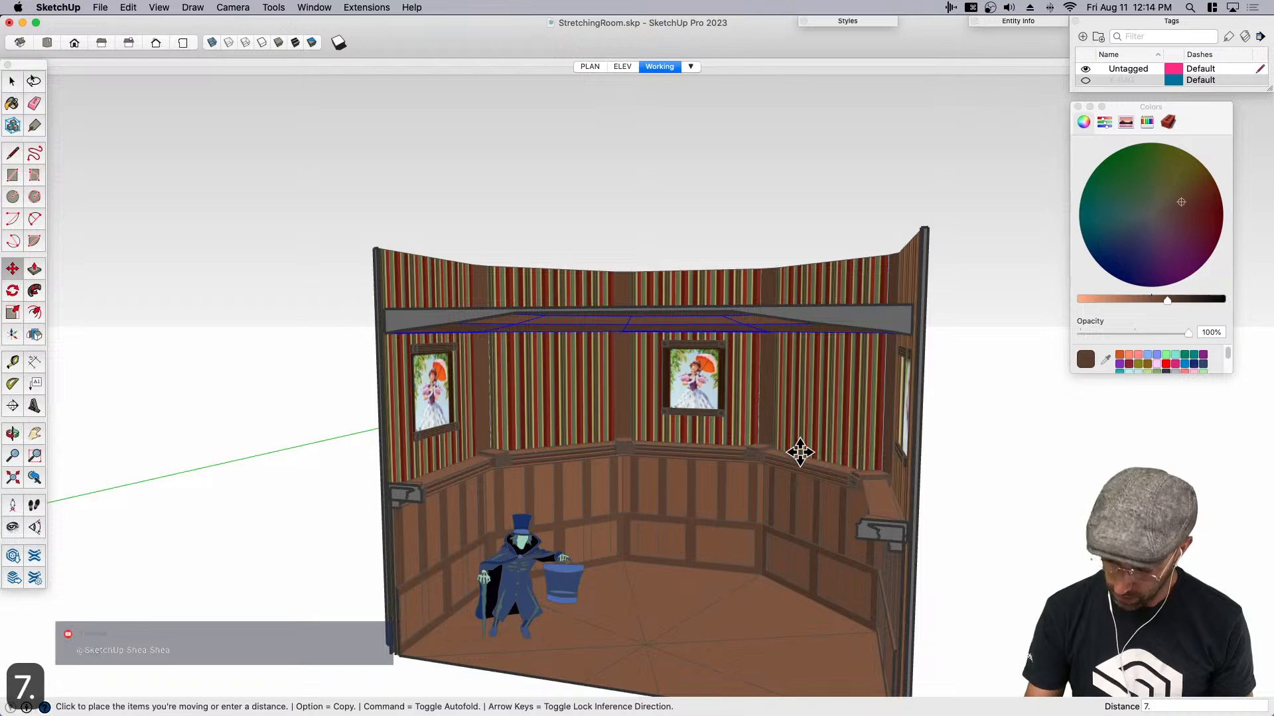
pyautogui.write("75'")
pyautogui.press('Return')
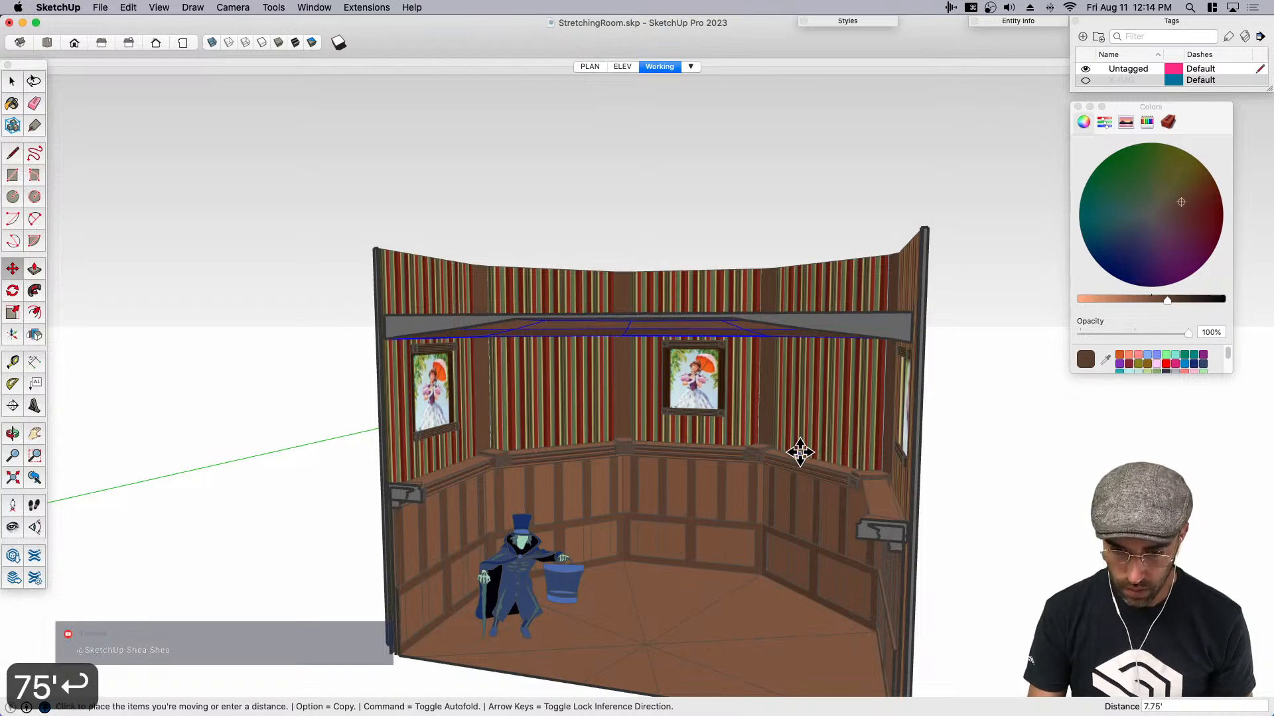
pyautogui.press('space')
# - Compare the cornice height above the portraits with the reference photos in Preview, closing the photos when done
pyautogui.scroll(10, 660, 337)
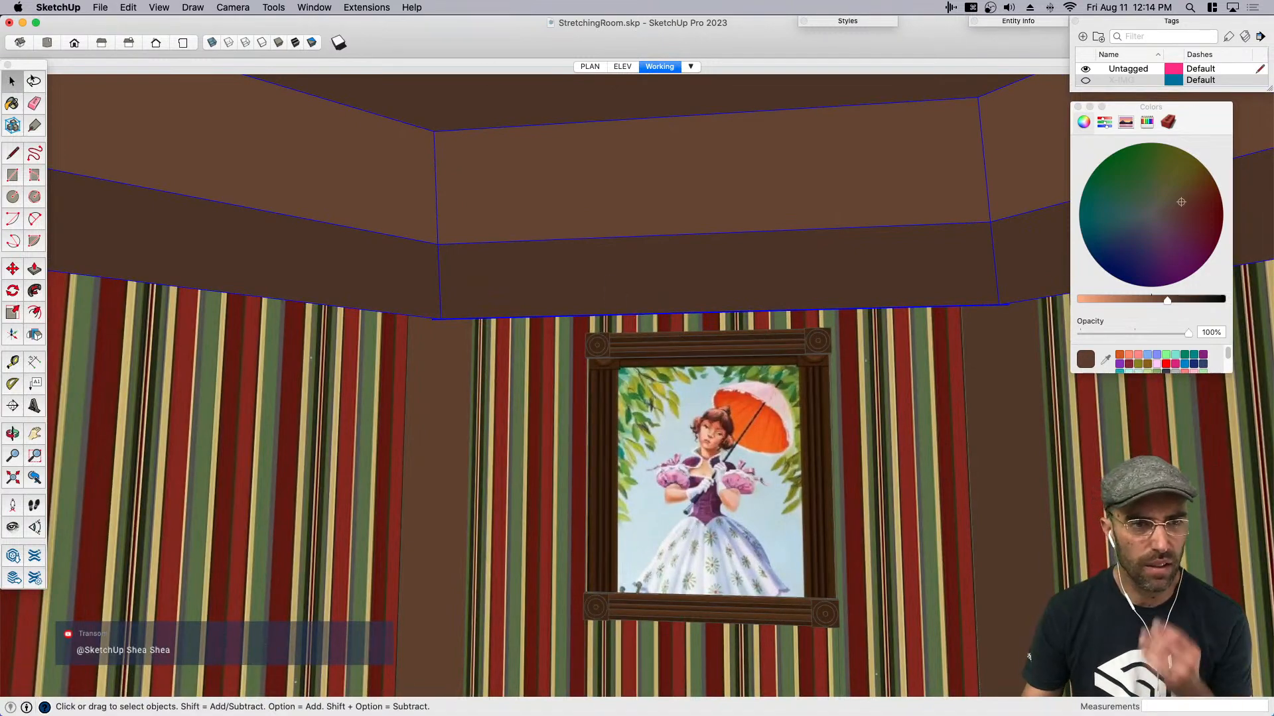
pyautogui.press('super+Tab')
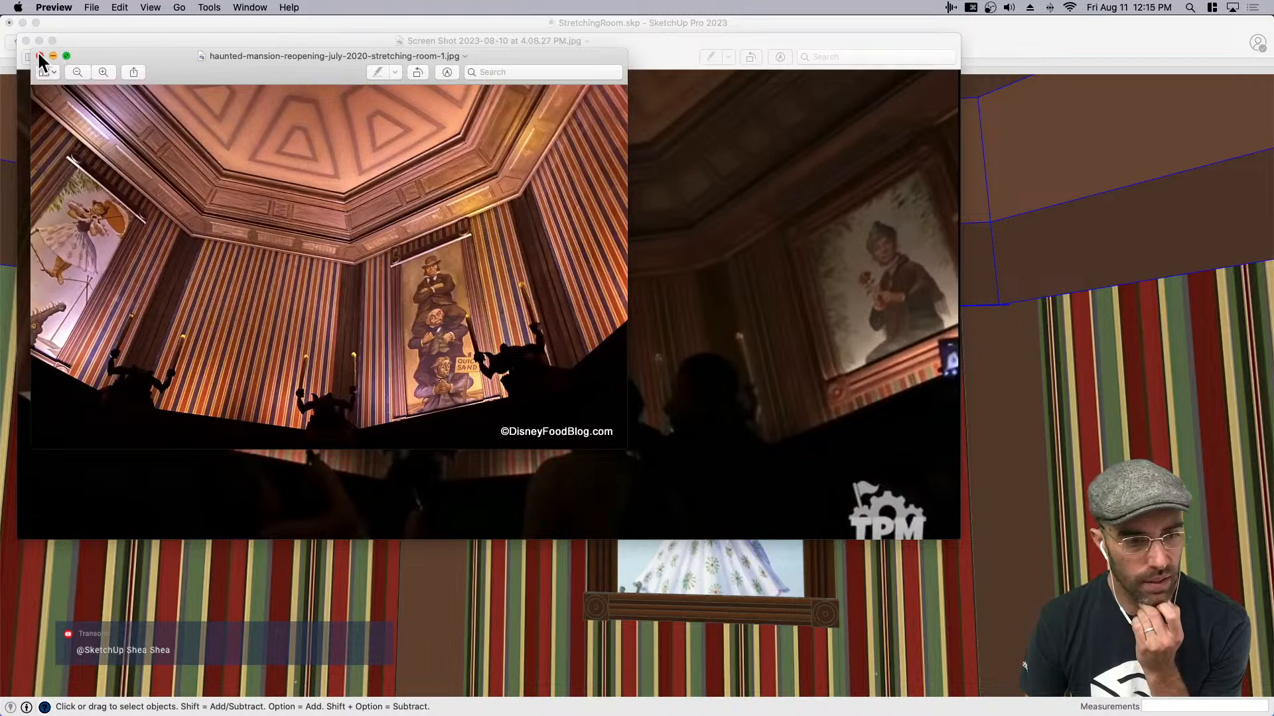
pyautogui.click(39, 55)
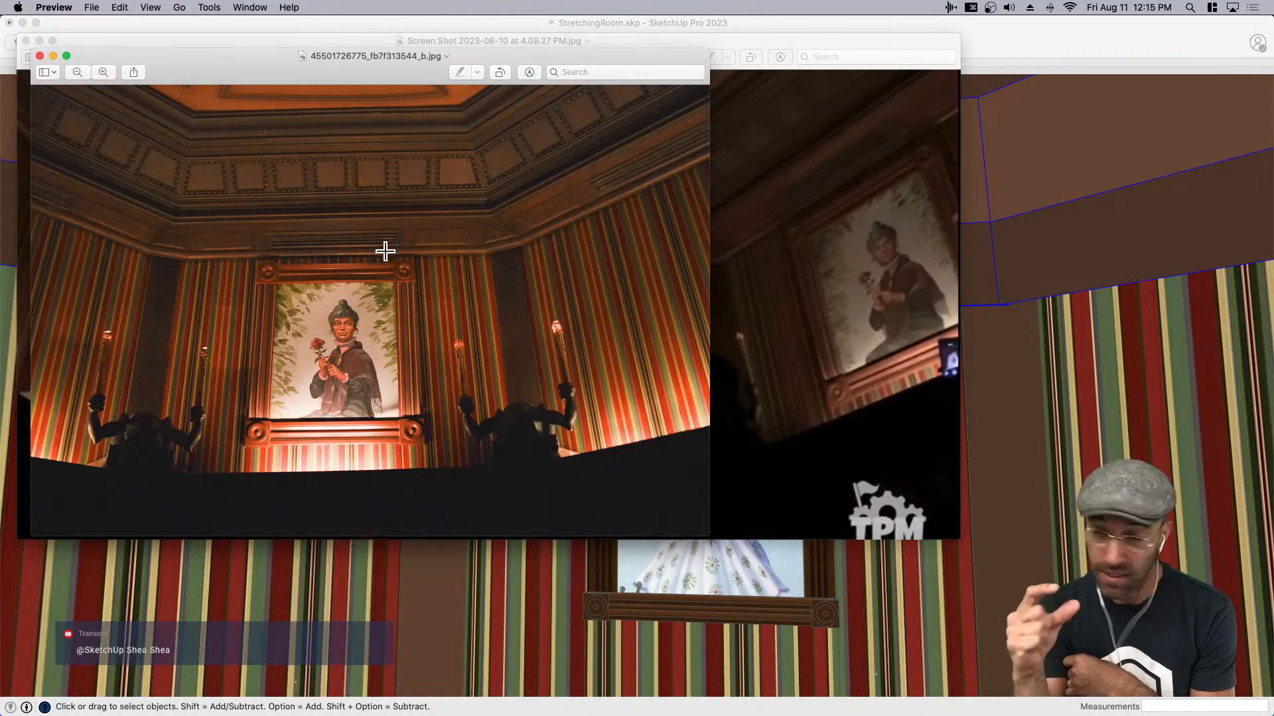
pyautogui.click(758, 289)
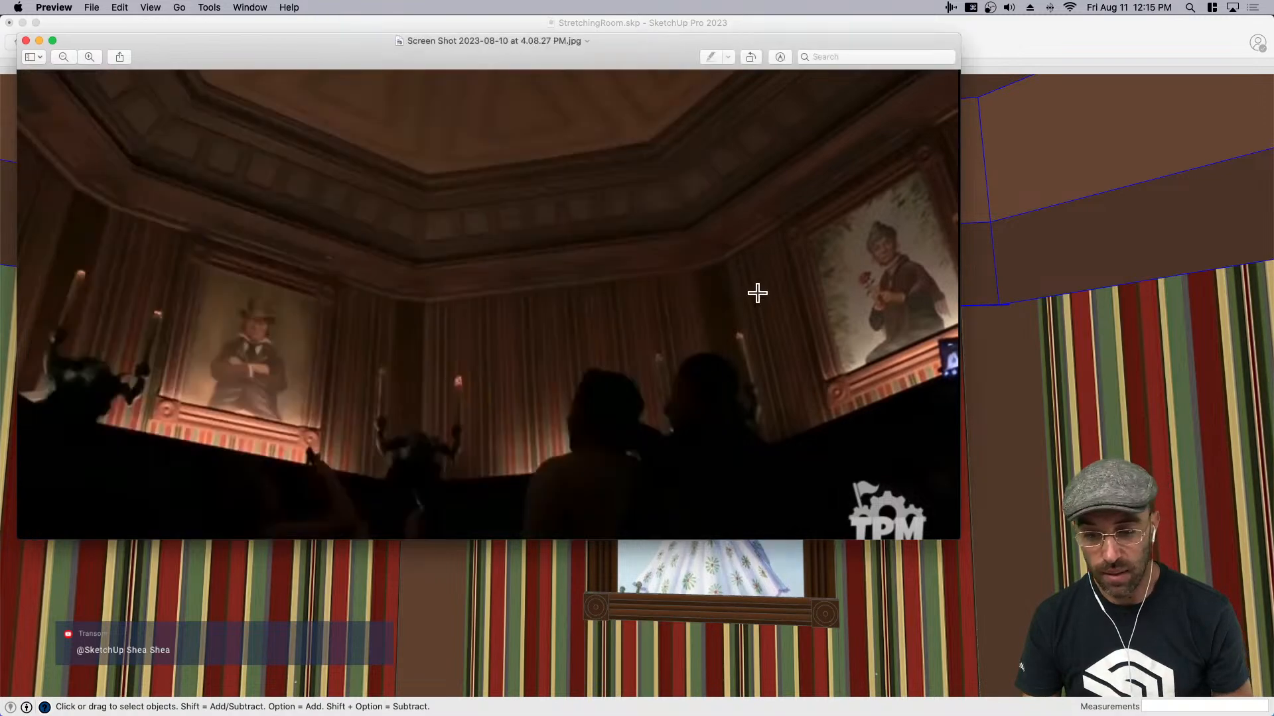
pyautogui.press('super+w')
pyautogui.press('super+w')
pyautogui.click(694, 330)
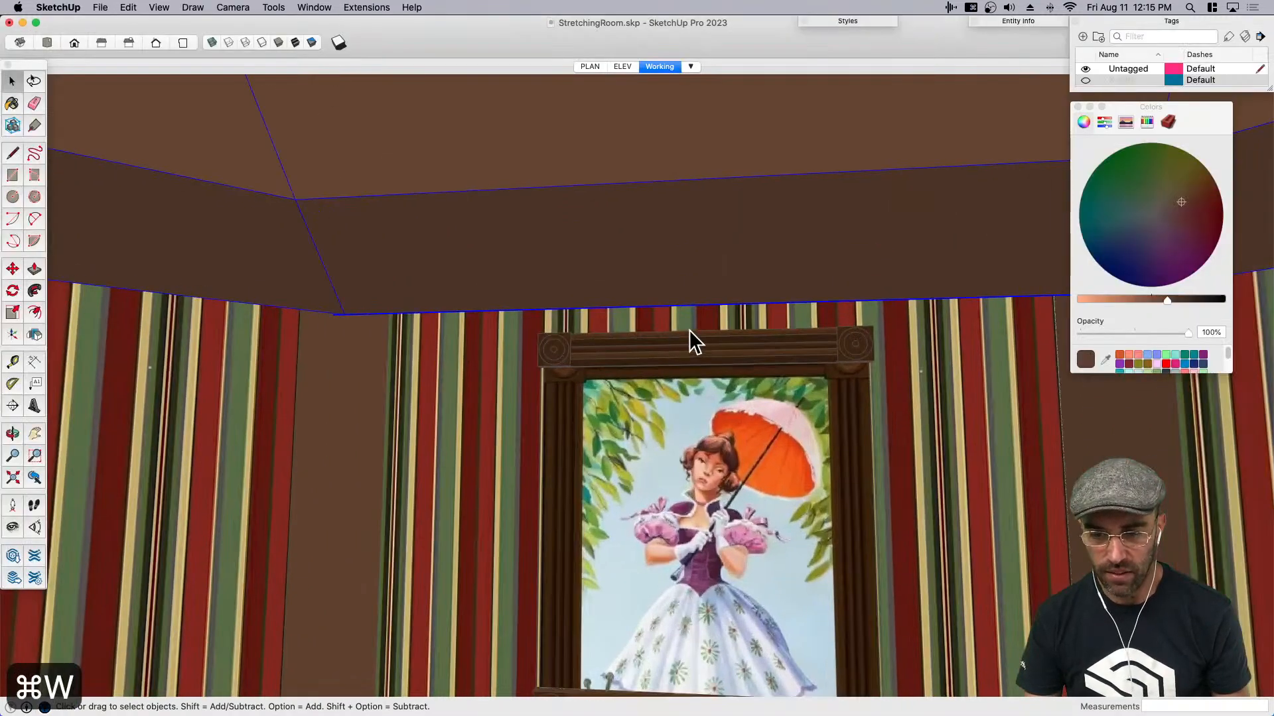
# - Save the model with the whole room in view
pyautogui.scroll(-10, 684, 312)
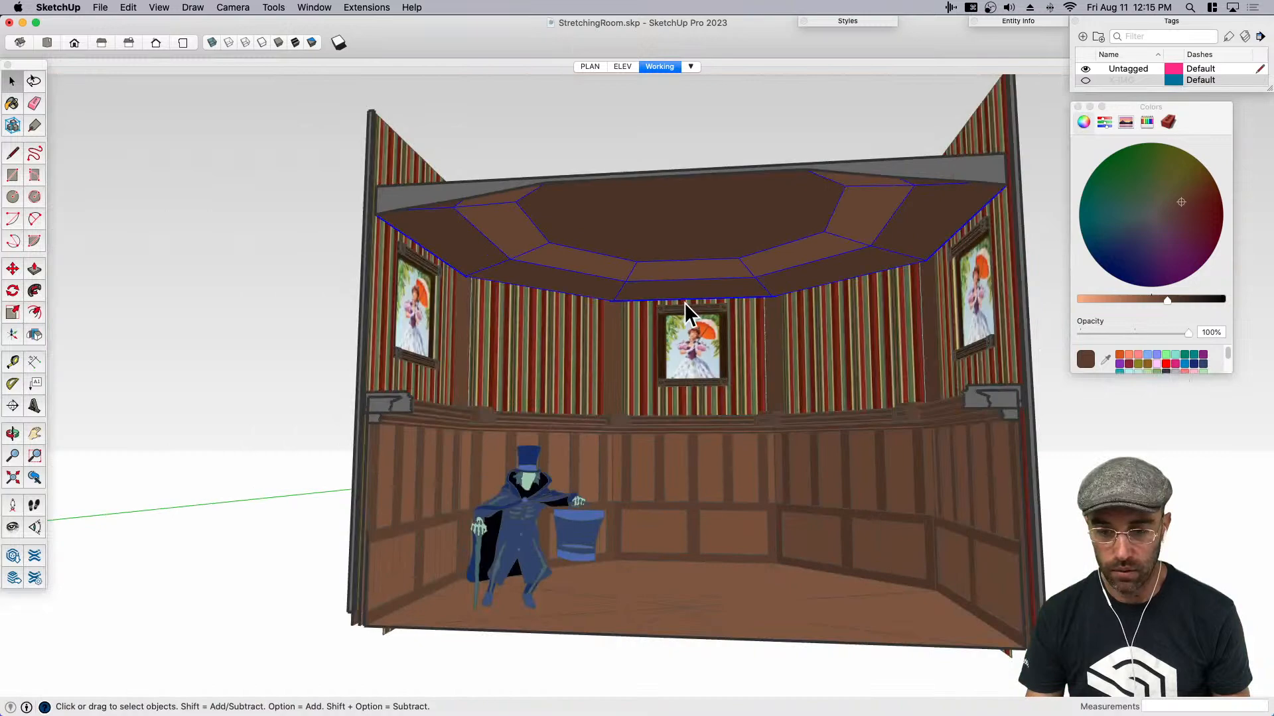
pyautogui.scroll(-3, 684, 302)
pyautogui.moveTo(603, 355); pyautogui.dragTo(590, 396, button='middle')
pyautogui.scroll(-5, 649, 378)
pyautogui.scroll(1, 639, 449)
pyautogui.press('super+s')
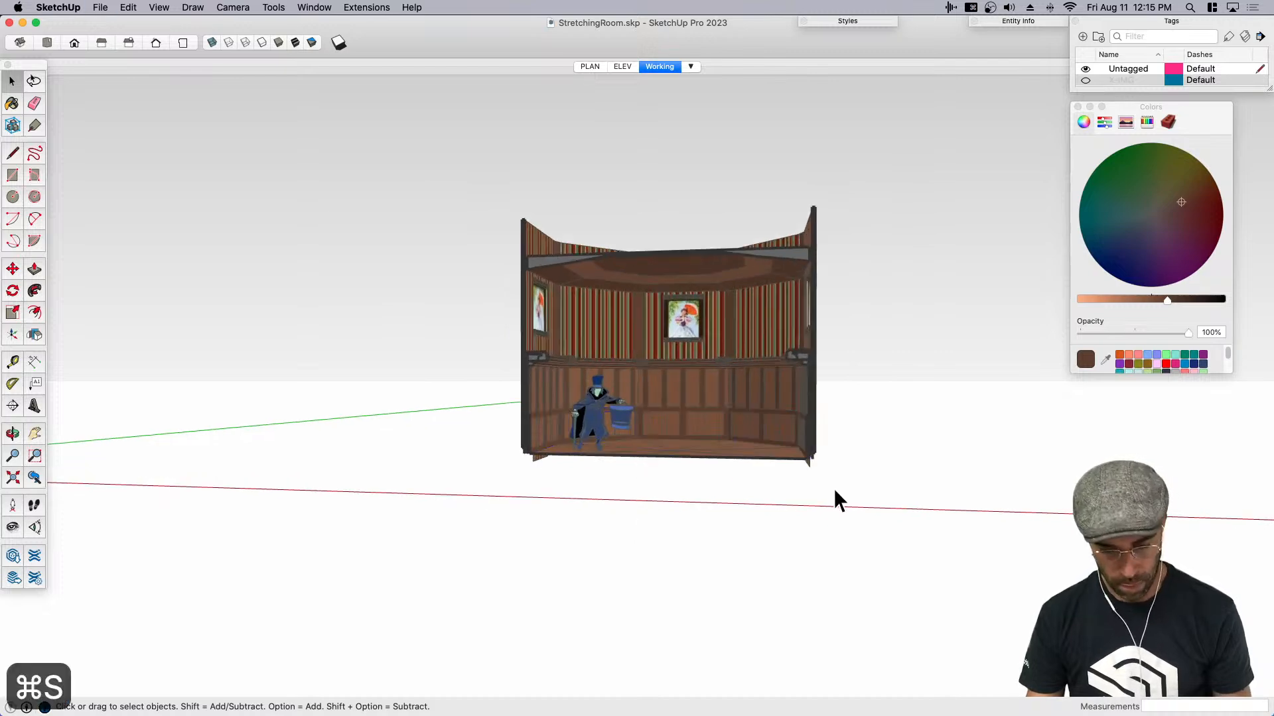
# - Hide the ceiling to expose the upper walls from above
pyautogui.scroll(3, 678, 288)
pyautogui.scroll(2, 678, 288)
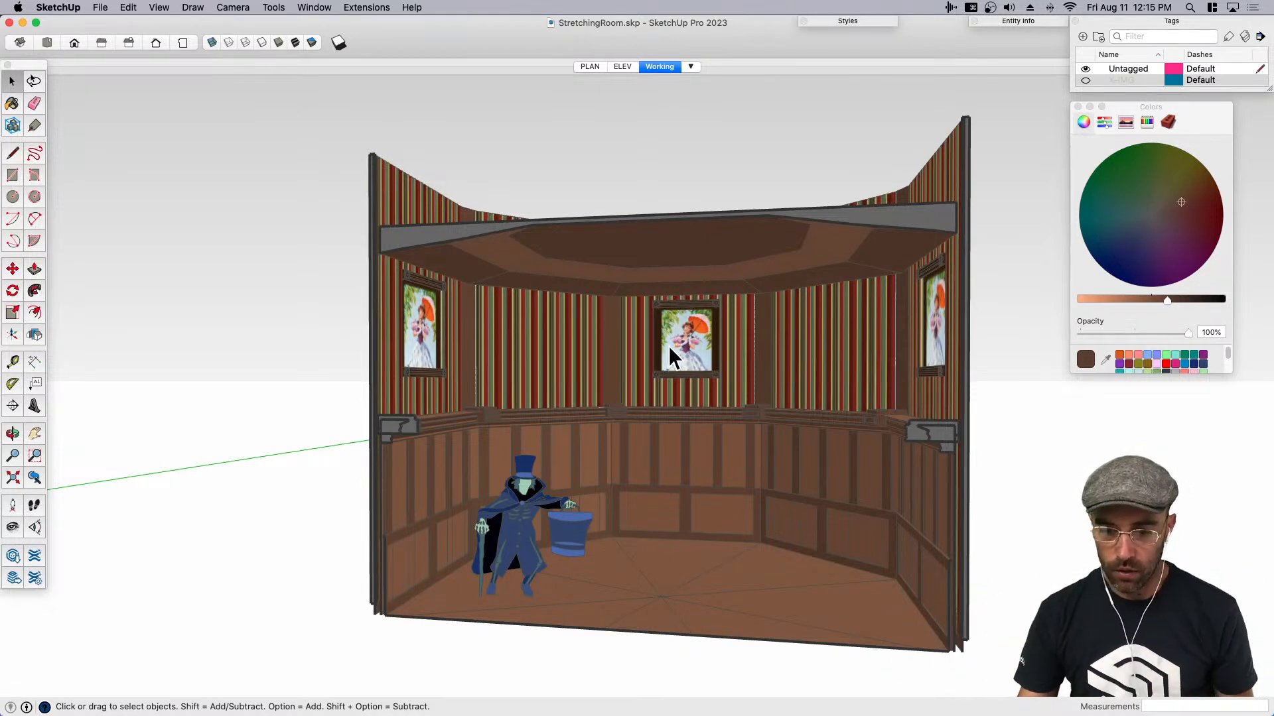
pyautogui.press('super+e')
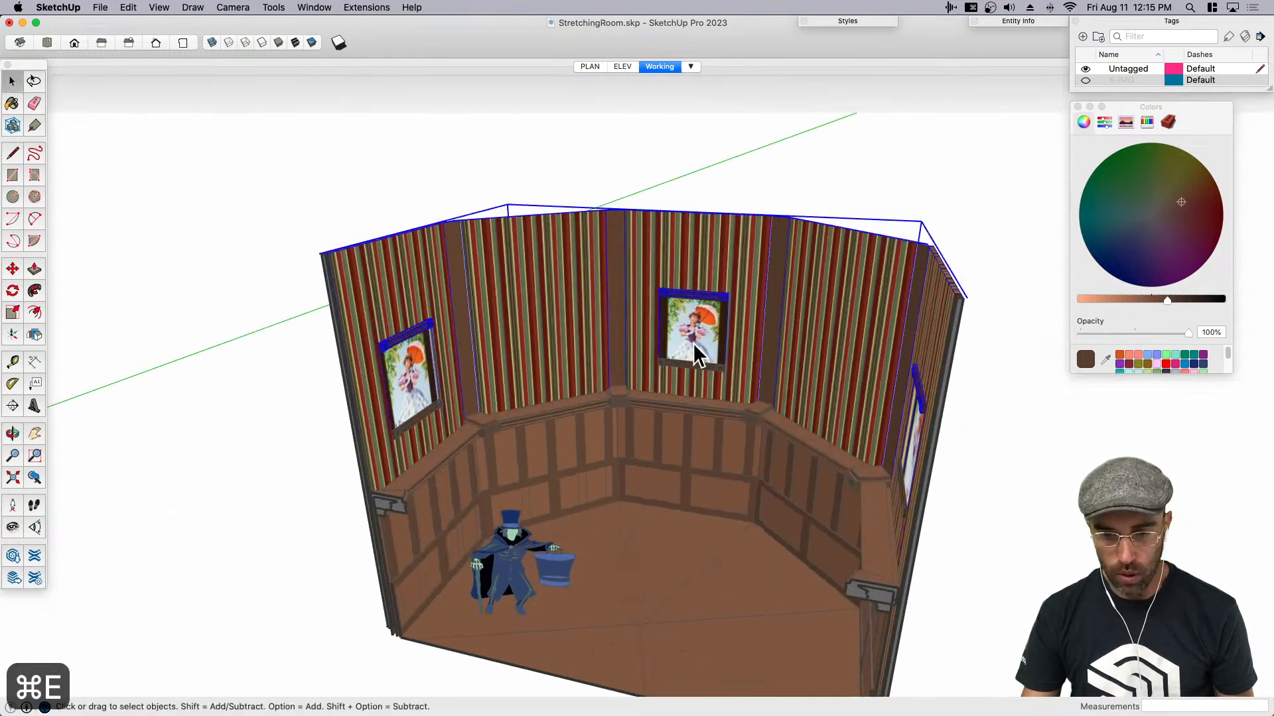
# - Open the nested upper wall assembly and make the back portrait wall component unique
pyautogui.doubleClick(687, 324)
pyautogui.click(687, 321)
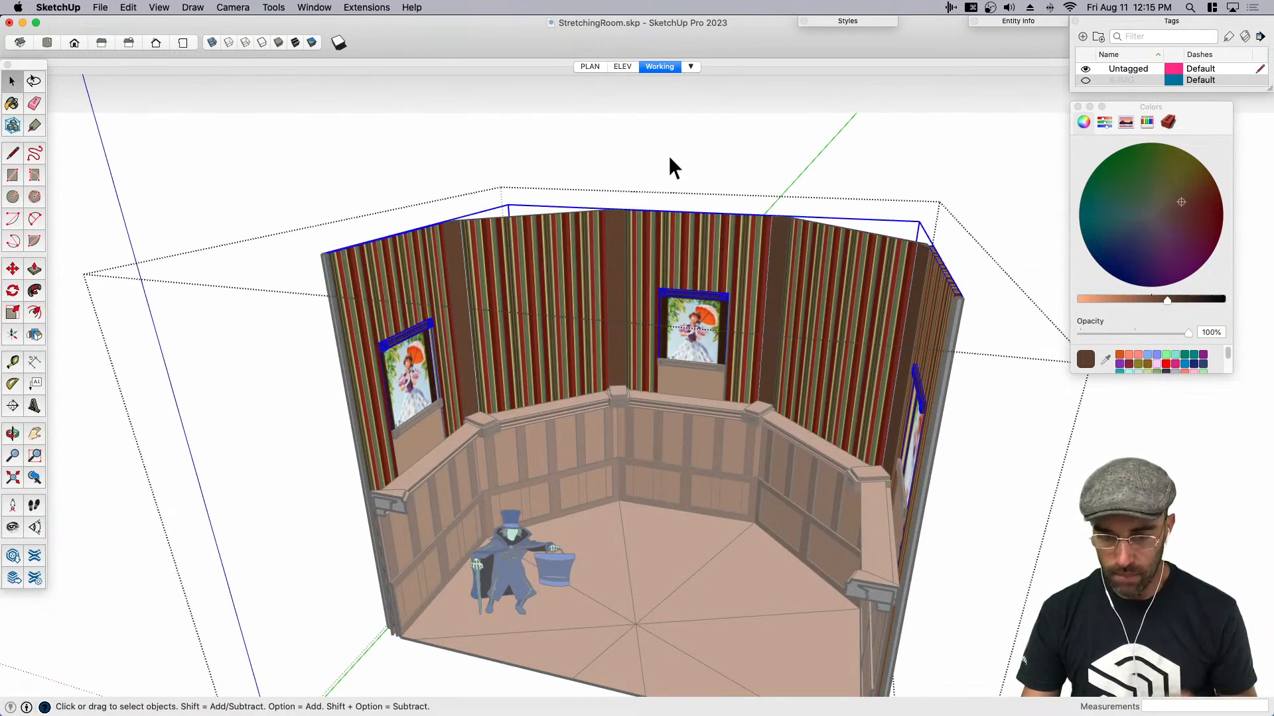
pyautogui.click(667, 161)
pyautogui.doubleClick(676, 306)
pyautogui.click(679, 325)
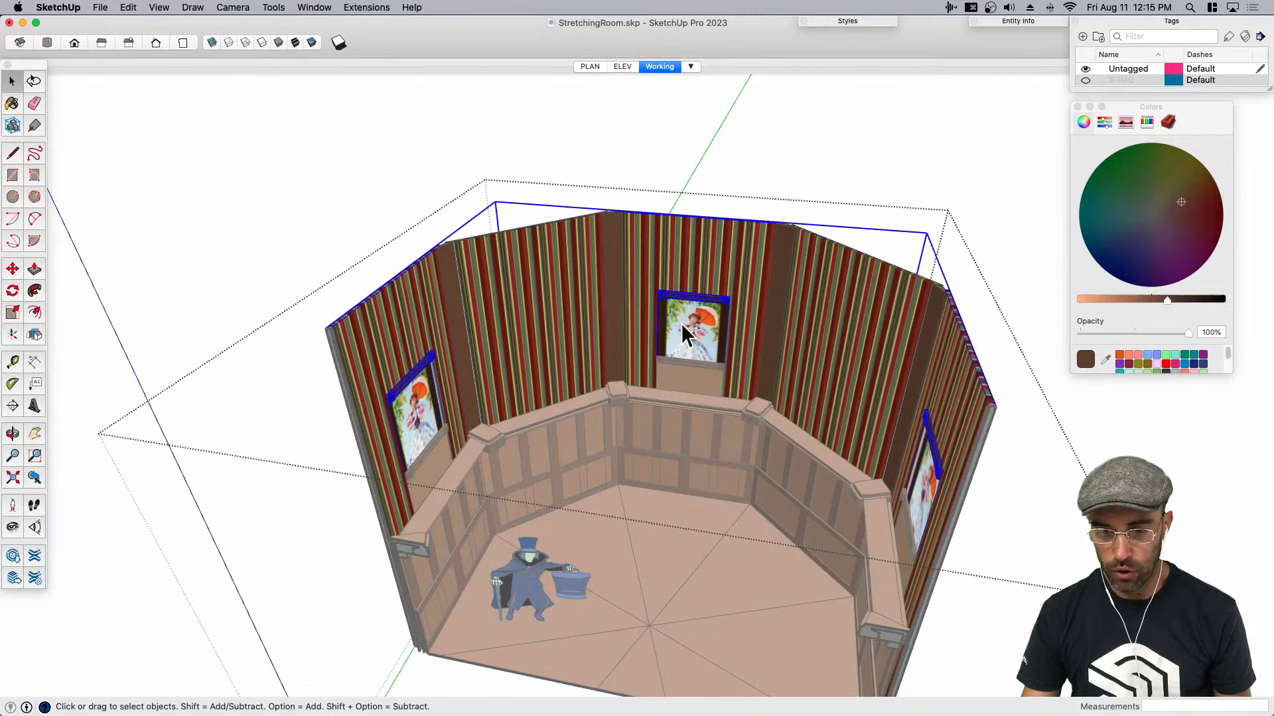
pyautogui.doubleClick(682, 319)
pyautogui.rightClick(685, 315)
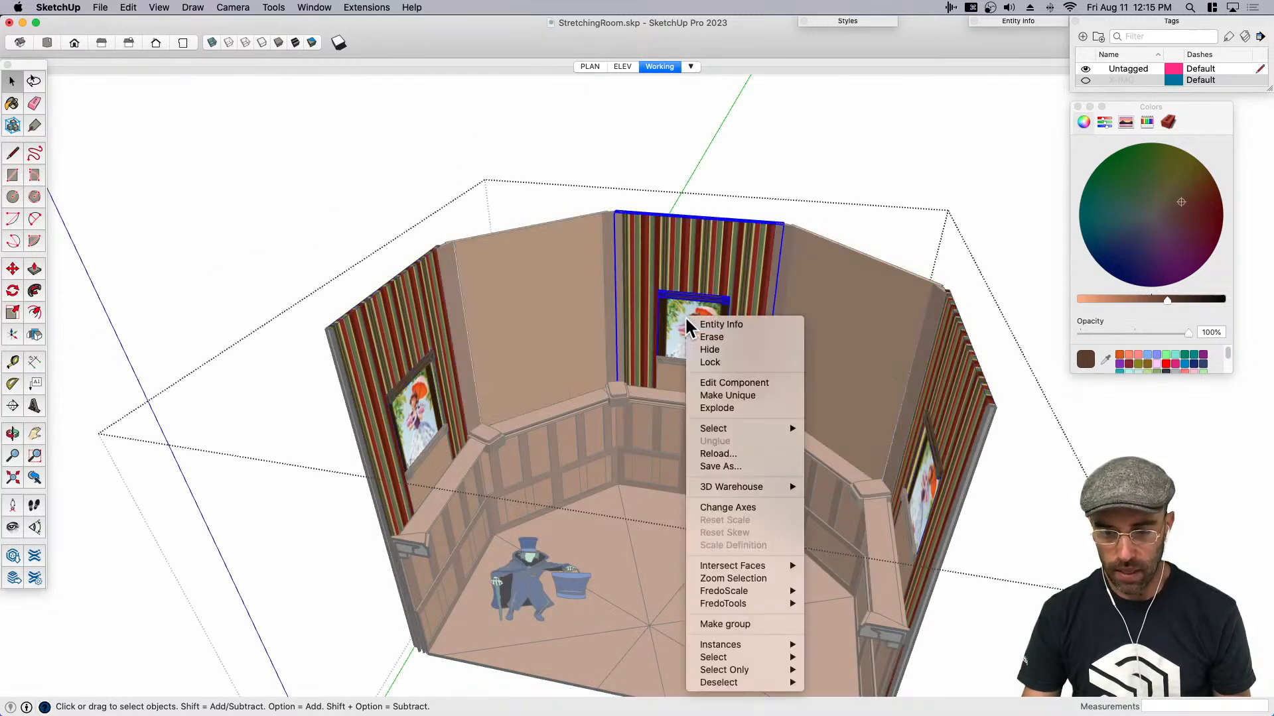
pyautogui.click(756, 396)
# - Open the unique back wall component and its nested portrait group, and select the picture face
pyautogui.doubleClick(686, 325)
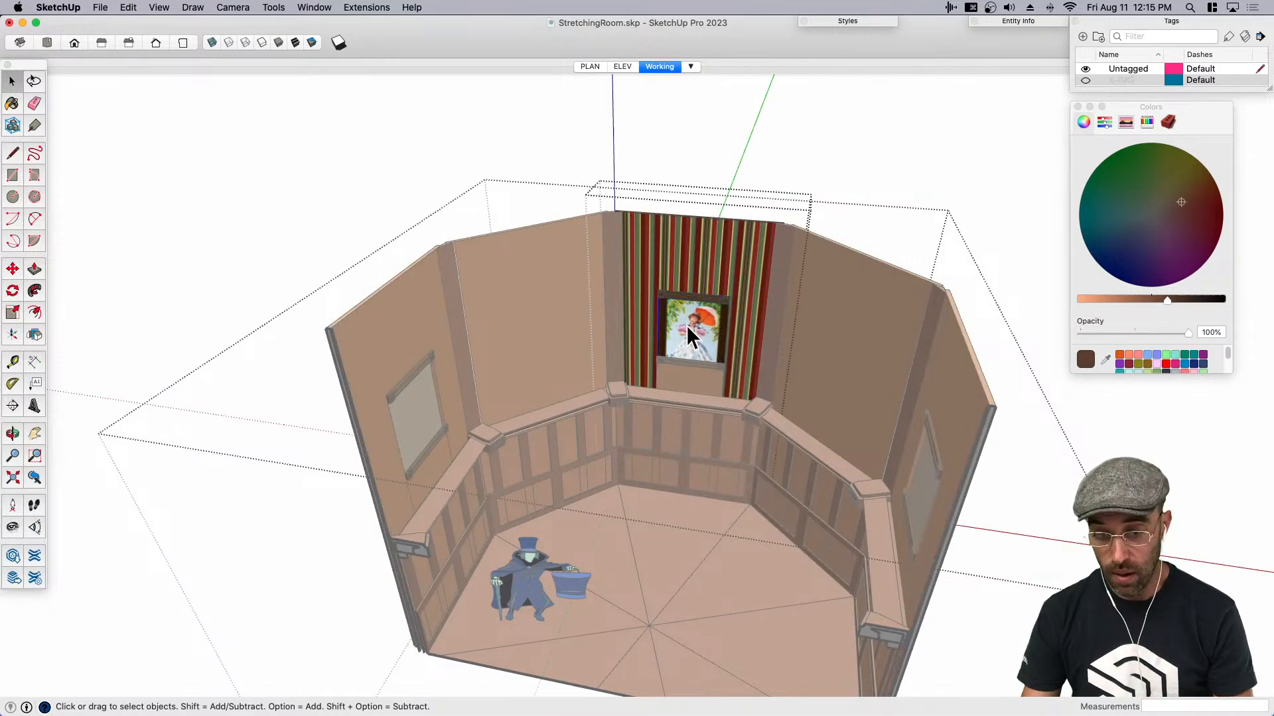
pyautogui.rightClick(687, 324)
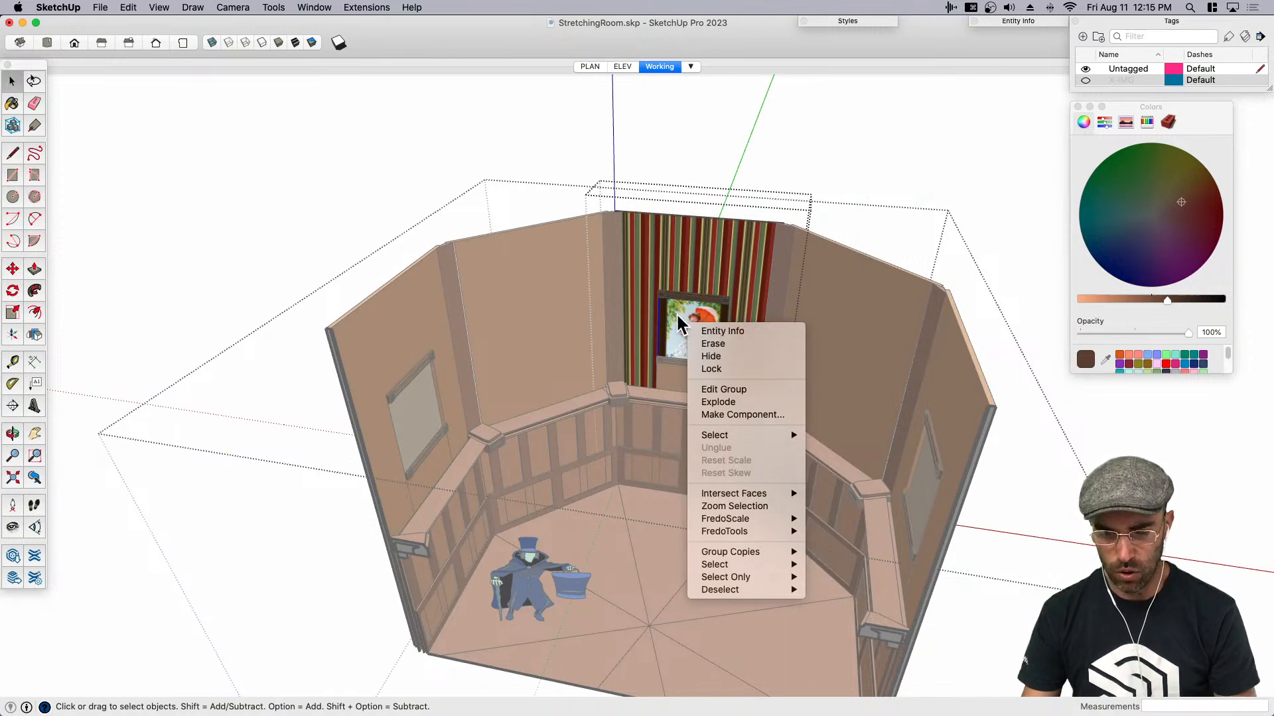
pyautogui.click(677, 314)
pyautogui.doubleClick(686, 326)
pyautogui.click(691, 330)
pyautogui.scroll(3, 690, 328)
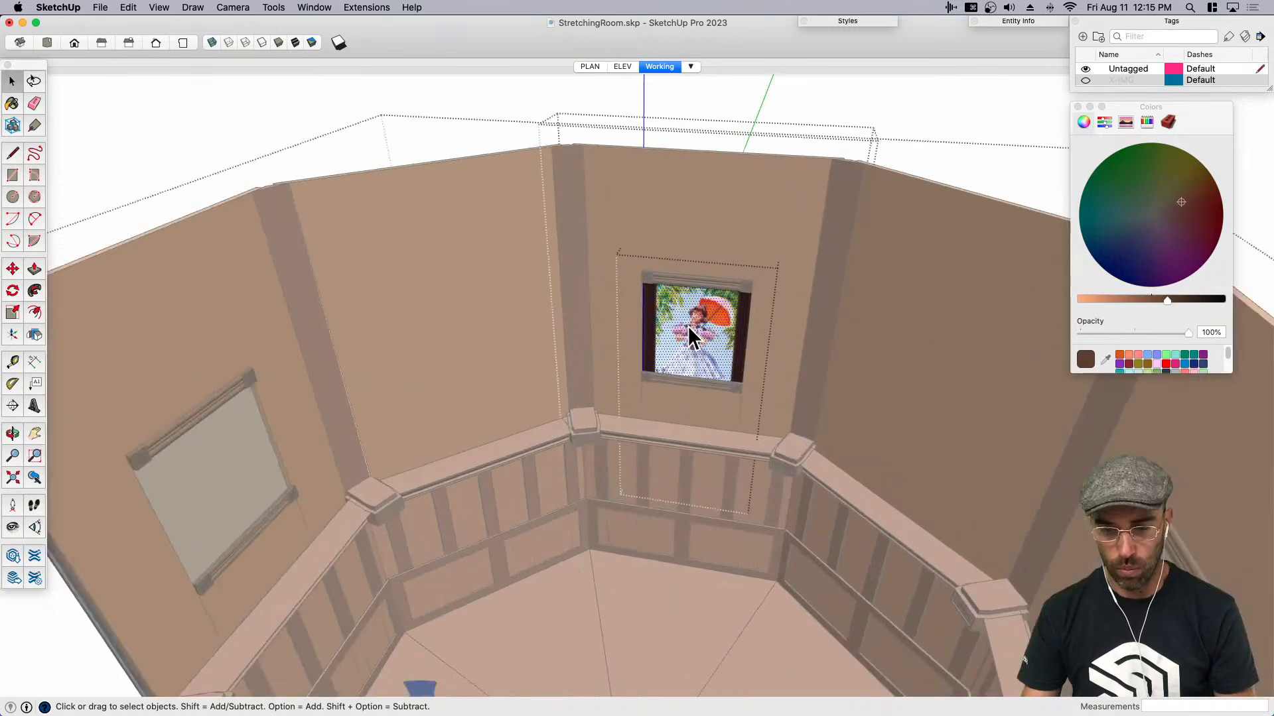
# - Reposition the picture face's texture so the bearded man on the dynamite barrel fills the frame instead of the parasol lady
pyautogui.rightClick(688, 323)
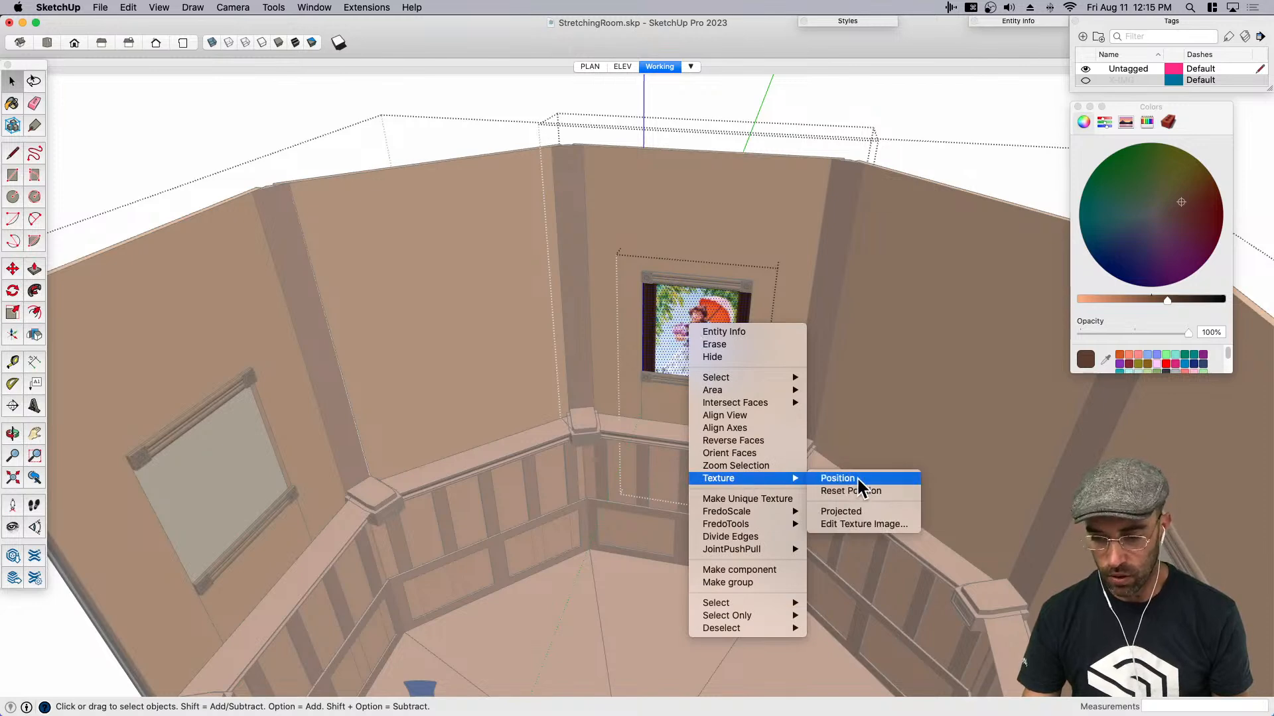
pyautogui.click(840, 479)
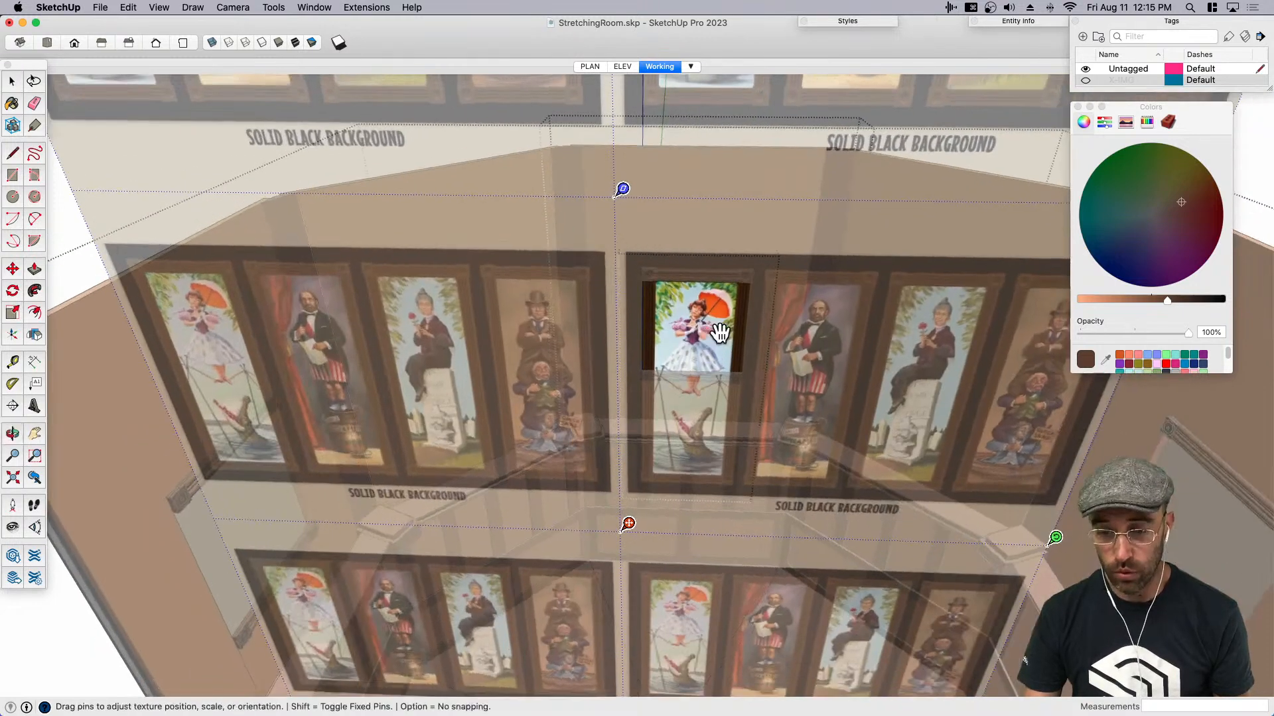
pyautogui.scroll(2, 806, 342)
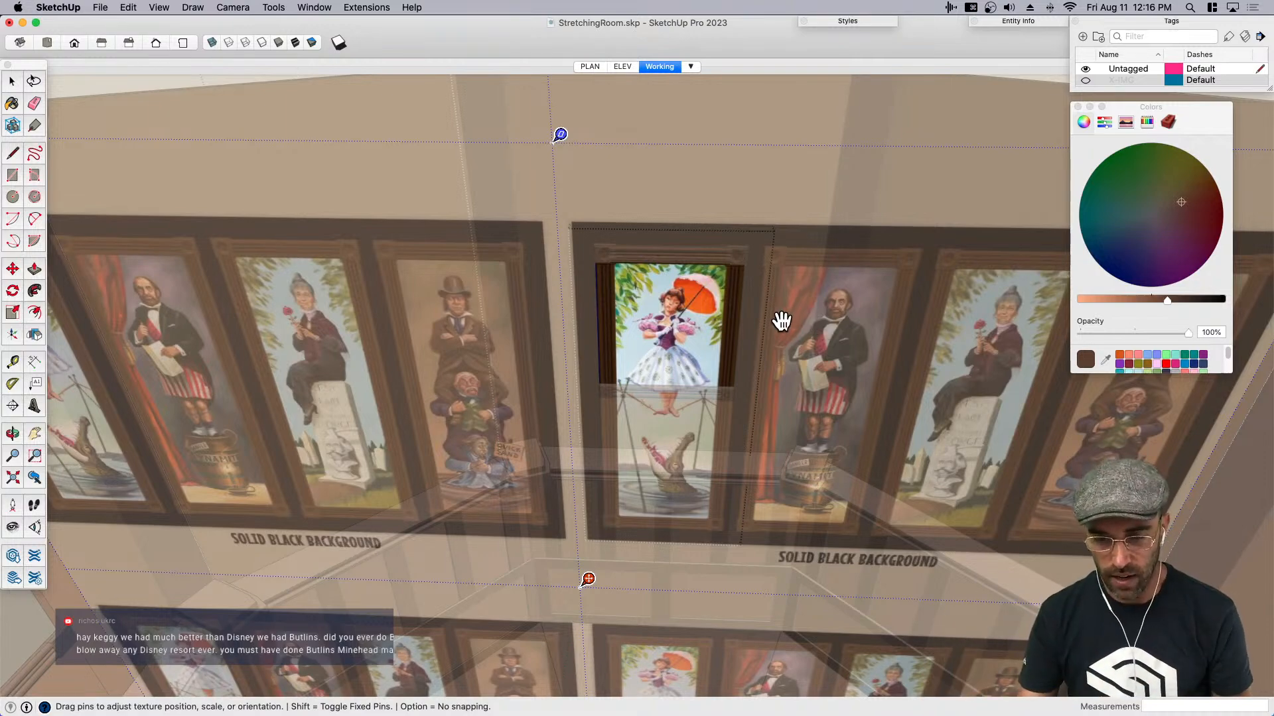
pyautogui.scroll(4, 783, 333)
pyautogui.keyDown('shift'); pyautogui.moveTo(877, 307); pyautogui.dragTo(599, 306, button='middle'); pyautogui.keyUp('shift')
pyautogui.moveTo(599, 306); pyautogui.dragTo(602, 303)
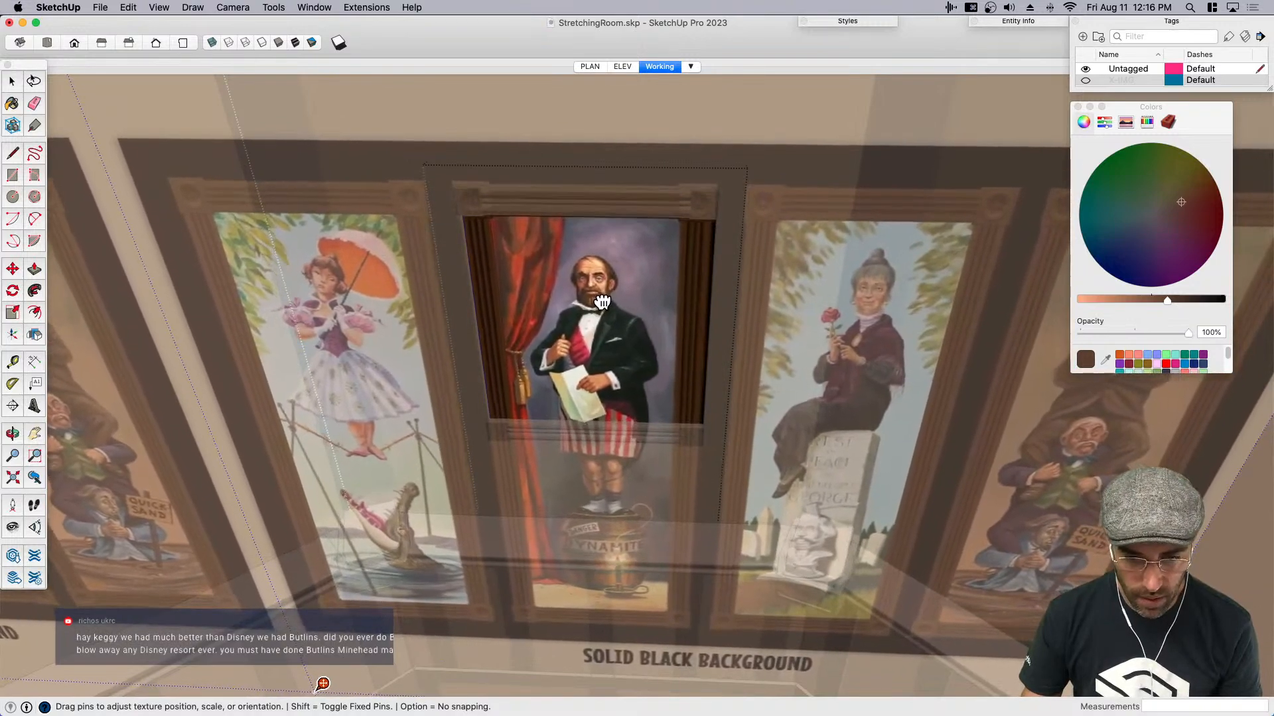
pyautogui.press('Return')
pyautogui.scroll(-8, 629, 325)
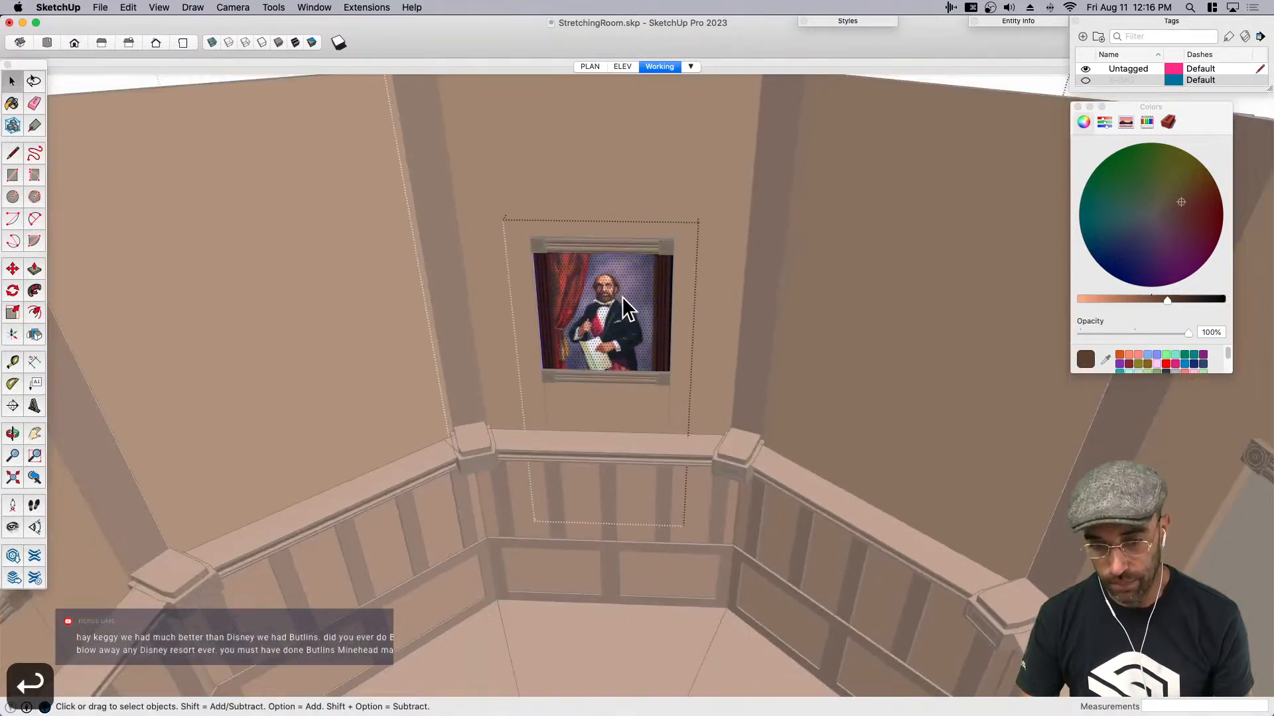
# - Make the portrait wall to the right of the bearded man's wall a unique component
pyautogui.moveTo(600, 325)
pyautogui.mouseDown(button='middle')
pyautogui.moveTo(986, 317)
pyautogui.moveTo(874, 285)
pyautogui.moveTo(801, 319)
pyautogui.mouseUp(button='middle')
pyautogui.click(801, 318)
pyautogui.rightClick(792, 309)
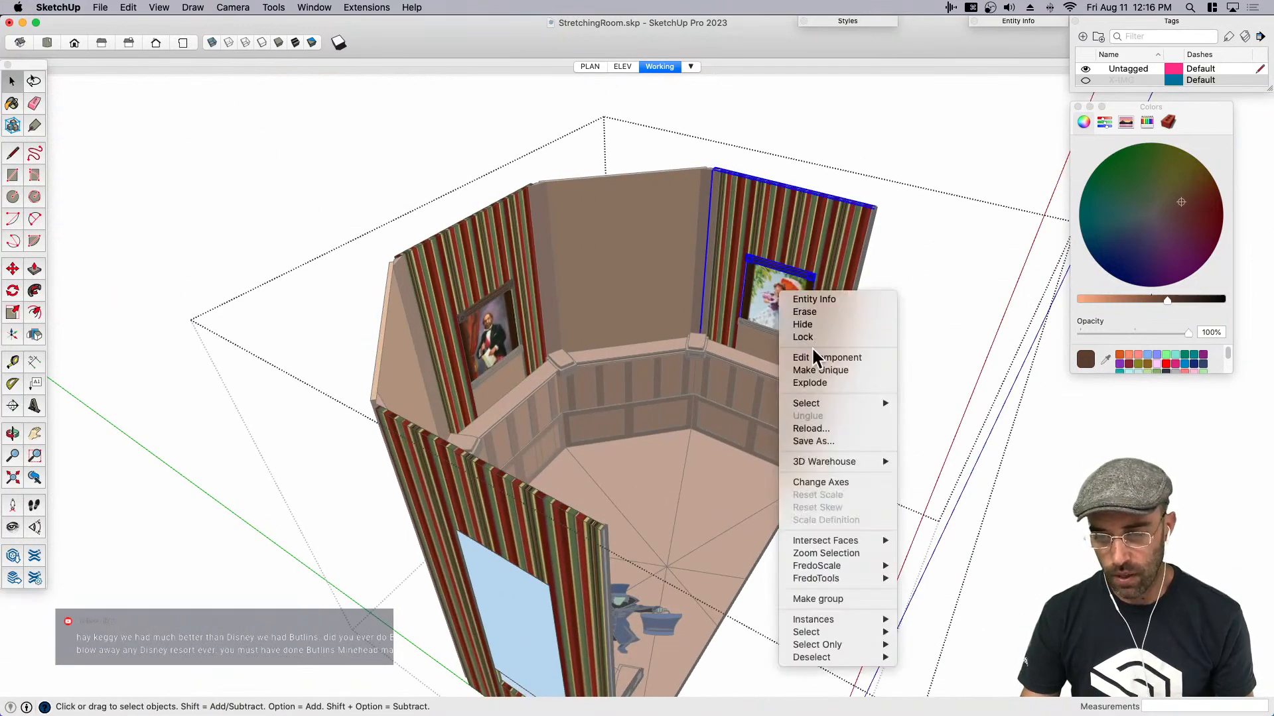
pyautogui.click(823, 367)
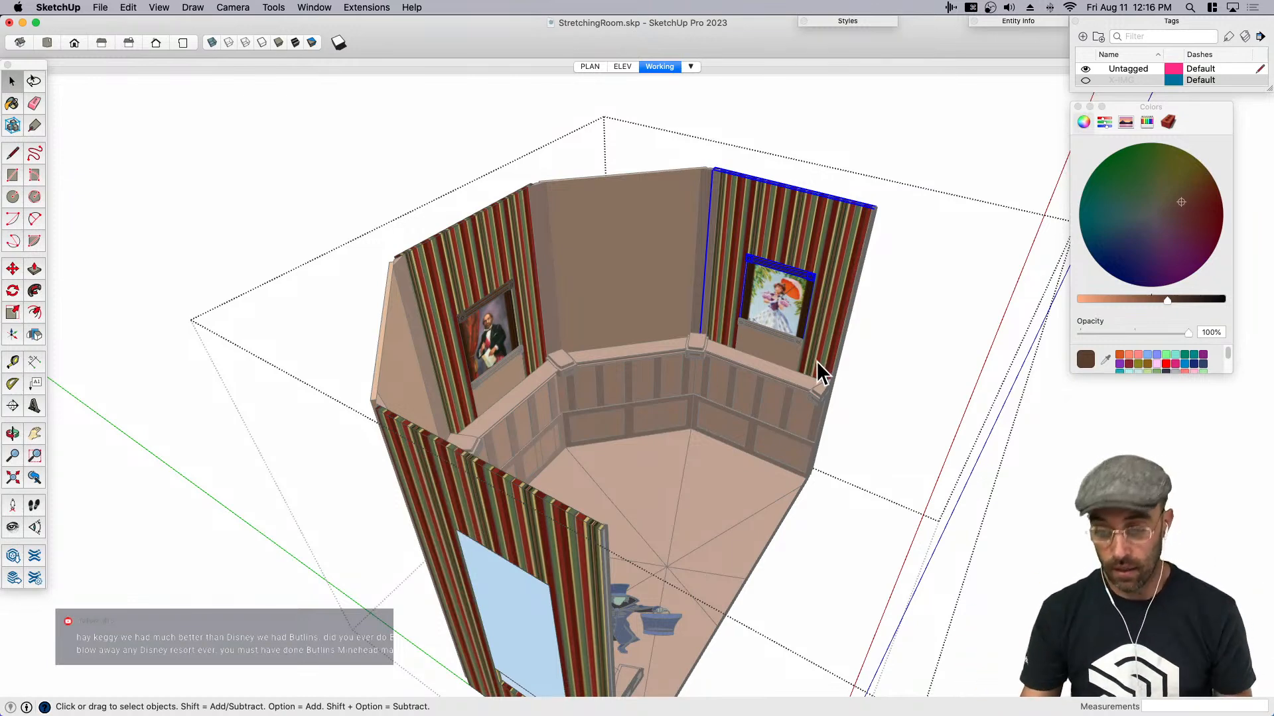
pyautogui.scroll(3, 767, 280)
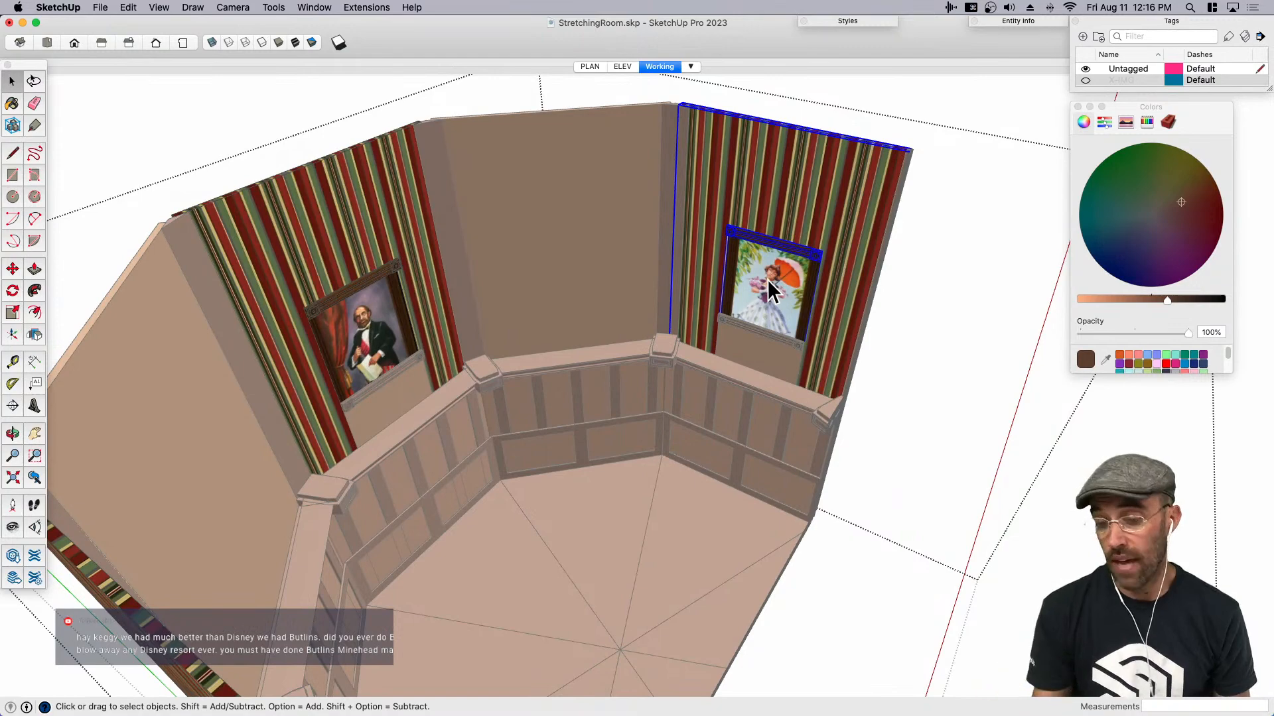
pyautogui.scroll(4, 818, 267)
pyautogui.scroll(-6, 819, 266)
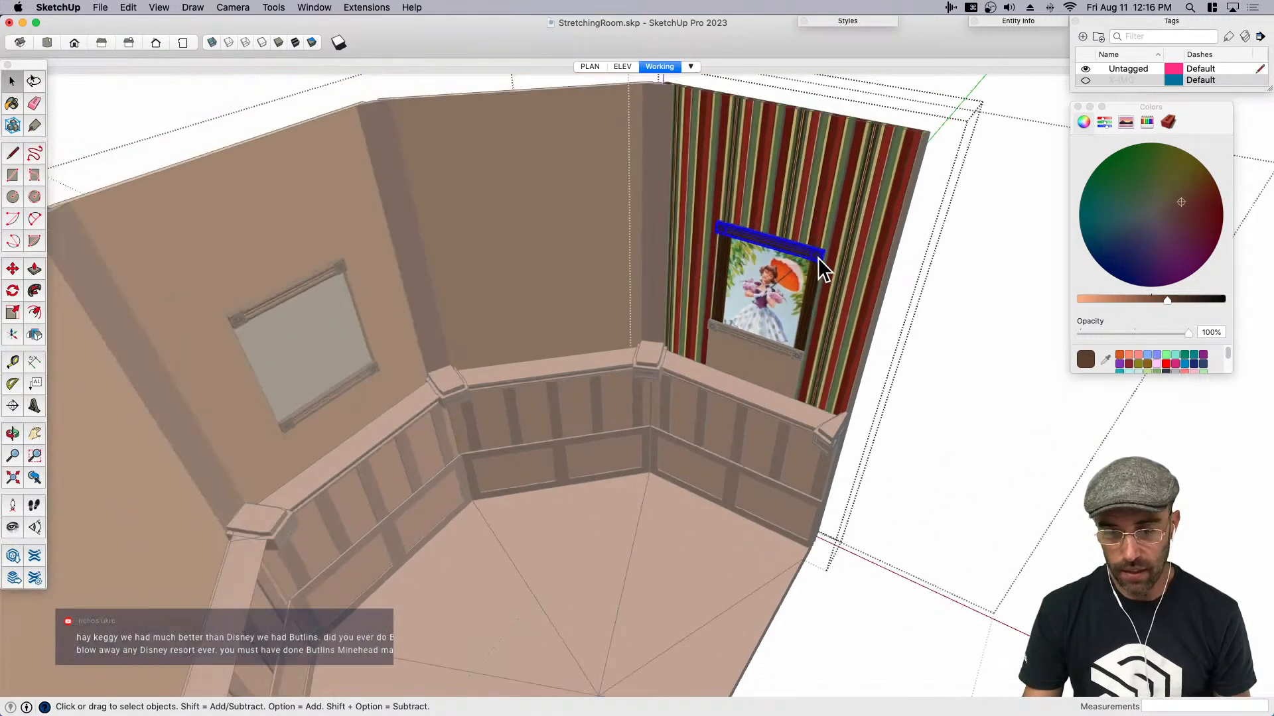
pyautogui.doubleClick(817, 256)
pyautogui.scroll(3, 816, 260)
pyautogui.moveTo(881, 328); pyautogui.dragTo(600, 409, button='middle')
pyautogui.scroll(-5, 795, 364)
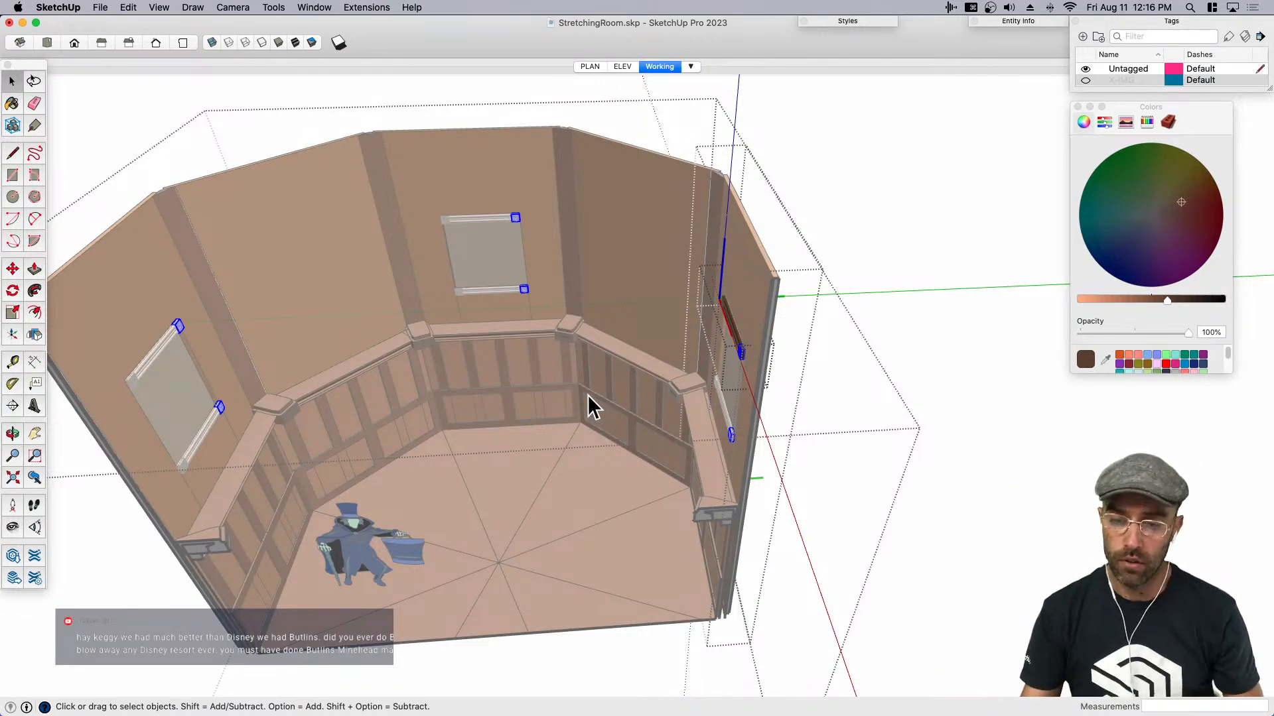
pyautogui.click(922, 204)
pyautogui.moveTo(750, 272); pyautogui.dragTo(869, 305, button='middle')
pyautogui.click(897, 138)
# - Open the unique parasol-lady wall component and its nested portrait group
pyautogui.click(786, 323)
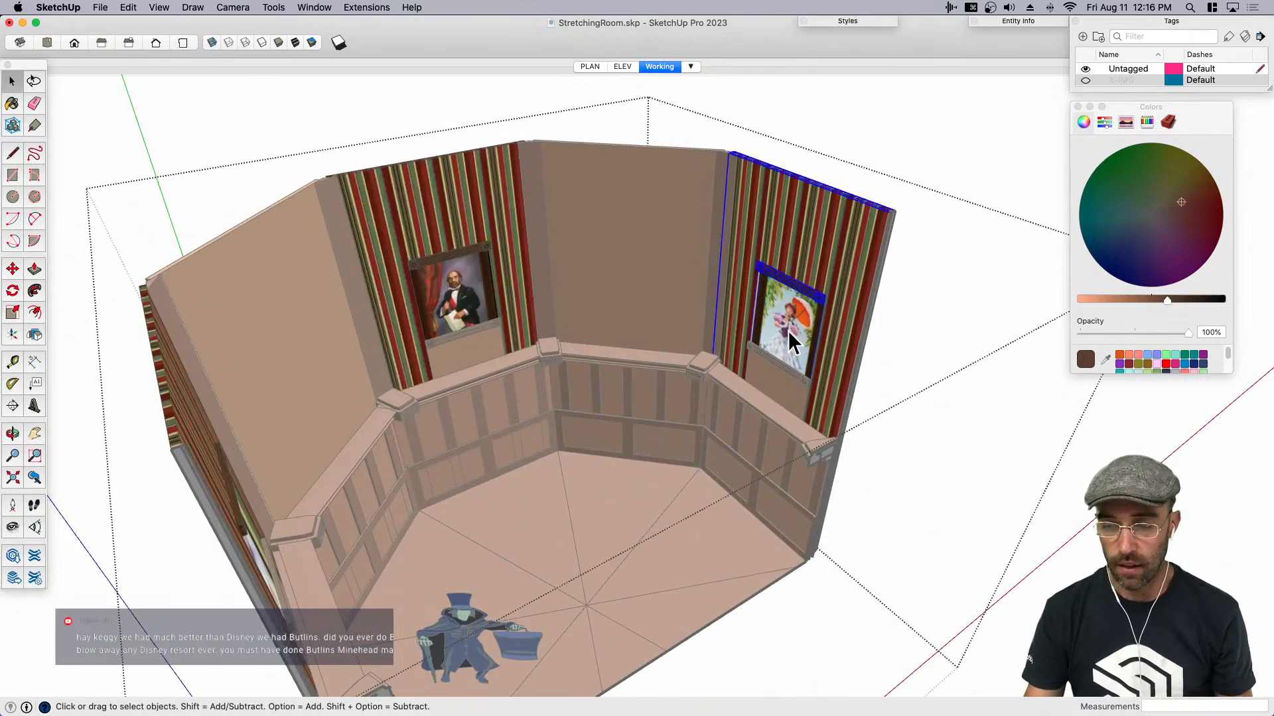
pyautogui.scroll(5, 780, 318)
pyautogui.doubleClick(780, 317)
pyautogui.doubleClick(789, 307)
# - Reposition the picture face's texture so the elderly woman holding a rose fills the frame instead of the parasol lady
pyautogui.rightClick(768, 323)
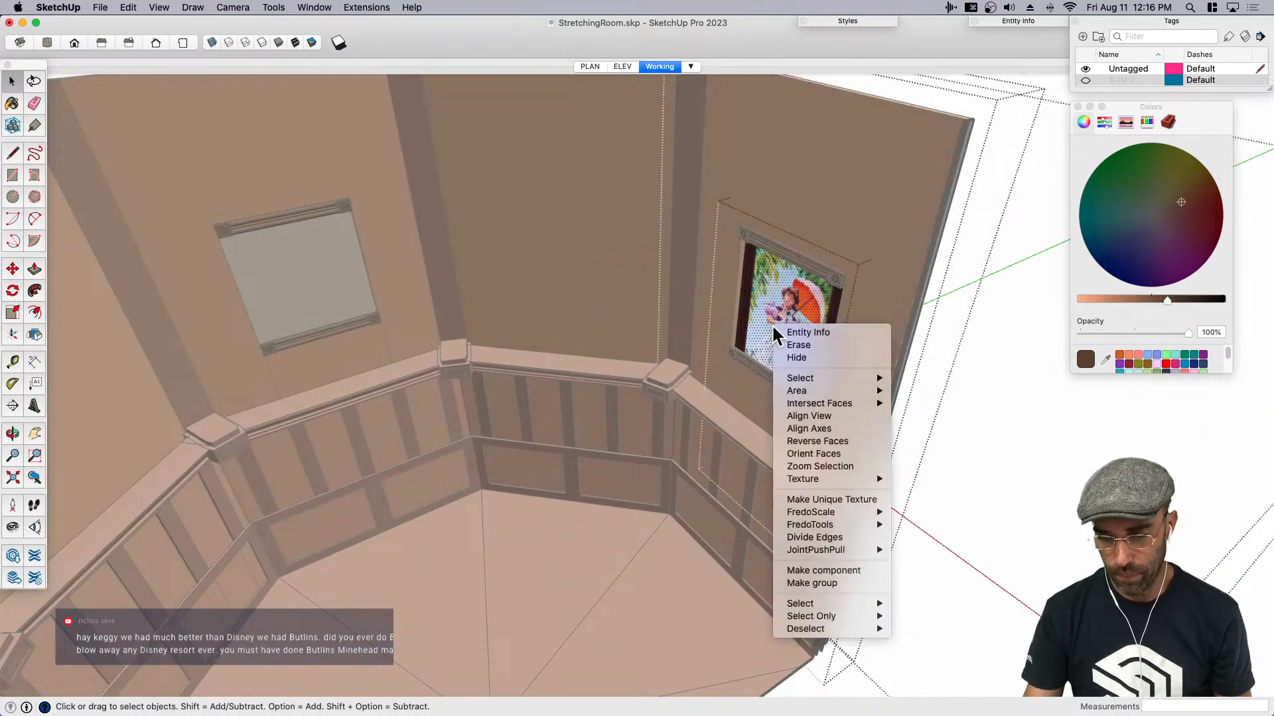
pyautogui.moveTo(832, 479)
pyautogui.click(933, 481)
pyautogui.moveTo(798, 368); pyautogui.dragTo(922, 432, button='middle')
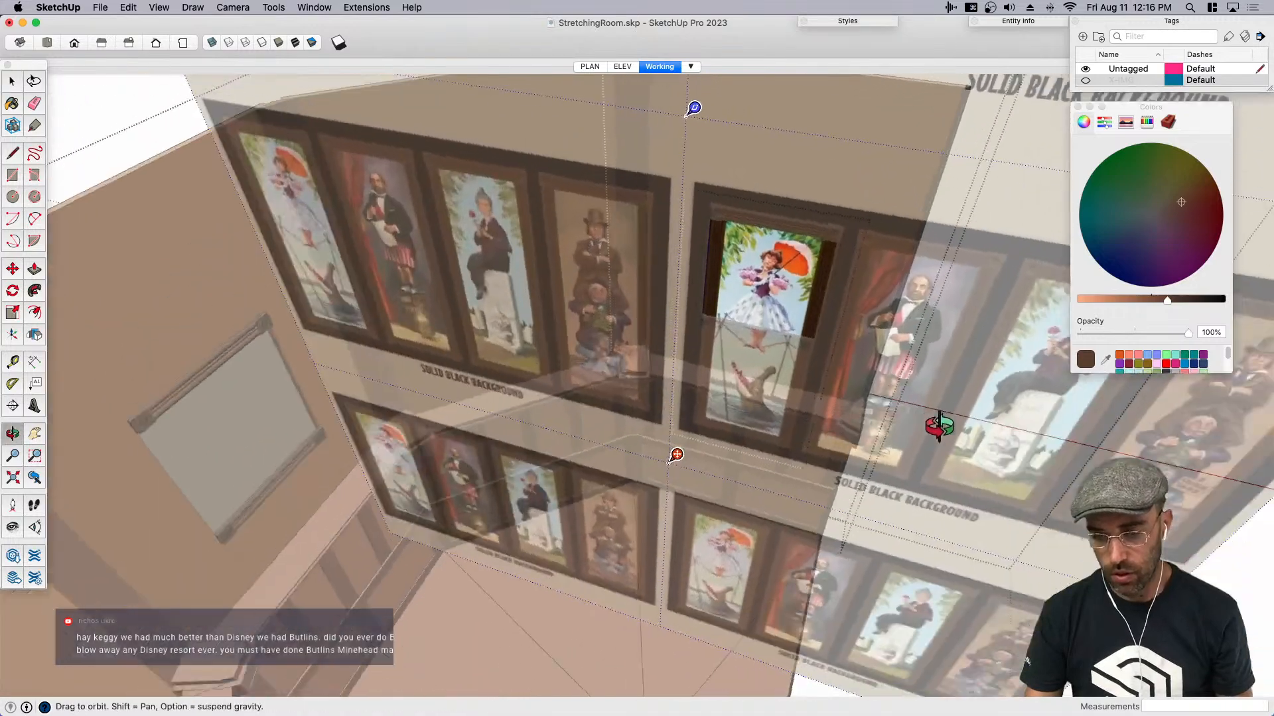
pyautogui.scroll(4, 742, 299)
pyautogui.moveTo(743, 299); pyautogui.dragTo(822, 319, button='middle')
pyautogui.moveTo(932, 298); pyautogui.dragTo(592, 273)
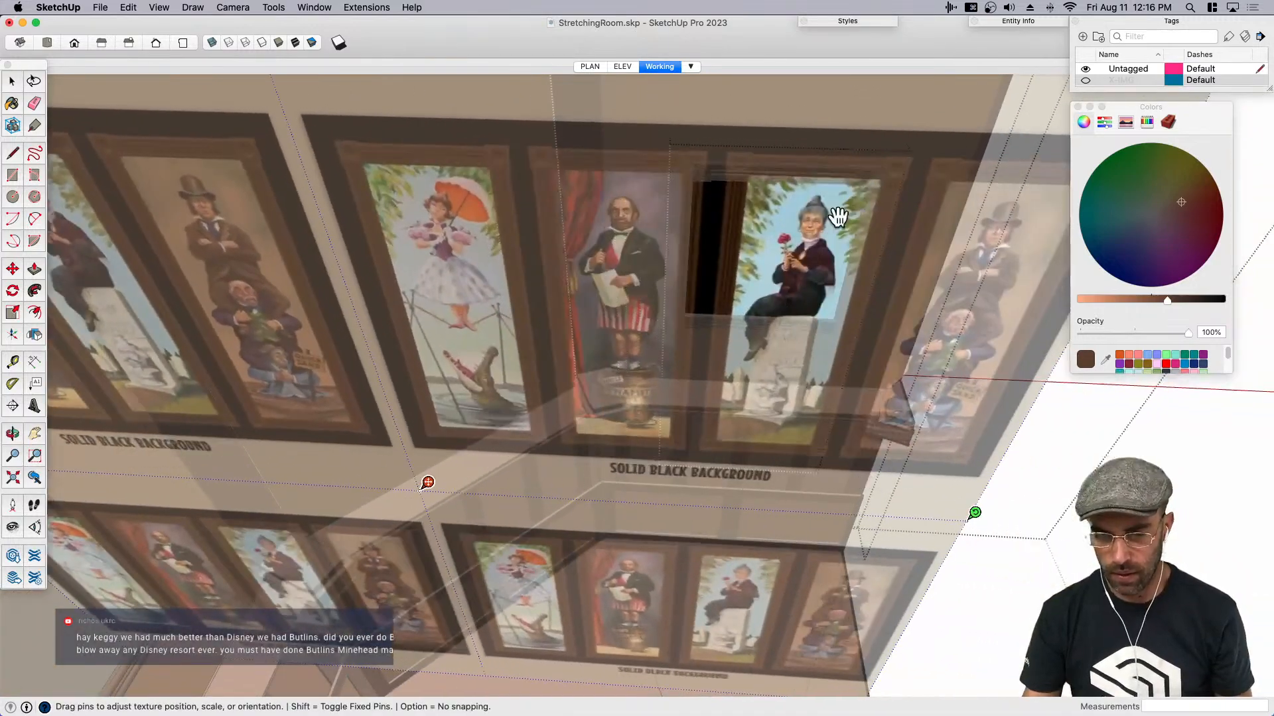
pyautogui.scroll(4, 806, 202)
pyautogui.moveTo(776, 212); pyautogui.dragTo(714, 240)
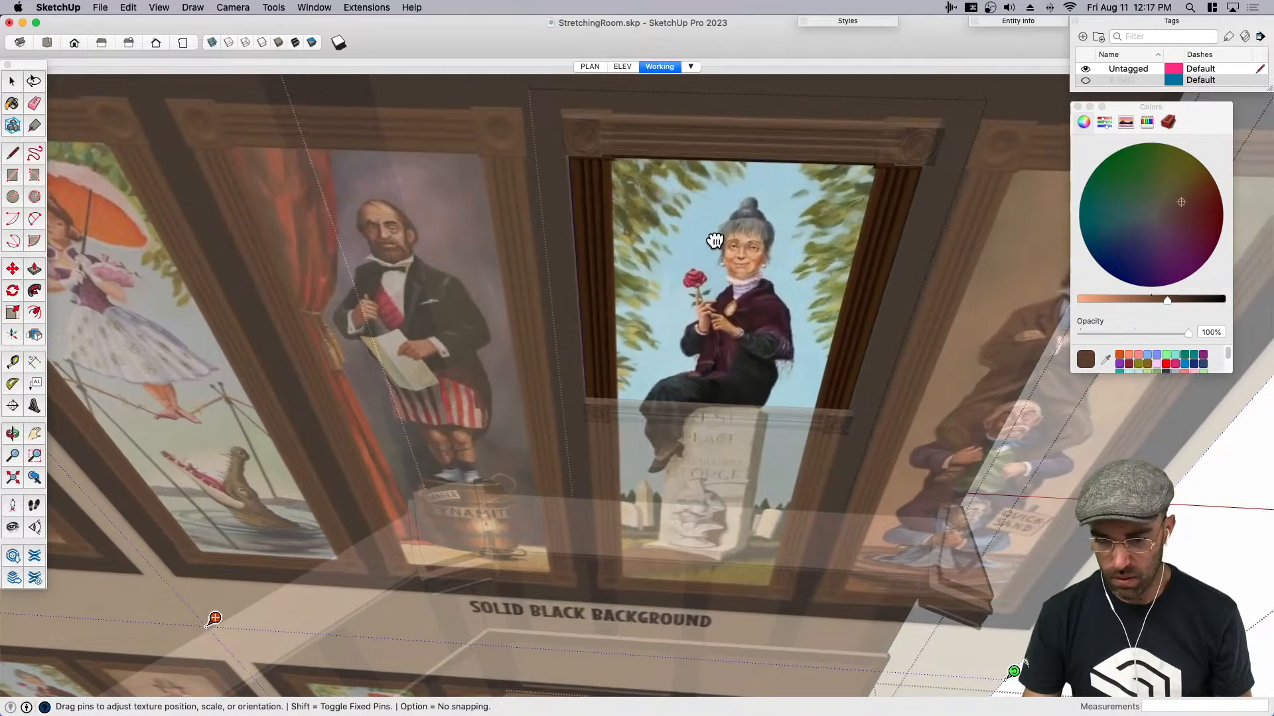
pyautogui.press('Return')
pyautogui.scroll(-6, 627, 268)
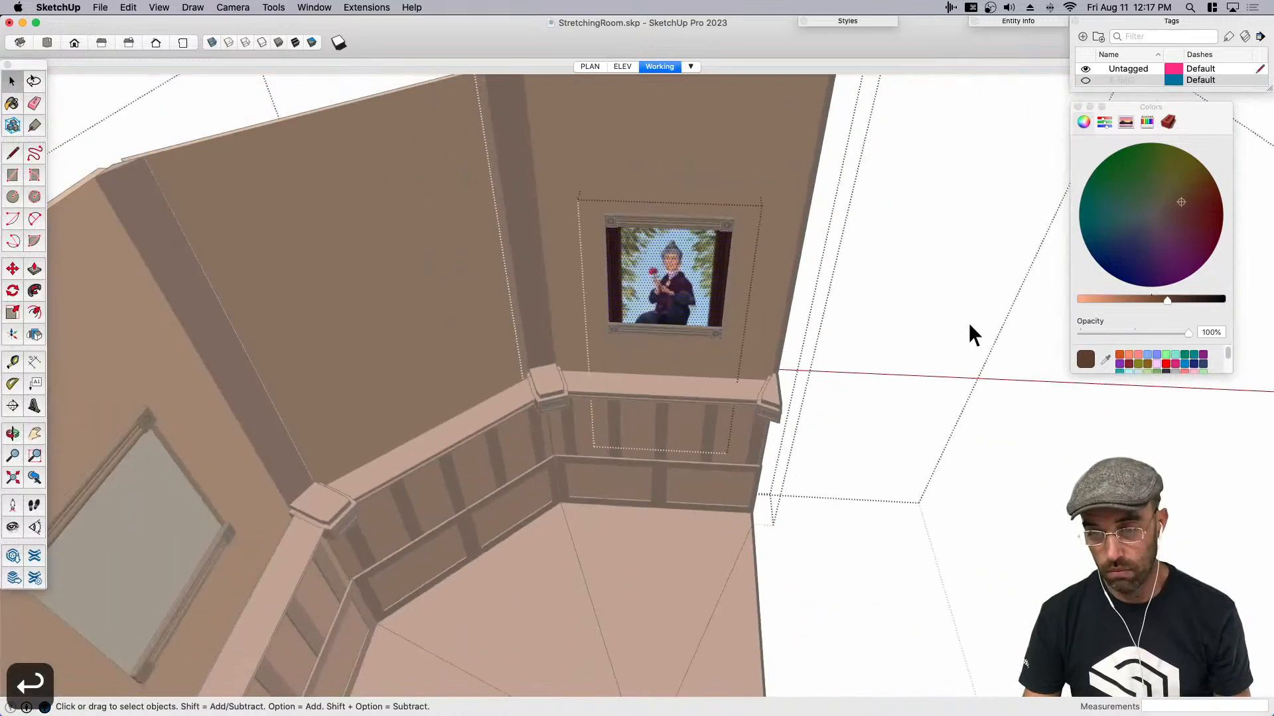
# - Leave the nested portrait and wall edits, close the colour picker, and save the model
pyautogui.click(969, 322)
pyautogui.scroll(-3, 629, 302)
pyautogui.scroll(-3, 629, 303)
pyautogui.click(1000, 386)
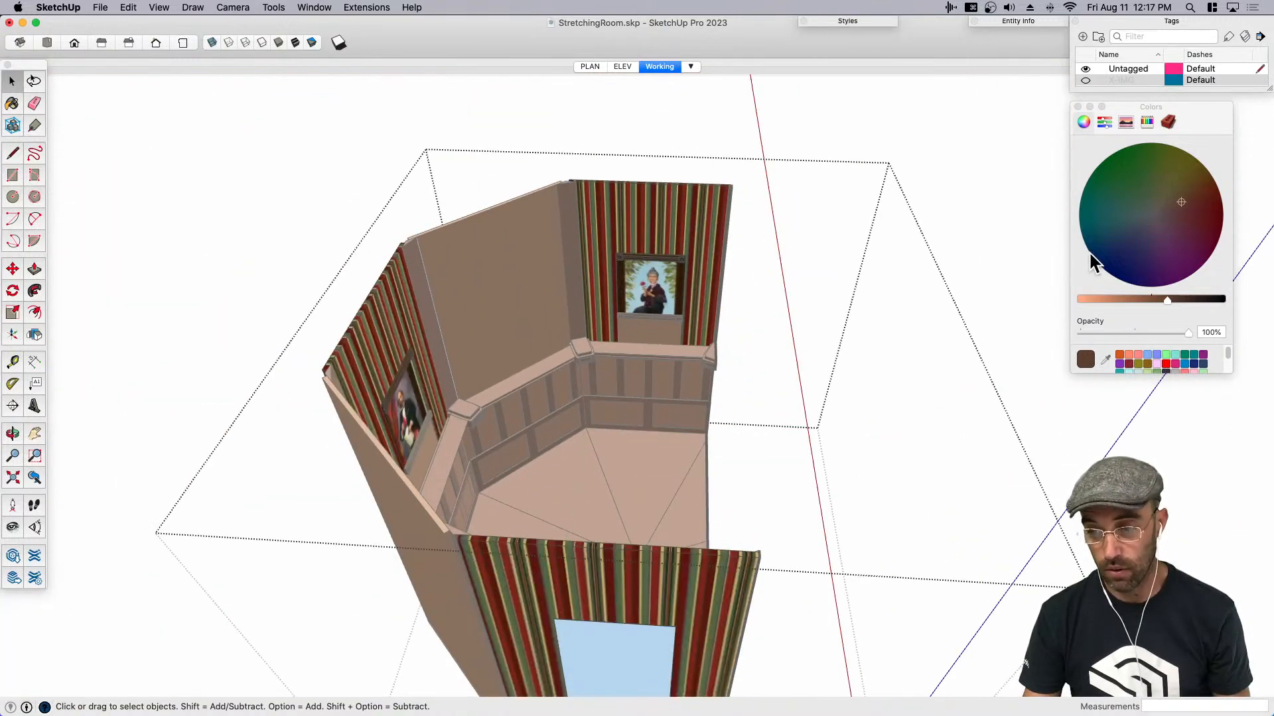
pyautogui.click(1077, 107)
pyautogui.press('super+s')
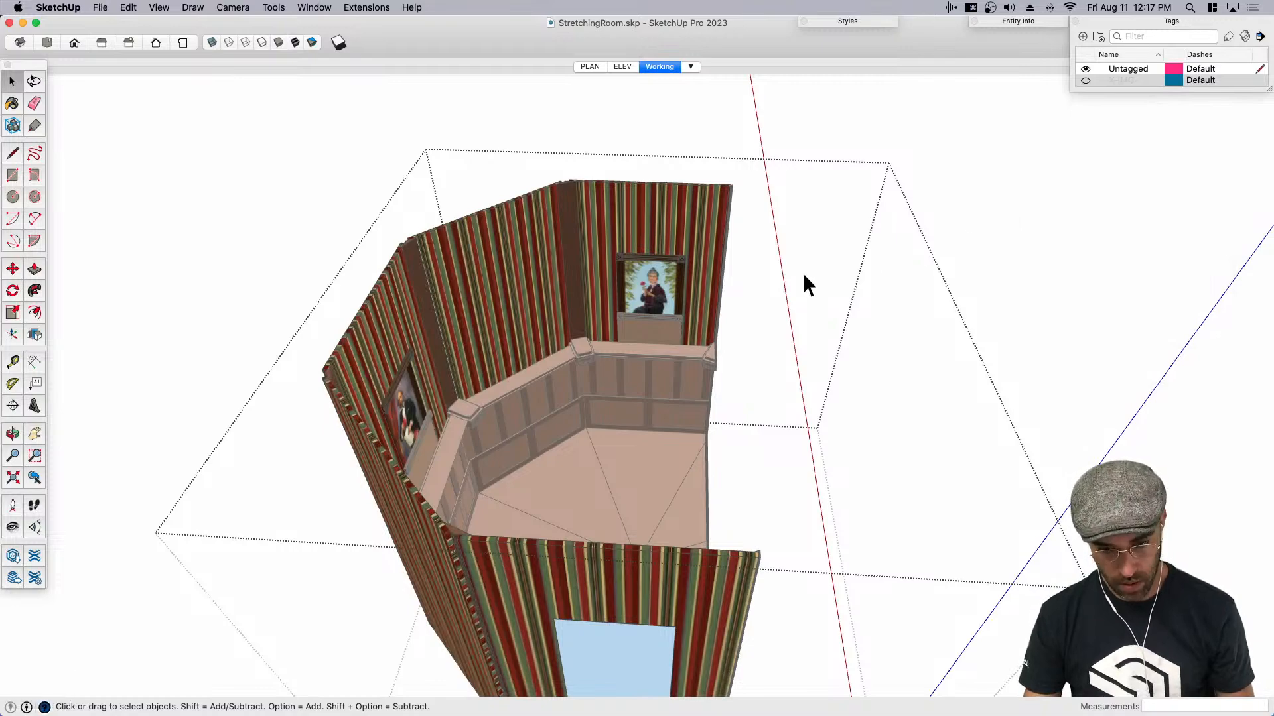
# - Turn off the section cut and make the previously cut-away parasol-lady wall a unique component
pyautogui.hotkey('shift', 's')
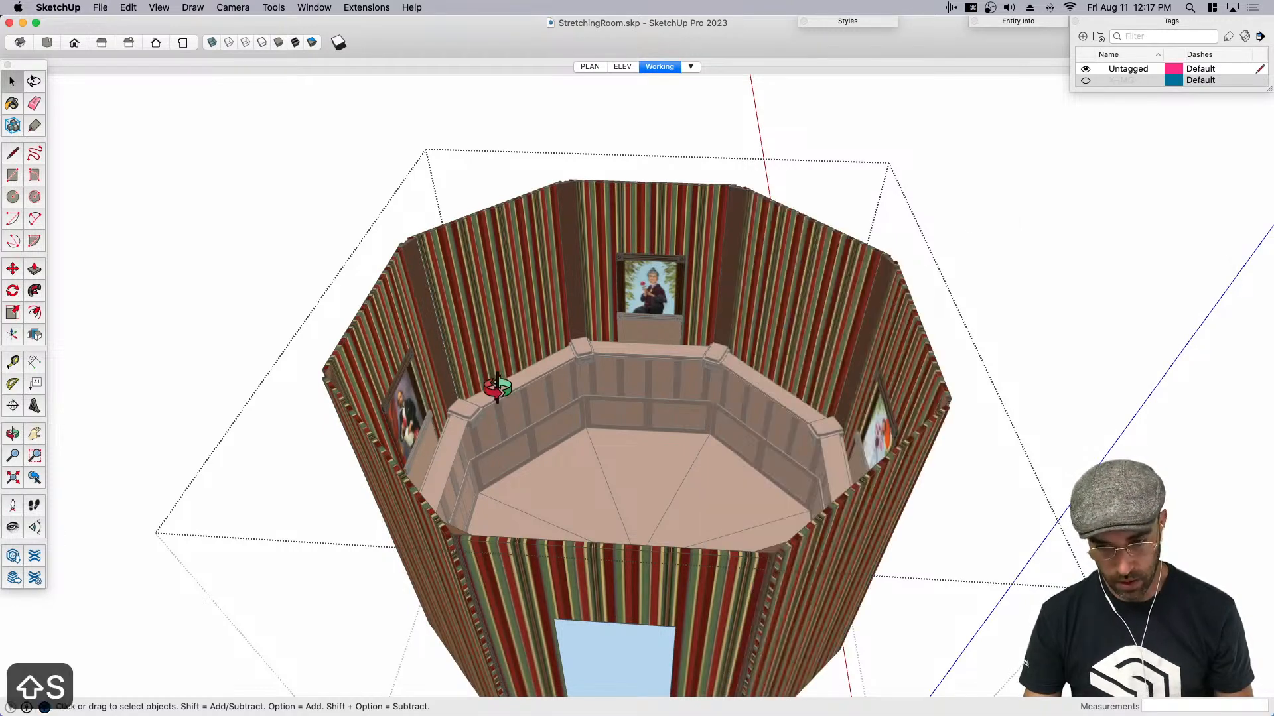
pyautogui.moveTo(474, 376); pyautogui.dragTo(890, 333, button='middle')
pyautogui.moveTo(690, 345); pyautogui.dragTo(694, 273, button='middle')
pyautogui.click(678, 238)
pyautogui.doubleClick(677, 237)
pyautogui.click(678, 233)
pyautogui.rightClick(678, 233)
pyautogui.click(724, 309)
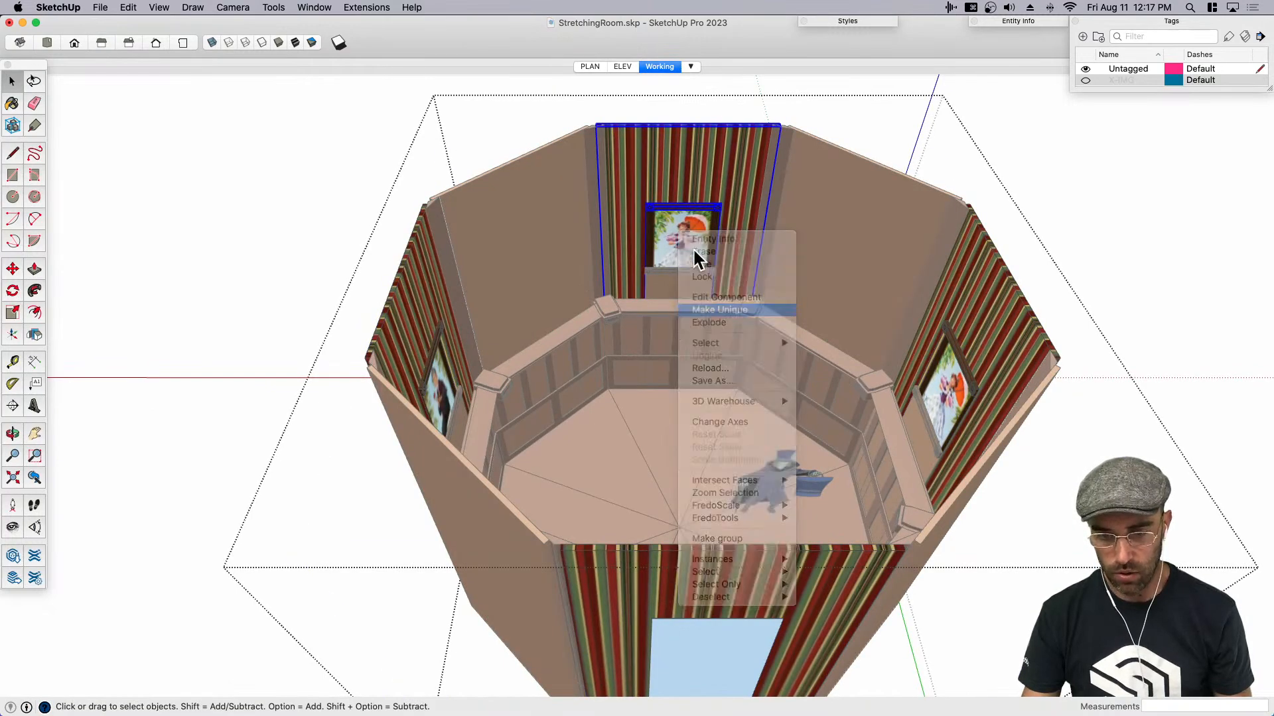
# - Open the newly unique wall and go into its nested portrait group to reach the picture face
pyautogui.scroll(5, 688, 225)
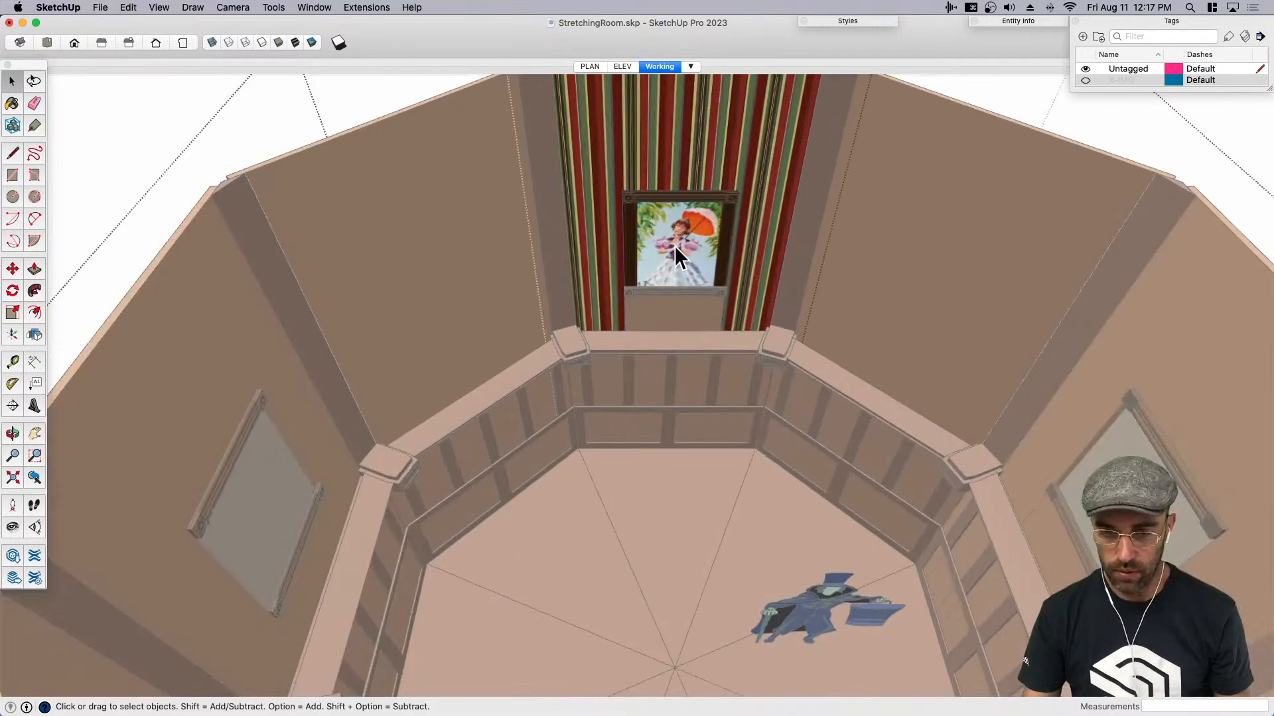
pyautogui.rightClick(674, 239)
pyautogui.doubleClick(675, 239)
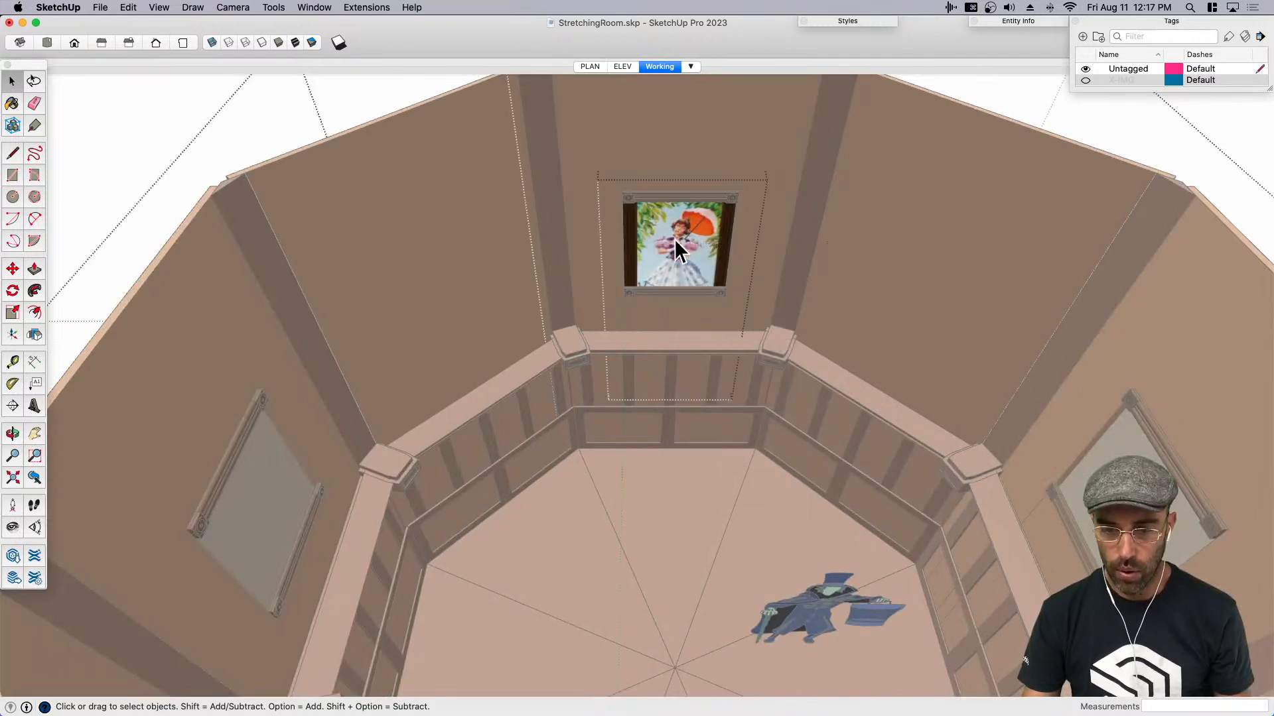
# - Reposition the picture face's texture so the man in the brown suit and hat with folded arms fills the frame
pyautogui.rightClick(674, 236)
pyautogui.moveTo(770, 390)
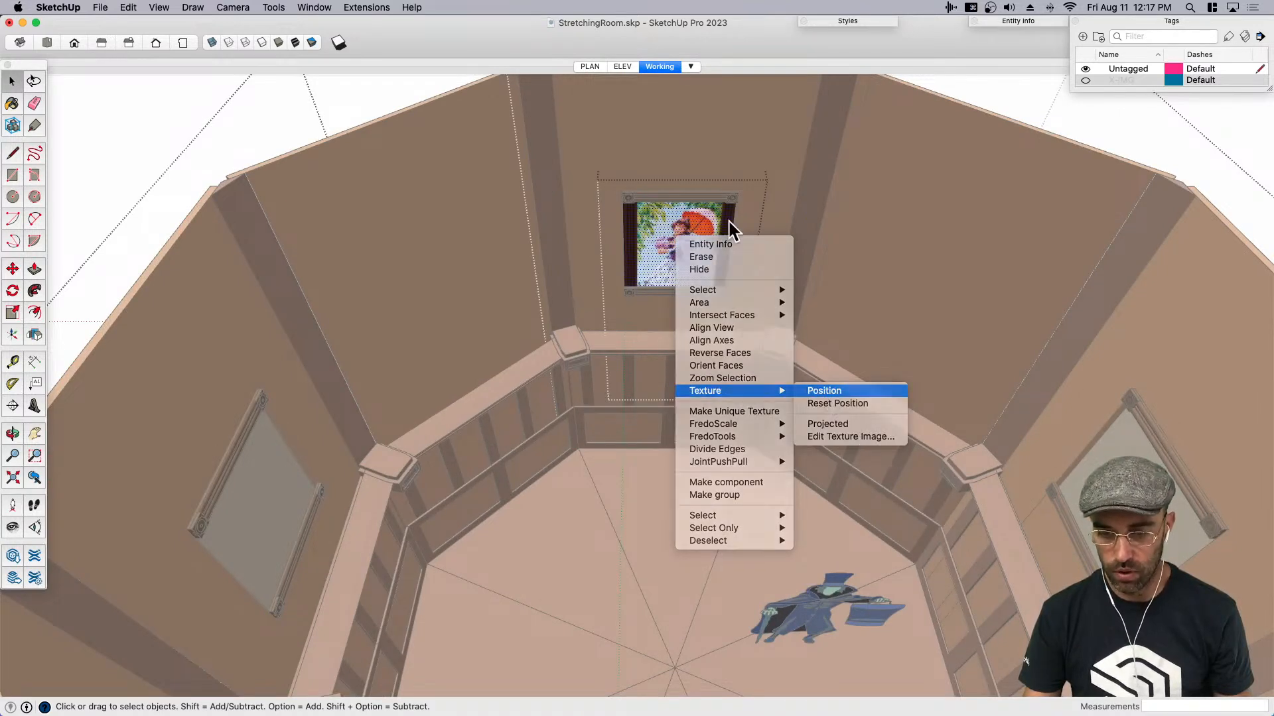
pyautogui.click(824, 391)
pyautogui.scroll(4, 715, 225)
pyautogui.moveTo(1092, 277); pyautogui.dragTo(560, 266)
pyautogui.scroll(4, 695, 188)
pyautogui.moveTo(723, 246); pyautogui.dragTo(614, 275)
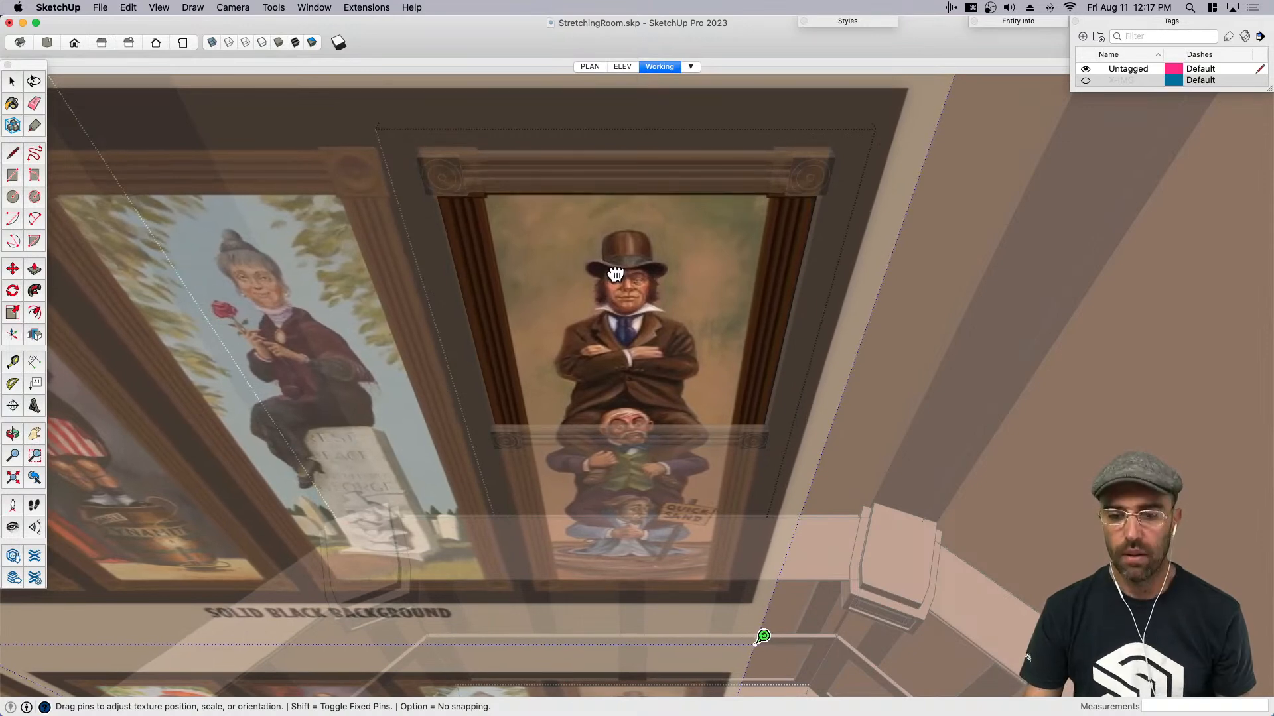
pyautogui.moveTo(614, 276); pyautogui.dragTo(620, 152, button='middle')
pyautogui.scroll(-2, 625, 262)
pyautogui.moveTo(625, 261); pyautogui.dragTo(621, 250)
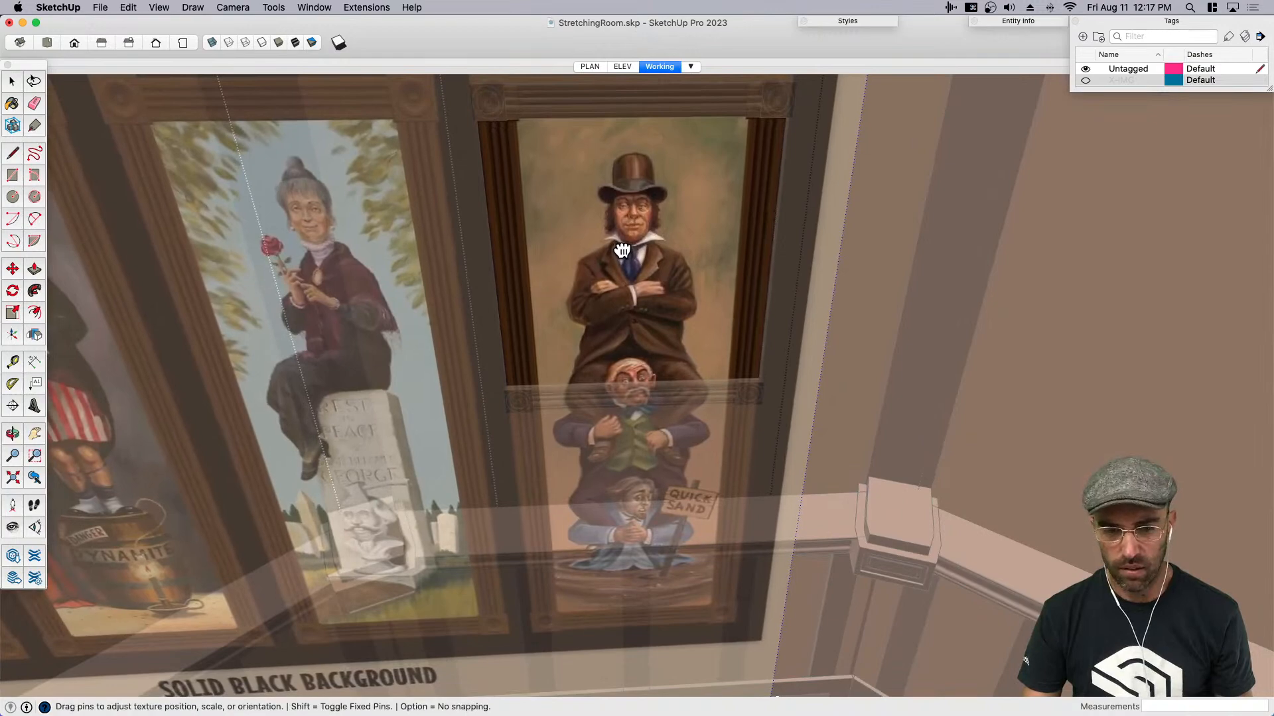
pyautogui.scroll(-5, 552, 318)
pyautogui.press('Return')
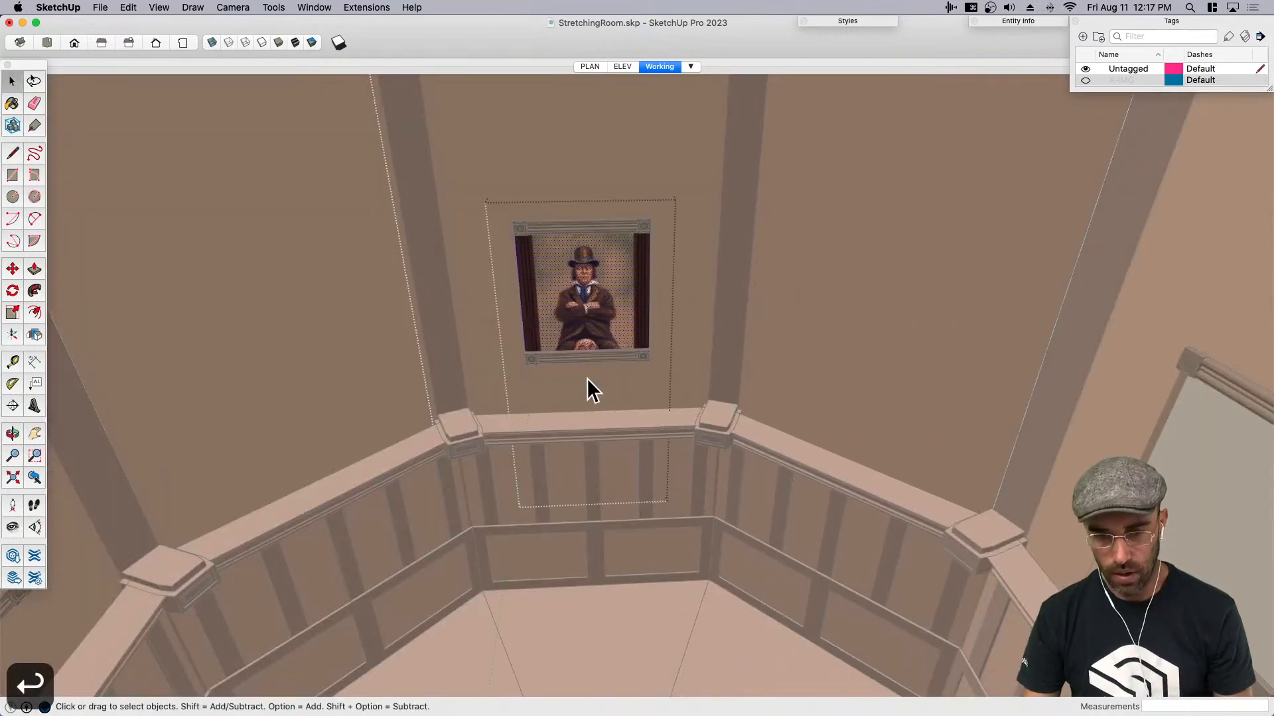
pyautogui.scroll(-2, 577, 364)
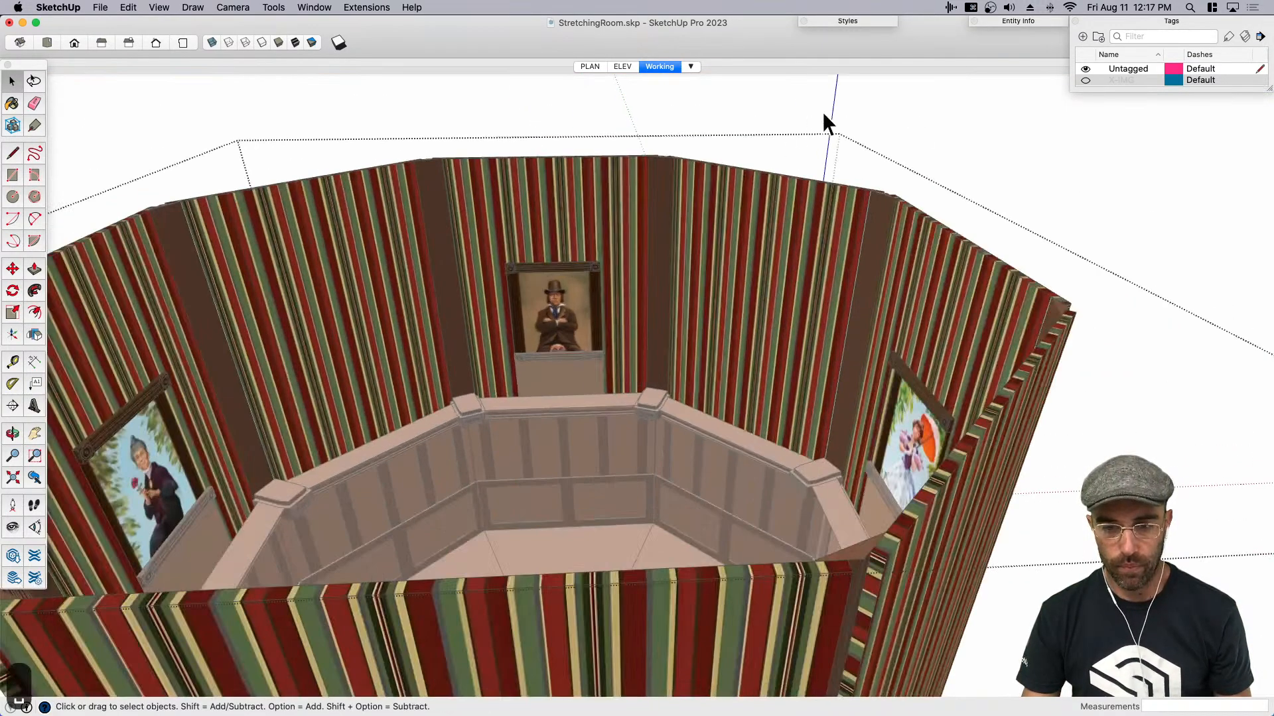
pyautogui.scroll(-5, 597, 319)
pyautogui.moveTo(571, 352); pyautogui.dragTo(542, 310, button='middle')
pyautogui.scroll(3, 552, 268)
pyautogui.click(552, 268)
pyautogui.scroll(3, 536, 301)
pyautogui.press('m')
pyautogui.click(538, 304)
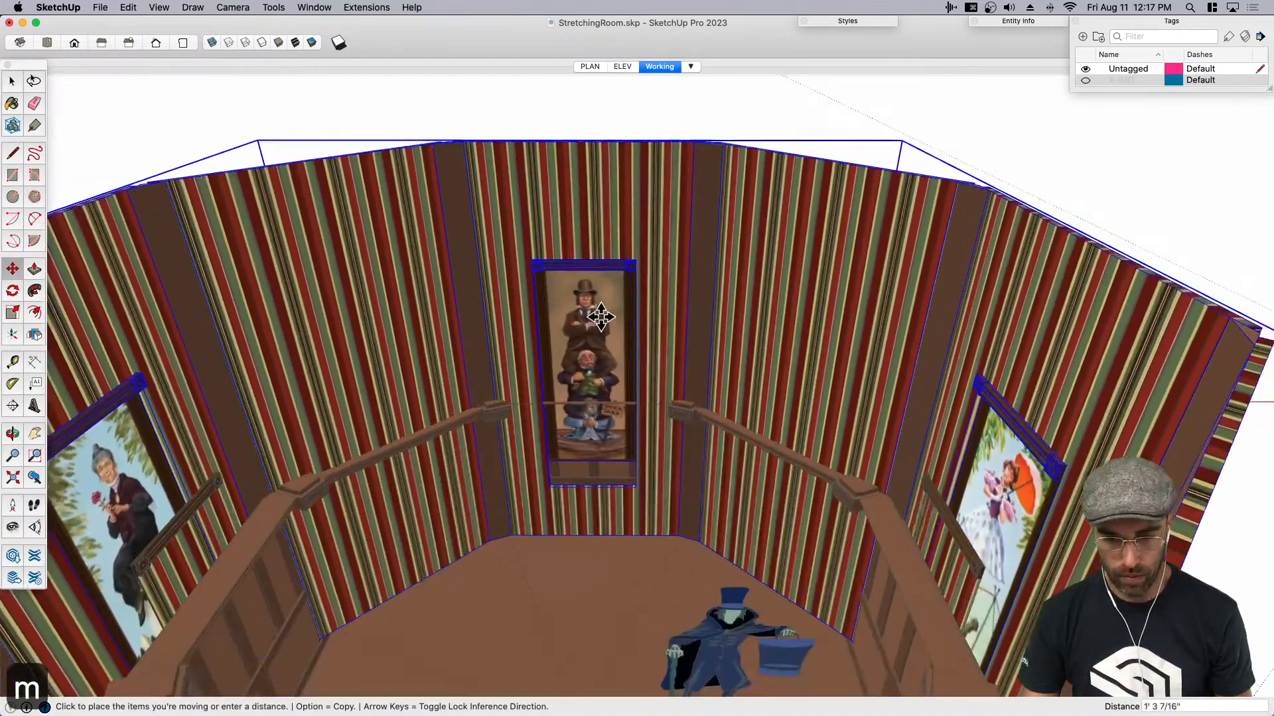
pyautogui.press('space')
# - Lower the upper wall assembly 5 inches along the blue axis
pyautogui.click(608, 347)
pyautogui.click(658, 288)
pyautogui.press('m')
pyautogui.click(794, 281)
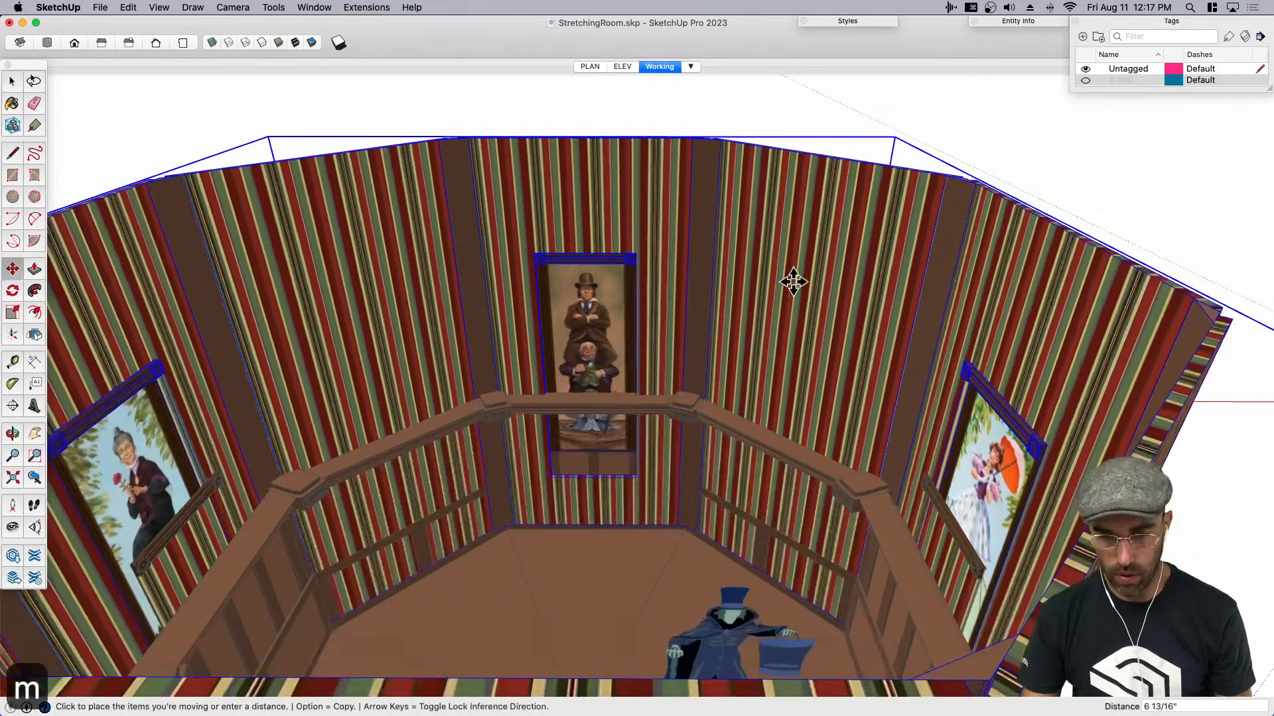
pyautogui.write('3')
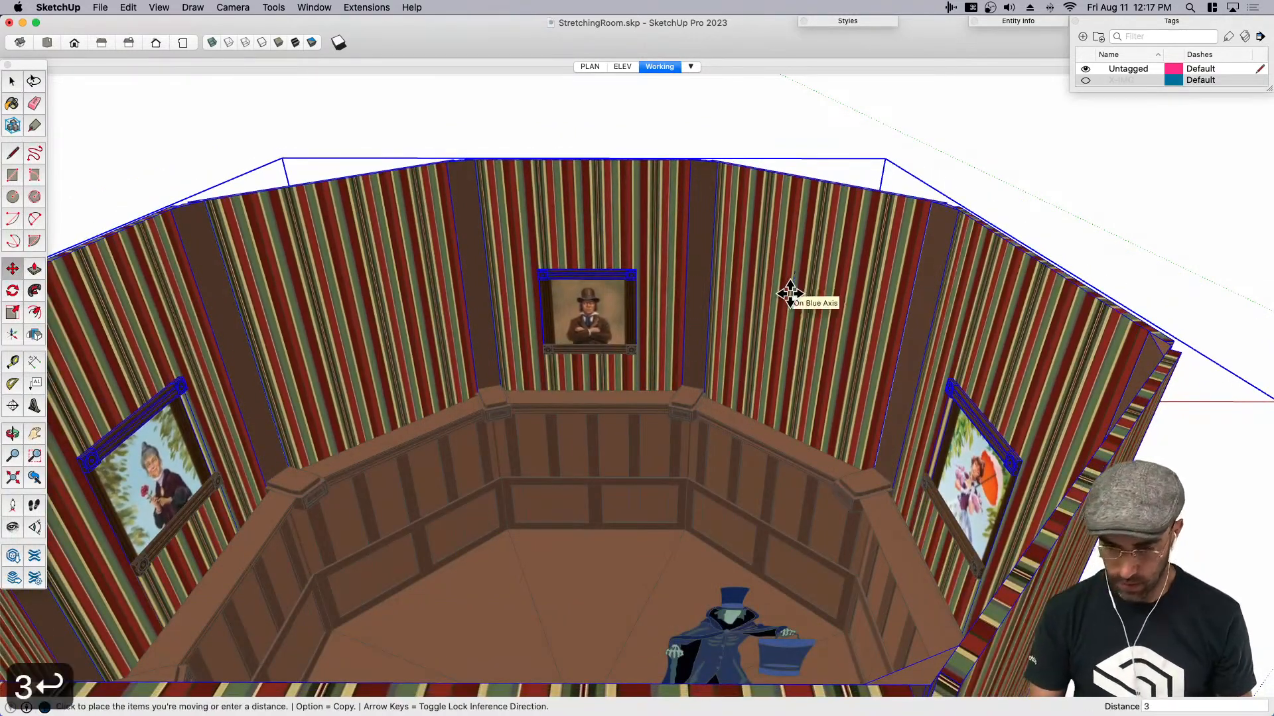
pyautogui.press('Return')
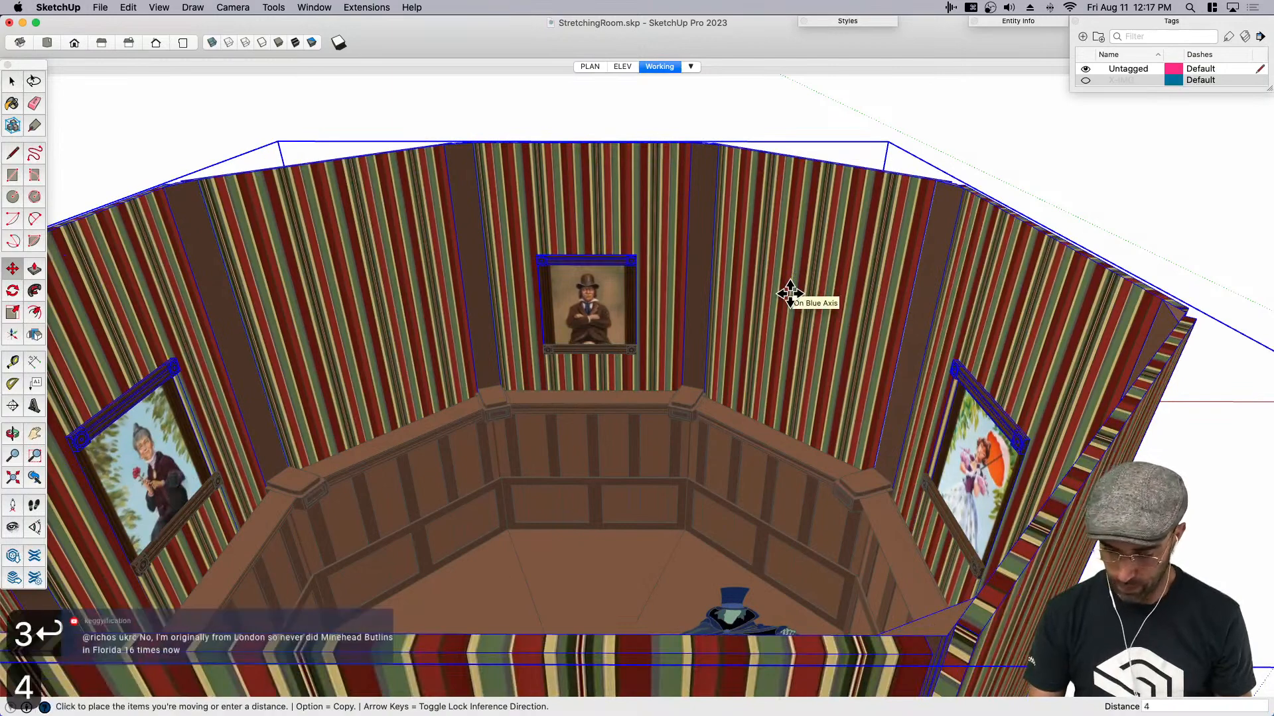
pyautogui.write('4')
pyautogui.press('Return')
pyautogui.write('5')
pyautogui.press('Return')
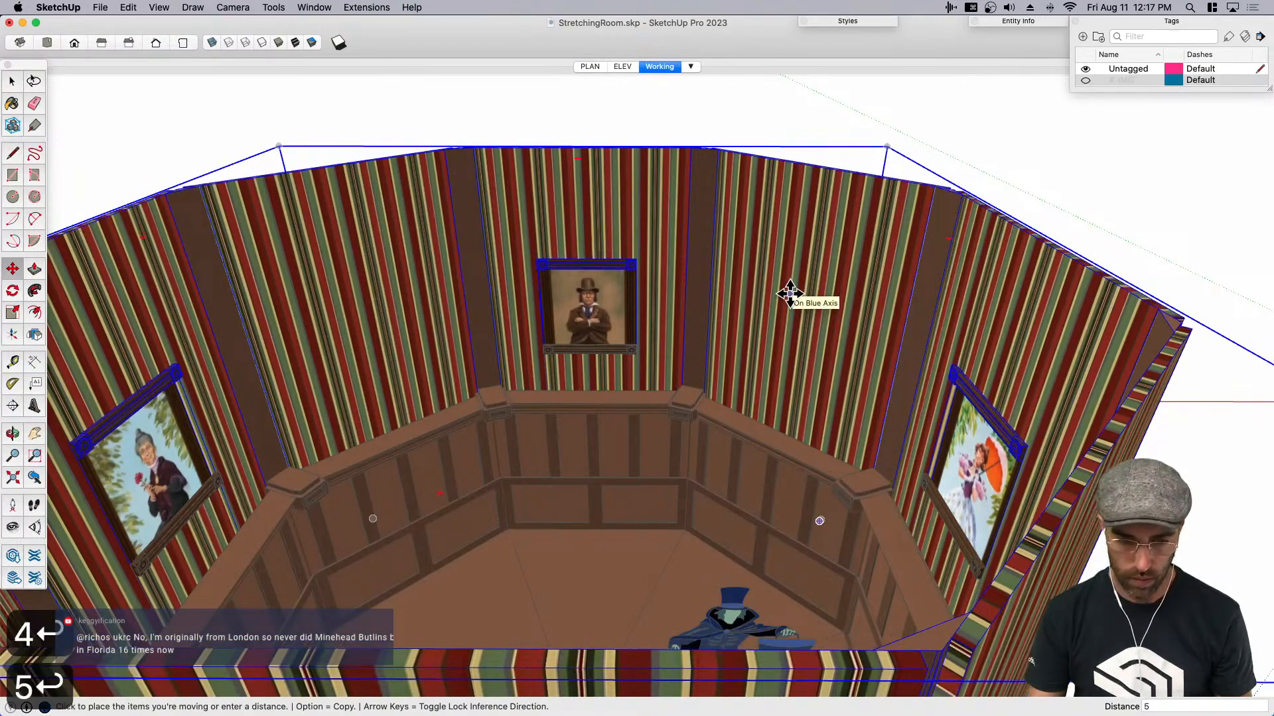
# - Show hidden objects and unhide the room's ceiling
pyautogui.press('space')
pyautogui.scroll(-2, 820, 356)
pyautogui.moveTo(820, 355); pyautogui.dragTo(665, 169, button='middle')
pyautogui.click(666, 168)
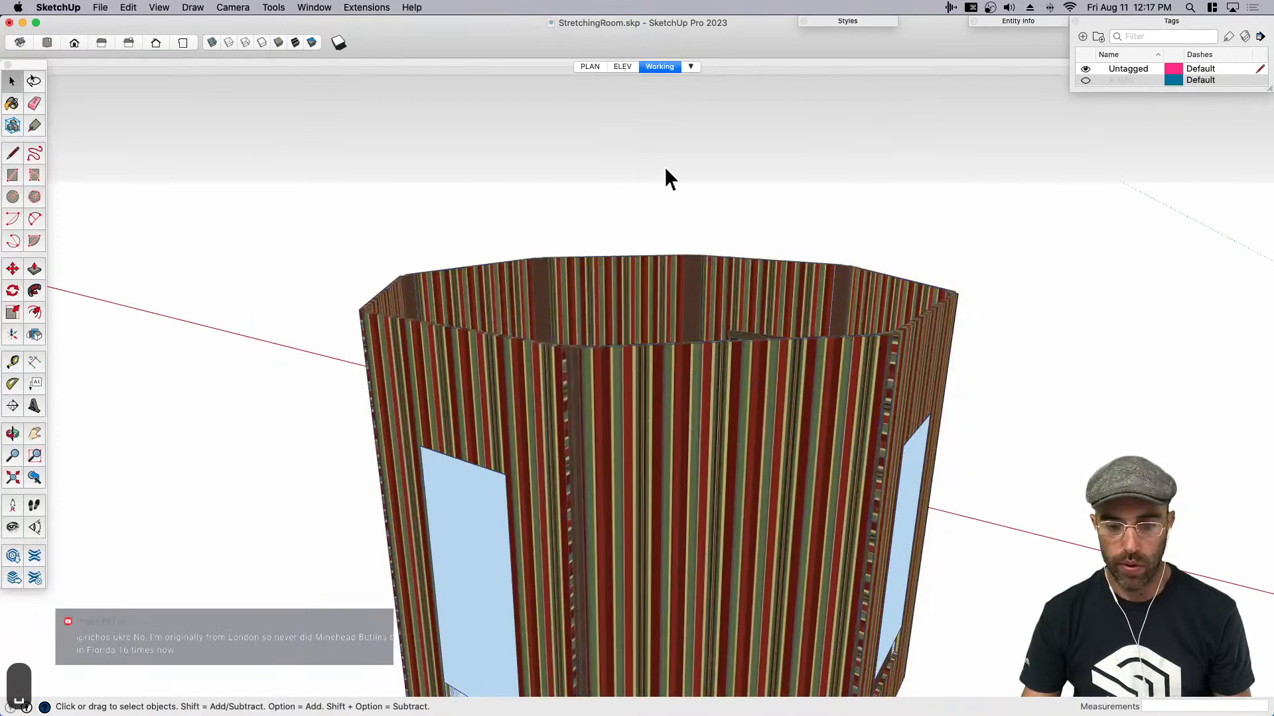
pyautogui.moveTo(662, 85); pyautogui.dragTo(648, 312, button='middle')
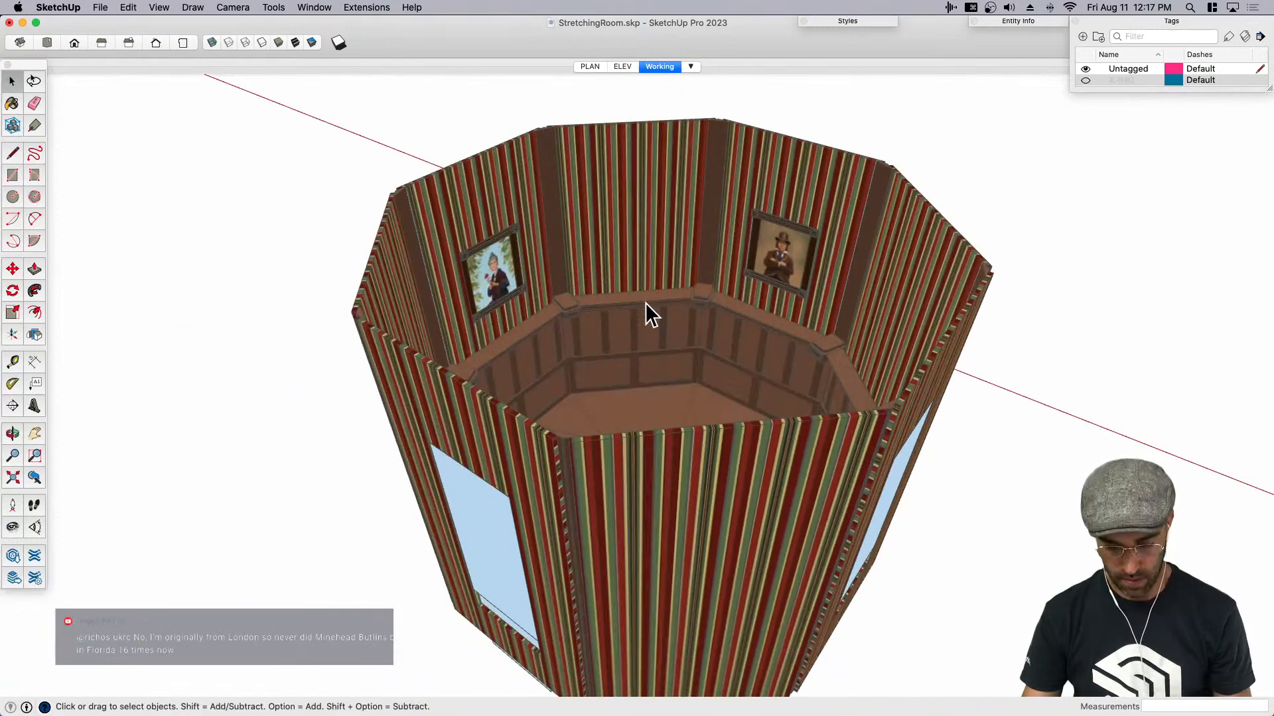
pyautogui.rightClick(639, 225)
pyautogui.click(680, 256)
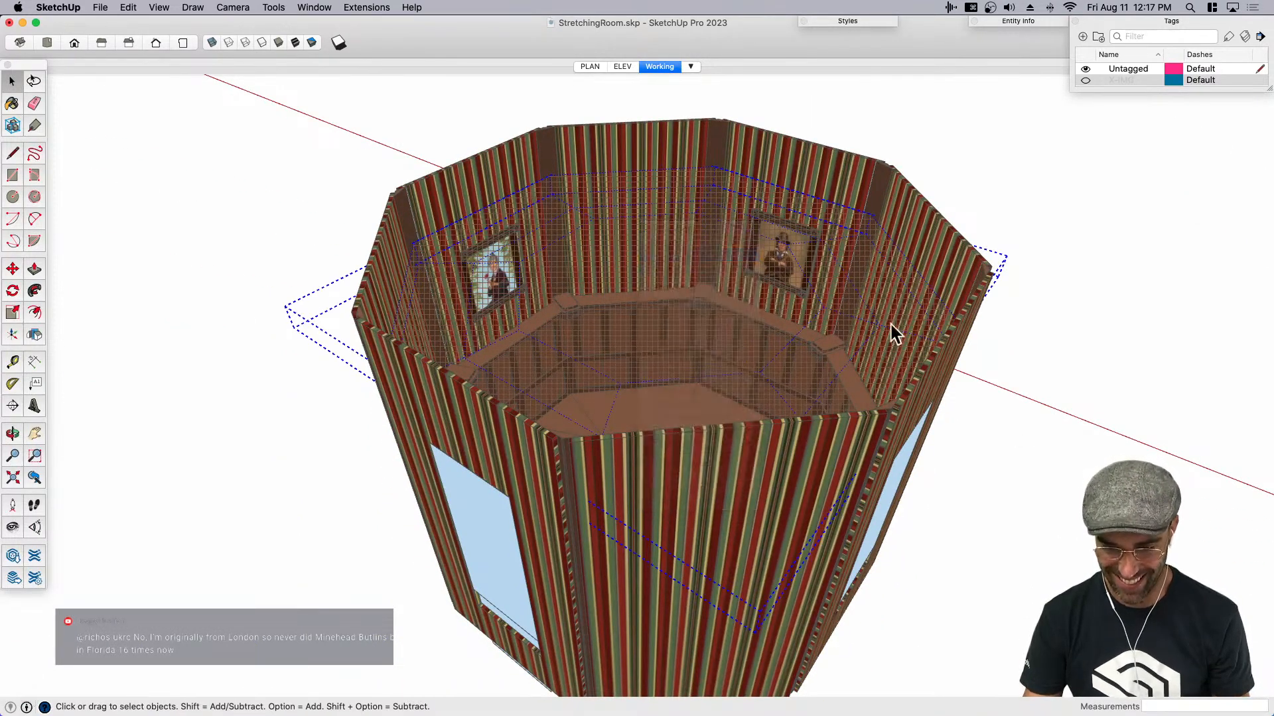
# - Turn the section cut back on to open up the room and save the model
pyautogui.hotkey('shift', 's')
pyautogui.moveTo(976, 382); pyautogui.dragTo(515, 337, button='middle')
pyautogui.moveTo(494, 540); pyautogui.dragTo(472, 471, button='middle')
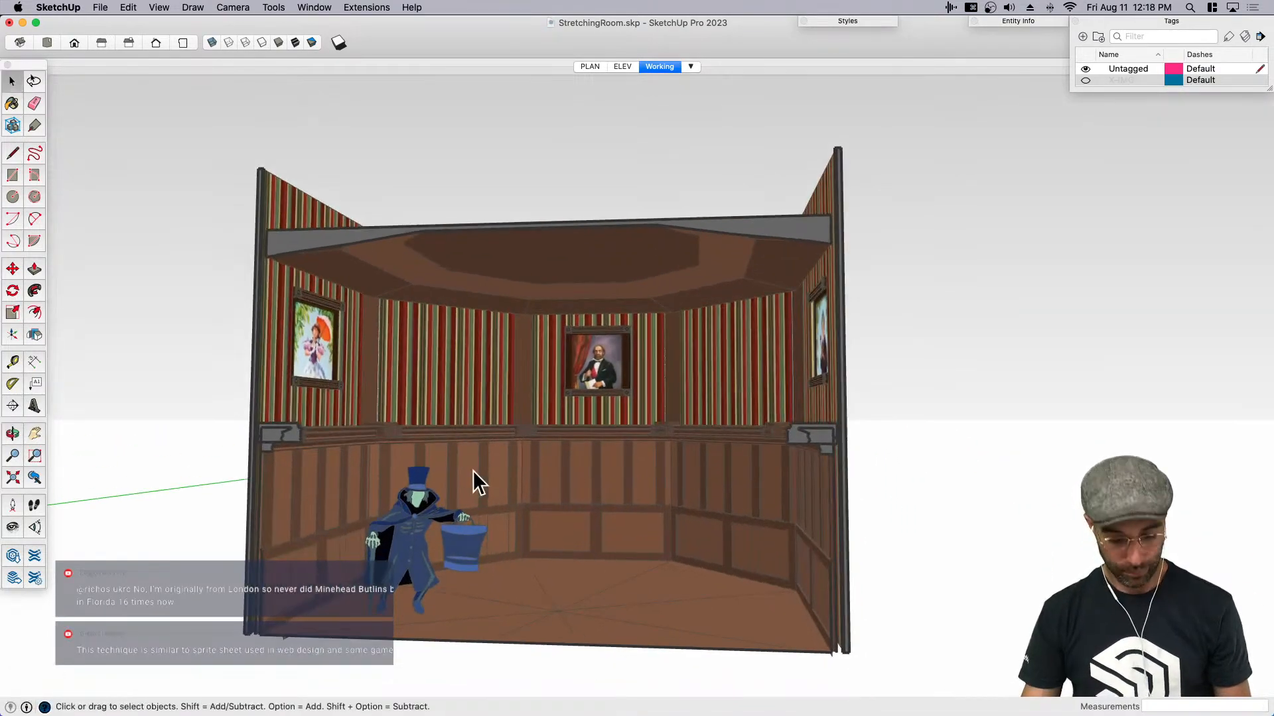
pyautogui.press('super+s')
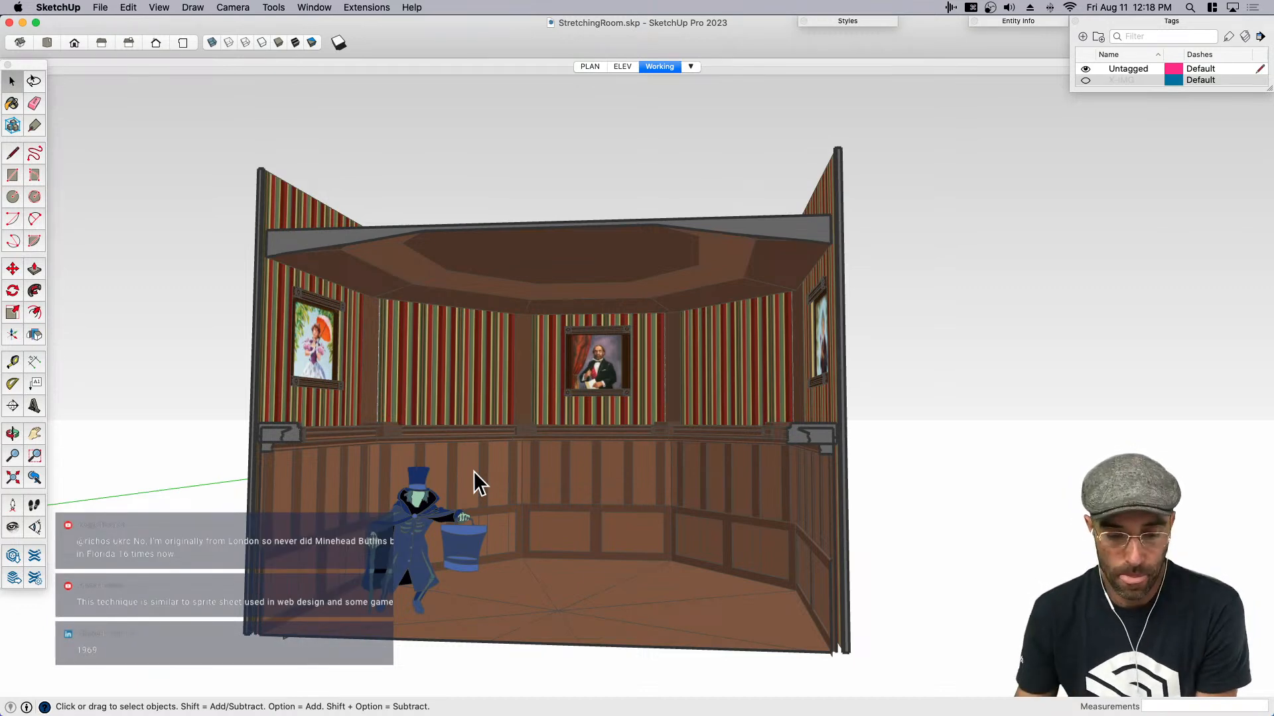
# - Frame the cutaway room from the front so the portraits on both side walls are in view
pyautogui.click(427, 528)
pyautogui.click(211, 517)
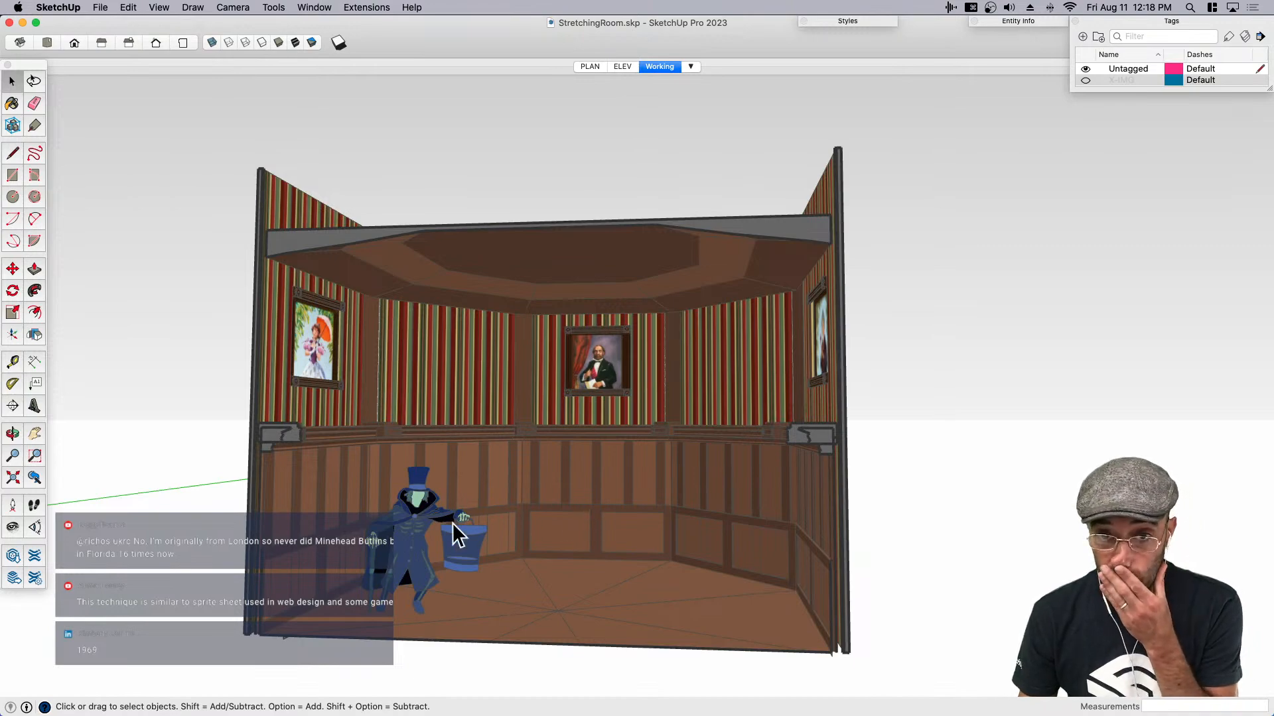
pyautogui.scroll(3, 458, 531)
pyautogui.moveTo(447, 535); pyautogui.dragTo(590, 518, button='middle')
pyautogui.scroll(-6, 574, 515)
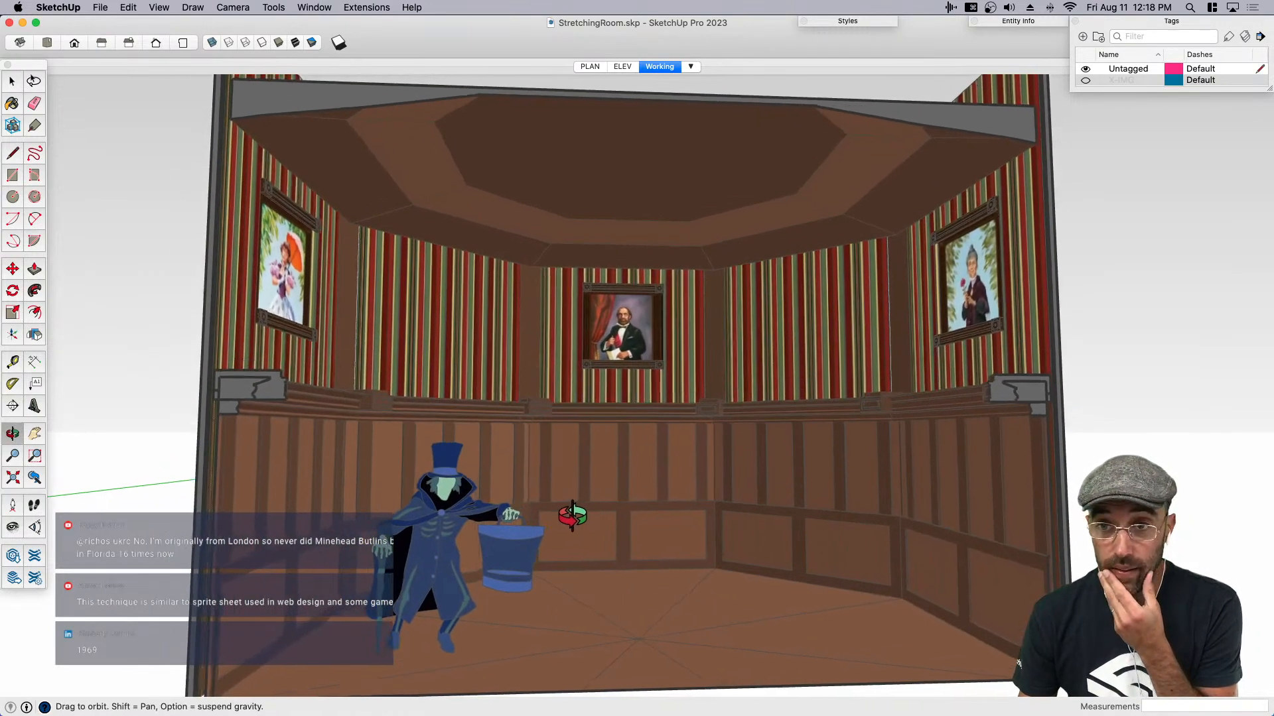
pyautogui.moveTo(719, 521); pyautogui.dragTo(708, 524, button='middle')
# - Set the shadow settings to light 79 and dark 80, and update the Working scene
pyautogui.click(317, 8)
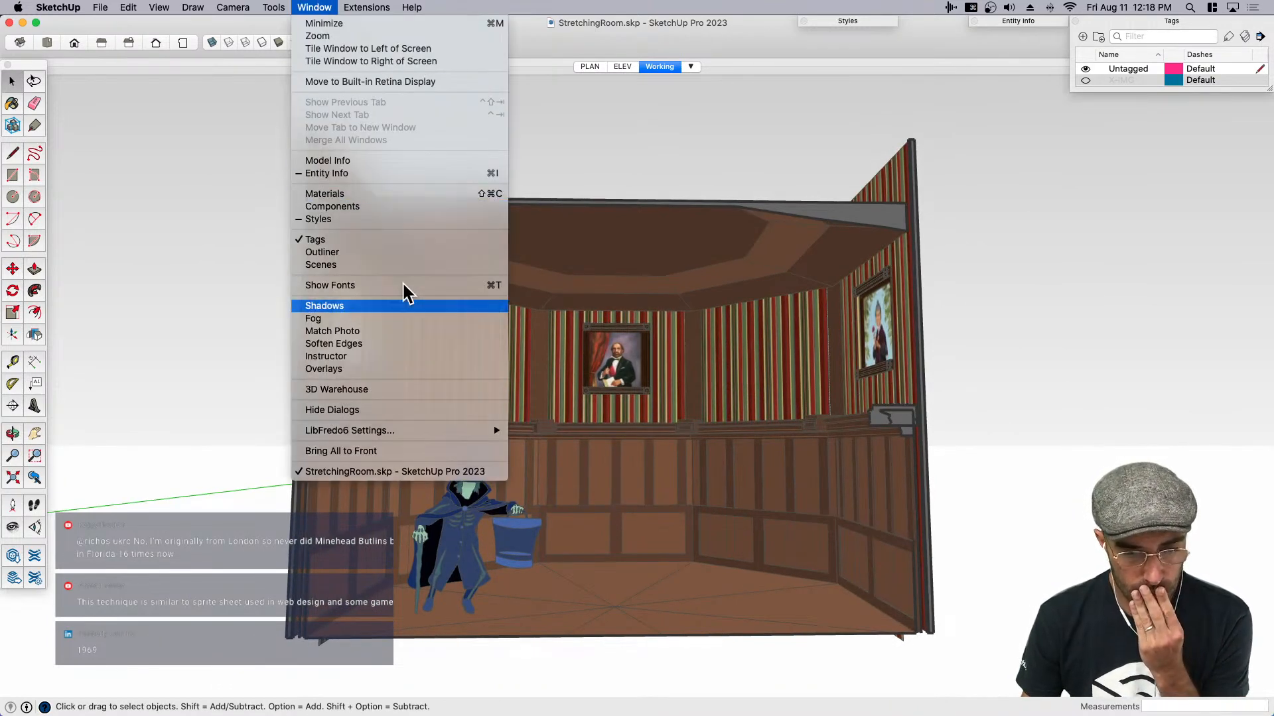
pyautogui.click(365, 306)
pyautogui.click(514, 37)
pyautogui.moveTo(451, 106)
pyautogui.mouseDown()
pyautogui.moveTo(444, 93)
pyautogui.moveTo(456, 94)
pyautogui.moveTo(450, 106)
pyautogui.mouseUp()
pyautogui.click(459, 93)
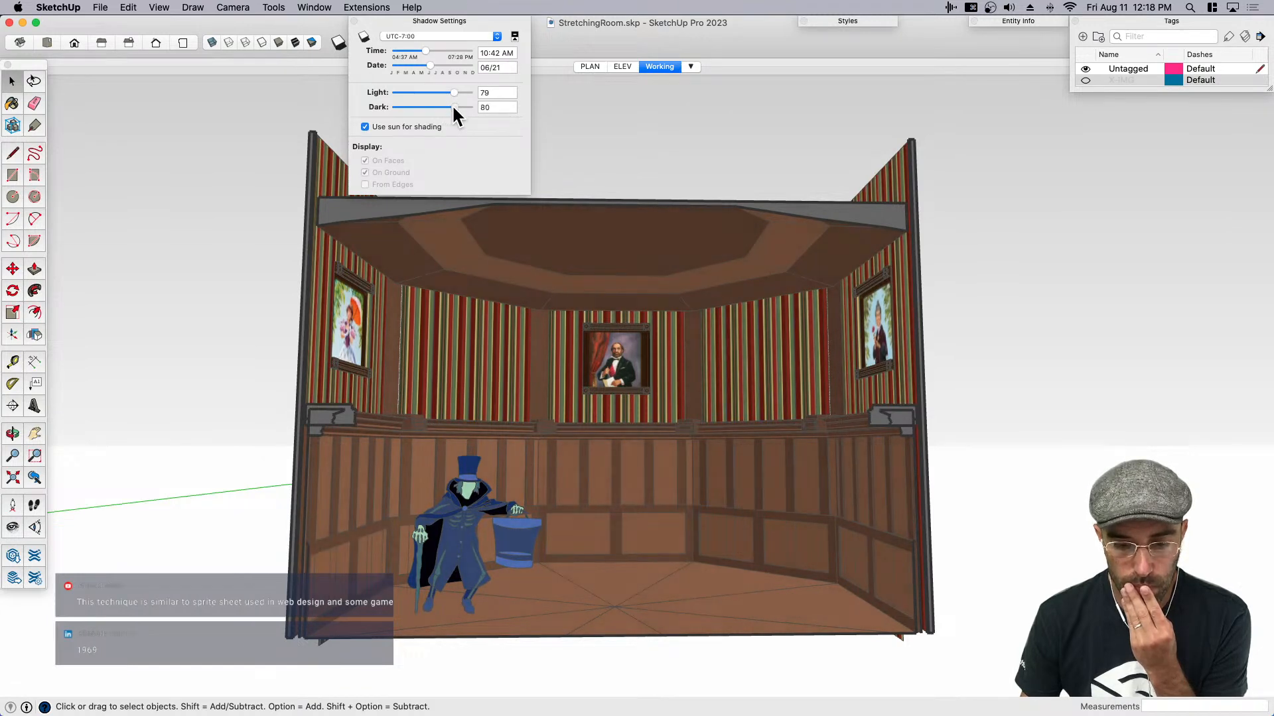
pyautogui.click(423, 19)
pyautogui.rightClick(659, 66)
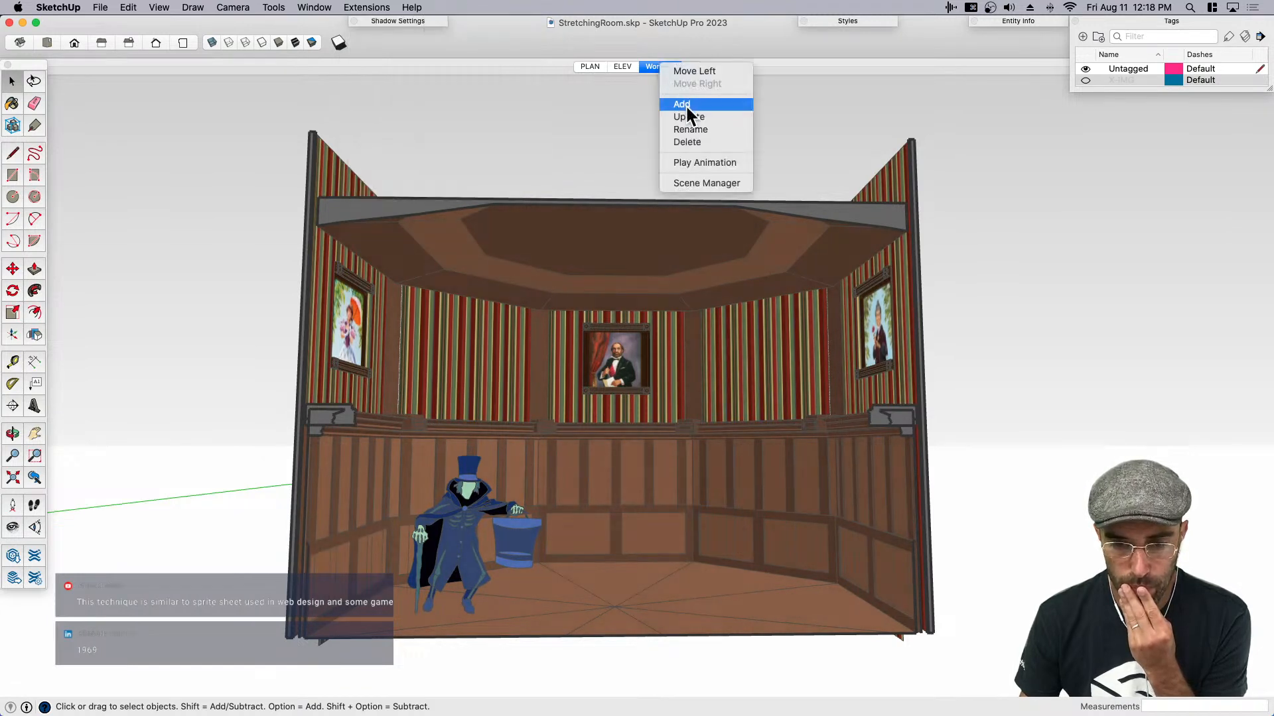
pyautogui.click(685, 115)
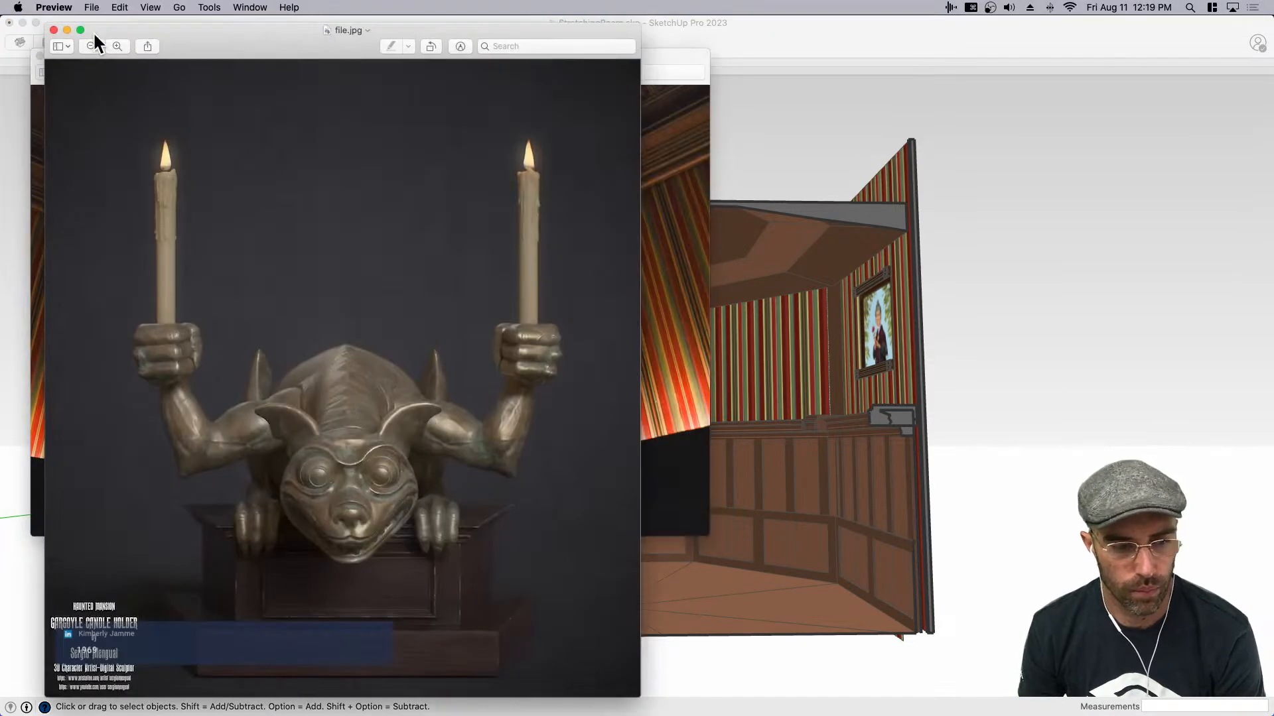
# - In Preview, close the stretching room photo and arrange the front and side gargoyle images side by side at reduced size
pyautogui.click(663, 185)
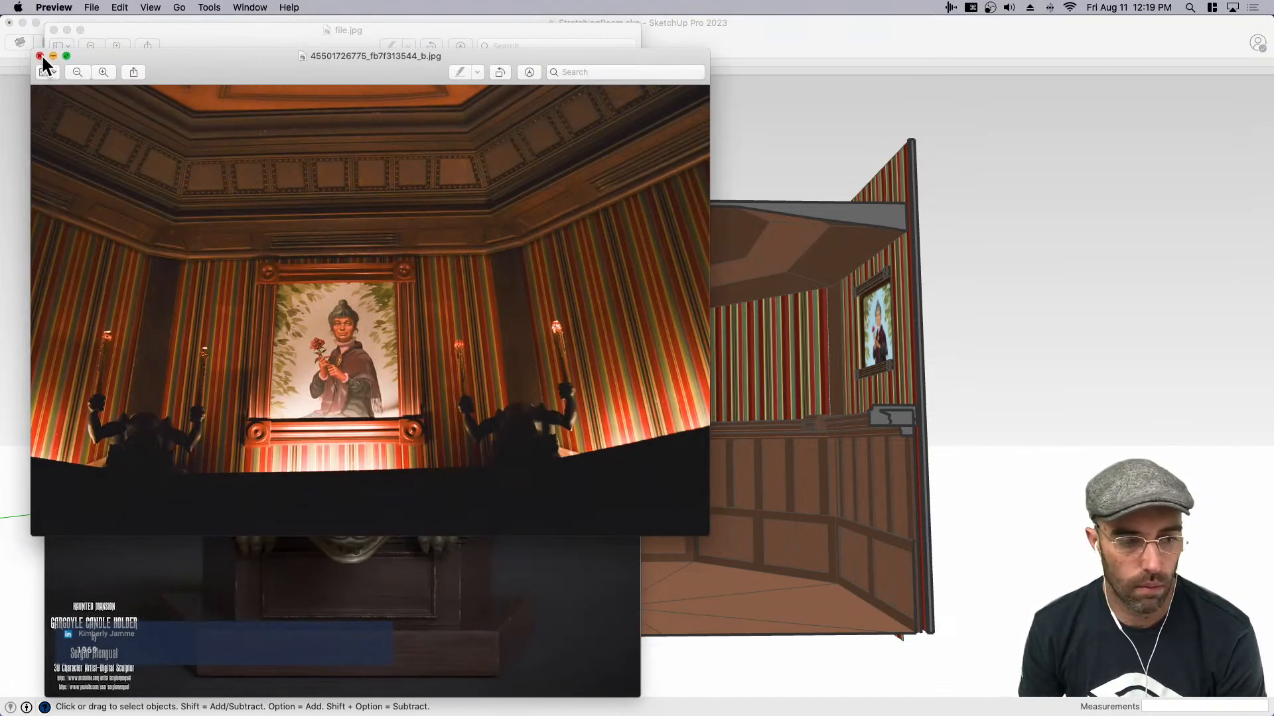
pyautogui.click(41, 54)
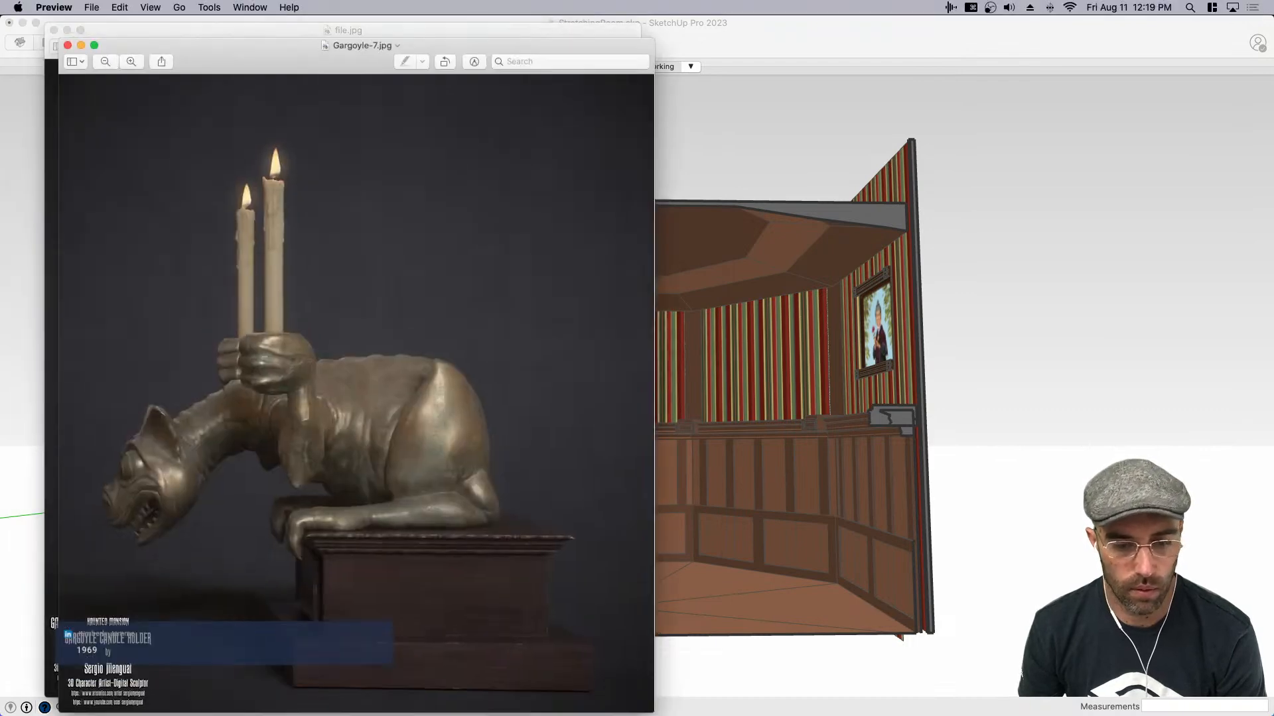
pyautogui.moveTo(215, 63); pyautogui.dragTo(793, 55)
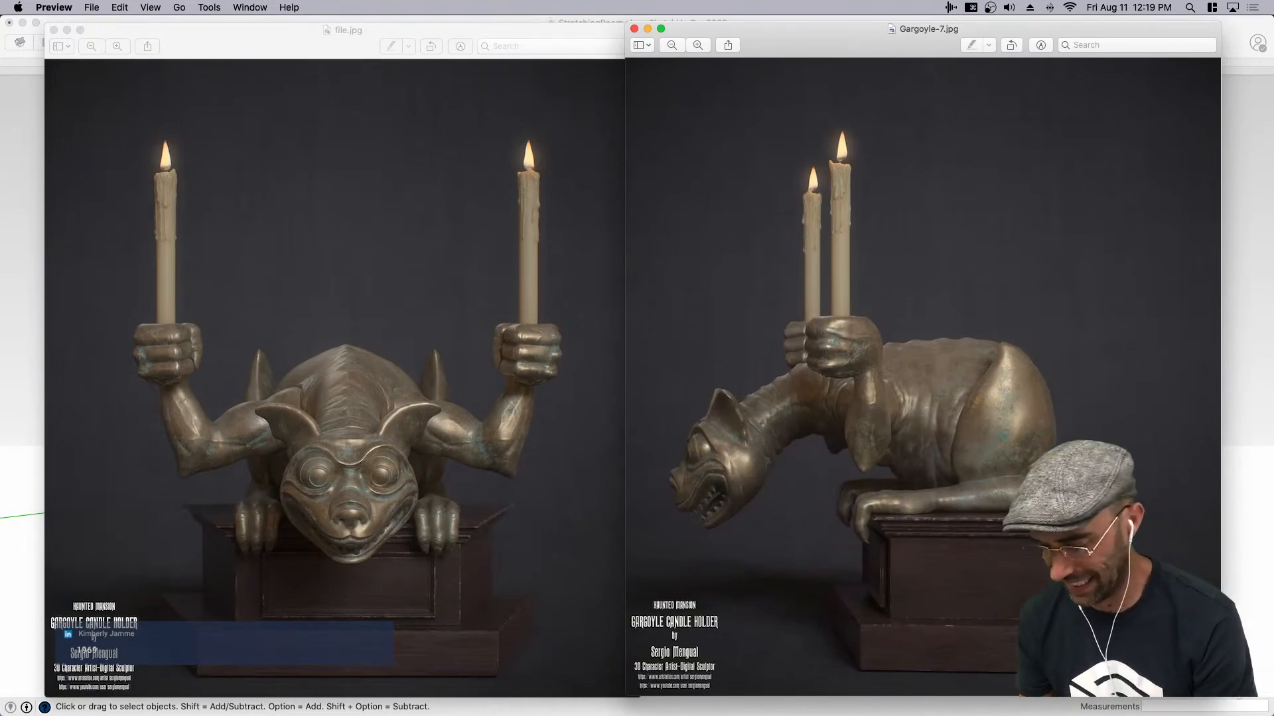
pyautogui.moveTo(1220, 696); pyautogui.dragTo(1060, 488)
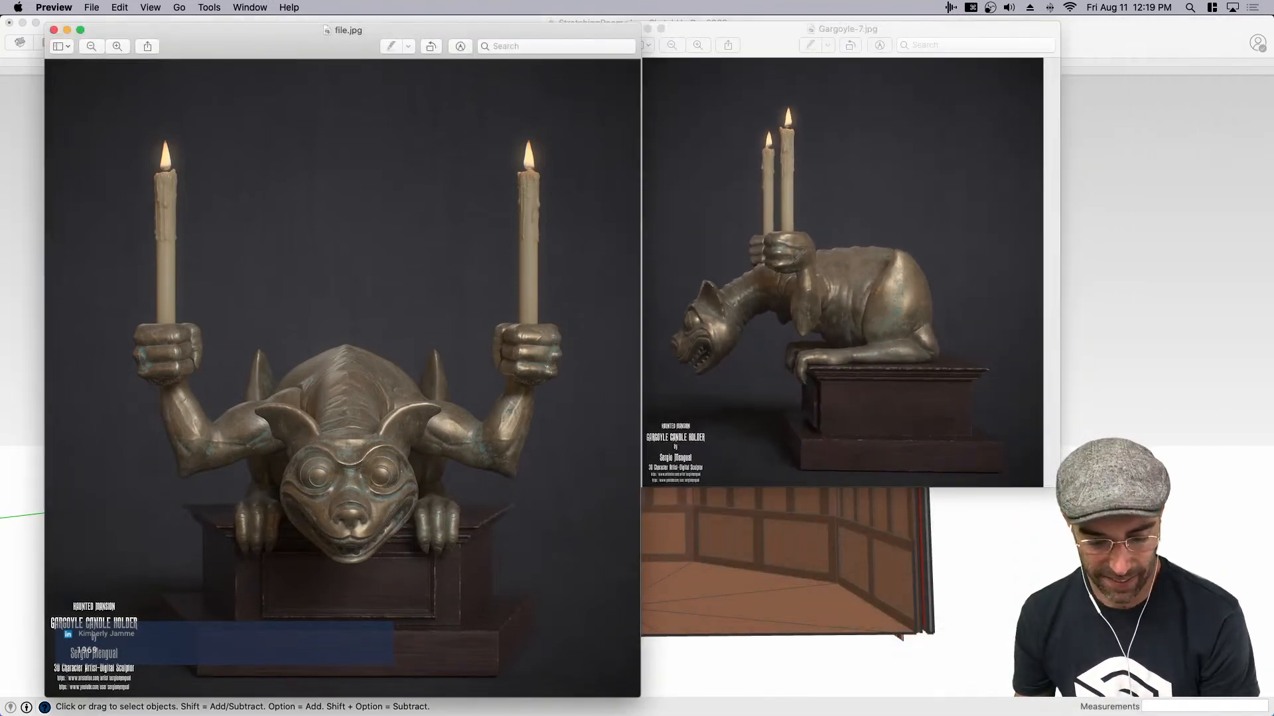
pyautogui.moveTo(634, 691)
pyautogui.mouseDown()
pyautogui.moveTo(631, 461)
pyautogui.moveTo(619, 486)
pyautogui.mouseUp()
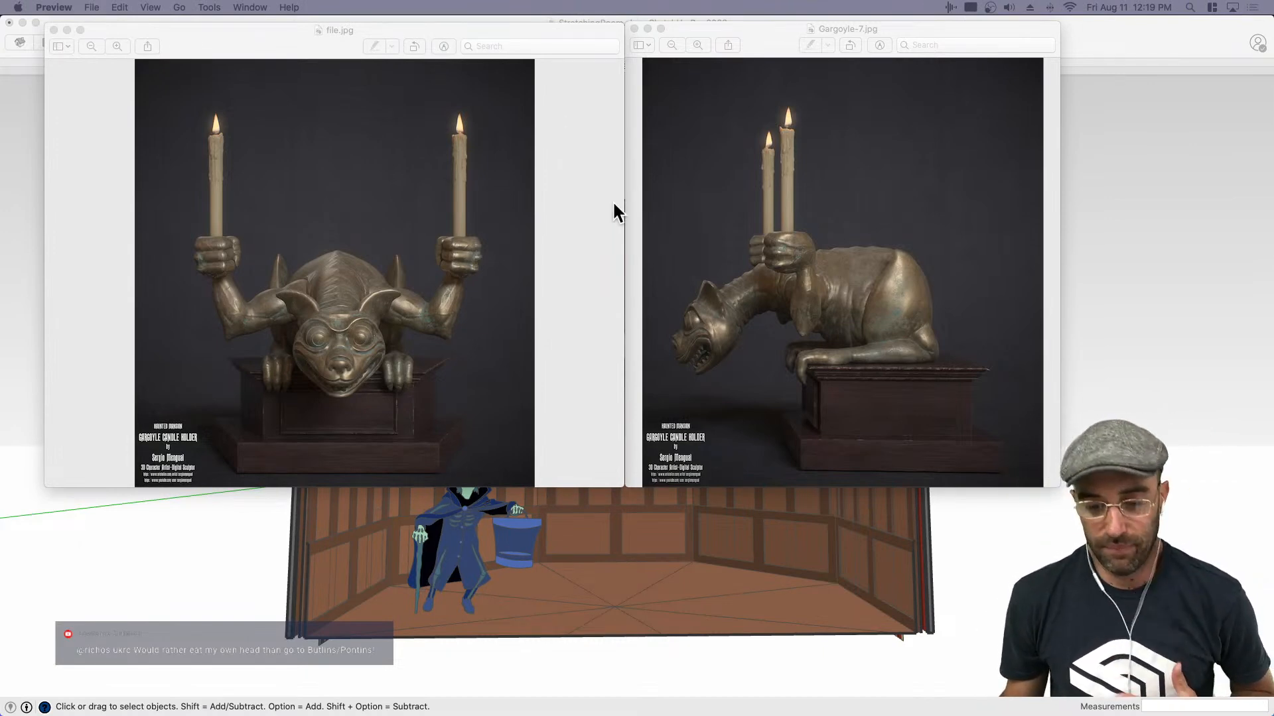
# - Shrink both gargoyle image windows further to matching heights and switch back to SketchUp
pyautogui.click(660, 258)
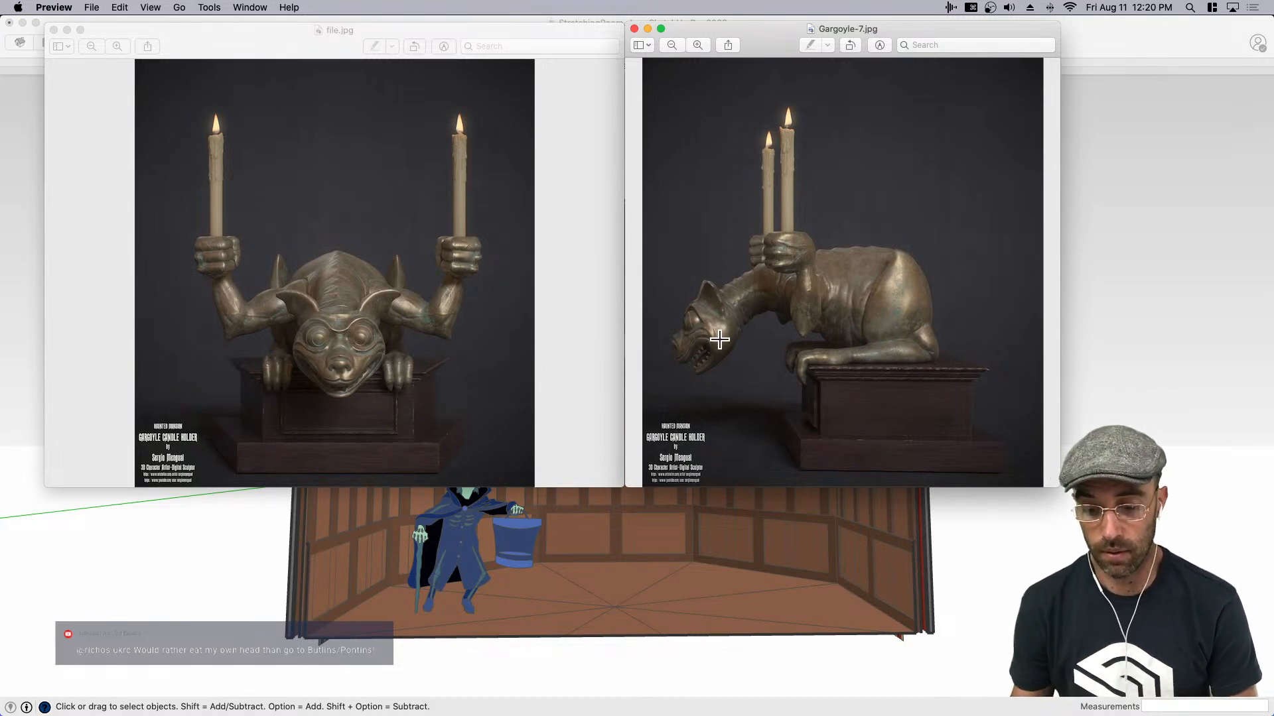
pyautogui.moveTo(1056, 484); pyautogui.dragTo(1010, 420)
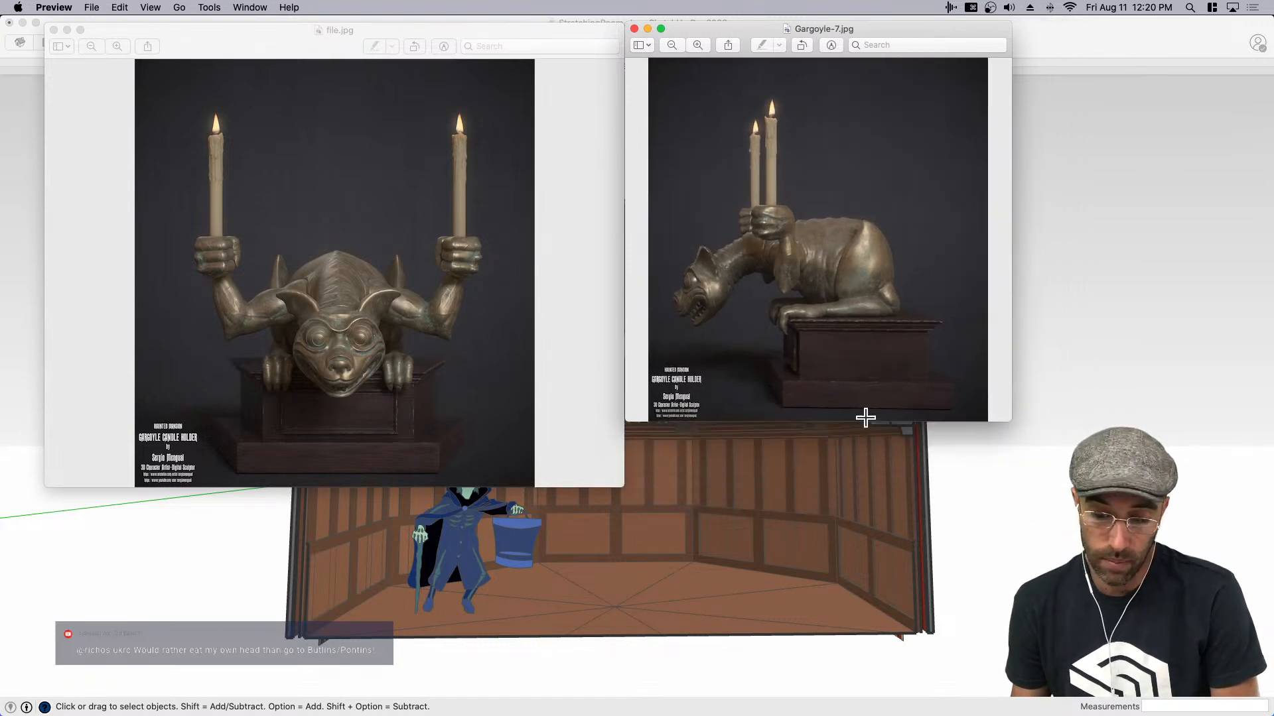
pyautogui.click(614, 479)
pyautogui.moveTo(615, 486); pyautogui.dragTo(599, 420)
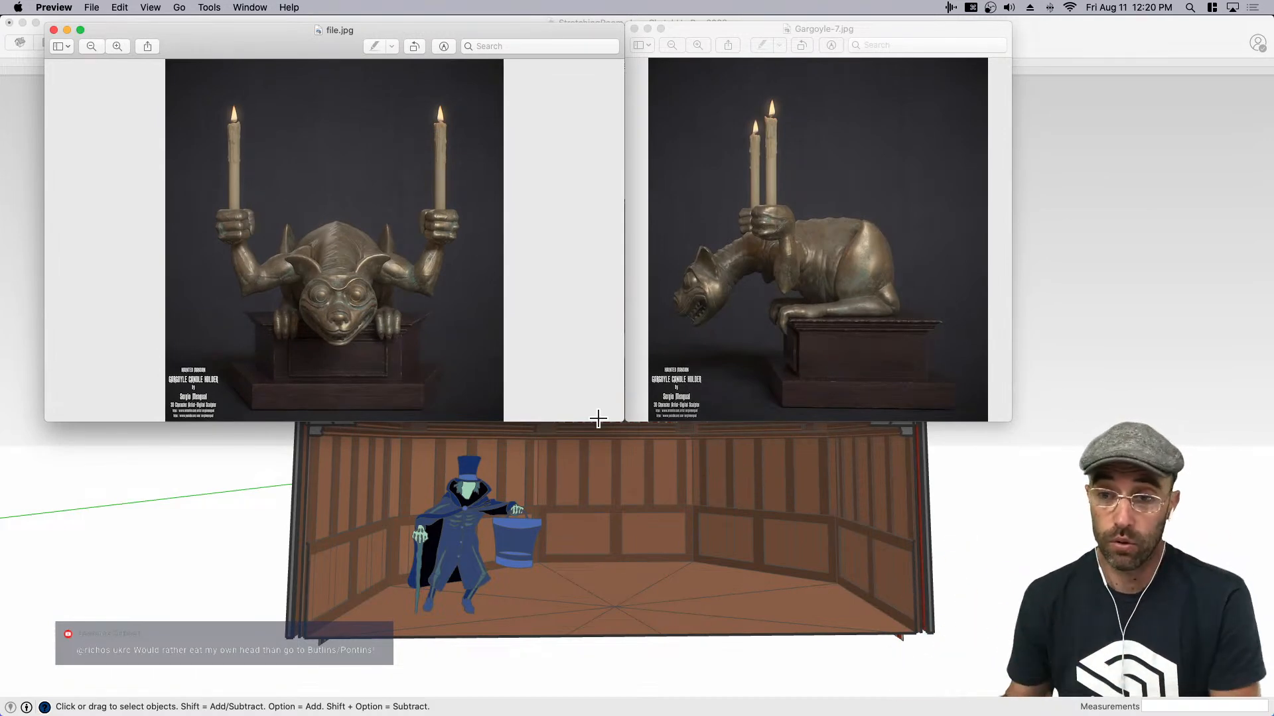
pyautogui.click(755, 350)
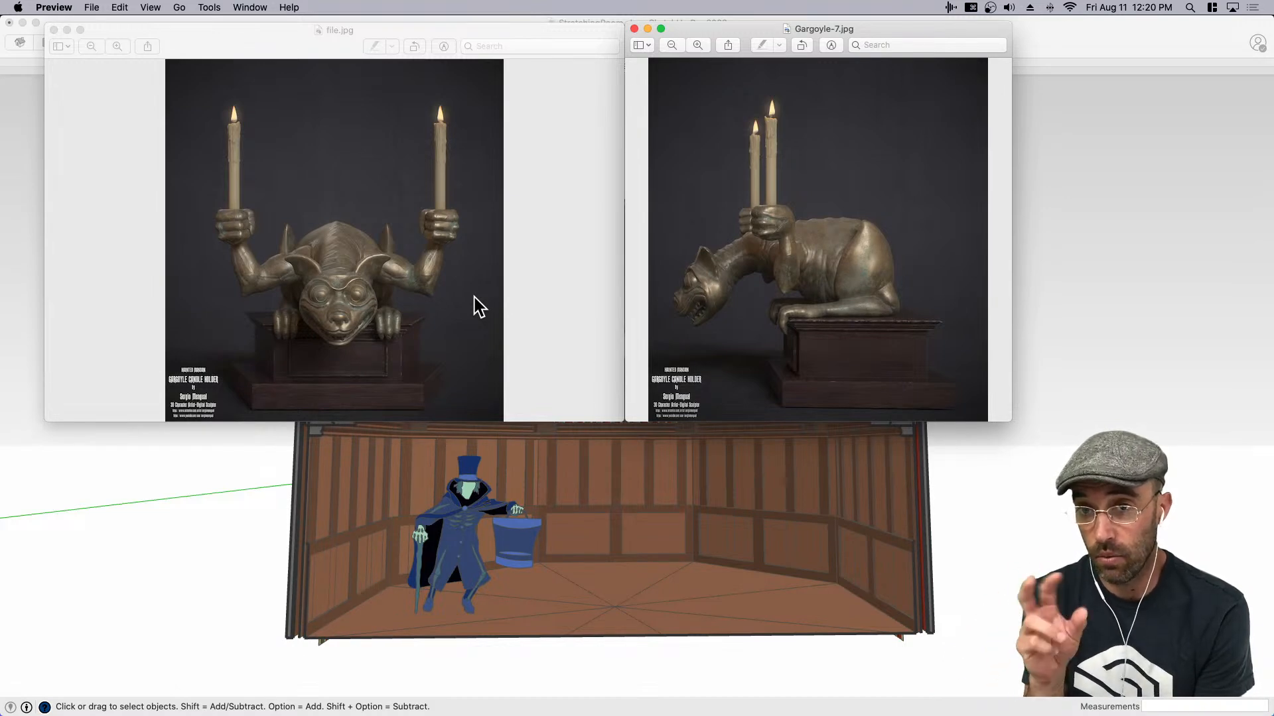
pyautogui.click(986, 490)
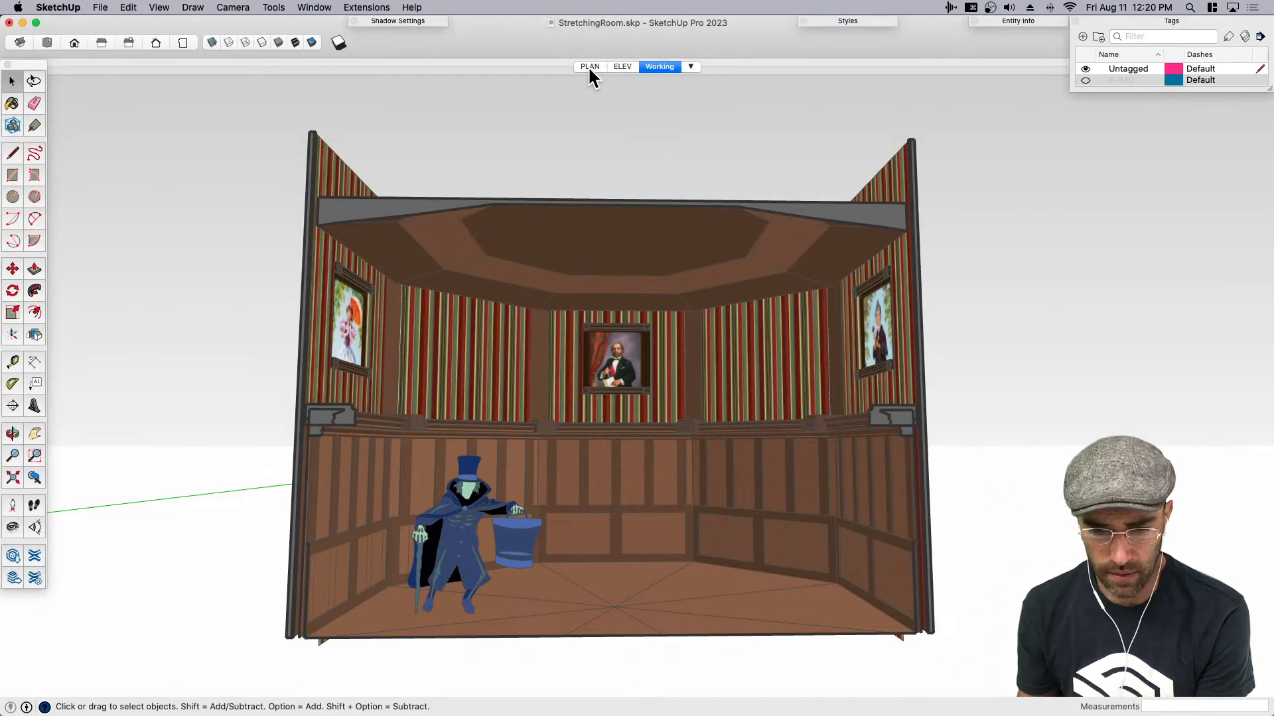
# - Review the model against the blueprints in the PLAN and ELEV scenes, and return to the Working scene
pyautogui.click(589, 67)
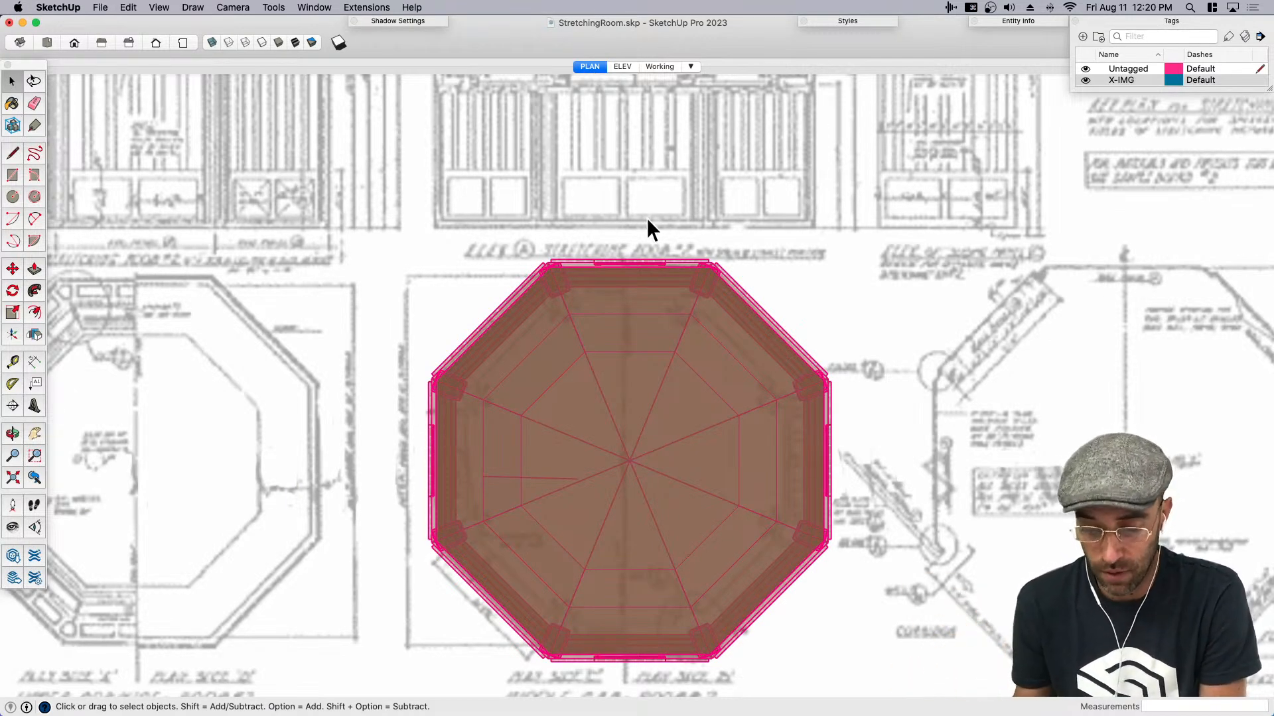
pyautogui.scroll(-2, 651, 243)
pyautogui.click(623, 66)
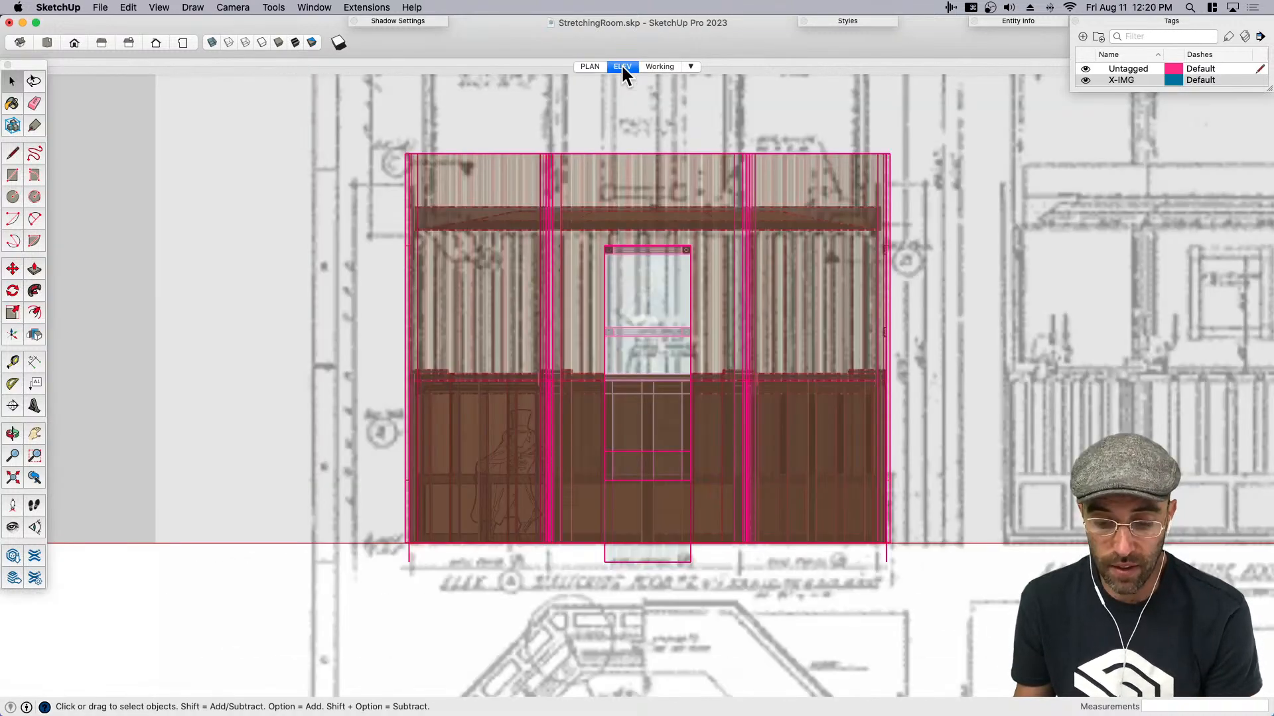
pyautogui.scroll(3, 603, 521)
pyautogui.scroll(-2, 592, 502)
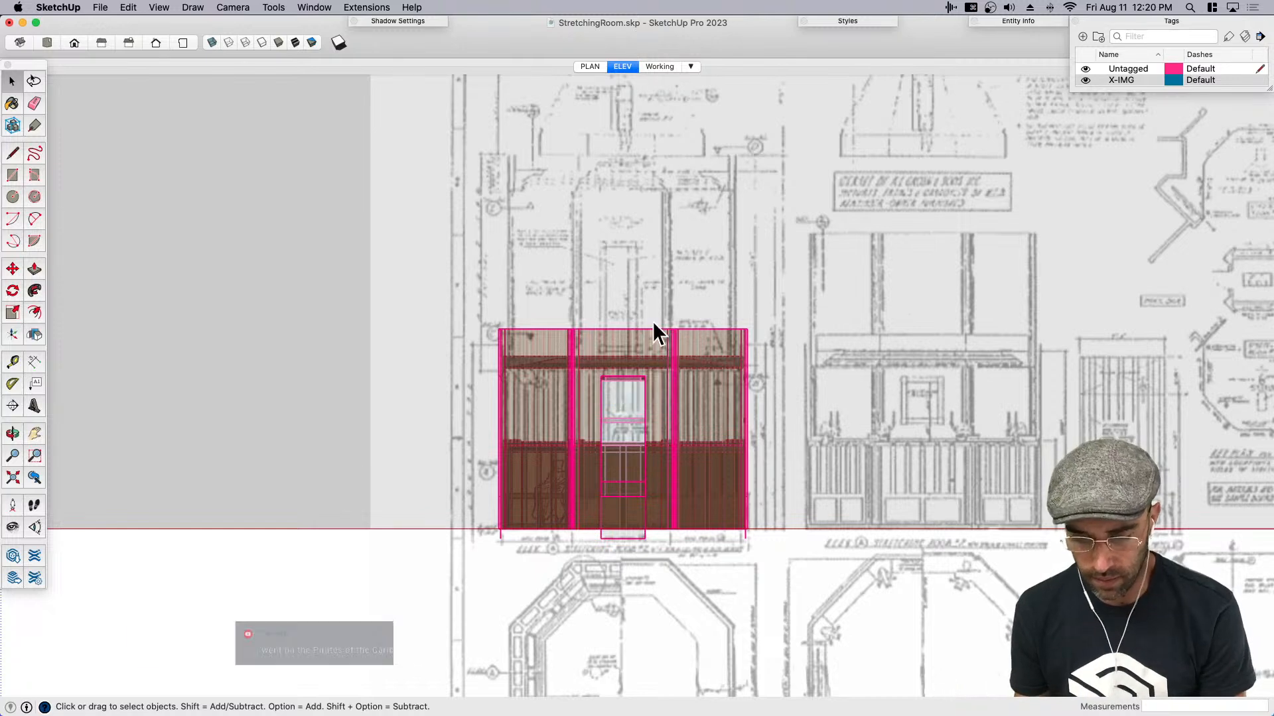
pyautogui.scroll(-2, 666, 351)
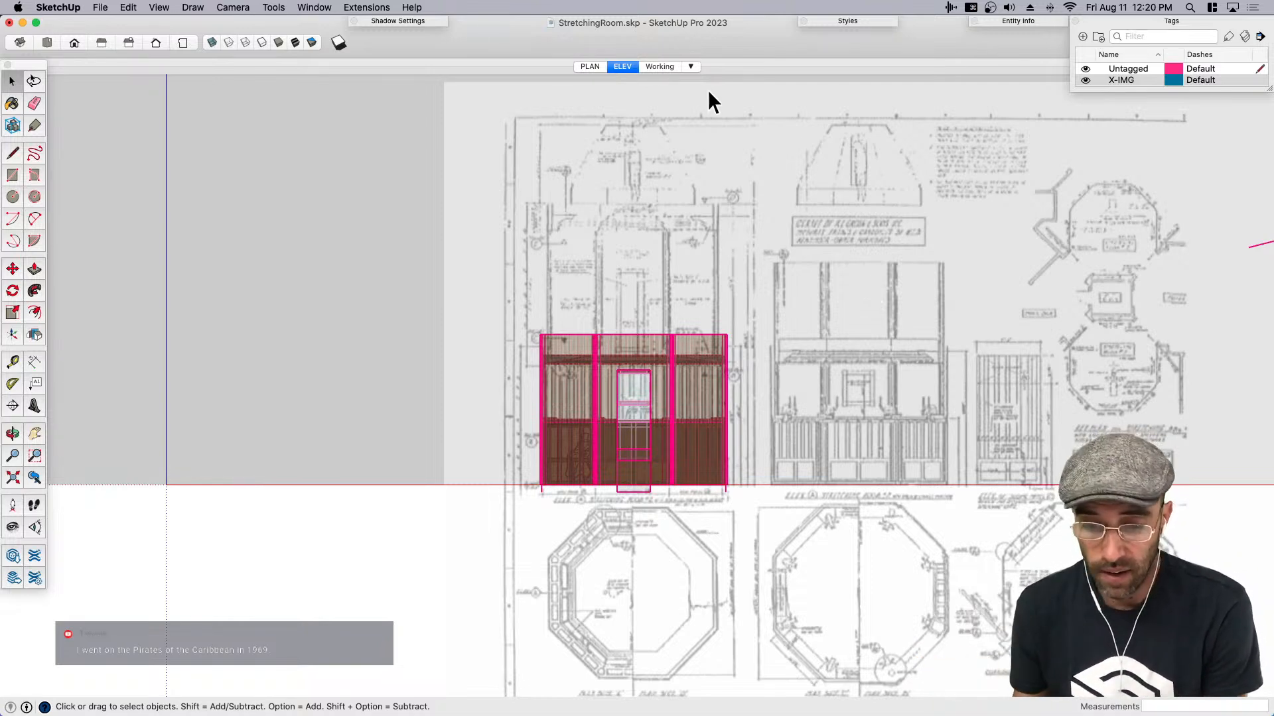
pyautogui.click(658, 67)
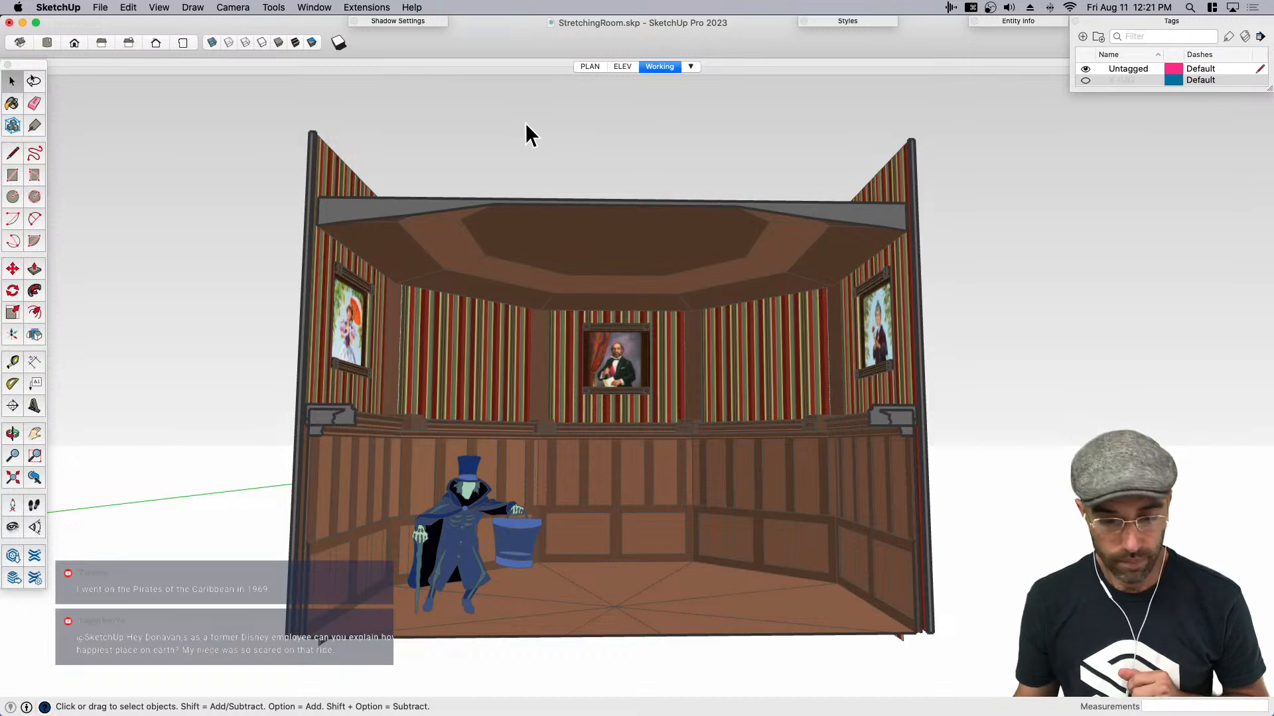
# - Start a new model and place the front-view gargoyle image flat on the ground beside the scale figure
pyautogui.press('super+n')
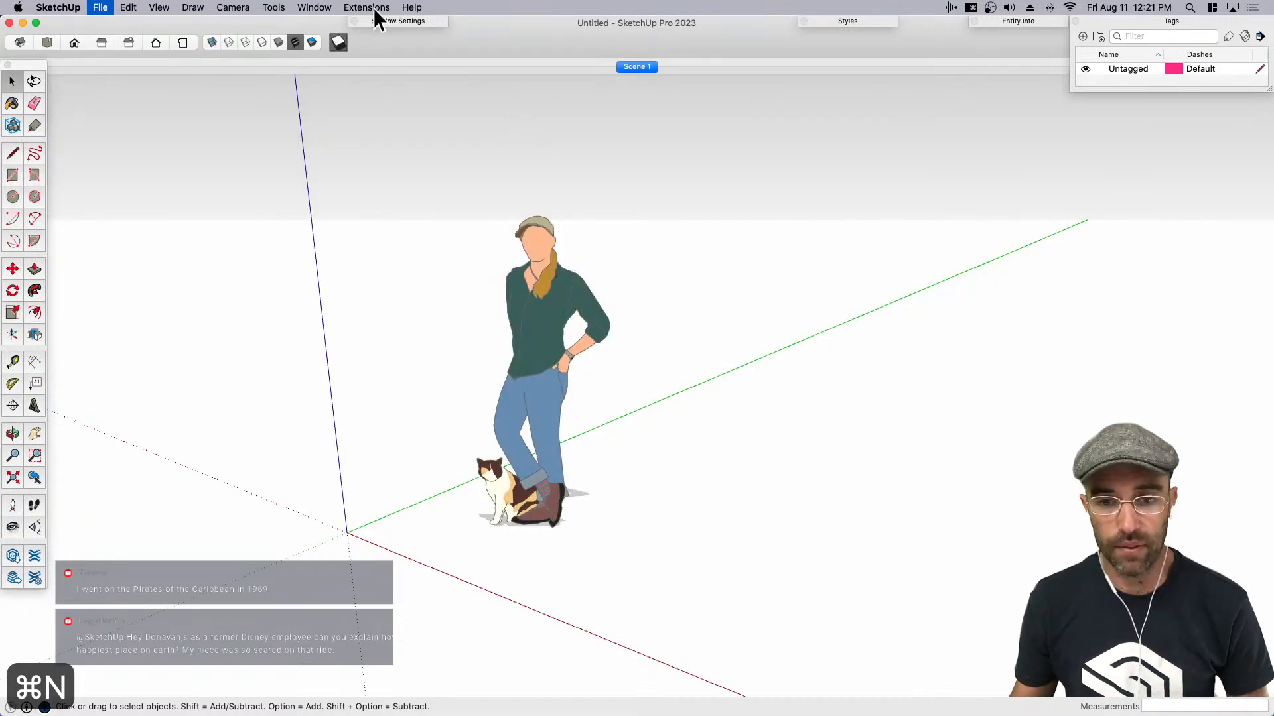
pyautogui.click(28, 2)
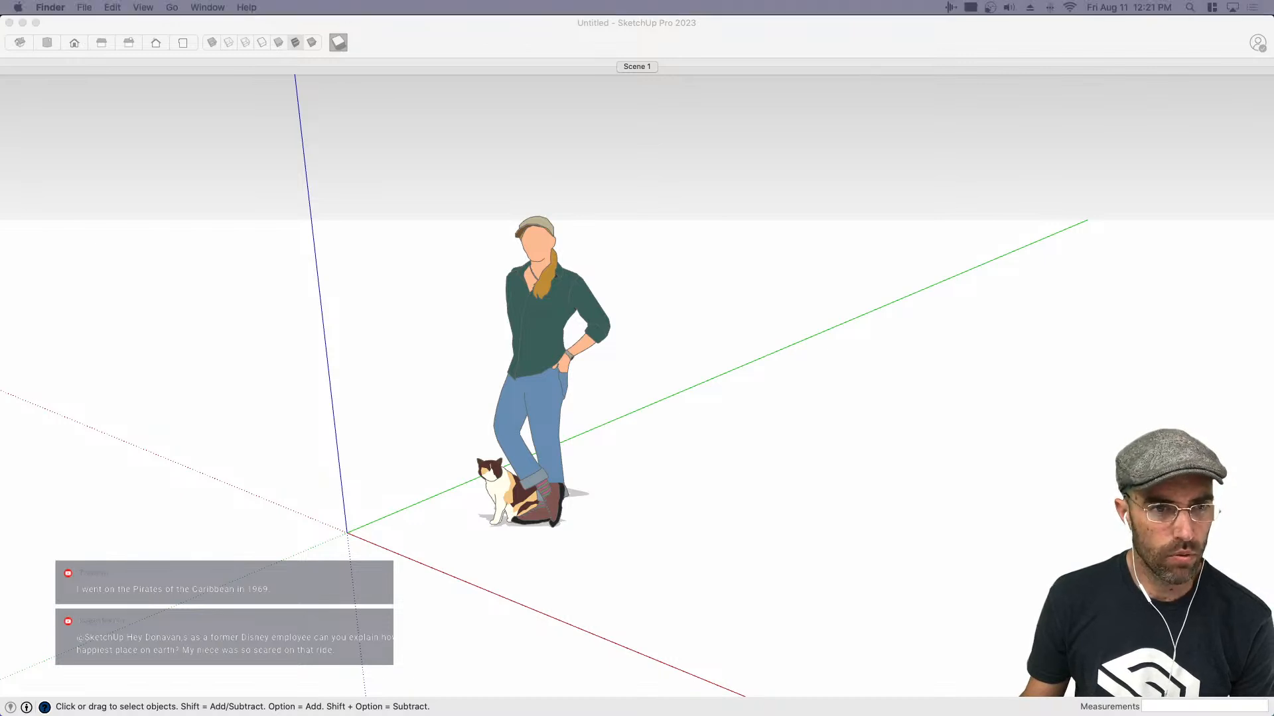
pyautogui.moveTo(0, 67)
pyautogui.mouseDown()
pyautogui.moveTo(663, 447)
pyautogui.moveTo(692, 528)
pyautogui.mouseUp()
pyautogui.scroll(-3, 692, 528)
pyautogui.click(659, 517)
pyautogui.click(1052, 392)
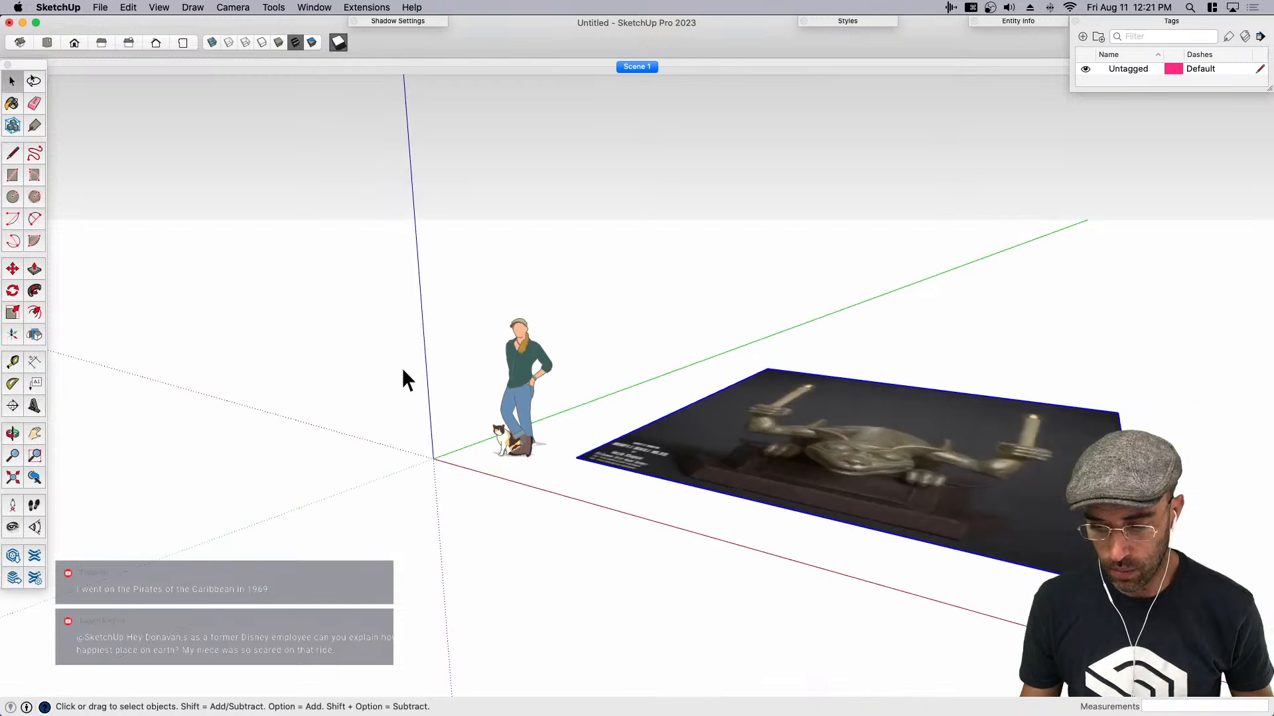
# - Place the side-view gargoyle image beside the front view and scale it uniformly by about 23.83 to match its size
pyautogui.moveTo(407, 378); pyautogui.dragTo(611, 528, button='middle')
pyautogui.moveTo(0, 100)
pyautogui.mouseDown()
pyautogui.moveTo(532, 233)
pyautogui.moveTo(902, 405)
pyautogui.mouseUp()
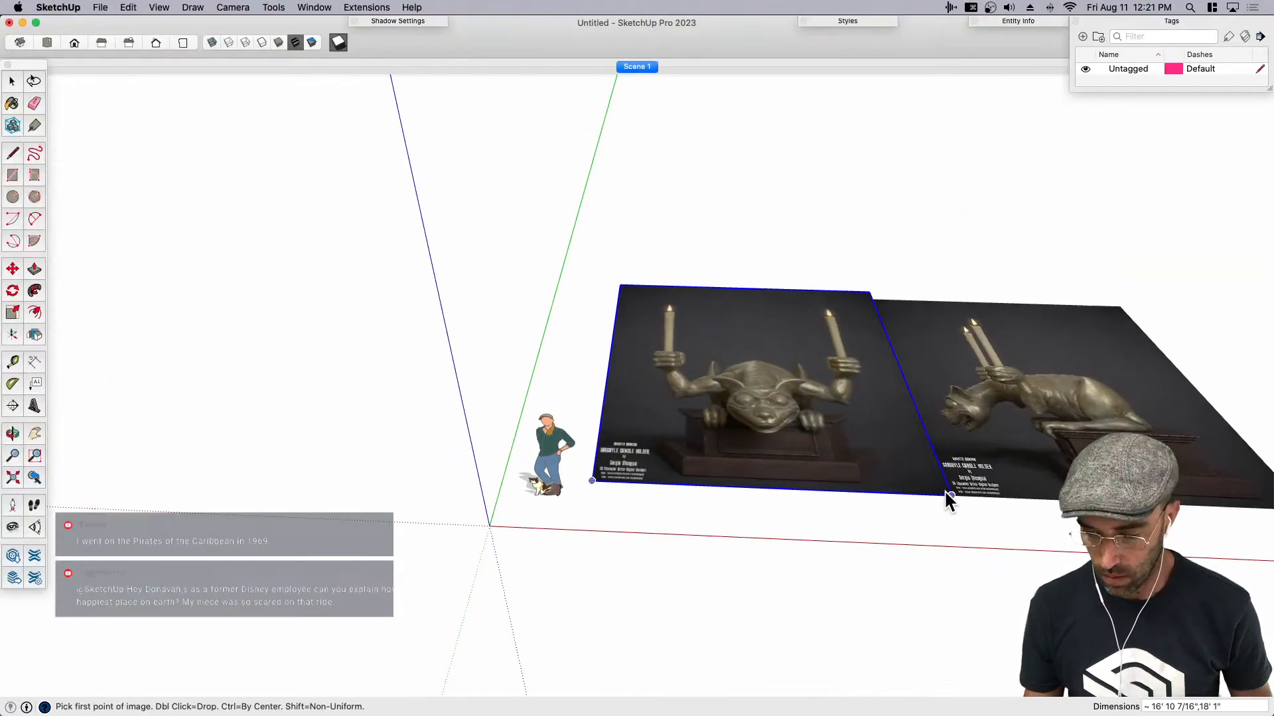
pyautogui.press('Escape')
pyautogui.moveTo(989, 385); pyautogui.dragTo(874, 440, button='middle')
pyautogui.press('s')
pyautogui.click(873, 440)
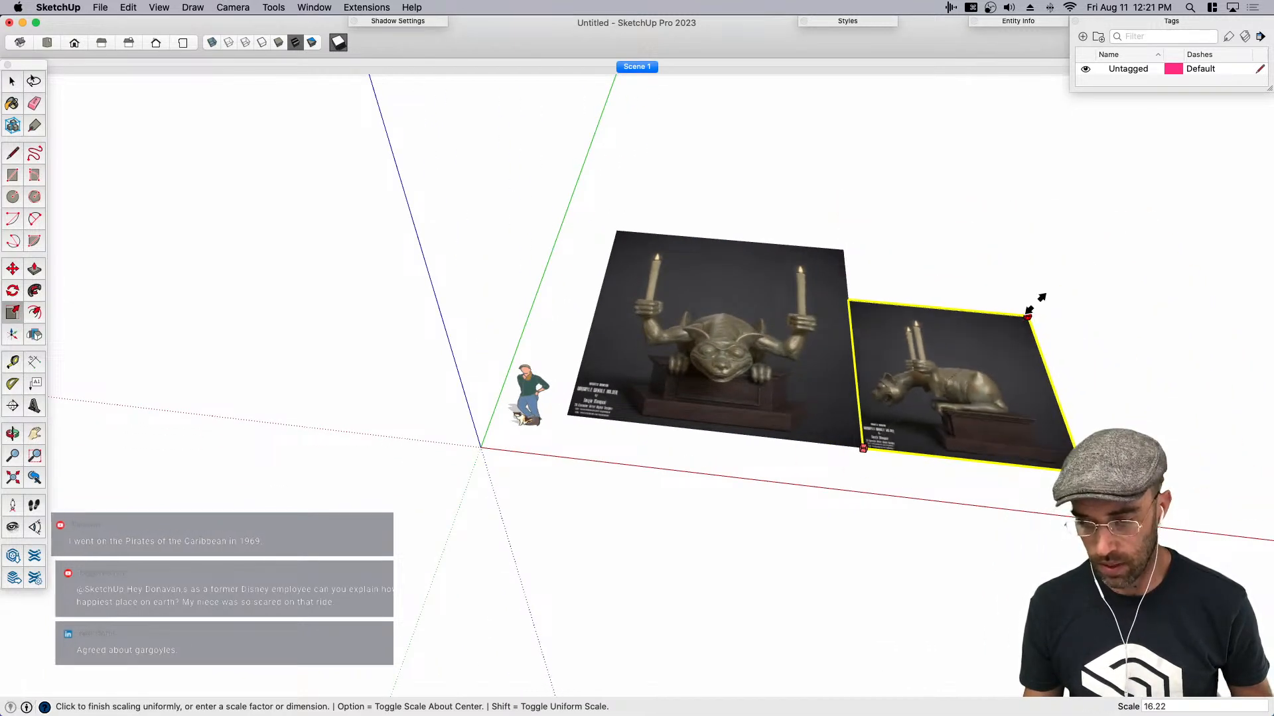
pyautogui.click(1088, 268)
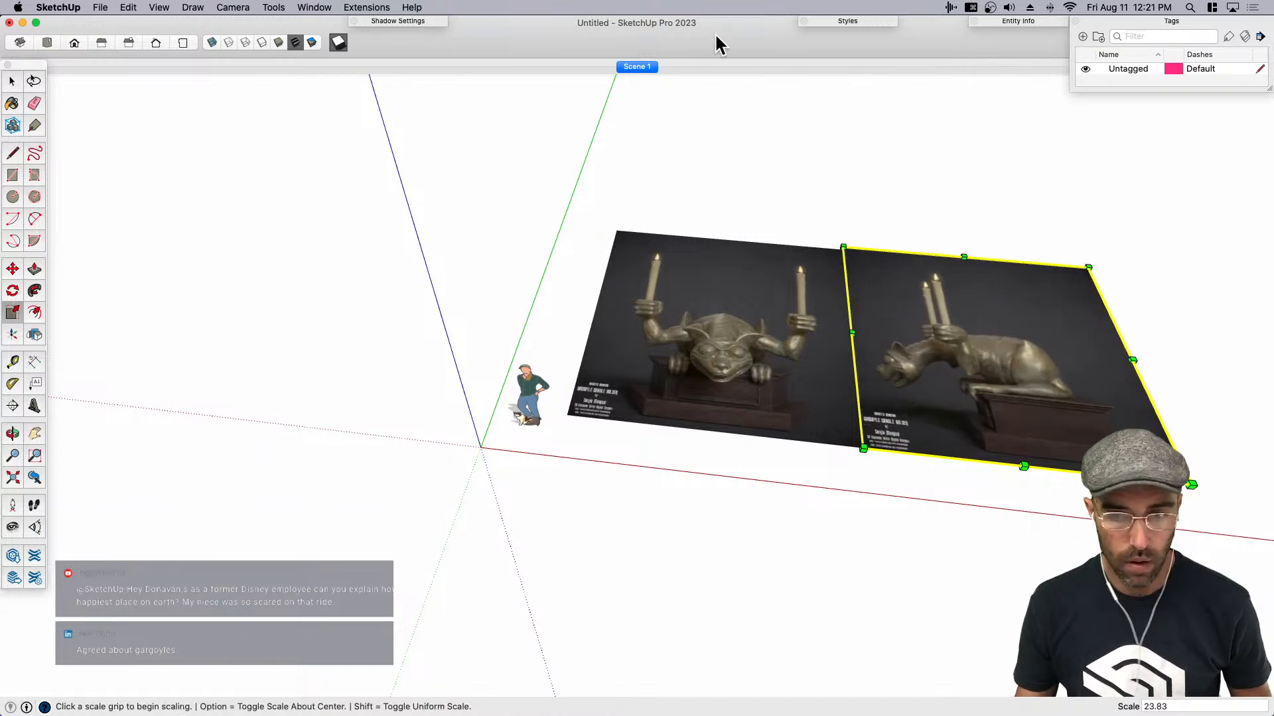
# - Apply the Drafting style to the model and set its profile width to 2
pyautogui.click(849, 21)
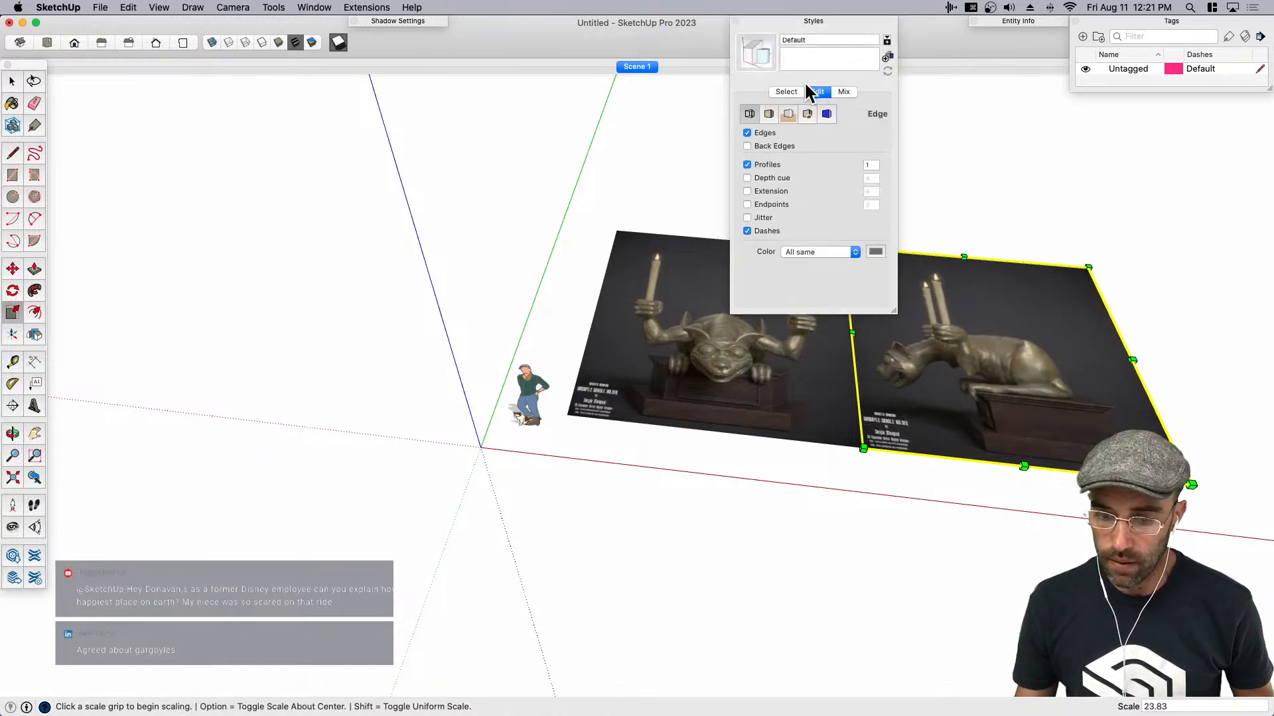
pyautogui.click(786, 91)
pyautogui.click(762, 189)
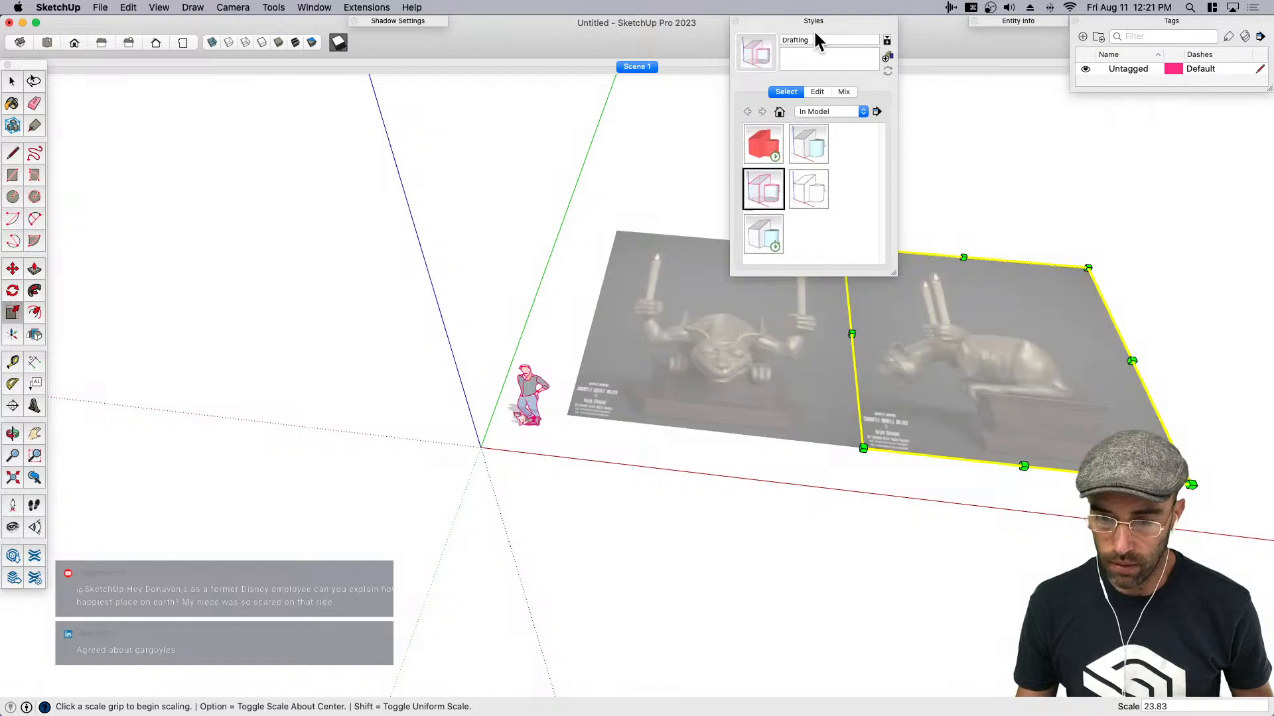
pyautogui.click(817, 92)
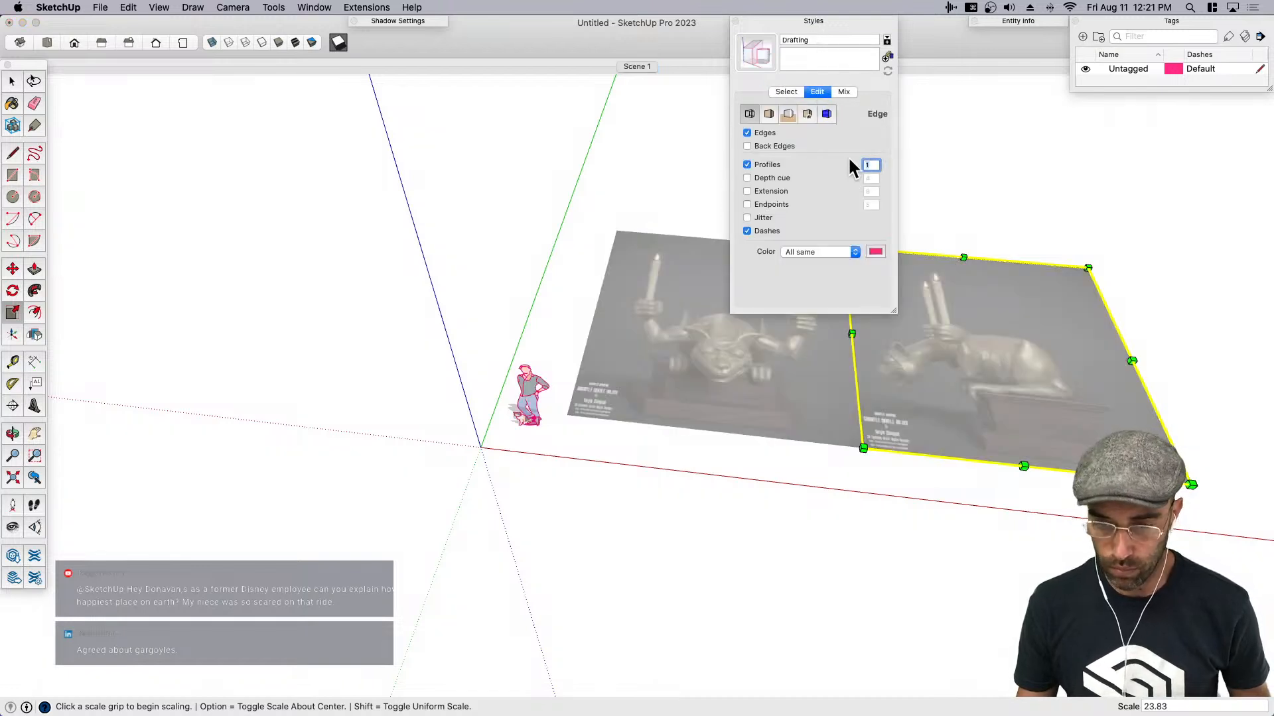
pyautogui.click(812, 21)
# - Set the camera to parallel projection looking straight down on both gargoyle images
pyautogui.click(229, 7)
pyautogui.click(262, 69)
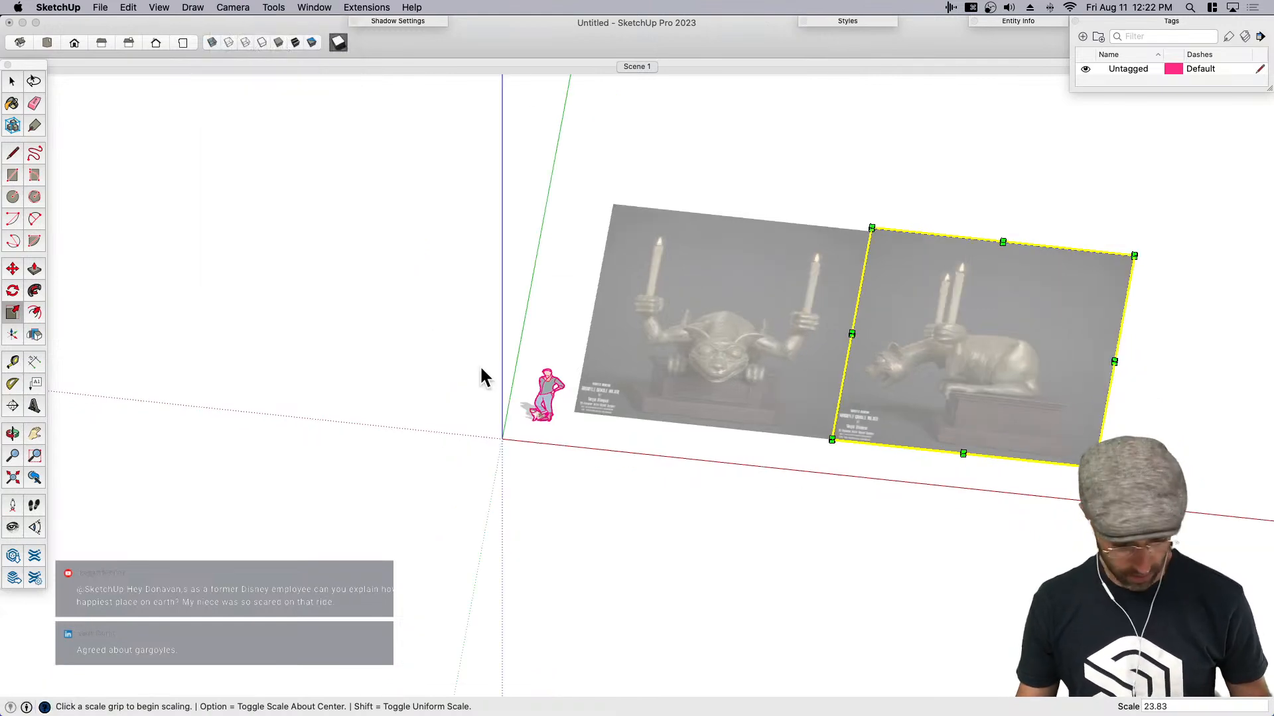
pyautogui.press('super+1')
# - Draw a straight reference line from the top of the front-view pedestal across the side-view image
pyautogui.press('space')
pyautogui.click(579, 438)
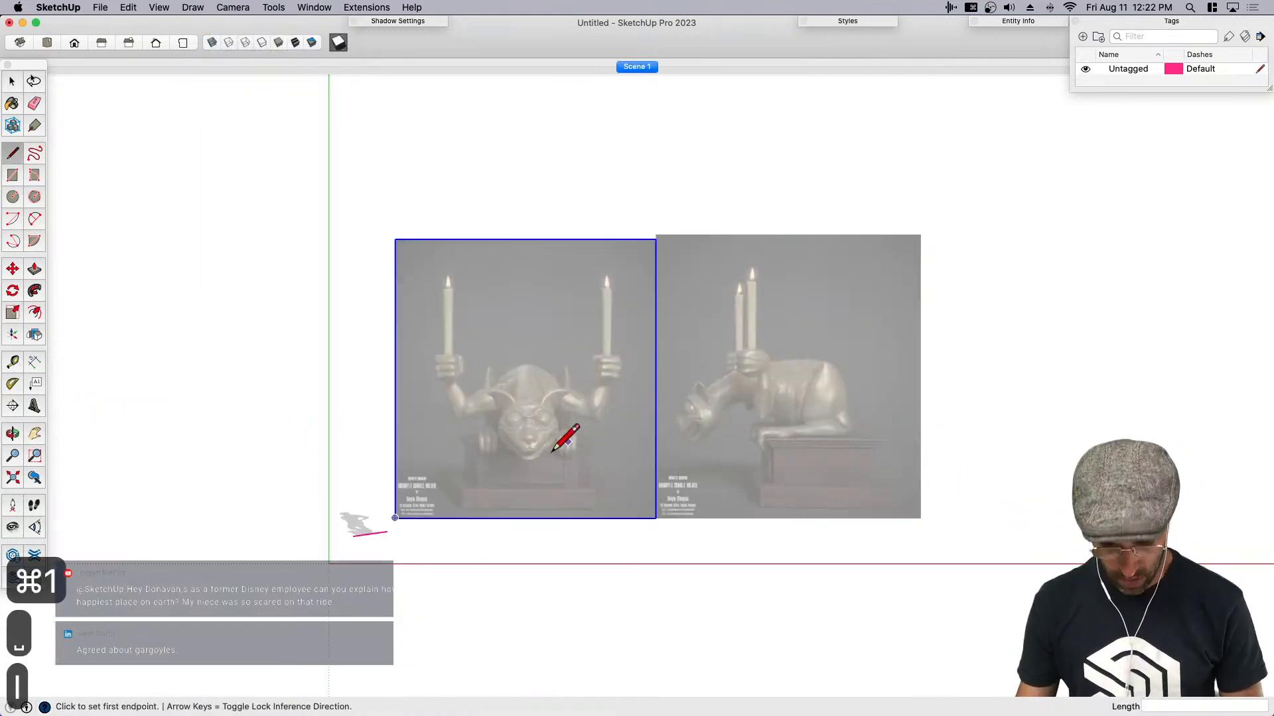
pyautogui.press('l')
pyautogui.scroll(5, 511, 436)
pyautogui.scroll(-3, 437, 425)
pyautogui.click(434, 428)
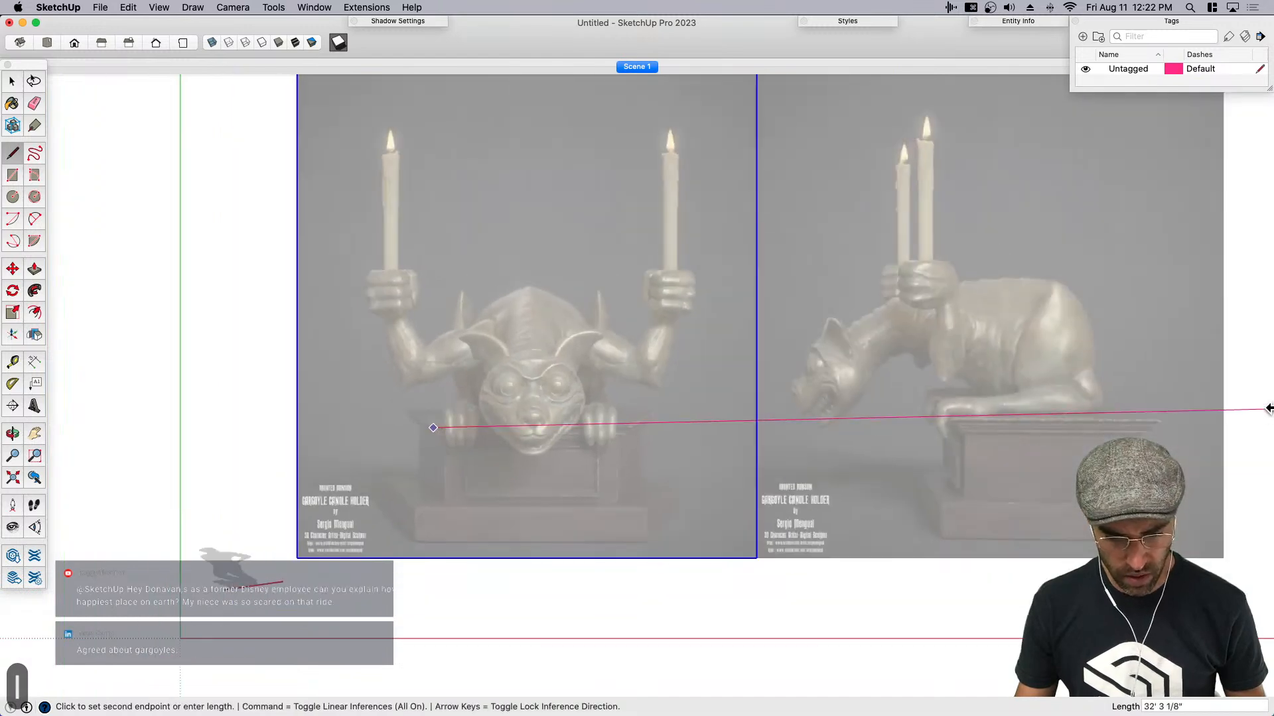
pyautogui.click(1238, 438)
# - Draw a horizontal reference line about 19' 5 7/8" long from the top of the front-view fist across the side-view image
pyautogui.press('space')
pyautogui.press('m')
pyautogui.scroll(6, 1021, 400)
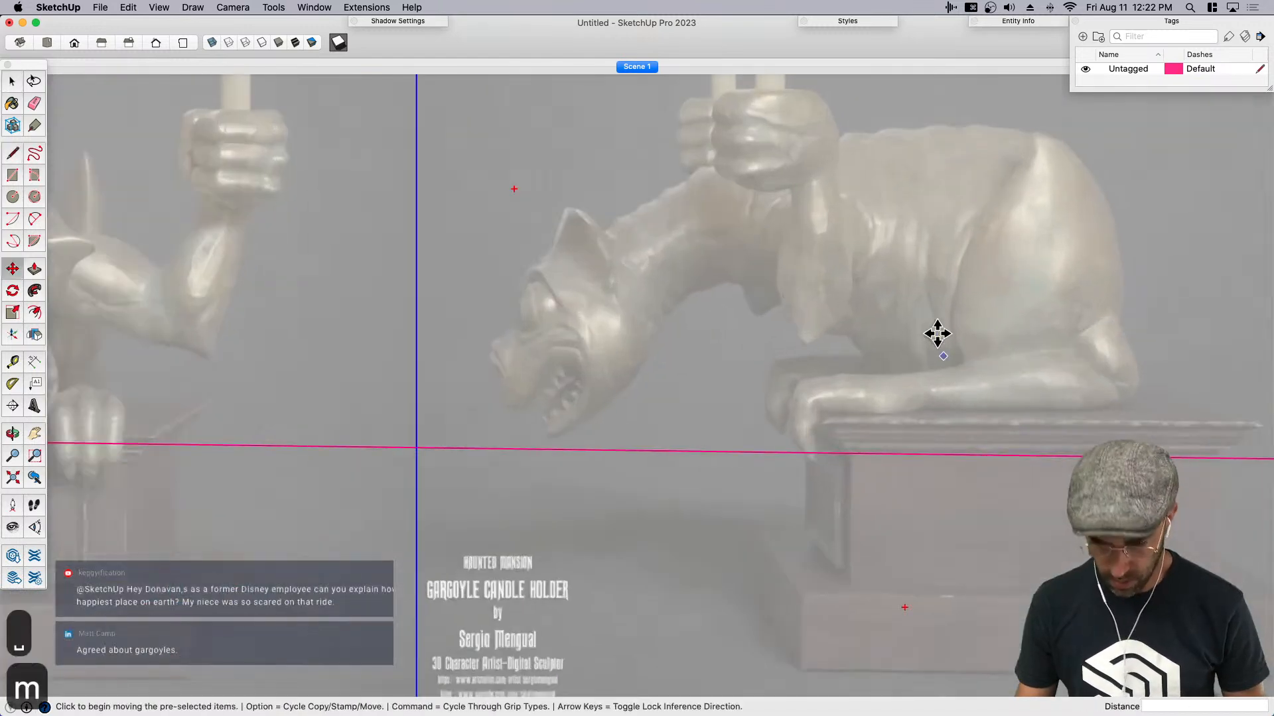
pyautogui.scroll(-5, 887, 398)
pyautogui.press('l')
pyautogui.scroll(5, 398, 177)
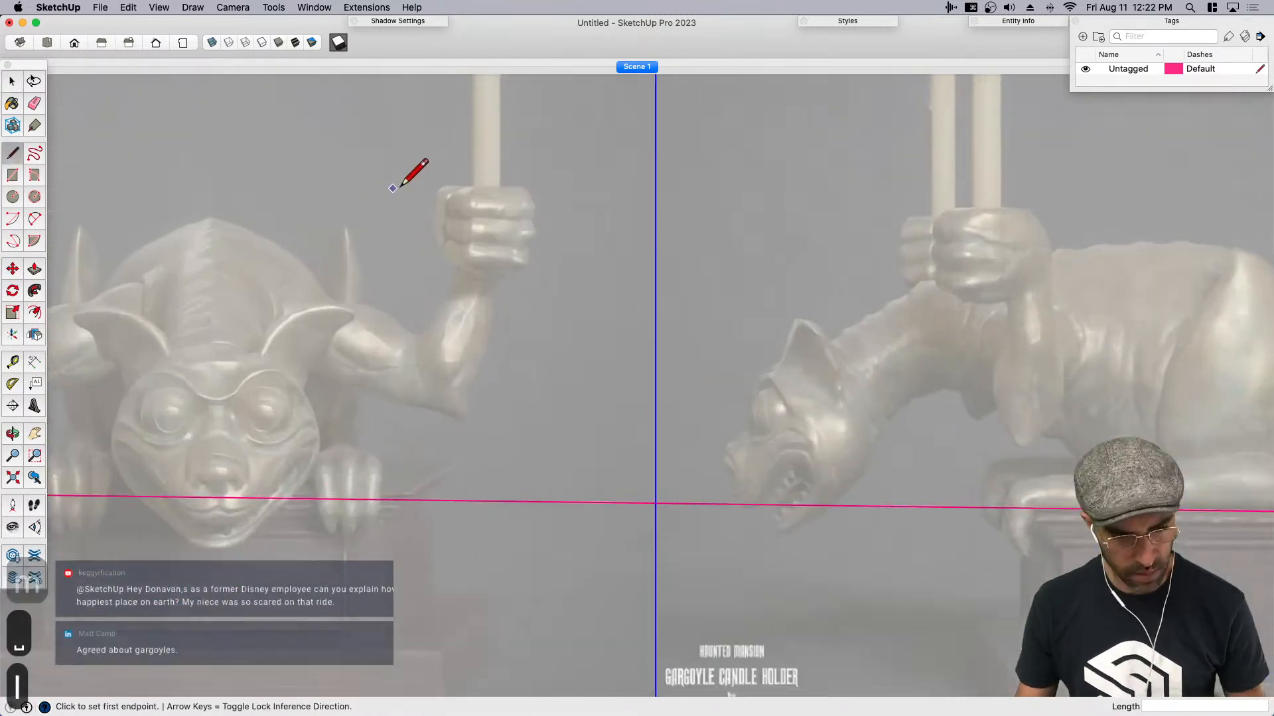
pyautogui.click(473, 191)
pyautogui.scroll(-3, 473, 190)
pyautogui.click(1089, 190)
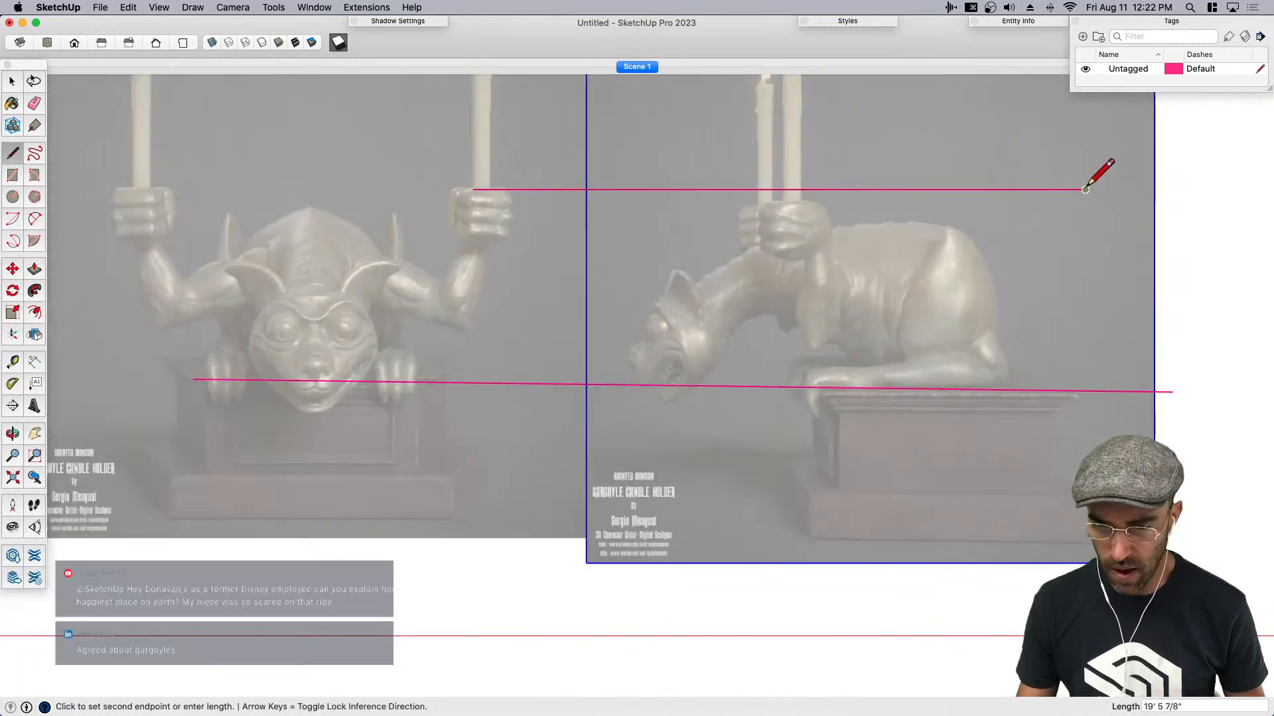
# - Scale the side-view gargoyle image up uniformly from its corner to match the proportions of the front view
pyautogui.press('space')
pyautogui.scroll(-3, 896, 177)
pyautogui.press('h')
pyautogui.moveTo(833, 232); pyautogui.dragTo(775, 354)
pyautogui.press('h')
pyautogui.press('space')
pyautogui.press('s')
pyautogui.scroll(3, 942, 239)
pyautogui.click(947, 182)
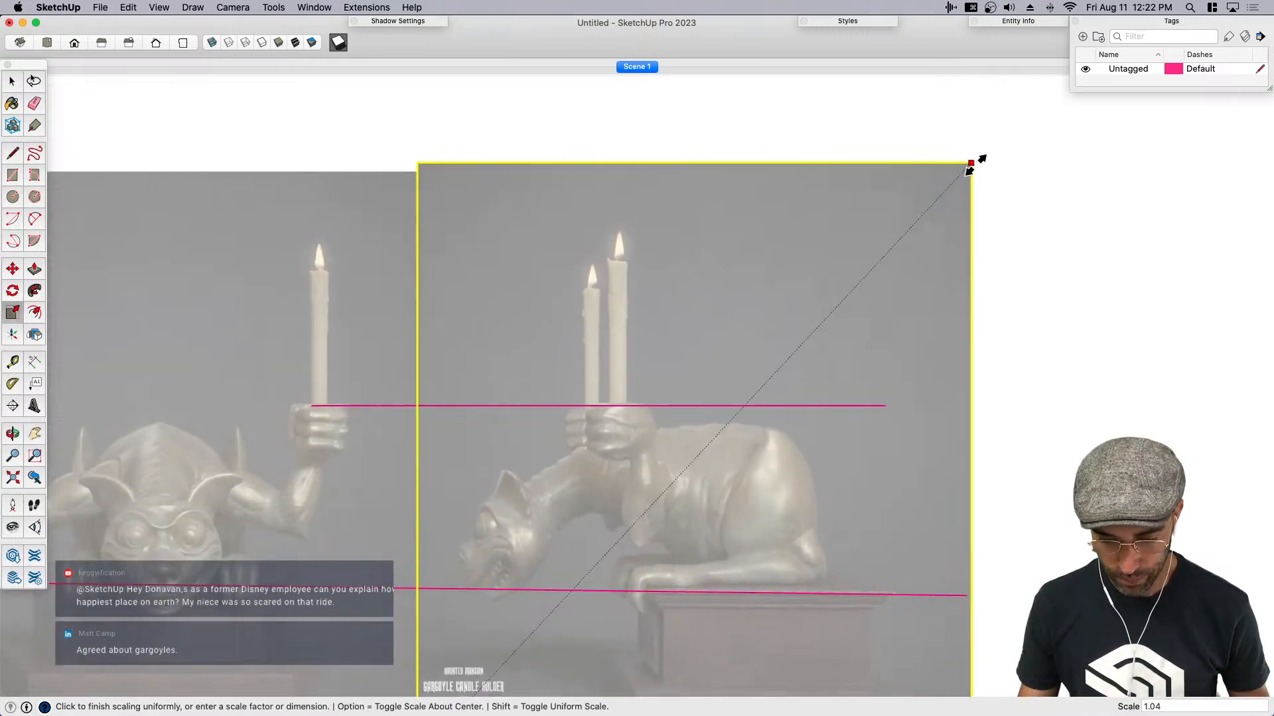
pyautogui.click(981, 162)
# - Move the side-view image about 3 1/2" so the top of its fist meets the upper reference line, and clear the selection
pyautogui.scroll(2, 789, 554)
pyautogui.scroll(3, 787, 543)
pyautogui.press('m')
pyautogui.click(699, 505)
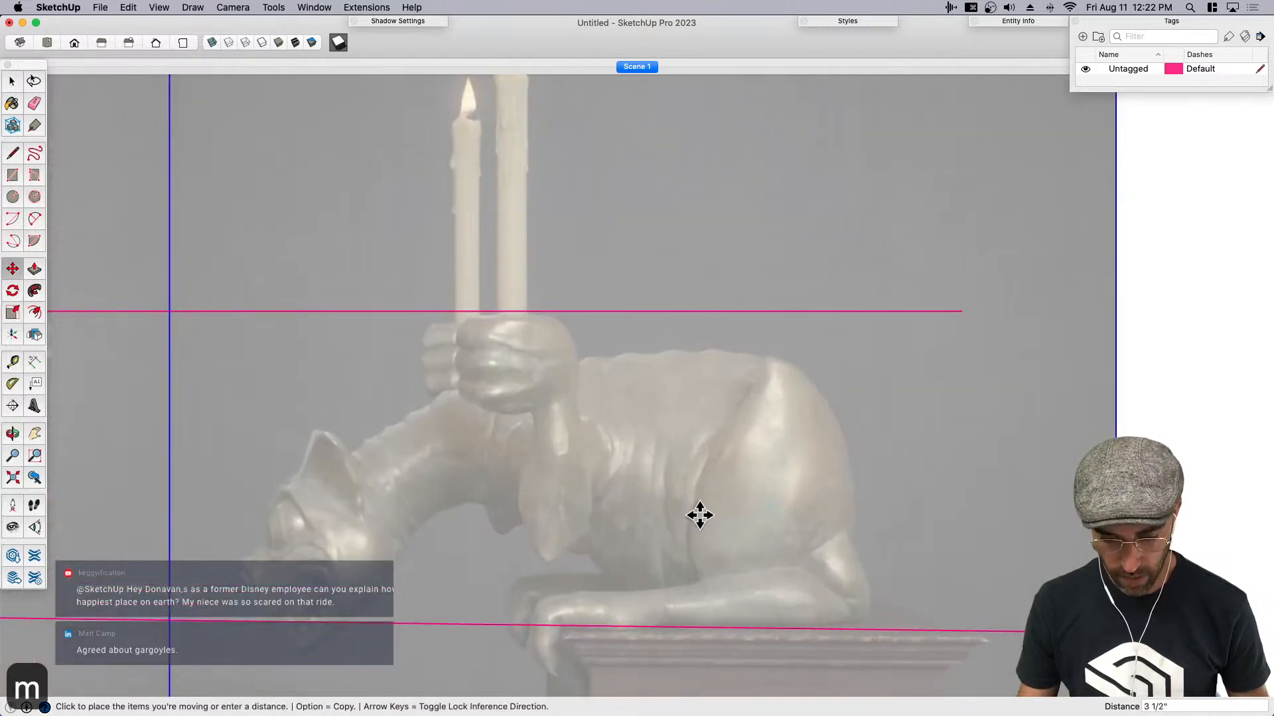
pyautogui.click(700, 513)
pyautogui.press('space')
pyautogui.scroll(-4, 800, 450)
pyautogui.scroll(-3, 726, 464)
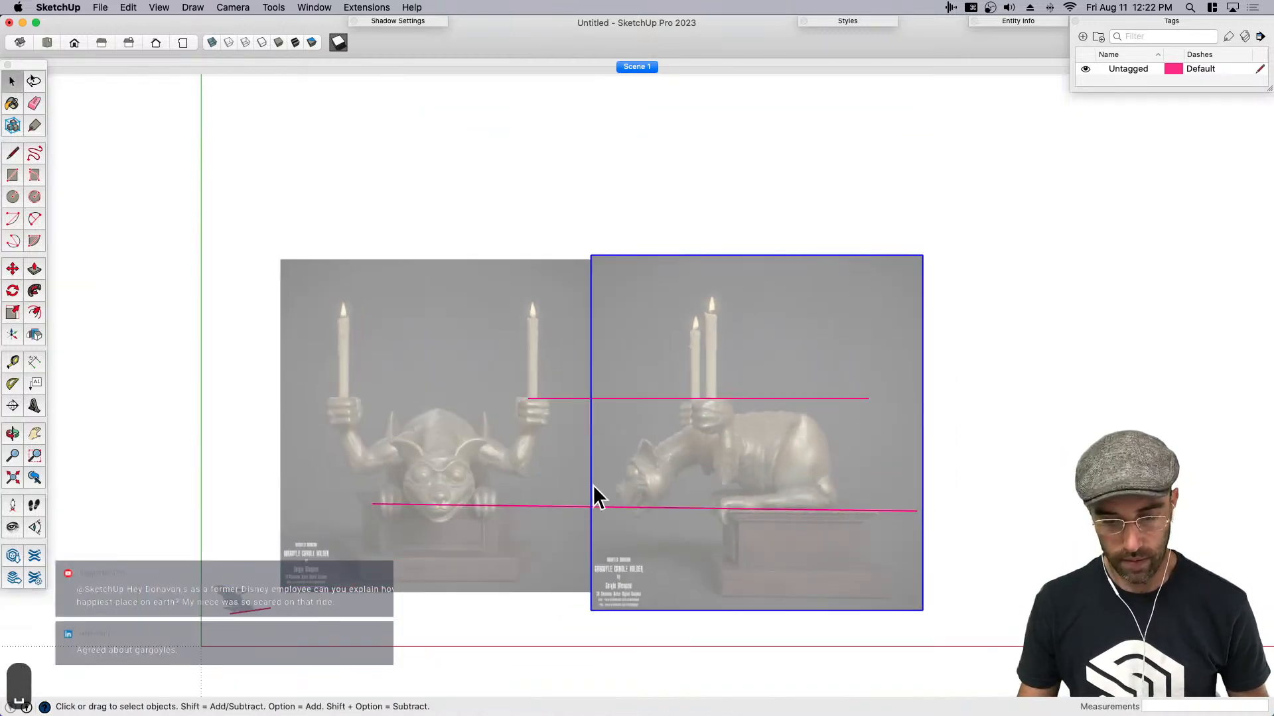
pyautogui.click(972, 474)
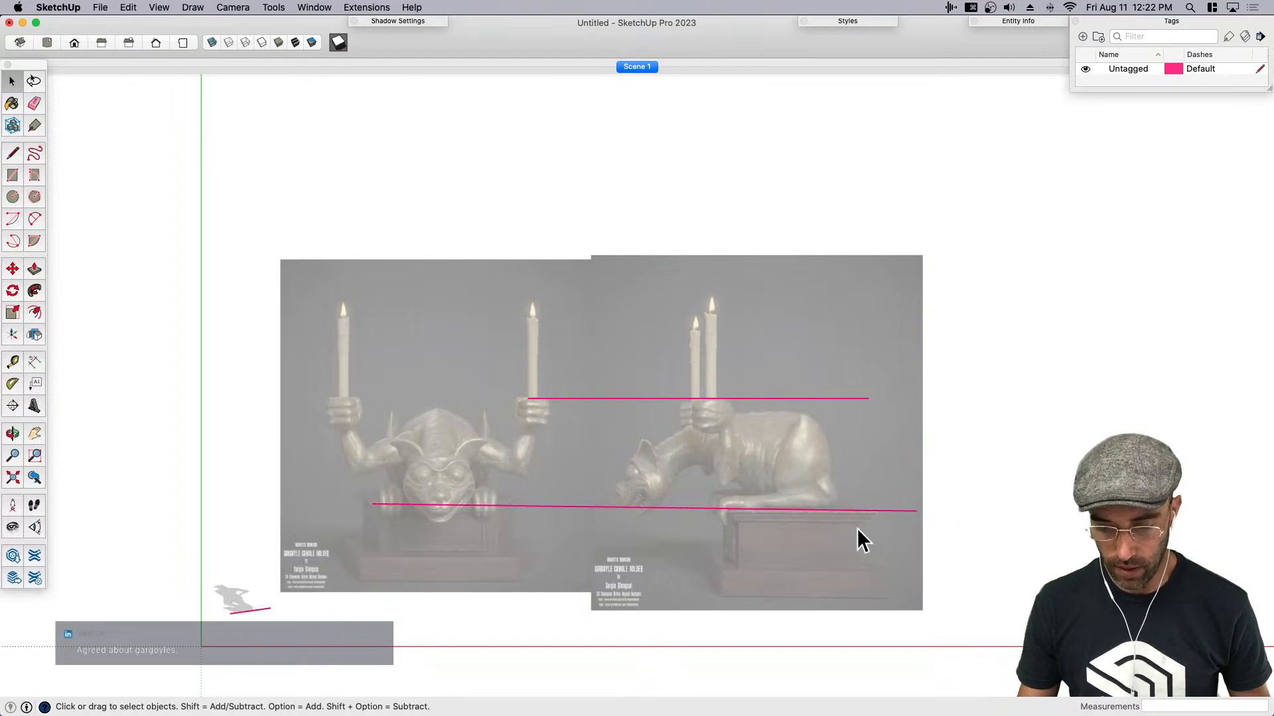
# - Erase both reference lines across the gargoyle images and undo the erasure
pyautogui.press('h')
pyautogui.scroll(4, 768, 506)
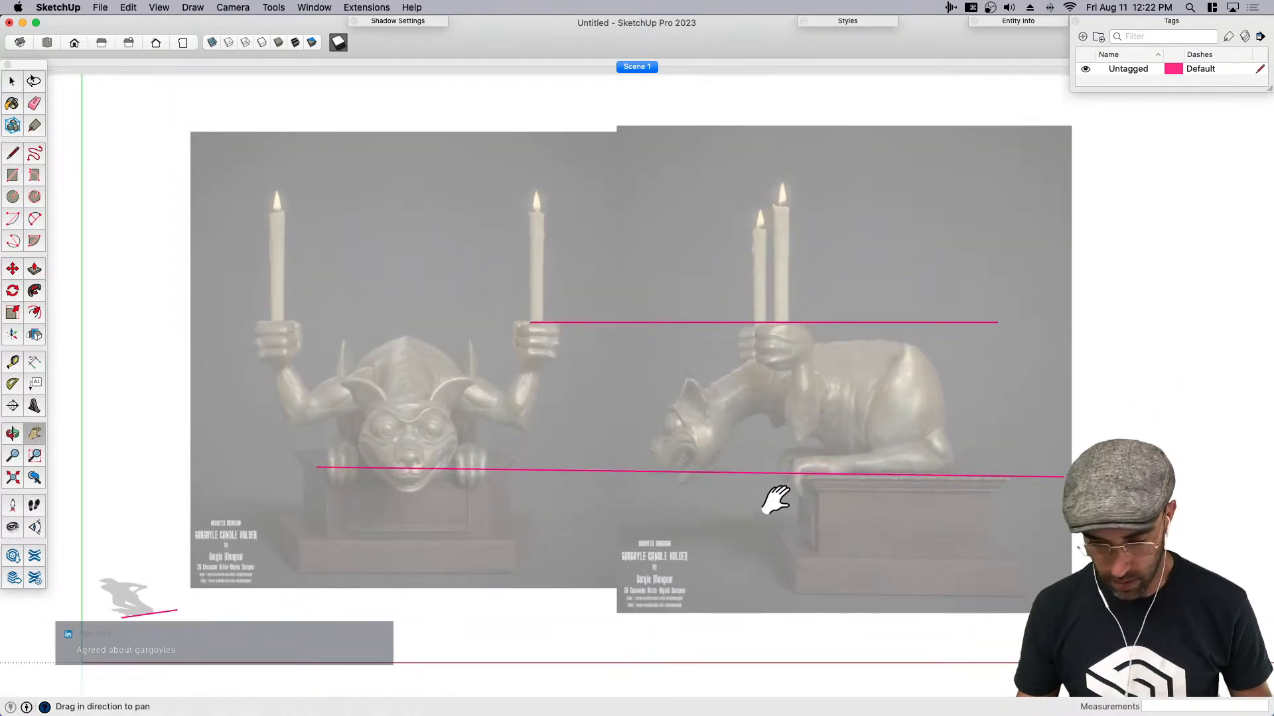
pyautogui.press('space')
pyautogui.press('e')
pyautogui.moveTo(777, 477); pyautogui.dragTo(806, 299)
pyautogui.scroll(-3, 763, 398)
pyautogui.press('space')
pyautogui.moveTo(1068, 489); pyautogui.dragTo(564, 307)
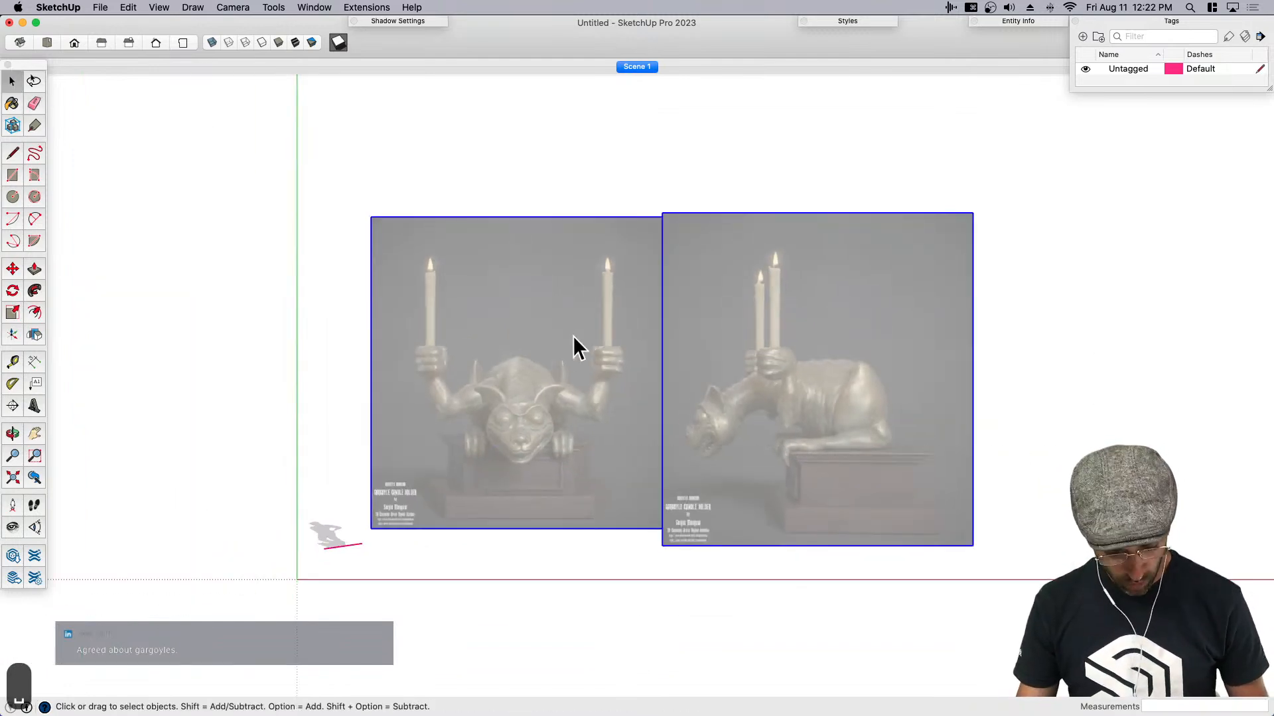
pyautogui.press('super+z')
# - Group both gargoyle images with their reference lines and lock the group
pyautogui.press('super+g')
pyautogui.rightClick(545, 297)
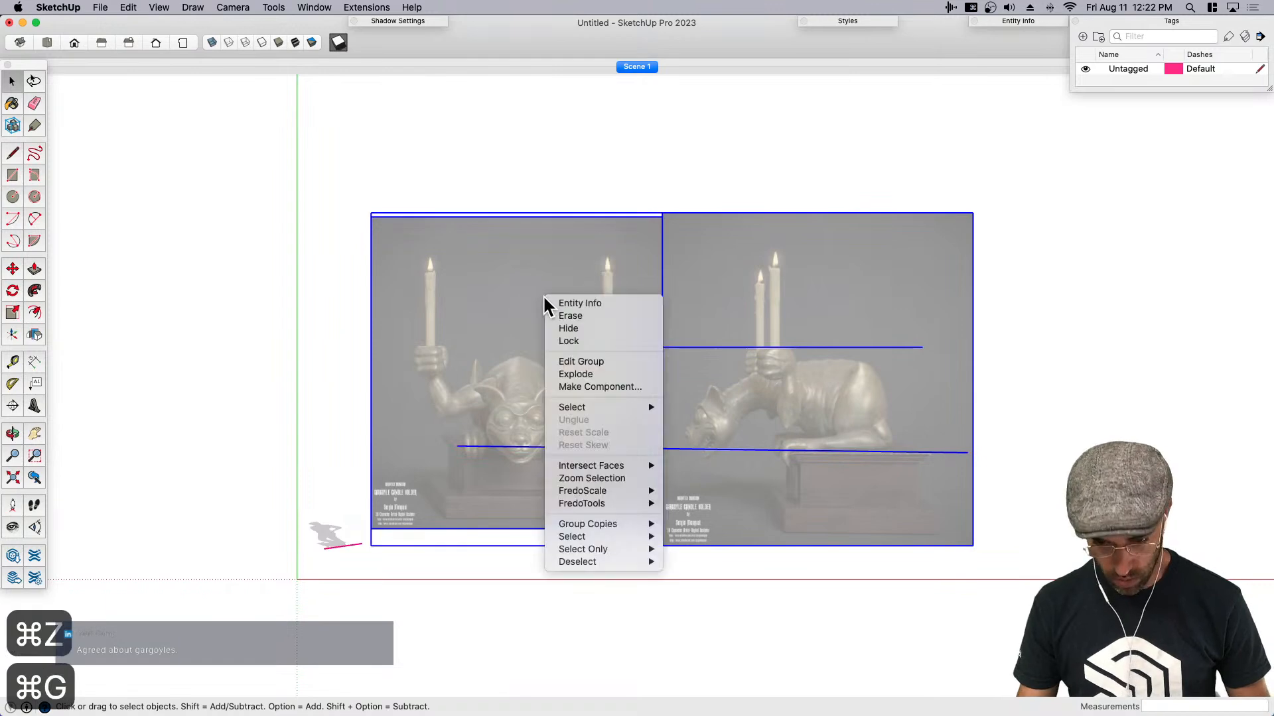
pyautogui.click(621, 341)
# - Turn off the model's shadows
pyautogui.scroll(3, 787, 389)
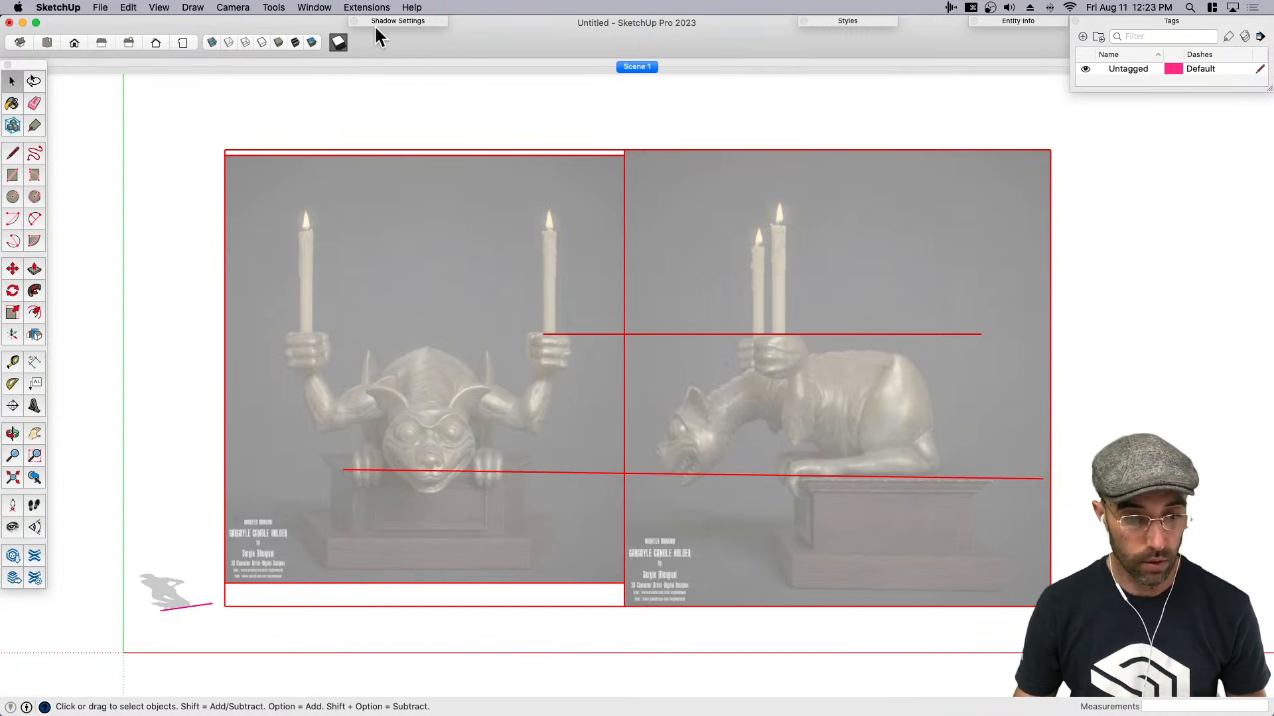
pyautogui.press('h')
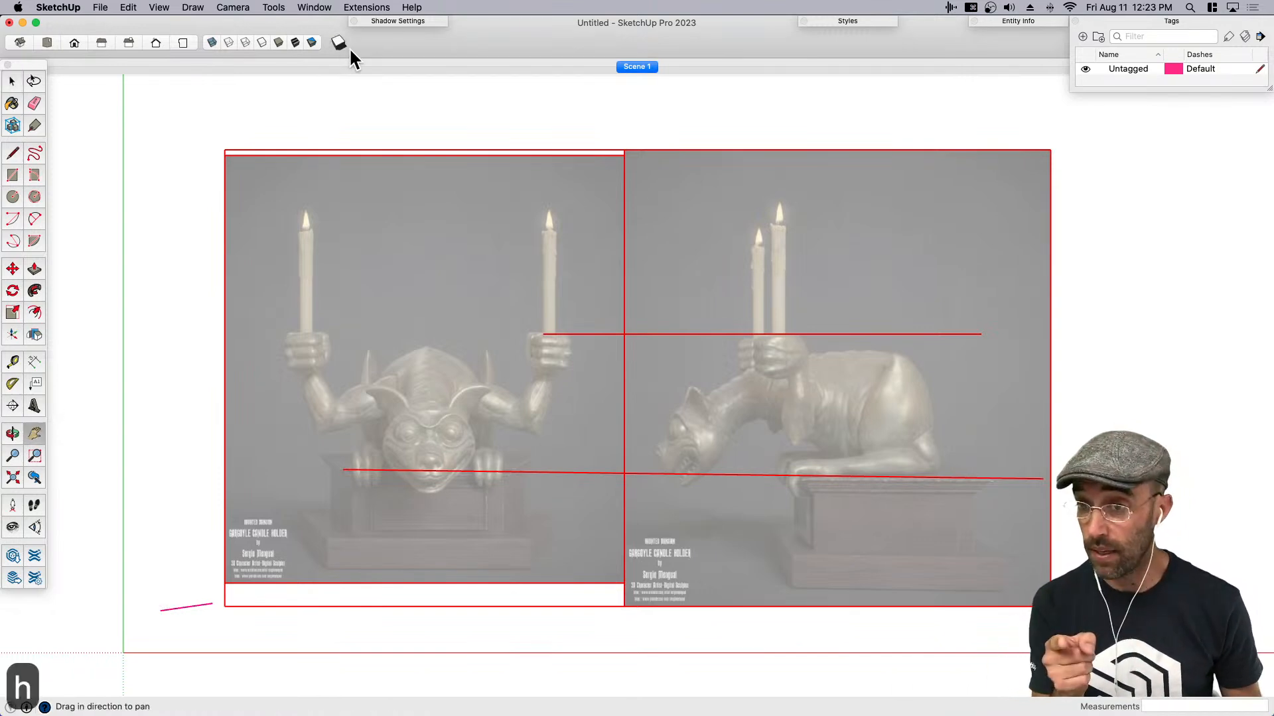
pyautogui.press('space')
pyautogui.press('h')
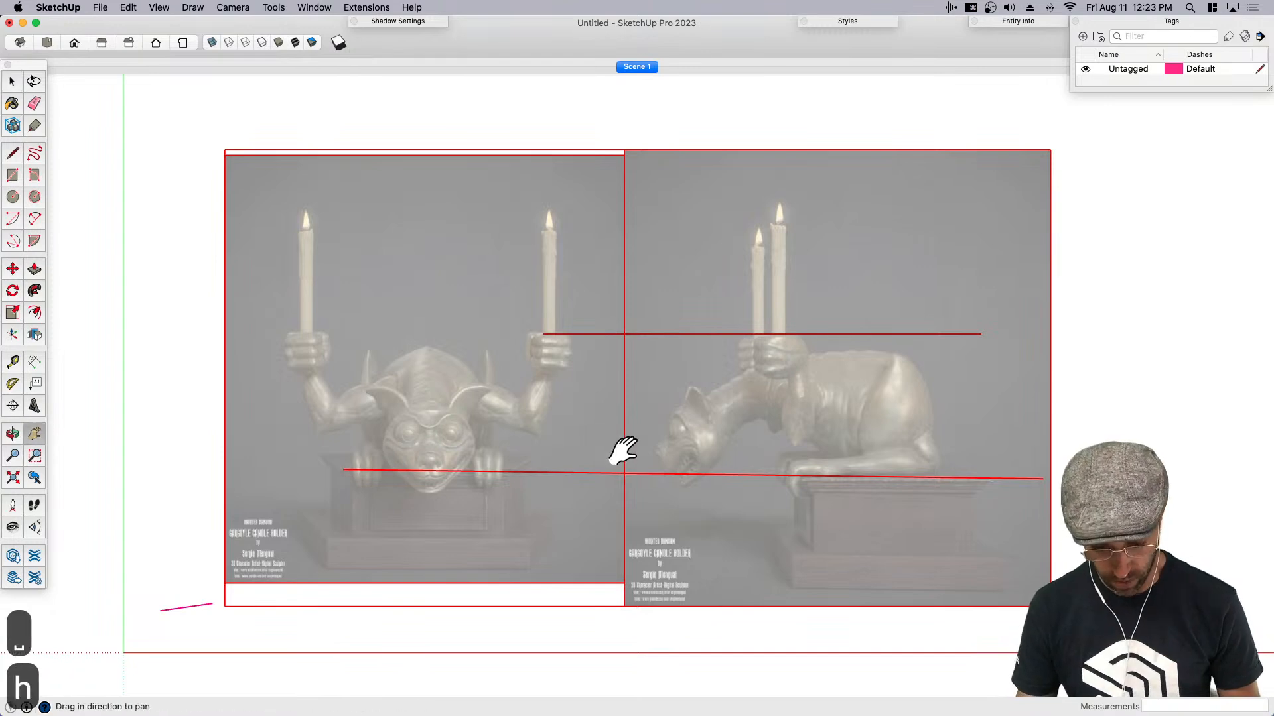
pyautogui.moveTo(530, 442); pyautogui.dragTo(608, 462)
pyautogui.press('space')
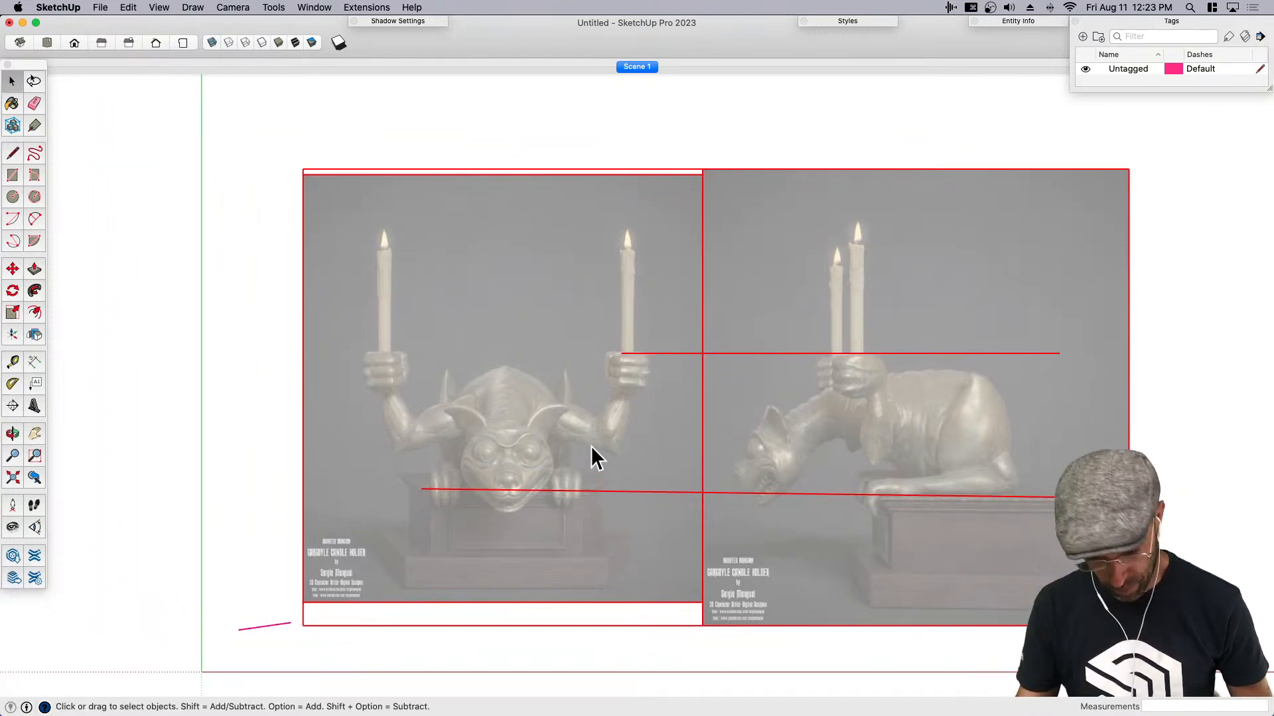
# - Draw a roughly square rectangle over the gargoyle's face in the front-view image
pyautogui.press('g')
pyautogui.scroll(2, 483, 448)
pyautogui.press('m')
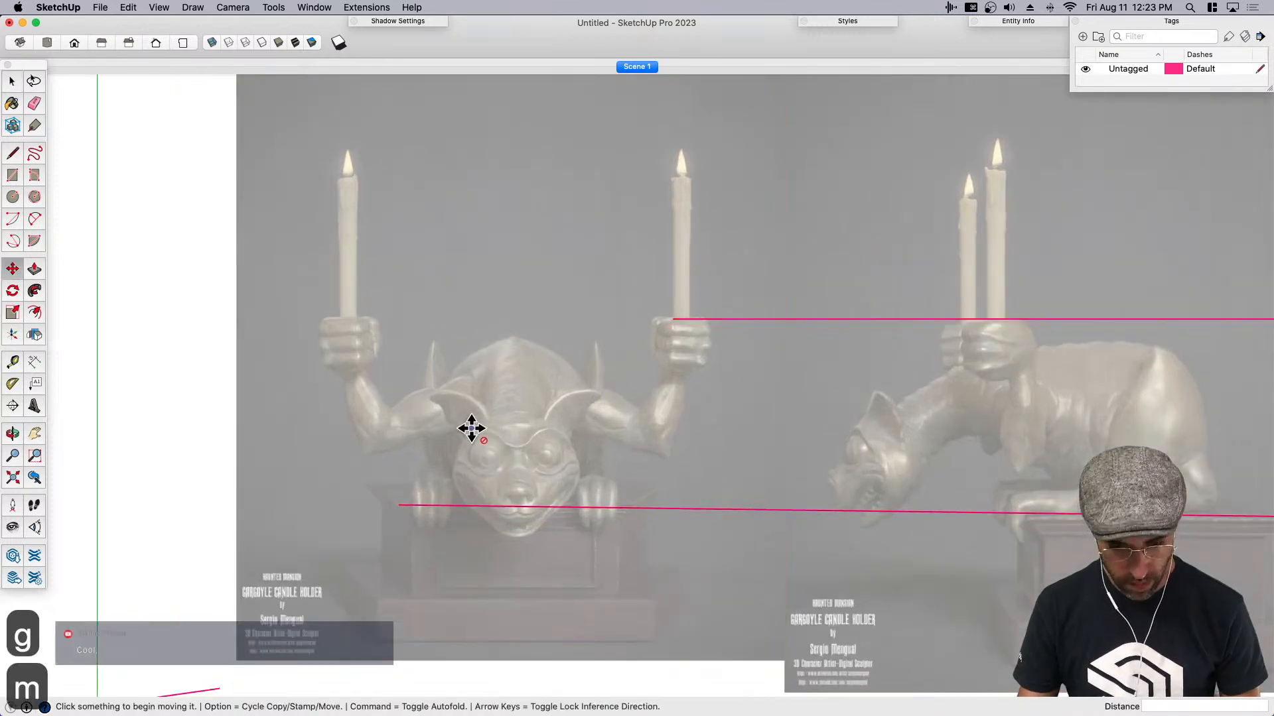
pyautogui.press('space')
pyautogui.press('r')
pyautogui.click(462, 417)
pyautogui.click(576, 532)
pyautogui.press('space')
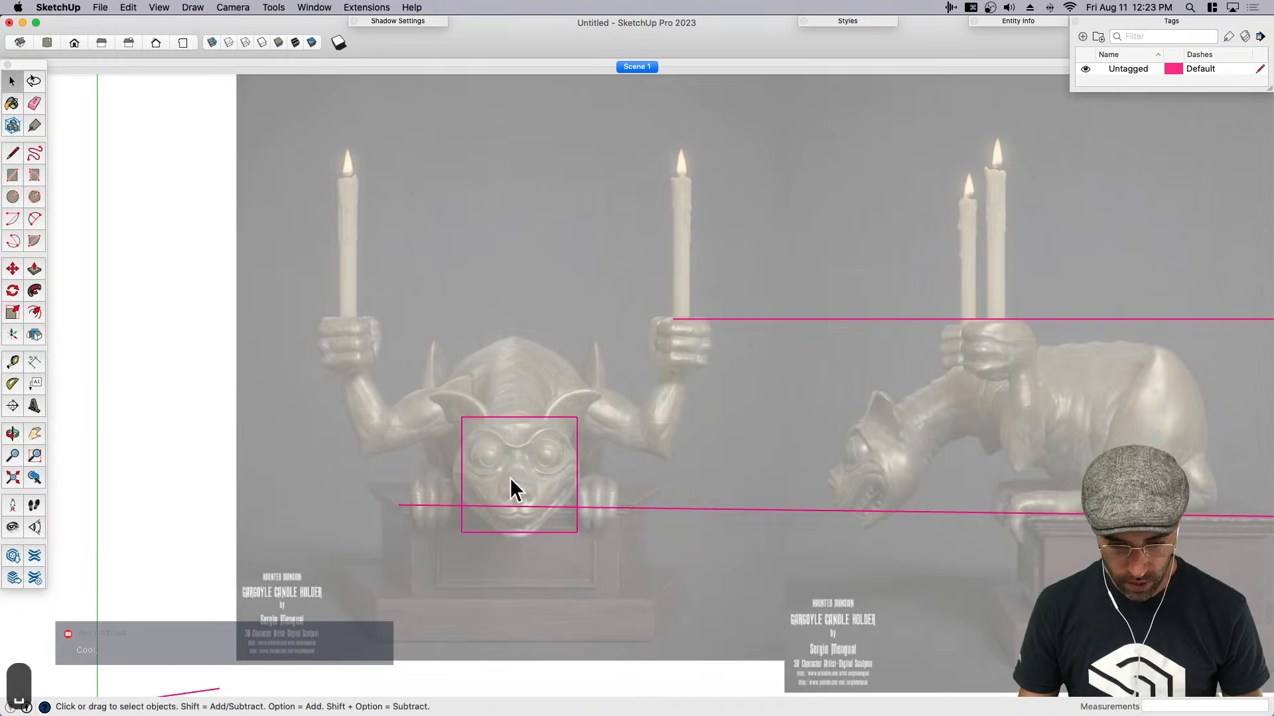
pyautogui.moveTo(543, 643); pyautogui.dragTo(517, 520, button='middle')
pyautogui.press('p')
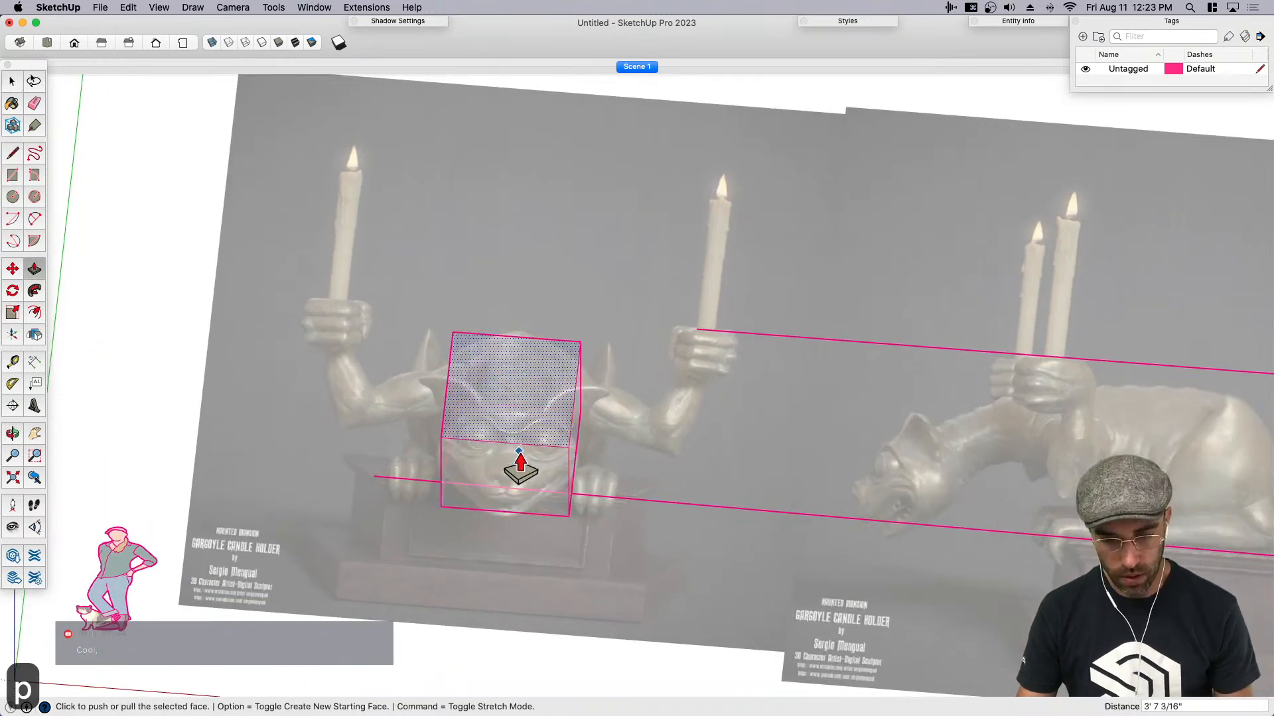
pyautogui.moveTo(520, 452); pyautogui.dragTo(520, 391, button='middle')
pyautogui.press('super+z')
# - Extrude the face rectangle upward into a roughly cubic box and group the whole box
pyautogui.press('p')
pyautogui.click(493, 459)
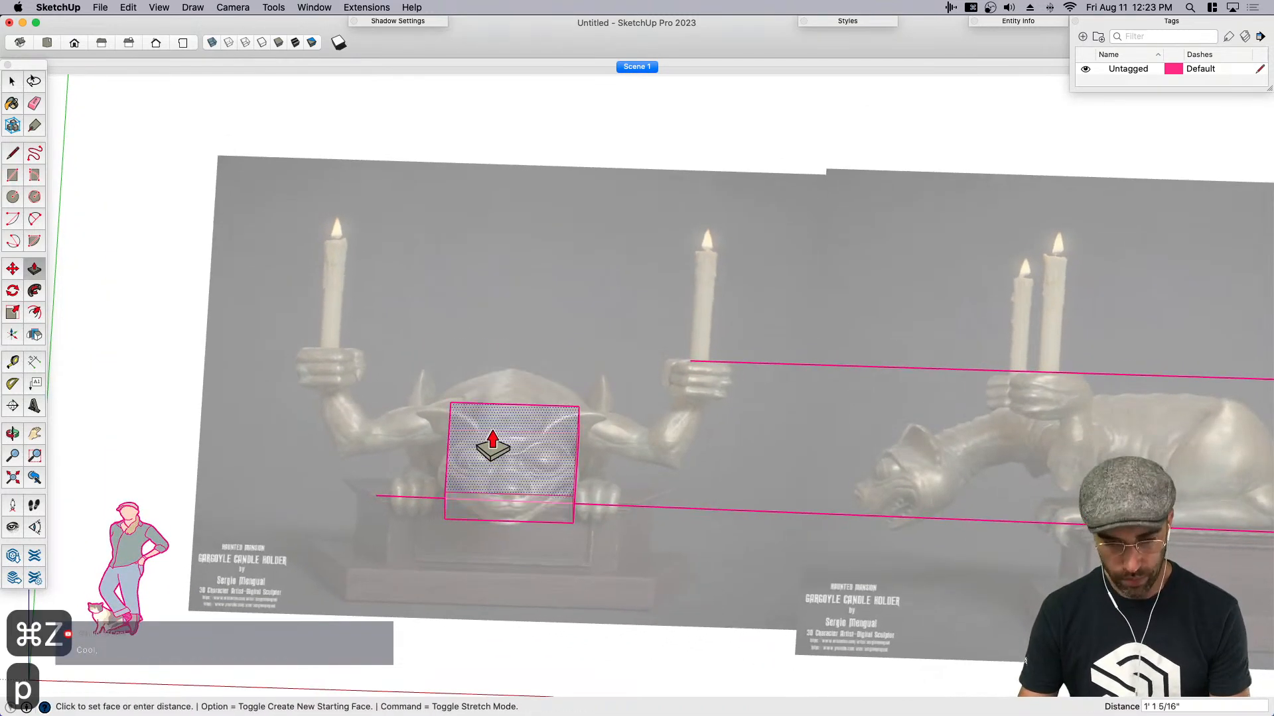
pyautogui.click(486, 394)
pyautogui.press('space')
pyautogui.tripleClick(500, 396)
pyautogui.press('super+g')
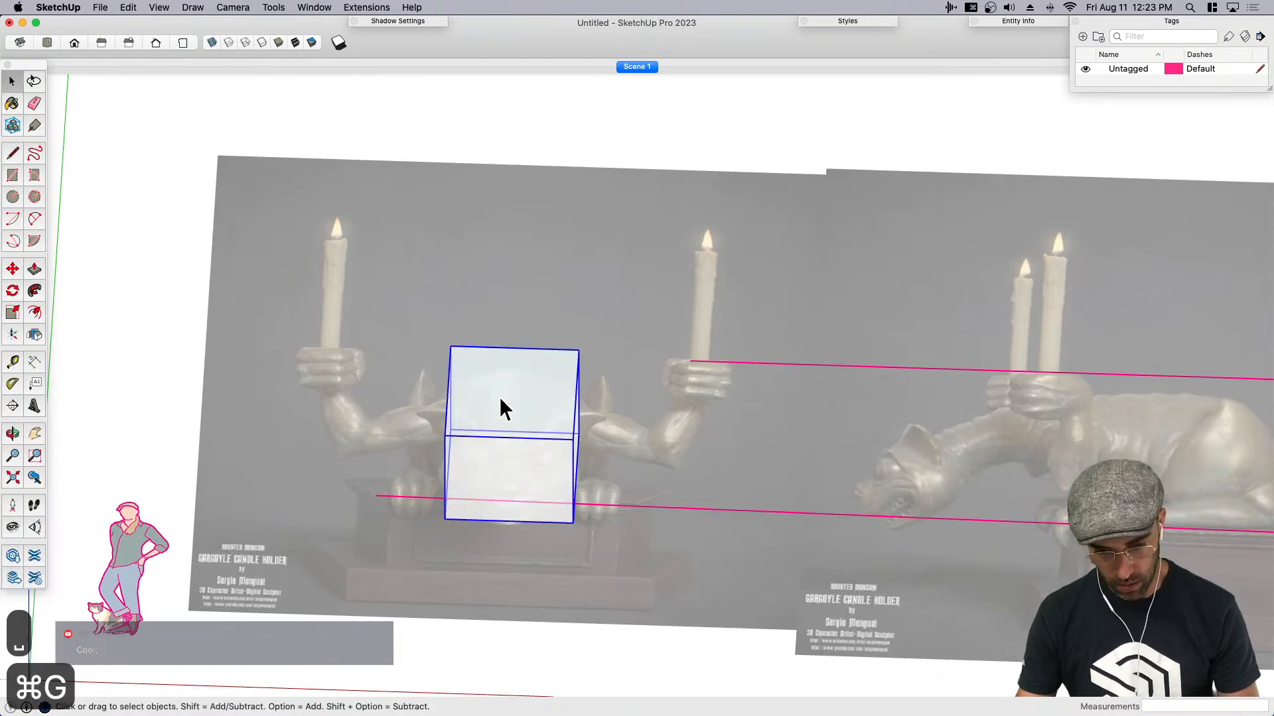
# - Open the head box group, paint its top face light red, and leave the group
pyautogui.press('super+1')
pyautogui.scroll(-4, 457, 397)
pyautogui.press('h')
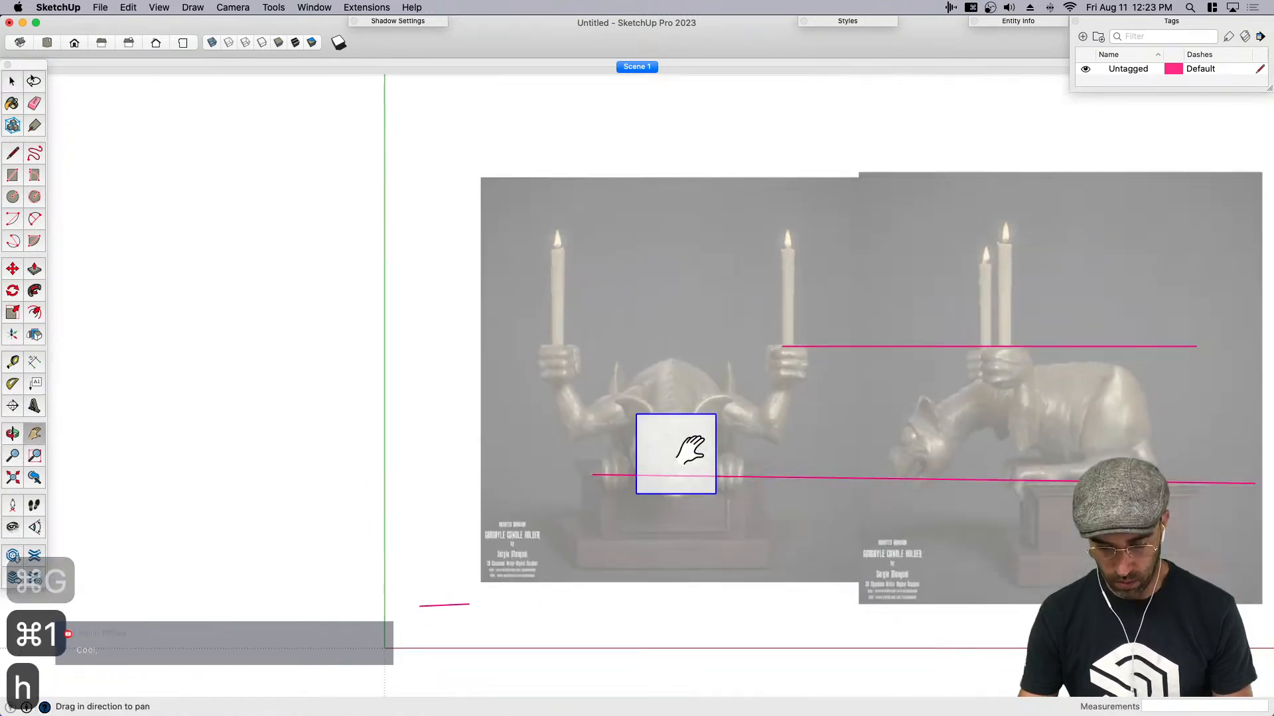
pyautogui.moveTo(682, 452); pyautogui.dragTo(535, 422)
pyautogui.press('space')
pyautogui.moveTo(535, 475); pyautogui.dragTo(520, 376, button='middle')
pyautogui.click(523, 371)
pyautogui.press('b')
pyautogui.click(1136, 355)
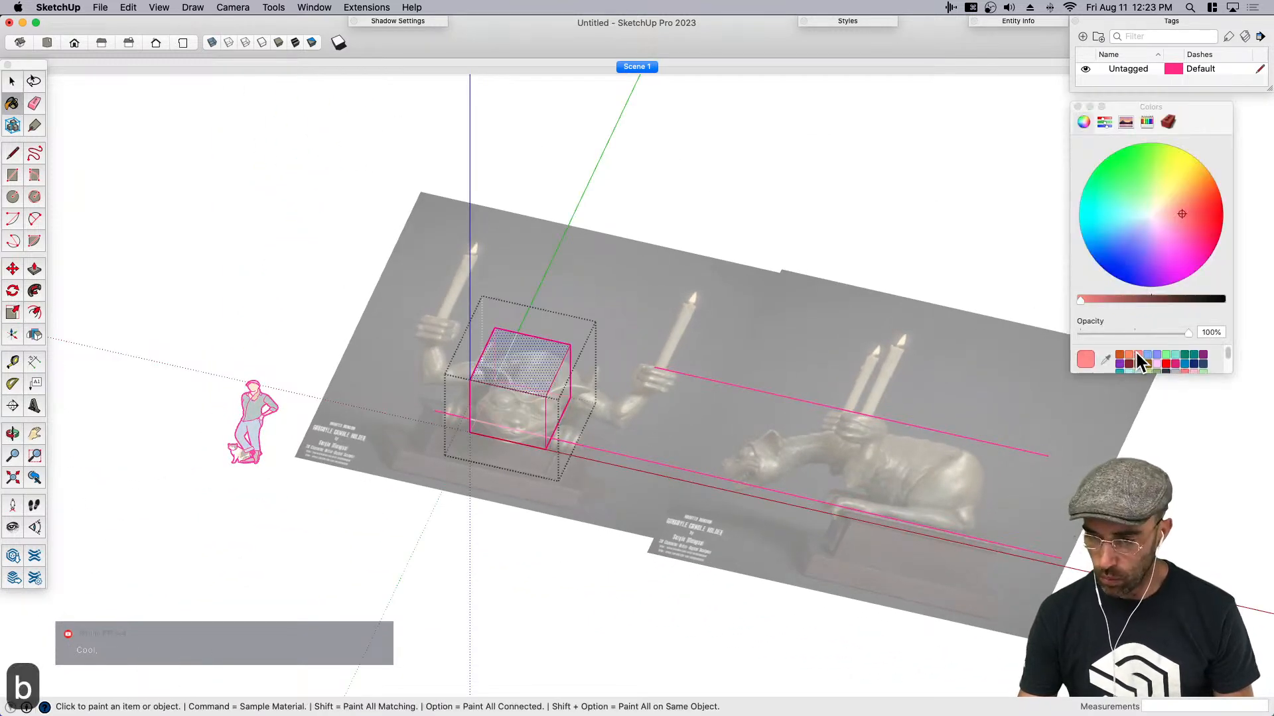
pyautogui.click(557, 369)
pyautogui.press('space')
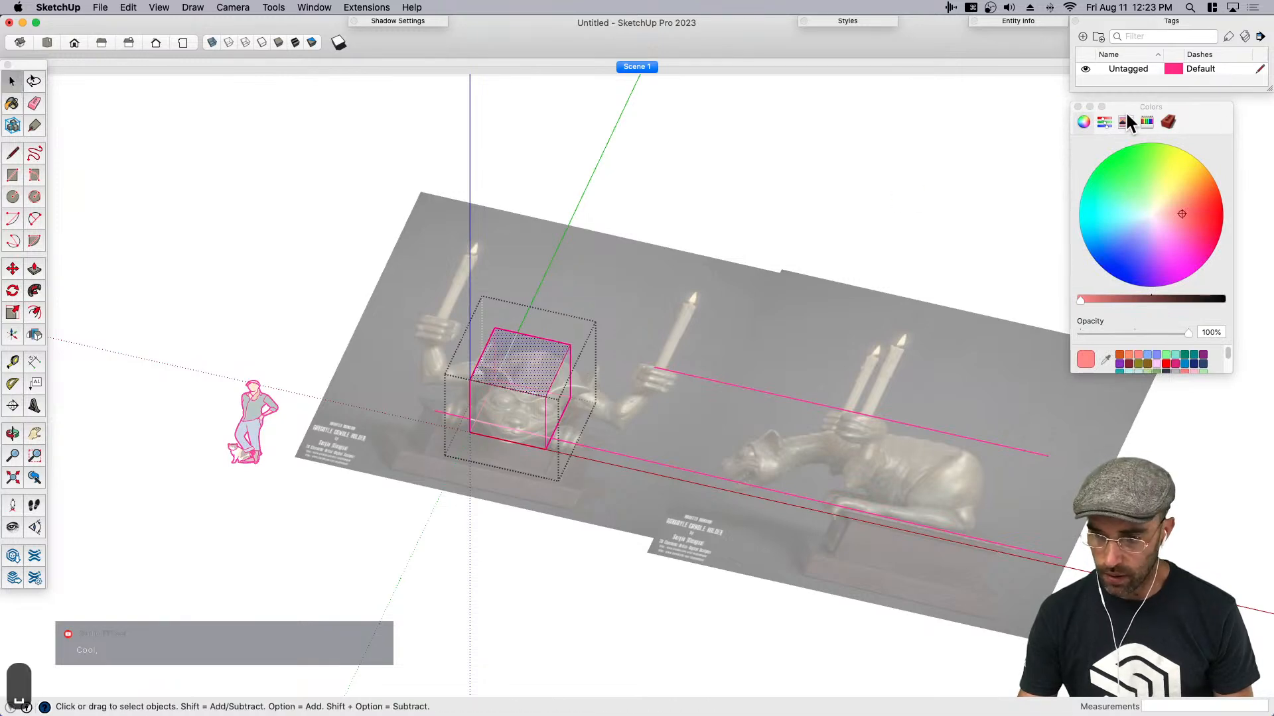
pyautogui.click(1078, 106)
pyautogui.click(615, 299)
pyautogui.press('space')
# - Convert the head box group into a component with the default definition settings
pyautogui.moveTo(531, 394)
pyautogui.mouseDown(button='middle')
pyautogui.moveTo(540, 261)
pyautogui.moveTo(909, 319)
pyautogui.moveTo(446, 378)
pyautogui.moveTo(512, 400)
pyautogui.mouseUp(button='middle')
pyautogui.click(528, 386)
pyautogui.rightClick(512, 397)
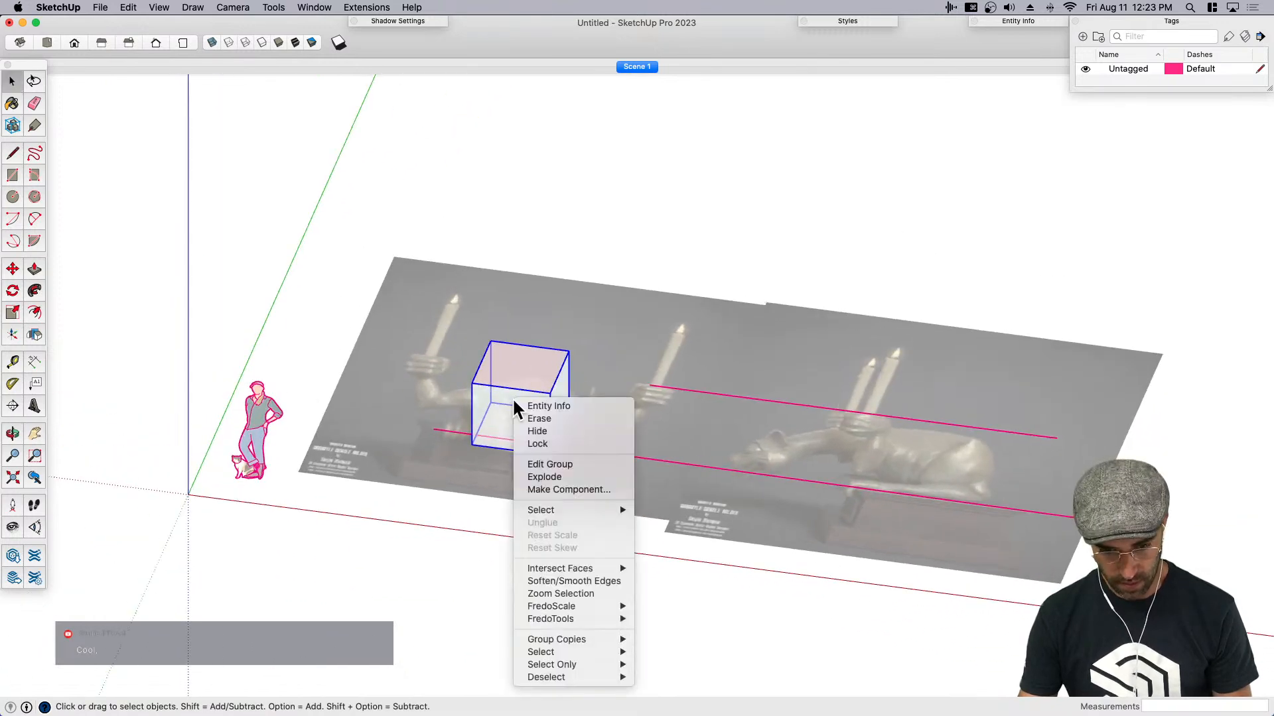
pyautogui.click(572, 490)
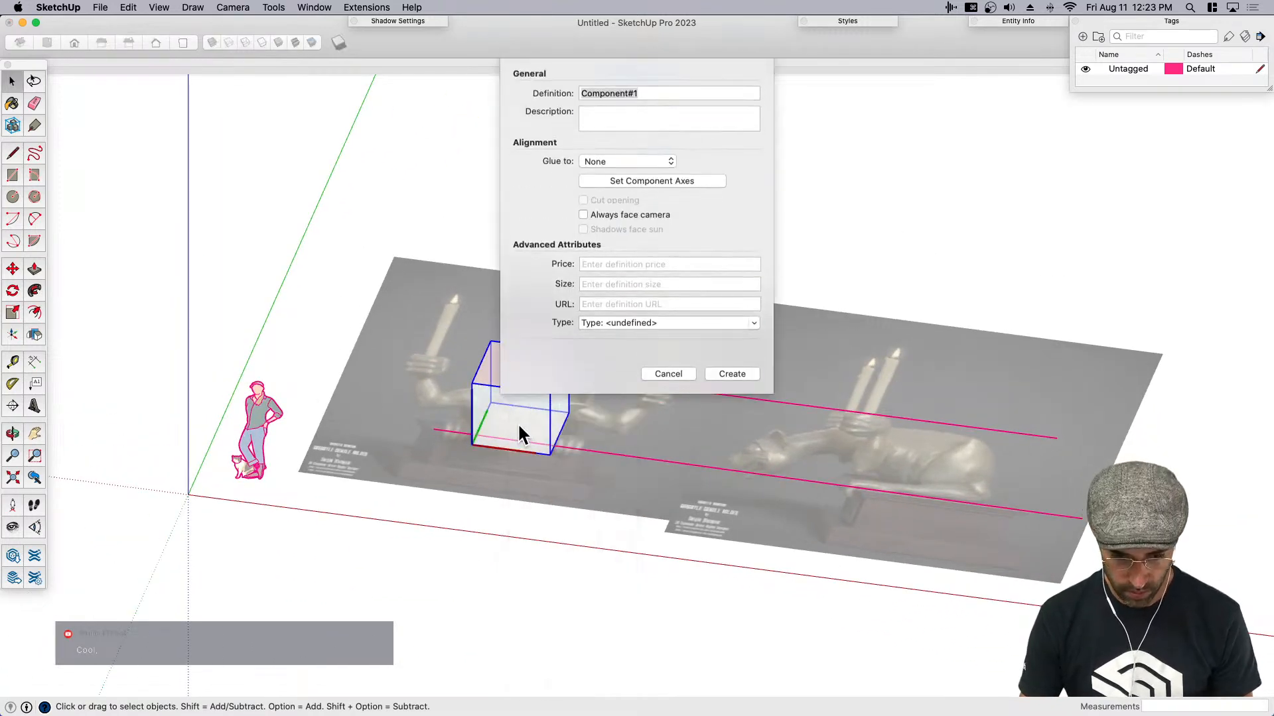
pyautogui.press('Return')
# - Copy the head box component about 11' 5 1/8" along the red axis toward the side-view gargoyle
pyautogui.press('m')
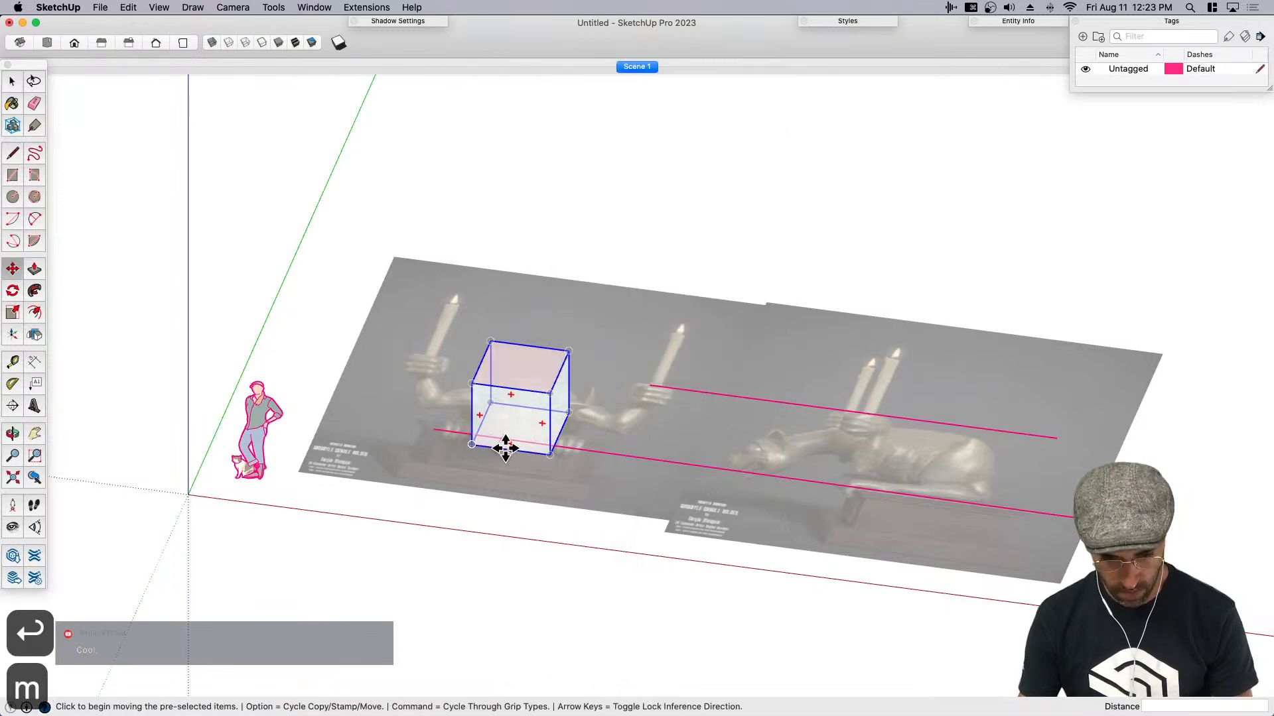
pyautogui.click(472, 444)
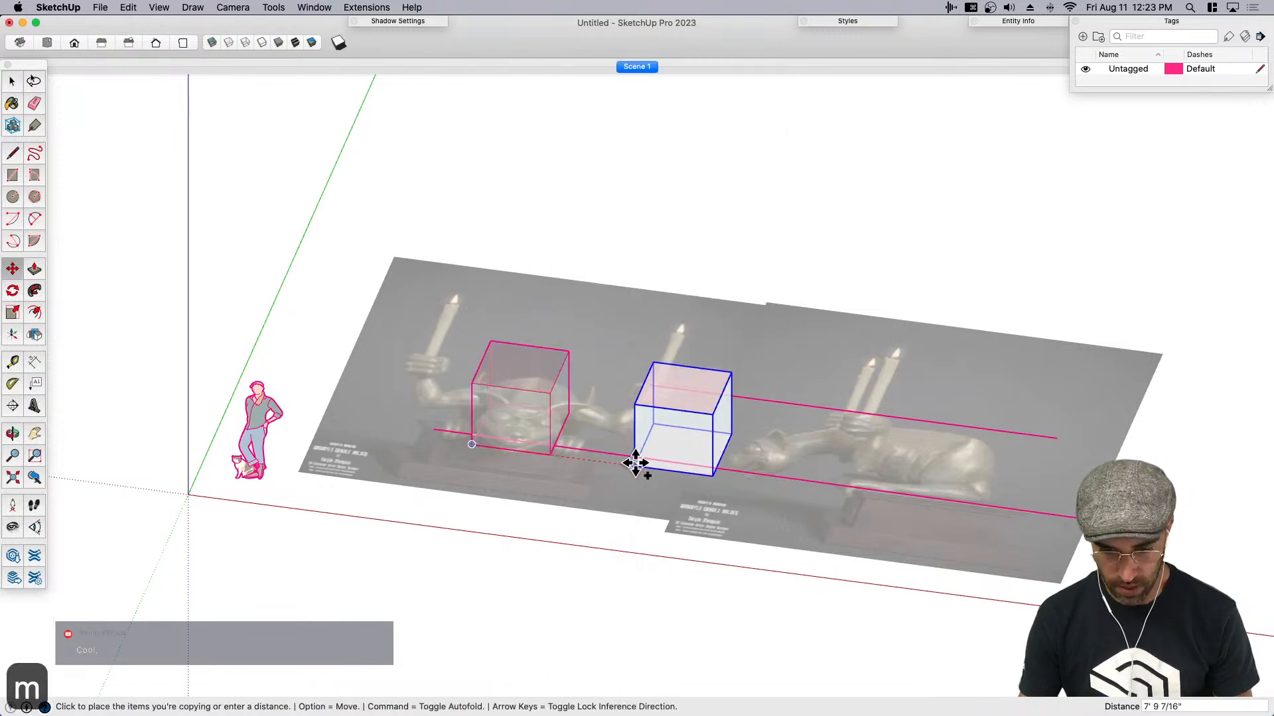
pyautogui.click(710, 476)
# - Rotate the copied box 90 degrees about the green axis around its lower front corner
pyautogui.press('q')
pyautogui.press('Right')
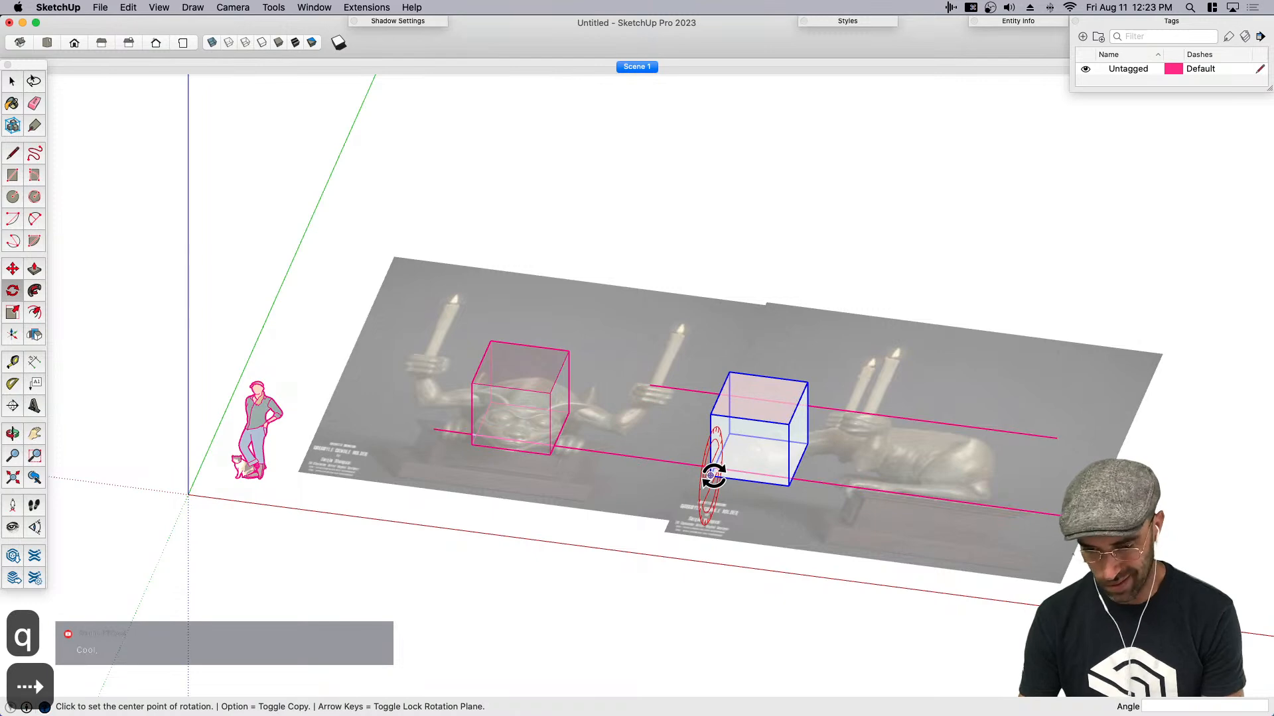
pyautogui.press('Left')
pyautogui.click(711, 476)
pyautogui.click(693, 446)
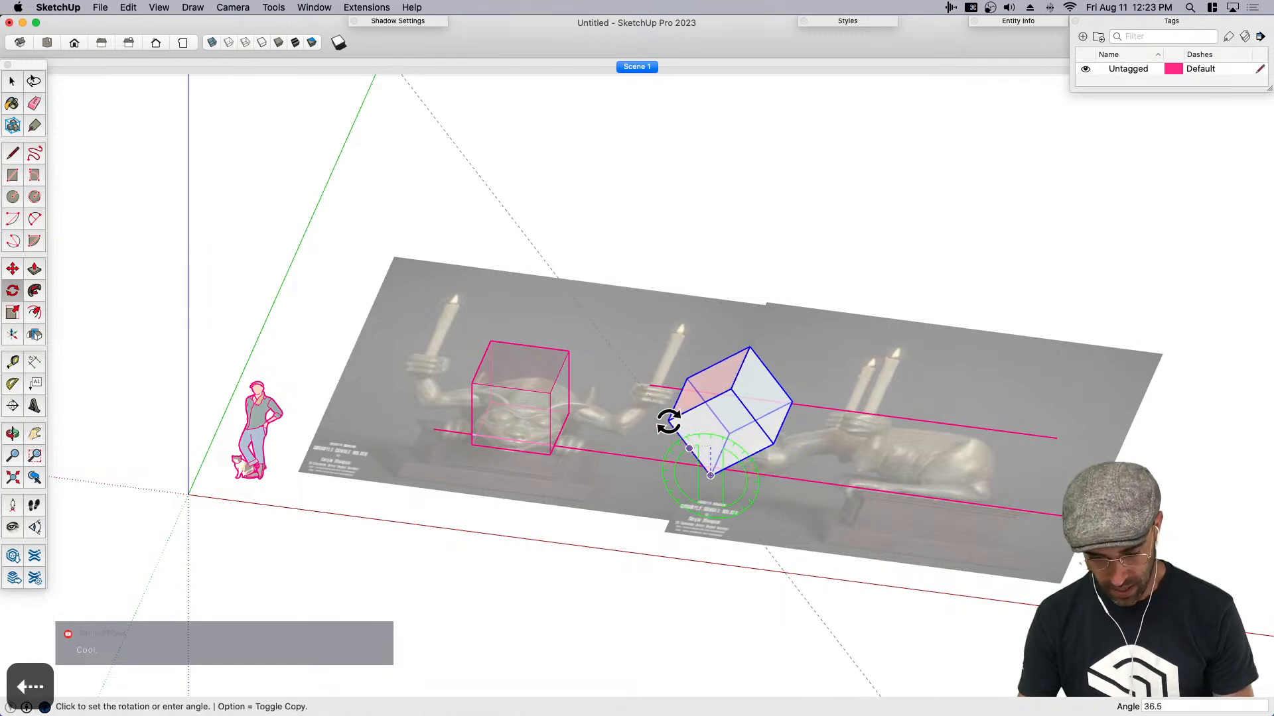
pyautogui.press('Return')
pyautogui.press('space')
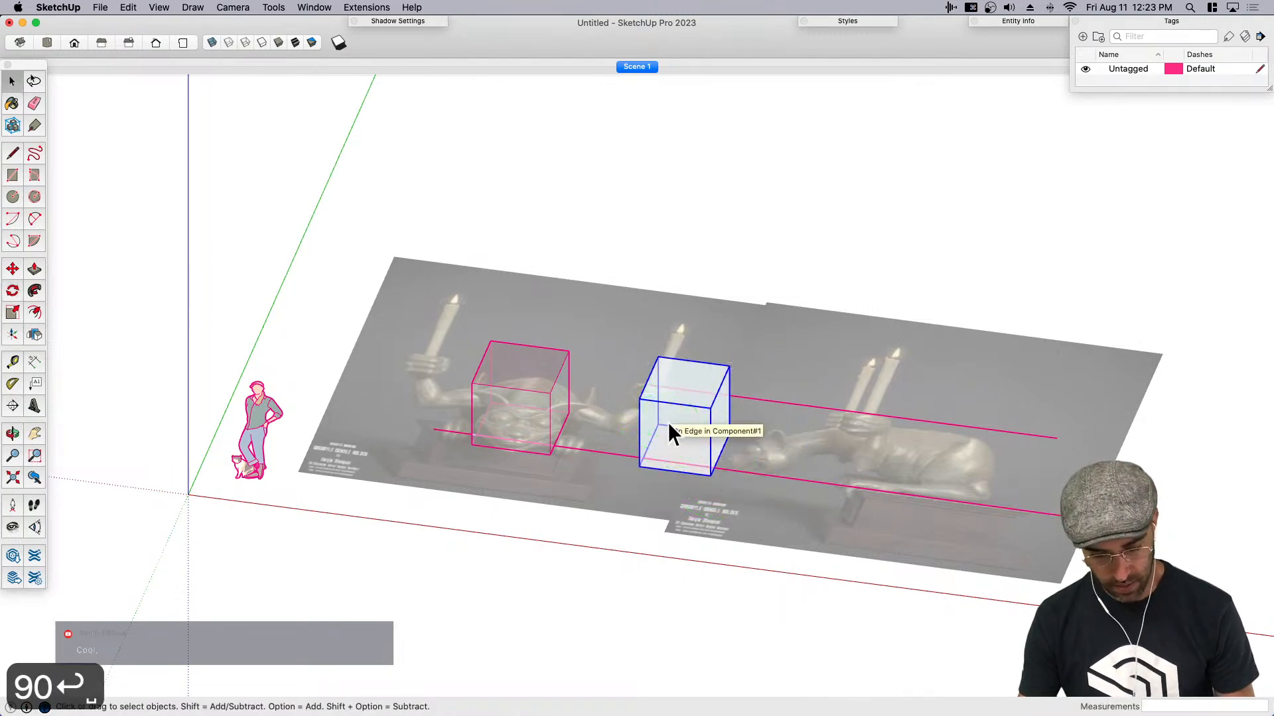
# - From the top view, move the rotated box about 3' 11 1/16" along the red axis onto the side-view gargoyle's head
pyautogui.press('super+1')
pyautogui.press('m')
pyautogui.click(650, 524)
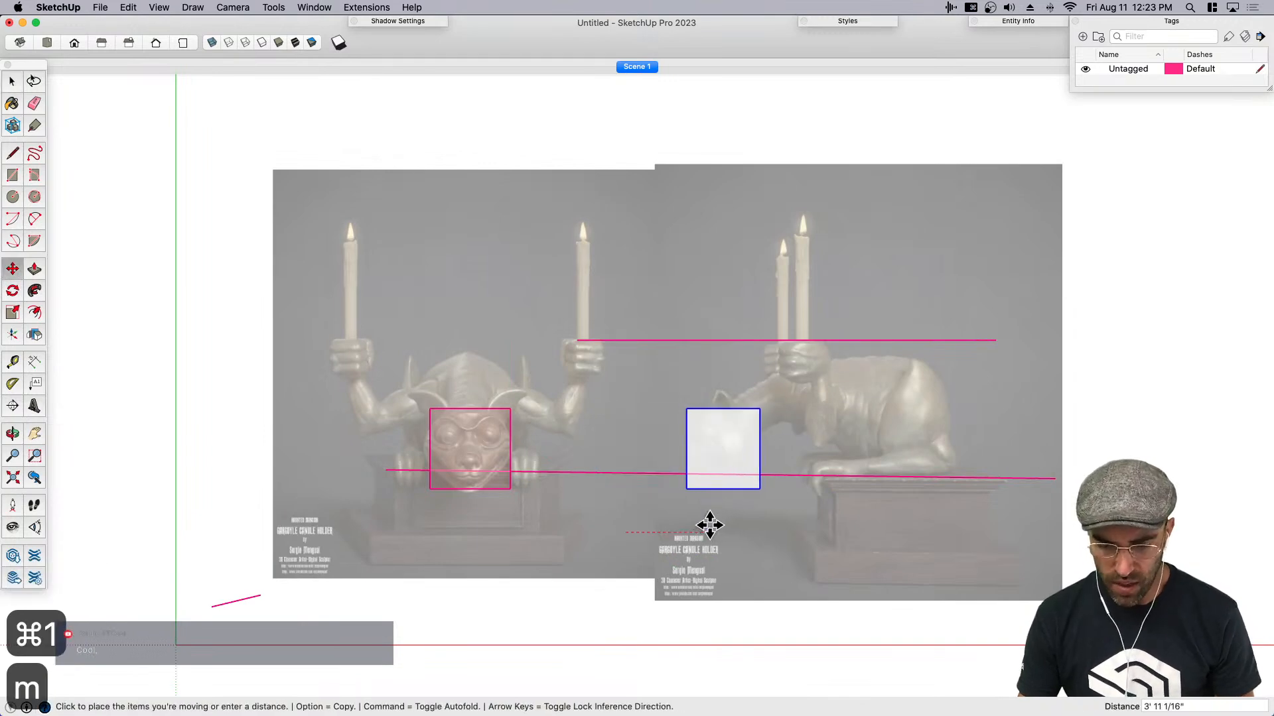
pyautogui.click(708, 527)
# - Draw a reference line along the red axis from the front-view box's lower corner across the side-view image
pyautogui.press('l')
pyautogui.moveTo(526, 489)
pyautogui.mouseDown(button='middle')
pyautogui.moveTo(524, 515)
pyautogui.moveTo(508, 479)
pyautogui.mouseUp(button='middle')
pyautogui.click(505, 488)
pyautogui.scroll(-3, 504, 488)
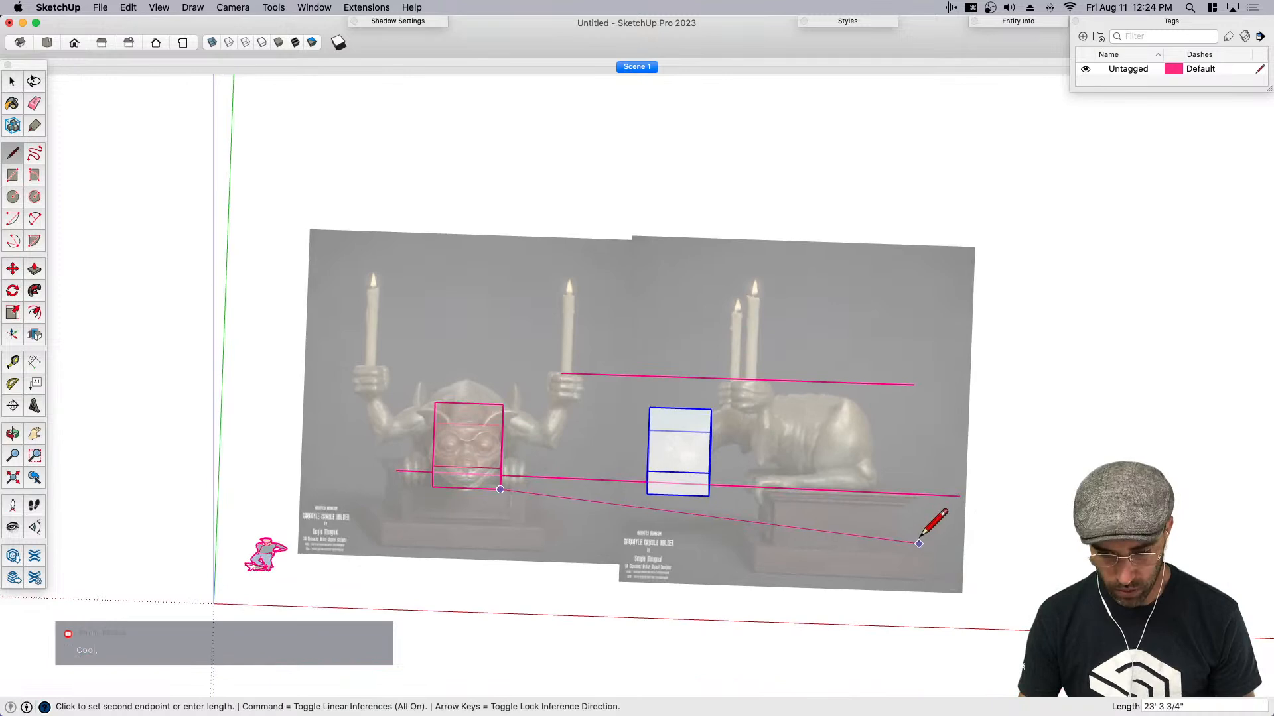
pyautogui.click(924, 511)
pyautogui.press('space')
pyautogui.press('e')
pyautogui.press('space')
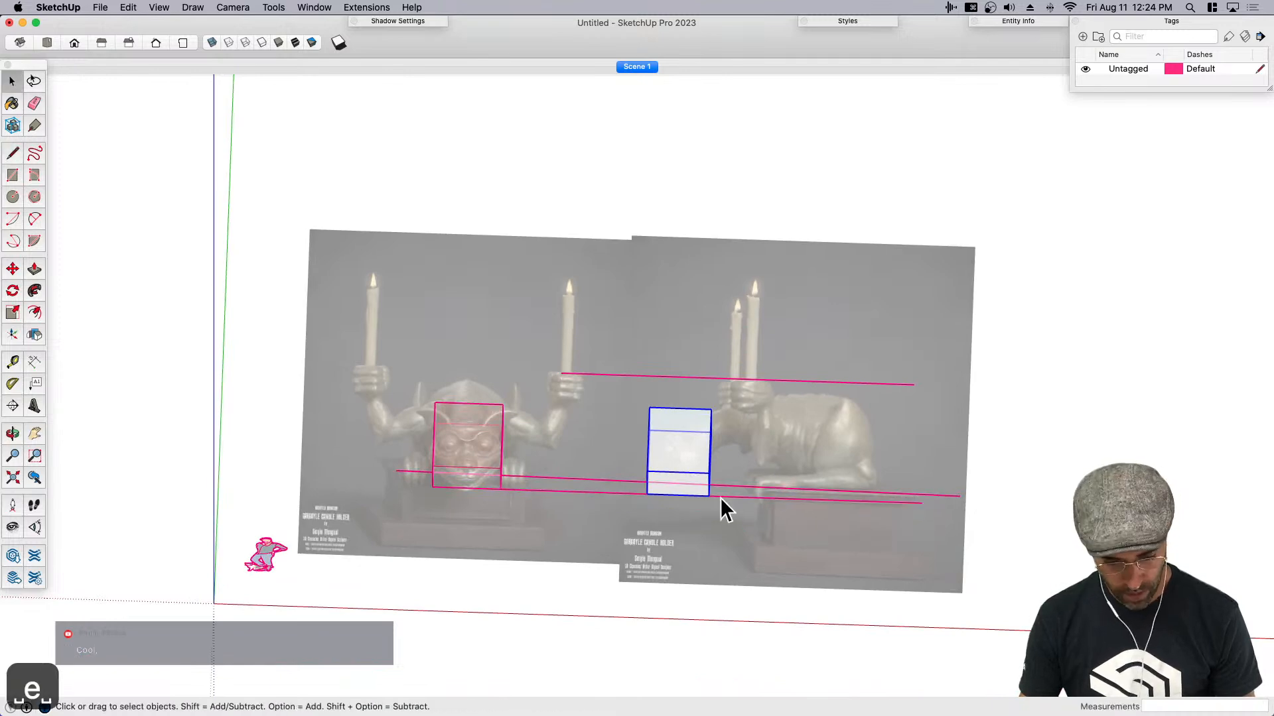
# - Select the front-view head box and inspect the alignment and orientation of both boxes over the two head views
pyautogui.press('super+1')
pyautogui.scroll(3, 704, 447)
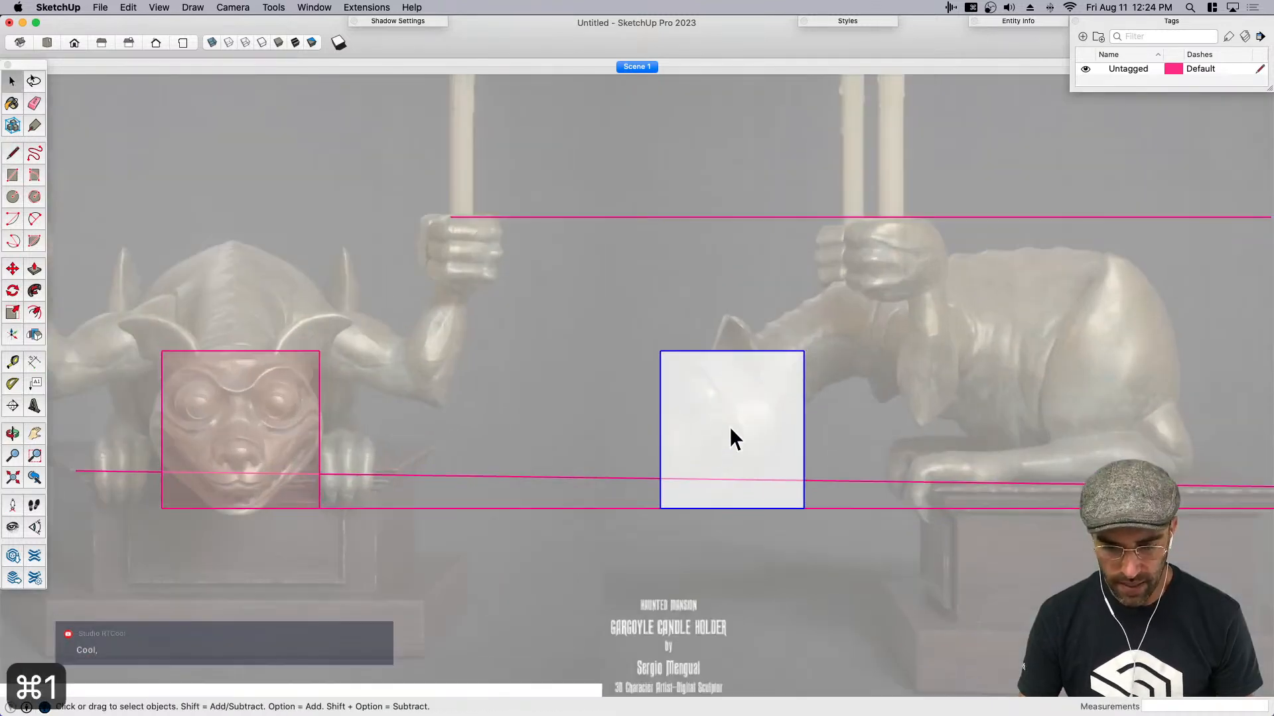
pyautogui.click(236, 420)
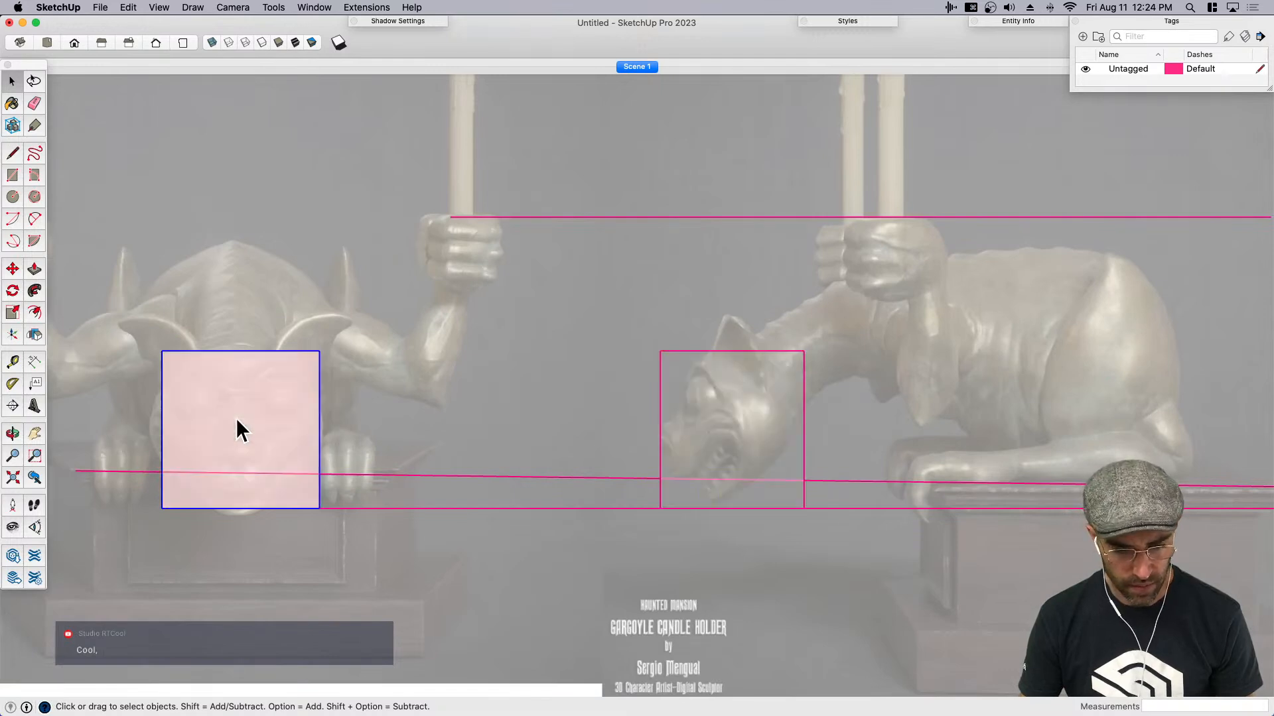
pyautogui.moveTo(269, 438); pyautogui.dragTo(791, 298, button='middle')
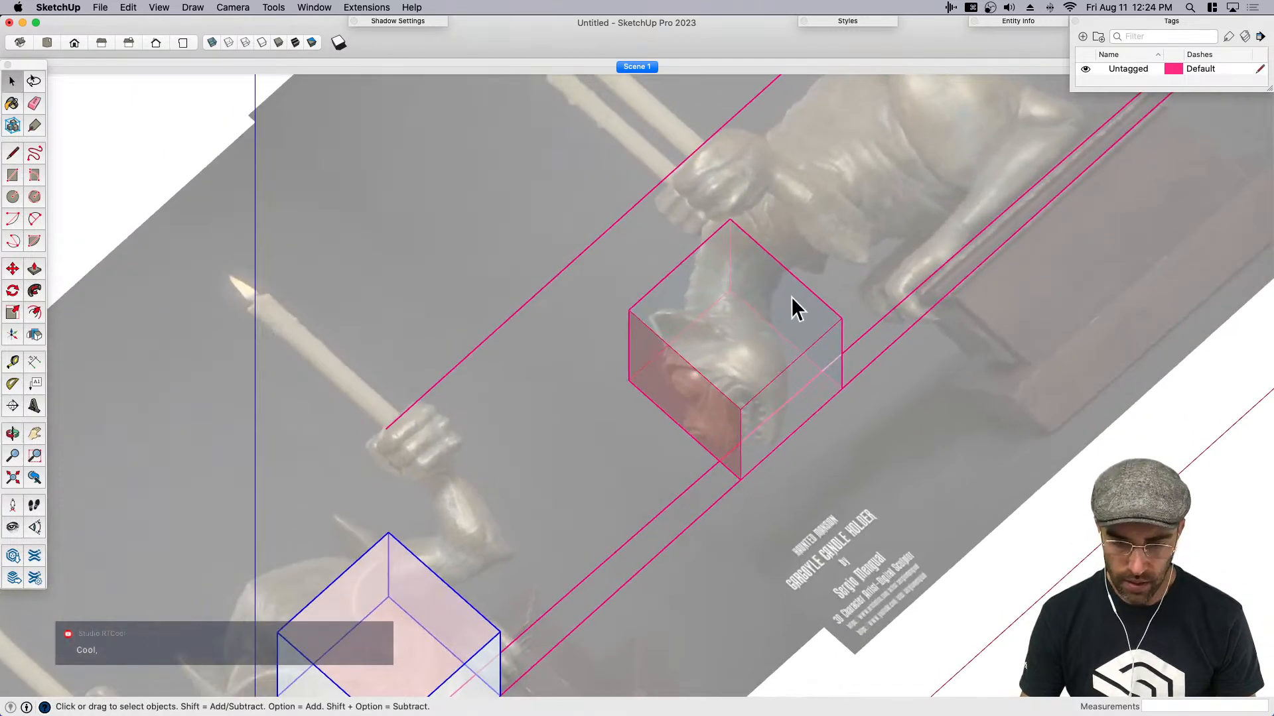
# - Select the side-view head box and save the model to the Desktop as Gargoyle.skp
pyautogui.click(698, 417)
pyautogui.moveTo(728, 432); pyautogui.dragTo(741, 474, button='middle')
pyautogui.moveTo(878, 445); pyautogui.dragTo(730, 479, button='middle')
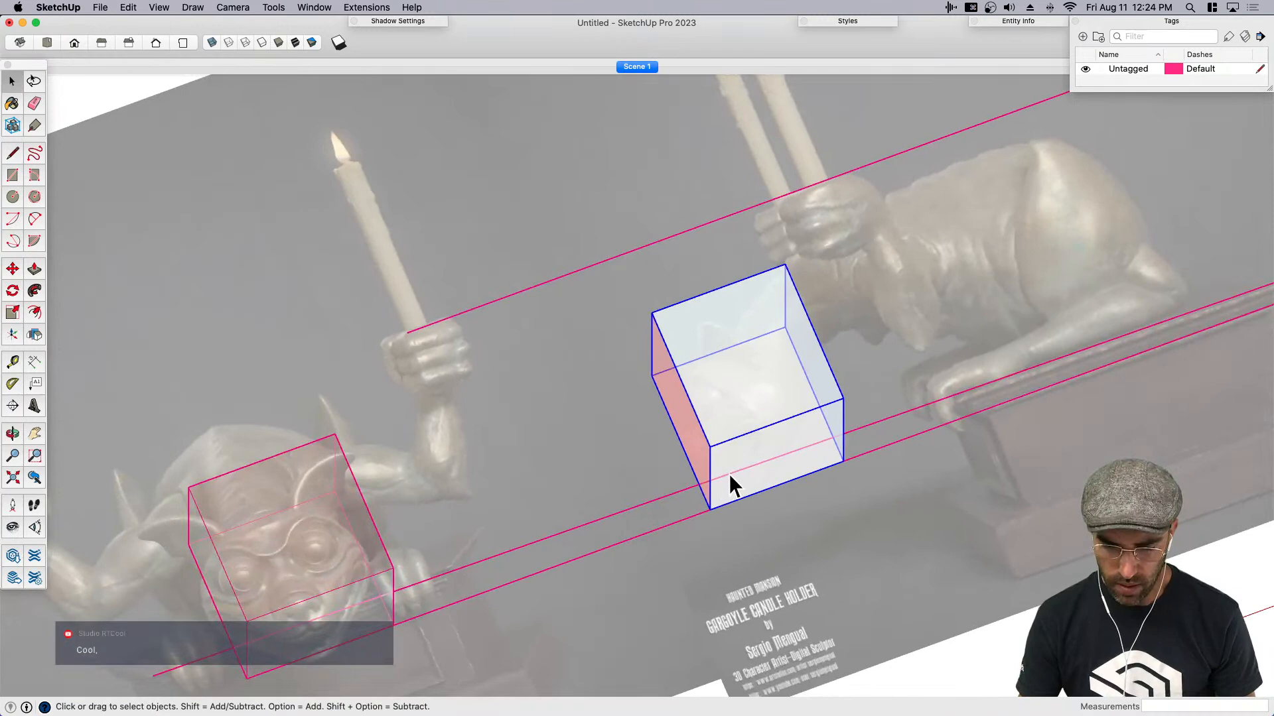
pyautogui.press('super+q')
pyautogui.click(671, 247)
pyautogui.press('super+s')
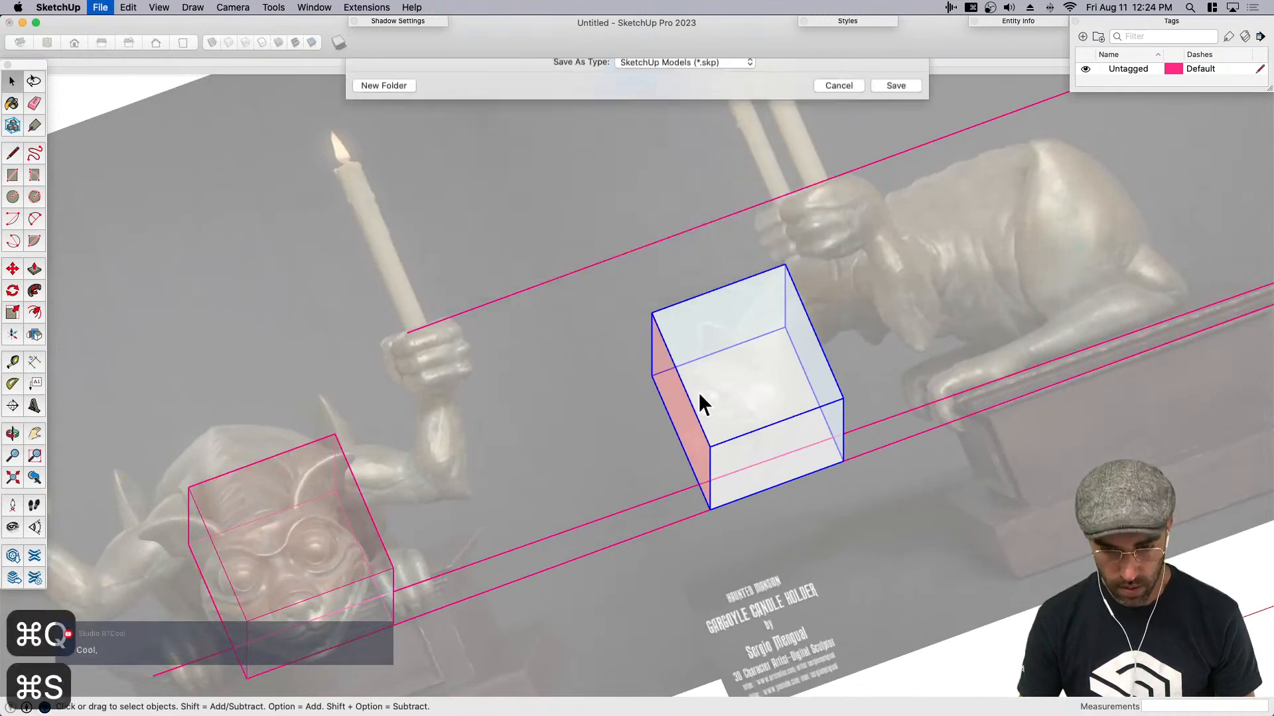
pyautogui.click(388, 162)
pyautogui.write('Ga.skp')
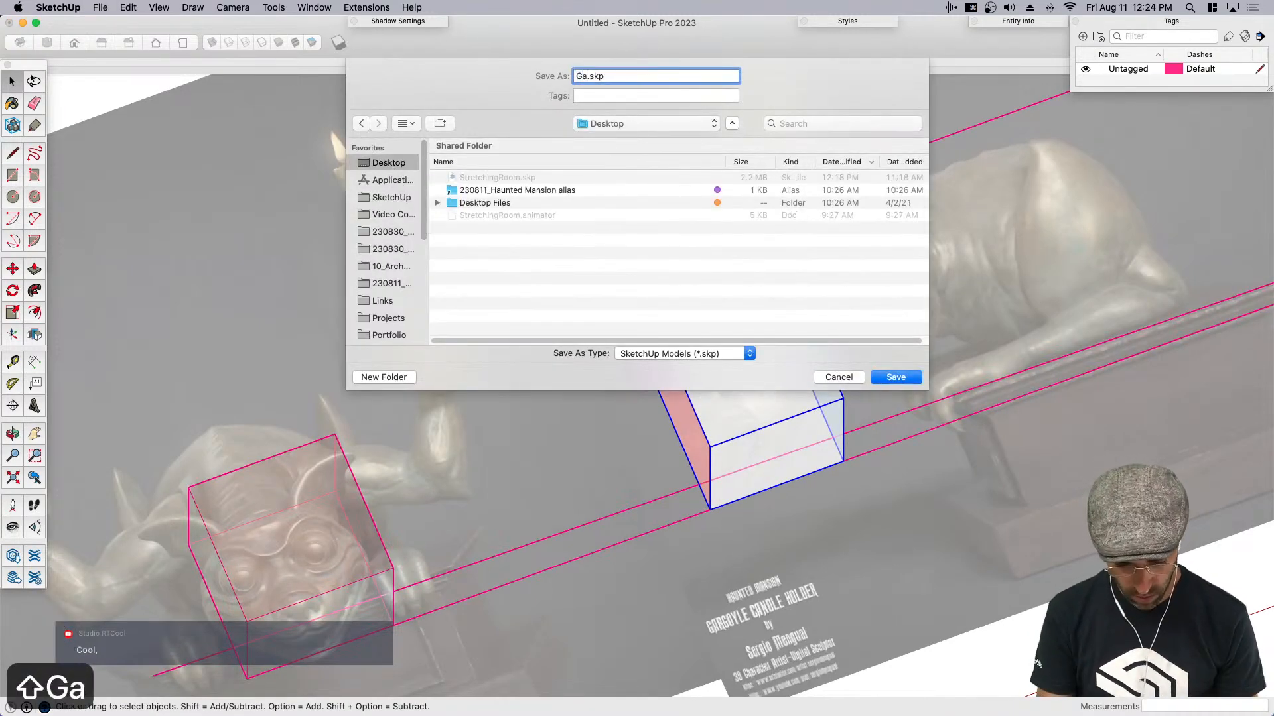
pyautogui.press('BackSpace')
pyautogui.write('argoyle')
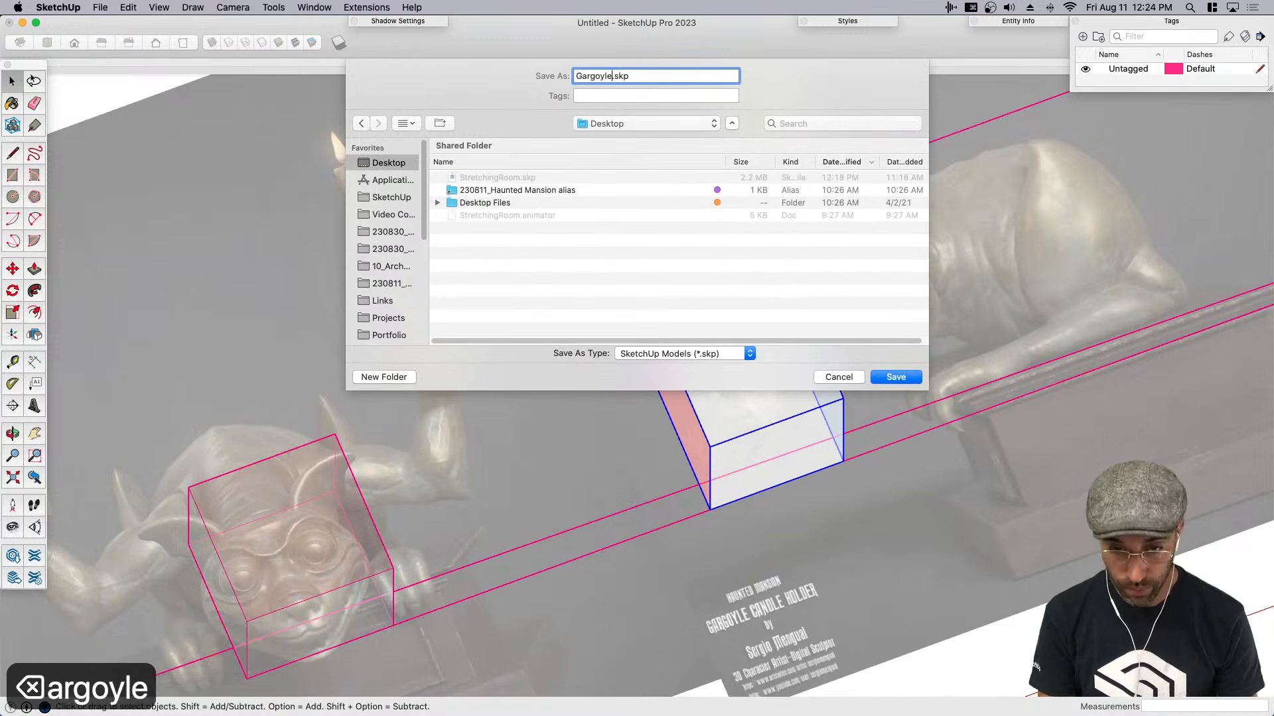
pyautogui.press('Return')
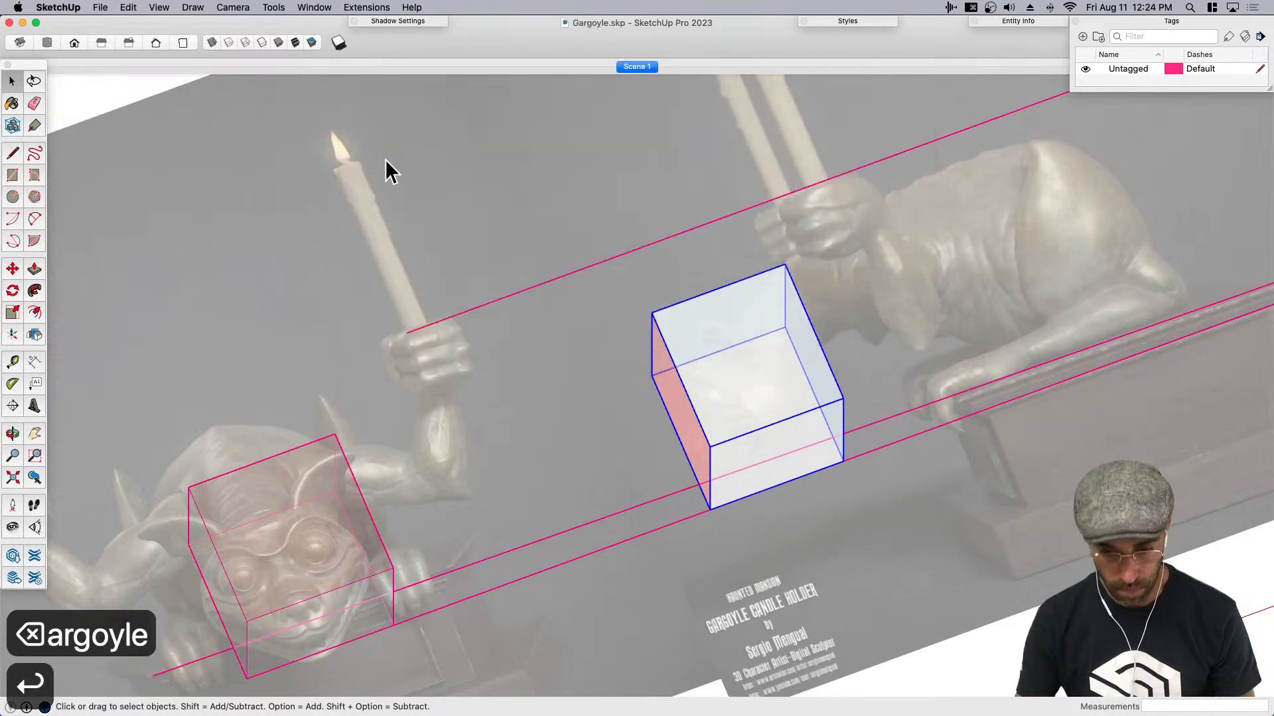
# - Open the side-view head box for editing and draw a line across the middle of its back face, splitting it into halves
pyautogui.press('super+1')
pyautogui.press('h')
pyautogui.moveTo(975, 491); pyautogui.dragTo(484, 497)
pyautogui.press('space')
pyautogui.moveTo(487, 511); pyautogui.dragTo(406, 348, button='middle')
pyautogui.doubleClick(472, 353)
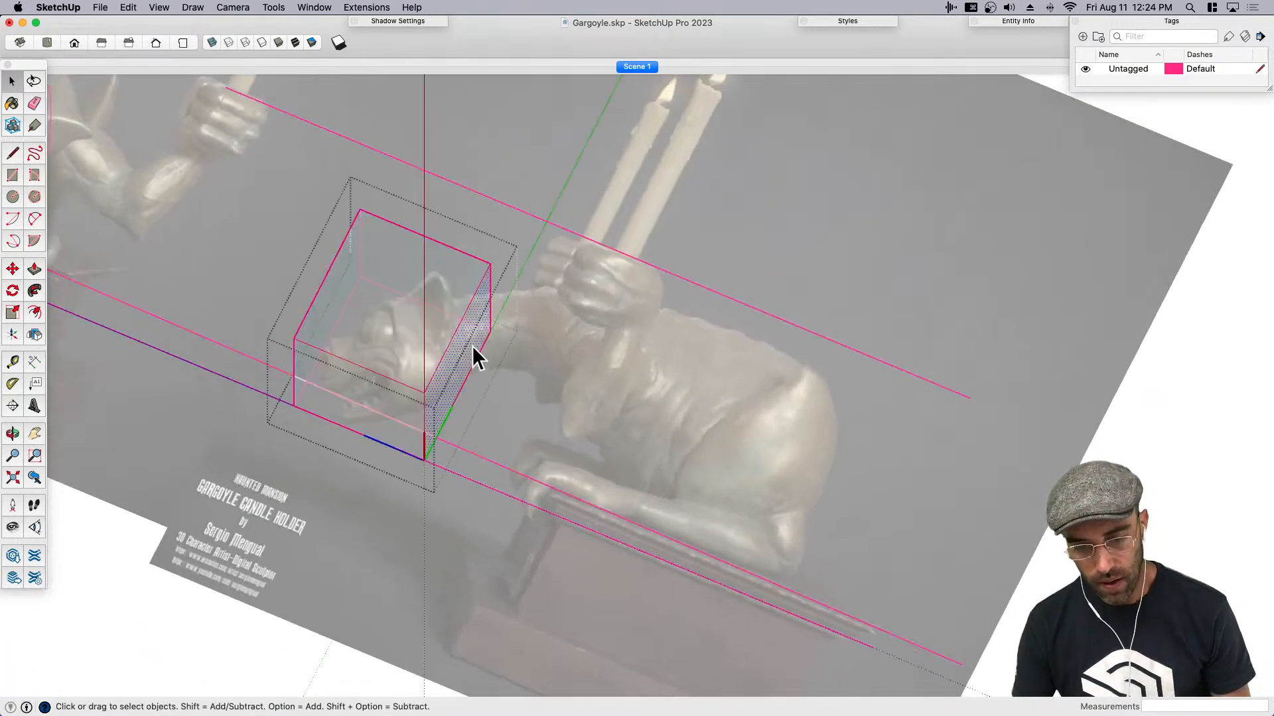
pyautogui.press('l')
pyautogui.click(457, 327)
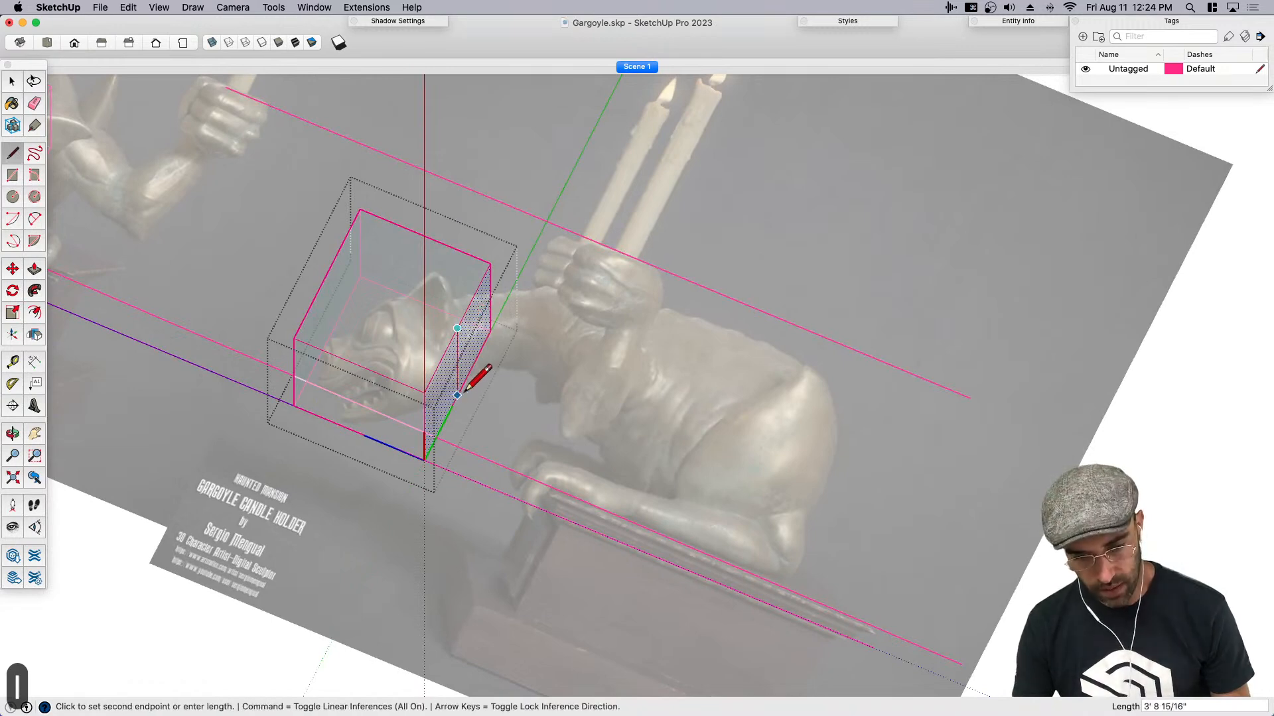
pyautogui.click(458, 395)
# - Try to Push/Pull the upper half of the head box's back face outward about 8 13/16"
pyautogui.press('p')
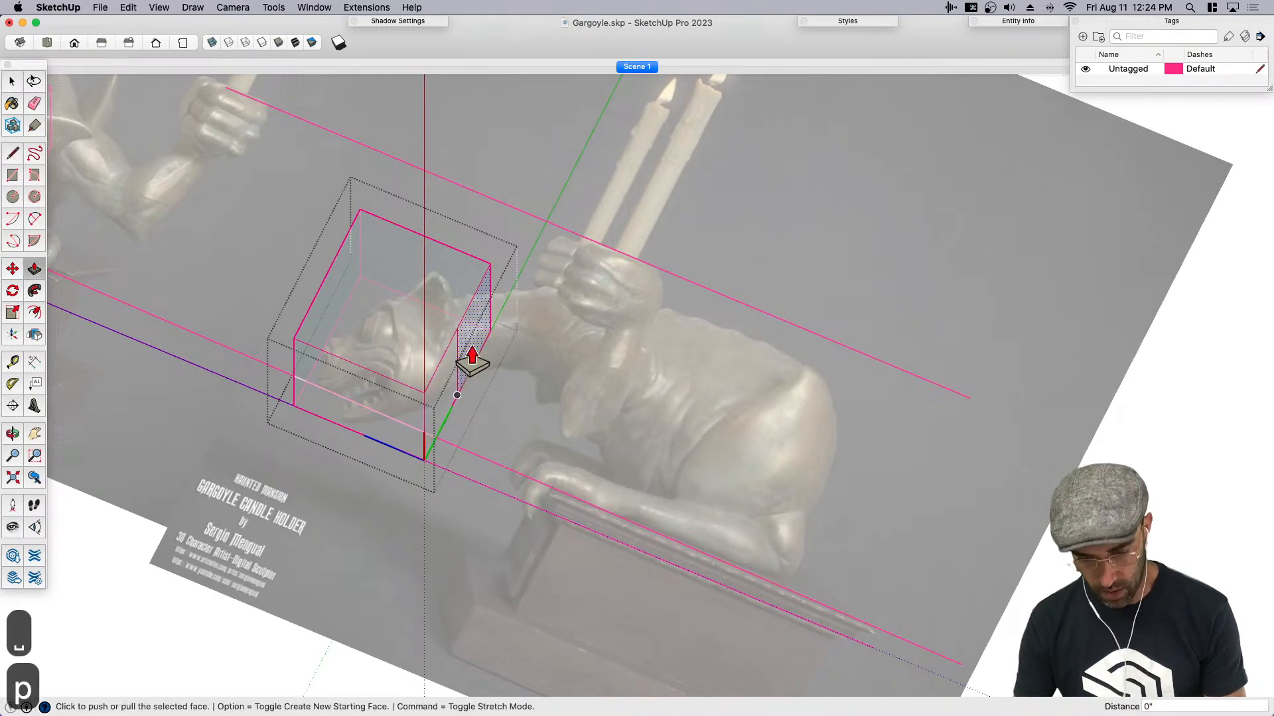
pyautogui.click(469, 357)
pyautogui.press('super+z')
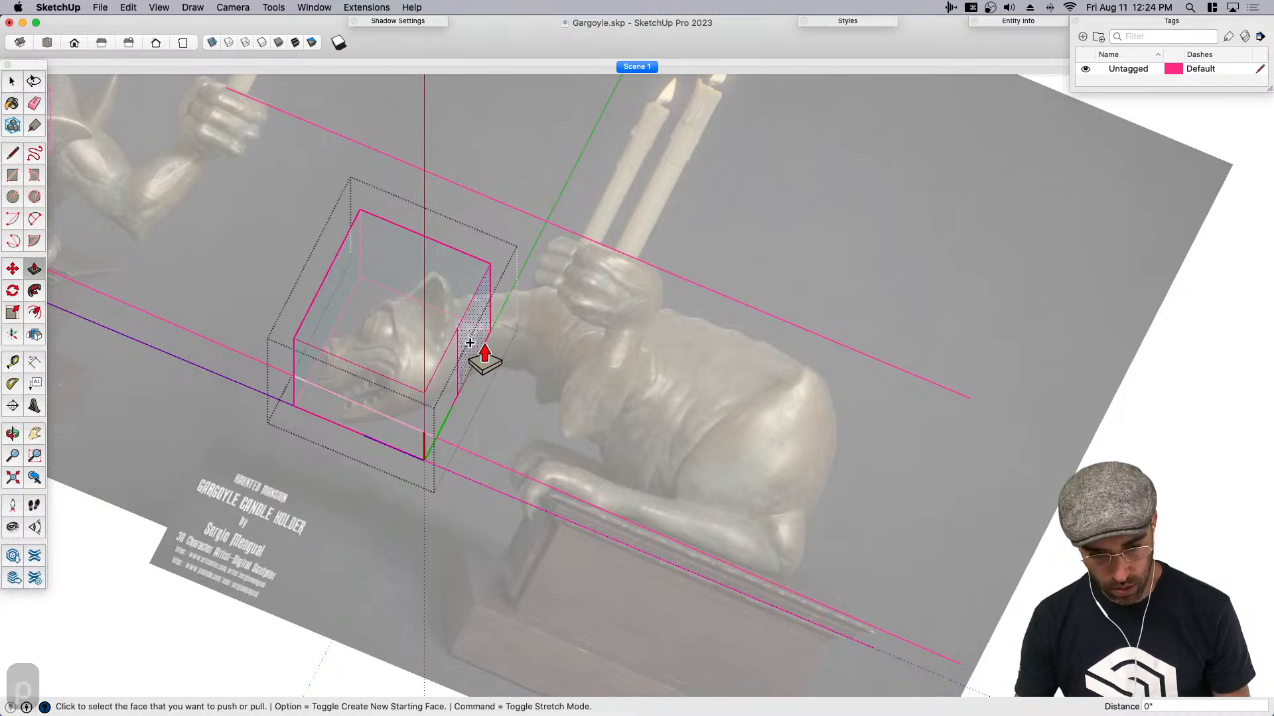
pyautogui.click(465, 346)
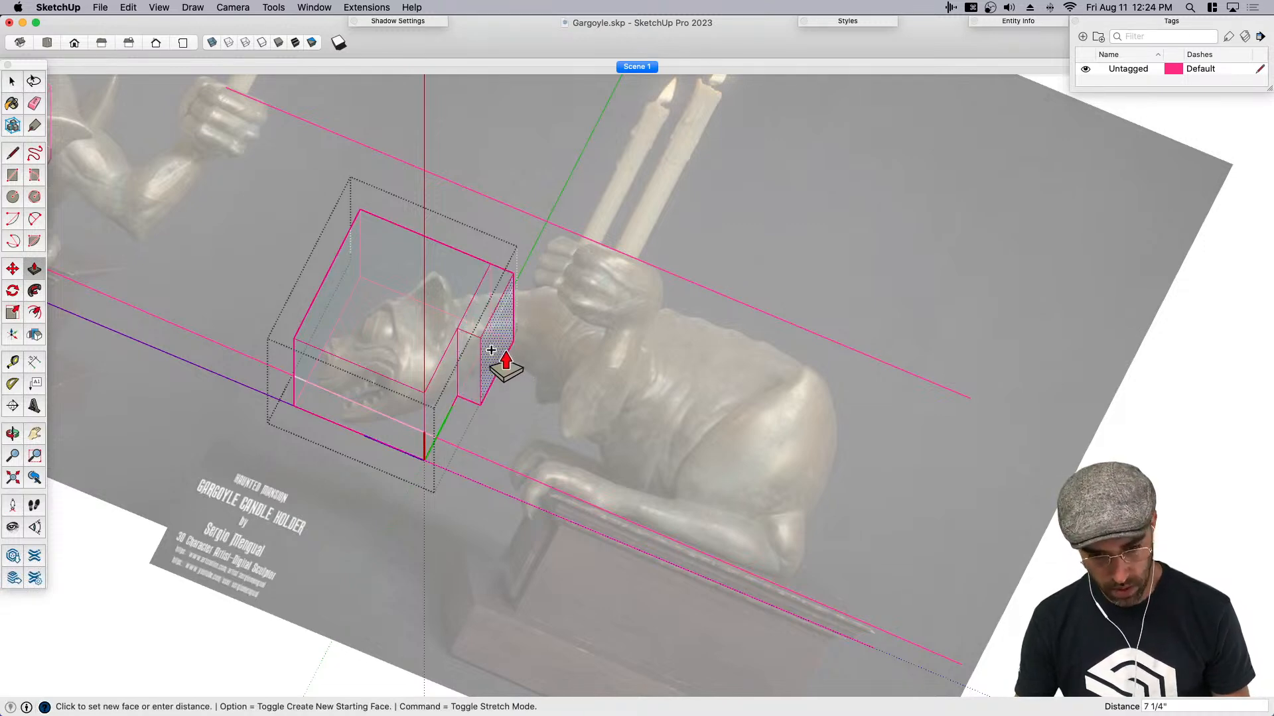
pyautogui.click(510, 358)
pyautogui.press('cmd+z')
pyautogui.press('space')
pyautogui.press('p')
pyautogui.click(512, 376)
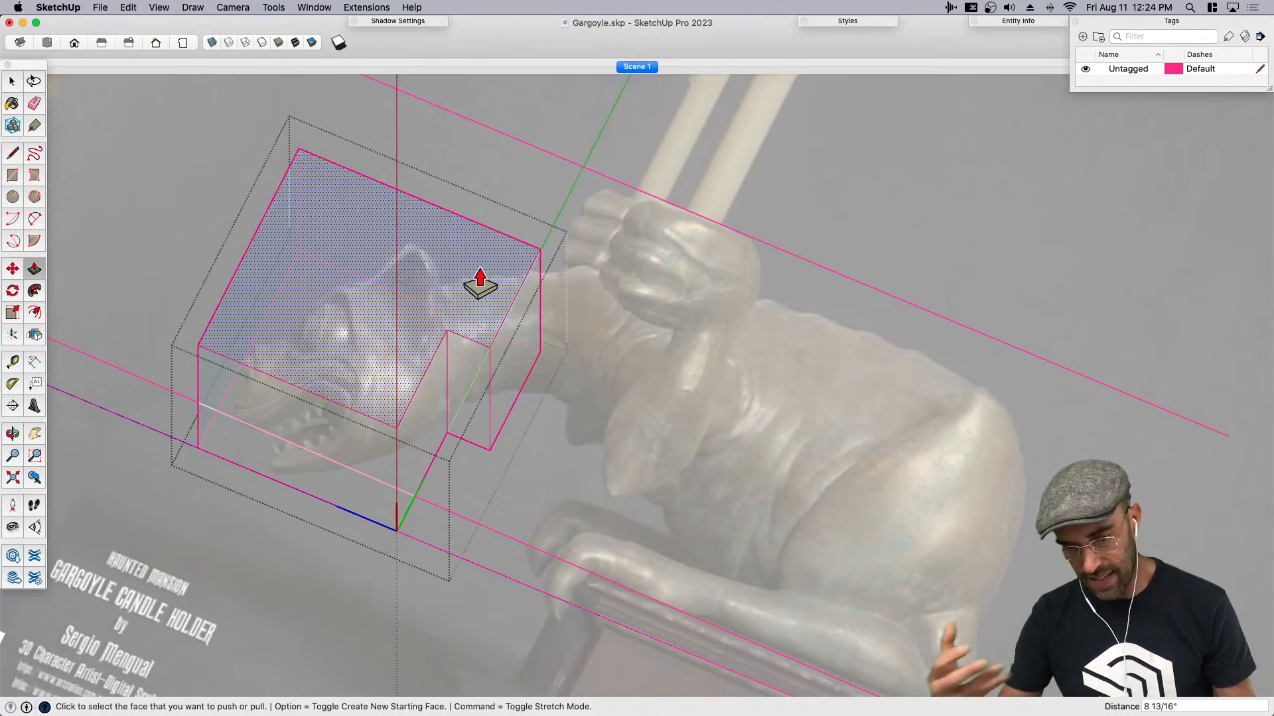
pyautogui.press('cmd+z')
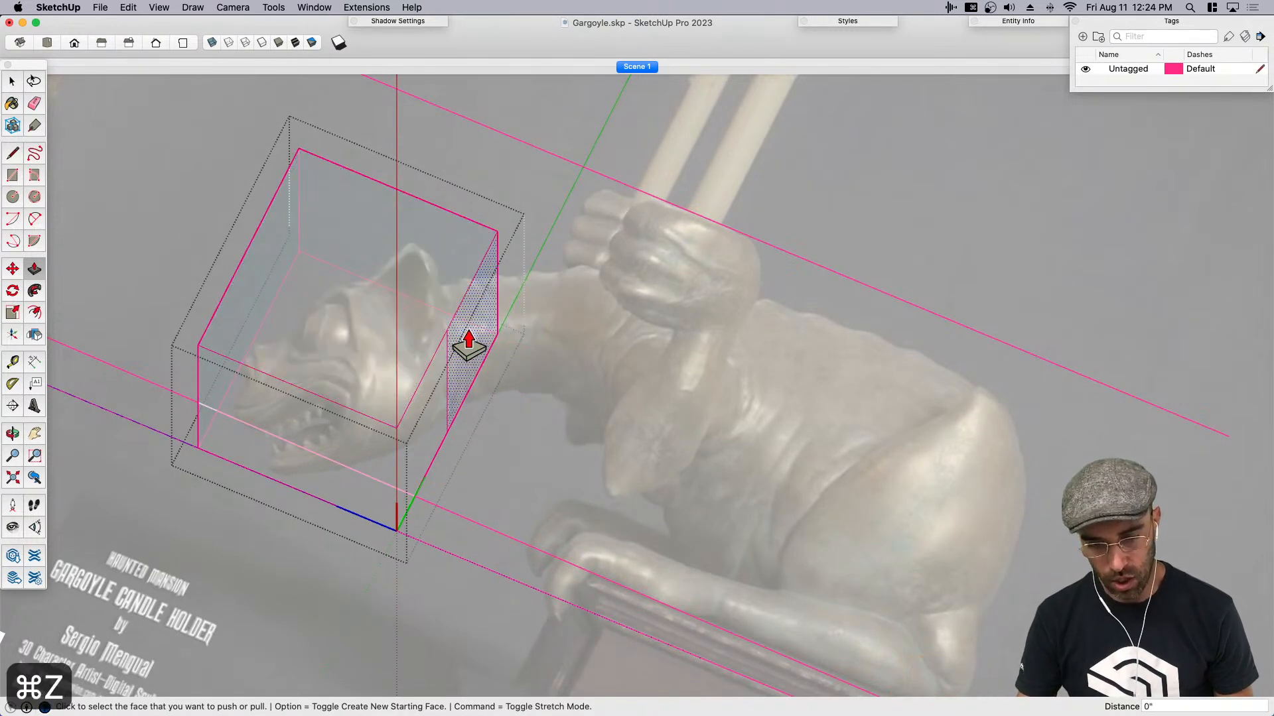
# - Pull the upper half of the back face out along the gargoyle's neck and raise its end face about 1' 3/8"
pyautogui.click(464, 325)
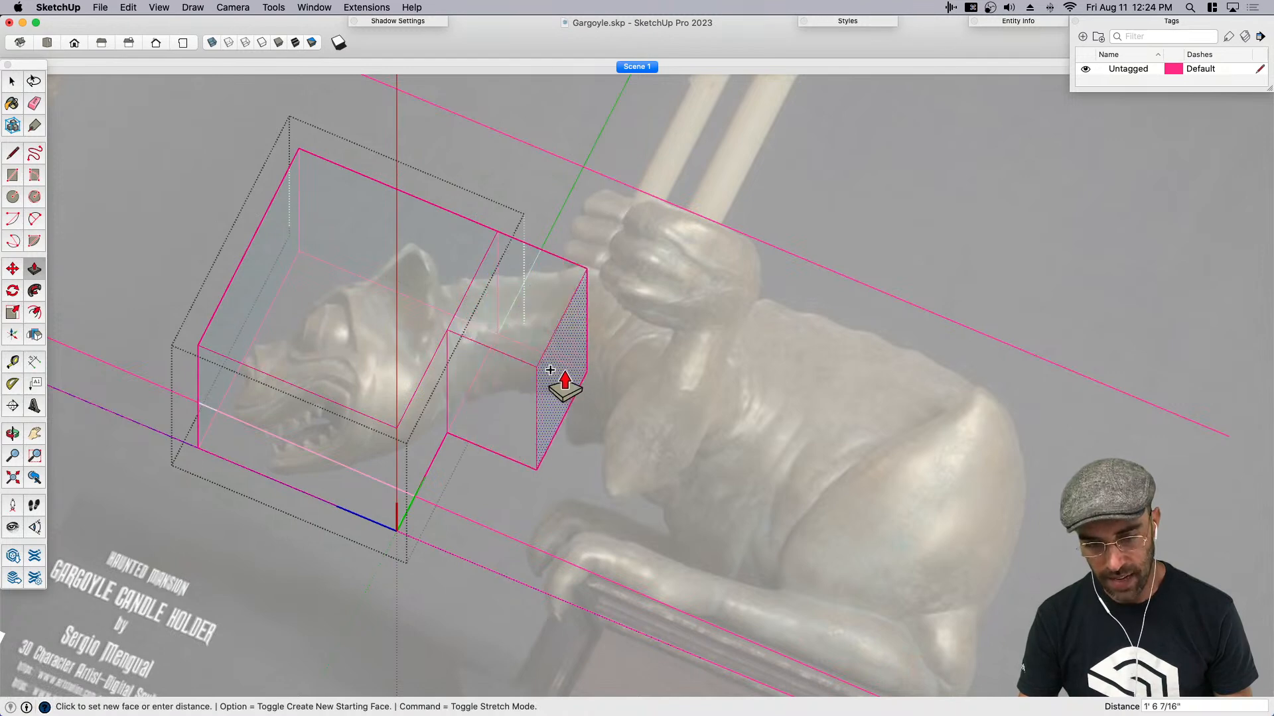
pyautogui.click(558, 371)
pyautogui.press('space')
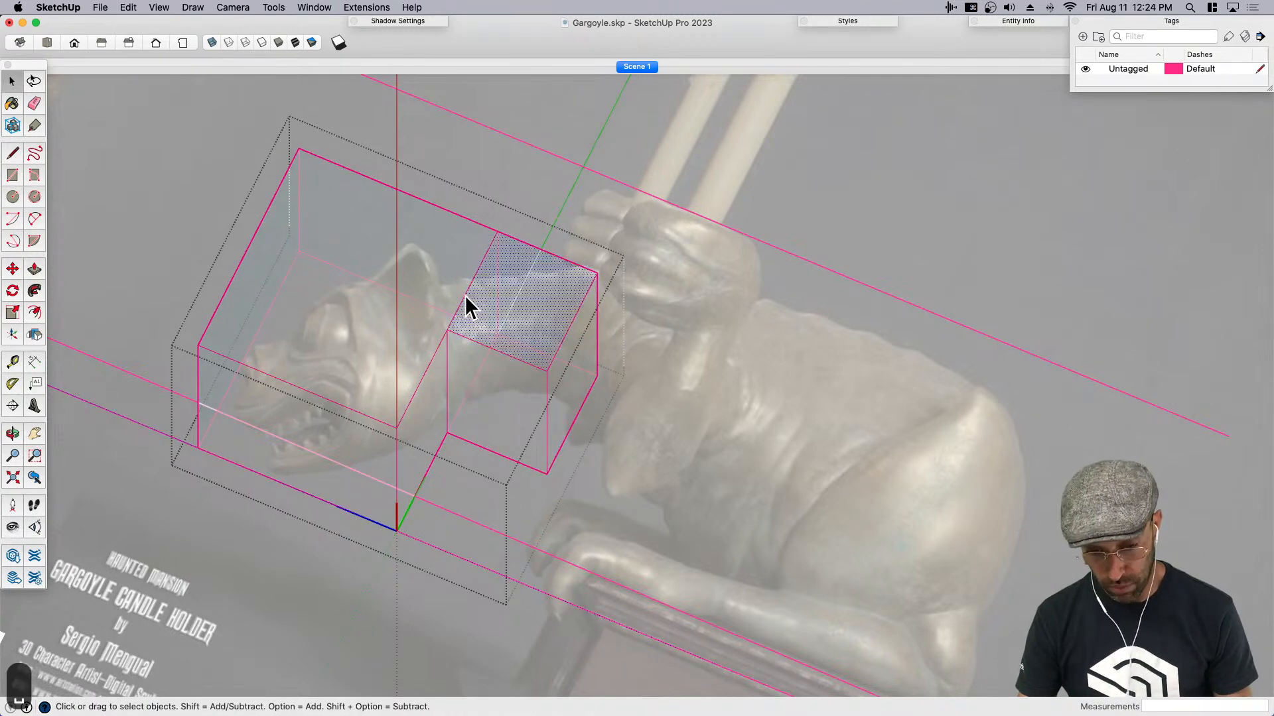
pyautogui.press('m')
pyautogui.click(531, 504)
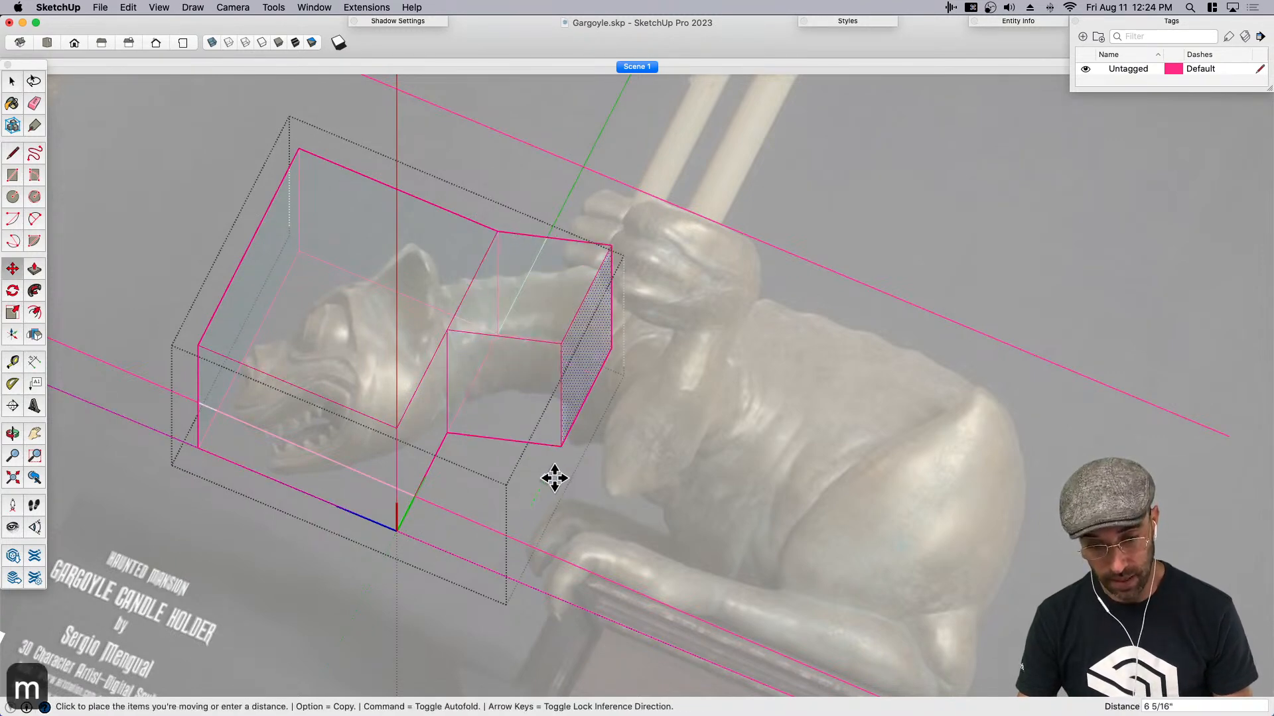
pyautogui.press('super+1')
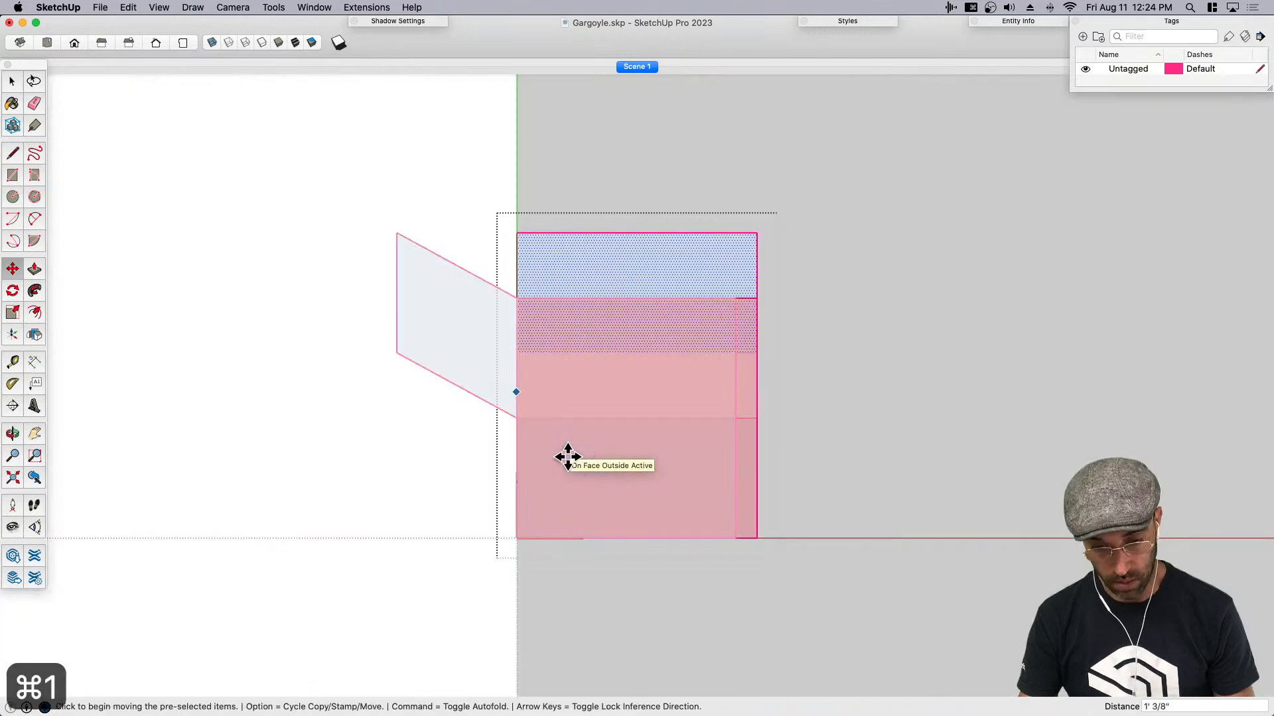
pyautogui.press('space')
pyautogui.scroll(-1, 561, 460)
pyautogui.click(458, 491)
# - From the top view, explode the side-view head and neck component and make its geometry into a new component
pyautogui.scroll(-3, 457, 491)
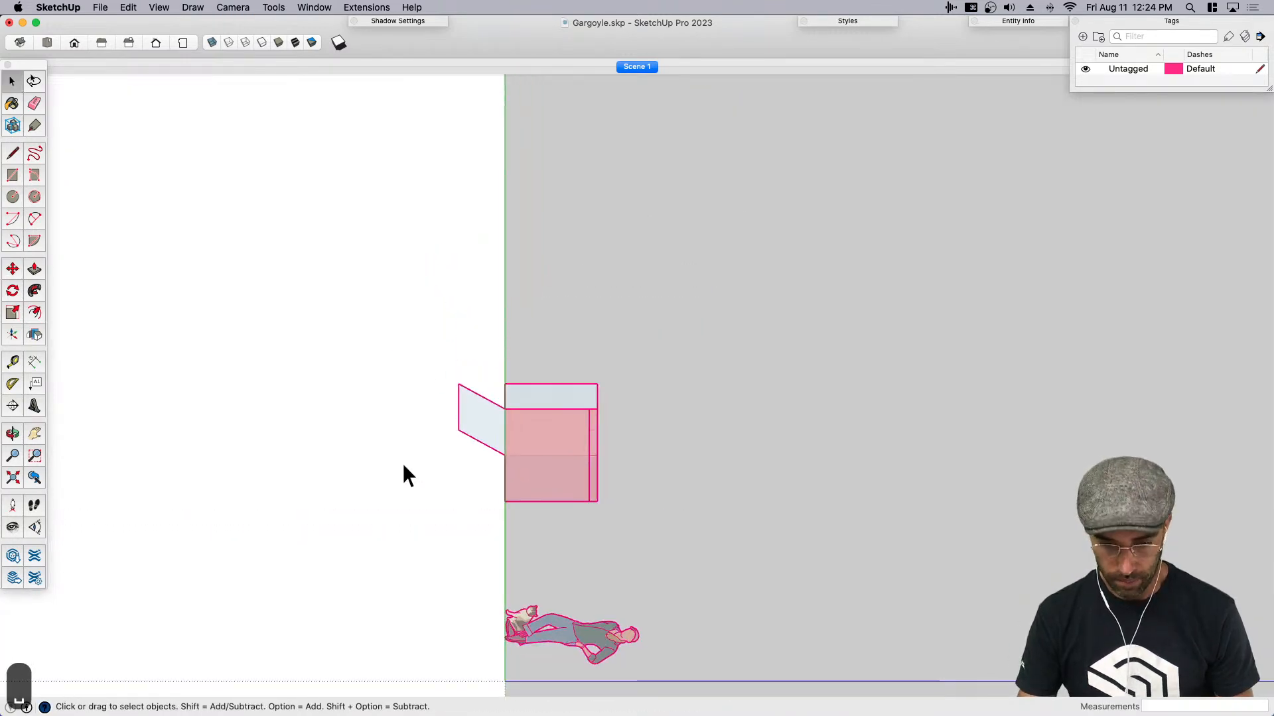
pyautogui.press('super+1')
pyautogui.scroll(1, 794, 476)
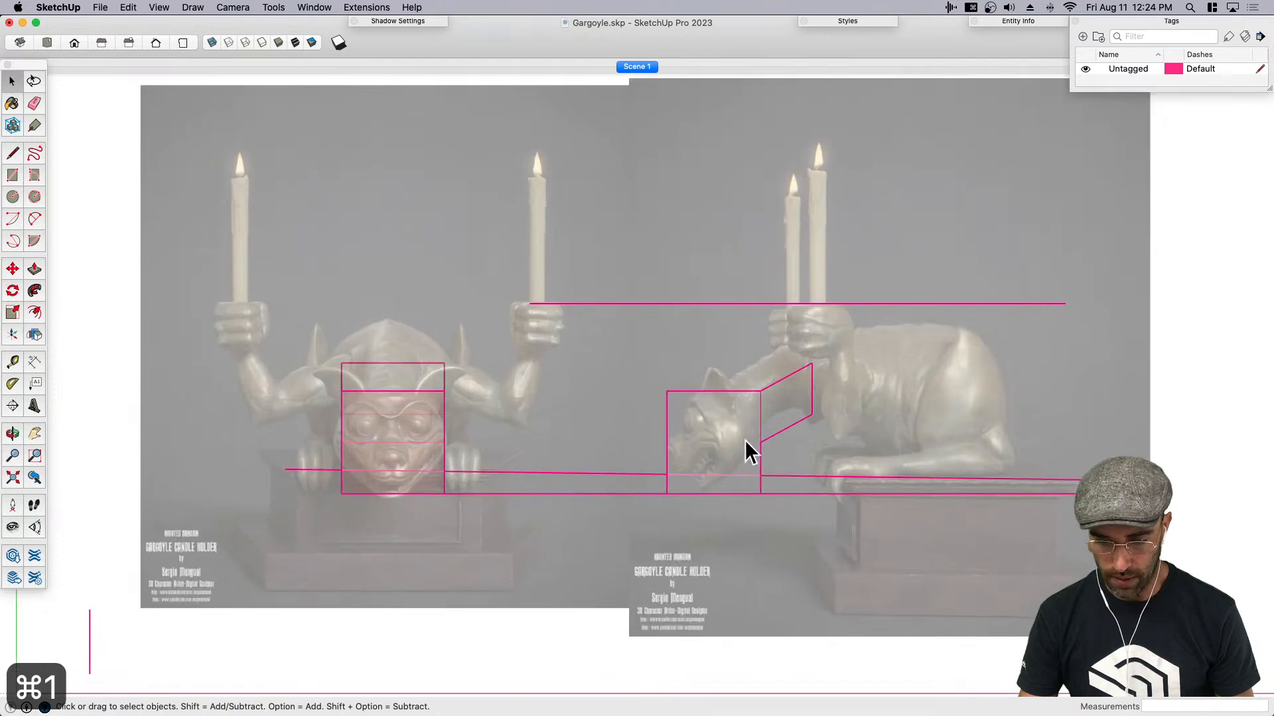
pyautogui.click(745, 443)
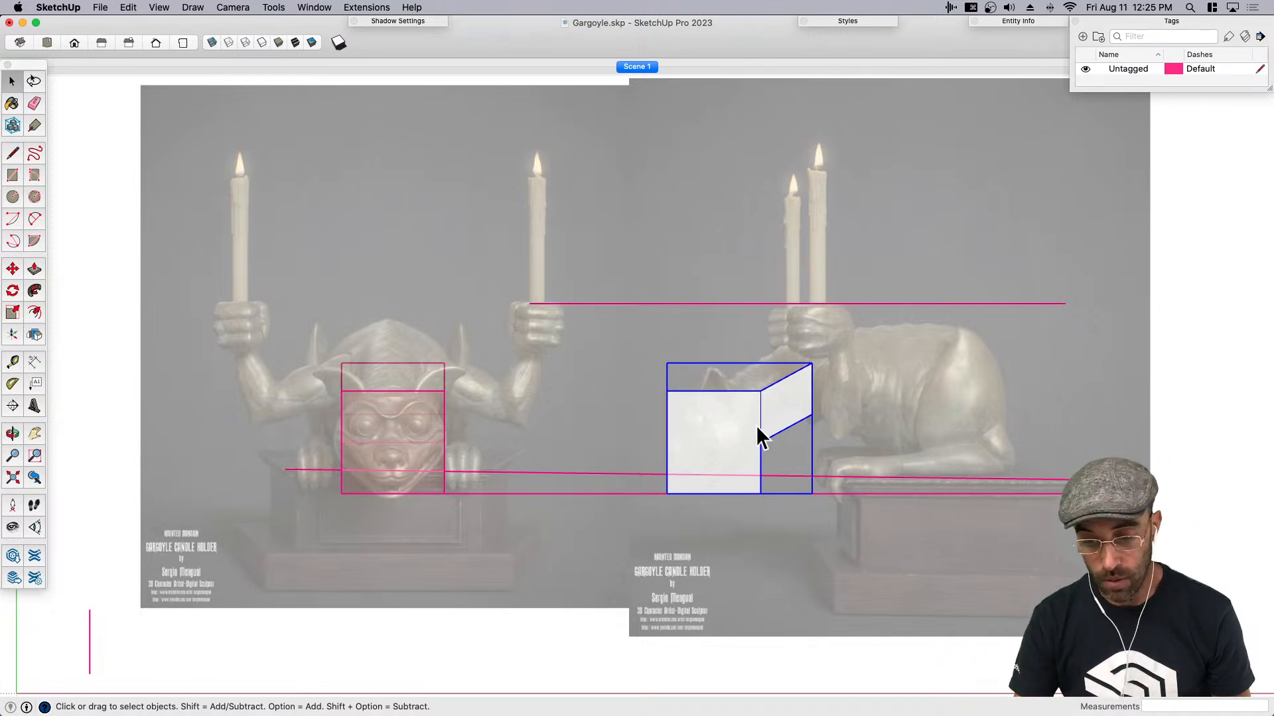
pyautogui.rightClick(718, 436)
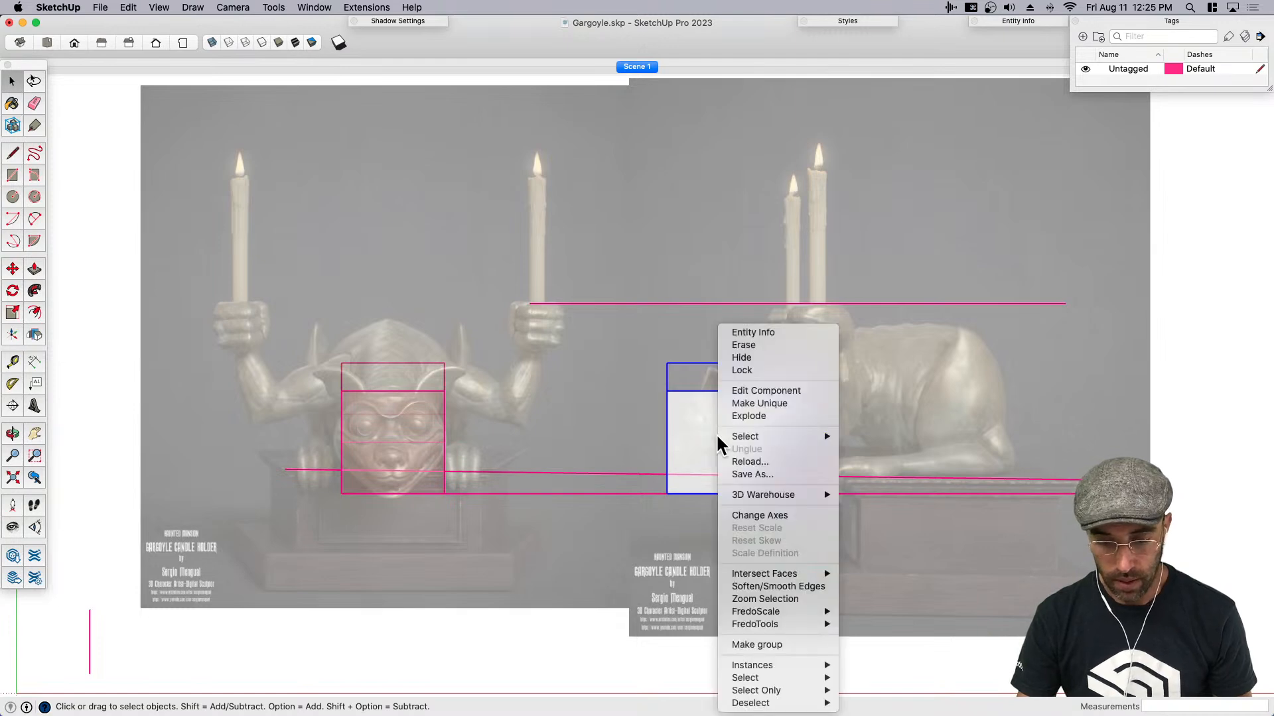
pyautogui.click(750, 416)
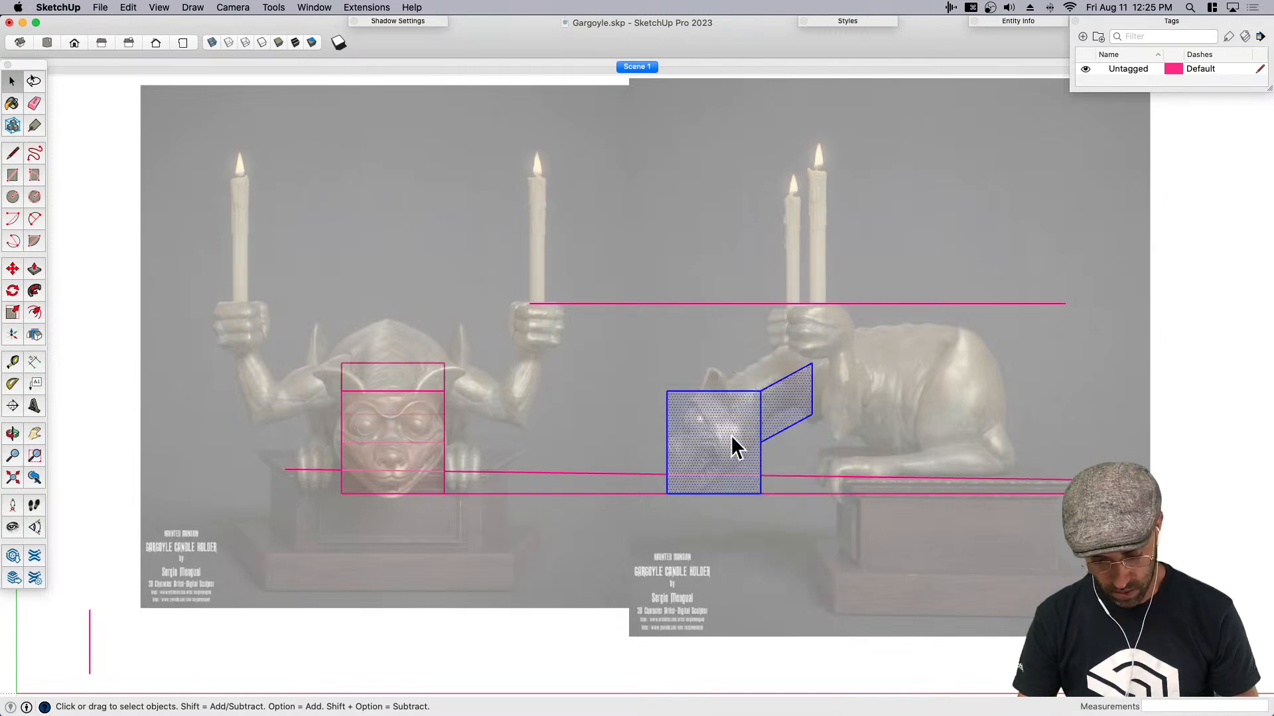
pyautogui.hotkey('shift', 'g')
pyautogui.press('Return')
# - Delete the front-view head box and copy the new side-view component onto the front-view gargoyle's head
pyautogui.click(406, 444)
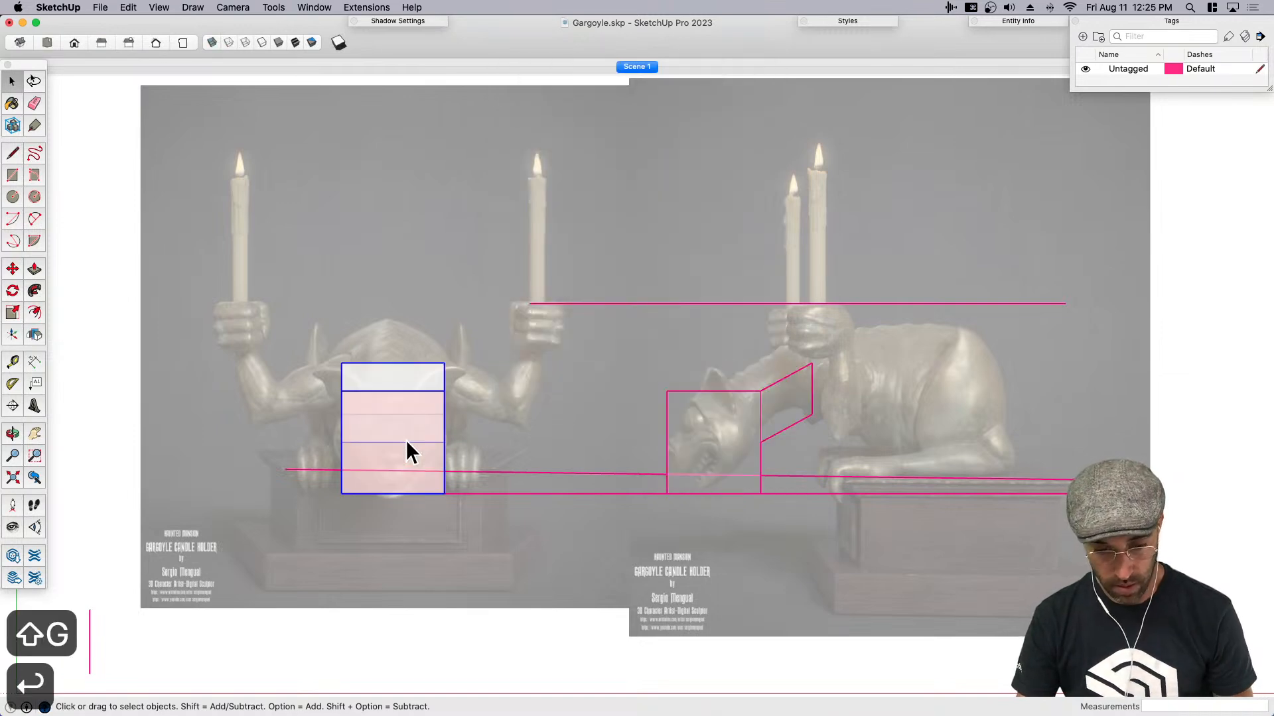
pyautogui.press('BackSpace')
pyautogui.click(695, 456)
pyautogui.press('m')
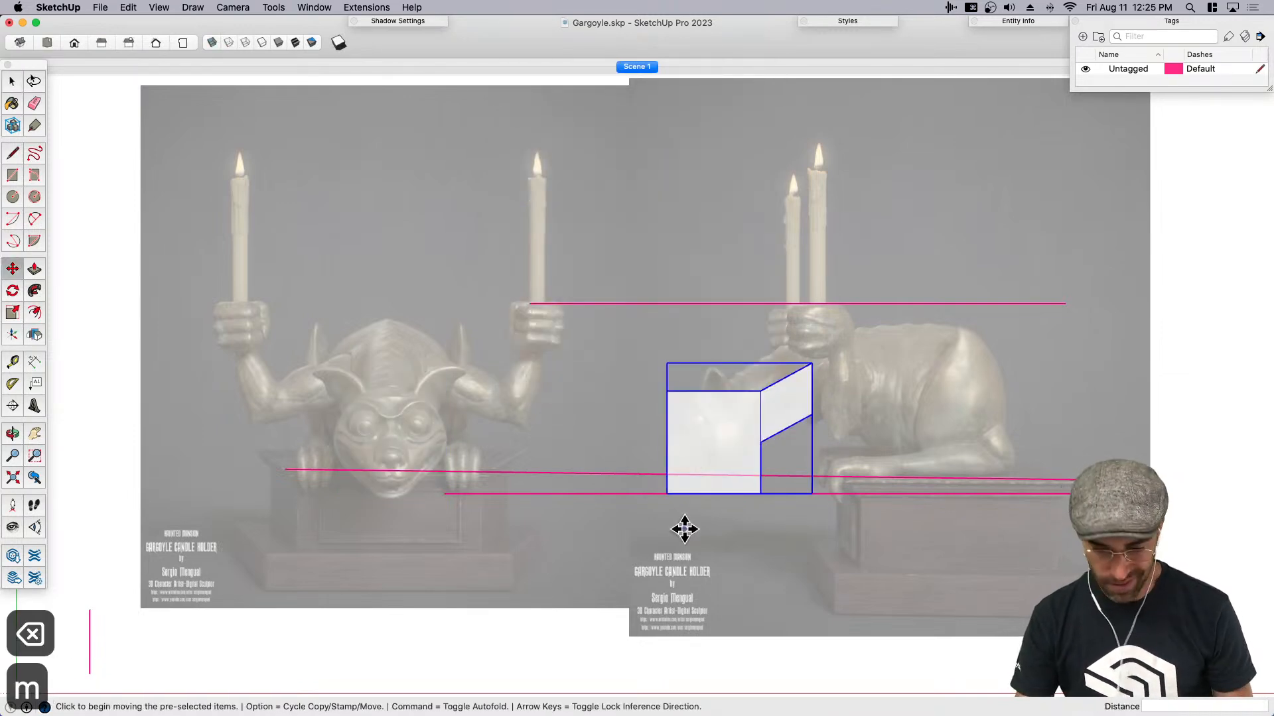
pyautogui.click(685, 529)
pyautogui.click(364, 525)
# - Rotate the copied component 90 degrees about the green axis so it faces forward over the front-view head
pyautogui.moveTo(364, 525); pyautogui.dragTo(384, 441, button='middle')
pyautogui.press('q')
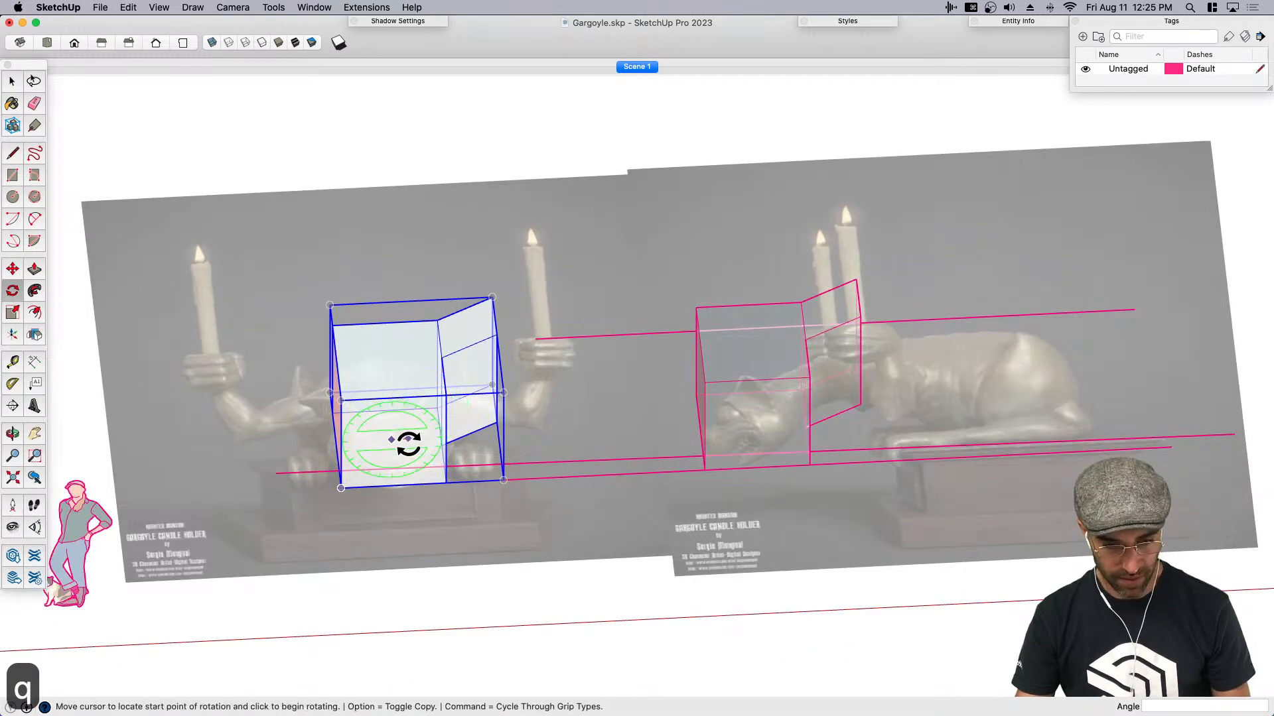
pyautogui.click(391, 439)
pyautogui.write('90')
pyautogui.press('Return')
pyautogui.press('space')
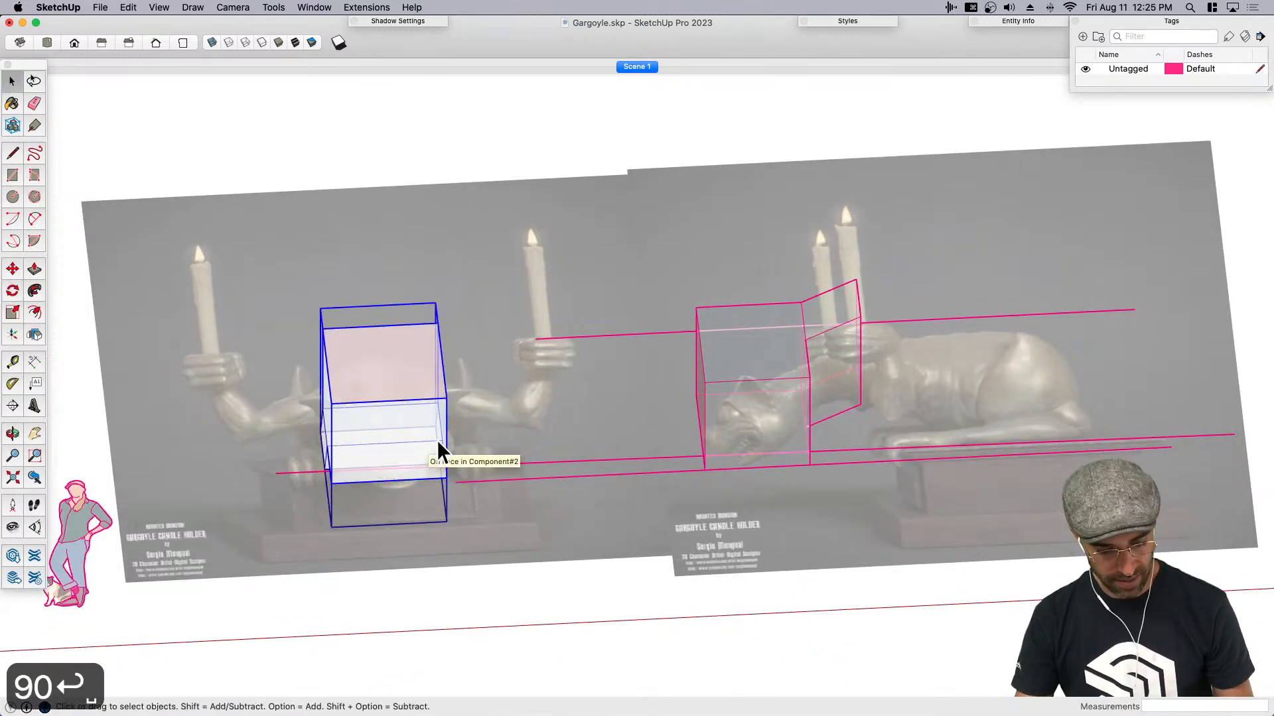
pyautogui.press('super+1')
pyautogui.press('m')
pyautogui.click(386, 544)
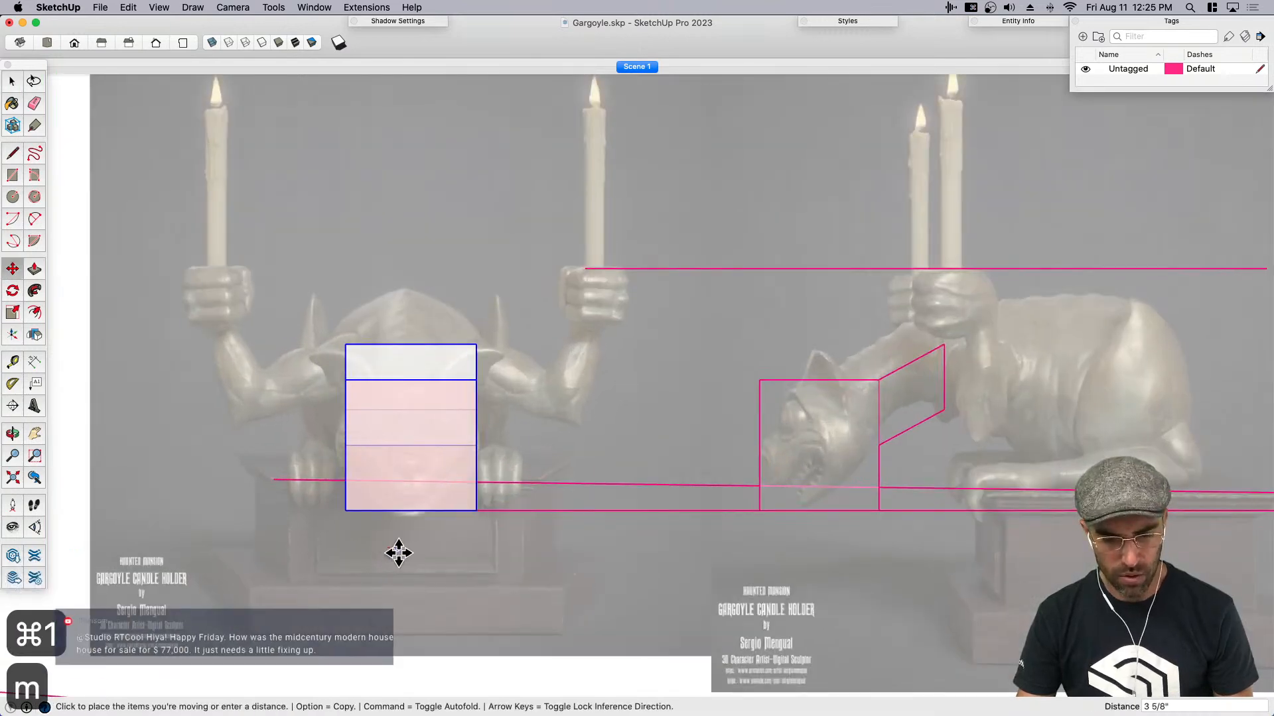
pyautogui.press('space')
# - Open the side-view head component and move its lower rear edge forward to follow the gargoyle's jaw line
pyautogui.press('h')
pyautogui.moveTo(839, 463); pyautogui.dragTo(759, 449)
pyautogui.press('space')
pyautogui.click(741, 446)
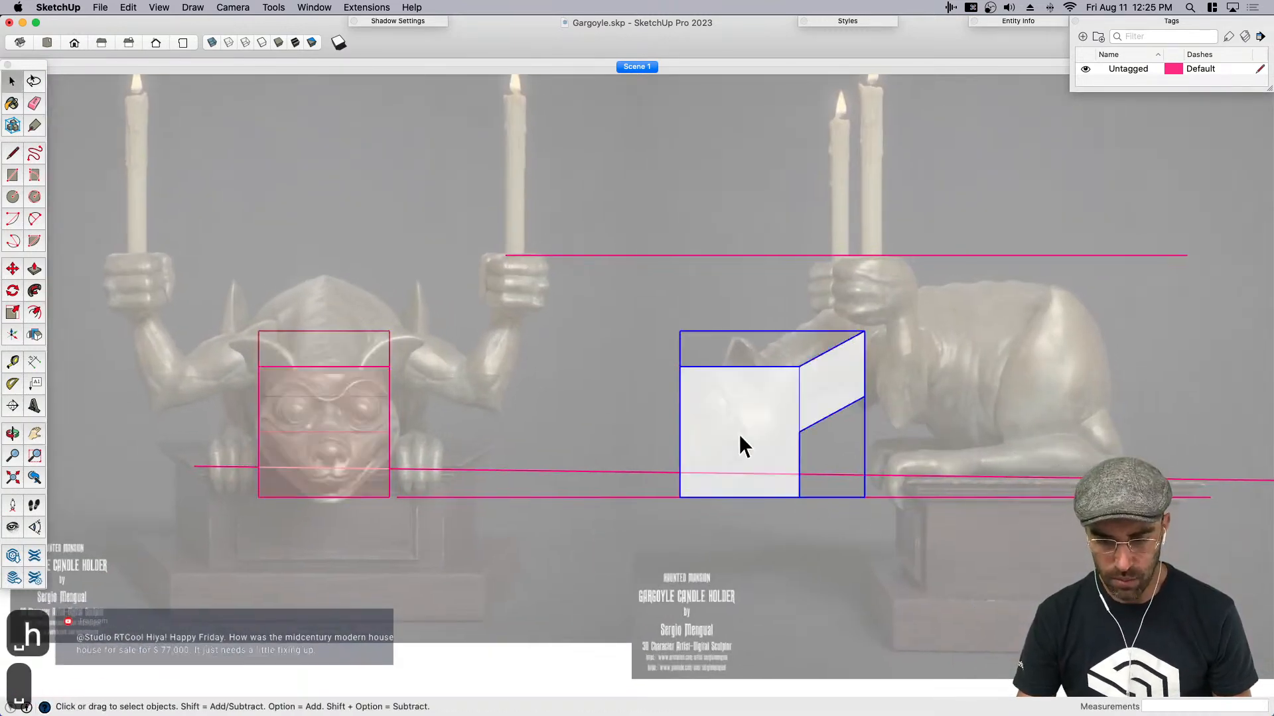
pyautogui.doubleClick(851, 395)
pyautogui.scroll(3, 801, 385)
pyautogui.click(790, 397)
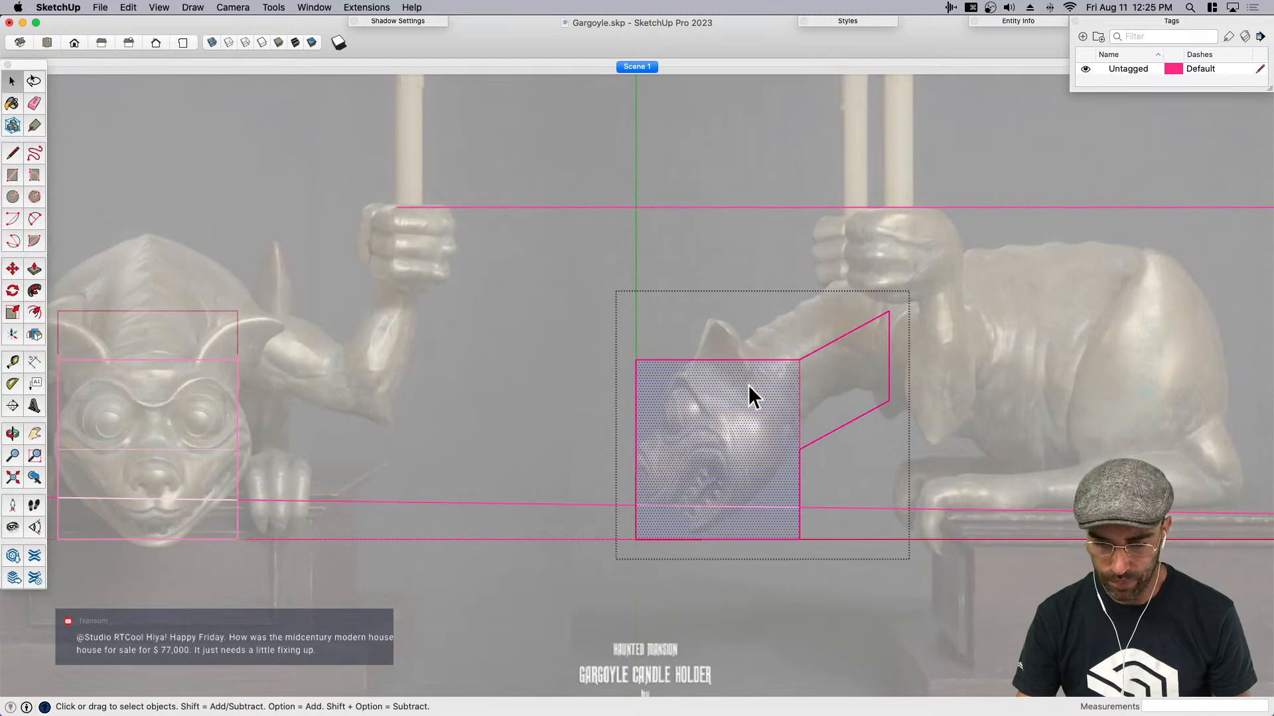
pyautogui.moveTo(661, 351); pyautogui.dragTo(664, 355)
pyautogui.moveTo(806, 529); pyautogui.dragTo(770, 569)
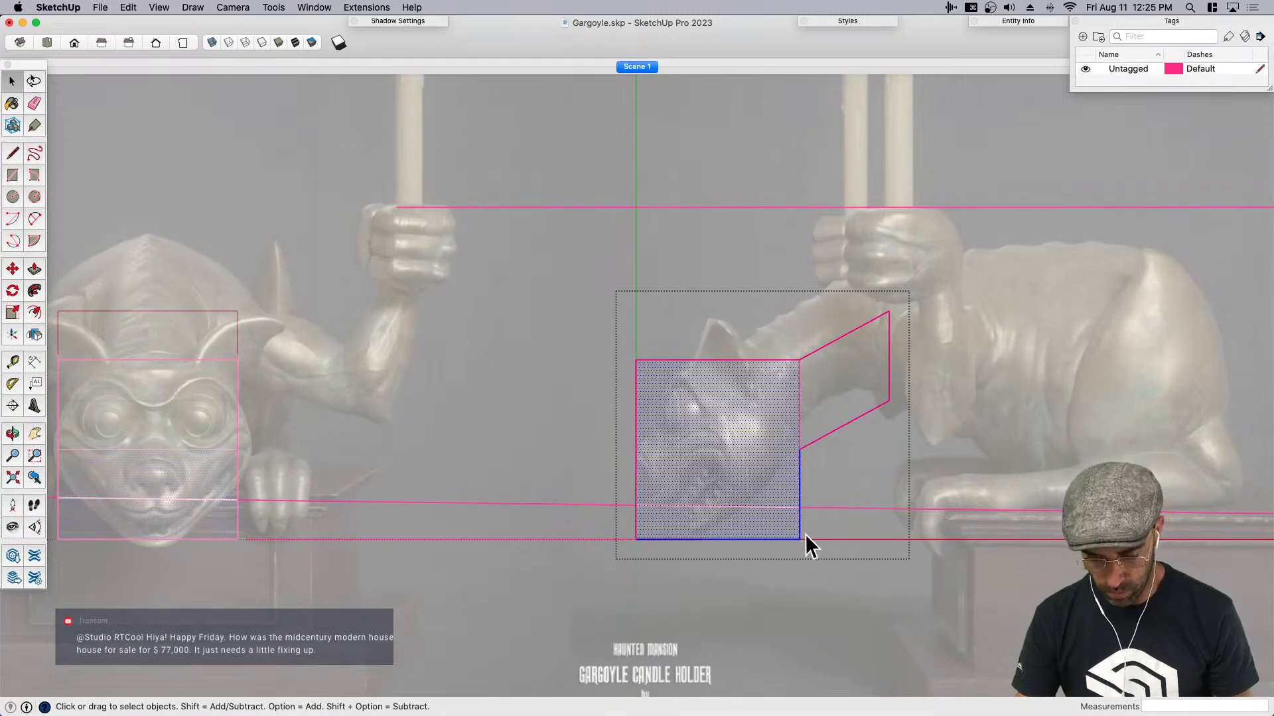
pyautogui.moveTo(776, 520); pyautogui.dragTo(851, 608)
pyautogui.press('m')
pyautogui.click(846, 605)
pyautogui.click(784, 602)
# - Move the head's lower front edge slightly back to match the snout's slope, and close the component
pyautogui.press('space')
pyautogui.moveTo(600, 504); pyautogui.dragTo(665, 558)
pyautogui.press('m')
pyautogui.click(661, 565)
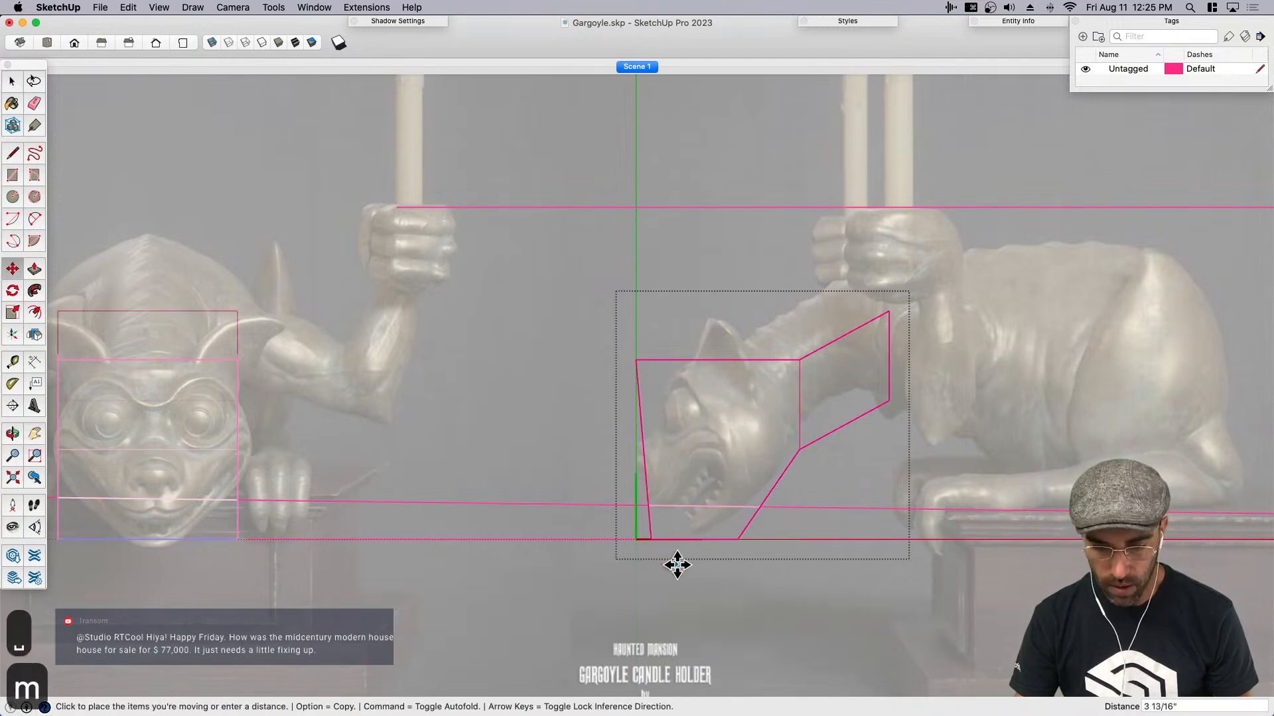
pyautogui.click(683, 565)
pyautogui.press('space')
pyautogui.scroll(-3, 804, 531)
pyautogui.scroll(3, 329, 507)
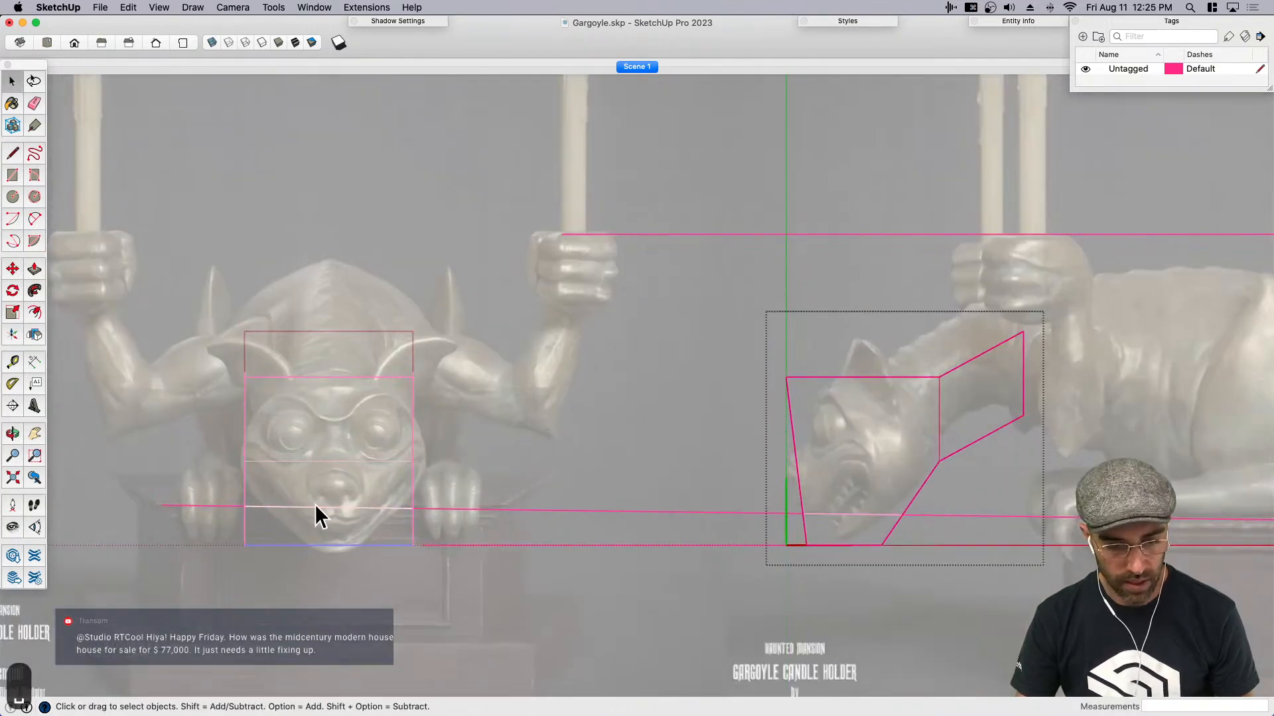
pyautogui.click(520, 539)
pyautogui.doubleClick(400, 515)
pyautogui.scroll(3, 409, 525)
pyautogui.click(411, 539)
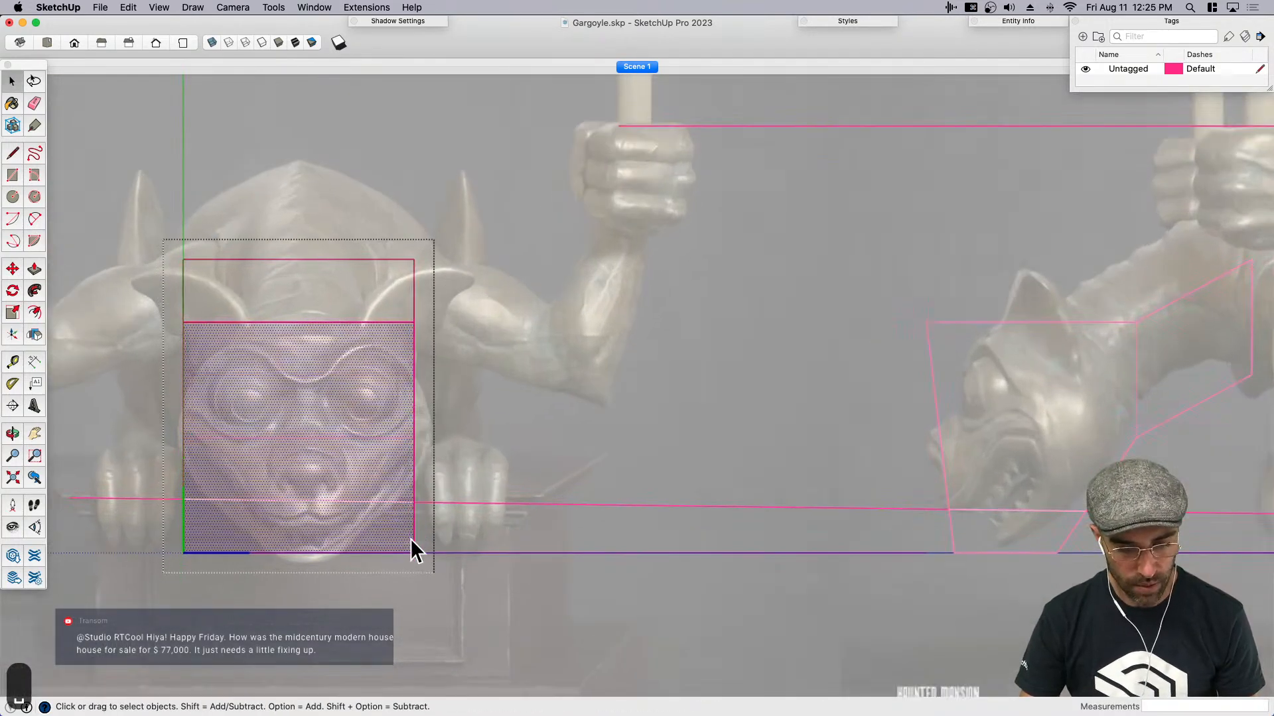
pyautogui.moveTo(445, 572); pyautogui.dragTo(447, 573)
pyautogui.scroll(-2, 484, 526)
pyautogui.click(927, 462)
# - Reopen the side-view head component and draw a horizontal line about 3' 2 3/16" long from the jaw's rear corner to the front edge
pyautogui.doubleClick(927, 463)
pyautogui.click(961, 488)
pyautogui.scroll(2, 988, 502)
pyautogui.press('l')
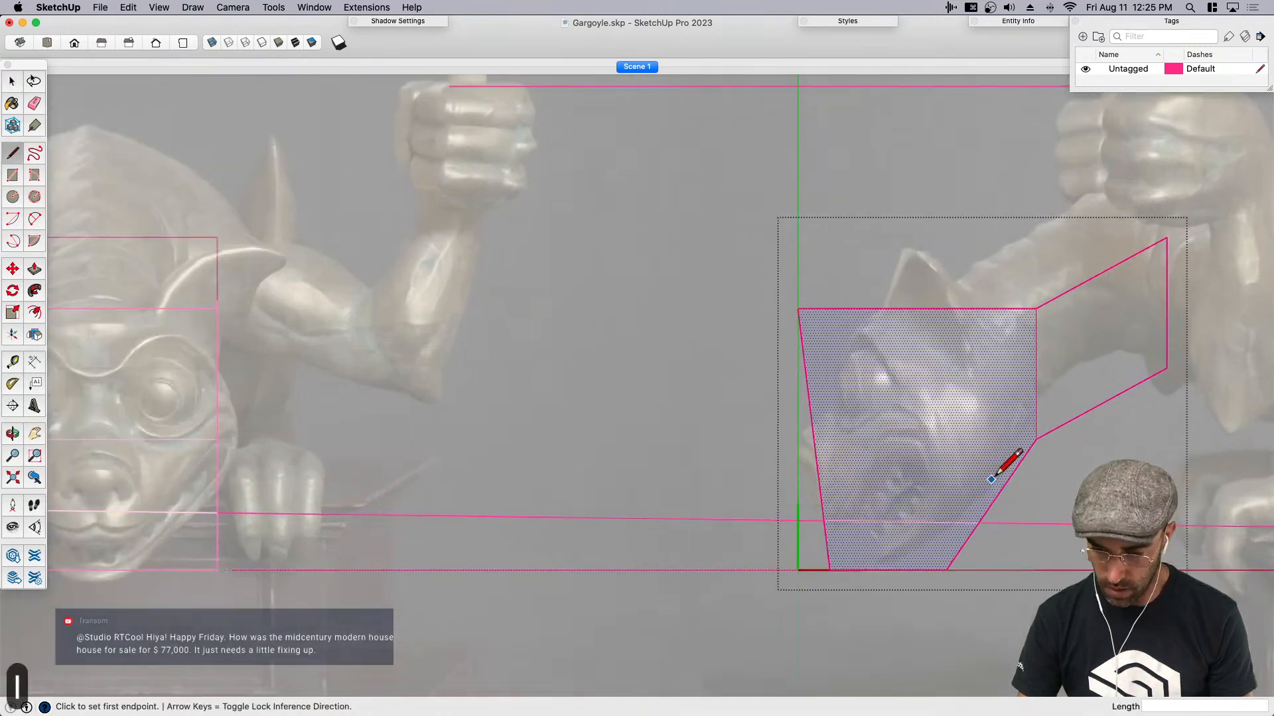
pyautogui.click(1035, 439)
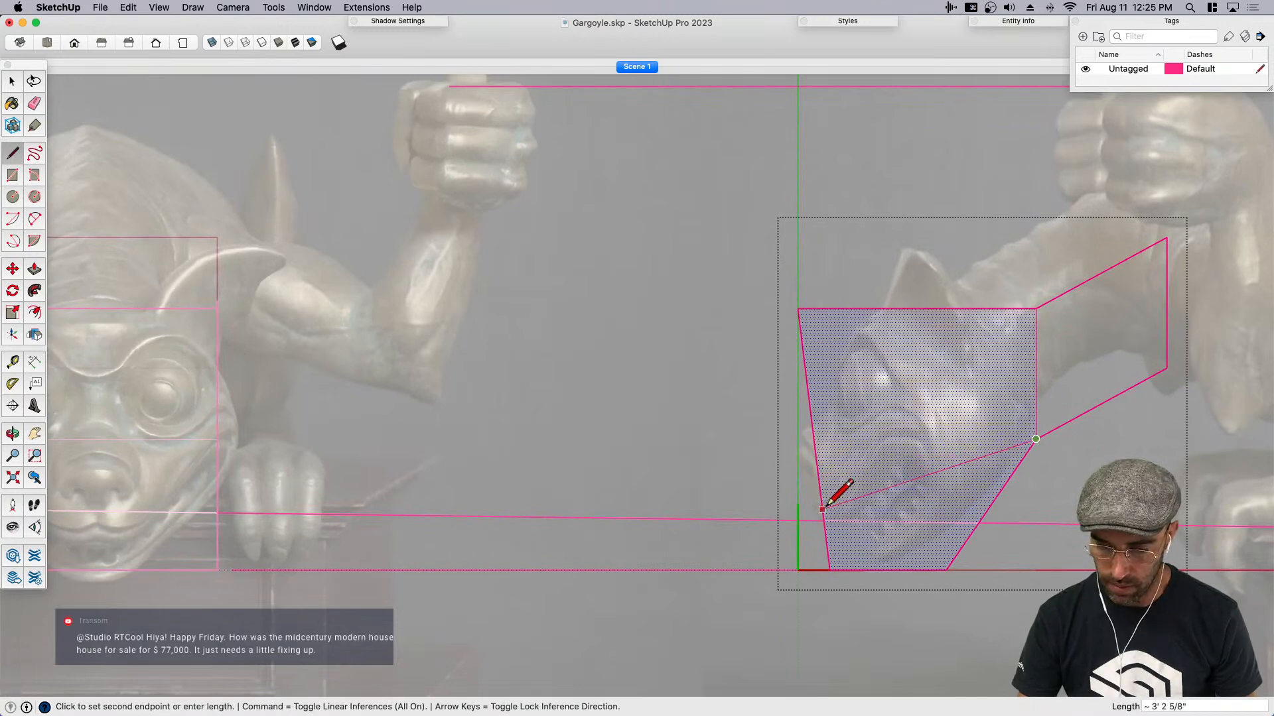
pyautogui.click(814, 439)
pyautogui.scroll(-3, 1037, 487)
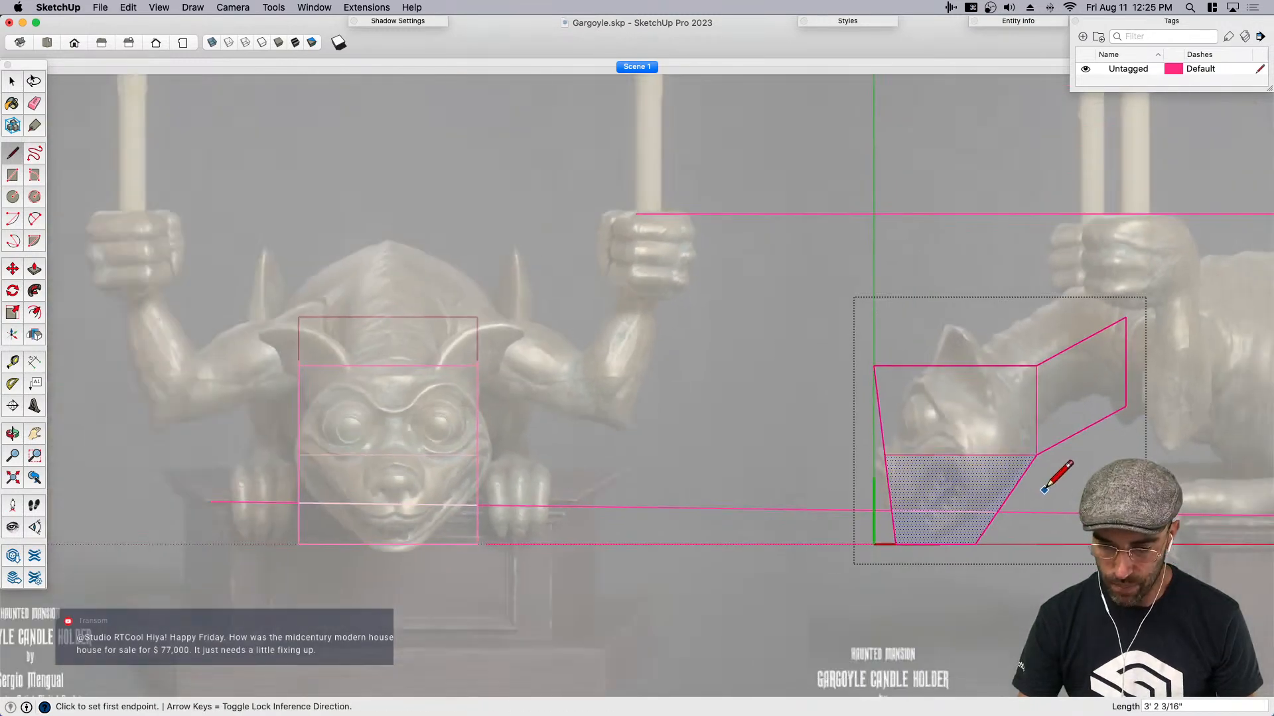
# - Open the front-view head component and move its lower outer edge inward about 1' 3 1/4" to taper the jaw toward the chin
pyautogui.scroll(3, 561, 508)
pyautogui.press('space')
pyautogui.doubleClick(507, 525)
pyautogui.click(507, 523)
pyautogui.click(581, 590)
pyautogui.press('m')
pyautogui.click(575, 589)
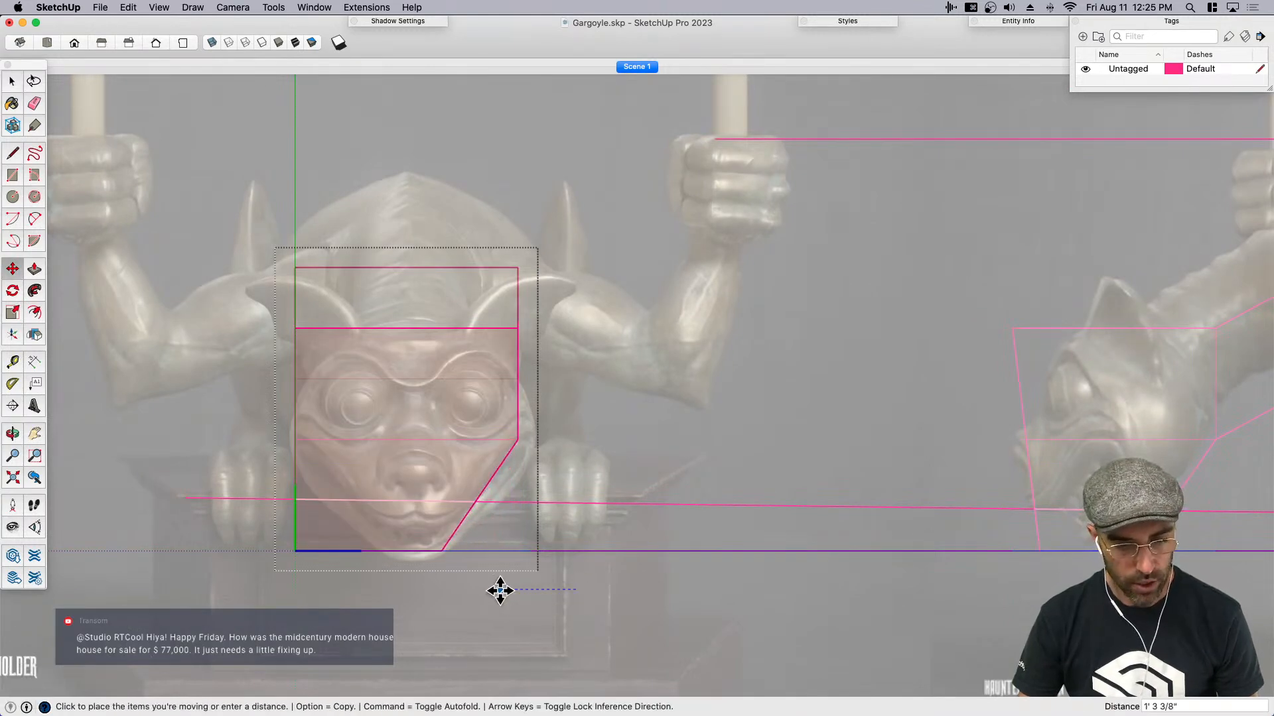
pyautogui.click(499, 590)
pyautogui.scroll(-2, 713, 546)
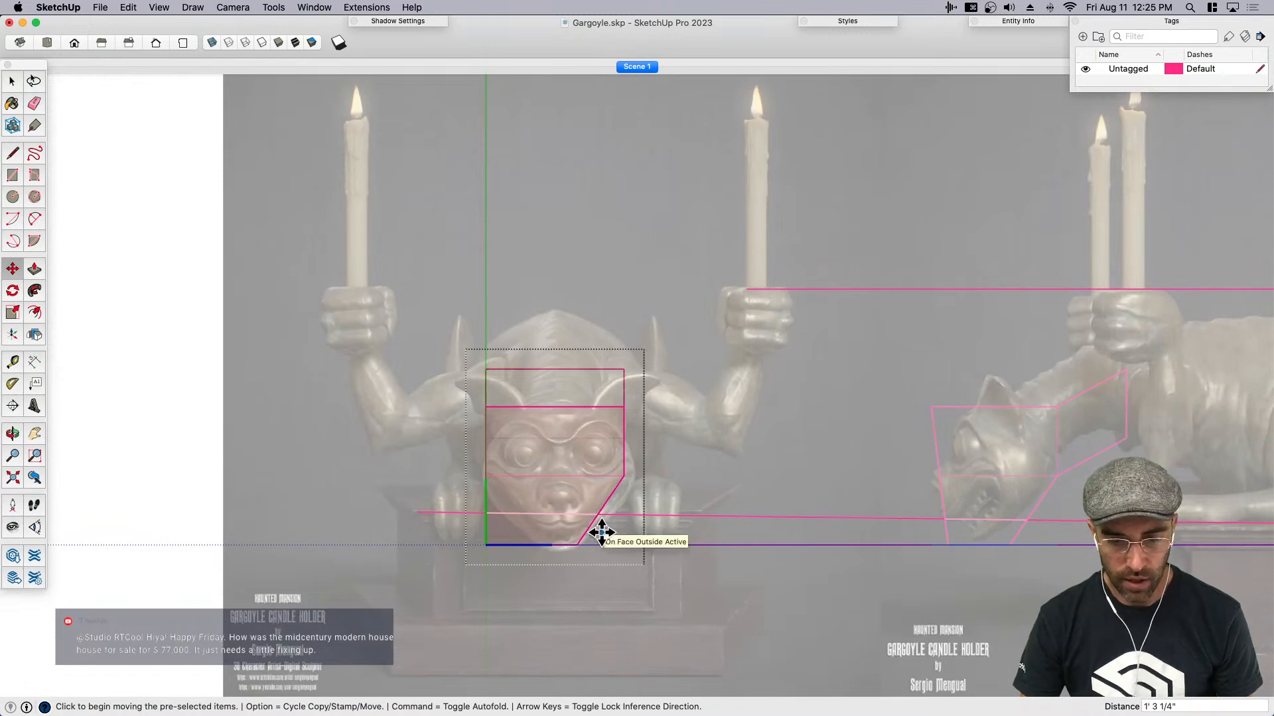
# - Move the straight side of the front-view head inward to the face's centre line, leaving only half the head
pyautogui.press('space')
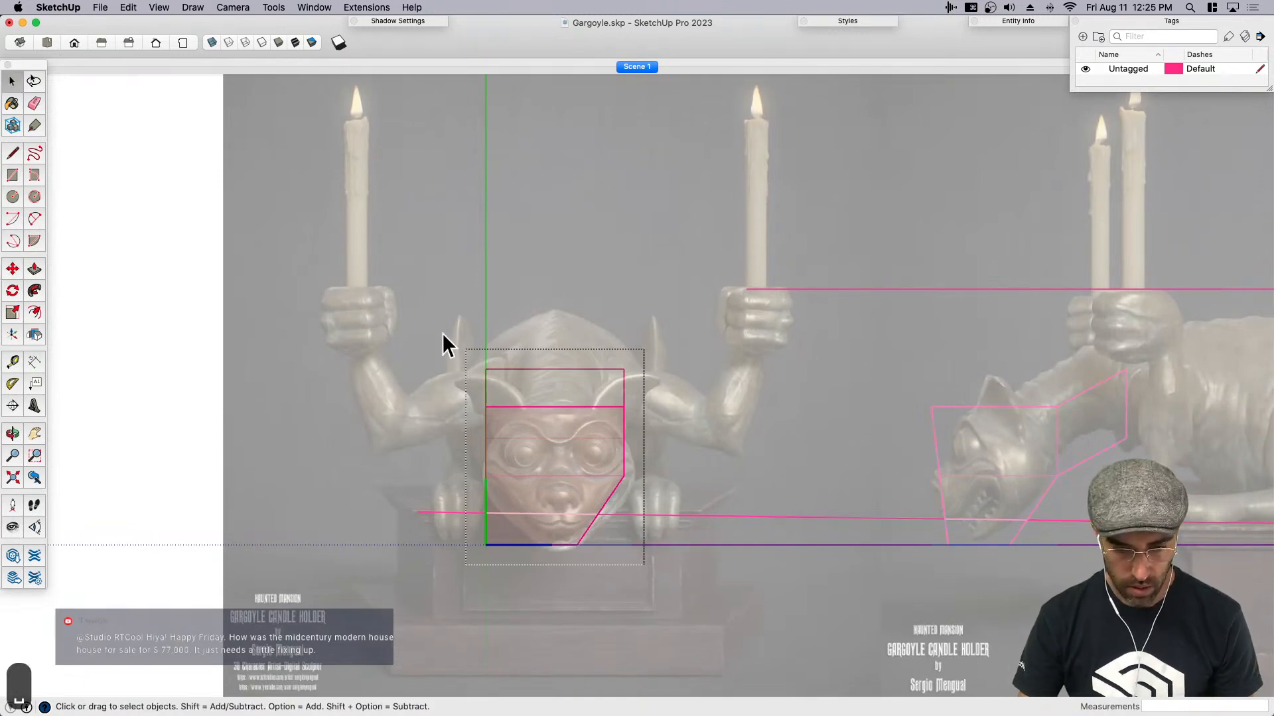
pyautogui.moveTo(563, 639); pyautogui.dragTo(564, 636)
pyautogui.press('m')
pyautogui.click(478, 617)
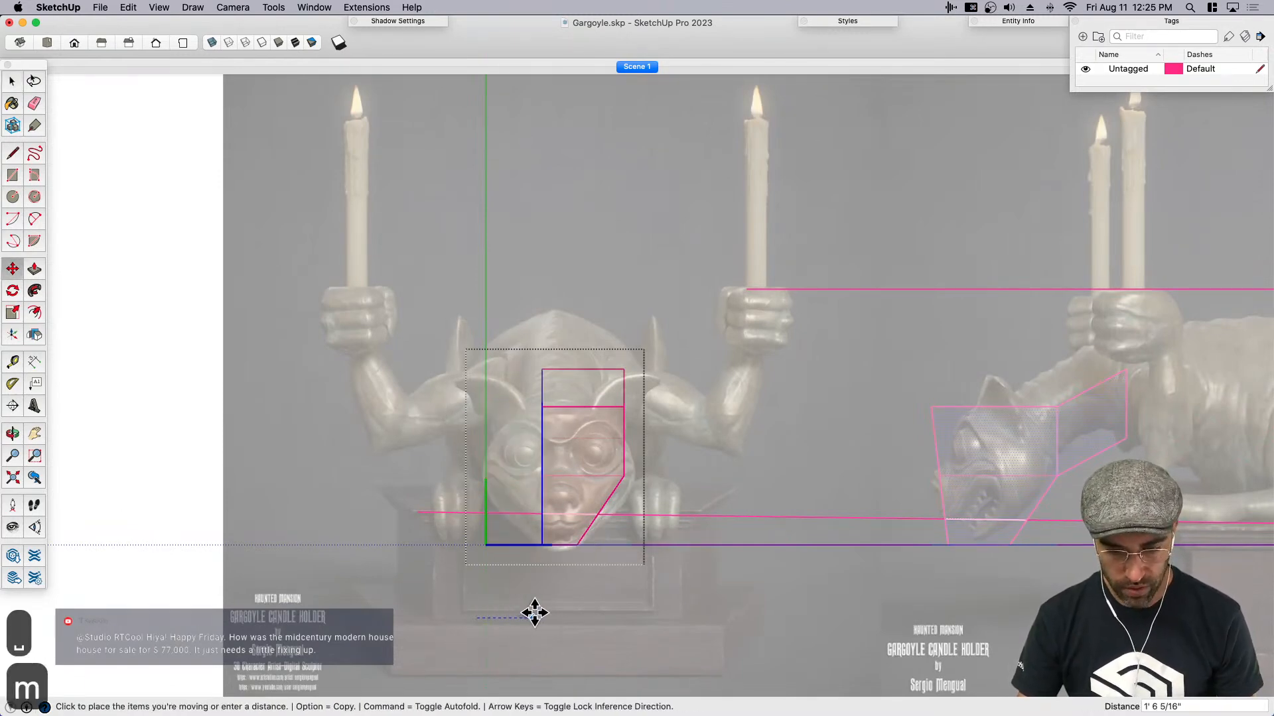
pyautogui.press('space')
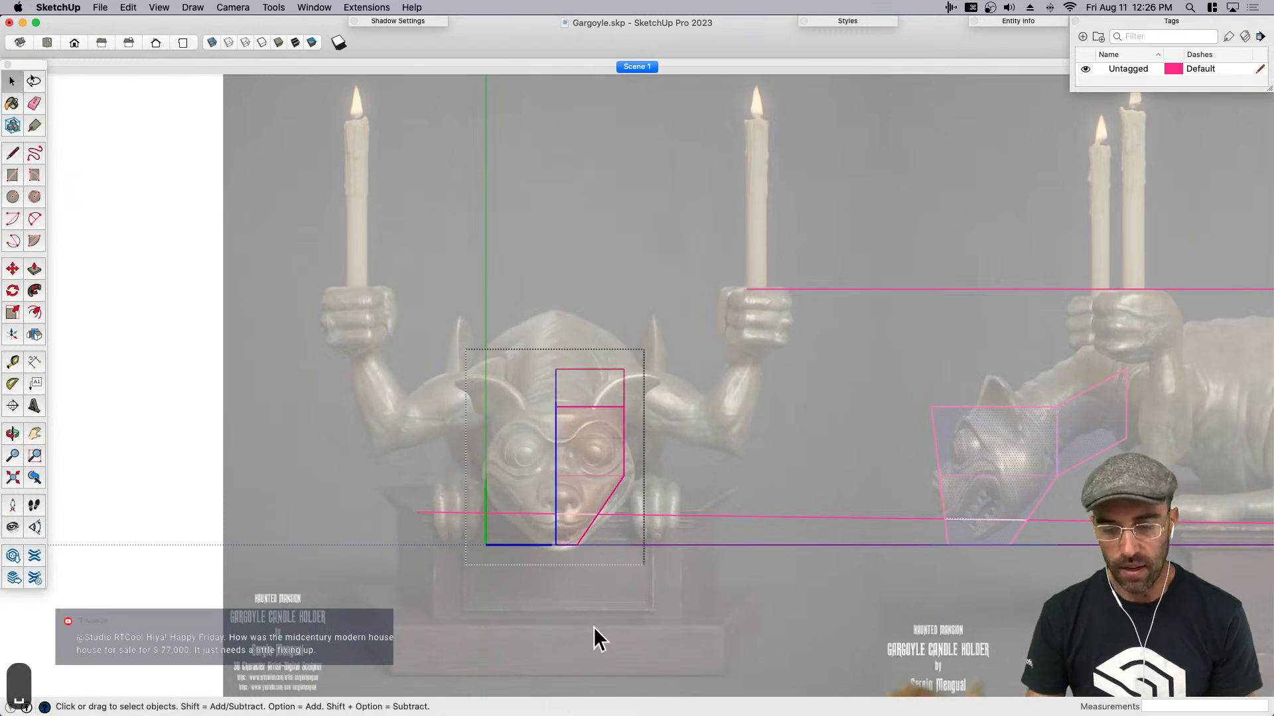
pyautogui.scroll(3, 657, 458)
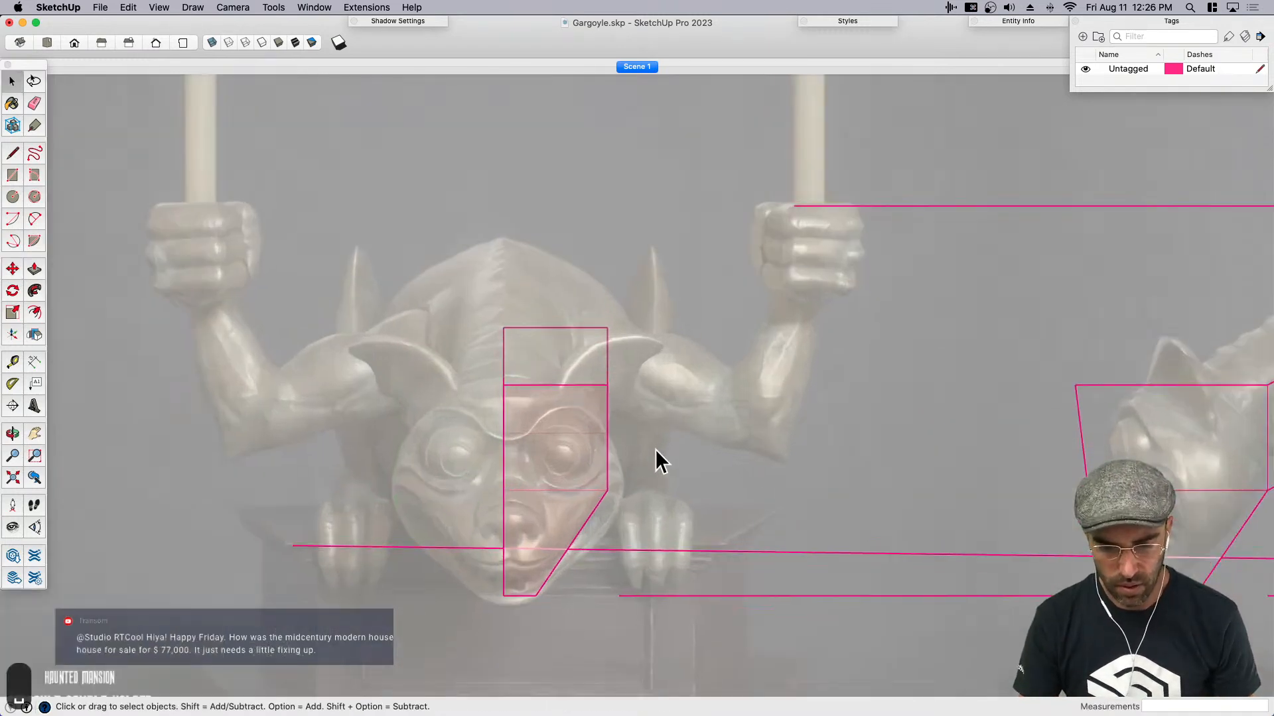
# - Reopen the front-view half head and copy the outer side edge of its top face to the middle of that face
pyautogui.click(587, 398)
pyautogui.scroll(2, 592, 398)
pyautogui.doubleClick(596, 396)
pyautogui.moveTo(595, 396); pyautogui.dragTo(575, 420, button='middle')
pyautogui.click(577, 425)
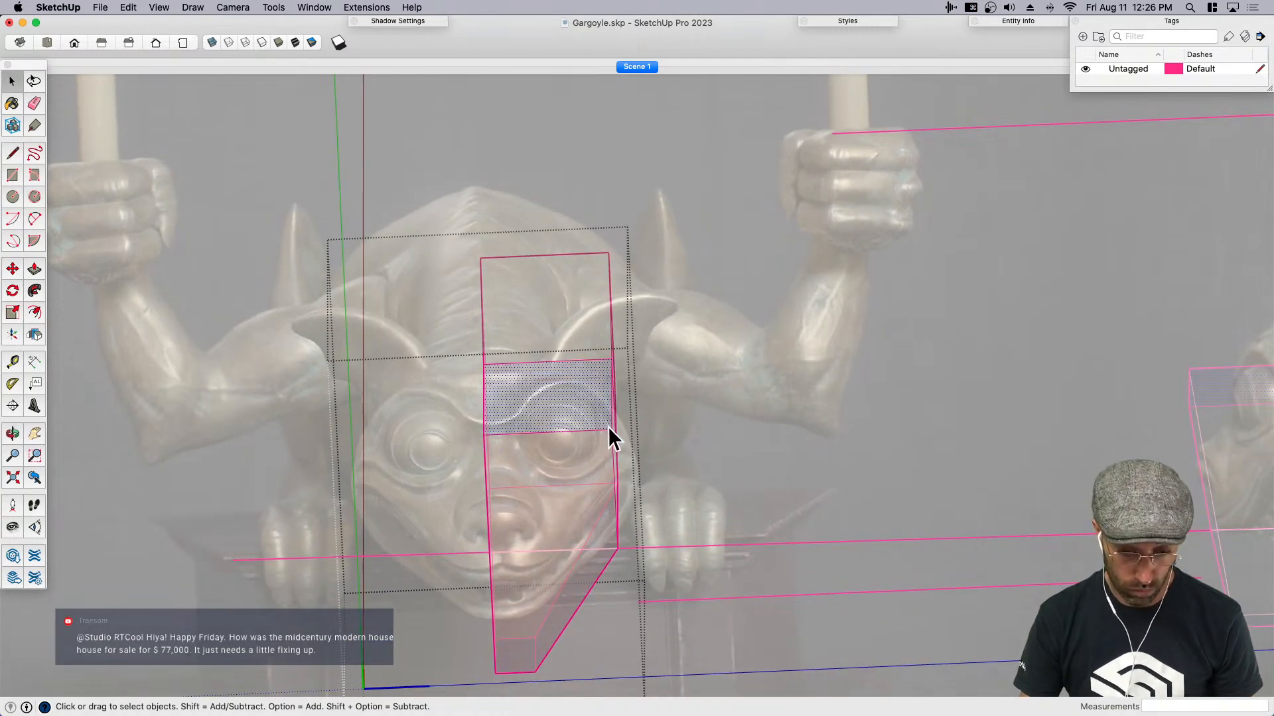
pyautogui.click(611, 425)
pyautogui.press('m')
pyautogui.click(614, 426)
pyautogui.press('alt')
pyautogui.click(548, 426)
pyautogui.press('space')
# - Copy the outer side edge of the head's top face down to halfway along the upper head's outer side
pyautogui.moveTo(610, 448); pyautogui.dragTo(574, 412, button='middle')
pyautogui.click(609, 398)
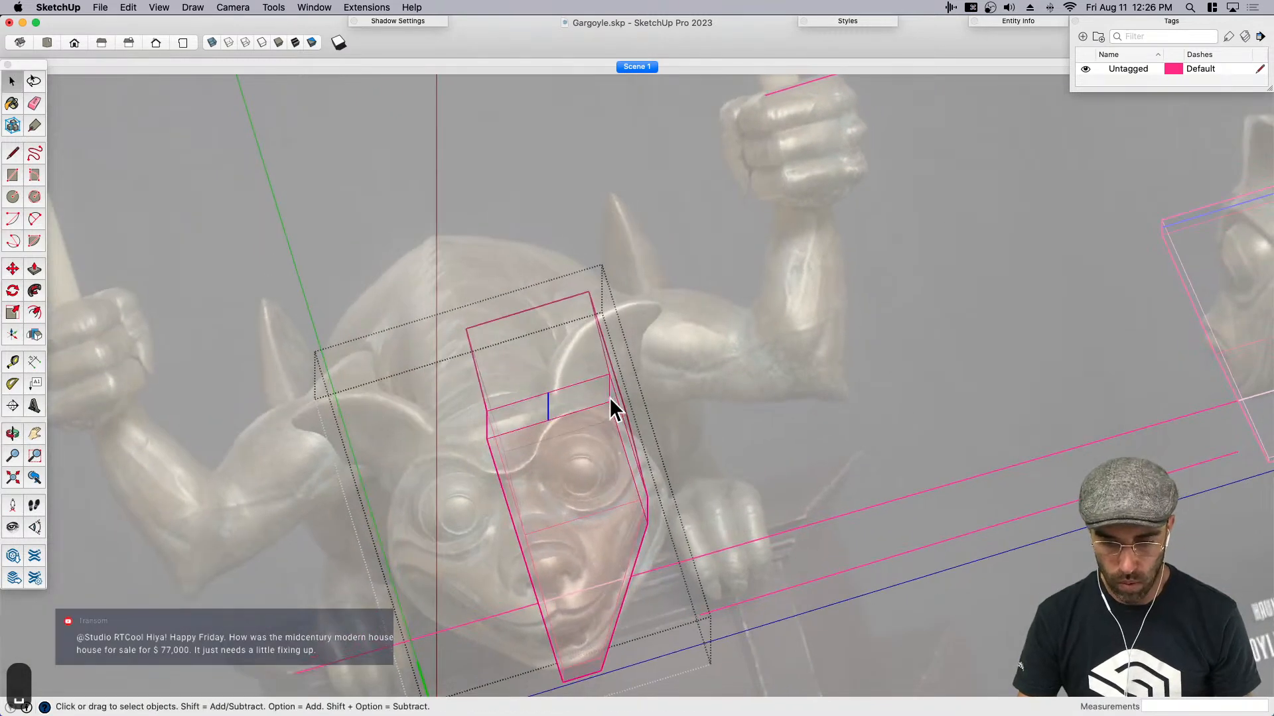
pyautogui.press('m')
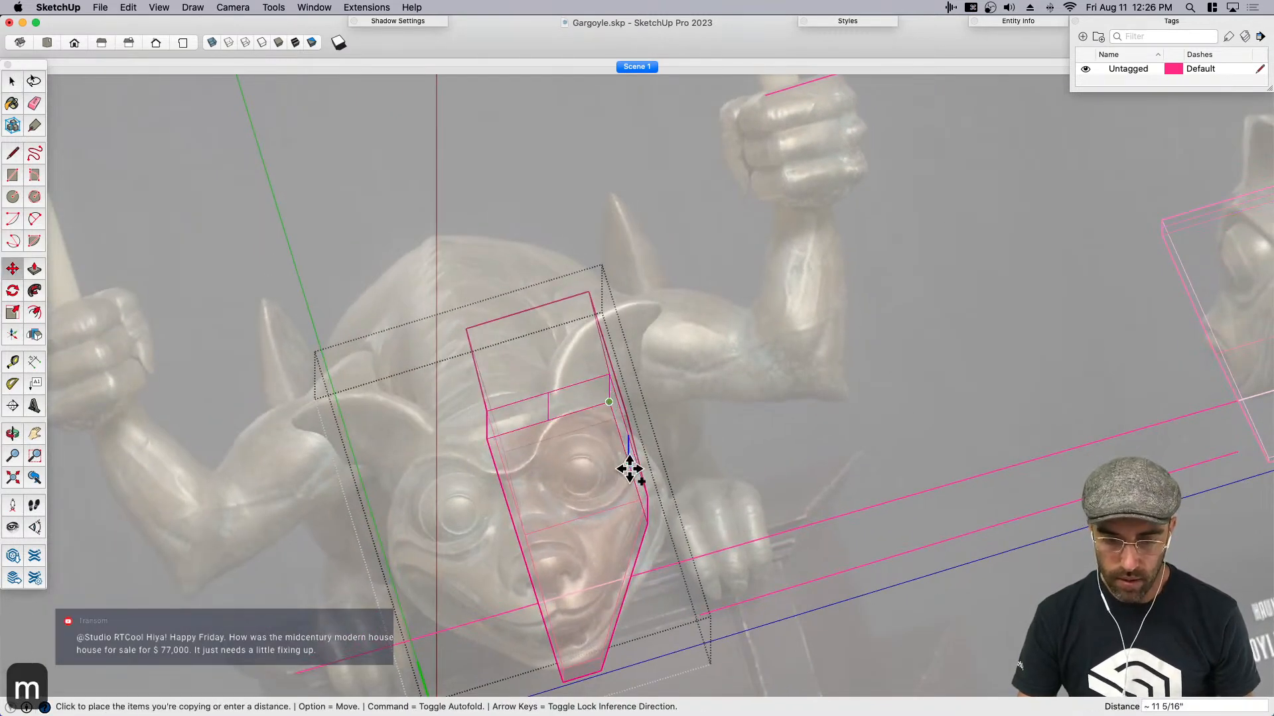
pyautogui.press('space')
pyautogui.press('super+1')
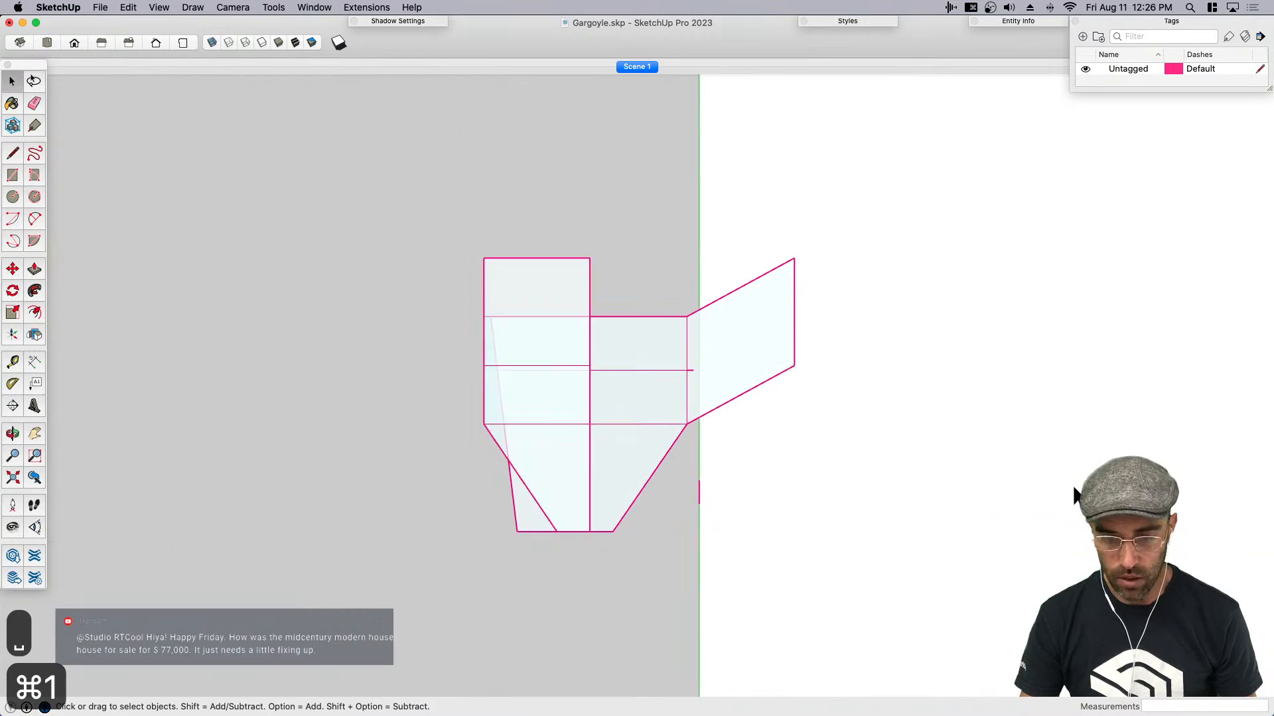
pyautogui.press('super+1')
pyautogui.scroll(-5, 934, 507)
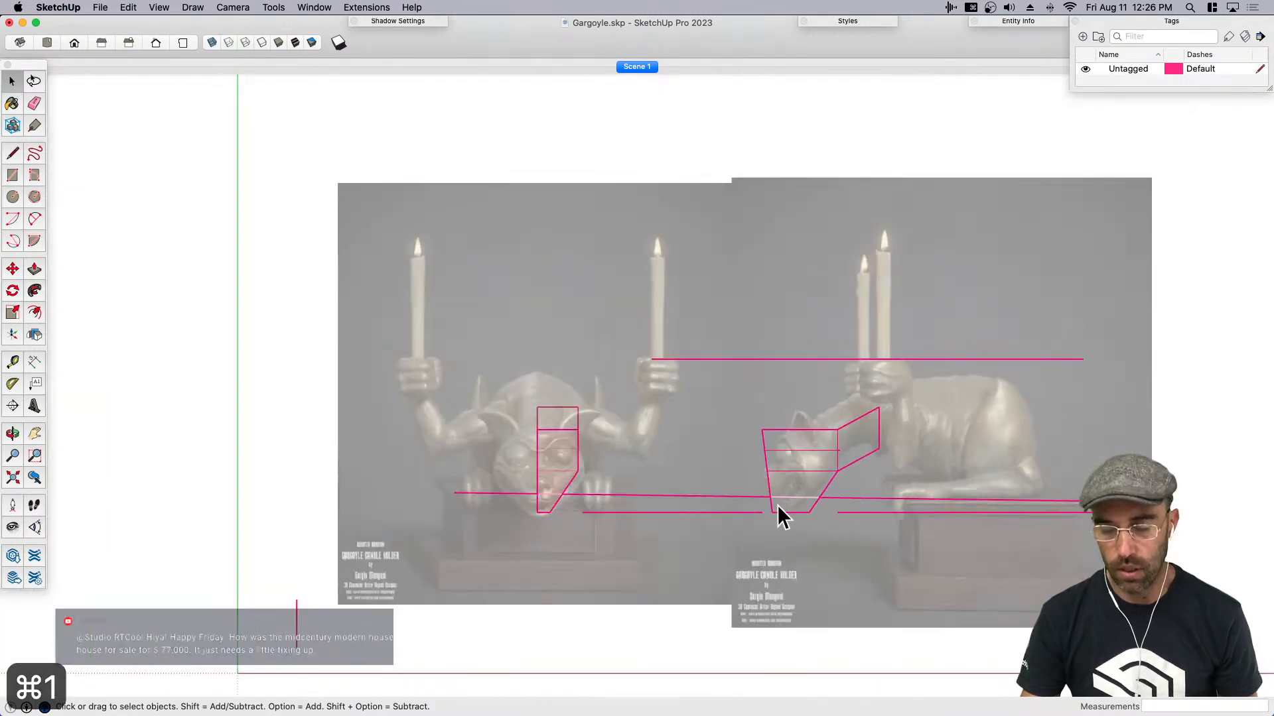
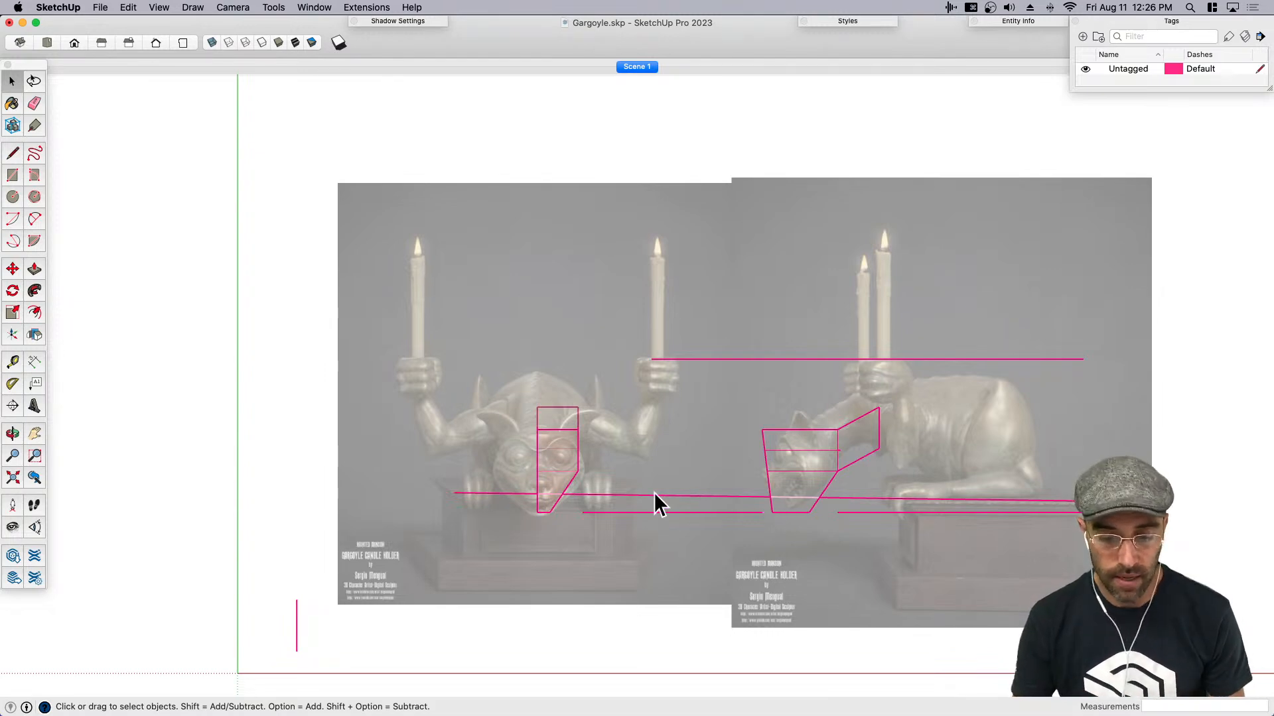
# - Open the side-view head, erase the short stub where its middle horizontal edge overhangs the back of the head, and close the component
pyautogui.scroll(3, 598, 485)
pyautogui.click(538, 434)
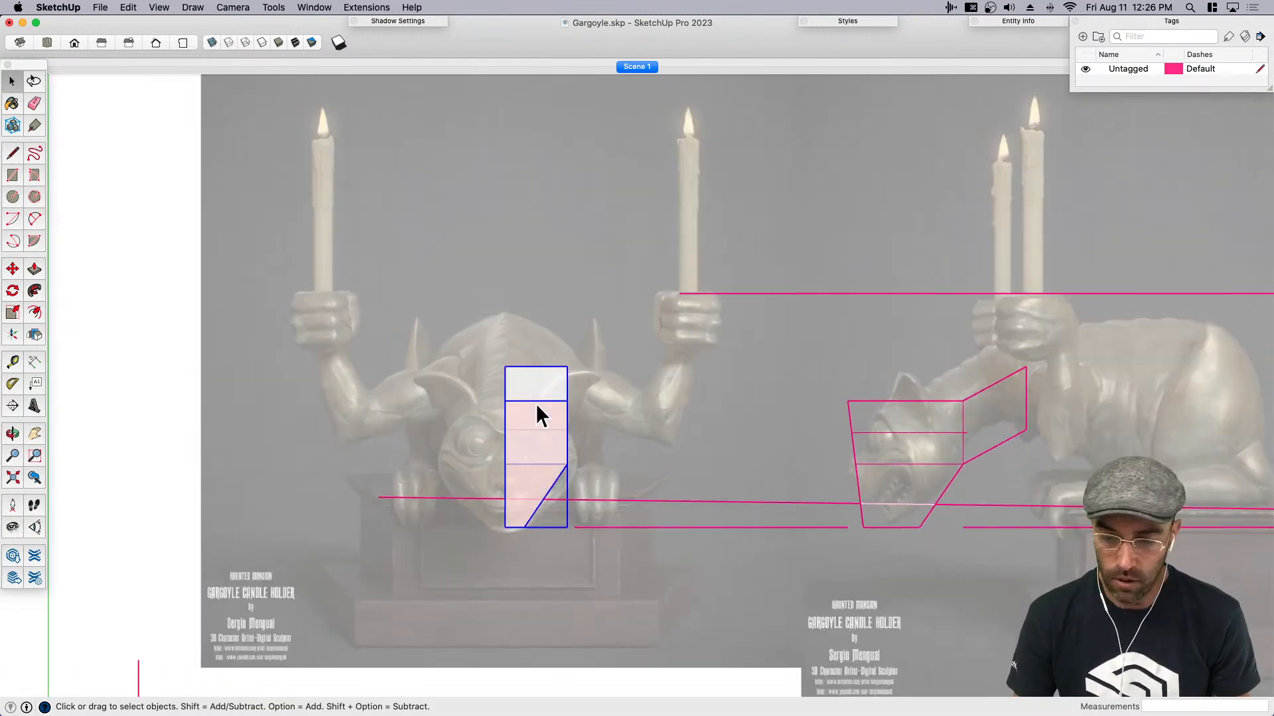
pyautogui.scroll(1, 552, 384)
pyautogui.click(555, 381)
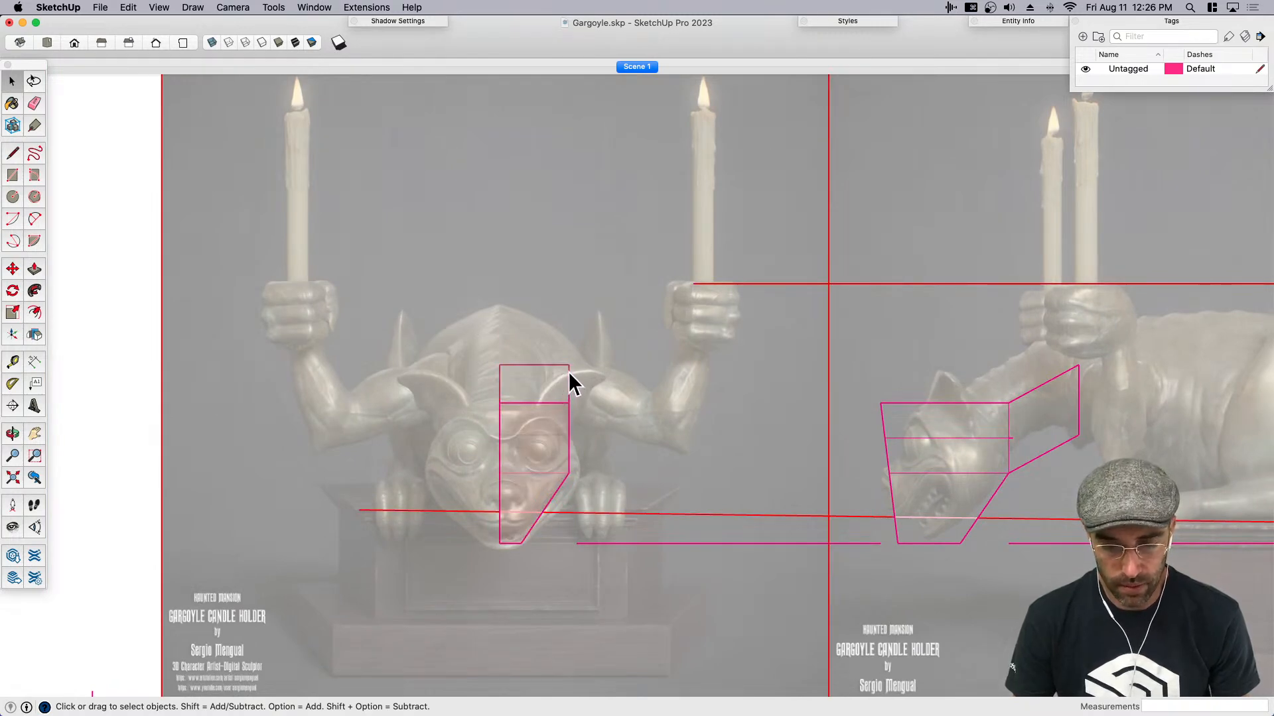
pyautogui.scroll(-3, 568, 371)
pyautogui.click(866, 404)
pyautogui.scroll(2, 847, 419)
pyautogui.doubleClick(829, 426)
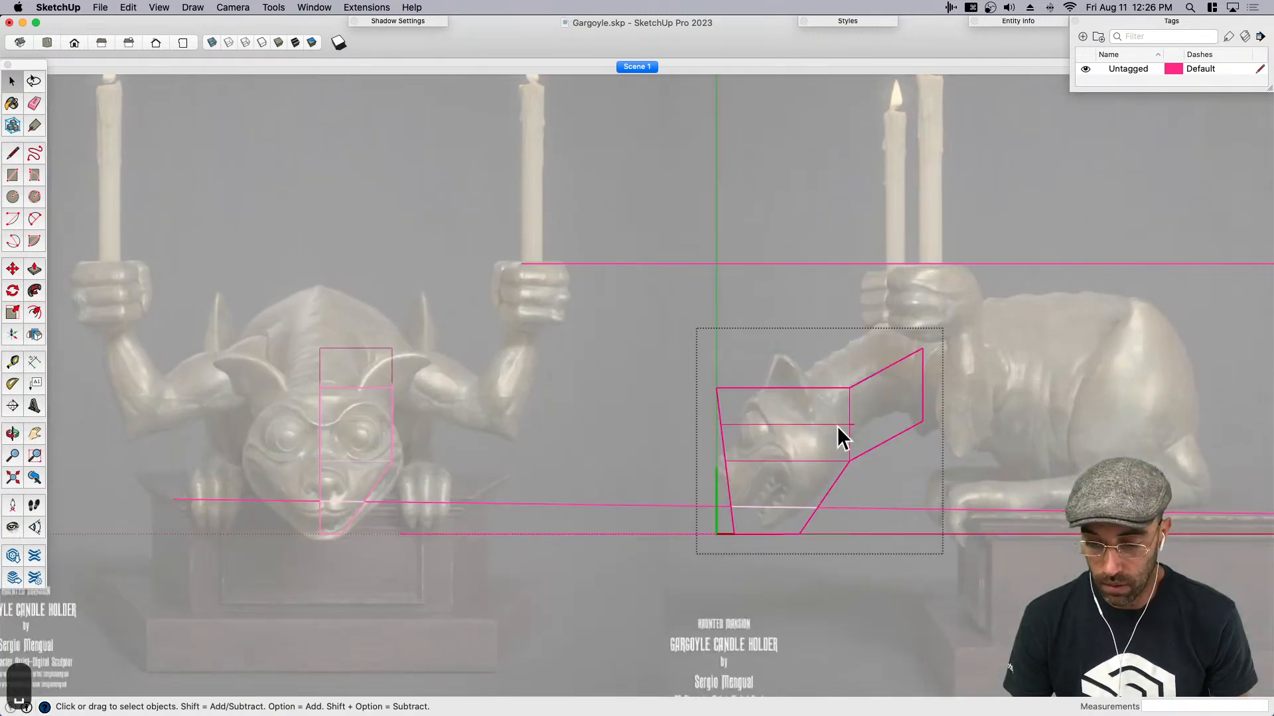
pyautogui.press('e')
pyautogui.scroll(3, 843, 424)
pyautogui.scroll(-5, 852, 425)
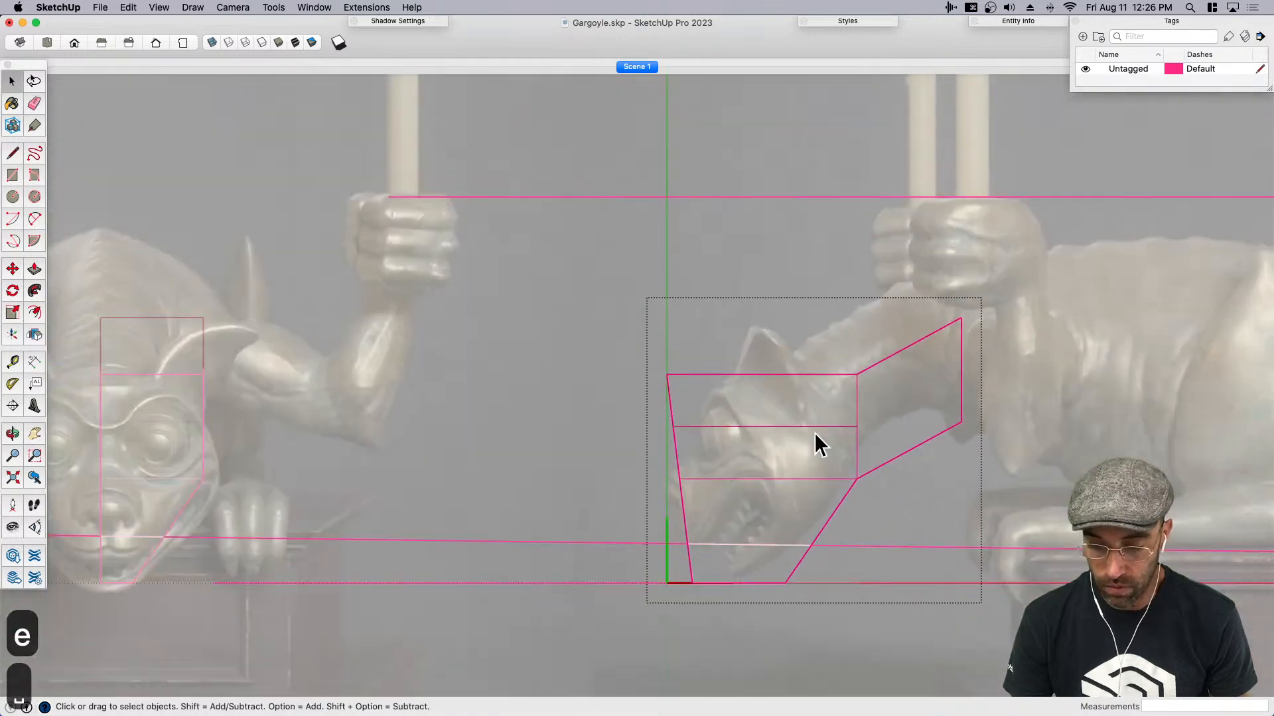
pyautogui.press('space')
pyautogui.click(510, 461)
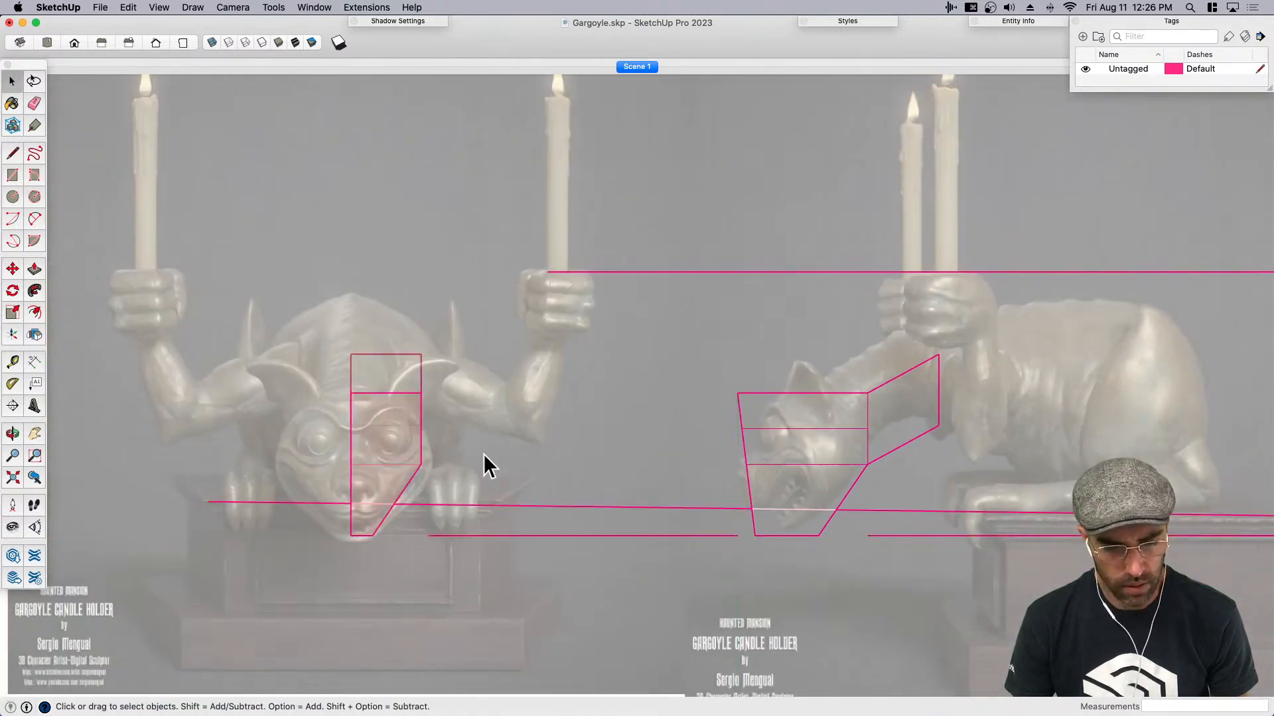
# - Open the front-view half head and move the upper outer corner edge inward about 10" to slope the forehead
pyautogui.click(400, 411)
pyautogui.scroll(2, 400, 411)
pyautogui.doubleClick(412, 396)
pyautogui.click(412, 393)
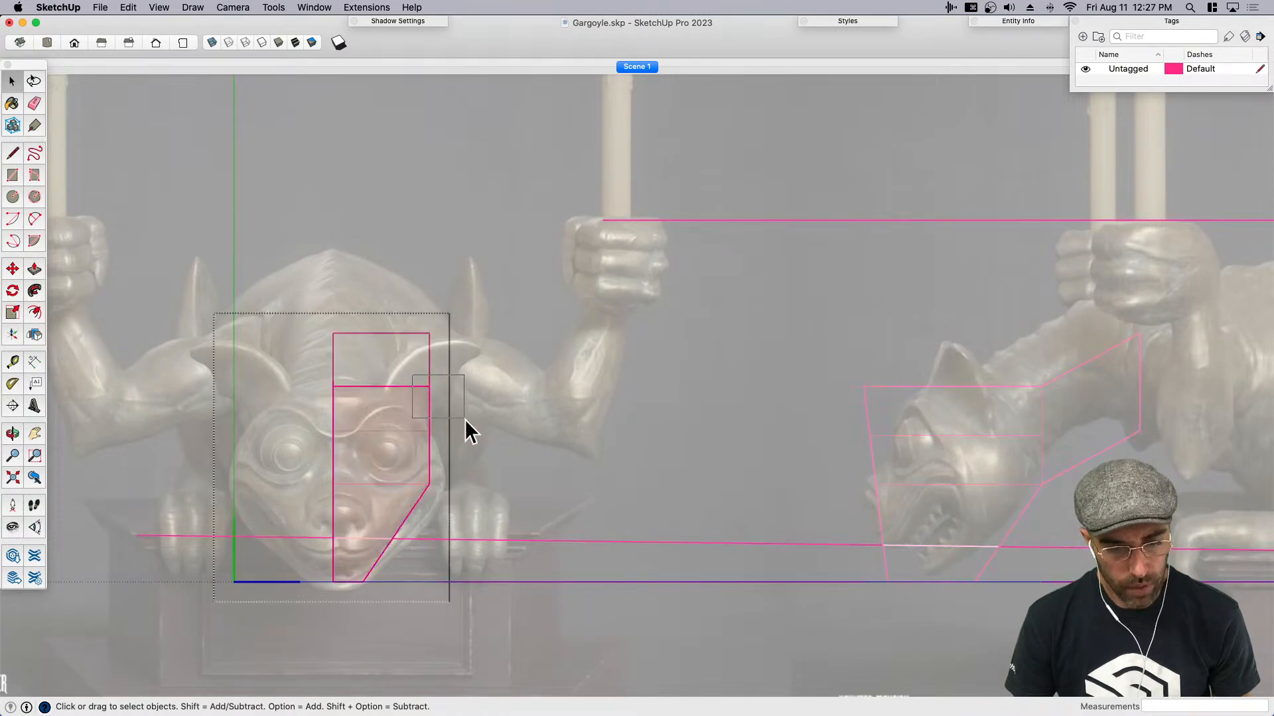
pyautogui.press('m')
pyautogui.click(529, 441)
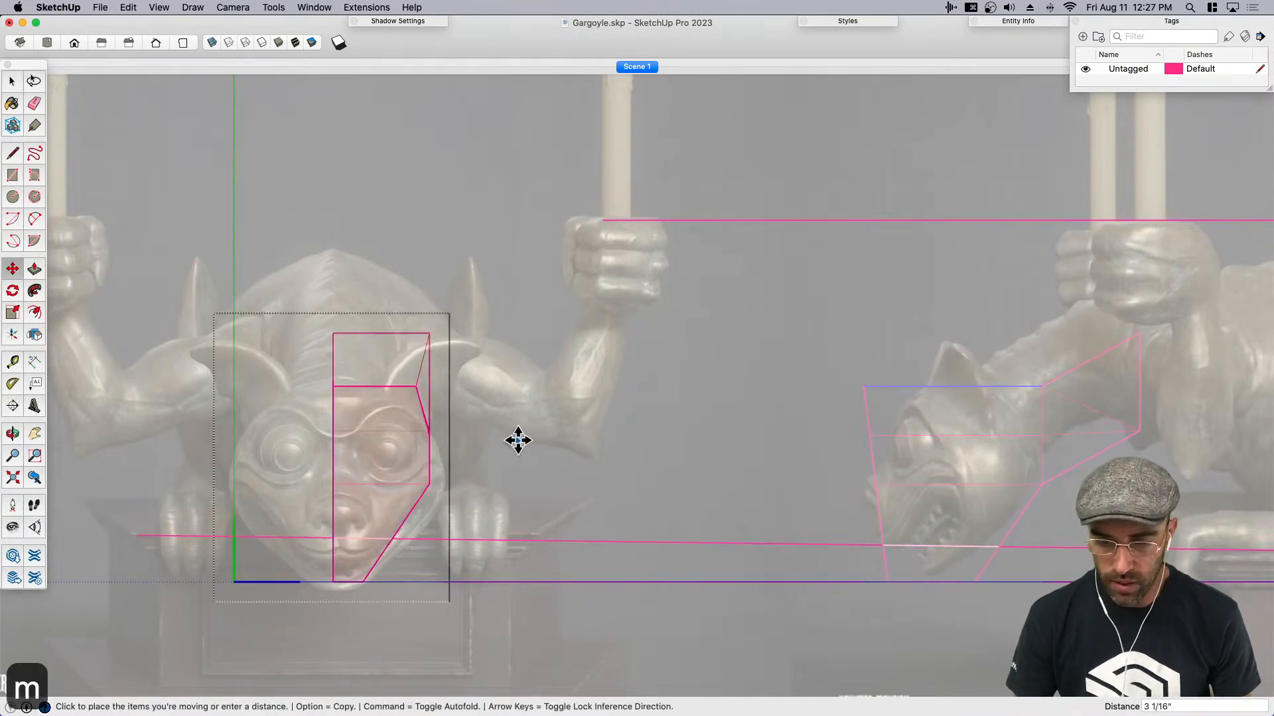
pyautogui.scroll(-2, 498, 439)
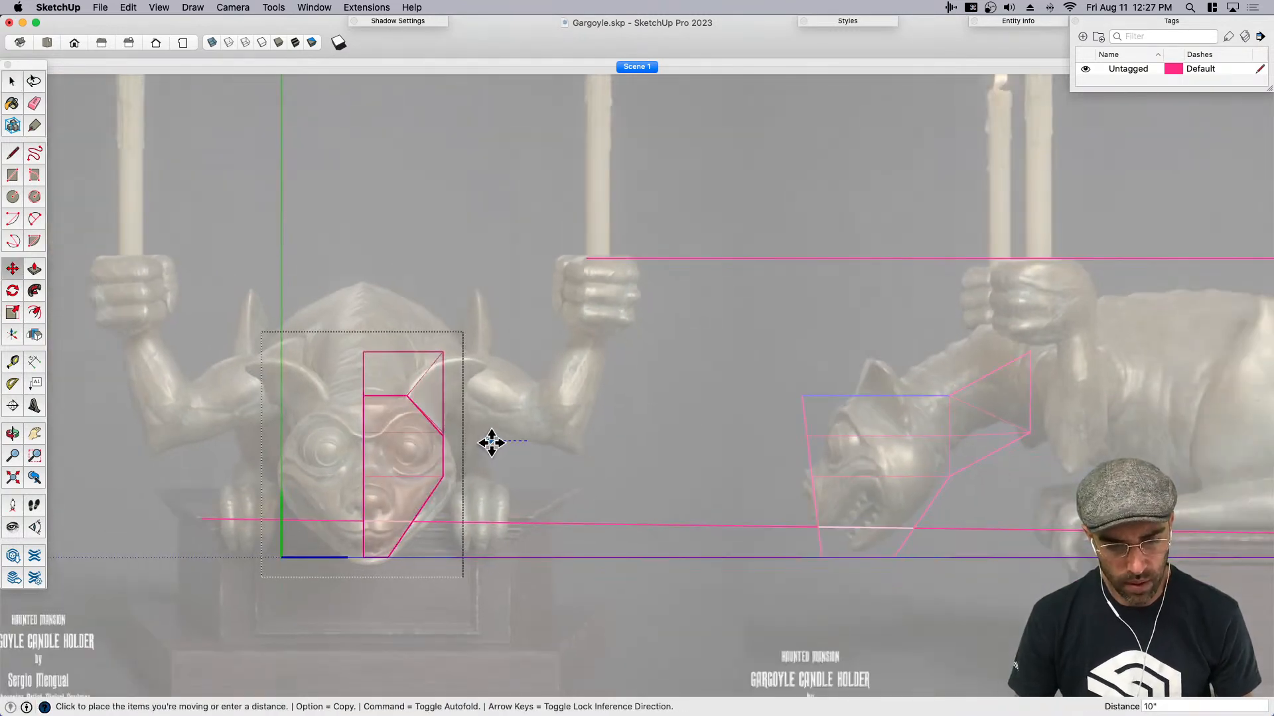
pyautogui.press('space')
# - Move the front-view head's outer edge at cheek height outward to match the widest part of the reference face
pyautogui.scroll(-2, 438, 427)
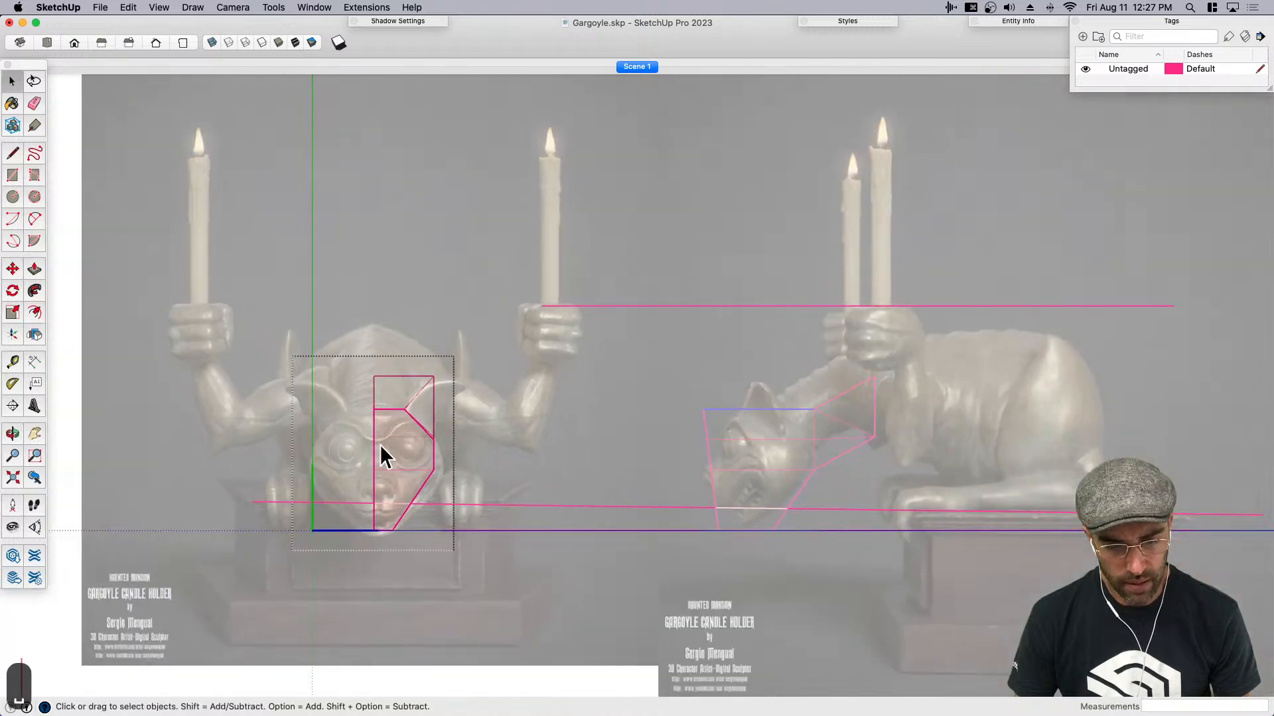
pyautogui.scroll(2, 404, 468)
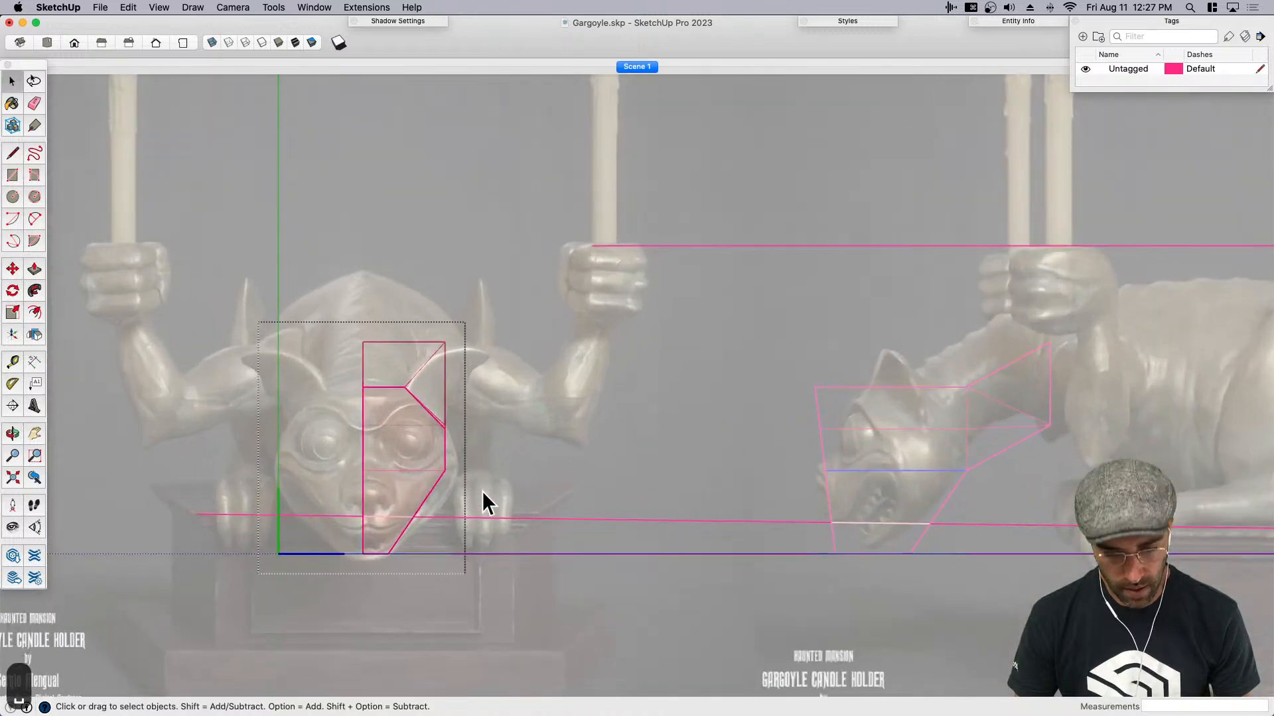
pyautogui.press('m')
pyautogui.click(469, 505)
pyautogui.scroll(2, 471, 504)
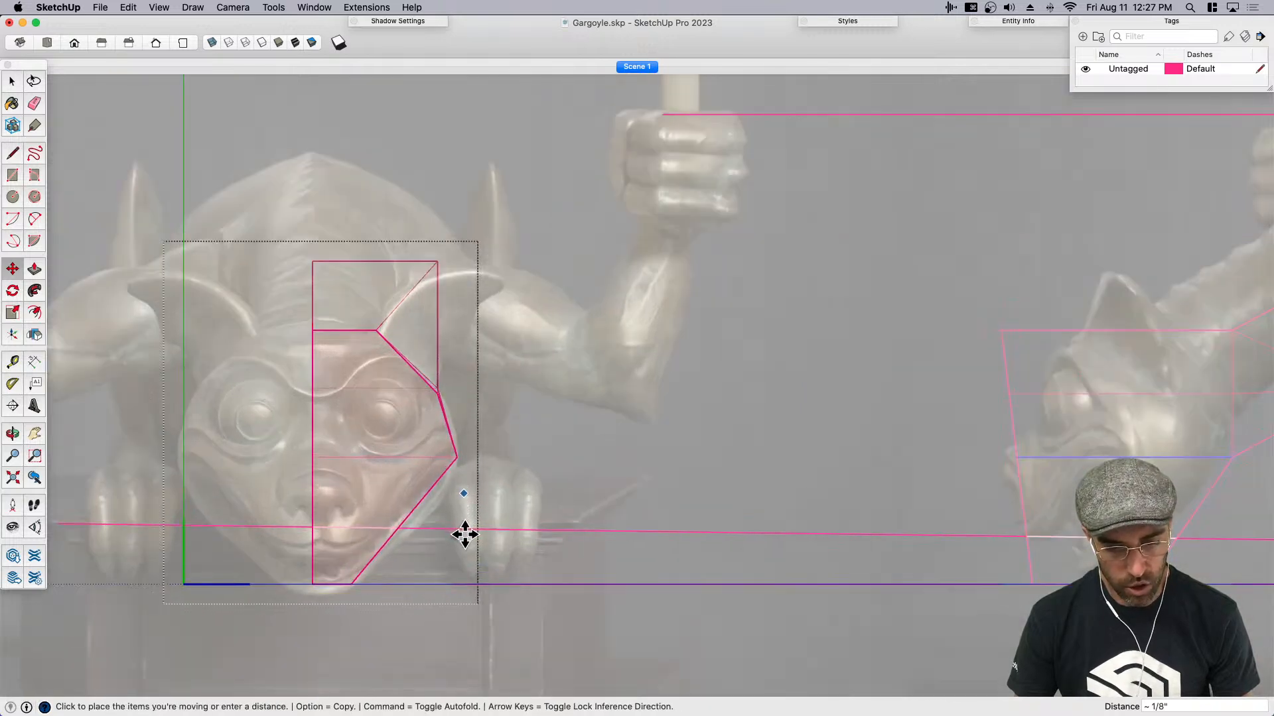
pyautogui.press('space')
# - Open the side-view head and draw two lines across its front face from the outer brow and cheek corners to the centre-line edge
pyautogui.scroll(-5, 511, 516)
pyautogui.scroll(3, 1040, 435)
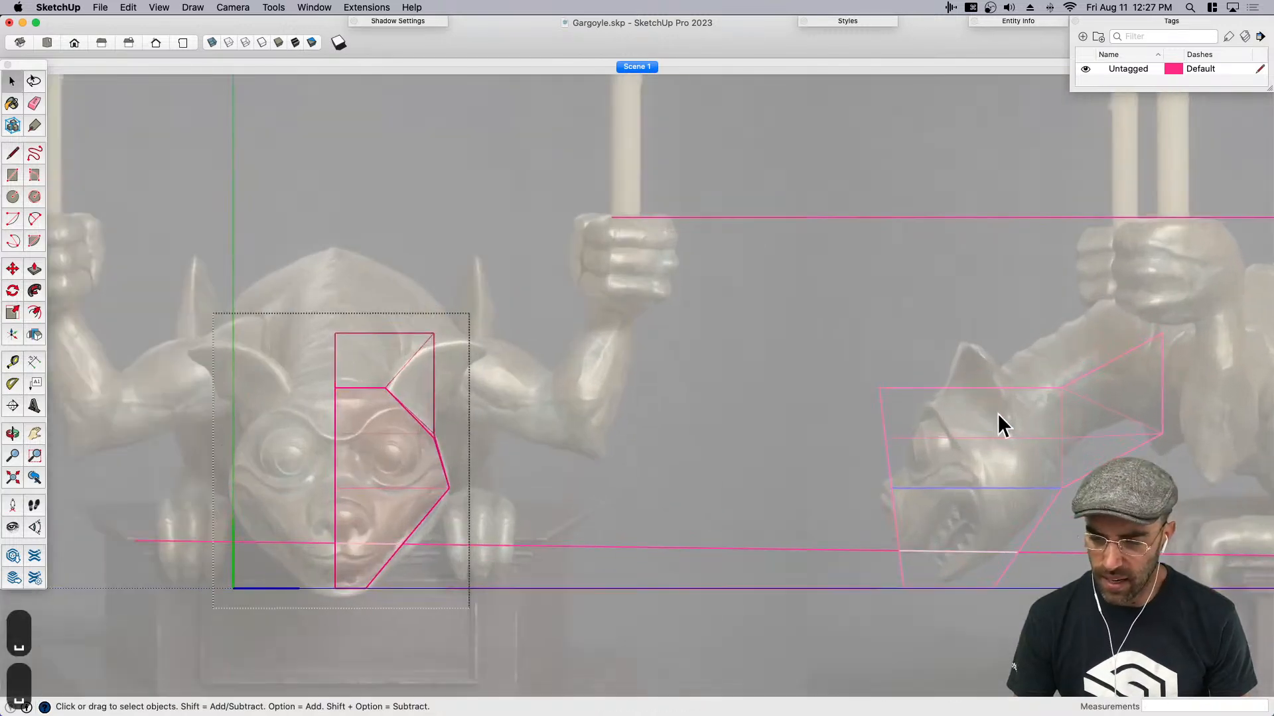
pyautogui.click(962, 424)
pyautogui.moveTo(886, 455); pyautogui.dragTo(863, 269, button='middle')
pyautogui.doubleClick(866, 265)
pyautogui.scroll(3, 870, 269)
pyautogui.press('l')
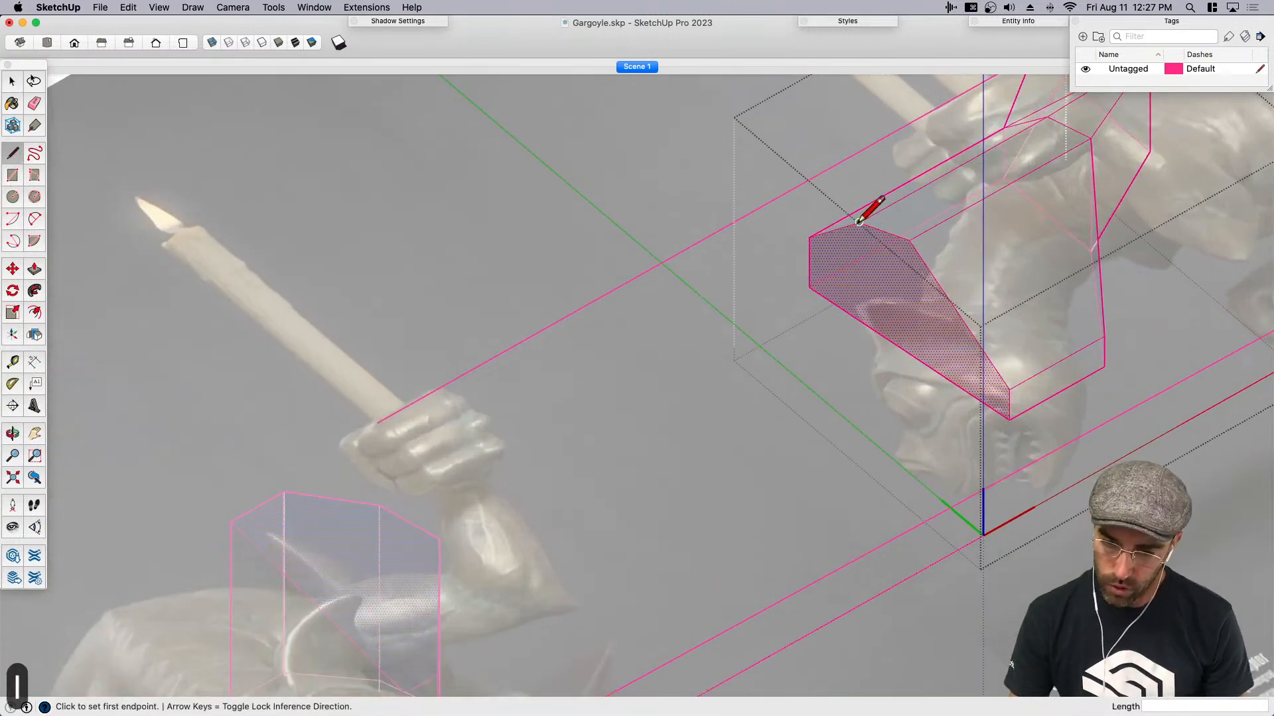
pyautogui.click(859, 222)
pyautogui.click(859, 320)
pyautogui.click(909, 240)
pyautogui.click(909, 351)
# - Draw two more lines across the lower front face, halfway from cheek to chin and halfway again toward the chin
pyautogui.press('space')
pyautogui.press('l')
pyautogui.click(958, 314)
pyautogui.click(959, 385)
pyautogui.press('space')
pyautogui.press('l')
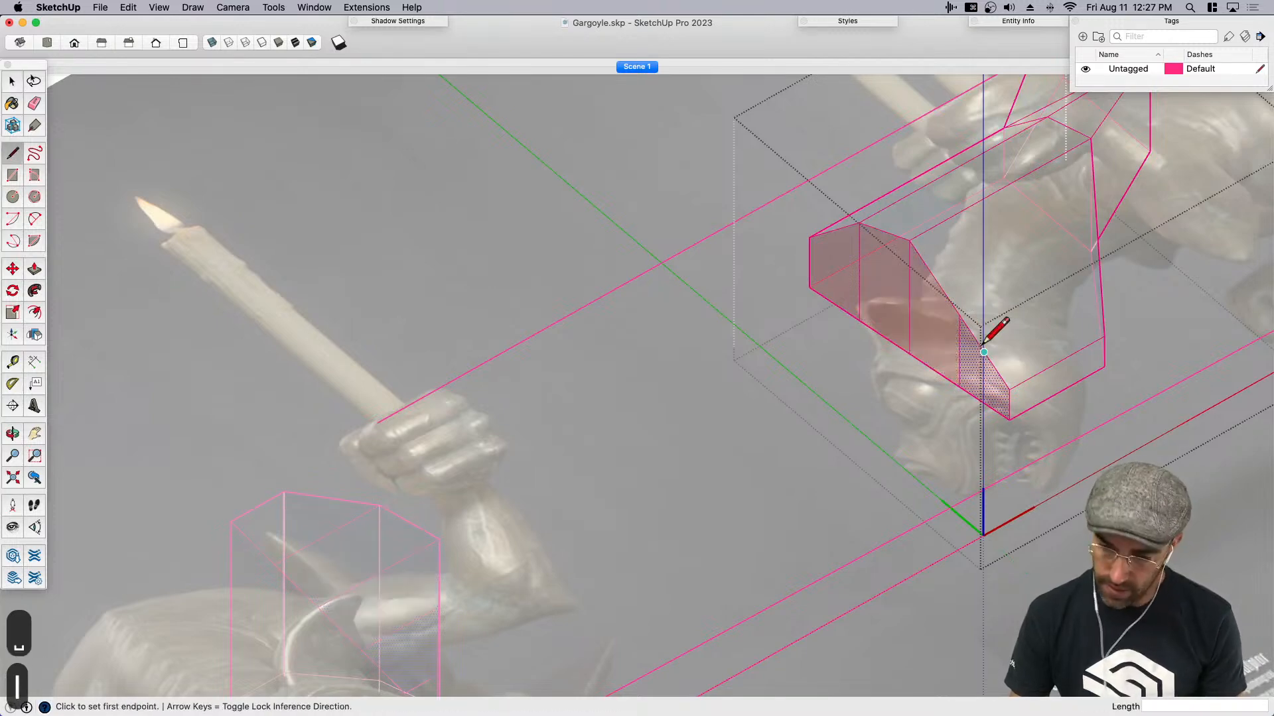
pyautogui.click(984, 352)
pyautogui.click(983, 402)
pyautogui.press('space')
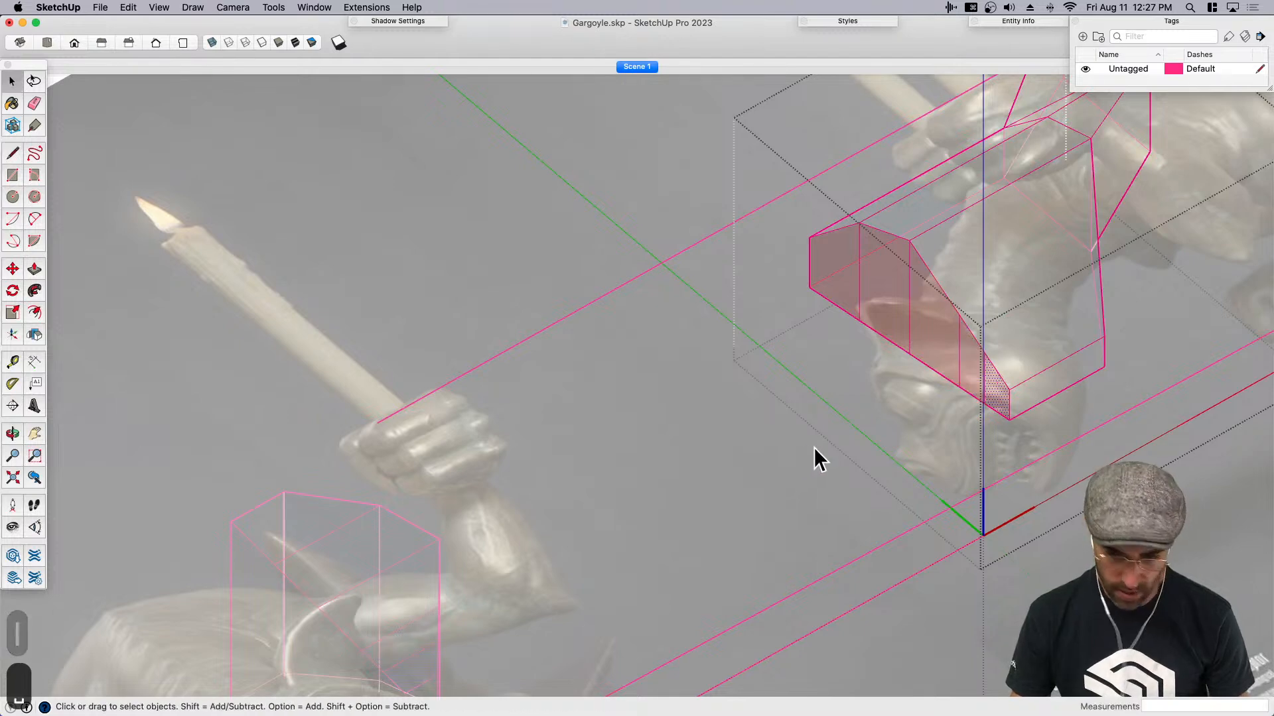
# - In the side view, move the head's top front edge and the brow edge below it back toward the reference forehead
pyautogui.scroll(2, 969, 347)
pyautogui.press('super+1')
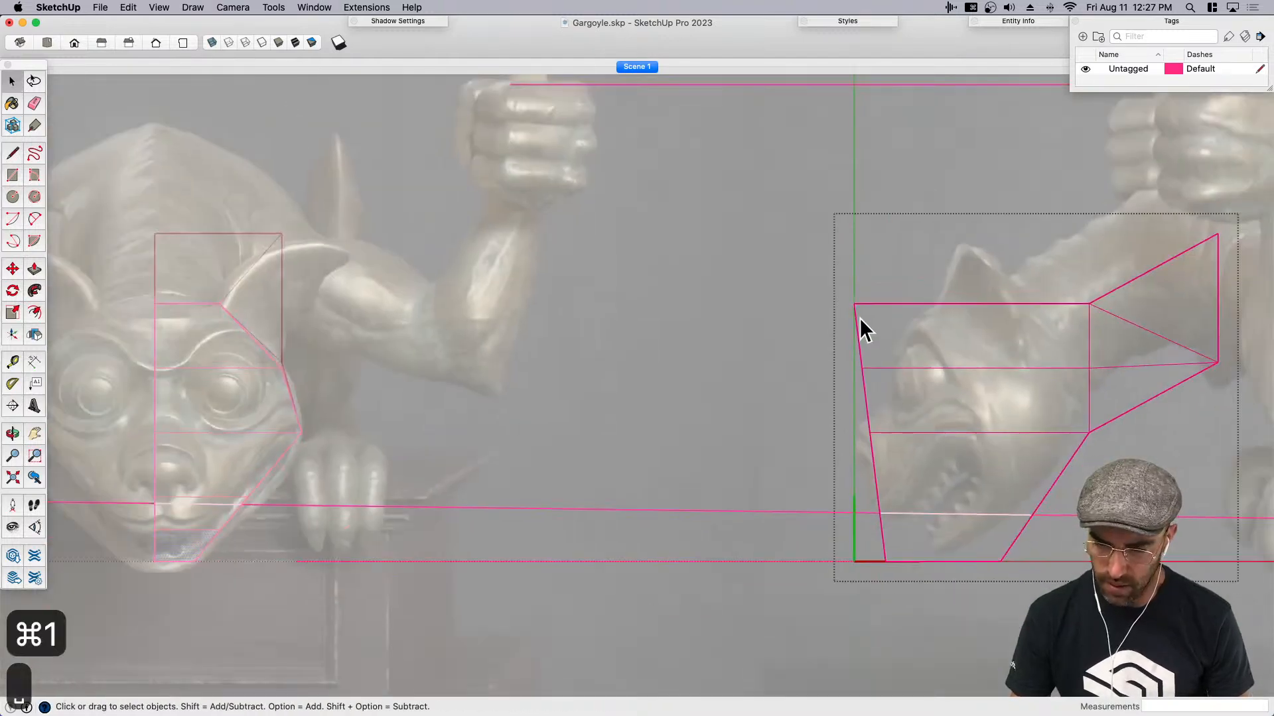
pyautogui.doubleClick(856, 317)
pyautogui.moveTo(827, 273); pyautogui.dragTo(887, 329)
pyautogui.press('m')
pyautogui.click(909, 331)
pyautogui.click(990, 328)
pyautogui.press('space')
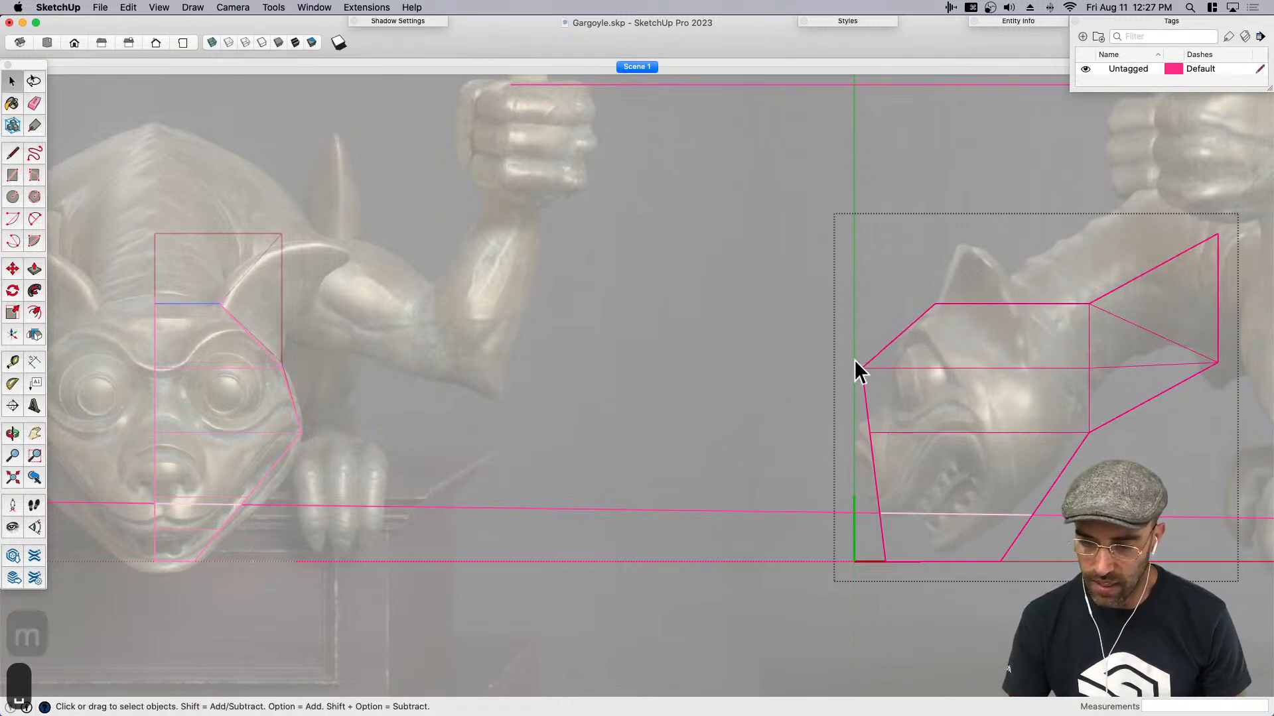
pyautogui.press('m')
pyautogui.click(897, 394)
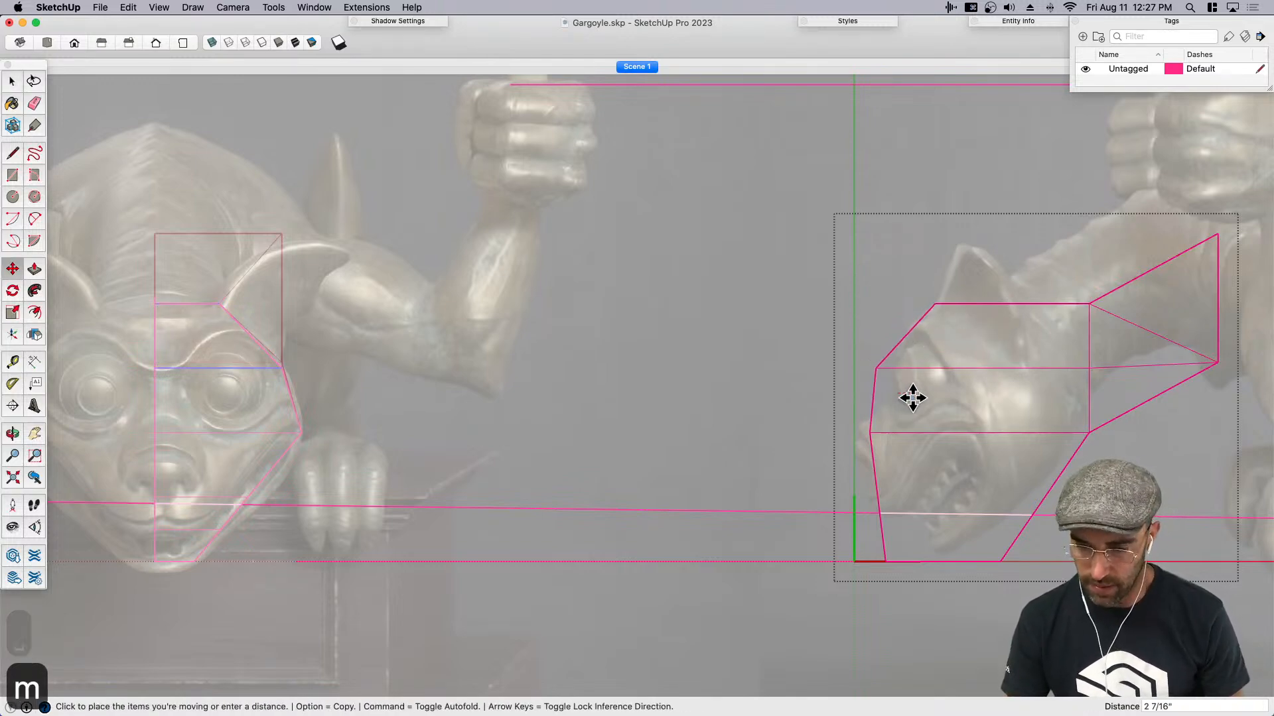
pyautogui.click(938, 401)
pyautogui.press('space')
# - Move the side-view head's top front edge forward about 2 3/4"
pyautogui.scroll(4, 932, 309)
pyautogui.moveTo(913, 275); pyautogui.dragTo(1007, 354)
pyautogui.press('m')
pyautogui.click(1015, 360)
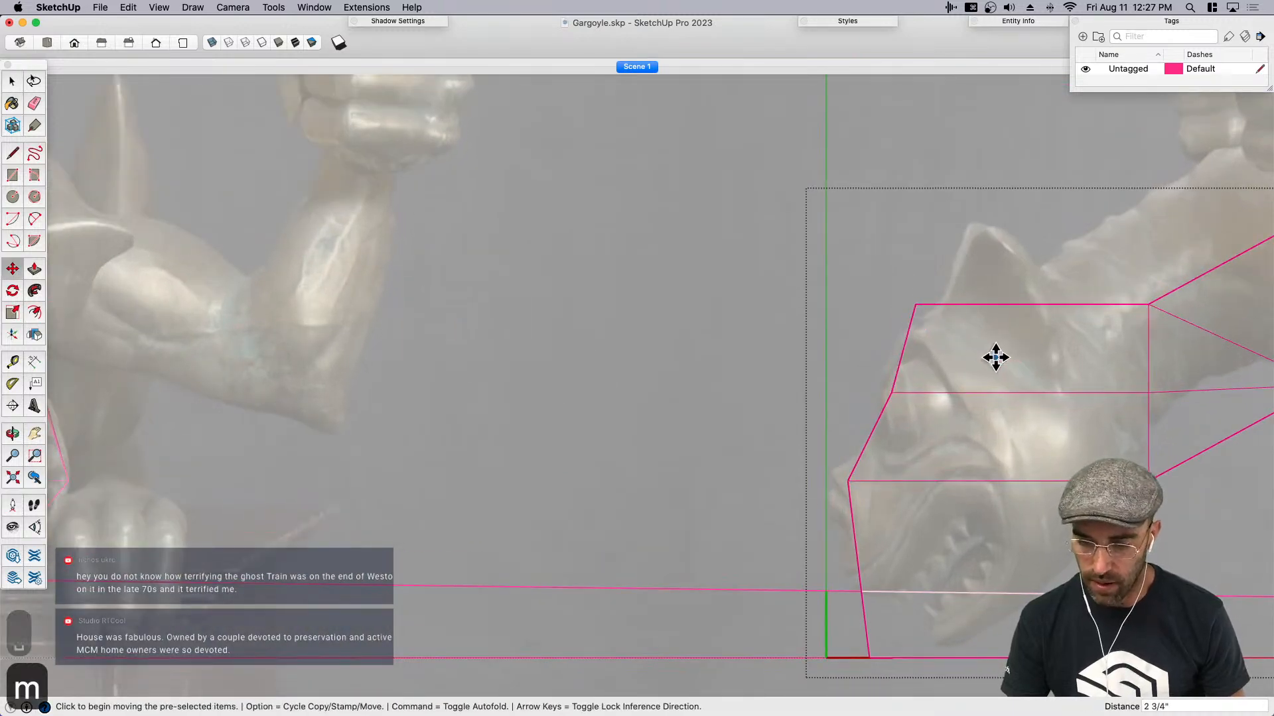
pyautogui.click(996, 358)
pyautogui.press('space')
pyautogui.scroll(-3, 830, 332)
pyautogui.press('space')
# - Move the bottom front chin edge back about 8 7/16", then the front edge just above it back to notch the mouth
pyautogui.scroll(3, 909, 518)
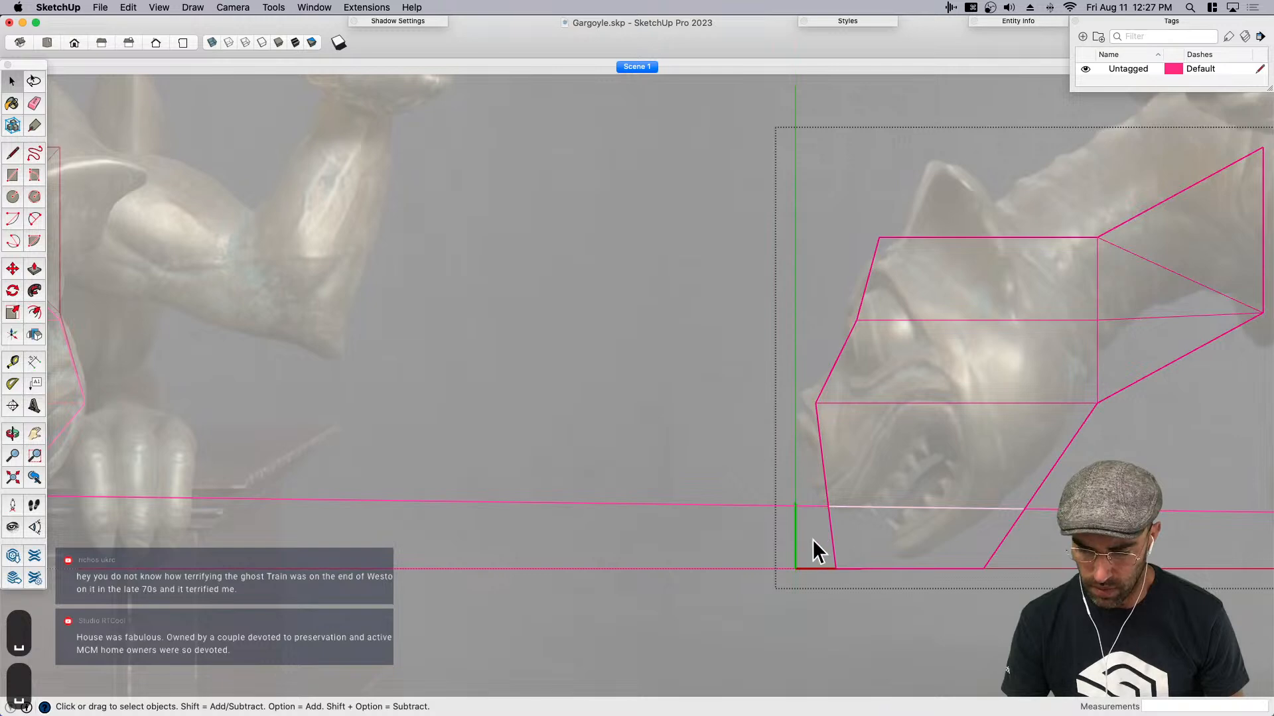
pyautogui.press('m')
pyautogui.click(844, 607)
pyautogui.click(907, 607)
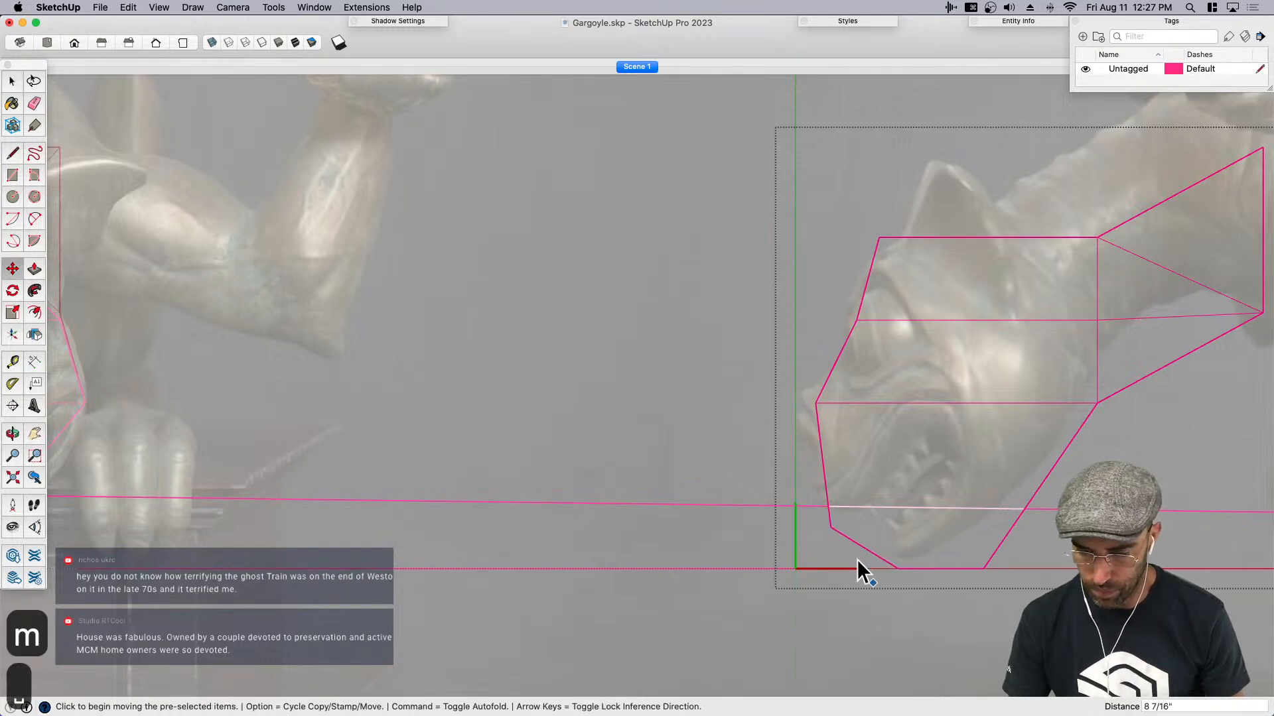
pyautogui.press('space')
pyautogui.press('m')
pyautogui.click(883, 531)
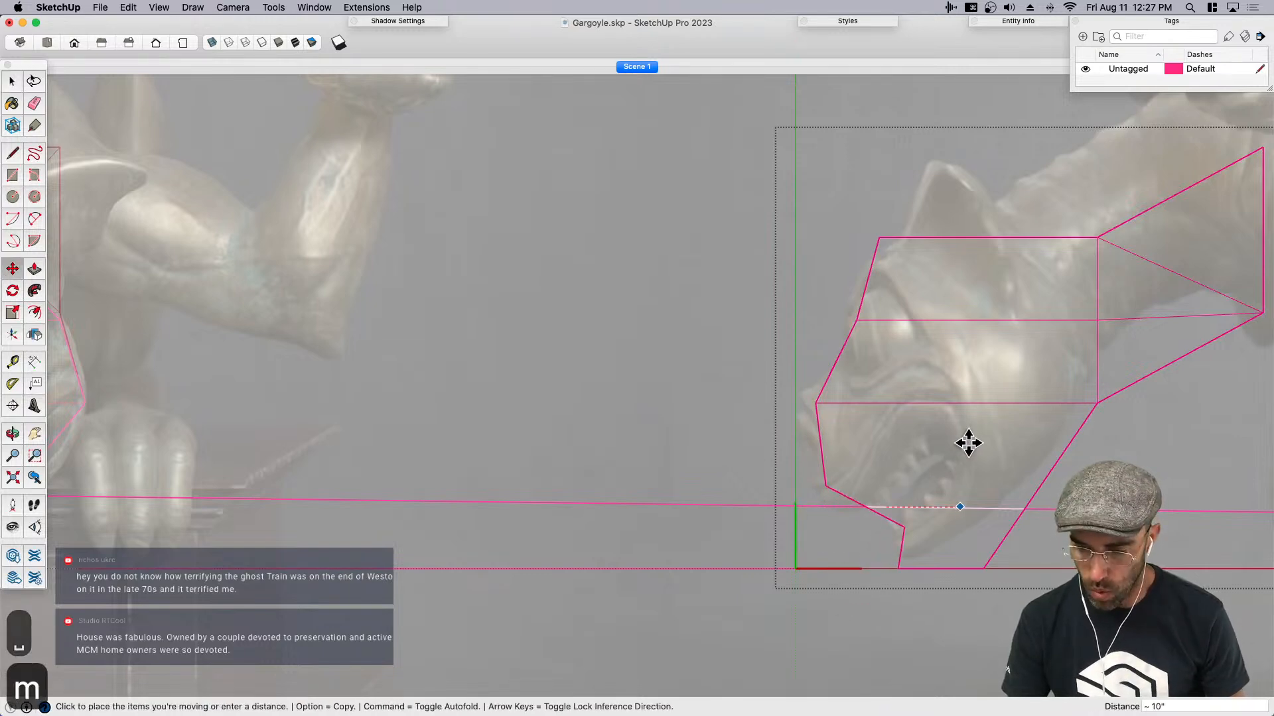
pyautogui.click(971, 436)
pyautogui.press('space')
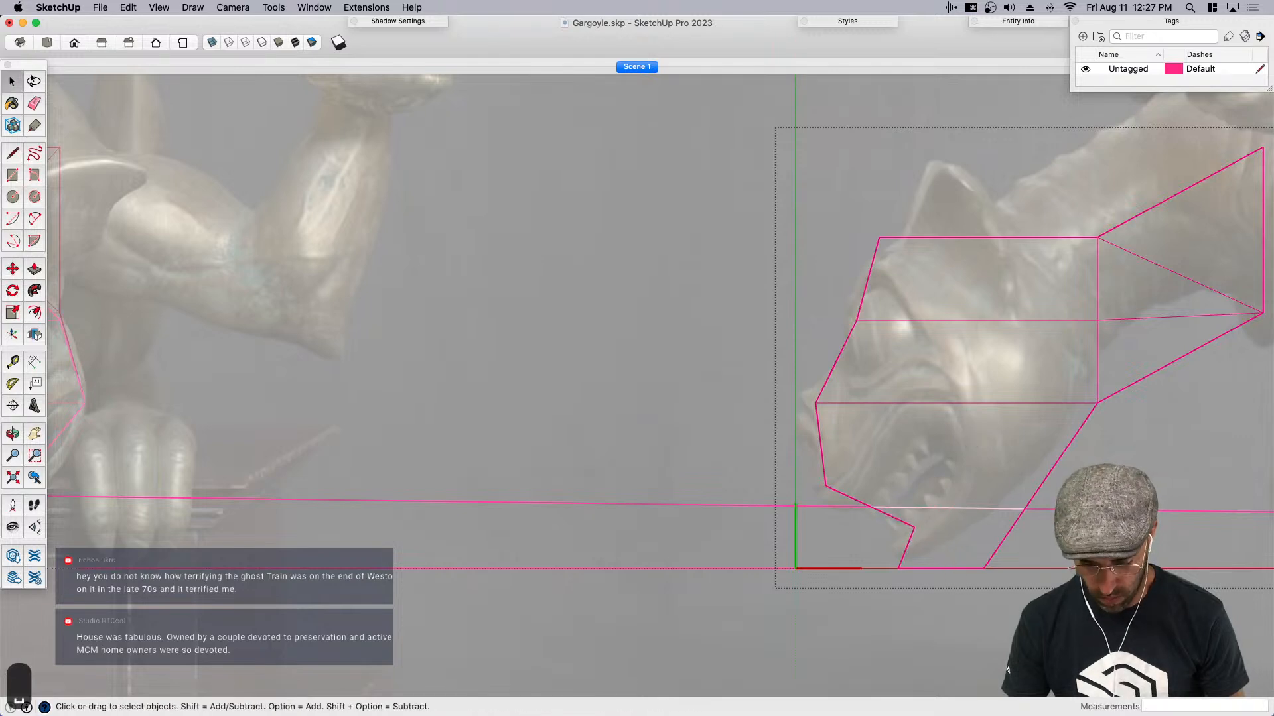
pyautogui.press('m')
pyautogui.click(1064, 568)
pyautogui.press('space')
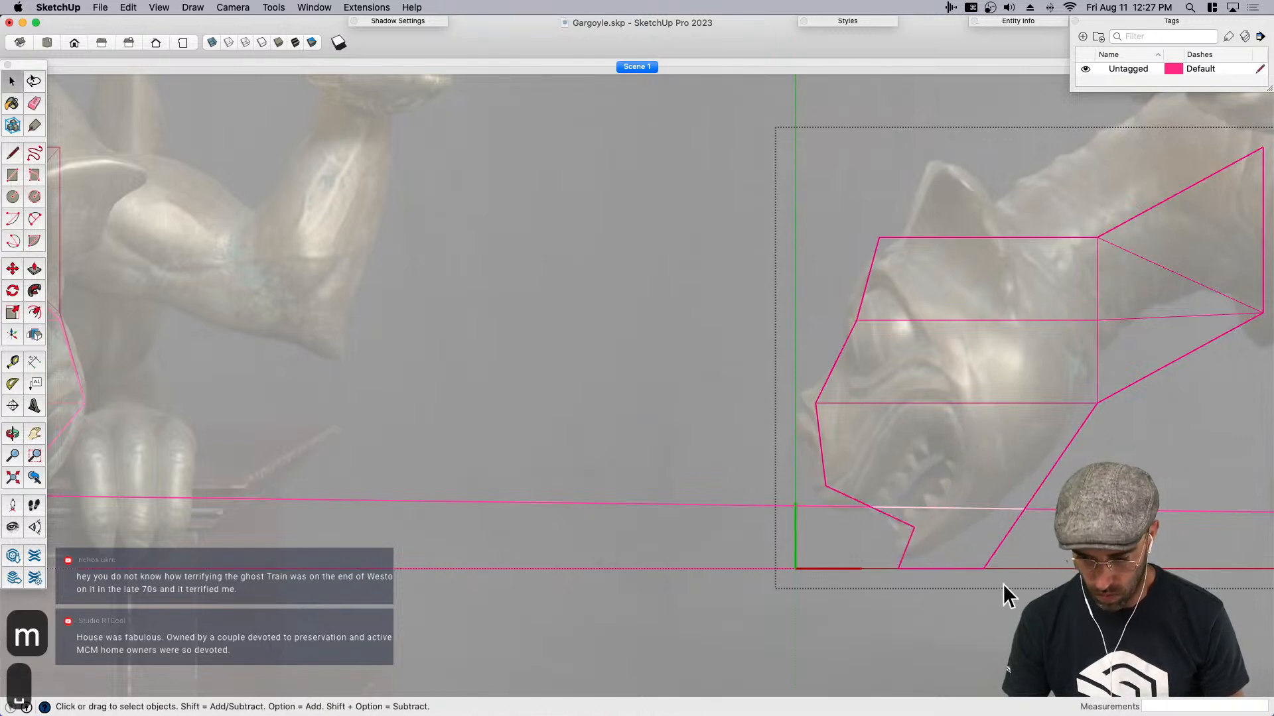
pyautogui.press('m')
pyautogui.click(969, 630)
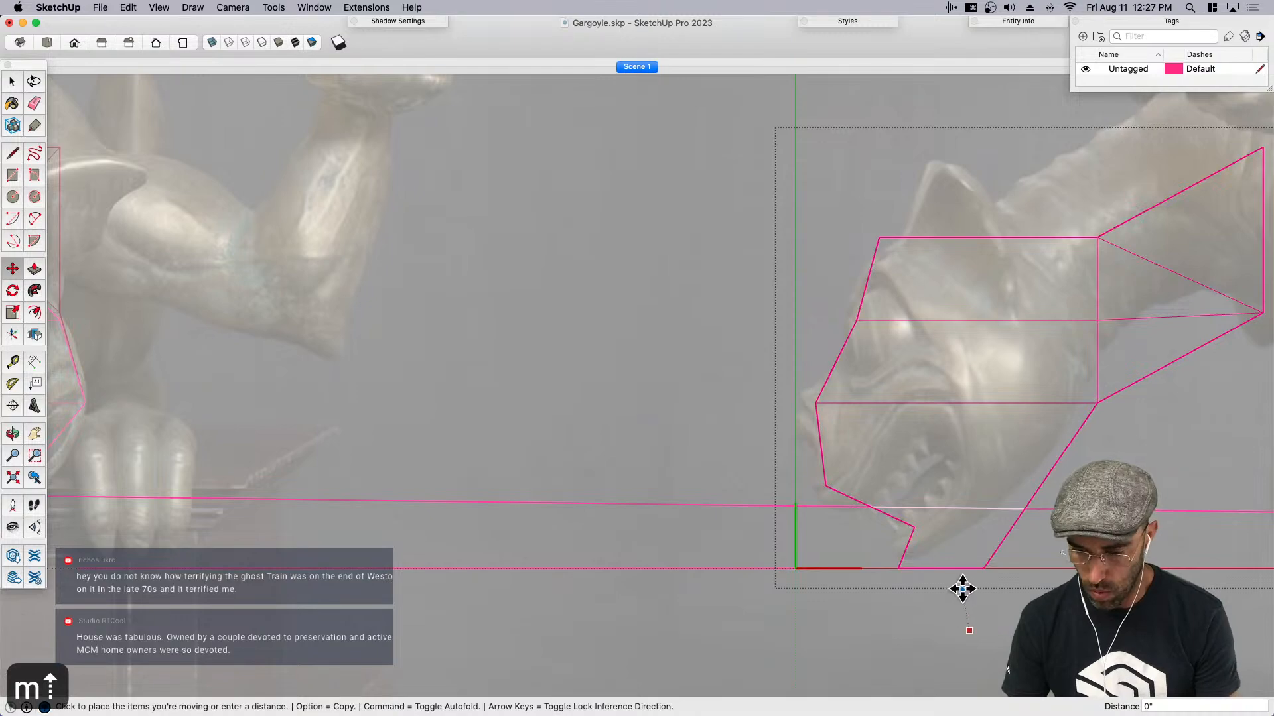
pyautogui.press('space')
# - Draw a line across the middle of the slanted underside face of the snout, splitting it in two
pyautogui.scroll(-3, 951, 588)
pyautogui.scroll(3, 951, 588)
pyautogui.moveTo(949, 583); pyautogui.dragTo(1029, 404, button='middle')
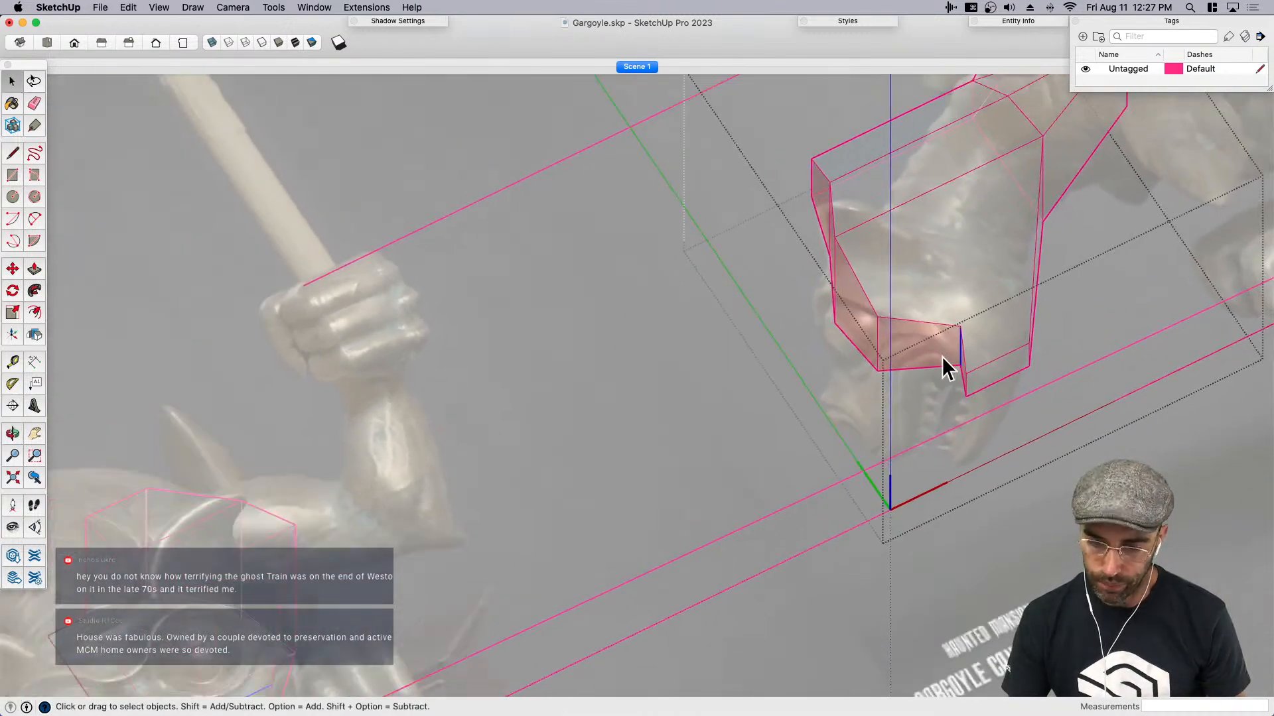
pyautogui.press('l')
pyautogui.click(918, 367)
pyautogui.click(920, 323)
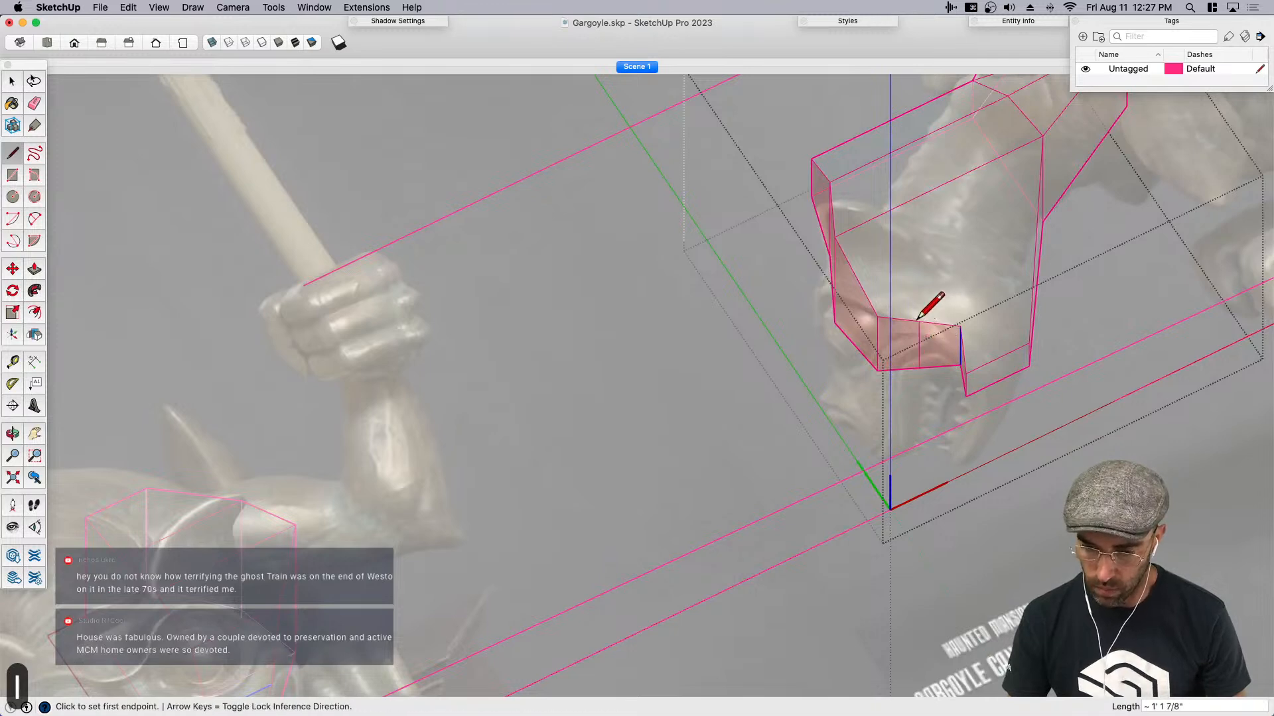
pyautogui.press('space')
# - Push the rear half of the split snout face into the head to recess the mouth, and erase the edge left across the opening
pyautogui.click(936, 346)
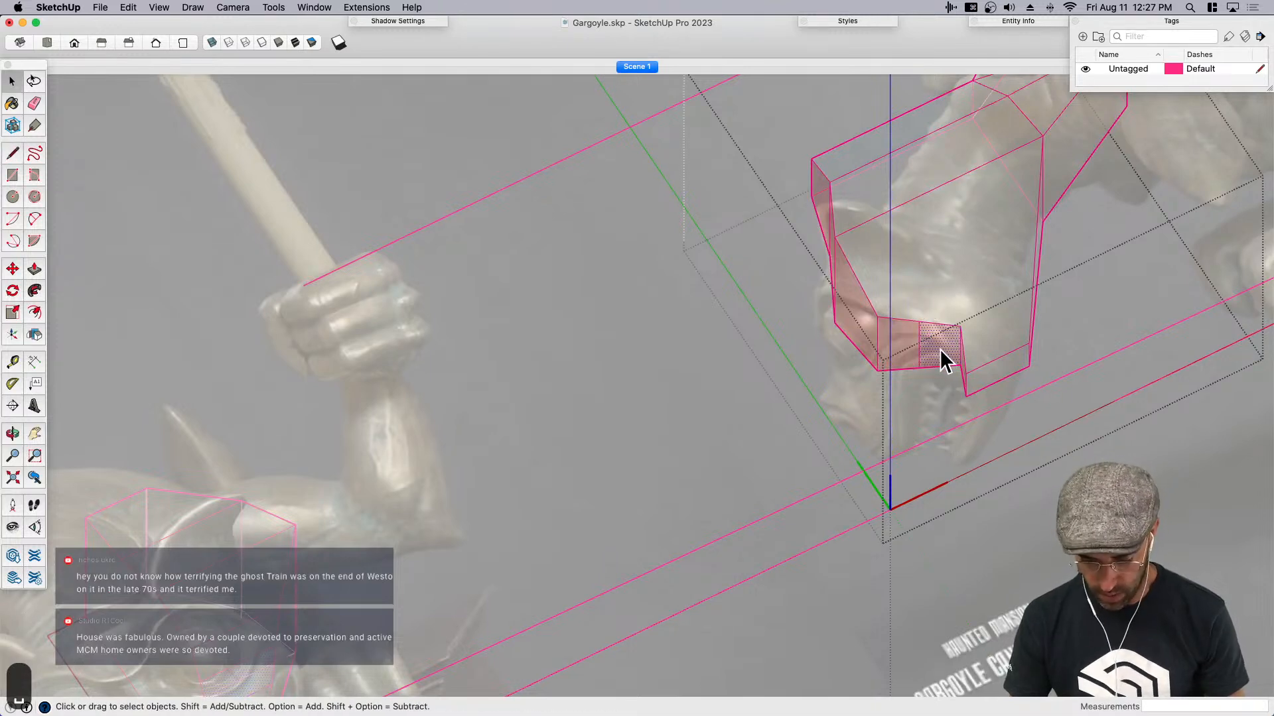
pyautogui.press('p')
pyautogui.click(939, 347)
pyautogui.click(938, 319)
pyautogui.press('space')
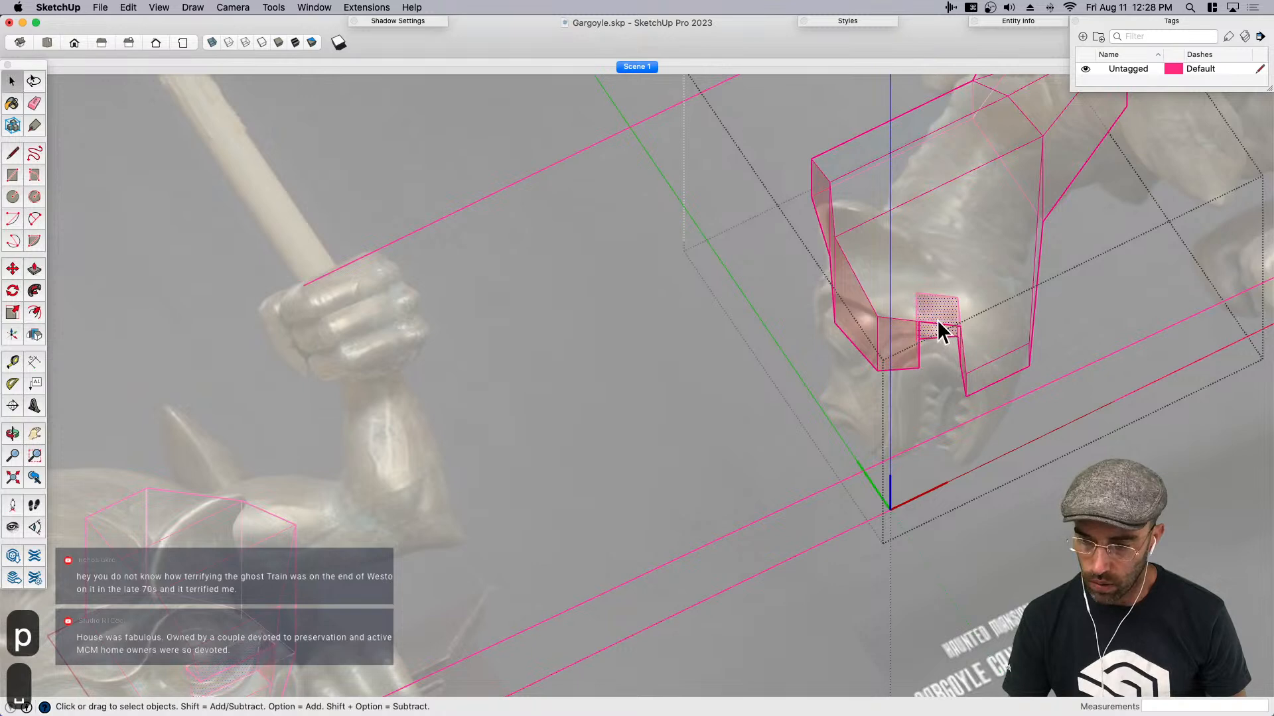
pyautogui.scroll(5, 938, 311)
pyautogui.click(916, 339)
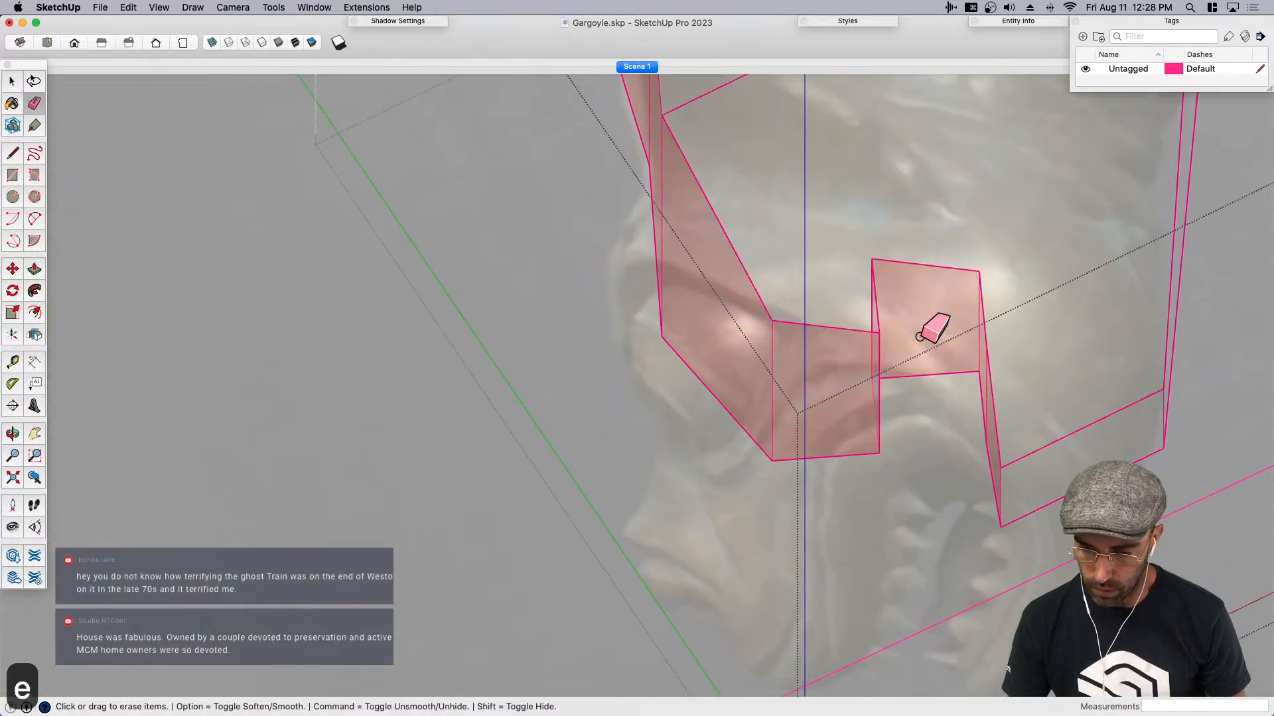
# - In the side view, select the mouth notch's inner edge and rotate it slightly to follow the slant of the reference mouth
pyautogui.press('super+1')
pyautogui.press('space')
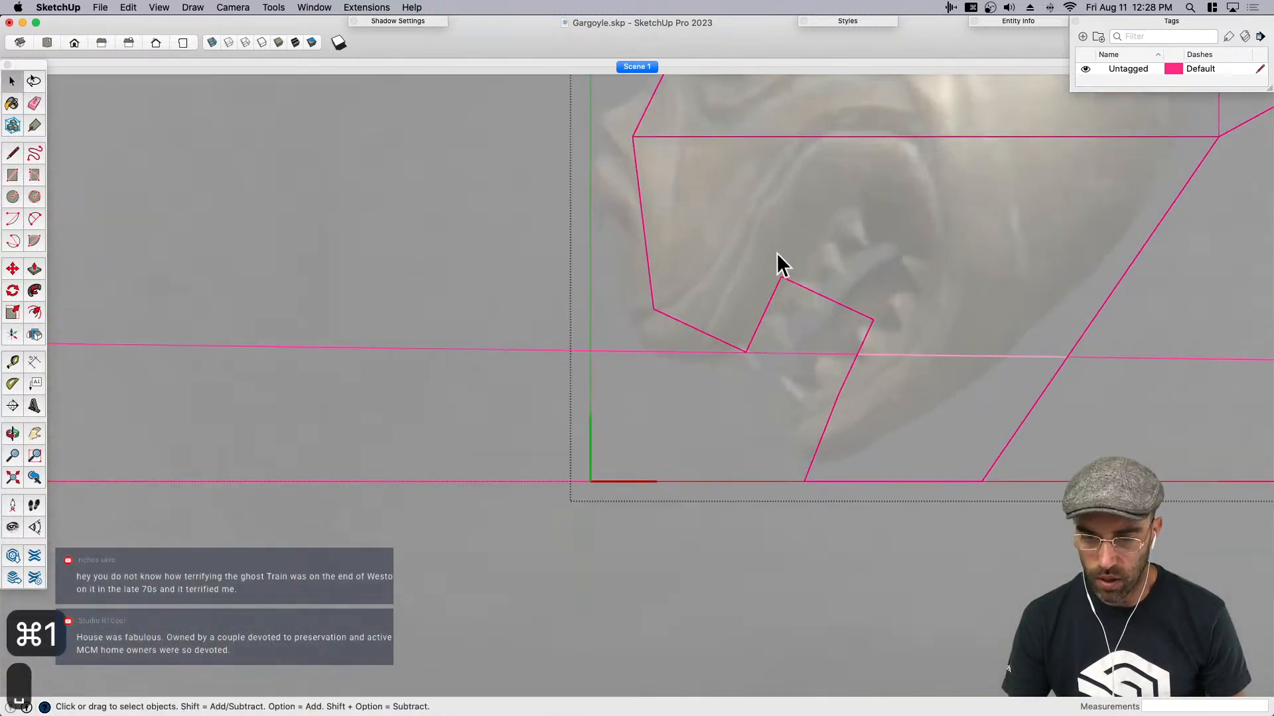
pyautogui.scroll(2, 810, 304)
pyautogui.moveTo(900, 374); pyautogui.dragTo(902, 381)
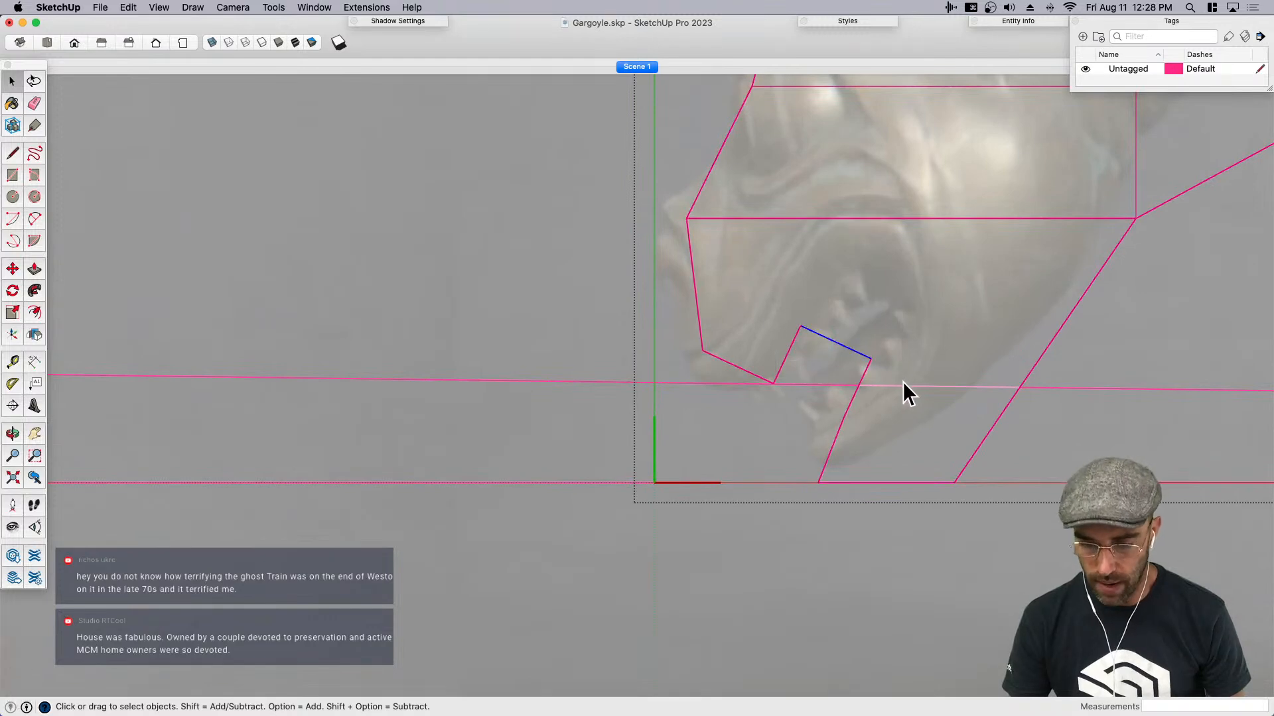
pyautogui.scroll(-3, 811, 401)
pyautogui.press('q')
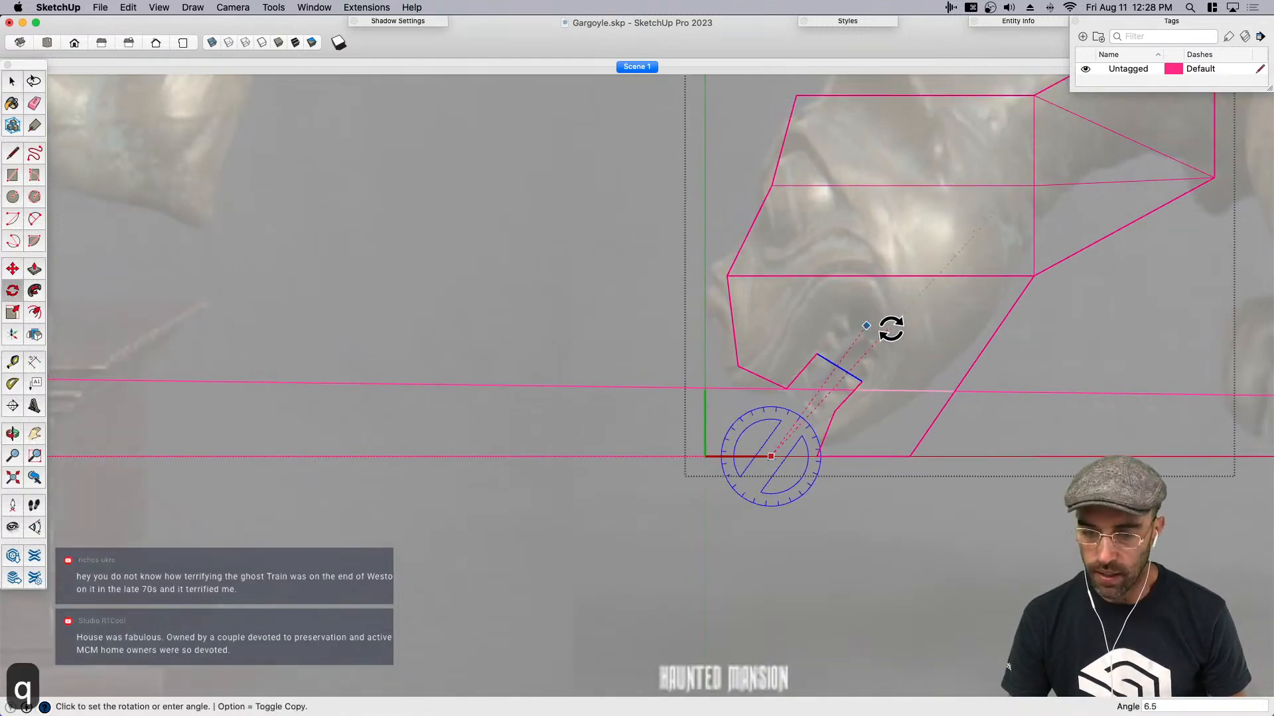
pyautogui.click(893, 332)
pyautogui.press('space')
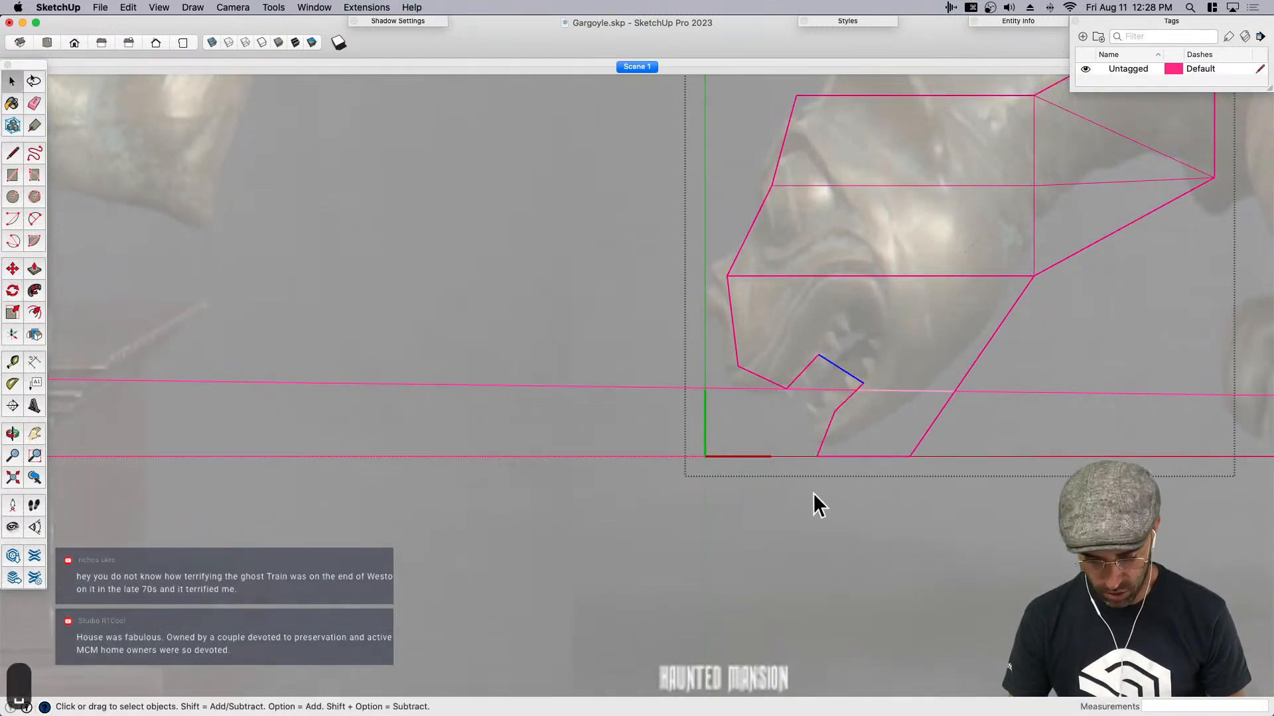
# - Move the mouth notch's inner edge about 5 9/16" deeper into the head
pyautogui.press('m')
pyautogui.click(819, 489)
pyautogui.click(829, 466)
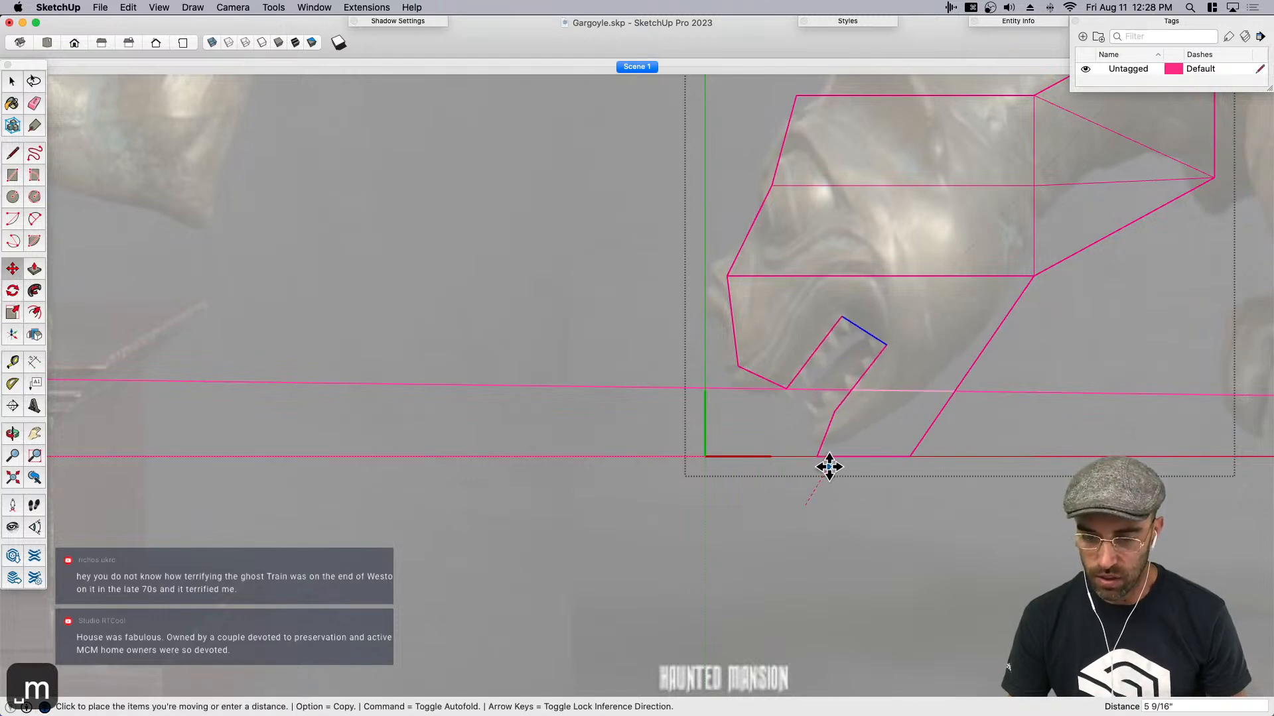
# - Narrow the lower jaw's underside by moving its front edge toward the rear and its rear edge about 3 3/8" forward
pyautogui.press('space')
pyautogui.press('m')
pyautogui.click(833, 515)
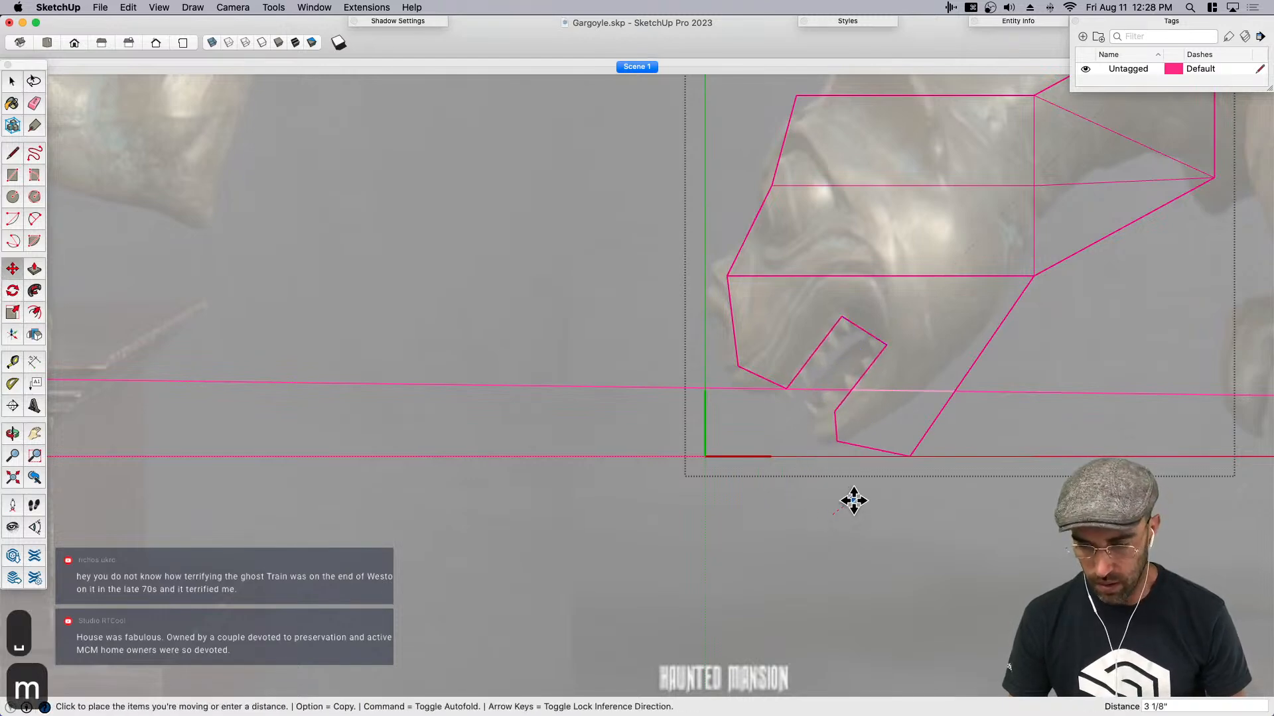
pyautogui.click(887, 487)
pyautogui.press('space')
pyautogui.press('m')
pyautogui.click(980, 539)
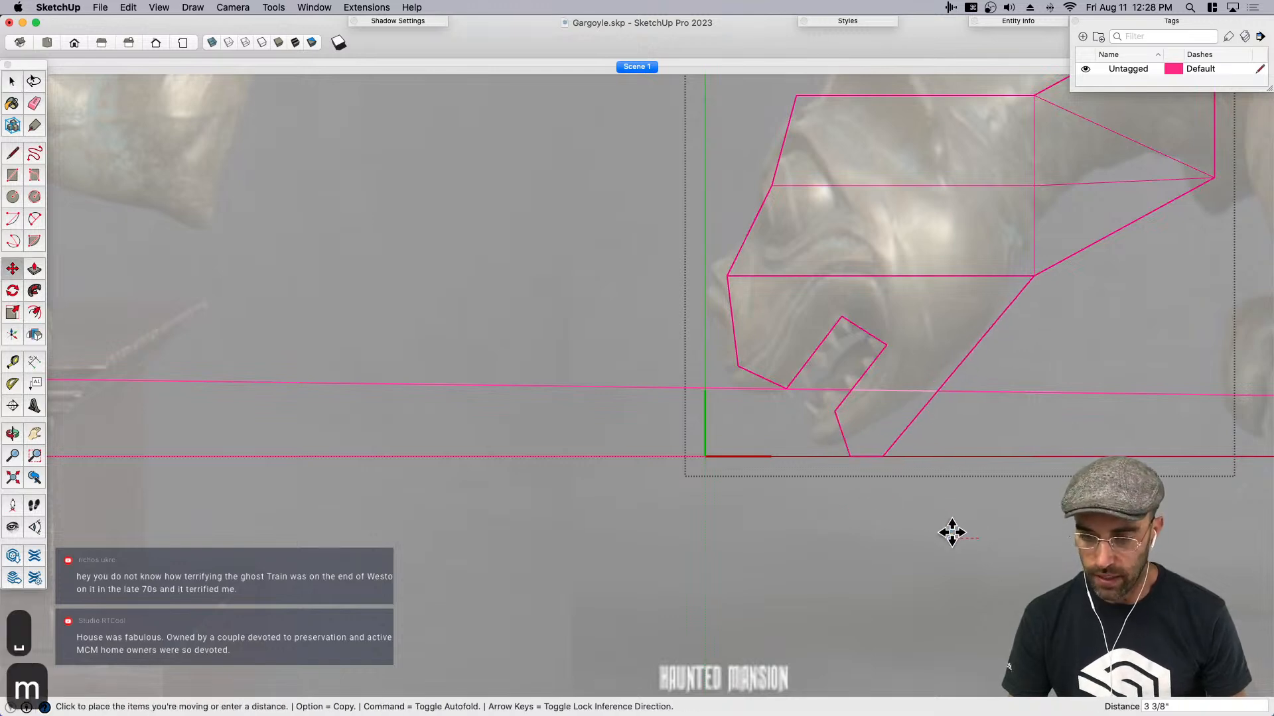
# - Draw a line straight across the slanted rear face of the lower jaw, splitting it partway along its length
pyautogui.press('space')
pyautogui.scroll(-2, 850, 520)
pyautogui.scroll(3, 1015, 378)
pyautogui.moveTo(934, 462); pyautogui.dragTo(842, 353, button='middle')
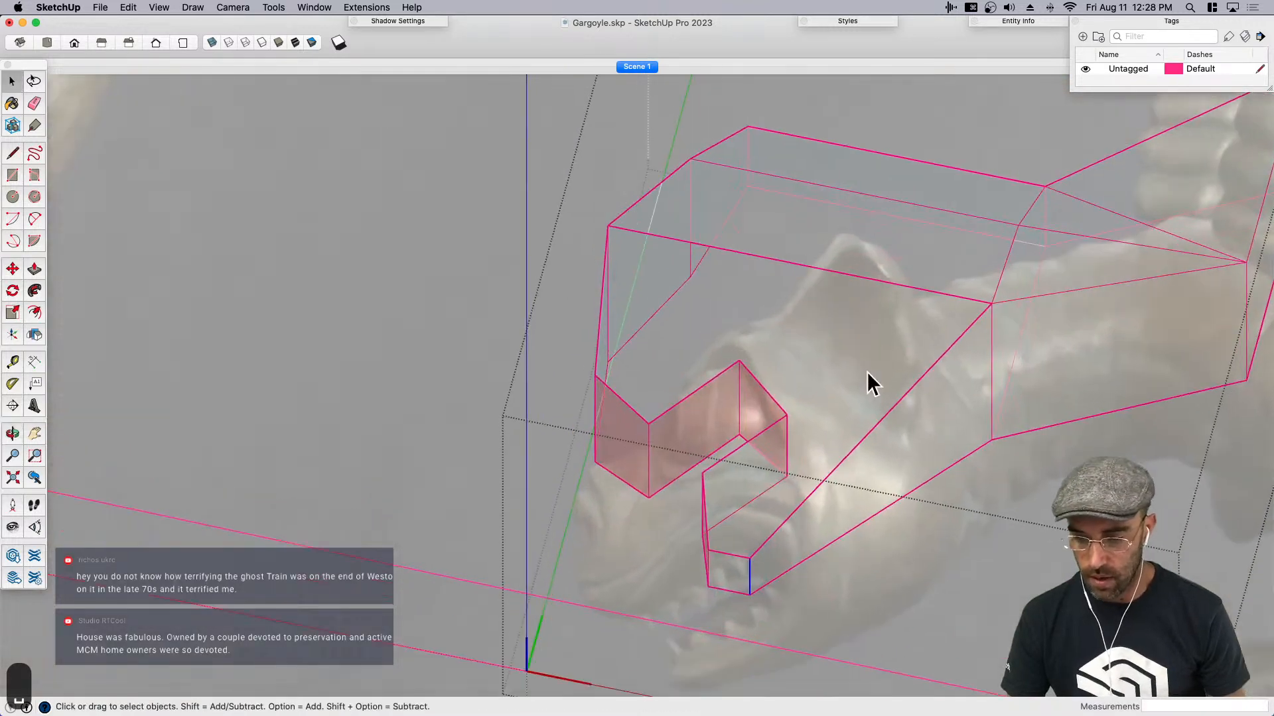
pyautogui.press('l')
pyautogui.click(891, 412)
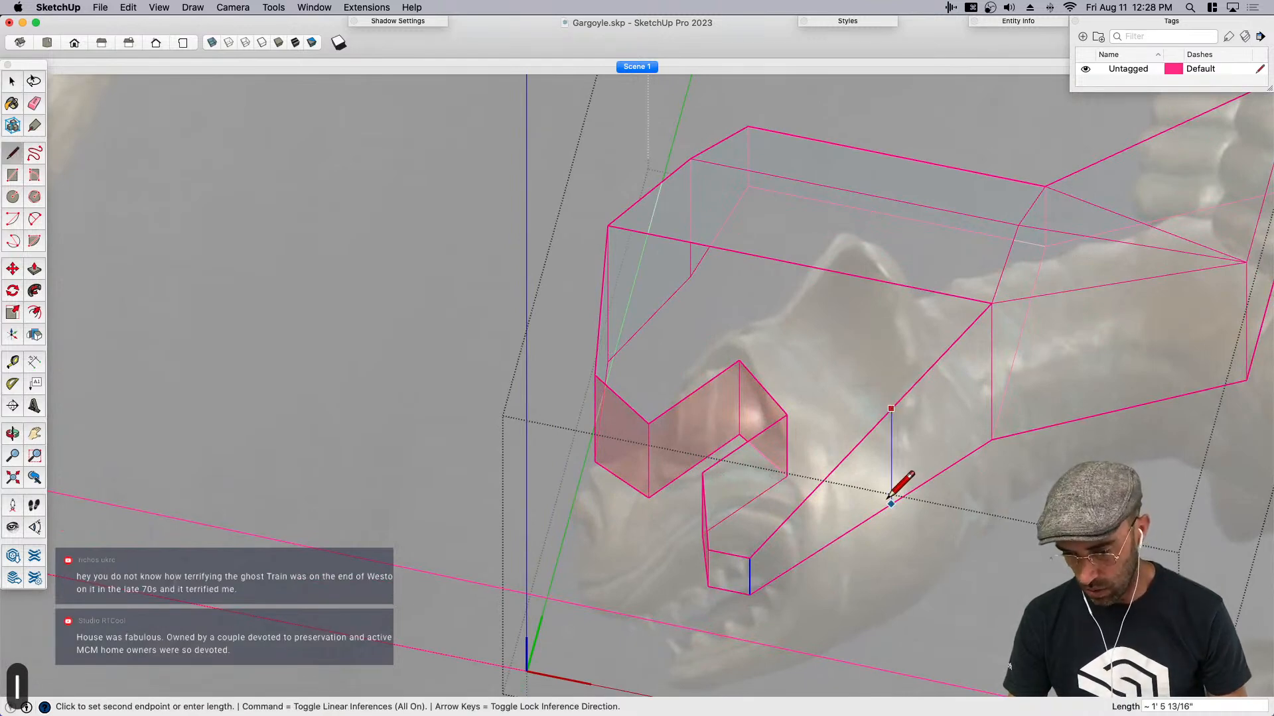
pyautogui.click(891, 492)
pyautogui.press('space')
# - In the side view, move the lower jaw's tip edges about 3 1/8" forward and raise them slightly to match the reference
pyautogui.press('super+1')
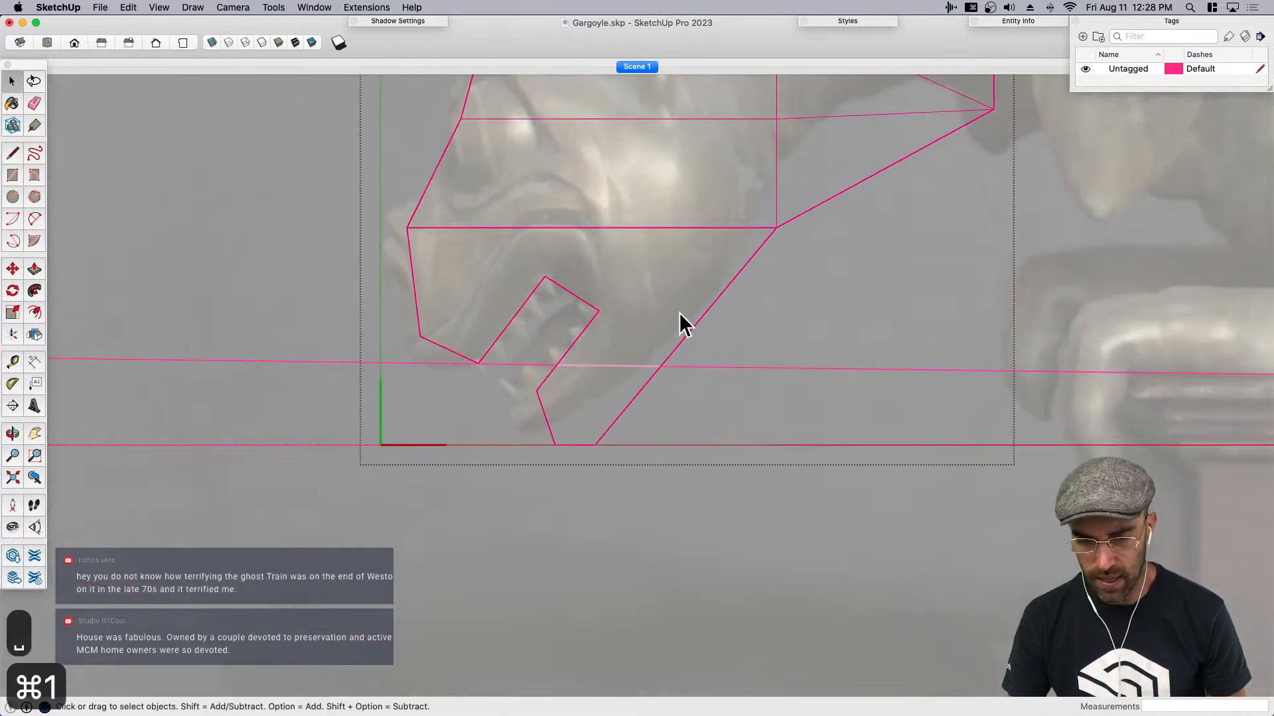
pyautogui.click(660, 282)
pyautogui.click(755, 407)
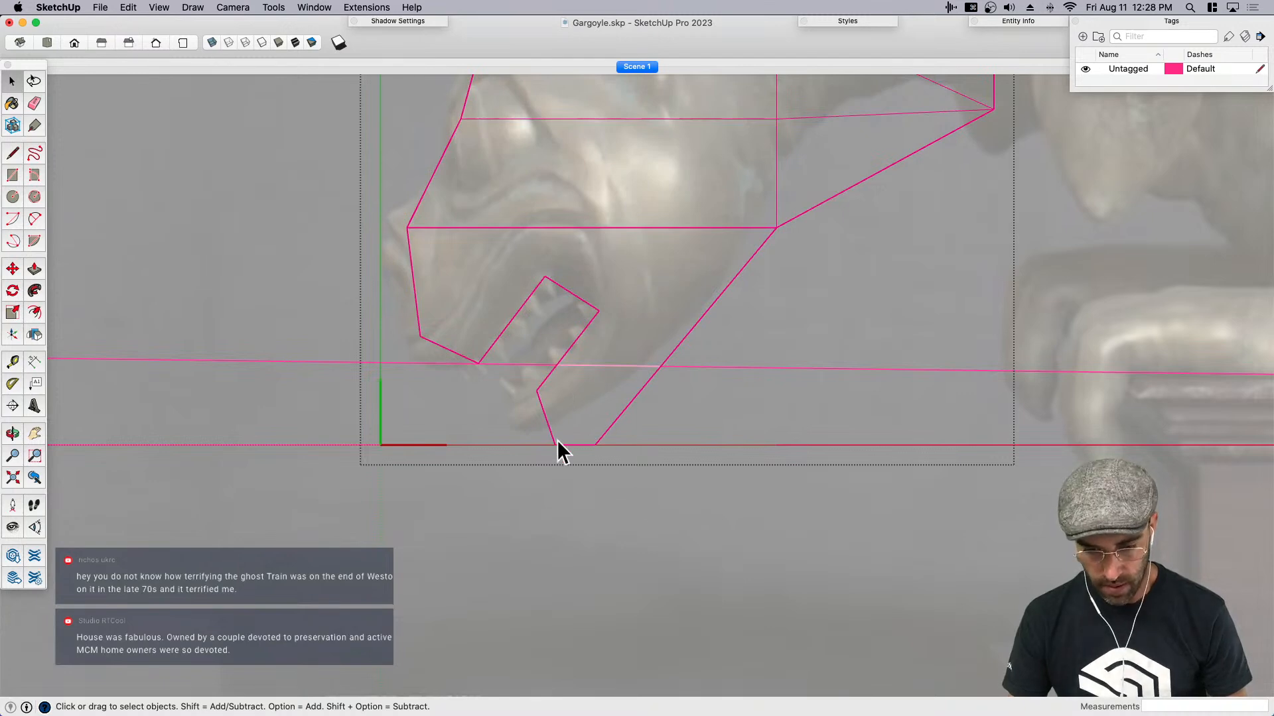
pyautogui.press('m')
pyautogui.click(716, 534)
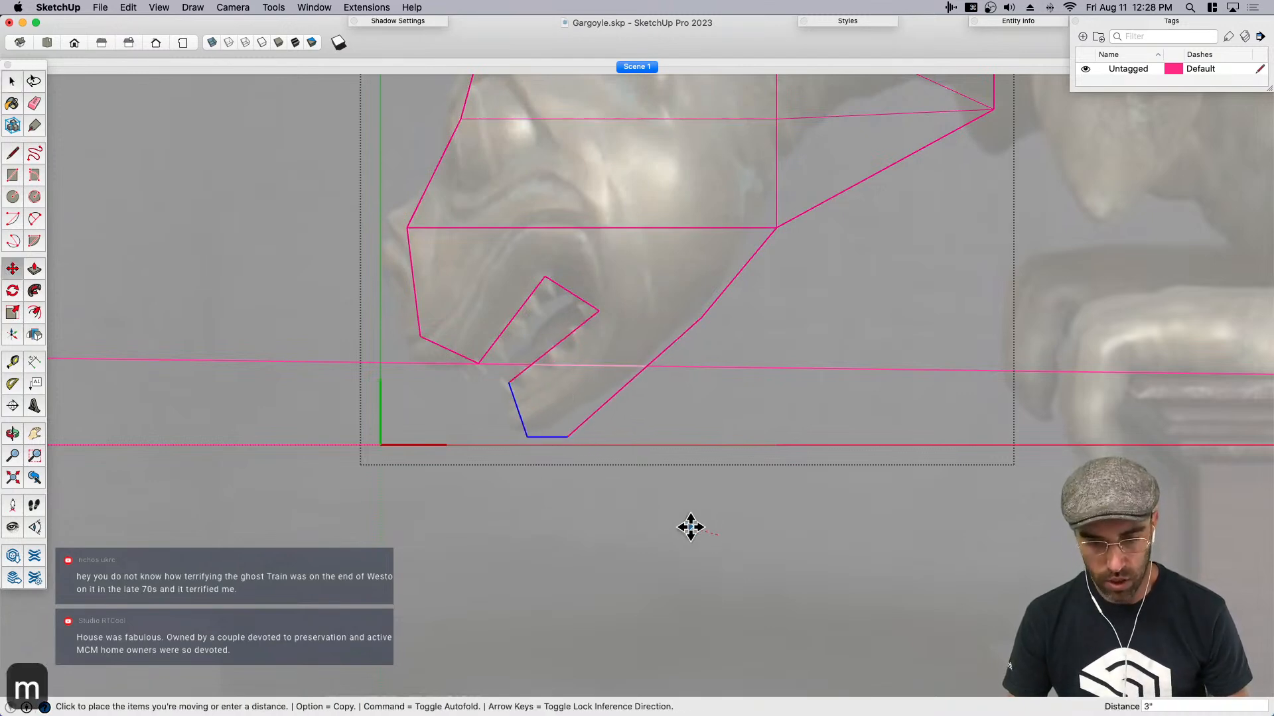
pyautogui.scroll(1, 564, 431)
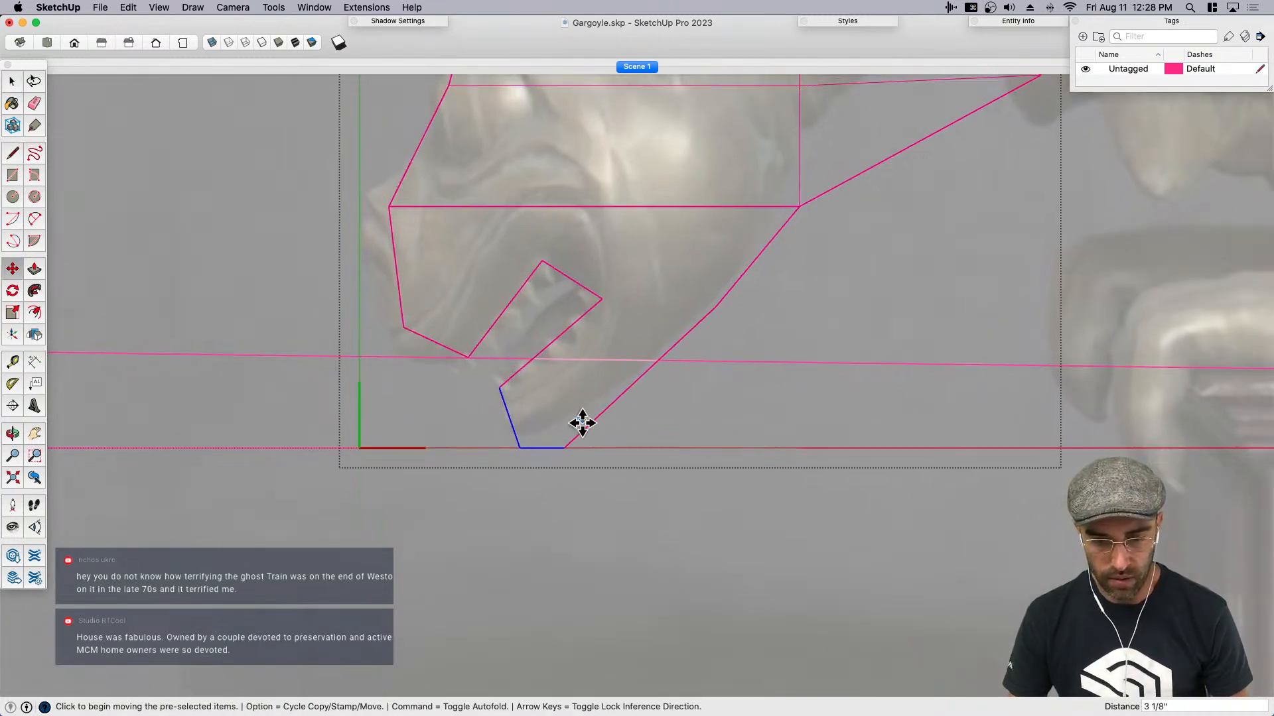
pyautogui.click(603, 479)
pyautogui.press('space')
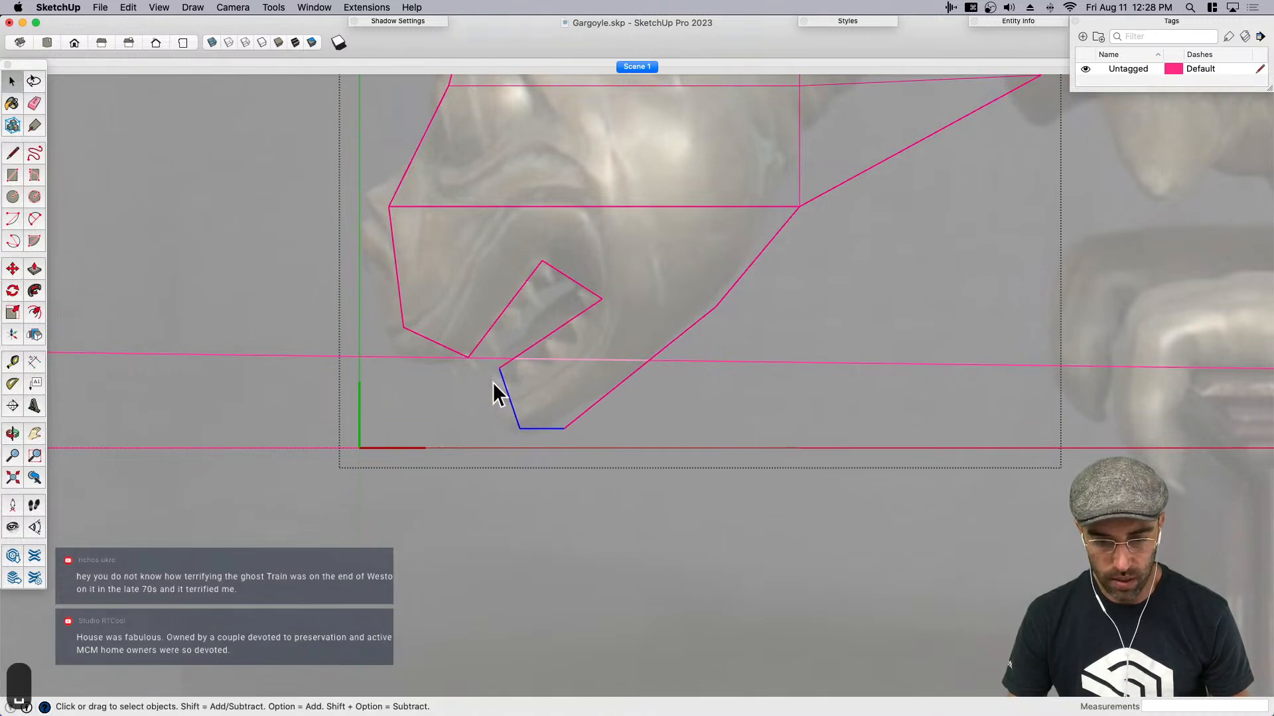
# - Move the lower lip's front edge about 1 3/16" diagonally down and back to follow the reference jaw
pyautogui.moveTo(539, 393); pyautogui.dragTo(538, 393)
pyautogui.press('m')
pyautogui.click(539, 393)
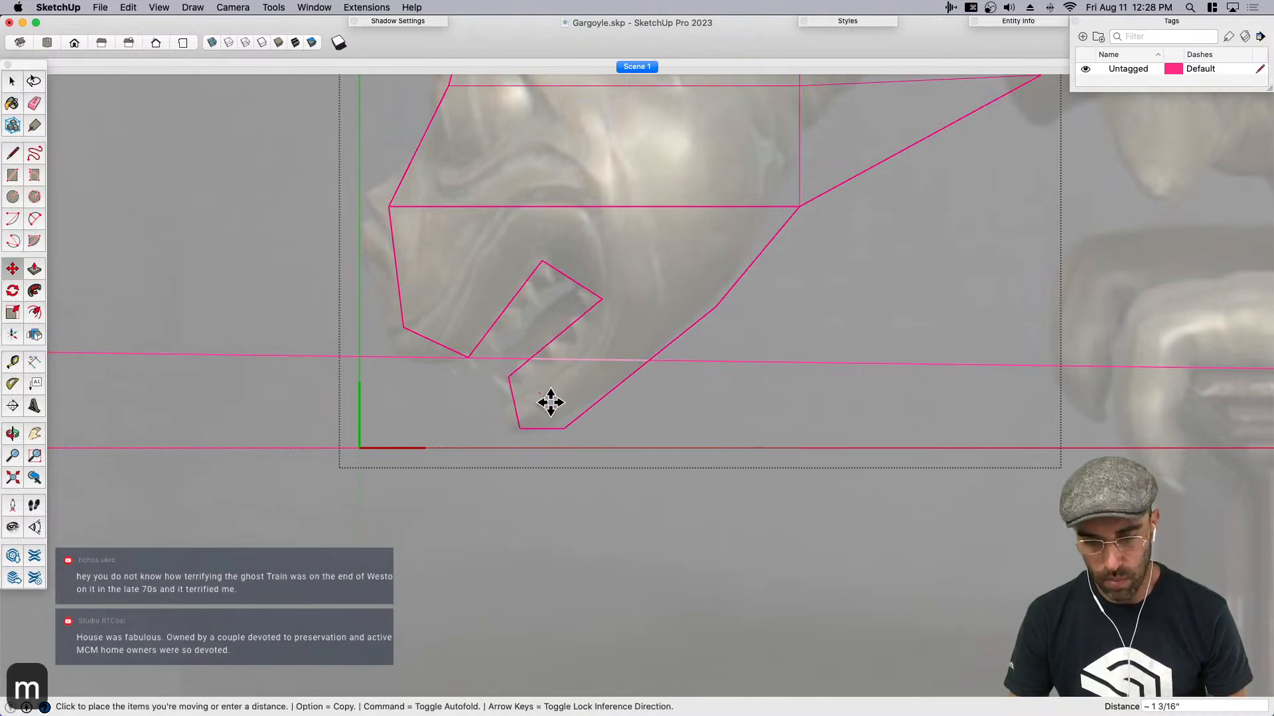
pyautogui.click(565, 404)
# - Draw a line across the middle of the flat top face of the head
pyautogui.press('space')
pyautogui.scroll(-5, 620, 468)
pyautogui.scroll(1, 615, 299)
pyautogui.scroll(-4, 615, 298)
pyautogui.scroll(-3, 717, 337)
pyautogui.click(703, 273)
pyautogui.scroll(3, 714, 276)
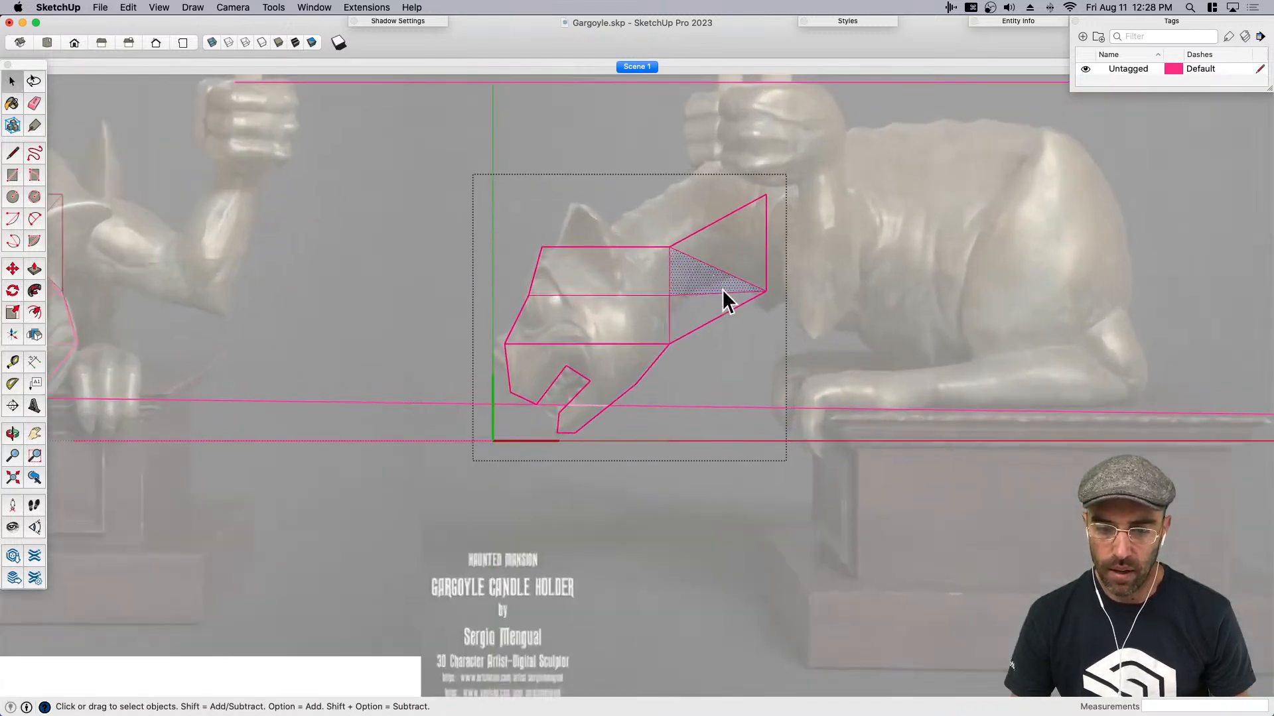
pyautogui.moveTo(641, 251)
pyautogui.mouseDown(button='middle')
pyautogui.moveTo(595, 245)
pyautogui.moveTo(627, 266)
pyautogui.mouseUp(button='middle')
pyautogui.press('l')
pyautogui.click(610, 271)
pyautogui.click(618, 251)
# - Raise the new edge on top of the head by 5" along the green axis to form a peaked crown
pyautogui.press('space')
pyautogui.click(612, 268)
pyautogui.moveTo(617, 319); pyautogui.dragTo(635, 345, button='middle')
pyautogui.press('m')
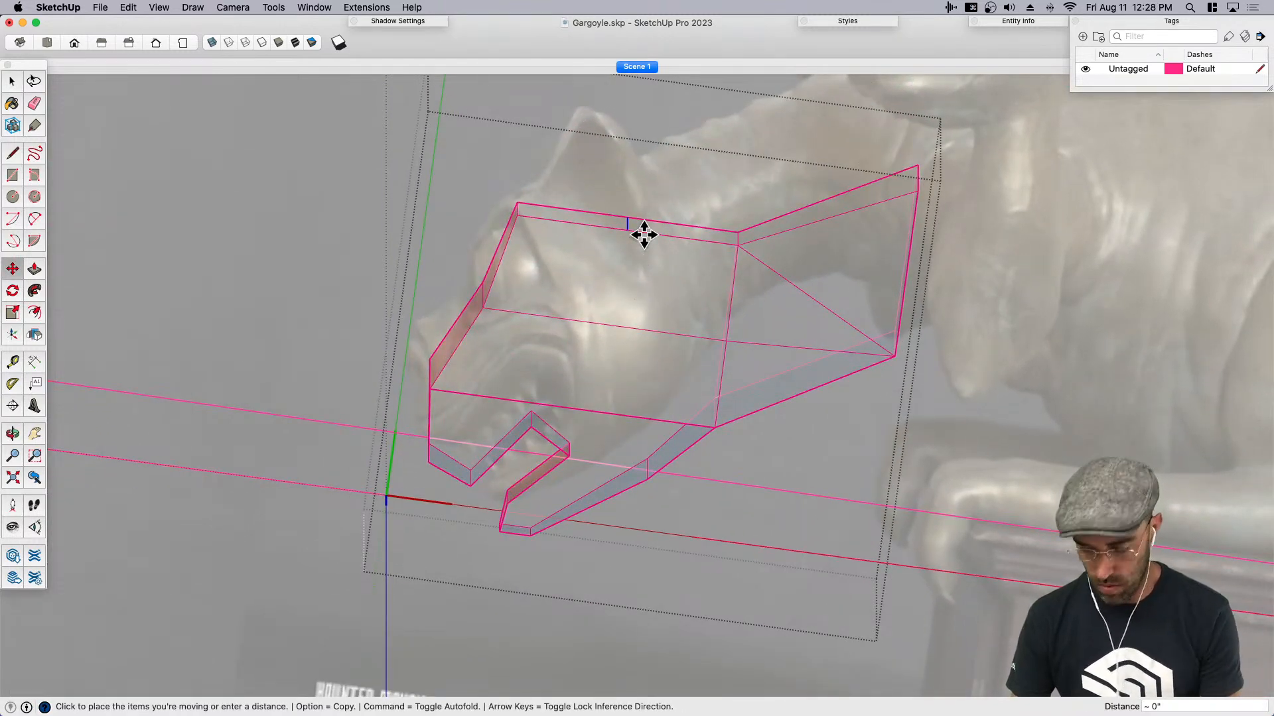
pyautogui.press('Left')
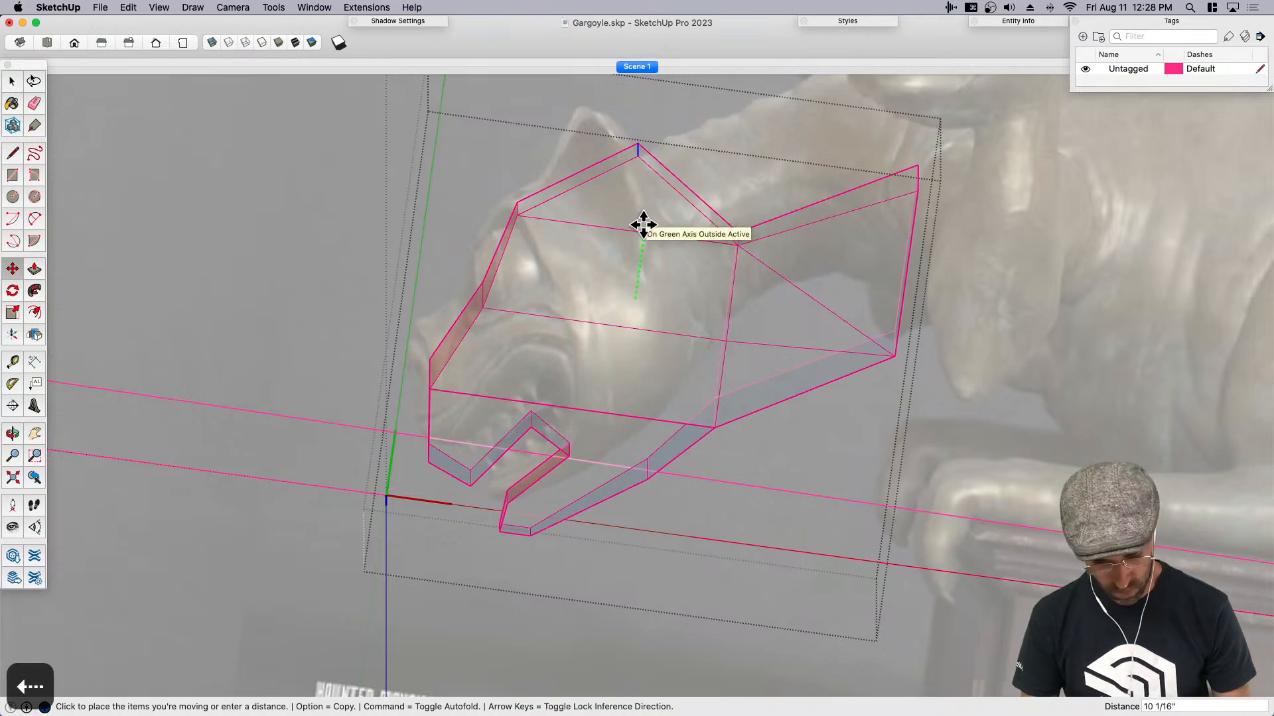
pyautogui.write('5')
pyautogui.press('Return')
pyautogui.press('space')
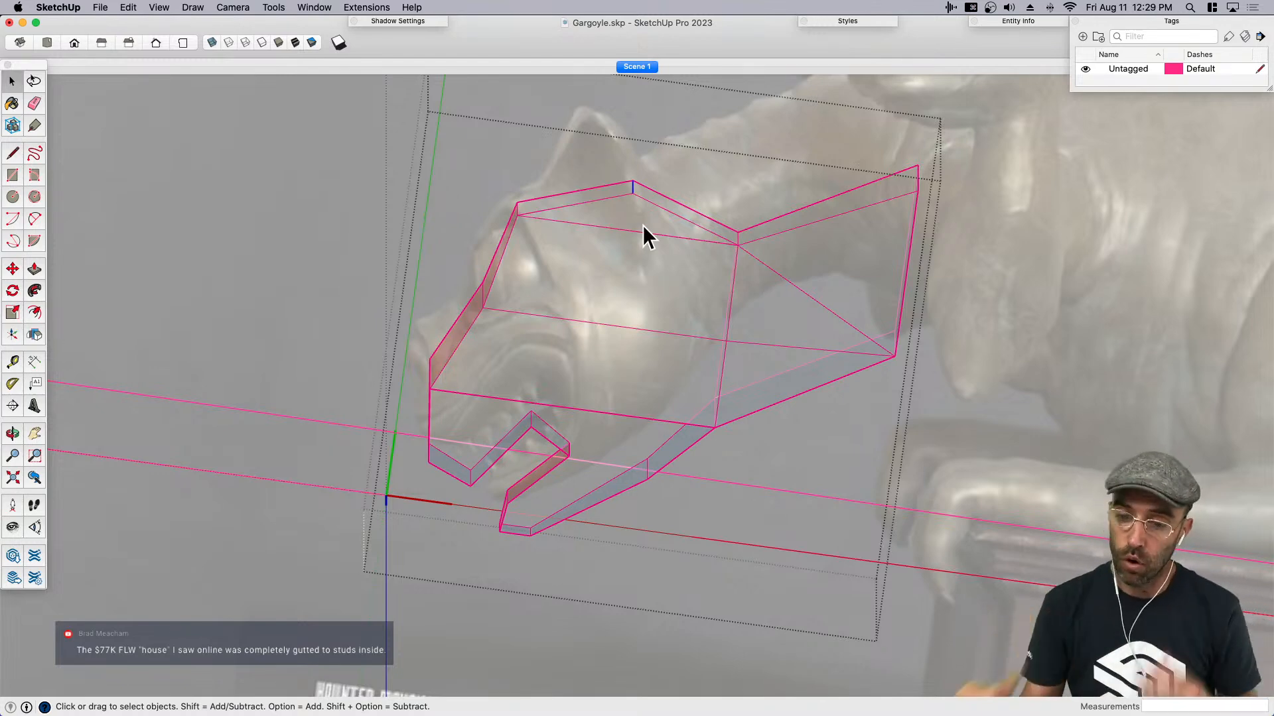
# - Return to the saved reference view and unlock the group holding the reference images
pyautogui.scroll(-15, 642, 225)
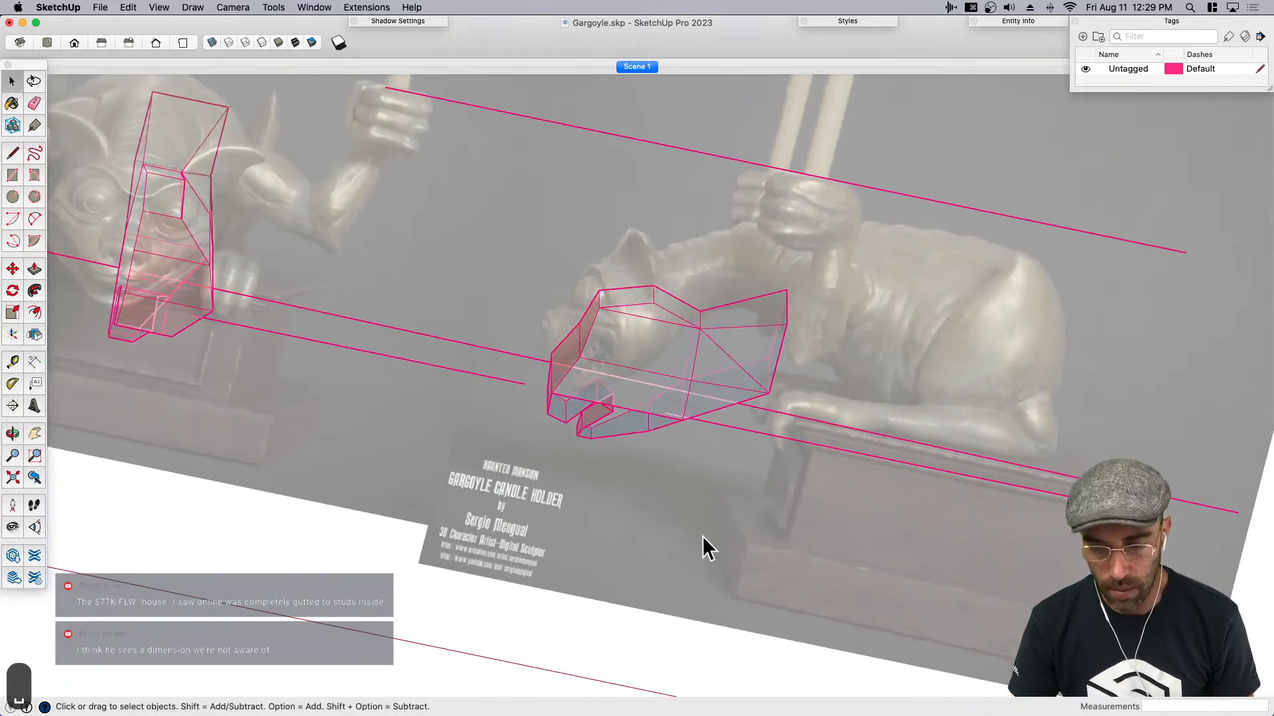
pyautogui.press('super+1')
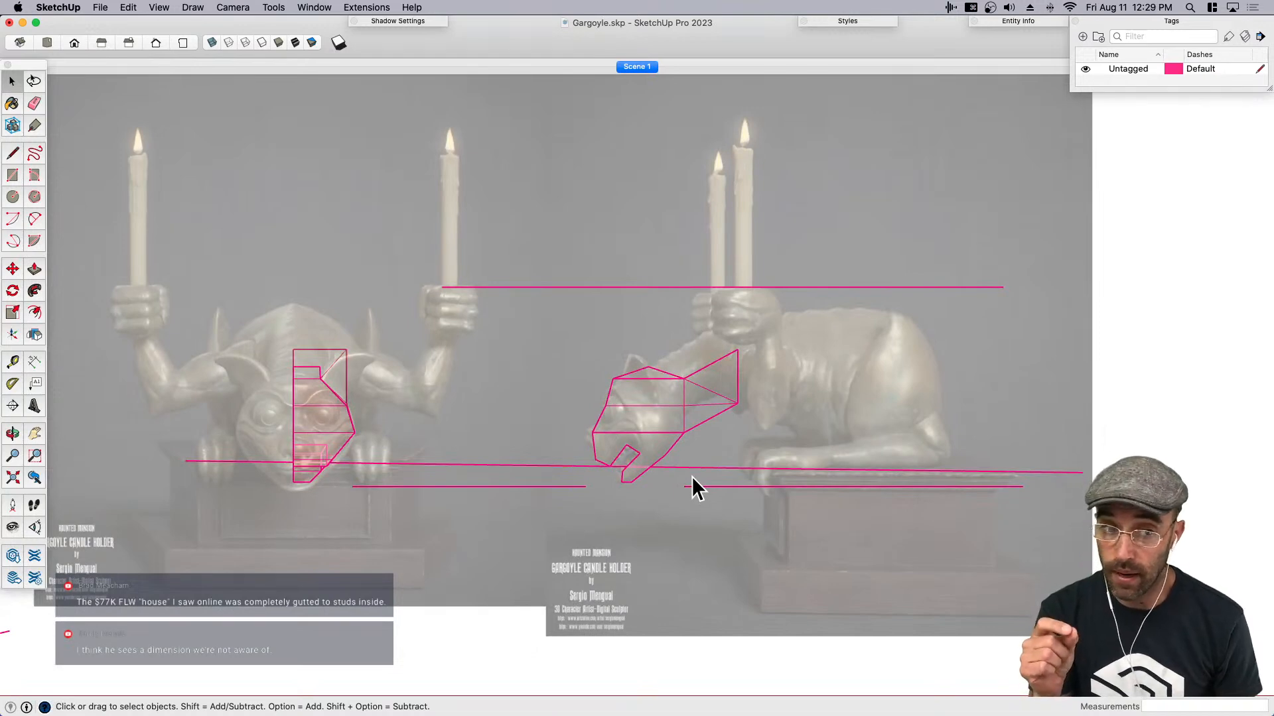
pyautogui.press('space')
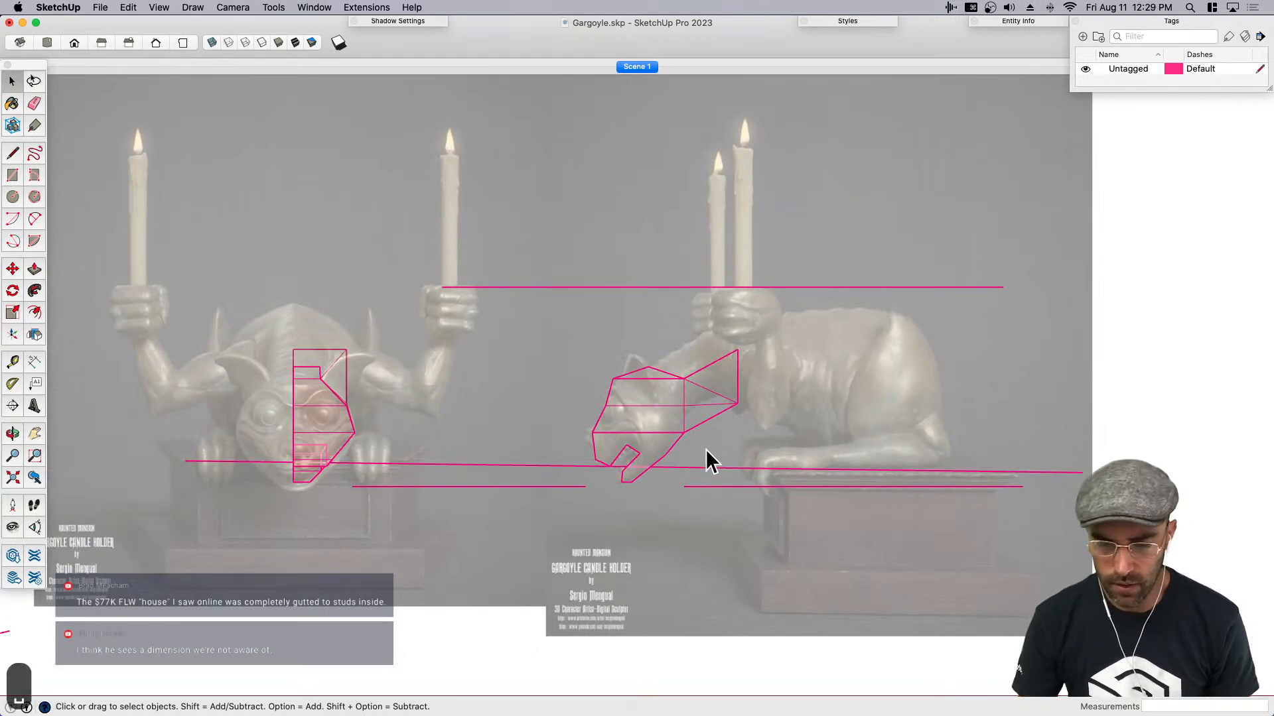
pyautogui.click(617, 313)
pyautogui.scroll(-3, 617, 314)
pyautogui.rightClick(621, 316)
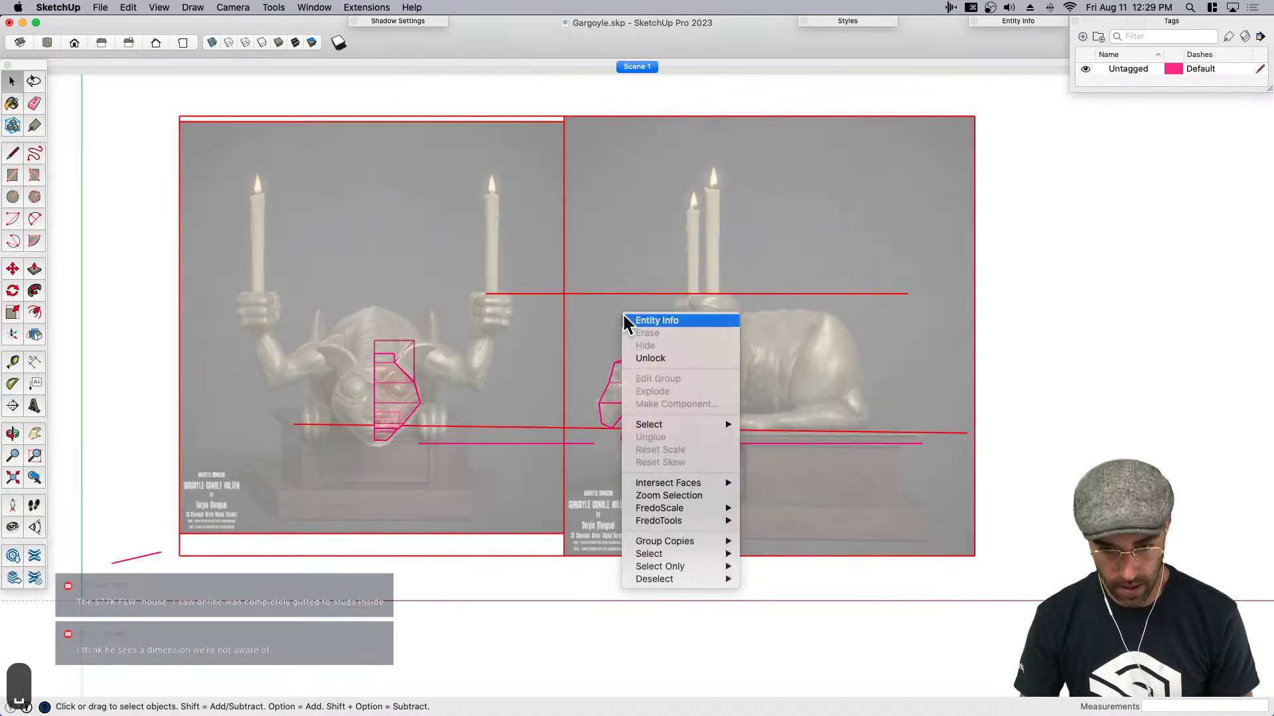
pyautogui.click(663, 358)
# - Hide the reference images, and remove the loose guide lines and the side-view copy of the head
pyautogui.press('super+e')
pyautogui.click(569, 444)
pyautogui.press('e')
pyautogui.moveTo(778, 418); pyautogui.dragTo(749, 465)
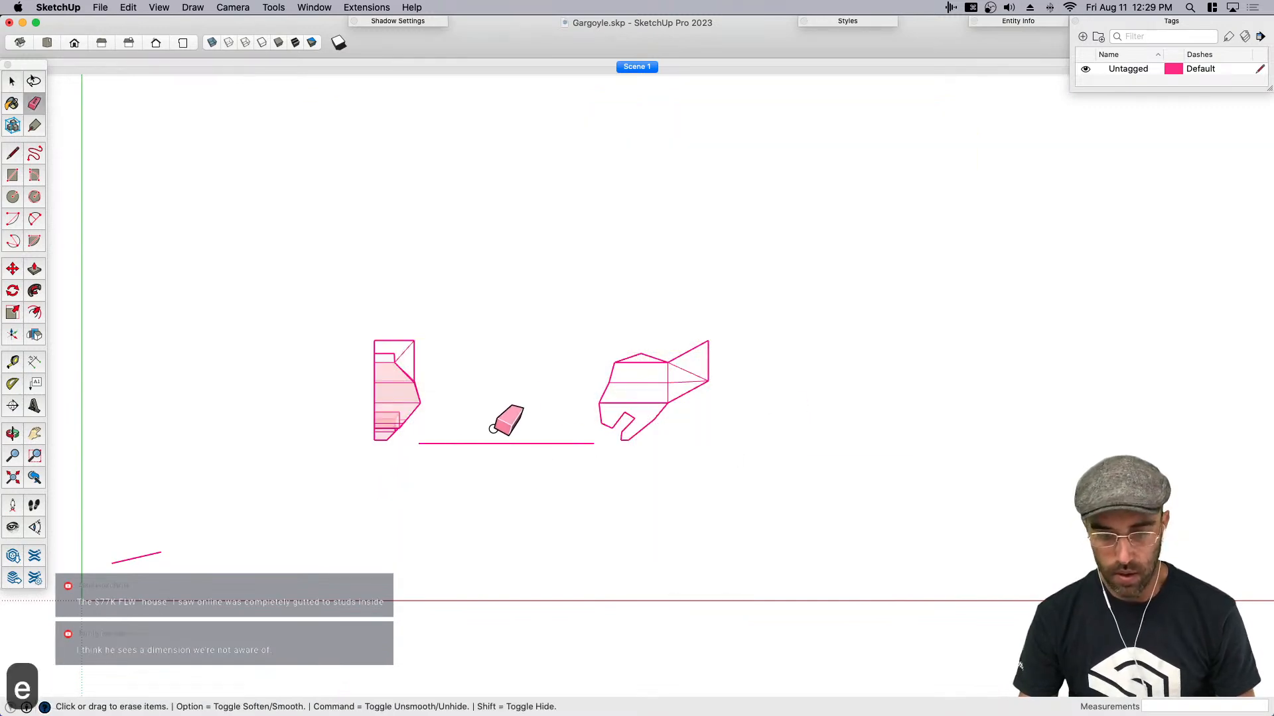
pyautogui.moveTo(458, 435); pyautogui.dragTo(512, 479)
pyautogui.scroll(-1, 358, 544)
pyautogui.moveTo(352, 549)
pyautogui.mouseDown(button='middle')
pyautogui.moveTo(543, 475)
pyautogui.moveTo(567, 329)
pyautogui.moveTo(882, 267)
pyautogui.moveTo(798, 415)
pyautogui.moveTo(495, 427)
pyautogui.moveTo(670, 390)
pyautogui.moveTo(369, 384)
pyautogui.moveTo(543, 407)
pyautogui.moveTo(468, 373)
pyautogui.moveTo(495, 371)
pyautogui.mouseUp(button='middle')
pyautogui.press('space')
pyautogui.click(683, 390)
pyautogui.press('BackSpace')
# - Try to rotate the remaining front-view head by 90° about the red axis
pyautogui.click(544, 385)
pyautogui.press('q')
pyautogui.click(495, 372)
pyautogui.click(507, 369)
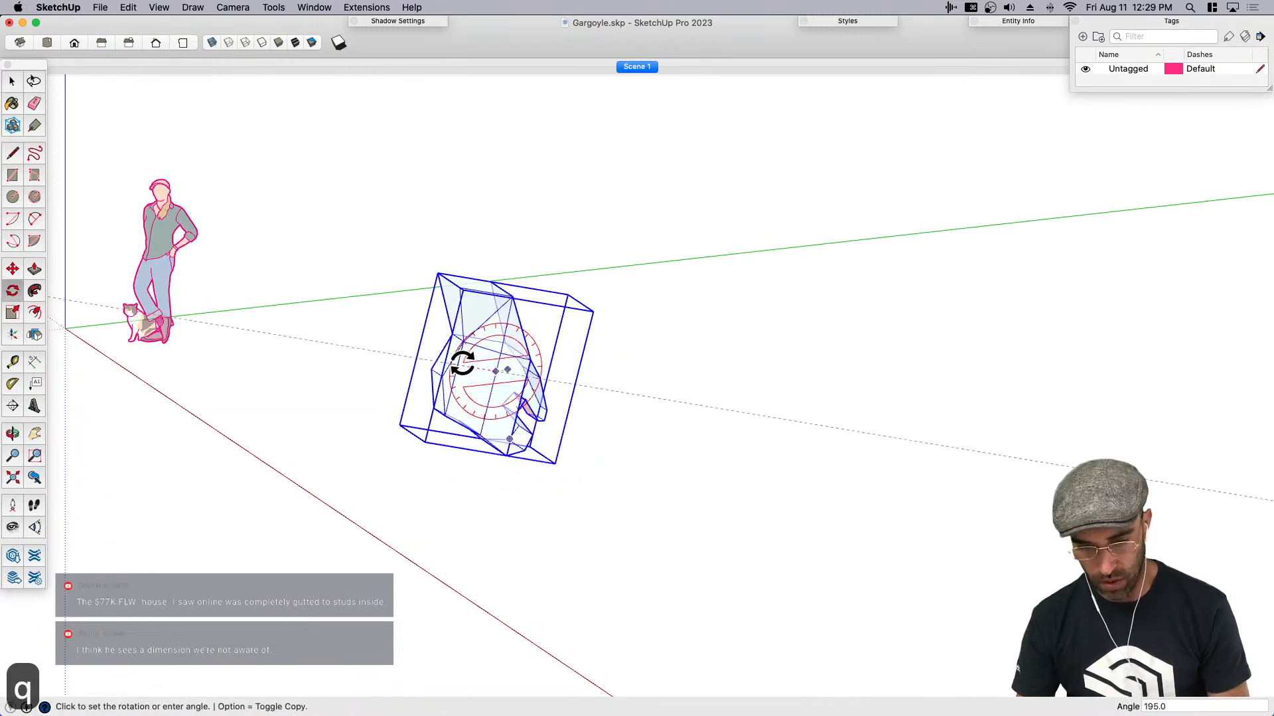
pyautogui.write('90')
pyautogui.press('Return')
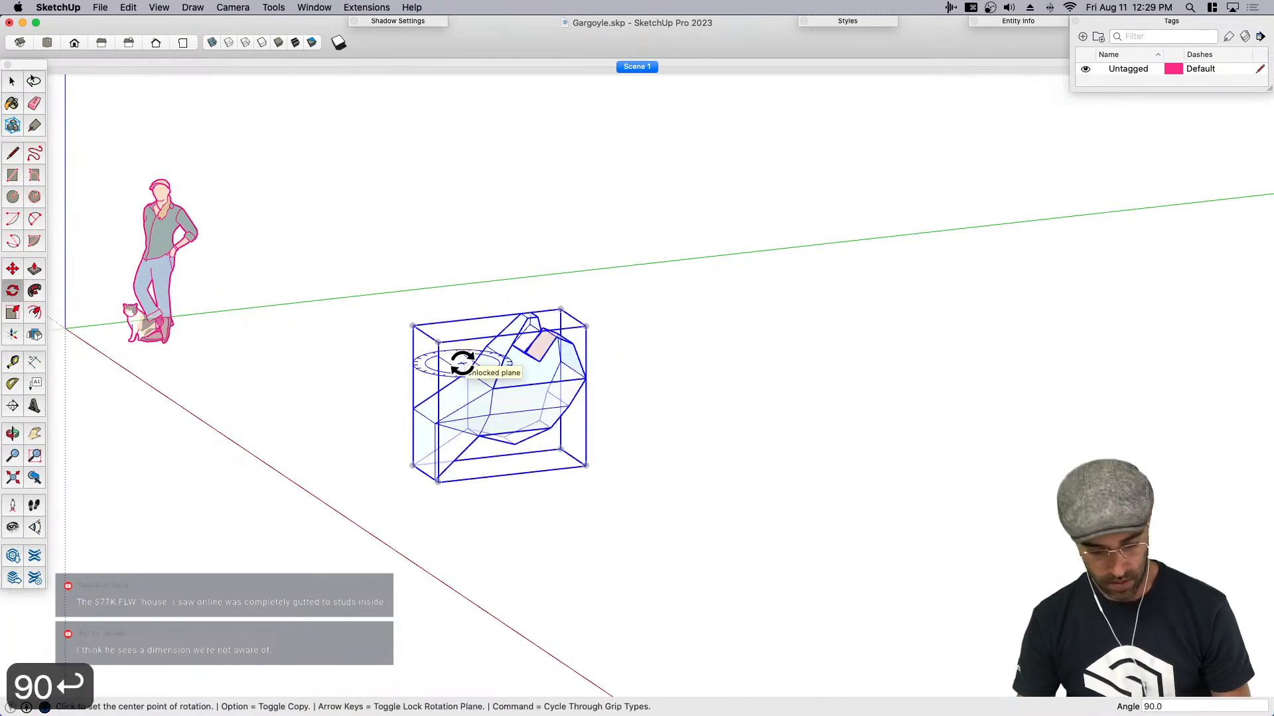
# - Undo the rotation, the deletions and the hiding of the reference images
pyautogui.press('super+z')
pyautogui.press('super+z')
pyautogui.press('super+z')
pyautogui.press('super+z')
pyautogui.press('super+z')
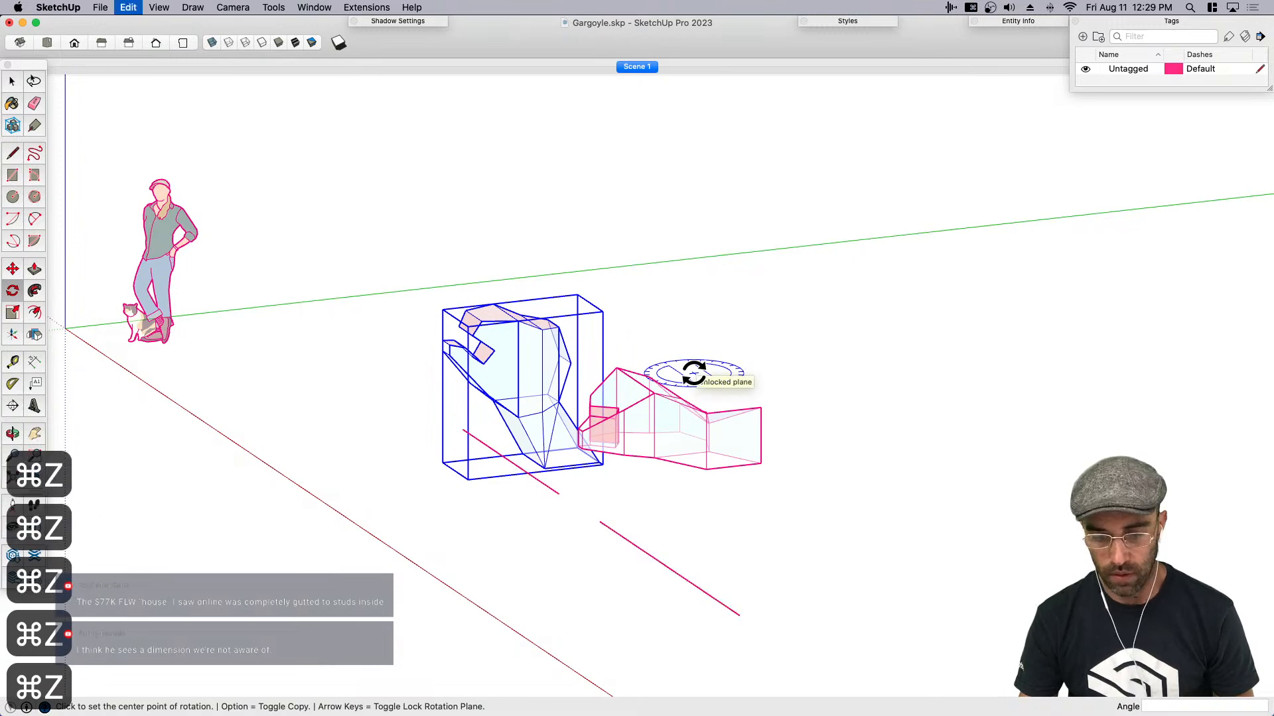
pyautogui.scroll(-3, 694, 374)
# - Select the reference images and apply the in-model style with opaque shaded faces and thin black edges
pyautogui.press('space')
pyautogui.click(640, 473)
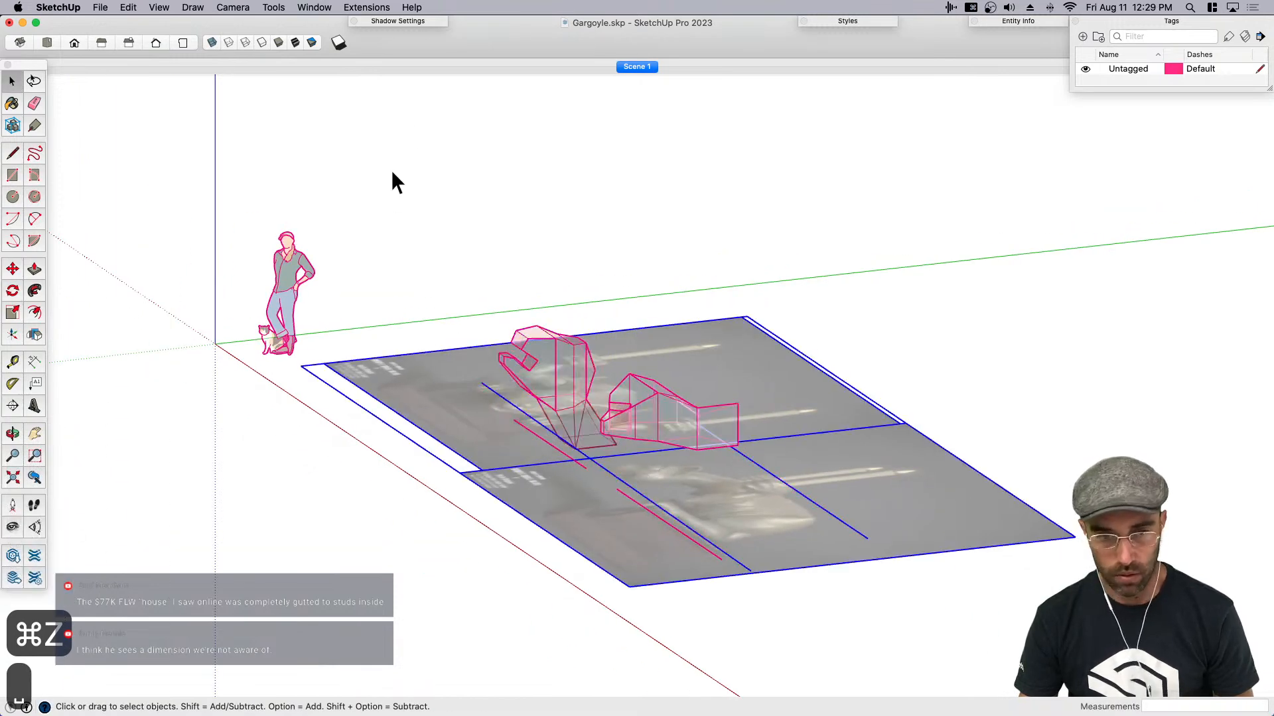
pyautogui.click(837, 24)
pyautogui.click(787, 92)
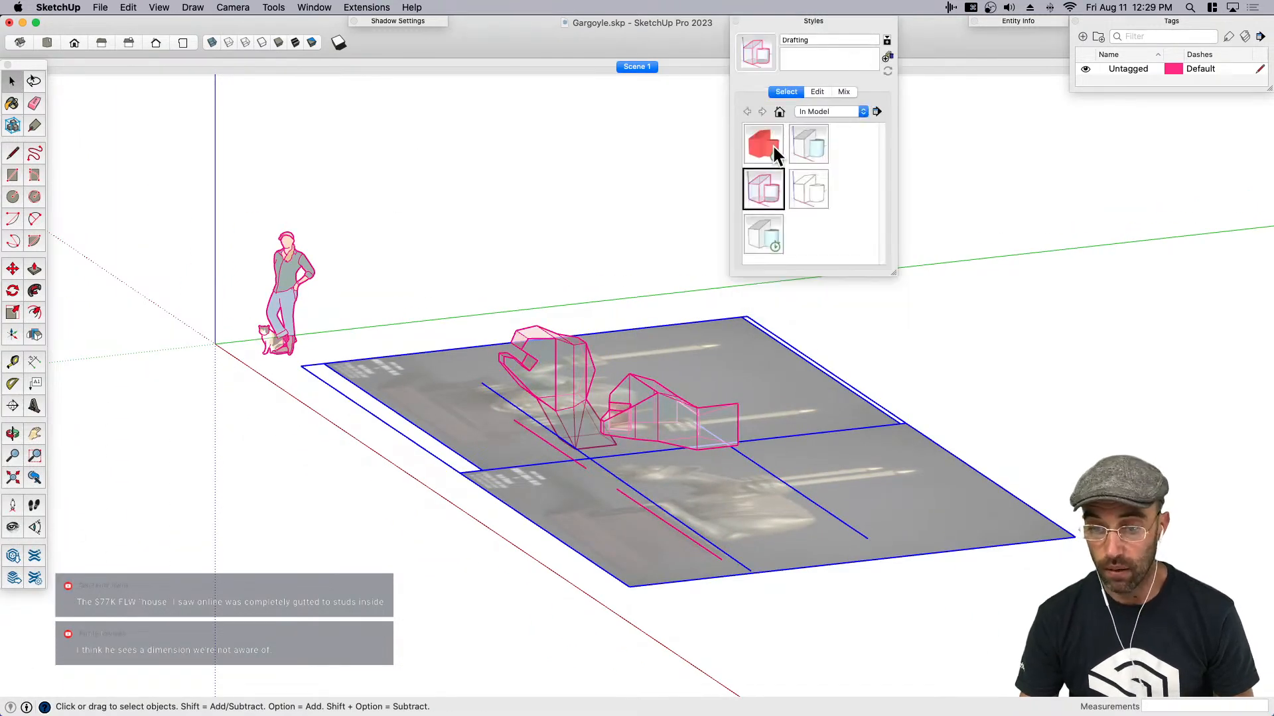
pyautogui.click(803, 146)
pyautogui.click(790, 21)
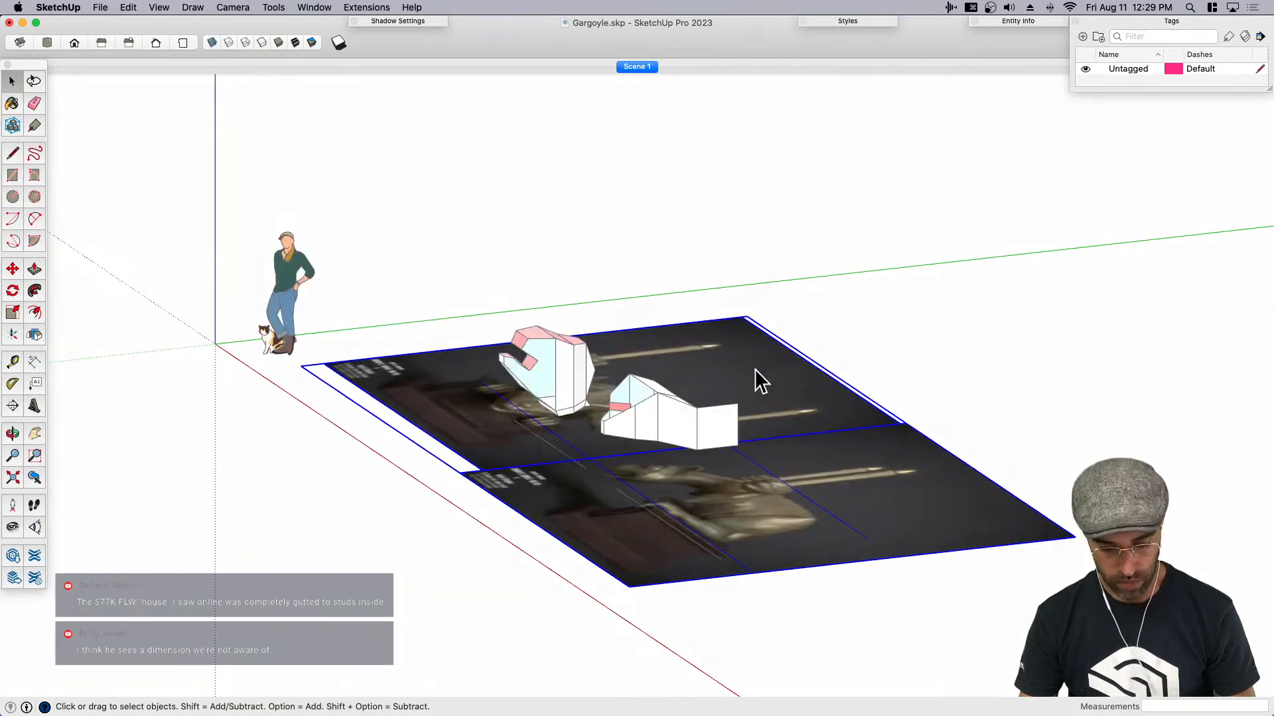
# - Hide the selected reference images and delete the two guide lines and the side-view head copy
pyautogui.press('super+e')
pyautogui.click(572, 460)
pyautogui.press('BackSpace')
pyautogui.click(622, 493)
pyautogui.press('BackSpace')
pyautogui.click(669, 413)
pyautogui.press('BackSpace')
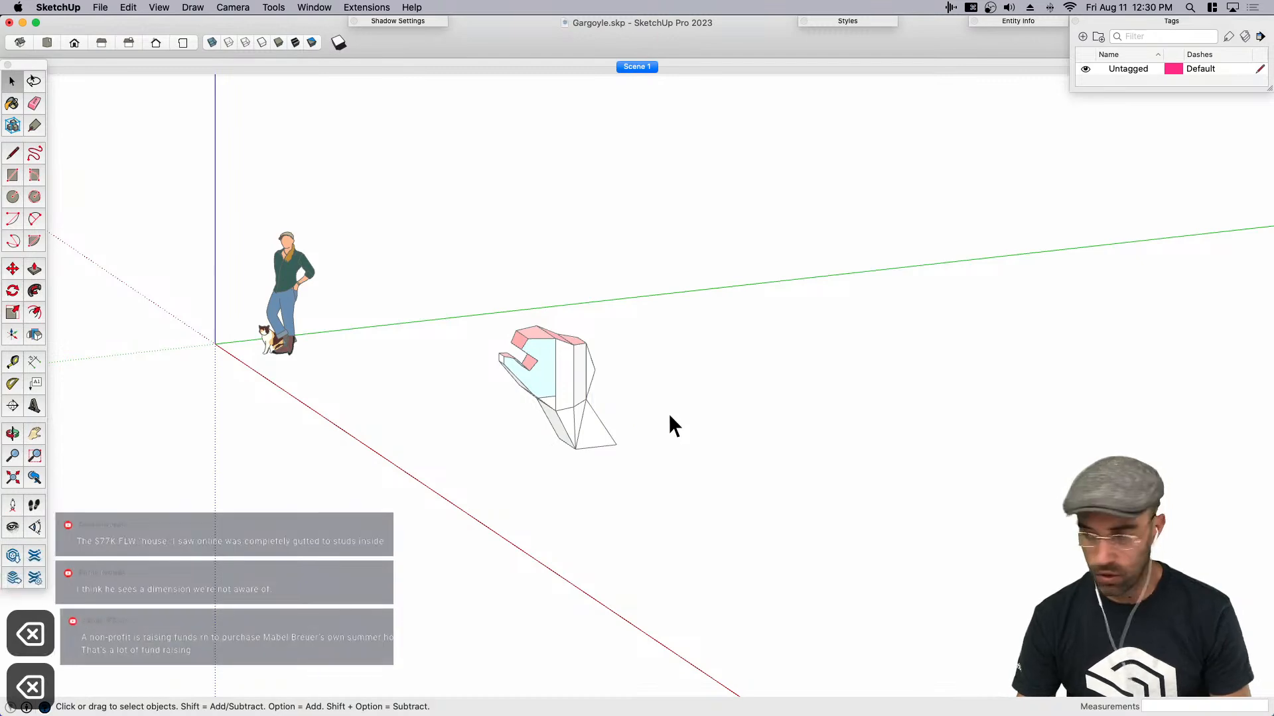
# - Rotate the remaining head 90° about the red axis so that it stands upright with the snout facing forward
pyautogui.moveTo(669, 412); pyautogui.dragTo(572, 427, button='middle')
pyautogui.click(546, 377)
pyautogui.scroll(5, 534, 378)
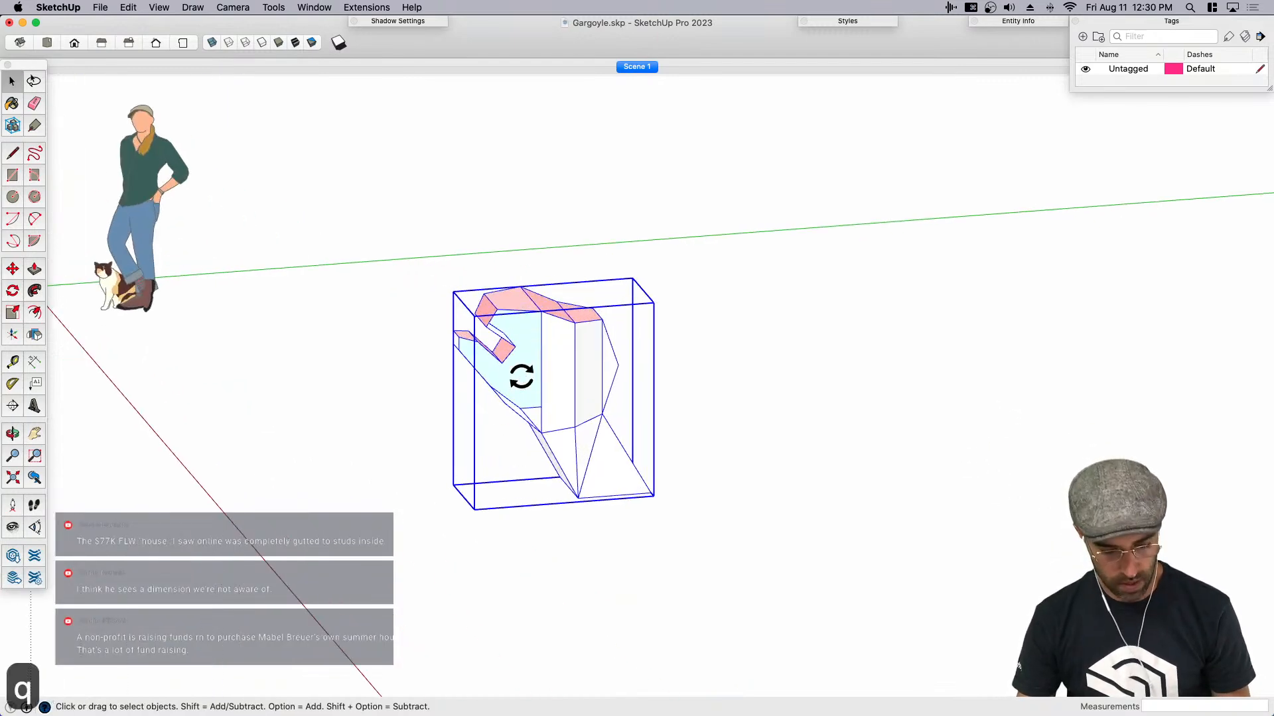
pyautogui.press('q')
pyautogui.click(515, 376)
pyautogui.click(527, 386)
pyautogui.write('90')
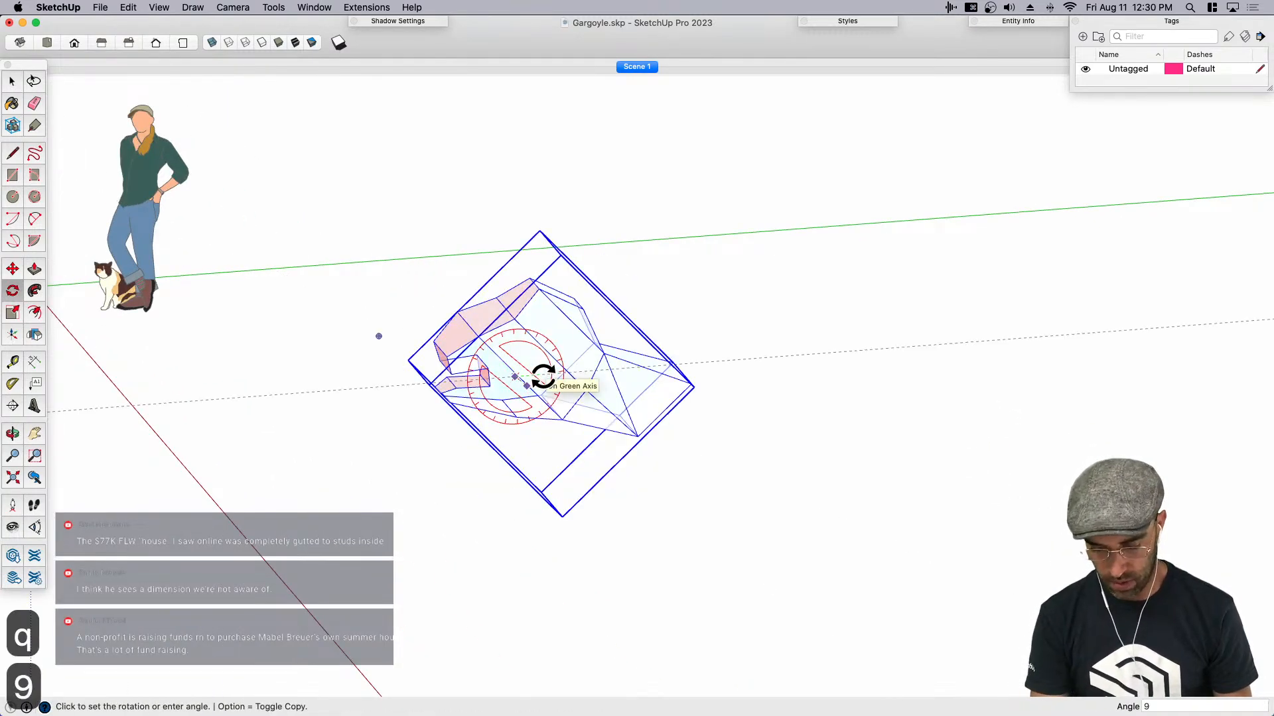
pyautogui.press('Return')
# - Open the upright head component for editing at the cheek beside the mouth
pyautogui.press('space')
pyautogui.click(531, 440)
pyautogui.scroll(5, 509, 434)
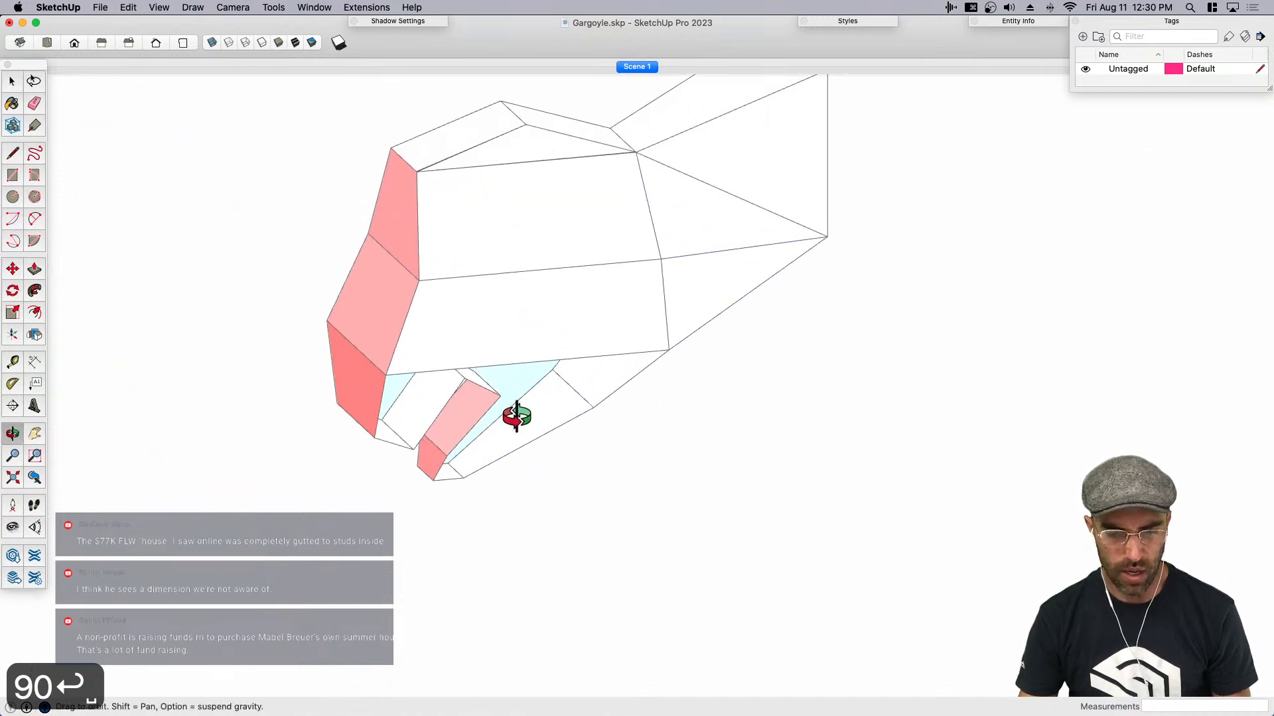
pyautogui.moveTo(491, 423); pyautogui.dragTo(742, 329, button='middle')
pyautogui.moveTo(571, 348); pyautogui.dragTo(535, 315, button='middle')
pyautogui.doubleClick(539, 321)
pyautogui.click(547, 325)
# - Draw lines from the mouth's inner corners to the upper lip and the rear cheek corner to close the side gap
pyautogui.press('l')
pyautogui.click(497, 378)
pyautogui.click(497, 379)
pyautogui.click(442, 421)
pyautogui.click(498, 378)
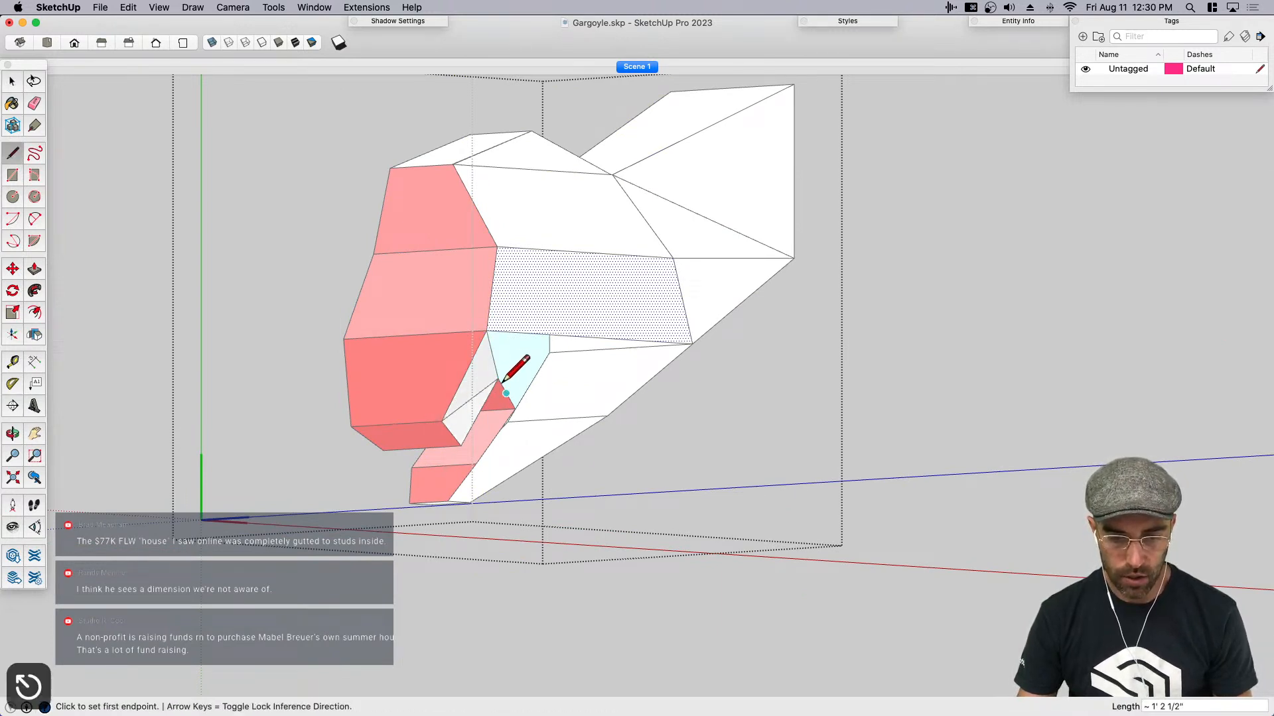
pyautogui.click(514, 408)
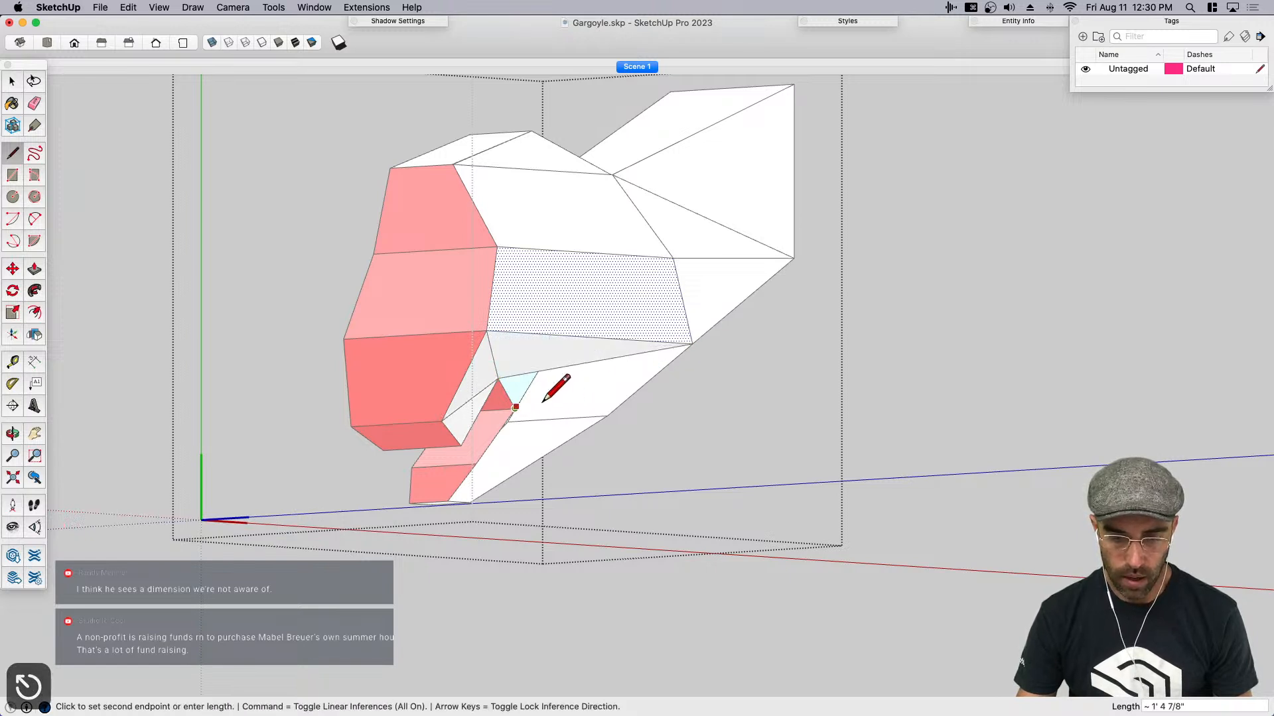
pyautogui.click(691, 344)
# - Try to draw a line from the mouth's lower inner corner to the bottom of the chin
pyautogui.click(515, 408)
pyautogui.scroll(2, 487, 475)
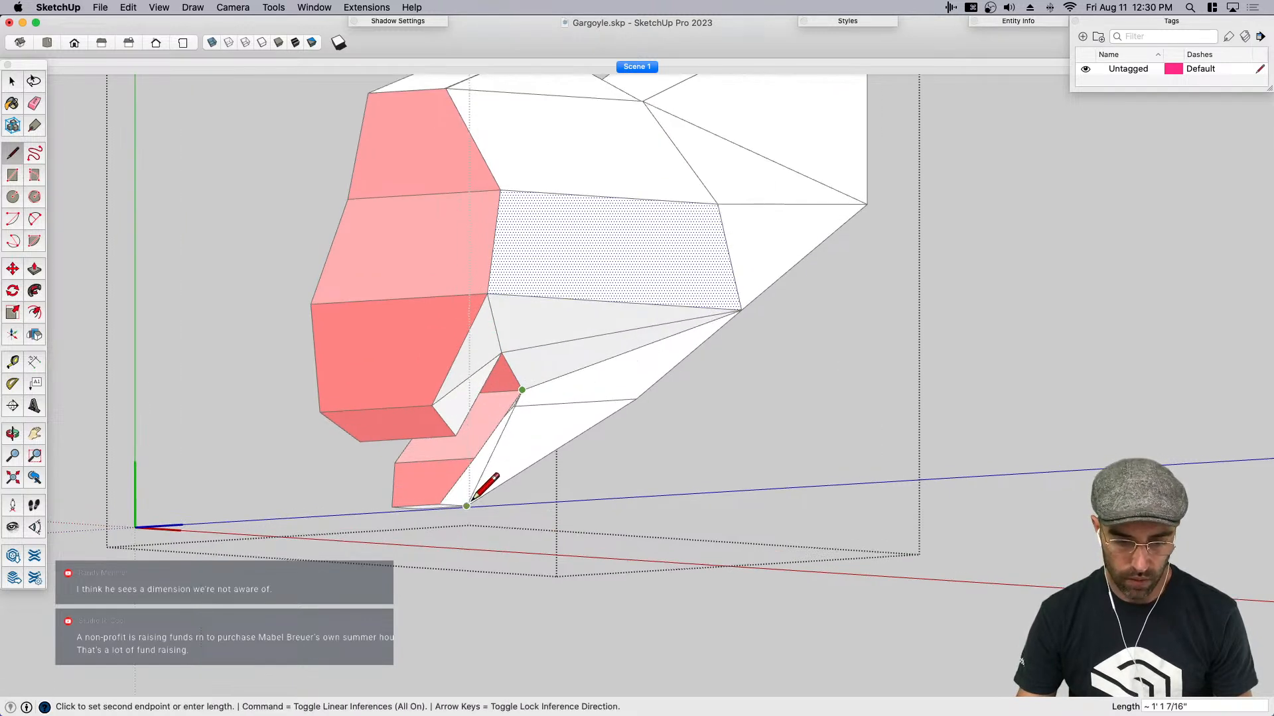
pyautogui.press('super+z')
# - Close the lower jaw's side by connecting the lower lip corner to the chin and jawline midpoint, and the inner mouth corner to that midpoint
pyautogui.click(474, 458)
pyautogui.click(467, 507)
pyautogui.click(475, 458)
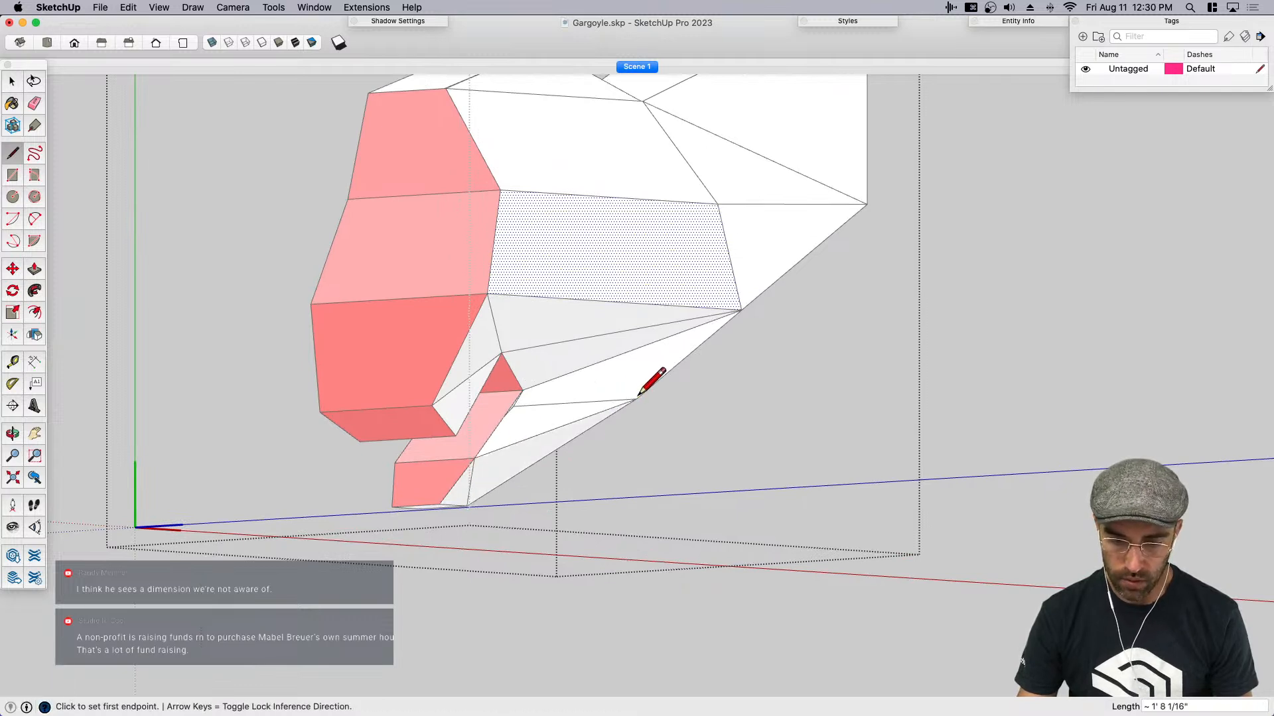
pyautogui.click(636, 399)
pyautogui.scroll(-3, 609, 419)
pyautogui.scroll(1, 588, 411)
pyautogui.click(539, 397)
pyautogui.click(634, 404)
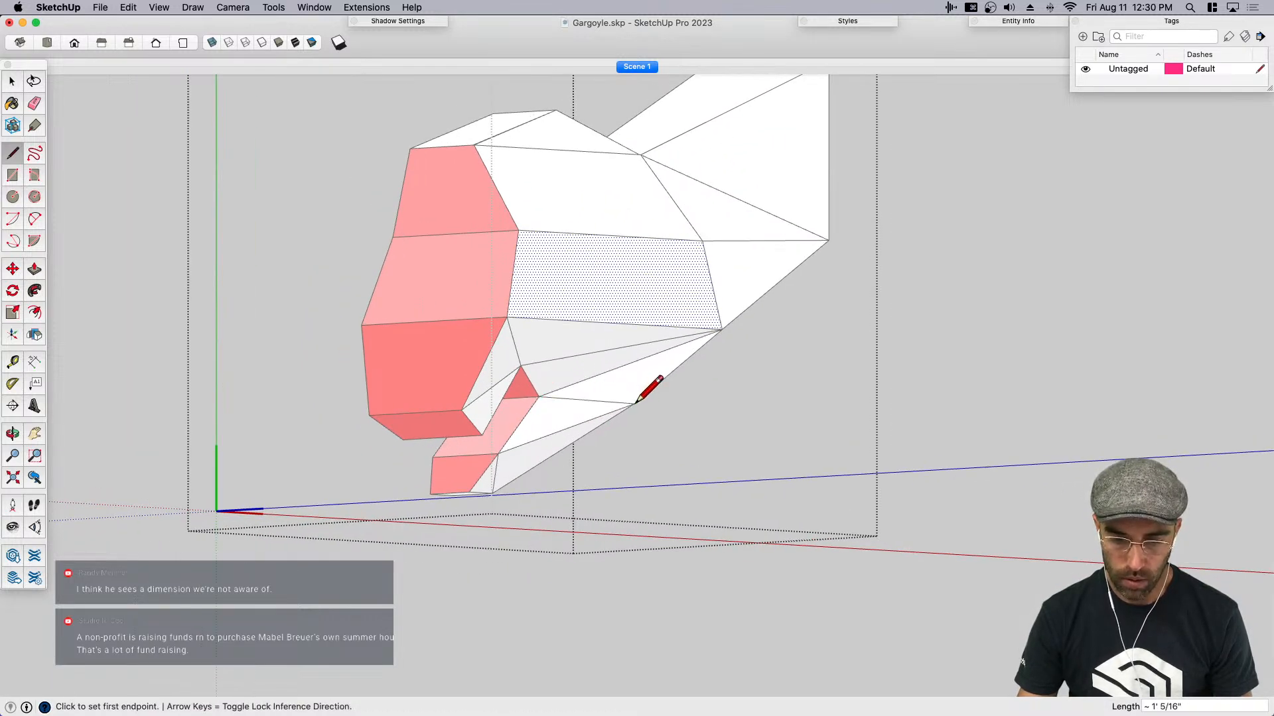
# - Finish editing the head component and view the whole head from the front side
pyautogui.scroll(-3, 570, 420)
pyautogui.press('space')
pyautogui.press('o')
pyautogui.moveTo(563, 406); pyautogui.dragTo(672, 451)
pyautogui.press('space')
pyautogui.scroll(-1, 671, 452)
pyautogui.click(855, 464)
pyautogui.scroll(-4, 637, 451)
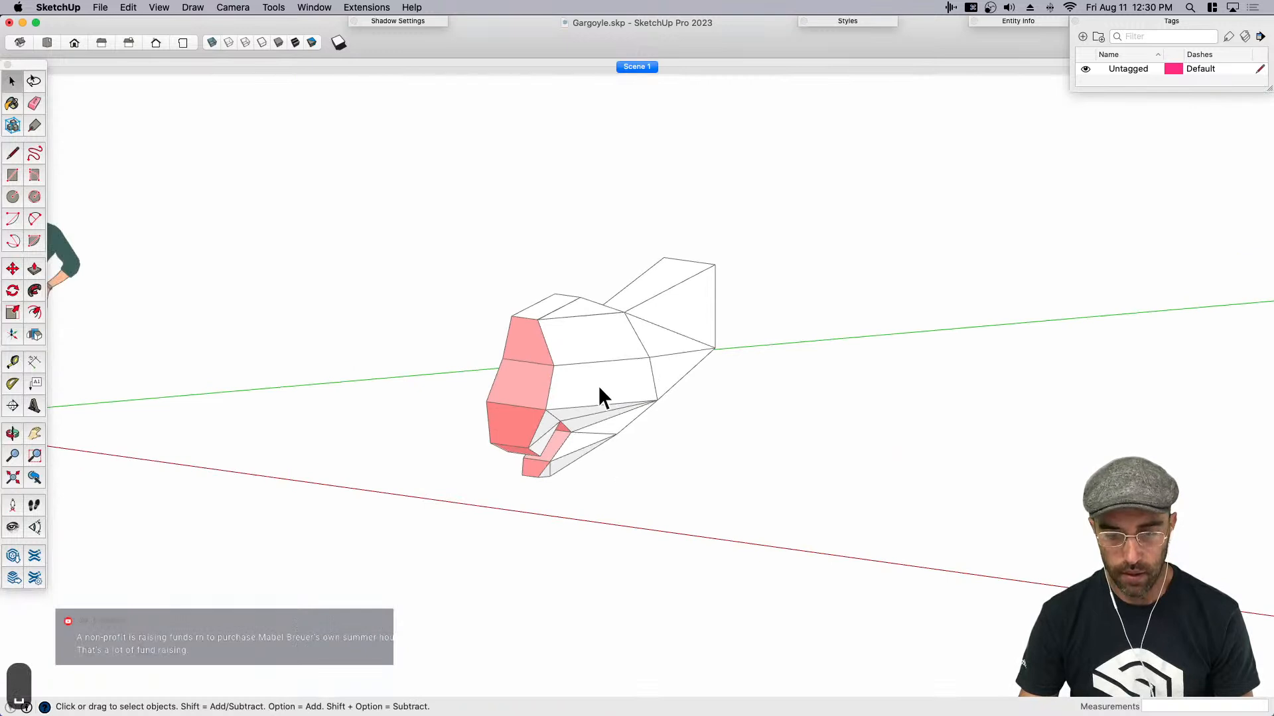
# - Remove the materials from the gargoyle's half-head component and save the model
pyautogui.click(598, 384)
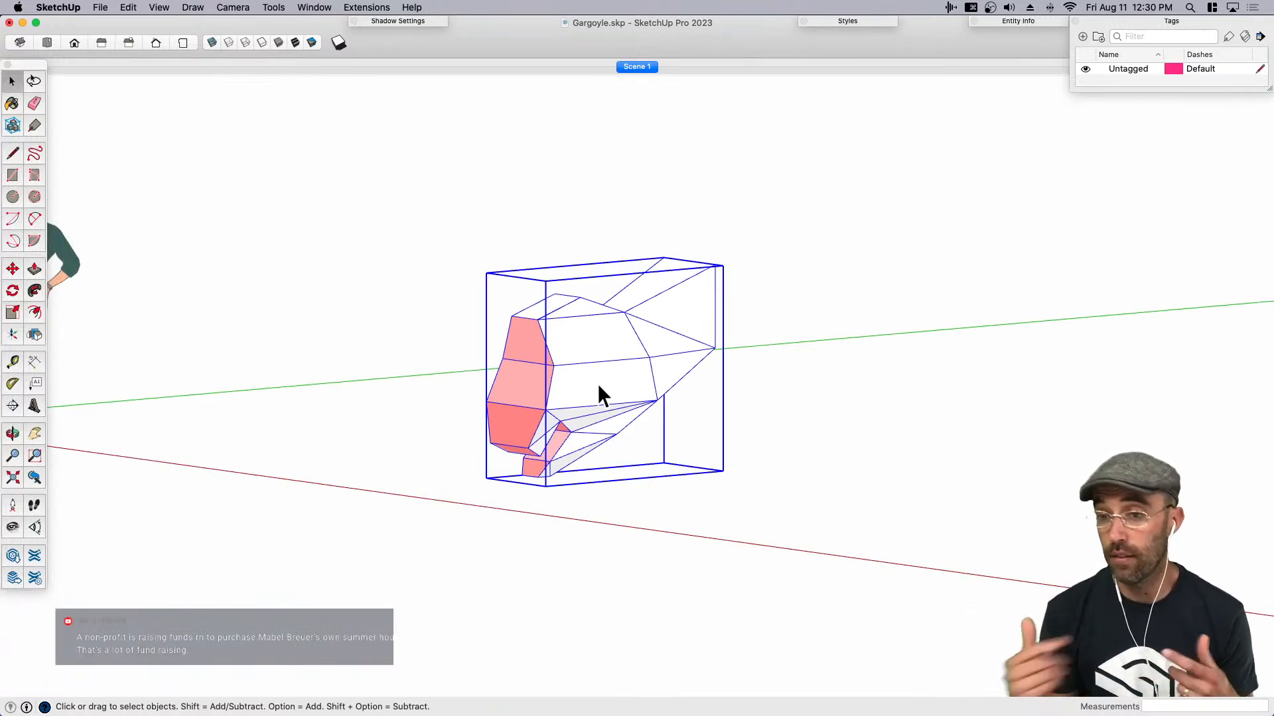
pyautogui.click(363, 5)
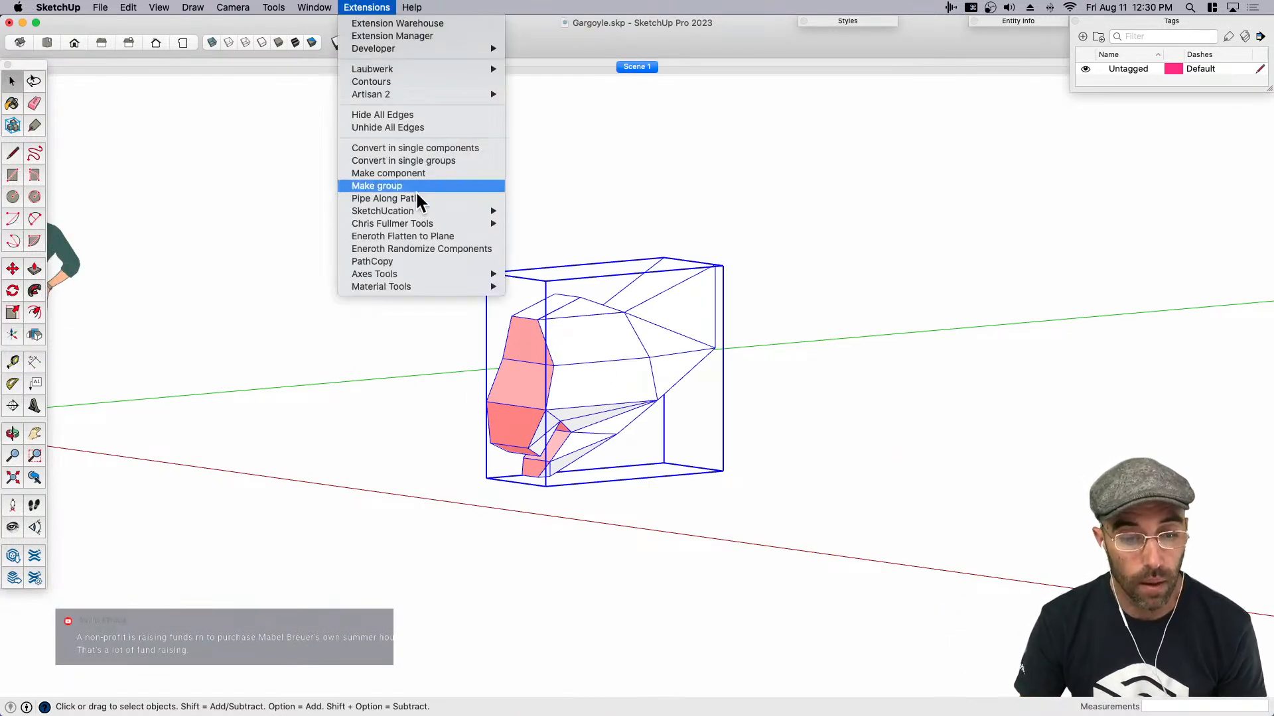
pyautogui.moveTo(435, 285)
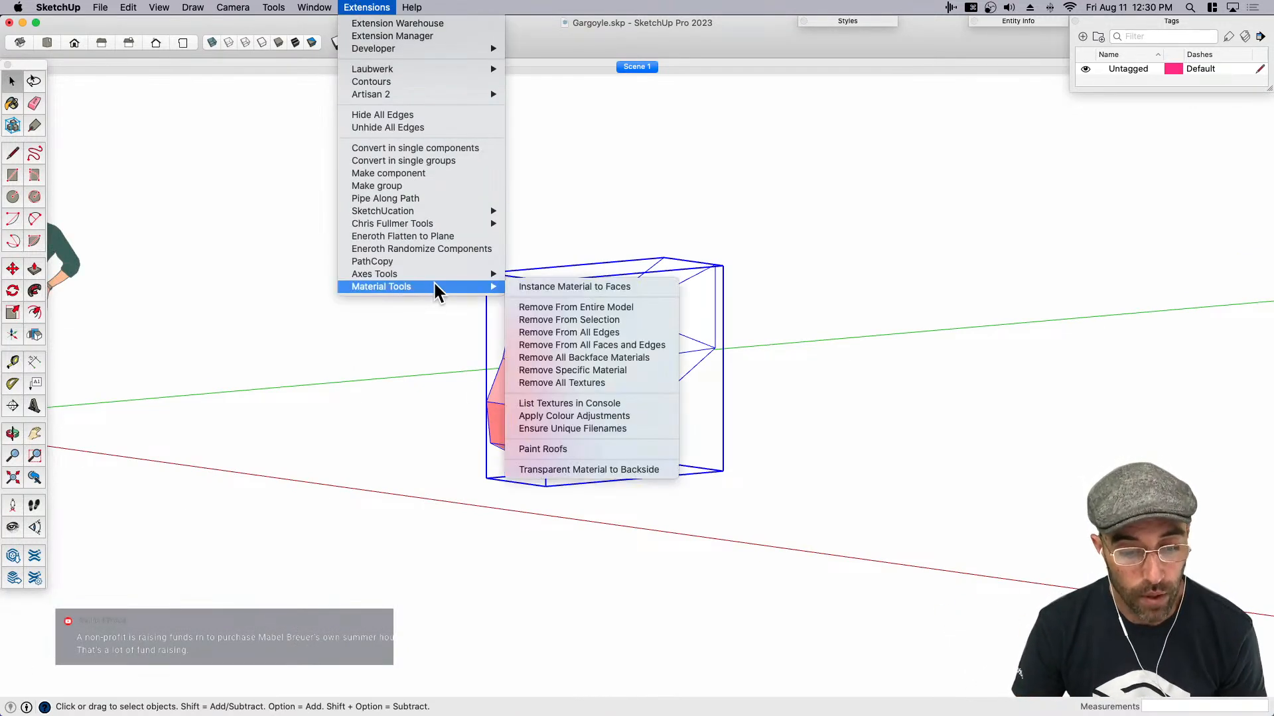
pyautogui.click(526, 312)
pyautogui.click(824, 502)
pyautogui.press('o')
pyautogui.moveTo(566, 373); pyautogui.dragTo(449, 372)
pyautogui.press('space')
pyautogui.press('super+s')
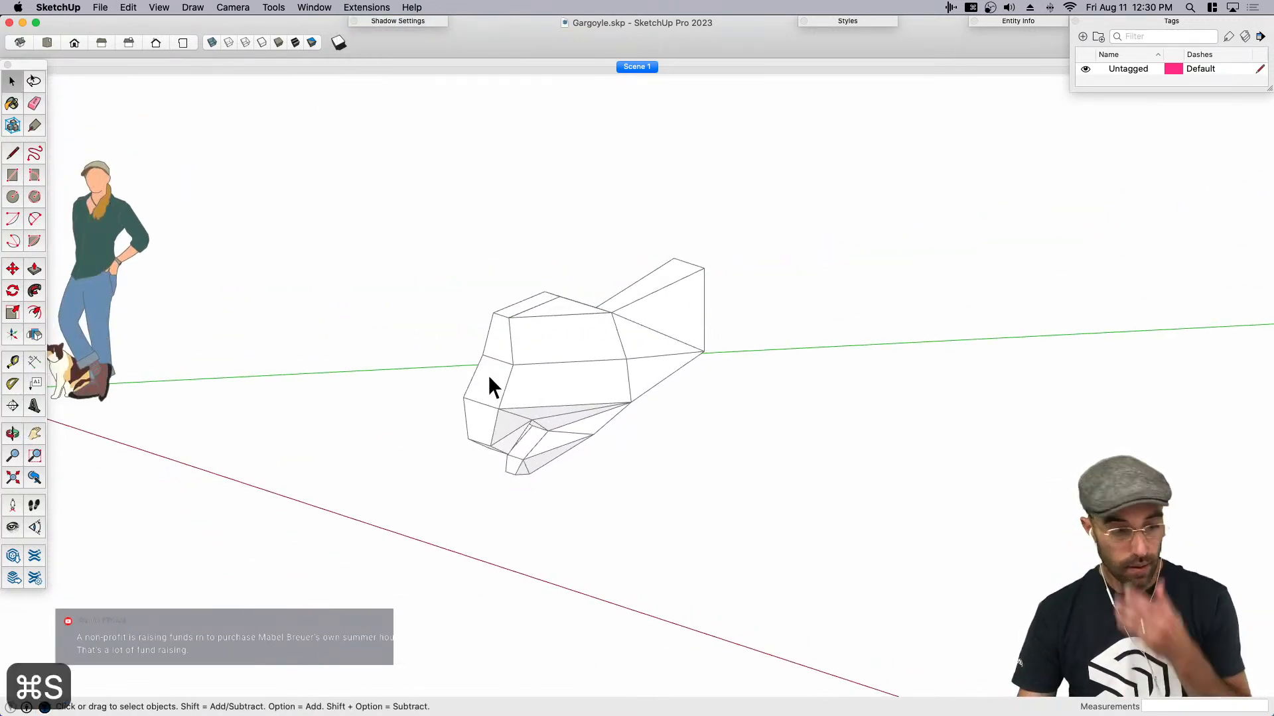
# - Show the Artisan extension's tool set and place it clear of the large tool set
pyautogui.click(162, 7)
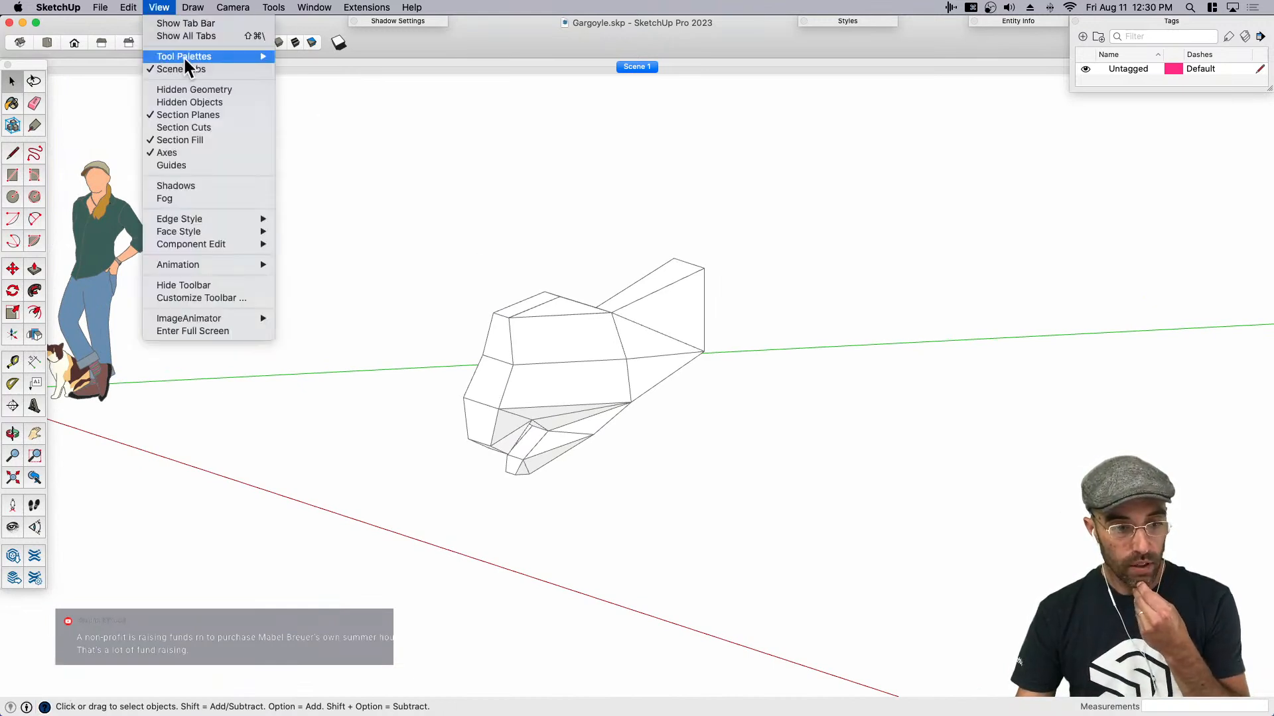
pyautogui.moveTo(181, 55)
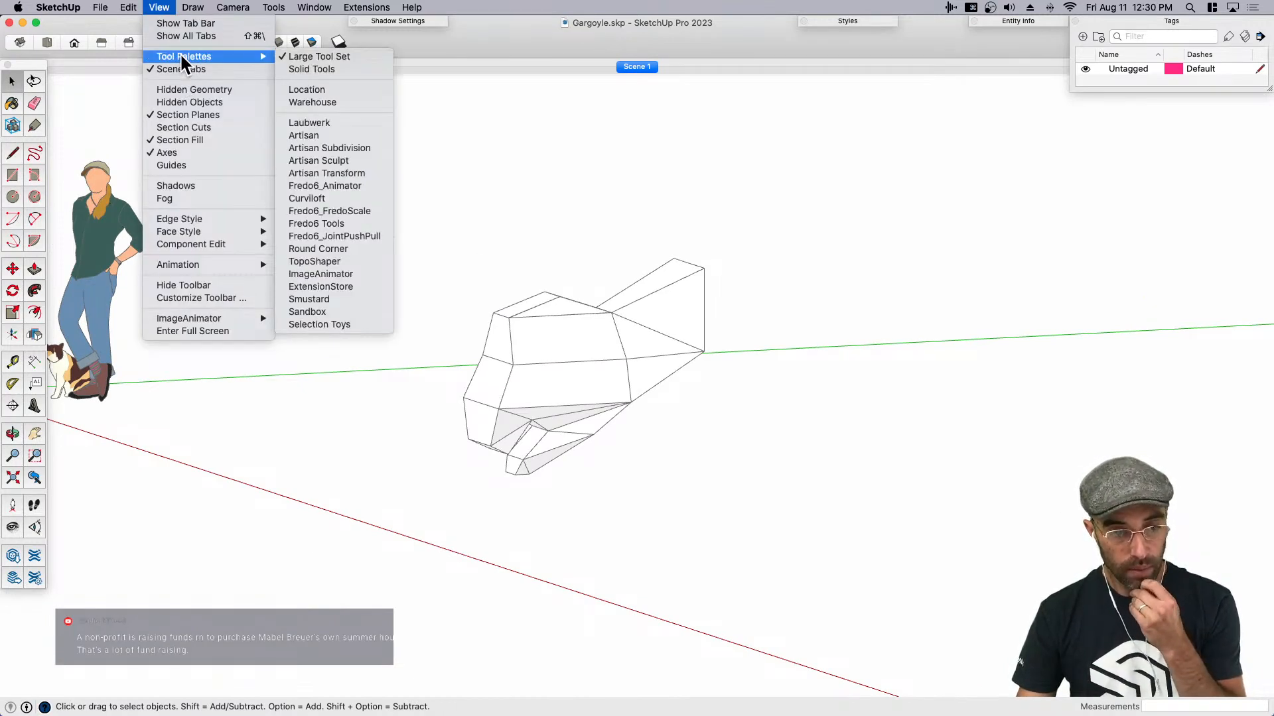
pyautogui.click(338, 135)
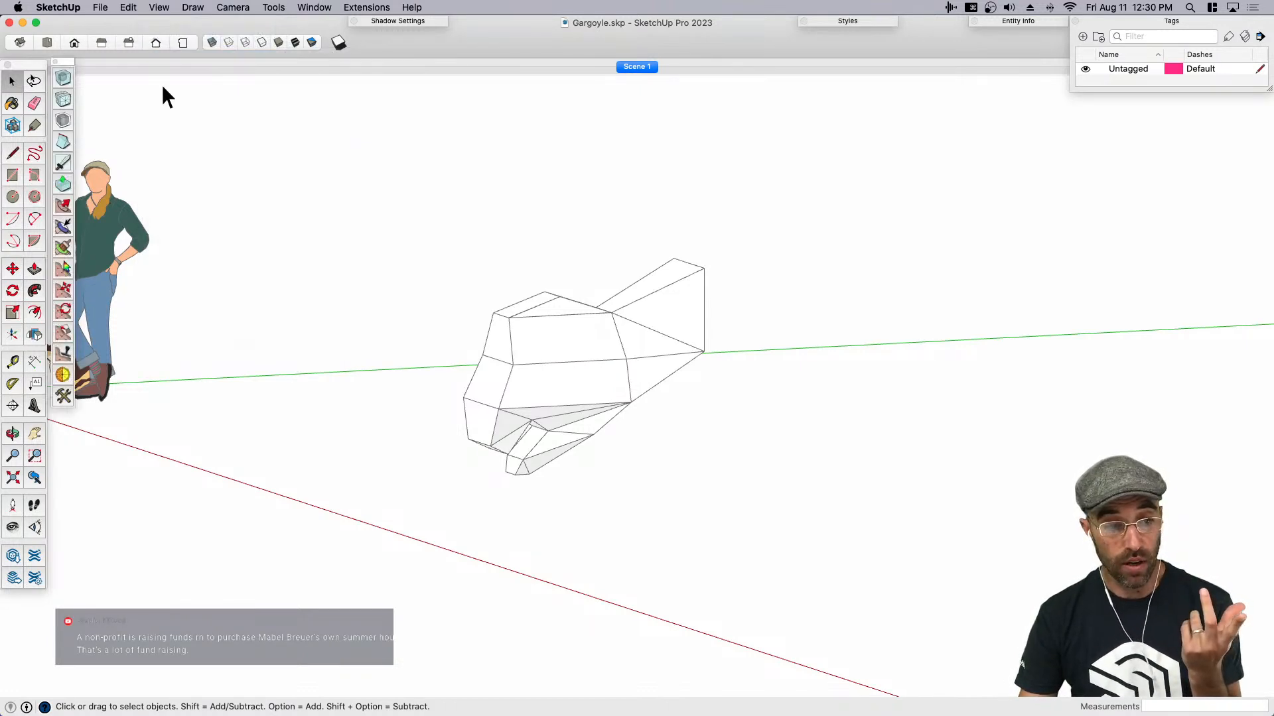
pyautogui.moveTo(69, 63); pyautogui.dragTo(218, 127)
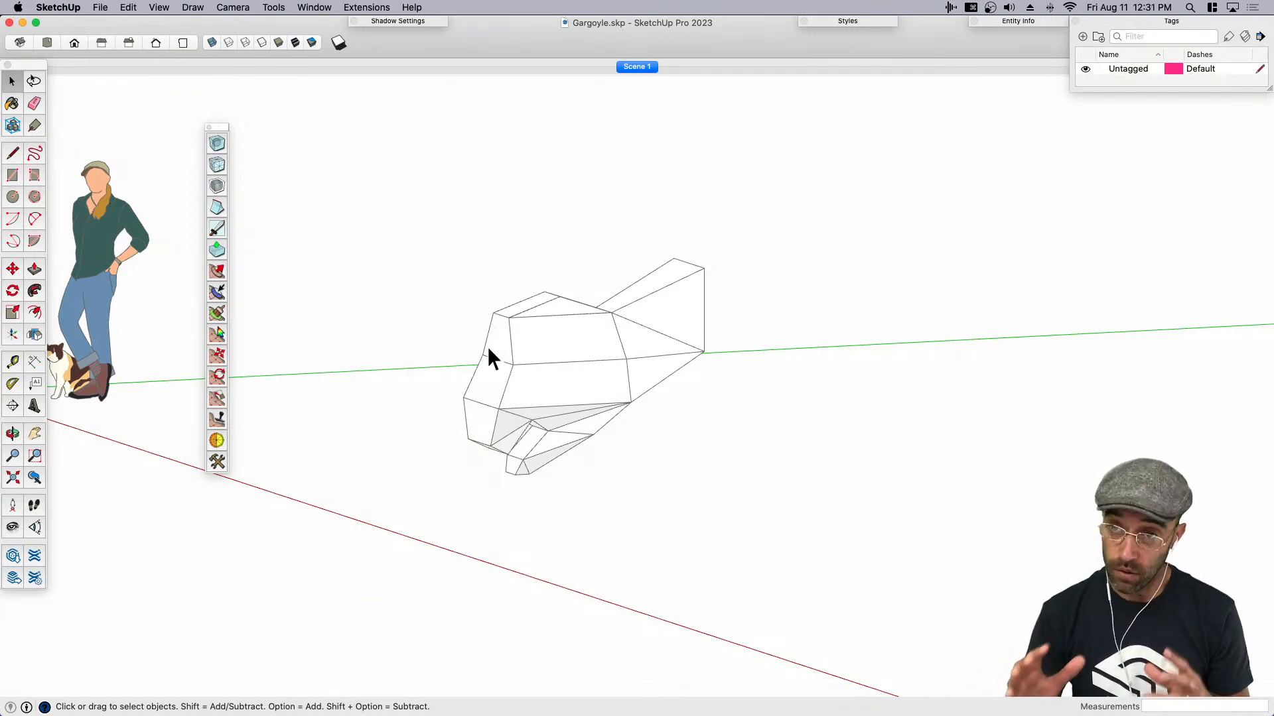
# - Delete the flat face on the half head's centre plane inside the component, and finish editing it
pyautogui.moveTo(487, 359); pyautogui.dragTo(961, 428, button='middle')
pyautogui.click(778, 381)
pyautogui.doubleClick(773, 375)
pyautogui.press('e')
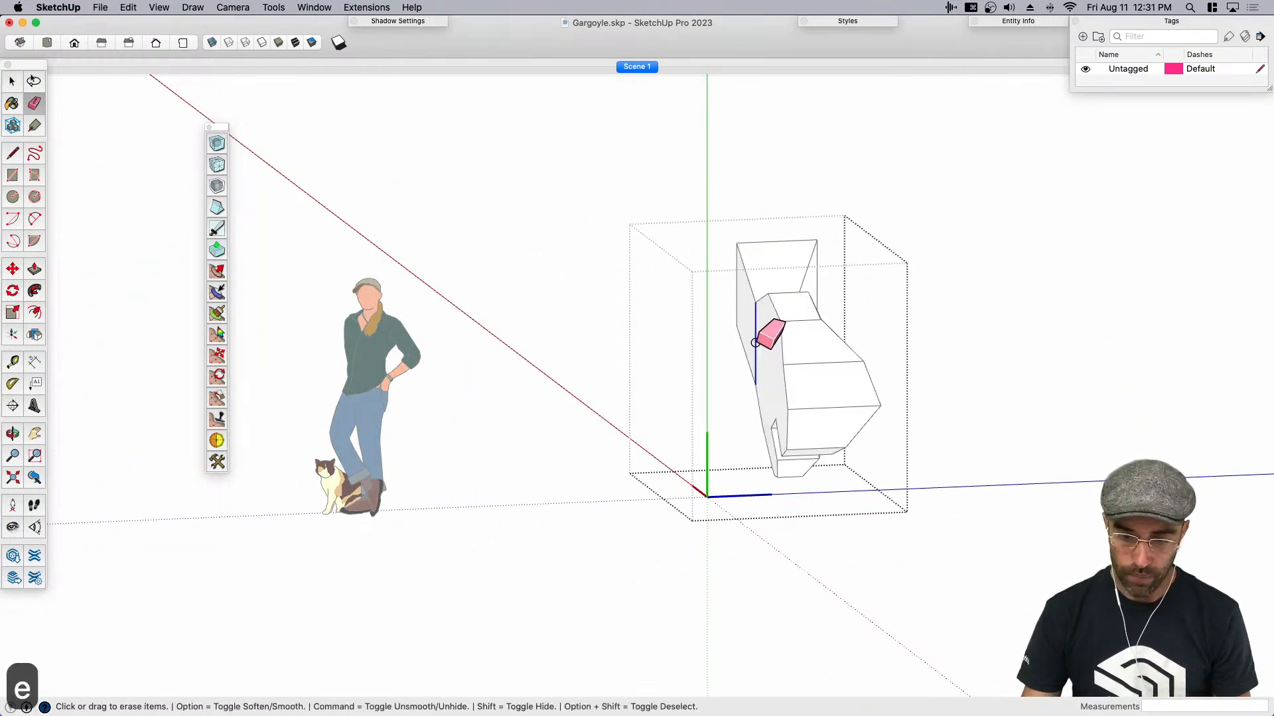
pyautogui.press('space')
pyautogui.click(769, 349)
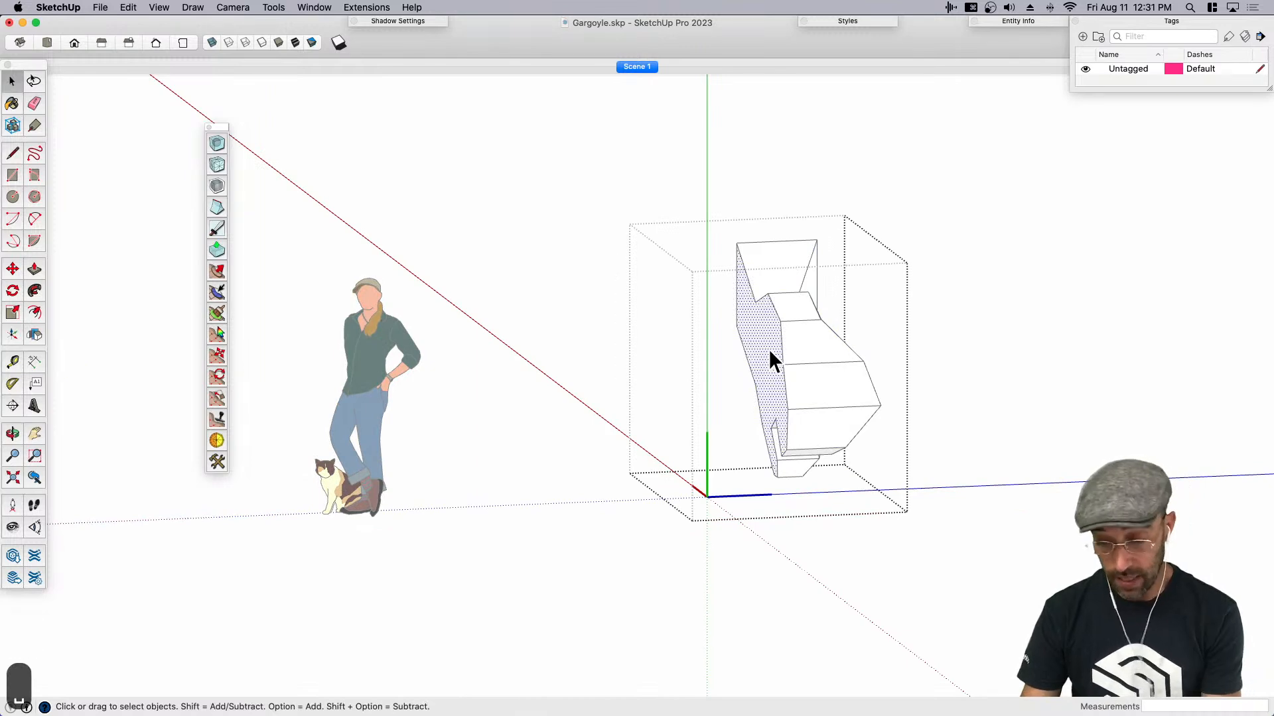
pyautogui.press('BackSpace')
pyautogui.moveTo(915, 506); pyautogui.dragTo(856, 477, button='middle')
pyautogui.click(899, 460)
pyautogui.press('space')
pyautogui.click(810, 434)
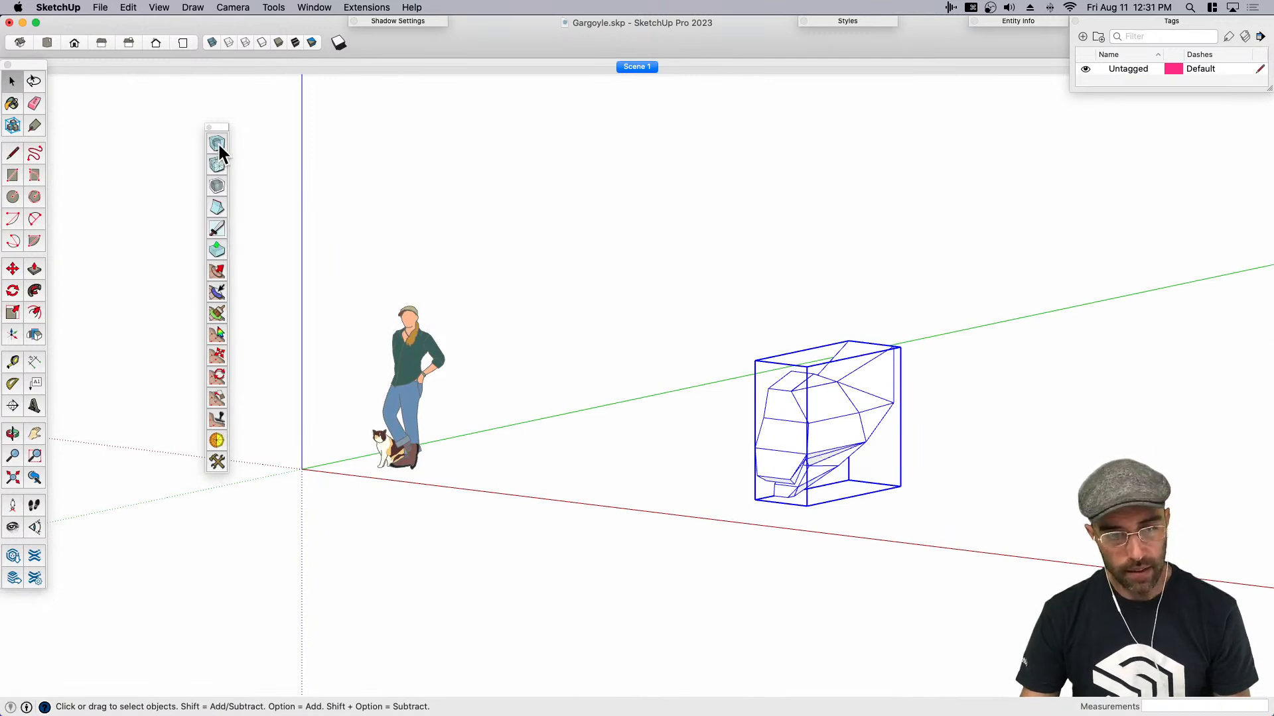
# - Subdivide and smooth all geometry inside the half-head component with 3 iterations
pyautogui.moveTo(814, 412); pyautogui.dragTo(893, 443, button='middle')
pyautogui.doubleClick(835, 414)
pyautogui.moveTo(812, 325); pyautogui.dragTo(786, 300)
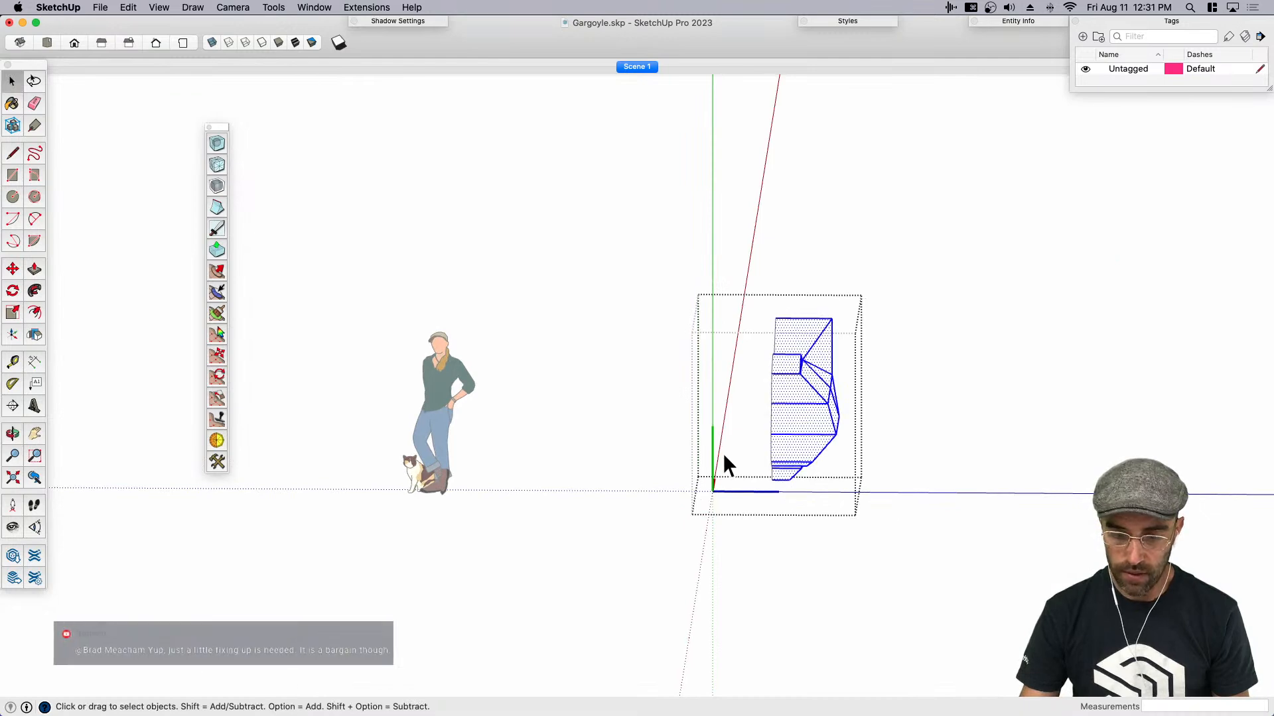
pyautogui.moveTo(722, 453); pyautogui.dragTo(839, 419, button='middle')
pyautogui.moveTo(701, 342); pyautogui.dragTo(589, 500, button='middle')
pyautogui.moveTo(755, 463); pyautogui.dragTo(816, 469)
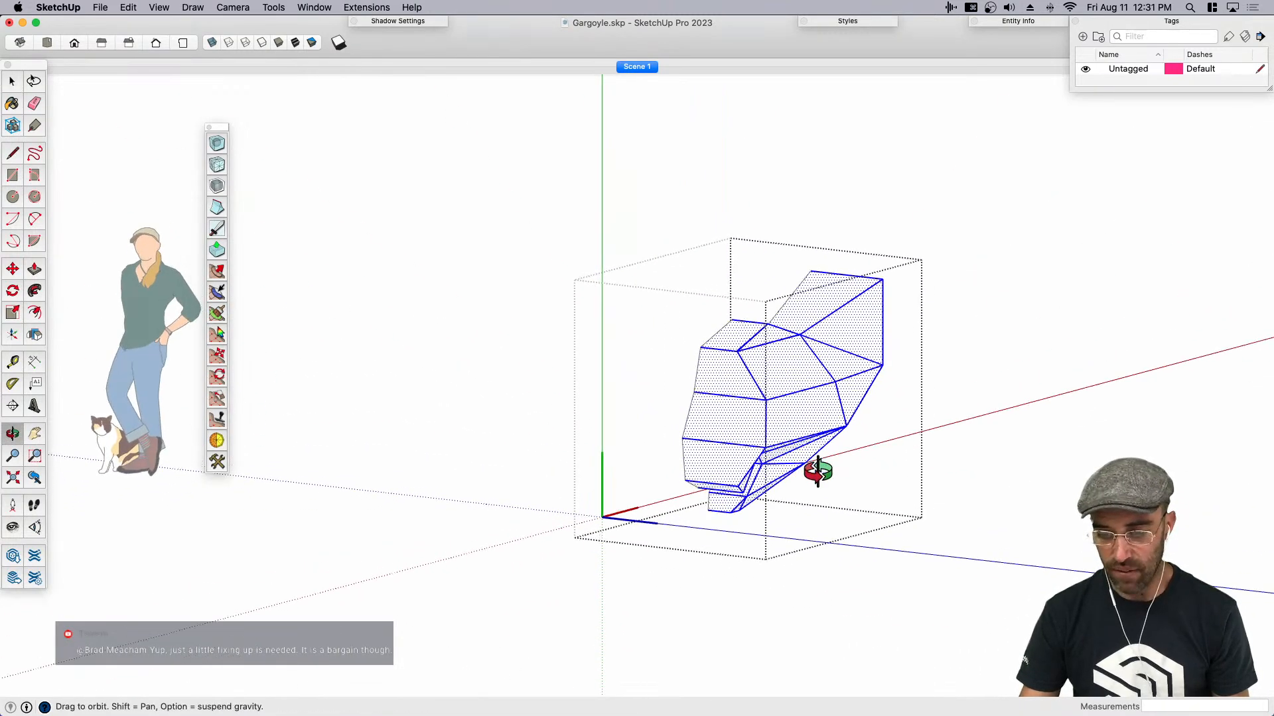
pyautogui.press('space')
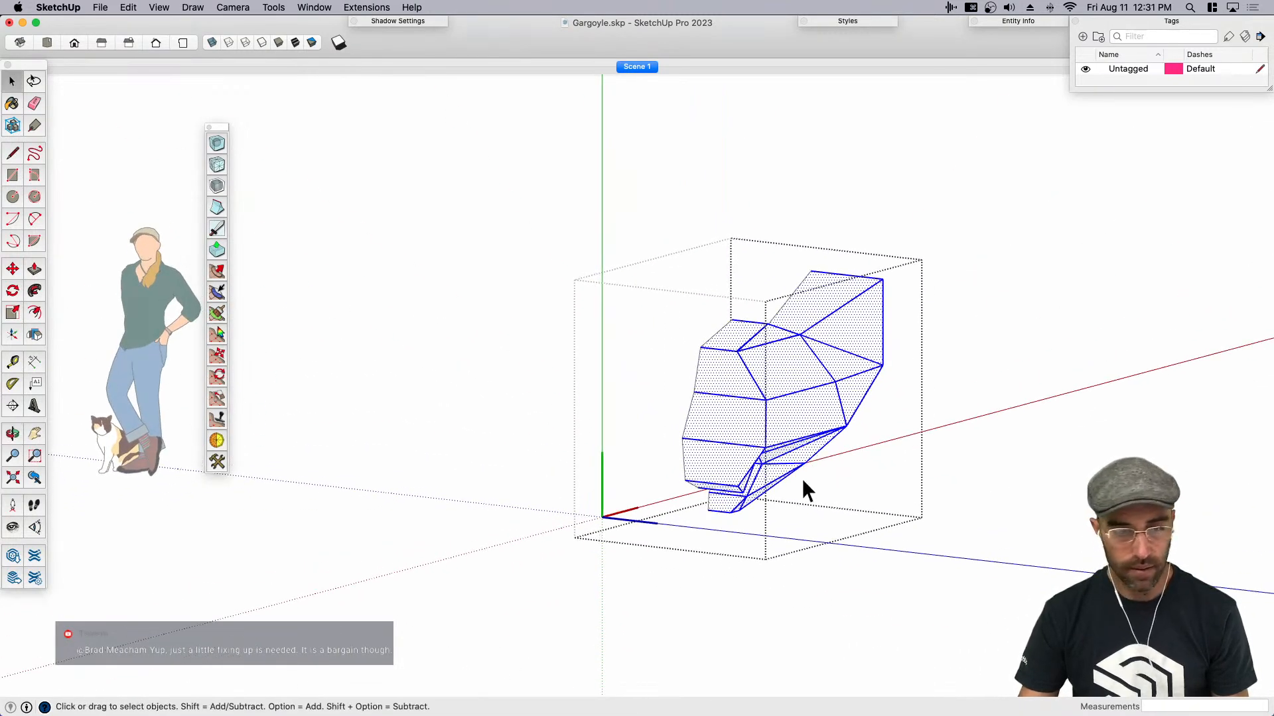
pyautogui.click(218, 143)
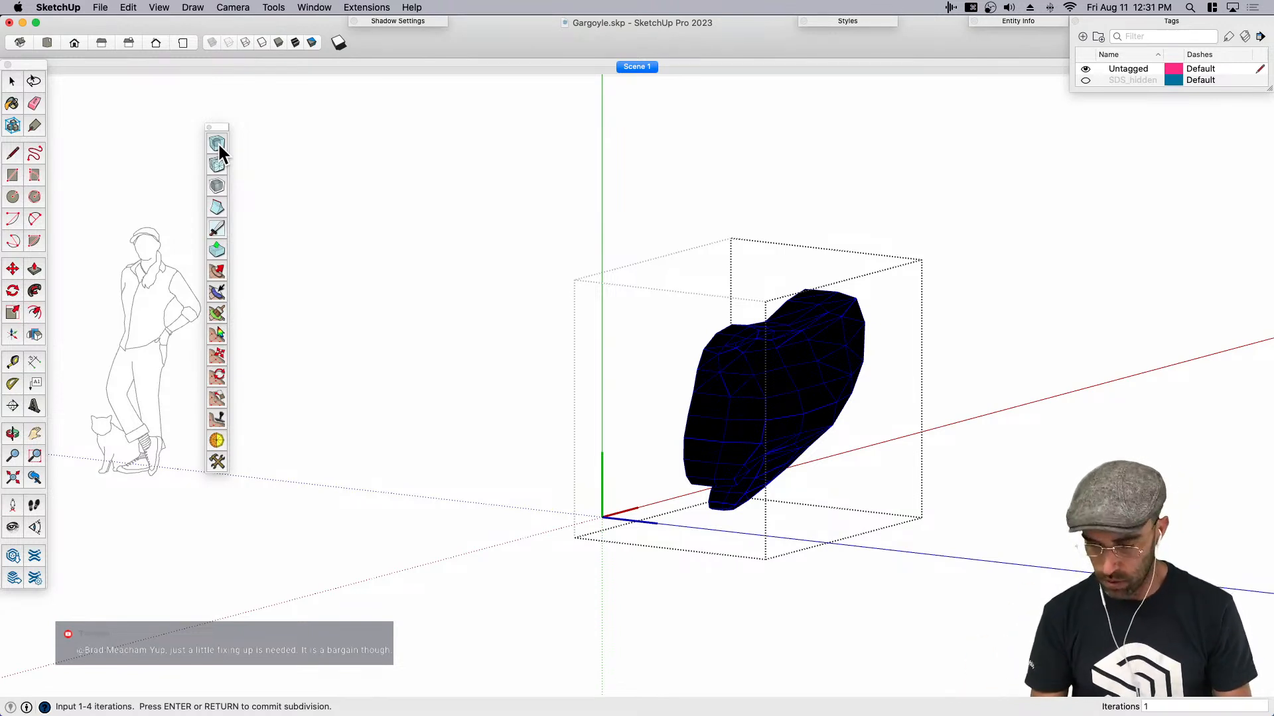
pyautogui.write('2')
pyautogui.press('Return')
pyautogui.write('3')
pyautogui.press('Return')
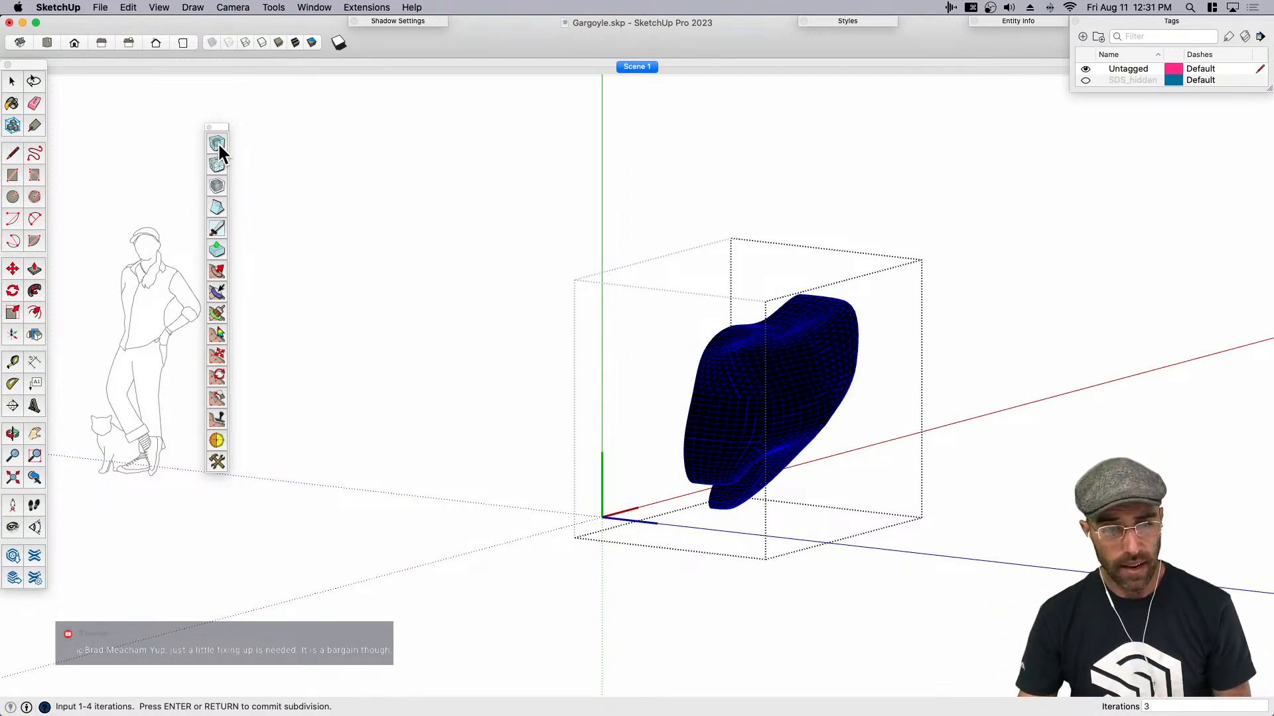
pyautogui.press('Return')
# - Close the component and examine the smoothed half head from several sides, with hidden geometry shown and hidden
pyautogui.moveTo(420, 346); pyautogui.dragTo(627, 415, button='middle')
pyautogui.press('j')
pyautogui.scroll(3, 765, 442)
pyautogui.moveTo(765, 442); pyautogui.dragTo(671, 482, button='middle')
pyautogui.scroll(-2, 671, 482)
pyautogui.press('j')
pyautogui.scroll(-3, 869, 481)
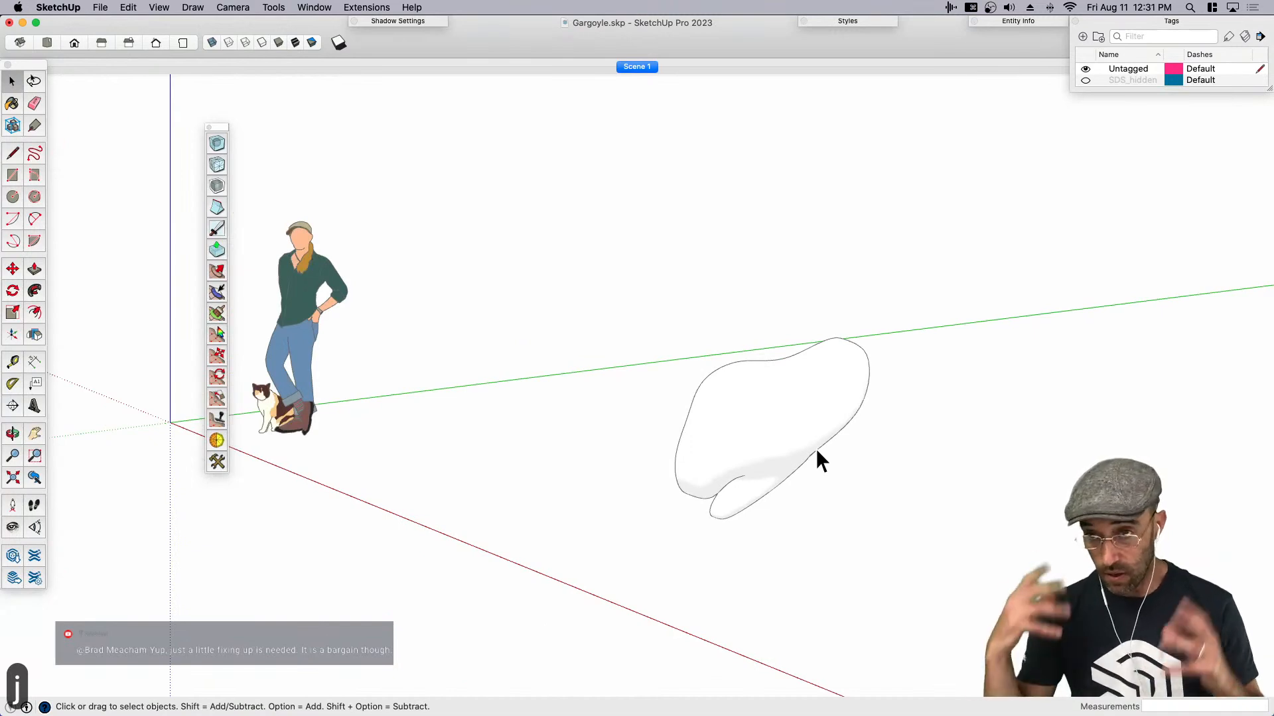
pyautogui.moveTo(754, 481); pyautogui.dragTo(556, 458, button='middle')
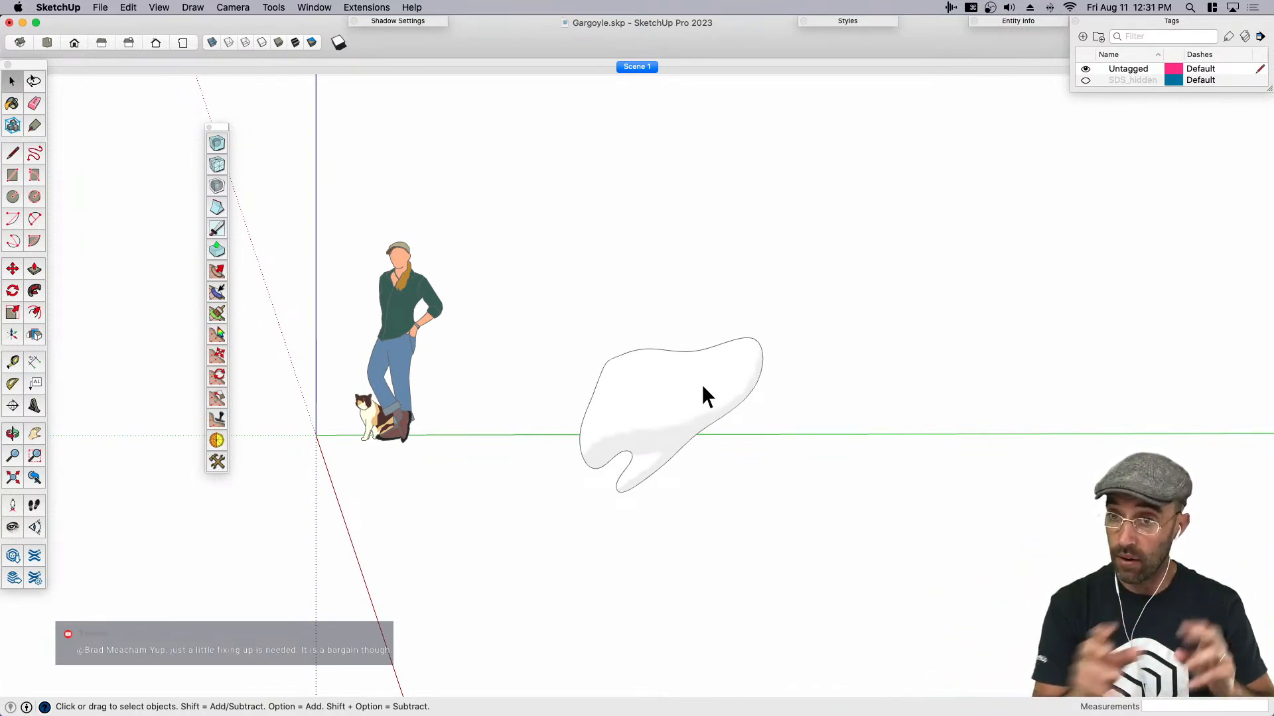
# - Copy the smoothed half head sideways to stand beside the original on its open side
pyautogui.moveTo(702, 384); pyautogui.dragTo(1015, 465, button='middle')
pyautogui.press('space')
pyautogui.click(861, 422)
pyautogui.moveTo(861, 424); pyautogui.dragTo(913, 490, button='middle')
pyautogui.press('m')
pyautogui.moveTo(816, 507); pyautogui.dragTo(875, 510, button='middle')
pyautogui.press('alt')
pyautogui.click(805, 516)
pyautogui.click(711, 517)
pyautogui.press('space')
# - Mirror the copied half head across its width with a scale factor of -1
pyautogui.press('s')
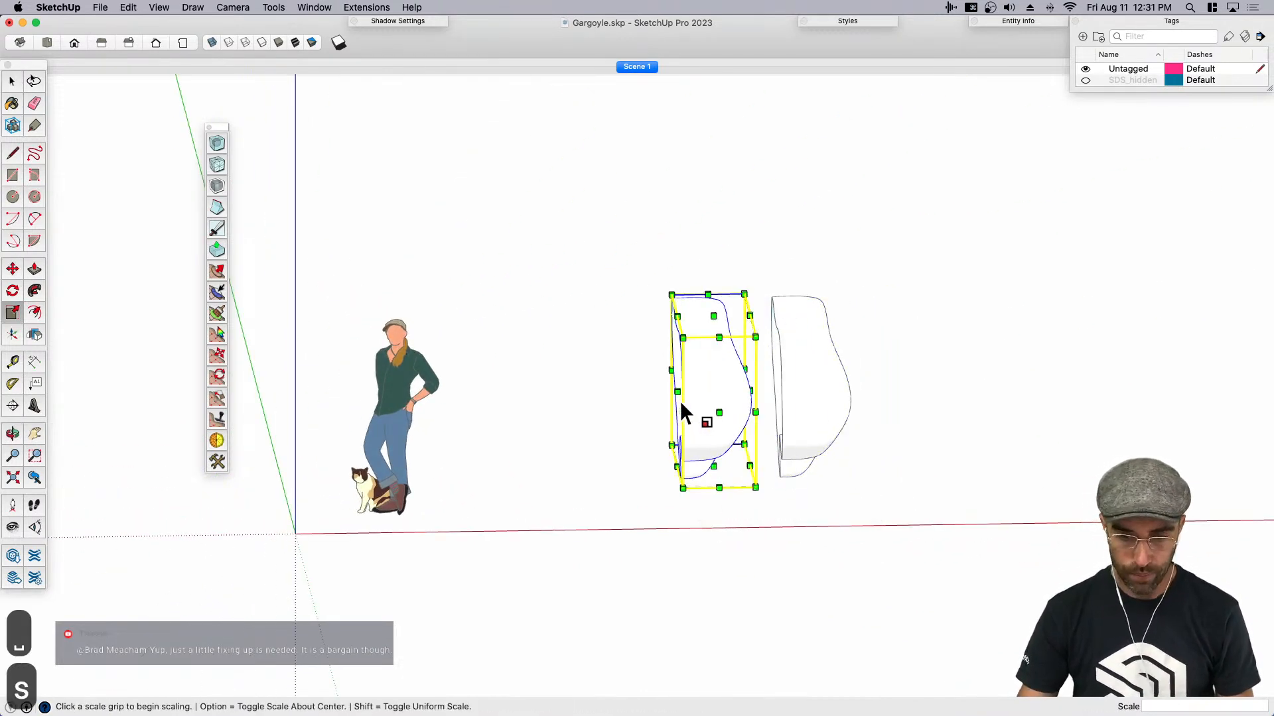
pyautogui.click(691, 392)
pyautogui.write('-1')
pyautogui.press('Return')
pyautogui.press('Return')
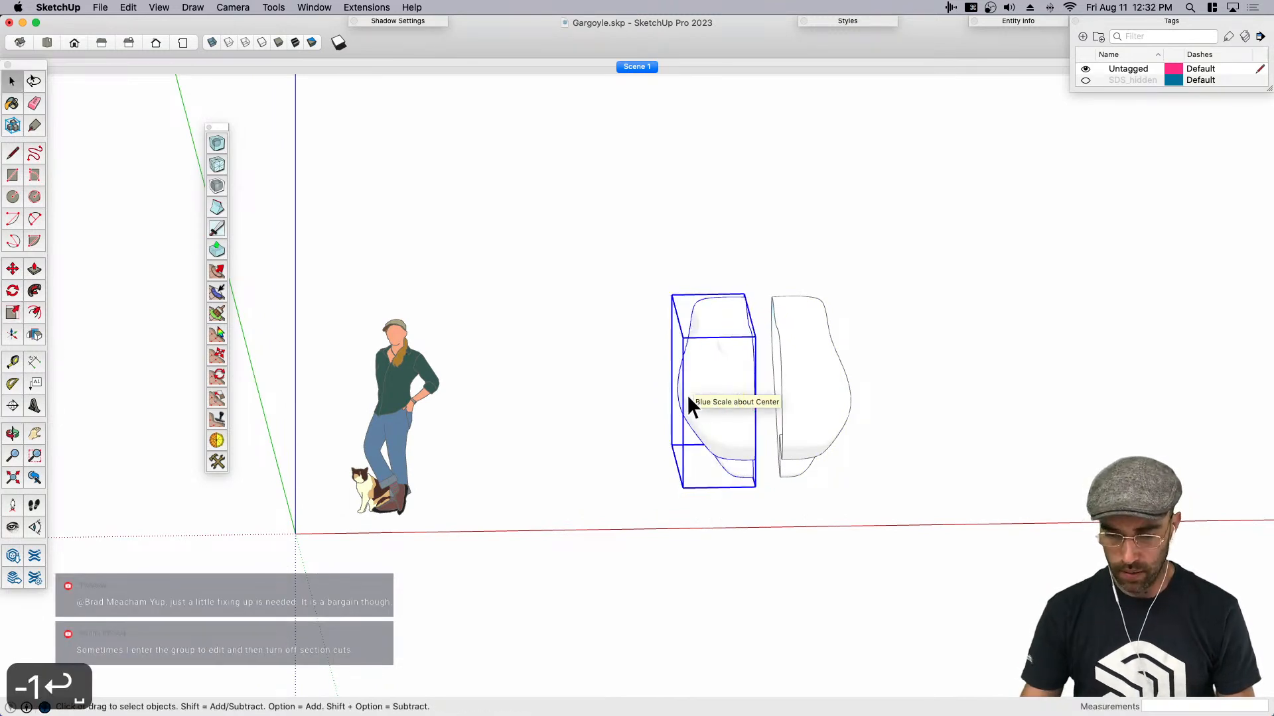
# - Move the mirrored half against the original so the two halves meet along the head's centre line
pyautogui.press('m')
pyautogui.scroll(3, 690, 391)
pyautogui.click(748, 333)
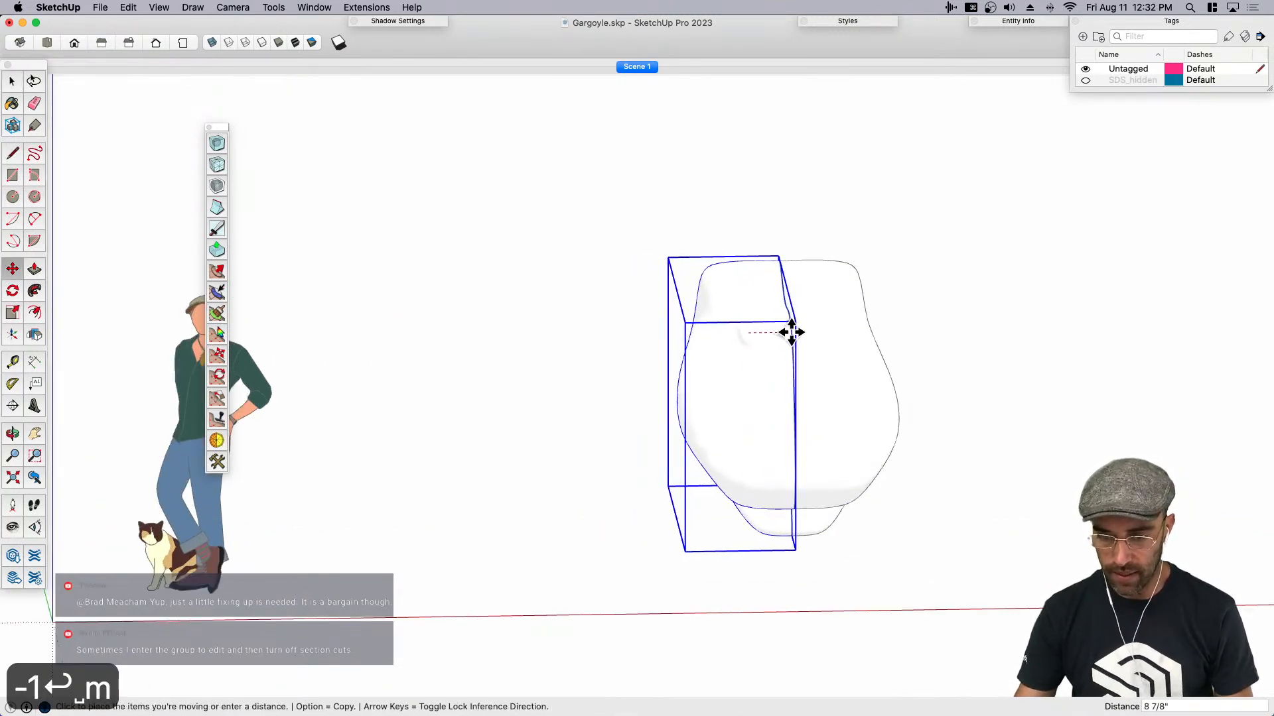
pyautogui.scroll(2, 789, 332)
pyautogui.click(789, 332)
pyautogui.press('space')
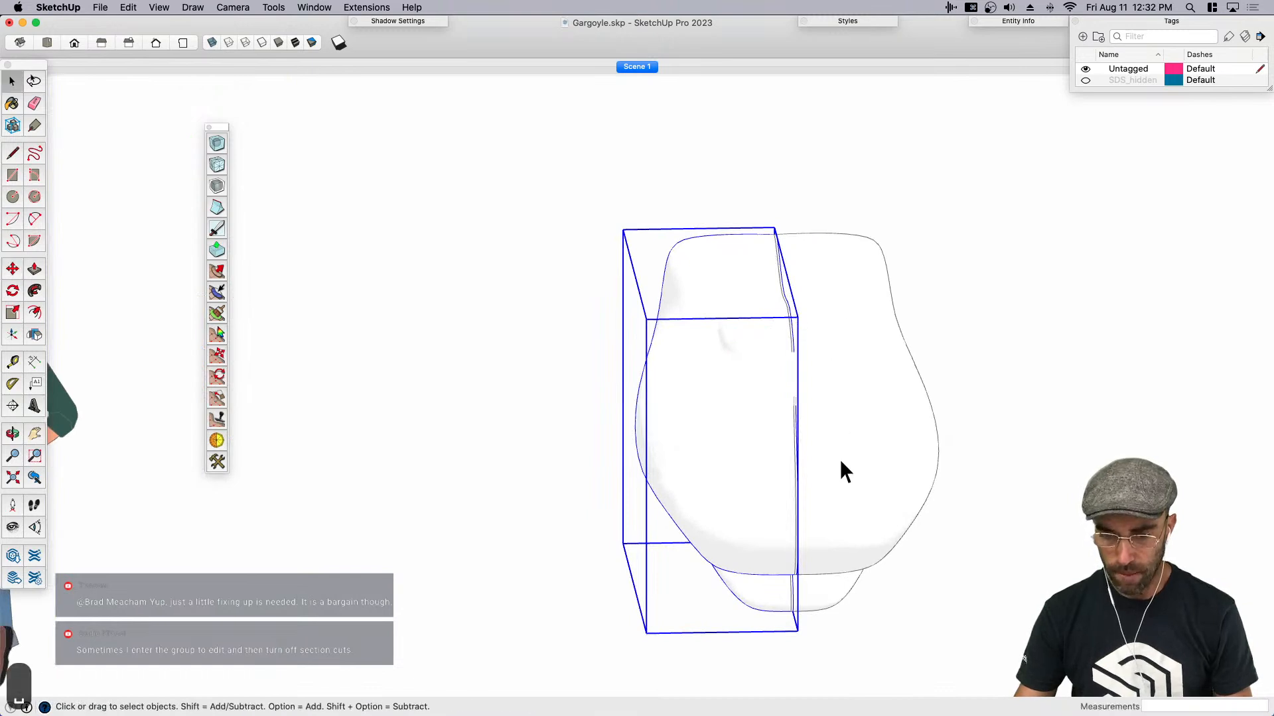
# - Group the two head halves together and explode both of them inside the new group
pyautogui.click(841, 456)
pyautogui.moveTo(802, 499); pyautogui.dragTo(753, 430, button='middle')
pyautogui.keyDown('shift'); pyautogui.click(762, 436); pyautogui.keyUp('shift')
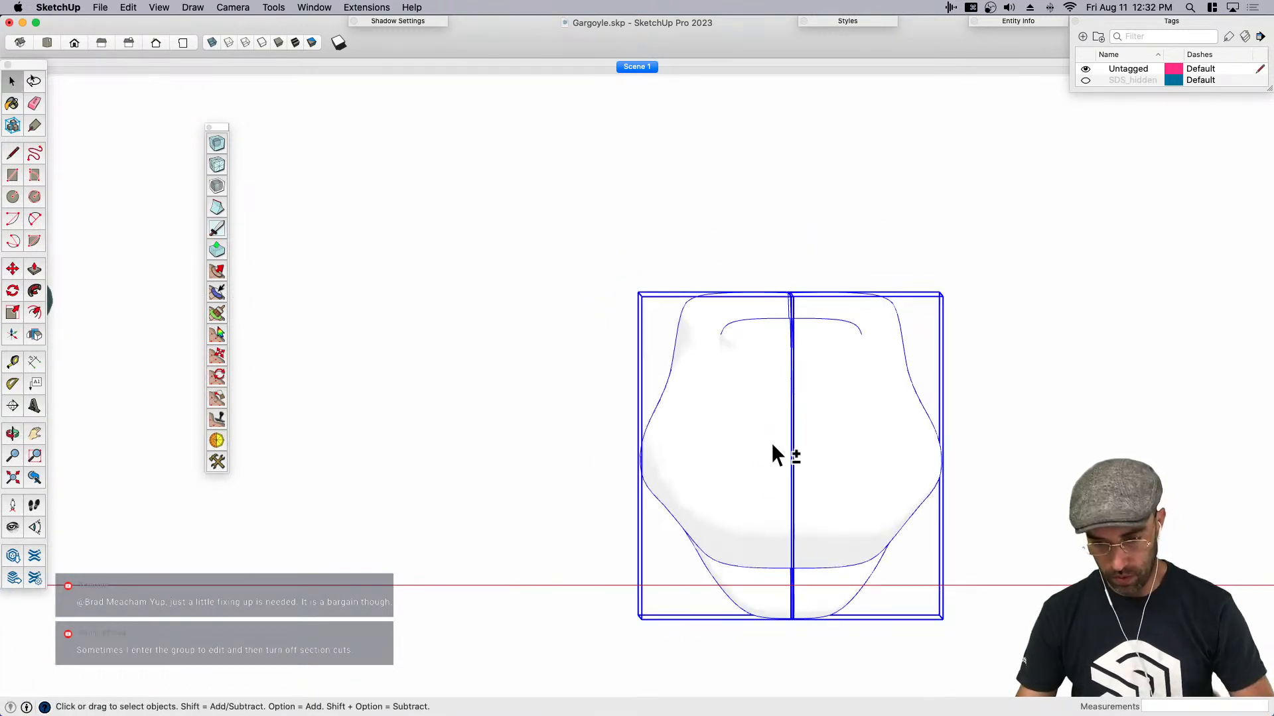
pyautogui.hotkey('shift', 'g')
pyautogui.click(728, 377)
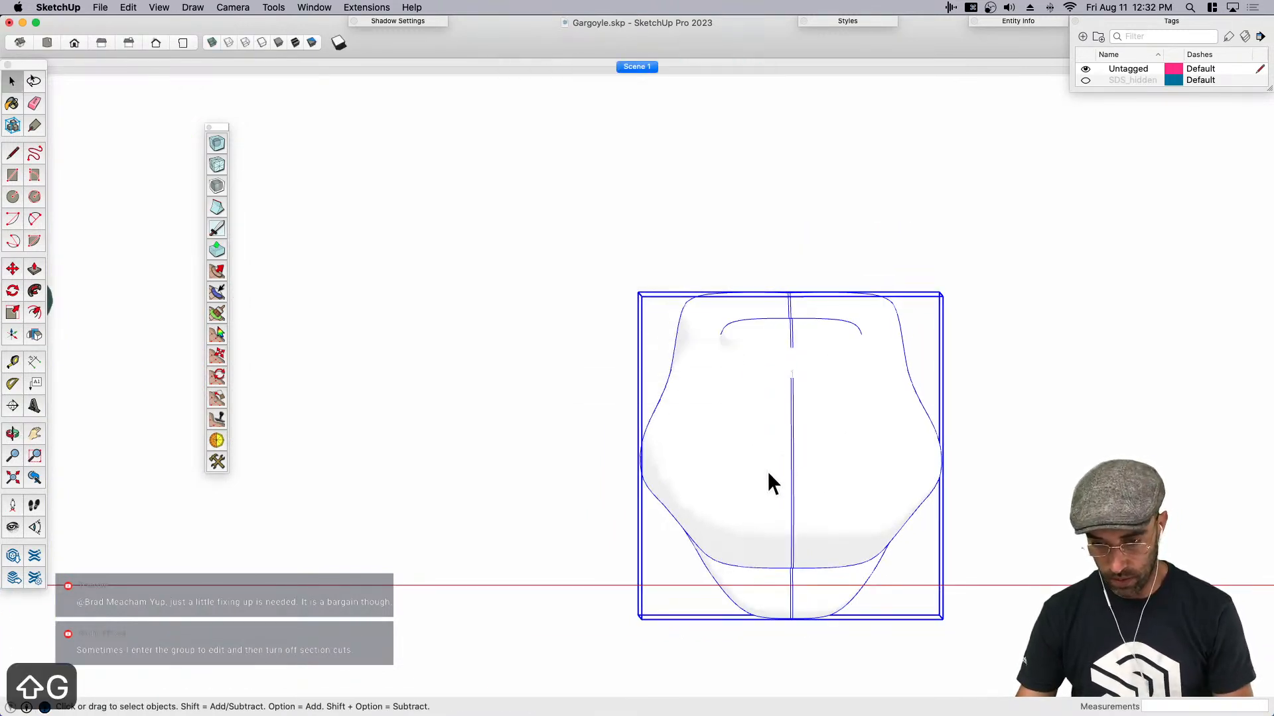
pyautogui.press('super+a')
pyautogui.rightClick(807, 486)
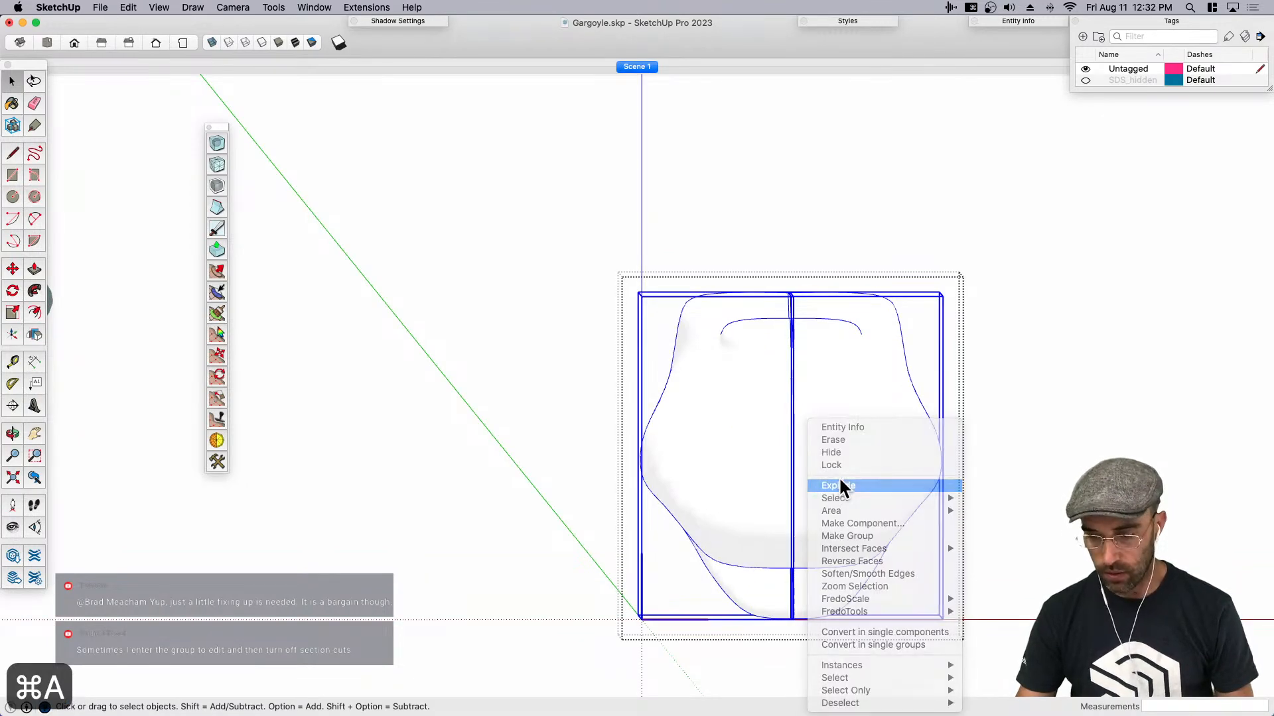
pyautogui.click(839, 485)
# - Hide the seam edges running down the centre of the joined head and close the group
pyautogui.scroll(-2, 960, 463)
pyautogui.moveTo(779, 284); pyautogui.dragTo(819, 610)
pyautogui.press('super+e')
pyautogui.moveTo(978, 566); pyautogui.dragTo(755, 598, button='middle')
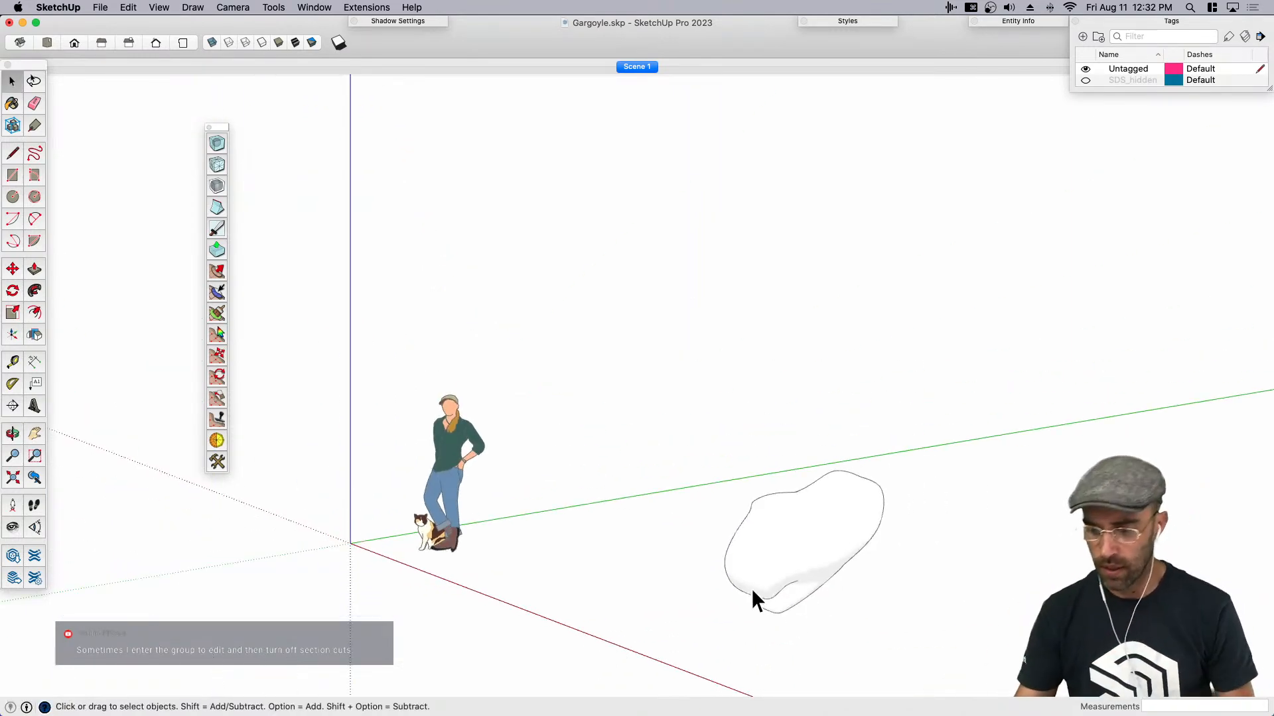
pyautogui.scroll(9, 915, 630)
pyautogui.moveTo(671, 490); pyautogui.dragTo(946, 441, button='middle')
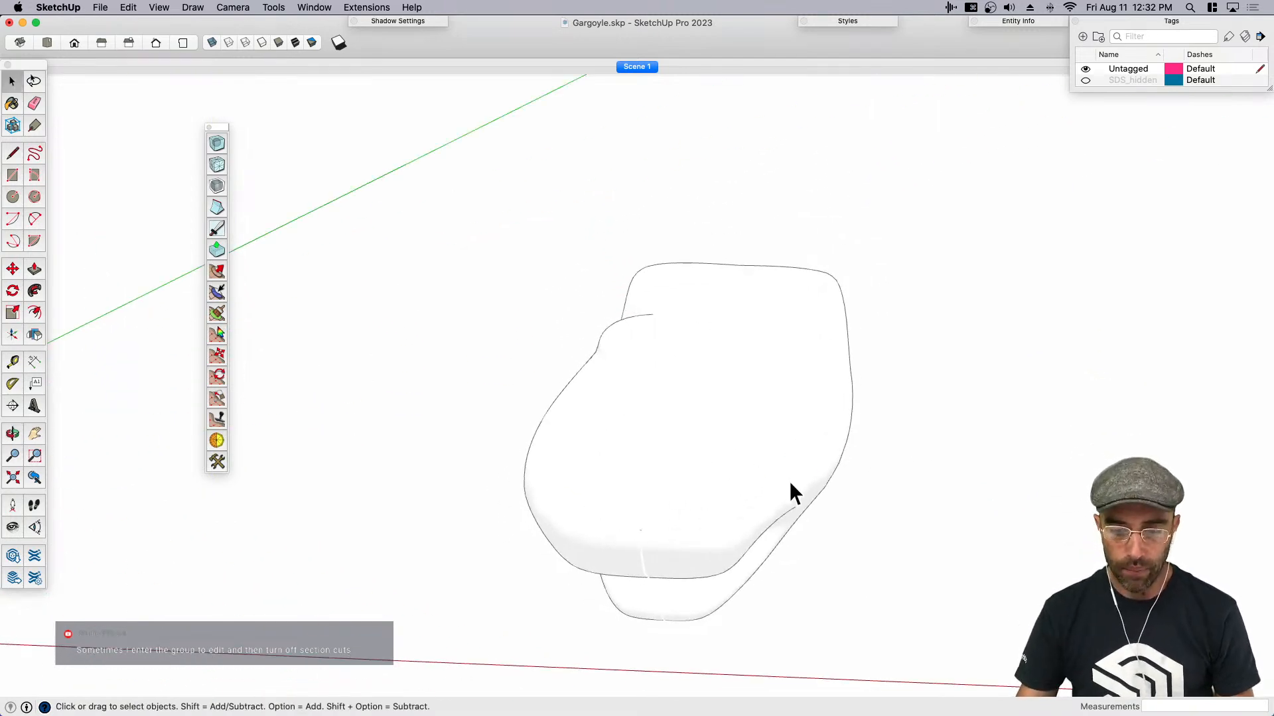
# - Sculpt a selected patch of faces on the head's upper side into an upright ear-like spike, using a 4-inch brush radius
pyautogui.moveTo(789, 473)
pyautogui.mouseDown(button='middle')
pyautogui.moveTo(711, 483)
pyautogui.moveTo(728, 359)
pyautogui.mouseUp(button='middle')
pyautogui.click(702, 374)
pyautogui.doubleClick(703, 373)
pyautogui.moveTo(758, 401); pyautogui.dragTo(771, 417)
pyautogui.moveTo(771, 417); pyautogui.dragTo(782, 319, button='middle')
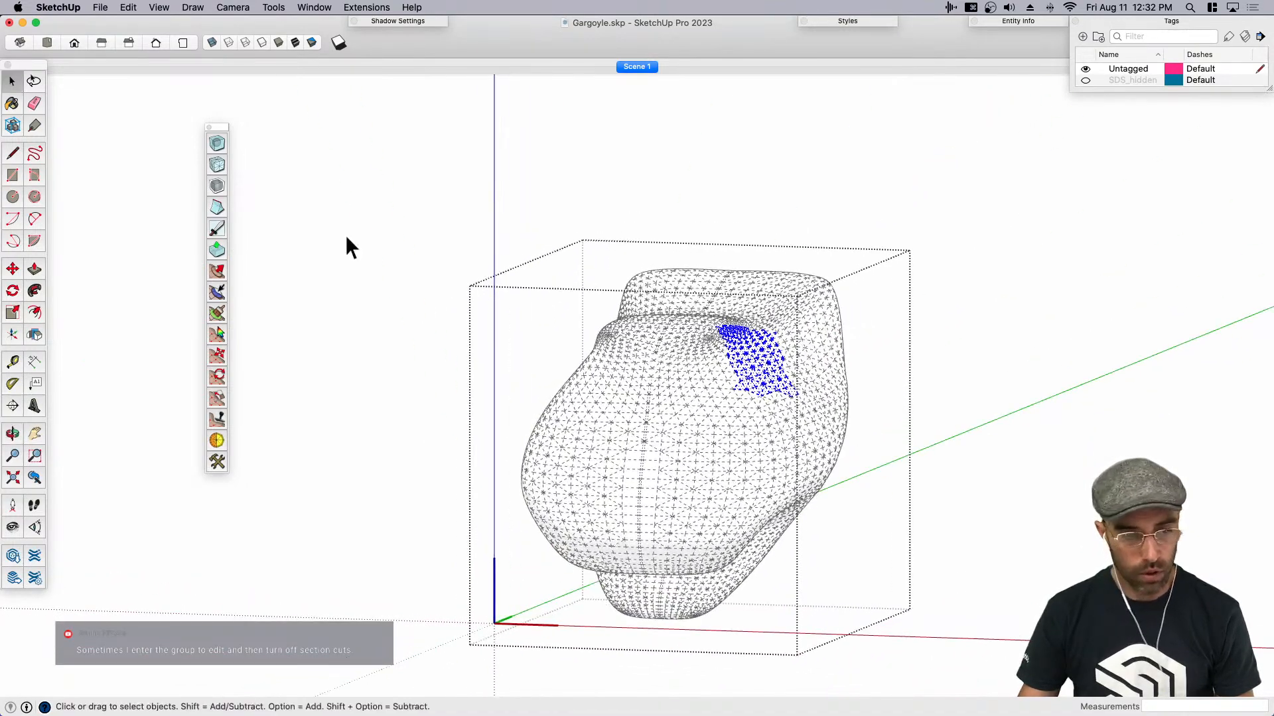
pyautogui.click(217, 272)
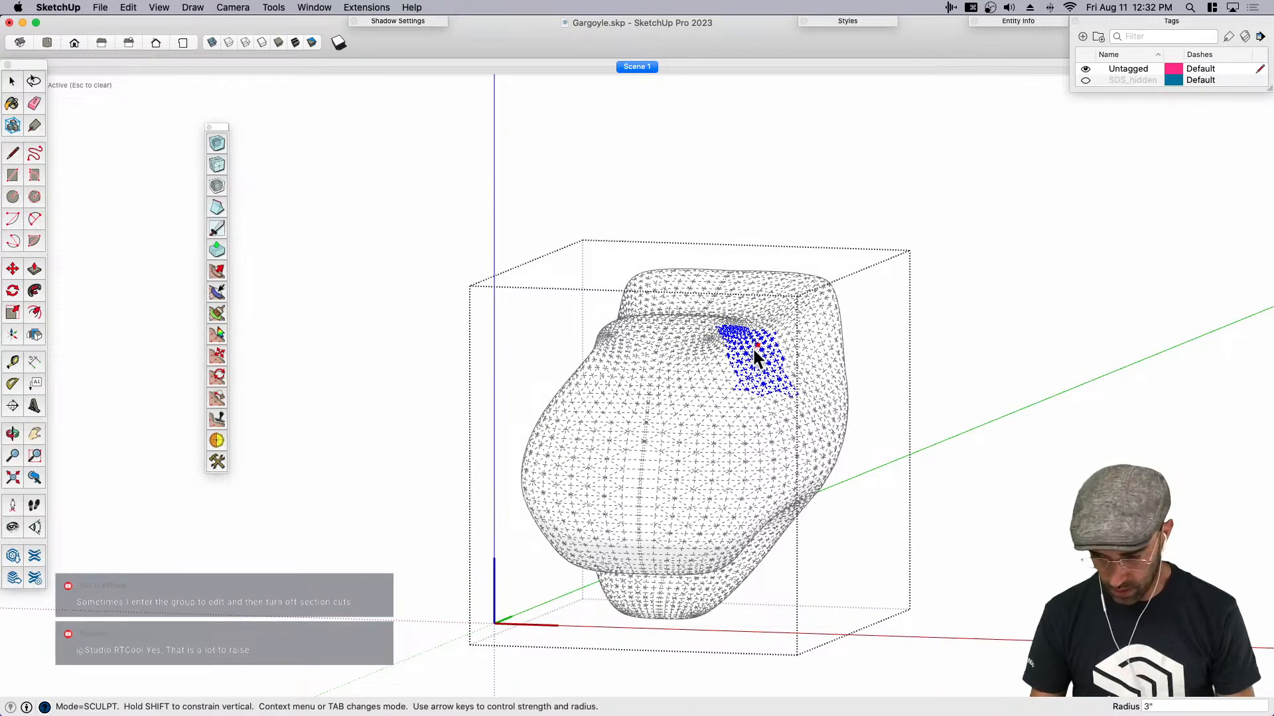
pyautogui.write('4')
pyautogui.press('Return')
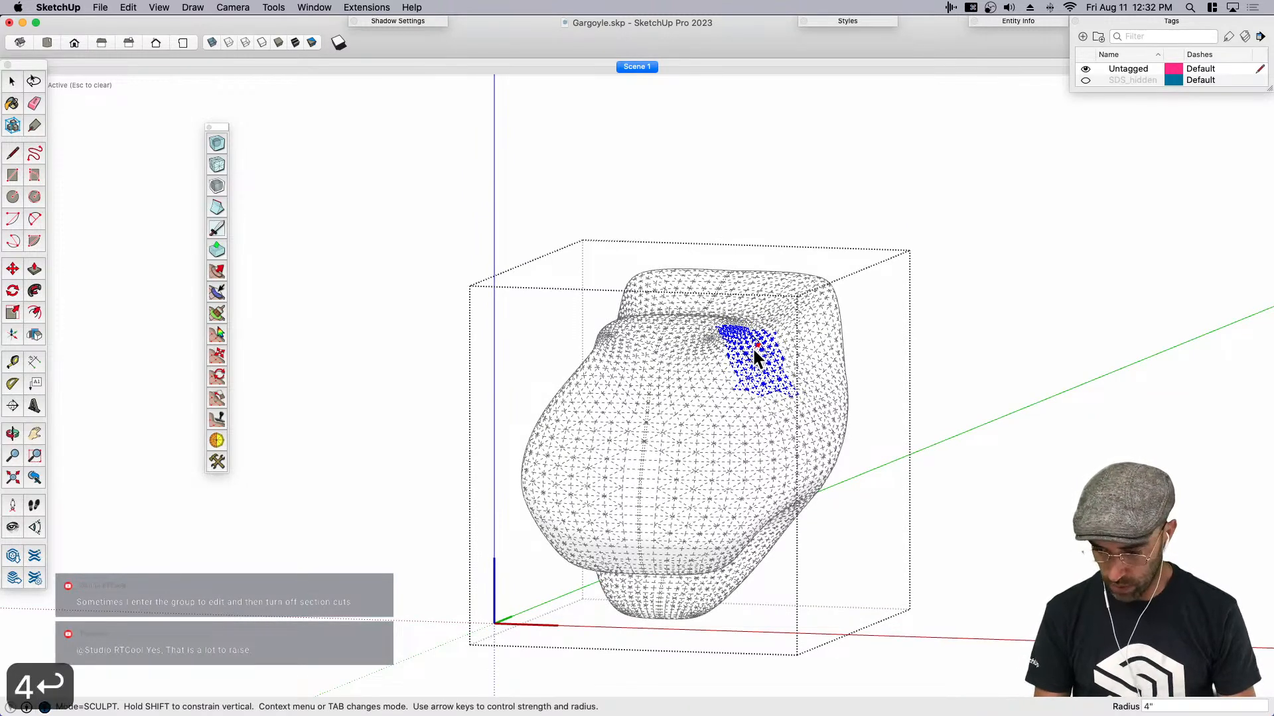
pyautogui.press('shift')
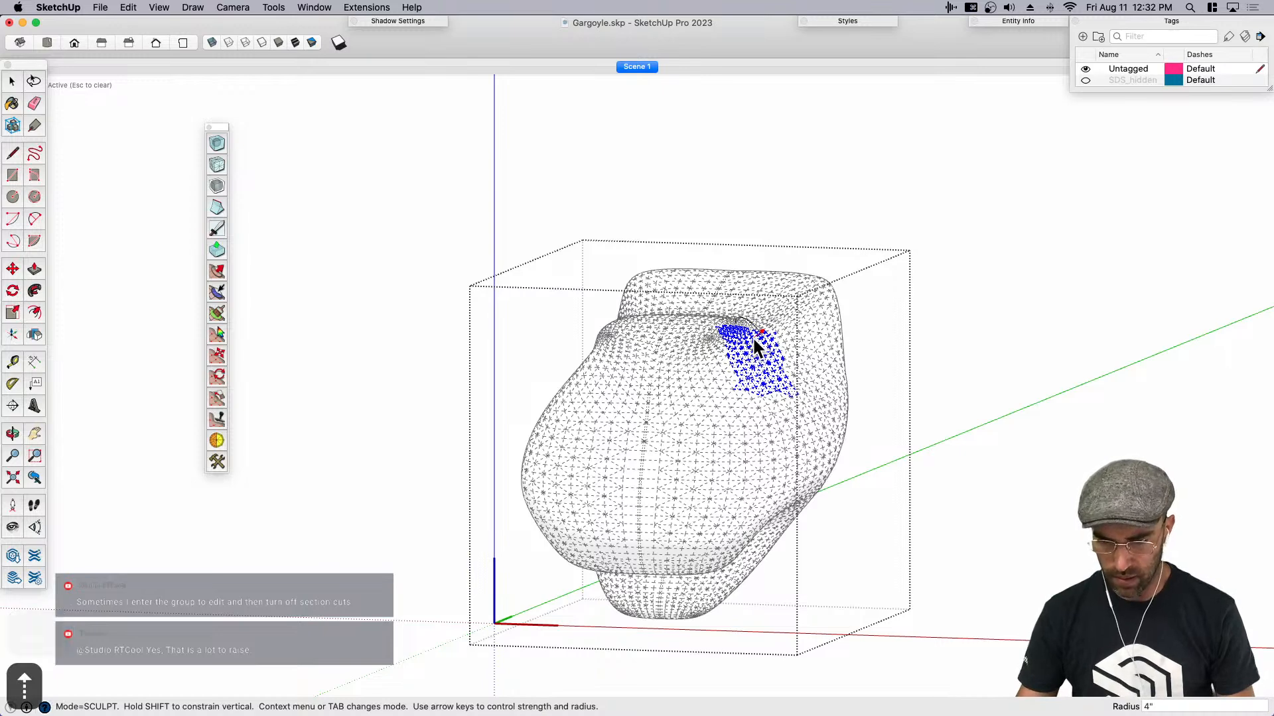
pyautogui.scroll(4, 754, 355)
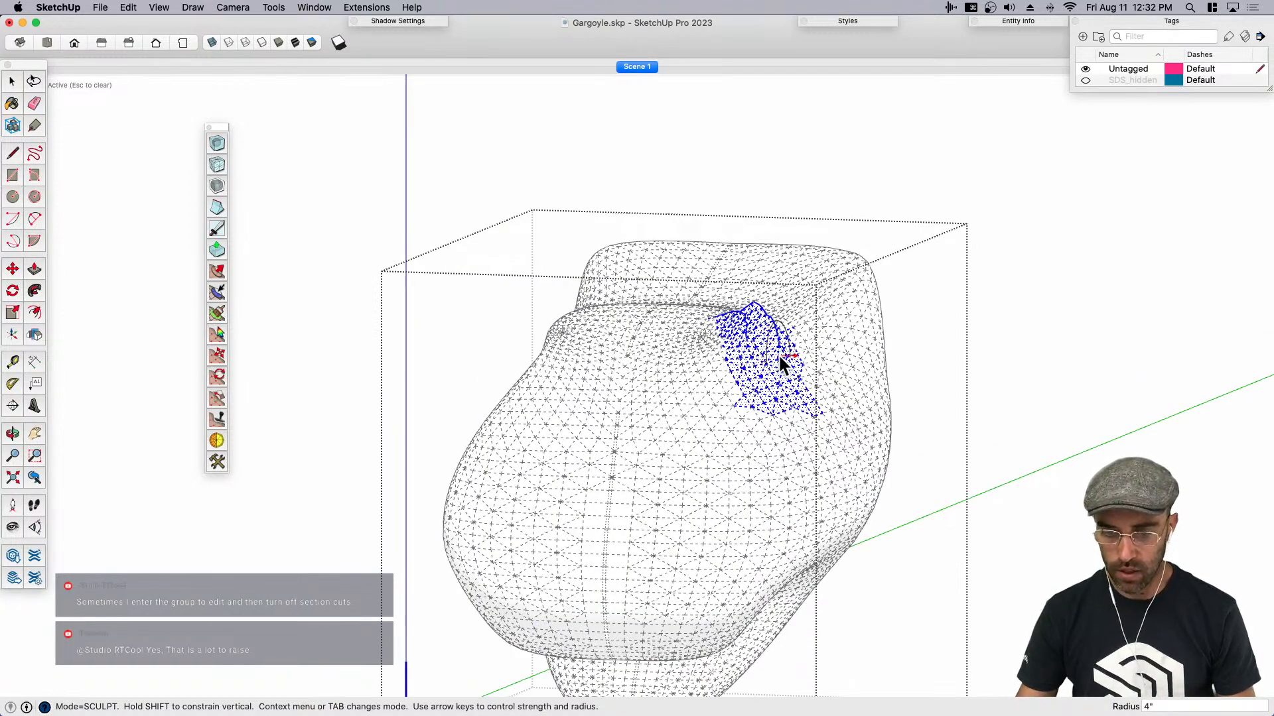
pyautogui.moveTo(781, 327); pyautogui.dragTo(790, 289)
pyautogui.moveTo(787, 285)
pyautogui.mouseDown(button='middle')
pyautogui.moveTo(714, 368)
pyautogui.moveTo(710, 392)
pyautogui.moveTo(627, 375)
pyautogui.mouseUp(button='middle')
pyautogui.moveTo(593, 359); pyautogui.dragTo(636, 278)
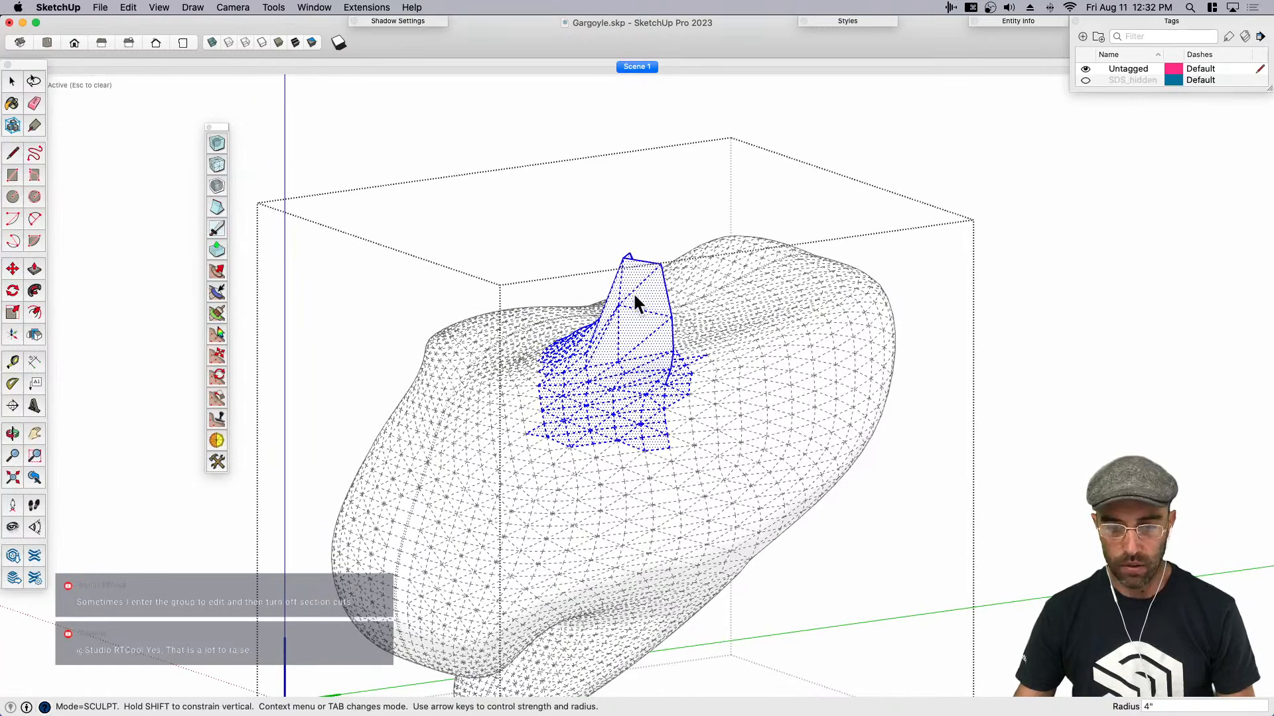
pyautogui.moveTo(627, 390); pyautogui.dragTo(603, 348, button='middle')
pyautogui.moveTo(565, 412); pyautogui.dragTo(503, 465, button='middle')
# - Sculpt an inward hollow into a selected patch of faces on the head's side, using a weaker 4-inch brush
pyautogui.press('space')
pyautogui.moveTo(506, 387); pyautogui.dragTo(600, 458)
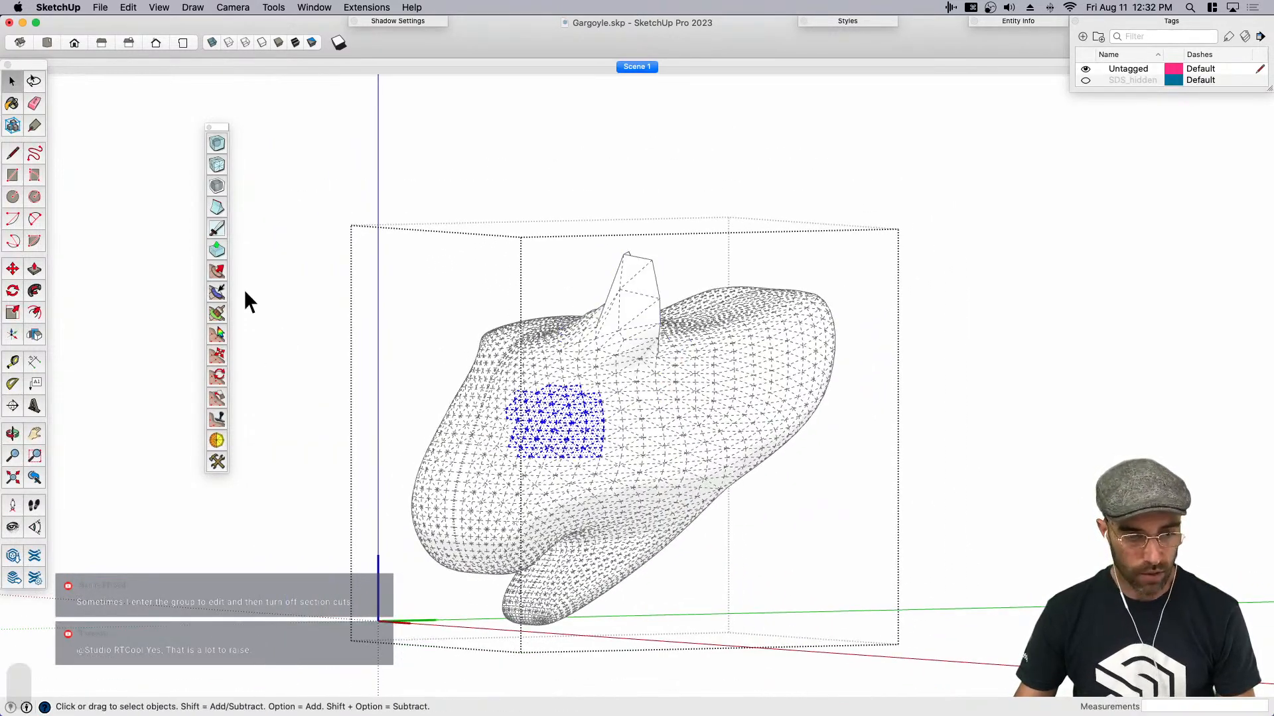
pyautogui.click(217, 270)
pyautogui.scroll(2, 538, 422)
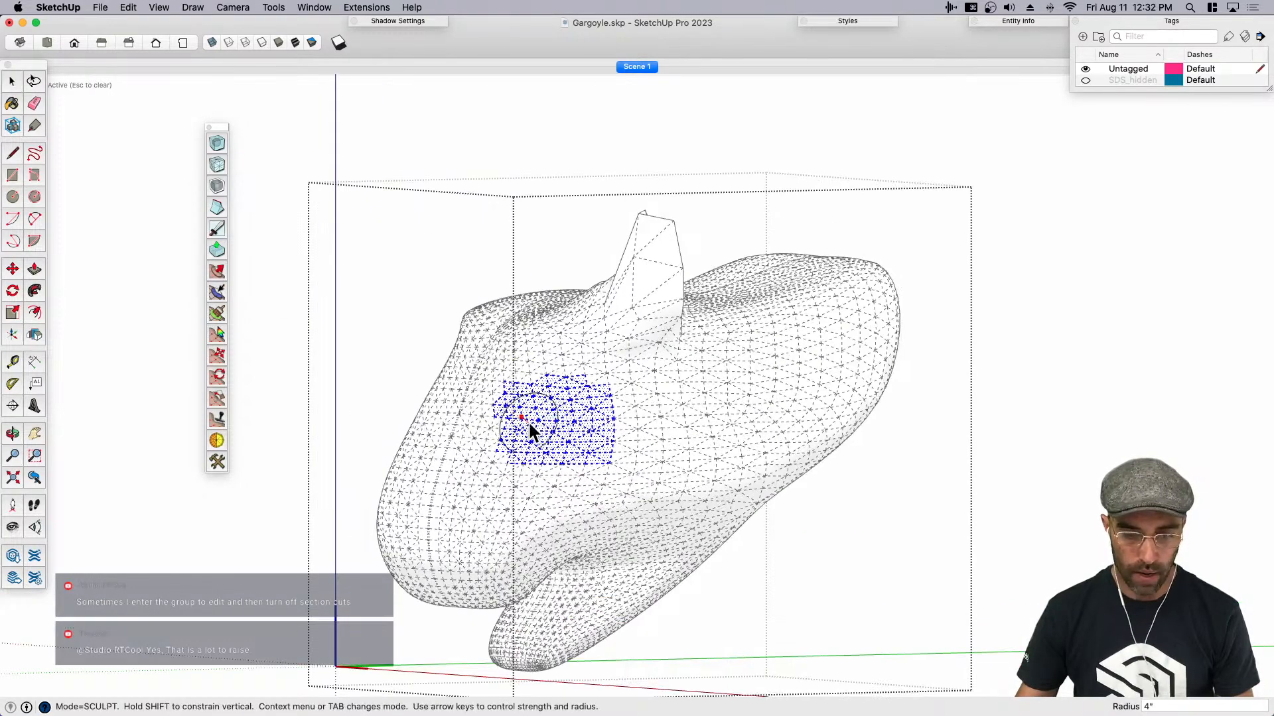
pyautogui.press('Down')
pyautogui.press('Down')
pyautogui.press('Down')
pyautogui.press('Down')
pyautogui.press('Down')
pyautogui.press('Down')
pyautogui.press('Down')
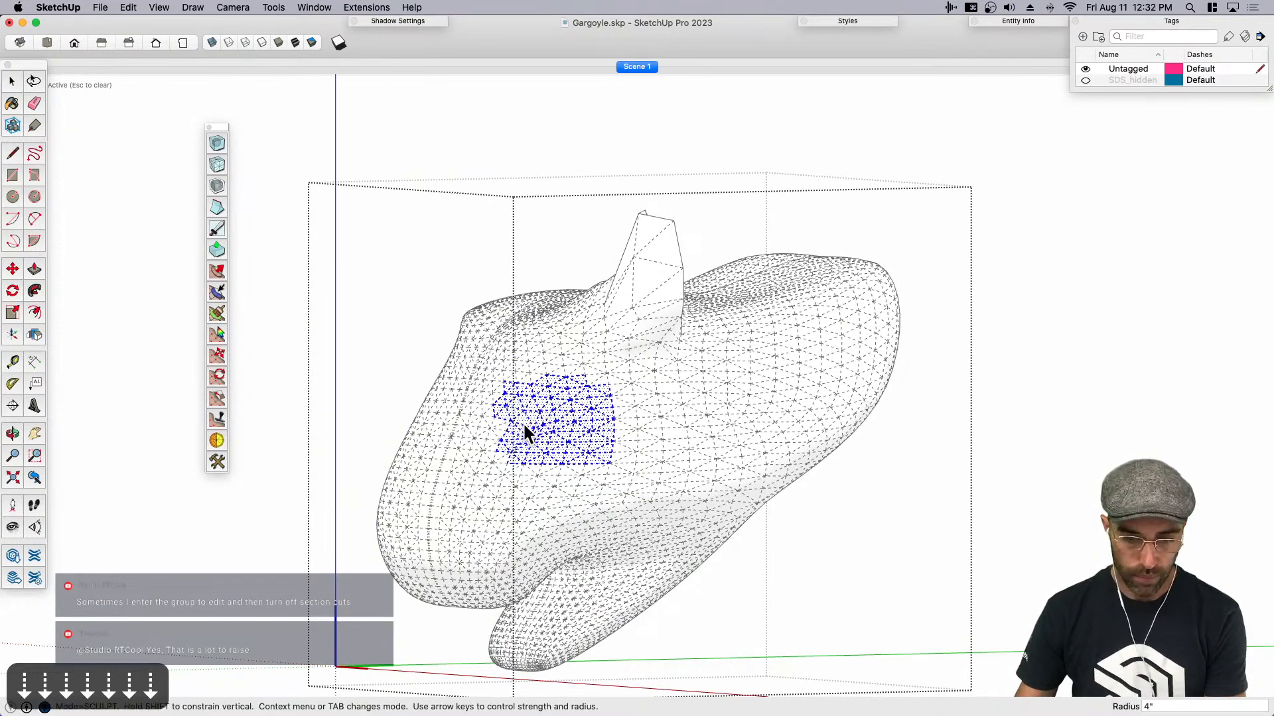
pyautogui.moveTo(549, 445)
pyautogui.mouseDown(button='middle')
pyautogui.moveTo(655, 436)
pyautogui.moveTo(827, 395)
pyautogui.moveTo(498, 426)
pyautogui.moveTo(567, 411)
pyautogui.mouseUp(button='middle')
pyautogui.press('super+z')
pyautogui.scroll(2, 544, 413)
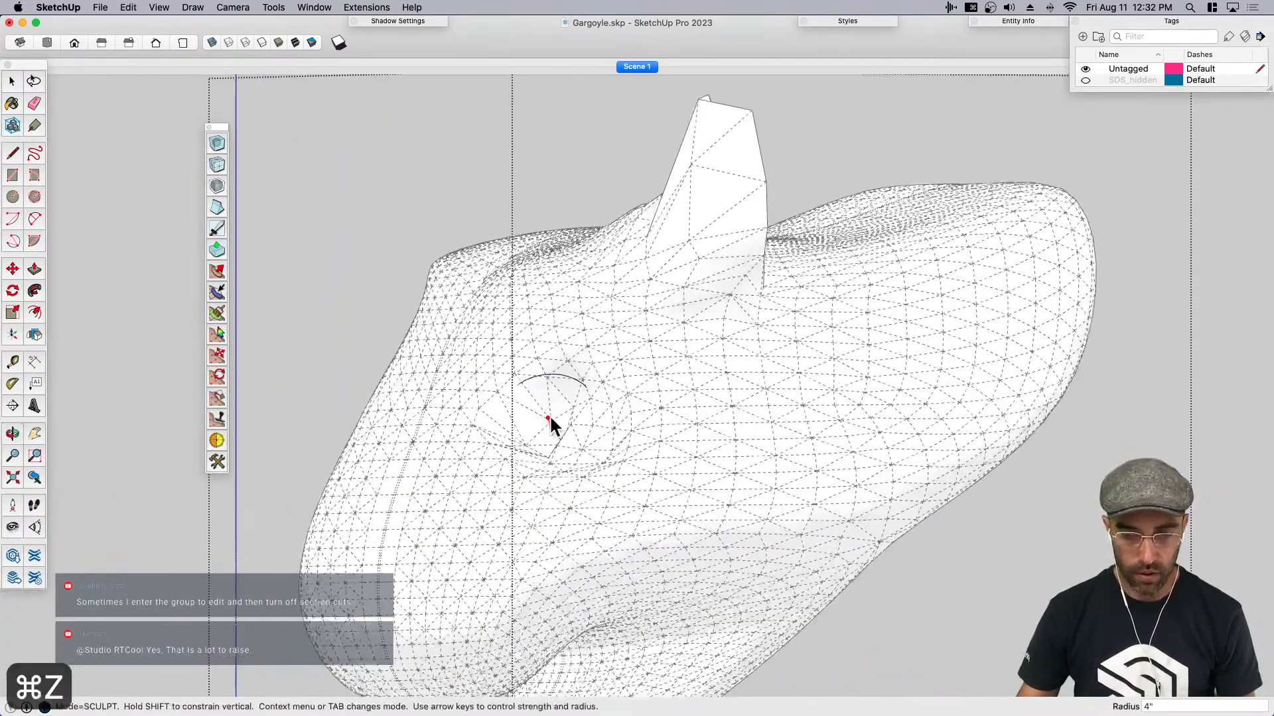
pyautogui.press('super+z')
pyautogui.scroll(-5, 583, 420)
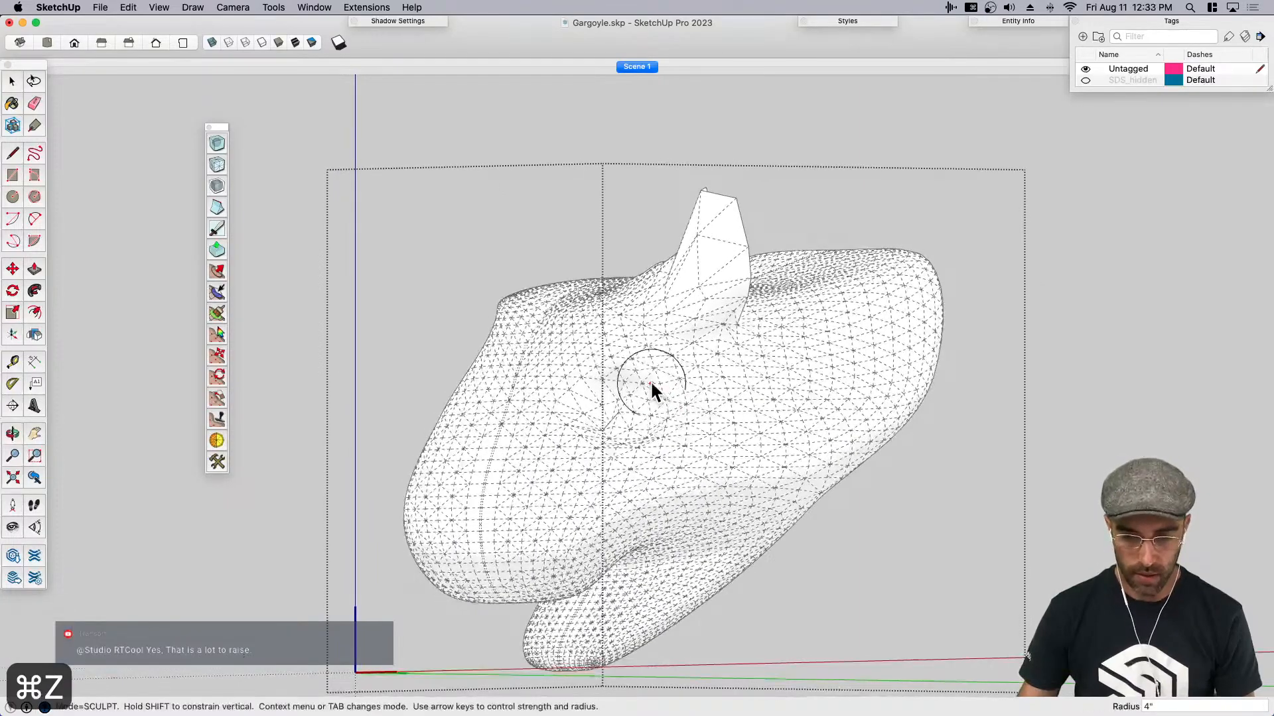
# - Sculpt creases from the eye hollow down across the side of the snout with the 4-inch brush
pyautogui.moveTo(603, 375); pyautogui.dragTo(793, 398, button='middle')
pyautogui.scroll(3, 769, 405)
pyautogui.moveTo(756, 400)
pyautogui.mouseDown()
pyautogui.moveTo(652, 431)
pyautogui.moveTo(535, 520)
pyautogui.mouseUp()
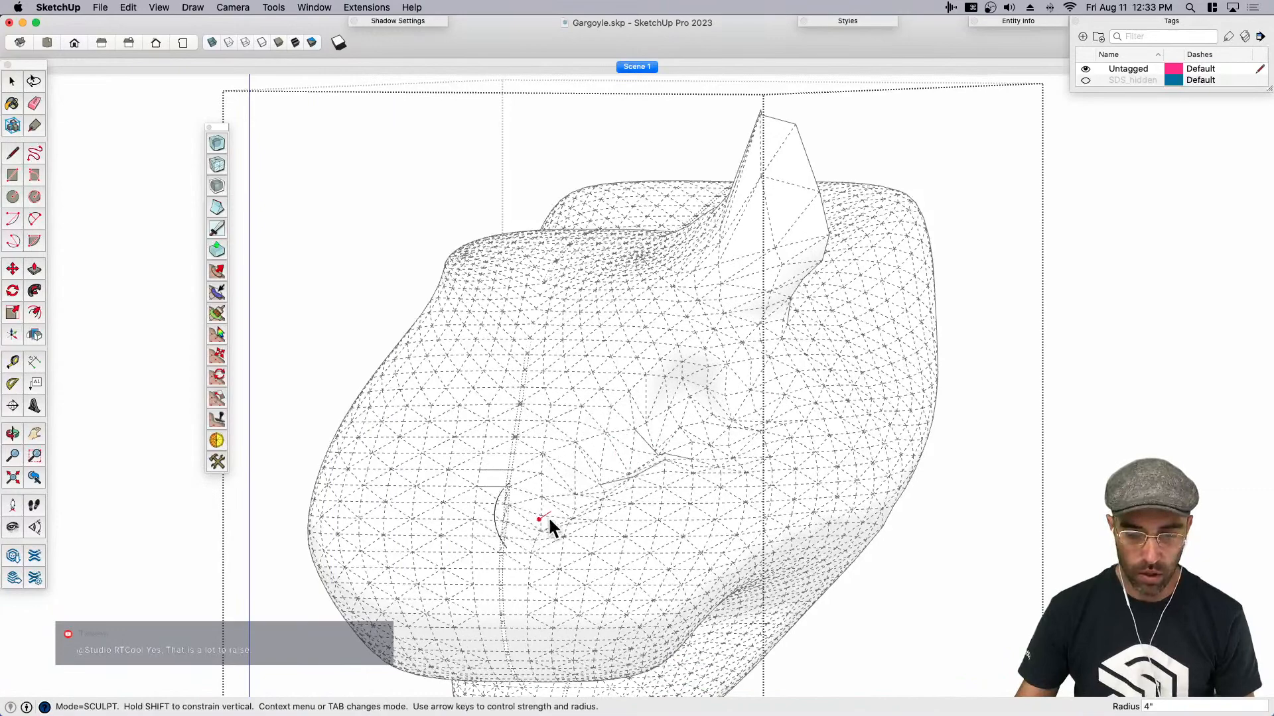
pyautogui.scroll(-3, 535, 523)
pyautogui.moveTo(657, 471); pyautogui.dragTo(727, 511, button='middle')
pyautogui.moveTo(726, 503)
pyautogui.mouseDown()
pyautogui.moveTo(720, 482)
pyautogui.moveTo(739, 502)
pyautogui.mouseUp()
pyautogui.moveTo(718, 448)
pyautogui.mouseDown()
pyautogui.moveTo(731, 447)
pyautogui.moveTo(720, 469)
pyautogui.mouseUp()
pyautogui.press('Up')
pyautogui.moveTo(733, 474)
pyautogui.mouseDown(button='middle')
pyautogui.moveTo(583, 449)
pyautogui.moveTo(609, 486)
pyautogui.mouseUp(button='middle')
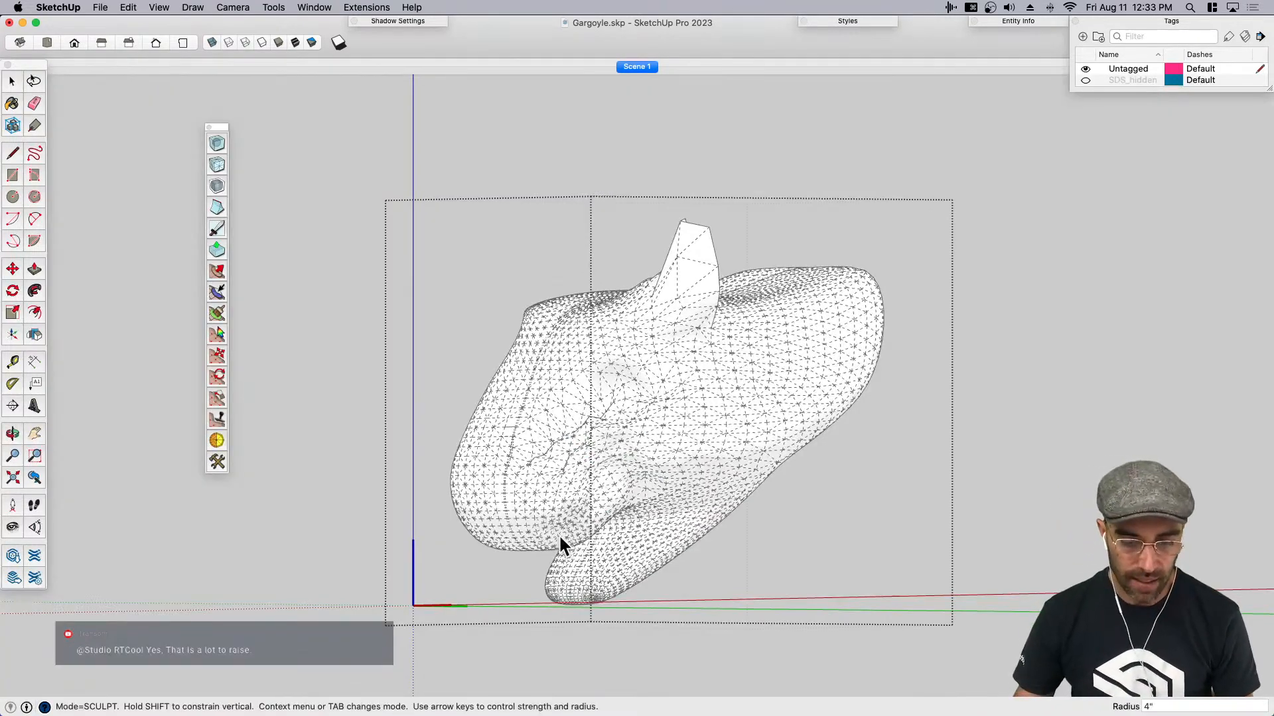
# - Shape the cheek between the ear and the jaw with further 4-inch sculpting strokes, and stop sculpting
pyautogui.moveTo(701, 351); pyautogui.dragTo(674, 362, button='middle')
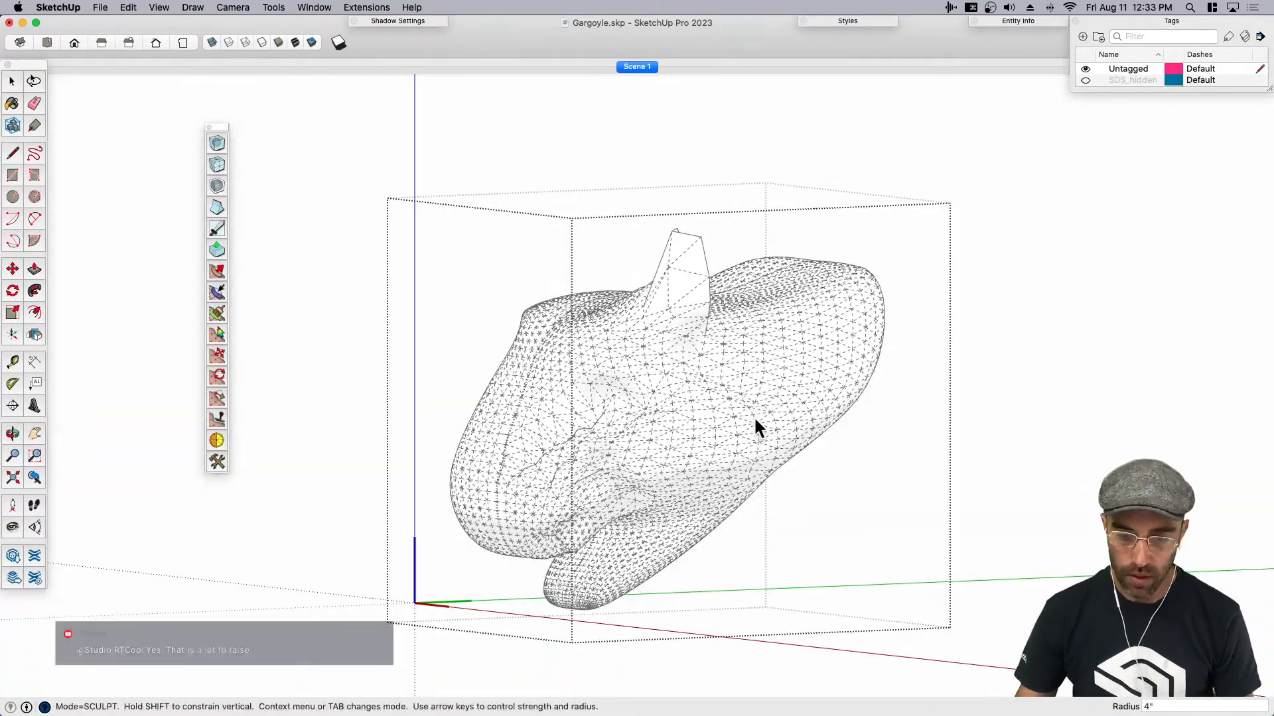
pyautogui.moveTo(734, 396); pyautogui.dragTo(799, 401, button='middle')
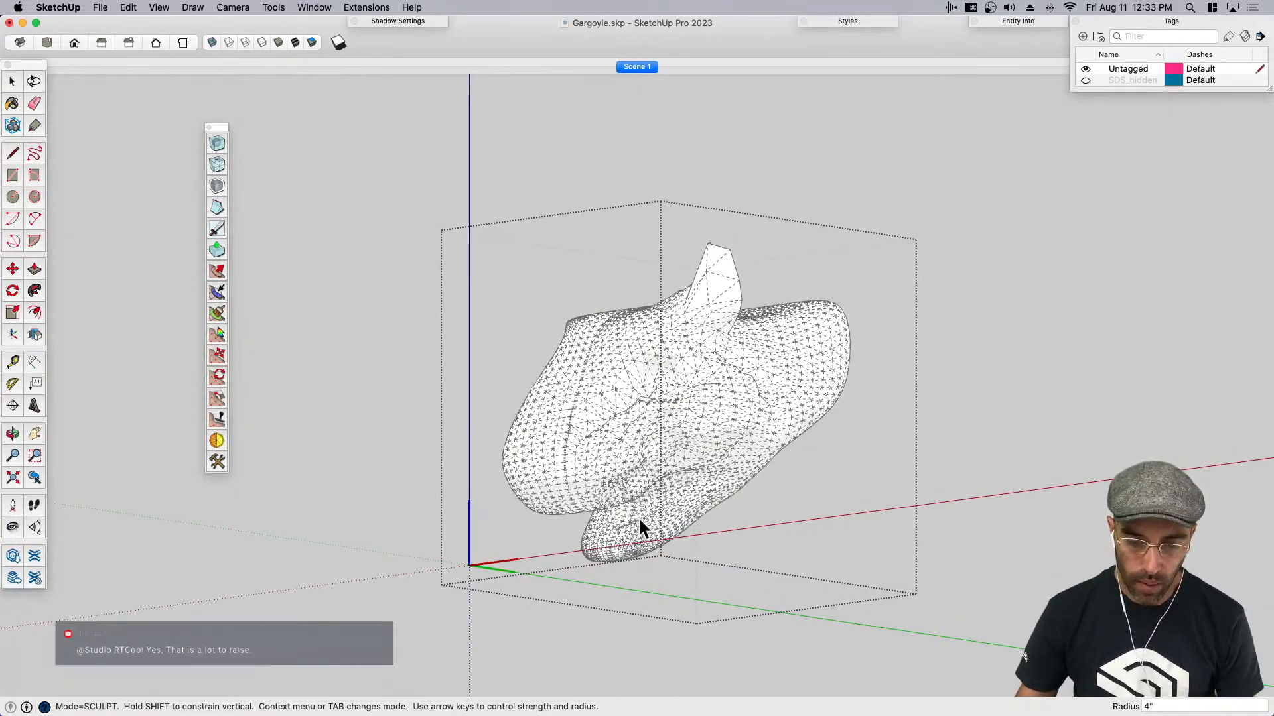
pyautogui.moveTo(733, 484); pyautogui.dragTo(678, 495, button='middle')
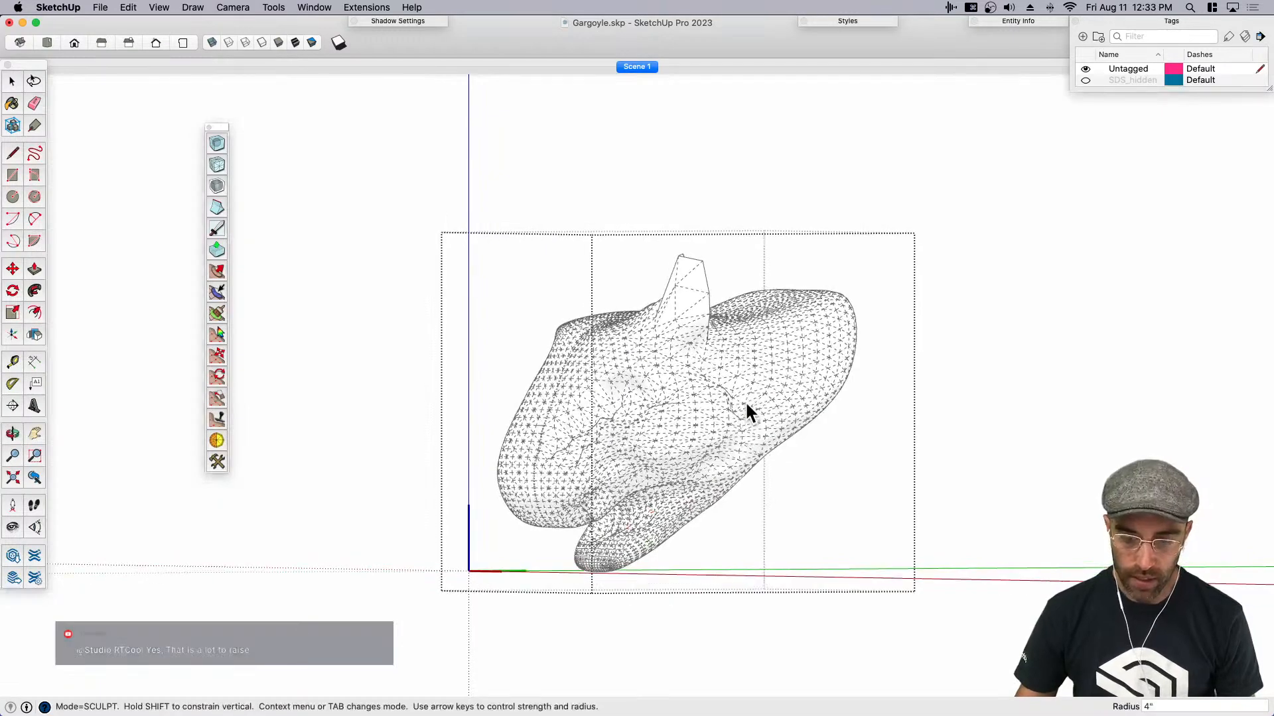
pyautogui.moveTo(718, 349); pyautogui.dragTo(627, 439, button='middle')
pyautogui.press('space')
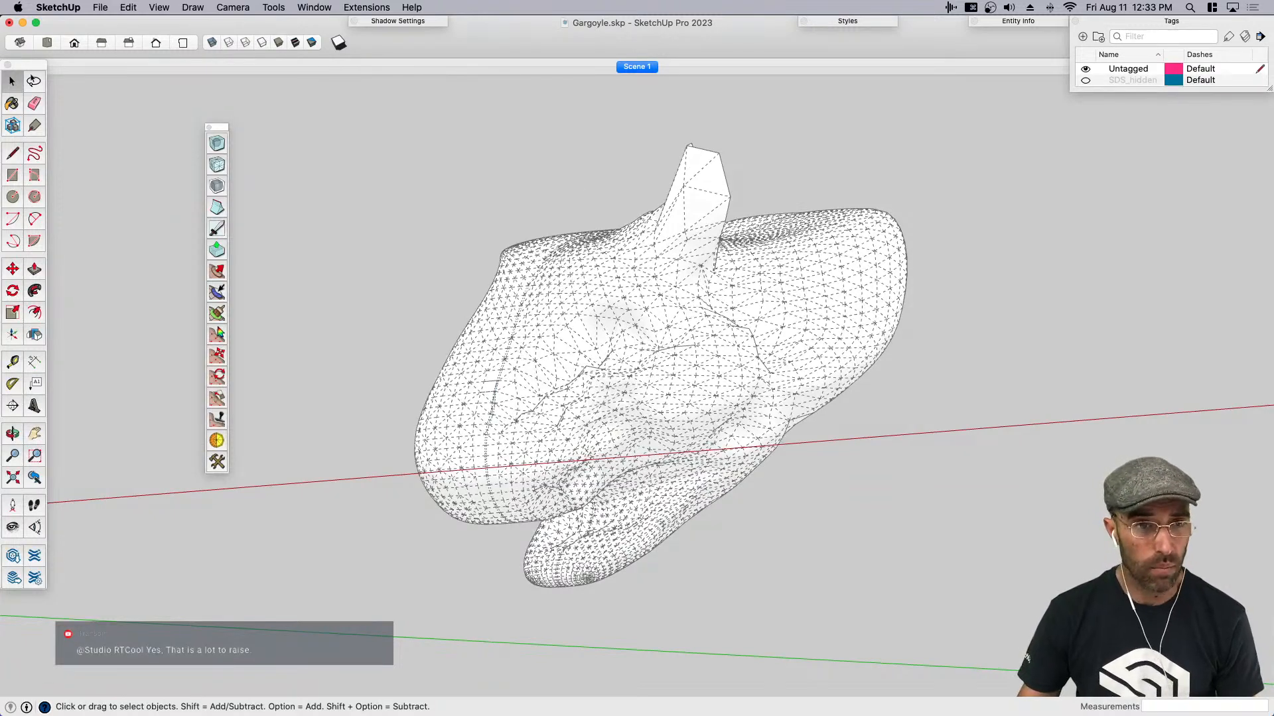
# - Switch to Preview to view the Gargoyle-7.jpg reference photo beside the head, and return to SketchUp
pyautogui.press('super+Tab')
pyautogui.moveTo(699, 40)
pyautogui.mouseDown()
pyautogui.moveTo(892, 195)
pyautogui.moveTo(885, 187)
pyautogui.mouseUp()
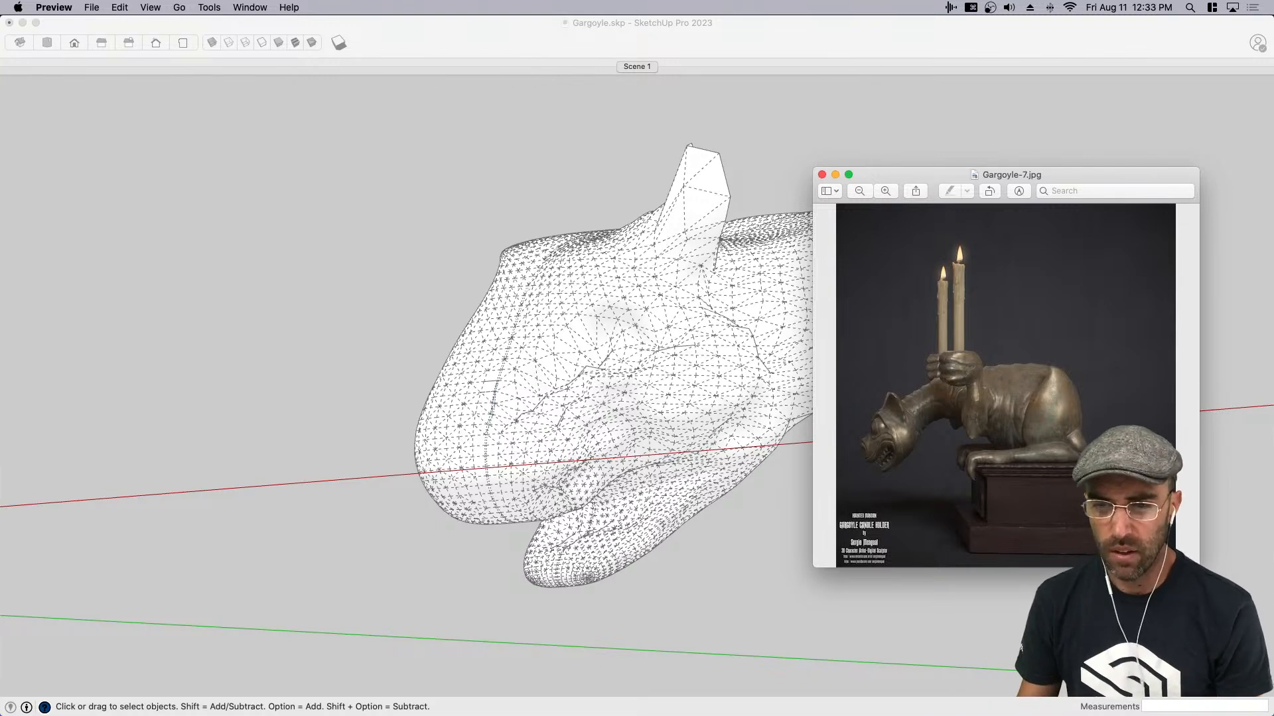
pyautogui.click(28, 0)
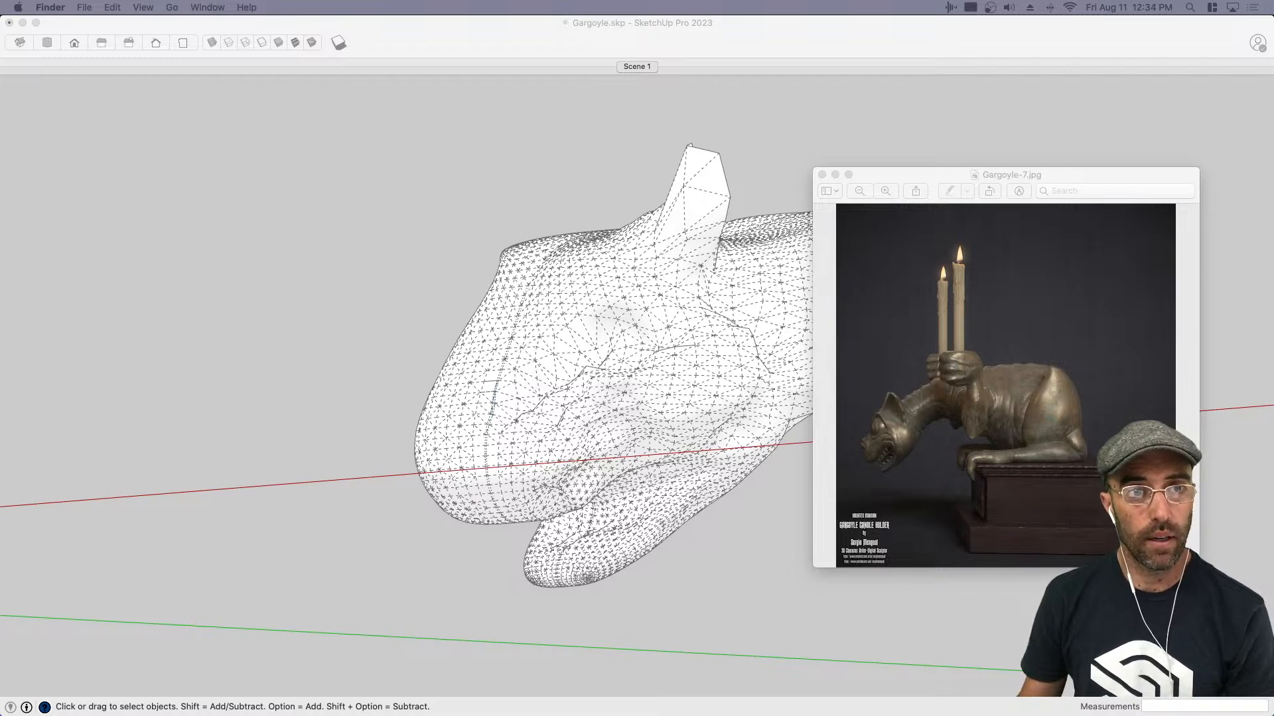
pyautogui.click(563, 107)
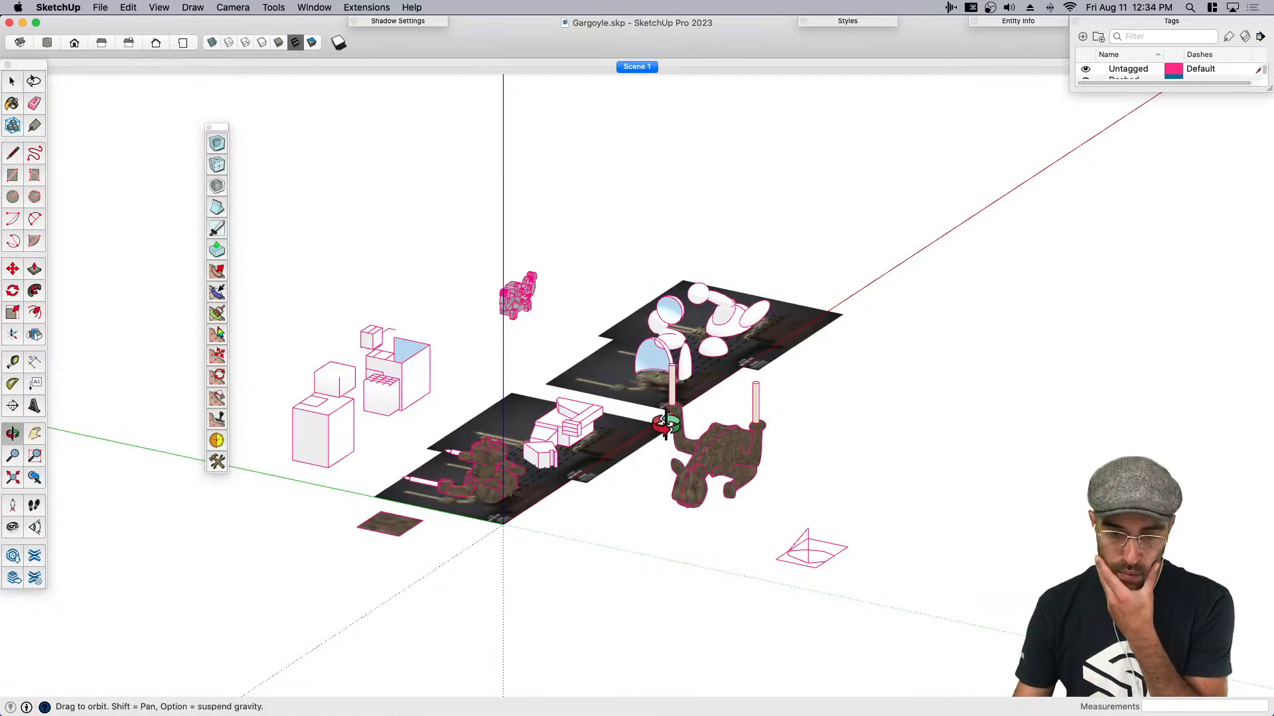
# - Examine the boxy and rounded gargoyle blockouts placed over the reference photos
pyautogui.scroll(10, 489, 492)
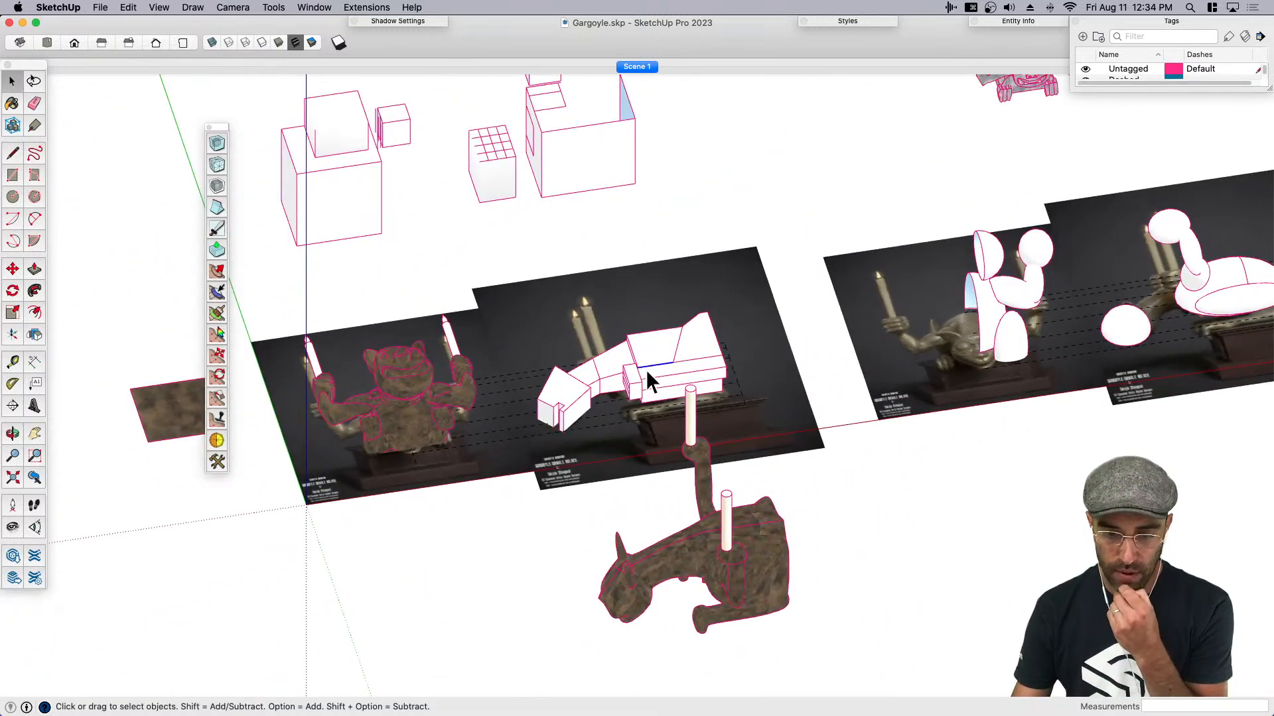
pyautogui.scroll(-5, 647, 369)
pyautogui.scroll(4, 1090, 352)
pyautogui.click(1092, 359)
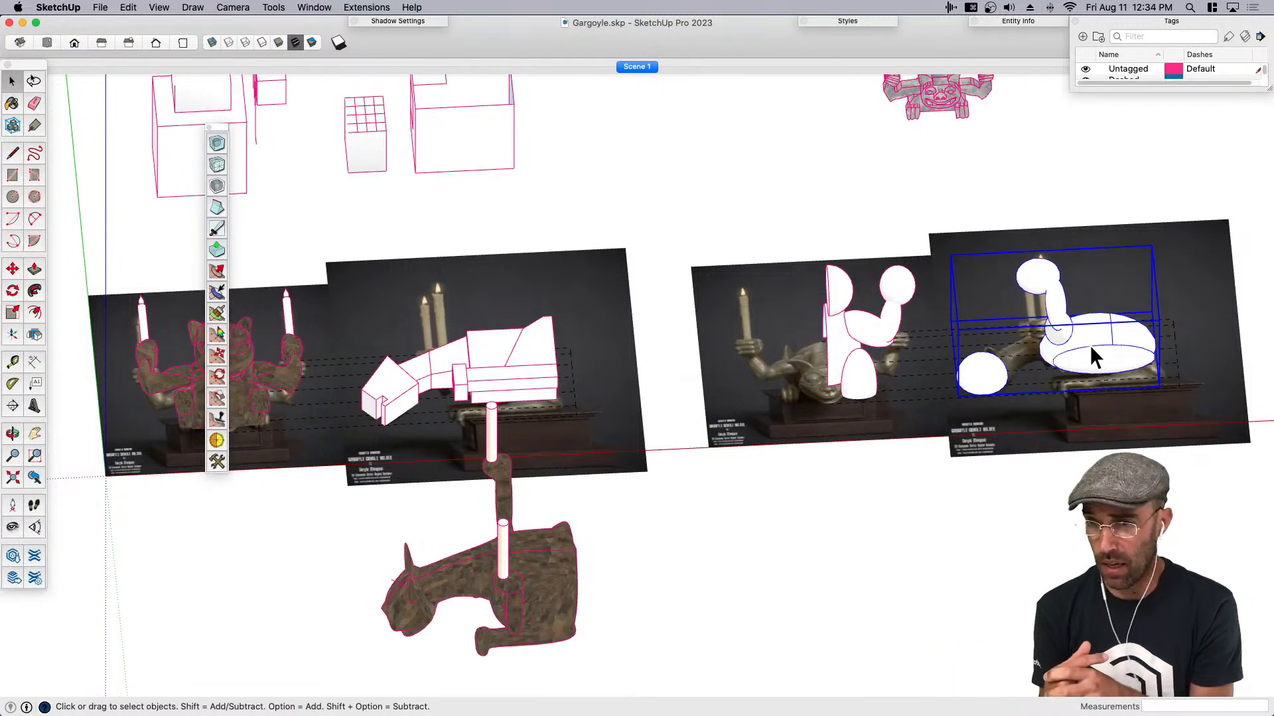
pyautogui.scroll(5, 458, 398)
pyautogui.click(385, 390)
pyautogui.scroll(5, 307, 402)
pyautogui.moveTo(308, 402); pyautogui.dragTo(333, 402, button='middle')
pyautogui.click(562, 282)
pyautogui.moveTo(565, 282); pyautogui.dragTo(769, 216, button='middle')
pyautogui.click(584, 318)
pyautogui.click(580, 312)
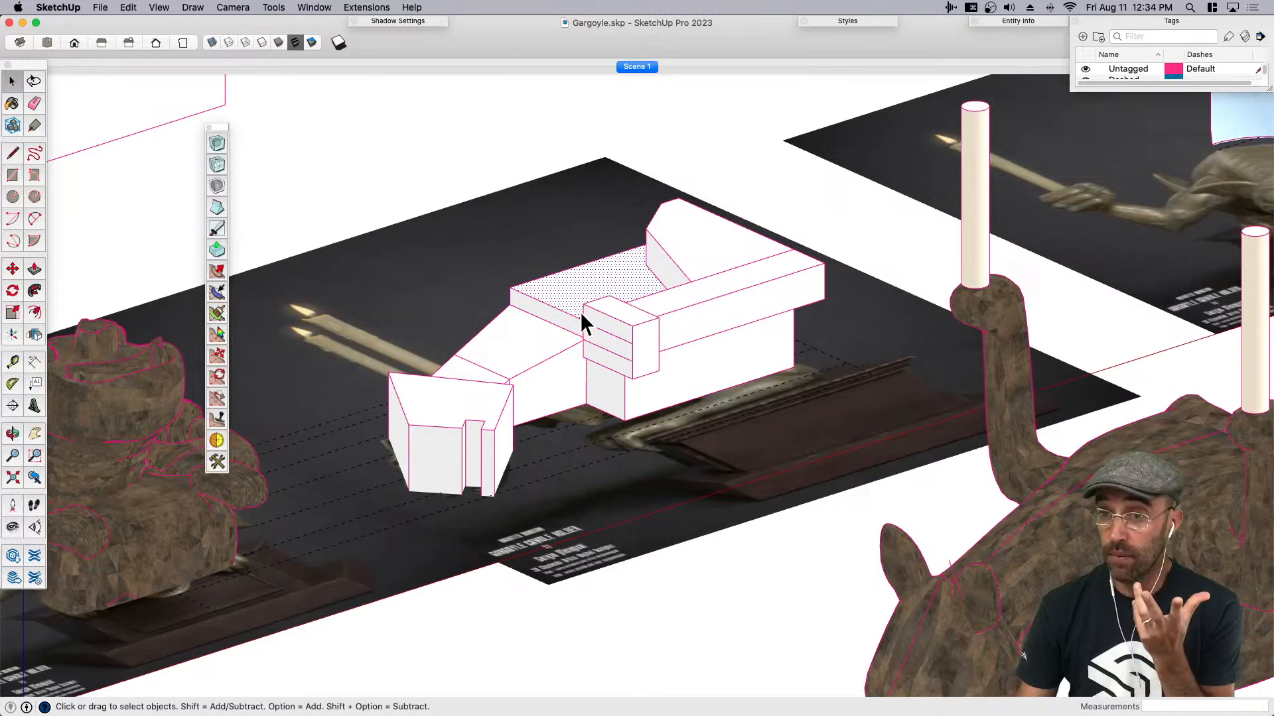
pyautogui.scroll(-10, 580, 312)
# - Examine the blocky grey stone gargoyle with raised fists up close
pyautogui.click(662, 242)
pyautogui.scroll(6, 662, 242)
pyautogui.scroll(3, 649, 245)
pyautogui.moveTo(650, 246); pyautogui.dragTo(690, 256, button='middle')
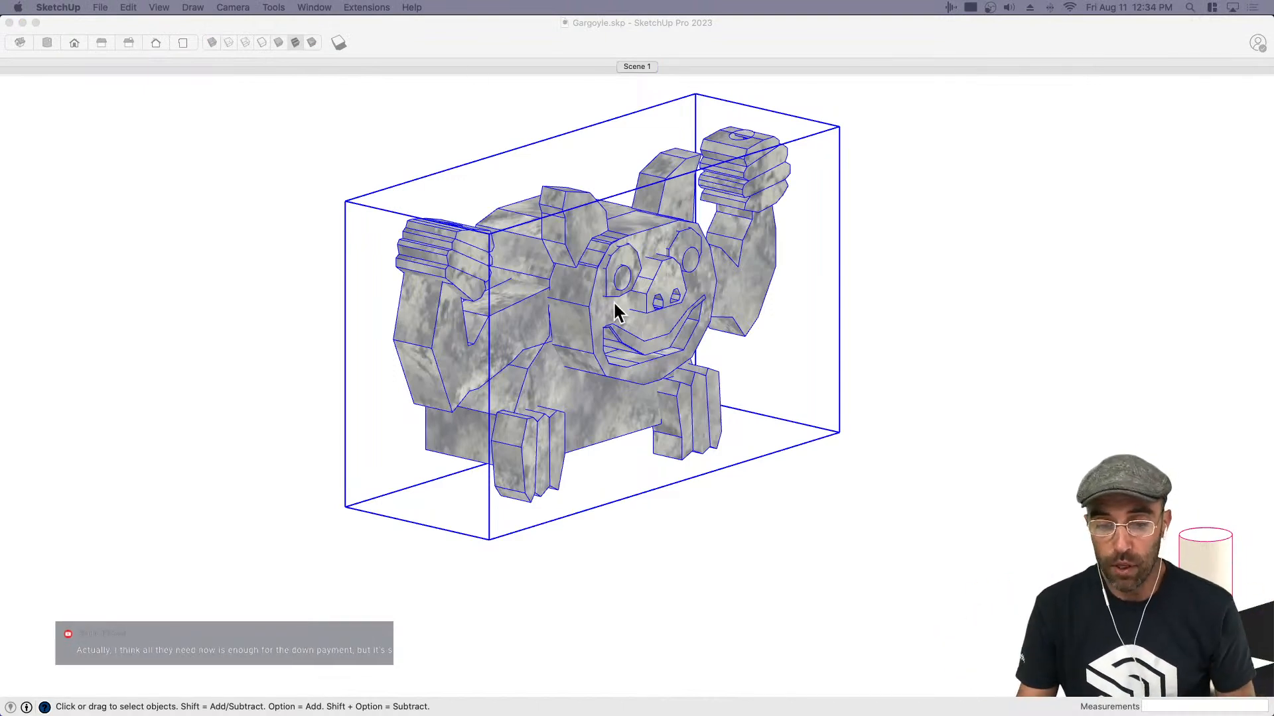
pyautogui.click(566, 329)
pyautogui.scroll(-3, 561, 330)
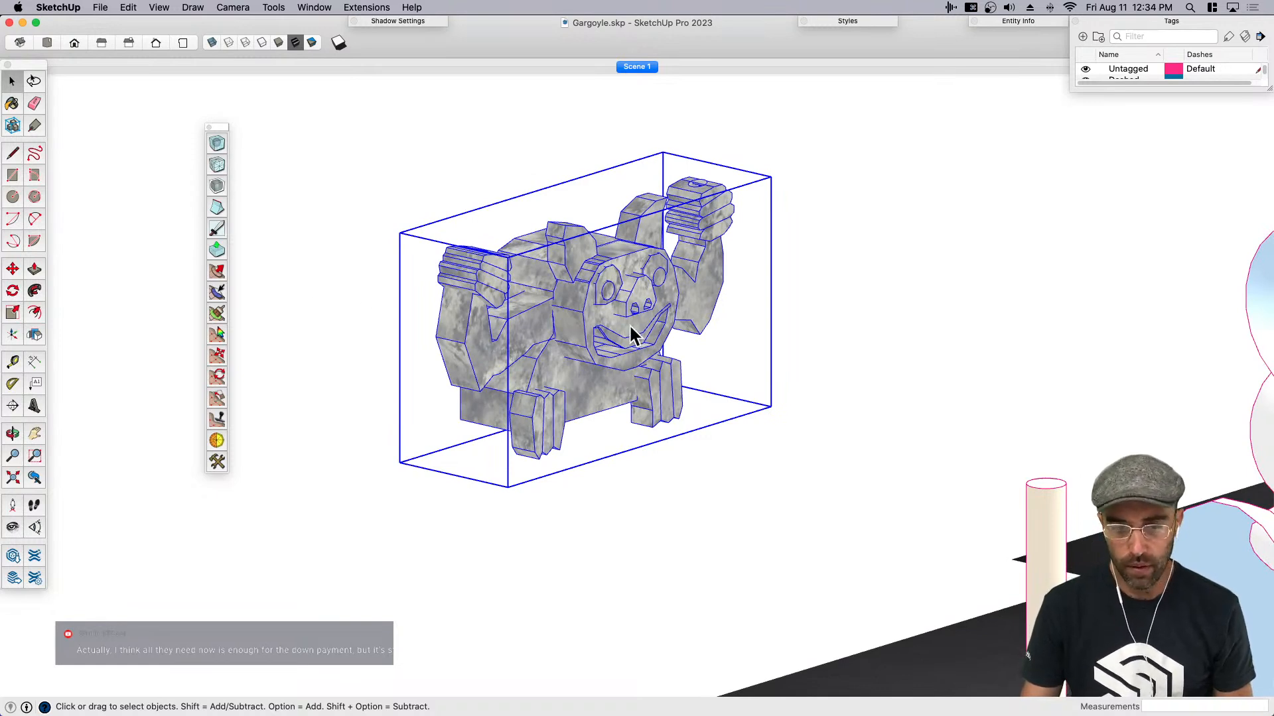
pyautogui.press('super+z')
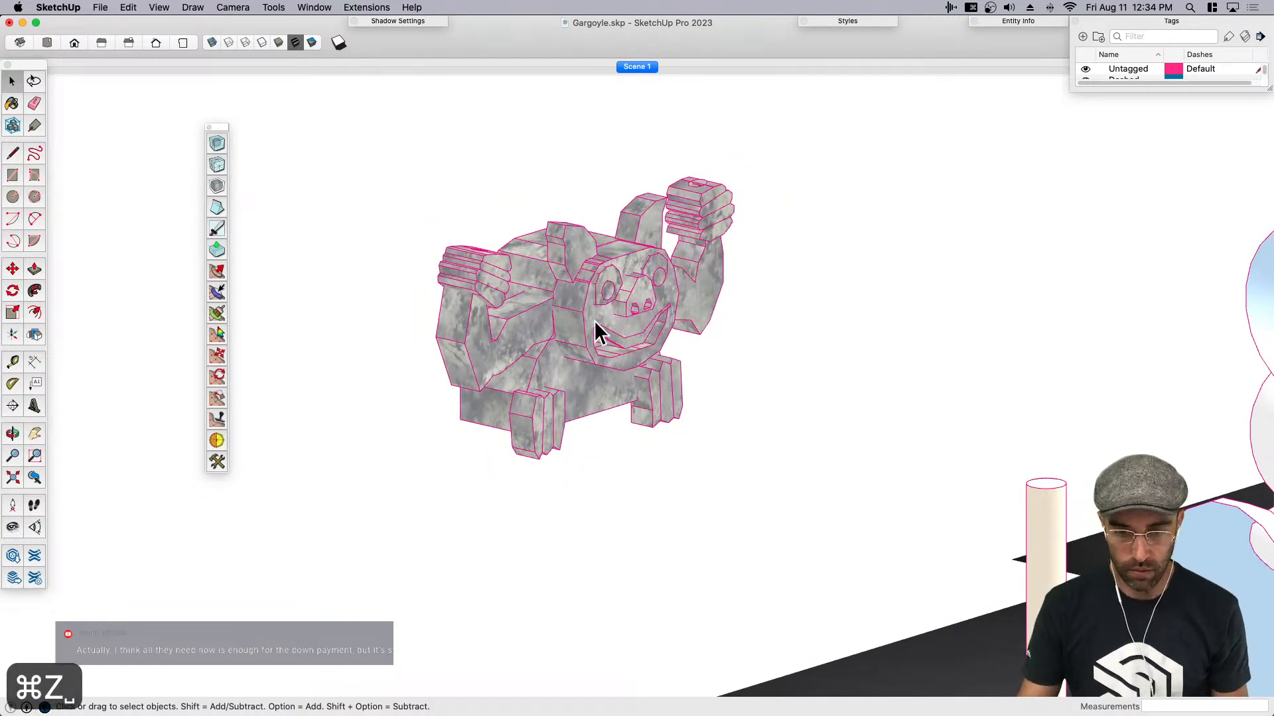
pyautogui.press('super+z')
# - Select all the connected geometry of one raised arm inside the grey stone gargoyle's group
pyautogui.keyDown('shift'); pyautogui.click(654, 225); pyautogui.keyUp('shift')
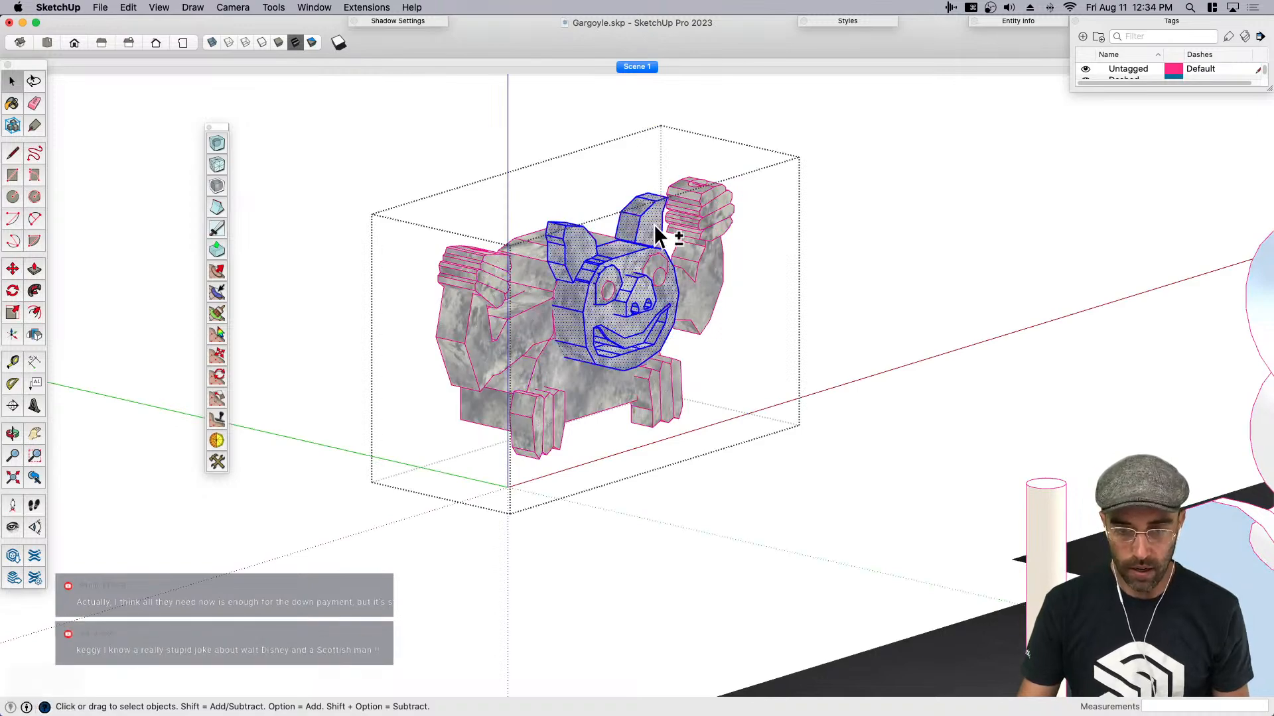
pyautogui.moveTo(575, 300); pyautogui.dragTo(509, 357, button='middle')
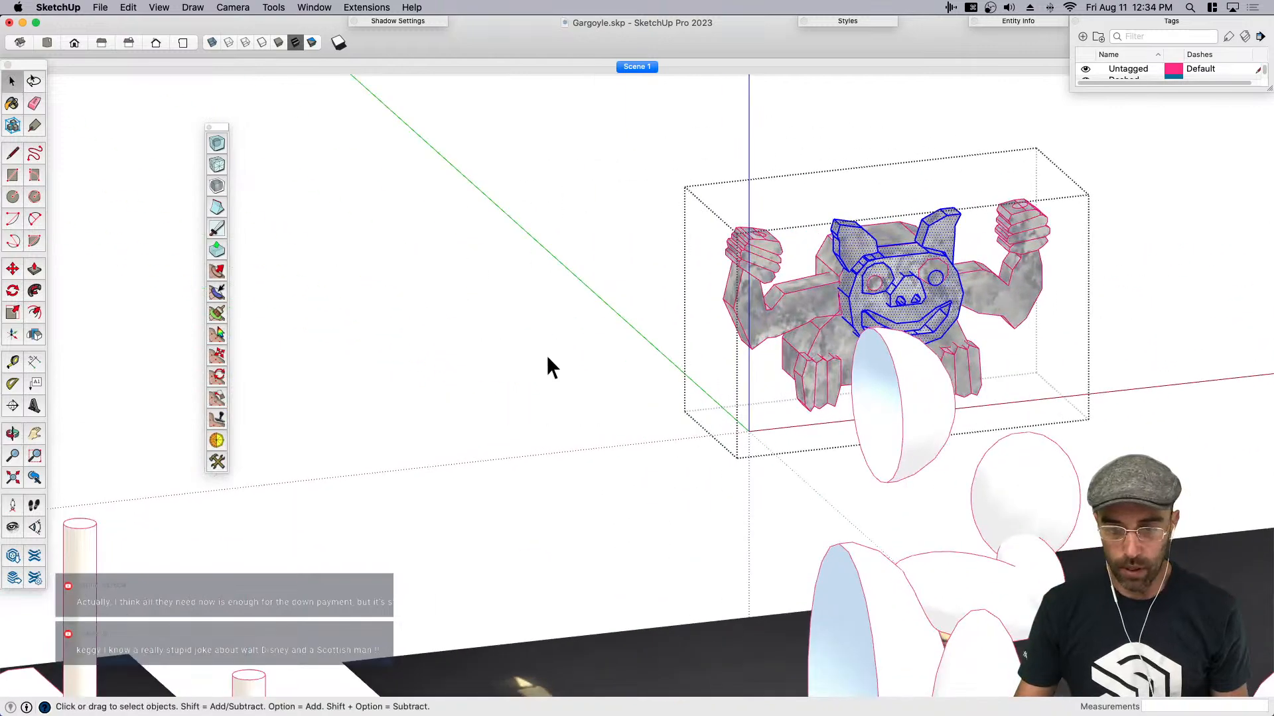
pyautogui.scroll(3, 763, 359)
pyautogui.moveTo(684, 189); pyautogui.dragTo(683, 188)
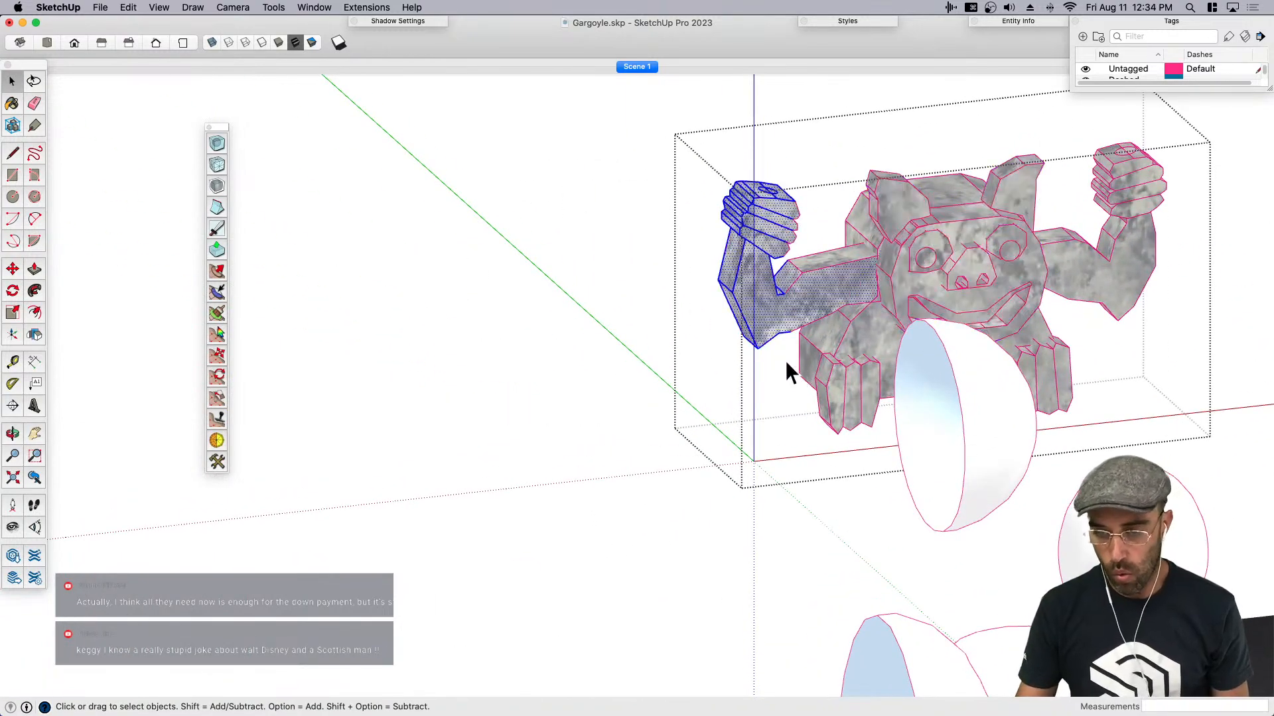
pyautogui.scroll(-3, 622, 264)
pyautogui.moveTo(622, 264); pyautogui.dragTo(772, 246, button='middle')
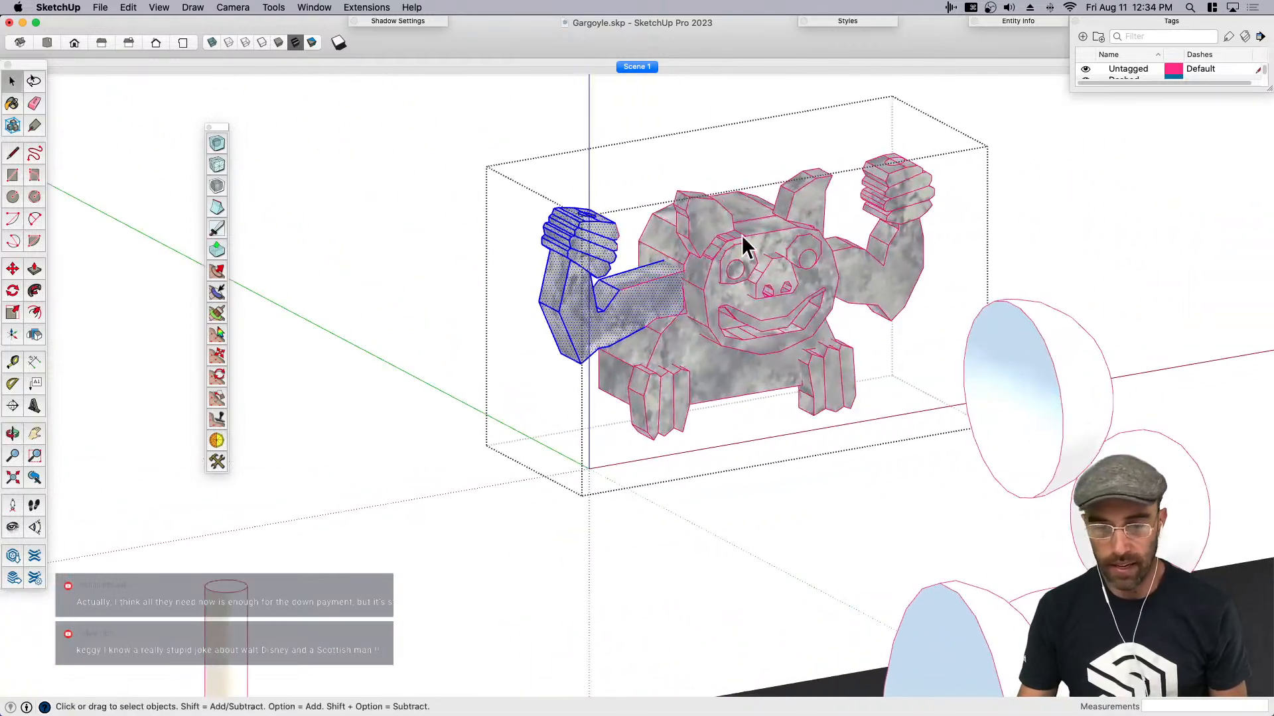
# - Try to subdivide and smooth the stone gargoyle's selected arm with 3 iterations
pyautogui.click(217, 142)
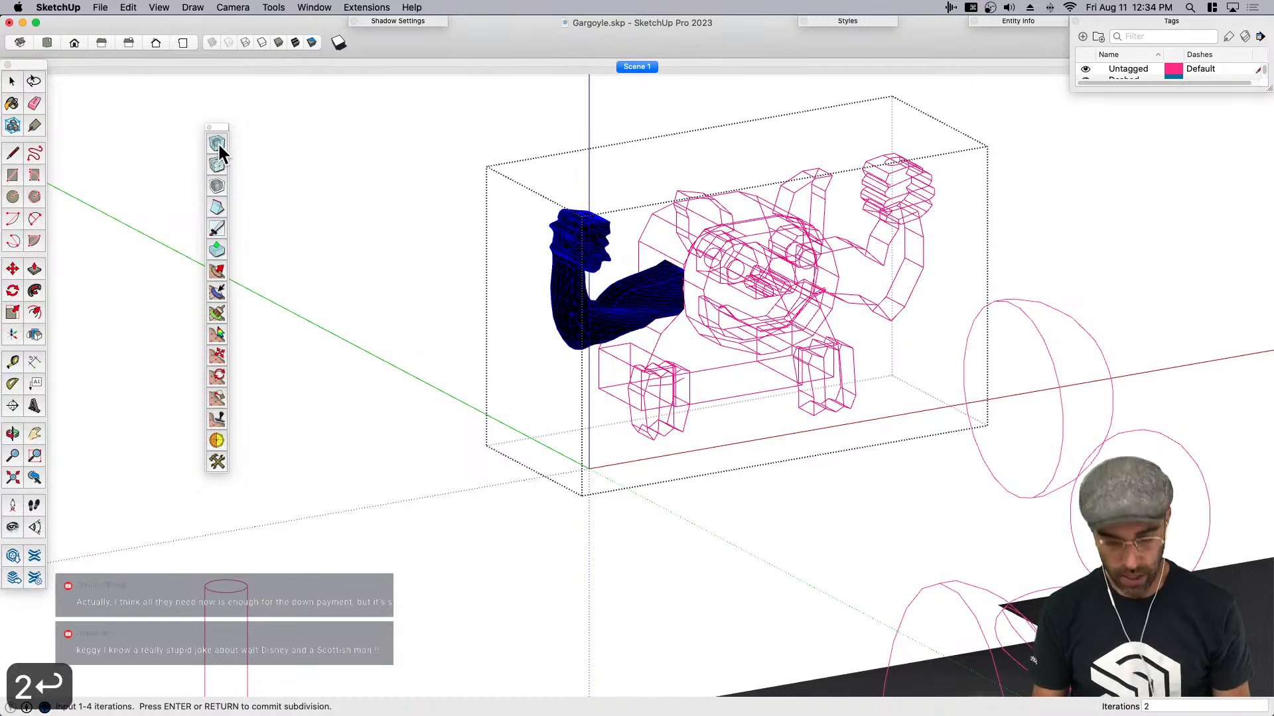
pyautogui.write('3')
pyautogui.press('Return')
pyautogui.press('Return')
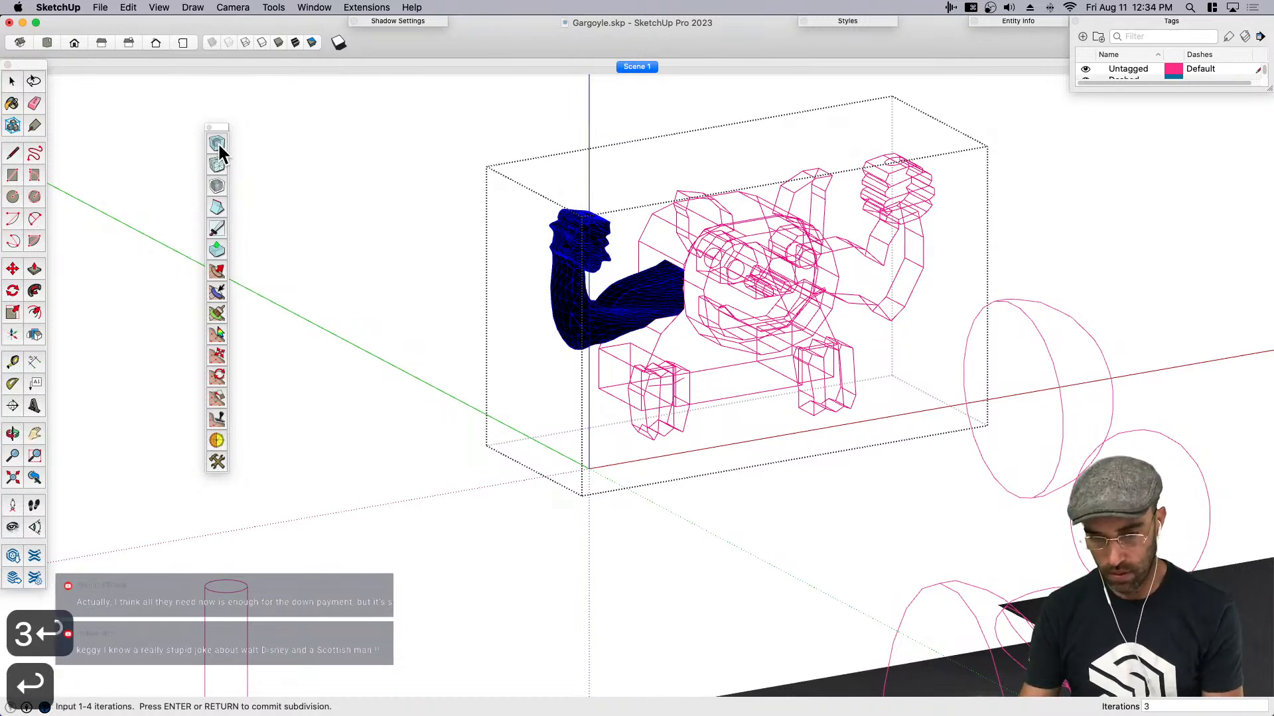
pyautogui.scroll(3, 636, 317)
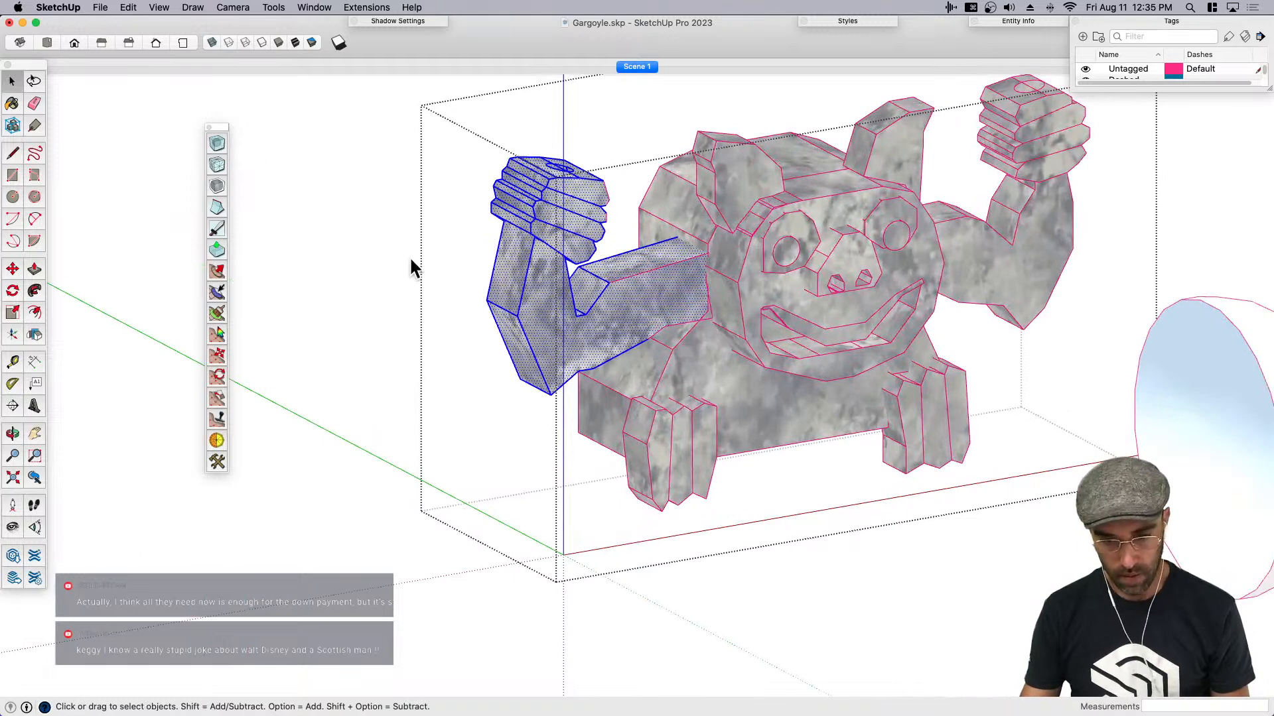
# - Subdivide and smooth the stone gargoyle's selected arm with 2 iterations and close the group
pyautogui.write('2')
pyautogui.press('Return')
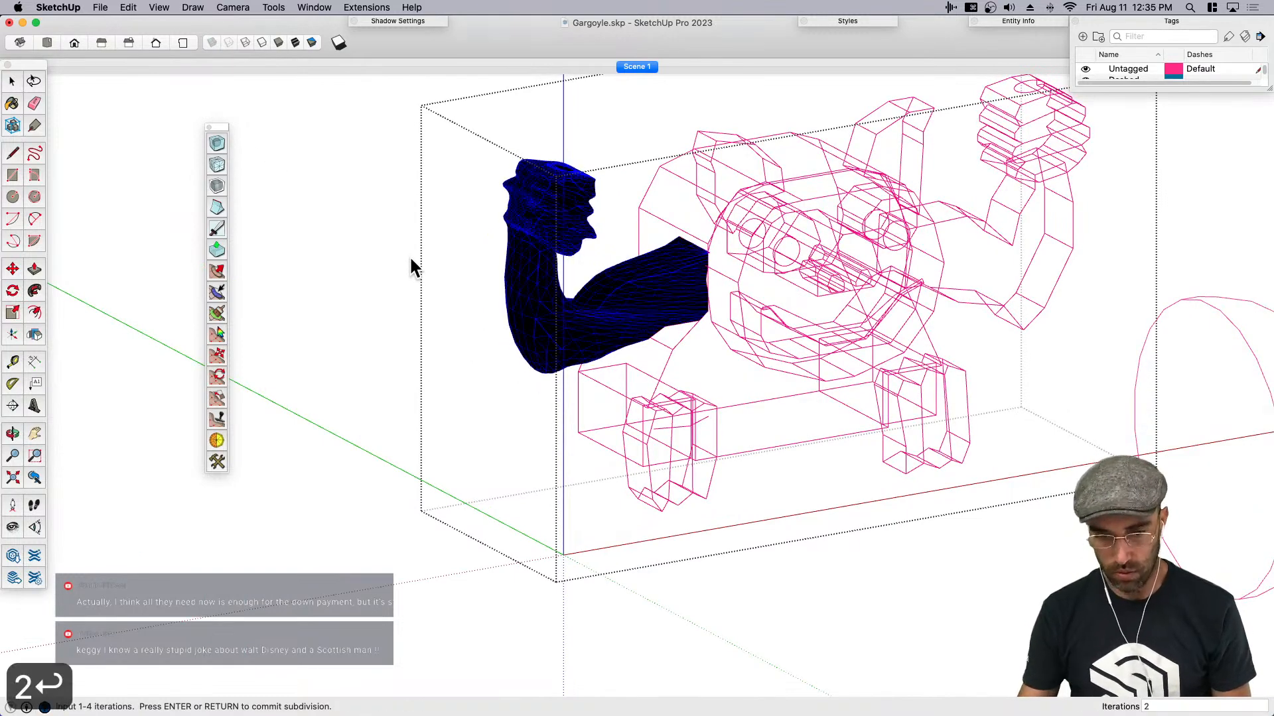
pyautogui.press('Return')
pyautogui.click(414, 367)
# - Display the hidden geometry and examine the smoothed arm's mesh against the blocky body
pyautogui.moveTo(507, 288); pyautogui.dragTo(548, 282, button='middle')
pyautogui.press('j')
pyautogui.moveTo(461, 317); pyautogui.dragTo(421, 314, button='middle')
pyautogui.press('space')
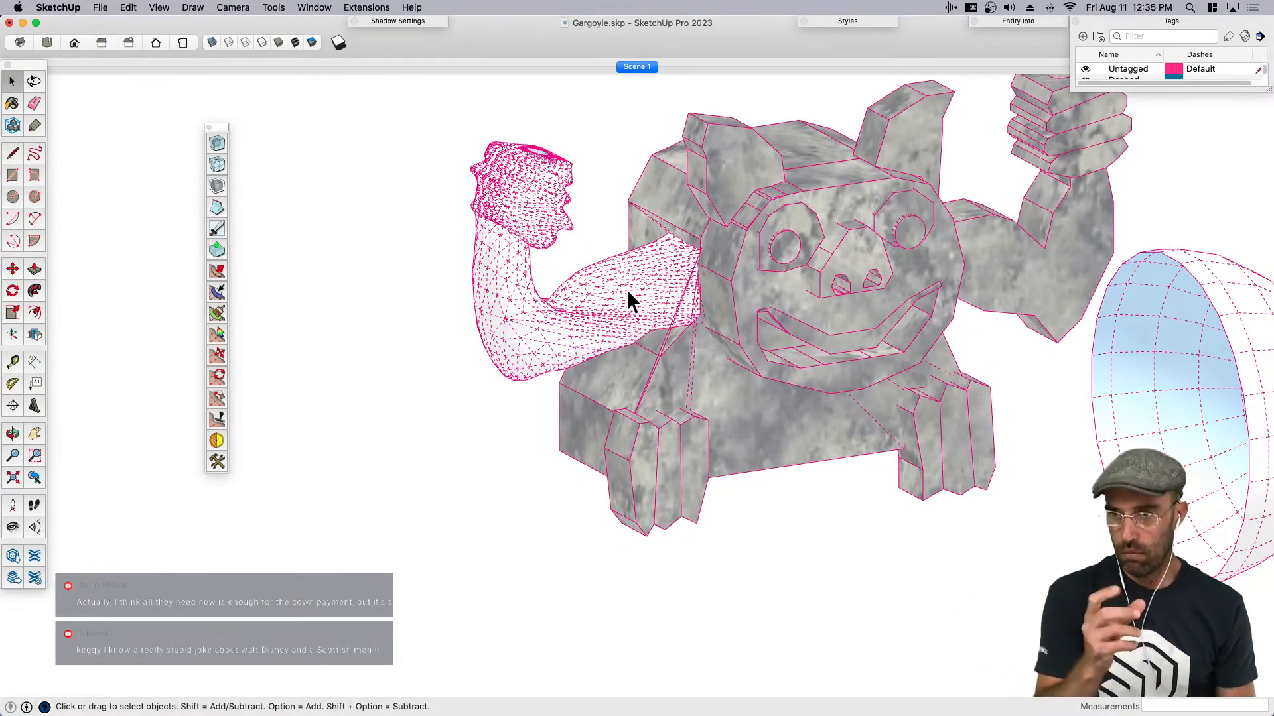
pyautogui.press('j')
pyautogui.press('j')
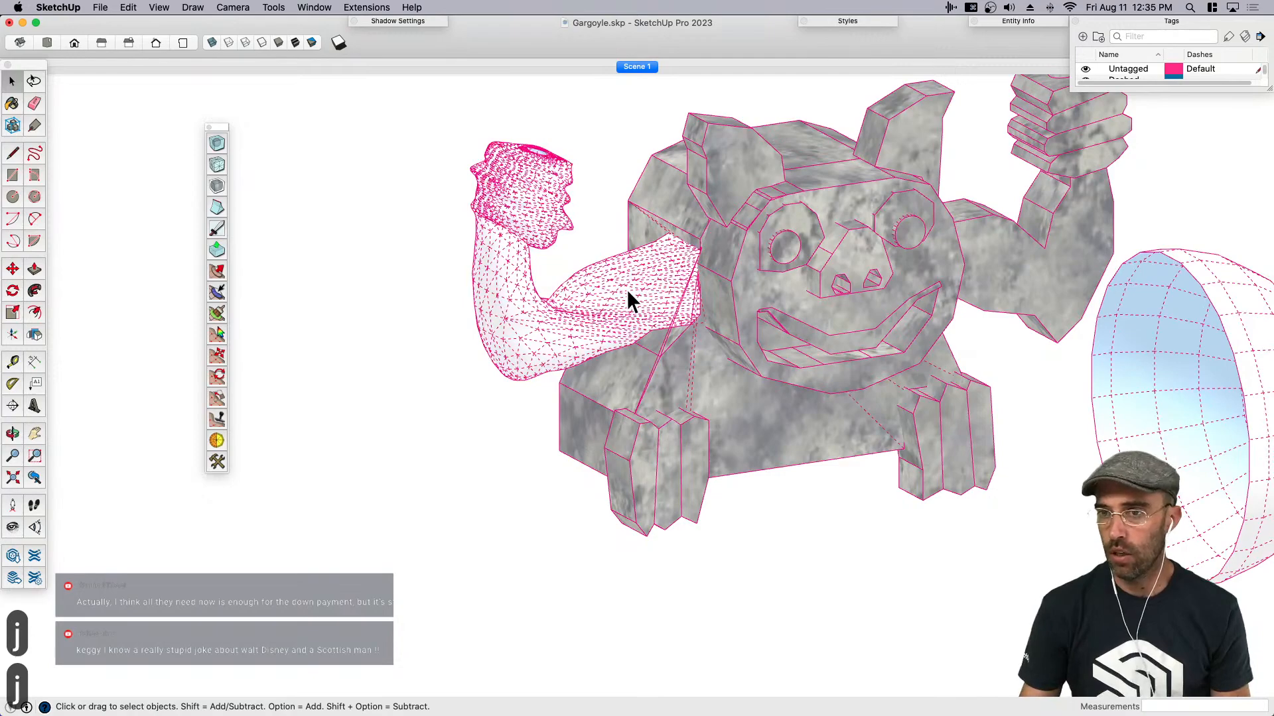
pyautogui.scroll(-3, 621, 293)
pyautogui.moveTo(585, 337); pyautogui.dragTo(574, 361, button='middle')
# - Turn off the hidden geometry display and survey the other gargoyle models in the scene
pyautogui.scroll(-5, 542, 369)
pyautogui.press('k')
pyautogui.scroll(-2, 703, 358)
pyautogui.press('j')
pyautogui.scroll(-2, 709, 352)
pyautogui.moveTo(708, 352); pyautogui.dragTo(833, 285, button='middle')
pyautogui.scroll(-4, 690, 320)
pyautogui.press('k')
pyautogui.scroll(2, 447, 430)
# - Select the brown 3D gargoyle with two raised candles and examine its body from several sides
pyautogui.press('space')
pyautogui.click(375, 390)
pyautogui.scroll(-4, 578, 366)
pyautogui.scroll(2, 557, 501)
pyautogui.scroll(-2, 740, 375)
pyautogui.scroll(2, 730, 388)
pyautogui.click(783, 342)
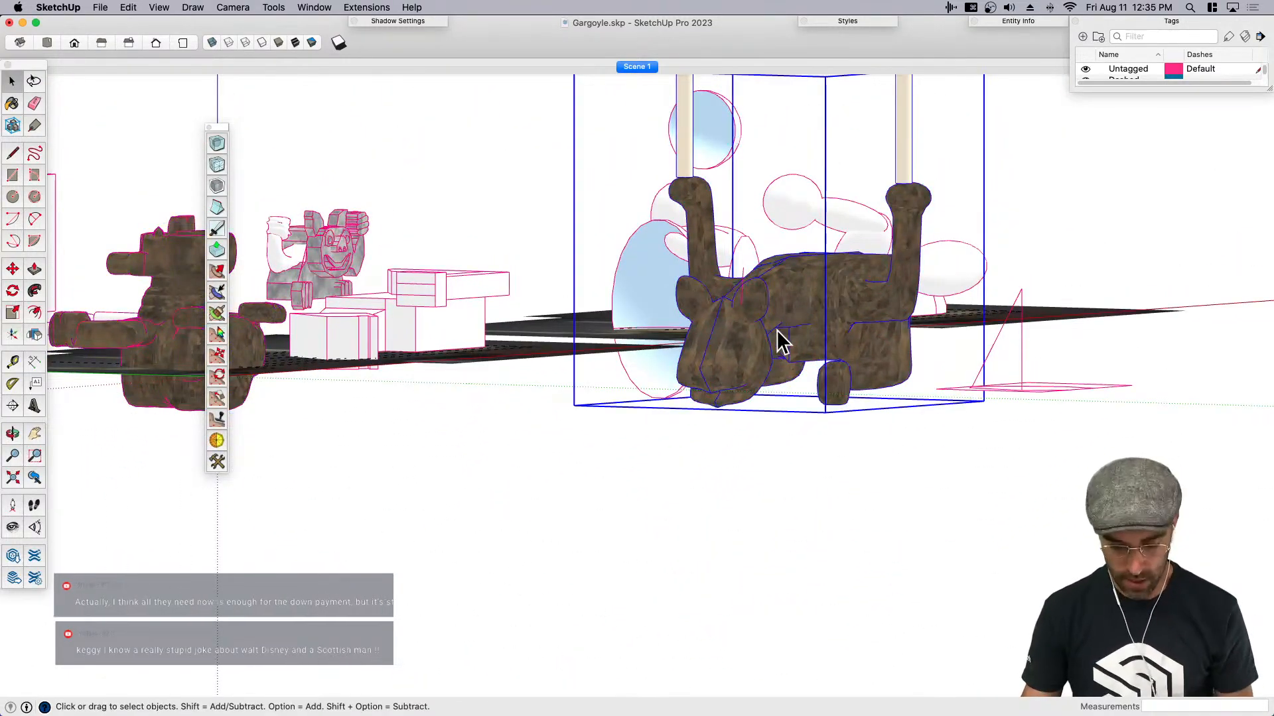
pyautogui.press('h')
pyautogui.moveTo(799, 360); pyautogui.dragTo(820, 396)
pyautogui.moveTo(849, 402); pyautogui.dragTo(816, 388, button='middle')
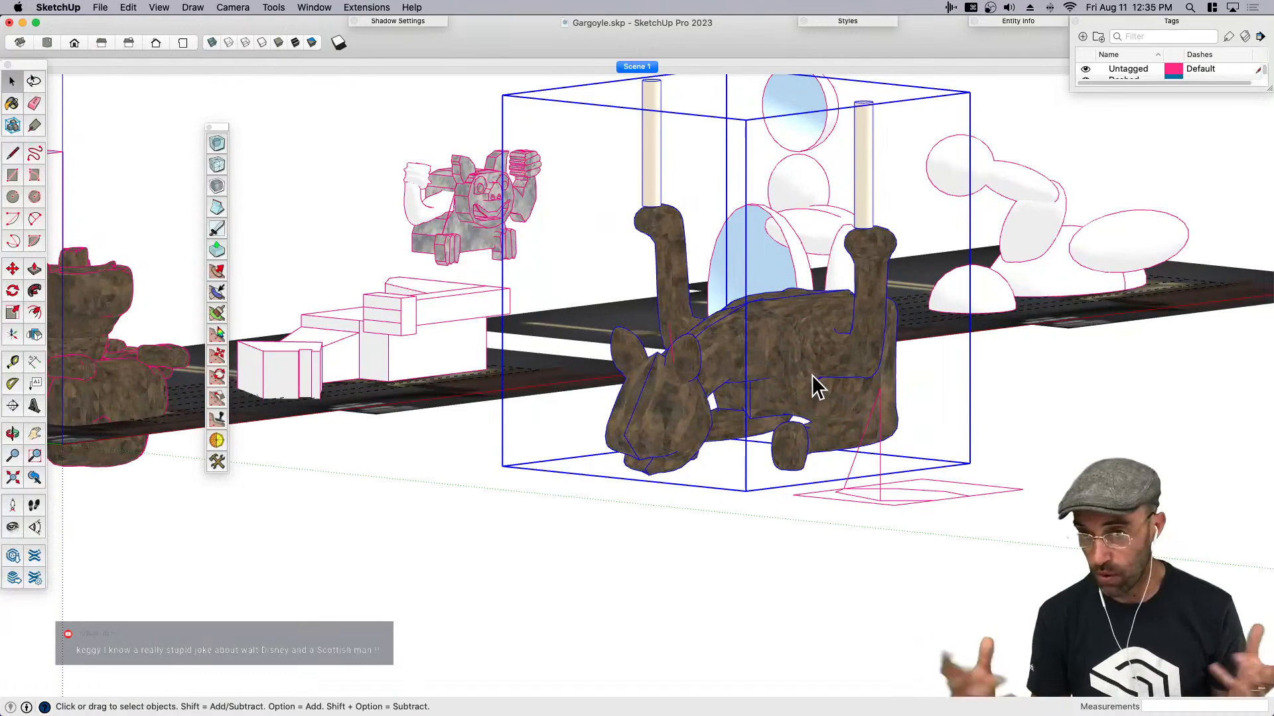
pyautogui.scroll(-5, 813, 377)
pyautogui.moveTo(811, 379); pyautogui.dragTo(776, 474, button='middle')
# - Remove the materials from the brown gargoyle in front of the front-view reference photo with Material Tools and save the file
pyautogui.press('space')
pyautogui.click(354, 407)
pyautogui.scroll(-3, 737, 406)
pyautogui.moveTo(738, 406); pyautogui.dragTo(415, 590, button='middle')
pyautogui.scroll(1, 399, 314)
pyautogui.press('h')
pyautogui.moveTo(400, 317); pyautogui.dragTo(763, 547)
pyautogui.scroll(5, 834, 540)
pyautogui.moveTo(734, 478); pyautogui.dragTo(773, 539, button='middle')
pyautogui.scroll(2, 770, 538)
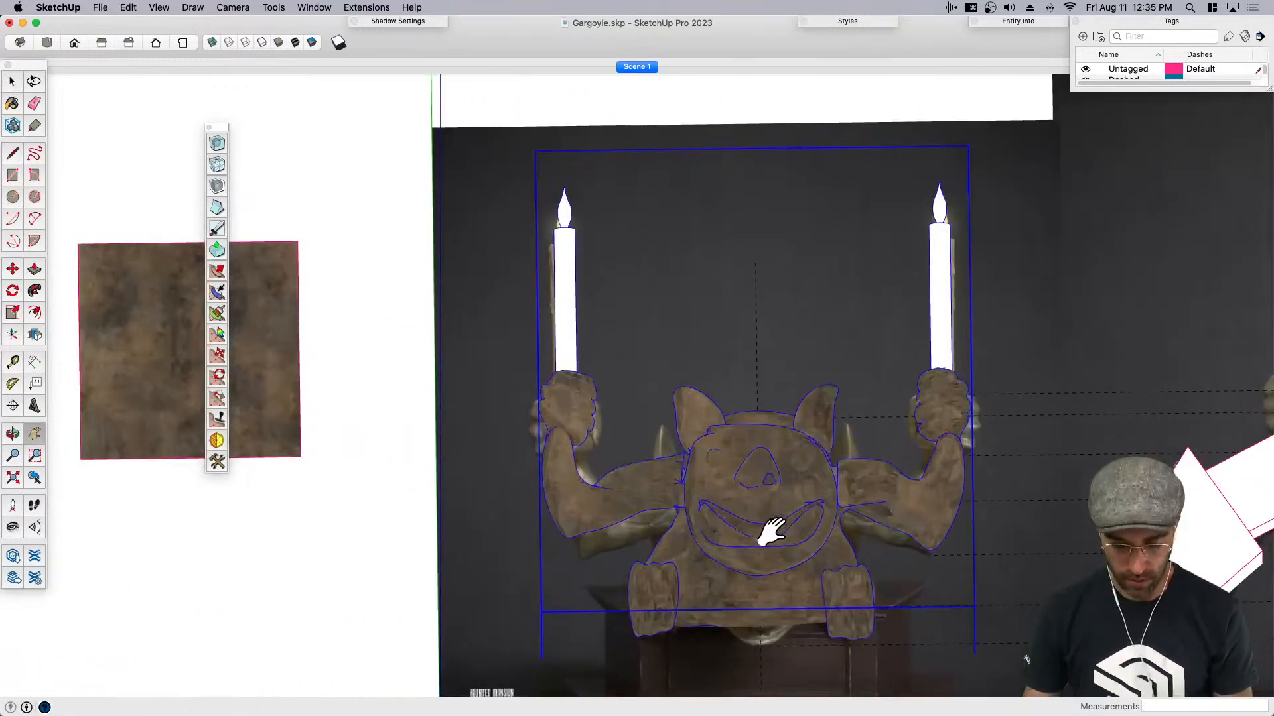
pyautogui.press('h')
pyautogui.moveTo(771, 531); pyautogui.dragTo(802, 443)
pyautogui.press('space')
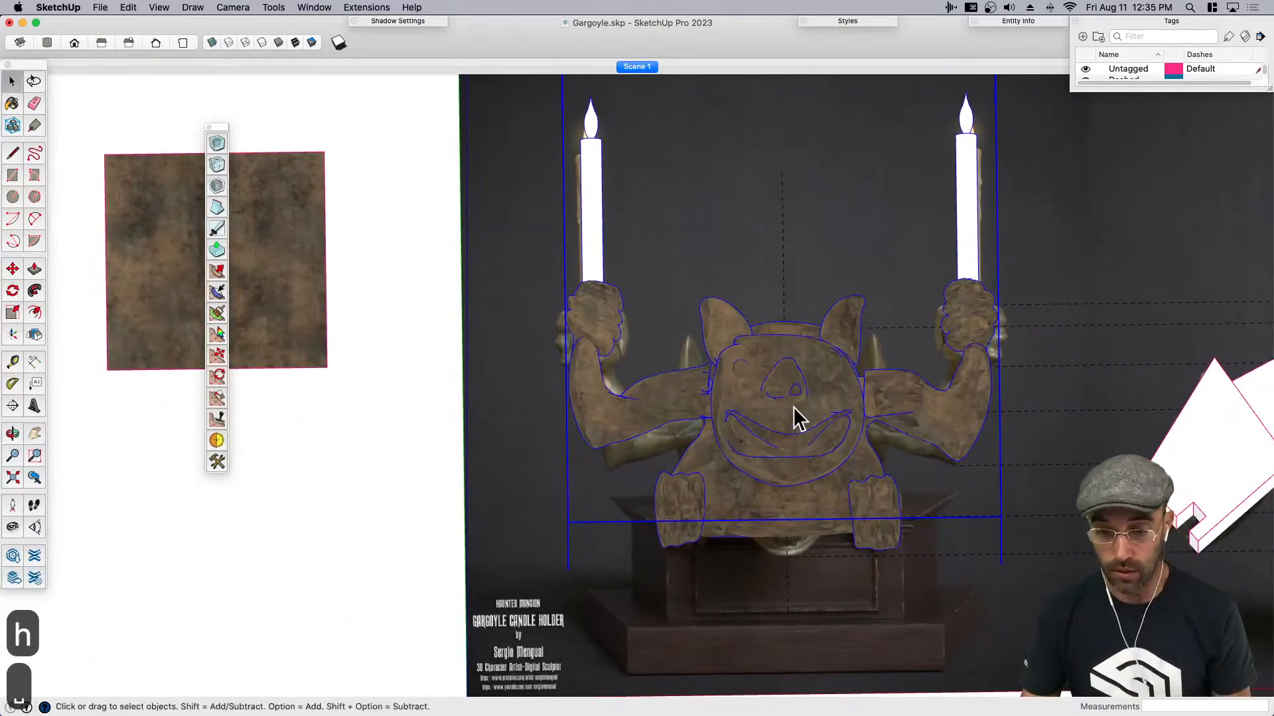
pyautogui.click(383, 9)
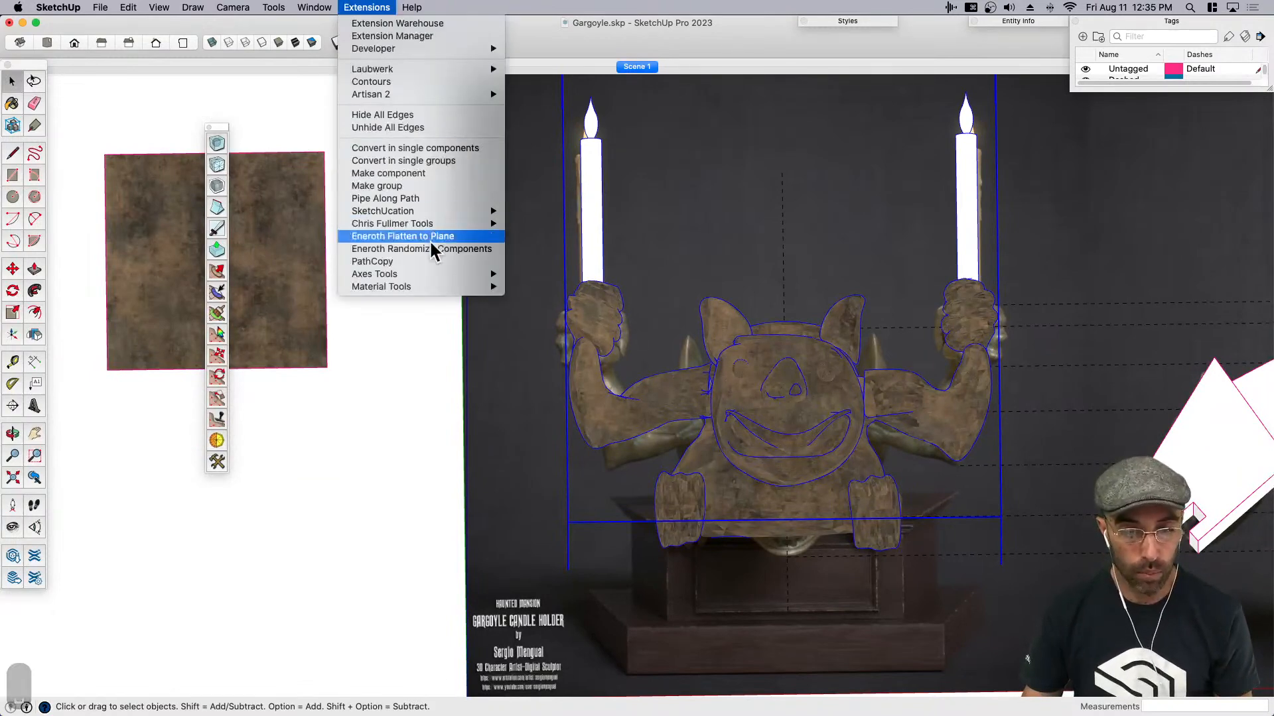
pyautogui.moveTo(432, 287)
pyautogui.click(567, 320)
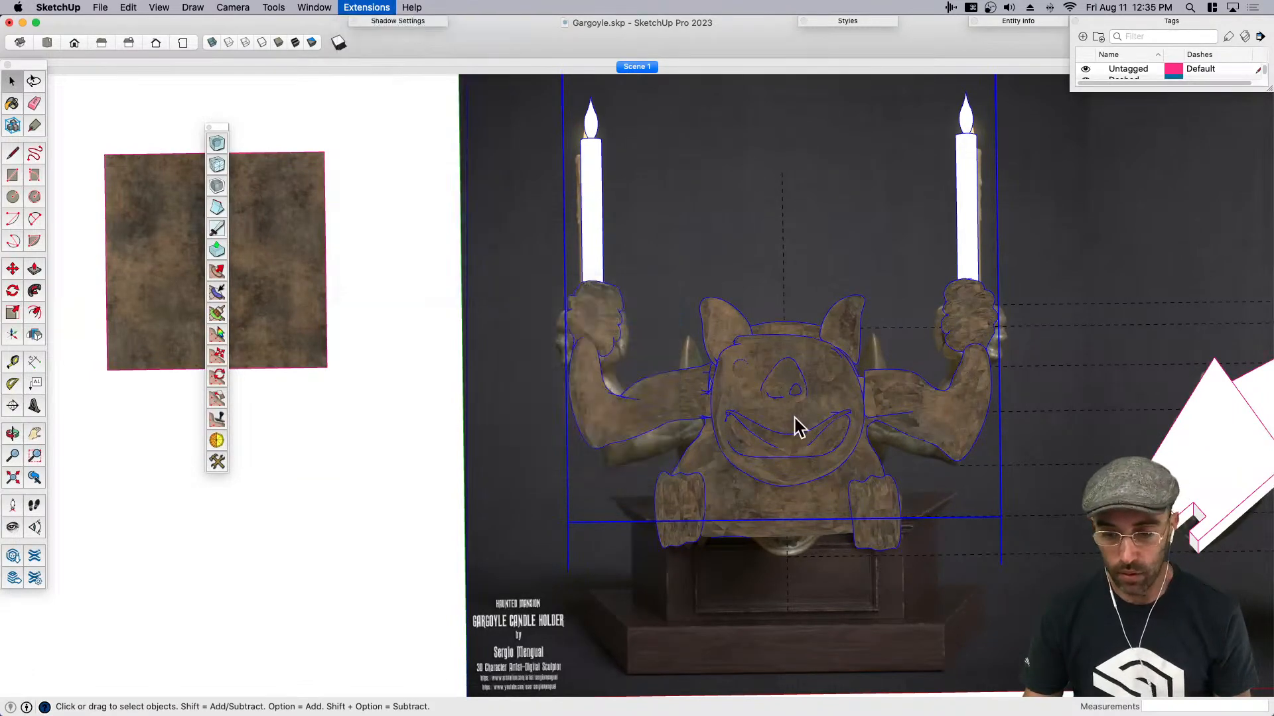
pyautogui.scroll(-2, 791, 409)
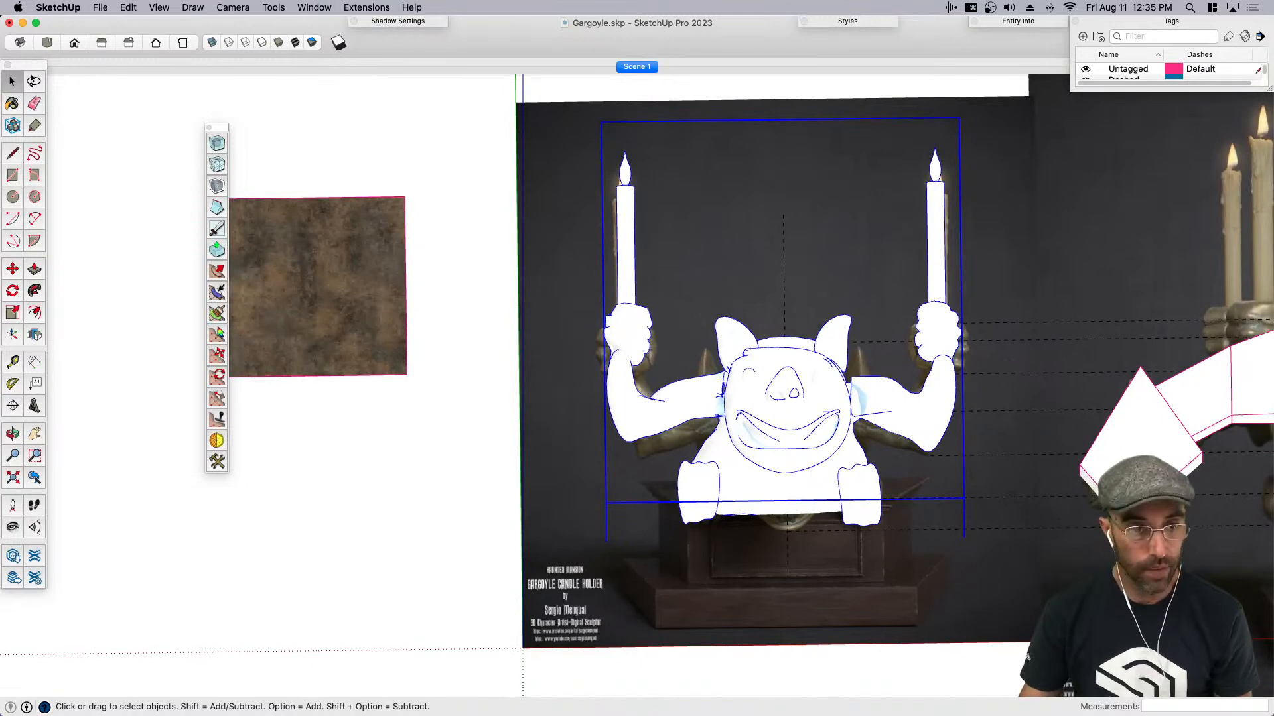
pyautogui.press('super+s')
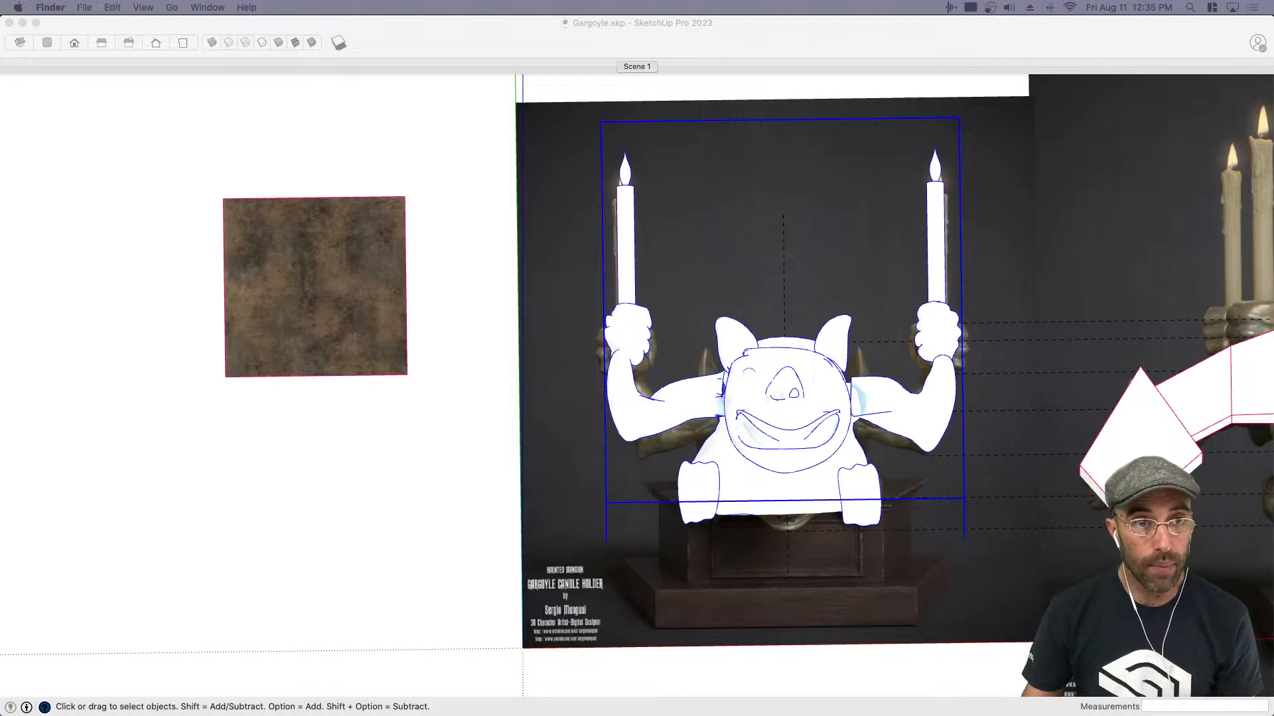
# - Place the green patina texture image beside the brown swatch, scale it up about 11.16 times and explode it
pyautogui.moveTo(286, 480); pyautogui.dragTo(278, 489)
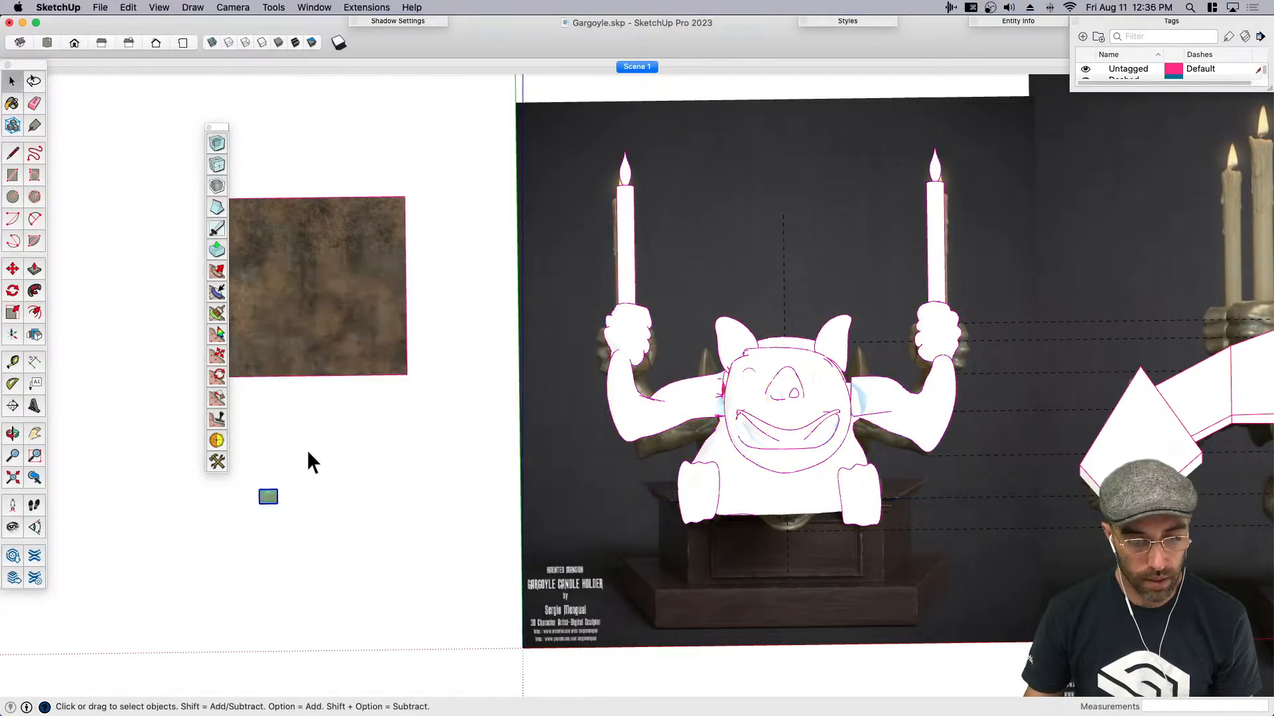
pyautogui.press('s')
pyautogui.click(277, 490)
pyautogui.click(457, 343)
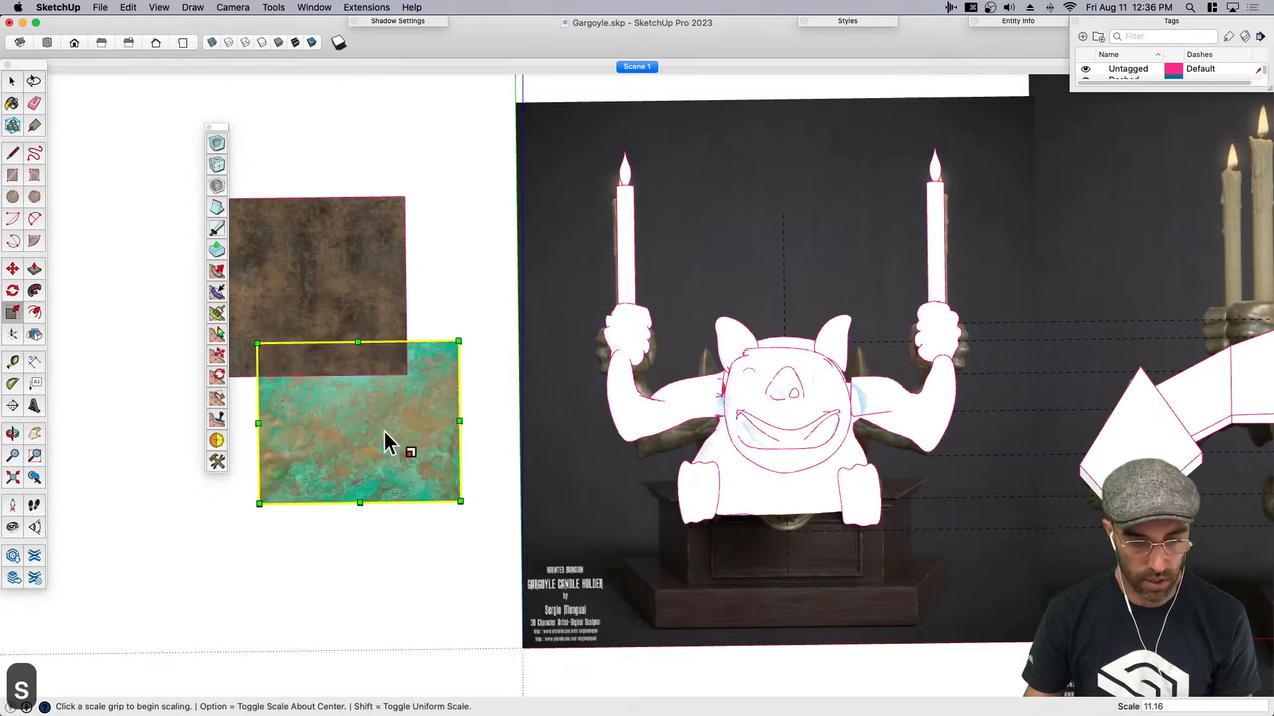
pyautogui.rightClick(367, 439)
pyautogui.click(396, 535)
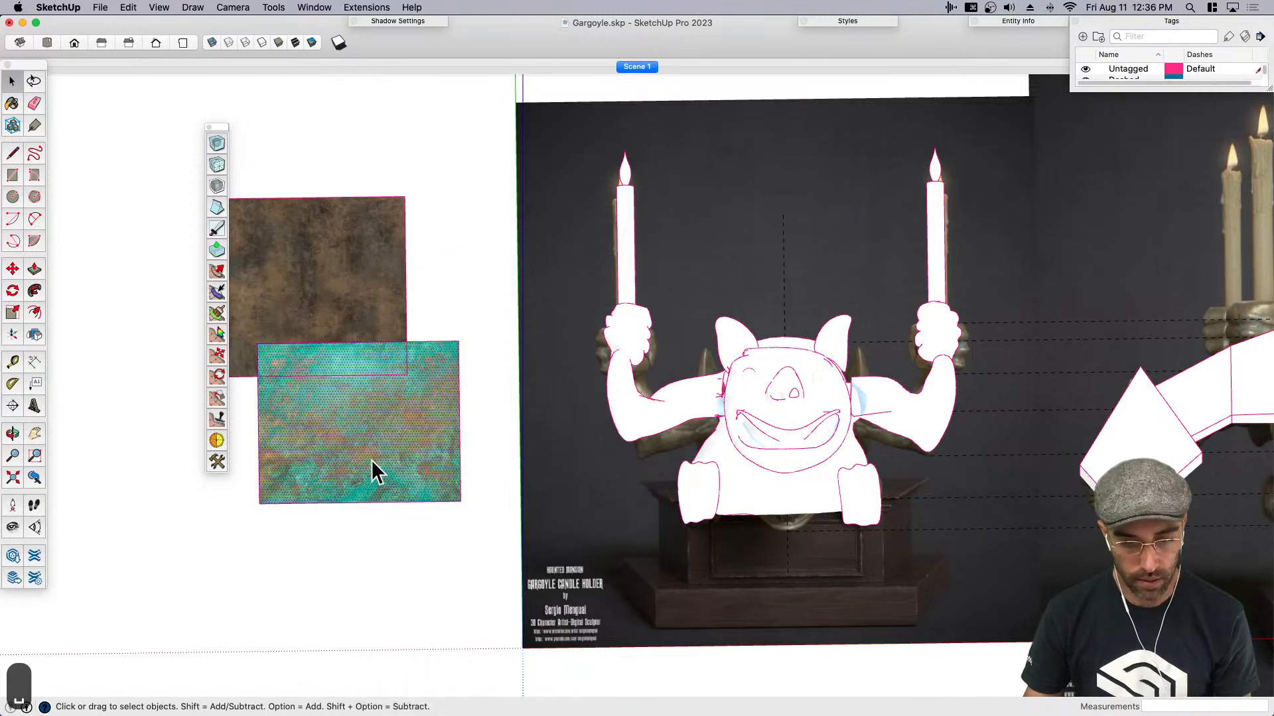
# - Sample the green patina texture from the new swatch and paint the whole gargoyle with it
pyautogui.press('b')
pyautogui.keyDown('super'); pyautogui.click(388, 434); pyautogui.keyUp('super')
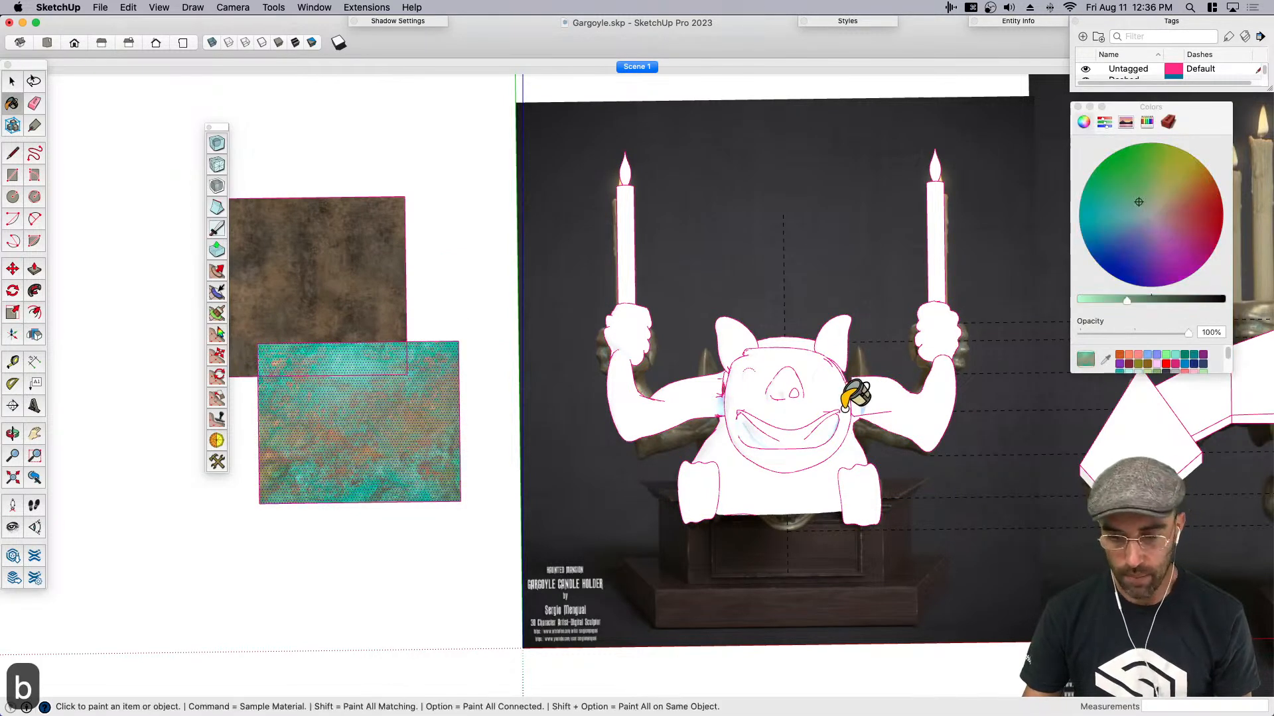
pyautogui.click(801, 395)
# - Open the gargoyle's candle group and recolour the candles white and their flames light orange-yellow
pyautogui.press('space')
pyautogui.click(627, 272)
pyautogui.doubleClick(627, 270)
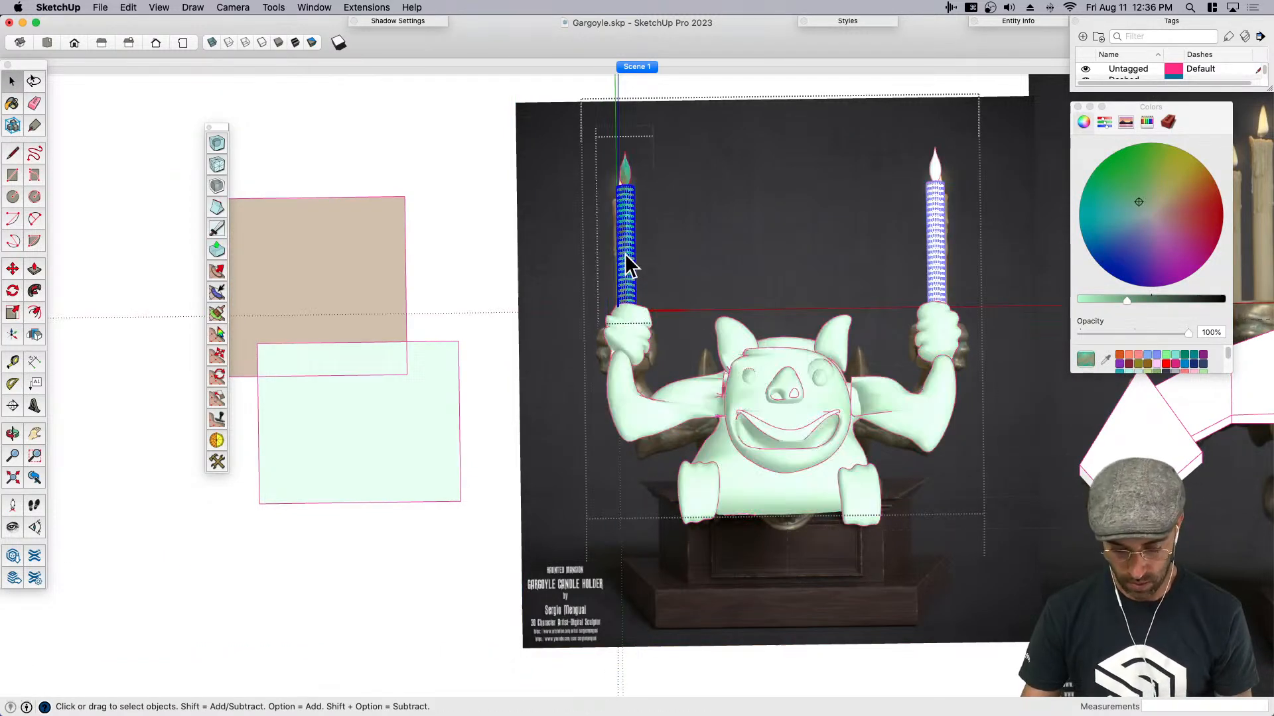
pyautogui.press('b')
pyautogui.moveTo(1126, 299); pyautogui.dragTo(1086, 299)
pyautogui.click(1152, 201)
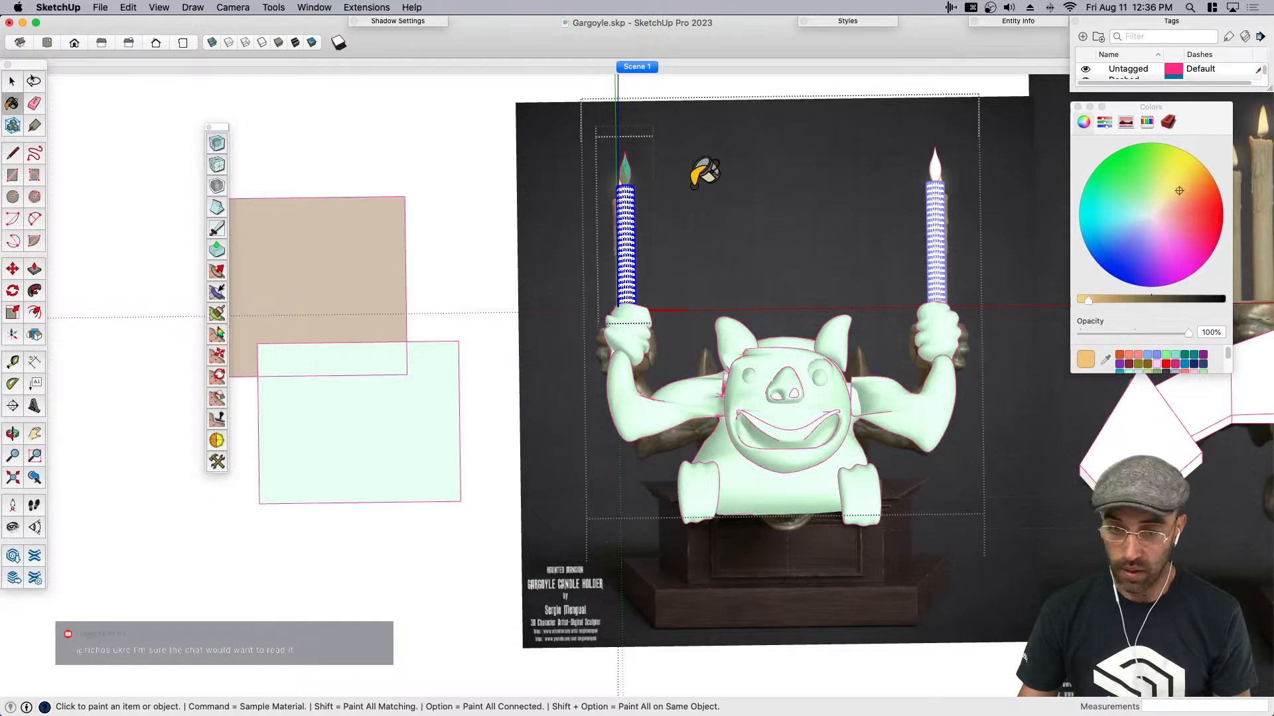
pyautogui.press('space')
pyautogui.click(937, 189)
pyautogui.click(421, 226)
# - Copy the finished patina gargoyle and switch to the StretchingRoom.skp model
pyautogui.scroll(-2, 422, 226)
pyautogui.moveTo(710, 390)
pyautogui.mouseDown(button='middle')
pyautogui.moveTo(709, 403)
pyautogui.moveTo(540, 432)
pyautogui.moveTo(720, 335)
pyautogui.mouseUp(button='middle')
pyautogui.press('super+c')
pyautogui.hotkey('ctrl', 'Up')
pyautogui.click(532, 292)
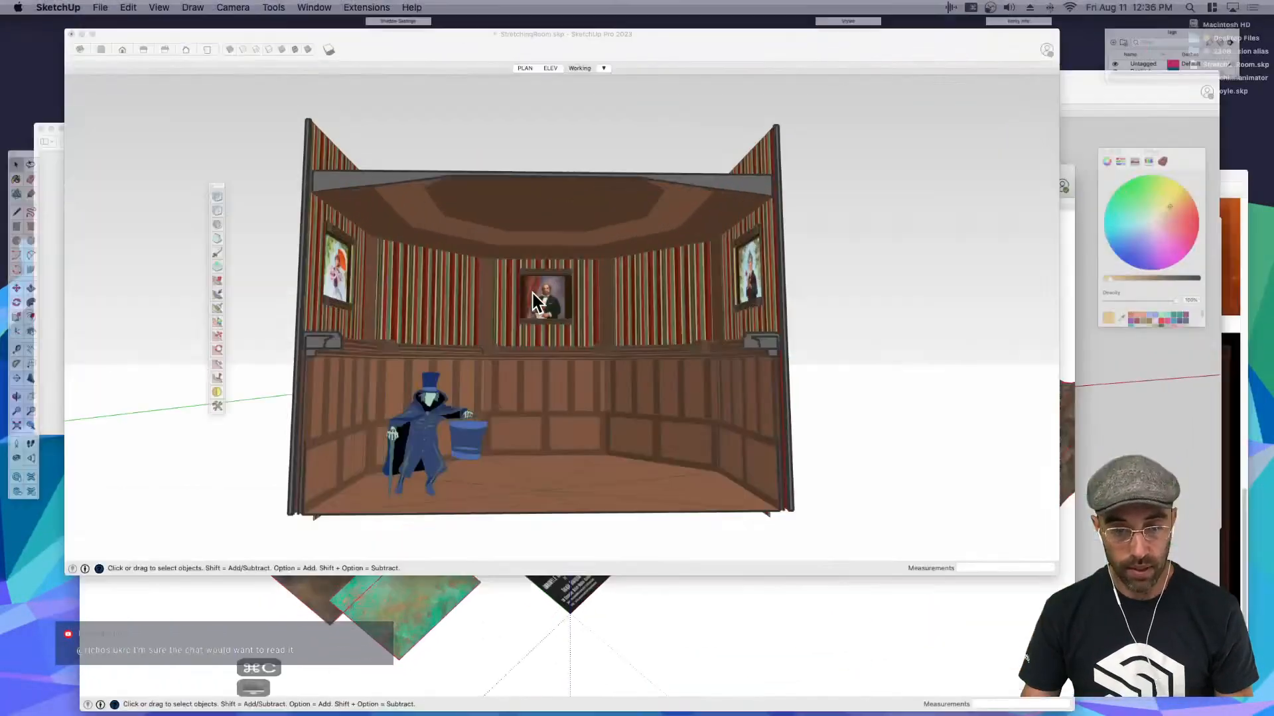
# - Hide the room's ceiling and paste the copied gargoyle onto the floor next to the caped figure
pyautogui.moveTo(550, 371); pyautogui.dragTo(615, 280, button='middle')
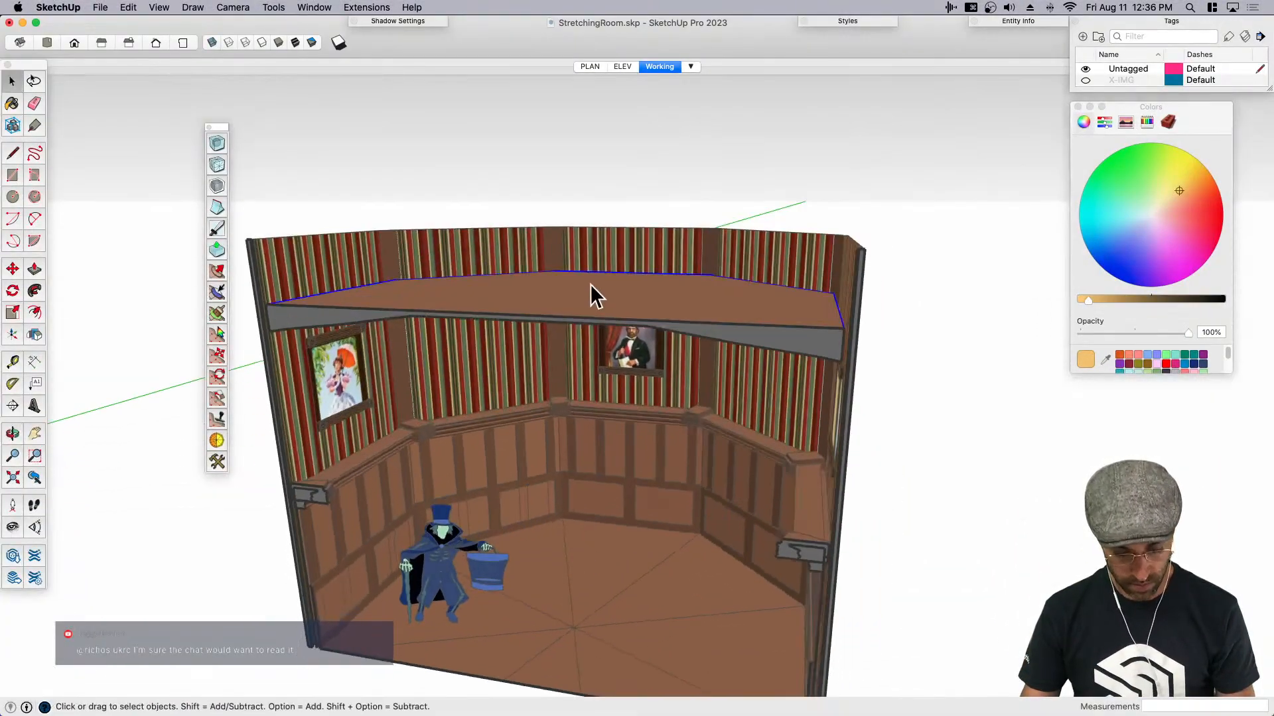
pyautogui.press('super+e')
pyautogui.press('super+v')
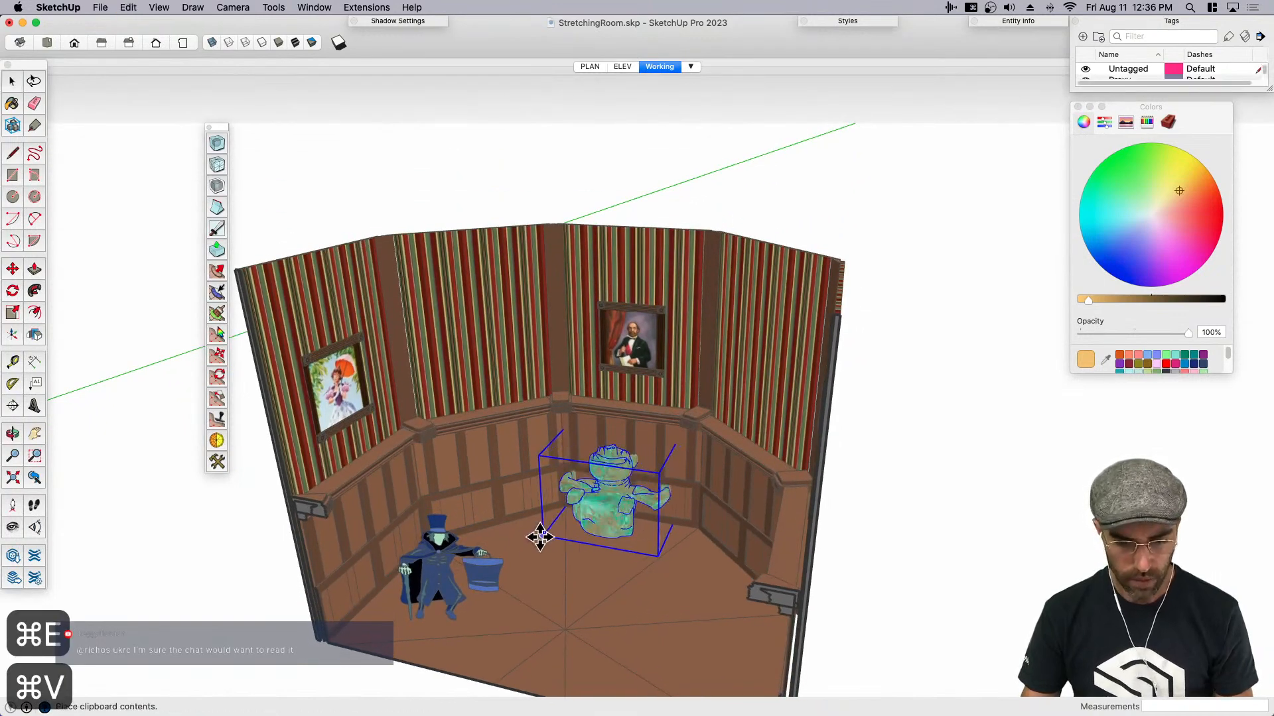
pyautogui.click(513, 553)
# - Try to rotate the pasted gargoyle 90 degrees about the vertical axis, and undo the rotation
pyautogui.press('q')
pyautogui.click(592, 536)
pyautogui.click(587, 526)
pyautogui.write('90')
pyautogui.press('Return')
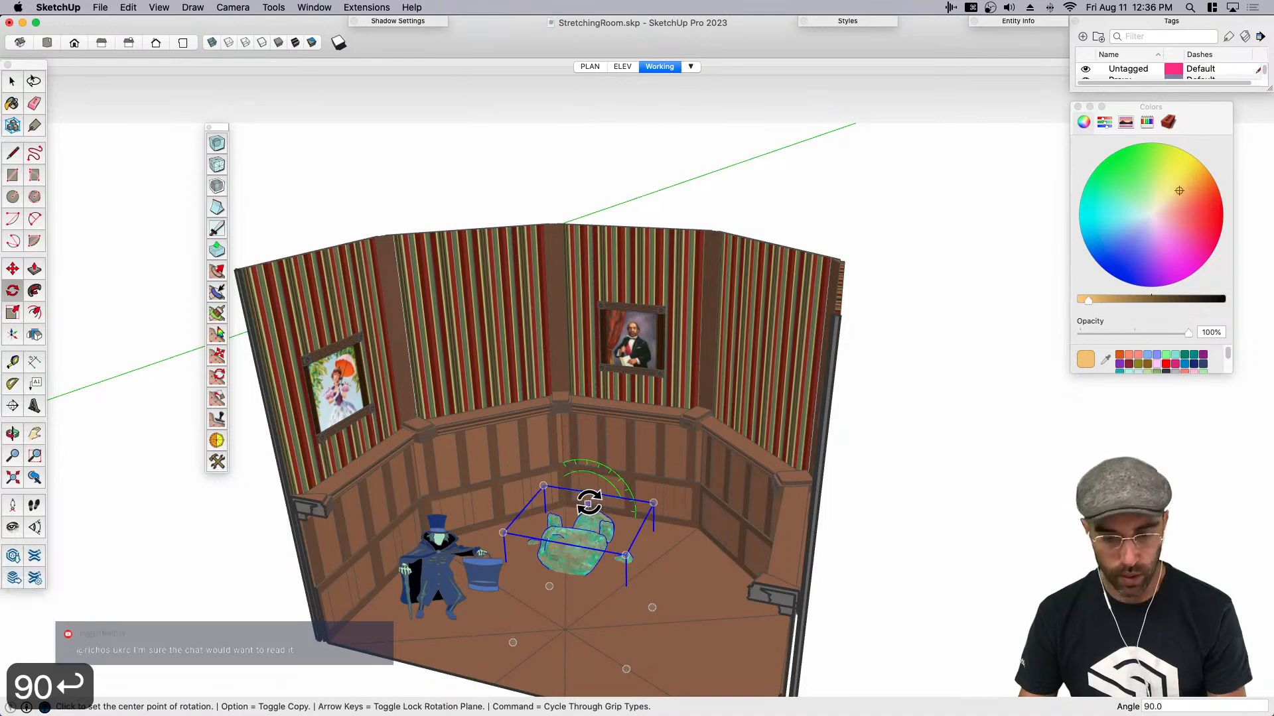
pyautogui.moveTo(616, 559); pyautogui.dragTo(523, 563, button='middle')
pyautogui.press('super+z')
# - Rotate the gargoyle 90 degrees about the red axis so its candles point upward
pyautogui.scroll(5, 531, 559)
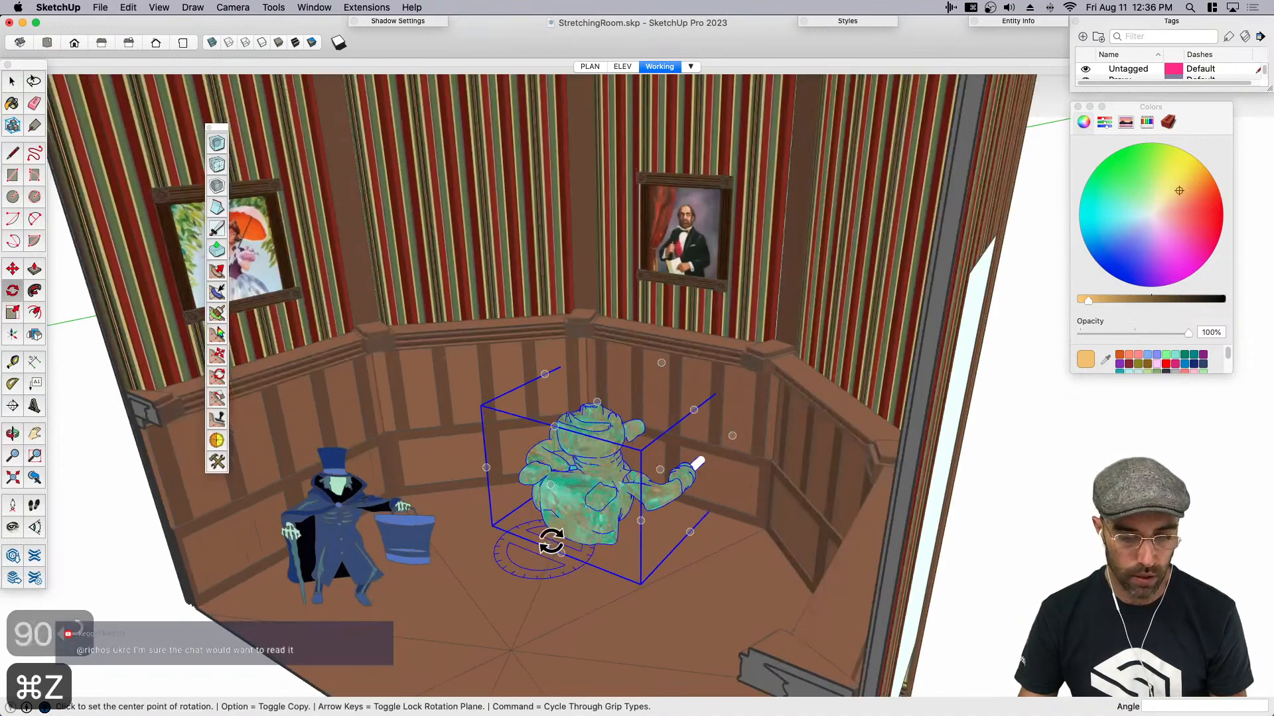
pyautogui.moveTo(642, 561); pyautogui.dragTo(603, 564, button='middle')
pyautogui.scroll(2, 603, 564)
pyautogui.press('q')
pyautogui.press('Right')
pyautogui.click(594, 511)
pyautogui.click(601, 502)
pyautogui.write('90')
pyautogui.press('Return')
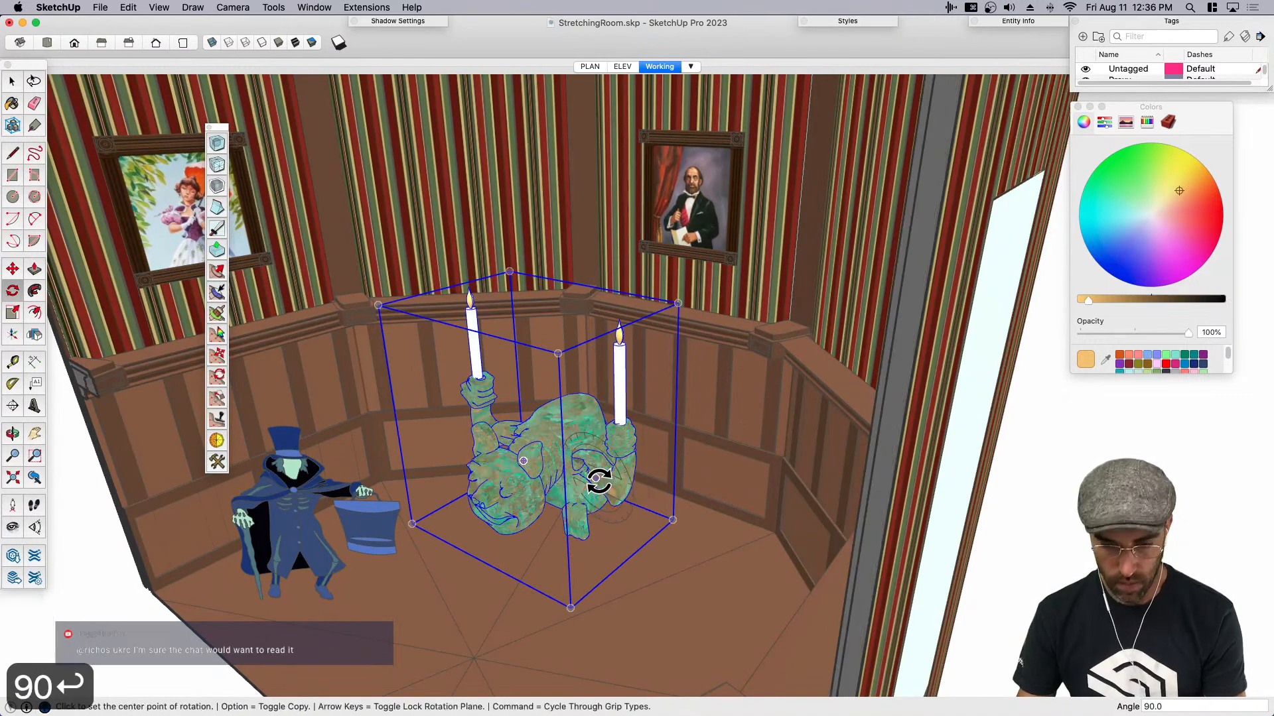
pyautogui.press('space')
pyautogui.press('m')
pyautogui.click(593, 505)
pyautogui.scroll(6, 587, 291)
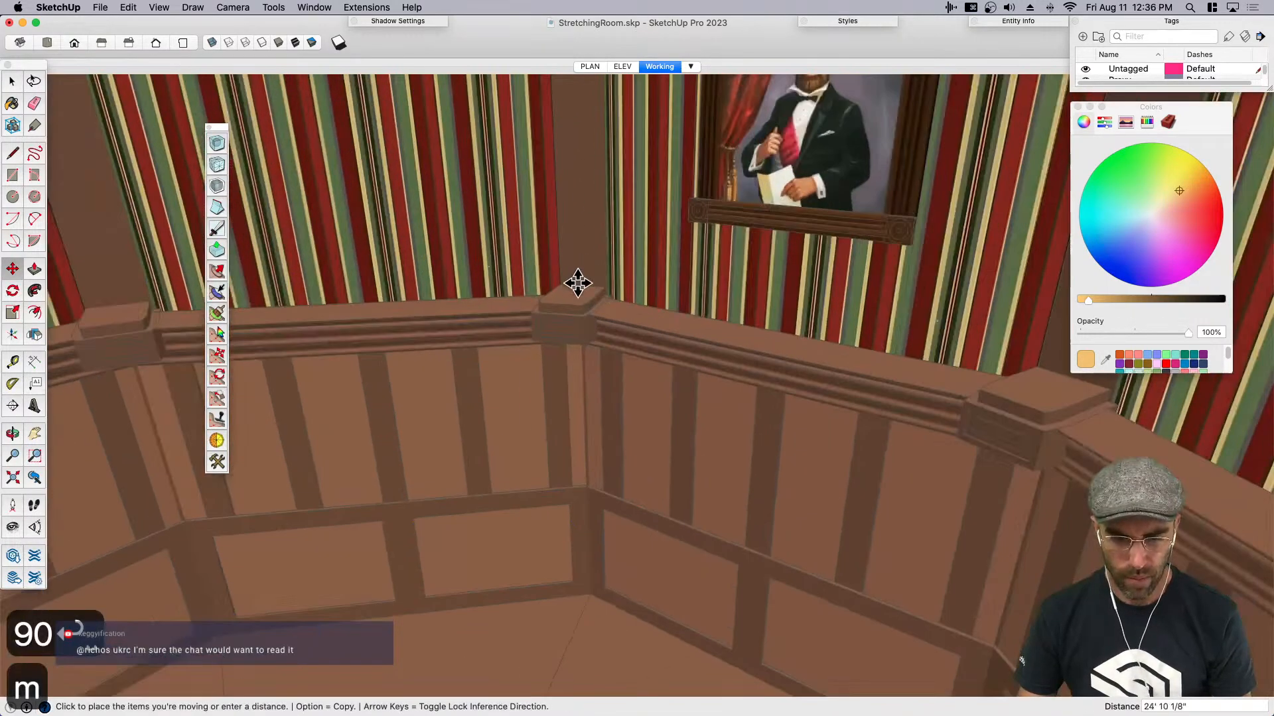
pyautogui.press('Escape')
pyautogui.scroll(-6, 594, 299)
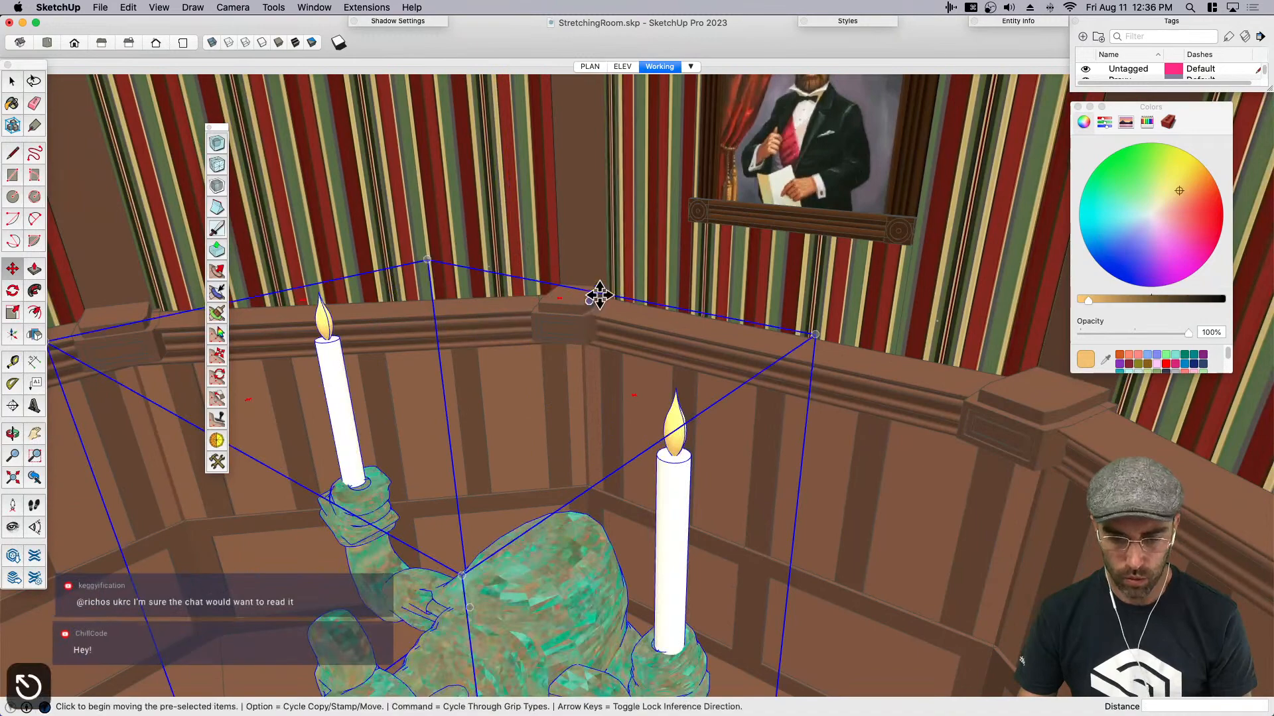
# - Rotate the gargoyle 22.5 degrees on the floor to align it with the room's corner
pyautogui.scroll(3, 611, 526)
pyautogui.press('q')
pyautogui.click(509, 591)
pyautogui.click(531, 538)
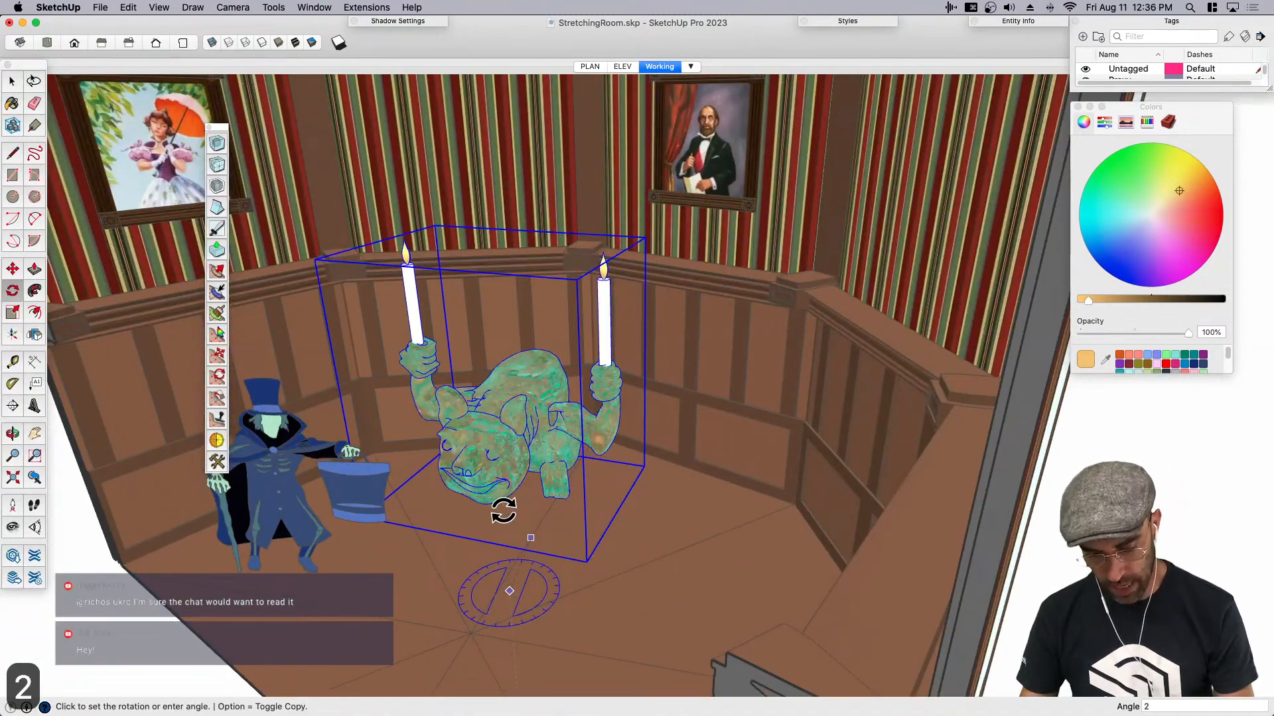
pyautogui.write('22.5')
pyautogui.press('Return')
pyautogui.moveTo(504, 512); pyautogui.dragTo(608, 540, button='middle')
pyautogui.press('space')
# - Scale the gargoyle down uniformly to about half its size
pyautogui.press('s')
pyautogui.click(638, 367)
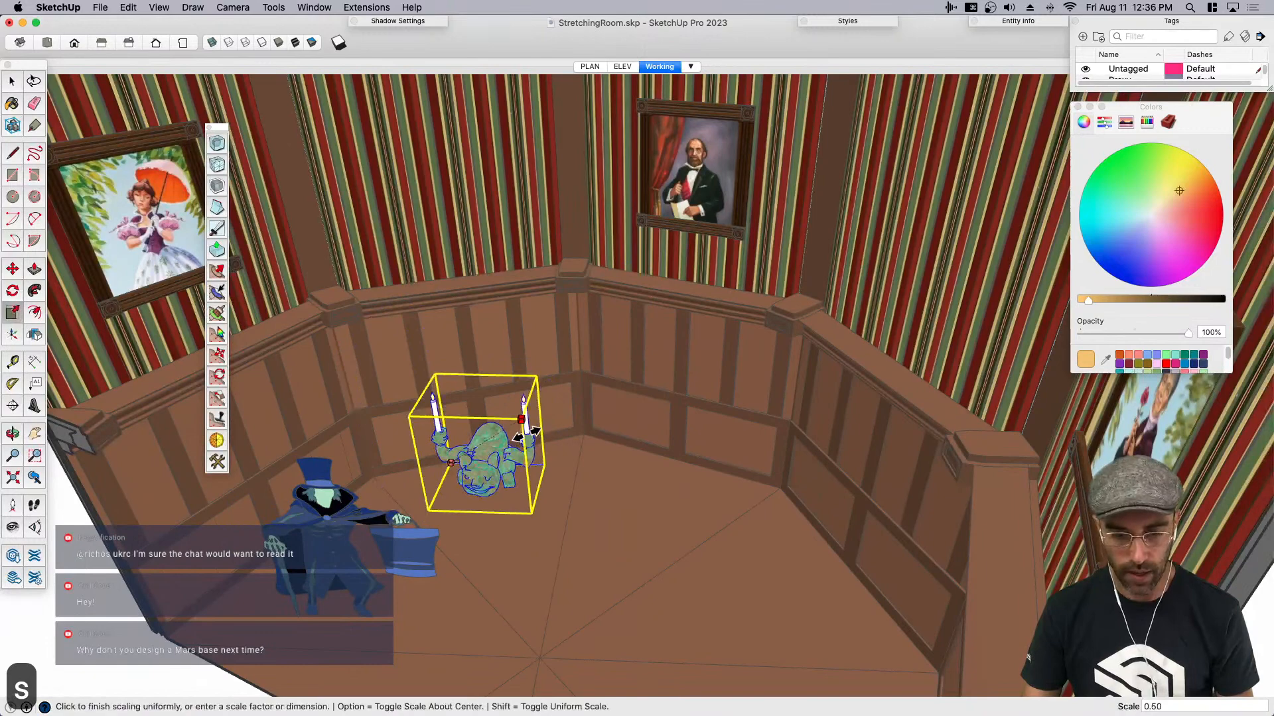
pyautogui.click(524, 495)
pyautogui.press('space')
# - Move the gargoyle up onto the cap of the wainscot's corner post beside the portrait and save the model
pyautogui.moveTo(524, 494); pyautogui.dragTo(478, 512, button='middle')
pyautogui.scroll(10, 498, 455)
pyautogui.press('m')
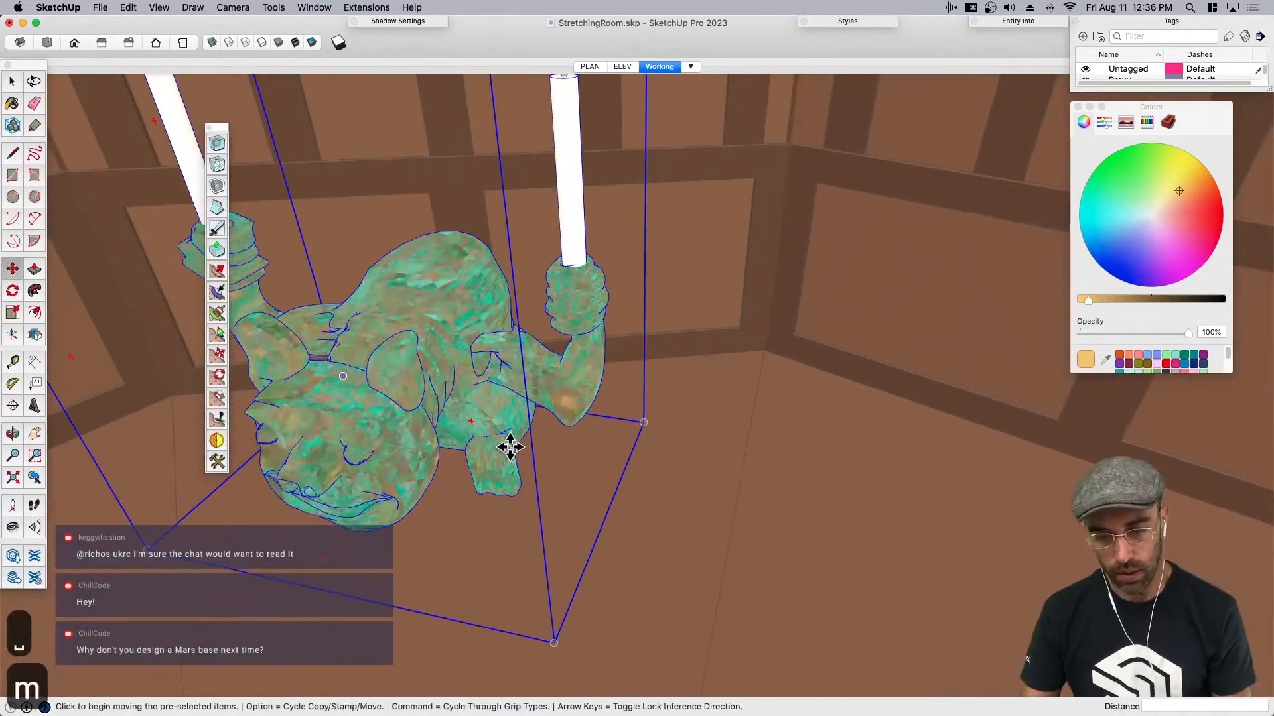
pyautogui.click(513, 447)
pyautogui.scroll(-10, 501, 490)
pyautogui.scroll(8, 659, 148)
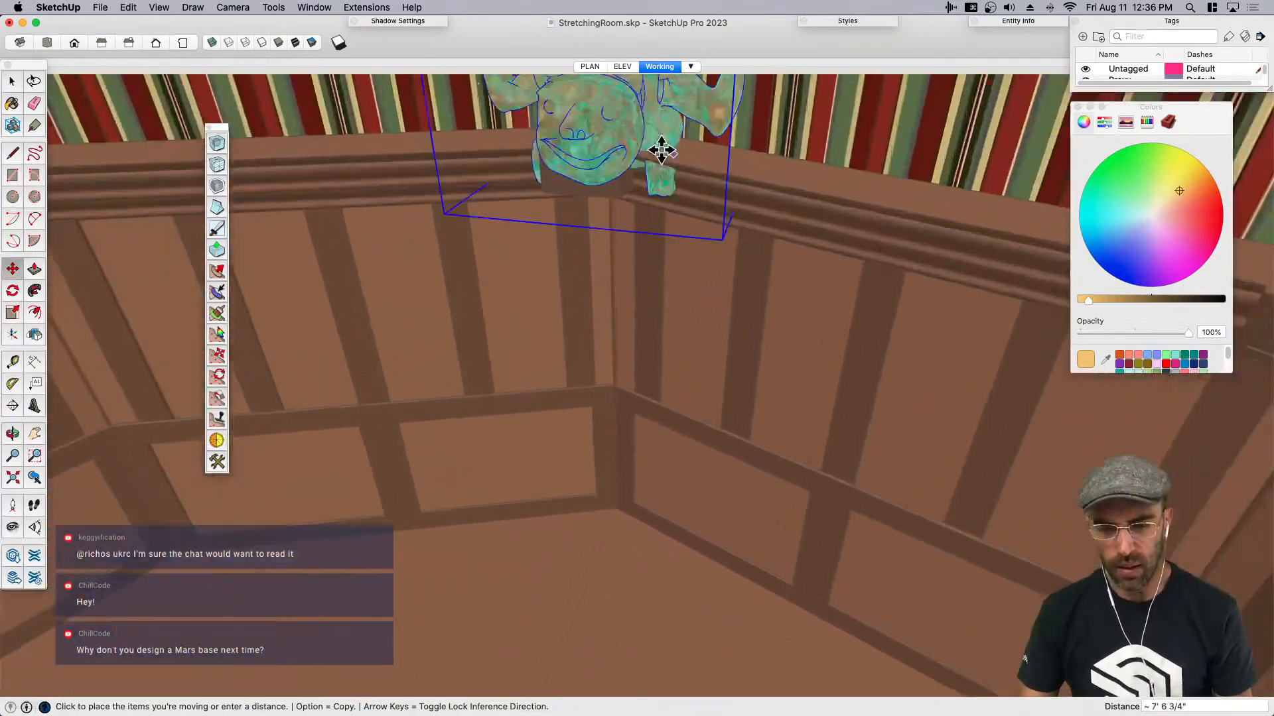
pyautogui.click(606, 146)
pyautogui.moveTo(607, 145); pyautogui.dragTo(622, 117, button='middle')
pyautogui.scroll(1, 622, 116)
pyautogui.hotkey('shift', 'e')
pyautogui.moveTo(580, 271); pyautogui.dragTo(597, 144)
pyautogui.press('space')
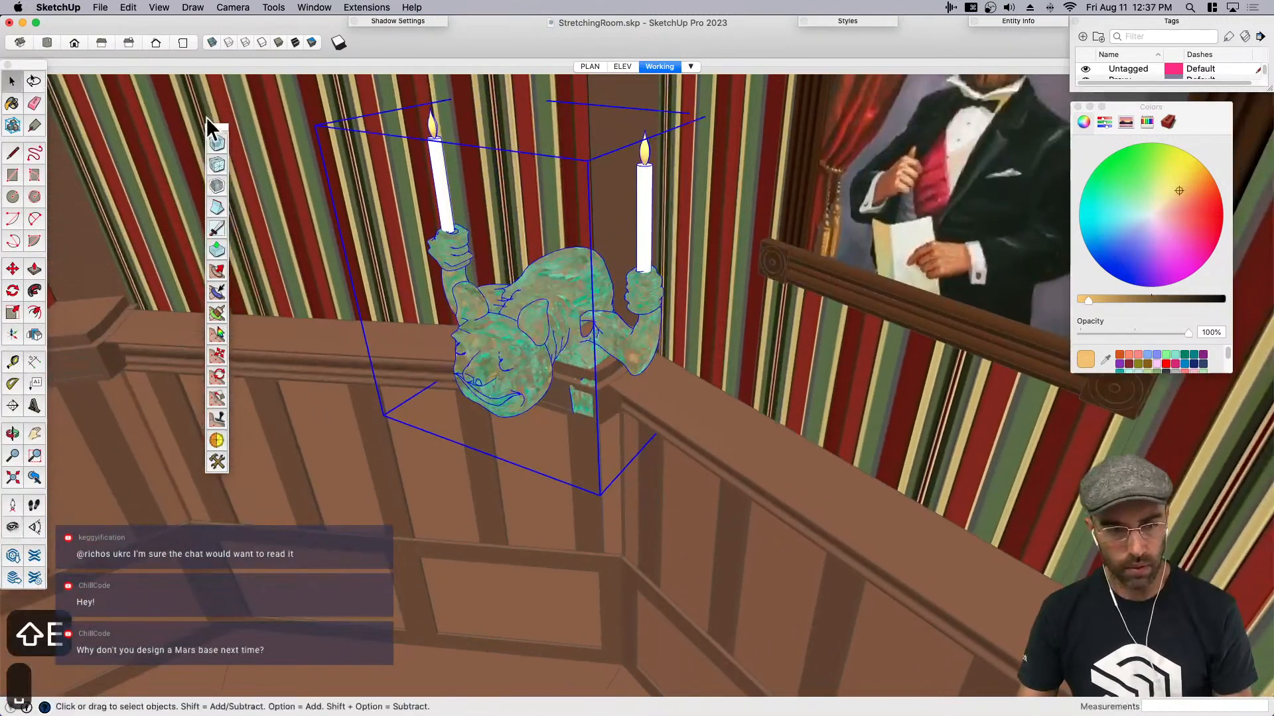
pyautogui.press('super+s')
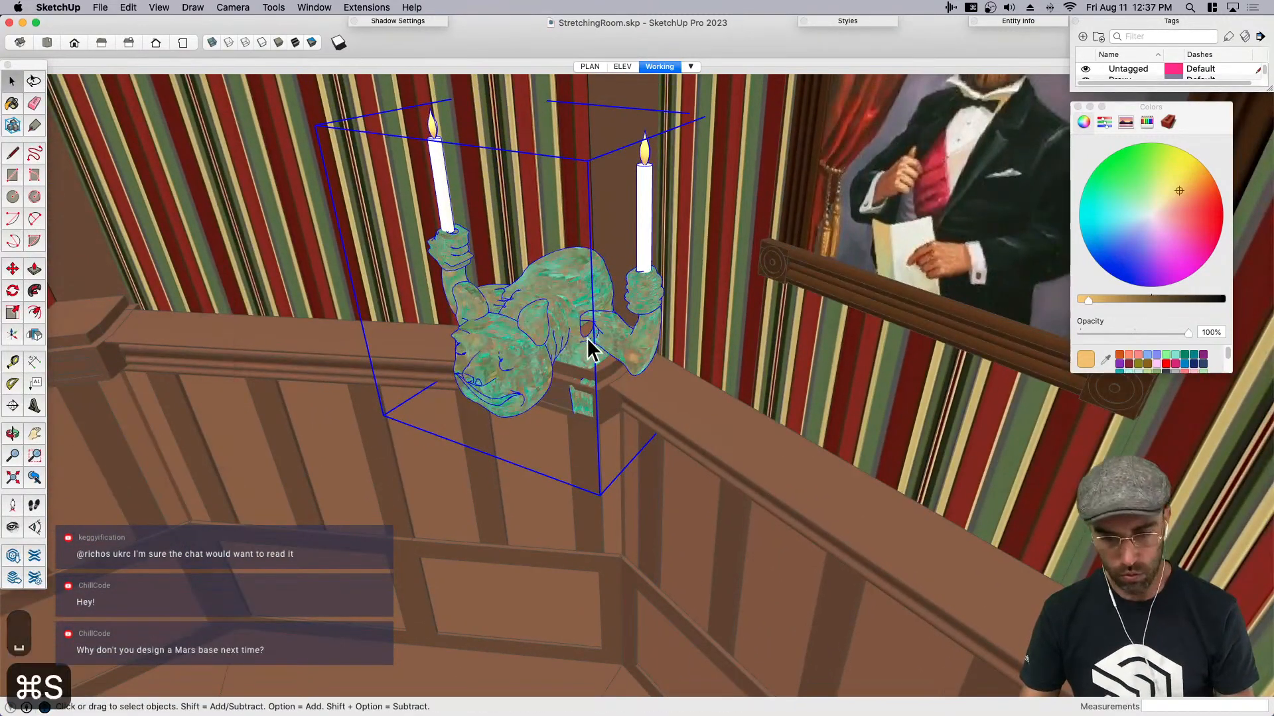
# - Fine-tune the gargoyle's placement on the corner post, moving it forward and up so its legs clear the cap
pyautogui.scroll(3, 597, 352)
pyautogui.scroll(4, 601, 362)
pyautogui.press('m')
pyautogui.scroll(3, 563, 356)
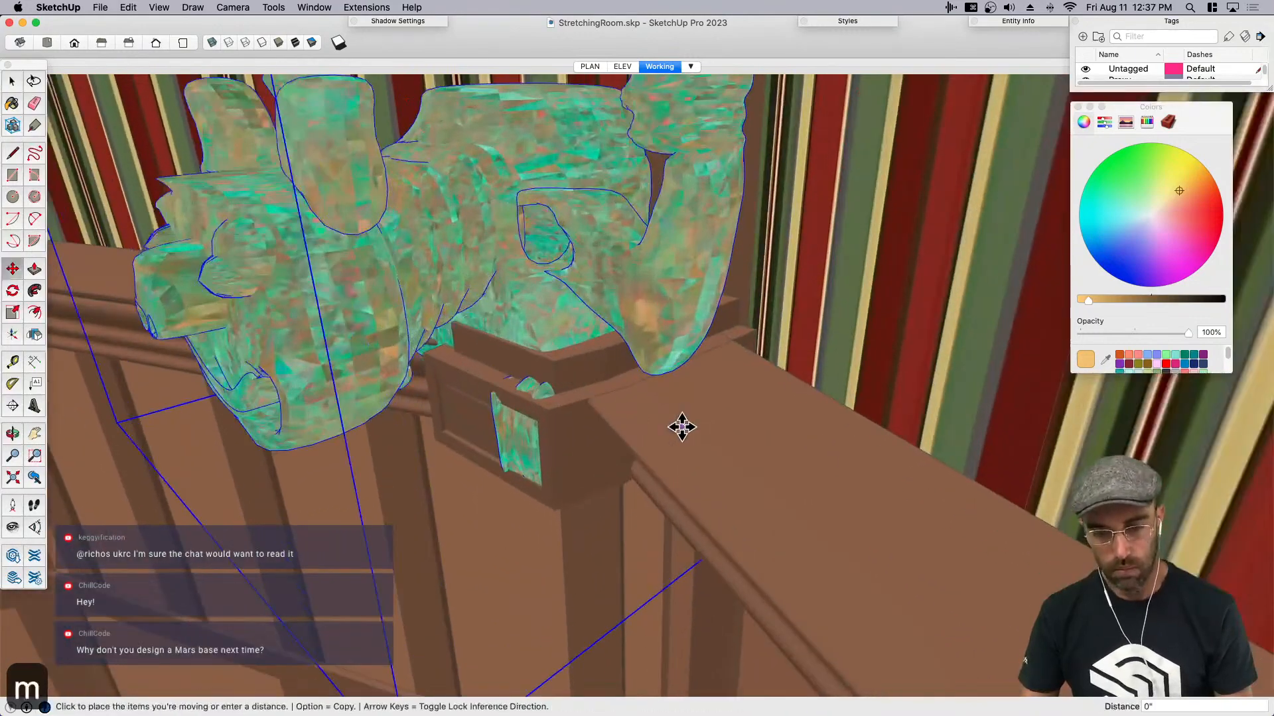
pyautogui.click(681, 428)
pyautogui.click(645, 440)
pyautogui.scroll(2, 512, 407)
pyautogui.click(508, 410)
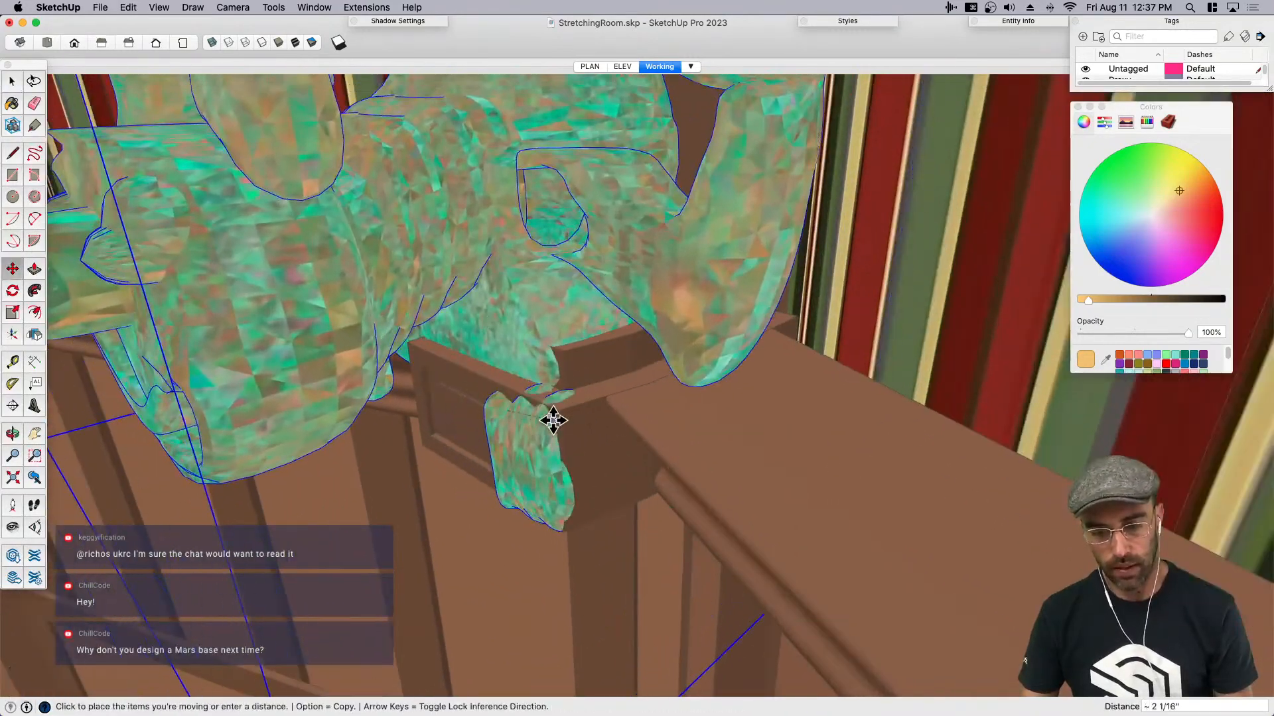
pyautogui.click(553, 419)
pyautogui.click(554, 412)
pyautogui.click(558, 345)
pyautogui.moveTo(551, 405); pyautogui.dragTo(440, 418, button='middle')
pyautogui.scroll(3, 594, 385)
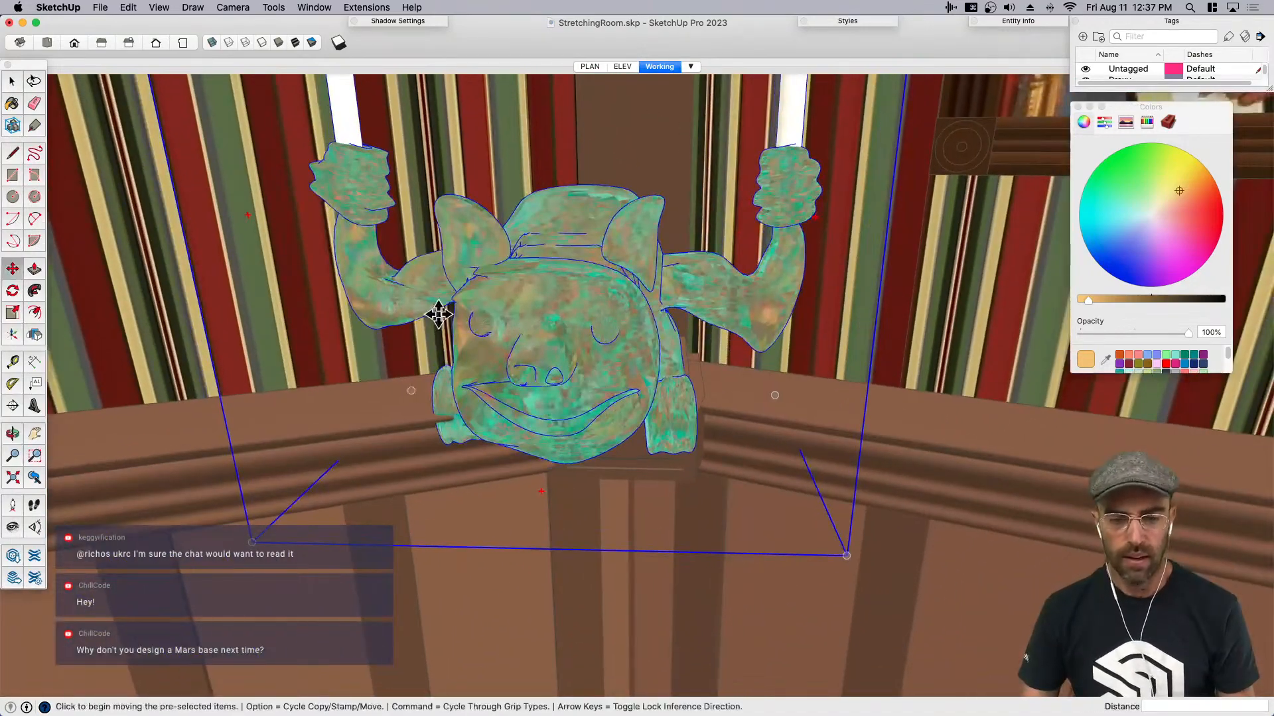
pyautogui.scroll(-1, 603, 355)
pyautogui.scroll(4, 610, 359)
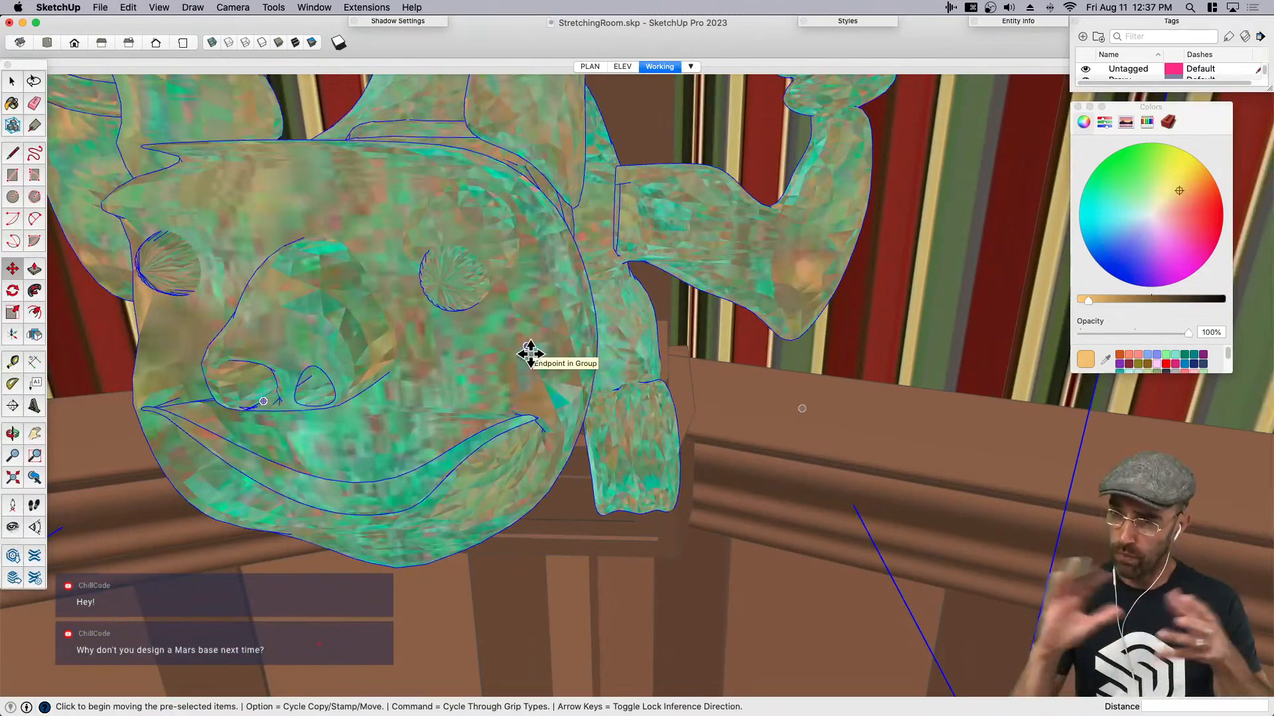
pyautogui.scroll(-6, 530, 353)
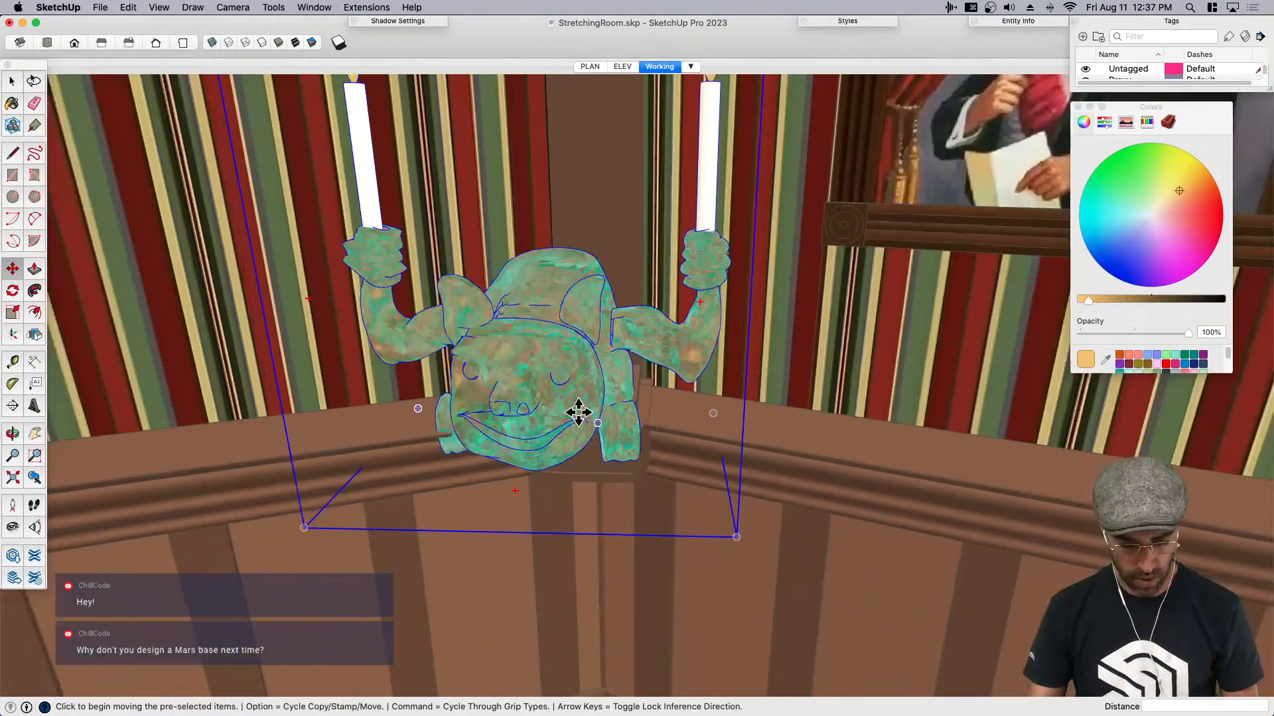
# - Scale the gargoyle uniformly from a corner of its bounding box to suit the width of the corner post
pyautogui.scroll(-2, 395, 269)
pyautogui.press('s')
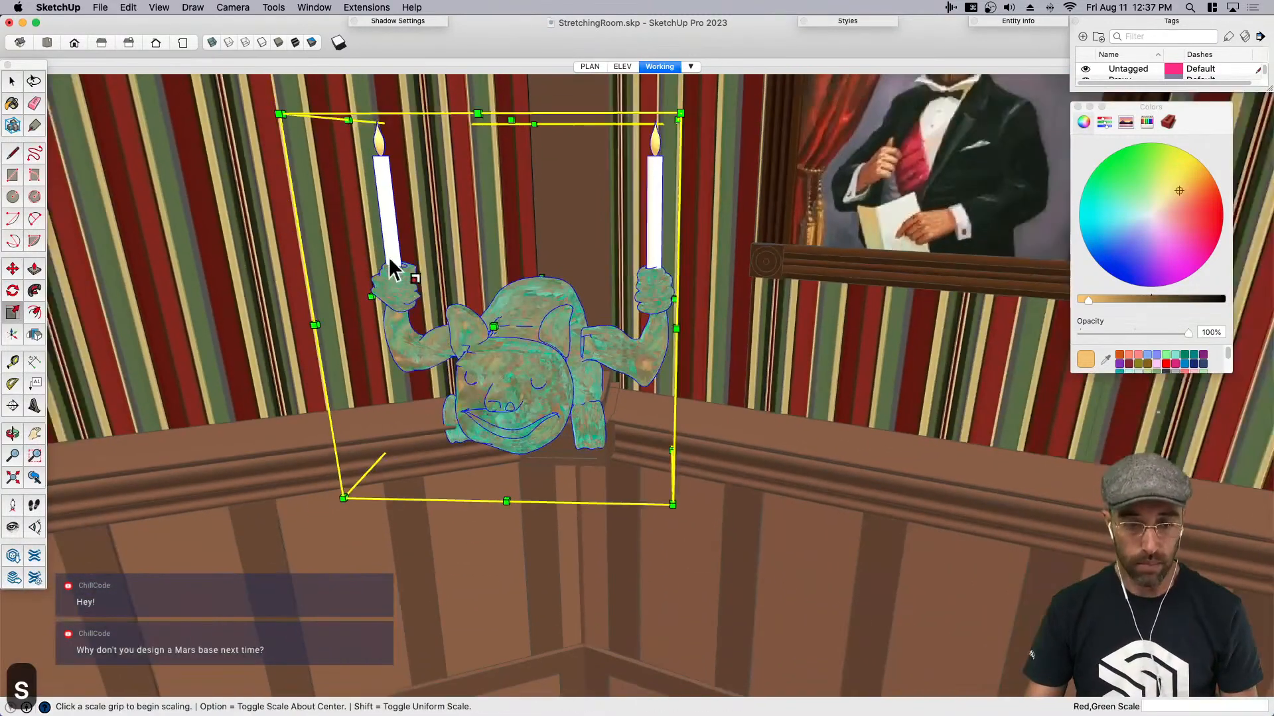
pyautogui.click(277, 110)
pyautogui.moveTo(481, 435); pyautogui.dragTo(554, 489, button='middle')
# - Move the resized gargoyle so its body rests on the post cap with the feet hanging over the front
pyautogui.press('m')
pyautogui.click(554, 489)
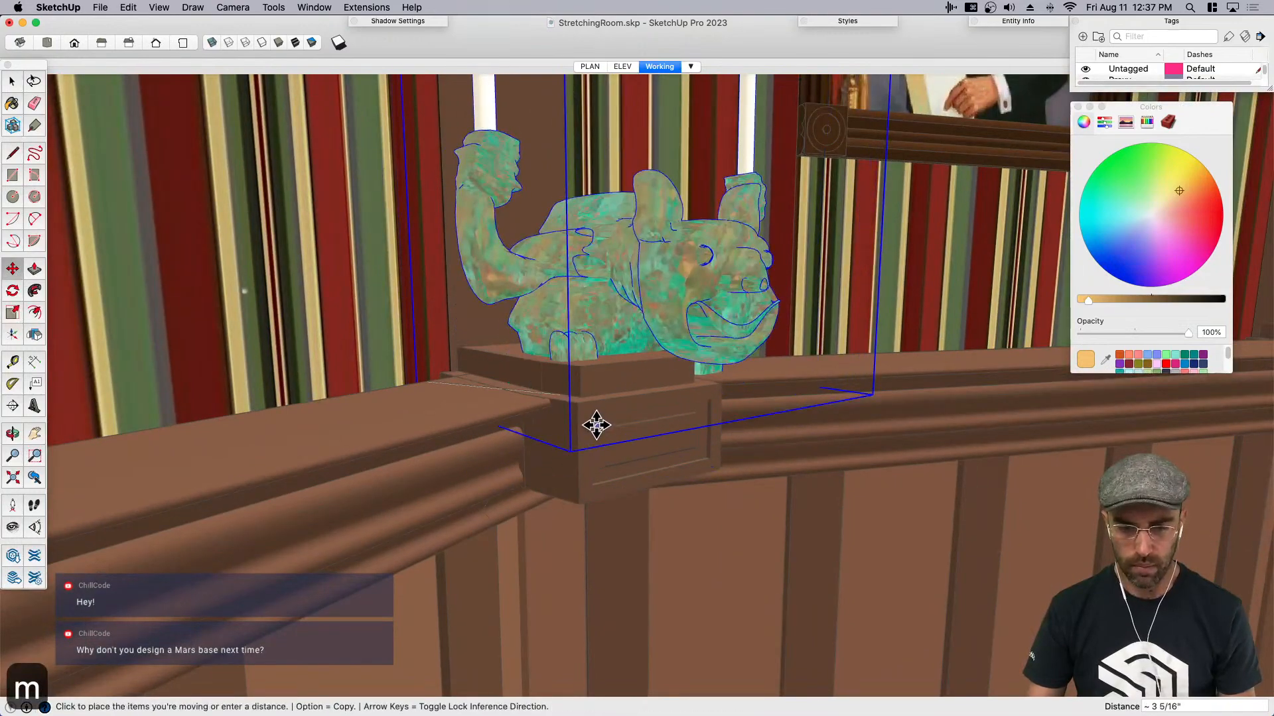
pyautogui.click(597, 425)
pyautogui.scroll(3, 550, 338)
pyautogui.click(551, 338)
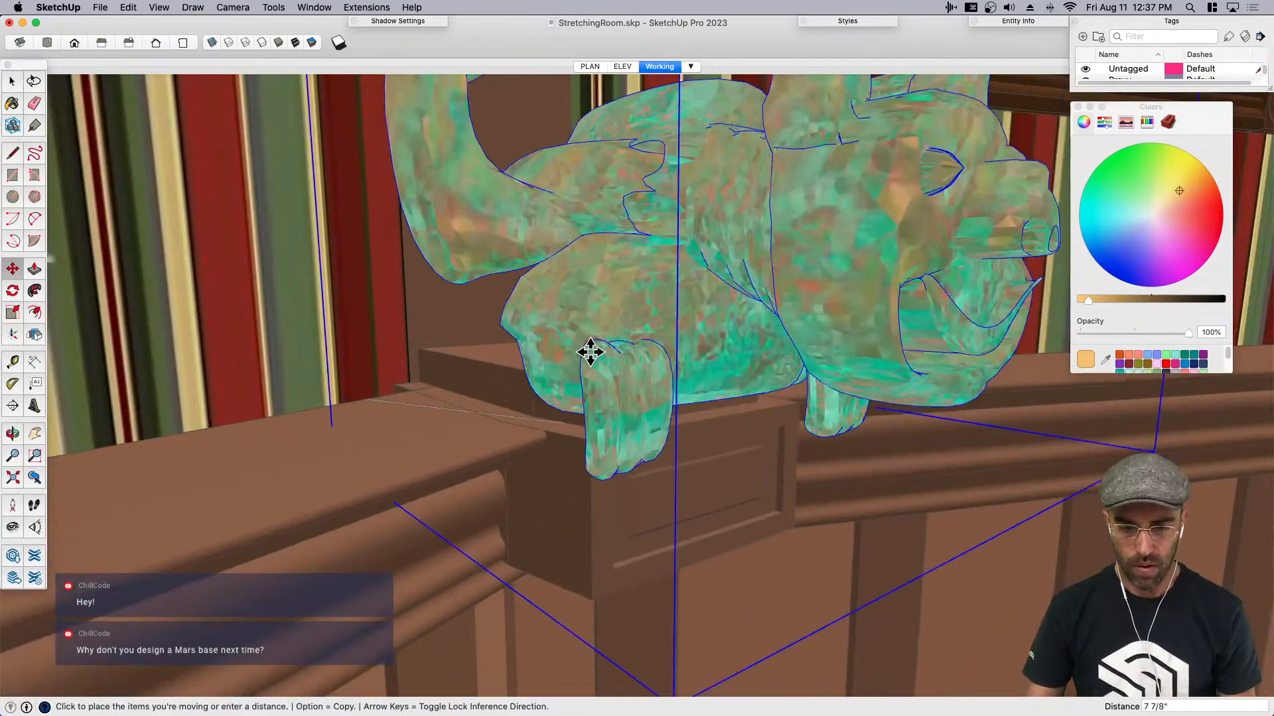
# - Inside the gargoyle, group its near front foot and move it inward about 15/16"
pyautogui.moveTo(591, 356); pyautogui.dragTo(630, 398, button='middle')
pyautogui.press('space')
pyautogui.doubleClick(636, 382)
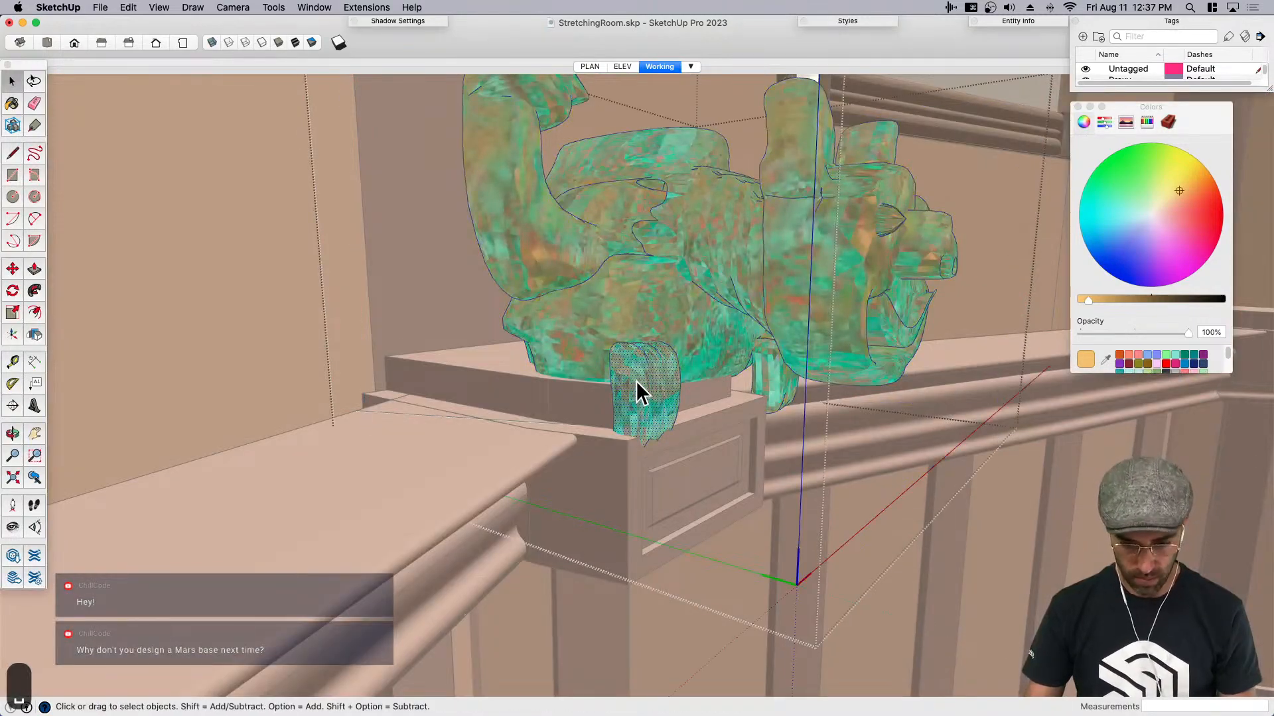
pyautogui.tripleClick(642, 401)
pyautogui.press('super+g')
pyautogui.press('m')
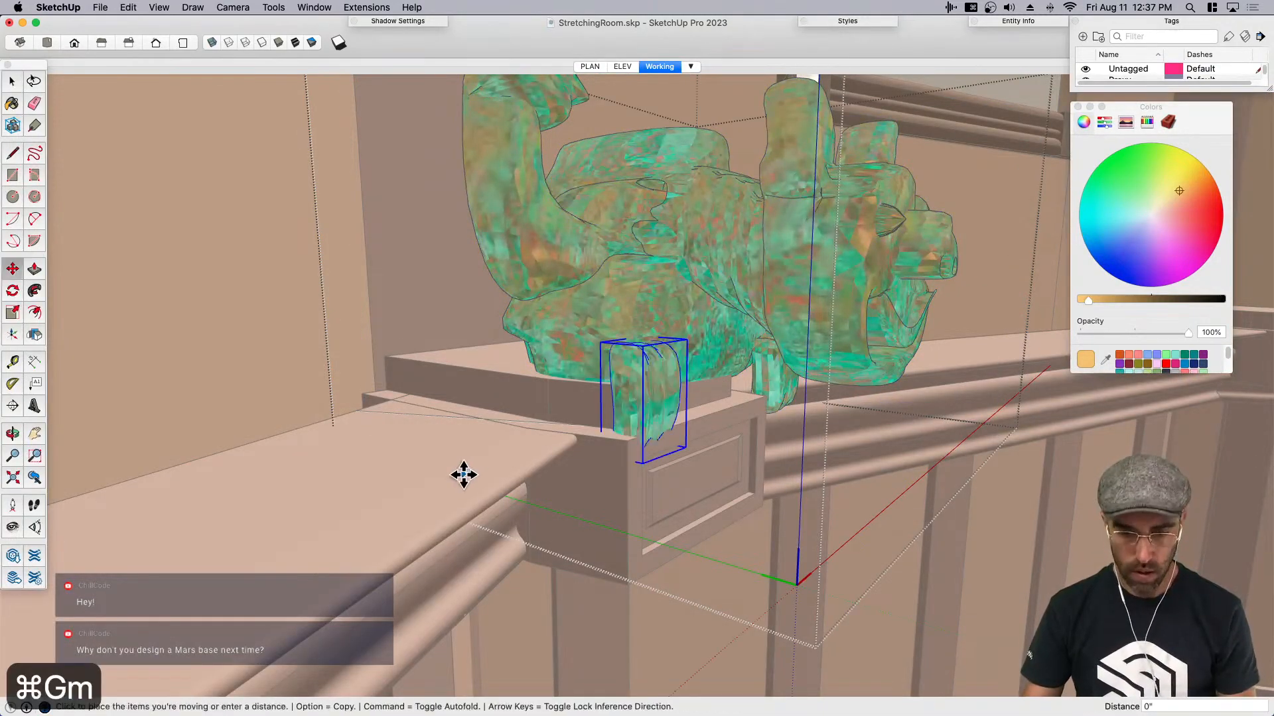
pyautogui.click(471, 471)
pyautogui.click(484, 465)
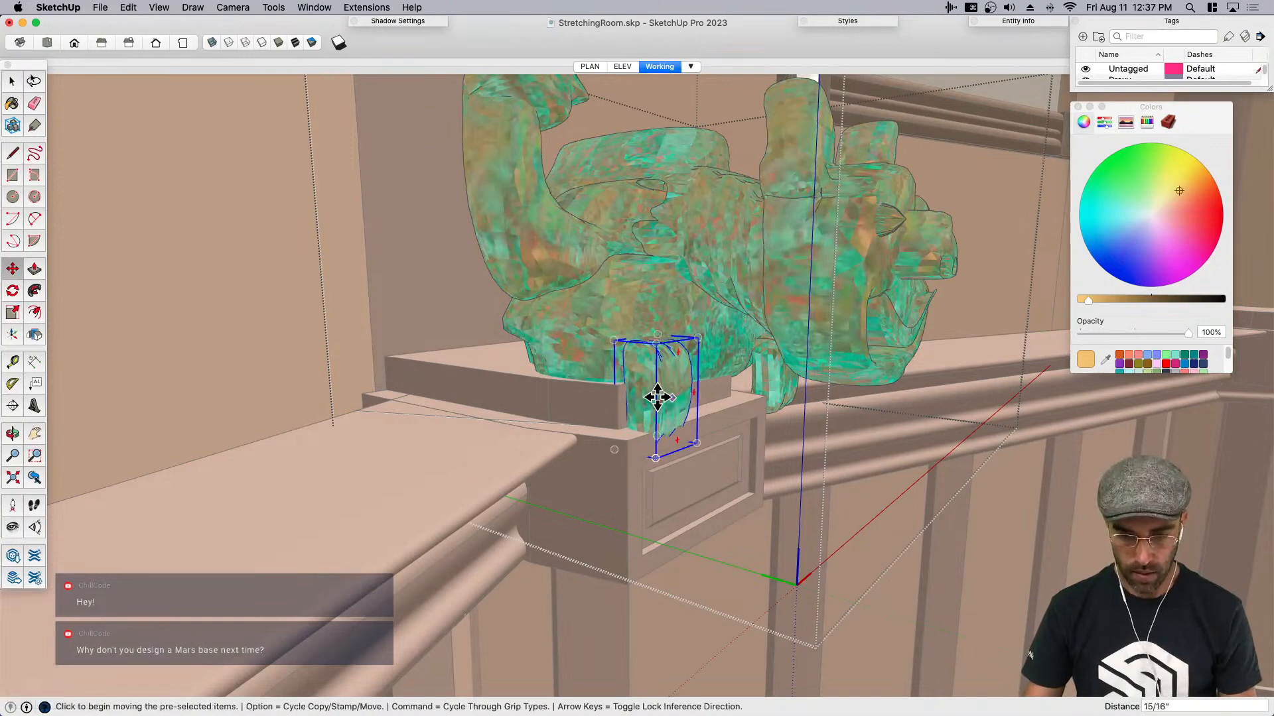
# - Group the gargoyle's opposite front foot, move it inward over the post cap, and finish editing the gargoyle
pyautogui.press('space')
pyautogui.moveTo(421, 472); pyautogui.dragTo(835, 408, button='middle')
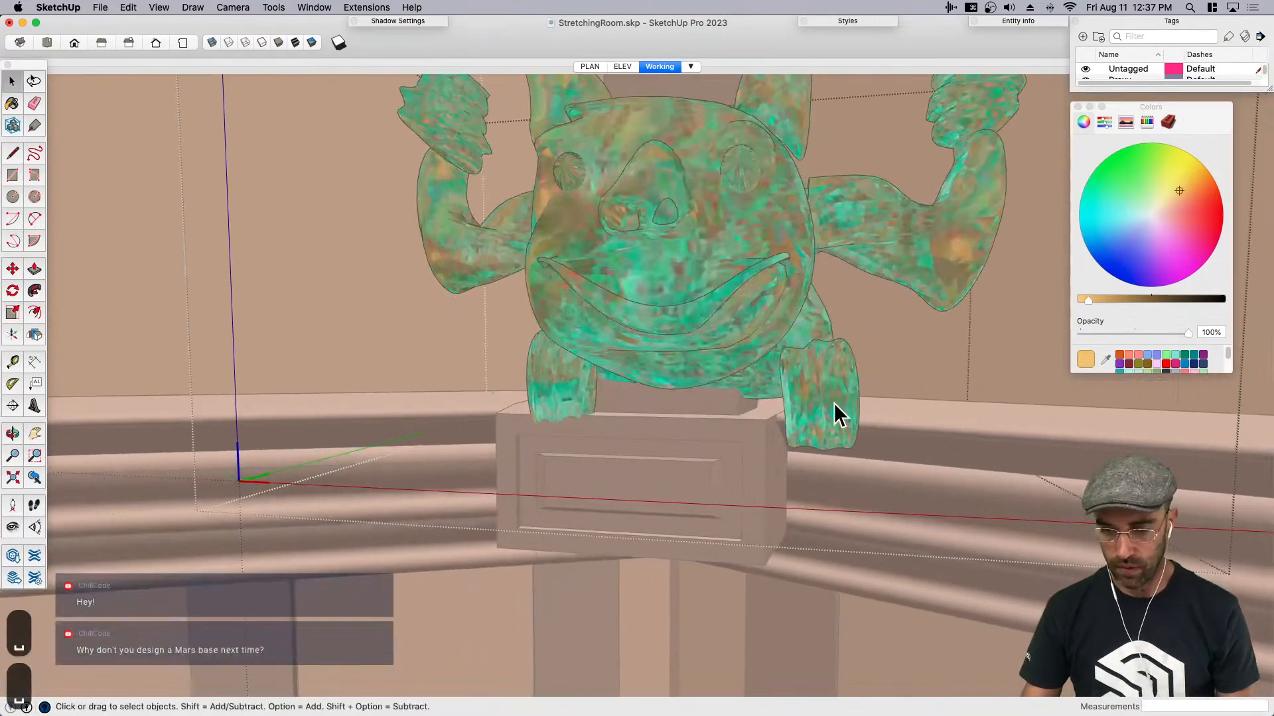
pyautogui.click(833, 404)
pyautogui.press('super+g')
pyautogui.press('m')
pyautogui.click(1015, 418)
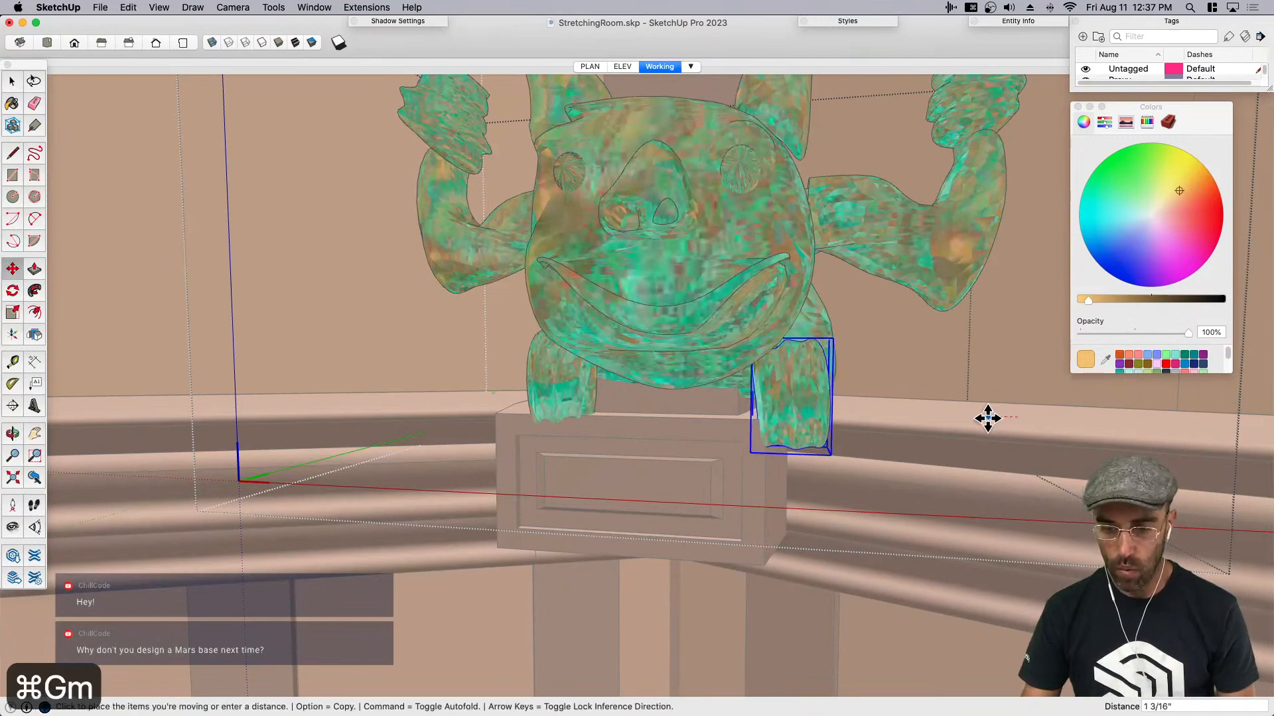
pyautogui.click(974, 418)
pyautogui.press('space')
pyautogui.scroll(-3, 734, 398)
pyautogui.scroll(-3, 762, 356)
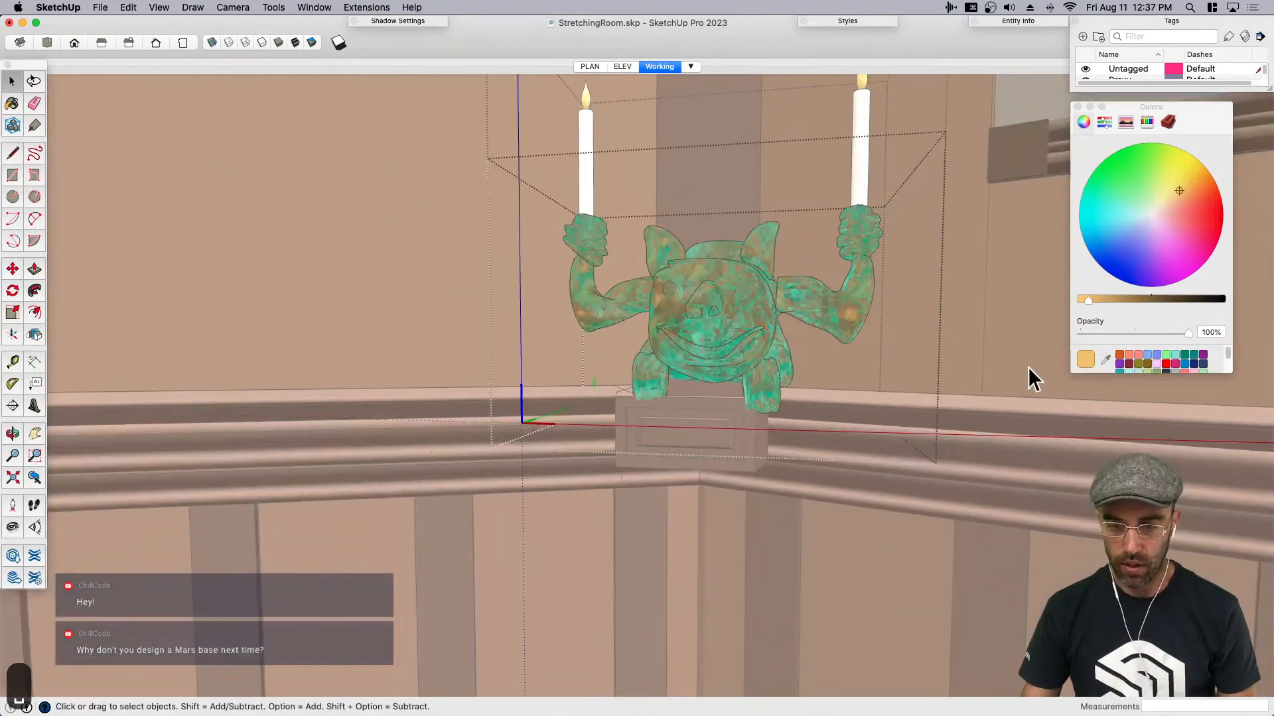
# - Scale the whole gargoyle down uniformly to about 0.86 from an upper corner of its bounding box
pyautogui.click(822, 301)
pyautogui.scroll(-2, 676, 319)
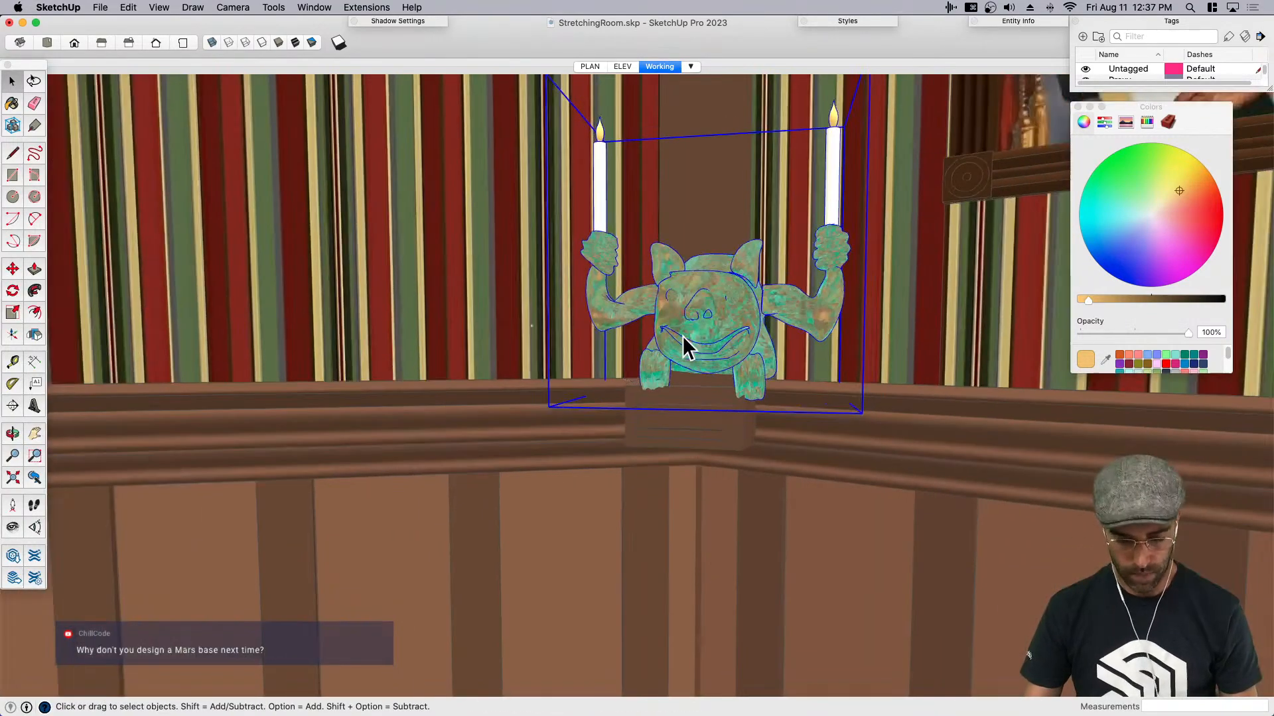
pyautogui.press('s')
pyautogui.scroll(-1, 782, 332)
pyautogui.click(840, 134)
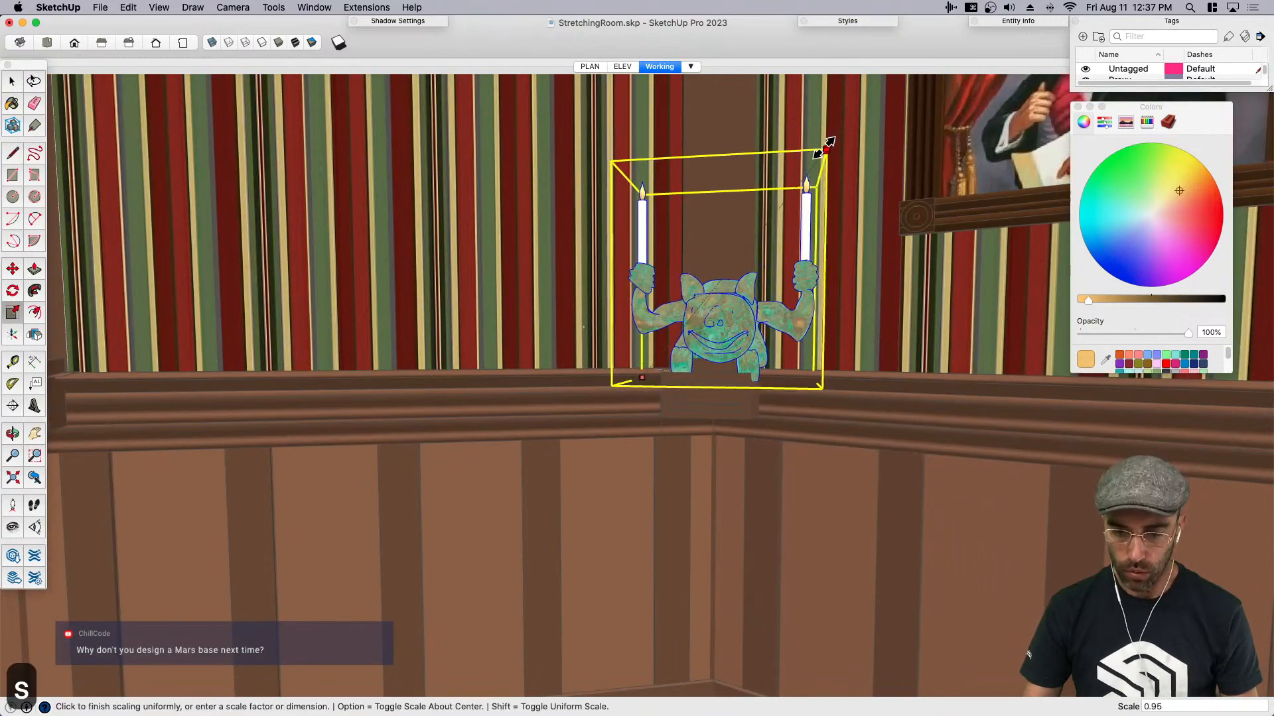
pyautogui.click(791, 159)
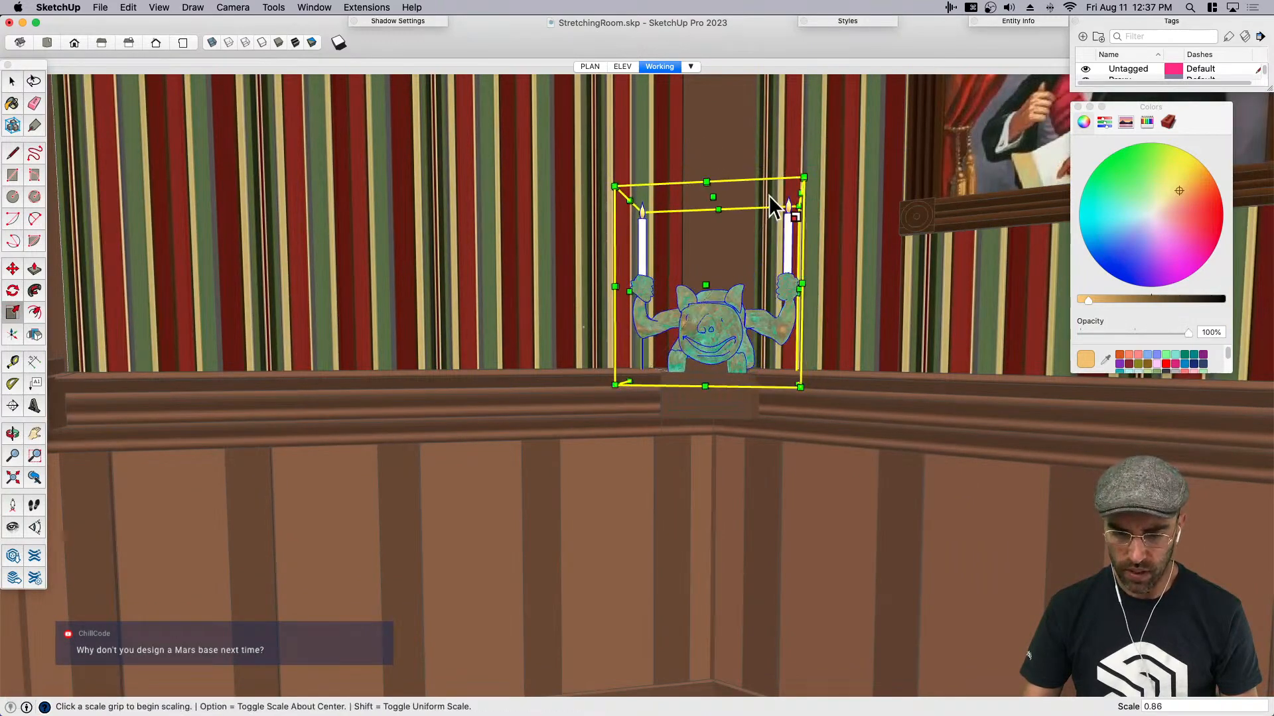
pyautogui.scroll(4, 747, 298)
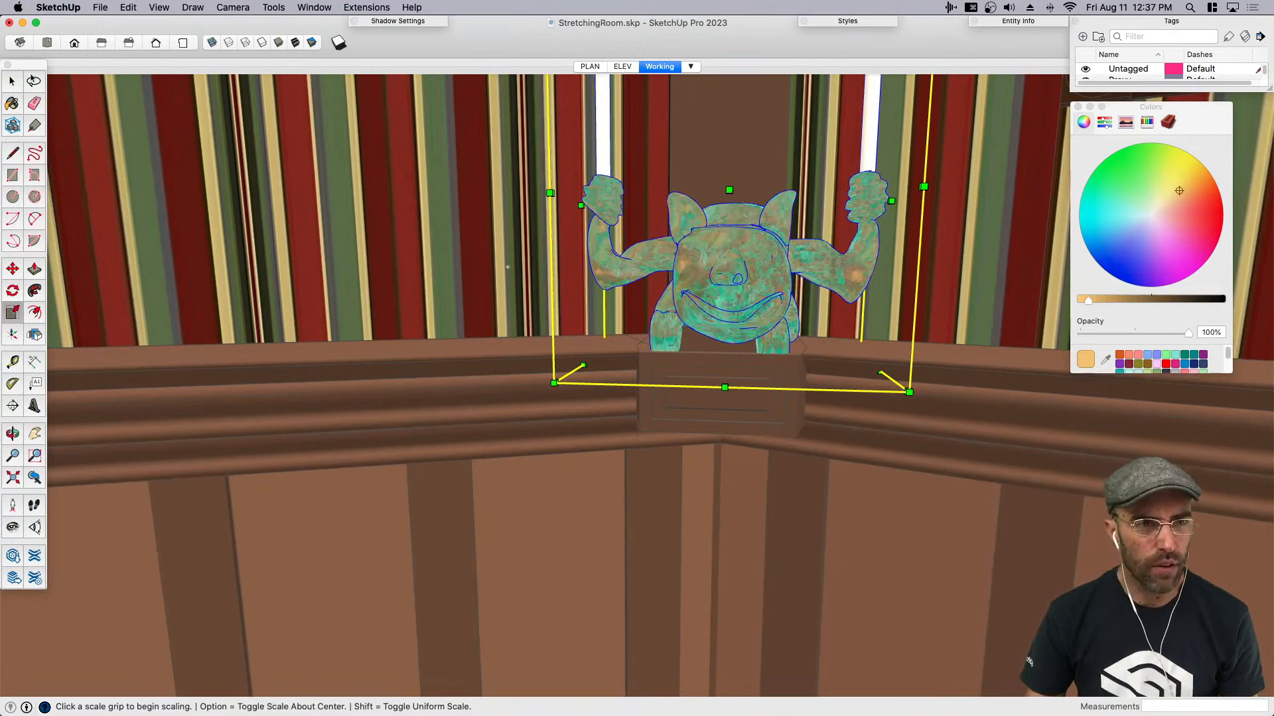
# - Close the two gargoyle photos in Preview, check the gargoyles on the reference board, and return to SketchUp
pyautogui.press('super+Tab')
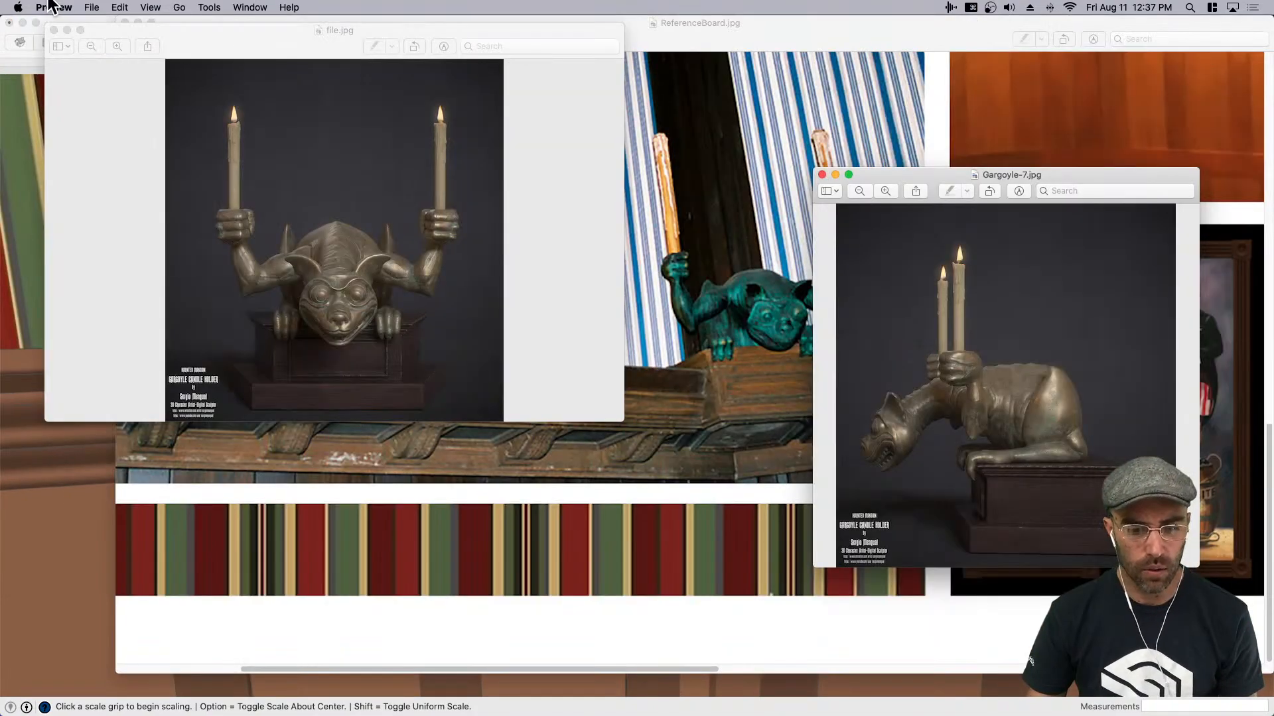
pyautogui.press('super+w')
pyautogui.press('super+w')
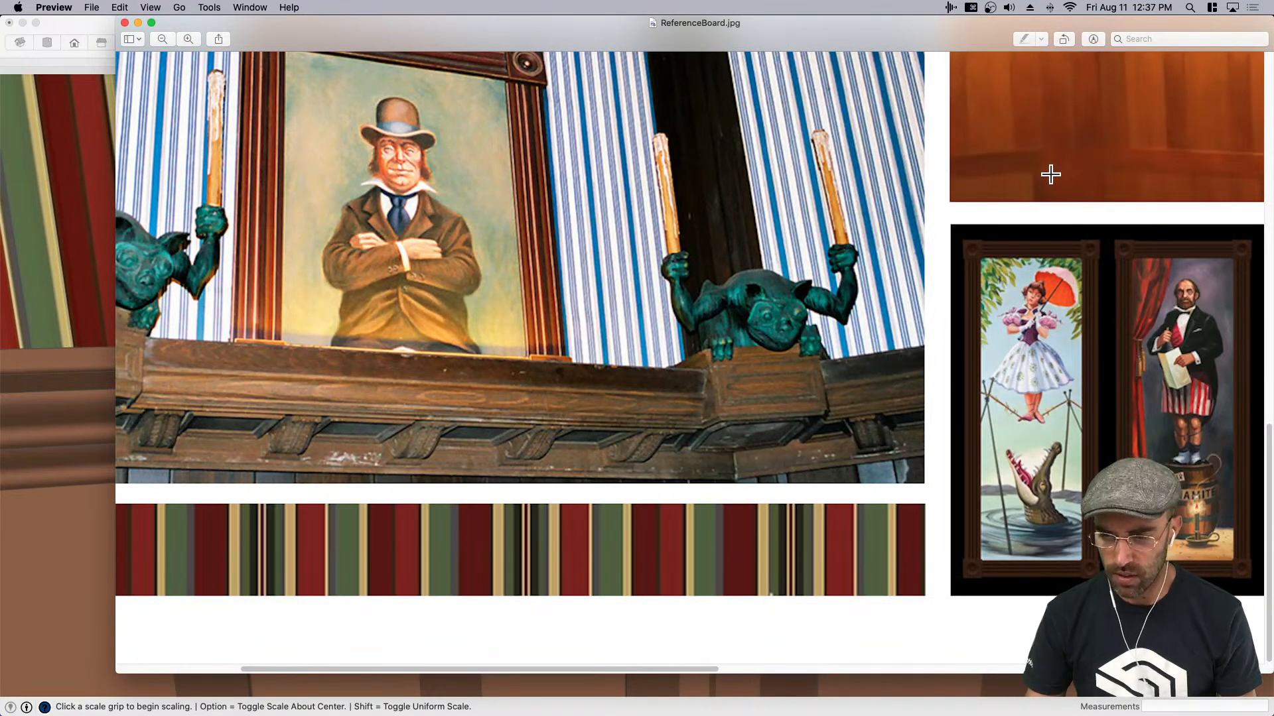
pyautogui.click(19, 225)
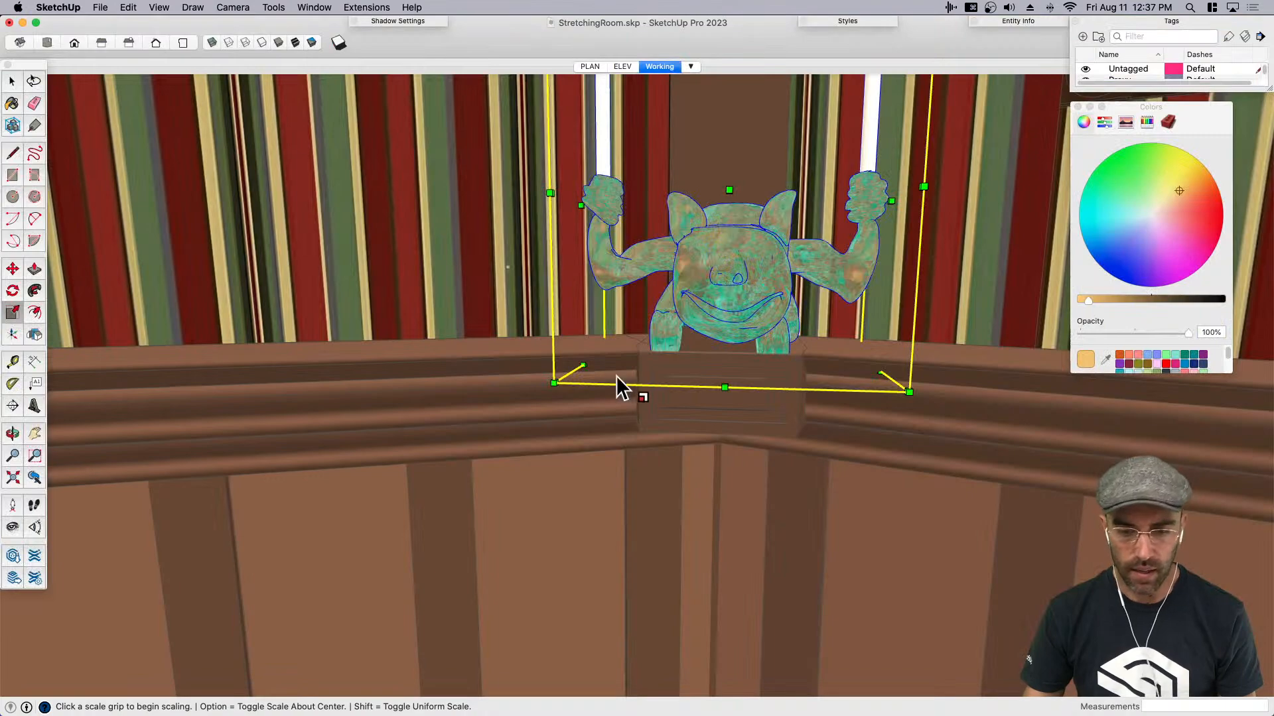
# - Raise the scaled gargoyle slightly so its body and feet sit properly on the corner post cap
pyautogui.scroll(5, 781, 337)
pyautogui.moveTo(786, 337); pyautogui.dragTo(643, 339, button='middle')
pyautogui.scroll(4, 697, 317)
pyautogui.press('space')
pyautogui.click(698, 332)
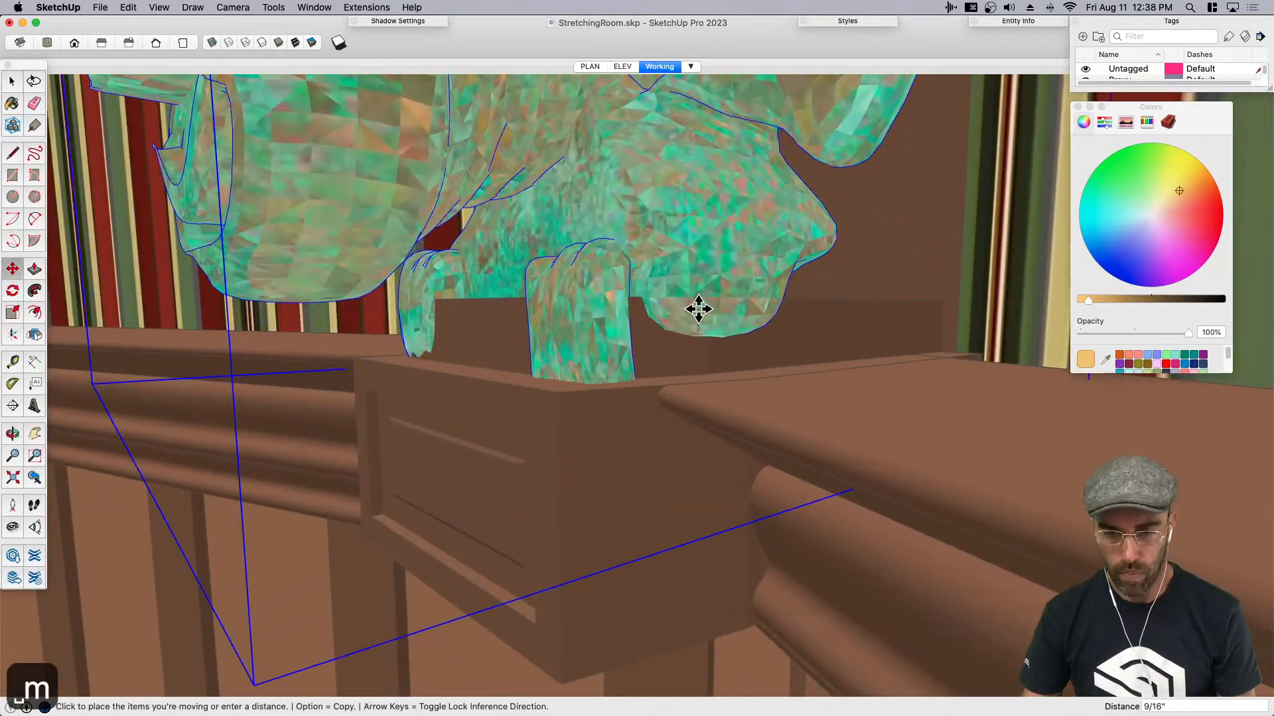
pyautogui.click(698, 297)
pyautogui.moveTo(557, 363); pyautogui.dragTo(787, 392, button='middle')
pyautogui.scroll(-5, 767, 378)
pyautogui.scroll(-3, 763, 382)
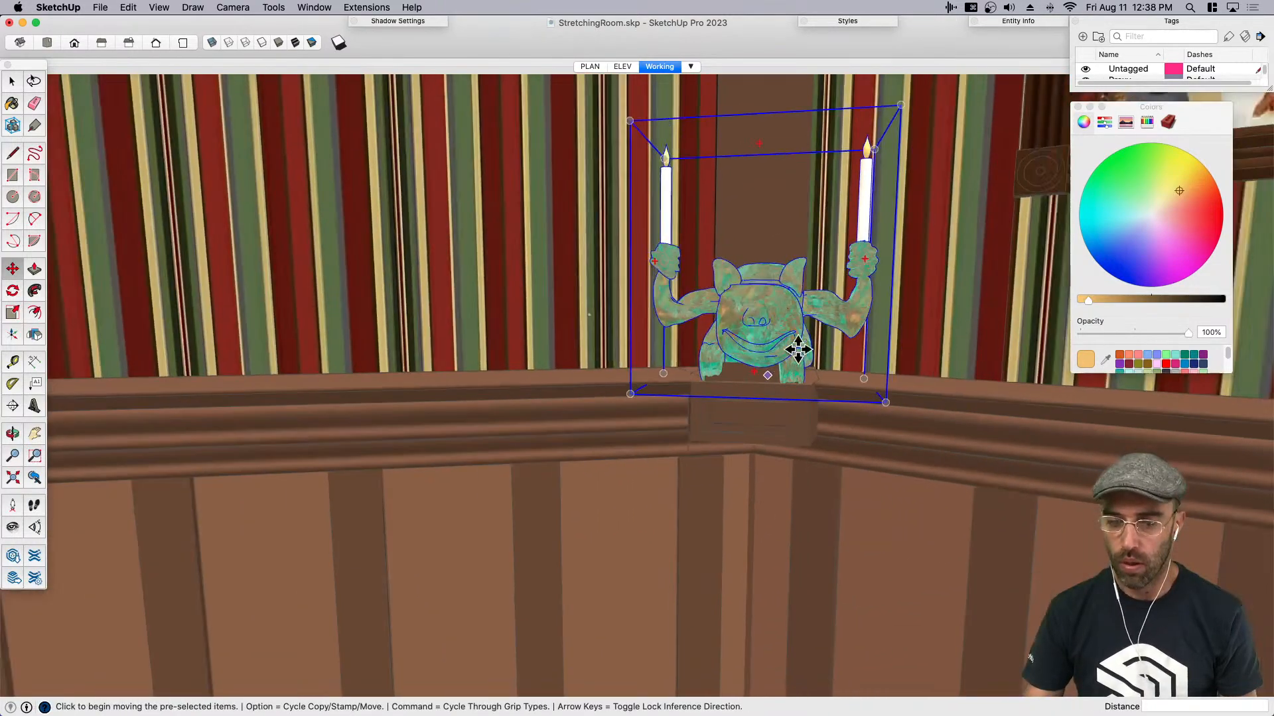
# - Scale the gargoyle down uniformly a little more from its upper corner to fit the post cap
pyautogui.press('s')
pyautogui.click(897, 108)
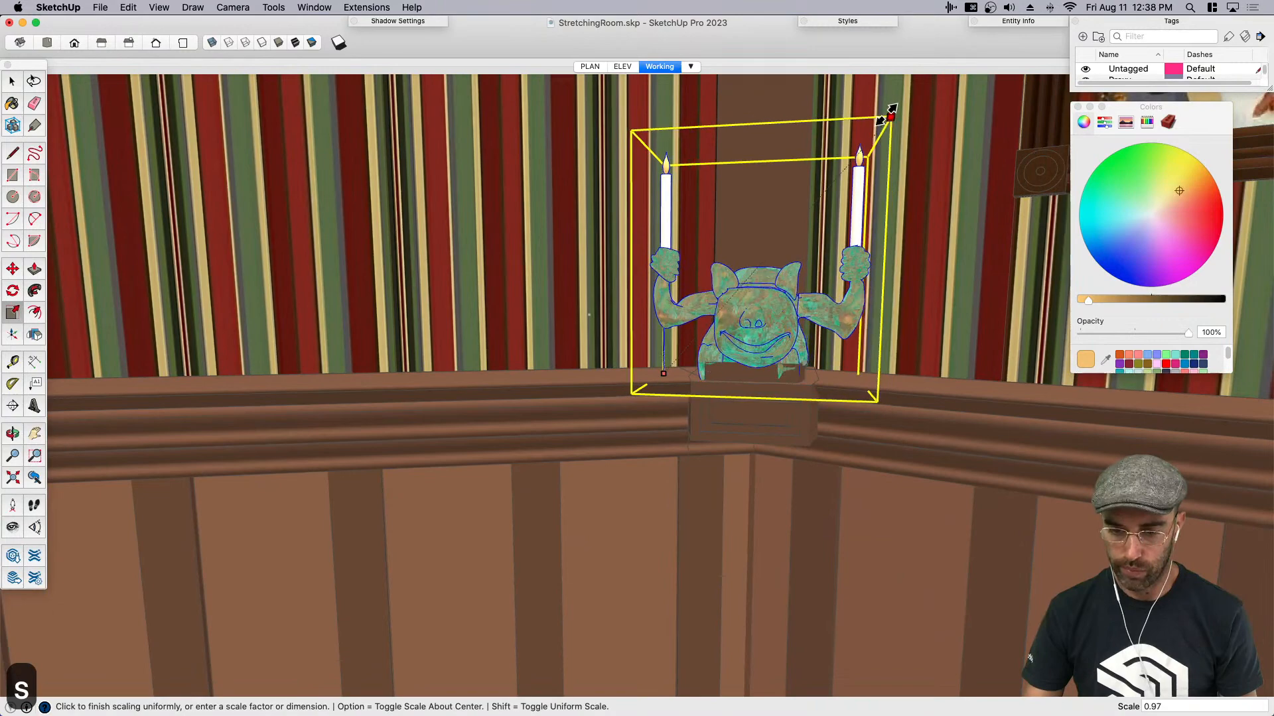
pyautogui.click(882, 114)
pyautogui.moveTo(780, 262); pyautogui.dragTo(1021, 414, button='middle')
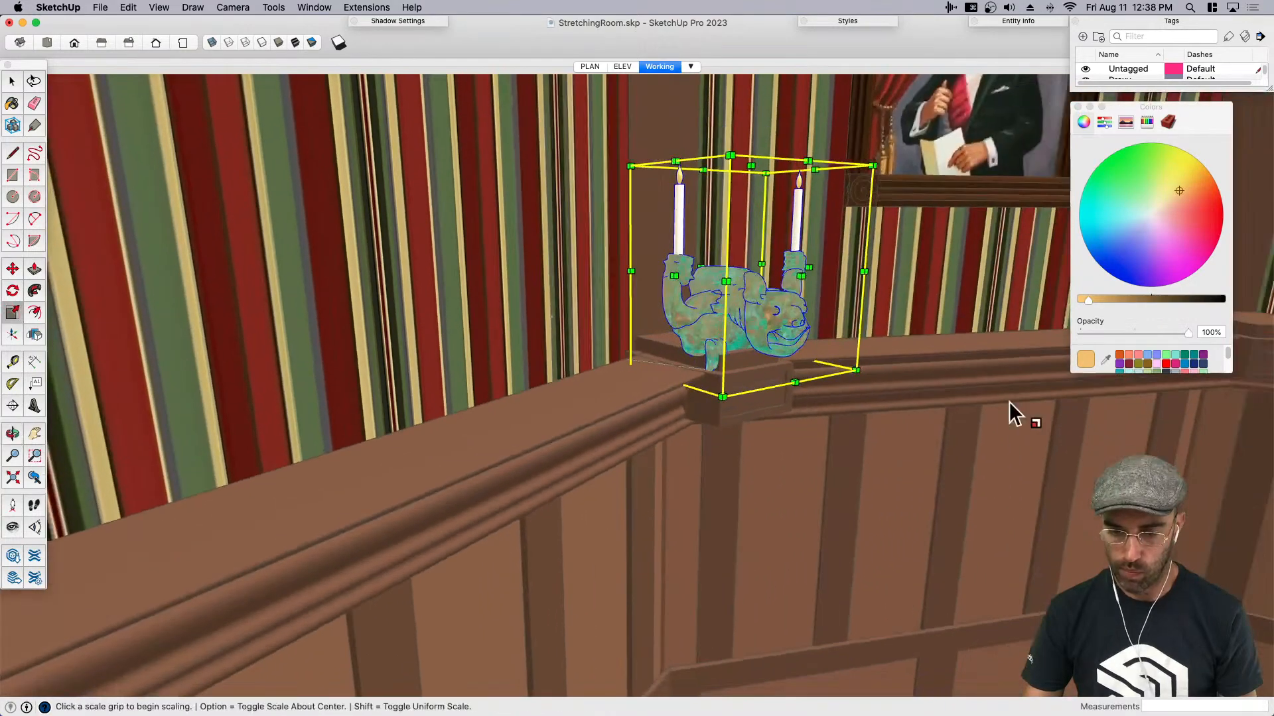
# - Move the gargoyle slightly forward on the cap so its feet hang over the post's front edge
pyautogui.press('space')
pyautogui.scroll(8, 677, 375)
pyautogui.press('m')
pyautogui.click(552, 381)
pyautogui.click(572, 384)
pyautogui.press('space')
pyautogui.moveTo(560, 393); pyautogui.dragTo(587, 432, button='middle')
pyautogui.scroll(-2, 586, 432)
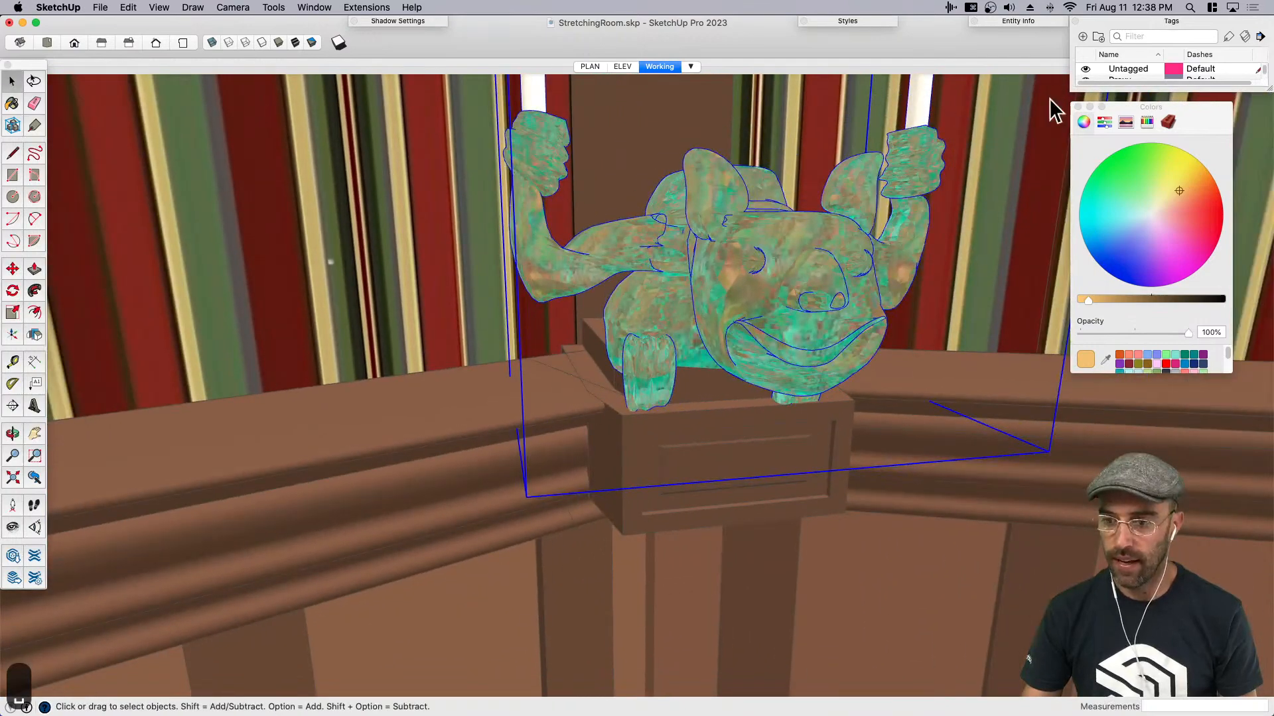
# - Close the color picker, collapse the tags list and save the model
pyautogui.click(1078, 107)
pyautogui.scroll(-4, 691, 319)
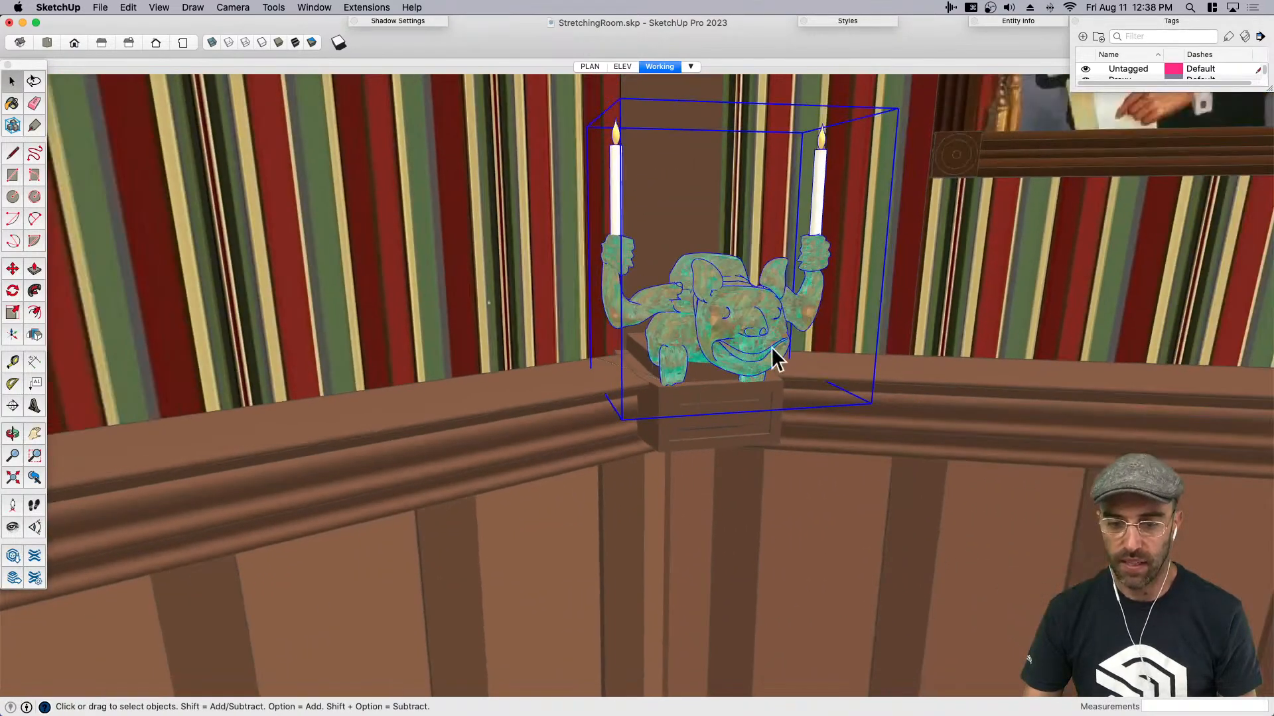
pyautogui.click(1126, 25)
pyautogui.press('super+s')
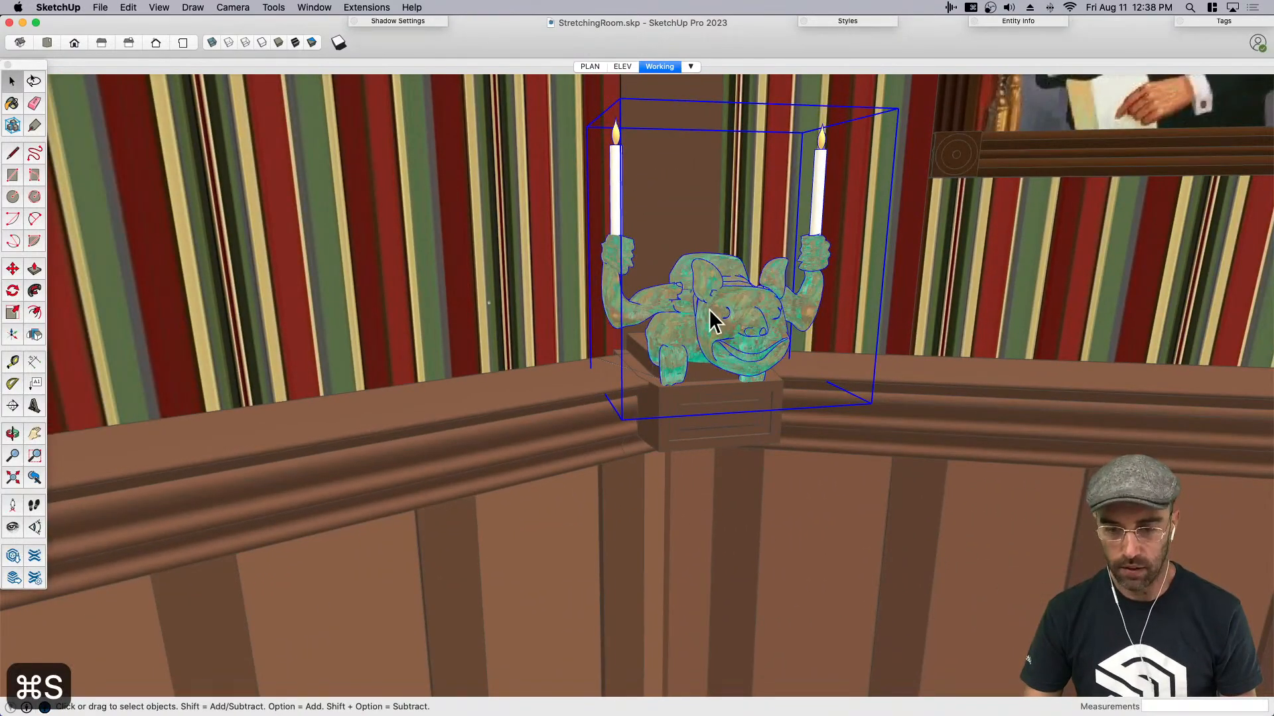
# - Copy and delete the loose gargoyle, and open the repeated corner post component below it for editing
pyautogui.press('super+c')
pyautogui.press('BackSpace')
pyautogui.scroll(-4, 695, 398)
pyautogui.doubleClick(695, 398)
pyautogui.click(695, 386)
pyautogui.scroll(-2, 696, 386)
pyautogui.moveTo(695, 387); pyautogui.dragTo(631, 421, button='middle')
pyautogui.scroll(-2, 673, 404)
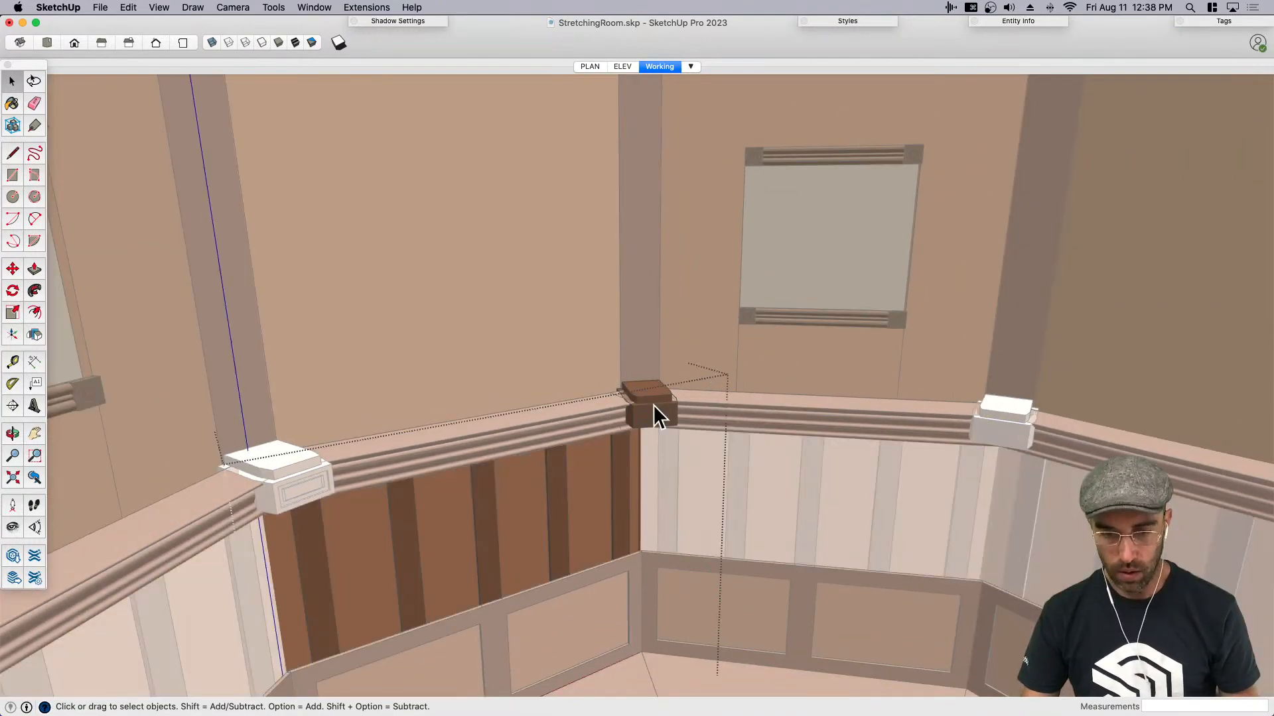
pyautogui.scroll(-1, 642, 422)
# - Paste the gargoyle in place inside the corner post component so every post carries one, and finish editing
pyautogui.hotkey('shift', 'v')
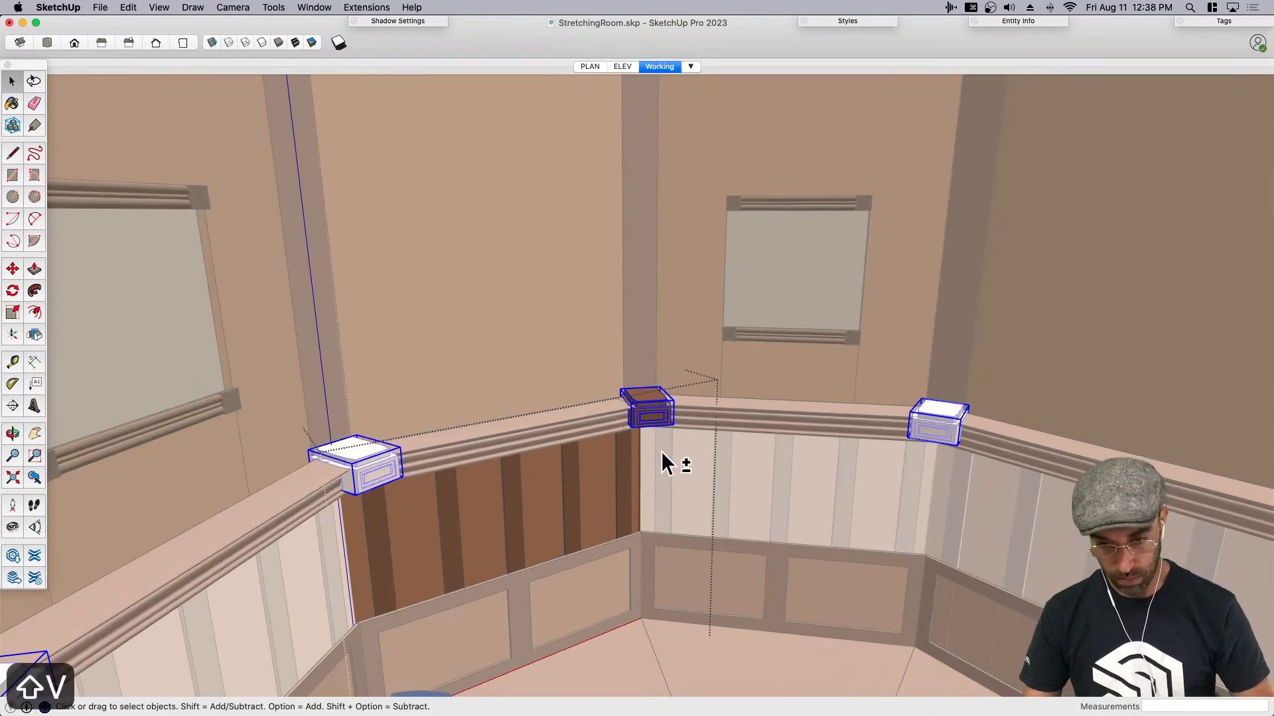
pyautogui.scroll(-8, 663, 451)
pyautogui.press('space')
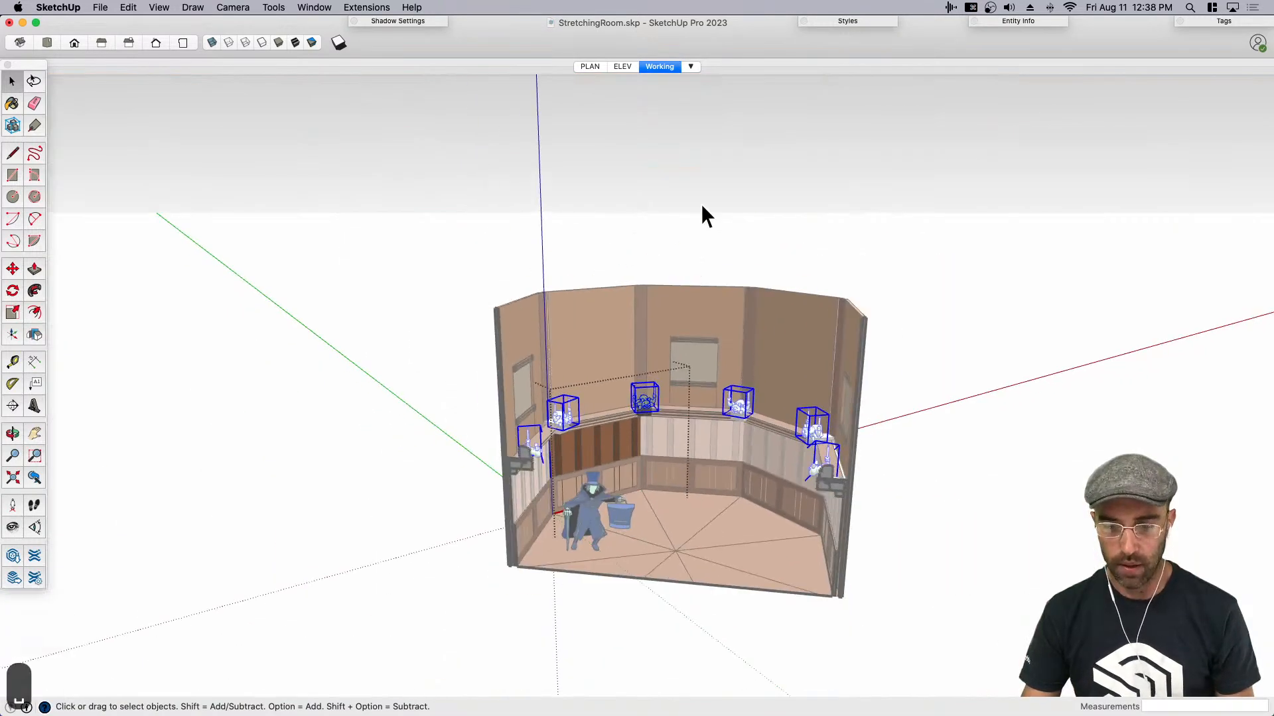
pyautogui.click(702, 204)
pyautogui.scroll(6, 681, 599)
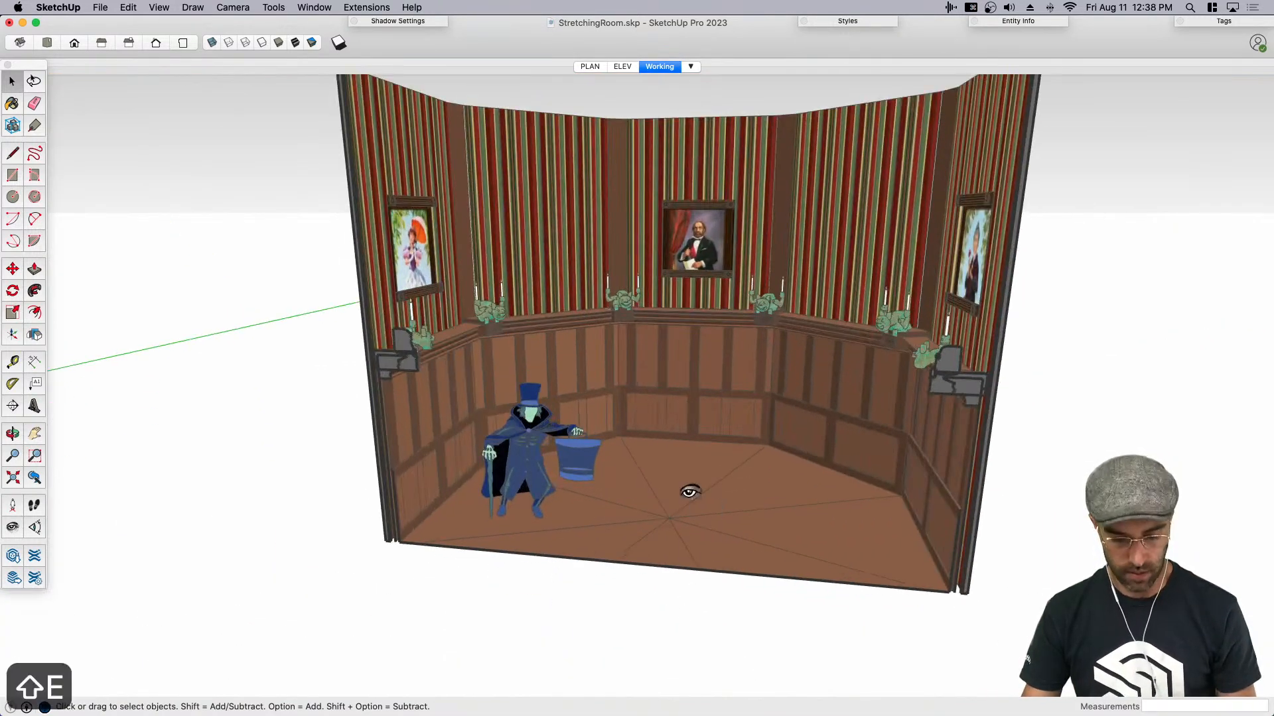
# - Look into the room from near eye level, display hidden objects, unhide the ceiling group and save the model
pyautogui.hotkey('shift', 'e')
pyautogui.moveTo(691, 497); pyautogui.dragTo(650, 452)
pyautogui.moveTo(649, 453); pyautogui.dragTo(710, 471, button='middle')
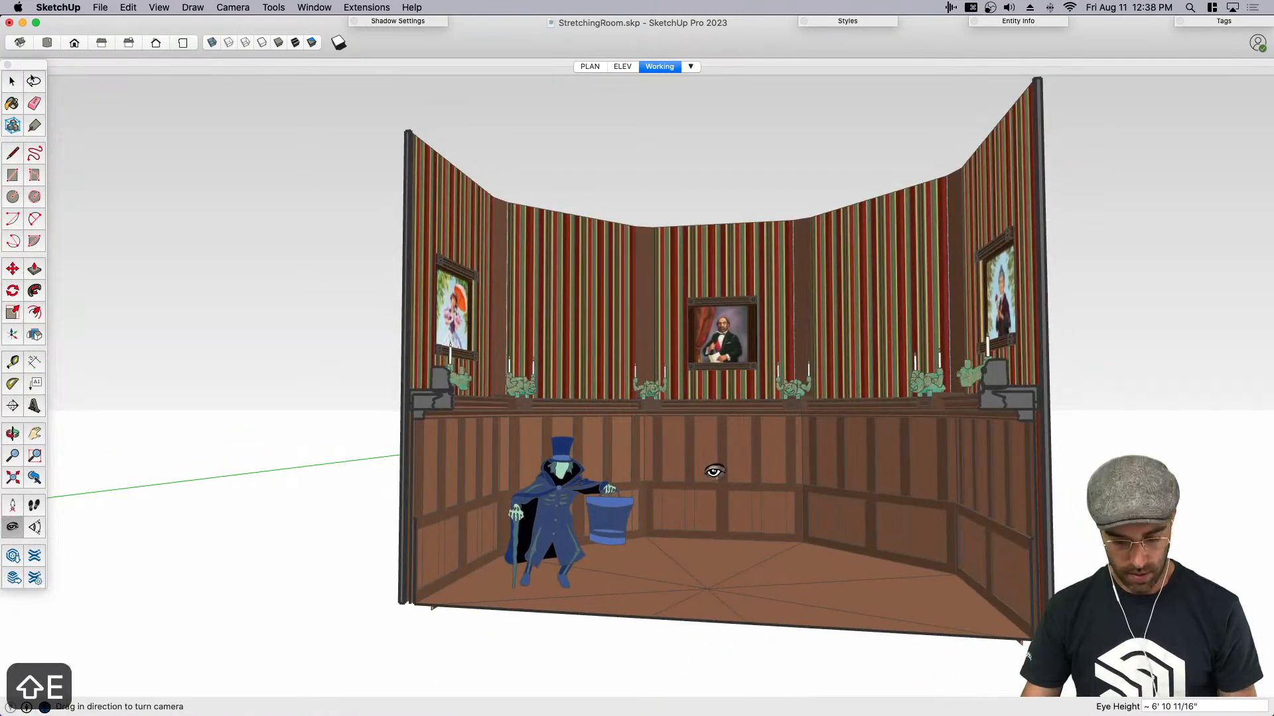
pyautogui.press('n')
pyautogui.press('space')
pyautogui.rightClick(737, 215)
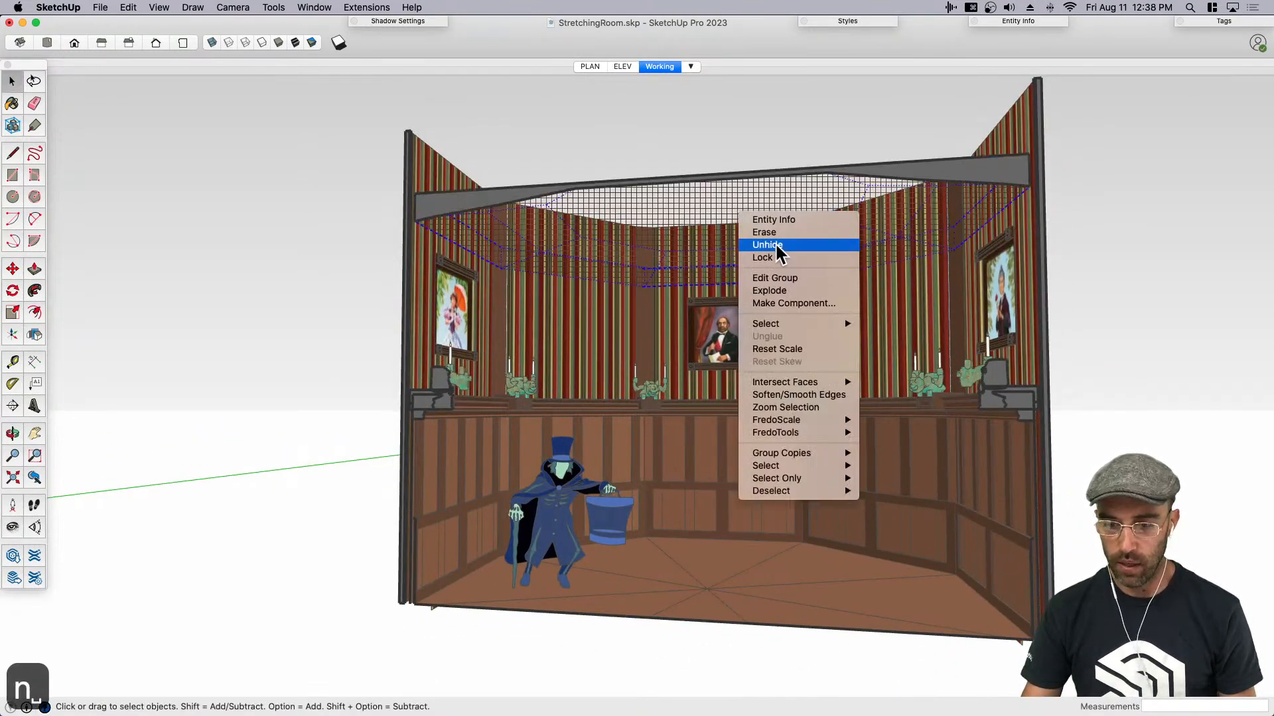
pyautogui.click(775, 246)
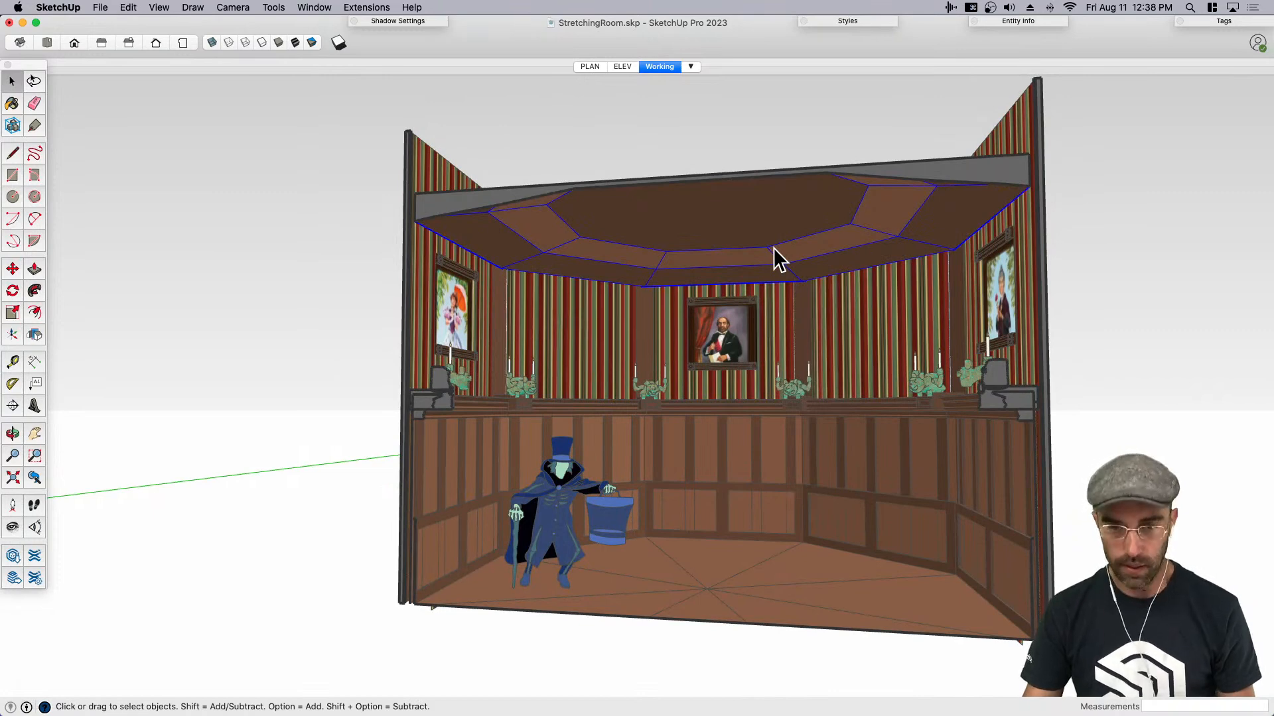
pyautogui.press('super+s')
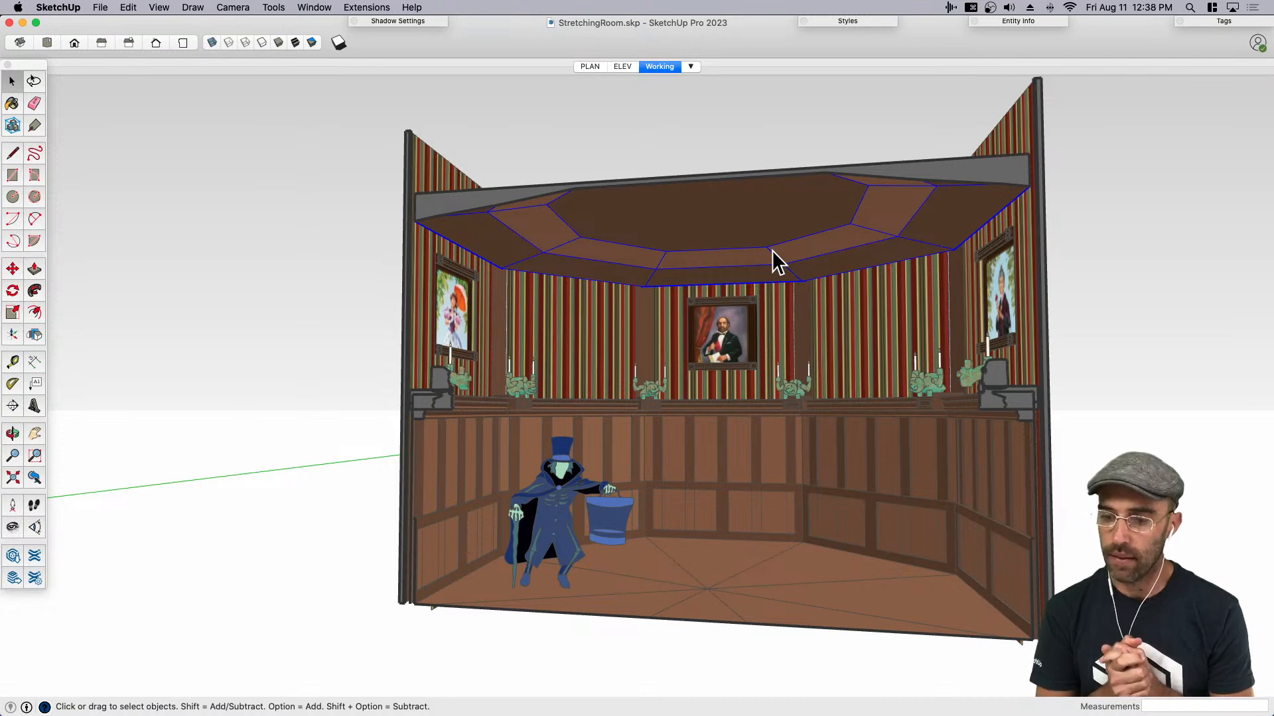
# - Select the ceiling together with the striped upper walls and move them up 5.5' along the blue axis to reveal the portraits
pyautogui.press('space')
pyautogui.scroll(-1, 783, 371)
pyautogui.moveTo(766, 379); pyautogui.dragTo(789, 386, button='middle')
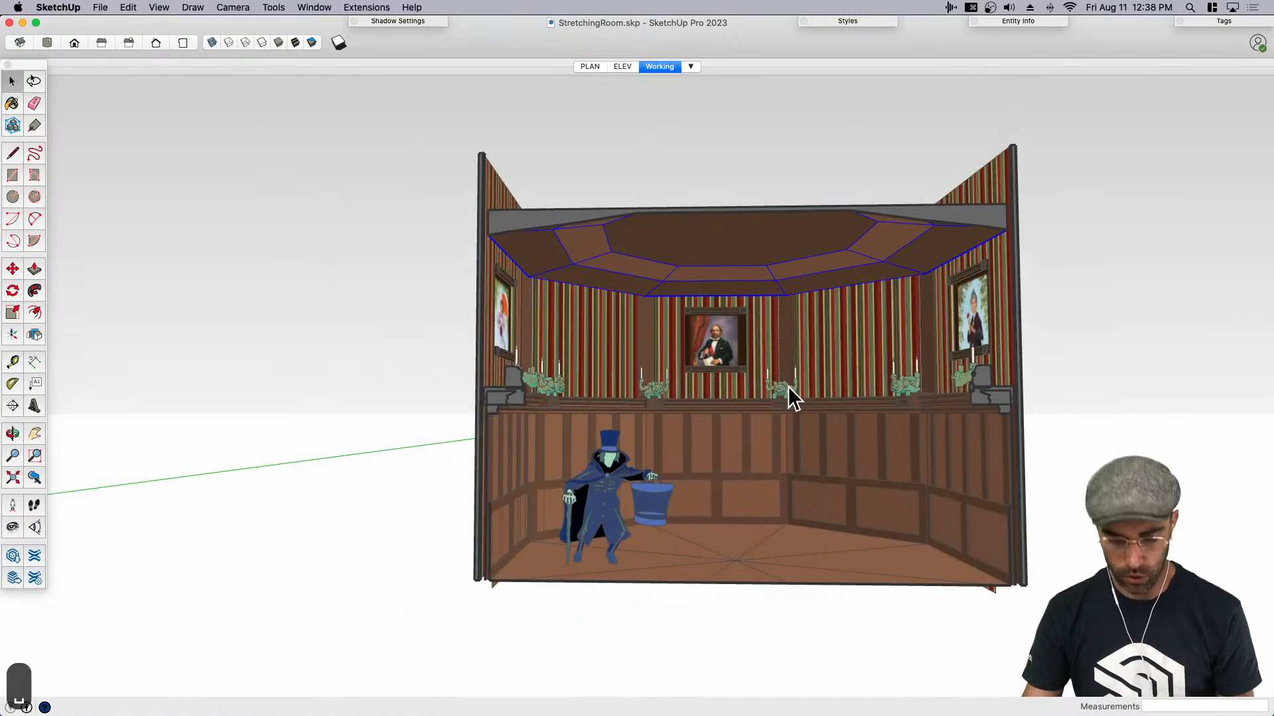
pyautogui.scroll(2, 882, 345)
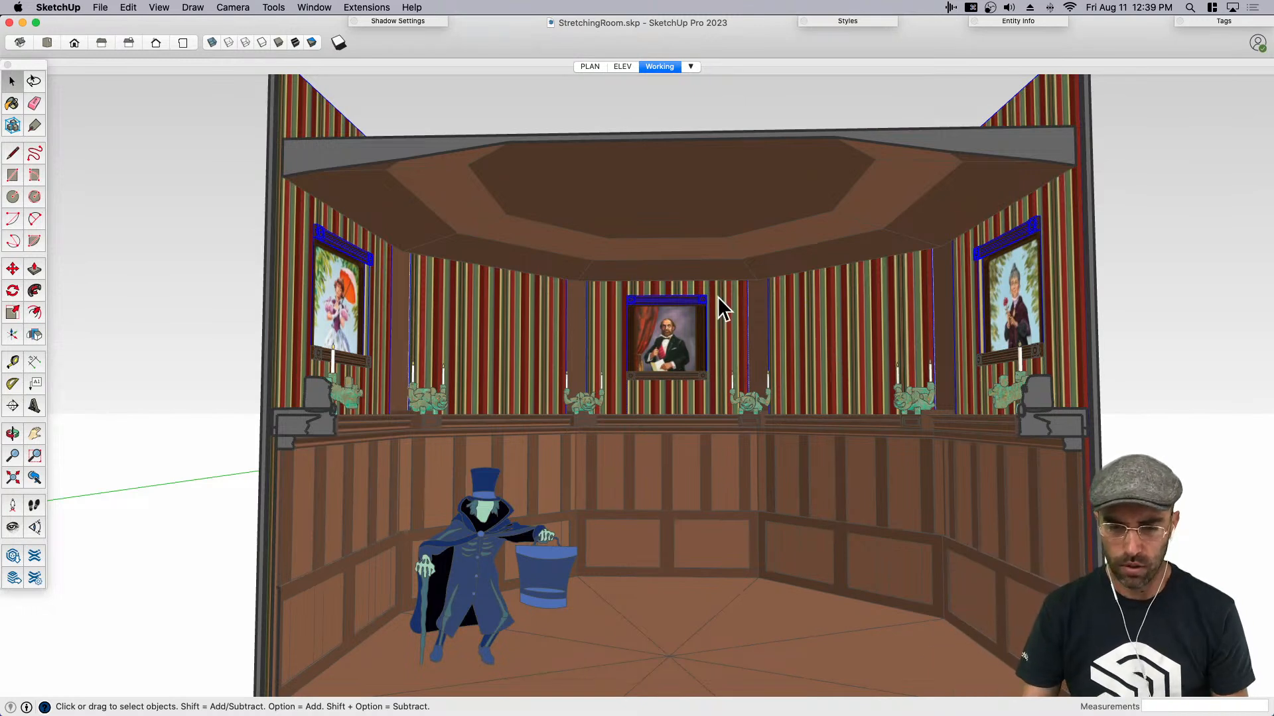
pyautogui.click(763, 230)
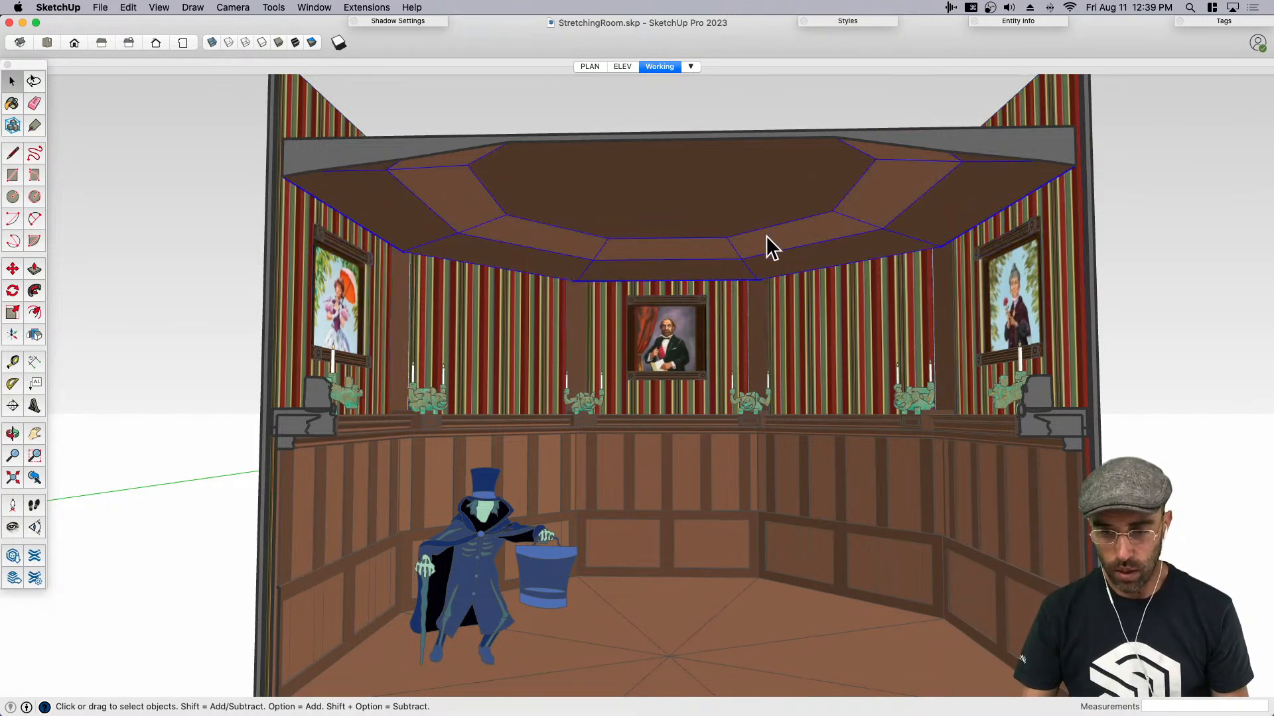
pyautogui.keyDown('shift'); pyautogui.click(822, 371); pyautogui.keyUp('shift')
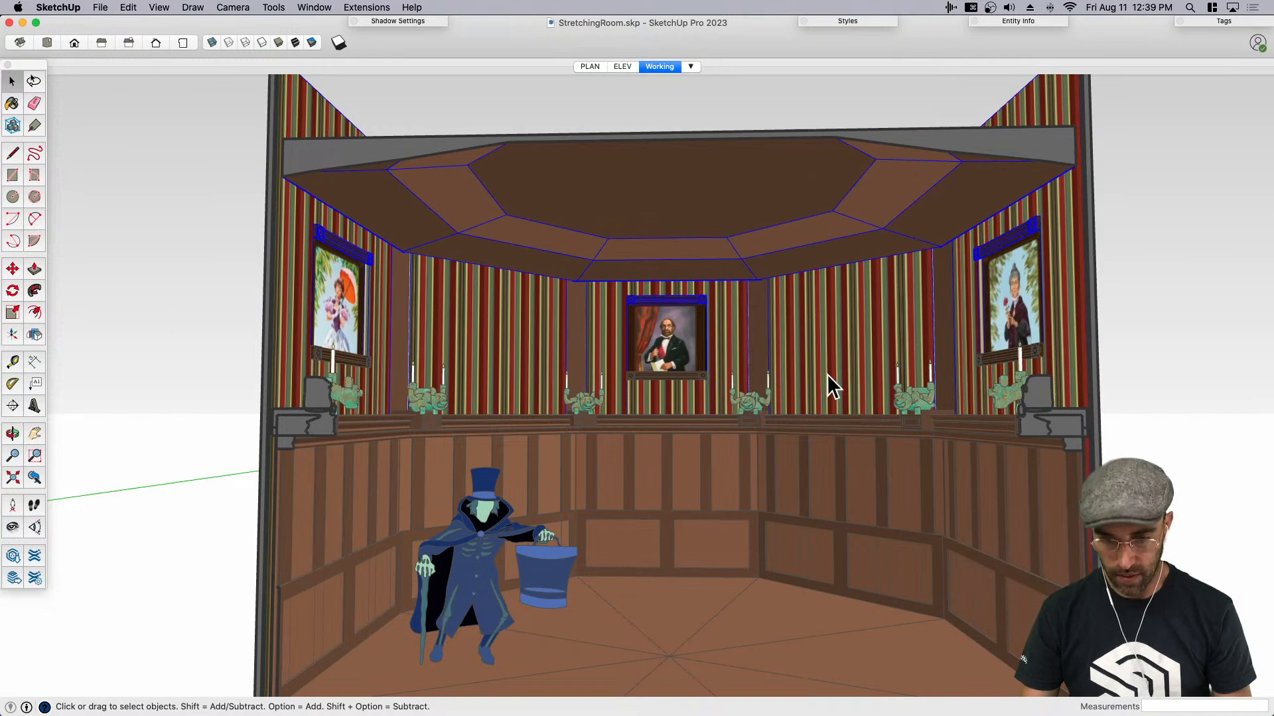
pyautogui.press('m')
pyautogui.click(830, 389)
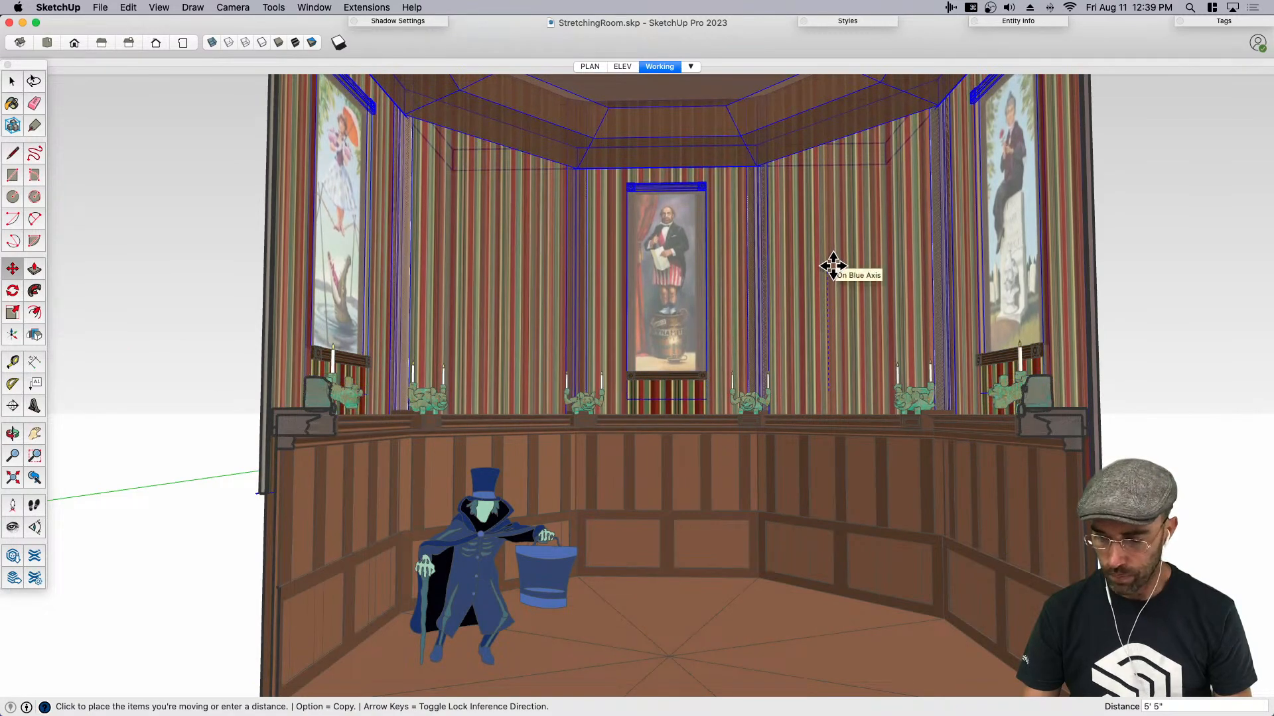
pyautogui.write('5.5')
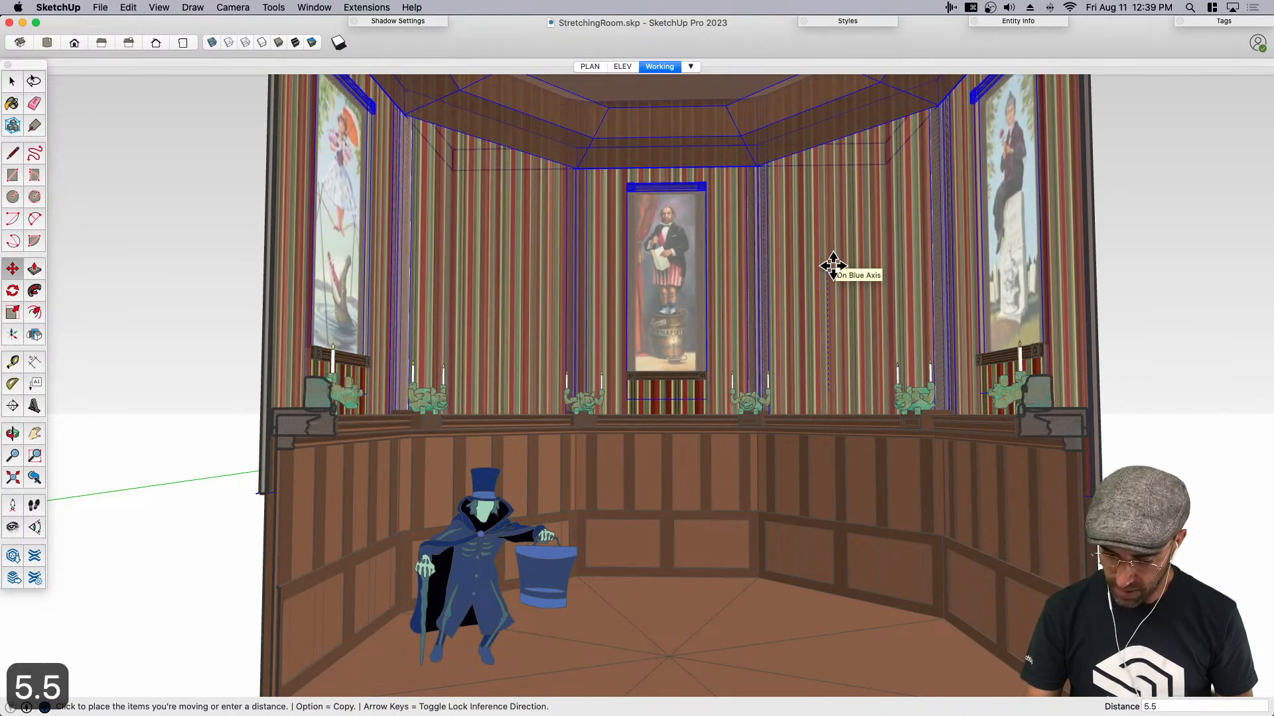
pyautogui.write("'")
pyautogui.press('Return')
pyautogui.press('space')
pyautogui.hotkey('shift', 'e')
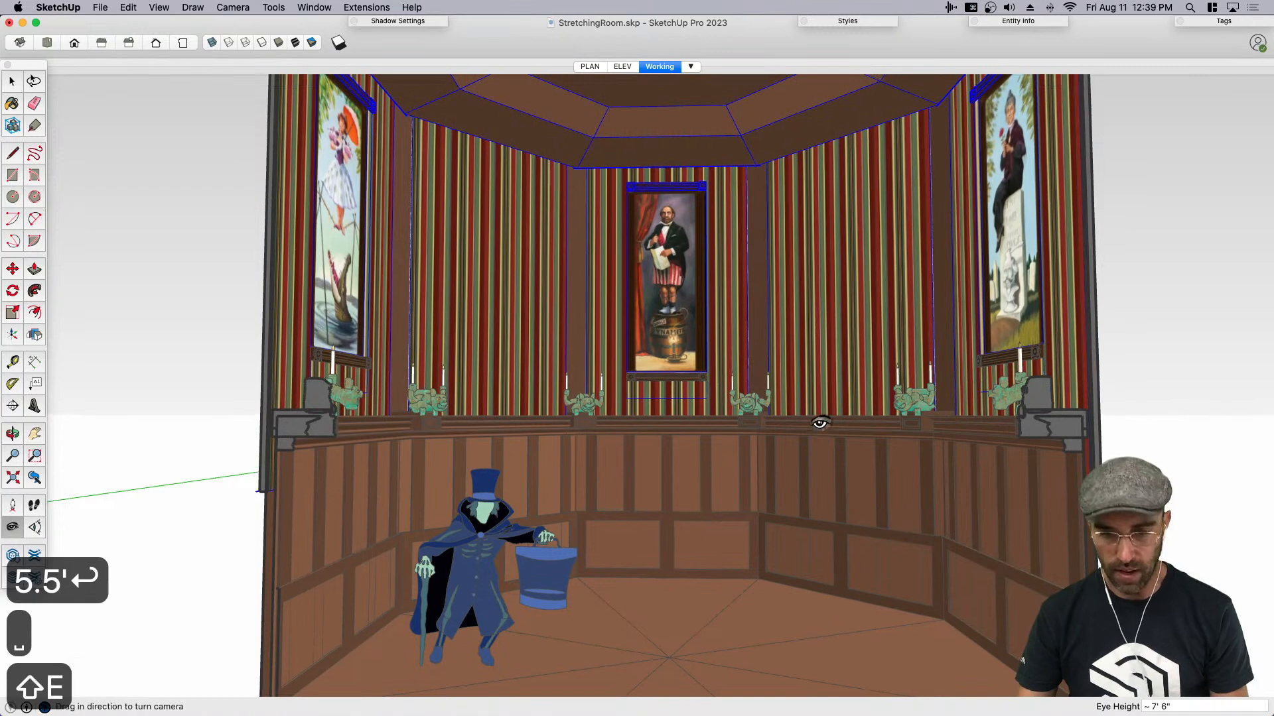
# - Move the ceiling group up 2' above the centre portrait and save the model
pyautogui.moveTo(816, 442); pyautogui.dragTo(820, 362)
pyautogui.press('space')
pyautogui.click(745, 216)
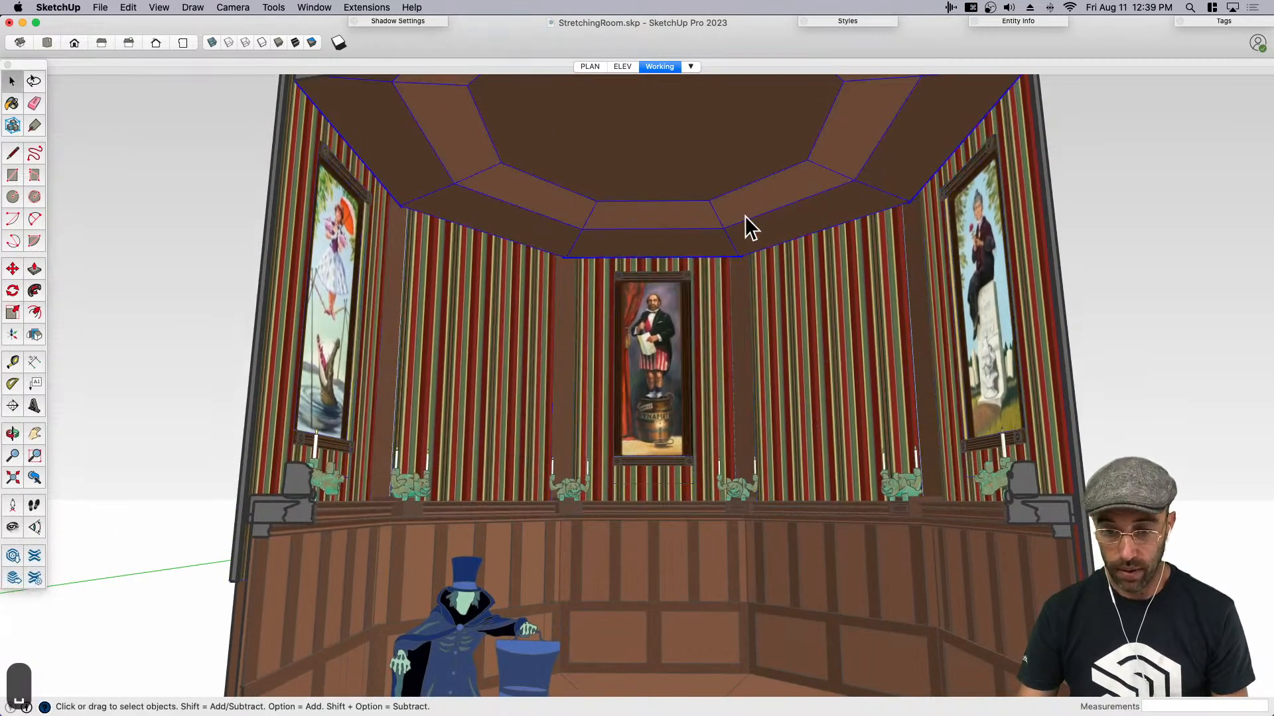
pyautogui.press('m')
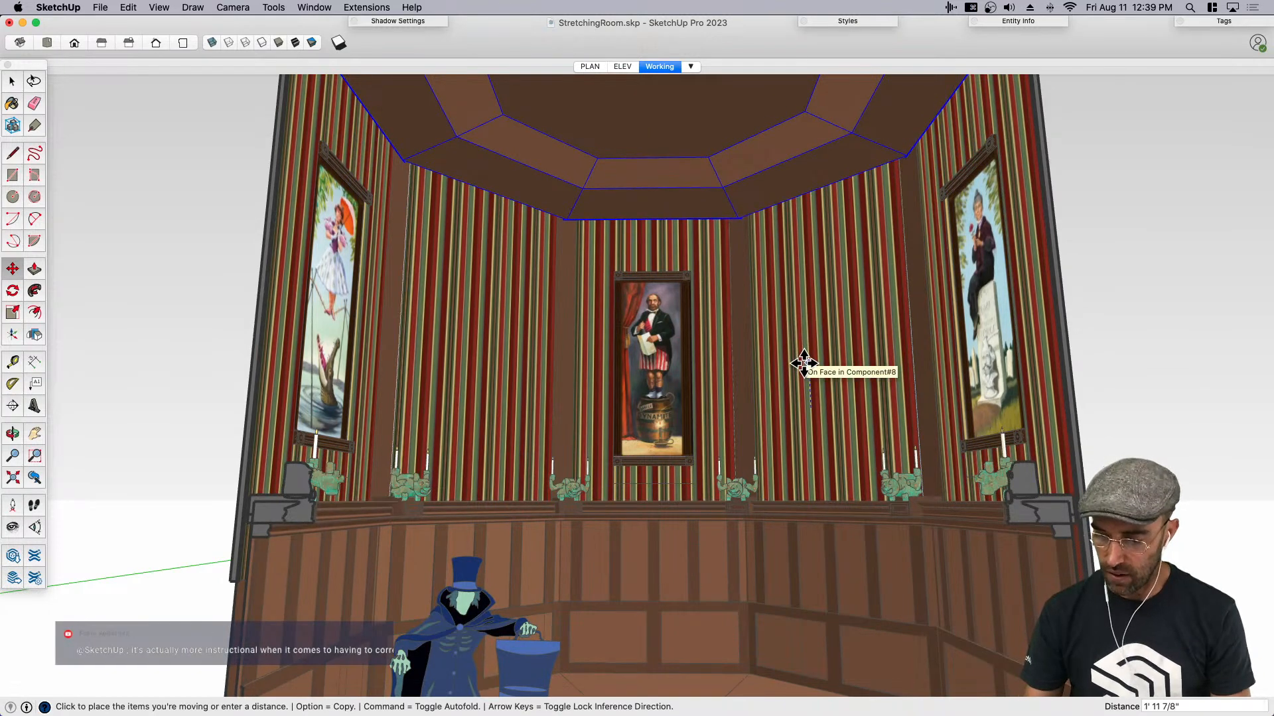
pyautogui.write("2'")
pyautogui.press('Return')
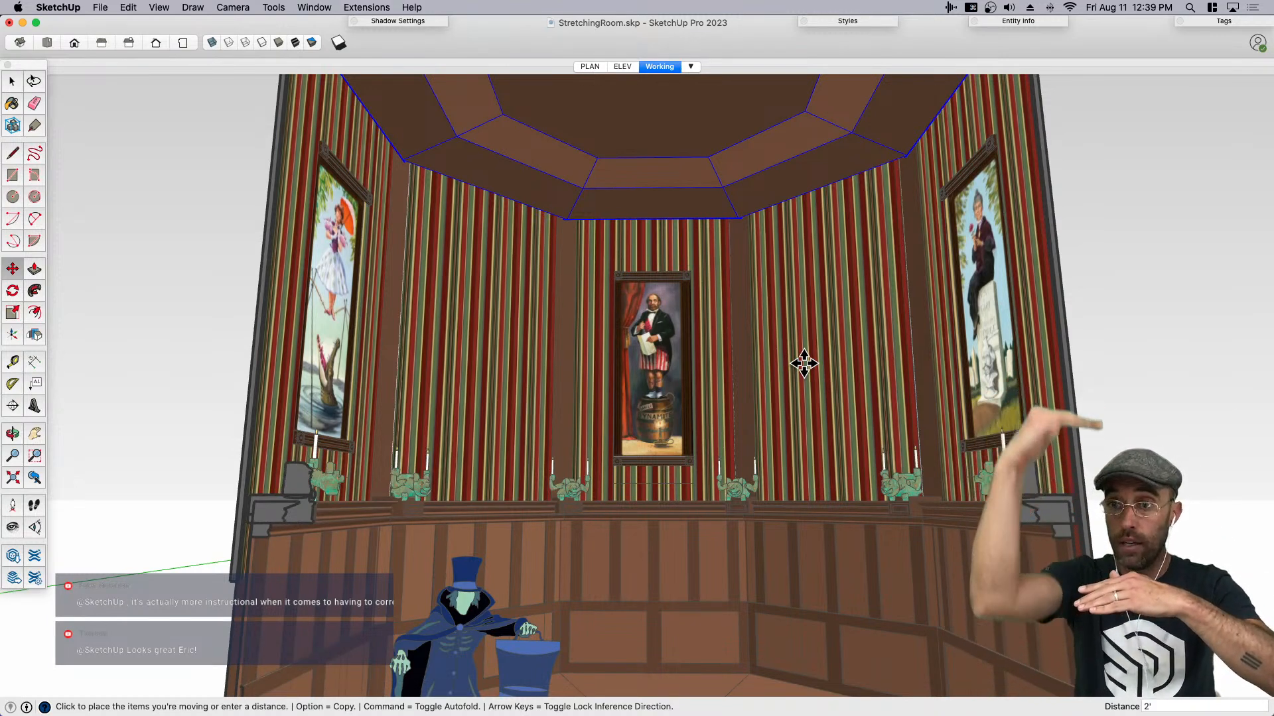
pyautogui.press('super+s')
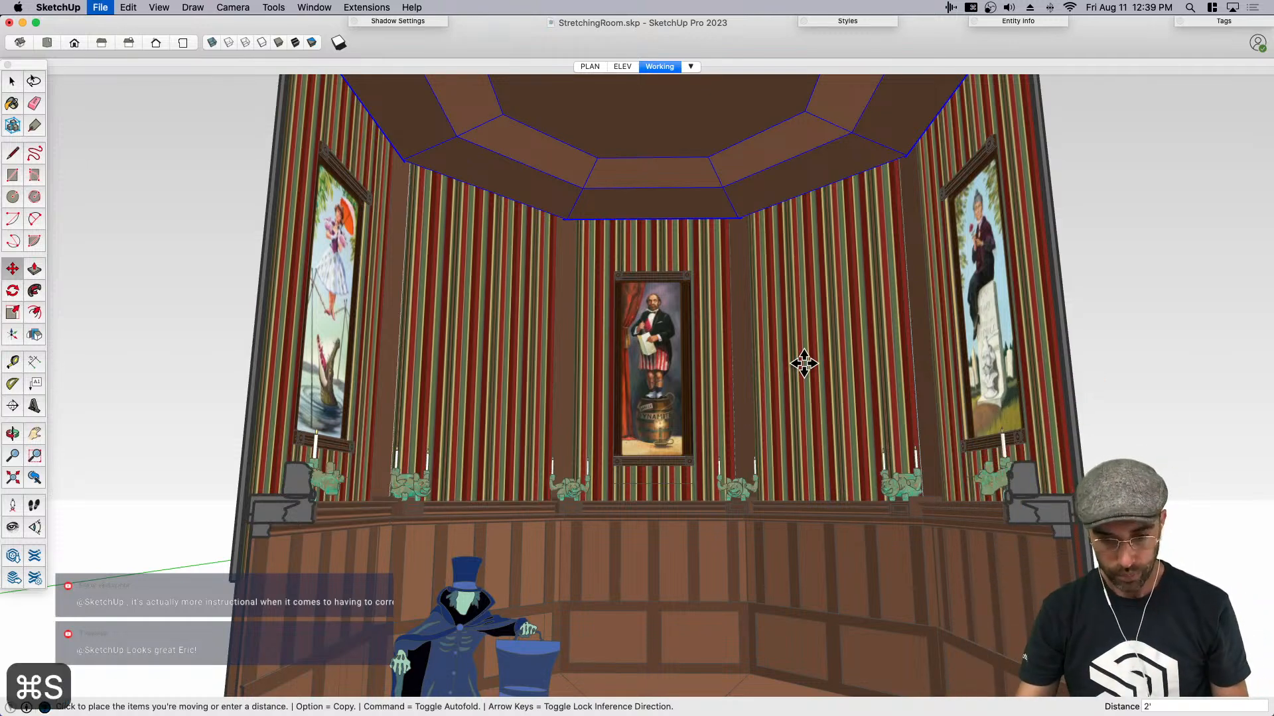
pyautogui.press('space')
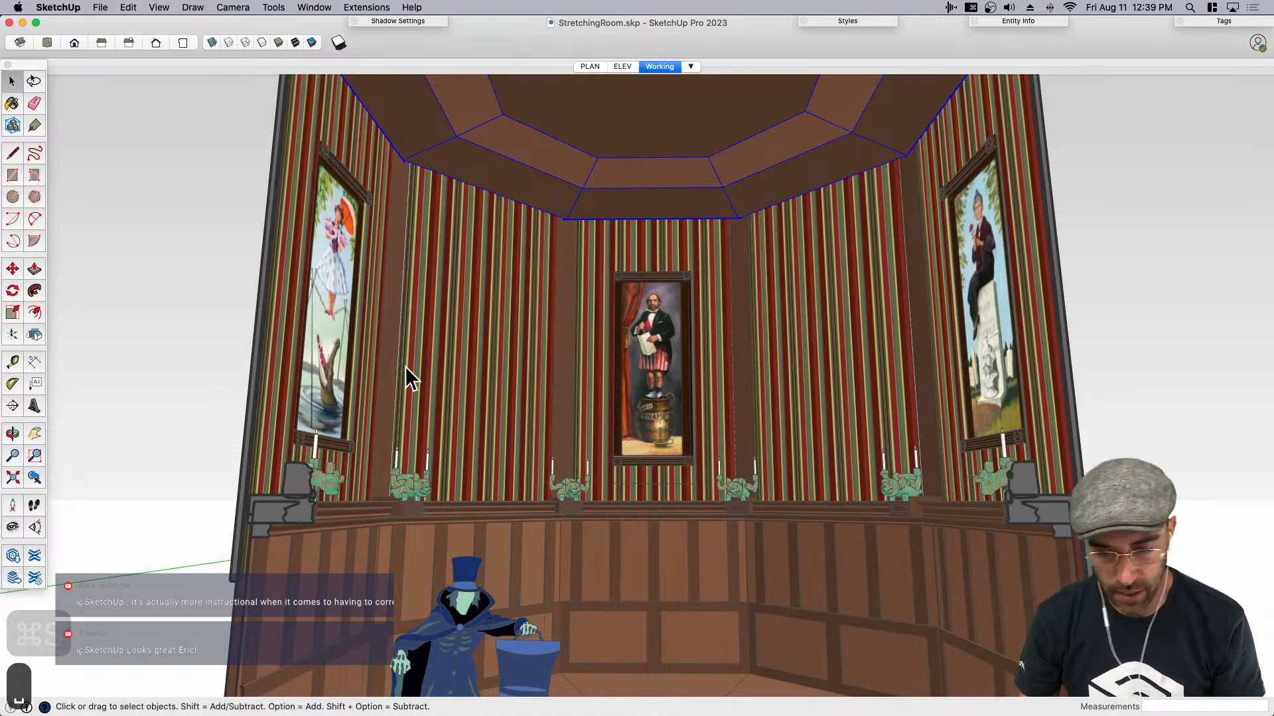
# - Undo the two upward moves of the ceiling and upper walls, and save the model
pyautogui.press('super+z')
pyautogui.press('super+z')
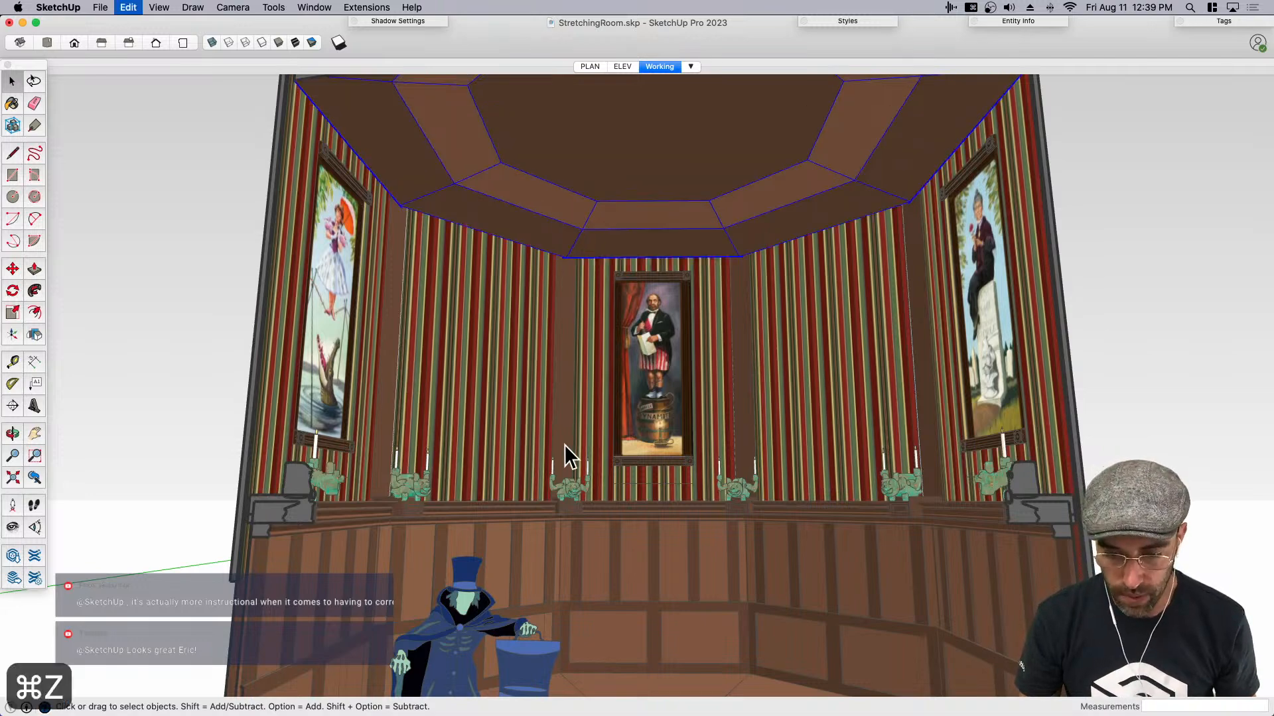
pyautogui.press('super+s')
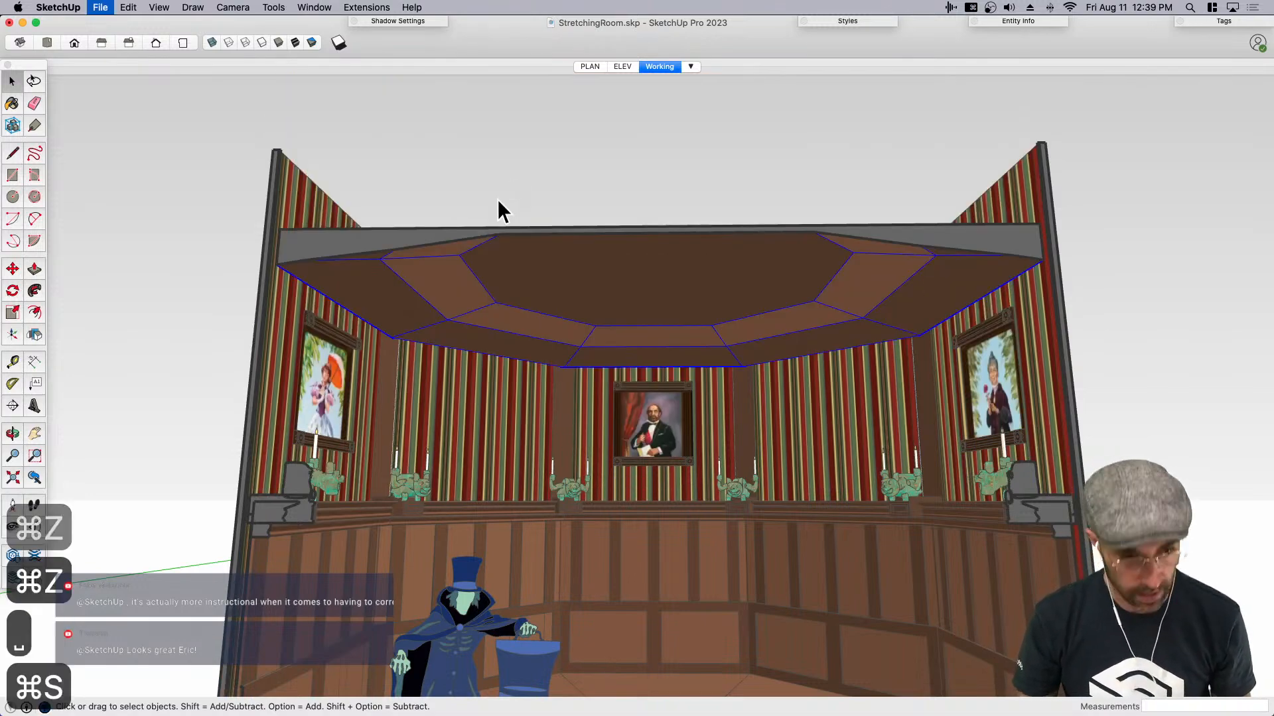
# - Show the Fredo6_Animator tool palette, open its film editor and place the palette clear of the film controls
pyautogui.click(160, 8)
pyautogui.moveTo(179, 56)
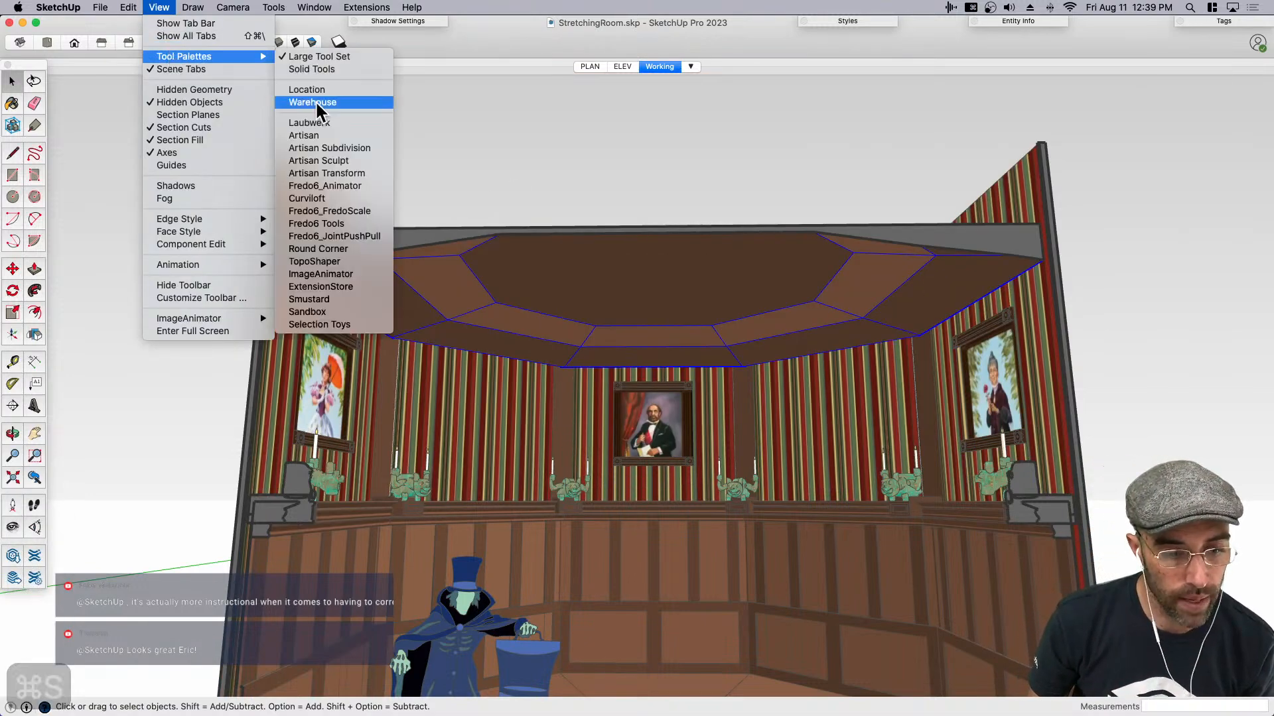
pyautogui.click(348, 185)
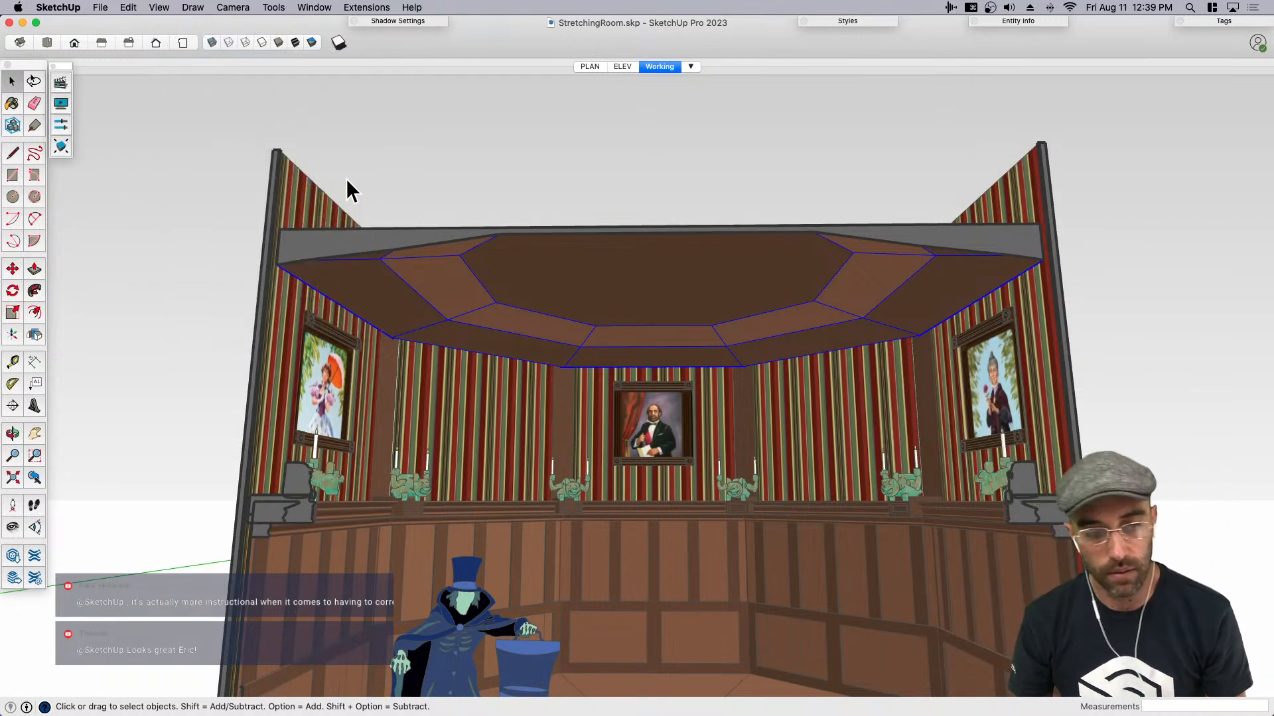
pyautogui.click(62, 83)
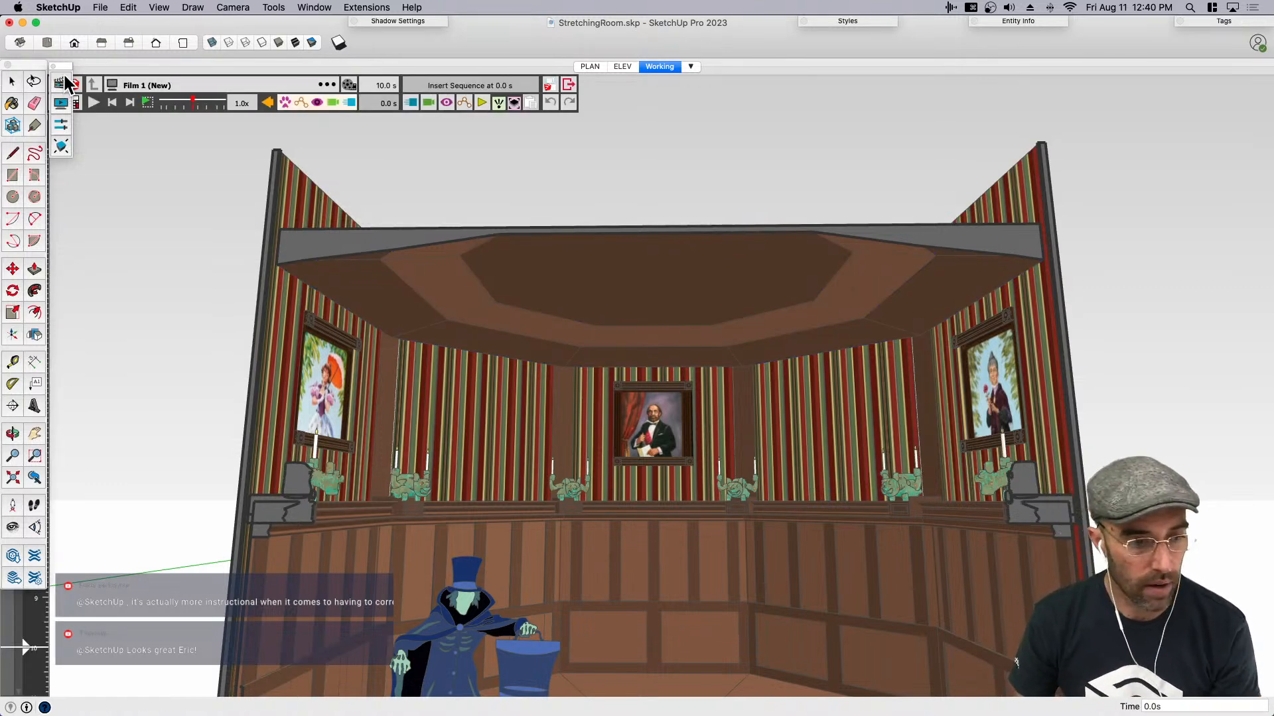
pyautogui.moveTo(64, 64); pyautogui.dragTo(64, 117)
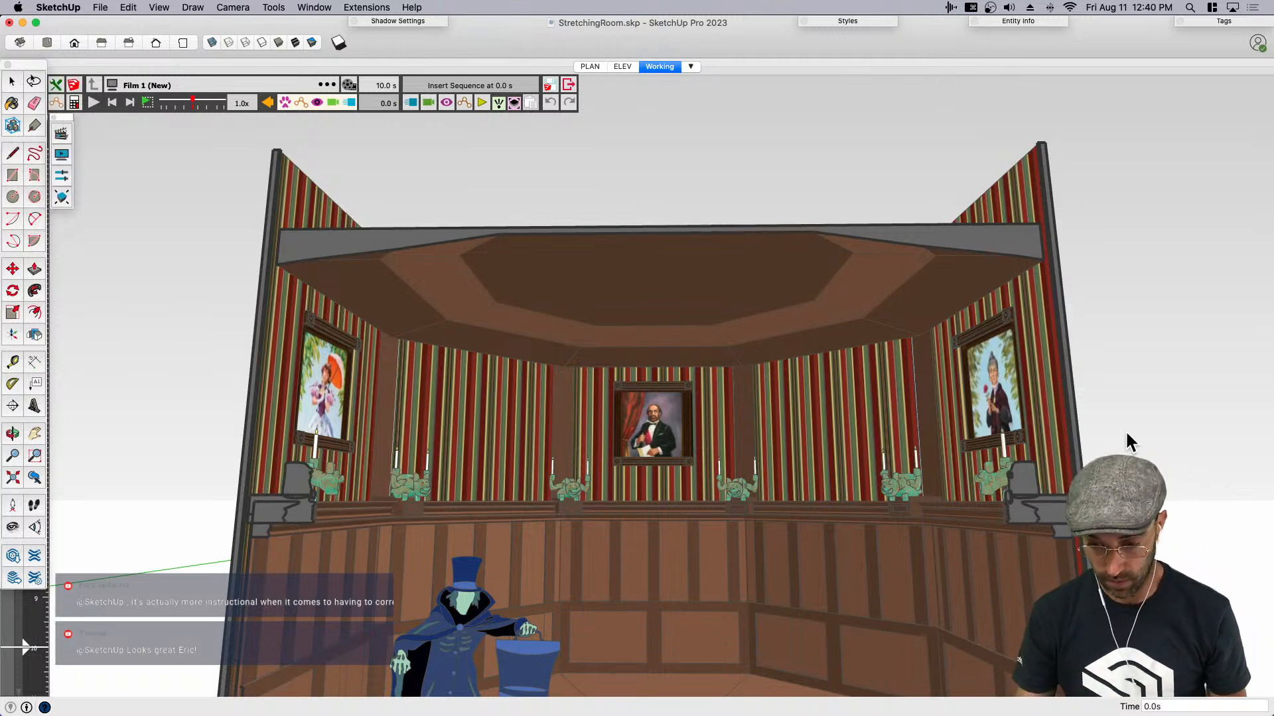
pyautogui.hotkey('shift', 'd')
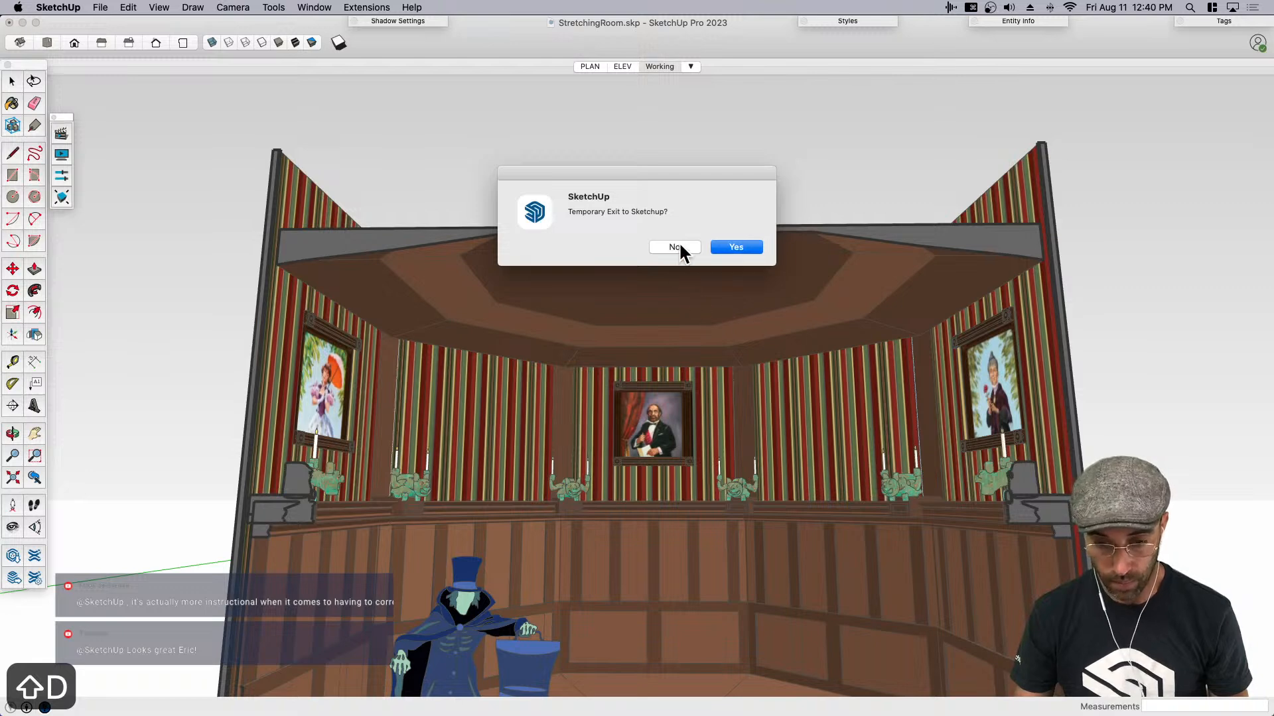
pyautogui.click(678, 246)
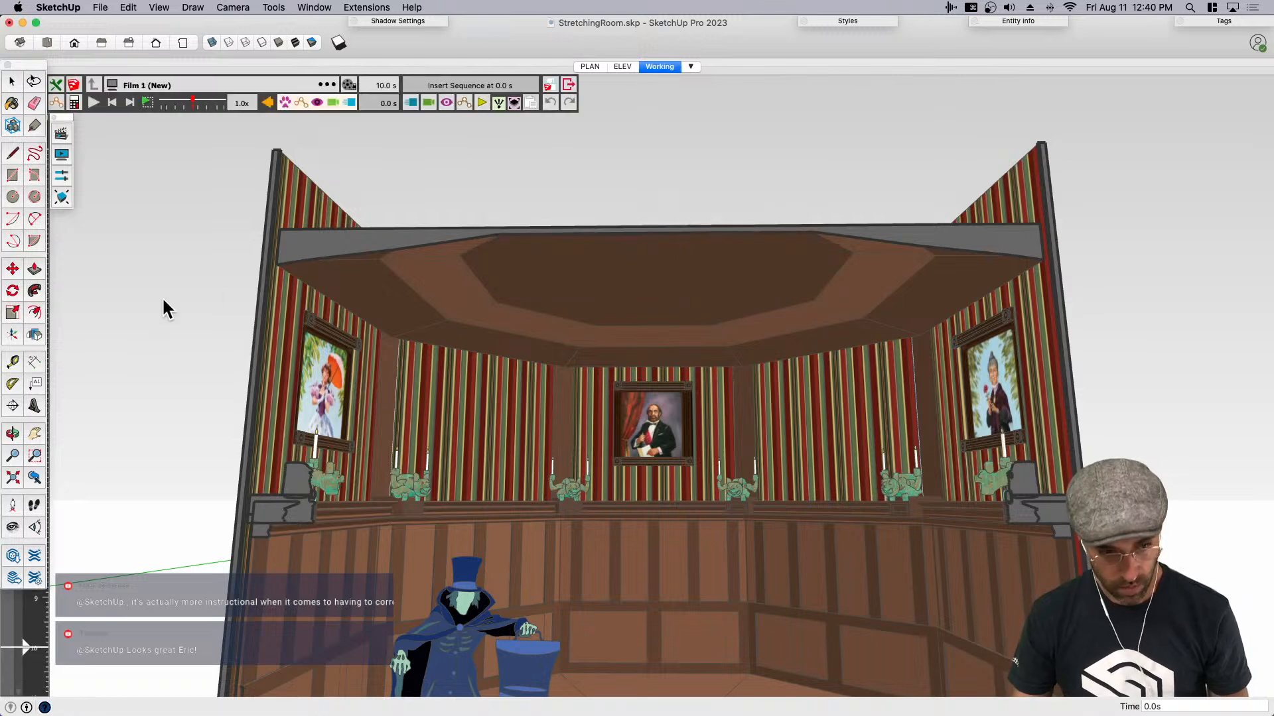
# - Frame the whole room from floor to ceiling, return to the Animator film editor and shift its palette clear of the controls
pyautogui.click(12, 527)
pyautogui.moveTo(685, 382); pyautogui.dragTo(683, 466)
pyautogui.press('h')
pyautogui.hotkey('shift', 'e')
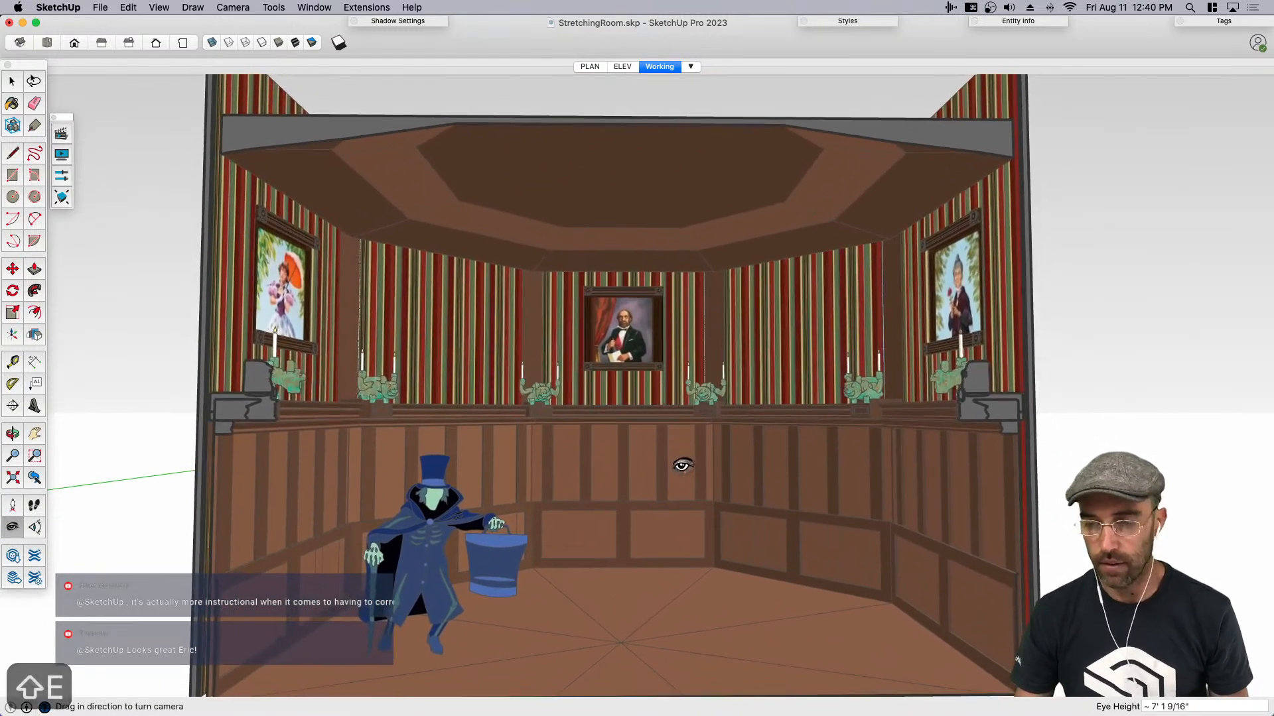
pyautogui.moveTo(718, 448); pyautogui.dragTo(706, 446, button='middle')
pyautogui.moveTo(684, 447); pyautogui.dragTo(685, 416)
pyautogui.press('h')
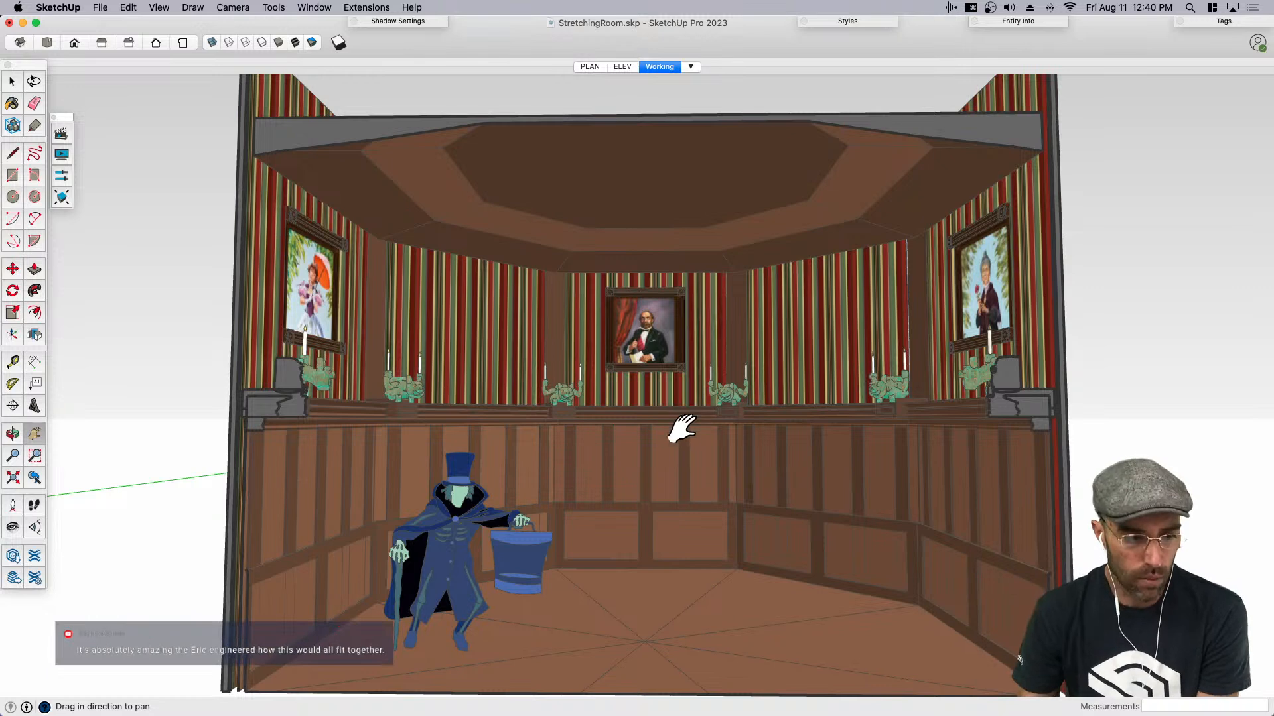
pyautogui.click(61, 137)
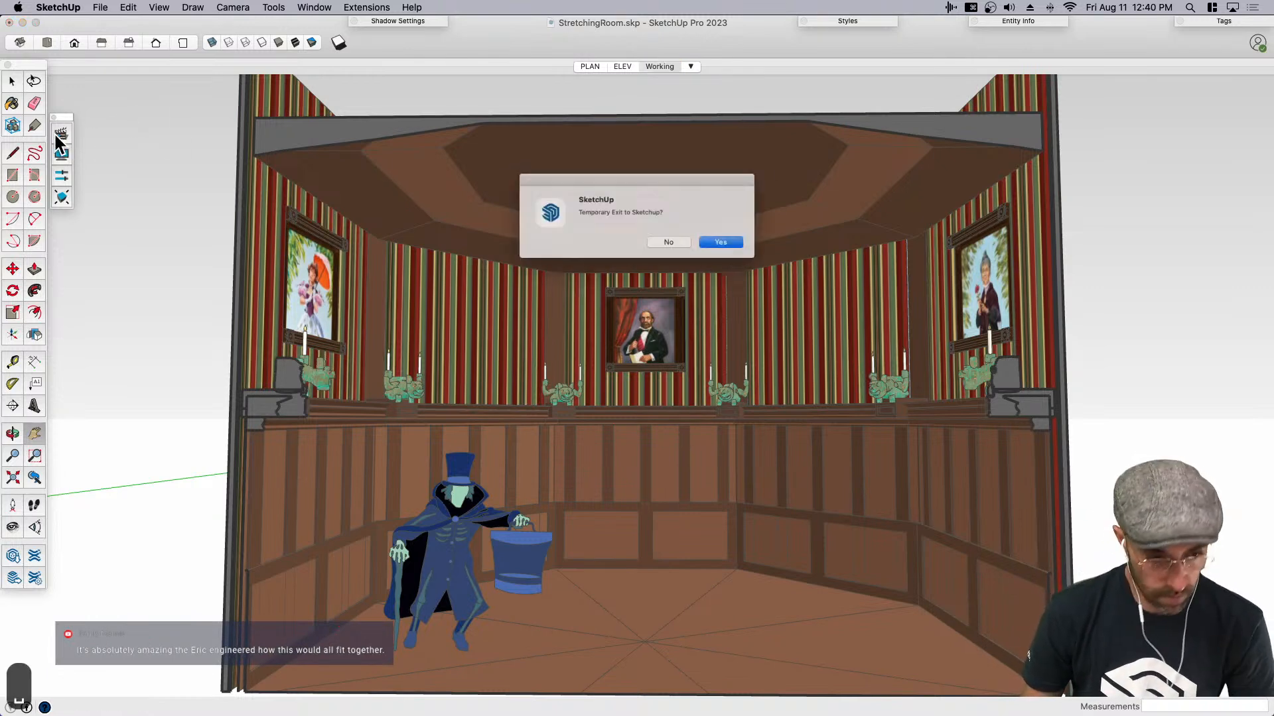
pyautogui.click(675, 247)
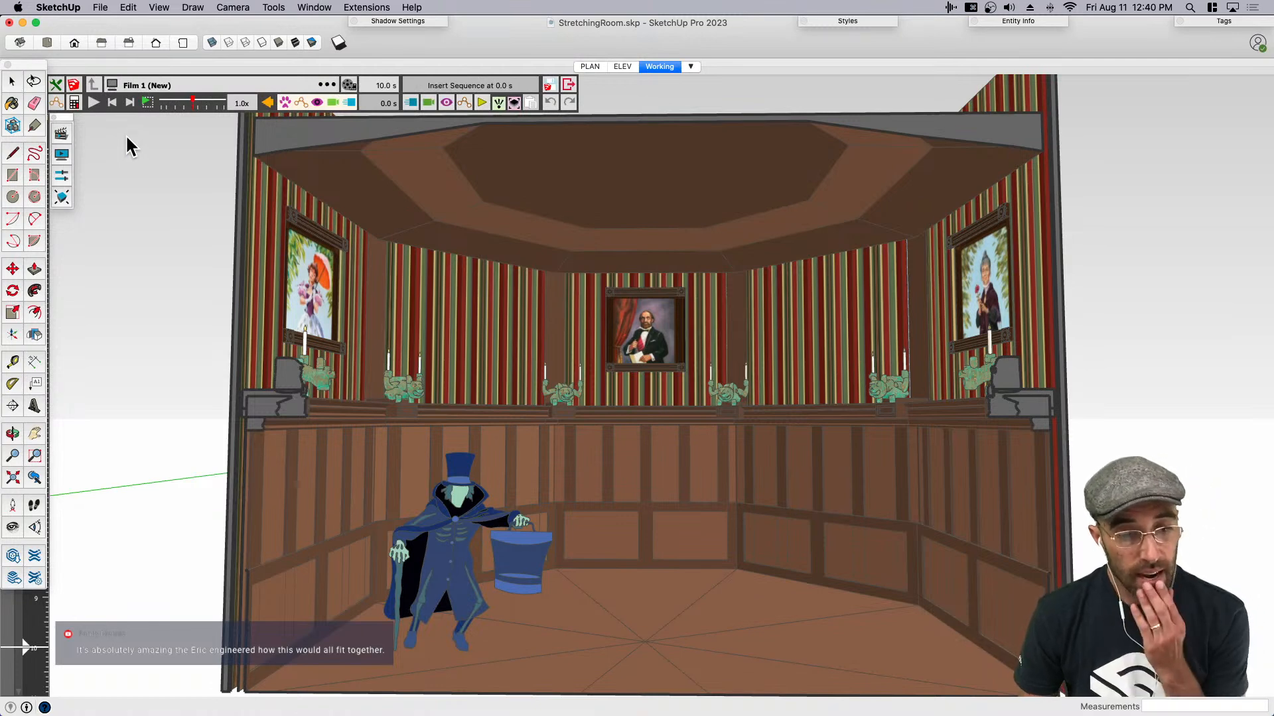
pyautogui.moveTo(60, 124); pyautogui.dragTo(135, 128)
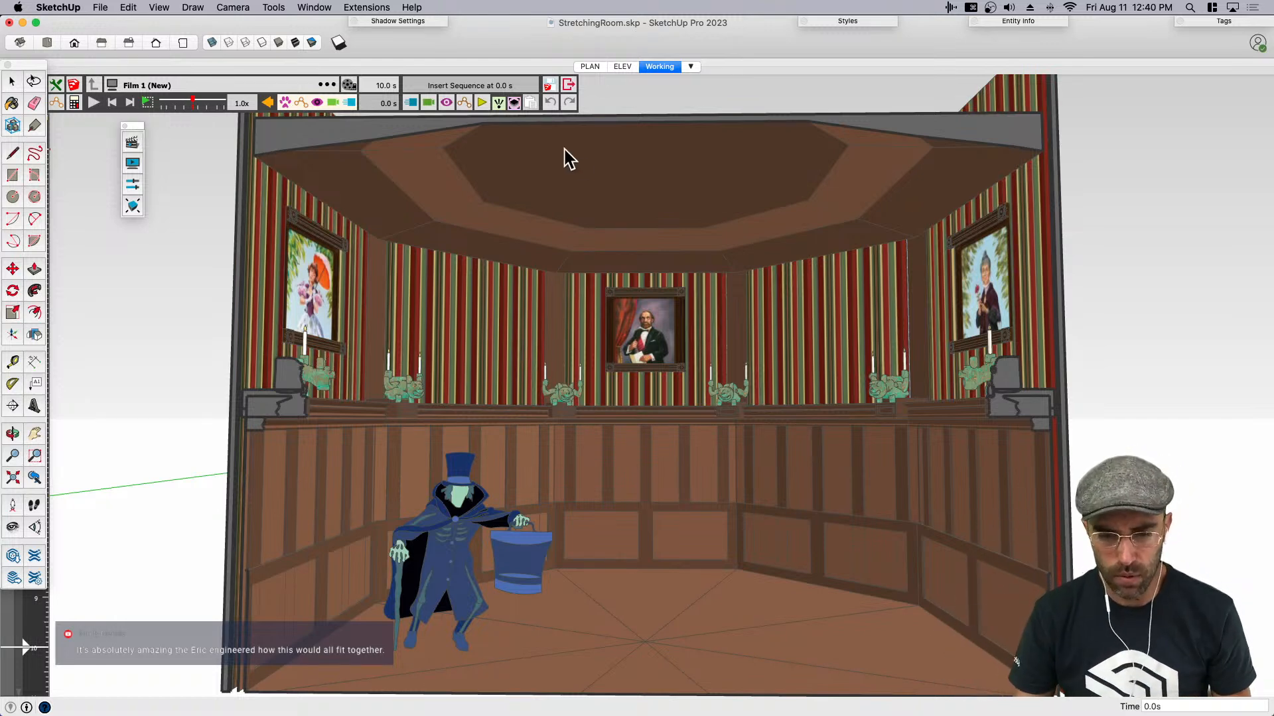
# - Insert a movement at 0.0 s in the film timeline and choose the ceiling group for a translation
pyautogui.press('space')
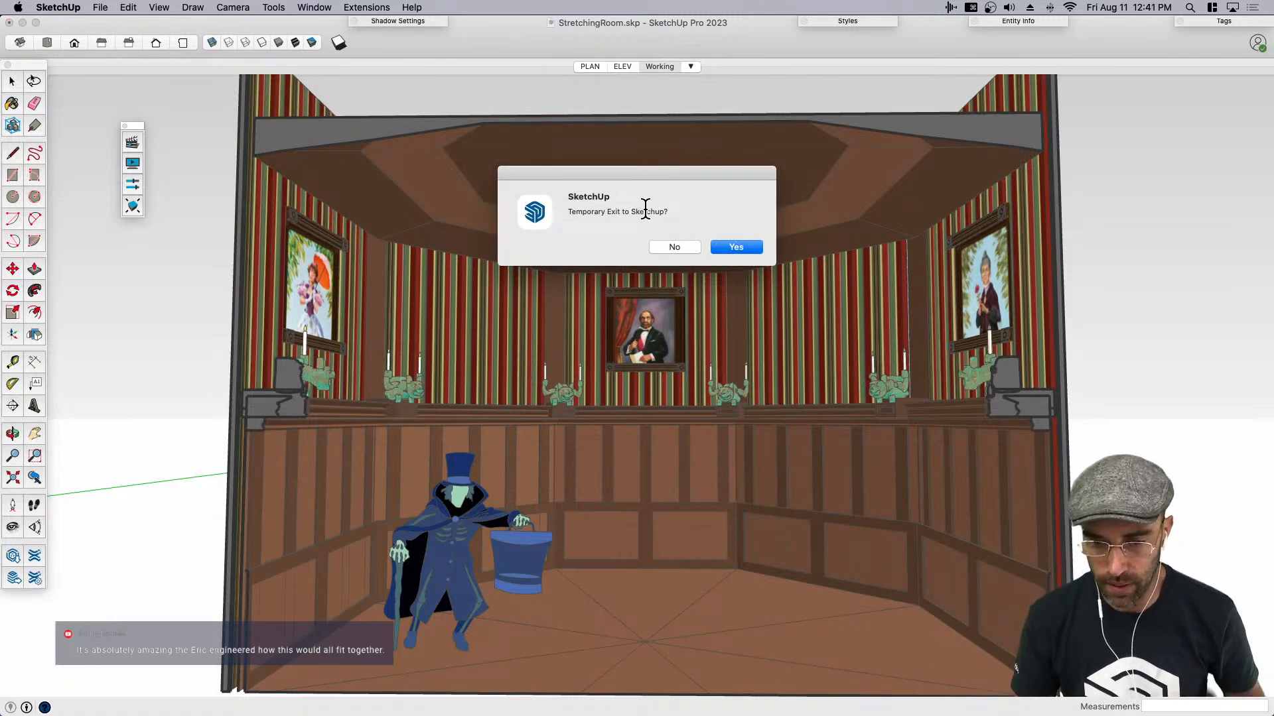
pyautogui.click(674, 247)
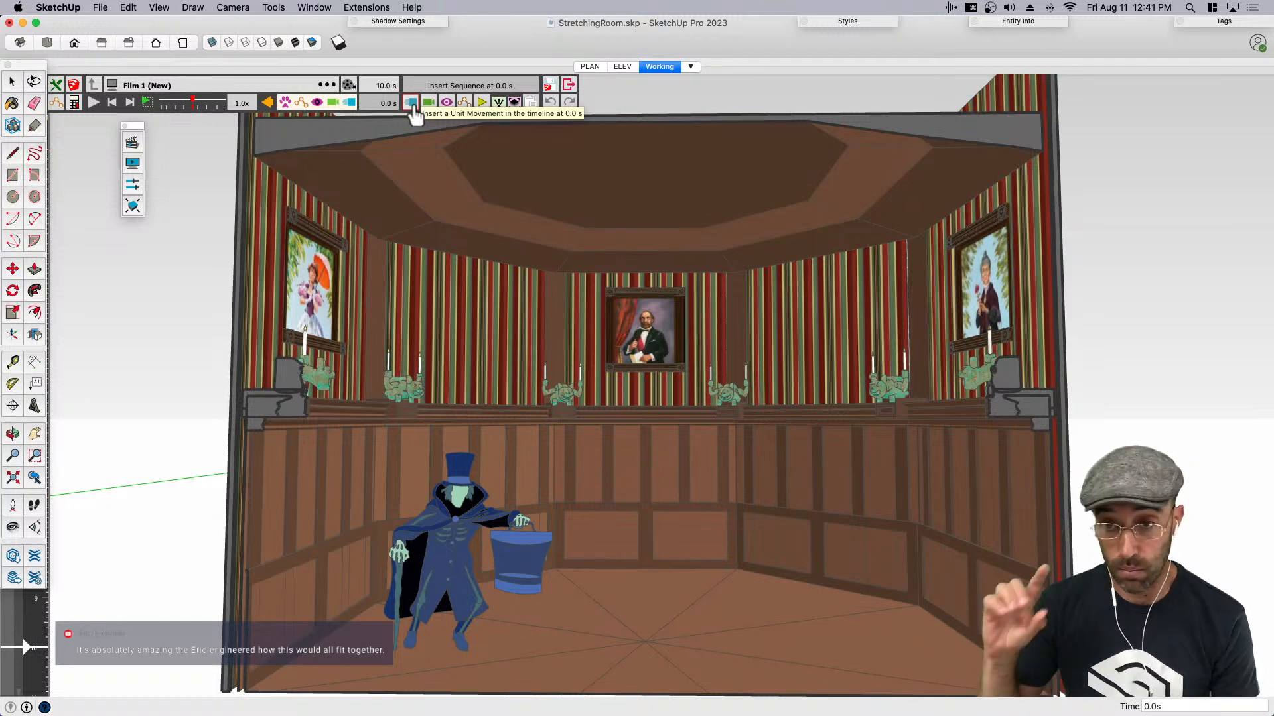
pyautogui.click(411, 104)
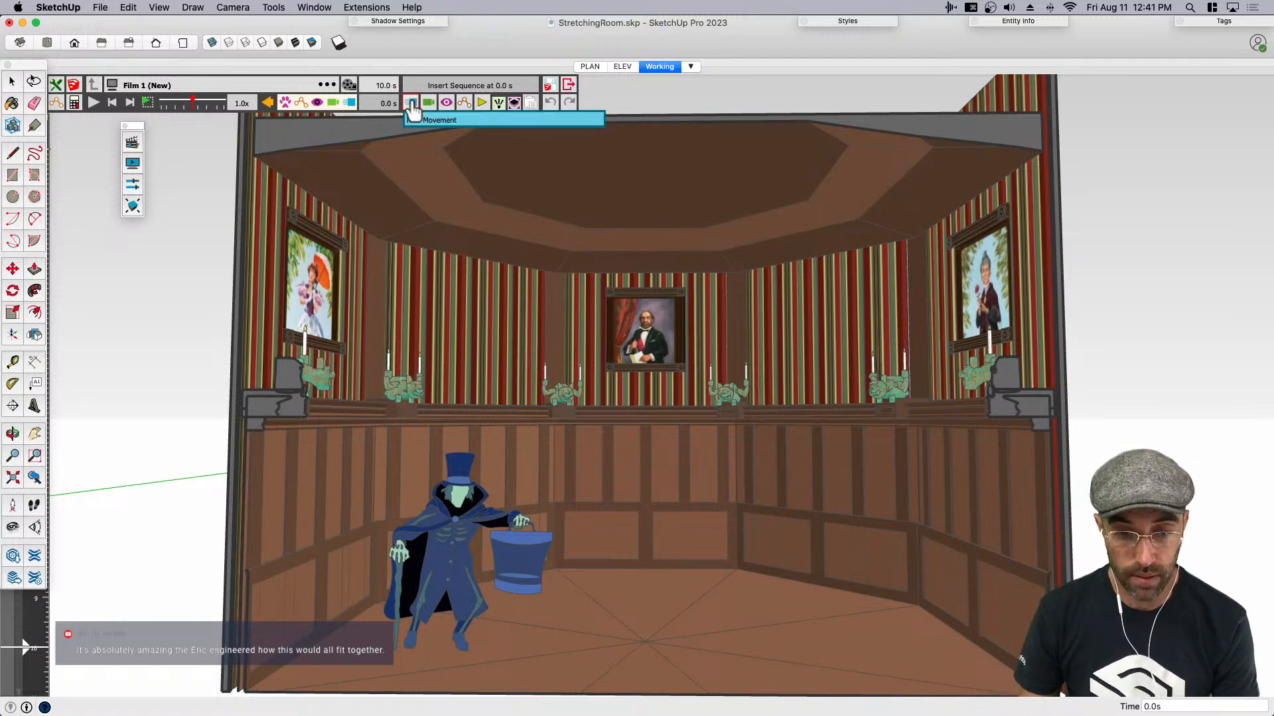
pyautogui.click(425, 120)
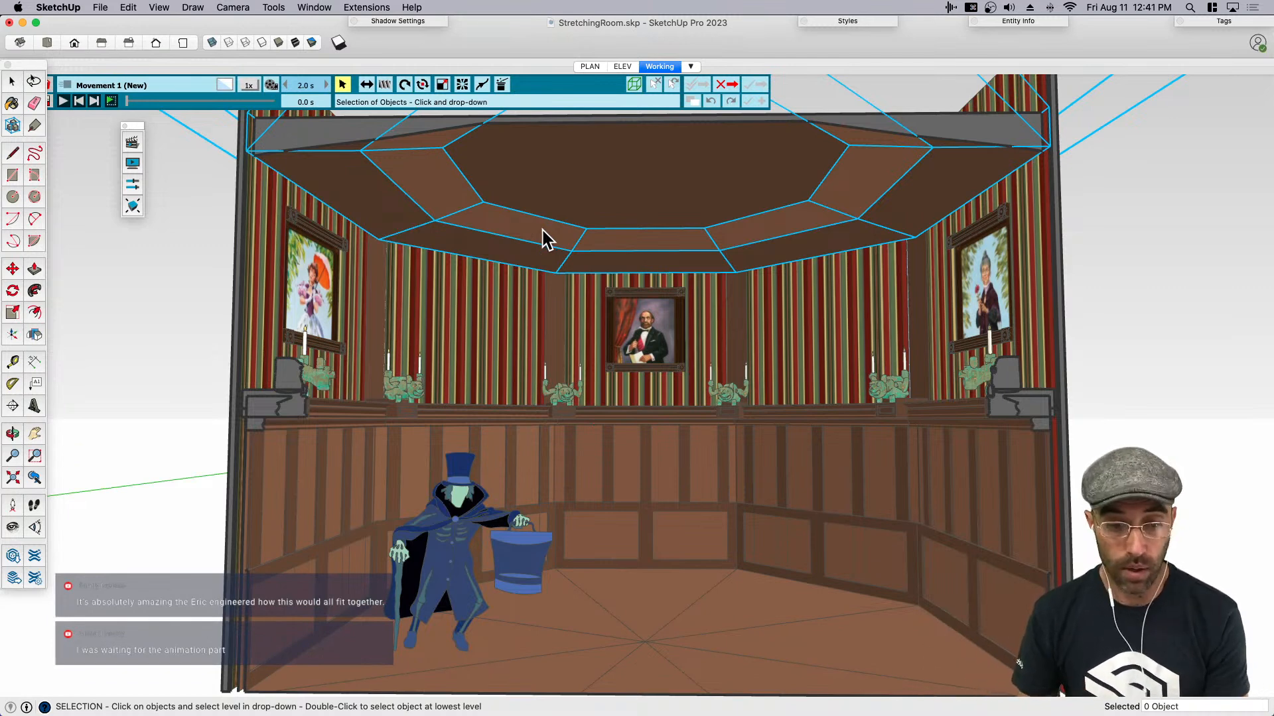
pyautogui.click(365, 85)
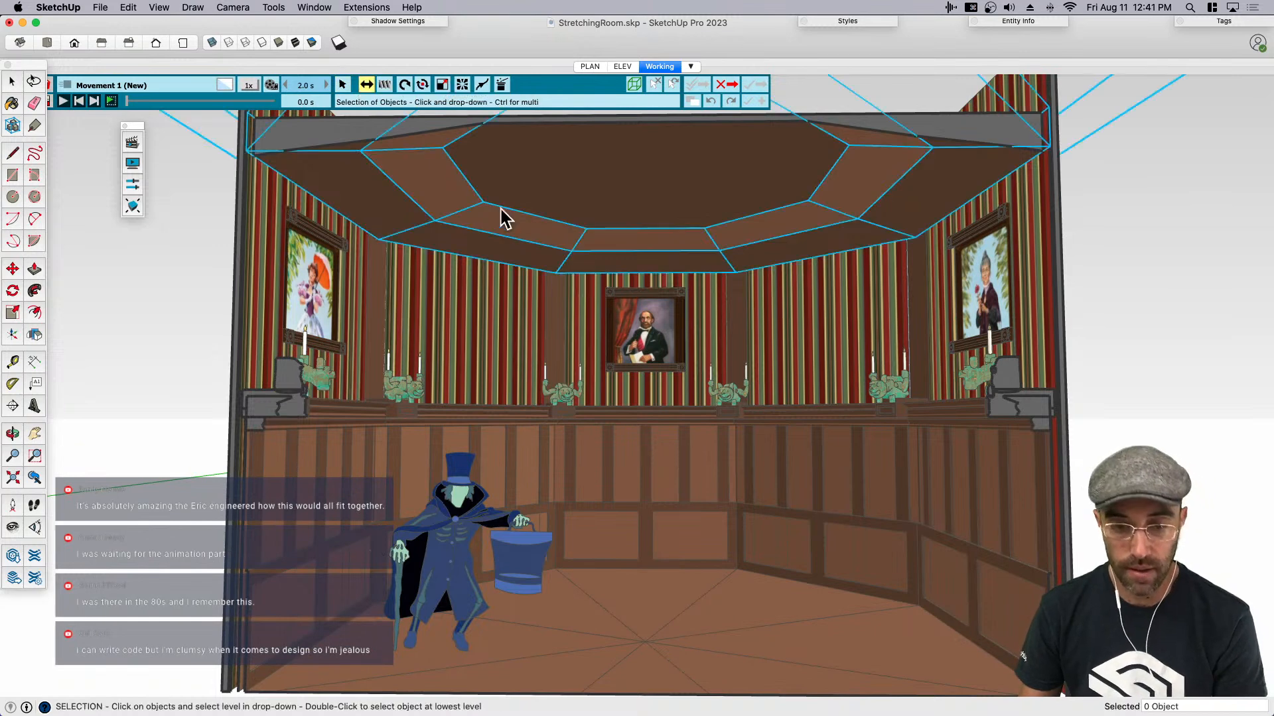
pyautogui.click(540, 264)
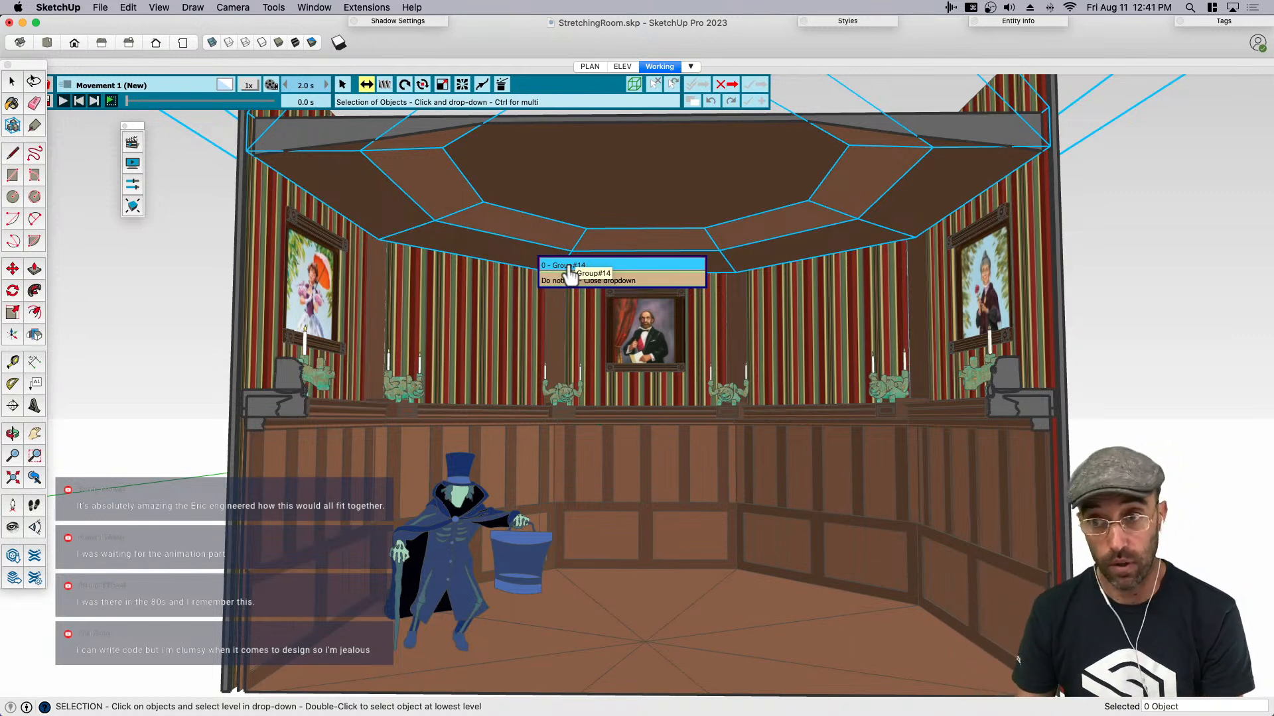
pyautogui.click(568, 266)
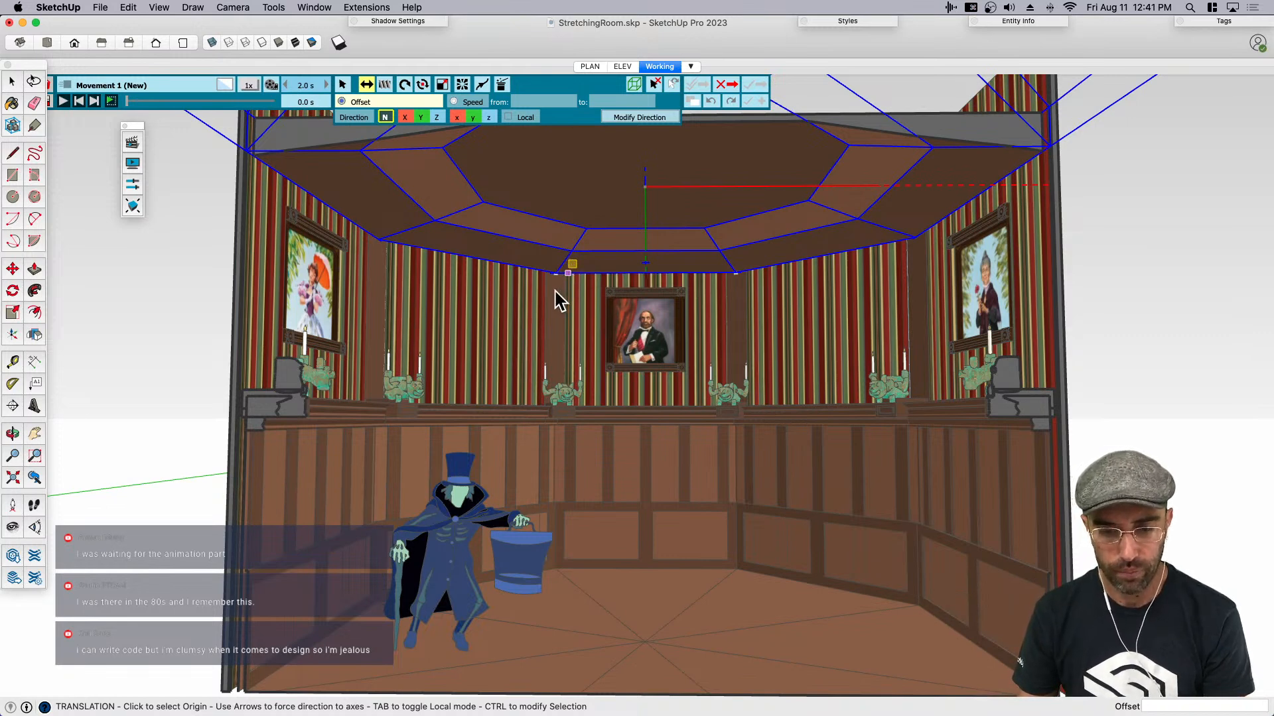
# - Try to define the ceiling's upward translation by picking its origin and target freehand inside the room
pyautogui.click(654, 261)
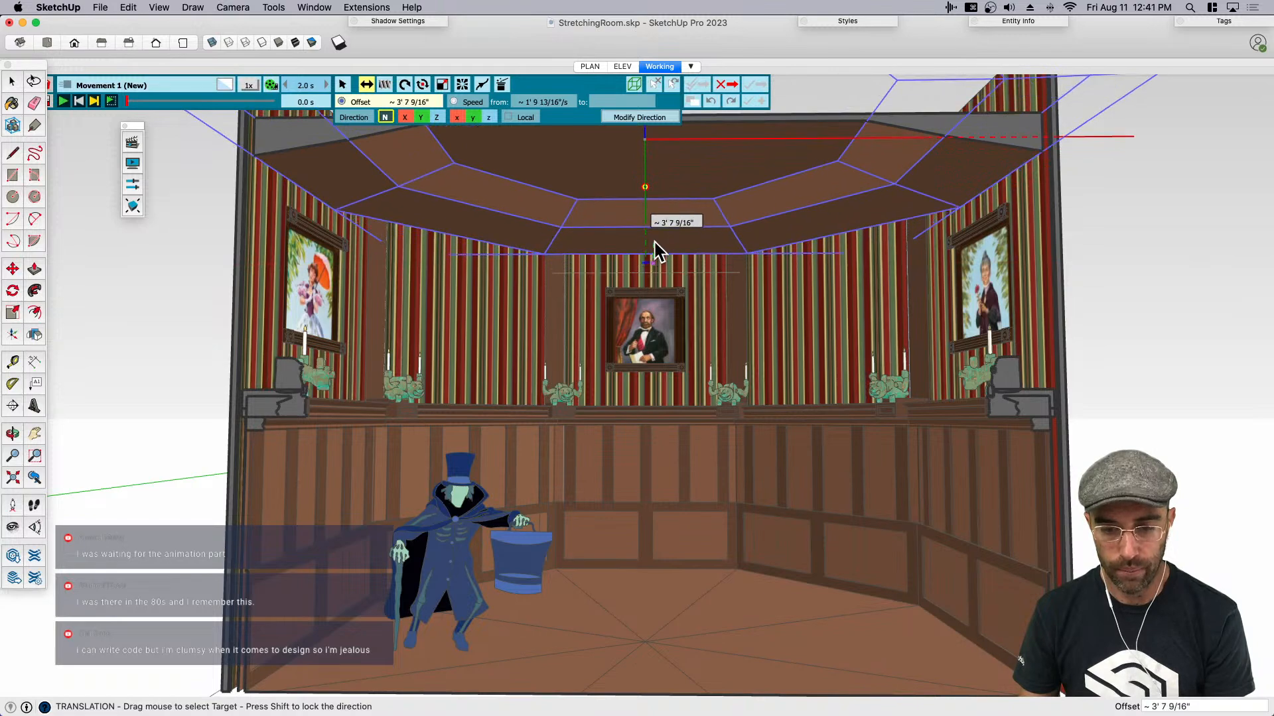
pyautogui.press('shift')
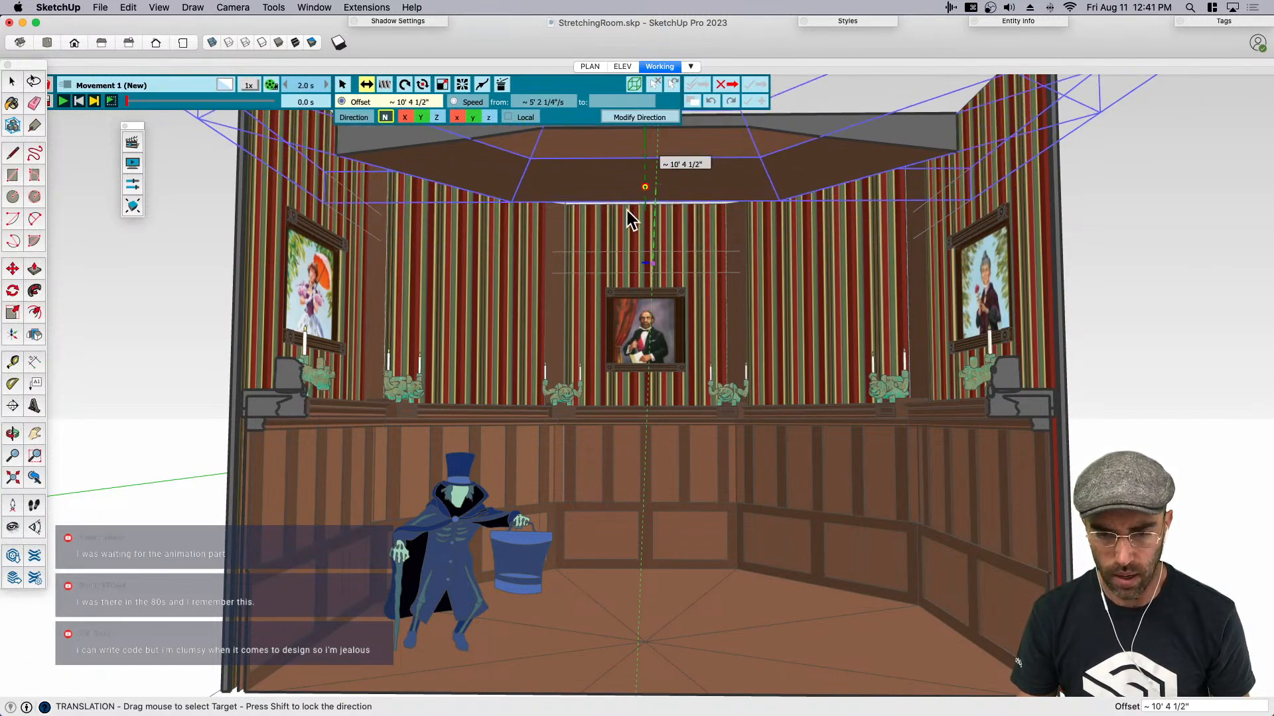
pyautogui.click(625, 251)
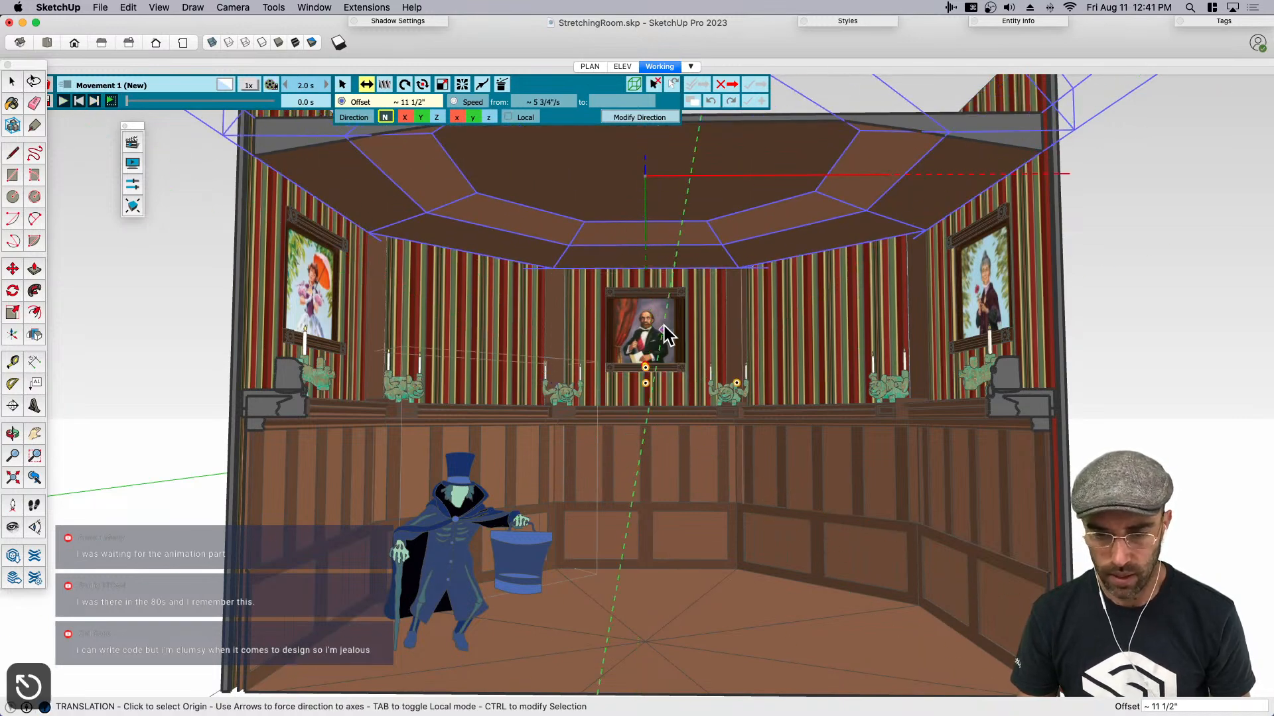
pyautogui.press('space')
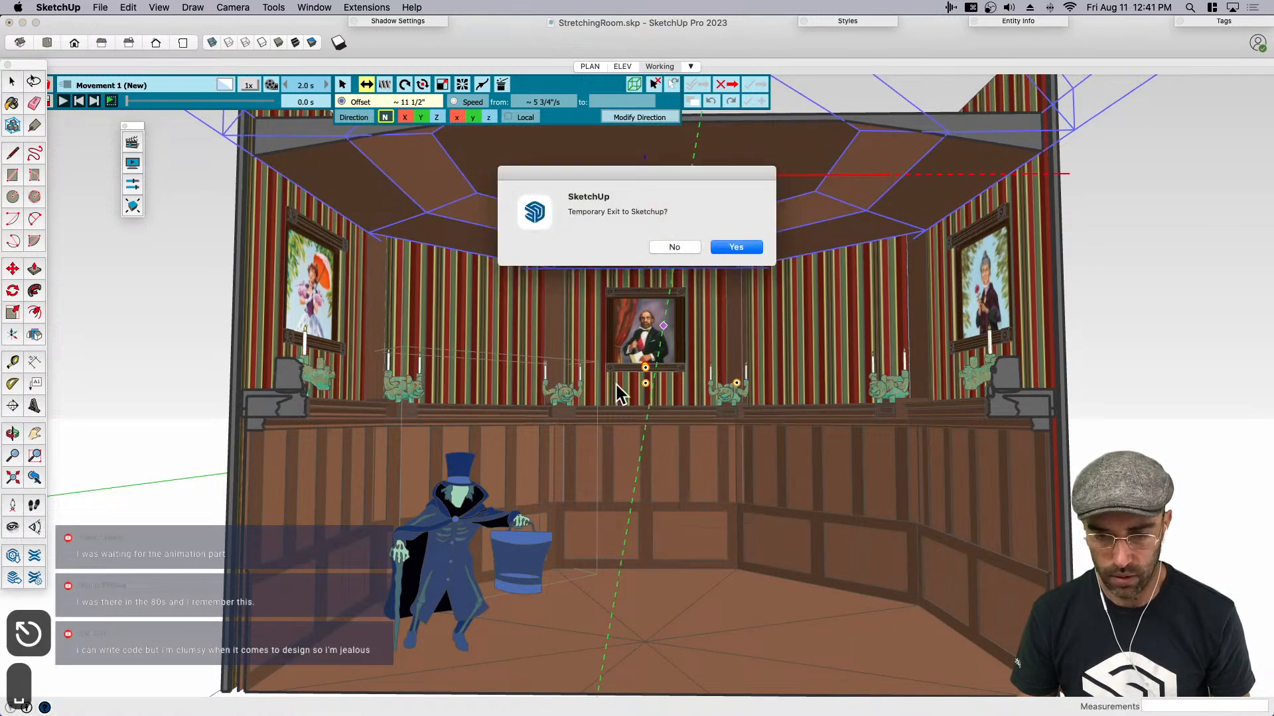
pyautogui.click(728, 243)
# - Set the ceiling group's translation upward along the z direction with an offset of about 8' 3", working from an outside view
pyautogui.scroll(-5, 614, 367)
pyautogui.moveTo(623, 389); pyautogui.dragTo(606, 271, button='middle')
pyautogui.click(249, 136)
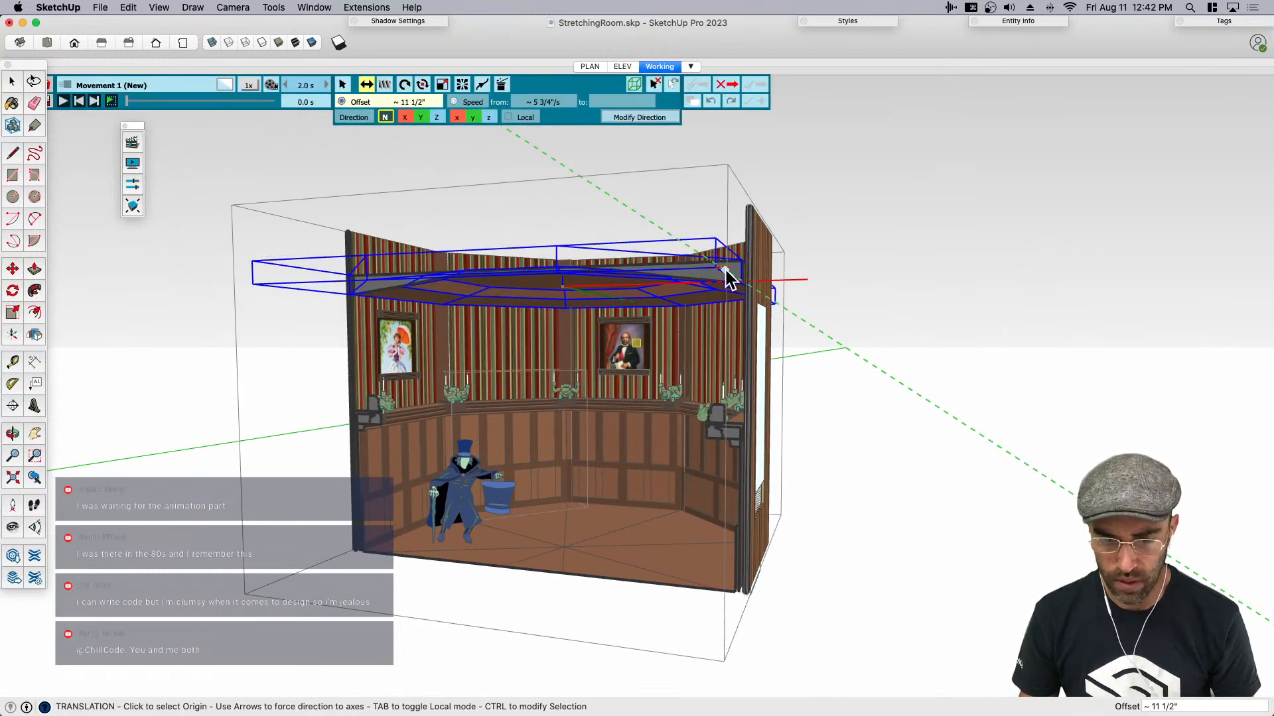
pyautogui.click(563, 289)
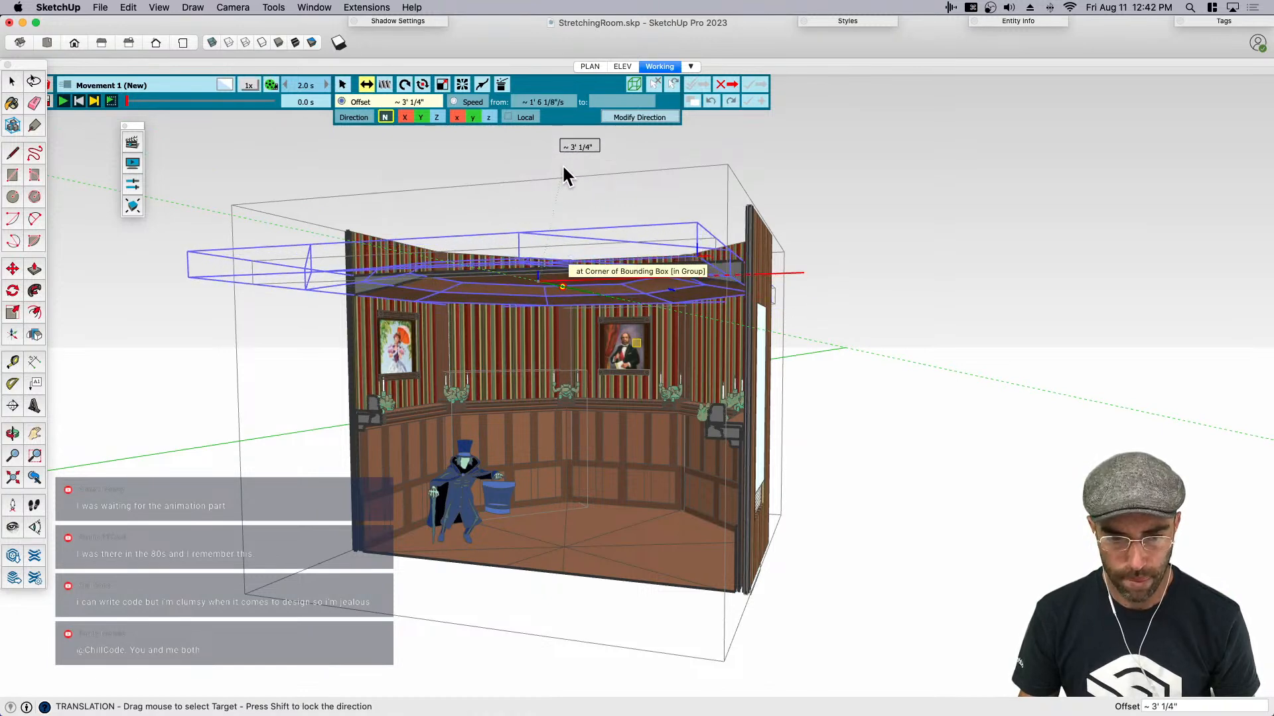
pyautogui.press('Escape')
pyautogui.click(437, 118)
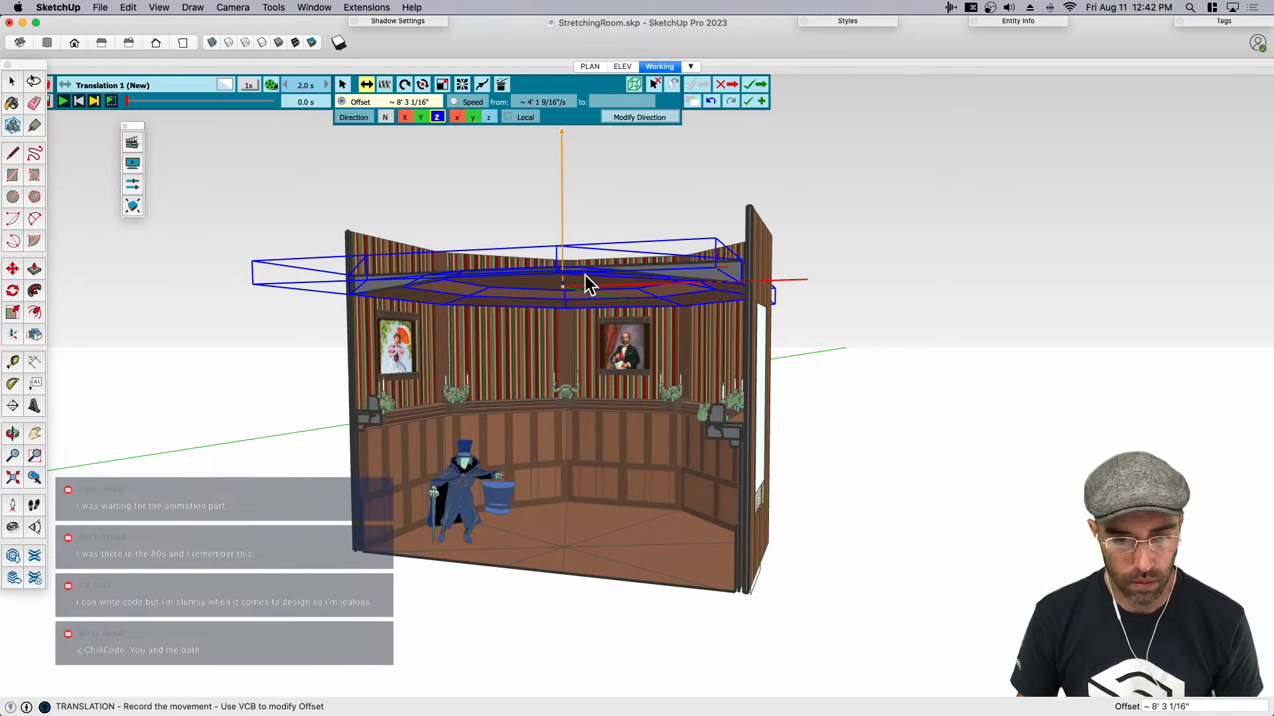
pyautogui.click(489, 117)
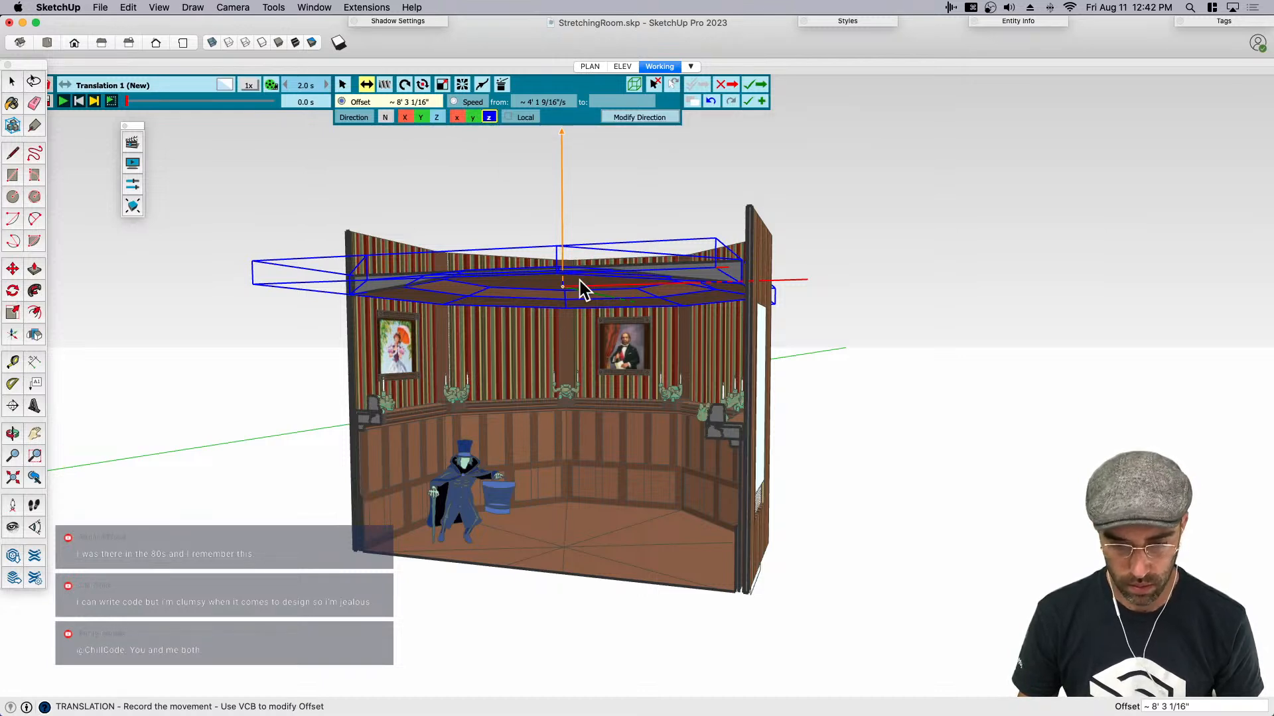
# - Set the ceiling translation's upward offset to 7.5'
pyautogui.press('m')
pyautogui.click(730, 248)
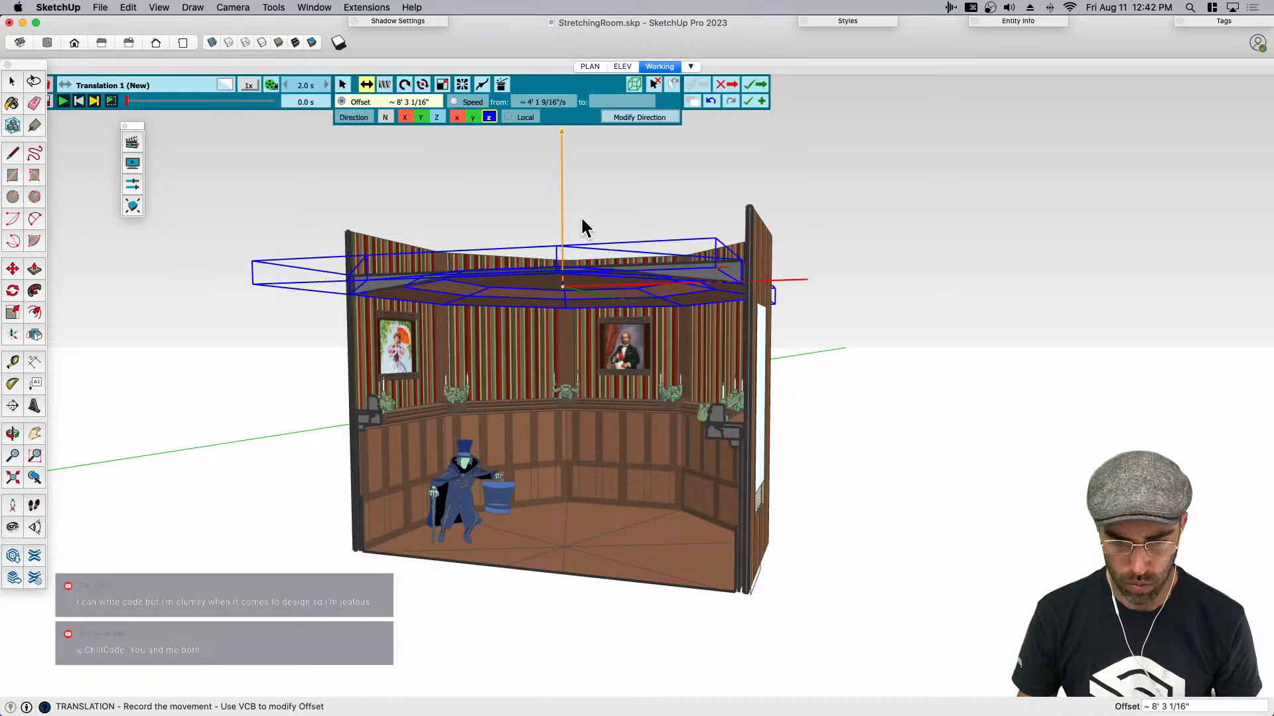
pyautogui.scroll(2, 577, 305)
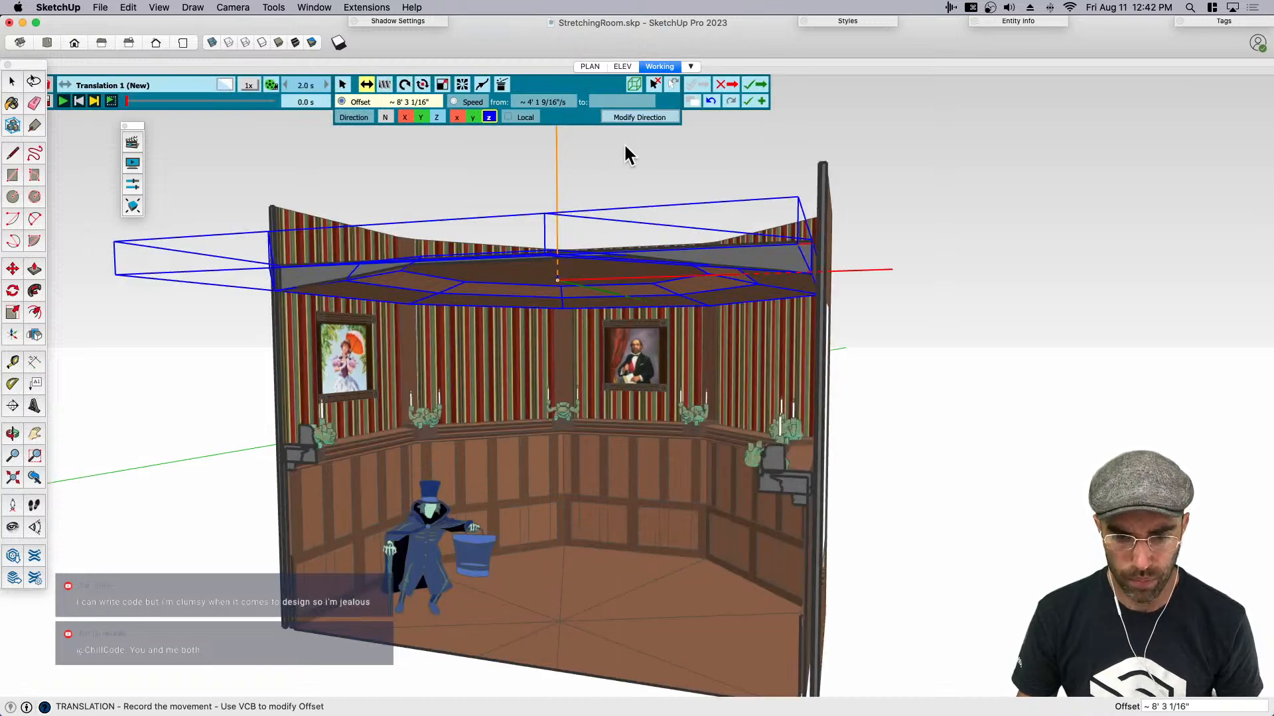
pyautogui.click(411, 103)
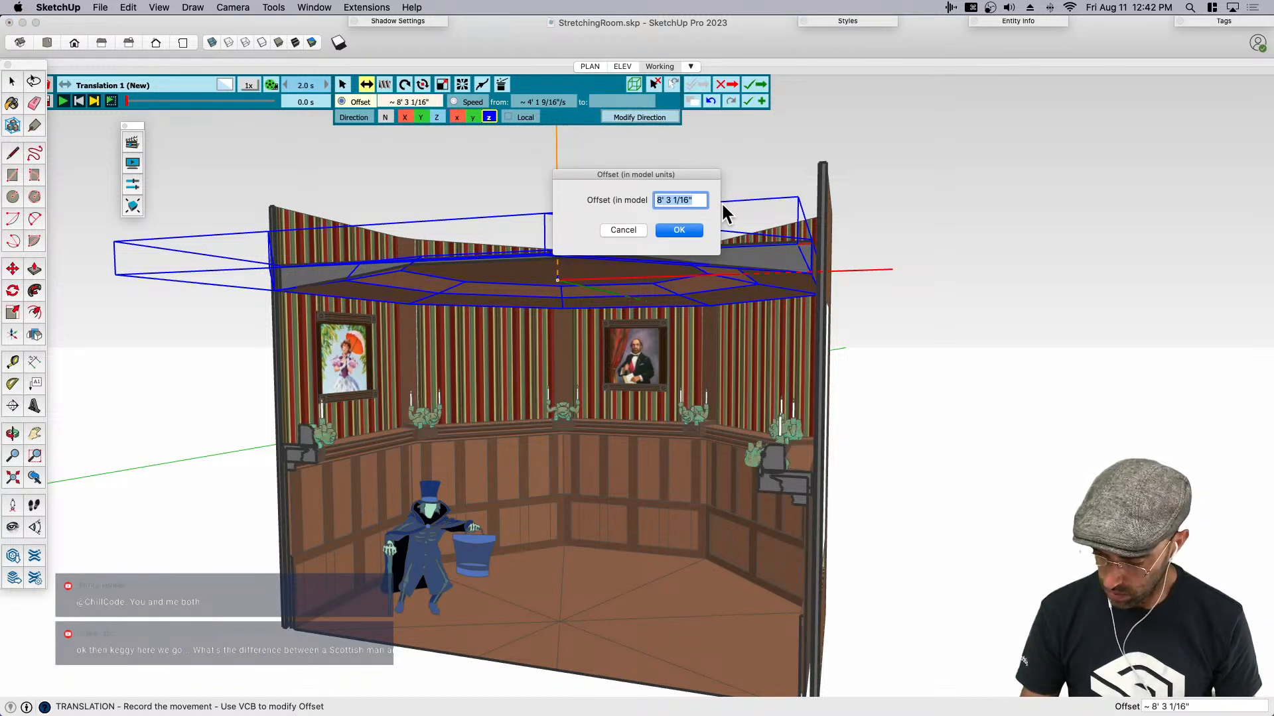
pyautogui.write("7.5'")
pyautogui.press('Return')
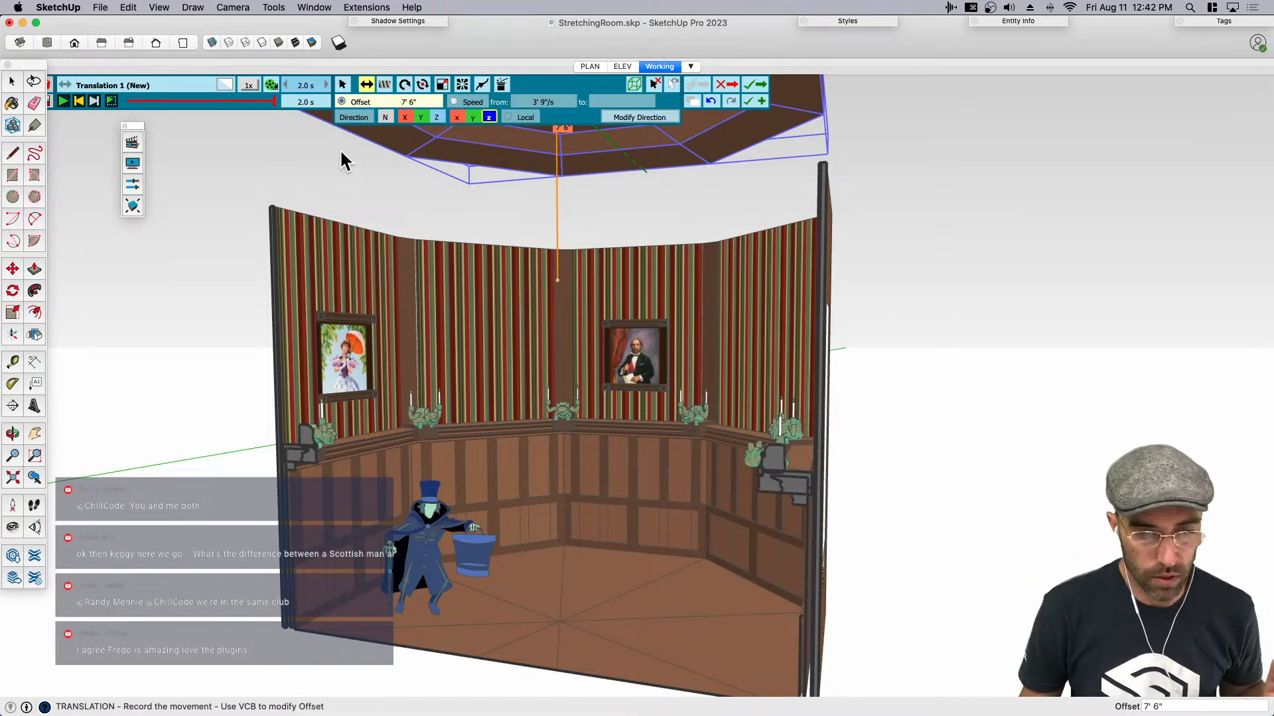
# - Set the ceiling movement's total duration to 15 seconds, preview it with the playback controls uncovered, and record the translation
pyautogui.click(307, 86)
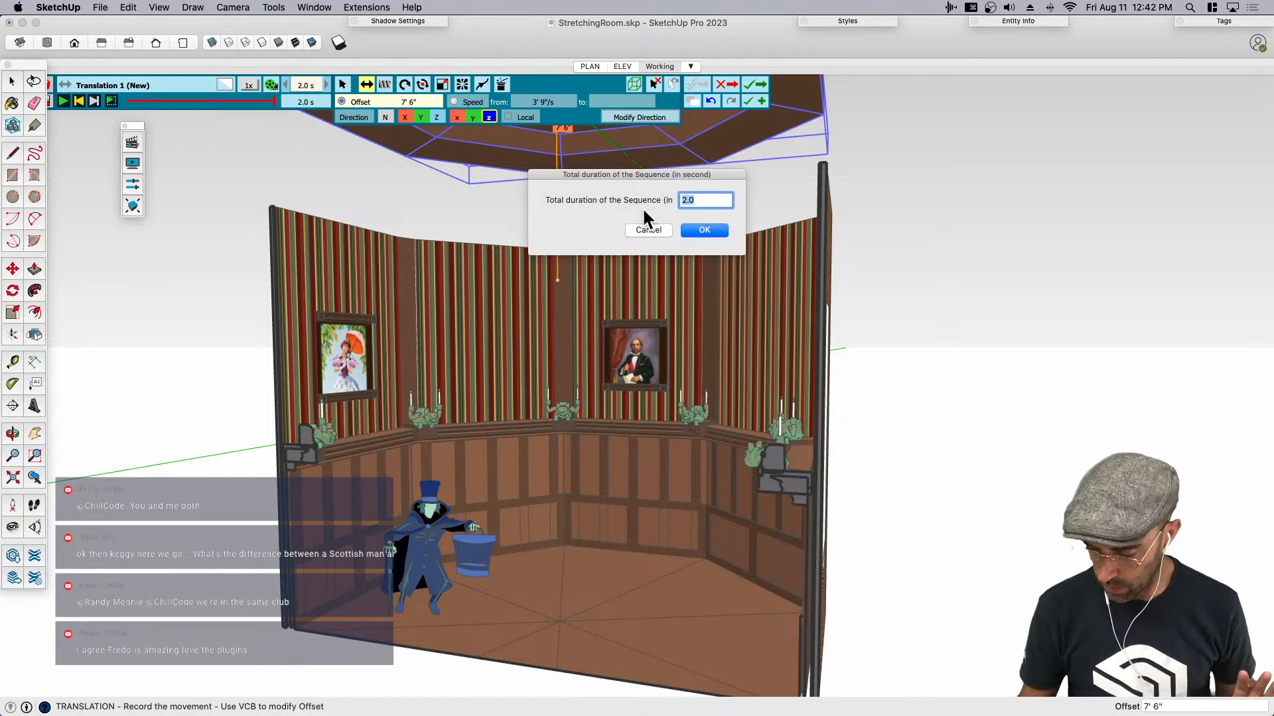
pyautogui.write('15')
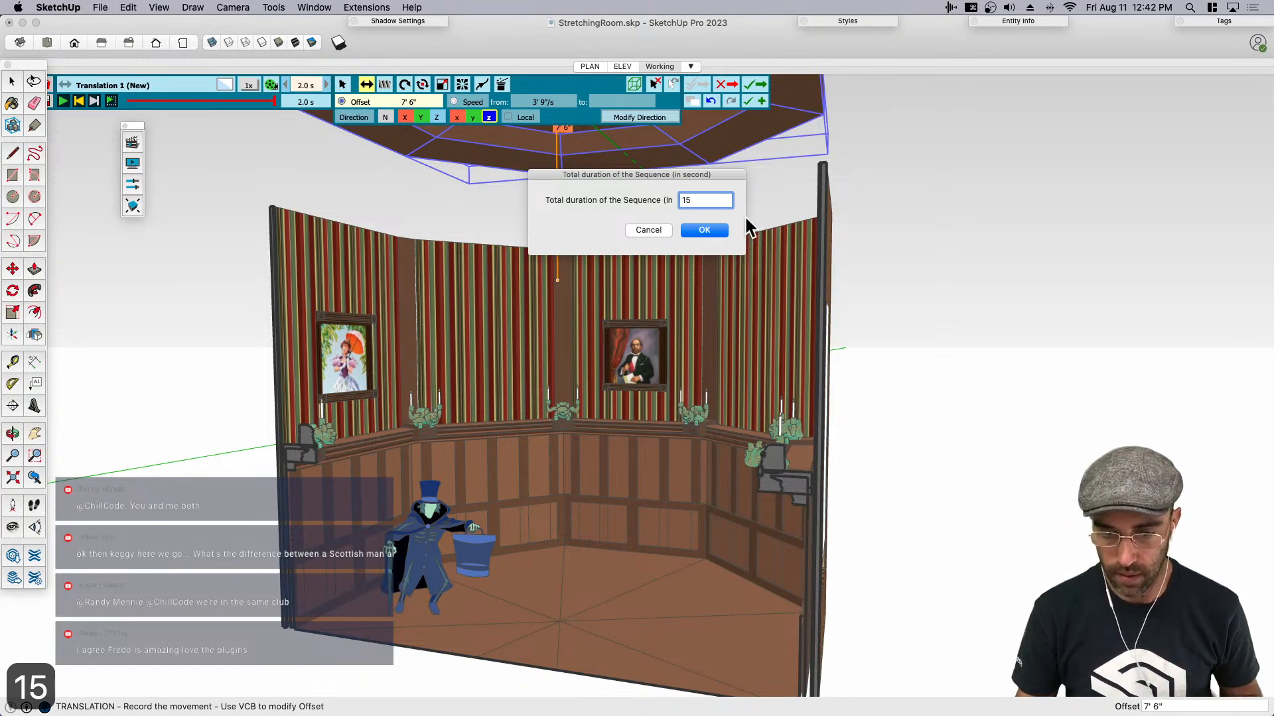
pyautogui.click(704, 230)
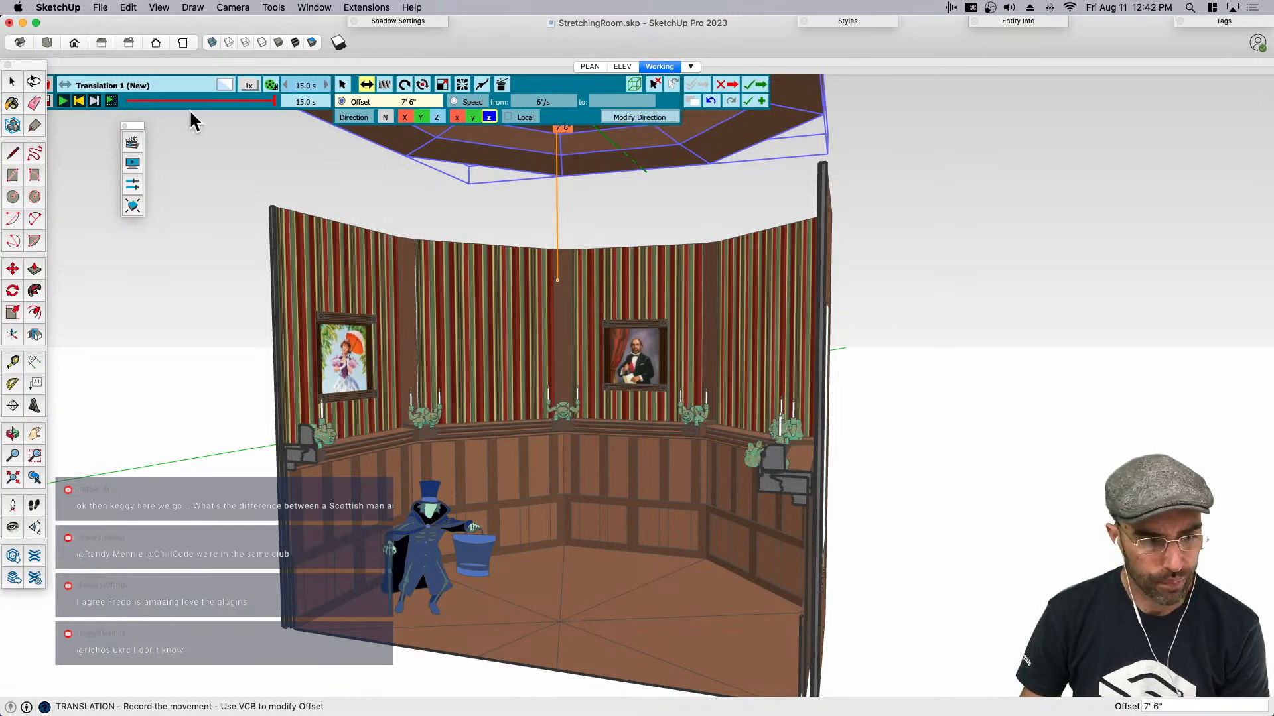
pyautogui.click(8, 65)
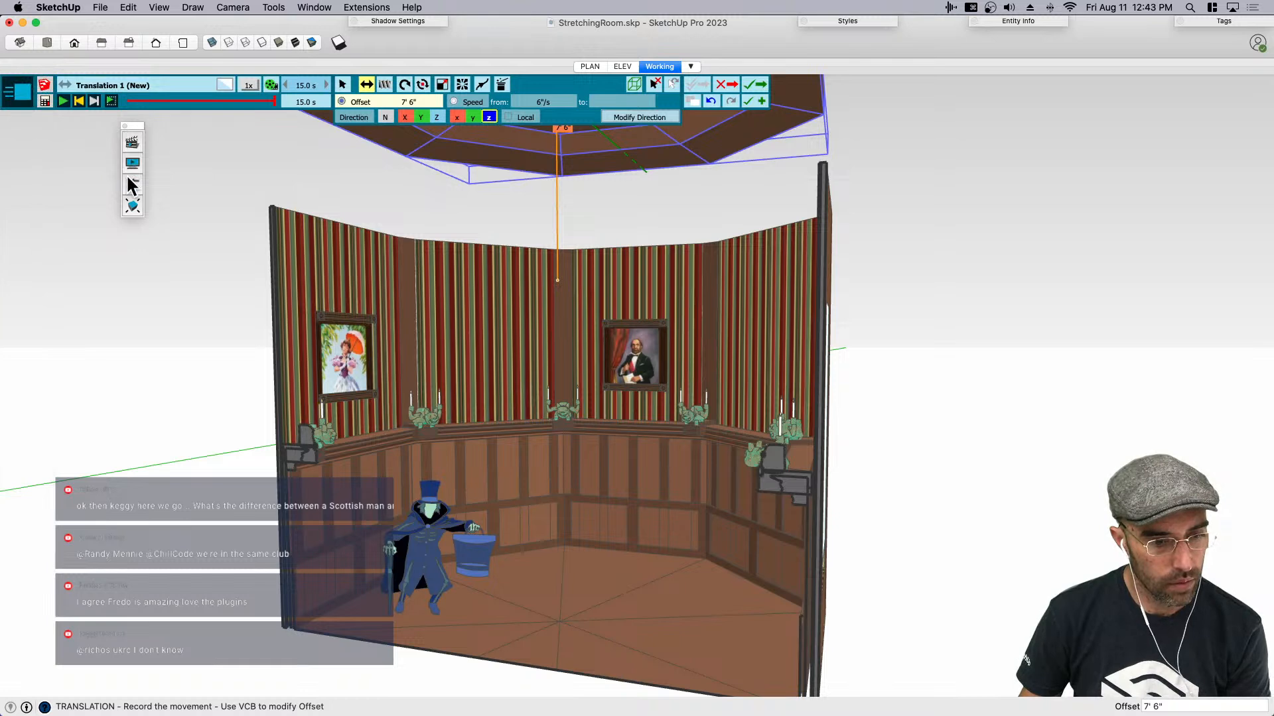
pyautogui.click(63, 101)
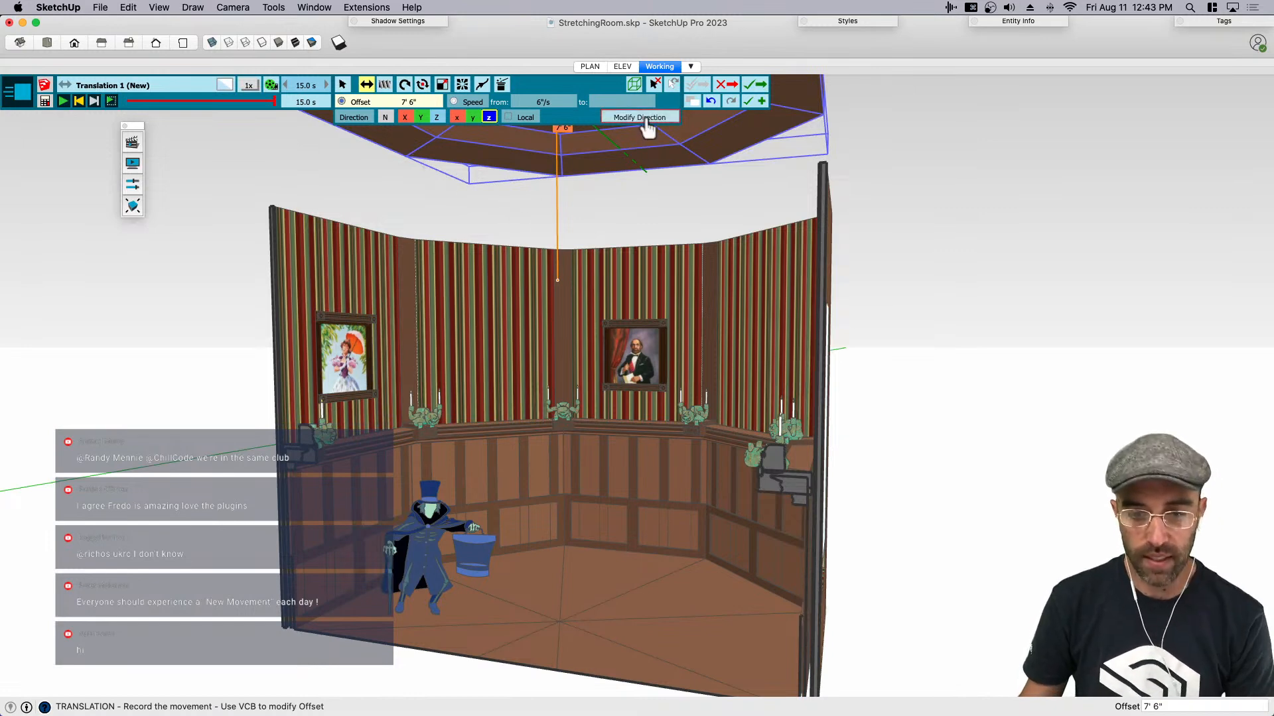
pyautogui.click(760, 101)
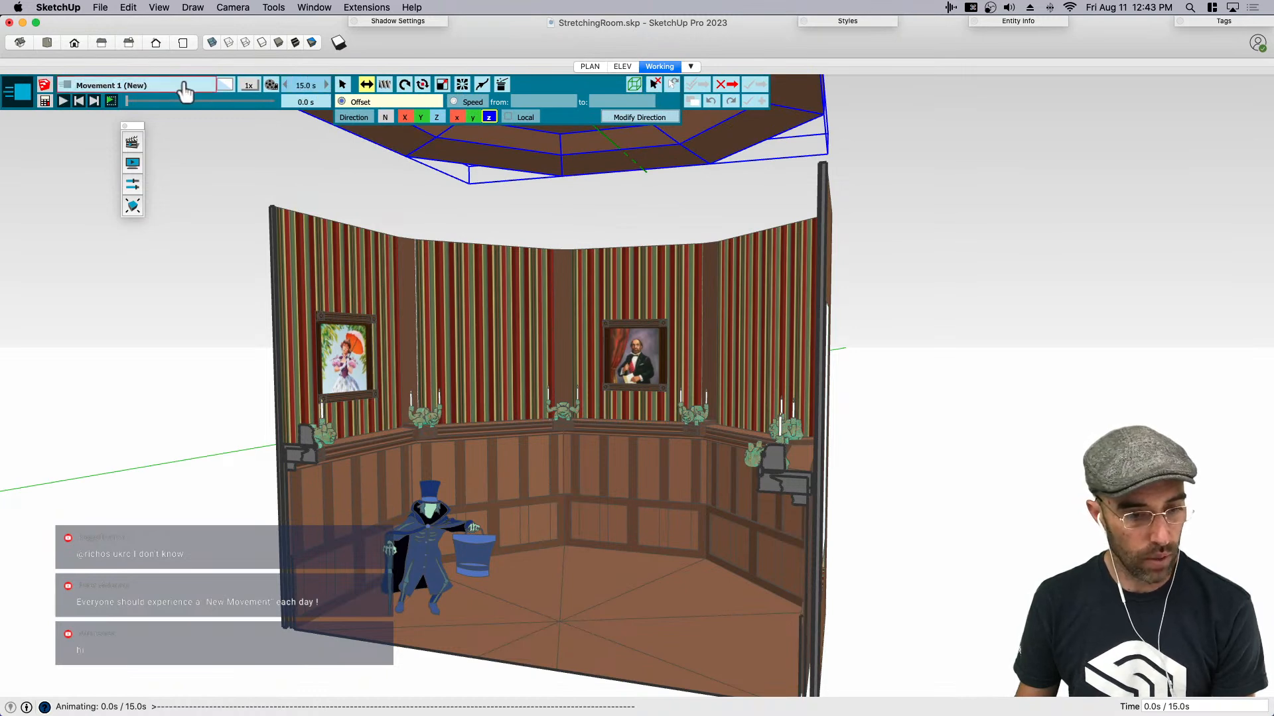
pyautogui.click(138, 89)
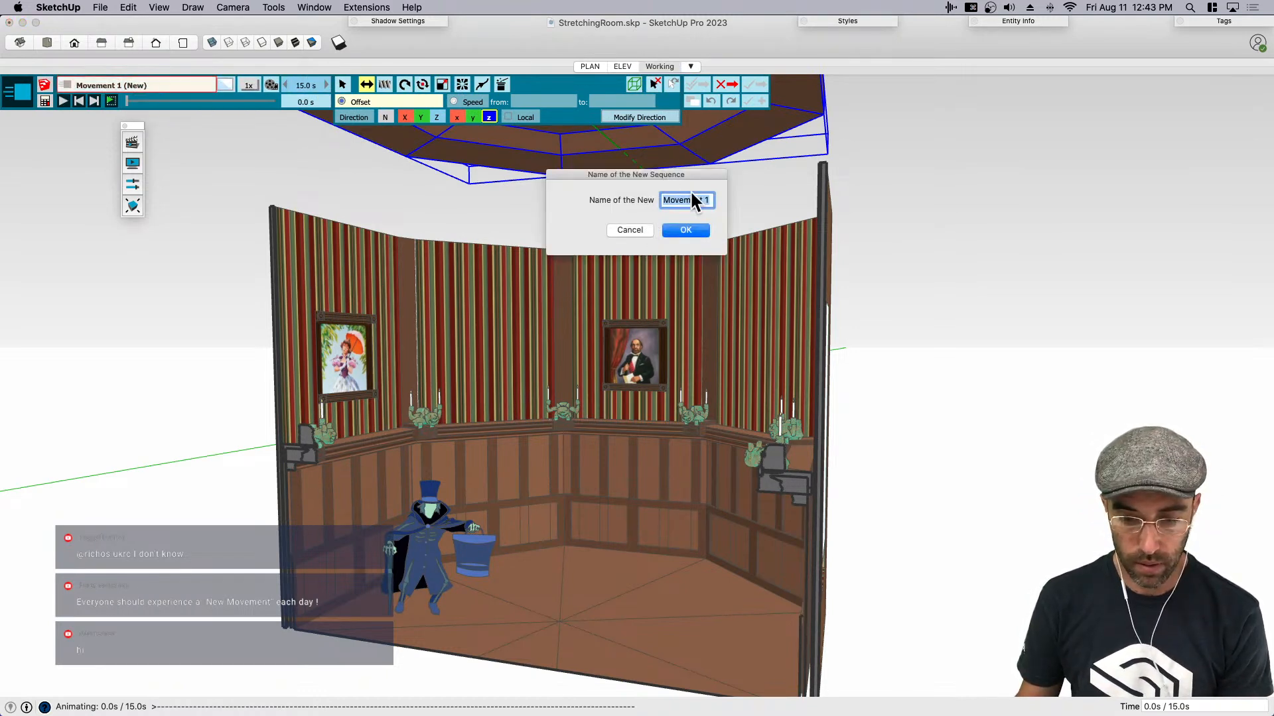
pyautogui.write('Ceiling')
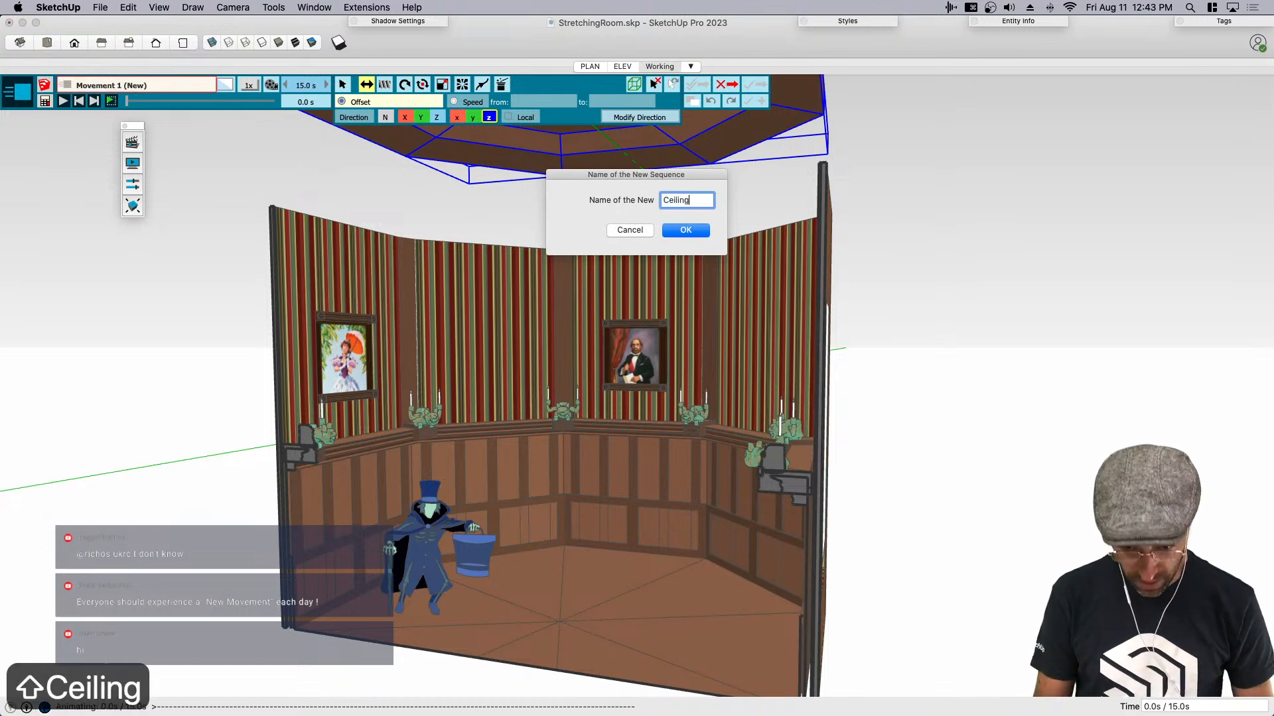
pyautogui.press('Return')
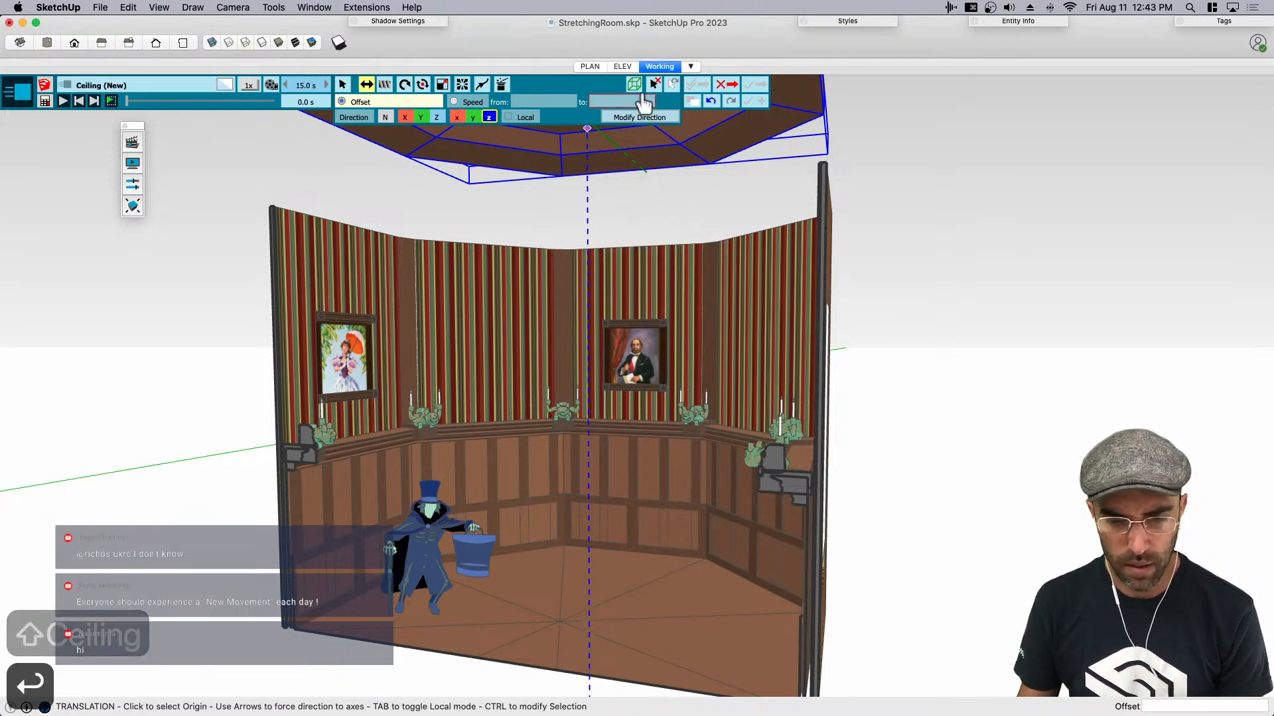
# - Leave the movement editor without the extra new movement and exit Animator, saving all animation data with the model
pyautogui.click(725, 85)
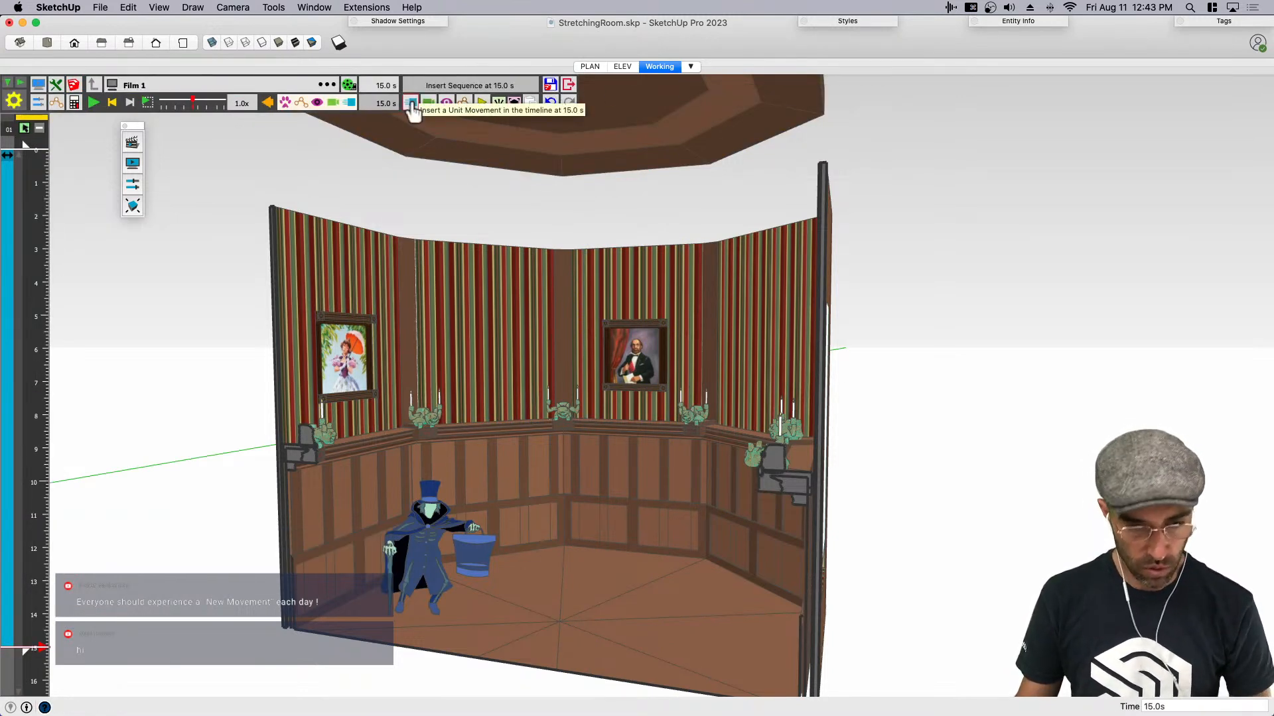
pyautogui.click(568, 85)
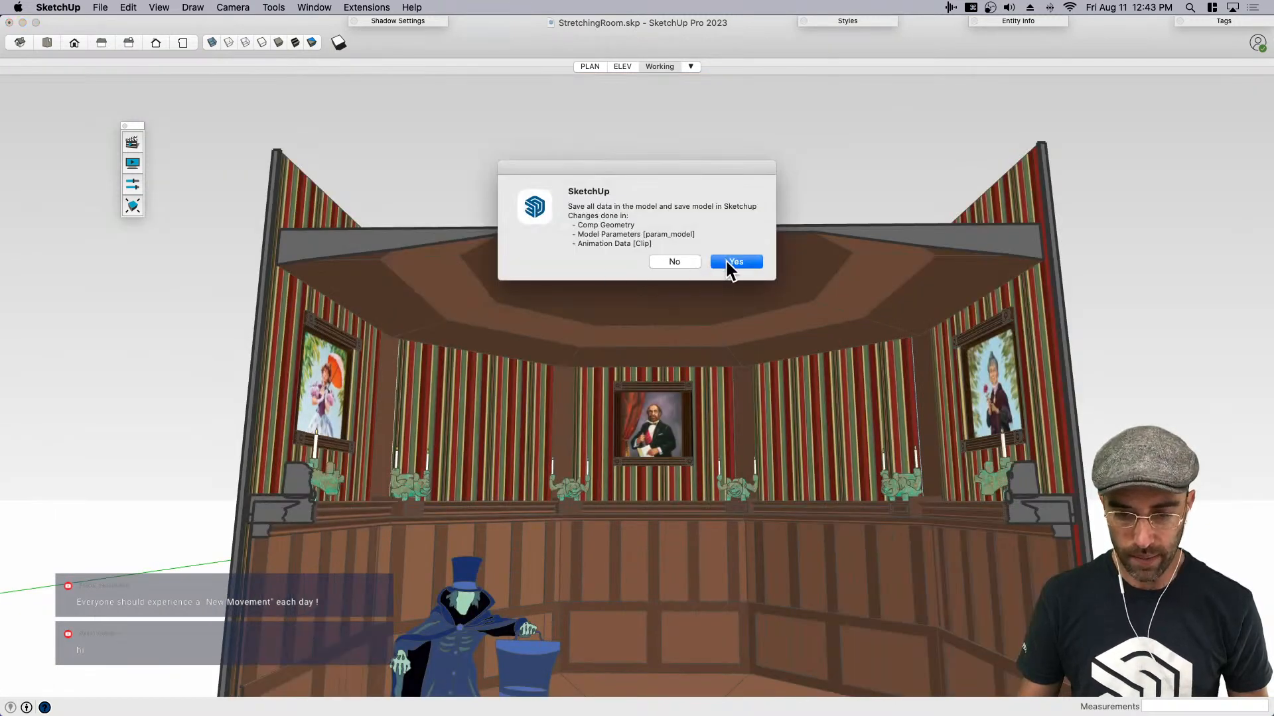
pyautogui.click(727, 260)
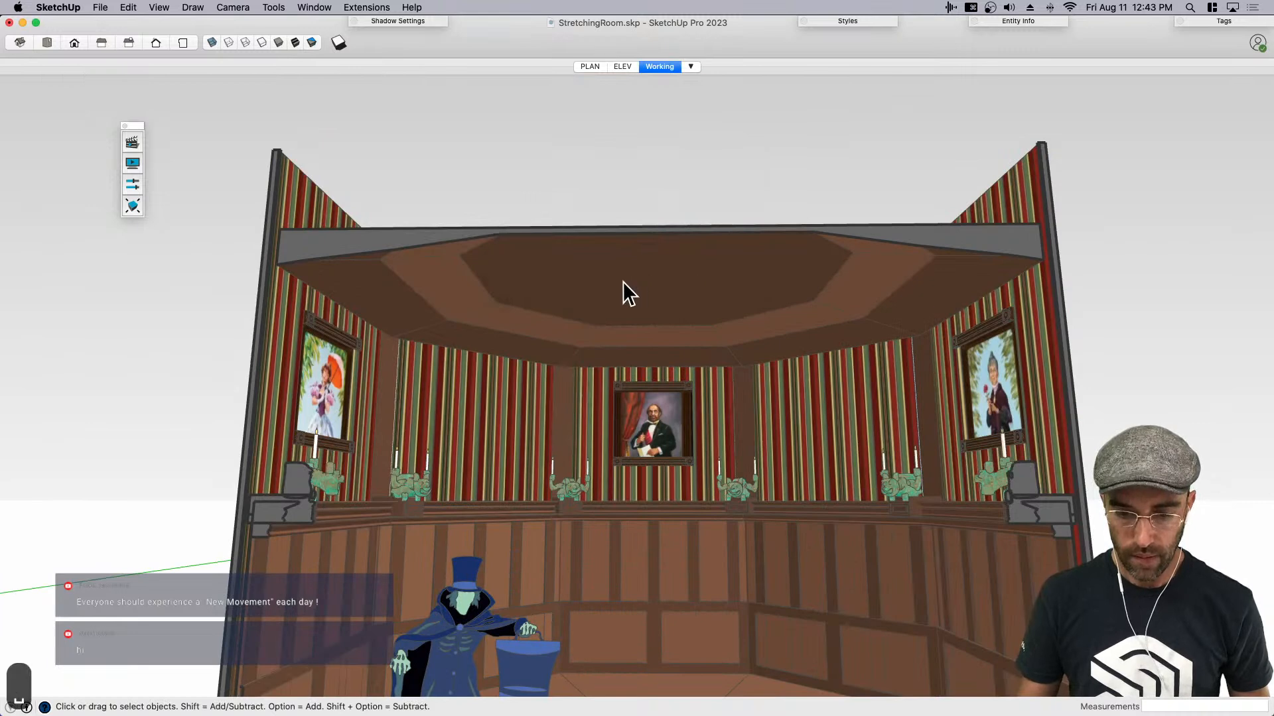
# - Give the portrait wall group the instance name Portraitwall and clear the selection
pyautogui.click(1019, 25)
pyautogui.click(1000, 85)
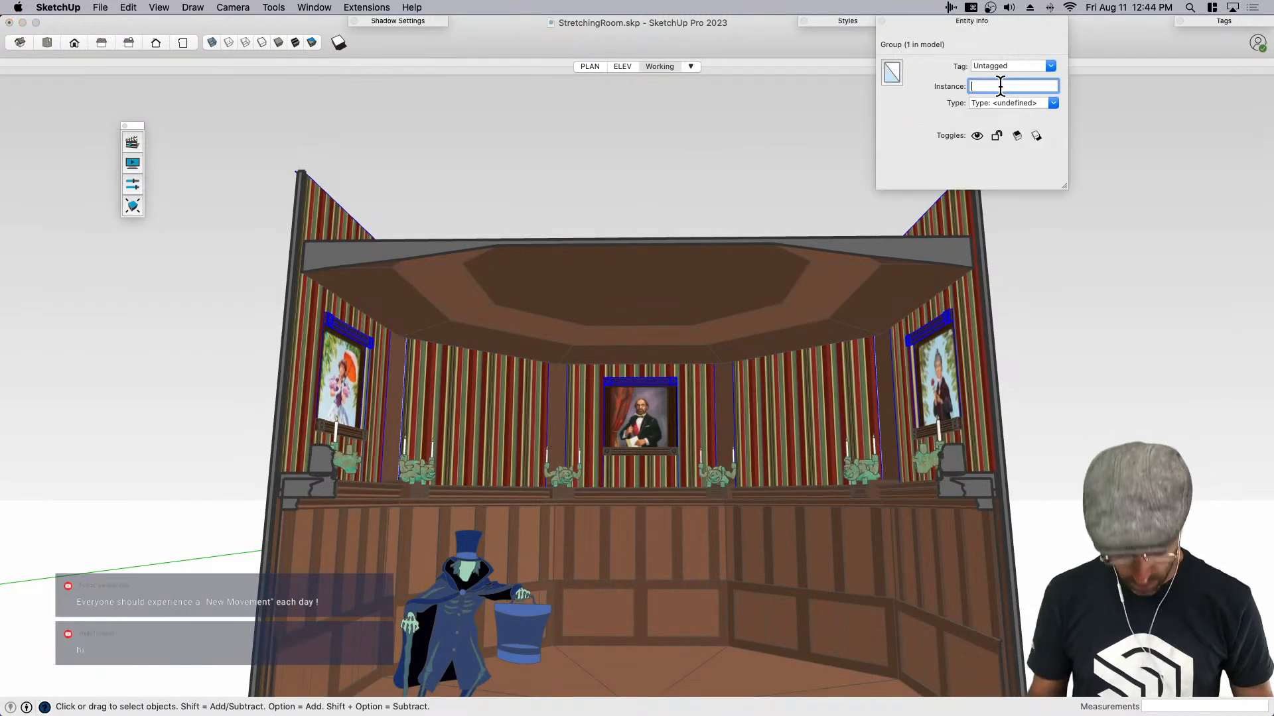
pyautogui.write('Portai')
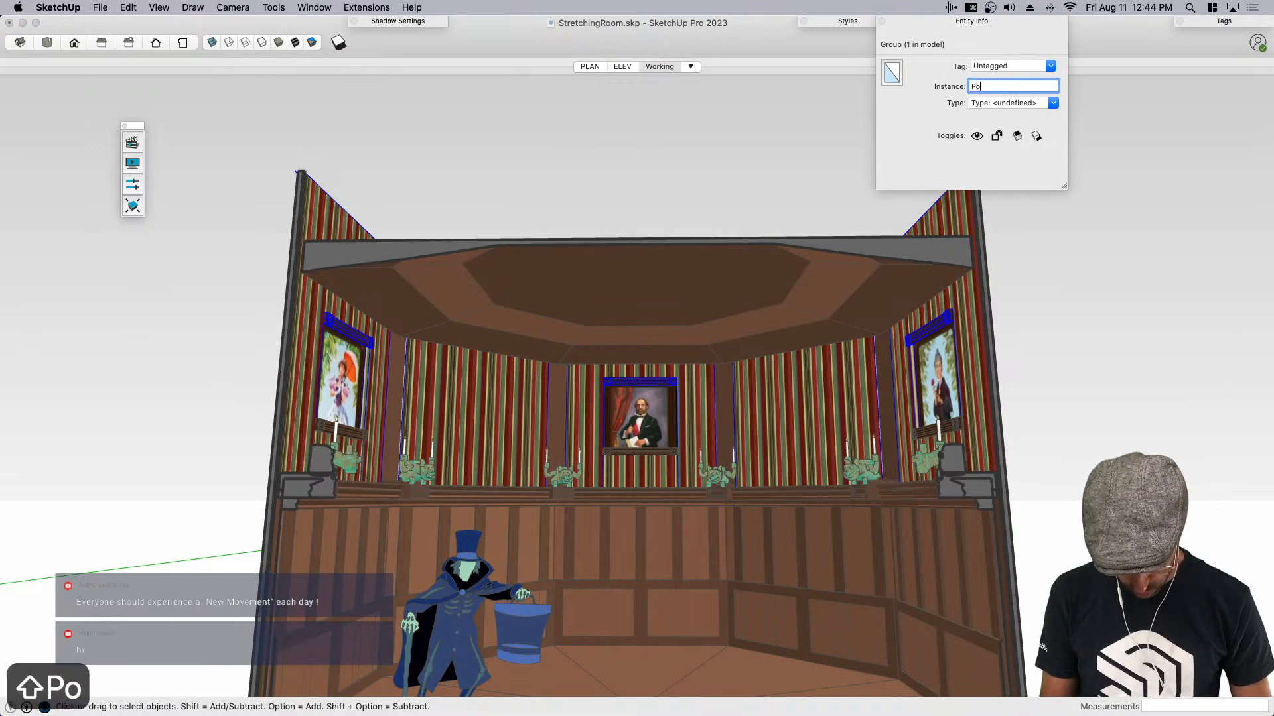
pyautogui.press('BackSpace')
pyautogui.press('BackSpace')
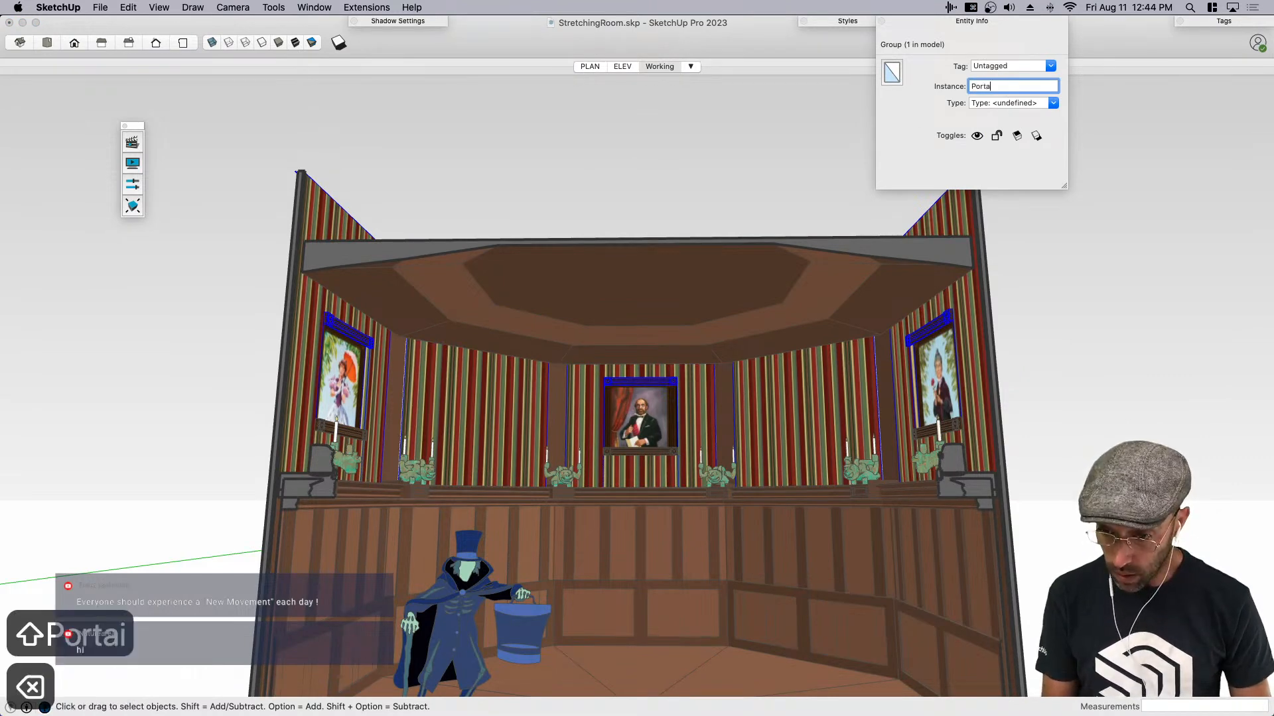
pyautogui.write('raitwall')
pyautogui.press('Return')
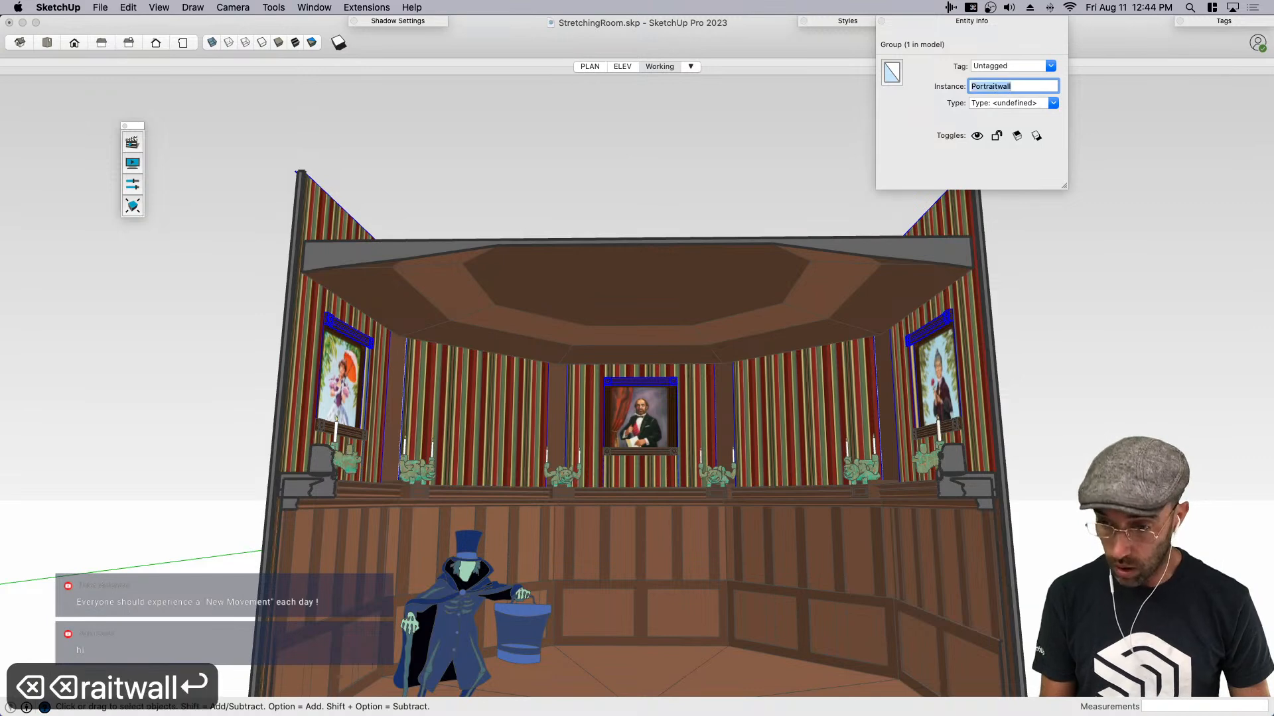
pyautogui.click(994, 20)
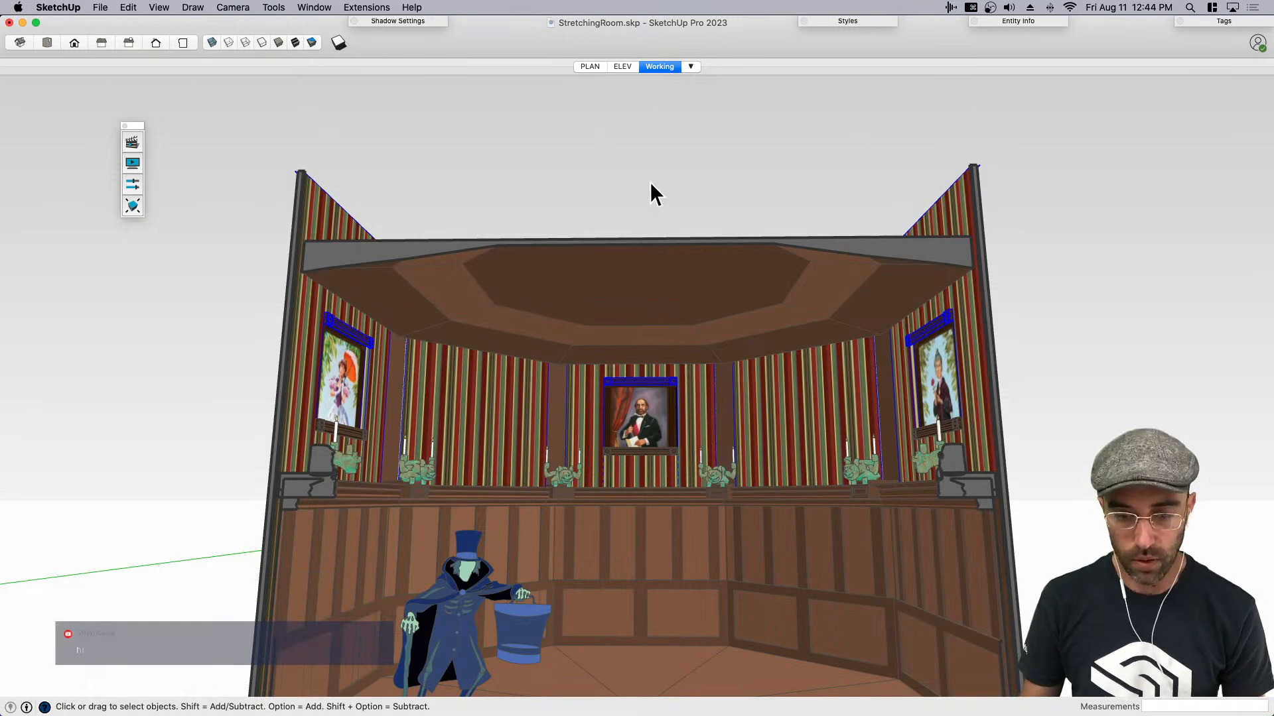
pyautogui.click(787, 114)
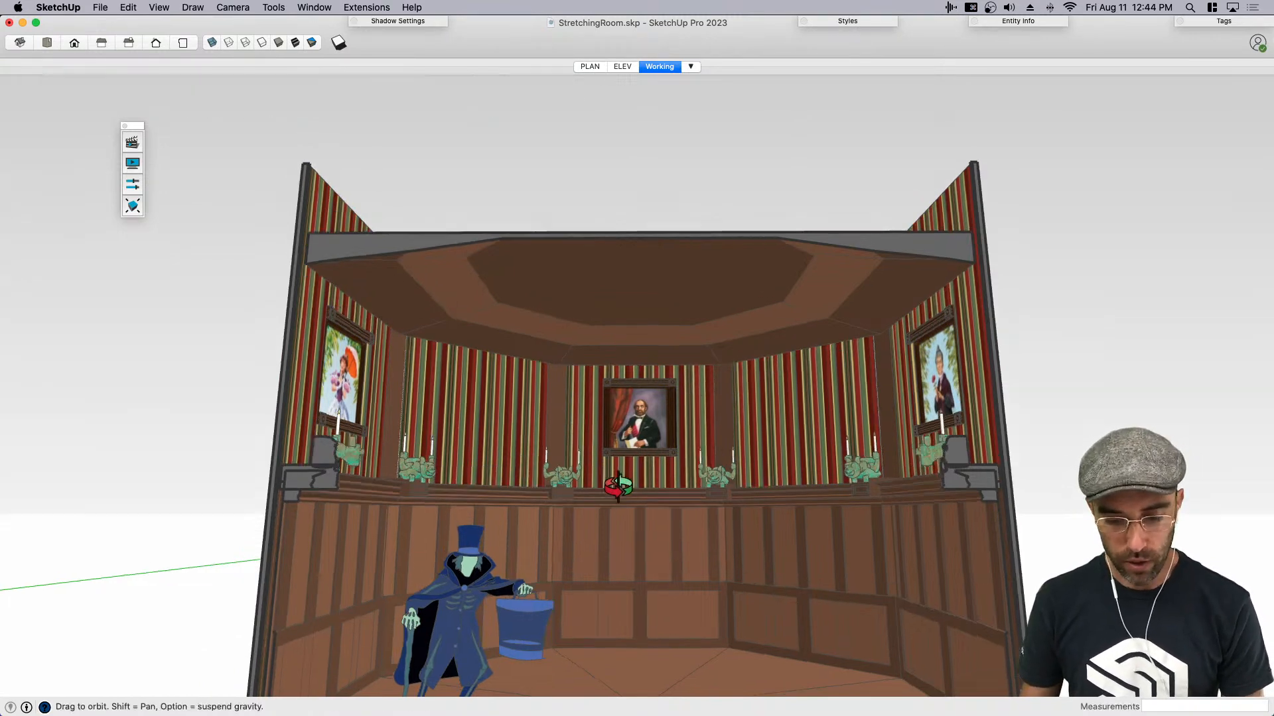
# - Insert a new movement at 0.0 s in Film 1 and choose the Portraitwall group for a translation
pyautogui.moveTo(662, 526); pyautogui.dragTo(690, 460, button='middle')
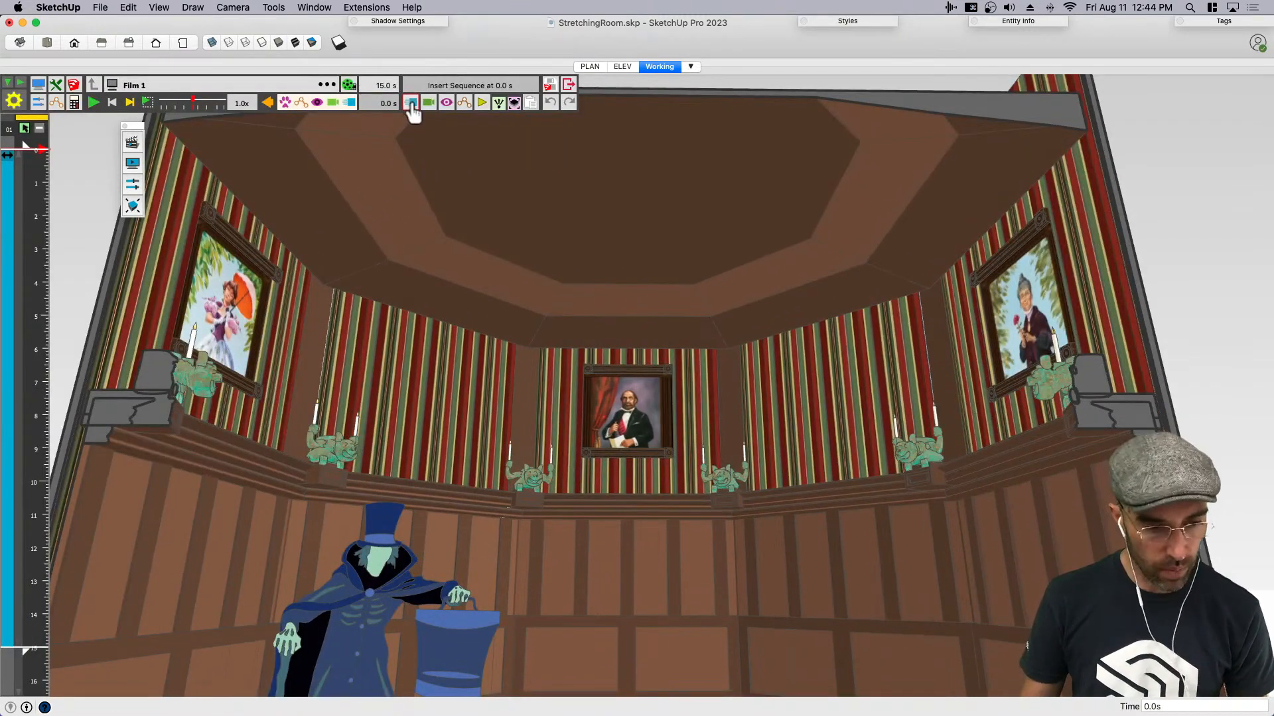
pyautogui.click(411, 105)
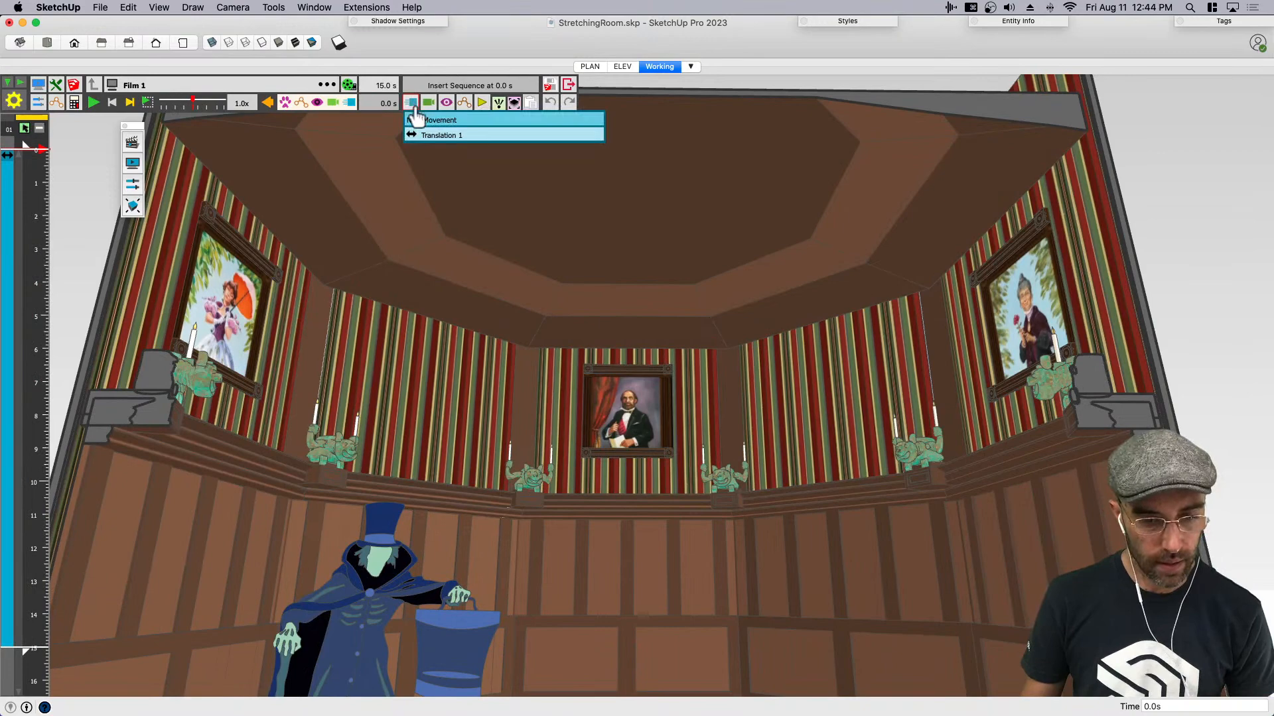
pyautogui.click(437, 139)
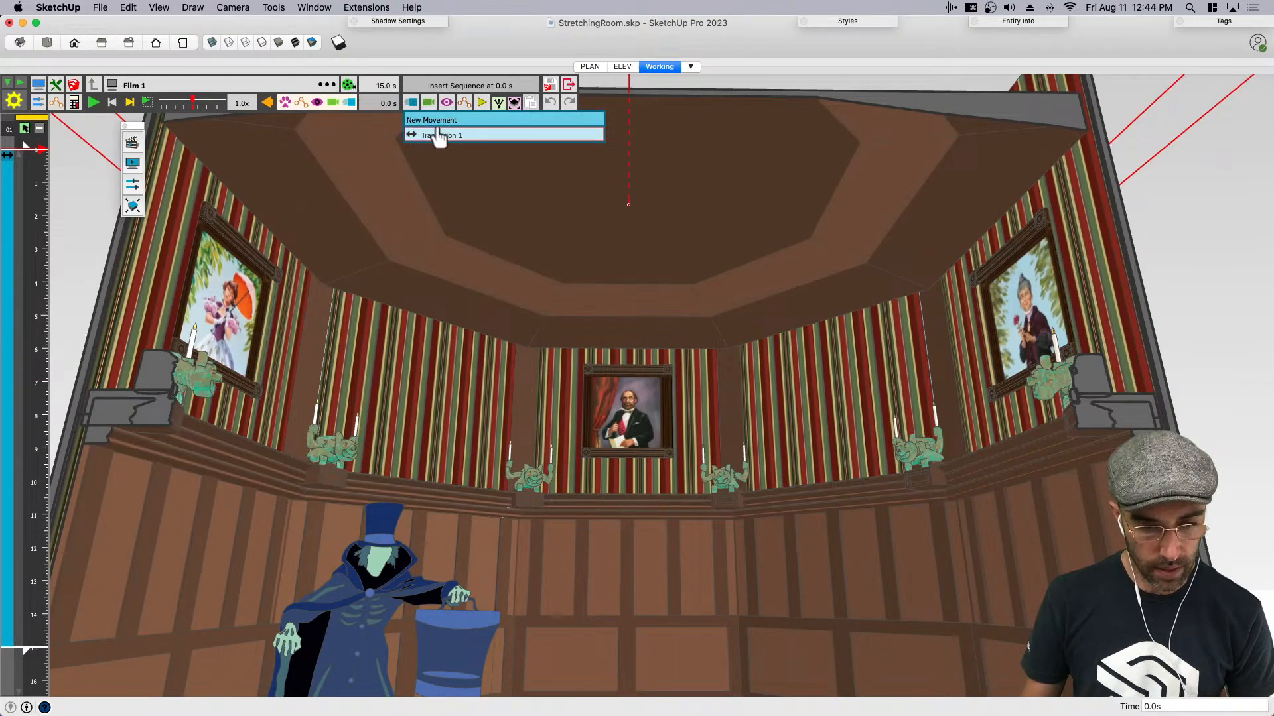
pyautogui.click(438, 123)
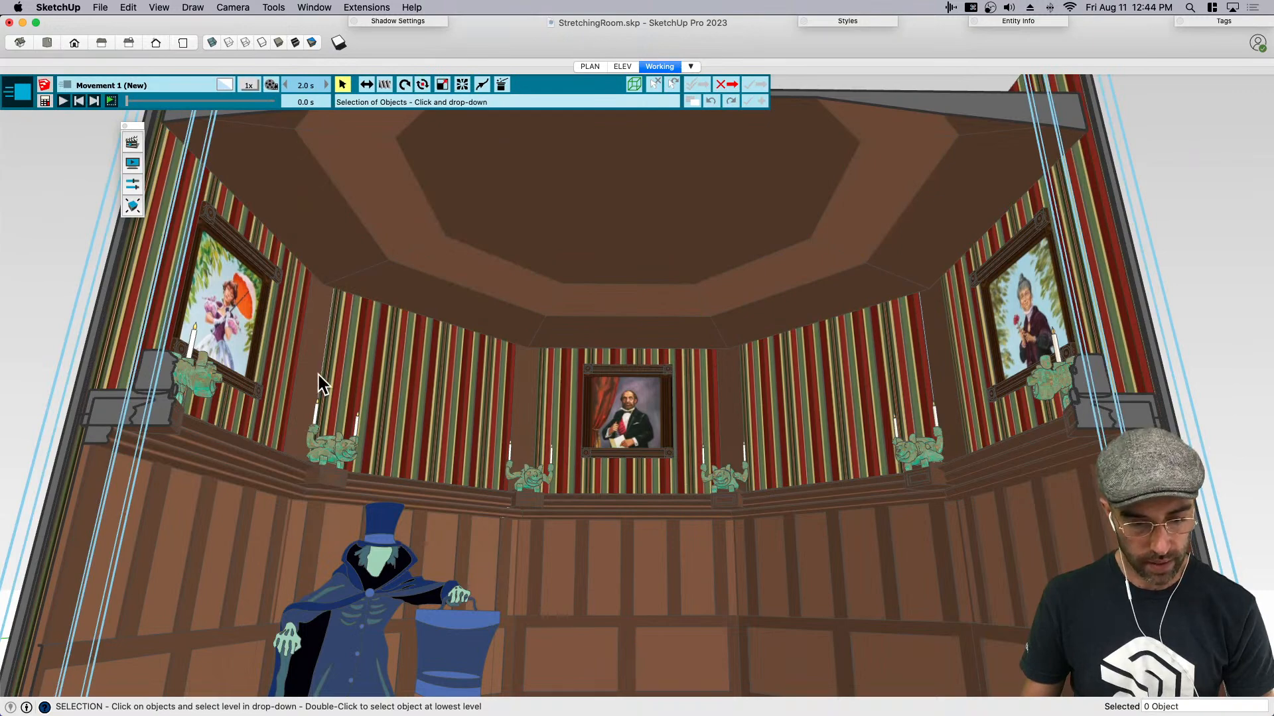
pyautogui.click(284, 346)
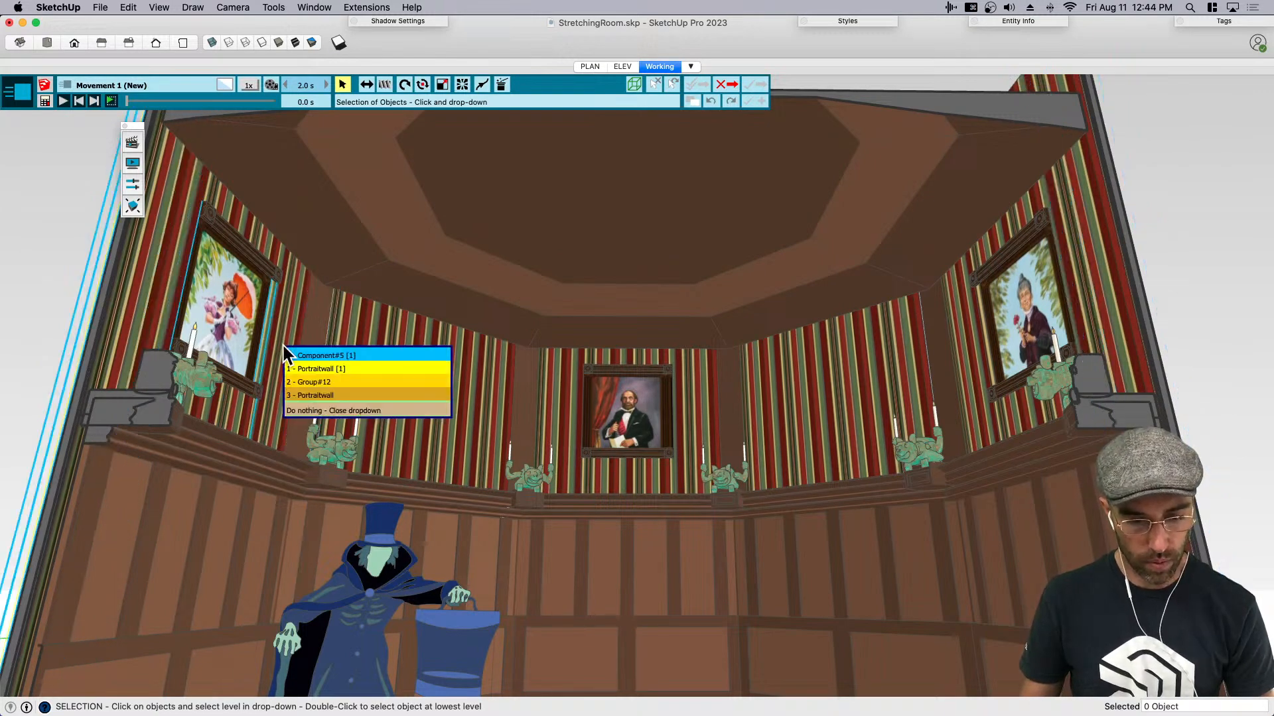
pyautogui.click(338, 369)
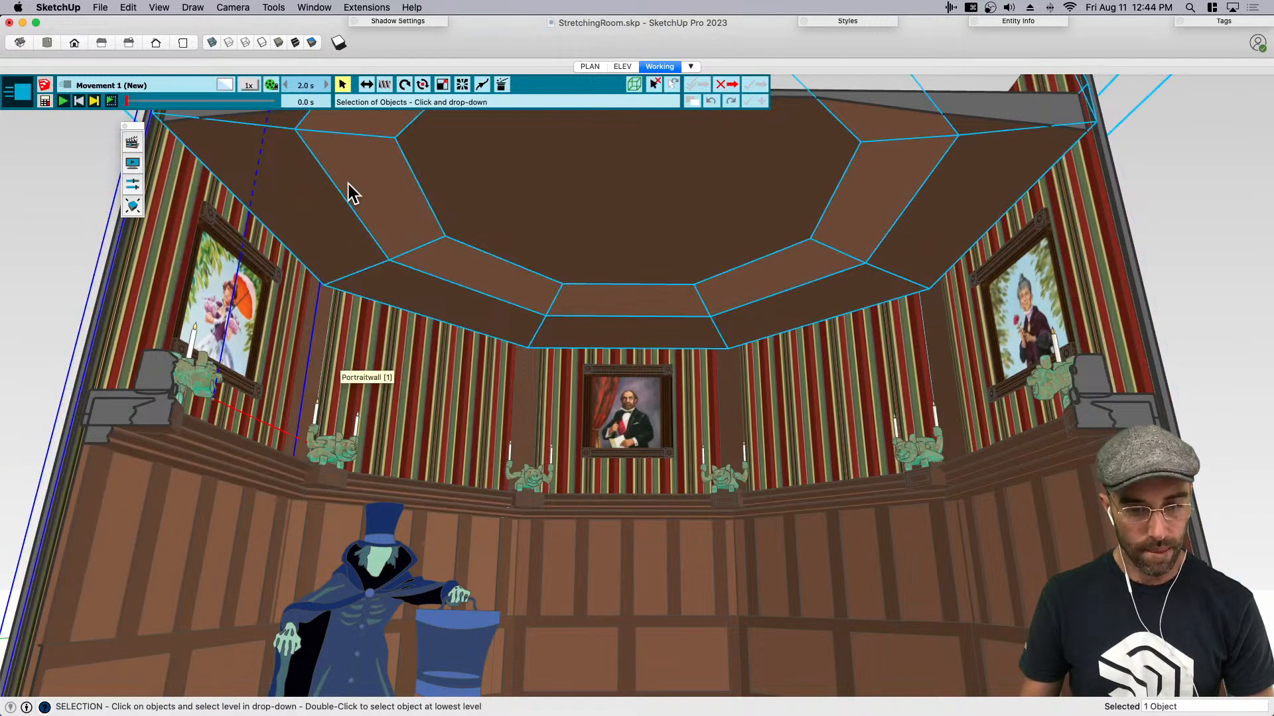
pyautogui.click(367, 90)
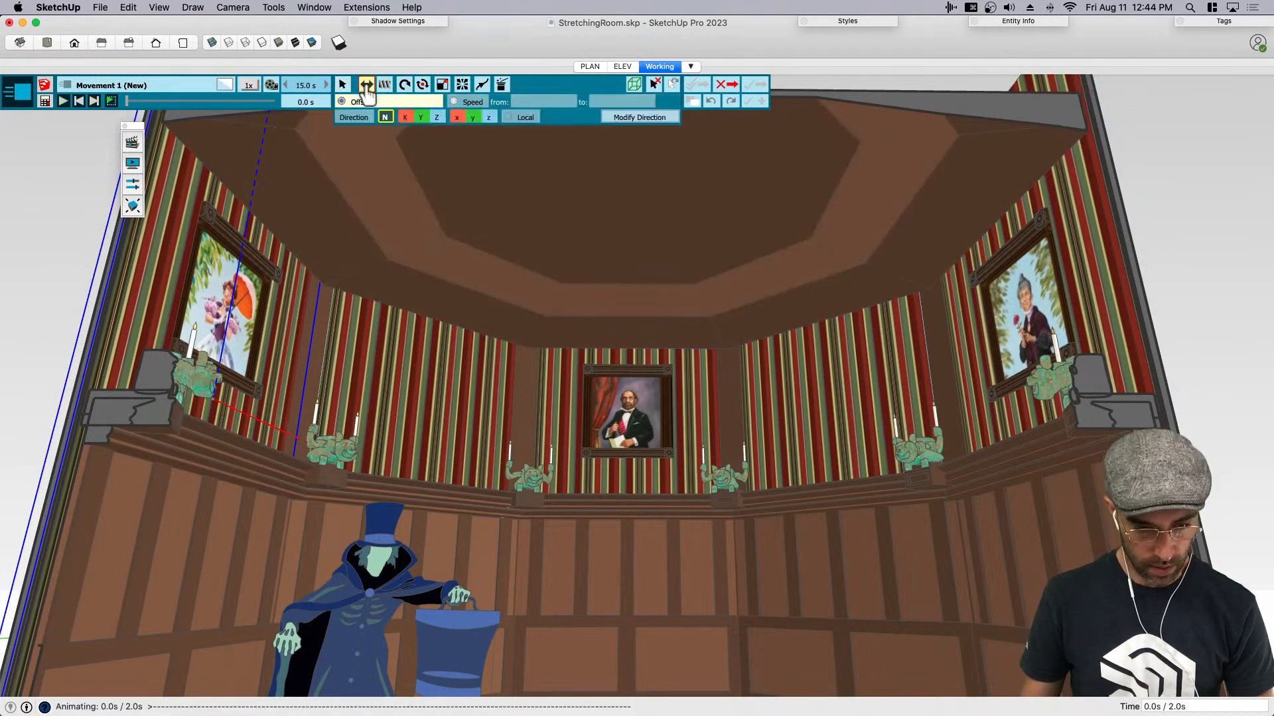
# - Set the Portraitwall translation to a 5.5' offset upward along the z direction and preview the animation
pyautogui.click(404, 103)
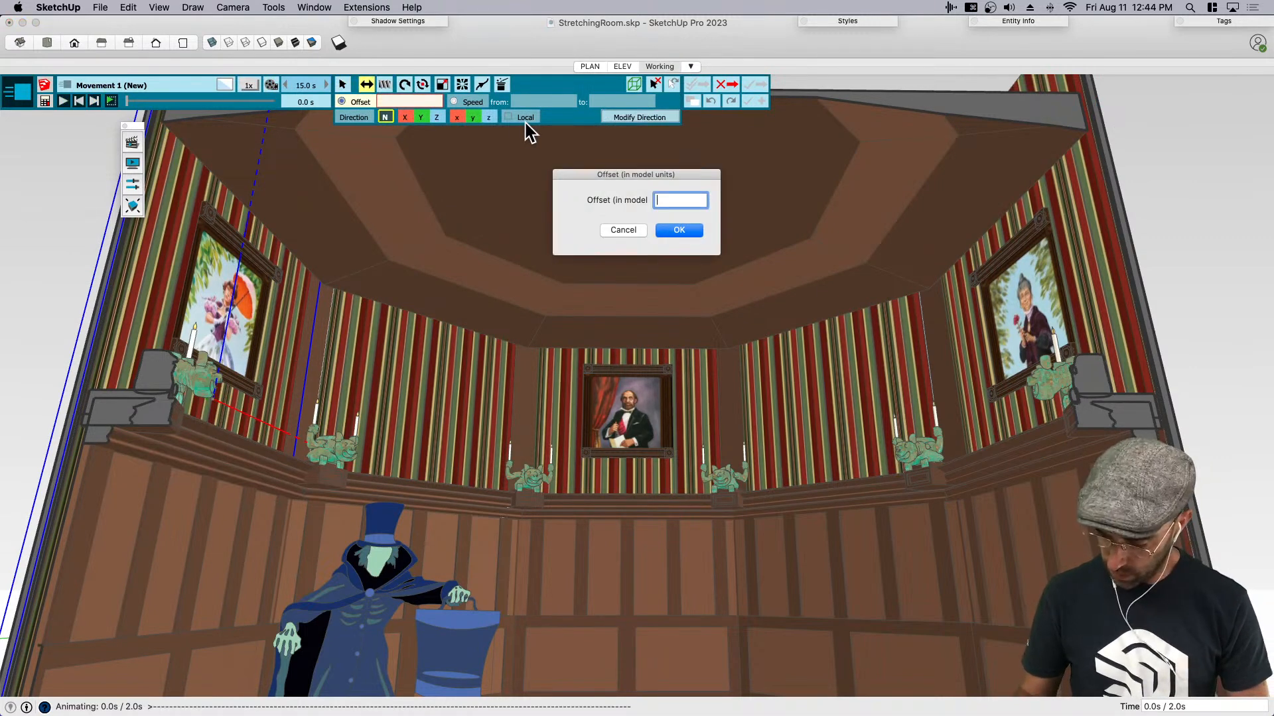
pyautogui.write("5.5'")
pyautogui.press('Return')
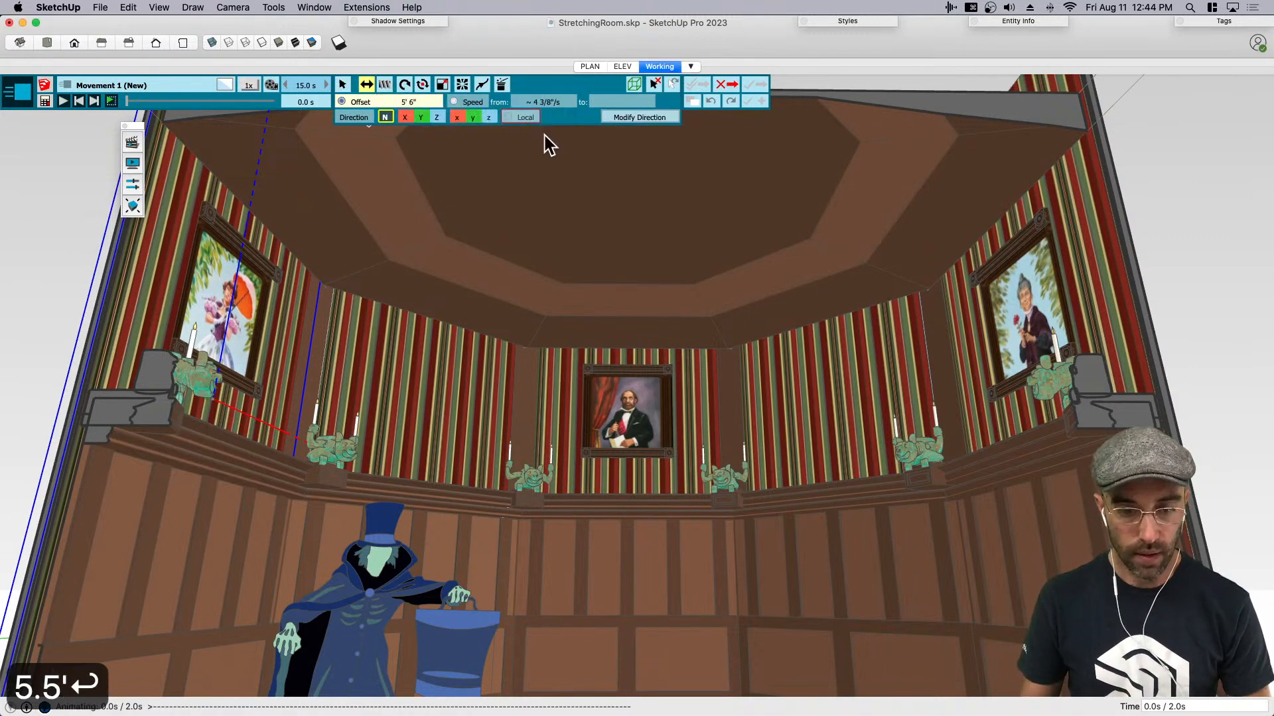
pyautogui.click(438, 118)
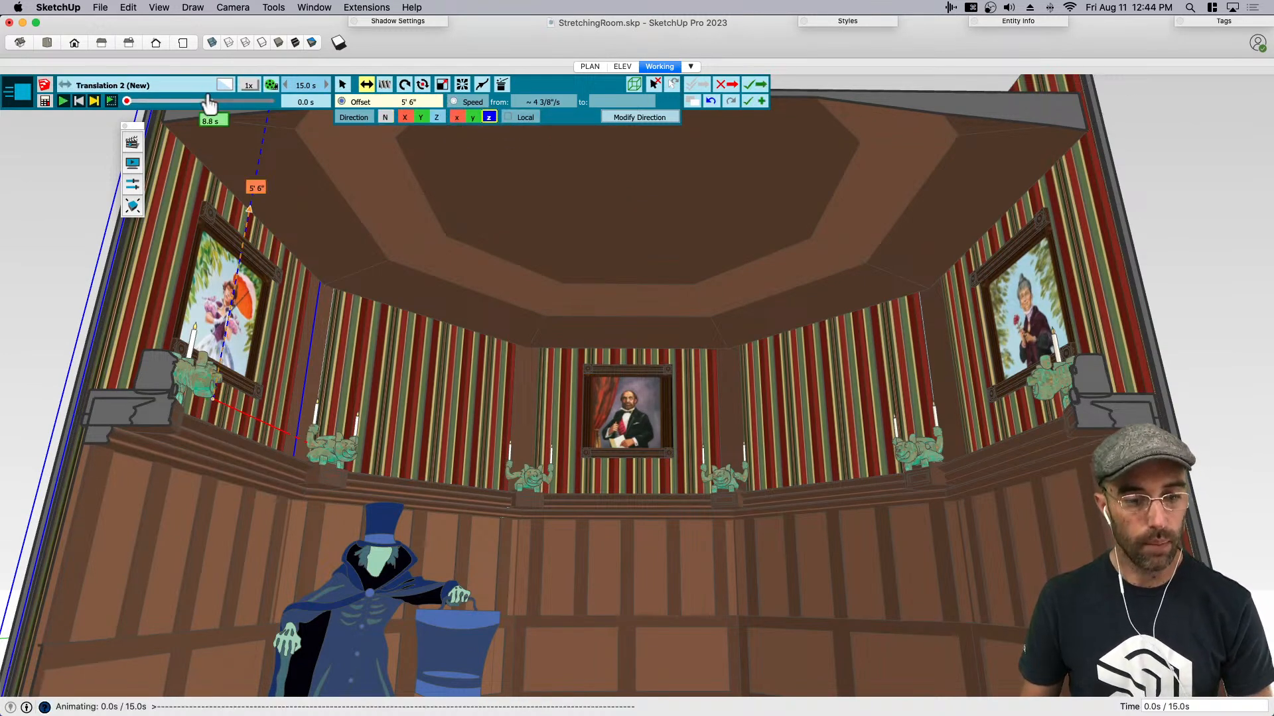
pyautogui.click(63, 101)
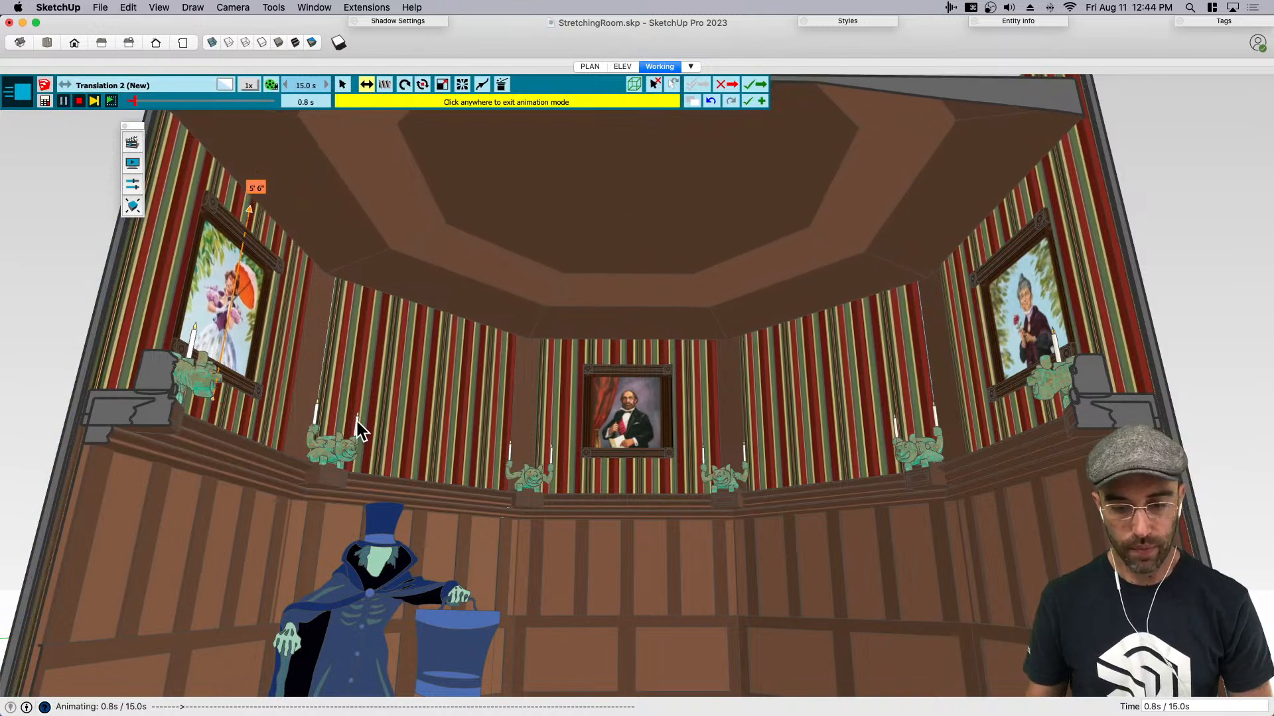
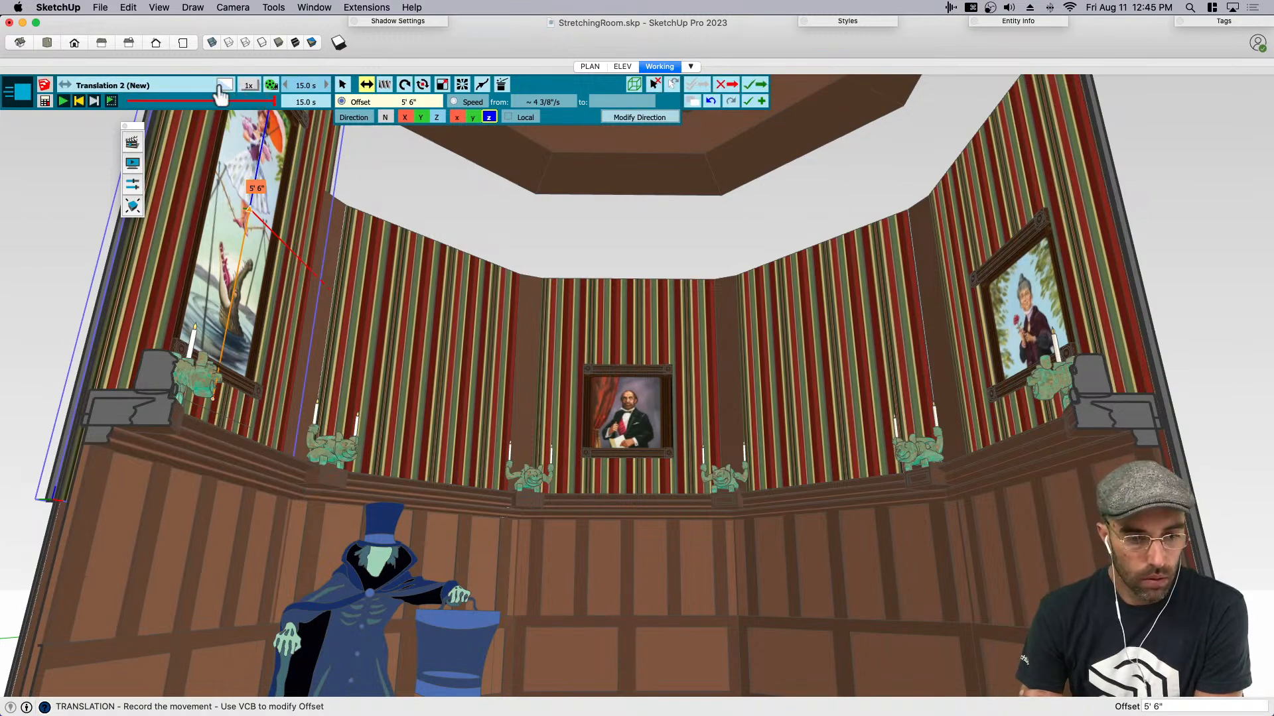
# - Name the new translation movement Wall
pyautogui.click(155, 88)
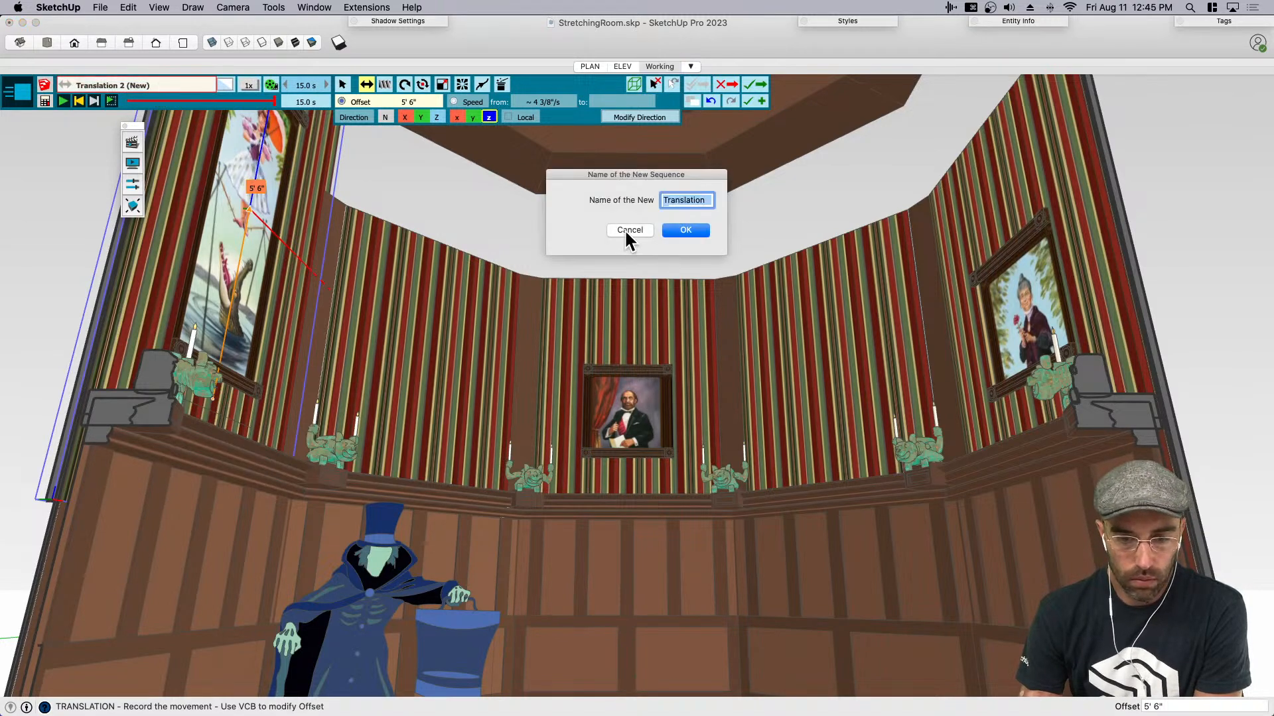
pyautogui.write('Wall')
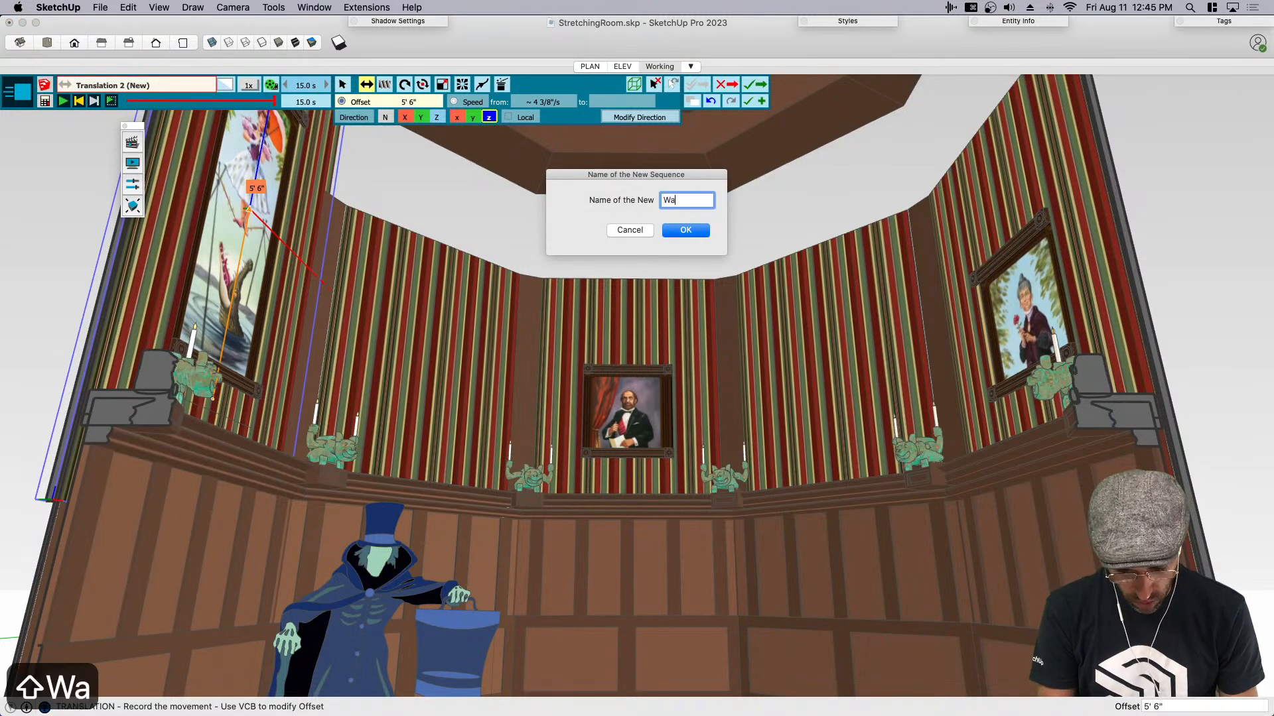
pyautogui.press('Return')
pyautogui.press('Return')
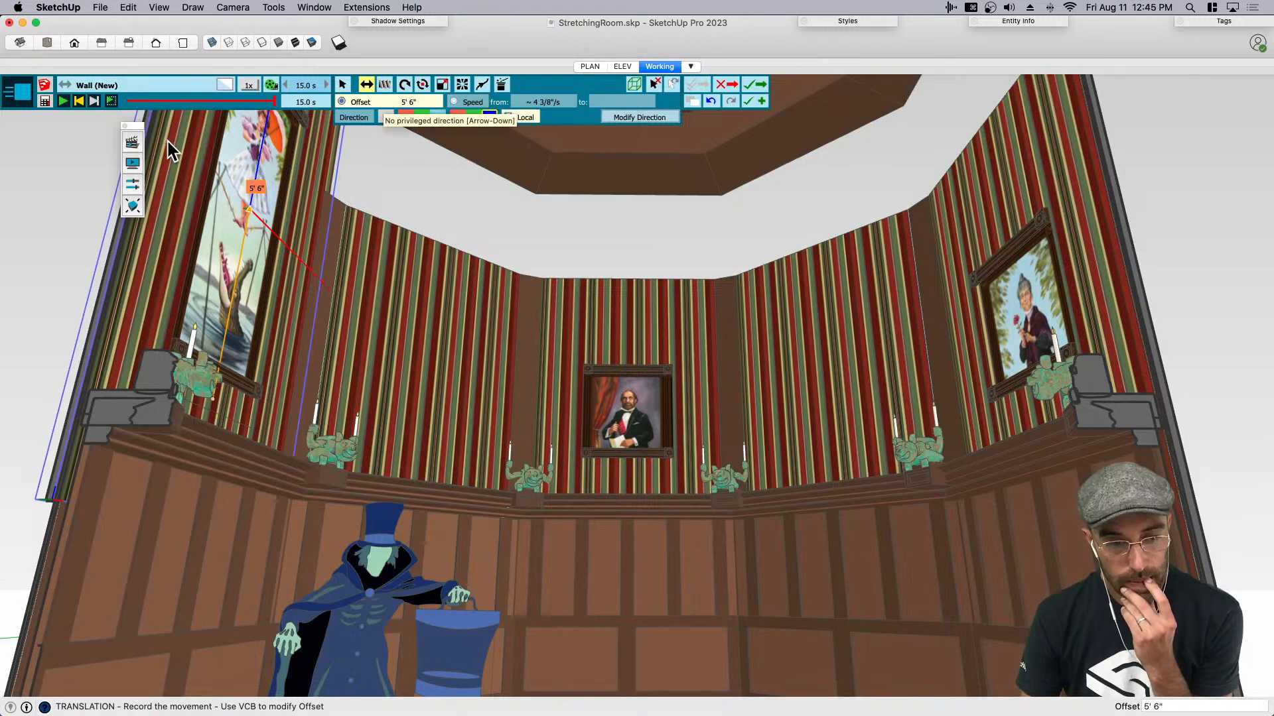
# - Try the 5' 6" translation on the neighbouring striped wall instead, clear the selection, and exit the movement without saving it
pyautogui.click(79, 100)
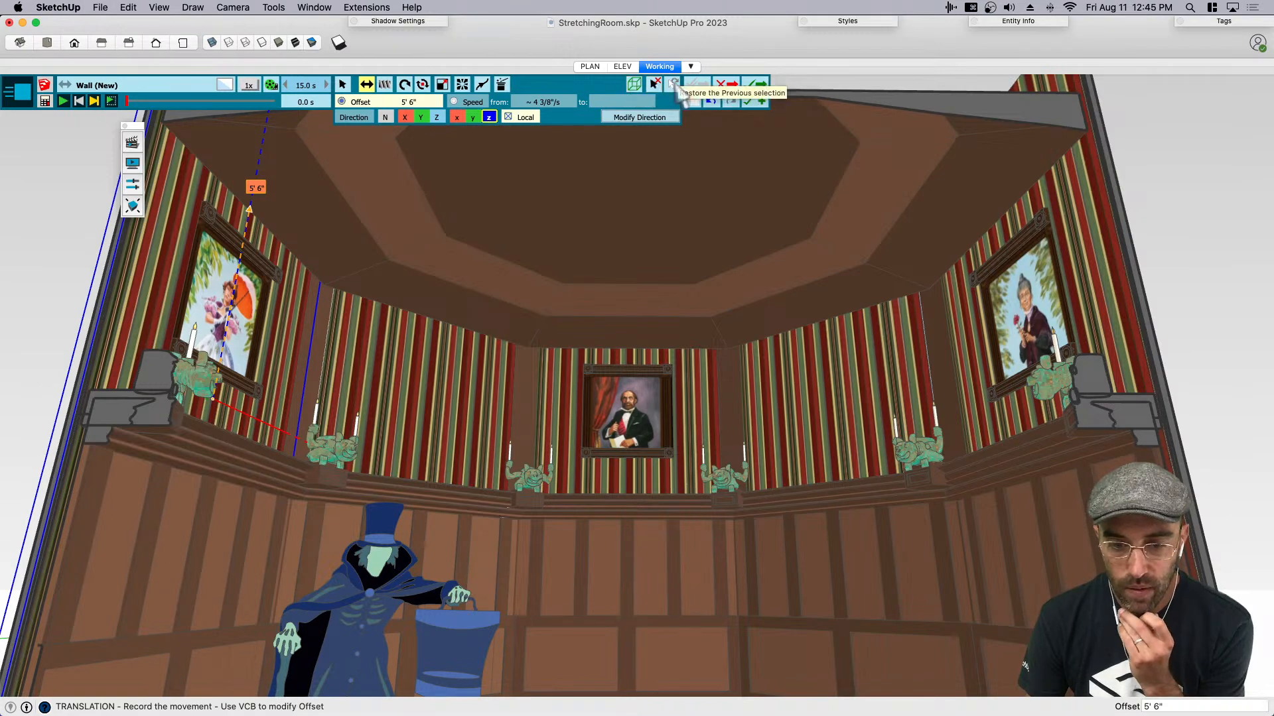
pyautogui.click(655, 85)
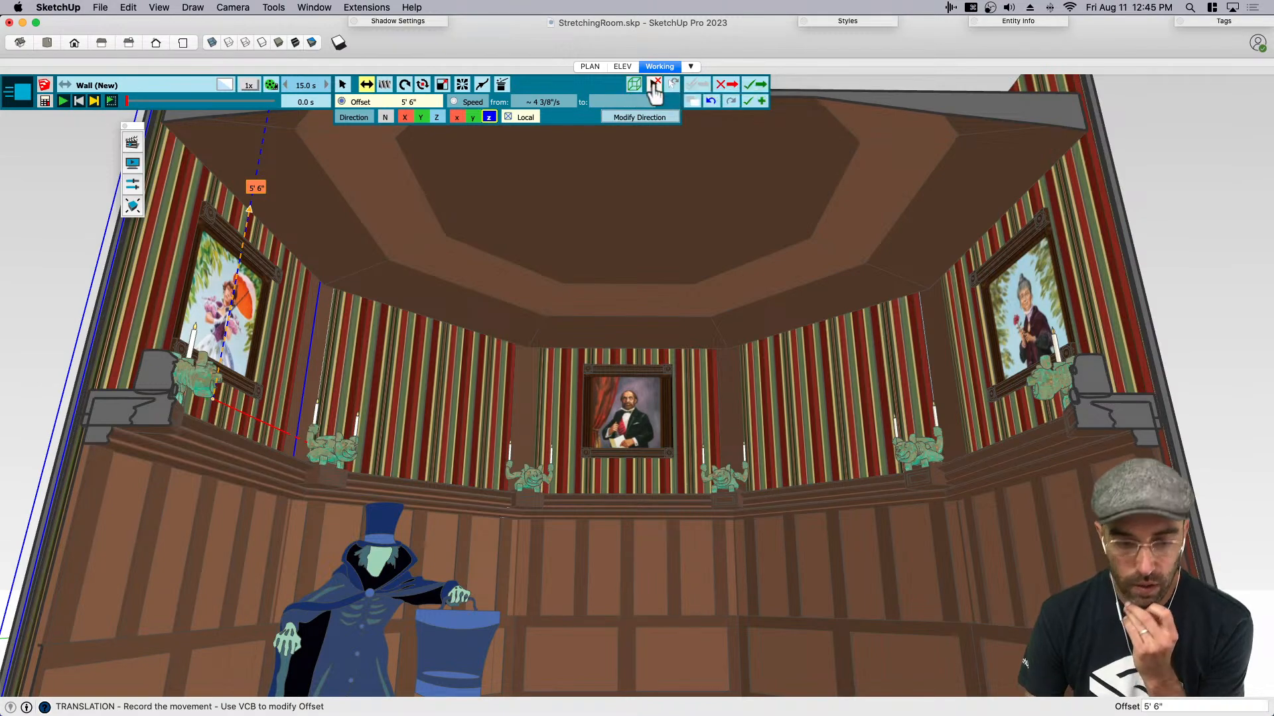
pyautogui.click(421, 379)
pyautogui.click(454, 403)
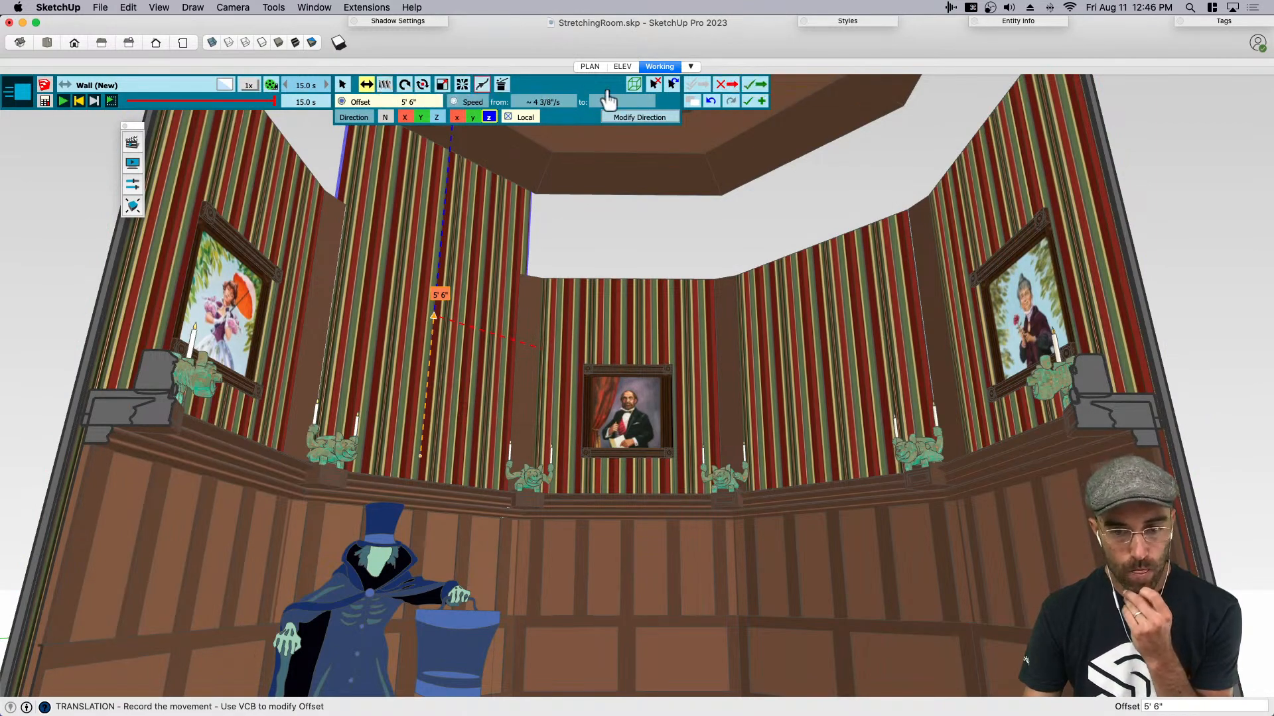
pyautogui.click(654, 85)
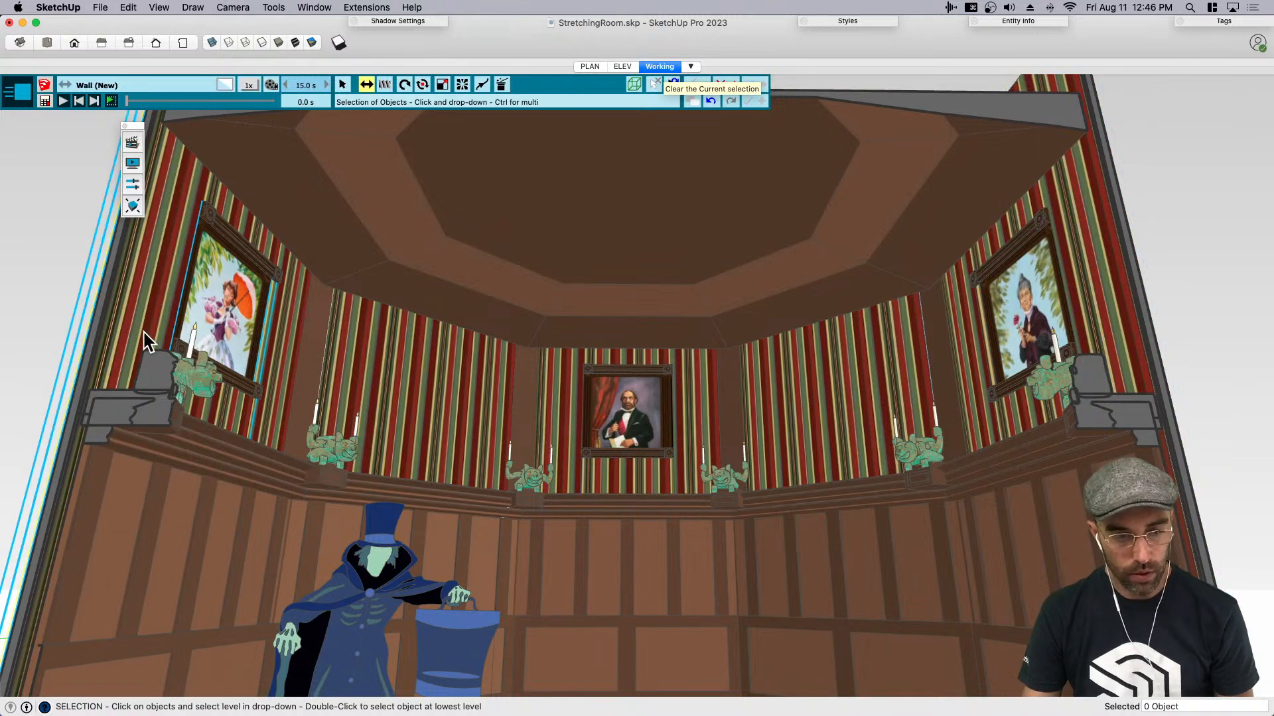
pyautogui.click(720, 84)
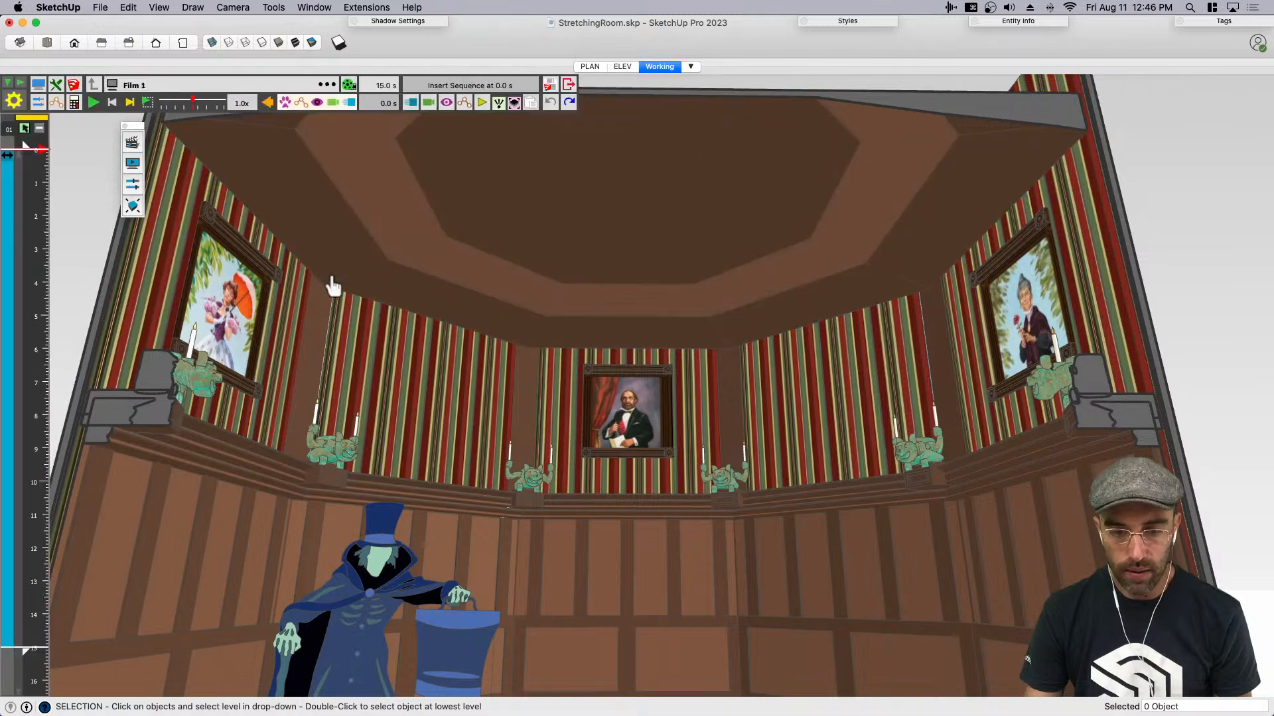
# - Exit temporarily to SketchUp and turn the selected upper walls with their portraits into a component with the definition name Wall
pyautogui.press('space')
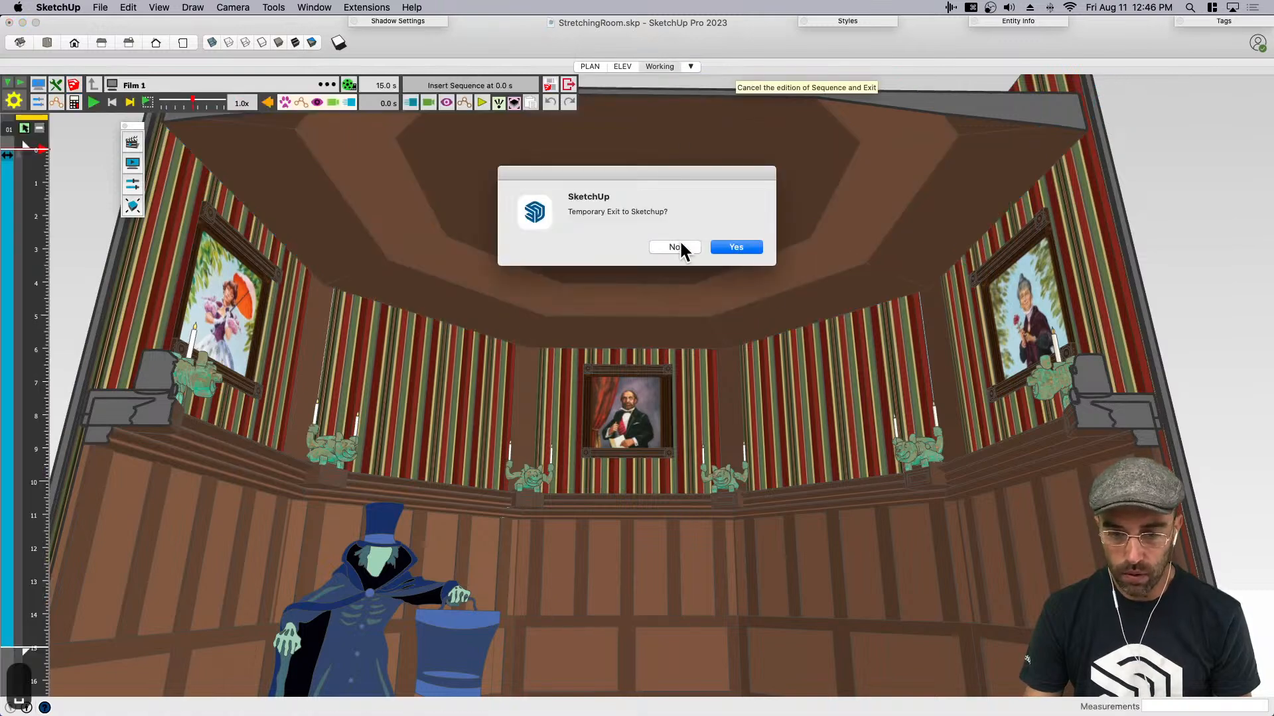
pyautogui.click(735, 247)
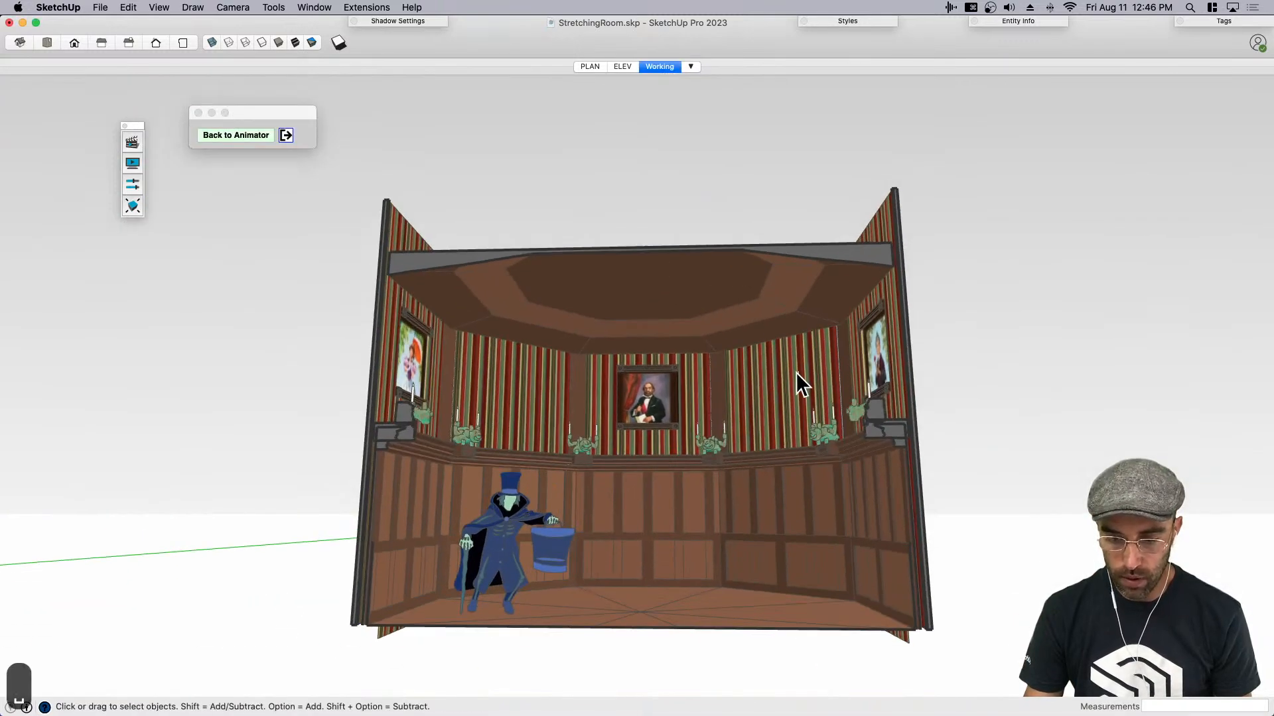
pyautogui.scroll(-3, 799, 381)
pyautogui.moveTo(519, 366); pyautogui.dragTo(488, 358)
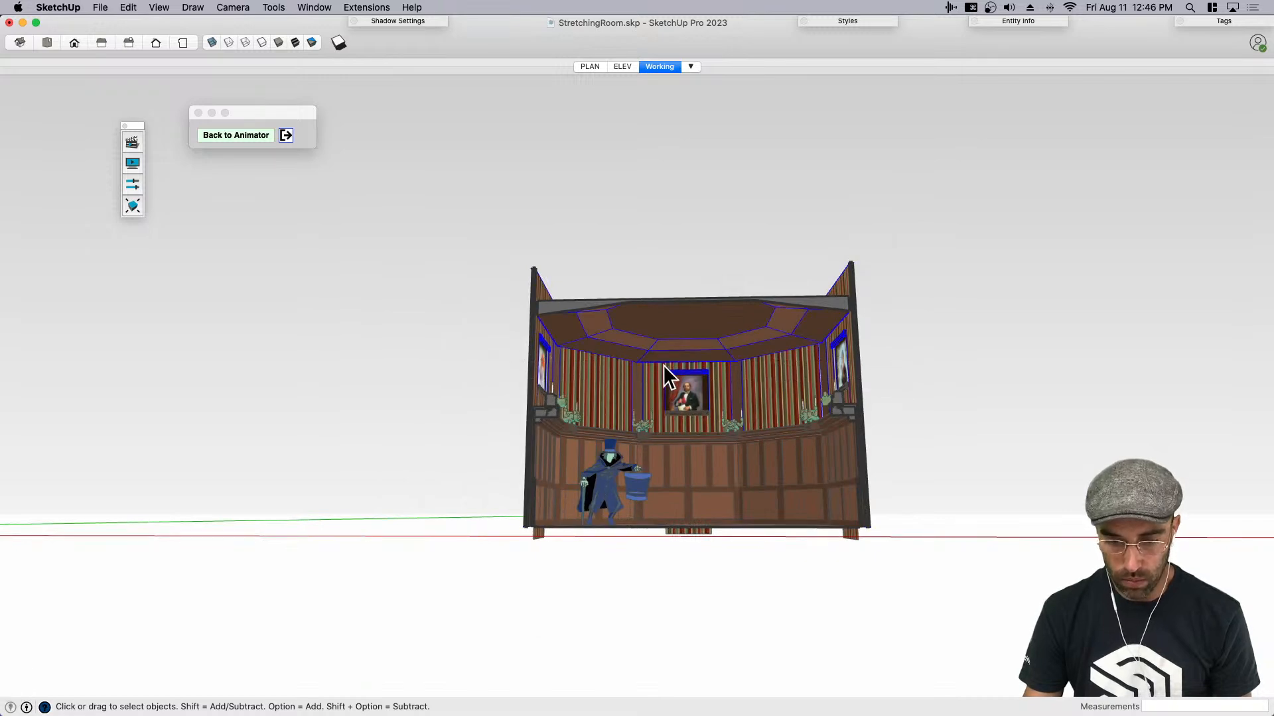
pyautogui.moveTo(659, 338); pyautogui.dragTo(781, 449, button='middle')
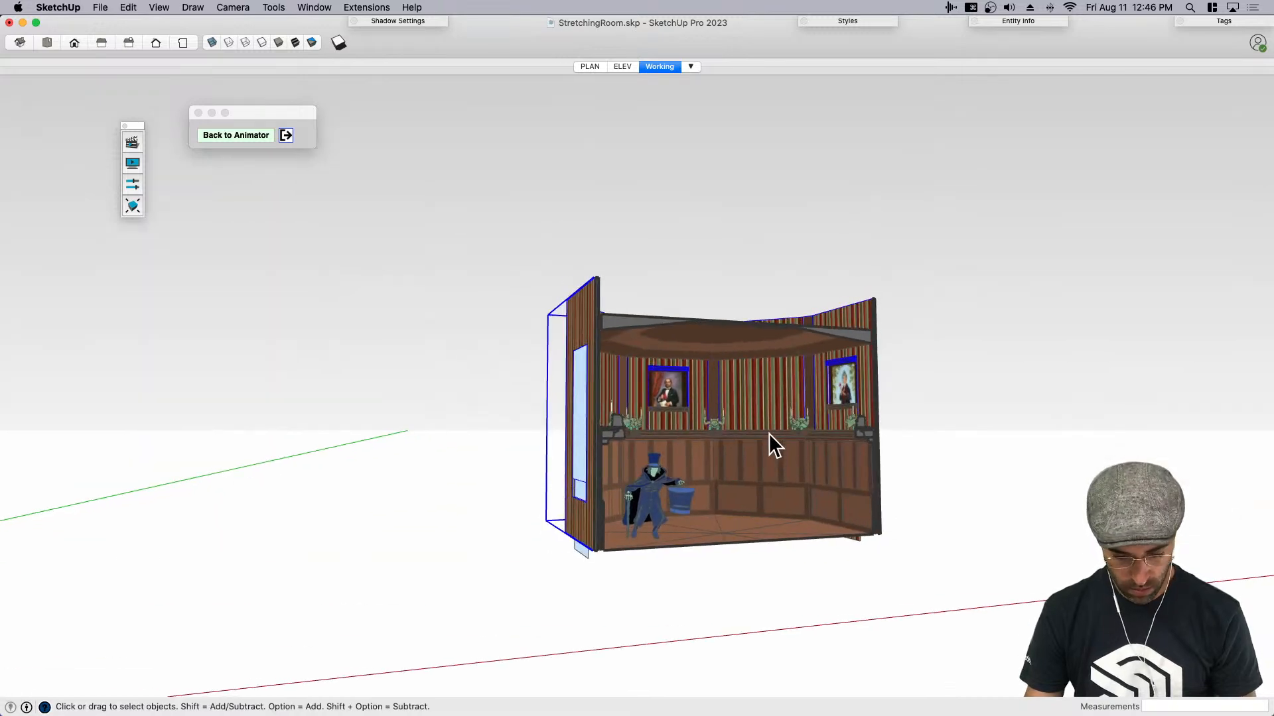
pyautogui.press('super+g')
pyautogui.hotkey('shift', 'g')
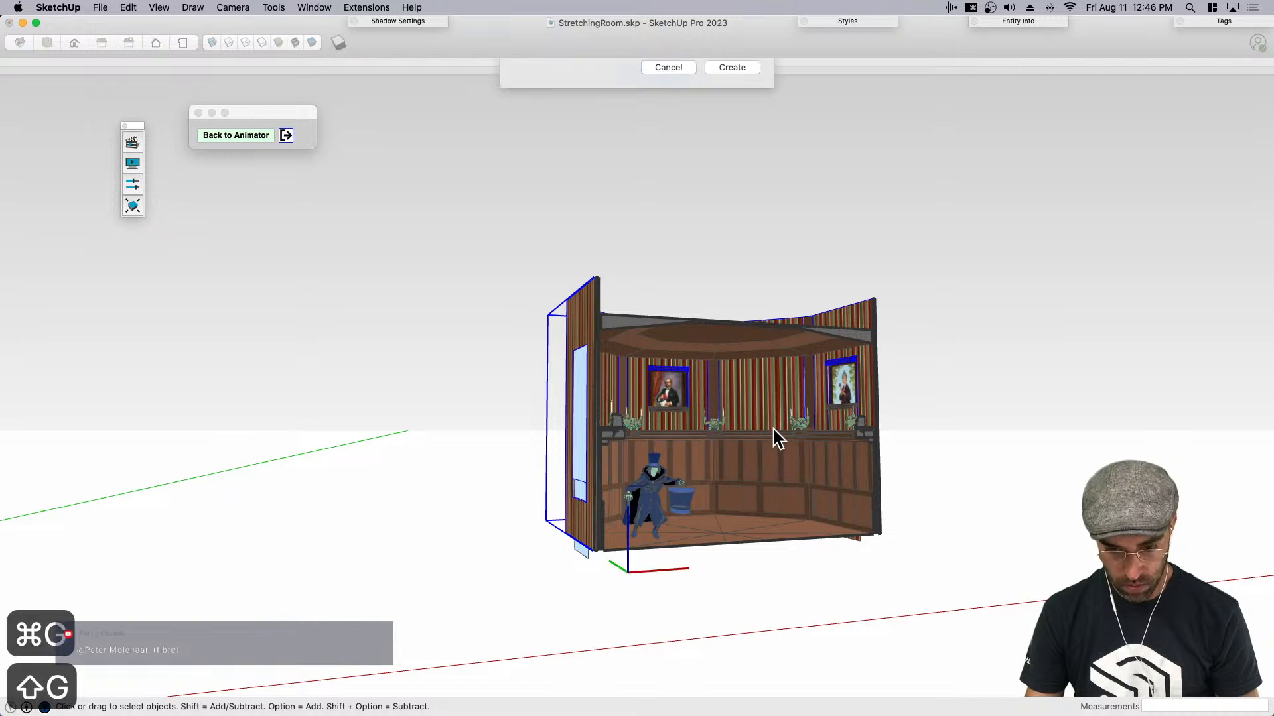
pyautogui.write('Wall')
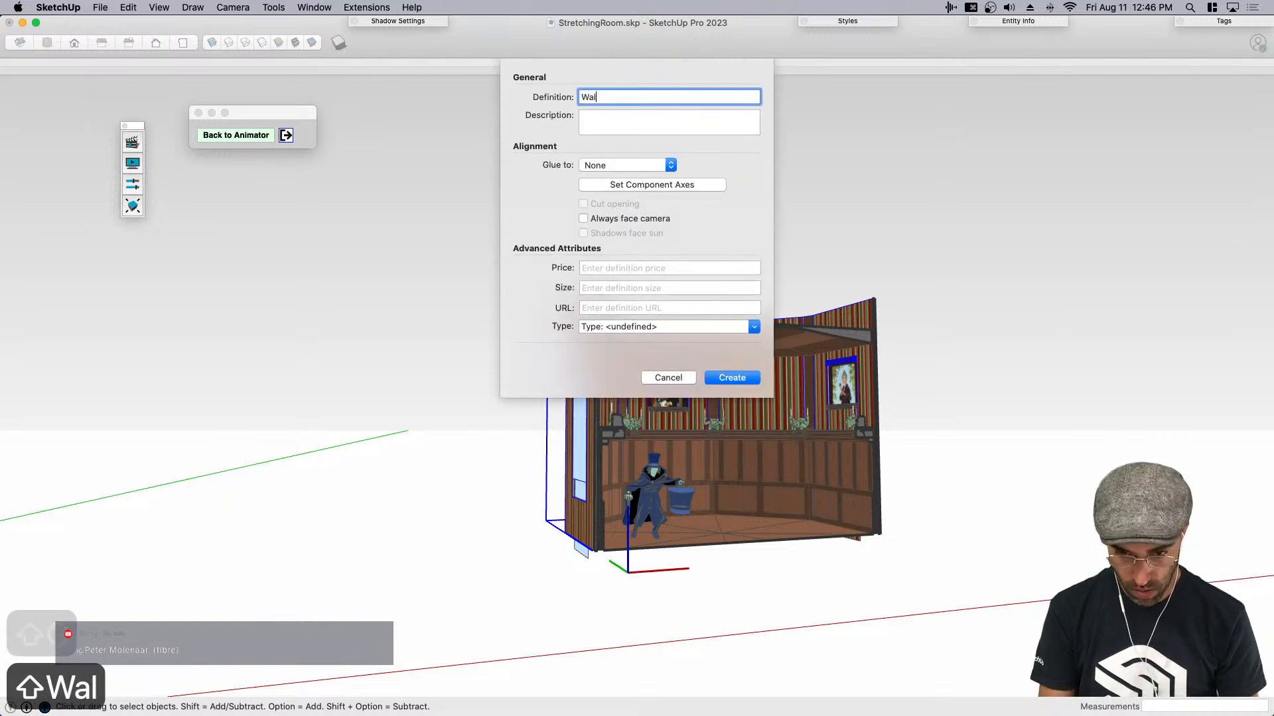
pyautogui.press('Return')
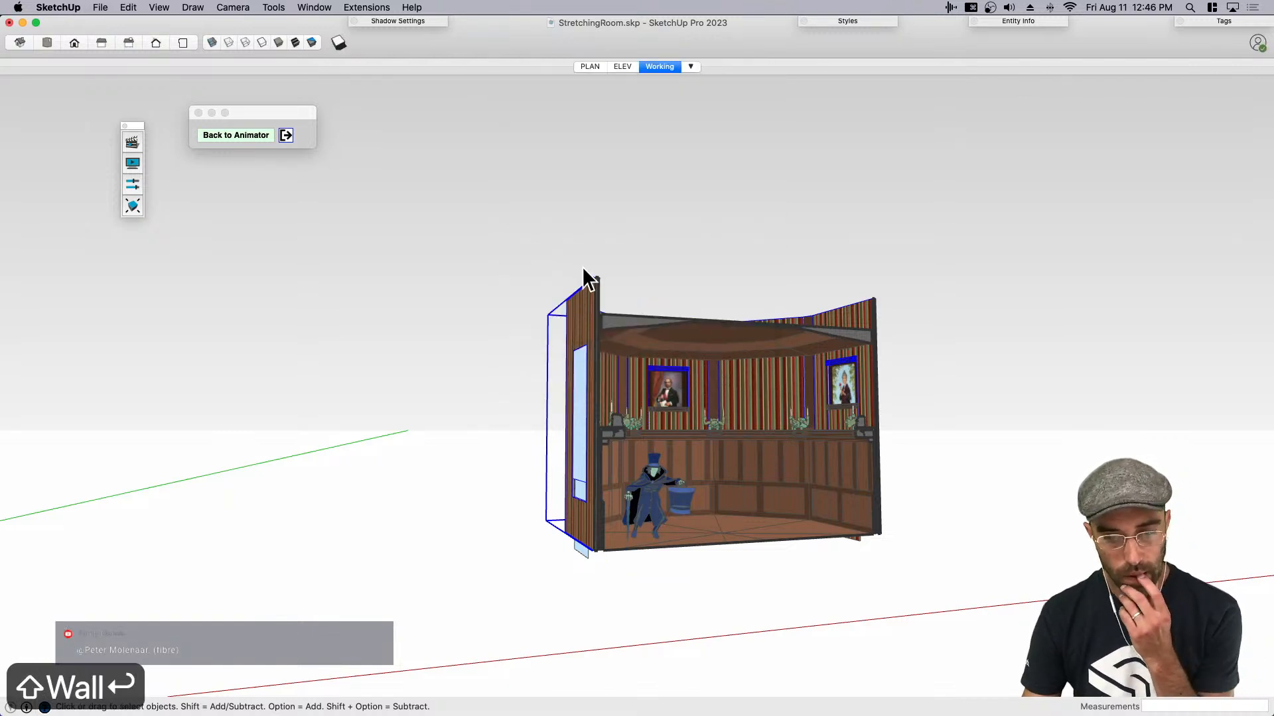
# - Clear the selection, frame the whole room from the front, and return from SketchUp to Animator
pyautogui.click(582, 268)
pyautogui.scroll(5, 829, 428)
pyautogui.moveTo(728, 446); pyautogui.dragTo(602, 414, button='middle')
pyautogui.scroll(3, 605, 412)
pyautogui.scroll(-2, 690, 428)
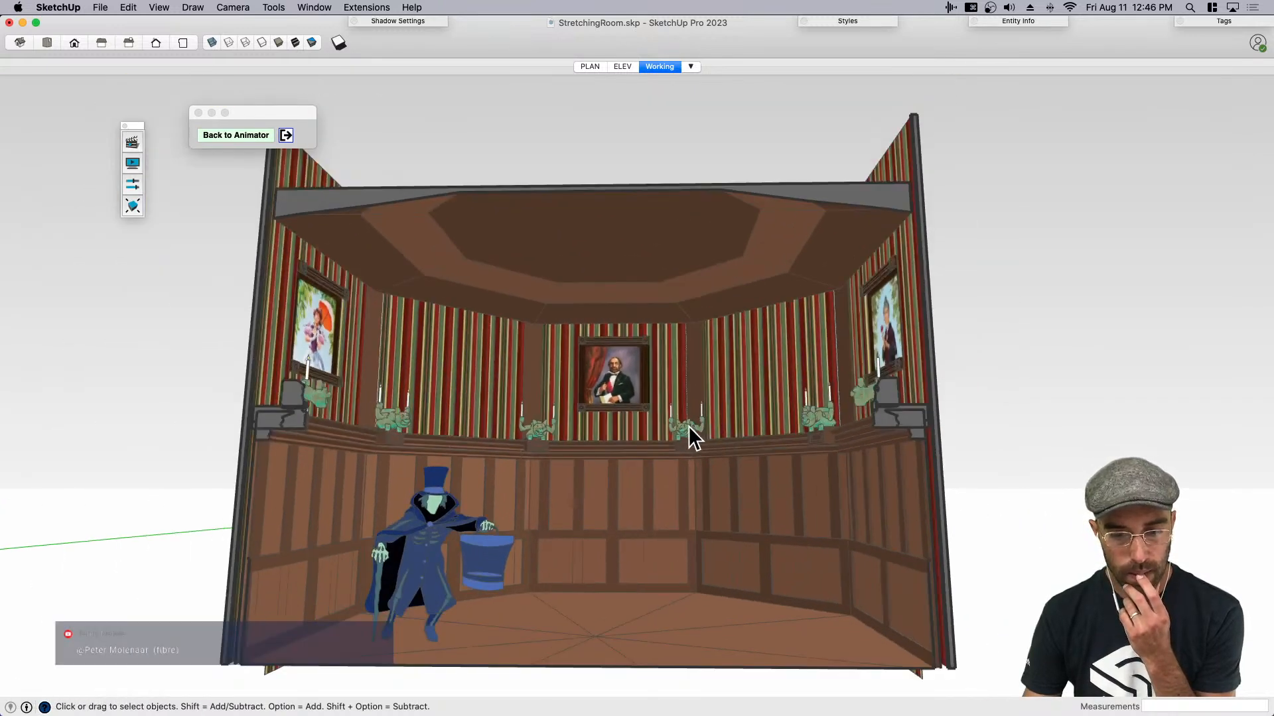
pyautogui.click(289, 140)
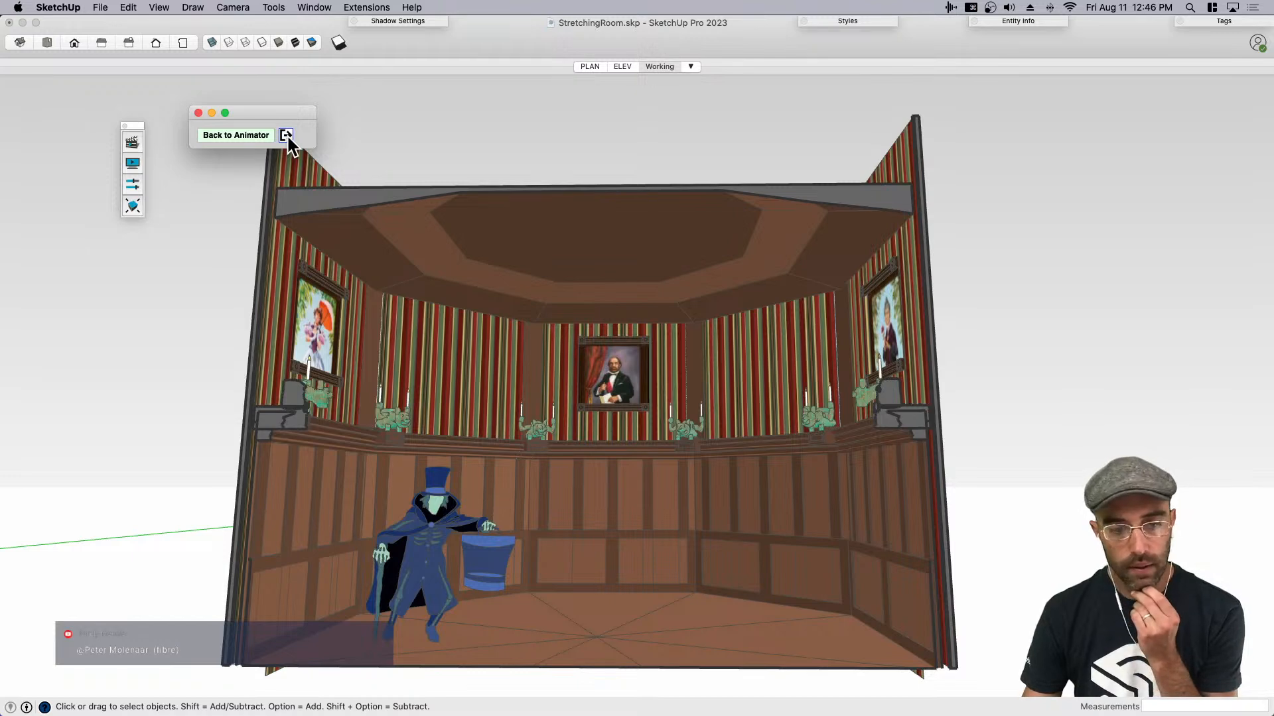
pyautogui.click(286, 135)
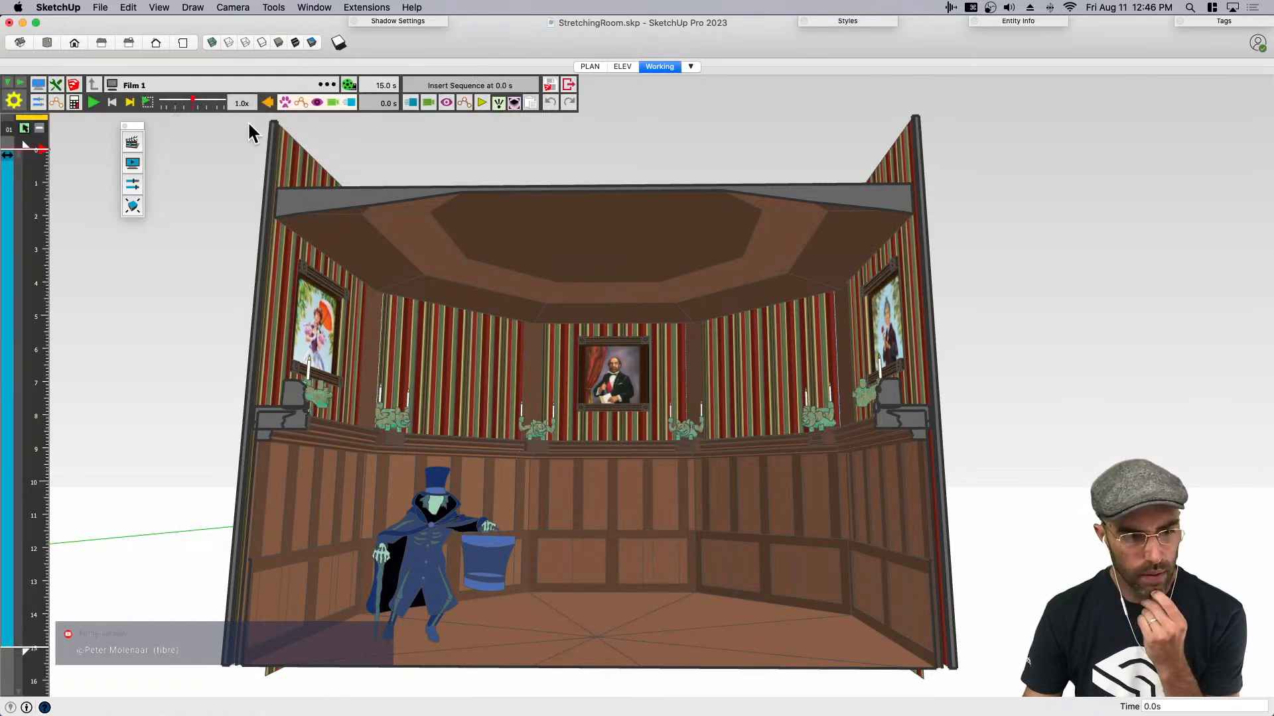
# - Play part of Film 1 to check the ceiling movement and rewind it to 0.0 s
pyautogui.click(94, 102)
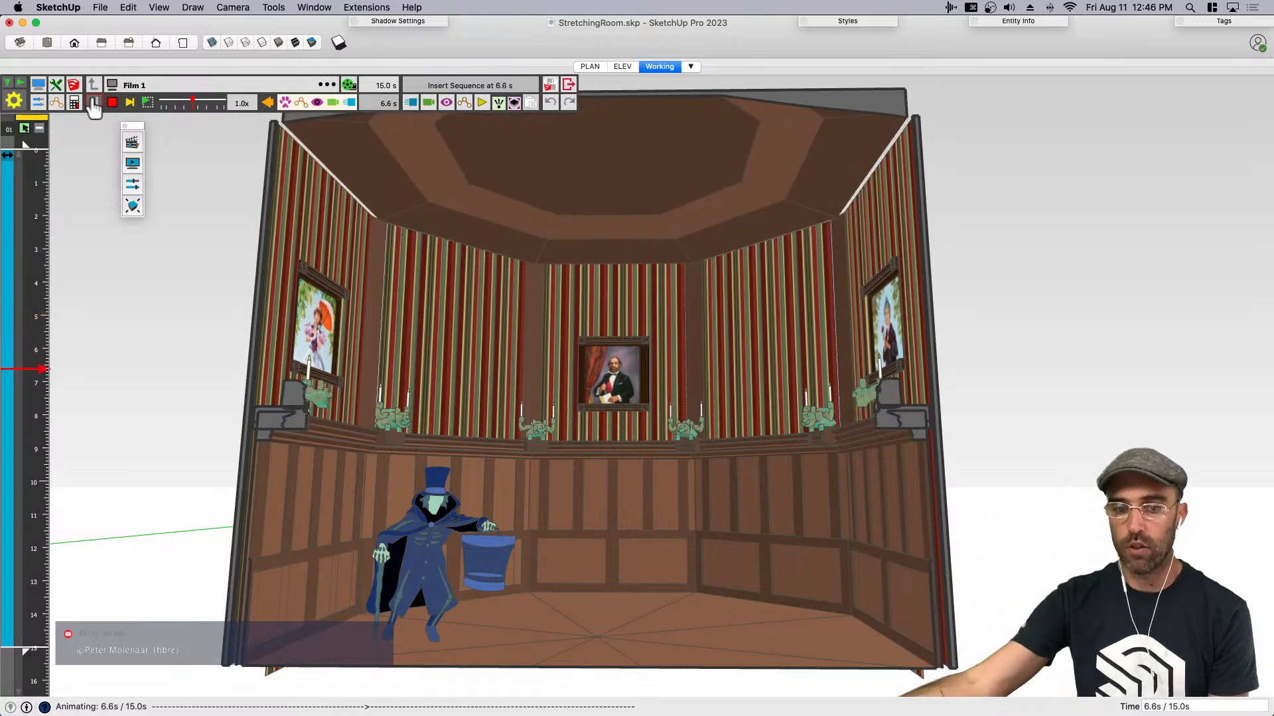
pyautogui.click(96, 104)
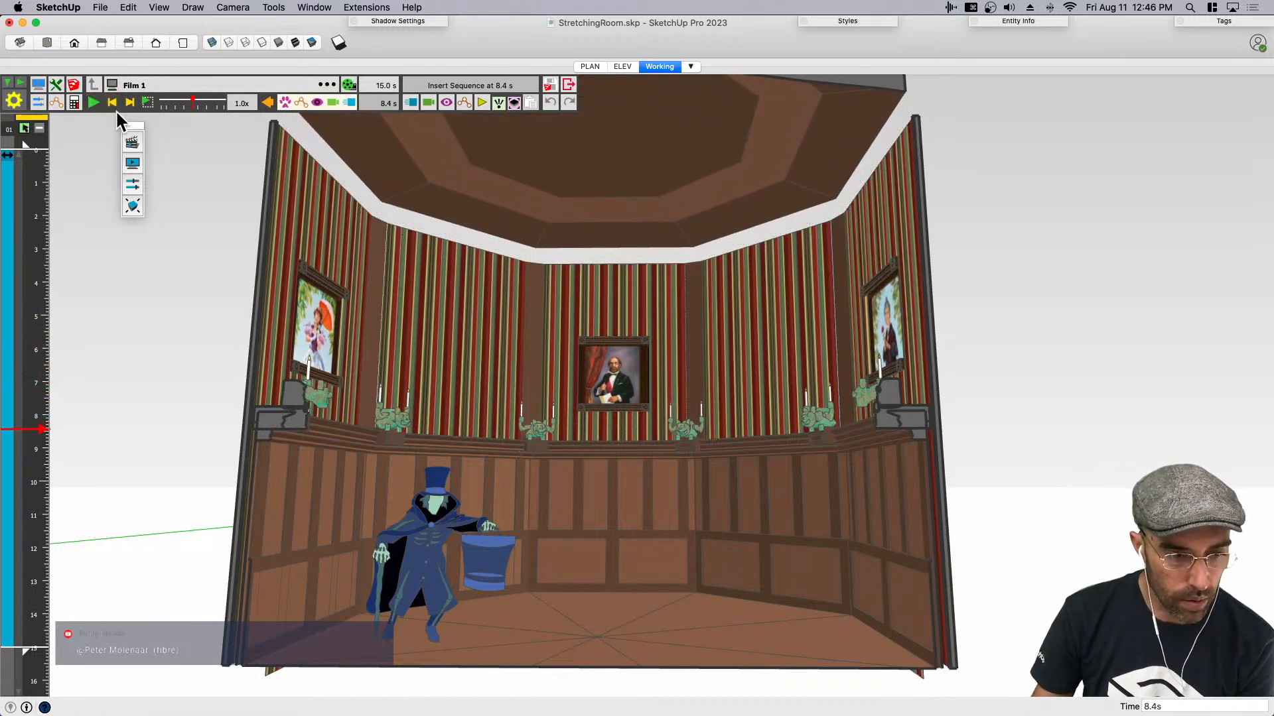
pyautogui.click(112, 103)
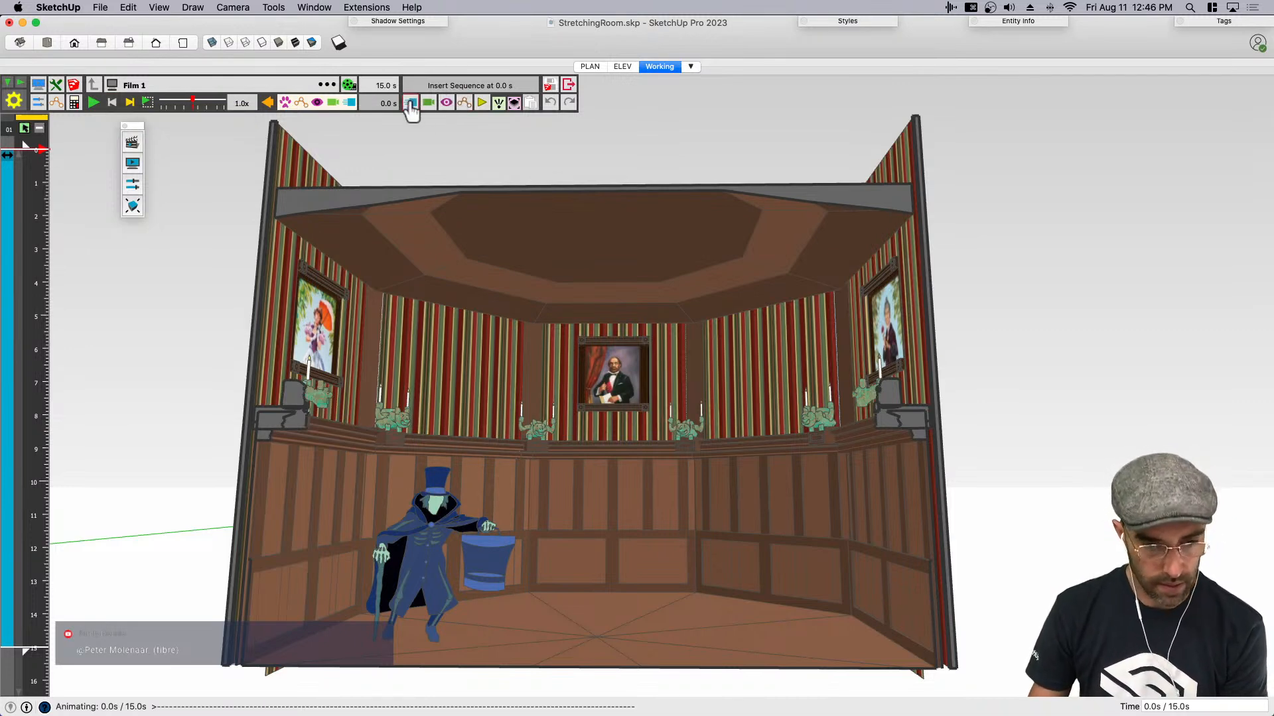
# - Try inserting a new movement at 0.0 s in Film 1 with the Wall component as its object
pyautogui.moveTo(411, 102)
pyautogui.click(433, 123)
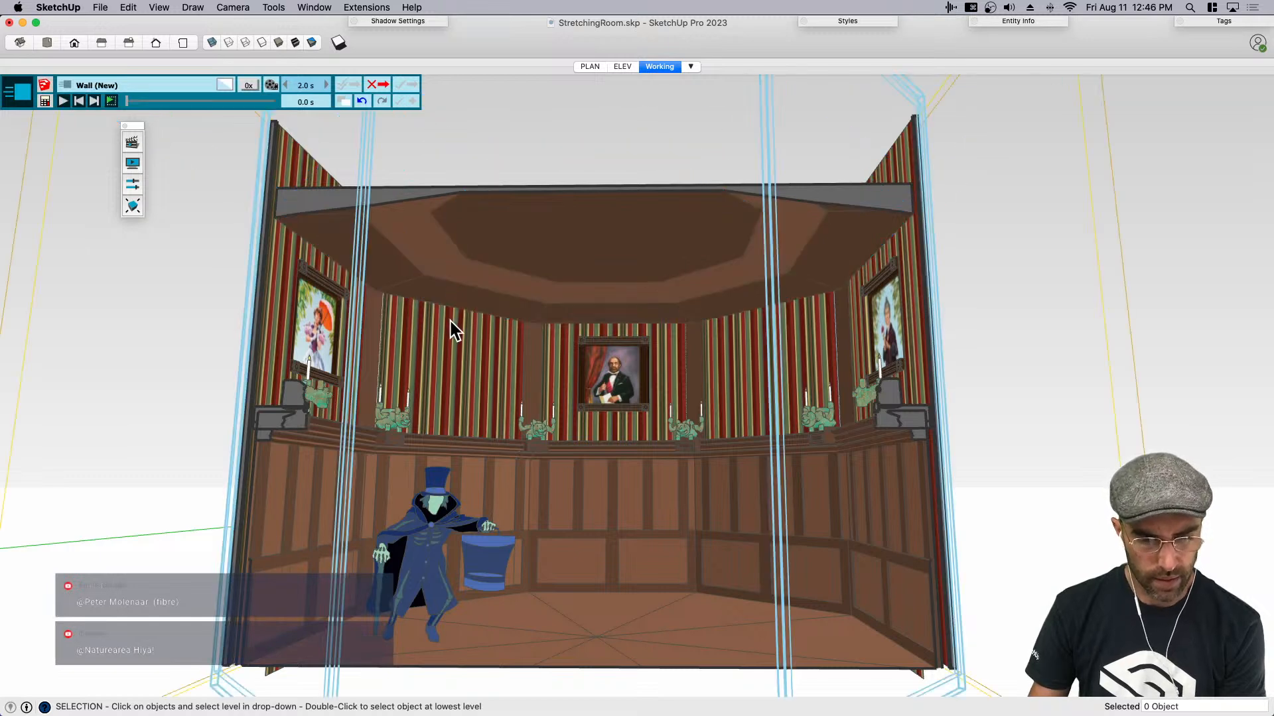
pyautogui.click(452, 345)
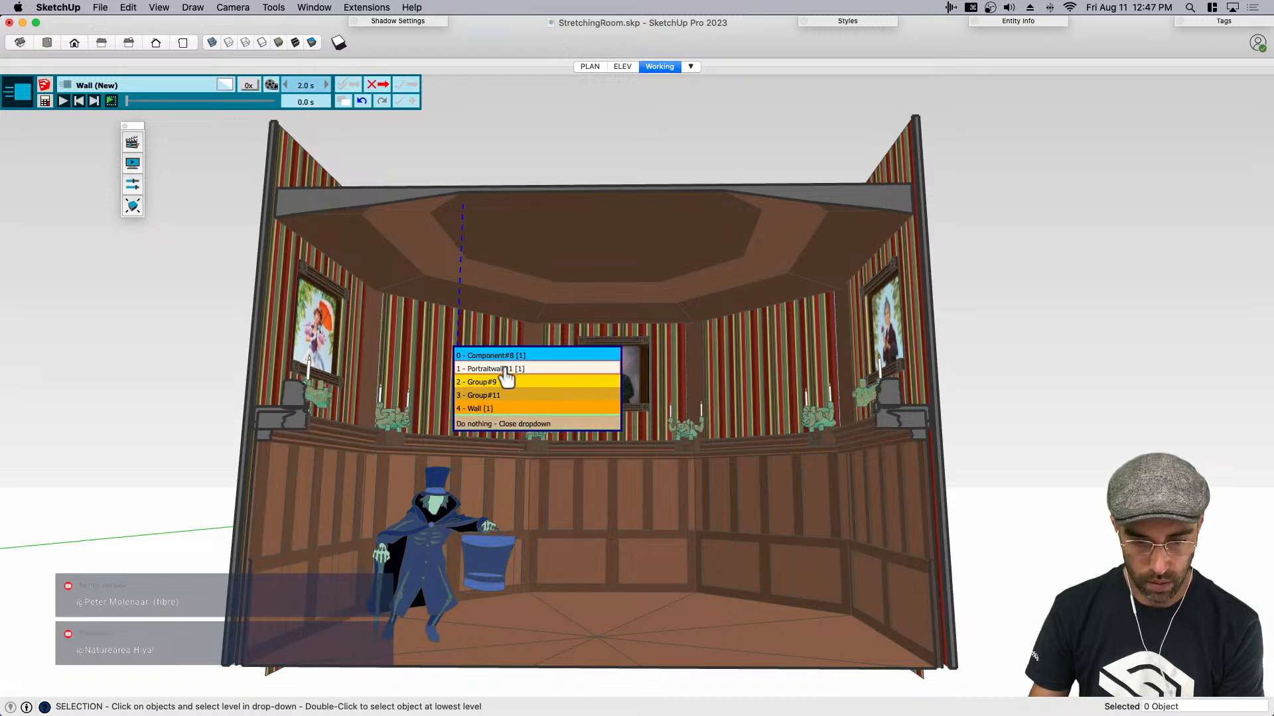
pyautogui.click(479, 410)
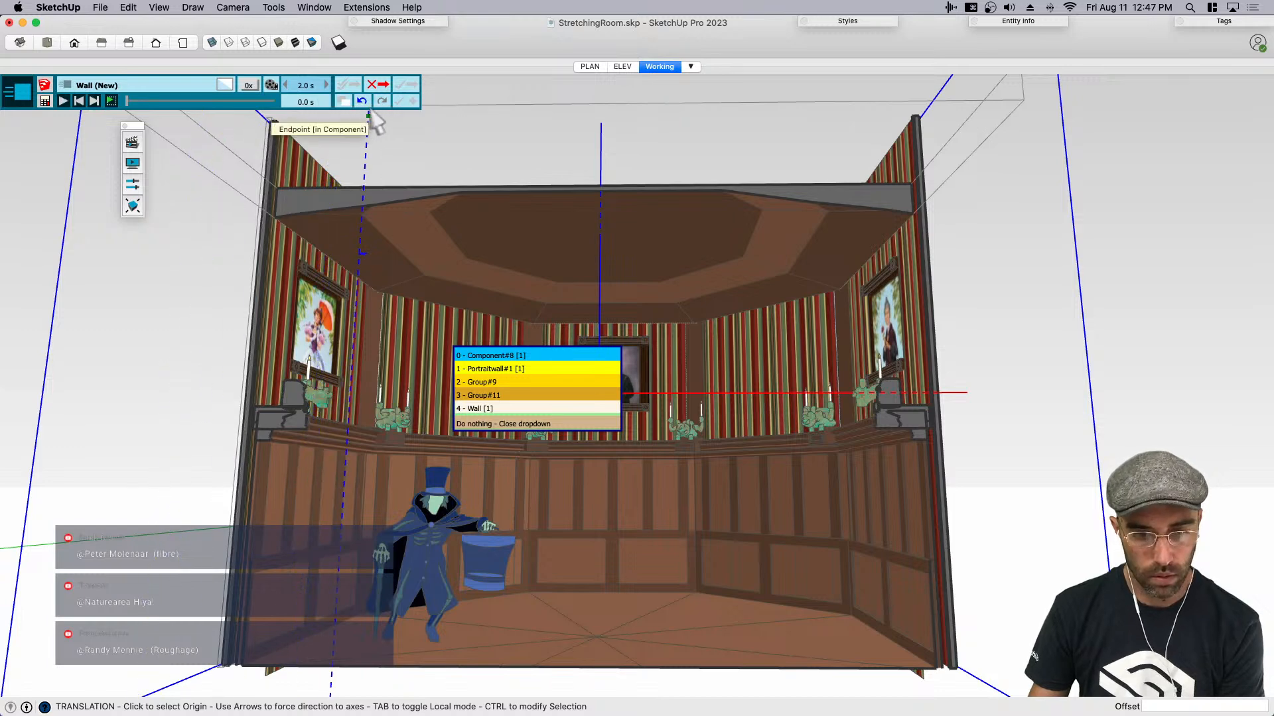
pyautogui.click(498, 409)
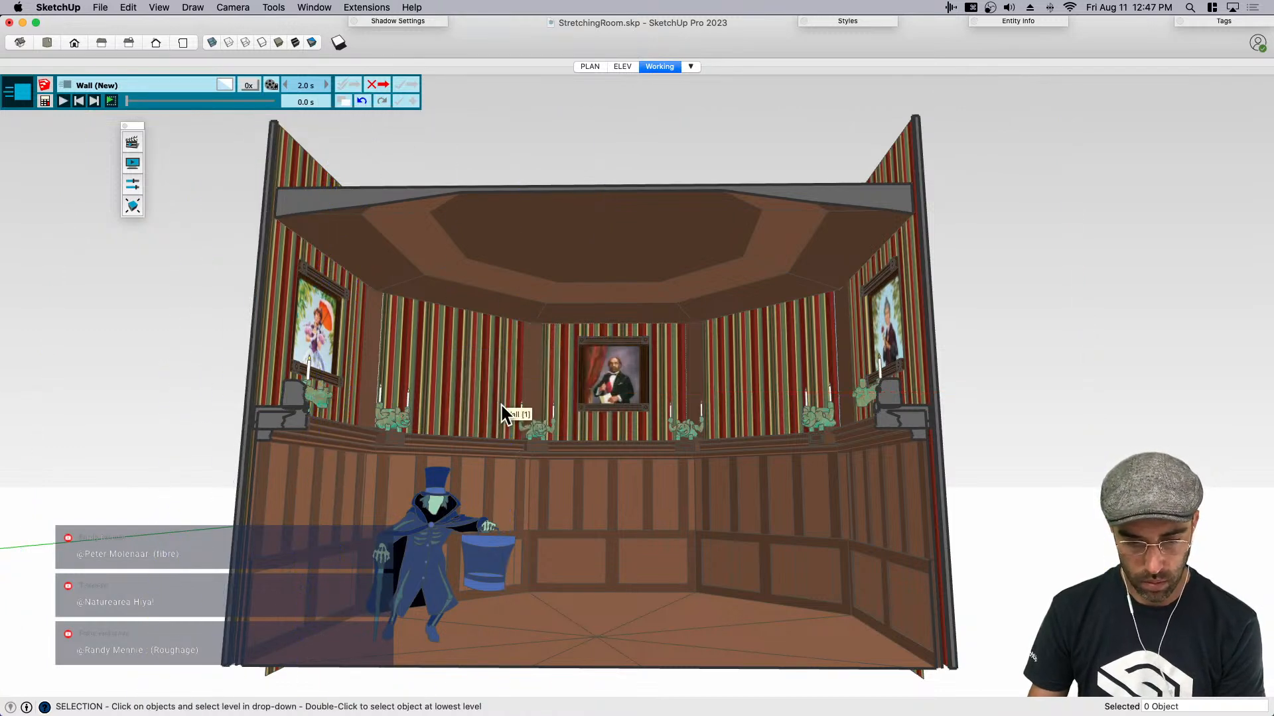
# - Set the new movement's duration to 15 seconds and cancel its editing
pyautogui.click(304, 87)
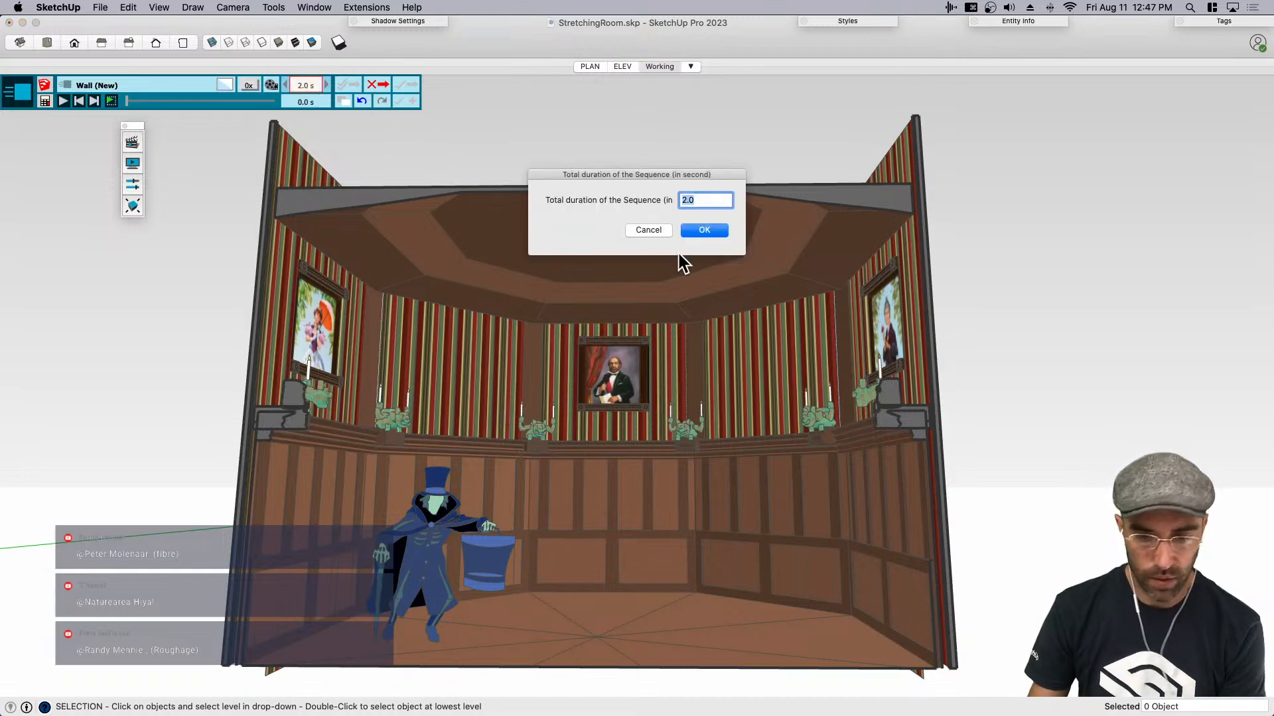
pyautogui.write('15')
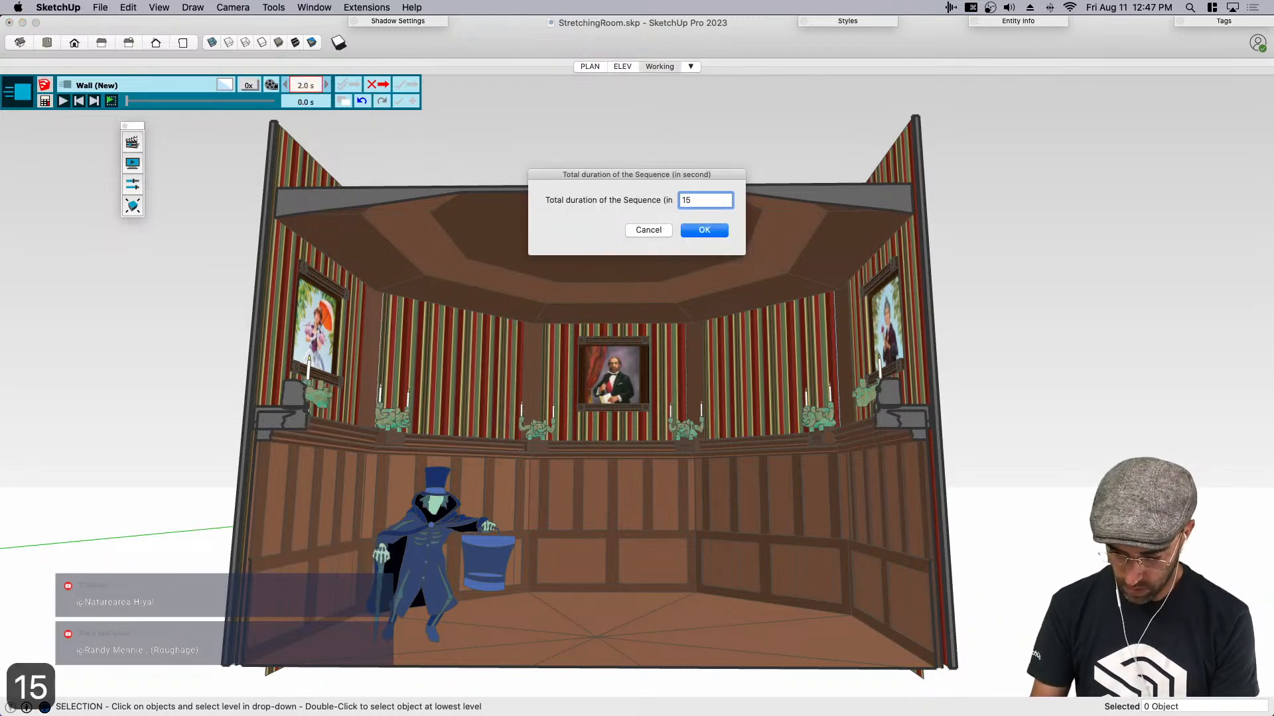
pyautogui.press('Return')
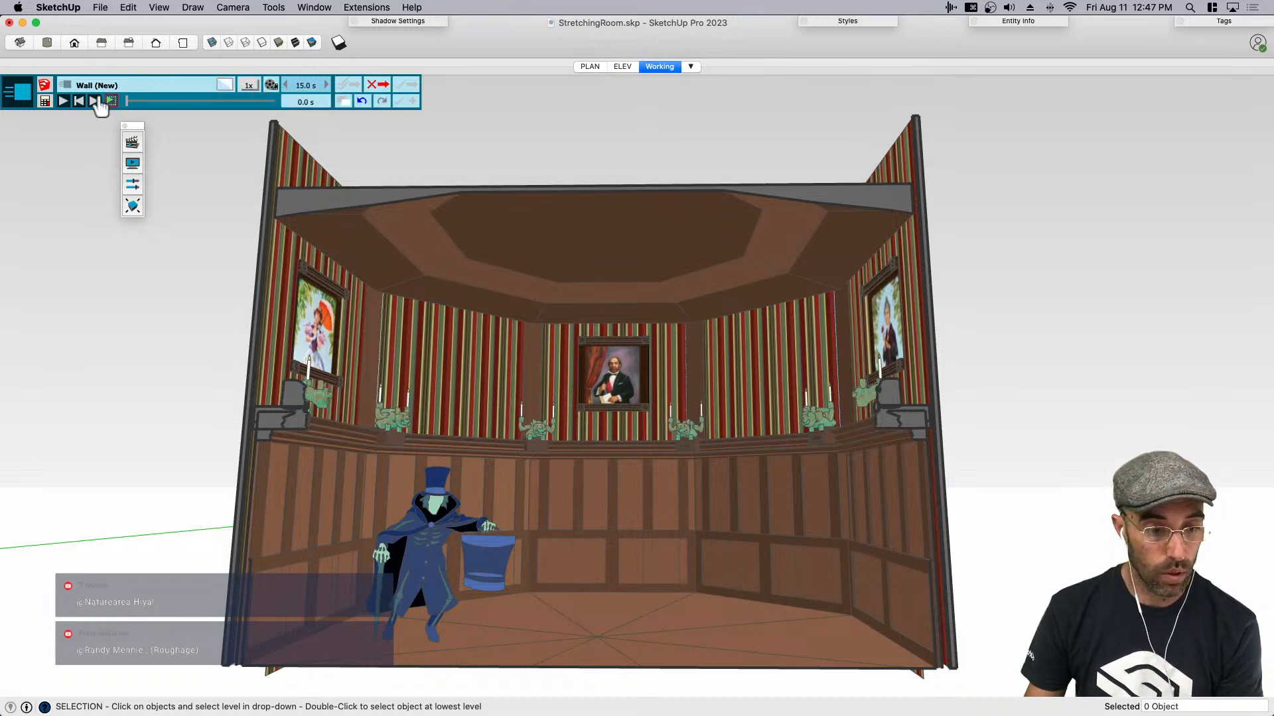
pyautogui.click(377, 85)
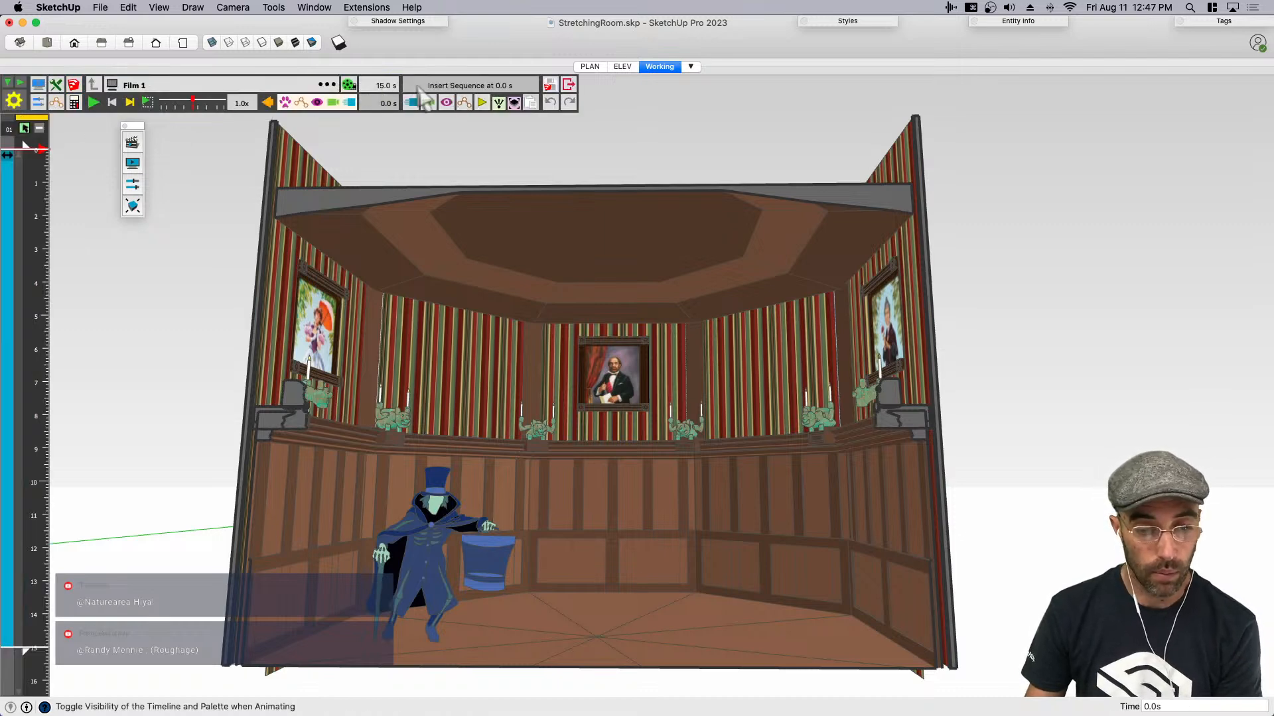
# - Try inserting another movement at 0.0 s for the Portraitwall#1 object, and cancel it
pyautogui.click(407, 106)
pyautogui.click(437, 122)
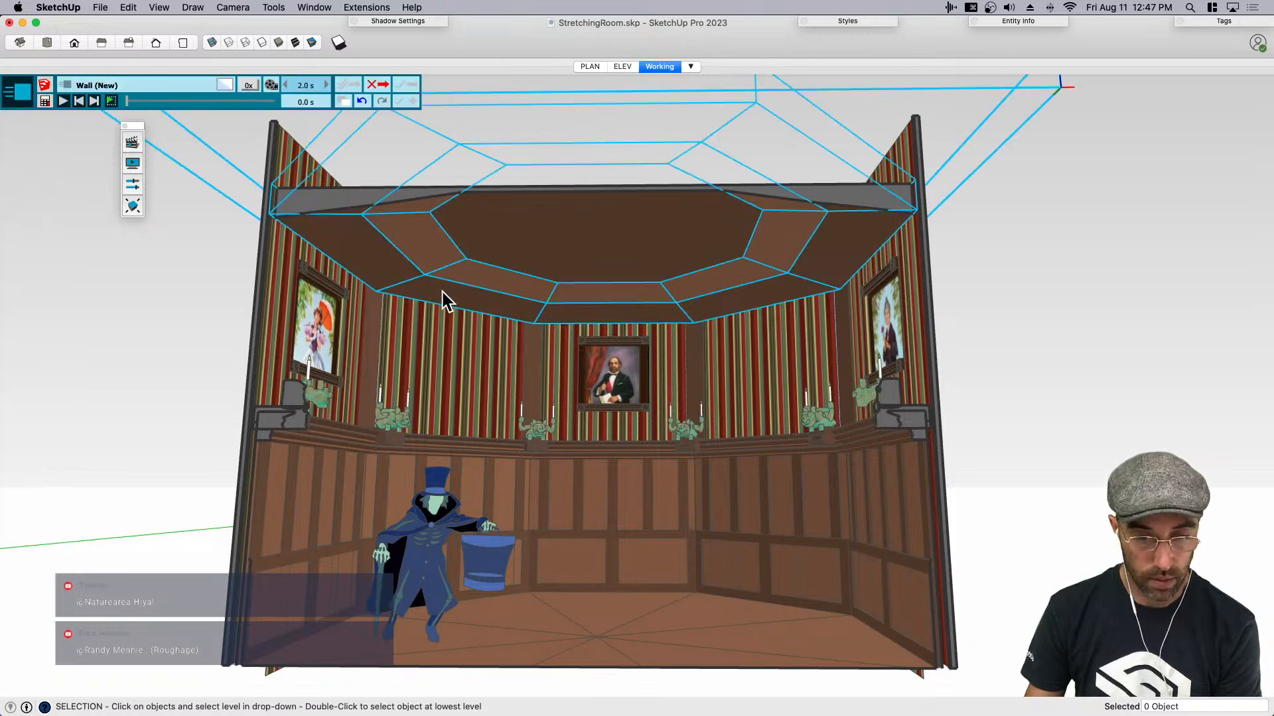
pyautogui.click(425, 345)
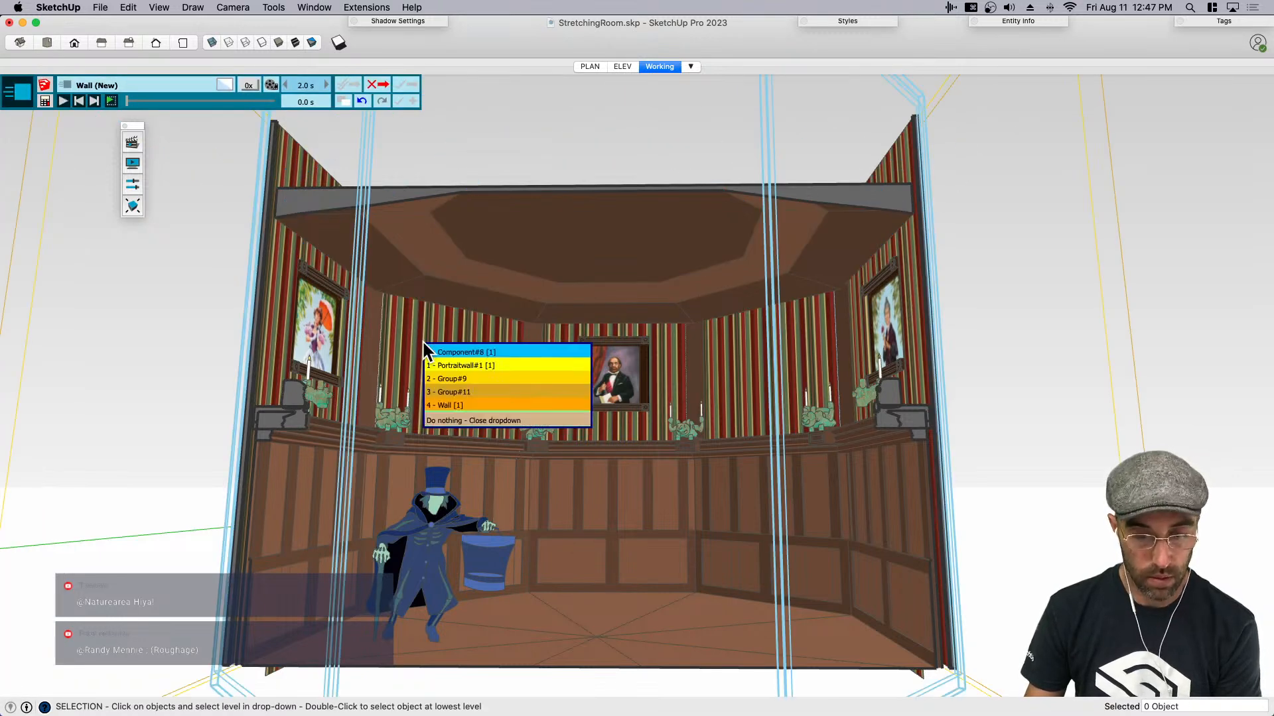
pyautogui.click(478, 367)
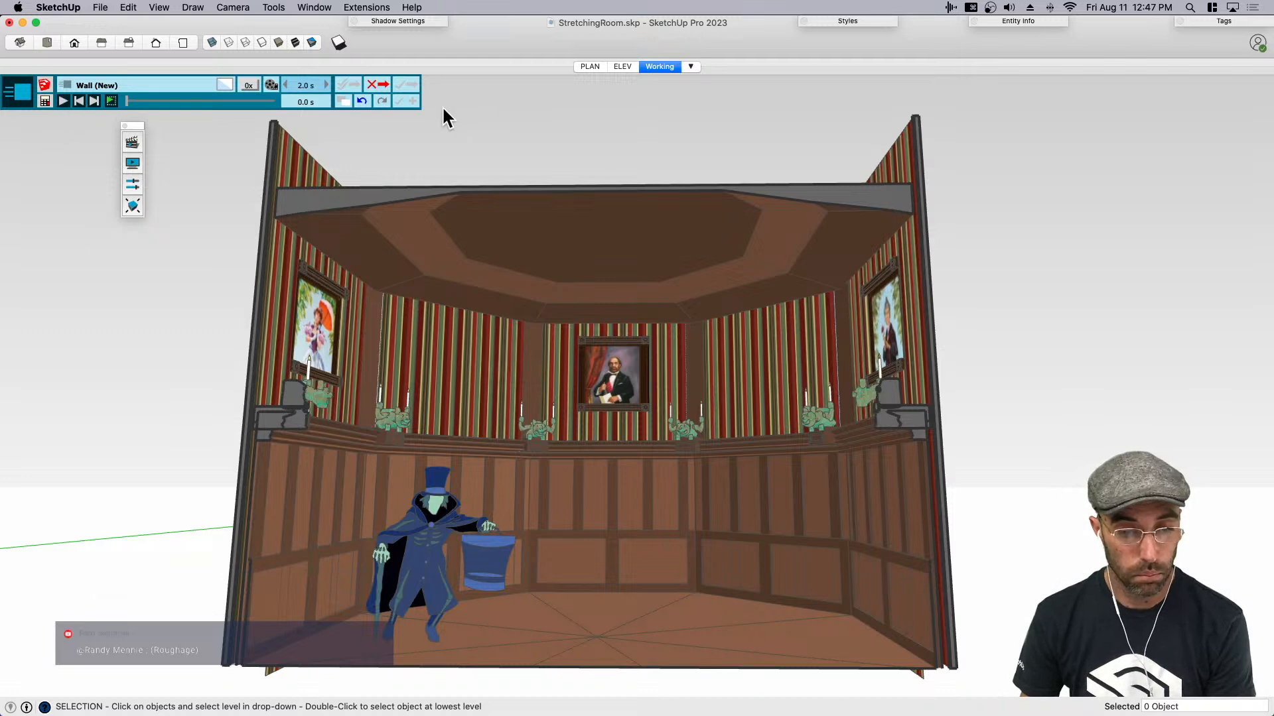
pyautogui.click(375, 86)
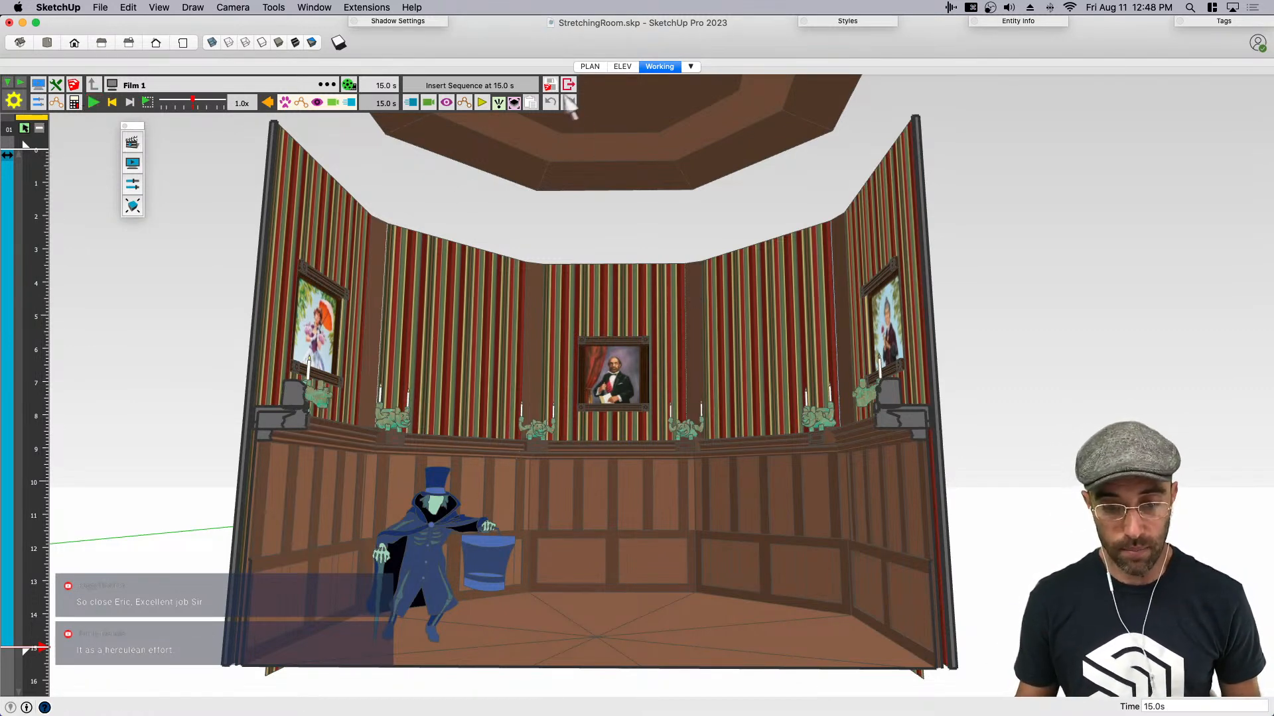
# - Exit the Animator film editor and move the ceiling component up 7.5'
pyautogui.click(564, 87)
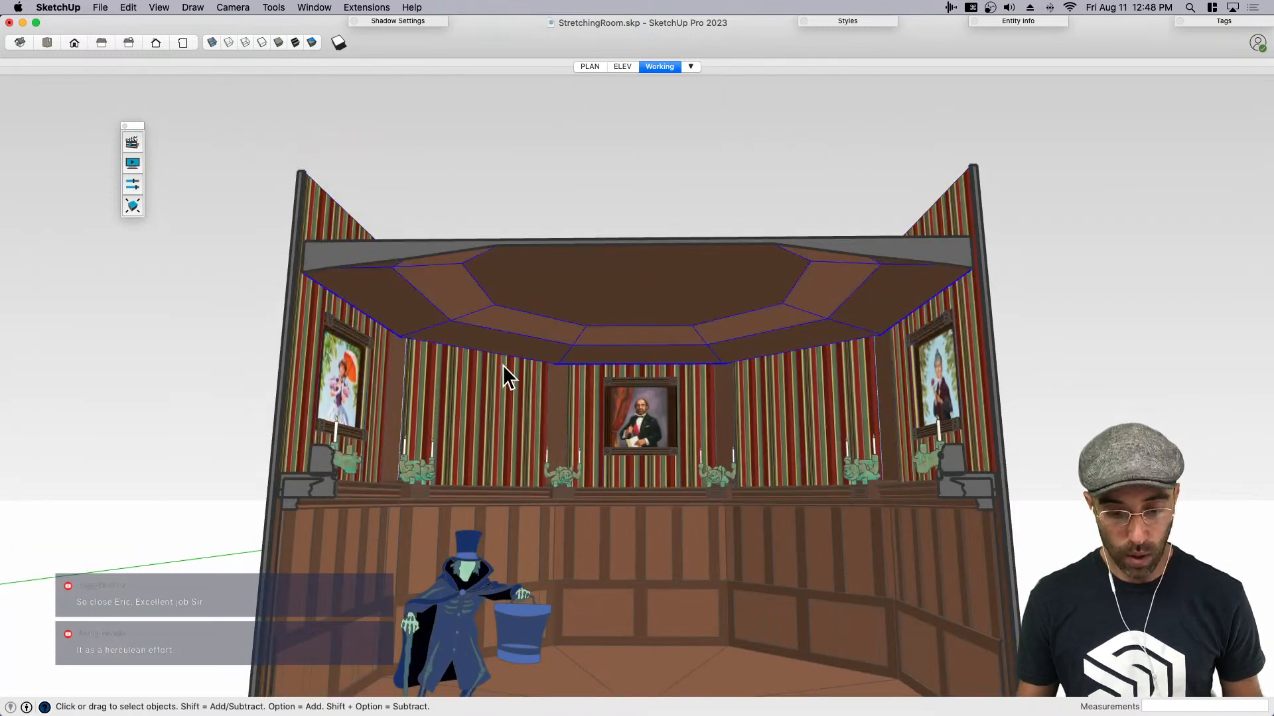
pyautogui.press('m')
pyautogui.click(483, 416)
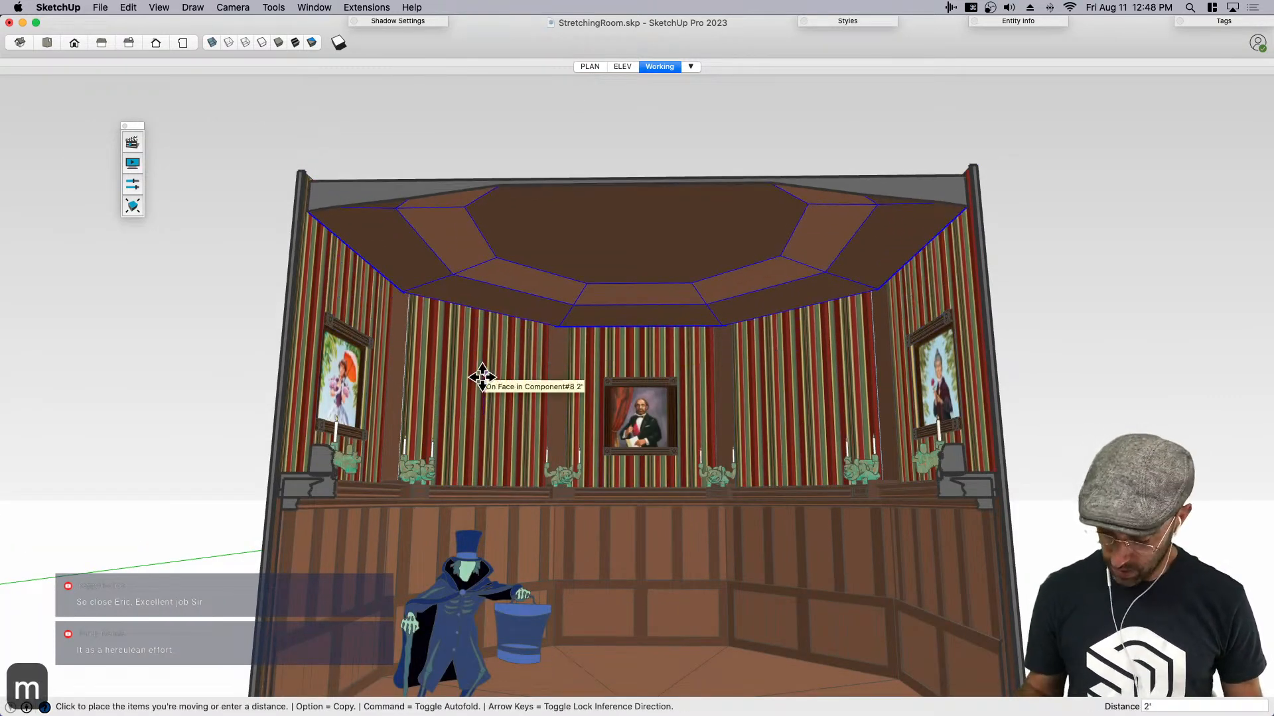
pyautogui.write("7.5'")
pyautogui.press('Return')
pyautogui.press('space')
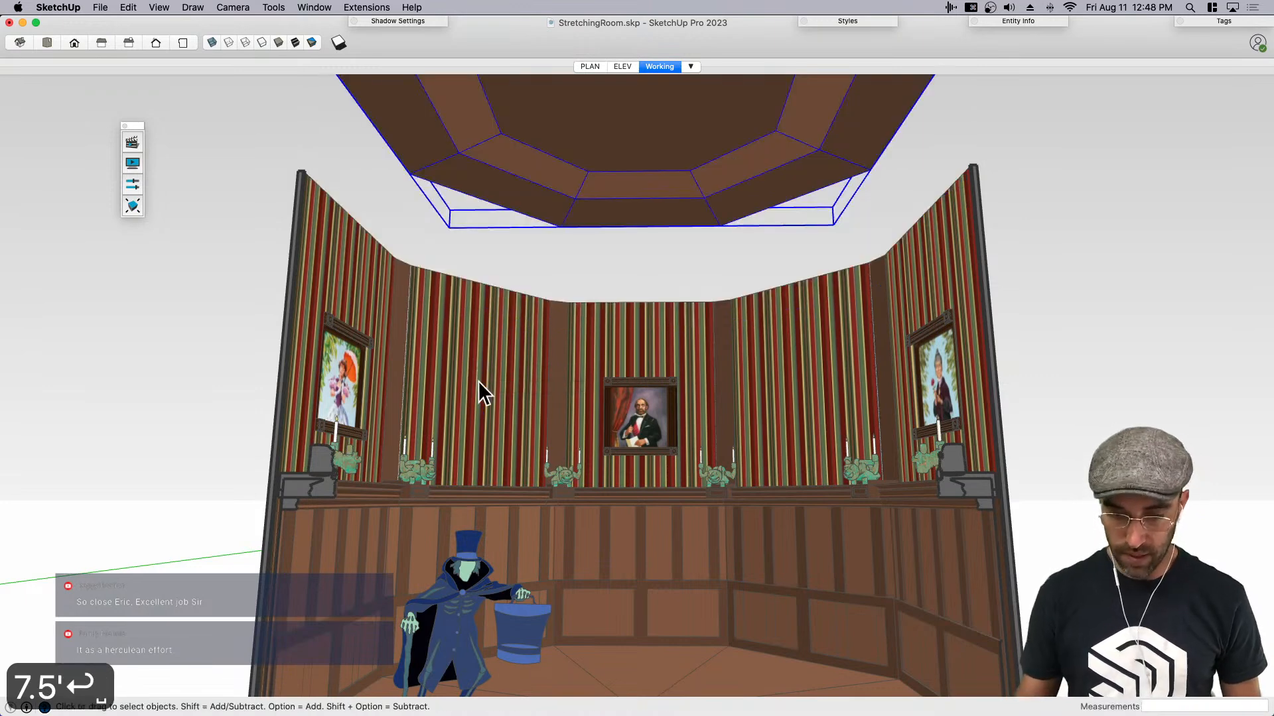
# - Move the striped wall component with the portrait tops up 5.5' along the blue axis
pyautogui.press('m')
pyautogui.click(472, 418)
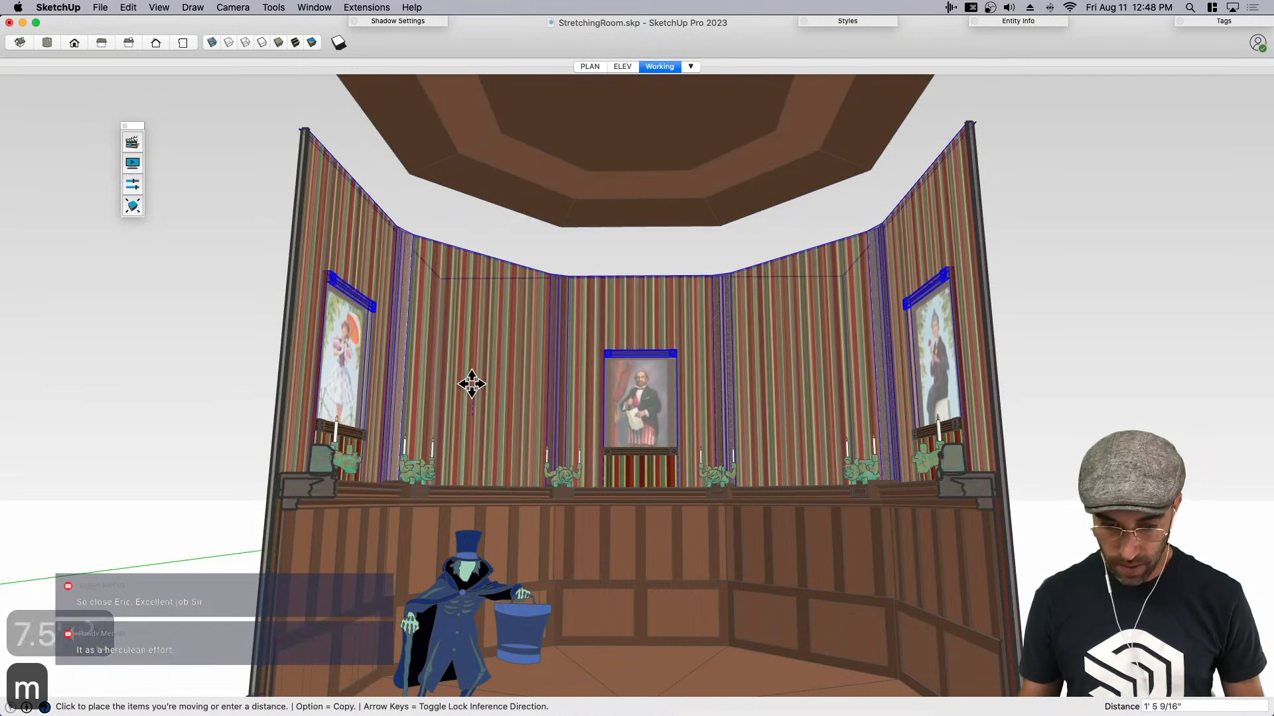
pyautogui.write("5.5'")
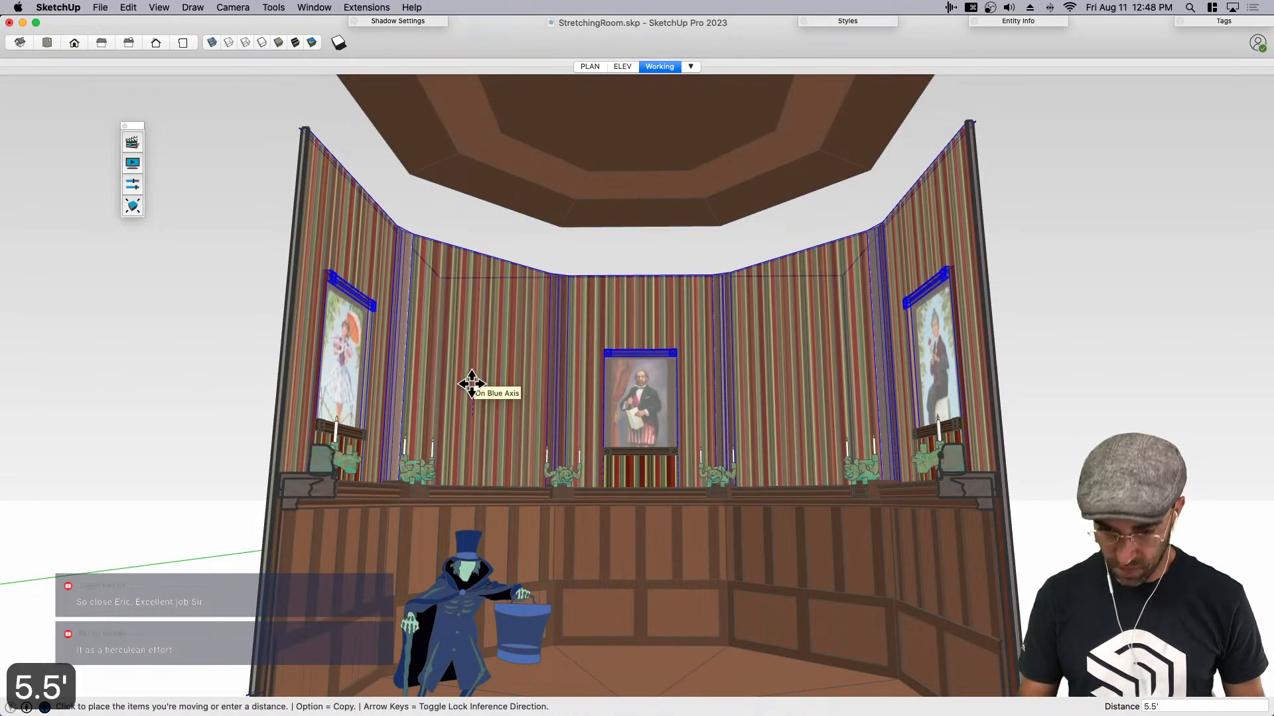
pyautogui.press('Return')
pyautogui.press('space')
# - Look around the room to examine the raised ceiling and the extended portraits from a low viewpoint
pyautogui.hotkey('shift', 'e')
pyautogui.moveTo(593, 455); pyautogui.dragTo(592, 436)
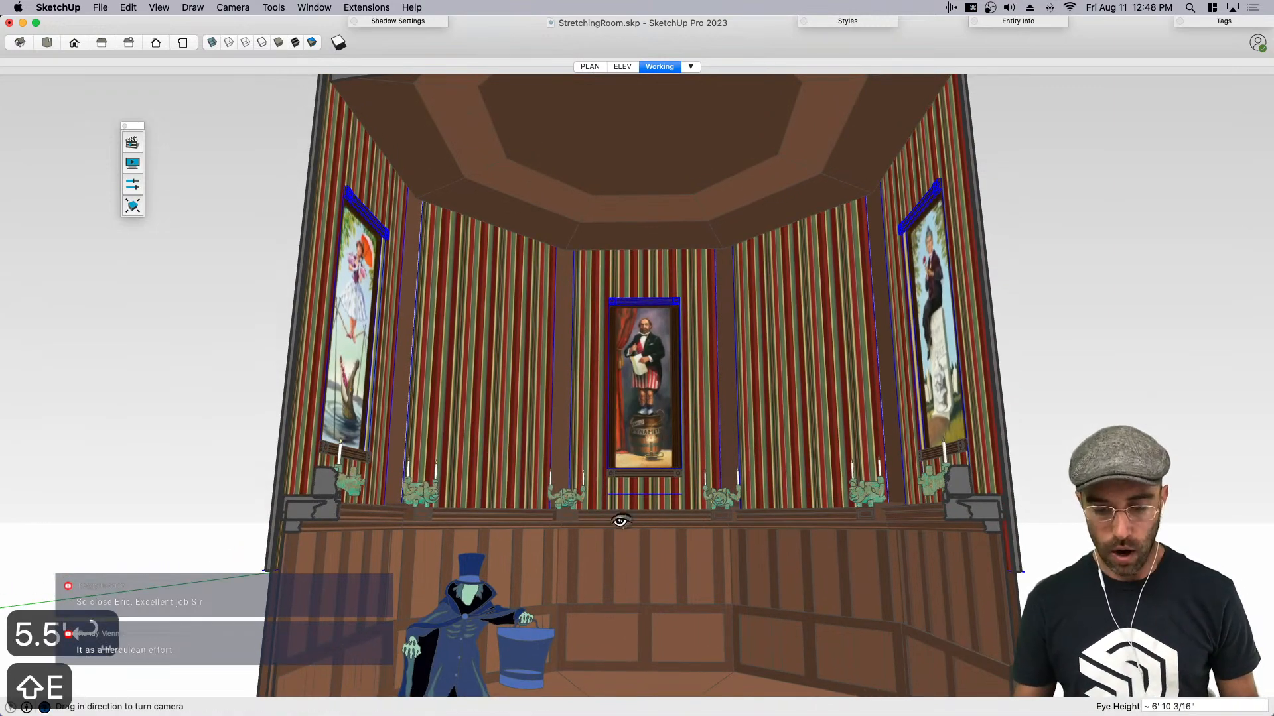
pyautogui.scroll(-3, 595, 501)
pyautogui.scroll(5, 605, 562)
pyautogui.moveTo(606, 563); pyautogui.dragTo(629, 464, button='middle')
pyautogui.scroll(-4, 609, 538)
pyautogui.scroll(2, 622, 540)
pyautogui.moveTo(623, 434); pyautogui.dragTo(639, 378)
pyautogui.press('space')
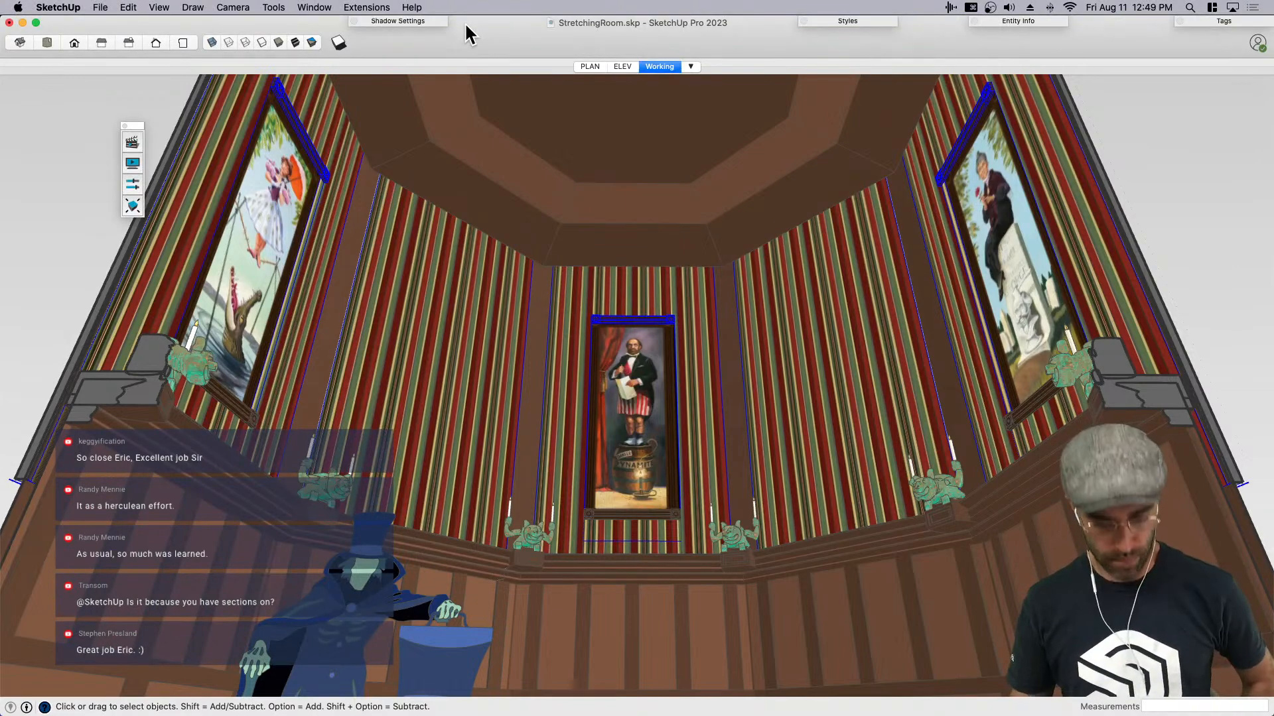
# - Close the floating Animator toolbar and save the model, overwriting the externally changed file
pyautogui.click(125, 127)
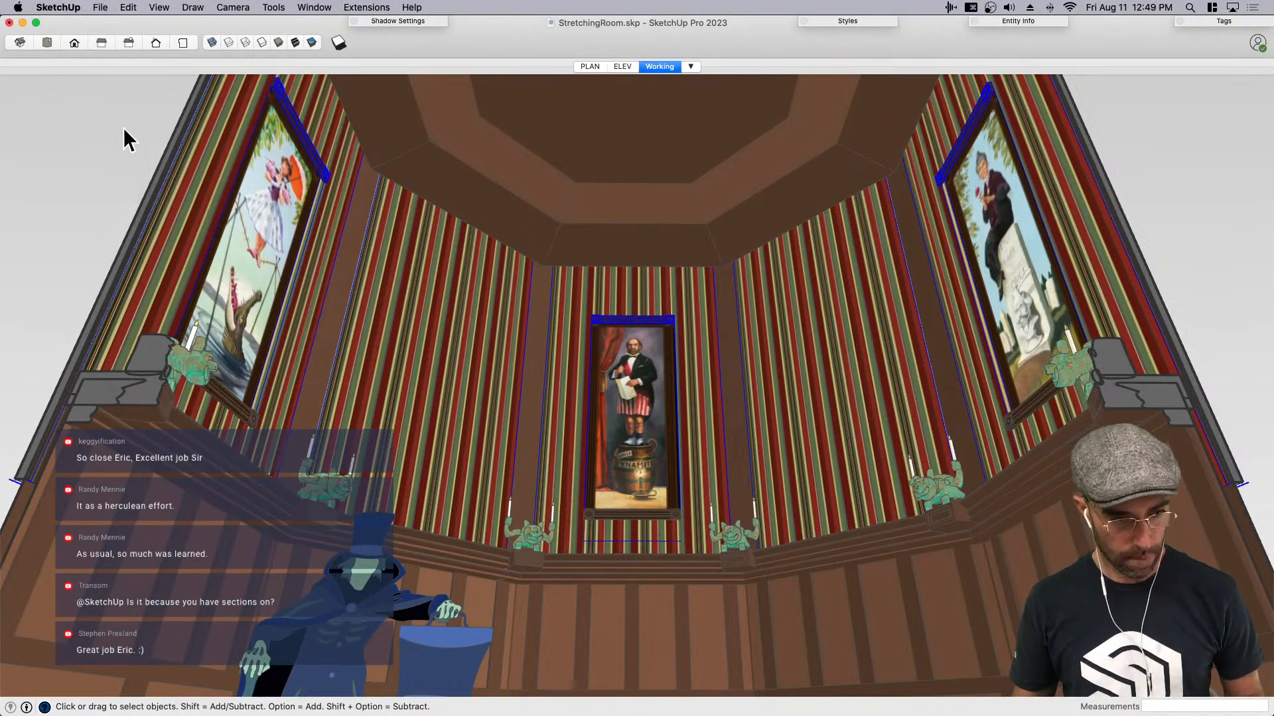
pyautogui.click(129, 149)
pyautogui.press('super+s')
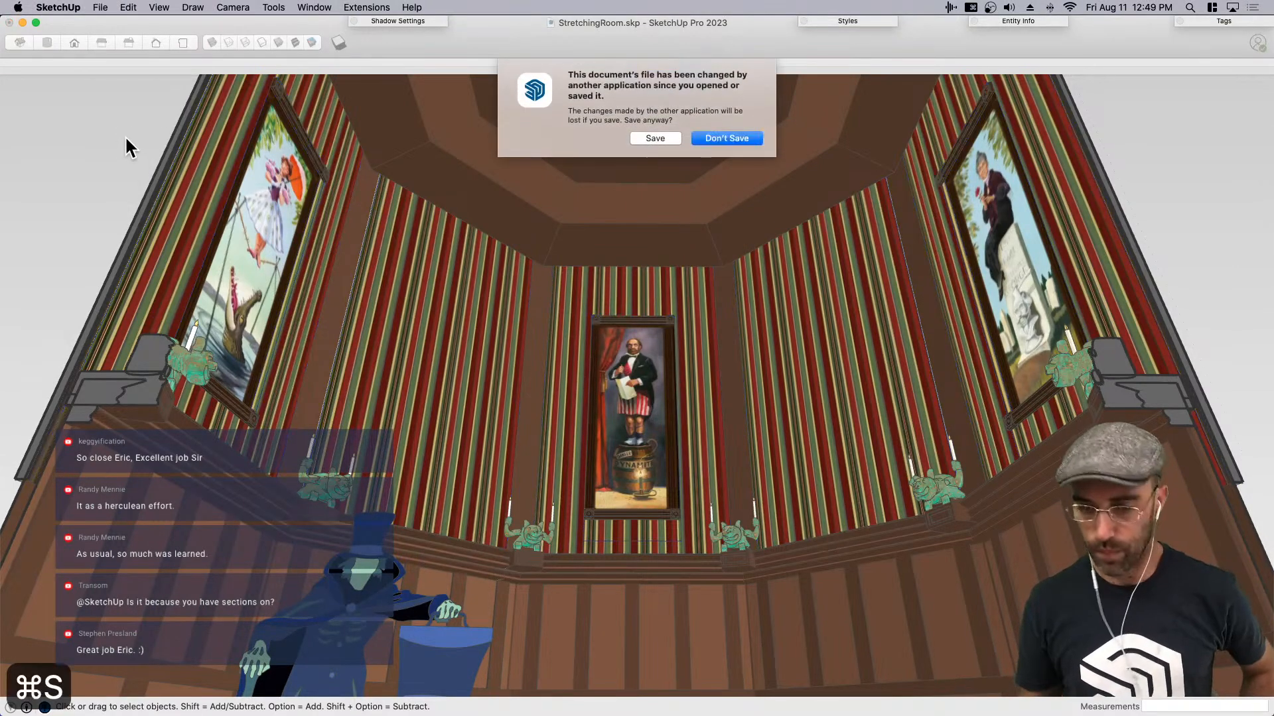
pyautogui.click(656, 139)
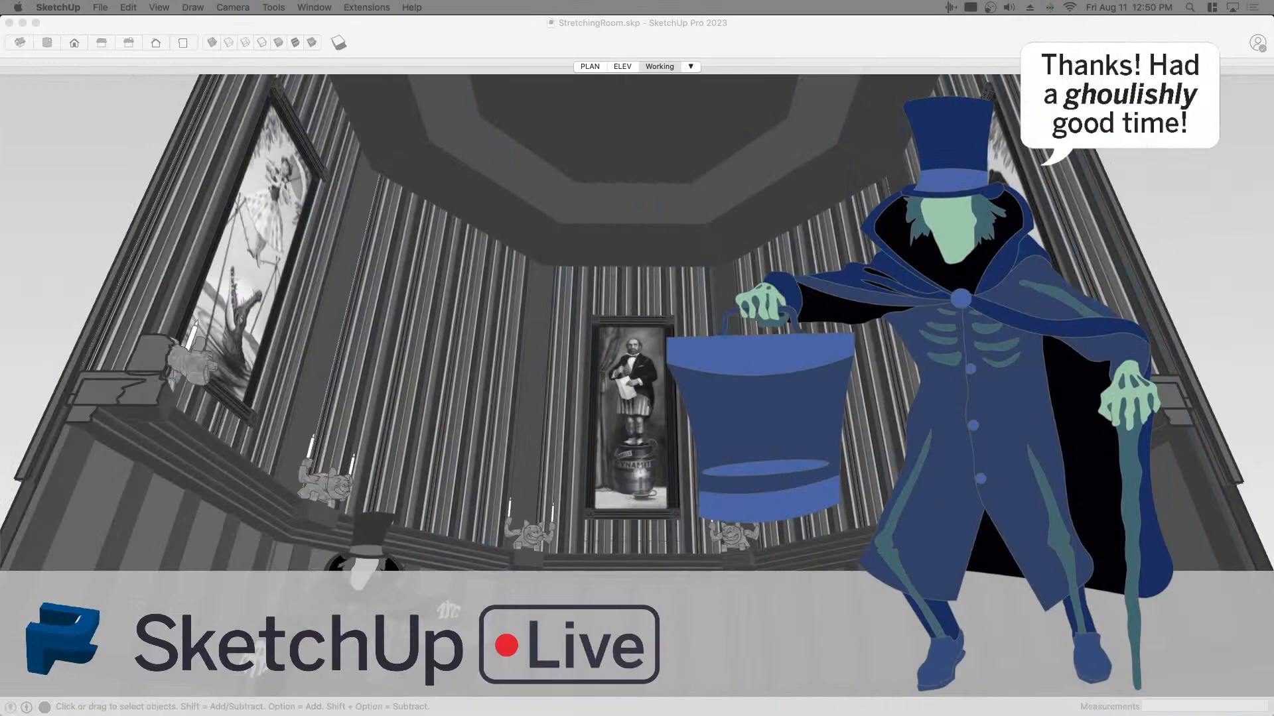
# - Frame the whole stretching room from the front and display the model in the Hidden Line face style
pyautogui.click(477, 201)
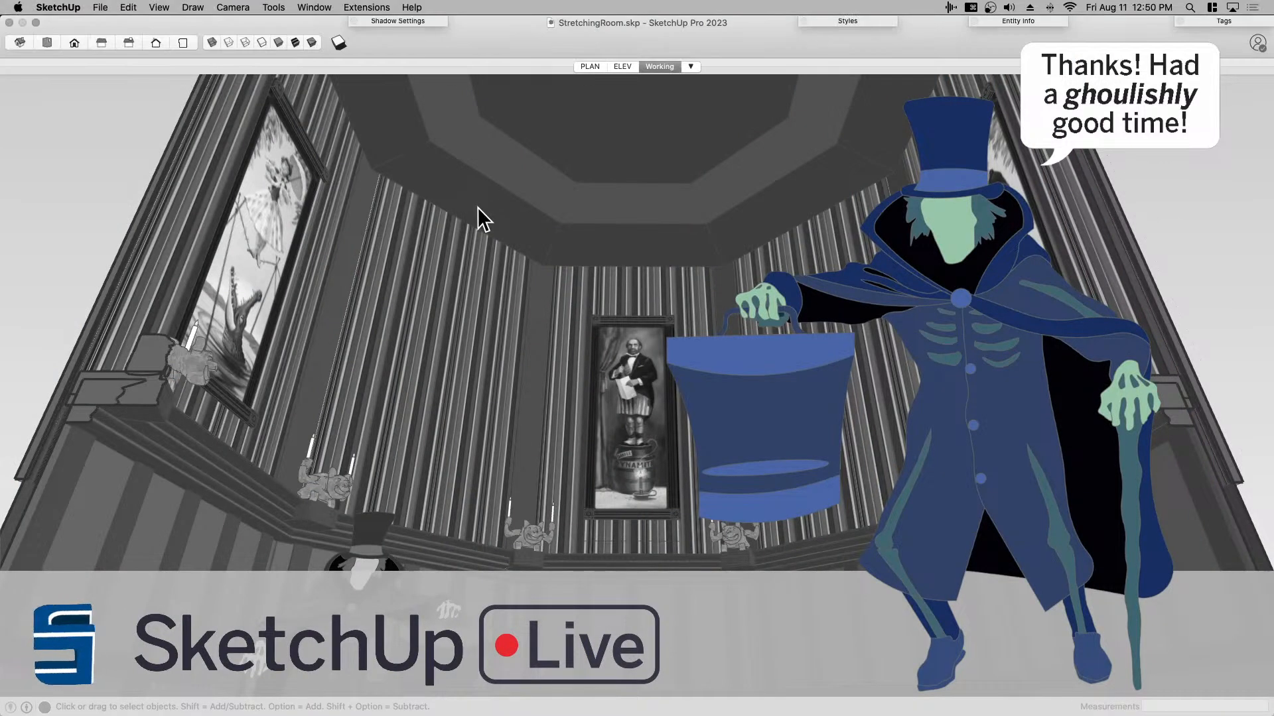
pyautogui.scroll(-10, 501, 465)
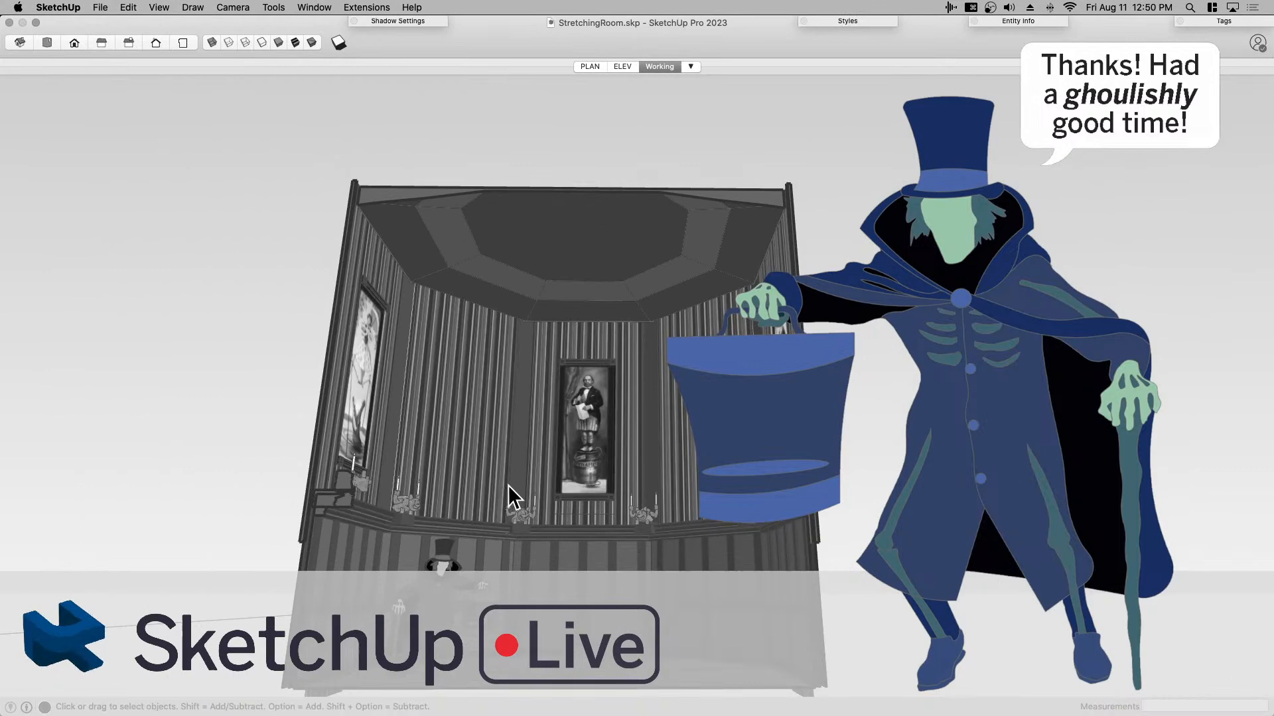
pyautogui.moveTo(507, 484); pyautogui.dragTo(539, 534, button='middle')
pyautogui.press('h')
pyautogui.moveTo(538, 534); pyautogui.dragTo(593, 482)
pyautogui.moveTo(677, 487); pyautogui.dragTo(651, 510, button='middle')
pyautogui.scroll(2, 621, 457)
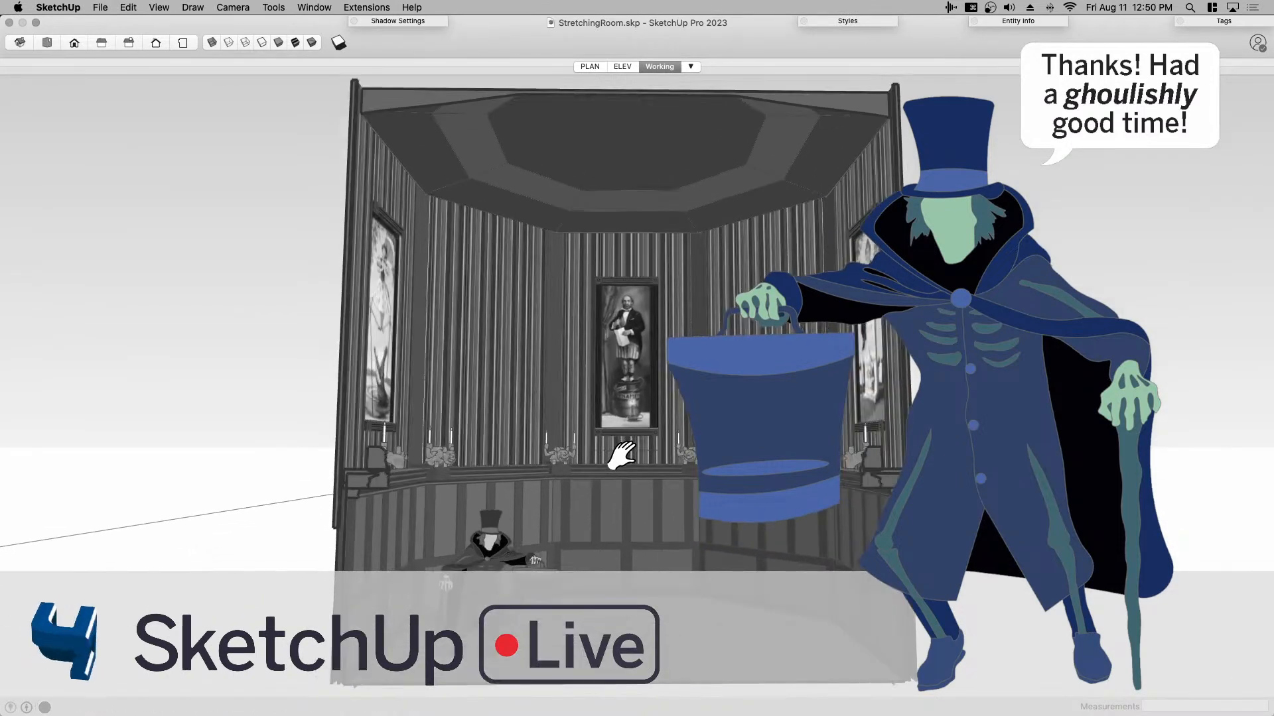
pyautogui.scroll(-2, 622, 457)
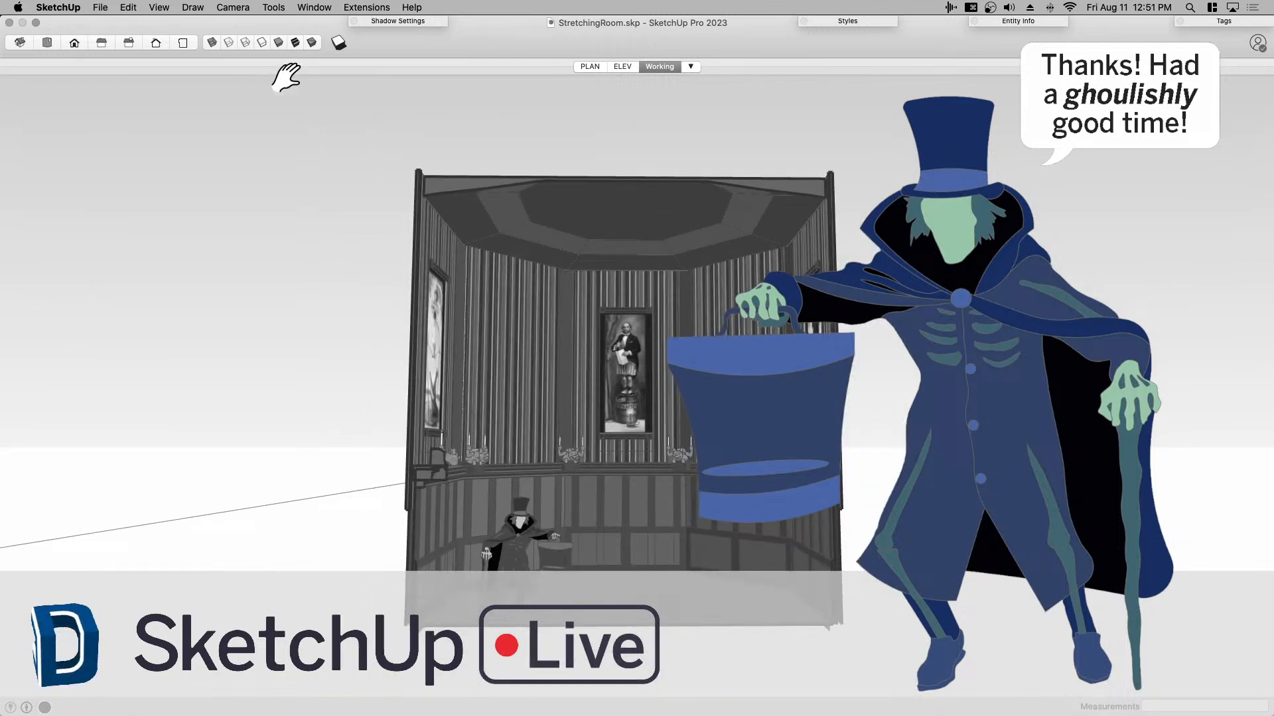
pyautogui.click(262, 42)
pyautogui.press('space')
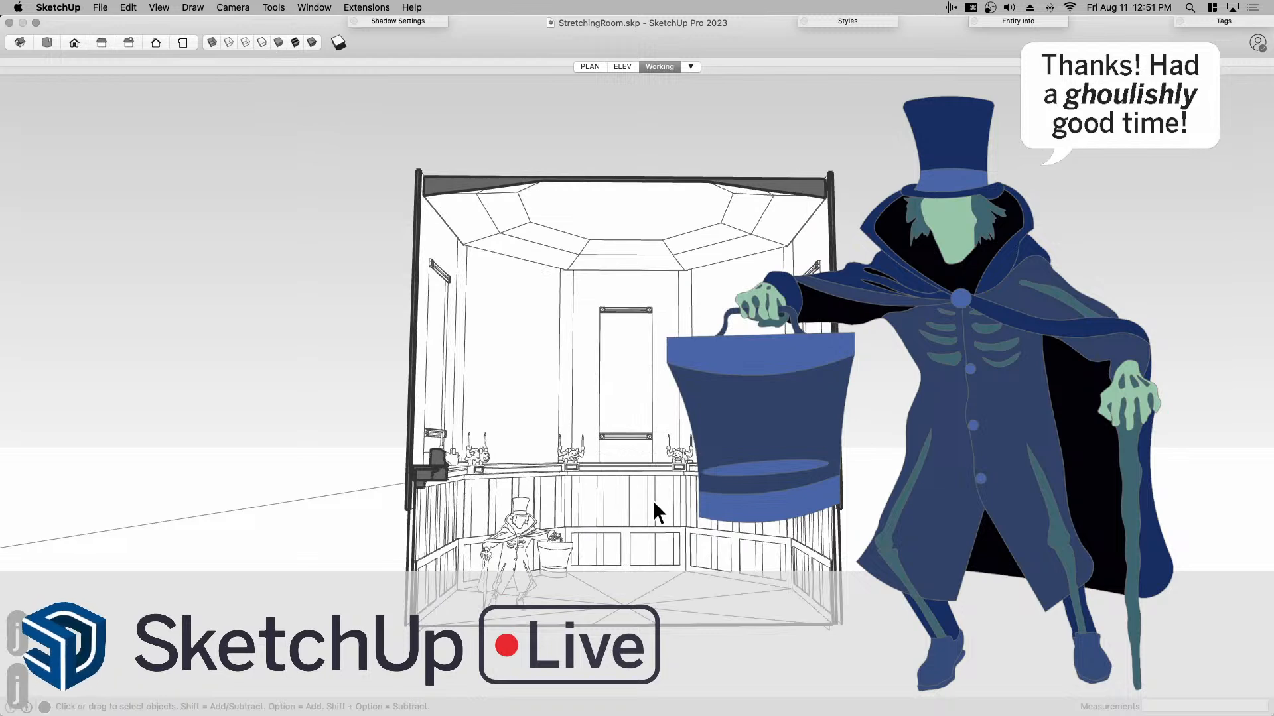
# - Set the camera's field of view to 65 degrees for a closer view of the room
pyautogui.scroll(5, 654, 536)
pyautogui.click(233, 7)
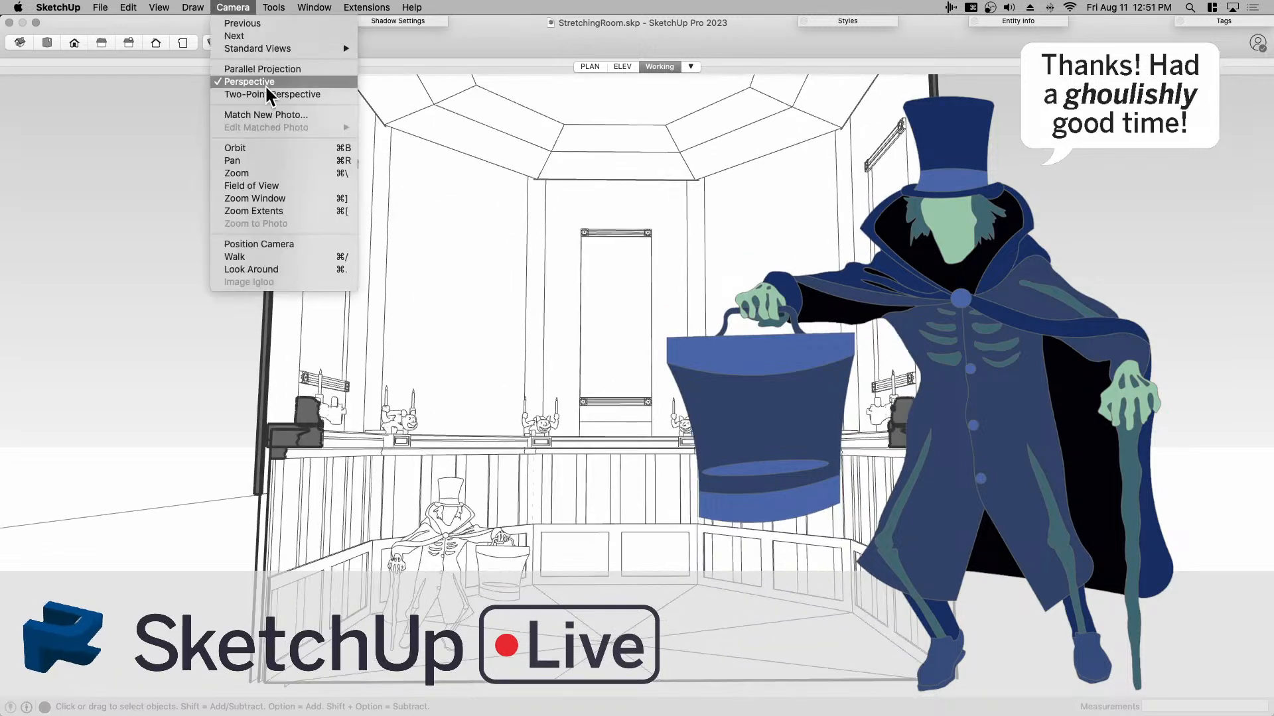
pyautogui.click(232, 185)
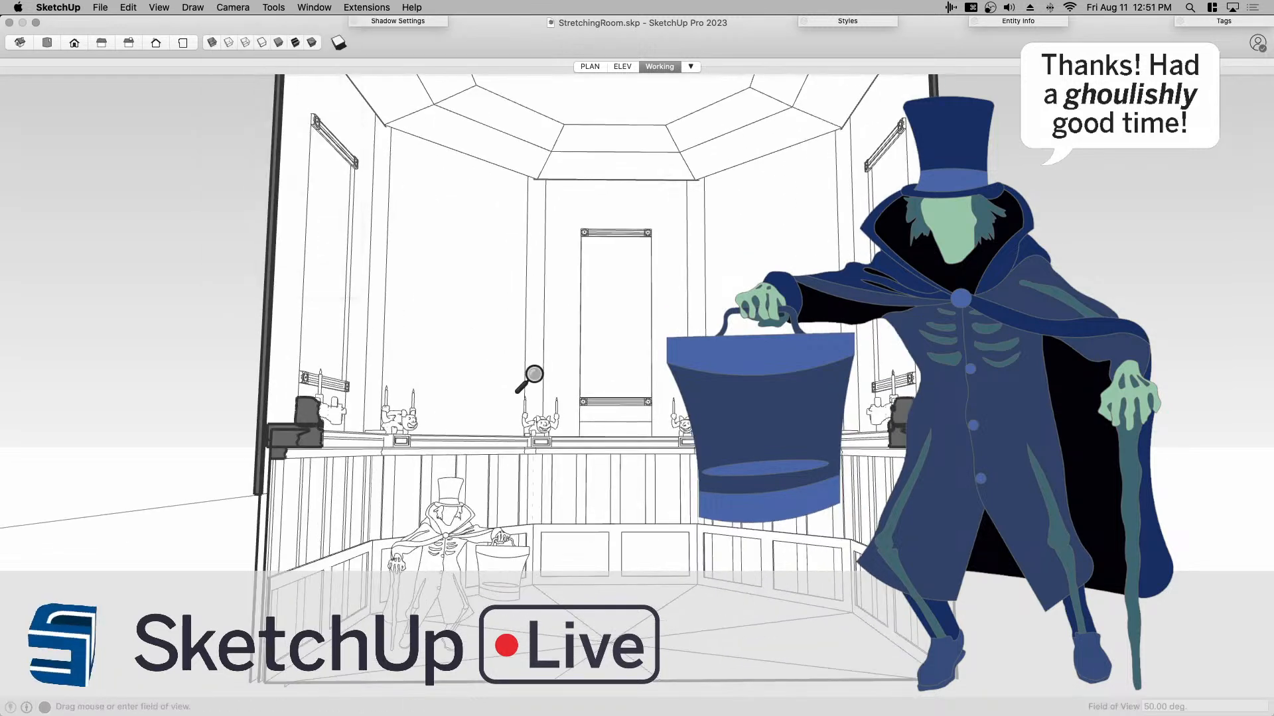
pyautogui.write('65')
pyautogui.press('Return')
pyautogui.press('space')
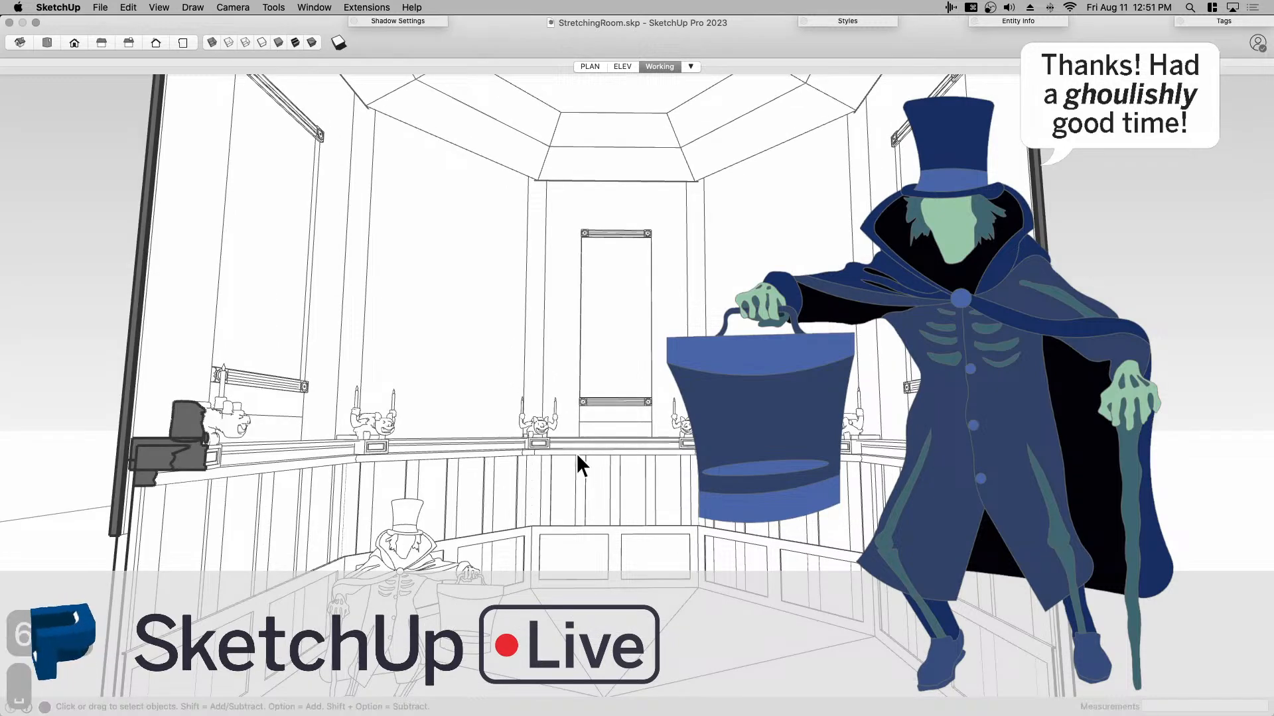
# - Compose an upward-looking interior view of the room and capture a screenshot of the window in Hidden Line style
pyautogui.scroll(-4, 580, 471)
pyautogui.scroll(3, 580, 471)
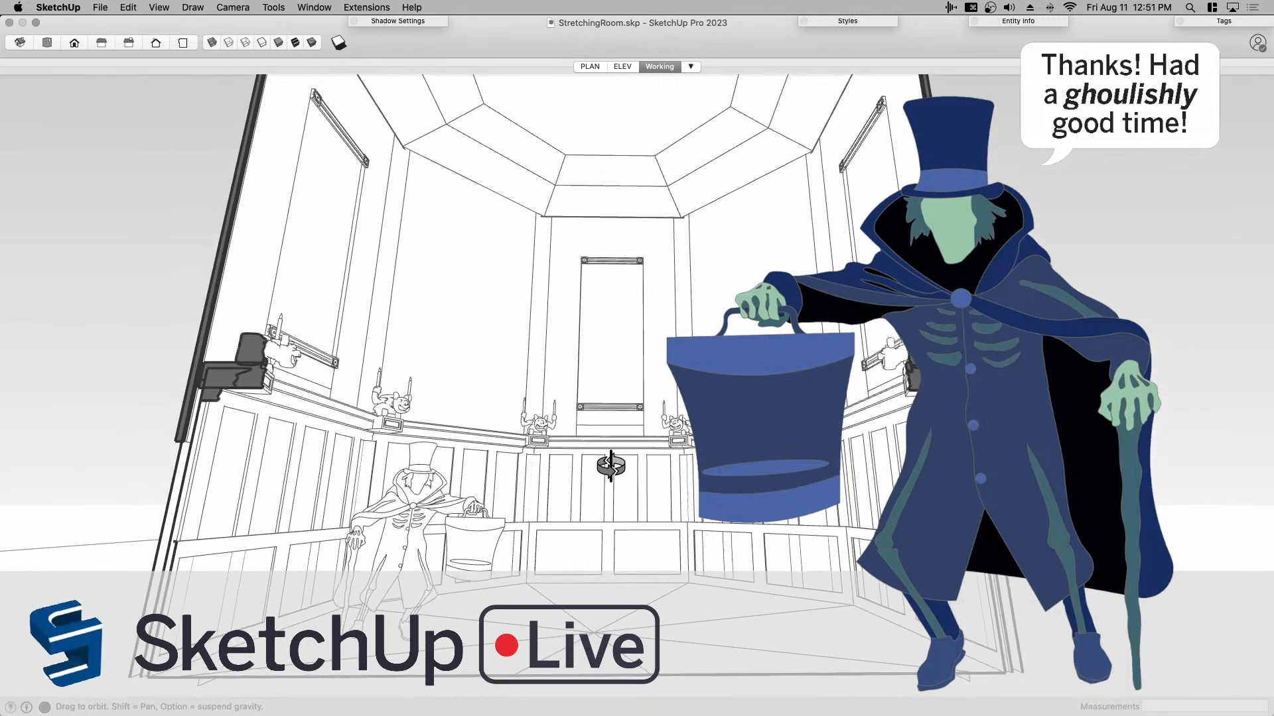
pyautogui.scroll(2, 612, 470)
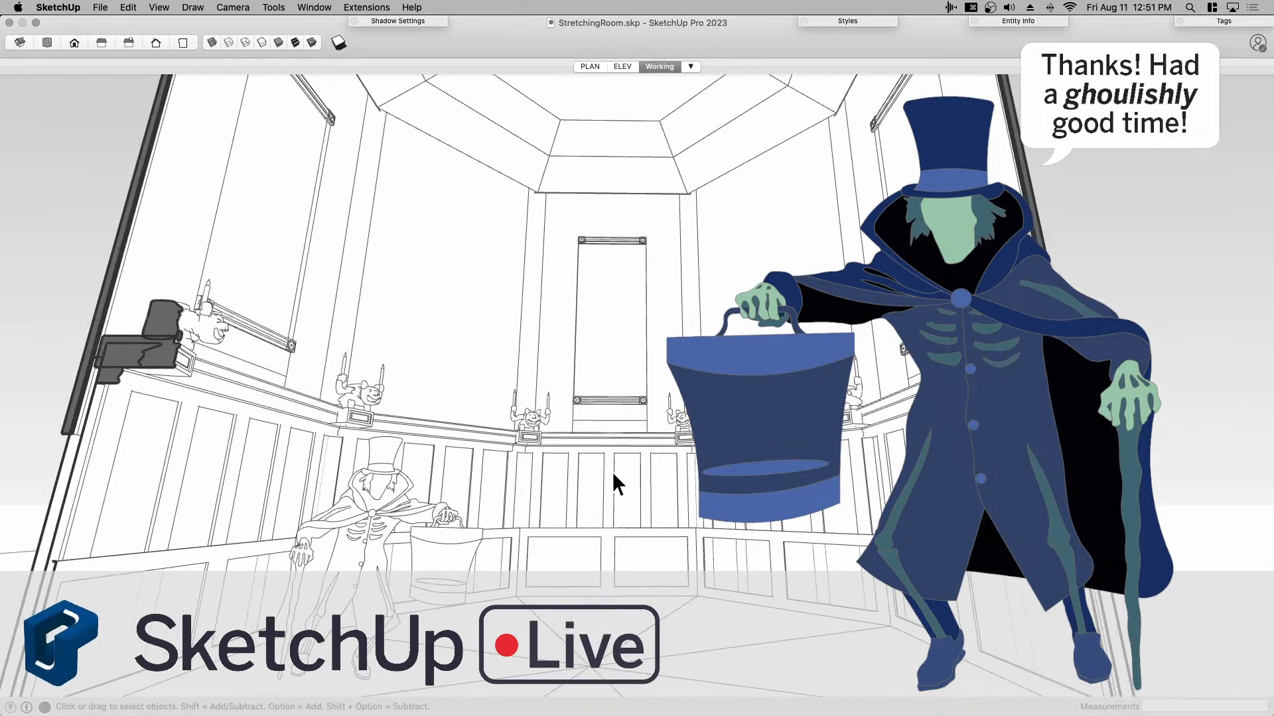
pyautogui.hotkey('shift', 'e')
pyautogui.moveTo(600, 483)
pyautogui.mouseDown()
pyautogui.moveTo(566, 479)
pyautogui.moveTo(579, 491)
pyautogui.mouseUp()
pyautogui.press('space')
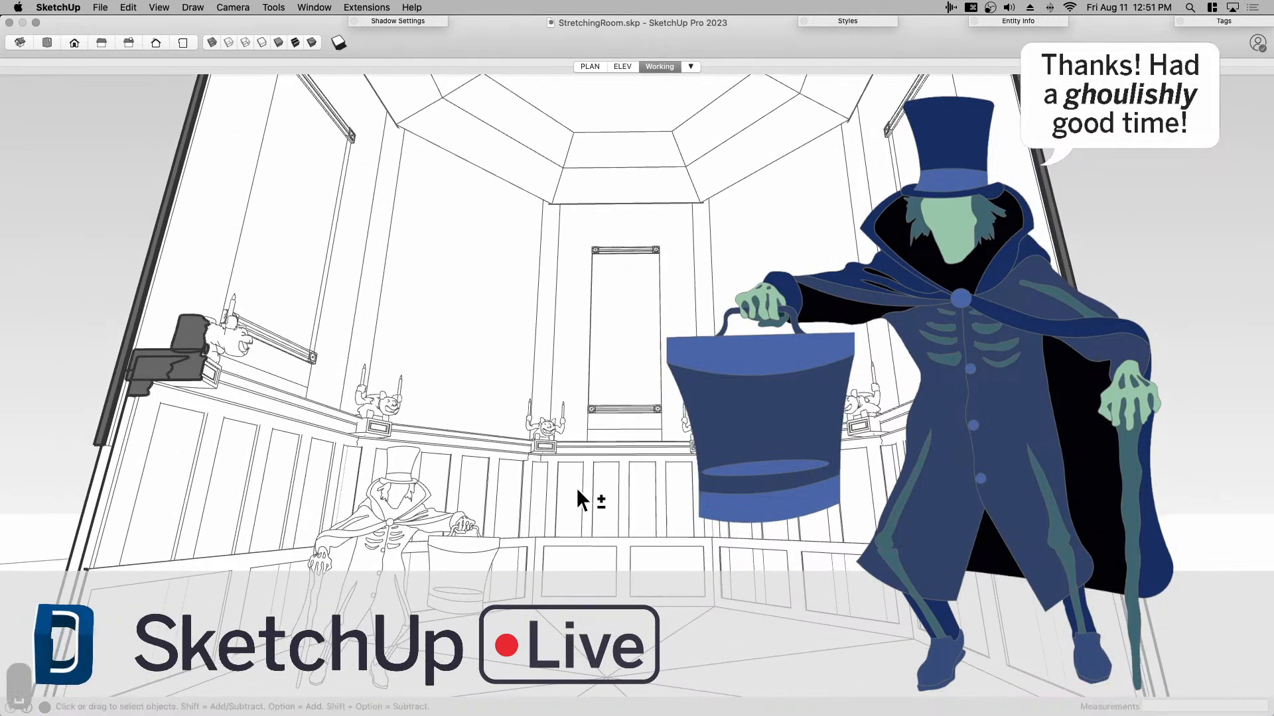
pyautogui.press('super+shift+4')
pyautogui.press('space')
pyautogui.click(577, 478)
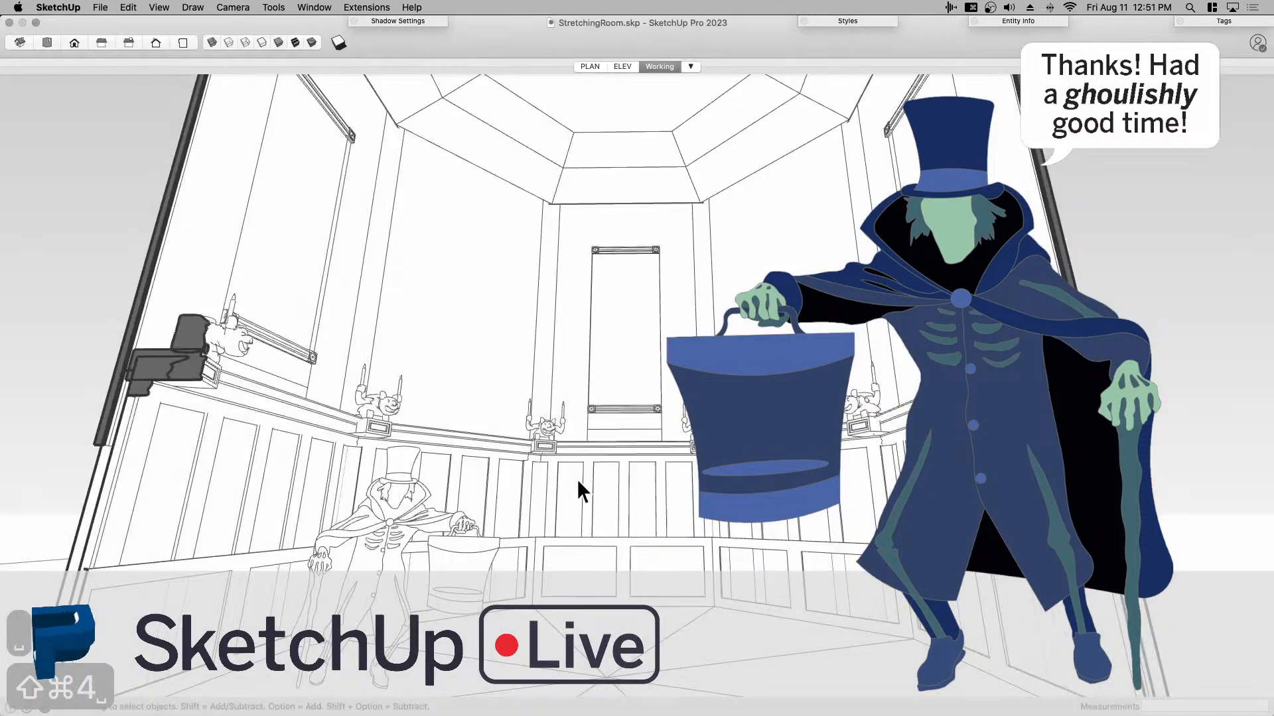
# - Display the model with its shaded textures and capture a second window screenshot from the same view
pyautogui.click(295, 42)
pyautogui.press('shift+super+4')
pyautogui.press('space')
pyautogui.click(458, 527)
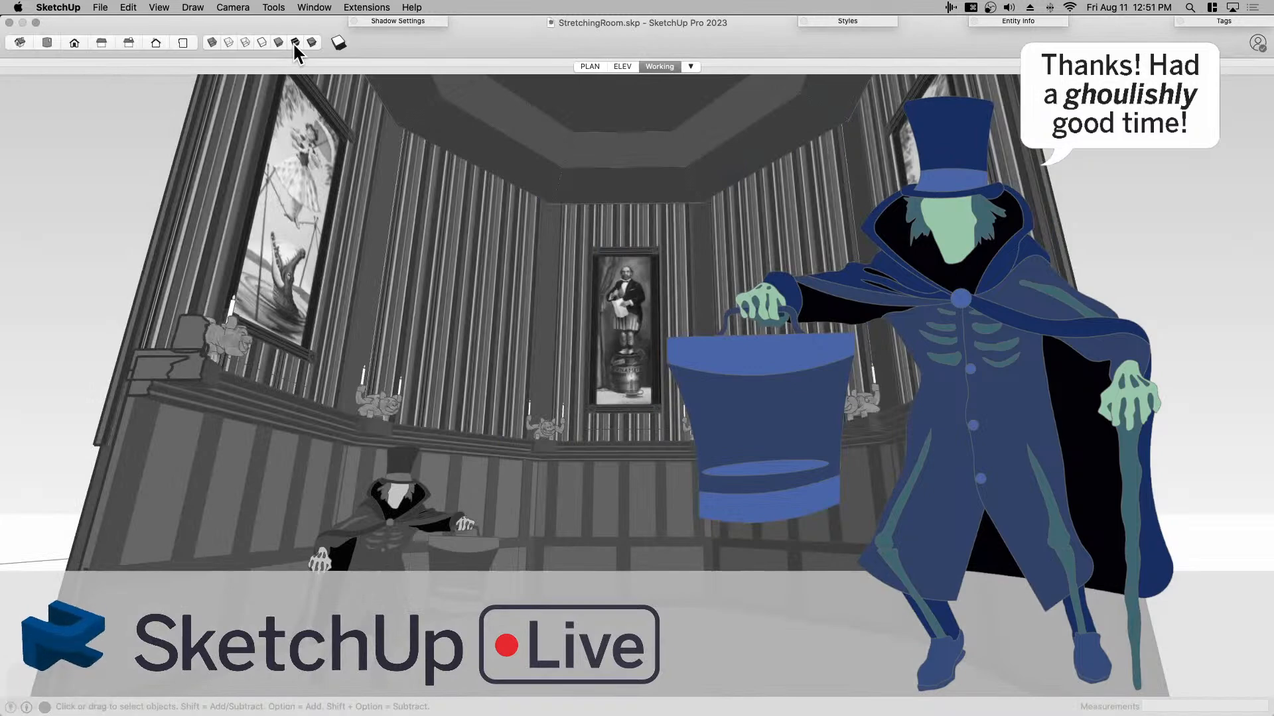
# - Return the model to the Hidden Line face style and switch to Chrome
pyautogui.click(263, 41)
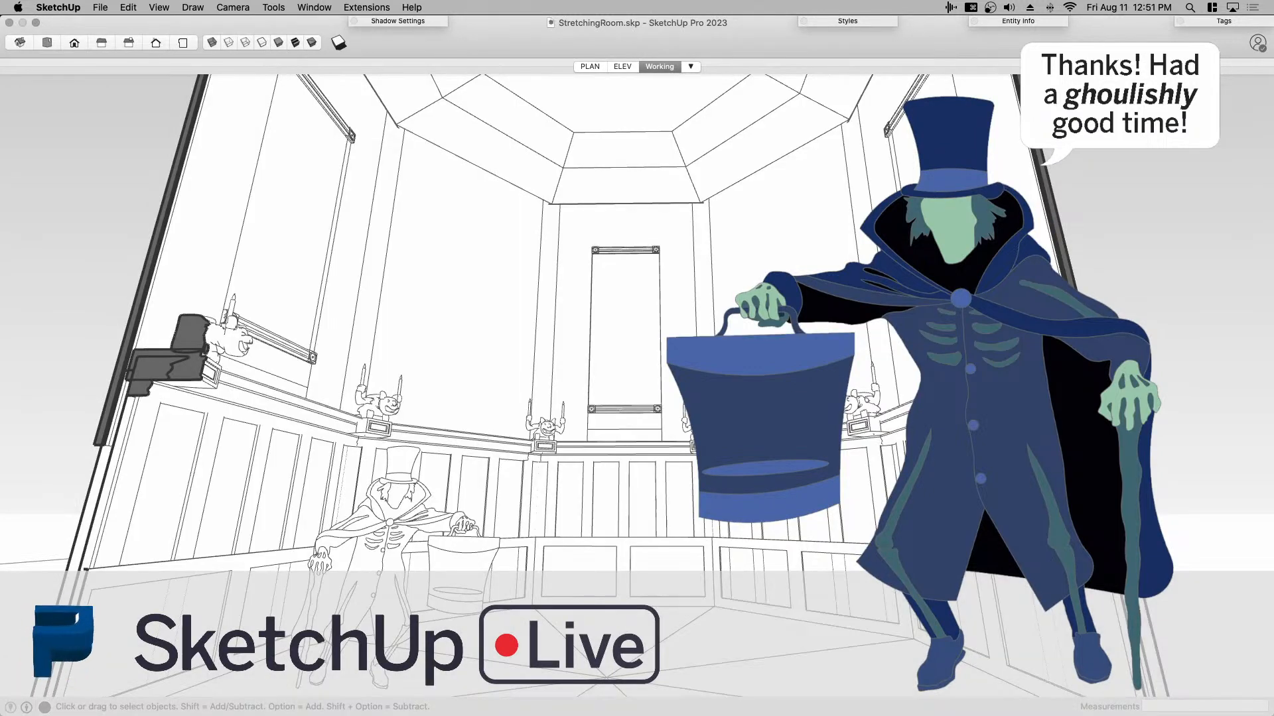
pyautogui.press('super+Tab')
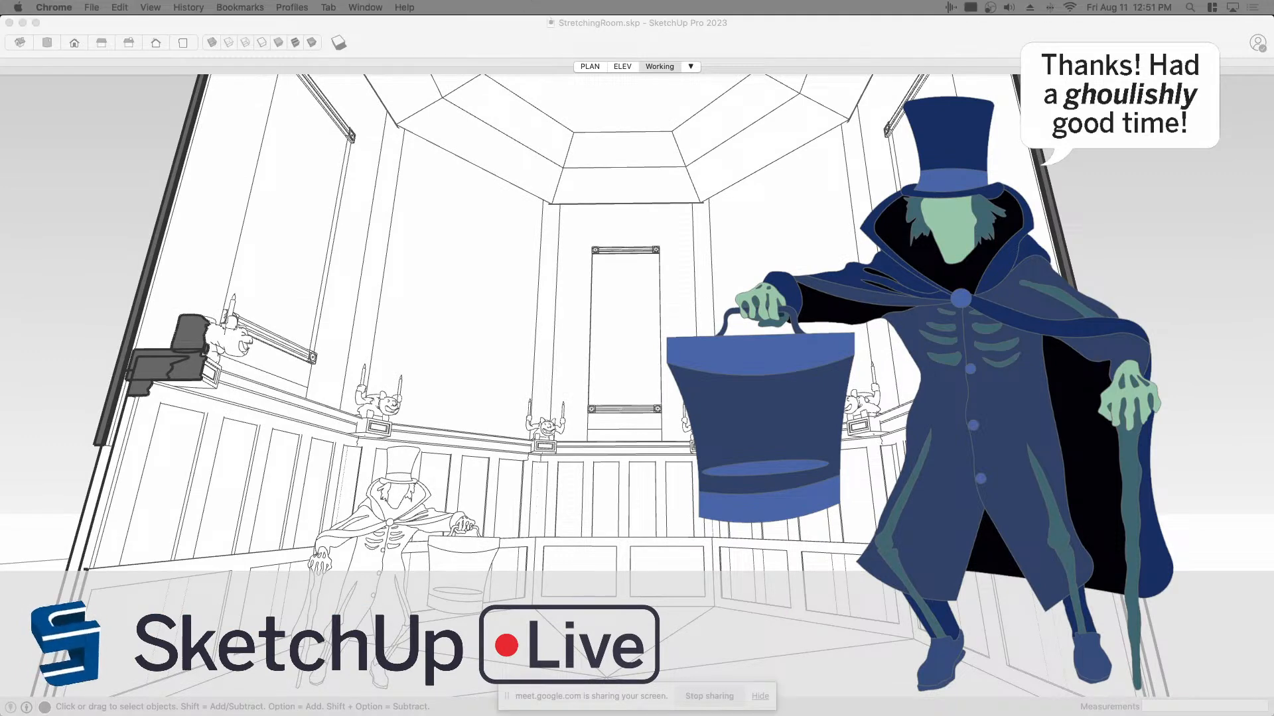